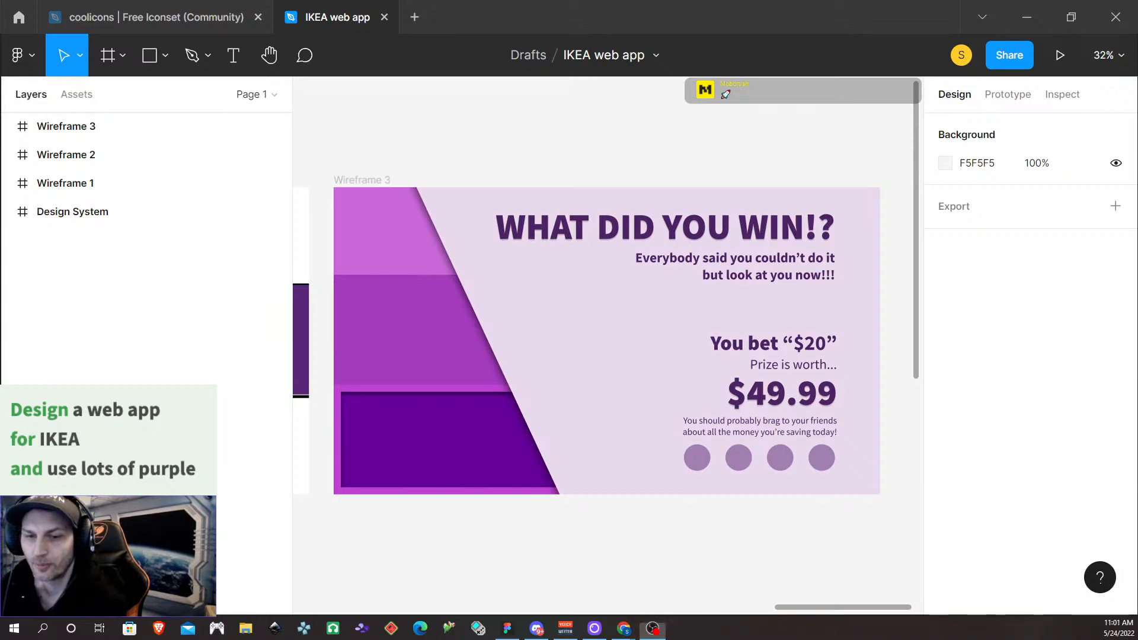
# Look over the three wireframes on the canvas, from Wireframe 3 back to Wireframe 1
pyautogui.press('super+d')
pyautogui.press('super+d')
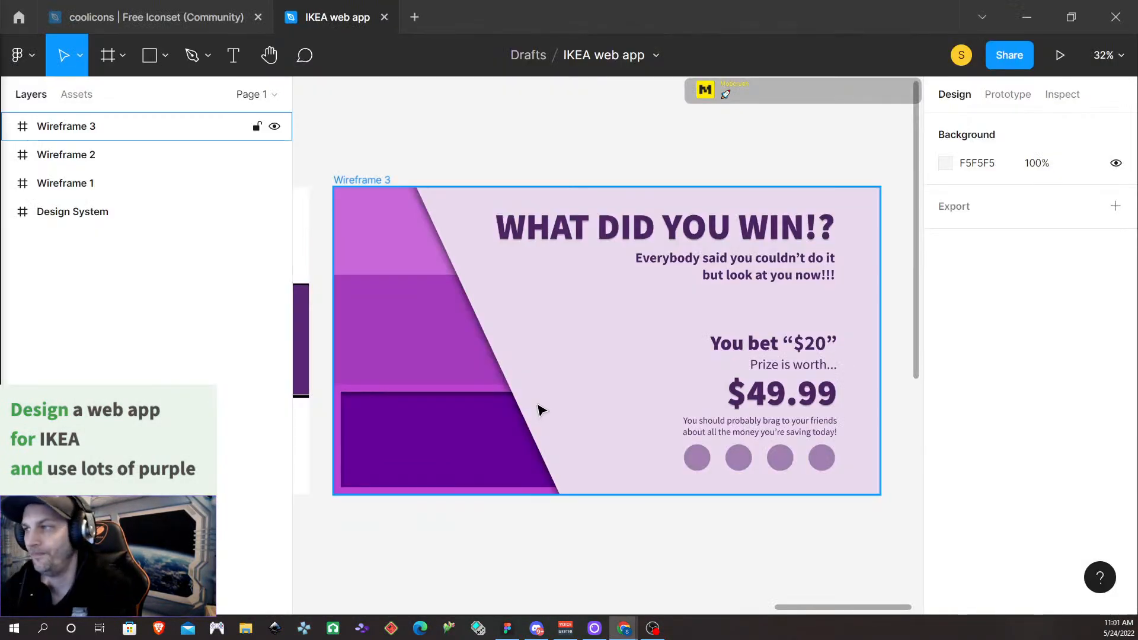
pyautogui.scroll(-5, 581, 144)
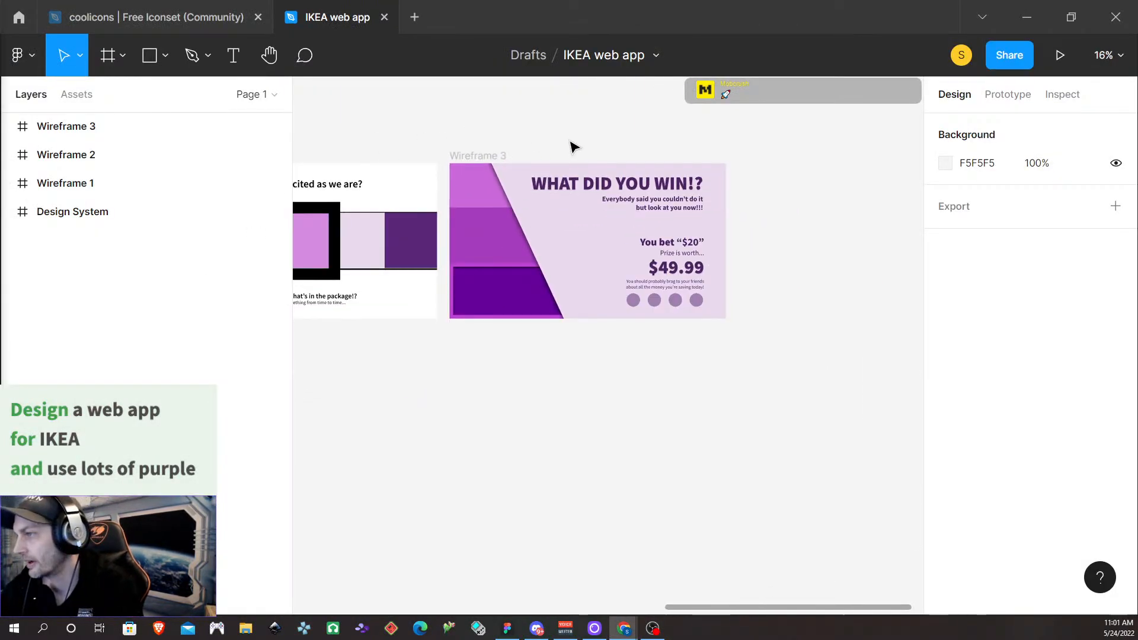
pyautogui.scroll(1, 509, 139)
pyautogui.hscroll(-5, 519, 149)
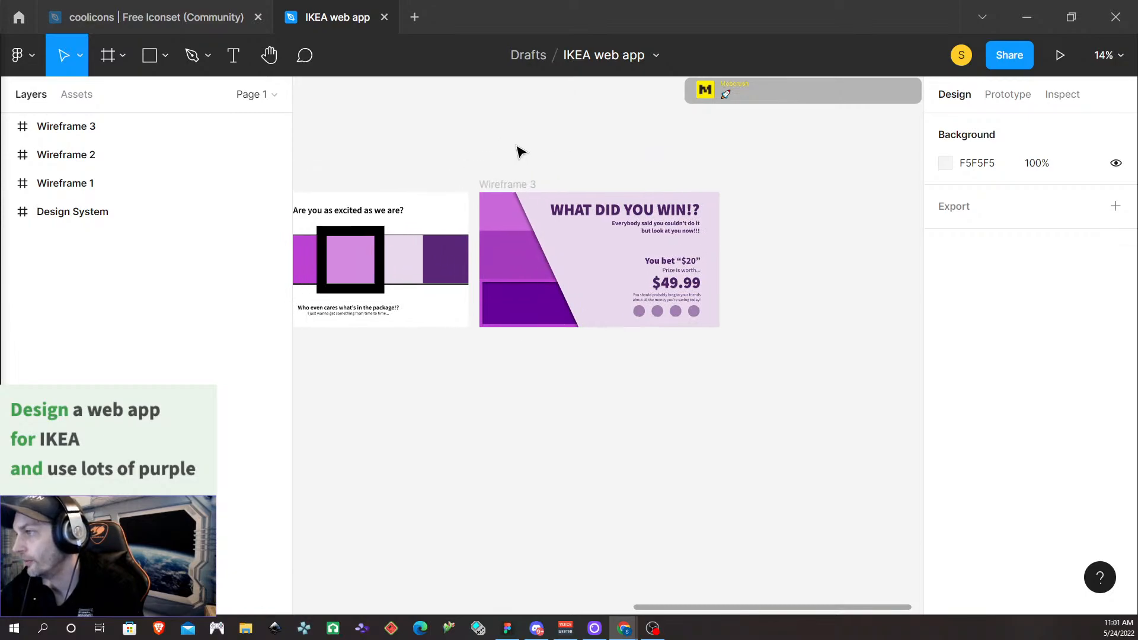
pyautogui.hscroll(-4, 518, 153)
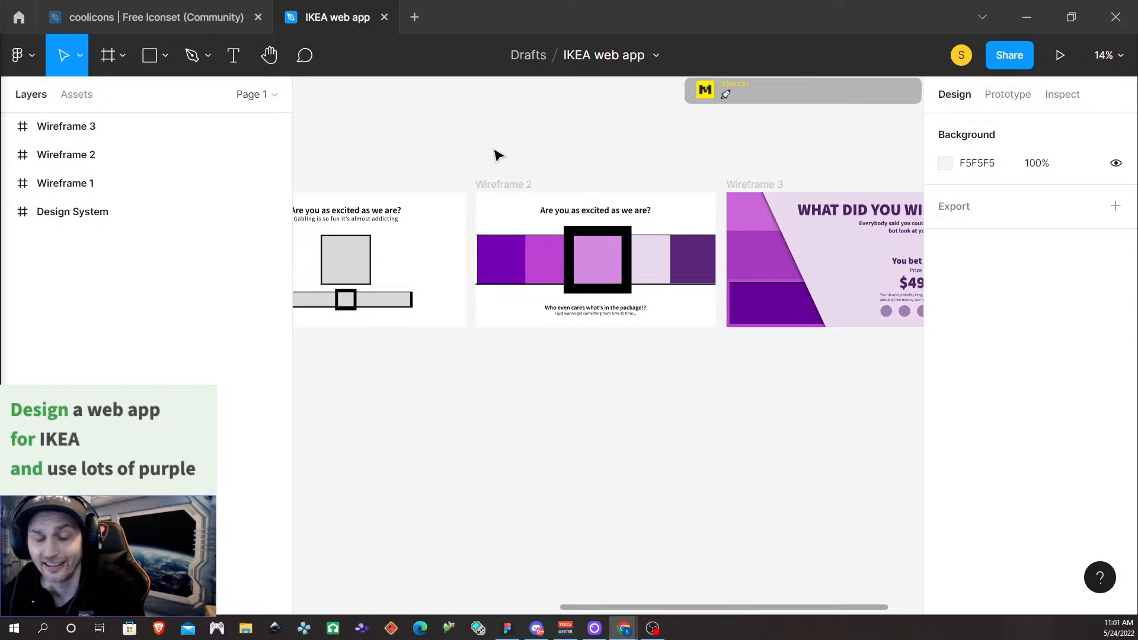
pyautogui.hscroll(-1, 500, 159)
pyautogui.scroll(-1, 500, 159)
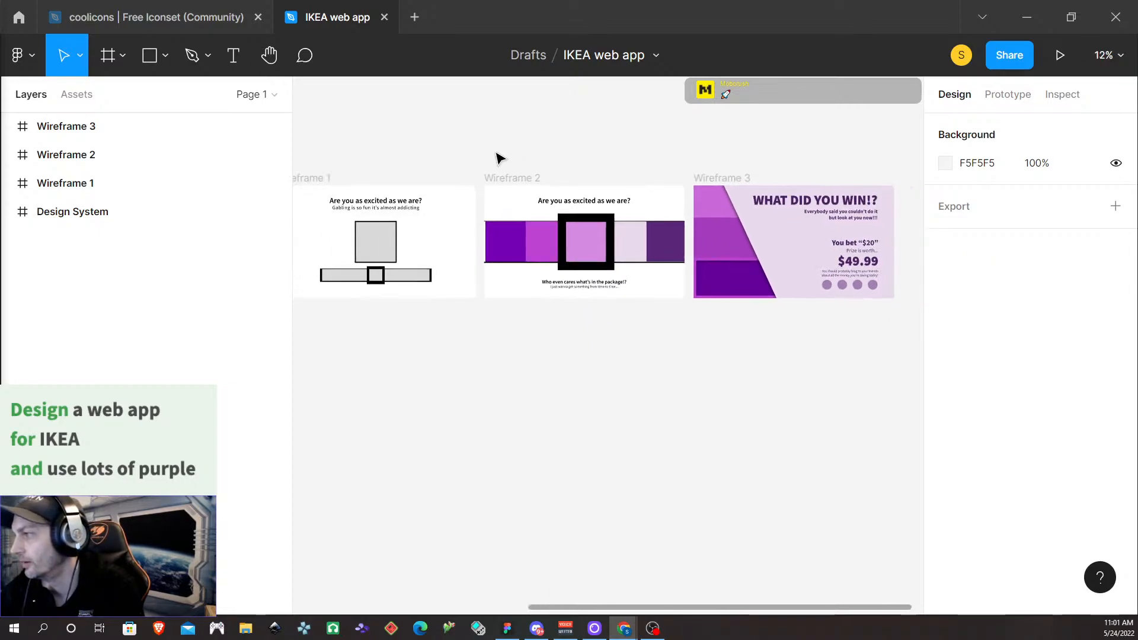
pyautogui.hscroll(-3, 422, 134)
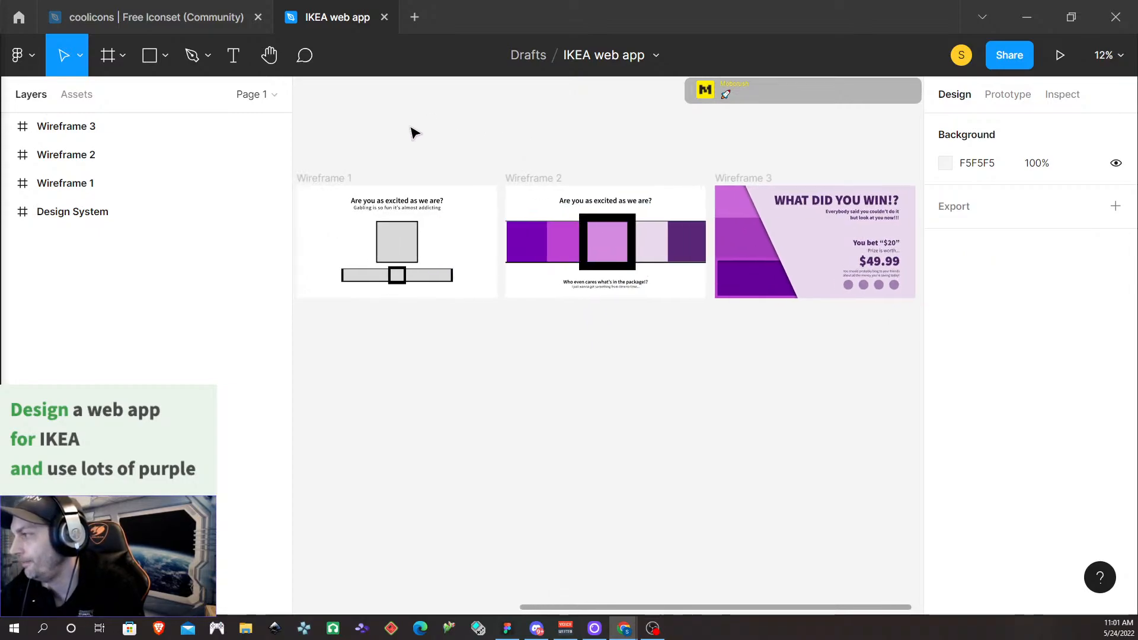
pyautogui.scroll(-3, 483, 149)
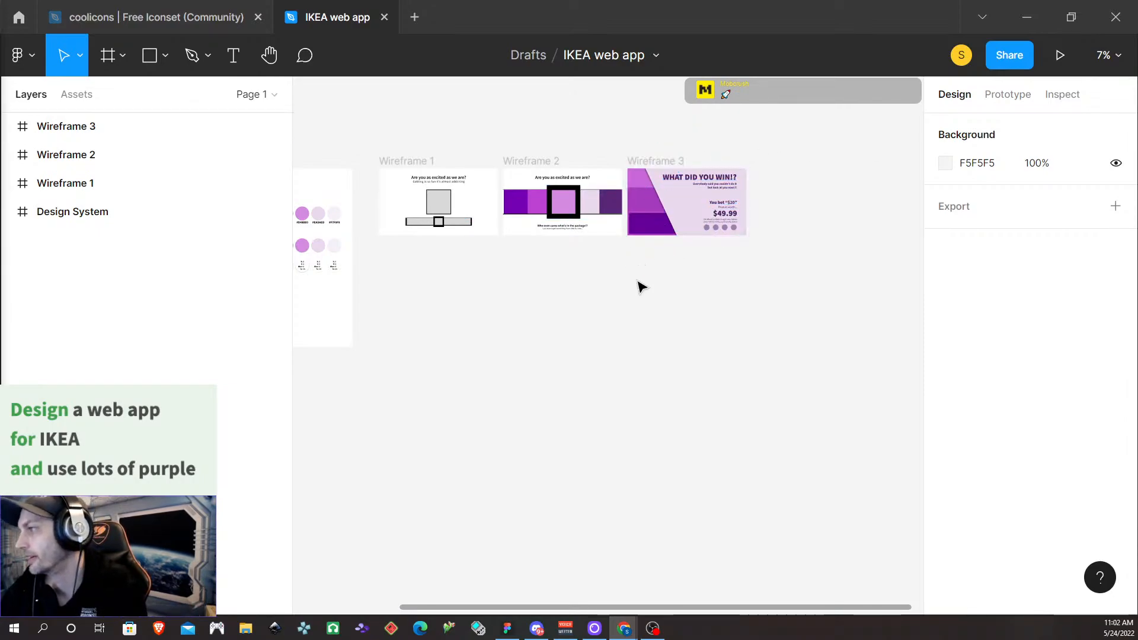
# Examine the Design System frame's purple colour swatches, drop-shadow settings and Source Sans Pro type sample
pyautogui.keyDown('ctrl'); pyautogui.scroll(2, 461, 425); pyautogui.keyUp('ctrl')
pyautogui.keyDown('ctrl'); pyautogui.scroll(-1, 460, 313); pyautogui.keyUp('ctrl')
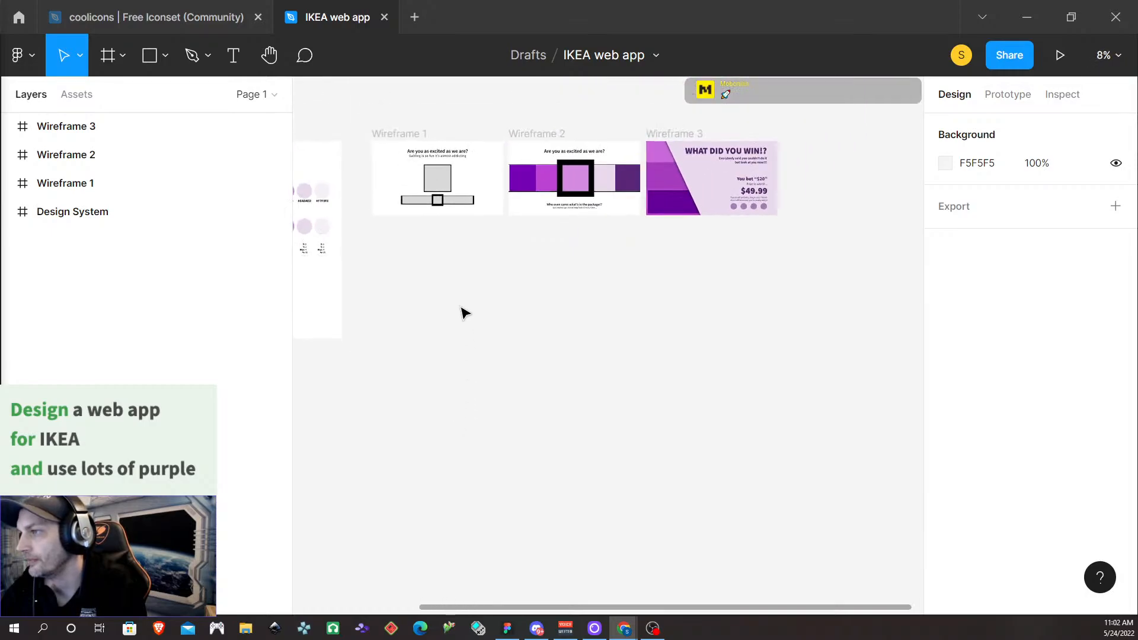
pyautogui.hscroll(-5, 470, 287)
pyautogui.hscroll(-5, 498, 289)
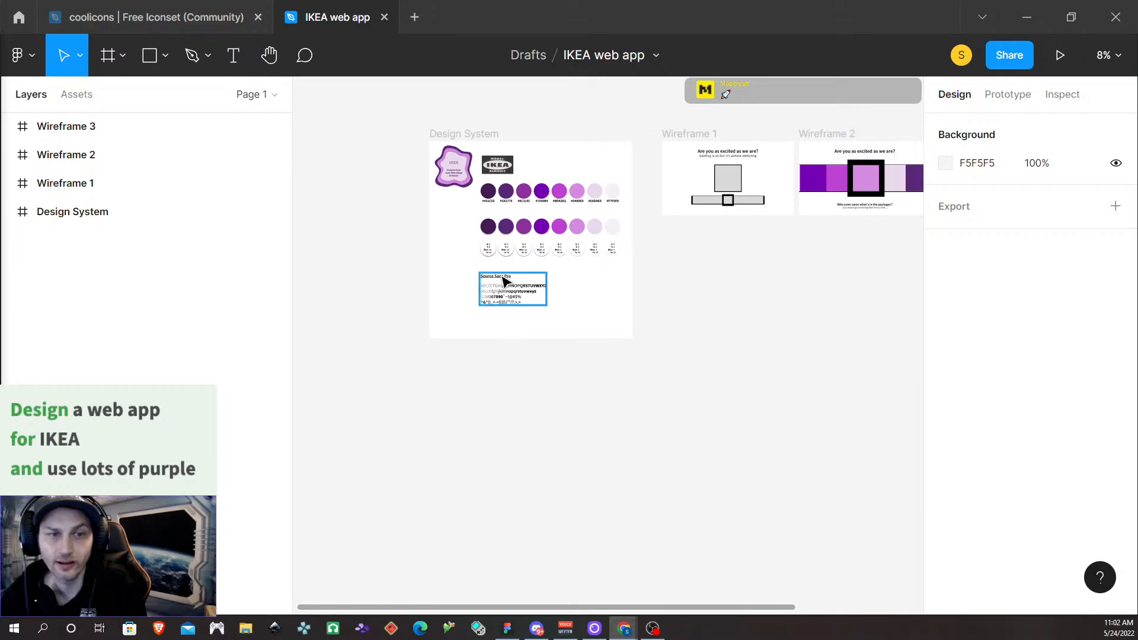
pyautogui.keyDown('ctrl'); pyautogui.scroll(3, 554, 243); pyautogui.keyUp('ctrl')
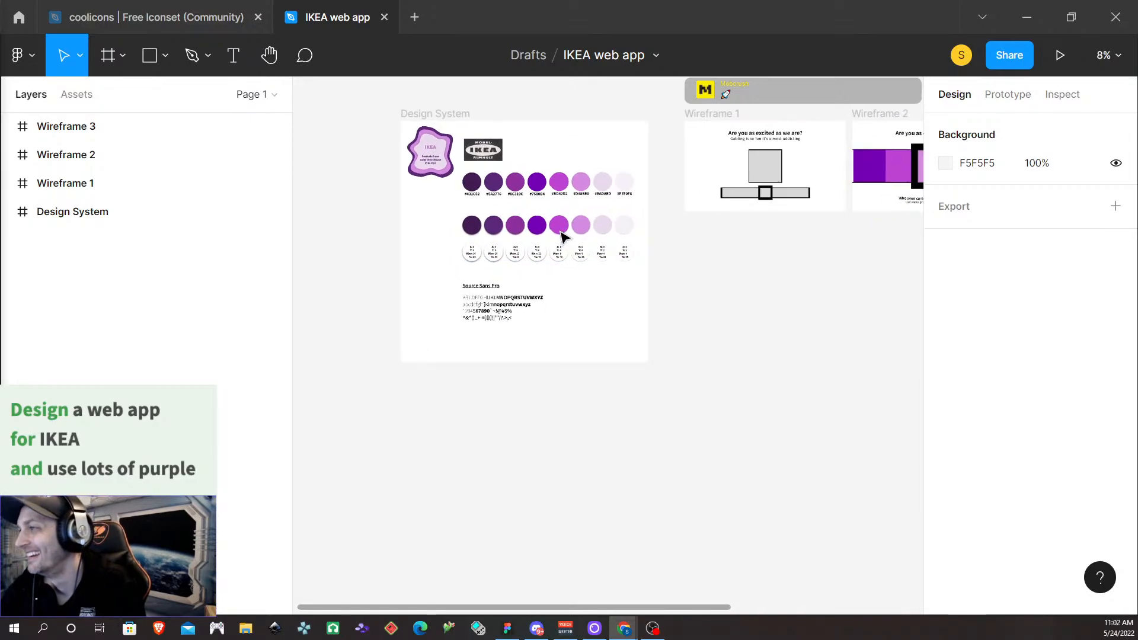
pyautogui.hscroll(-3, 505, 241)
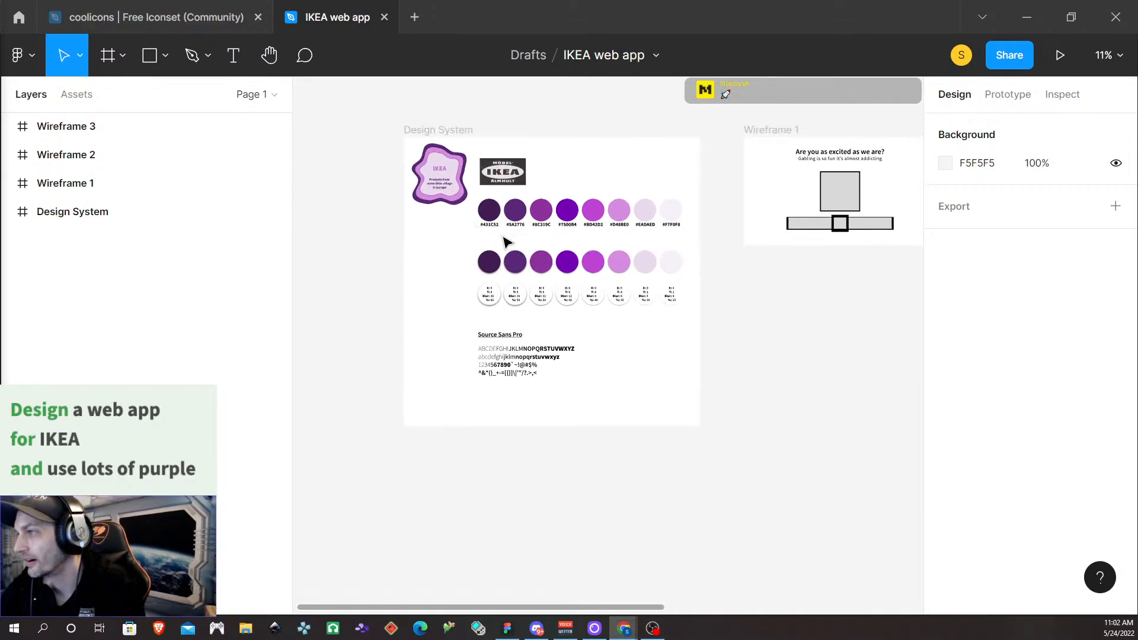
pyautogui.keyDown('ctrl'); pyautogui.scroll(3, 597, 255); pyautogui.keyUp('ctrl')
pyautogui.keyDown('ctrl'); pyautogui.scroll(2, 597, 254); pyautogui.keyUp('ctrl')
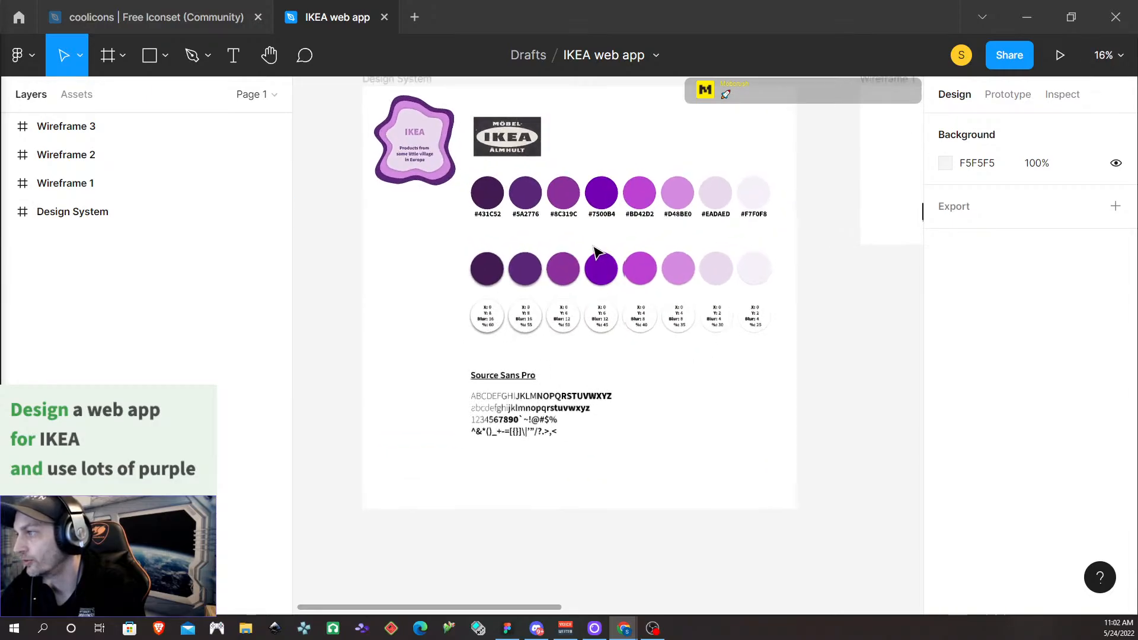
pyautogui.scroll(1, 521, 190)
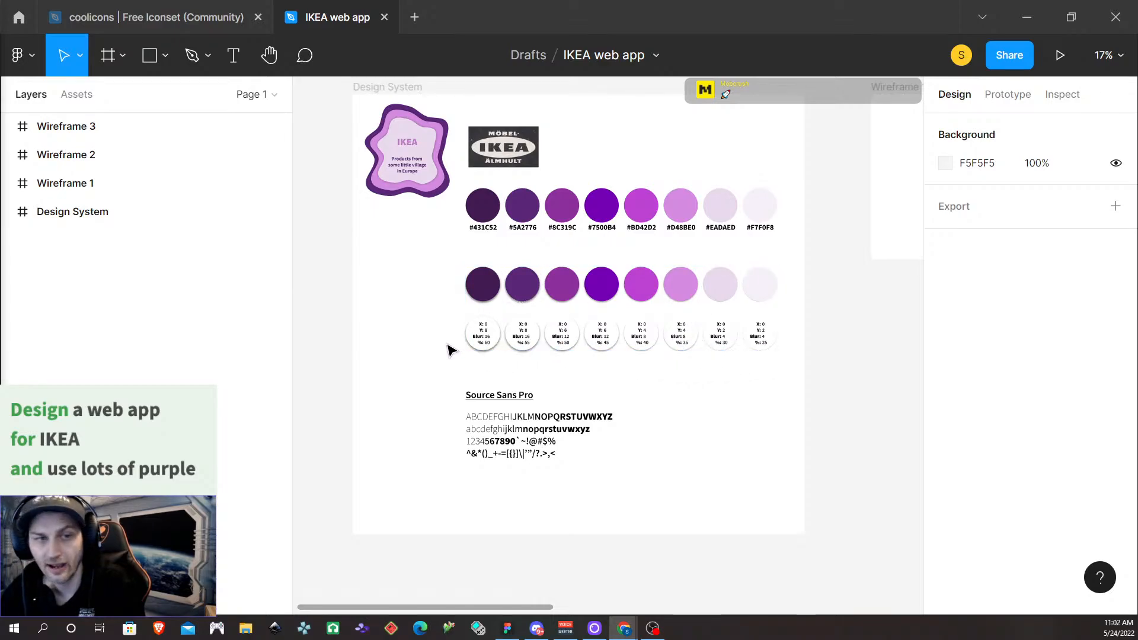
pyautogui.keyDown('ctrl'); pyautogui.scroll(3, 563, 345); pyautogui.keyUp('ctrl')
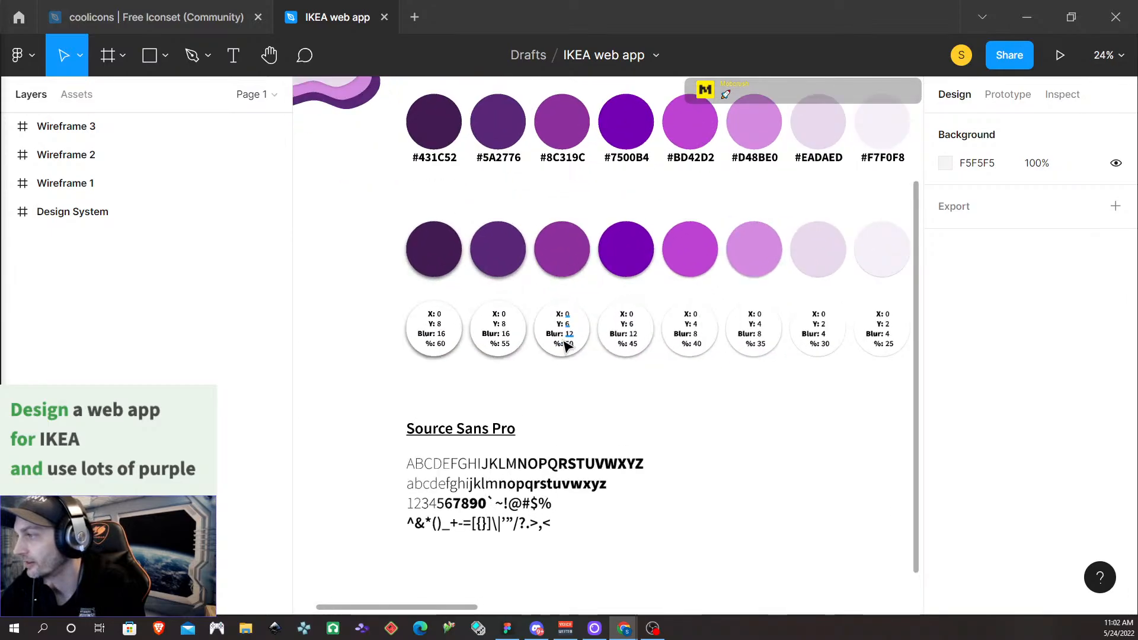
pyautogui.keyDown('ctrl'); pyautogui.scroll(1, 559, 348); pyautogui.keyUp('ctrl')
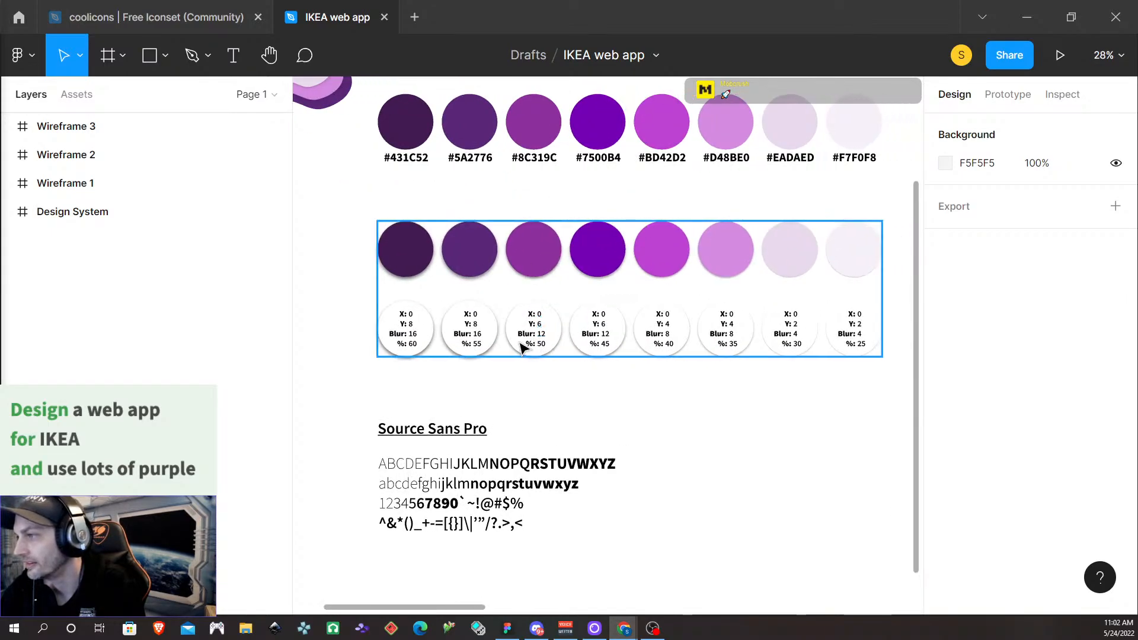
pyautogui.hscroll(1, 522, 348)
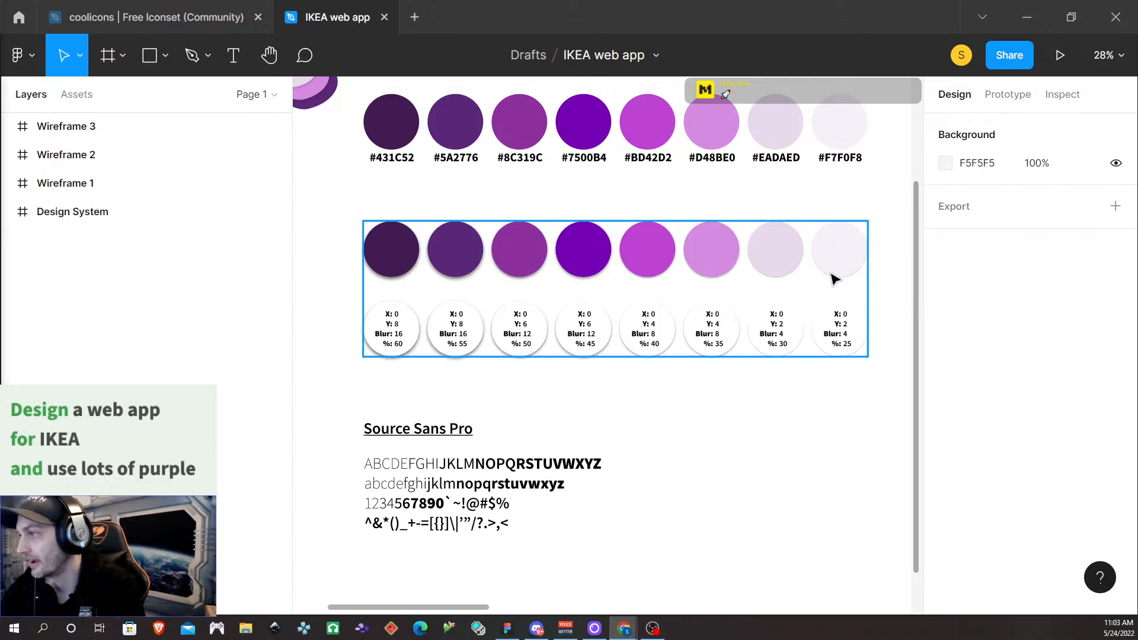
pyautogui.scroll(-2, 729, 495)
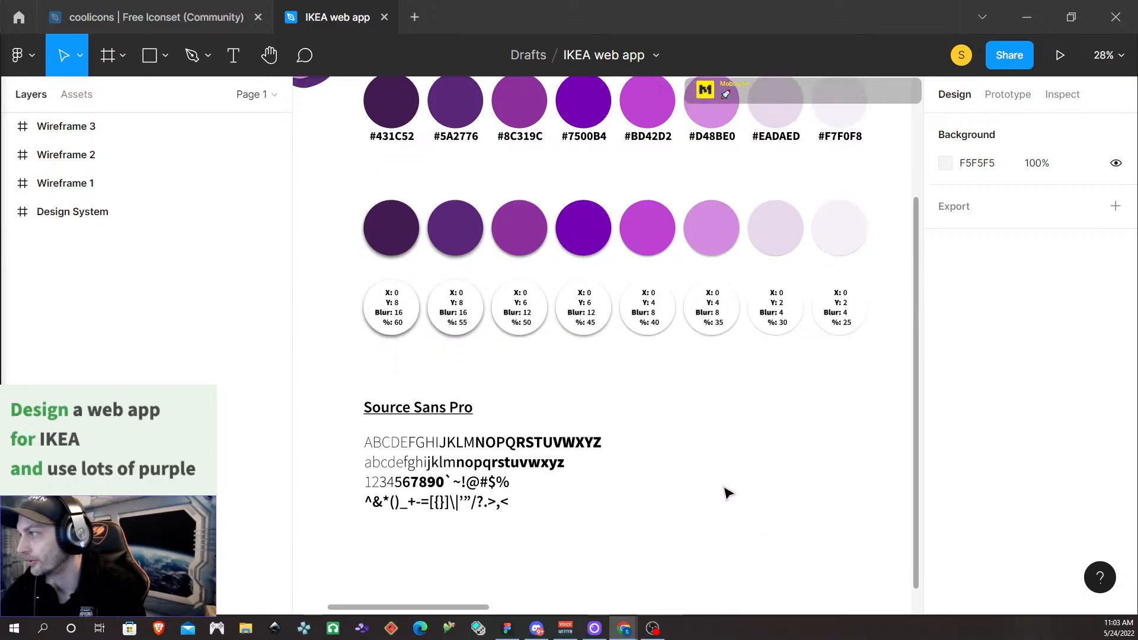
# Inspect the vintage IKEA logo image and the layered wavy IKEA badge in the Design System frame up close
pyautogui.scroll(5, 729, 494)
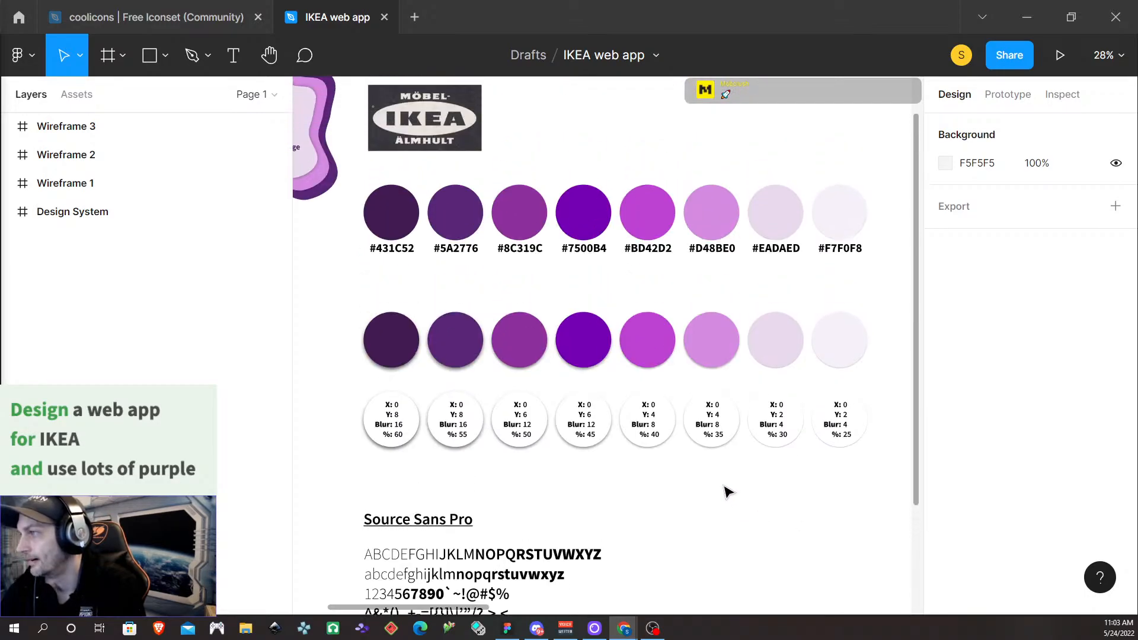
pyautogui.scroll(5, 729, 492)
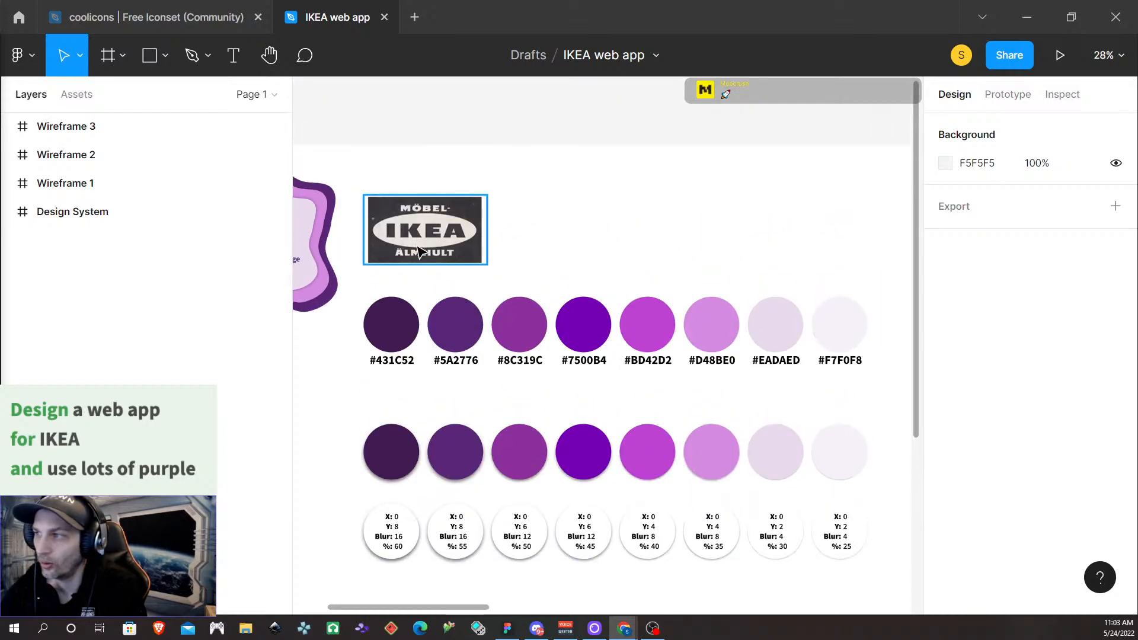
pyautogui.scroll(2, 418, 252)
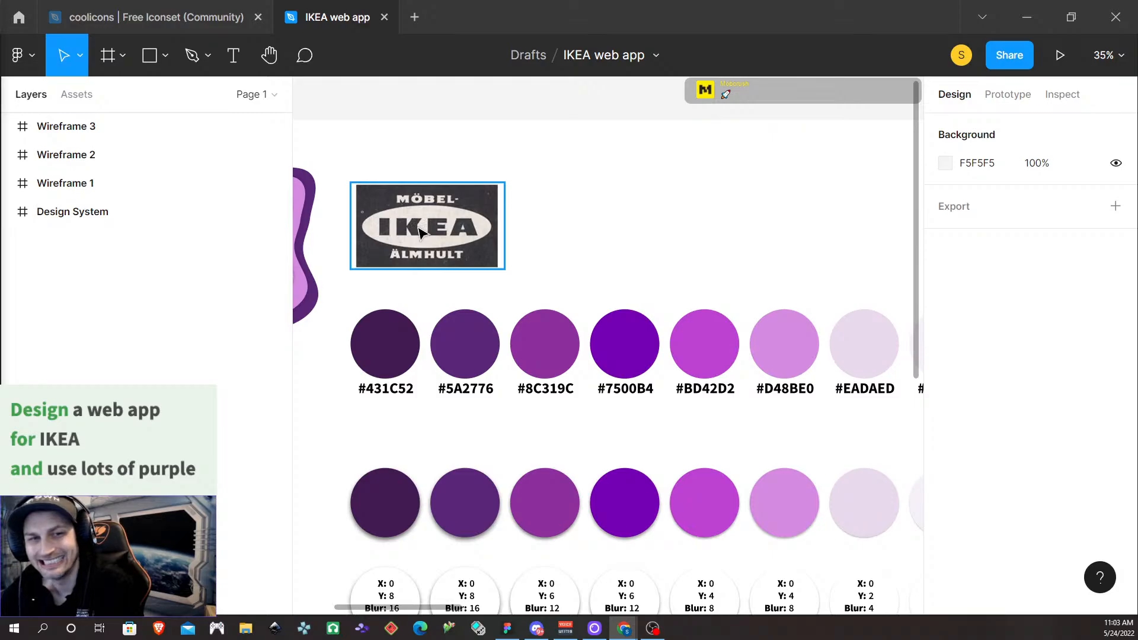
pyautogui.scroll(-3, 601, 279)
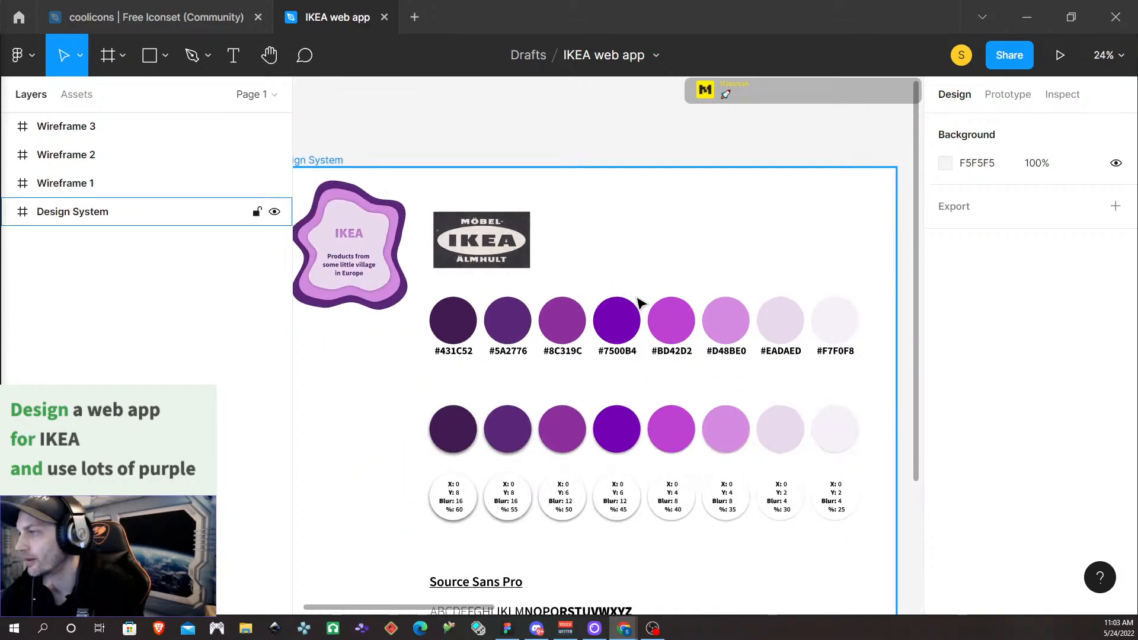
pyautogui.scroll(-1, 617, 321)
pyautogui.scroll(1, 371, 271)
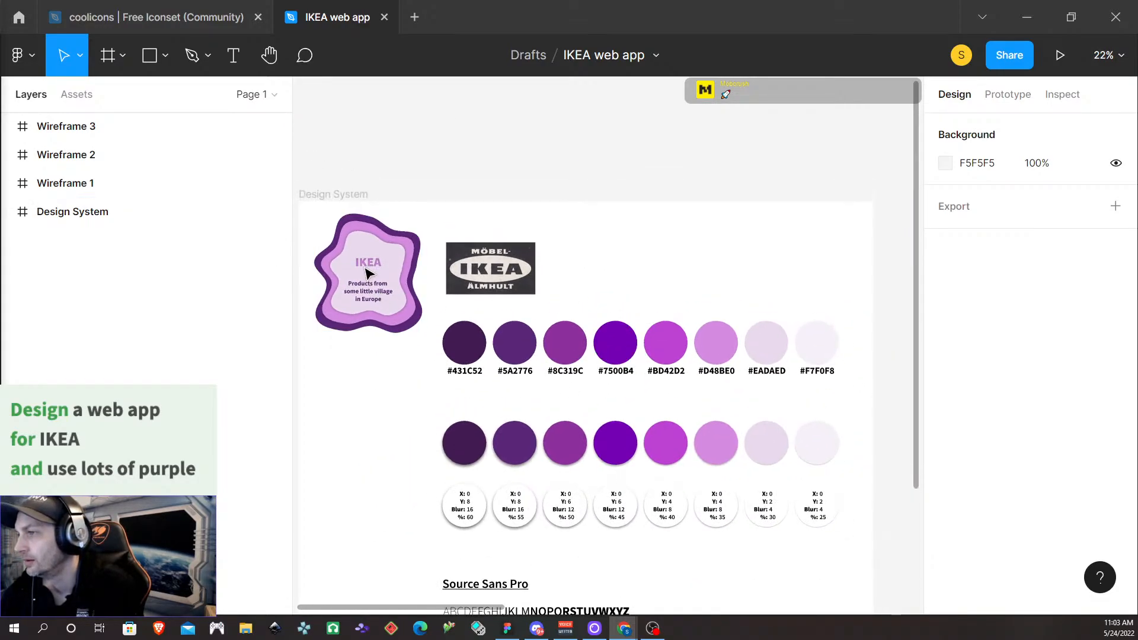
pyautogui.click(368, 272)
pyautogui.hscroll(-5, 407, 292)
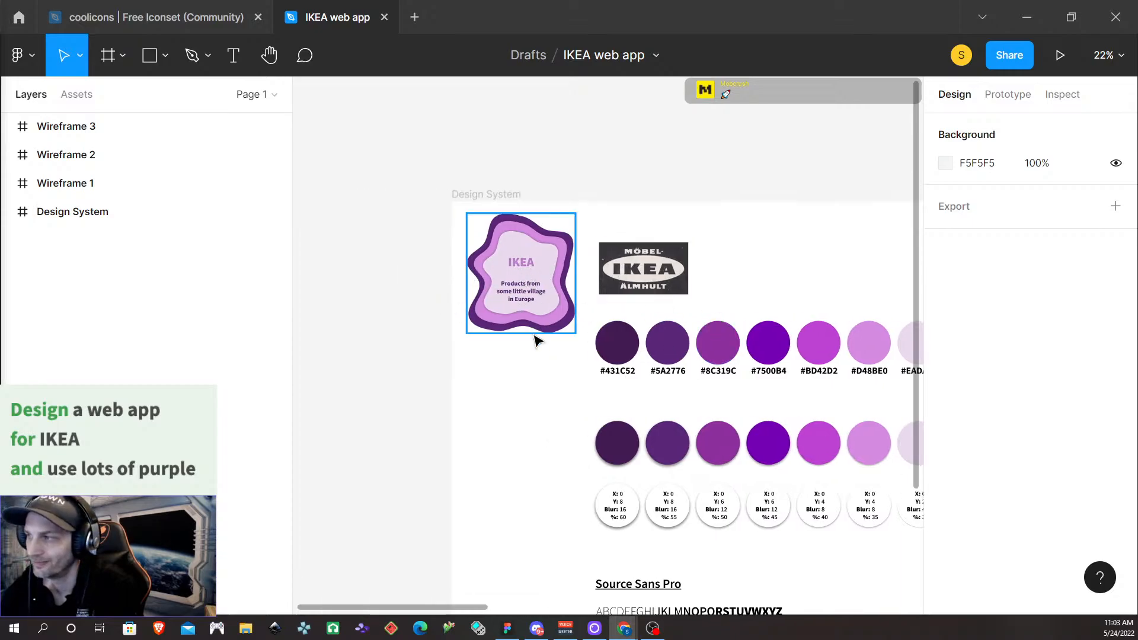
pyautogui.scroll(8, 534, 296)
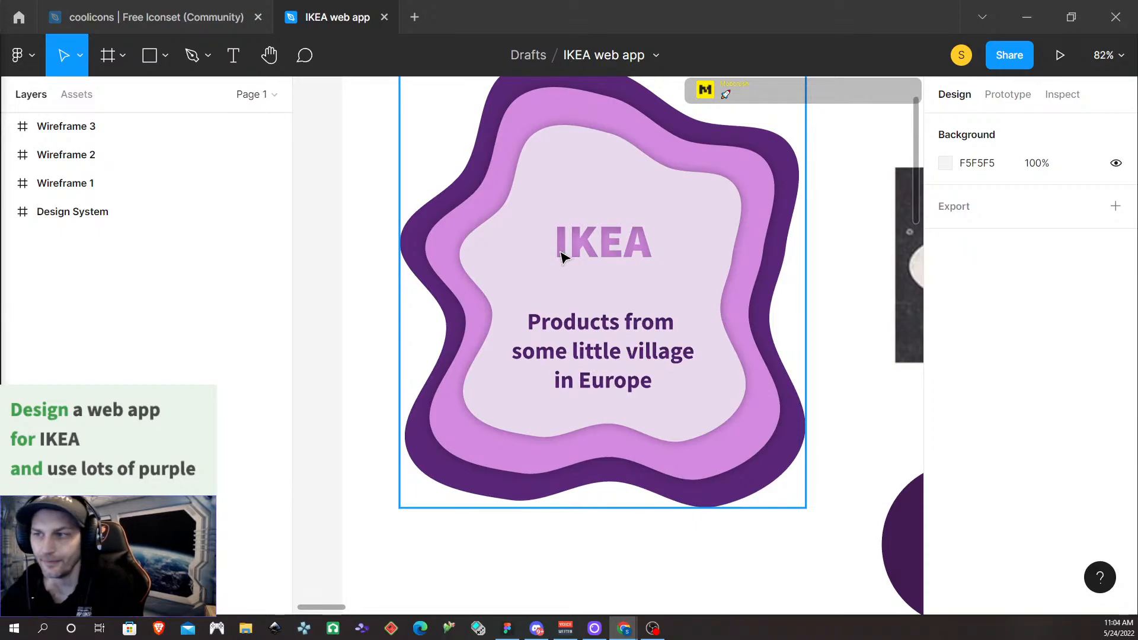
pyautogui.scroll(1, 654, 298)
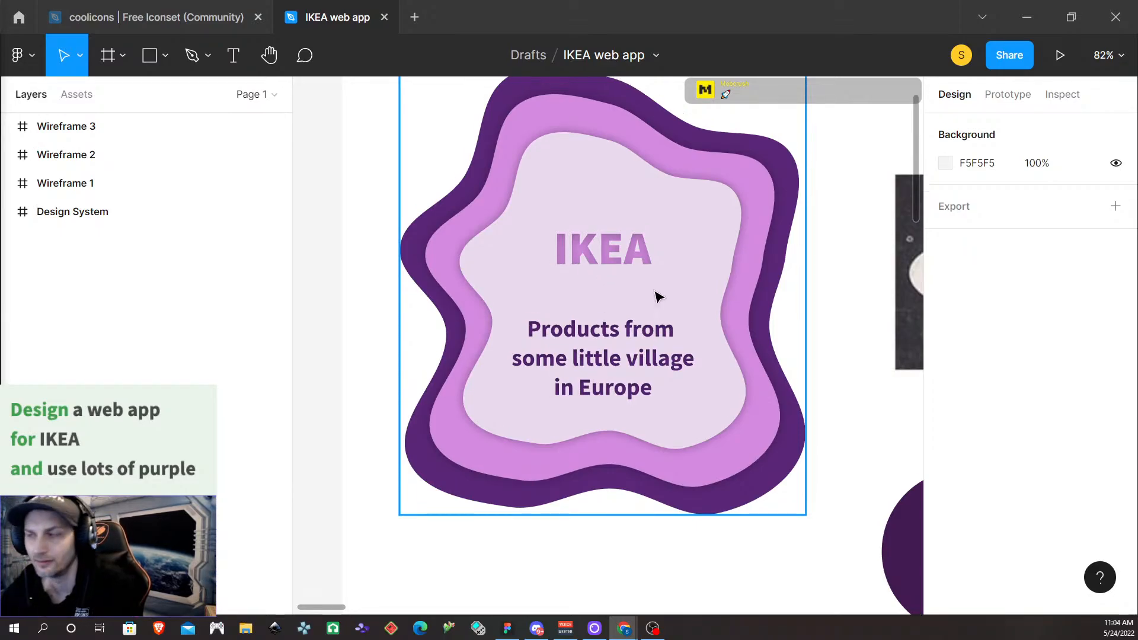
pyautogui.scroll(2, 651, 295)
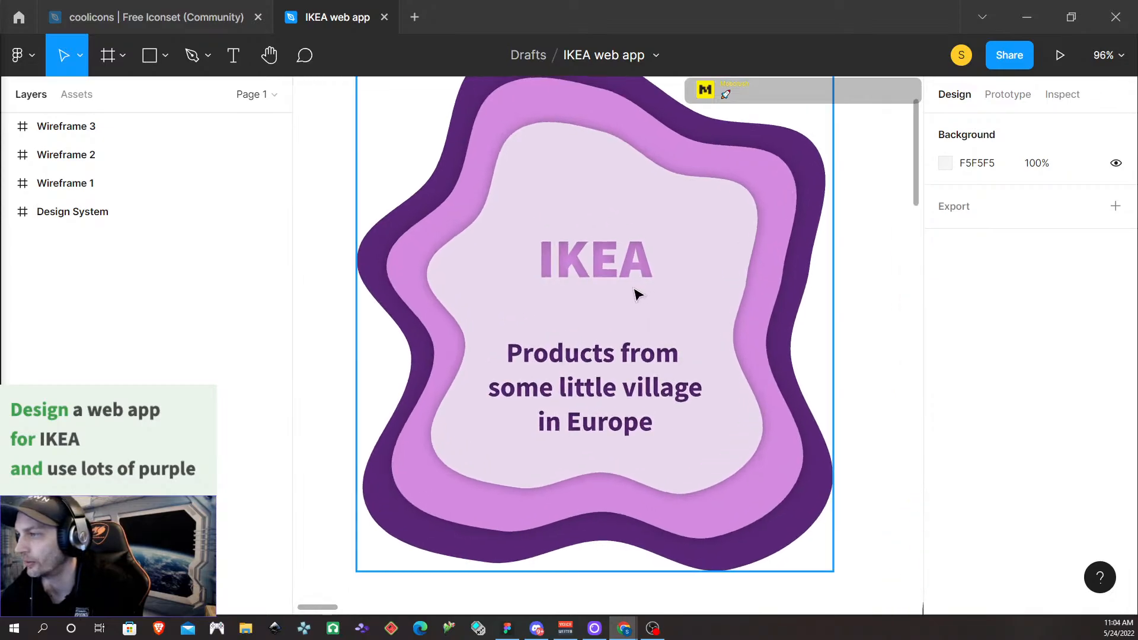
pyautogui.hscroll(-2, 631, 294)
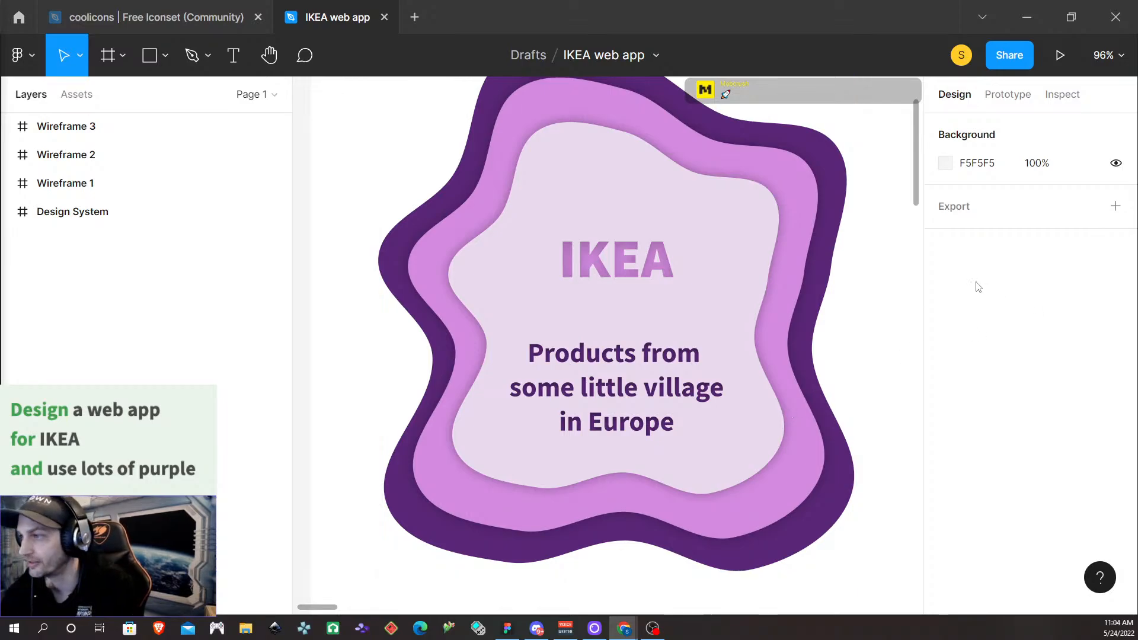
pyautogui.keyDown('ctrl'); pyautogui.scroll(-3, 782, 261); pyautogui.keyUp('ctrl')
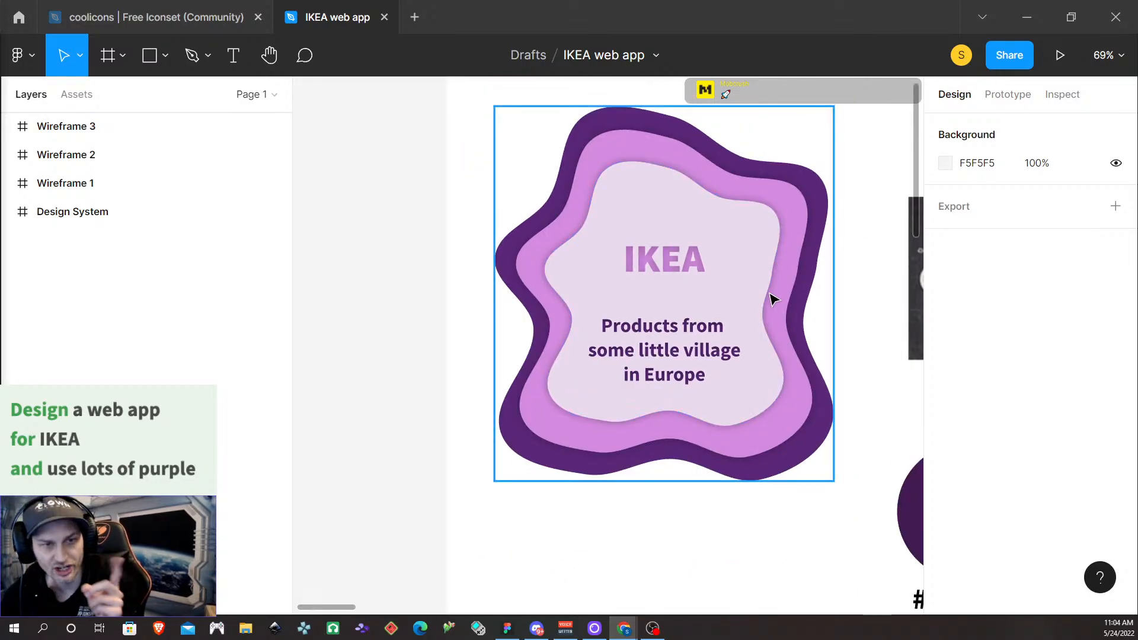
pyautogui.scroll(1, 768, 305)
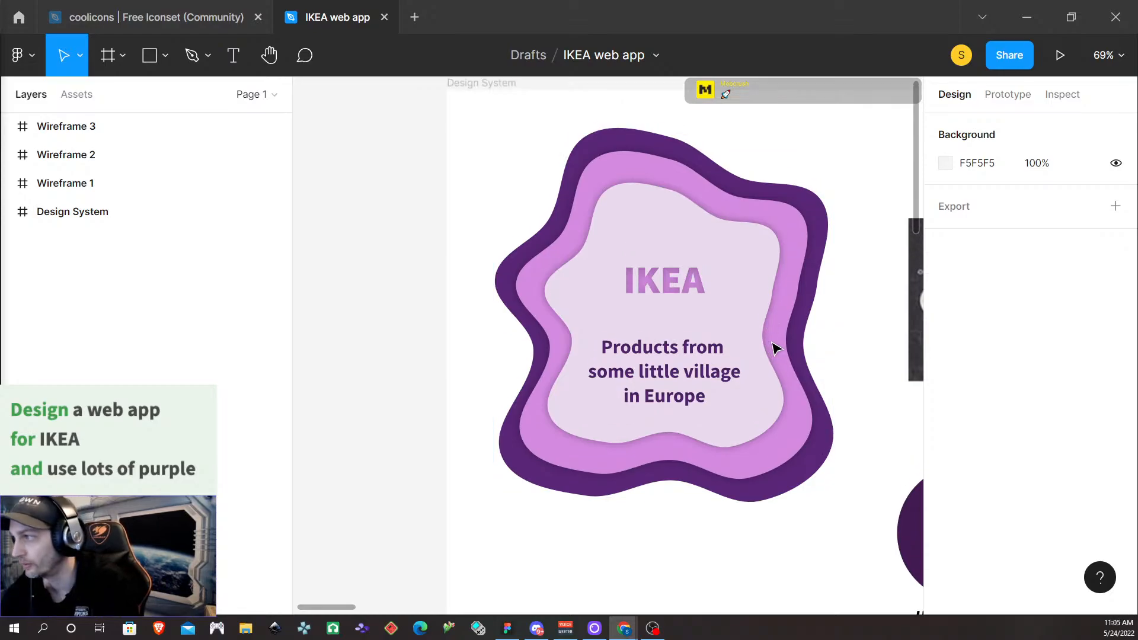
pyautogui.keyDown('ctrl'); pyautogui.scroll(-4, 782, 354); pyautogui.keyUp('ctrl')
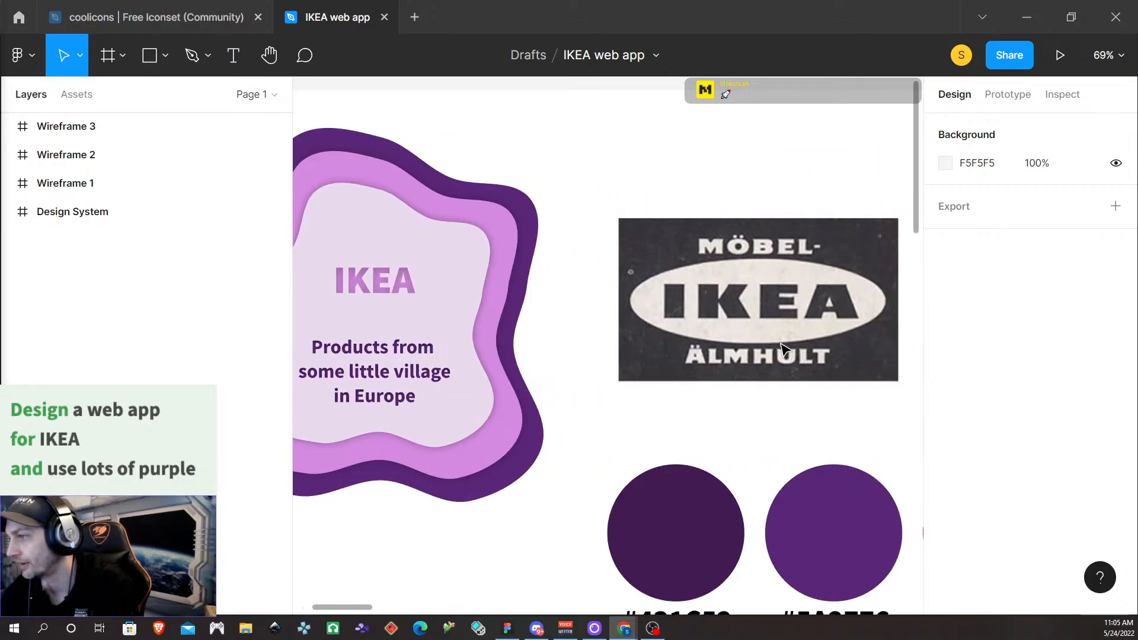
# Review the Design System frame as a whole, from the logos through the colour and shadow rows to the font sample
pyautogui.keyDown('ctrl'); pyautogui.scroll(-3, 782, 350); pyautogui.keyUp('ctrl')
pyautogui.scroll(1, 783, 349)
pyautogui.scroll(-2, 782, 350)
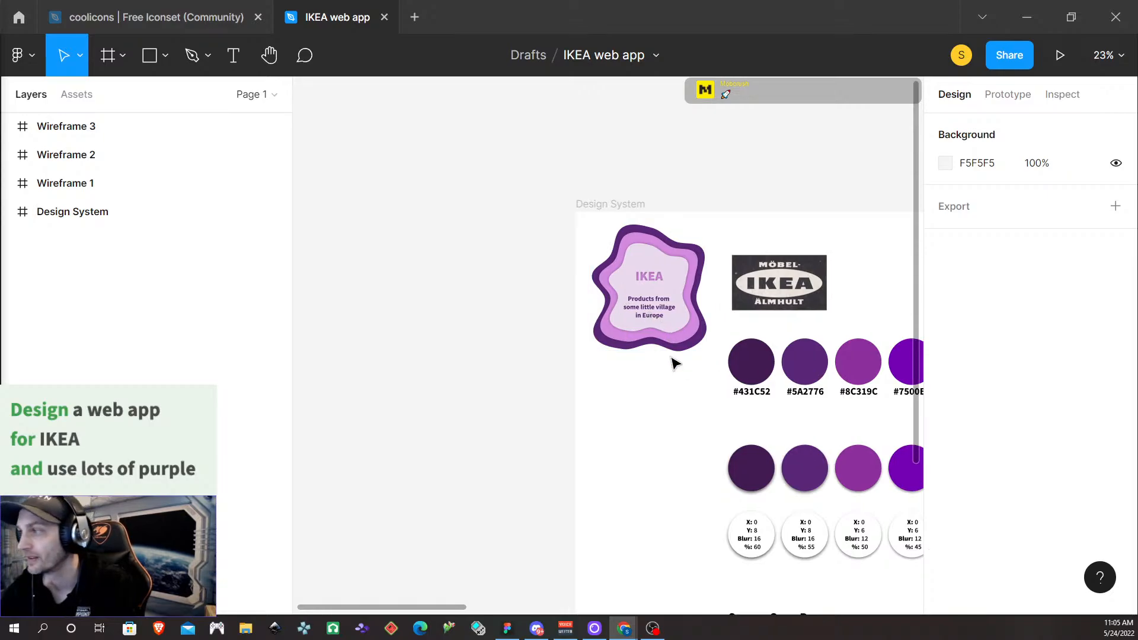
pyautogui.hscroll(5, 675, 368)
pyautogui.hscroll(7, 681, 371)
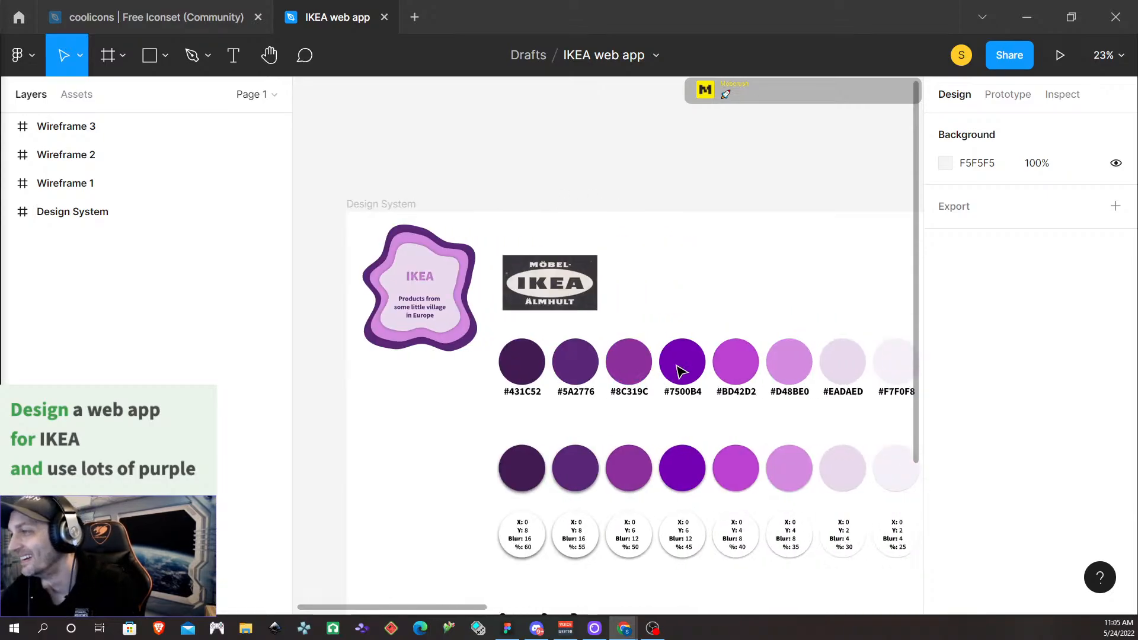
pyautogui.hscroll(-2, 652, 336)
pyautogui.hscroll(-1, 652, 335)
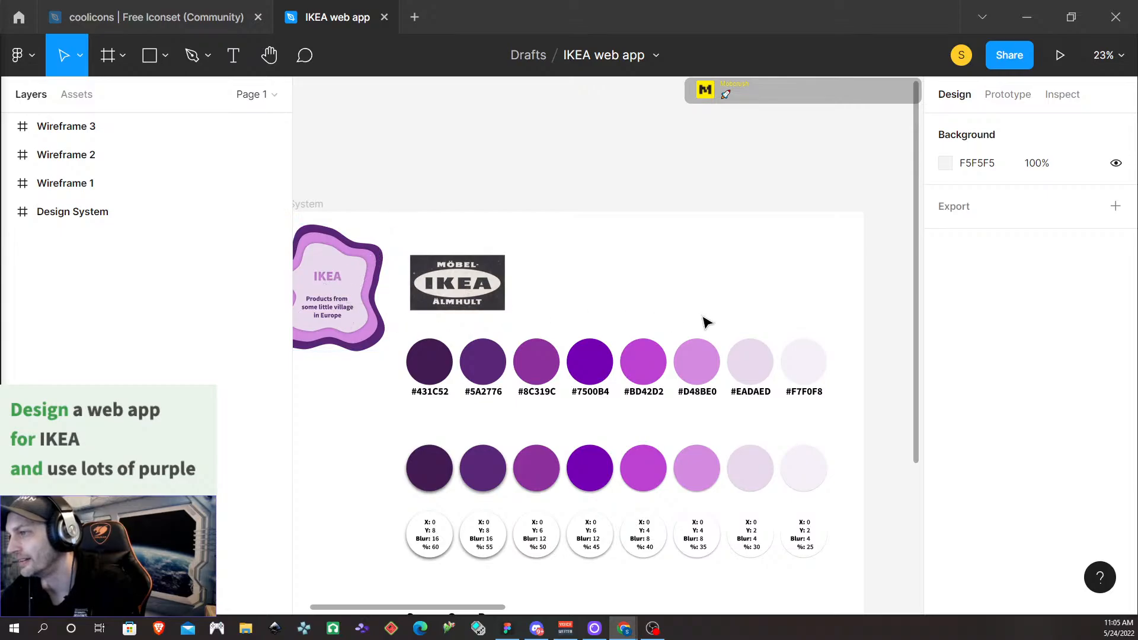
pyautogui.scroll(-3, 714, 325)
pyautogui.scroll(1, 679, 512)
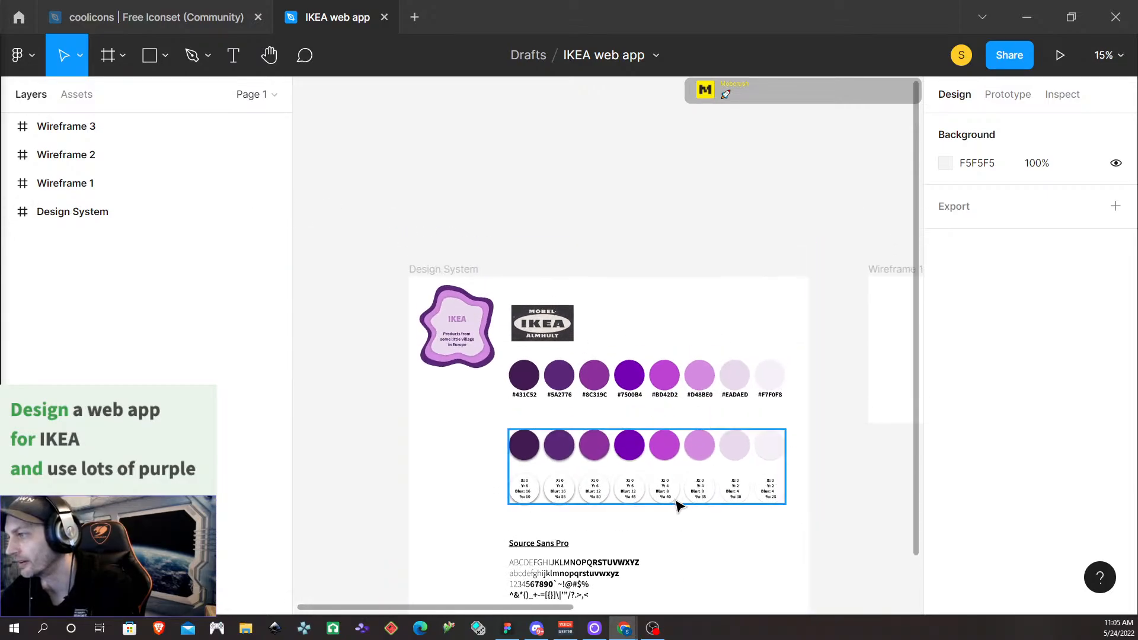
pyautogui.scroll(-4, 686, 477)
pyautogui.scroll(-1, 689, 477)
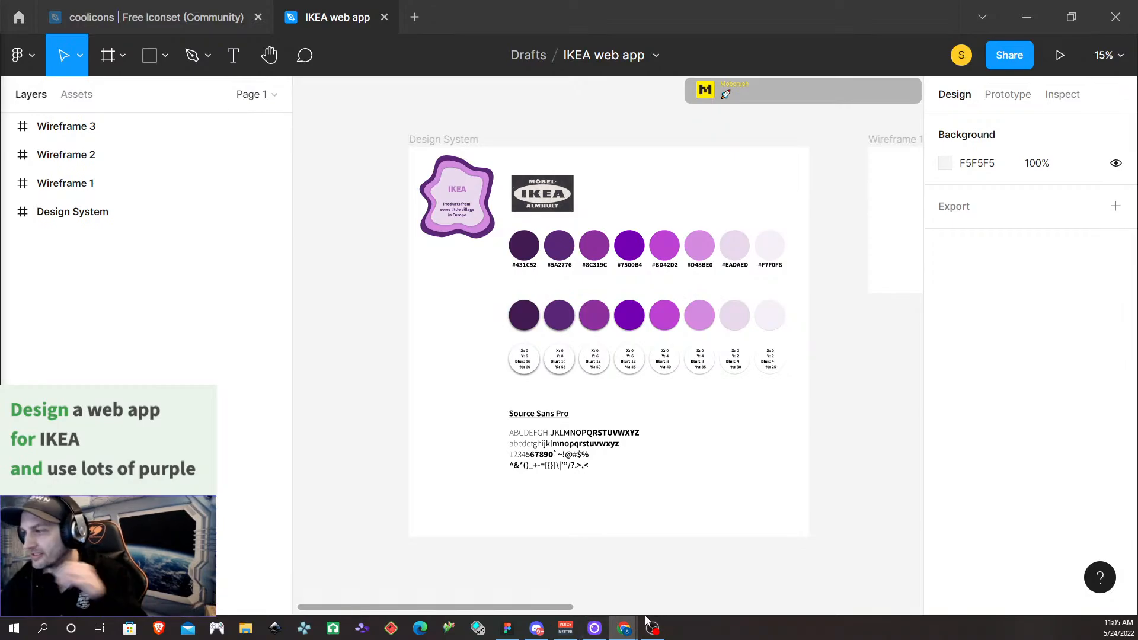
# Switch to the Chrome new-tab window and shrink it so it floats over the canvas beside the light swatches
pyautogui.moveTo(624, 628)
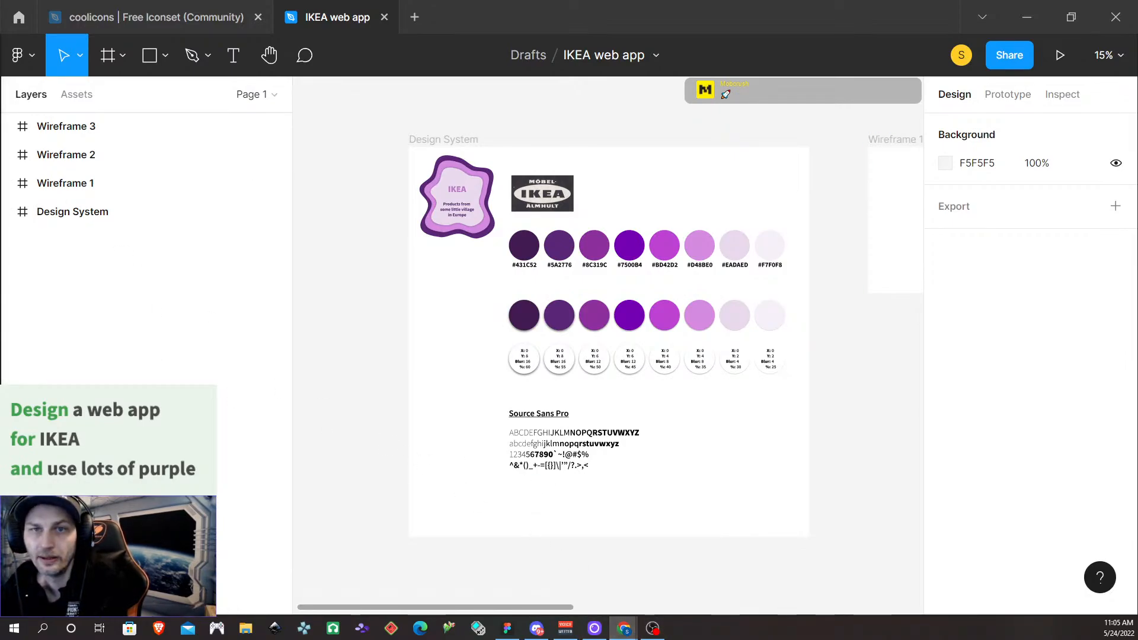
pyautogui.moveTo(1, 113); pyautogui.dragTo(627, 77)
pyautogui.doubleClick(747, 66)
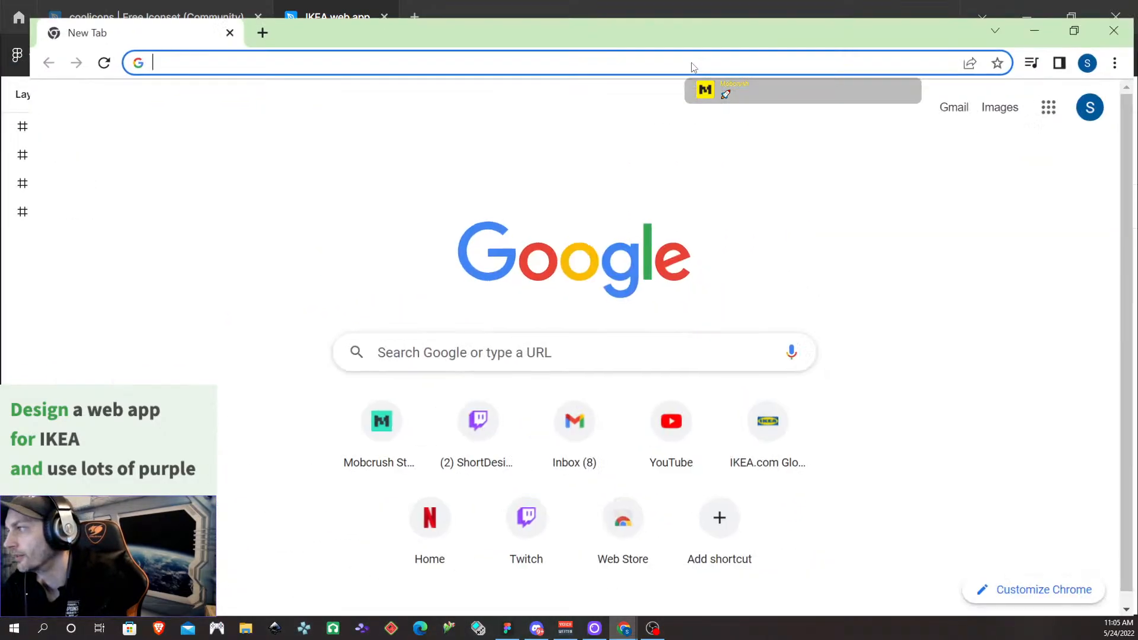
pyautogui.doubleClick(674, 13)
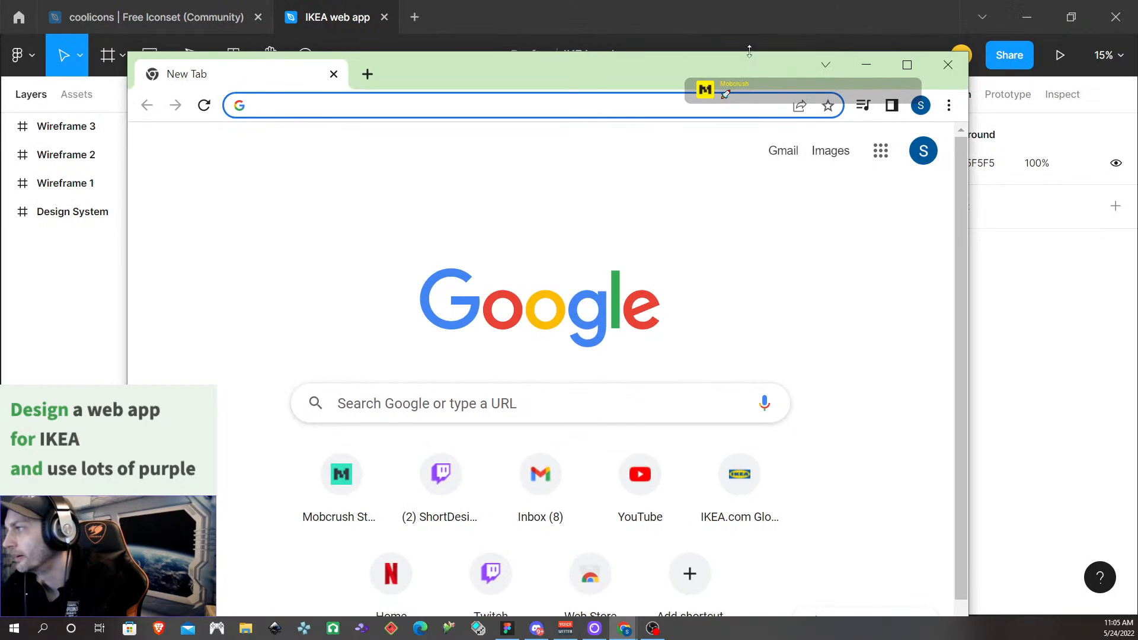
pyautogui.moveTo(750, 52); pyautogui.dragTo(780, 193)
pyautogui.moveTo(686, 215); pyautogui.dragTo(706, 100)
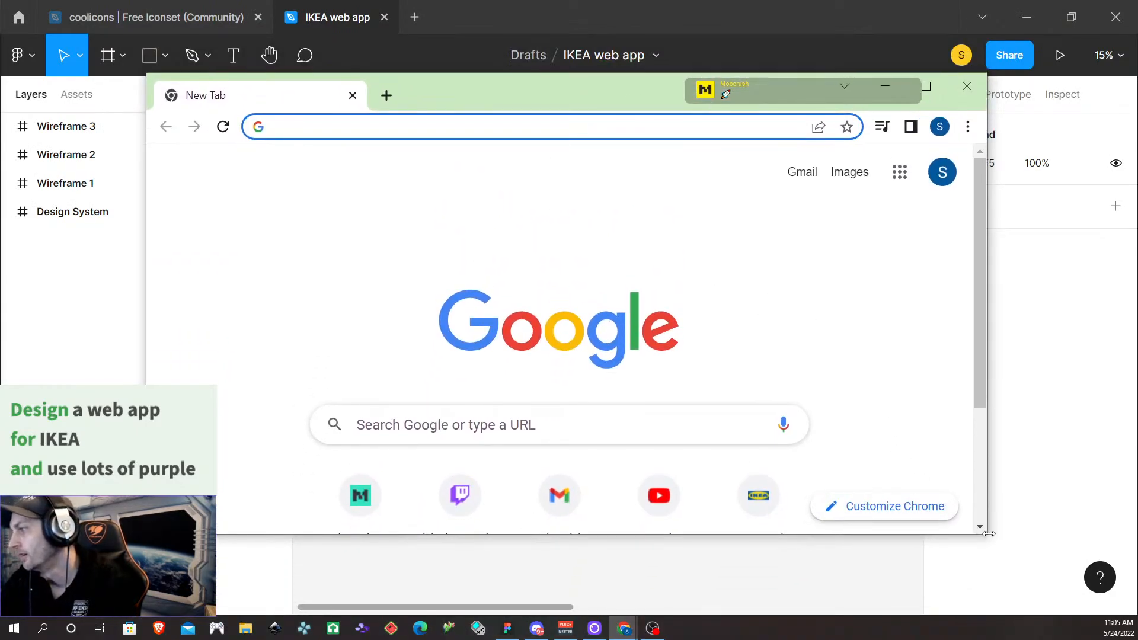
pyautogui.moveTo(987, 450); pyautogui.dragTo(727, 412)
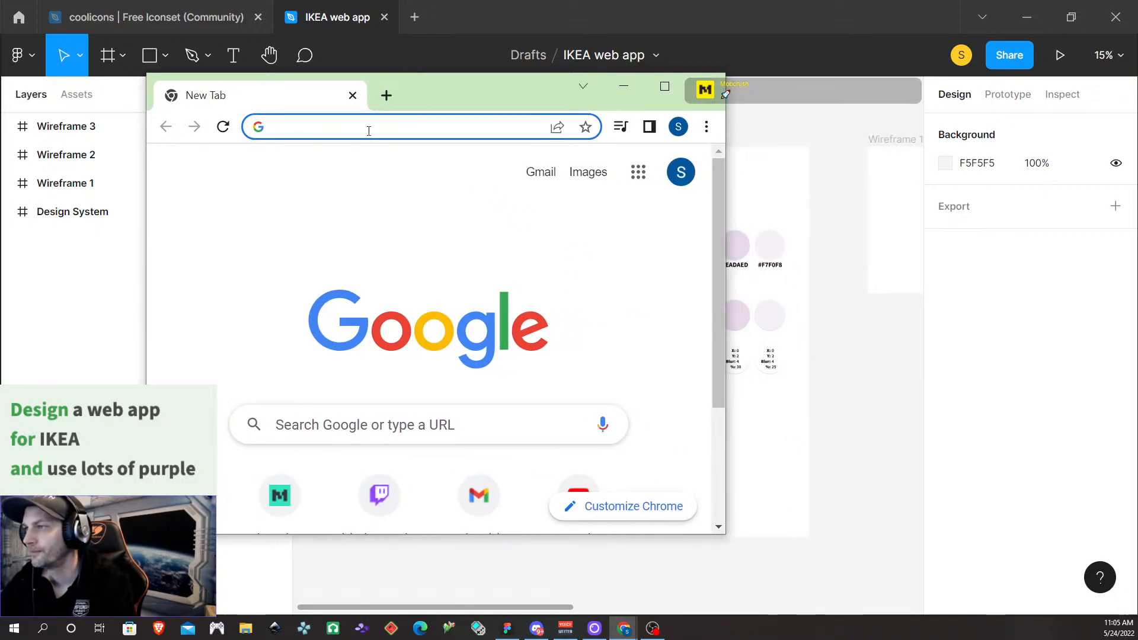
# Search Google for "color names by hex" and open the Color-Name.com site
pyautogui.write('con')
pyautogui.press('BackSpace')
pyautogui.write('l')
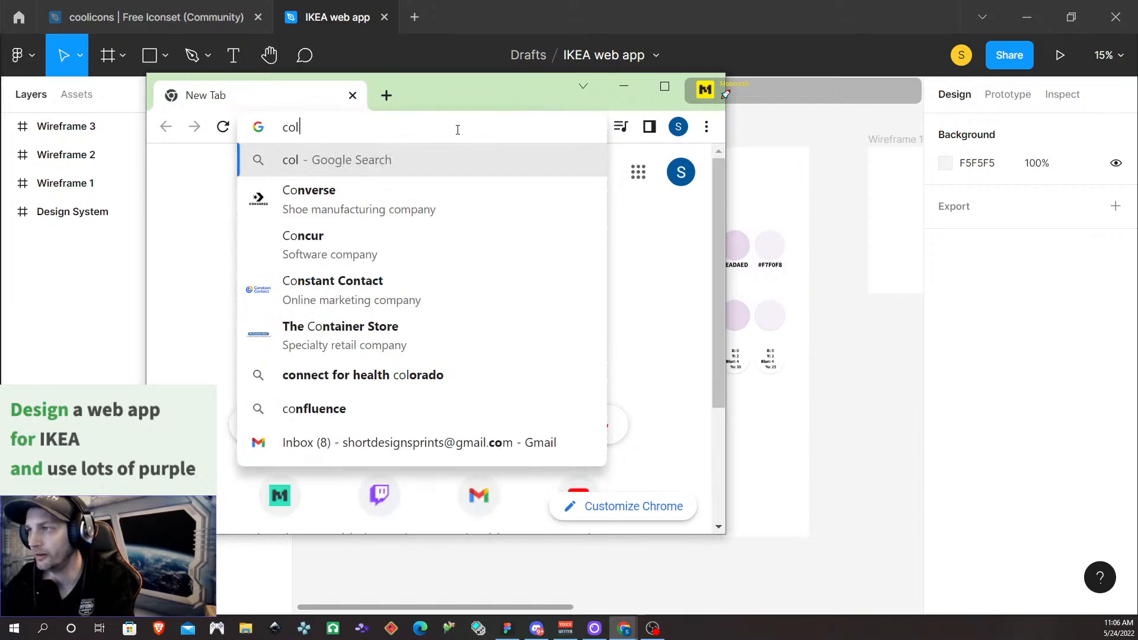
pyautogui.write('or names by hex')
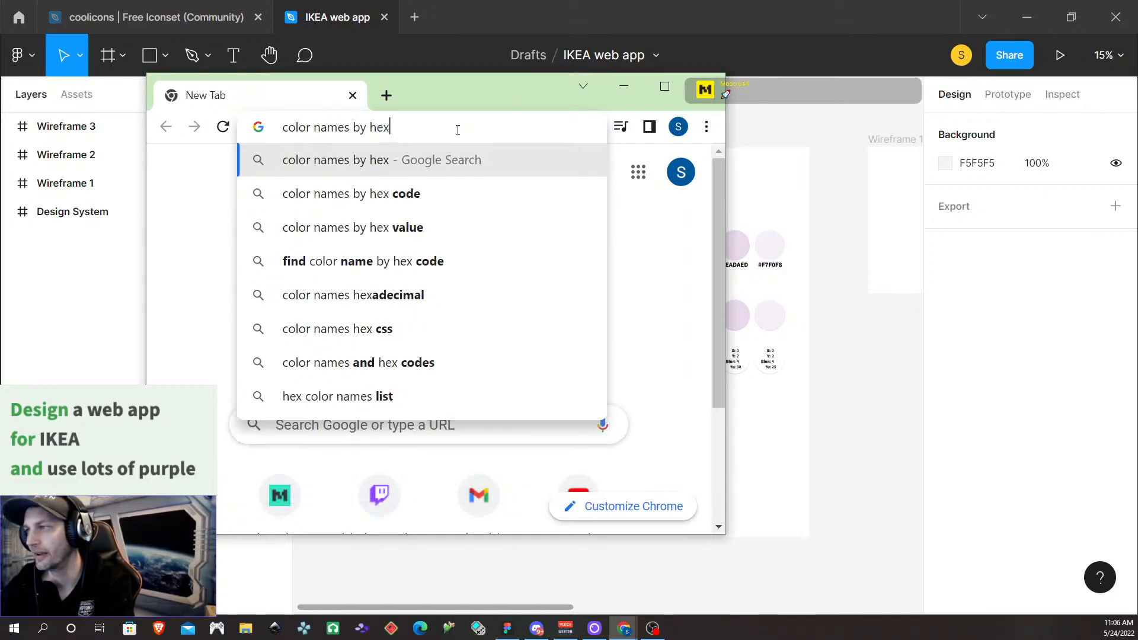
pyautogui.press('Return')
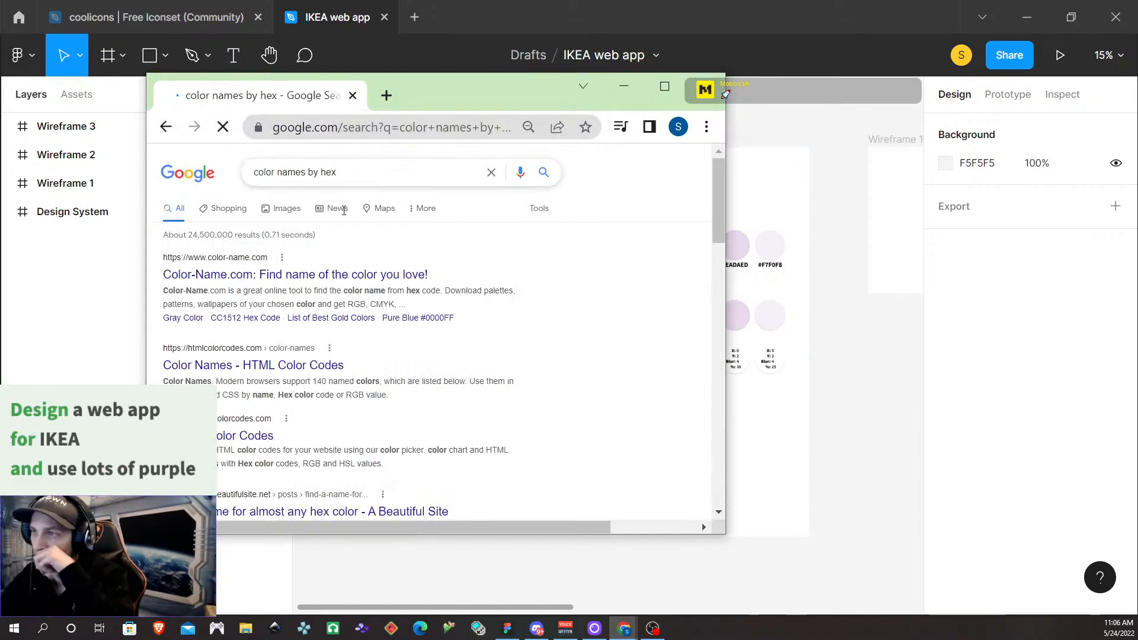
pyautogui.click(274, 279)
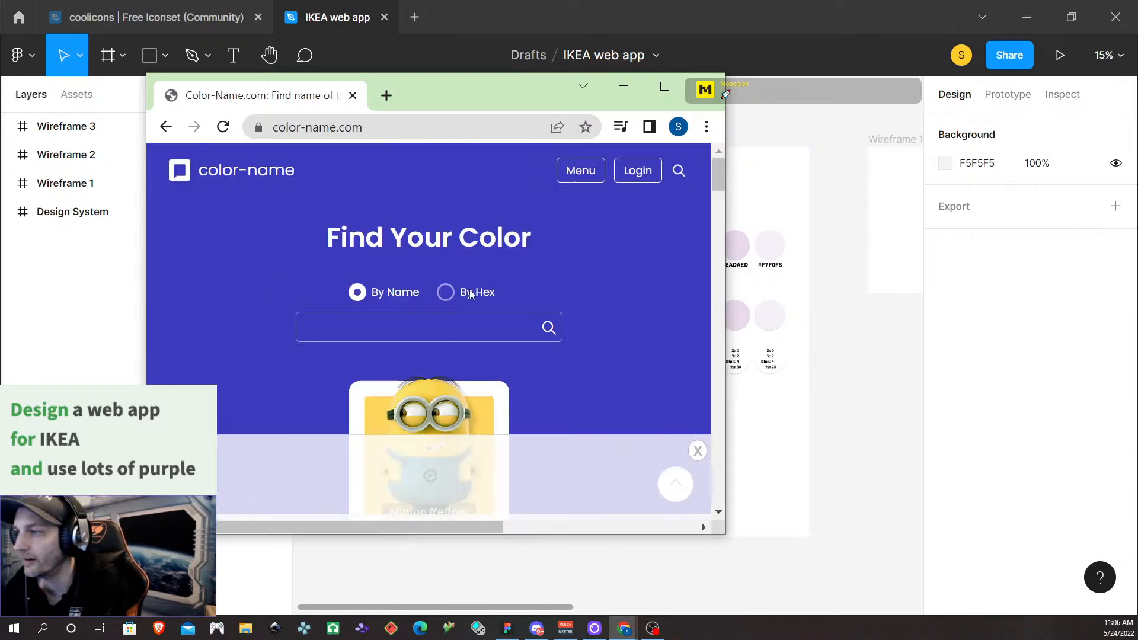
# Set the Find Your Color search to By Hex, then return to Figma and open the darkest swatch's hex label
pyautogui.click(446, 291)
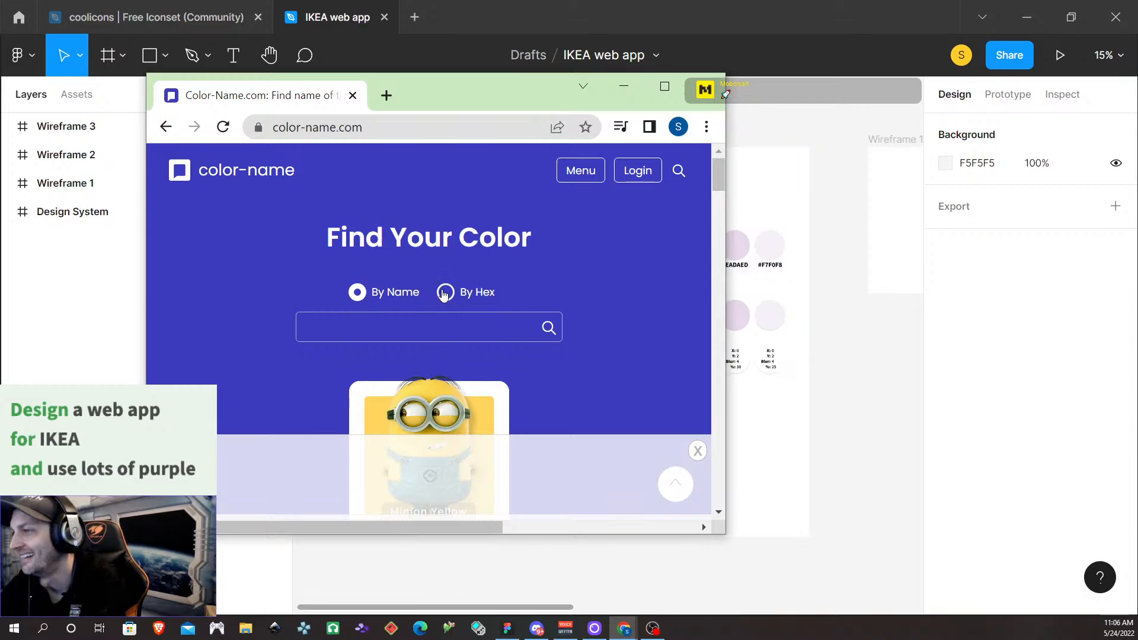
pyautogui.click(770, 295)
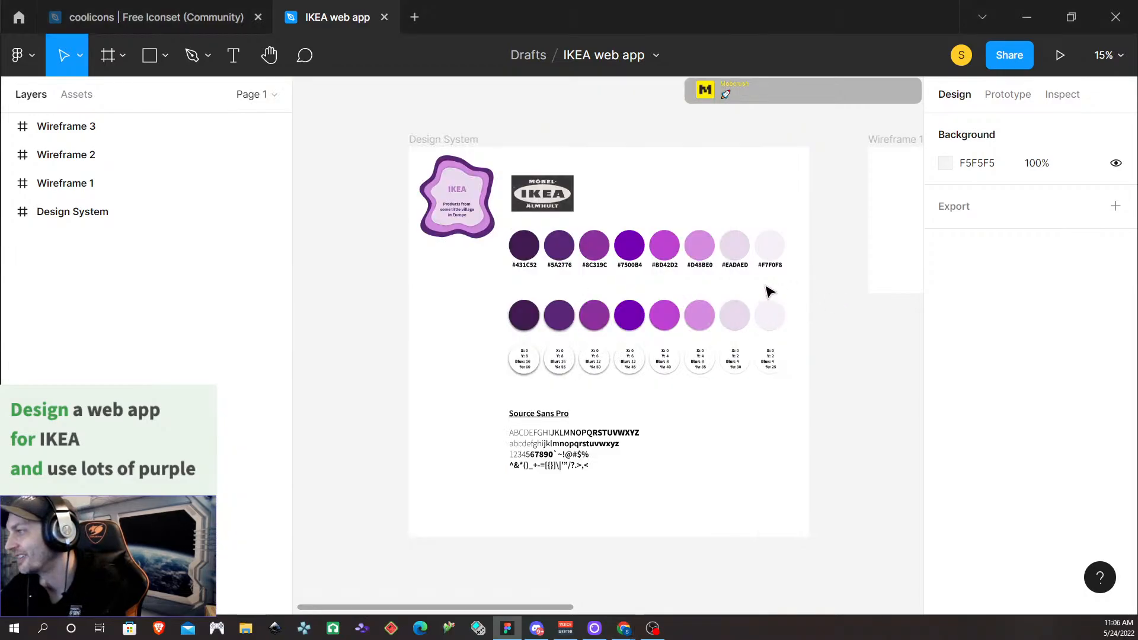
pyautogui.click(527, 266)
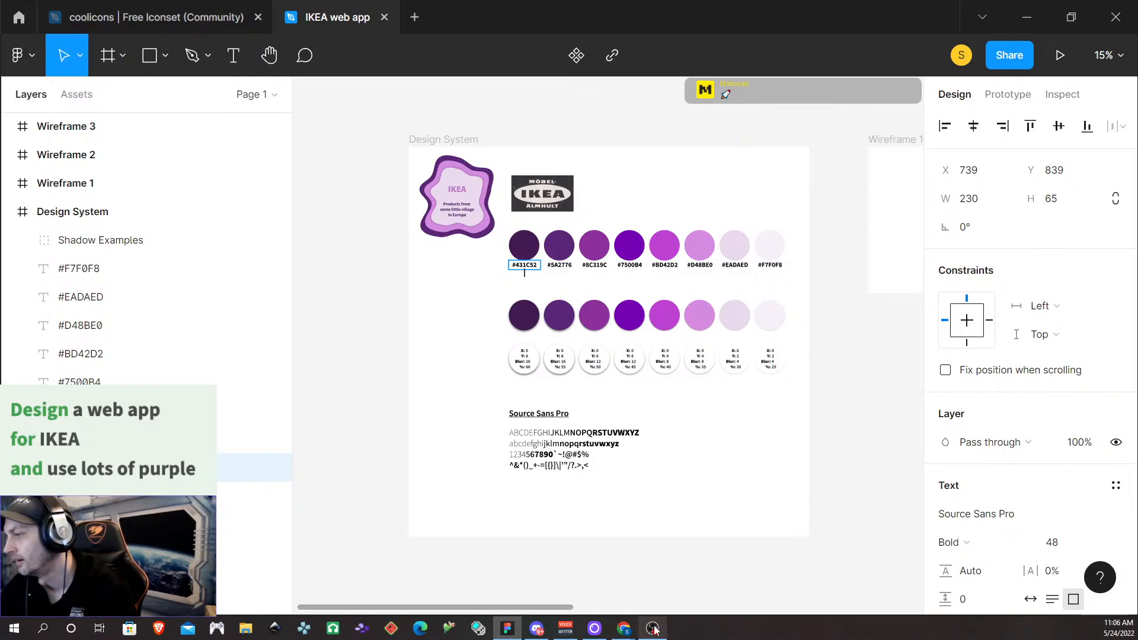
# Go back to Color-Name.com in Chrome and look up the colour name for hex code 431C52
pyautogui.moveTo(650, 629)
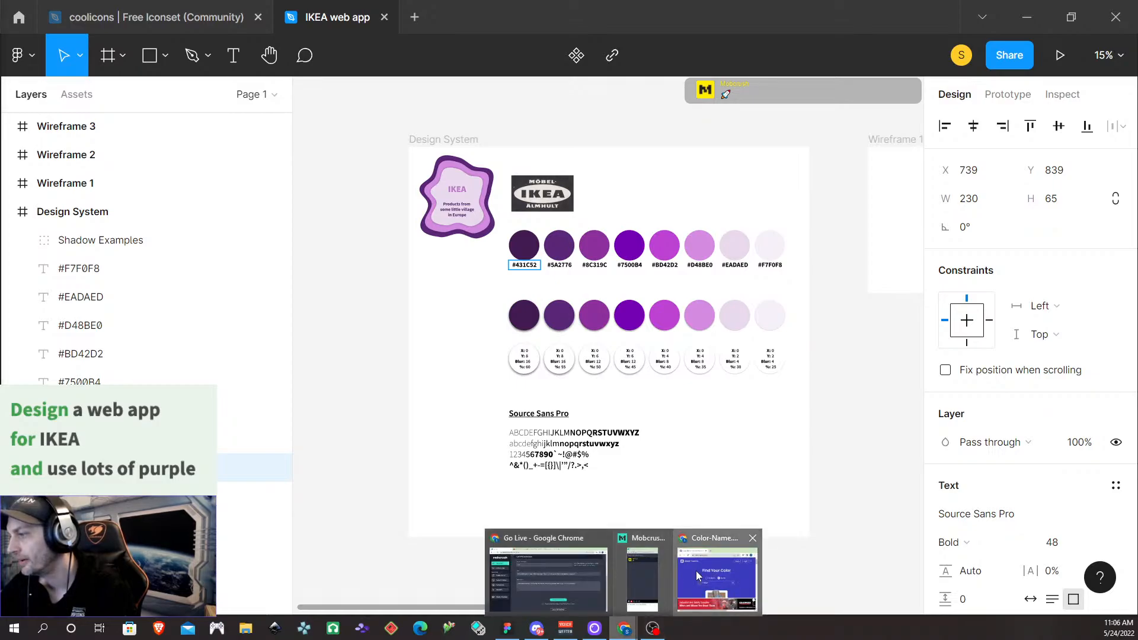
pyautogui.click(695, 570)
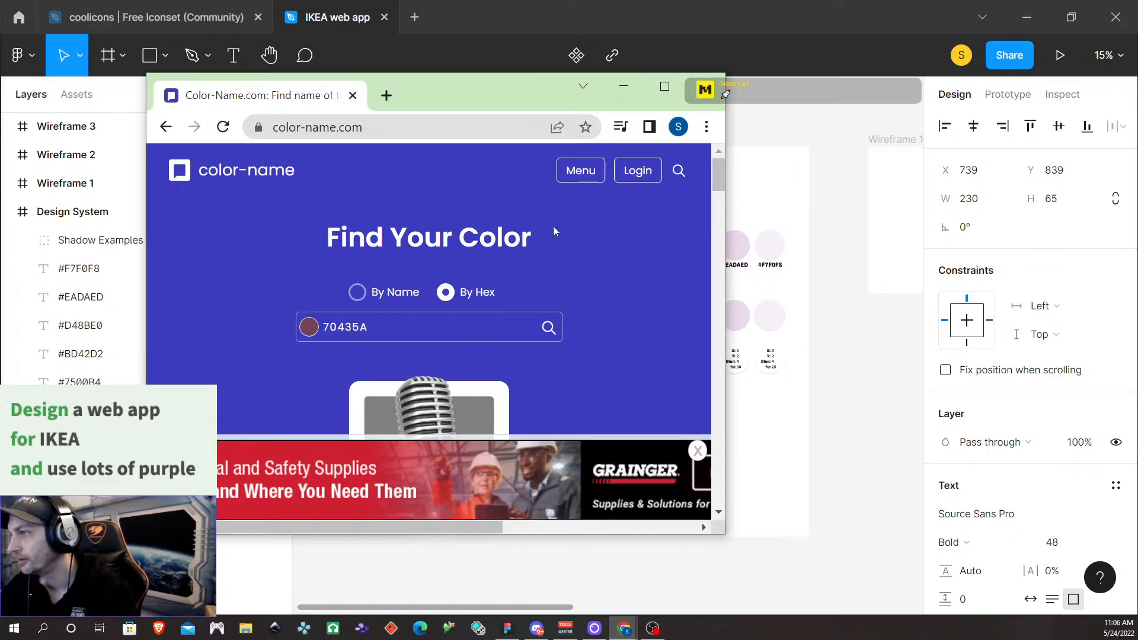
pyautogui.click(406, 319)
pyautogui.press('BackSpace')
pyautogui.press('BackSpace')
pyautogui.press('BackSpace')
pyautogui.press('BackSpace')
pyautogui.press('BackSpace')
pyautogui.press('BackSpace')
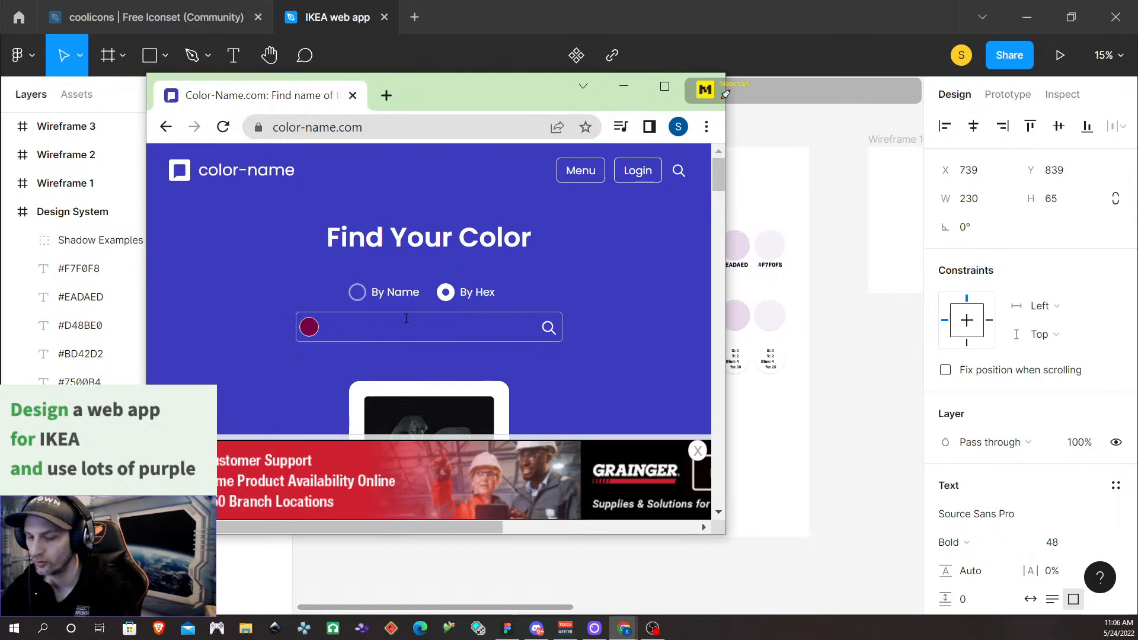
pyautogui.write('431C52')
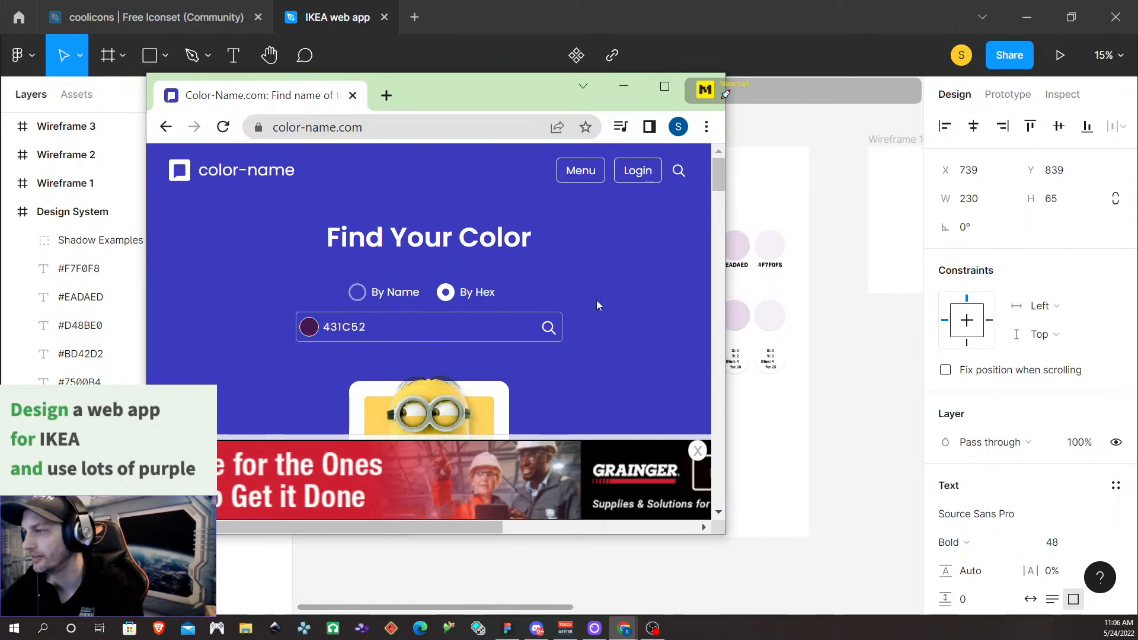
pyautogui.scroll(-5, 598, 296)
pyautogui.scroll(5, 589, 301)
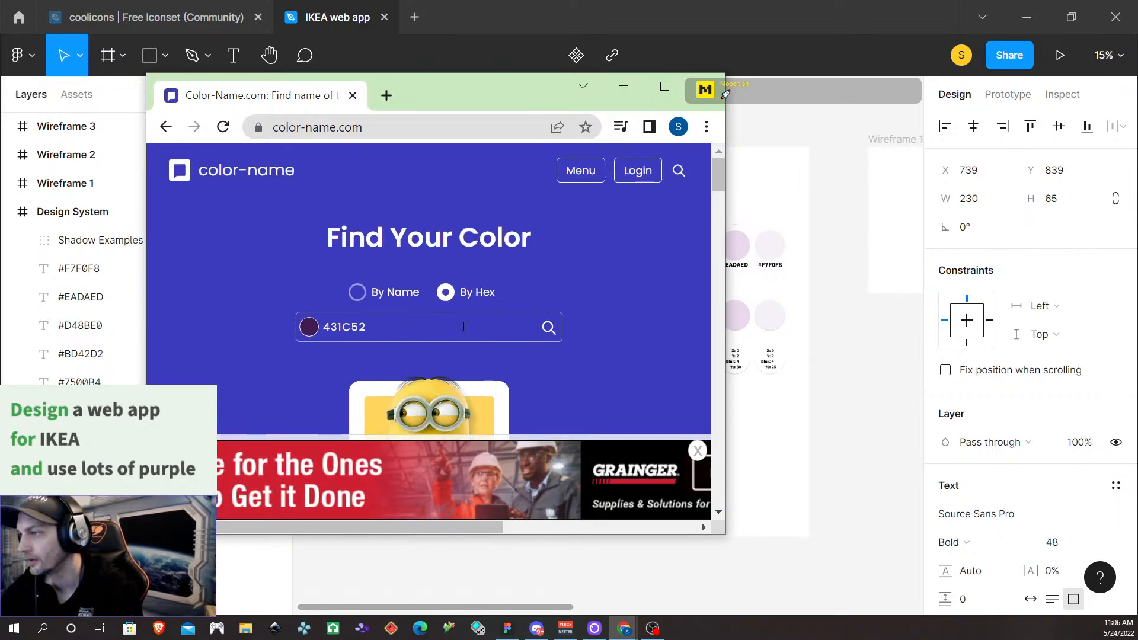
pyautogui.click(548, 328)
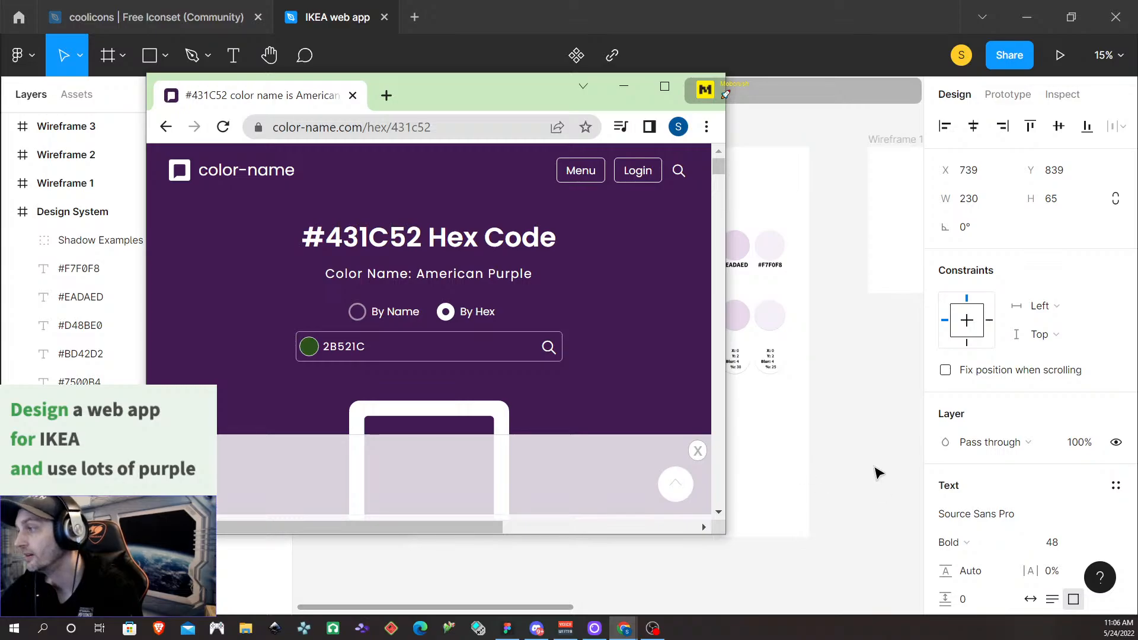
# Return to Figma and duplicate the #431C52 label directly beneath the original, at Y 904
pyautogui.hotkey('alt', 'Tab')
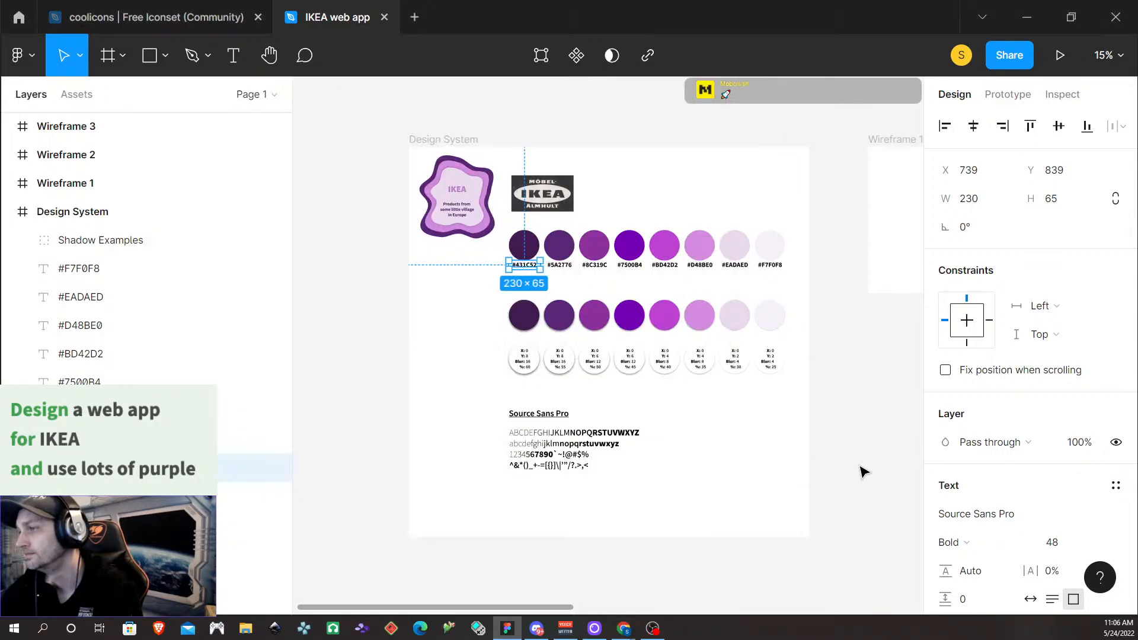
pyautogui.doubleClick(525, 266)
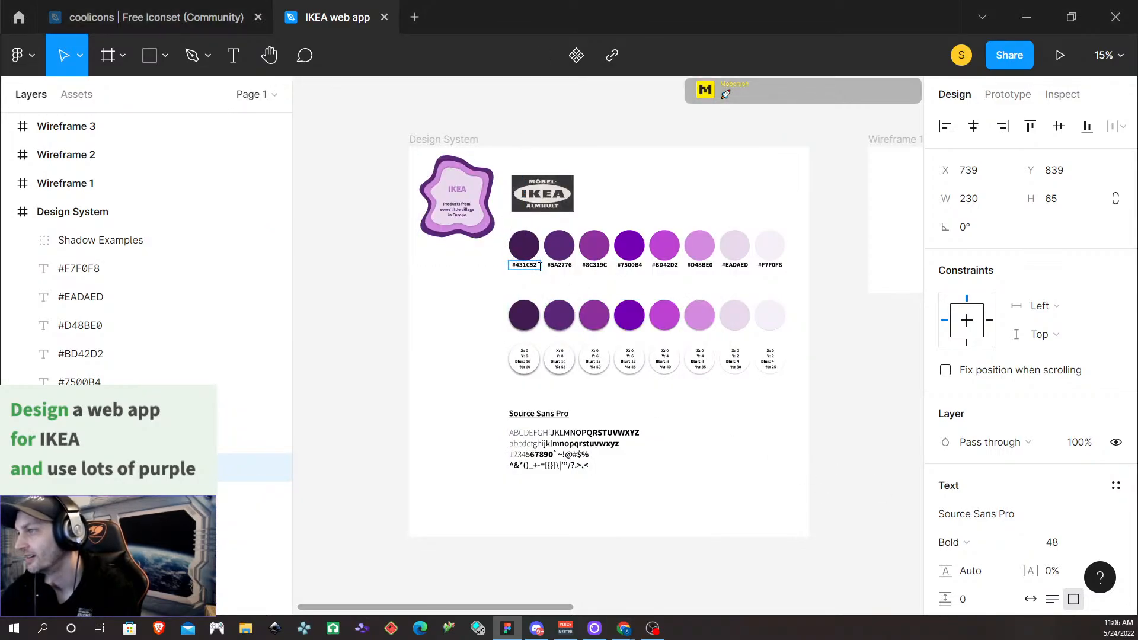
pyautogui.press('Escape')
pyautogui.keyDown('ctrl'); pyautogui.scroll(5, 558, 272); pyautogui.keyUp('ctrl')
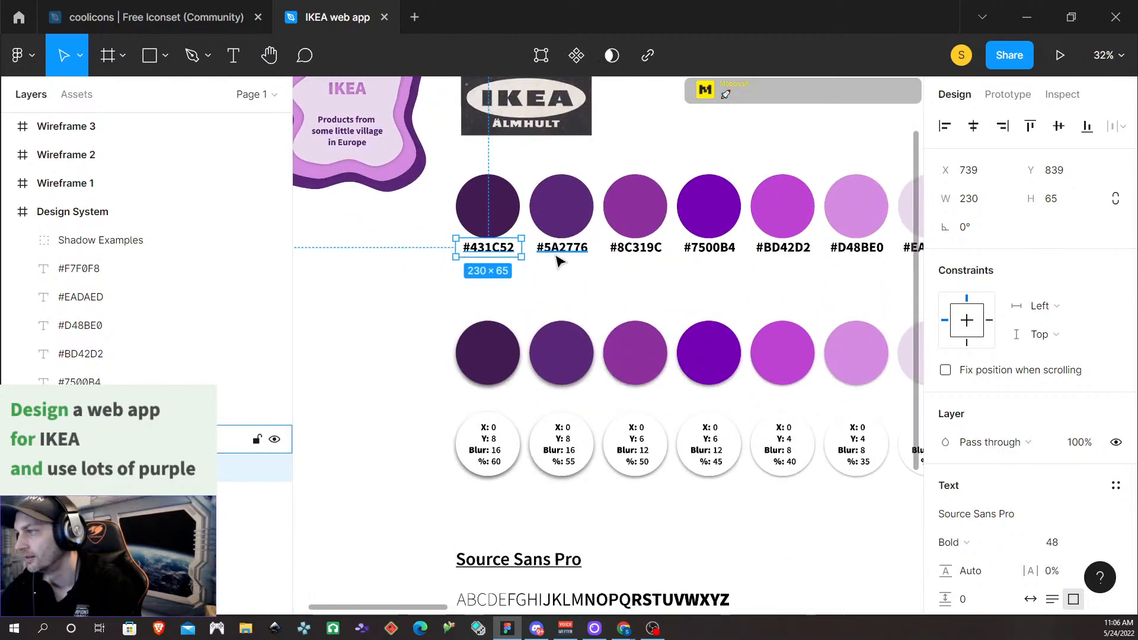
pyautogui.moveTo(490, 254); pyautogui.dragTo(489, 272)
# Replace the duplicated label's text with "American Purple", split over two lines
pyautogui.doubleClick(489, 268)
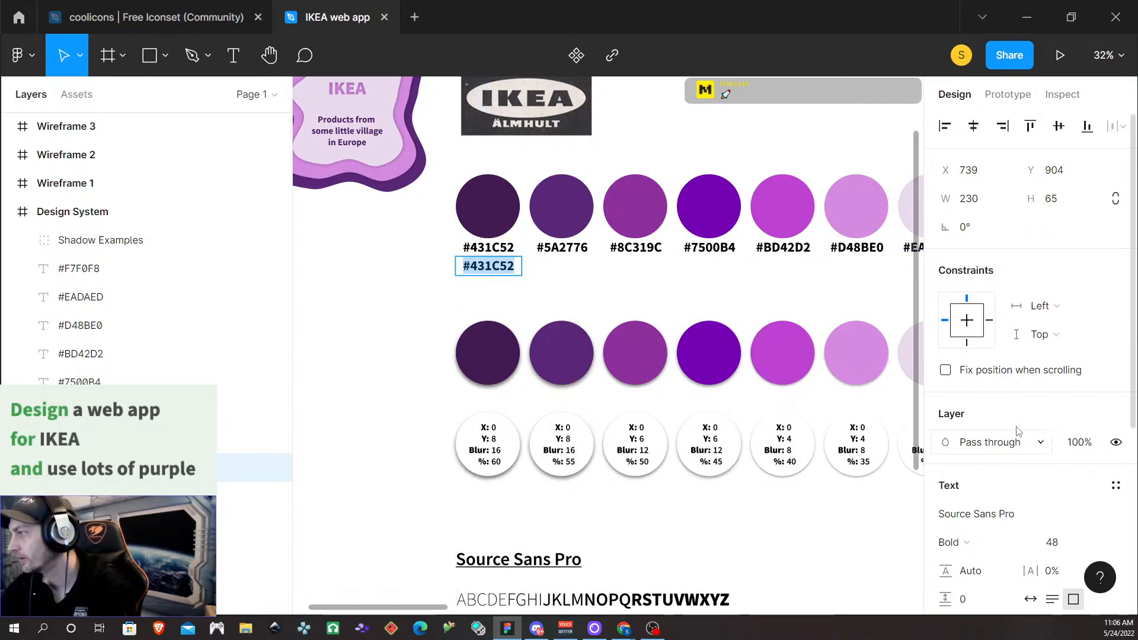
pyautogui.scroll(-3, 1032, 430)
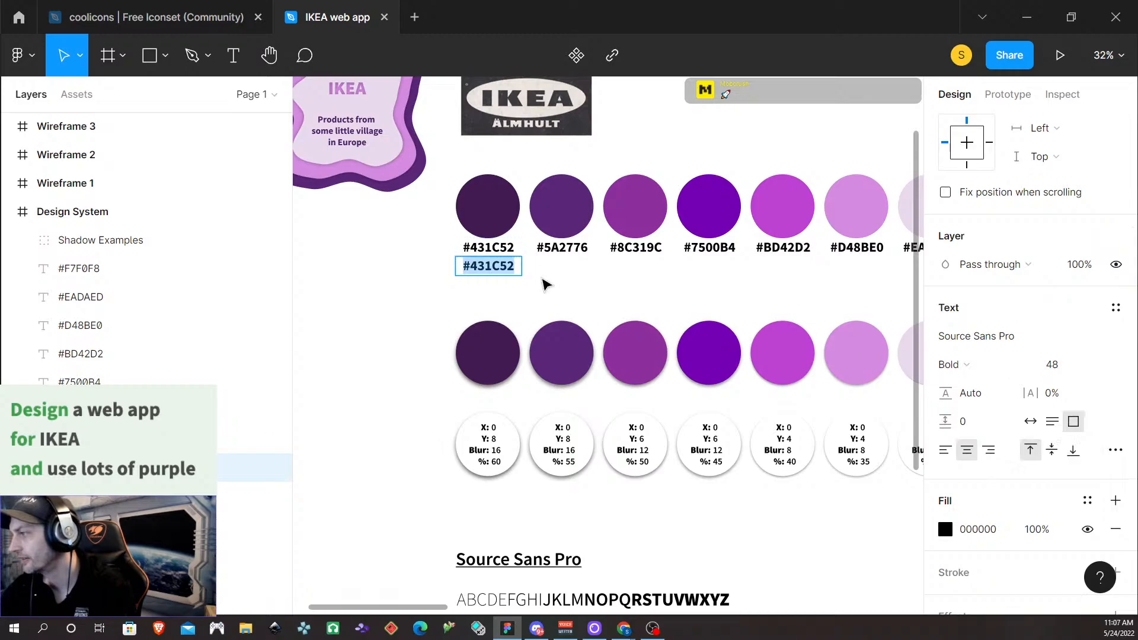
pyautogui.scroll(4, 1037, 195)
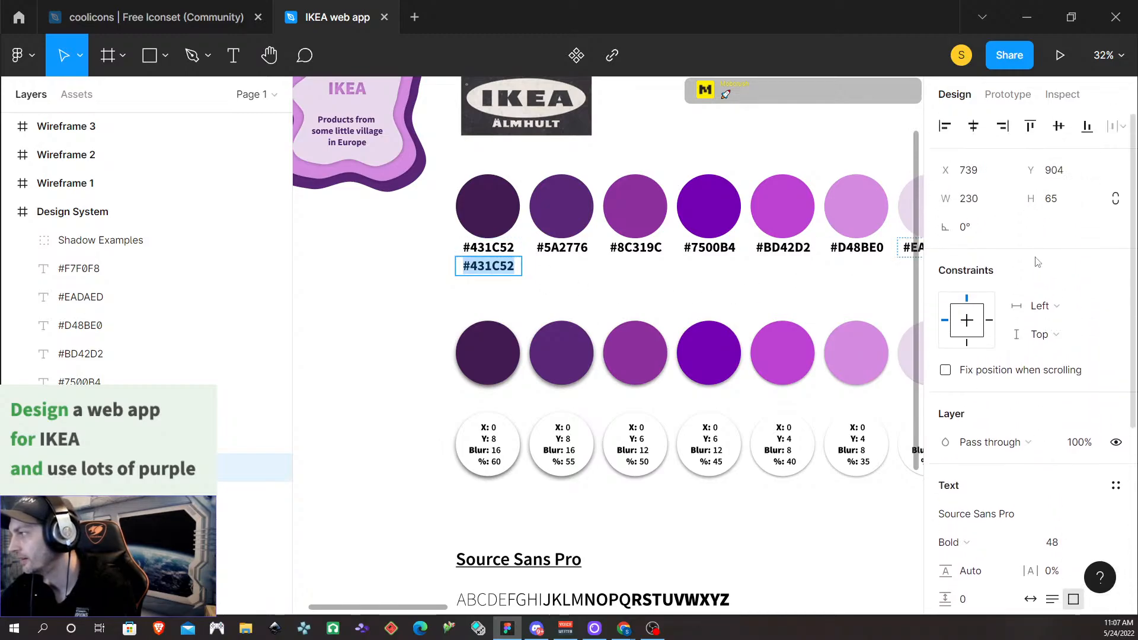
pyautogui.scroll(-4, 1042, 274)
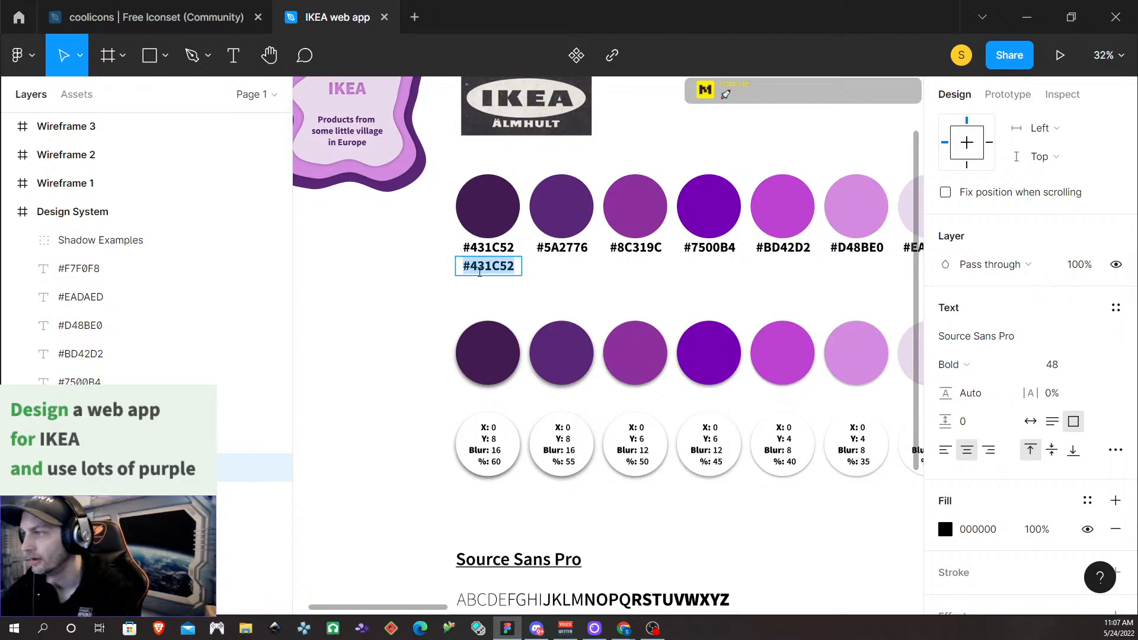
pyautogui.write('America')
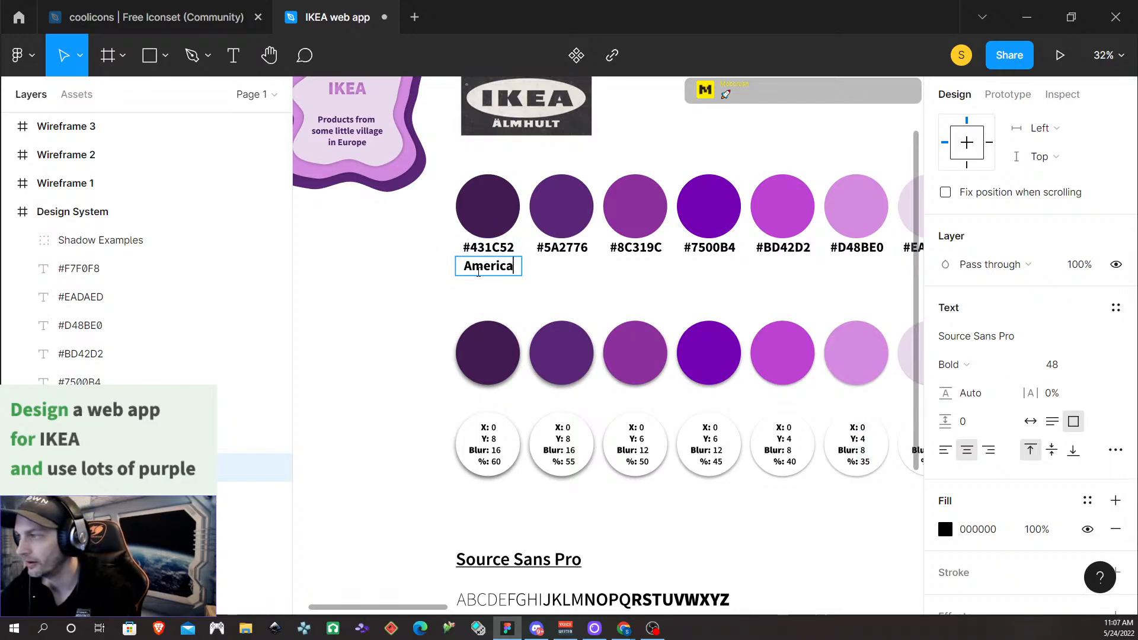
pyautogui.write('n')
pyautogui.press('Return')
pyautogui.write('P')
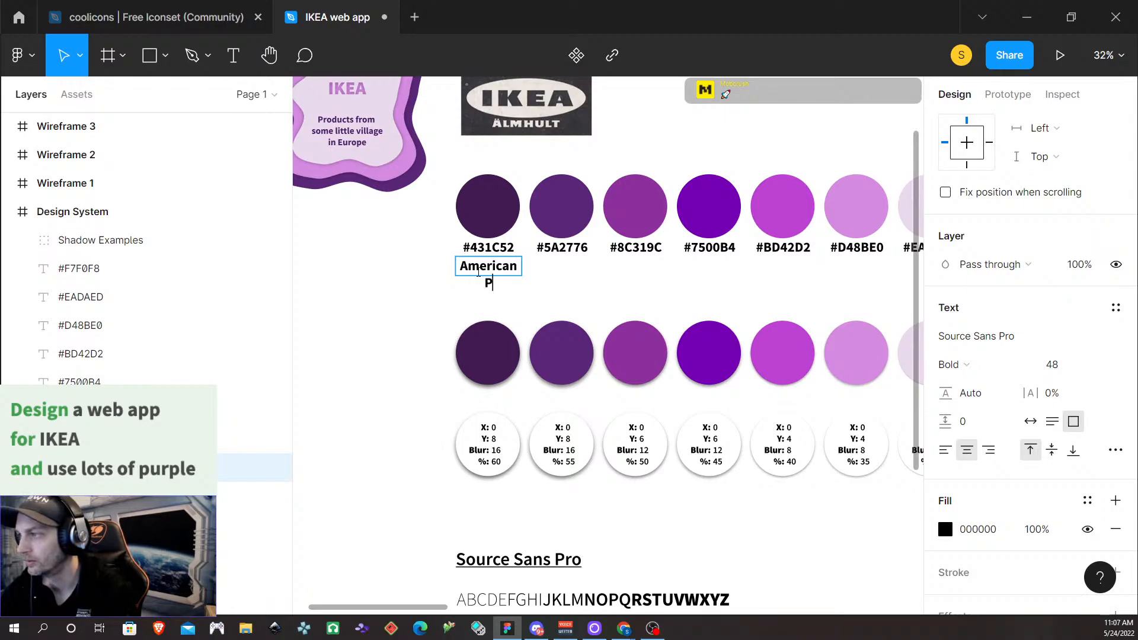
pyautogui.write('urple')
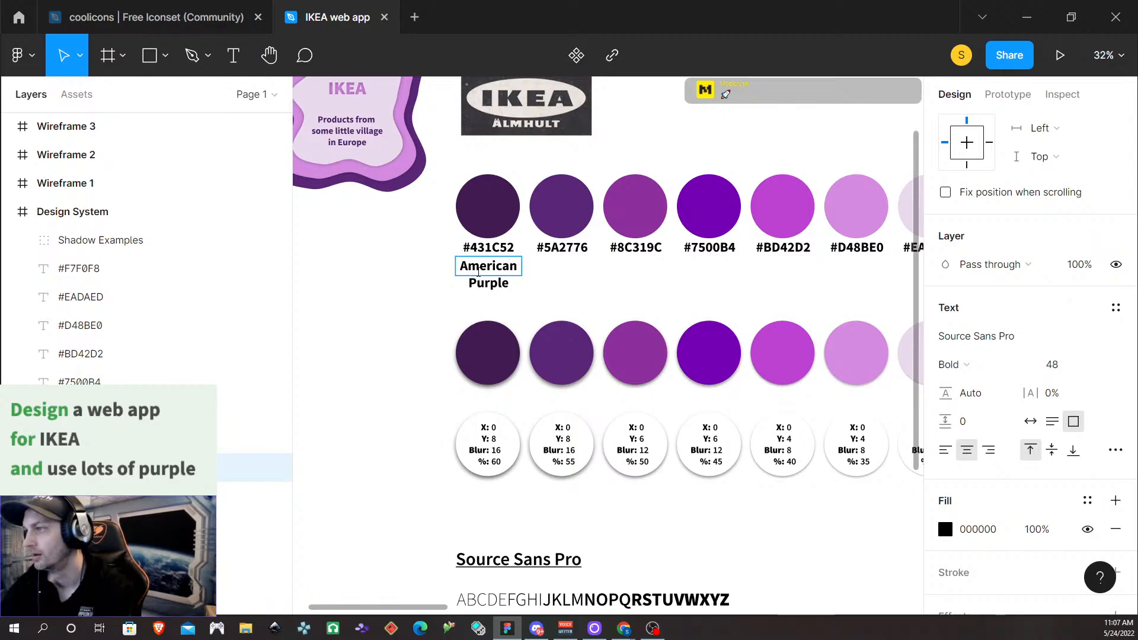
# Make the American Purple text box auto height and set its font weight to Regular
pyautogui.click(1053, 425)
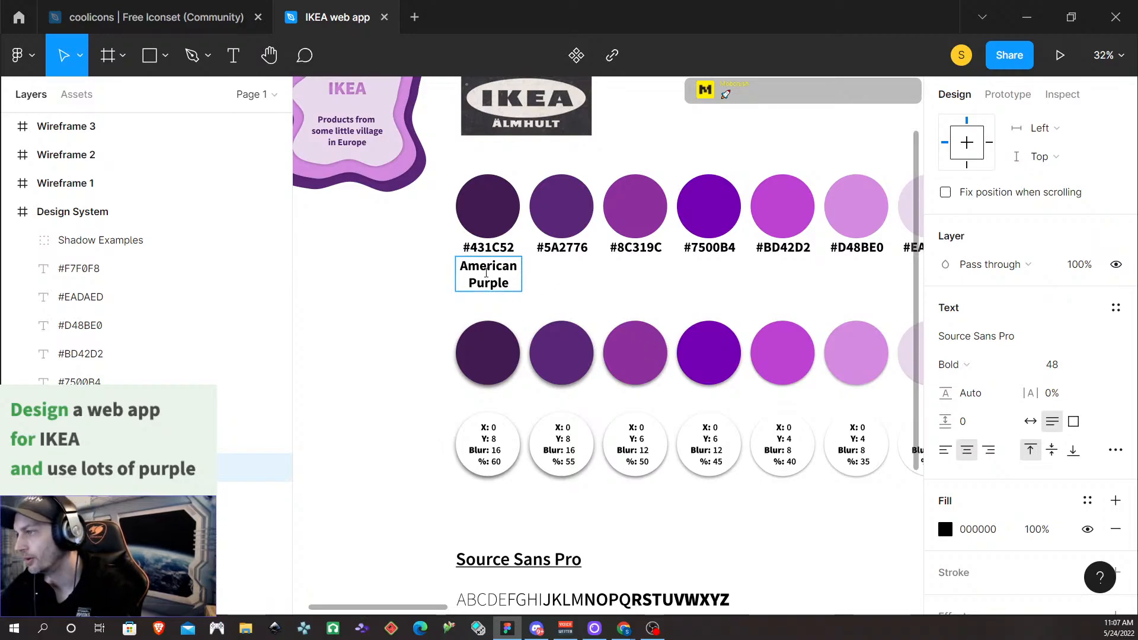
pyautogui.hotkey('ctrl', 'a')
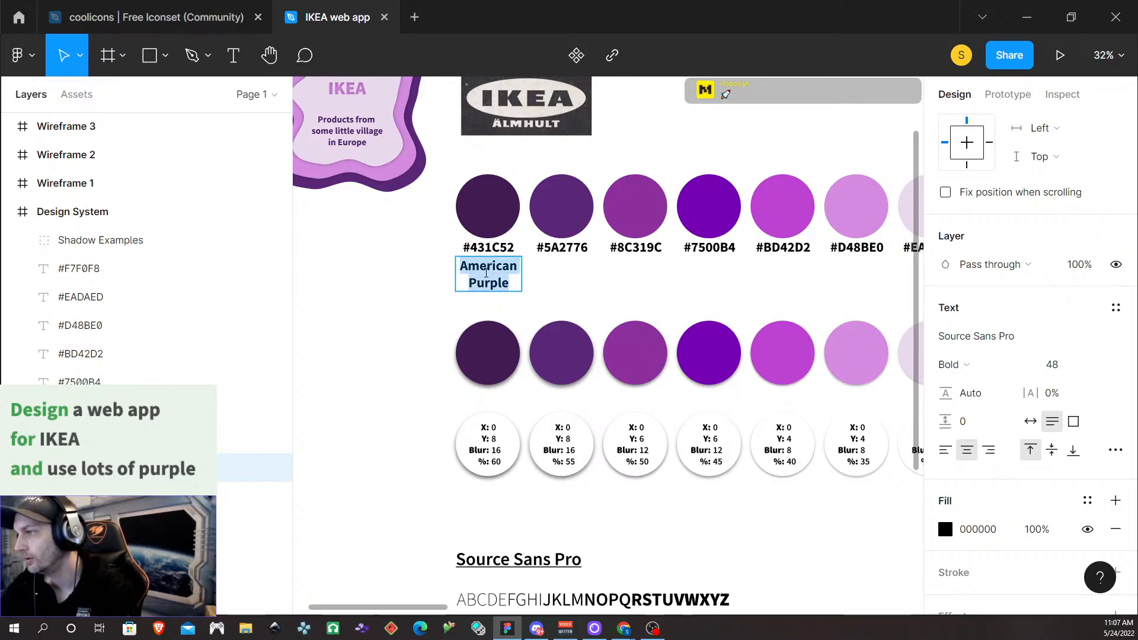
pyautogui.click(955, 366)
pyautogui.click(954, 323)
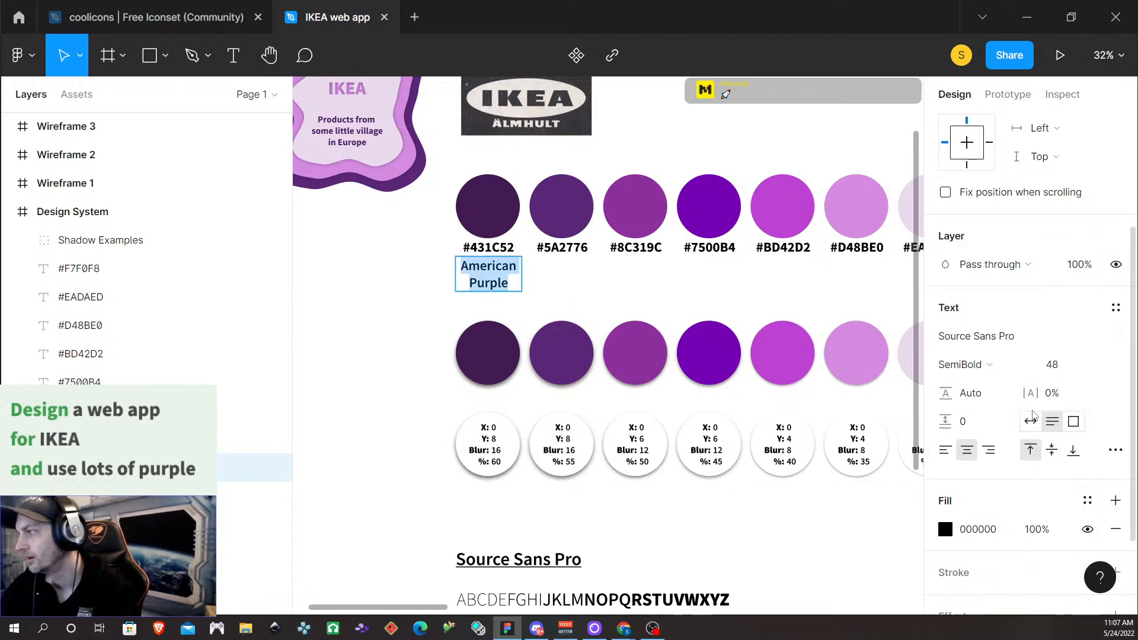
pyautogui.click(989, 371)
pyautogui.click(994, 338)
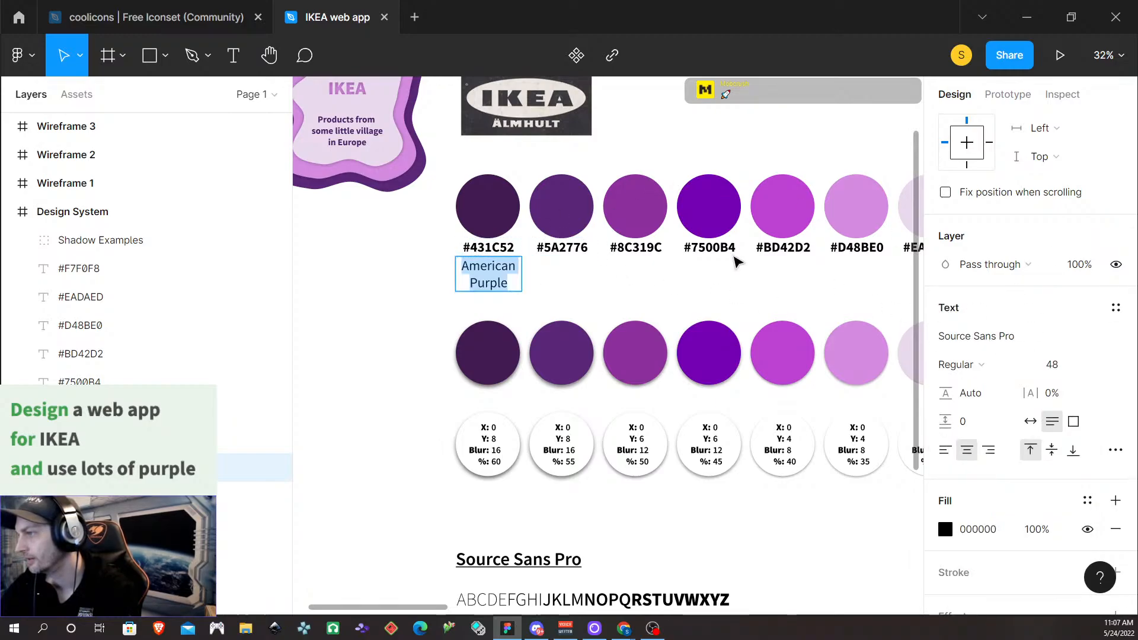
pyautogui.press('Escape')
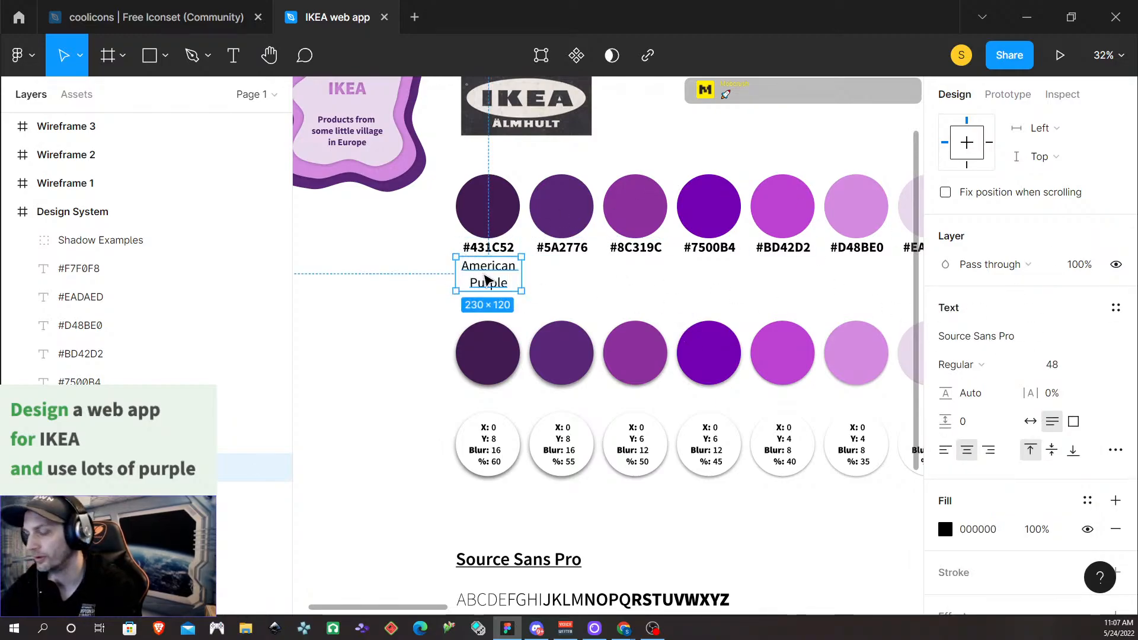
# Duplicate the American Purple label beneath each of the other seven swatches at Y 904, and copy the hex code 5A2776
pyautogui.moveTo(486, 278); pyautogui.dragTo(785, 272)
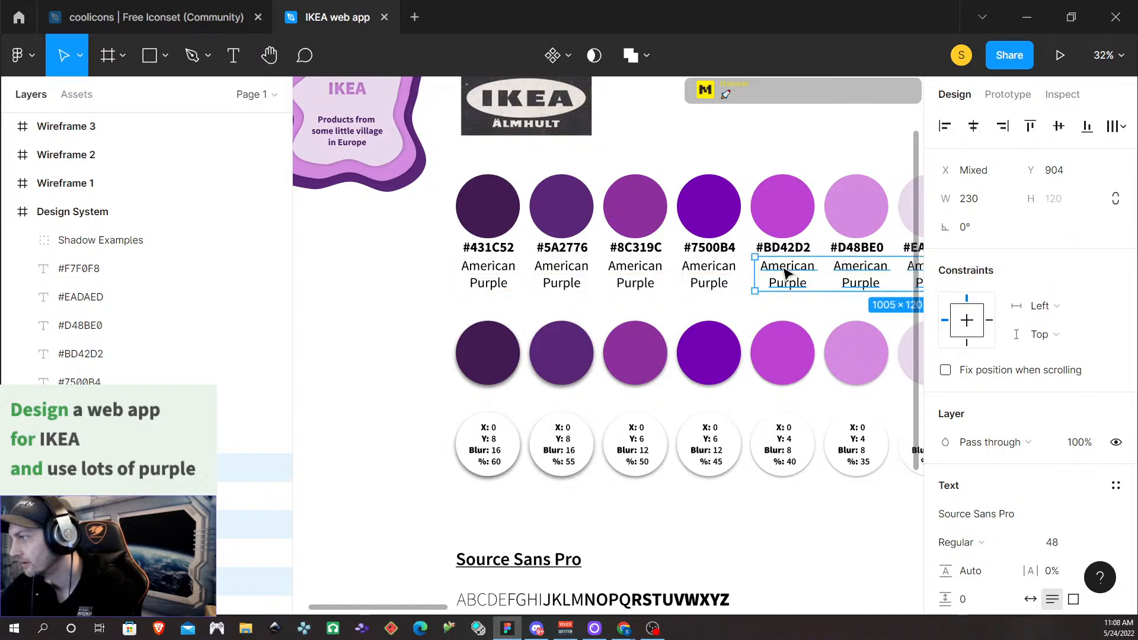
pyautogui.doubleClick(574, 249)
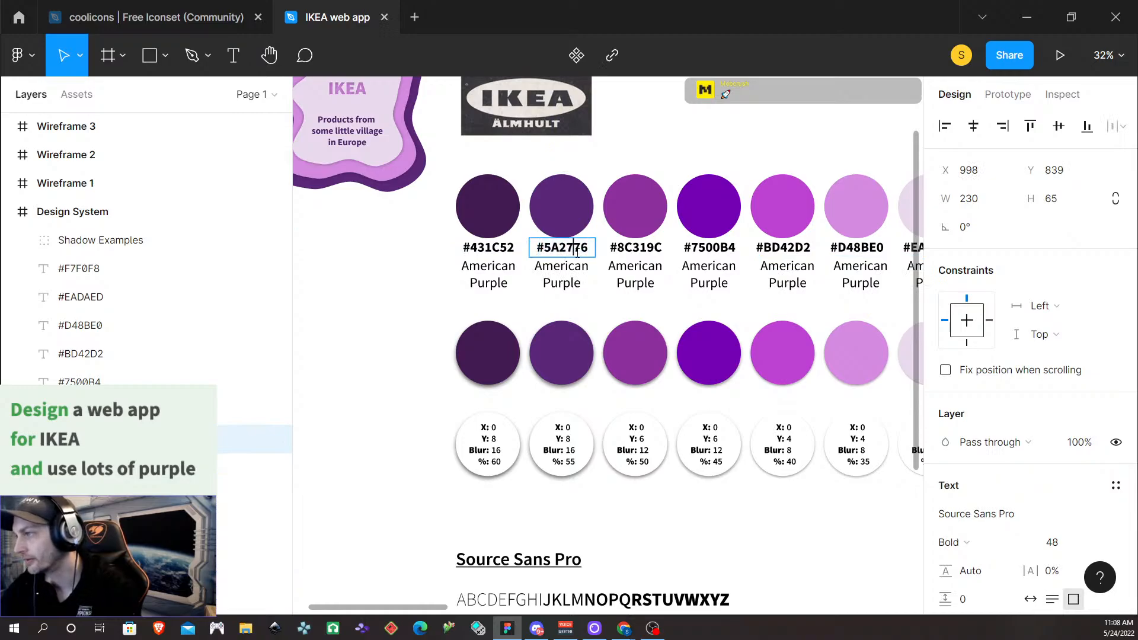
pyautogui.doubleClick(577, 251)
pyautogui.hotkey('ctrl', 'c')
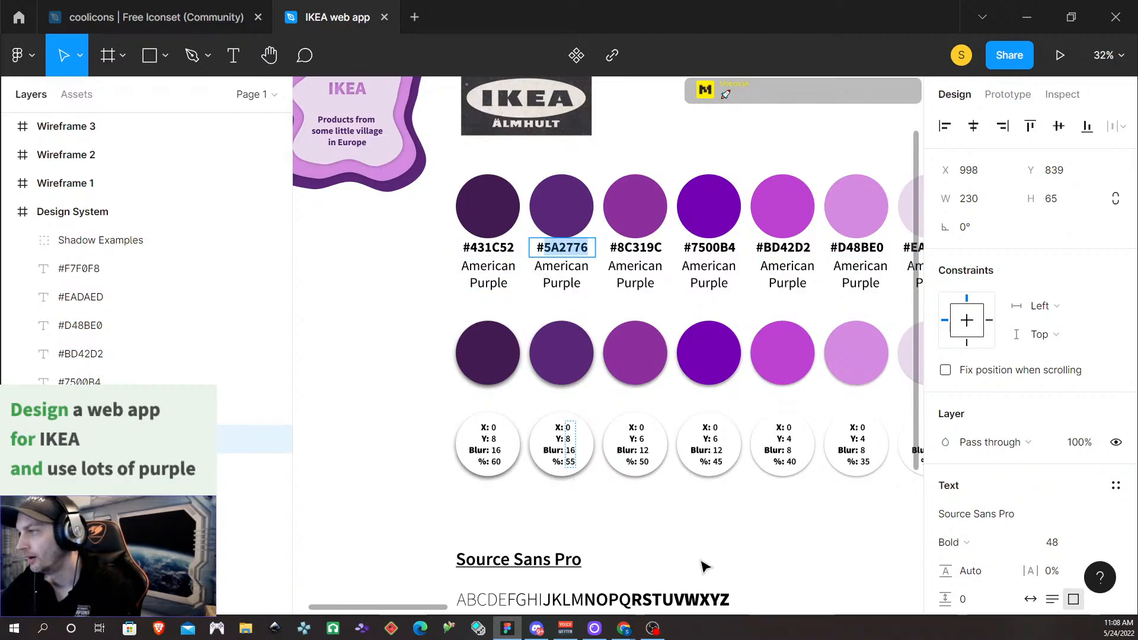
# Switch to Color-Name.com in Chrome and look up the colour name for hex code 5A2776
pyautogui.moveTo(624, 627)
pyautogui.click(675, 596)
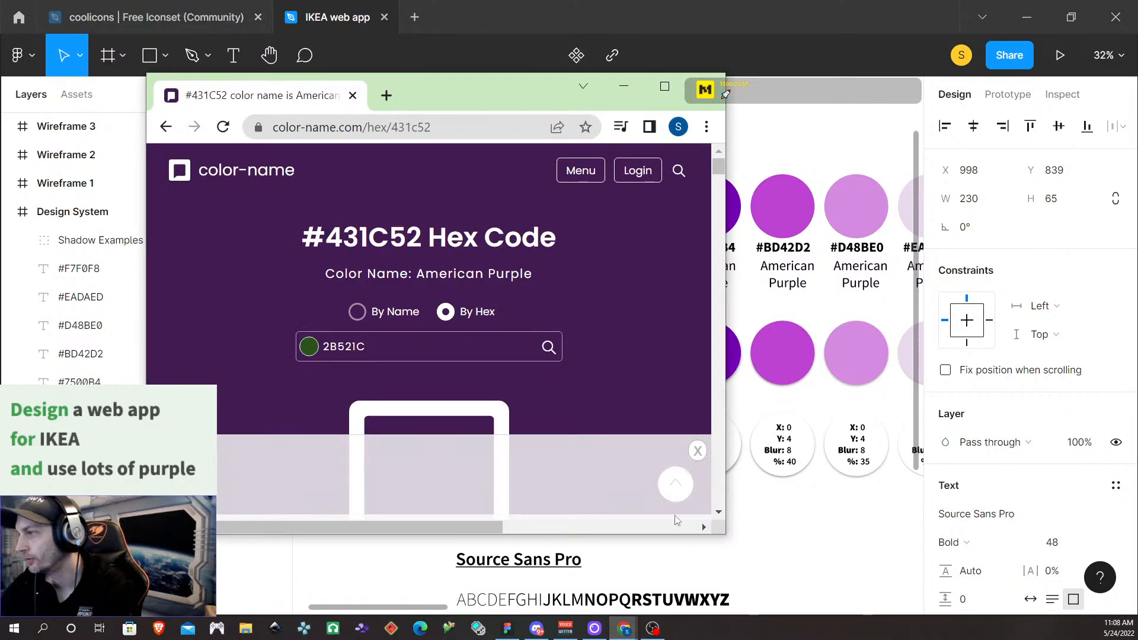
pyautogui.click(427, 337)
pyautogui.hotkey('ctrl', 'v')
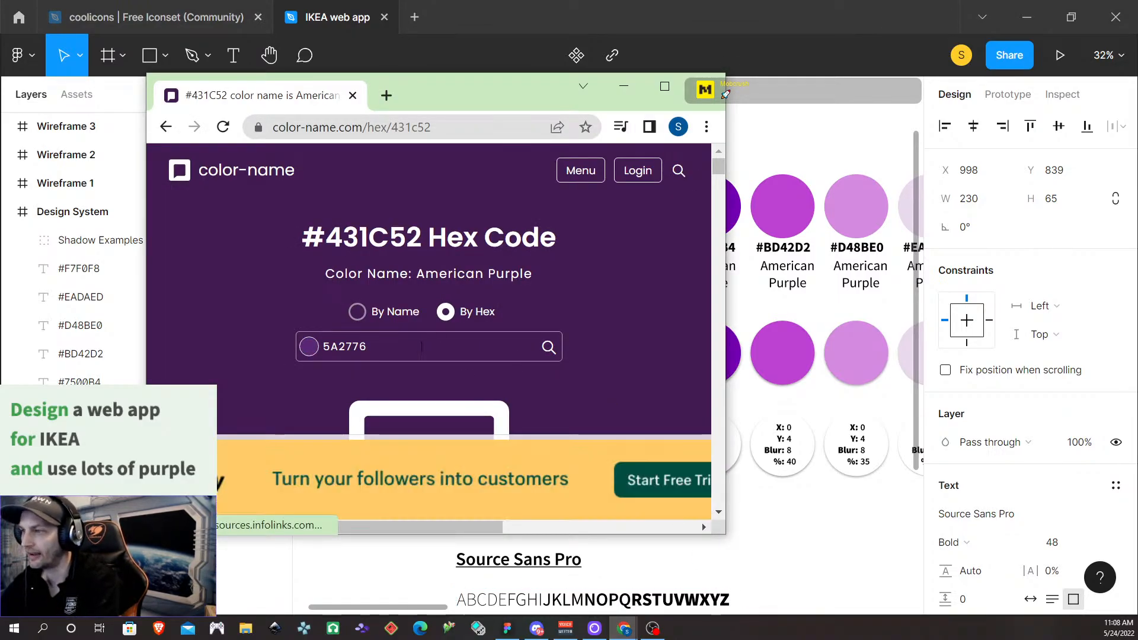
pyautogui.click(548, 347)
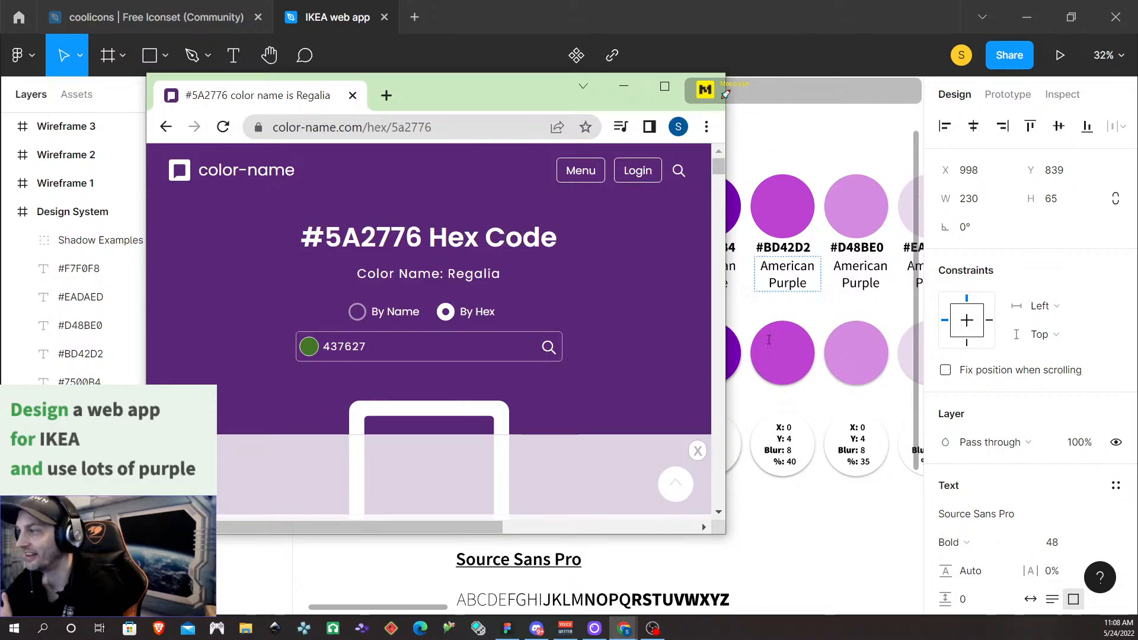
# Return to Figma and replace the name label under #5A2776 with "Regalia"
pyautogui.click(746, 319)
pyautogui.doubleClick(566, 284)
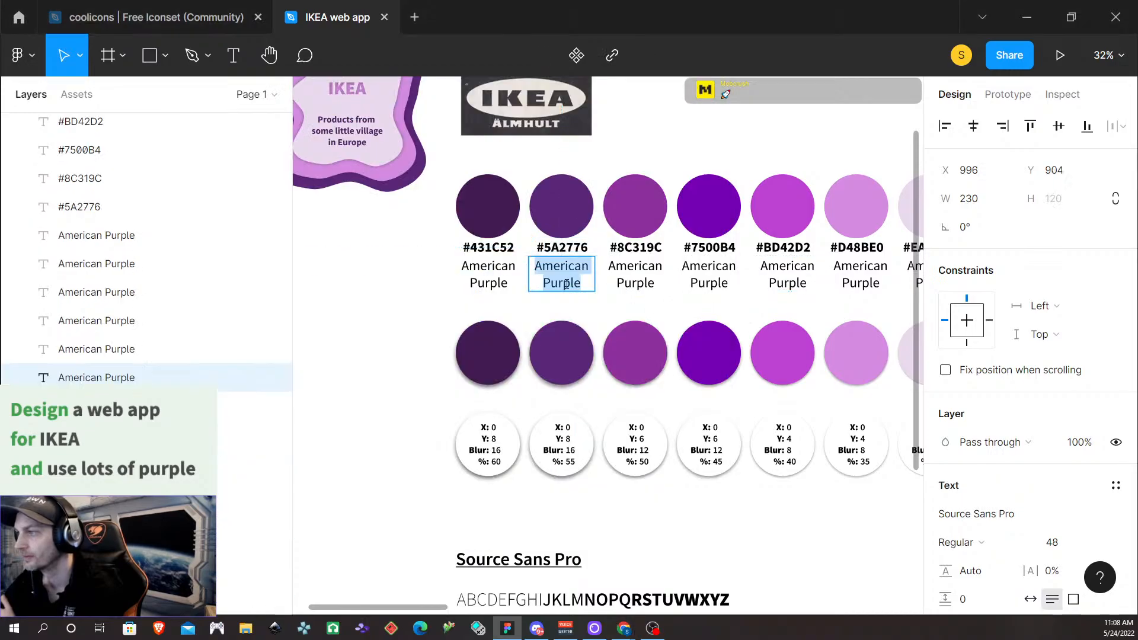
pyautogui.write('Regalia')
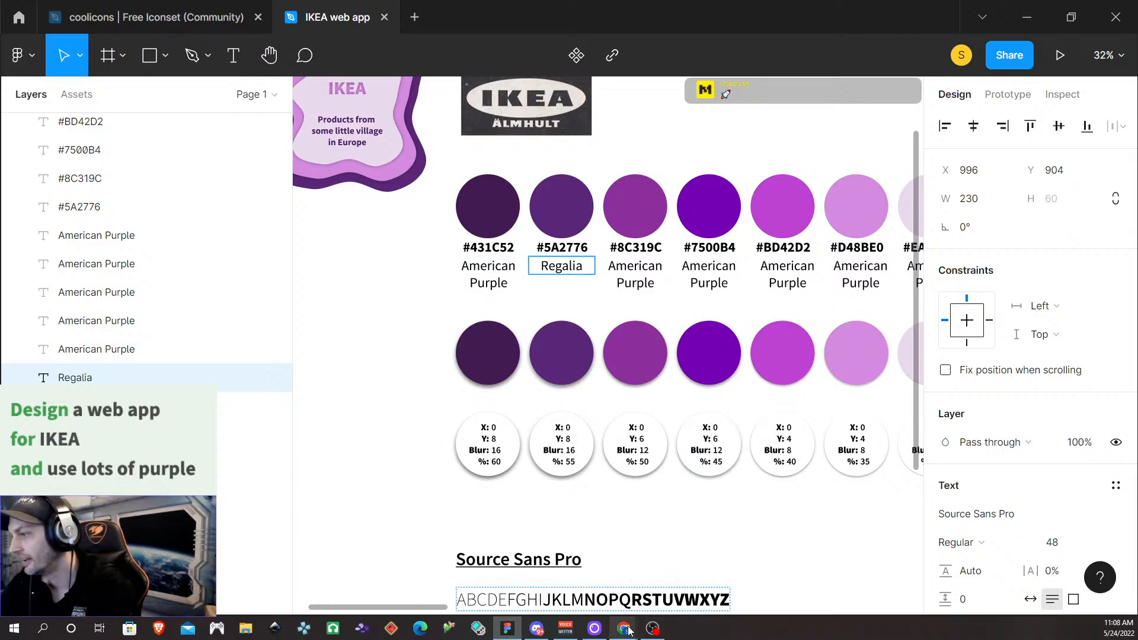
pyautogui.moveTo(629, 631)
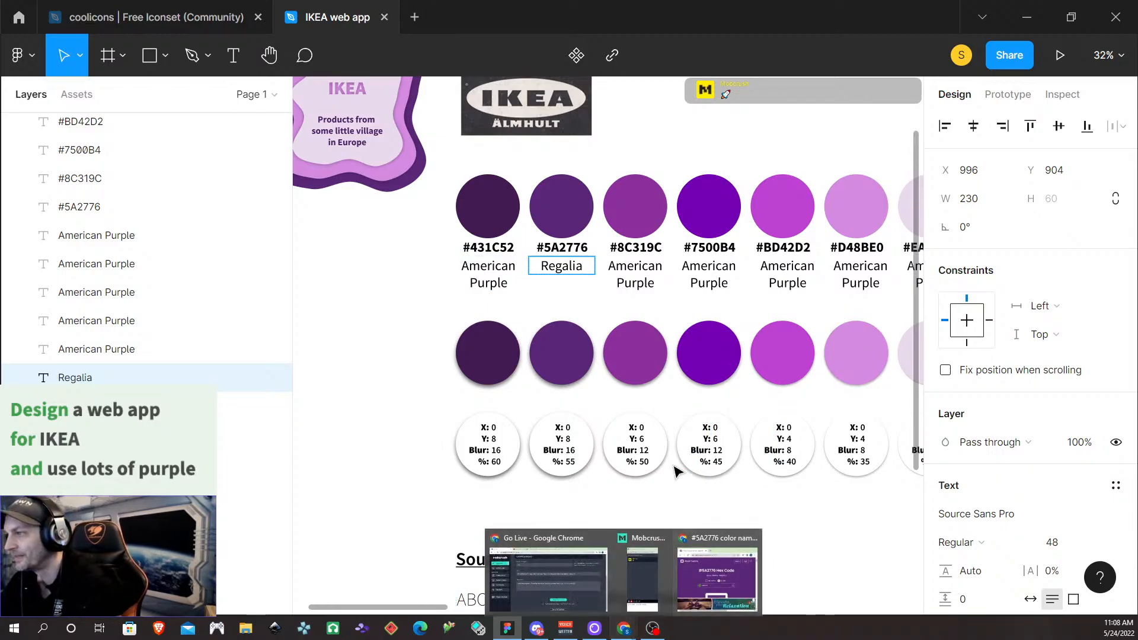
# Copy the hex code 8C319C from its label and look up its colour name on Color-Name.com in Chrome
pyautogui.click(639, 247)
pyautogui.doubleClick(639, 247)
pyautogui.hotkey('ctrl', 'c')
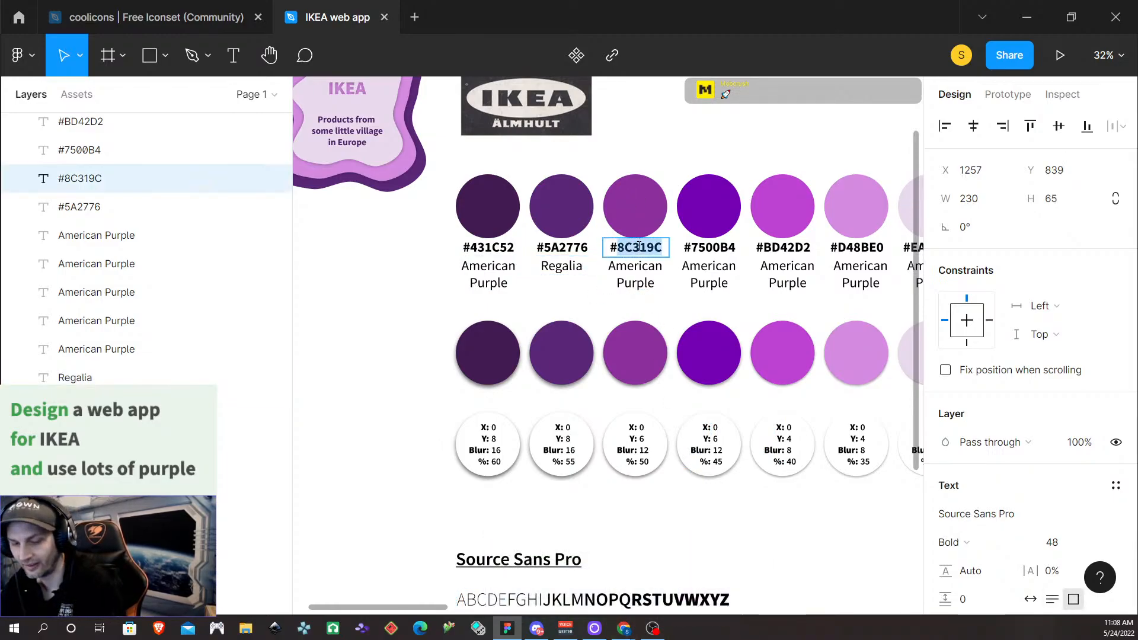
pyautogui.click(624, 628)
pyautogui.click(689, 590)
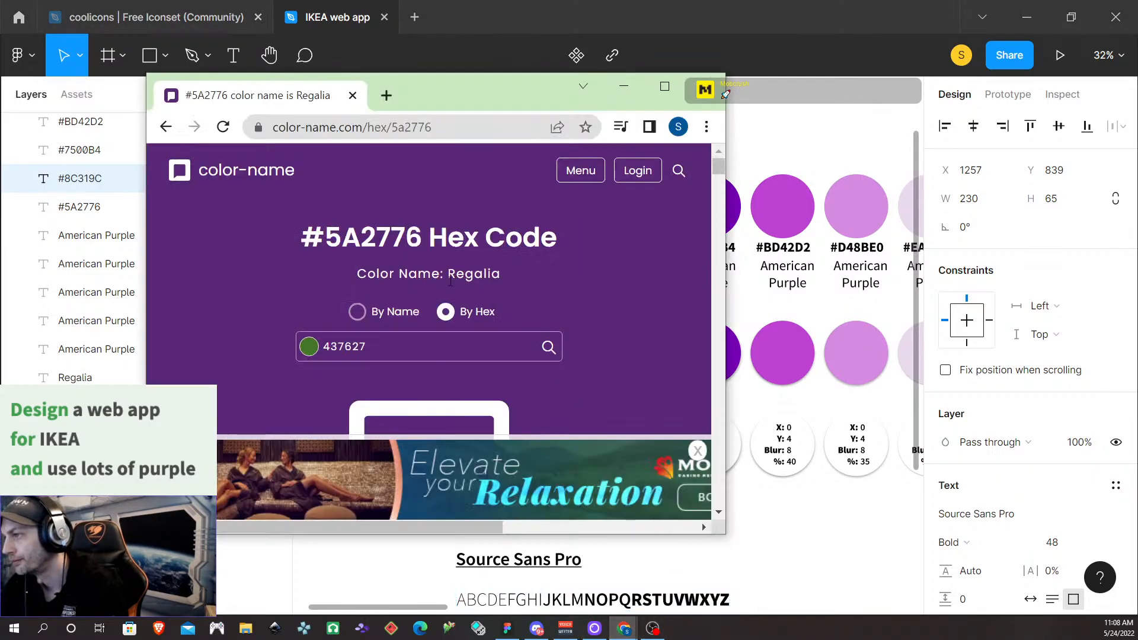
pyautogui.click(386, 347)
pyautogui.hotkey('ctrl', 'a')
pyautogui.hotkey('ctrl', 'v')
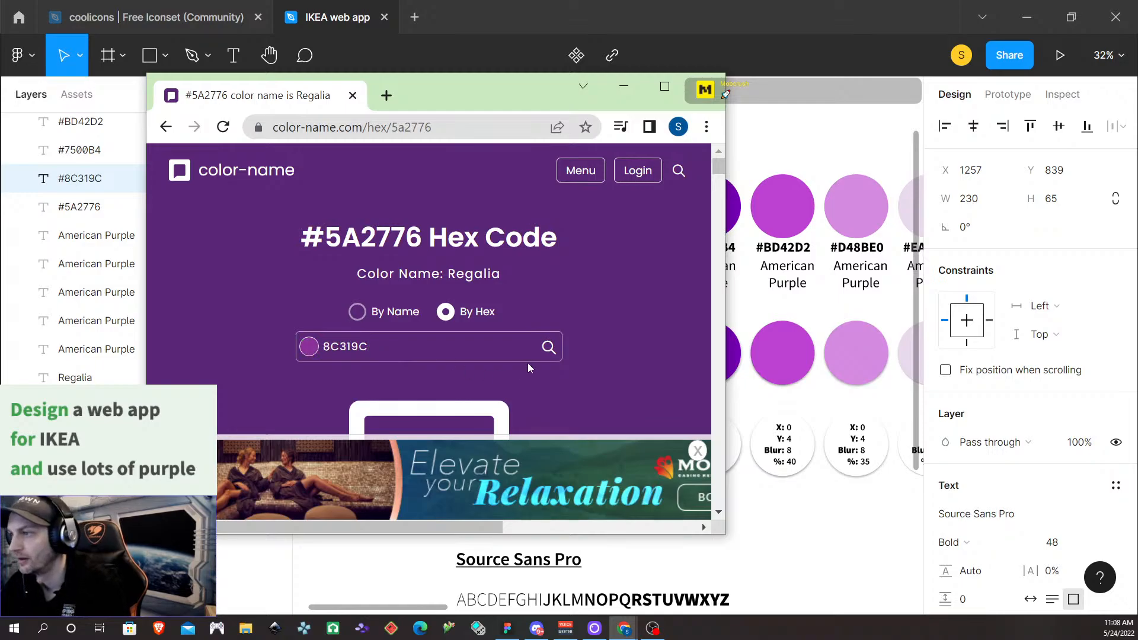
pyautogui.click(551, 348)
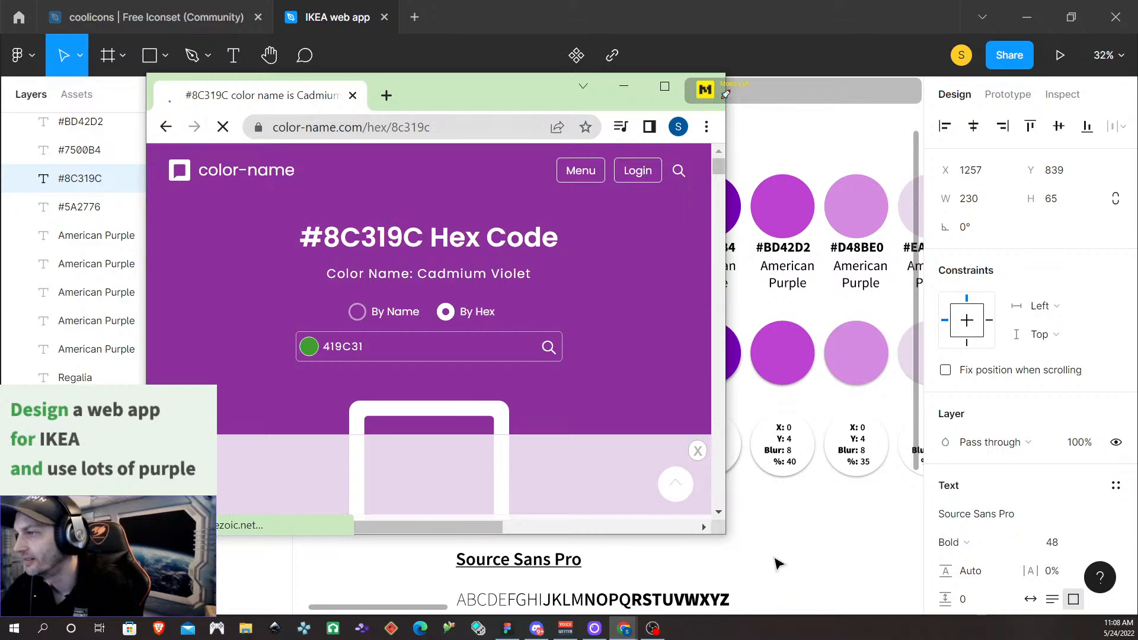
# Copy the colour name "Cadmium Violet" and use it in Figma to replace the name label under #8C319C
pyautogui.tripleClick(483, 274)
pyautogui.click(436, 279)
pyautogui.moveTo(420, 273); pyautogui.dragTo(538, 283)
pyautogui.hotkey('ctrl', 'c')
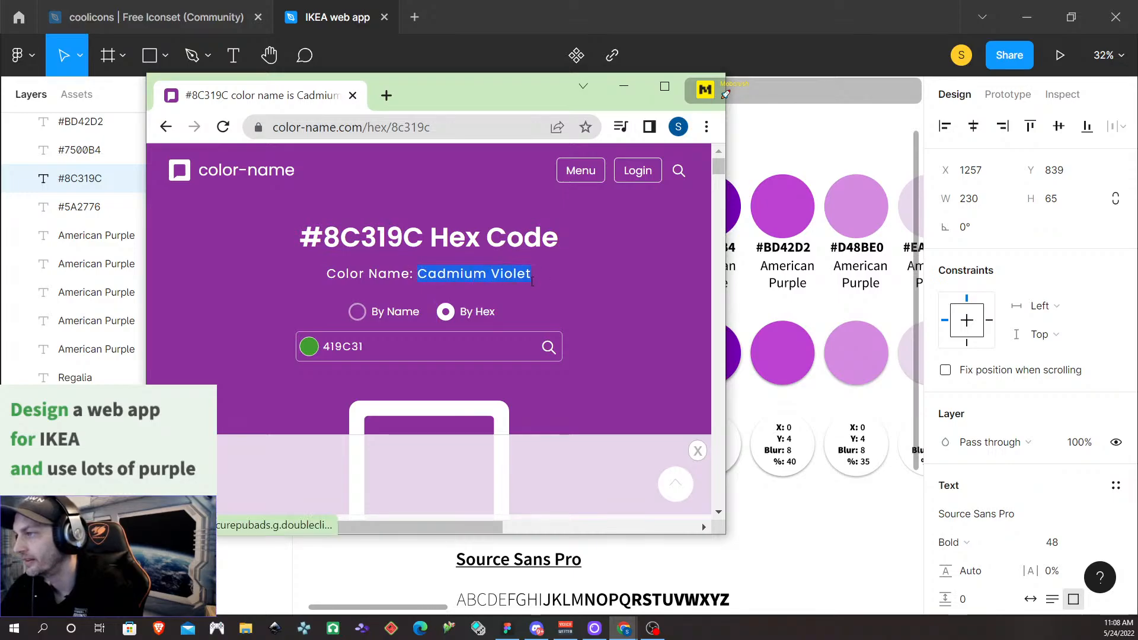
pyautogui.click(775, 532)
pyautogui.click(646, 286)
pyautogui.doubleClick(636, 284)
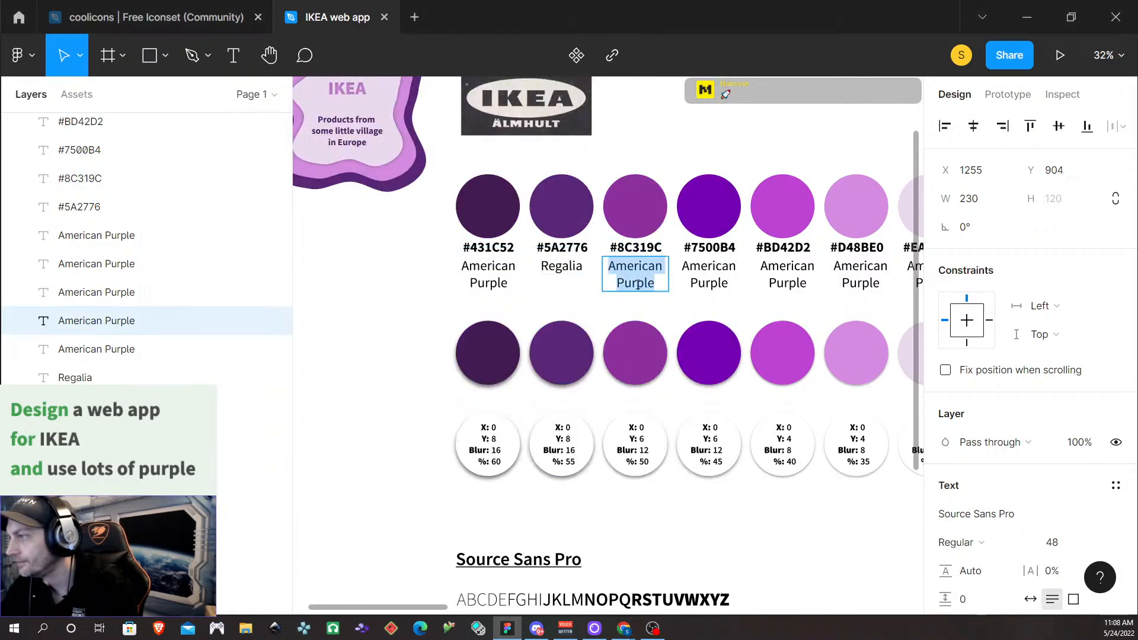
pyautogui.hotkey('ctrl', 'v')
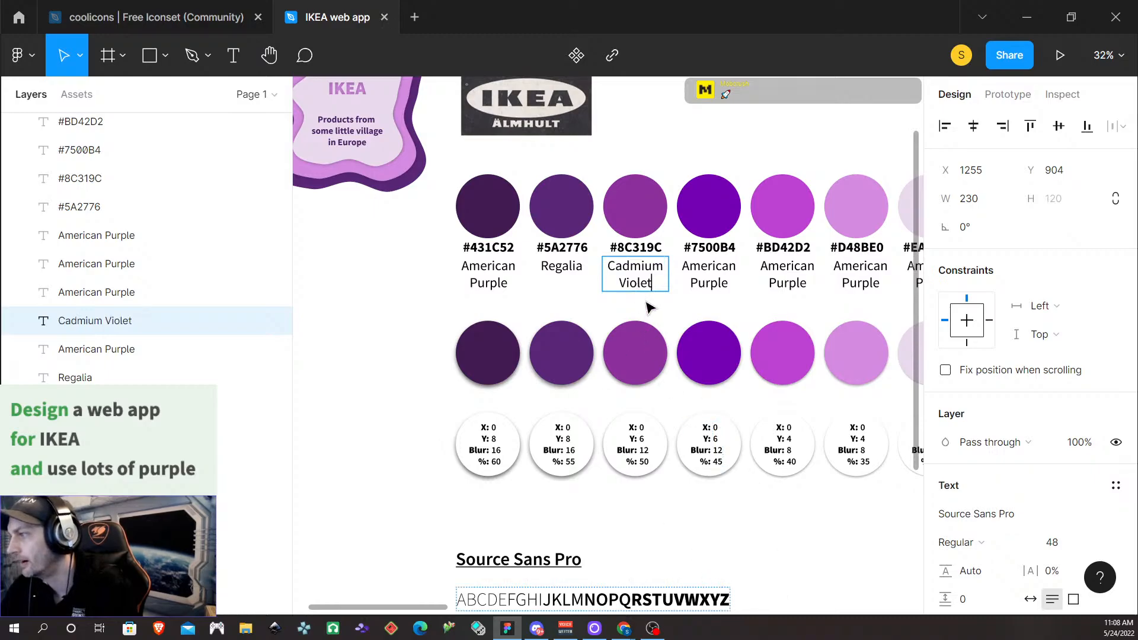
# Copy the hex code 7500B4 from its label and look up its colour name on Color-Name.com in Chrome
pyautogui.doubleClick(701, 255)
pyautogui.hotkey('ctrl', 'c')
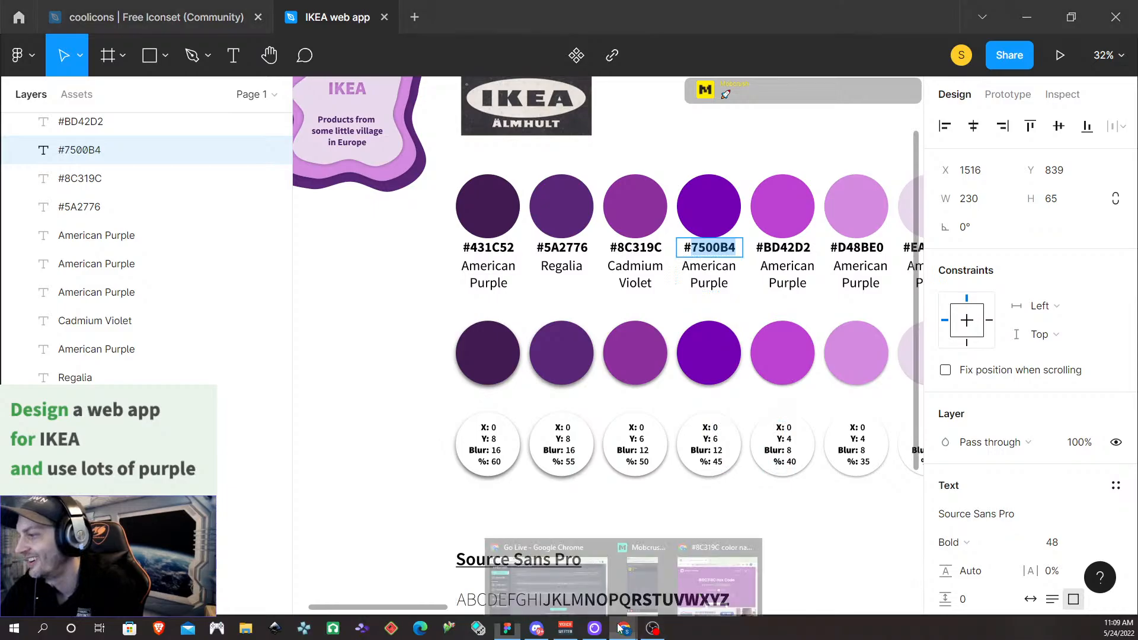
pyautogui.moveTo(624, 628)
pyautogui.click(688, 585)
pyautogui.click(479, 358)
pyautogui.hotkey('ctrl', 'a')
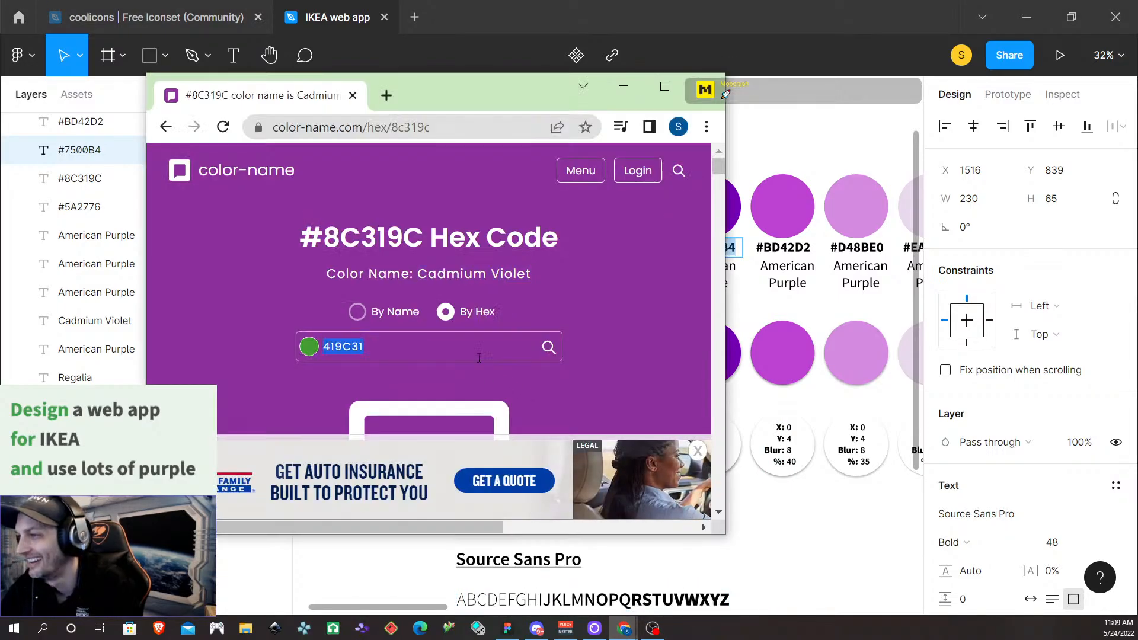
pyautogui.hotkey('ctrl', 'v')
pyautogui.click(548, 347)
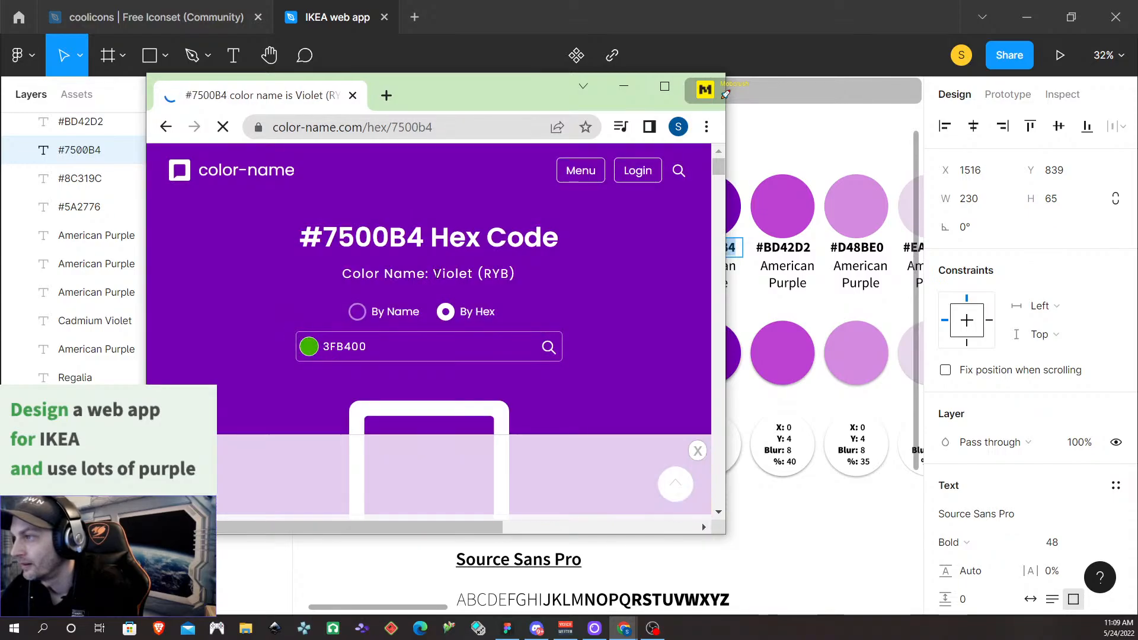
# Copy only the word "Violet" from the colour name and use it in Figma to replace the name label under #7500B4
pyautogui.moveTo(434, 275); pyautogui.dragTo(476, 281)
pyautogui.hotkey('ctrl', 'c')
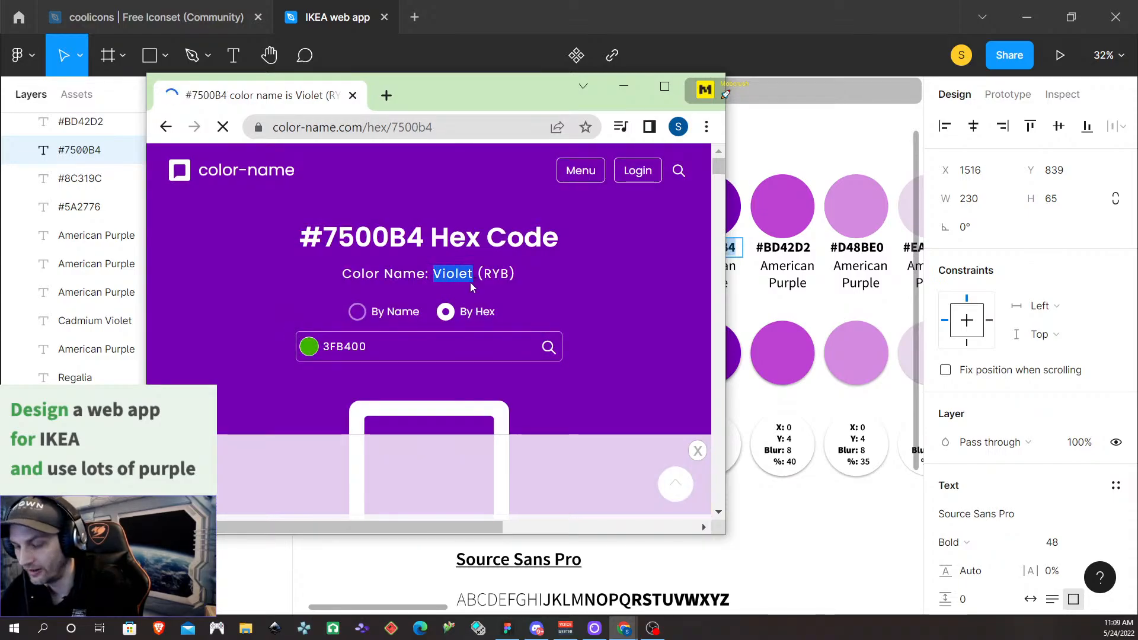
pyautogui.click(761, 311)
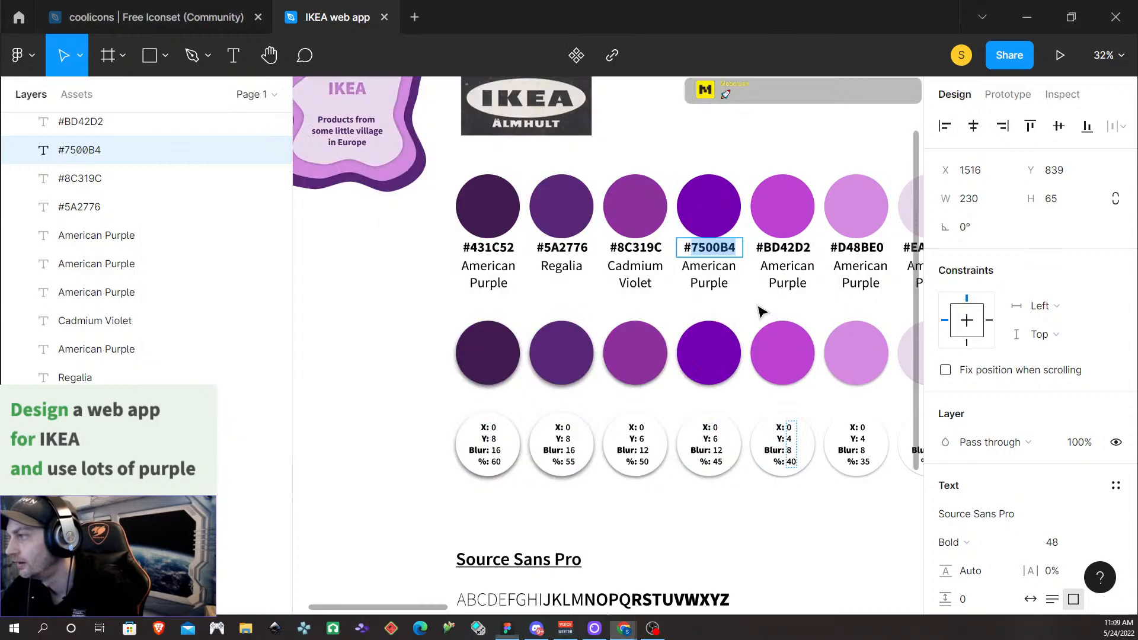
pyautogui.click(713, 287)
pyautogui.doubleClick(710, 284)
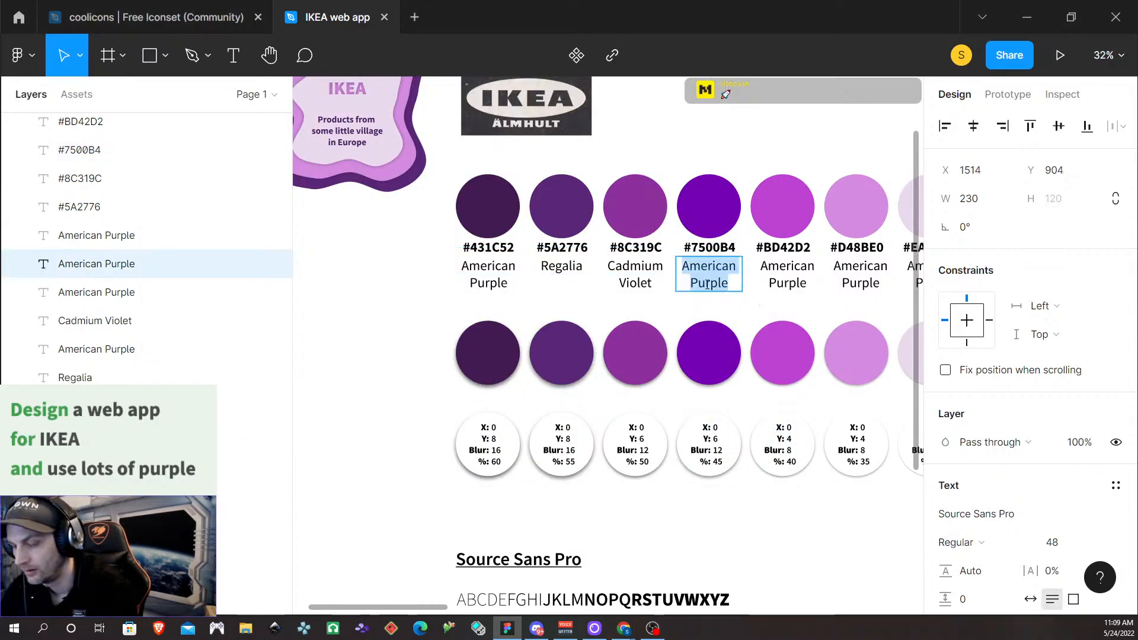
pyautogui.hotkey('ctrl', 'v')
# Copy the hex code BD42D2 from its label and look up its colour name on Color-Name.com in Chrome
pyautogui.doubleClick(789, 249)
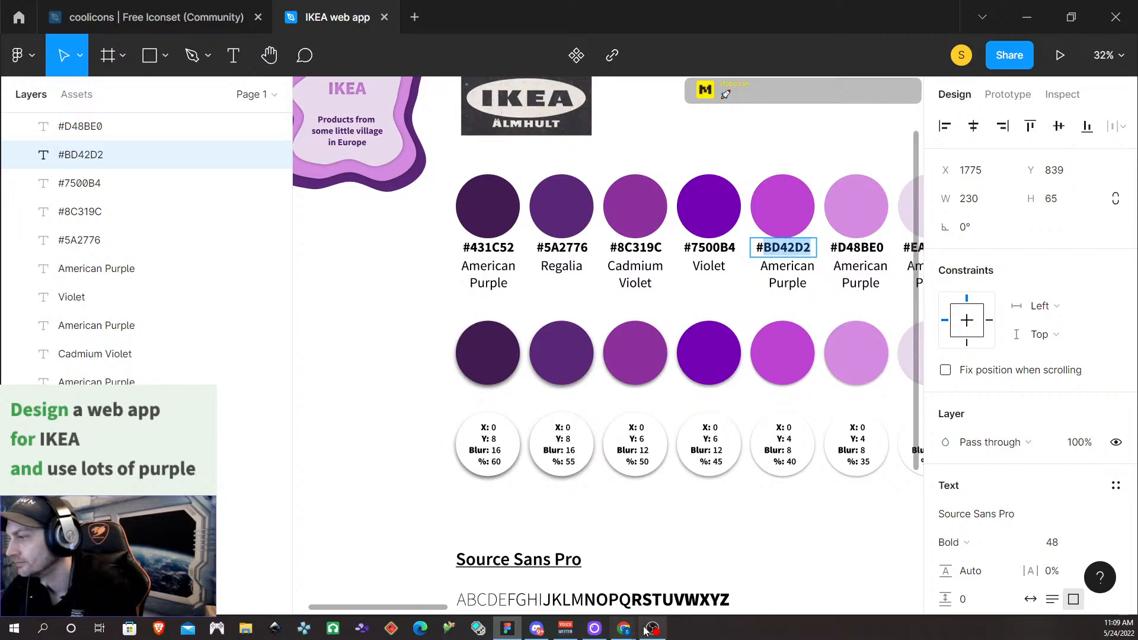
pyautogui.click(626, 629)
pyautogui.click(692, 586)
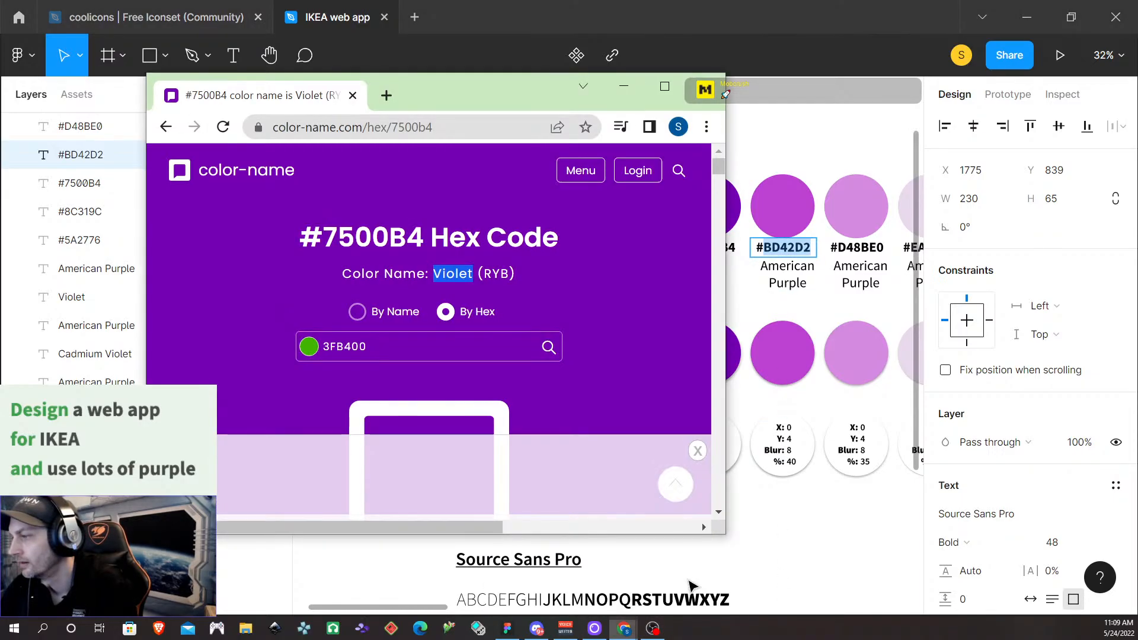
pyautogui.doubleClick(372, 347)
pyautogui.write('BD42D2')
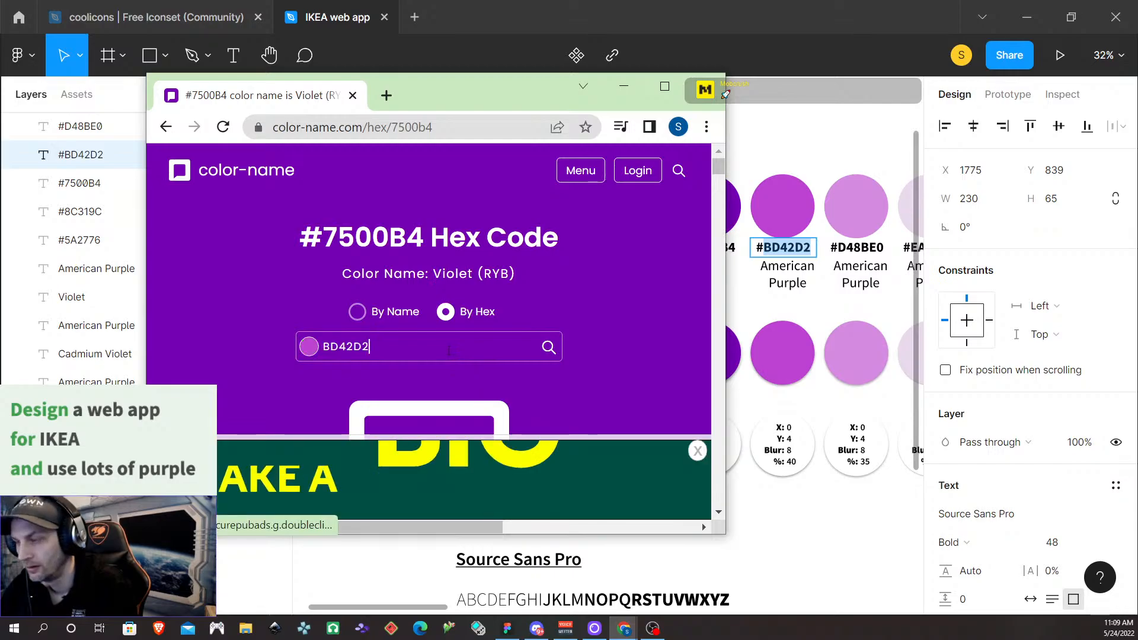
pyautogui.click(548, 349)
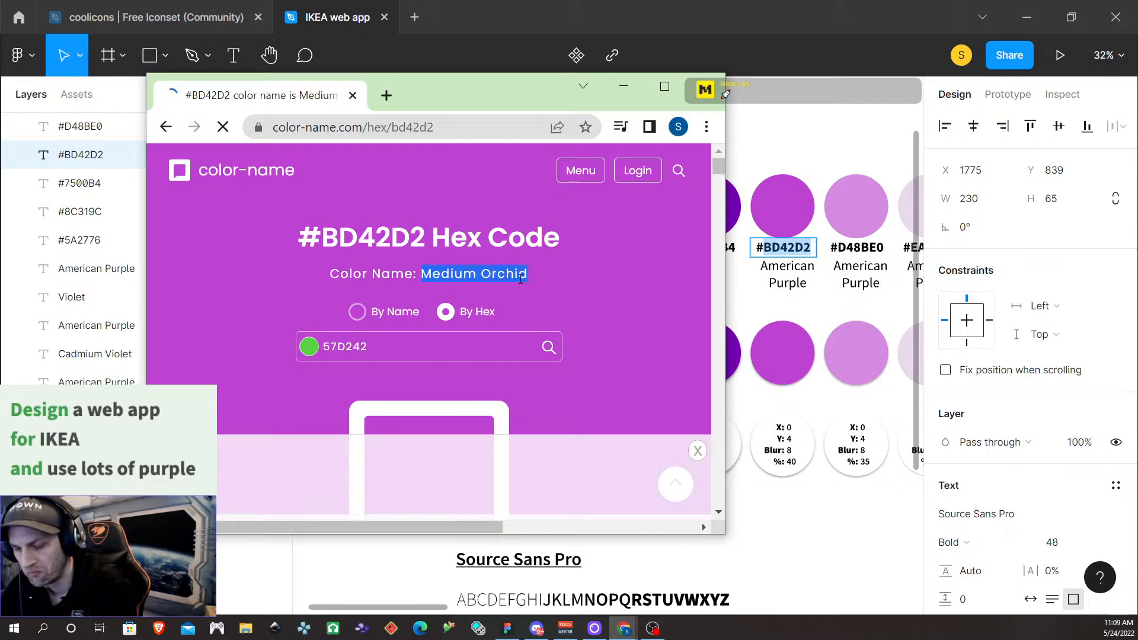
# Return to Figma and replace the name label under #BD42D2 with "Medium Orchid"
pyautogui.click(784, 283)
pyautogui.doubleClick(786, 283)
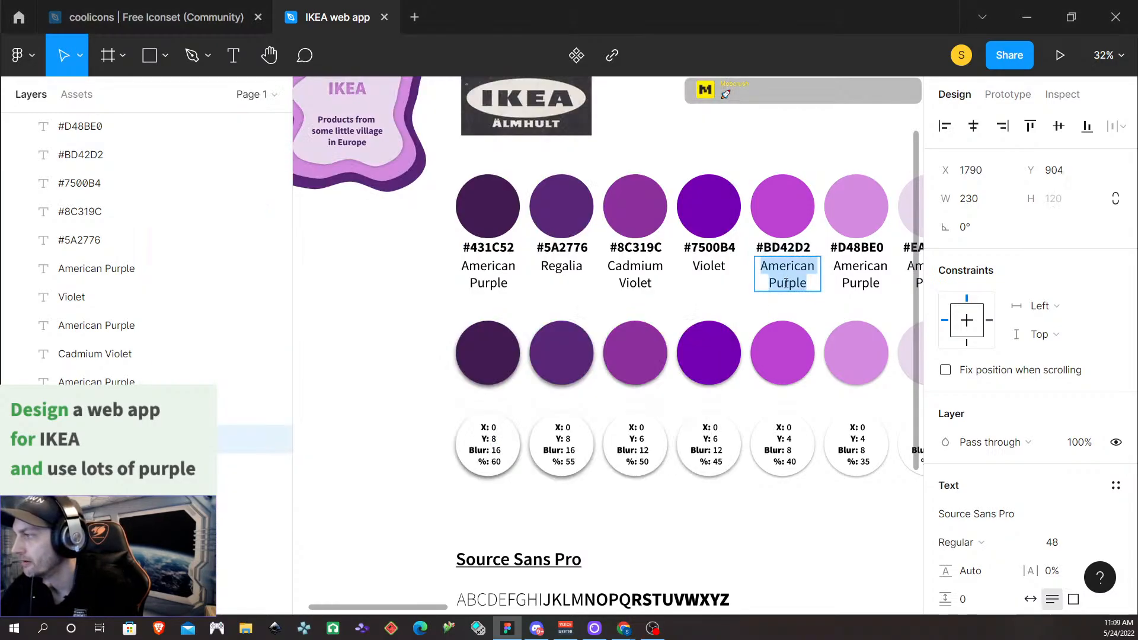
pyautogui.write('Medium Orchid')
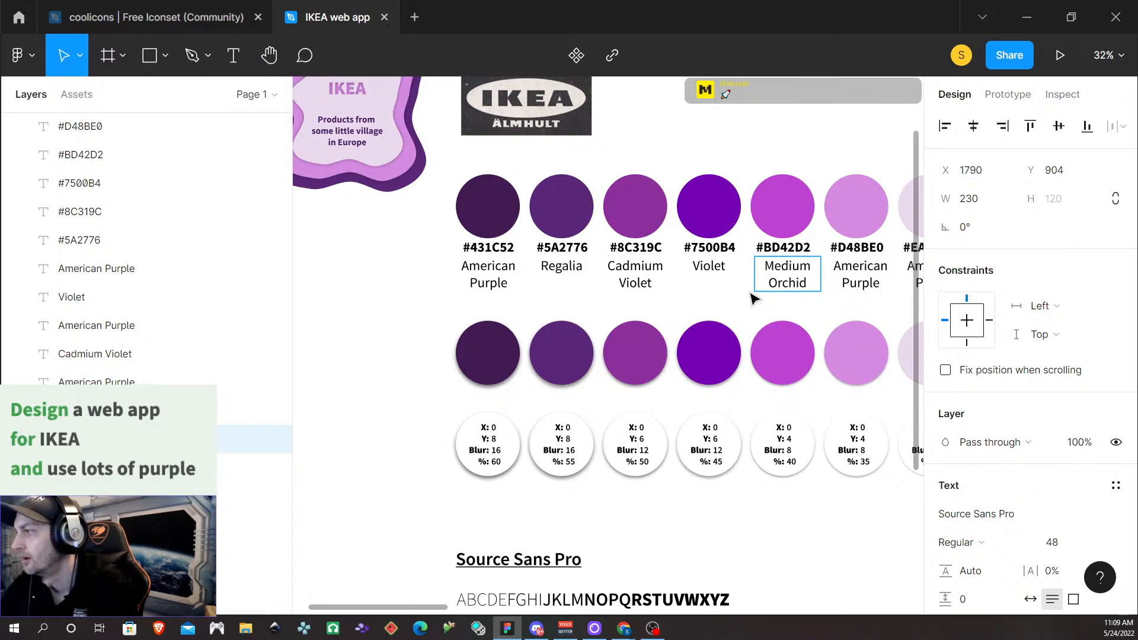
# Move the Medium Orchid label to X 1770 so it is centred under its swatch, keeping it at Y 904
pyautogui.scroll(1, 812, 304)
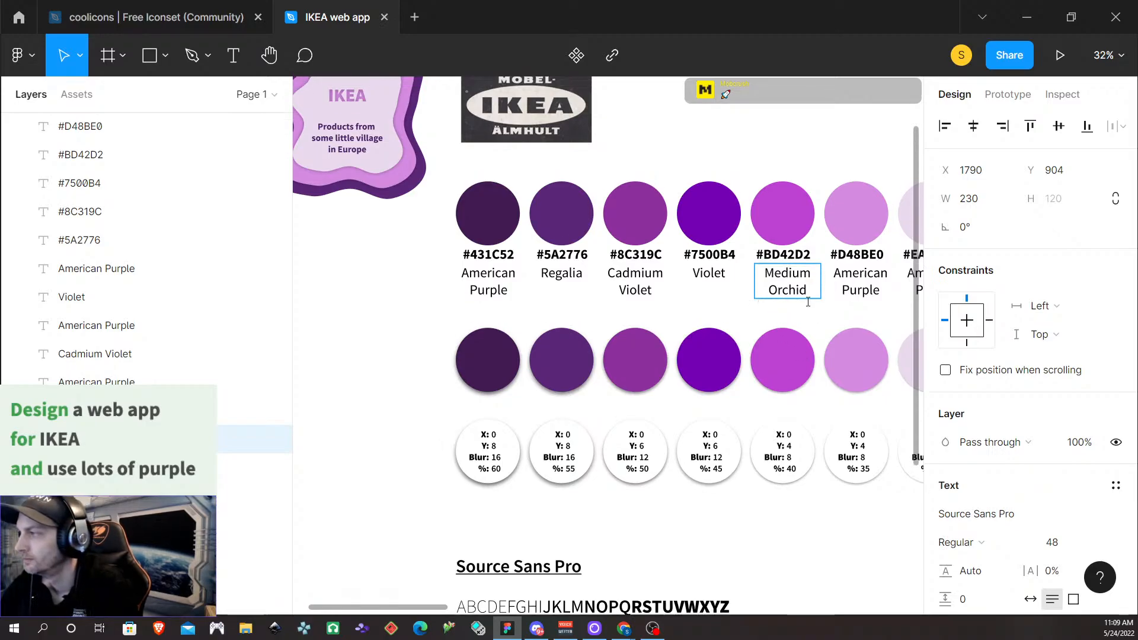
pyautogui.hscroll(3, 805, 309)
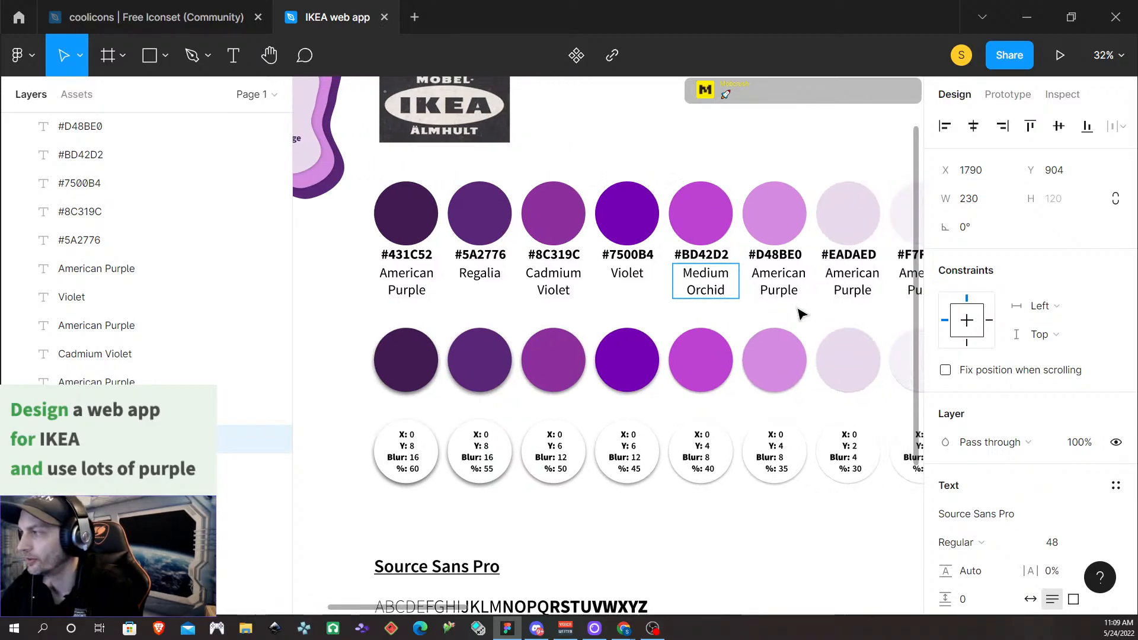
pyautogui.hscroll(5, 800, 313)
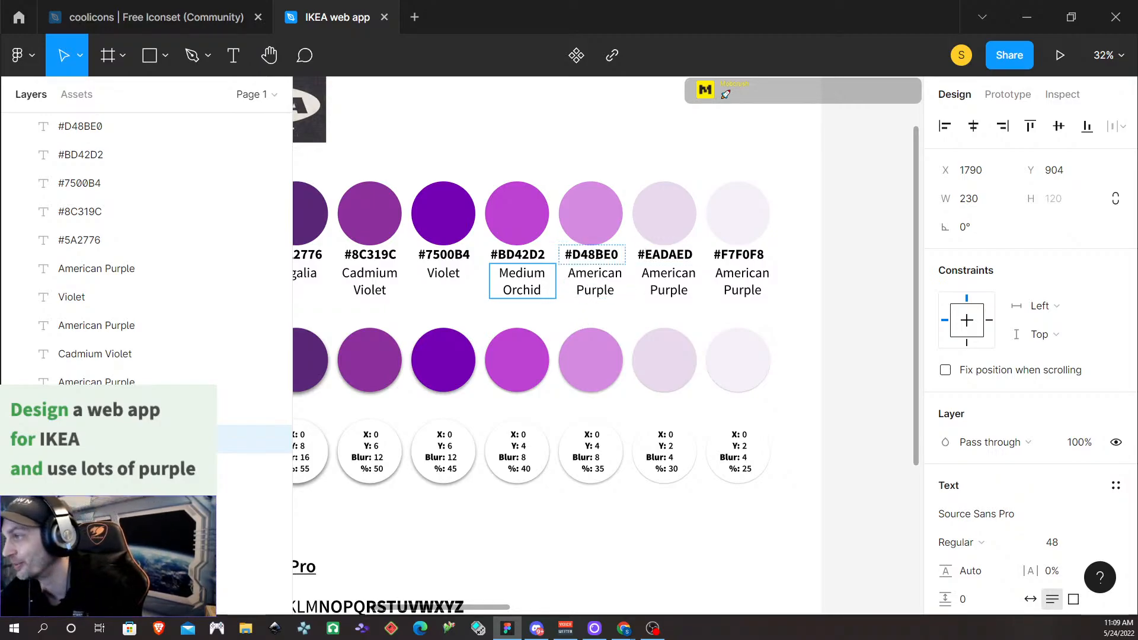
pyautogui.press('Escape')
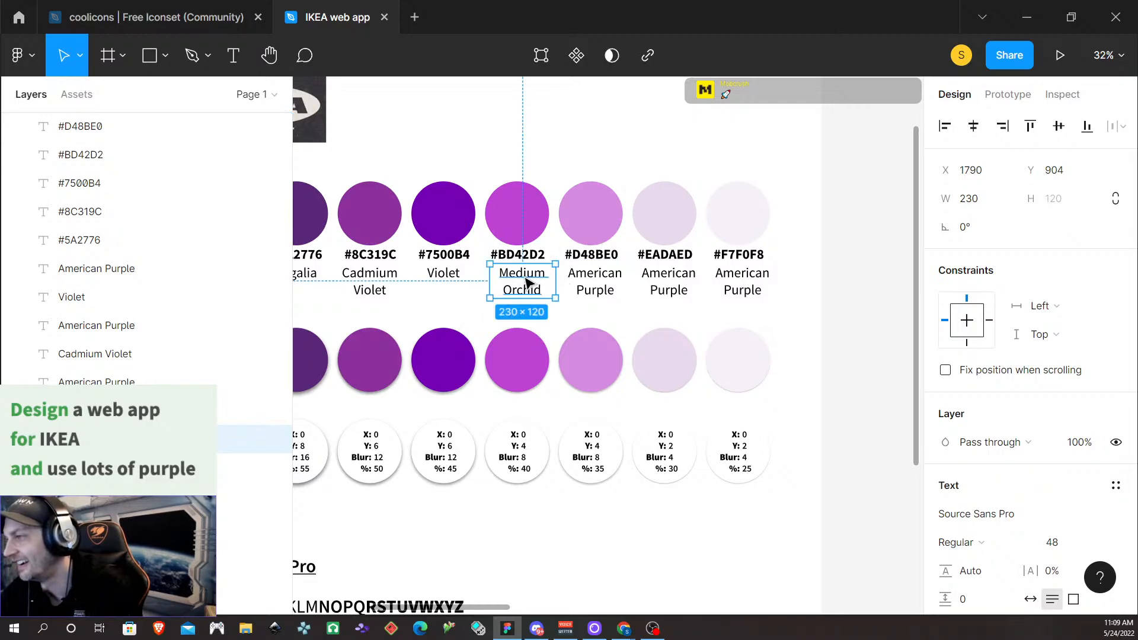
pyautogui.moveTo(526, 283); pyautogui.dragTo(517, 285)
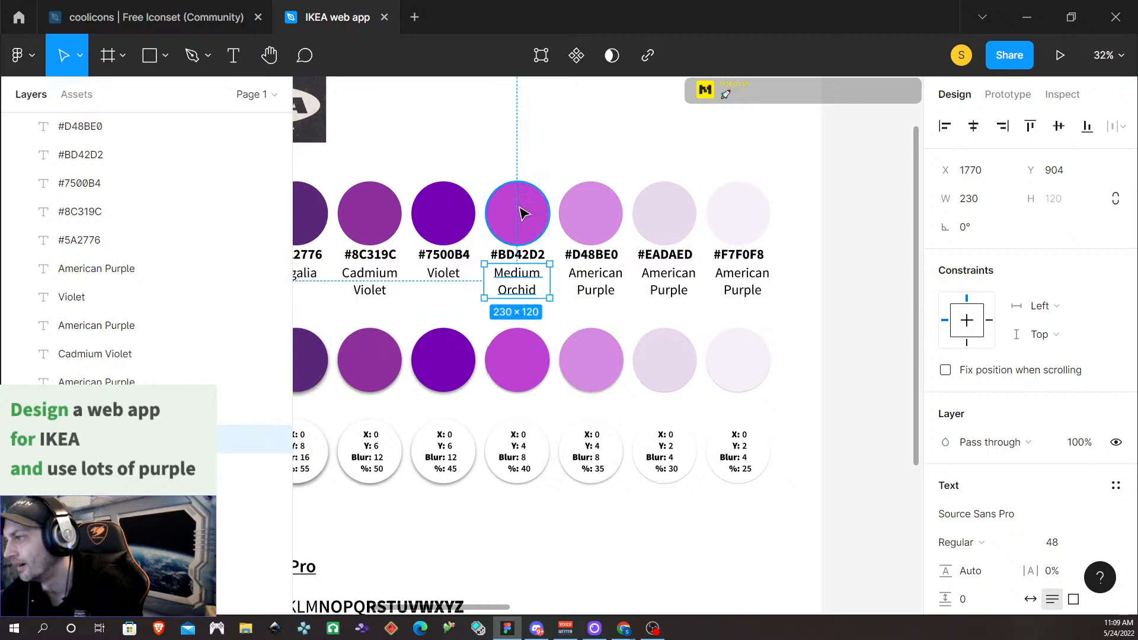
# Copy the hex code D48BE0 from its label and look up its colour name on Color-Name.com in Chrome
pyautogui.click(601, 256)
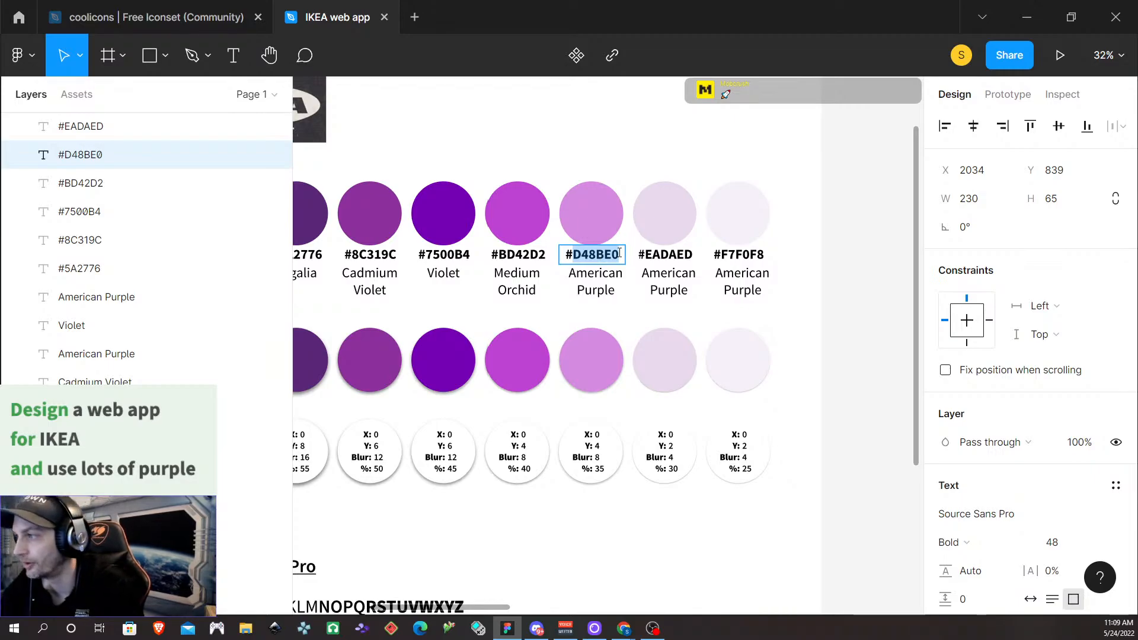
pyautogui.moveTo(624, 628)
pyautogui.click(715, 550)
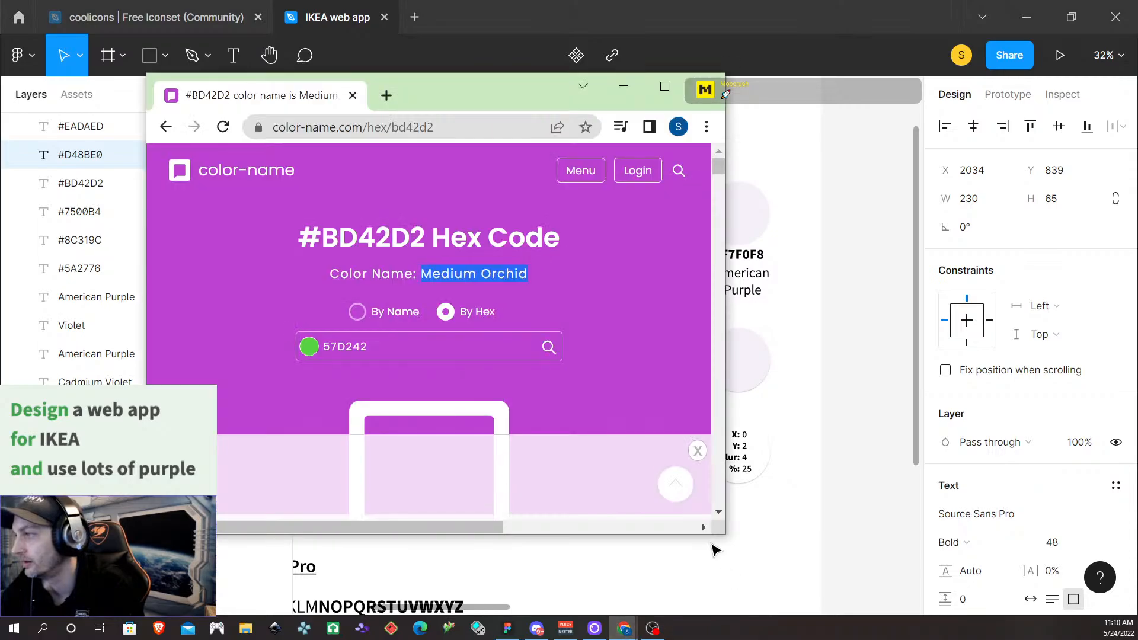
pyautogui.write('D48BE0')
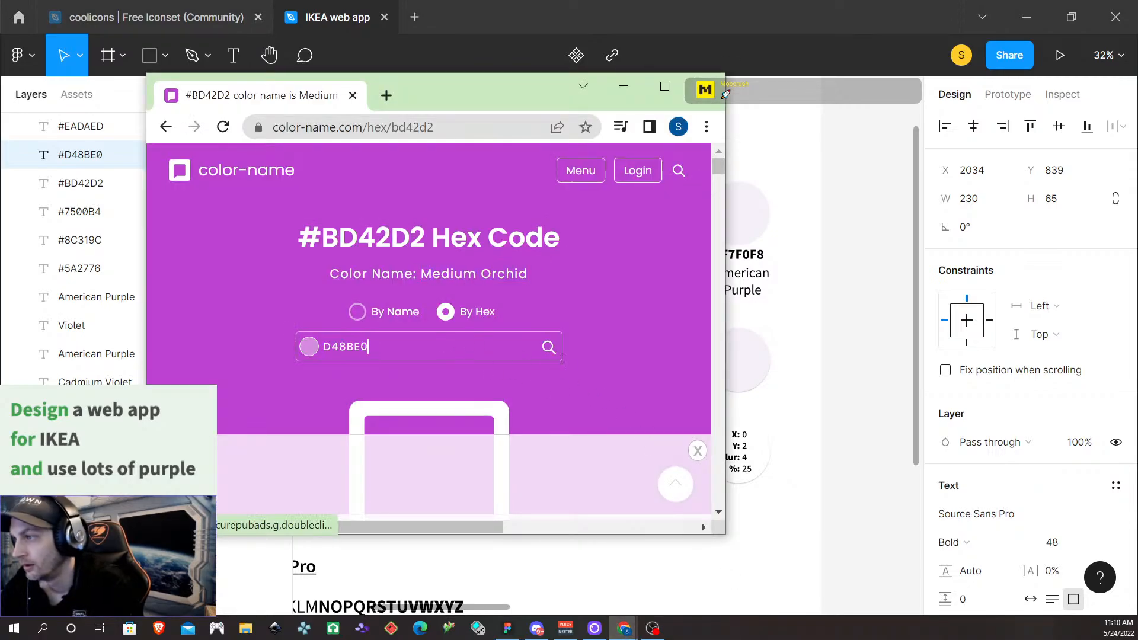
pyautogui.click(549, 347)
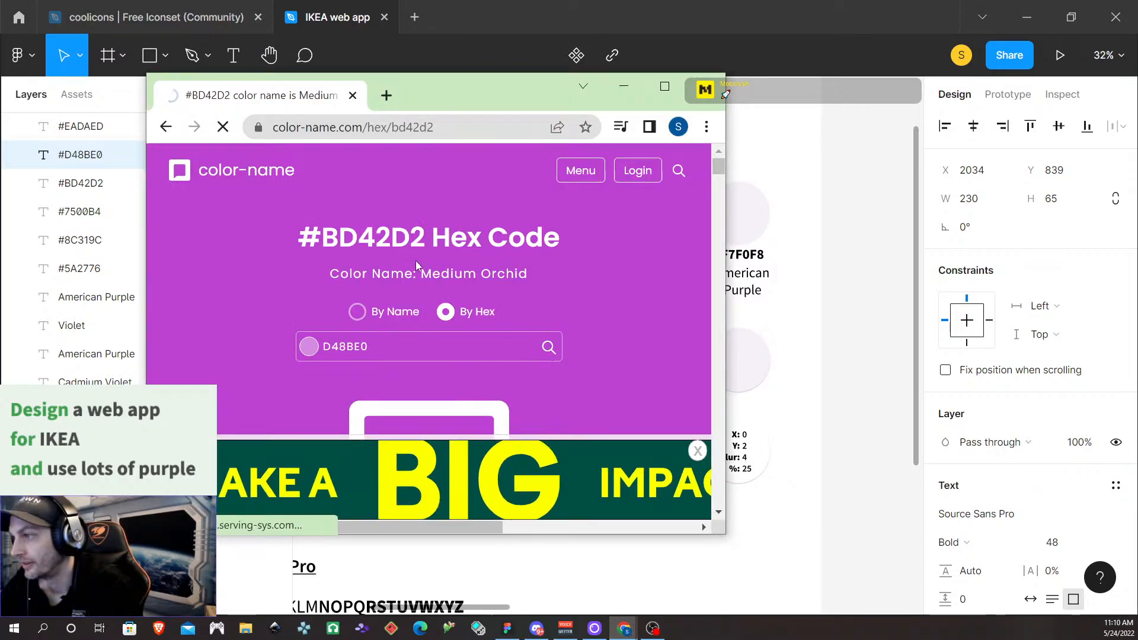
# Copy the colour name "Bright Lilac" and use it in Figma to replace the name label under #D48BE0
pyautogui.moveTo(437, 273); pyautogui.dragTo(516, 273)
pyautogui.hotkey('ctrl', 'c')
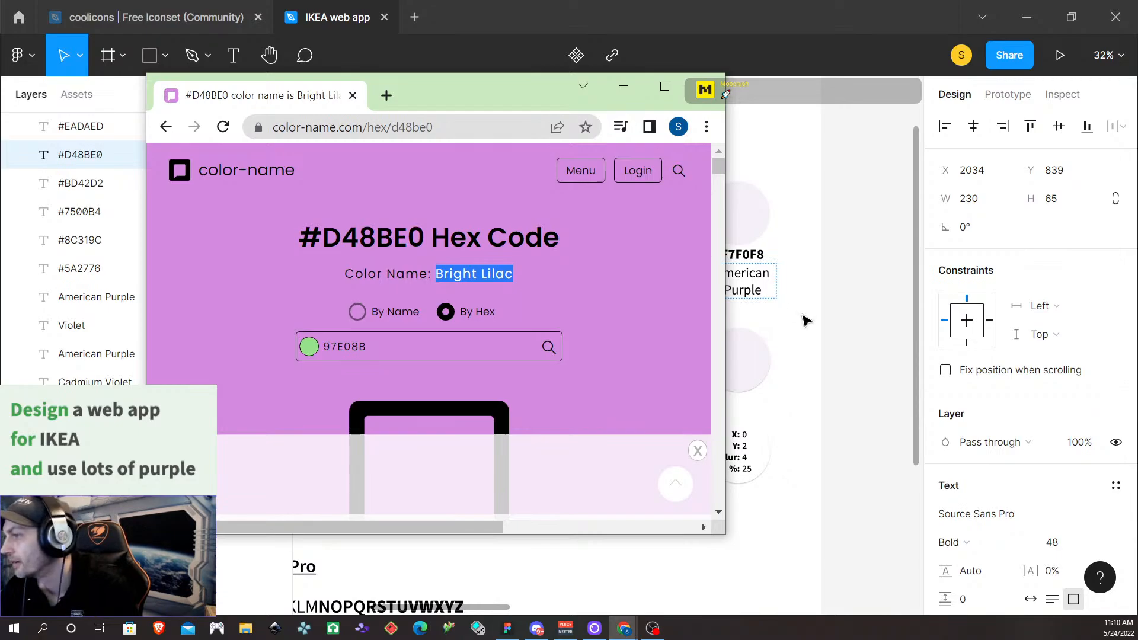
pyautogui.hotkey('alt', 'Tab')
pyautogui.doubleClick(595, 292)
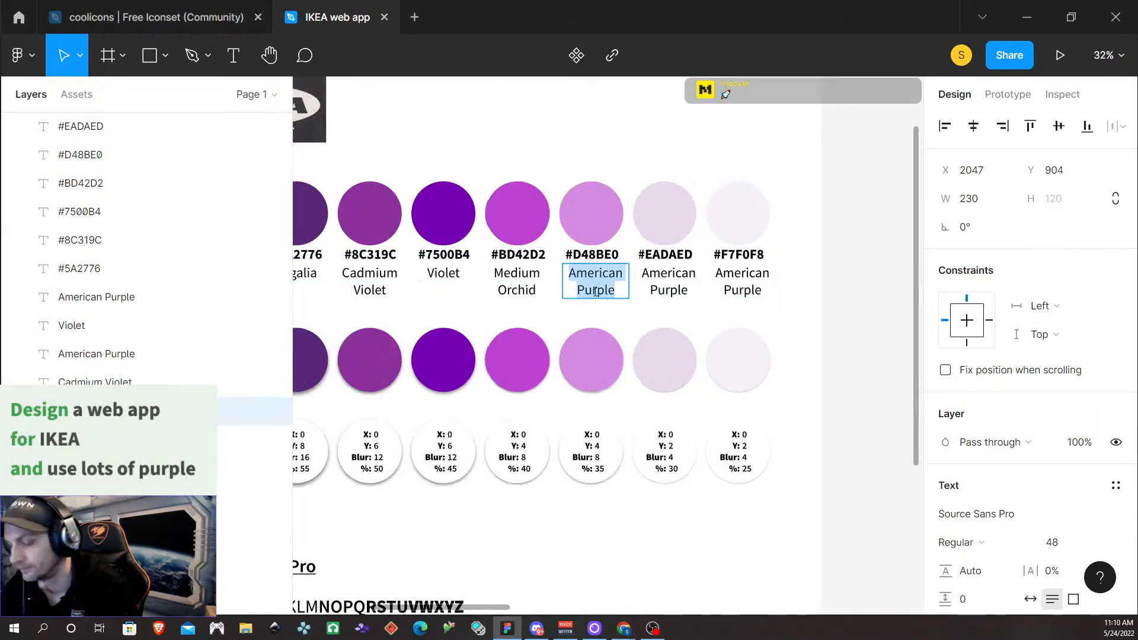
pyautogui.hotkey('ctrl', 'v')
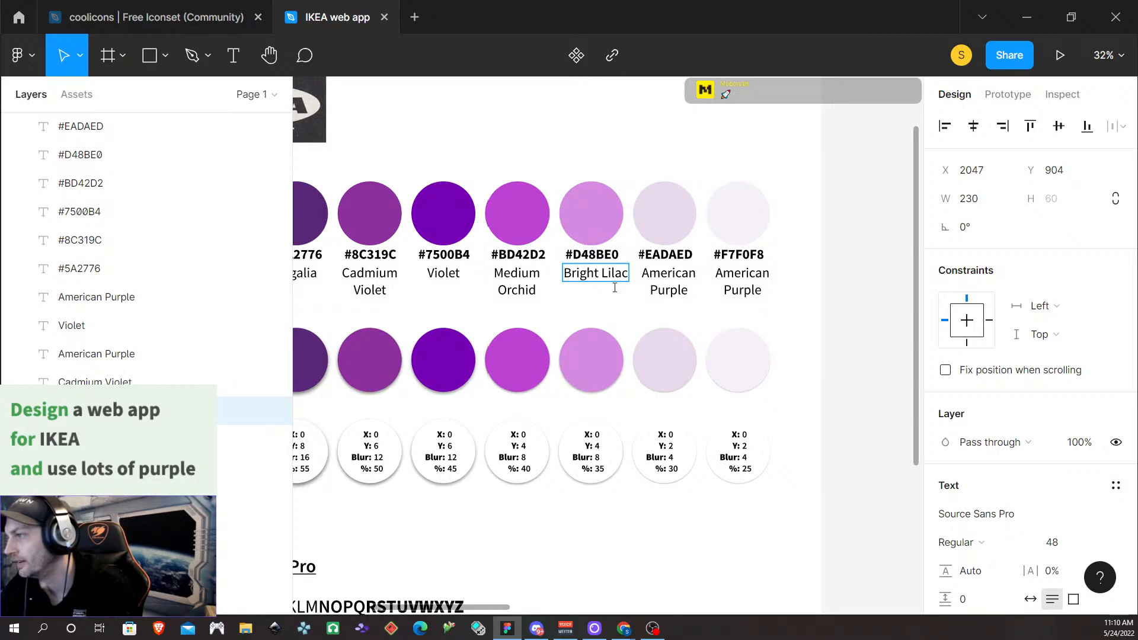
pyautogui.press('Escape')
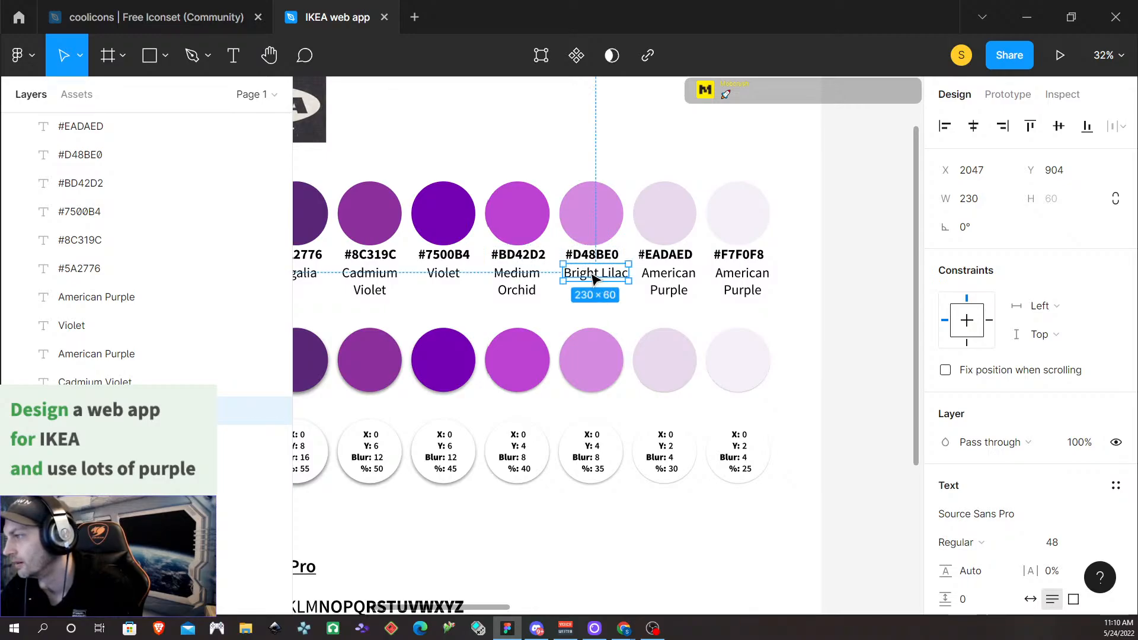
# Move the Bright Lilac label to X 2034 so it is centred under its hex code, keeping it at Y 904
pyautogui.moveTo(593, 278); pyautogui.dragTo(587, 278)
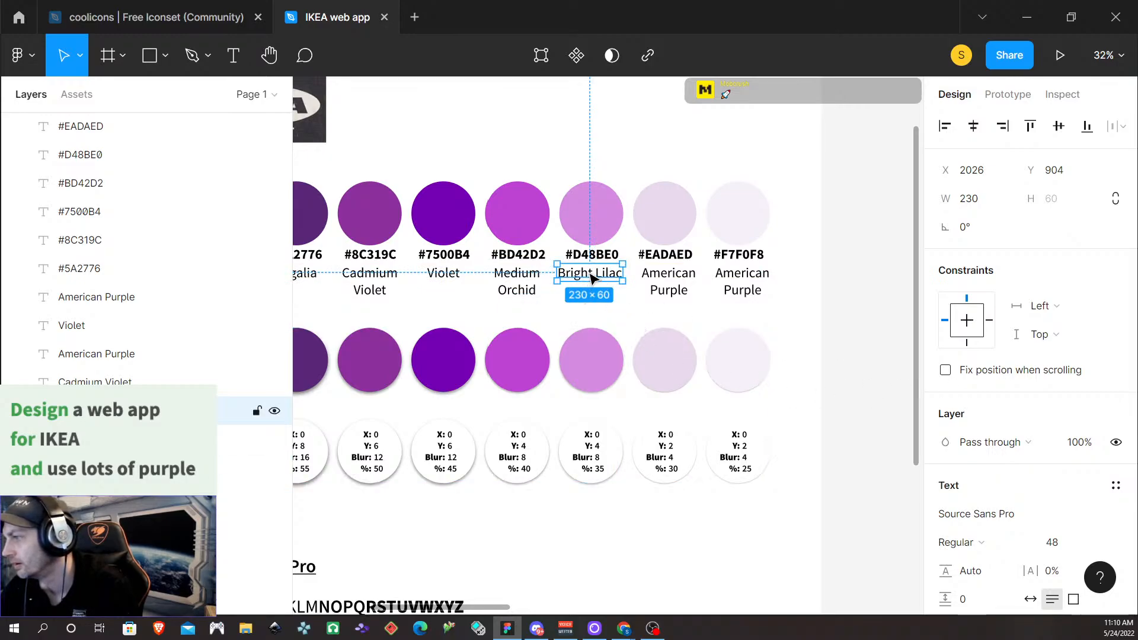
pyautogui.moveTo(590, 277); pyautogui.dragTo(597, 277)
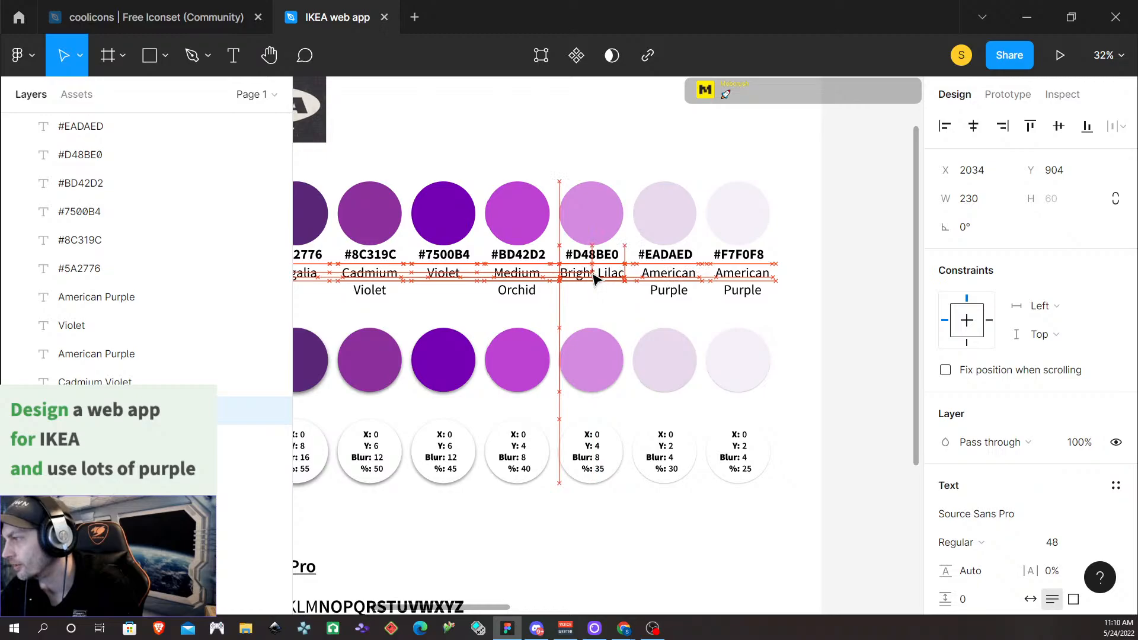
pyautogui.moveTo(595, 279); pyautogui.dragTo(592, 279)
pyautogui.click(652, 319)
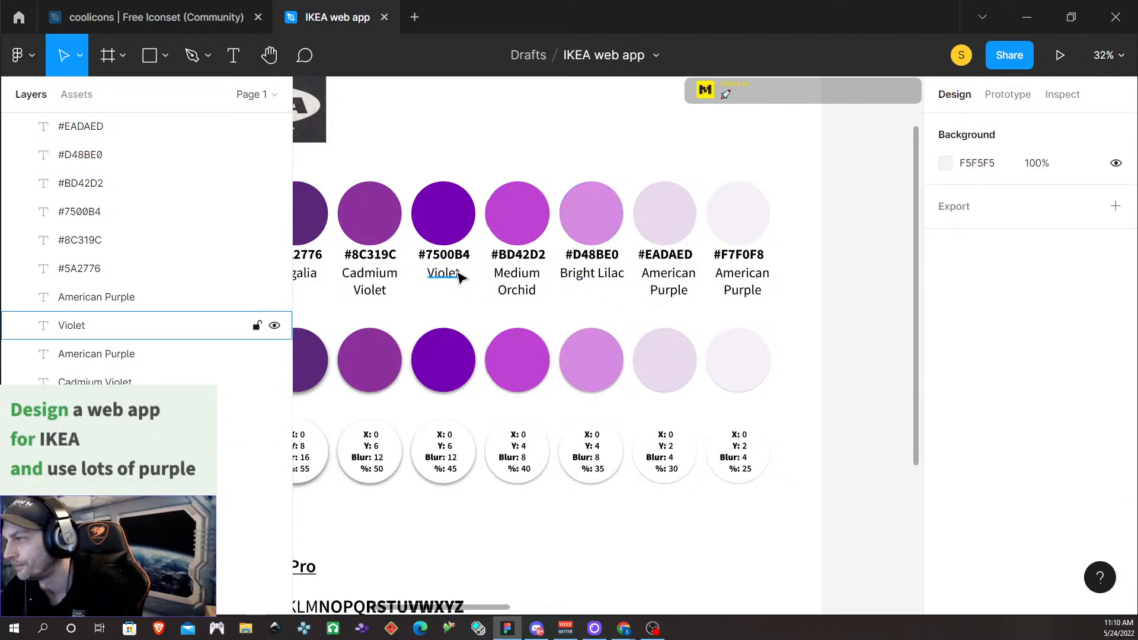
# Copy the hex code EADAED from its label and look up its colour name on Color-Name.com in Chrome
pyautogui.click(666, 256)
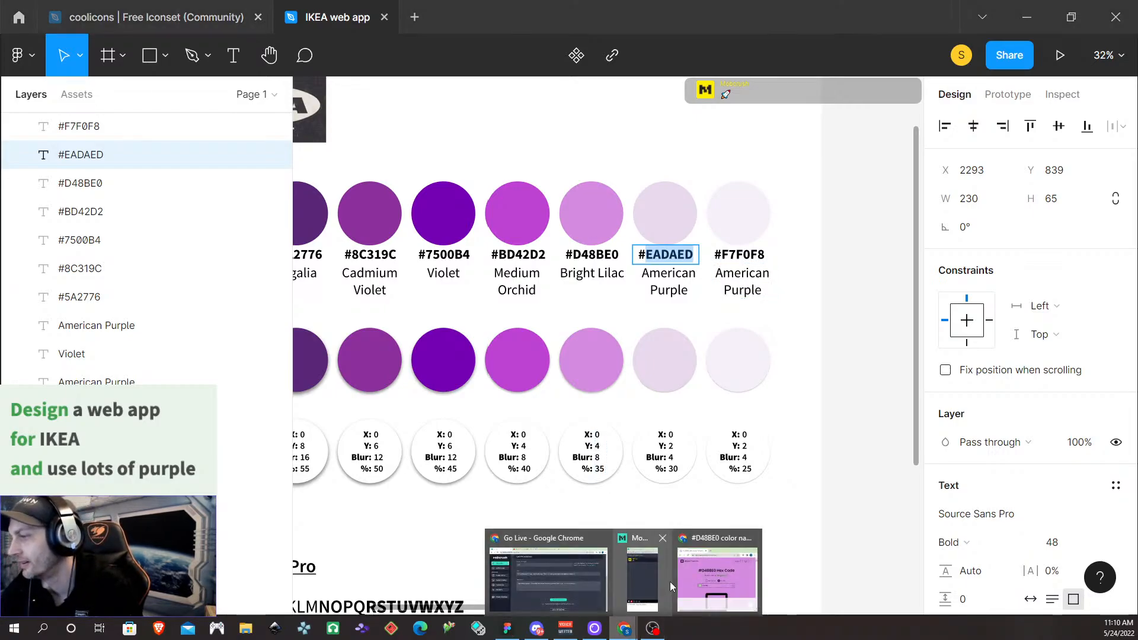
pyautogui.click(709, 576)
pyautogui.doubleClick(362, 345)
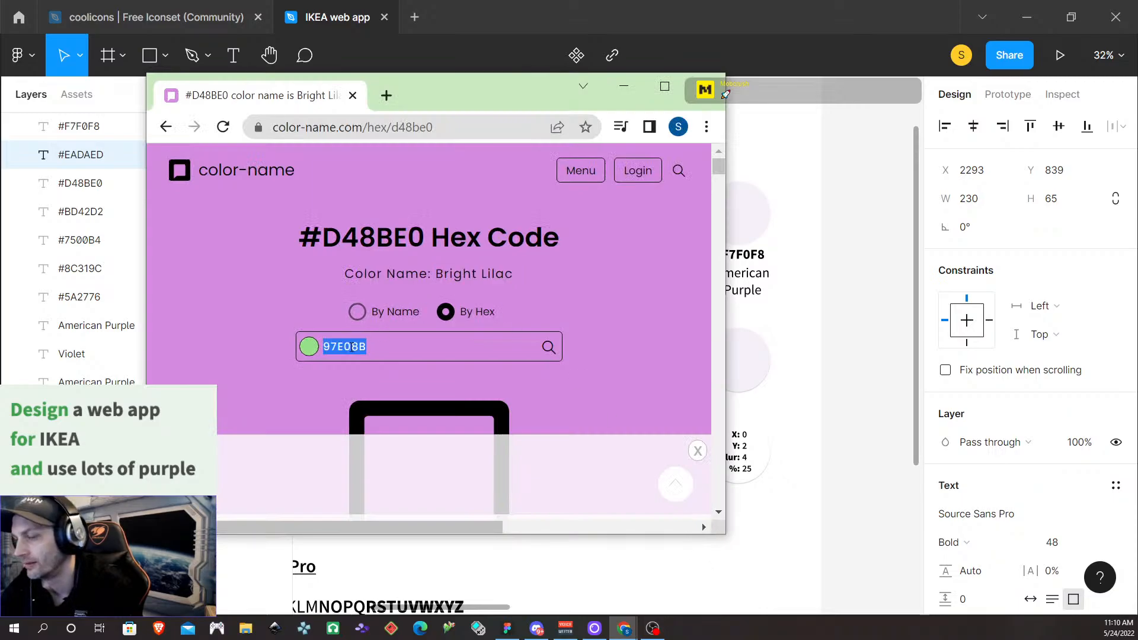
pyautogui.write('EADAED')
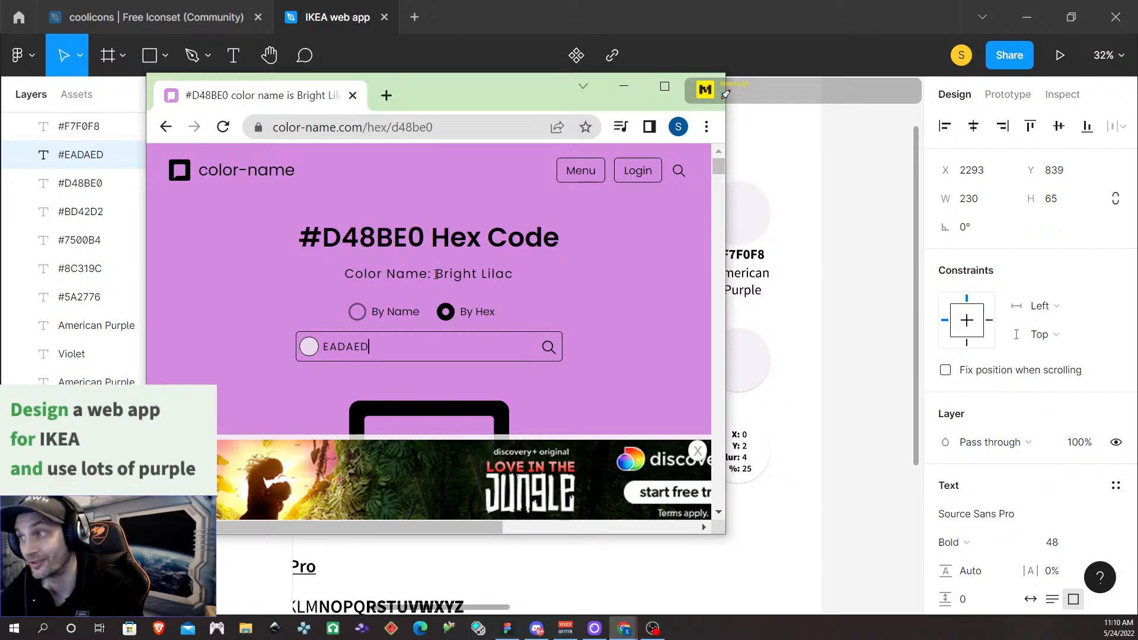
pyautogui.click(547, 347)
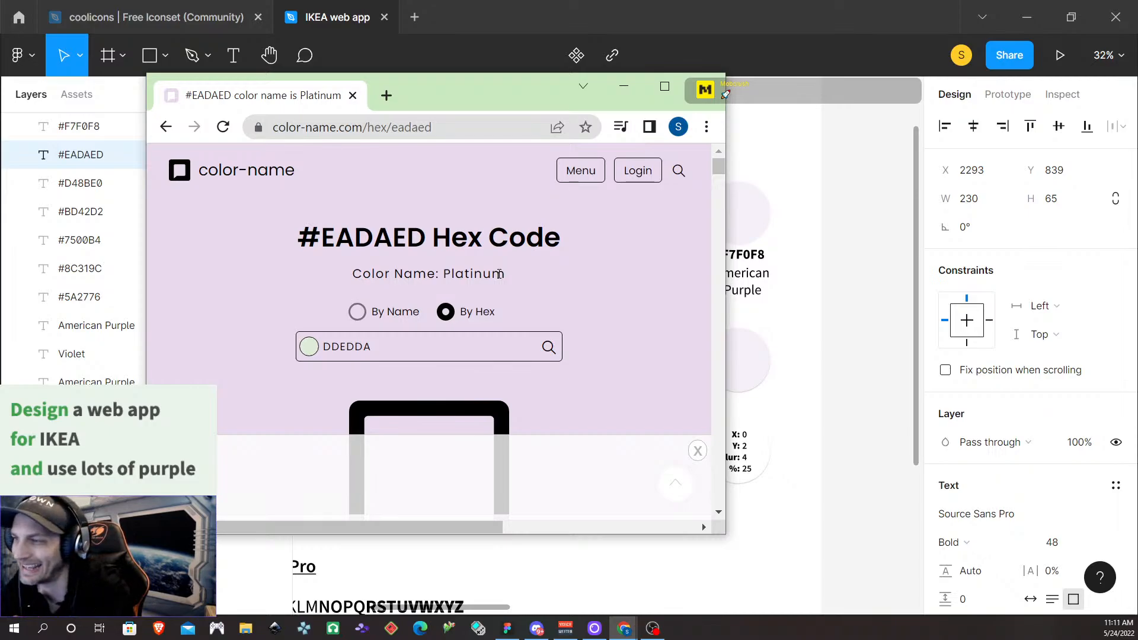
# Copy the colour name "Platinum" and use it in Figma to replace the name label under #EADAED
pyautogui.doubleClick(355, 346)
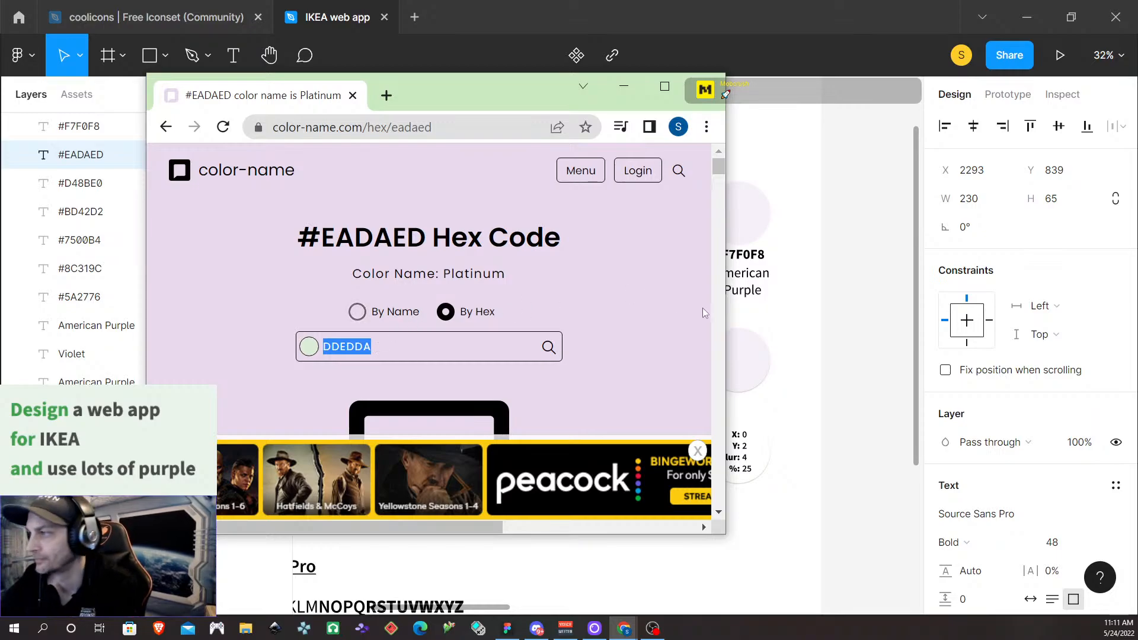
pyautogui.doubleClick(473, 272)
pyautogui.hotkey('ctrl', 'c')
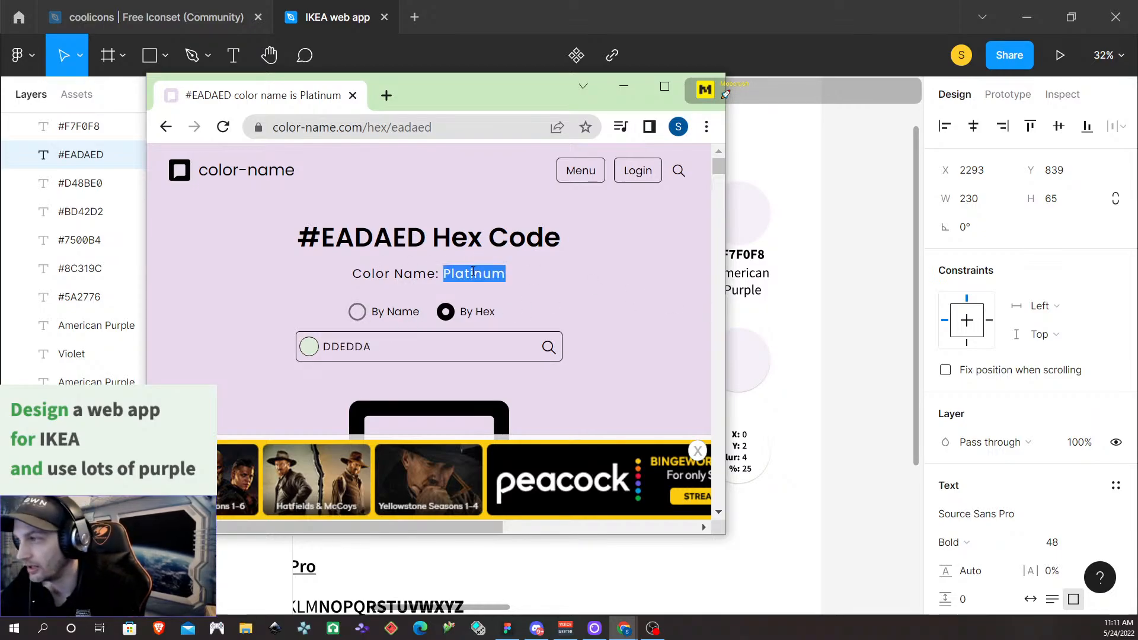
pyautogui.click(790, 302)
pyautogui.doubleClick(686, 290)
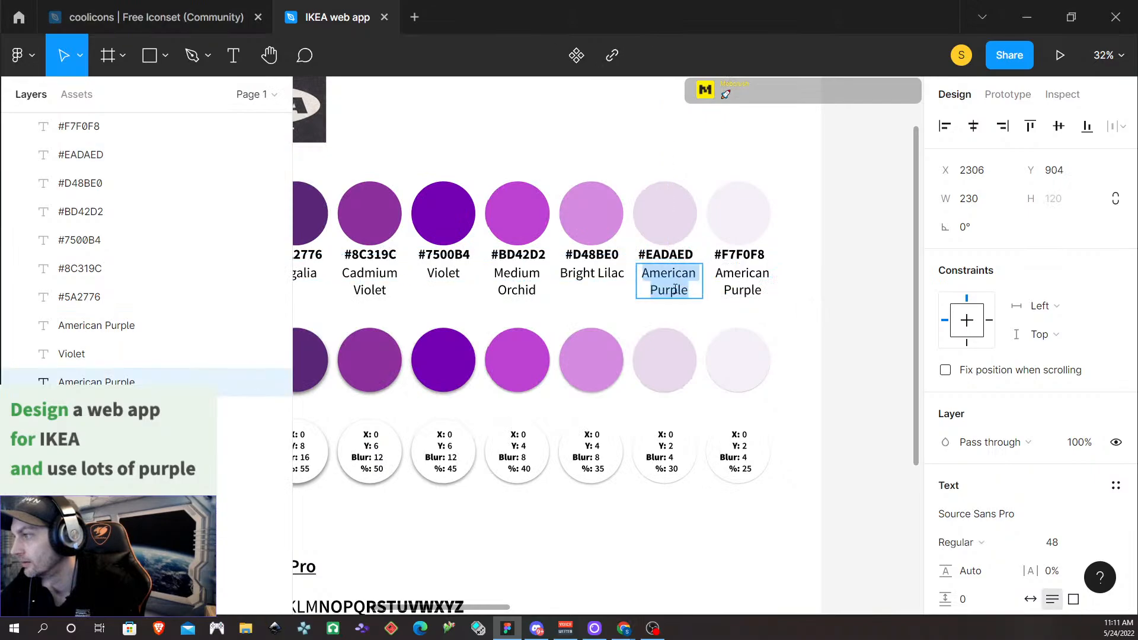
pyautogui.hotkey('ctrl', 'v')
# Copy the hex code F7F0F8 from its label and look up its colour name on Color-Name.com in Chrome
pyautogui.doubleClick(738, 255)
pyautogui.hotkey('ctrl', 'c')
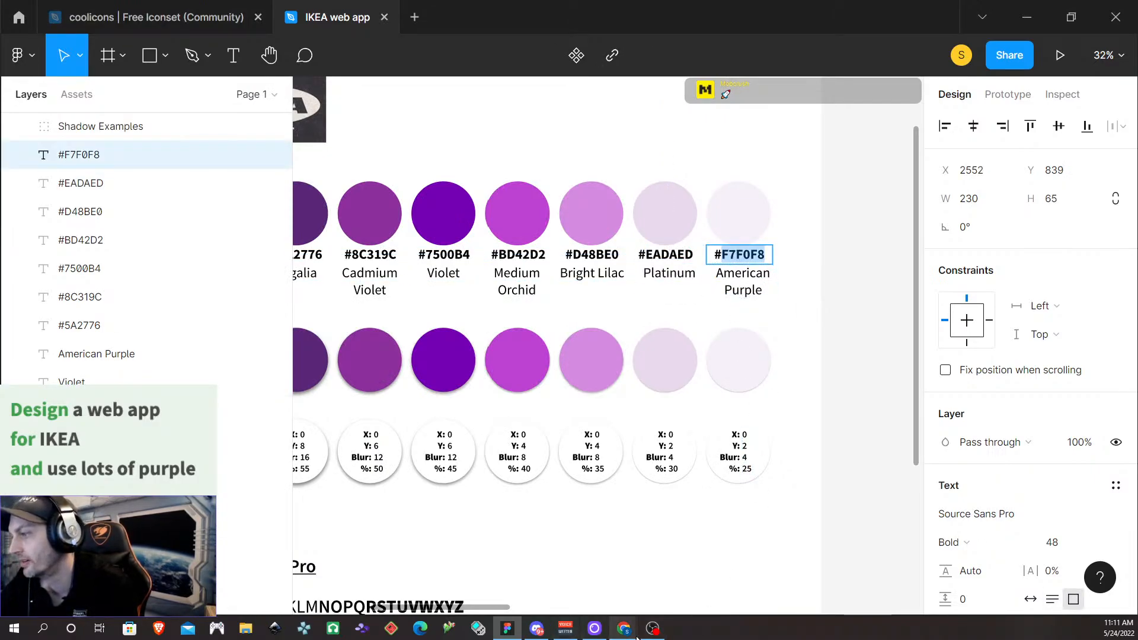
pyautogui.moveTo(630, 627)
pyautogui.click(709, 596)
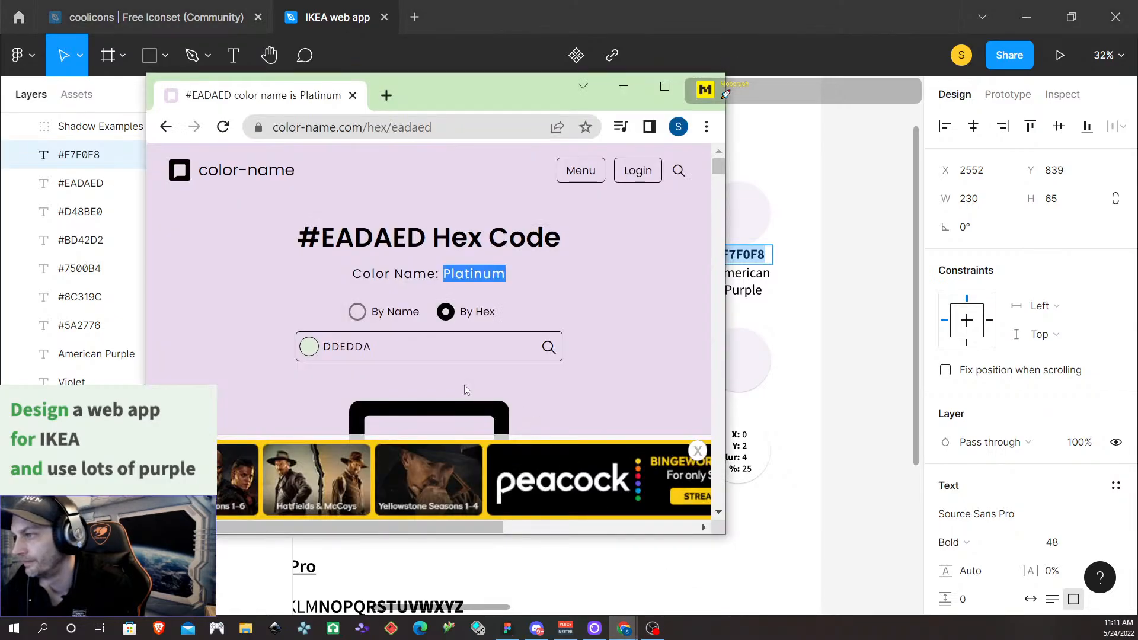
pyautogui.click(348, 347)
pyautogui.hotkey('ctrl', 'a')
pyautogui.hotkey('ctrl', 'v')
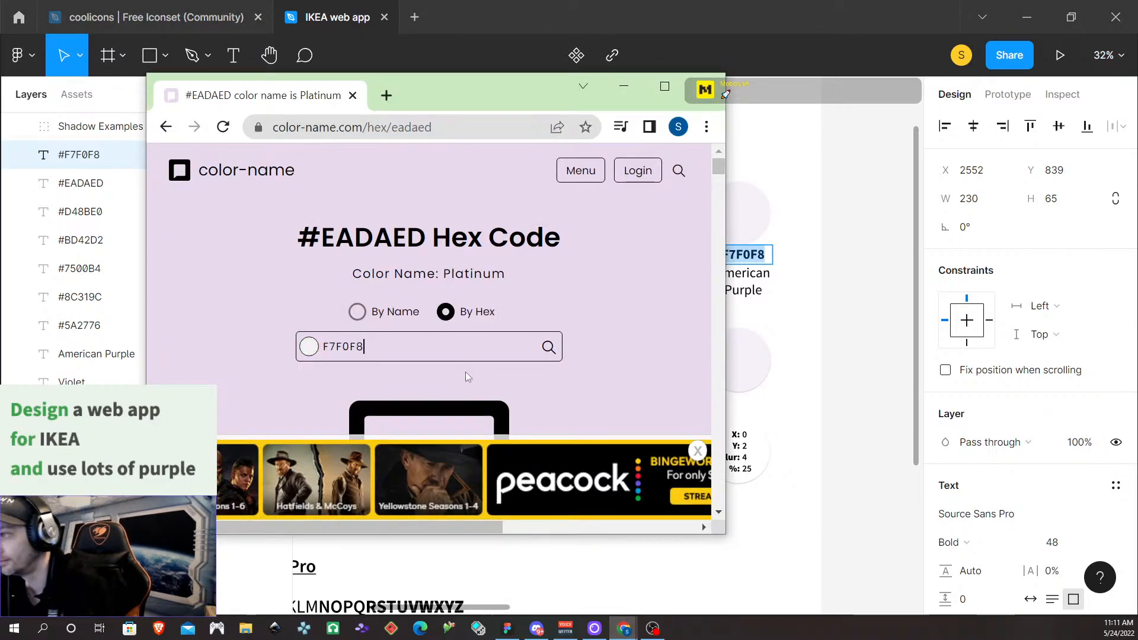
pyautogui.click(549, 347)
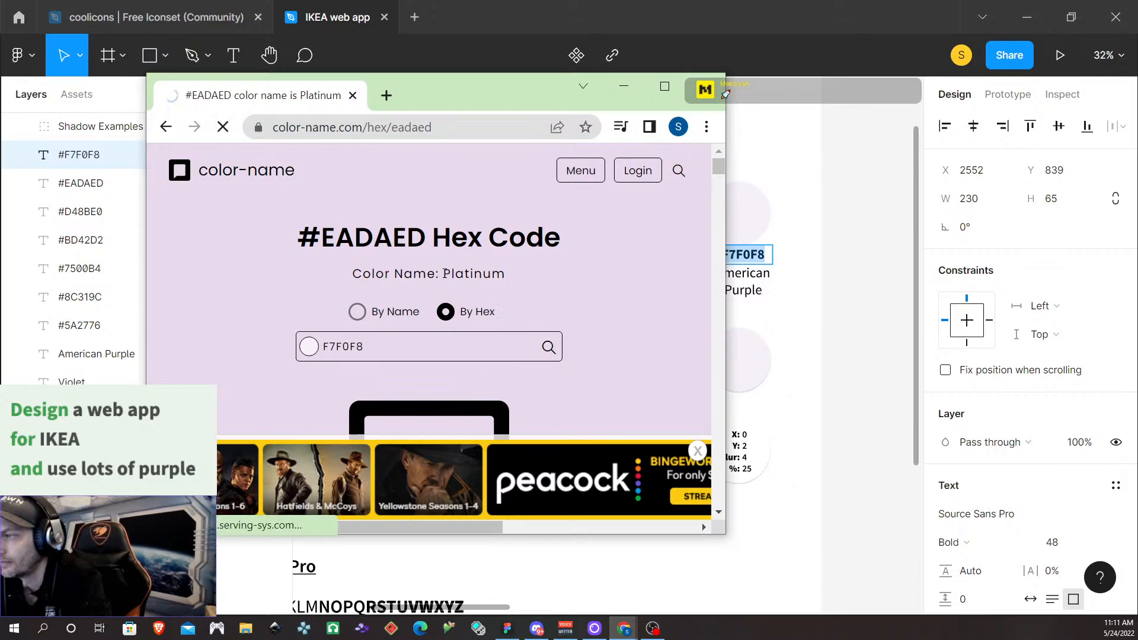
# Copy the colour name "Cultured" and use it in Figma to replace the name label under #F7F0F8
pyautogui.moveTo(445, 274); pyautogui.dragTo(510, 280)
pyautogui.hotkey('ctrl', 'c')
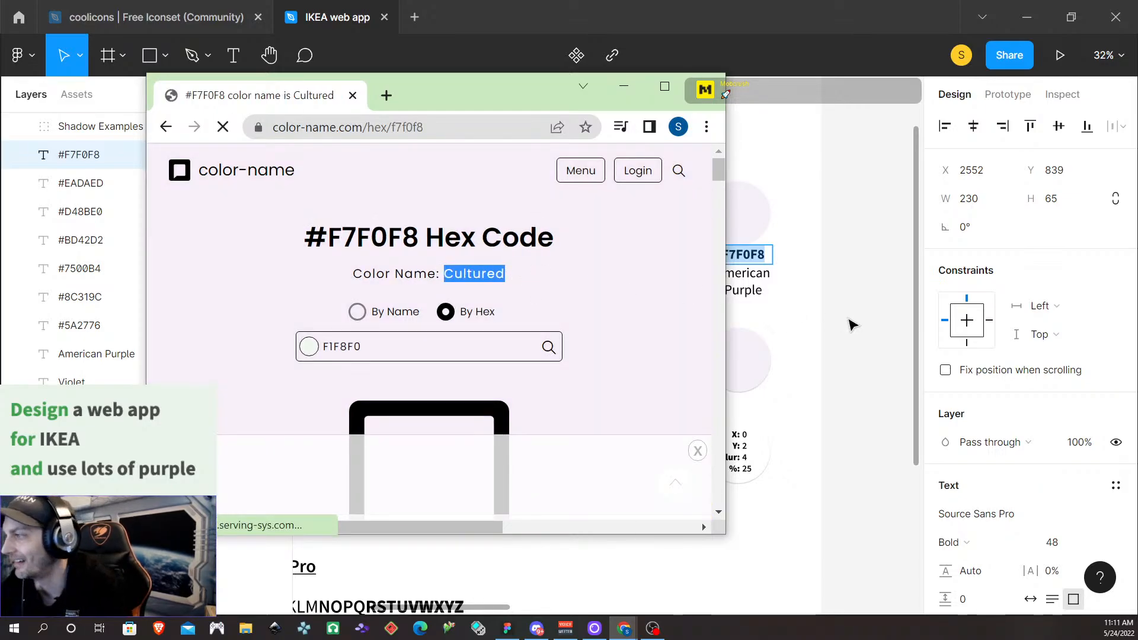
pyautogui.click(787, 313)
pyautogui.click(737, 292)
pyautogui.doubleClick(739, 292)
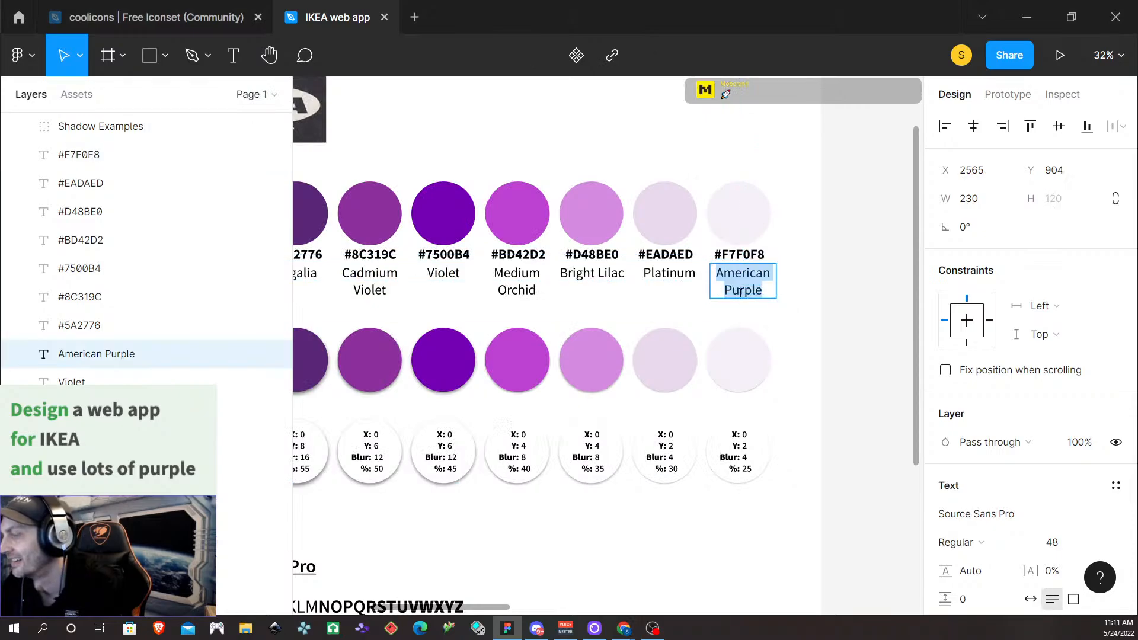
pyautogui.hotkey('ctrl', 'v')
pyautogui.press('Escape')
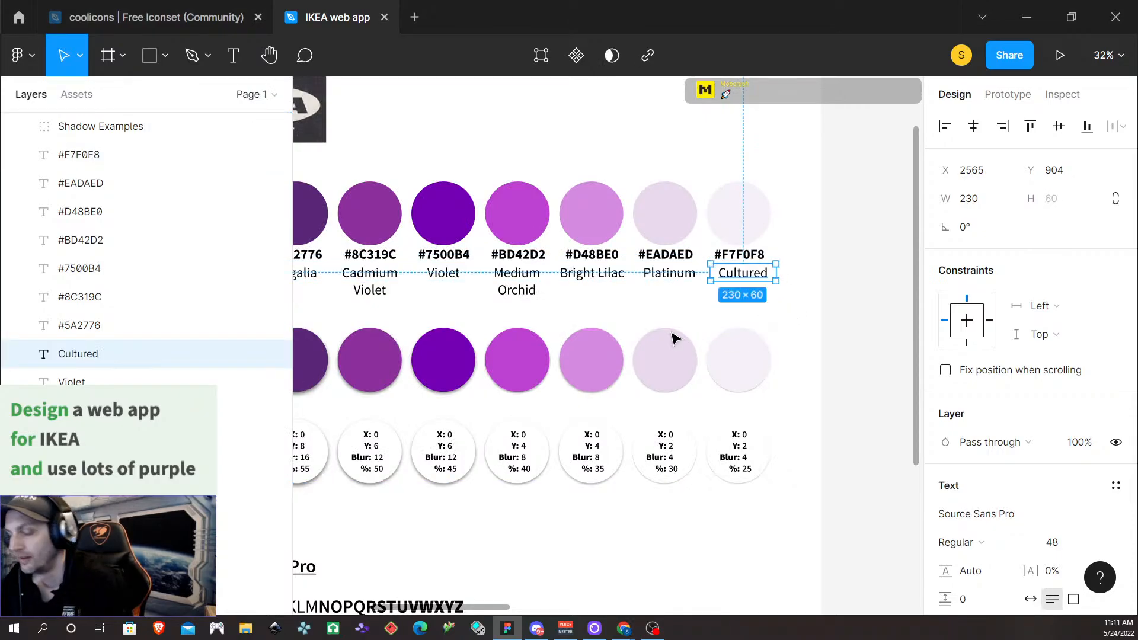
# Group the #431C52 swatch circle with its hex and name labels, and name the group American Purple
pyautogui.hscroll(-6, 655, 326)
pyautogui.click(564, 233)
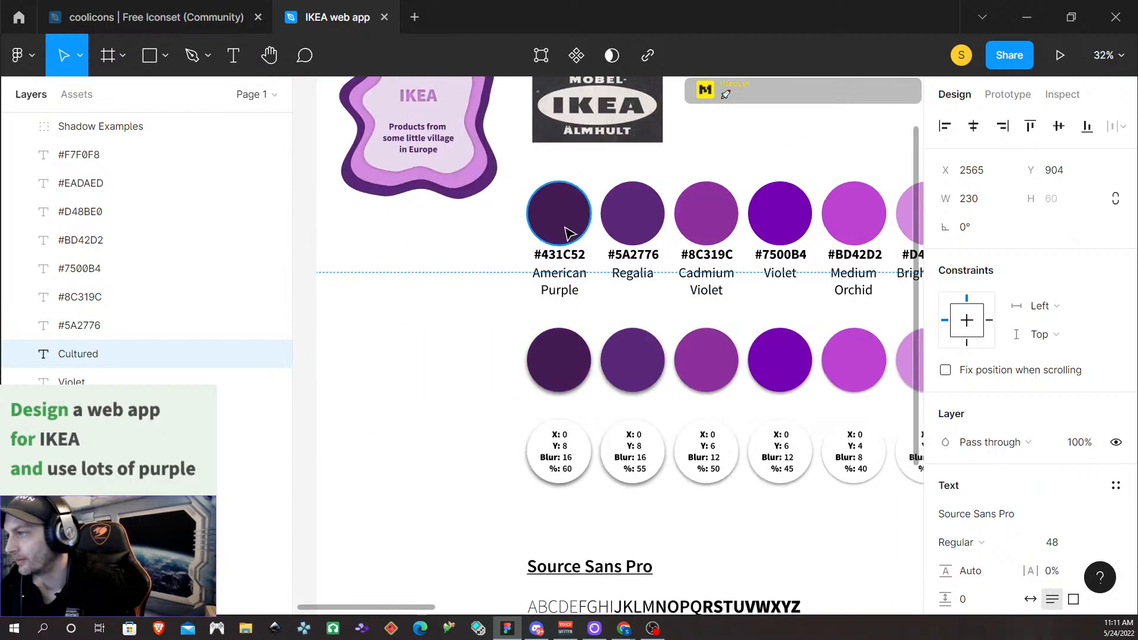
pyautogui.click(563, 283)
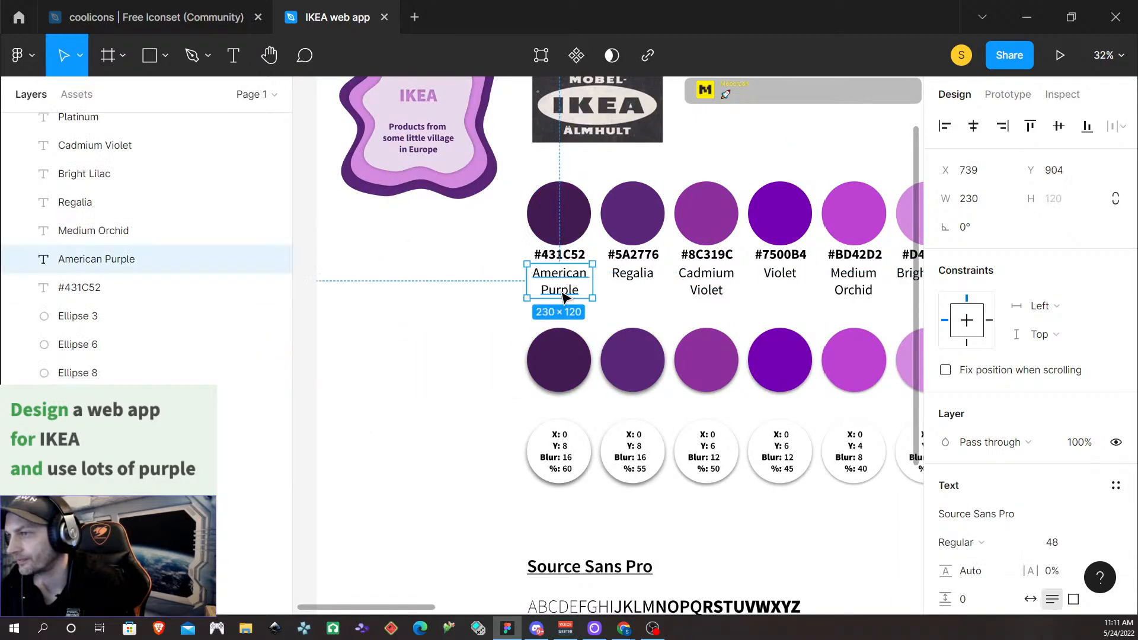
pyautogui.keyDown('shift'); pyautogui.click(574, 258); pyautogui.keyUp('shift')
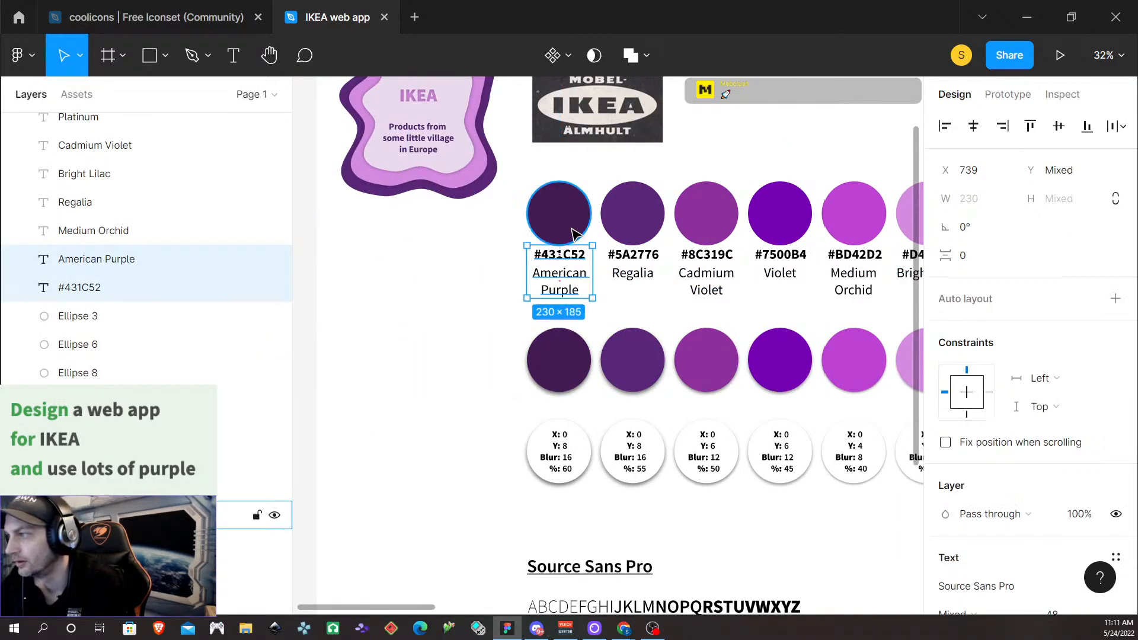
pyautogui.keyDown('shift'); pyautogui.click(556, 214); pyautogui.keyUp('shift')
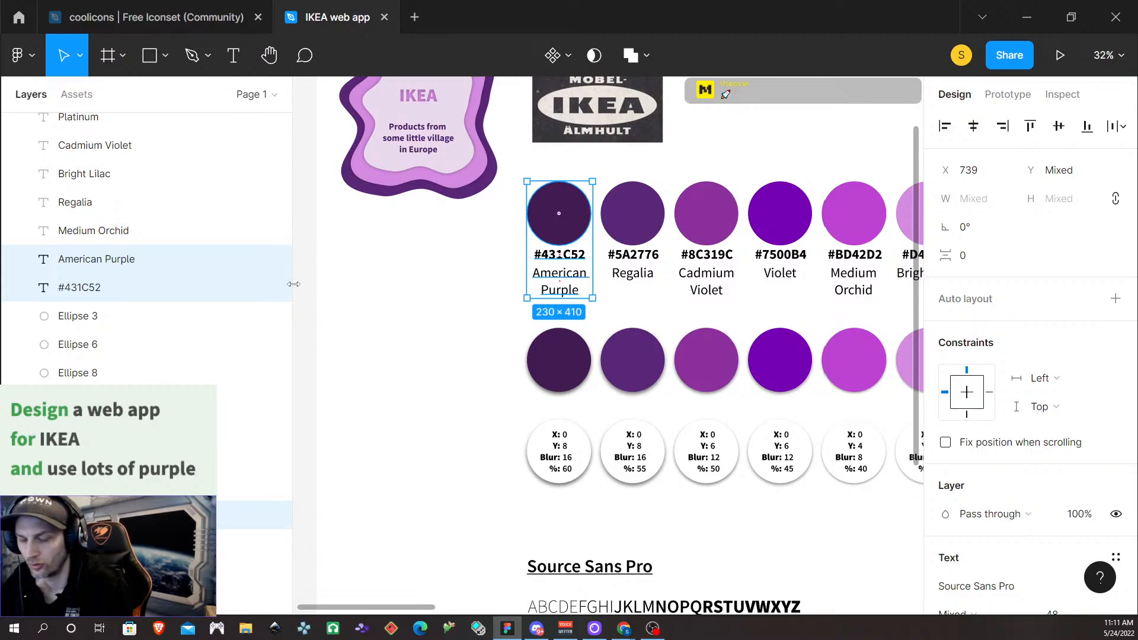
pyautogui.hotkey('ctrl', 'g')
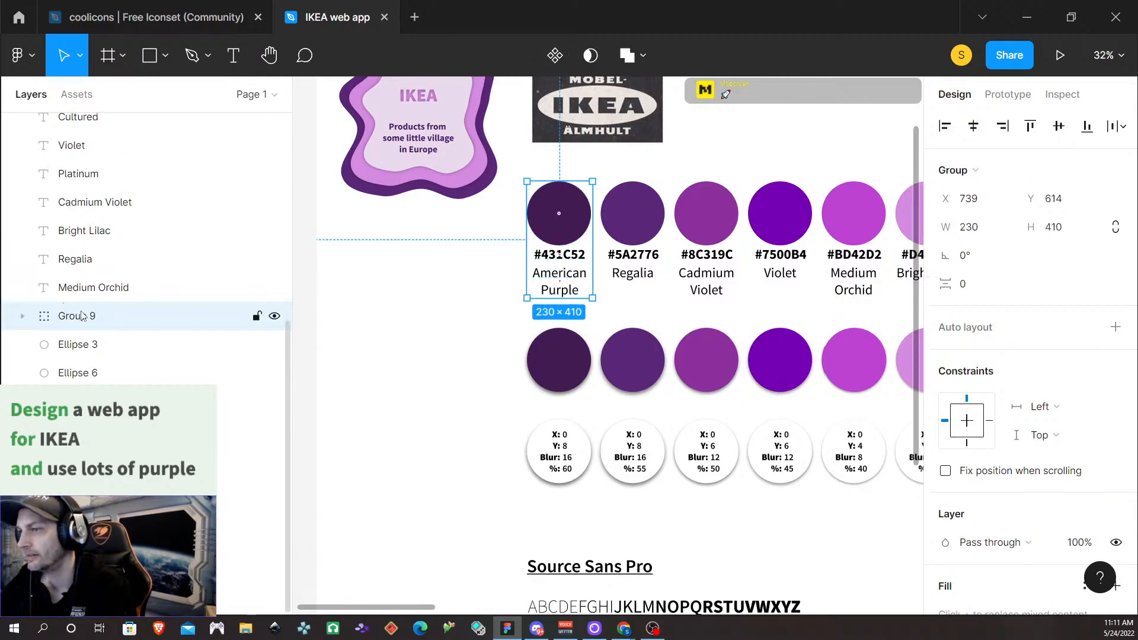
pyautogui.doubleClick(82, 316)
pyautogui.write('American Purple')
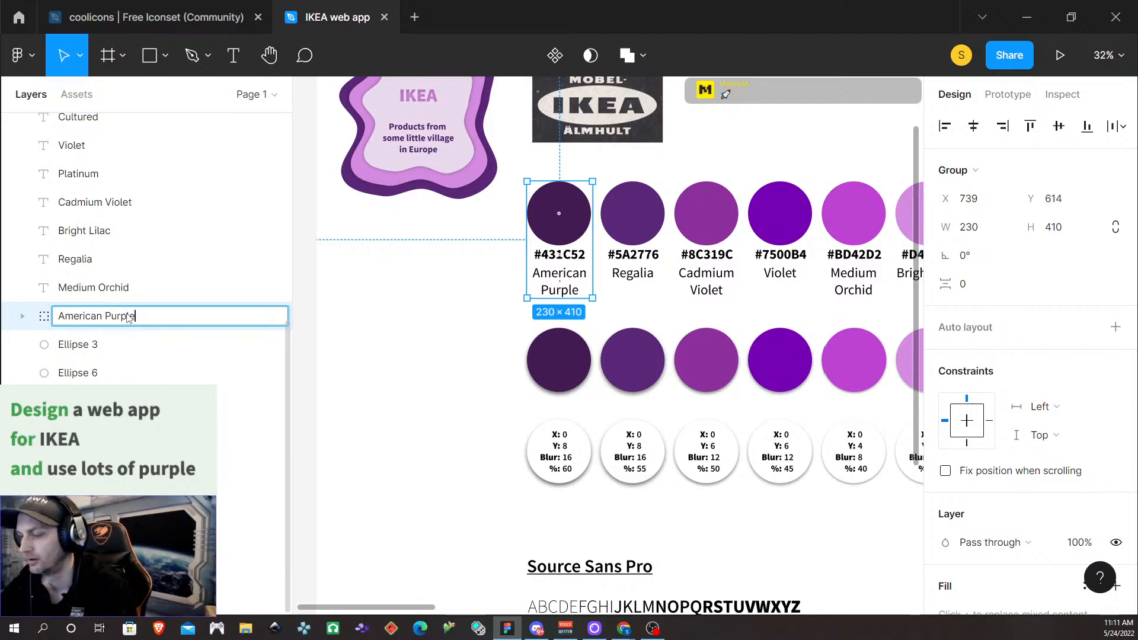
pyautogui.press('Return')
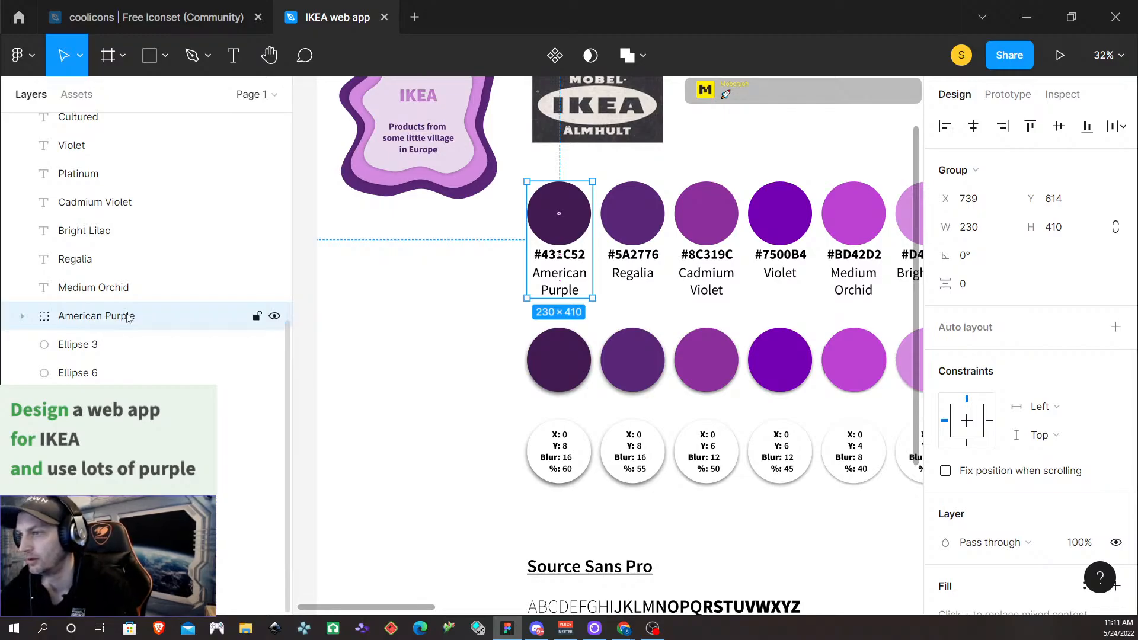
# Copy the name from the label under #431C52 and create a color style called American Purple from that swatch circle's fill
pyautogui.doubleClick(562, 292)
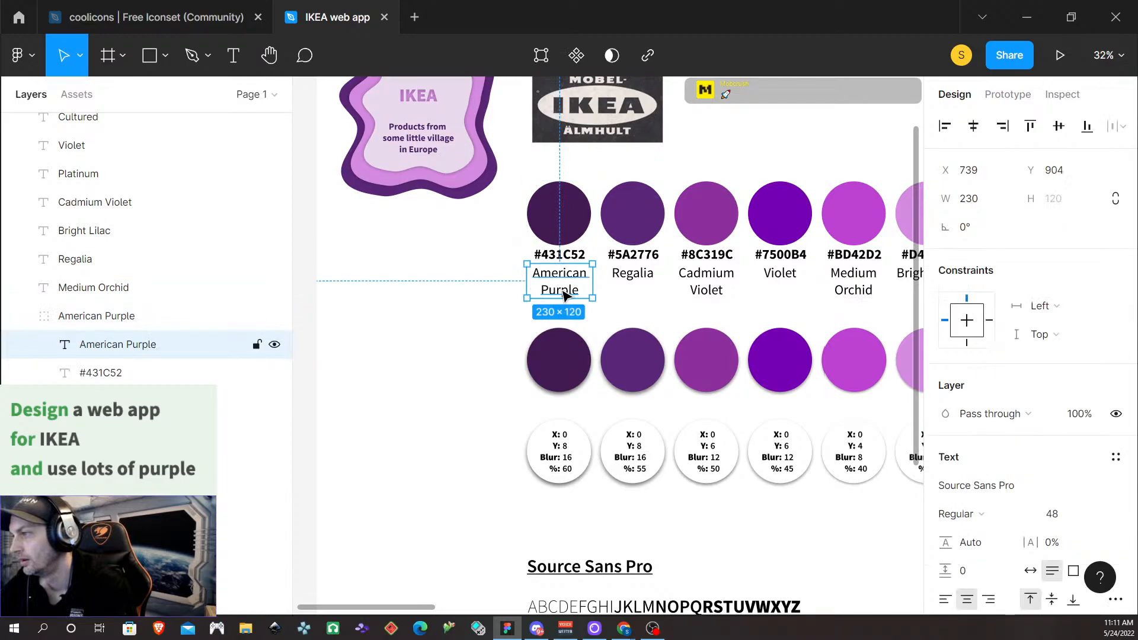
pyautogui.doubleClick(562, 291)
pyautogui.hotkey('ctrl', 'c')
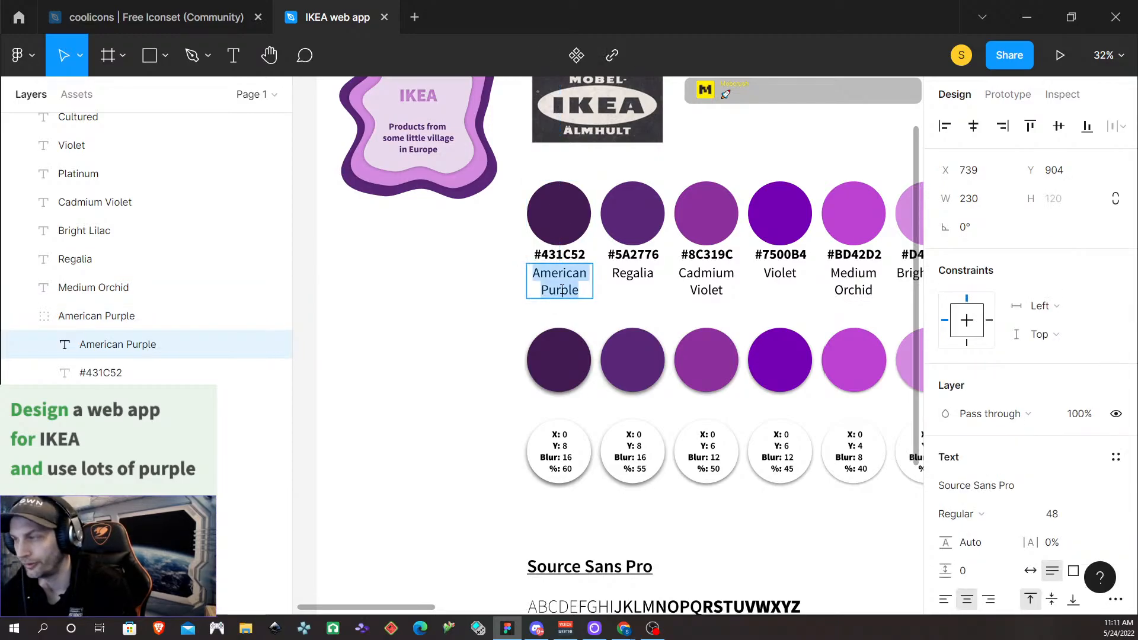
pyautogui.press('Escape')
pyautogui.click(566, 225)
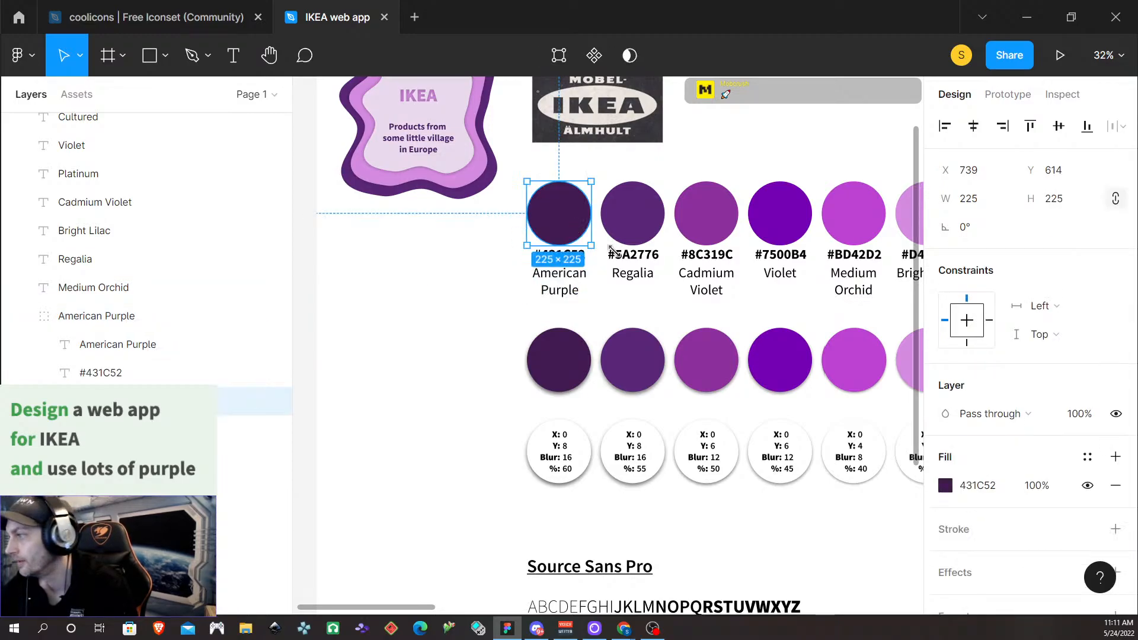
pyautogui.click(1087, 456)
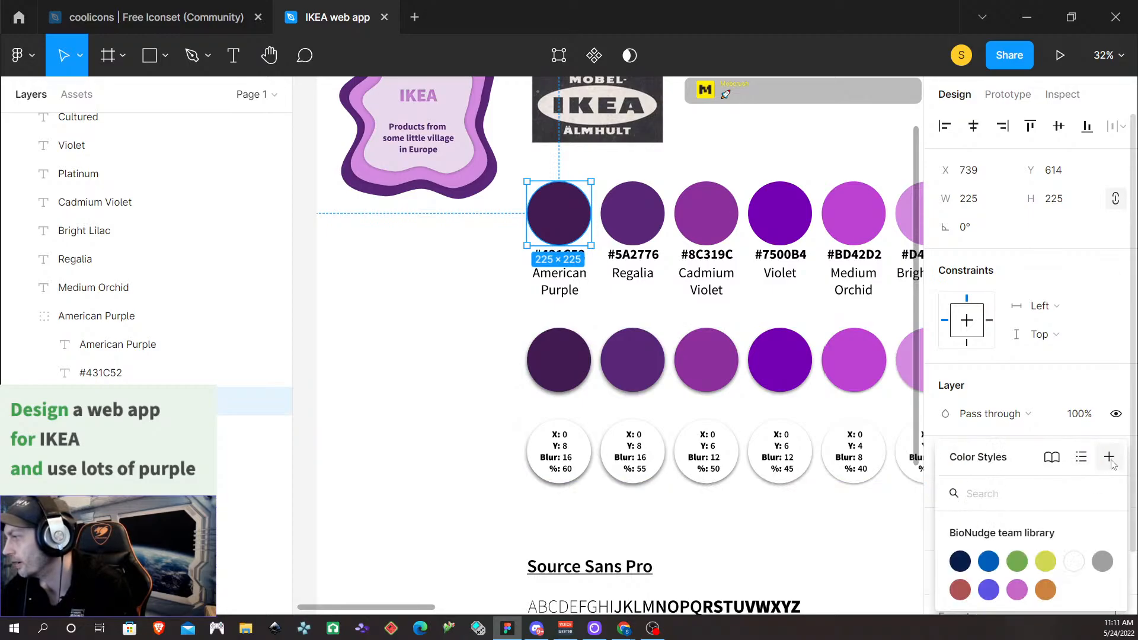
pyautogui.click(1108, 457)
pyautogui.hotkey('ctrl', 'v')
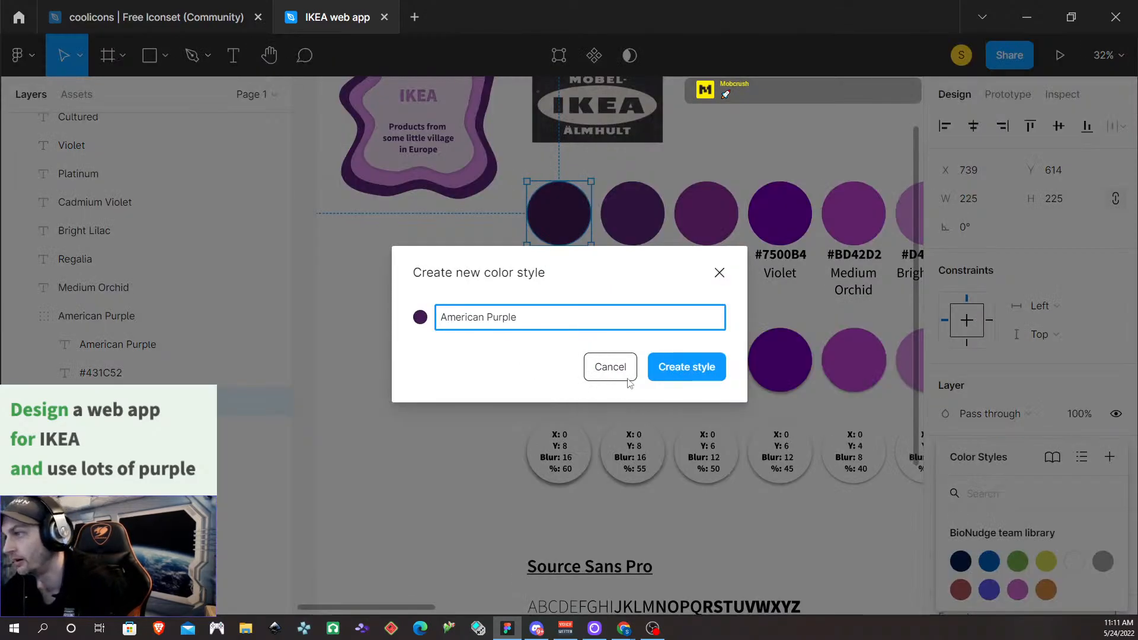
pyautogui.click(681, 368)
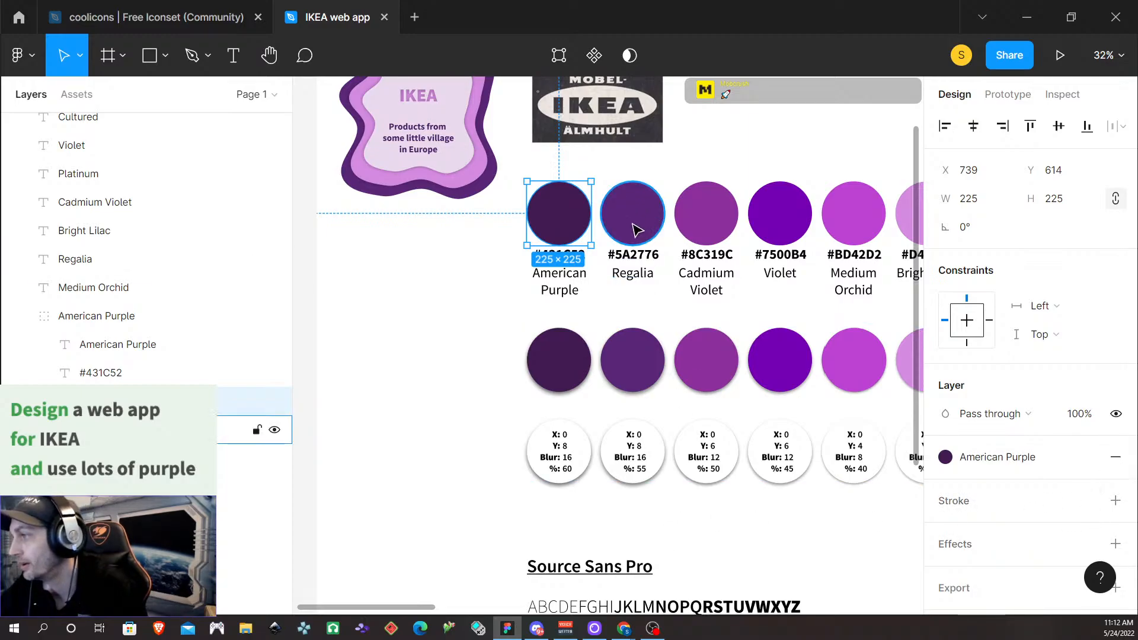
# Copy the name label under #5A2776, group that swatch circle with its hex and name labels, and name the group Regalia
pyautogui.click(633, 274)
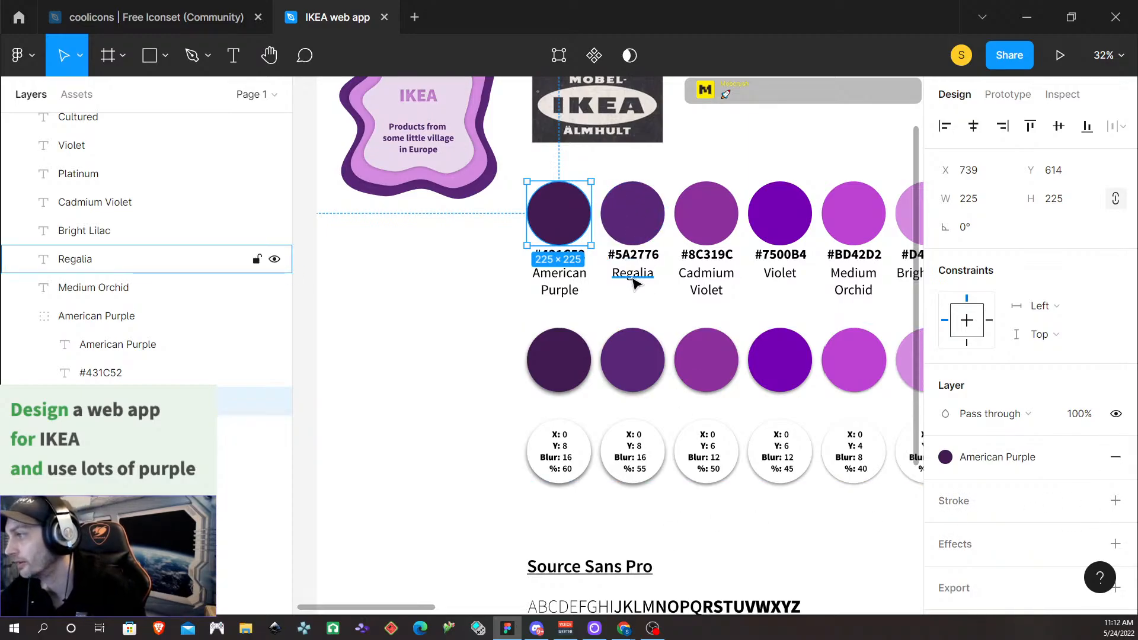
pyautogui.doubleClick(632, 274)
pyautogui.hotkey('ctrl', 'c')
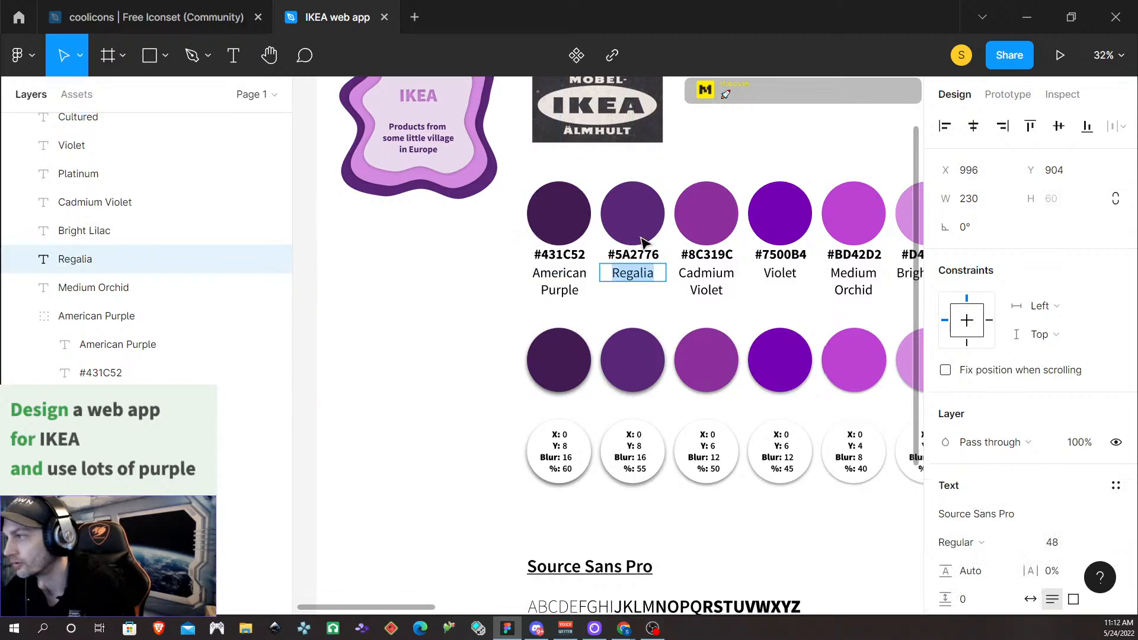
pyautogui.press('Escape')
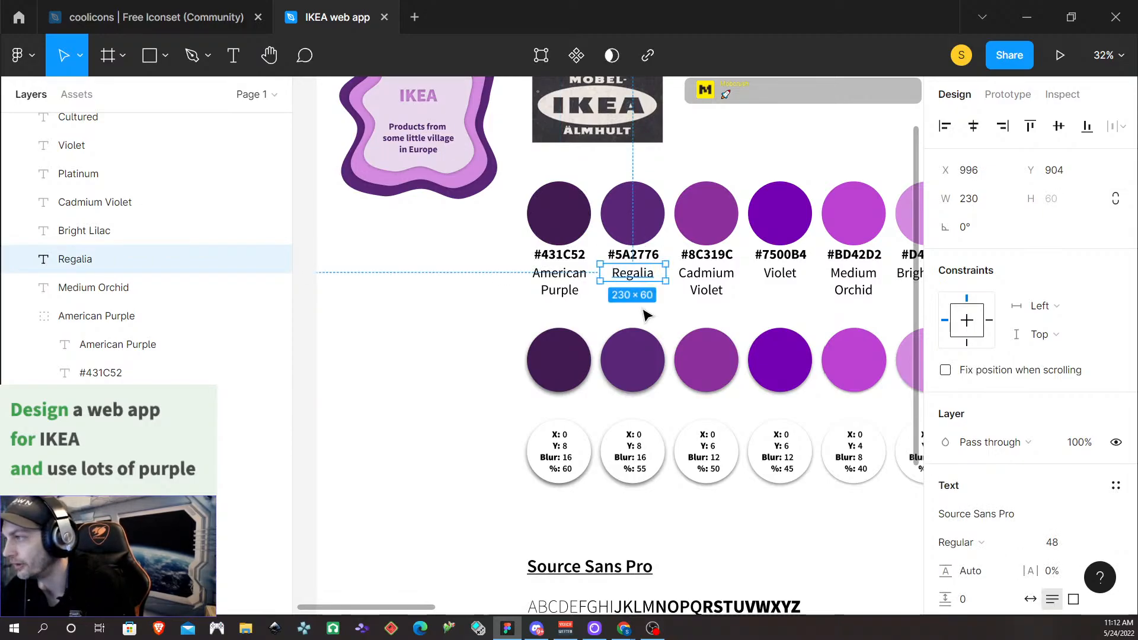
pyautogui.keyDown('shift'); pyautogui.click(644, 257); pyautogui.keyUp('shift')
pyautogui.keyDown('shift'); pyautogui.click(647, 221); pyautogui.keyUp('shift')
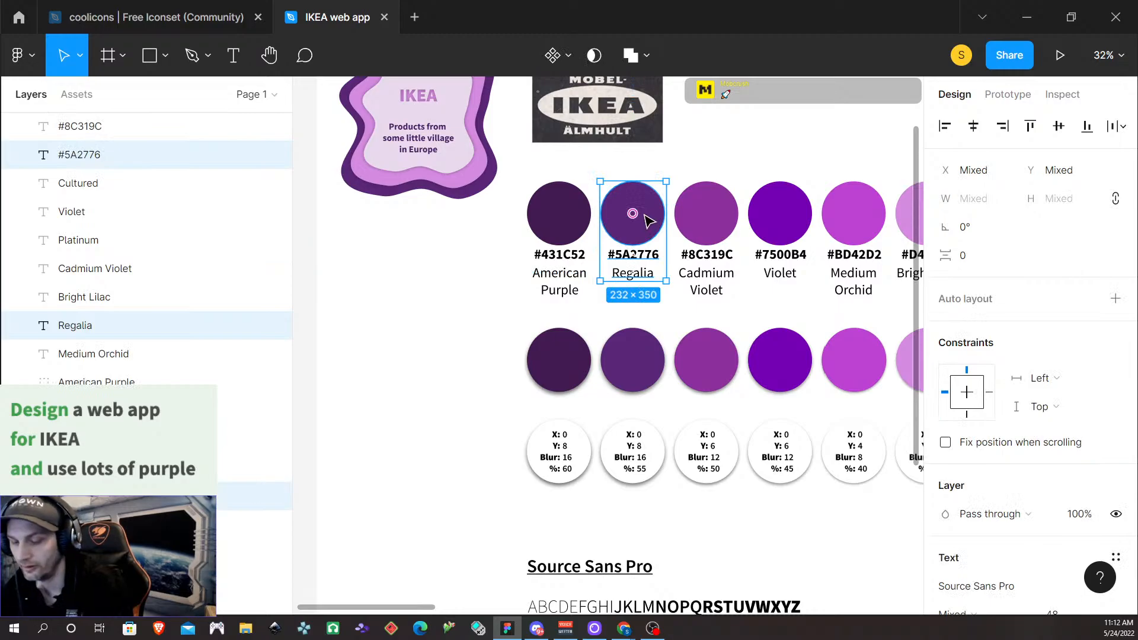
pyautogui.hotkey('ctrl', 'g')
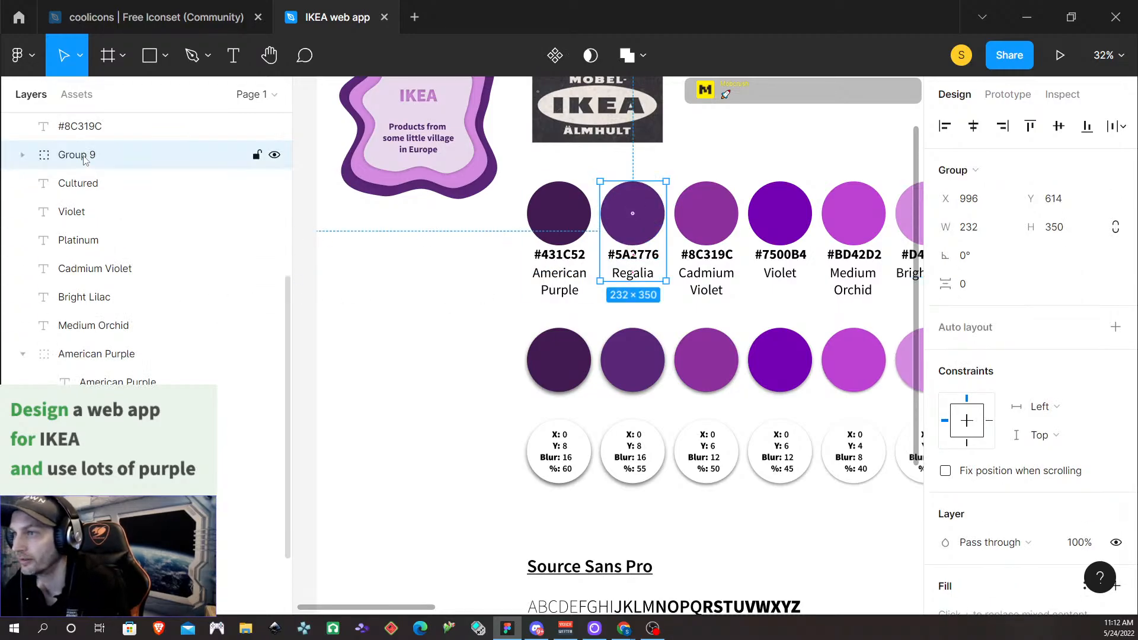
pyautogui.doubleClick(83, 156)
pyautogui.hotkey('ctrl', 'v')
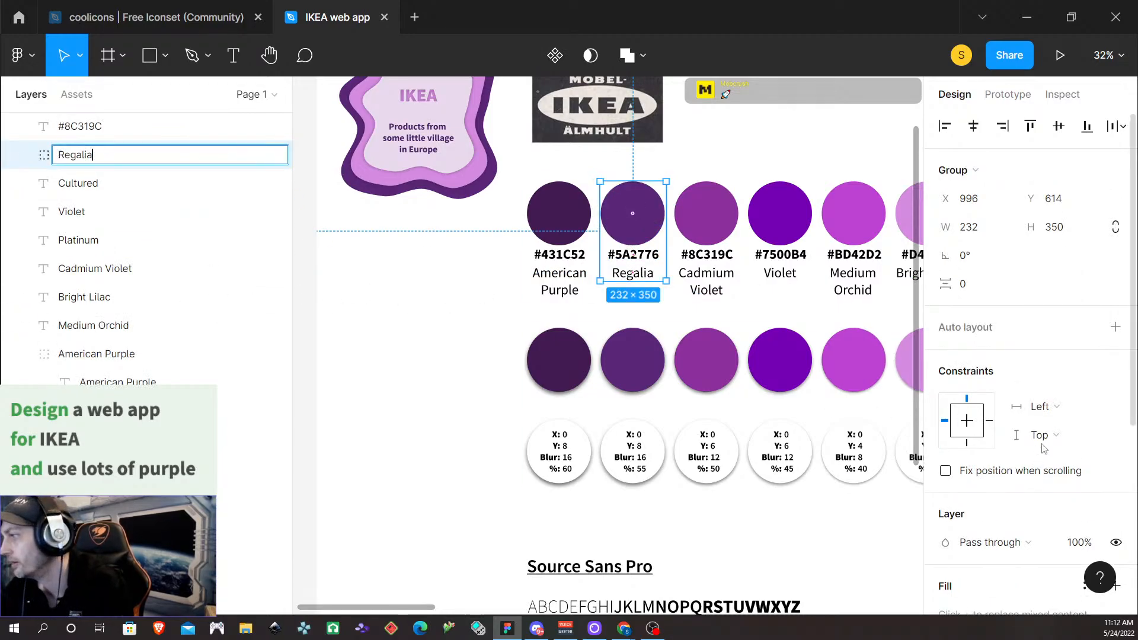
# Create a color style named Regalia from the fill of the #5A2776 swatch circle
pyautogui.doubleClick(656, 212)
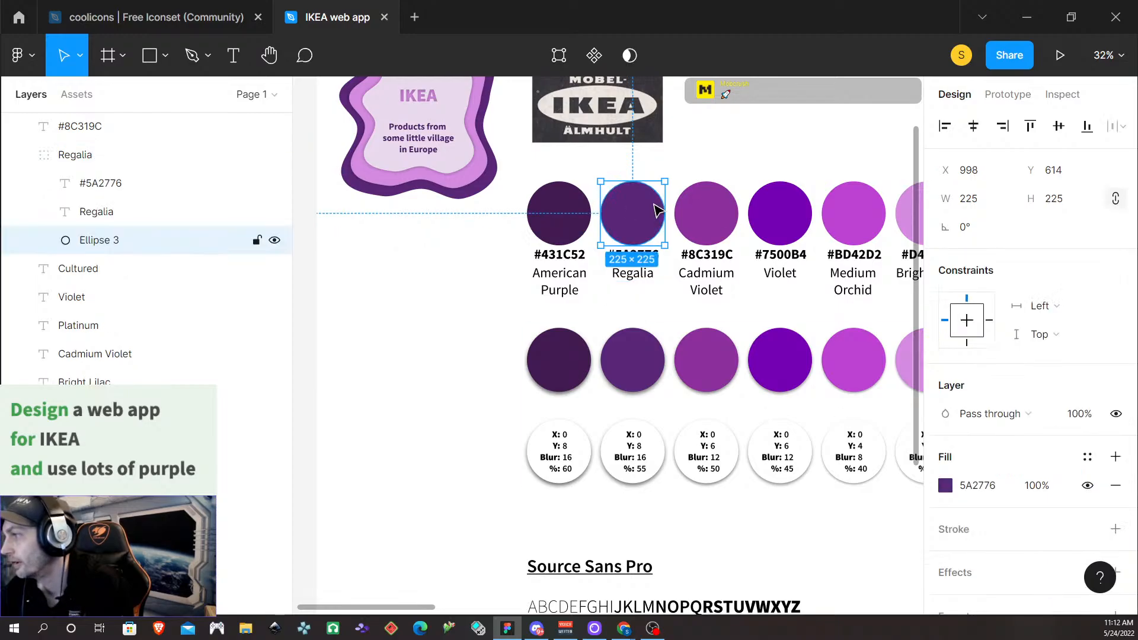
pyautogui.click(1087, 457)
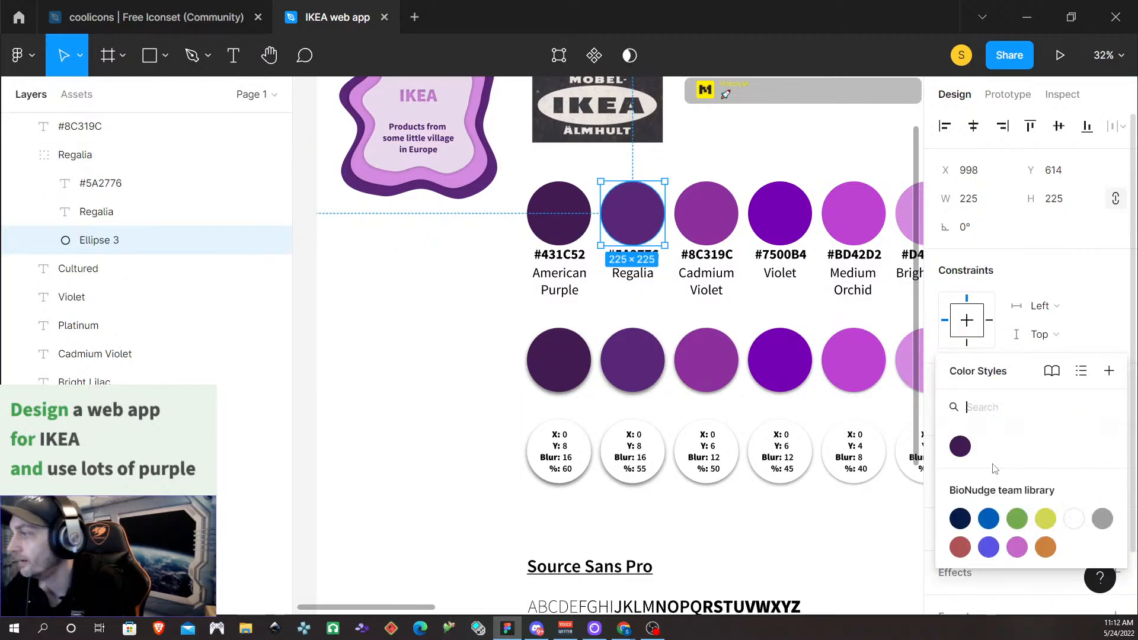
pyautogui.click(1109, 371)
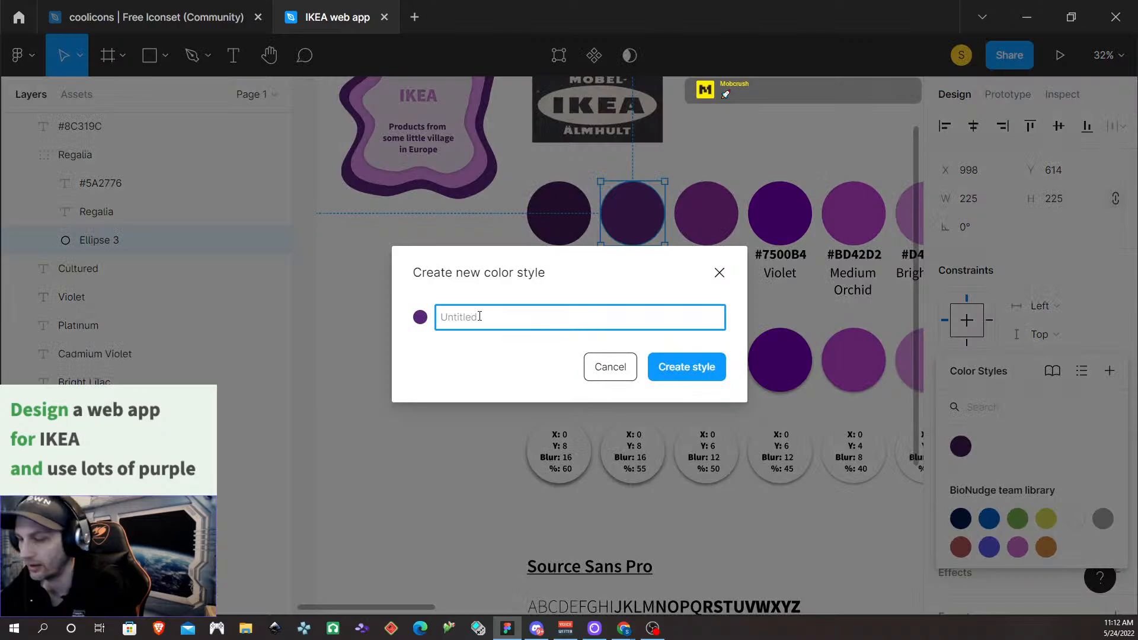
pyautogui.click(687, 367)
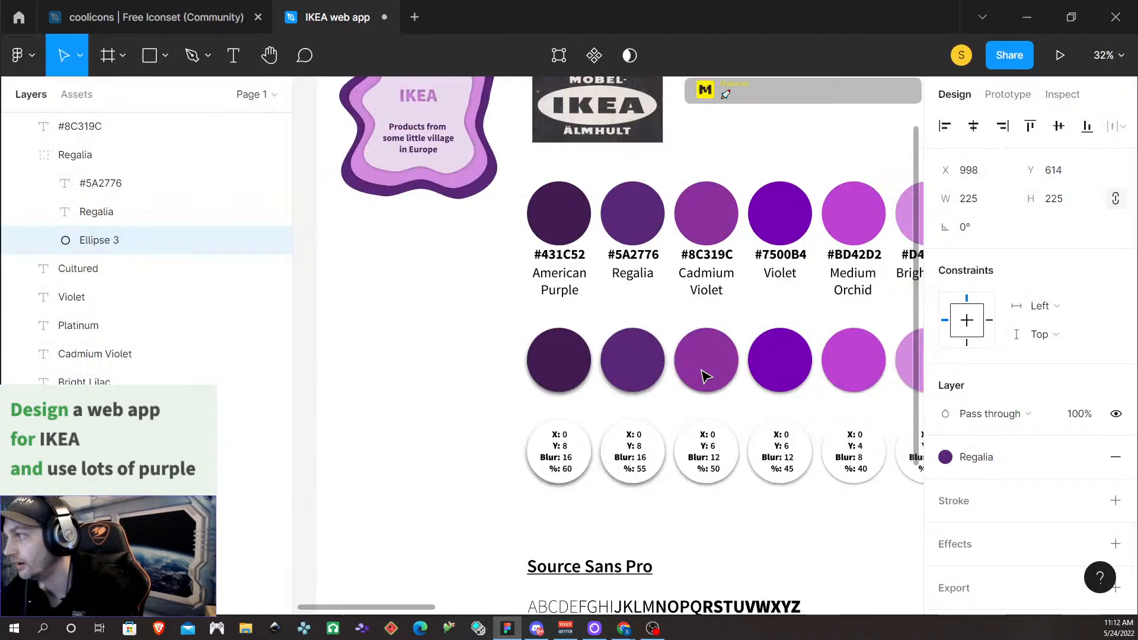
# Copy the name label under #8C319C, group that swatch circle with both its labels, and name the group Cadmium Violet
pyautogui.click(660, 282)
pyautogui.click(708, 291)
pyautogui.doubleClick(708, 290)
pyautogui.hotkey('ctrl', 'c')
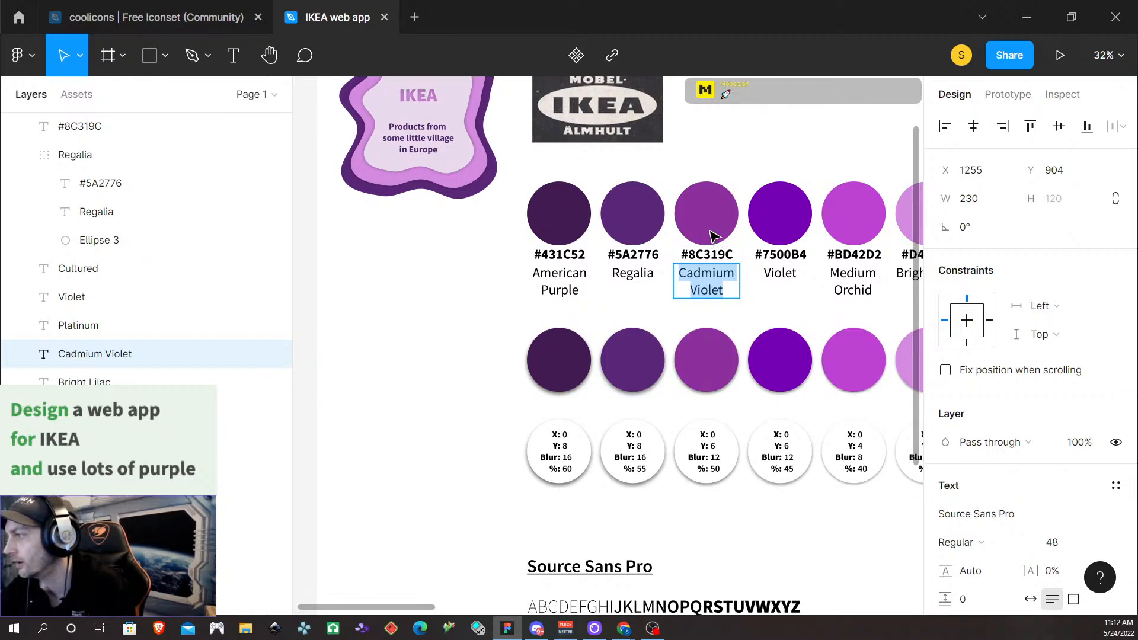
pyautogui.press('Escape')
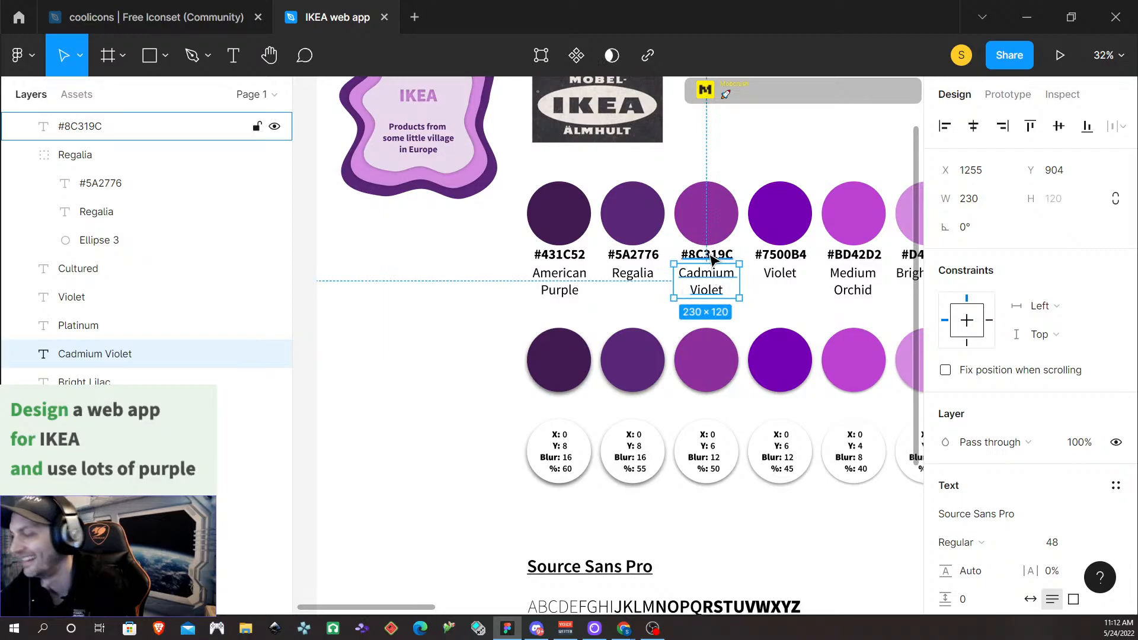
pyautogui.keyDown('shift'); pyautogui.click(711, 259); pyautogui.keyUp('shift')
pyautogui.keyDown('shift'); pyautogui.click(708, 219); pyautogui.keyUp('shift')
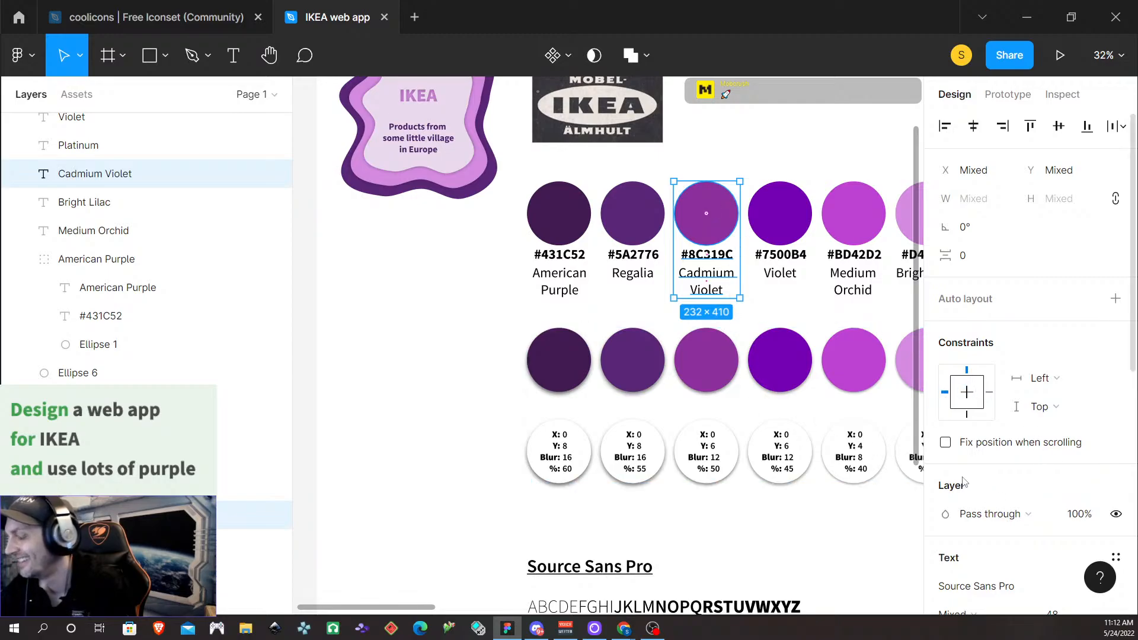
pyautogui.hotkey('ctrl', 'g')
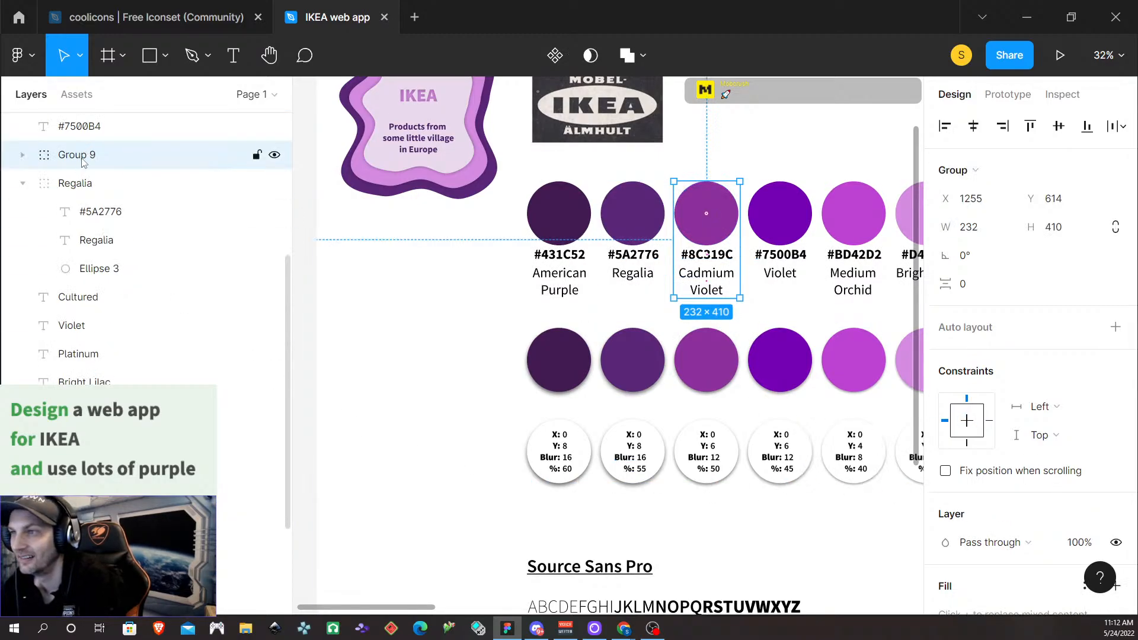
pyautogui.doubleClick(84, 155)
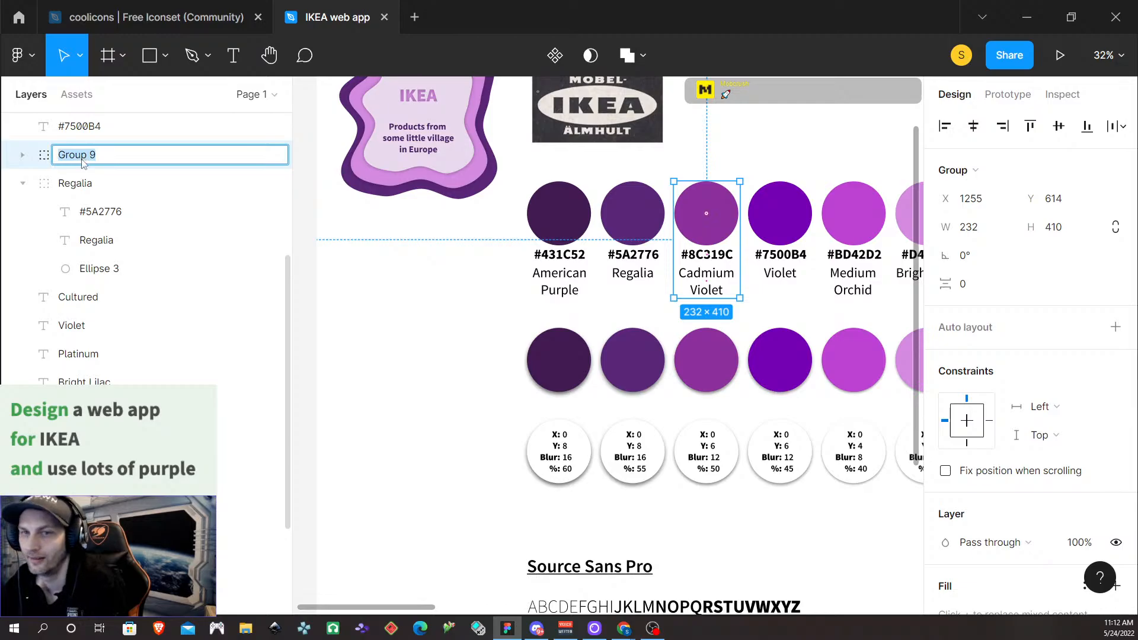
pyautogui.write('Cadmium Violet')
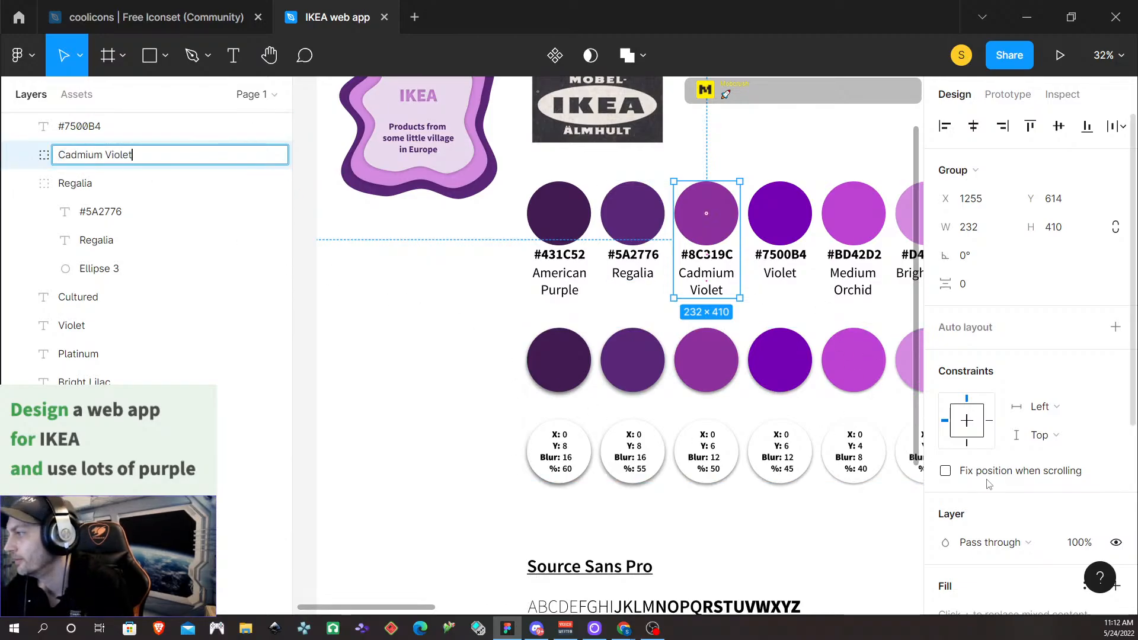
pyautogui.press('Return')
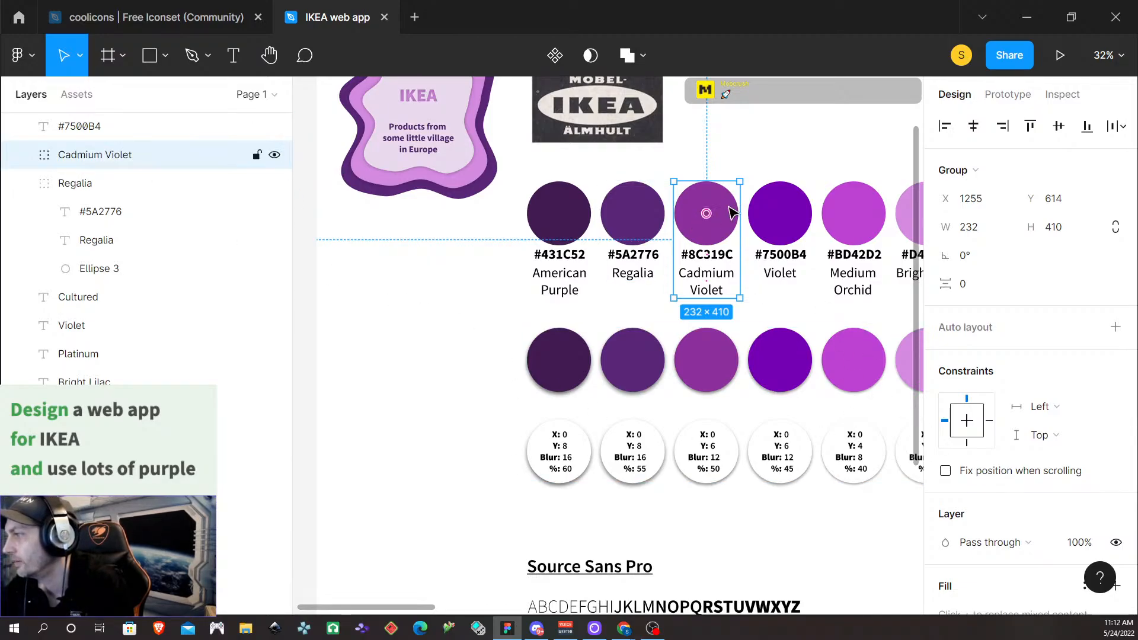
# Create a color style named Cadmium Violet from the #8C319C swatch circle, keeping 8C319C as its only fill
pyautogui.click(732, 210)
pyautogui.click(1115, 456)
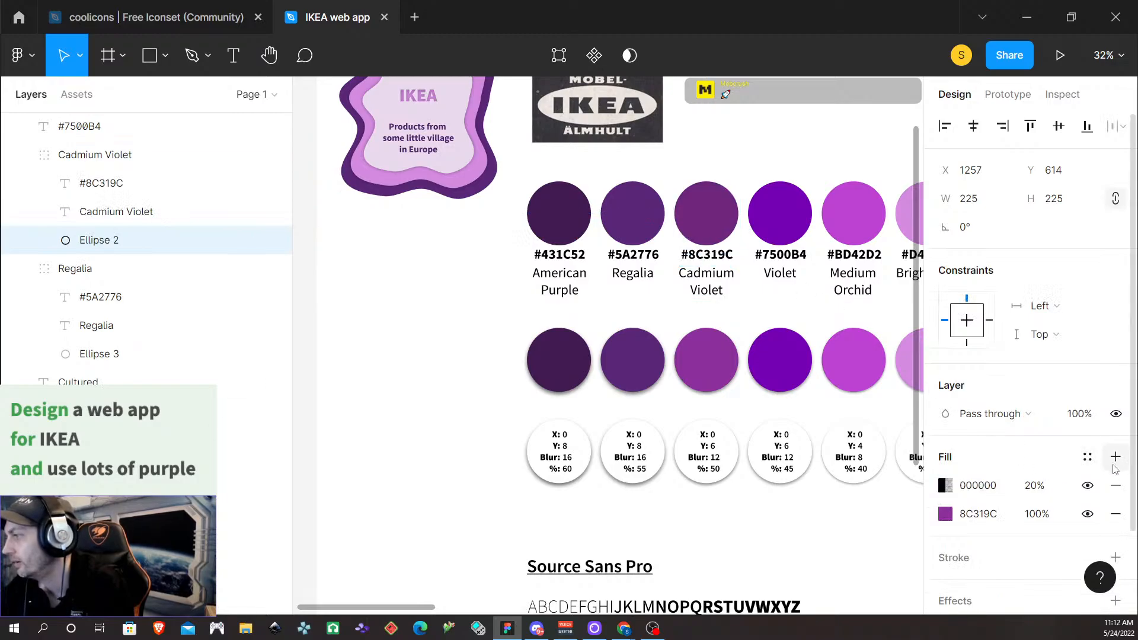
pyautogui.click(1115, 485)
pyautogui.click(1087, 457)
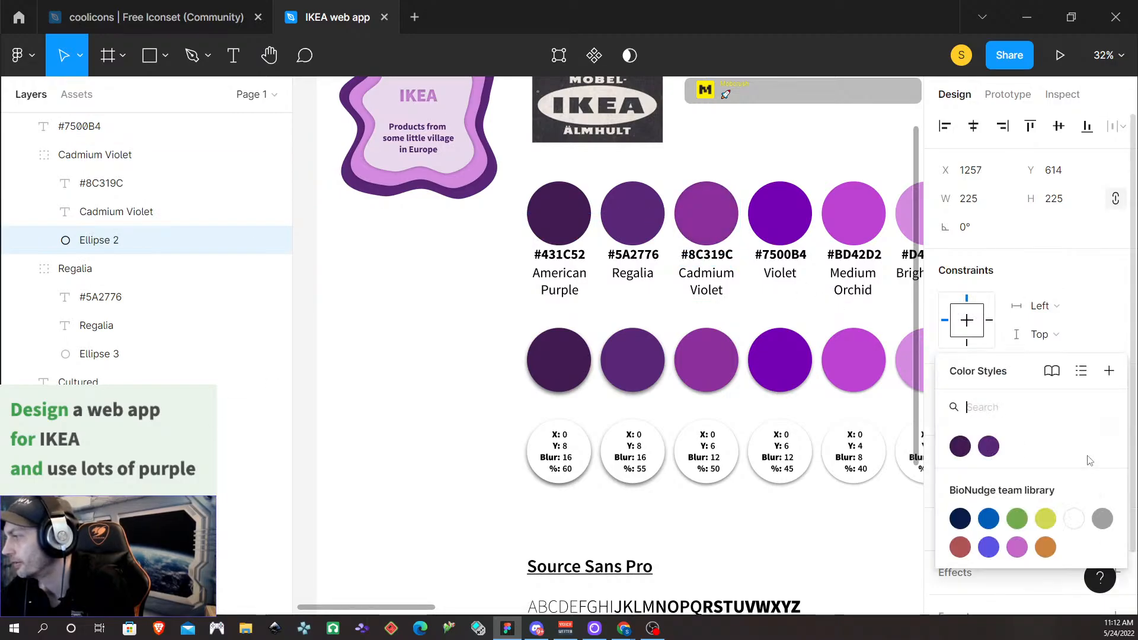
pyautogui.click(1108, 372)
pyautogui.hotkey('ctrl', 'v')
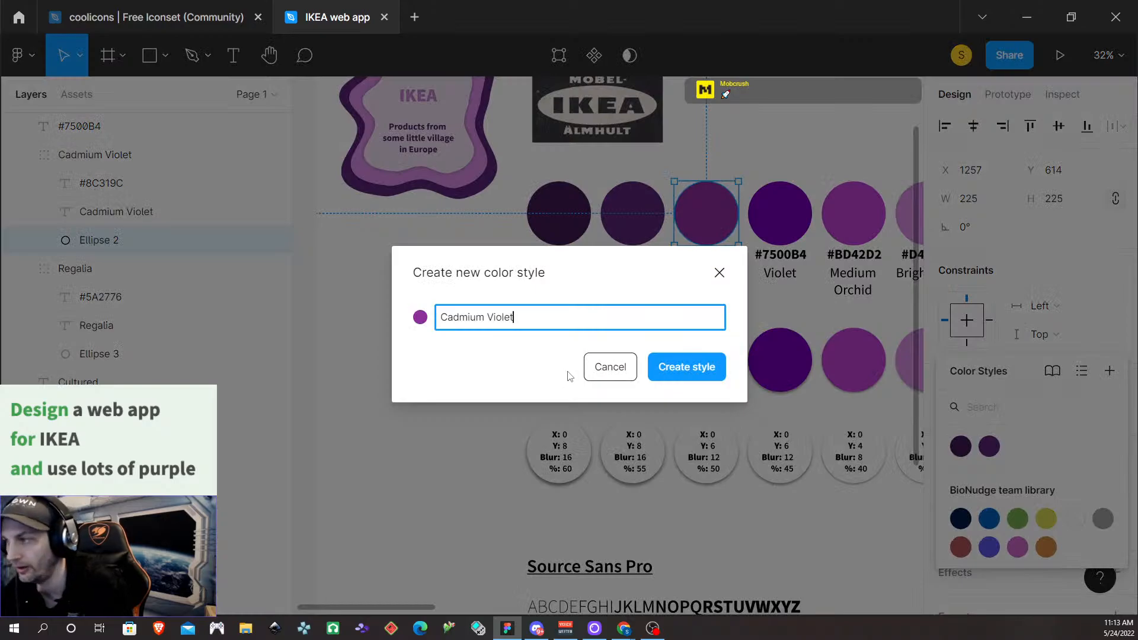
pyautogui.click(687, 366)
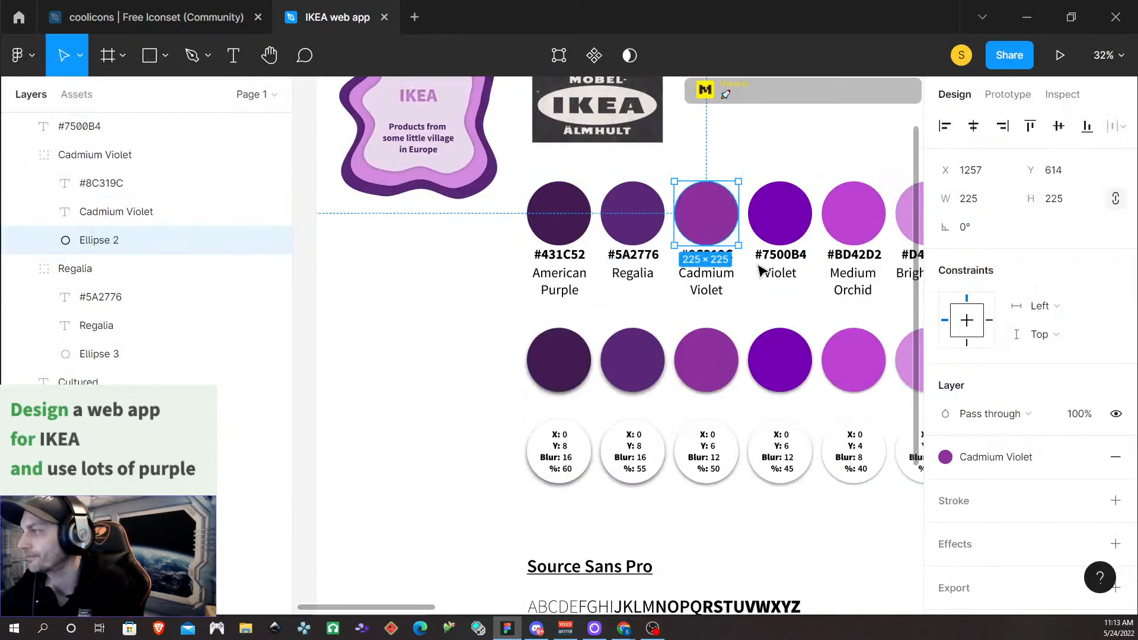
# Group the #7500B4 swatch circle with its hex and name labels, and name the group Violet
pyautogui.click(780, 216)
pyautogui.click(782, 276)
pyautogui.doubleClick(781, 275)
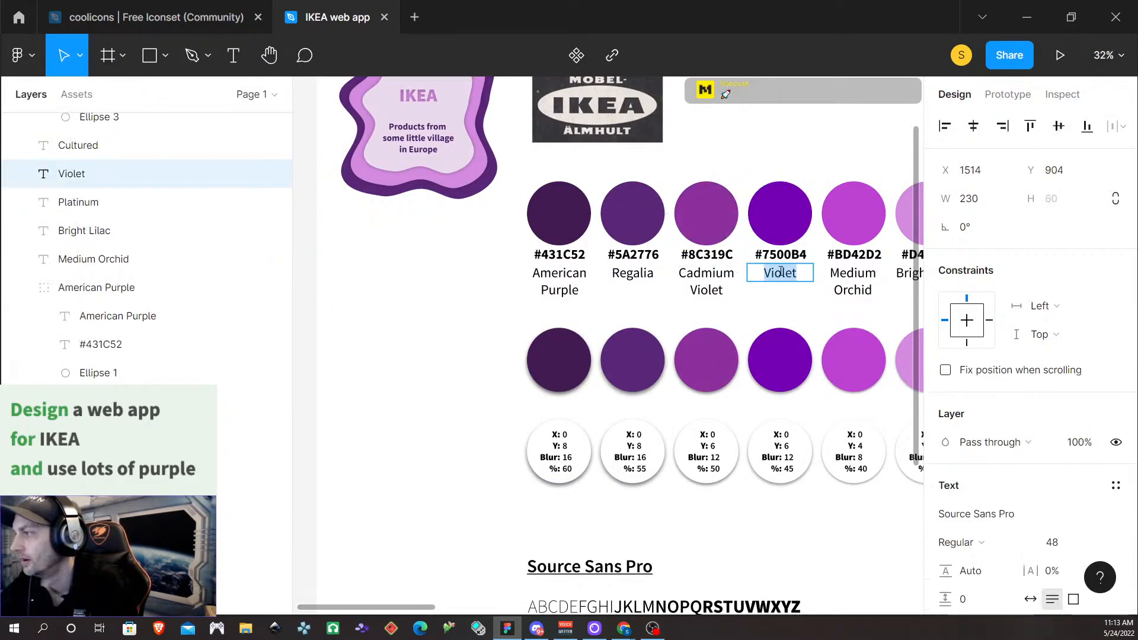
pyautogui.click(782, 272)
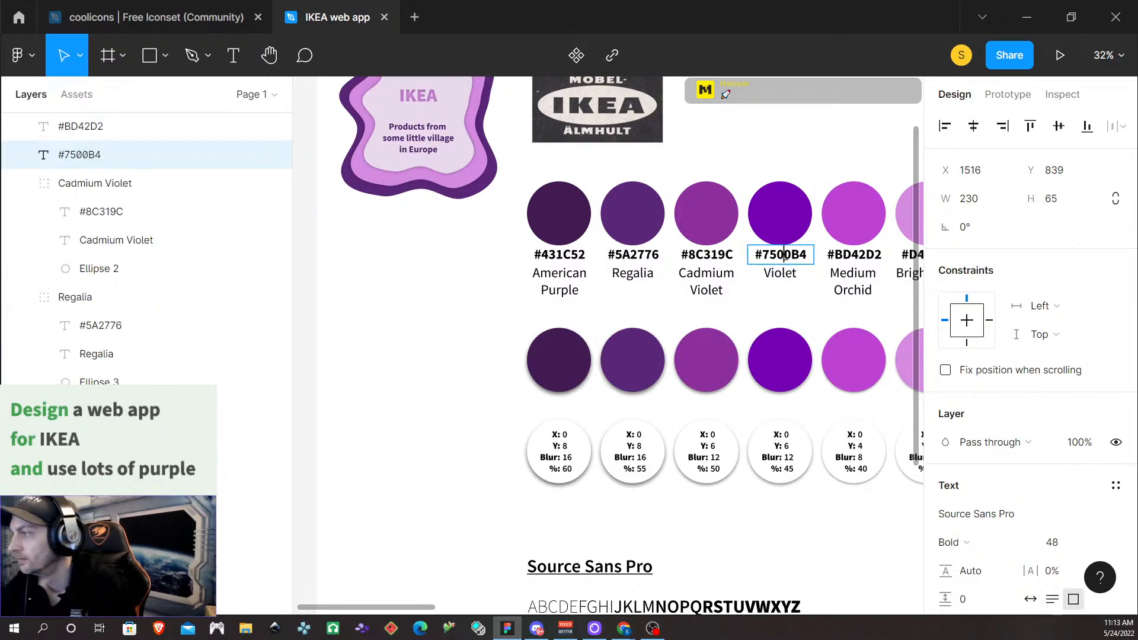
pyautogui.press('Escape')
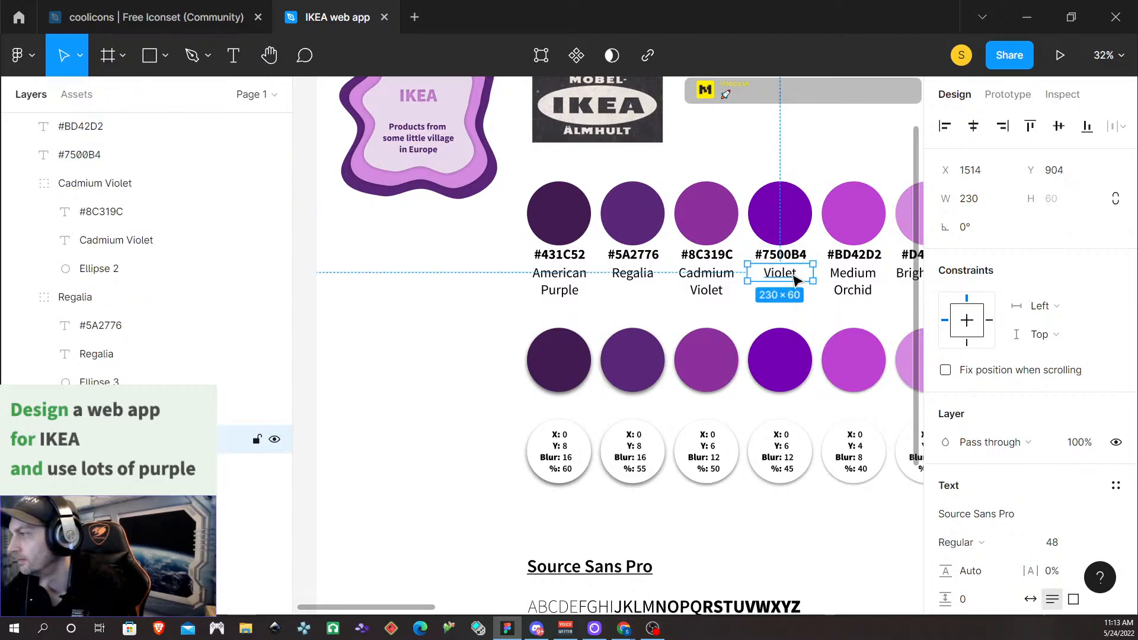
pyautogui.keyDown('shift'); pyautogui.click(788, 258); pyautogui.keyUp('shift')
pyautogui.keyDown('shift'); pyautogui.click(792, 231); pyautogui.keyUp('shift')
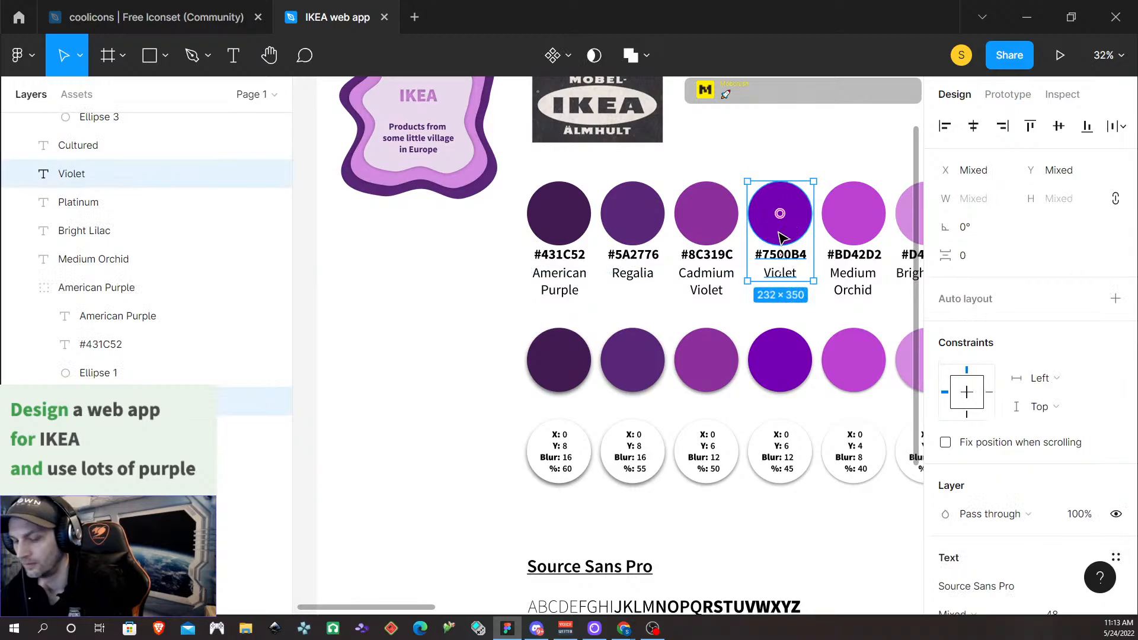
pyautogui.hotkey('ctrl', 'g')
pyautogui.doubleClick(87, 158)
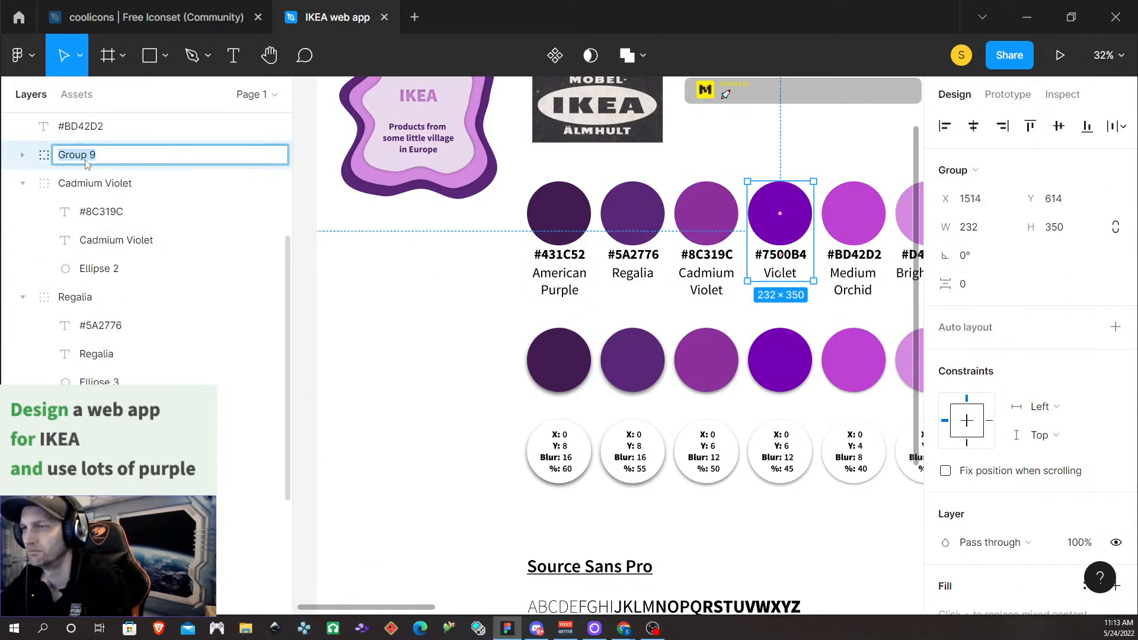
pyautogui.write('Violet')
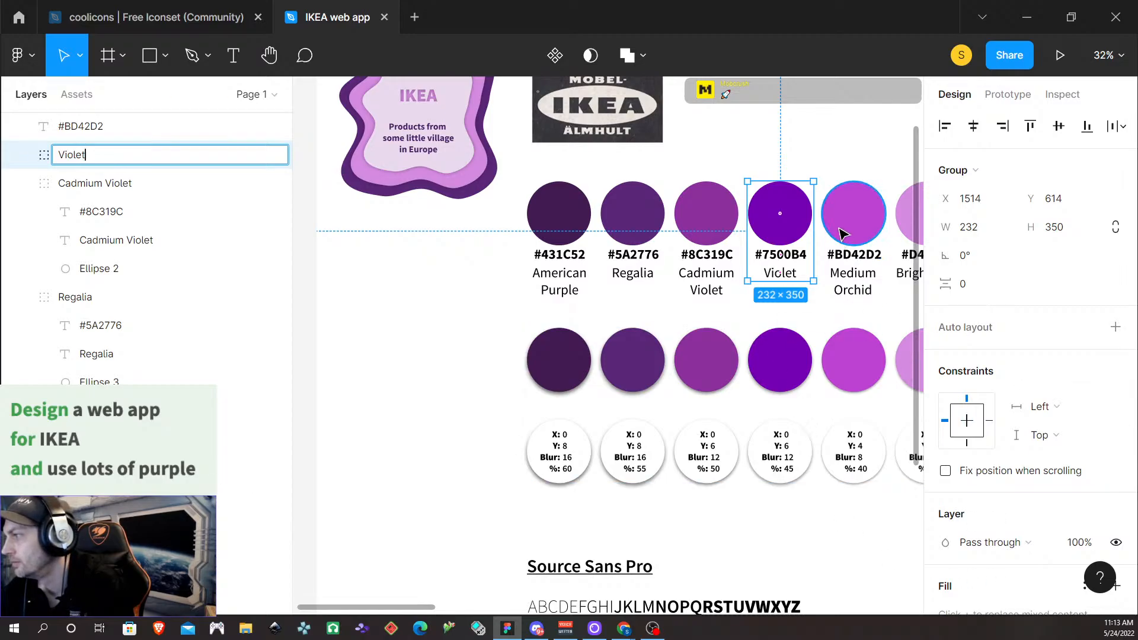
# Create a color style named Violet from the fill of the #7500B4 swatch circle
pyautogui.click(806, 212)
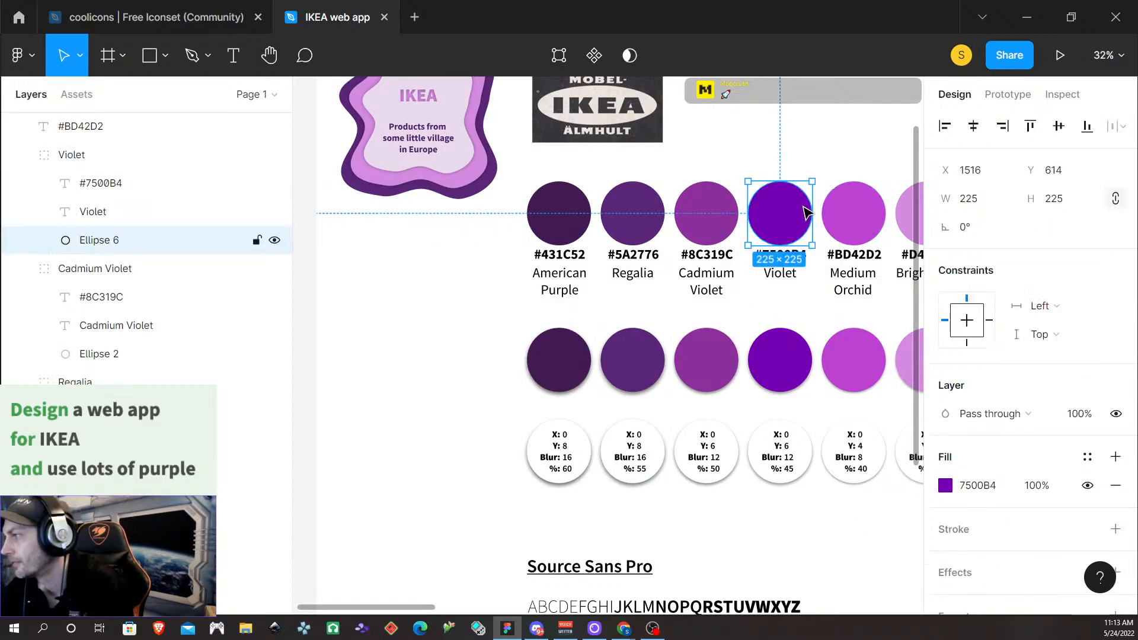
pyautogui.click(1089, 458)
pyautogui.click(1109, 371)
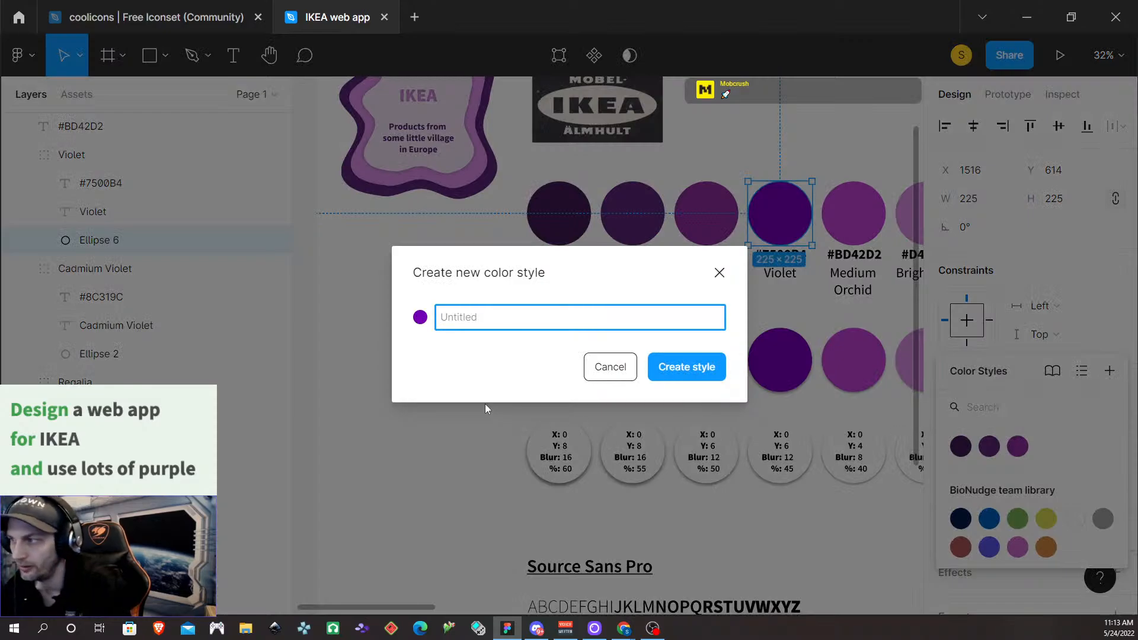
pyautogui.write('Violet')
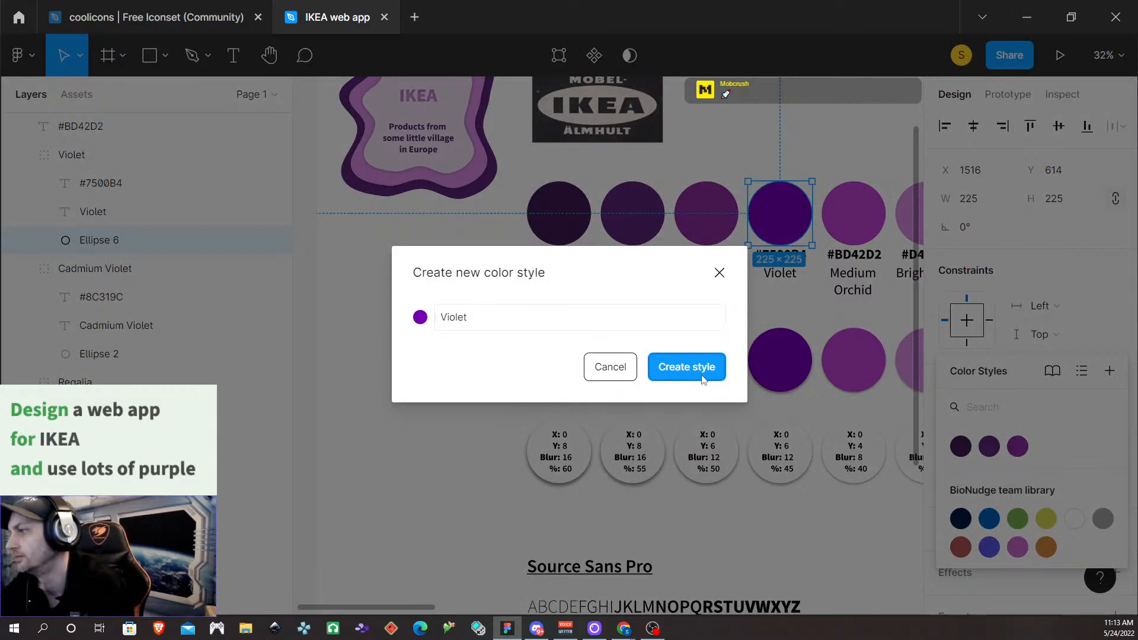
pyautogui.click(686, 367)
# Copy the name label under #BD42D2, group that swatch circle with both its labels, and name the group Medium Orchid
pyautogui.doubleClick(857, 284)
pyautogui.hotkey('ctrl', 'c')
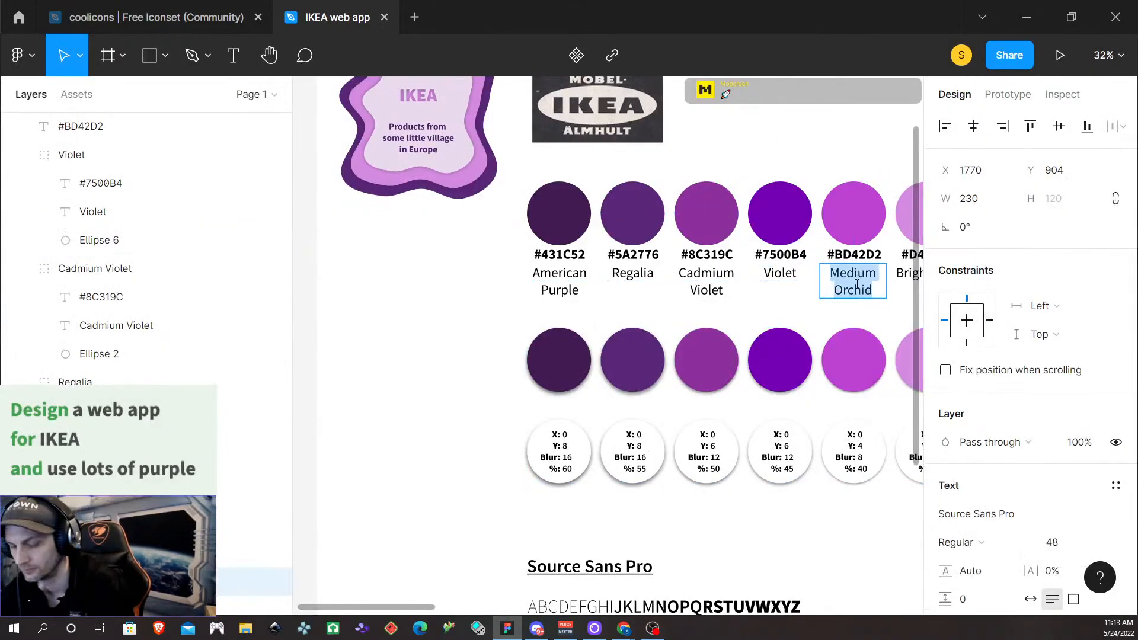
pyautogui.press('Escape')
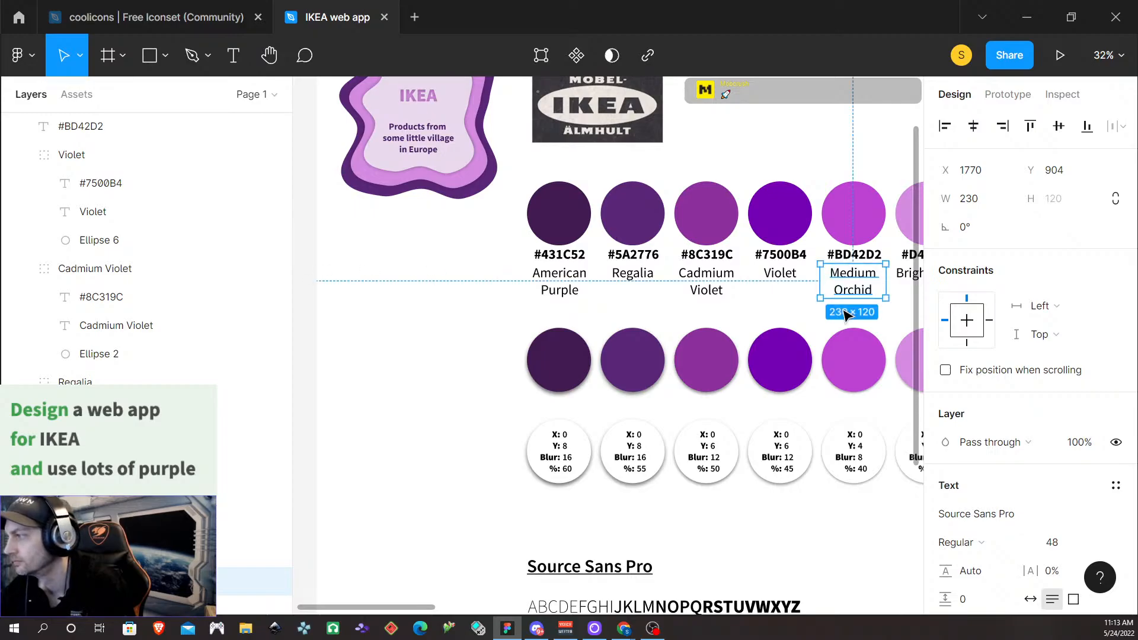
pyautogui.keyDown('shift'); pyautogui.click(859, 255); pyautogui.keyUp('shift')
pyautogui.keyDown('shift'); pyautogui.click(867, 223); pyautogui.keyUp('shift')
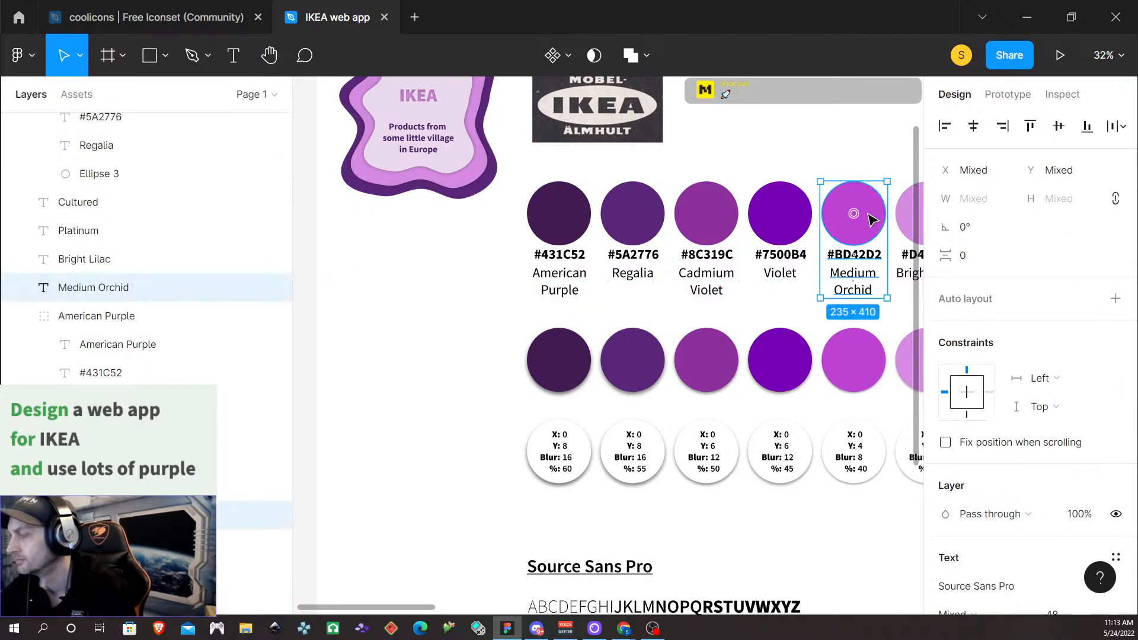
pyautogui.hotkey('ctrl', 'g')
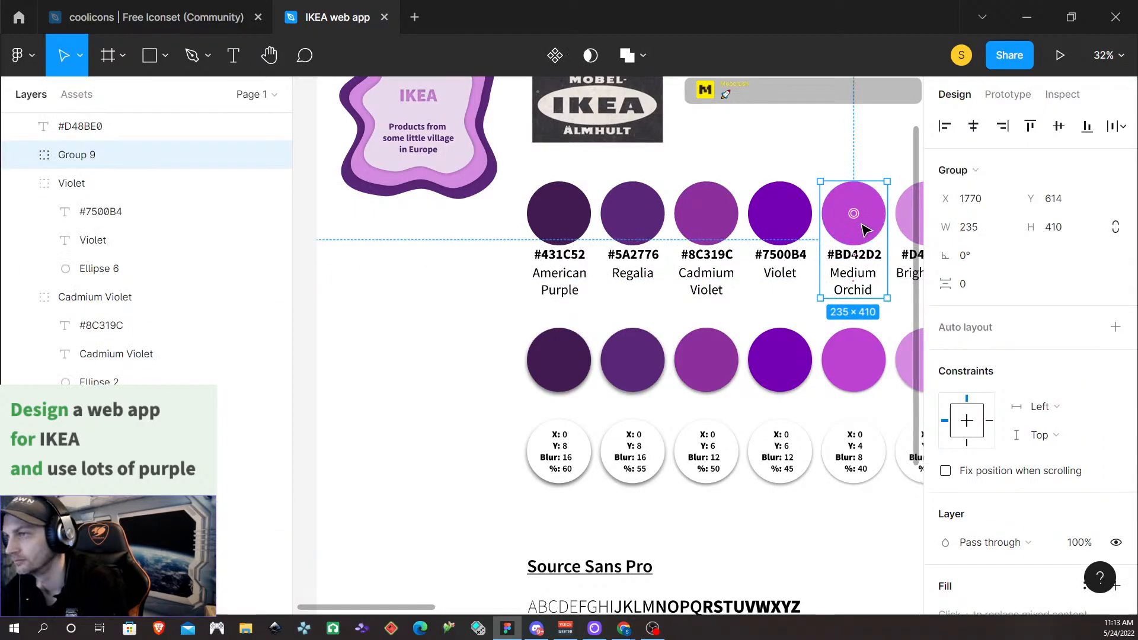
pyautogui.doubleClick(97, 158)
pyautogui.write('Medium Orchid')
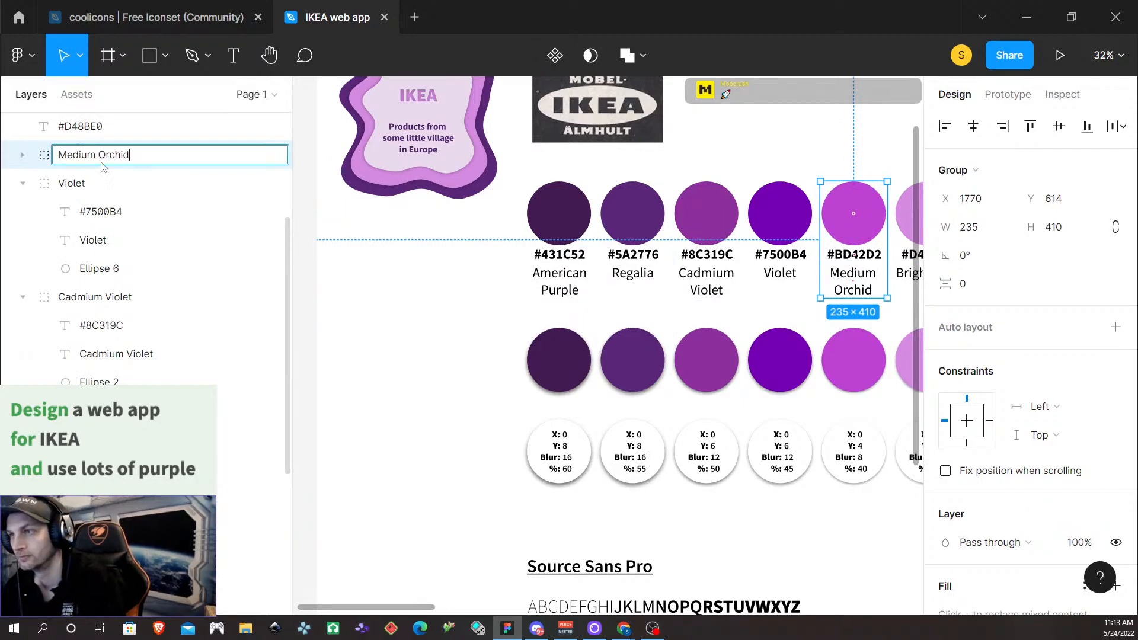
# Create a color style named Medium Orchid from the fill of the #BD42D2 swatch circle
pyautogui.hscroll(5, 673, 381)
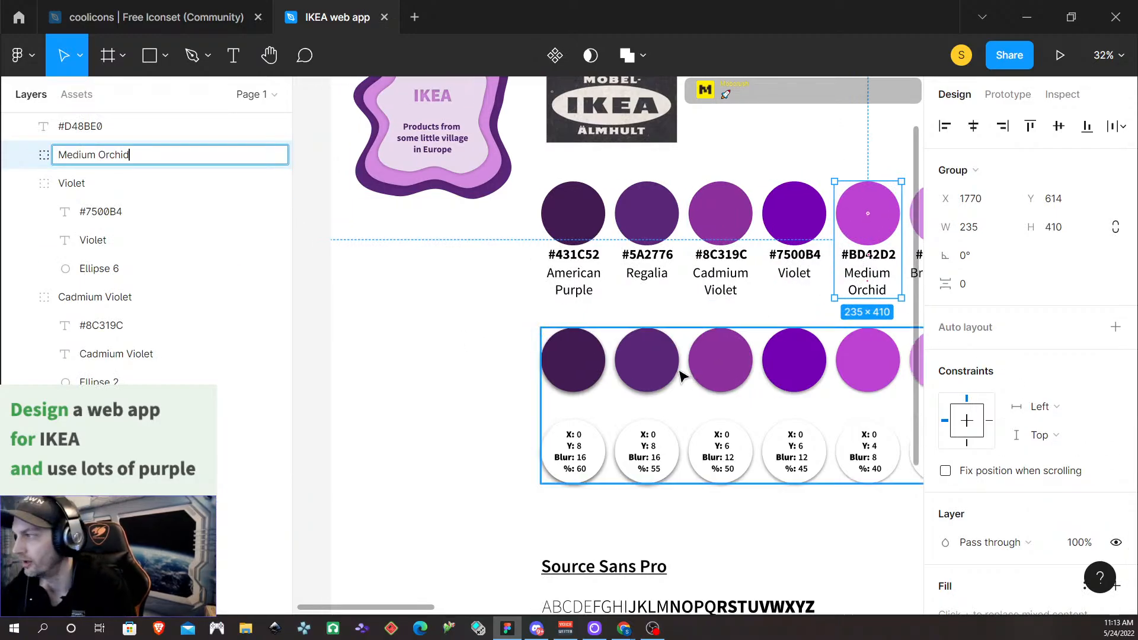
pyautogui.hscroll(1, 674, 379)
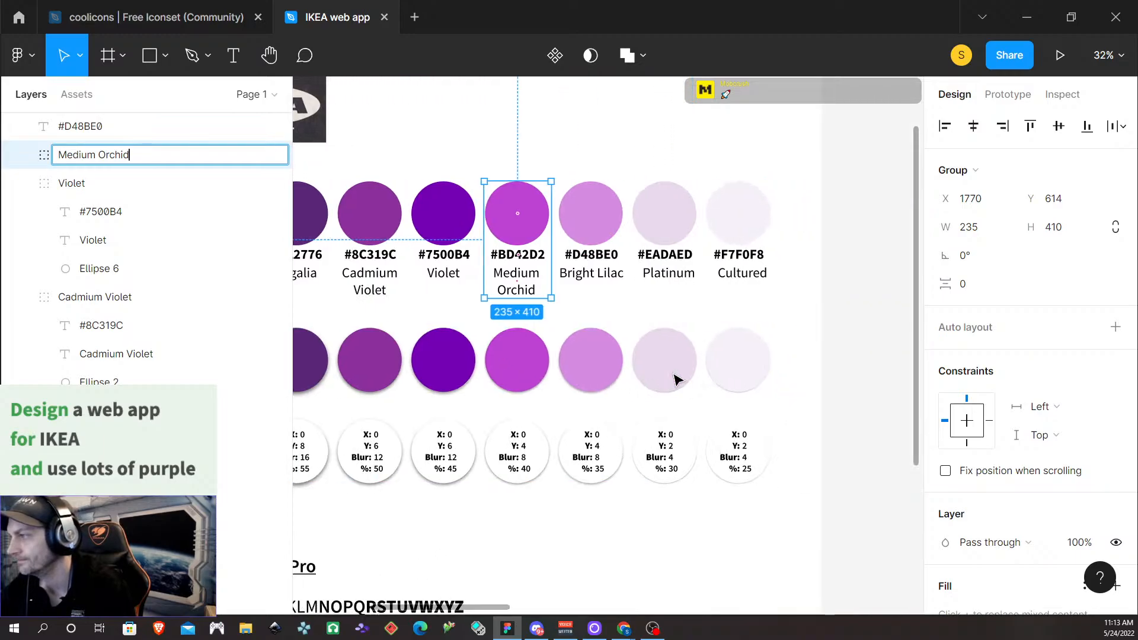
pyautogui.doubleClick(532, 221)
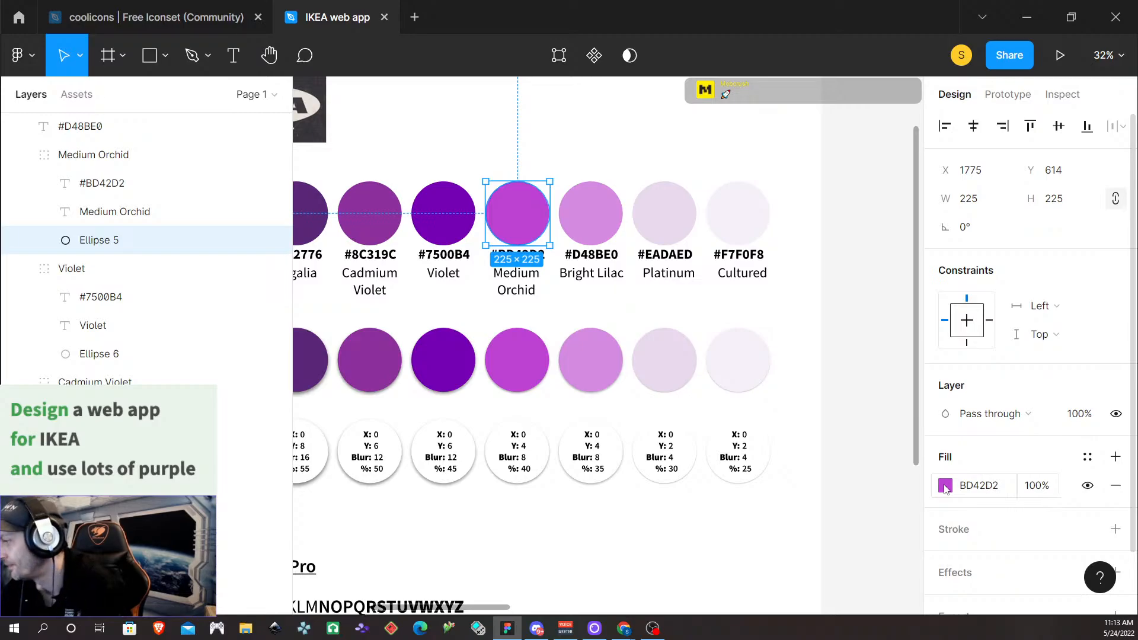
pyautogui.click(1087, 456)
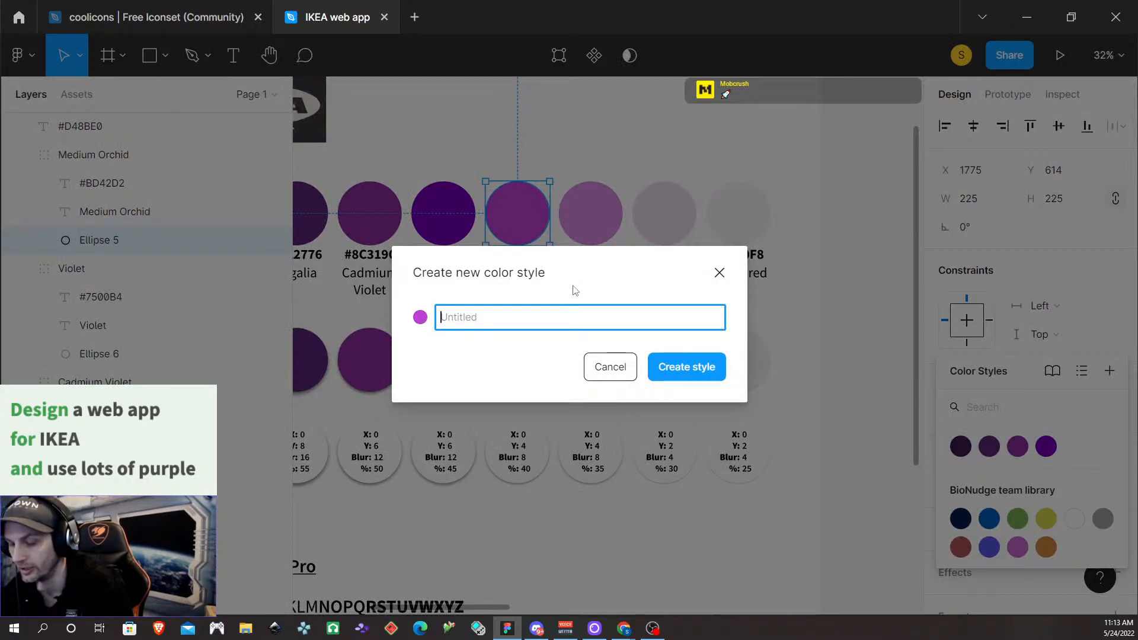
pyautogui.hotkey('ctrl', 'v')
pyautogui.click(687, 367)
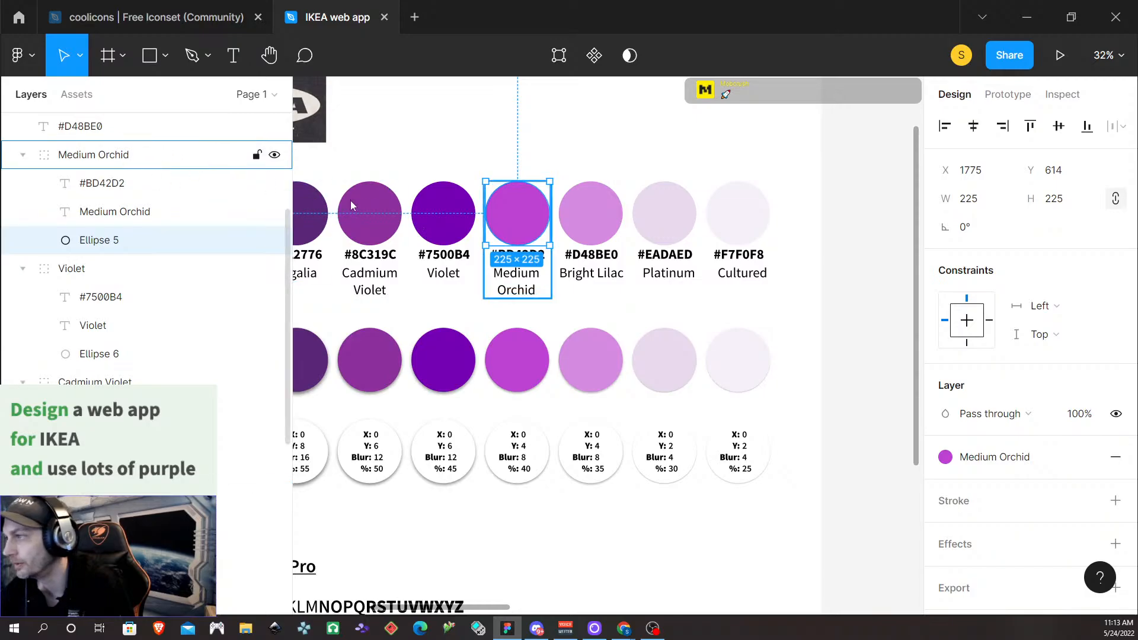
# Group the #D48BE0 swatch circle with its hex and name labels, and name the group Bright Lilac
pyautogui.click(589, 270)
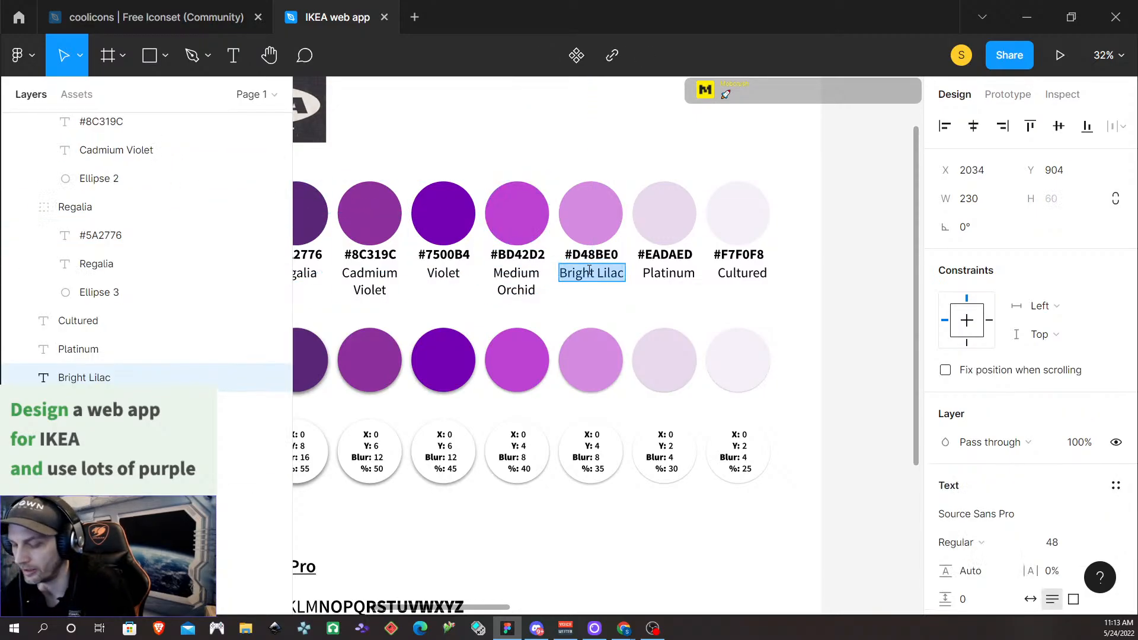
pyautogui.click(594, 298)
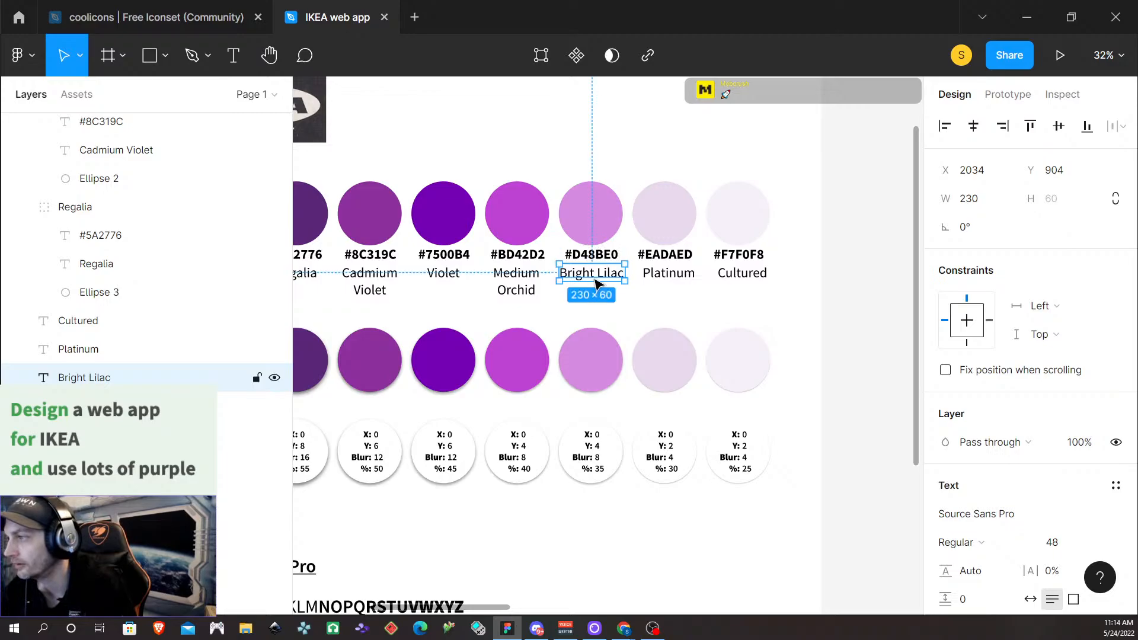
pyautogui.keyDown('shift'); pyautogui.click(595, 256); pyautogui.keyUp('shift')
pyautogui.keyDown('shift'); pyautogui.click(600, 229); pyautogui.keyUp('shift')
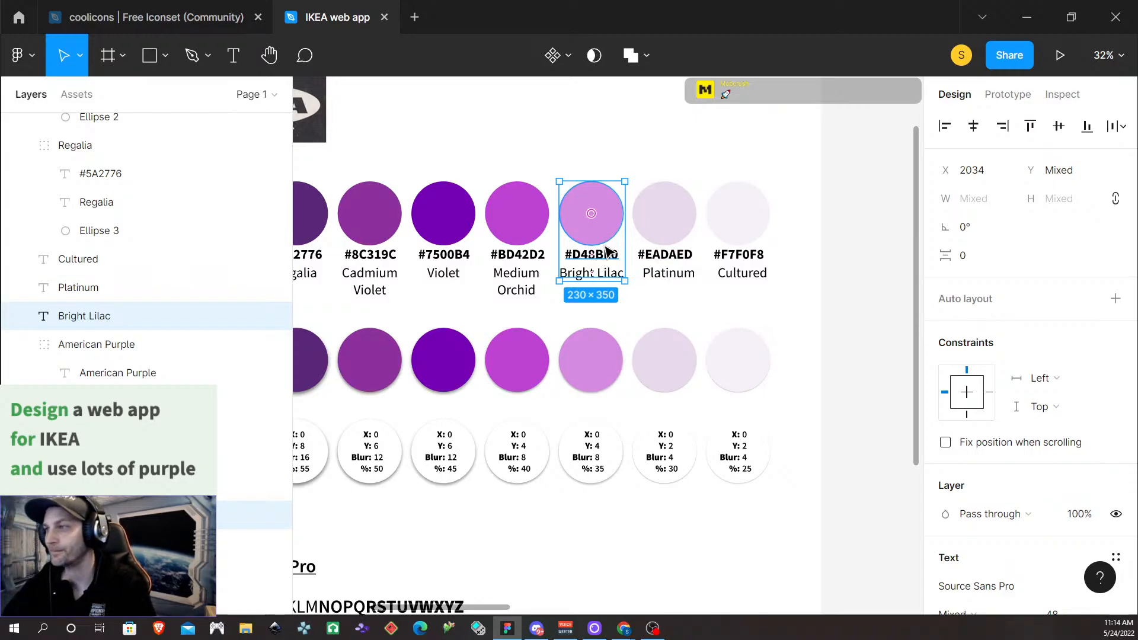
pyautogui.click(638, 313)
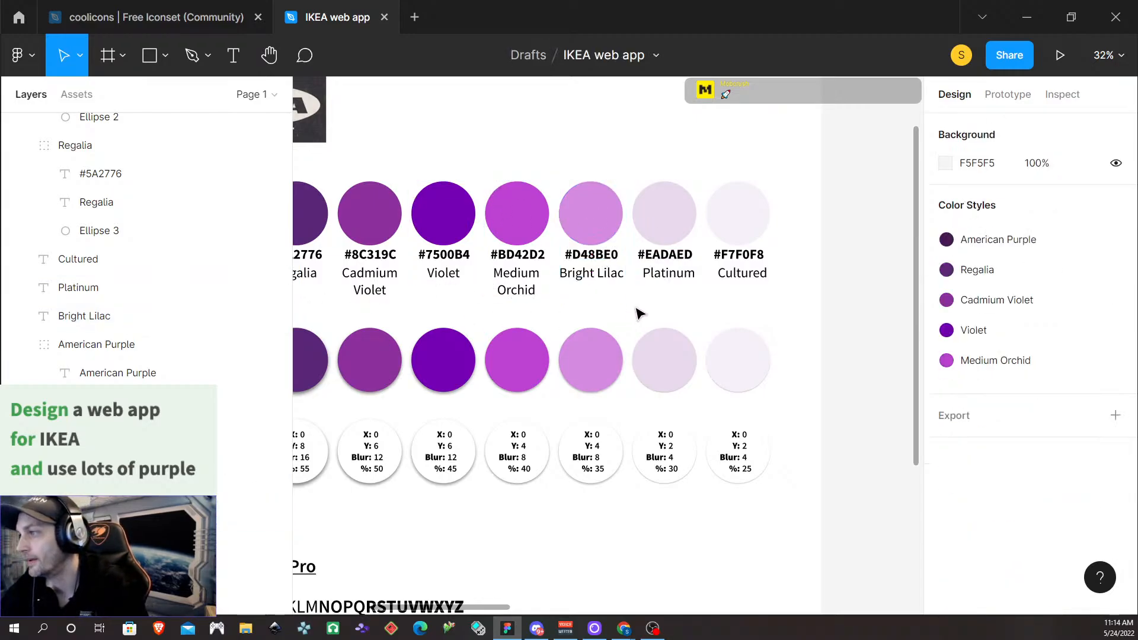
pyautogui.click(591, 274)
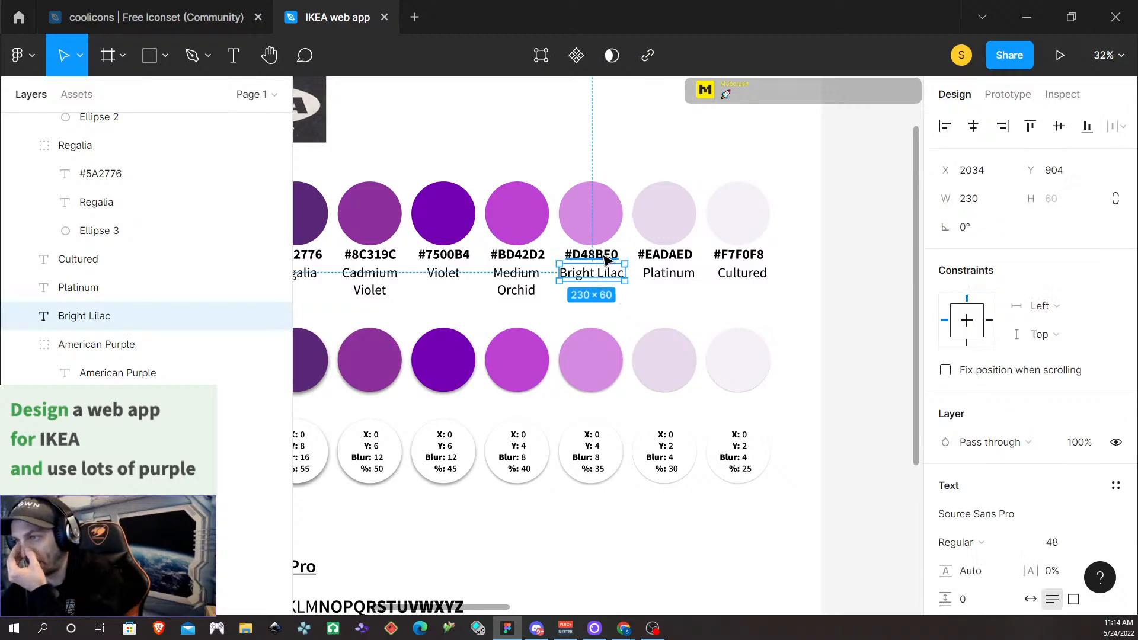
pyautogui.keyDown('shift'); pyautogui.click(601, 261); pyautogui.keyUp('shift')
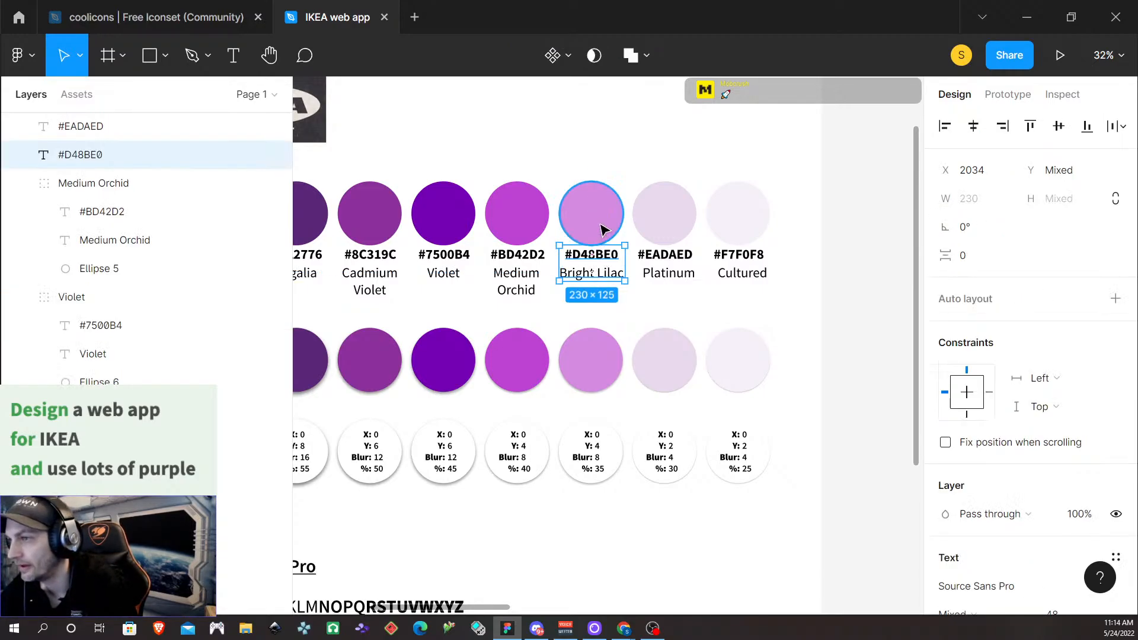
pyautogui.keyDown('shift'); pyautogui.click(601, 224); pyautogui.keyUp('shift')
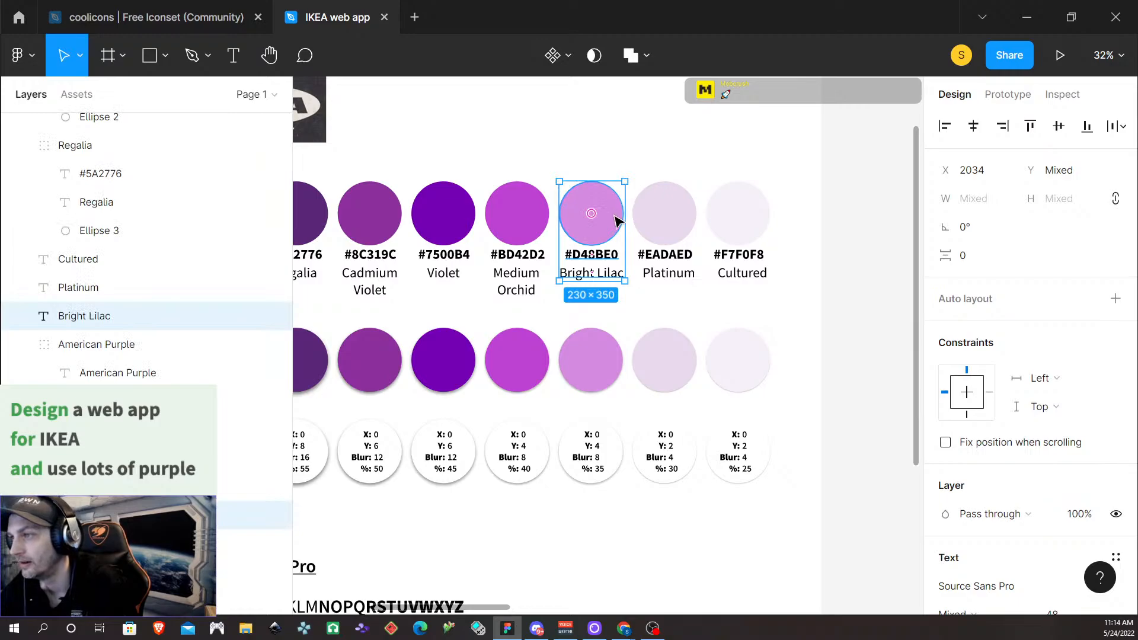
pyautogui.hotkey('ctrl', 'g')
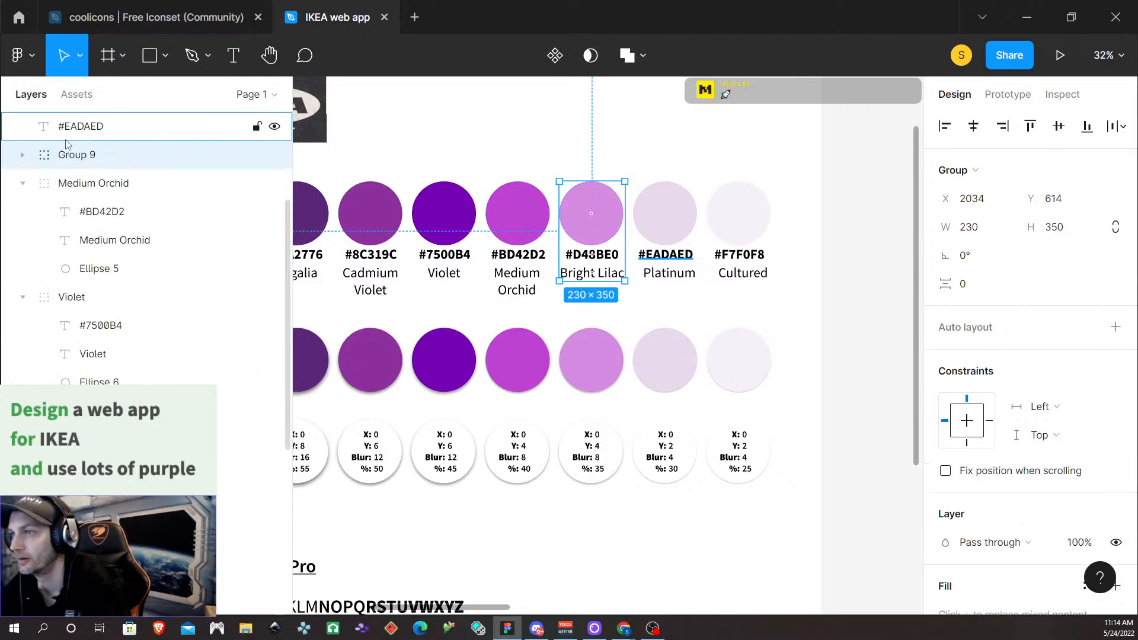
pyautogui.doubleClick(91, 155)
pyautogui.write('Bright Lilac')
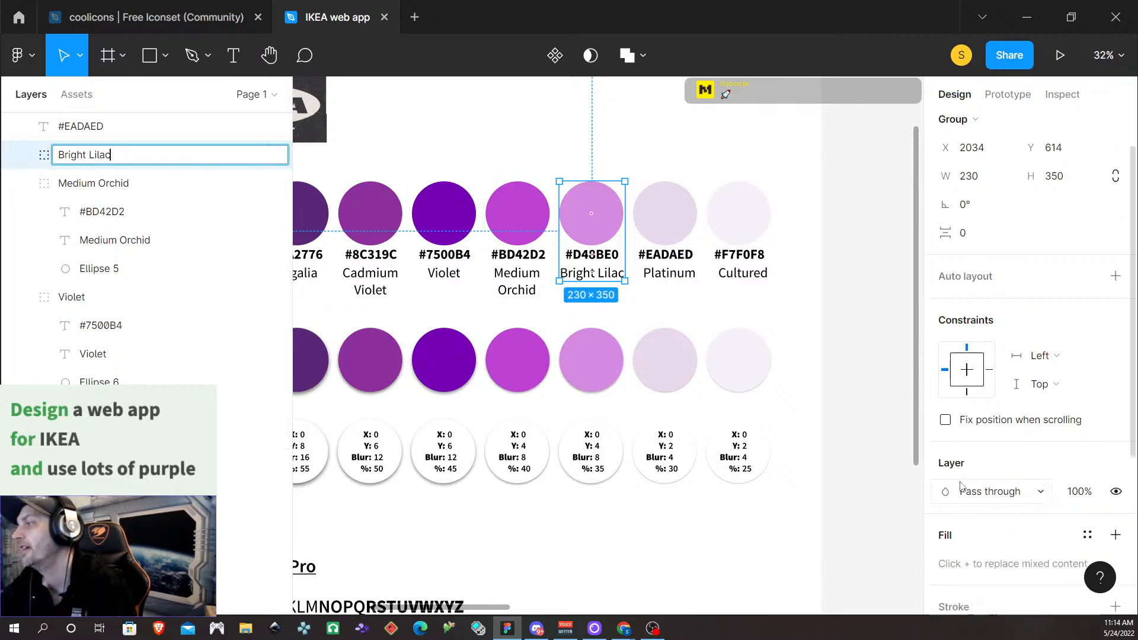
pyautogui.scroll(-5, 972, 537)
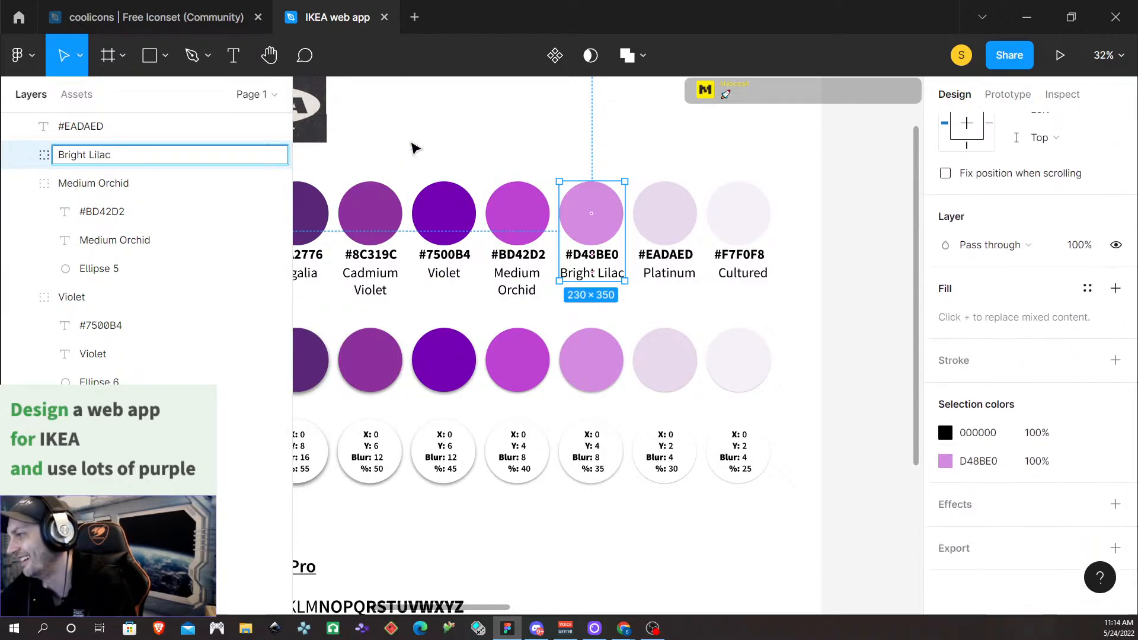
pyautogui.click(612, 203)
pyautogui.doubleClick(612, 203)
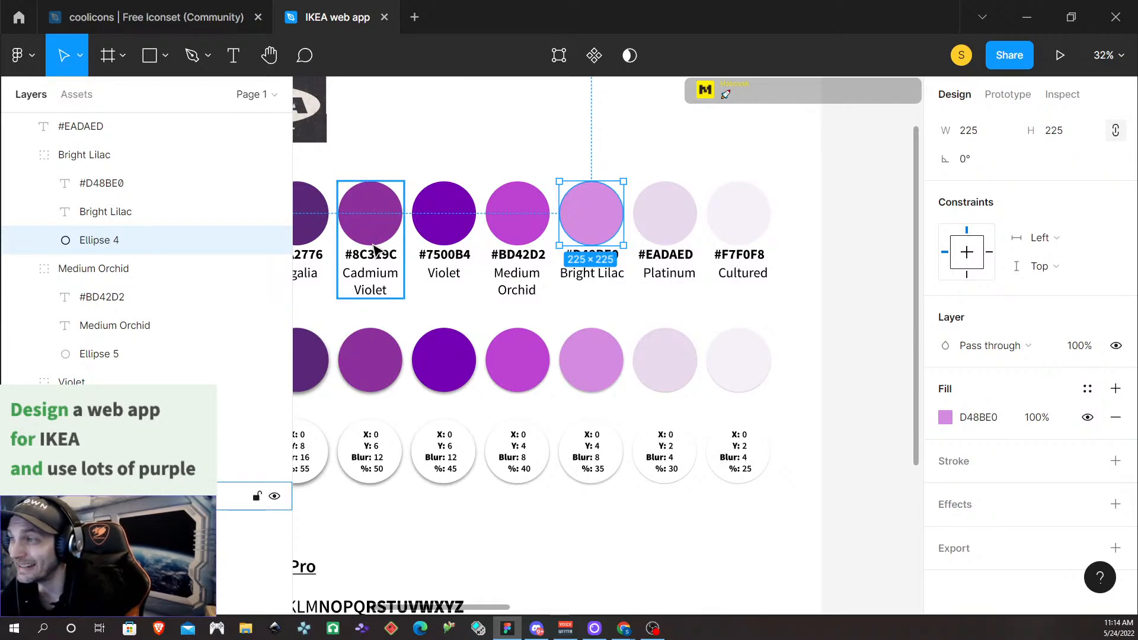
pyautogui.click(594, 277)
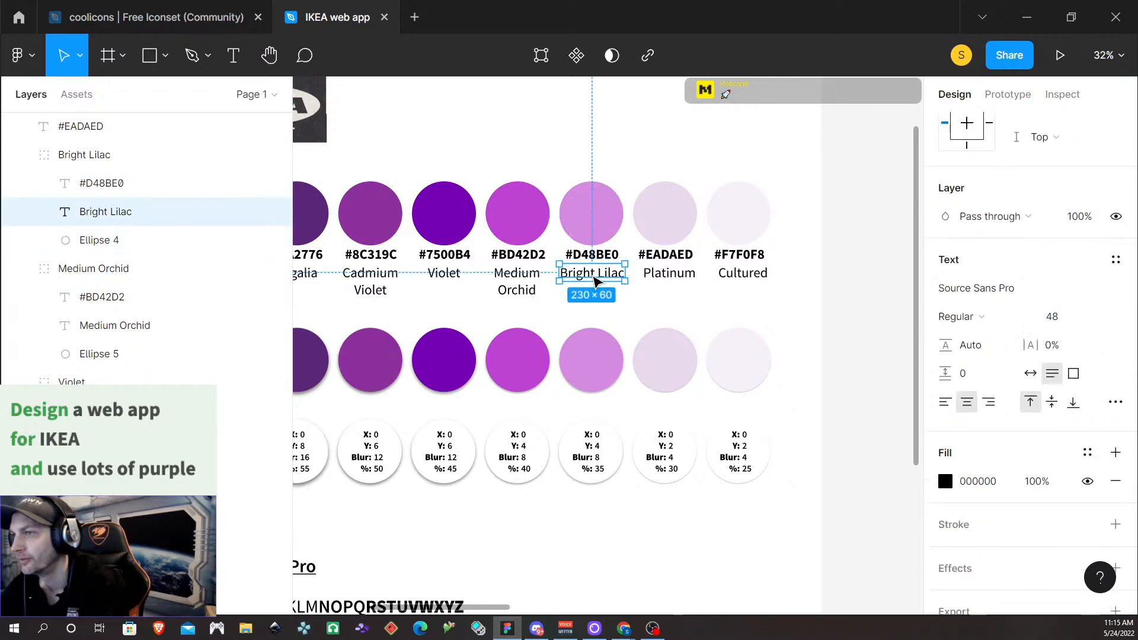
# Copy the text of the Platinum name label under the #EADAED swatch
pyautogui.click(677, 277)
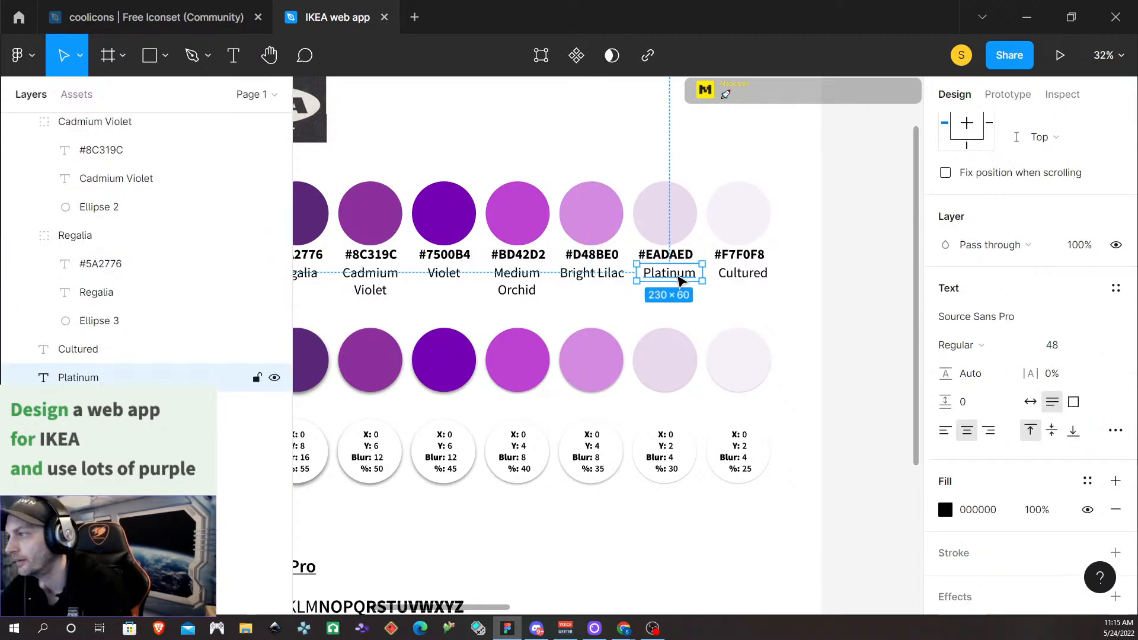
pyautogui.doubleClick(677, 274)
pyautogui.hotkey('ctrl', 'c')
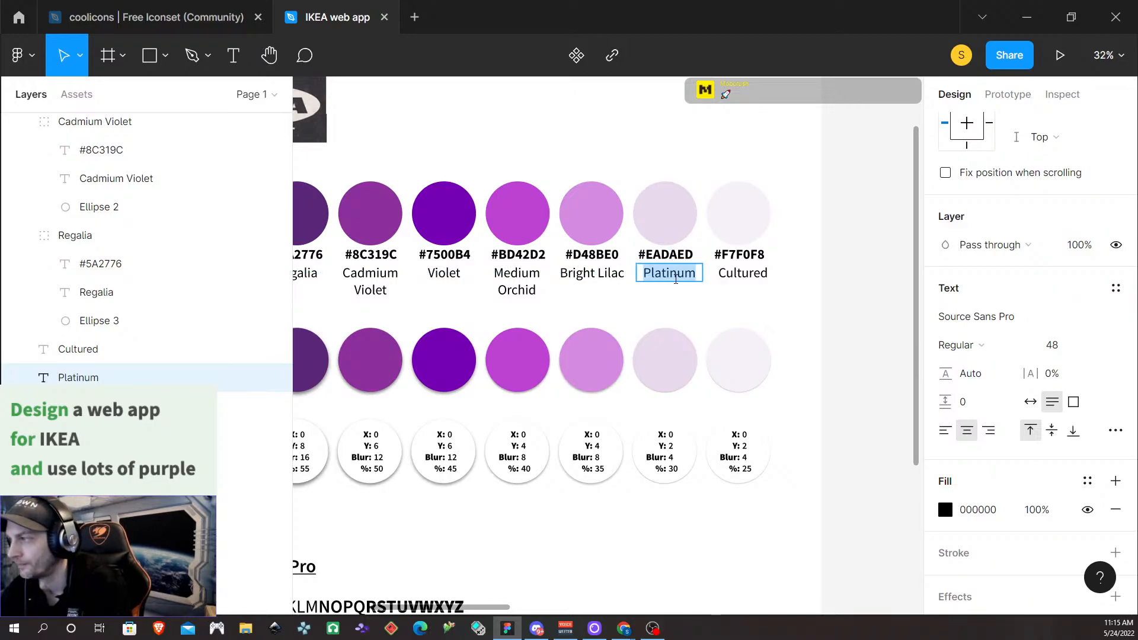
pyautogui.press('Escape')
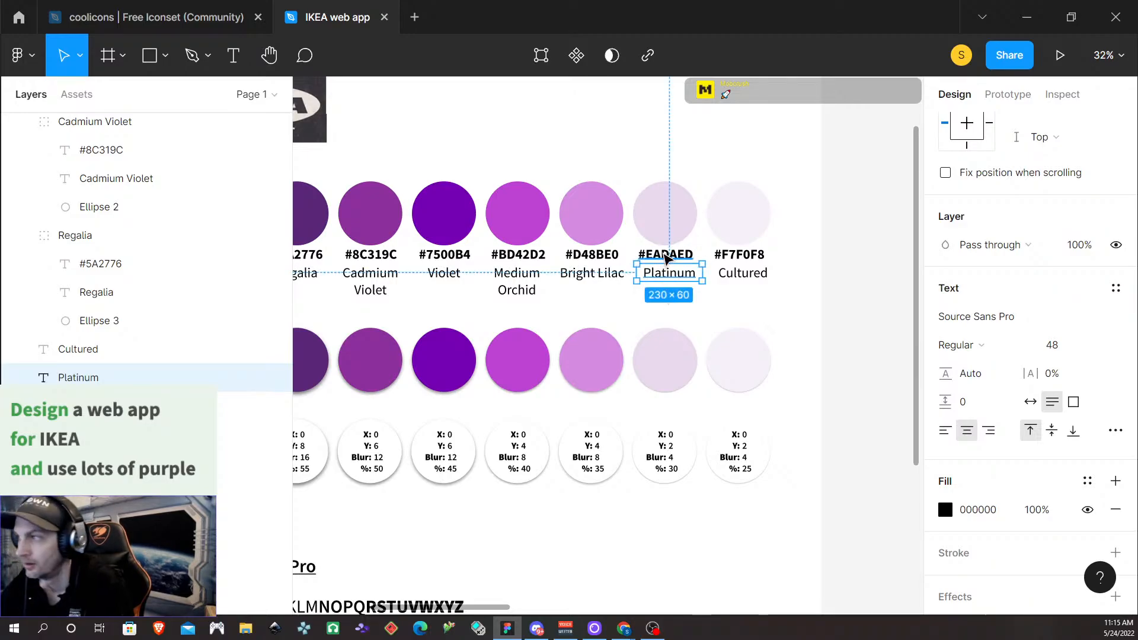
# Shift the Platinum label slightly left so it is centred beneath its #EADAED hex label
pyautogui.keyDown('shift'); pyautogui.click(666, 258); pyautogui.keyUp('shift')
pyautogui.keyDown('shift'); pyautogui.click(666, 224); pyautogui.keyUp('shift')
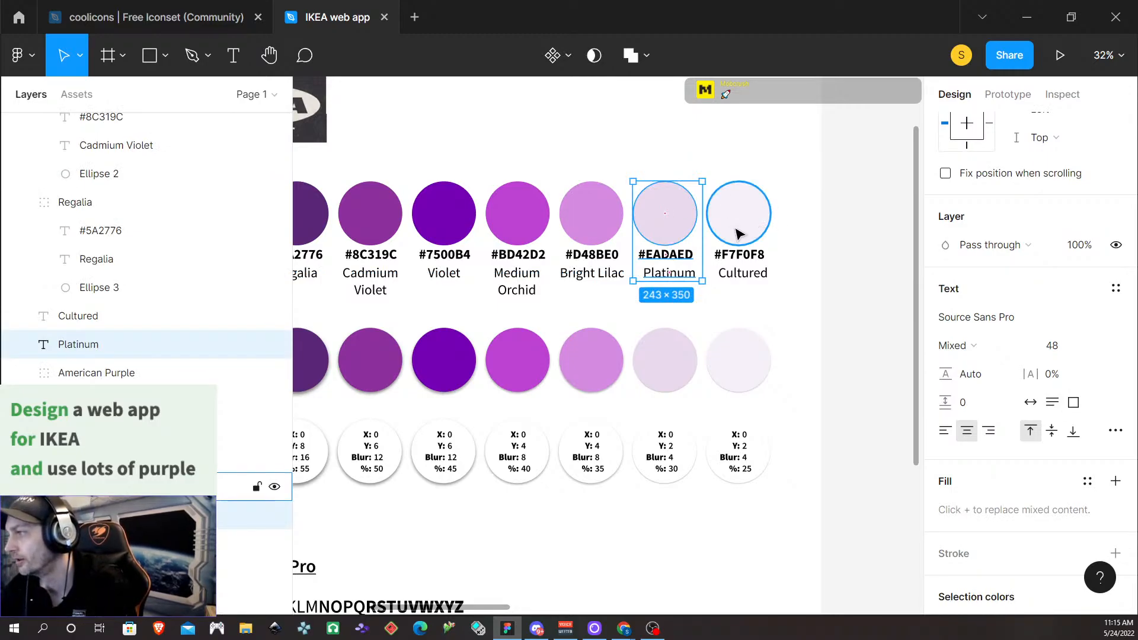
pyautogui.click(672, 279)
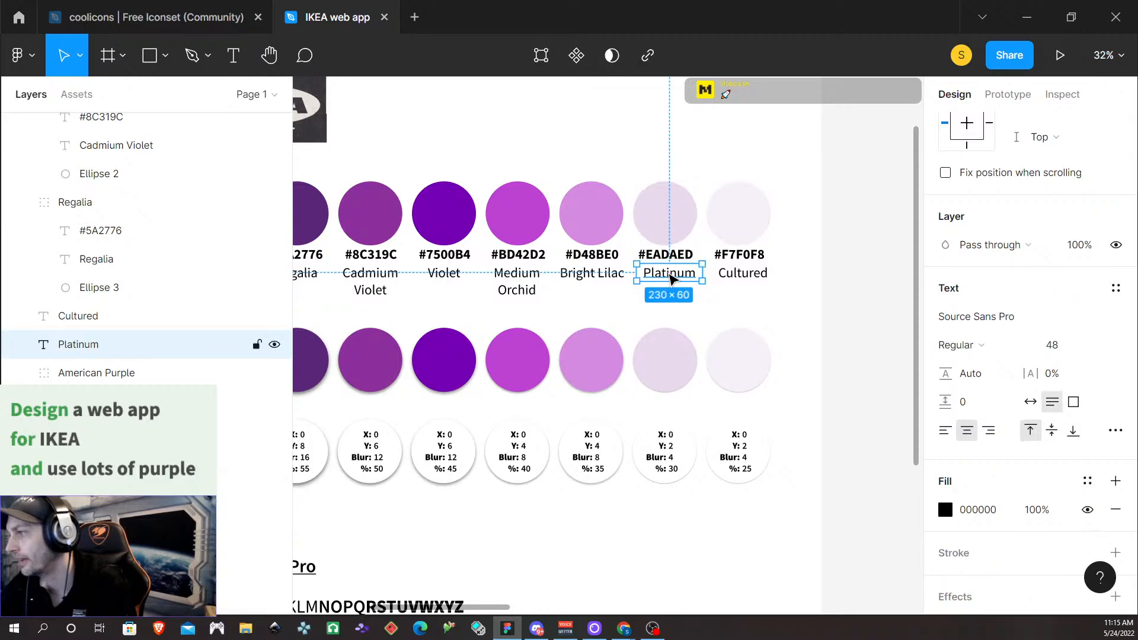
pyautogui.moveTo(669, 280); pyautogui.dragTo(668, 280)
pyautogui.click(669, 259)
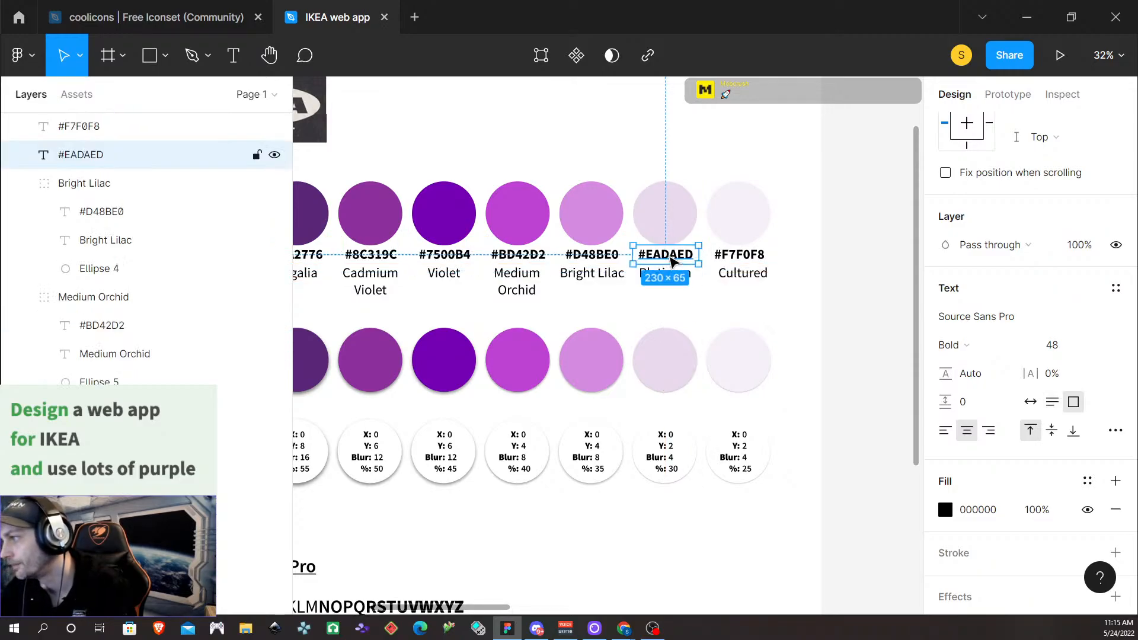
pyautogui.click(701, 310)
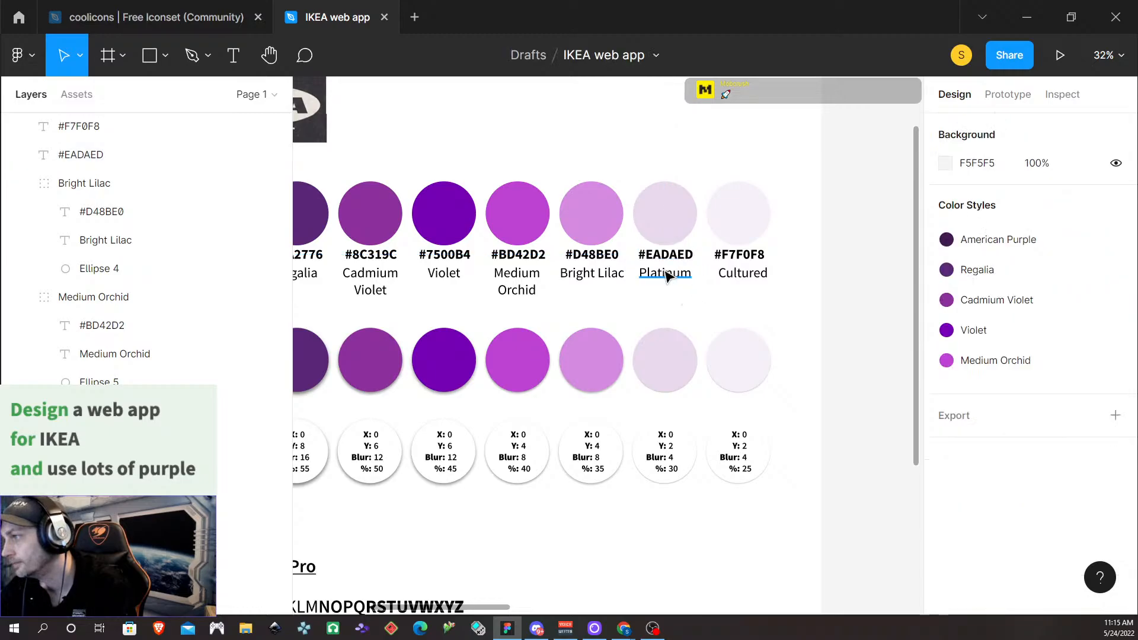
# Group the #EADAED swatch circle with its hex and name labels, and name the group Platinum
pyautogui.click(667, 274)
pyautogui.keyDown('shift'); pyautogui.click(666, 255); pyautogui.keyUp('shift')
pyautogui.keyDown('shift'); pyautogui.click(667, 225); pyautogui.keyUp('shift')
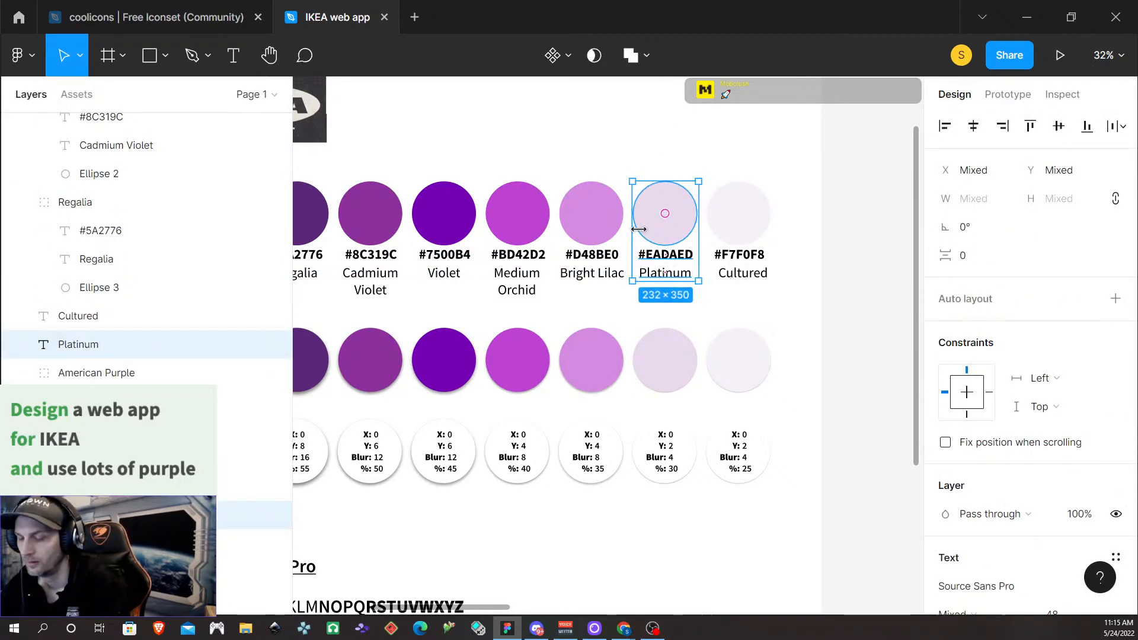
pyautogui.hotkey('ctrl', 'g')
pyautogui.doubleClick(76, 155)
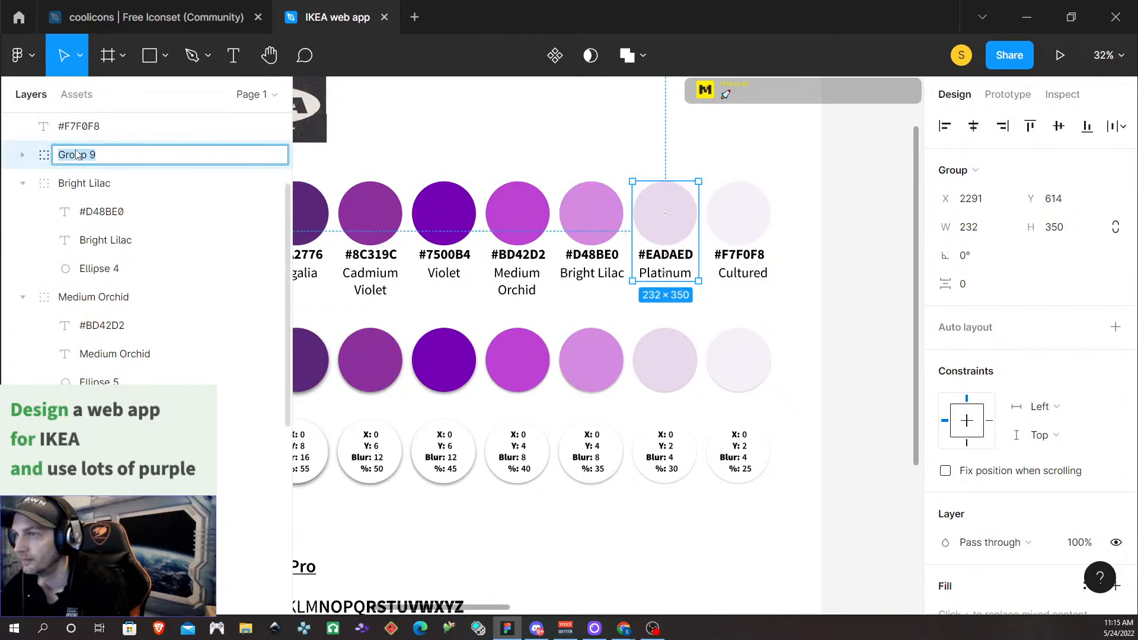
pyautogui.write('Platinum')
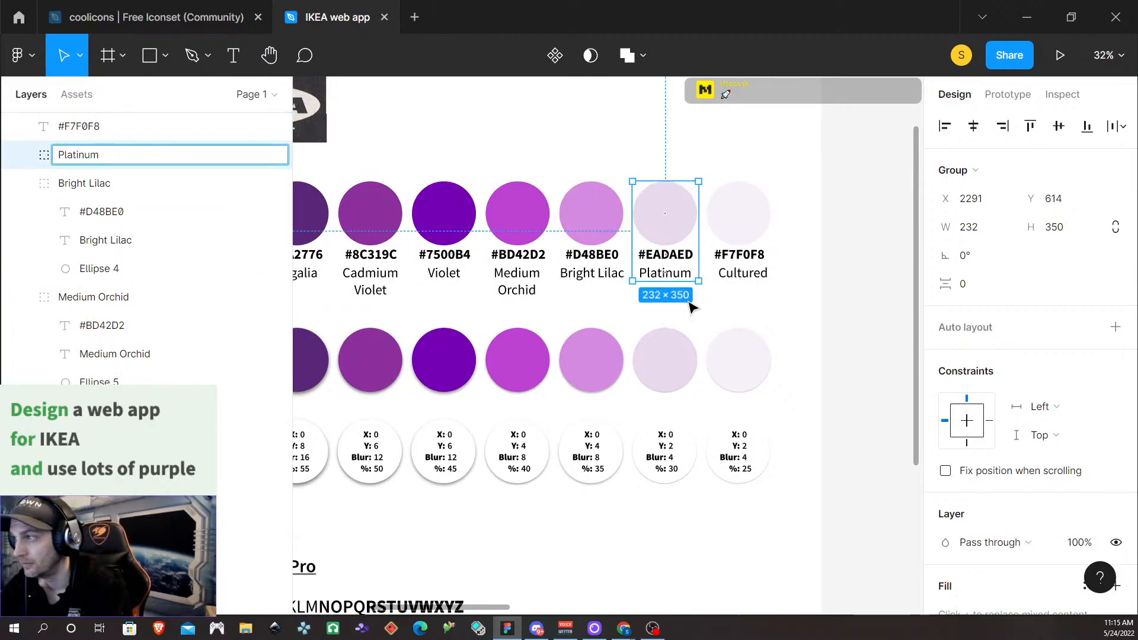
# Save the fill of the #EADAED swatch circle as a new color style named Platinum
pyautogui.scroll(-3, 1027, 520)
pyautogui.click(685, 217)
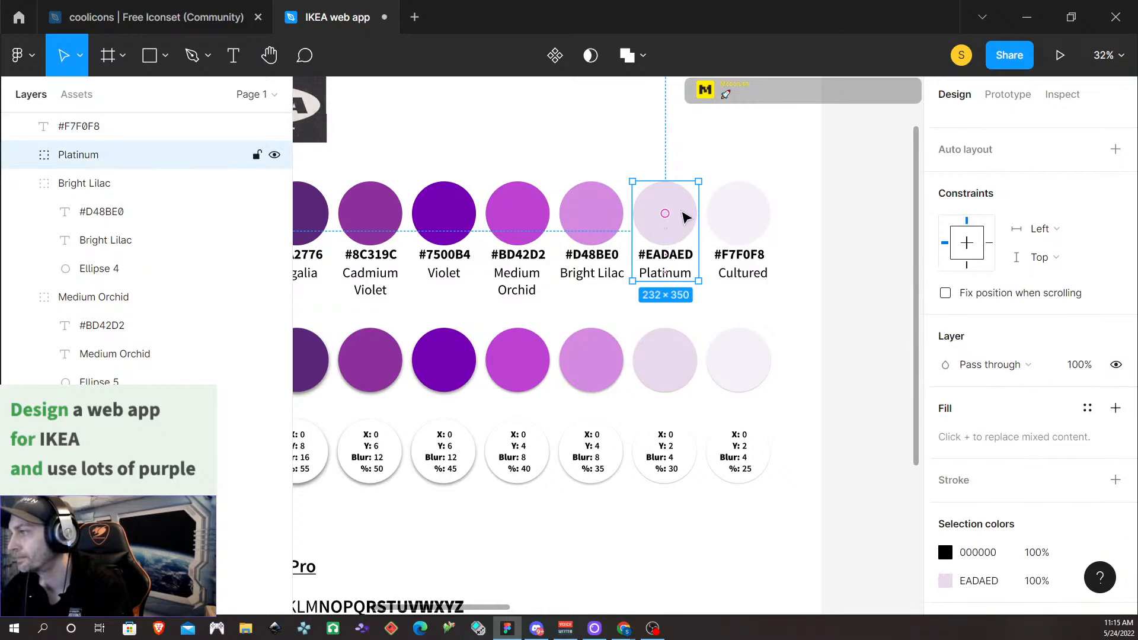
pyautogui.doubleClick(685, 217)
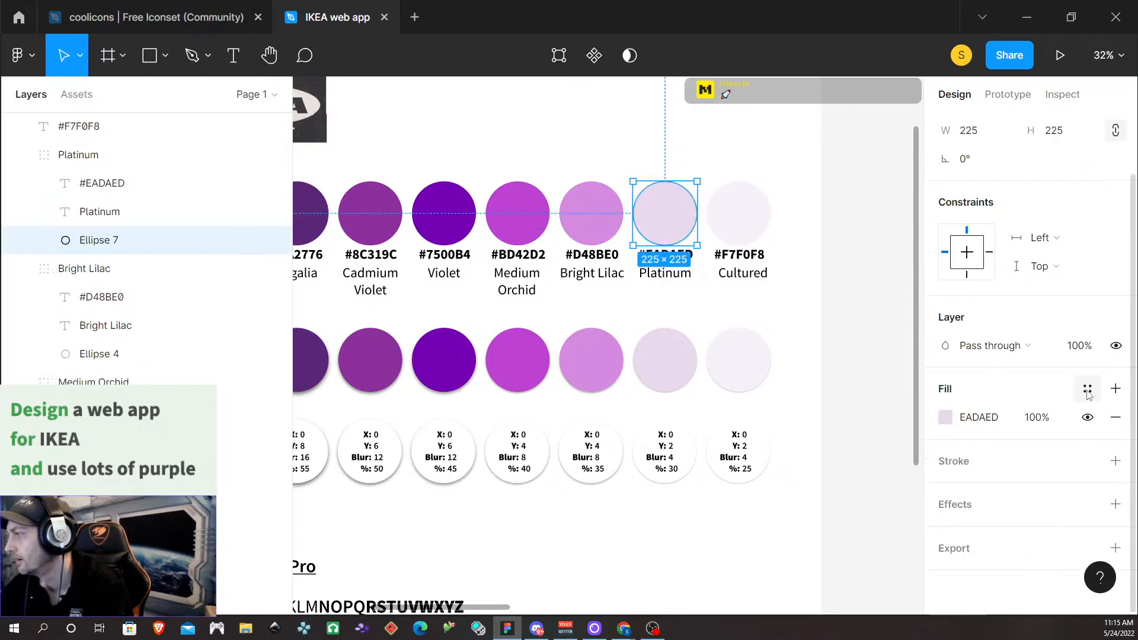
pyautogui.click(1088, 390)
pyautogui.click(1110, 371)
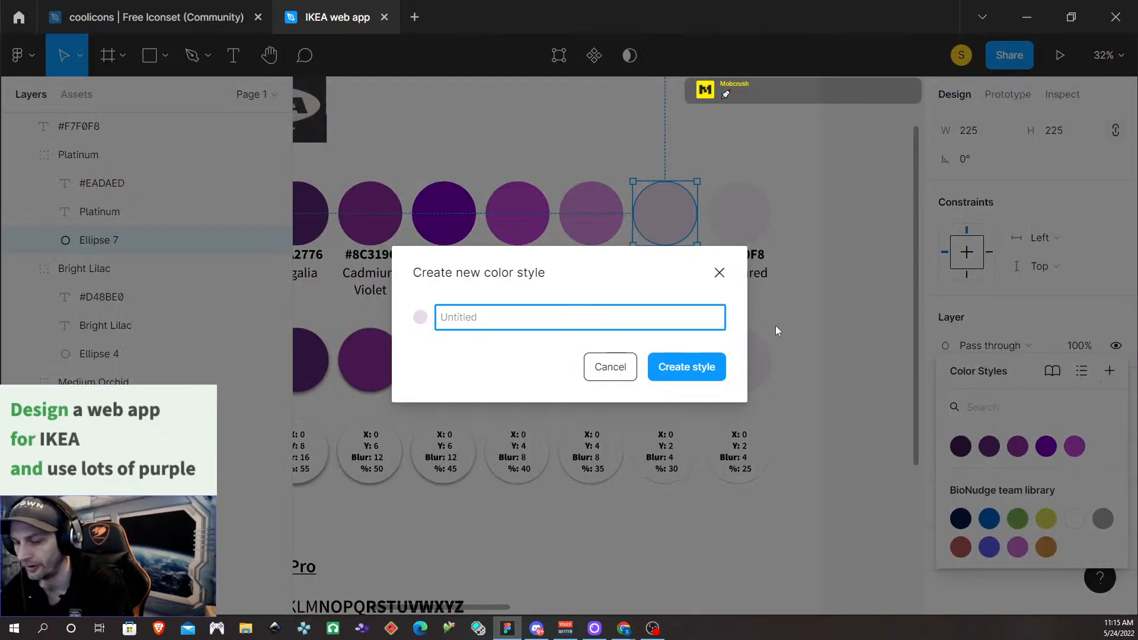
pyautogui.hotkey('ctrl', 'v')
pyautogui.click(696, 370)
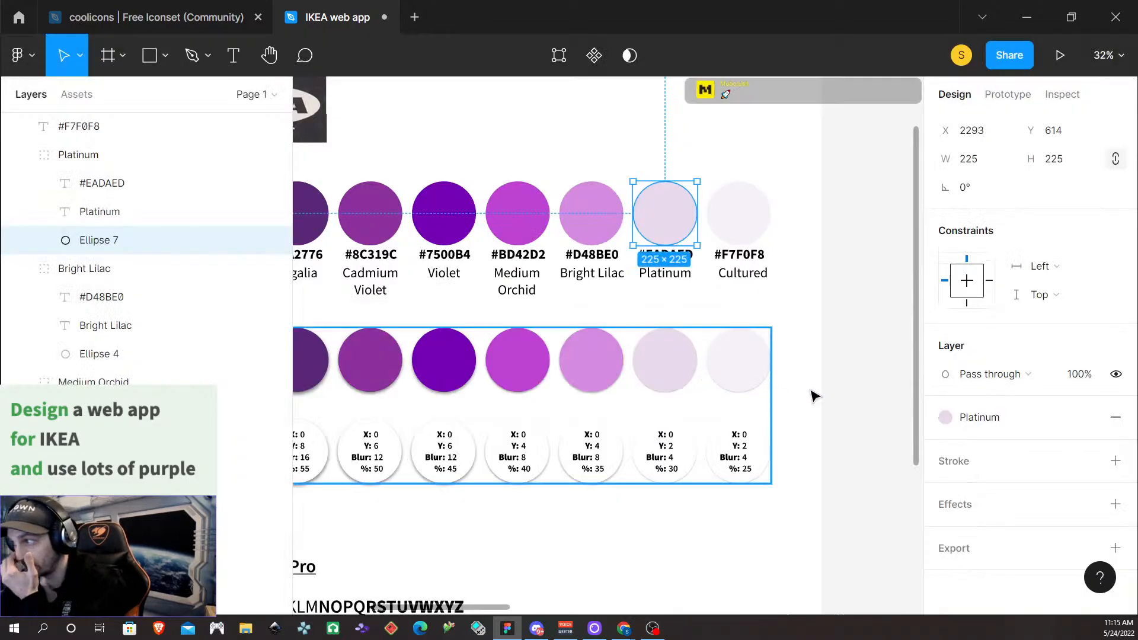
# Copy the text of the Cultured name label under the #F7F0F8 swatch
pyautogui.click(742, 275)
pyautogui.doubleClick(741, 274)
pyautogui.hotkey('ctrl', 'c')
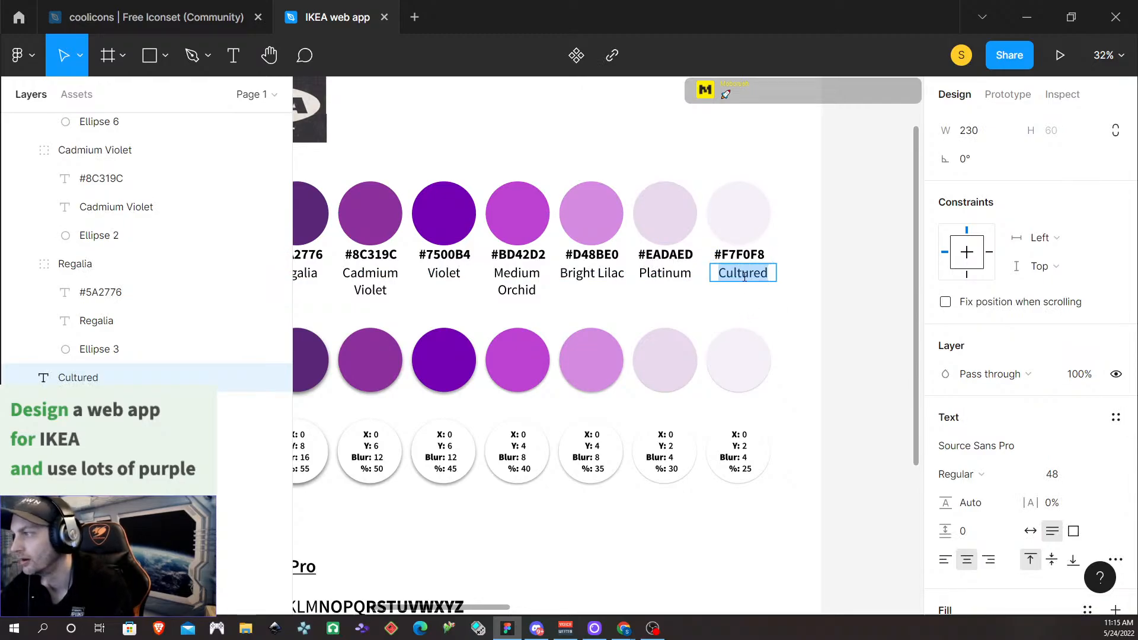
pyautogui.press('Escape')
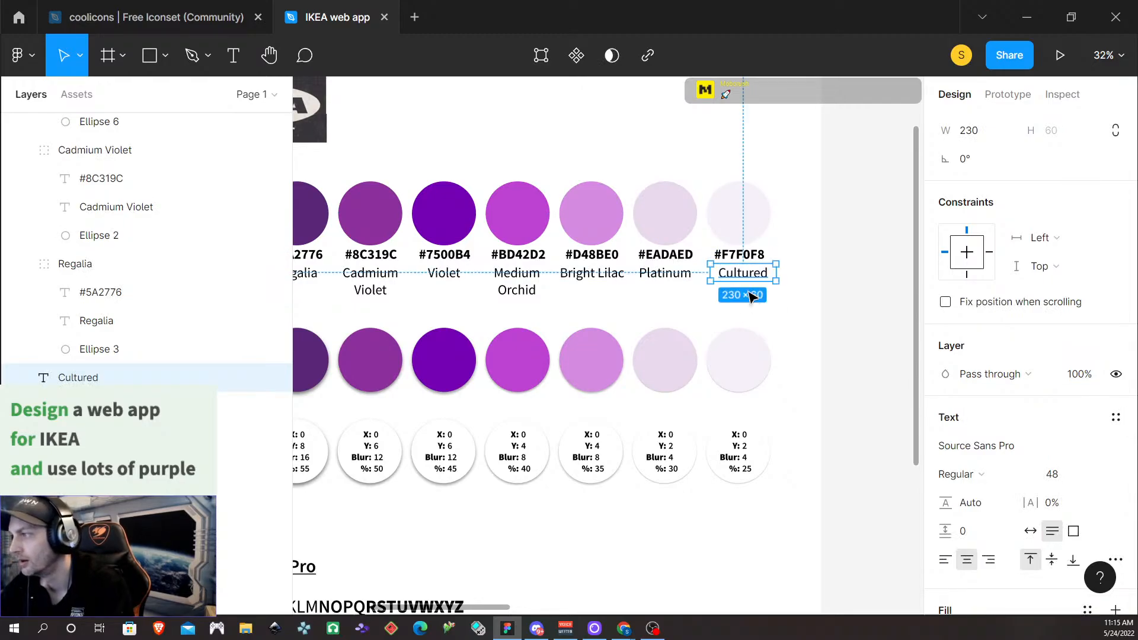
pyautogui.keyDown('shift'); pyautogui.click(752, 253); pyautogui.keyUp('shift')
pyautogui.keyDown('shift'); pyautogui.click(748, 224); pyautogui.keyUp('shift')
pyautogui.click(811, 298)
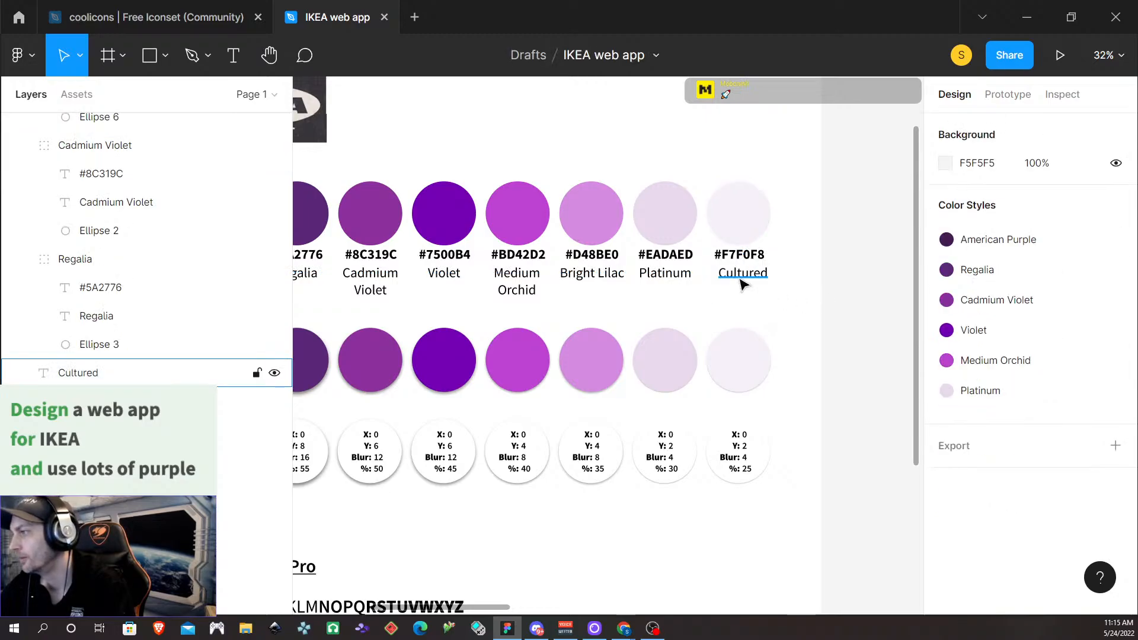
# Shift the Cultured label slightly left so it is centred beneath its #F7F0F8 hex label
pyautogui.click(742, 283)
pyautogui.moveTo(741, 280); pyautogui.dragTo(738, 279)
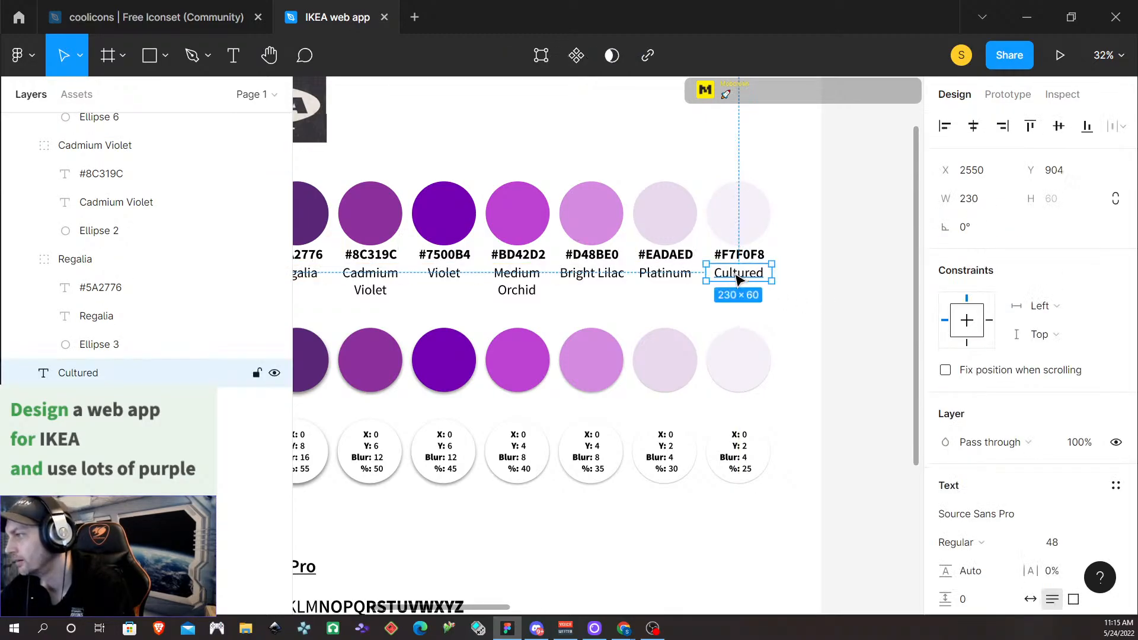
# Group the #F7F0F8 swatch circle with its hex and name labels, and name the group Cultured
pyautogui.keyDown('shift'); pyautogui.click(748, 254); pyautogui.keyUp('shift')
pyautogui.keyDown('shift'); pyautogui.click(746, 228); pyautogui.keyUp('shift')
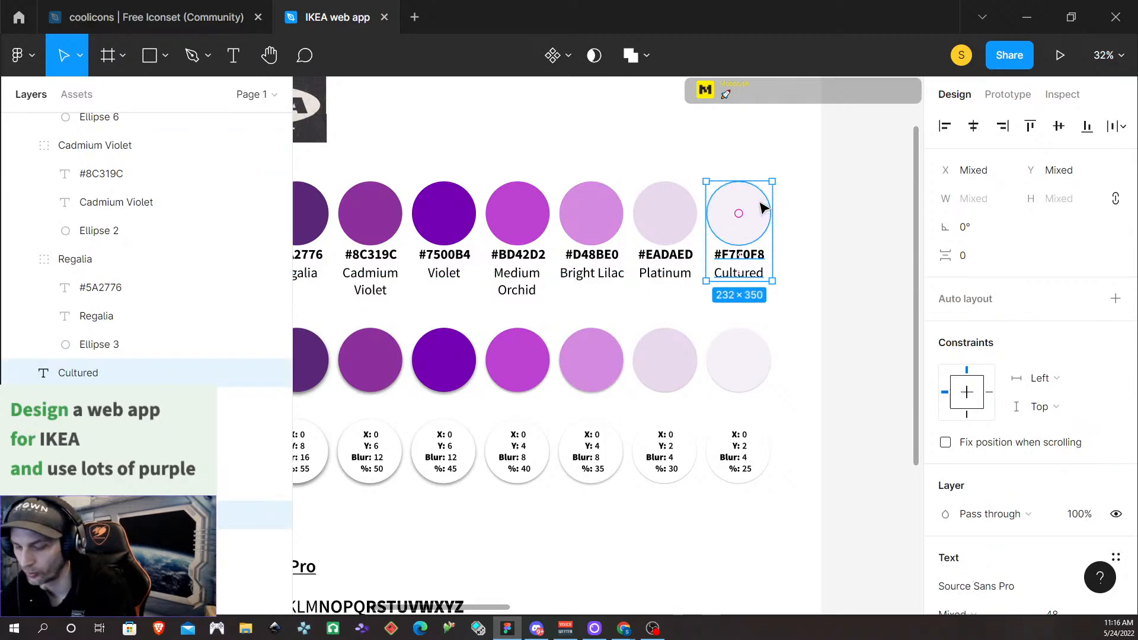
pyautogui.hotkey('ctrl', 'g')
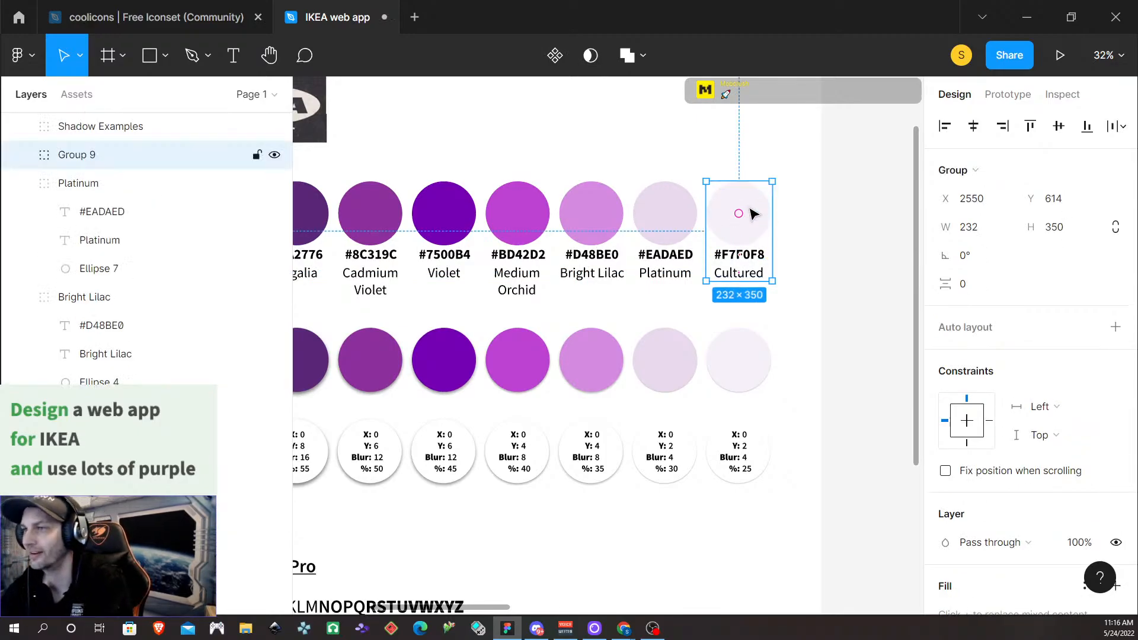
pyautogui.doubleClick(76, 155)
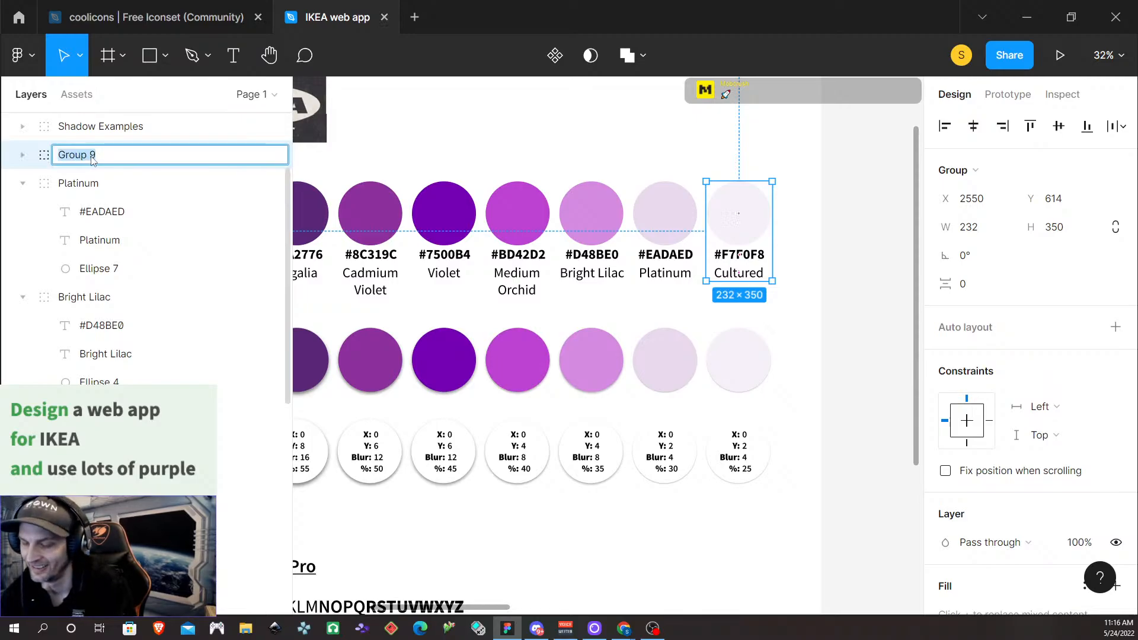
pyautogui.hotkey('ctrl', 'v')
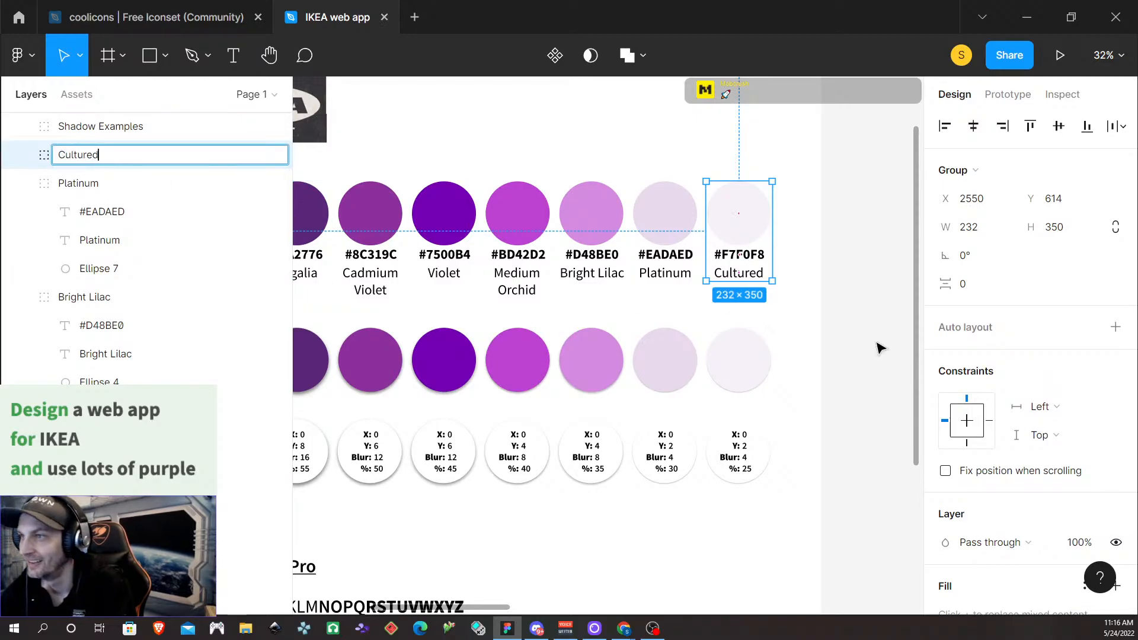
# Save the fill of the #F7F0F8 swatch circle as a new color style named Cultured
pyautogui.click(748, 202)
pyautogui.click(751, 203)
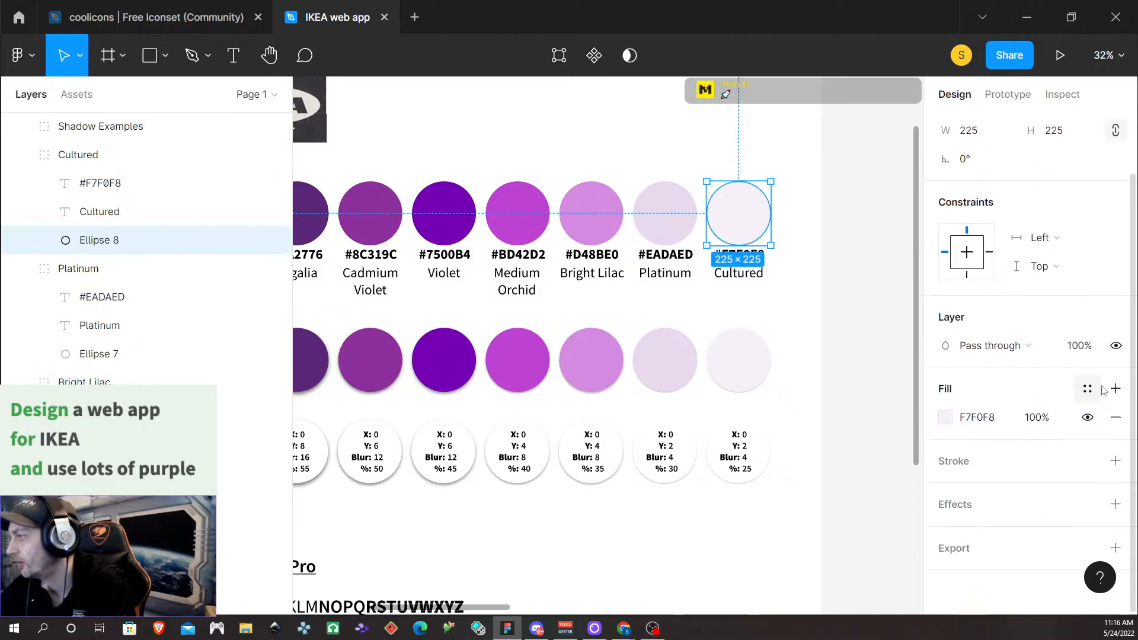
pyautogui.click(1087, 389)
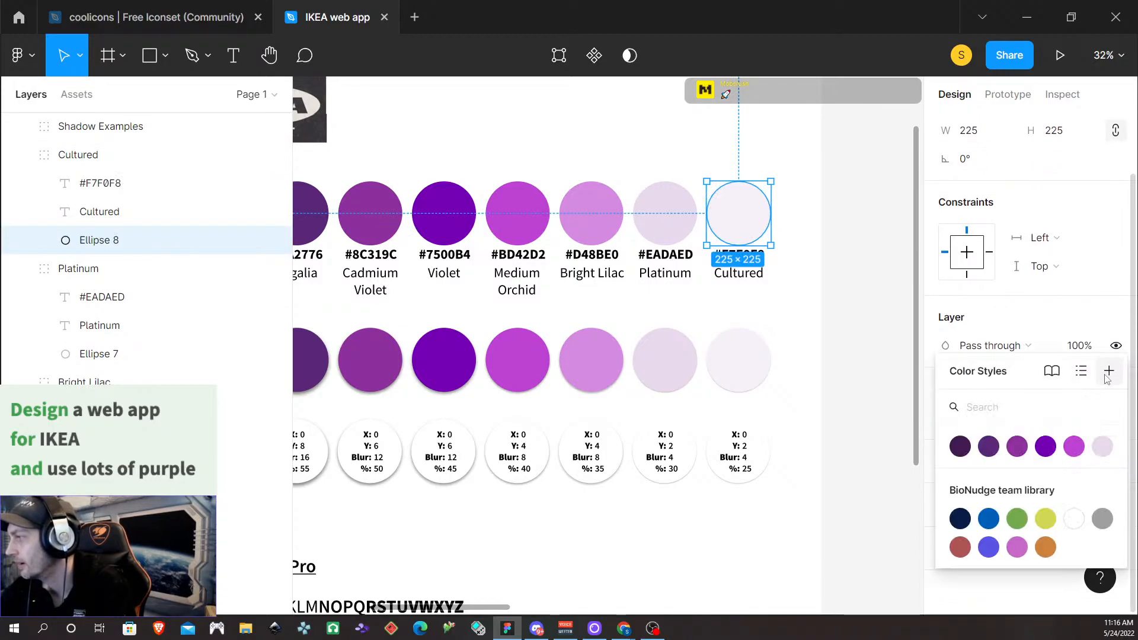
pyautogui.click(1108, 373)
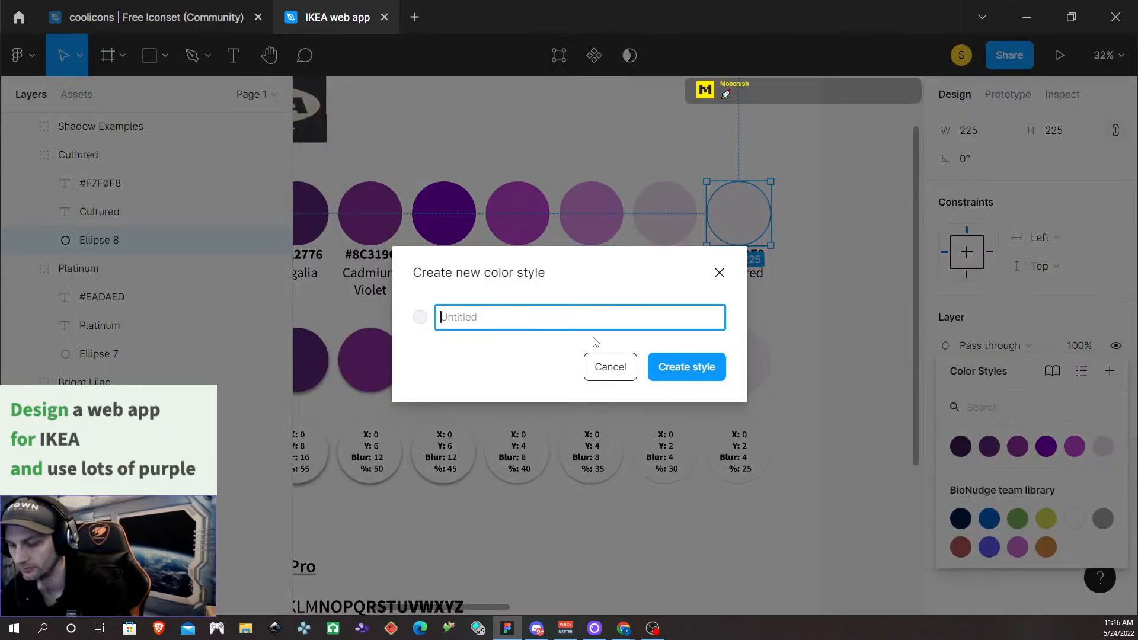
pyautogui.write('Cultured')
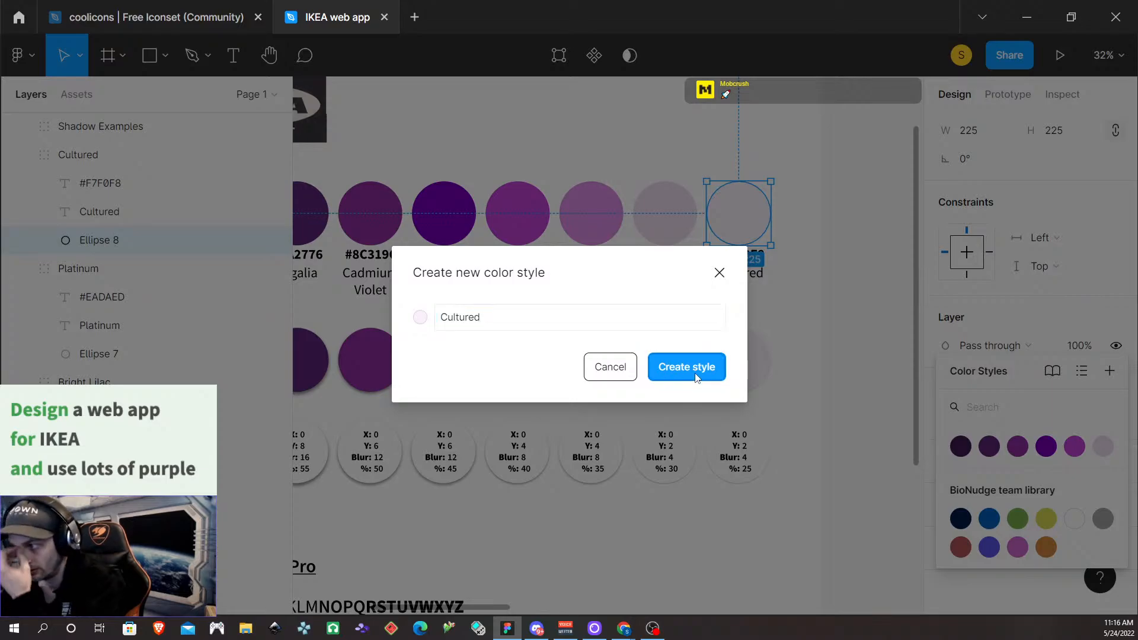
pyautogui.click(693, 371)
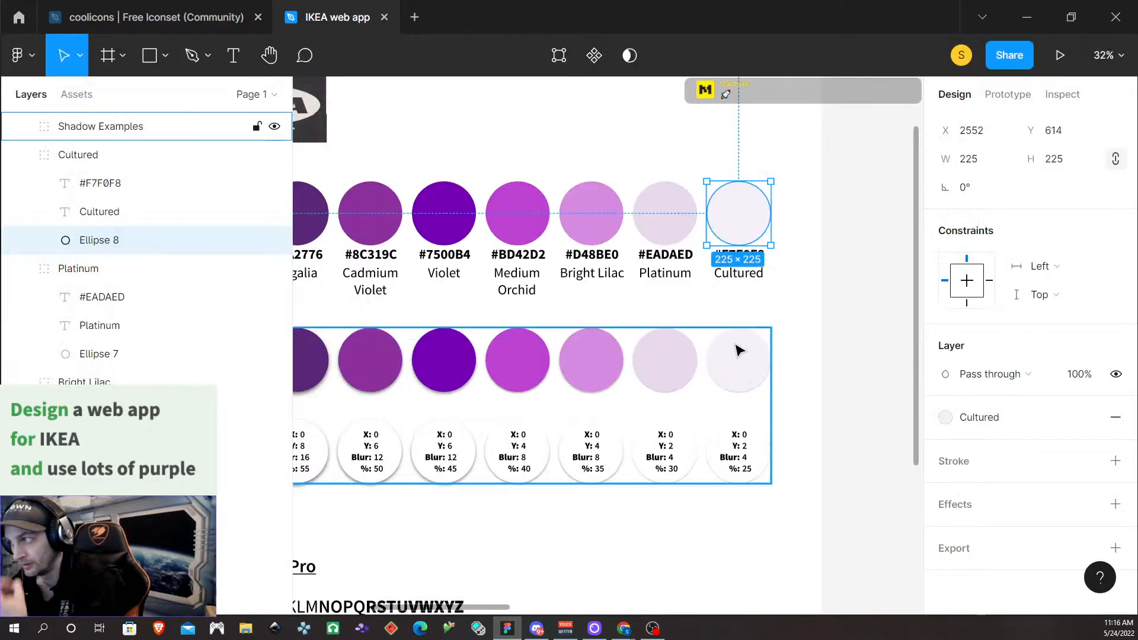
pyautogui.click(839, 402)
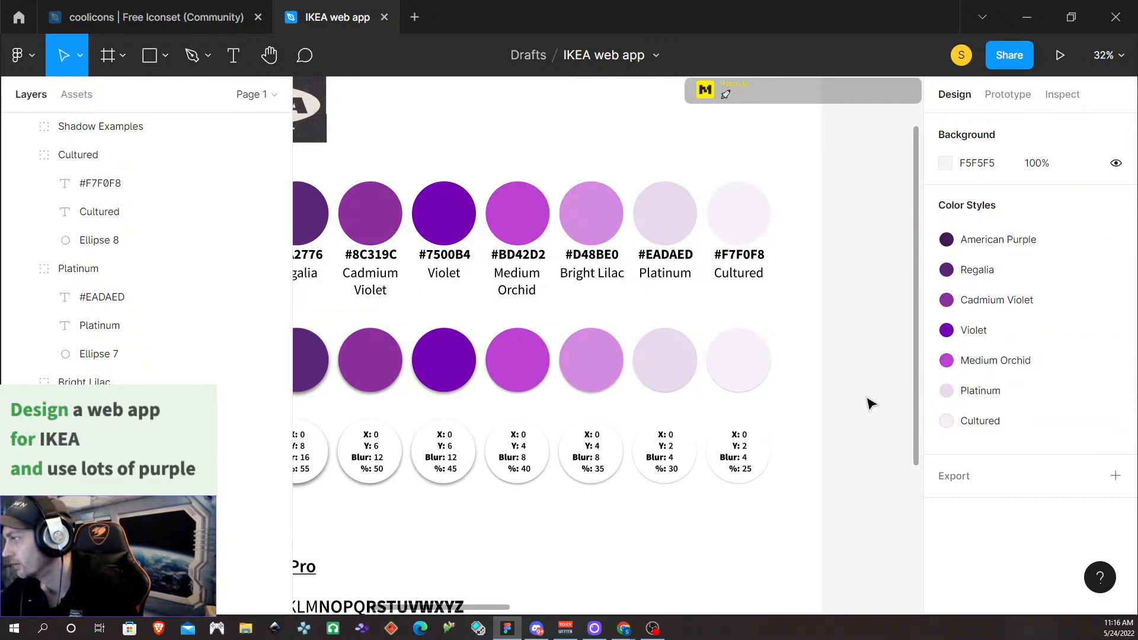
# Save the fill of the #D48BE0 swatch circle as a new color style named Bright Lilac
pyautogui.scroll(1, 778, 279)
pyautogui.scroll(-1, 774, 279)
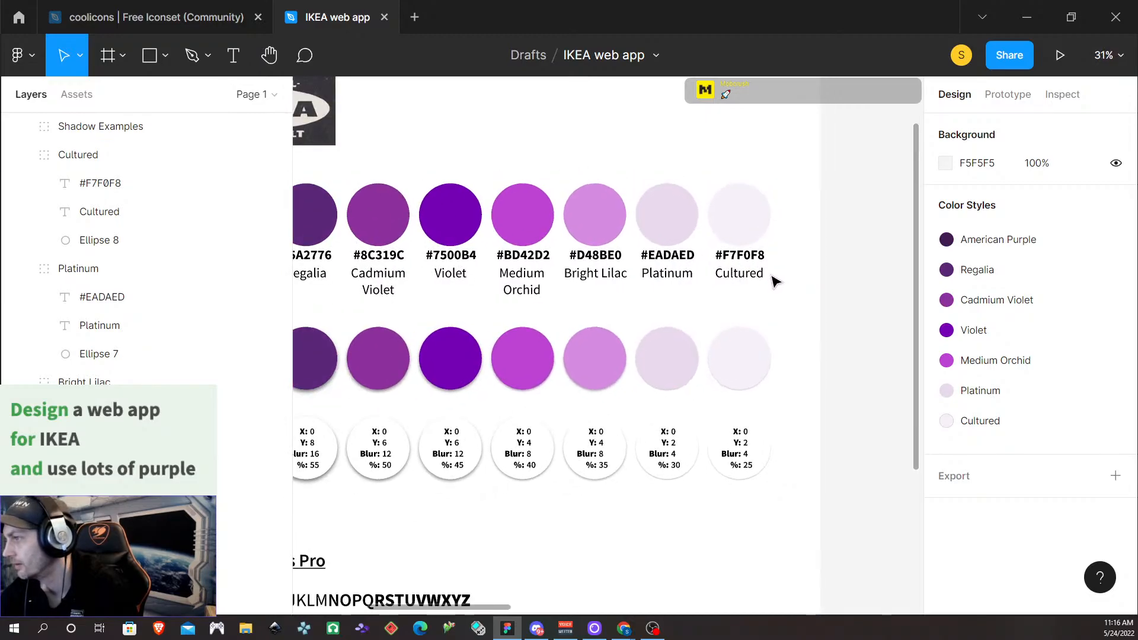
pyautogui.hscroll(-3, 770, 279)
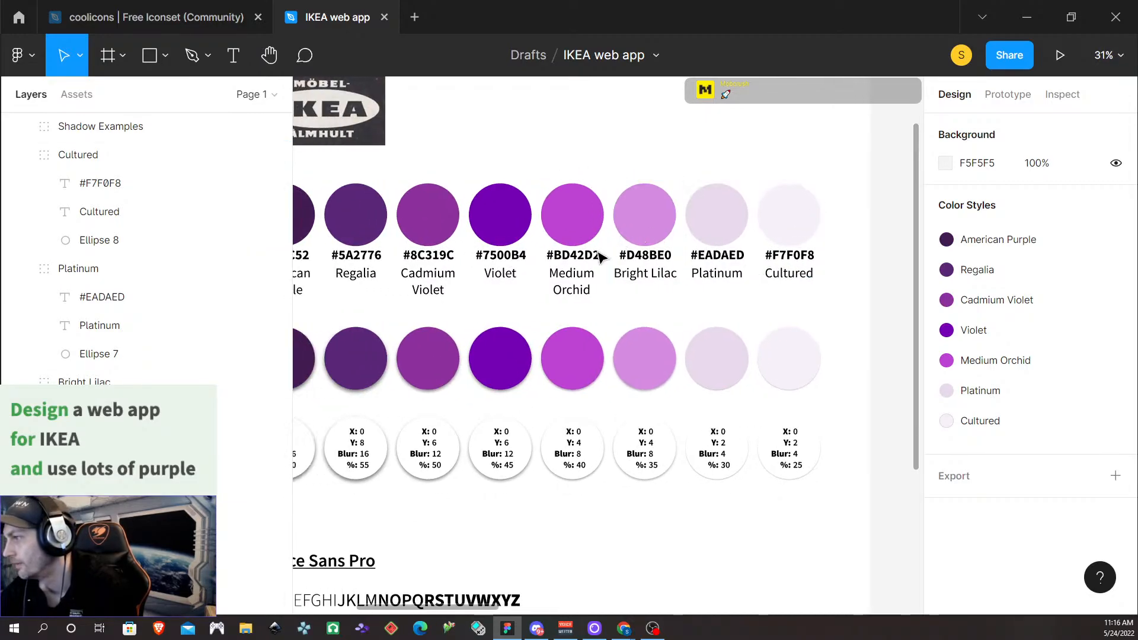
pyautogui.hscroll(-1, 585, 269)
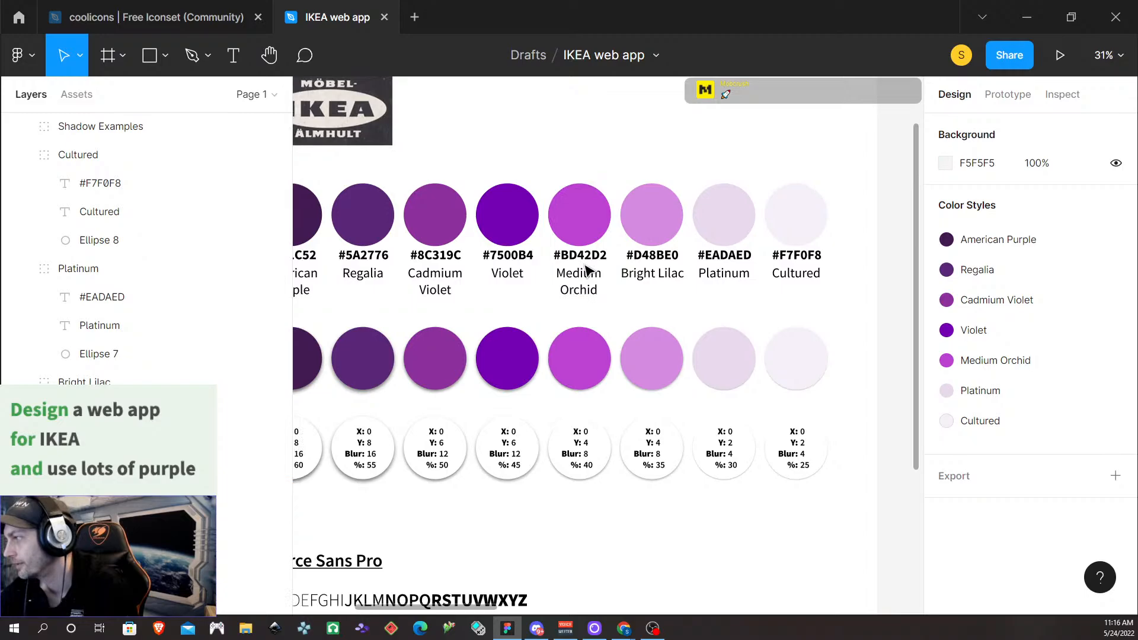
pyautogui.click(660, 249)
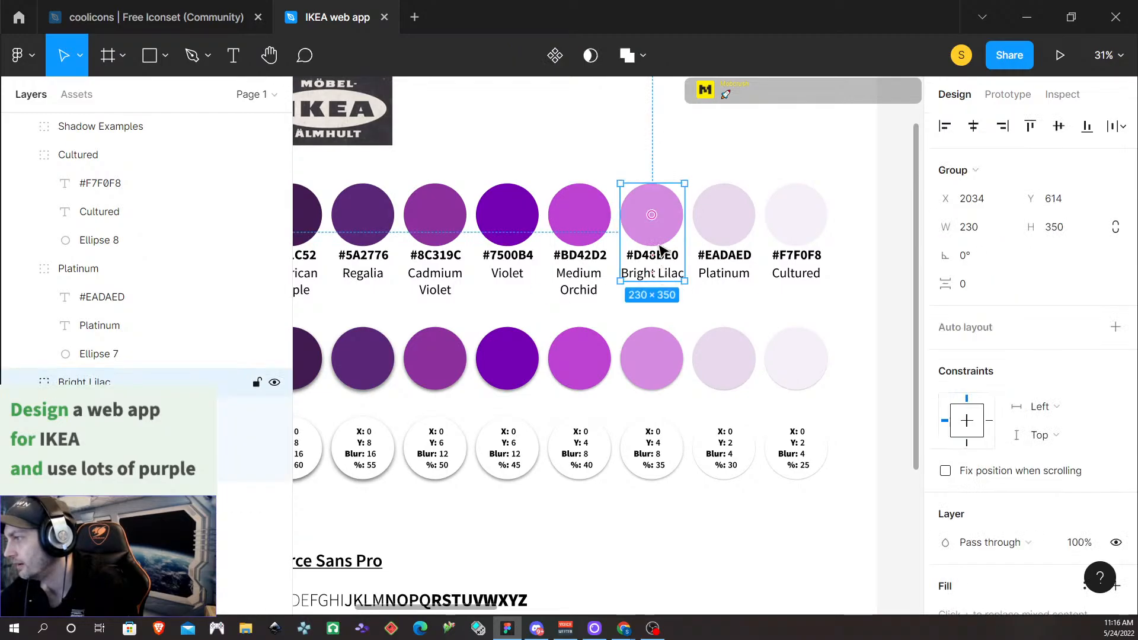
pyautogui.doubleClick(673, 205)
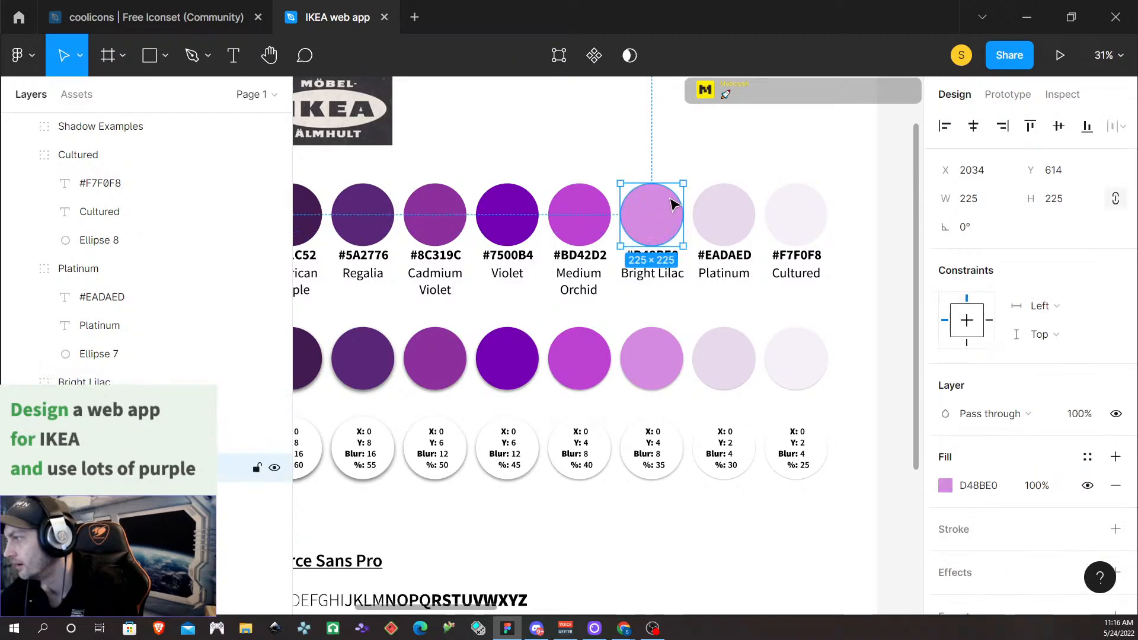
pyautogui.click(1087, 456)
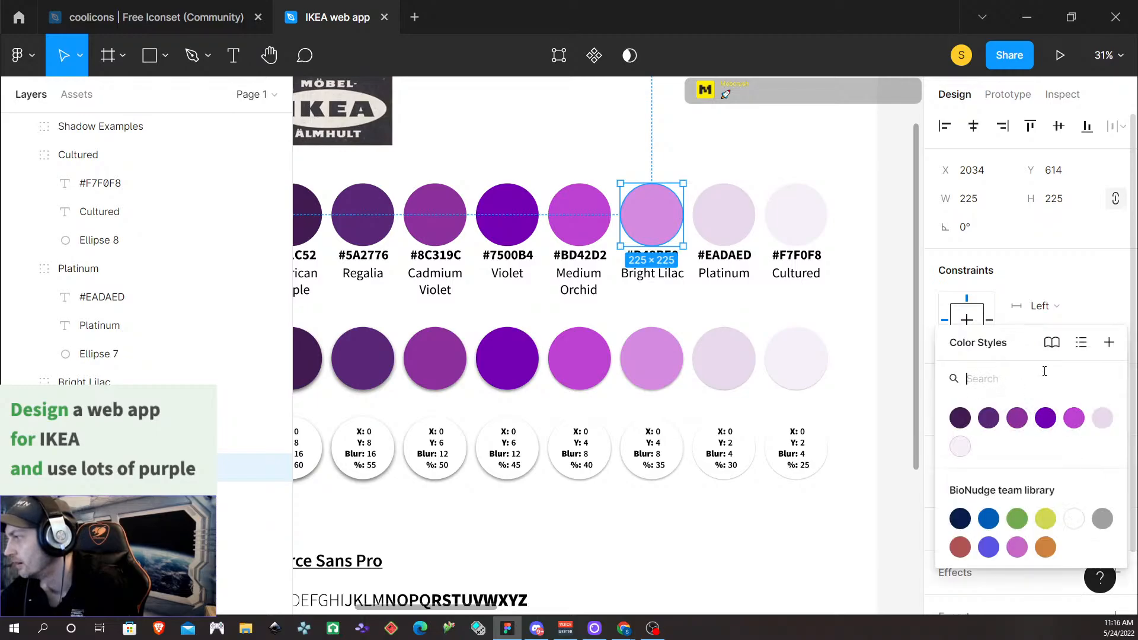
pyautogui.click(1109, 342)
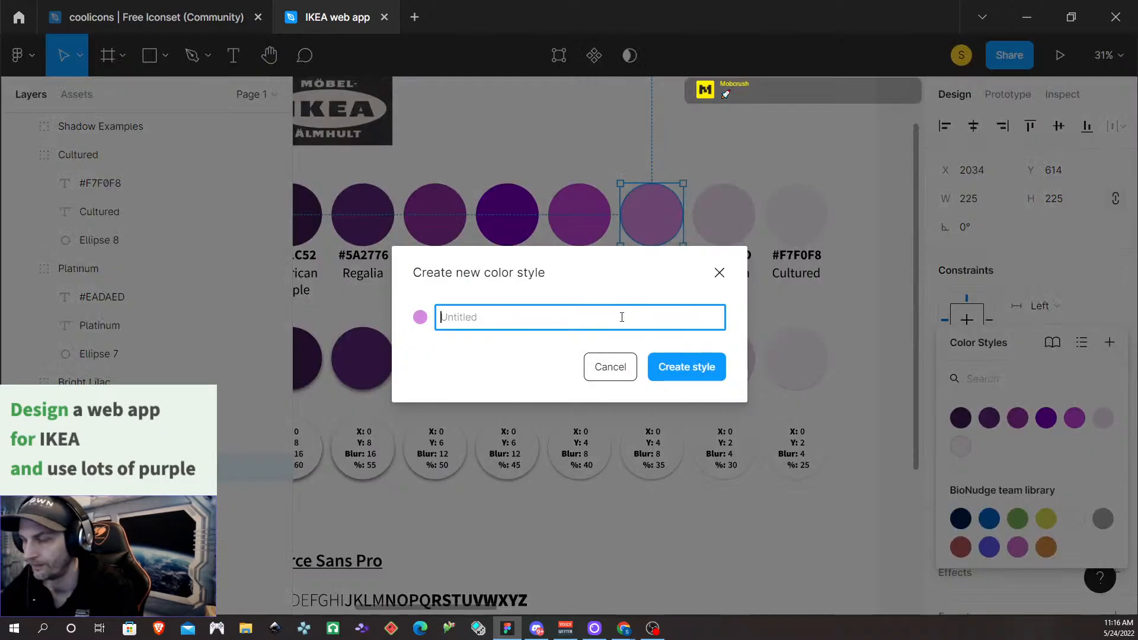
pyautogui.write('Bright Lilac')
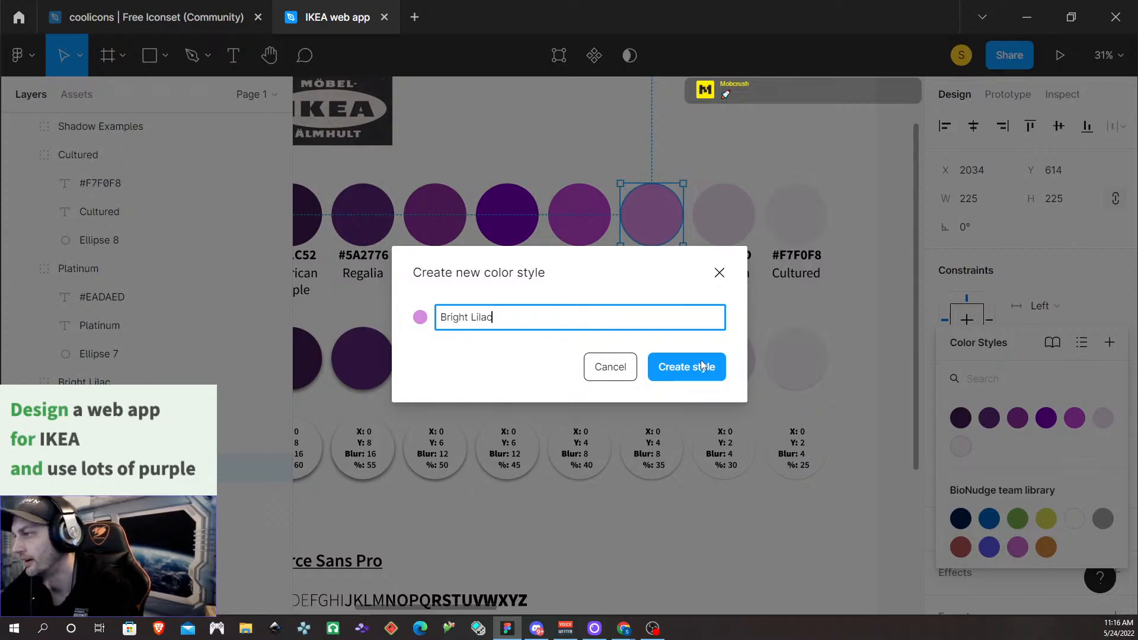
pyautogui.click(701, 366)
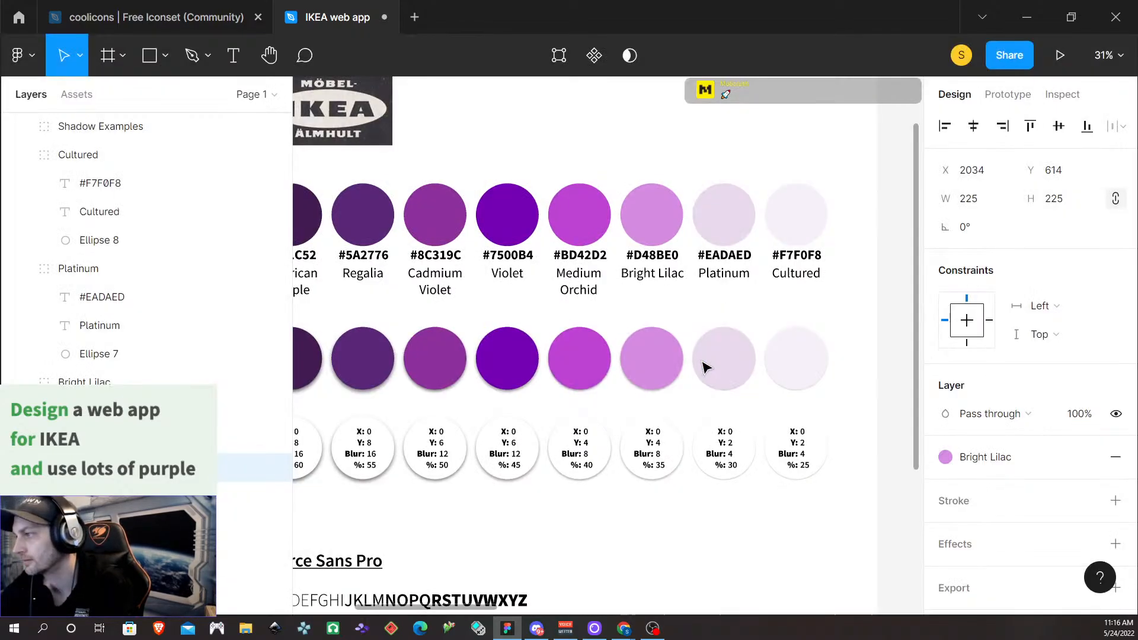
# Reorder the document's color styles so Bright Lilac sits between Medium Orchid and Platinum
pyautogui.click(856, 317)
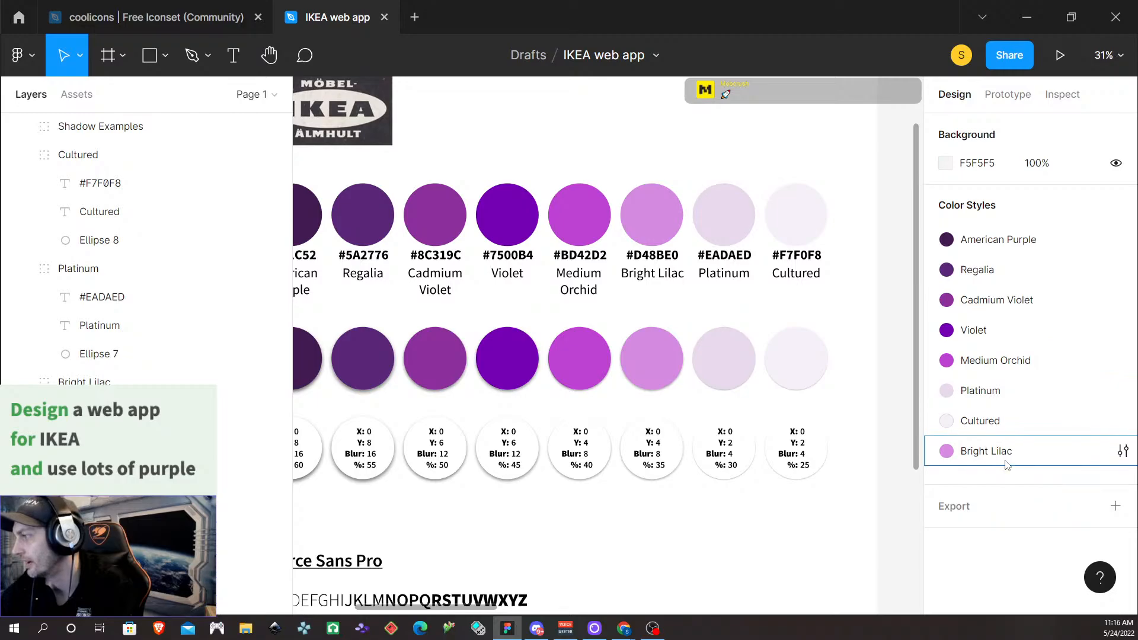
pyautogui.moveTo(1006, 459); pyautogui.dragTo(1005, 362)
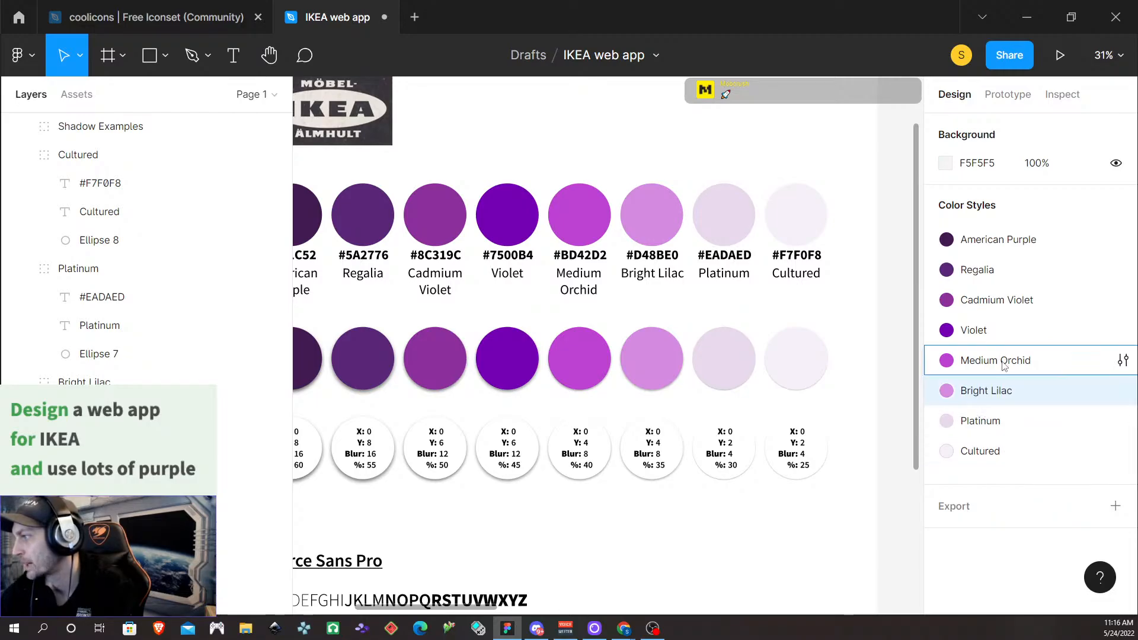
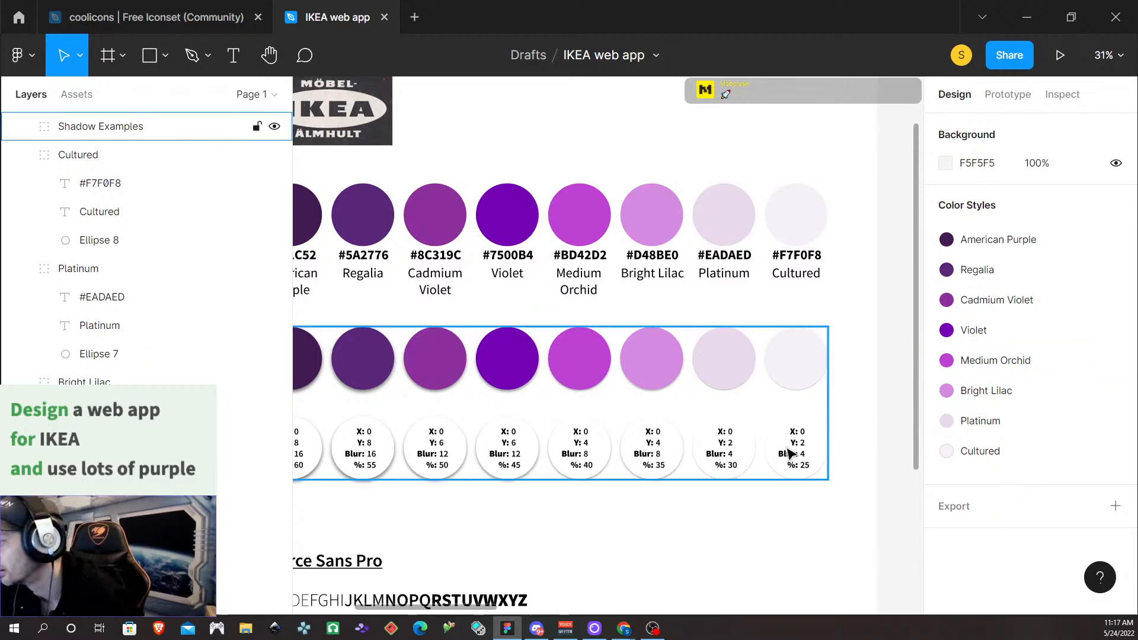
# Examine the shadow examples and the X, Y, Blur and % text in the white circle beneath the Cultured swatch
pyautogui.scroll(-1, 791, 453)
pyautogui.scroll(2, 795, 445)
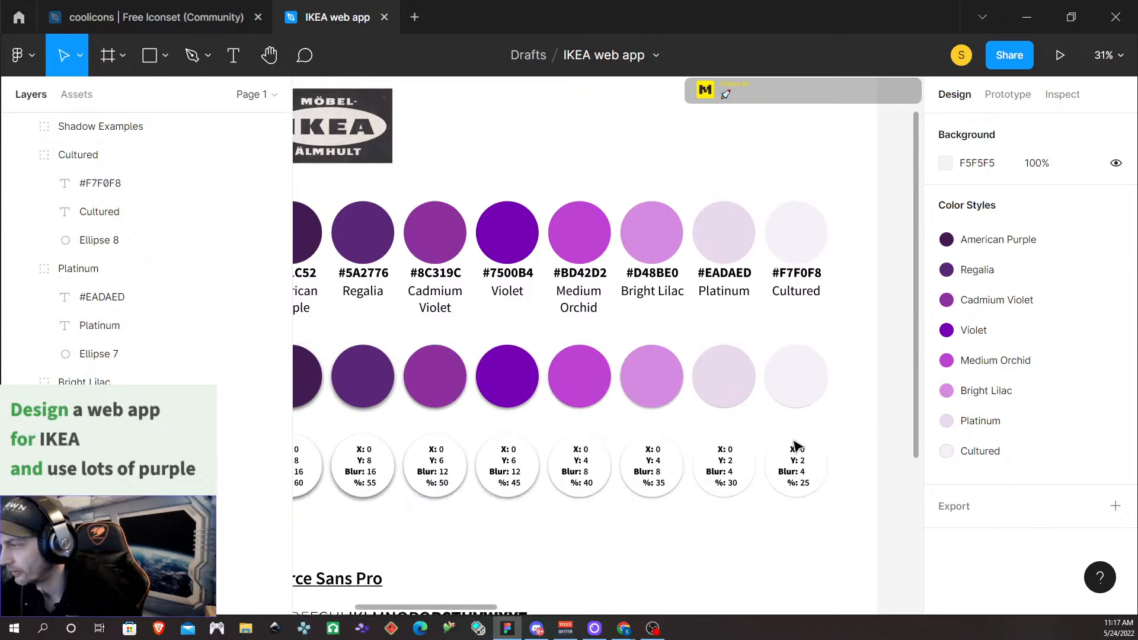
pyautogui.scroll(-5, 795, 448)
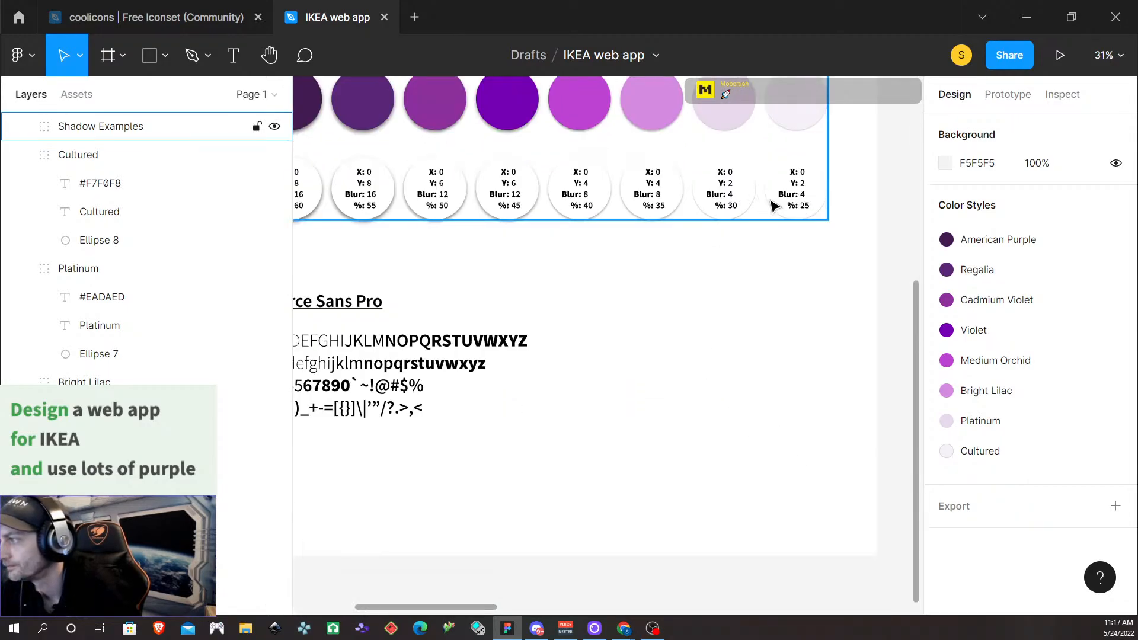
pyautogui.scroll(1, 797, 219)
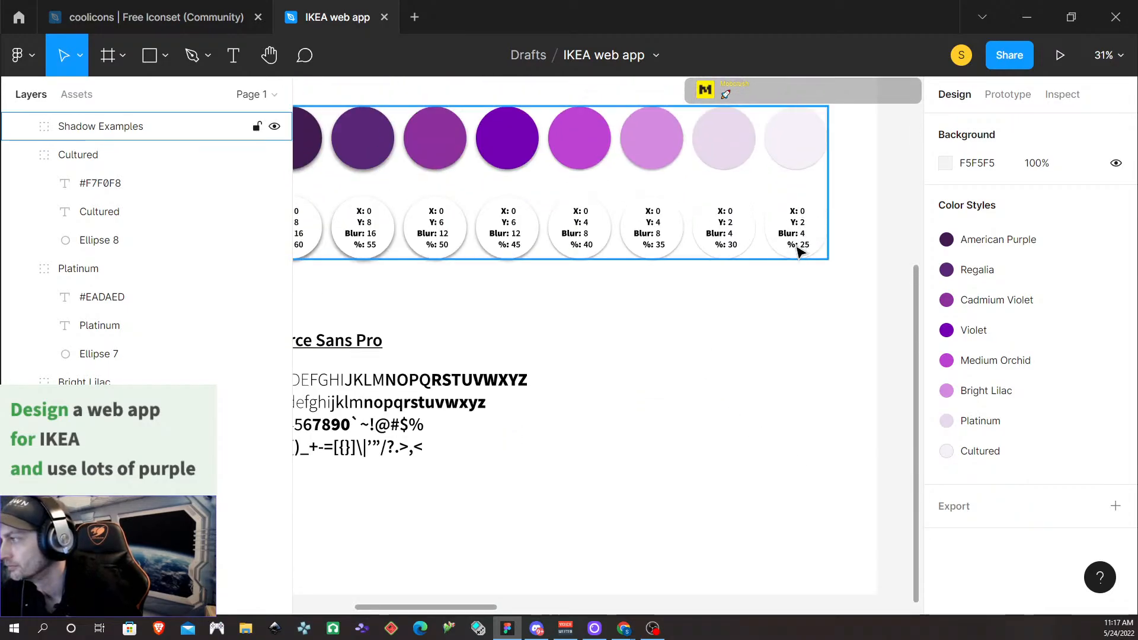
pyautogui.click(797, 249)
pyautogui.doubleClick(796, 246)
pyautogui.doubleClick(798, 247)
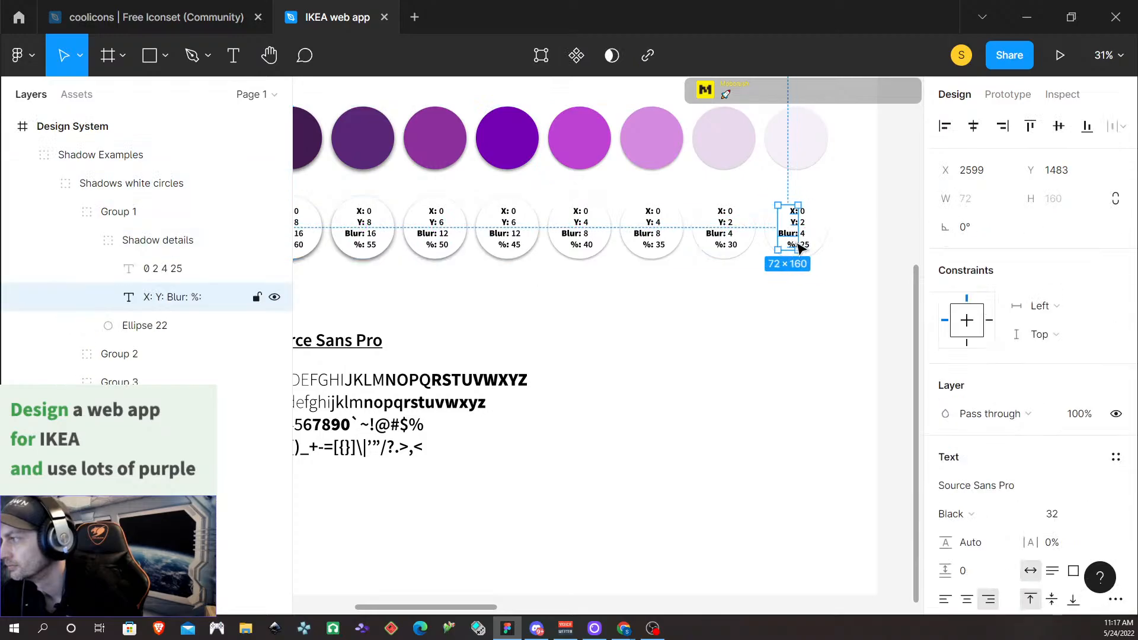
pyautogui.click(806, 307)
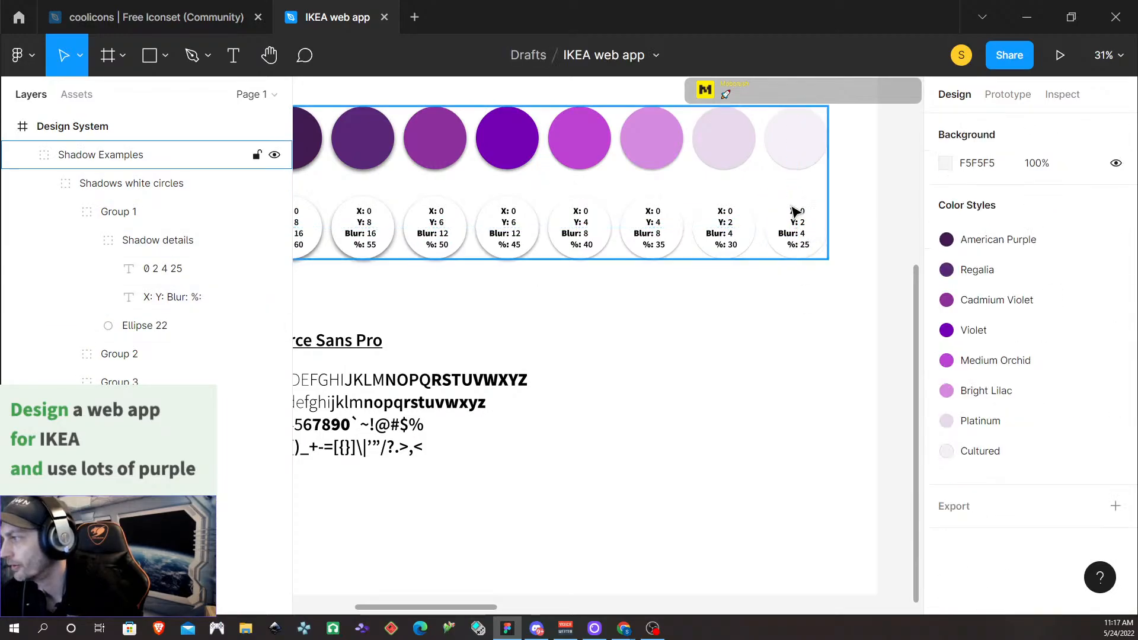
# Inspect the text layers for the shadow parameters and their values in the white circle beneath the Cultured swatch
pyautogui.scroll(2, 806, 341)
pyautogui.scroll(-1, 803, 343)
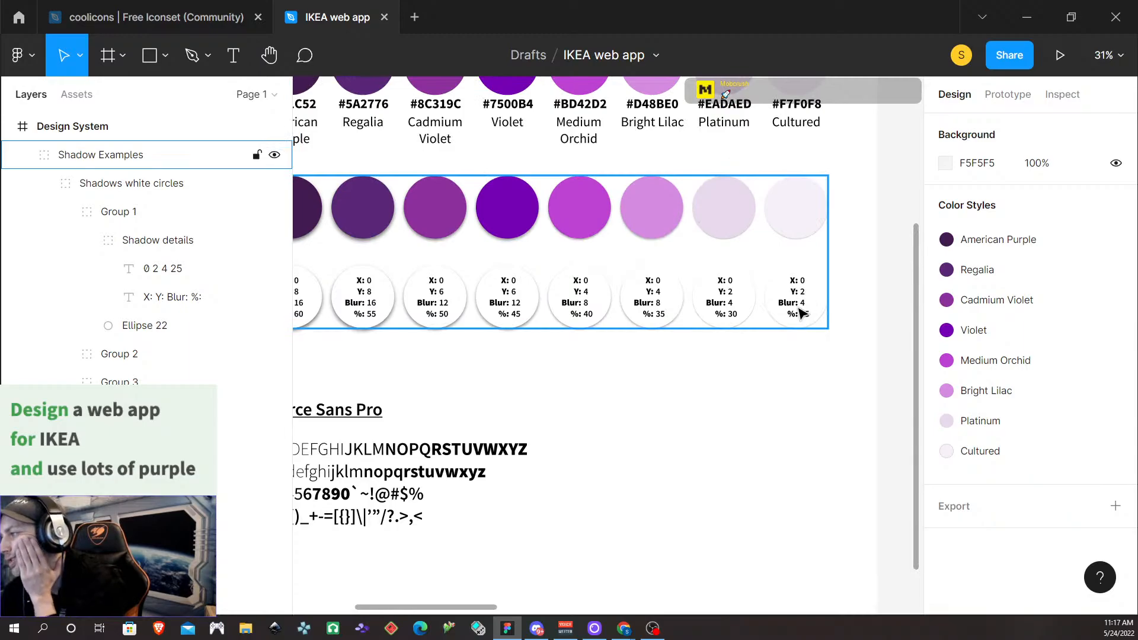
pyautogui.click(791, 317)
pyautogui.doubleClick(790, 316)
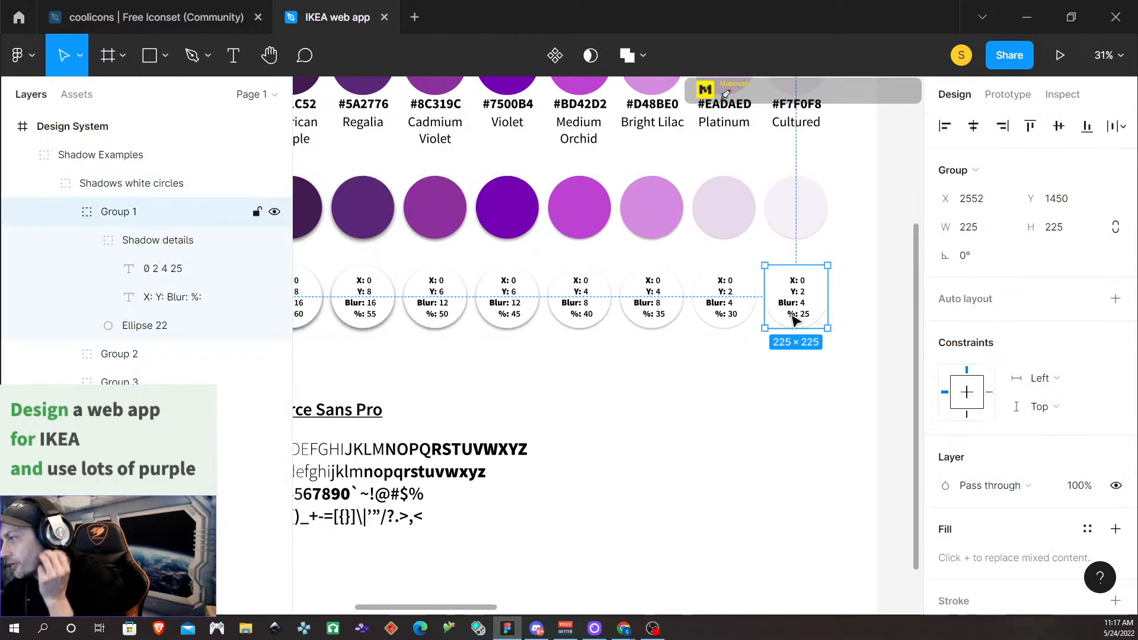
pyautogui.doubleClick(790, 314)
pyautogui.doubleClick(794, 318)
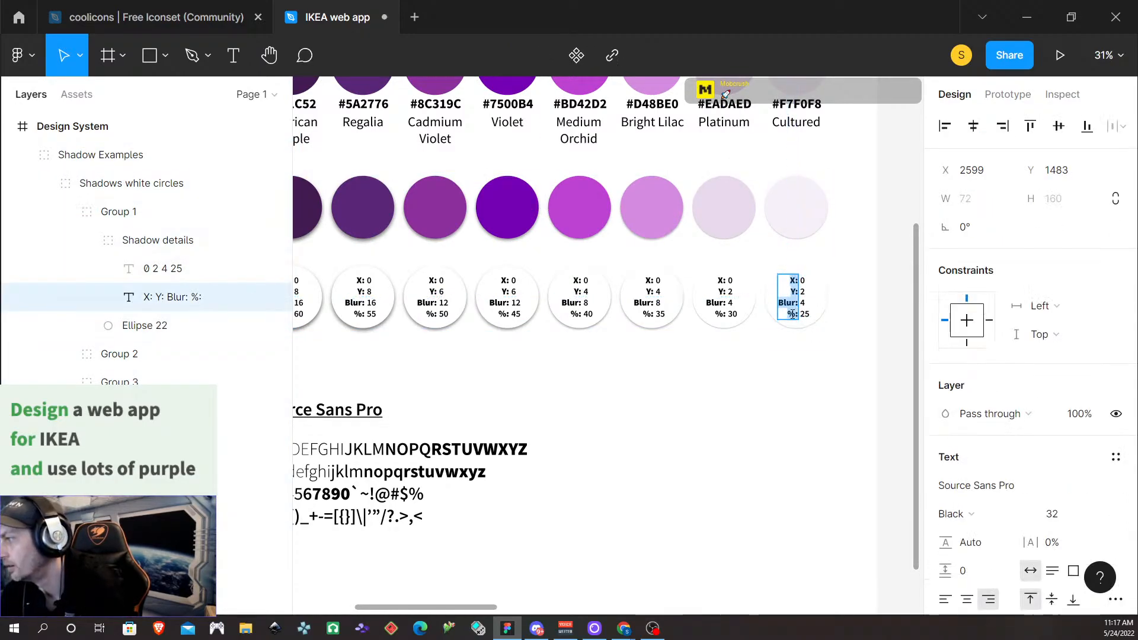
pyautogui.press('Escape')
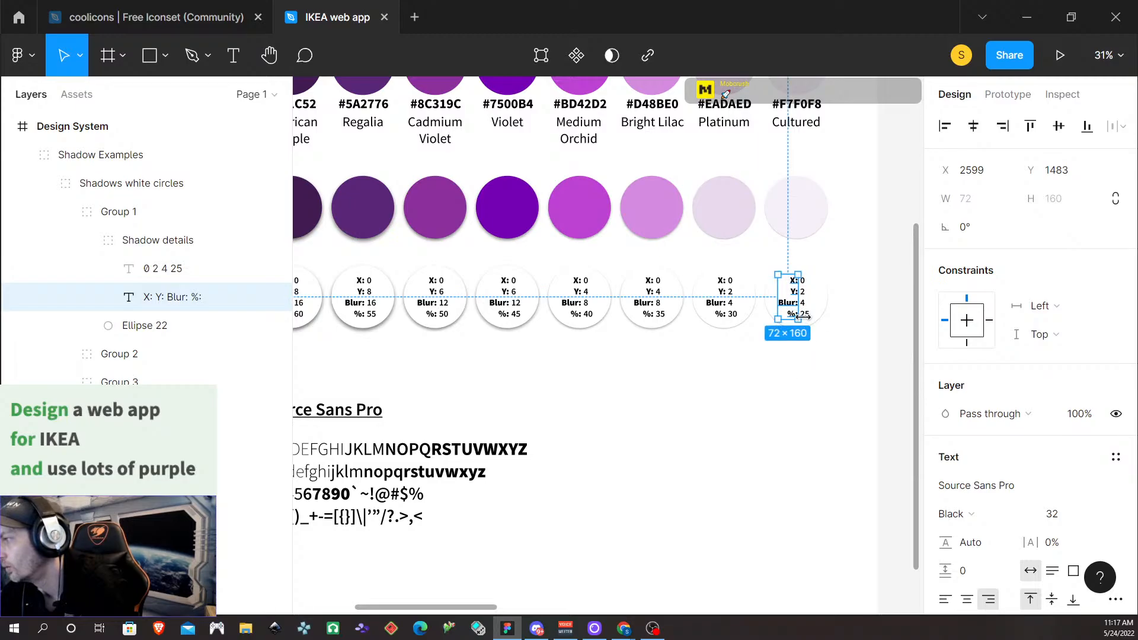
pyautogui.click(826, 371)
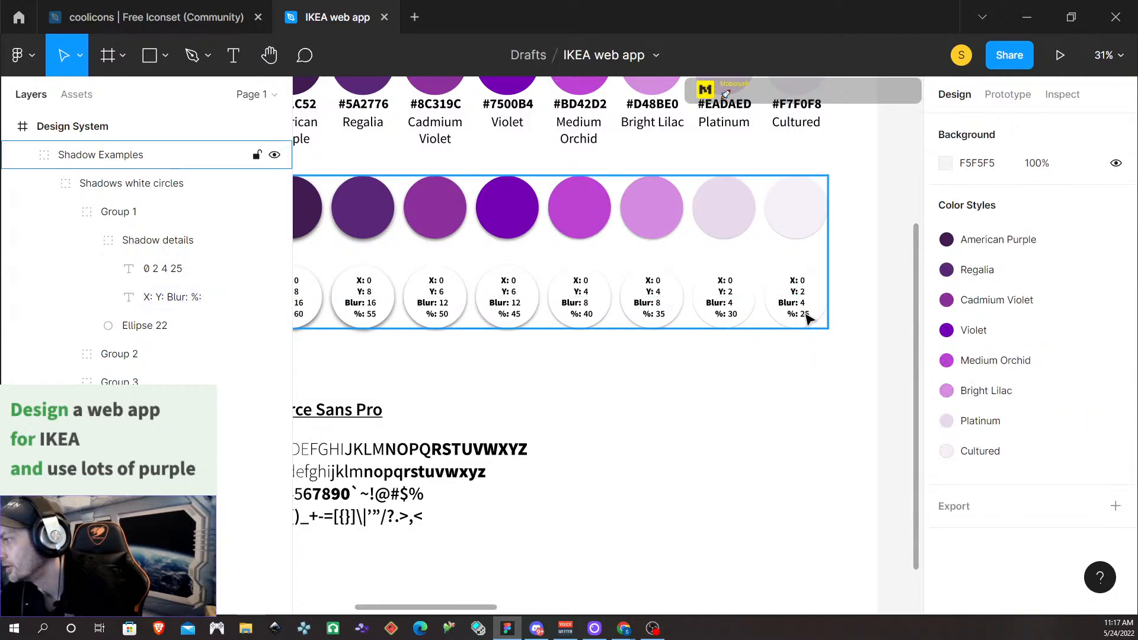
pyautogui.click(807, 319)
pyautogui.keyDown('ctrl'); pyautogui.click(807, 319); pyautogui.keyUp('ctrl')
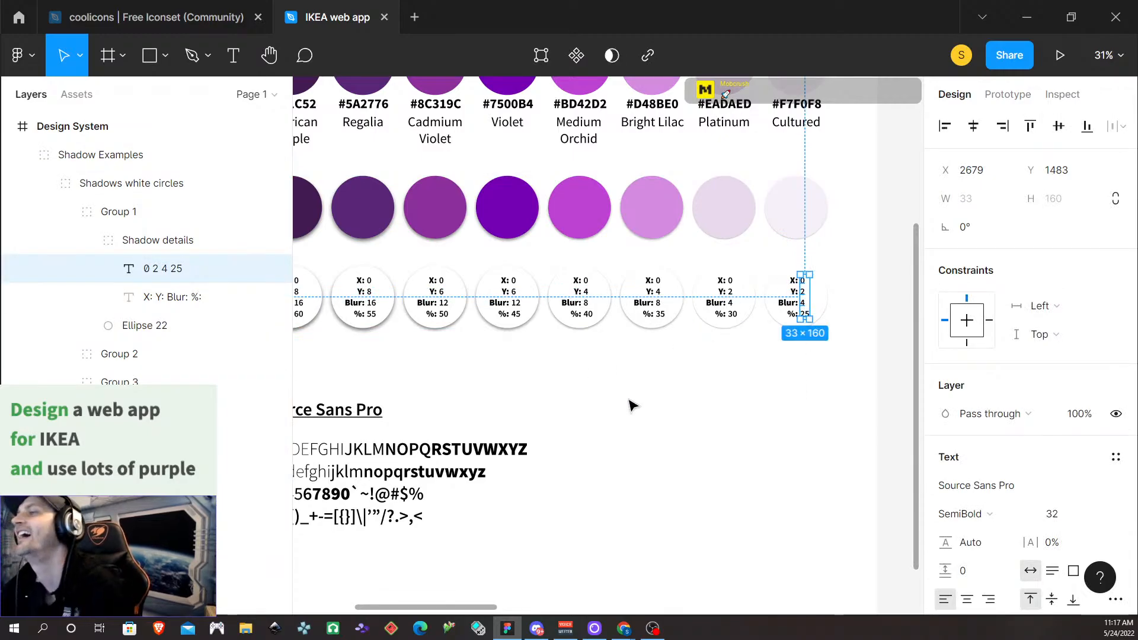
pyautogui.scroll(1, 807, 429)
pyautogui.click(806, 427)
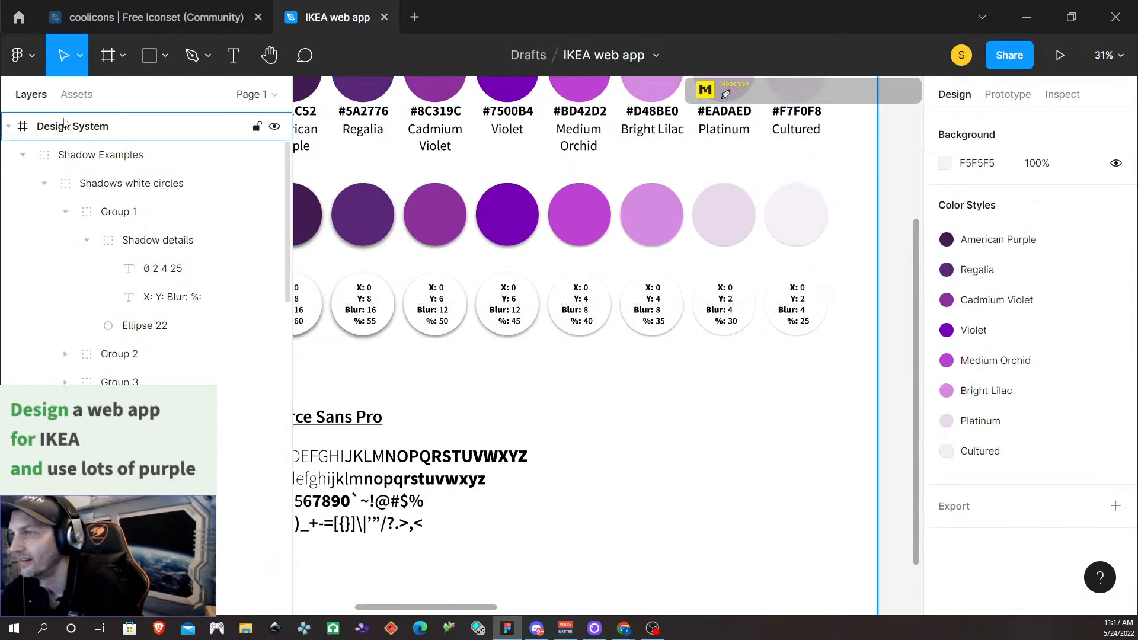
# Add a text label reading Shadow01 just below the white shadow example circle in the Cultured column
pyautogui.click(233, 57)
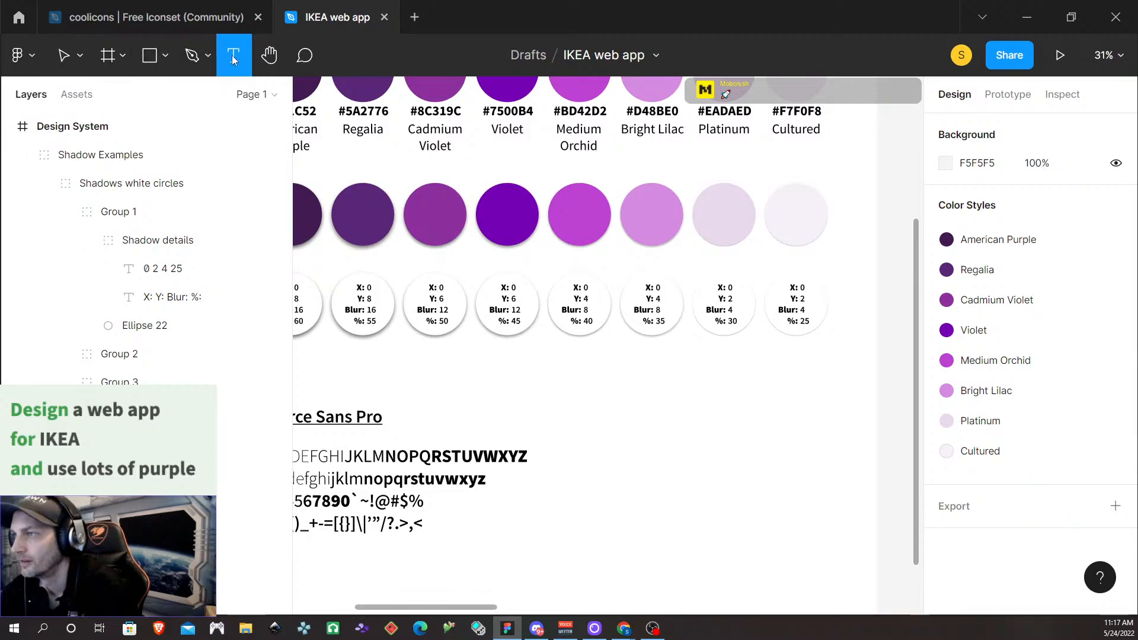
pyautogui.scroll(3, 448, 376)
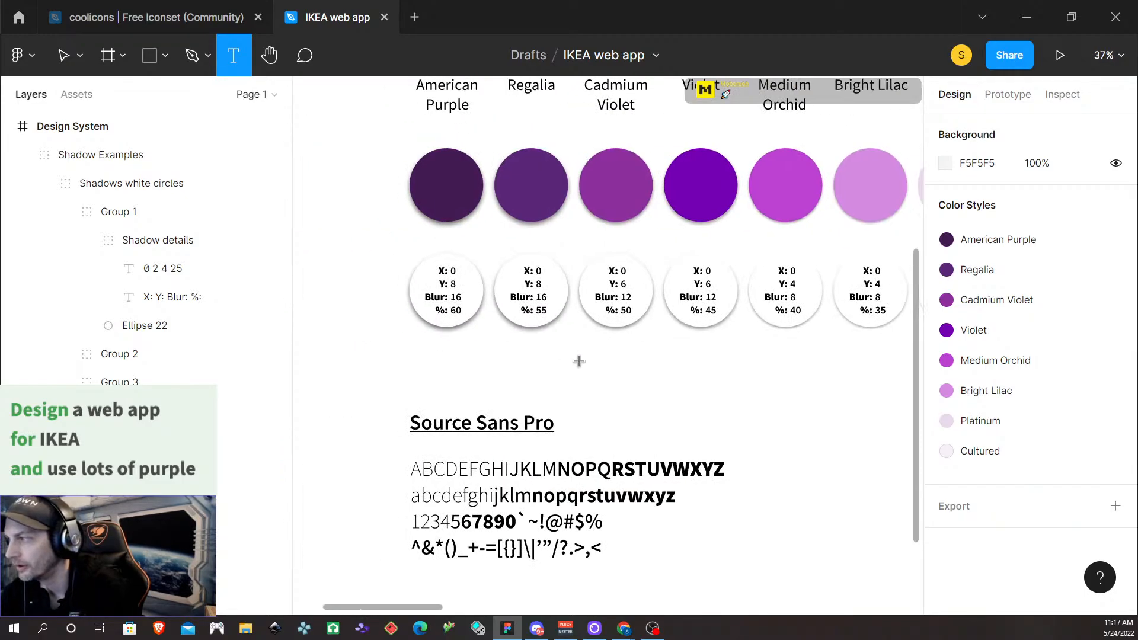
pyautogui.hscroll(5, 655, 371)
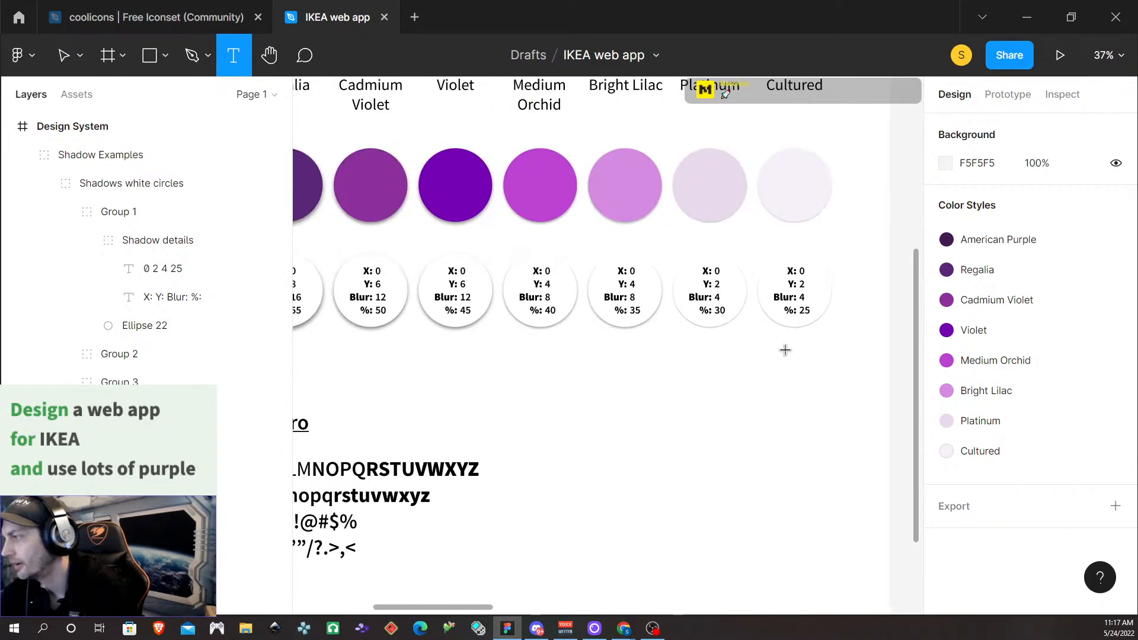
pyautogui.click(785, 350)
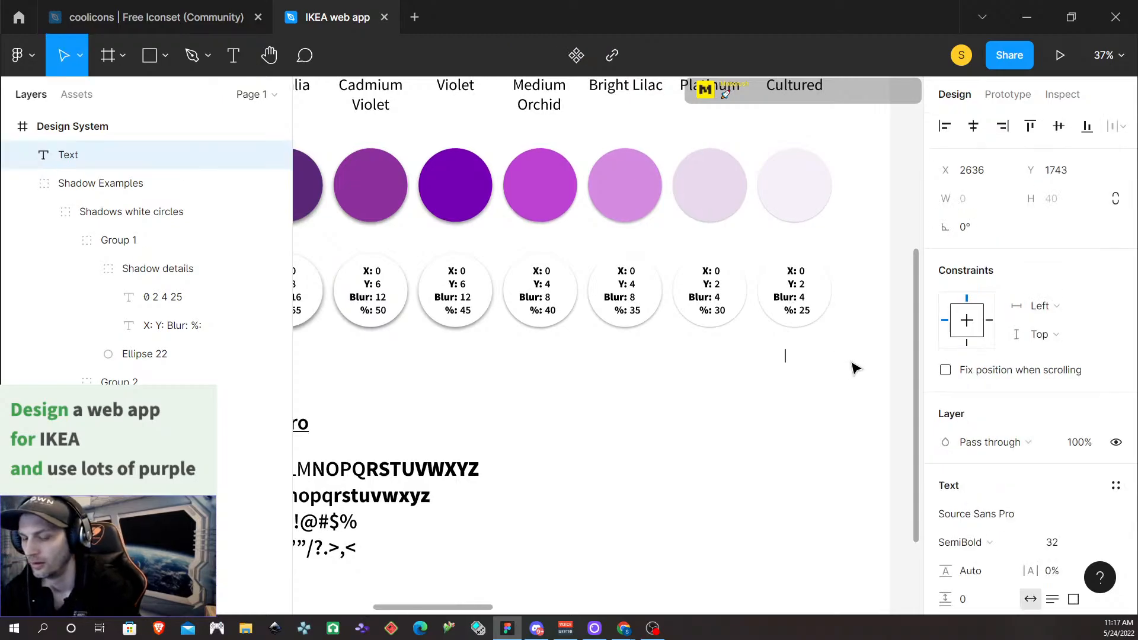
pyautogui.write('#1')
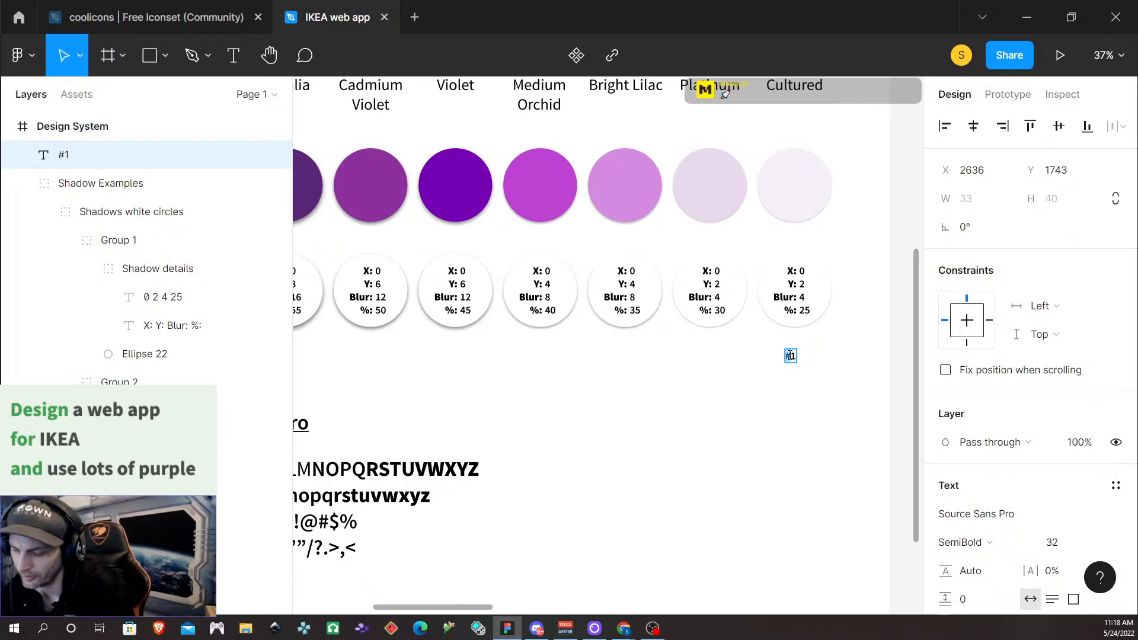
pyautogui.write('Shadow')
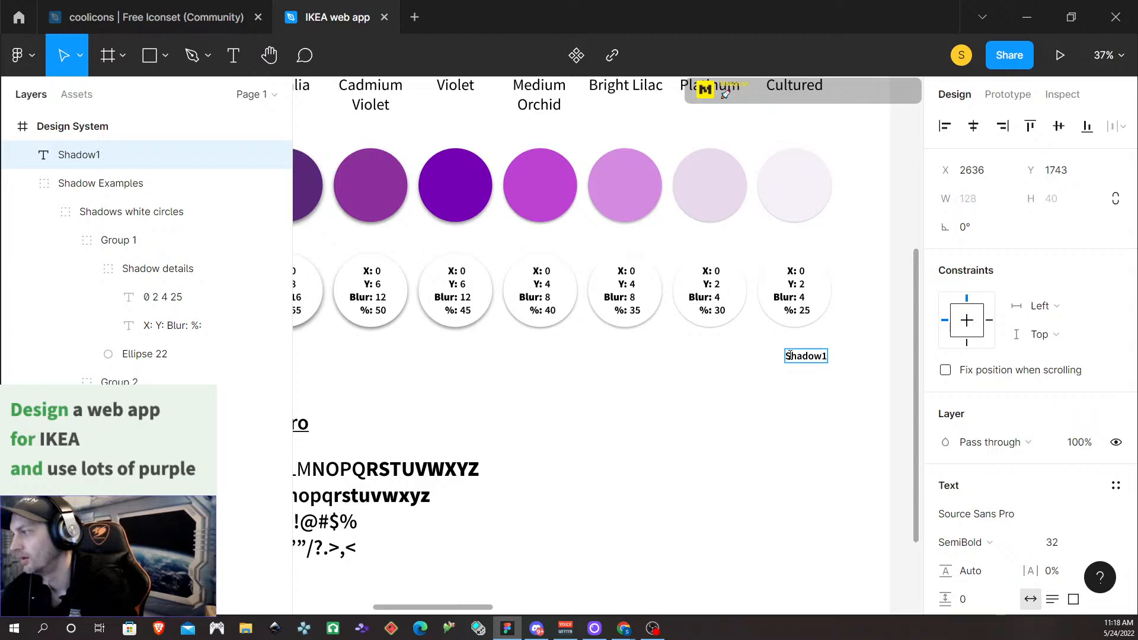
pyautogui.write('0')
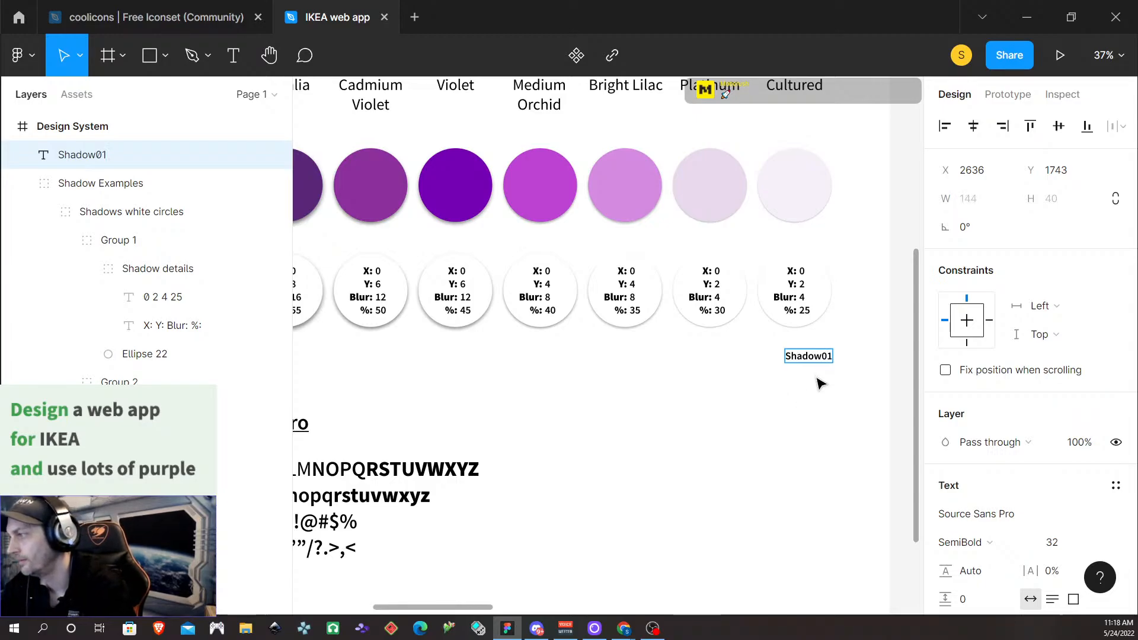
pyautogui.press('Escape')
# Center the Shadow01 label closely beneath the Cultured column's white circle, at X 2599 and Y 1707
pyautogui.moveTo(812, 359)
pyautogui.mouseDown()
pyautogui.moveTo(803, 355)
pyautogui.moveTo(799, 376)
pyautogui.moveTo(802, 341)
pyautogui.mouseUp()
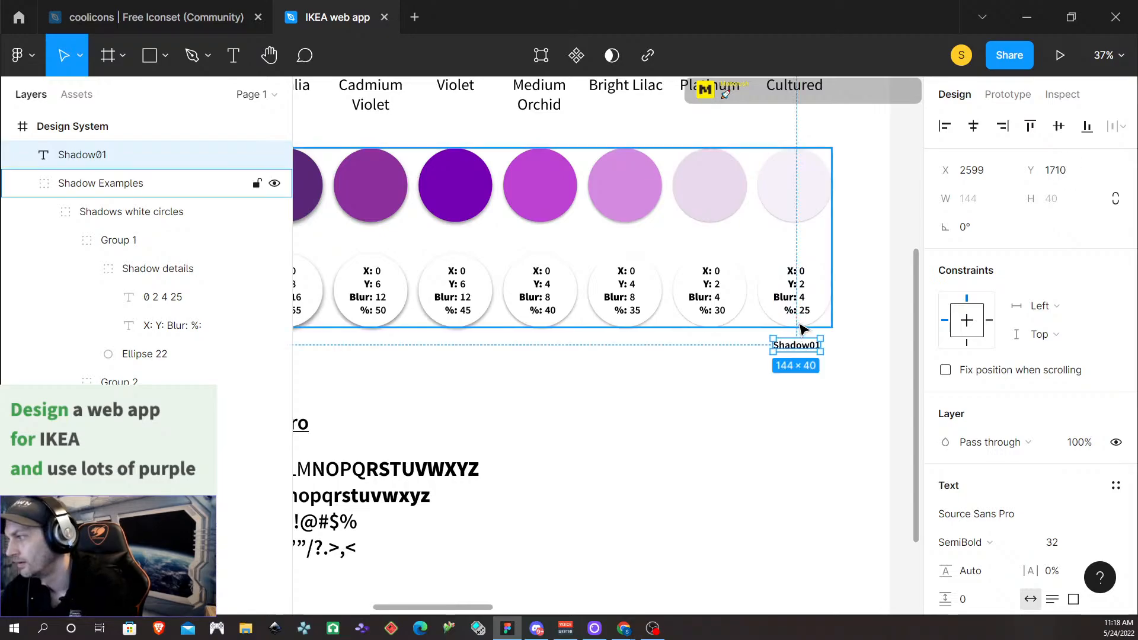
pyautogui.press('Up')
pyautogui.press('Up')
pyautogui.press('Up')
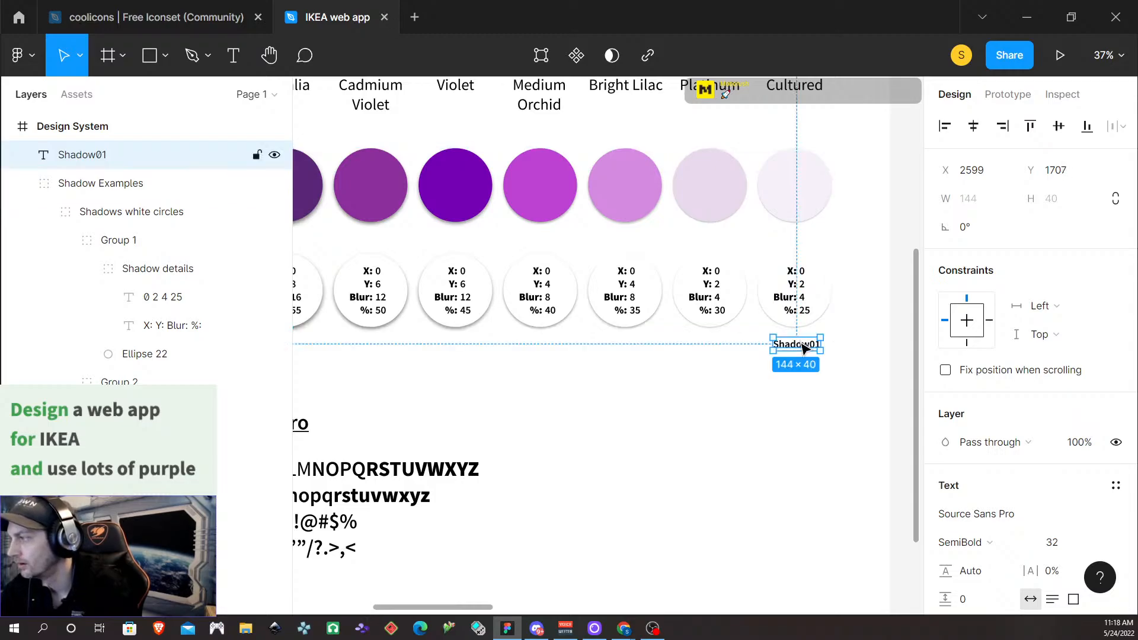
# Duplicate the Shadow01 label beneath each of the other seven white circles, centered and aligned at Y 1707
pyautogui.moveTo(803, 347); pyautogui.dragTo(380, 347)
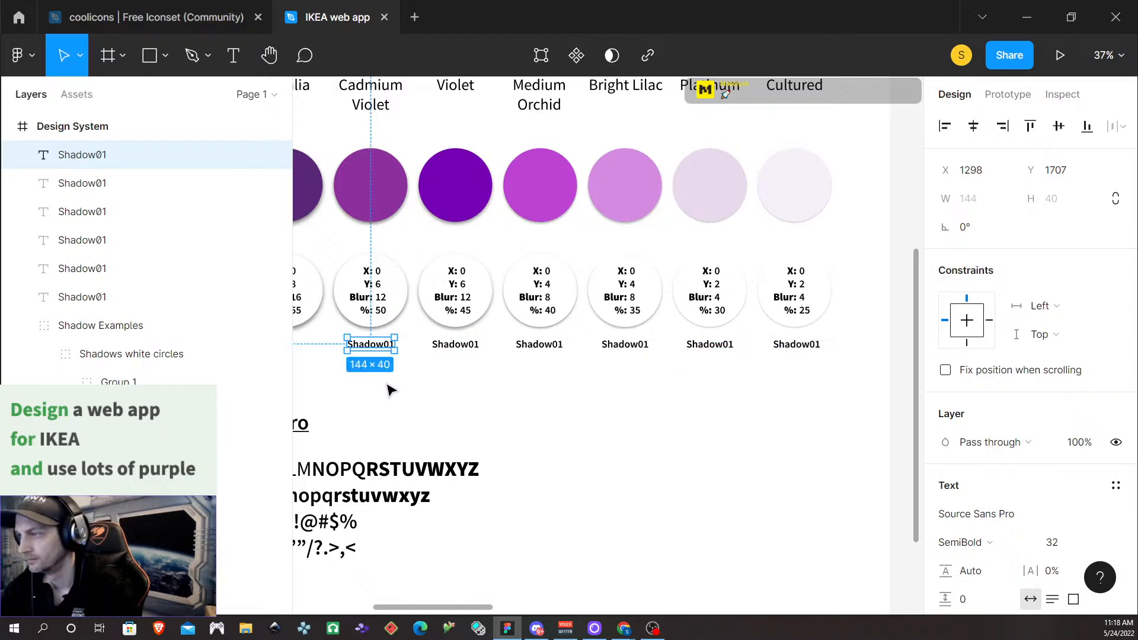
pyautogui.scroll(2, 389, 392)
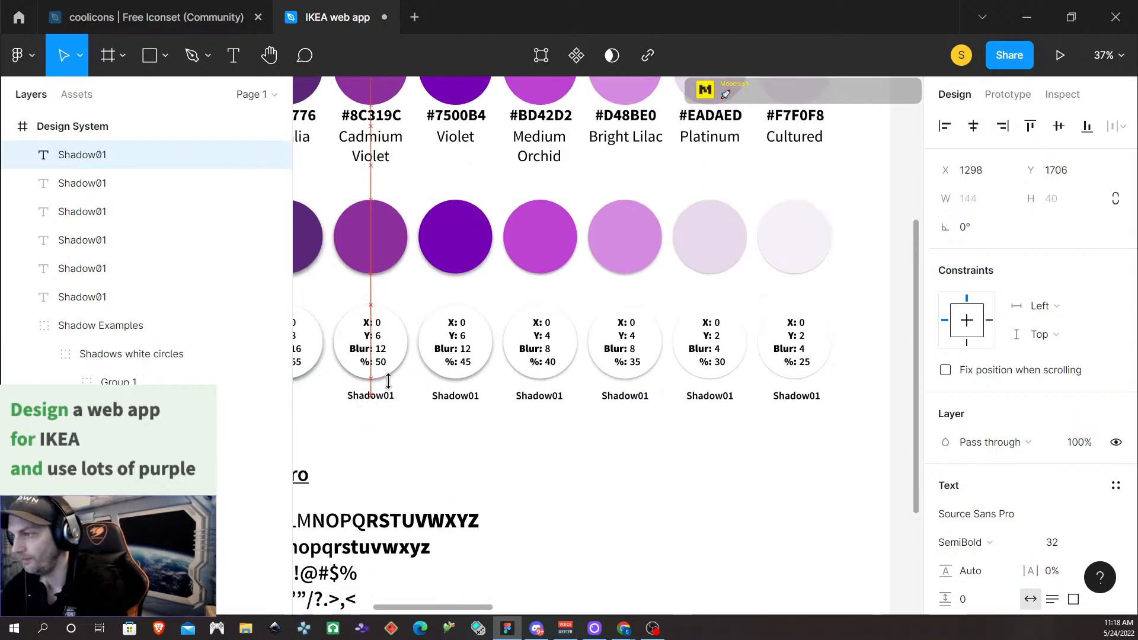
pyautogui.scroll(2, 462, 496)
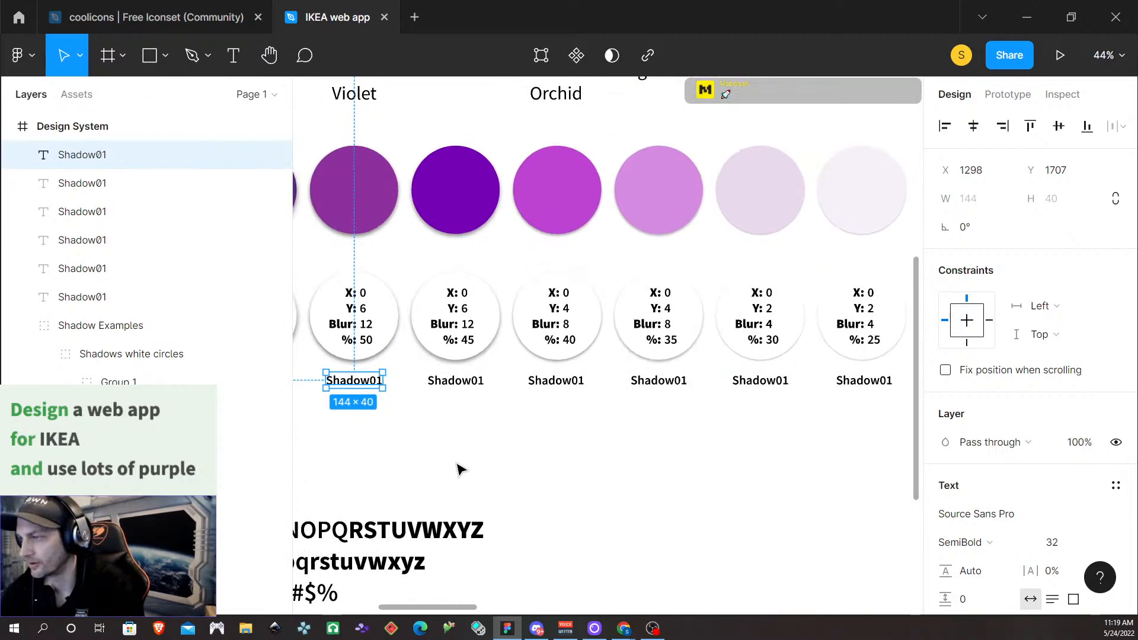
pyautogui.hscroll(-5, 460, 467)
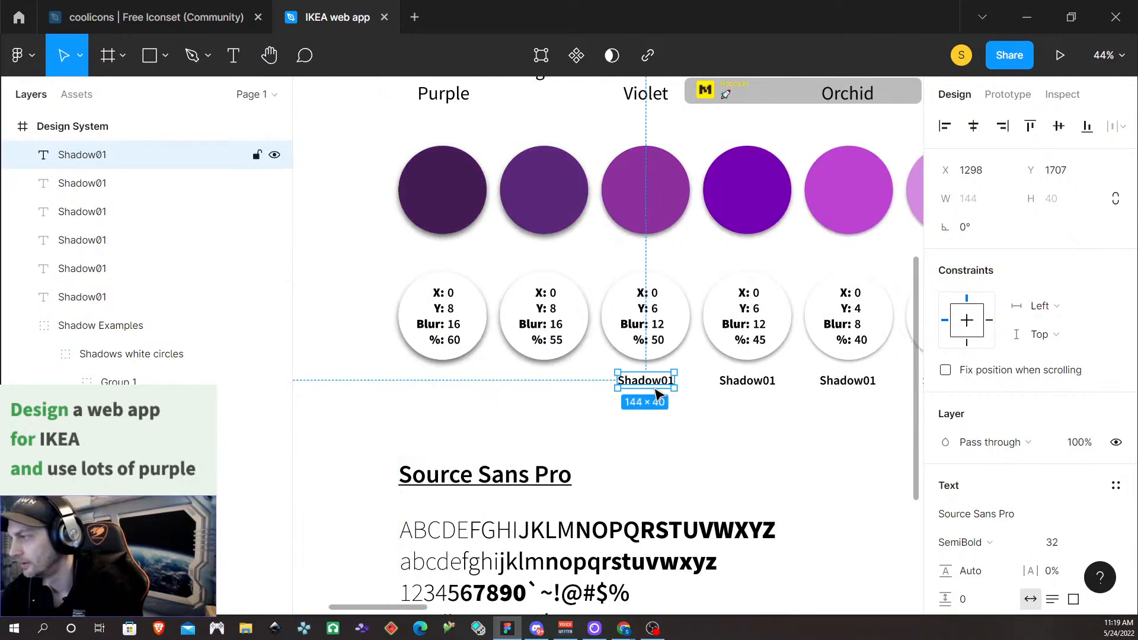
pyautogui.moveTo(649, 382); pyautogui.dragTo(450, 385)
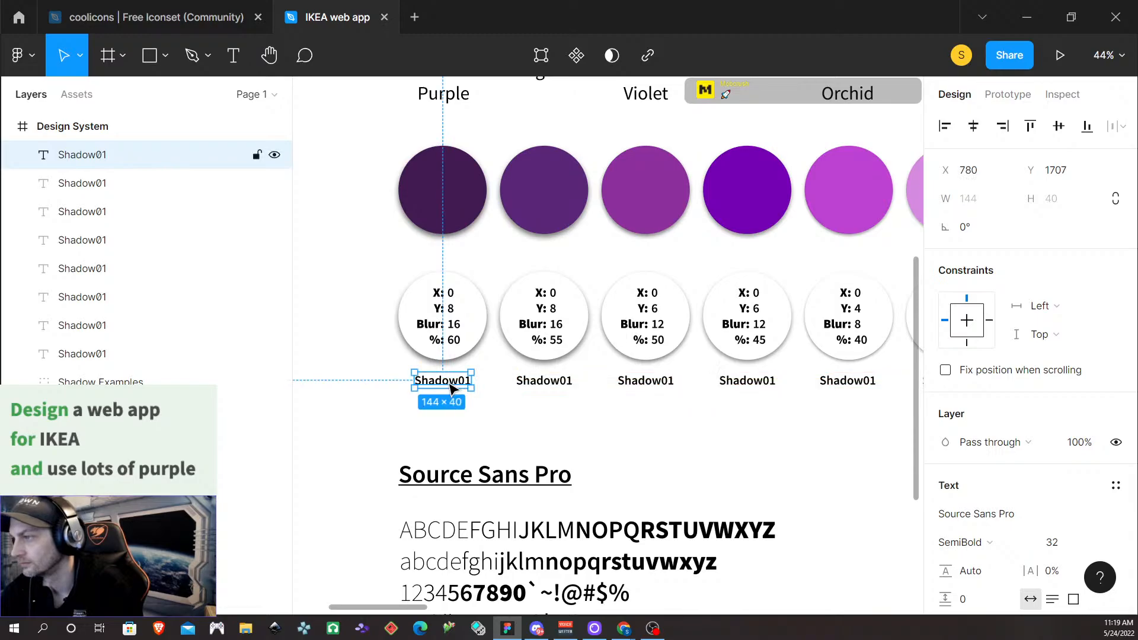
# Change the label in the Platinum column to Shadow02 and the one in the Bright Lilac column to Shadow03
pyautogui.hscroll(10, 540, 419)
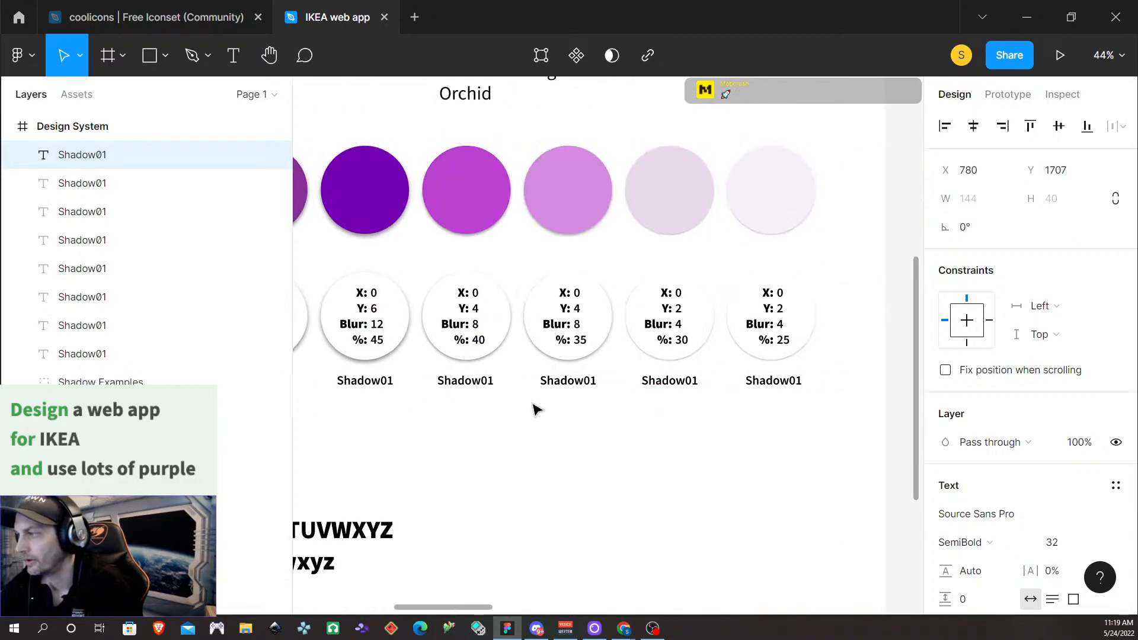
pyautogui.click(694, 384)
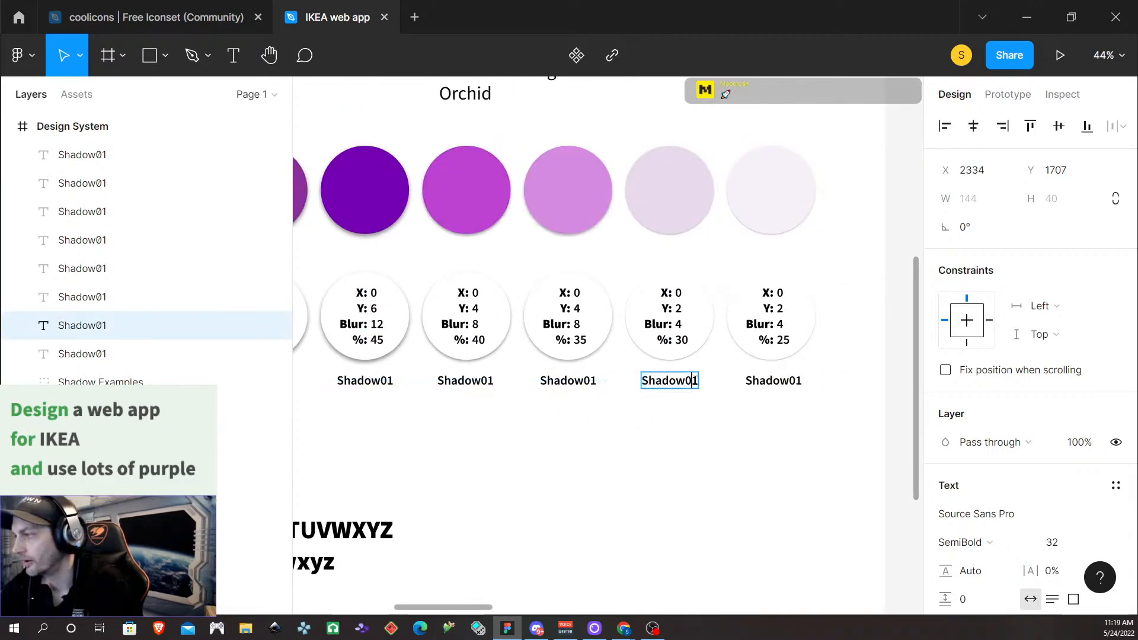
pyautogui.press('BackSpace')
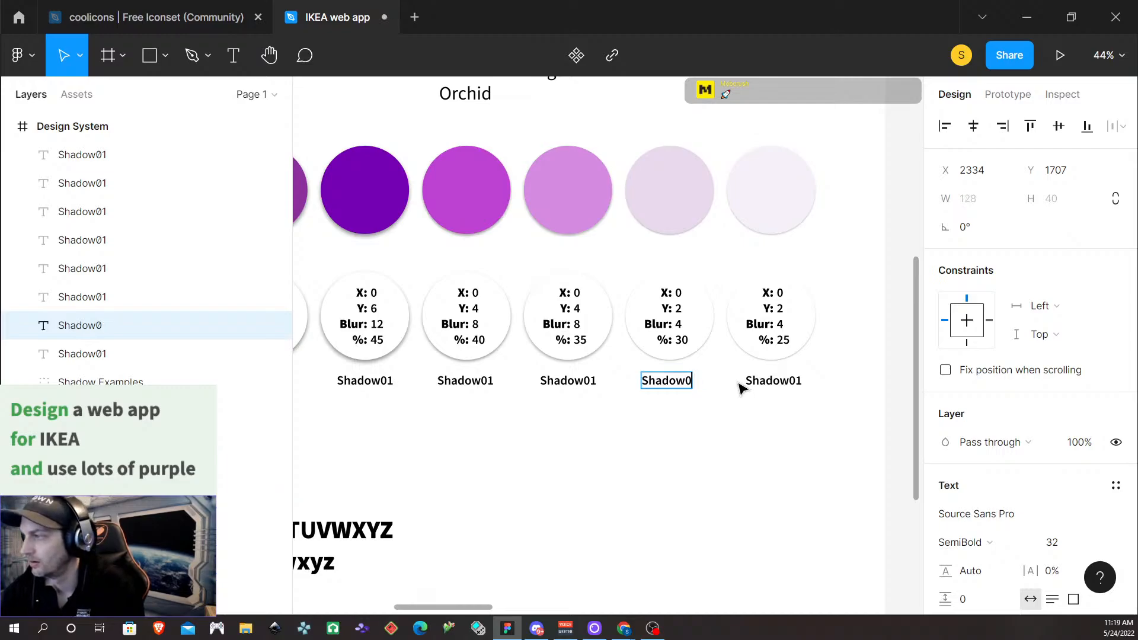
pyautogui.write('2')
pyautogui.click(592, 381)
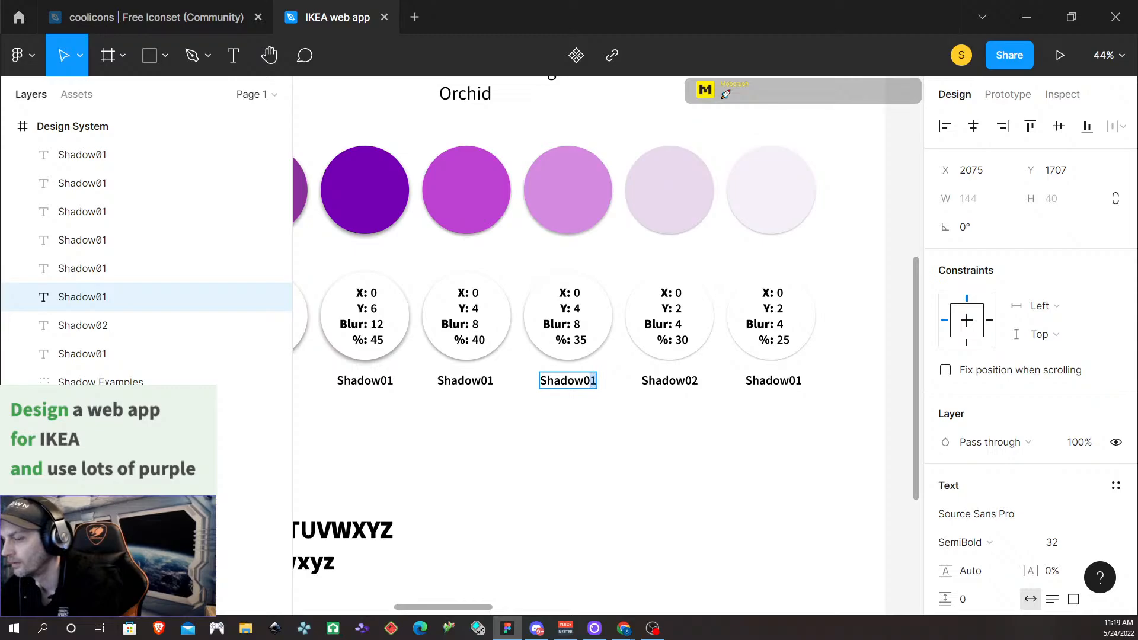
# Change the label in the Medium Orchid column to Shadow04 and the one in the Violet column to Shadow05
pyautogui.doubleClick(492, 380)
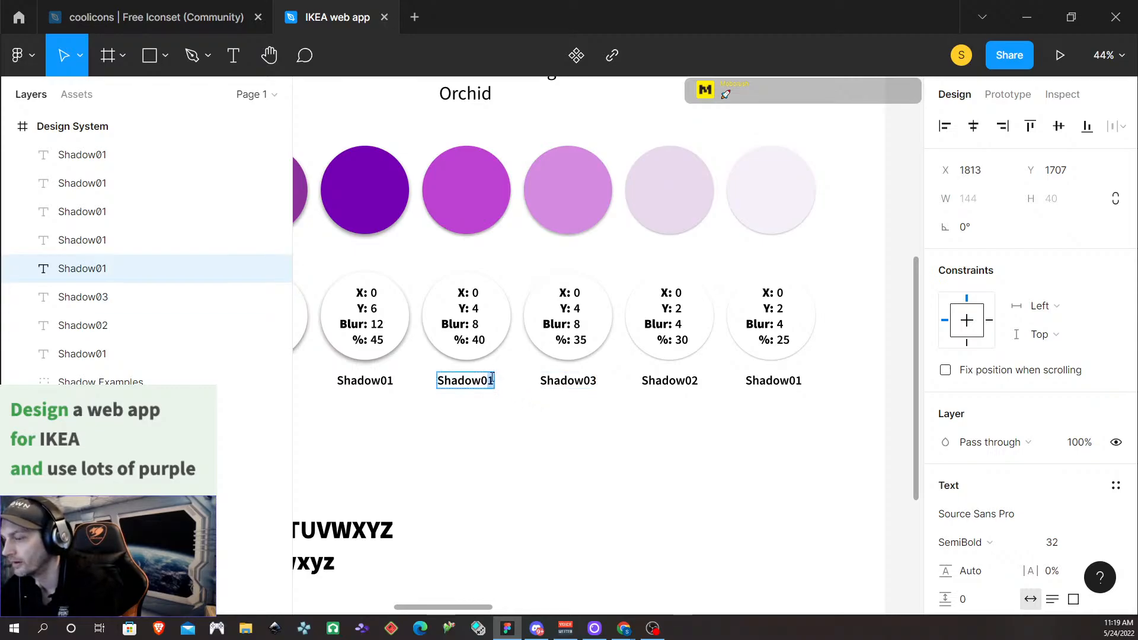
pyautogui.doubleClick(390, 380)
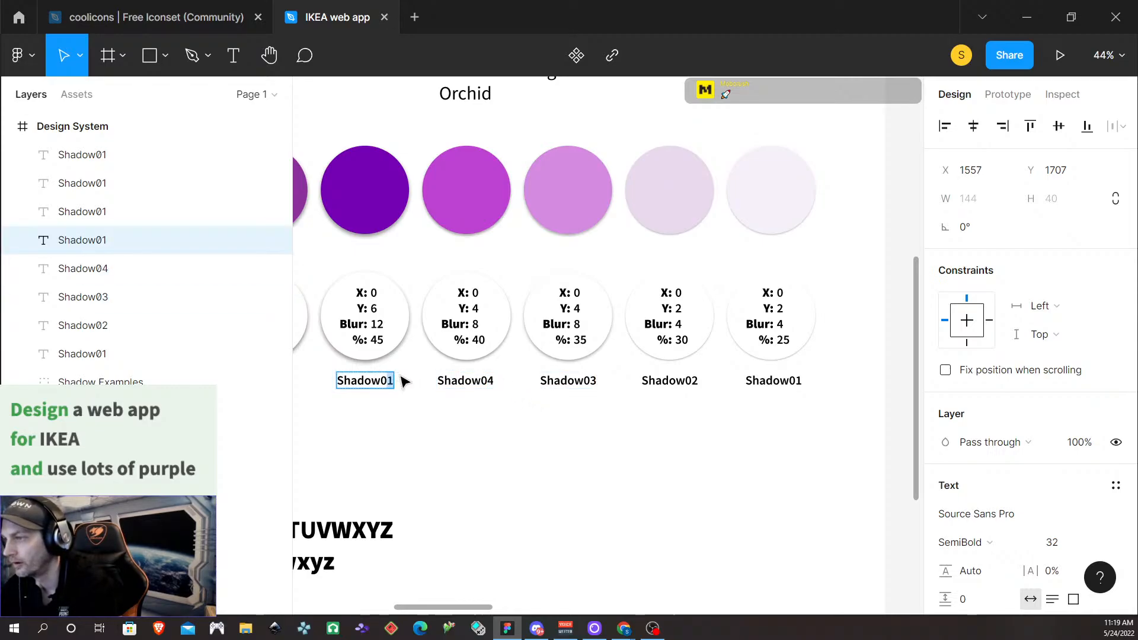
pyautogui.press('BackSpace')
pyautogui.write('5')
# Change the label beneath the Cadmium Violet column's white circle to Shadow06
pyautogui.hscroll(-8, 396, 407)
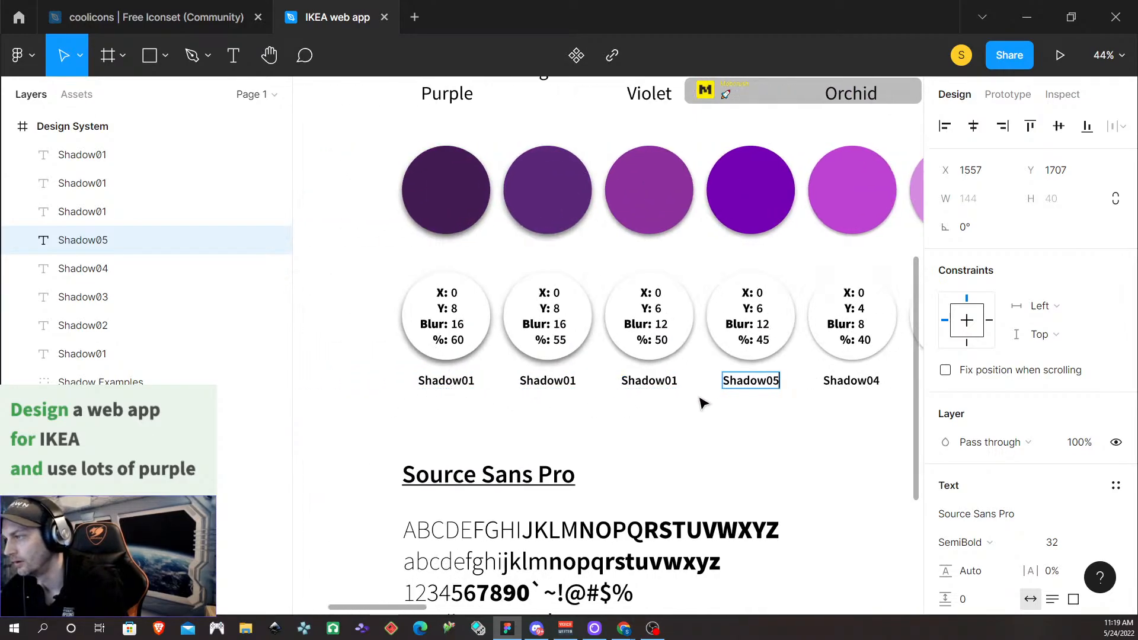
pyautogui.click(670, 381)
pyautogui.doubleClick(671, 382)
pyautogui.click(674, 381)
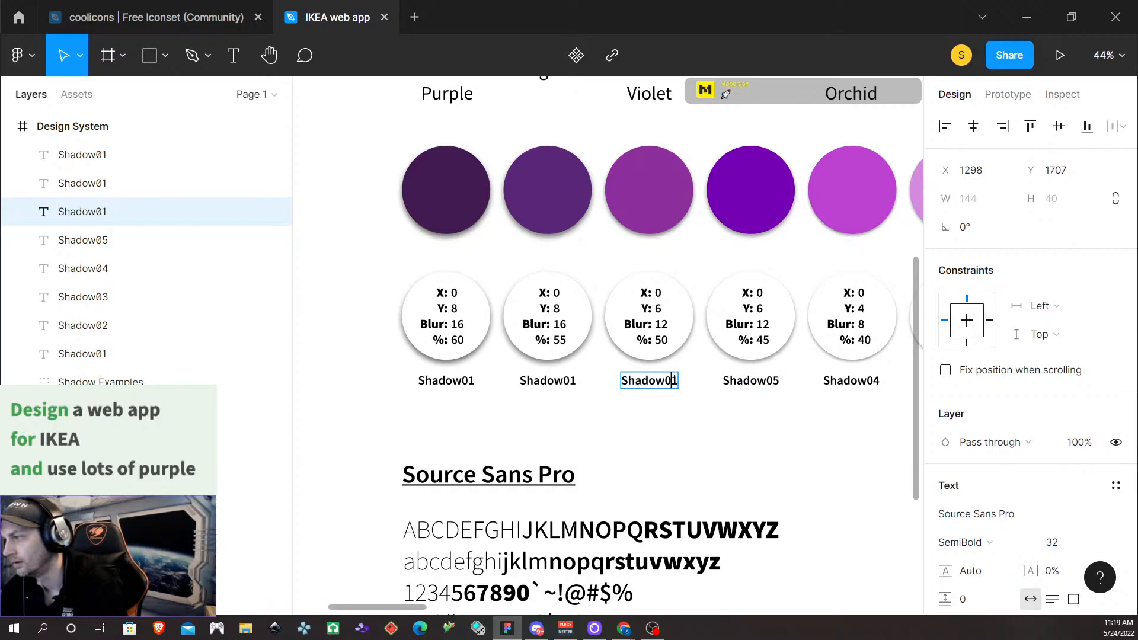
pyautogui.press('Delete')
pyautogui.write('6')
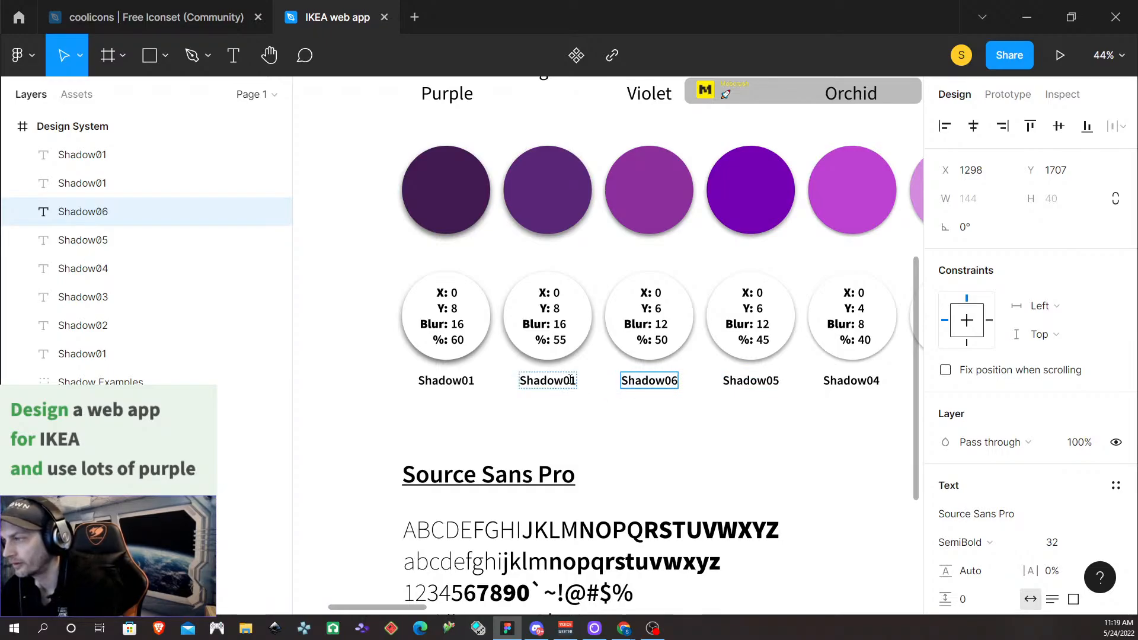
# Change the label beneath the Regalia column's white circle to Shadow07
pyautogui.doubleClick(571, 380)
pyautogui.click(574, 381)
pyautogui.doubleClick(575, 380)
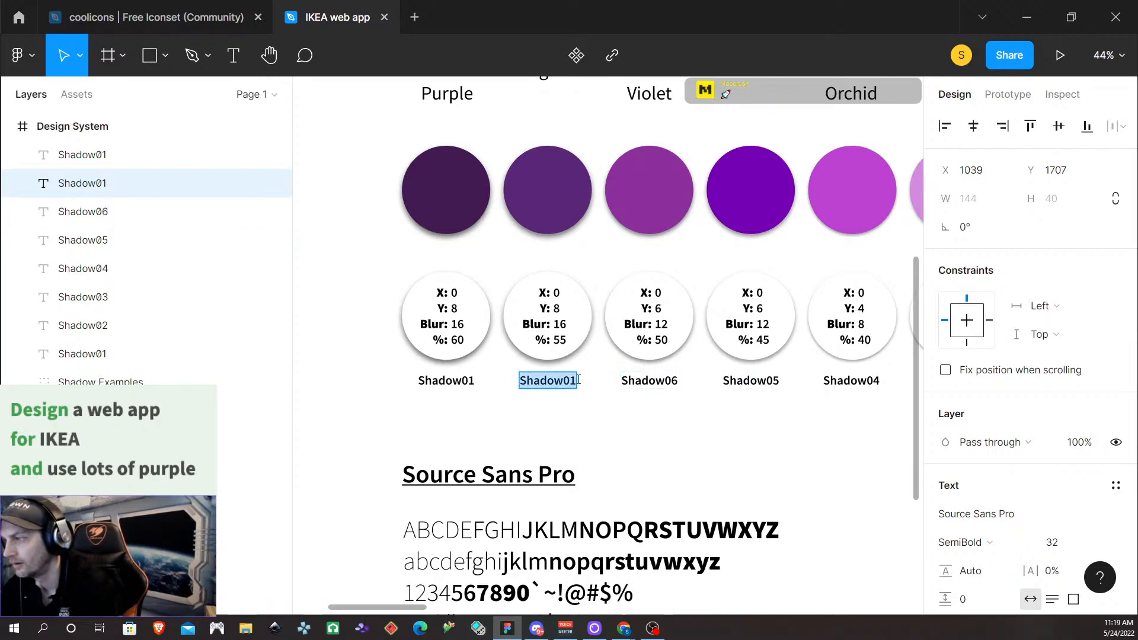
pyautogui.click(573, 379)
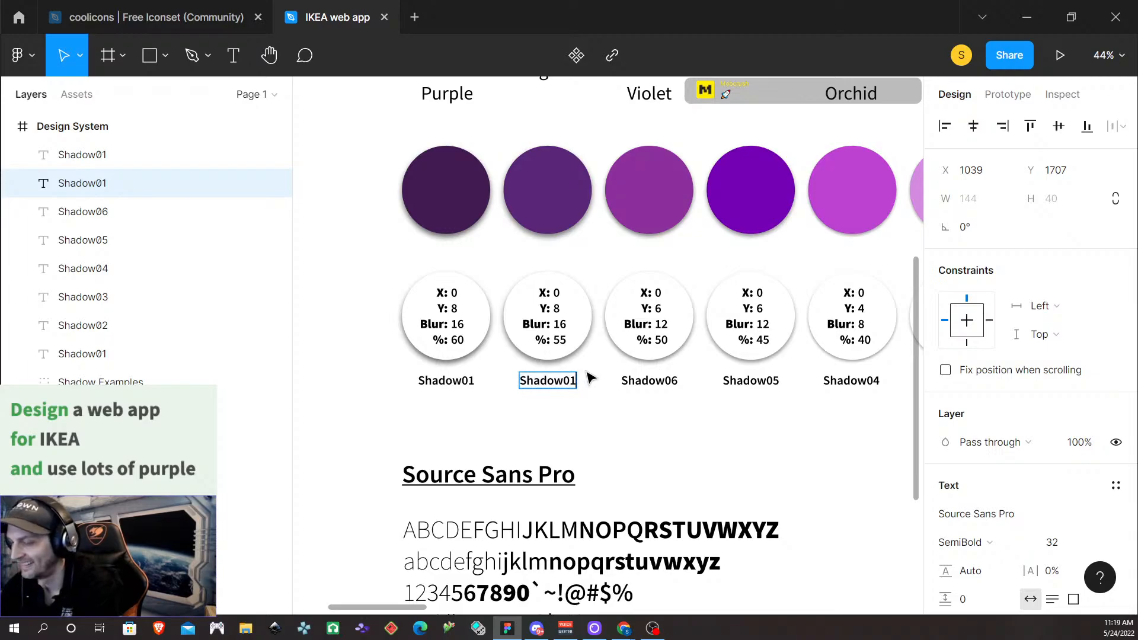
pyautogui.press('Delete')
pyautogui.write('7')
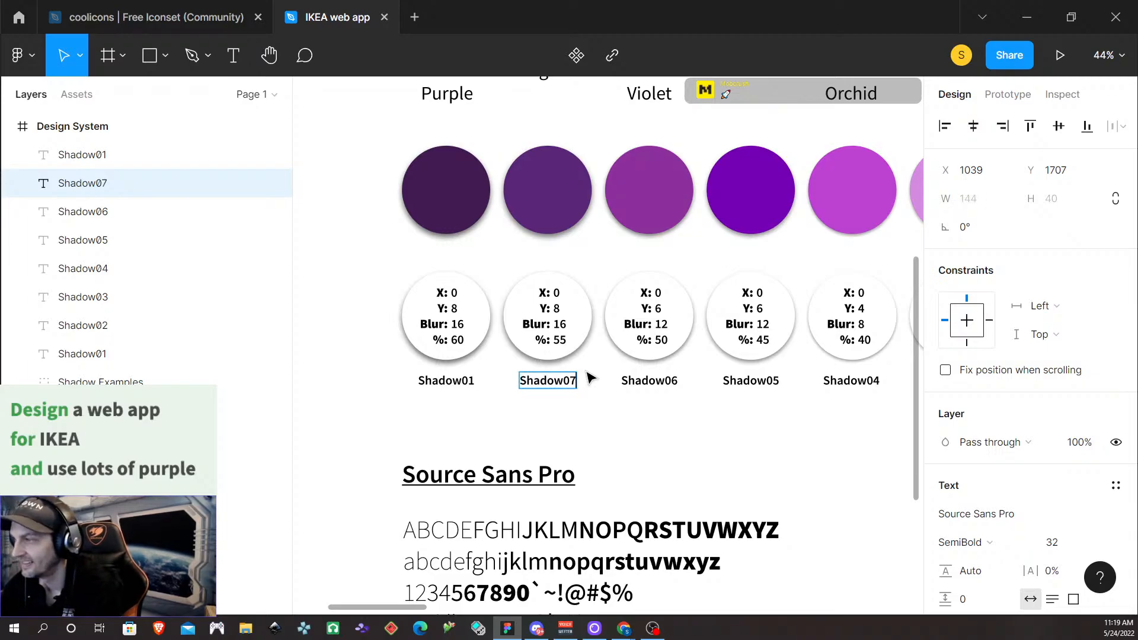
# Change the label beneath the American Purple column's white circle to Shadow08 and finish editing the text
pyautogui.click(468, 381)
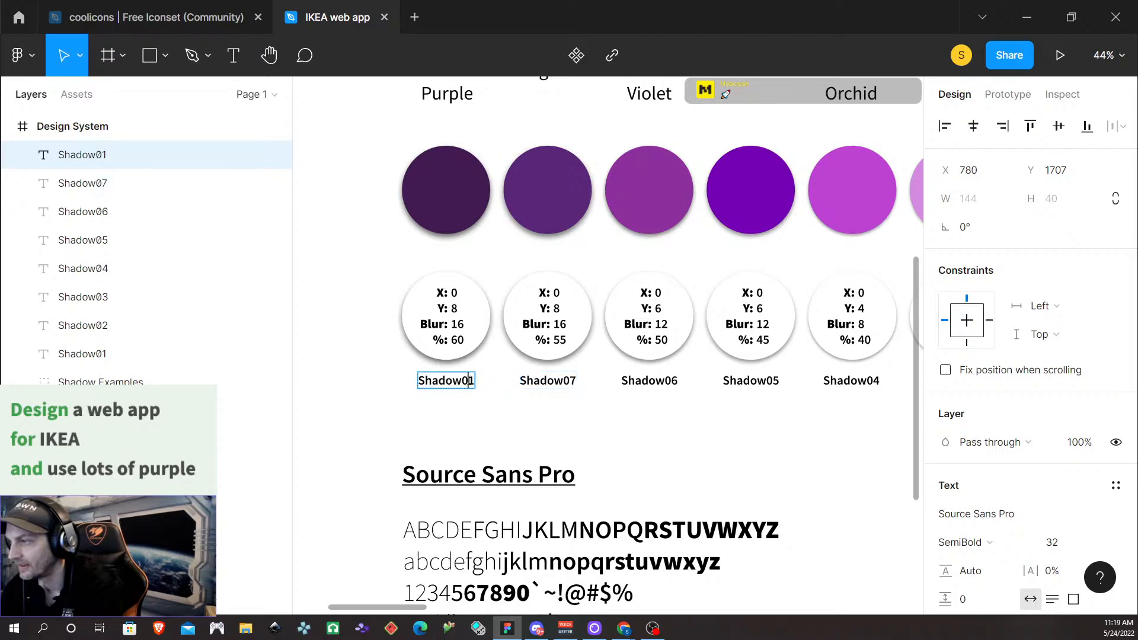
pyautogui.doubleClick(469, 380)
pyautogui.click(471, 380)
pyautogui.press('Delete')
pyautogui.write('8')
pyautogui.press('Escape')
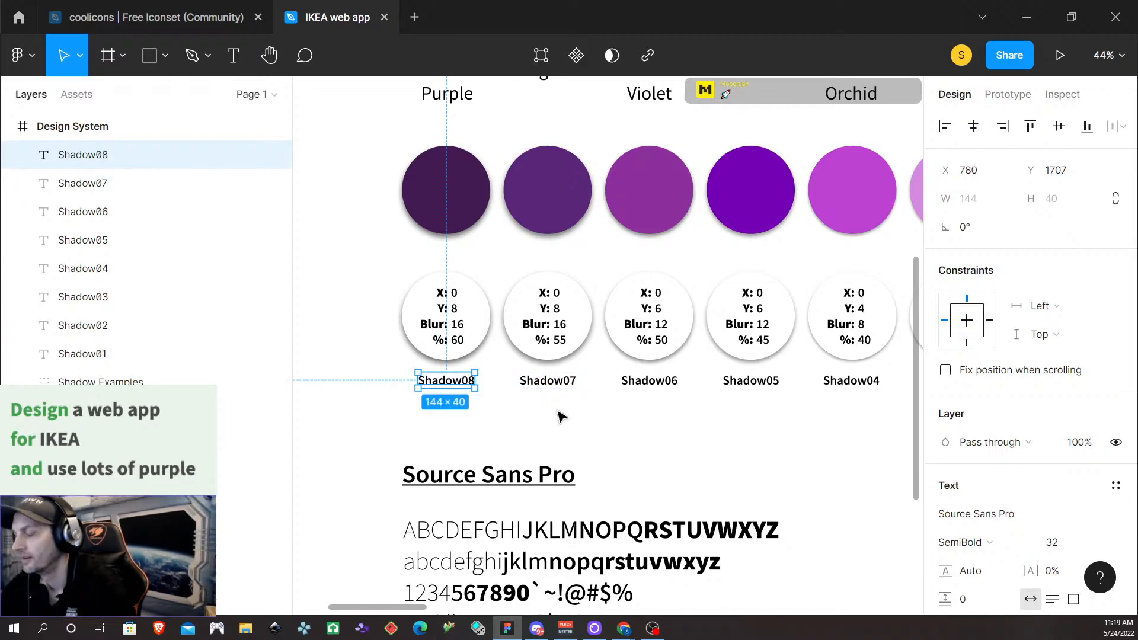
# Group the Shadow08 label with the Shadow Examples group and rename the new group Shadow group
pyautogui.click(578, 427)
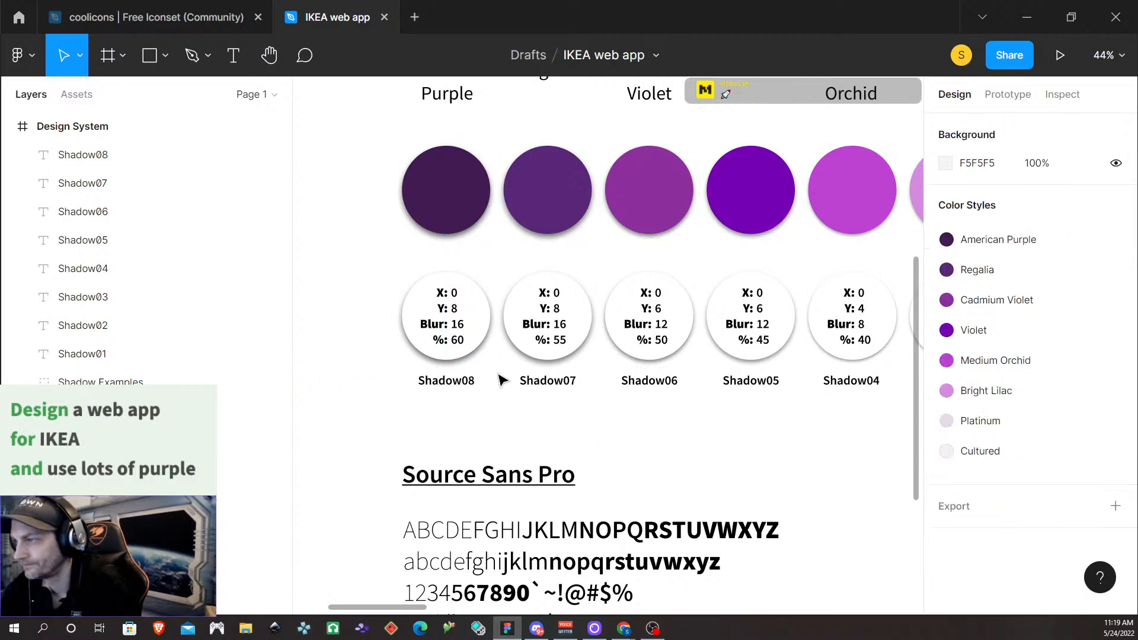
pyautogui.click(459, 377)
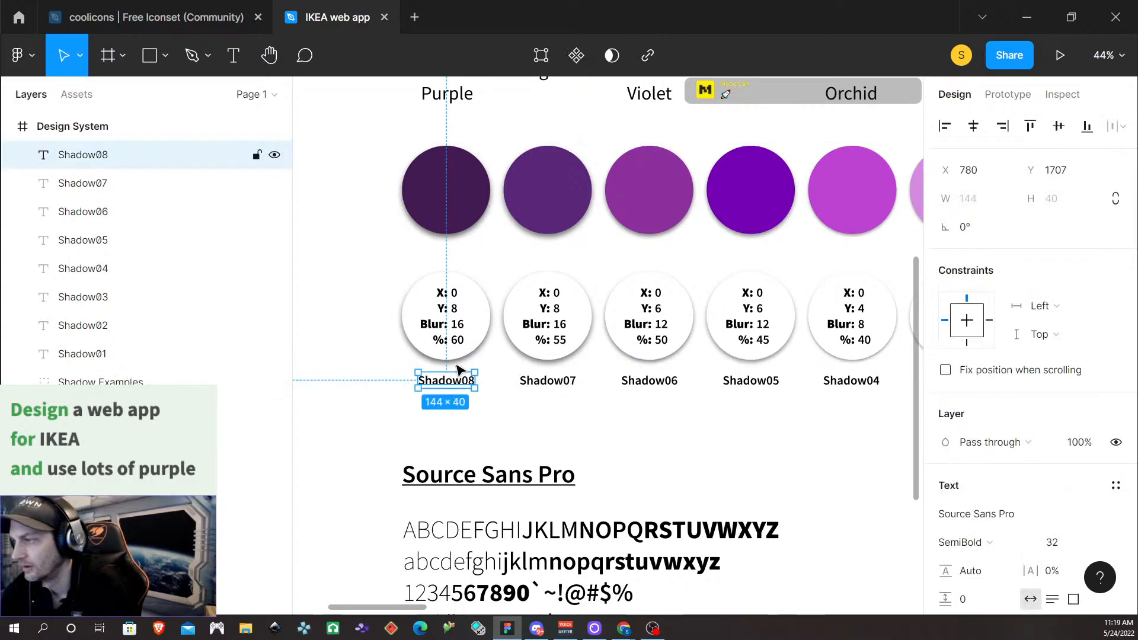
pyautogui.keyDown('shift'); pyautogui.click(467, 328); pyautogui.keyUp('shift')
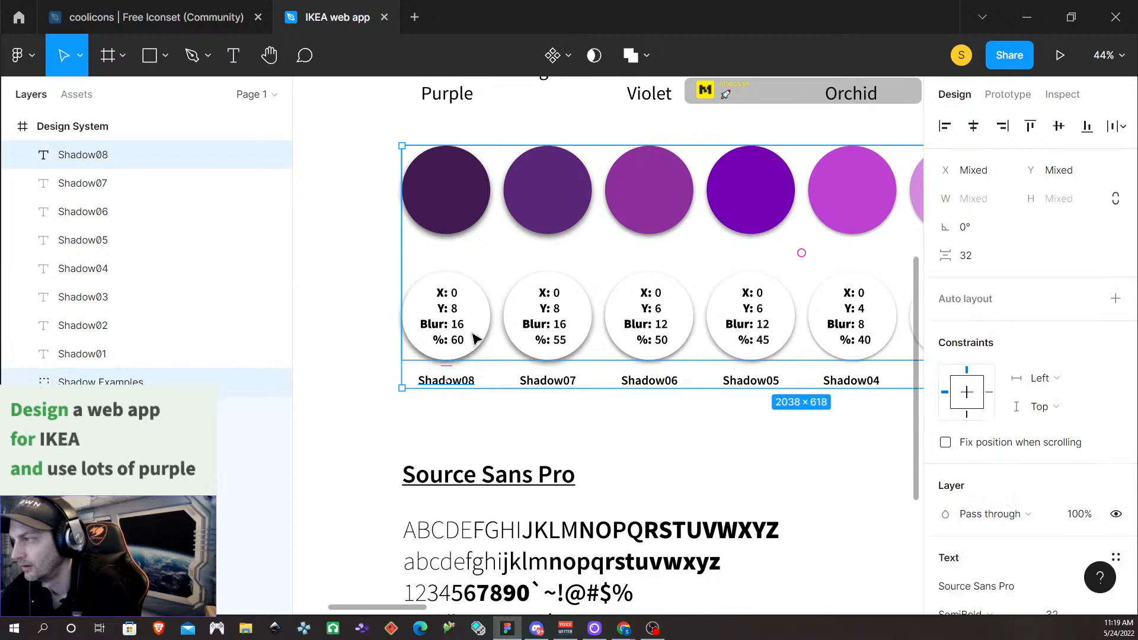
pyautogui.hotkey('ctrl', 'g')
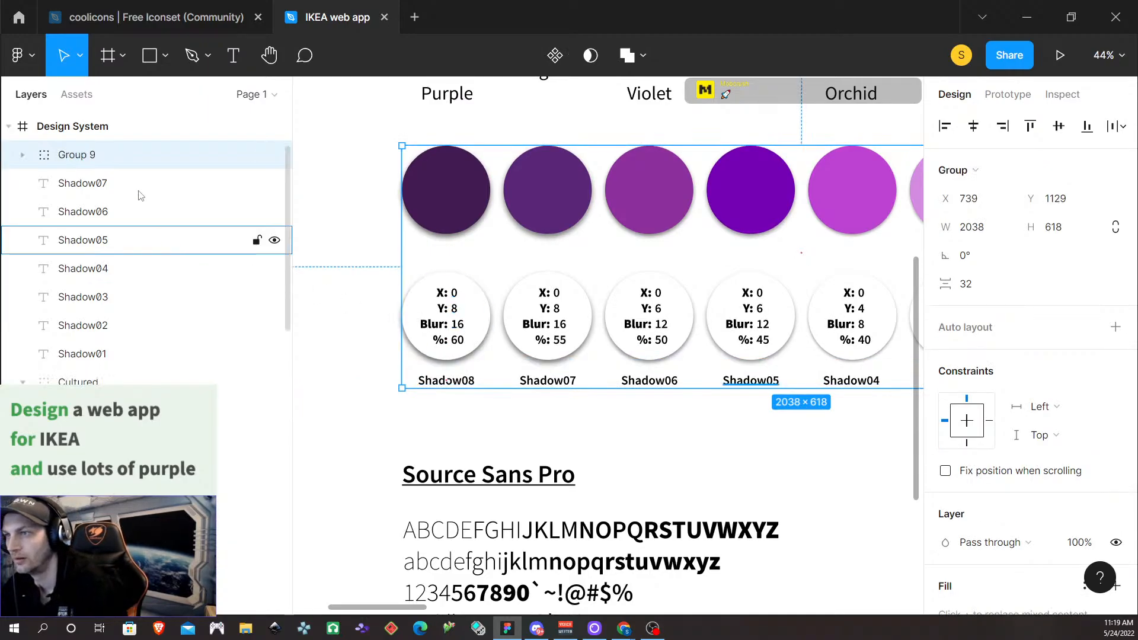
pyautogui.doubleClick(72, 156)
pyautogui.write('s')
pyautogui.press('BackSpace')
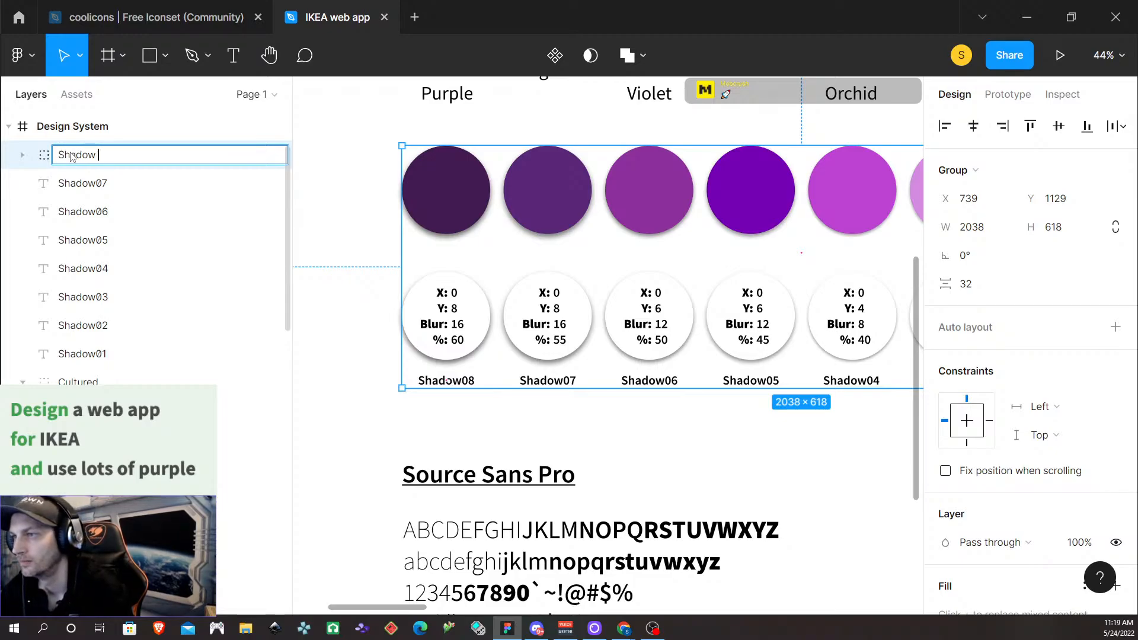
pyautogui.press('Return')
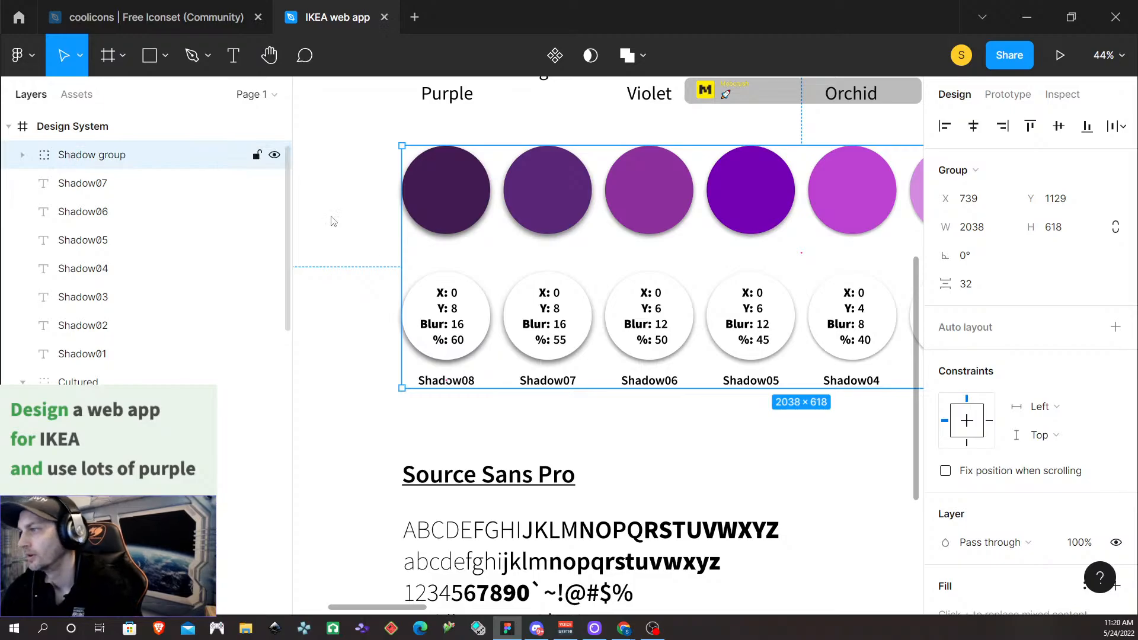
# Save the drop shadow of the white circle above the Shadow08 label as an effect style named Shadow08
pyautogui.click(492, 424)
pyautogui.click(474, 346)
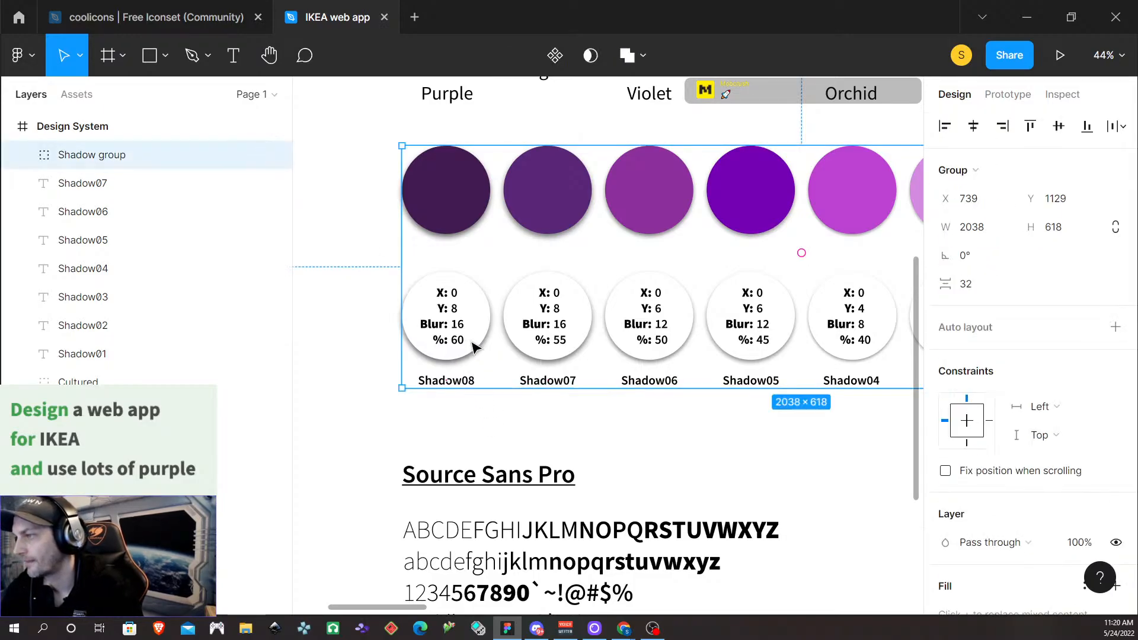
pyautogui.doubleClick(474, 347)
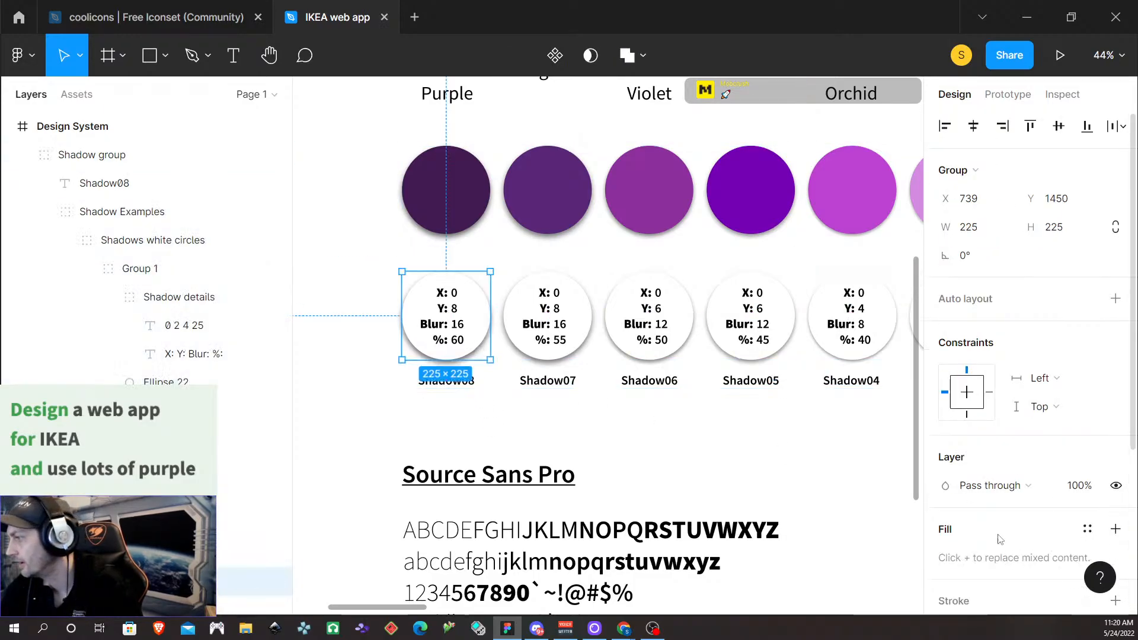
pyautogui.scroll(-4, 1000, 539)
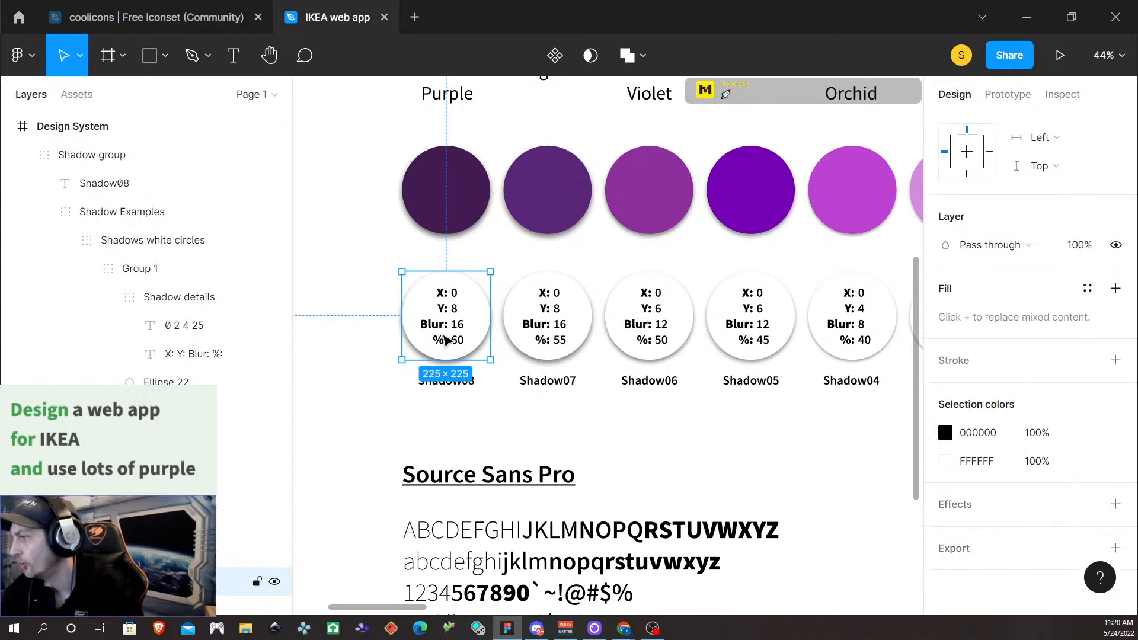
pyautogui.doubleClick(476, 302)
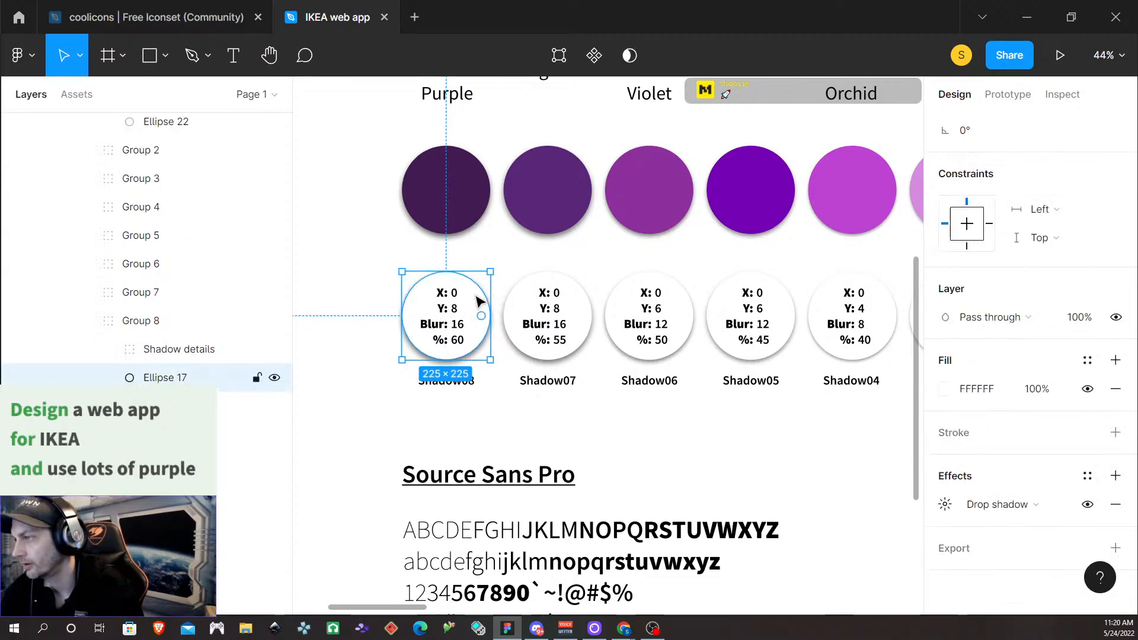
pyautogui.click(1089, 478)
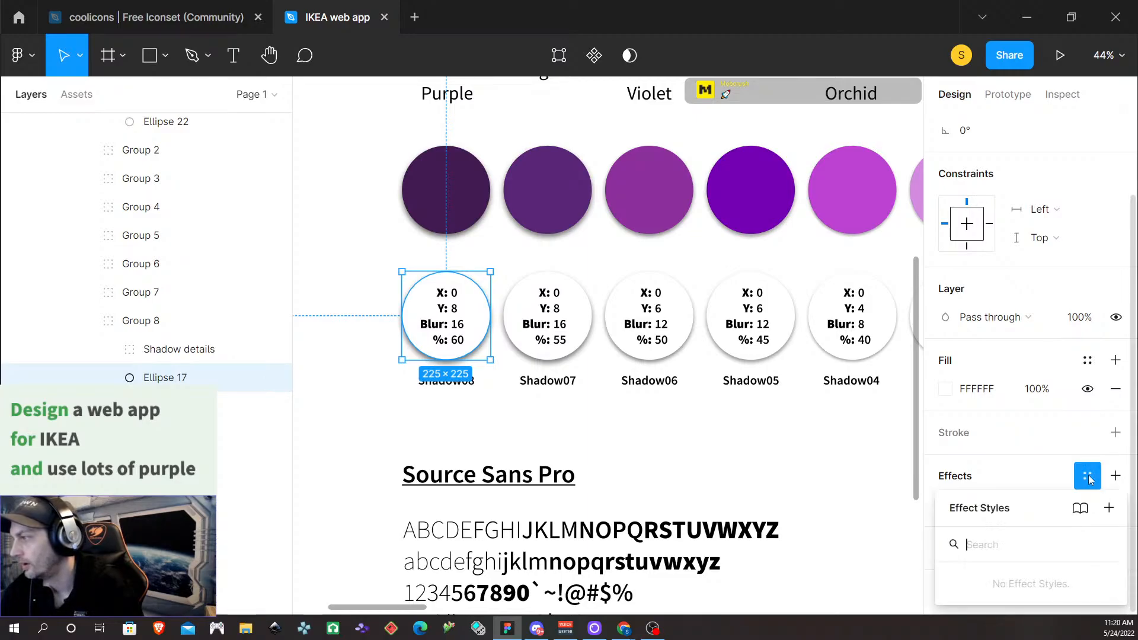
pyautogui.write('S')
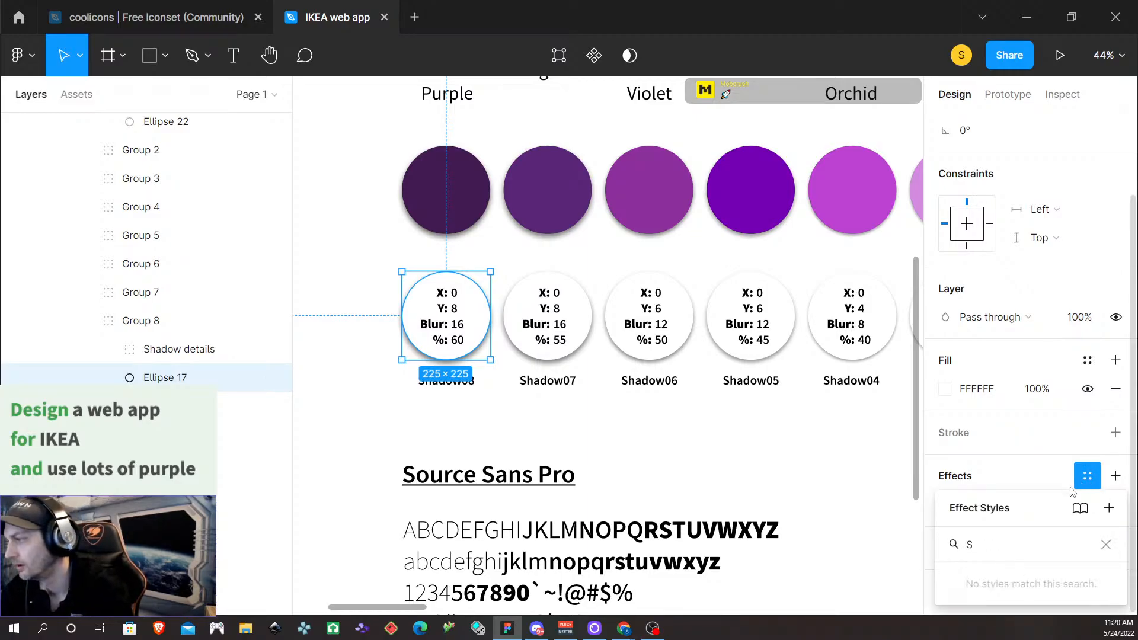
pyautogui.press('BackSpace')
pyautogui.click(1109, 509)
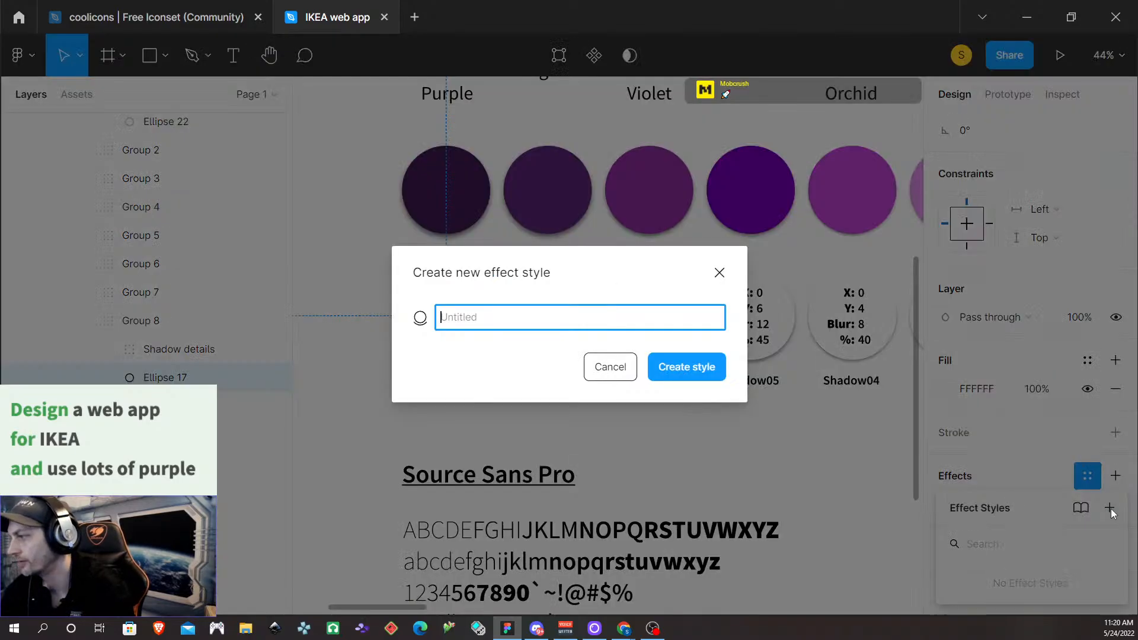
pyautogui.write('Shadow')
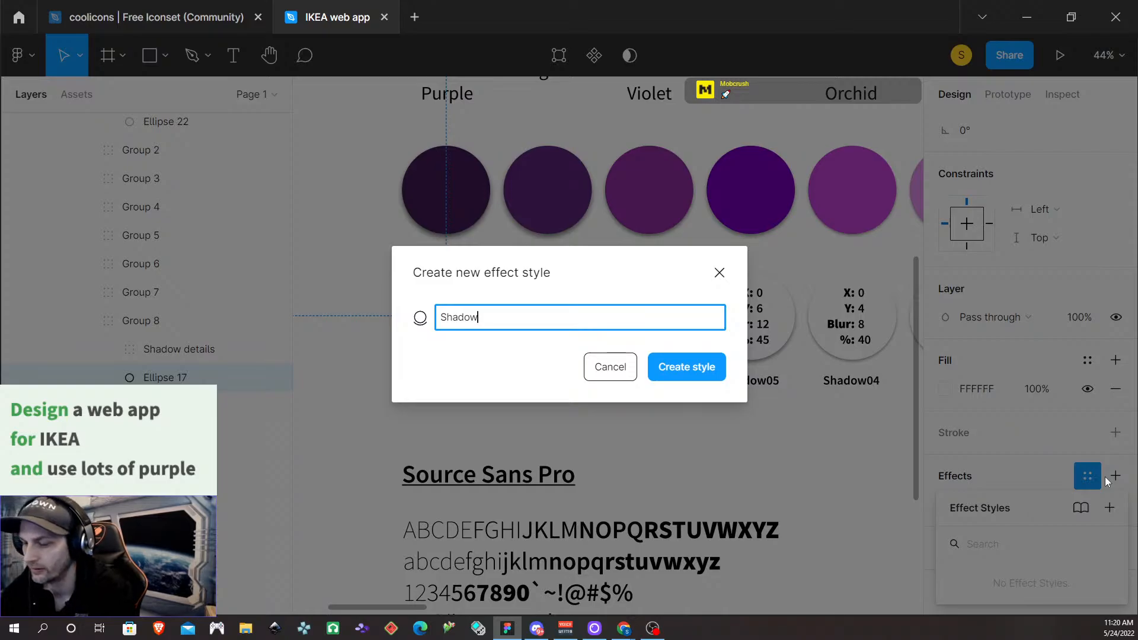
pyautogui.write('08')
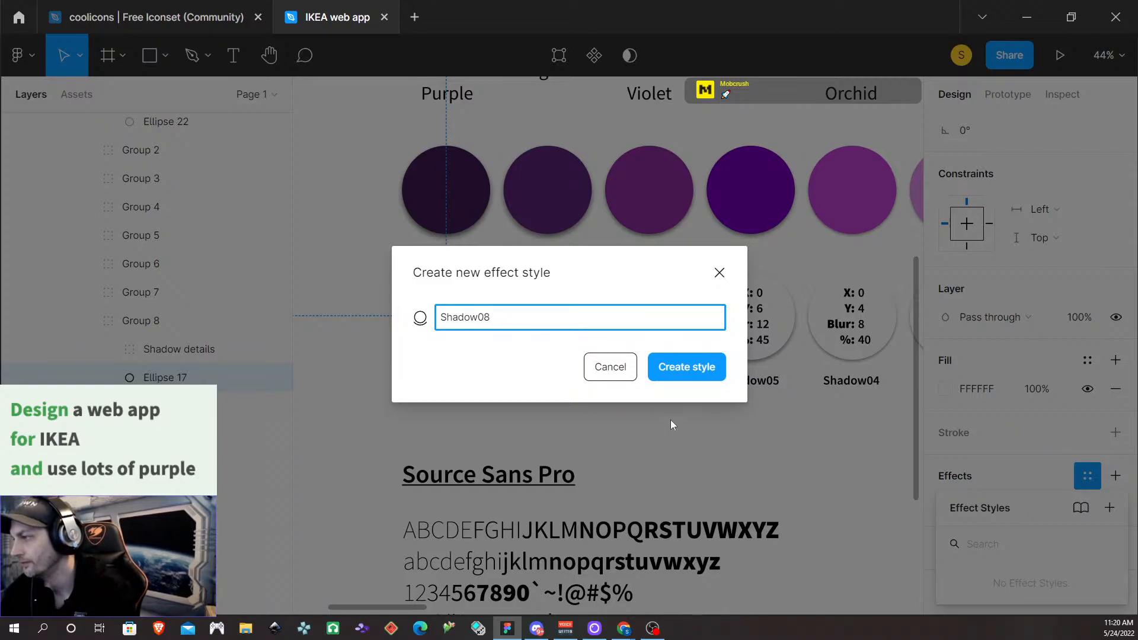
pyautogui.click(712, 368)
# Save the drop shadow of the white circle above the Shadow07 label as an effect style named Shadow07
pyautogui.click(572, 344)
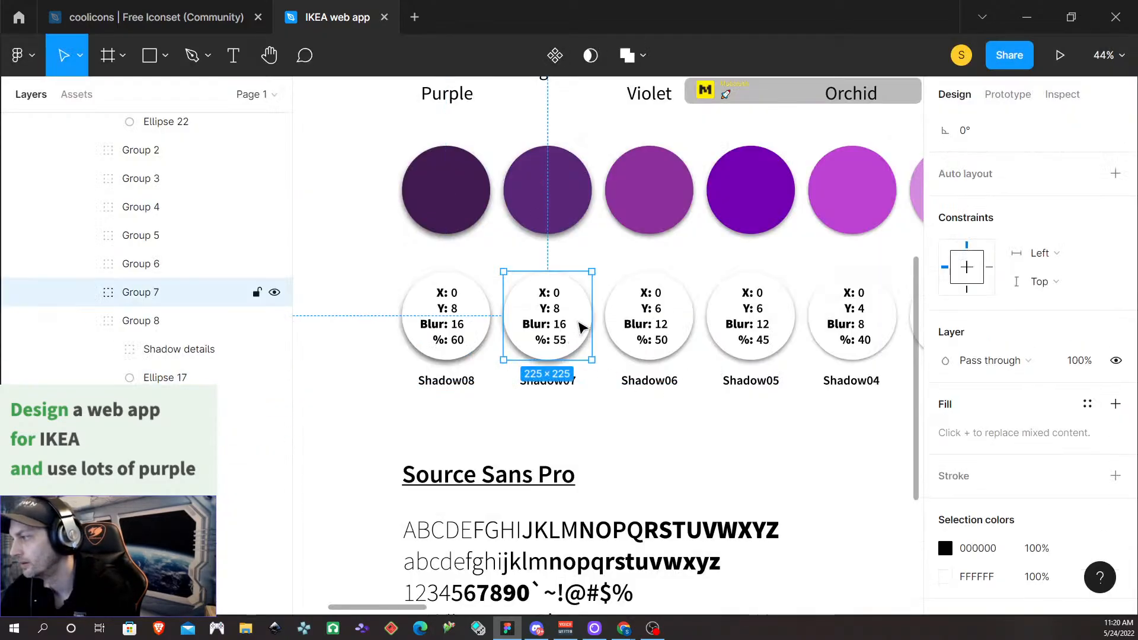
pyautogui.scroll(-2, 1074, 439)
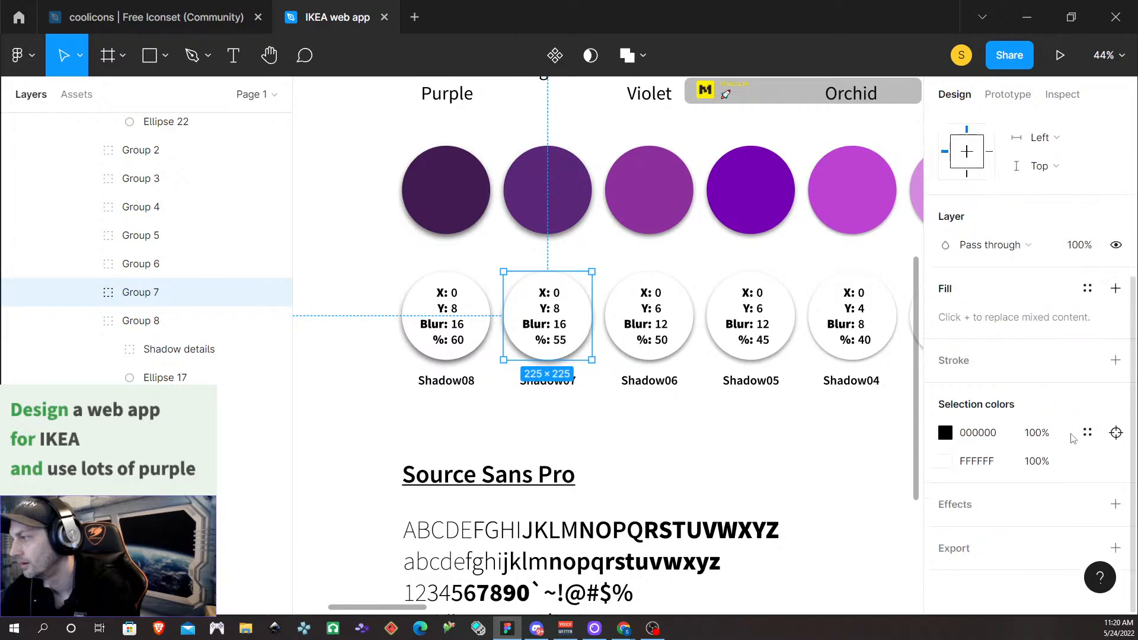
pyautogui.doubleClick(583, 332)
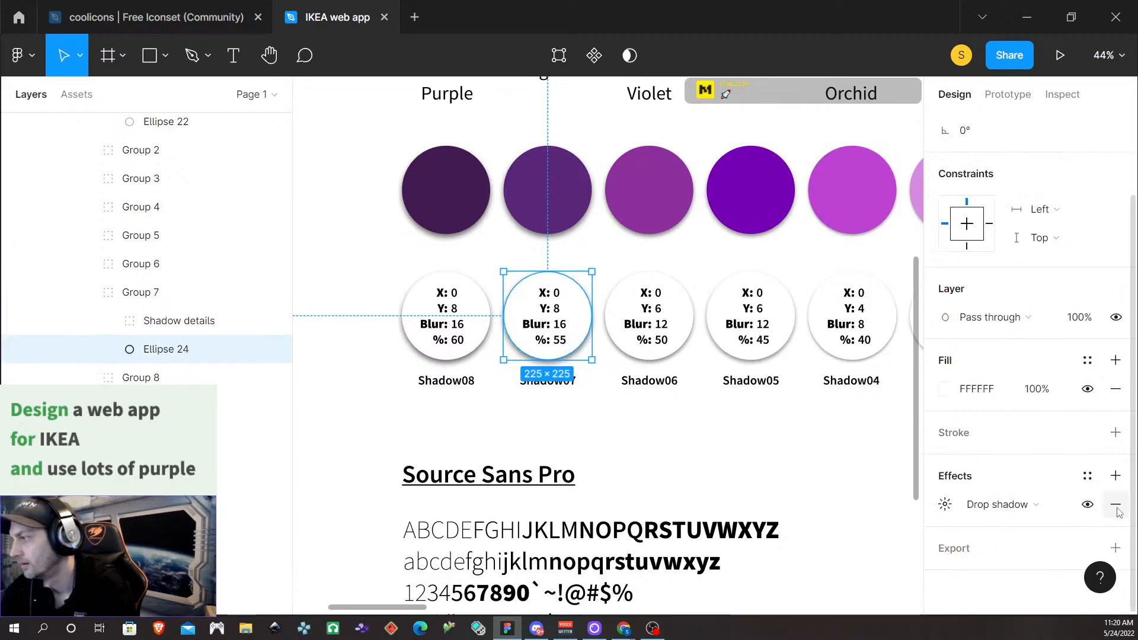
pyautogui.click(1087, 476)
pyautogui.click(1109, 509)
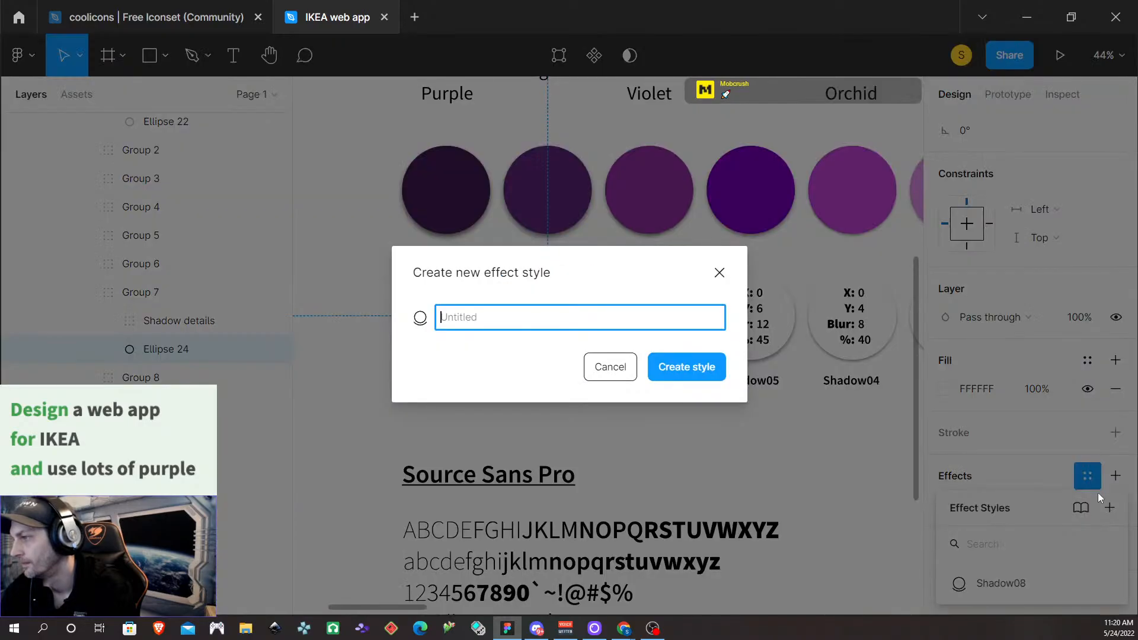
pyautogui.write('Shadow')
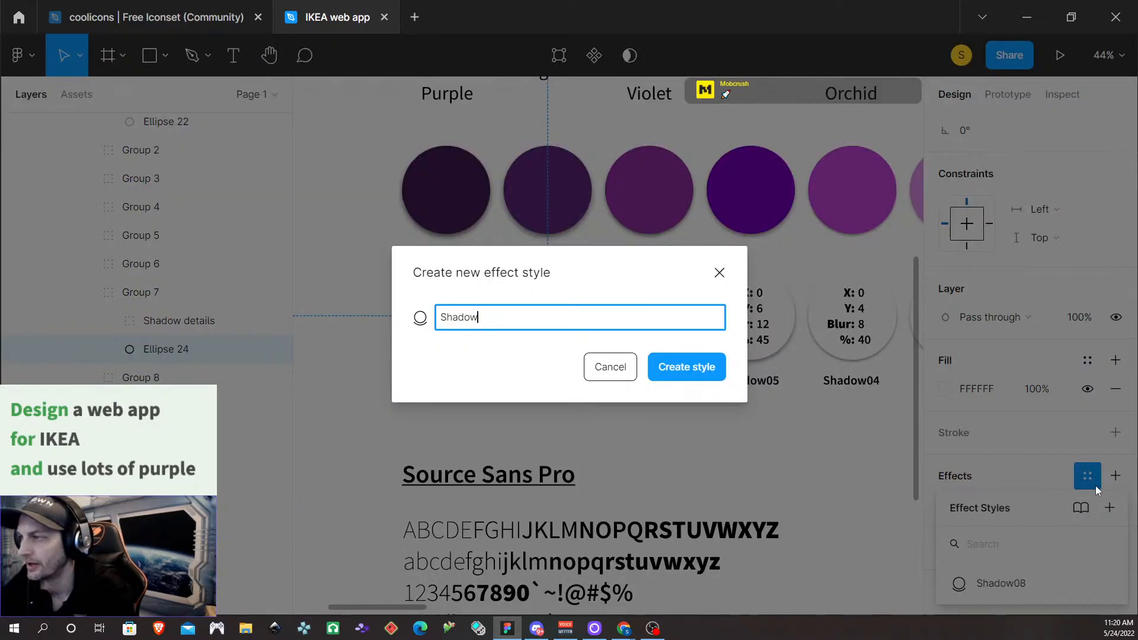
pyautogui.write('07')
pyautogui.press('Return')
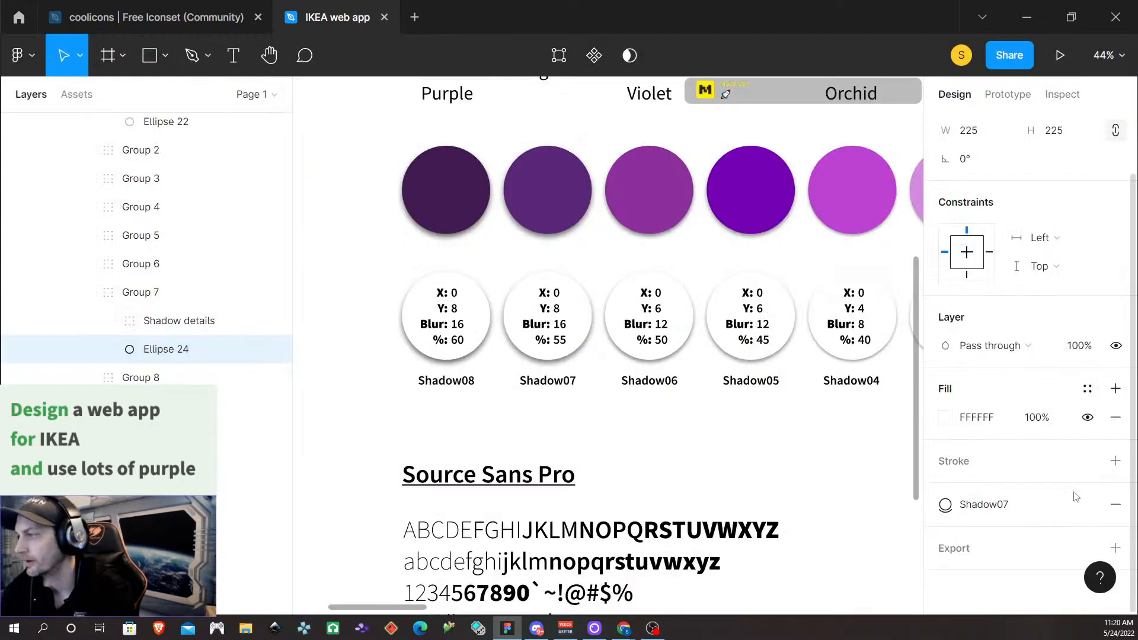
# Save the drop shadow of the white circle above the Shadow06 label as an effect style named Shadow06
pyautogui.click(685, 329)
pyautogui.click(1087, 476)
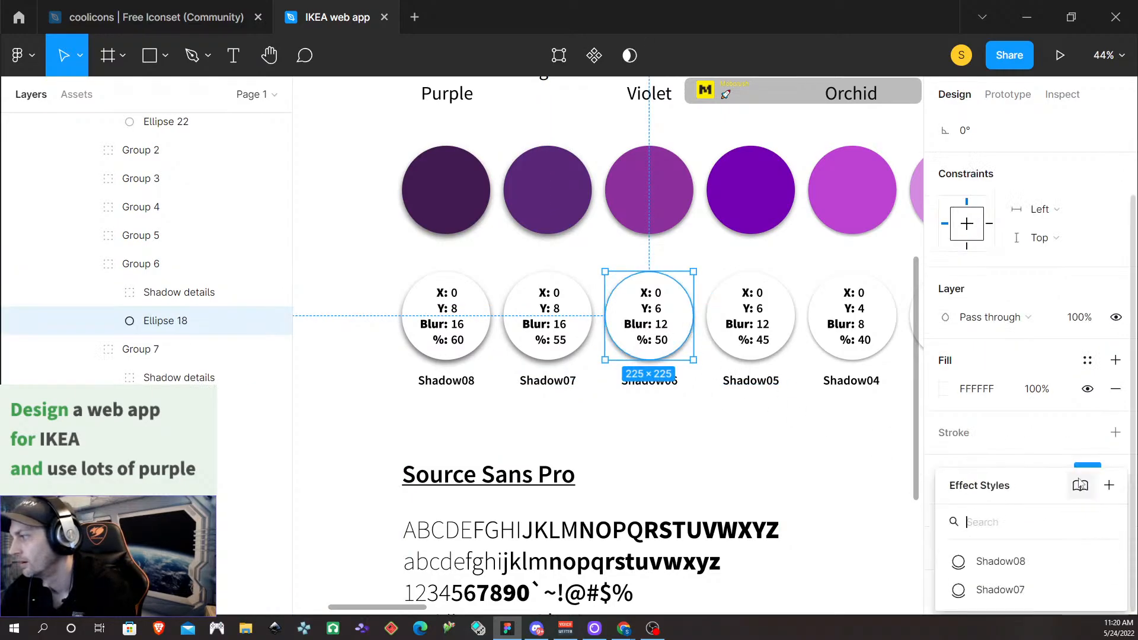
pyautogui.click(1110, 484)
pyautogui.write('S')
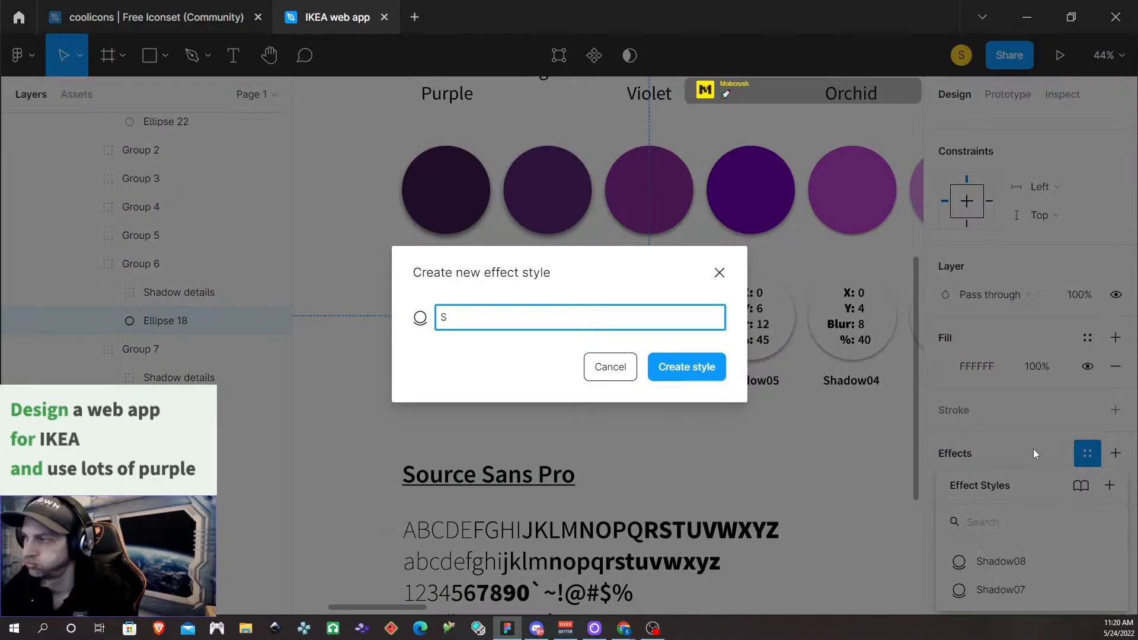
pyautogui.write('hadow')
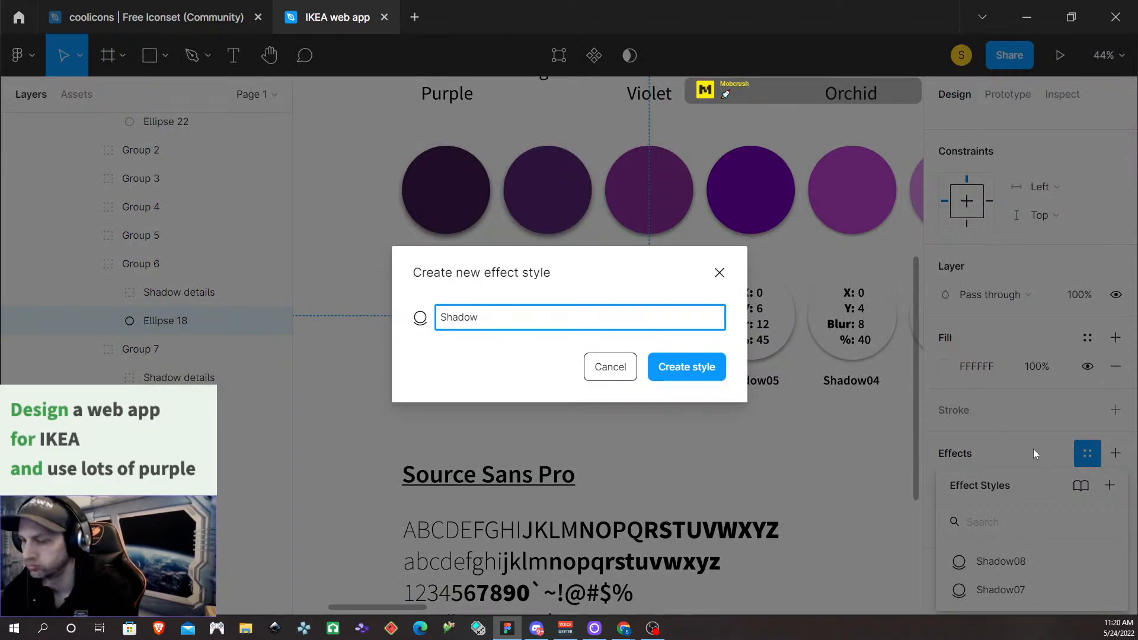
pyautogui.write('06')
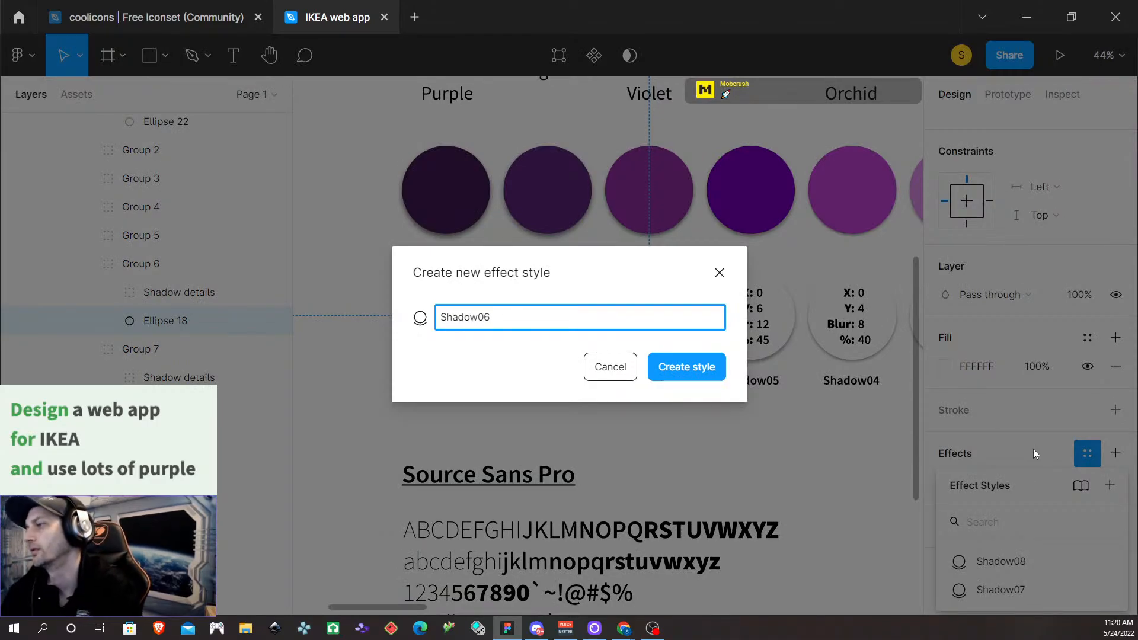
pyautogui.click(689, 380)
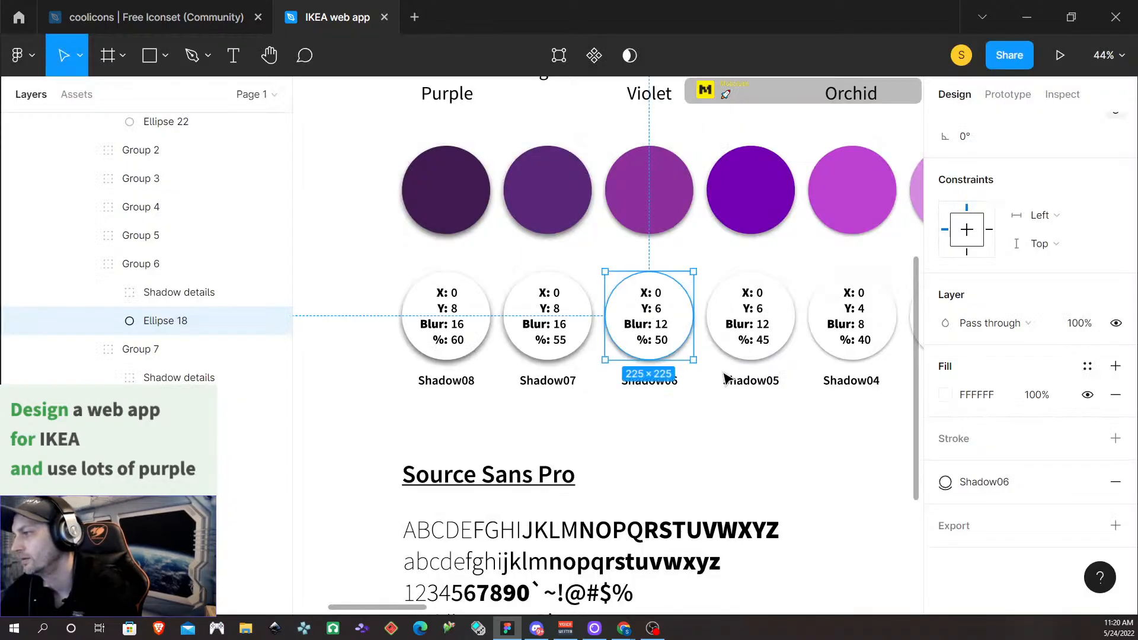
# Save the drop shadow of the white circle above the Shadow05 label as an effect style named Shadow05
pyautogui.click(785, 325)
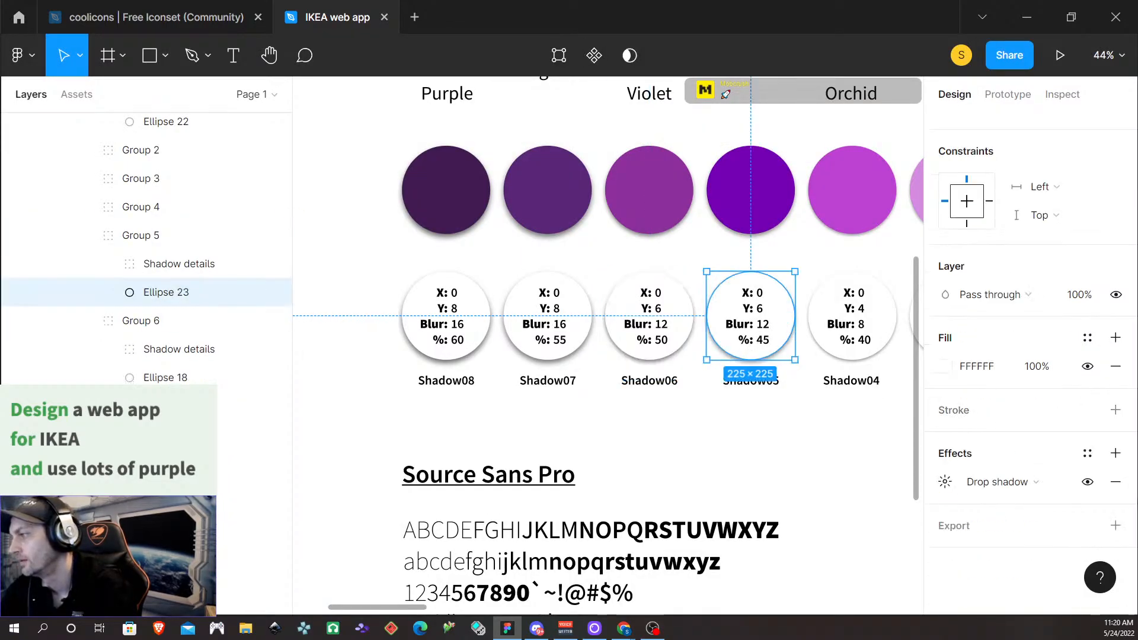
pyautogui.click(1089, 455)
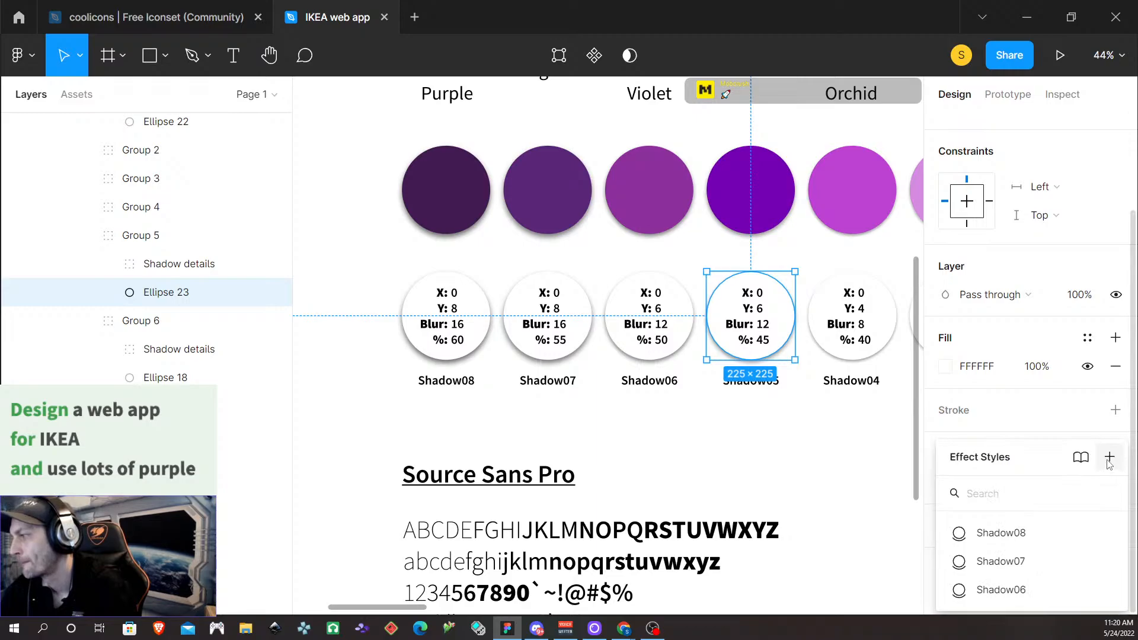
pyautogui.click(1108, 460)
pyautogui.write('Shadow')
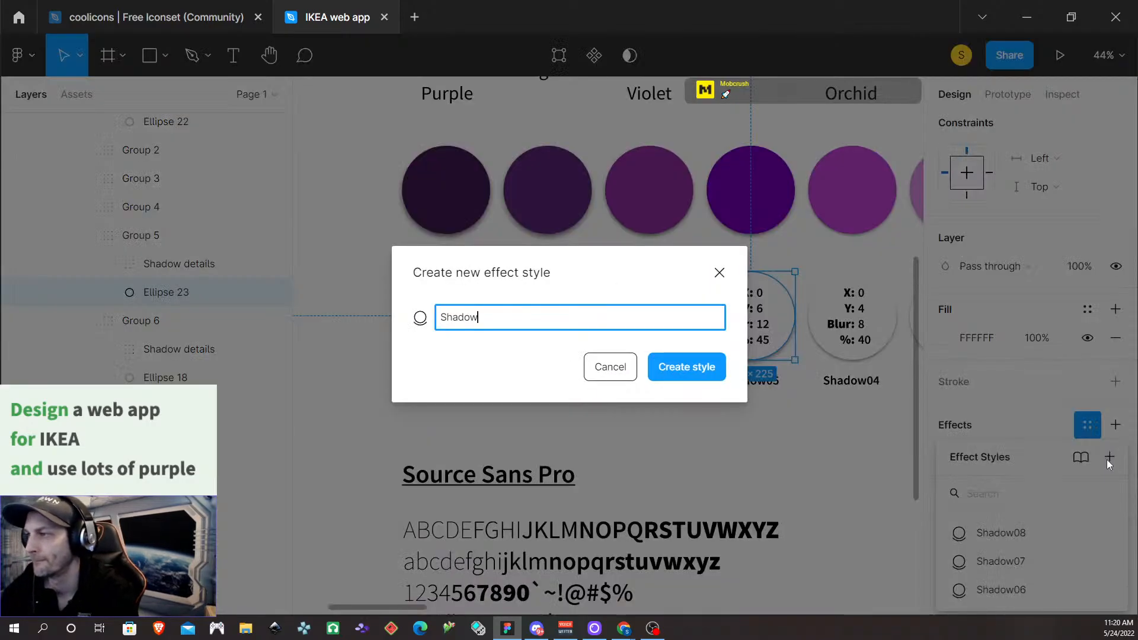
pyautogui.write('-')
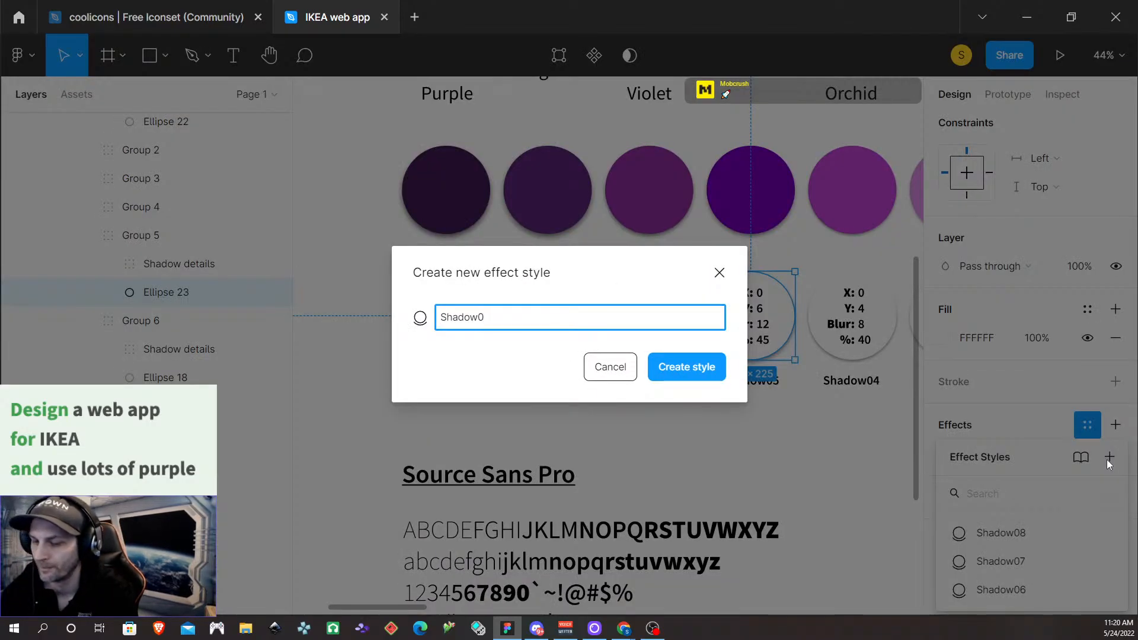
pyautogui.write('5')
pyautogui.press('Return')
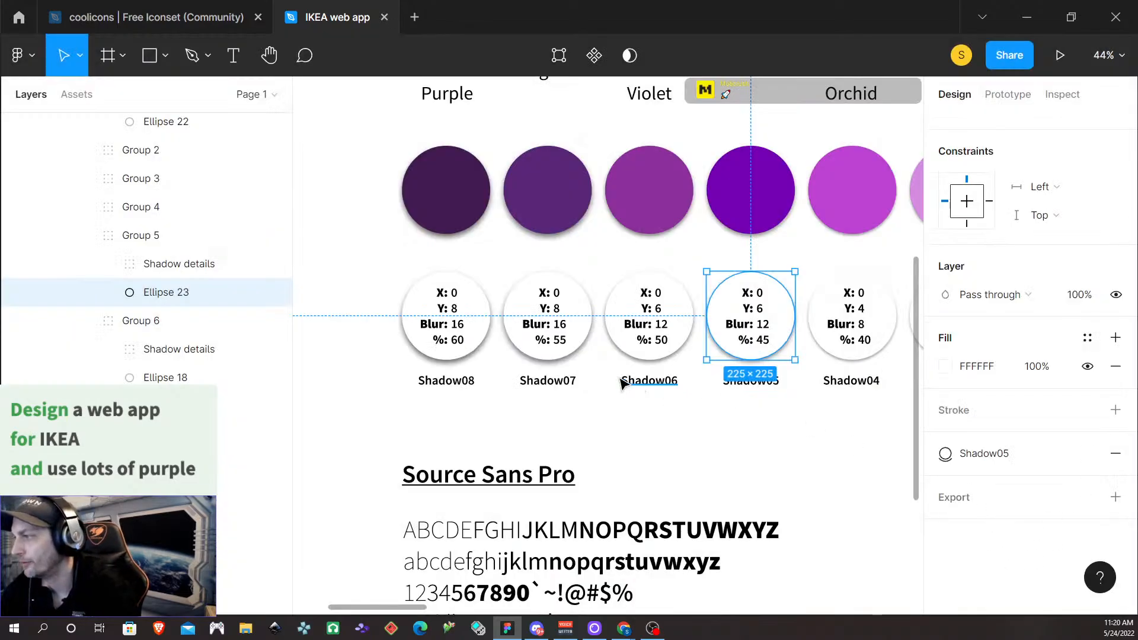
# Save the drop shadow of the white circle above the Shadow04 label as an effect style named Shadow04
pyautogui.hscroll(6, 621, 382)
pyautogui.click(551, 328)
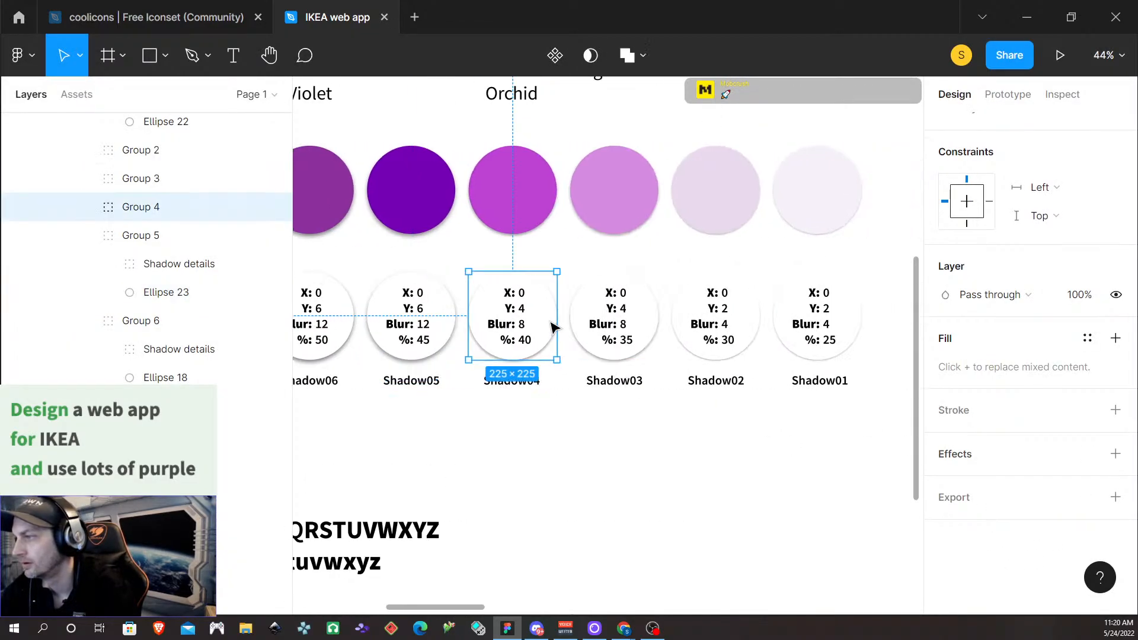
pyautogui.click(551, 327)
pyautogui.click(1087, 426)
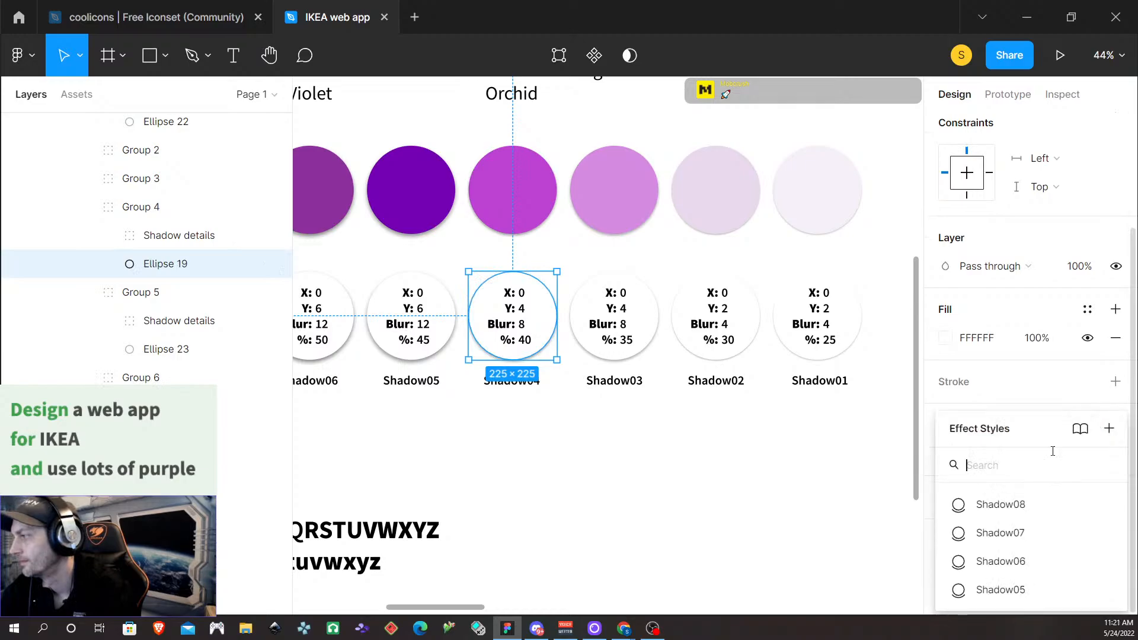
pyautogui.click(1110, 433)
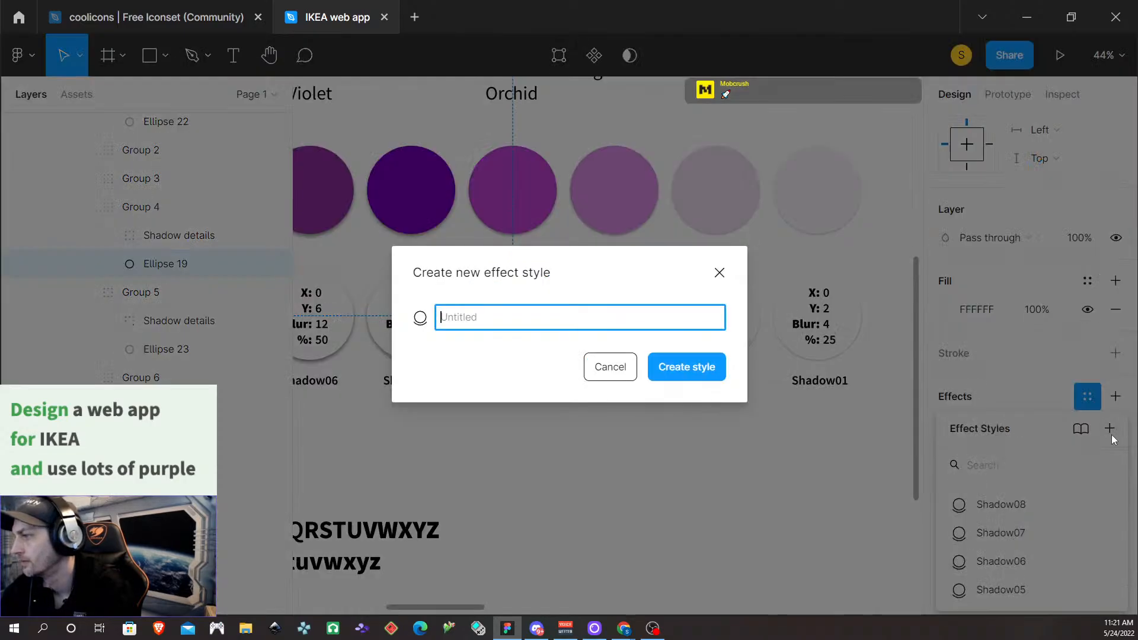
pyautogui.write('Shadow')
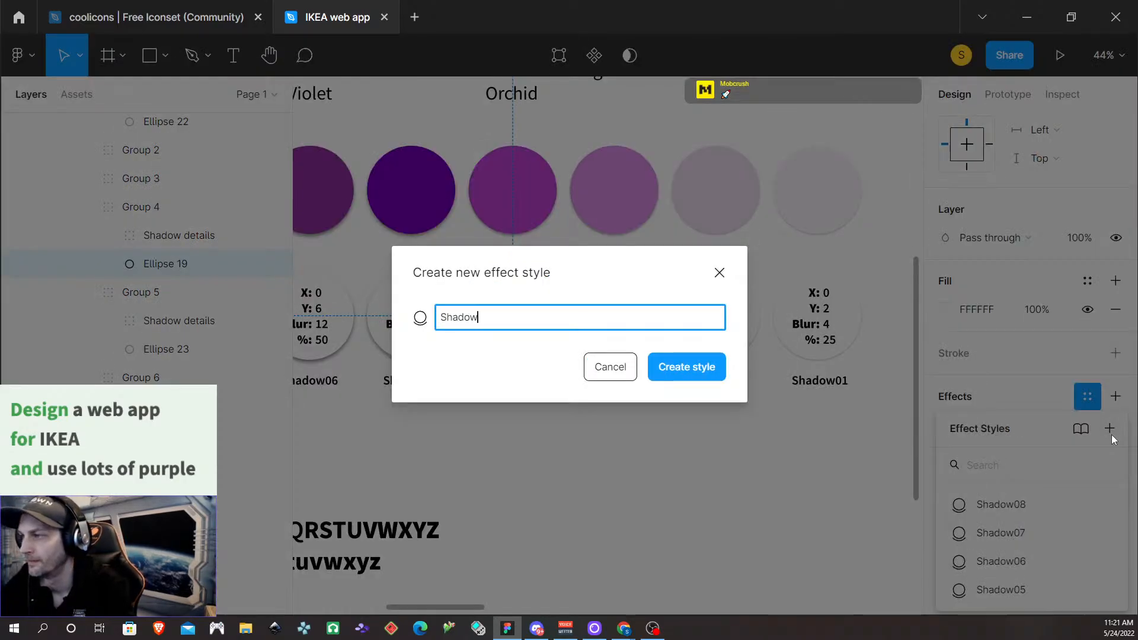
pyautogui.write('04')
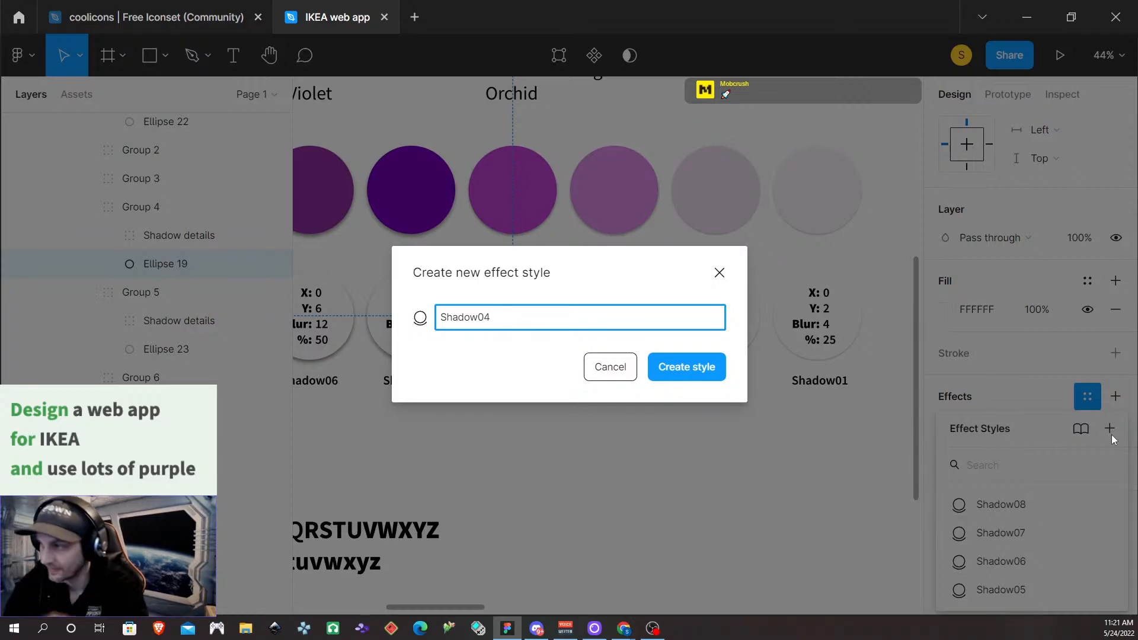
pyautogui.click(704, 371)
# Save the drop shadow of the white circle above the Shadow03 label as an effect style named Shadow03
pyautogui.click(652, 324)
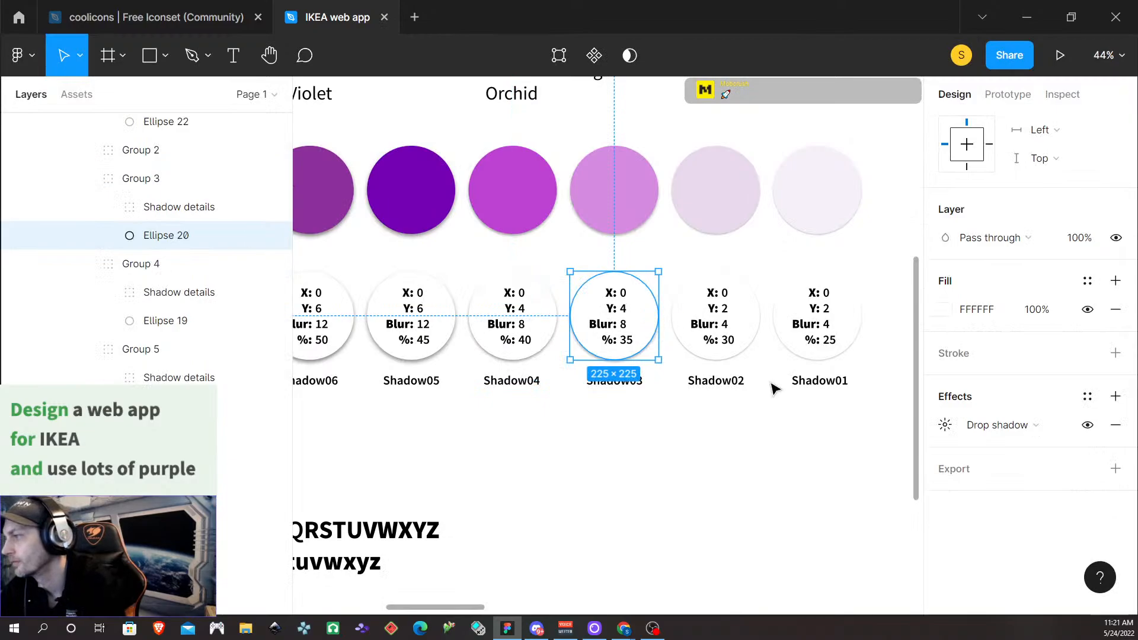
pyautogui.click(1087, 396)
pyautogui.click(1108, 400)
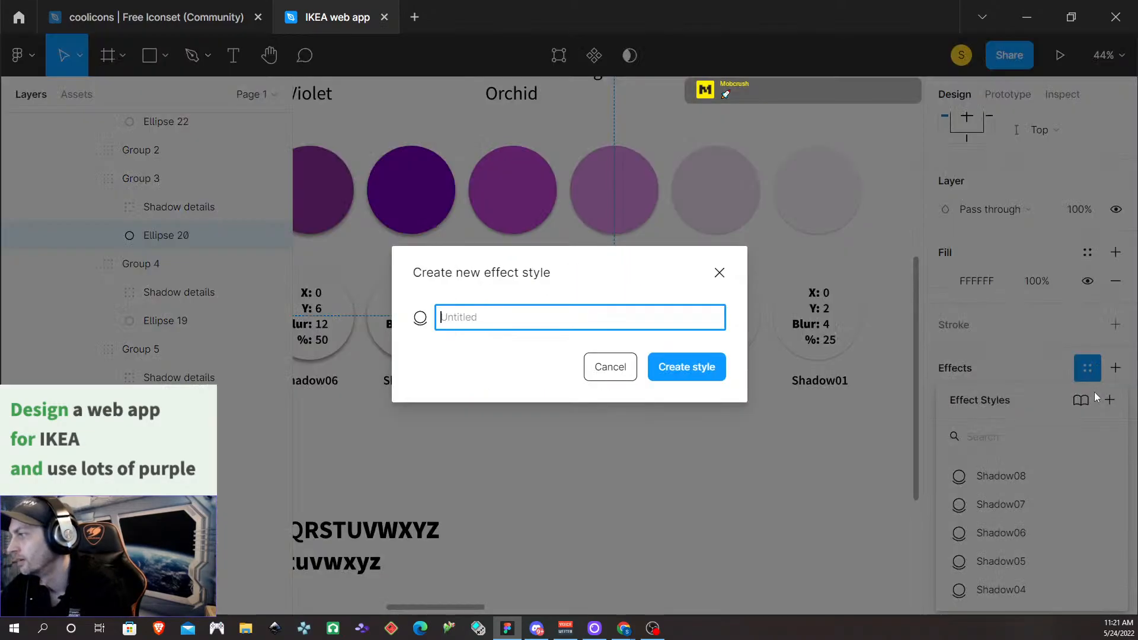
pyautogui.write('Shadow')
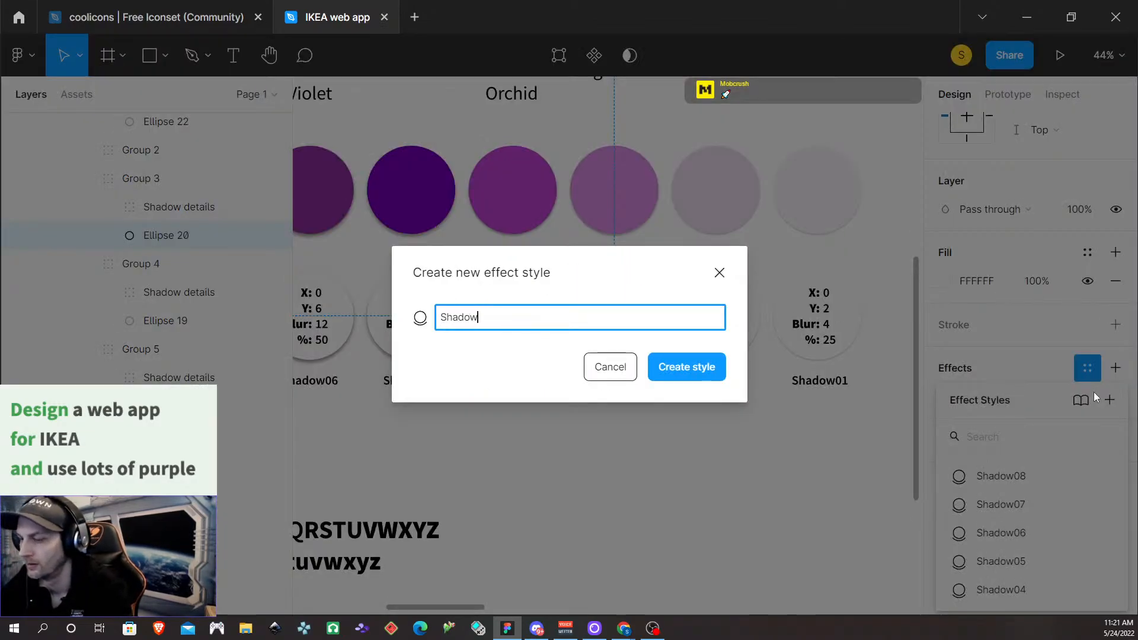
pyautogui.write('0')
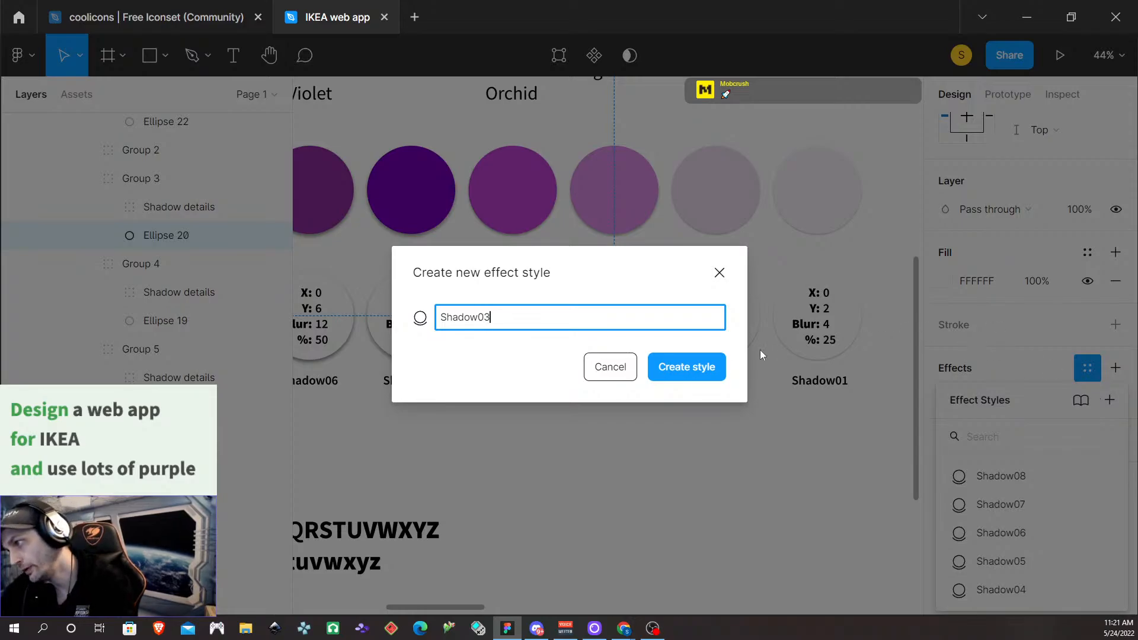
pyautogui.write('3')
pyautogui.press('Return')
# Save the drop shadow of the white circle above the Shadow02 label as an effect style named Shadow02
pyautogui.click(748, 321)
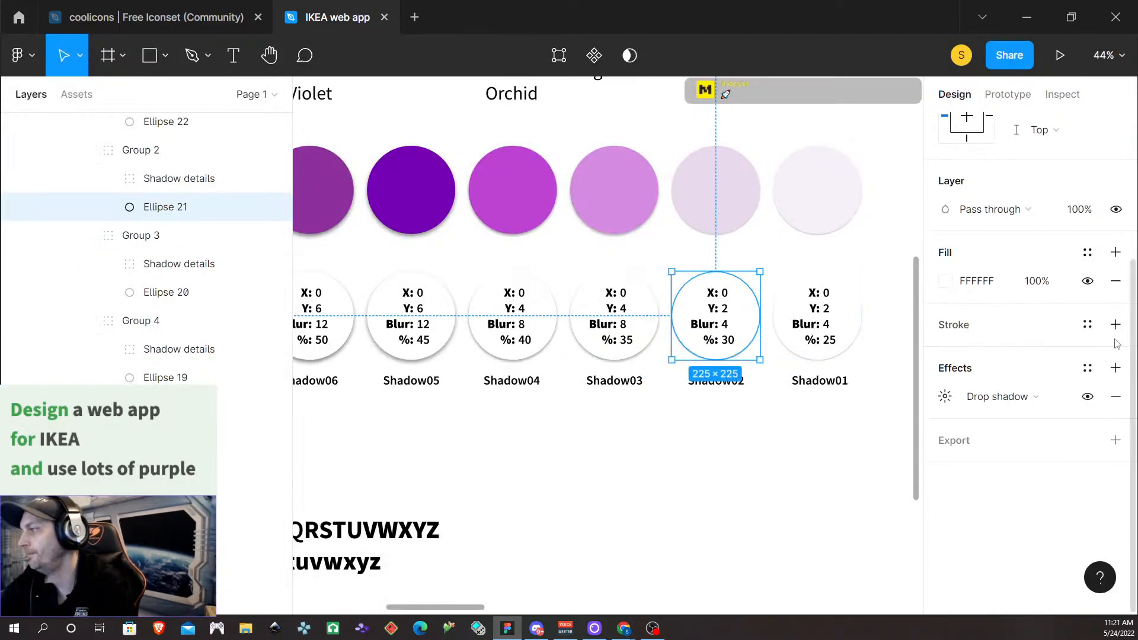
pyautogui.click(1088, 368)
pyautogui.click(1106, 372)
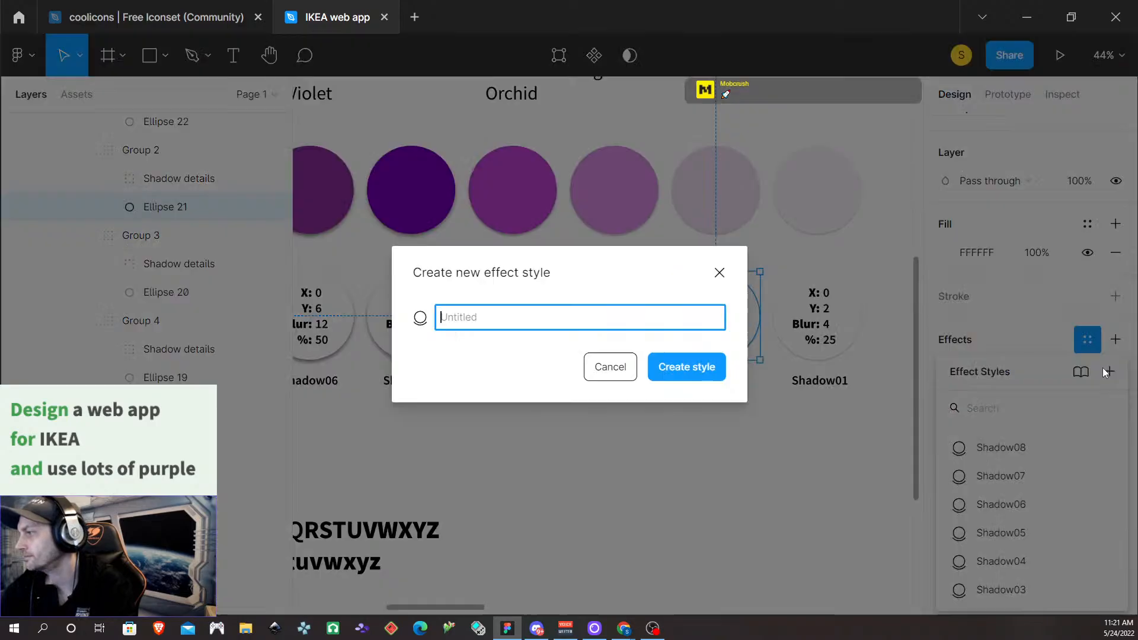
pyautogui.write('Shado')
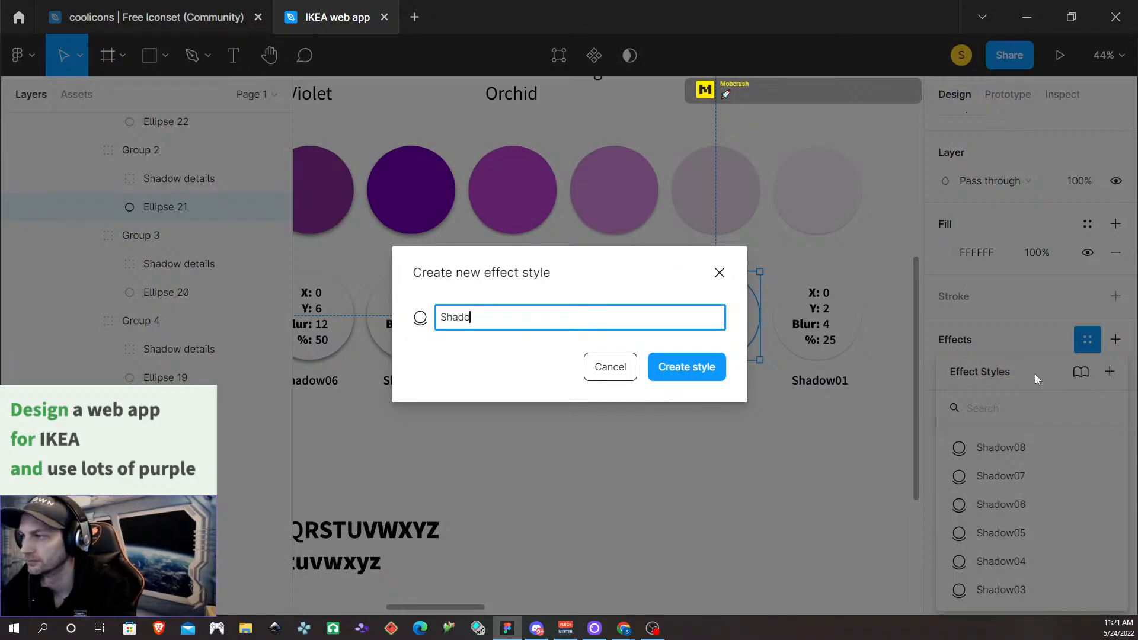
pyautogui.write('w02')
pyautogui.press('Return')
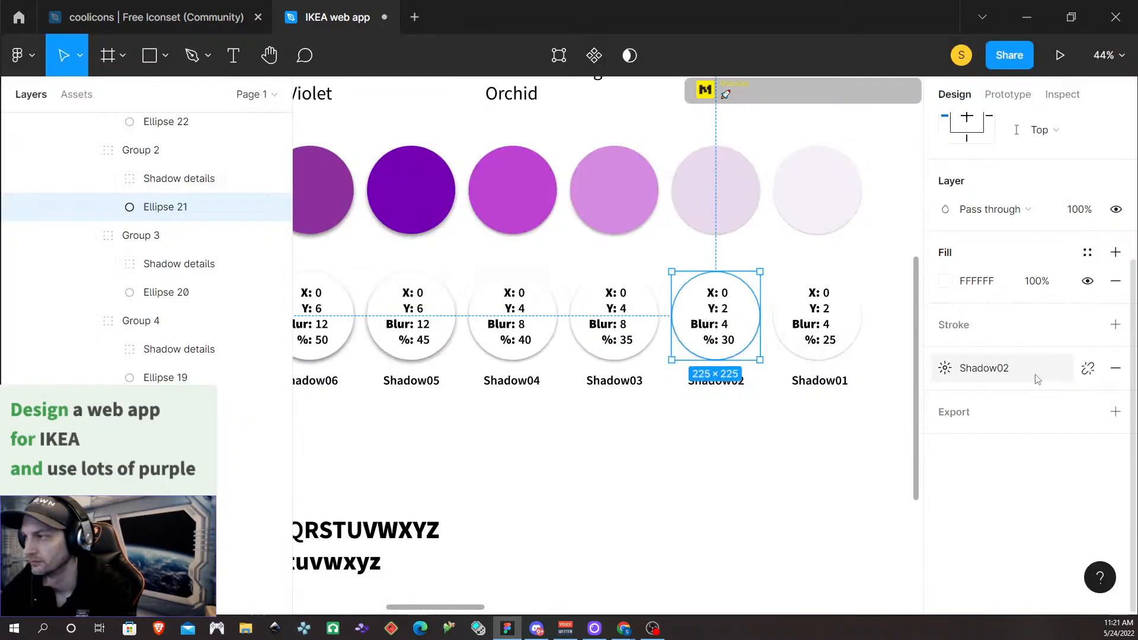
# Save the drop shadow of the white circle above the Shadow01 label as an effect style named Shadow01
pyautogui.click(849, 314)
pyautogui.doubleClick(849, 314)
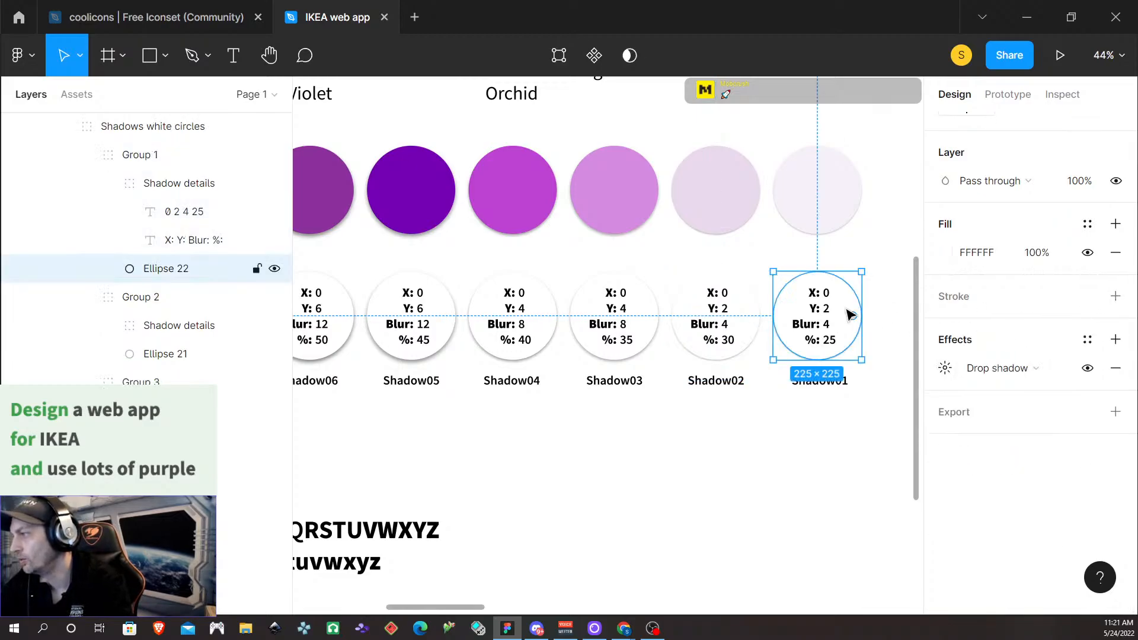
pyautogui.click(1090, 341)
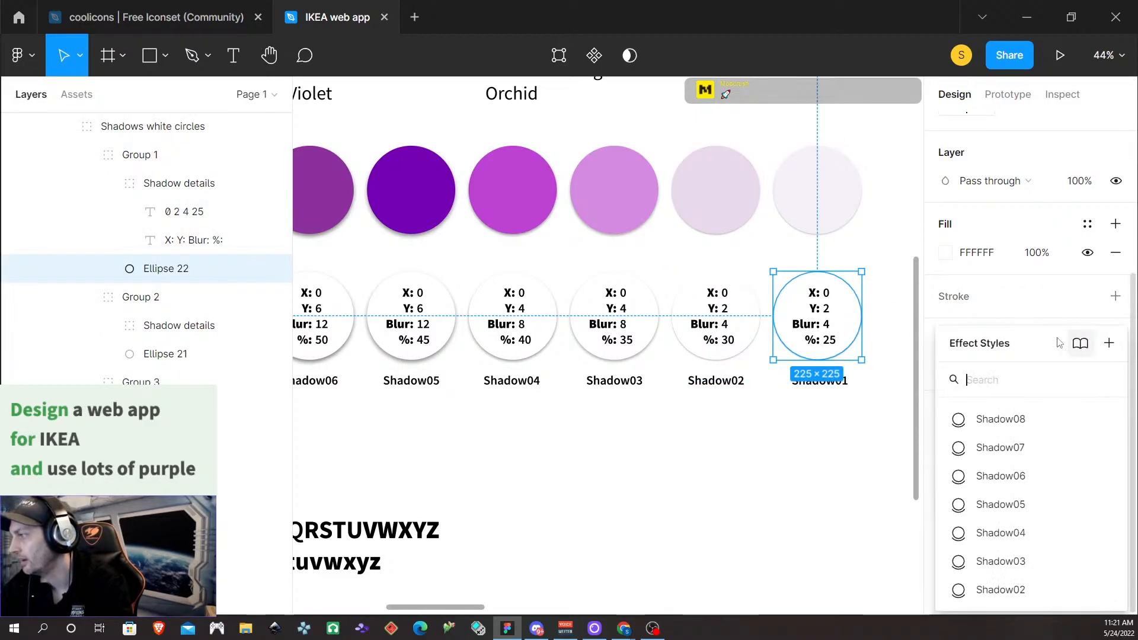
pyautogui.click(1109, 343)
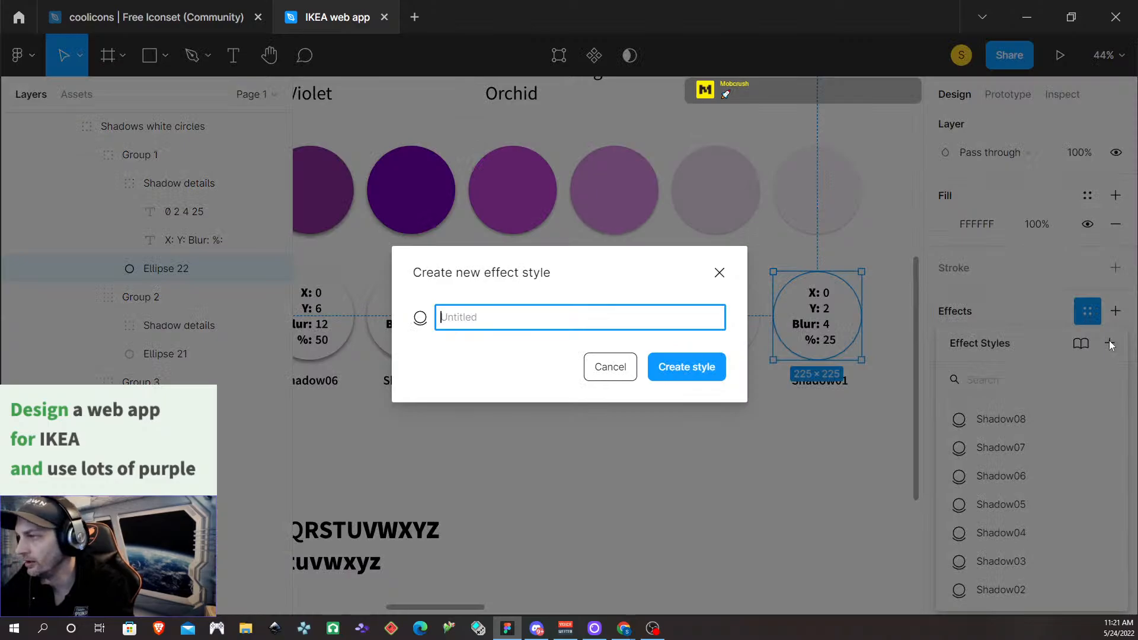
pyautogui.write('Shadow01')
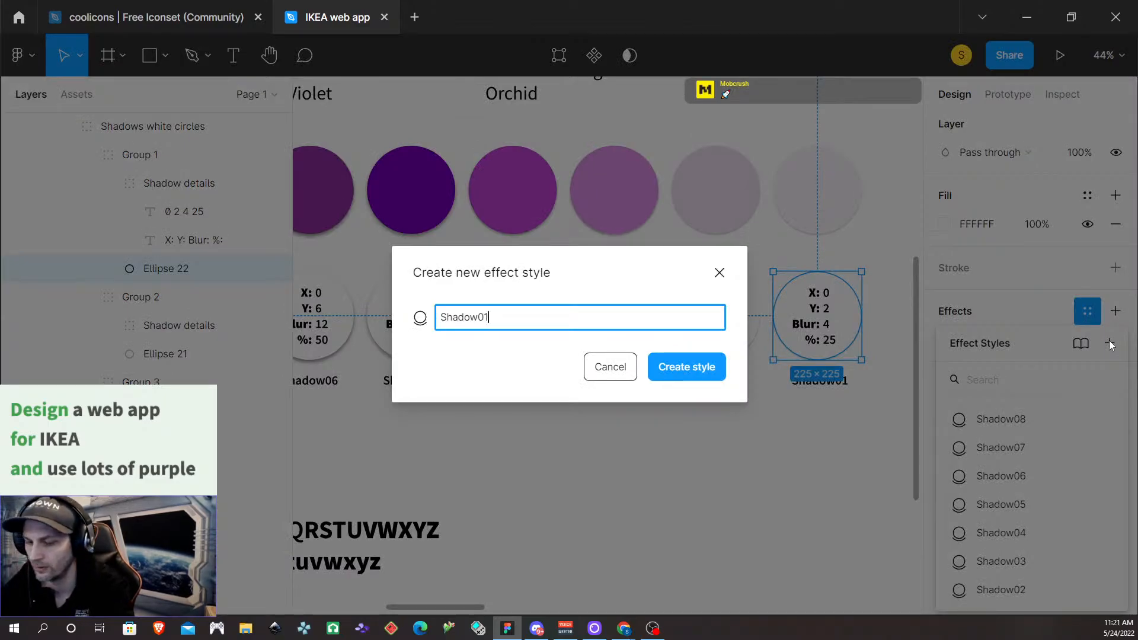
pyautogui.press('Return')
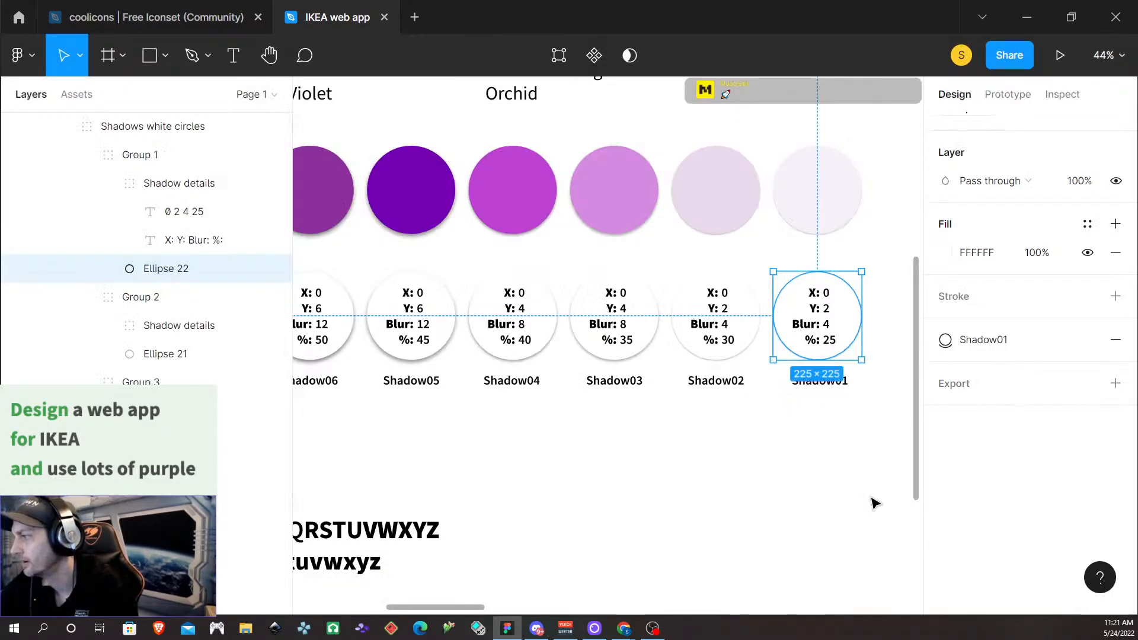
# Review the file's saved color and effect styles, and look over the whole Design System frame
pyautogui.click(873, 503)
pyautogui.scroll(3, 1018, 335)
pyautogui.scroll(-3, 1026, 344)
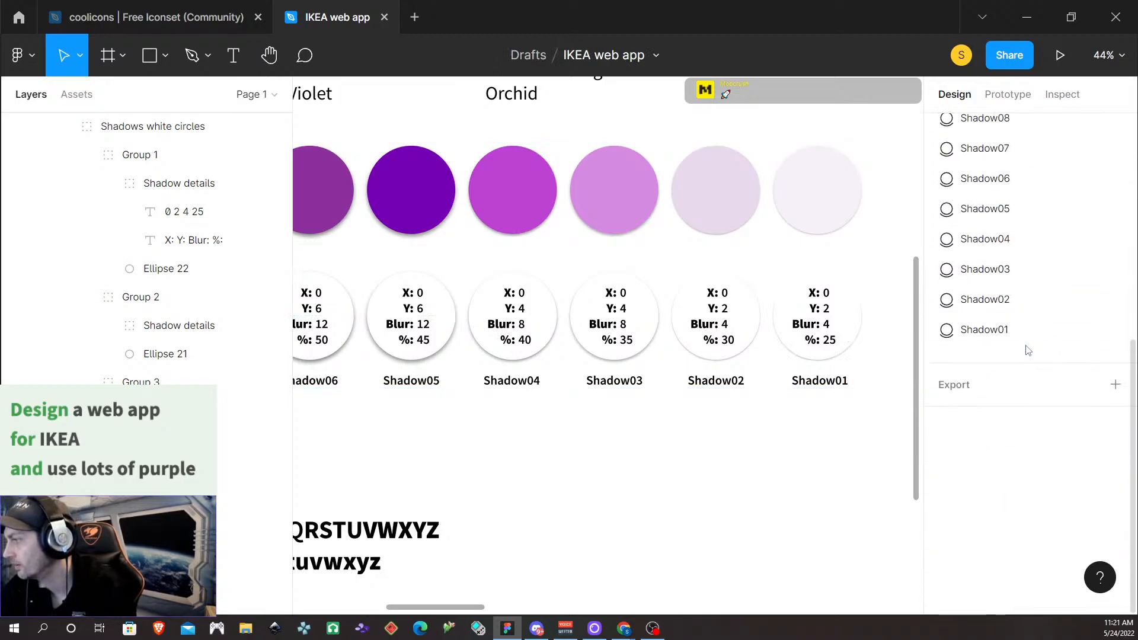
pyautogui.scroll(3, 1029, 350)
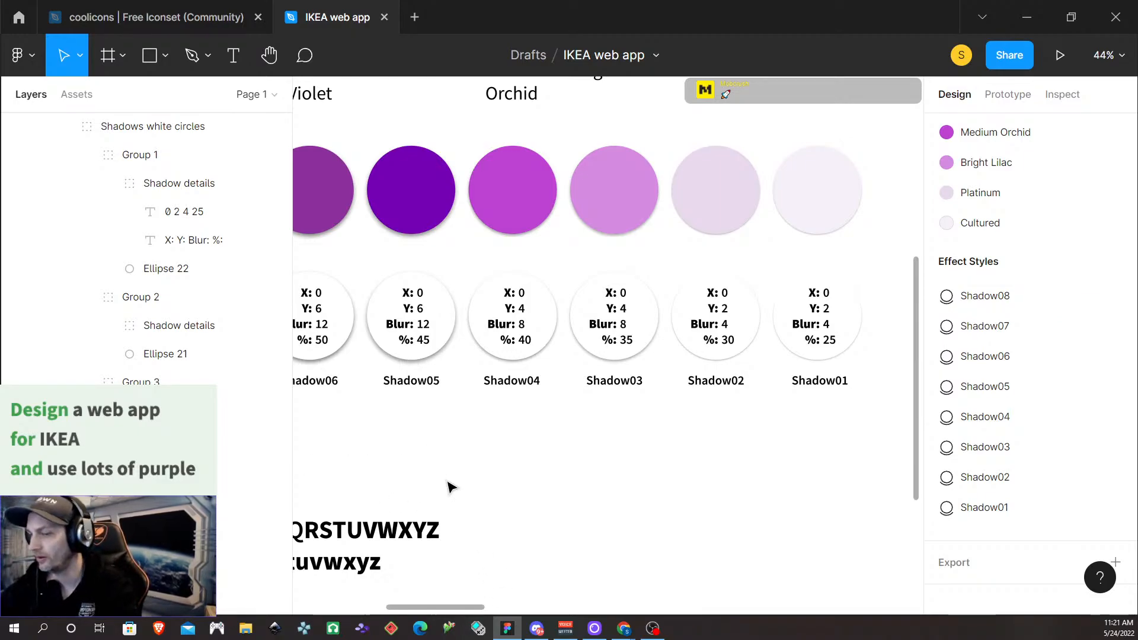
pyautogui.scroll(-5, 447, 487)
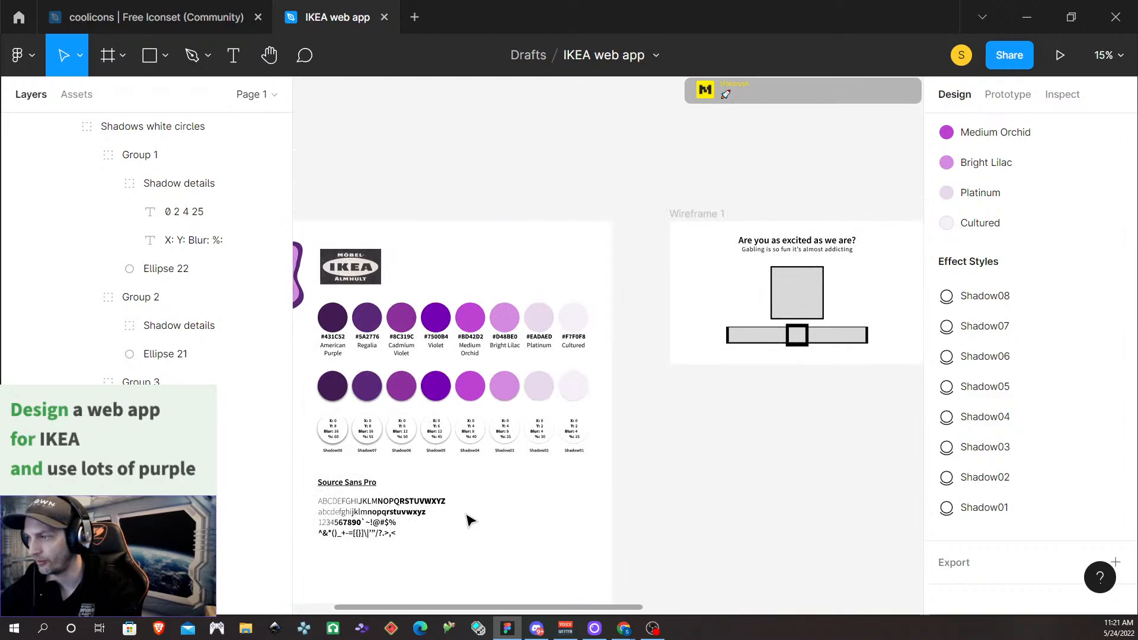
pyautogui.hscroll(-3, 468, 520)
pyautogui.scroll(-3, 578, 517)
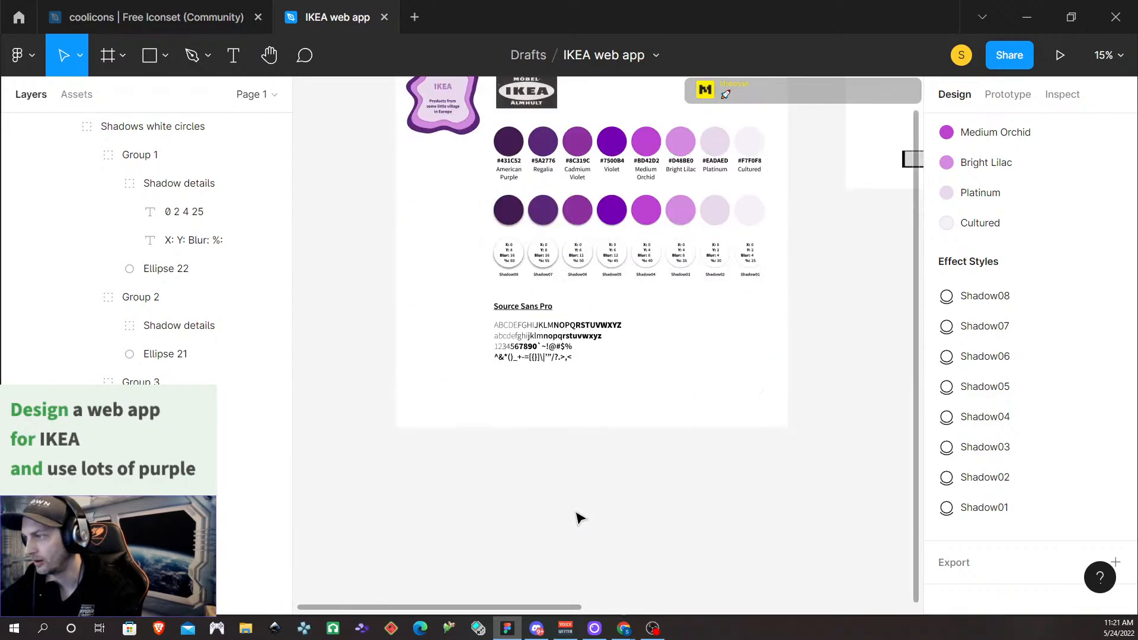
pyautogui.scroll(1, 574, 513)
pyautogui.scroll(1, 565, 512)
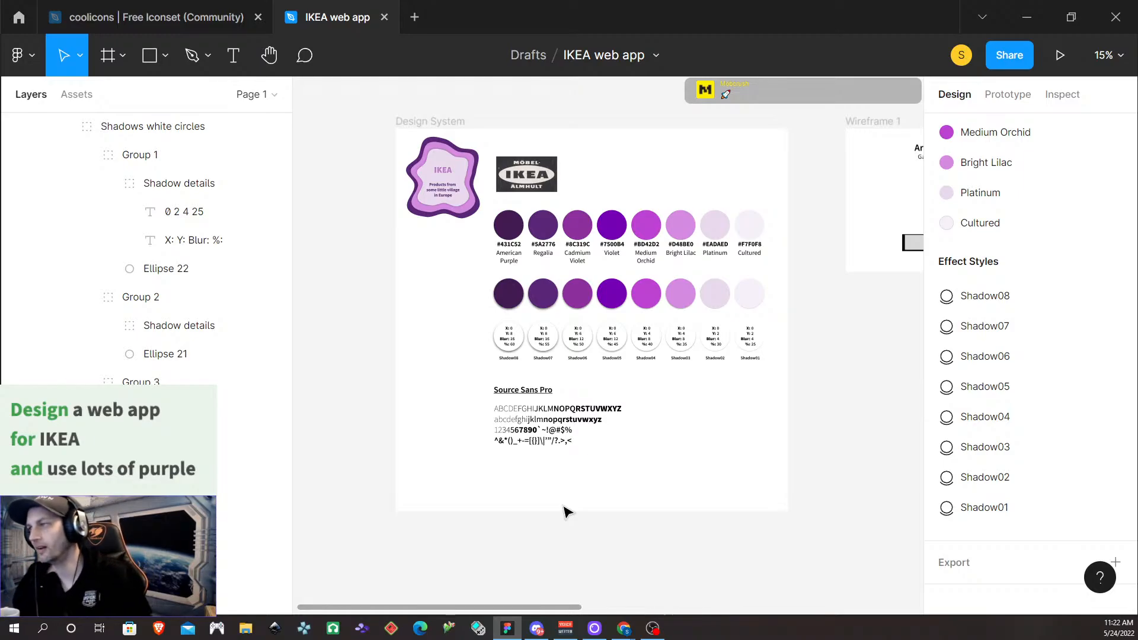
# Add the placeholder text "asdfh" beside the Source Sans Pro character samples in the Design System frame and select it
pyautogui.click(232, 55)
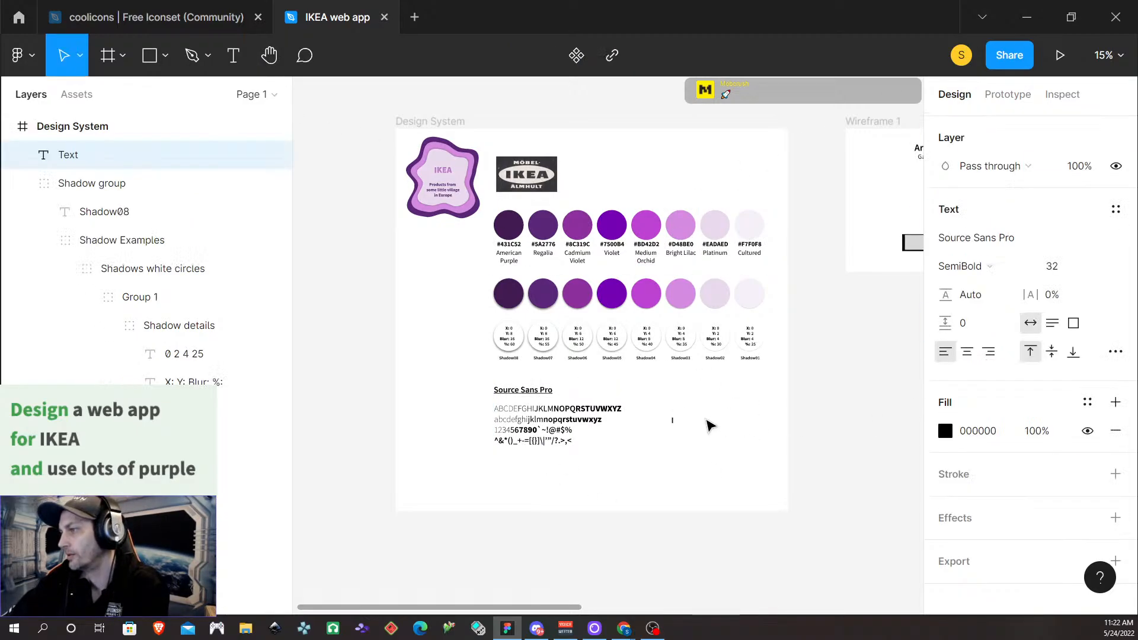
pyautogui.click(673, 419)
pyautogui.write('asdfh')
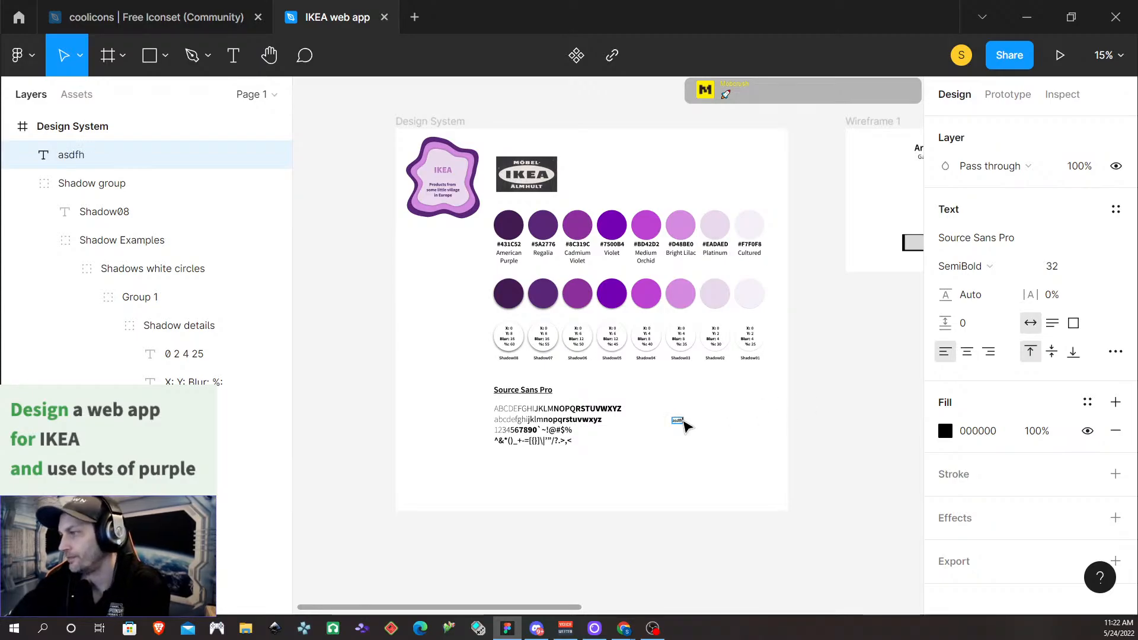
pyautogui.press('Escape')
pyautogui.click(690, 456)
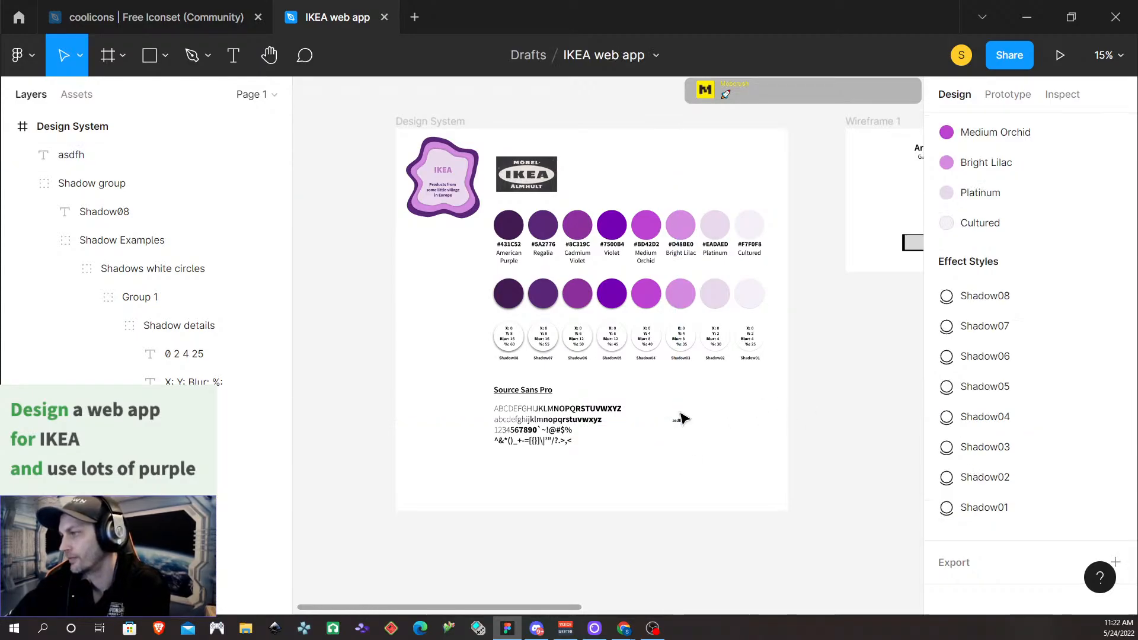
pyautogui.click(681, 422)
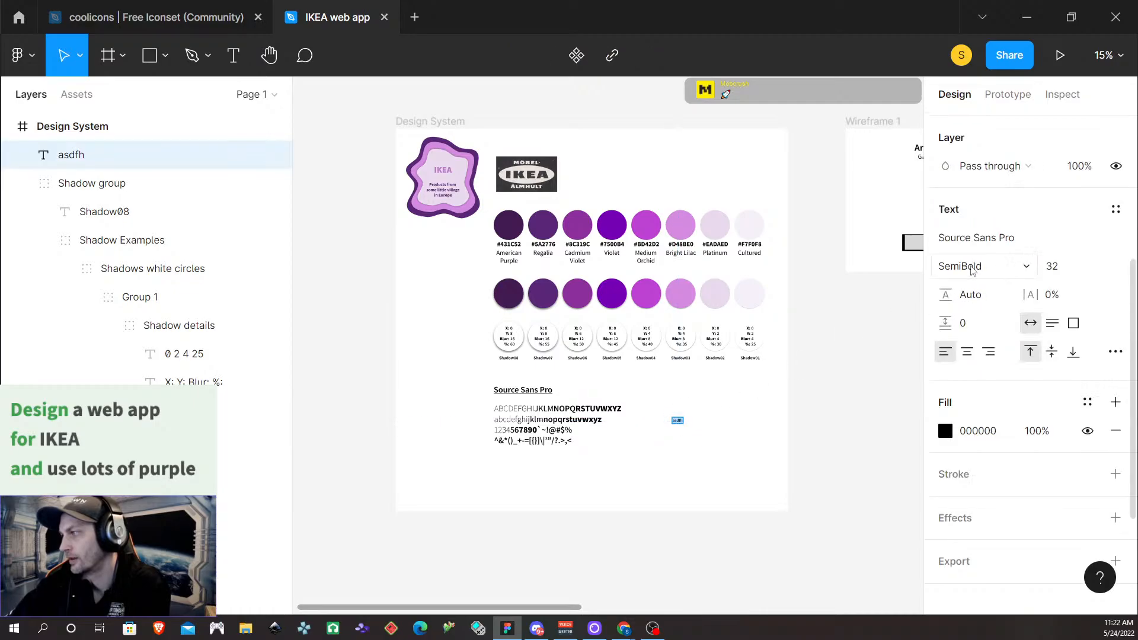
pyautogui.click(995, 237)
pyautogui.write('Mr ')
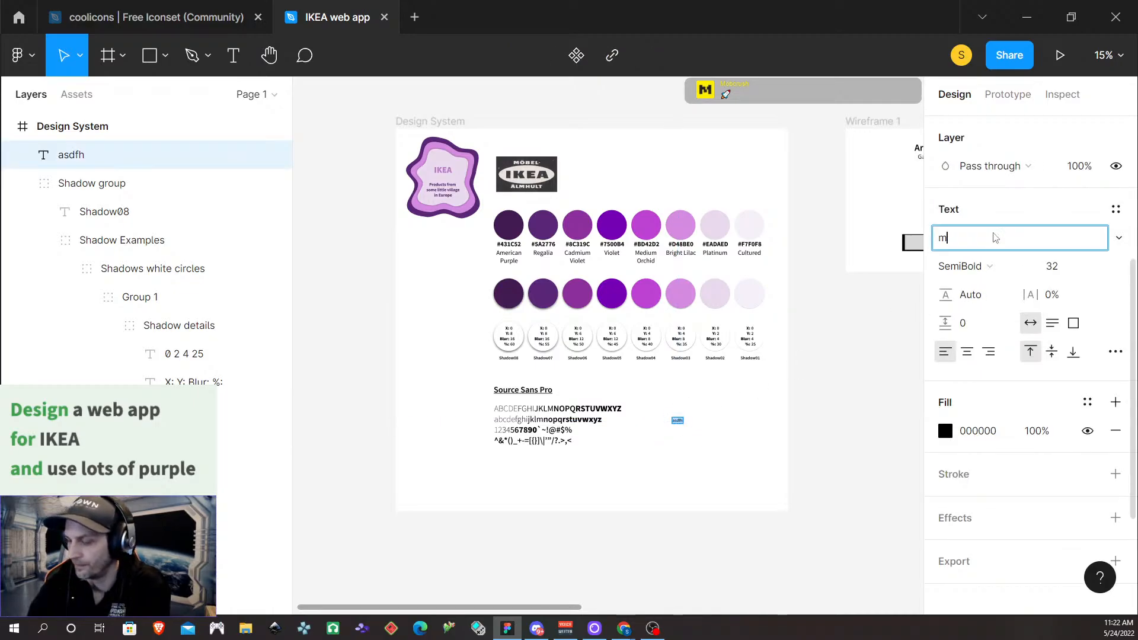
pyautogui.write('e')
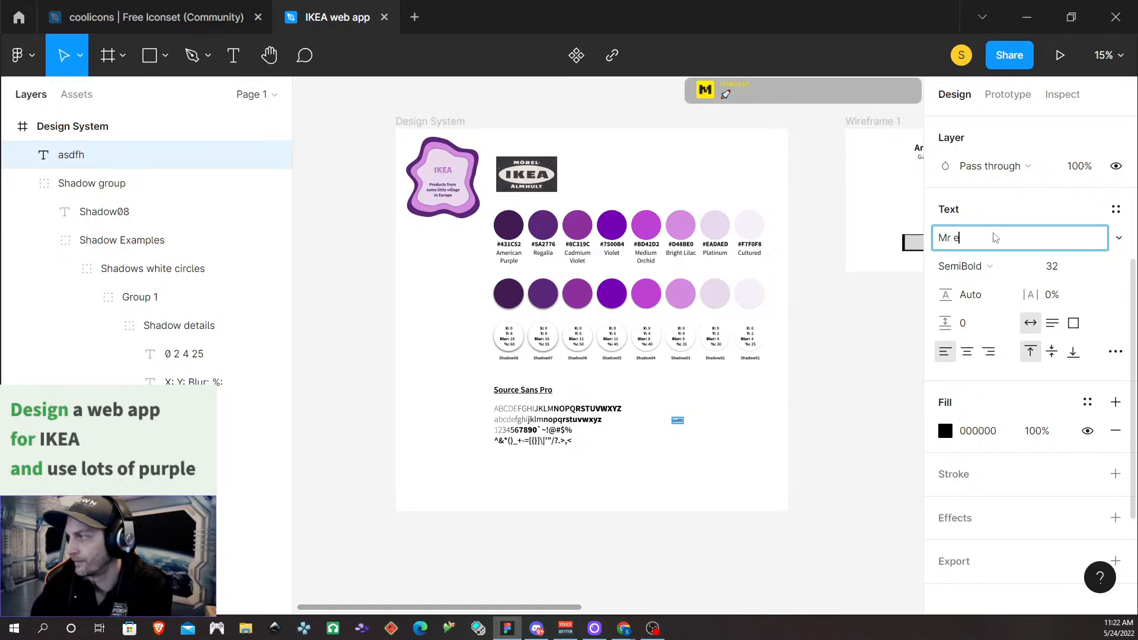
pyautogui.write('a')
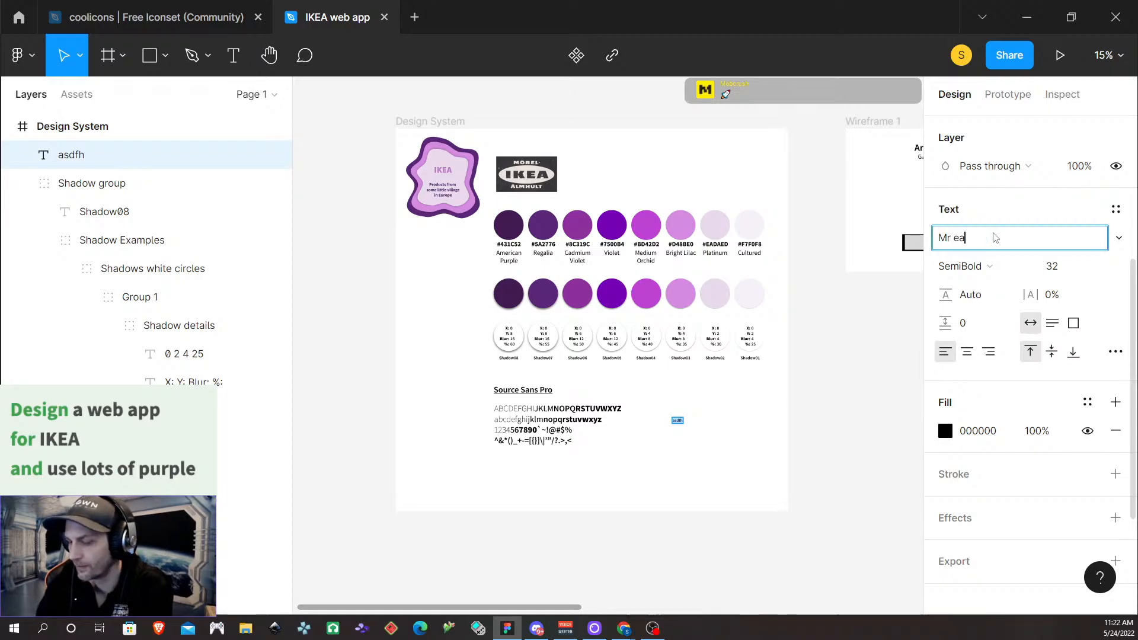
pyautogui.write('ves')
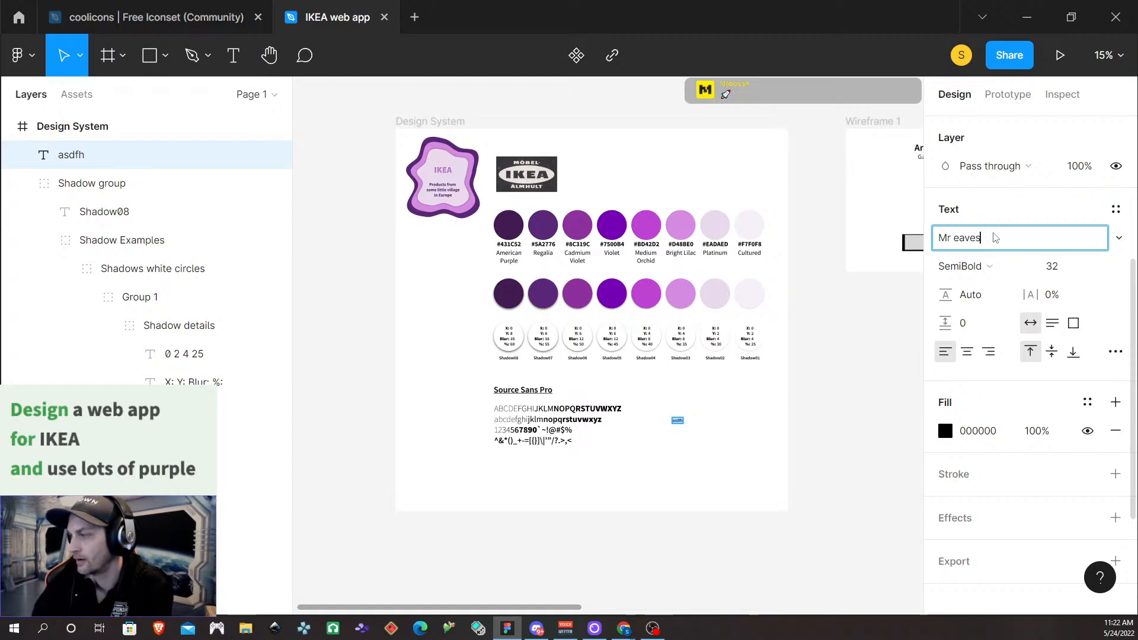
pyautogui.press('Escape')
# Set the font of the "asdfh" text to MrEavesXLModNarOT-Bold
pyautogui.click(1082, 239)
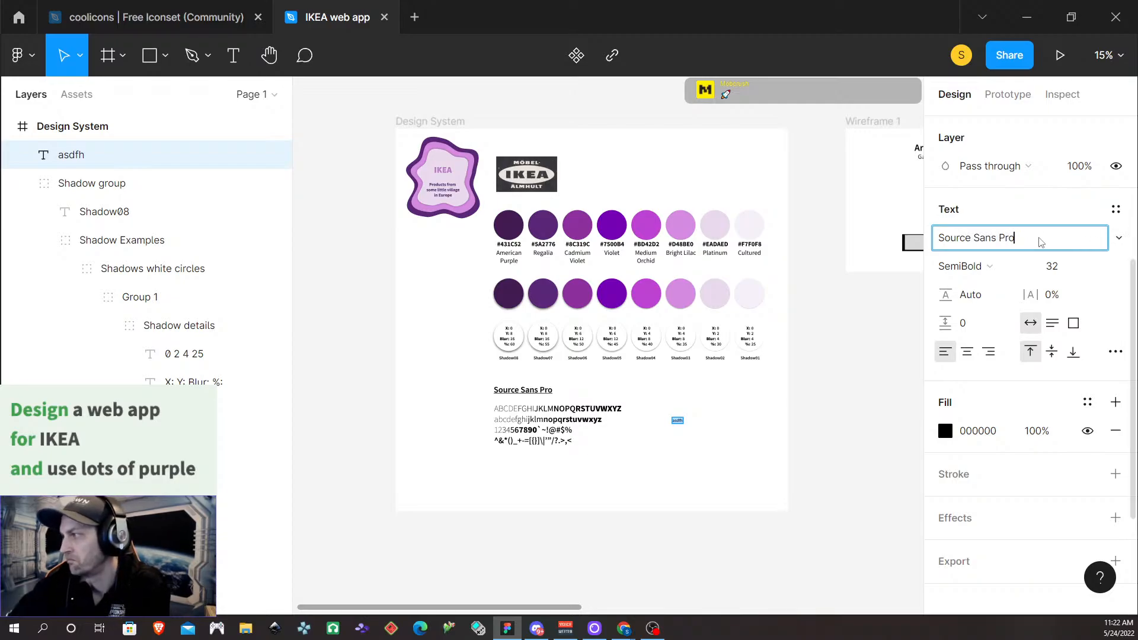
pyautogui.write('MrEavesXLModNarOT-Bold')
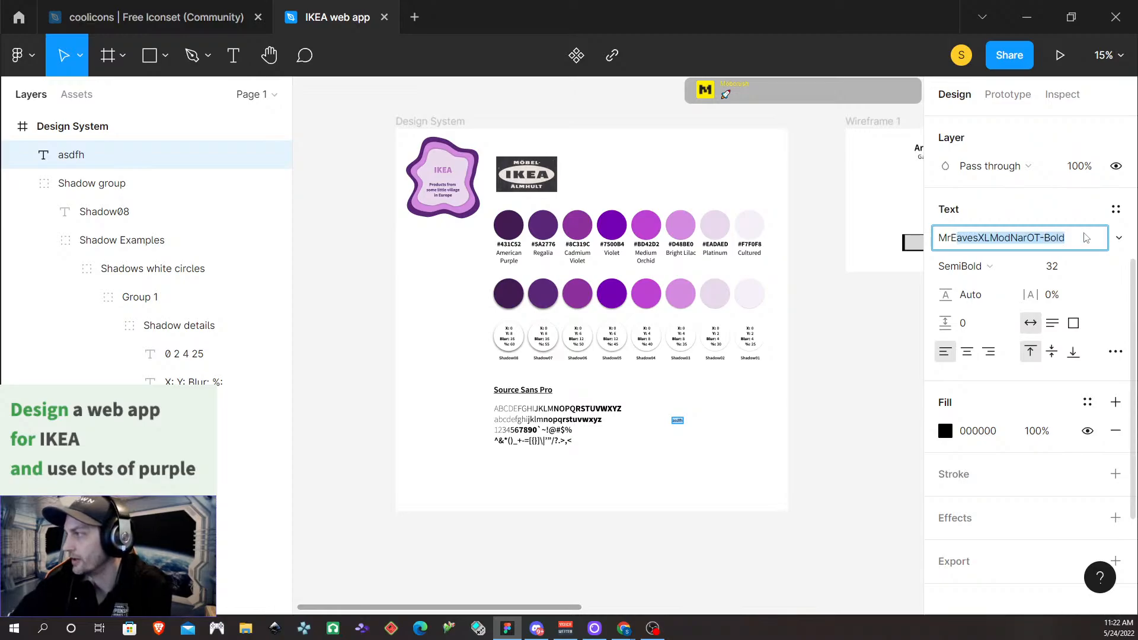
pyautogui.click(1086, 238)
pyautogui.doubleClick(1035, 241)
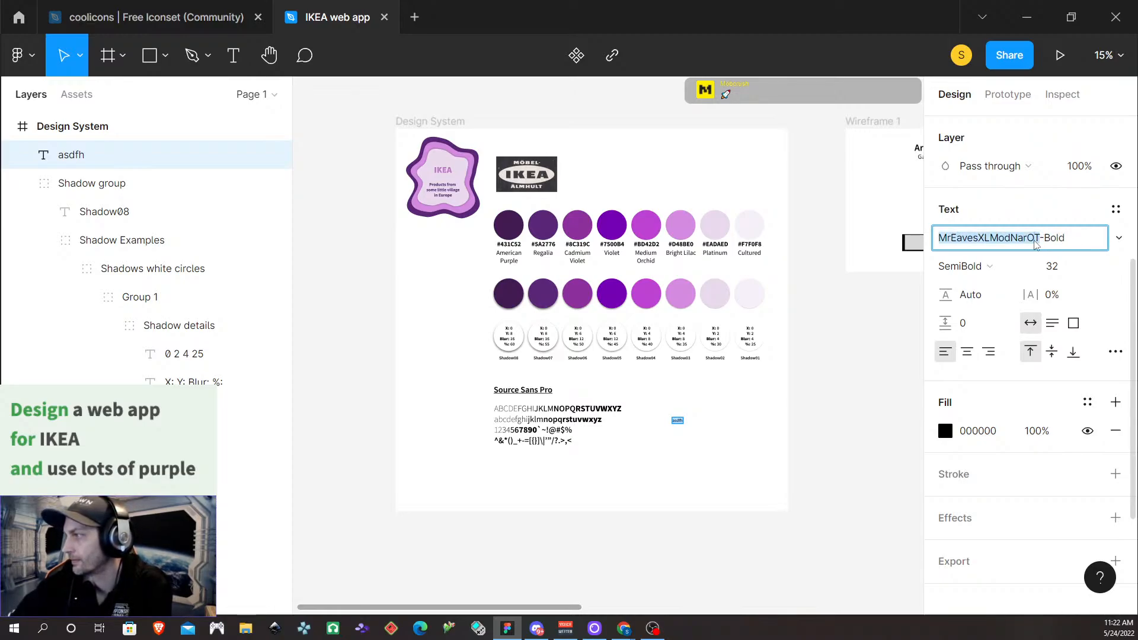
pyautogui.press('Return')
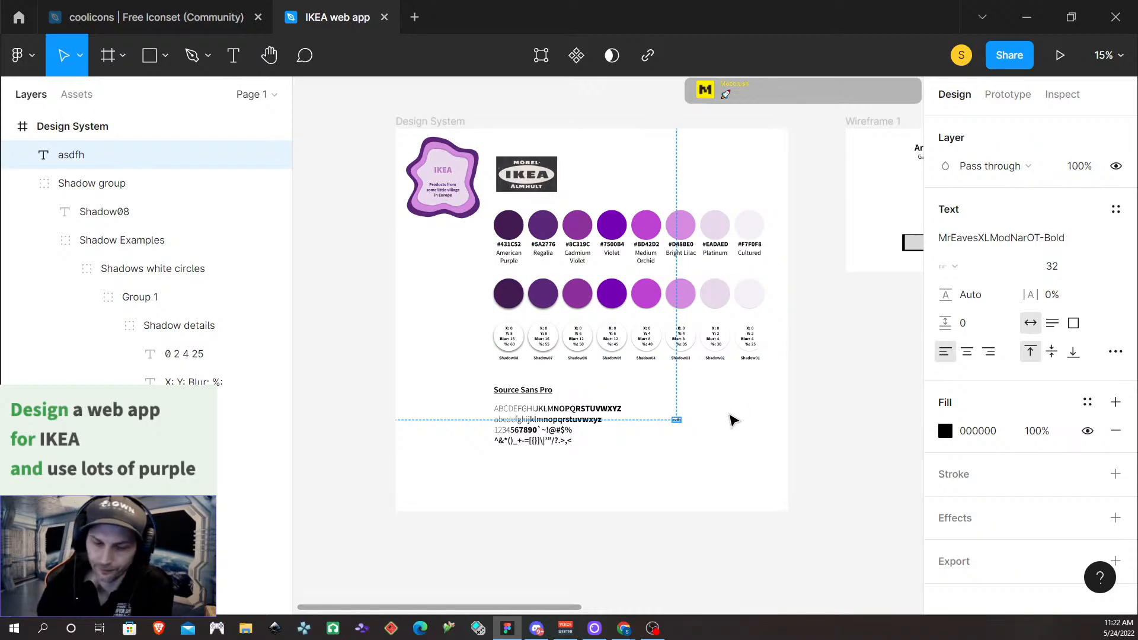
pyautogui.scroll(2, 690, 438)
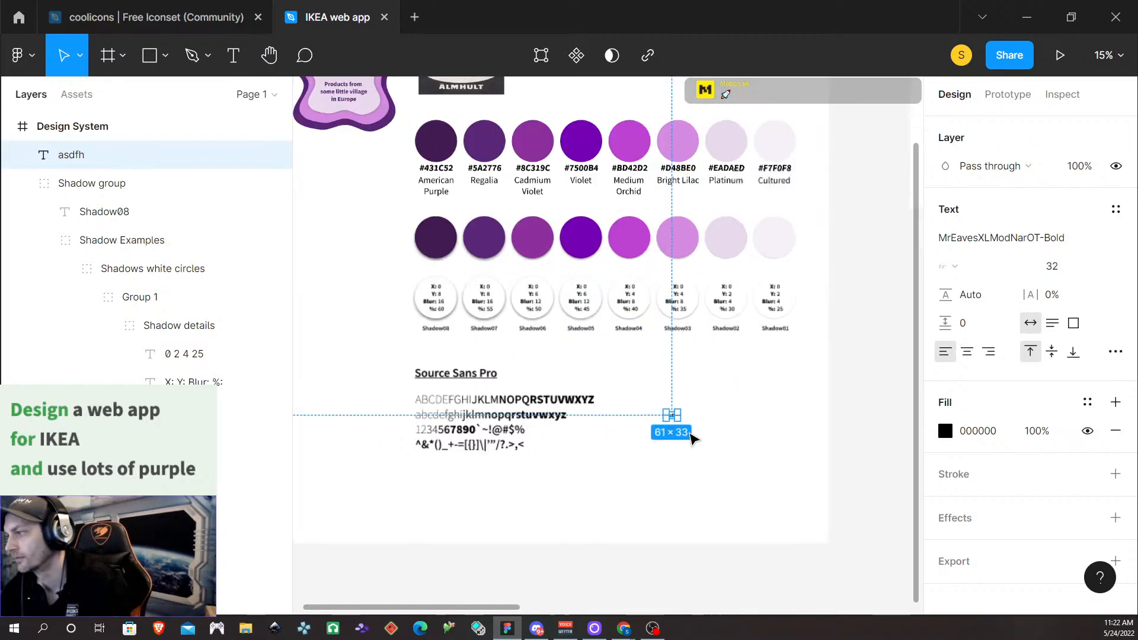
pyautogui.scroll(5, 691, 437)
pyautogui.doubleClick(644, 372)
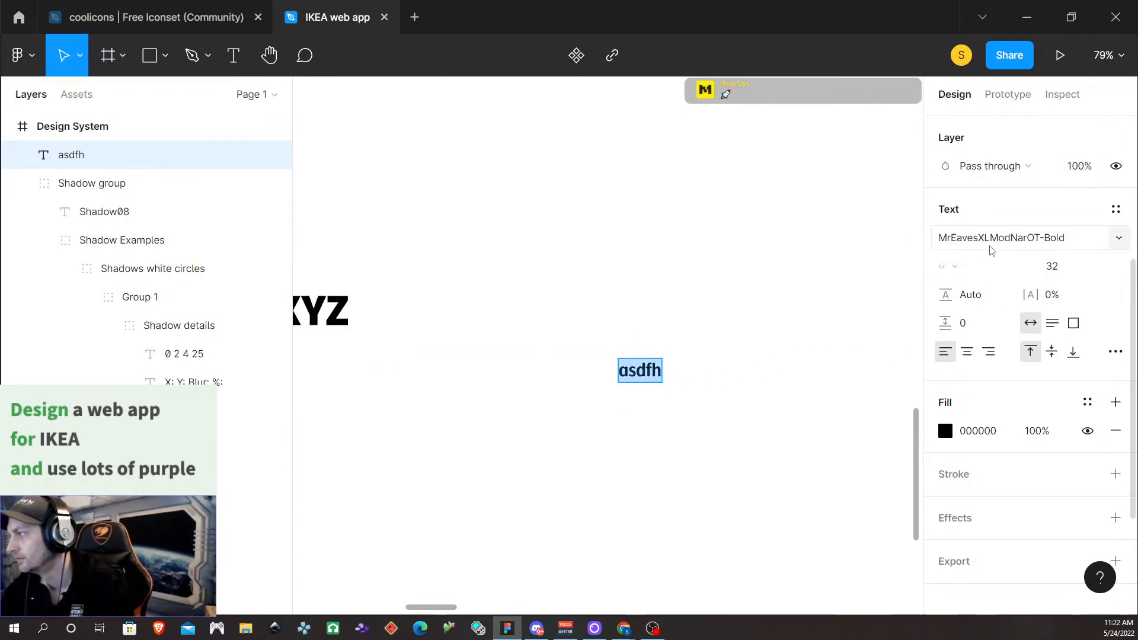
pyautogui.click(1066, 238)
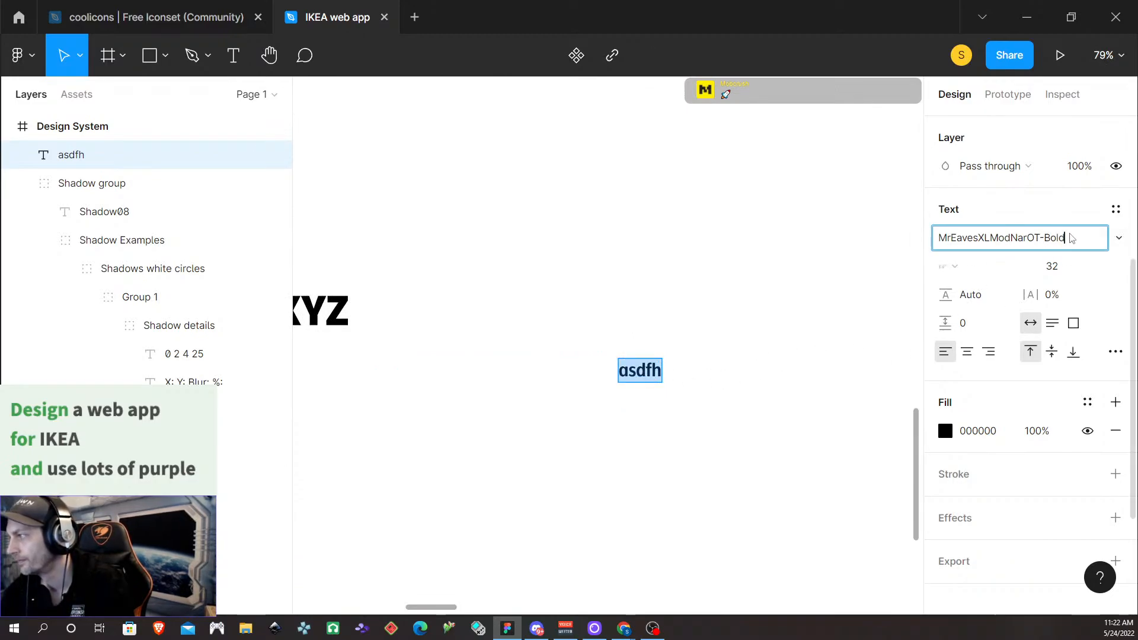
pyautogui.doubleClick(1071, 240)
pyautogui.press('BackSpace')
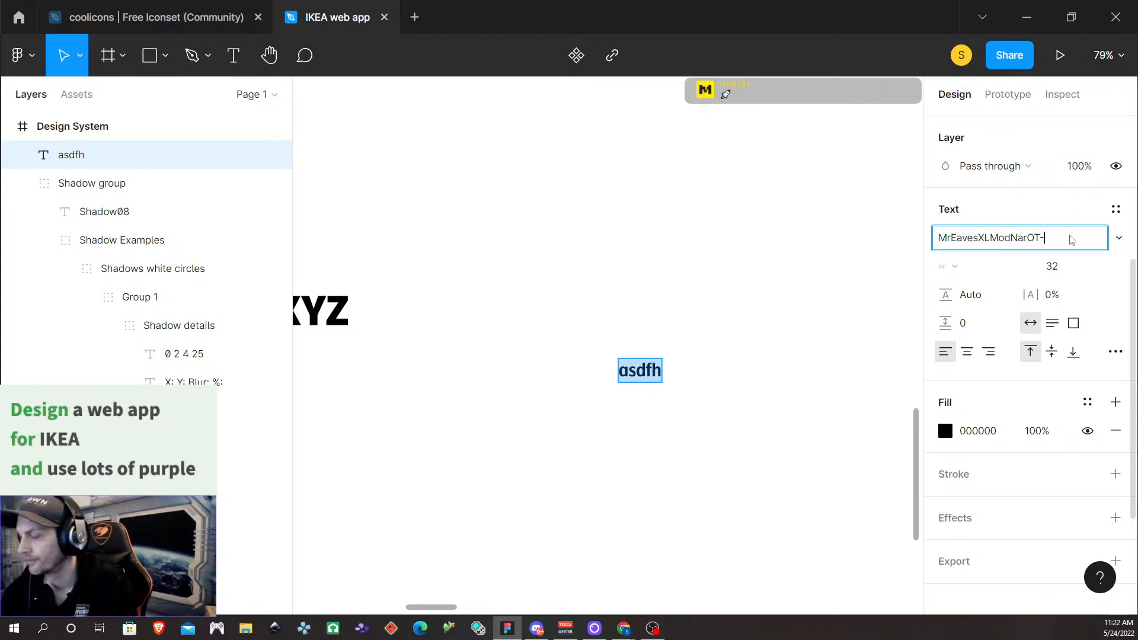
pyautogui.press('BackSpace')
pyautogui.press('BackSpace')
pyautogui.press('BackSpace')
pyautogui.press('BackSpace')
pyautogui.press('BackSpace')
pyautogui.press('BackSpace')
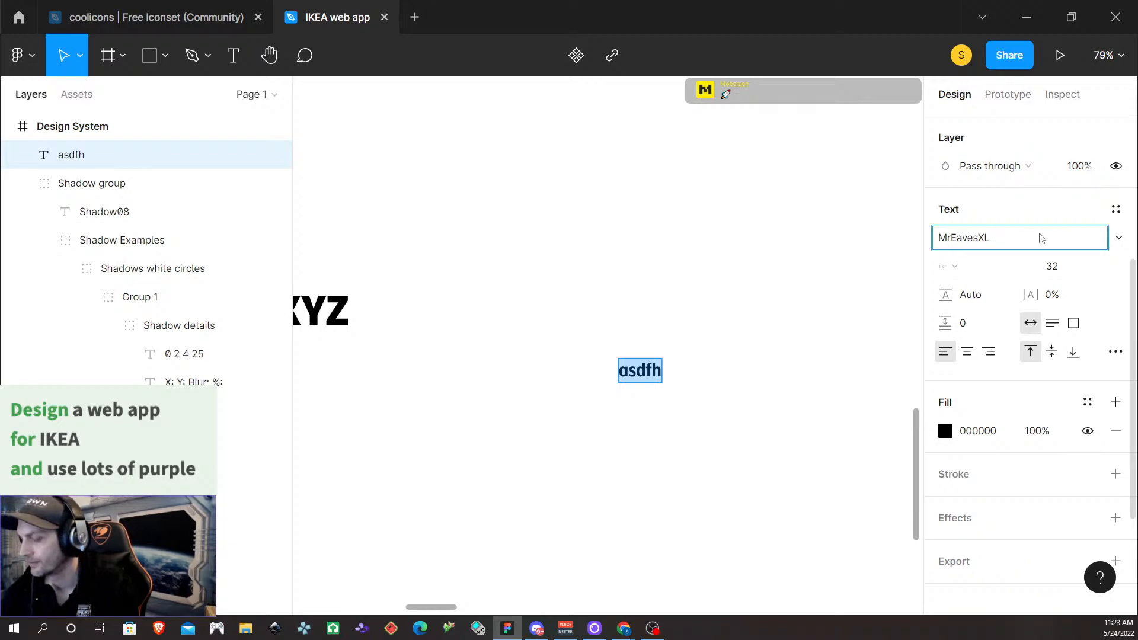
pyautogui.press('Escape')
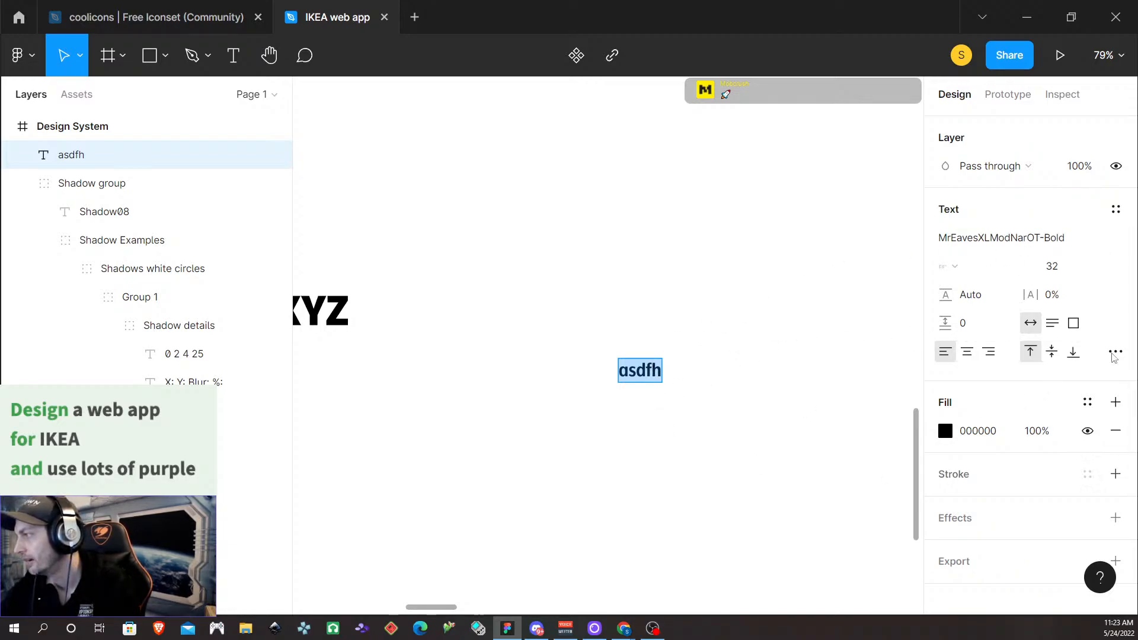
# Set the font of the "asdfh" text to MrEavesXLModNarOT-Reg
pyautogui.scroll(-3, 664, 468)
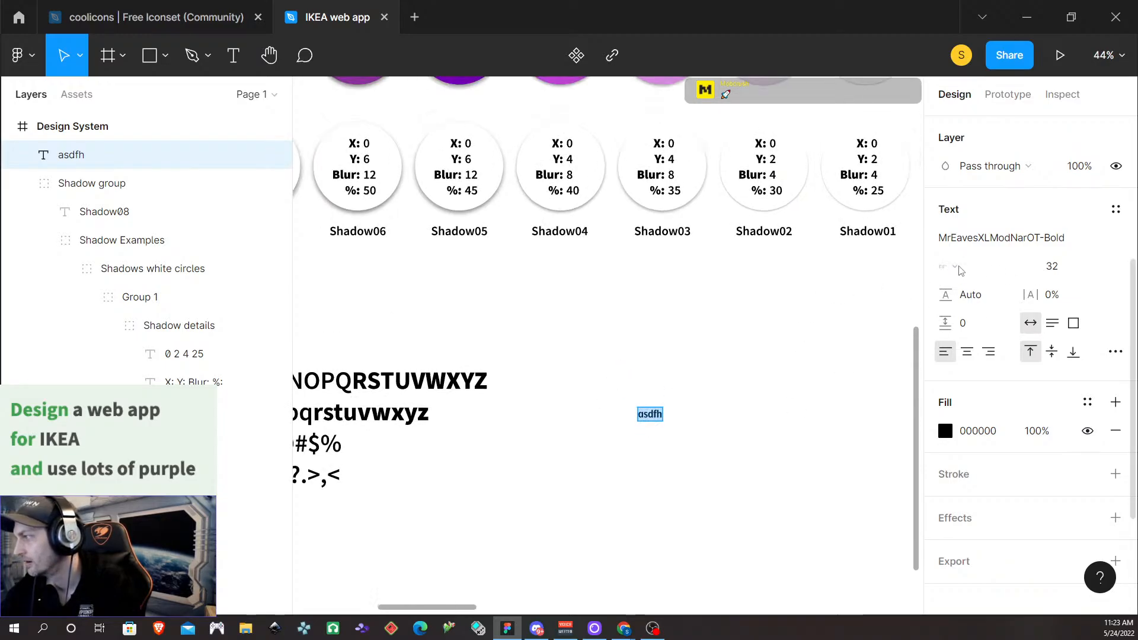
pyautogui.click(1048, 240)
pyautogui.click(1067, 240)
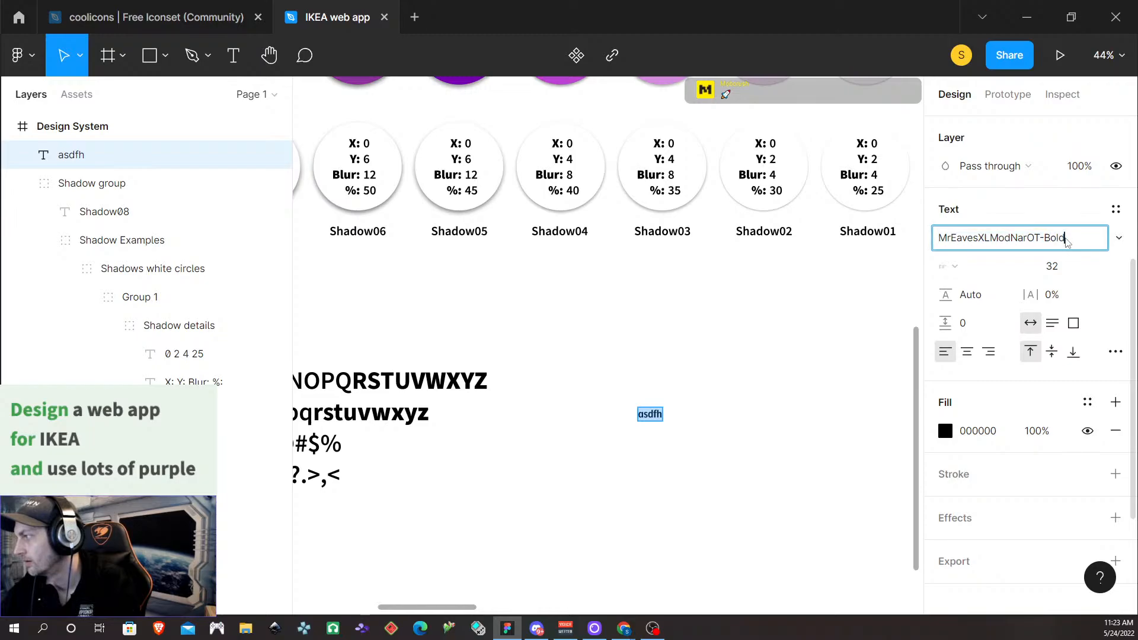
pyautogui.doubleClick(1059, 237)
pyautogui.write('Reg')
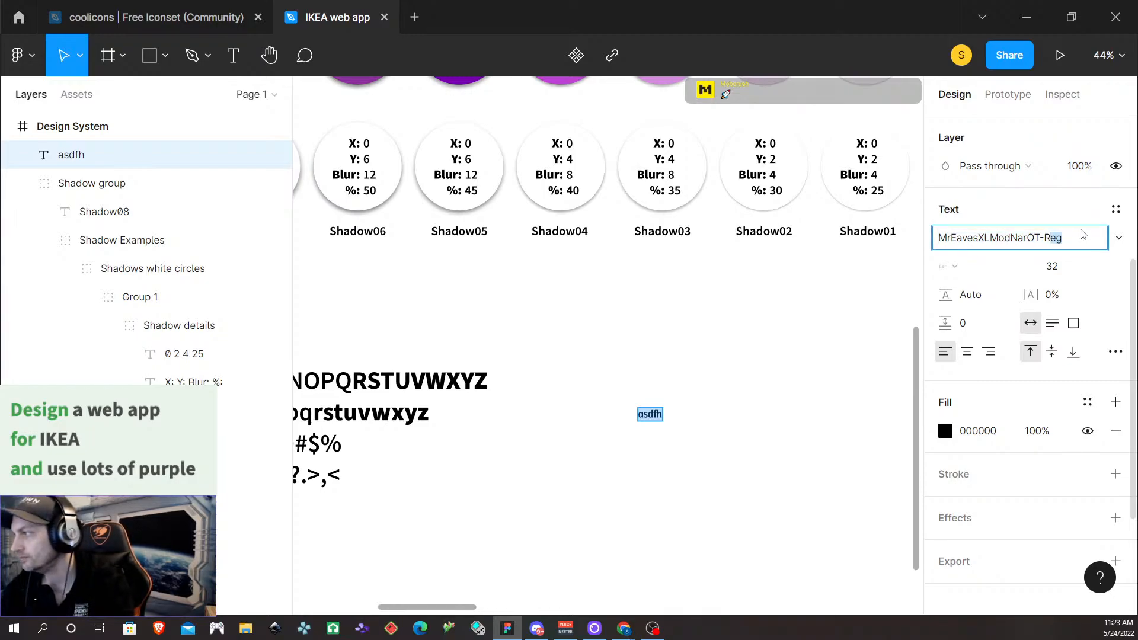
pyautogui.press('Return')
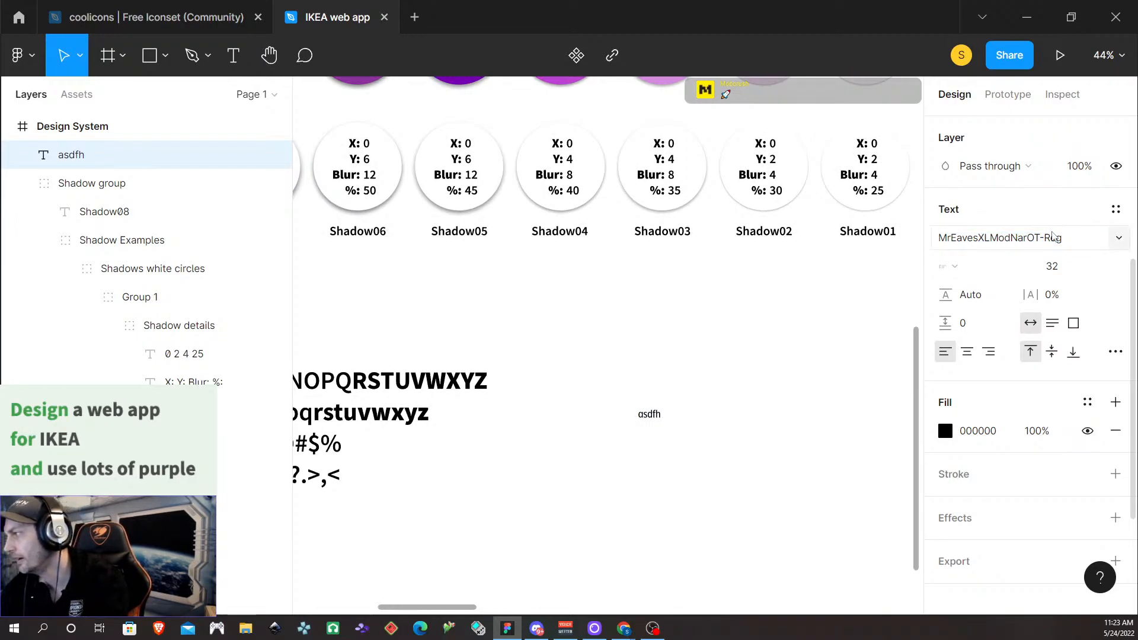
# Set the font of the "asdfh" text to MrEavesXLModNarOT-Heavy
pyautogui.click(1054, 237)
pyautogui.click(1057, 239)
pyautogui.doubleClick(1059, 239)
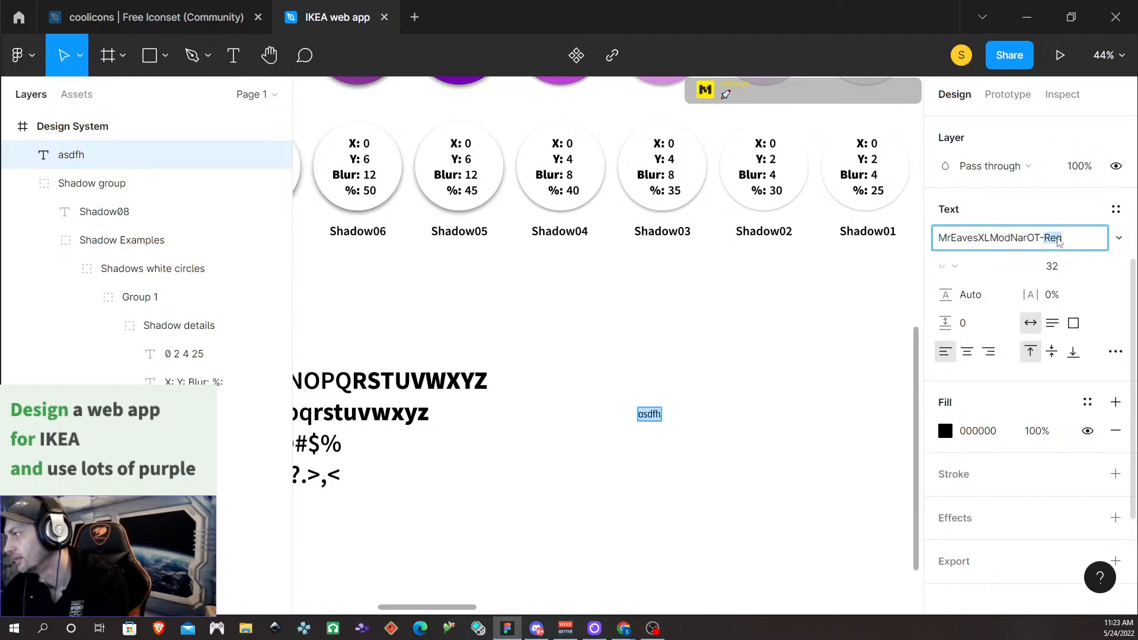
pyautogui.write('Se')
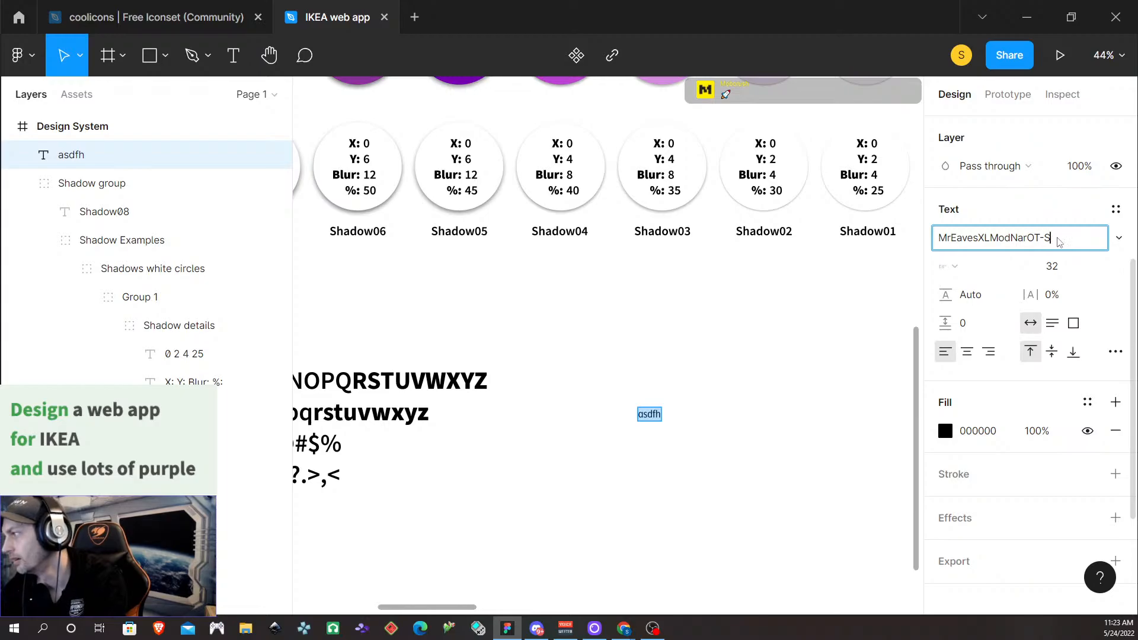
pyautogui.press('Return')
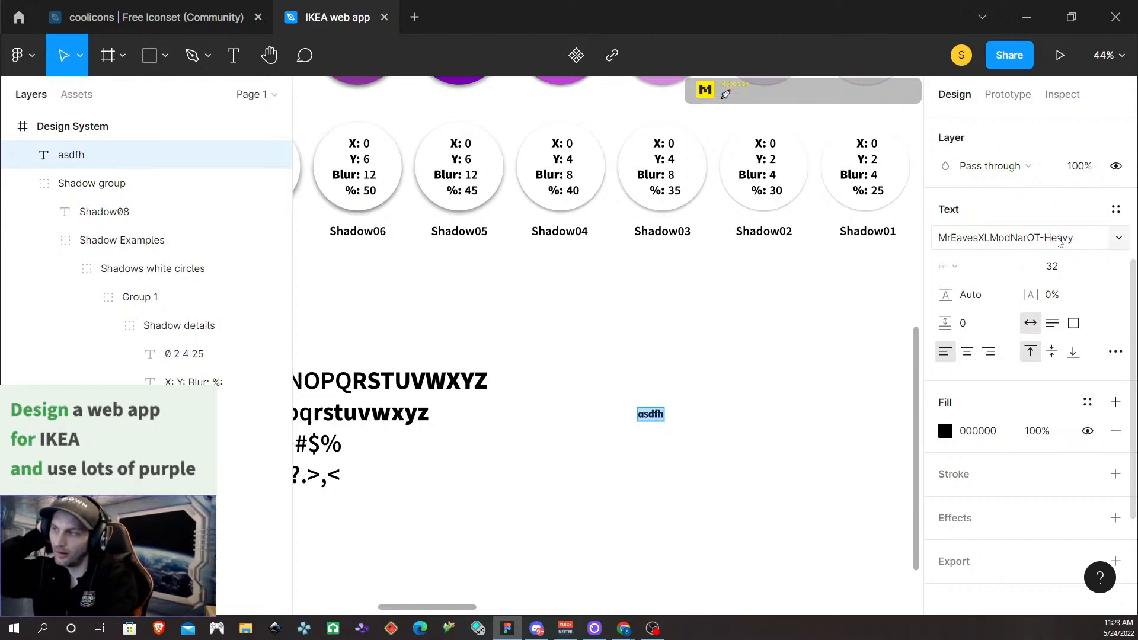
# Check the "asdfh" sample up close and delete it from the Design System frame
pyautogui.scroll(1, 655, 447)
pyautogui.keyDown('ctrl'); pyautogui.scroll(5, 656, 445); pyautogui.keyUp('ctrl')
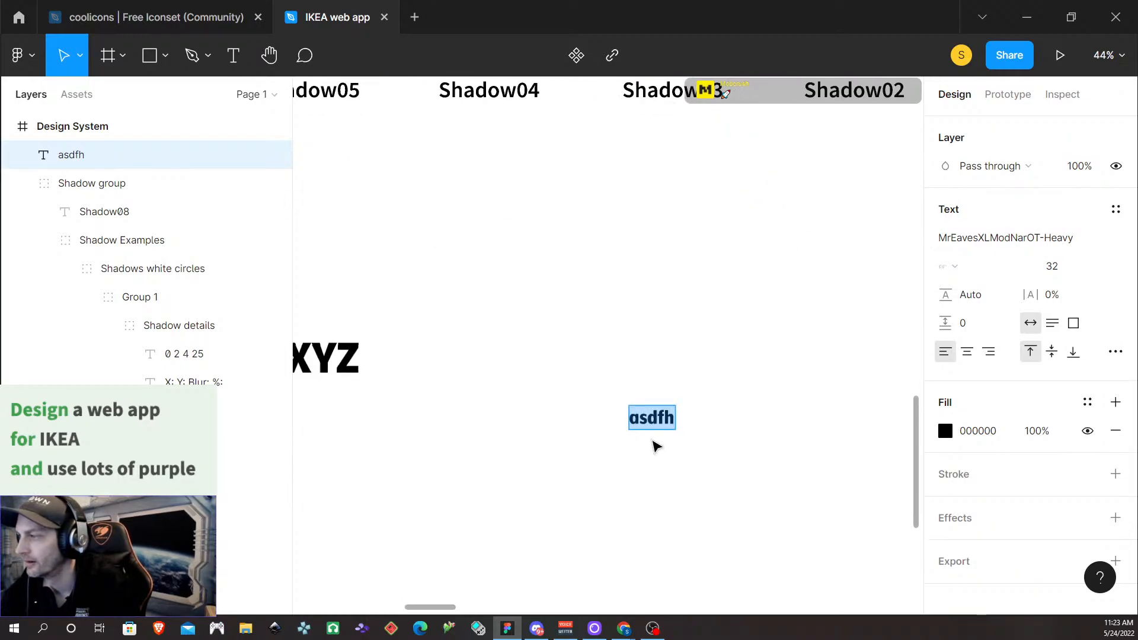
pyautogui.keyDown('ctrl'); pyautogui.scroll(-6, 654, 413); pyautogui.keyUp('ctrl')
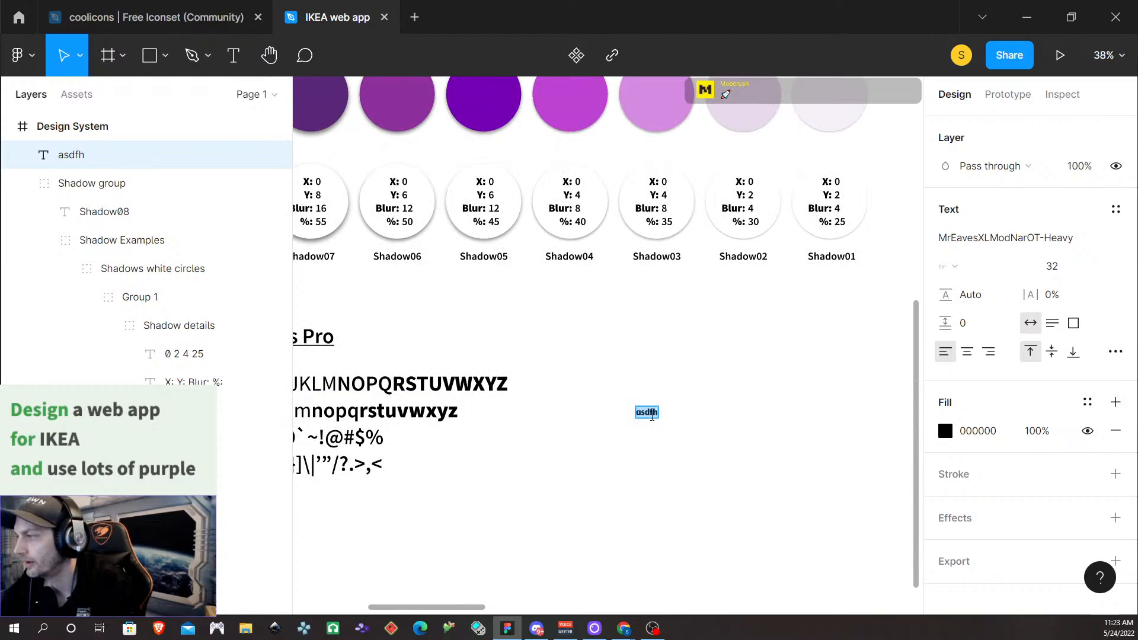
pyautogui.press('Escape')
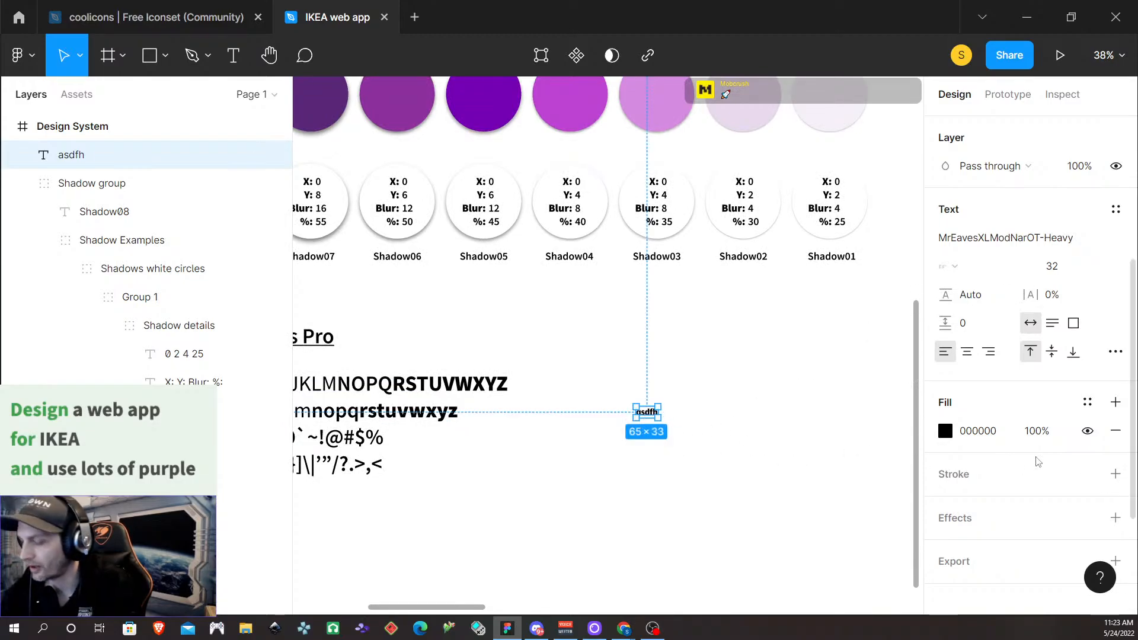
pyautogui.press('Delete')
# Examine the font styles available for the uppercase Source Sans Pro alphabet sample, keeping its mixed weights
pyautogui.keyDown('ctrl'); pyautogui.scroll(1, 635, 493); pyautogui.keyUp('ctrl')
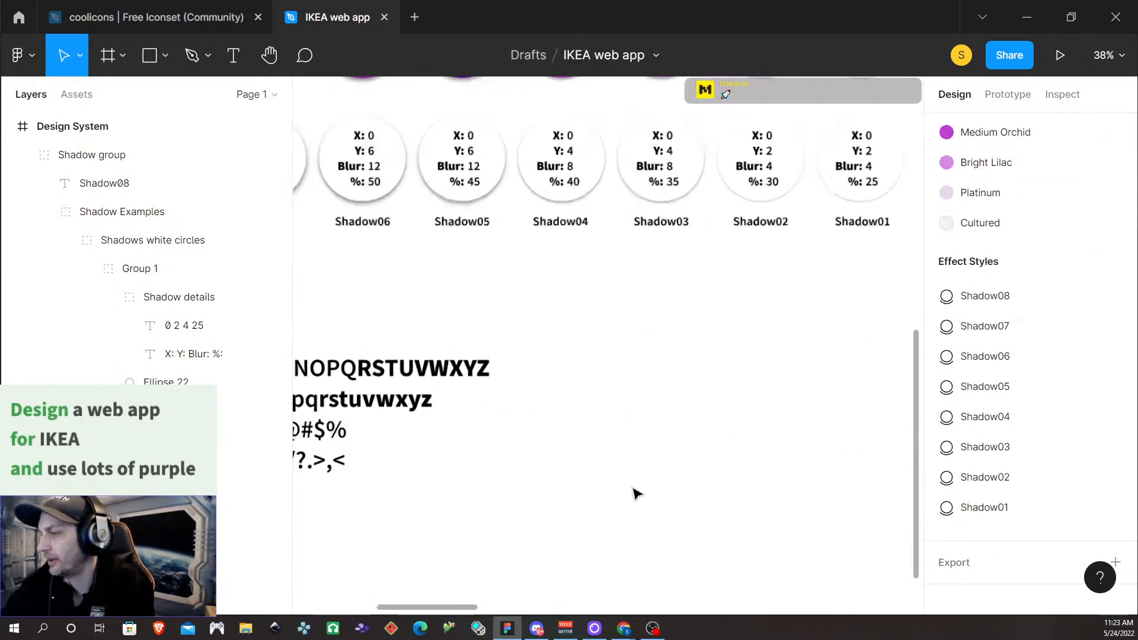
pyautogui.keyDown('ctrl'); pyautogui.scroll(3, 636, 493); pyautogui.keyUp('ctrl')
pyautogui.keyDown('ctrl'); pyautogui.scroll(-3, 633, 491); pyautogui.keyUp('ctrl')
pyautogui.doubleClick(417, 359)
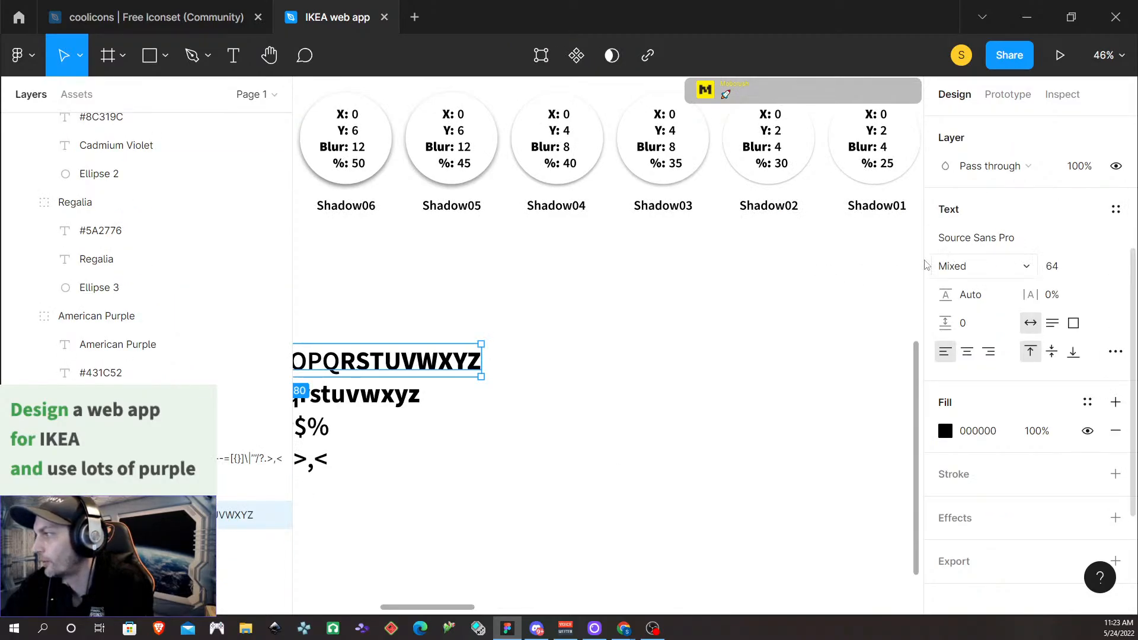
pyautogui.click(974, 265)
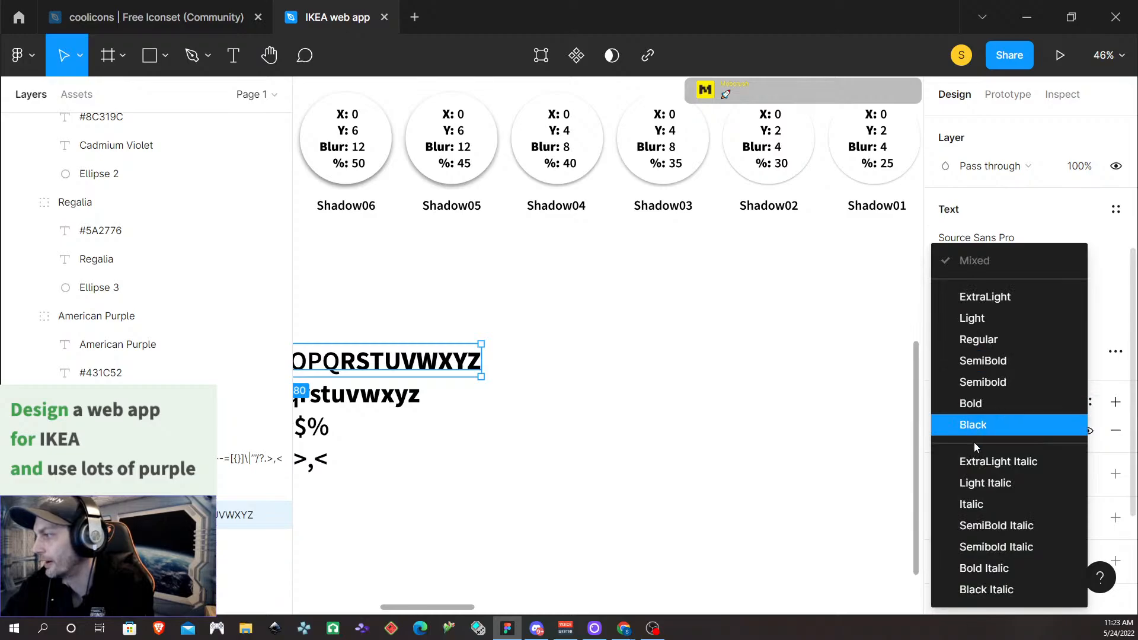
pyautogui.click(898, 301)
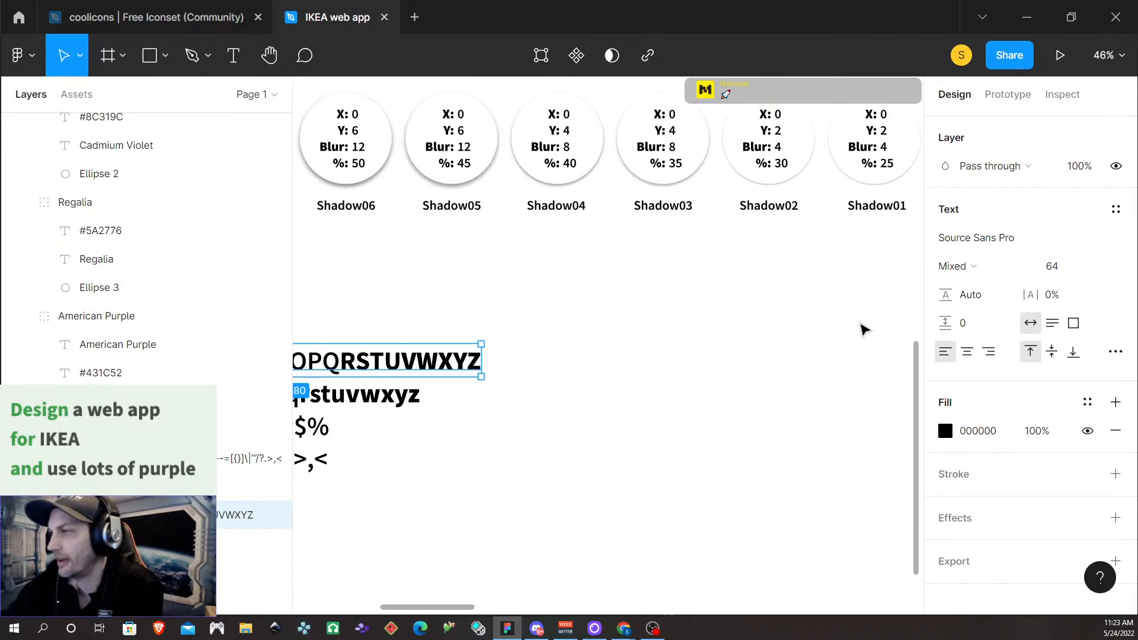
# Look over the Wireframe 2 and Wireframe 3 designs beside the Design System frame
pyautogui.scroll(-3, 551, 267)
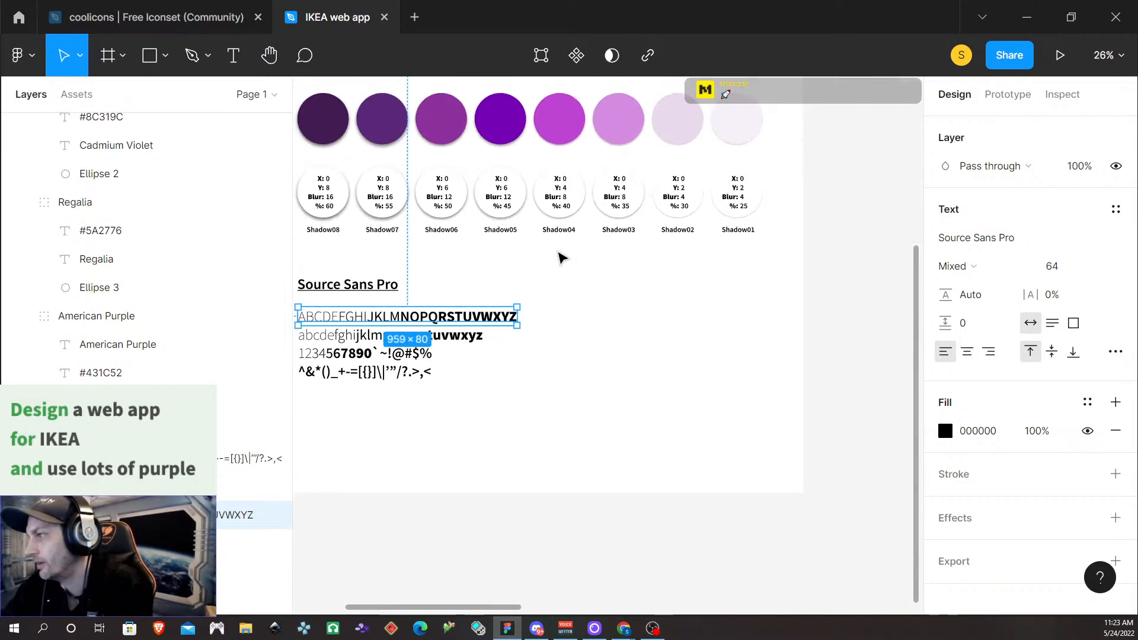
pyautogui.hscroll(10, 560, 258)
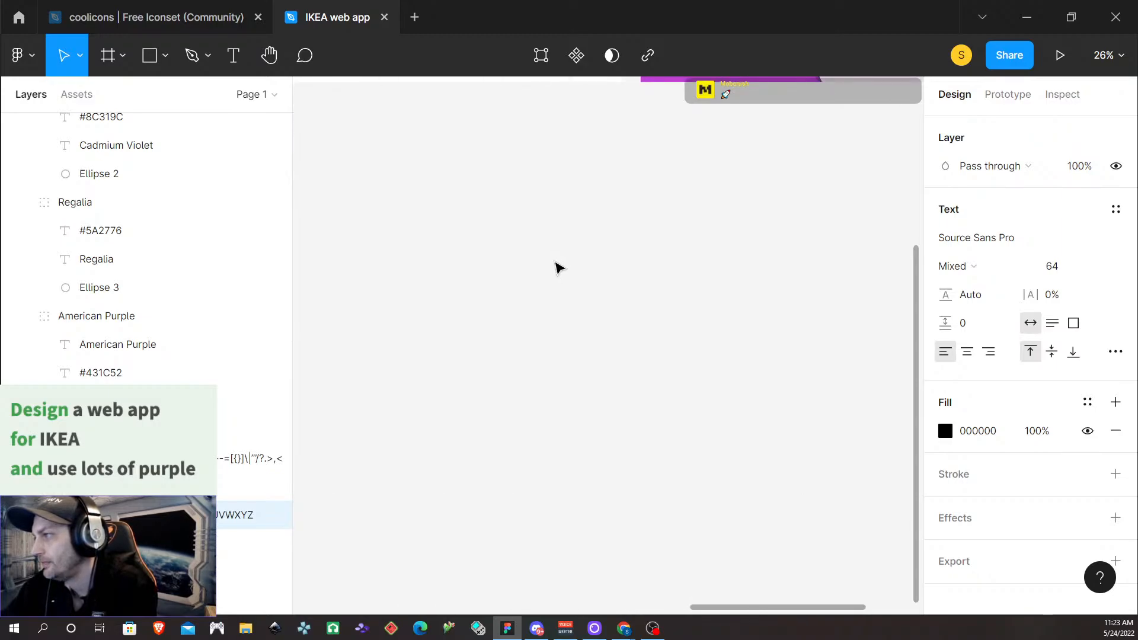
pyautogui.scroll(5, 559, 268)
pyautogui.scroll(2, 559, 268)
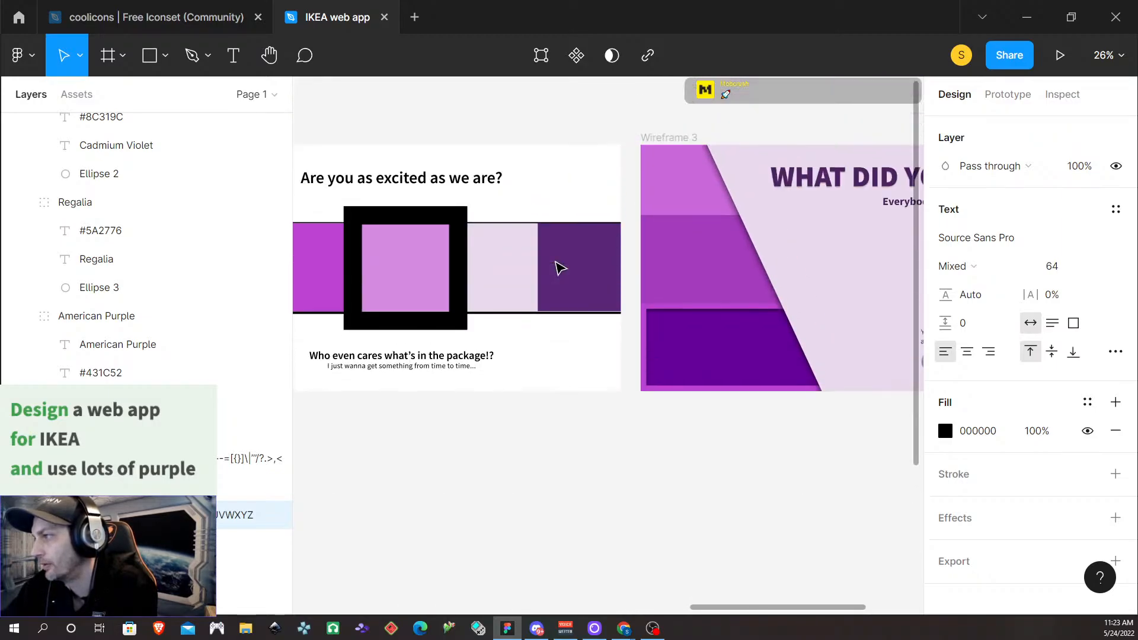
pyautogui.hscroll(3, 558, 268)
pyautogui.hscroll(5, 559, 268)
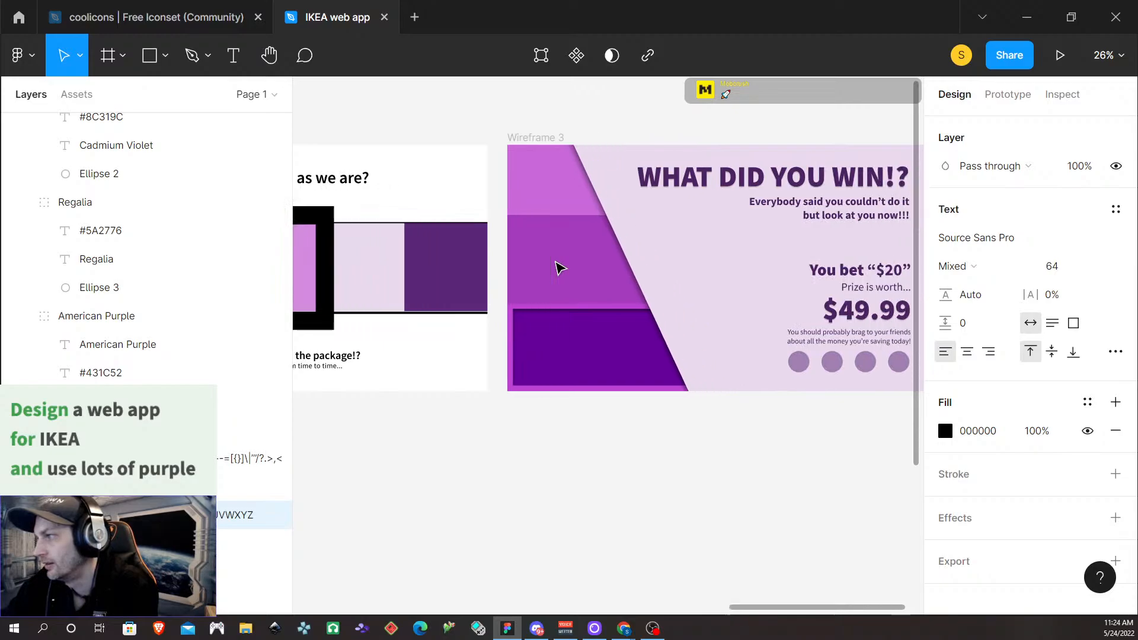
pyautogui.hscroll(-2, 559, 268)
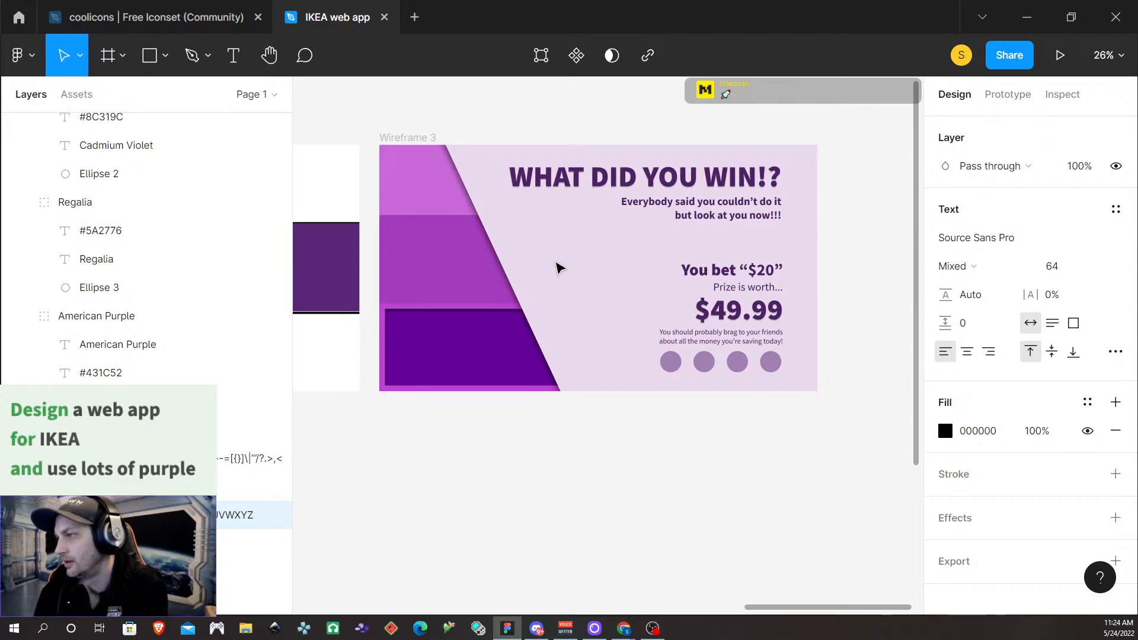
# Copy the prizes layout from Wireframe 3 and paste it onto the empty canvas below, lined up with that wireframe's left edge
pyautogui.scroll(-3, 523, 320)
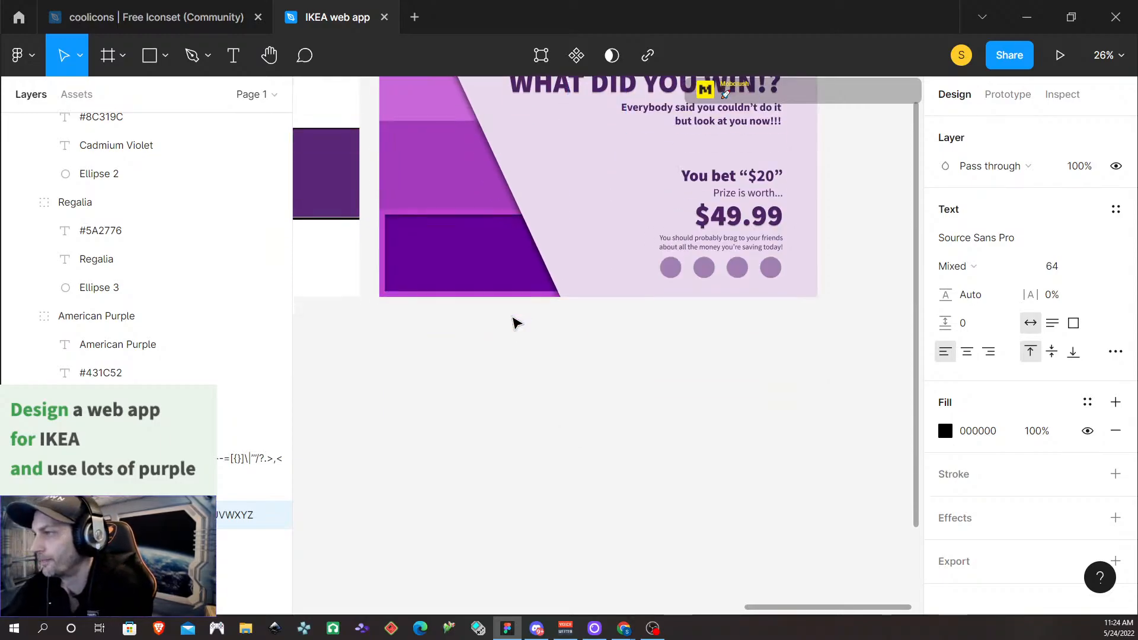
pyautogui.click(500, 270)
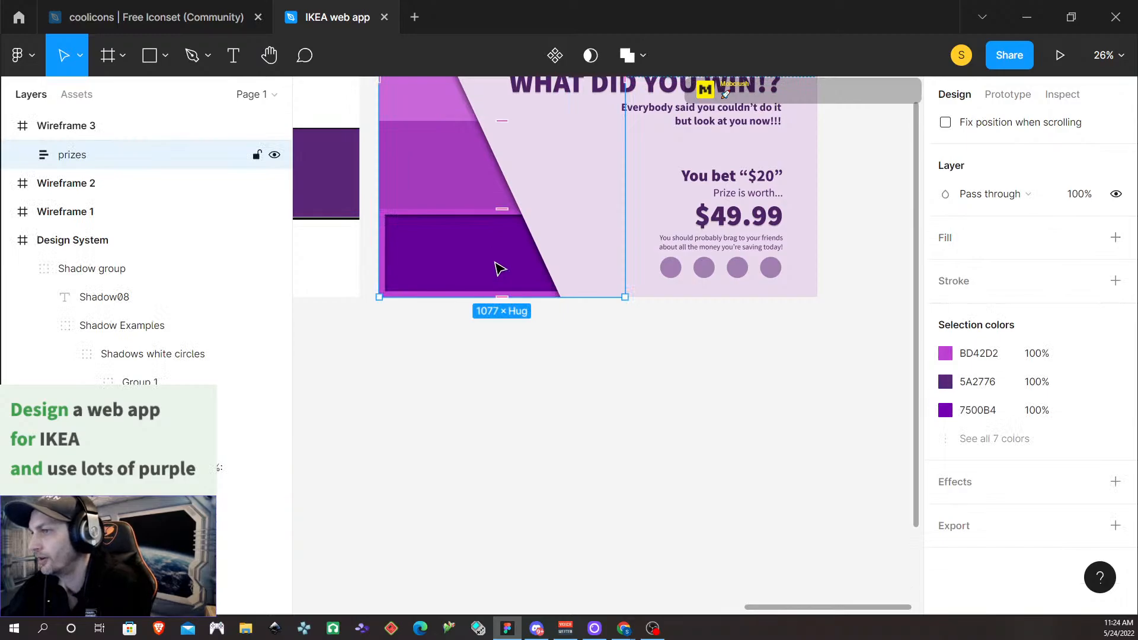
pyautogui.scroll(5, 156, 231)
pyautogui.scroll(-4, 145, 257)
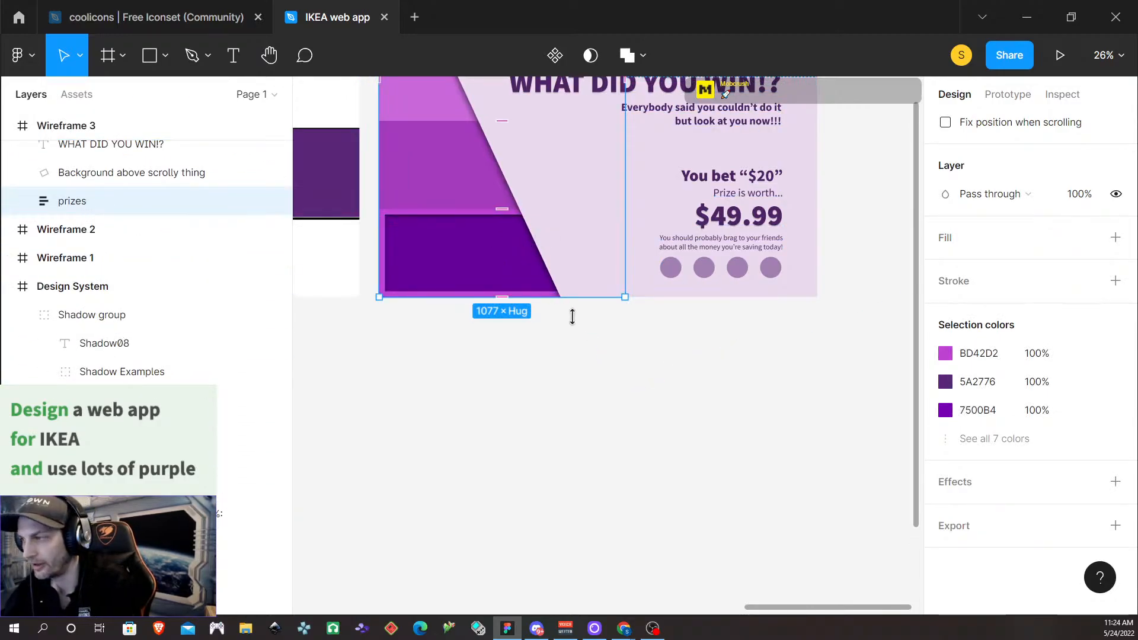
pyautogui.hscroll(5, 646, 403)
pyautogui.hscroll(-8, 474, 427)
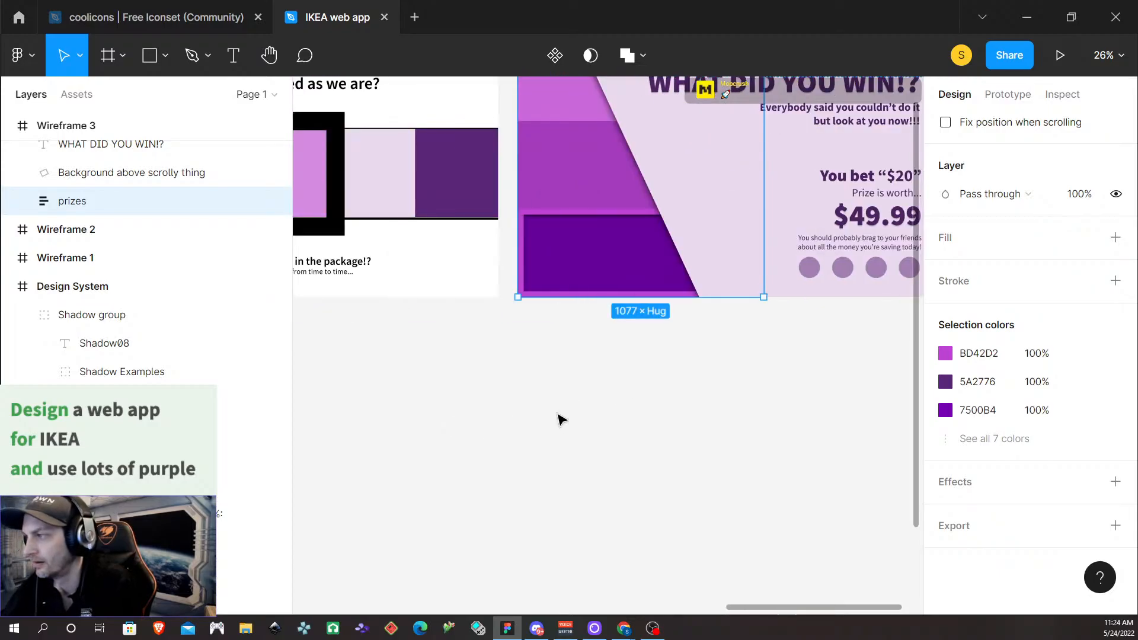
pyautogui.scroll(-4, 587, 413)
pyautogui.scroll(3, 673, 439)
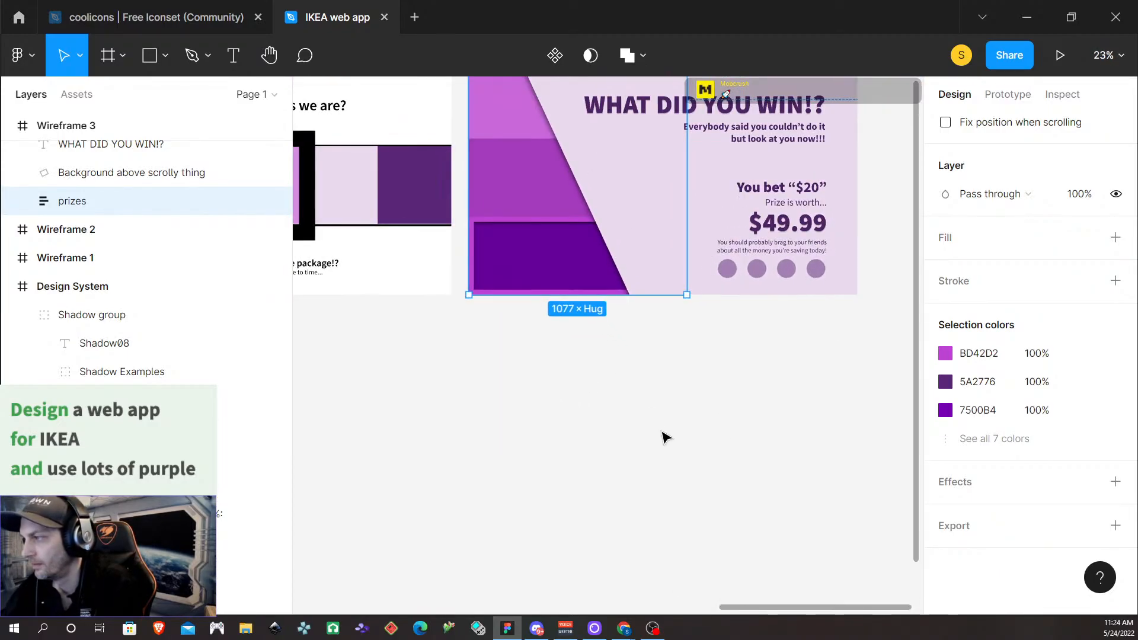
pyautogui.scroll(-3, 663, 438)
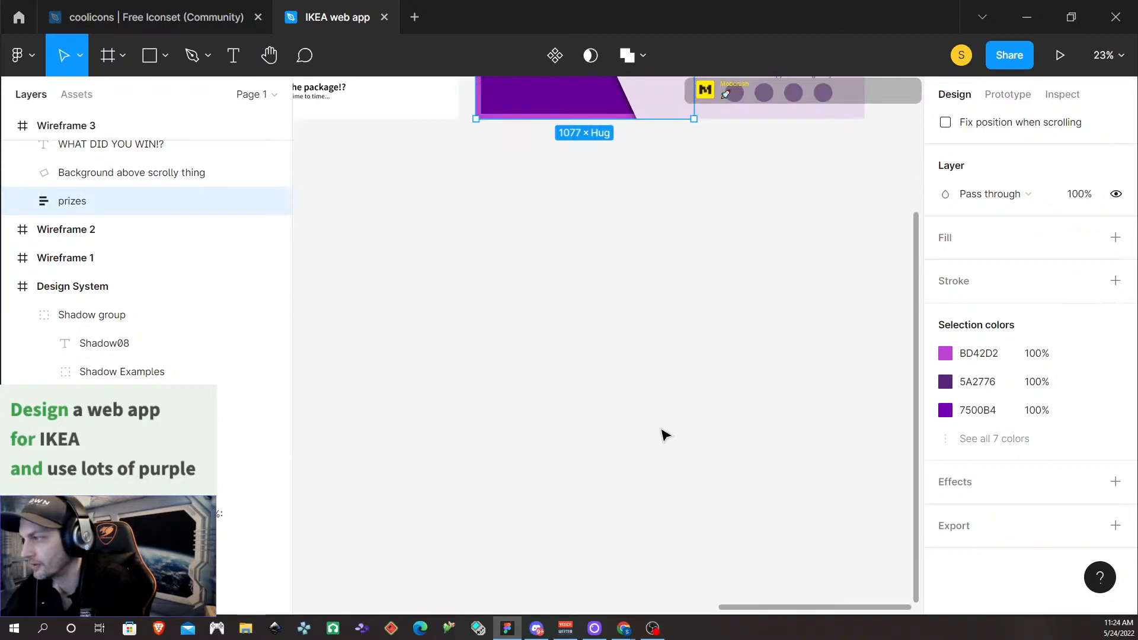
pyautogui.rightClick(567, 416)
pyautogui.click(600, 422)
pyautogui.moveTo(668, 444); pyautogui.dragTo(579, 275)
pyautogui.scroll(-3, 687, 458)
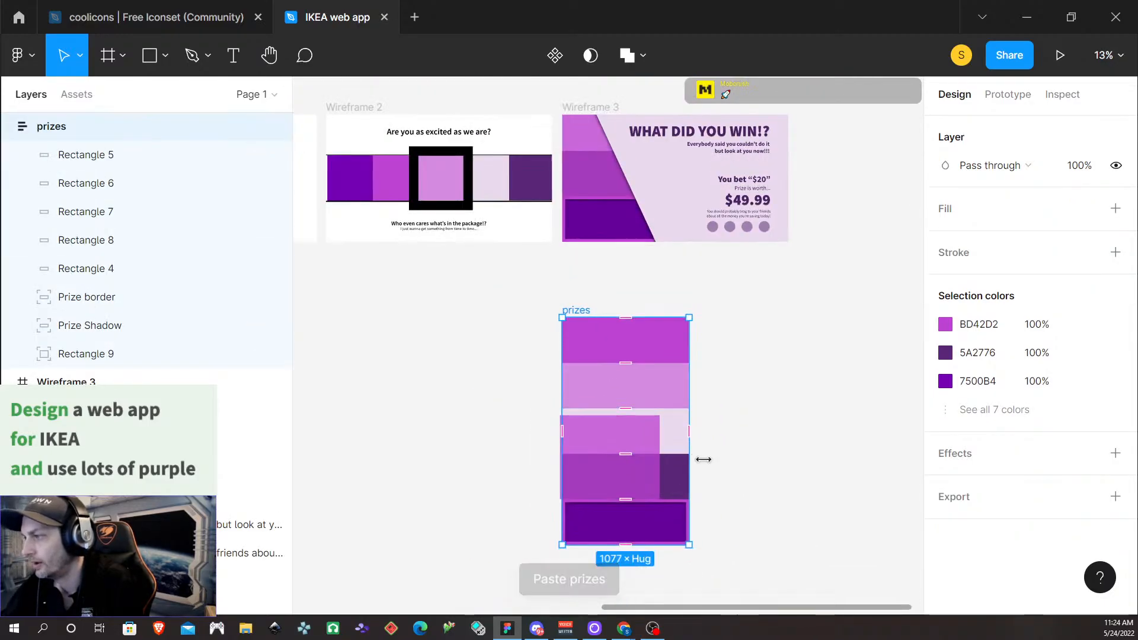
# Inspect the pasted prizes layout below Wireframe 3 up close, including its overlapping rectangles
pyautogui.hscroll(-6, 752, 483)
pyautogui.hscroll(7, 749, 482)
pyautogui.scroll(-1, 616, 459)
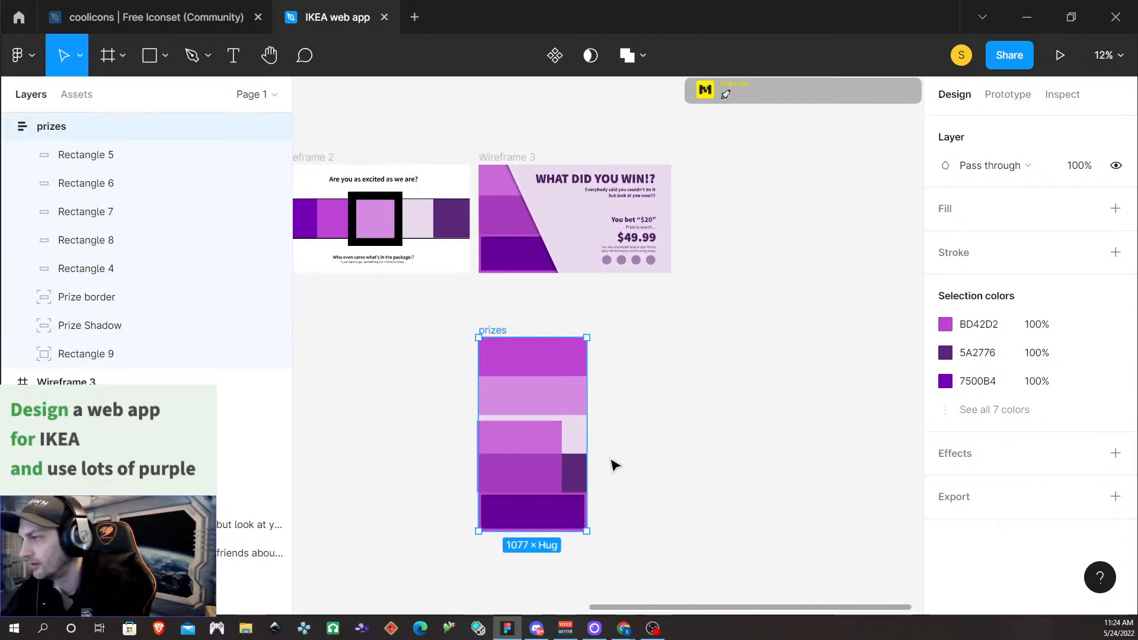
pyautogui.scroll(4, 614, 465)
pyautogui.scroll(1, 548, 462)
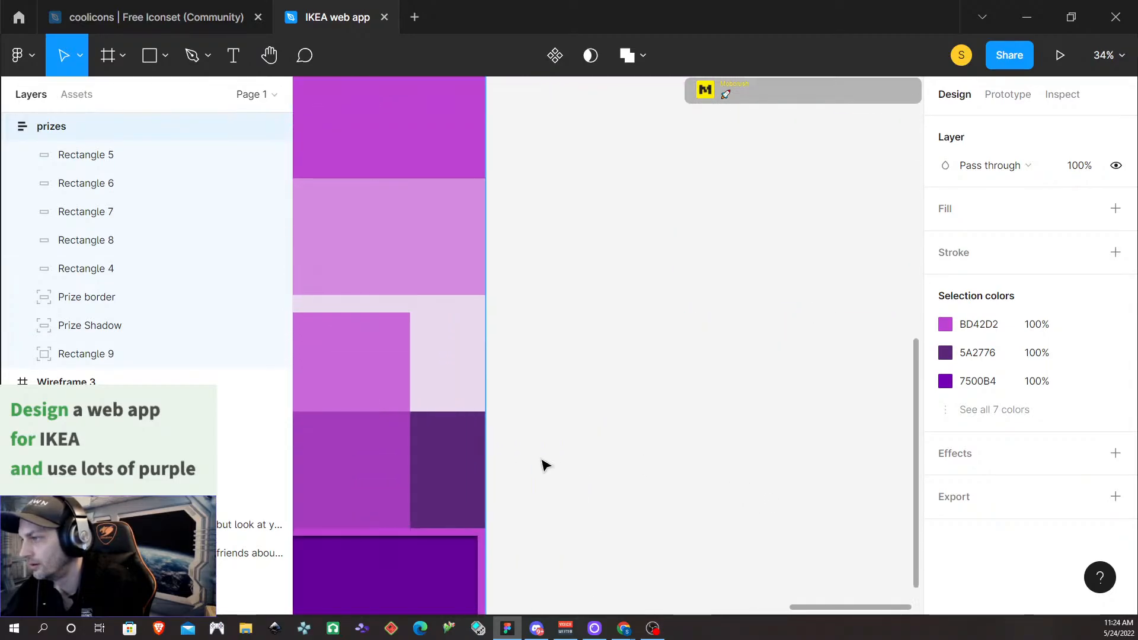
pyautogui.hscroll(1, 533, 466)
pyautogui.hscroll(-6, 491, 465)
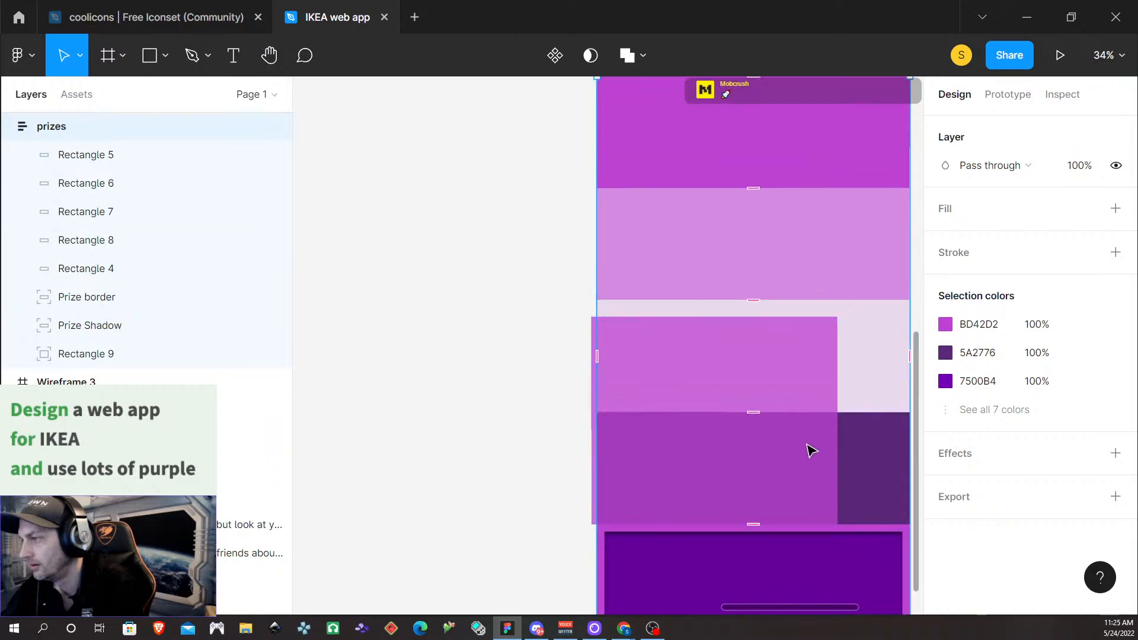
# Delete the semi-transparent Rectangle 9 overlapping the color bands in the pasted prizes layout
pyautogui.scroll(-3, 830, 451)
pyautogui.scroll(2, 580, 402)
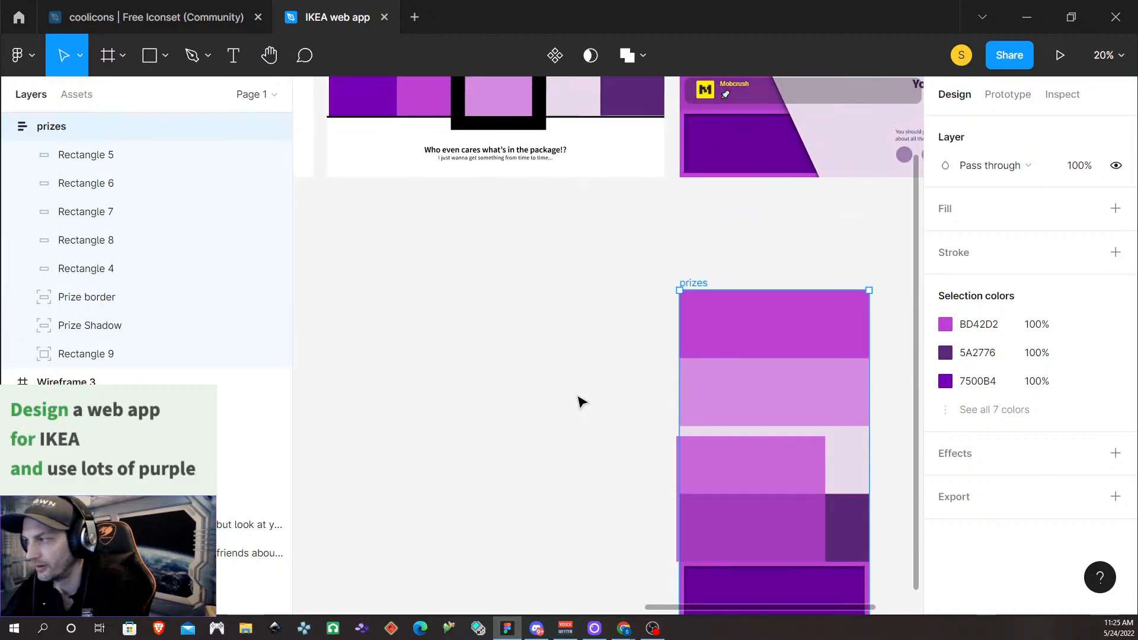
pyautogui.scroll(-3, 580, 400)
pyautogui.hscroll(-1, 580, 400)
pyautogui.hscroll(3, 581, 400)
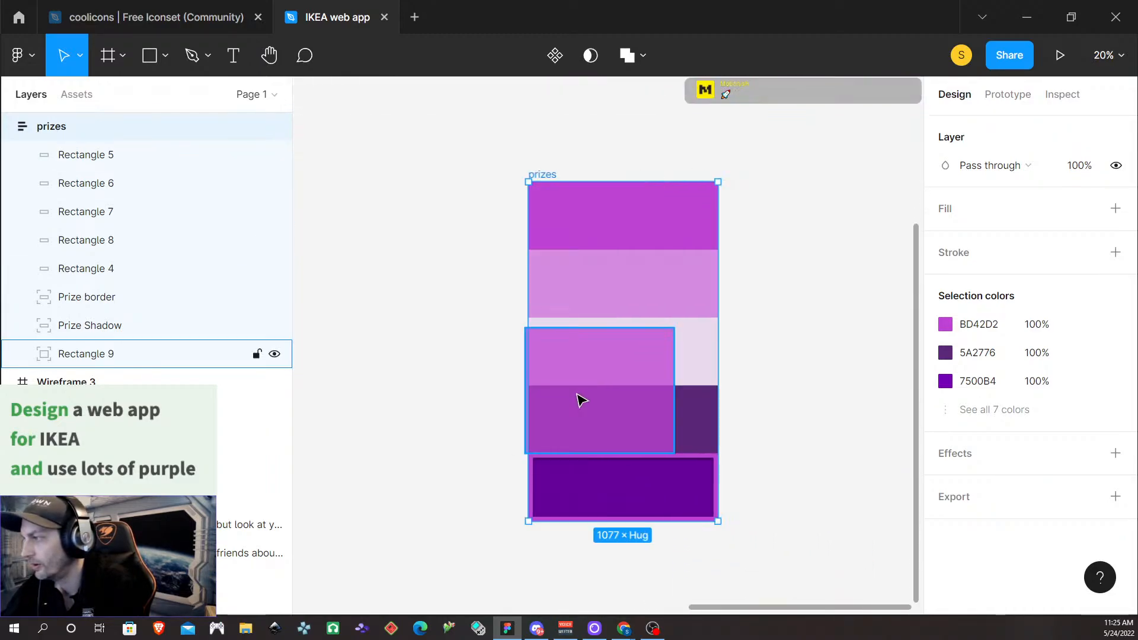
pyautogui.hscroll(2, 579, 400)
pyautogui.click(590, 354)
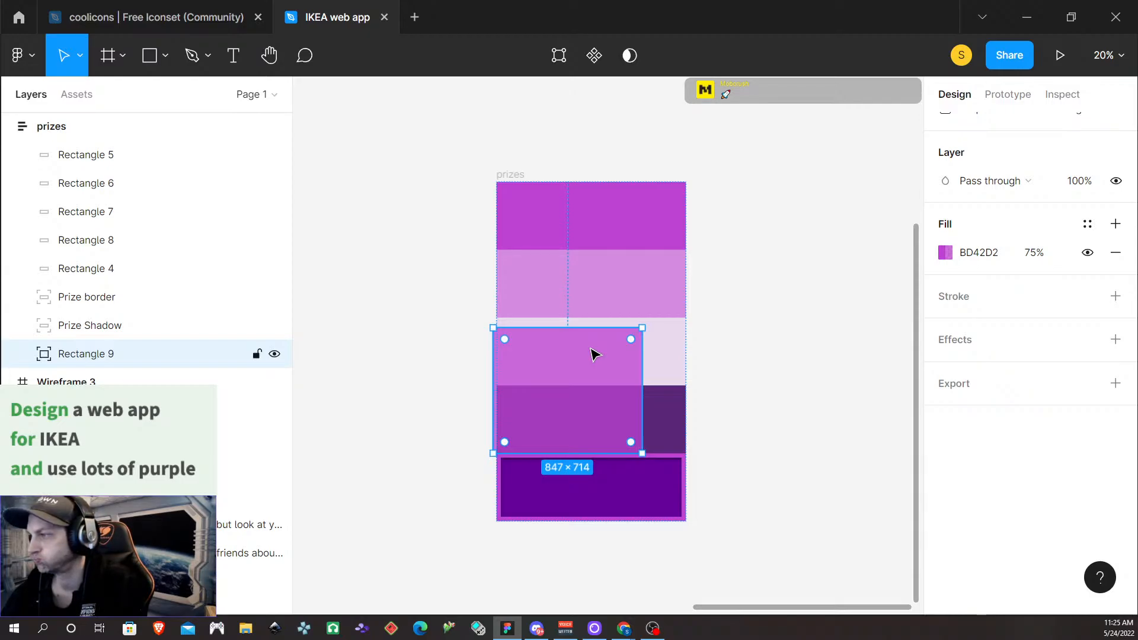
pyautogui.press('Delete')
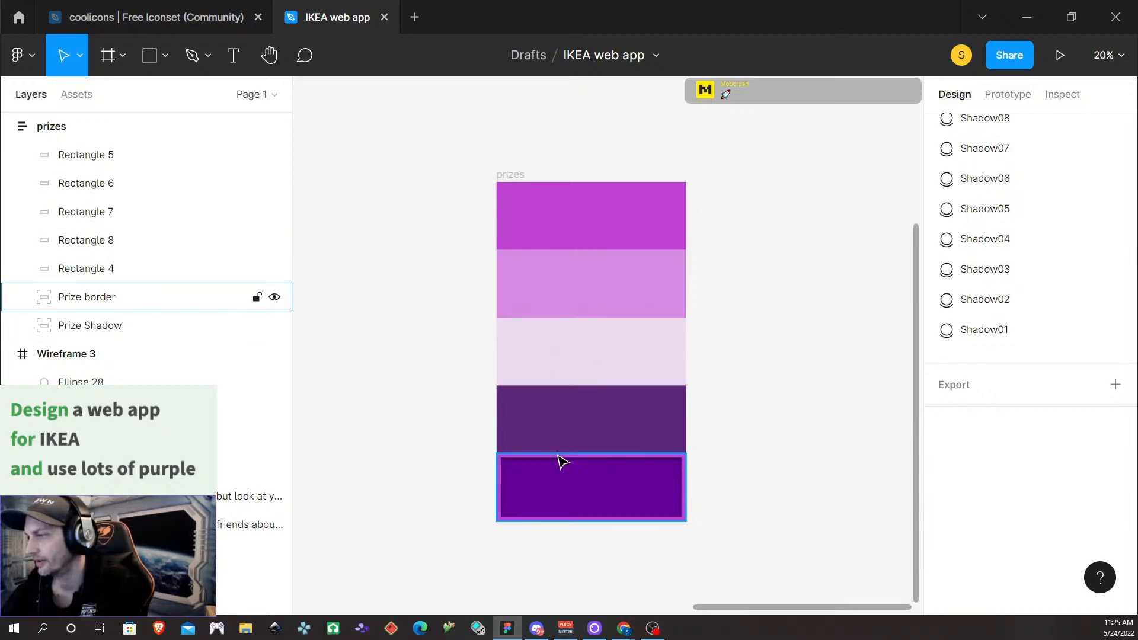
# Delete the Prize border and Prize Shadow layers from the pasted prizes layout, leaving only its five color bands
pyautogui.click(561, 460)
pyautogui.press('Delete')
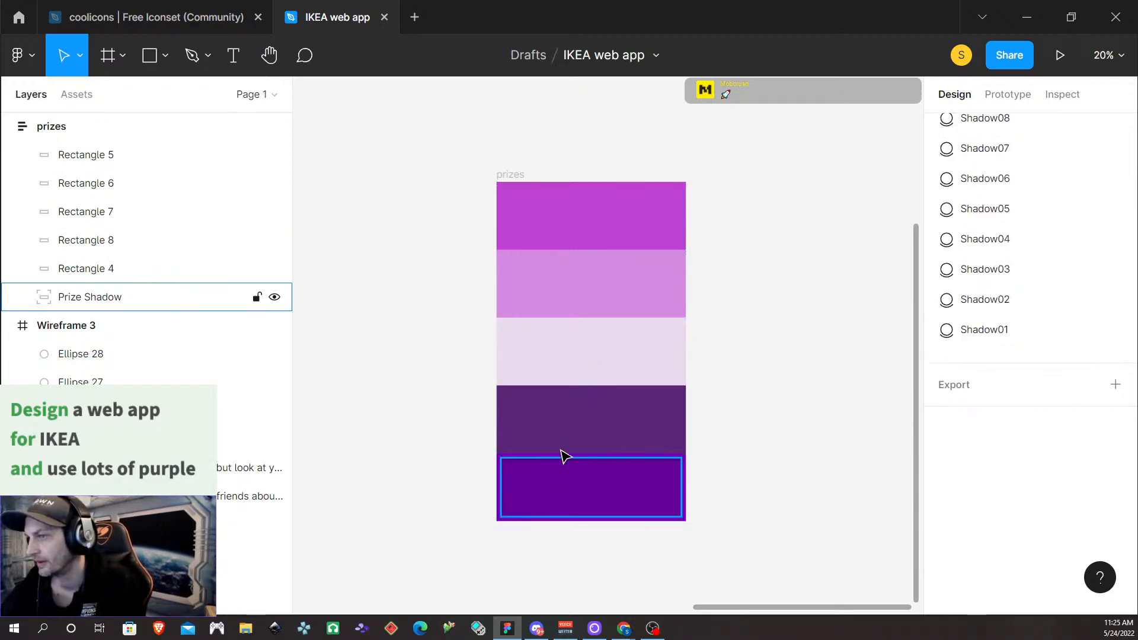
pyautogui.click(184, 309)
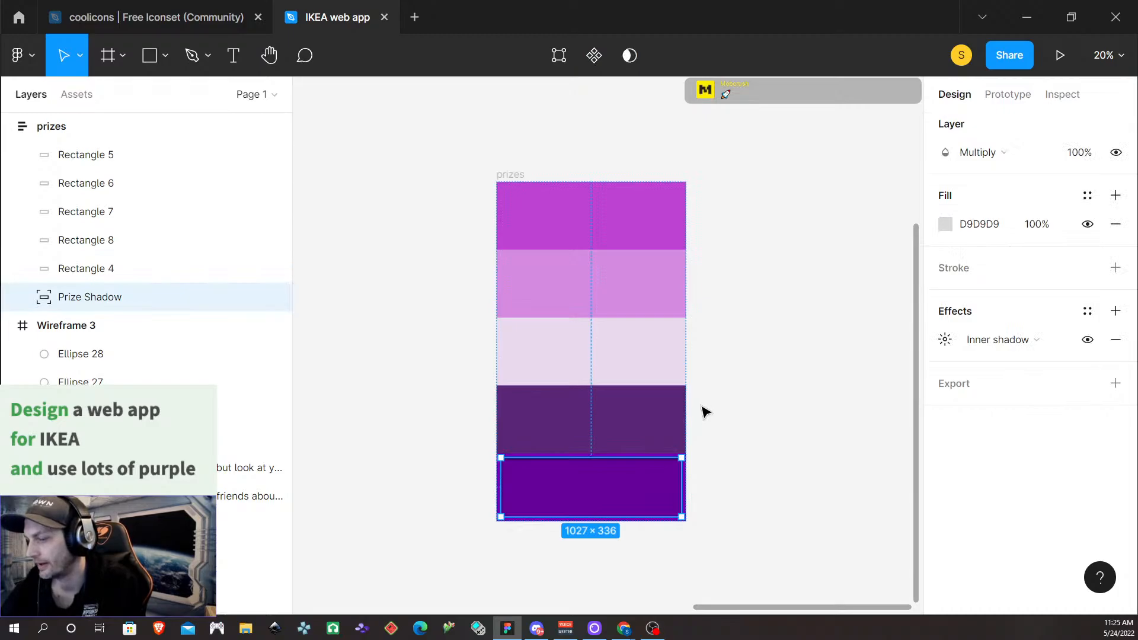
pyautogui.press('Delete')
# Duplicate the lowest three color bands of the prizes layout and stack the copies beneath the originals
pyautogui.click(638, 198)
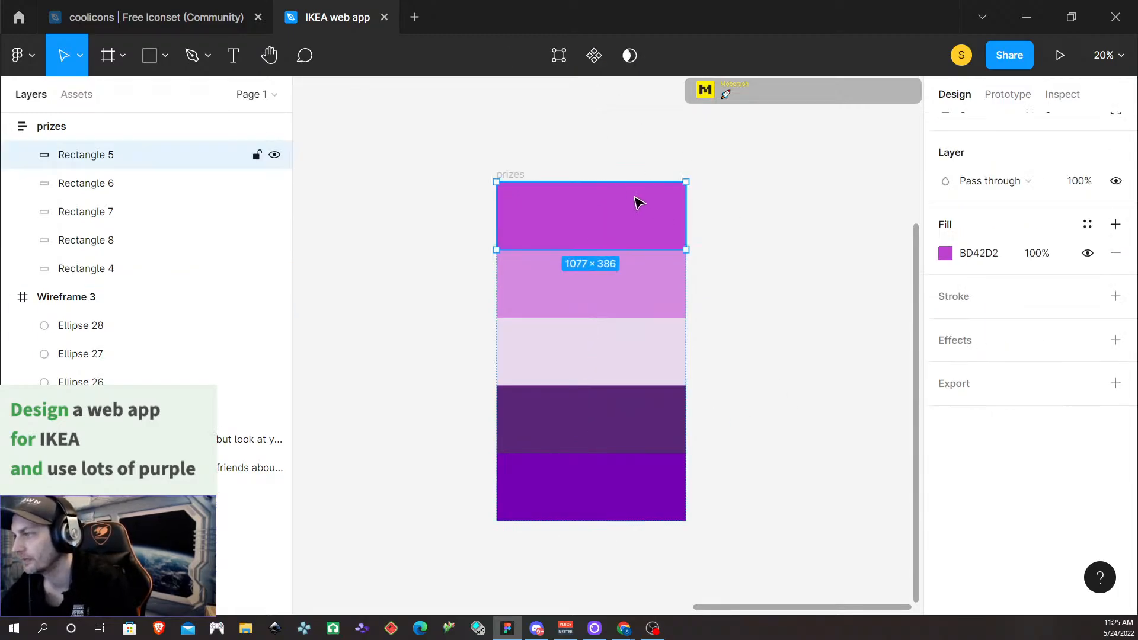
pyautogui.click(628, 277)
pyautogui.click(630, 355)
pyautogui.click(633, 430)
pyautogui.click(643, 501)
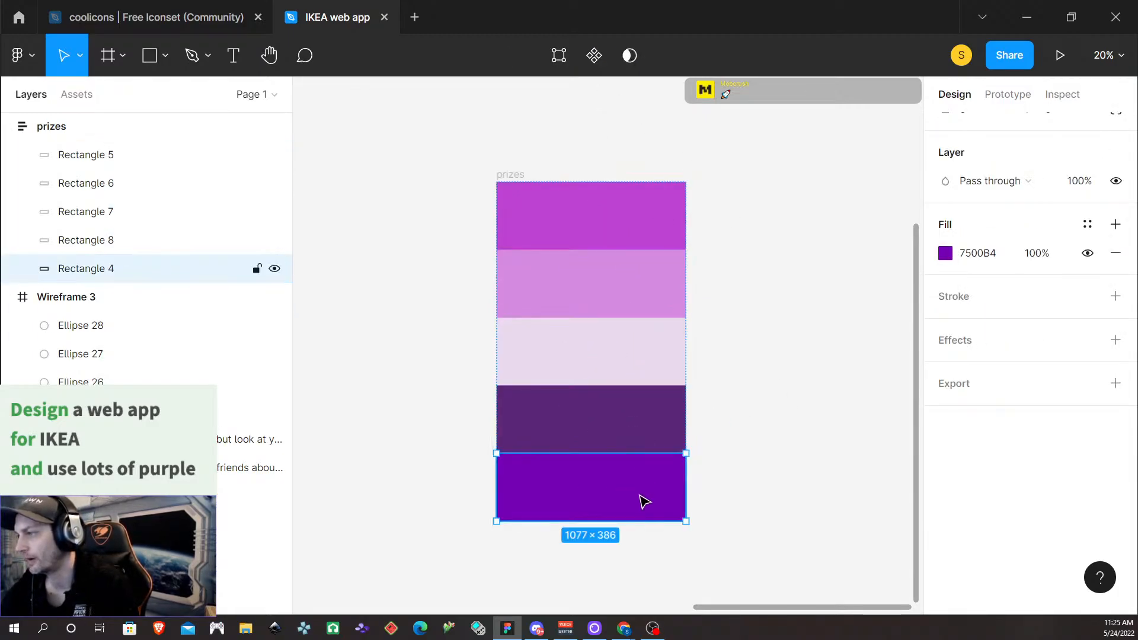
pyautogui.scroll(-2, 644, 501)
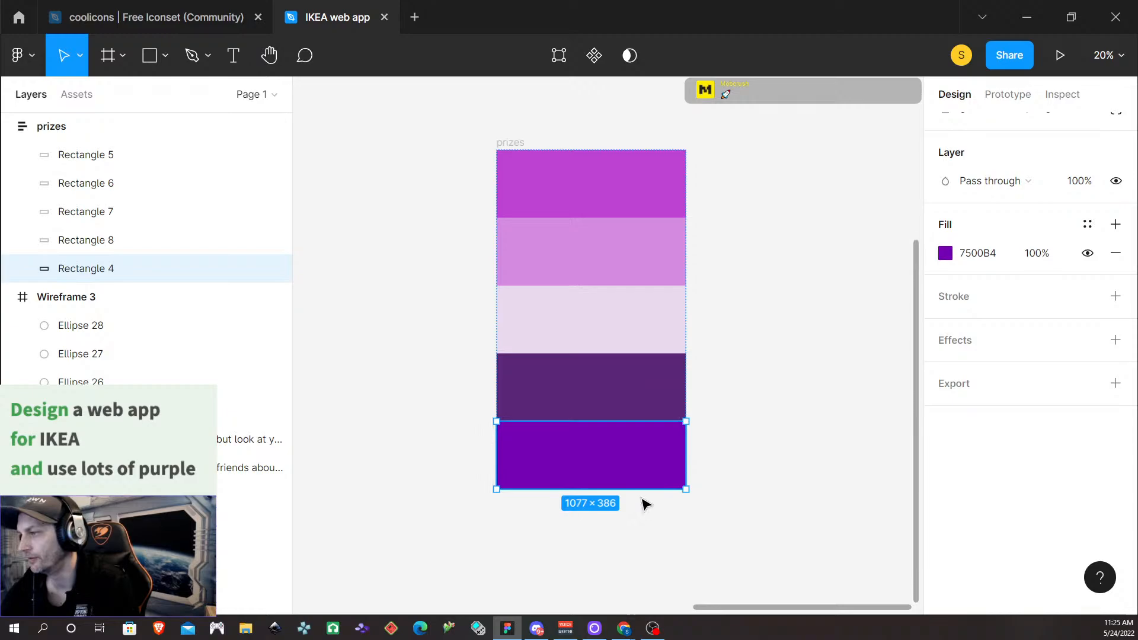
pyautogui.click(611, 365)
pyautogui.keyDown('shift'); pyautogui.click(609, 312); pyautogui.keyUp('shift')
pyautogui.keyDown('shift'); pyautogui.click(602, 408); pyautogui.keyUp('shift')
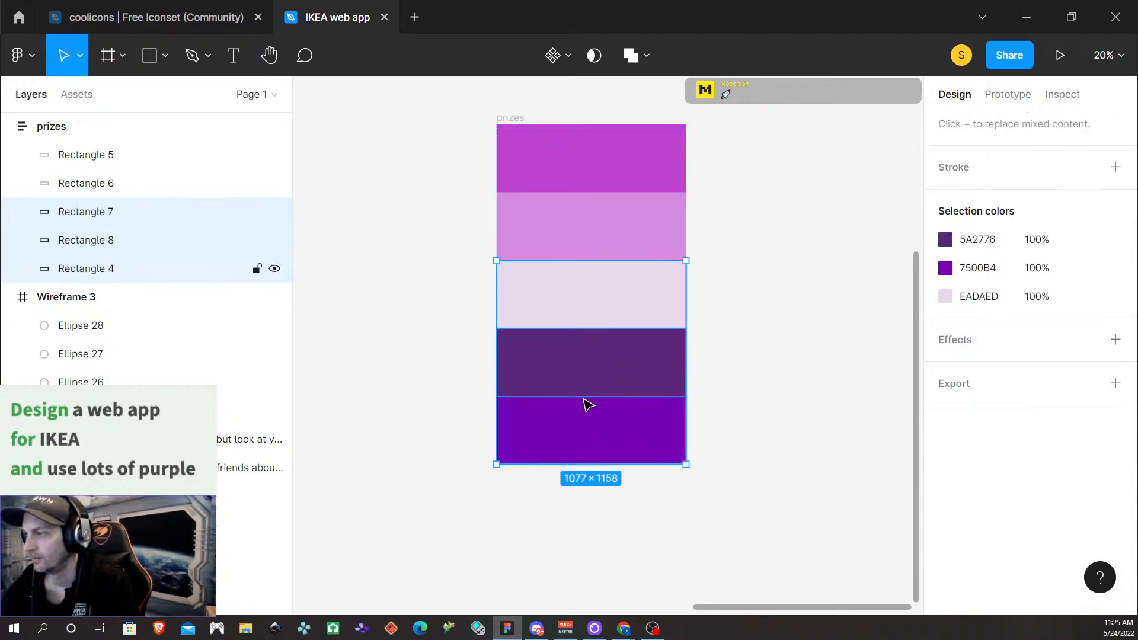
pyautogui.moveTo(601, 296); pyautogui.dragTo(602, 460)
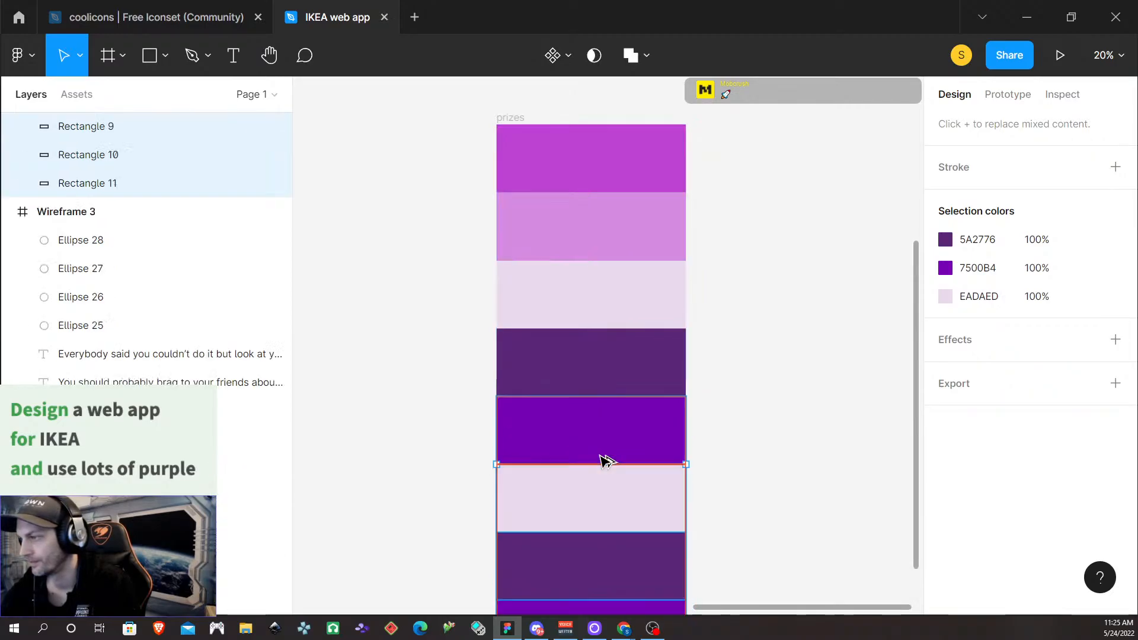
pyautogui.scroll(-4, 605, 297)
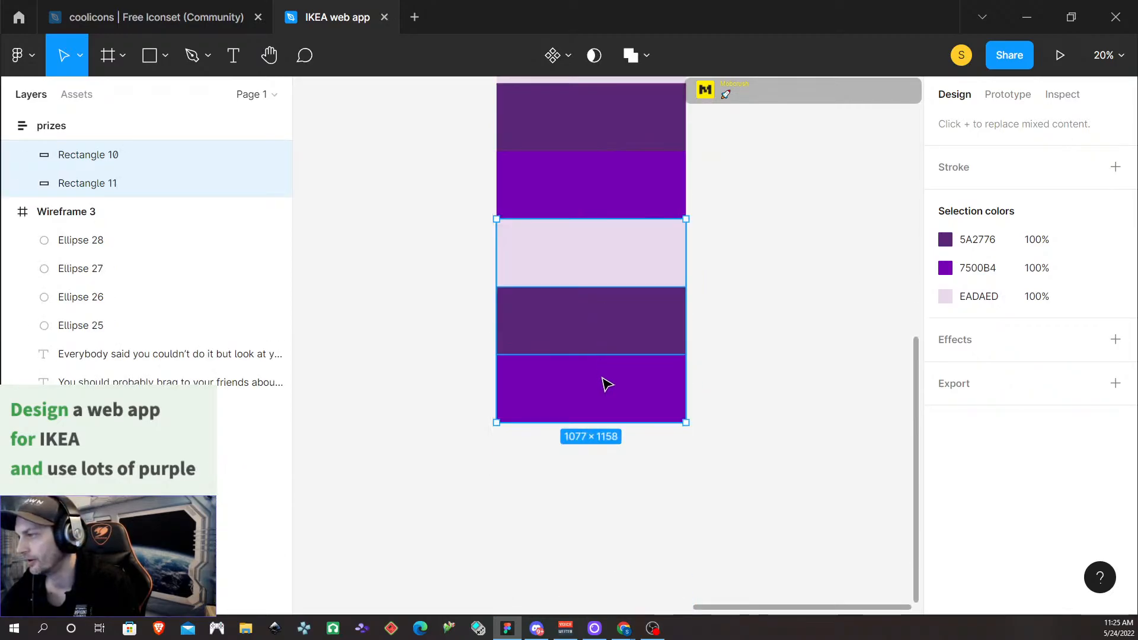
# Apply the lightest off-white lilac color style to the lowest band and the Platinum style to the band above it
pyautogui.click(605, 392)
pyautogui.click(1087, 224)
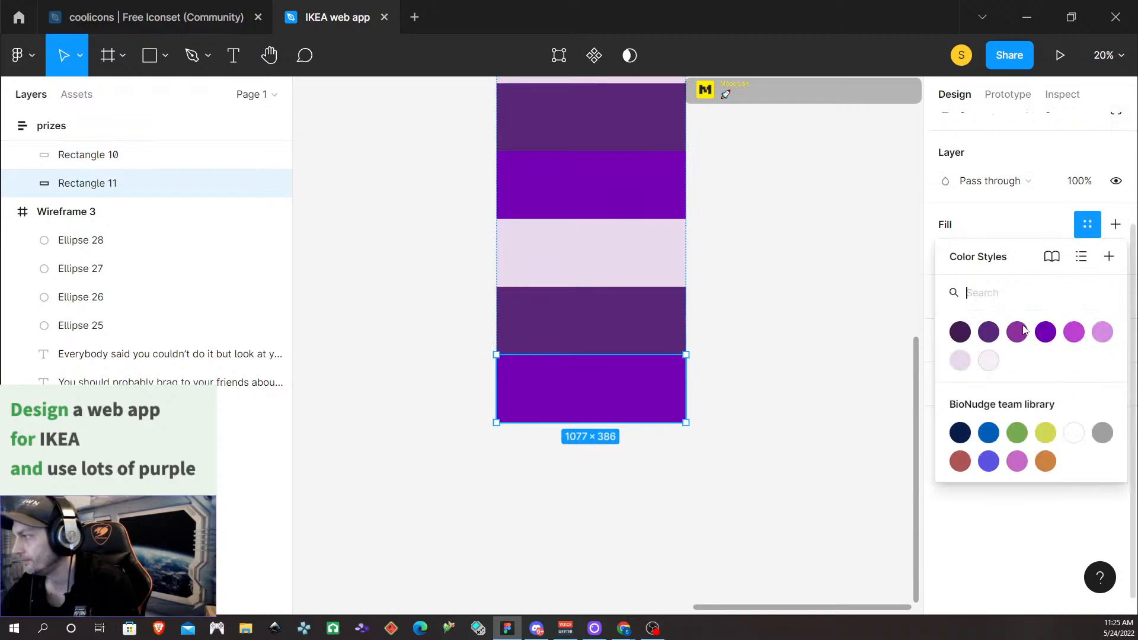
pyautogui.click(988, 361)
pyautogui.click(682, 339)
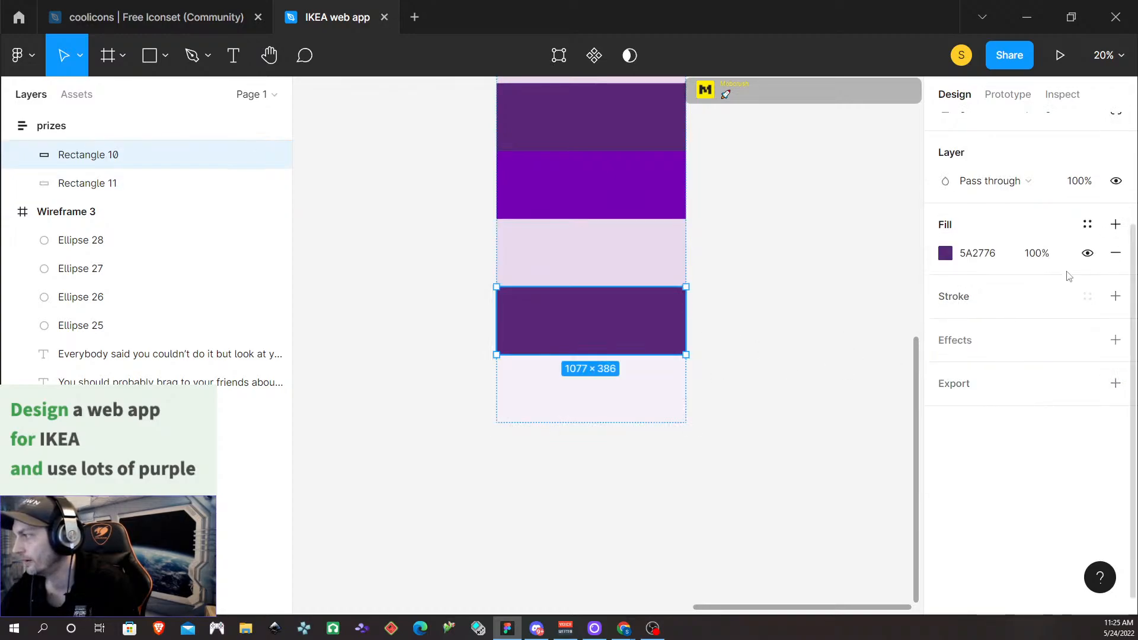
pyautogui.click(1087, 224)
pyautogui.click(960, 359)
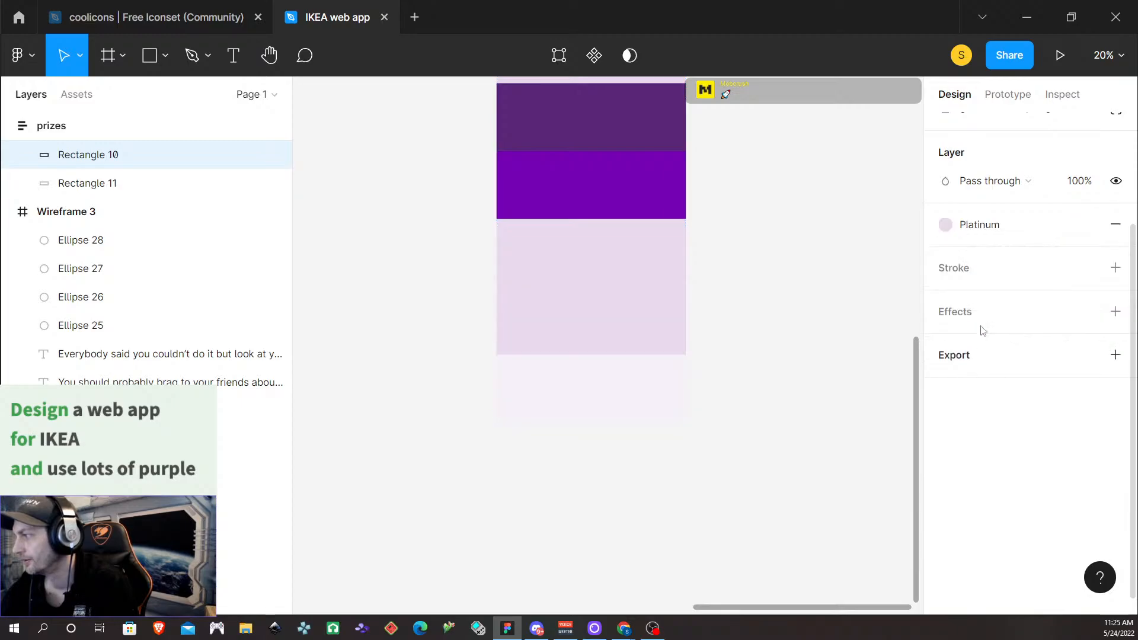
# Apply the Bright Lilac color style to the third band from the end and the bright magenta-purple style to Rectangle 4 above it
pyautogui.click(631, 278)
pyautogui.click(1087, 231)
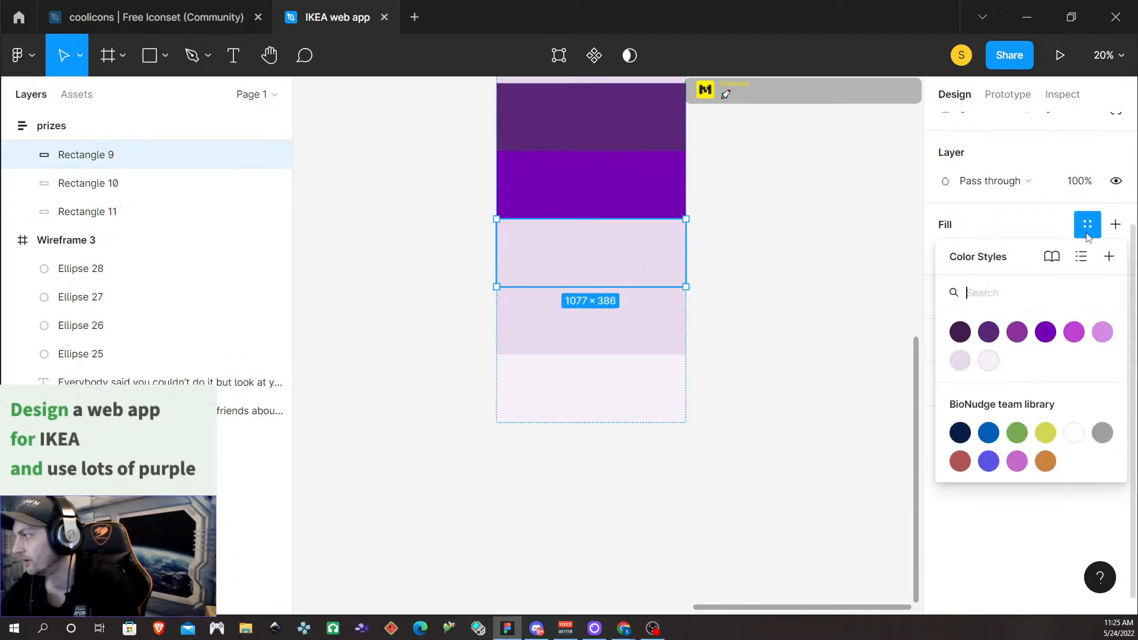
pyautogui.click(1102, 332)
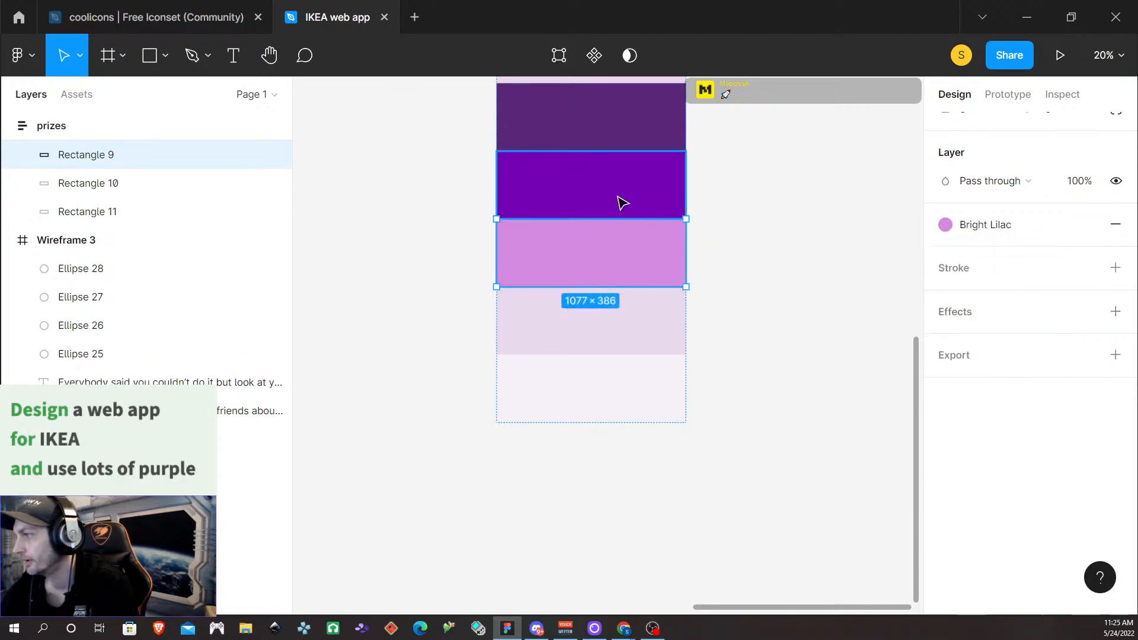
pyautogui.click(620, 203)
pyautogui.click(1087, 224)
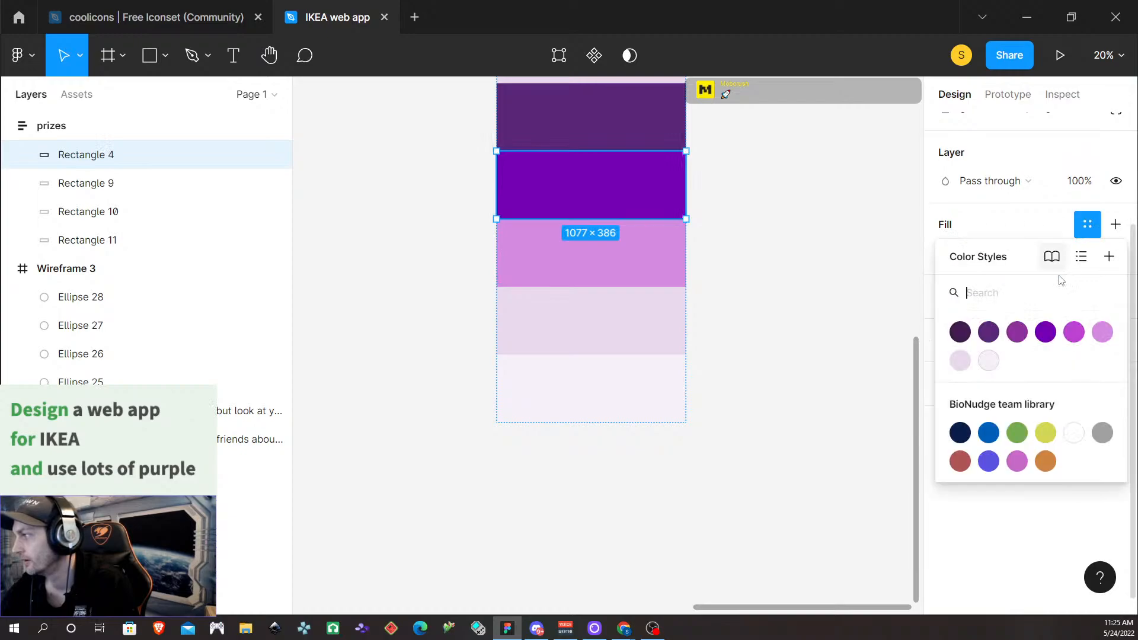
pyautogui.click(1074, 332)
# Apply the Violet color style to Rectangle 8 and the Cadmium Violet style to Rectangle 7 above it
pyautogui.click(620, 143)
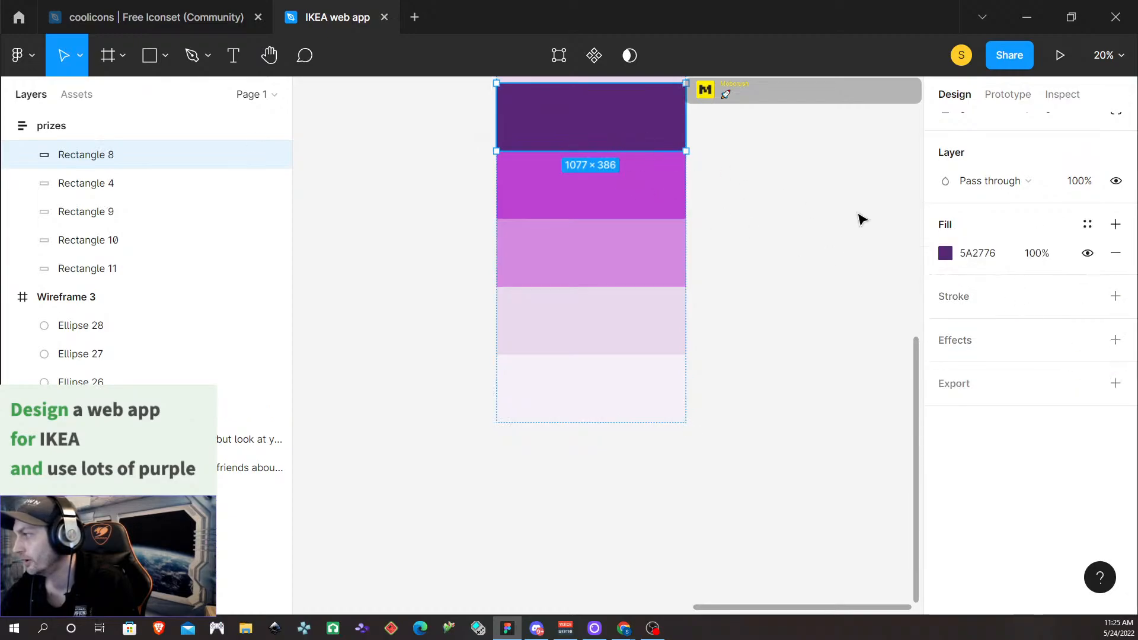
pyautogui.click(1086, 225)
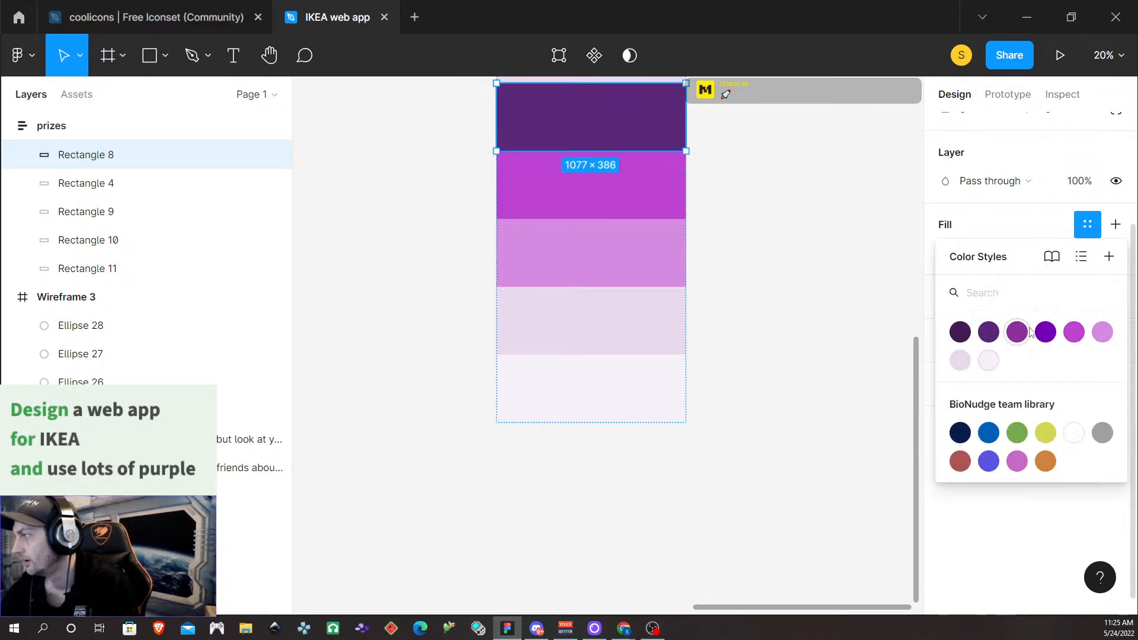
pyautogui.click(1046, 333)
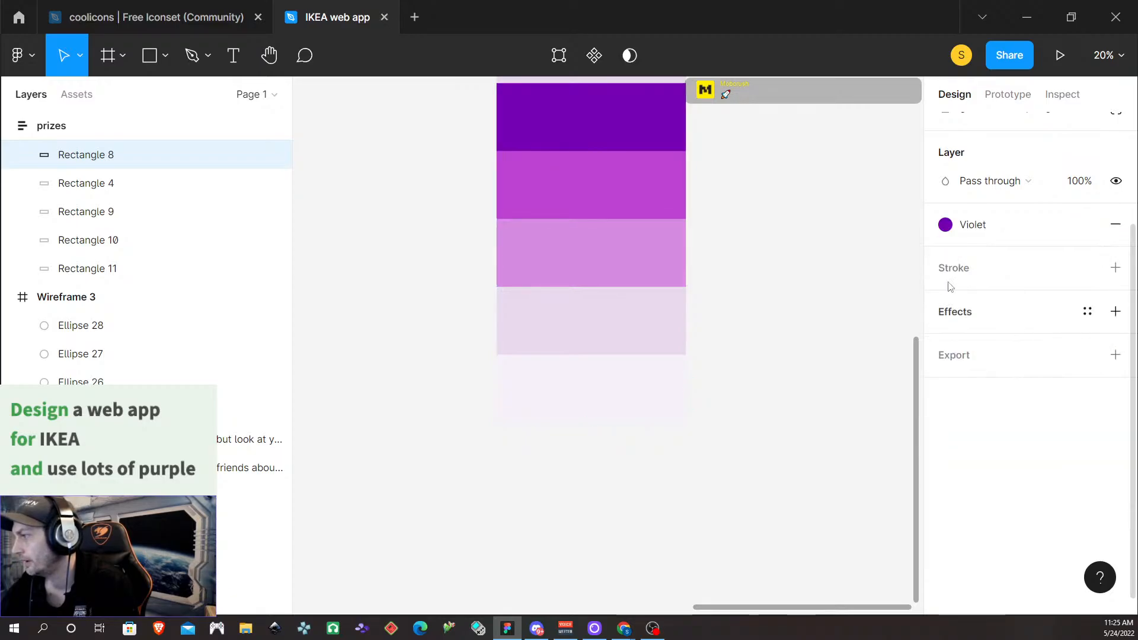
pyautogui.scroll(2, 614, 178)
pyautogui.scroll(1, 617, 189)
pyautogui.click(623, 116)
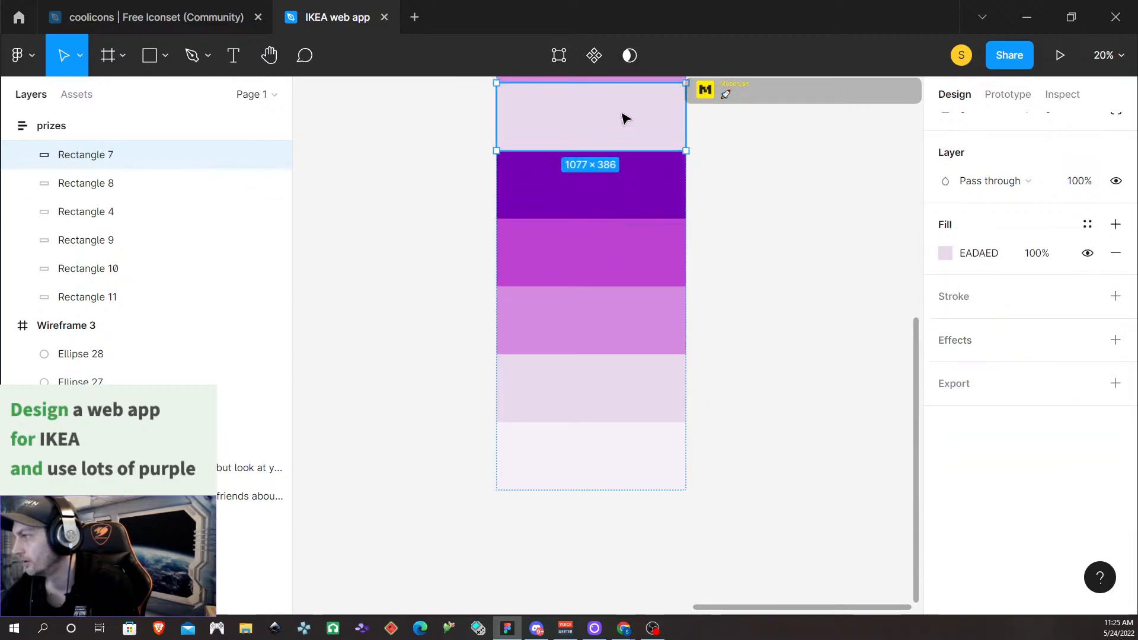
pyautogui.click(1088, 224)
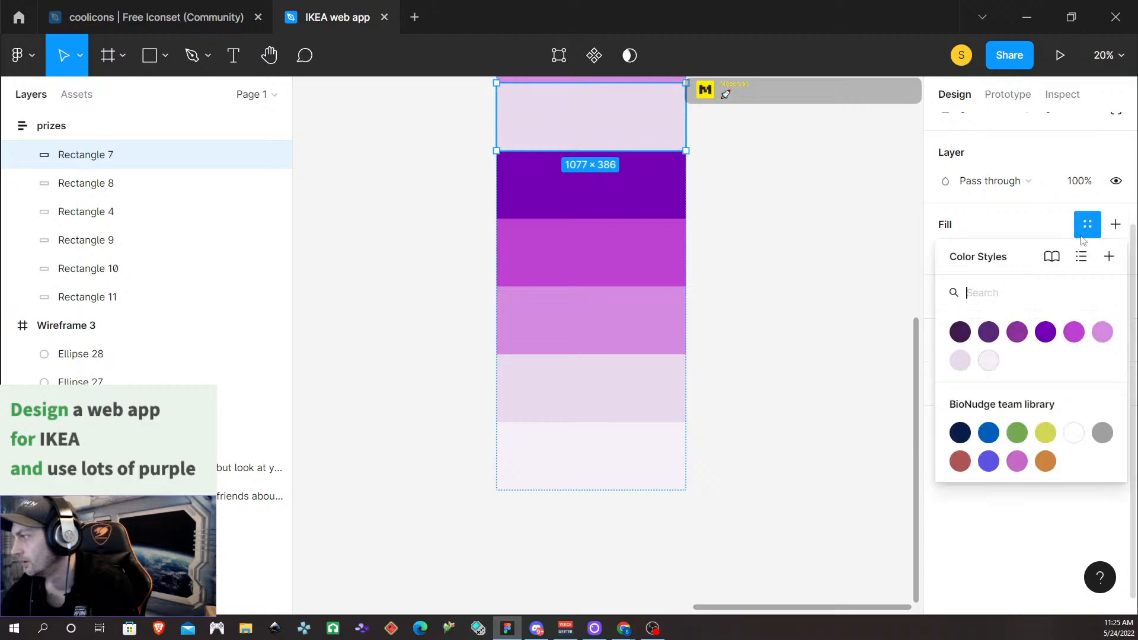
pyautogui.click(1015, 331)
pyautogui.scroll(2, 681, 273)
pyautogui.scroll(5, 682, 272)
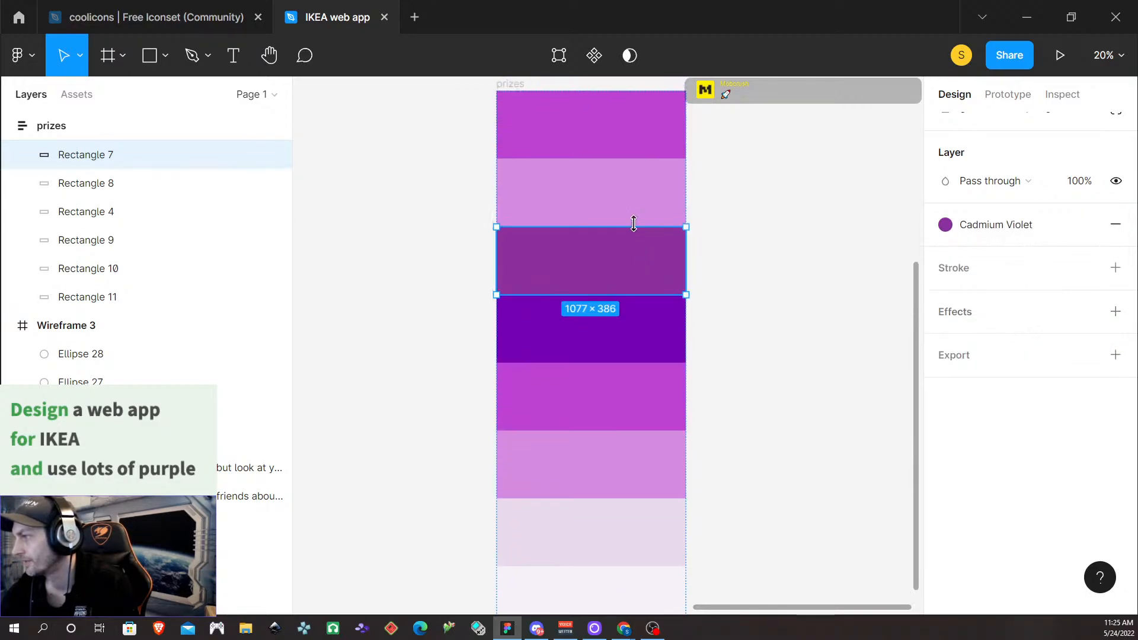
# Apply the Regalia color style to the second rectangle in the prizes stack
pyautogui.click(637, 210)
pyautogui.click(1090, 231)
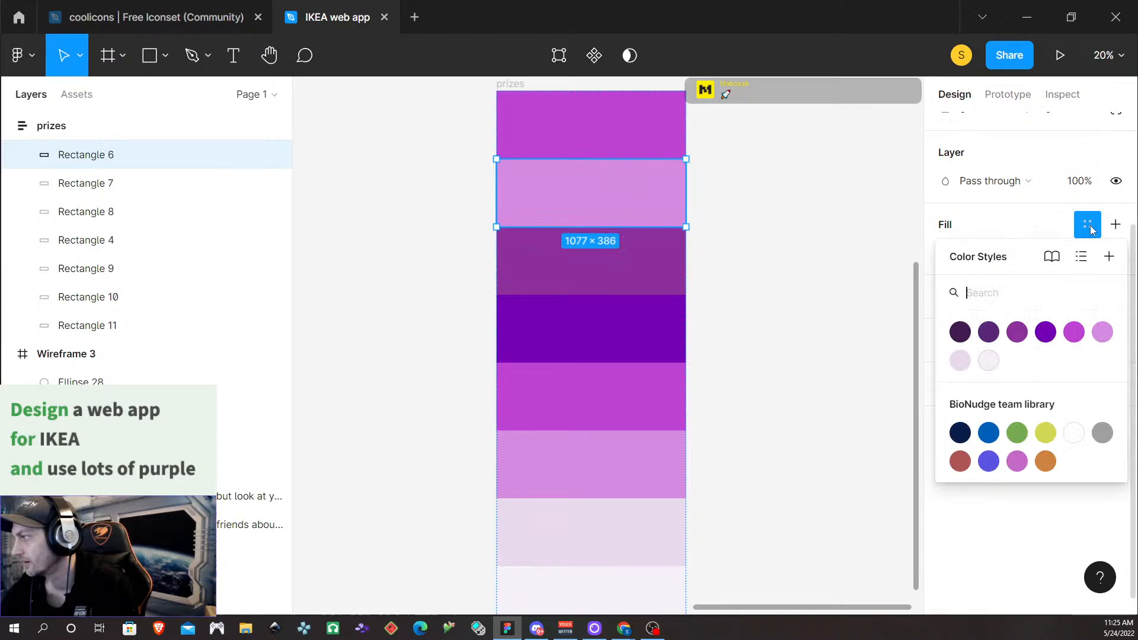
pyautogui.click(1017, 332)
pyautogui.scroll(1, 682, 208)
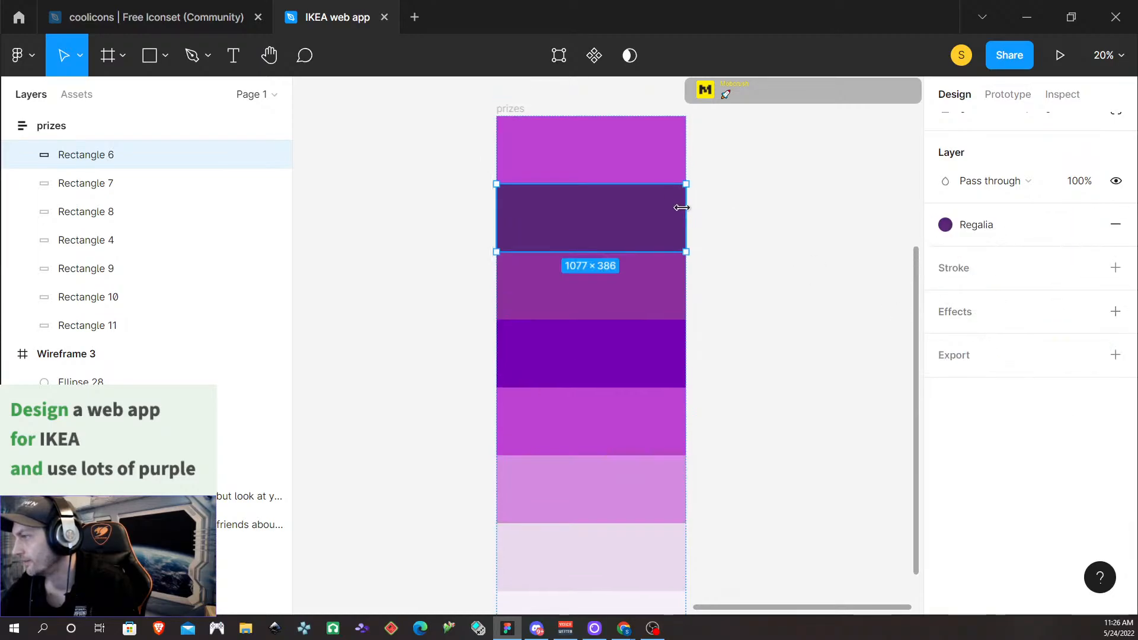
# Apply the American Purple color style to the top rectangle in the prizes stack
pyautogui.scroll(1, 682, 208)
pyautogui.click(643, 188)
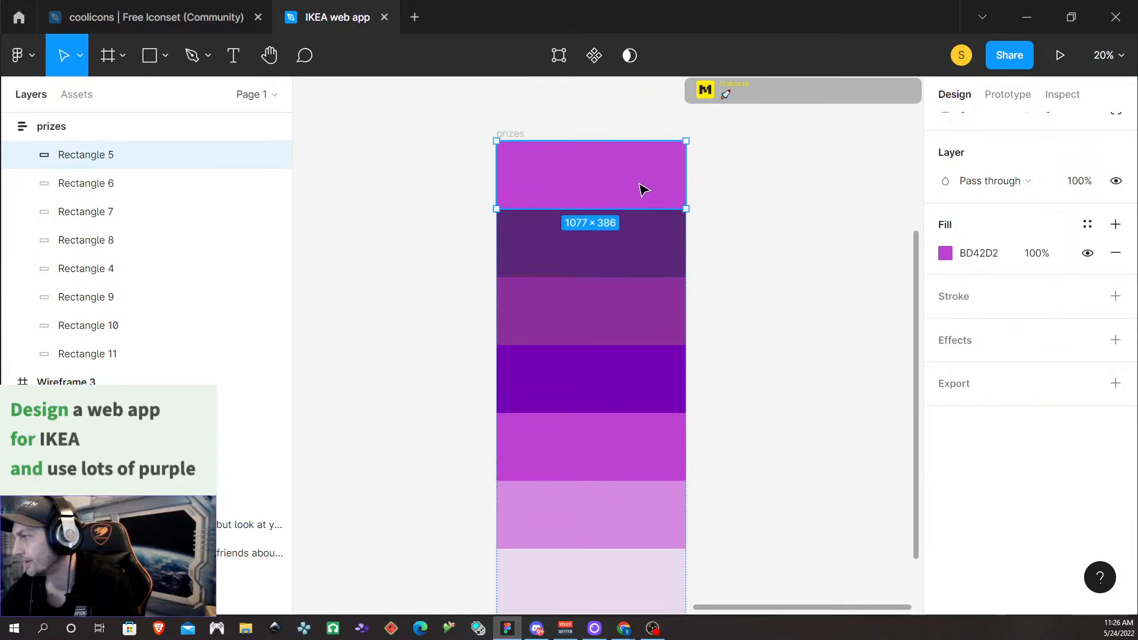
pyautogui.click(1089, 224)
pyautogui.click(960, 332)
pyautogui.scroll(-7, 833, 322)
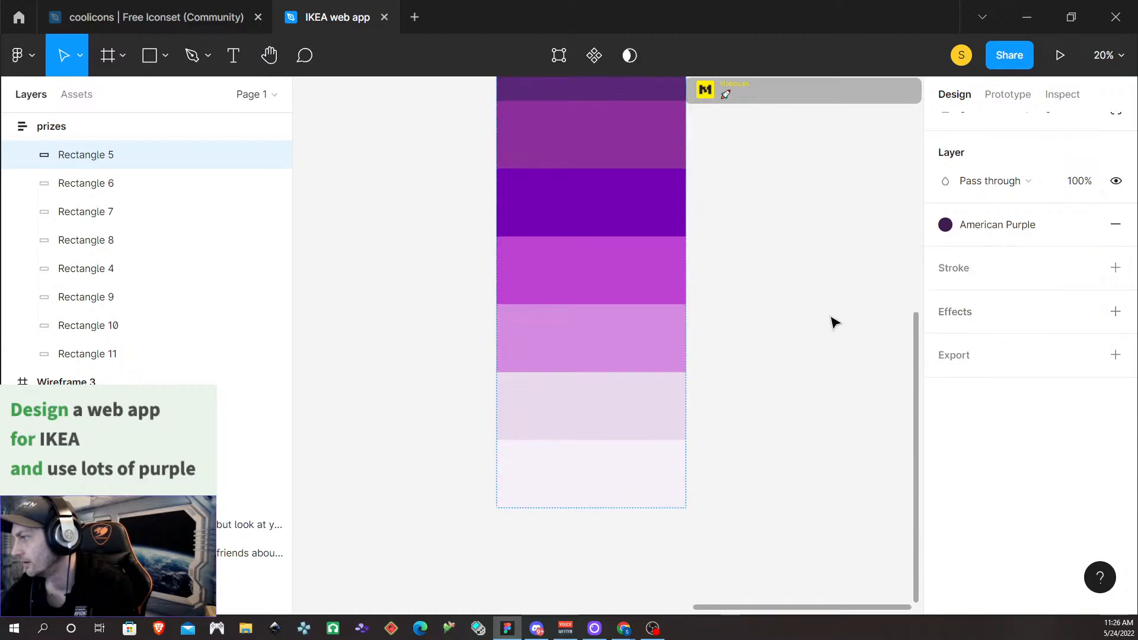
# Reorder the prizes stack so the Violet rectangle sits directly above the Cadmium Violet one
pyautogui.scroll(3, 830, 315)
pyautogui.scroll(3, 832, 313)
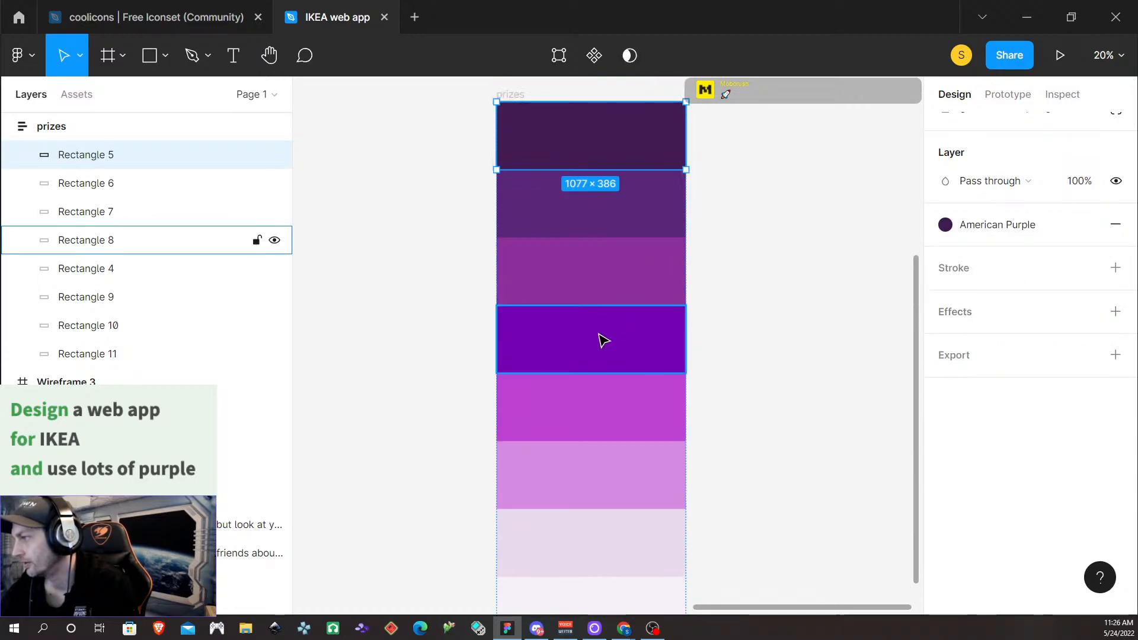
pyautogui.click(610, 333)
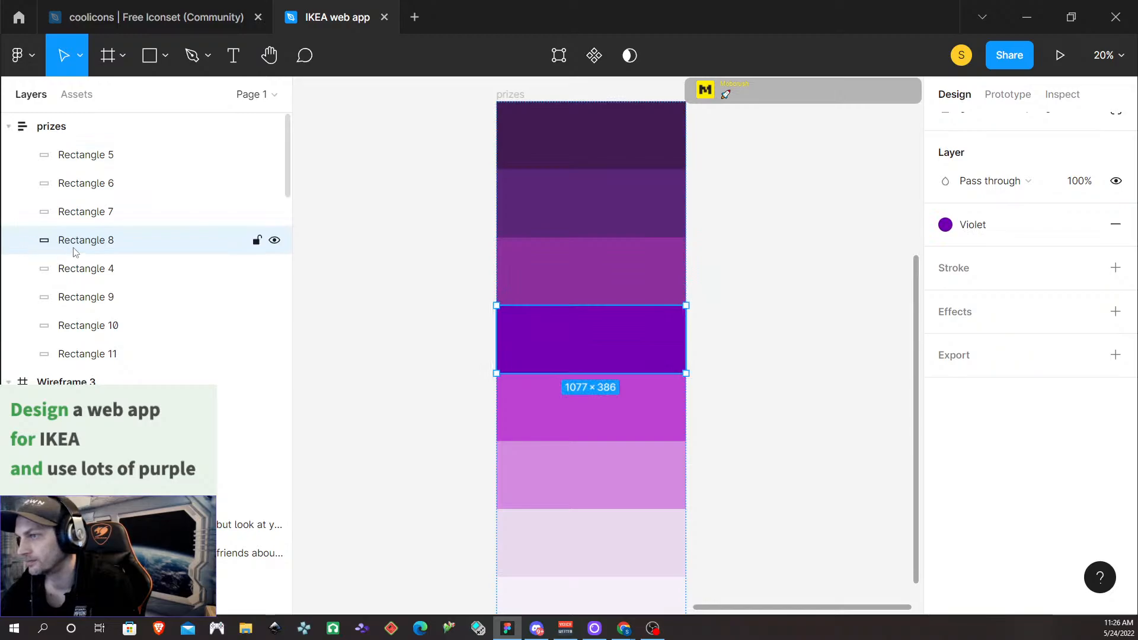
pyautogui.moveTo(71, 249); pyautogui.dragTo(73, 204)
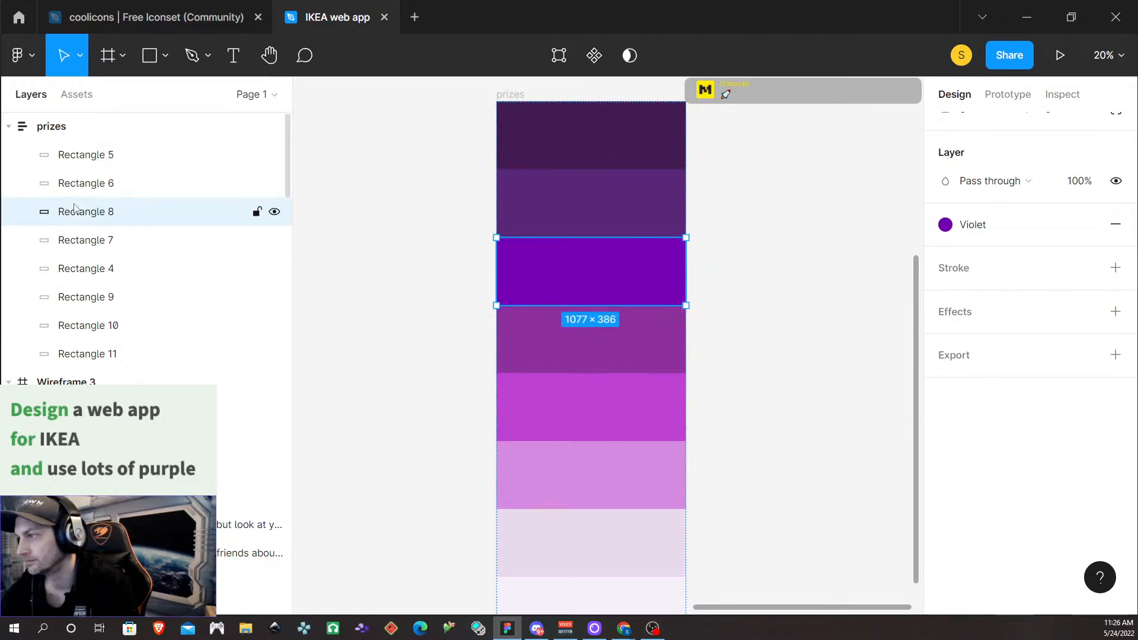
pyautogui.click(768, 312)
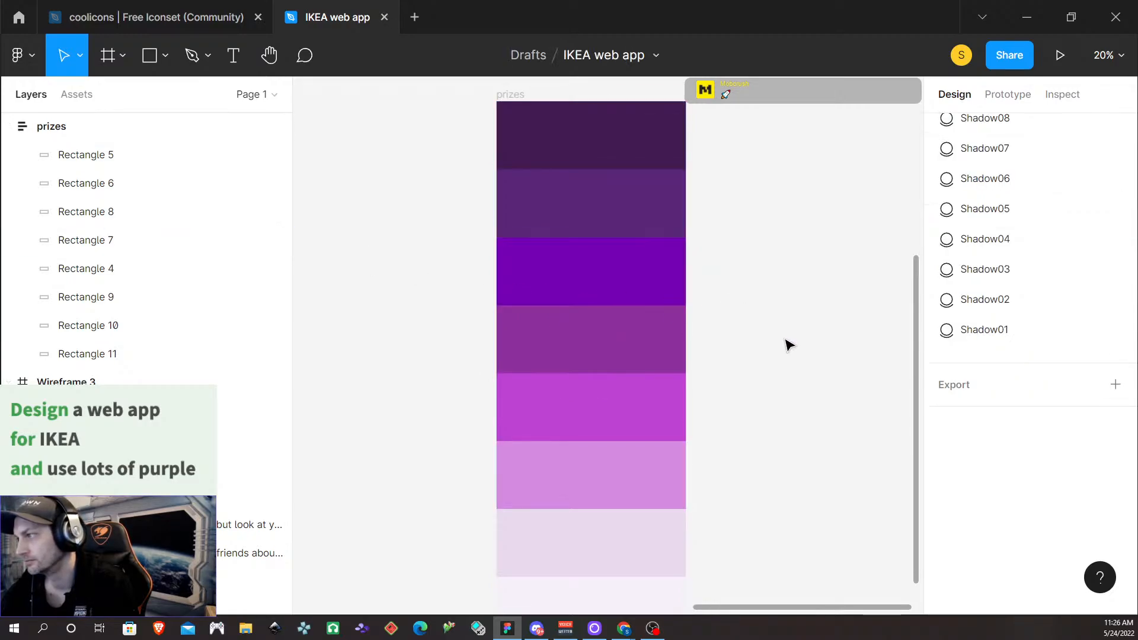
# Examine the prizes color stack from its darkest to its lightest rectangle and compare it with the wireframes above
pyautogui.scroll(-2, 790, 345)
pyautogui.scroll(-3, 812, 348)
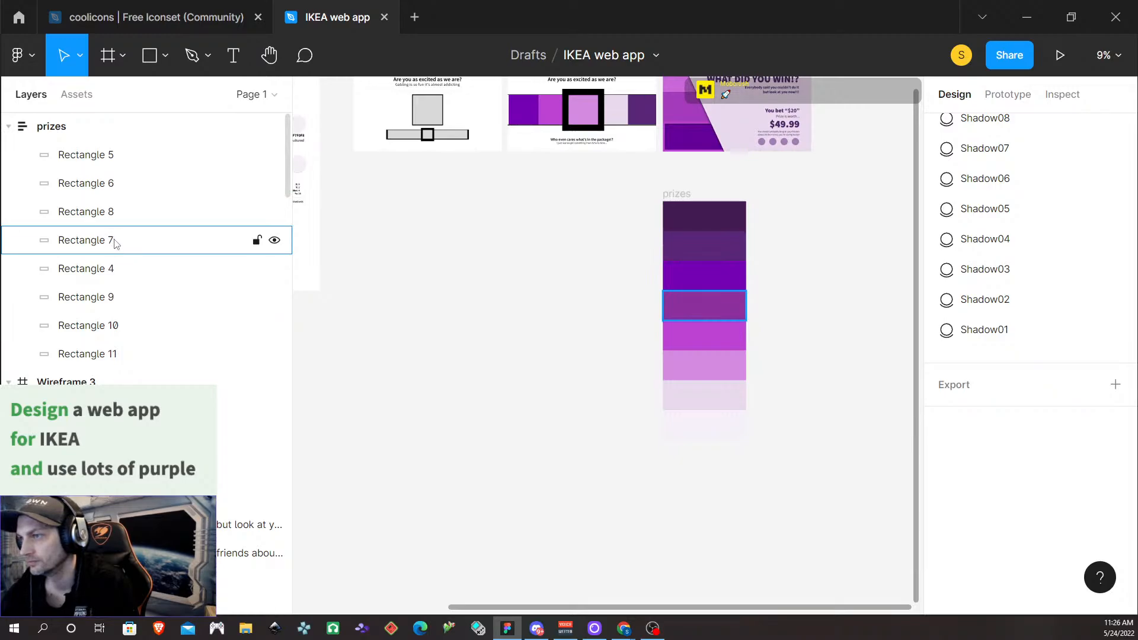
pyautogui.moveTo(115, 243)
pyautogui.mouseDown()
pyautogui.moveTo(121, 208)
pyautogui.moveTo(74, 236)
pyautogui.moveTo(112, 254)
pyautogui.mouseUp()
pyautogui.click(898, 382)
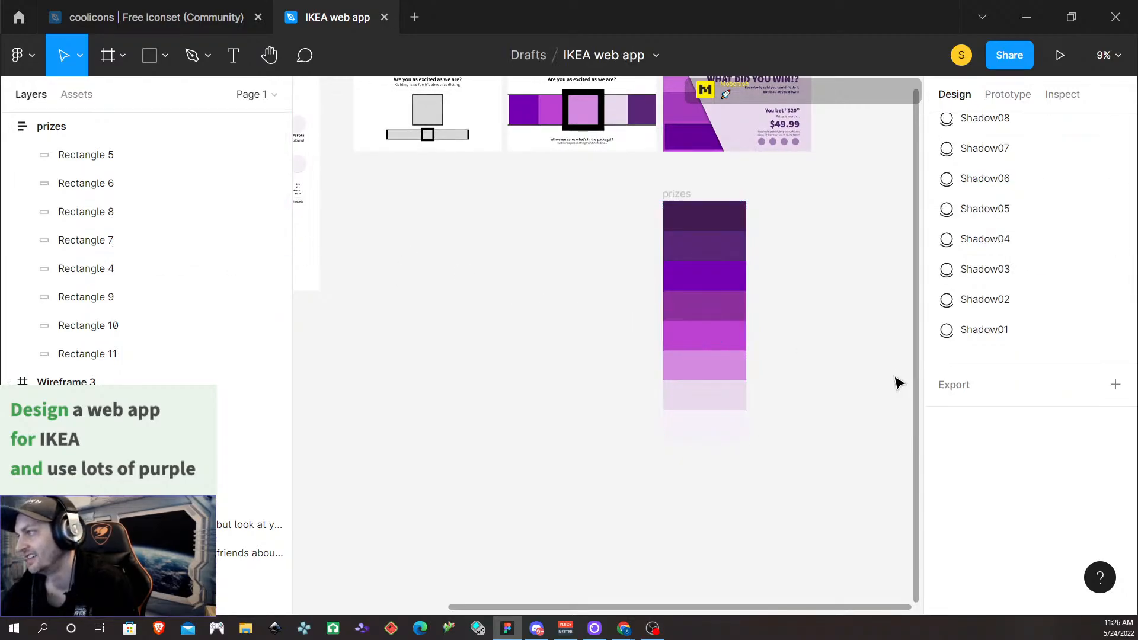
pyautogui.scroll(-5, 883, 379)
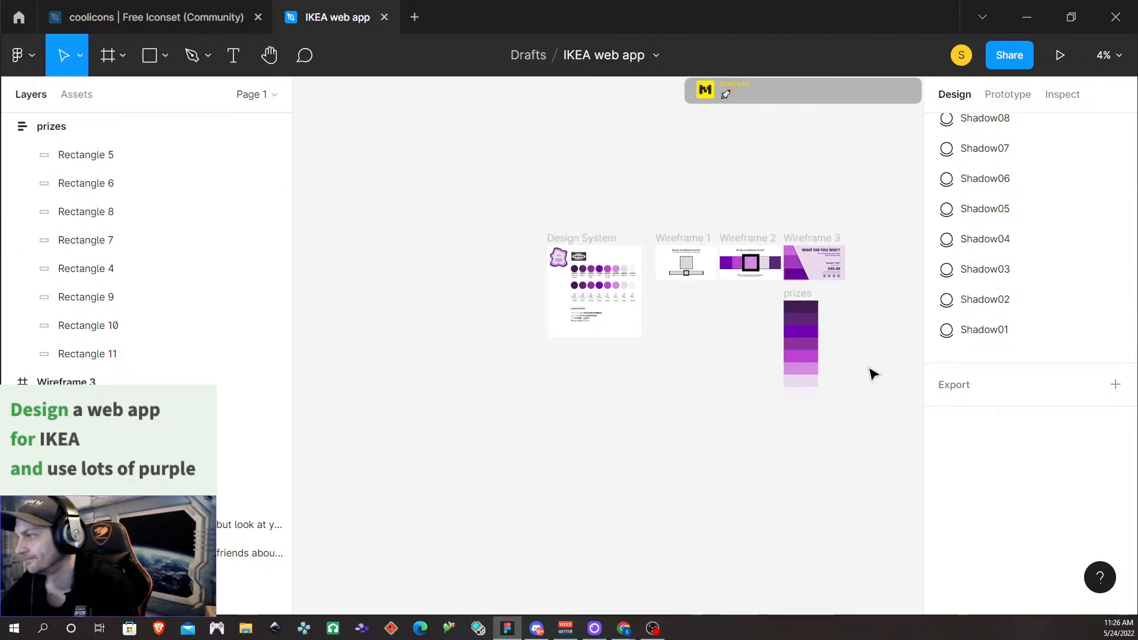
pyautogui.hscroll(-1, 871, 373)
pyautogui.hscroll(4, 838, 373)
pyautogui.scroll(2, 796, 361)
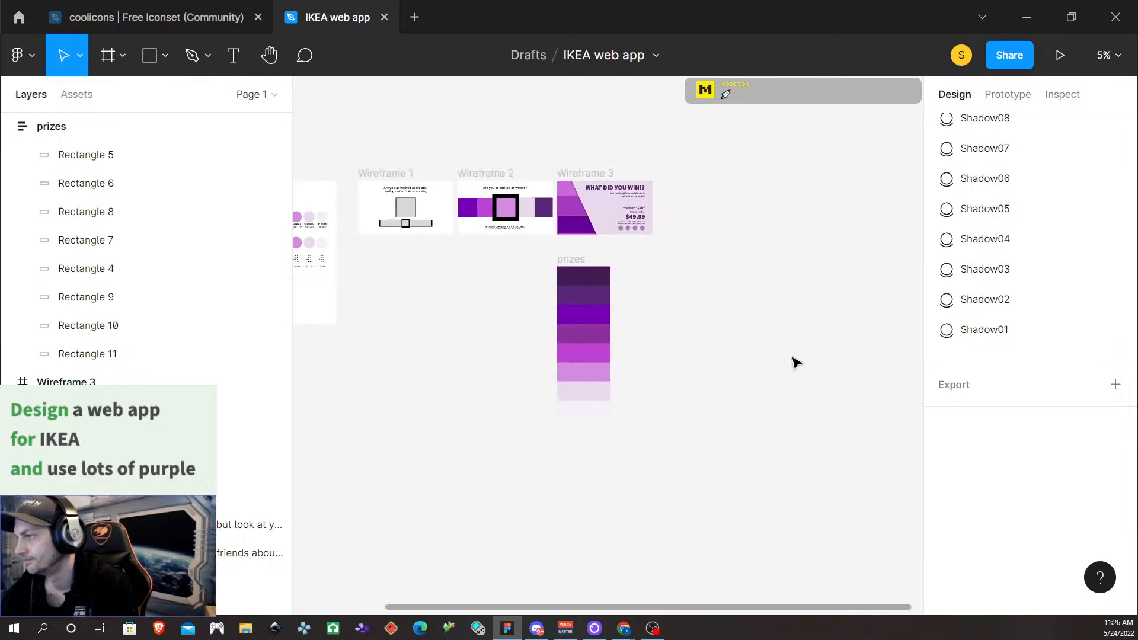
pyautogui.scroll(5, 669, 348)
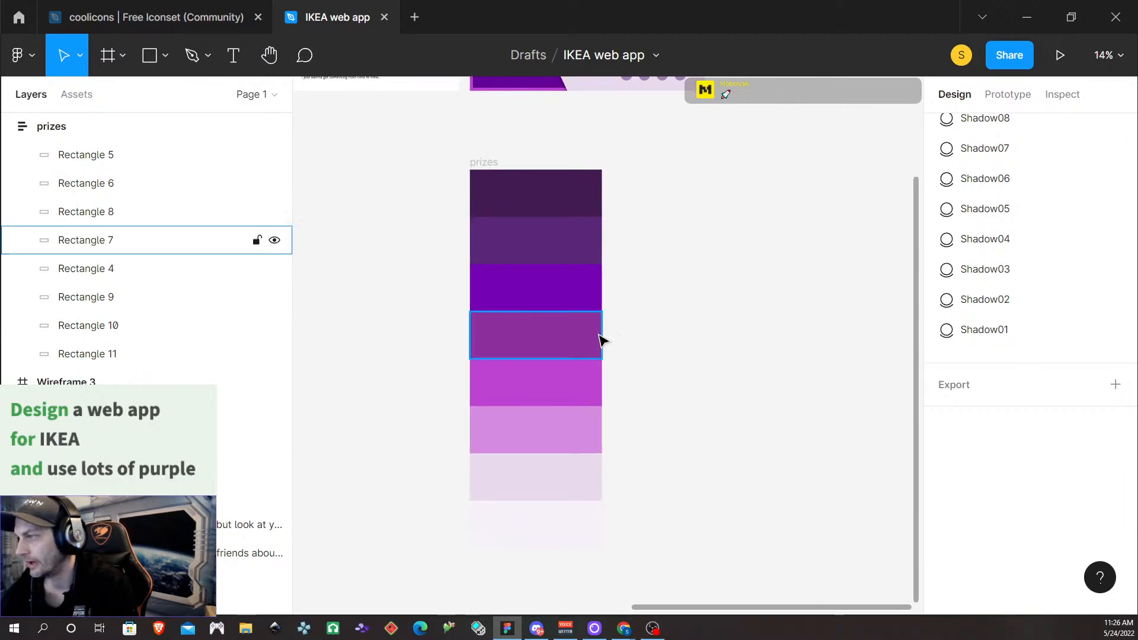
pyautogui.click(486, 162)
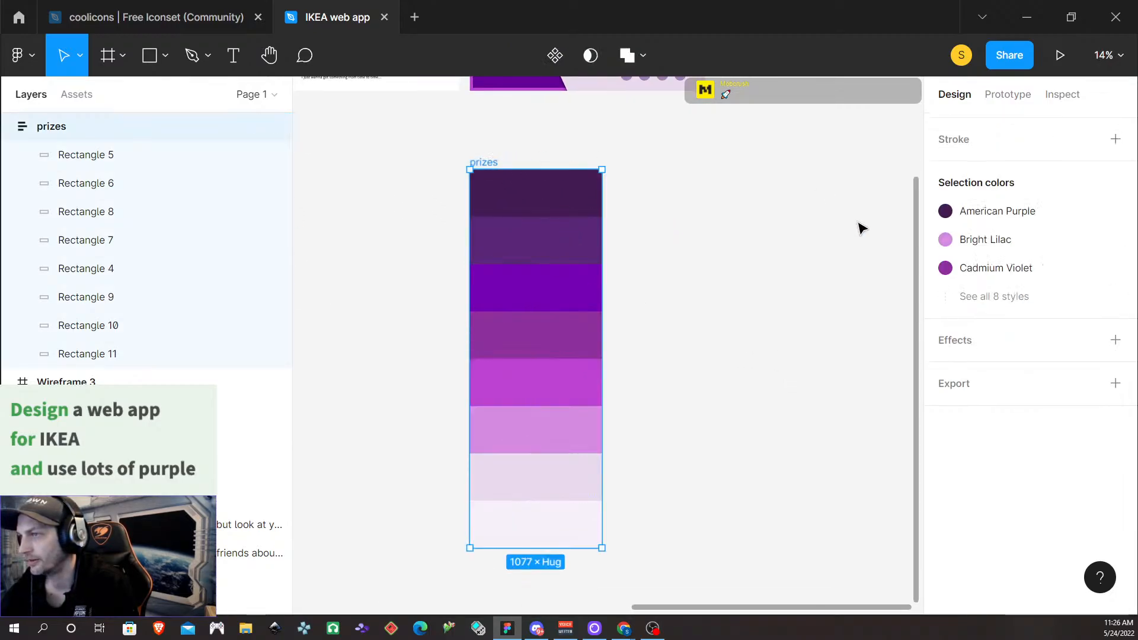
pyautogui.scroll(-1, 706, 373)
pyautogui.scroll(3, 706, 374)
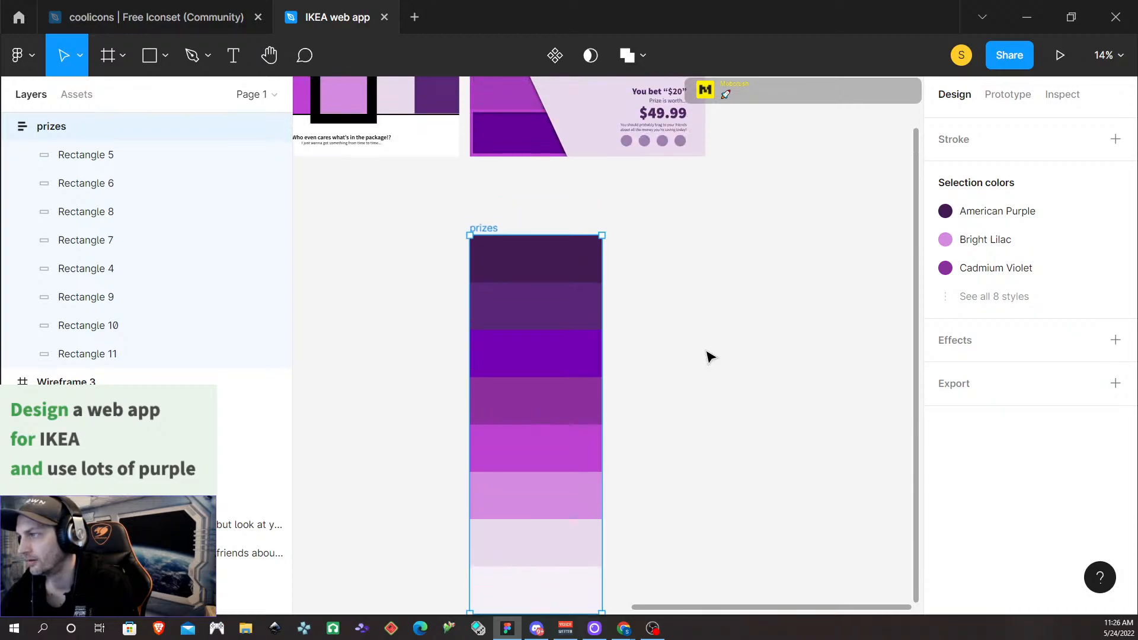
pyautogui.scroll(3, 709, 356)
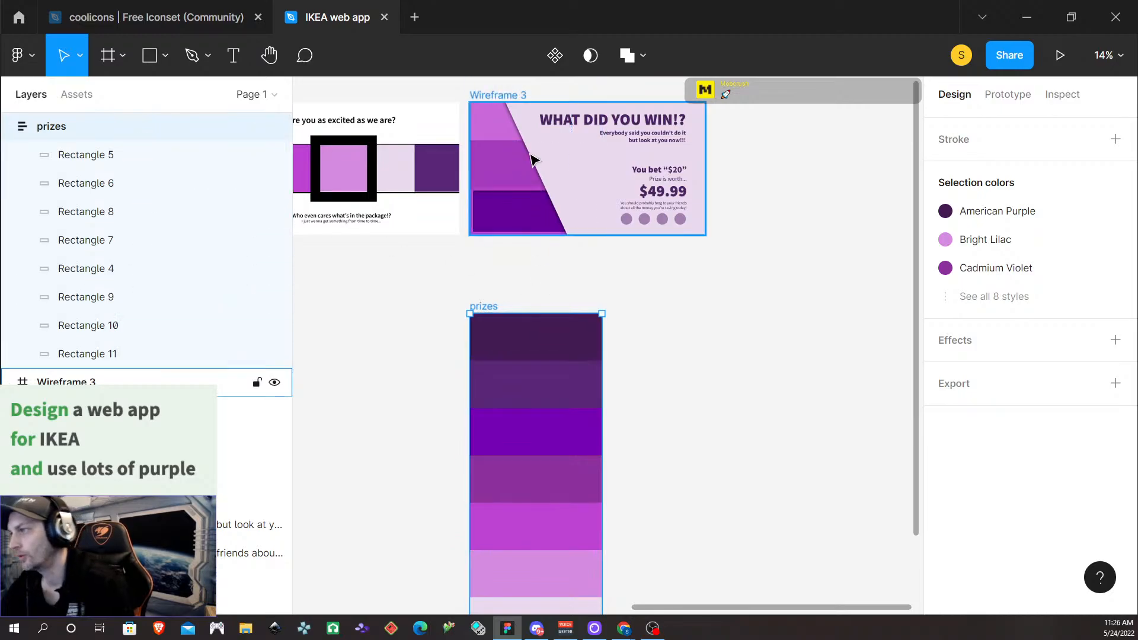
pyautogui.scroll(-5, 633, 403)
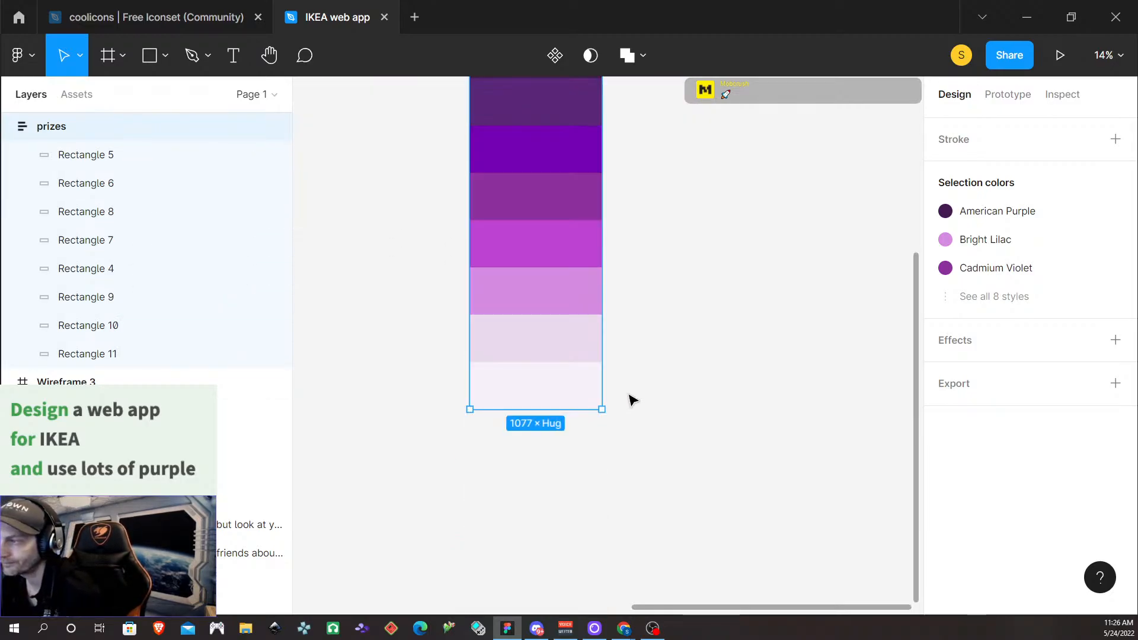
pyautogui.scroll(4, 622, 399)
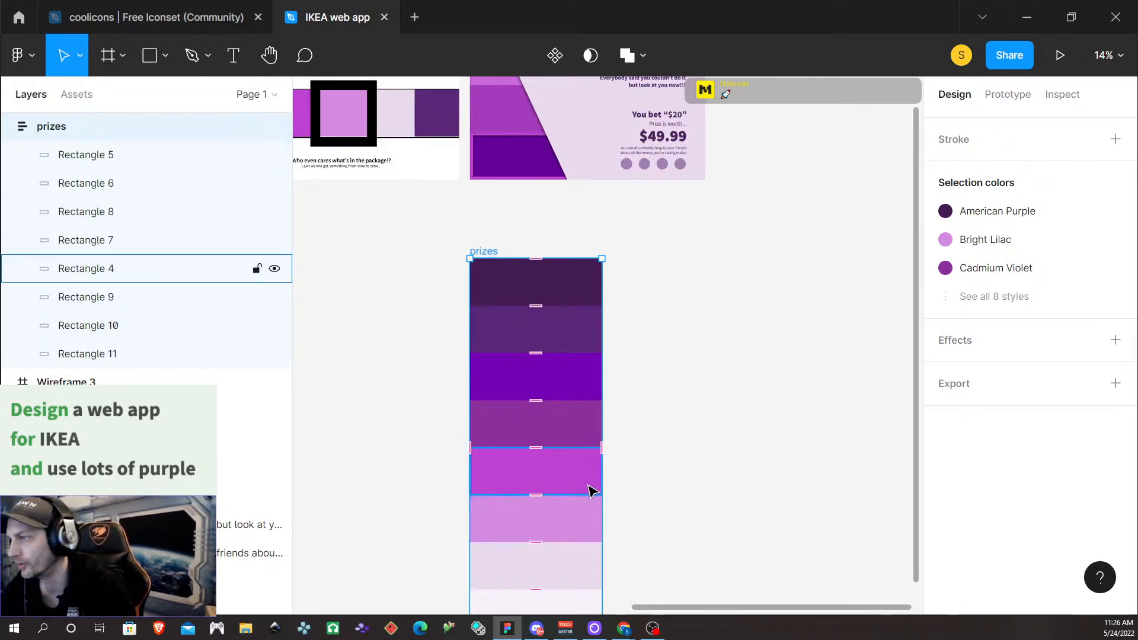
pyautogui.scroll(-2, 591, 490)
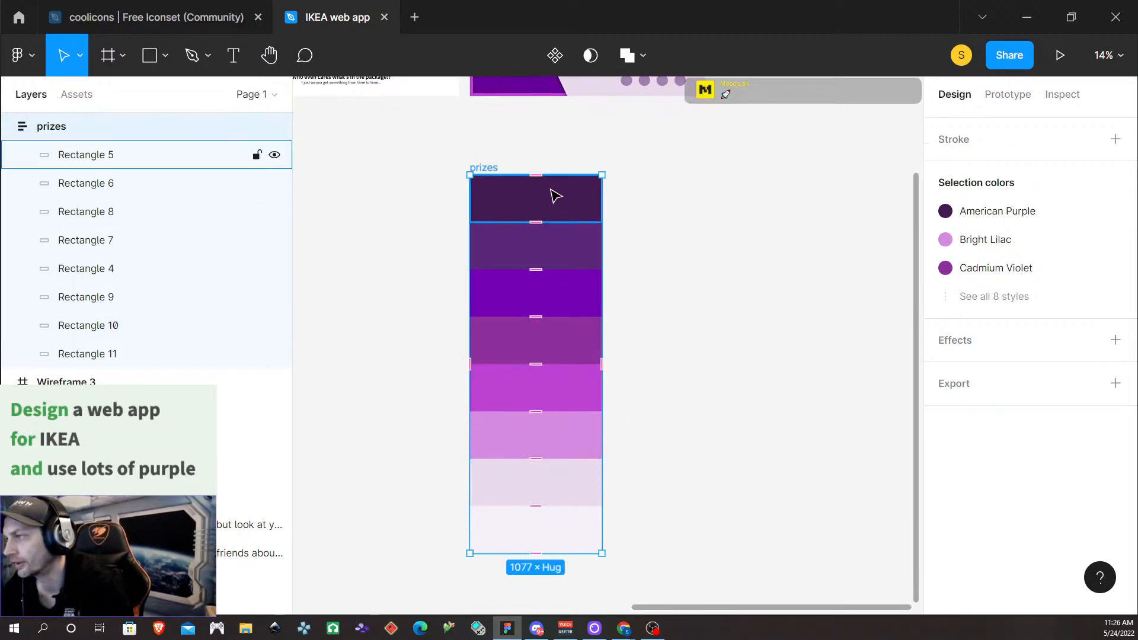
pyautogui.scroll(-3, 545, 206)
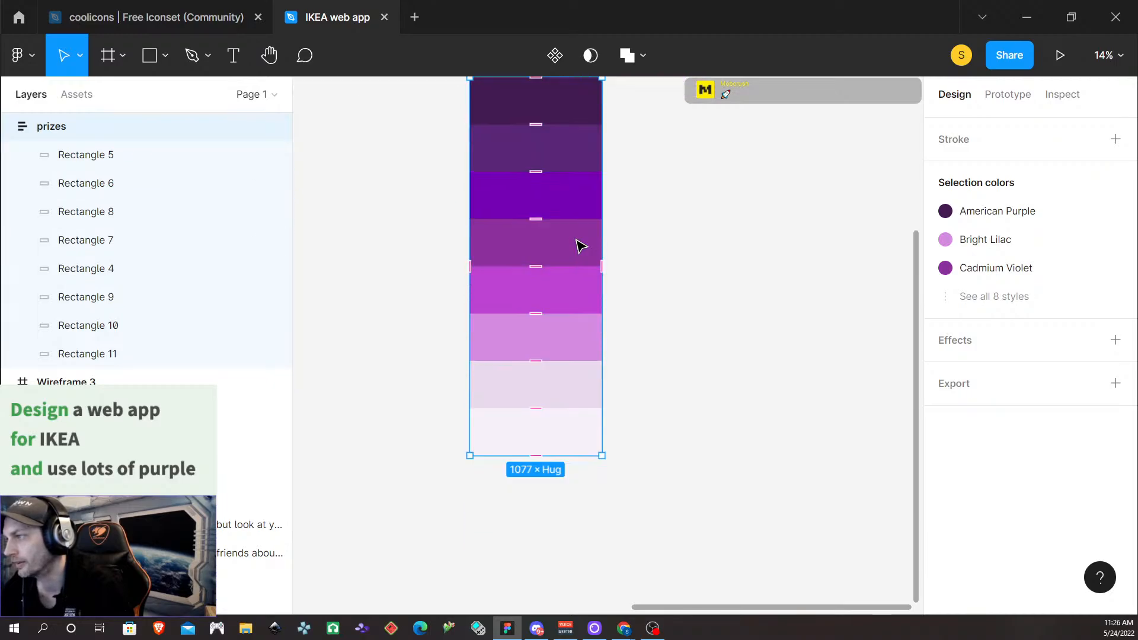
pyautogui.scroll(-5, 579, 250)
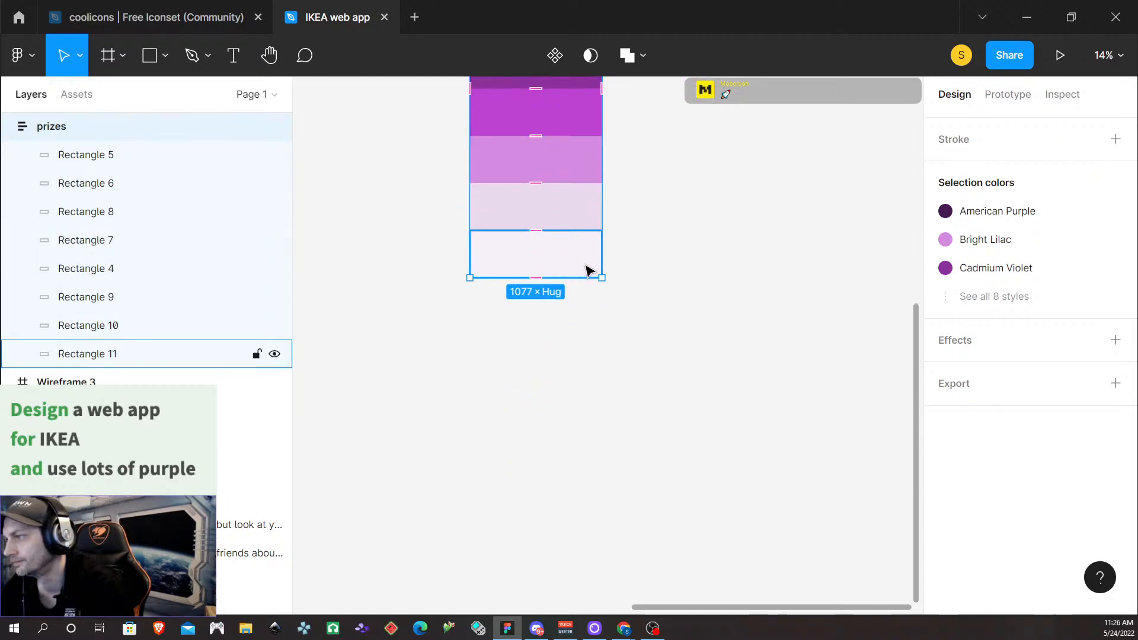
pyautogui.scroll(12, 581, 292)
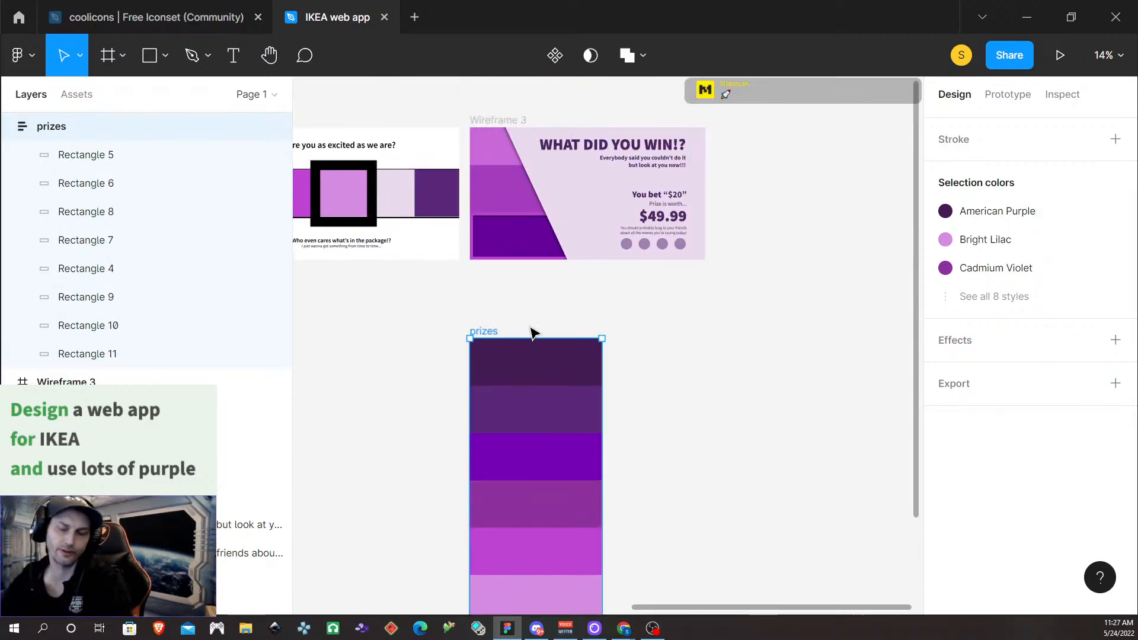
pyautogui.scroll(-1, 444, 434)
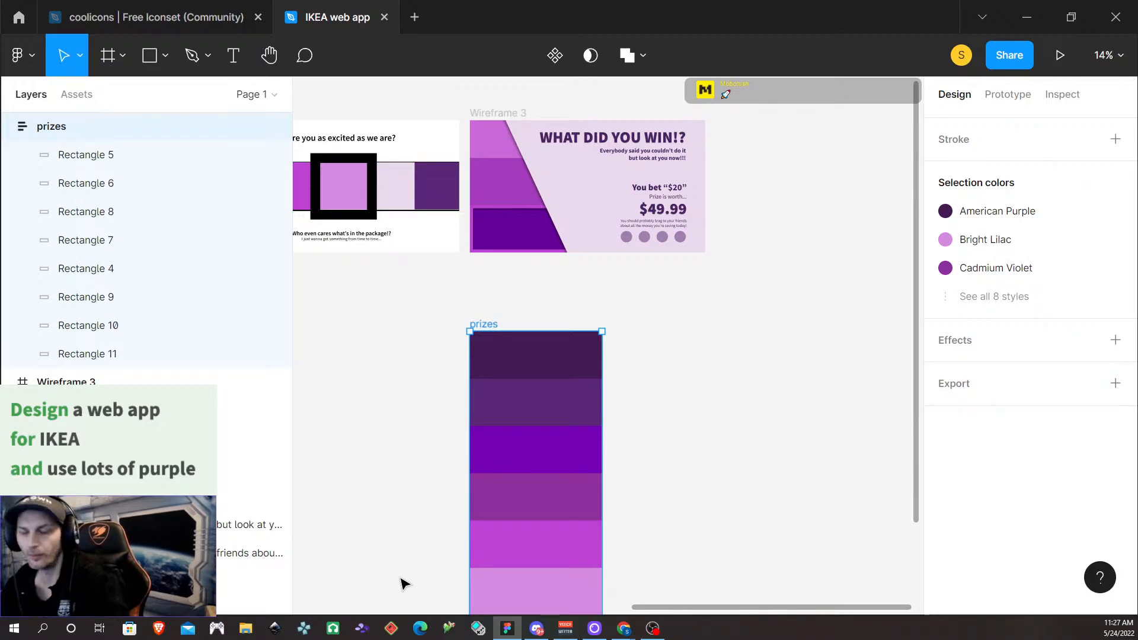
pyautogui.scroll(-1, 405, 584)
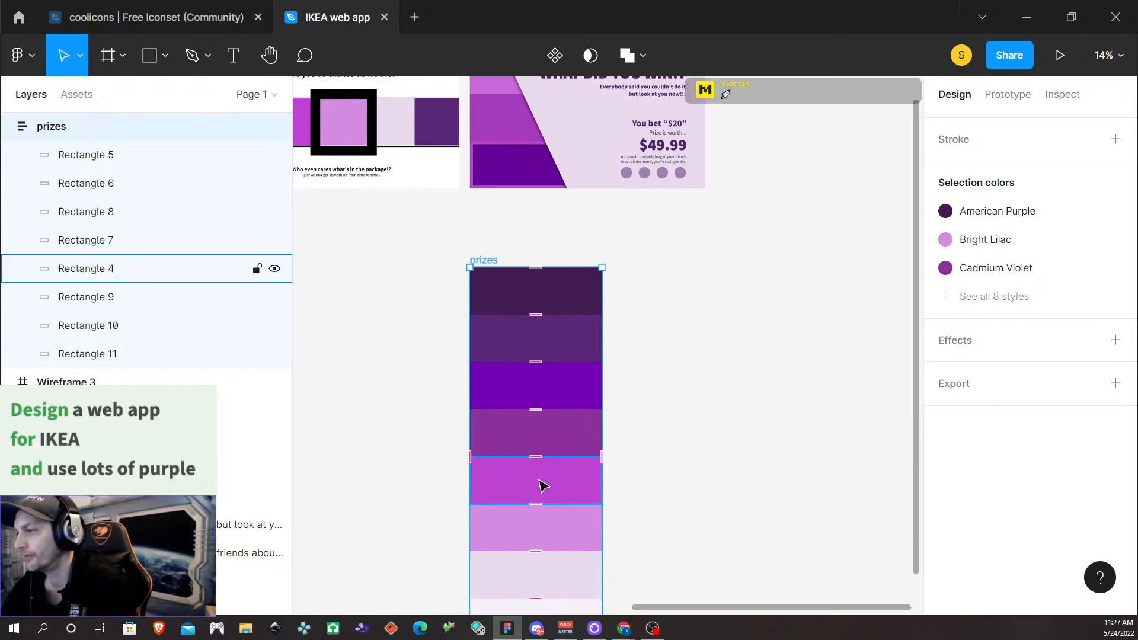
pyautogui.scroll(-2, 533, 480)
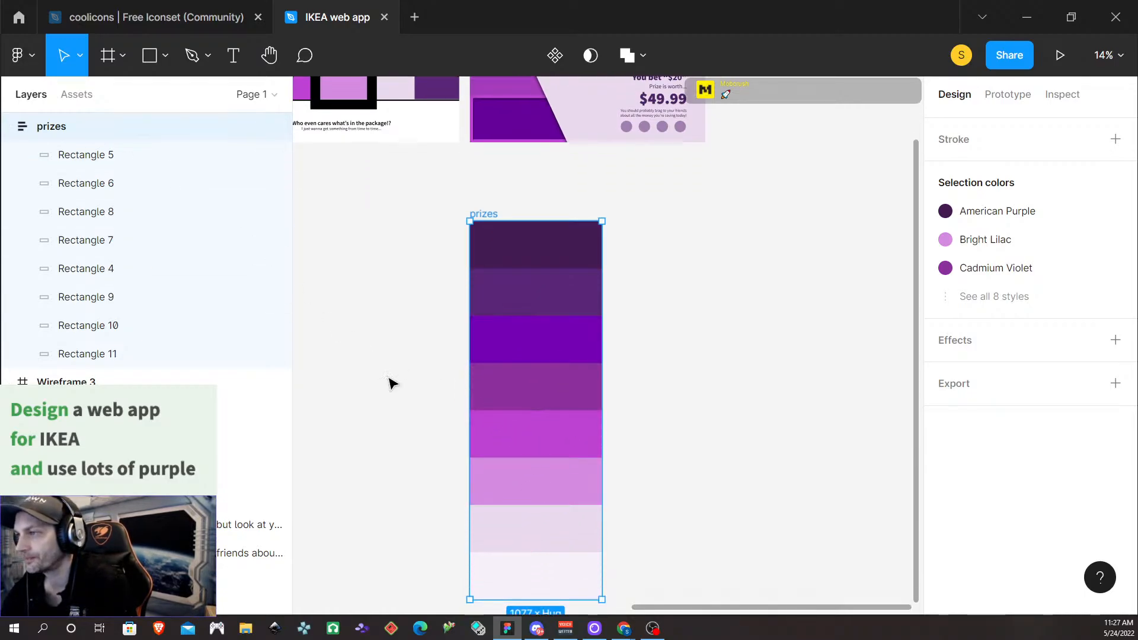
pyautogui.scroll(-2, 485, 376)
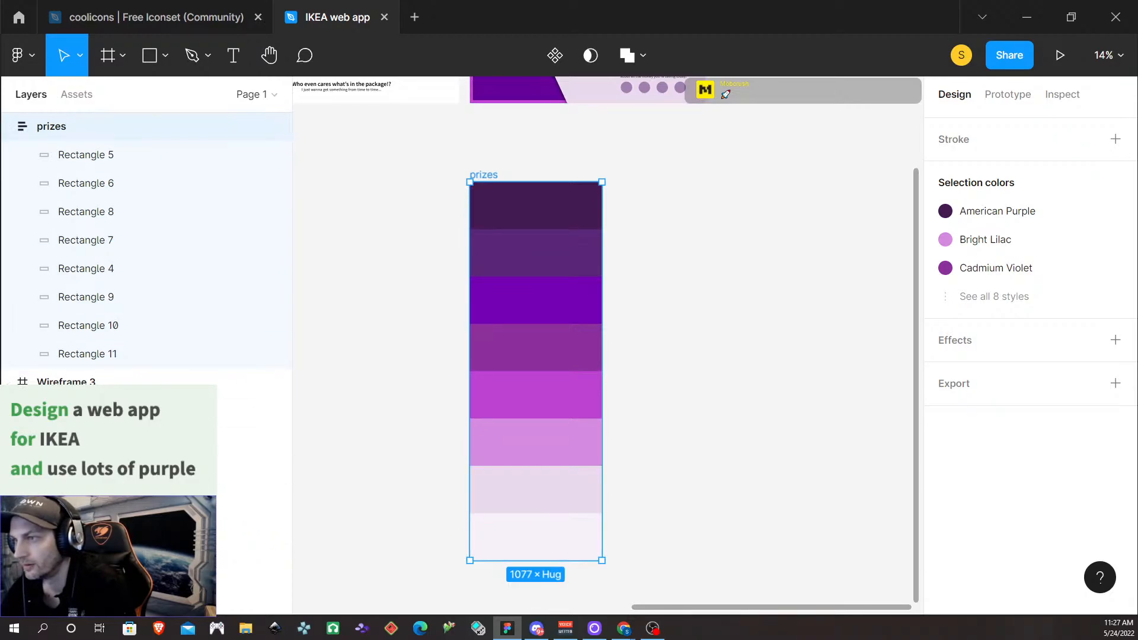
# Collapse the layer list and duplicate the prizes frame directly below the original, aligned to its edges
pyautogui.click(8, 125)
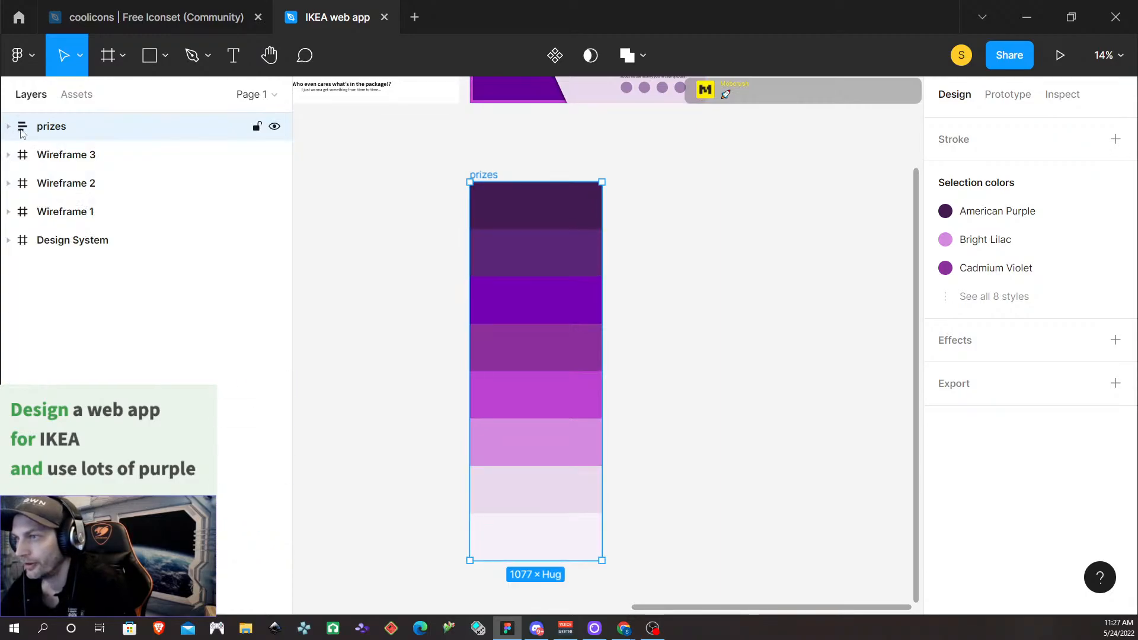
pyautogui.scroll(-2, 338, 226)
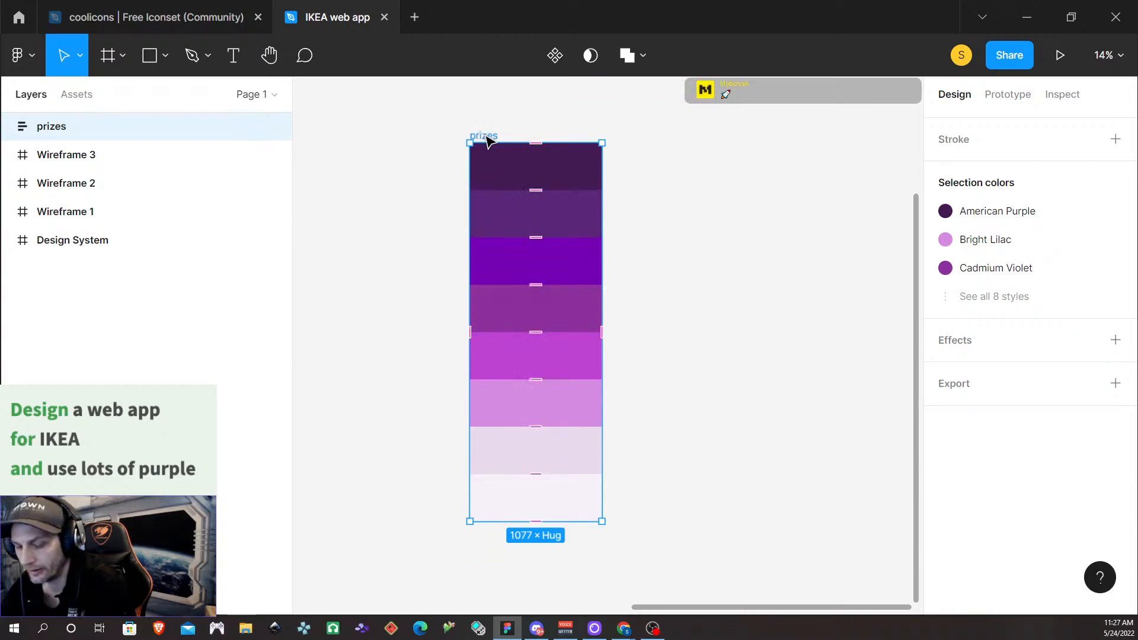
pyautogui.keyDown('alt'); pyautogui.moveTo(487, 141); pyautogui.dragTo(489, 392); pyautogui.keyUp('alt')
pyautogui.scroll(-5, 551, 379)
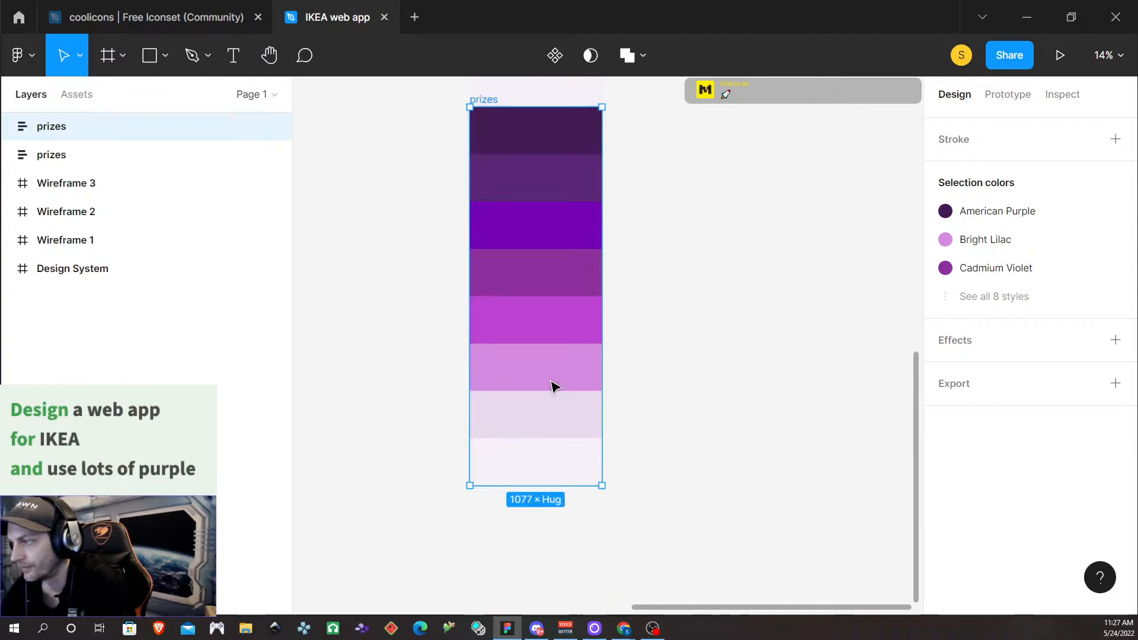
pyautogui.scroll(3, 551, 386)
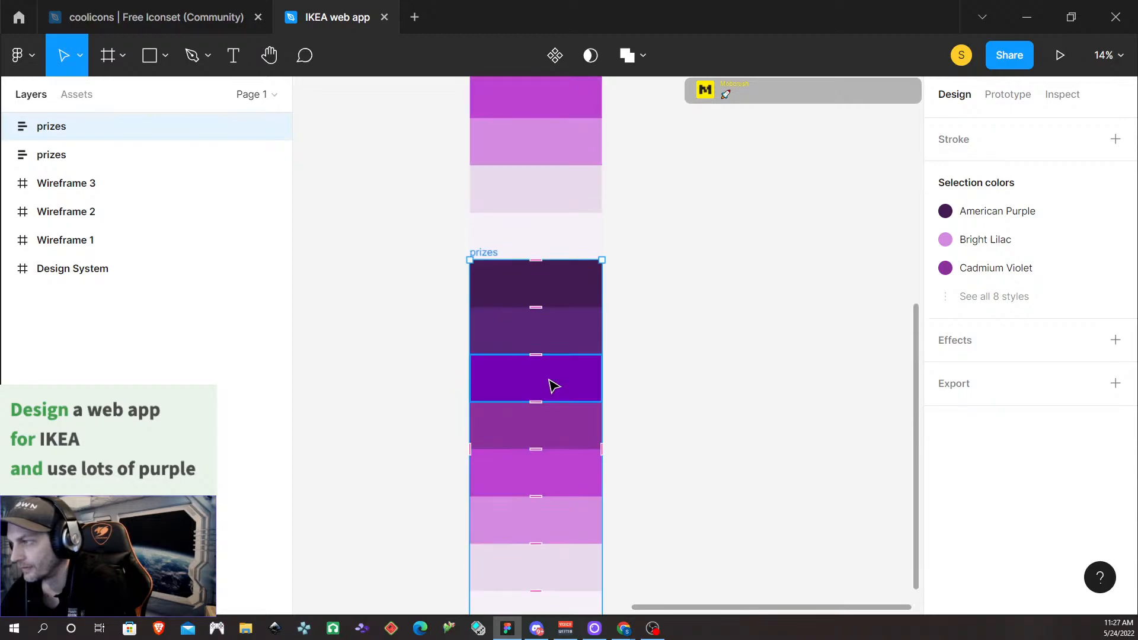
# Duplicate both prizes frames together and place the copies directly beneath them in the same column
pyautogui.keyDown('ctrl'); pyautogui.scroll(-5, 551, 386); pyautogui.keyUp('ctrl')
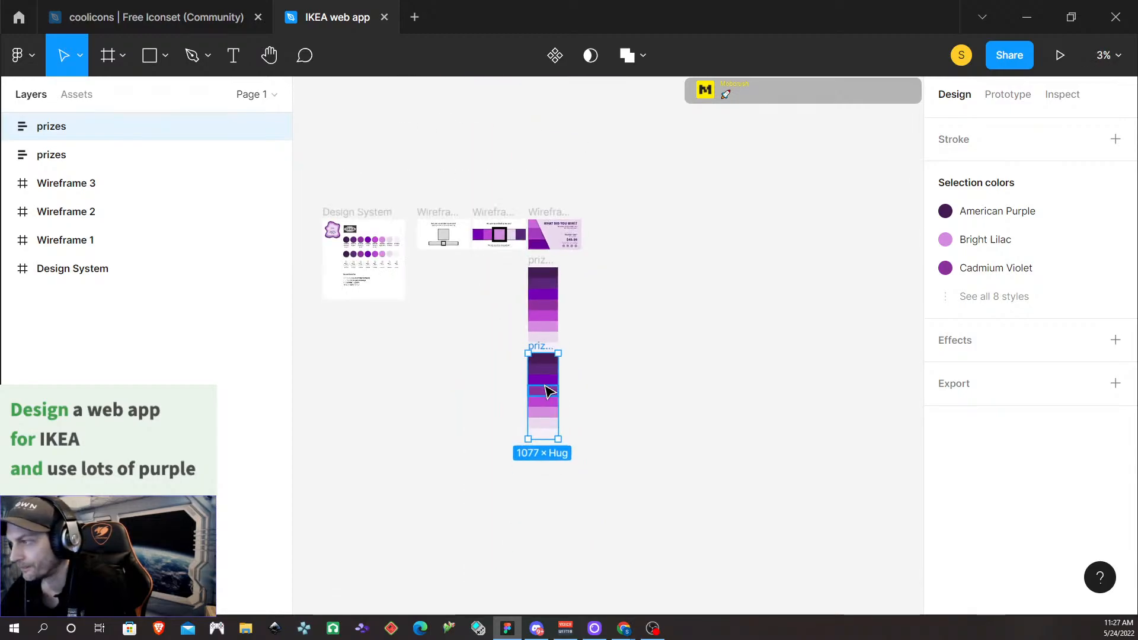
pyautogui.keyDown('shift'); pyautogui.click(541, 261); pyautogui.keyUp('shift')
pyautogui.moveTo(541, 263); pyautogui.dragTo(544, 439)
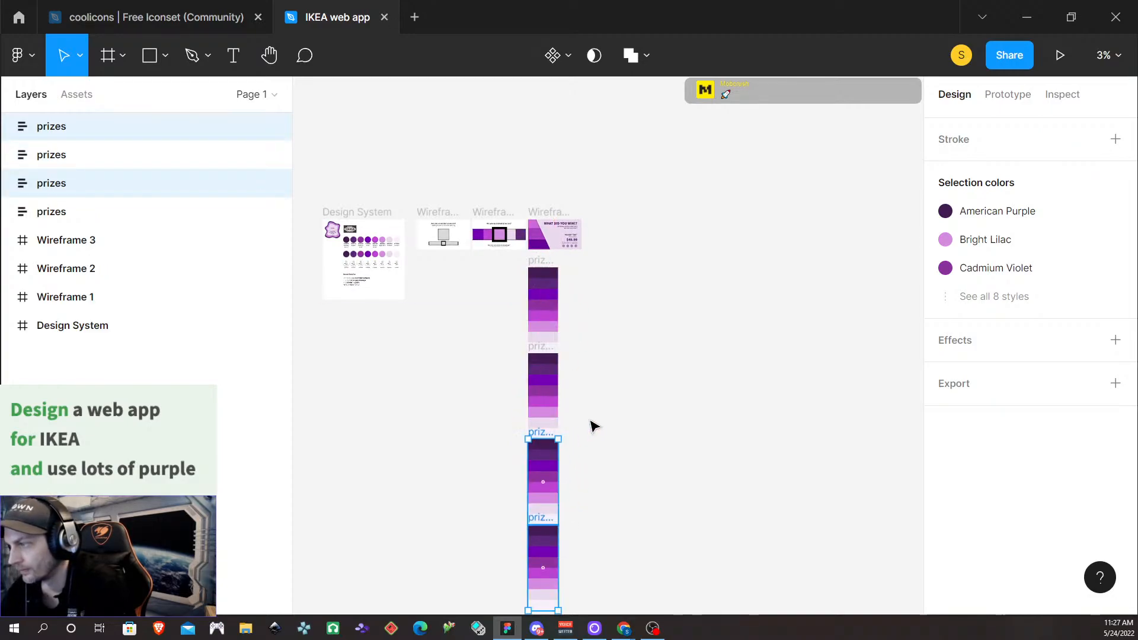
pyautogui.hscroll(2, 592, 427)
pyautogui.hscroll(-3, 592, 427)
pyautogui.scroll(1, 610, 455)
pyautogui.hscroll(-2, 609, 455)
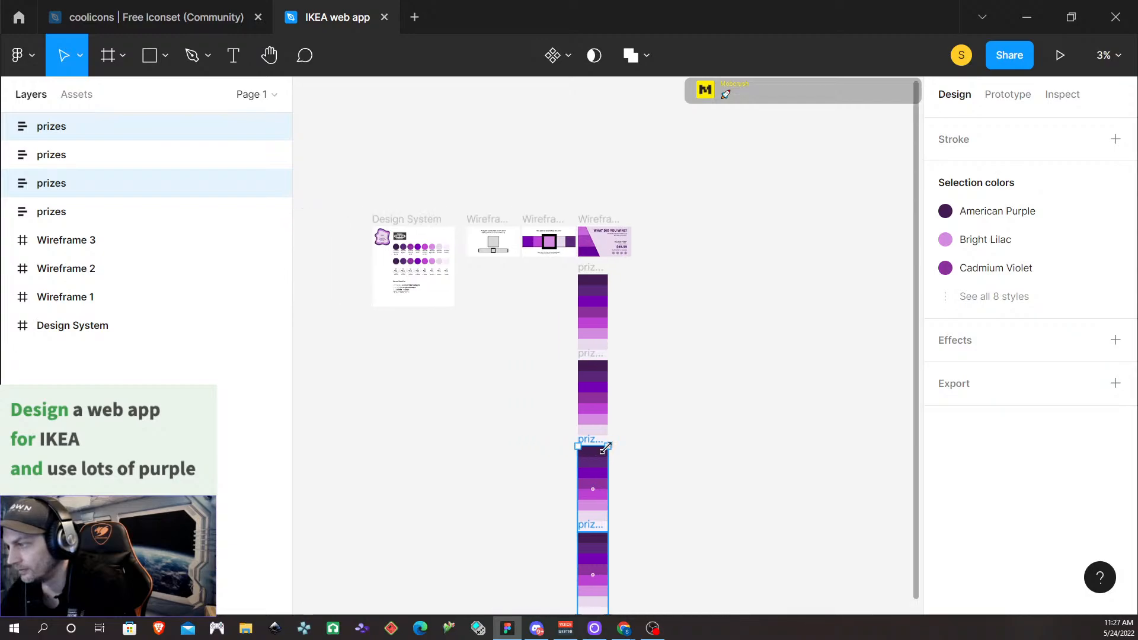
pyautogui.hscroll(3, 609, 455)
pyautogui.scroll(-2, 592, 422)
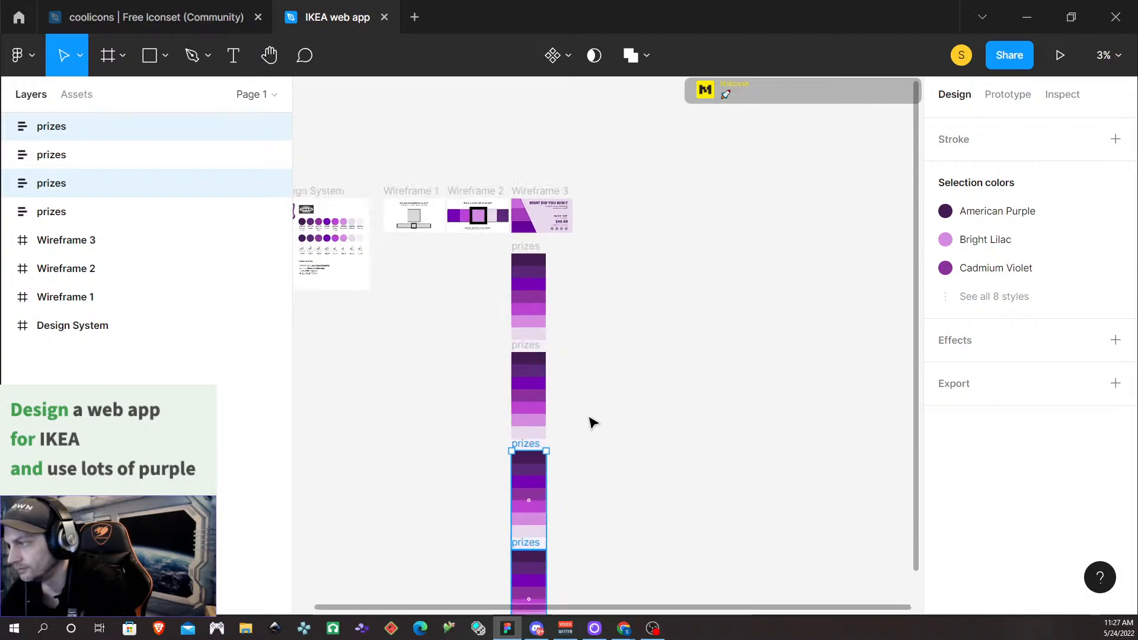
pyautogui.scroll(-2, 592, 416)
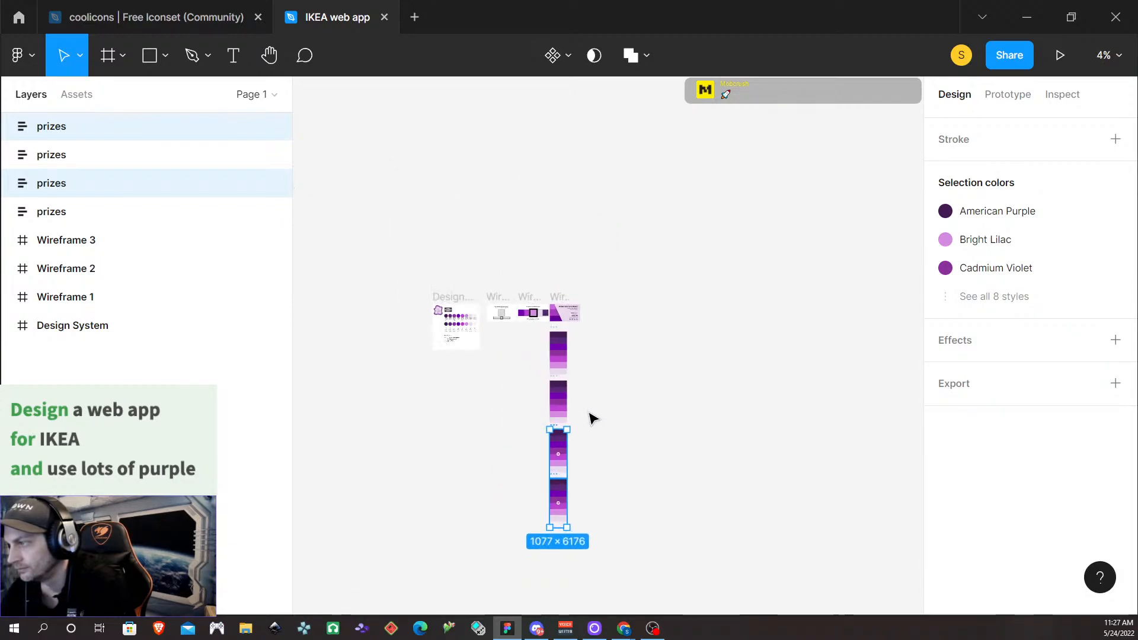
pyautogui.click(562, 333)
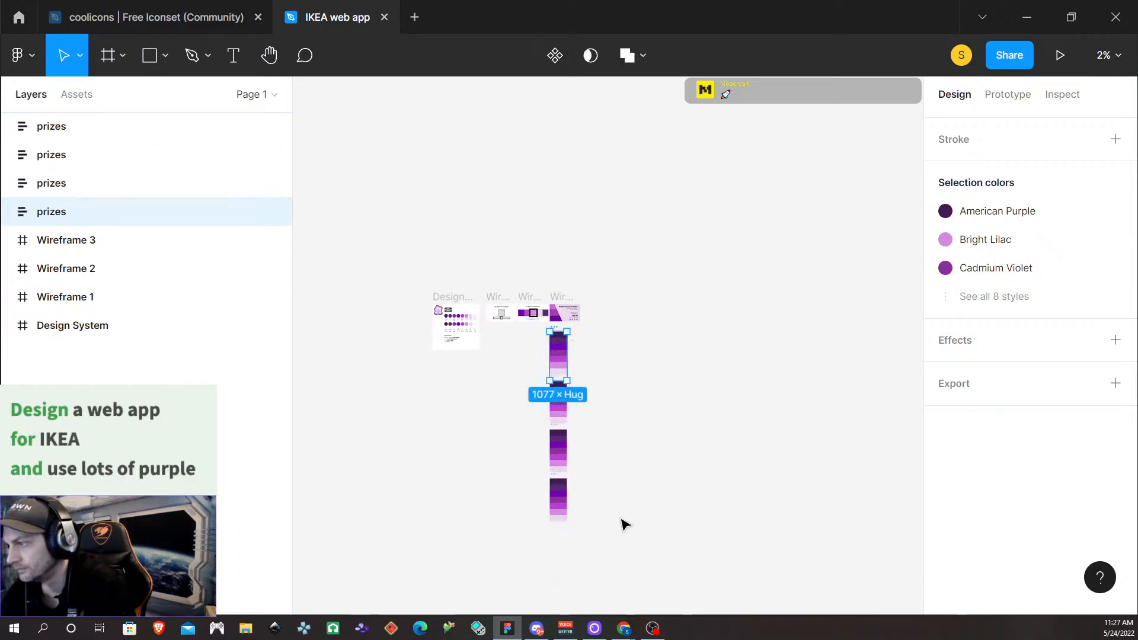
pyautogui.scroll(2, 625, 514)
pyautogui.scroll(-5, 618, 509)
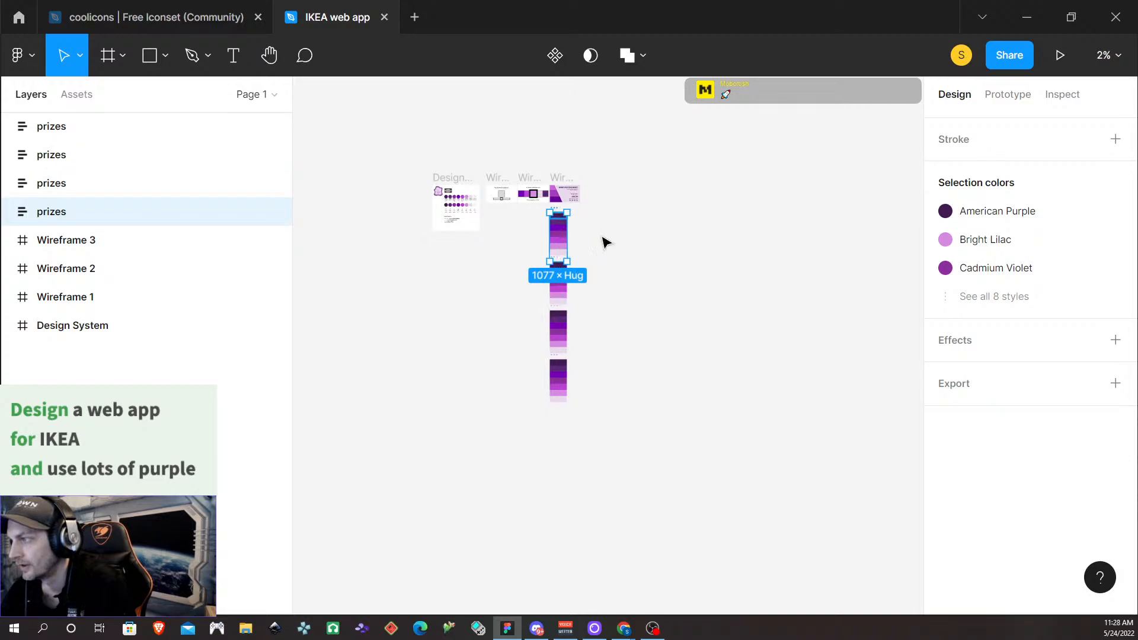
pyautogui.click(610, 284)
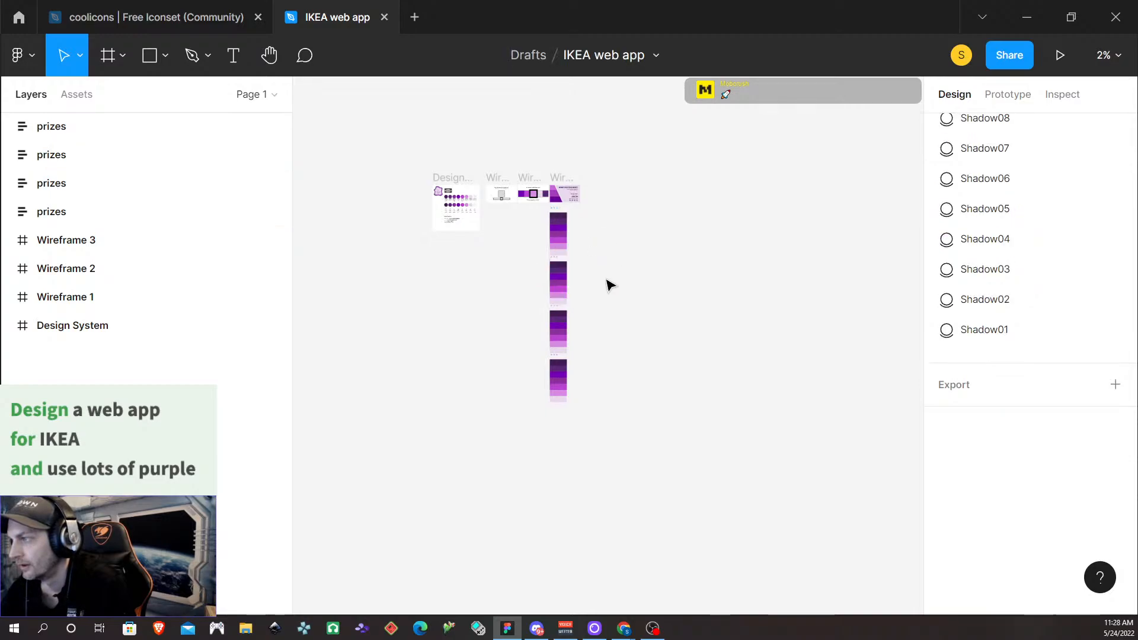
pyautogui.click(556, 212)
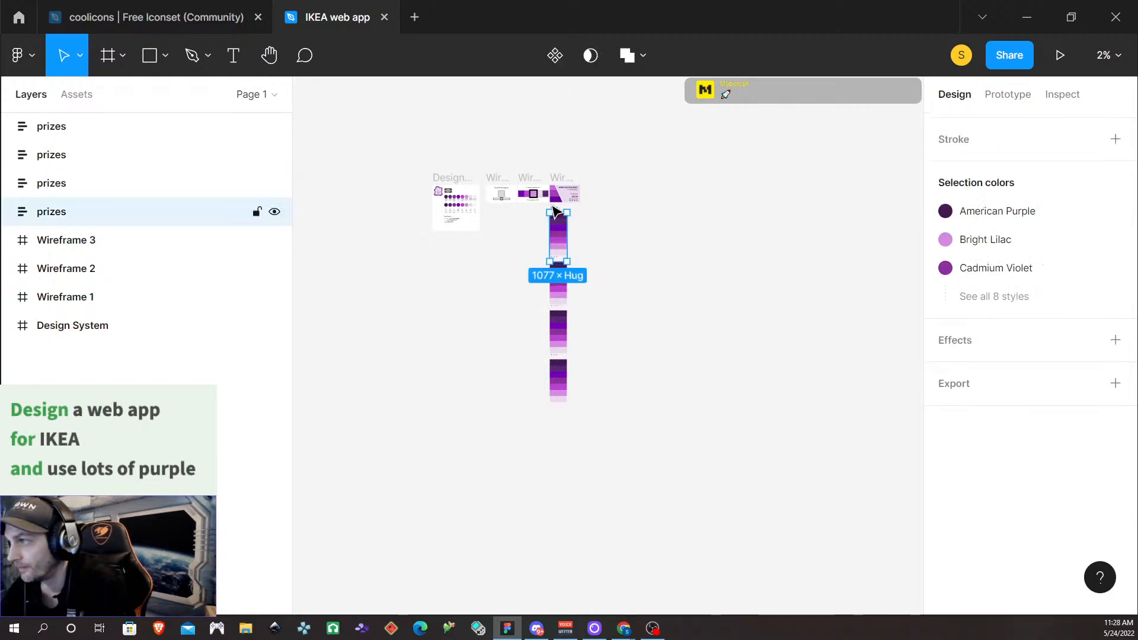
pyautogui.keyDown('shift'); pyautogui.click(560, 260); pyautogui.keyUp('shift')
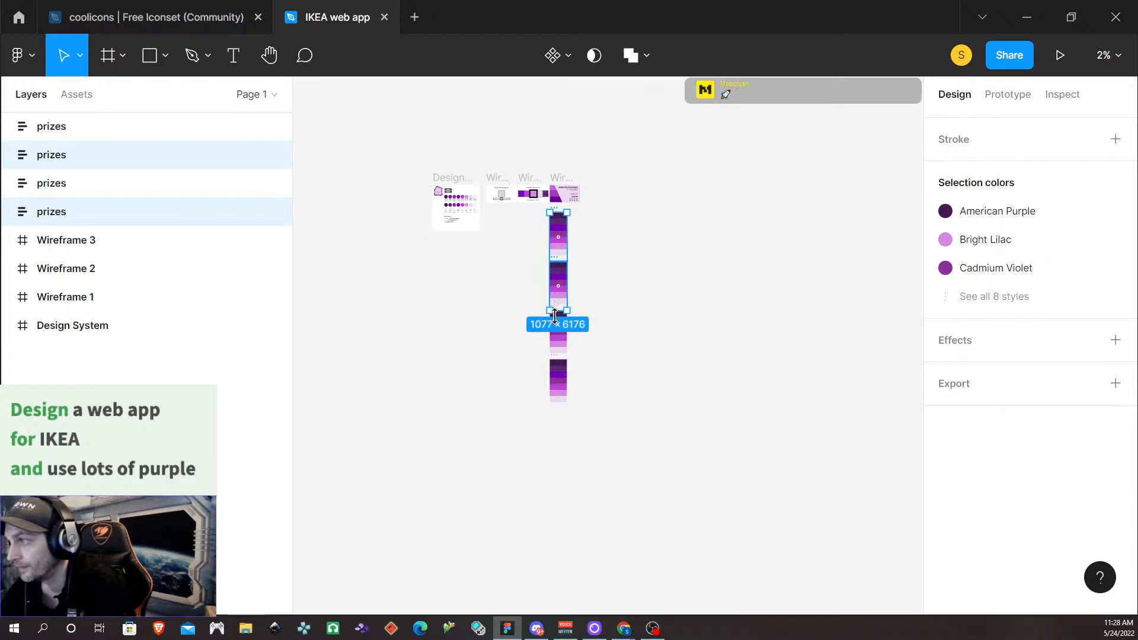
pyautogui.scroll(2, 596, 375)
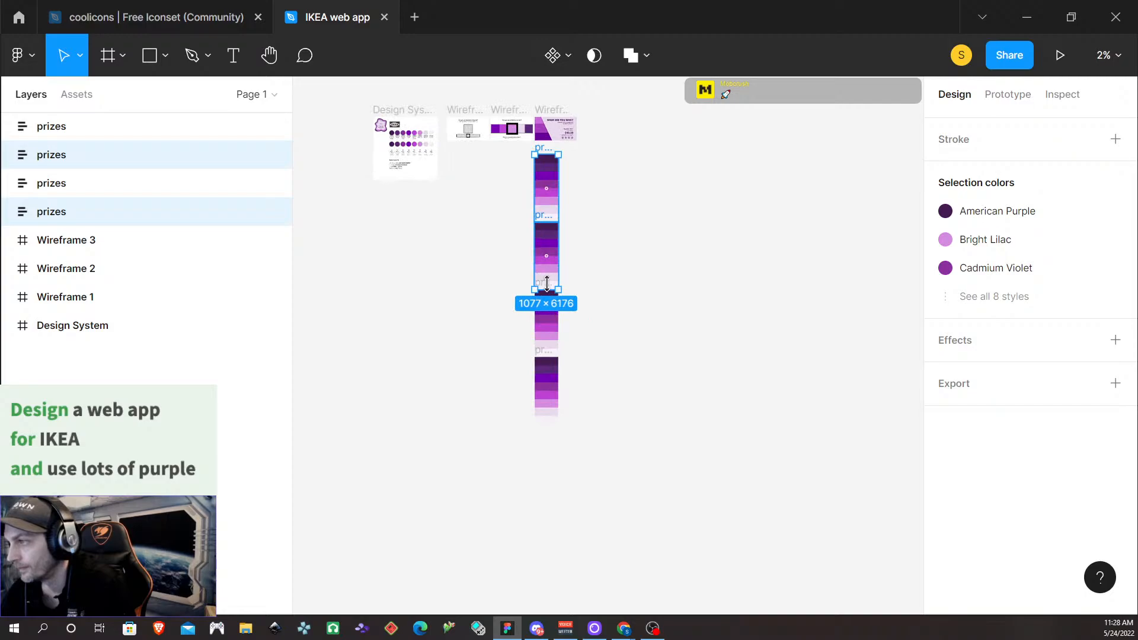
pyautogui.hscroll(-5, 610, 386)
pyautogui.hscroll(4, 711, 391)
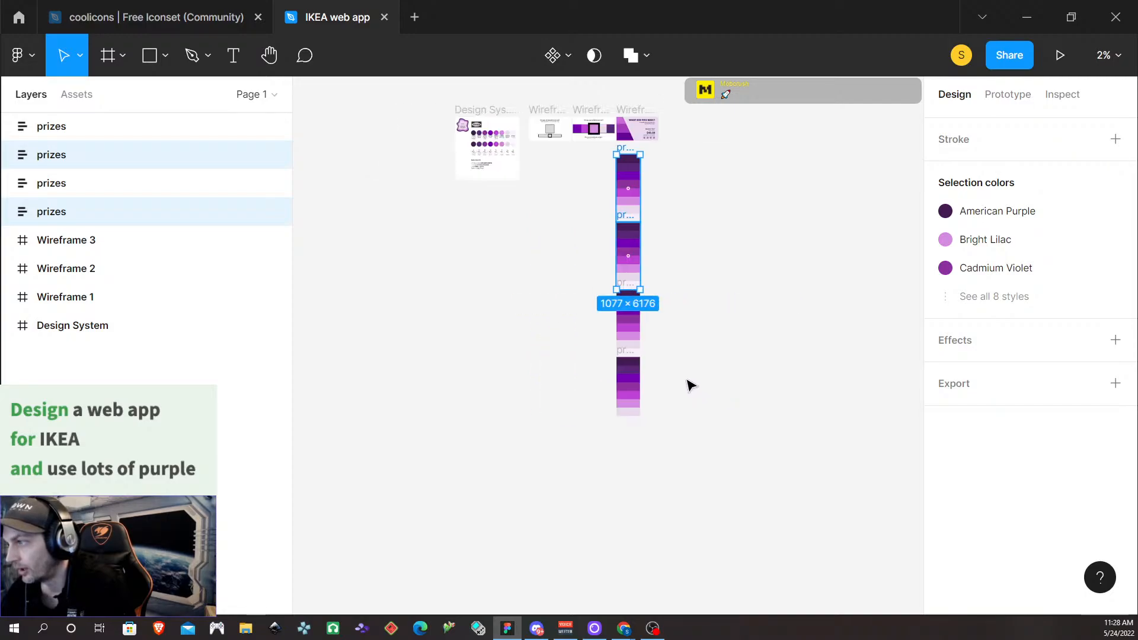
pyautogui.scroll(2, 616, 320)
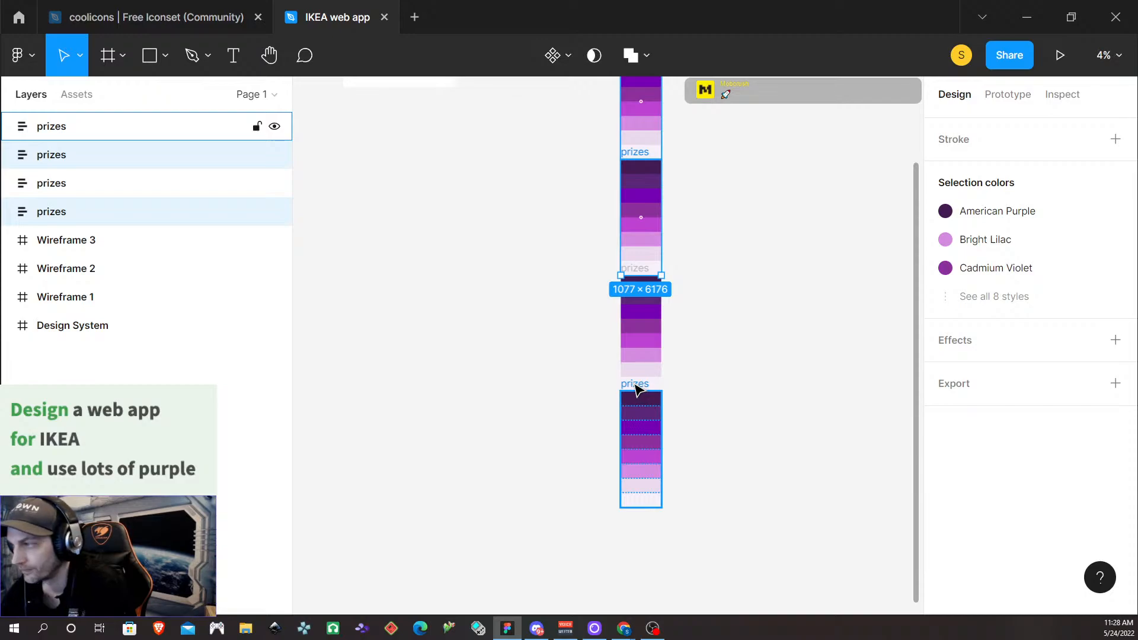
pyautogui.keyDown('shift'); pyautogui.click(635, 389); pyautogui.keyUp('shift')
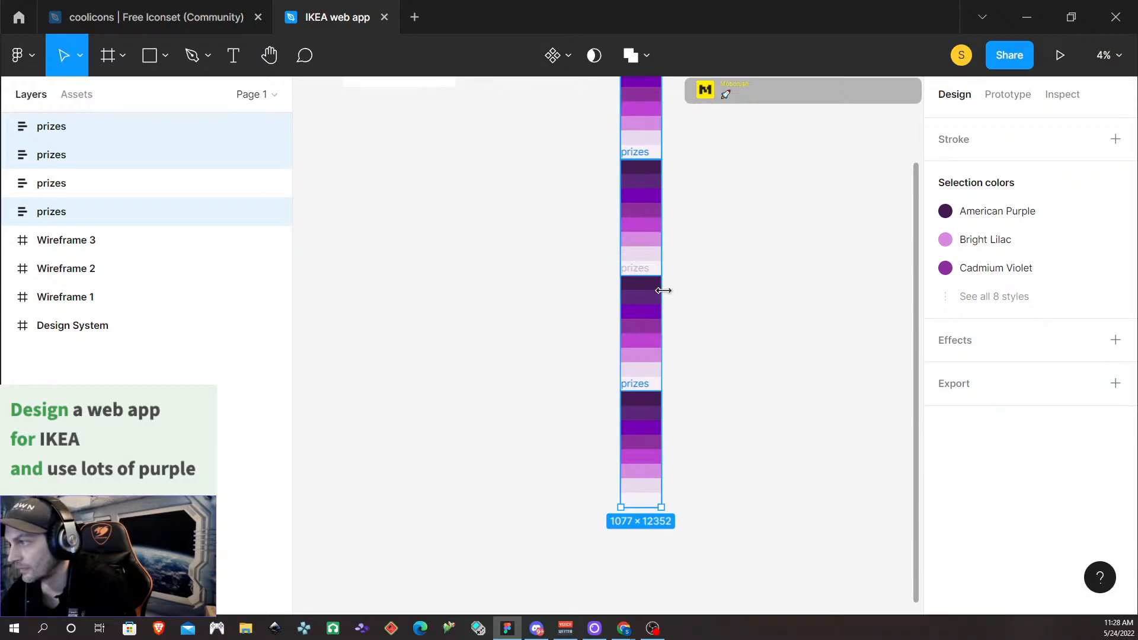
pyautogui.scroll(-1, 663, 292)
pyautogui.click(715, 307)
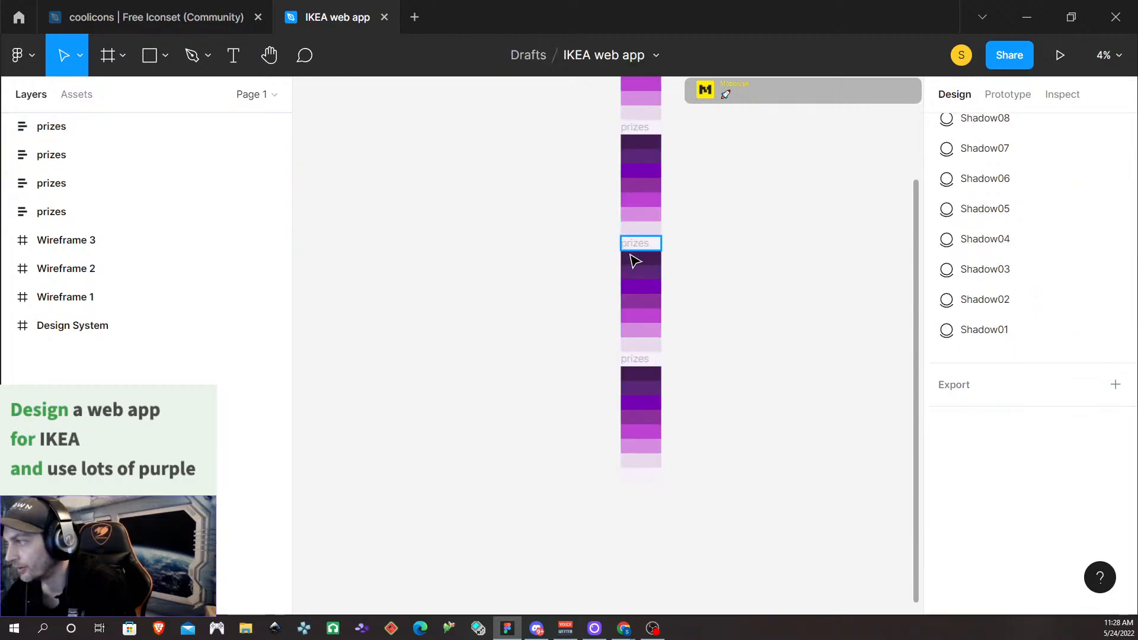
pyautogui.click(646, 245)
pyautogui.click(679, 284)
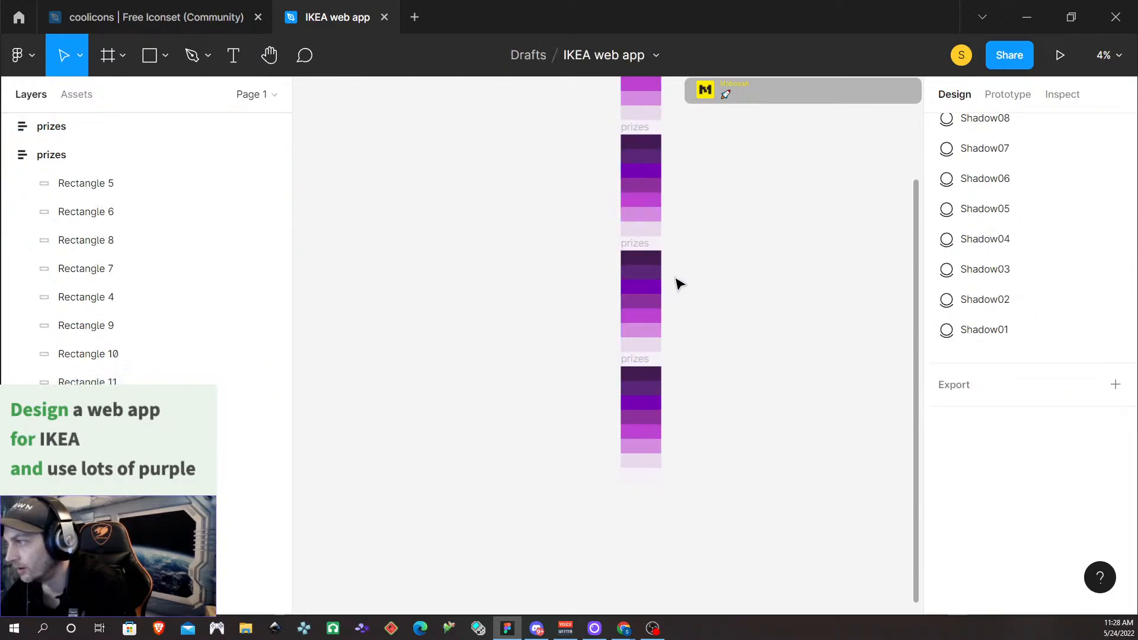
pyautogui.click(645, 261)
pyautogui.hscroll(-5, 654, 268)
pyautogui.hscroll(5, 718, 273)
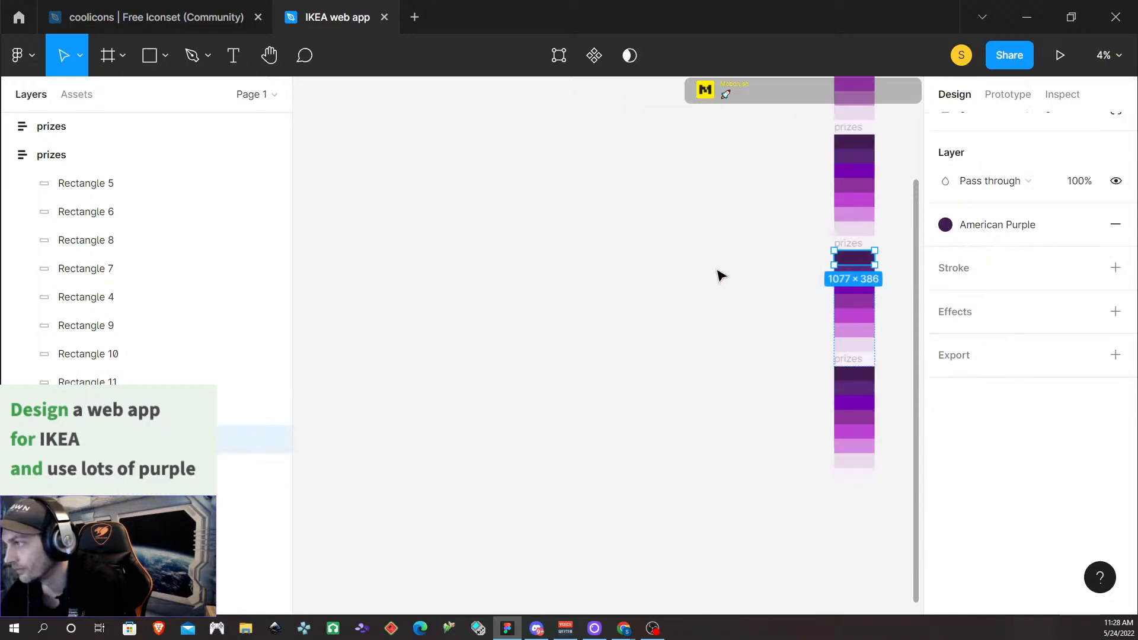
pyautogui.scroll(2, 709, 269)
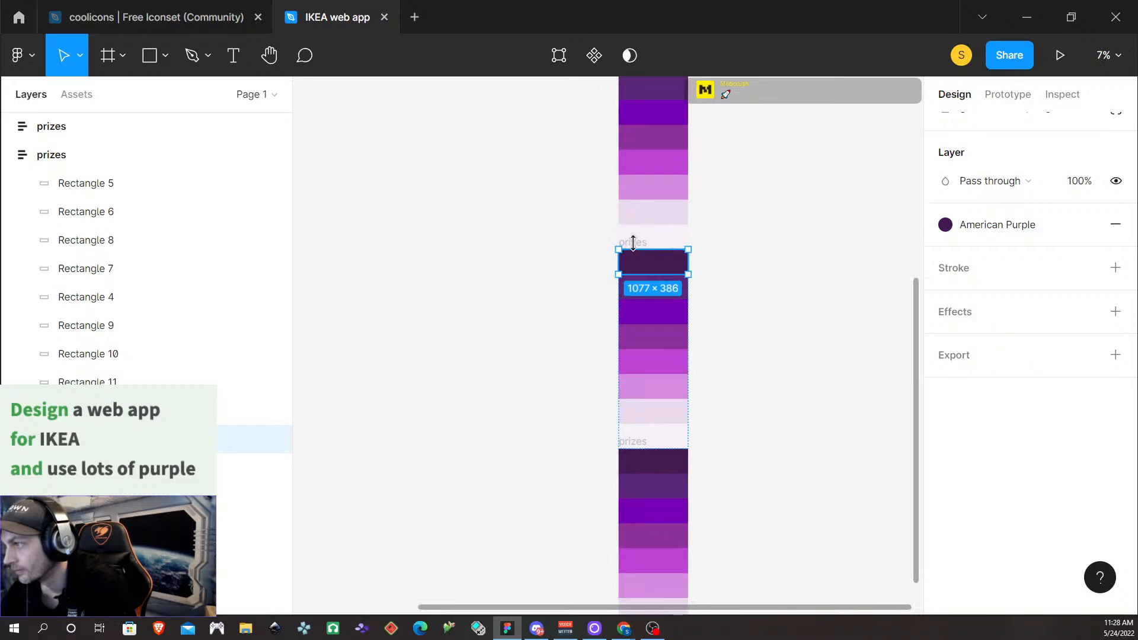
pyautogui.click(542, 263)
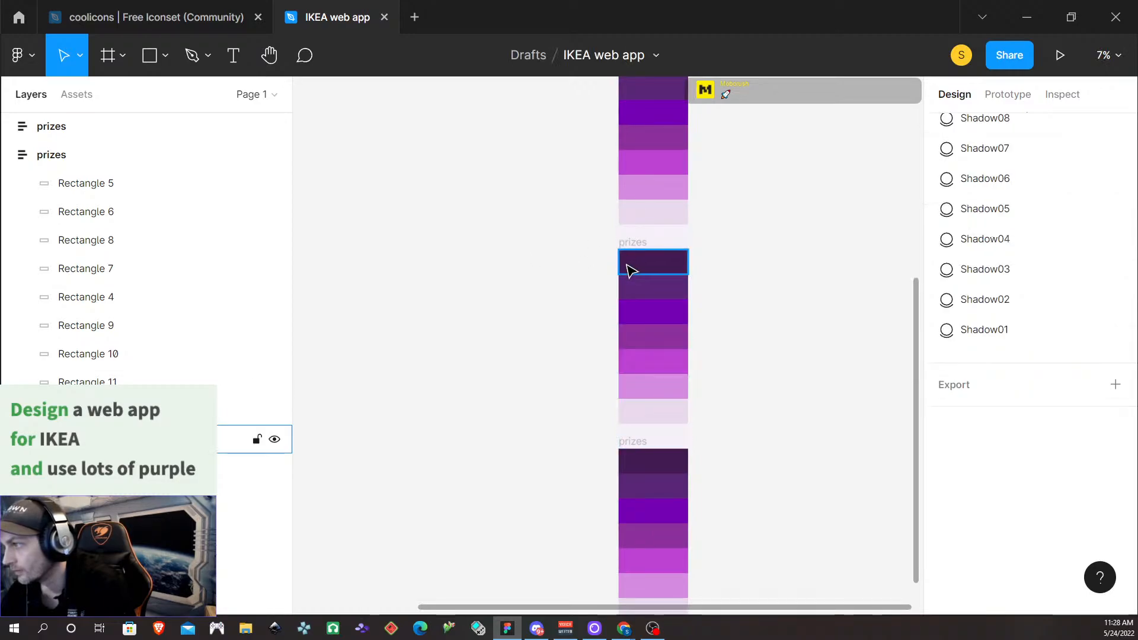
# Duplicate the two topmost prizes frames together and place the copies directly beneath the last frame of the column
pyautogui.scroll(3, 649, 285)
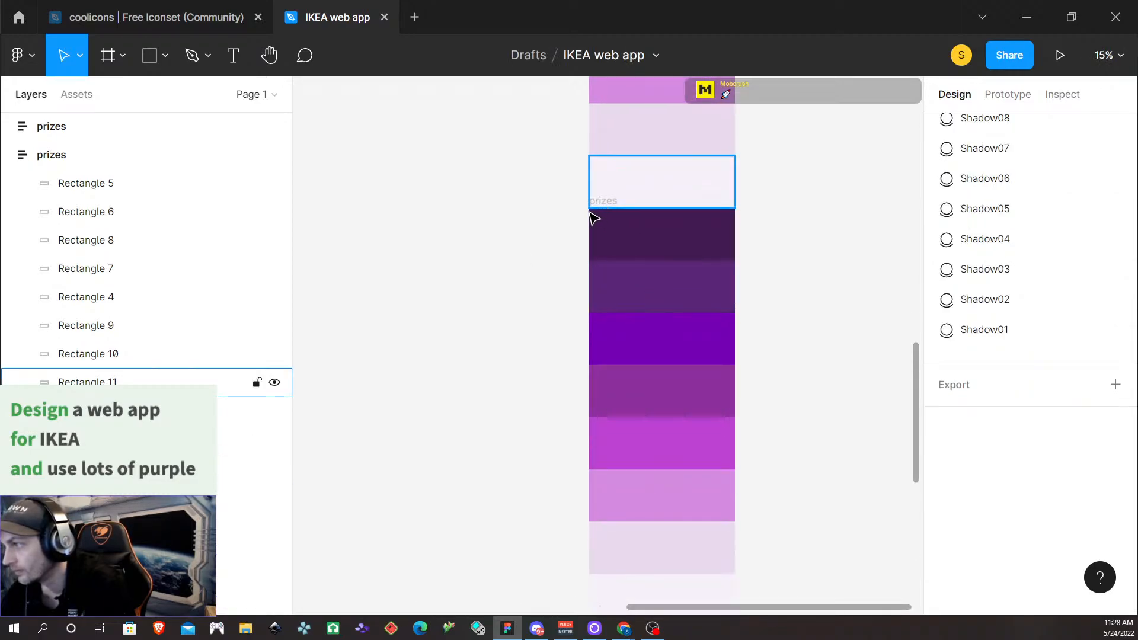
pyautogui.scroll(-3, 622, 296)
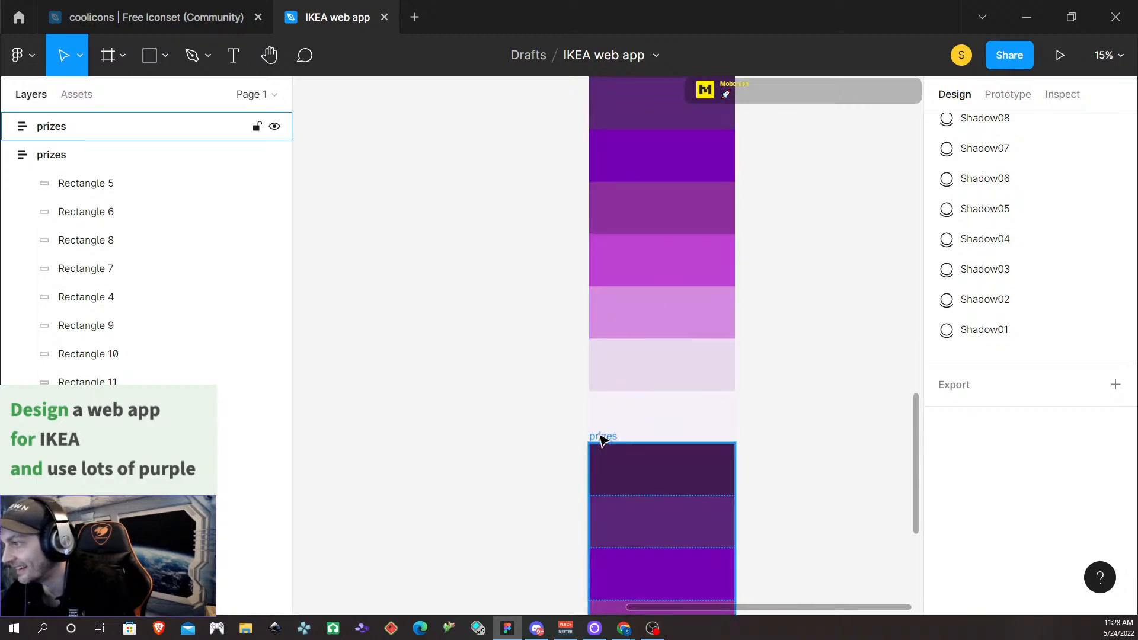
pyautogui.scroll(-5, 606, 255)
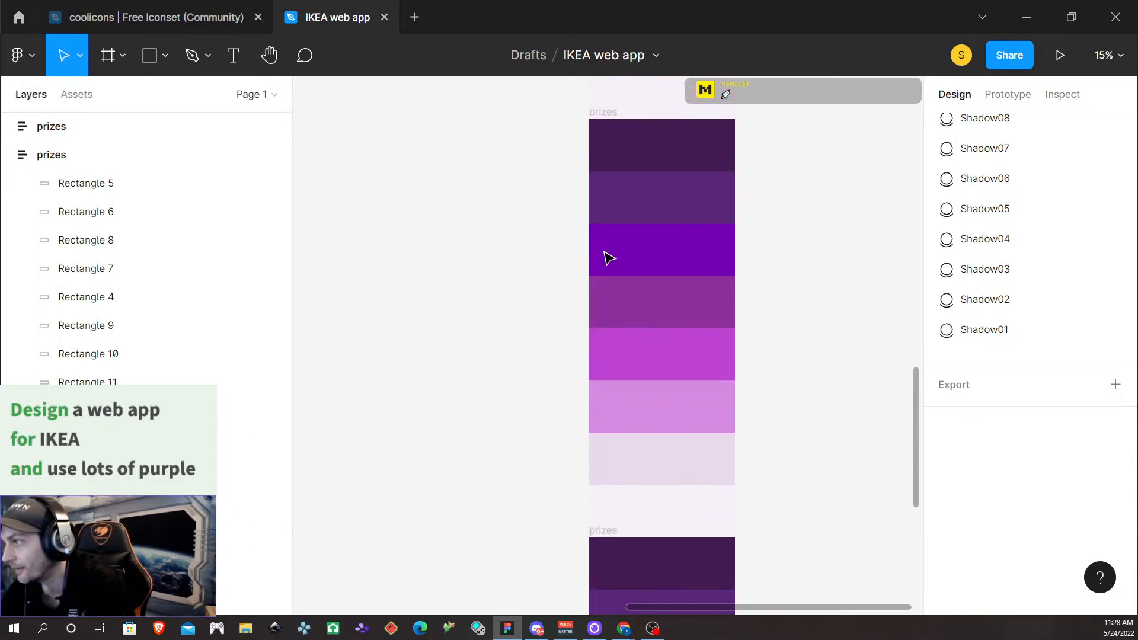
pyautogui.scroll(1, 605, 153)
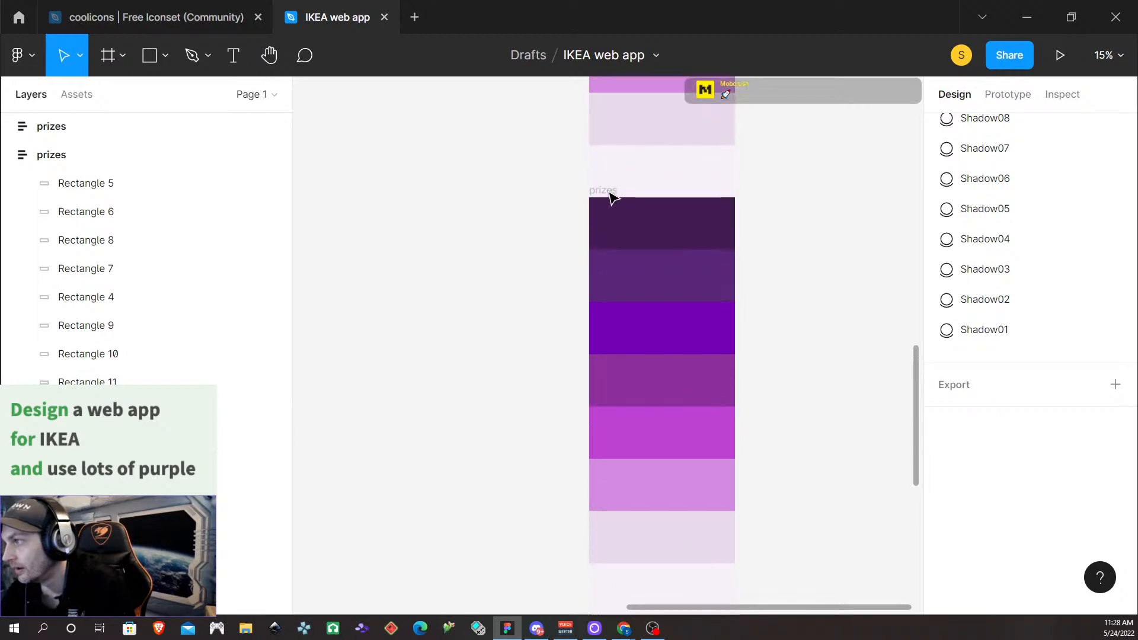
pyautogui.scroll(-1, 610, 150)
pyautogui.click(605, 142)
pyautogui.scroll(6, 610, 166)
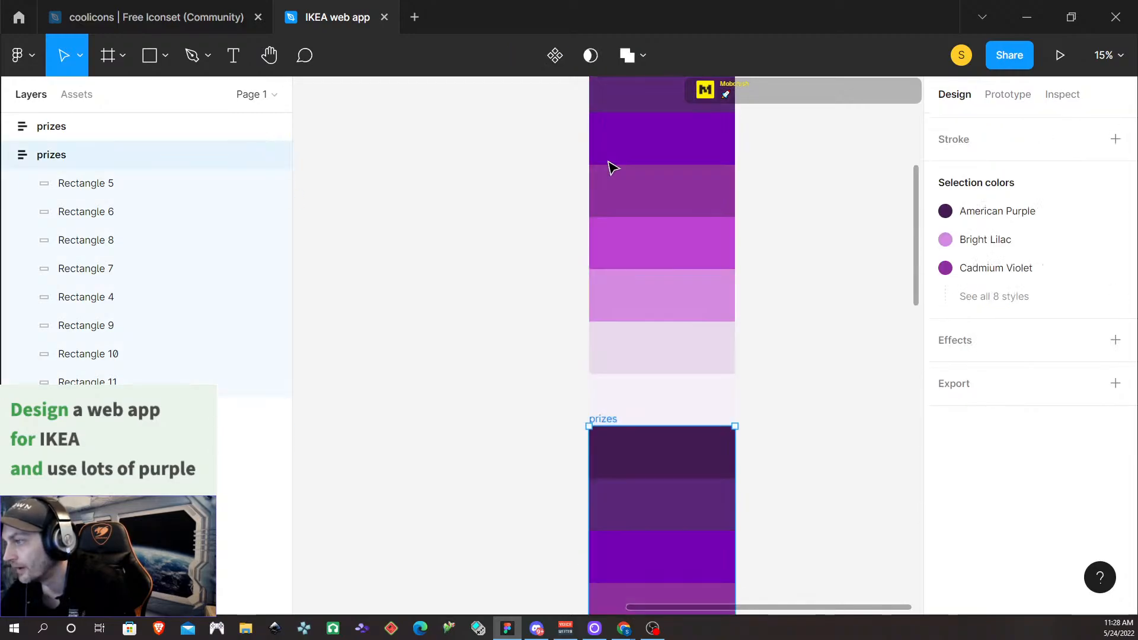
pyautogui.scroll(-6, 610, 183)
pyautogui.click(601, 153)
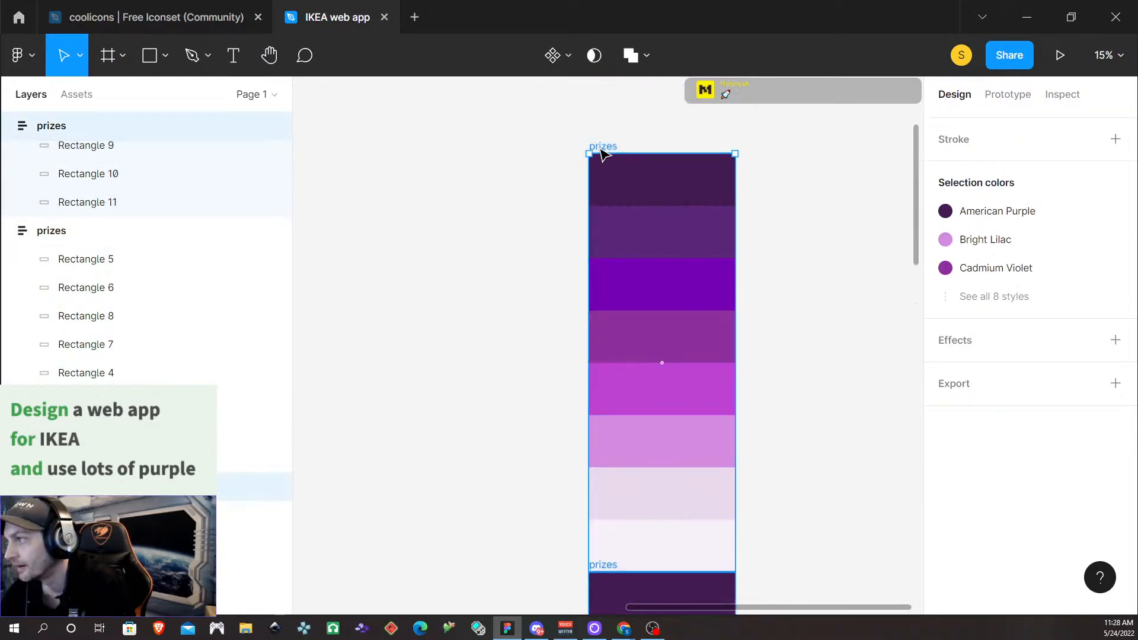
pyautogui.scroll(-5, 616, 221)
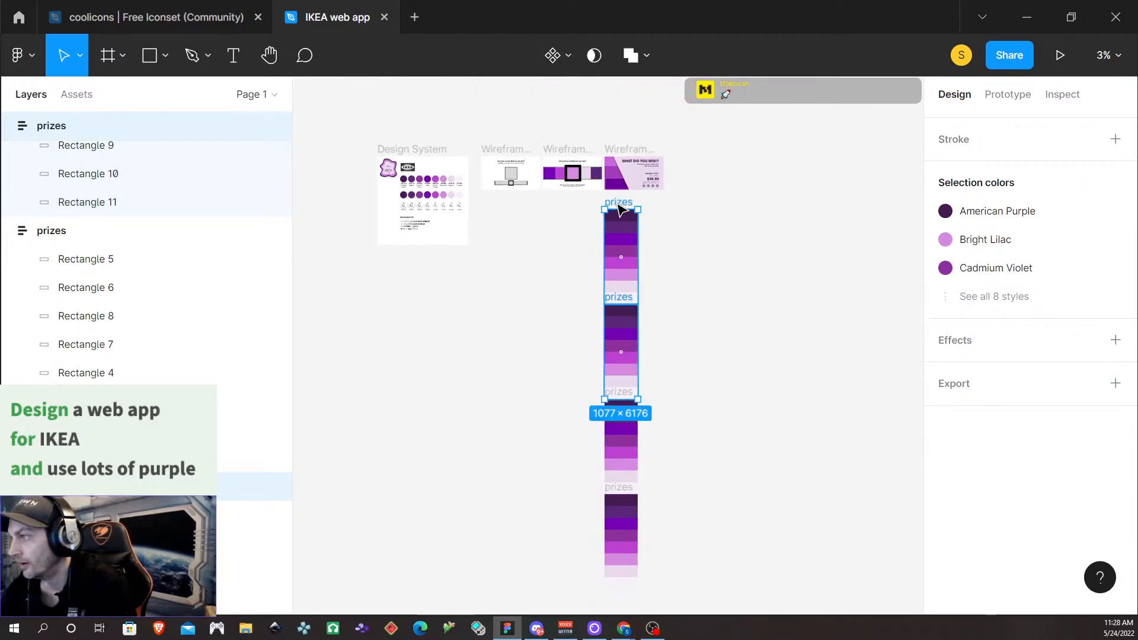
pyautogui.moveTo(621, 207); pyautogui.dragTo(621, 449)
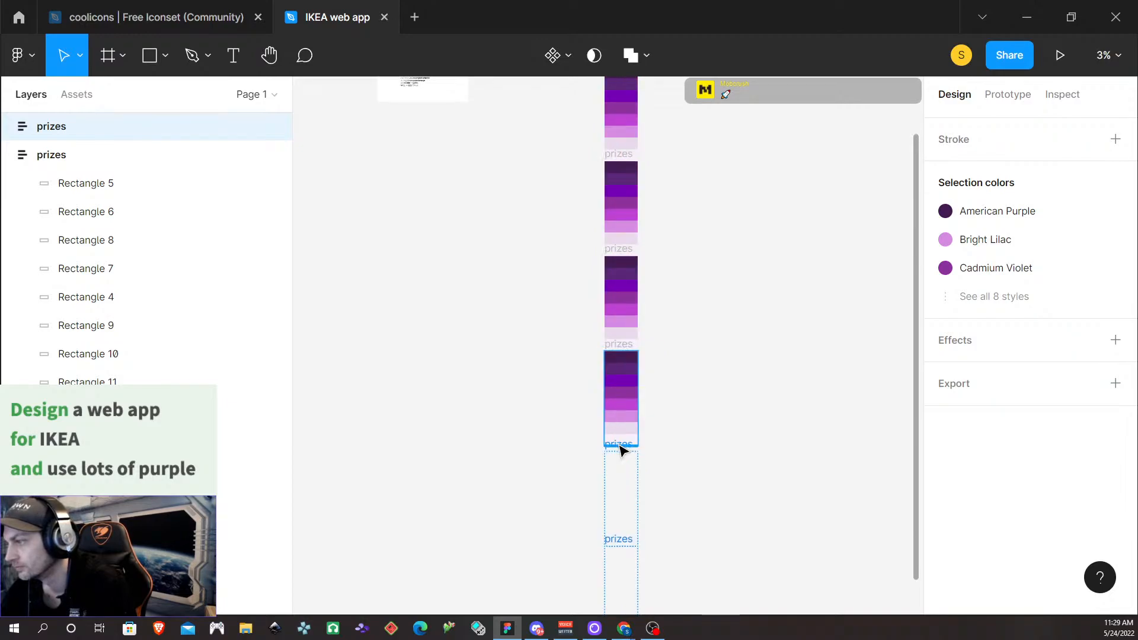
# Examine the extended prizes column from its lowest frame up to the wireframes and back down
pyautogui.scroll(-5, 699, 399)
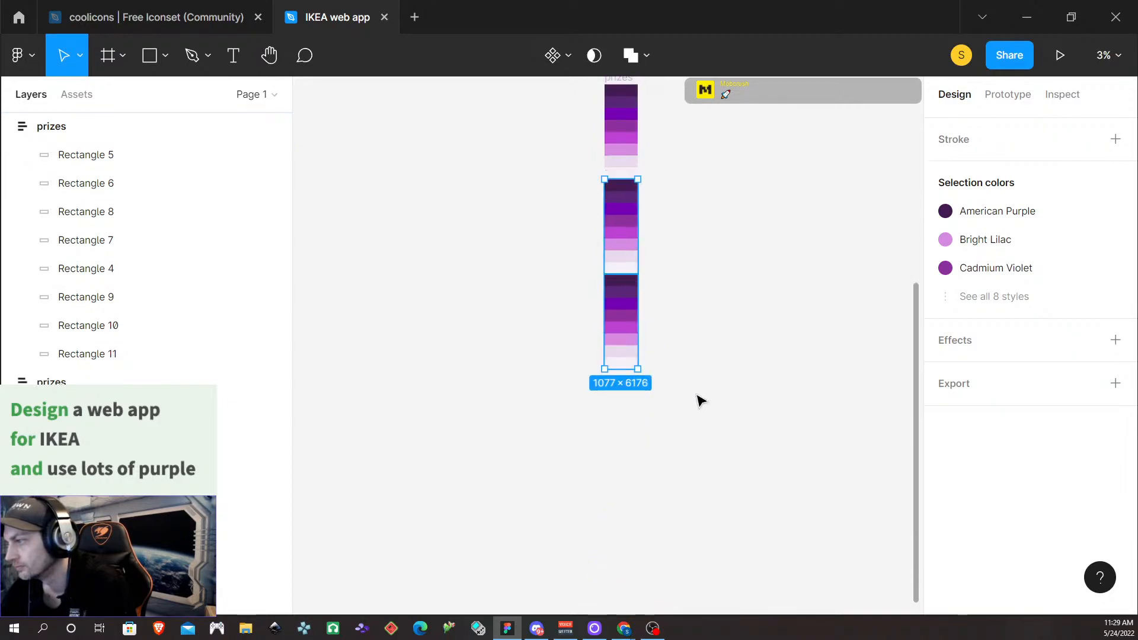
pyautogui.scroll(8, 699, 399)
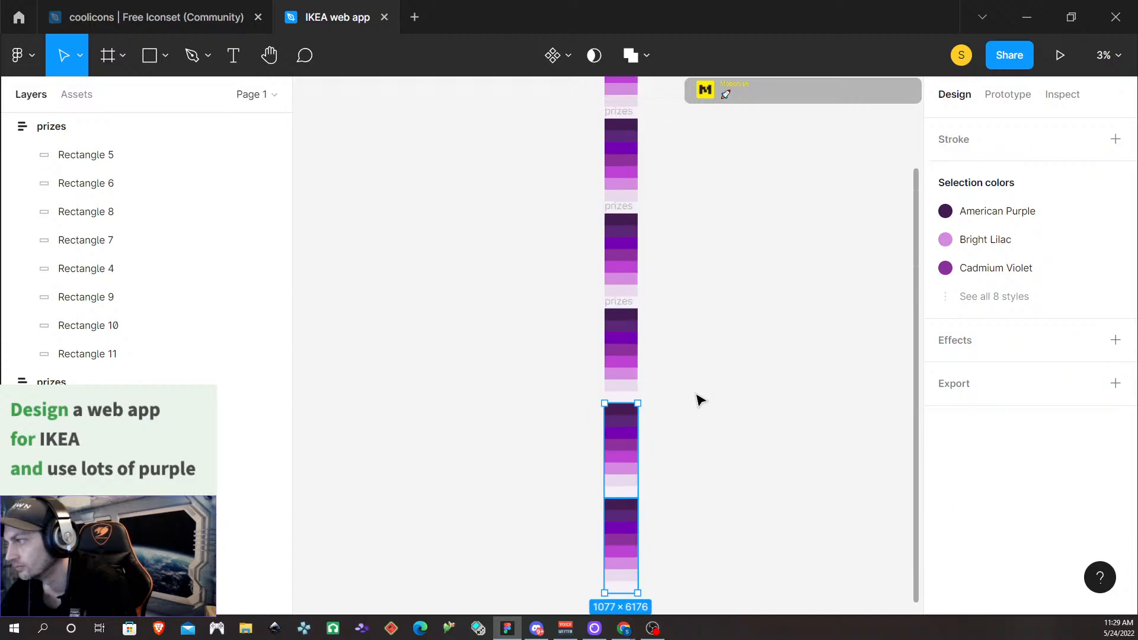
pyautogui.scroll(7, 699, 399)
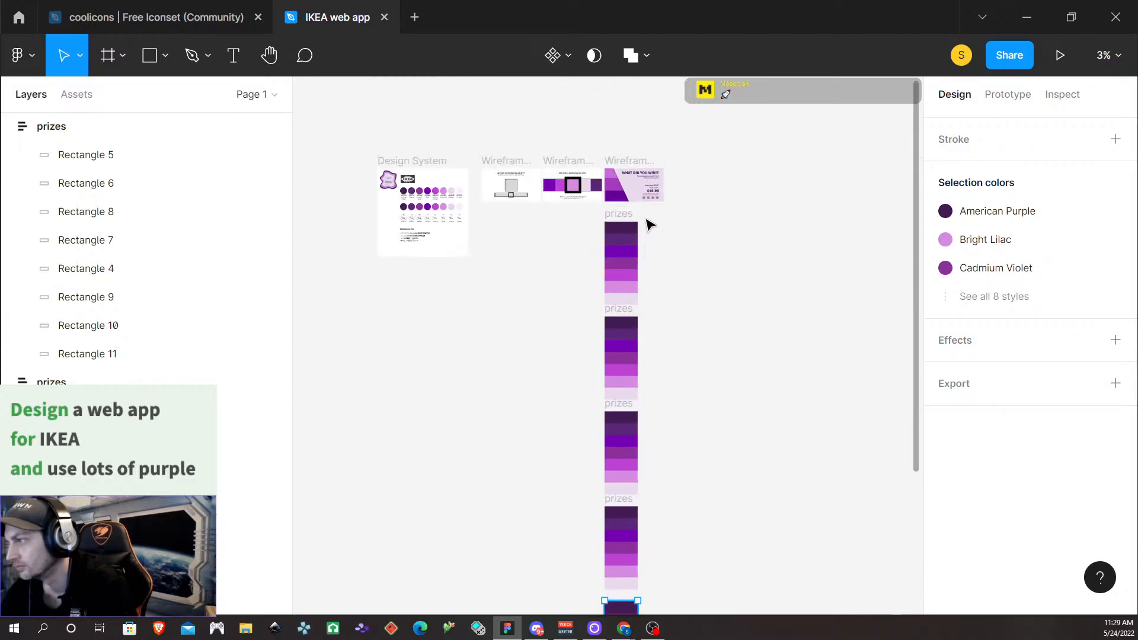
pyautogui.scroll(3, 655, 228)
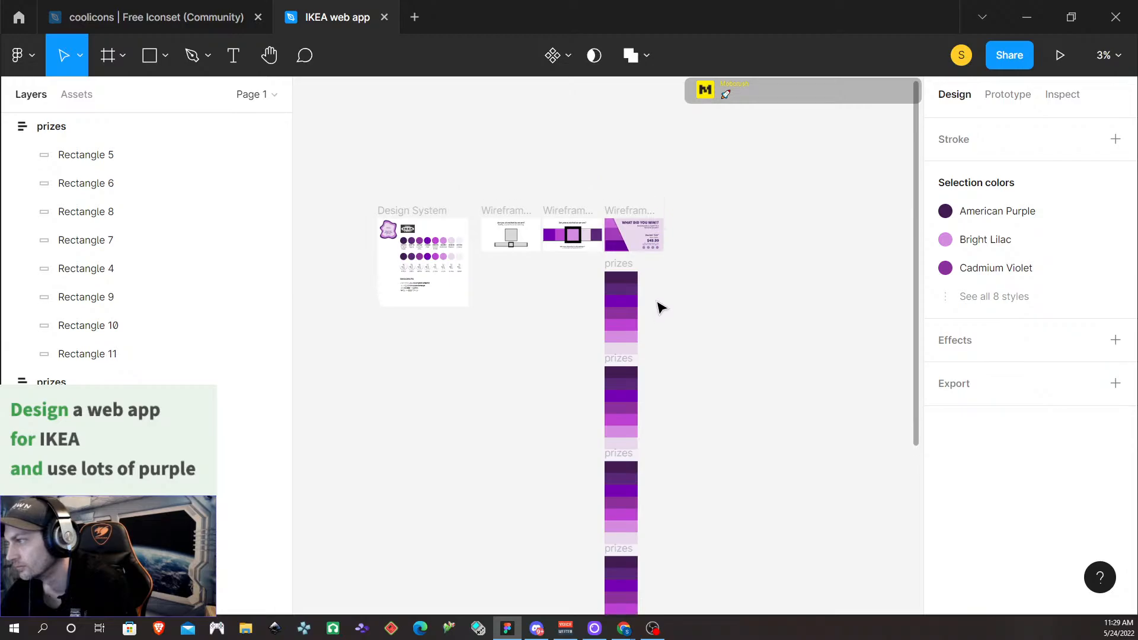
pyautogui.scroll(9, 661, 307)
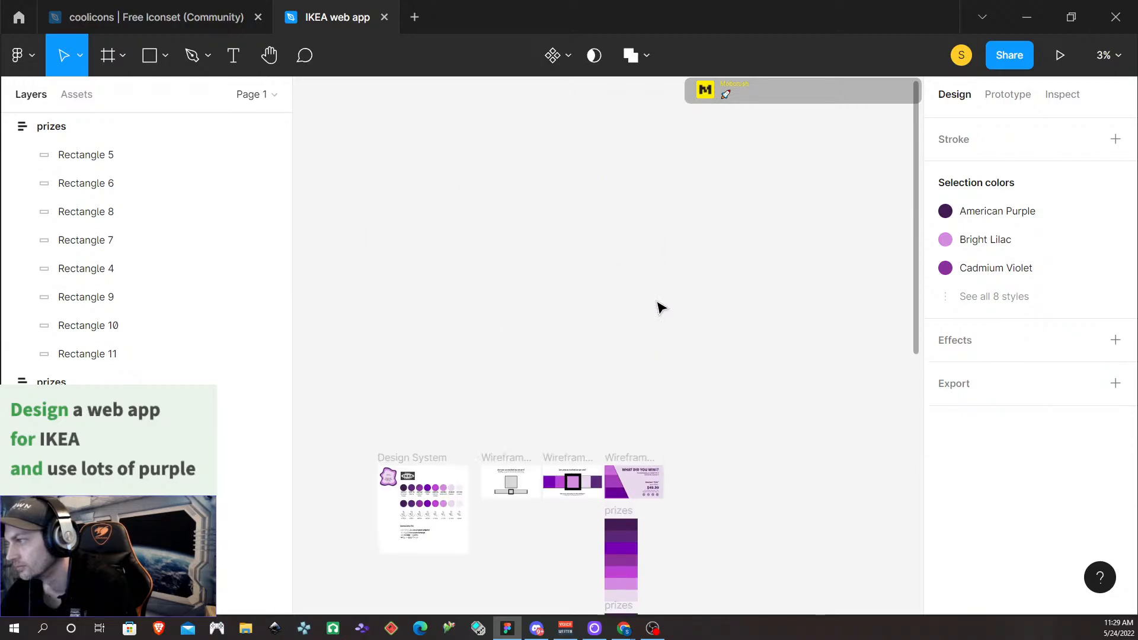
pyautogui.scroll(6, 661, 307)
pyautogui.scroll(-10, 657, 307)
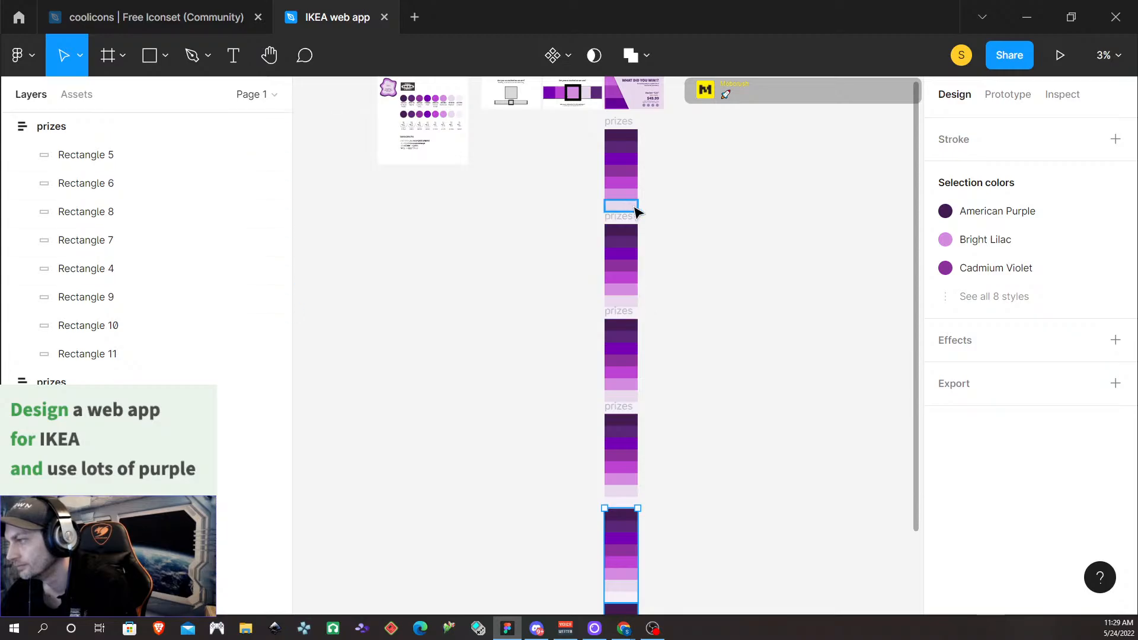
pyautogui.scroll(-5, 650, 468)
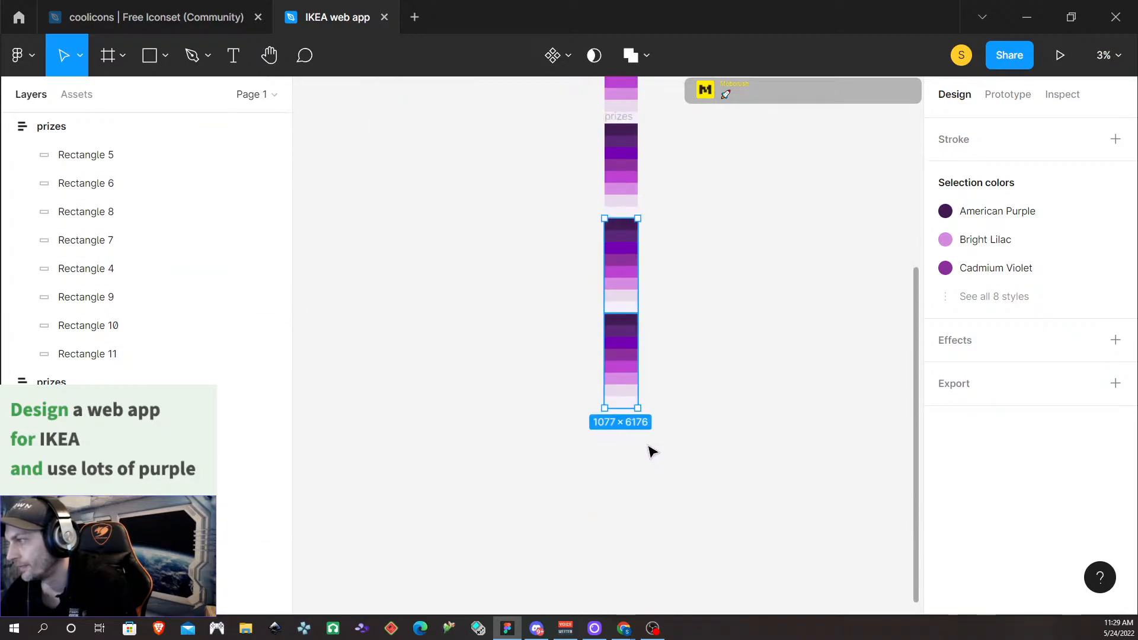
# Extend the column with two more duplicated pairs of prizes frames, each pair placed directly beneath the previous one
pyautogui.moveTo(621, 227); pyautogui.dragTo(629, 422)
pyautogui.scroll(-8, 658, 424)
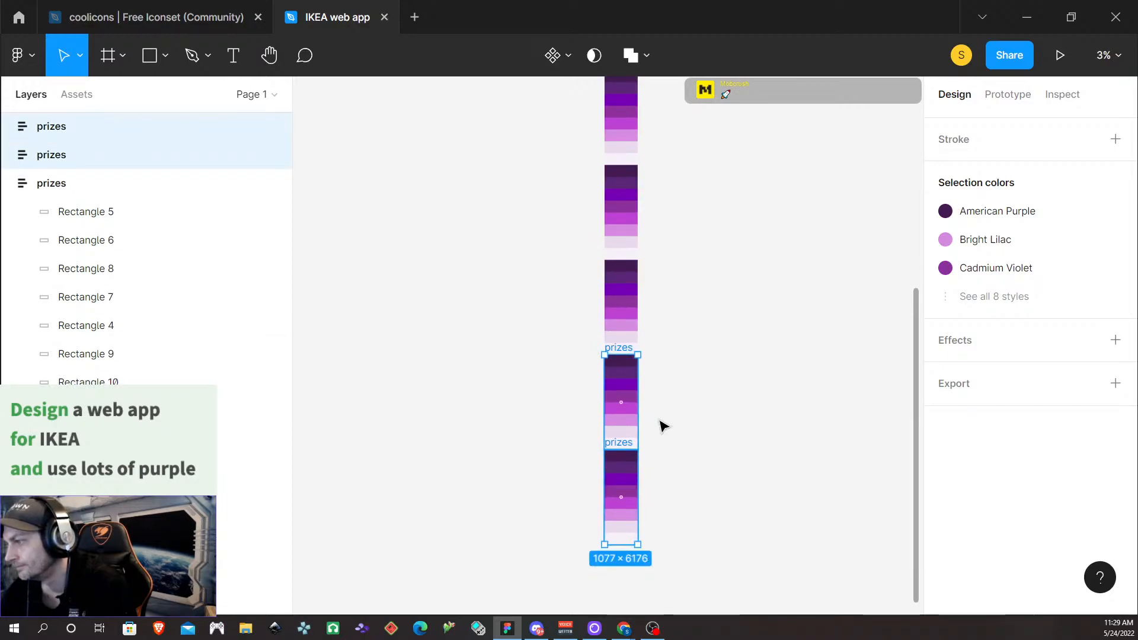
pyautogui.scroll(5, 659, 420)
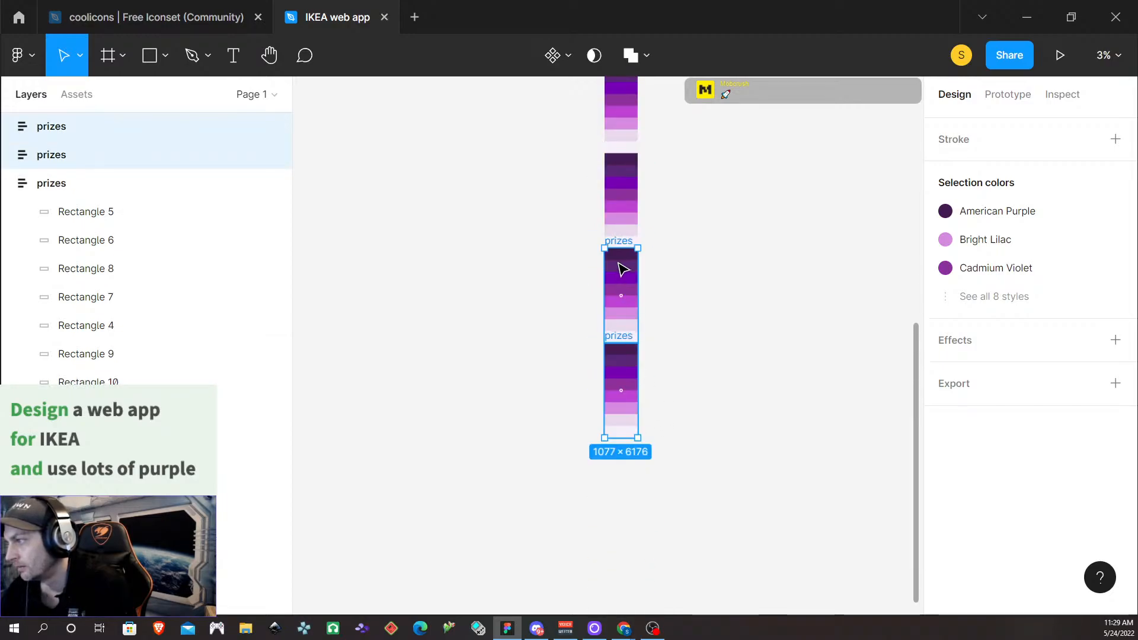
pyautogui.moveTo(620, 248); pyautogui.dragTo(627, 472)
pyautogui.hotkey('ctrl', 'z')
pyautogui.scroll(-4, 664, 457)
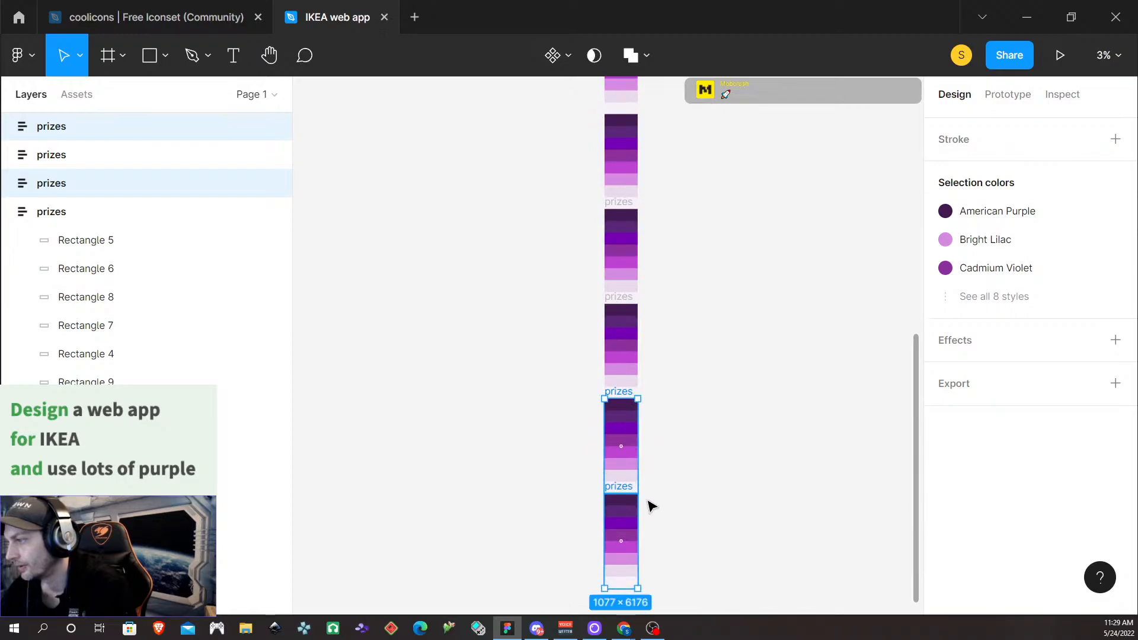
# Select all the prizes frames in the column and wrap them in a single auto layout frame
pyautogui.click(724, 482)
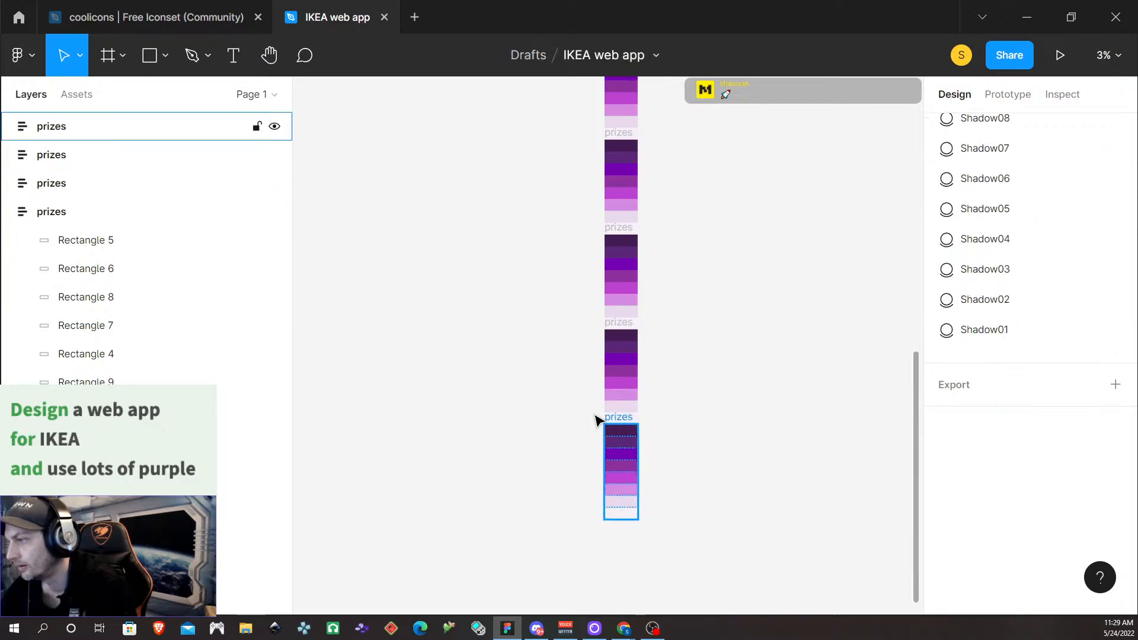
pyautogui.moveTo(691, 546); pyautogui.dragTo(579, 275)
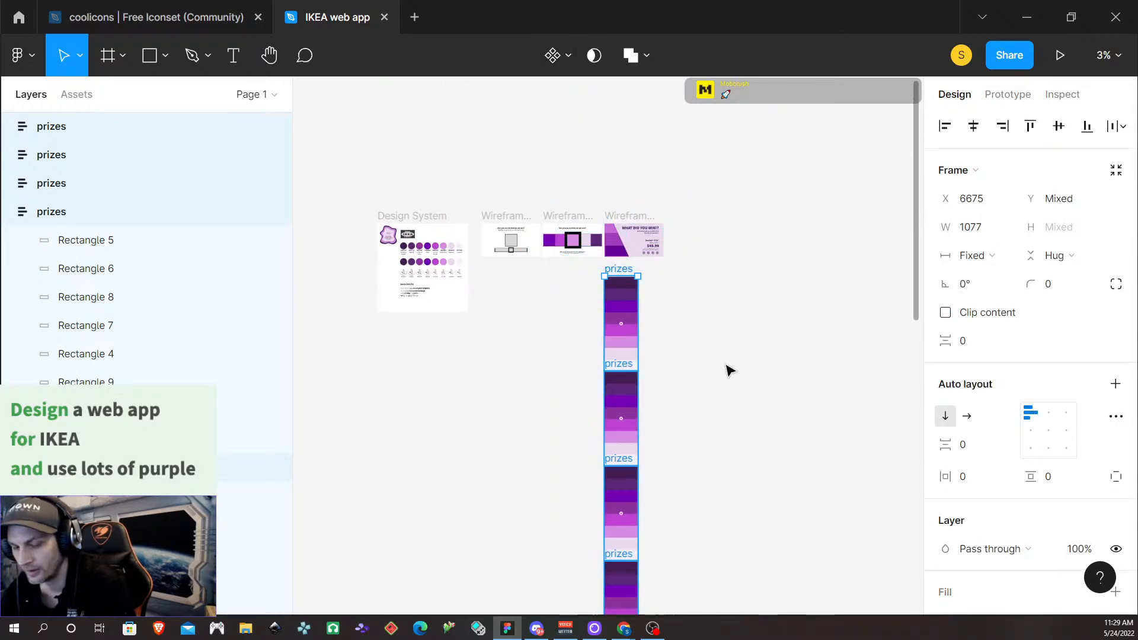
pyautogui.hotkey('shift', 'a')
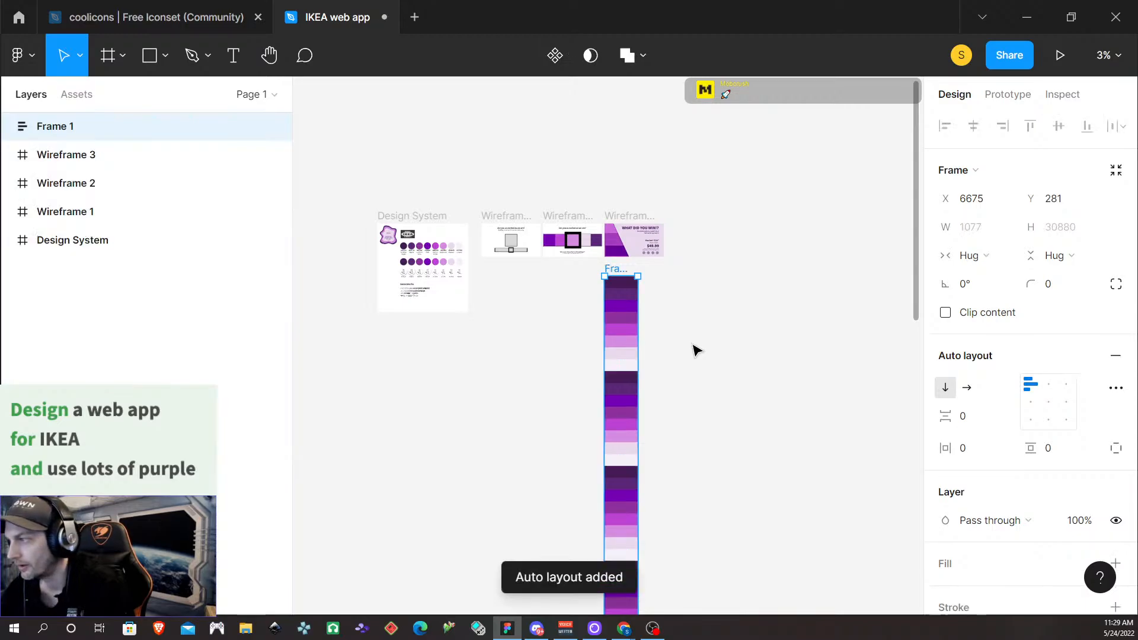
# Rename the auto layout column frame as "Longgg prize wheel"
pyautogui.doubleClick(70, 131)
pyautogui.write('L')
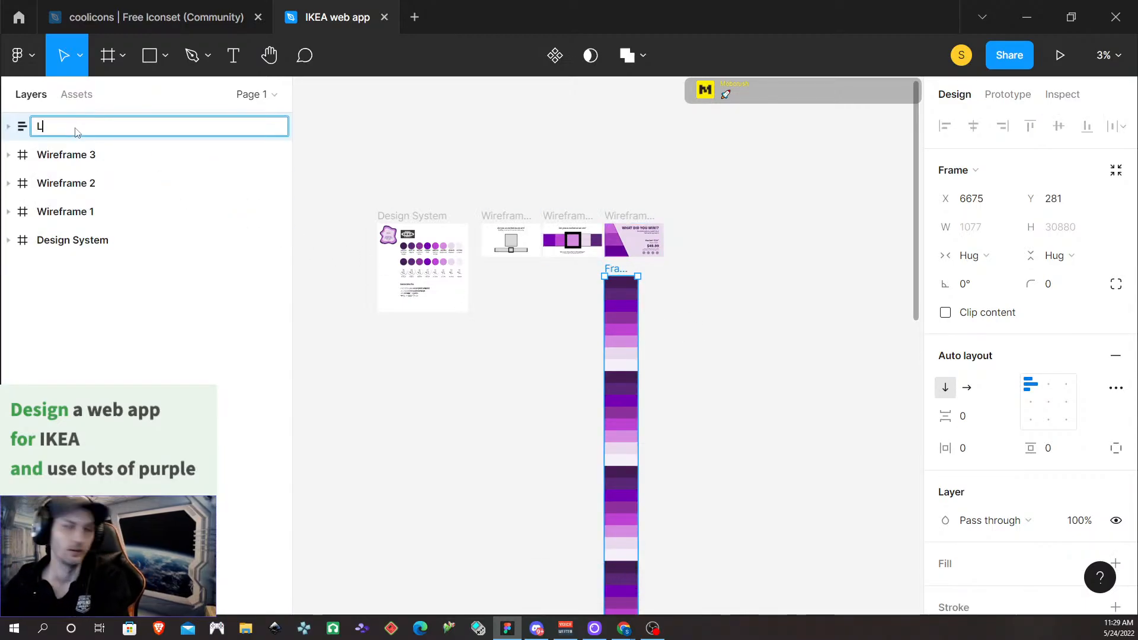
pyautogui.write('onggg prize wh')
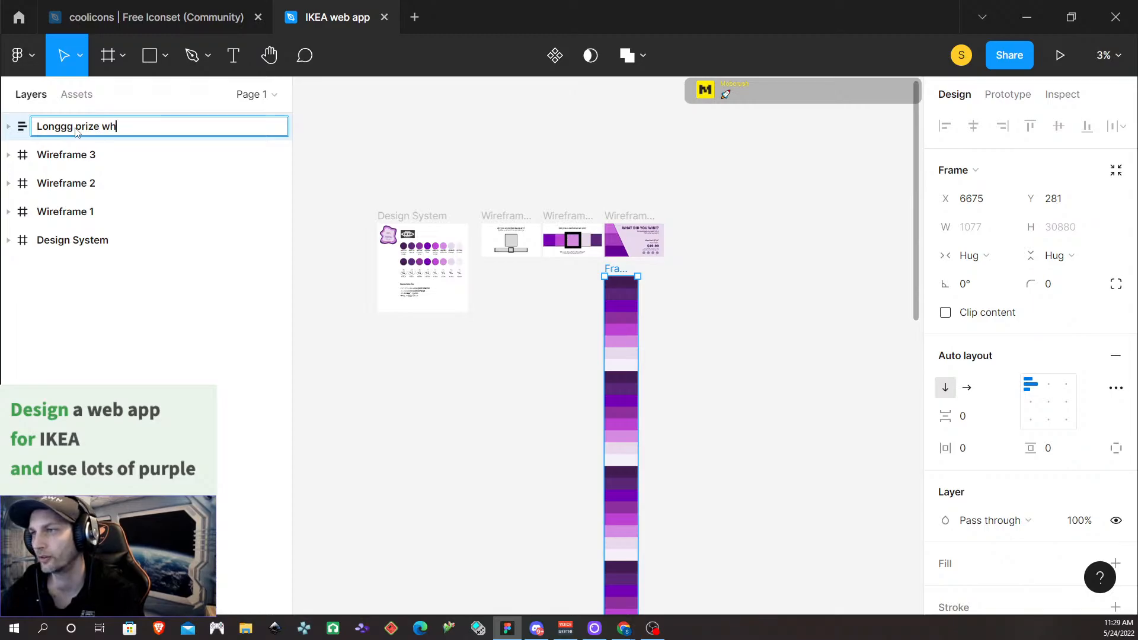
pyautogui.write('eel')
pyautogui.press('Return')
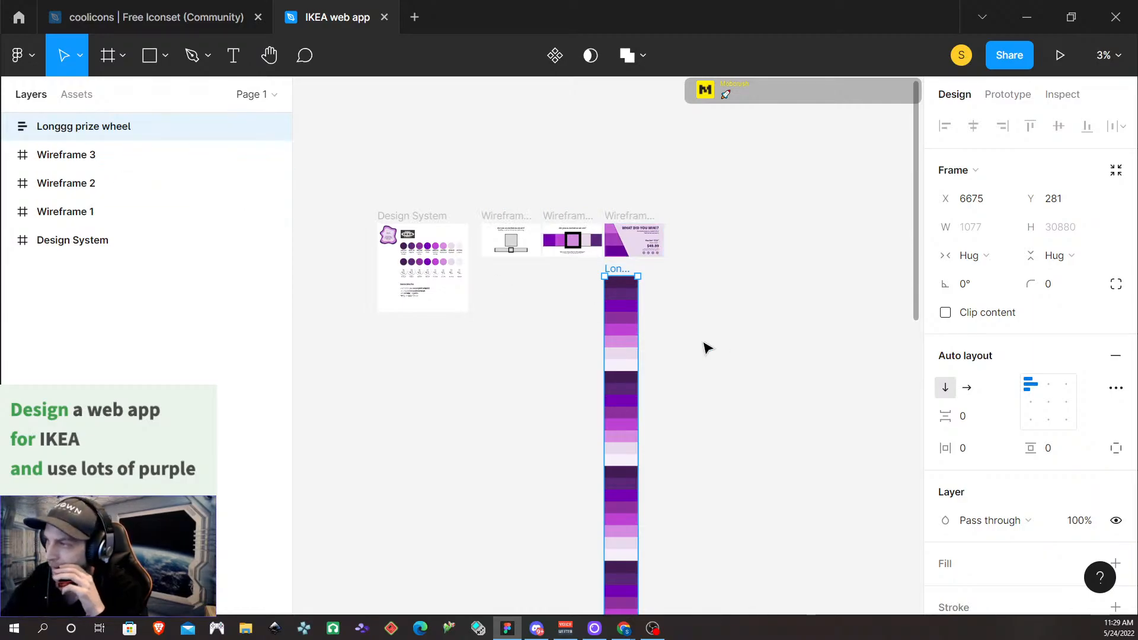
# Shorten the Longgg prize wheel frame from its lower edge to a fixed height of 1544
pyautogui.scroll(-5, 723, 387)
pyautogui.scroll(-4, 711, 386)
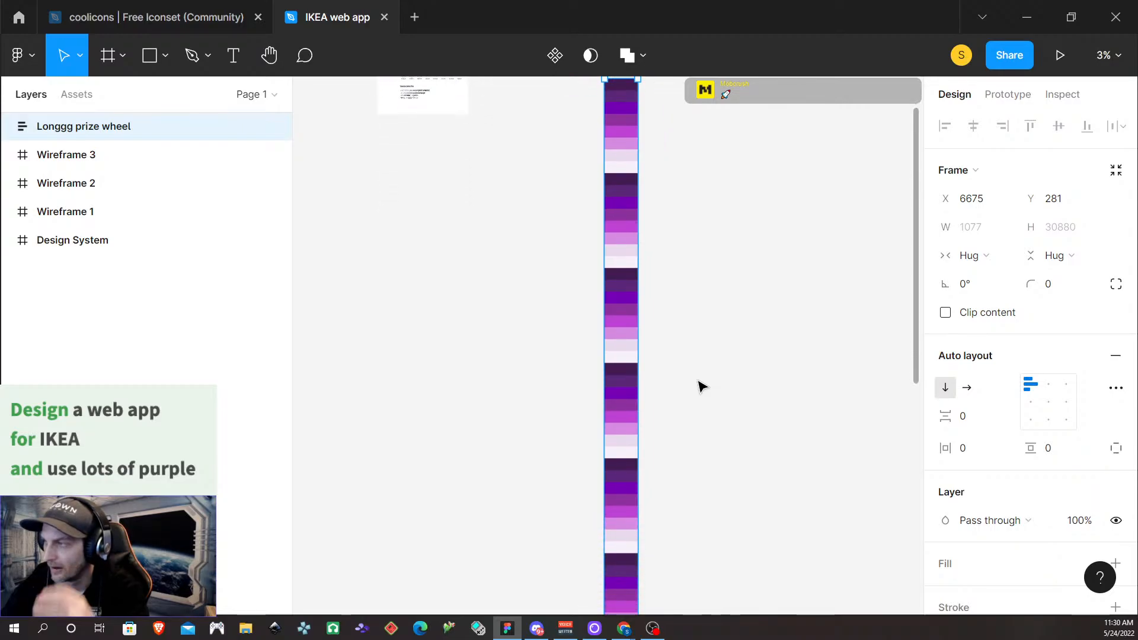
pyautogui.scroll(-3, 701, 386)
pyautogui.scroll(-3, 678, 370)
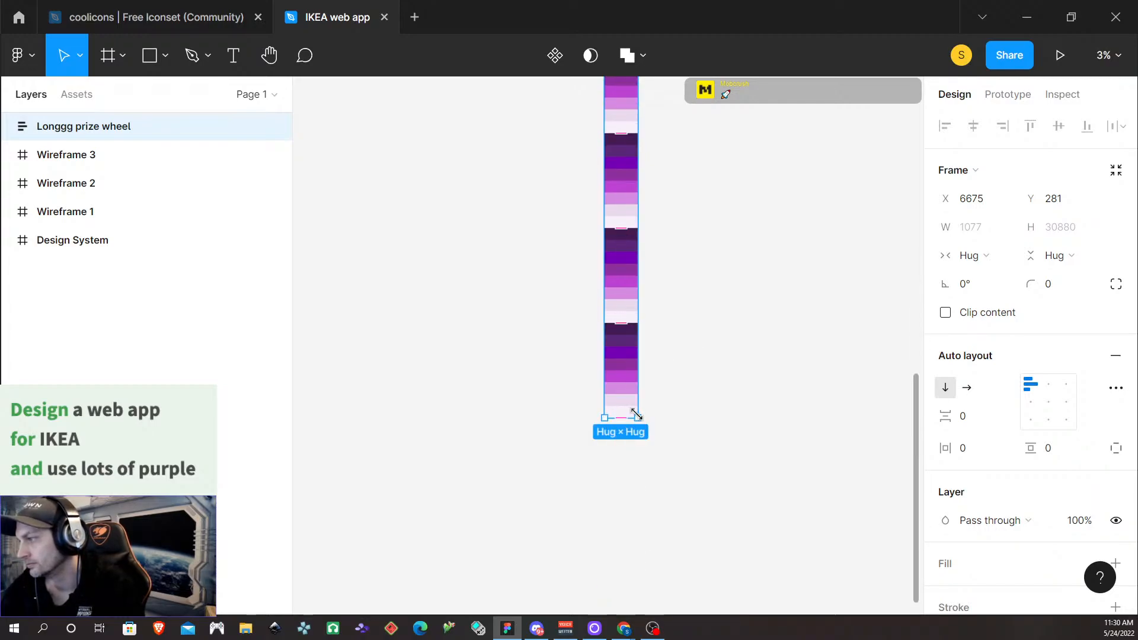
pyautogui.moveTo(630, 424); pyautogui.dragTo(651, 295)
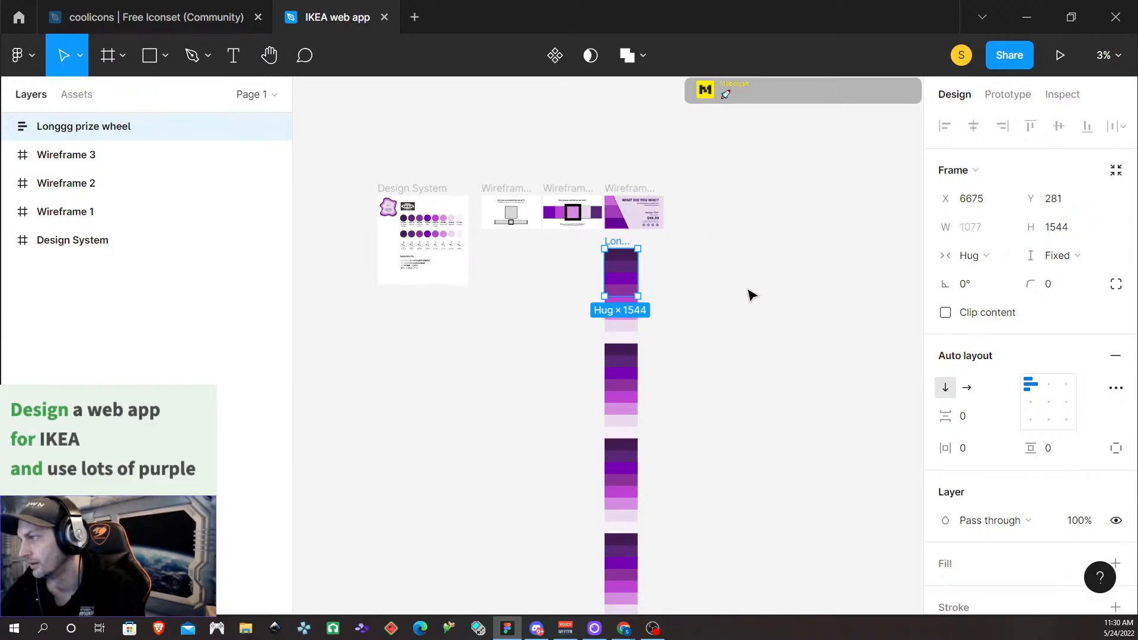
pyautogui.click(780, 276)
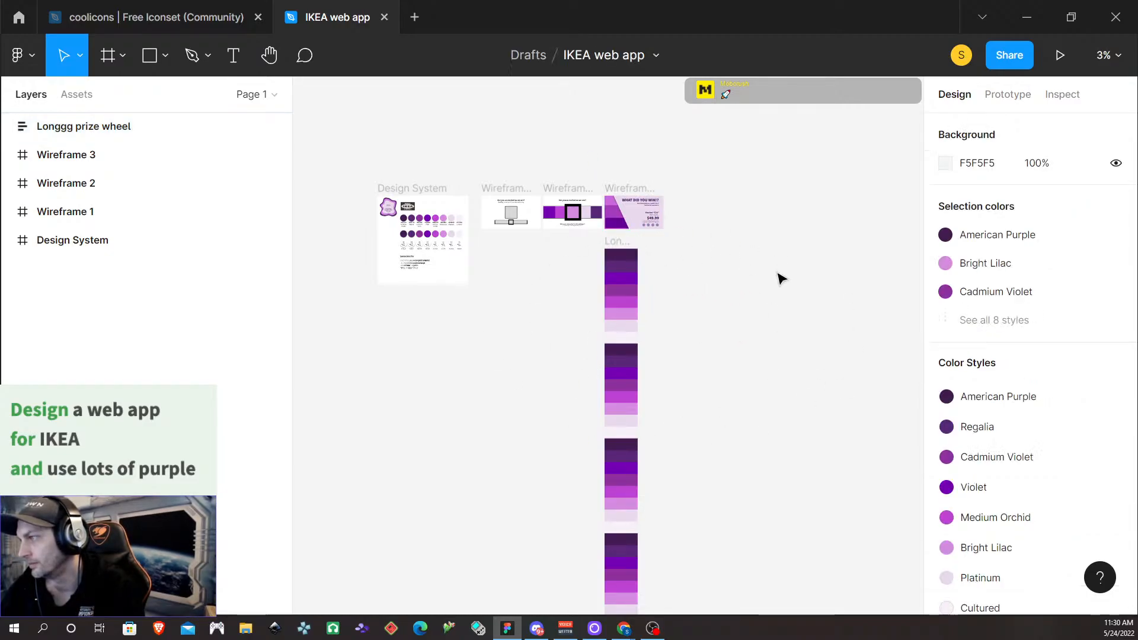
# Turn on content clipping for the Longgg prize wheel frame
pyautogui.click(617, 245)
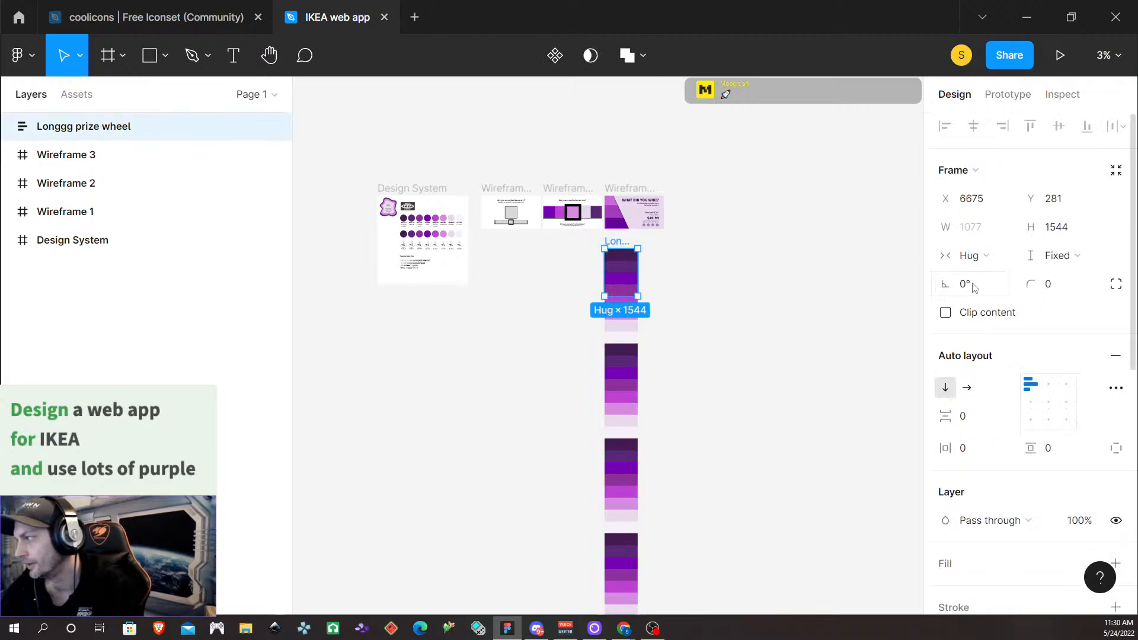
pyautogui.click(945, 313)
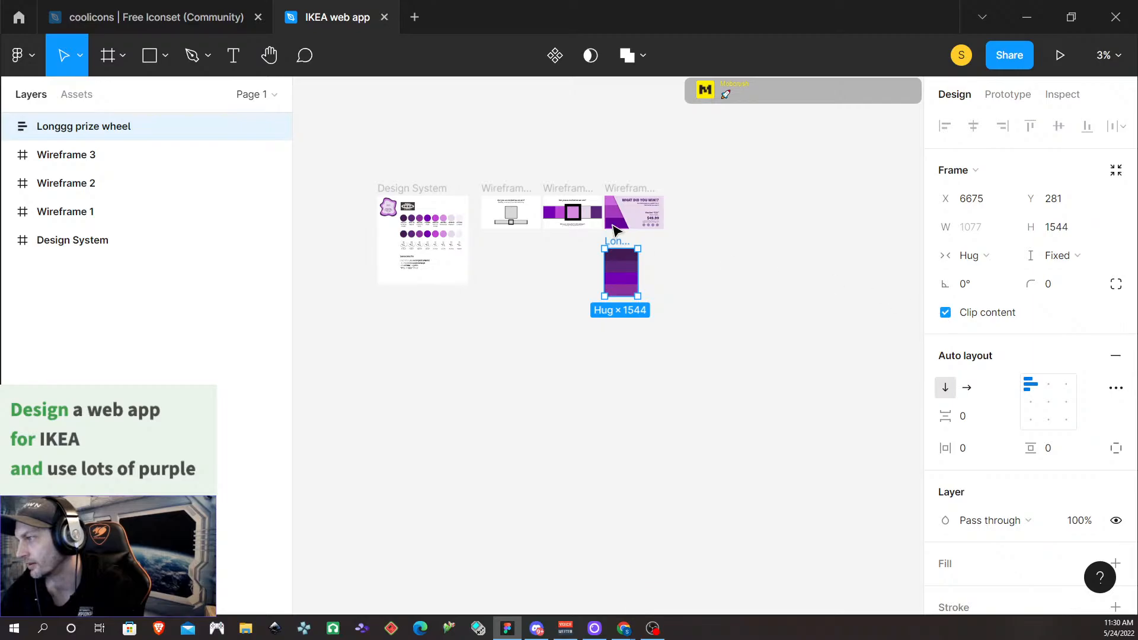
pyautogui.click(736, 309)
# Set the prototype overflow scrolling of the Longgg prize wheel frame to vertical scrolling
pyautogui.click(616, 244)
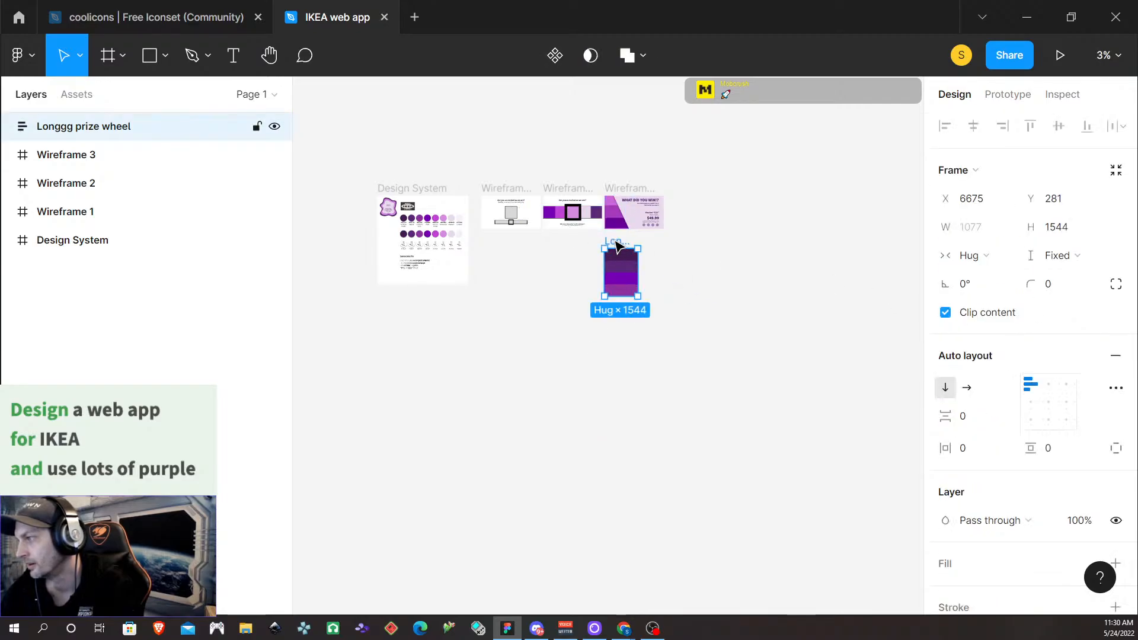
pyautogui.click(1009, 96)
pyautogui.click(972, 255)
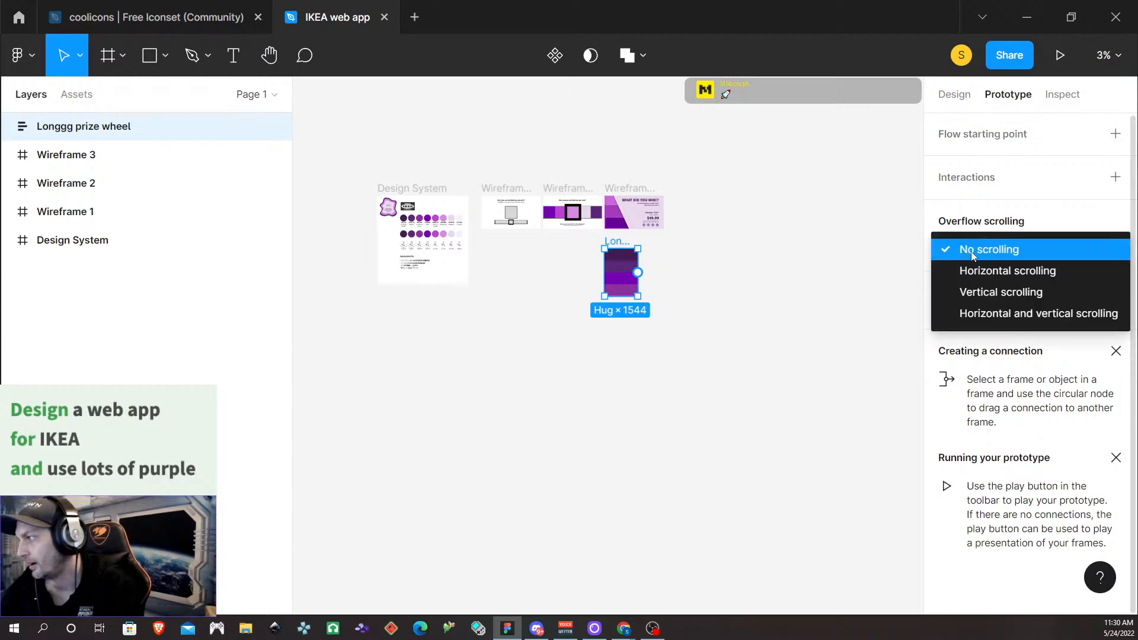
pyautogui.click(975, 290)
pyautogui.click(806, 285)
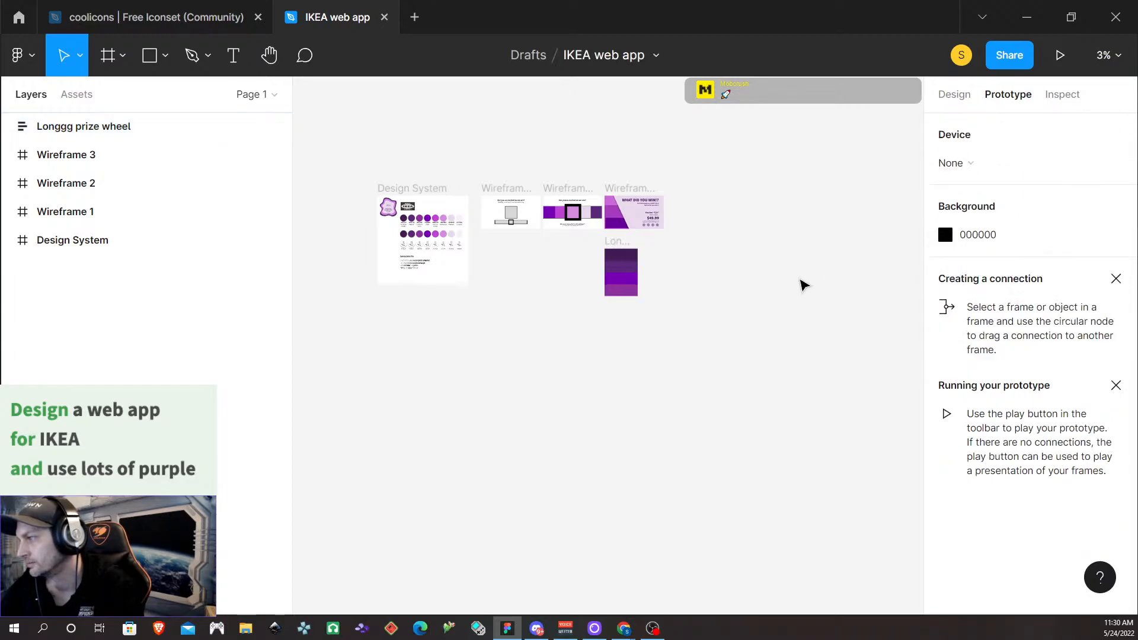
# Return the Longgg prize wheel frame's overflow behaviour to No scrolling
pyautogui.click(975, 165)
pyautogui.click(871, 169)
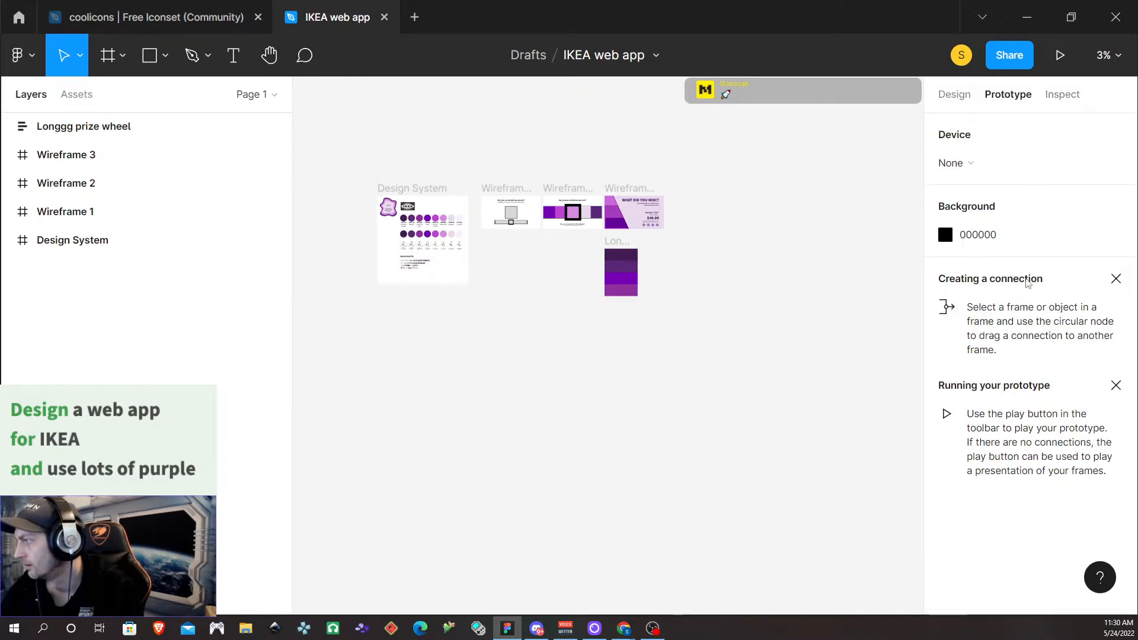
pyautogui.click(616, 249)
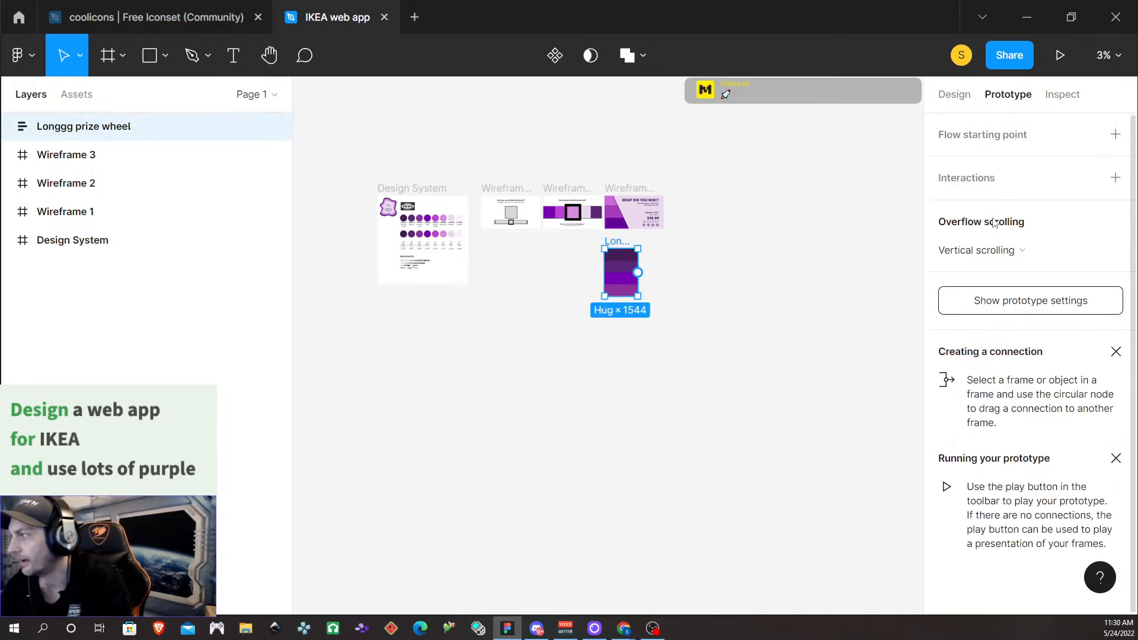
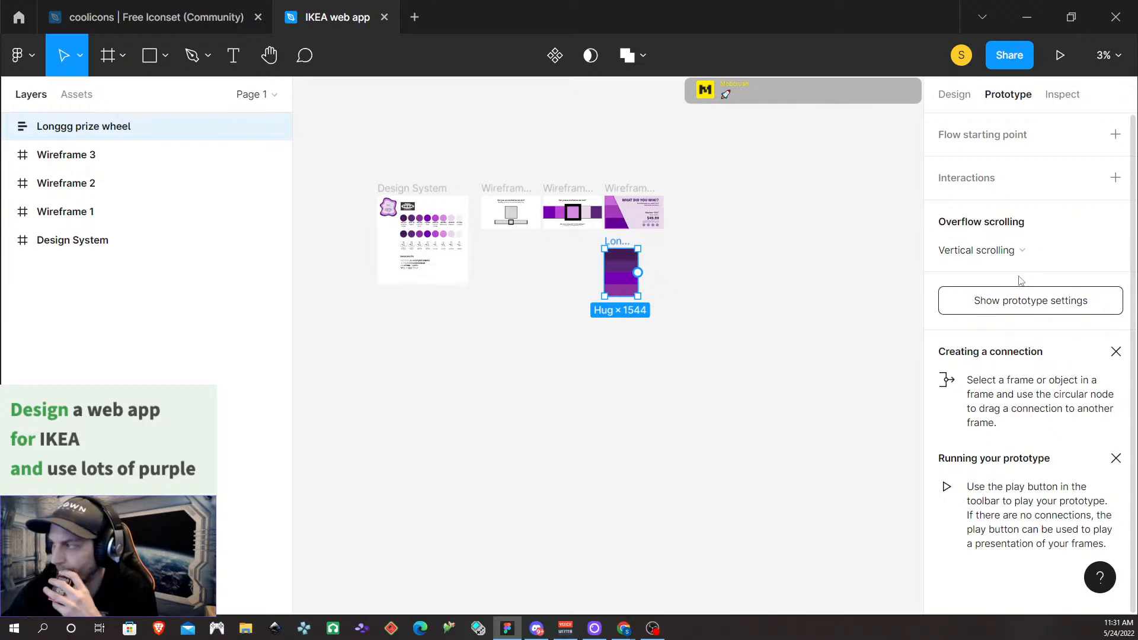
pyautogui.click(1015, 250)
pyautogui.click(996, 207)
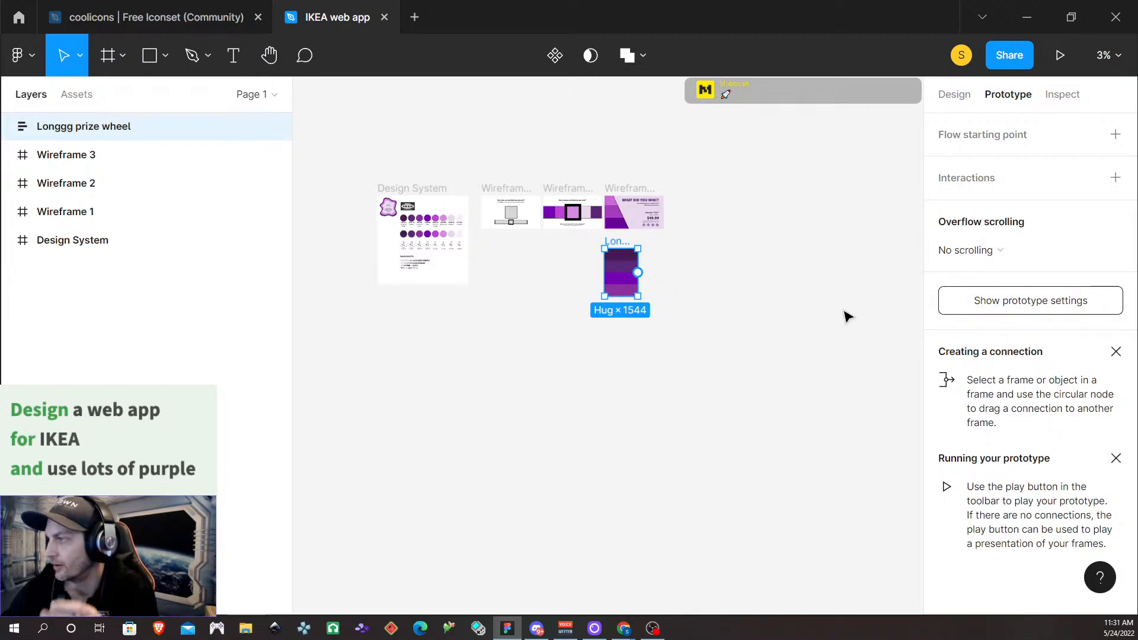
pyautogui.click(797, 320)
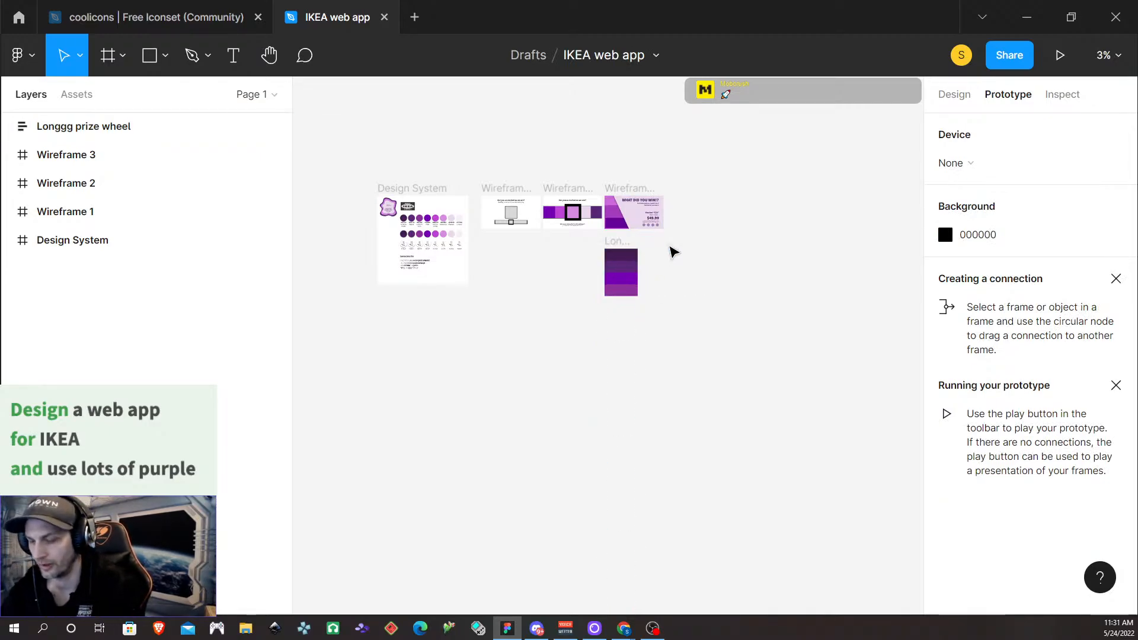
# Turn the Longgg prize wheel frame into a component and add a second variant to it
pyautogui.click(621, 254)
pyautogui.hotkey('ctrl', 'alt', 'k')
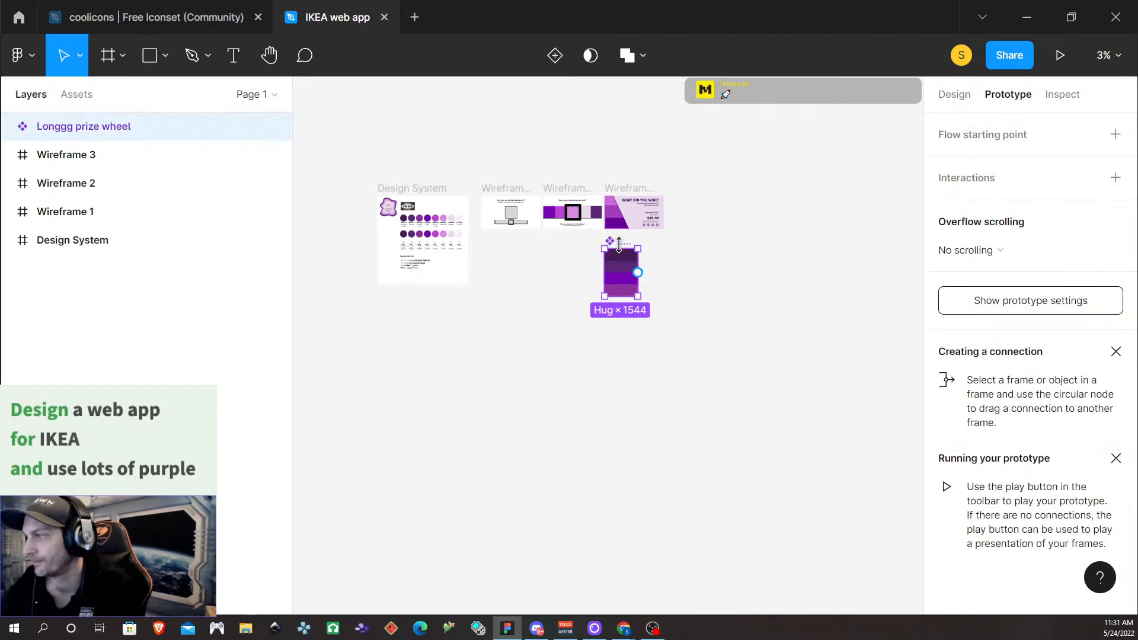
pyautogui.click(555, 55)
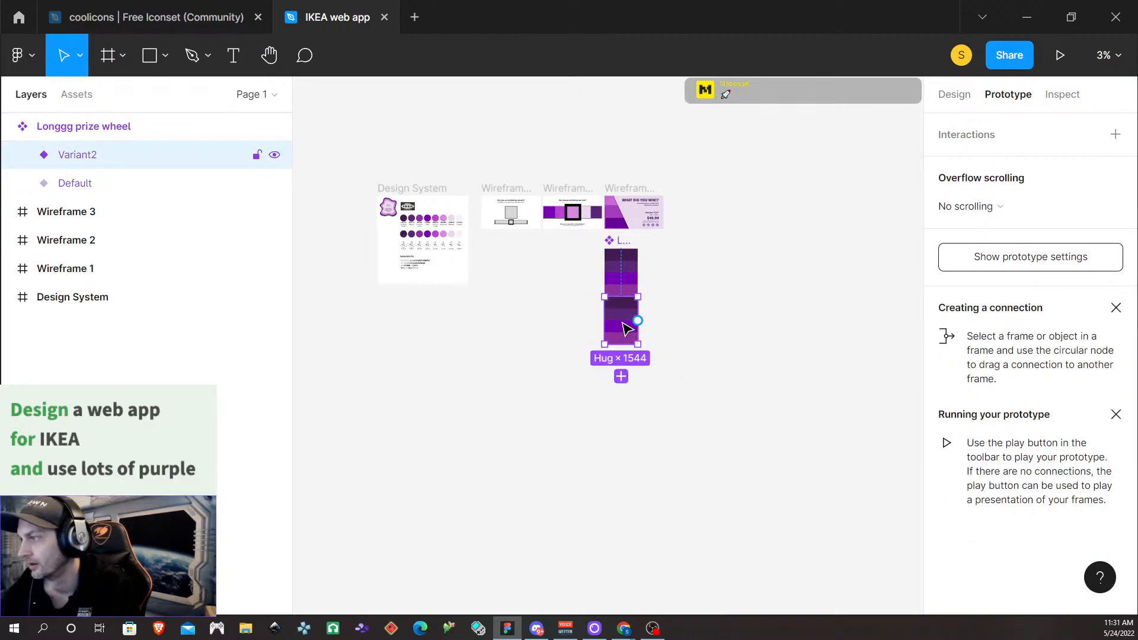
# Set the auto layout alignment of Variant2 to bottom center
pyautogui.scroll(5, 652, 382)
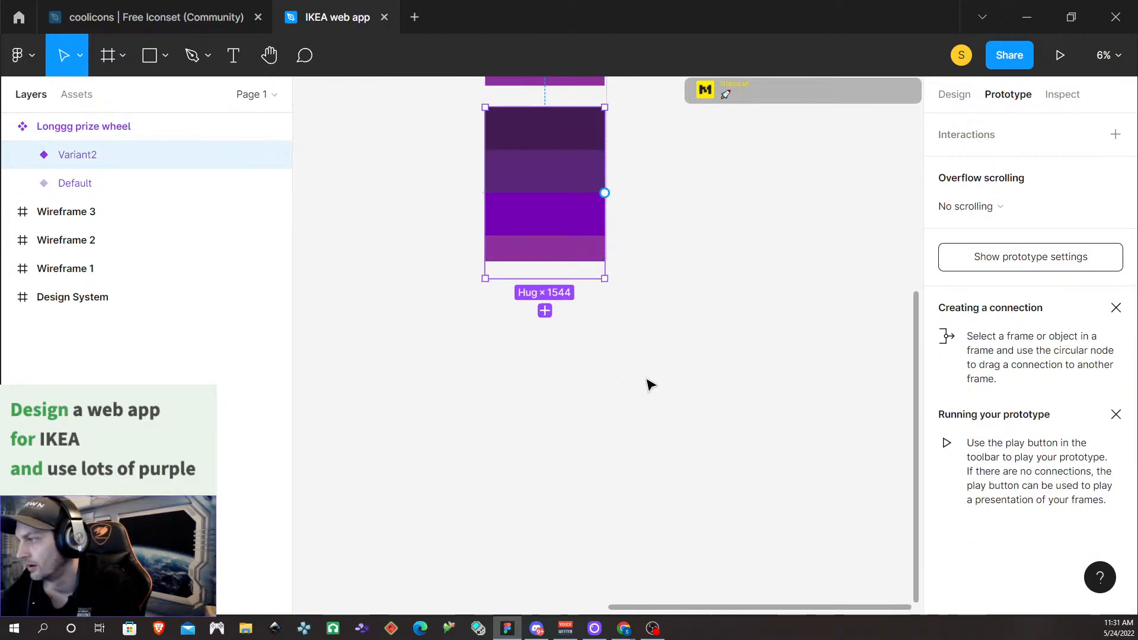
pyautogui.scroll(-1, 516, 332)
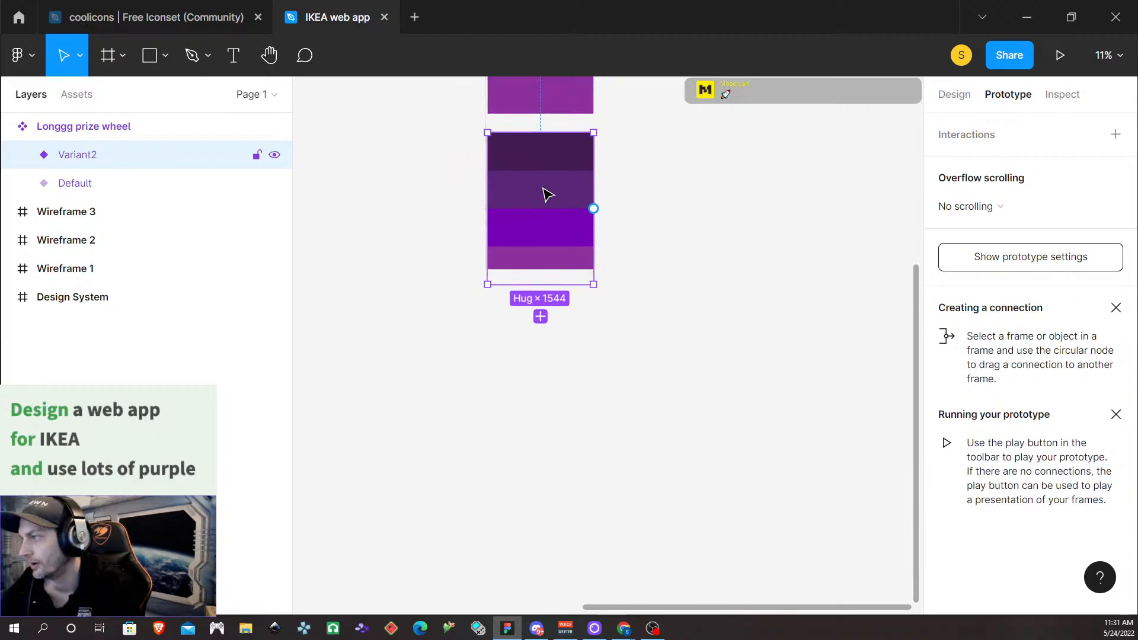
pyautogui.click(954, 95)
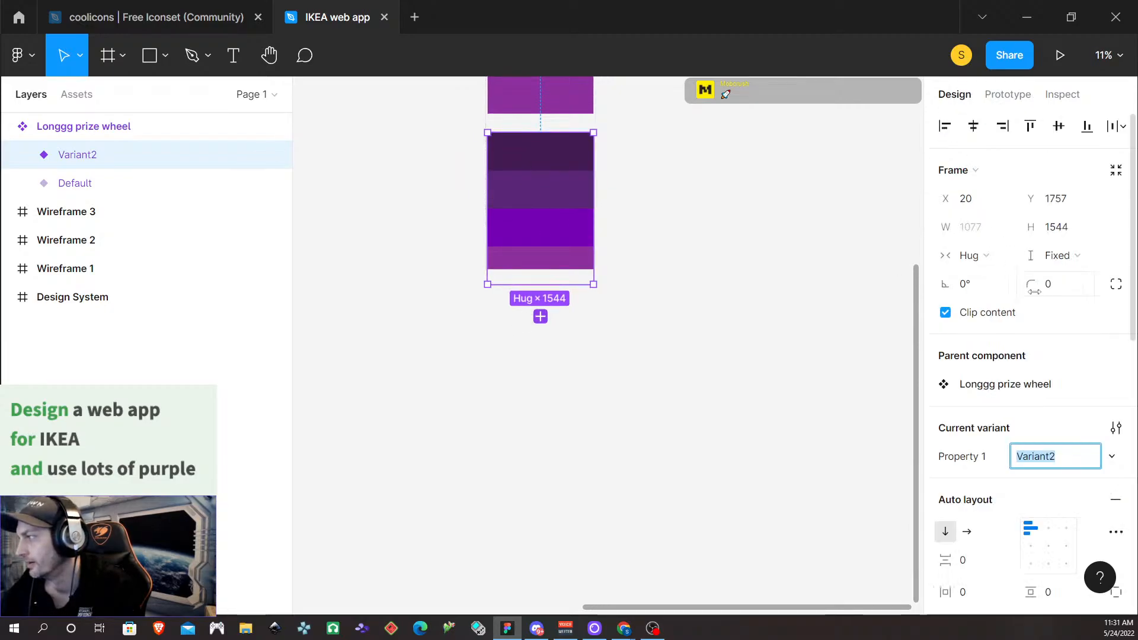
pyautogui.scroll(-3, 1036, 447)
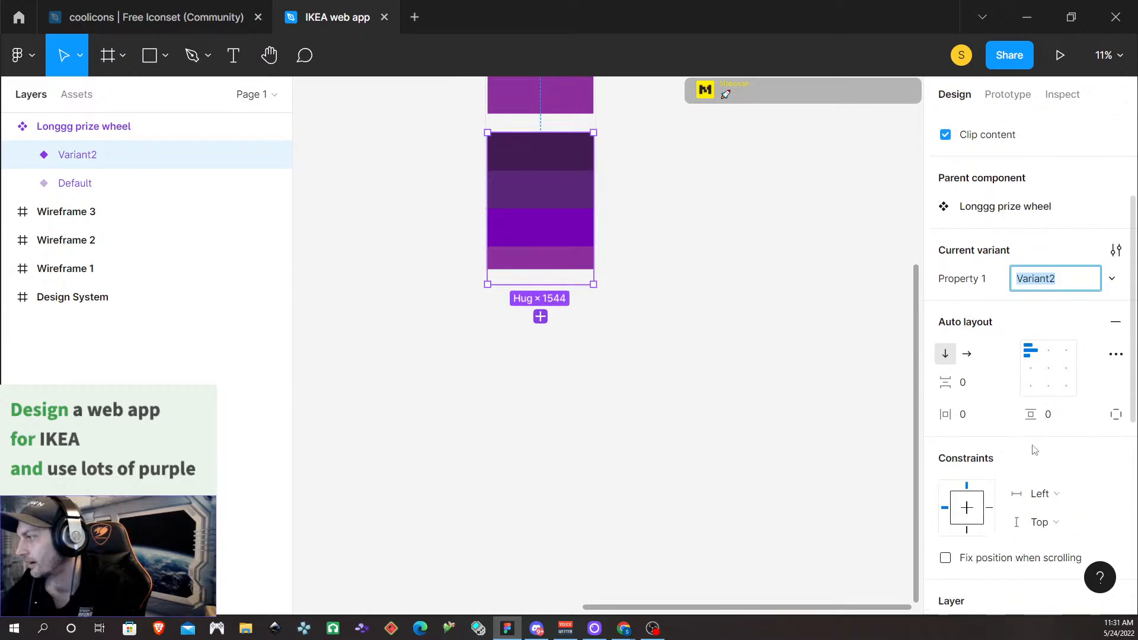
pyautogui.click(1051, 387)
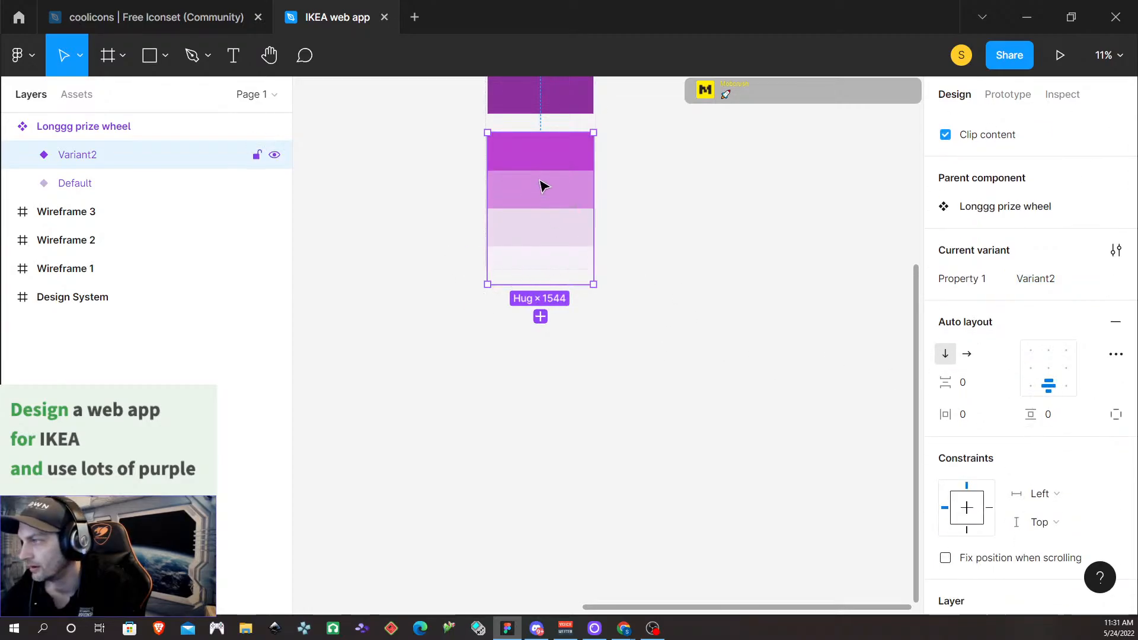
# Examine the Longgg prize wheel component set with its two variants and its place beneath Wireframe 3
pyautogui.scroll(1, 523, 186)
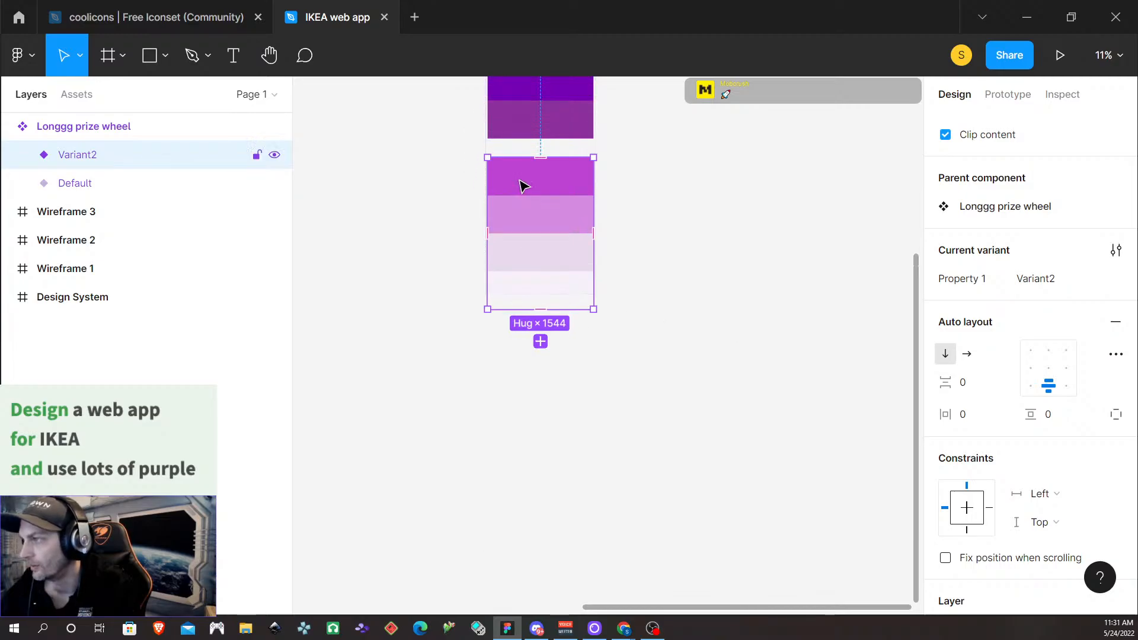
pyautogui.scroll(10, 521, 201)
pyautogui.click(528, 238)
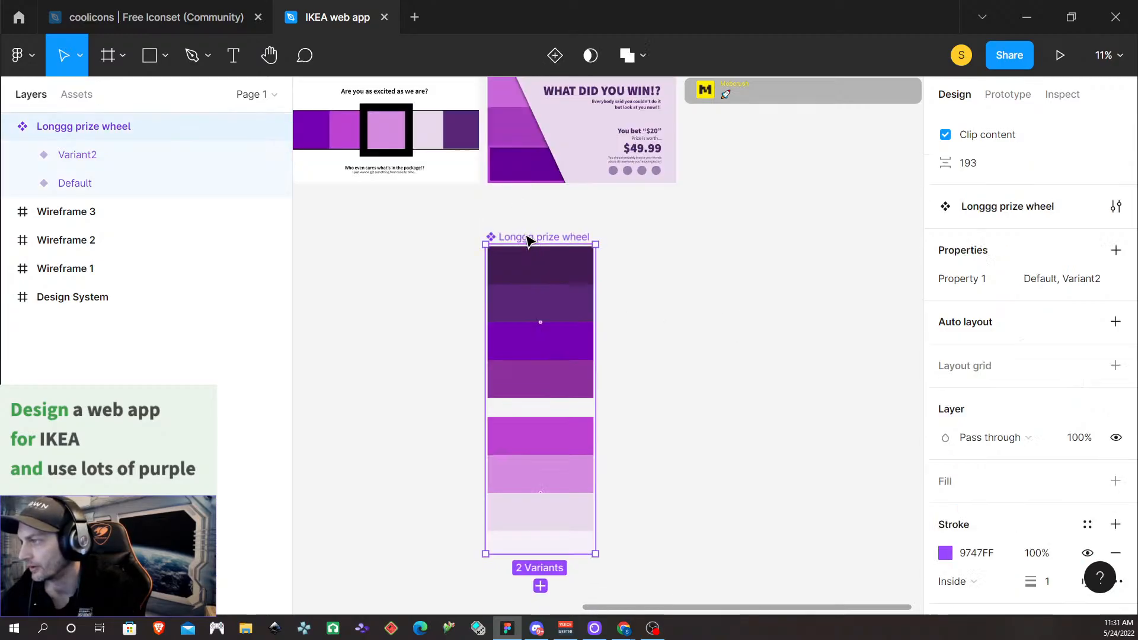
pyautogui.scroll(-7, 528, 239)
pyautogui.moveTo(548, 377); pyautogui.dragTo(551, 411)
pyautogui.scroll(-2, 717, 361)
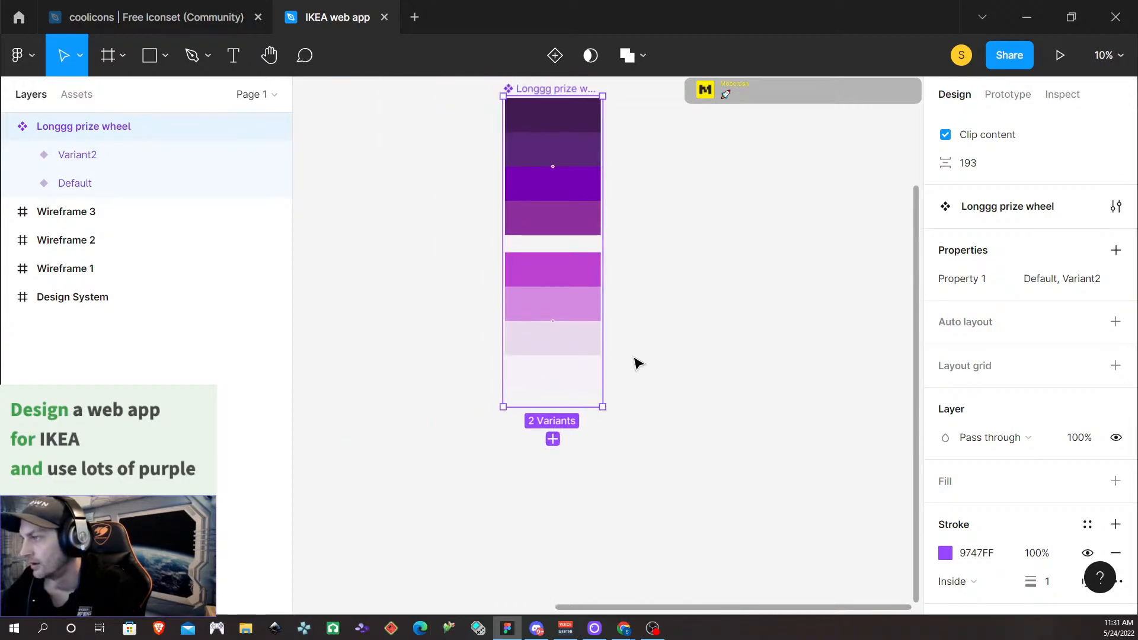
pyautogui.hscroll(-5, 622, 386)
pyautogui.hscroll(3, 634, 403)
pyautogui.scroll(3, 738, 373)
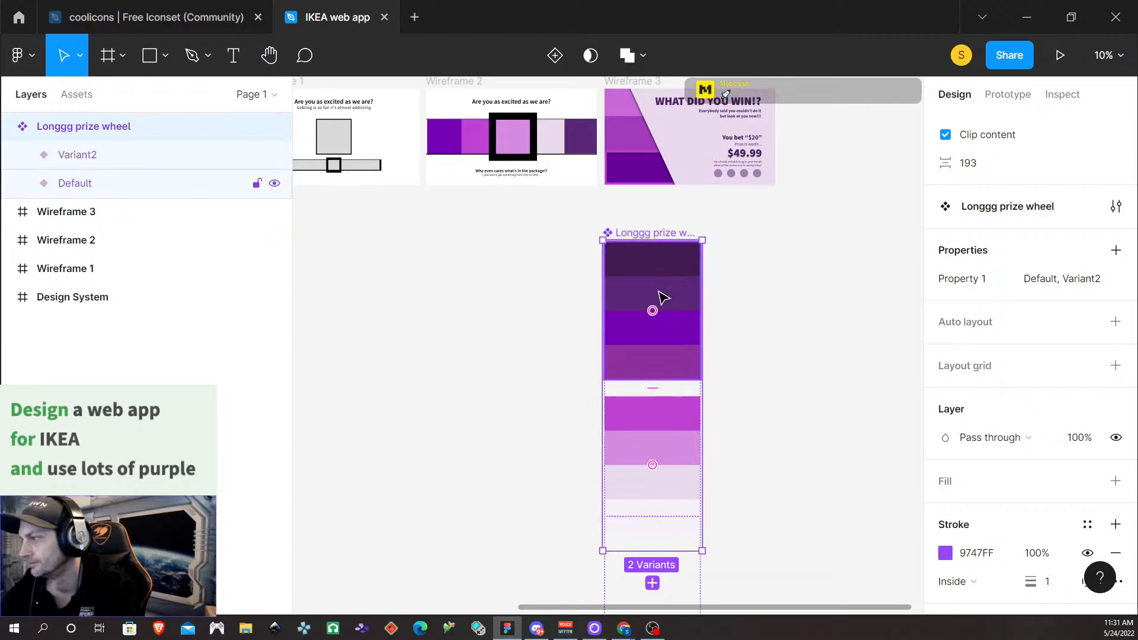
pyautogui.scroll(-5, 830, 368)
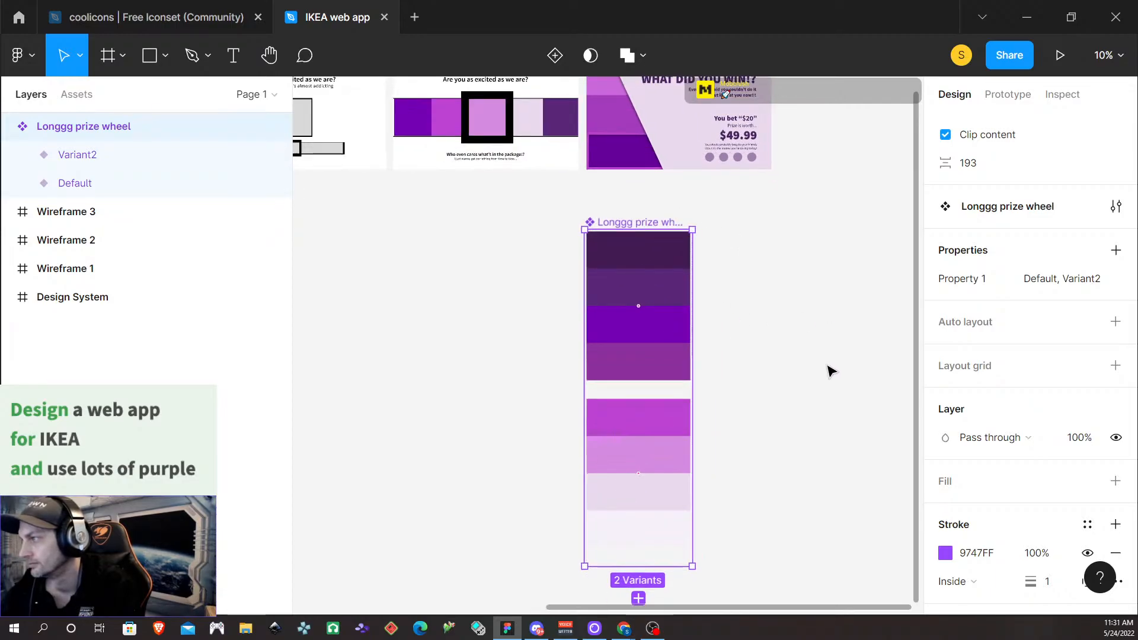
pyautogui.hscroll(-1, 832, 388)
pyautogui.hscroll(7, 834, 390)
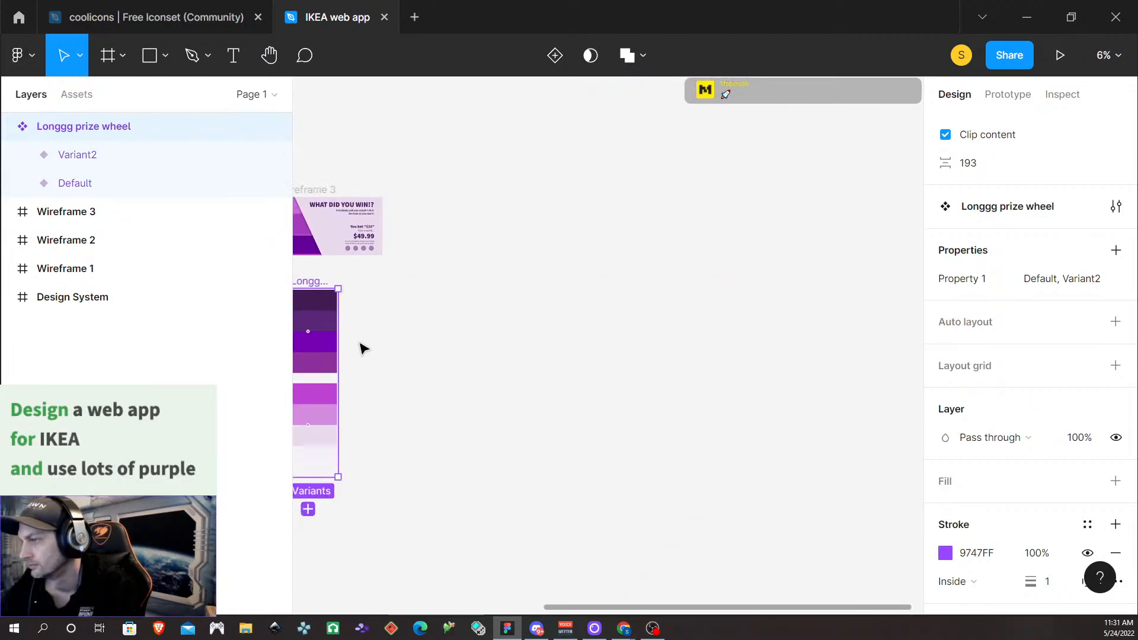
pyautogui.scroll(2, 486, 393)
pyautogui.scroll(-4, 490, 393)
pyautogui.hscroll(-5, 494, 398)
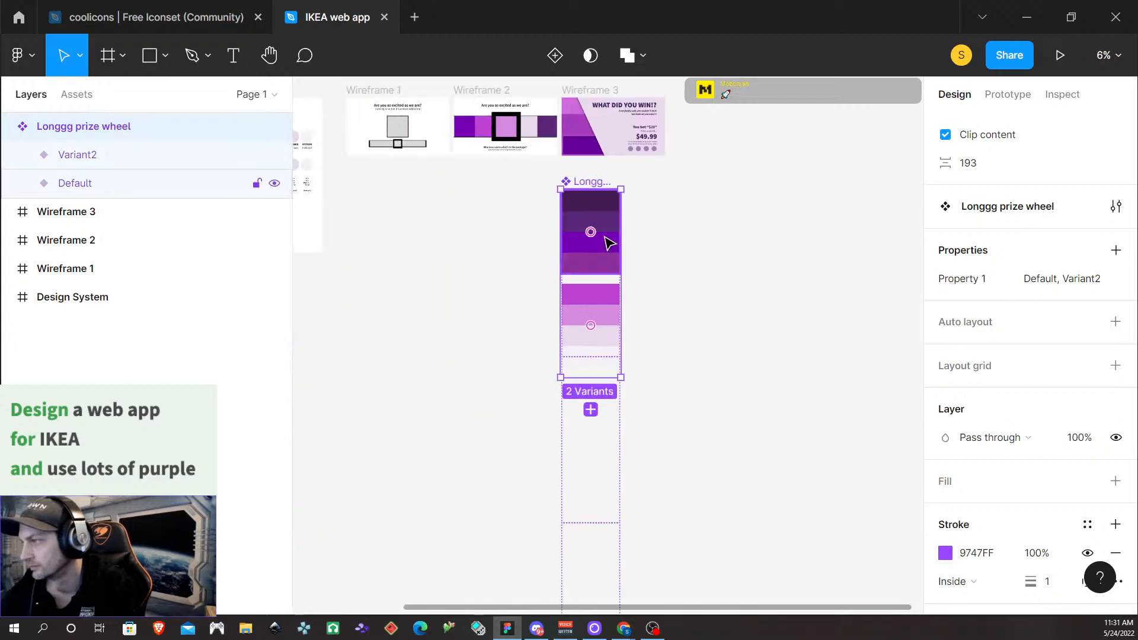
# Connect the Default variant of the Longgg prize wheel to Variant2 with a prototype interaction
pyautogui.click(805, 327)
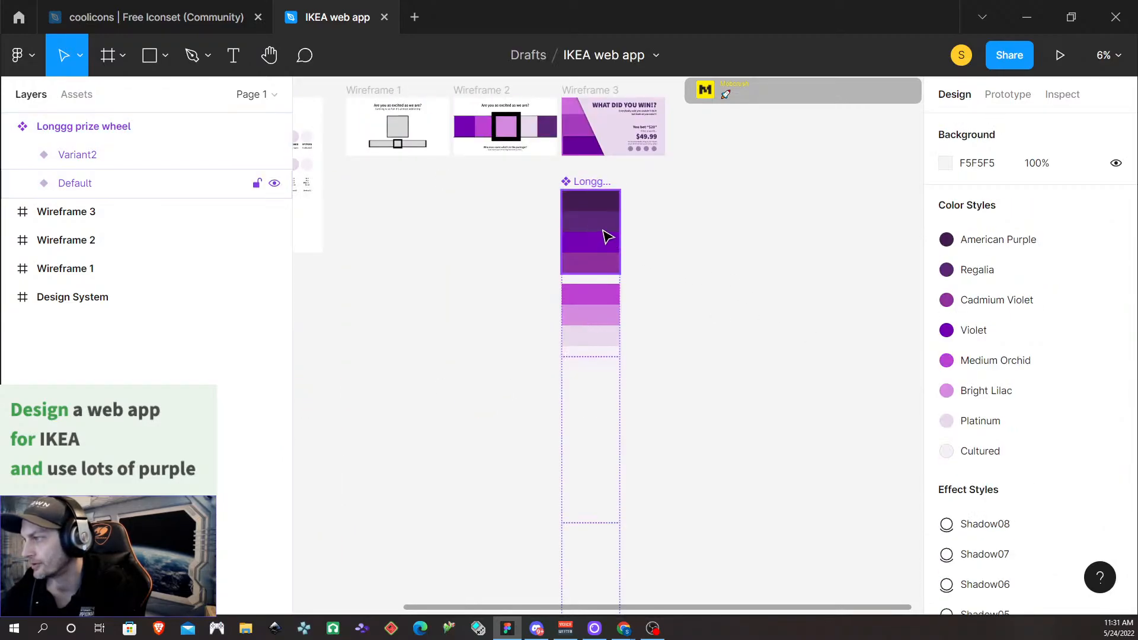
pyautogui.click(608, 235)
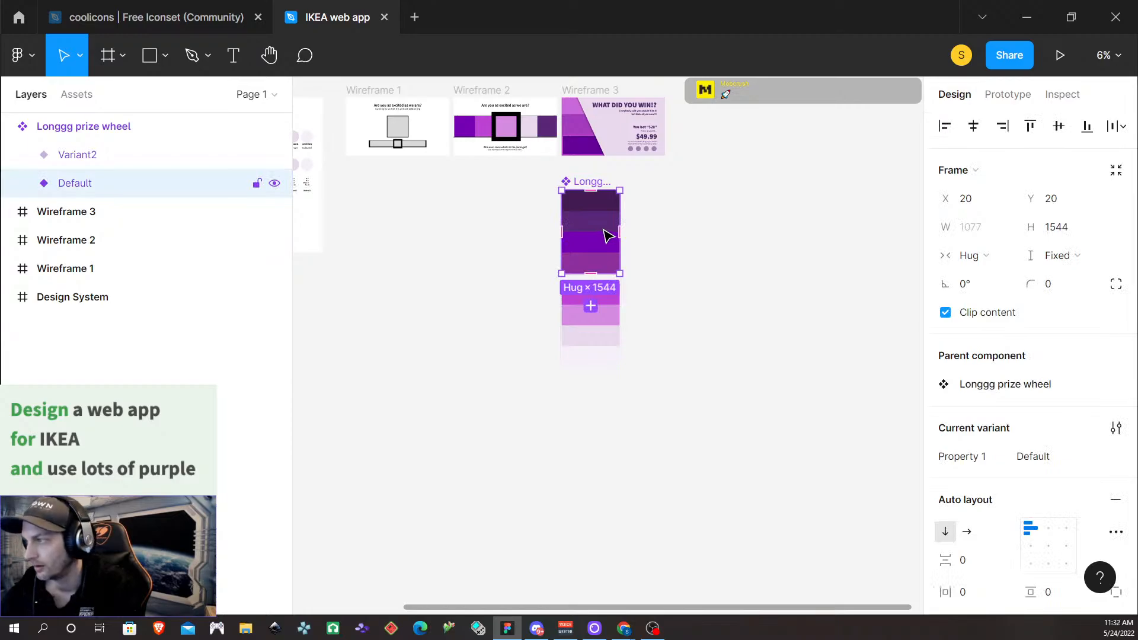
pyautogui.click(718, 277)
pyautogui.click(591, 183)
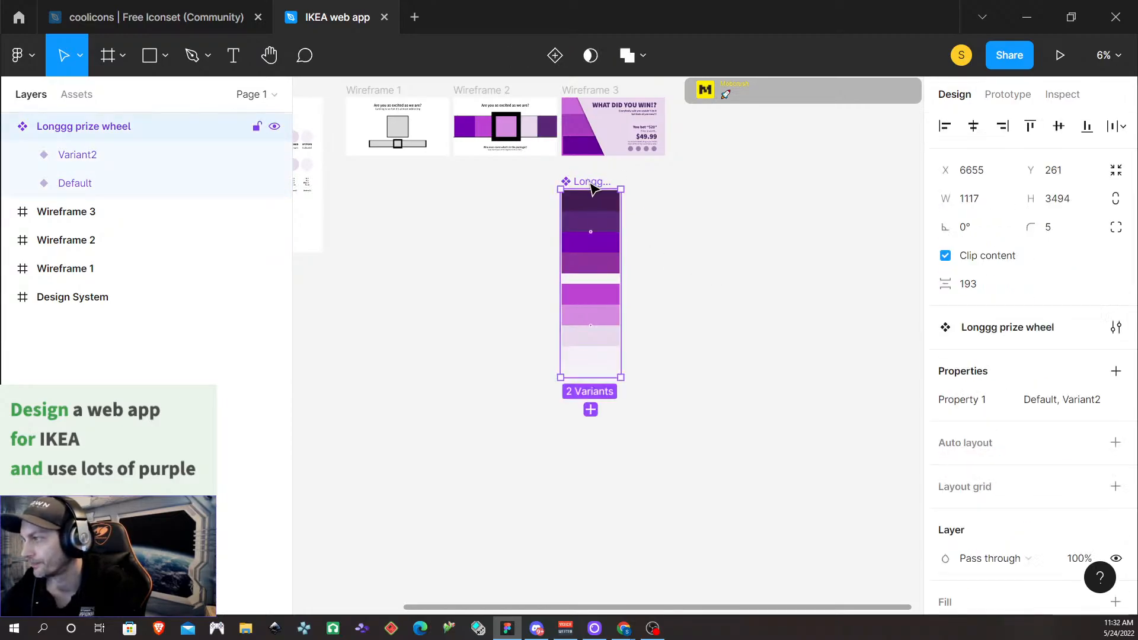
pyautogui.click(1007, 94)
pyautogui.scroll(2, 651, 282)
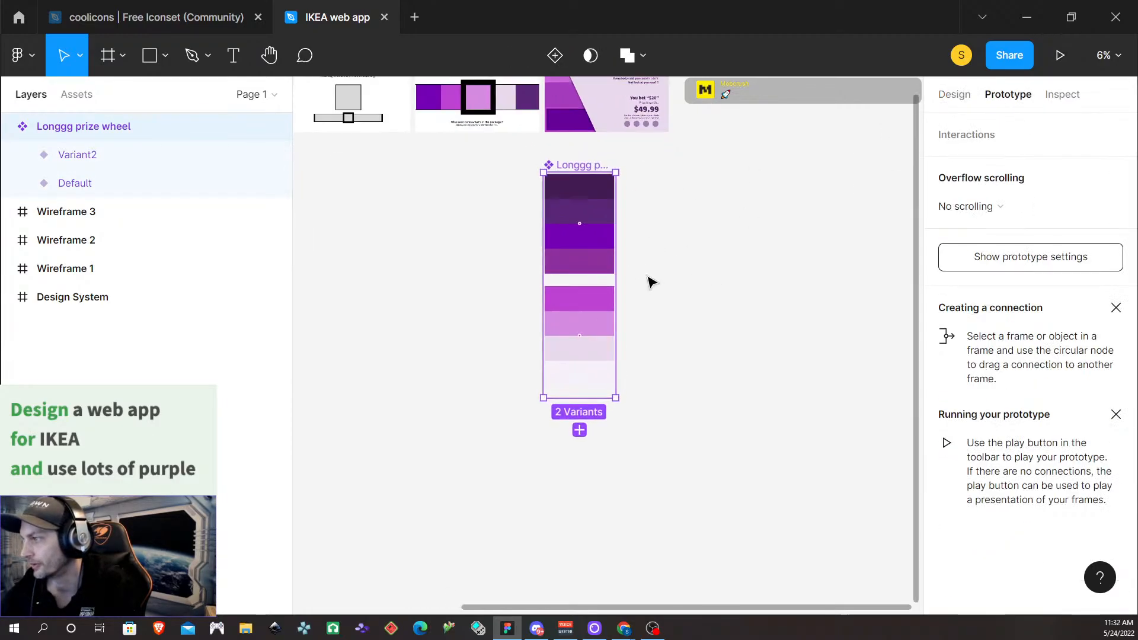
pyautogui.scroll(3, 651, 281)
pyautogui.click(557, 195)
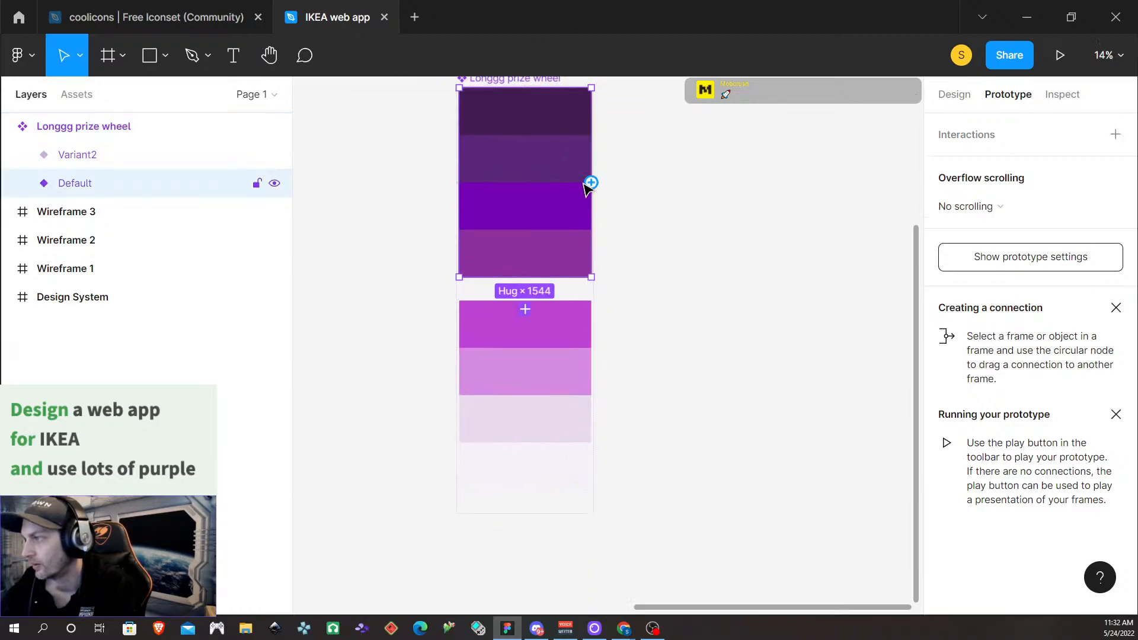
pyautogui.moveTo(591, 182); pyautogui.dragTo(562, 391)
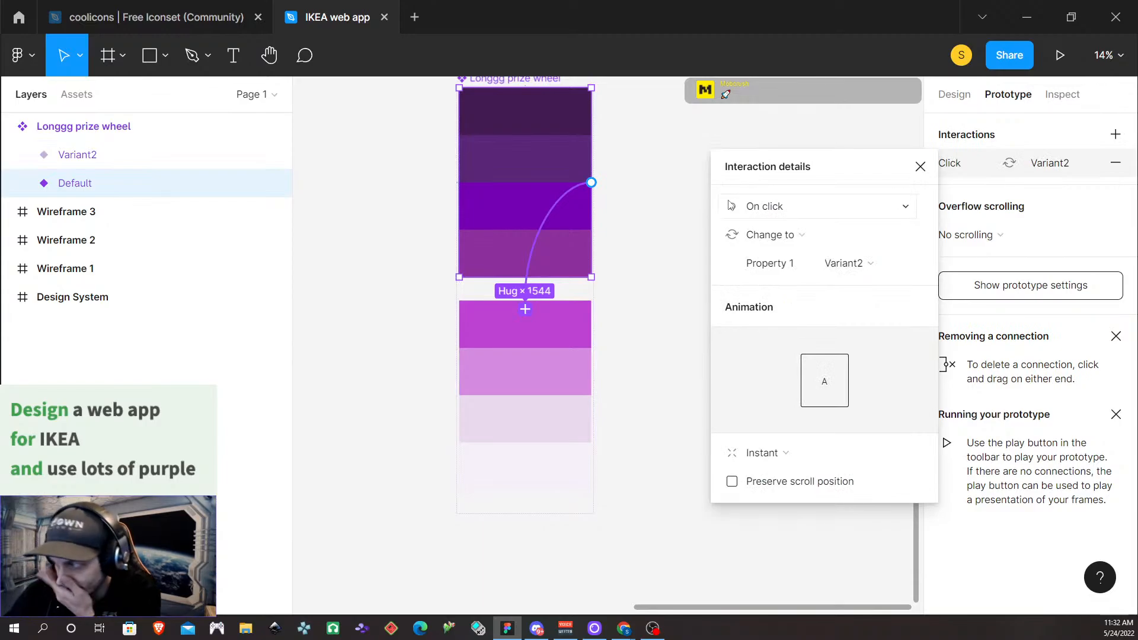
# Set the interaction's trigger to Key/Gamepad with the S key
pyautogui.click(903, 208)
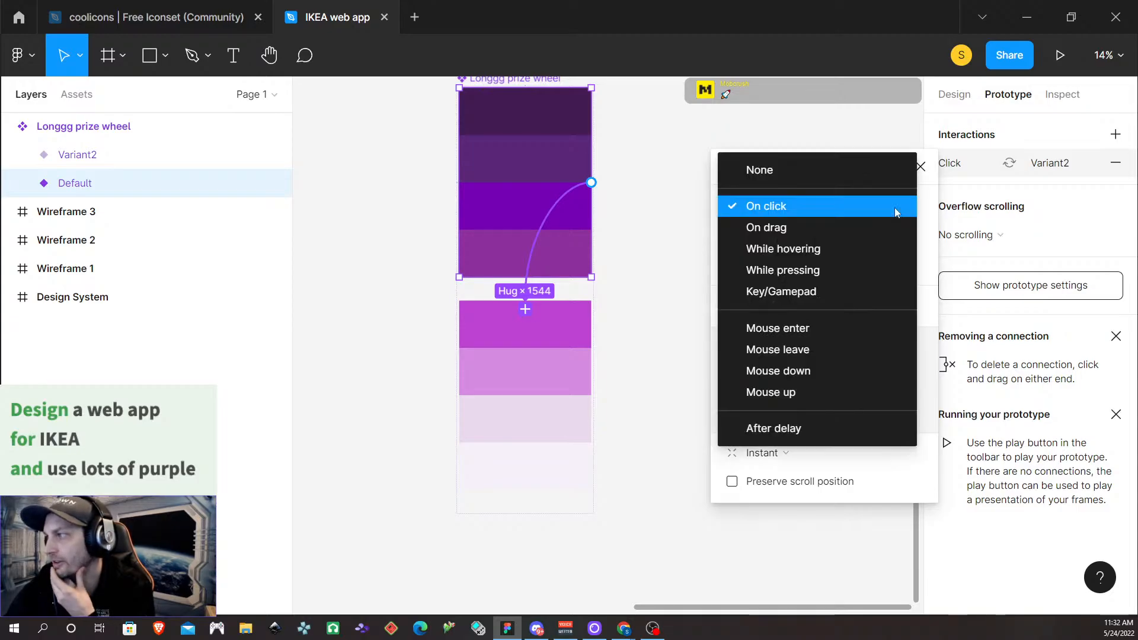
pyautogui.click(826, 289)
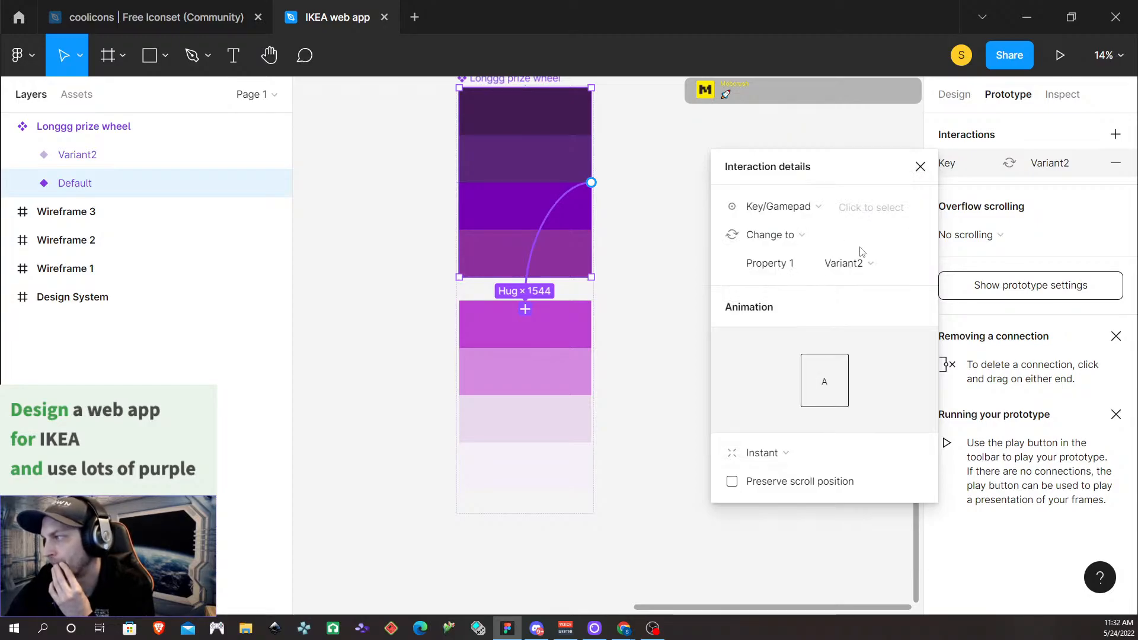
pyautogui.press('s')
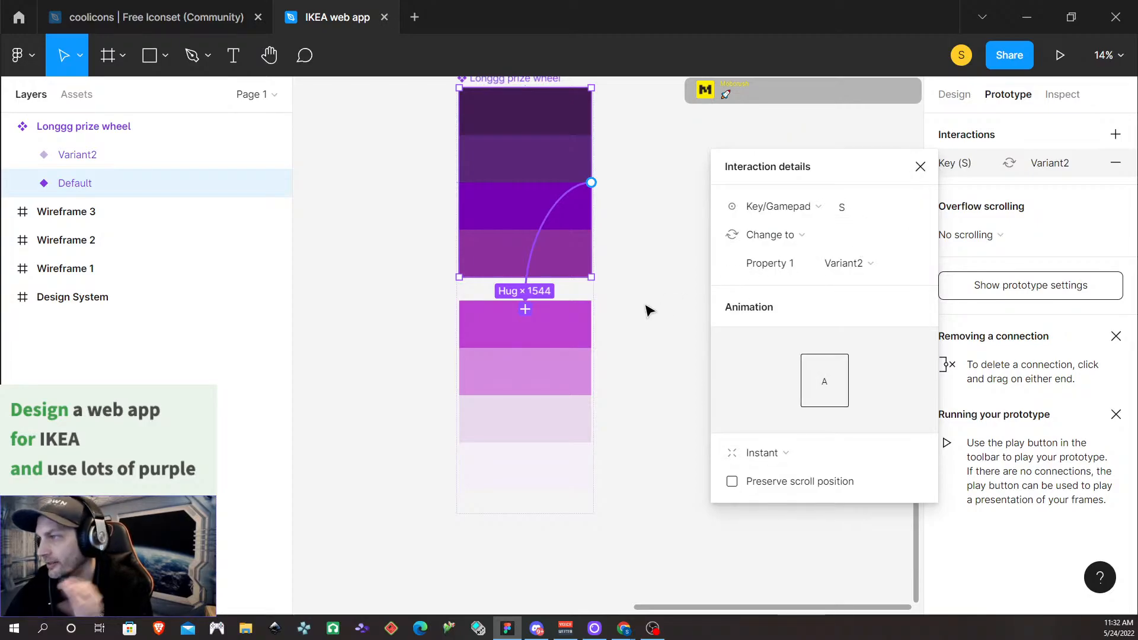
pyautogui.click(648, 310)
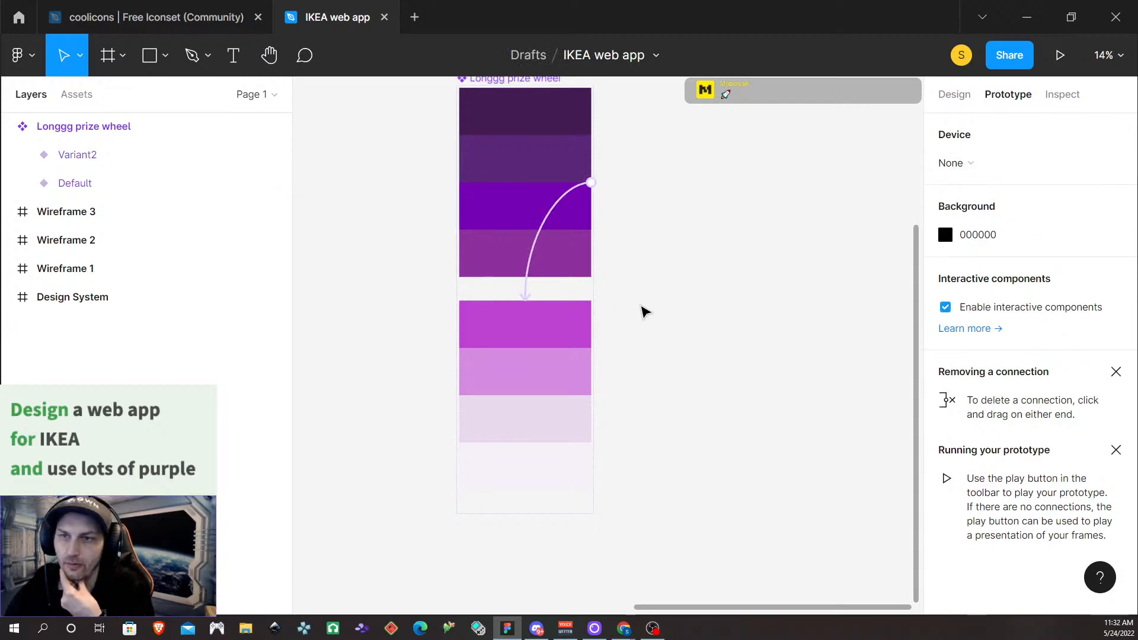
# Place an instance of the Default prize wheel variant on the empty canvas beside the component set, at about X 10585, Y 261
pyautogui.scroll(5, 734, 409)
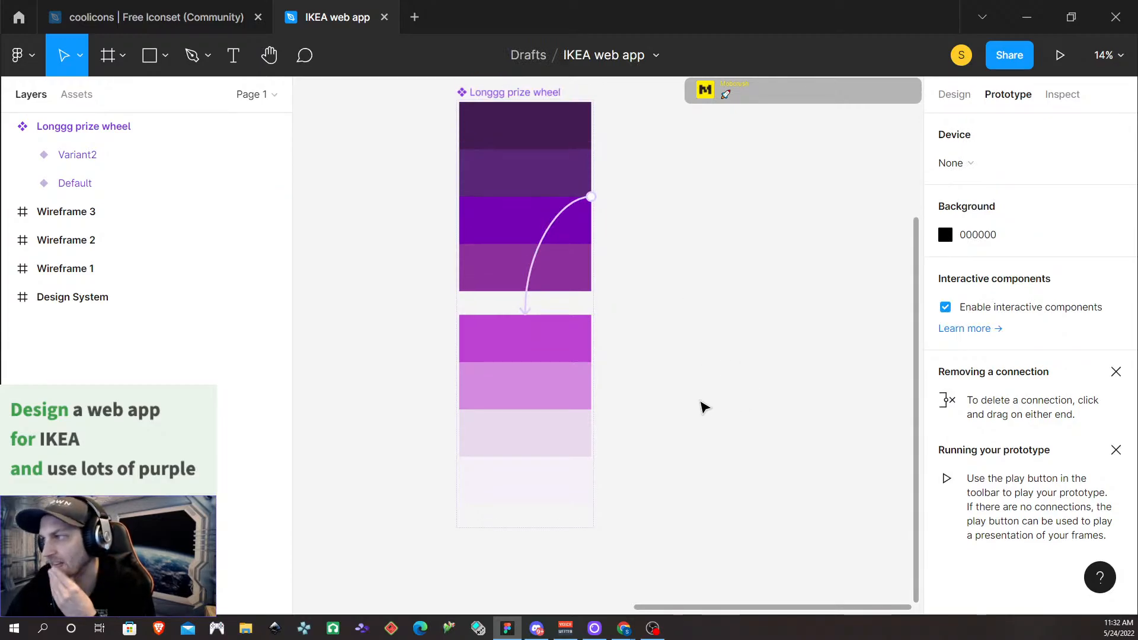
pyautogui.scroll(-3, 701, 395)
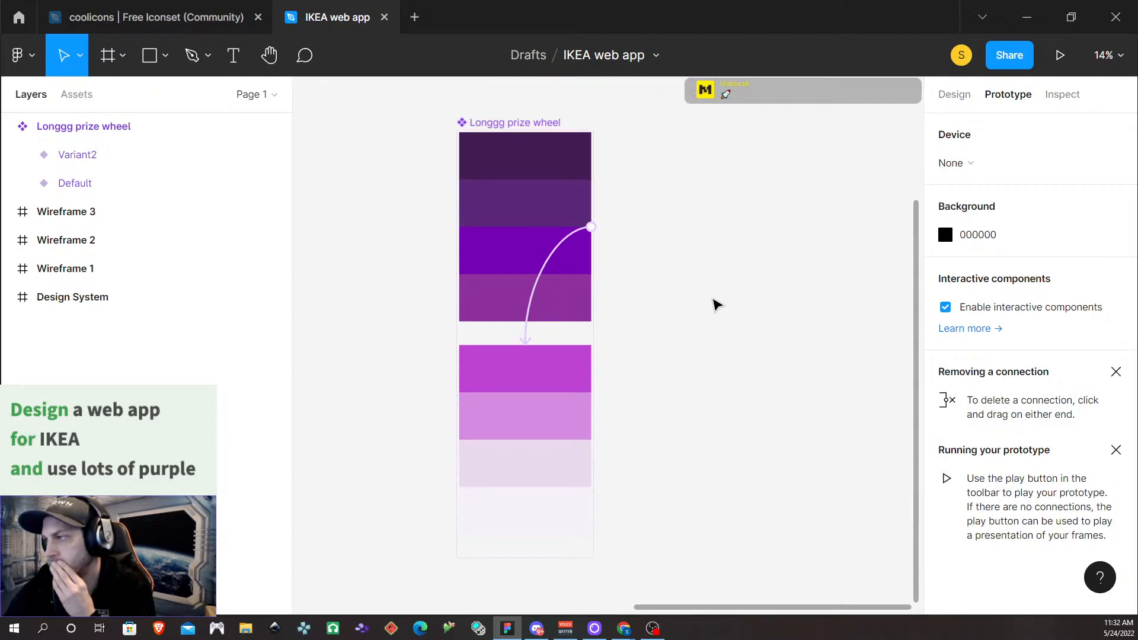
pyautogui.scroll(10, 767, 327)
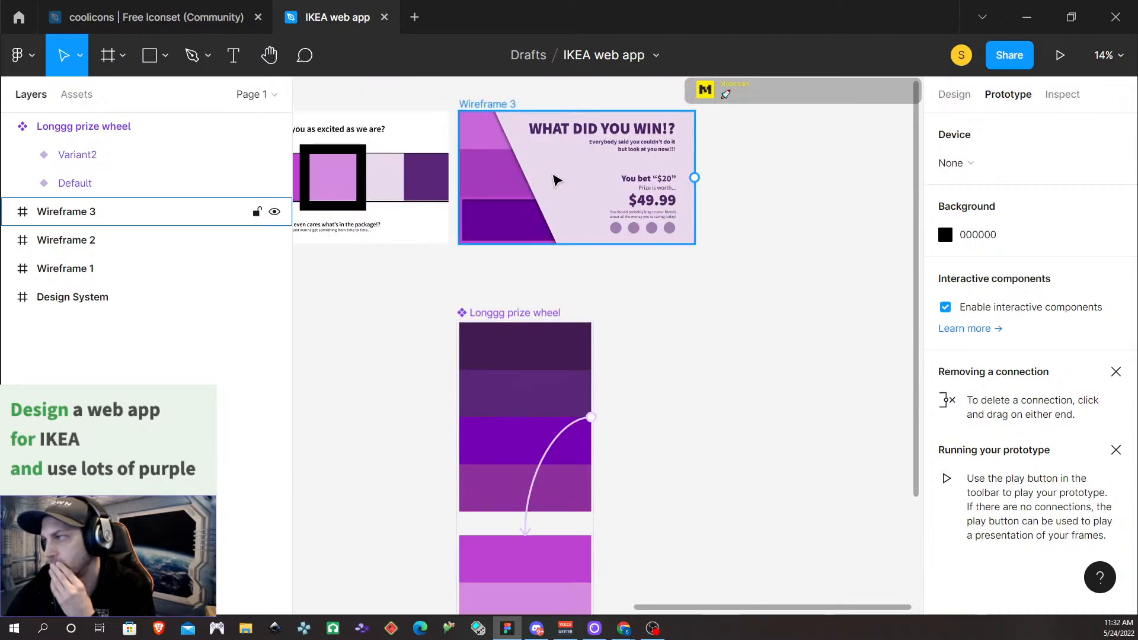
pyautogui.click(949, 95)
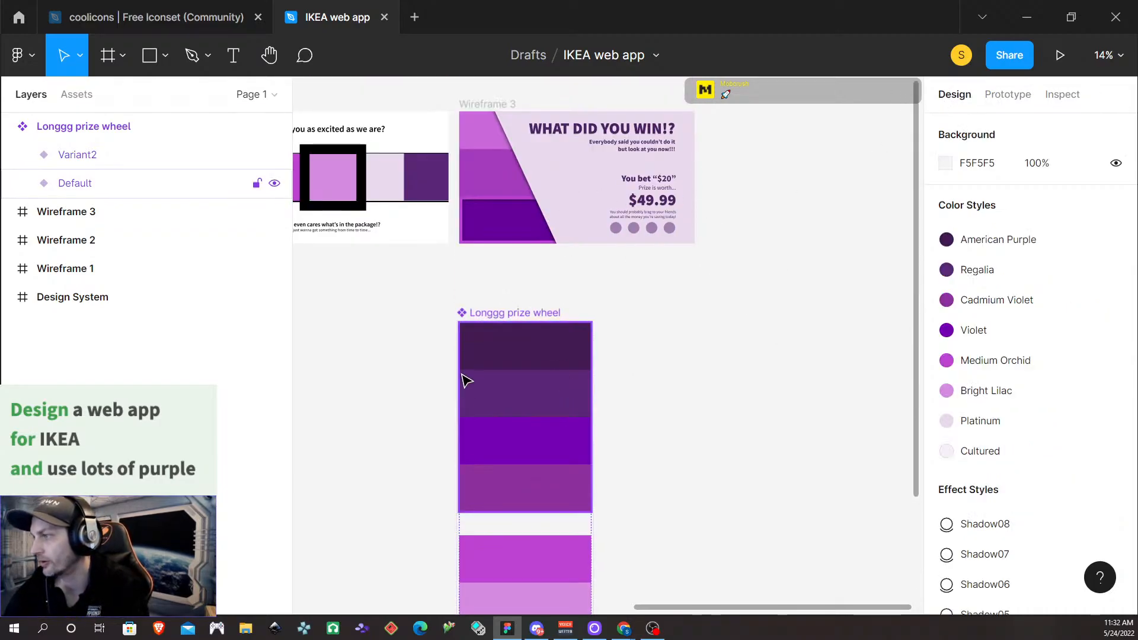
pyautogui.moveTo(503, 389); pyautogui.dragTo(719, 389)
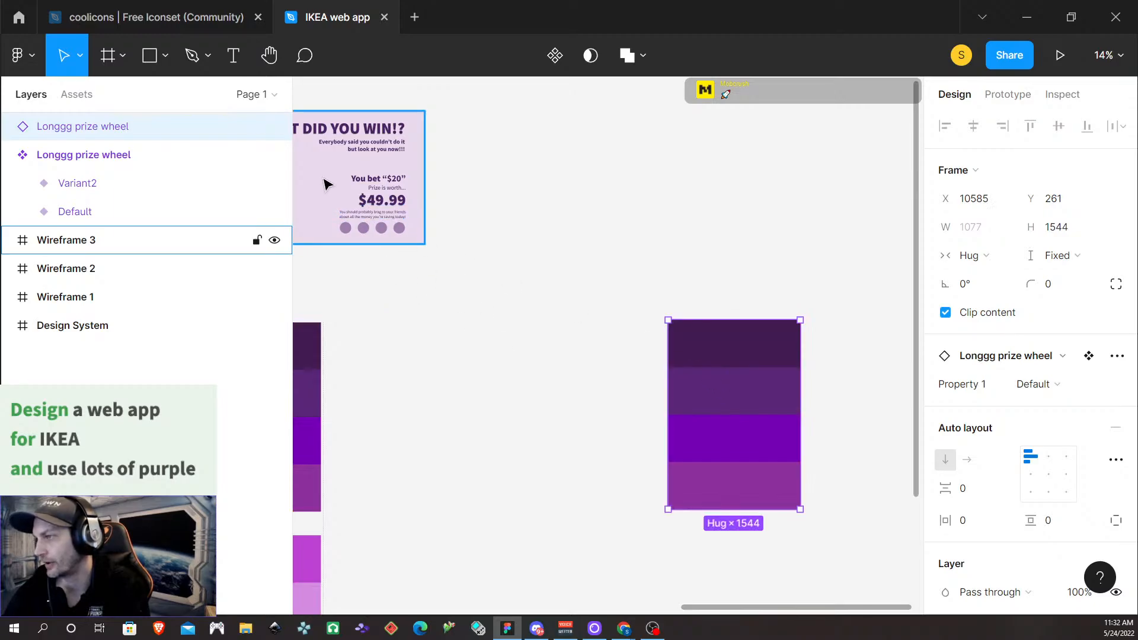
# Duplicate the Wireframe 3 frame and place the copy directly above the prize wheel instance, at X 10585, Y -1442
pyautogui.hscroll(-3, 546, 439)
pyautogui.click(498, 233)
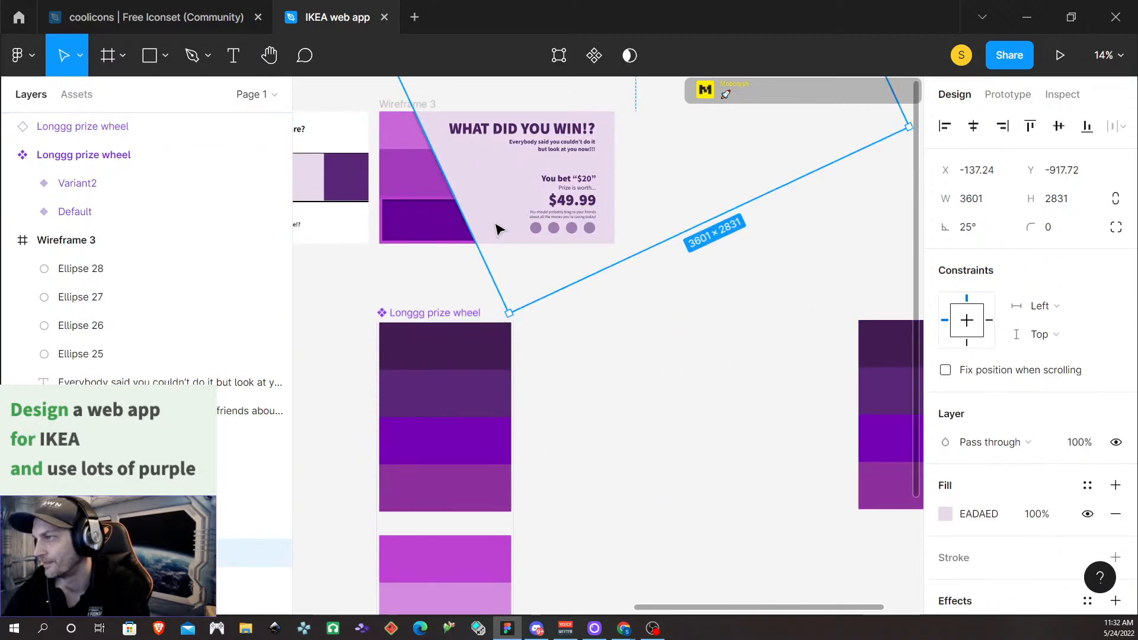
pyautogui.click(703, 407)
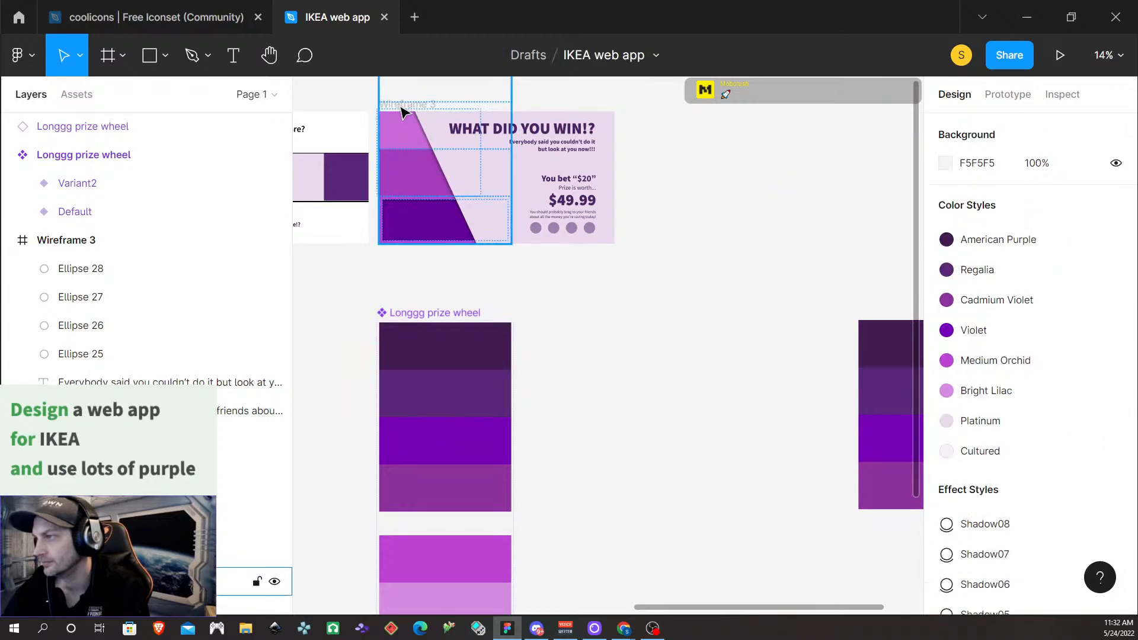
pyautogui.click(422, 105)
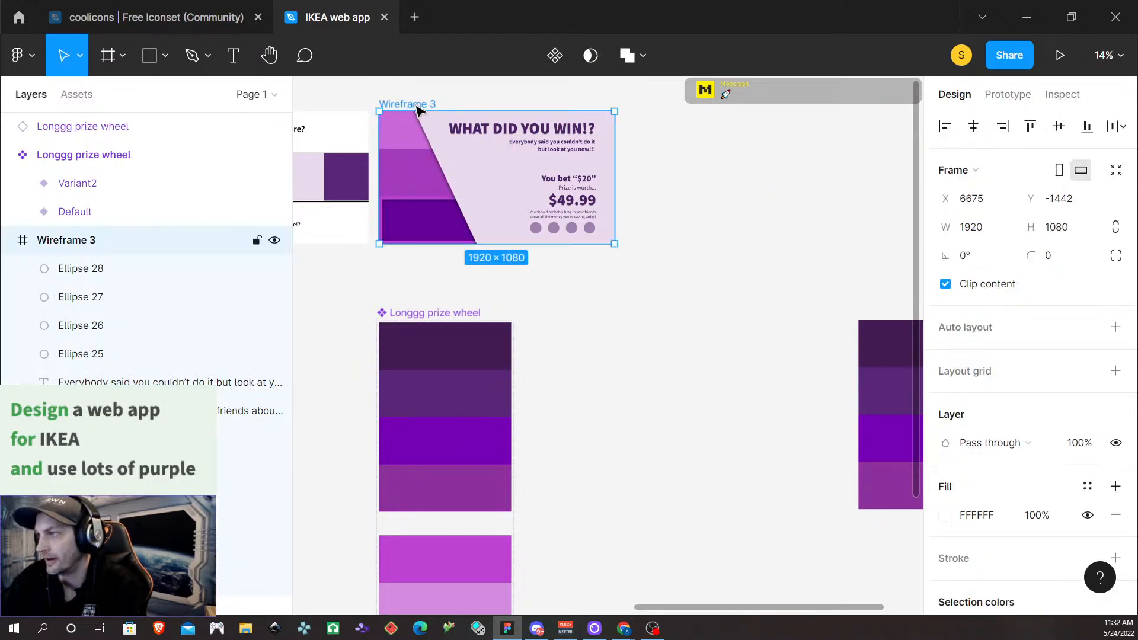
pyautogui.moveTo(417, 111); pyautogui.dragTo(617, 107)
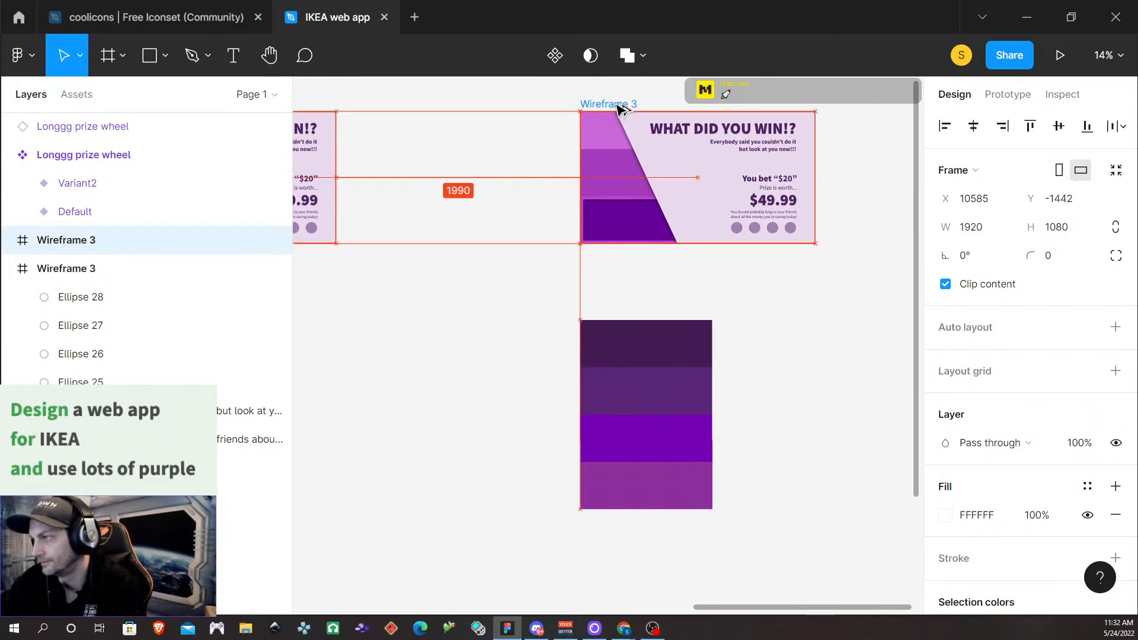
# Delete the five coloured prize rectangles, starting with Rectangle 5, from the prizes frame in Wireframe 4
pyautogui.hotkey('shift', 'a')
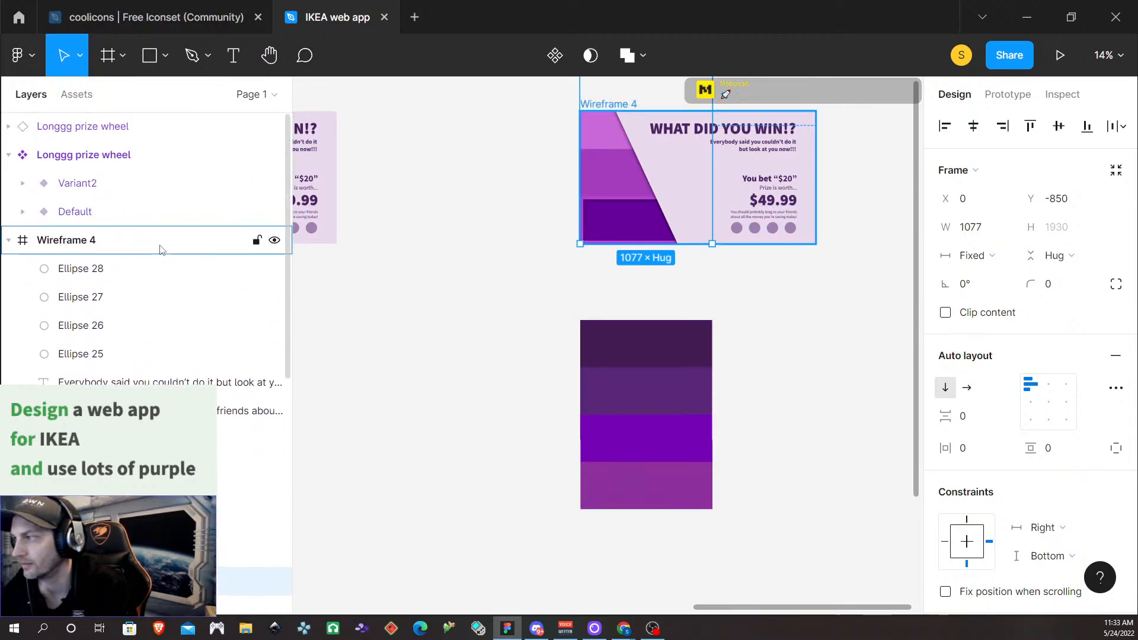
pyautogui.scroll(-3, 160, 247)
pyautogui.scroll(3, 140, 233)
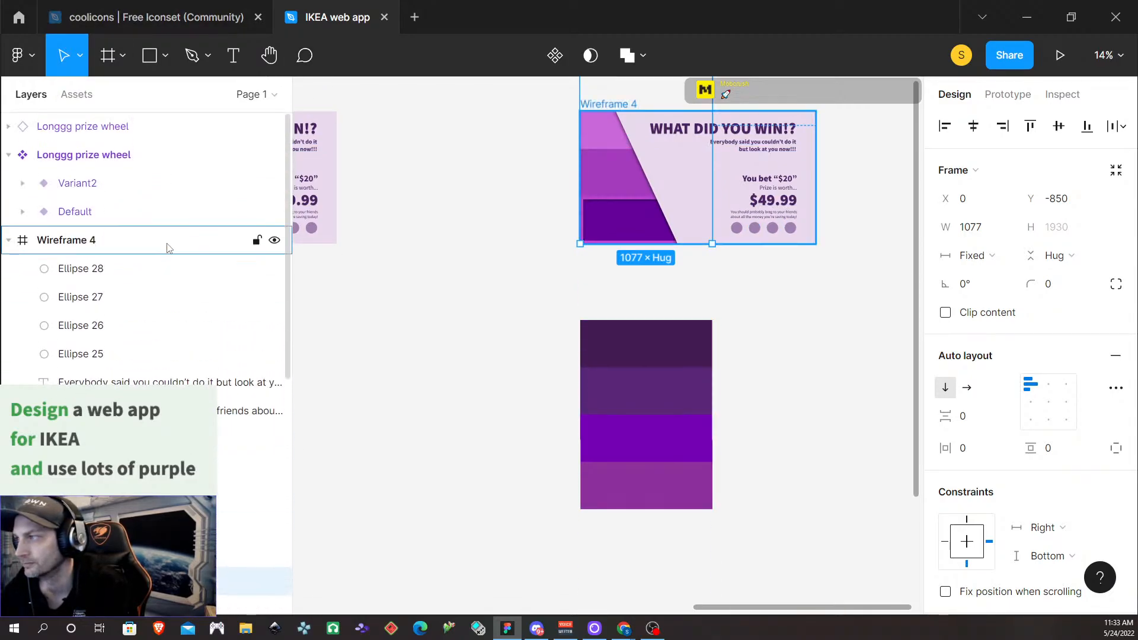
pyautogui.click(436, 194)
pyautogui.click(622, 194)
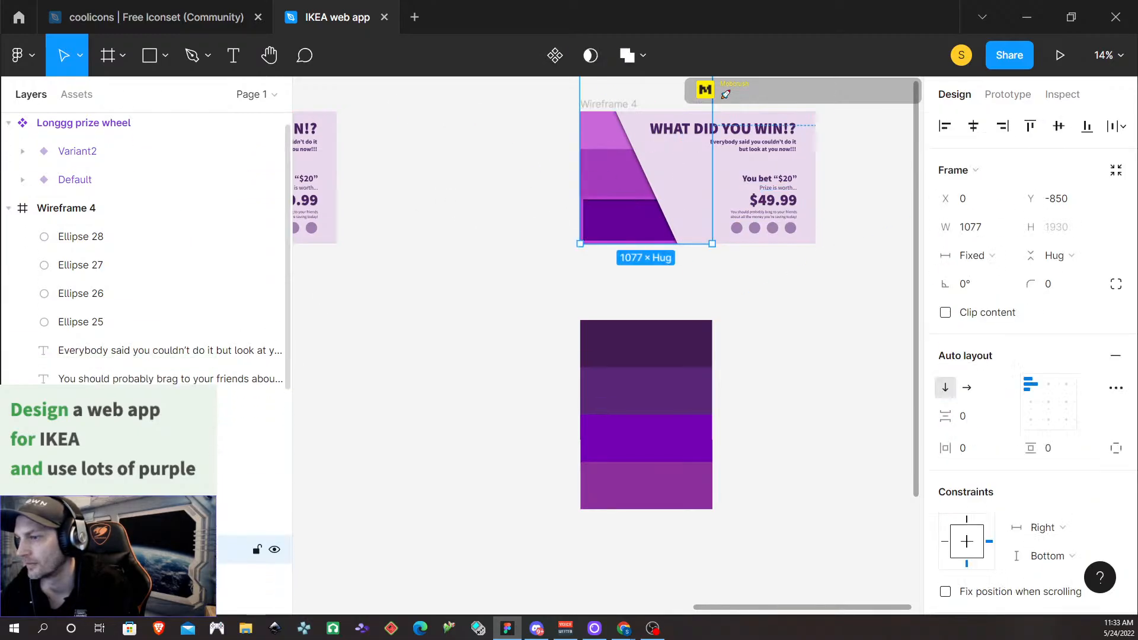
pyautogui.scroll(-5, 142, 386)
pyautogui.click(24, 316)
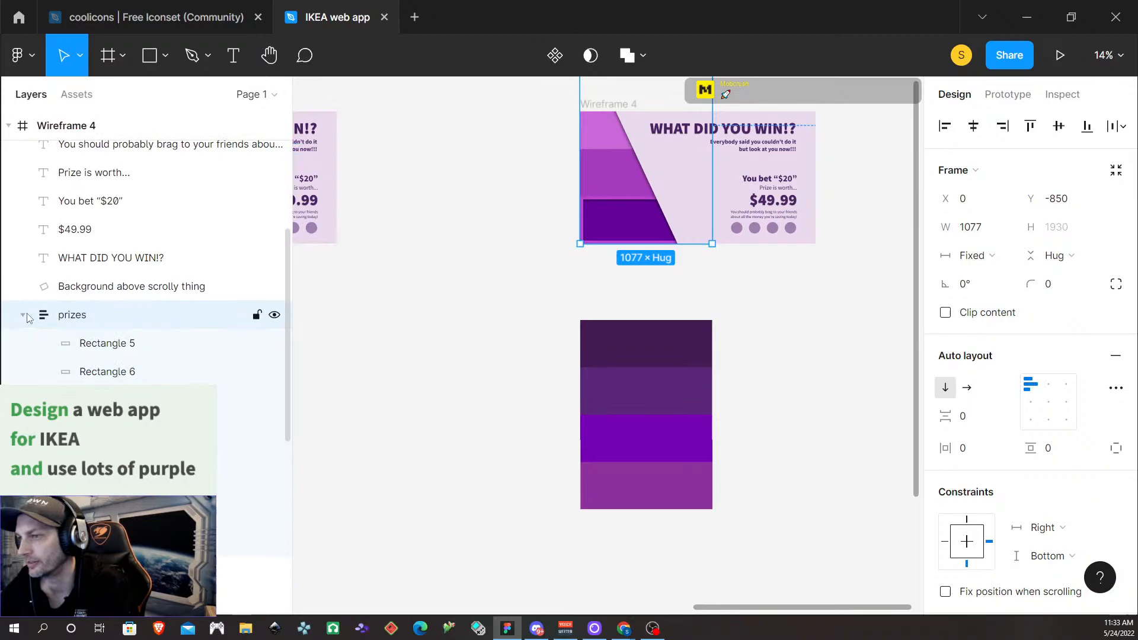
pyautogui.click(161, 346)
pyautogui.keyDown('shift'); pyautogui.click(133, 372); pyautogui.keyUp('shift')
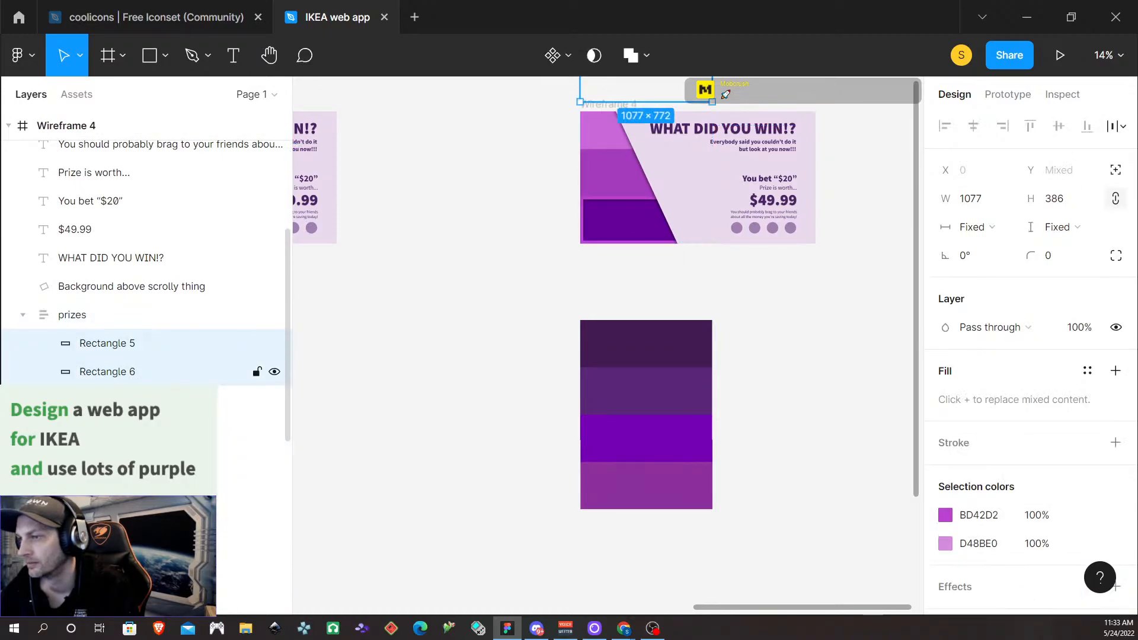
pyautogui.click(134, 400)
pyautogui.keyDown('shift'); pyautogui.click(133, 429); pyautogui.keyUp('shift')
pyautogui.click(148, 457)
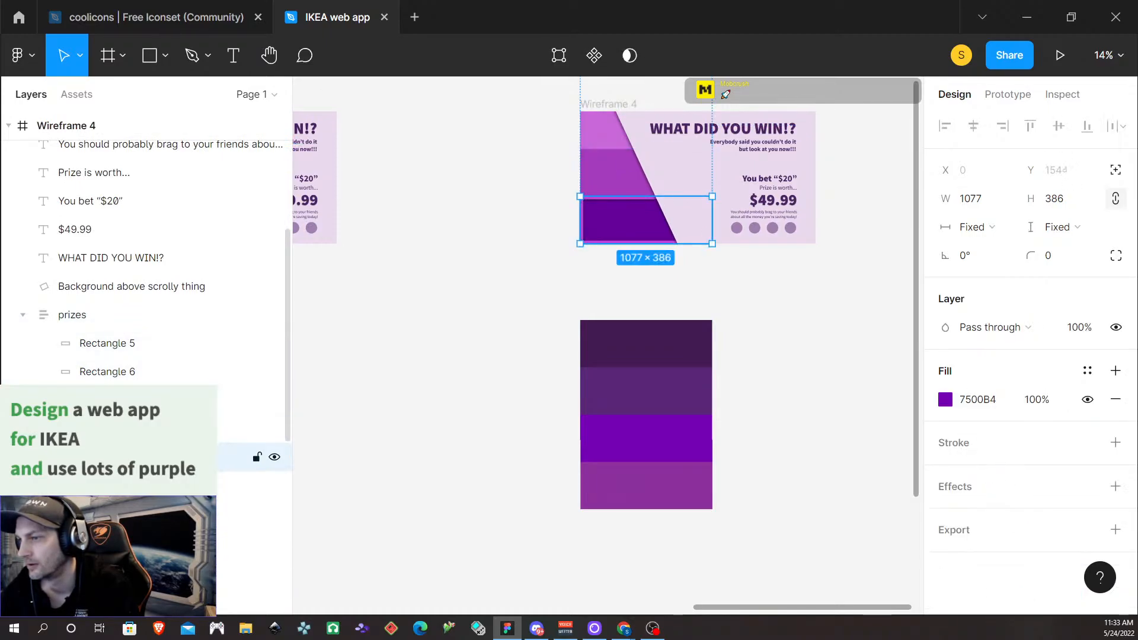
pyautogui.keyDown('shift'); pyautogui.click(116, 350); pyautogui.keyUp('shift')
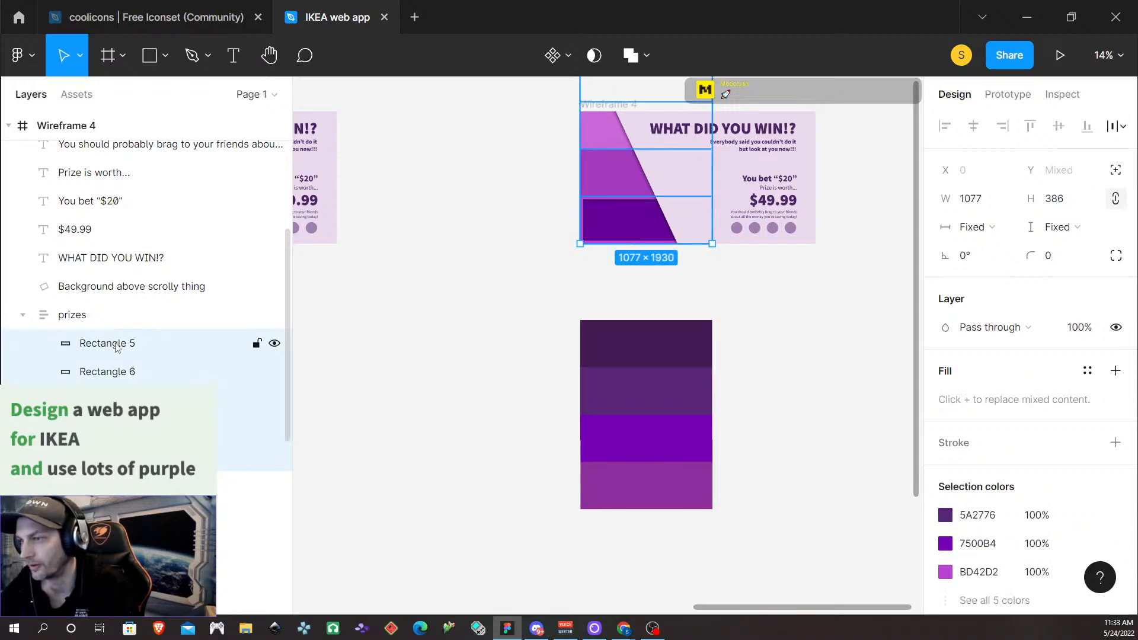
pyautogui.press('Delete')
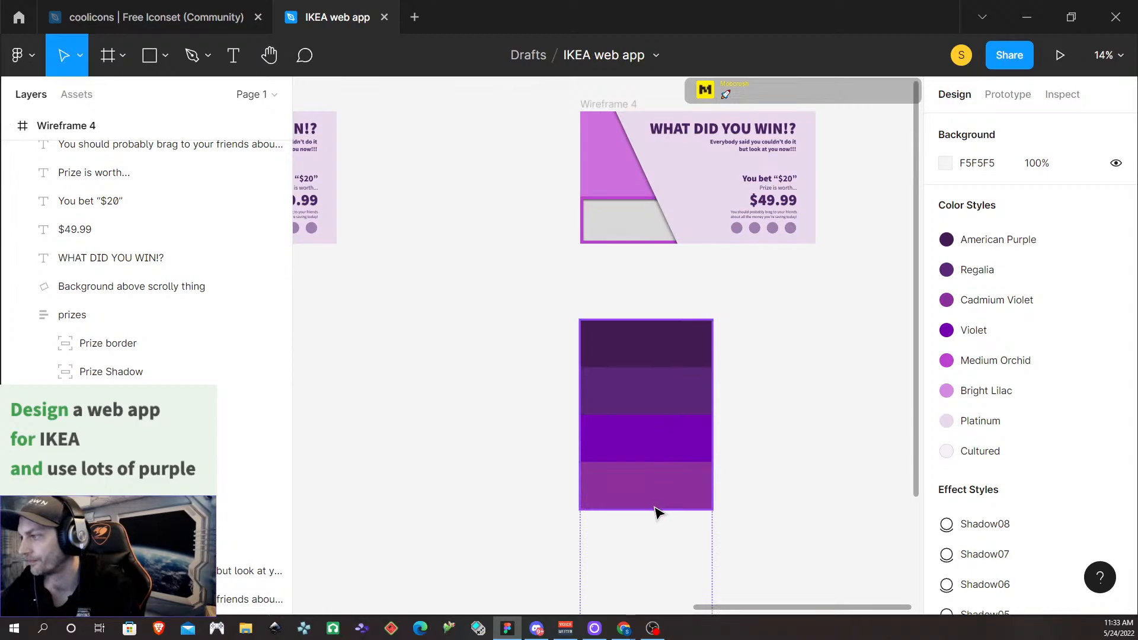
# Move the Longgg prize wheel instance into the prizes frame of Wireframe 4
pyautogui.moveTo(656, 503); pyautogui.dragTo(653, 234)
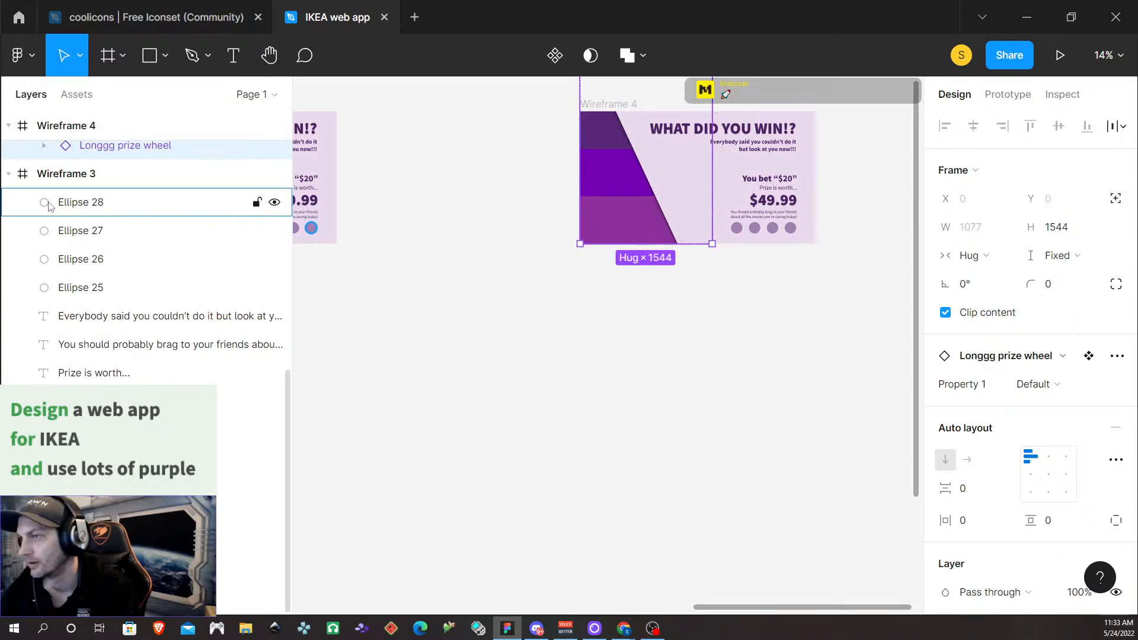
pyautogui.scroll(3, 126, 367)
pyautogui.scroll(-2, 126, 380)
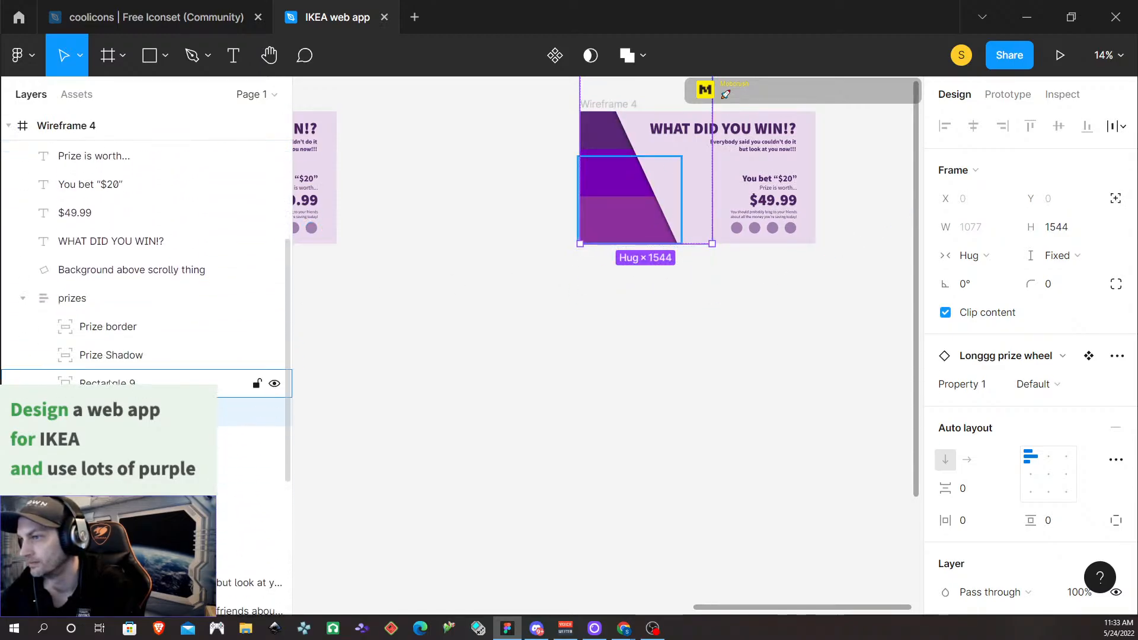
# Take the Longgg prize wheel instance out of Wireframe 4 onto the page in the layer order and hide it
pyautogui.moveTo(87, 411)
pyautogui.mouseDown()
pyautogui.moveTo(86, 364)
pyautogui.moveTo(86, 425)
pyautogui.mouseUp()
pyautogui.scroll(2, 526, 518)
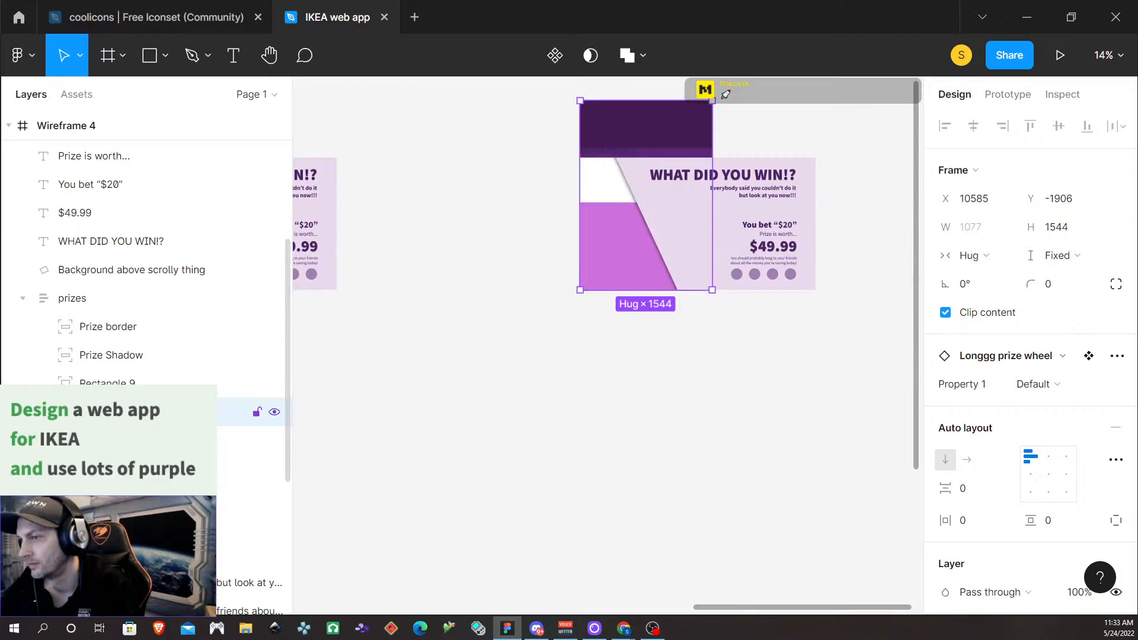
pyautogui.click(22, 412)
pyautogui.click(273, 413)
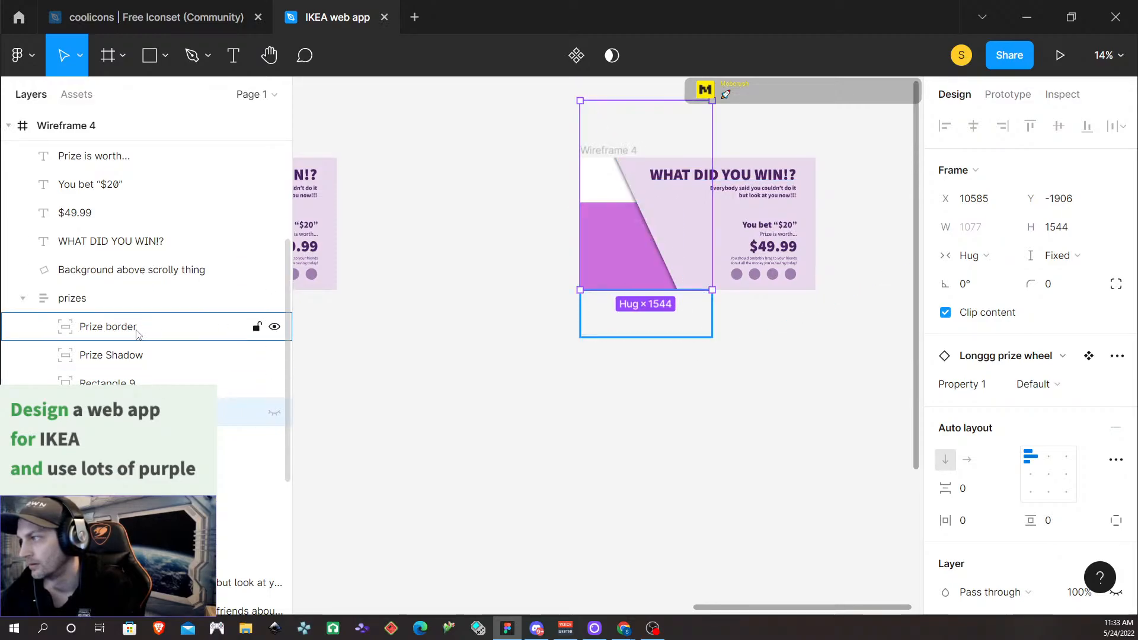
# Turn off absolute positioning for Prize border, Prize Shadow and Rectangle 9 inside the prizes frame of Wireframe 4
pyautogui.click(24, 299)
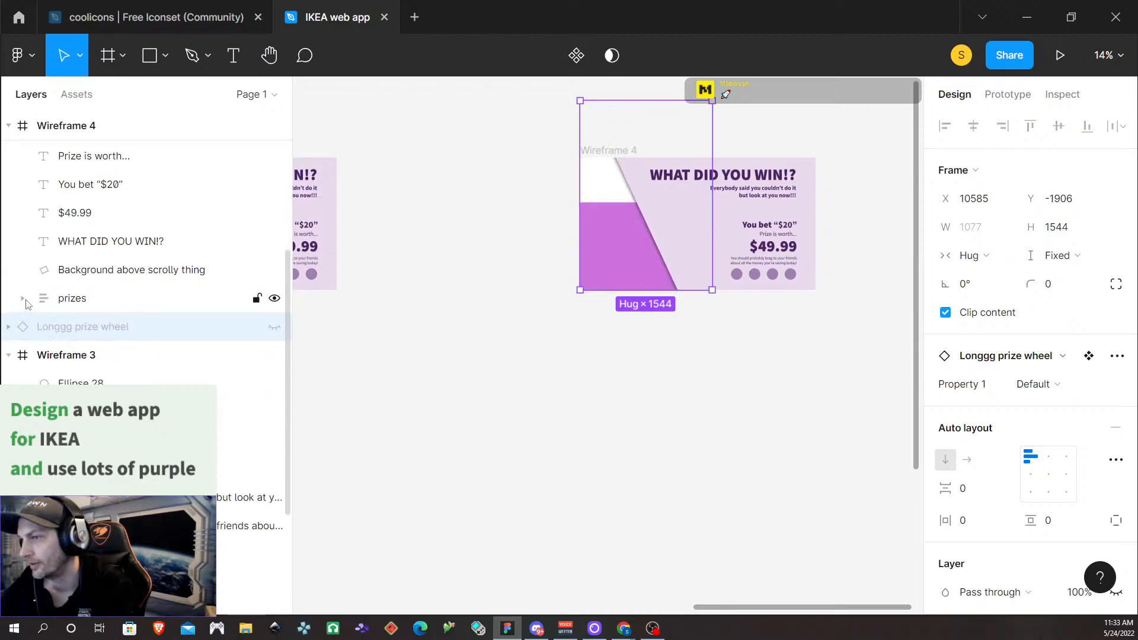
pyautogui.click(95, 302)
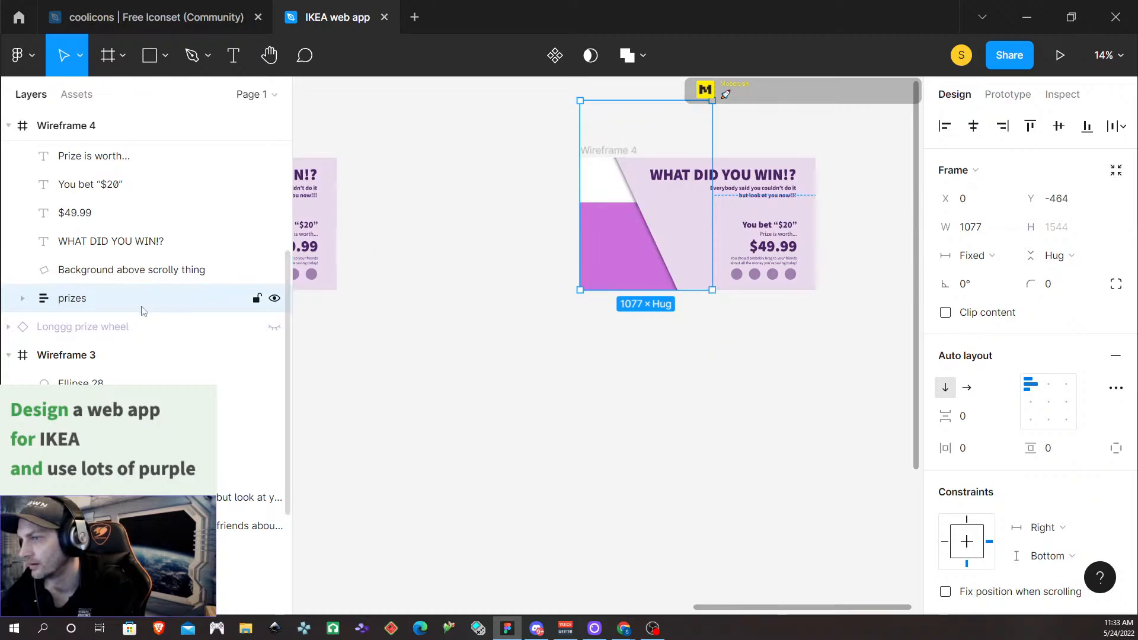
pyautogui.click(23, 300)
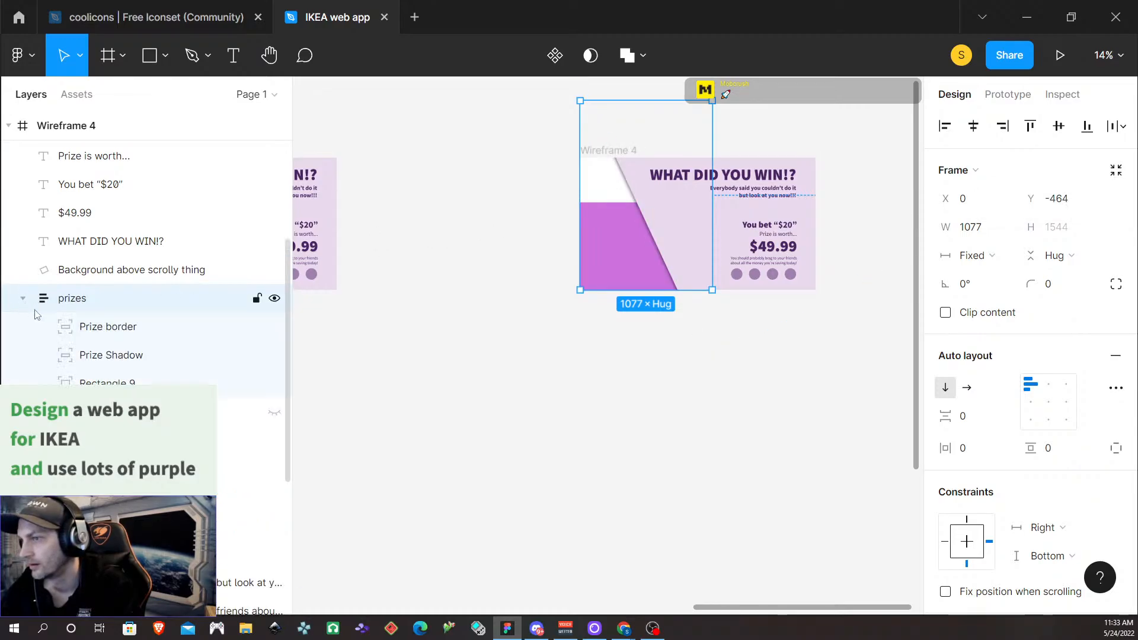
pyautogui.click(136, 336)
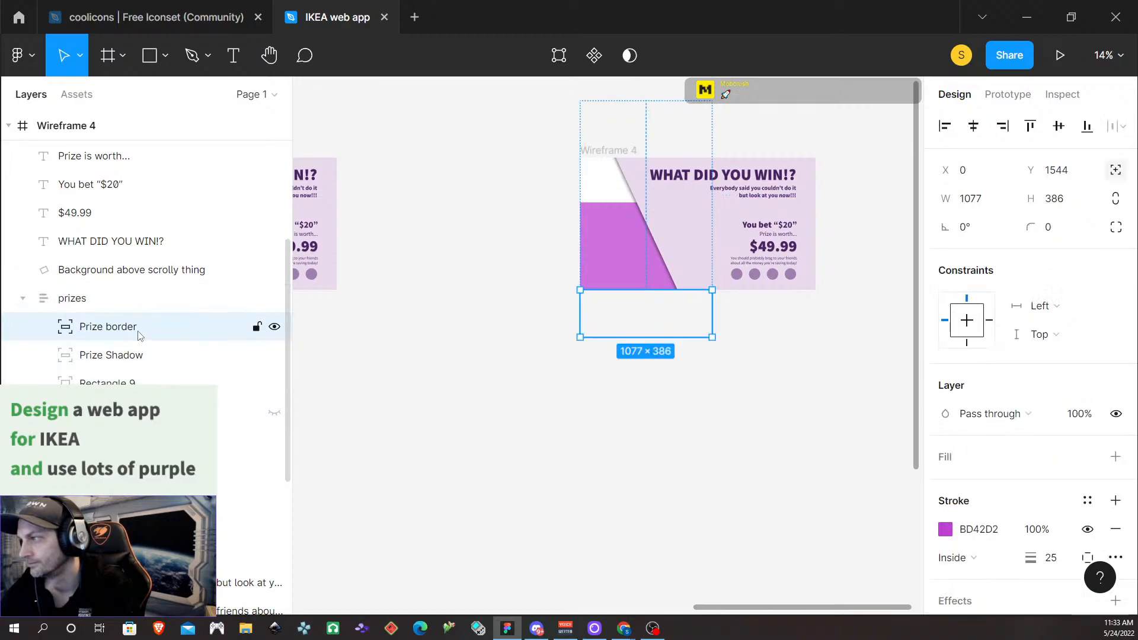
pyautogui.click(1116, 170)
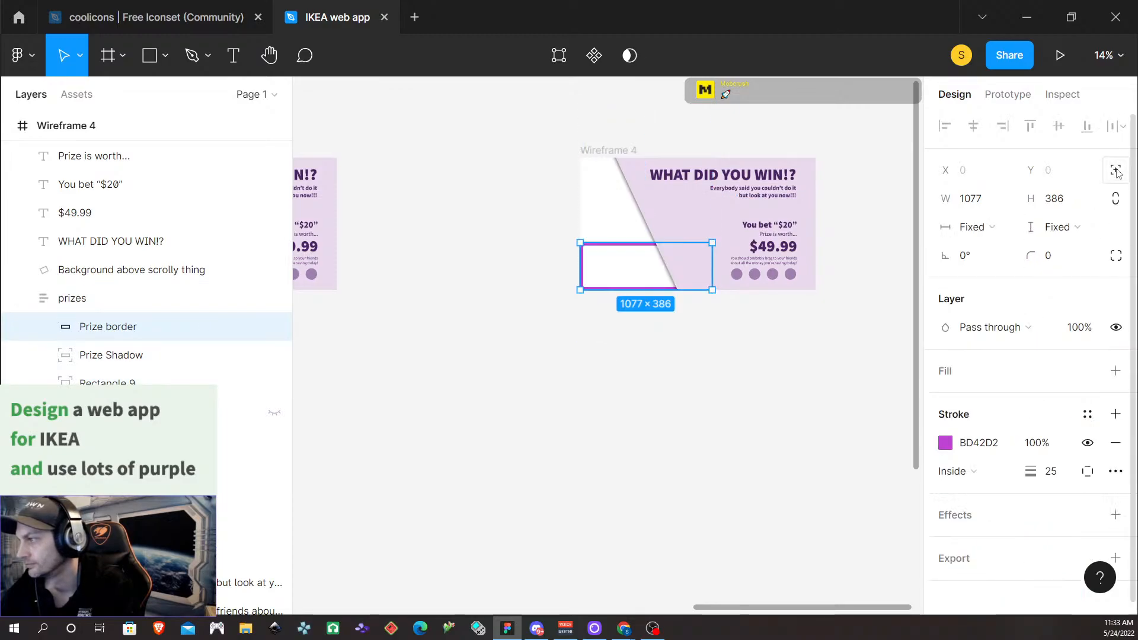
pyautogui.click(115, 356)
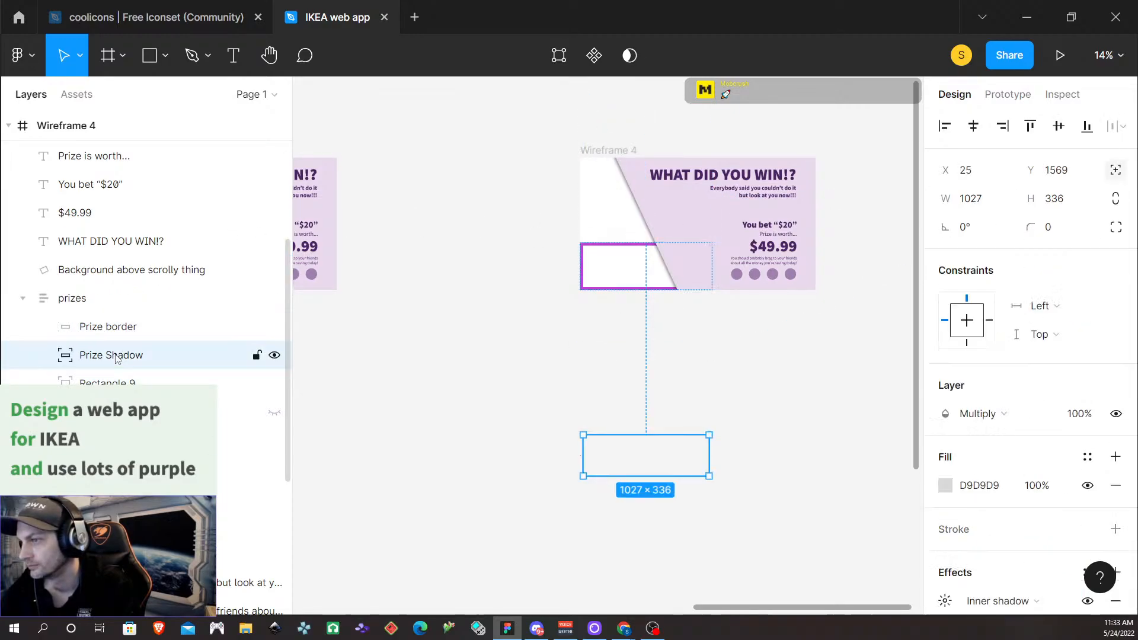
pyautogui.click(1117, 171)
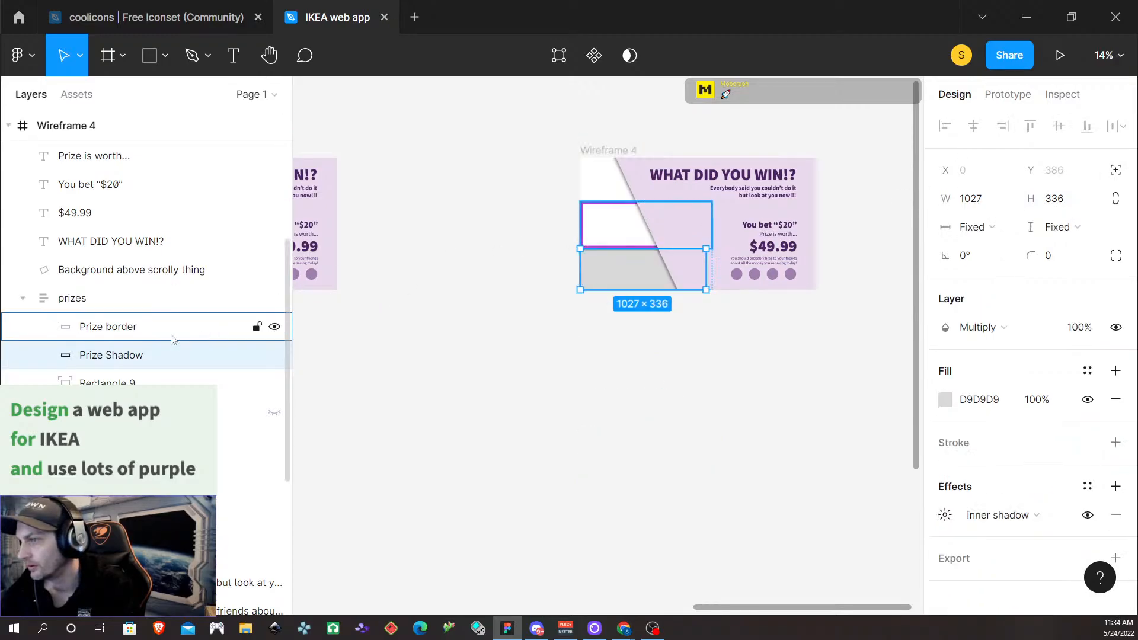
pyautogui.click(135, 383)
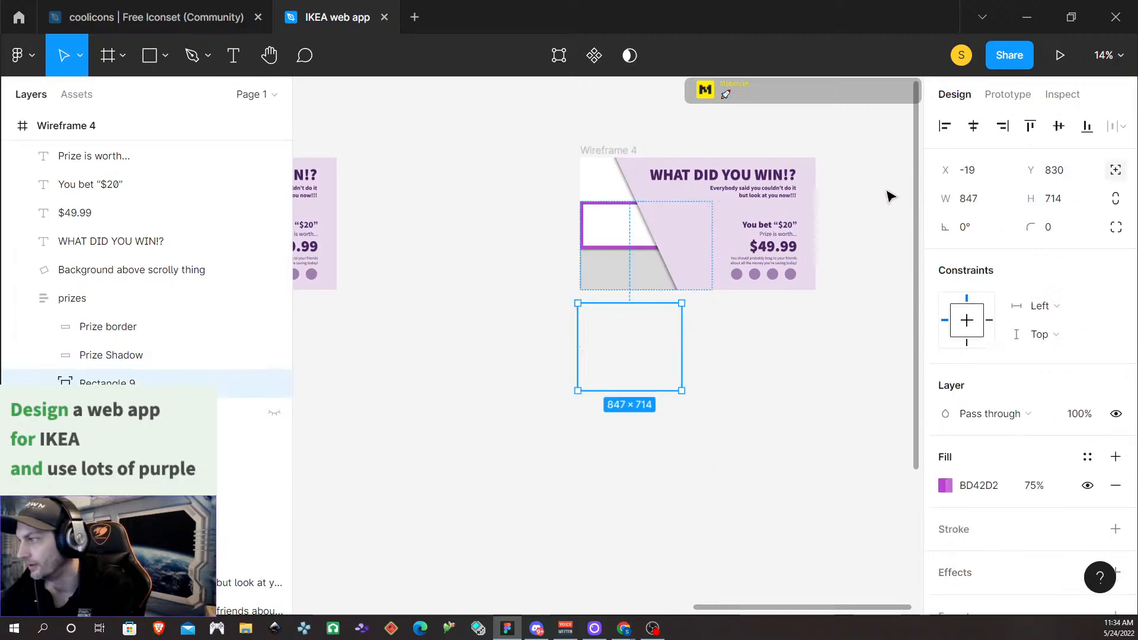
pyautogui.click(1116, 170)
# Move Rectangle 9 between Prize border and Prize Shadow in the auto layout stack of Wireframe 4's prizes frame
pyautogui.hscroll(-8, 712, 326)
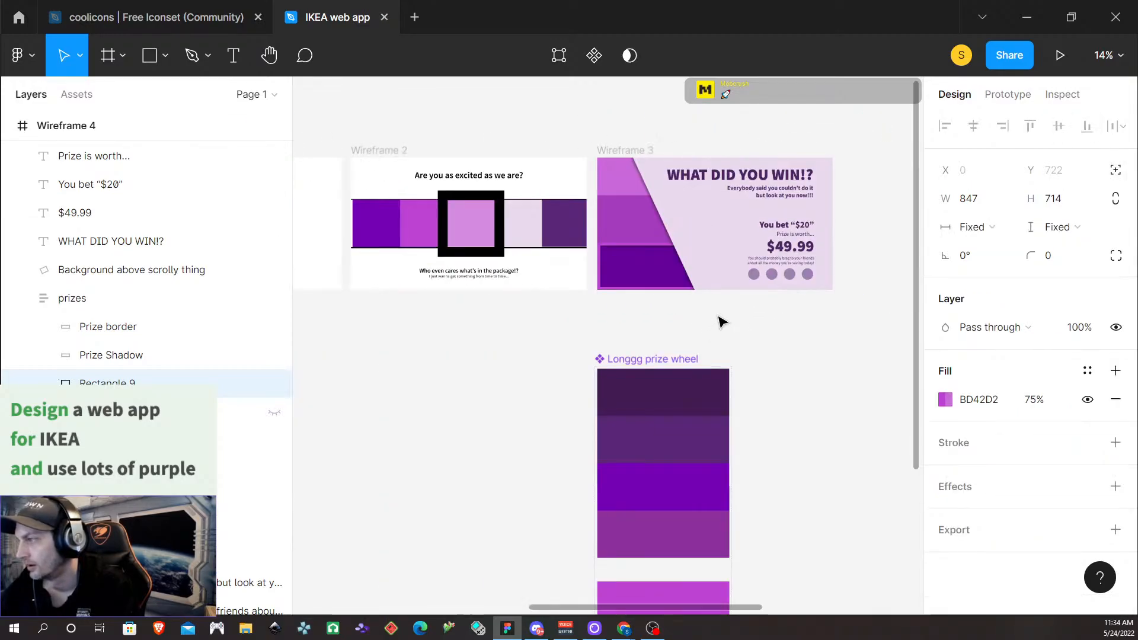
pyautogui.hscroll(11, 717, 314)
pyautogui.scroll(4, 451, 273)
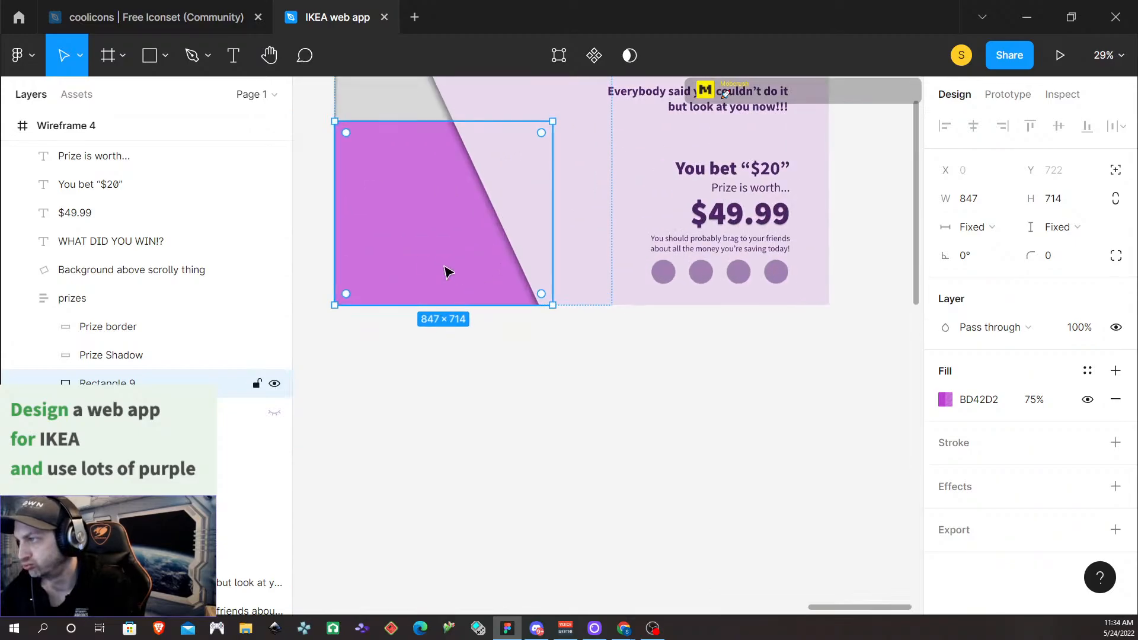
pyautogui.moveTo(447, 269); pyautogui.dragTo(424, 338)
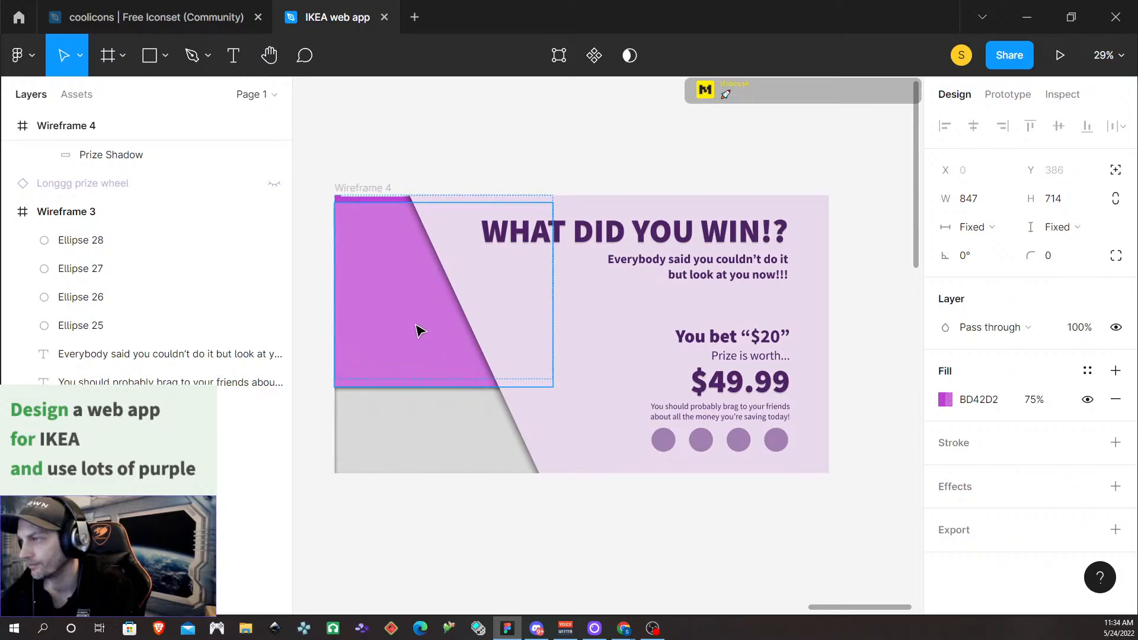
pyautogui.click(402, 445)
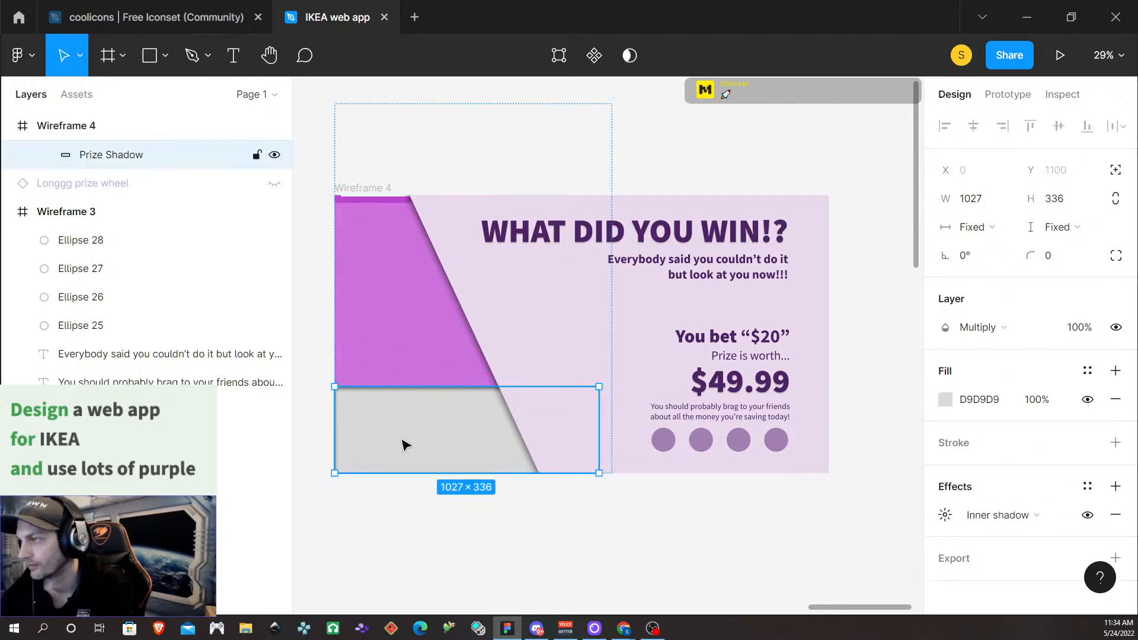
pyautogui.scroll(-1, 141, 386)
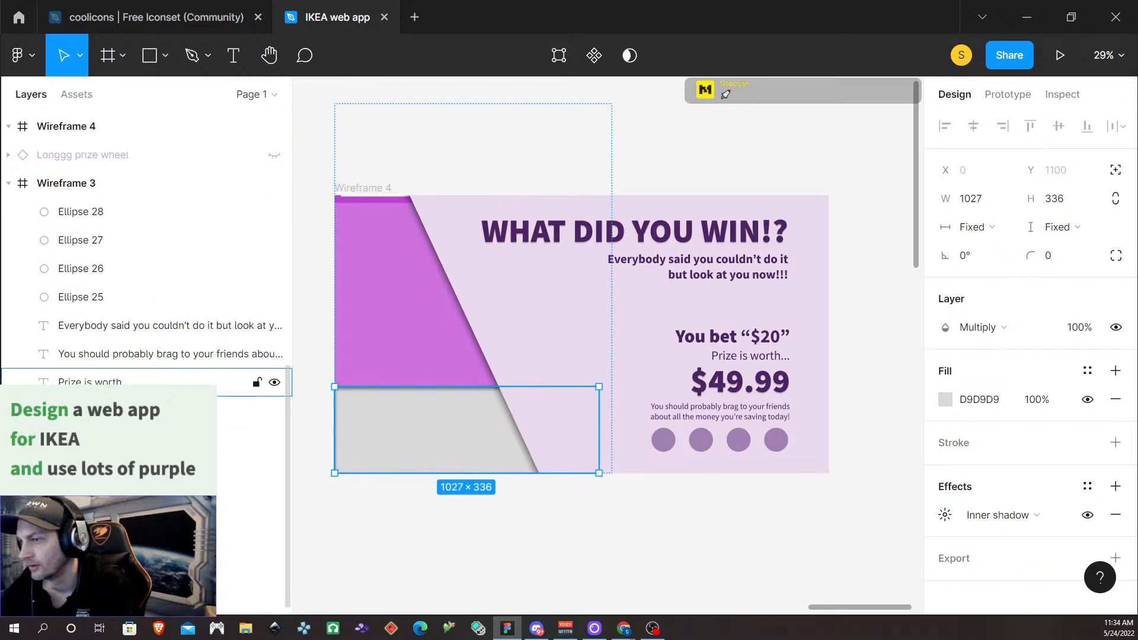
# Move Prize border between Rectangle 9 and Prize Shadow in the prizes stack of Wireframe 4
pyautogui.click(410, 298)
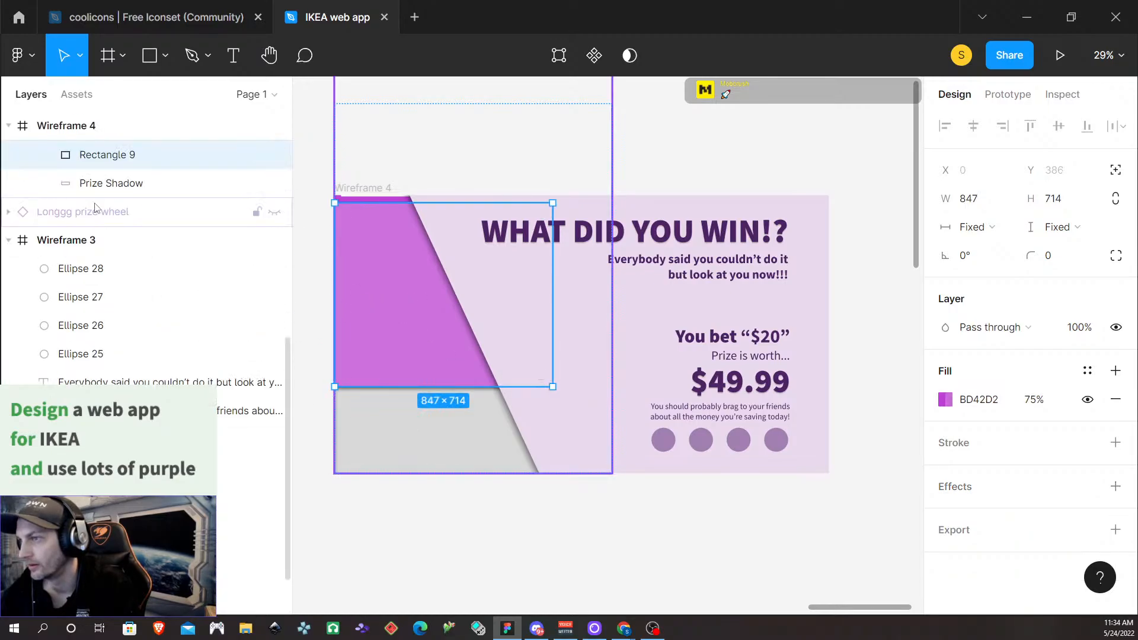
pyautogui.scroll(6, 135, 296)
pyautogui.scroll(-3, 142, 309)
pyautogui.click(144, 317)
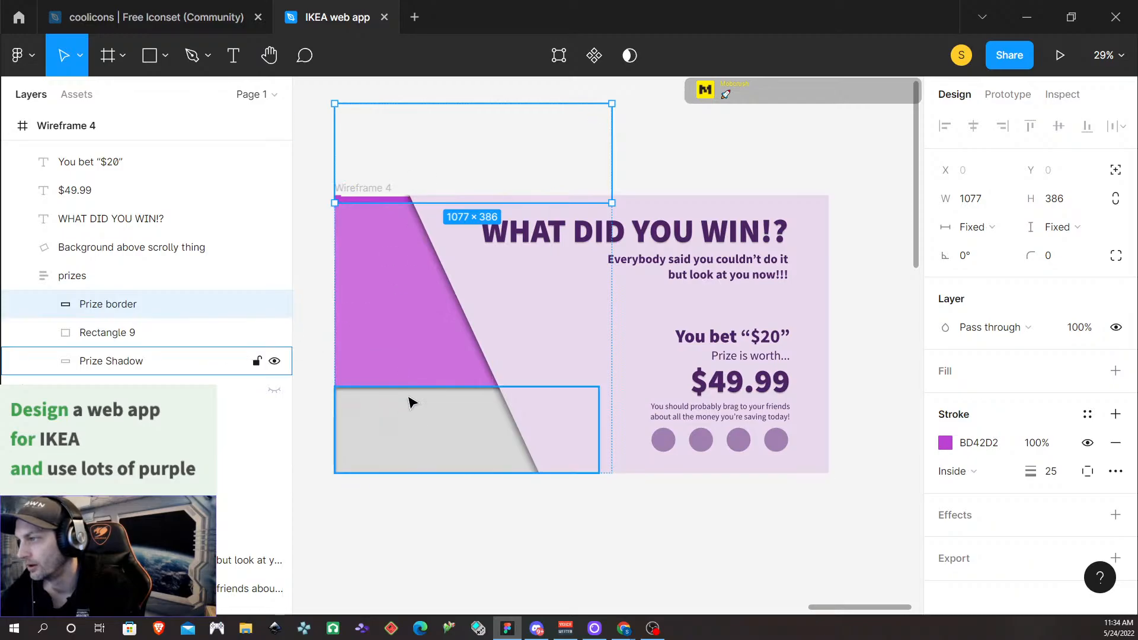
pyautogui.moveTo(427, 165); pyautogui.dragTo(413, 346)
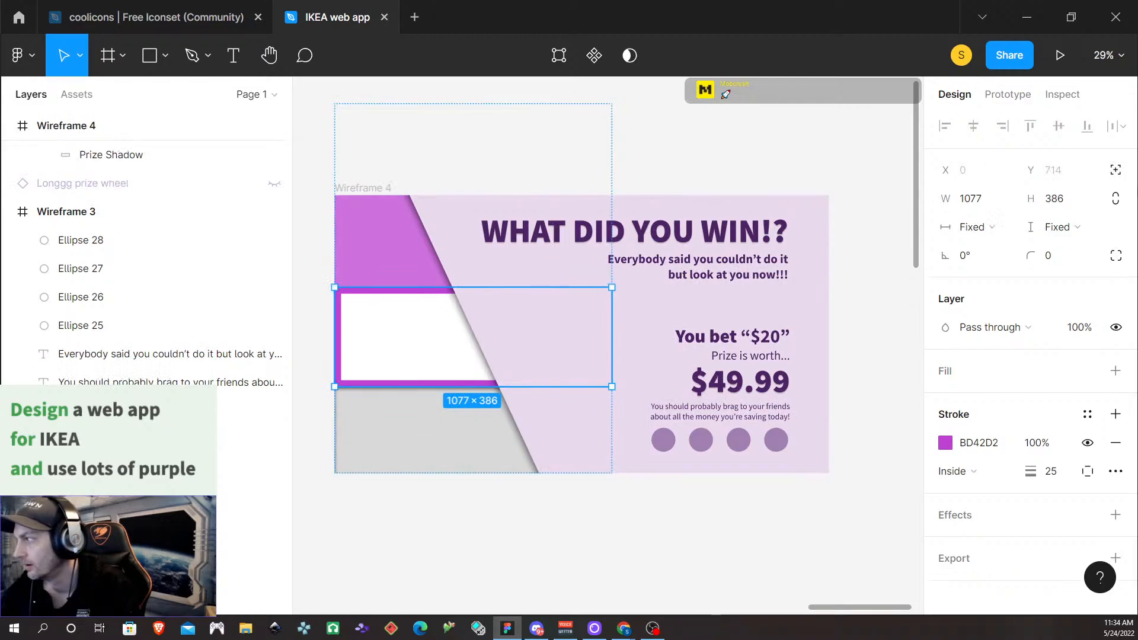
# Remove auto layout from the prizes frame in Wireframe 4
pyautogui.scroll(2, 373, 303)
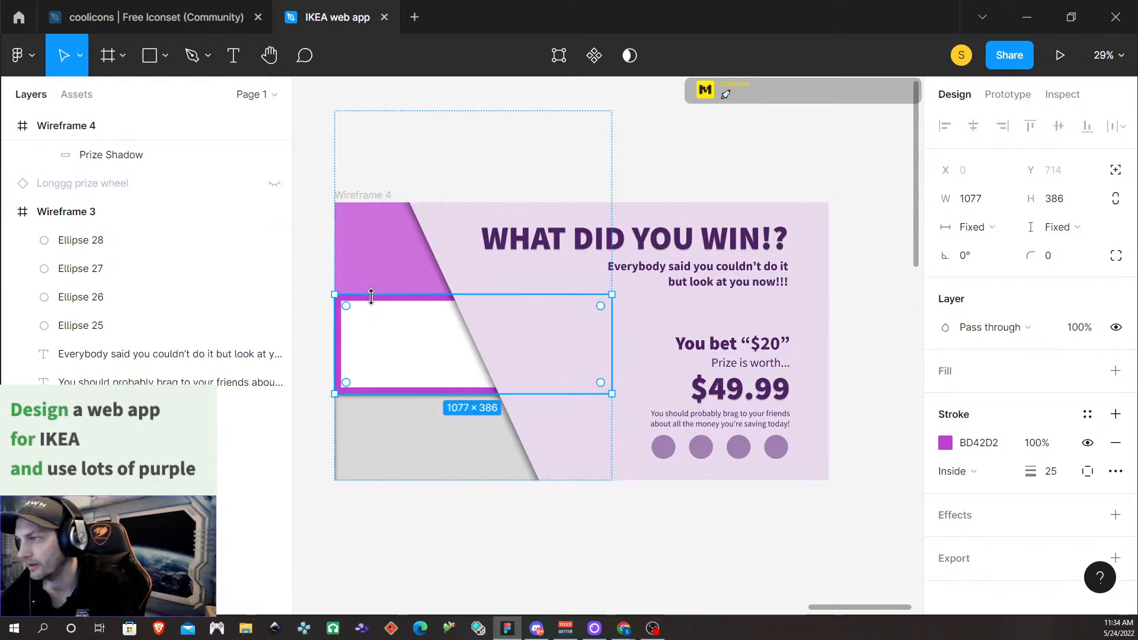
pyautogui.scroll(2, 141, 255)
pyautogui.scroll(4, 148, 296)
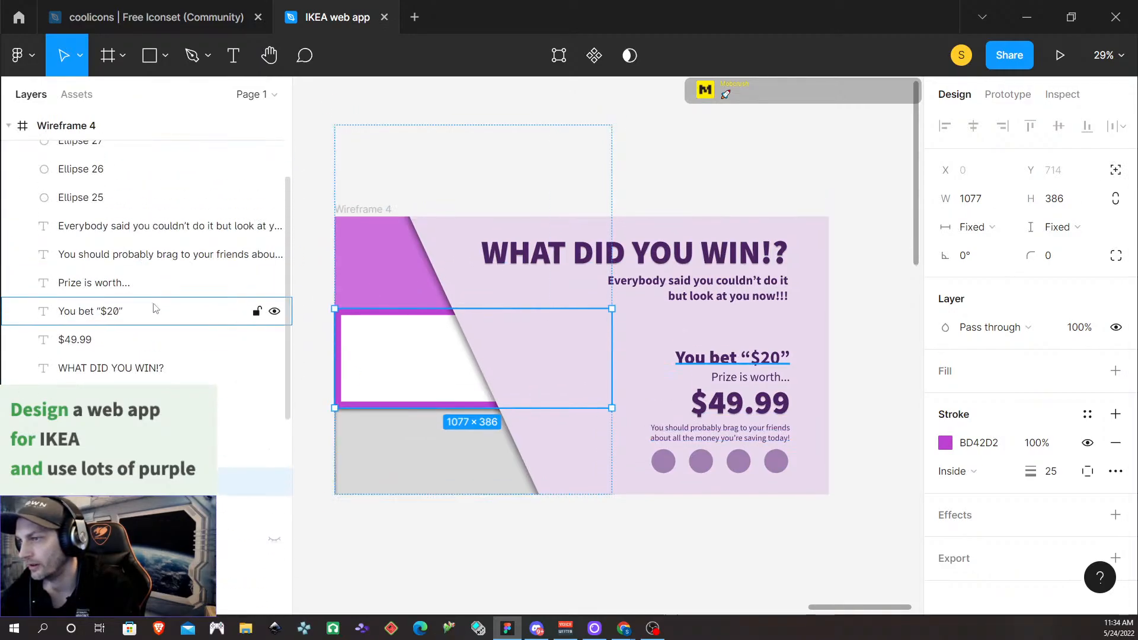
pyautogui.scroll(-3, 148, 296)
pyautogui.rightClick(85, 247)
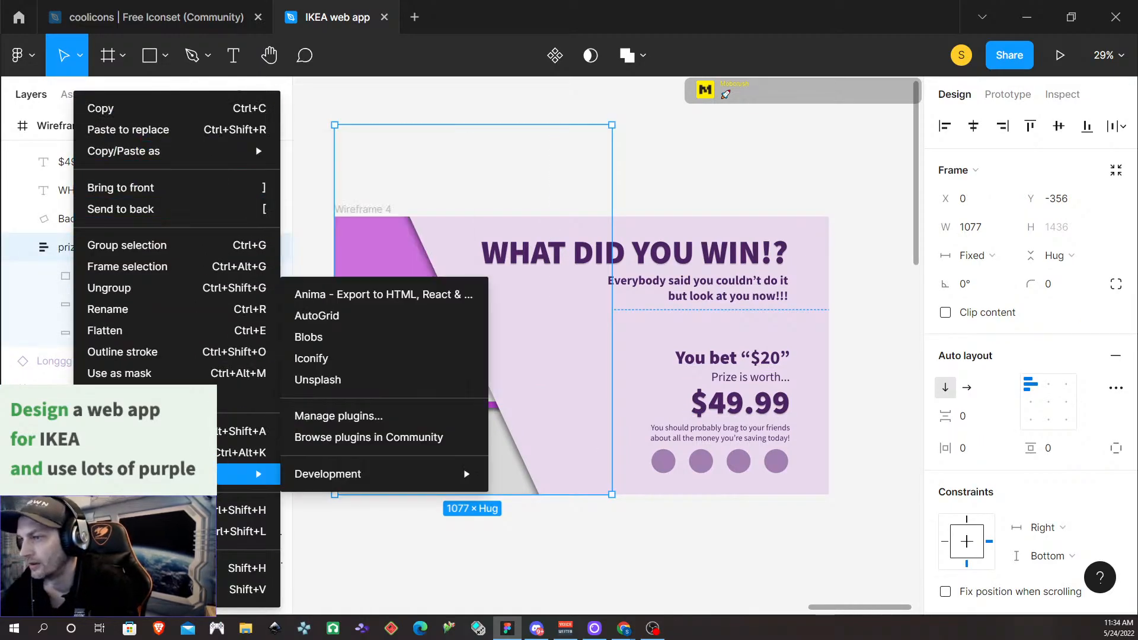
pyautogui.click(178, 431)
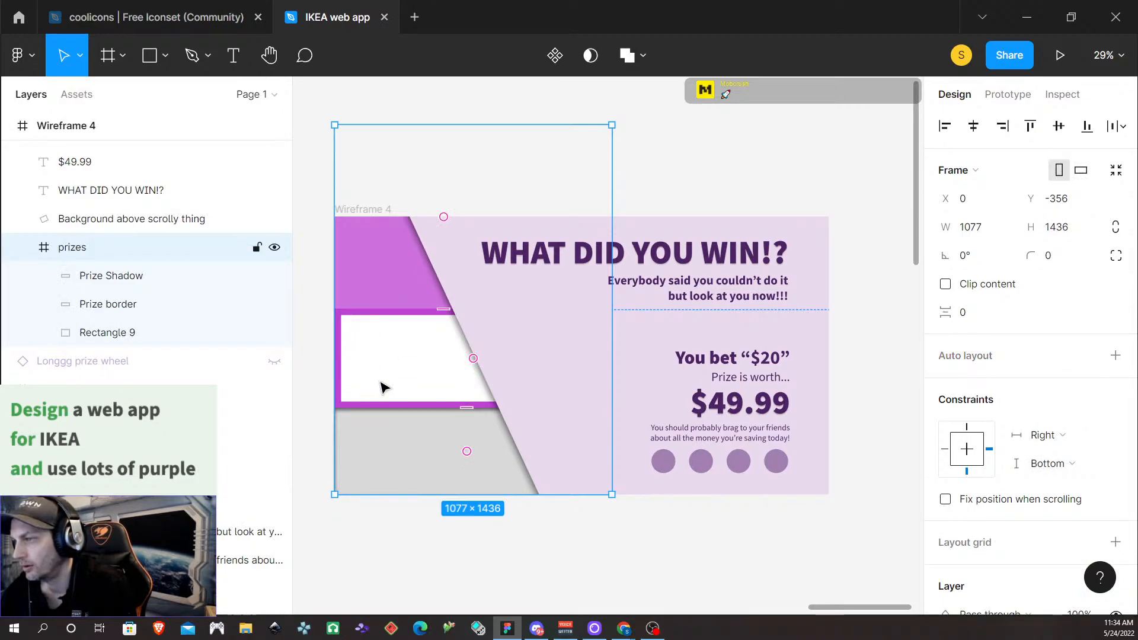
# Place Prize border at the bottom of the prizes frame at X 0, Y 1050, and Prize Shadow inside it at X 25, Y 1075
pyautogui.click(125, 304)
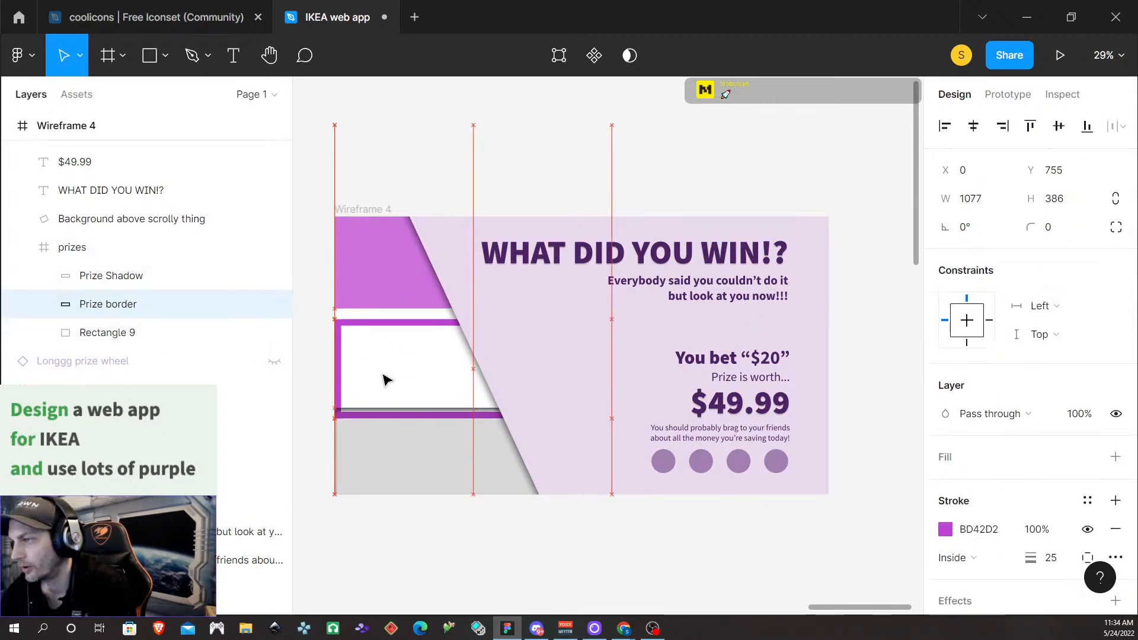
pyautogui.moveTo(385, 380); pyautogui.dragTo(386, 450)
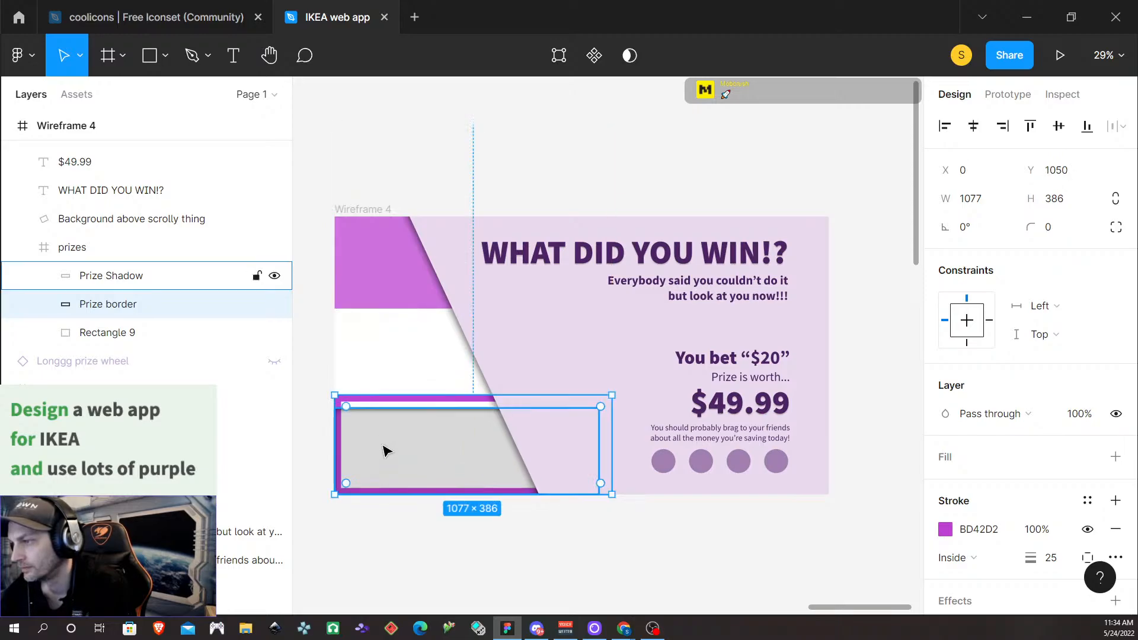
pyautogui.click(113, 275)
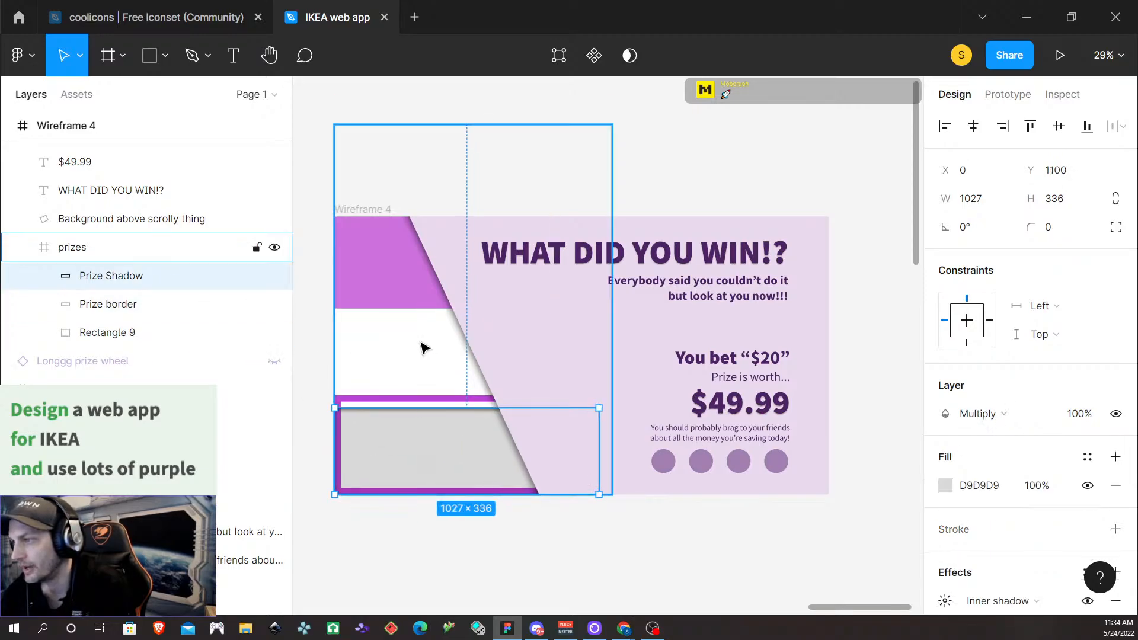
pyautogui.moveTo(413, 461); pyautogui.dragTo(418, 448)
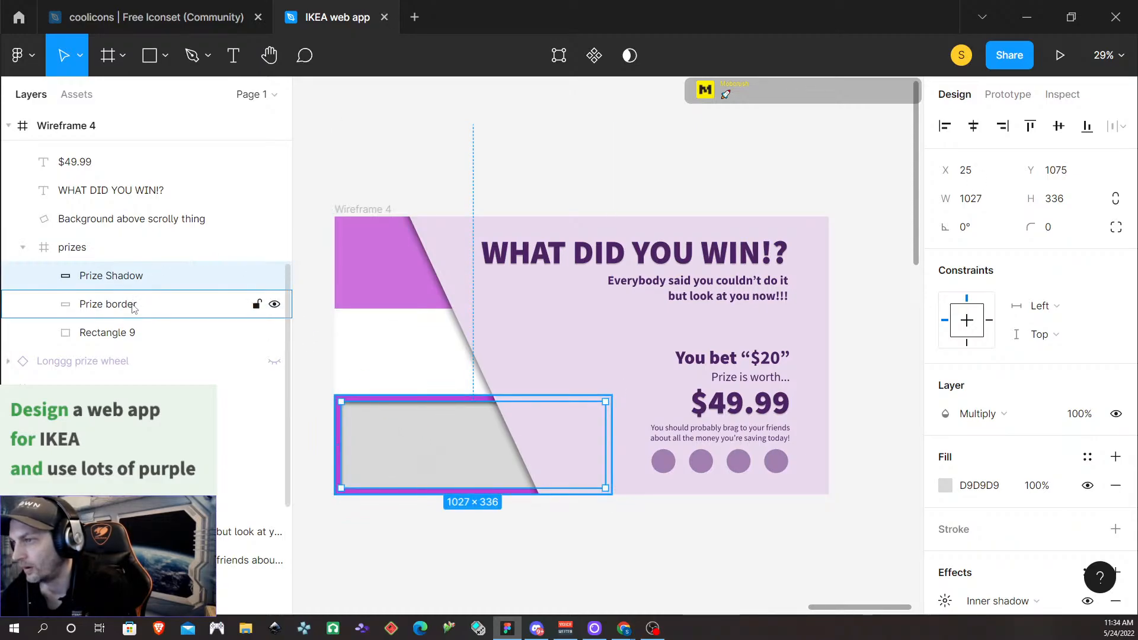
# Place Rectangle 9 directly above the prize border at X 0, Y 336, and rename it as Prize opacity
pyautogui.click(133, 332)
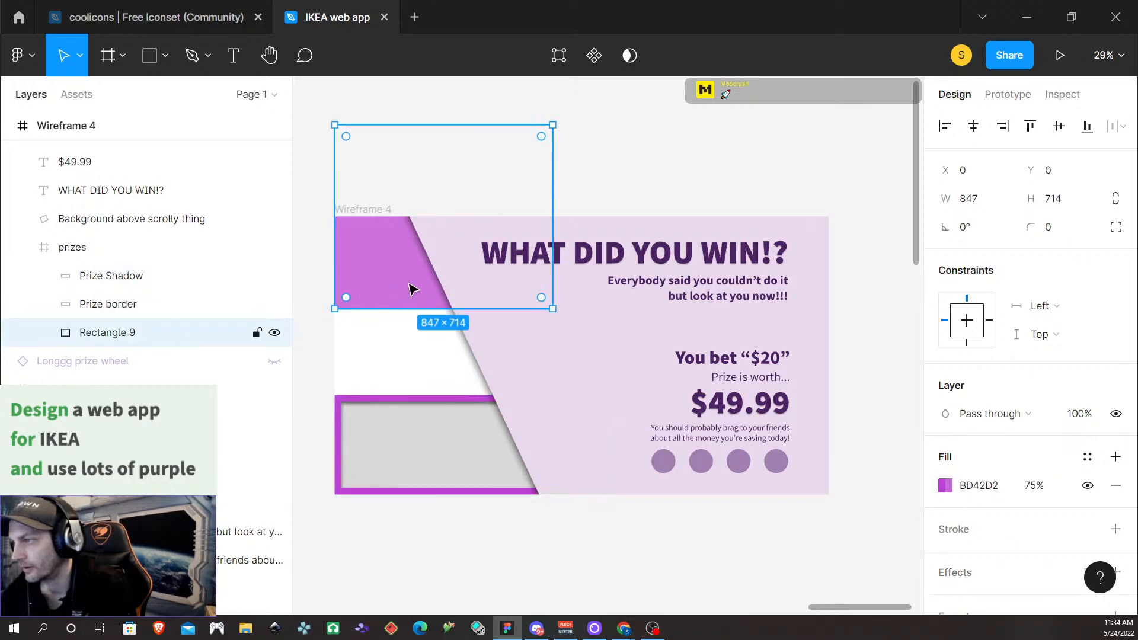
pyautogui.moveTo(412, 288); pyautogui.dragTo(408, 377)
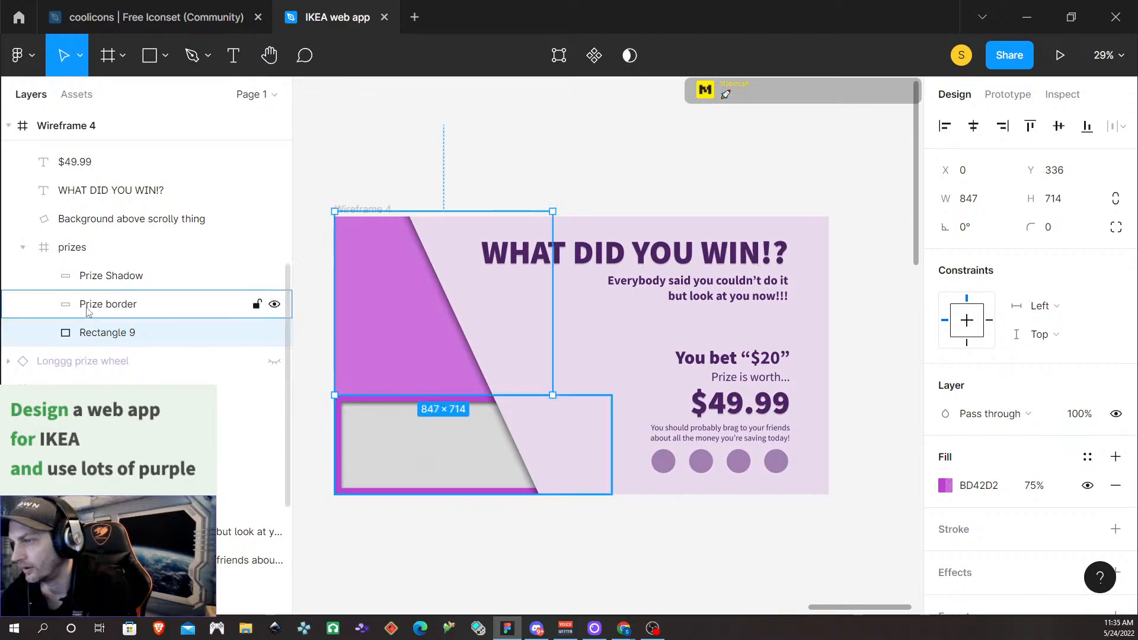
pyautogui.doubleClick(133, 334)
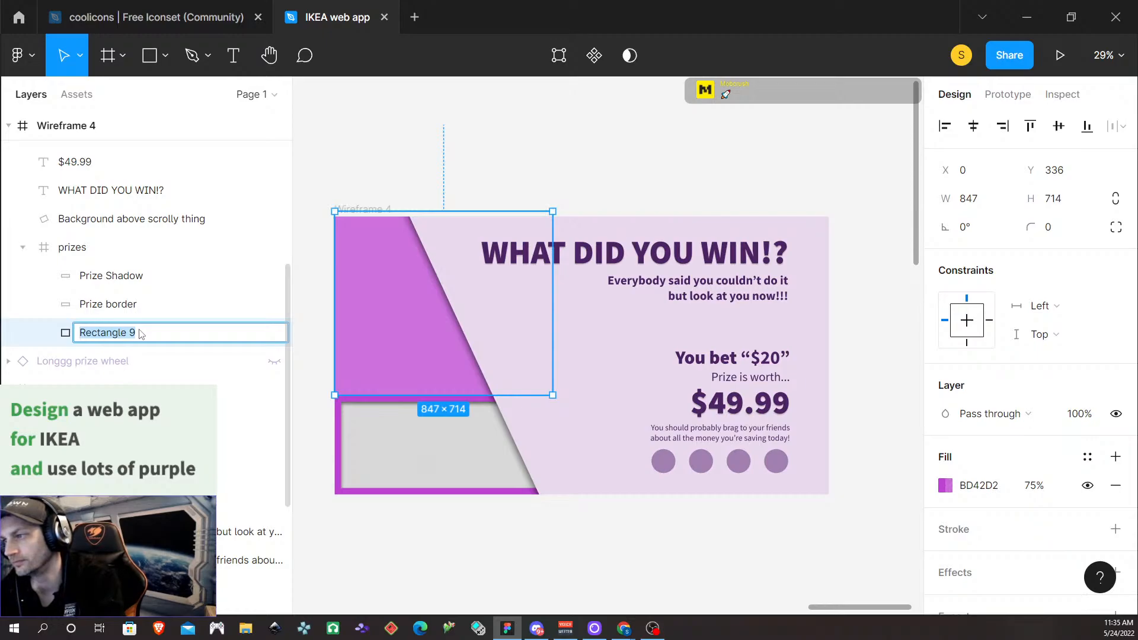
pyautogui.write('Prize opacity')
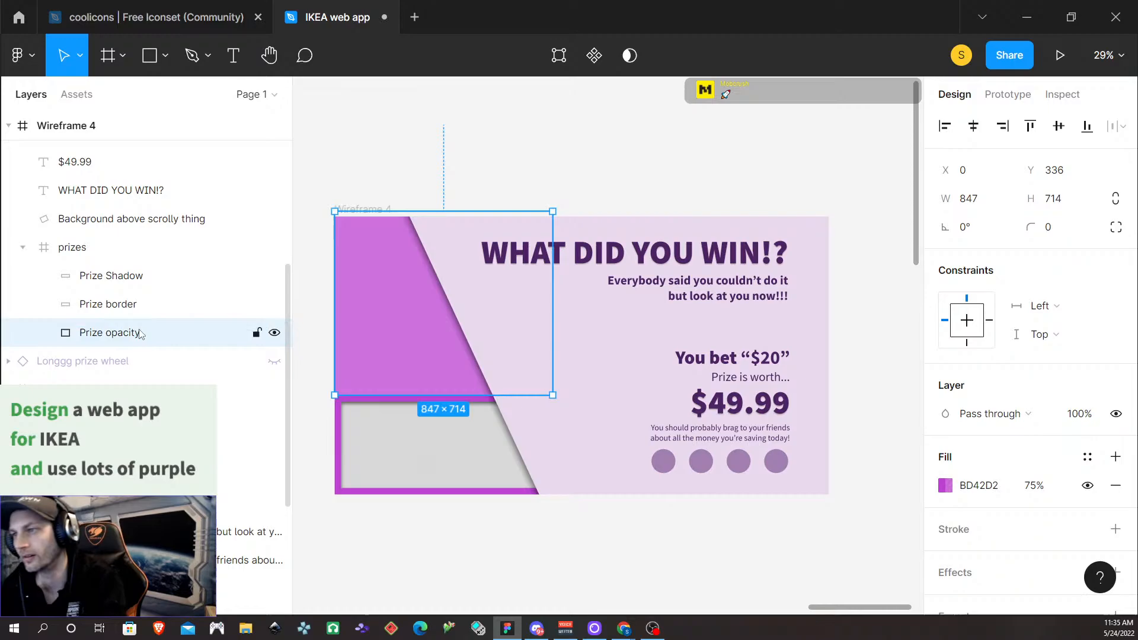
pyautogui.press('Return')
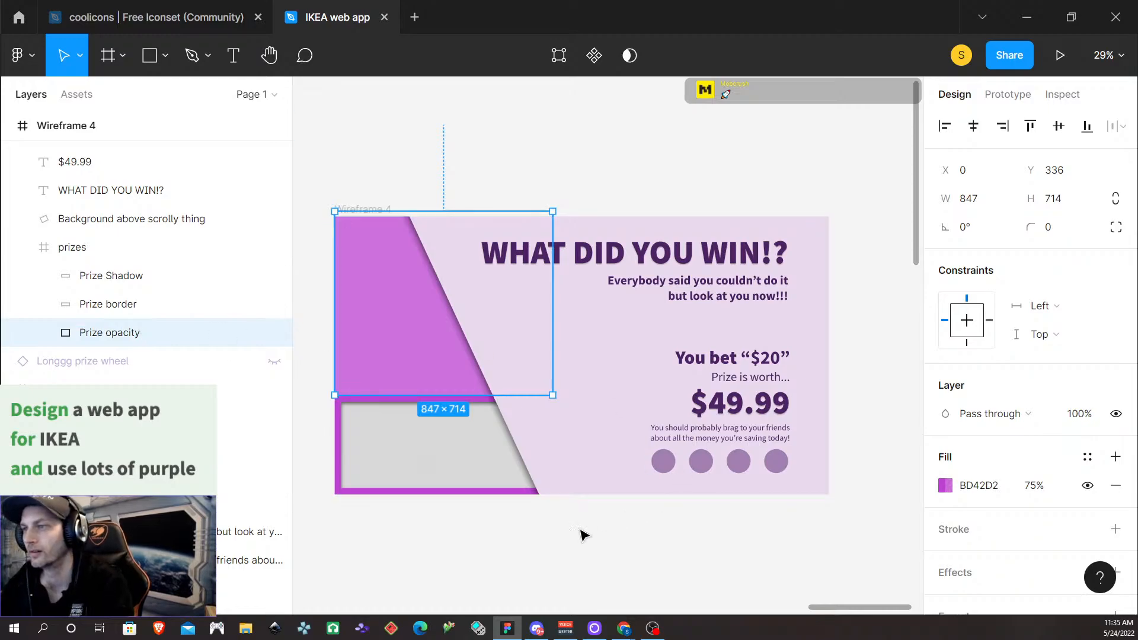
pyautogui.click(528, 540)
# Collapse the prizes frame in the layer list and make the hidden Longgg prize wheel instance visible
pyautogui.click(72, 247)
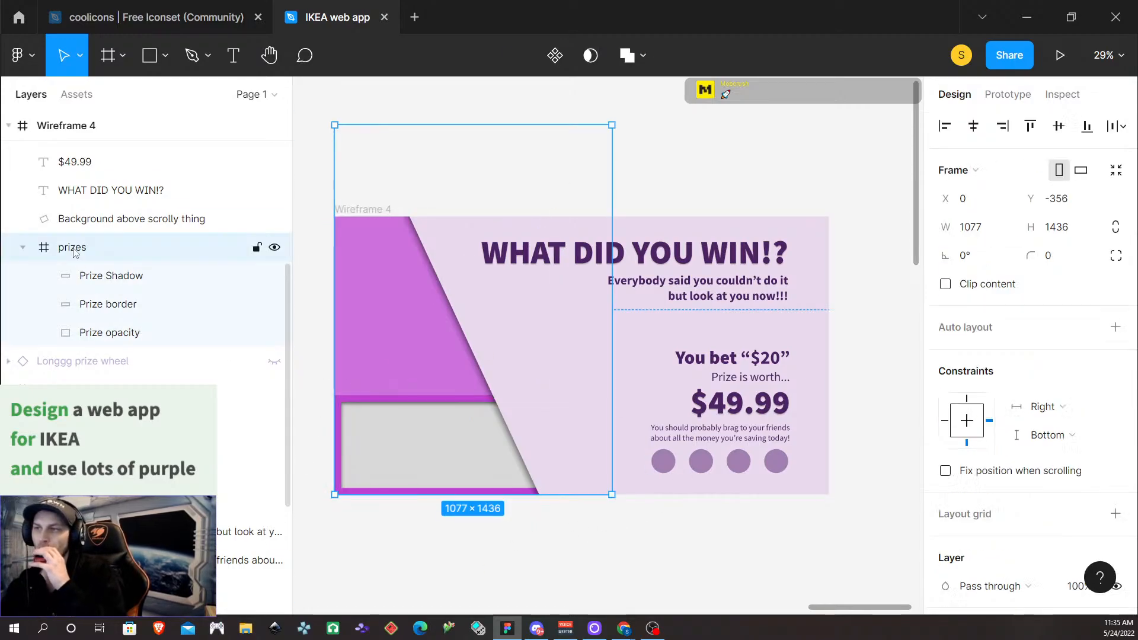
pyautogui.moveTo(522, 126)
pyautogui.mouseDown()
pyautogui.moveTo(499, 241)
pyautogui.moveTo(509, 124)
pyautogui.mouseUp()
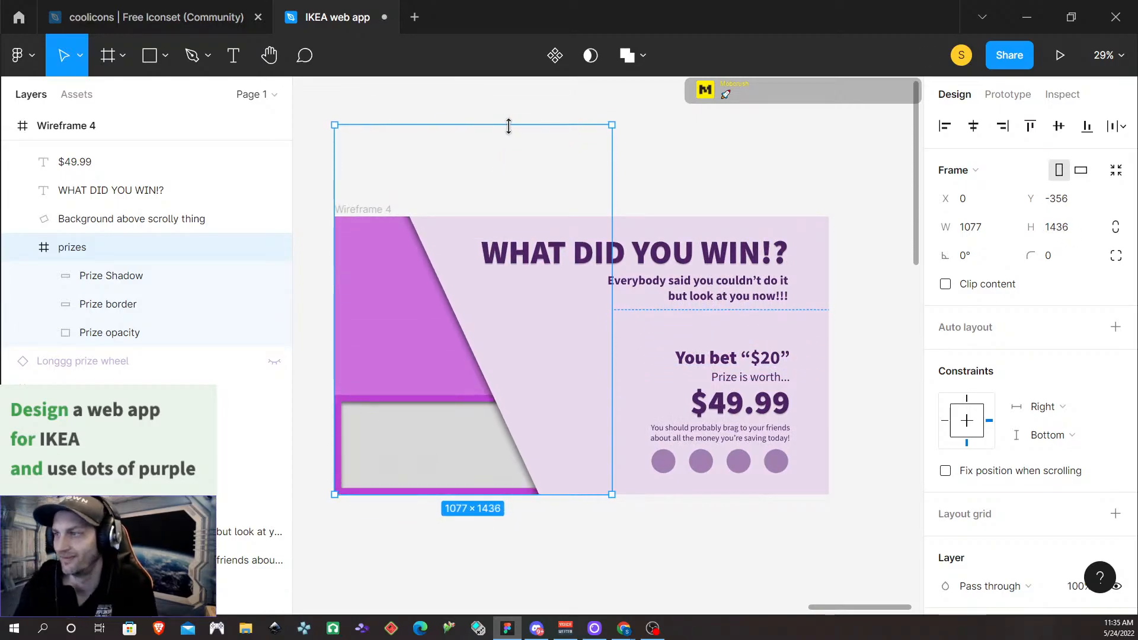
pyautogui.click(28, 247)
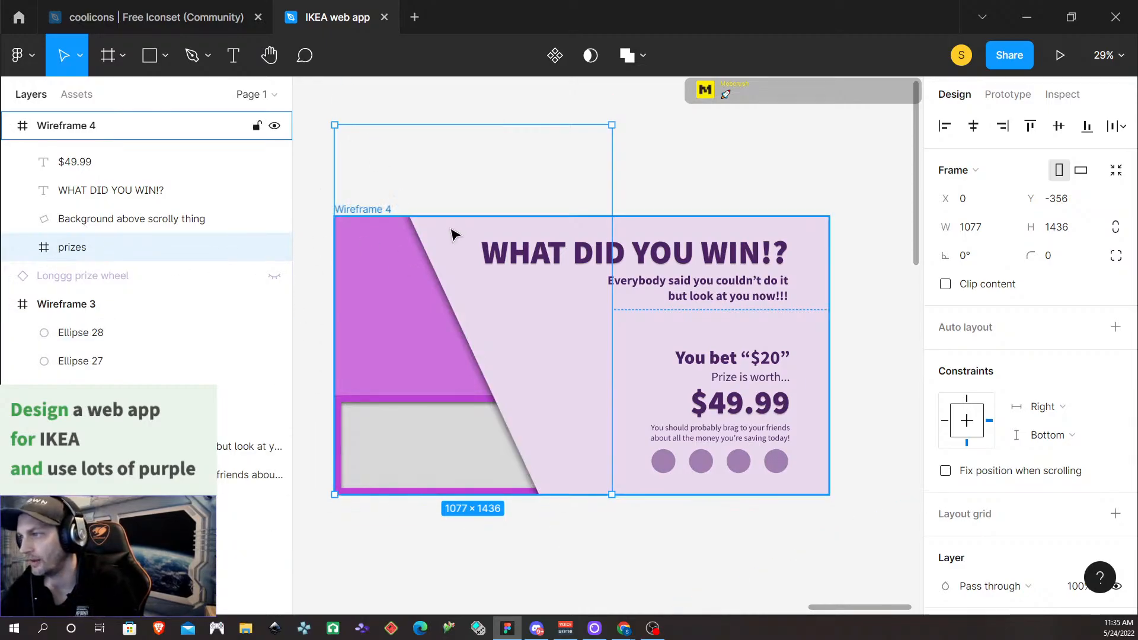
pyautogui.scroll(-1, 407, 355)
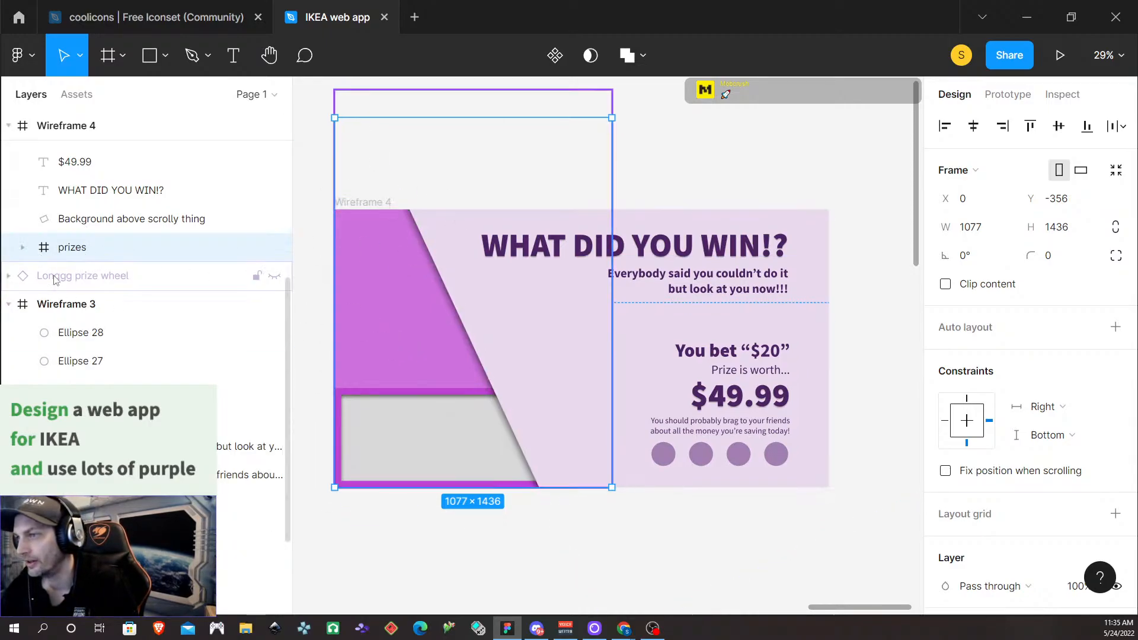
pyautogui.click(74, 282)
pyautogui.click(274, 276)
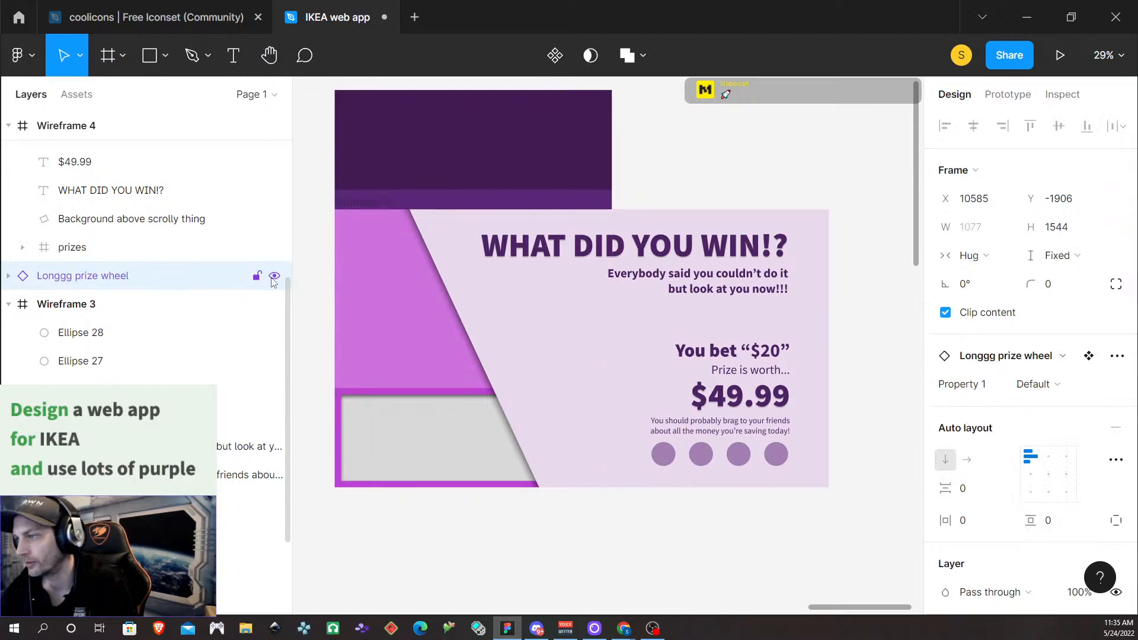
pyautogui.scroll(3, 669, 202)
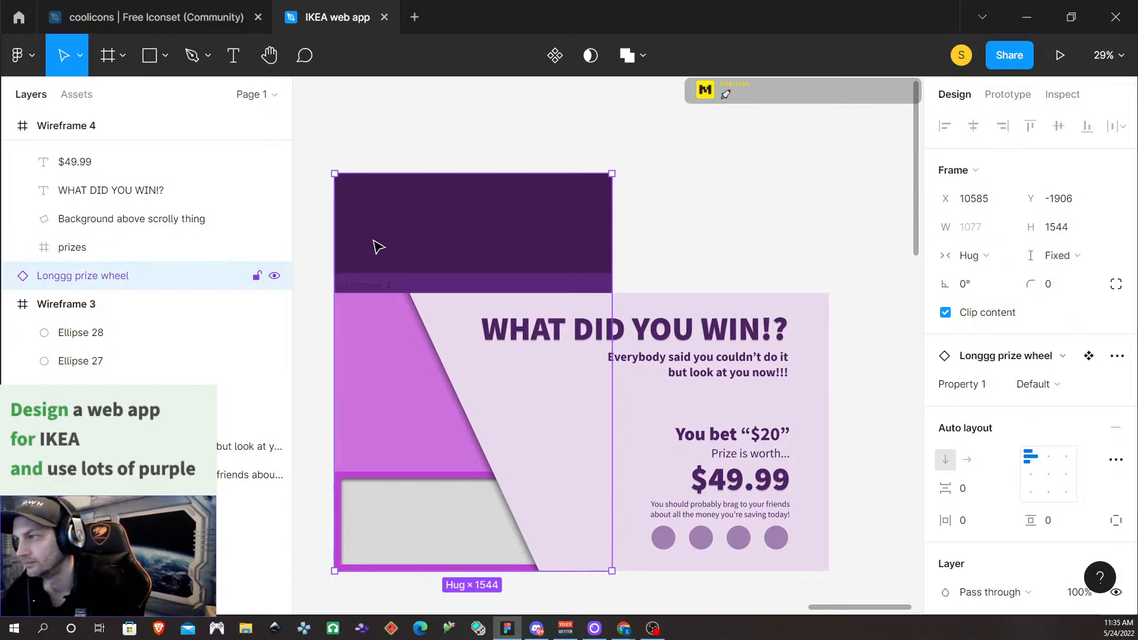
pyautogui.scroll(1, 376, 247)
pyautogui.scroll(-2, 282, 259)
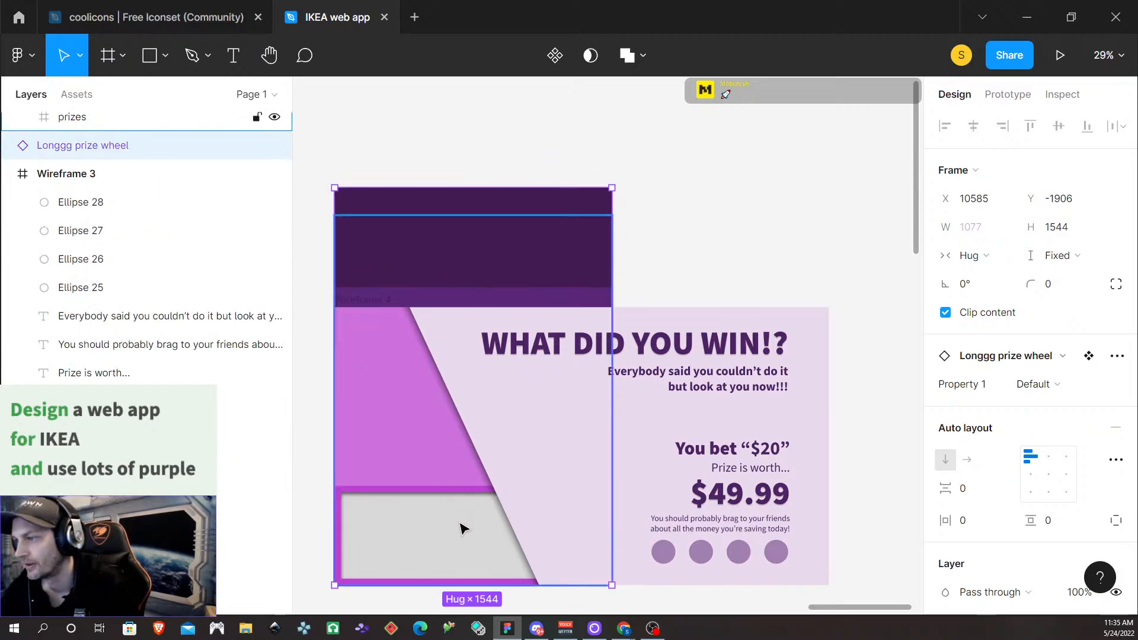
pyautogui.scroll(6, 106, 243)
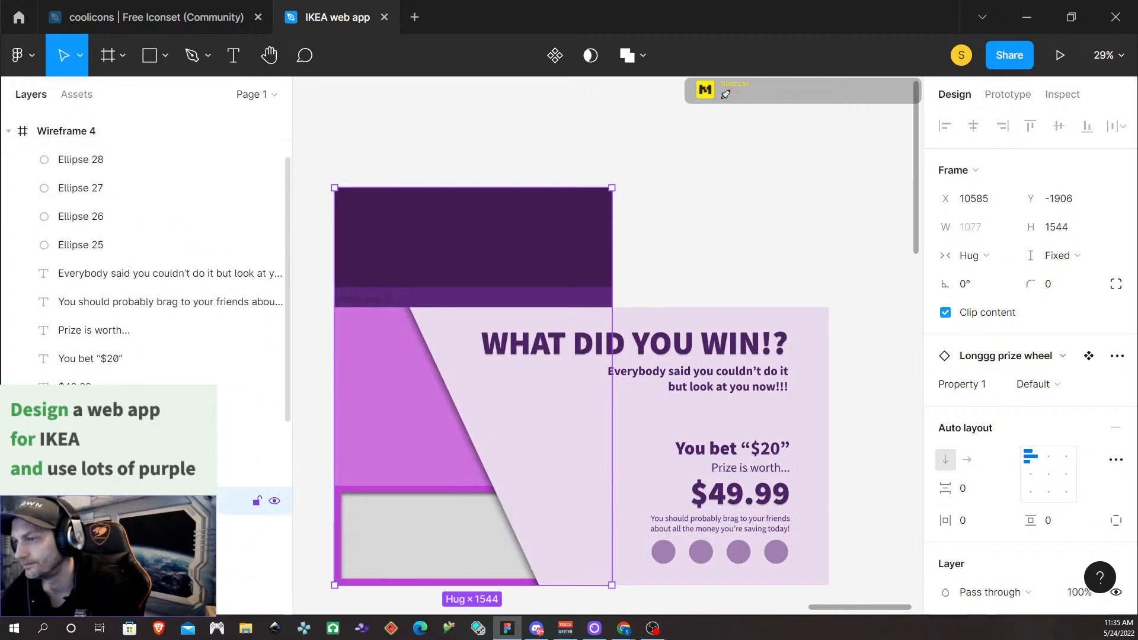
pyautogui.moveTo(106, 491); pyautogui.dragTo(107, 510)
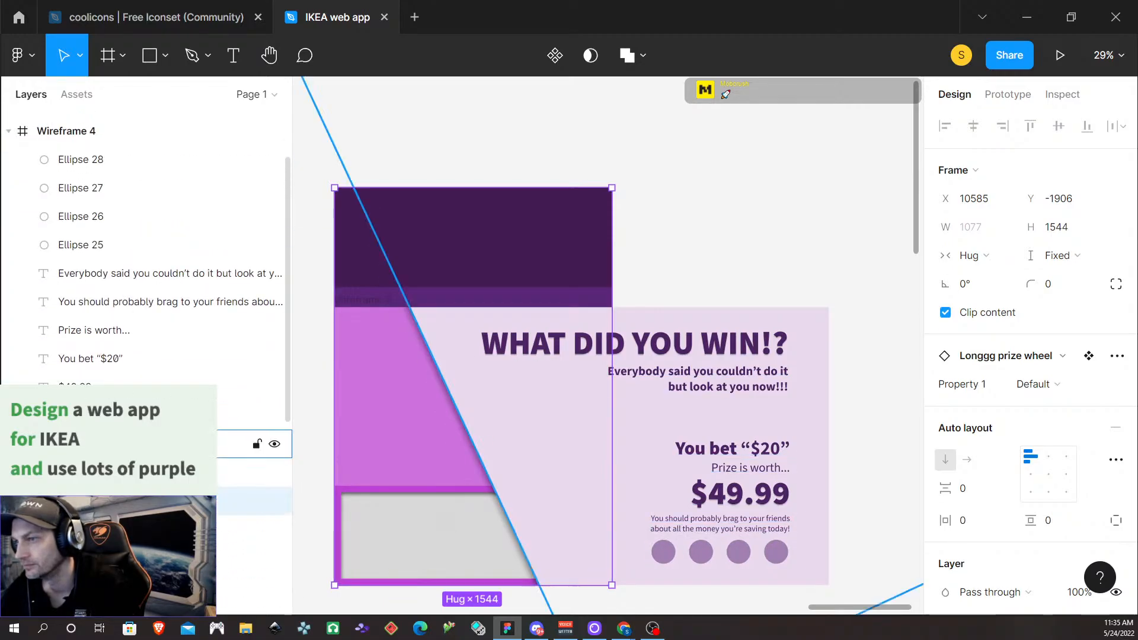
pyautogui.scroll(1, 64, 350)
pyautogui.scroll(-1, 113, 372)
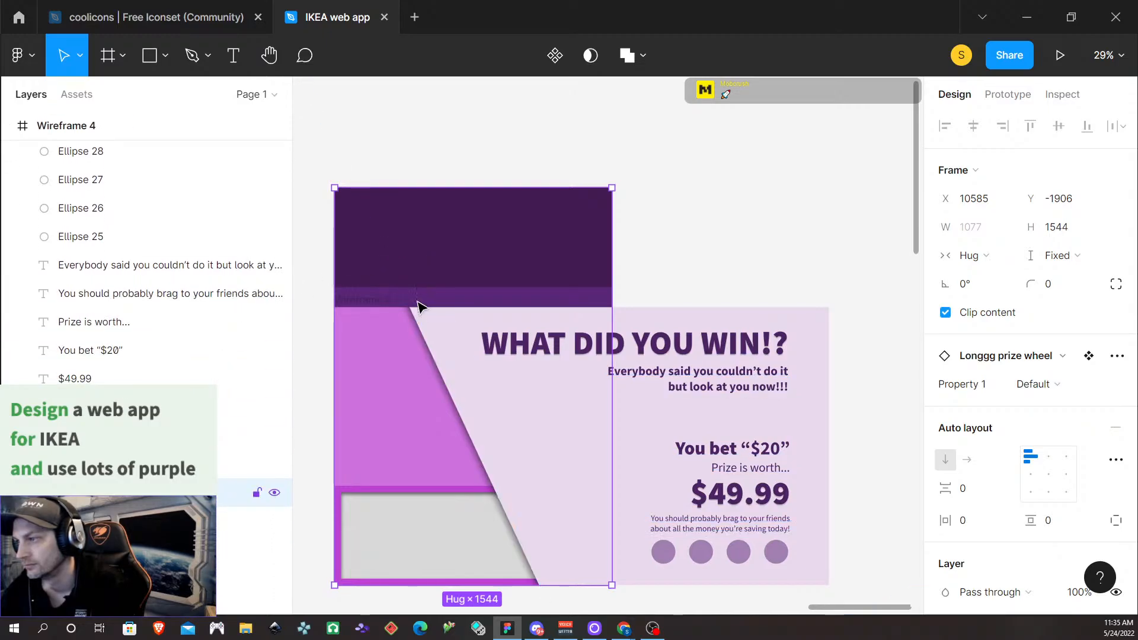
# Switch the Longgg prize wheel instance to Variant2 and set it back to Default
pyautogui.rightClick(444, 240)
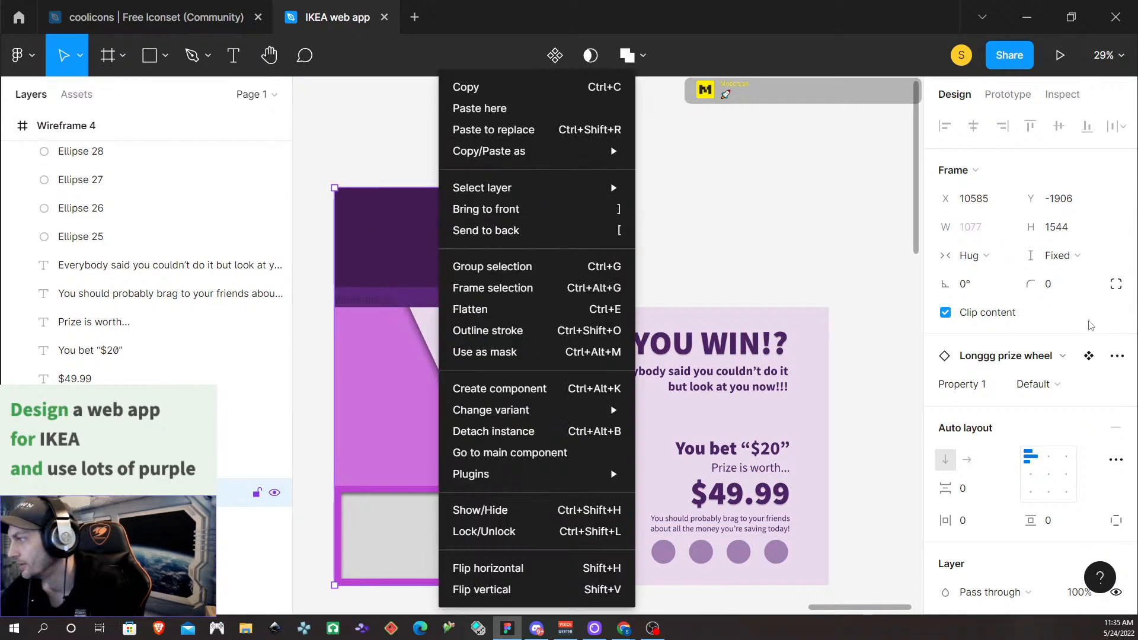
pyautogui.click(1069, 395)
pyautogui.click(1071, 395)
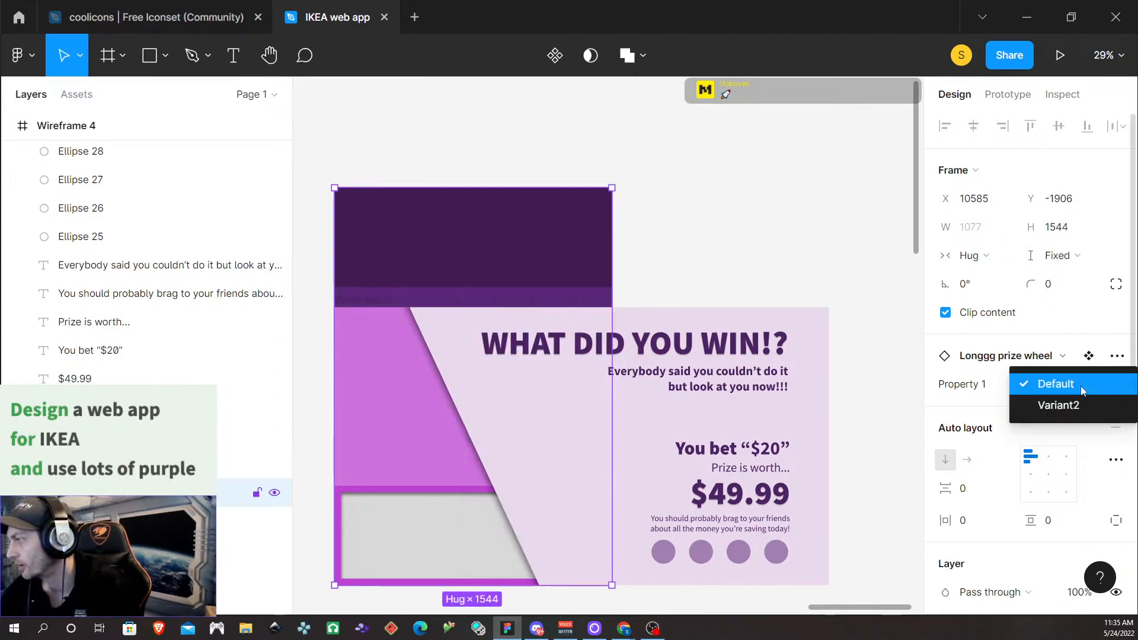
pyautogui.click(1080, 400)
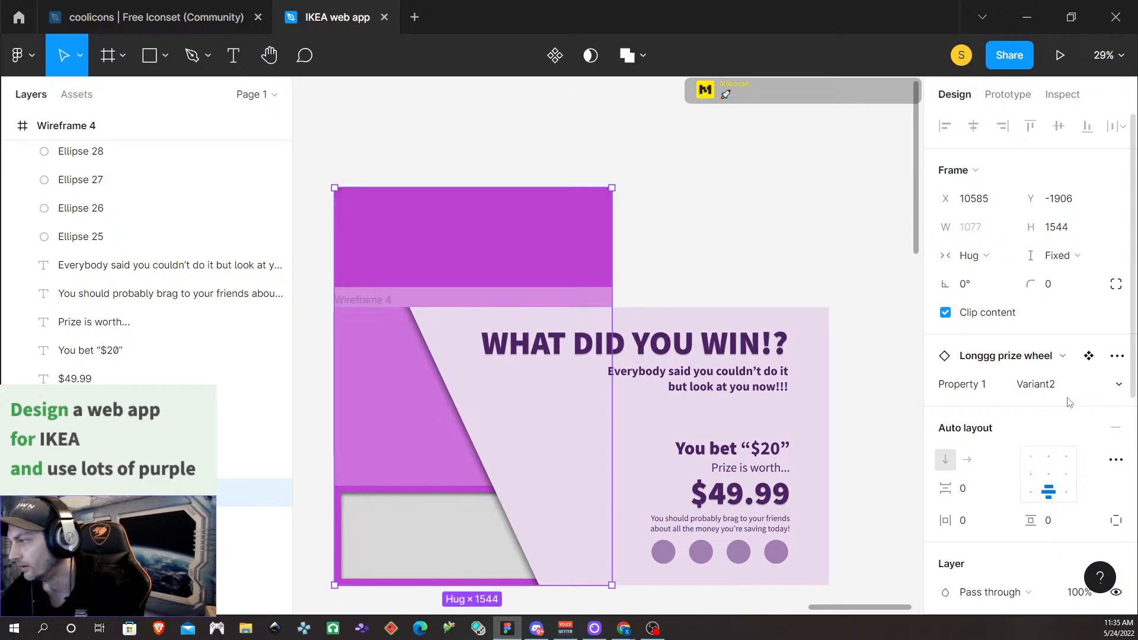
pyautogui.click(1067, 394)
pyautogui.click(1067, 363)
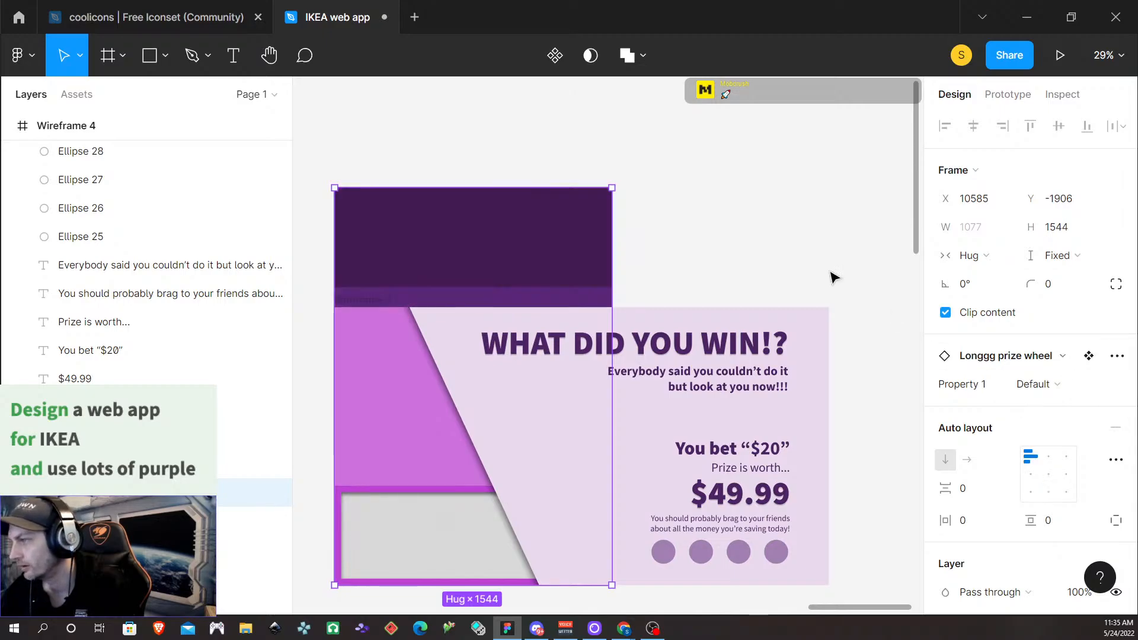
# Move the Longgg prize wheel instance into Wireframe 4 at X 0, Y -464 and layer it directly beneath the prizes frame
pyautogui.click(743, 223)
pyautogui.moveTo(477, 240)
pyautogui.mouseDown()
pyautogui.moveTo(480, 208)
pyautogui.moveTo(581, 180)
pyautogui.moveTo(456, 275)
pyautogui.moveTo(447, 223)
pyautogui.moveTo(492, 233)
pyautogui.moveTo(477, 234)
pyautogui.moveTo(482, 243)
pyautogui.mouseUp()
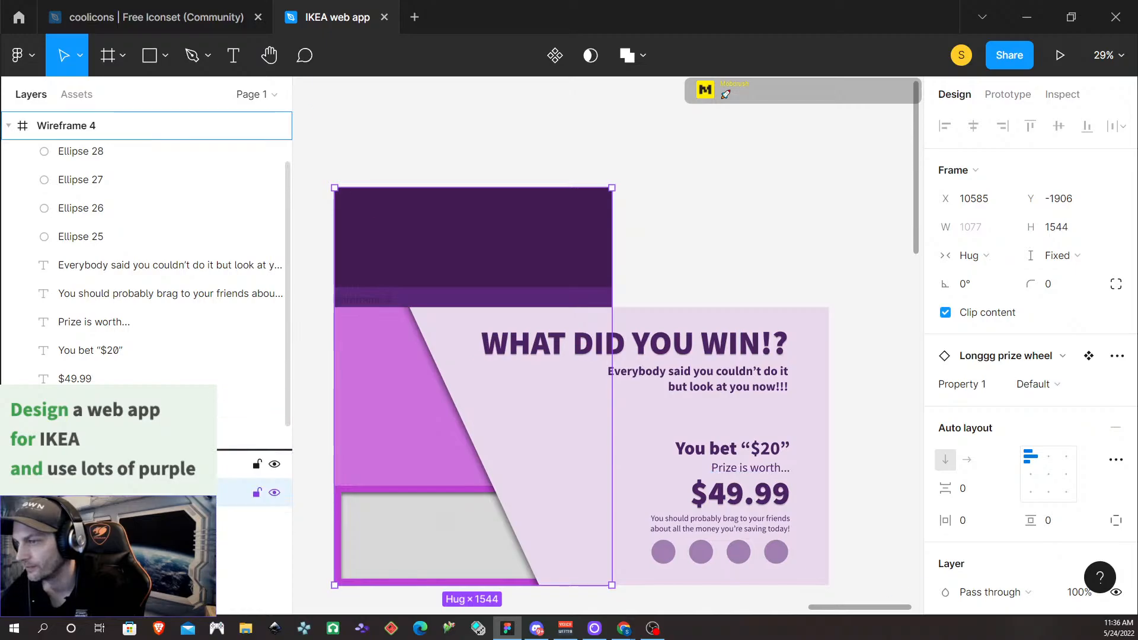
pyautogui.moveTo(107, 492); pyautogui.dragTo(106, 453)
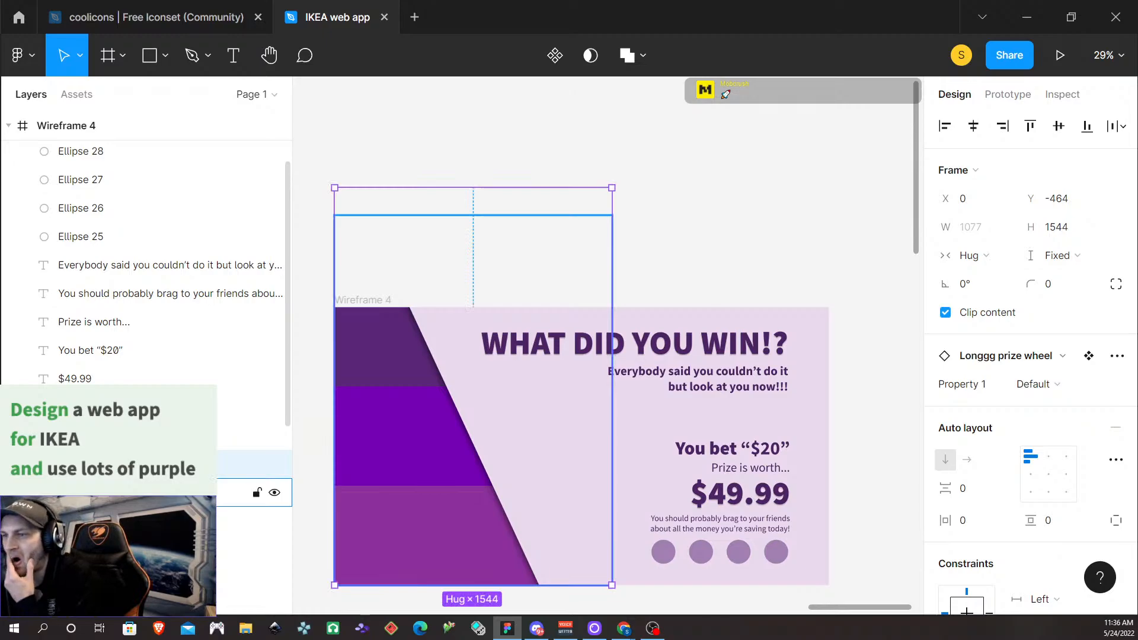
pyautogui.click(468, 305)
pyautogui.moveTo(119, 464); pyautogui.dragTo(118, 450)
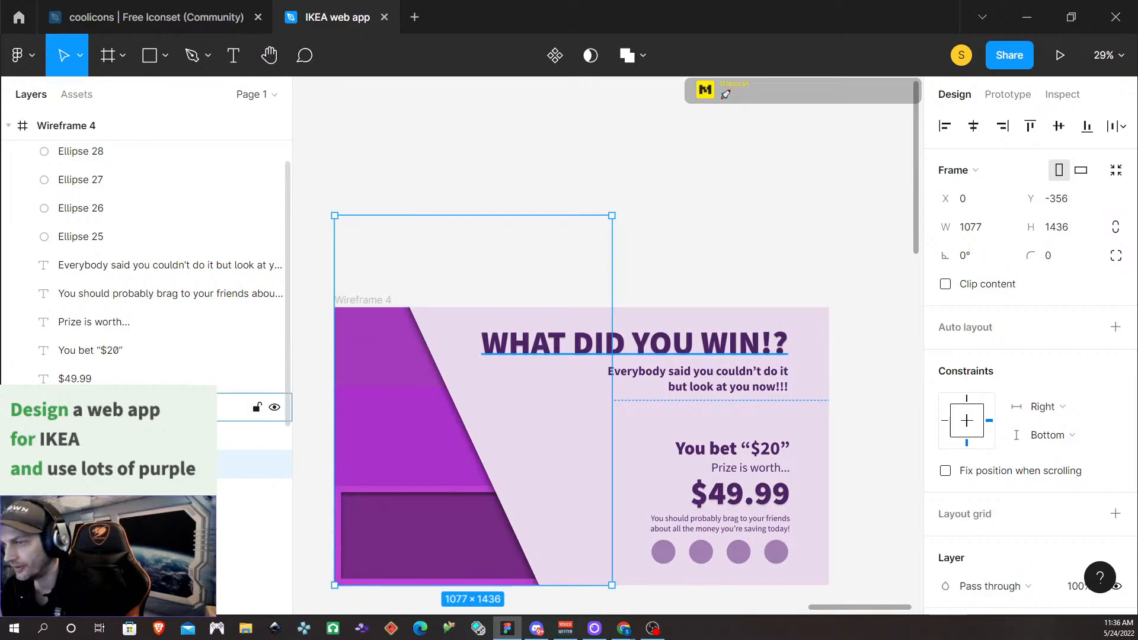
# Set the fill opacity of the Prize opacity rectangle to 50%
pyautogui.click(148, 549)
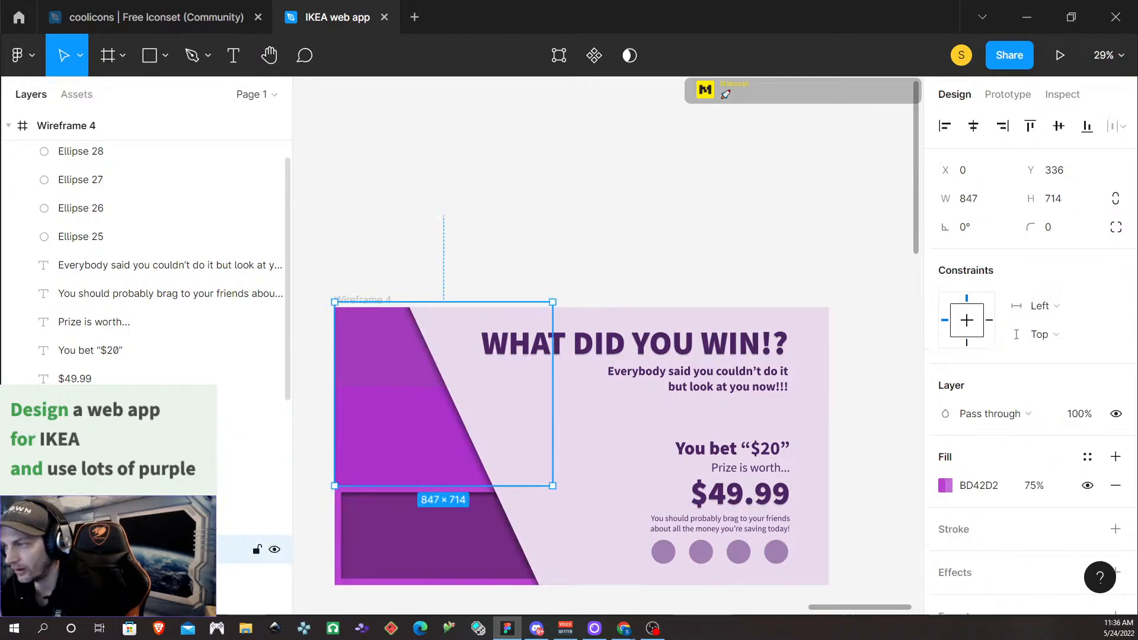
pyautogui.click(1034, 492)
pyautogui.write('50')
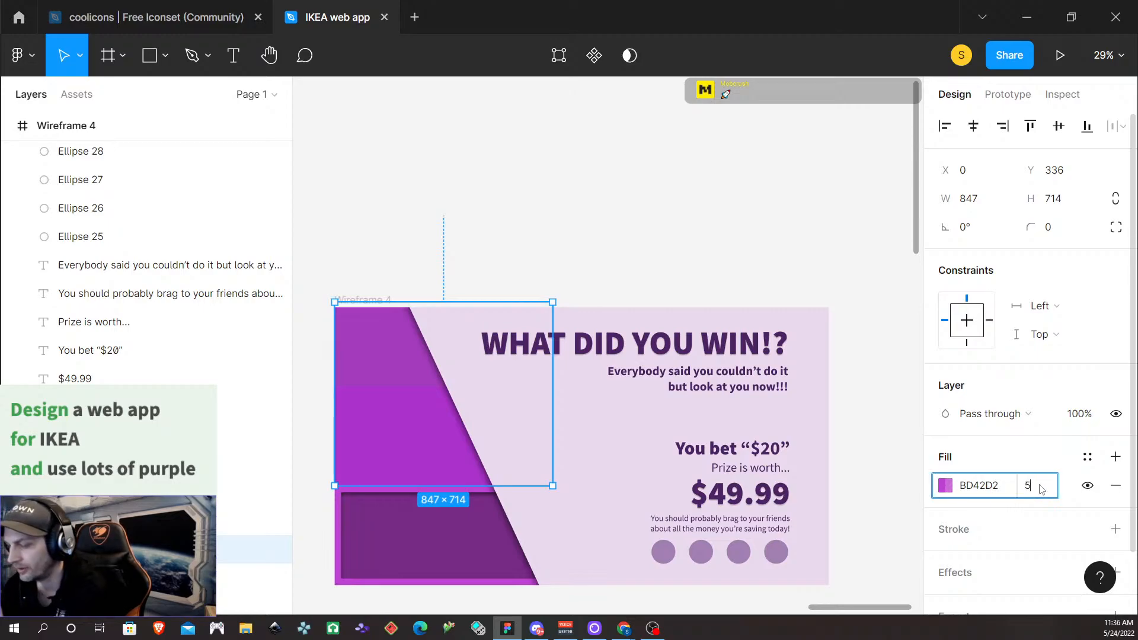
pyautogui.press('Return')
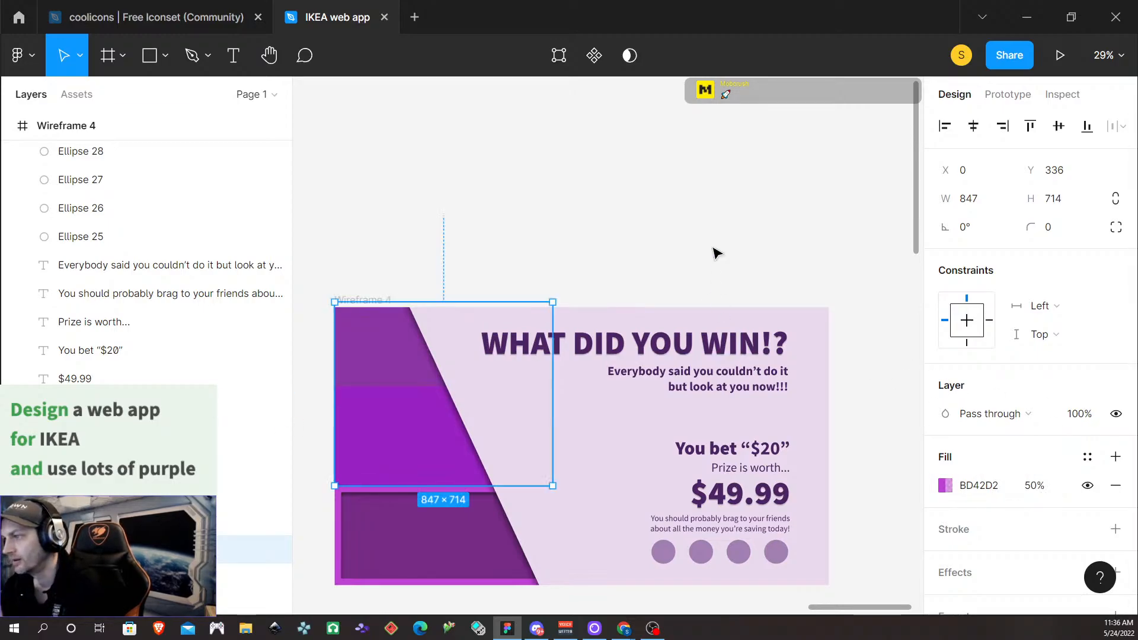
pyautogui.click(716, 225)
pyautogui.scroll(-1, 637, 325)
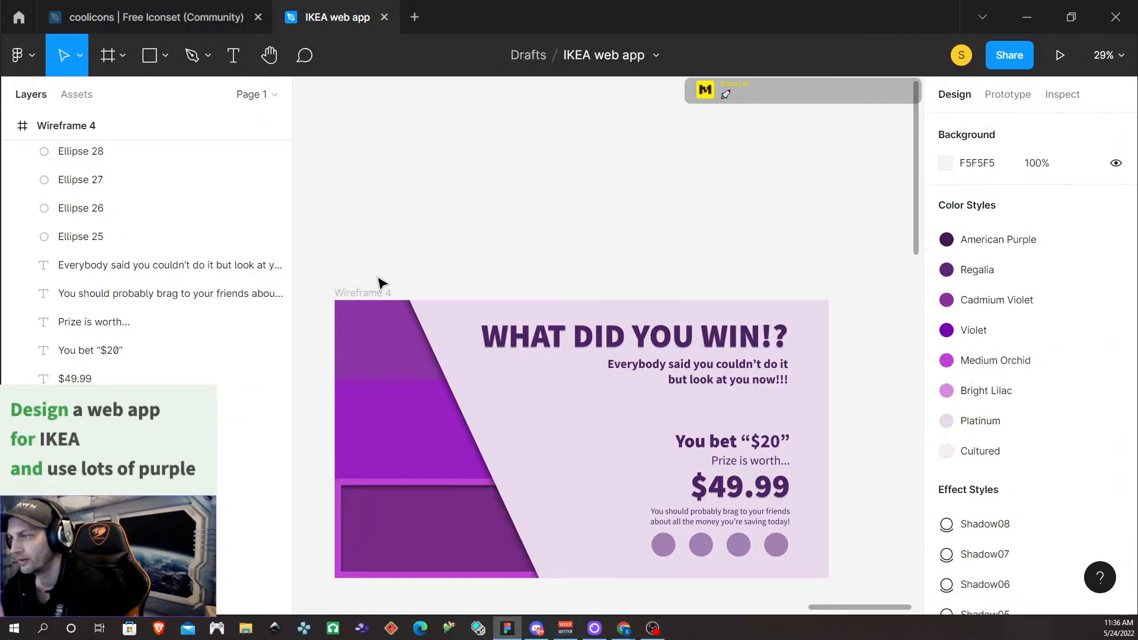
# Set the S-key interaction of the wheel component's Default variant to Smart animate with Ease in and out easing
pyautogui.click(362, 292)
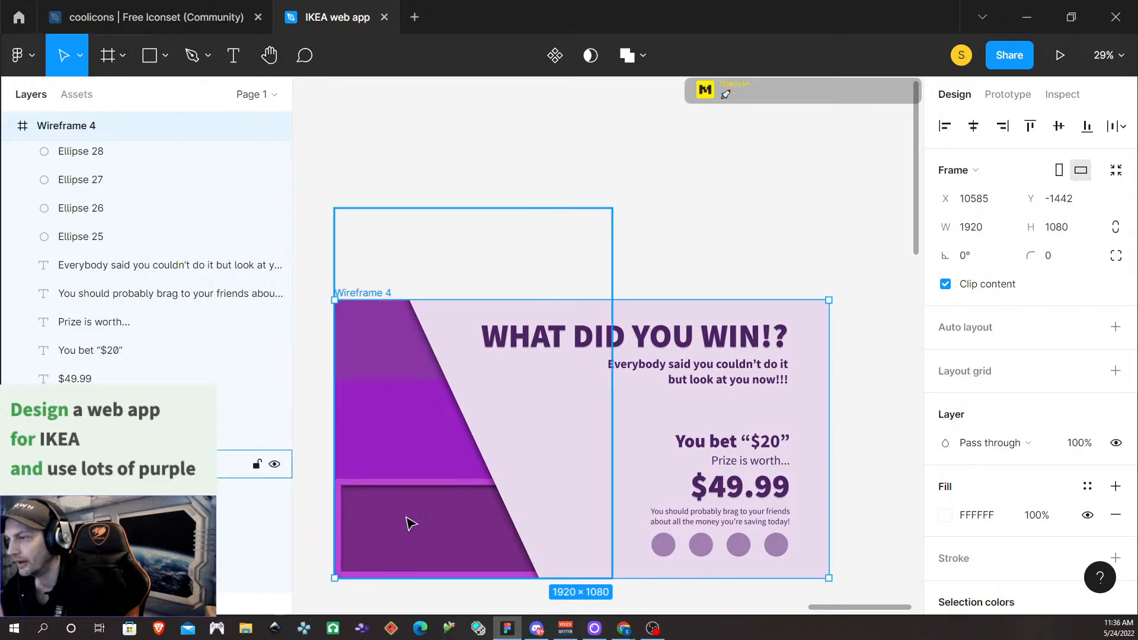
pyautogui.scroll(-2, 529, 518)
pyautogui.scroll(-3, 529, 517)
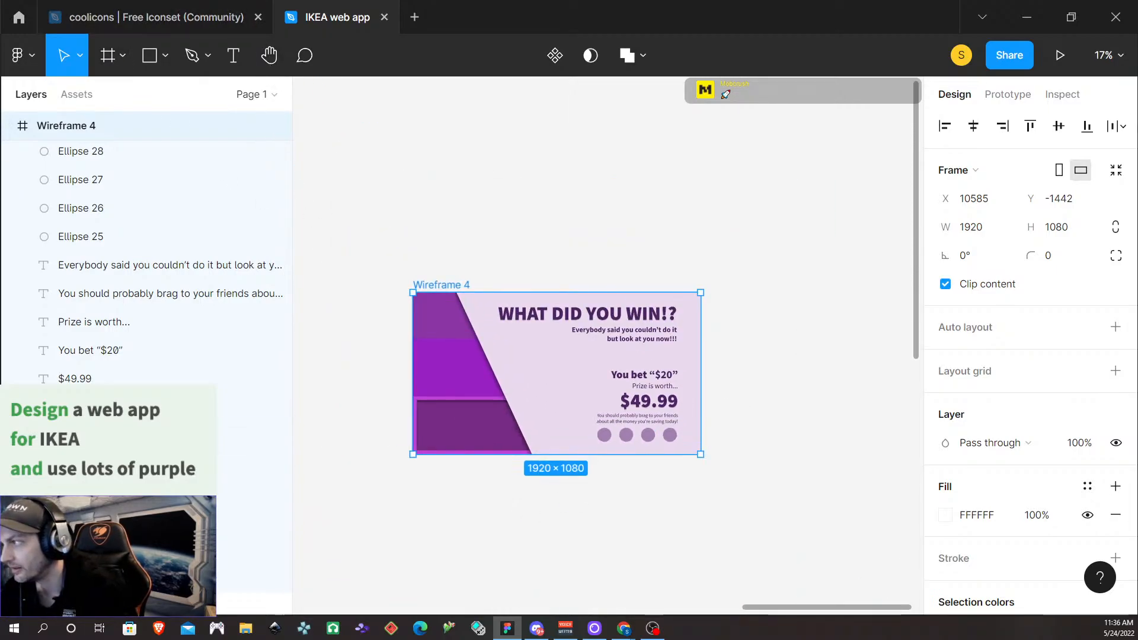
pyautogui.click(1008, 94)
pyautogui.hscroll(-4, 655, 394)
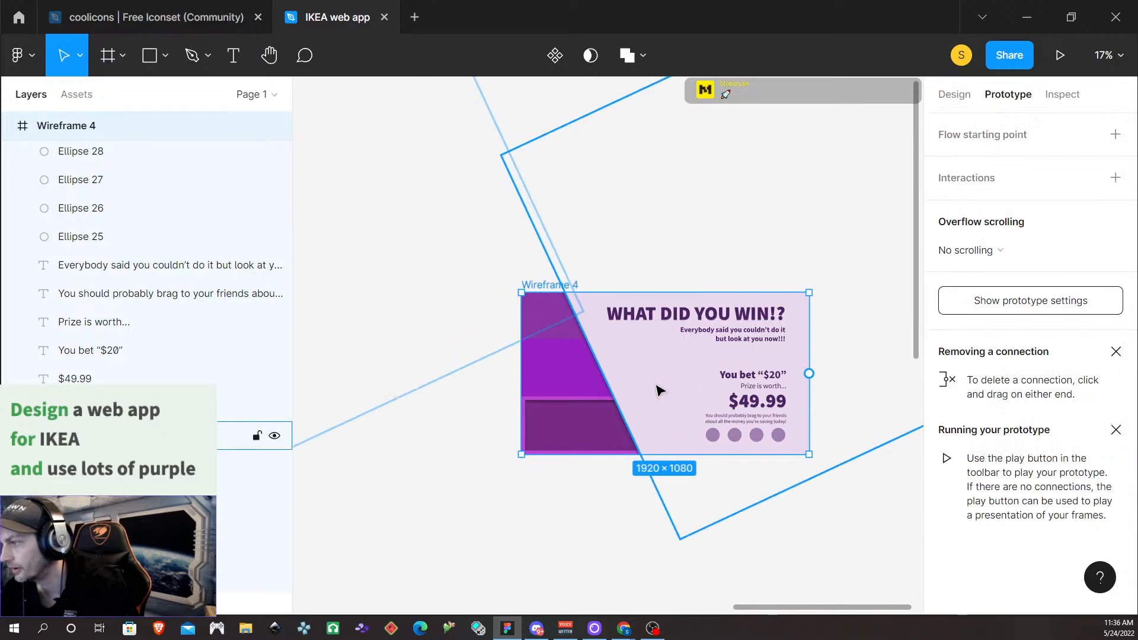
pyautogui.hscroll(-3, 658, 392)
pyautogui.scroll(-5, 658, 394)
pyautogui.click(508, 435)
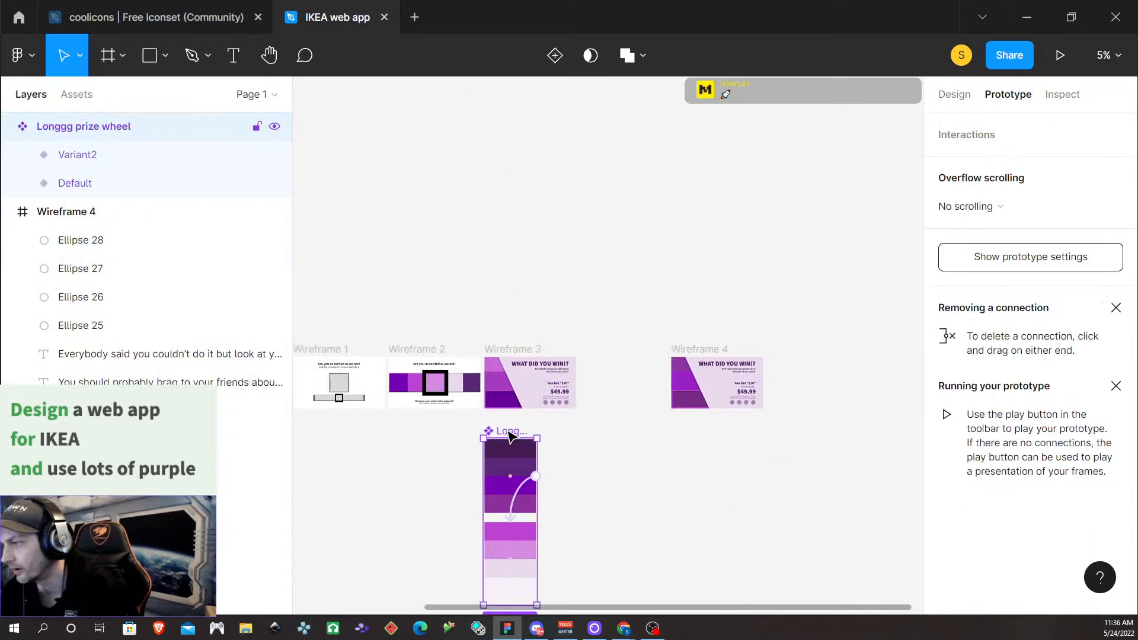
pyautogui.moveTo(525, 496); pyautogui.dragTo(525, 497)
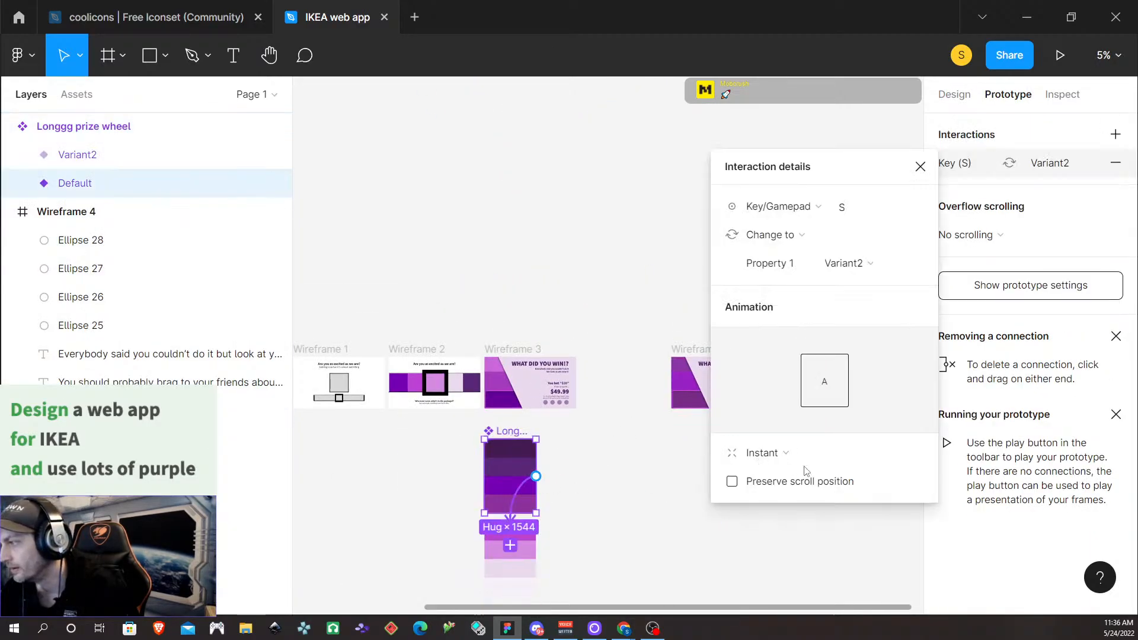
pyautogui.click(788, 456)
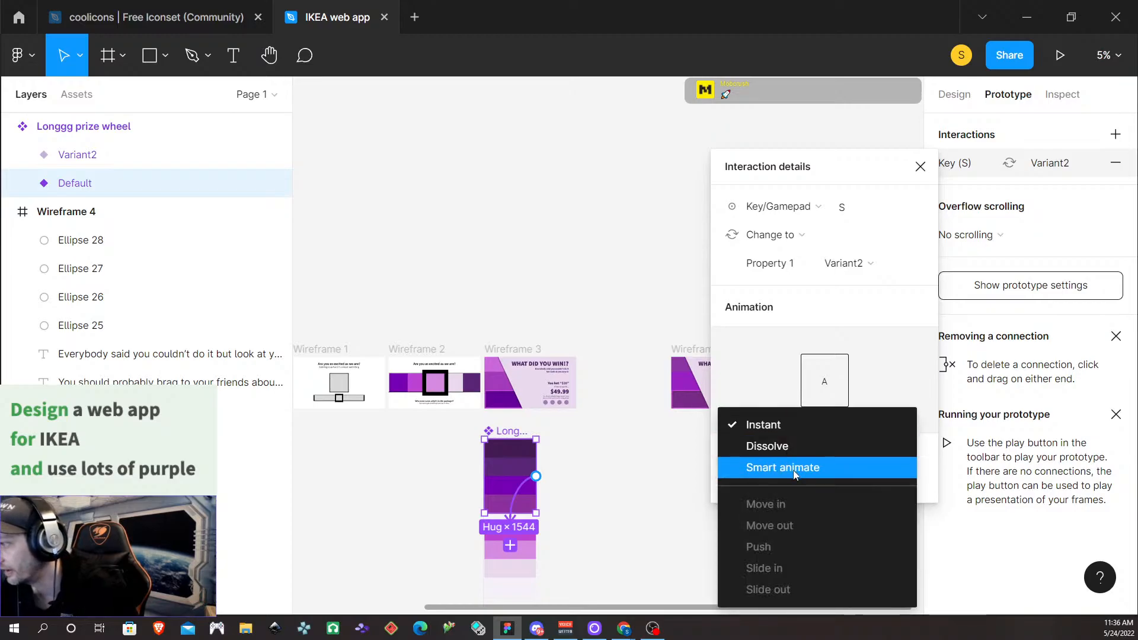
pyautogui.click(793, 471)
pyautogui.click(782, 480)
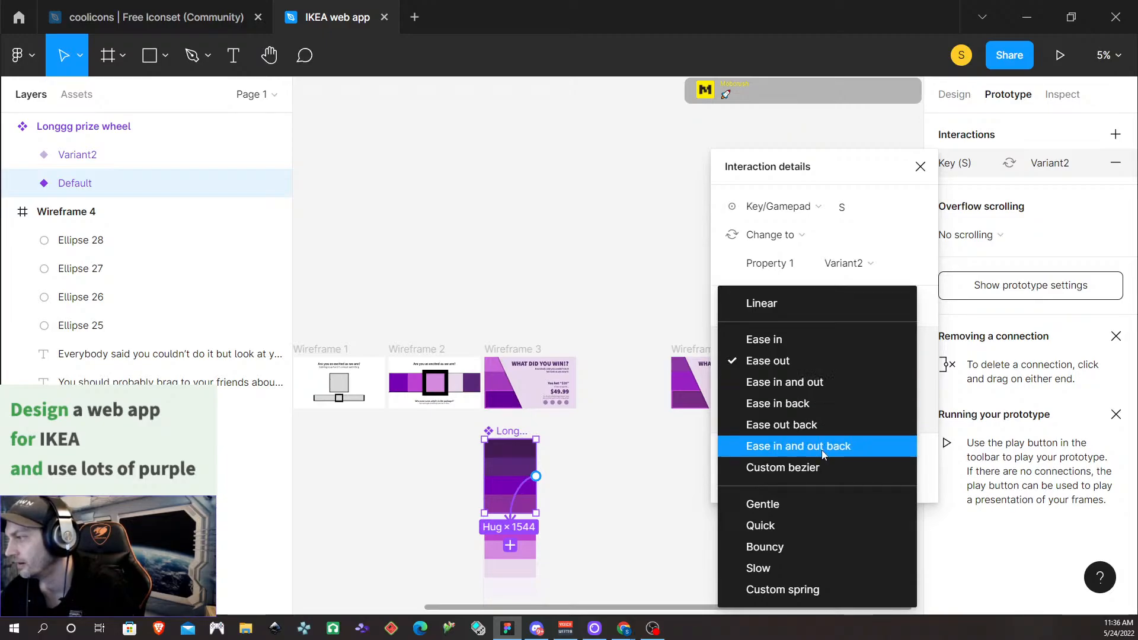
pyautogui.click(802, 382)
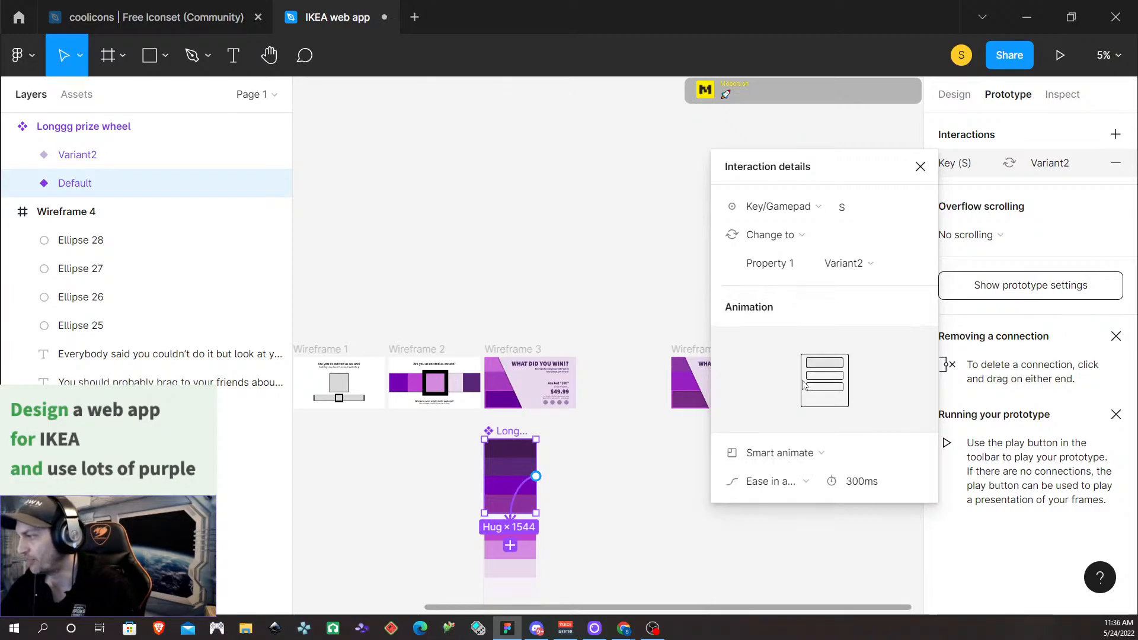
pyautogui.click(586, 504)
# Preview the Wireframe 4 prototype fitted to the screen, check the prize wheel spin, and close the preview
pyautogui.click(707, 353)
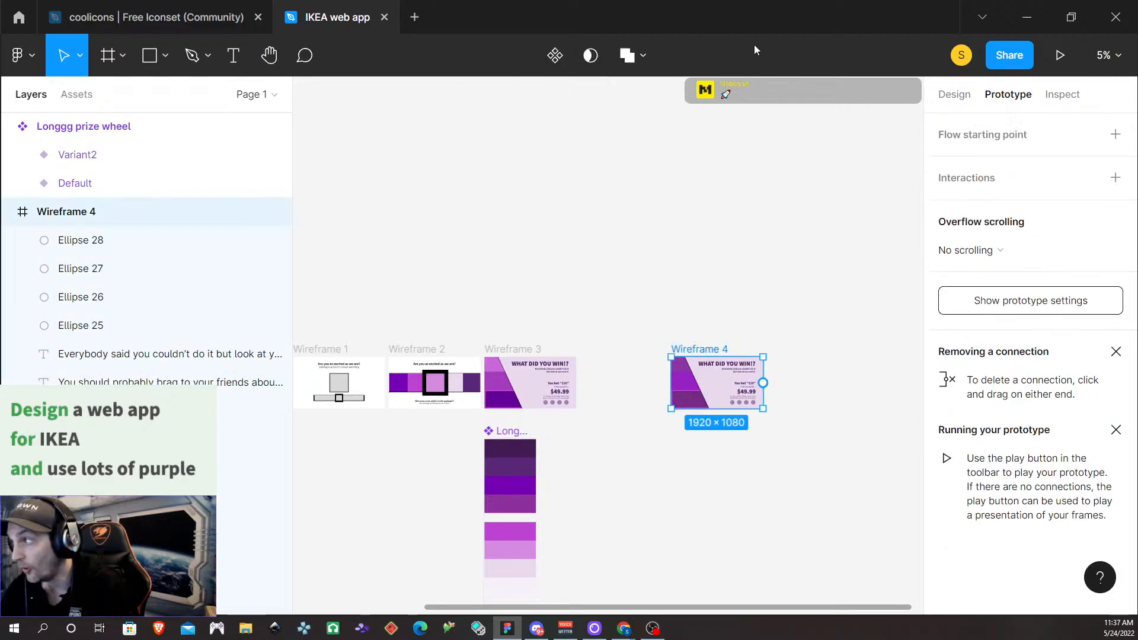
pyautogui.click(1060, 55)
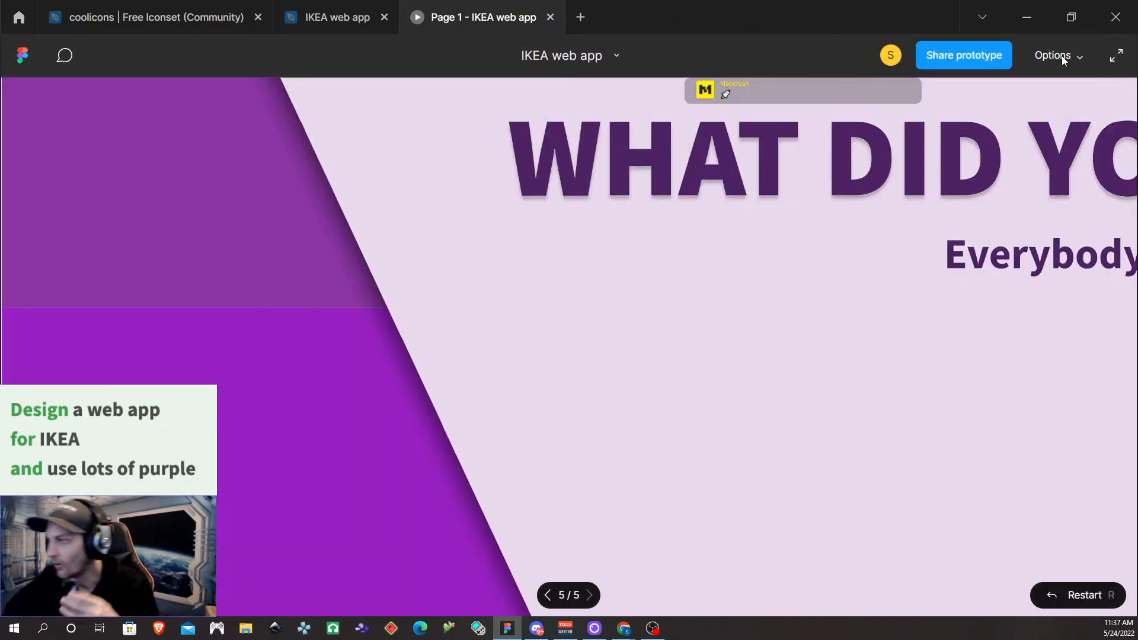
pyautogui.click(1050, 60)
pyautogui.click(1051, 55)
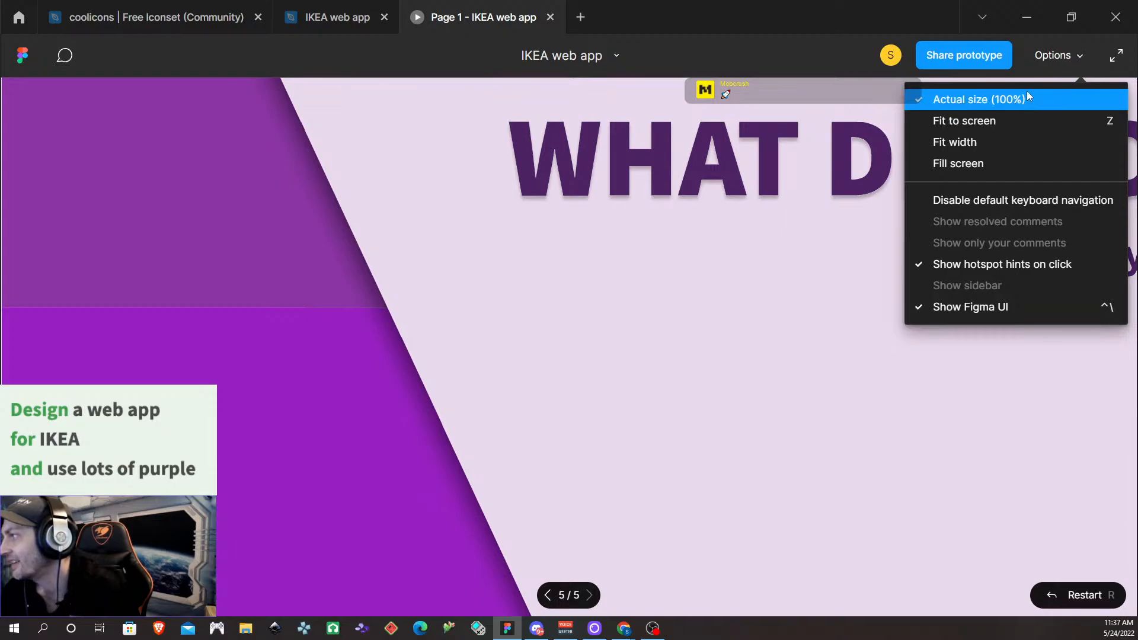
pyautogui.click(967, 162)
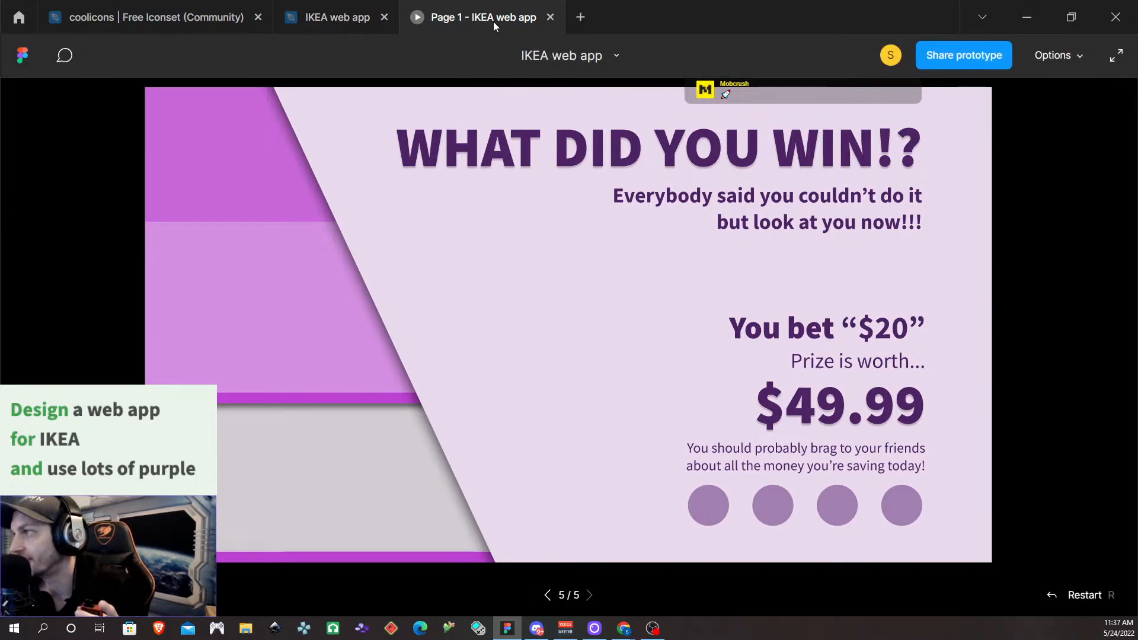
pyautogui.click(549, 18)
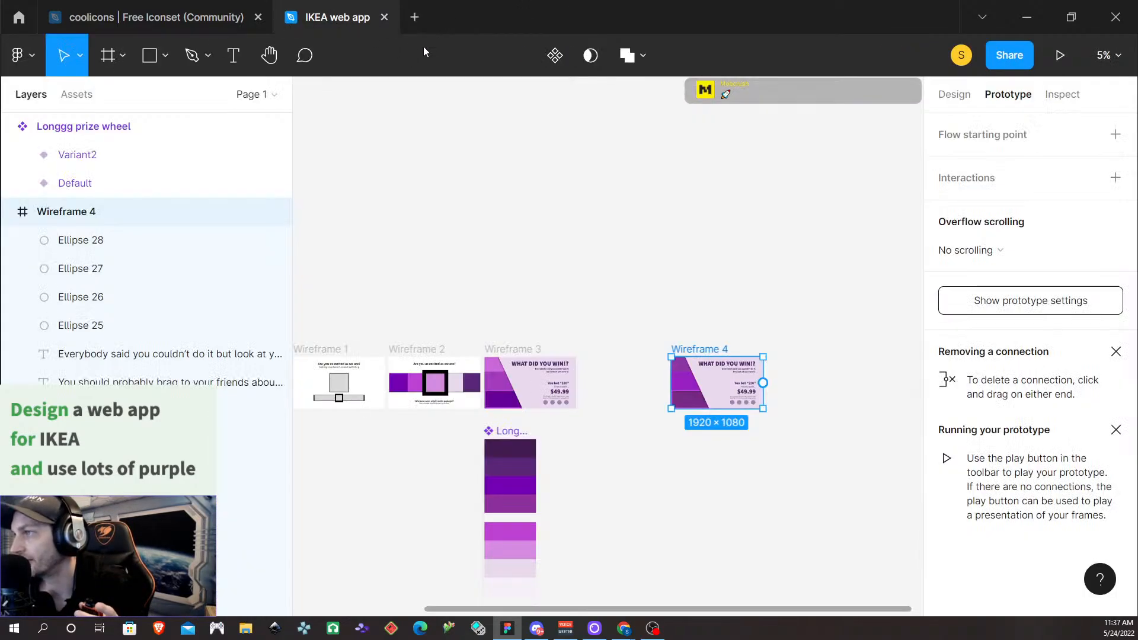
# Set the duration of the Default variant's Smart animate transition to 4000 ms
pyautogui.click(522, 433)
pyautogui.click(511, 474)
pyautogui.moveTo(536, 476); pyautogui.dragTo(514, 503)
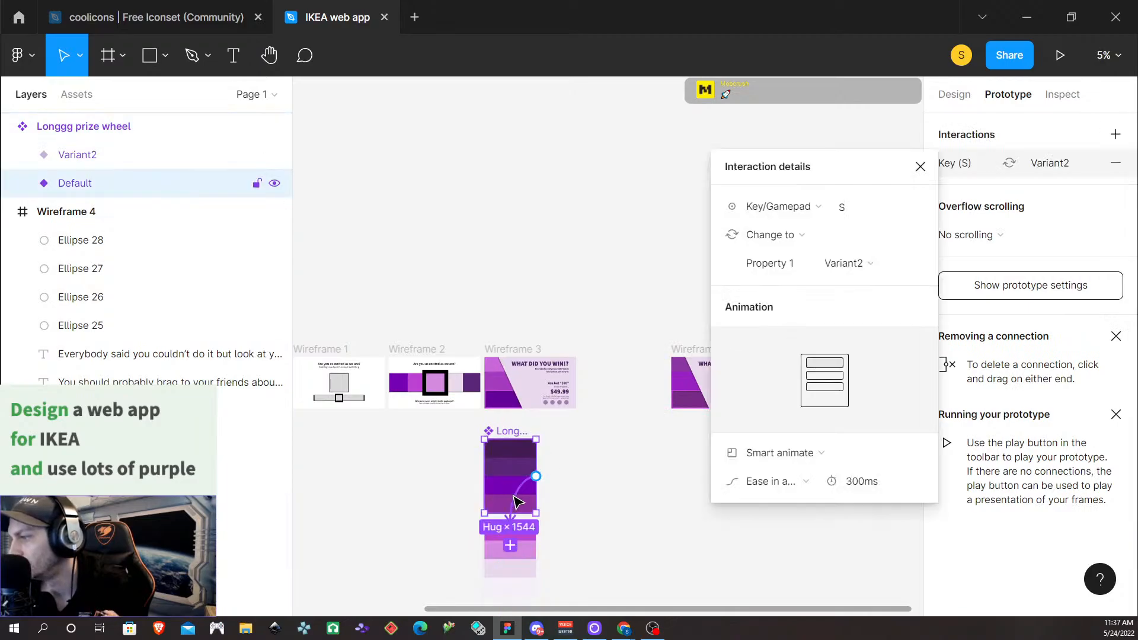
pyautogui.click(861, 483)
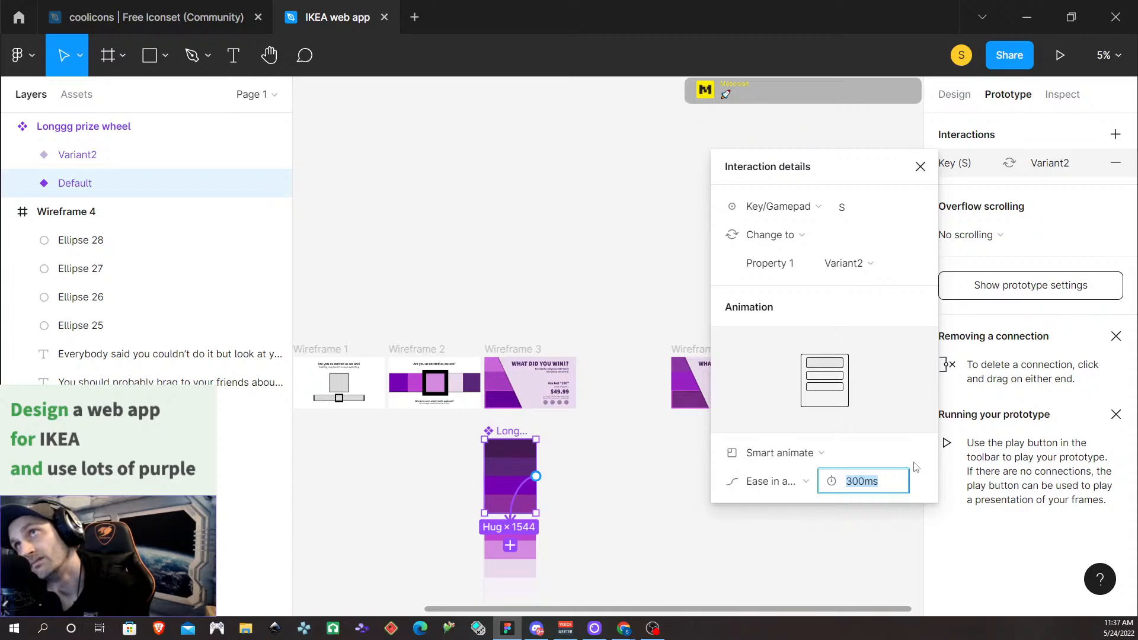
pyautogui.write('4')
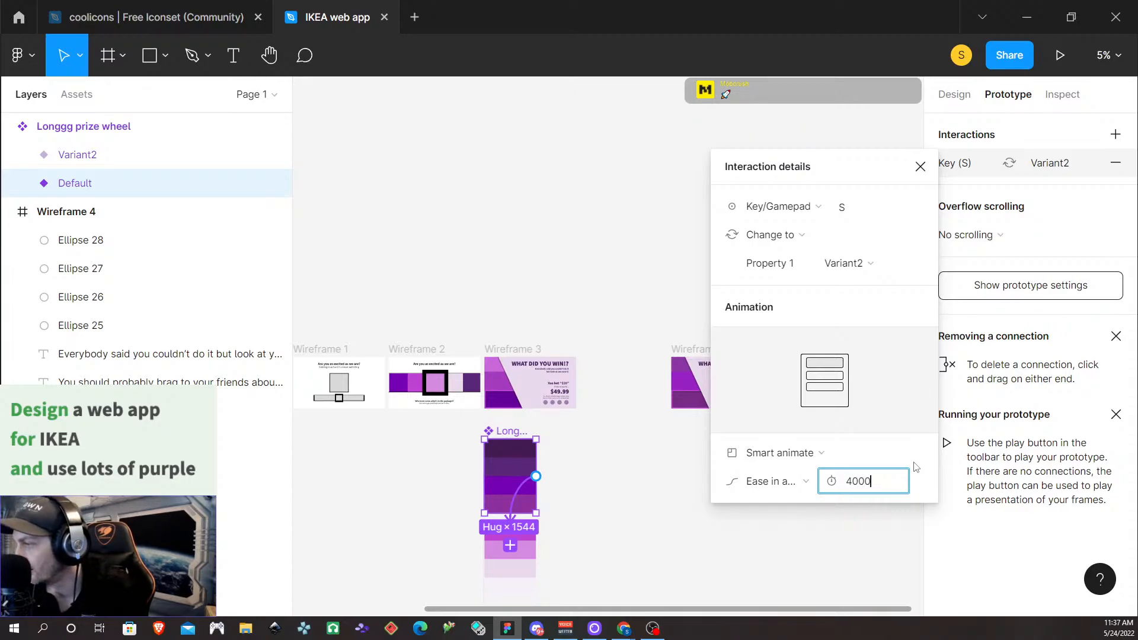
pyautogui.write('000')
pyautogui.click(877, 539)
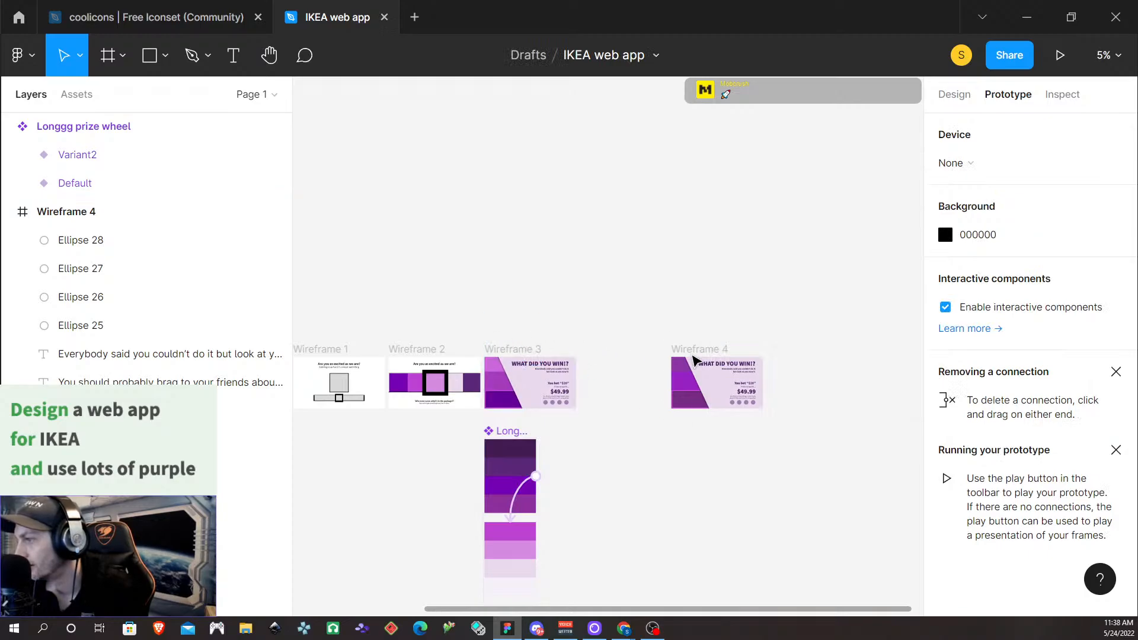
# Preview the Wireframe 4 prototype fitted to the screen, check the prize wheel spin, and return to the design file
pyautogui.click(717, 353)
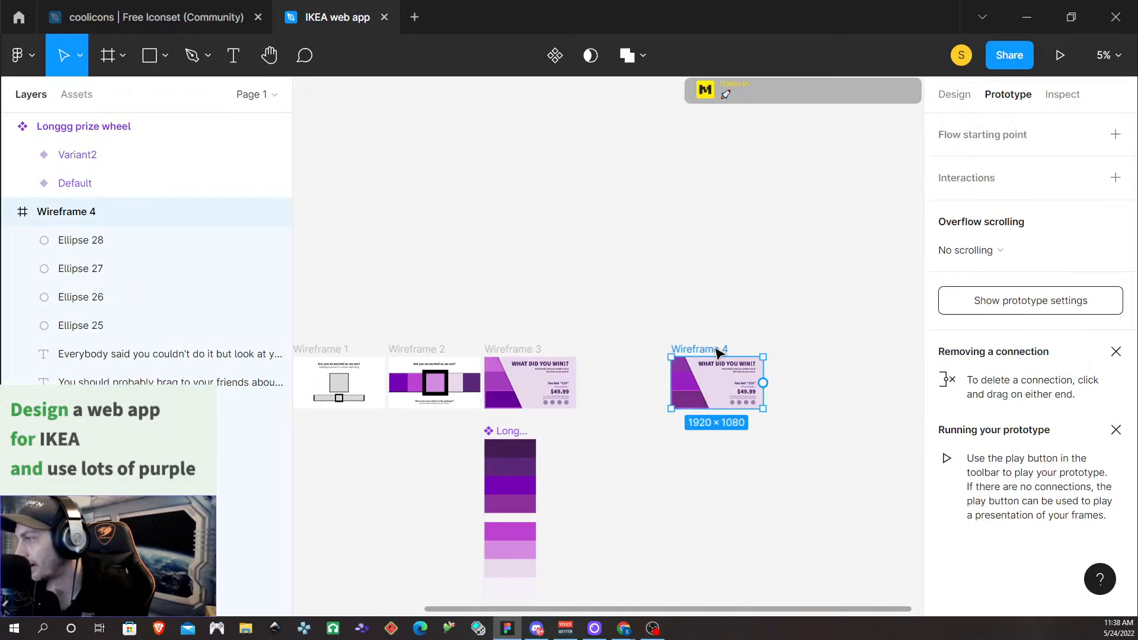
pyautogui.click(1060, 56)
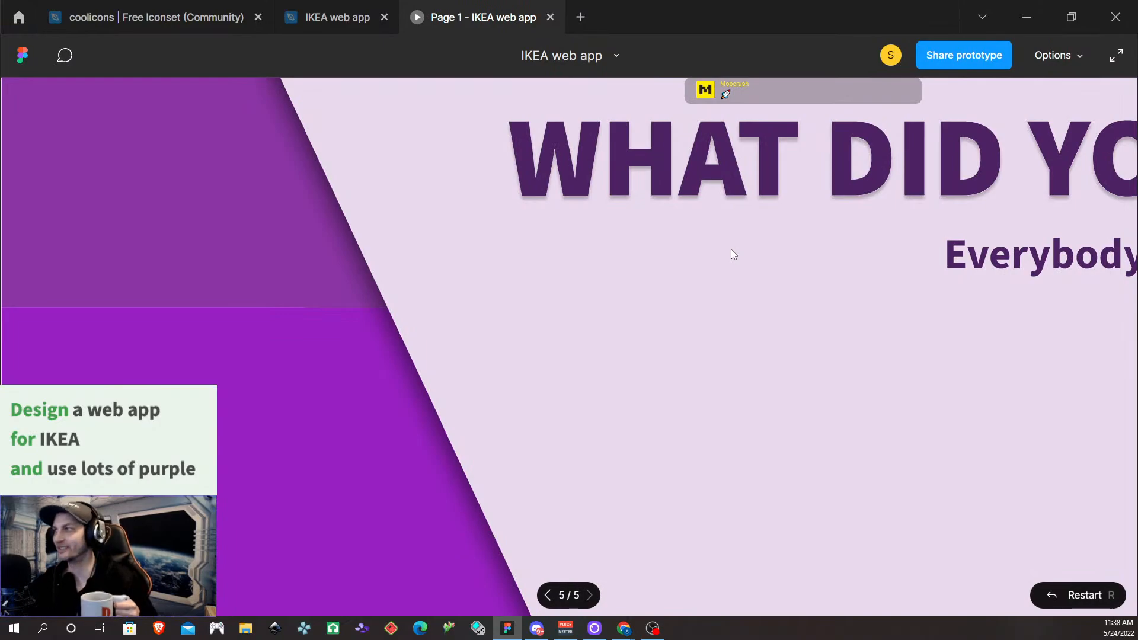
pyautogui.click(1060, 55)
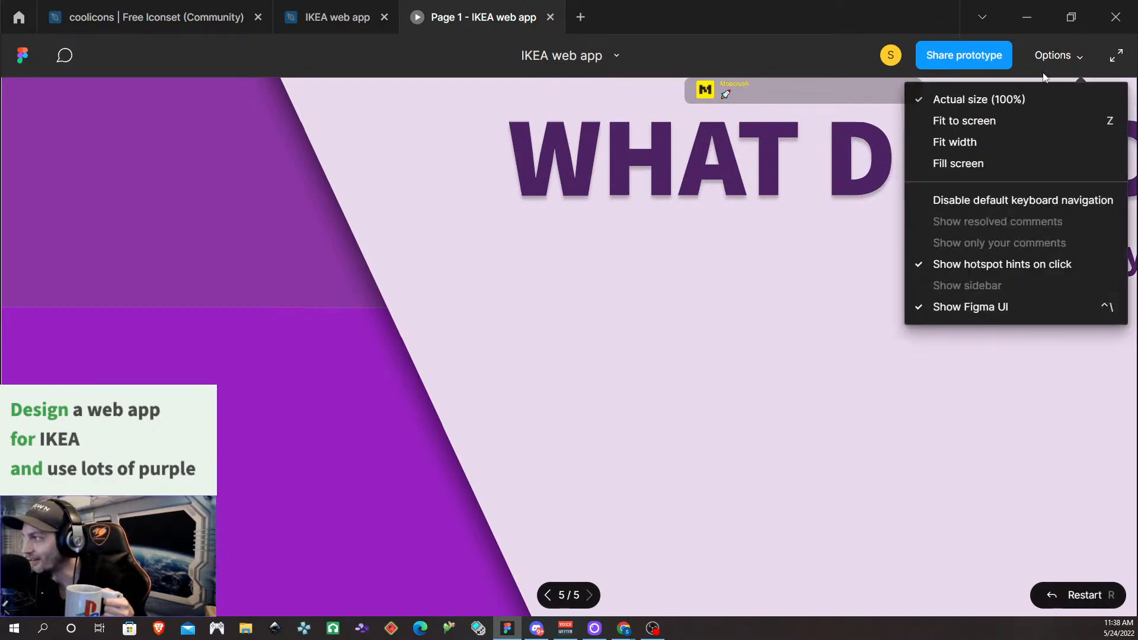
pyautogui.click(1011, 126)
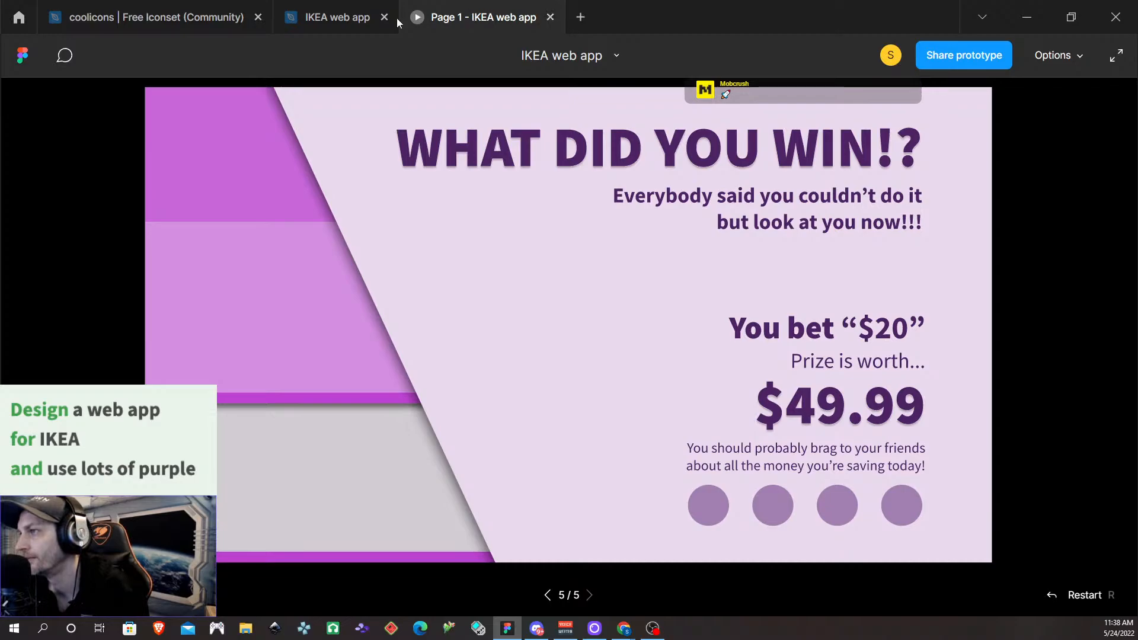
pyautogui.click(335, 18)
# Delete the Default variant's S-key interaction and connect Variant2 to the Default variant of the prize wheel instead
pyautogui.click(517, 483)
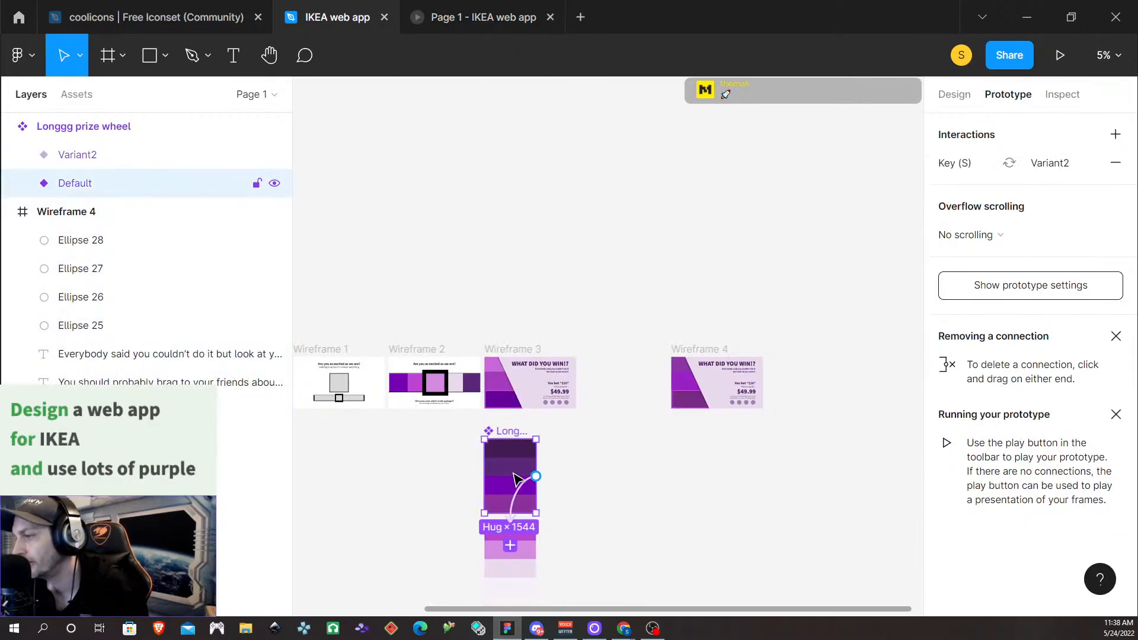
pyautogui.click(519, 495)
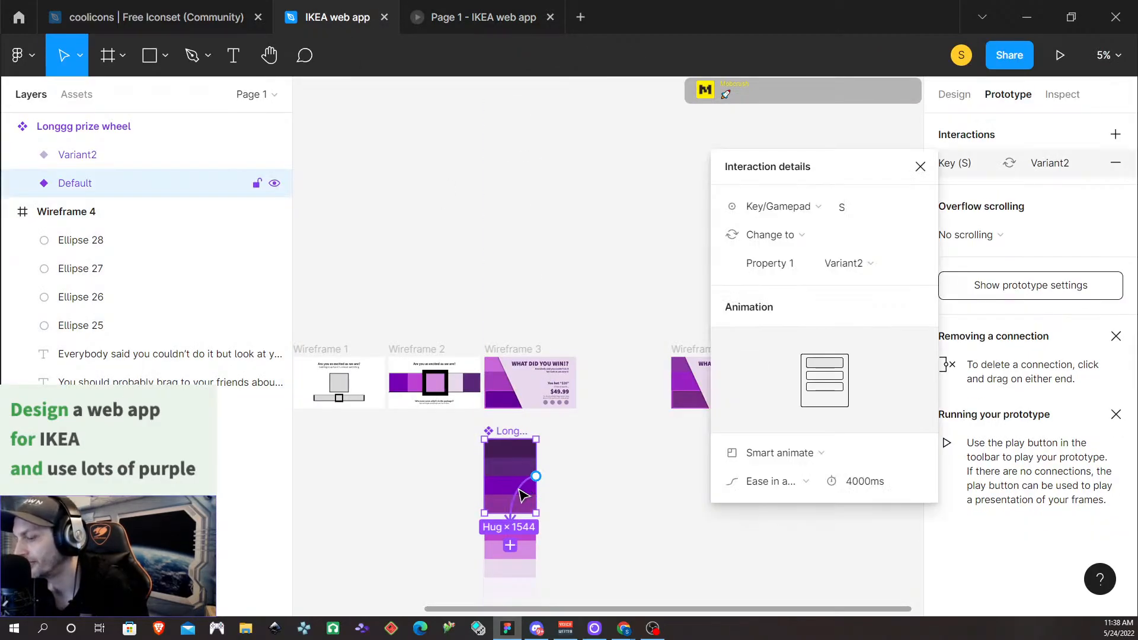
pyautogui.press('Delete')
pyautogui.scroll(-2, 658, 510)
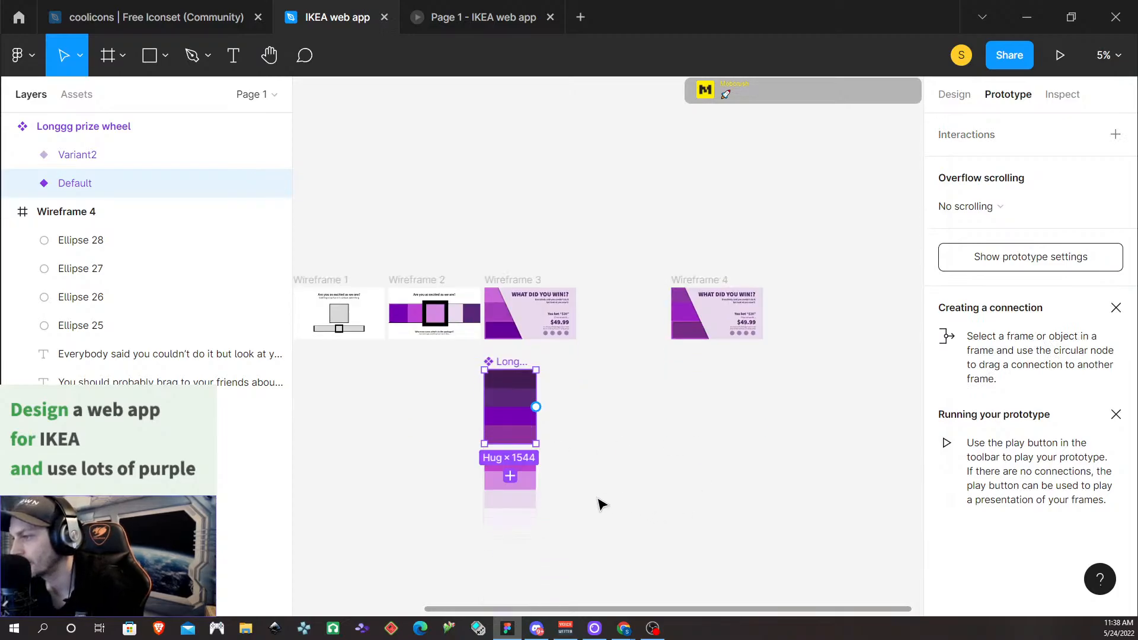
pyautogui.click(524, 451)
pyautogui.moveTo(537, 446); pyautogui.dragTo(536, 357)
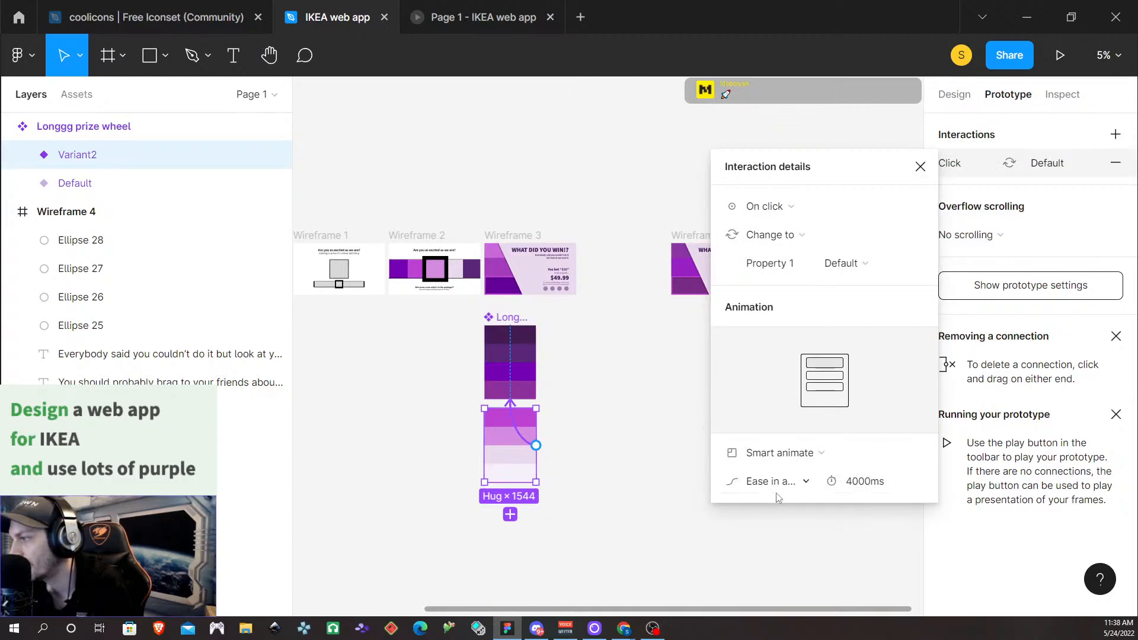
# Set the duration of Variant2's Smart animate transition to 6000 ms
pyautogui.click(849, 490)
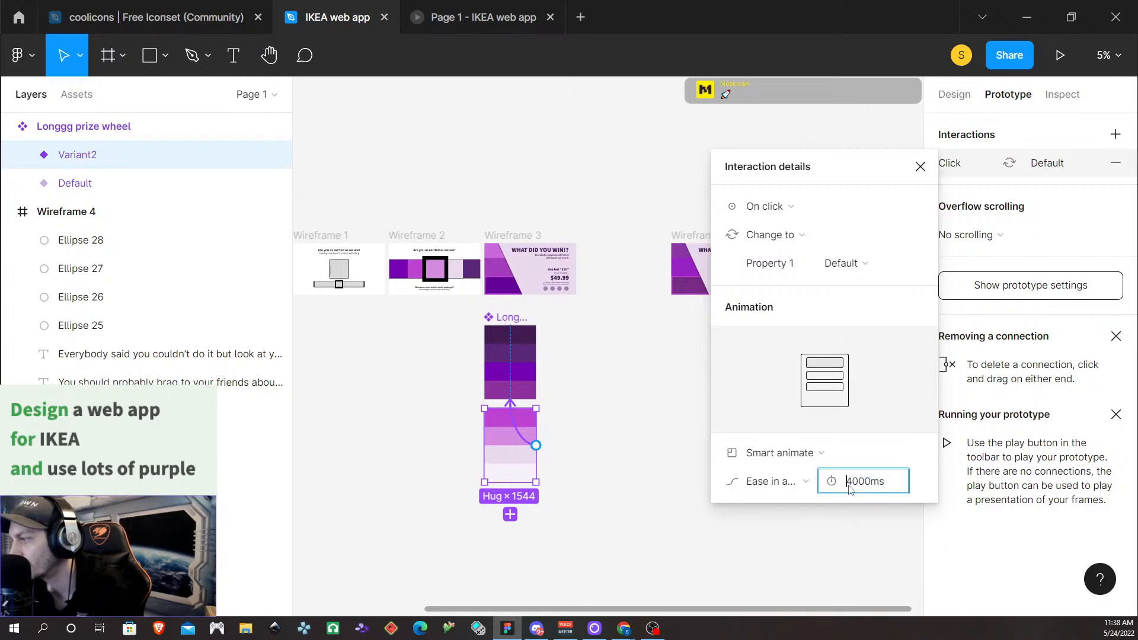
pyautogui.doubleClick(849, 490)
pyautogui.click(854, 487)
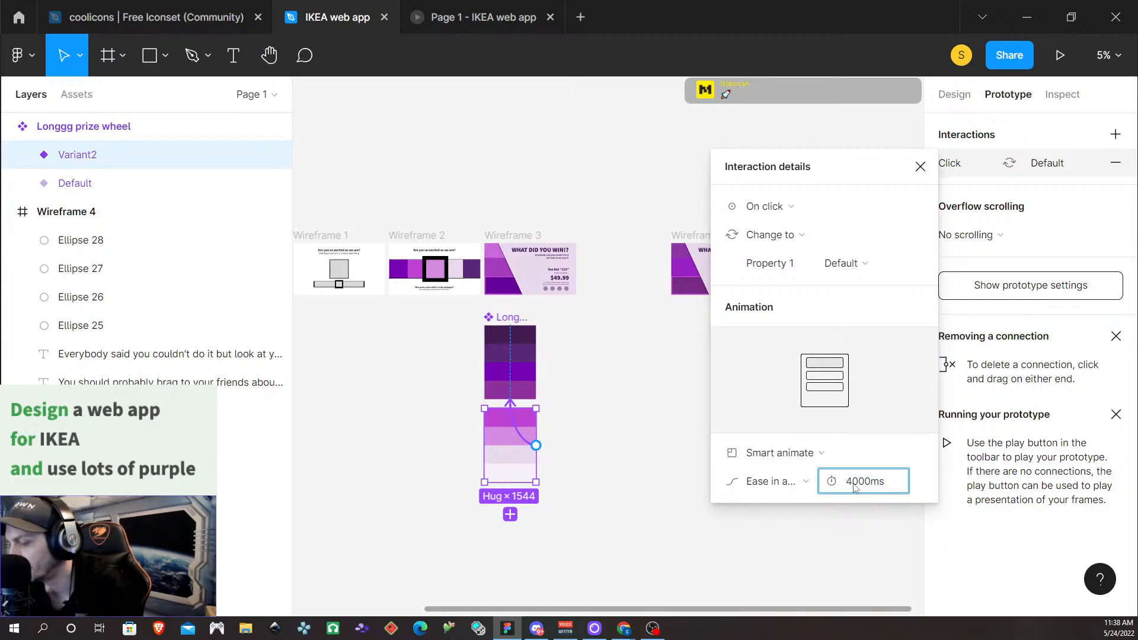
pyautogui.press('BackSpace')
pyautogui.click(777, 540)
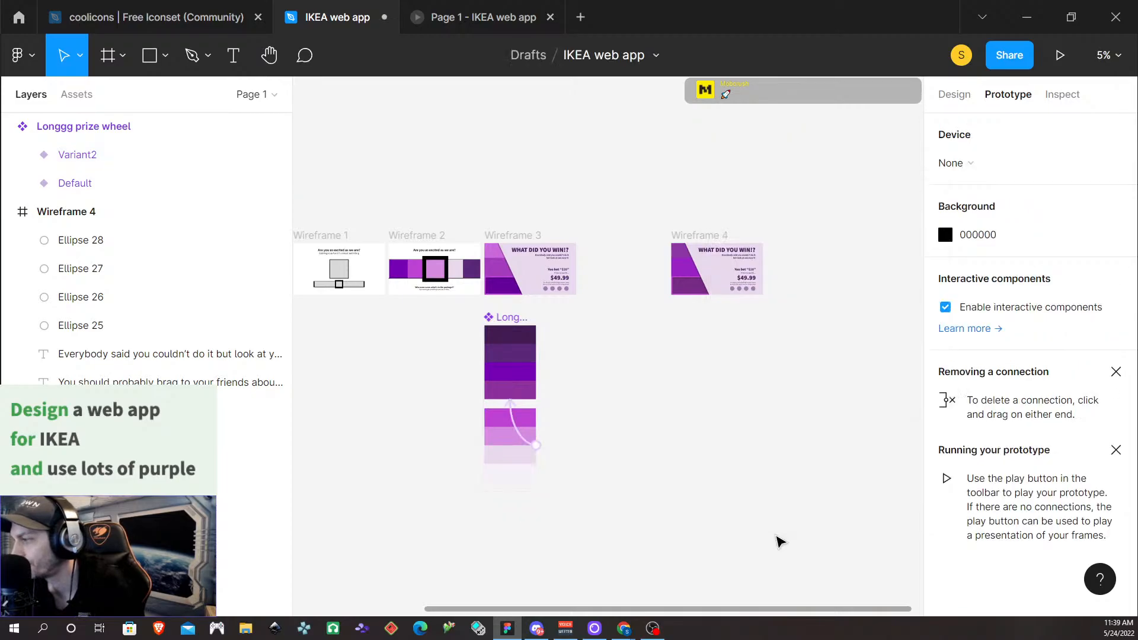
# Switch the prize wheel instance in Wireframe 4 to Variant2
pyautogui.click(503, 451)
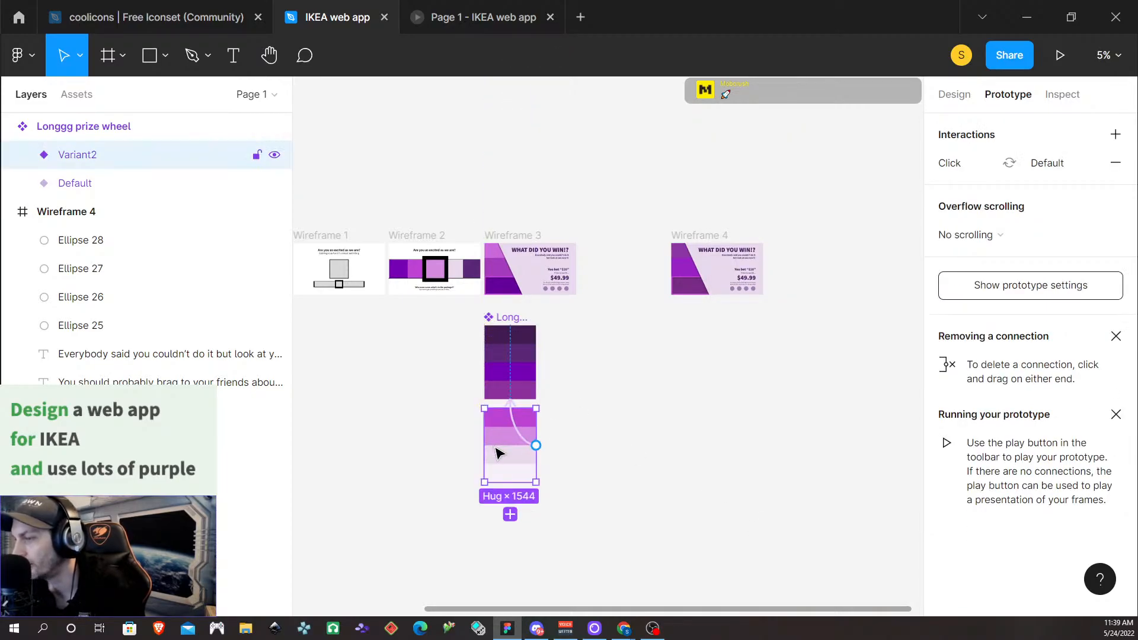
pyautogui.click(960, 96)
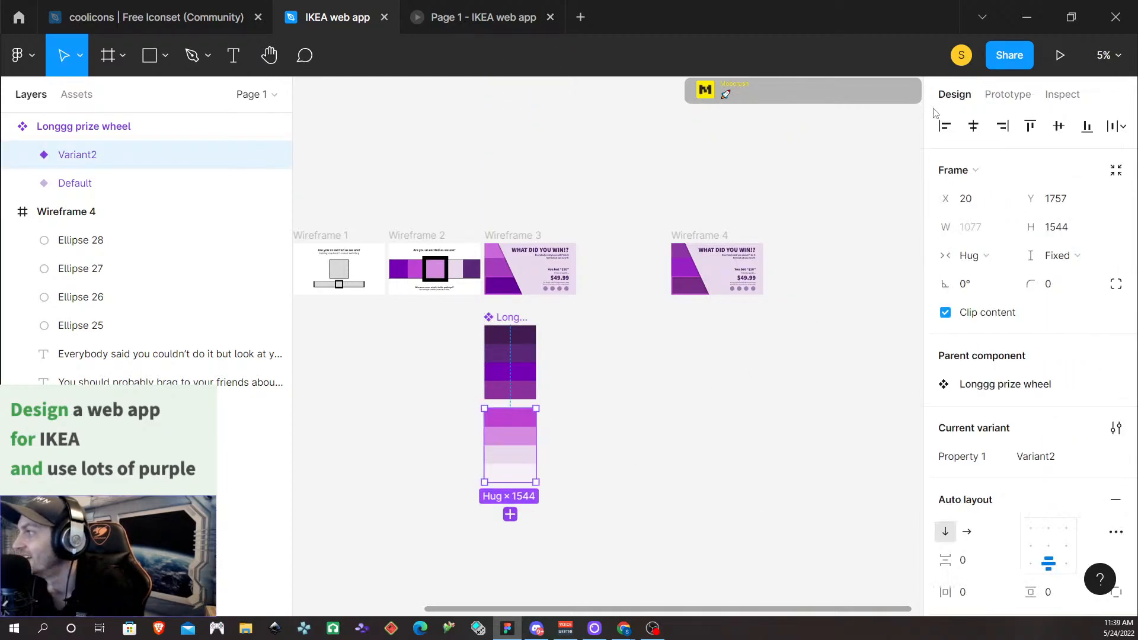
pyautogui.click(702, 238)
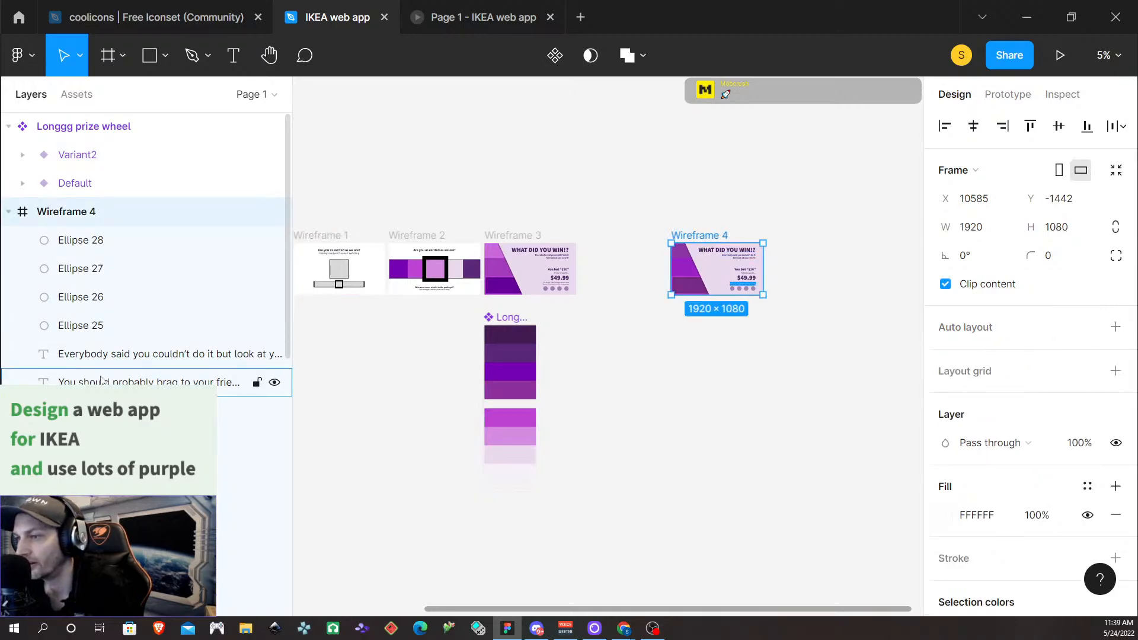
pyautogui.click(697, 285)
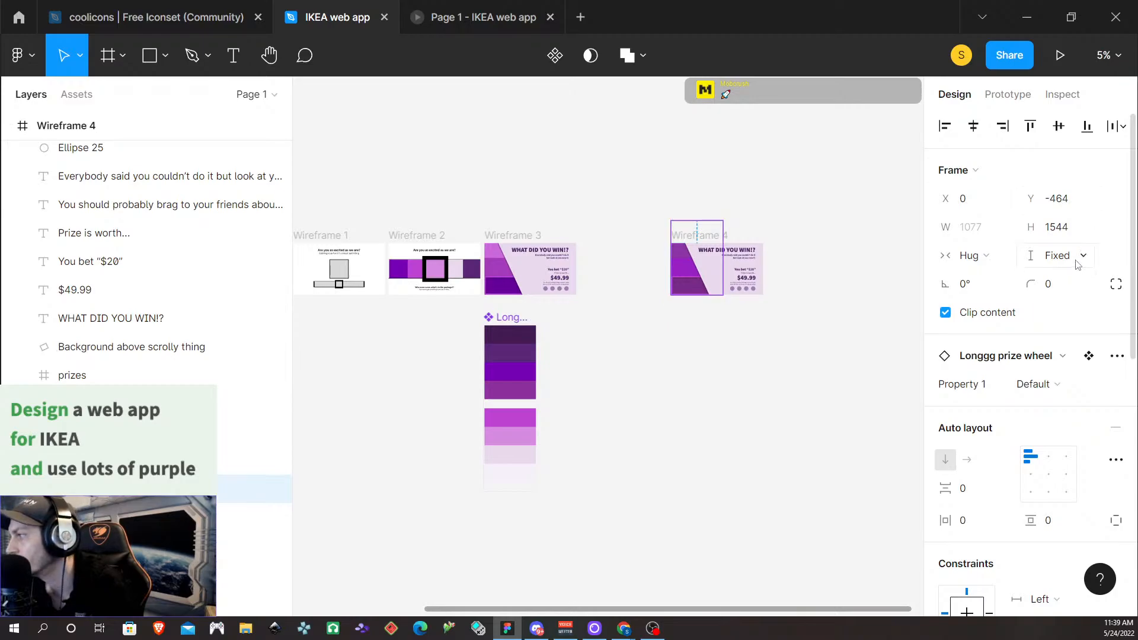
pyautogui.click(1059, 395)
pyautogui.click(1054, 401)
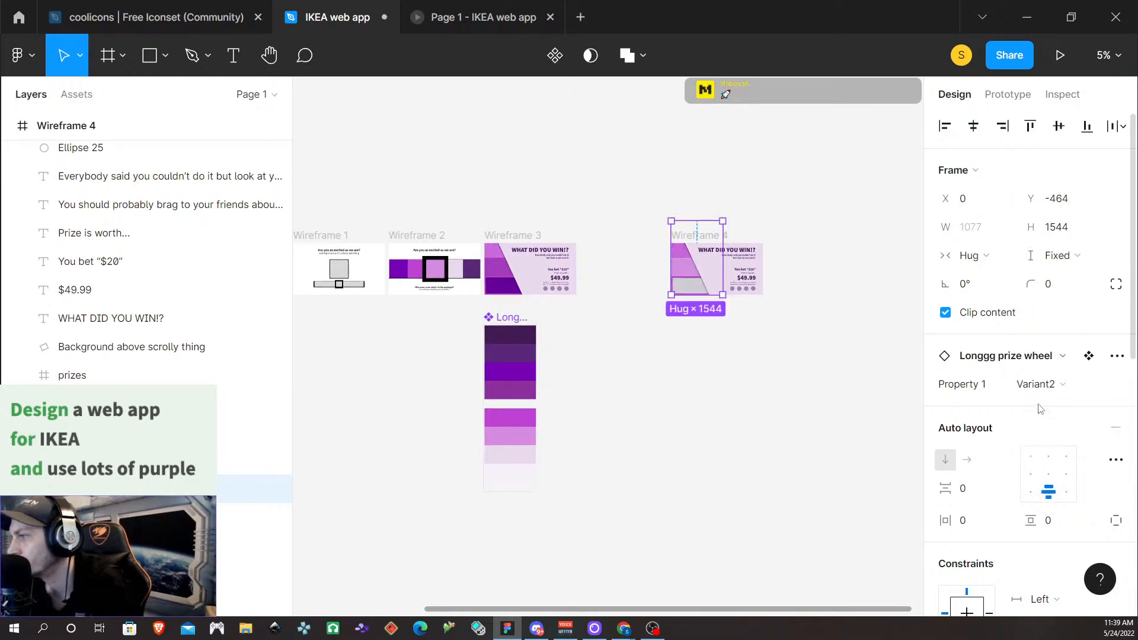
pyautogui.click(788, 411)
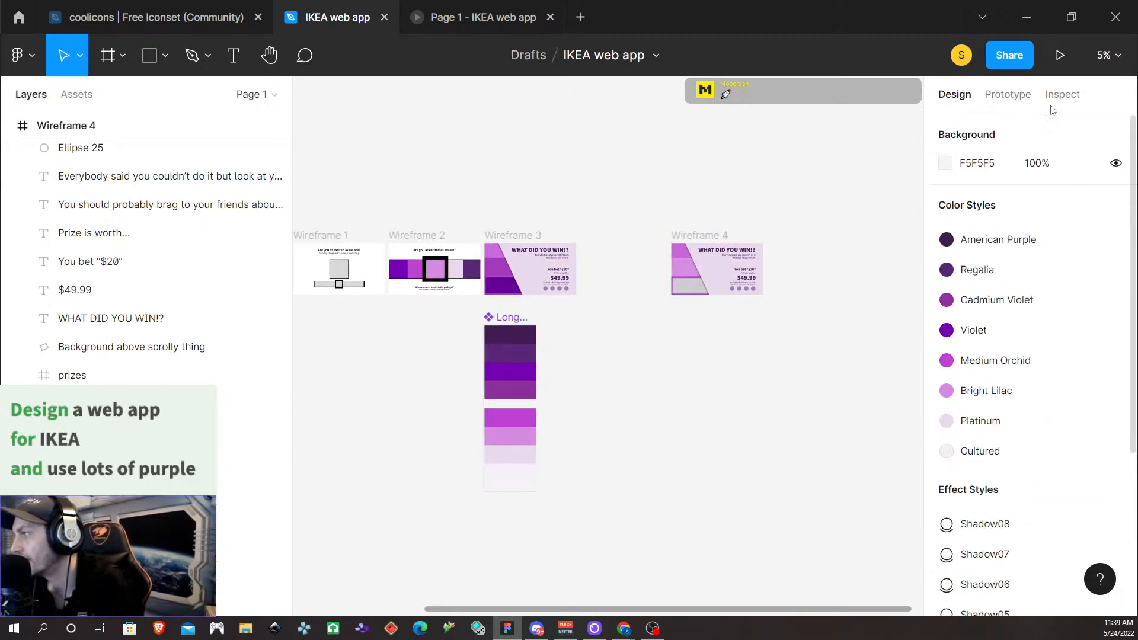
# Close the old prototype preview and open a fresh preview of Wireframe 4
pyautogui.click(559, 16)
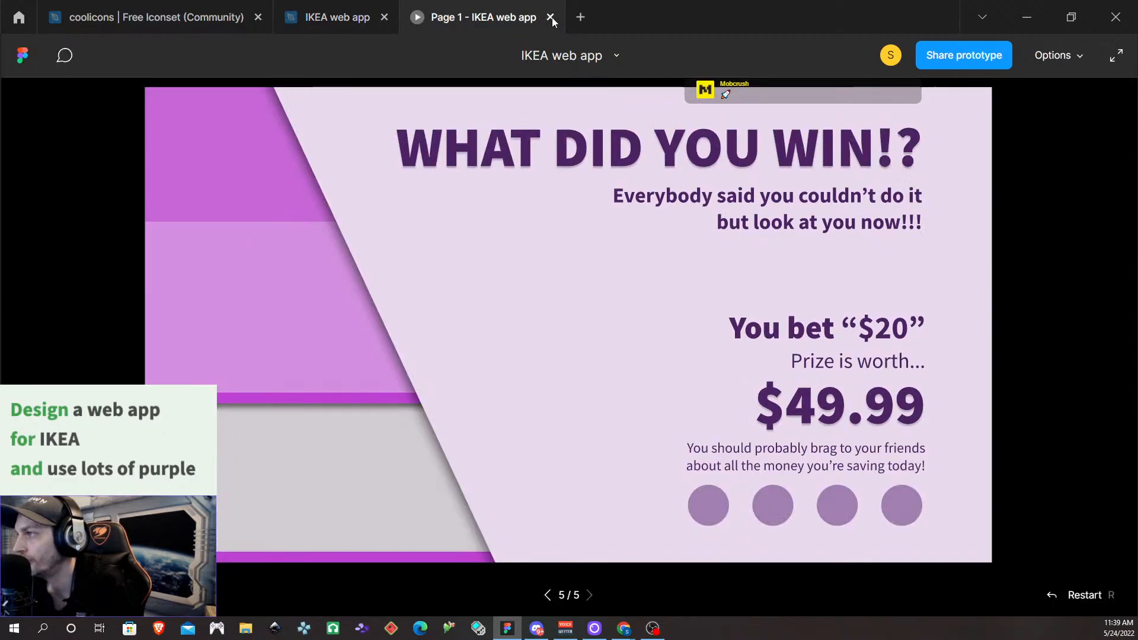
pyautogui.click(551, 17)
pyautogui.click(686, 239)
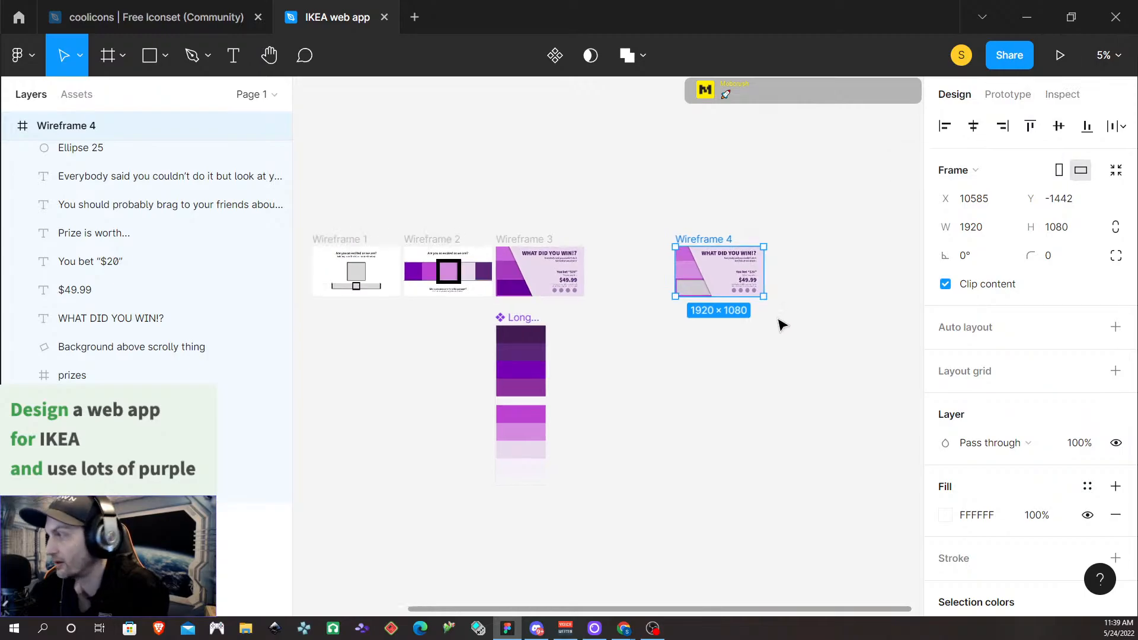
pyautogui.scroll(5, 781, 322)
pyautogui.scroll(-4, 783, 320)
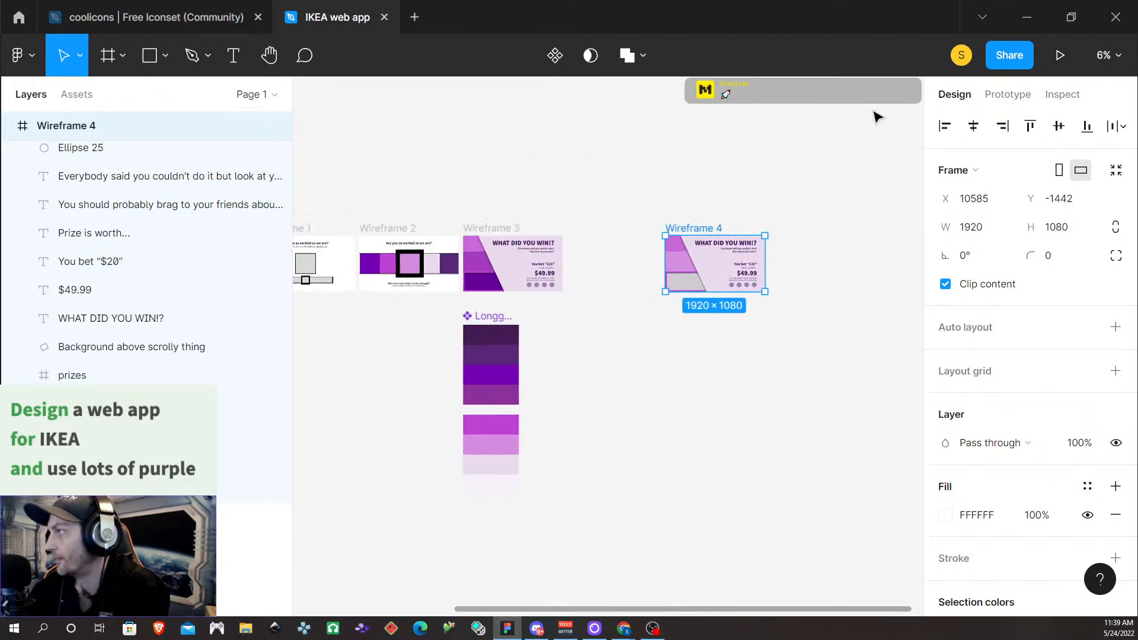
pyautogui.click(1053, 64)
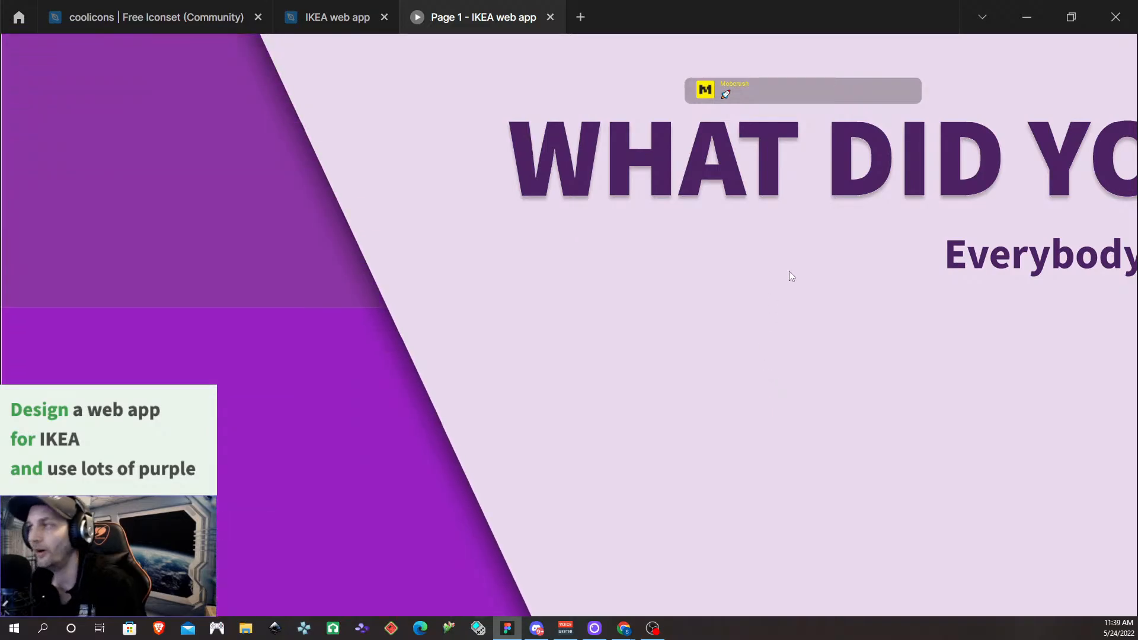
# Restart Figma and close the restored prototype preview
pyautogui.click(1115, 17)
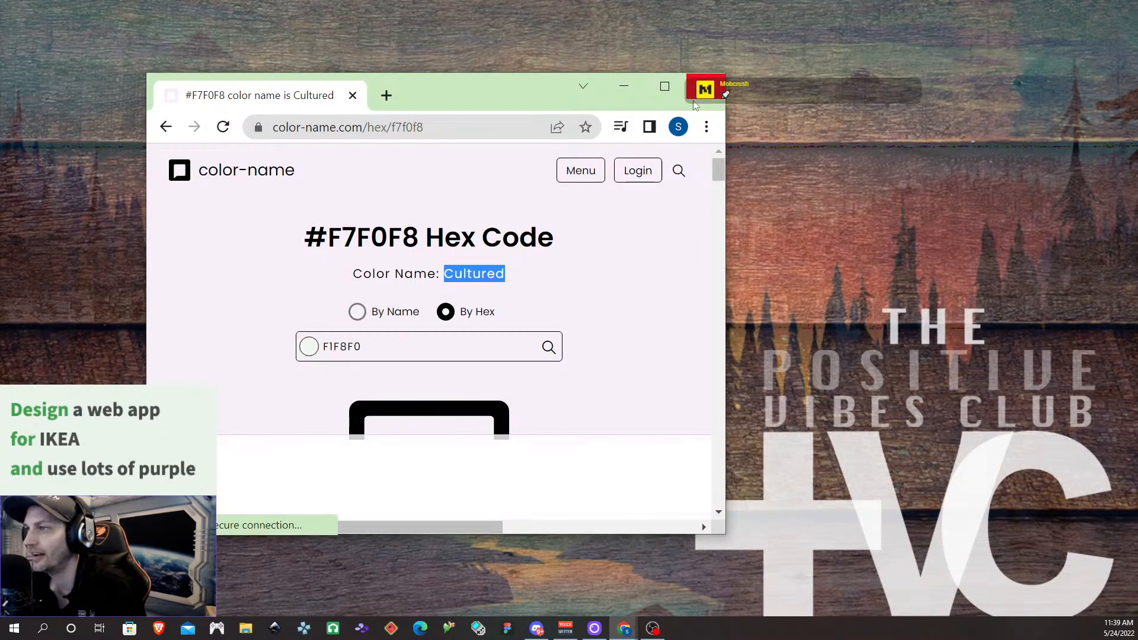
pyautogui.click(506, 628)
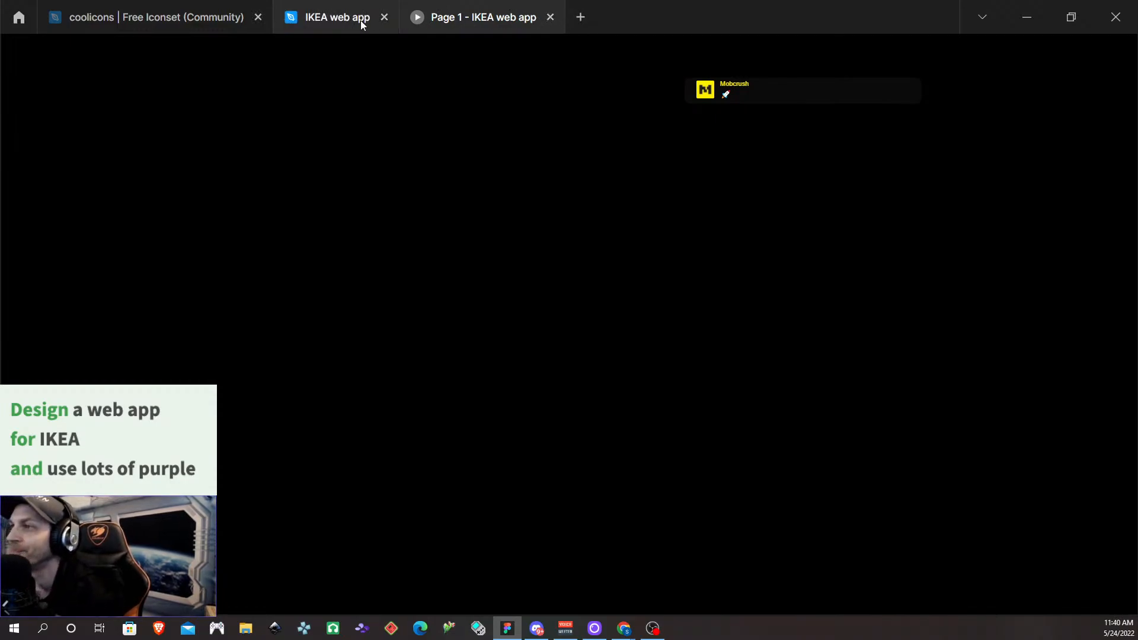
pyautogui.click(550, 18)
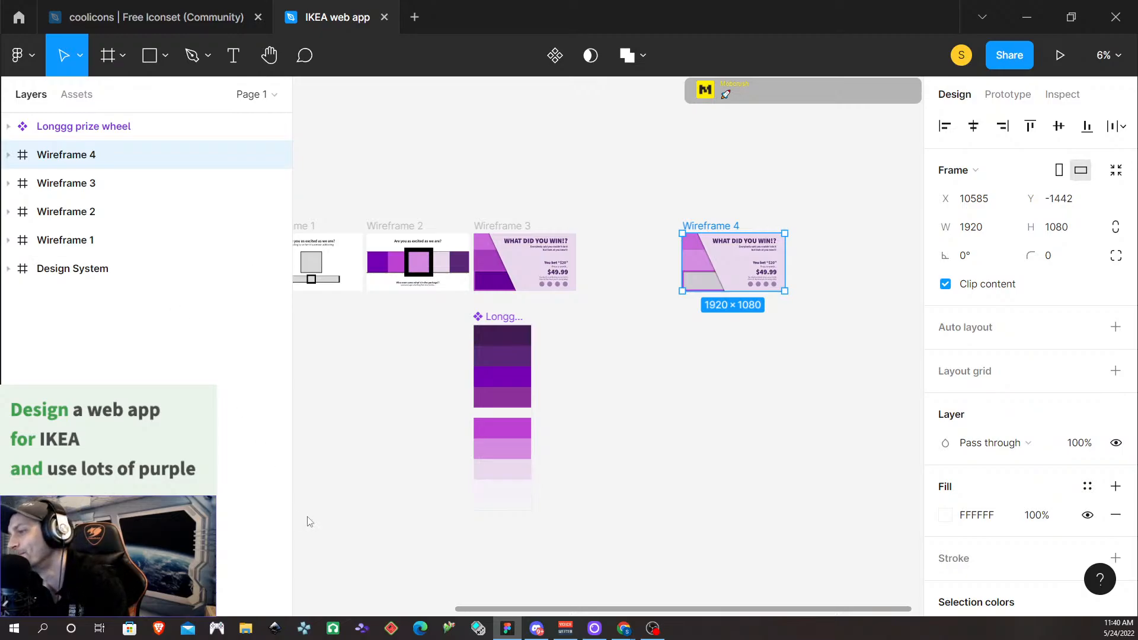
# Change the trigger of Variant2's interaction with the Default variant to Key/Gamepad with the S key
pyautogui.click(520, 465)
pyautogui.click(584, 467)
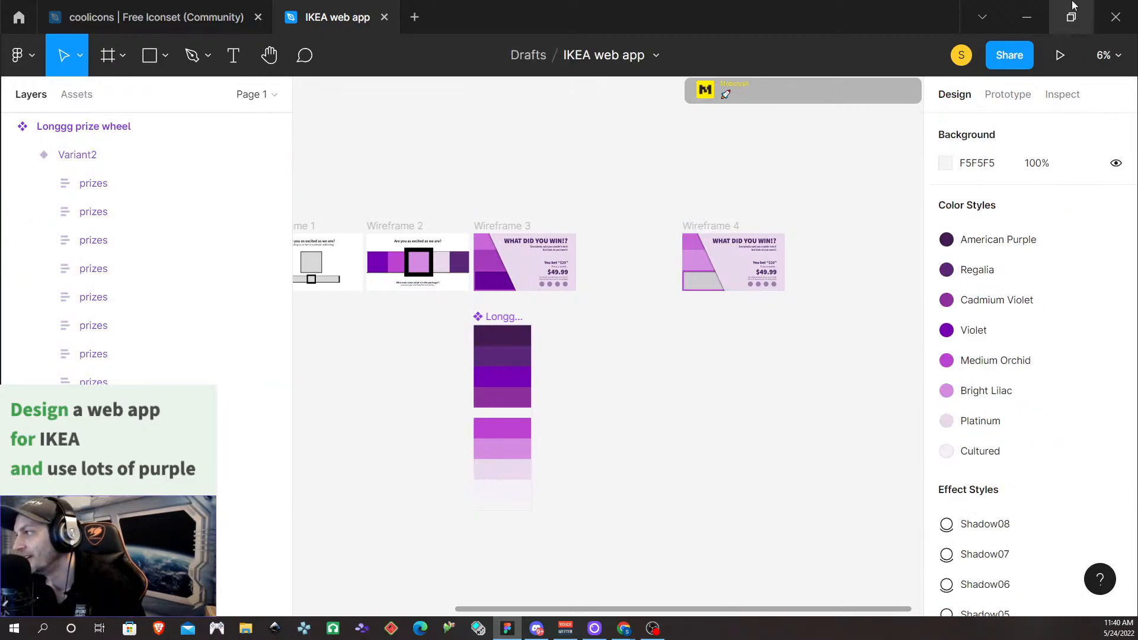
pyautogui.click(1007, 94)
pyautogui.click(508, 440)
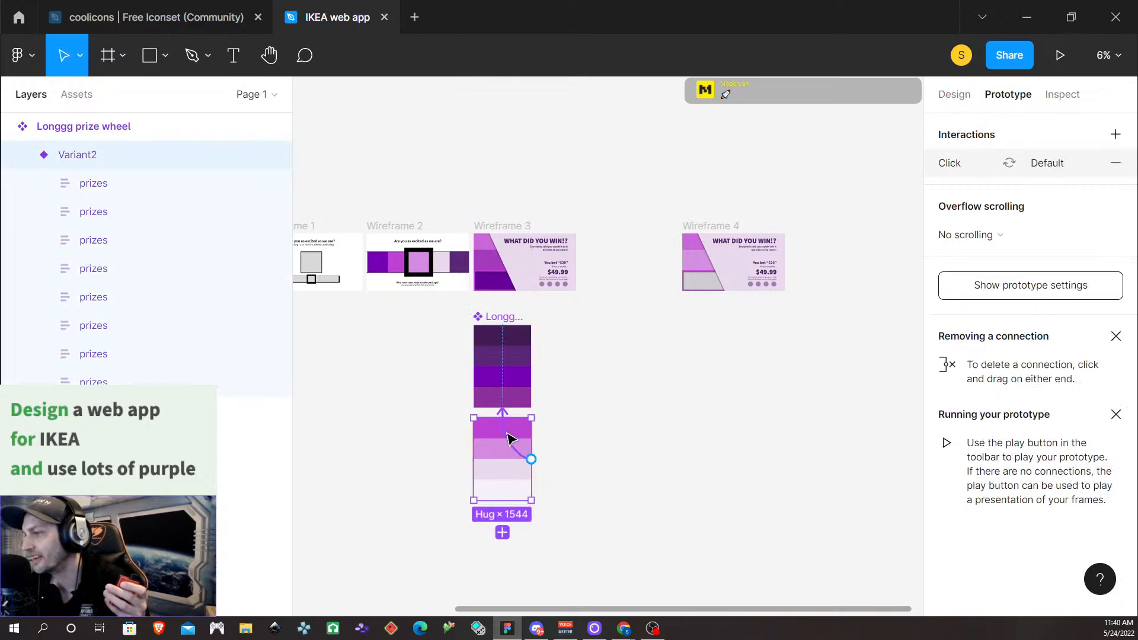
pyautogui.click(508, 440)
pyautogui.click(777, 209)
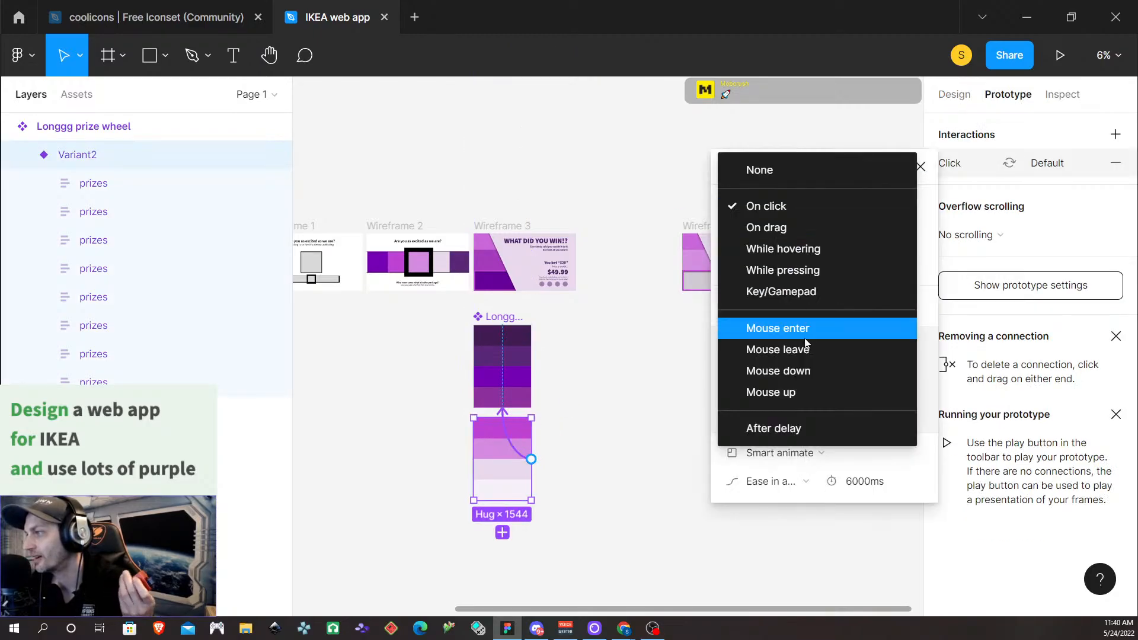
pyautogui.click(818, 291)
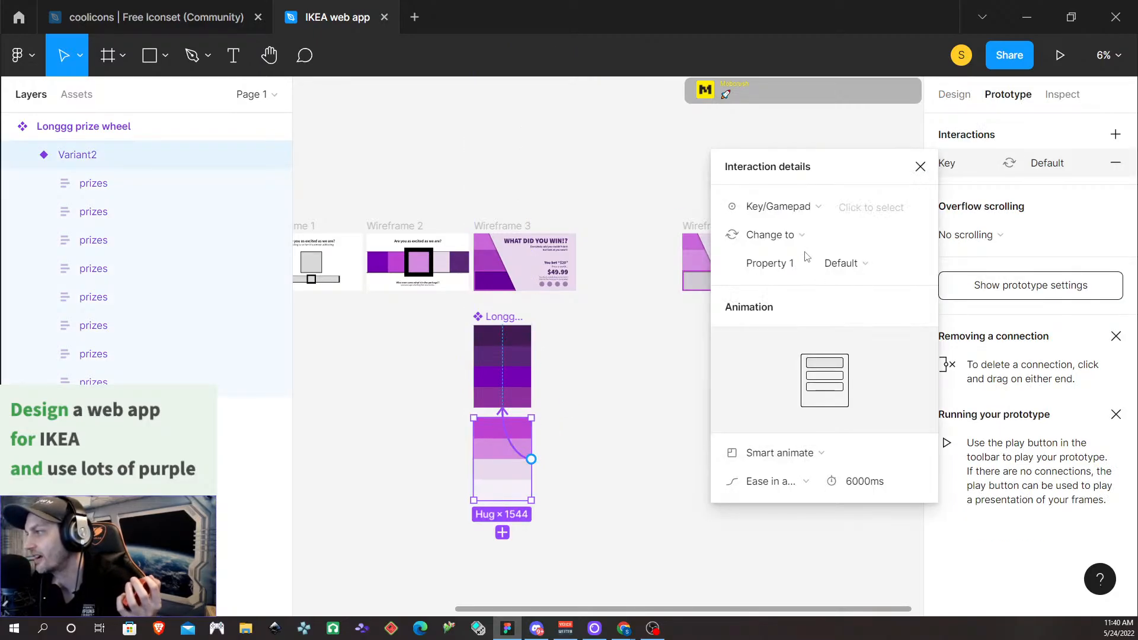
pyautogui.click(880, 215)
pyautogui.press('s')
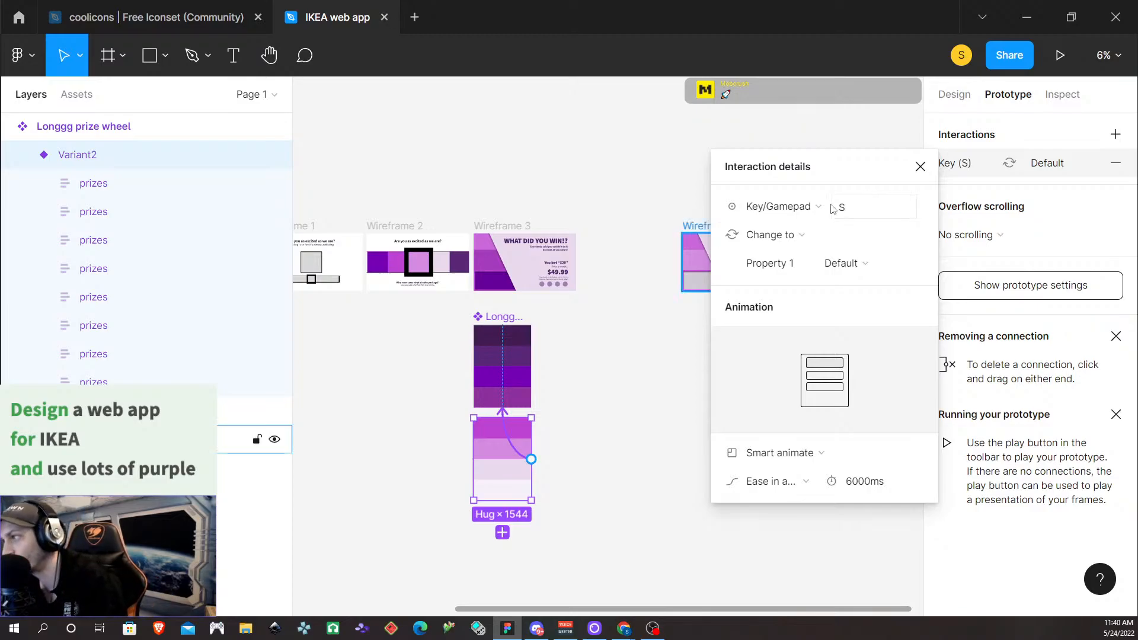
pyautogui.click(920, 167)
pyautogui.click(820, 163)
# Set the duration of Variant2's Smart animate transition to 10000 ms
pyautogui.click(708, 225)
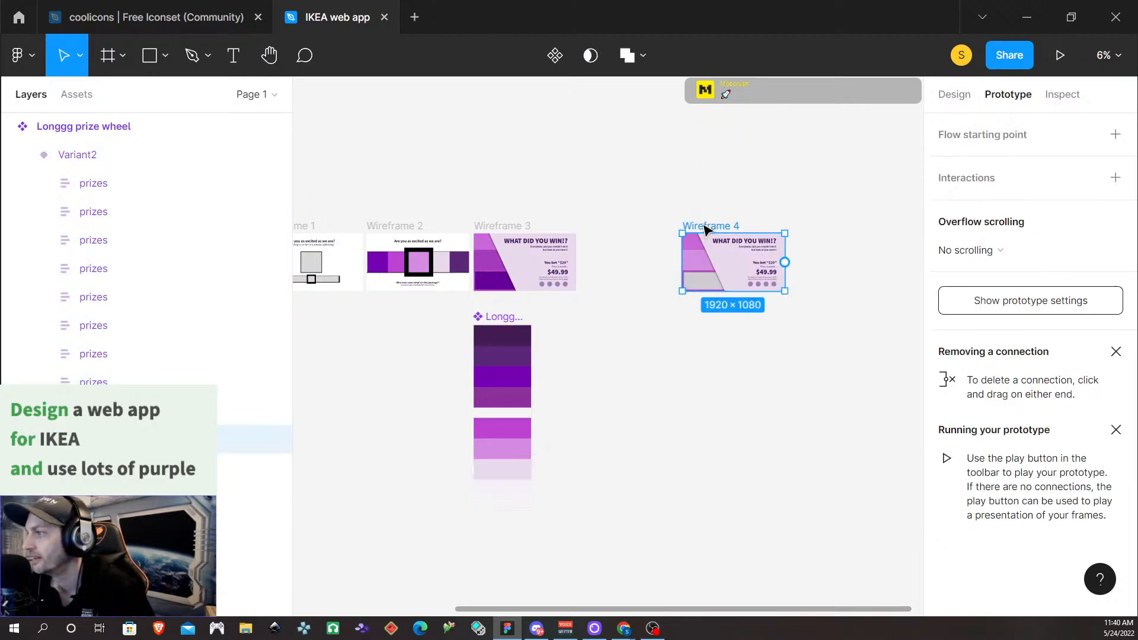
pyautogui.click(480, 453)
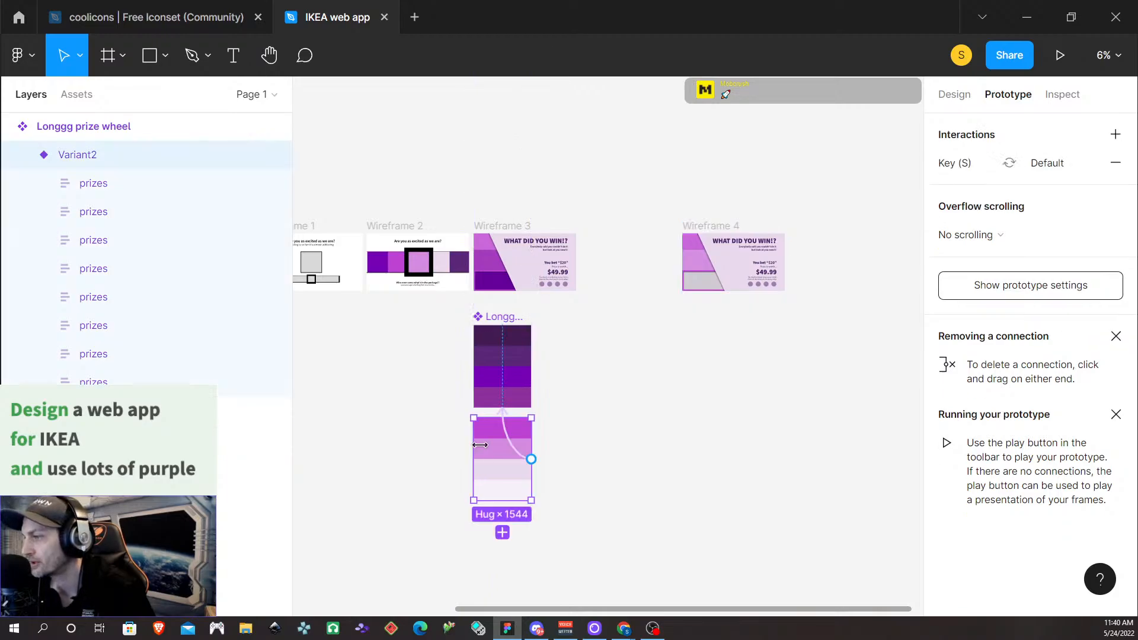
pyautogui.click(515, 449)
pyautogui.click(848, 482)
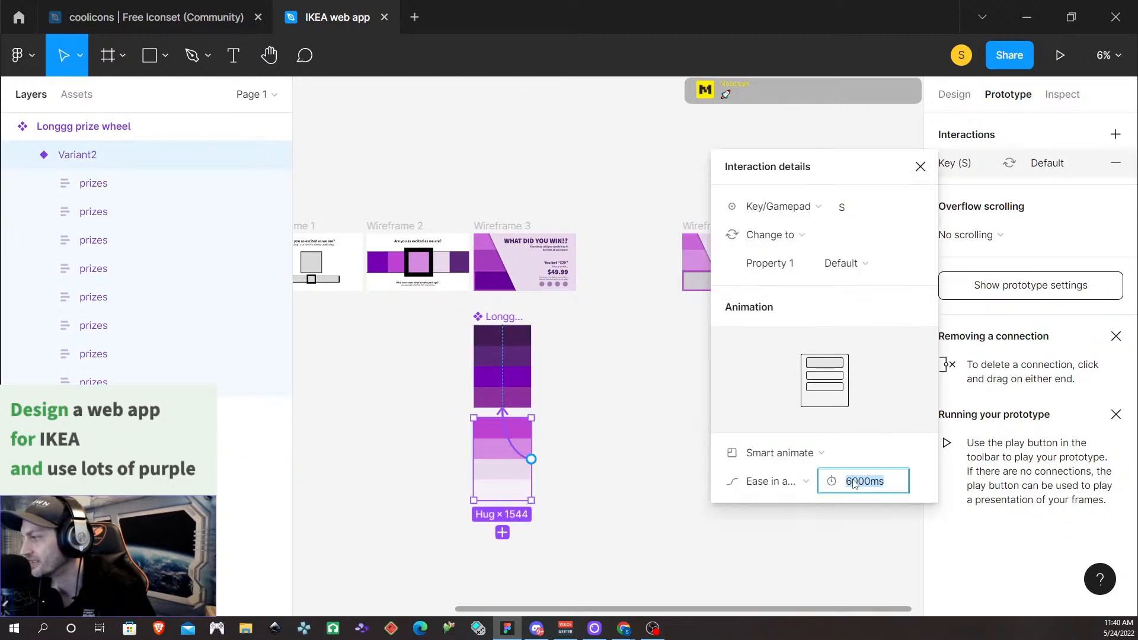
pyautogui.write('6000')
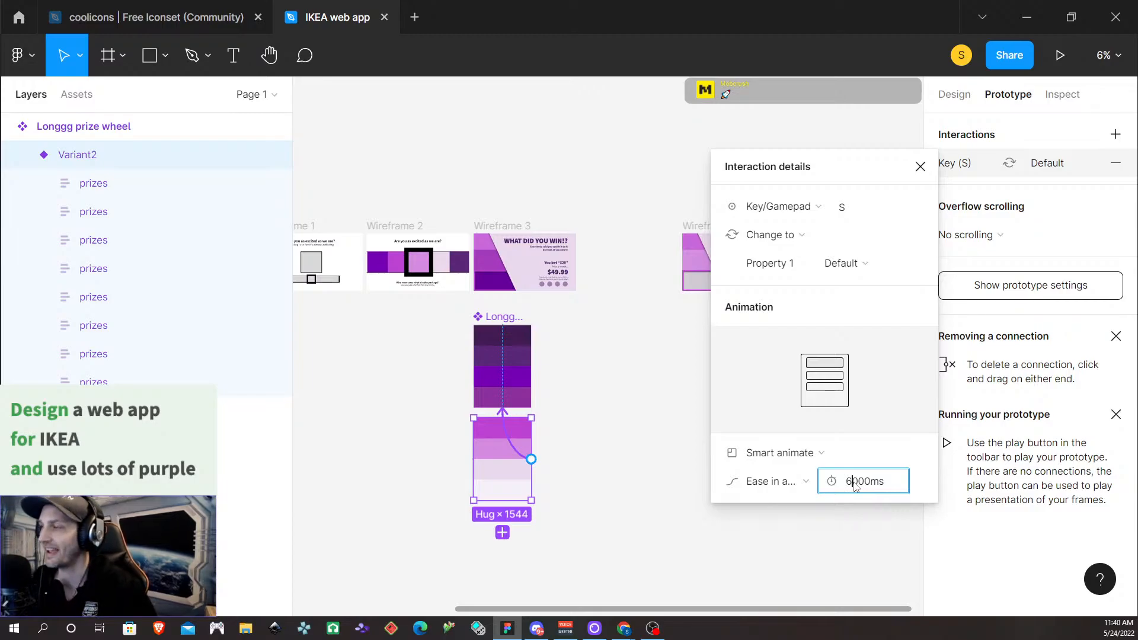
pyautogui.click(854, 483)
pyautogui.press('BackSpace')
pyautogui.write('10')
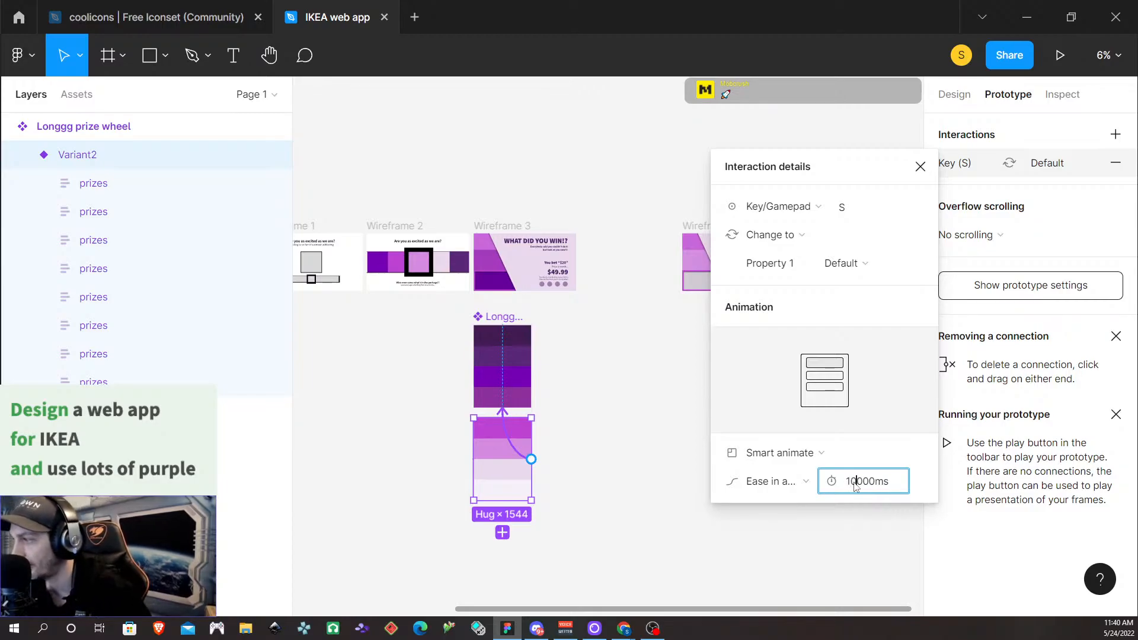
pyautogui.click(853, 578)
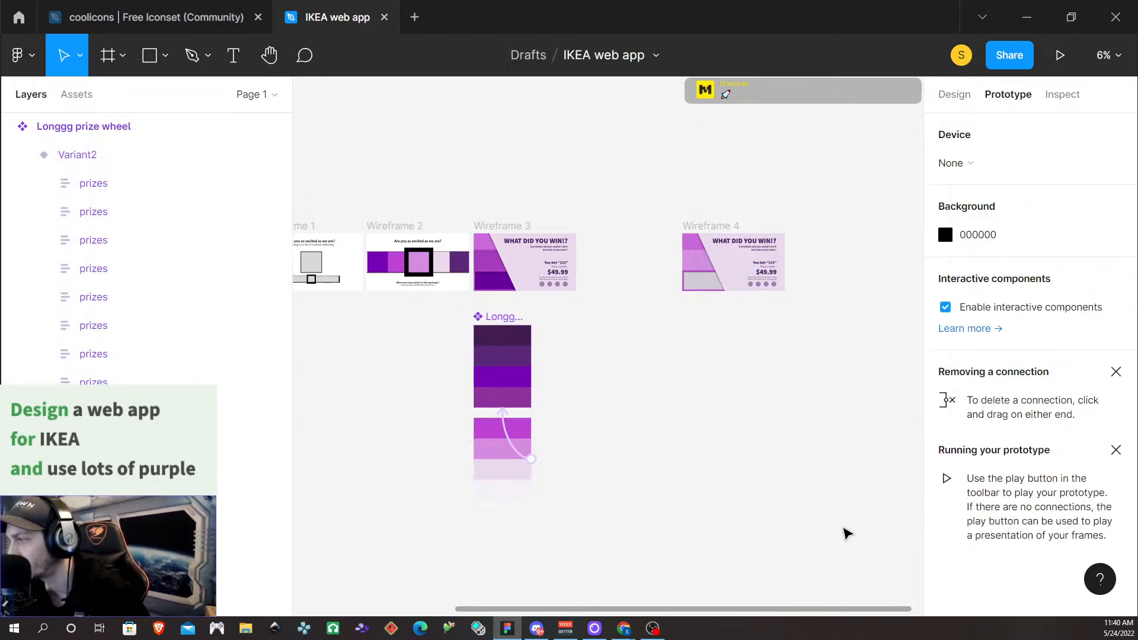
# Open a prototype preview of Wireframe 4 and scale it to fit the screen
pyautogui.click(719, 230)
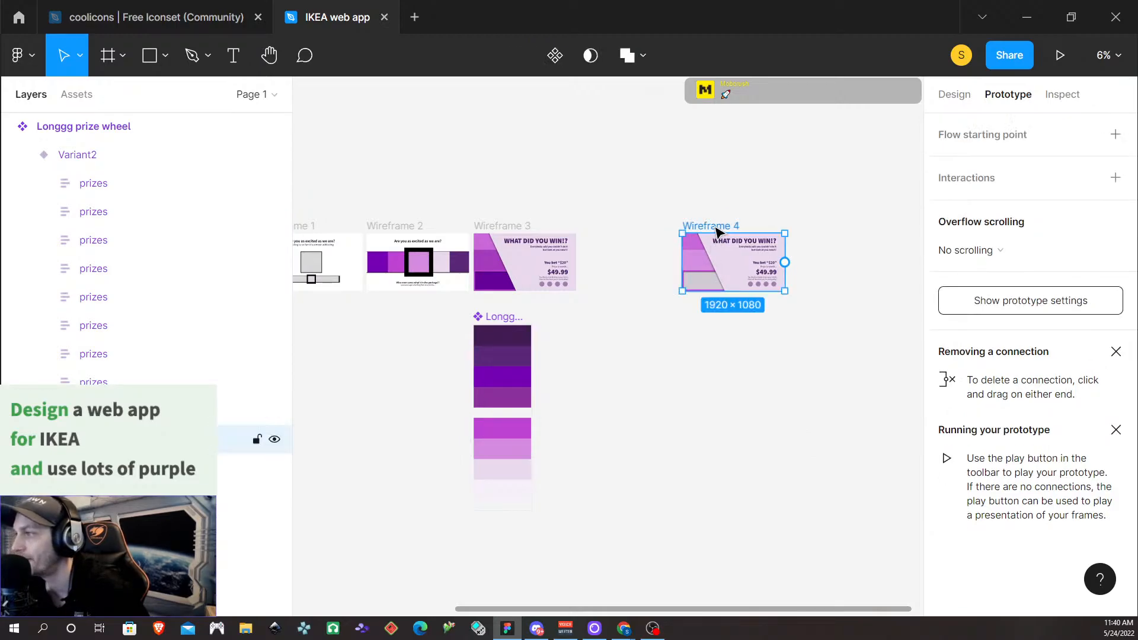
pyautogui.click(1059, 56)
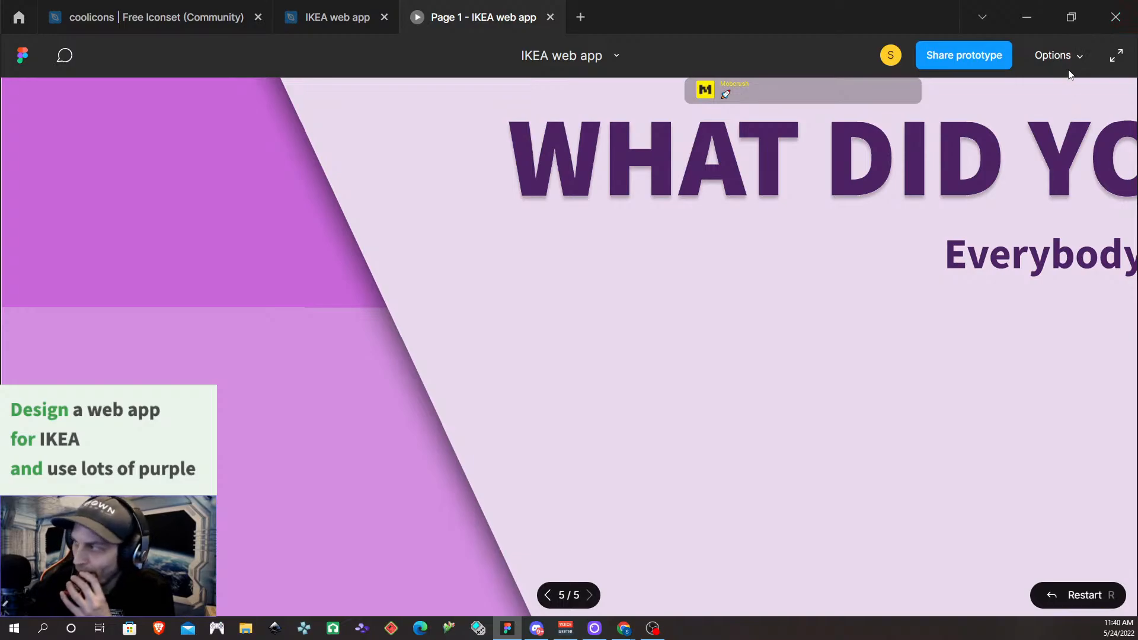
pyautogui.click(1067, 57)
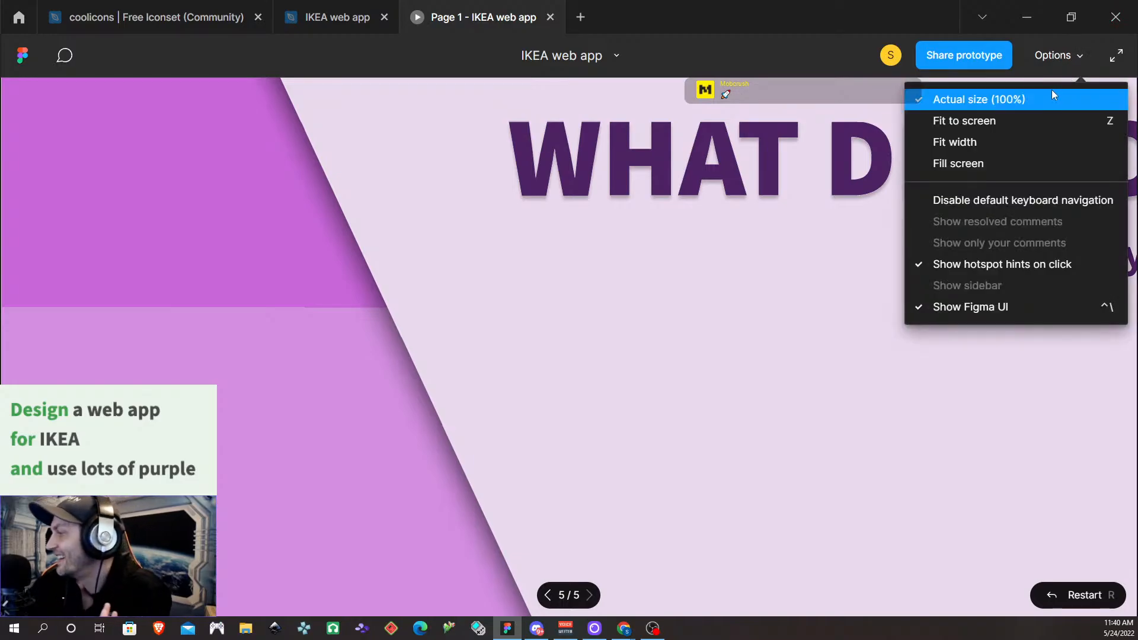
pyautogui.click(1046, 100)
pyautogui.click(1054, 57)
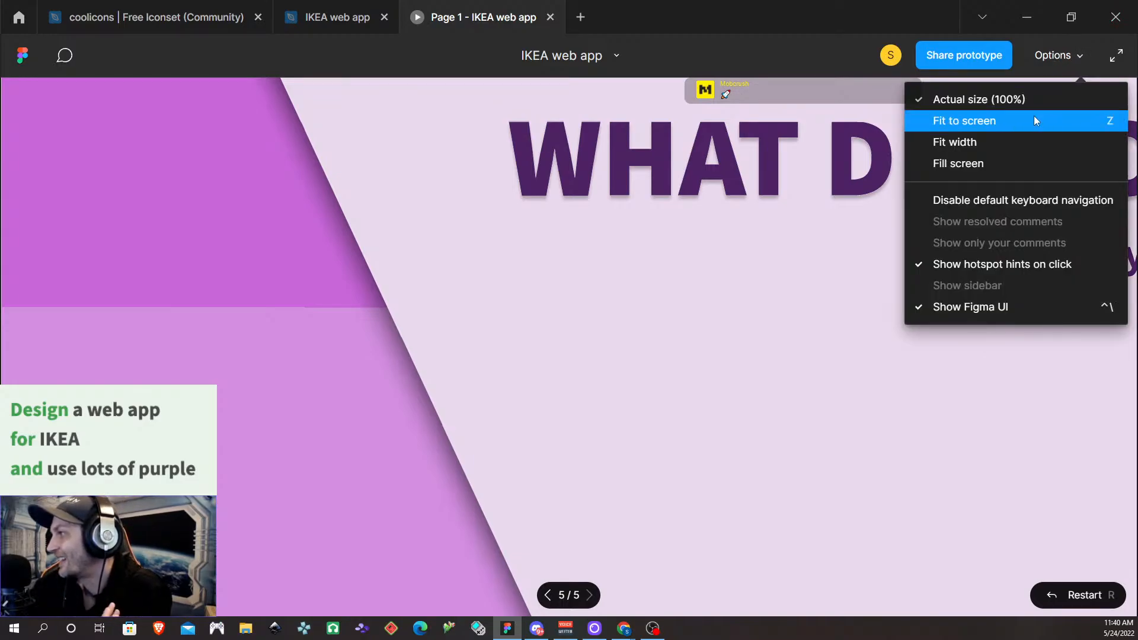
pyautogui.click(1035, 120)
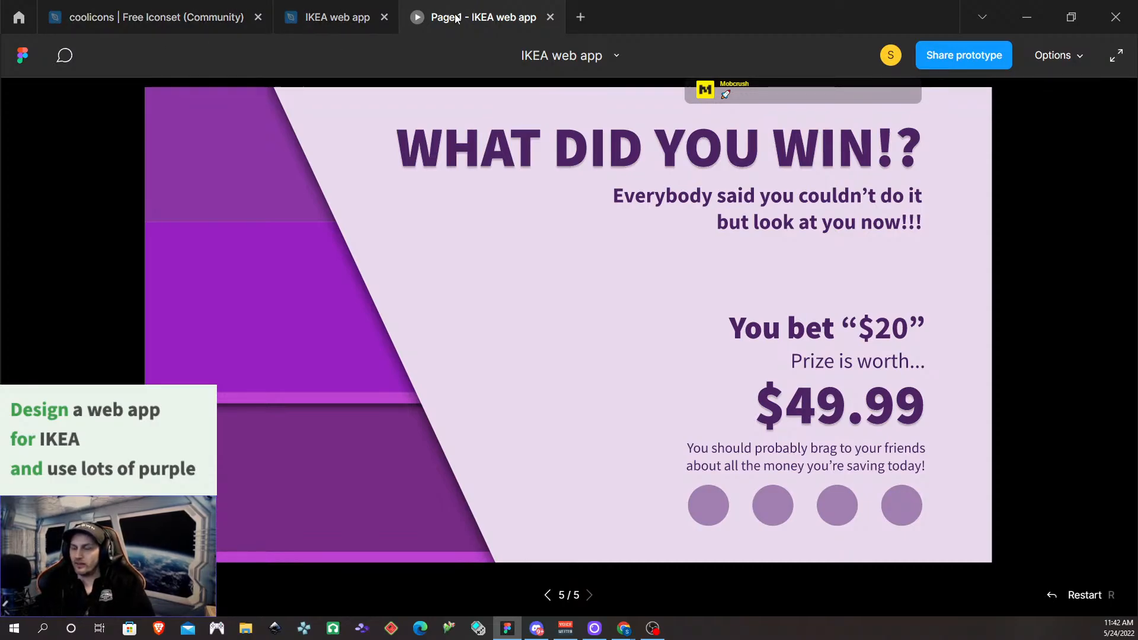
# Set the fill opacity of the 847 × 714 rectangle covering the upper prize wheel in Wireframe 4 to 75%
pyautogui.click(343, 19)
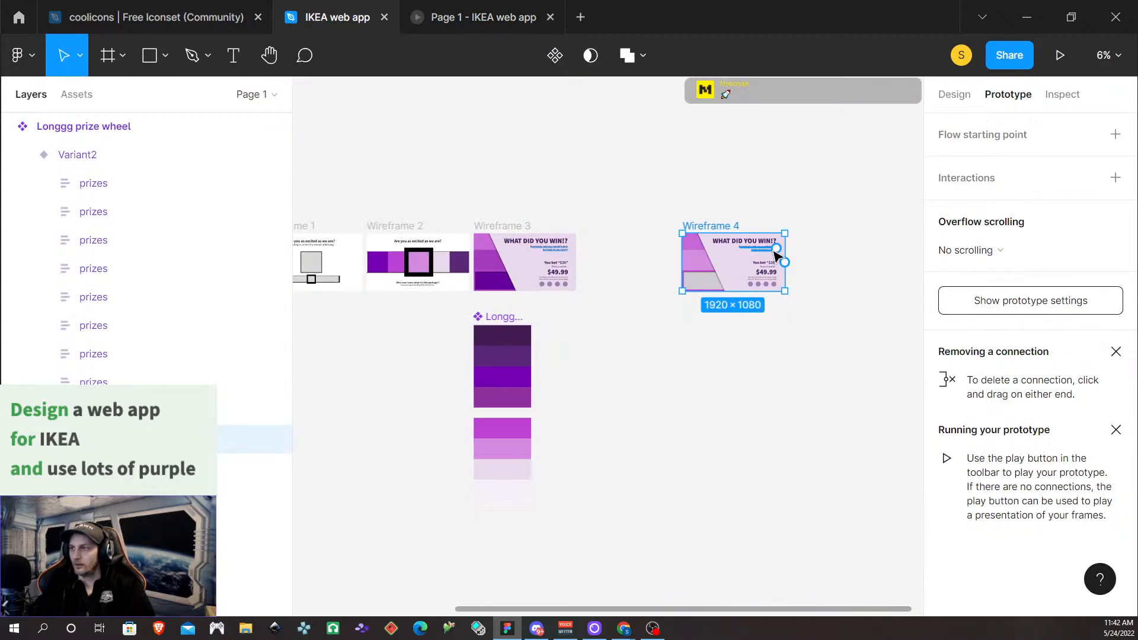
pyautogui.click(703, 272)
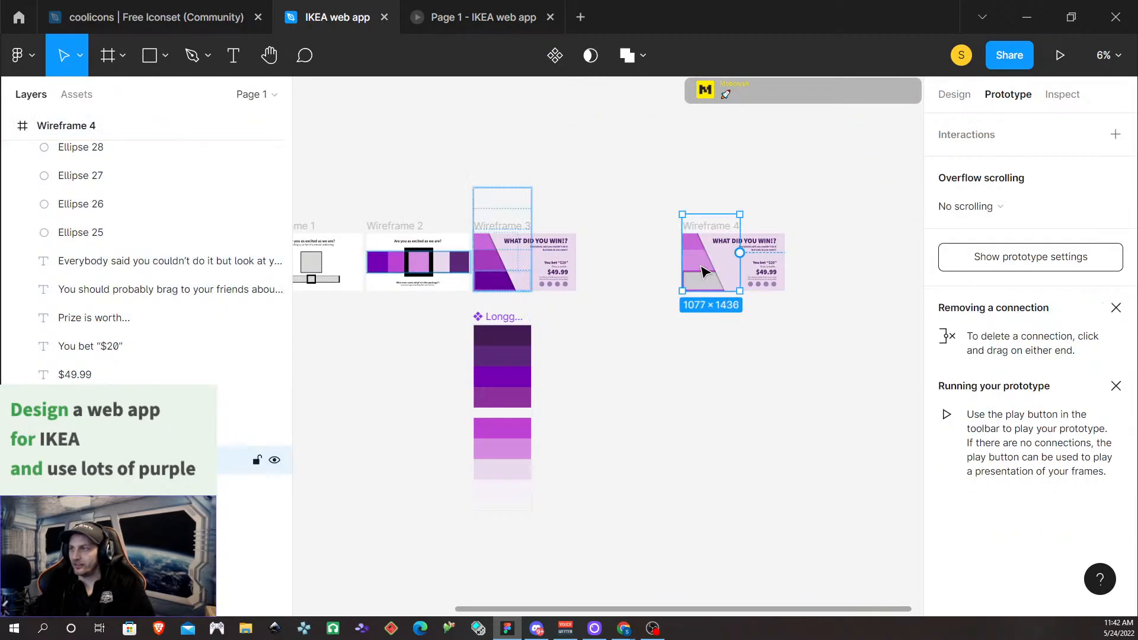
pyautogui.doubleClick(703, 272)
pyautogui.click(954, 94)
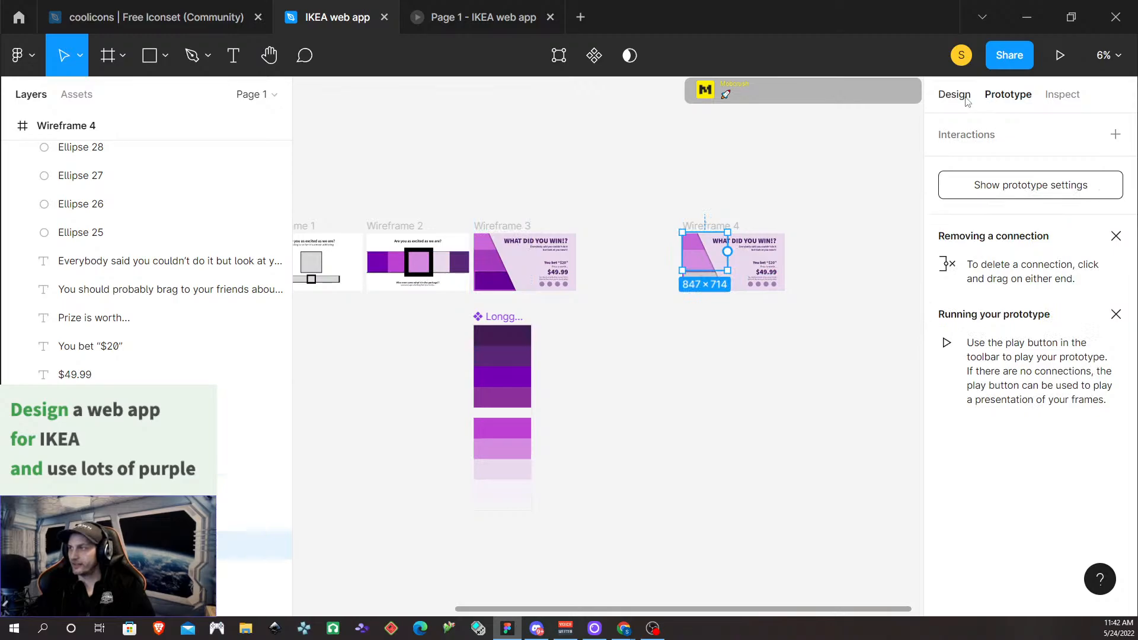
pyautogui.click(1036, 485)
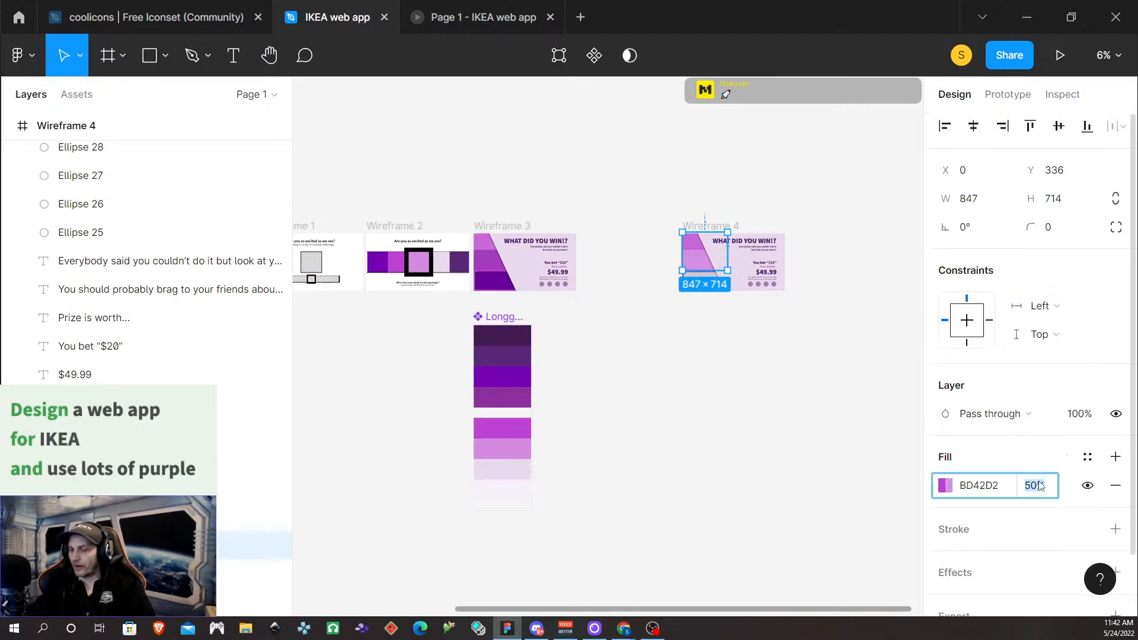
pyautogui.write('75')
pyautogui.press('Return')
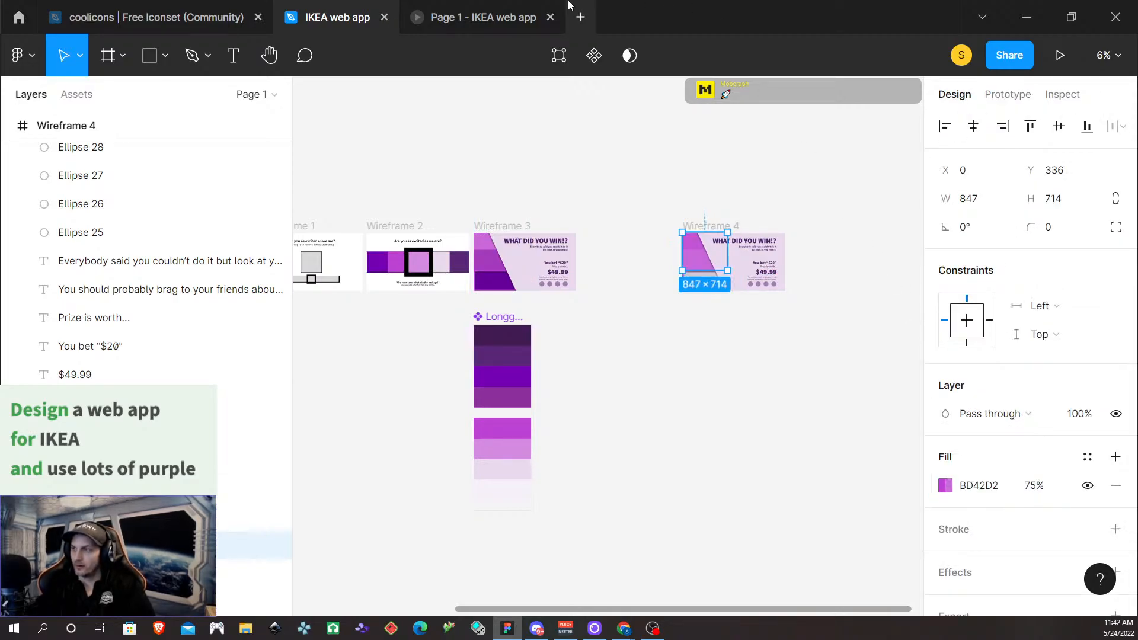
# Replace the old prototype preview with a fresh one of Wireframe 4 scaled to fit the width
pyautogui.click(463, 23)
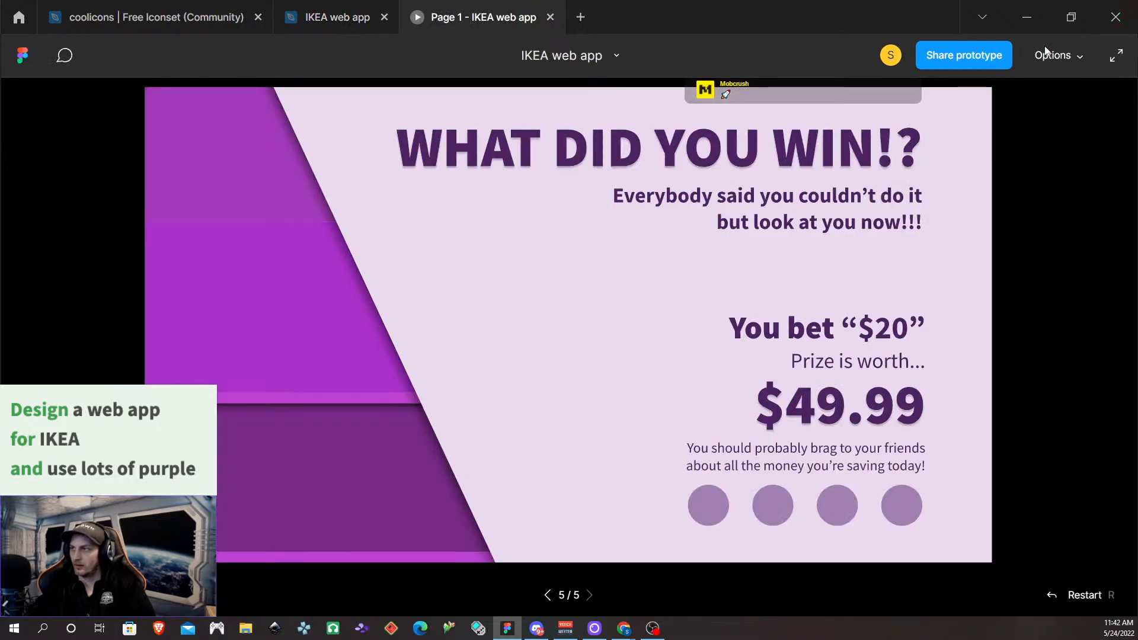
pyautogui.click(549, 18)
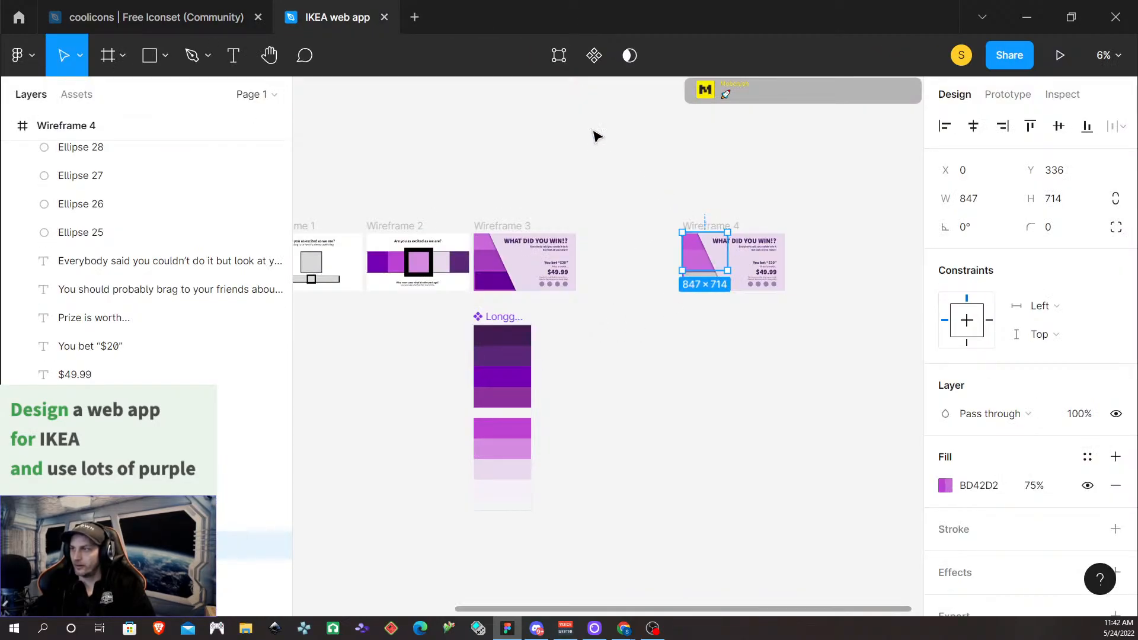
pyautogui.click(1061, 55)
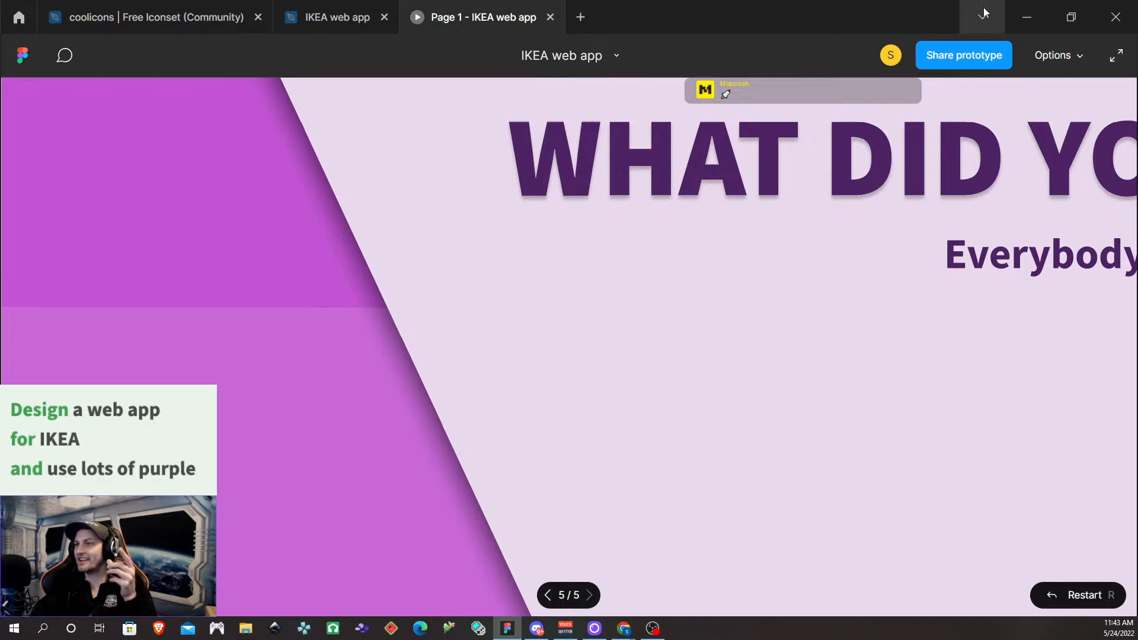
pyautogui.click(1072, 55)
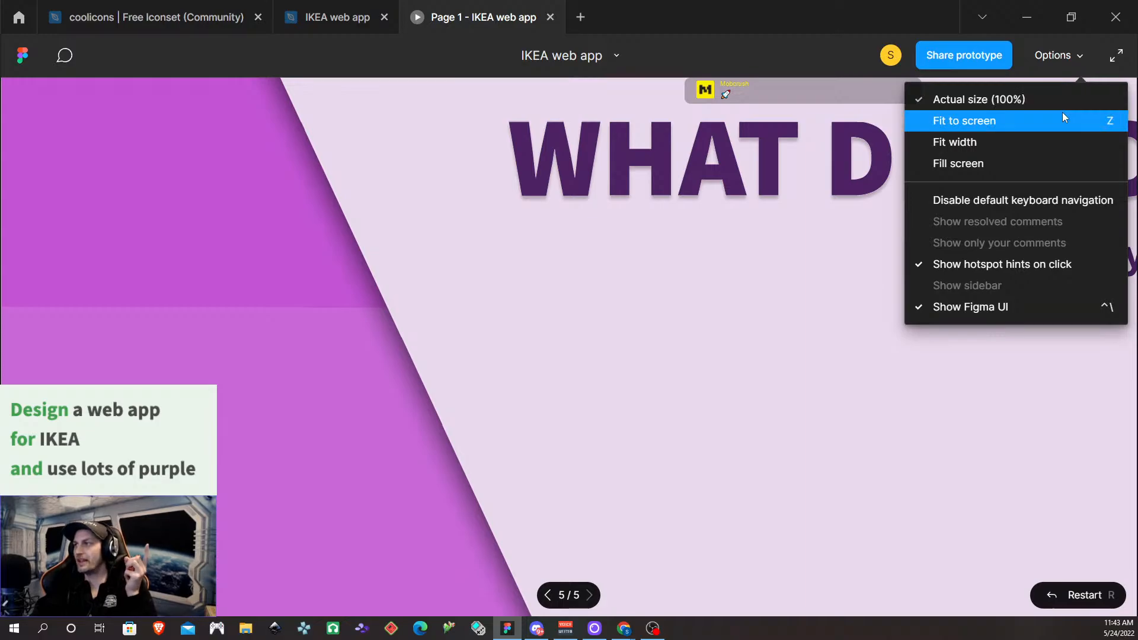
pyautogui.click(1041, 140)
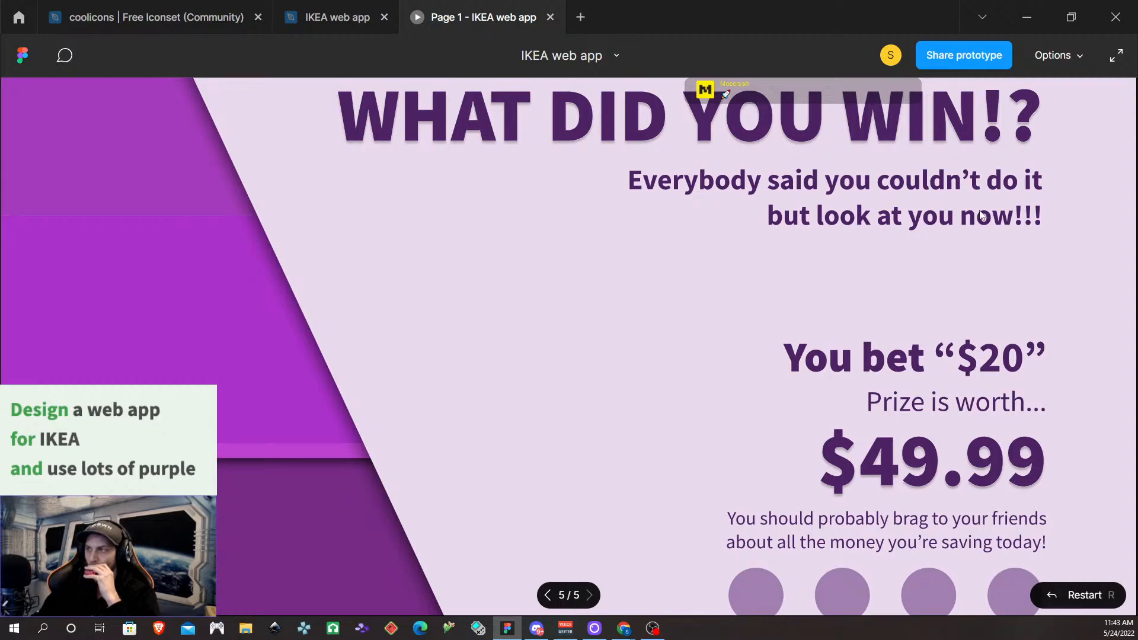
# Set the rotation of the large slanted panel behind Wireframe 4's text to 20°
pyautogui.click(314, 17)
pyautogui.click(811, 347)
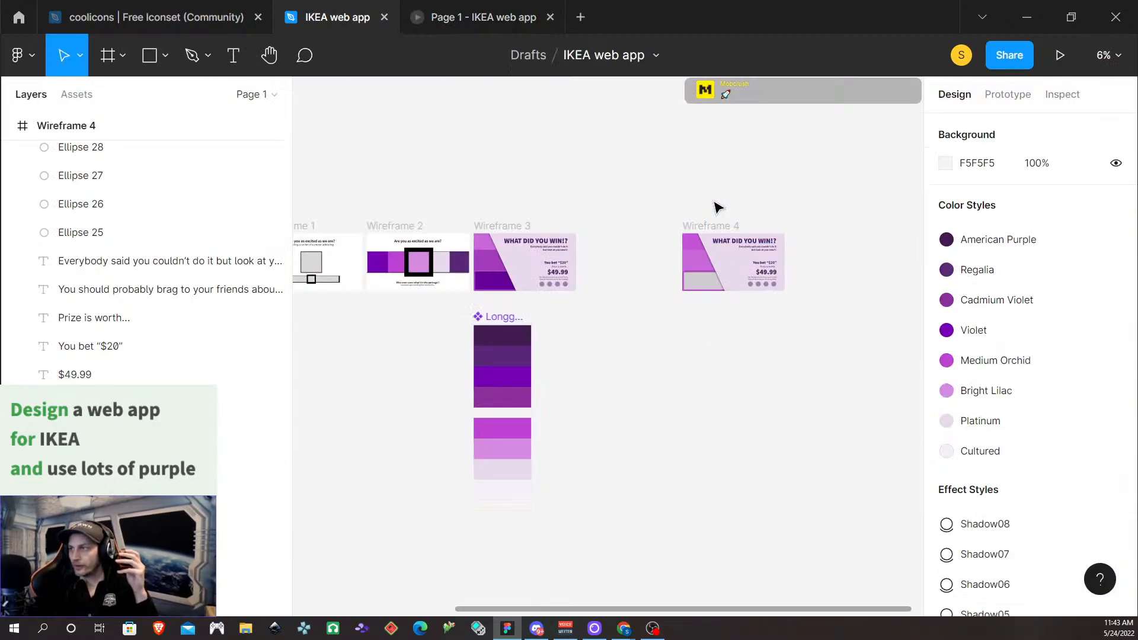
pyautogui.click(730, 230)
pyautogui.click(788, 367)
pyautogui.click(744, 253)
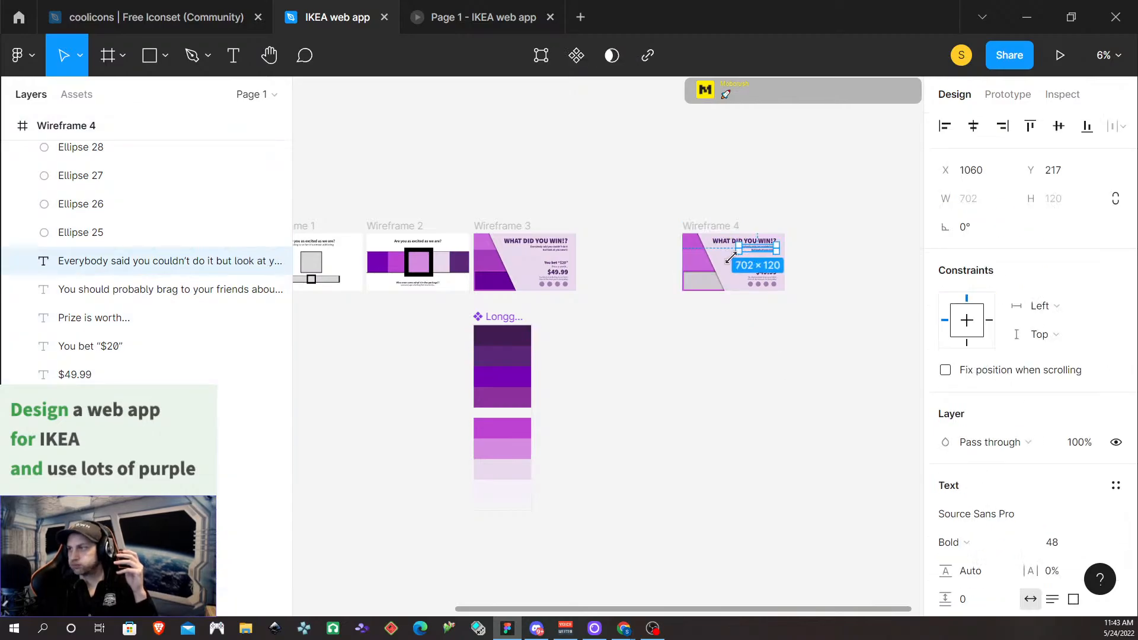
pyautogui.click(745, 256)
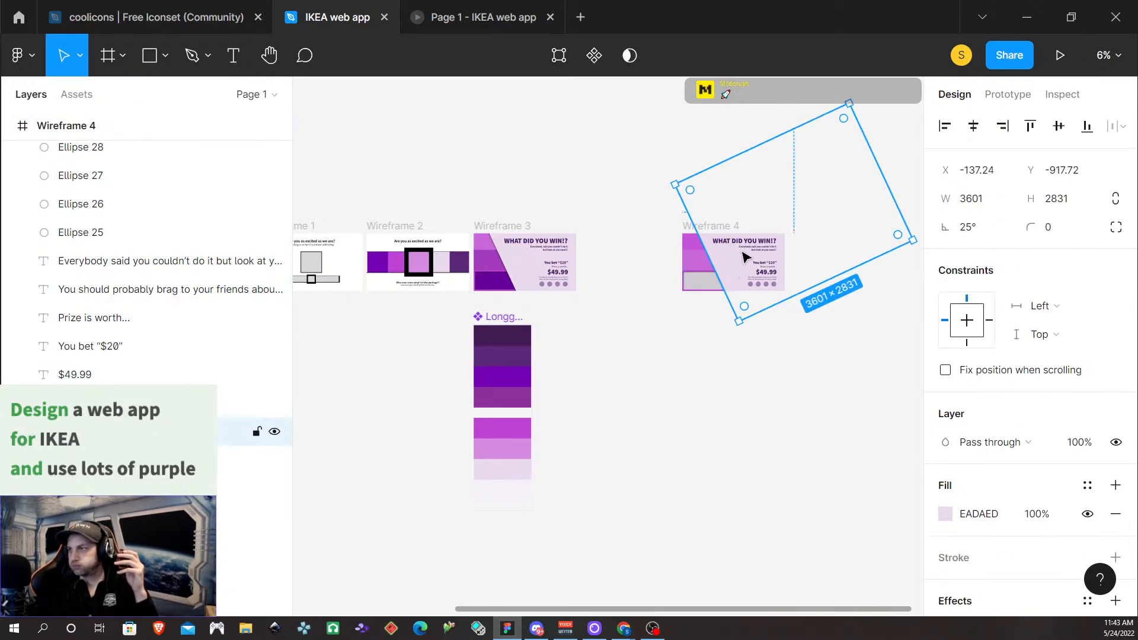
pyautogui.click(967, 228)
pyautogui.write('20')
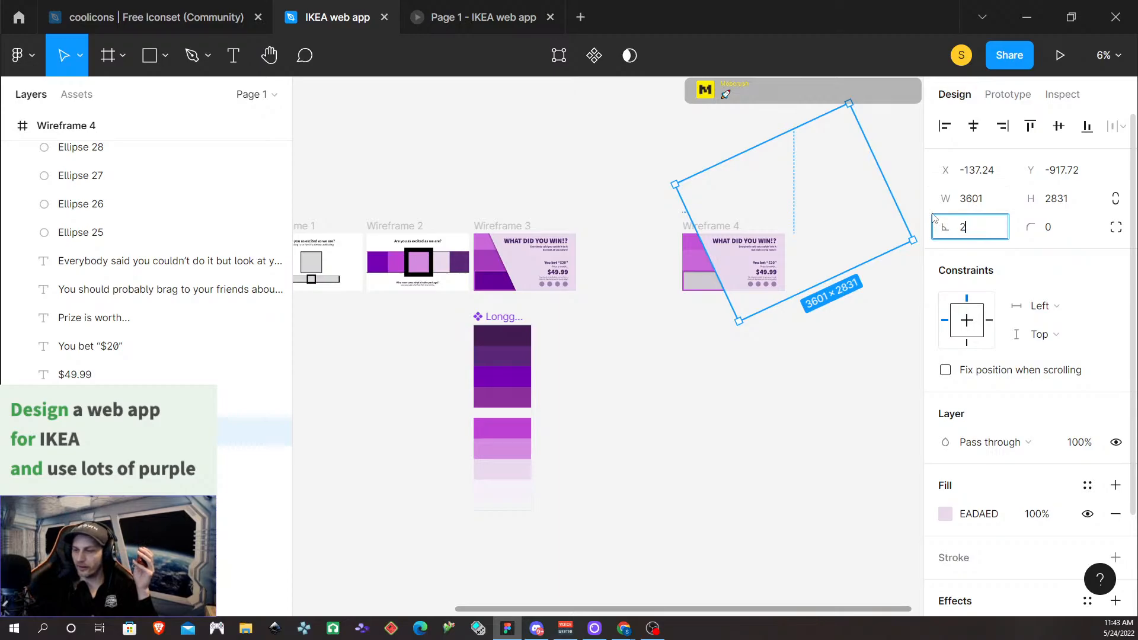
pyautogui.press('Return')
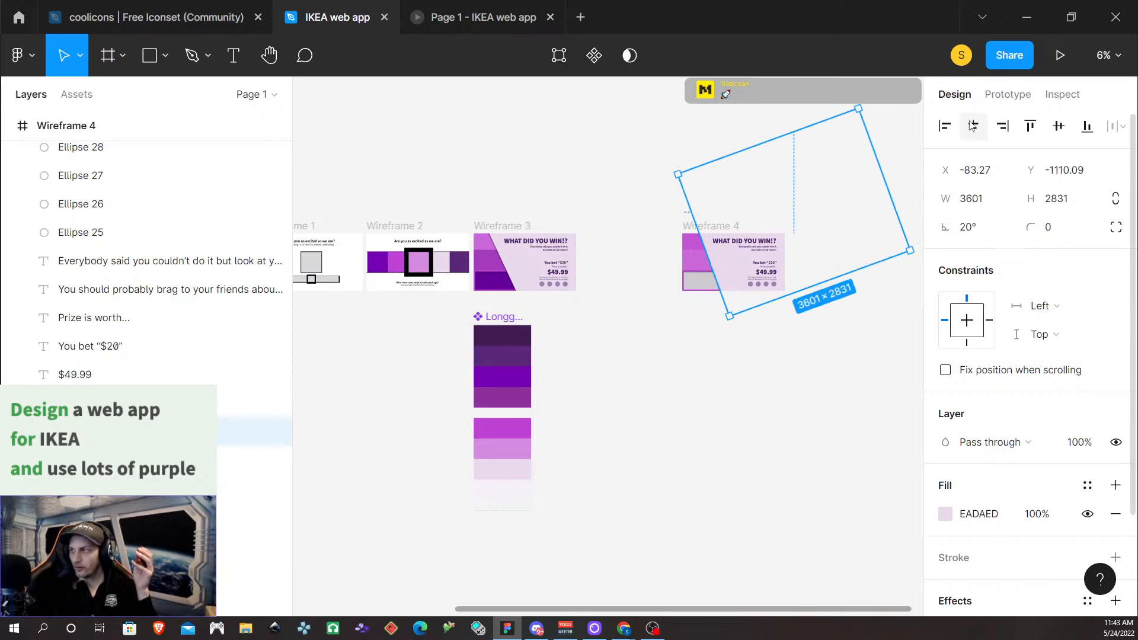
# Try rotating the slanted panel in Wireframe 4 to 15° and to 10°
pyautogui.click(968, 229)
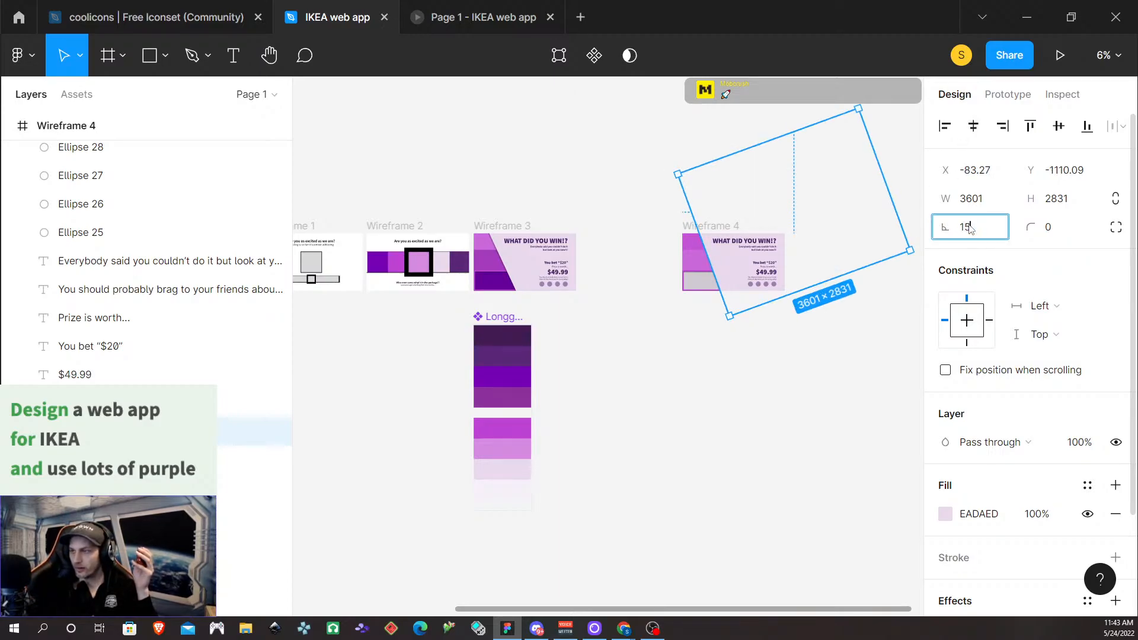
pyautogui.press('Return')
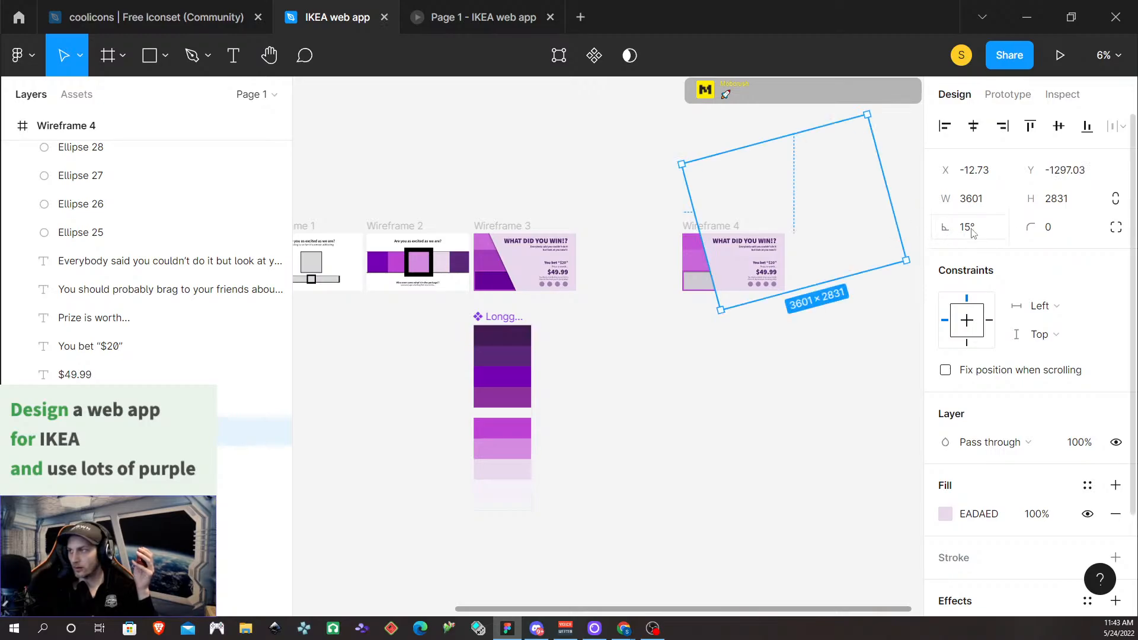
pyautogui.click(970, 231)
pyautogui.write('10')
pyautogui.press('Return')
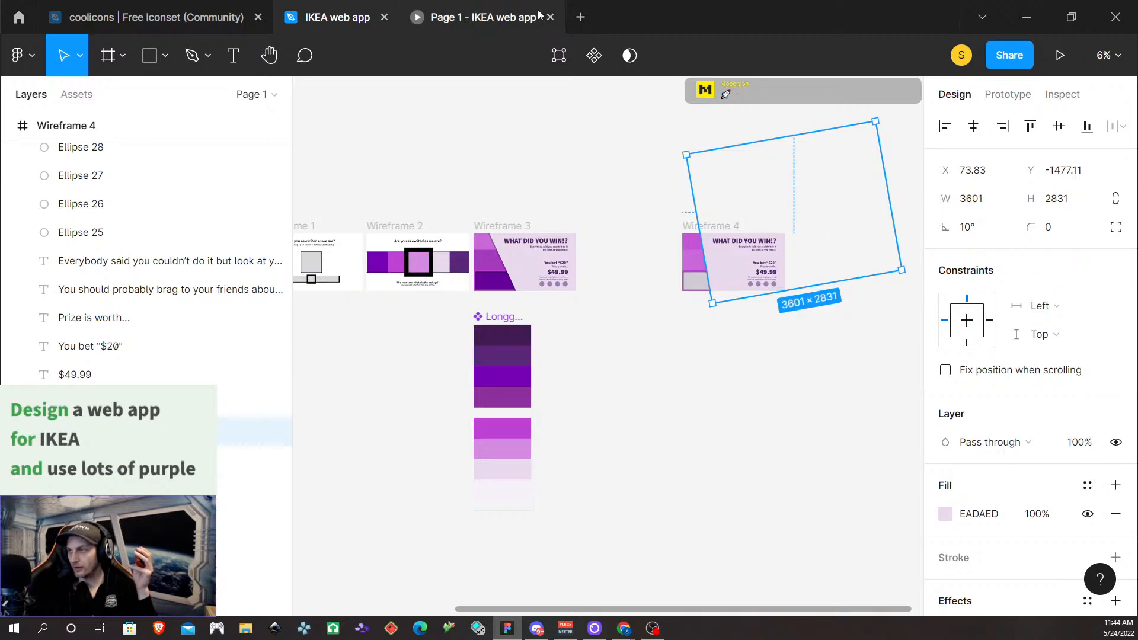
# Check the slanted panel's angle in the prototype preview scaled to fit the screen
pyautogui.click(491, 18)
pyautogui.click(1081, 59)
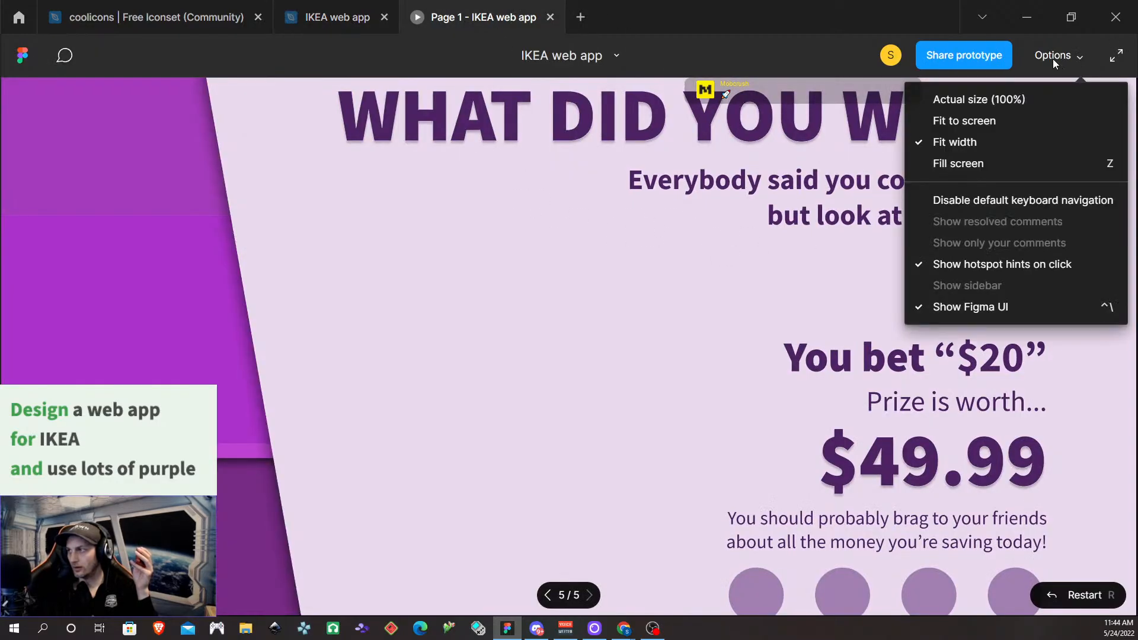
pyautogui.click(1034, 117)
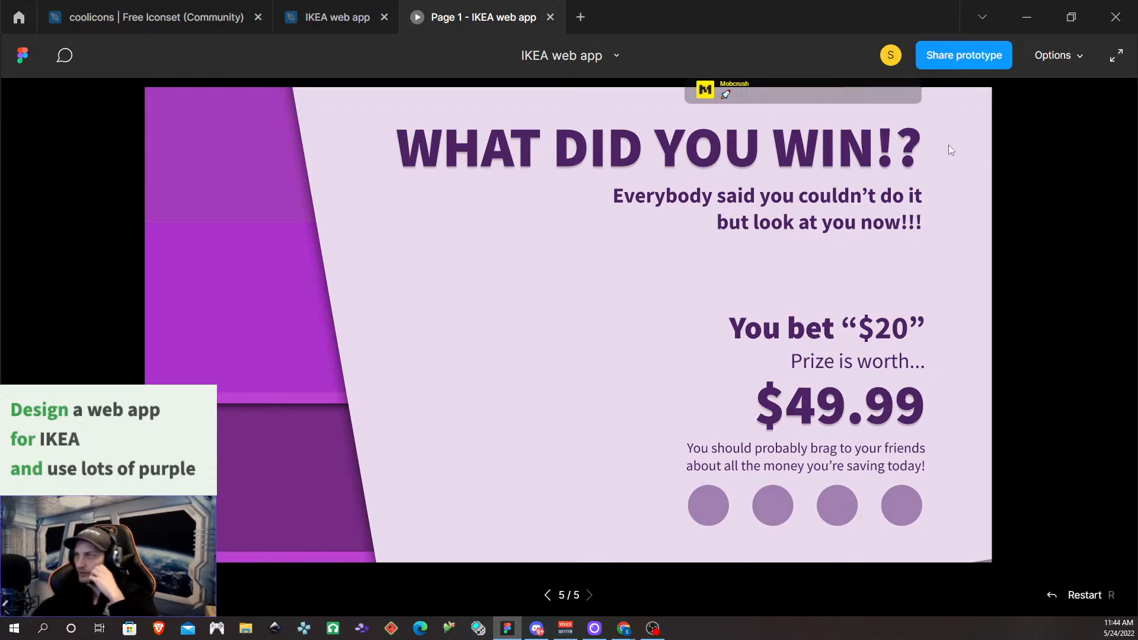
# Return the slanted panel's rotation to 20° and check it in the prototype preview
pyautogui.click(373, 16)
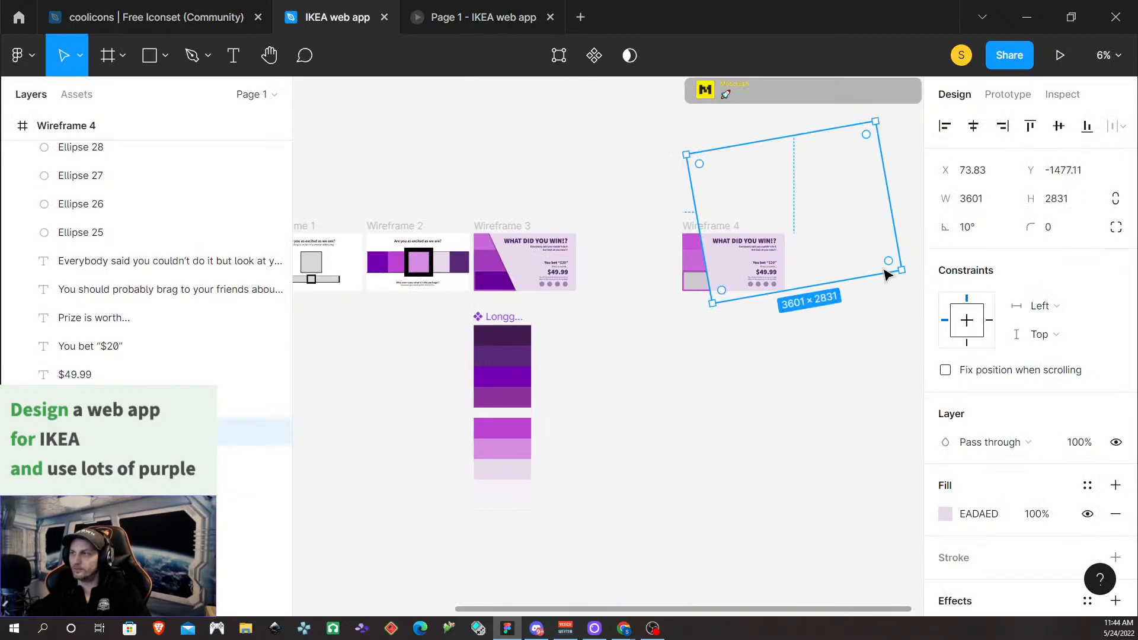
pyautogui.click(970, 230)
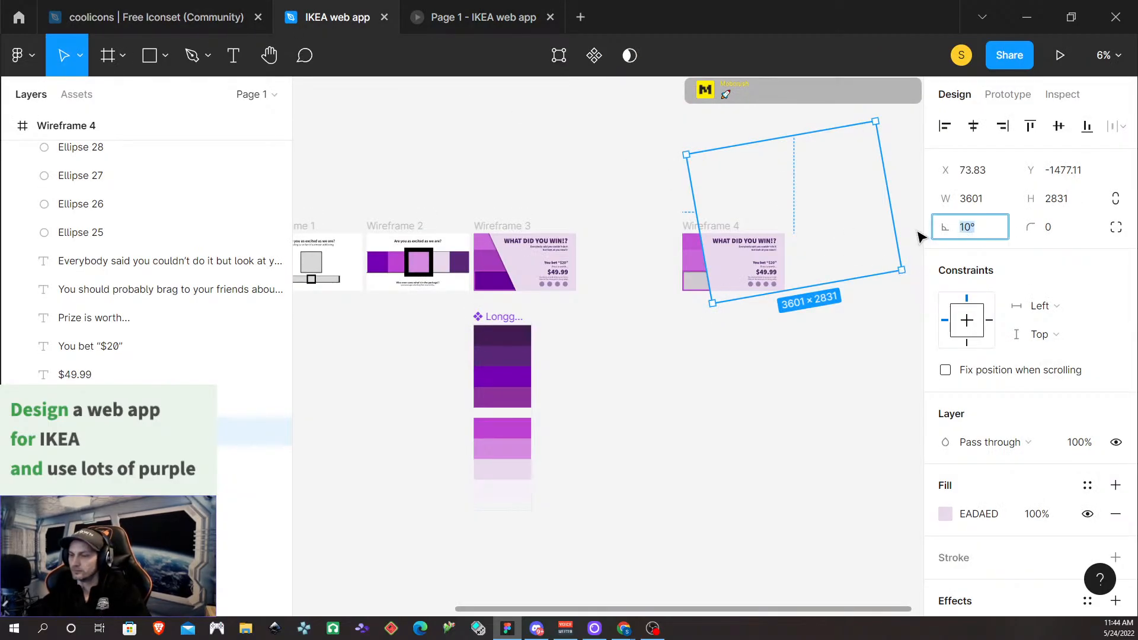
pyautogui.write('20')
pyautogui.press('Return')
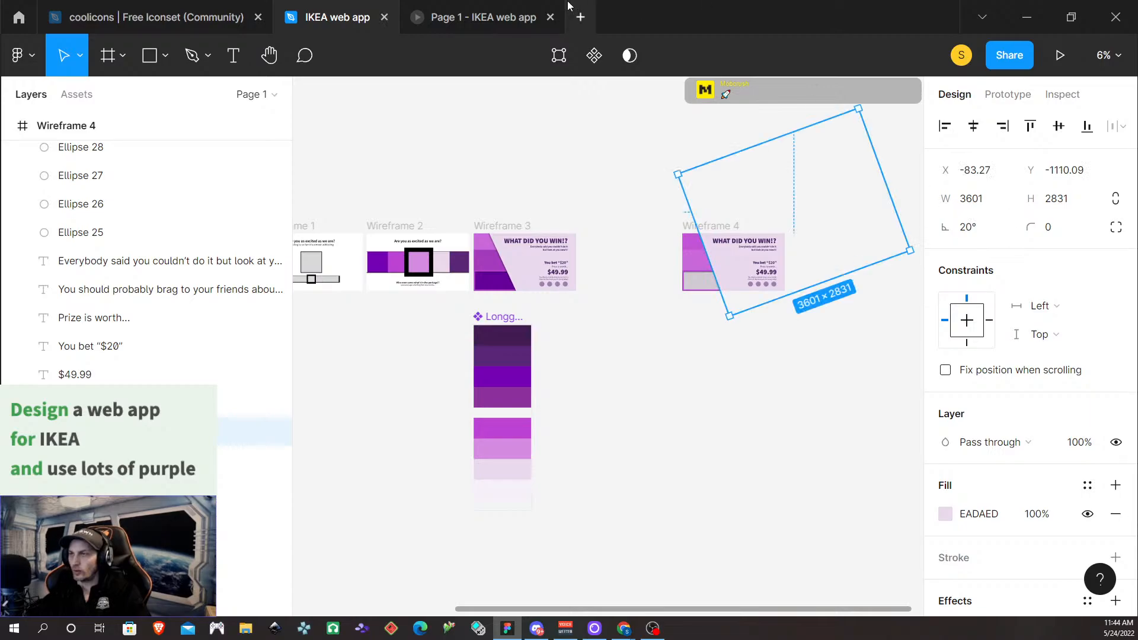
pyautogui.click(483, 16)
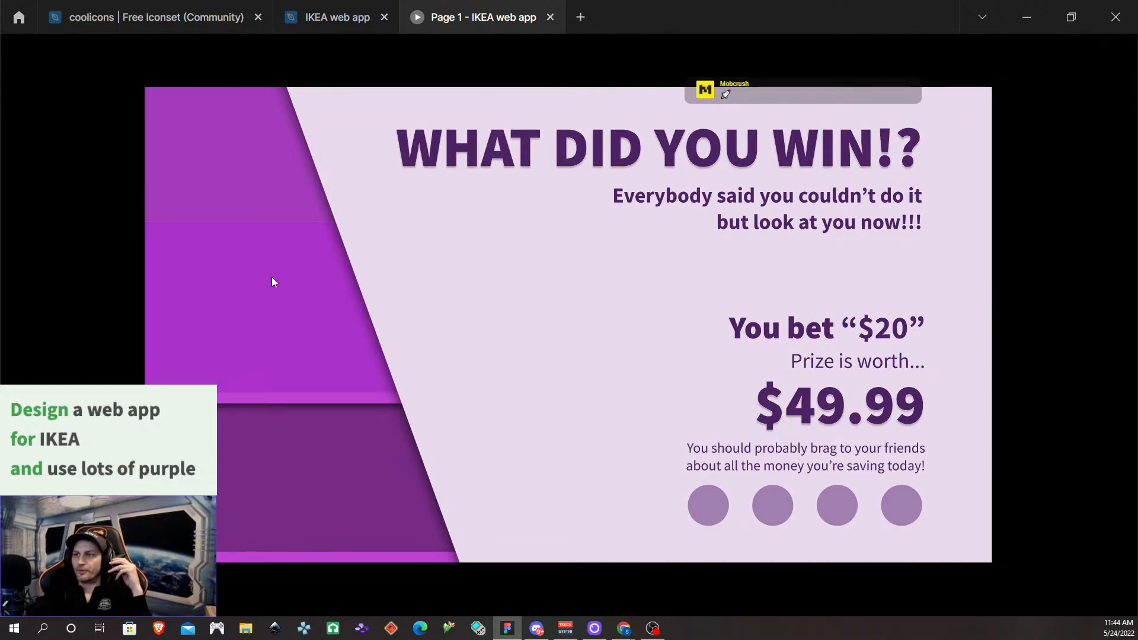
# Apply the Cultured color style to the rectangle covering the upper prize wheel and check it in the preview
pyautogui.click(324, 18)
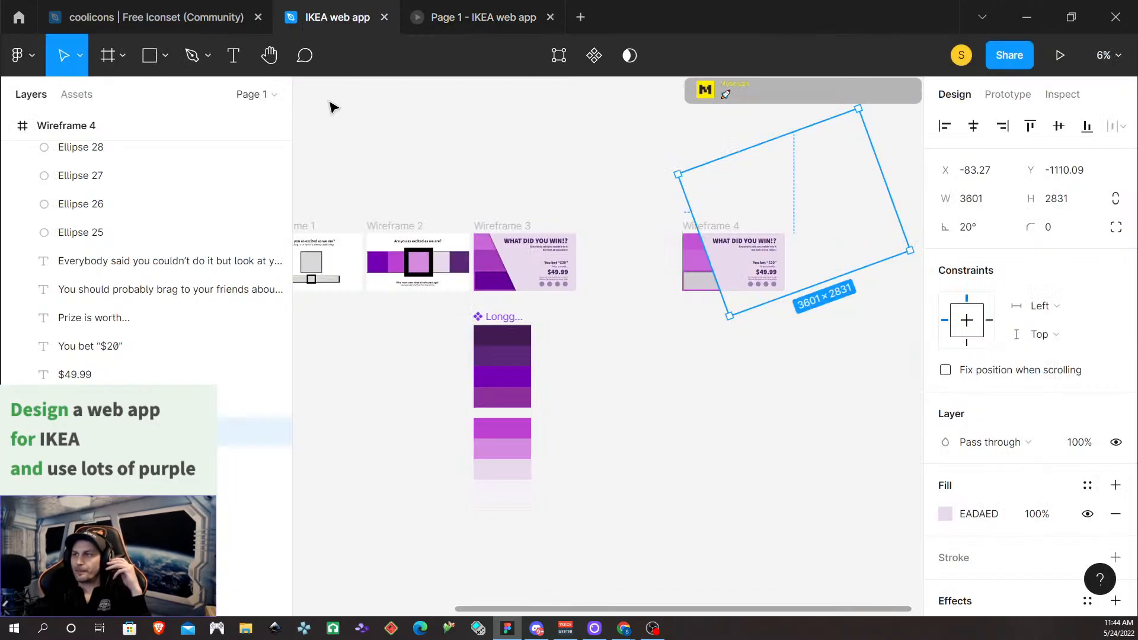
pyautogui.click(695, 261)
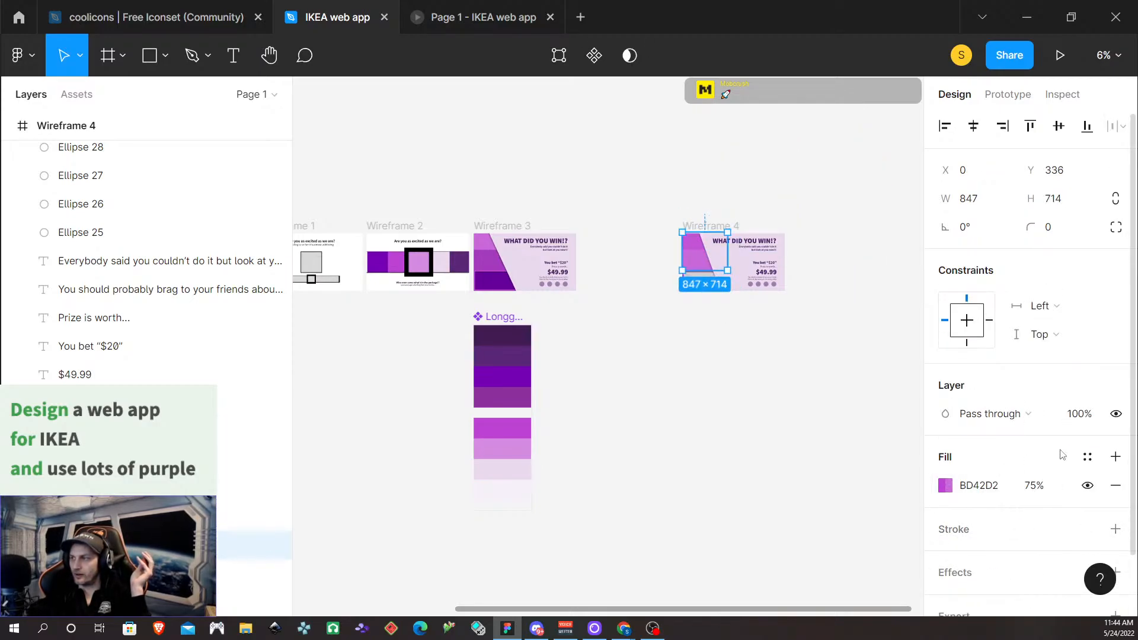
pyautogui.click(1087, 457)
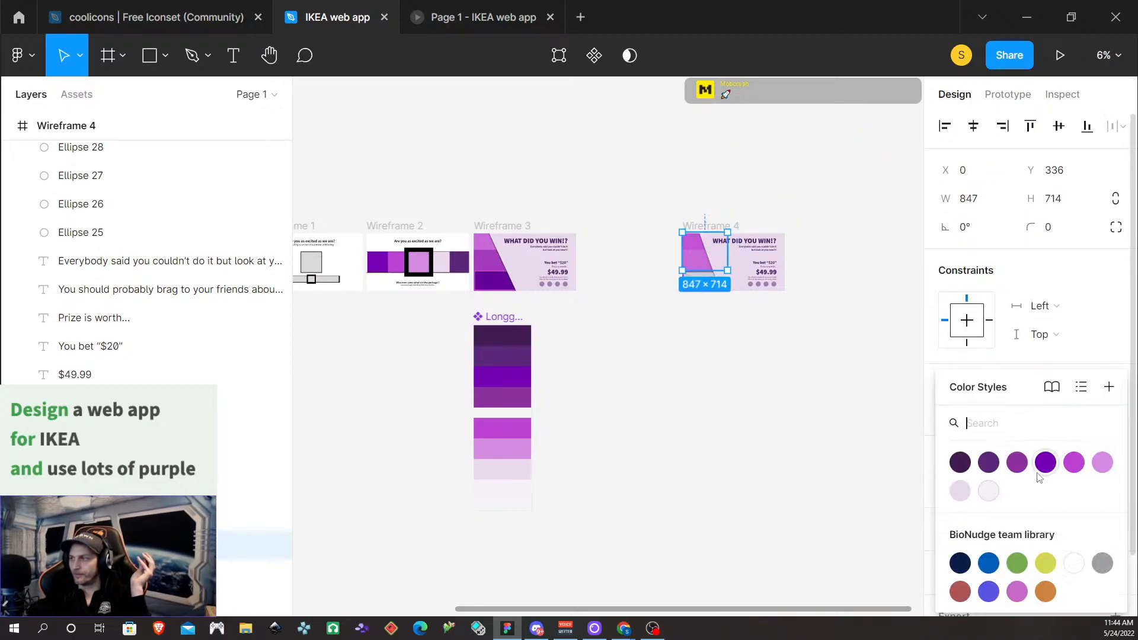
pyautogui.click(987, 492)
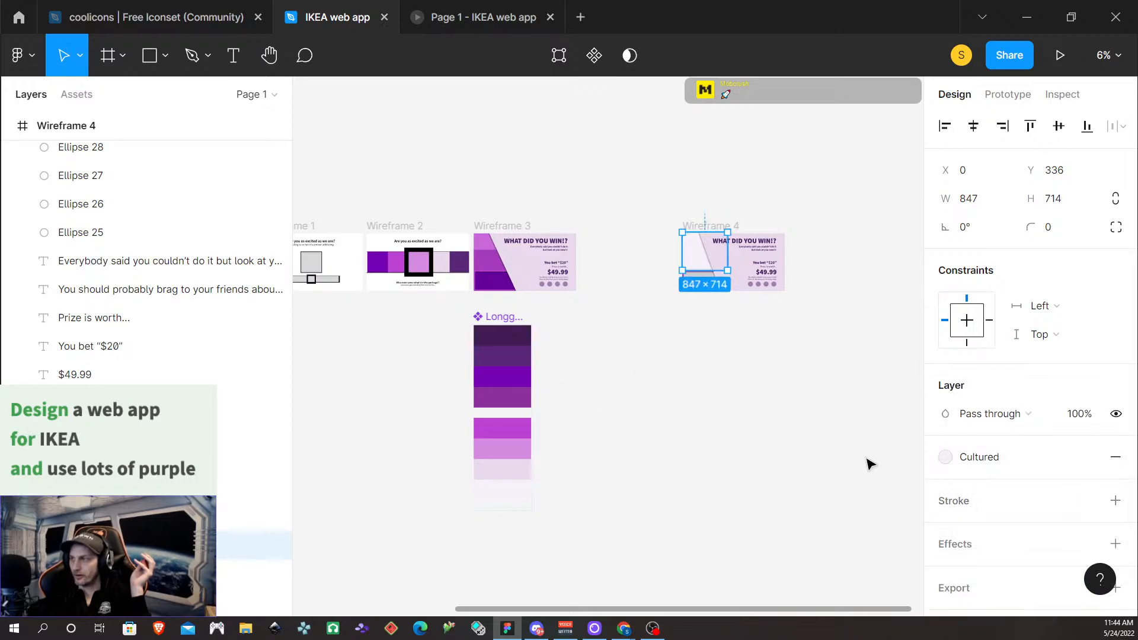
pyautogui.click(481, 24)
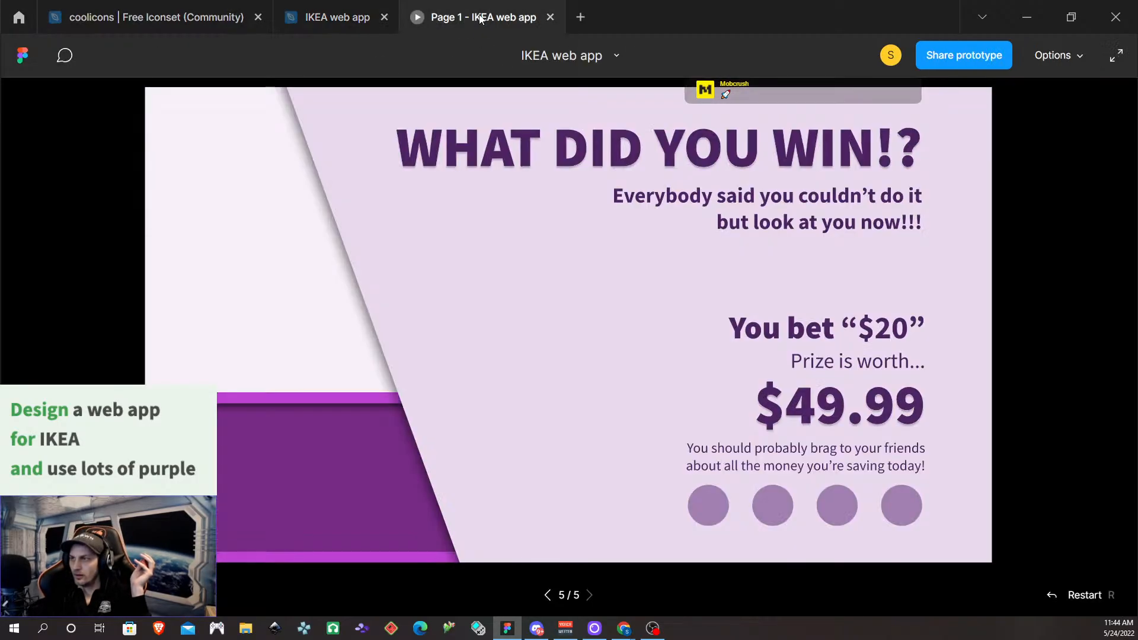
pyautogui.click(341, 5)
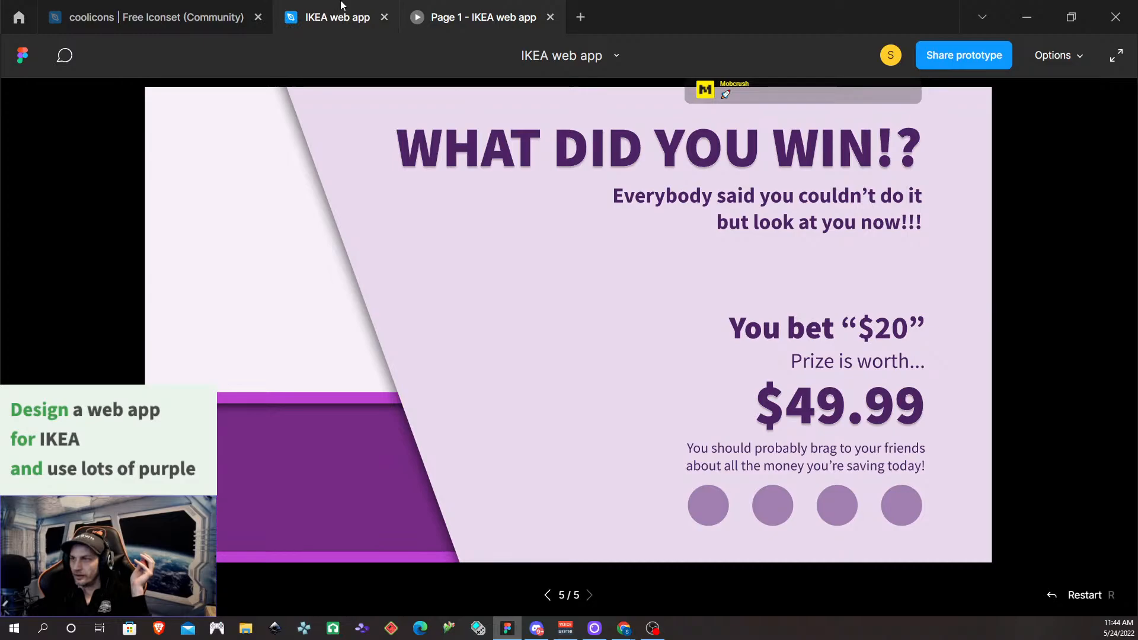
# Back in the design file, detach the Cultured style from the rectangle over the upper prize wheel and set its fill opacity to 75%
pyautogui.click(360, 24)
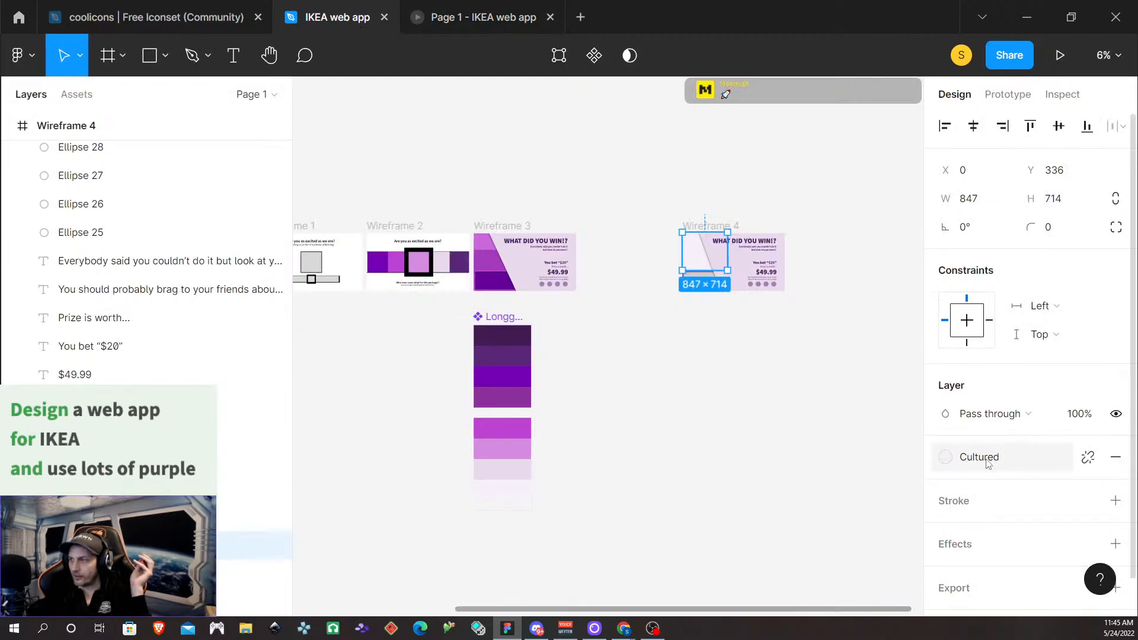
pyautogui.click(1087, 457)
pyautogui.click(1037, 485)
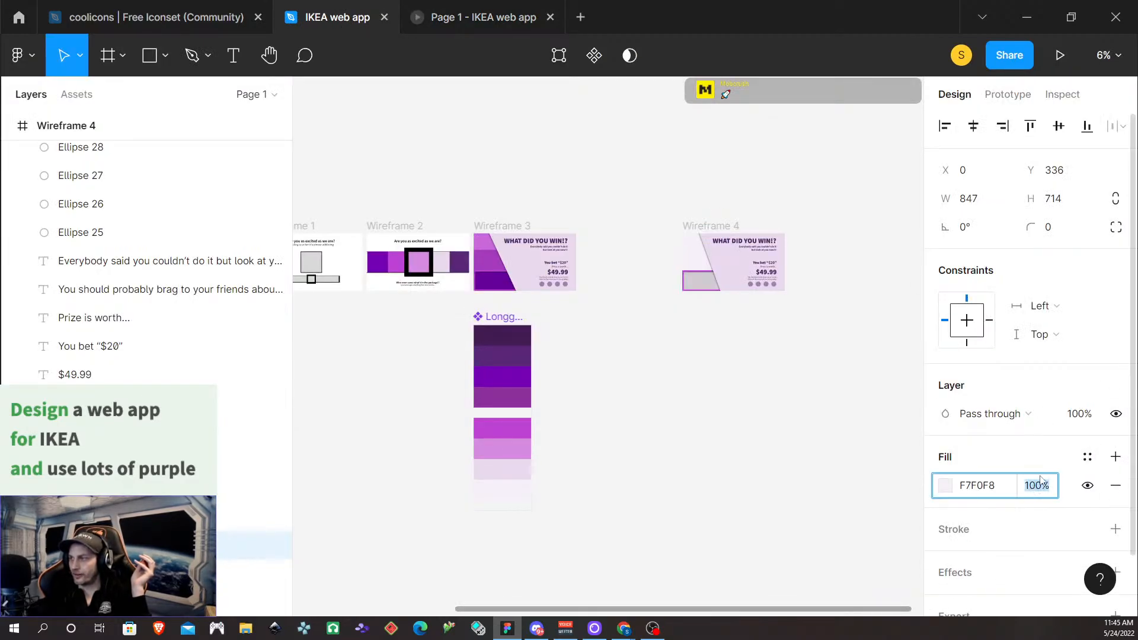
pyautogui.write('75')
pyautogui.press('Return')
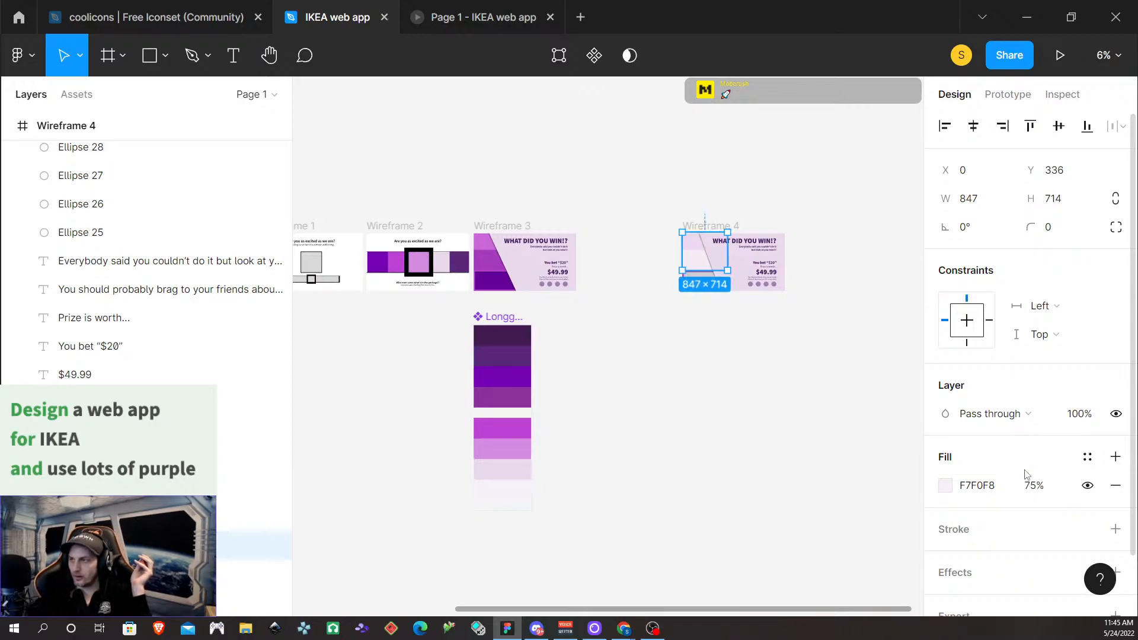
pyautogui.click(685, 415)
# Apply the Regalia color style to the slanted panel in Wireframe 4
pyautogui.click(729, 263)
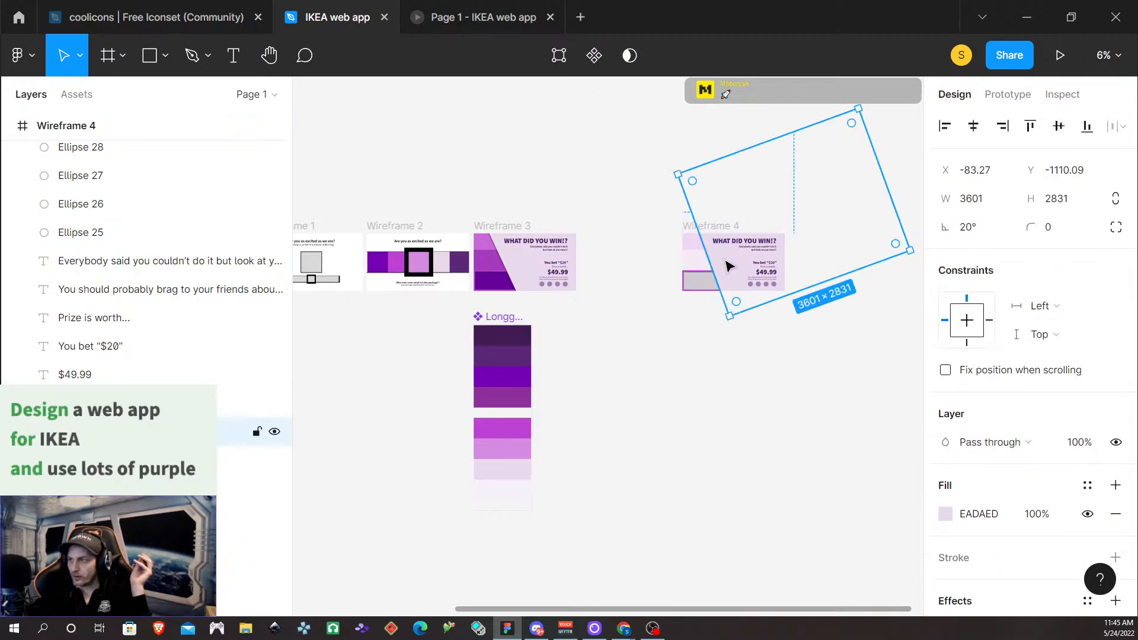
pyautogui.scroll(-2, 988, 529)
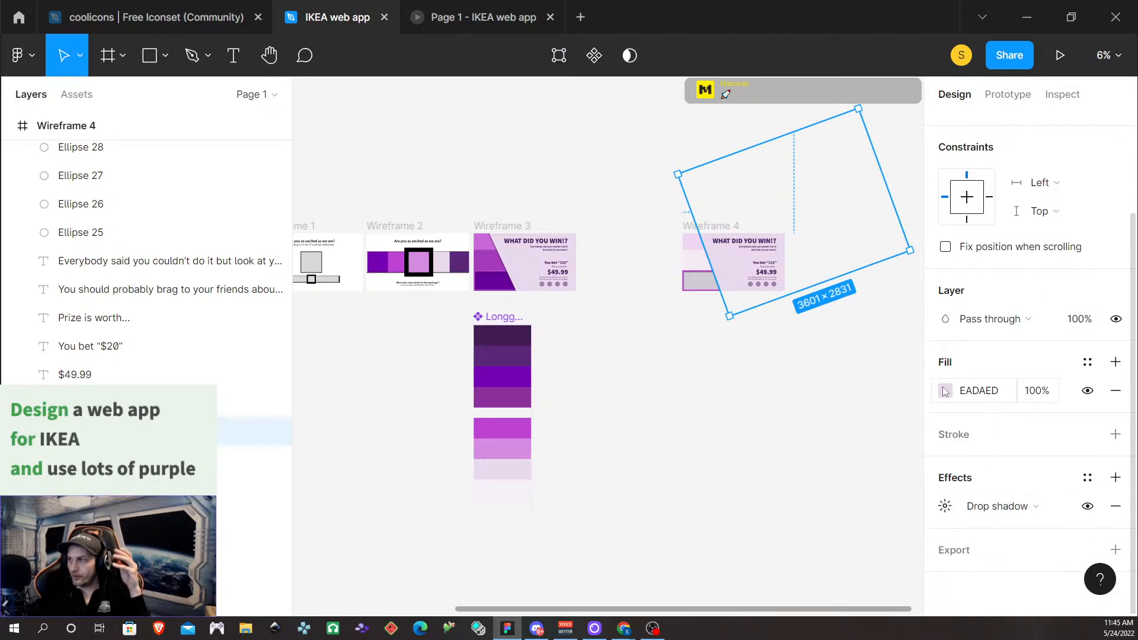
pyautogui.click(1087, 362)
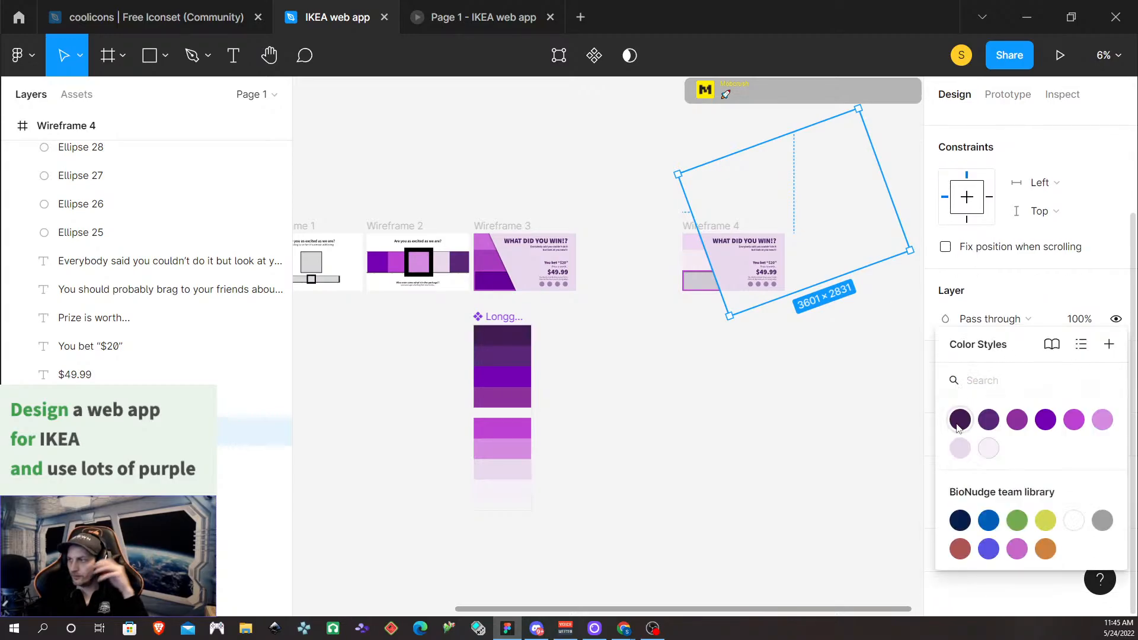
pyautogui.click(989, 421)
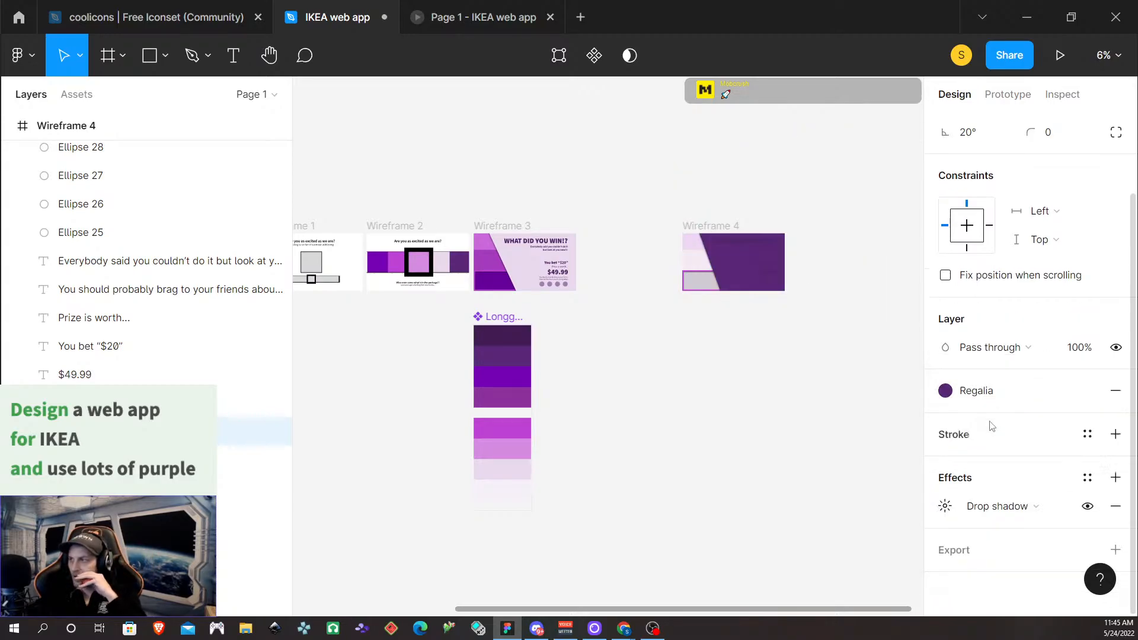
pyautogui.click(831, 432)
pyautogui.scroll(1, 764, 358)
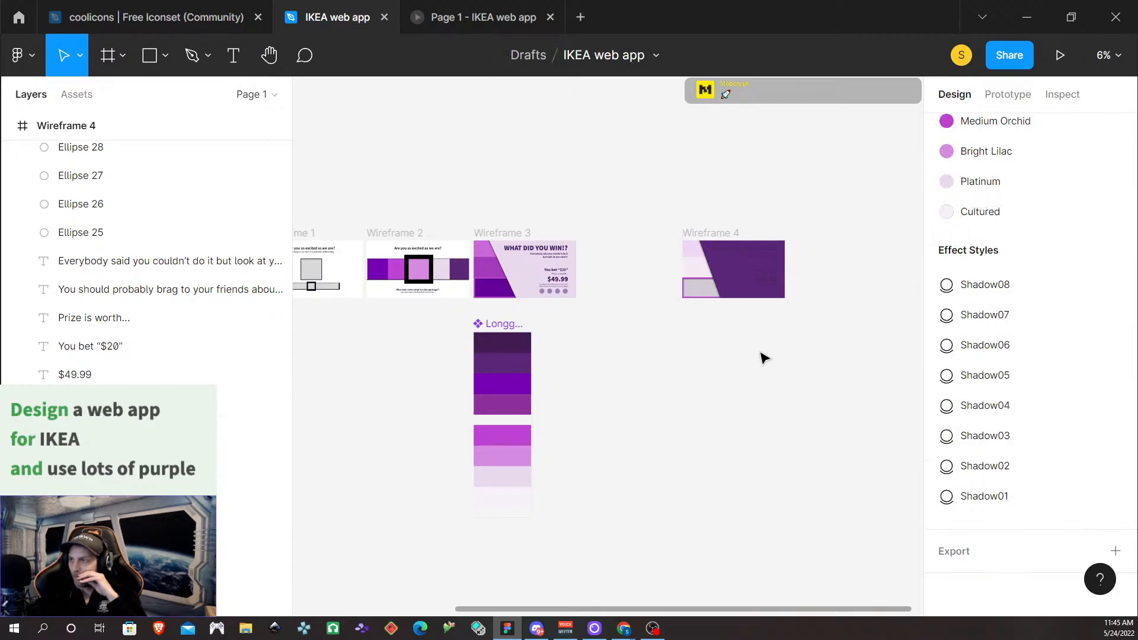
# Apply the Cultured color style to all six text layers on the slanted panel, from the heading to the bragging note
pyautogui.click(753, 247)
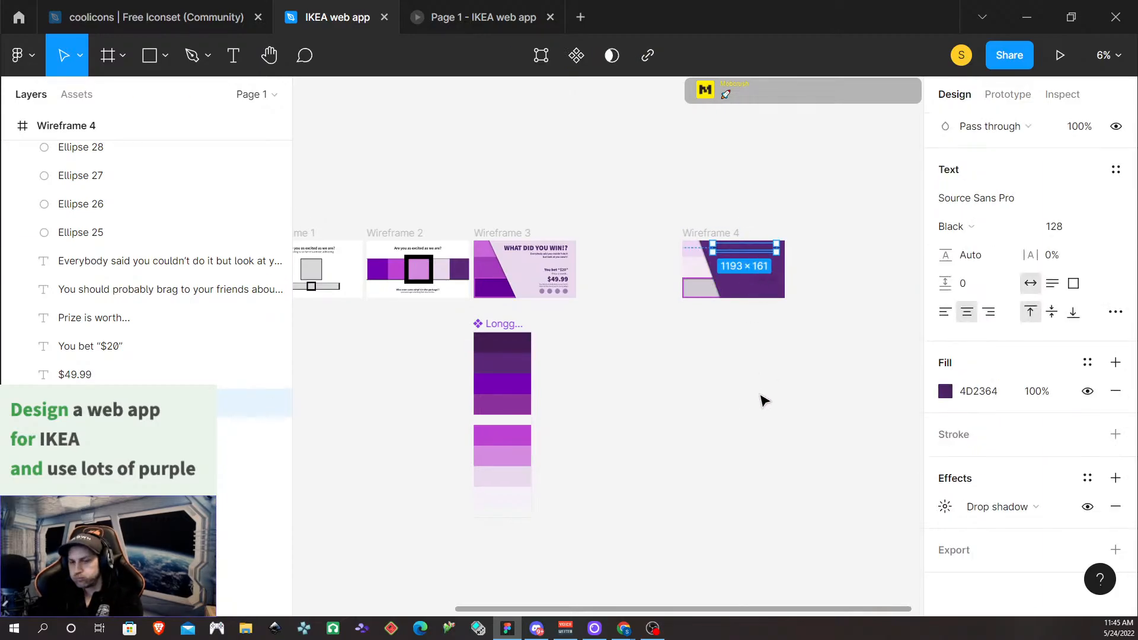
pyautogui.scroll(4, 782, 367)
pyautogui.hscroll(-5, 741, 355)
pyautogui.hscroll(5, 770, 350)
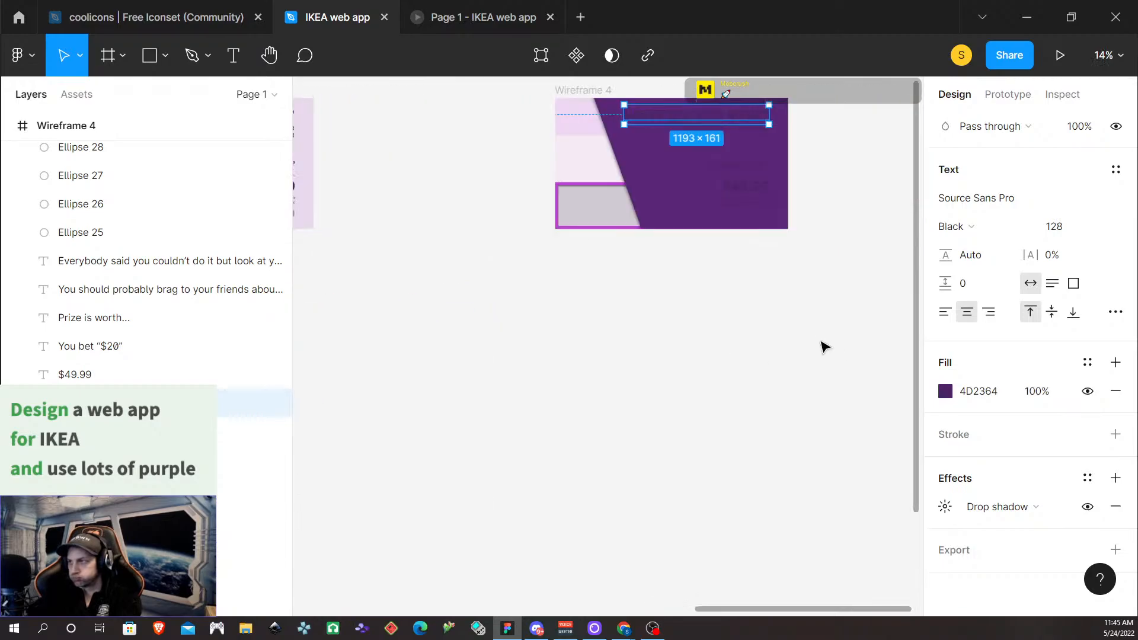
pyautogui.scroll(5, 745, 188)
pyautogui.scroll(2, 675, 222)
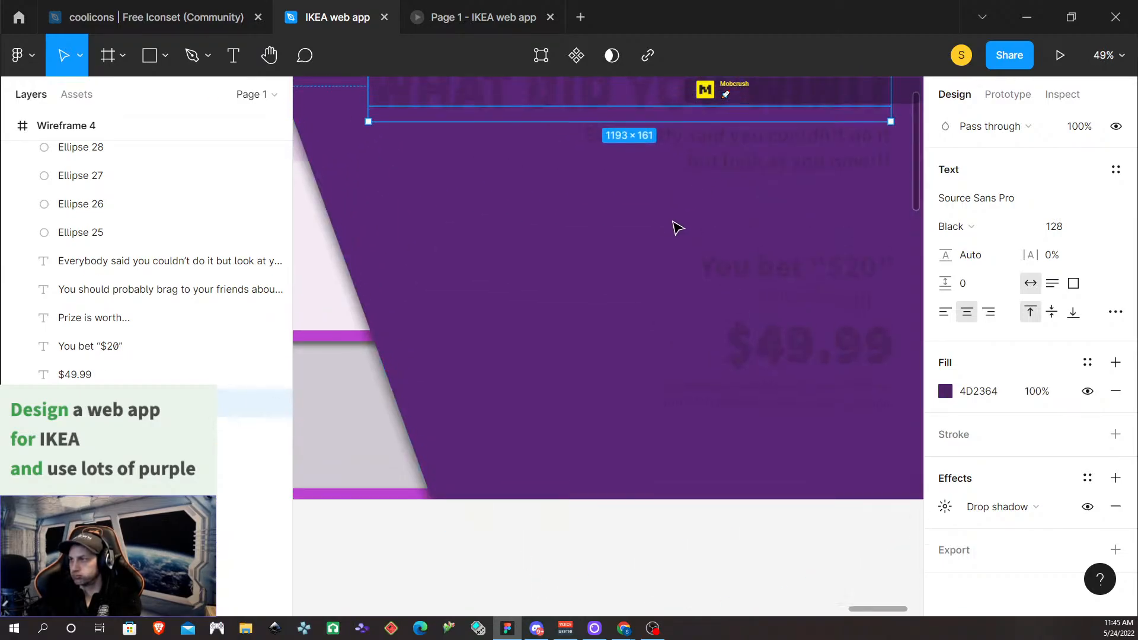
pyautogui.scroll(-2, 681, 232)
pyautogui.scroll(2, 687, 229)
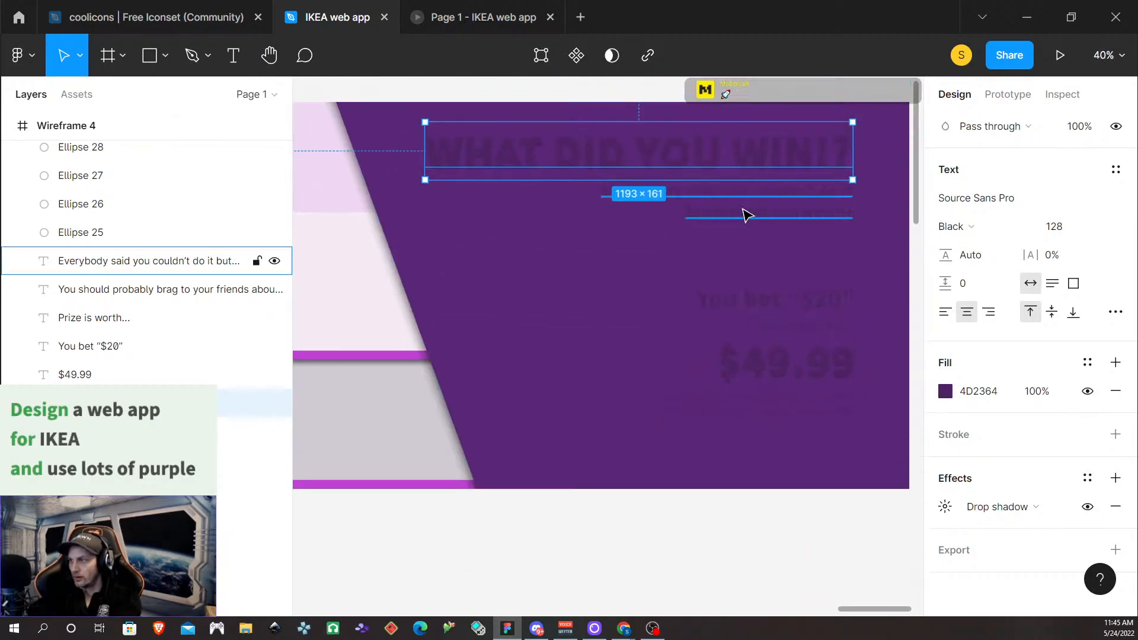
pyautogui.click(797, 201)
pyautogui.click(794, 154)
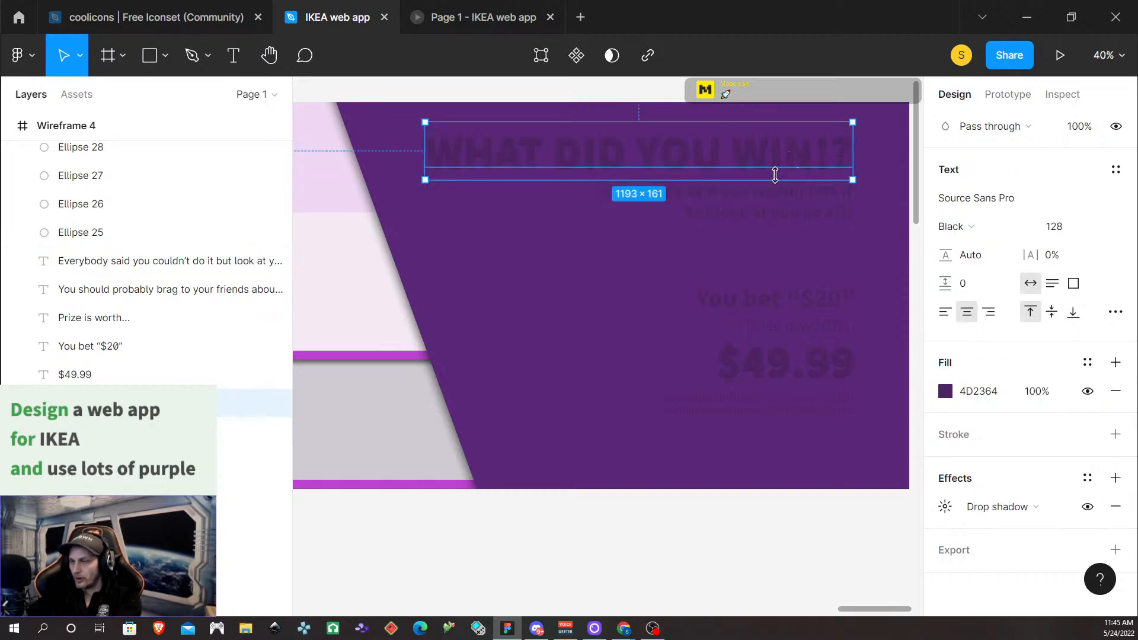
pyautogui.keyDown('shift'); pyautogui.click(783, 195); pyautogui.keyUp('shift')
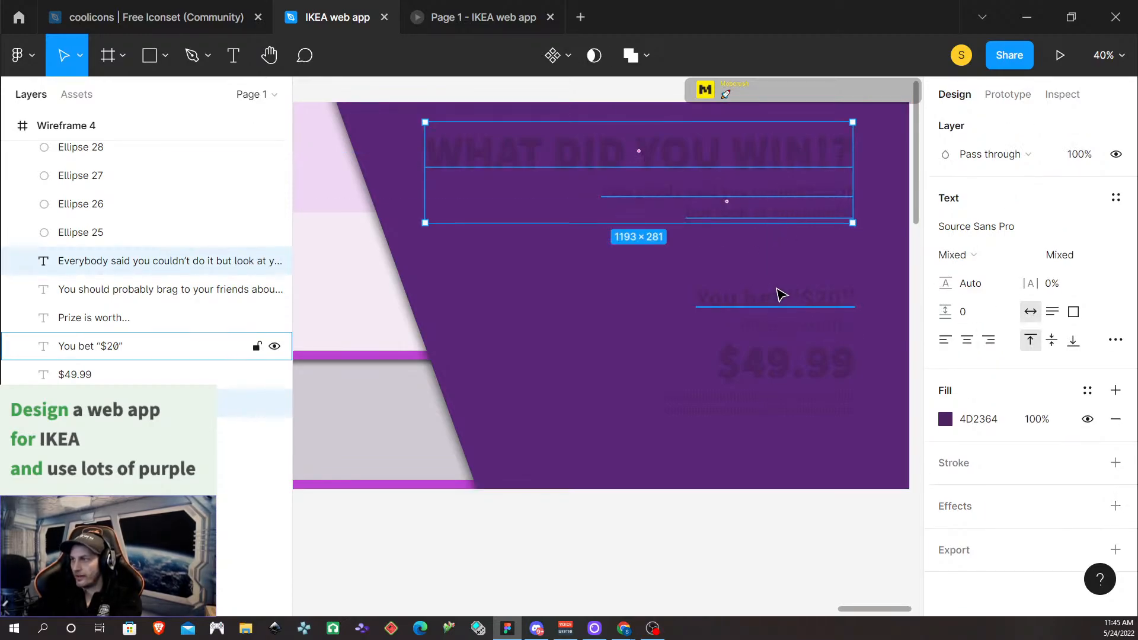
pyautogui.keyDown('shift'); pyautogui.click(779, 297); pyautogui.keyUp('shift')
pyautogui.keyDown('shift'); pyautogui.click(779, 332); pyautogui.keyUp('shift')
pyautogui.keyDown('shift'); pyautogui.click(774, 366); pyautogui.keyUp('shift')
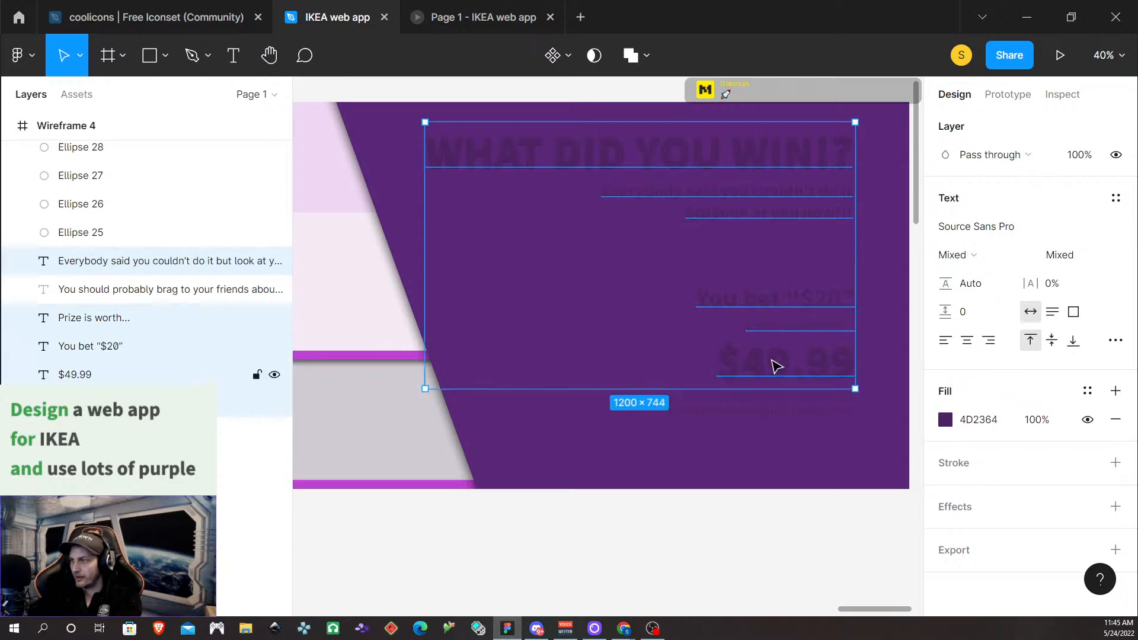
pyautogui.keyDown('shift'); pyautogui.click(751, 406); pyautogui.keyUp('shift')
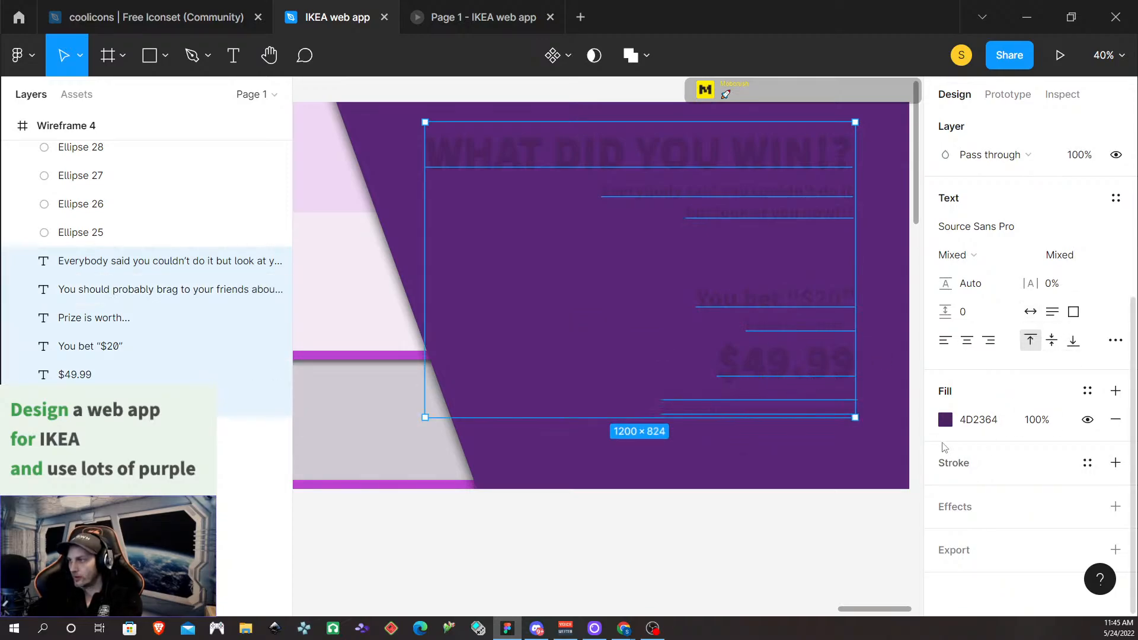
pyautogui.click(1088, 392)
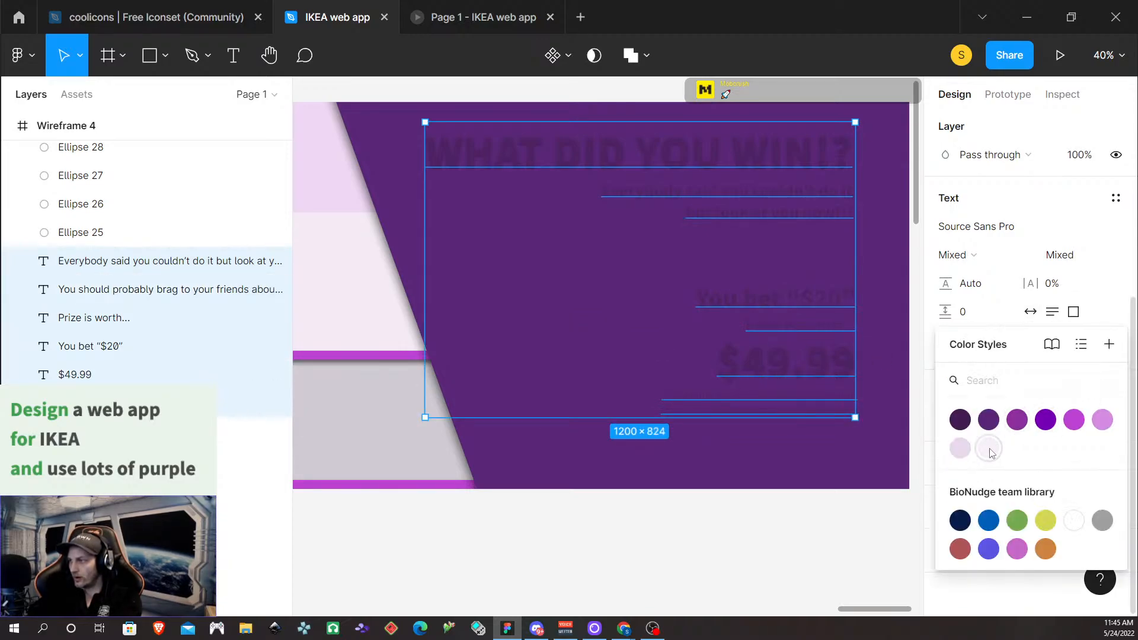
pyautogui.click(990, 448)
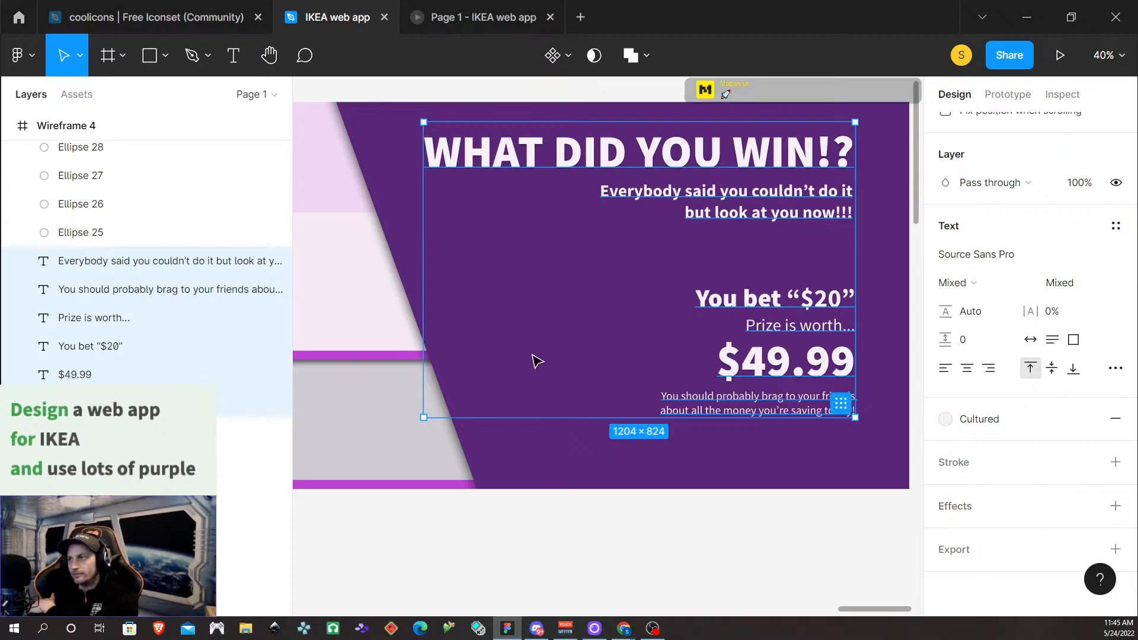
# Add an Inner shadow effect to the six text layers on the slanted panel
pyautogui.click(1114, 508)
pyautogui.click(1018, 535)
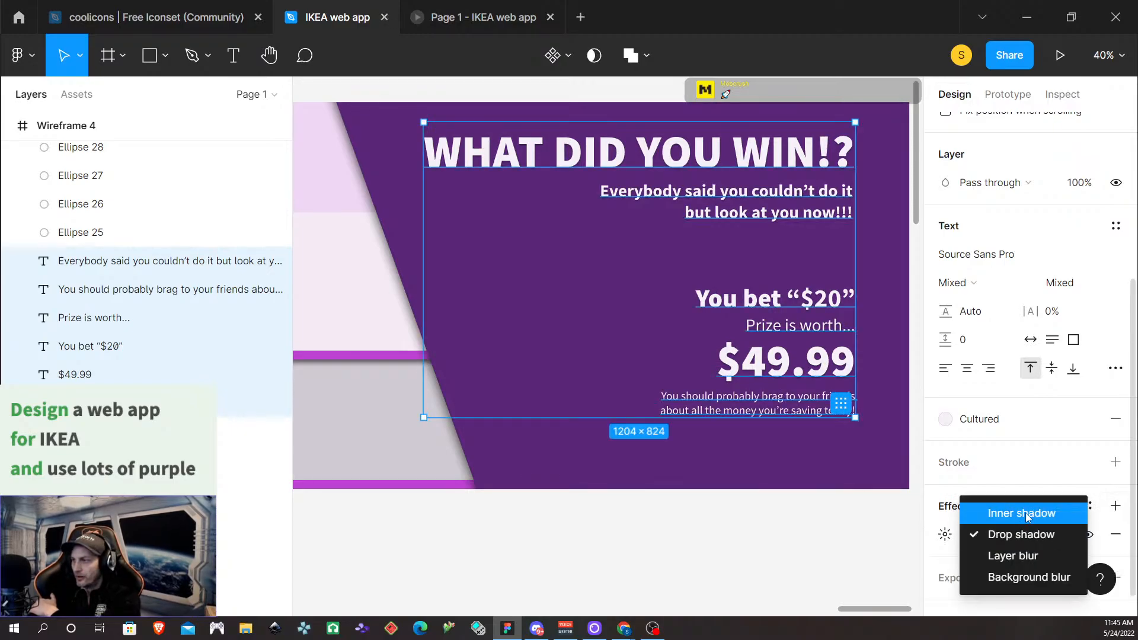
pyautogui.click(1028, 514)
pyautogui.click(1087, 506)
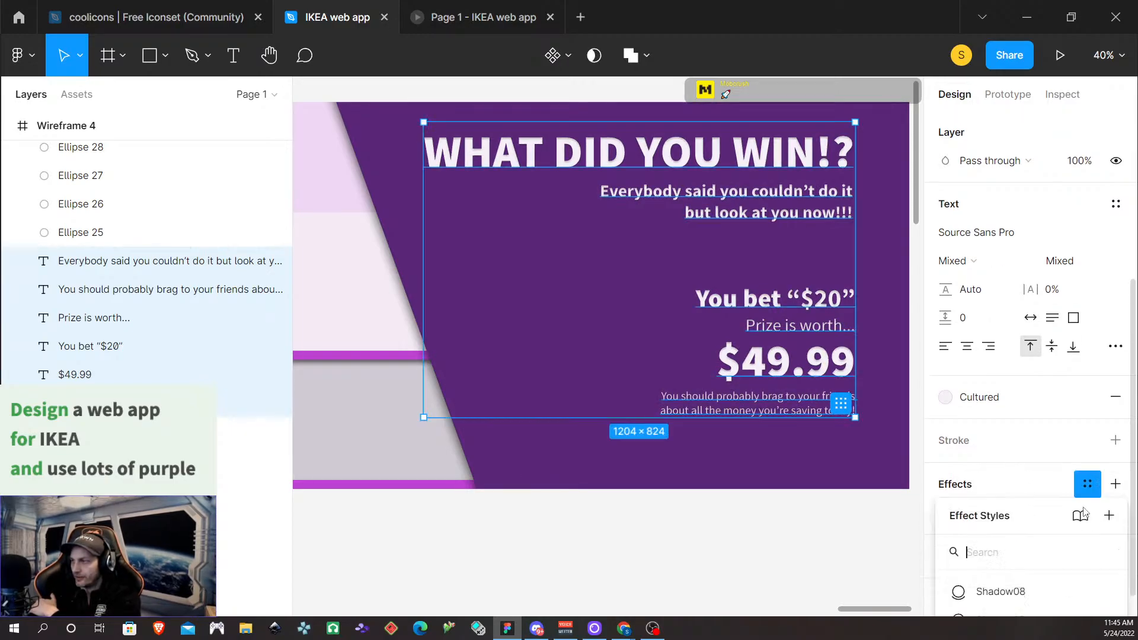
pyautogui.click(923, 393)
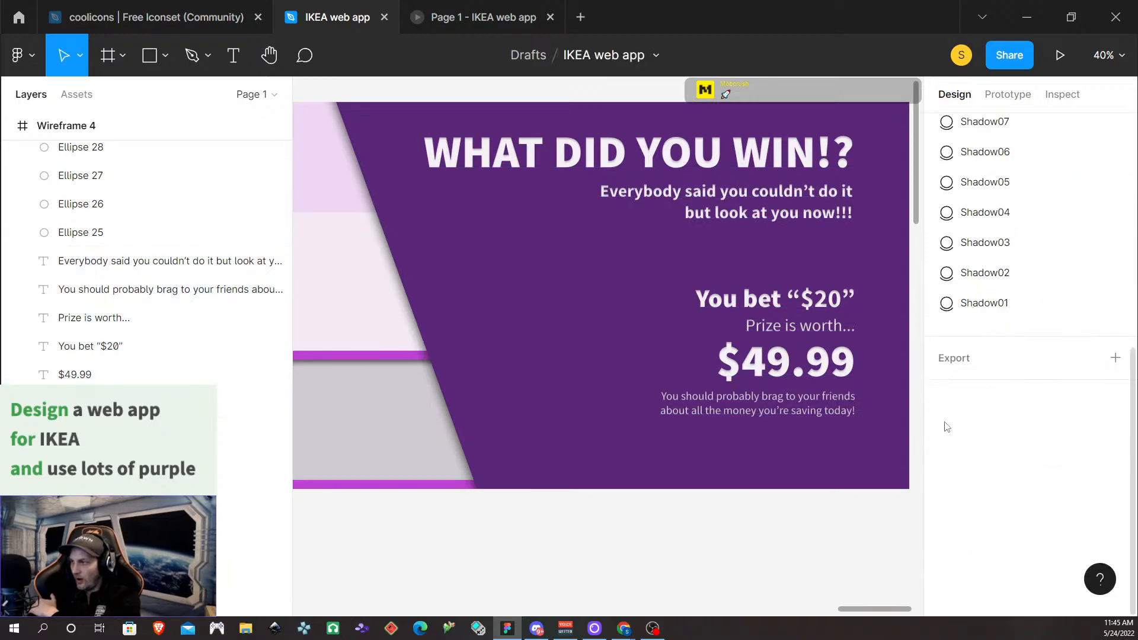
# Set the inner shadow of the "WHAT DID YOU WIN!?" heading and the $49.99 price to blur 16 and Y offset 8
pyautogui.click(513, 165)
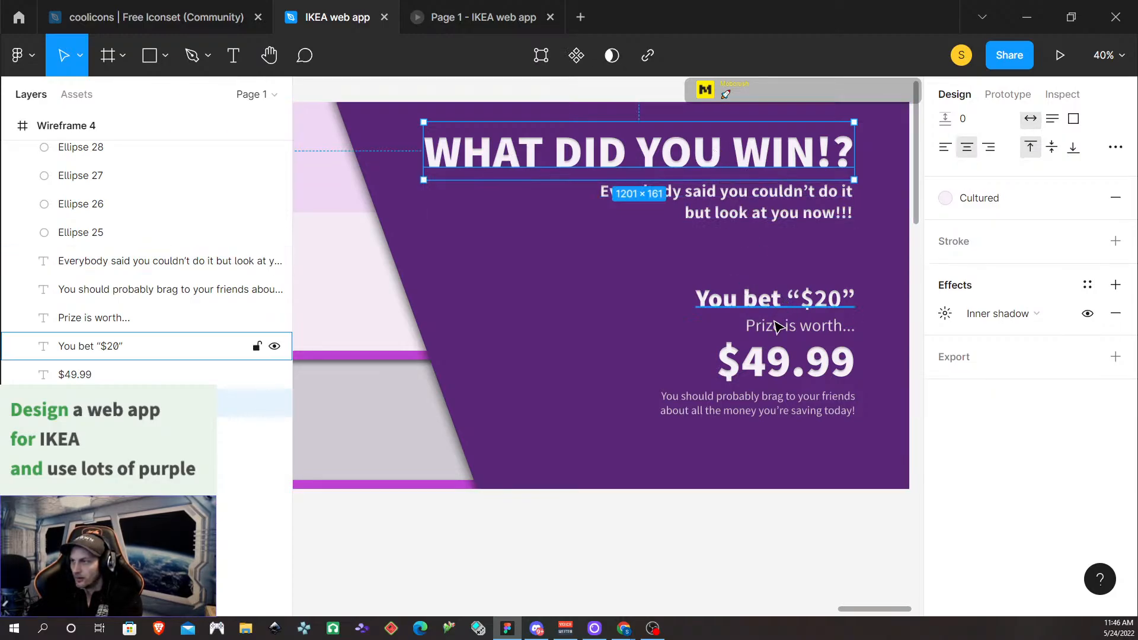
pyautogui.keyDown('shift'); pyautogui.click(772, 362); pyautogui.keyUp('shift')
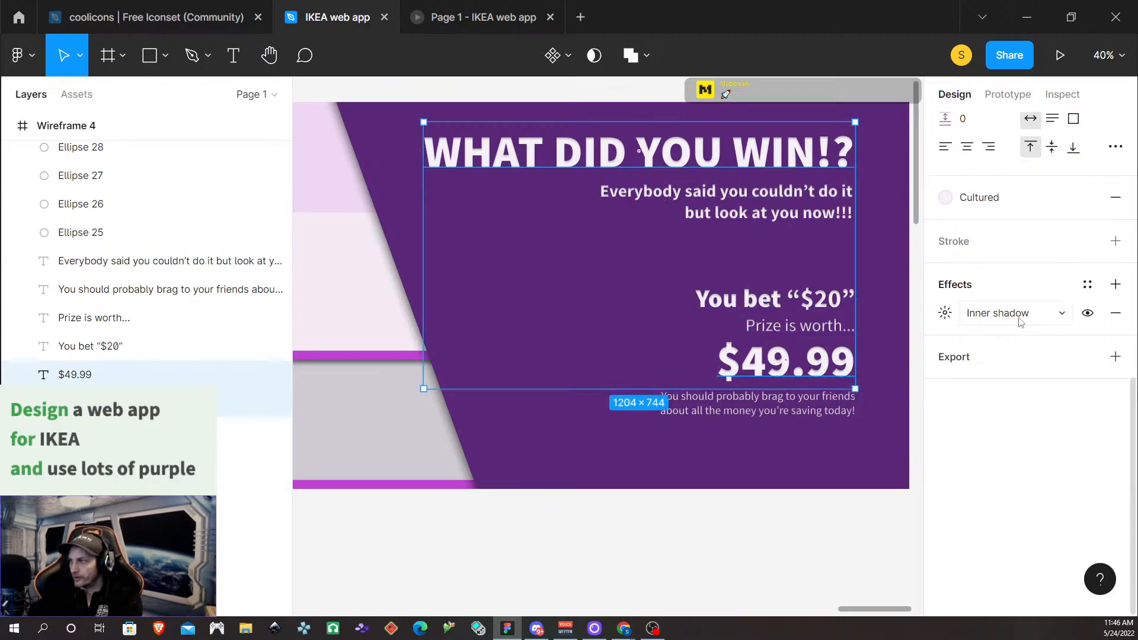
pyautogui.click(944, 313)
pyautogui.click(869, 362)
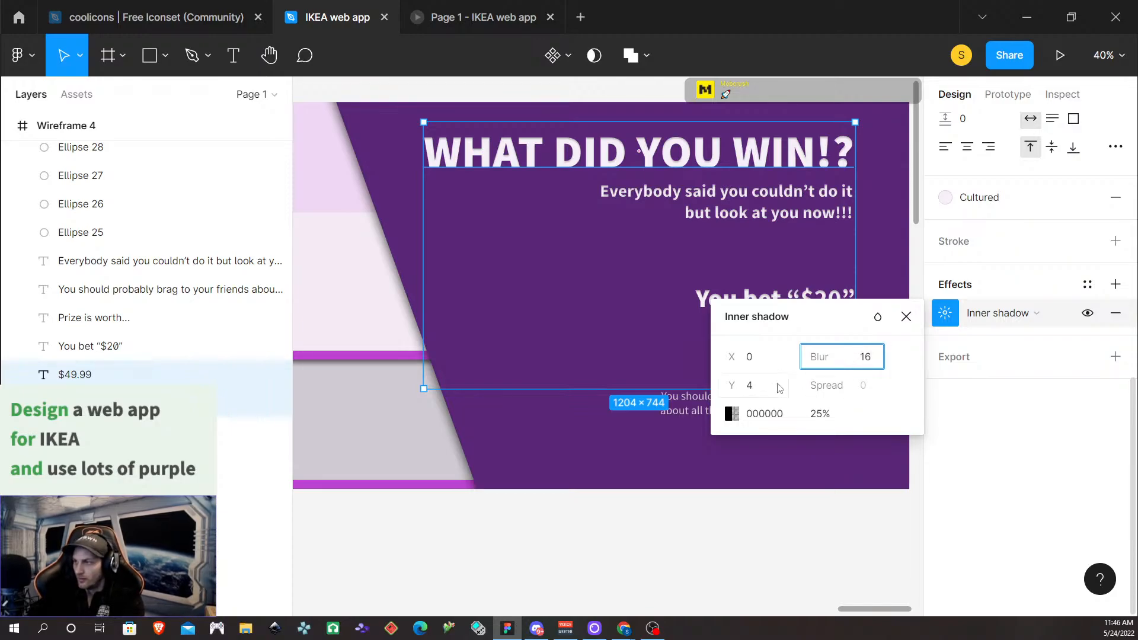
pyautogui.click(762, 391)
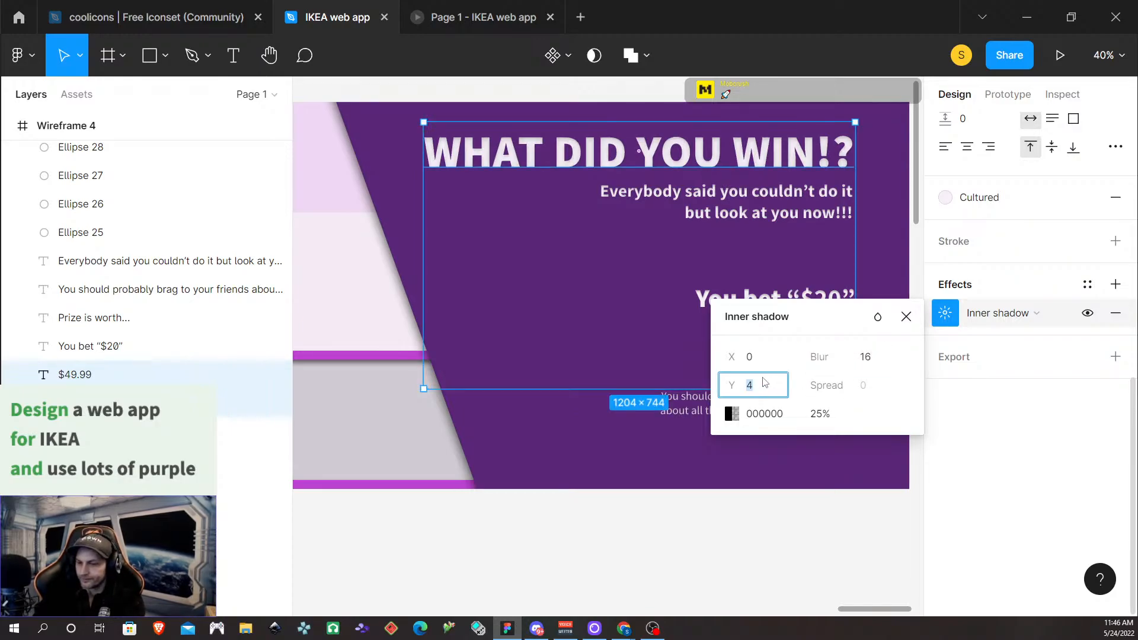
pyautogui.write('8')
pyautogui.click(731, 557)
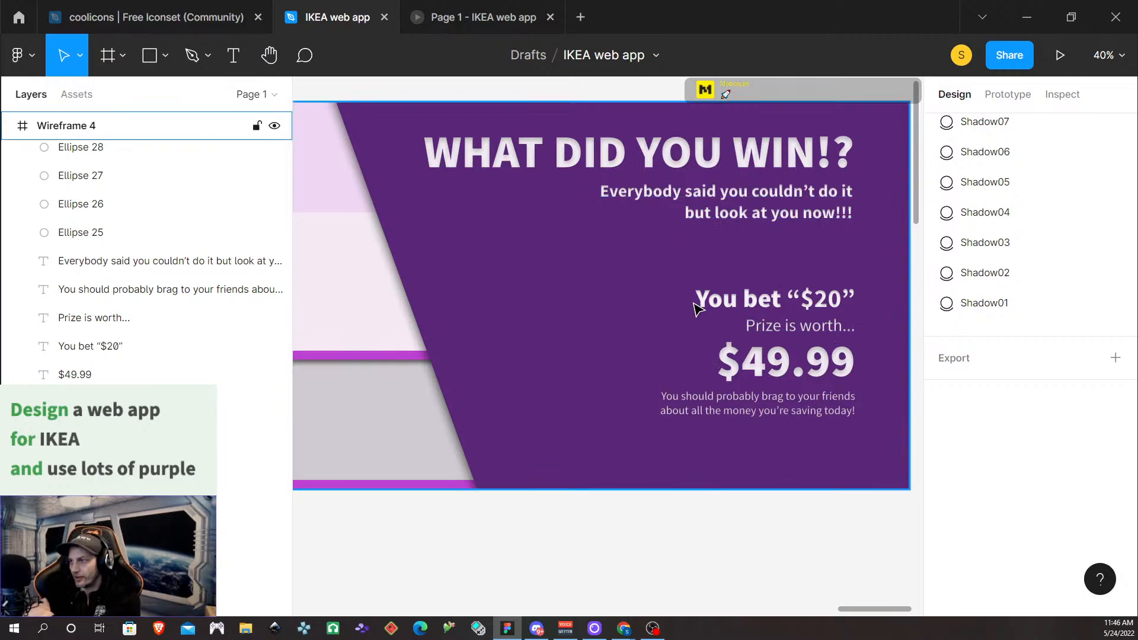
# Set the inner shadow blur of the "WHAT DID YOU WIN!?" heading alone to 8
pyautogui.scroll(5, 578, 172)
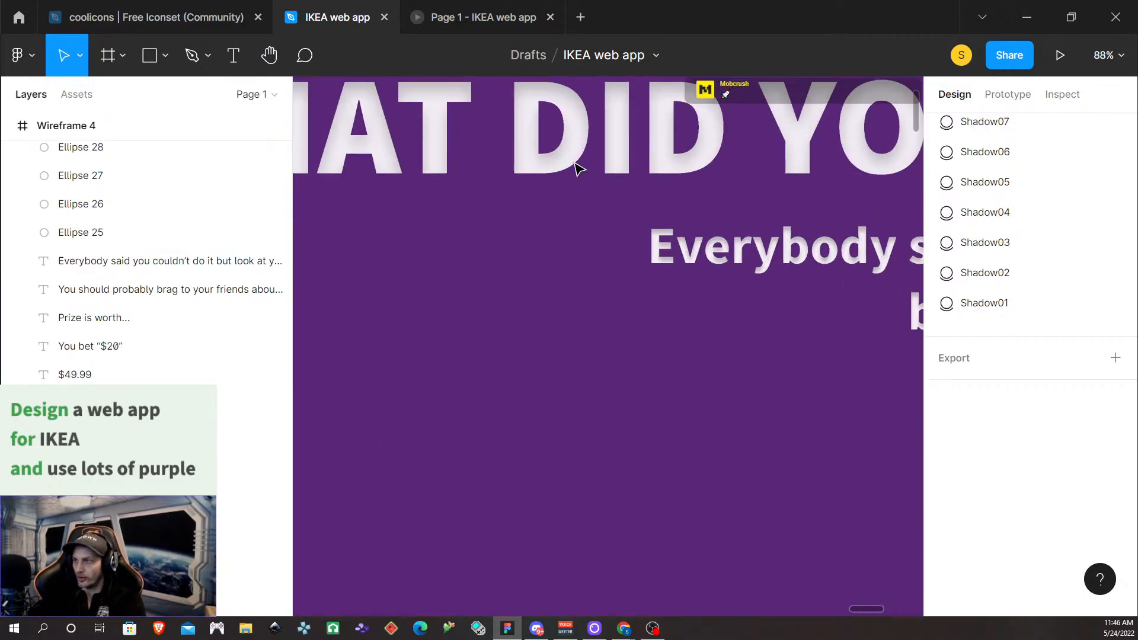
pyautogui.scroll(3, 572, 189)
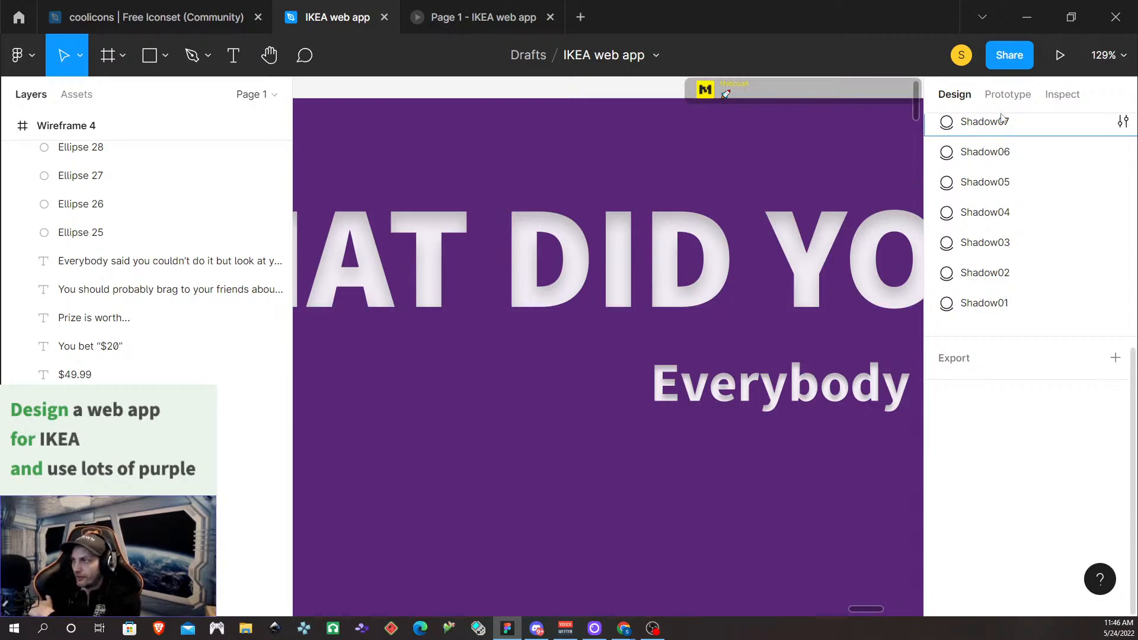
pyautogui.click(571, 254)
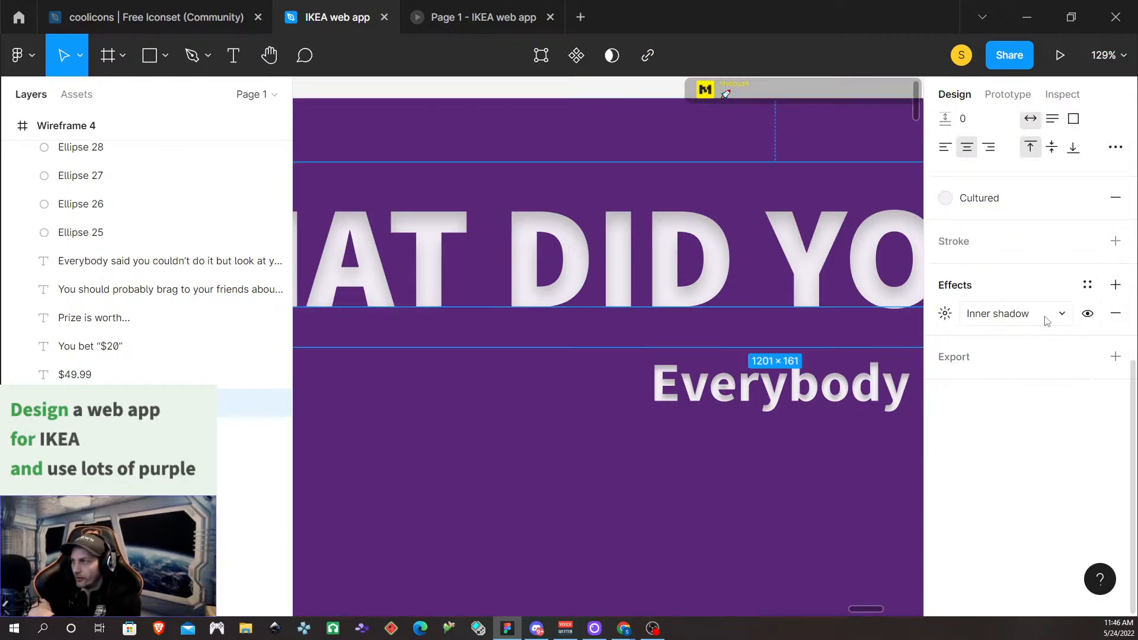
pyautogui.click(945, 313)
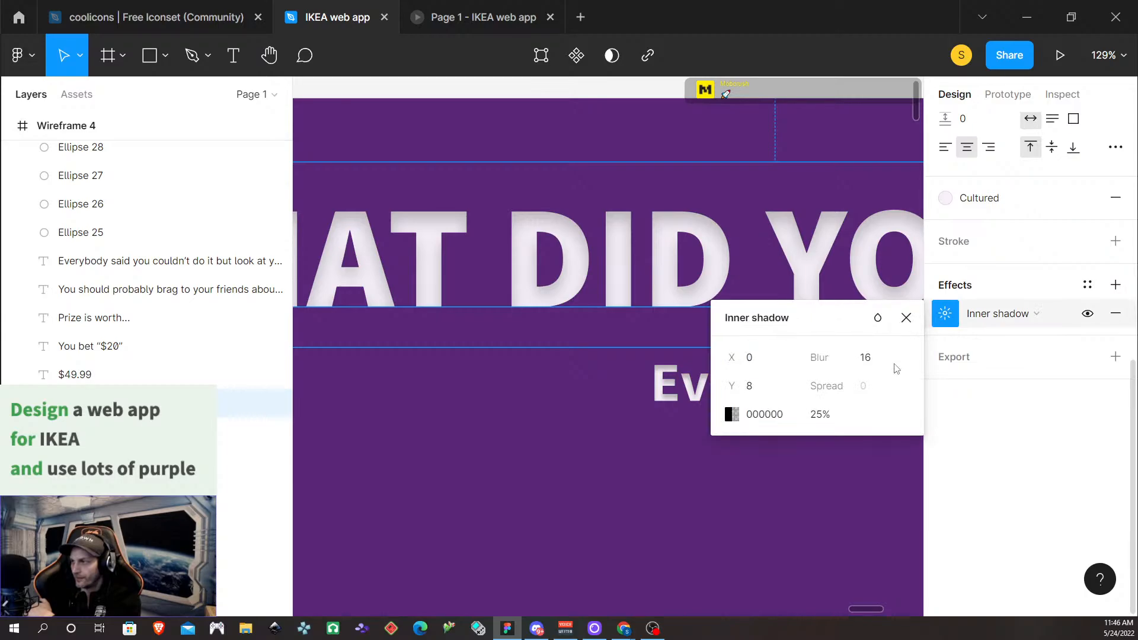
pyautogui.click(866, 360)
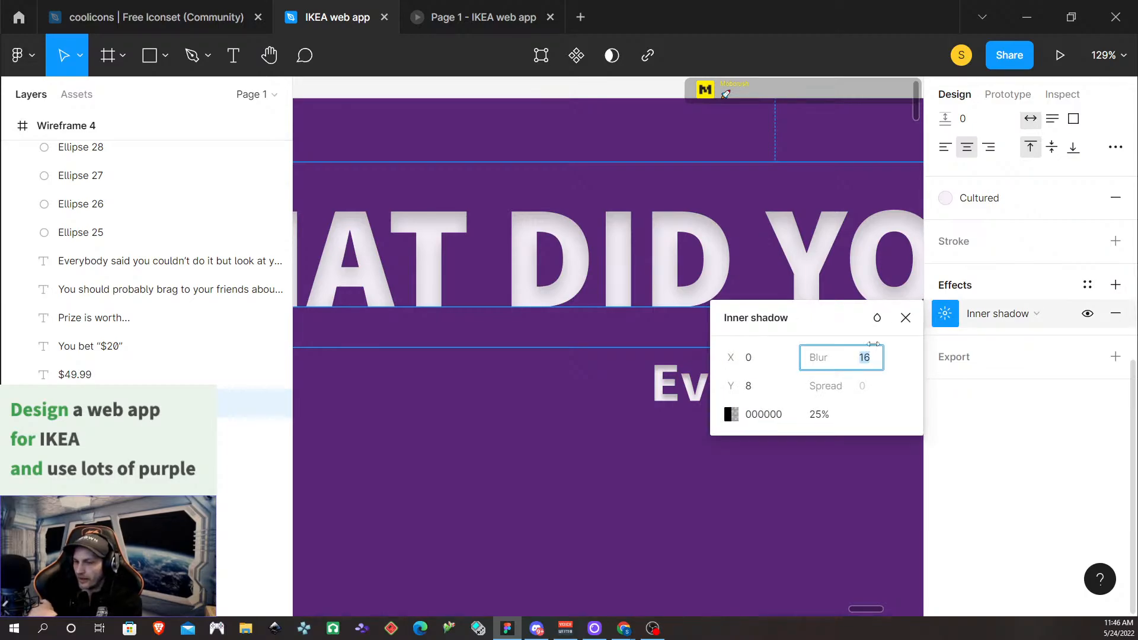
pyautogui.write('8')
pyautogui.press('Return')
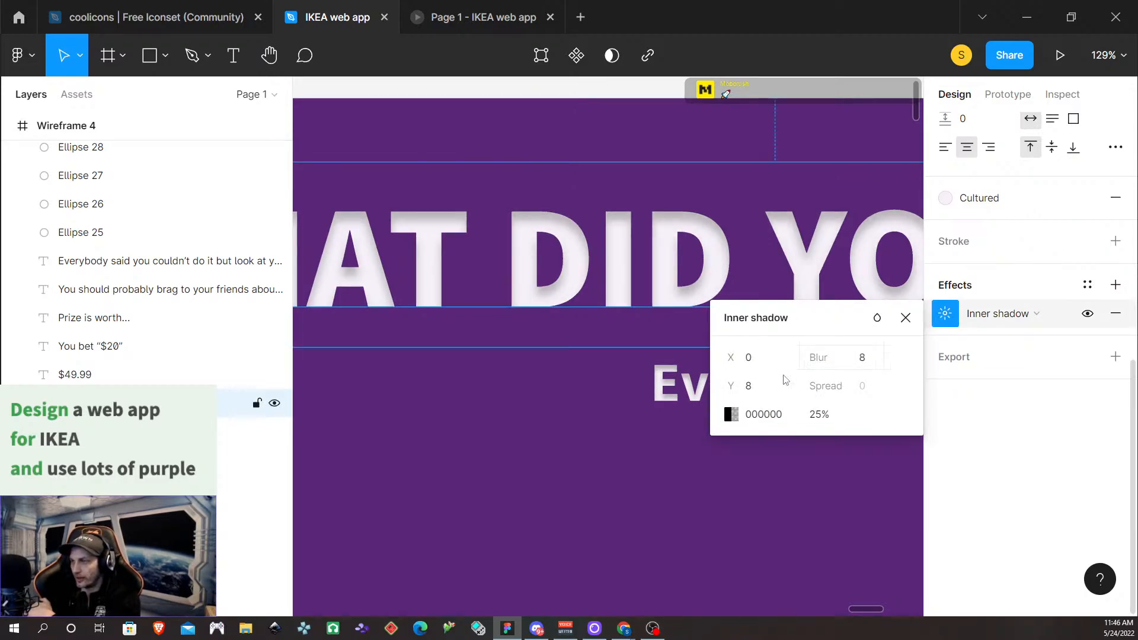
# Set the inner shadow of the "WHAT DID YOU WIN!?" heading to Y offset 4 and 60% opacity
pyautogui.click(749, 387)
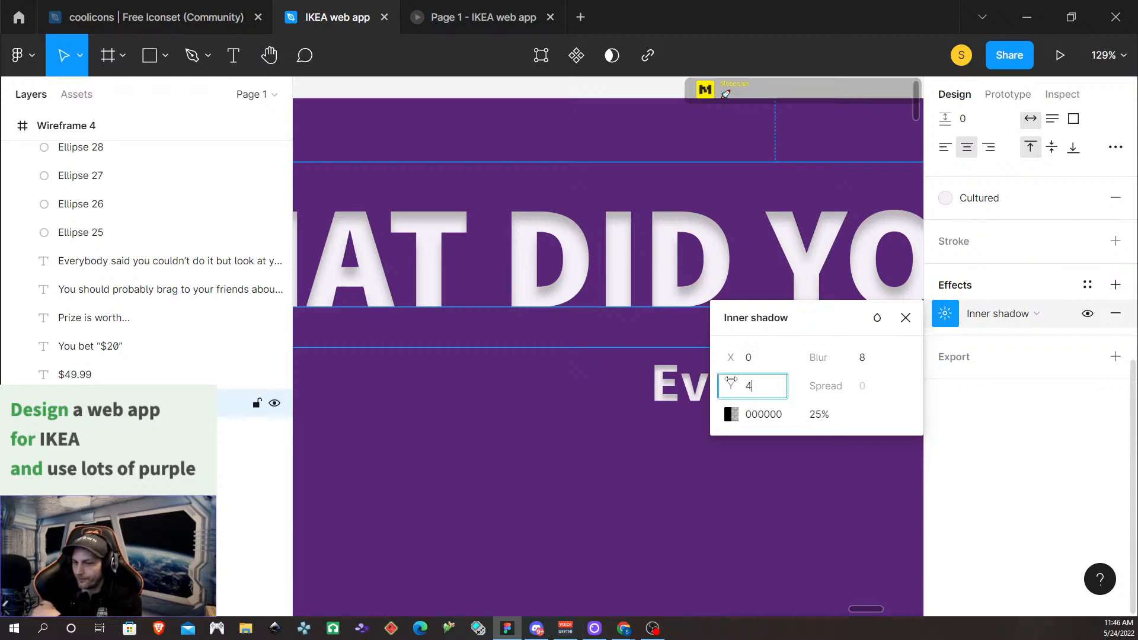
pyautogui.write('4')
pyautogui.press('Return')
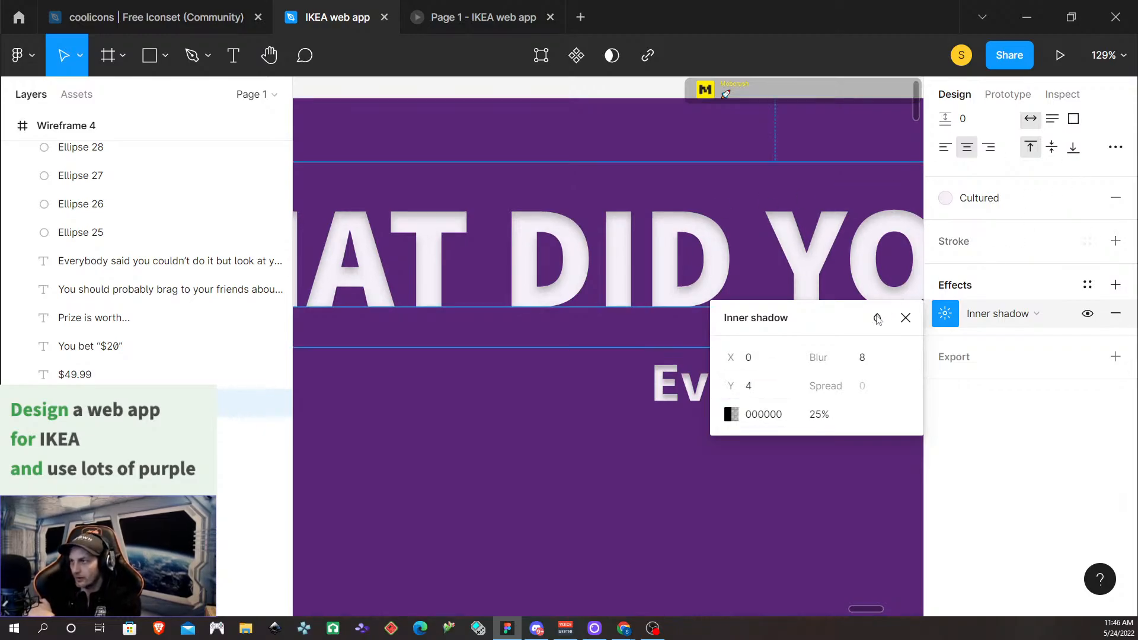
pyautogui.click(813, 414)
pyautogui.write('60')
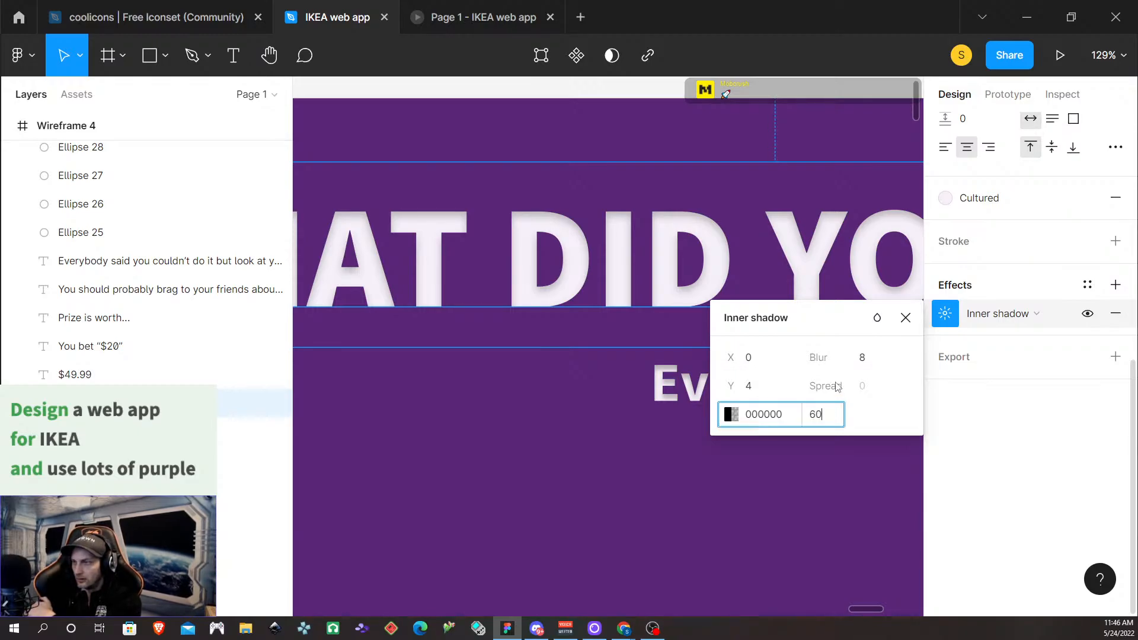
pyautogui.press('Return')
pyautogui.click(464, 447)
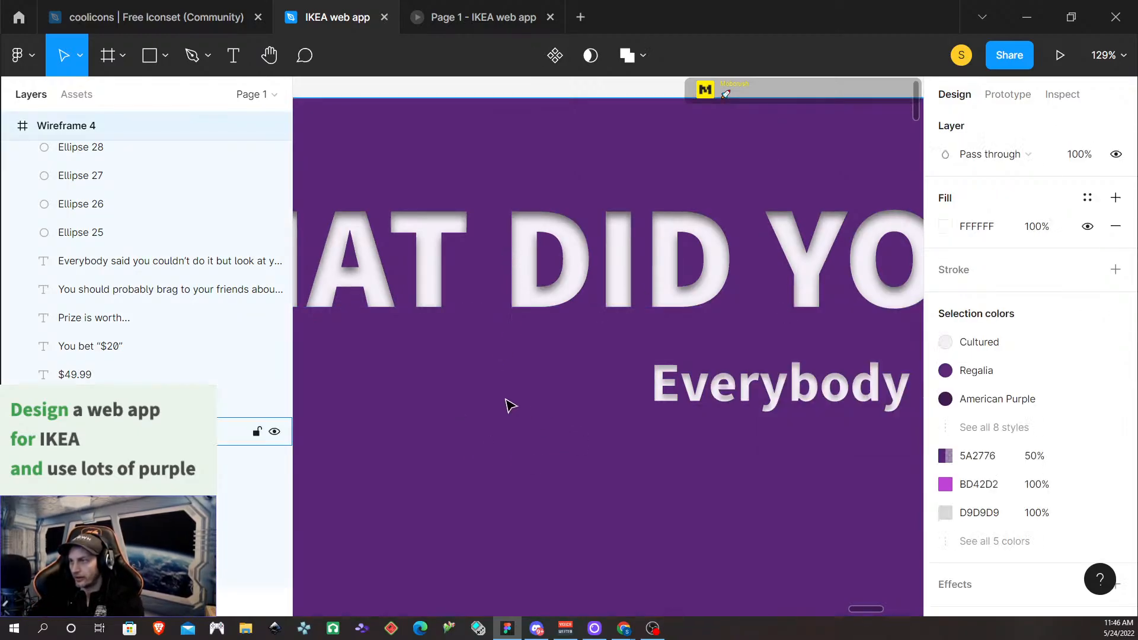
# Set the blur of the "WHAT DID YOU WIN!?" heading's inner shadow to 12
pyautogui.hscroll(5, 521, 452)
pyautogui.scroll(-5, 521, 454)
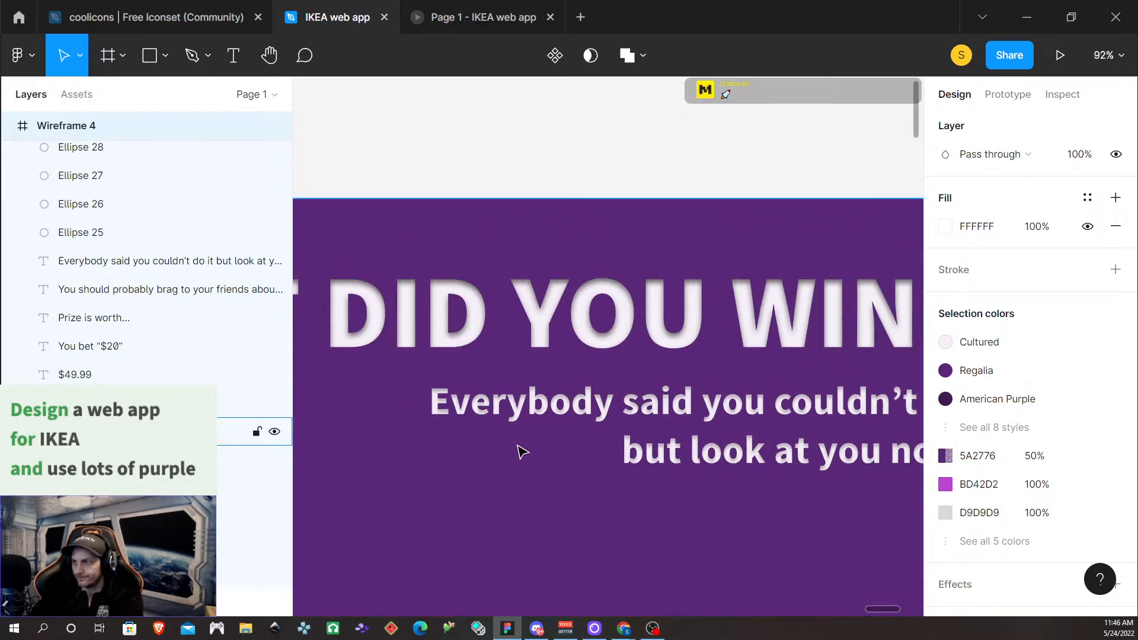
pyautogui.hscroll(-8, 522, 452)
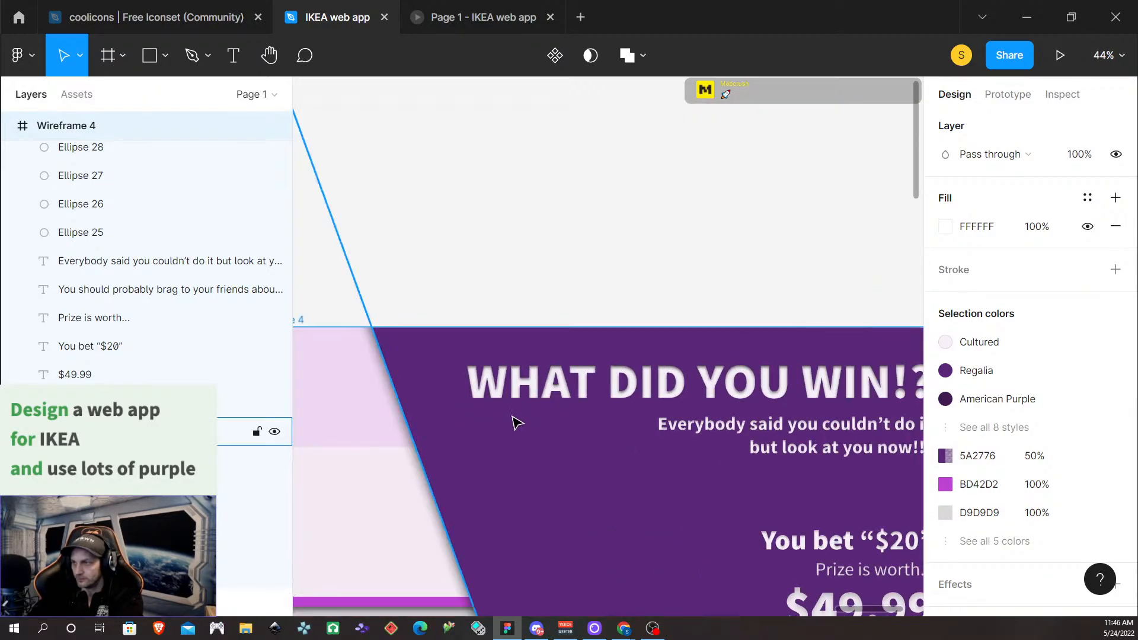
pyautogui.scroll(8, 566, 423)
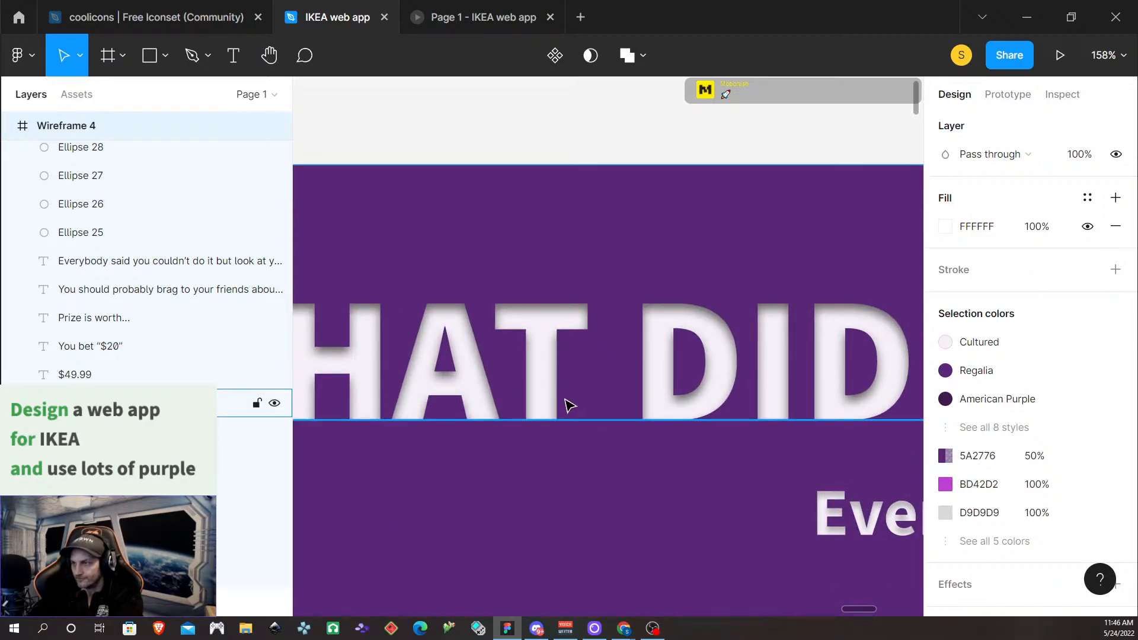
pyautogui.scroll(1, 681, 424)
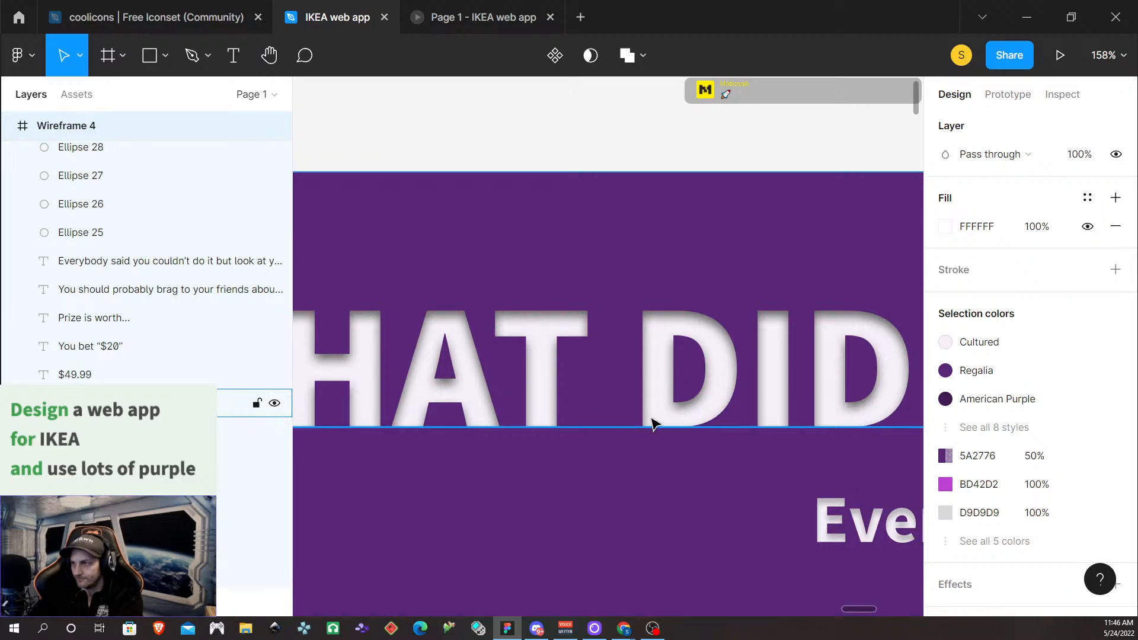
pyautogui.hscroll(-5, 652, 424)
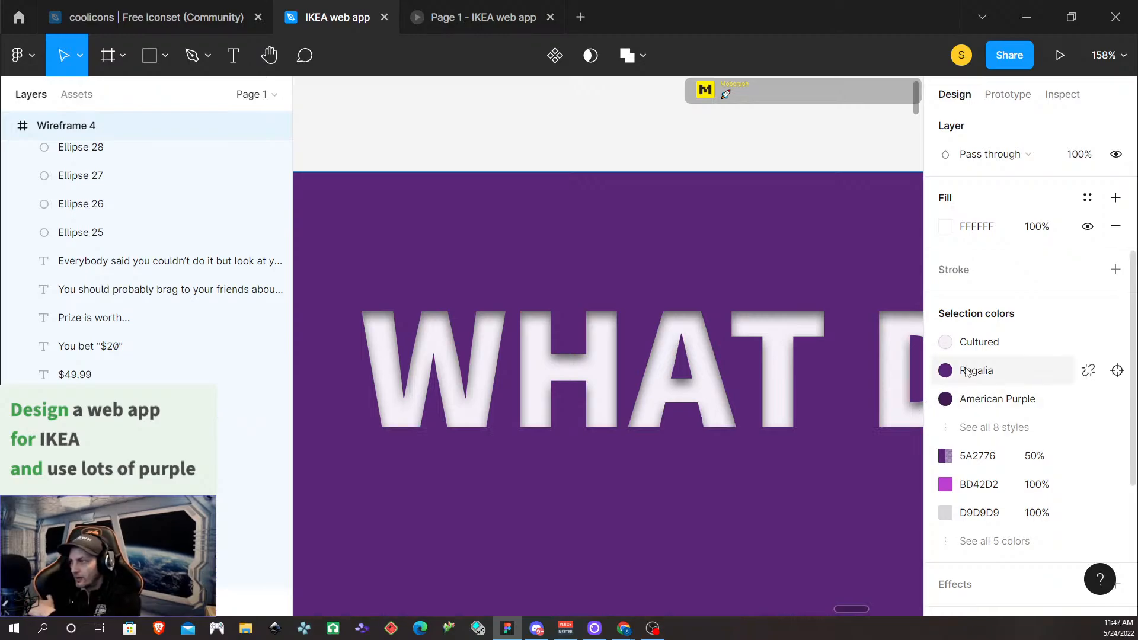
pyautogui.scroll(-1, 705, 439)
pyautogui.click(651, 367)
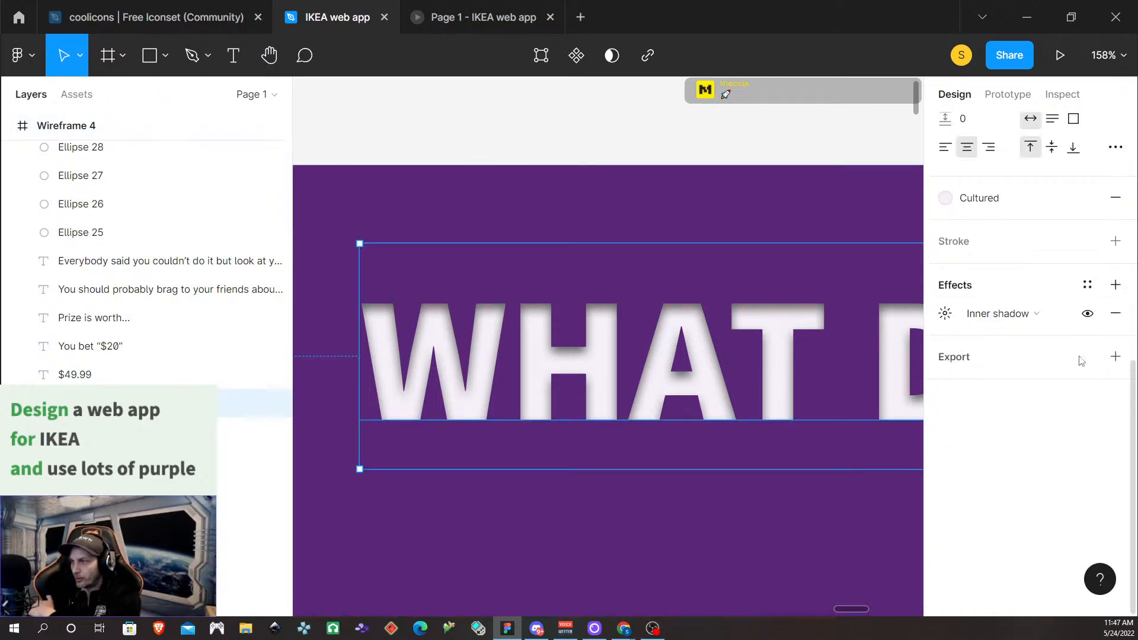
pyautogui.click(945, 314)
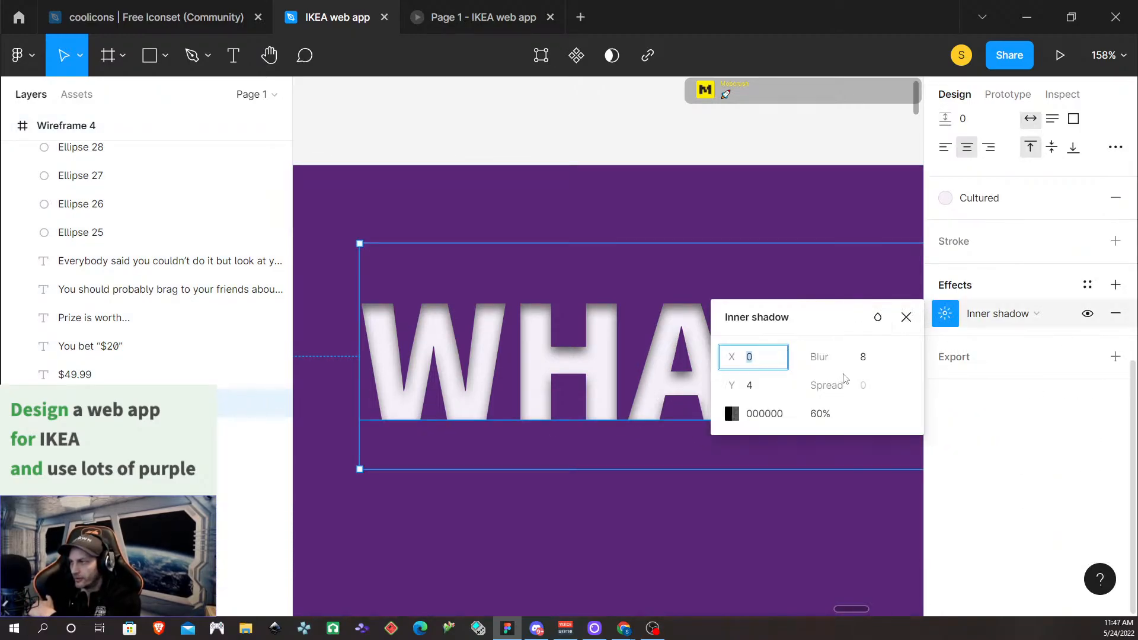
pyautogui.click(870, 359)
pyautogui.write('12')
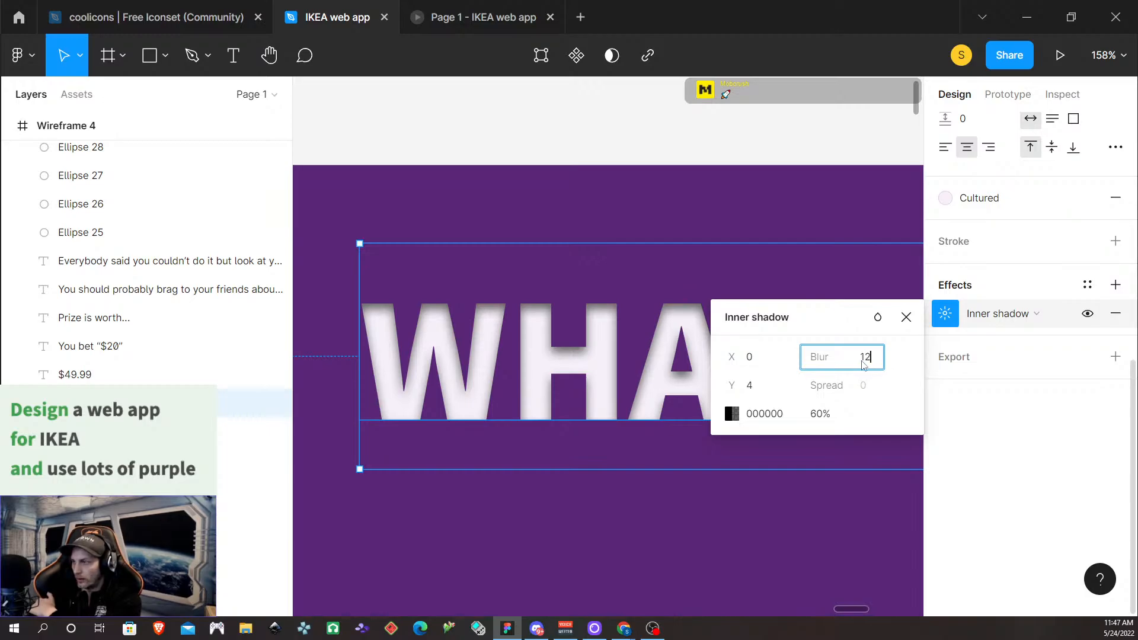
pyautogui.press('Return')
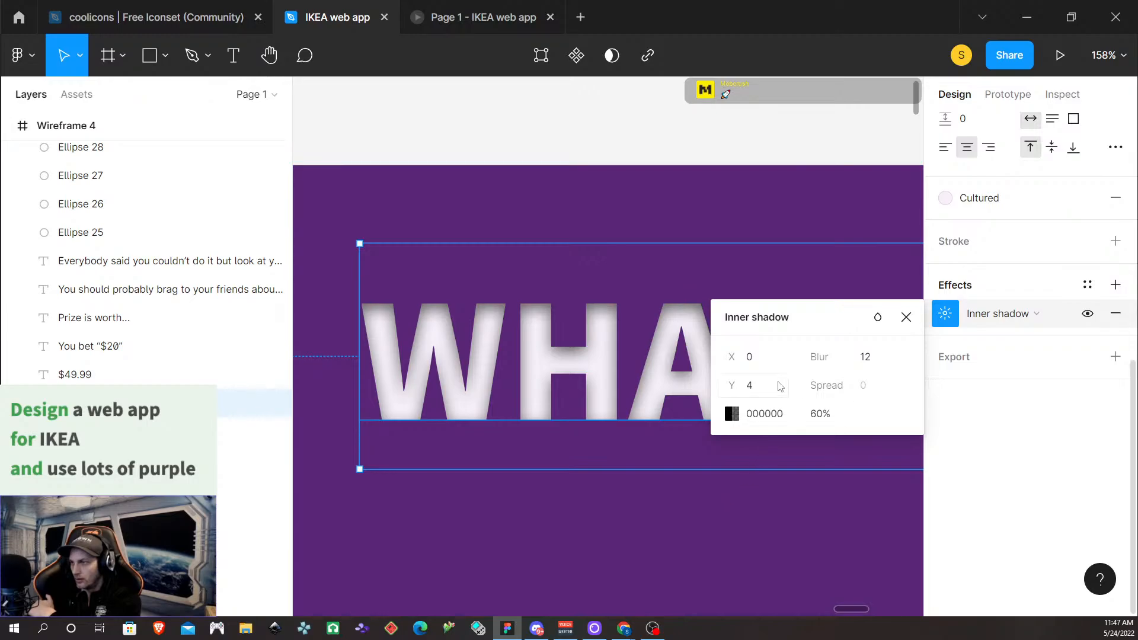
# Set the Y offset of the "WHAT DID YOU WIN!?" heading's inner shadow to 6
pyautogui.click(765, 389)
pyautogui.write('6')
pyautogui.press('Return')
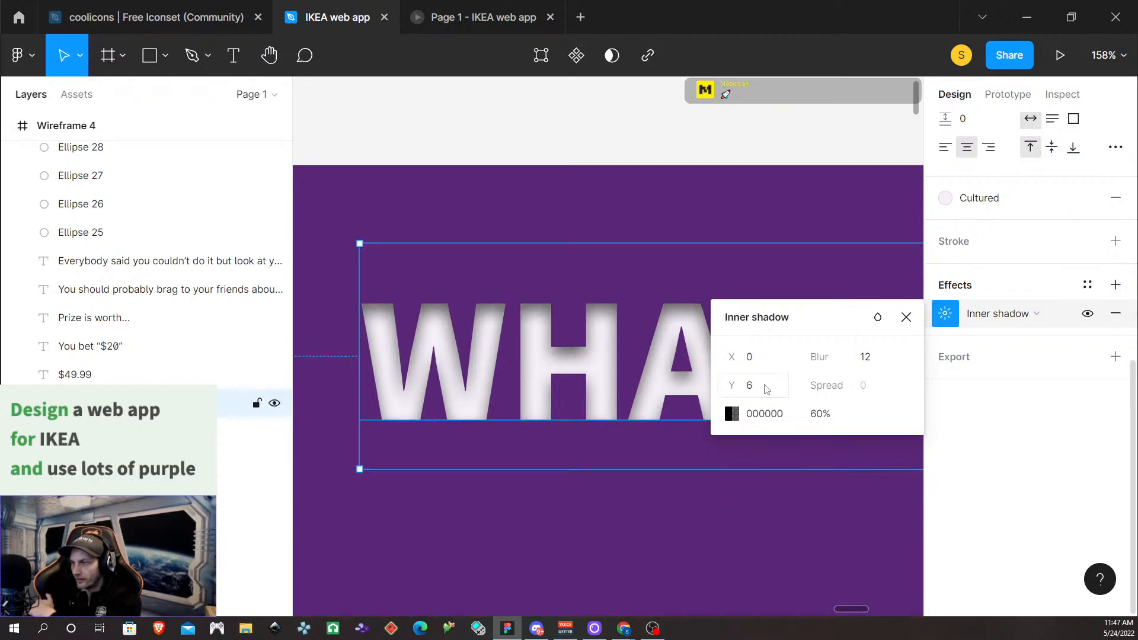
pyautogui.click(590, 507)
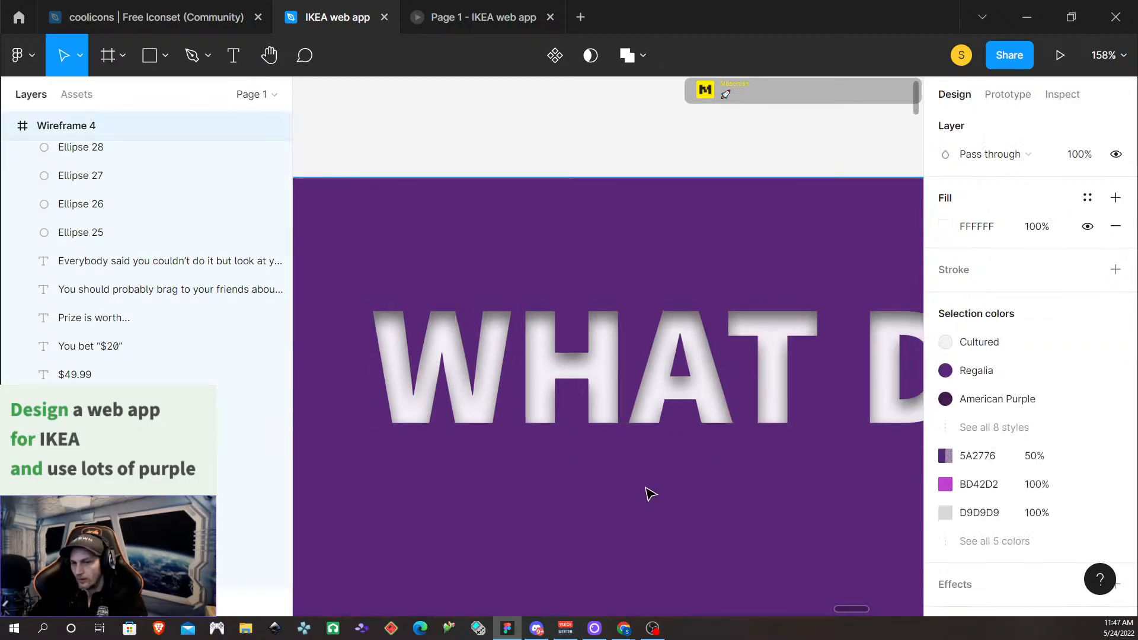
# Examine how the heading's inner shadow looks beside the other text on the slanted panel, from afar and close up
pyautogui.scroll(-5, 650, 493)
pyautogui.scroll(-2, 650, 493)
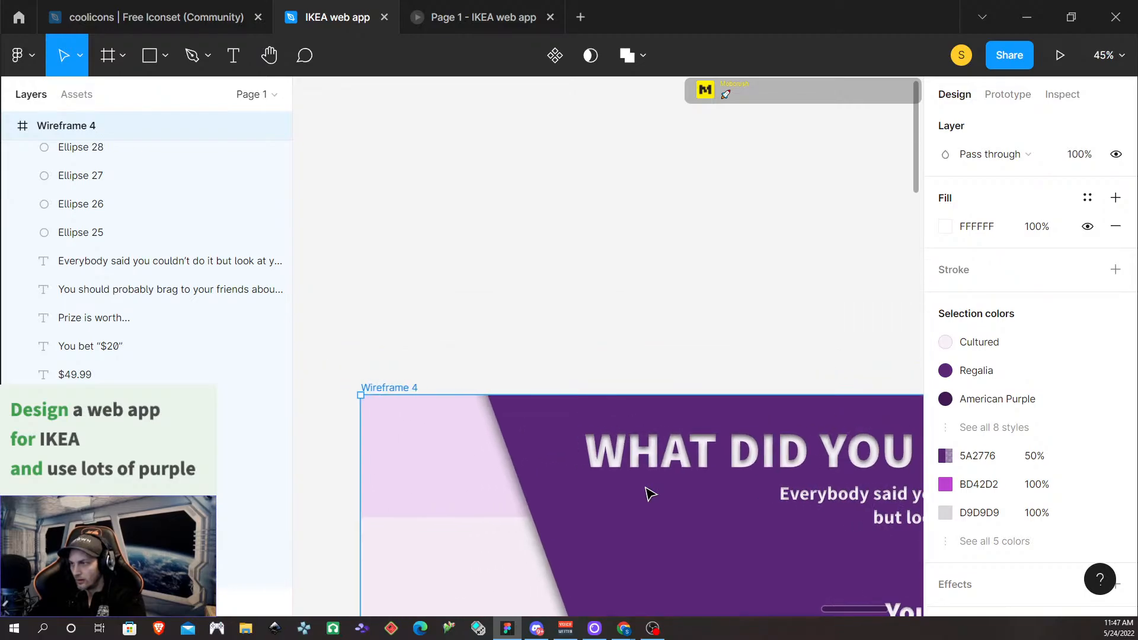
pyautogui.hscroll(5, 648, 492)
pyautogui.hscroll(-5, 634, 495)
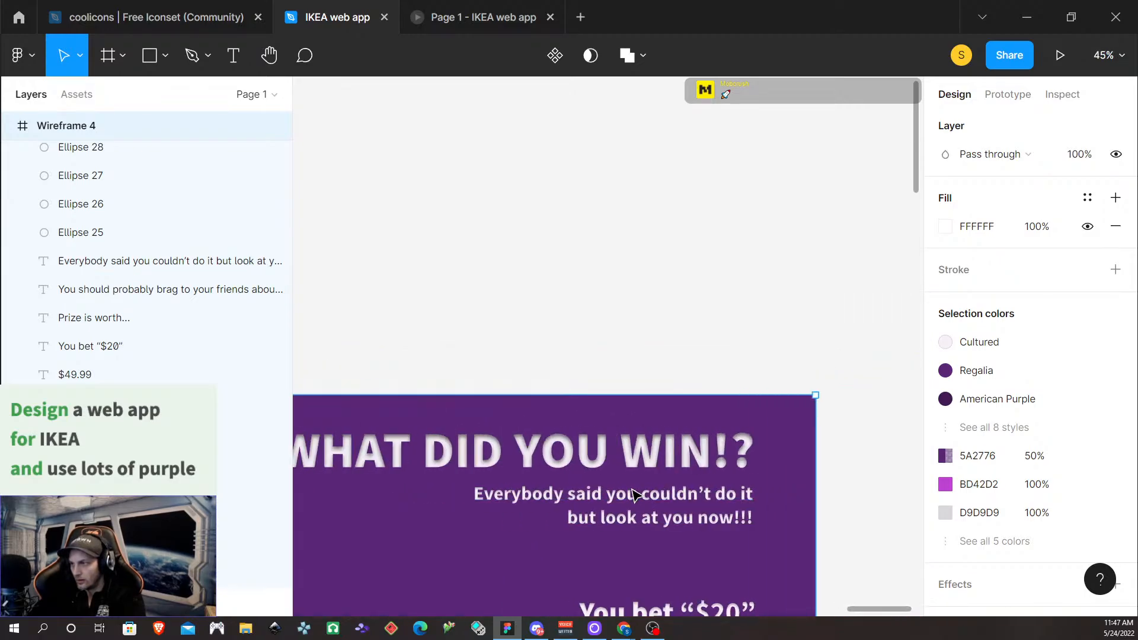
pyautogui.scroll(-1, 631, 495)
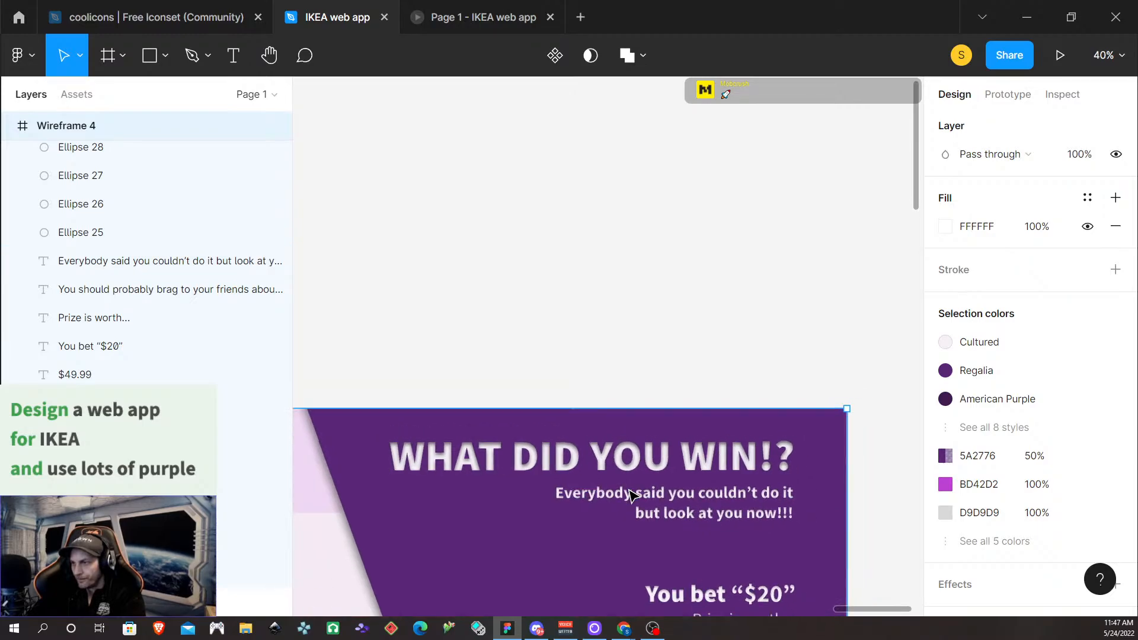
pyautogui.hscroll(1, 632, 495)
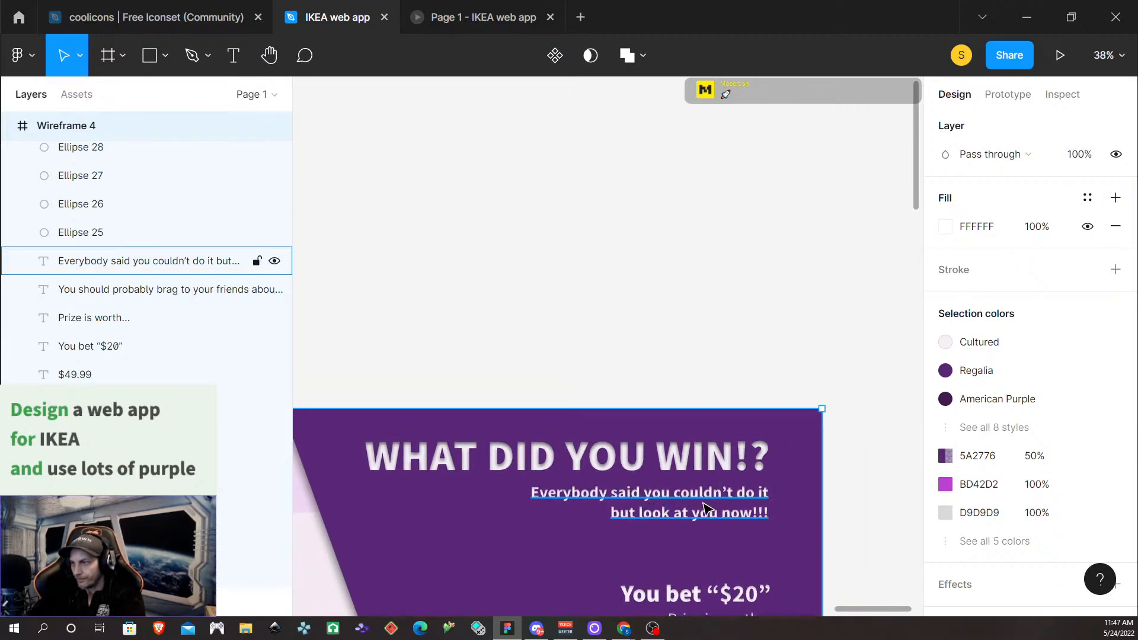
pyautogui.scroll(-5, 620, 542)
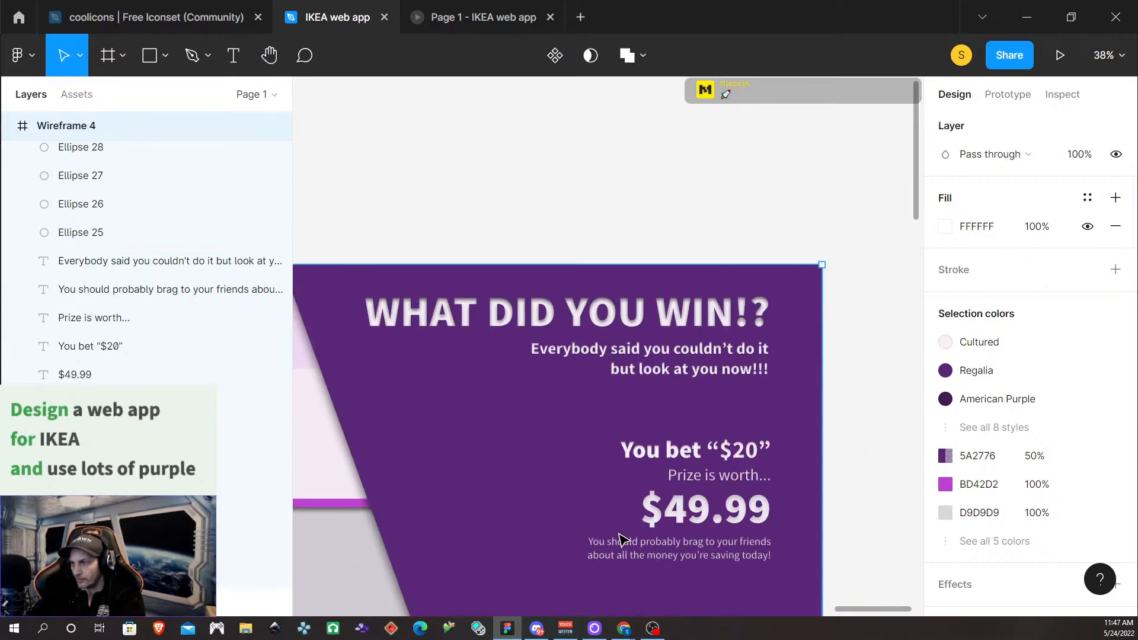
pyautogui.scroll(-2, 620, 541)
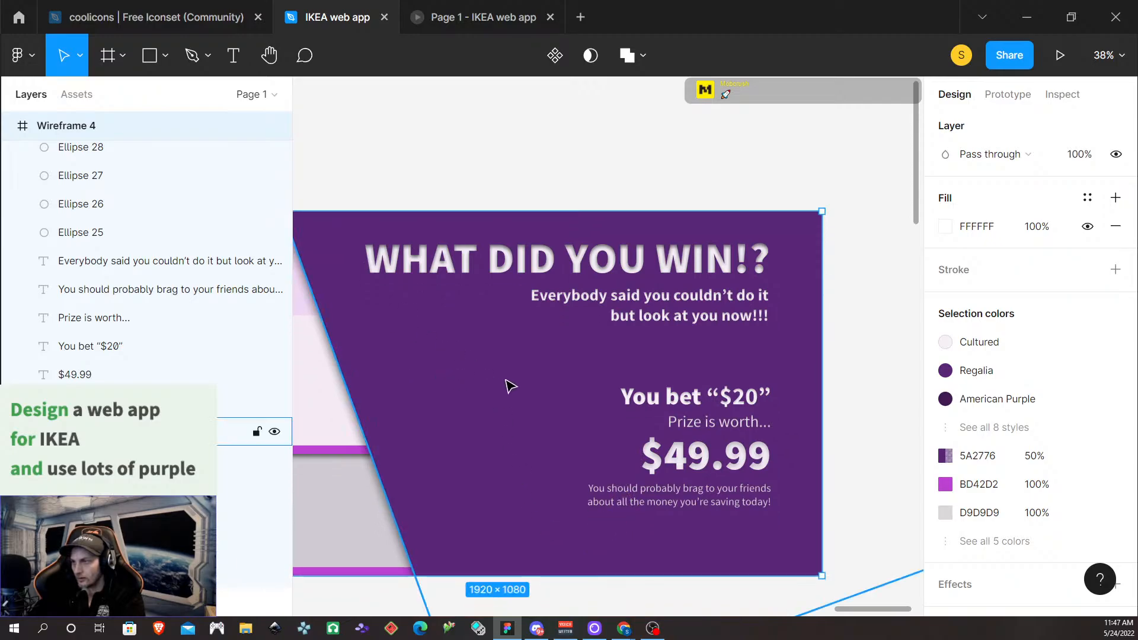
pyautogui.hscroll(-5, 531, 381)
pyautogui.hscroll(5, 610, 365)
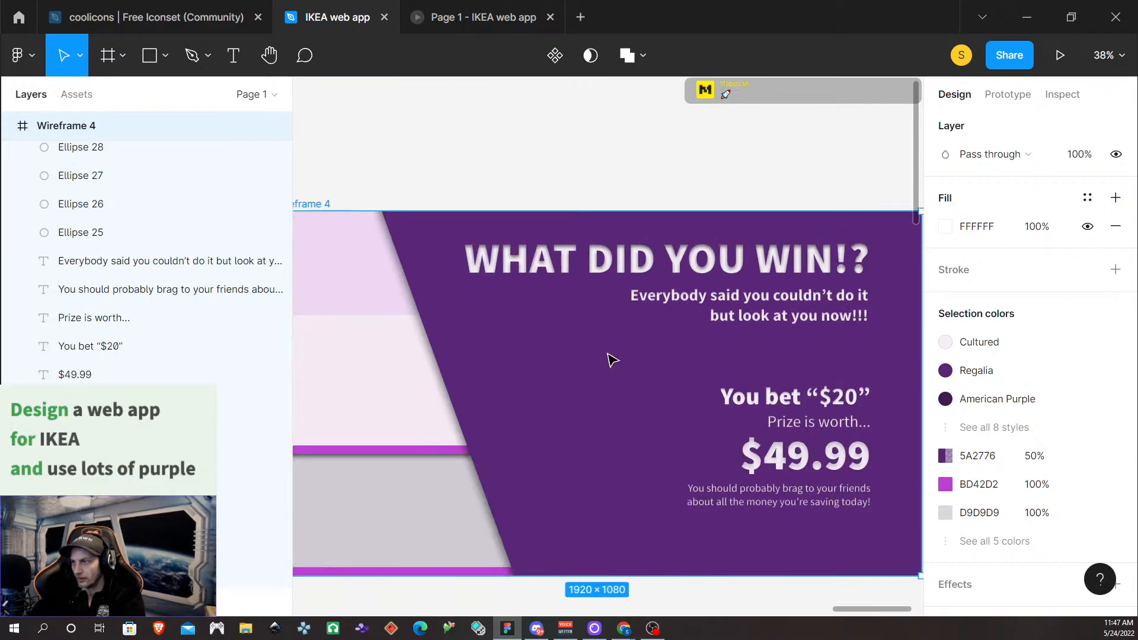
pyautogui.scroll(5, 595, 260)
pyautogui.hscroll(-2, 427, 287)
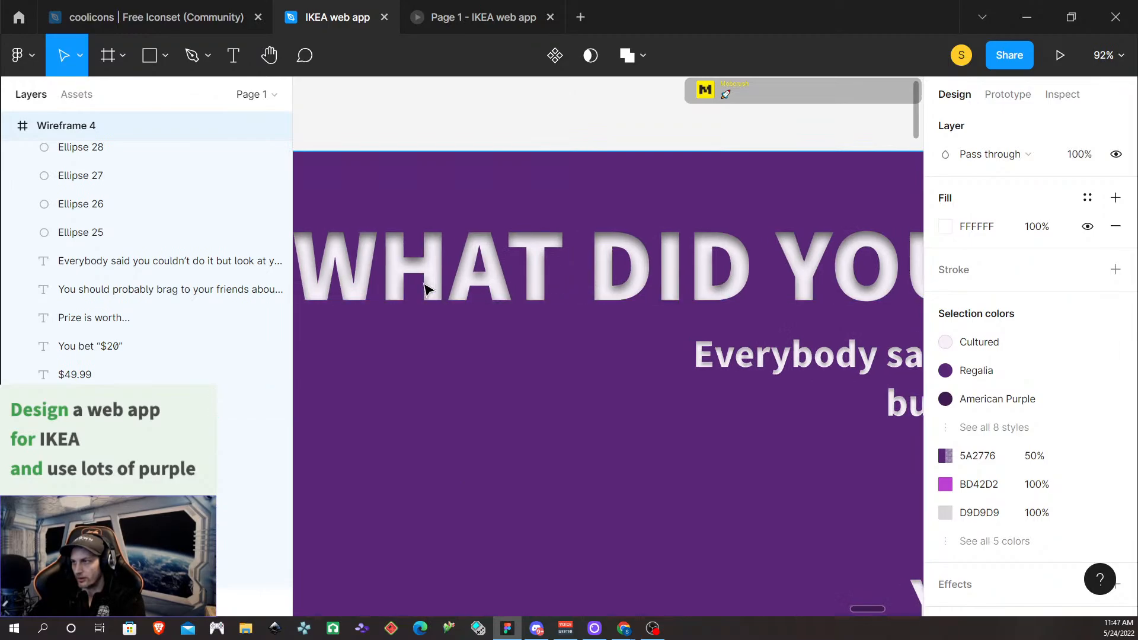
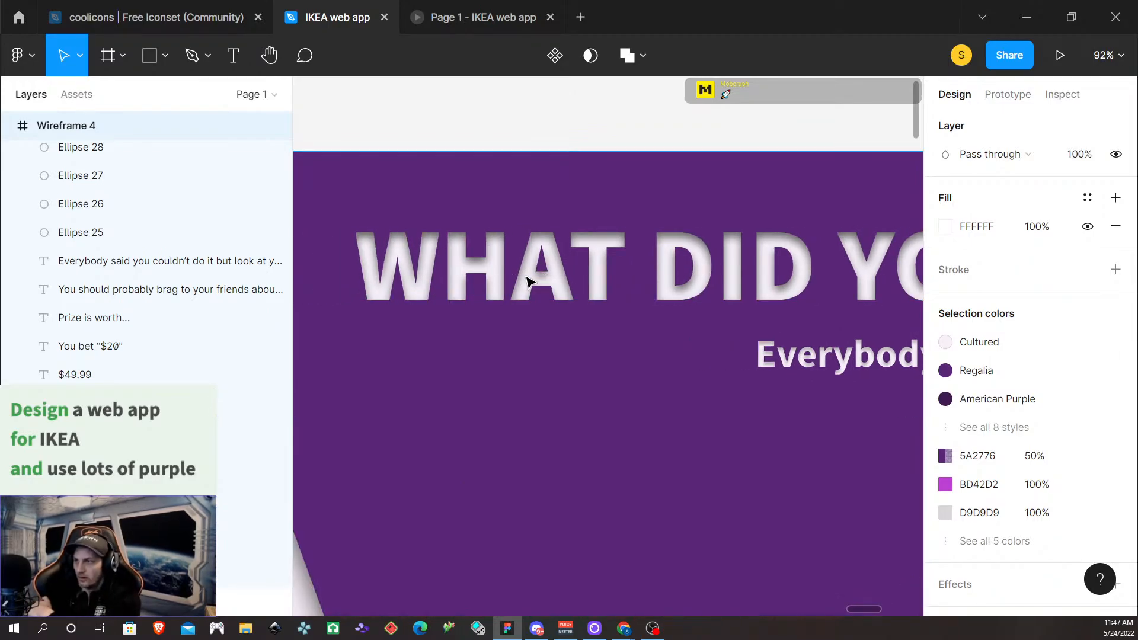
# Reduce the Y offset of the "WHAT DID YOU WIN!?" heading's inner shadow to 4
pyautogui.click(529, 280)
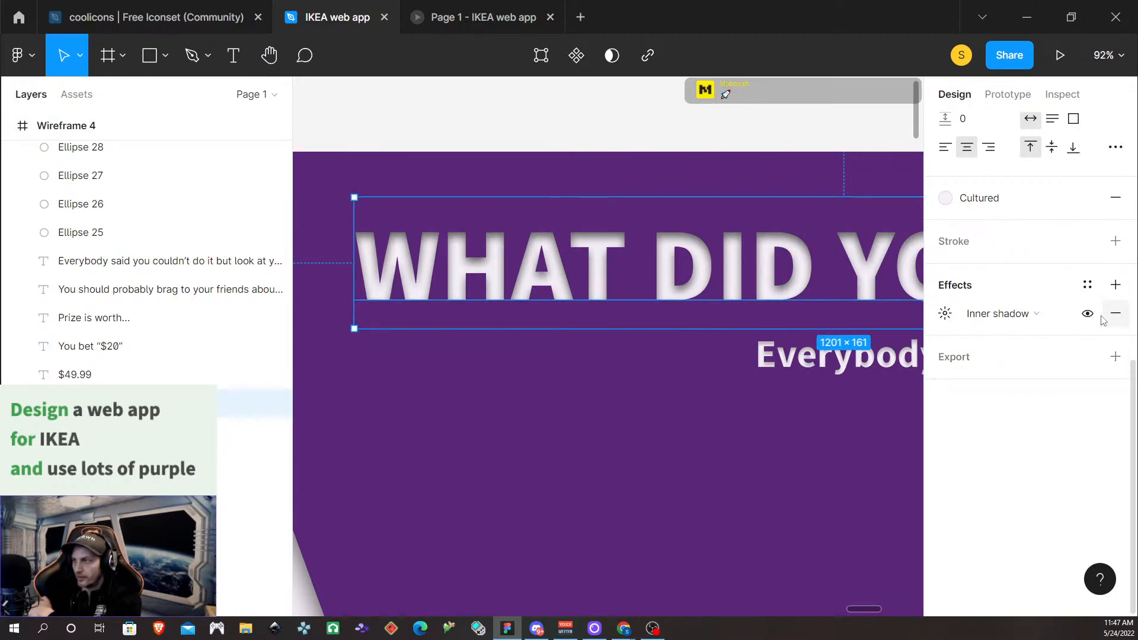
pyautogui.click(944, 319)
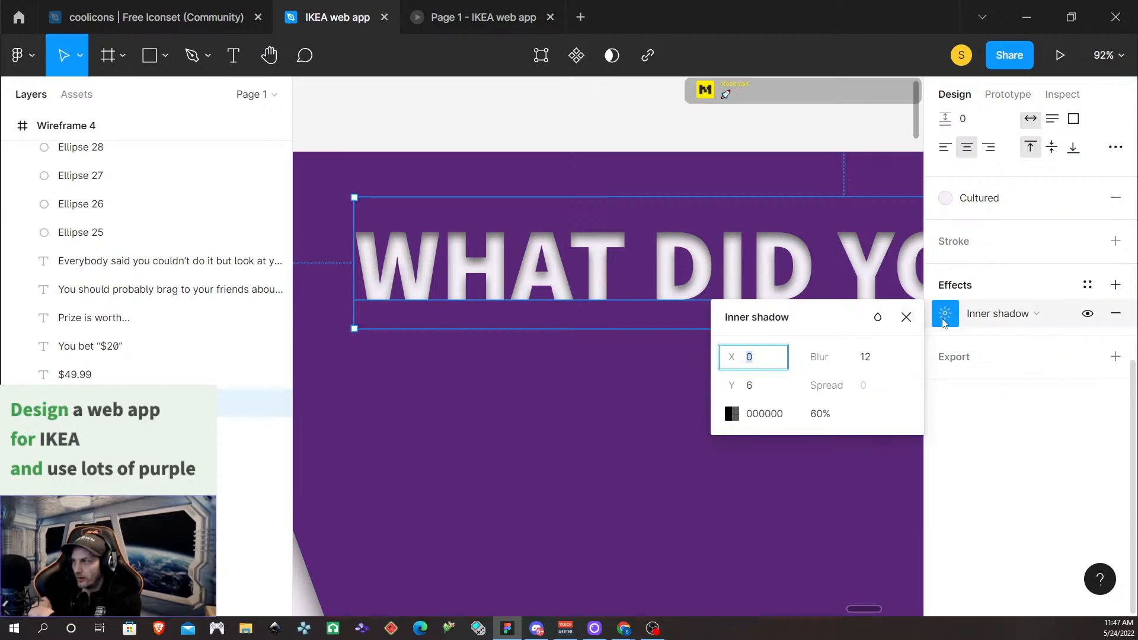
pyautogui.click(756, 389)
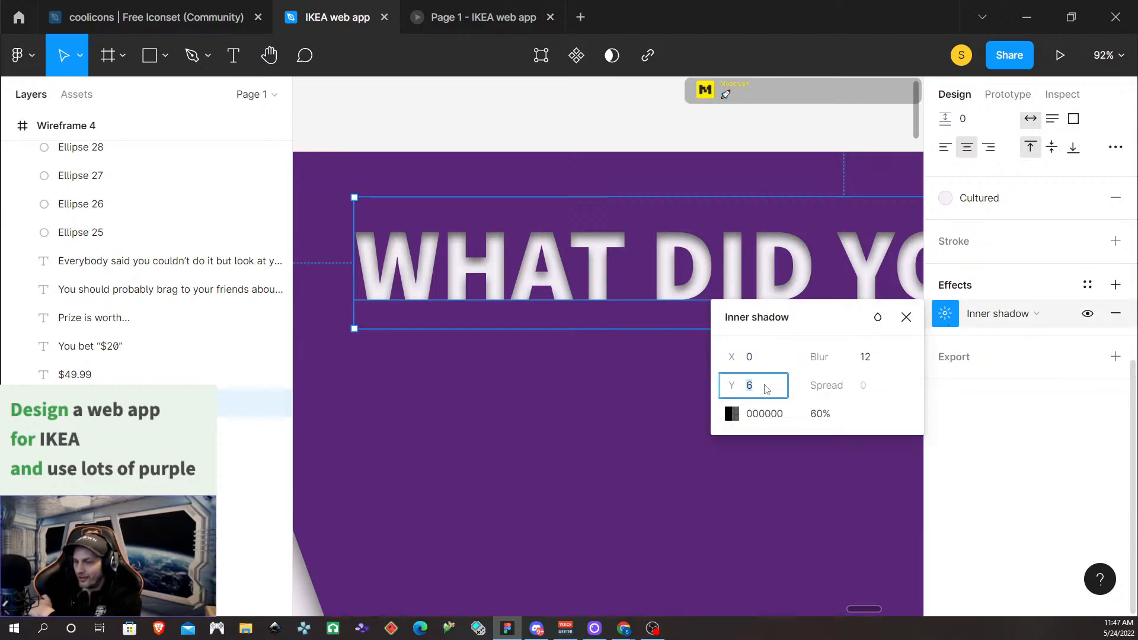
pyautogui.write('4')
pyautogui.press('Return')
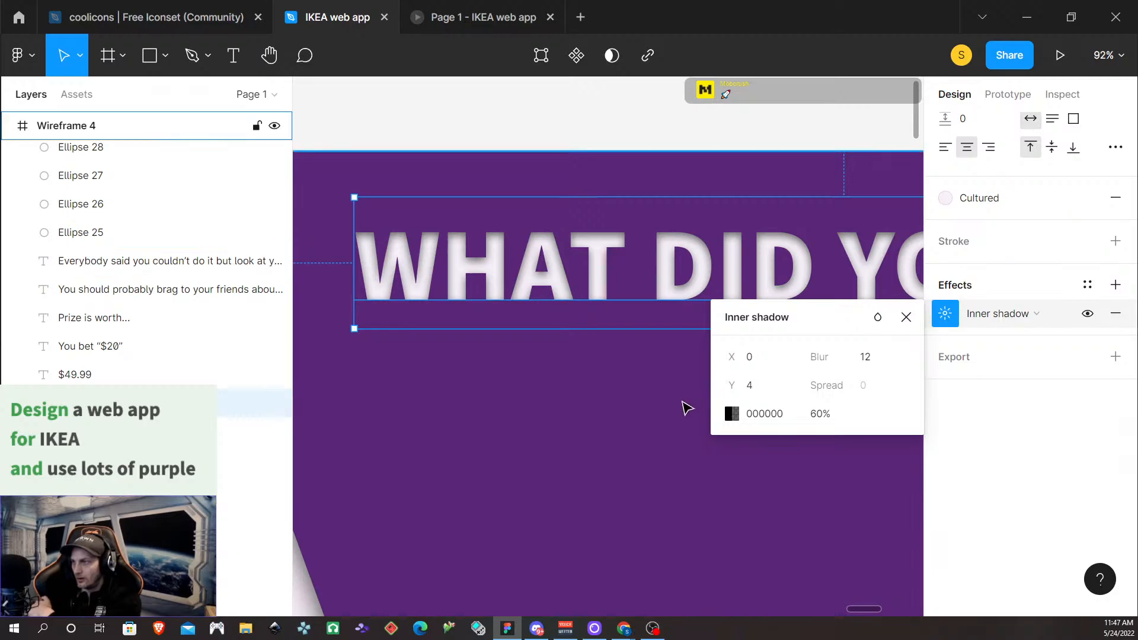
pyautogui.click(686, 408)
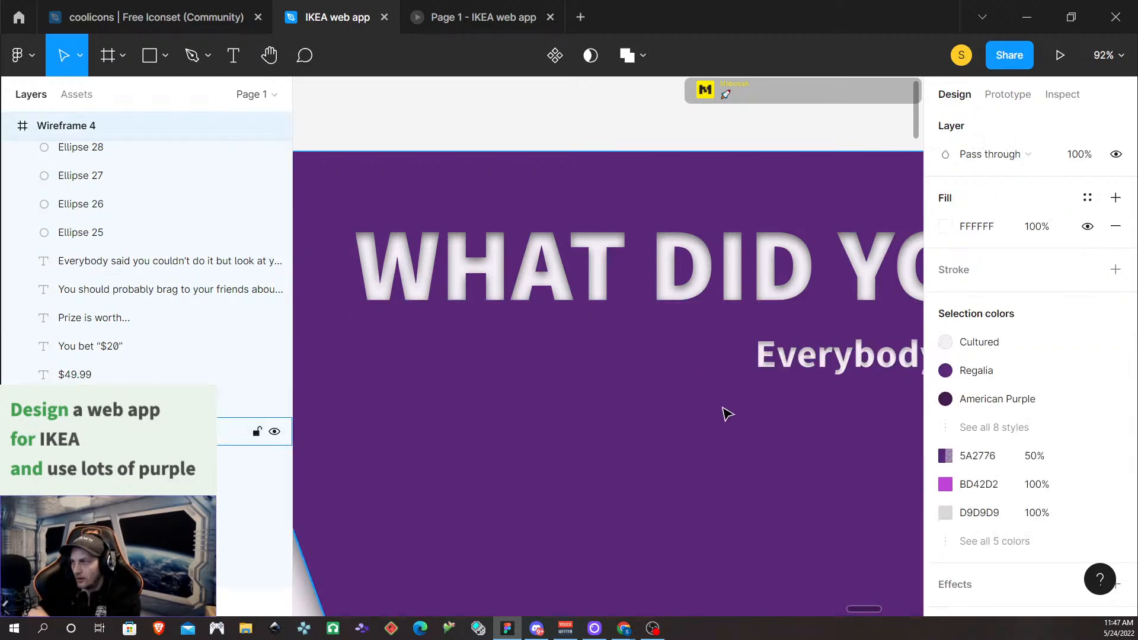
# Compare the shading of the heading, the "Everybody said you couldn't do it" subtitle and the prize text across the panel
pyautogui.hscroll(10, 704, 429)
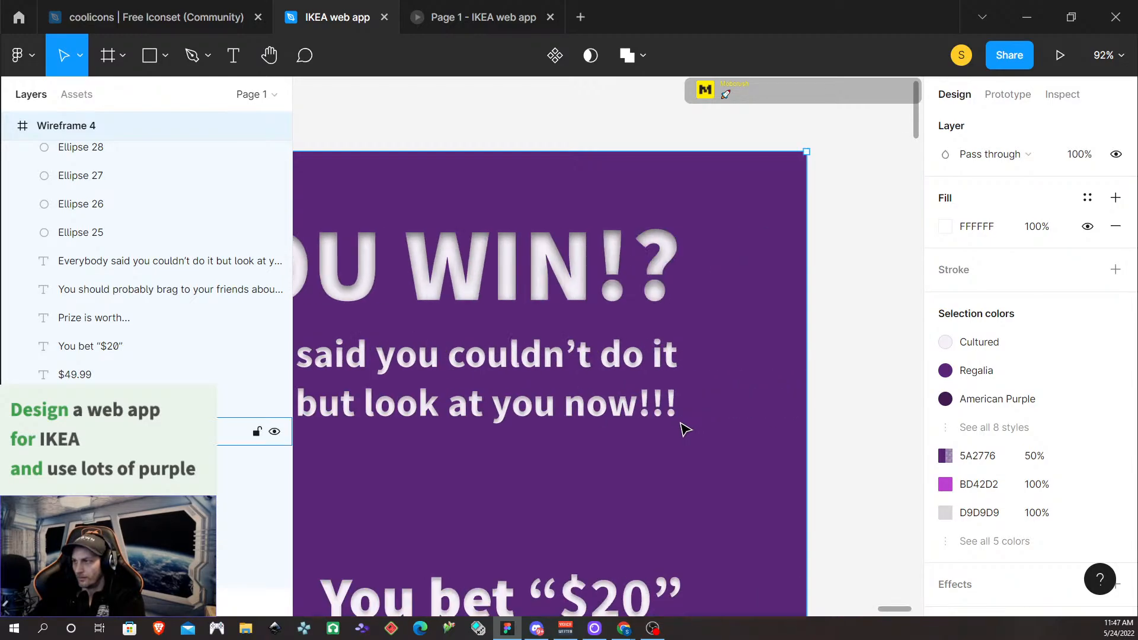
pyautogui.scroll(5, 596, 449)
pyautogui.scroll(-5, 597, 450)
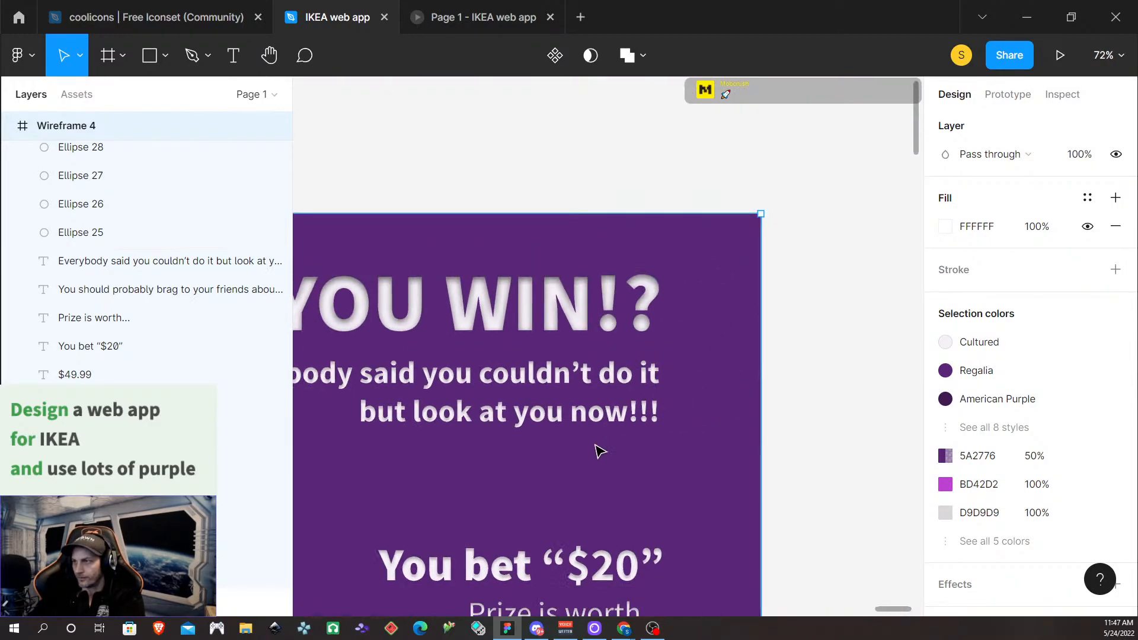
pyautogui.scroll(-2, 597, 450)
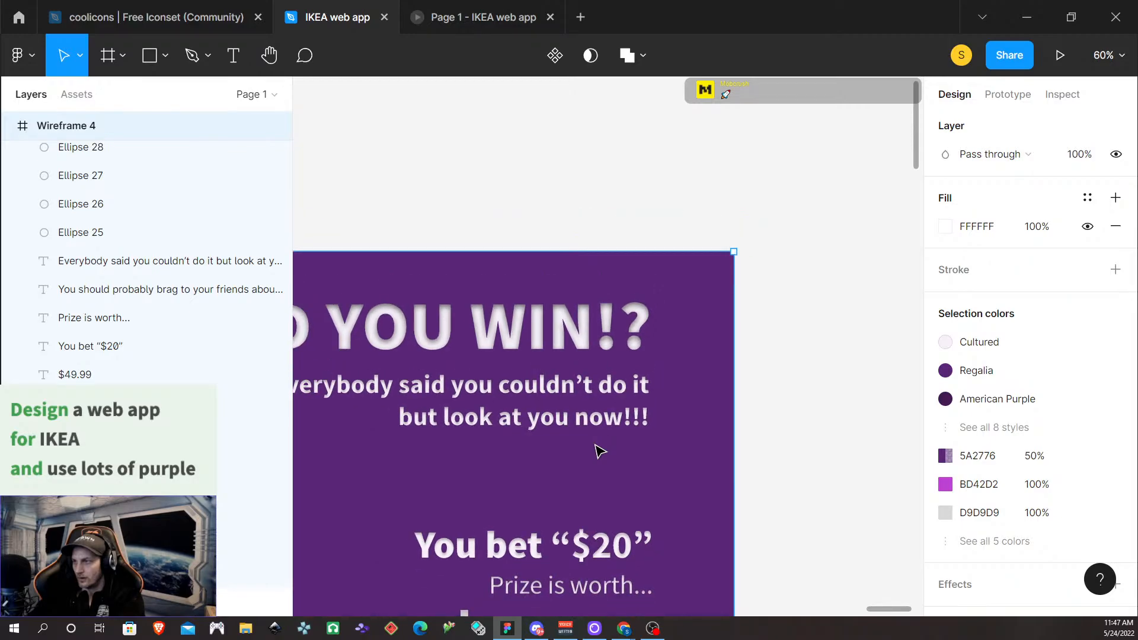
pyautogui.hscroll(-8, 541, 450)
pyautogui.hscroll(-5, 544, 451)
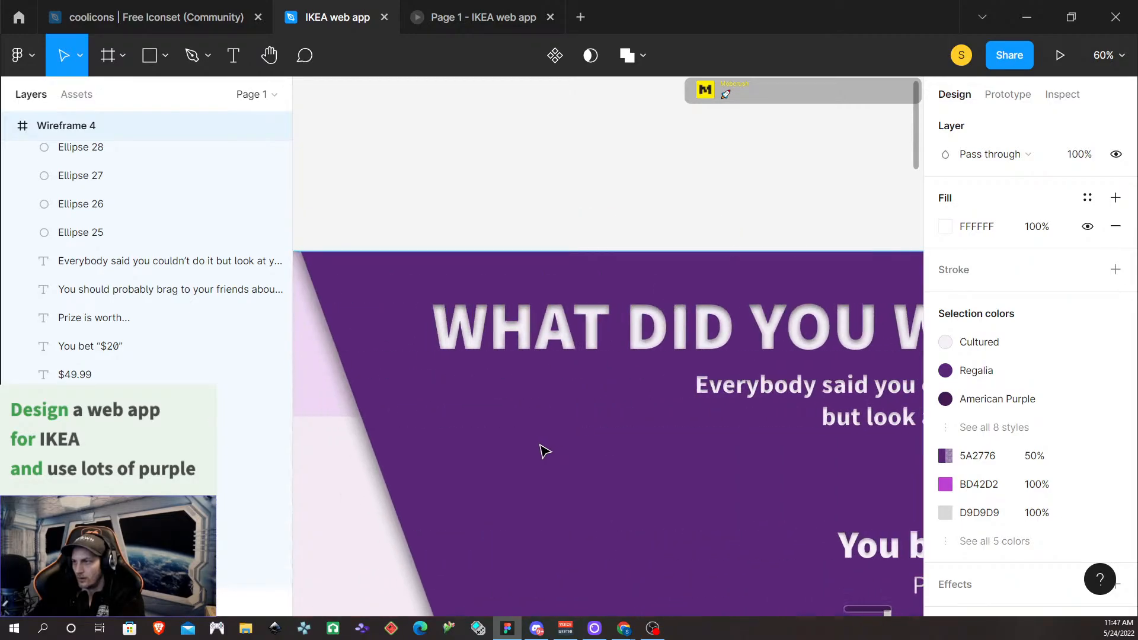
pyautogui.hscroll(7, 544, 452)
pyautogui.scroll(-2, 705, 452)
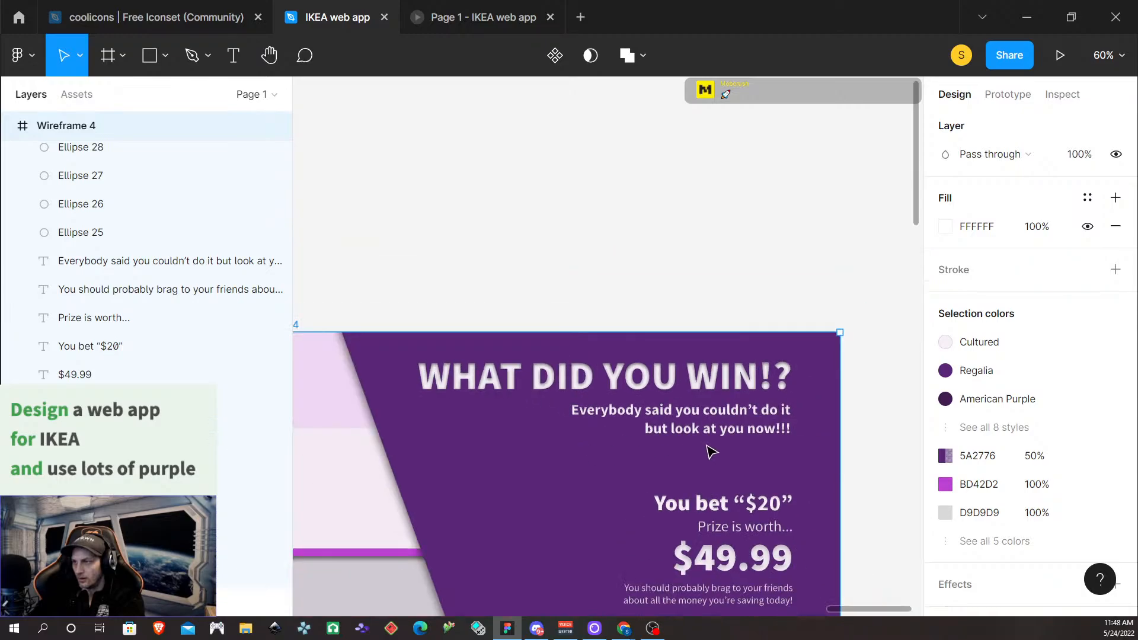
# Set the inner shadow of the "Everybody said you couldn't do it" subtitle to a Y offset of 2 and 50% opacity
pyautogui.click(702, 428)
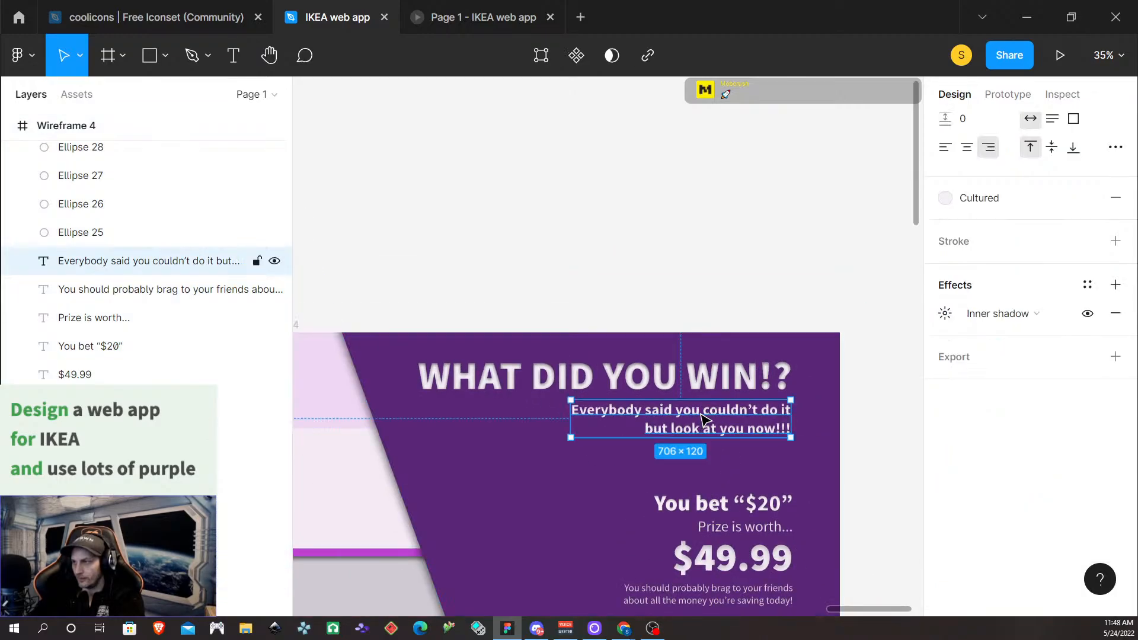
pyautogui.click(945, 313)
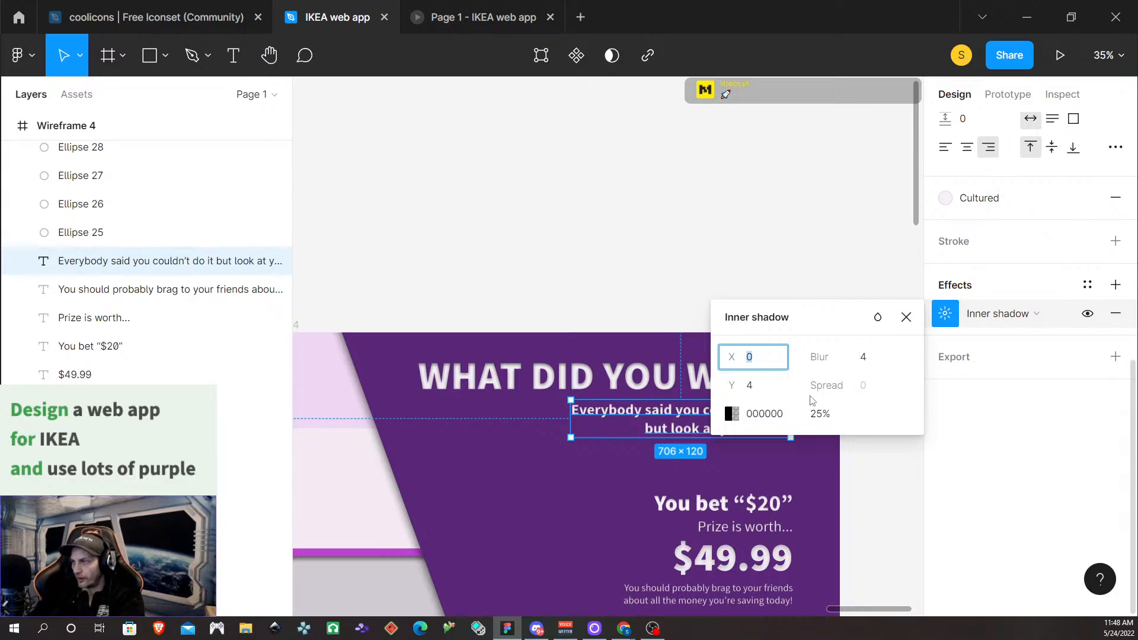
pyautogui.scroll(10, 654, 419)
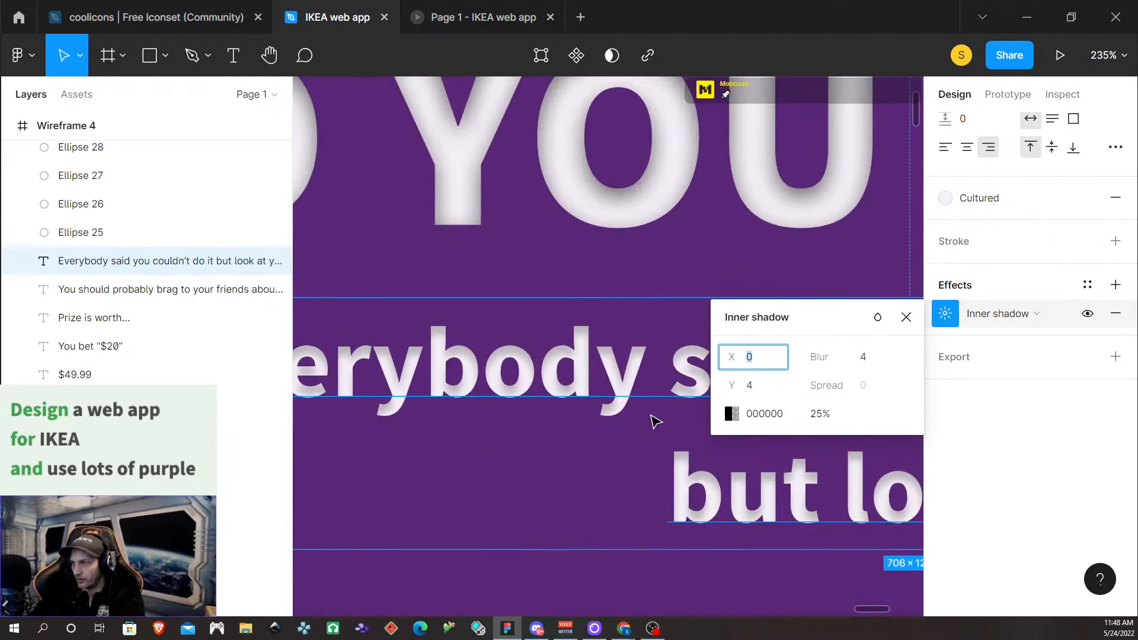
pyautogui.click(748, 393)
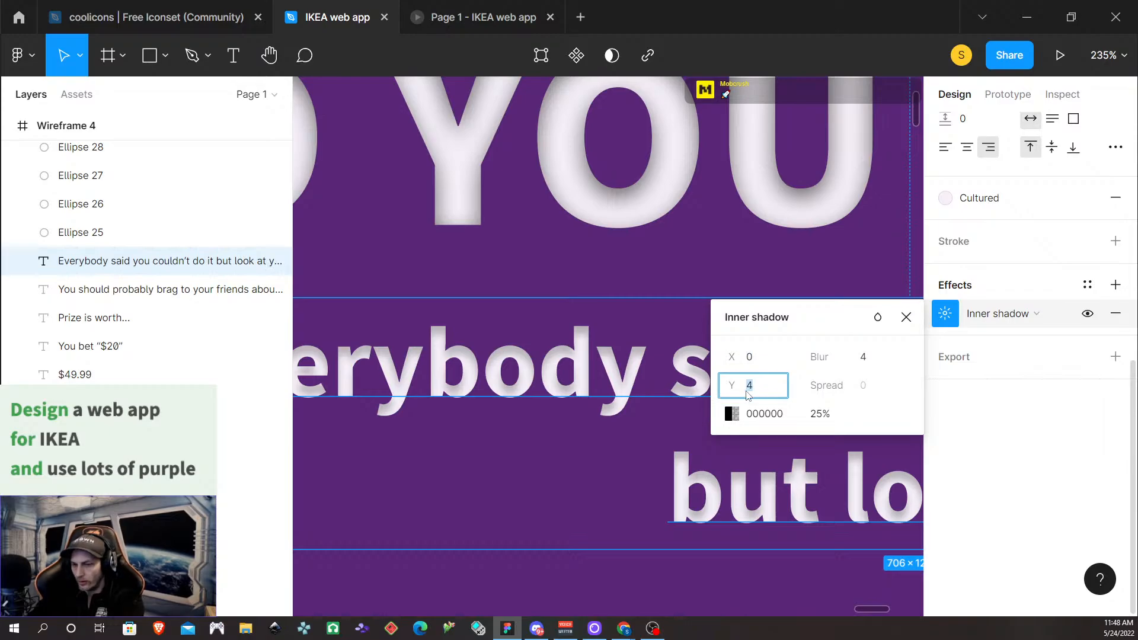
pyautogui.write('2')
pyautogui.press('Return')
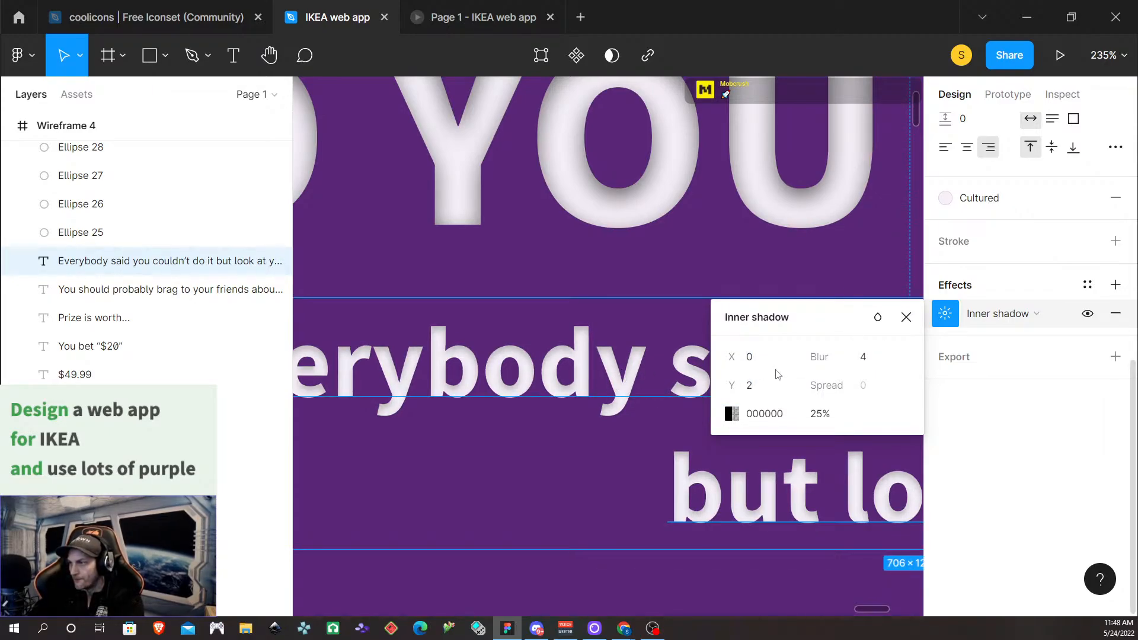
pyautogui.click(820, 416)
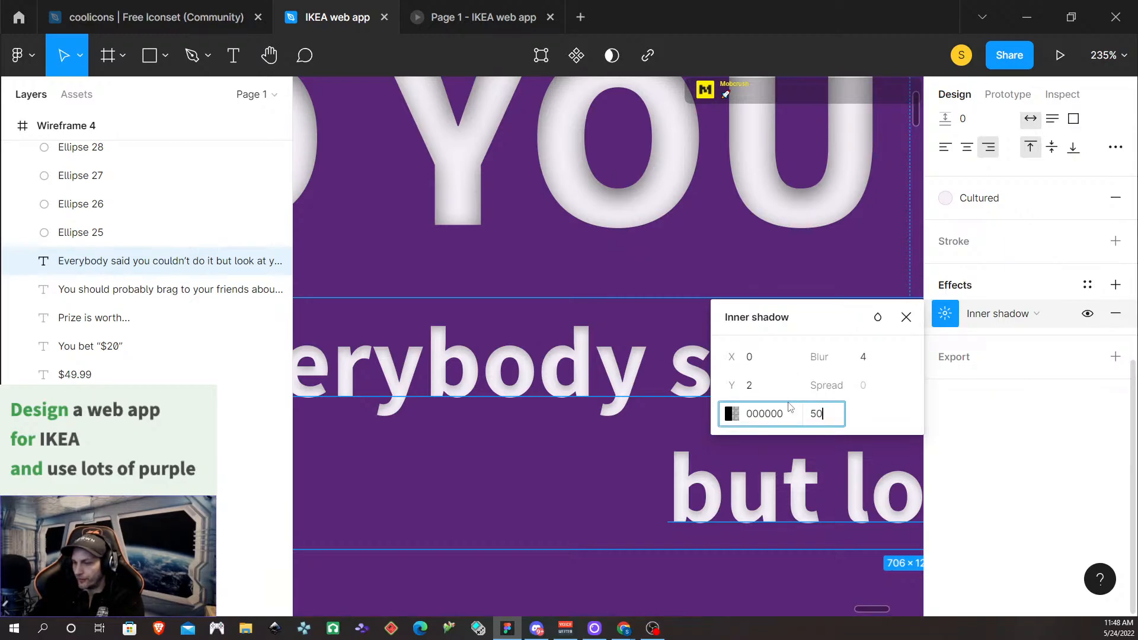
pyautogui.write('50')
pyautogui.press('Return')
pyautogui.click(632, 469)
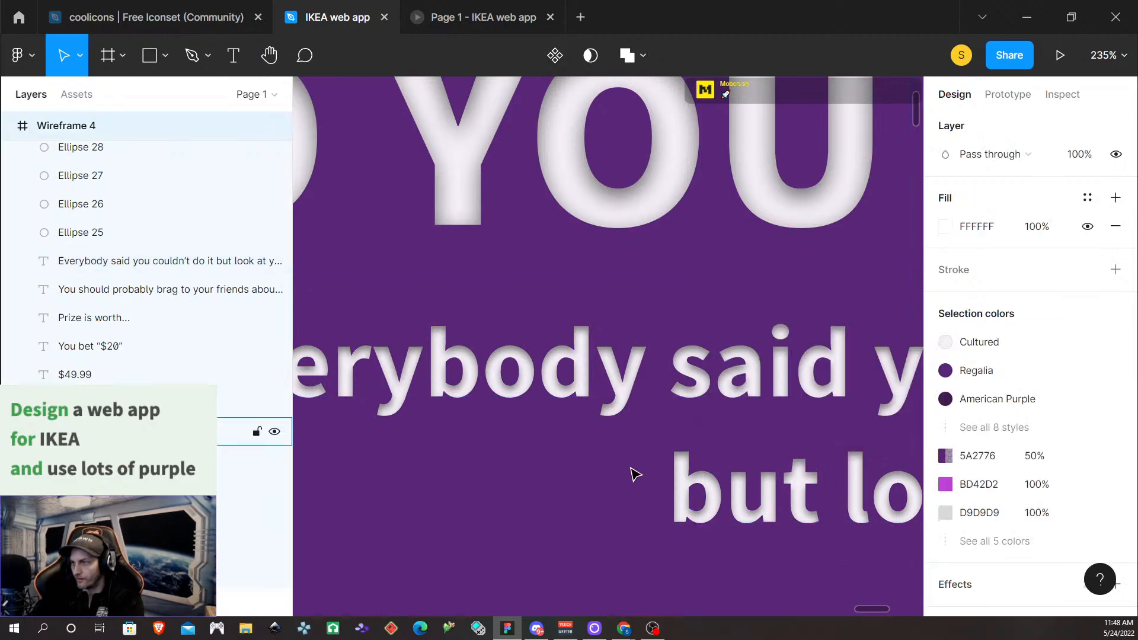
pyautogui.scroll(-3, 640, 471)
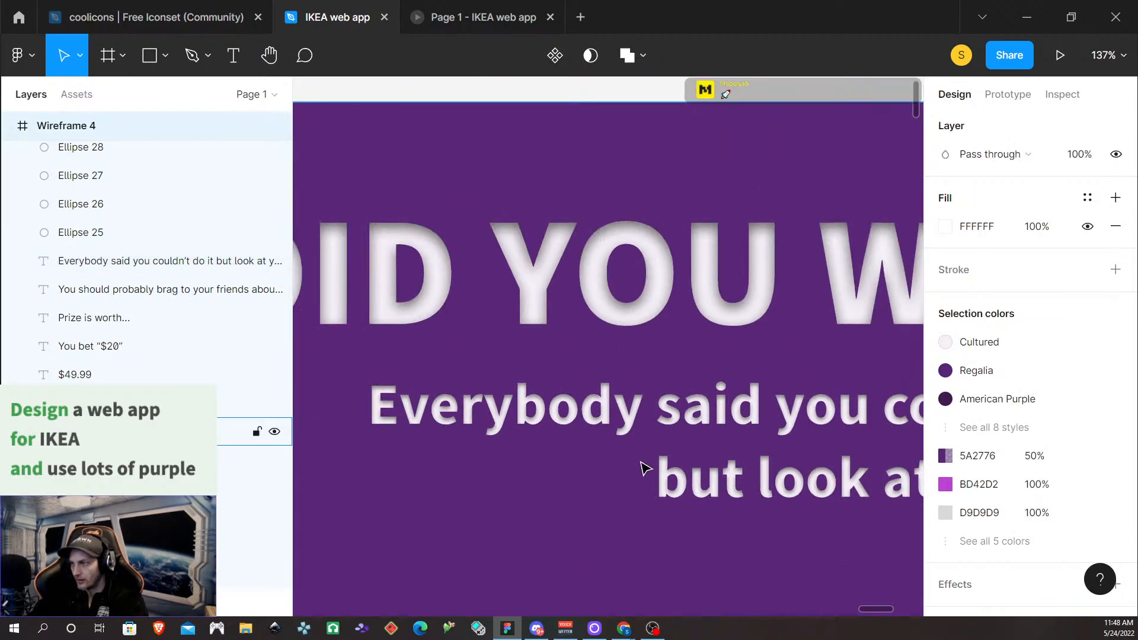
# Change the subtitle's fill from its linked color style to the Platinum color style
pyautogui.click(810, 385)
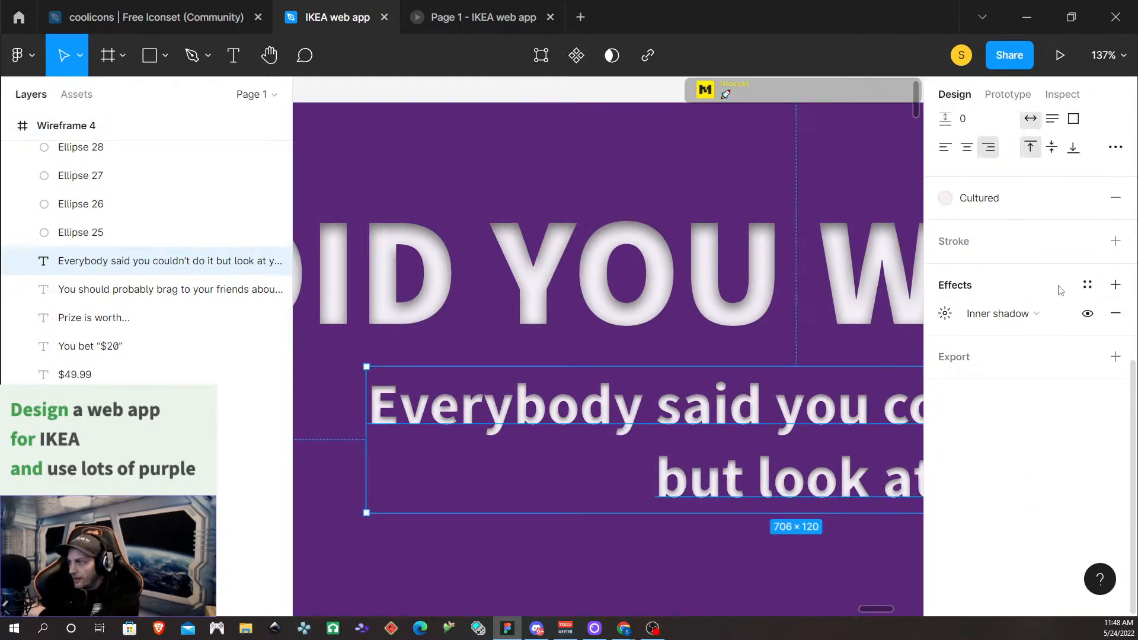
pyautogui.moveTo(1045, 202)
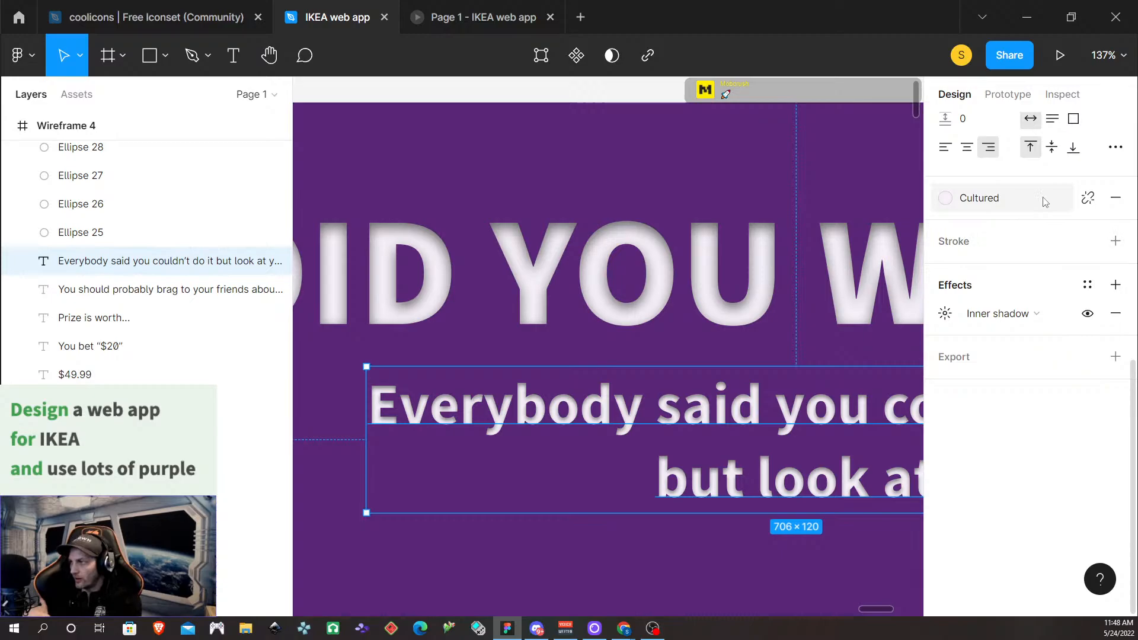
pyautogui.click(1089, 199)
pyautogui.click(1088, 200)
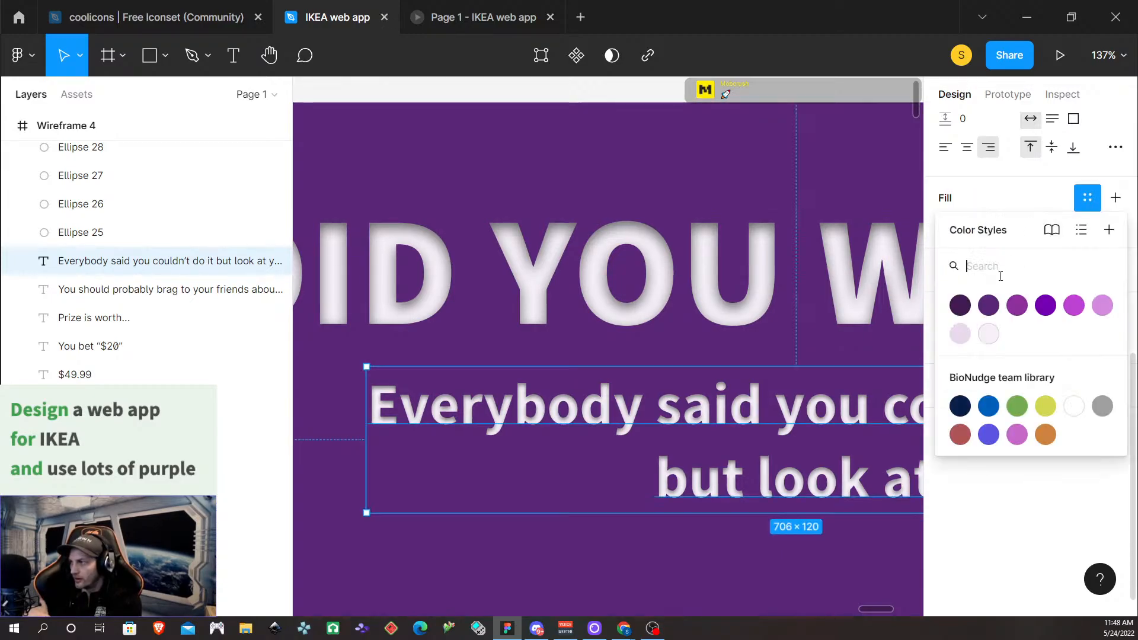
pyautogui.click(960, 335)
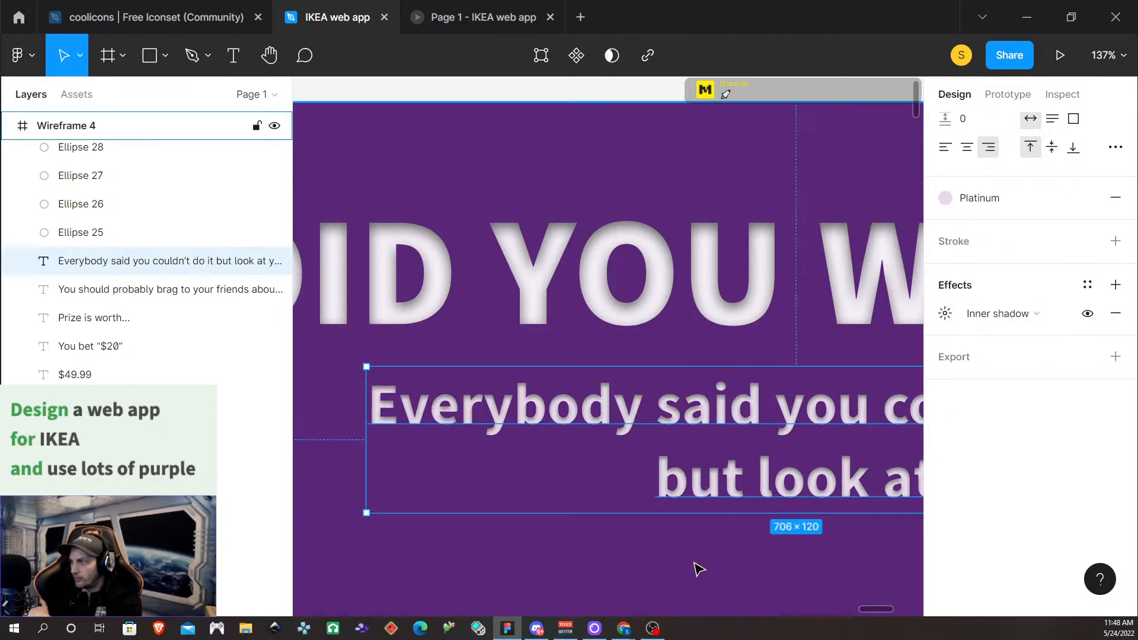
pyautogui.click(749, 556)
# Remove the inner shadow effect from the "Everybody said you couldn't do it" subtitle
pyautogui.scroll(-5, 581, 469)
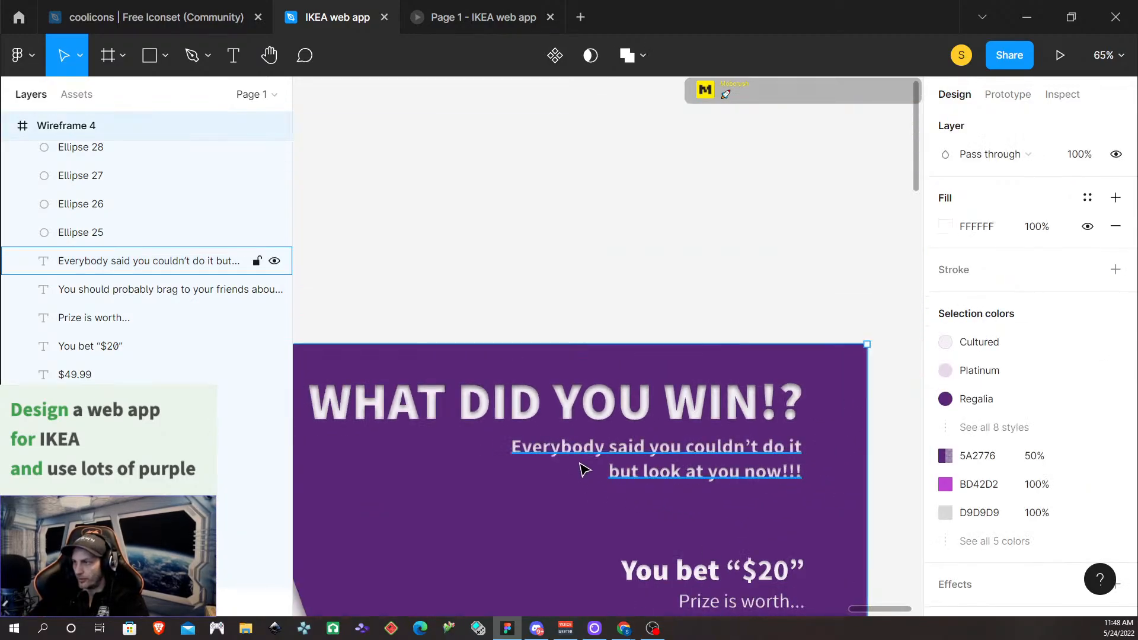
pyautogui.scroll(-2, 581, 548)
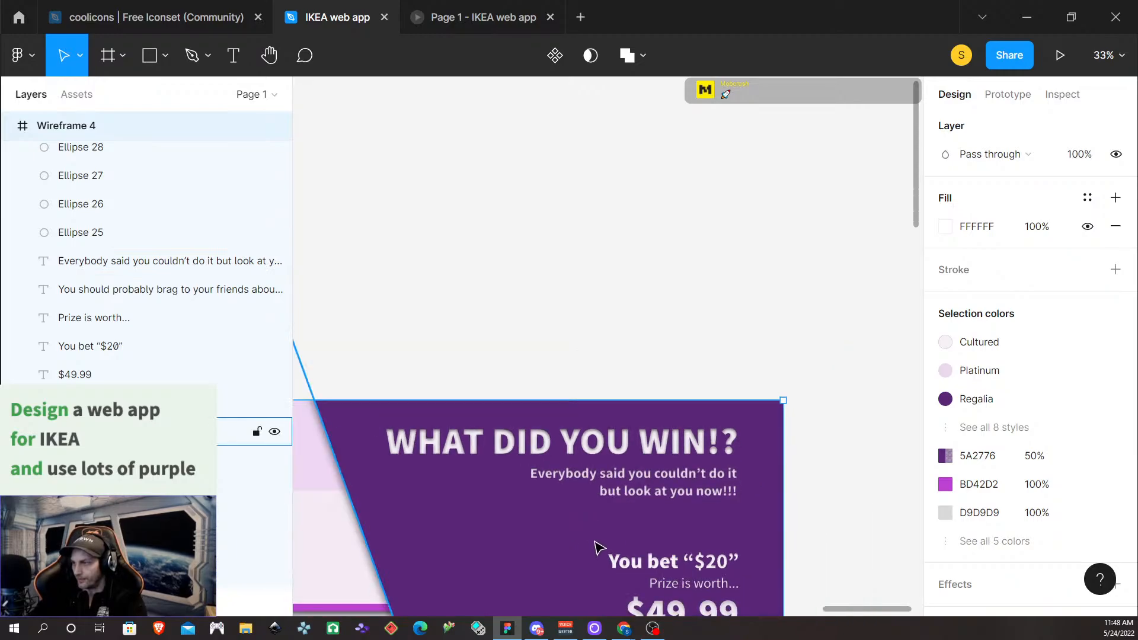
pyautogui.scroll(1, 614, 536)
pyautogui.scroll(-3, 613, 532)
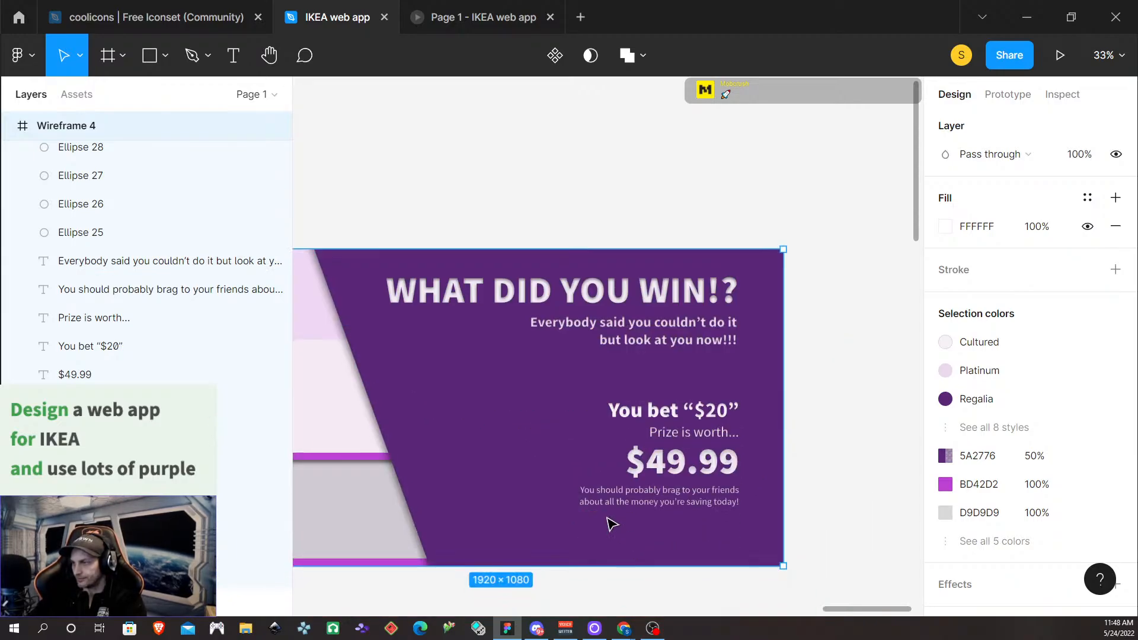
pyautogui.click(160, 260)
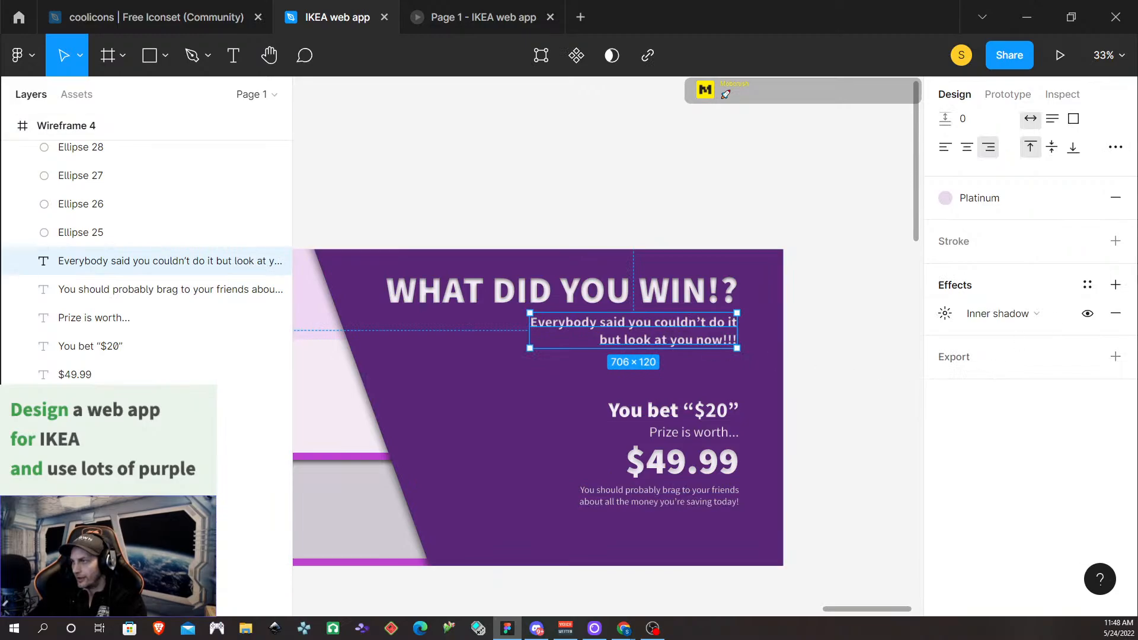
pyautogui.click(1115, 313)
# Examine the subtitle beside the other panel text and check the "WHAT DID YOU WIN!?" heading's inner shadow settings
pyautogui.scroll(3, 735, 370)
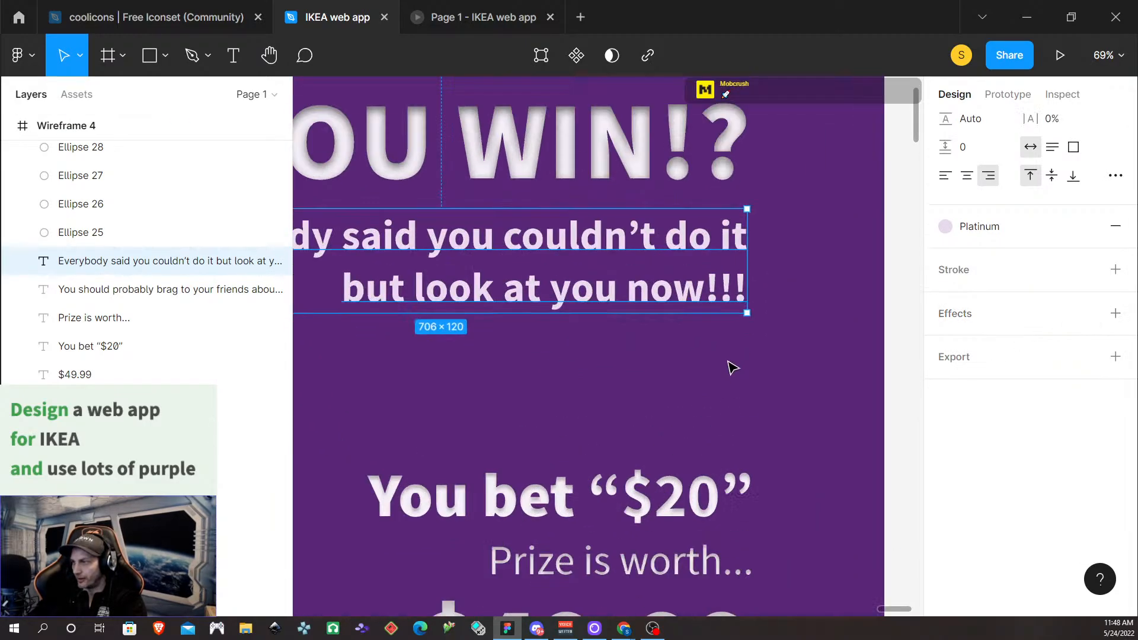
pyautogui.scroll(1, 733, 368)
pyautogui.hscroll(-2, 564, 300)
pyautogui.scroll(3, 565, 300)
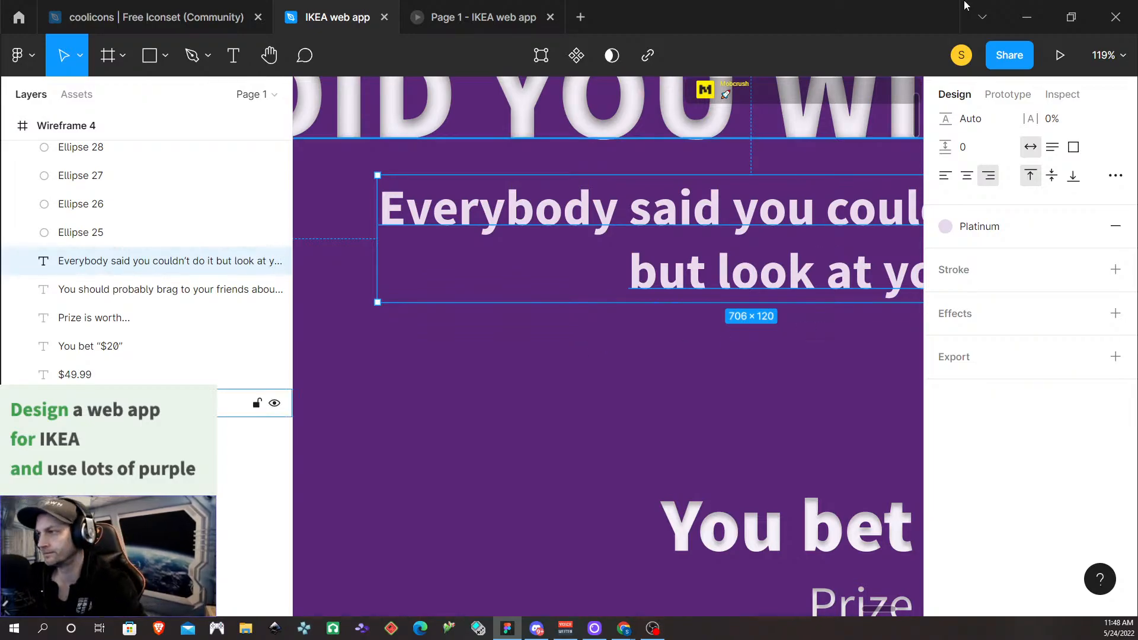
pyautogui.scroll(-5, 758, 219)
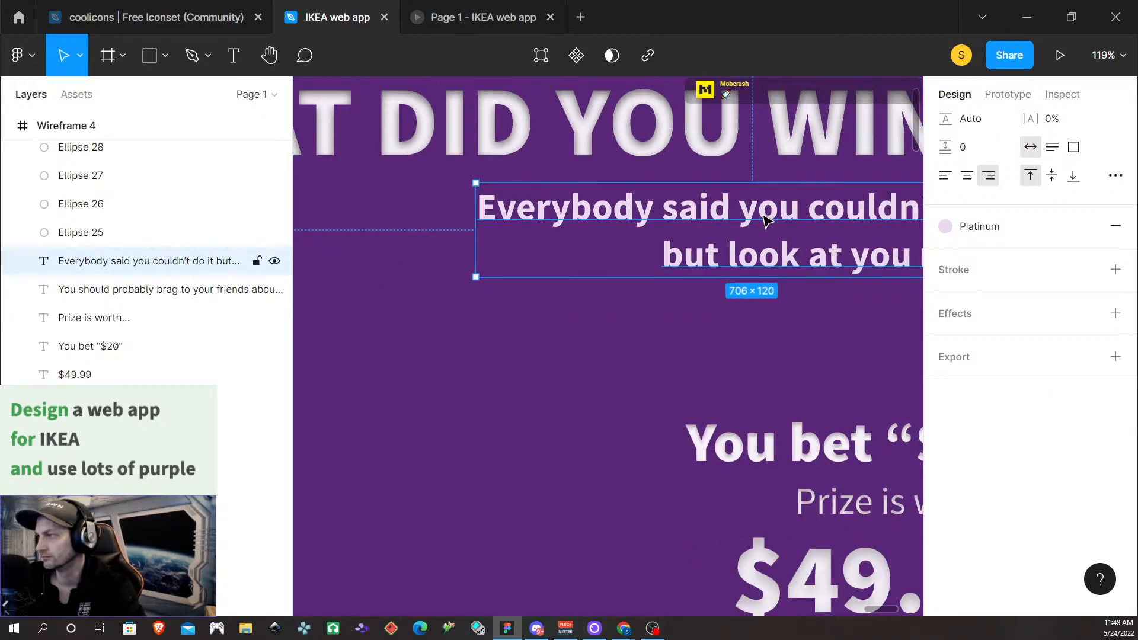
pyautogui.scroll(-3, 764, 233)
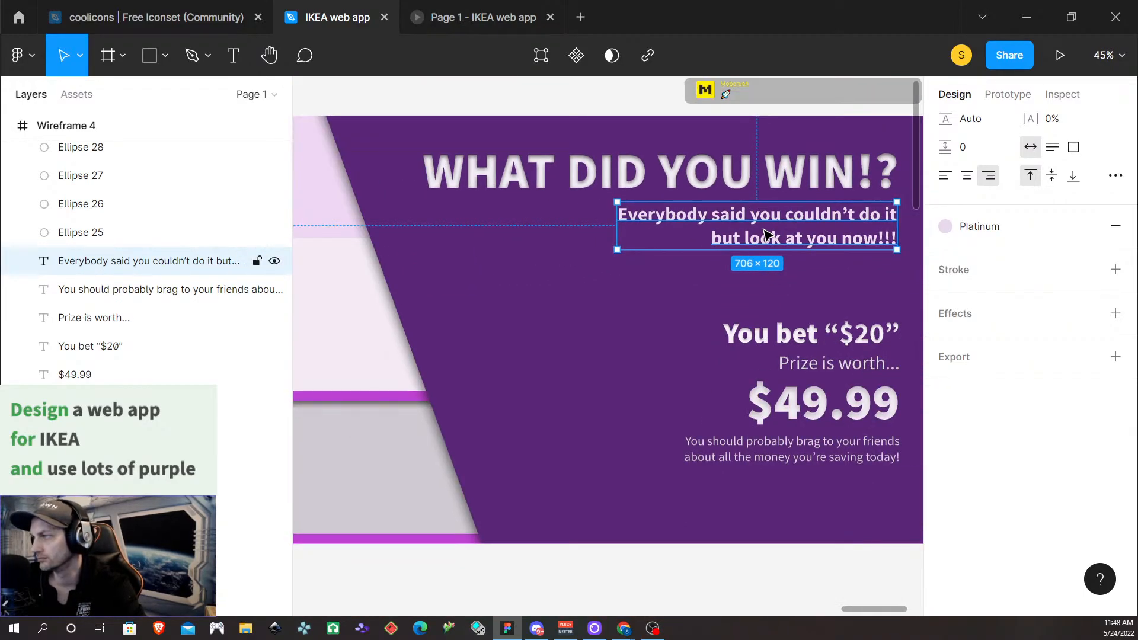
pyautogui.click(820, 398)
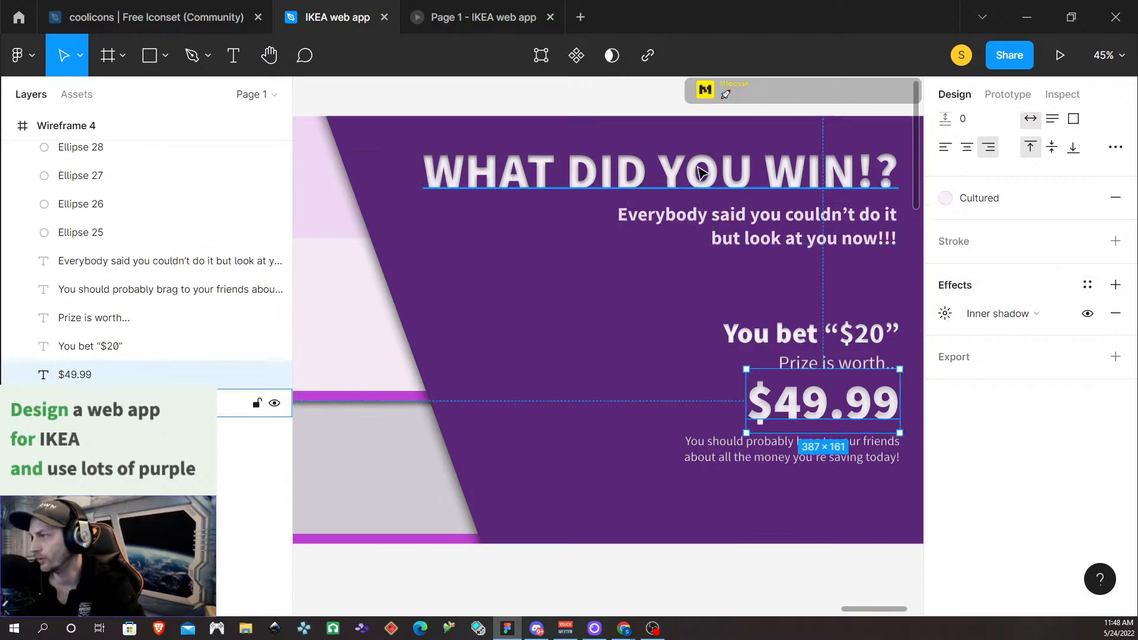
pyautogui.doubleClick(734, 160)
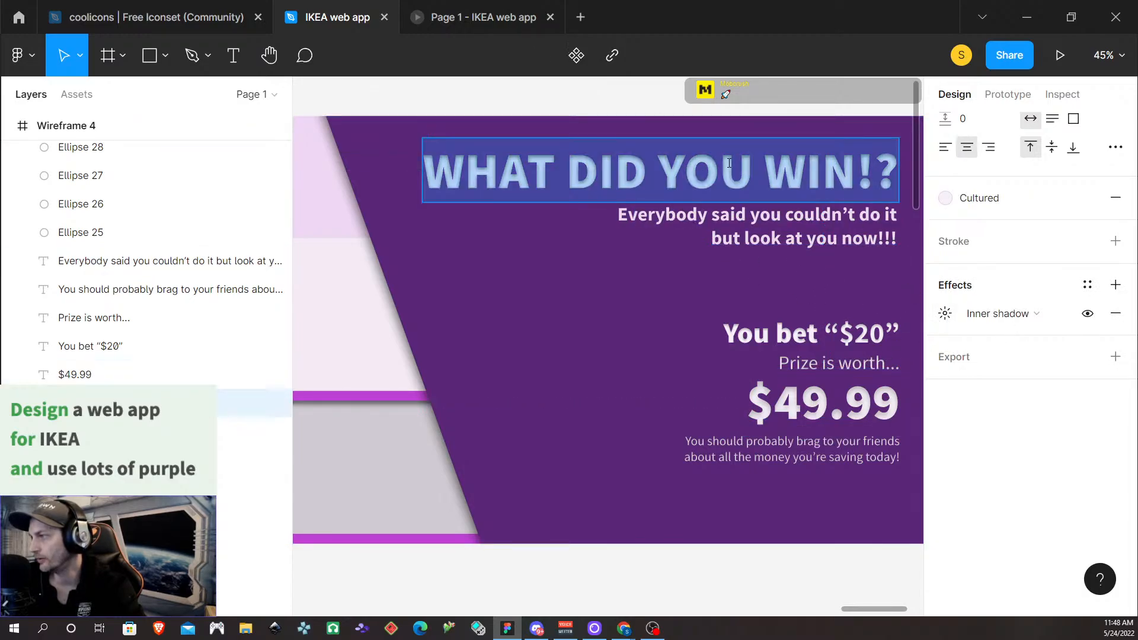
pyautogui.click(947, 314)
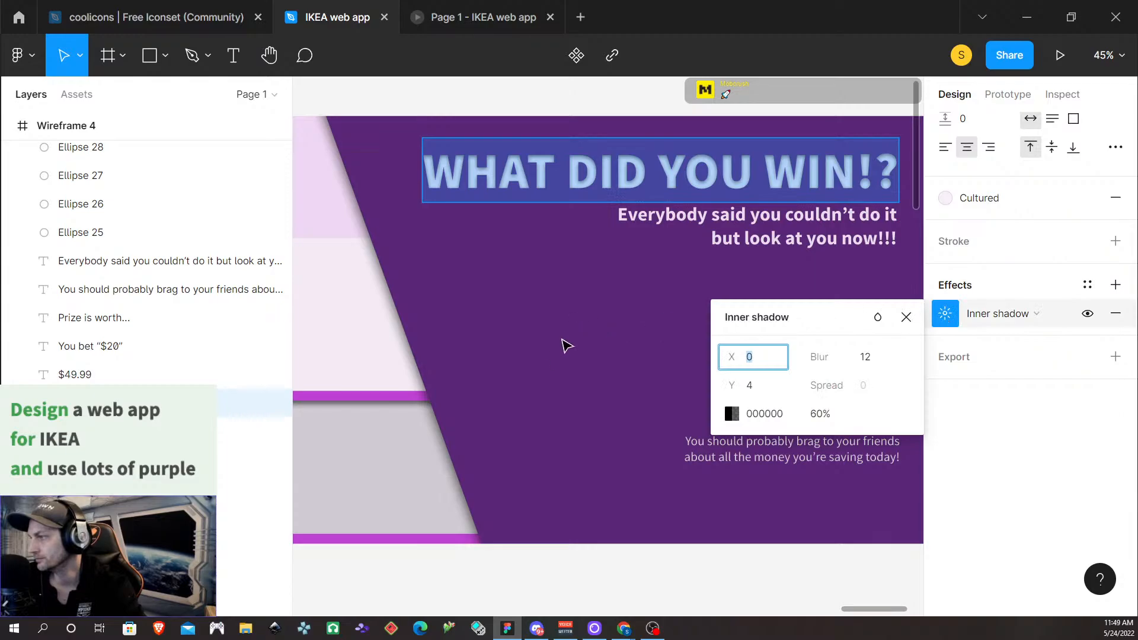
pyautogui.press('Escape')
pyautogui.press('Escape')
# Set the "$49.99" text's inner shadow to blur 12, Y offset 4 and 60% opacity
pyautogui.click(788, 397)
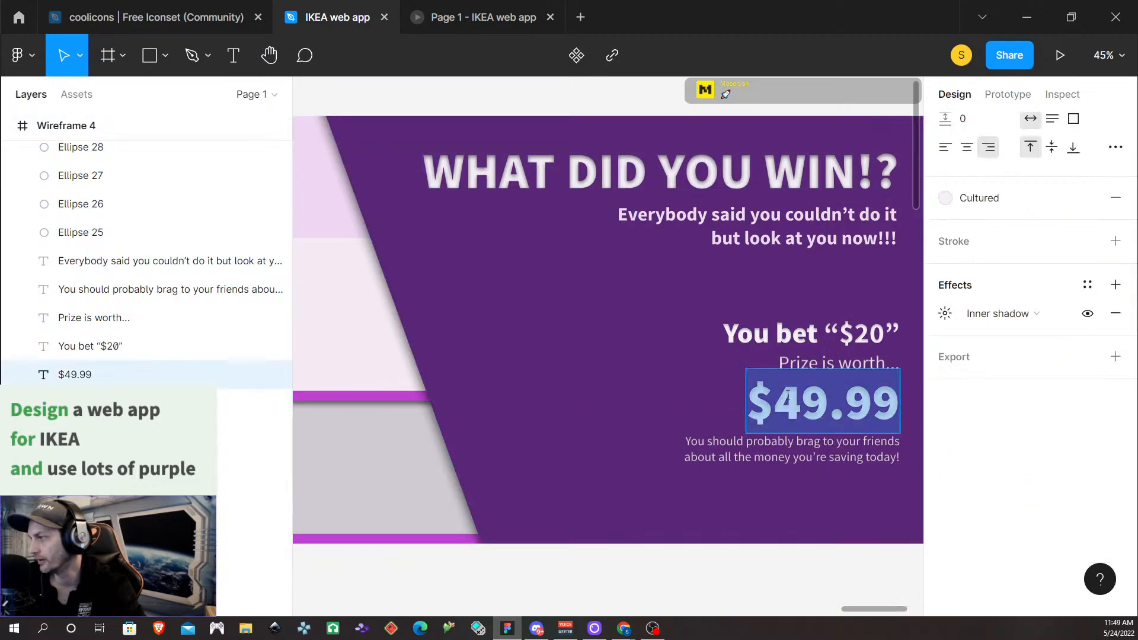
pyautogui.click(946, 313)
pyautogui.click(878, 362)
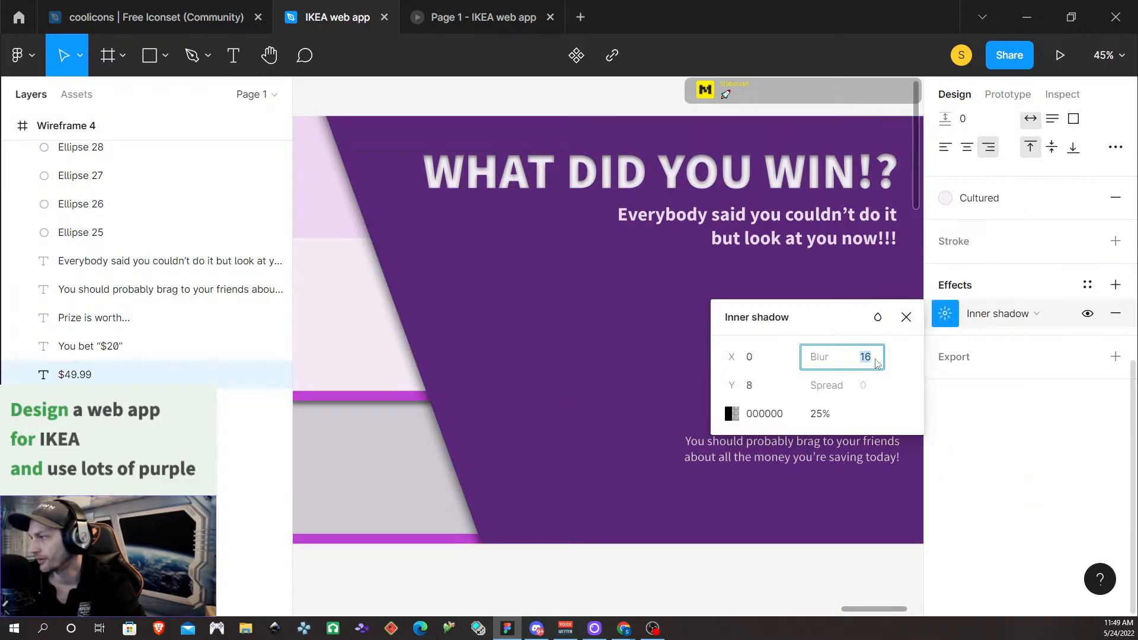
pyautogui.write('12')
pyautogui.click(750, 388)
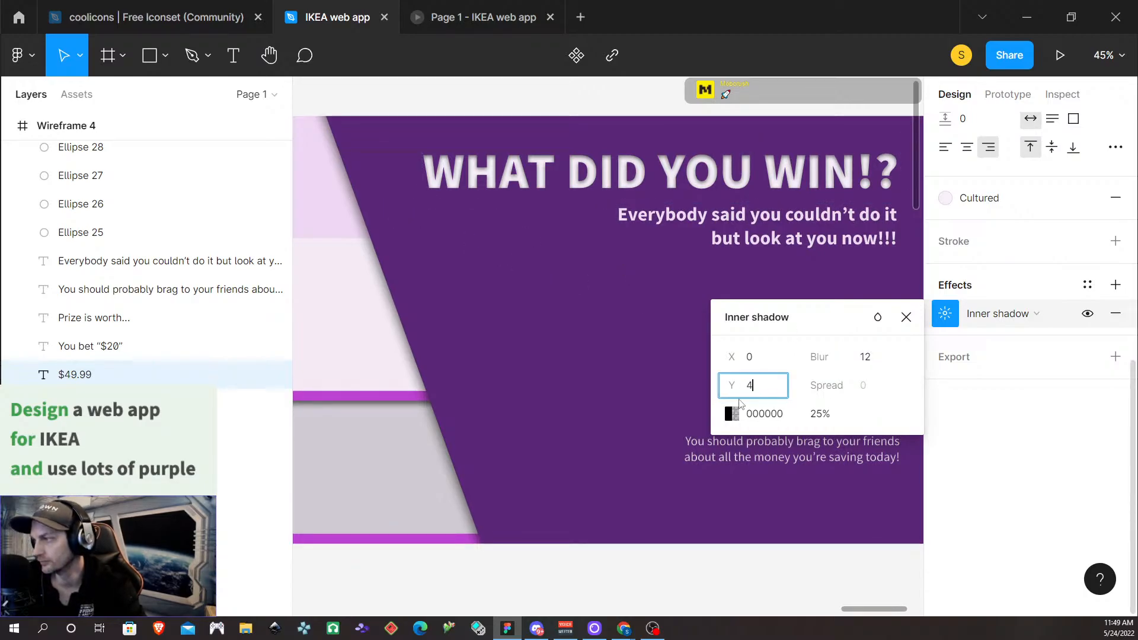
pyautogui.click(816, 418)
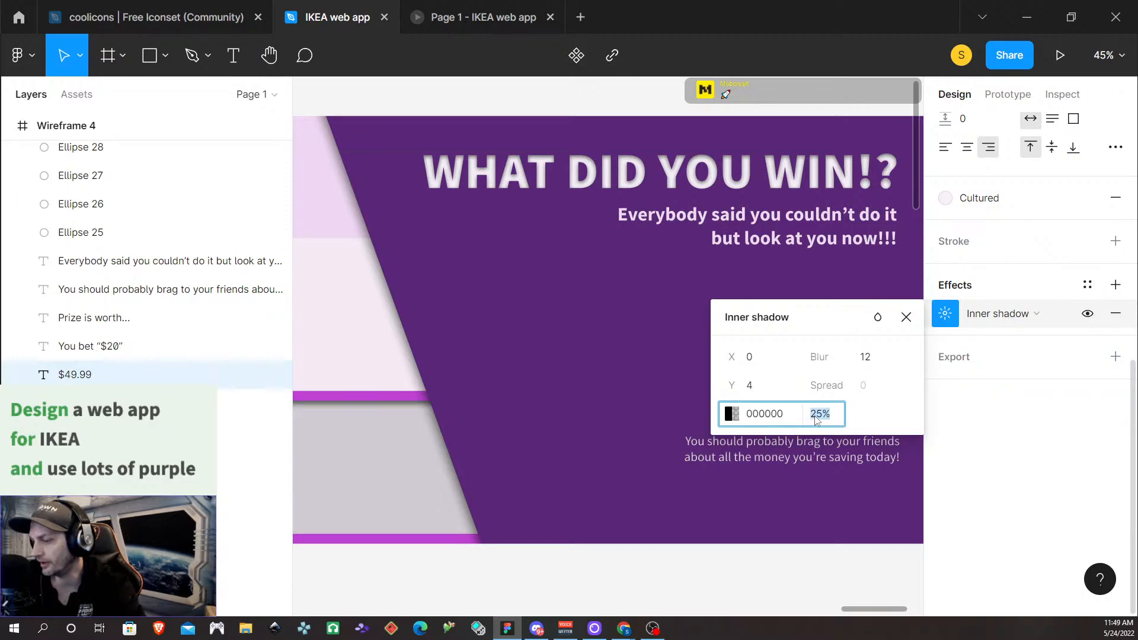
pyautogui.write('60')
pyautogui.click(655, 537)
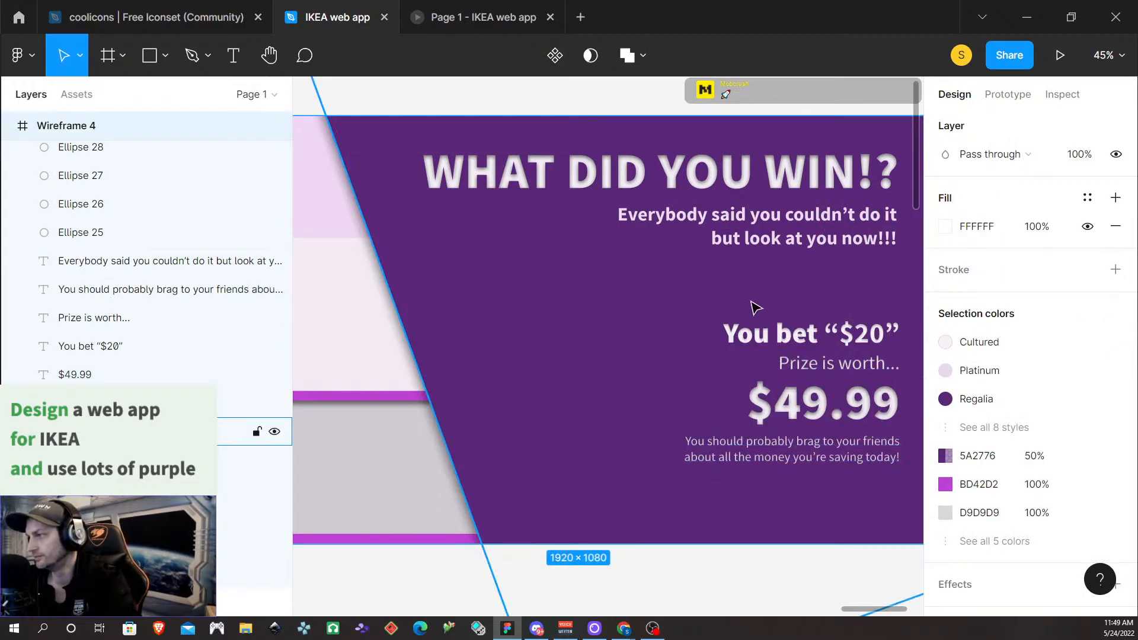
# Set the inner shadow of the You bet “$20” text to blur 8 and 50% opacity
pyautogui.doubleClick(792, 332)
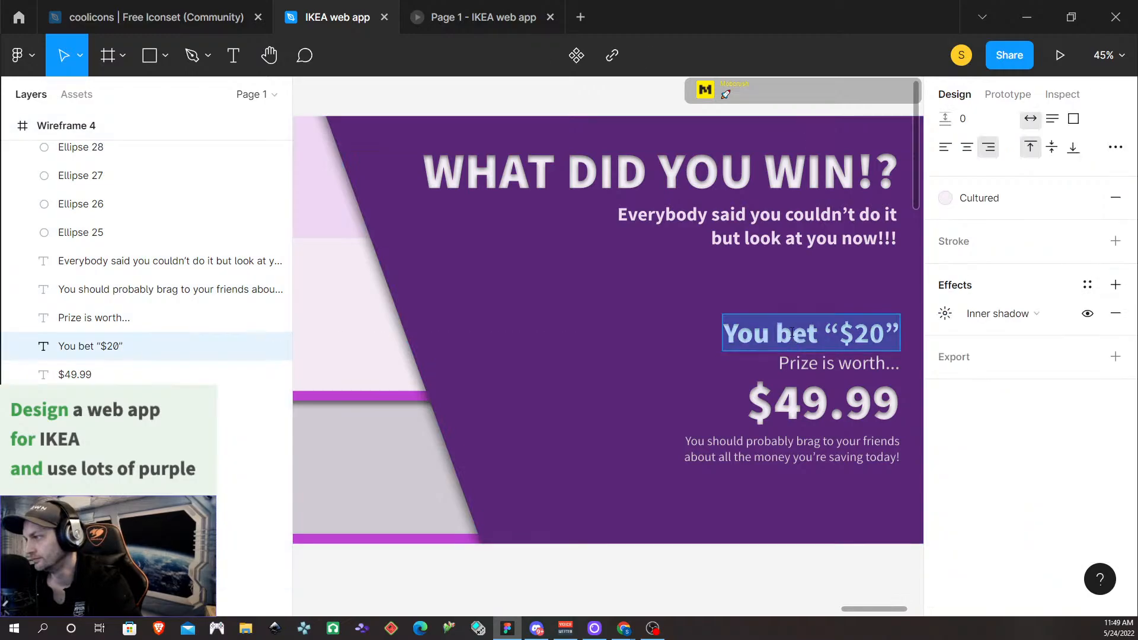
pyautogui.click(945, 313)
pyautogui.click(873, 356)
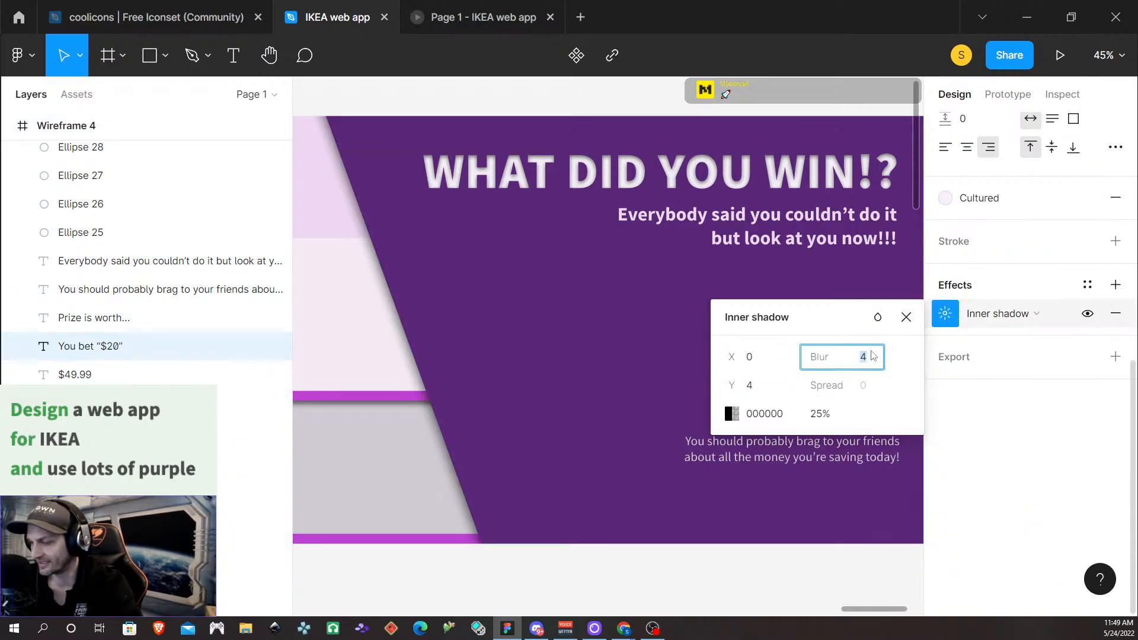
pyautogui.press('Return')
pyautogui.click(763, 393)
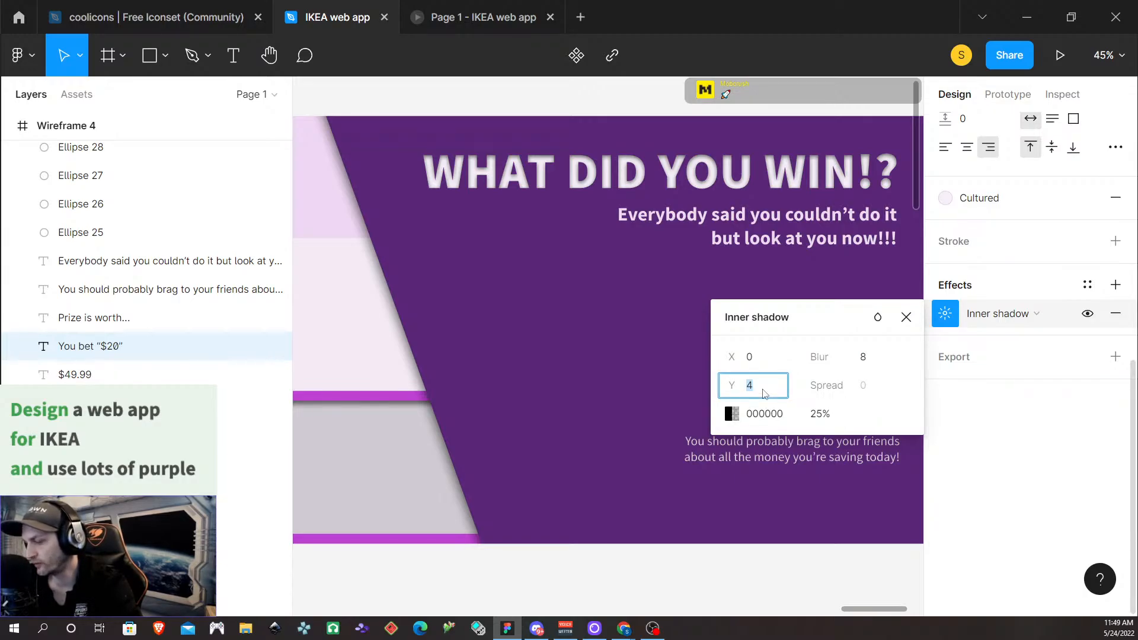
pyautogui.press('Return')
pyautogui.click(819, 415)
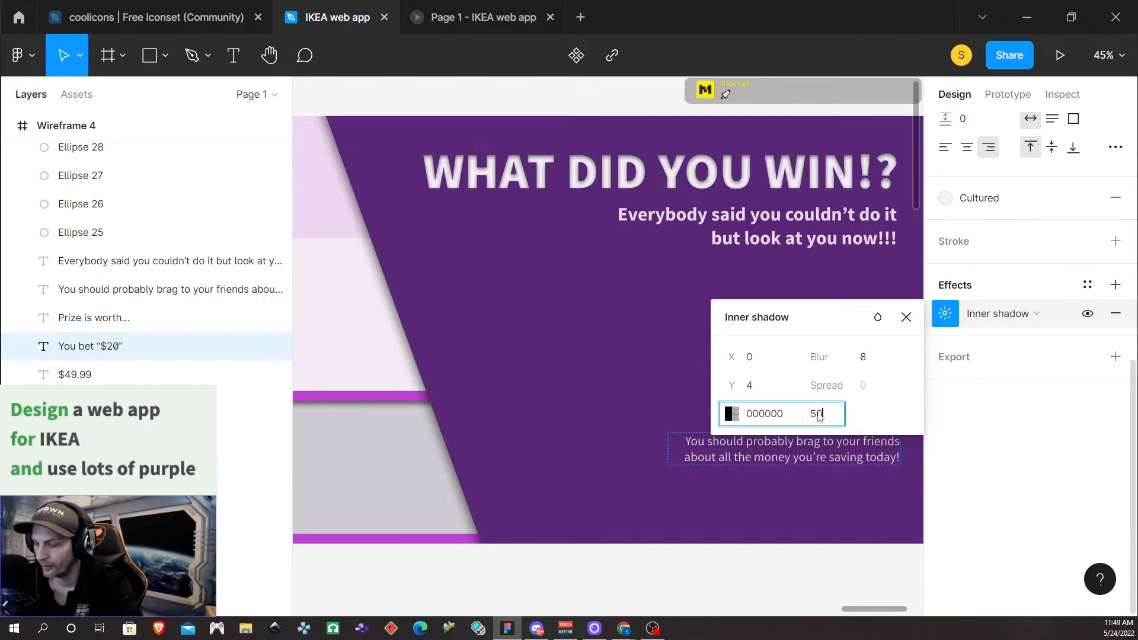
pyautogui.write('50')
pyautogui.press('Return')
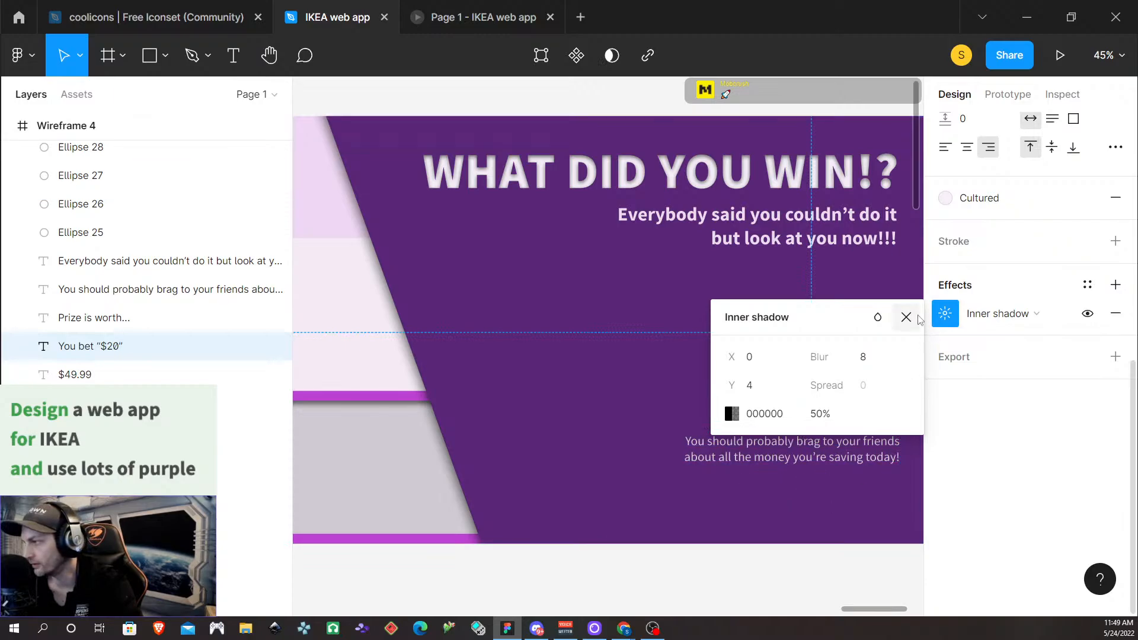
pyautogui.click(916, 318)
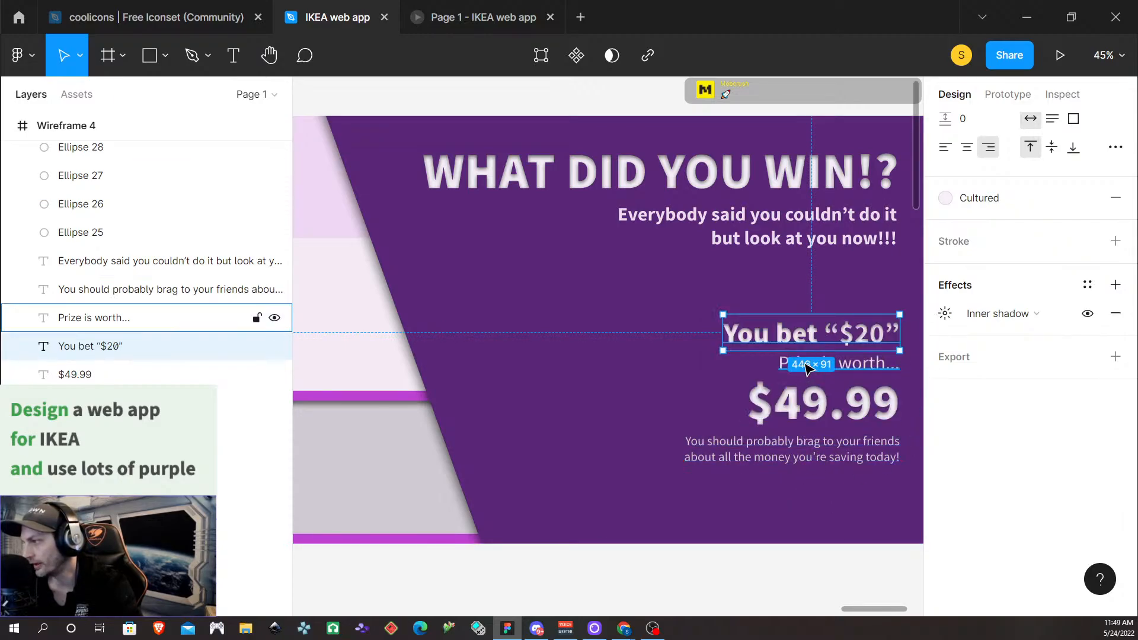
pyautogui.hscroll(1, 785, 398)
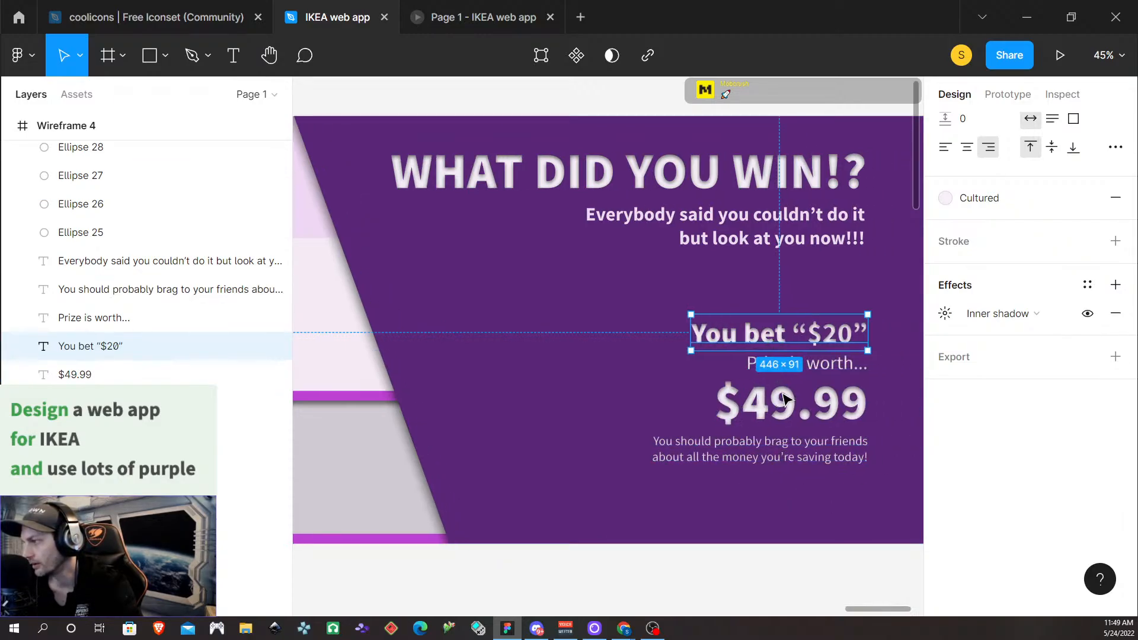
# Set the inner shadow of the You bet “$20” text to blur 4 and Y offset 2
pyautogui.scroll(5, 782, 379)
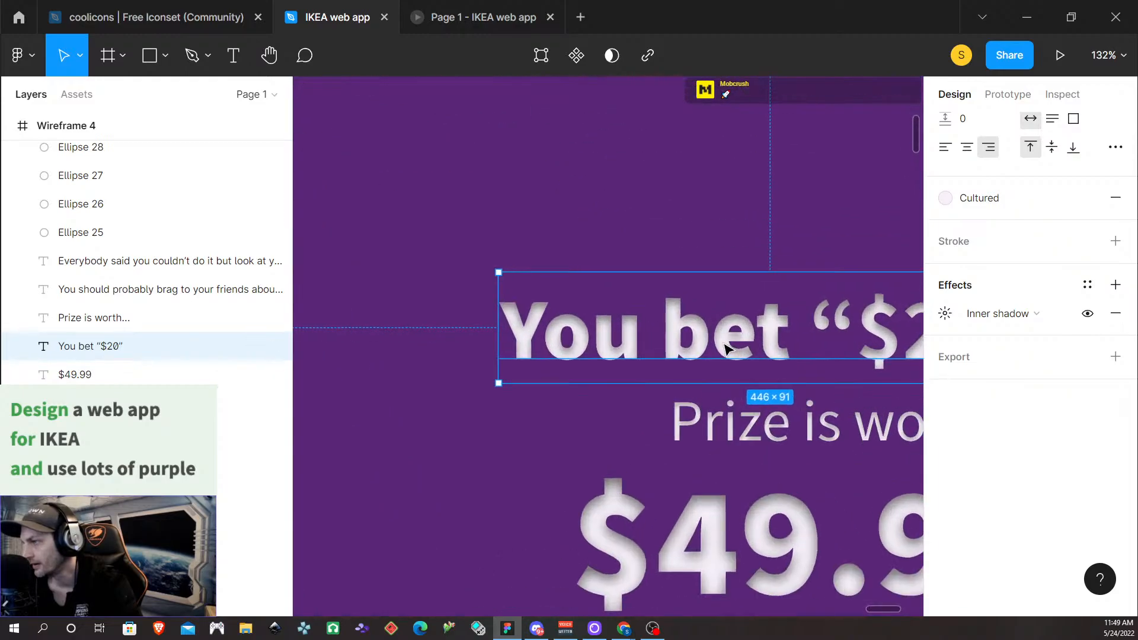
pyautogui.scroll(2, 726, 348)
pyautogui.doubleClick(702, 342)
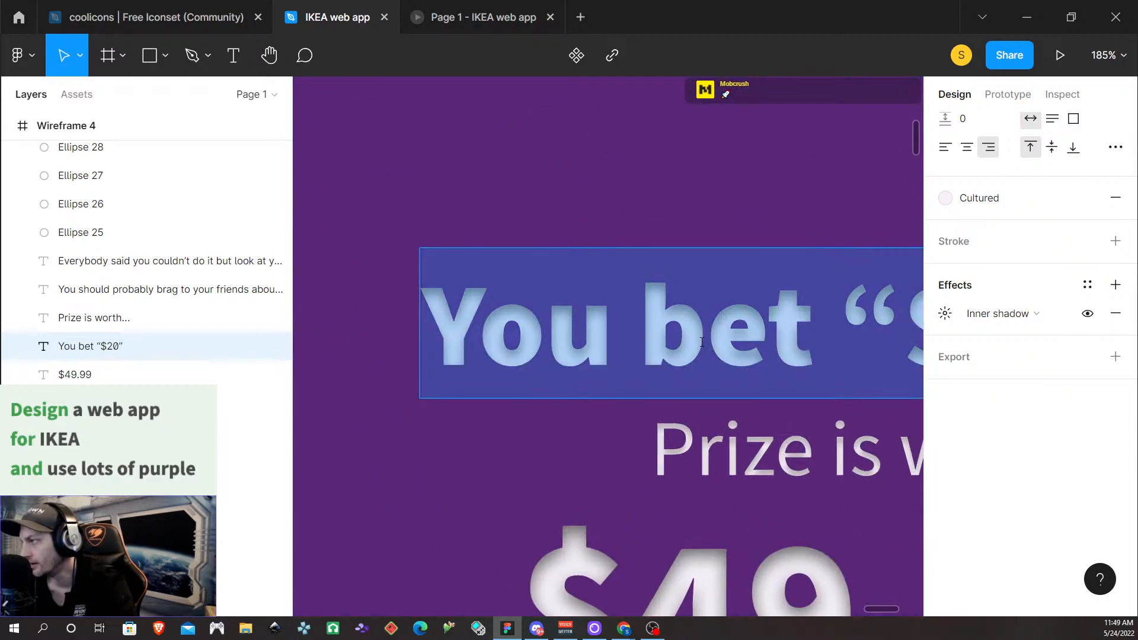
pyautogui.click(944, 313)
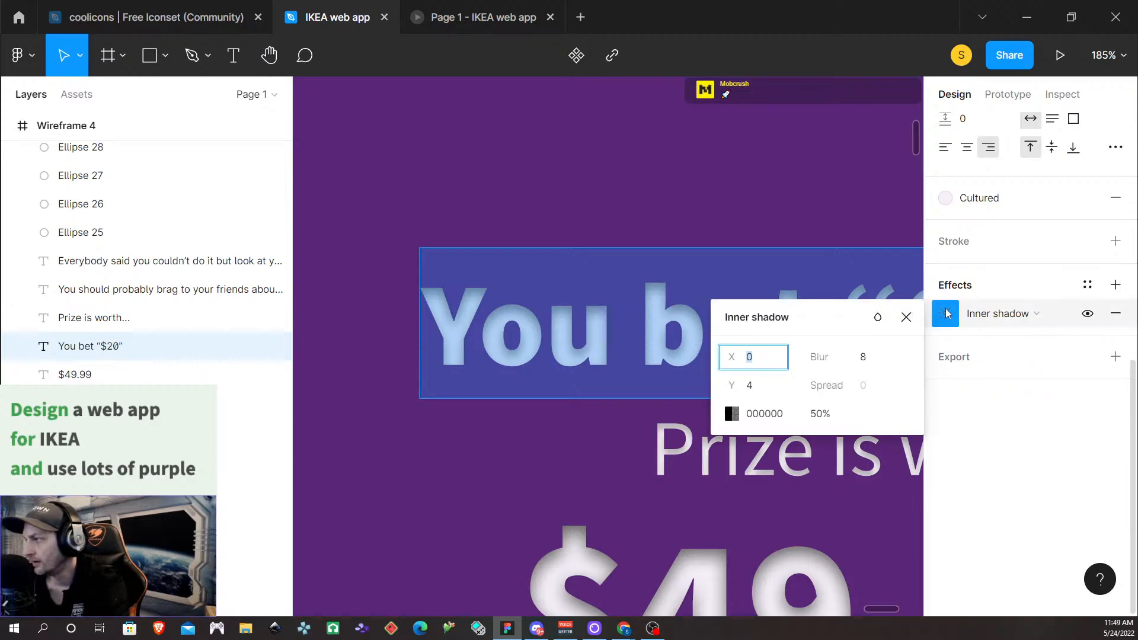
pyautogui.click(872, 359)
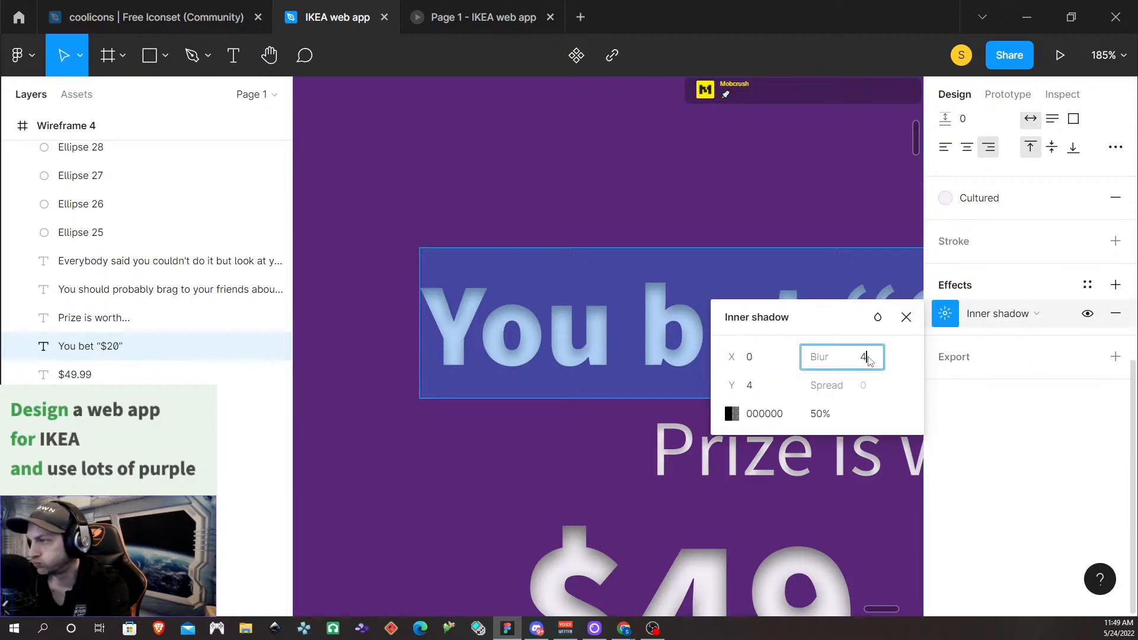
pyautogui.press('Return')
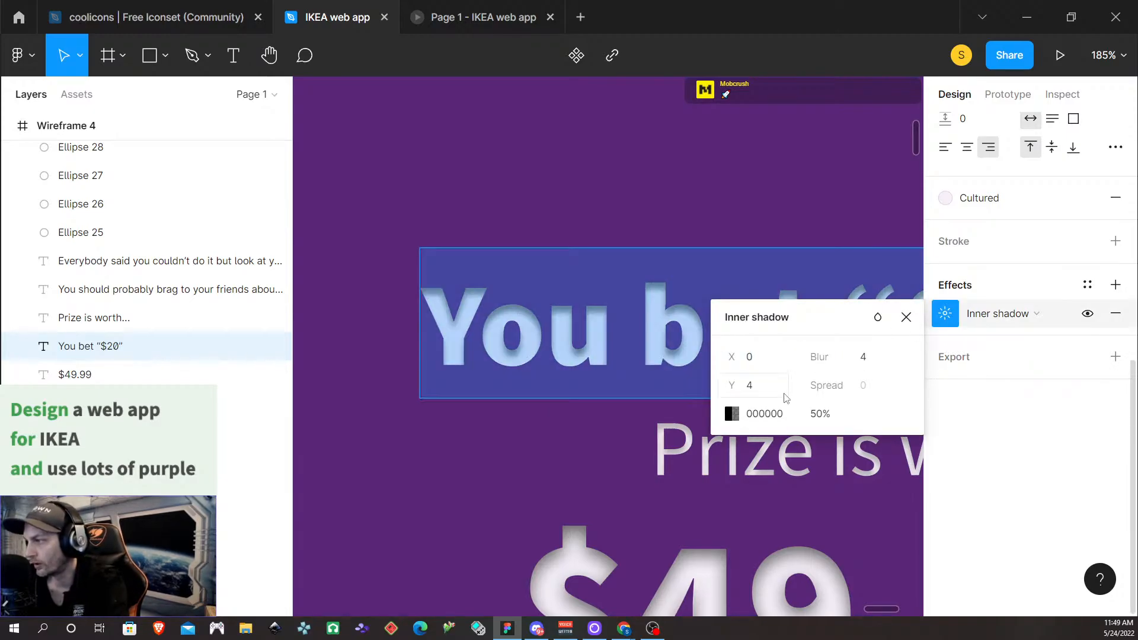
pyautogui.click(764, 389)
pyautogui.write('2')
pyautogui.press('Return')
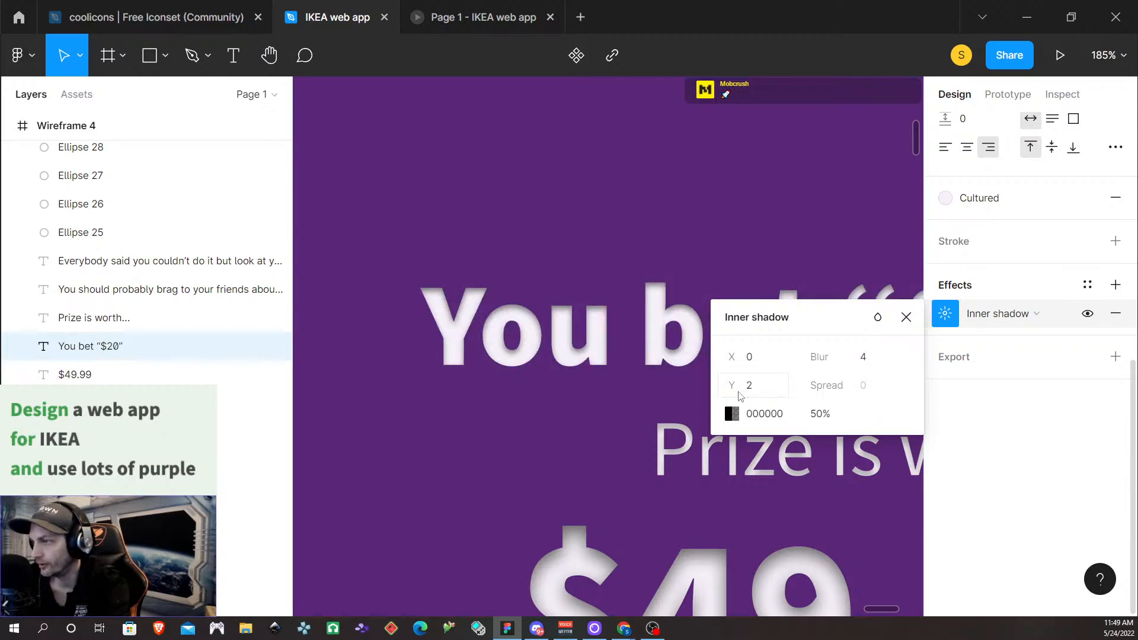
pyautogui.click(562, 496)
# Set the "WHAT DID YOU WIN!?" heading's inner shadow to blur 4 and Y offset 2
pyautogui.scroll(-2, 582, 385)
pyautogui.scroll(-3, 582, 386)
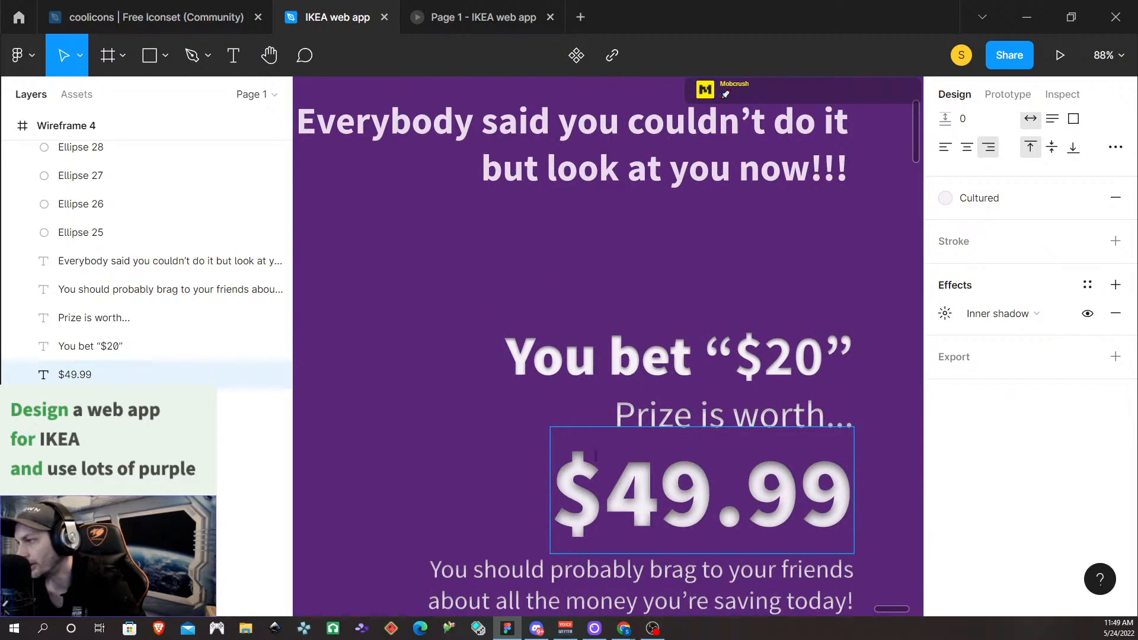
pyautogui.scroll(-5, 449, 433)
pyautogui.scroll(3, 431, 425)
pyautogui.scroll(-2, 431, 422)
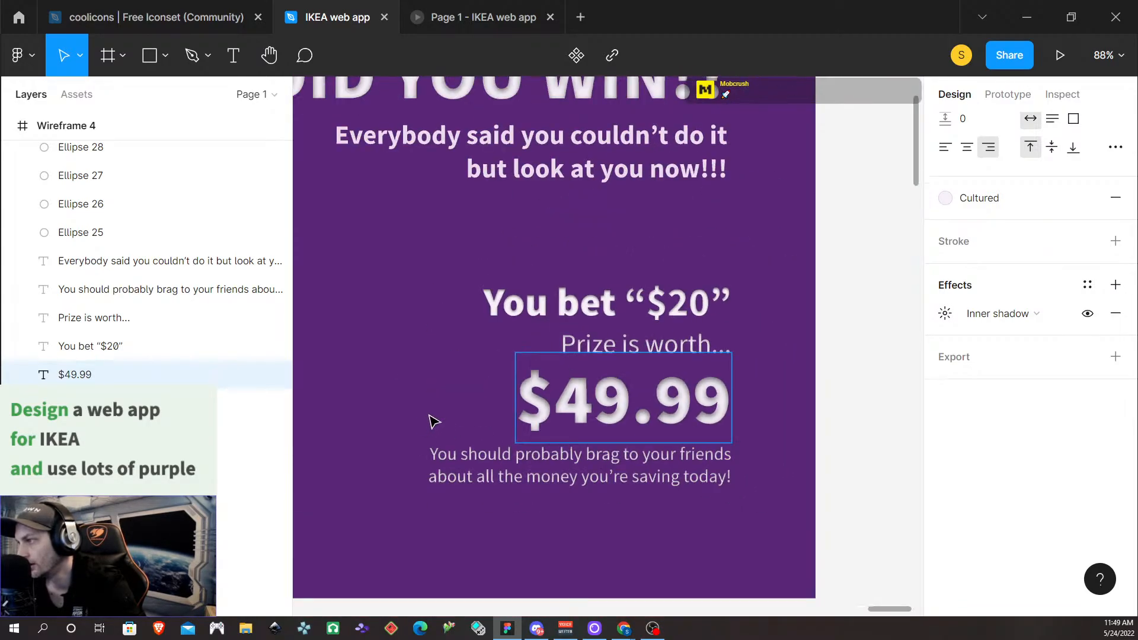
pyautogui.scroll(3, 436, 401)
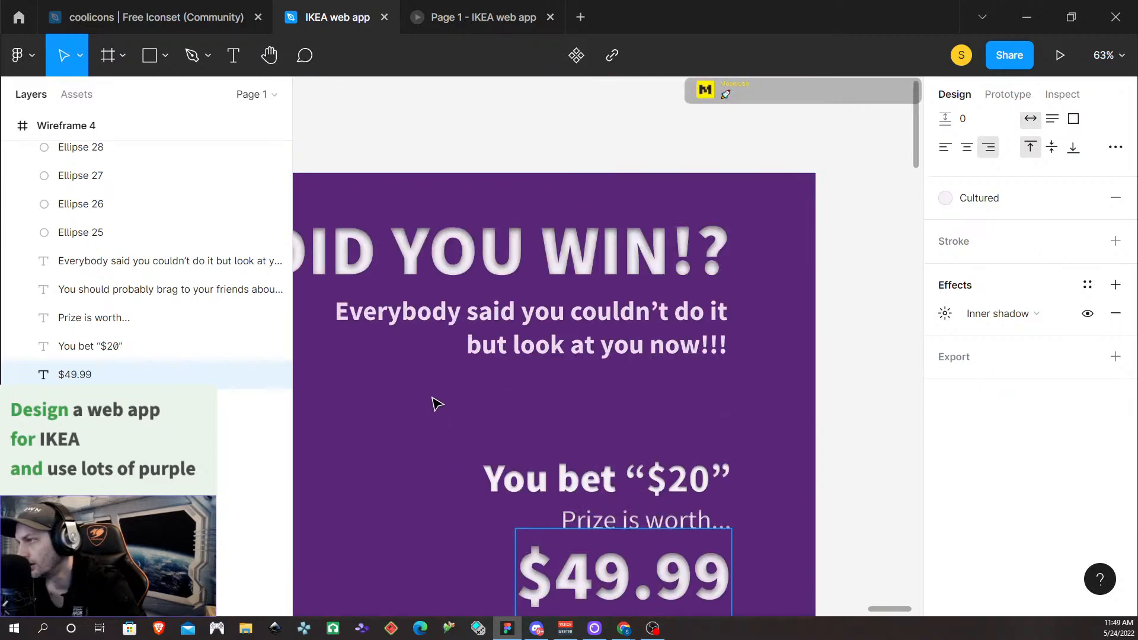
pyautogui.tripleClick(584, 251)
pyautogui.click(945, 314)
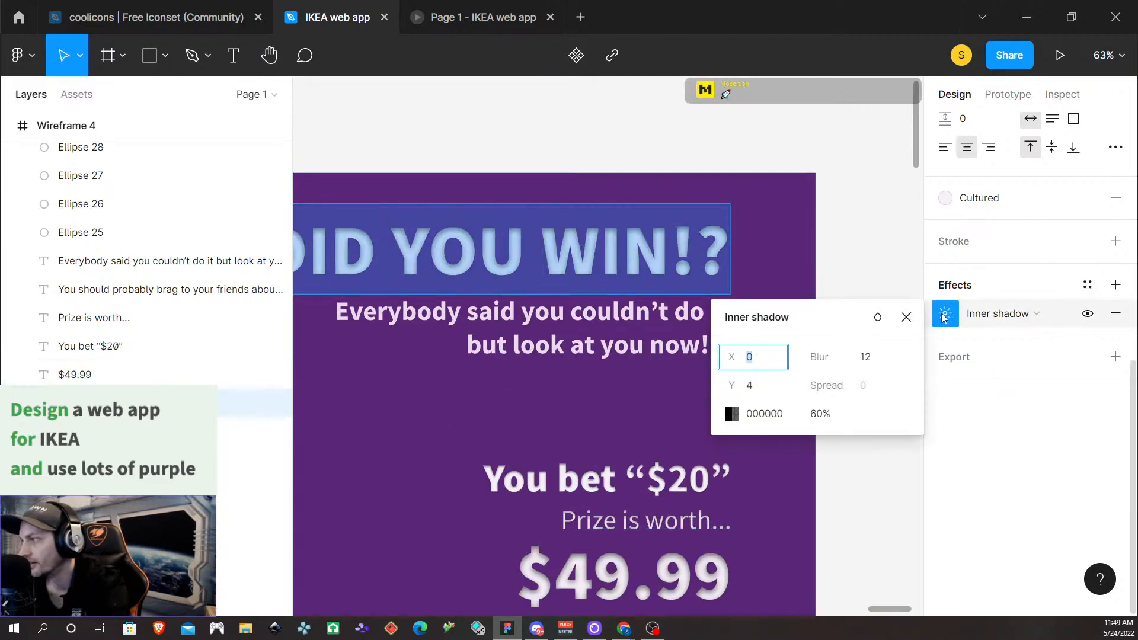
pyautogui.click(873, 358)
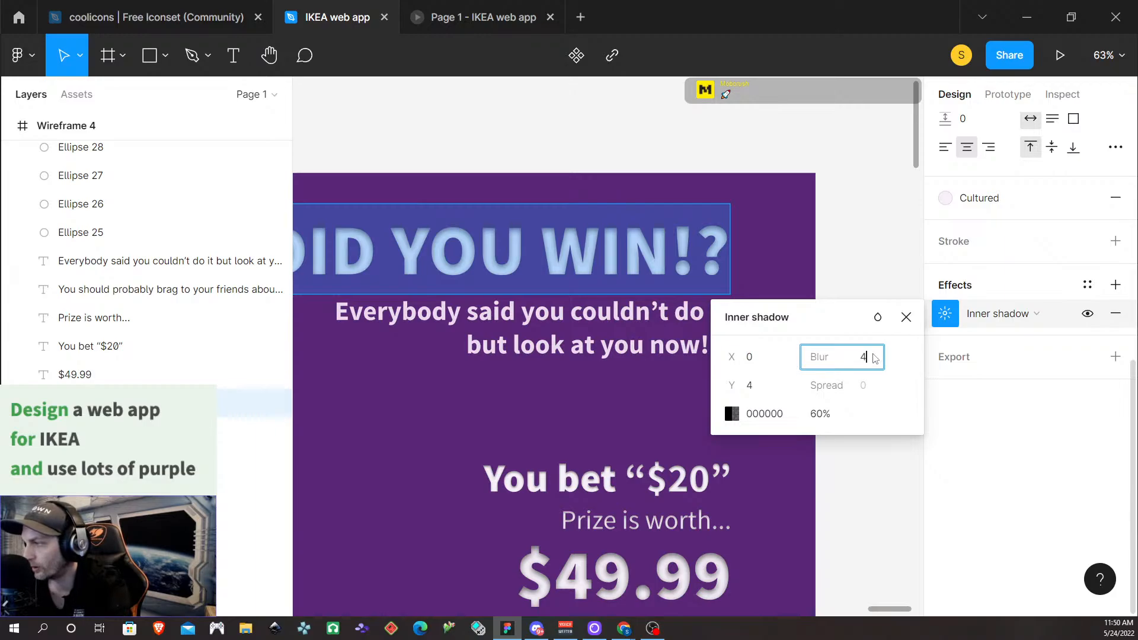
pyautogui.click(755, 389)
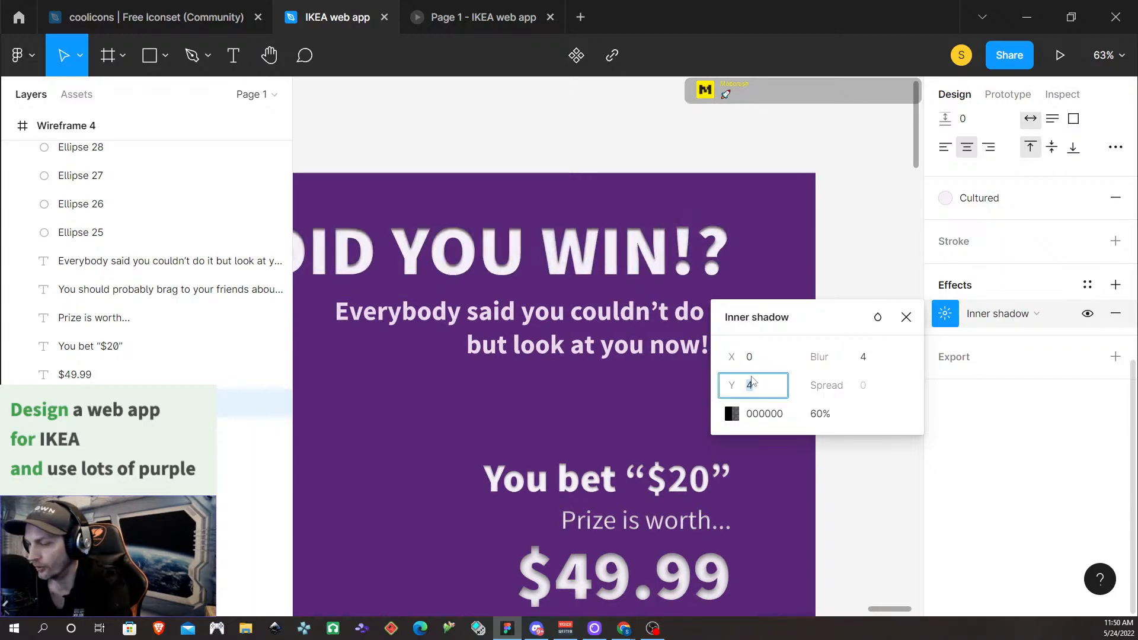
pyautogui.write('2')
pyautogui.press('Return')
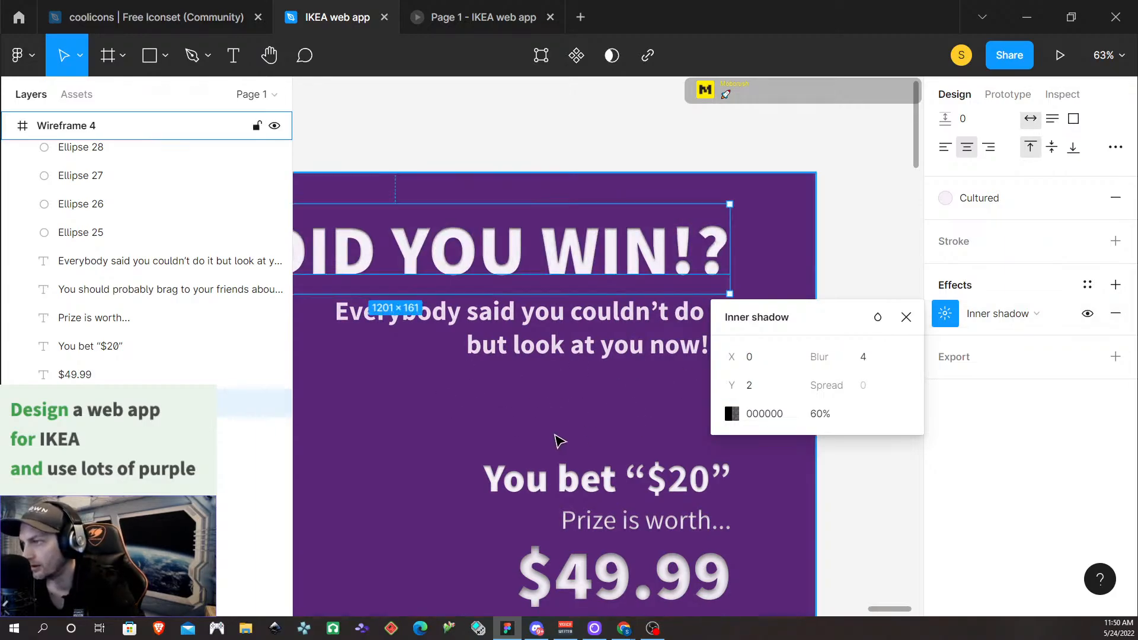
# Inspect the "WHAT DID YOU WIN!?" heading up close and try an inner shadow blur of 8 on it
pyautogui.hscroll(-10, 477, 424)
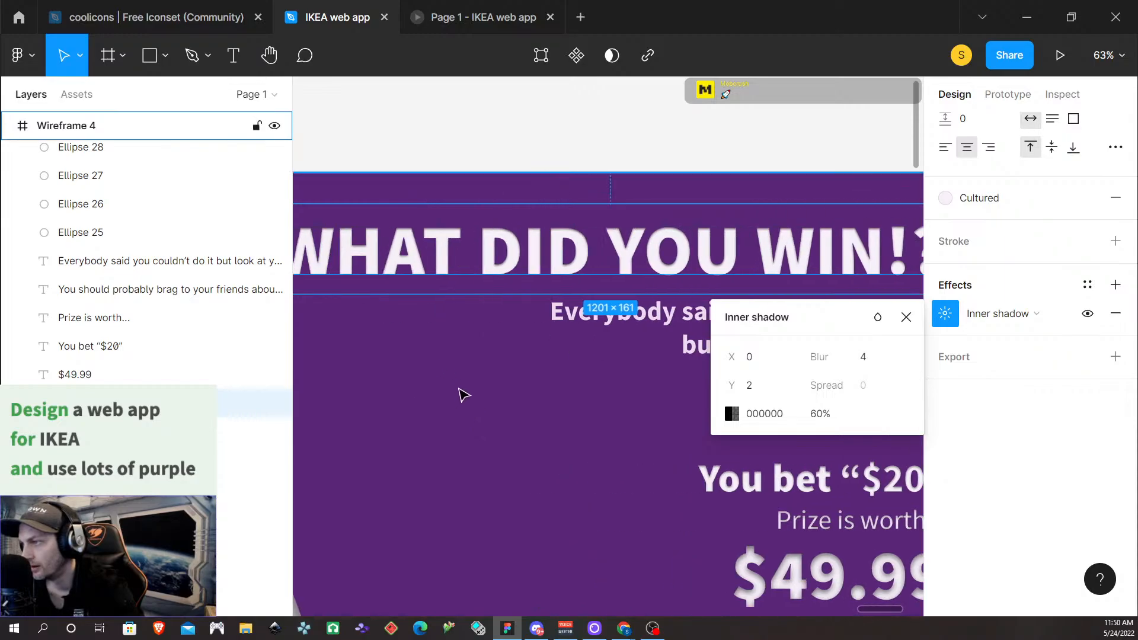
pyautogui.scroll(10, 506, 303)
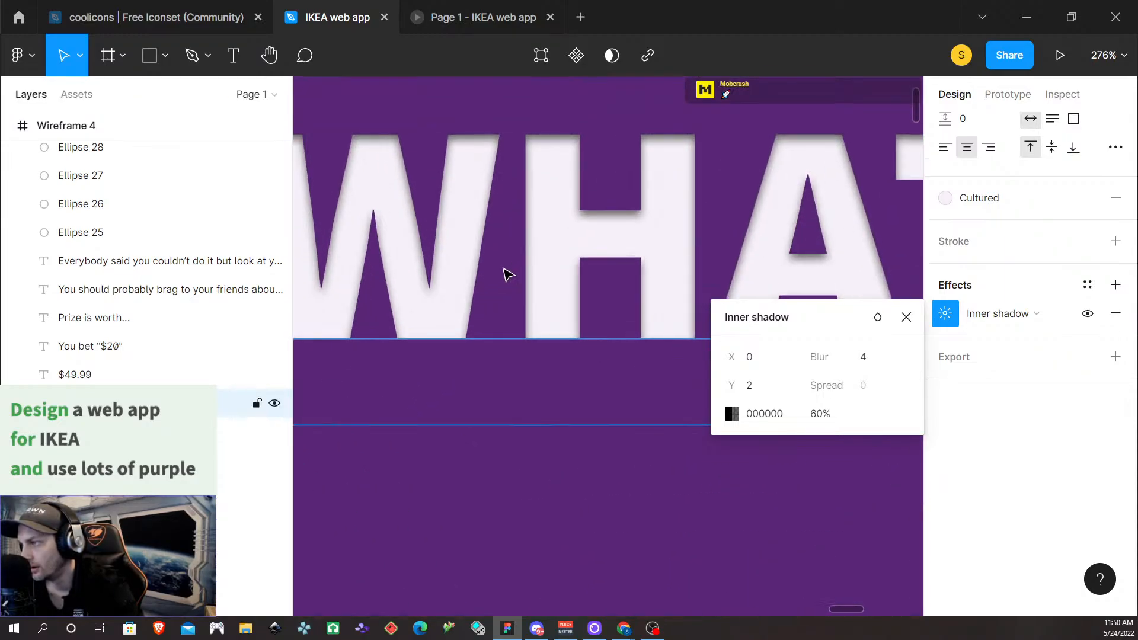
pyautogui.scroll(-3, 721, 268)
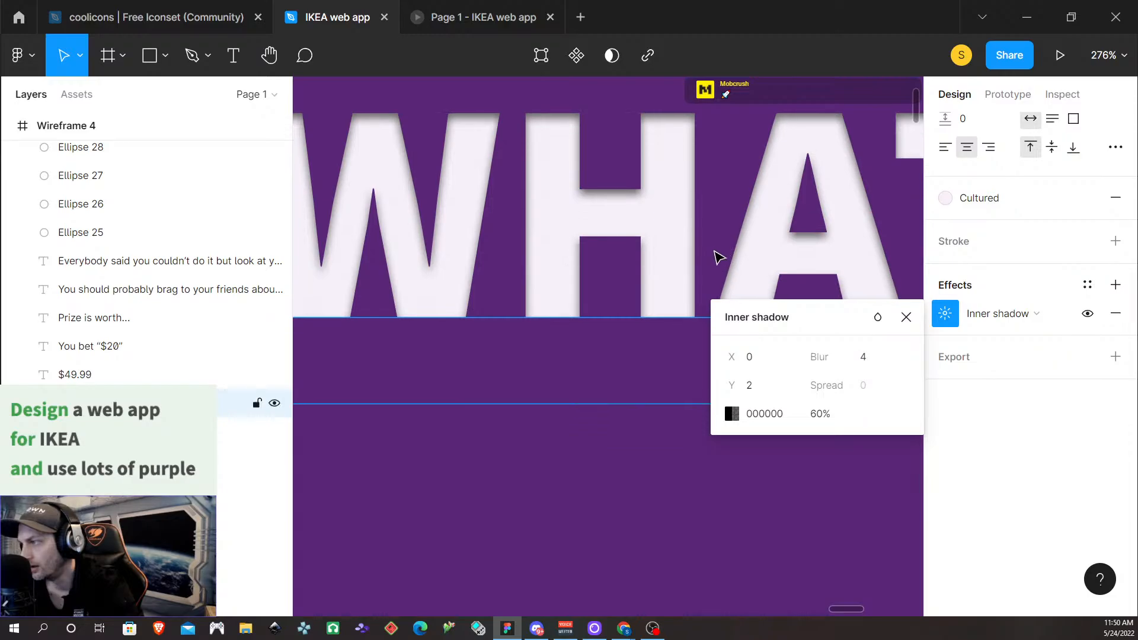
pyautogui.hscroll(10, 713, 191)
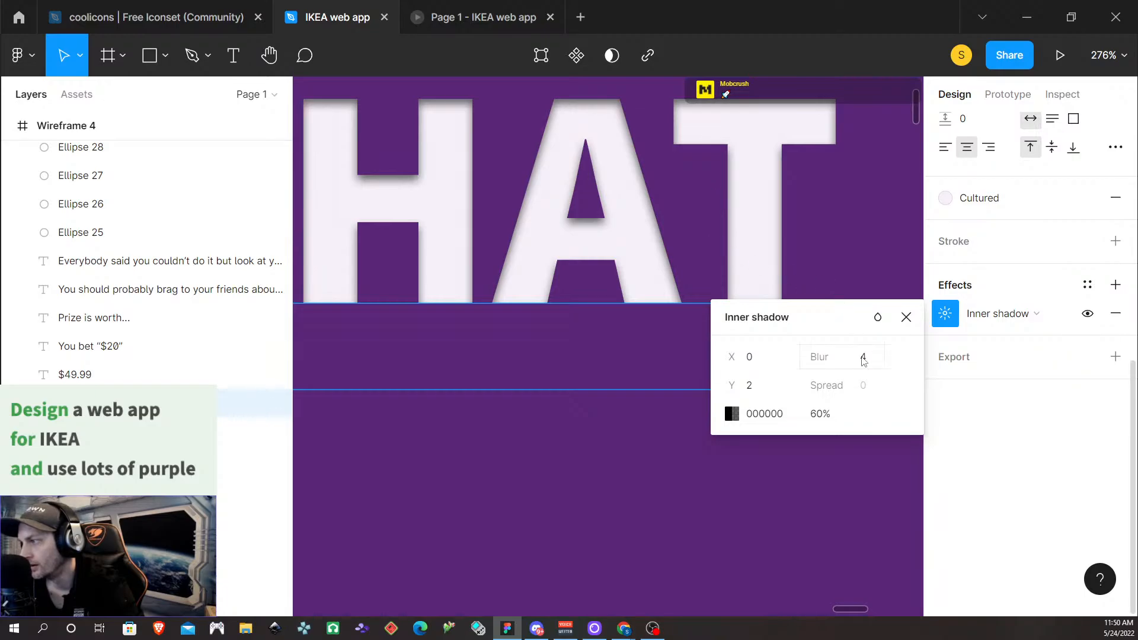
pyautogui.click(870, 365)
pyautogui.write('8')
pyautogui.press('Return')
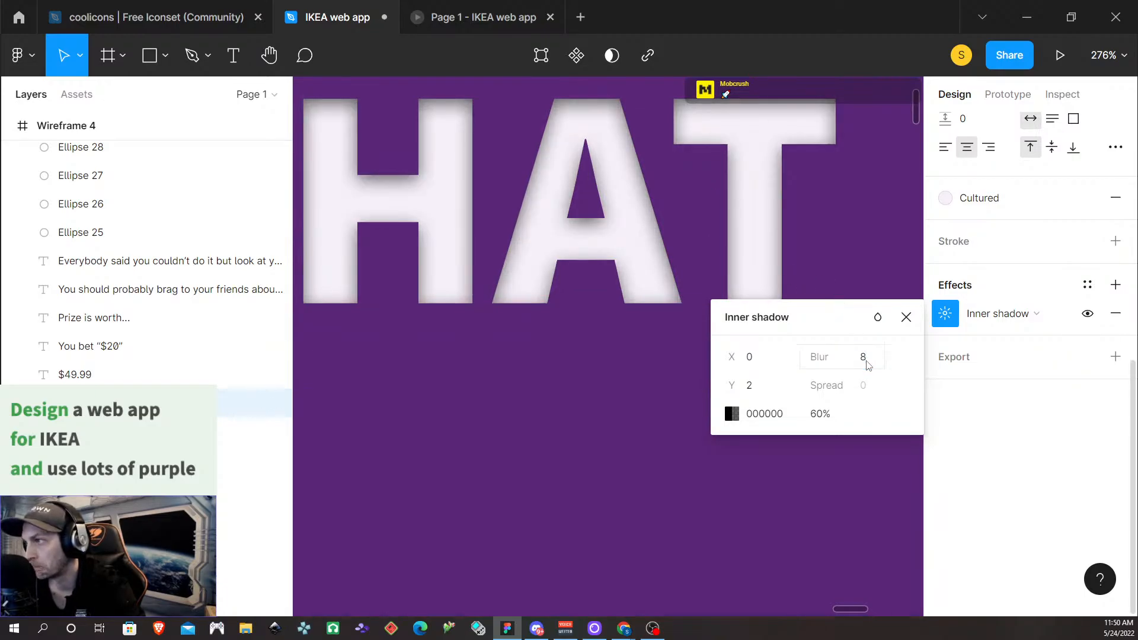
# Set the heading's inner shadow blur to 6 and close its effect settings
pyautogui.click(868, 365)
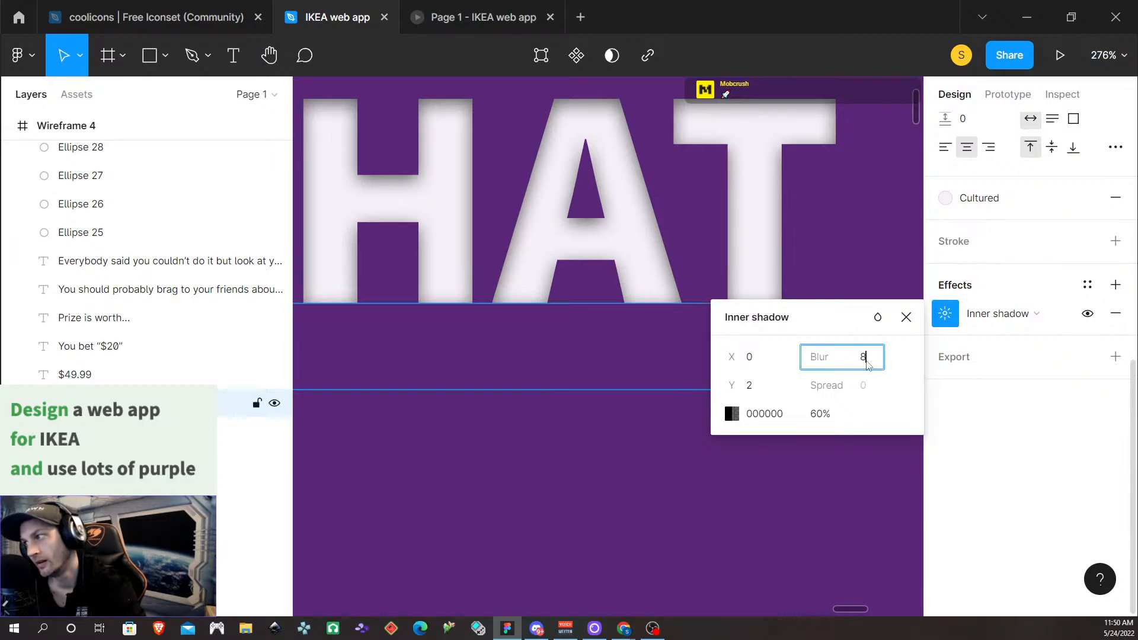
pyautogui.write('6')
pyautogui.press('Return')
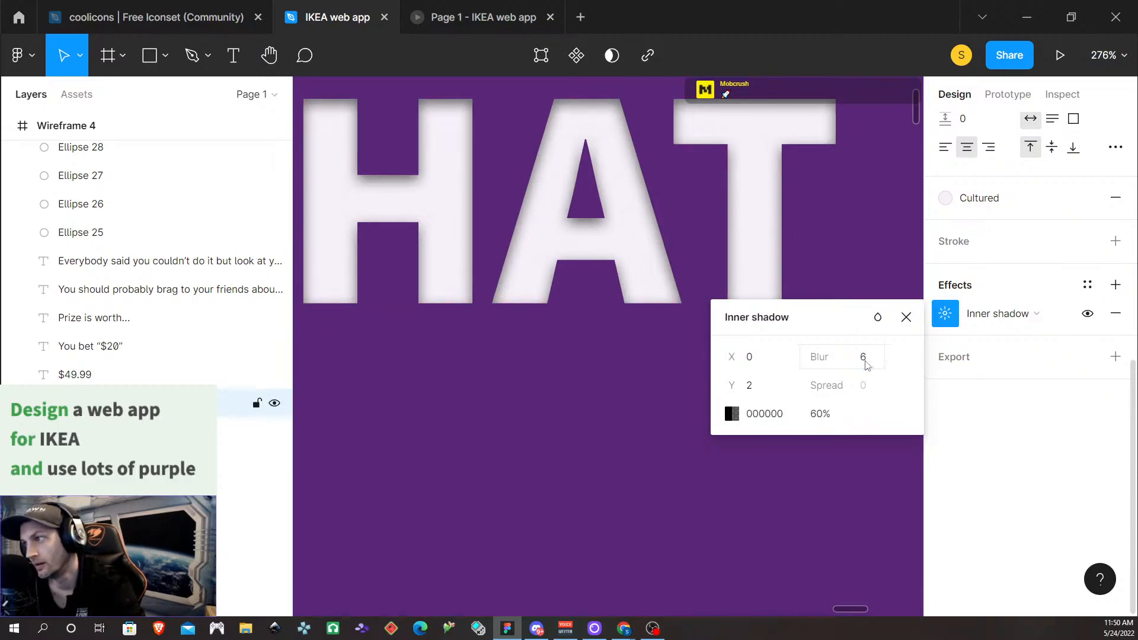
pyautogui.click(534, 481)
# Set the "$49.99" text's inner shadow blur to 6 and open its Y offset for editing
pyautogui.scroll(-3, 538, 466)
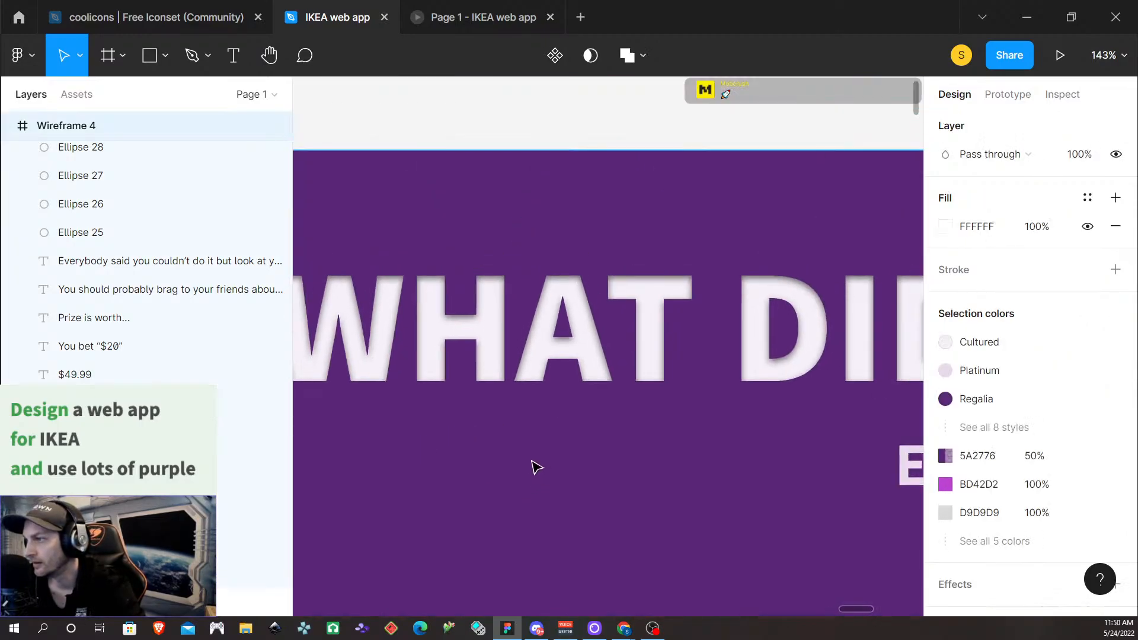
pyautogui.scroll(-1, 528, 470)
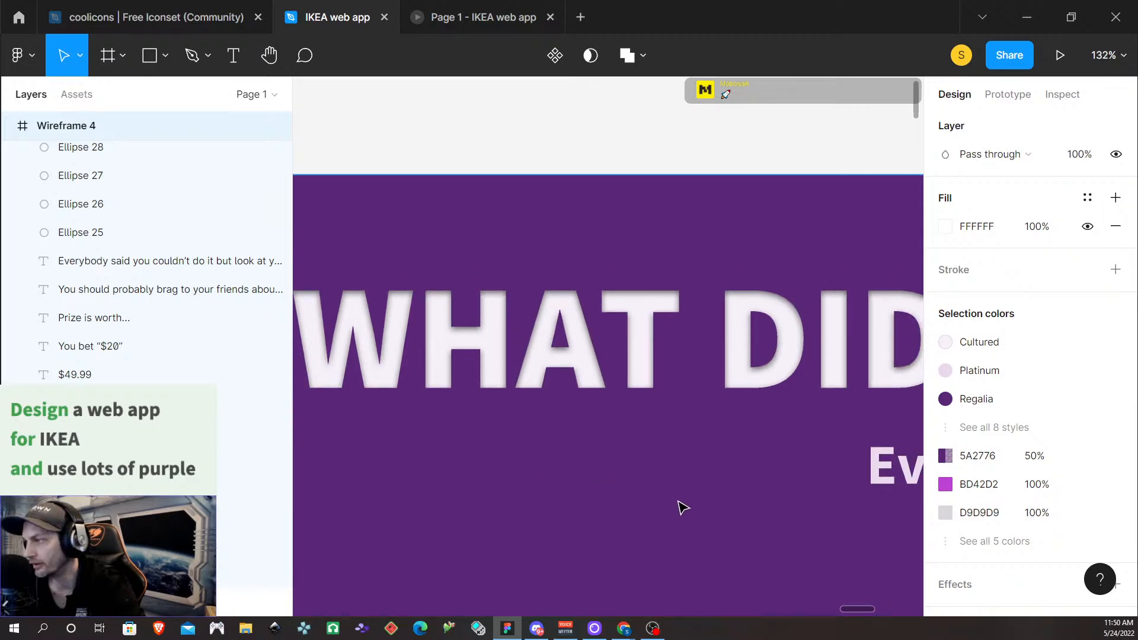
pyautogui.scroll(-1, 682, 506)
pyautogui.hscroll(3, 682, 505)
pyautogui.scroll(-3, 682, 498)
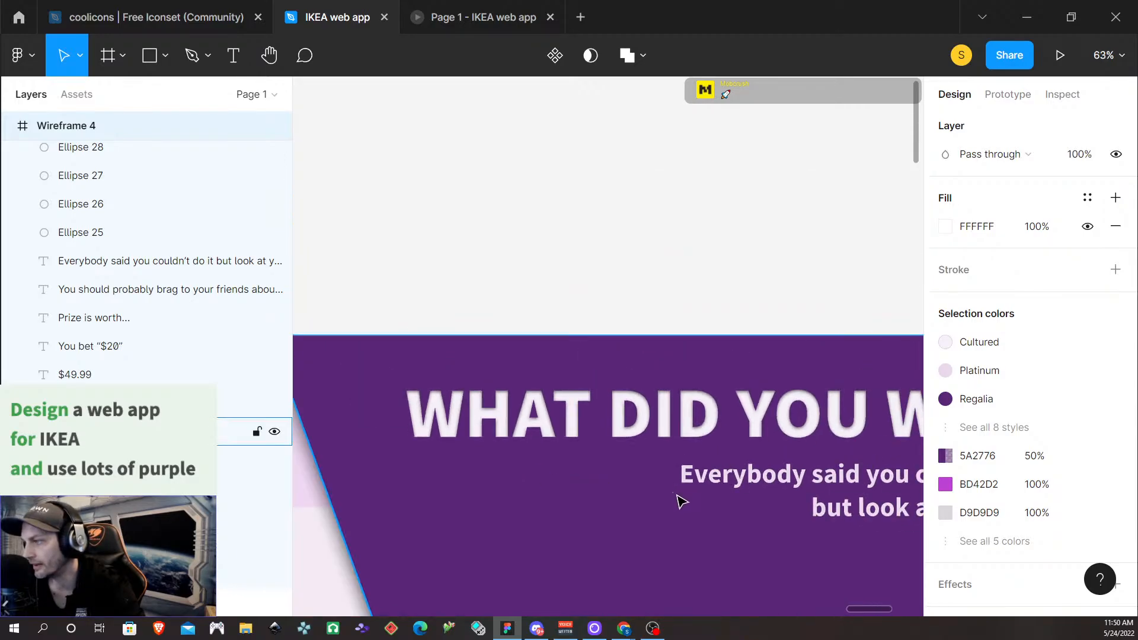
pyautogui.scroll(3, 730, 515)
pyautogui.scroll(-4, 735, 517)
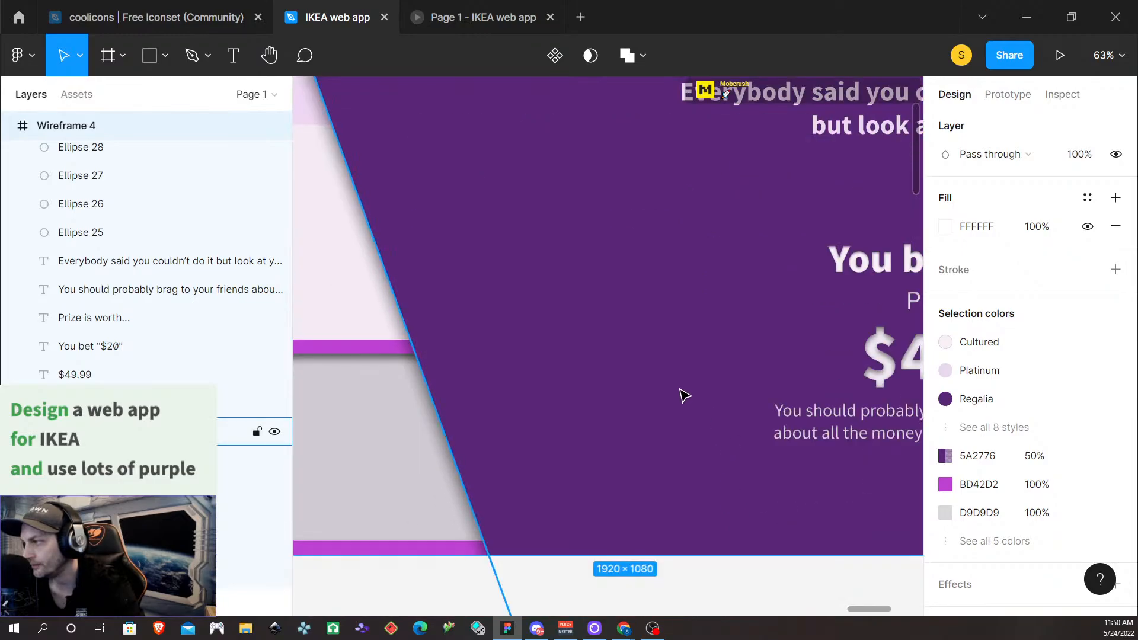
pyautogui.hscroll(5, 681, 394)
pyautogui.click(672, 376)
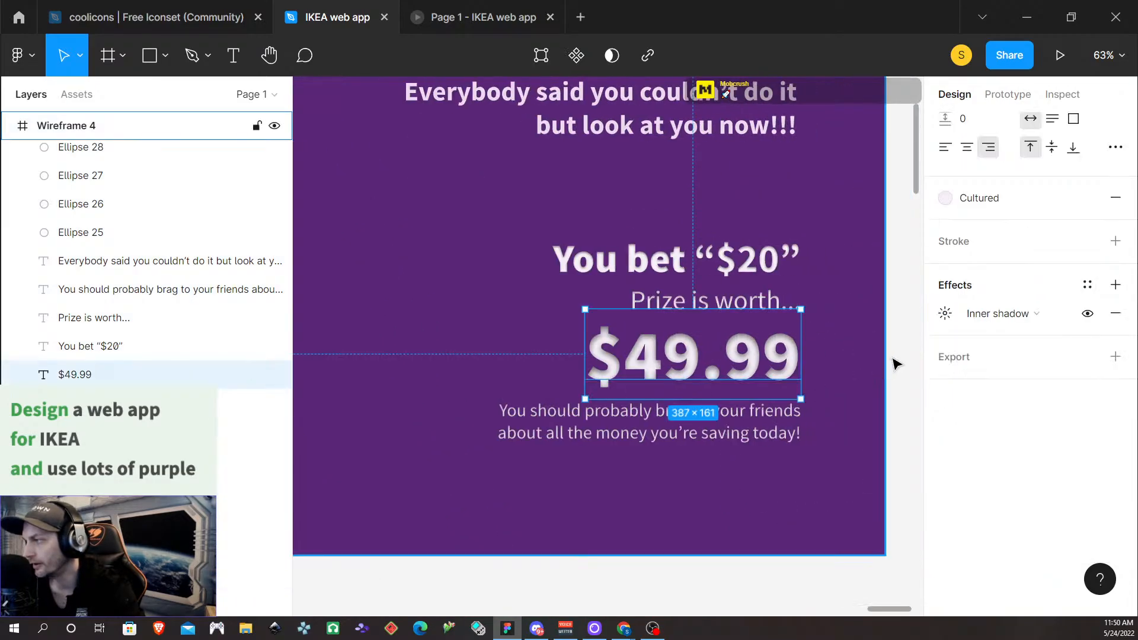
pyautogui.click(944, 313)
pyautogui.click(870, 367)
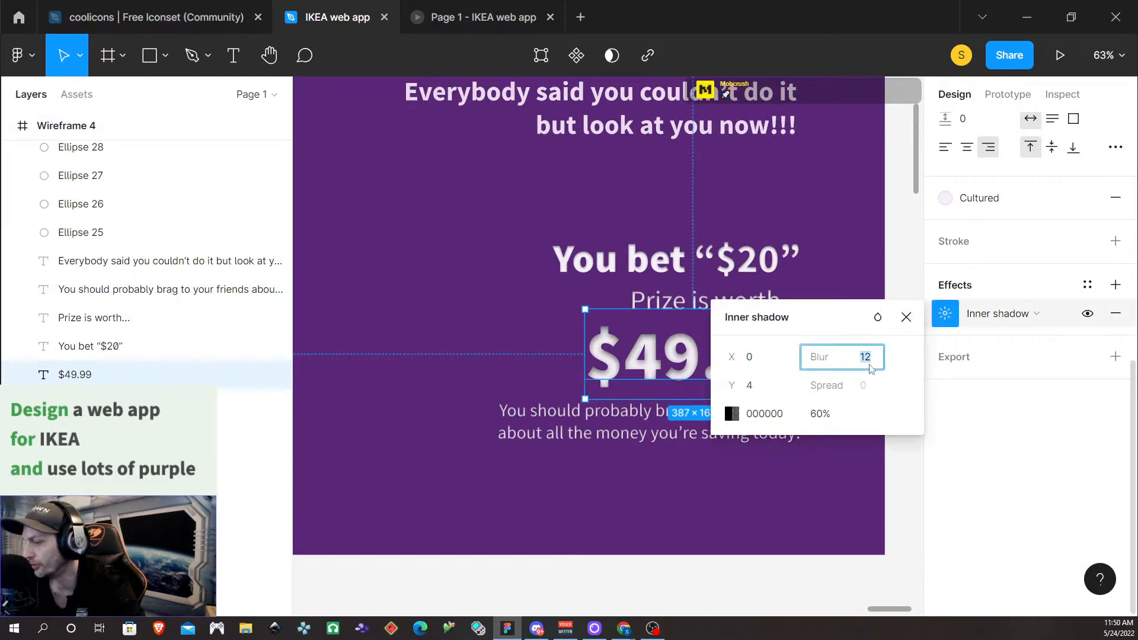
pyautogui.click(763, 390)
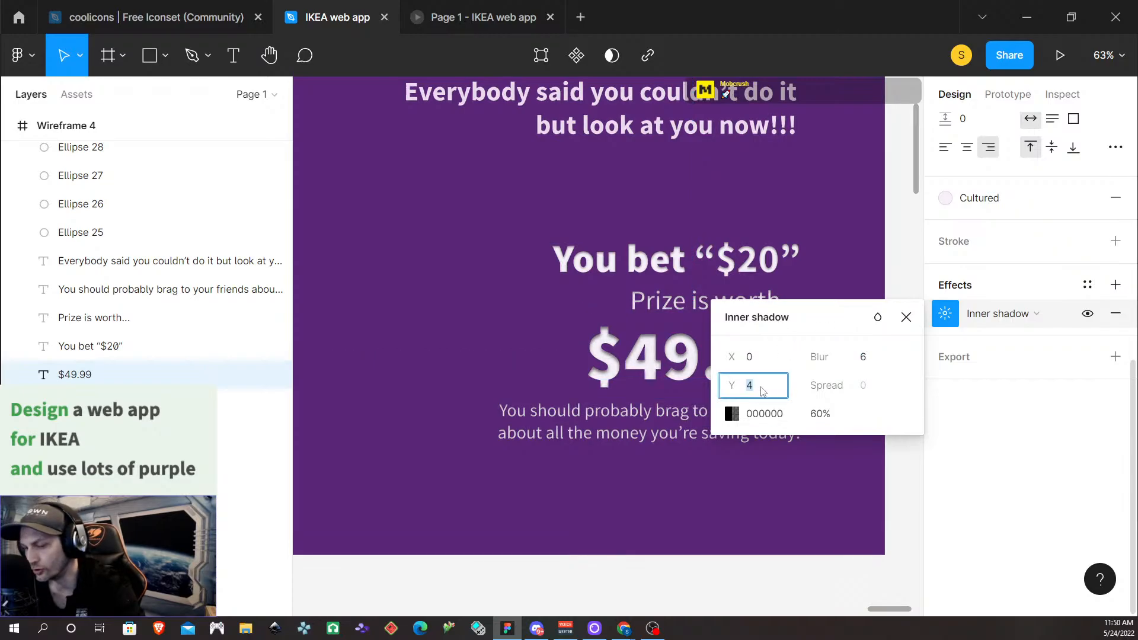
# Set the Y offset of the "$49.99" text's inner shadow to 2
pyautogui.write('2')
pyautogui.click(676, 504)
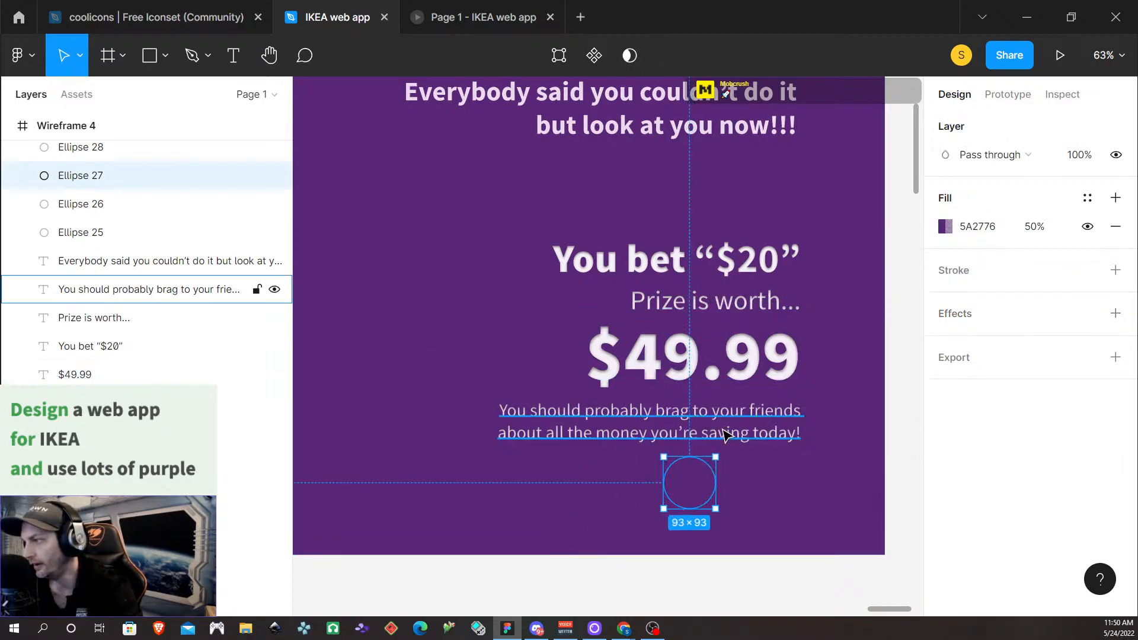
# Fill the four circles below the prize text with the Medium Orchid color style
pyautogui.click(523, 483)
pyautogui.keyDown('shift'); pyautogui.click(630, 488); pyautogui.keyUp('shift')
pyautogui.keyDown('shift'); pyautogui.click(690, 487); pyautogui.keyUp('shift')
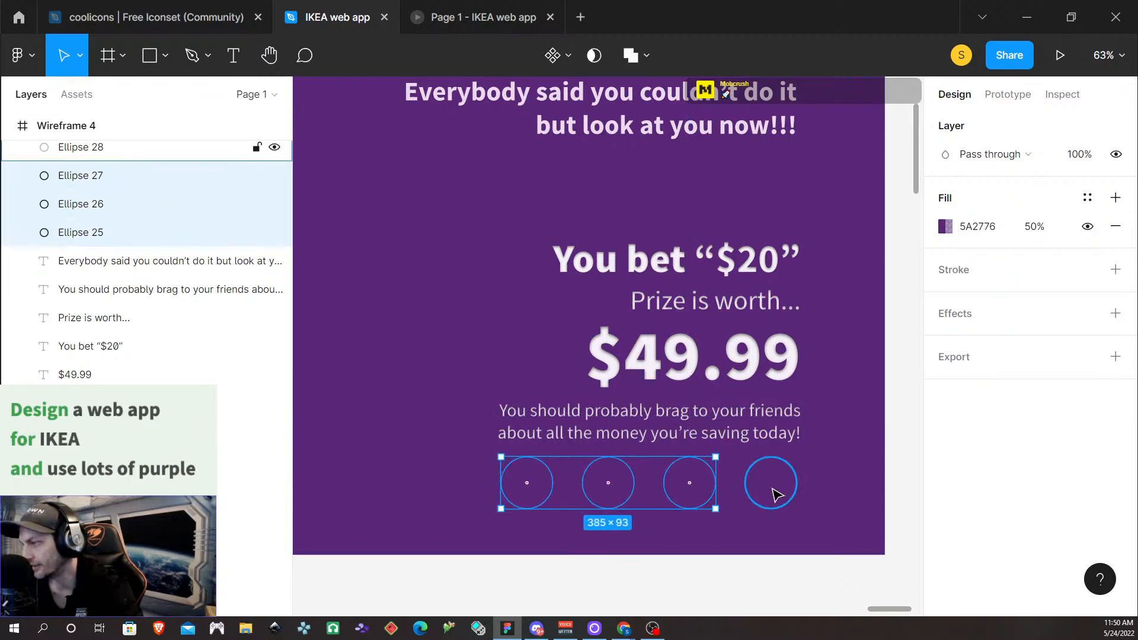
pyautogui.keyDown('shift'); pyautogui.click(772, 490); pyautogui.keyUp('shift')
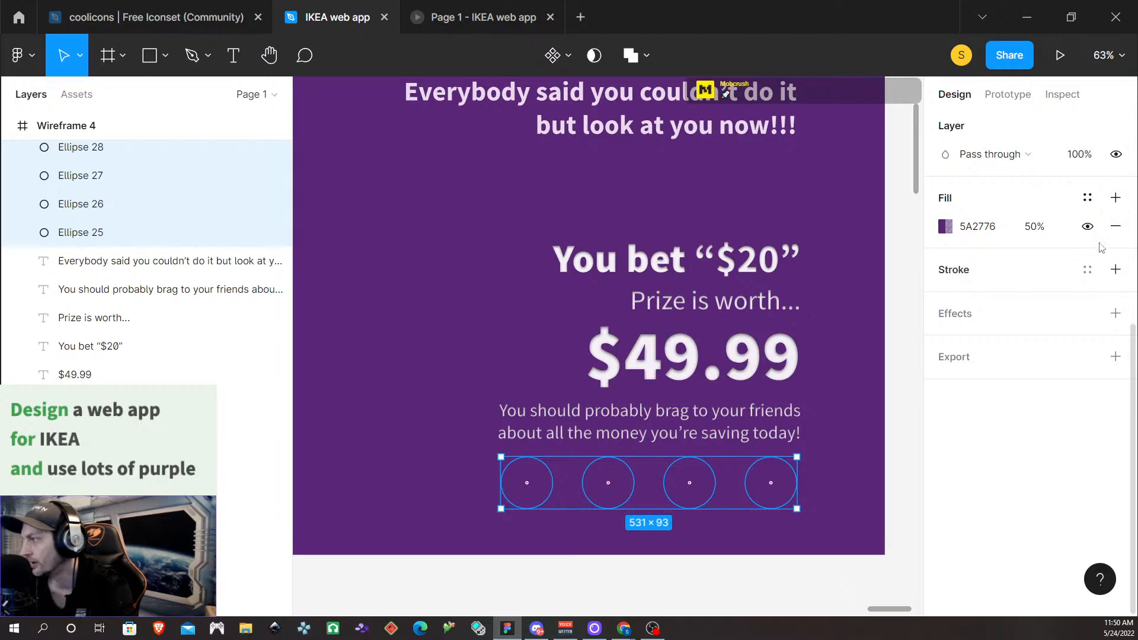
pyautogui.click(1087, 198)
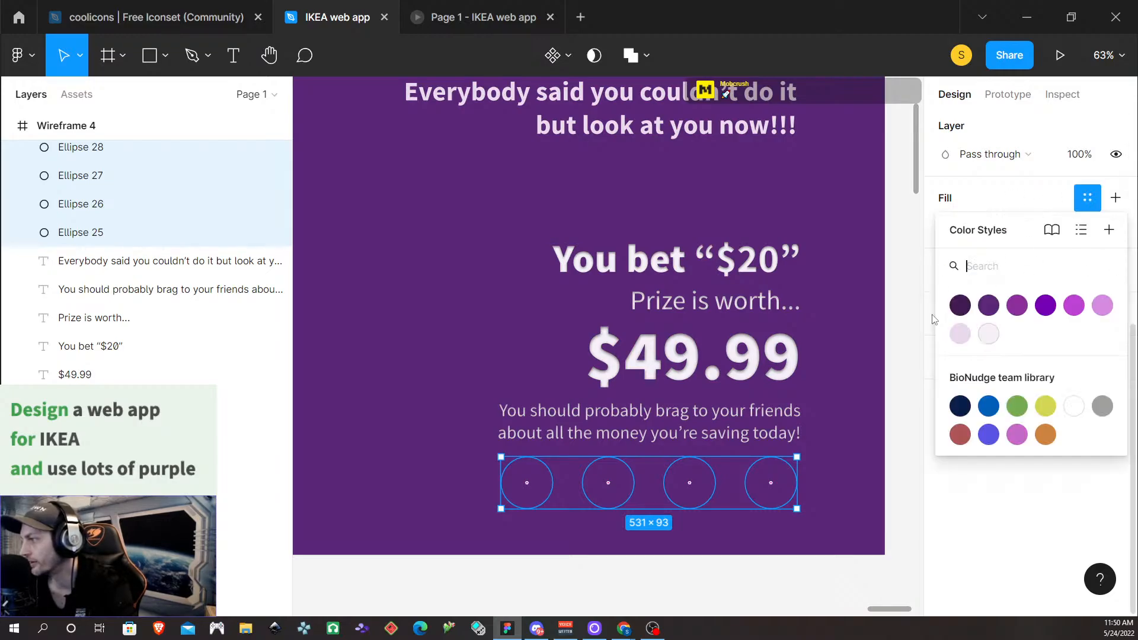
pyautogui.click(1074, 305)
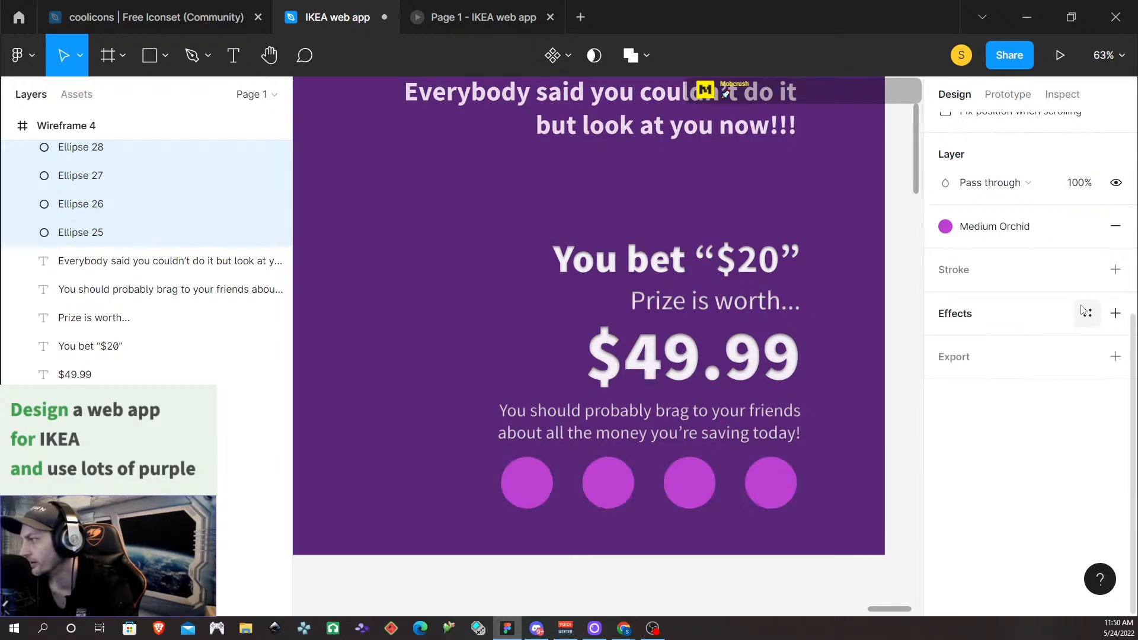
pyautogui.click(907, 400)
# Set the blur of the inner shadow on the "You bet “$20”" text to 6
pyautogui.scroll(-5, 619, 415)
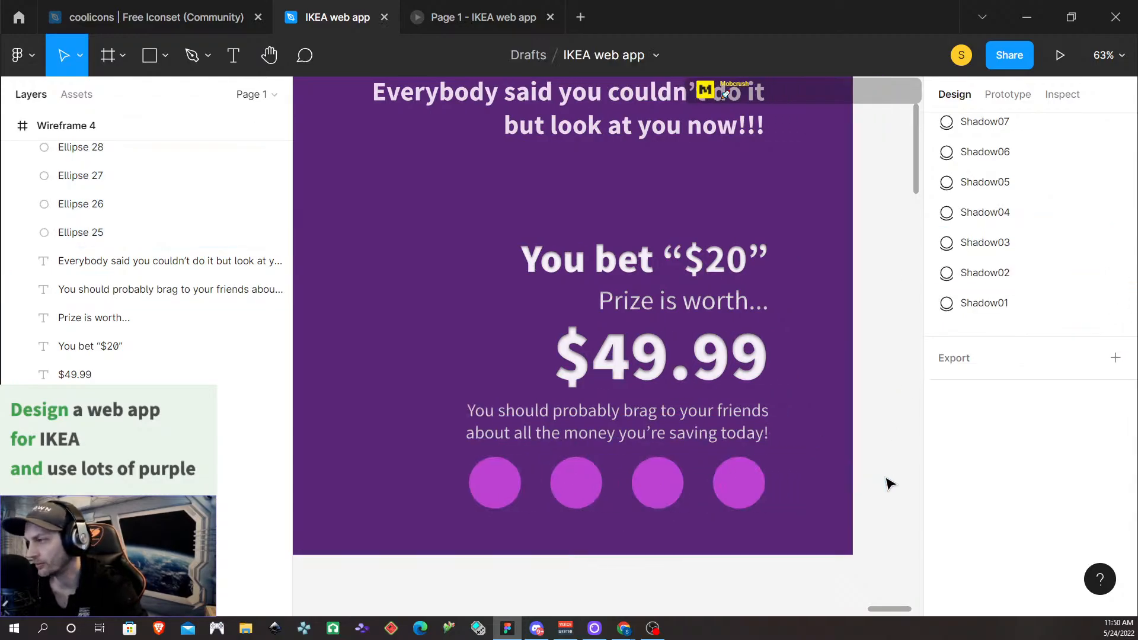
pyautogui.scroll(3, 504, 502)
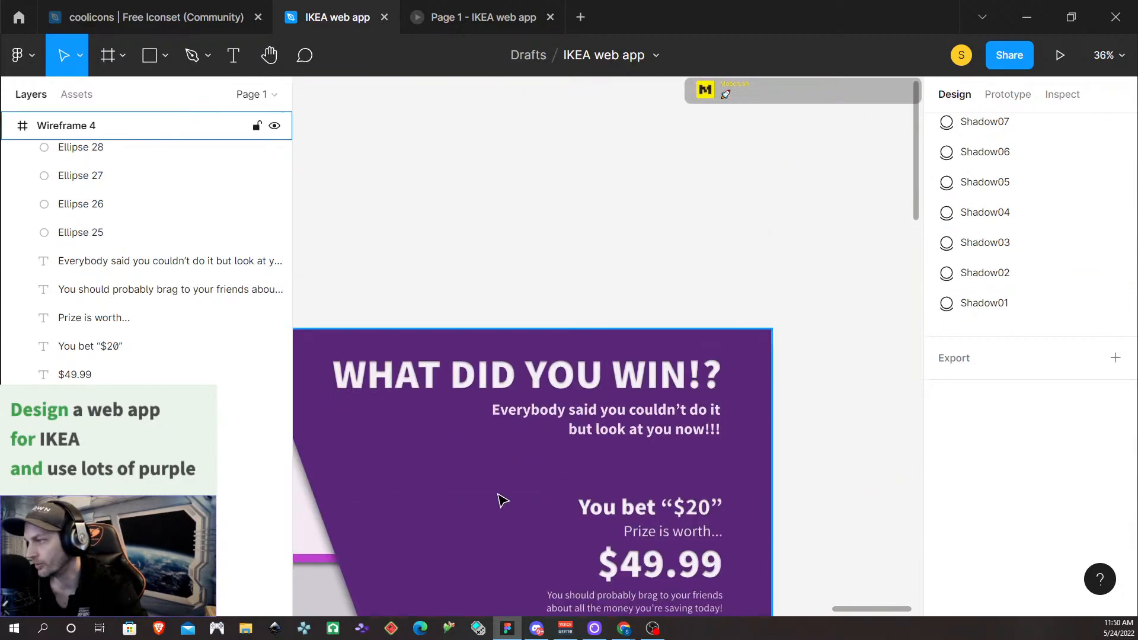
pyautogui.scroll(-6, 498, 480)
pyautogui.hscroll(-5, 513, 359)
pyautogui.hscroll(4, 513, 358)
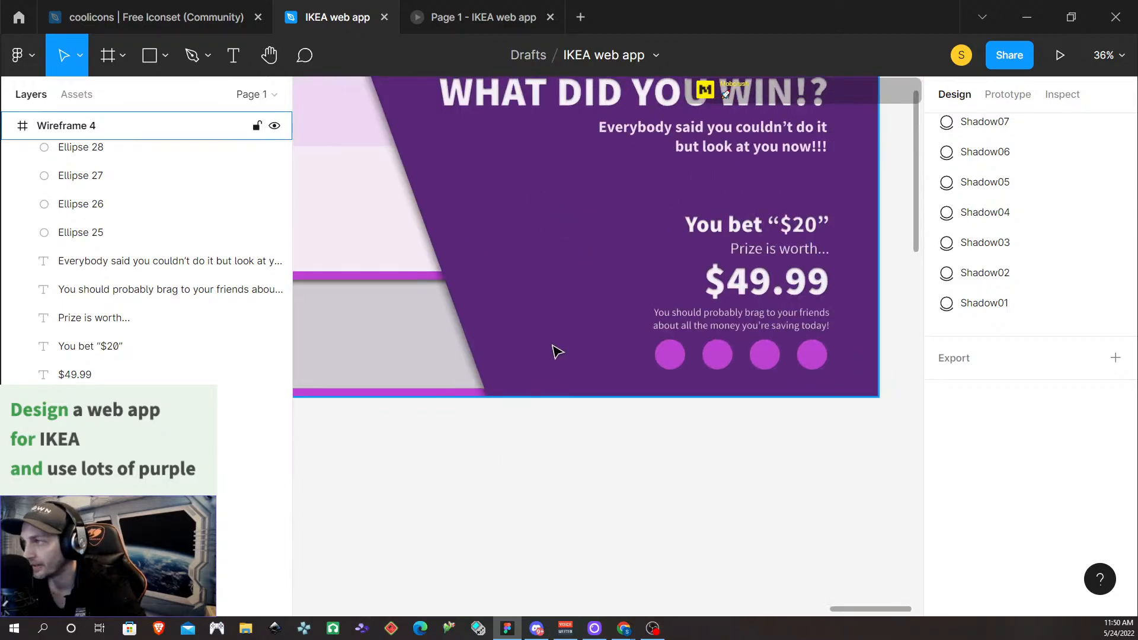
pyautogui.click(742, 225)
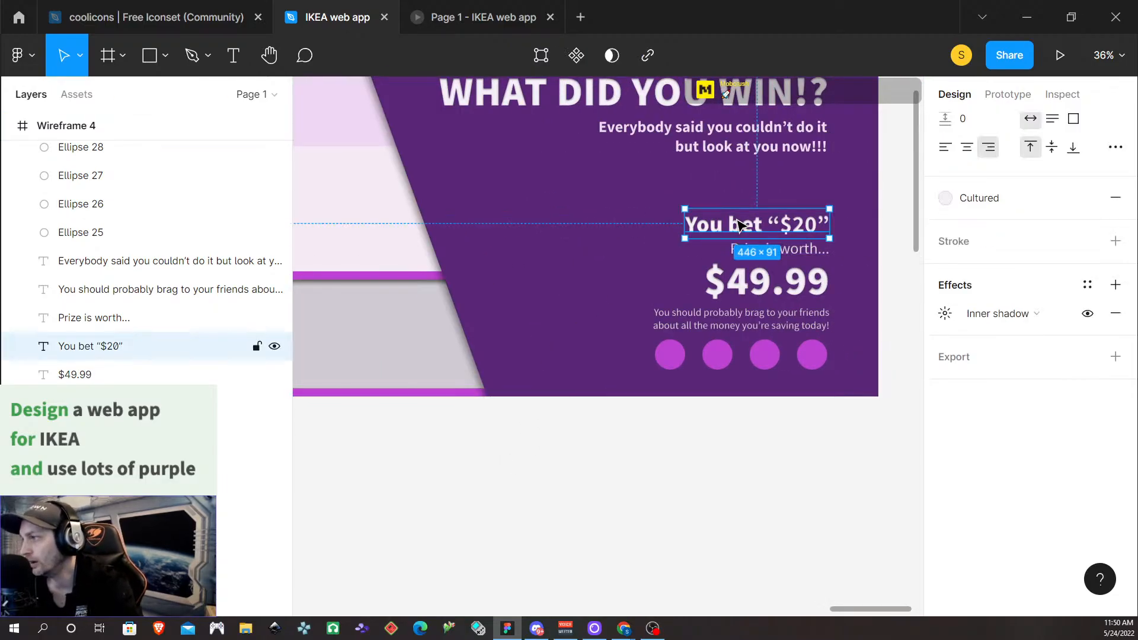
pyautogui.click(946, 314)
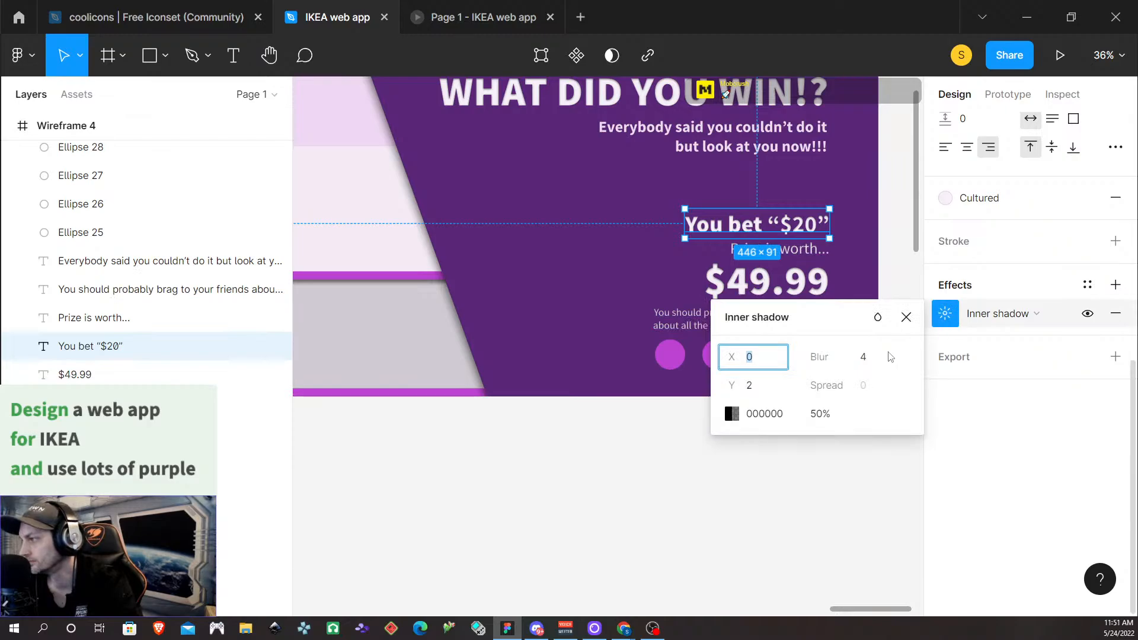
pyautogui.click(864, 357)
pyautogui.write('6')
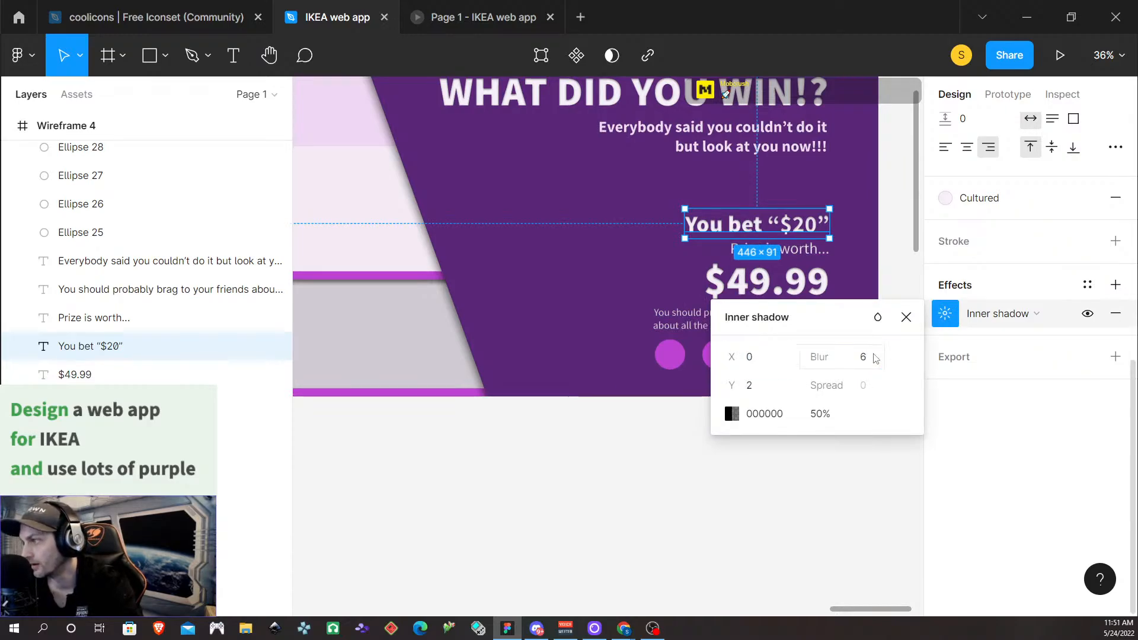
pyautogui.click(622, 498)
# Remove the inner shadow from the "Prize is worth..." and "You should probably brag to your friends" texts
pyautogui.scroll(5, 795, 233)
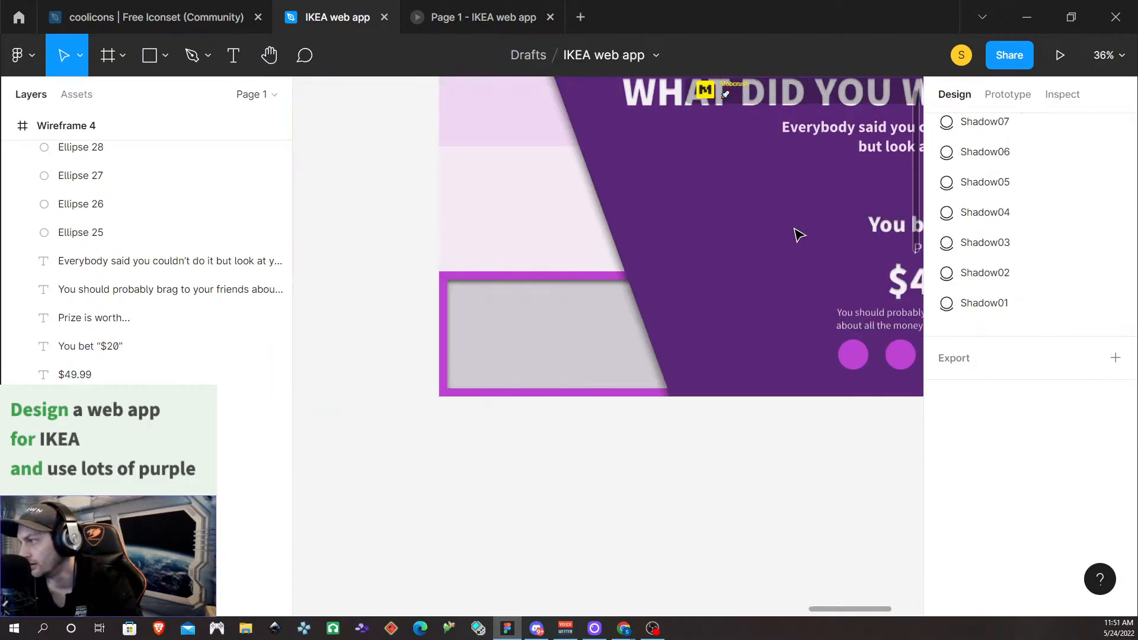
pyautogui.scroll(4, 764, 248)
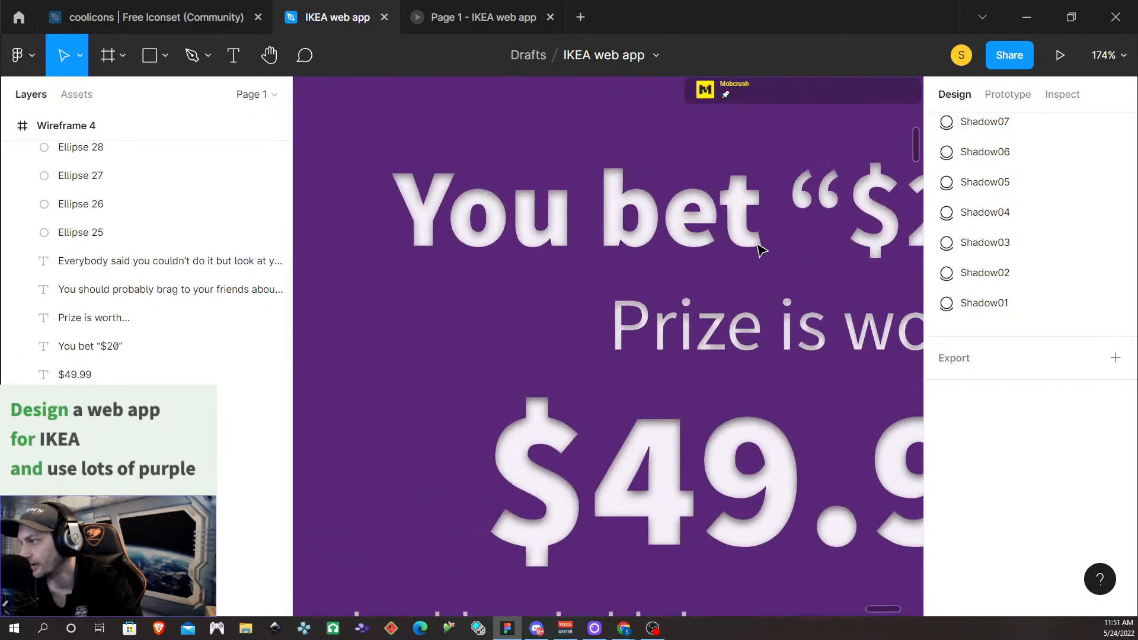
pyautogui.scroll(-3, 760, 249)
pyautogui.click(758, 295)
pyautogui.keyDown('shift'); pyautogui.click(744, 483); pyautogui.keyUp('shift')
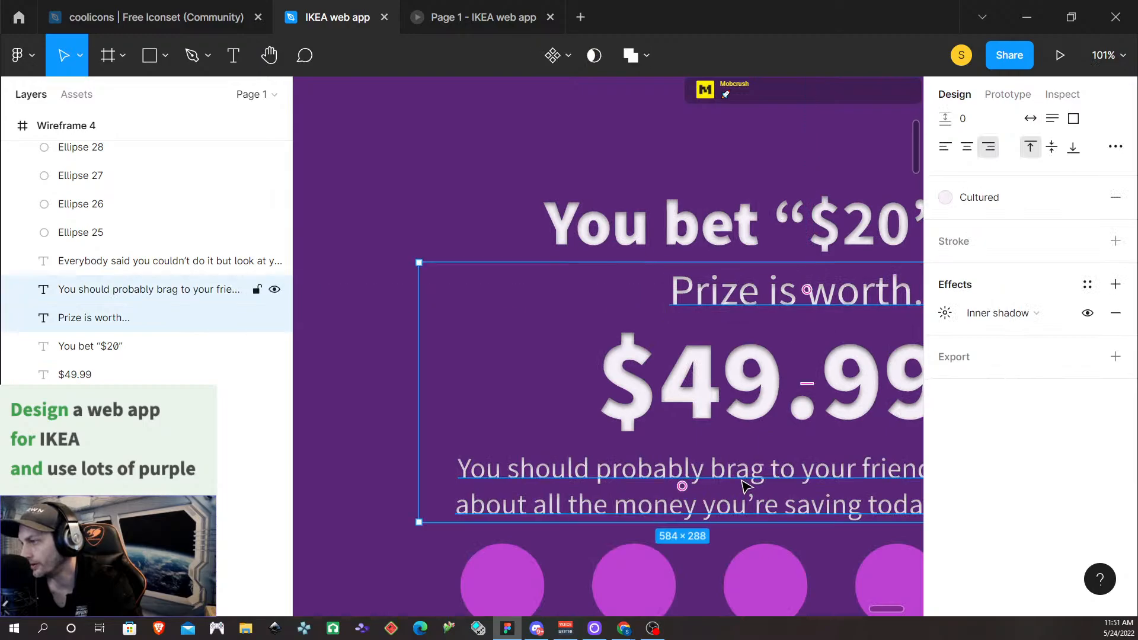
pyautogui.click(1115, 313)
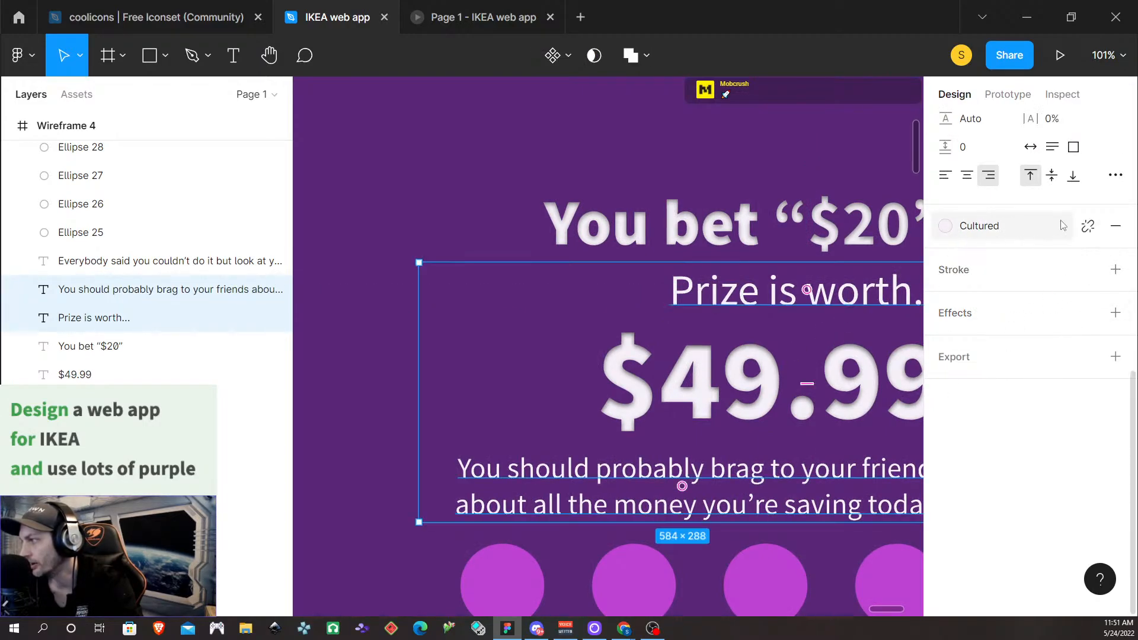
# Replace the fill of the "Prize is worth..." and "You should probably brag" texts with the Platinum color style
pyautogui.click(1088, 228)
pyautogui.click(1088, 227)
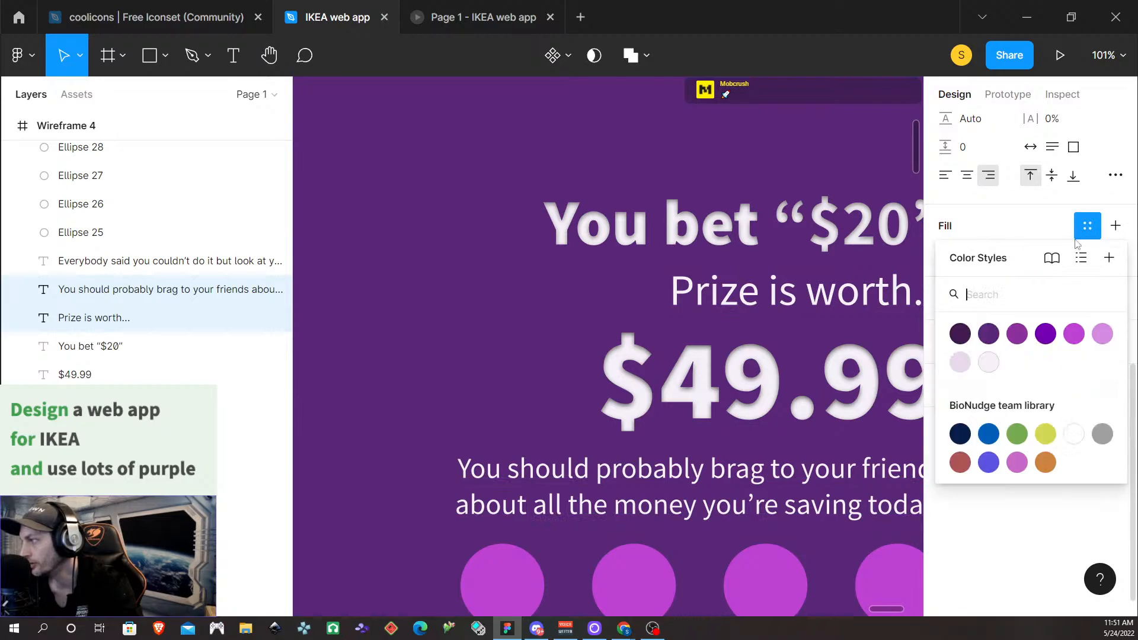
pyautogui.click(958, 362)
pyautogui.press('Escape')
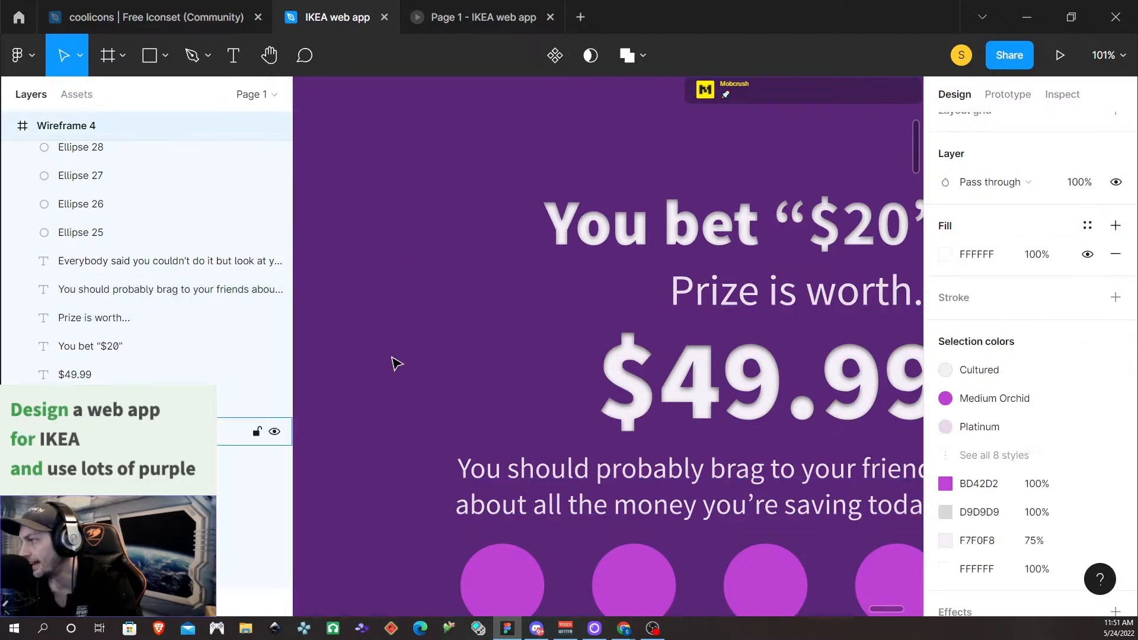
# Try the Bright Lilac color style on the "Everybody said", "Prize is worth..." and "You should probably brag" texts
pyautogui.scroll(-5, 396, 363)
pyautogui.hscroll(-5, 401, 362)
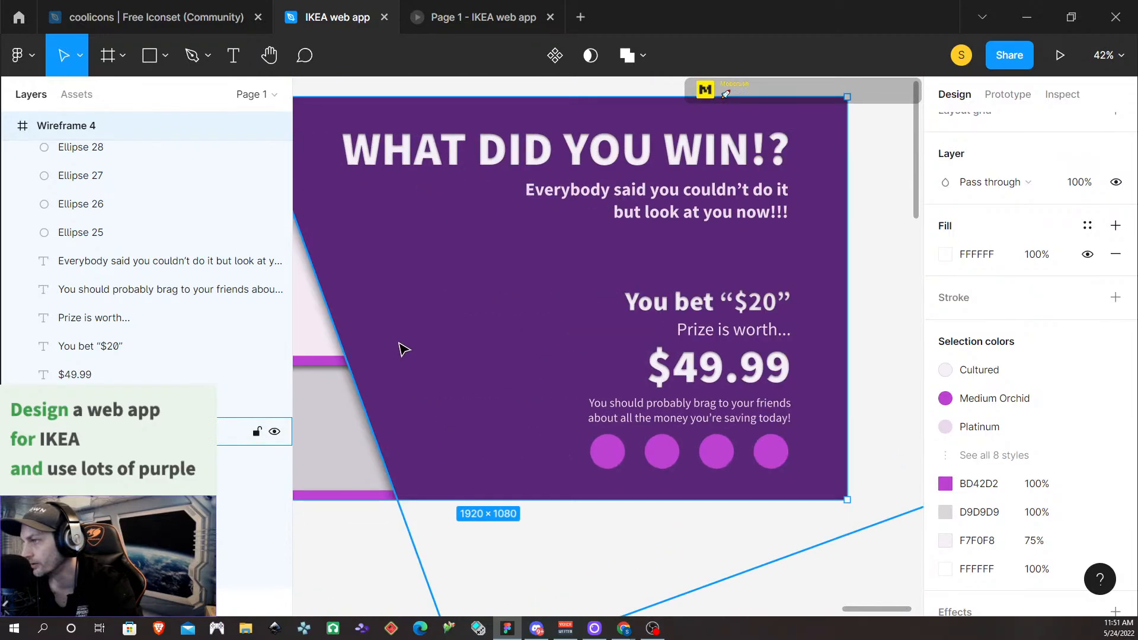
pyautogui.click(701, 194)
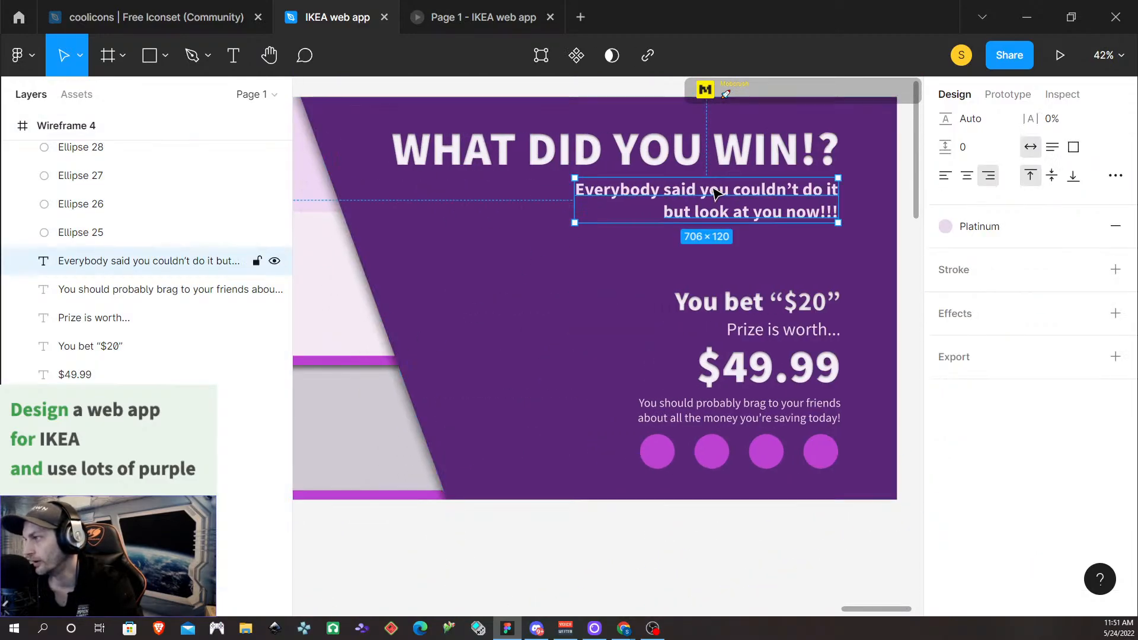
pyautogui.keyDown('shift'); pyautogui.click(768, 335); pyautogui.keyUp('shift')
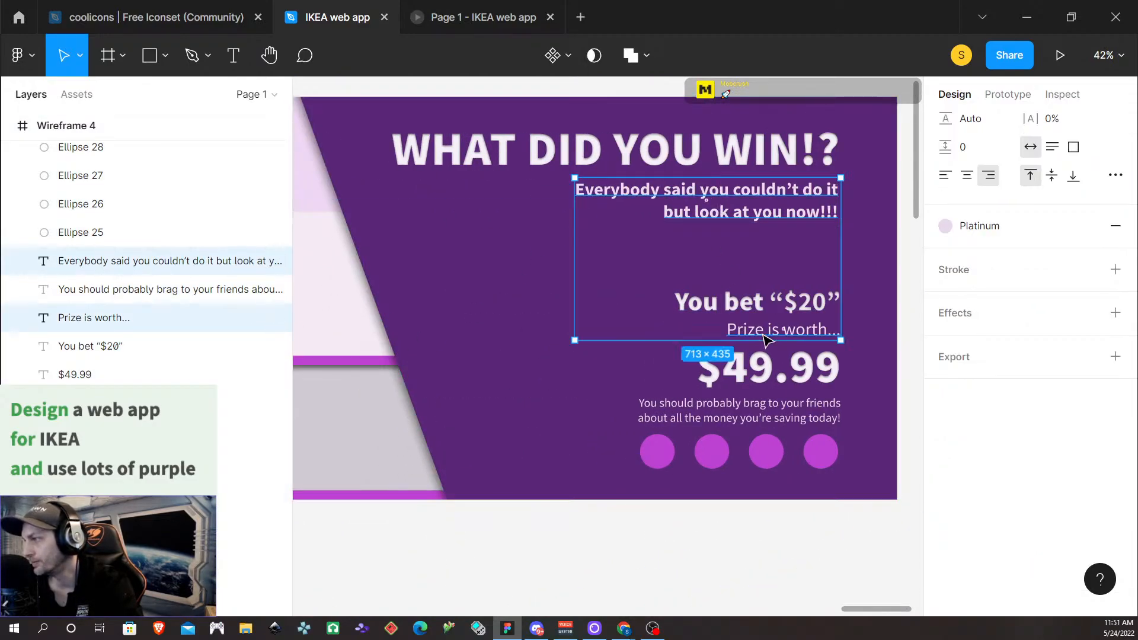
pyautogui.keyDown('shift'); pyautogui.click(752, 412); pyautogui.keyUp('shift')
pyautogui.click(1087, 226)
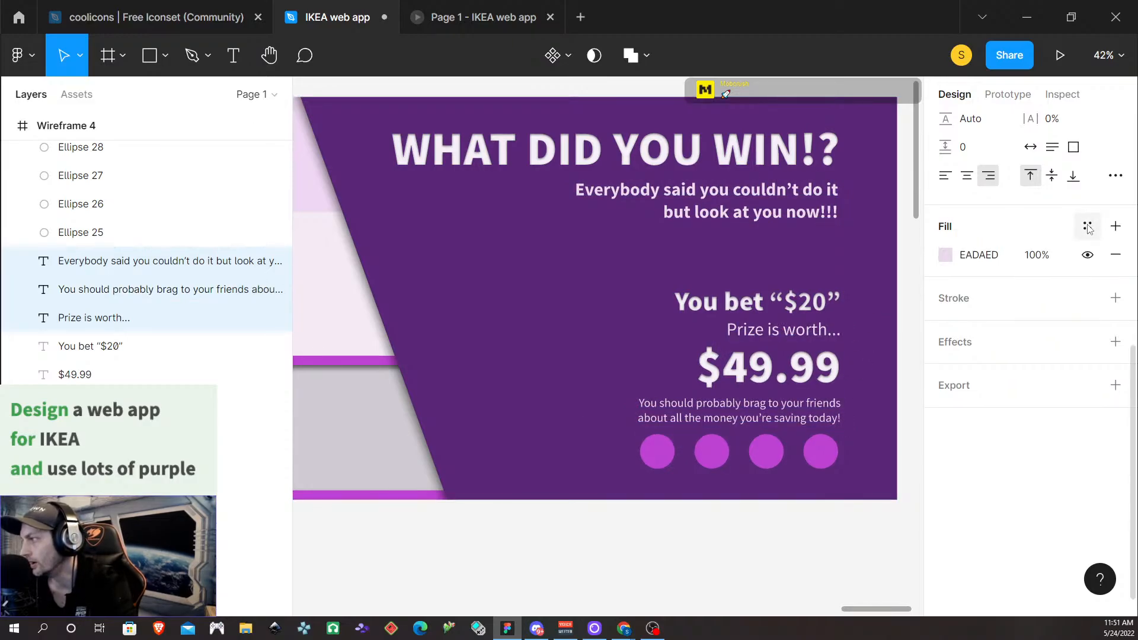
pyautogui.click(1087, 226)
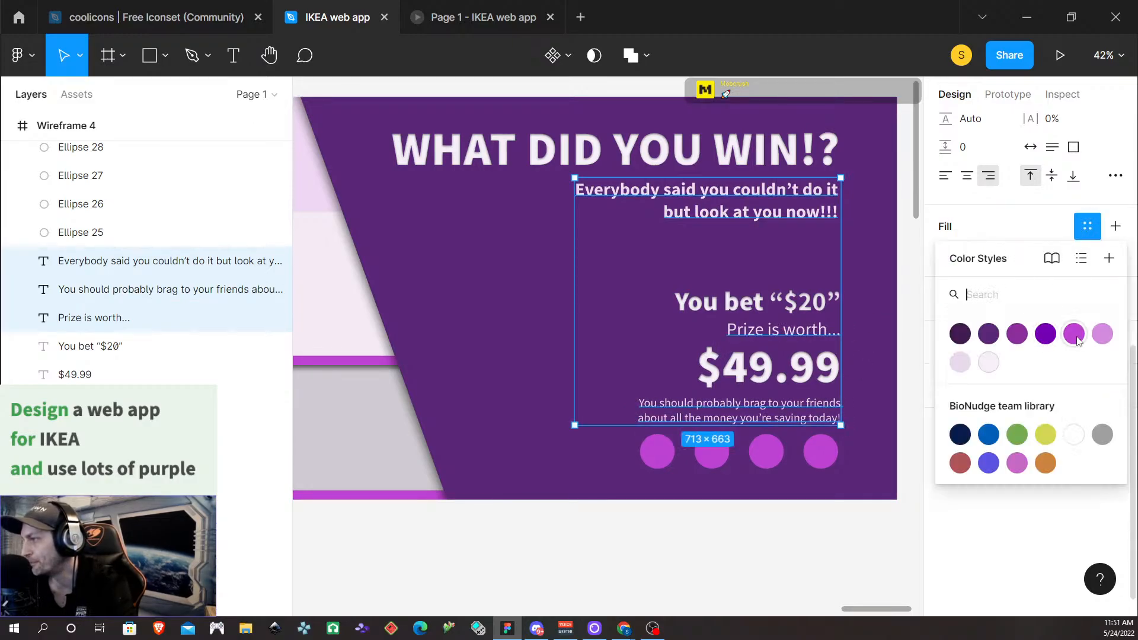
pyautogui.click(1102, 334)
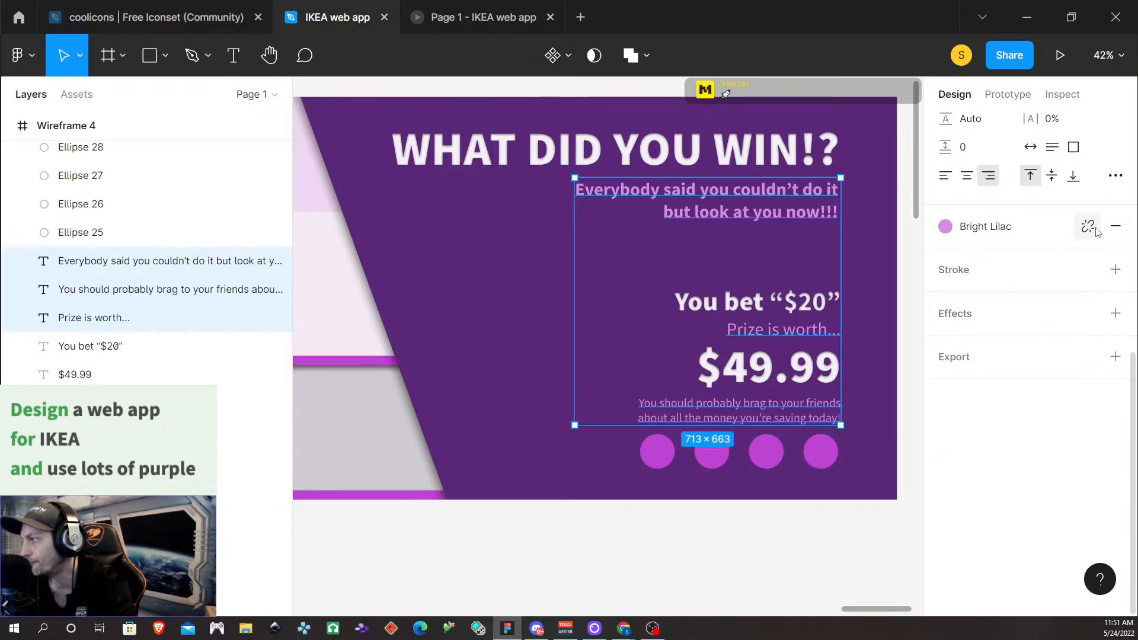
# Try the Medium Orchid color style on the three selected secondary texts
pyautogui.click(1088, 225)
pyautogui.click(1087, 226)
pyautogui.click(1076, 335)
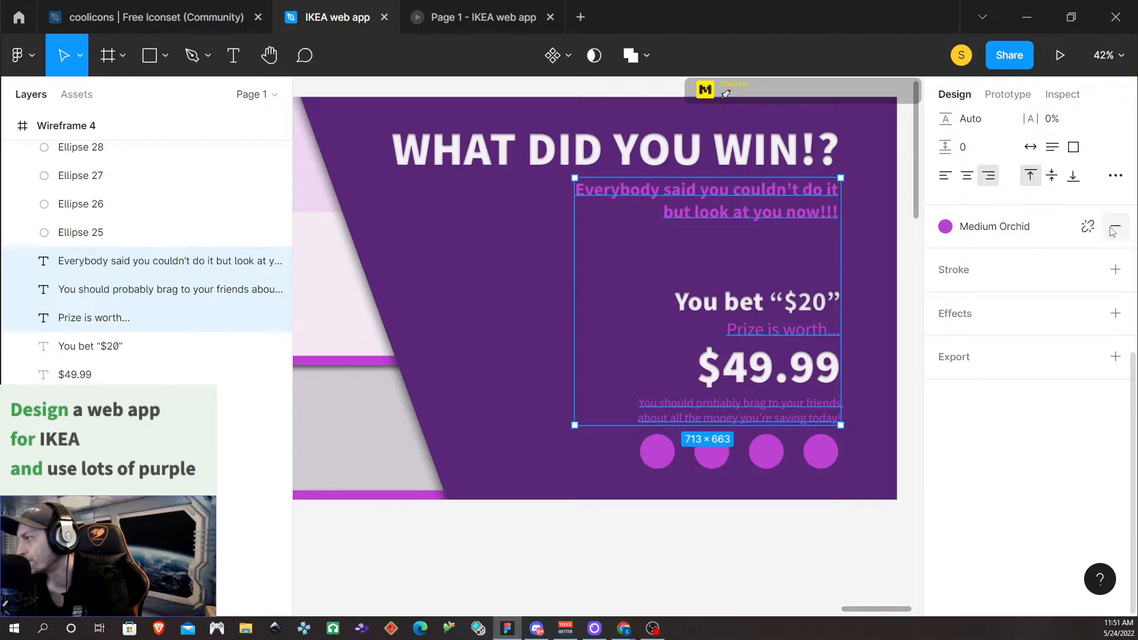
# Return the three secondary texts to the Platinum color style
pyautogui.click(1088, 228)
pyautogui.click(1089, 227)
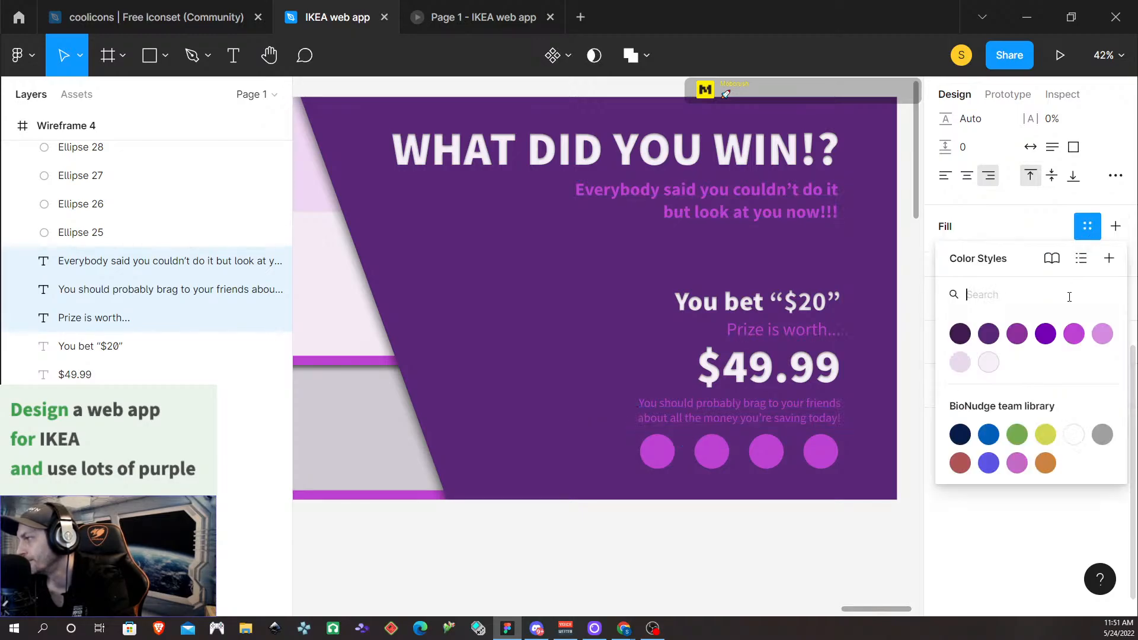
pyautogui.click(962, 363)
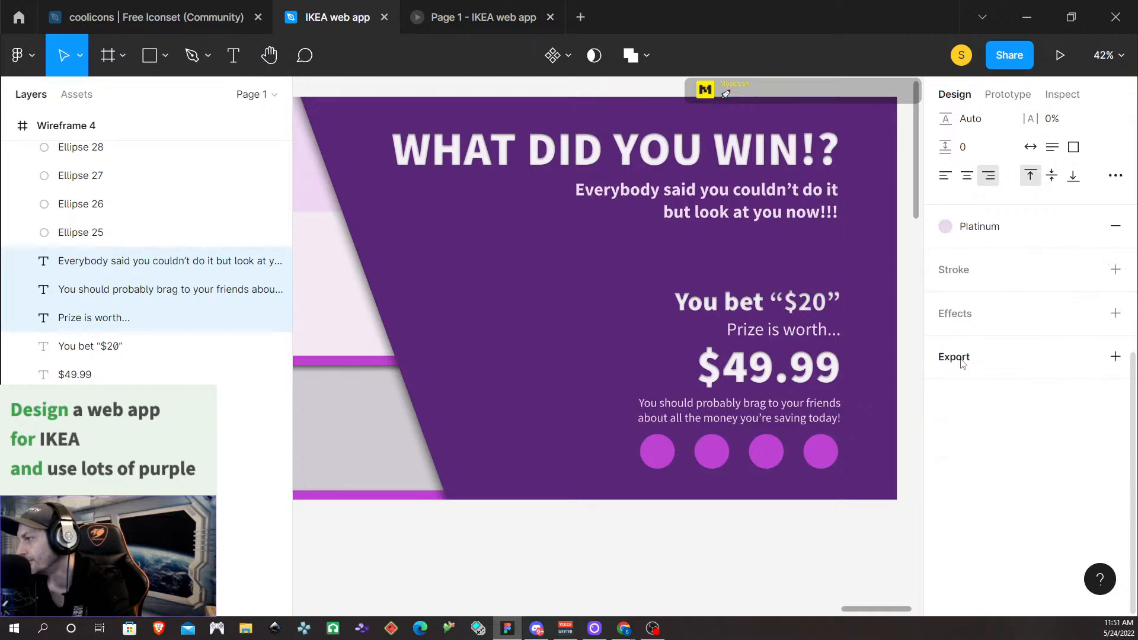
# Try the Medium Orchid color style on the "WHAT DID YOU WIN!?", "You bet “$20”" and "$49.99" texts
pyautogui.click(690, 160)
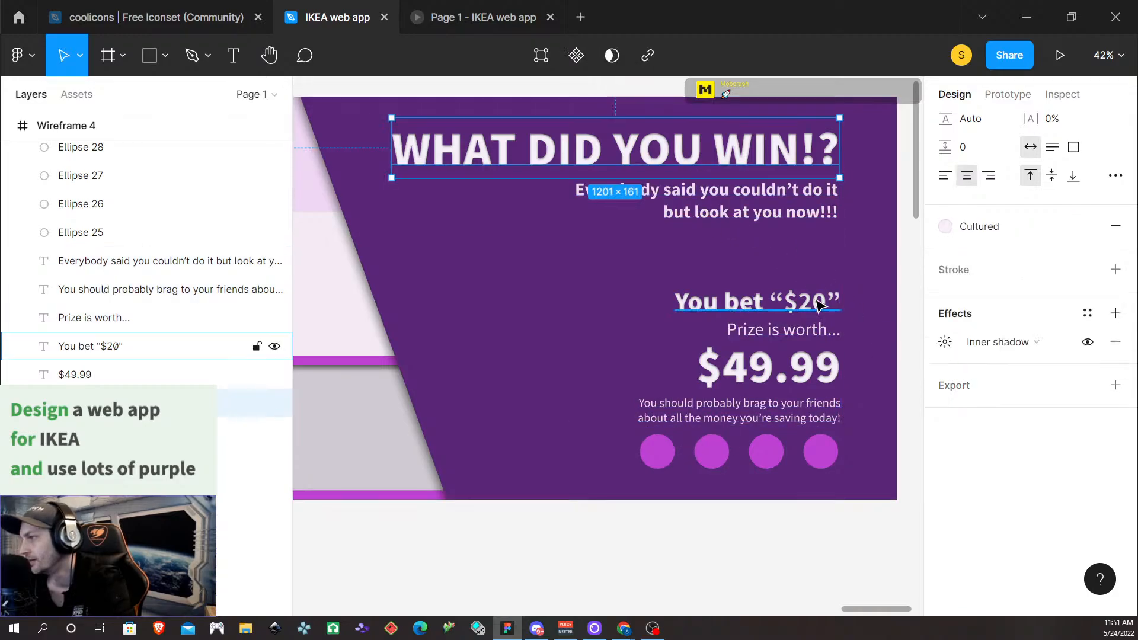
pyautogui.click(94, 346)
pyautogui.keyDown('shift'); pyautogui.click(620, 158); pyautogui.keyUp('shift')
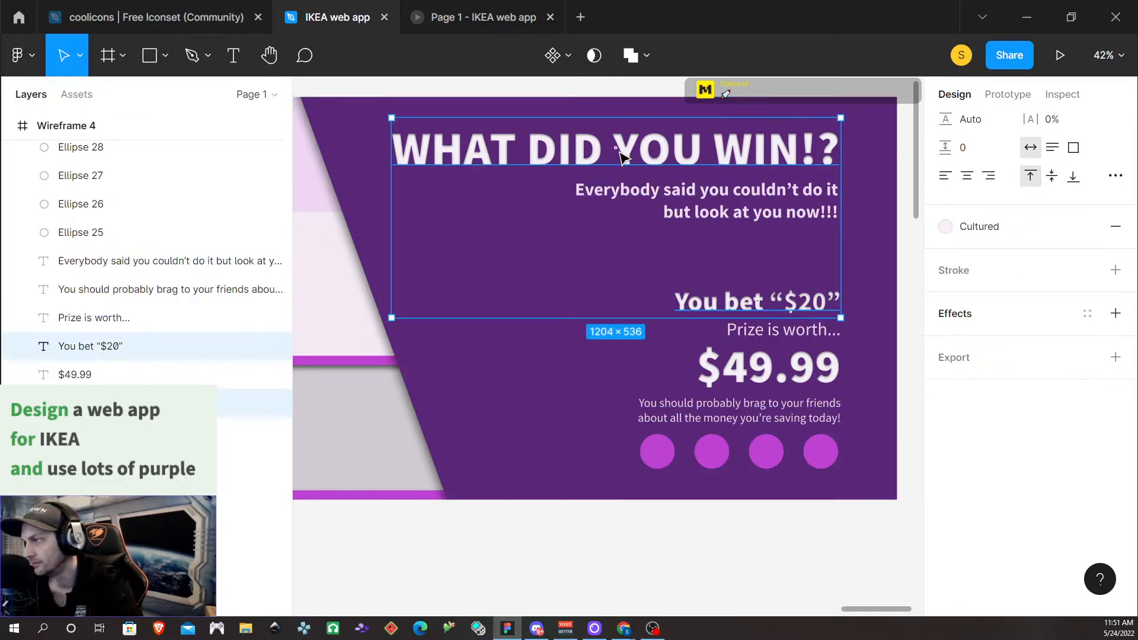
pyautogui.keyDown('shift'); pyautogui.click(763, 367); pyautogui.keyUp('shift')
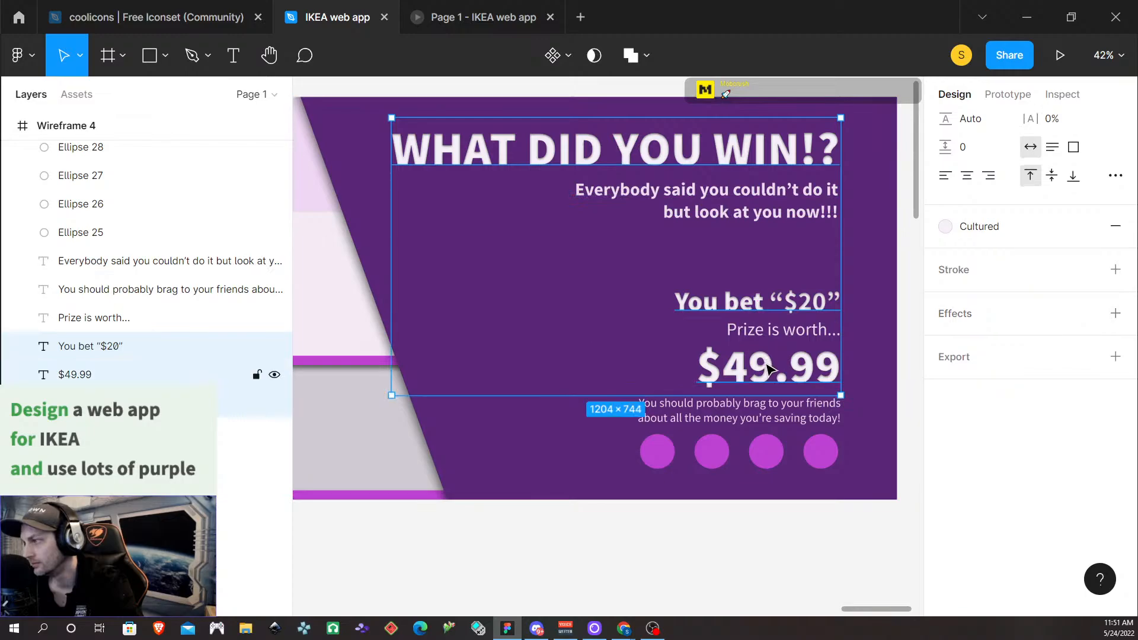
pyautogui.click(1114, 223)
pyautogui.click(1088, 227)
pyautogui.click(1074, 332)
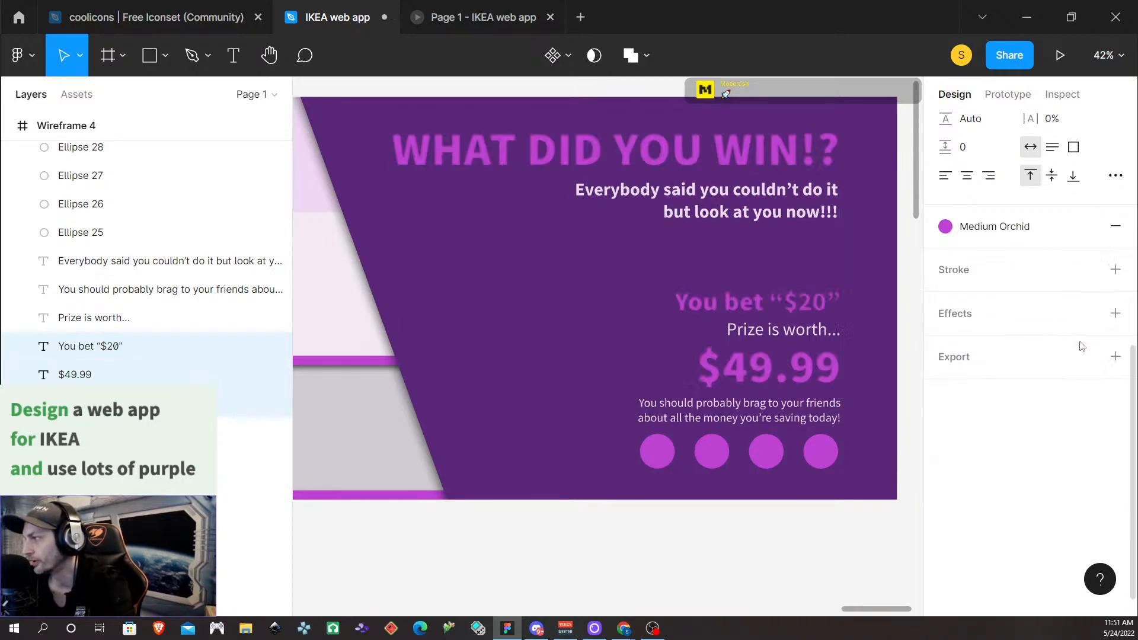
# Try the Bright Lilac color style on the headline, bet and price texts
pyautogui.click(1091, 227)
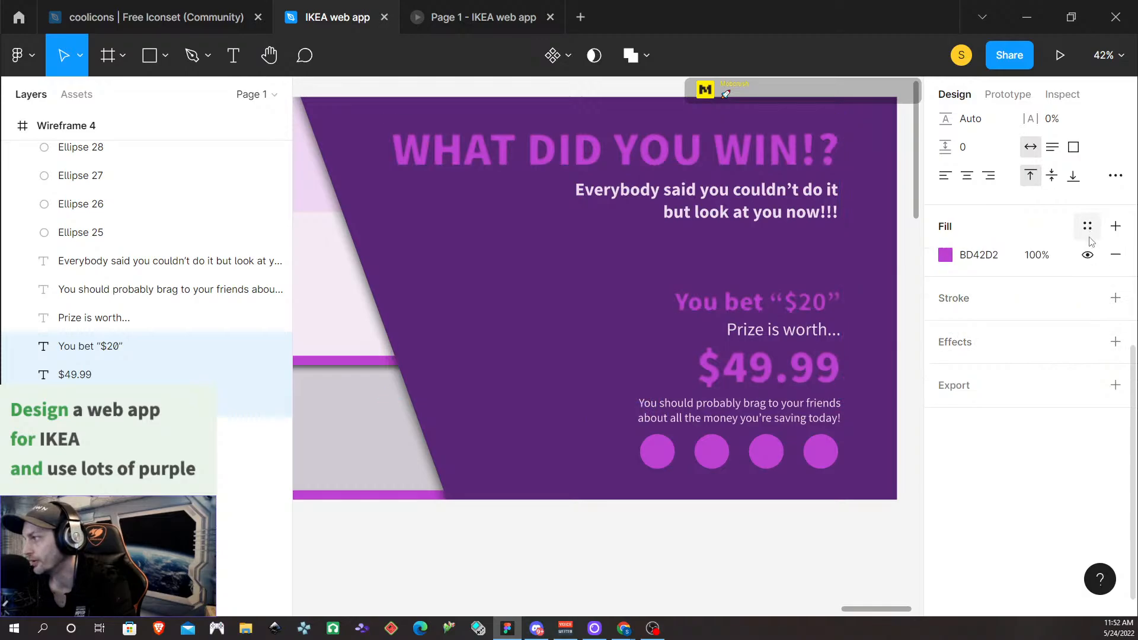
pyautogui.click(1095, 230)
pyautogui.click(1102, 333)
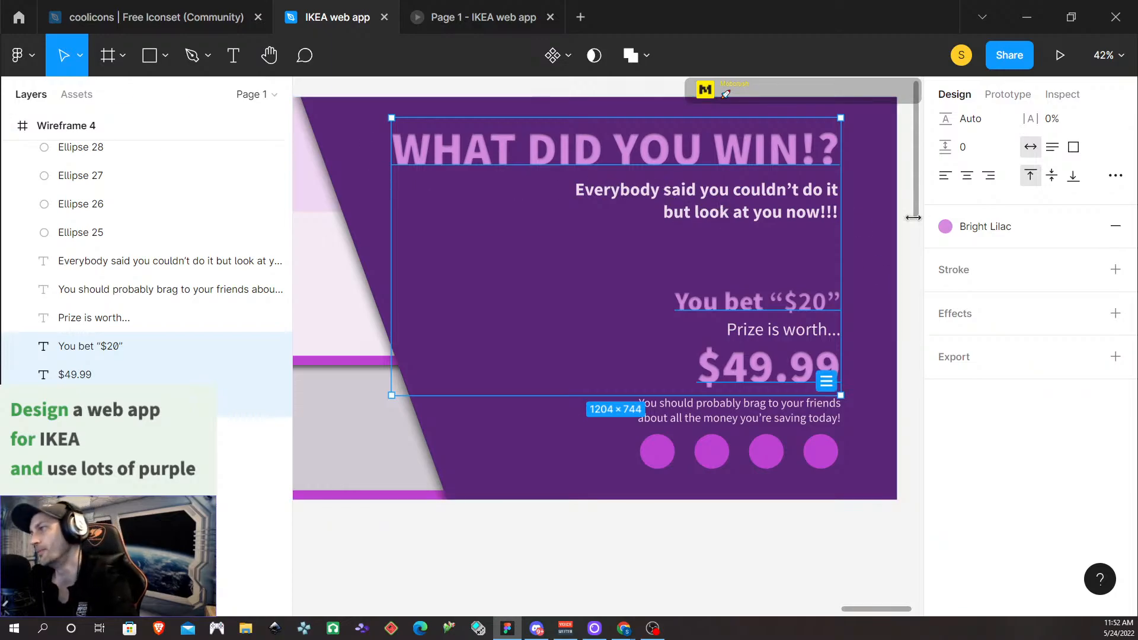
# Return the headline, bet and price texts to the Cultured color style
pyautogui.click(1113, 229)
pyautogui.click(1087, 226)
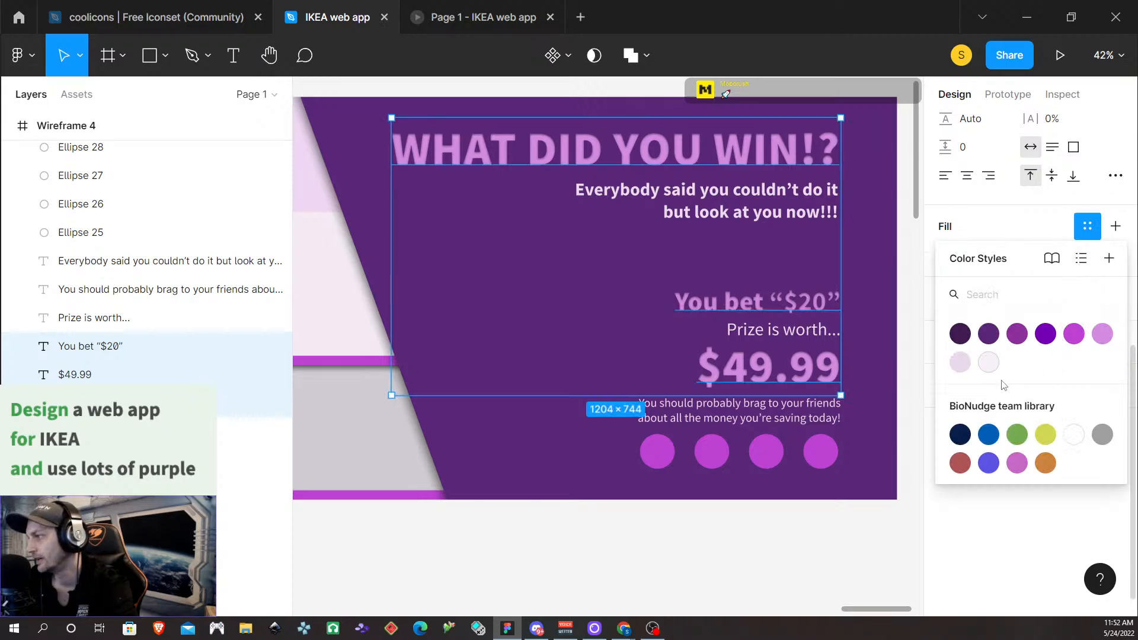
pyautogui.click(989, 362)
pyautogui.click(845, 521)
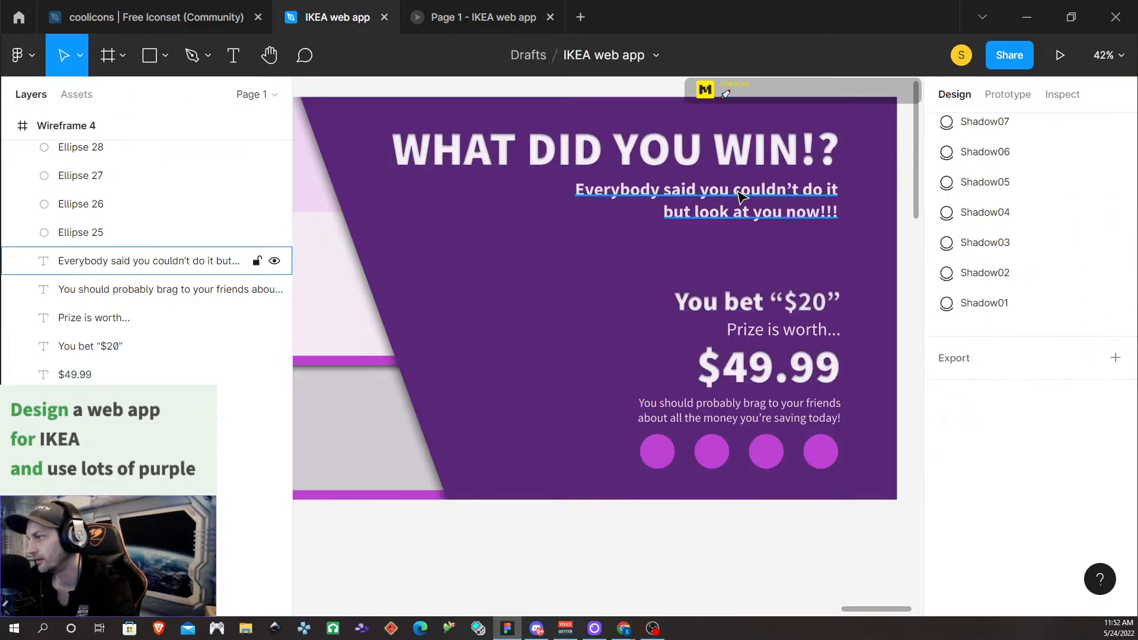
pyautogui.click(749, 206)
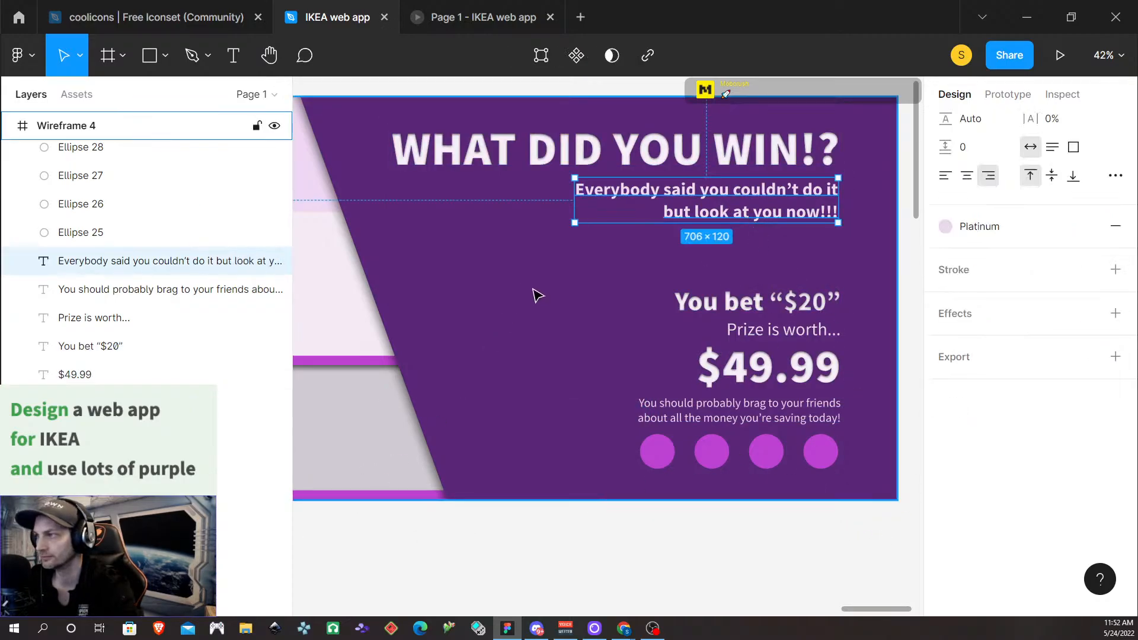
pyautogui.scroll(-3, 608, 314)
pyautogui.click(624, 495)
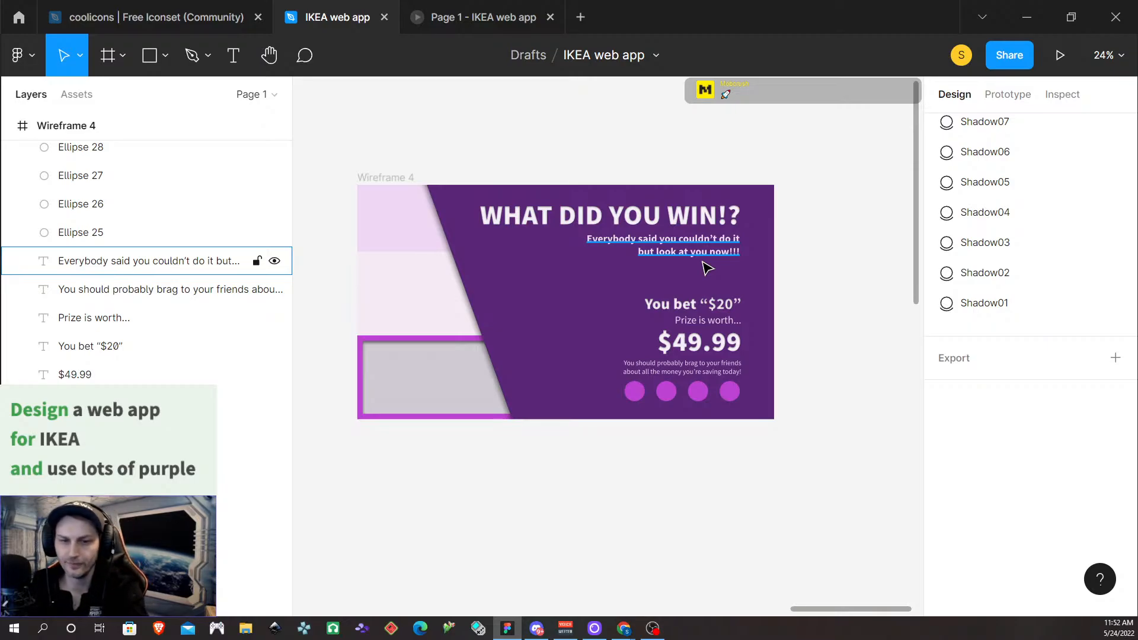
pyautogui.click(460, 389)
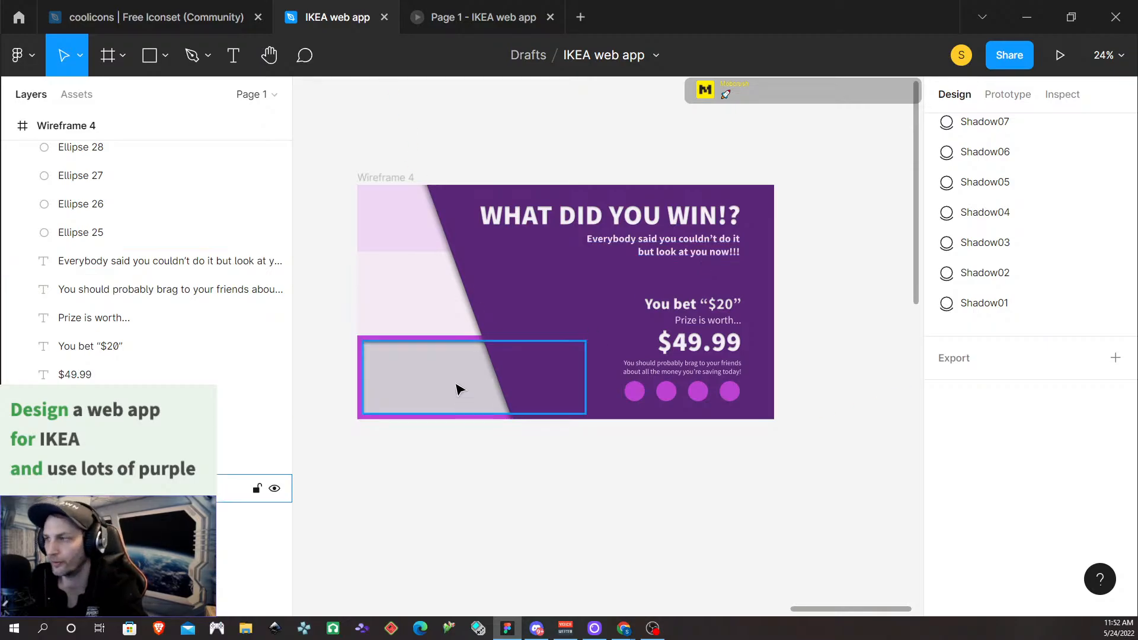
# Move the Wireframe 4 frame close beside Wireframe 3, in line with the other wireframes
pyautogui.scroll(-5, 391, 344)
pyautogui.hscroll(-5, 419, 376)
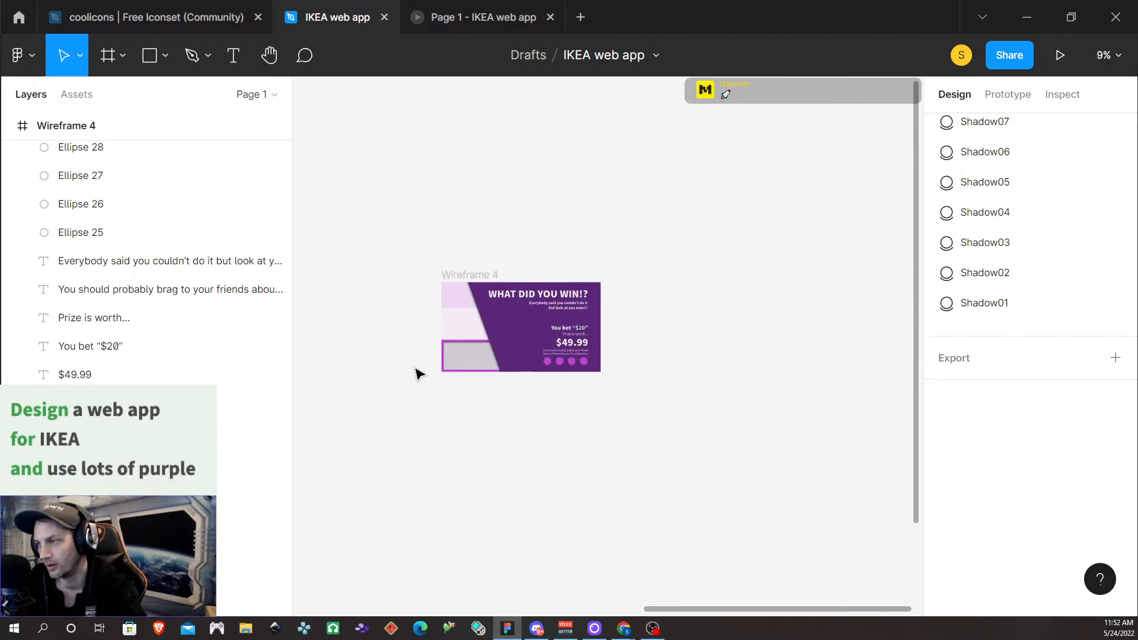
pyautogui.hscroll(-5, 403, 363)
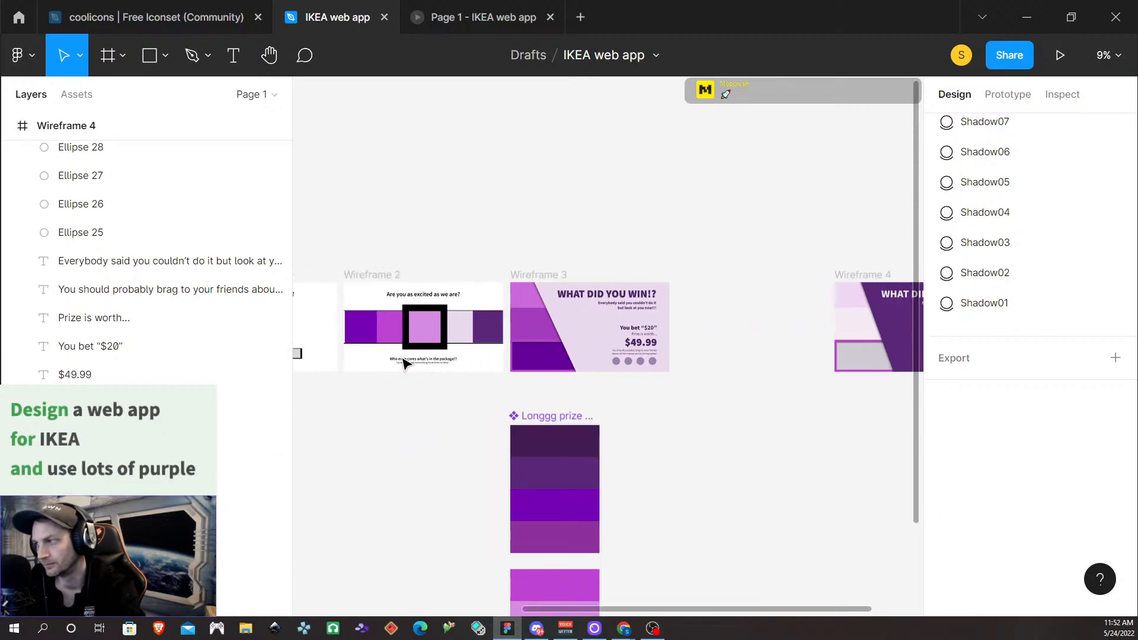
pyautogui.hscroll(5, 403, 363)
pyautogui.moveTo(691, 274); pyautogui.dragTo(539, 272)
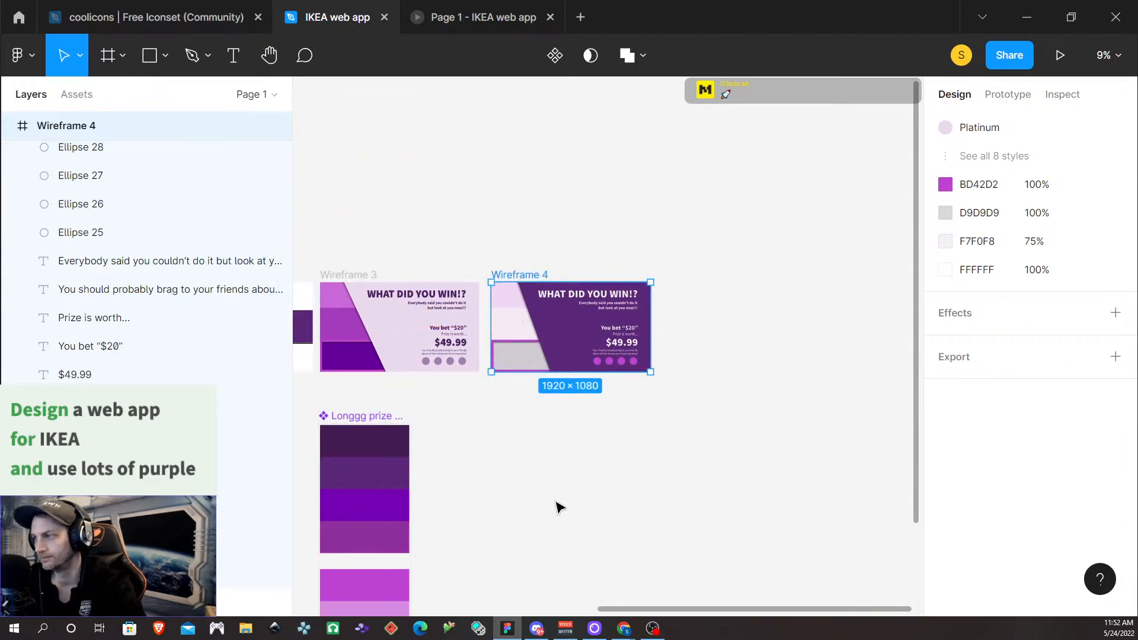
pyautogui.click(503, 394)
# Compare the light Wireframe 3 and the dark Wireframe 4 prize screens, along with the Longgg prize wheel component
pyautogui.hscroll(-4, 472, 386)
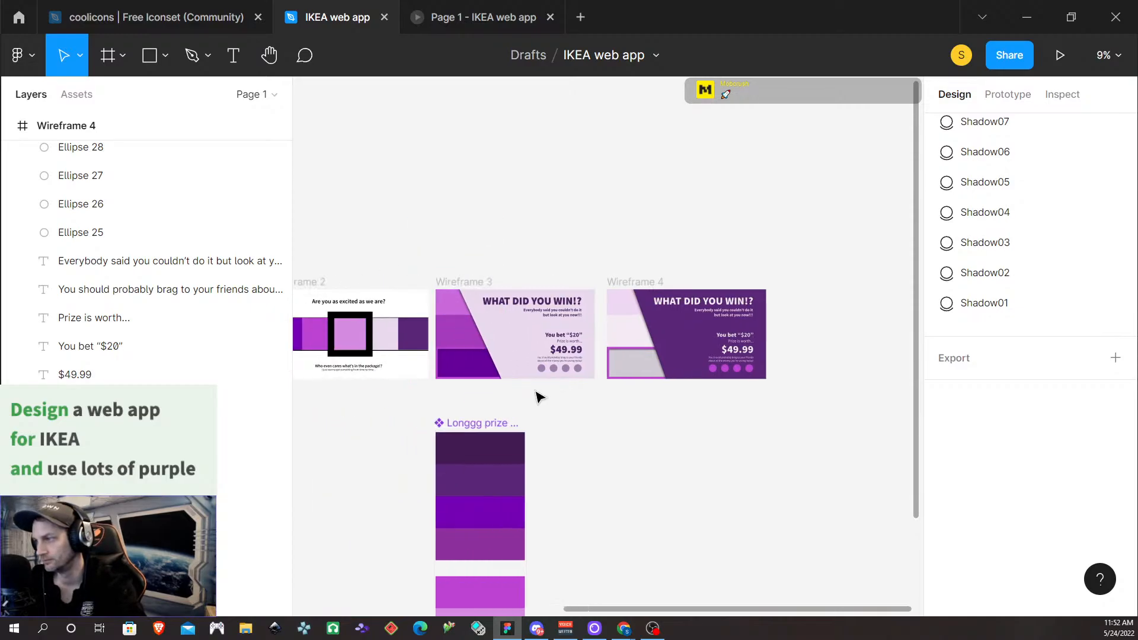
pyautogui.keyDown('ctrl'); pyautogui.scroll(5, 605, 406); pyautogui.keyUp('ctrl')
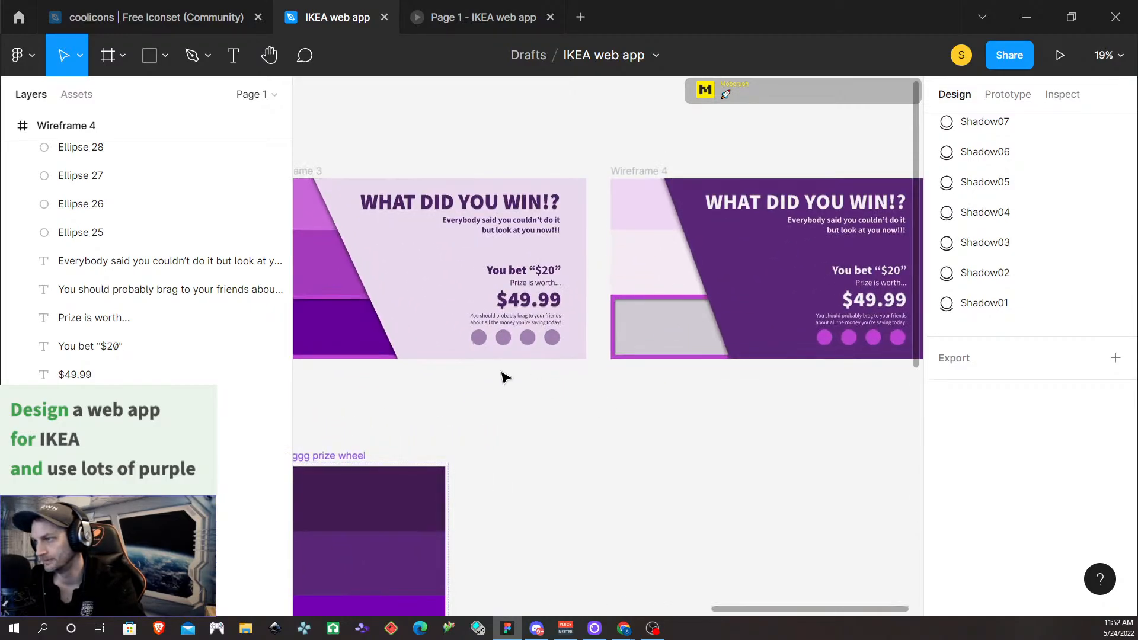
pyautogui.keyDown('ctrl'); pyautogui.scroll(-2, 503, 379); pyautogui.keyUp('ctrl')
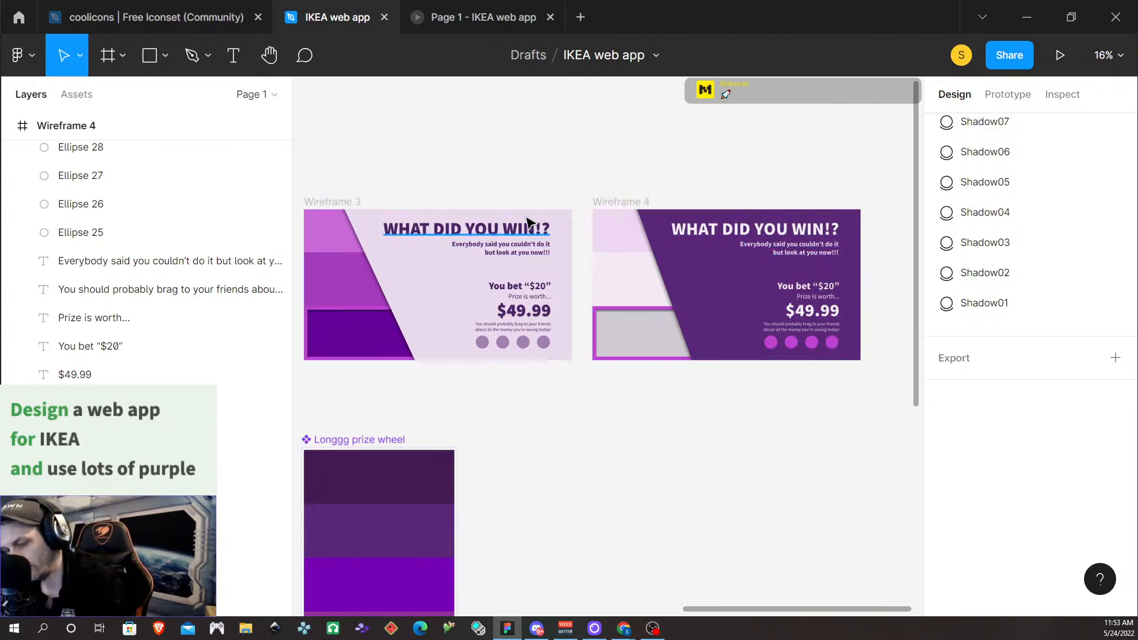
pyautogui.scroll(1, 515, 228)
pyautogui.scroll(-3, 508, 245)
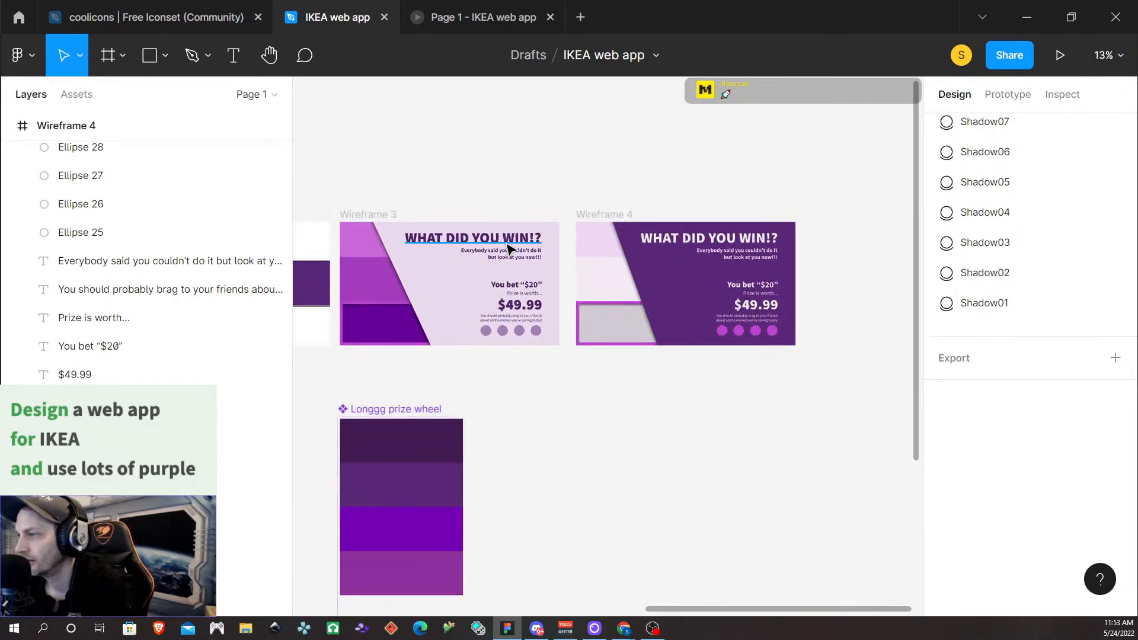
pyautogui.hscroll(-2, 508, 244)
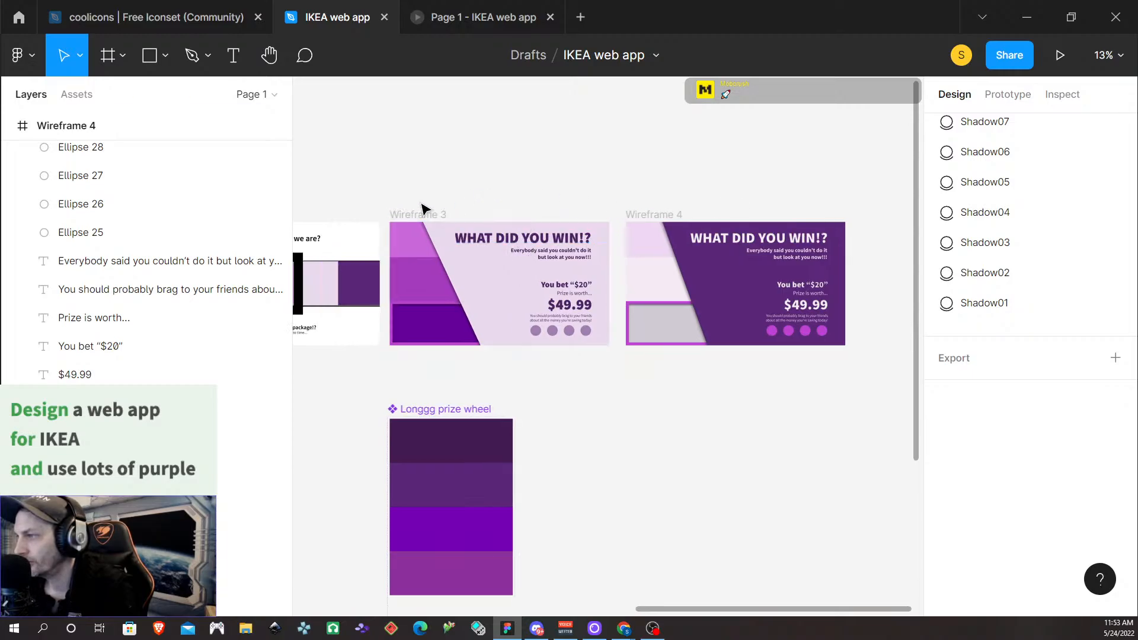
pyautogui.click(759, 278)
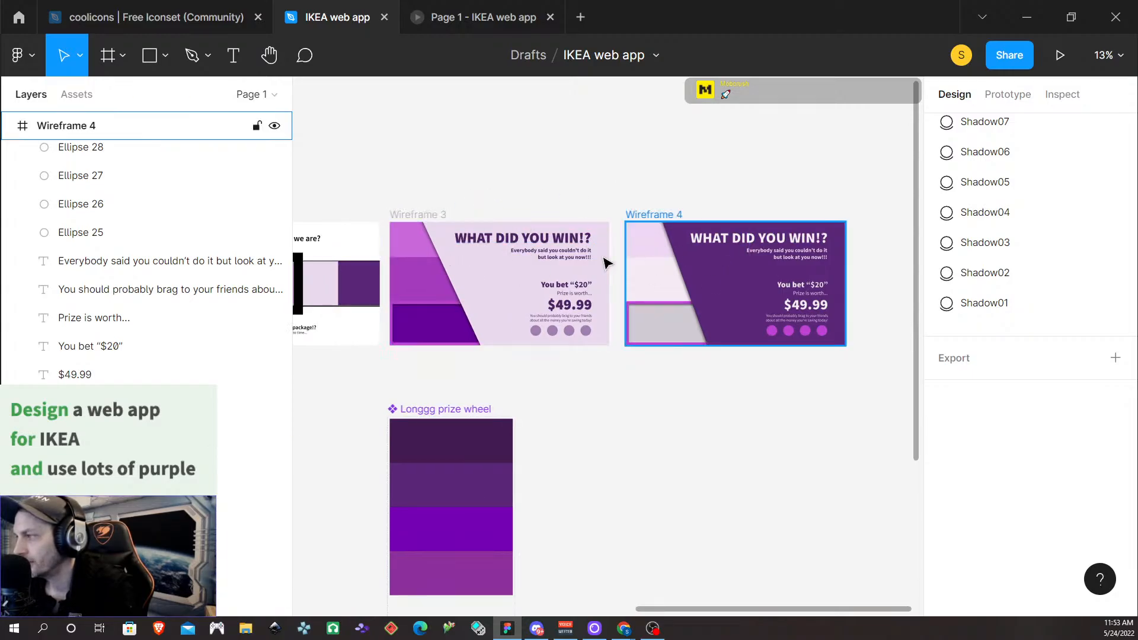
pyautogui.scroll(-3, 664, 347)
pyautogui.hscroll(-1, 663, 391)
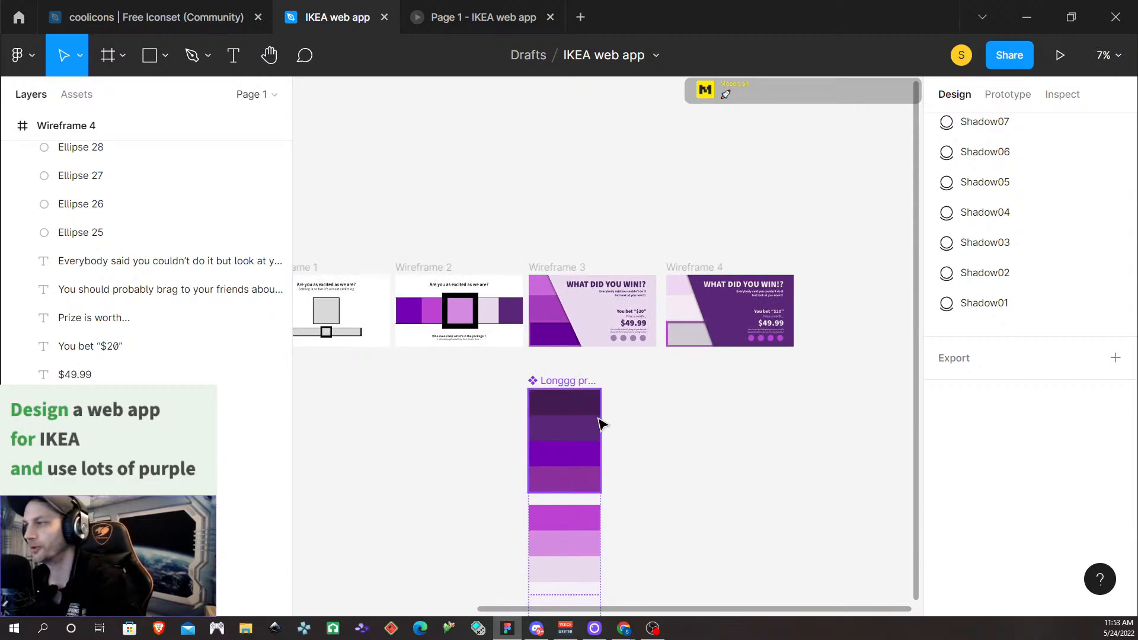
pyautogui.scroll(1, 686, 452)
pyautogui.scroll(2, 668, 401)
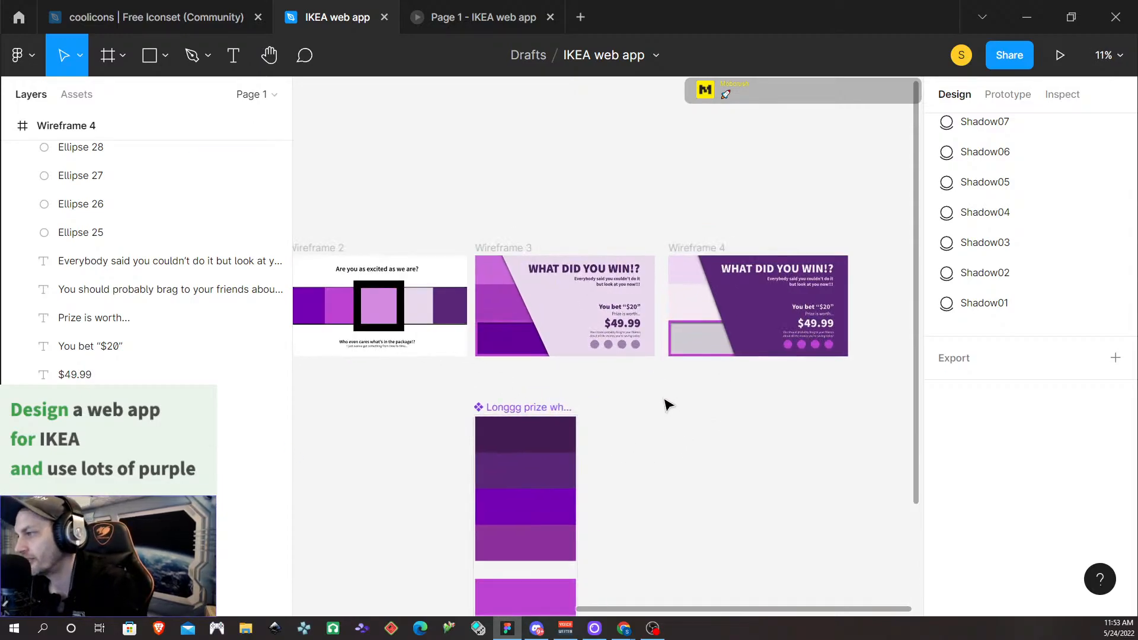
pyautogui.scroll(2, 670, 388)
pyautogui.scroll(1, 671, 388)
pyautogui.hscroll(3, 671, 388)
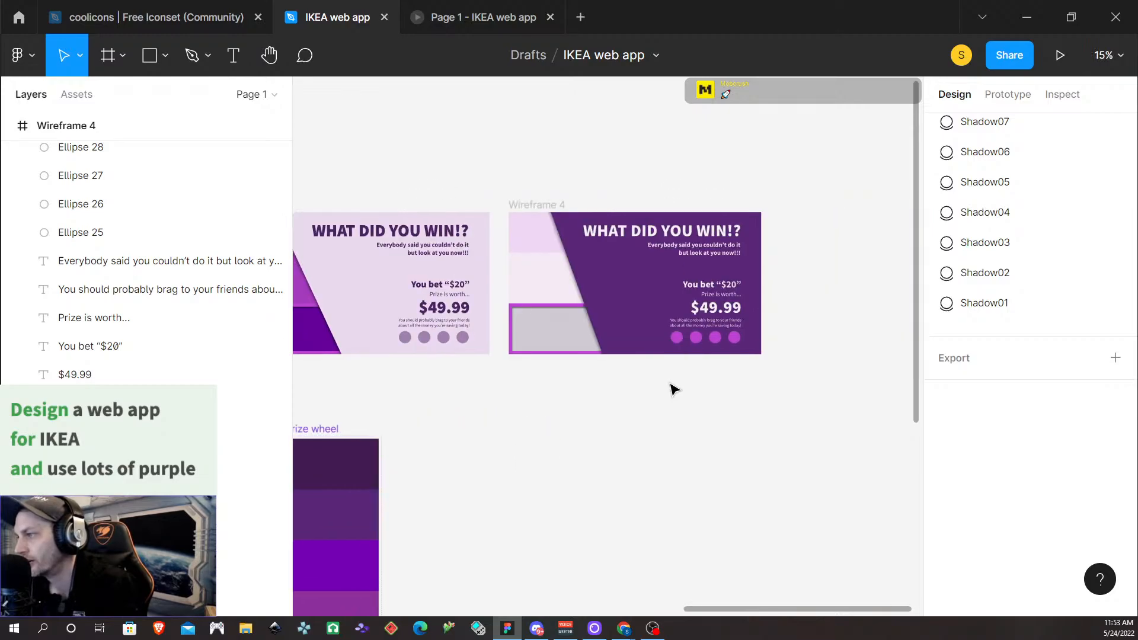
pyautogui.hscroll(-4, 674, 390)
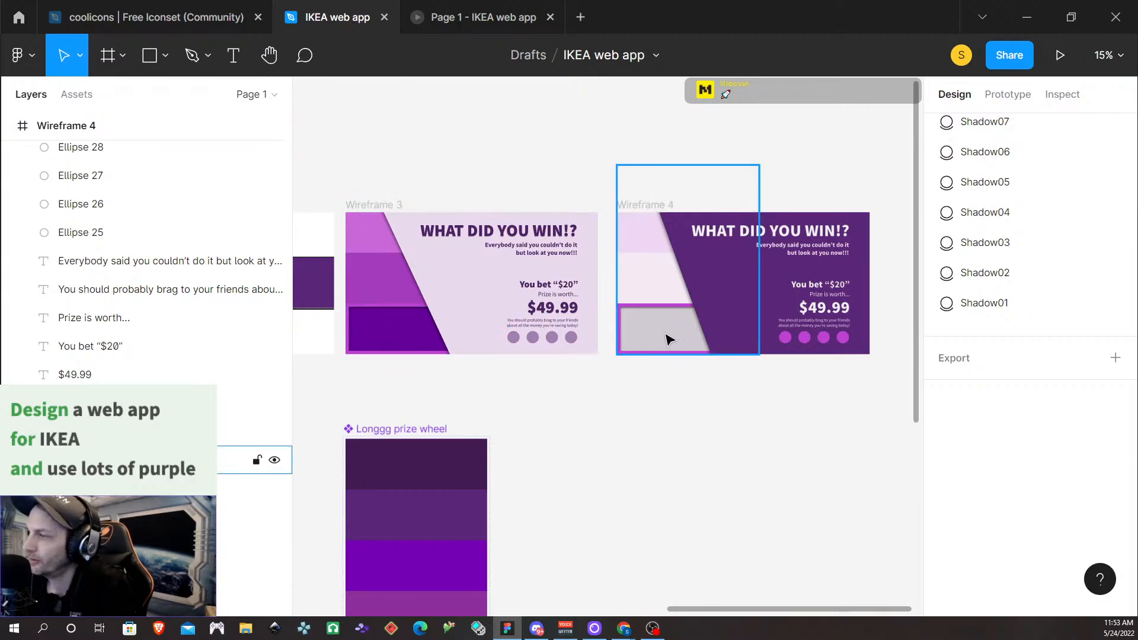
# Try removing the D9D9D9 fill from the gray rectangle inside the orchid border in Wireframe 4
pyautogui.click(662, 271)
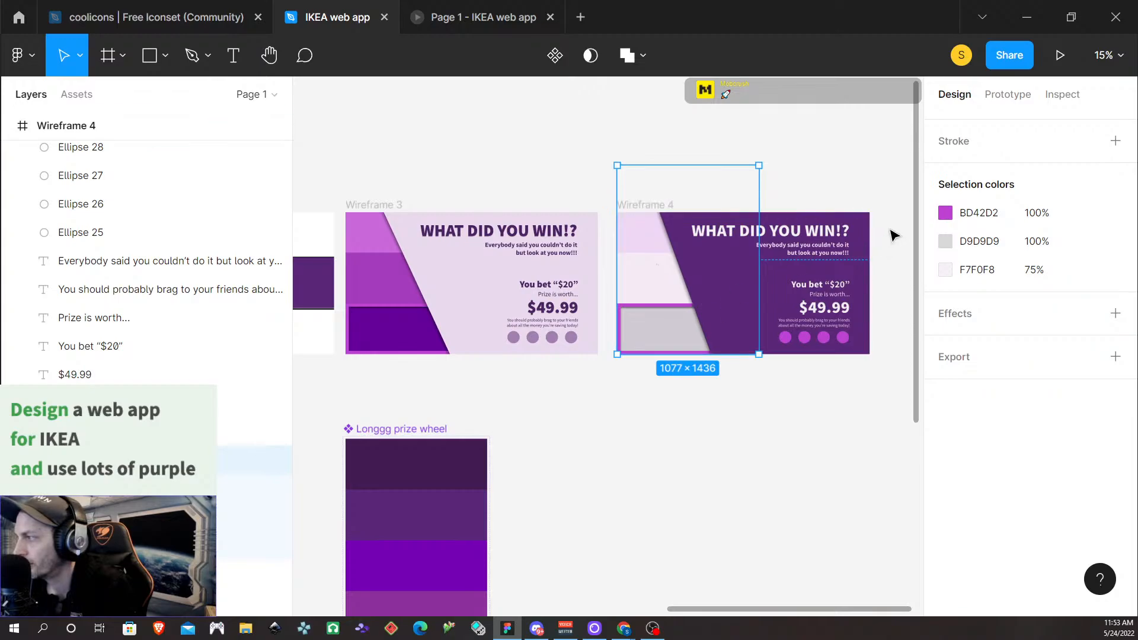
pyautogui.click(662, 336)
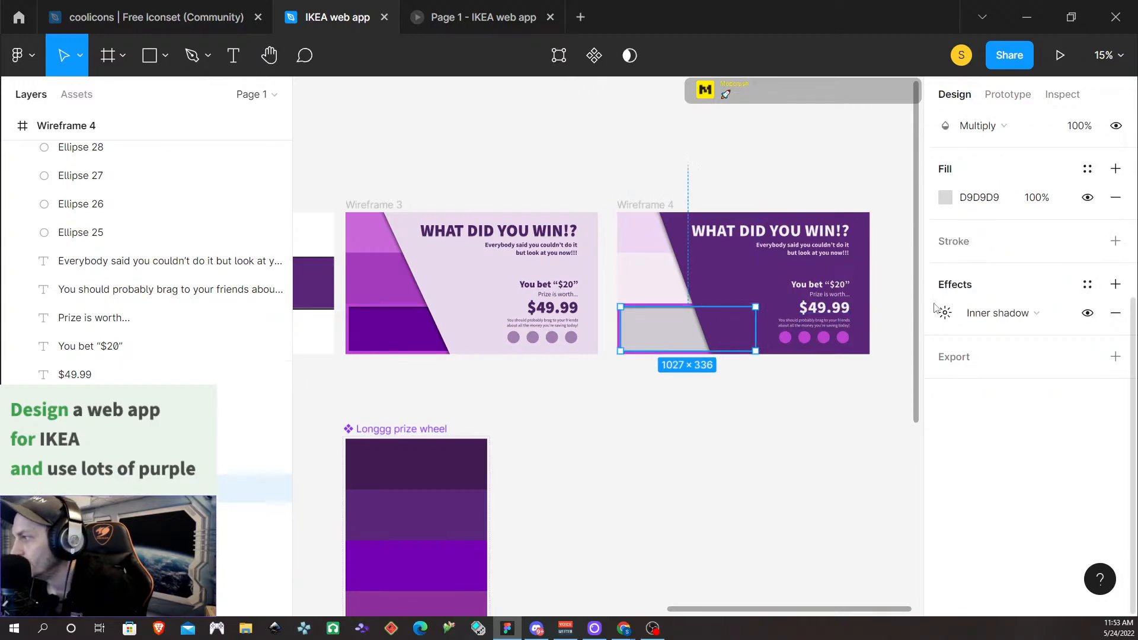
pyautogui.click(1037, 201)
pyautogui.click(1115, 198)
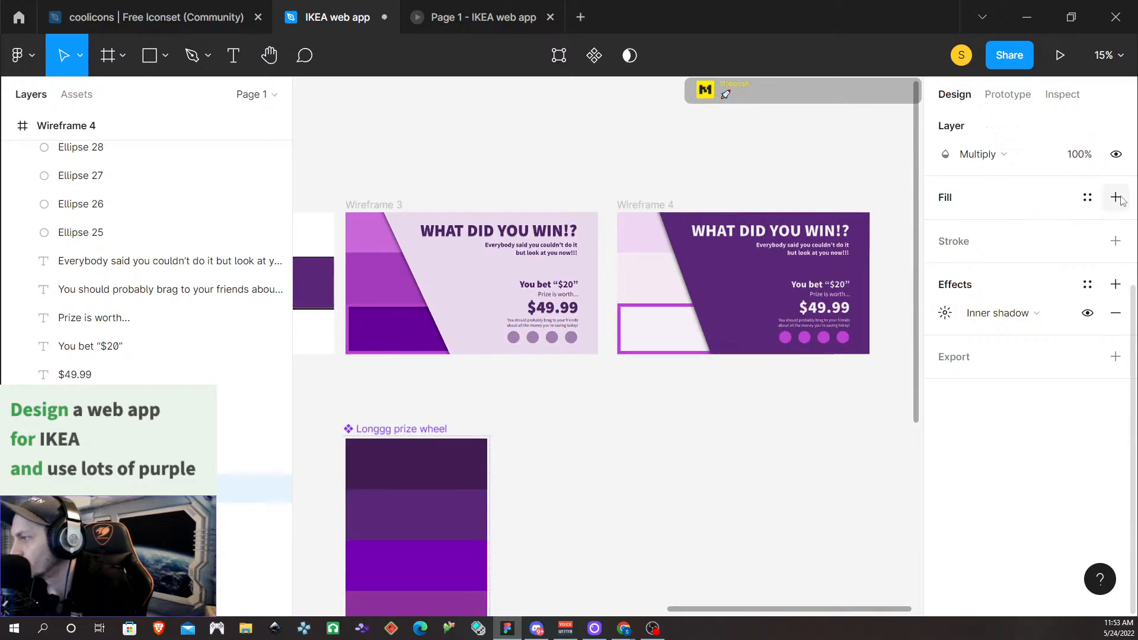
pyautogui.click(769, 486)
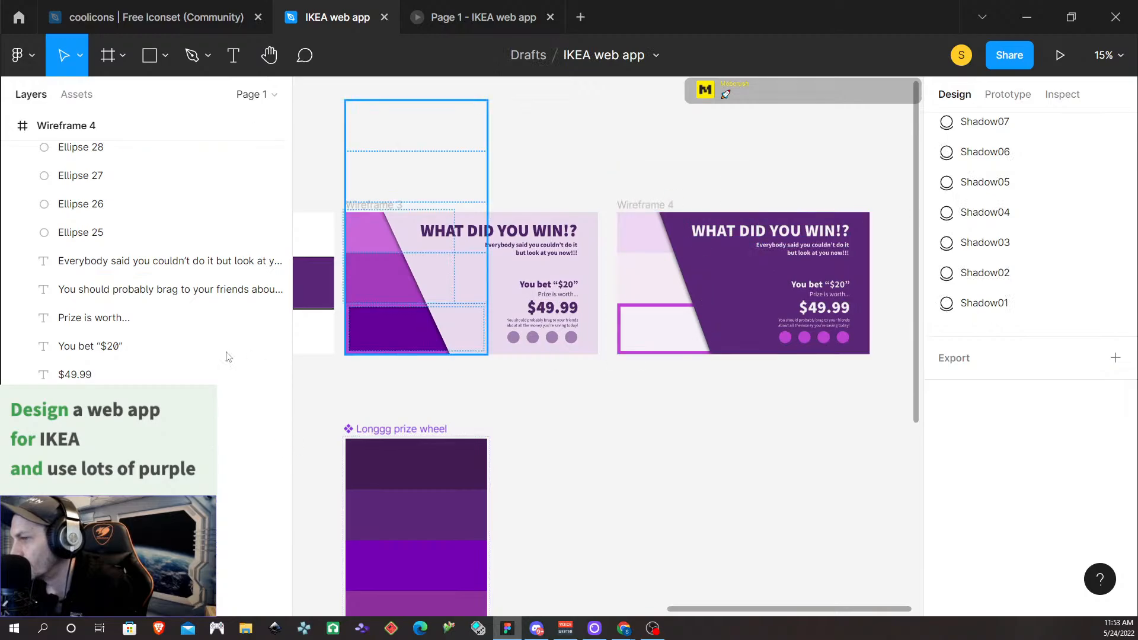
# Undo the fill removal on the bordered rectangle in Wireframe 4
pyautogui.click(667, 330)
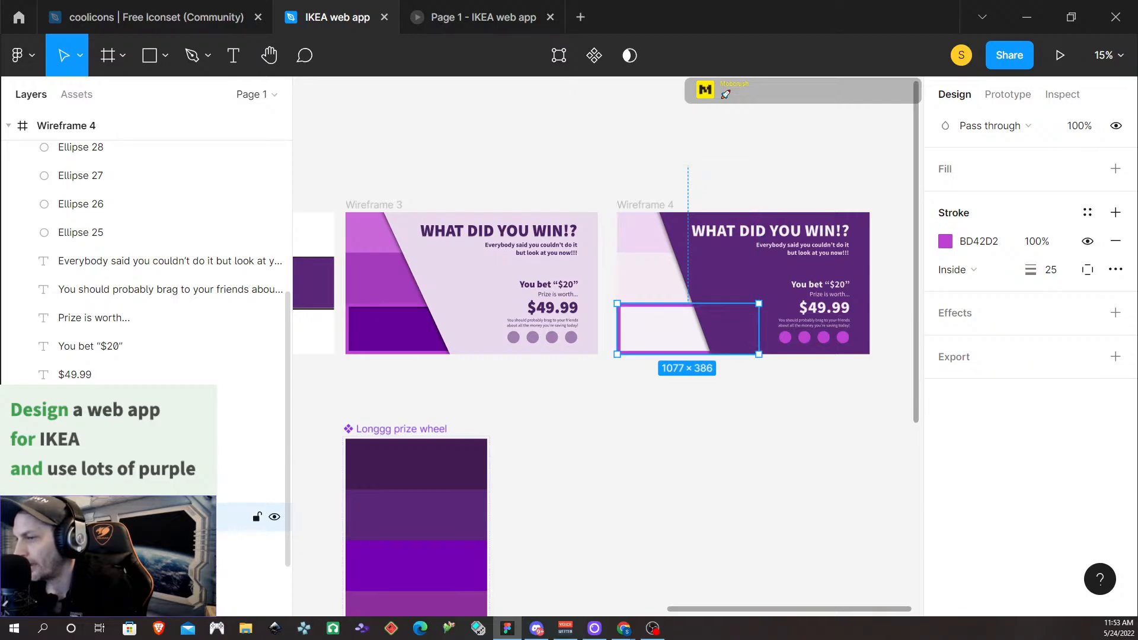
pyautogui.hotkey('ctrl', 'z')
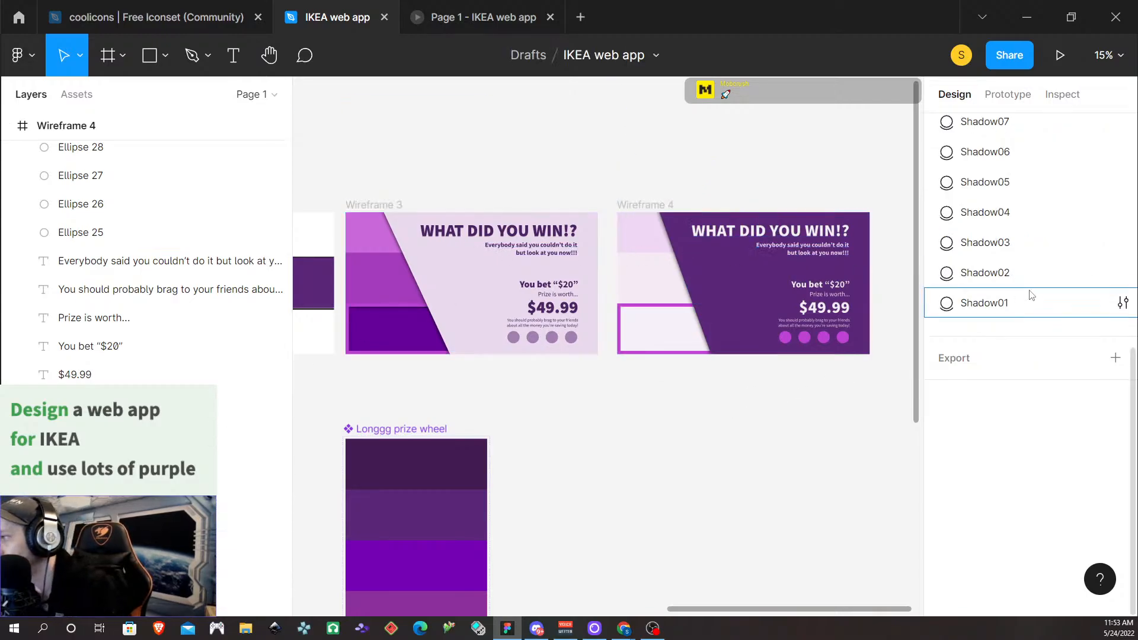
pyautogui.hotkey('ctrl', 'z')
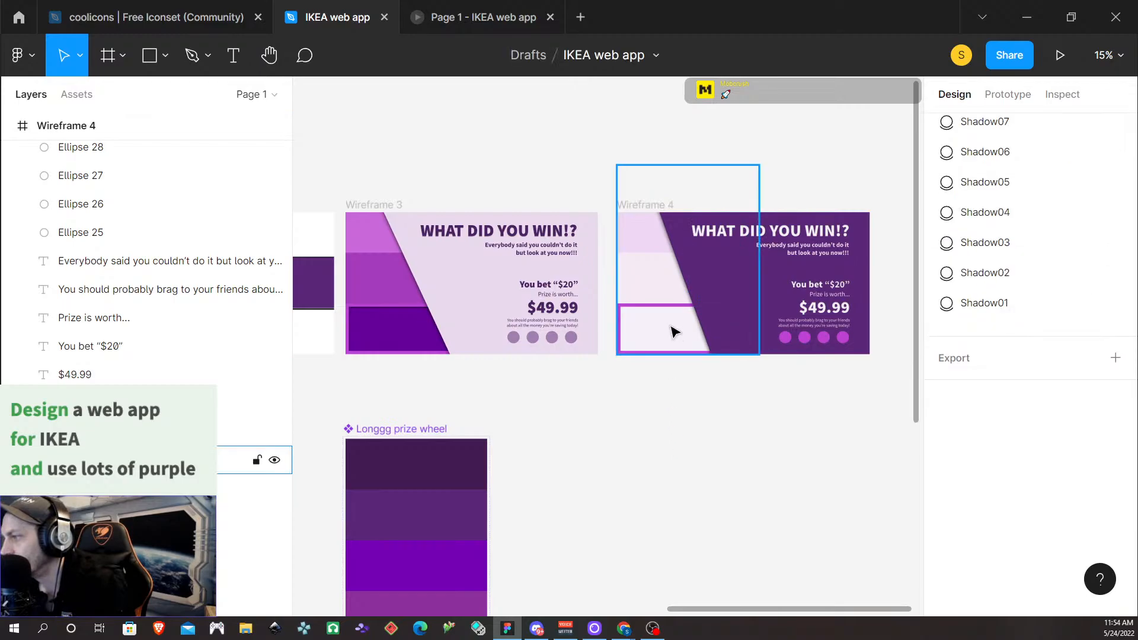
pyautogui.hotkey('ctrl', 'z')
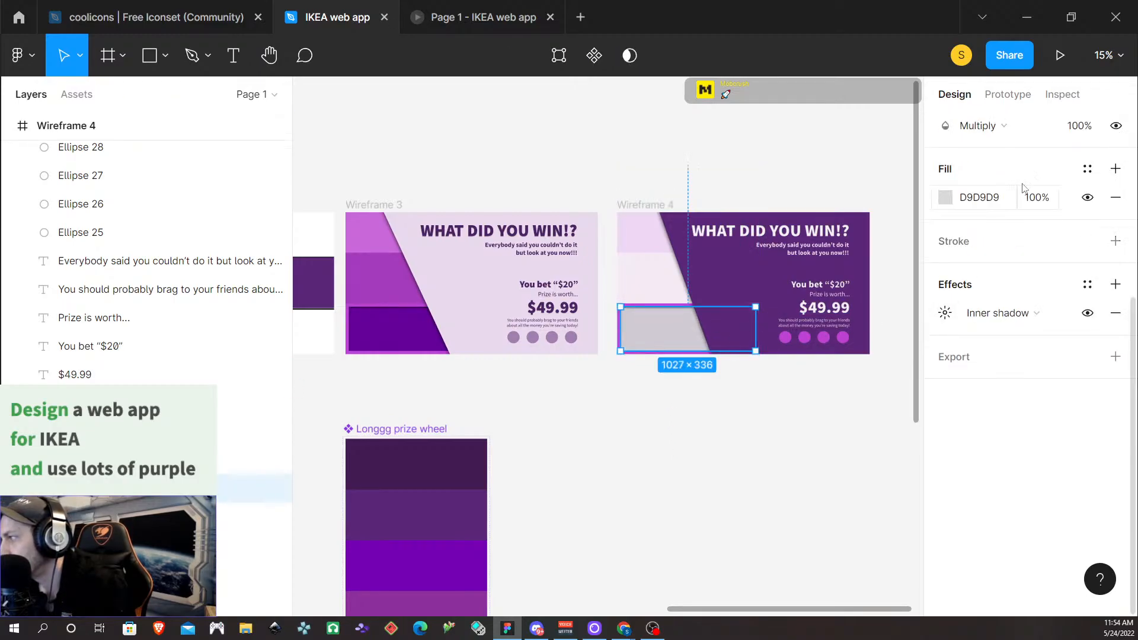
pyautogui.click(712, 444)
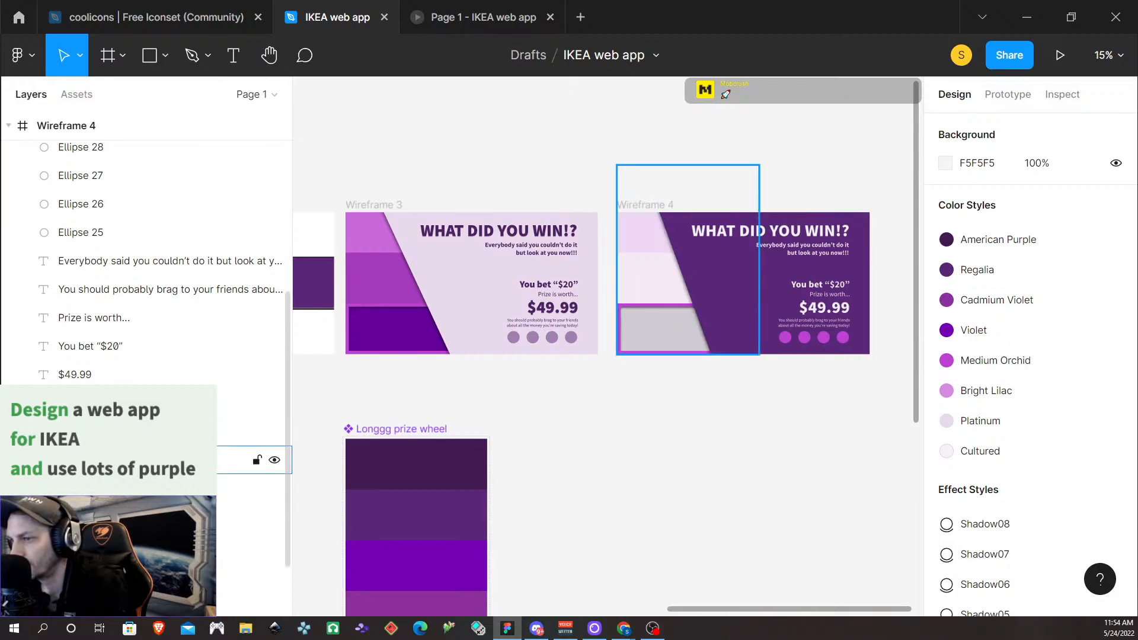
# Try the Normal blend mode on the gray rectangle inside the orchid border in Wireframe 4
pyautogui.moveTo(148, 460)
pyautogui.mouseDown()
pyautogui.moveTo(148, 502)
pyautogui.moveTo(148, 452)
pyautogui.mouseUp()
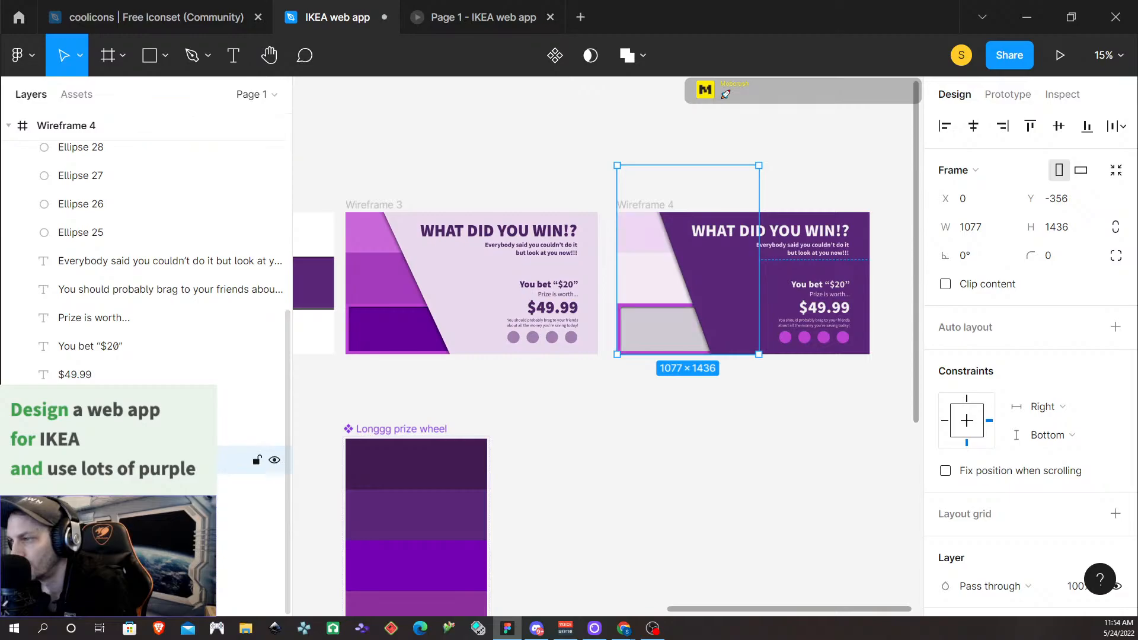
pyautogui.click(693, 500)
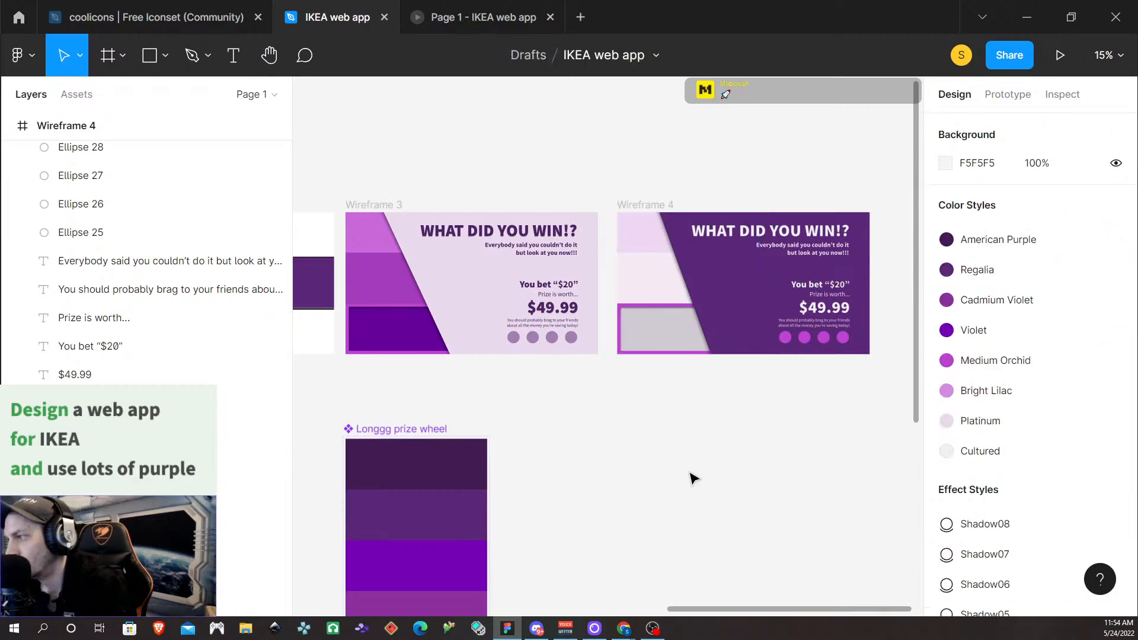
pyautogui.click(678, 345)
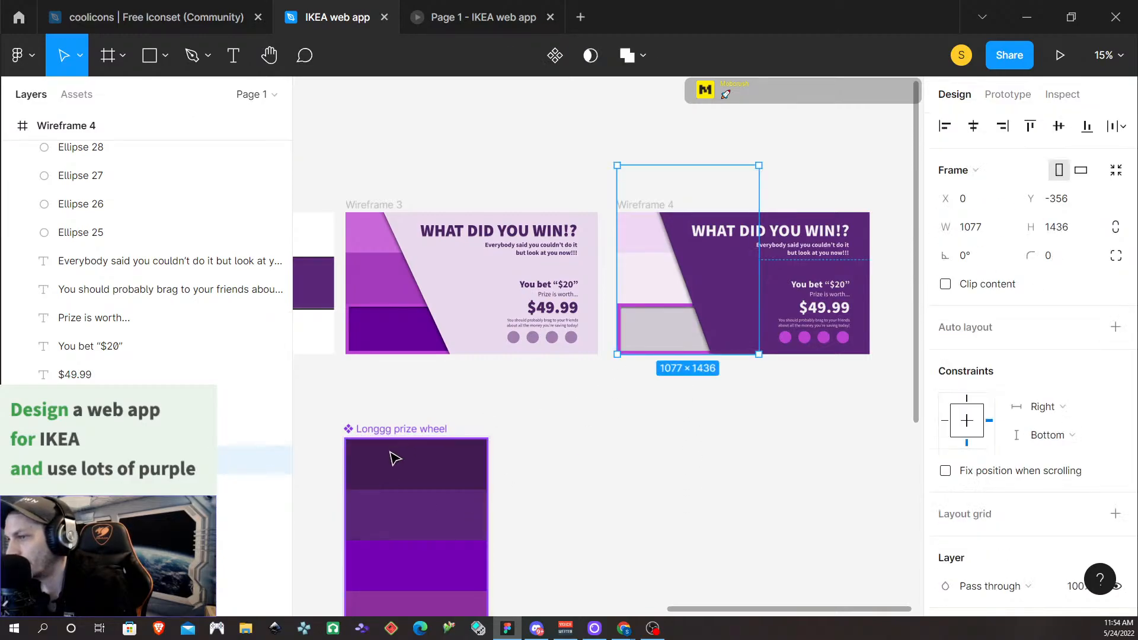
pyautogui.click(661, 327)
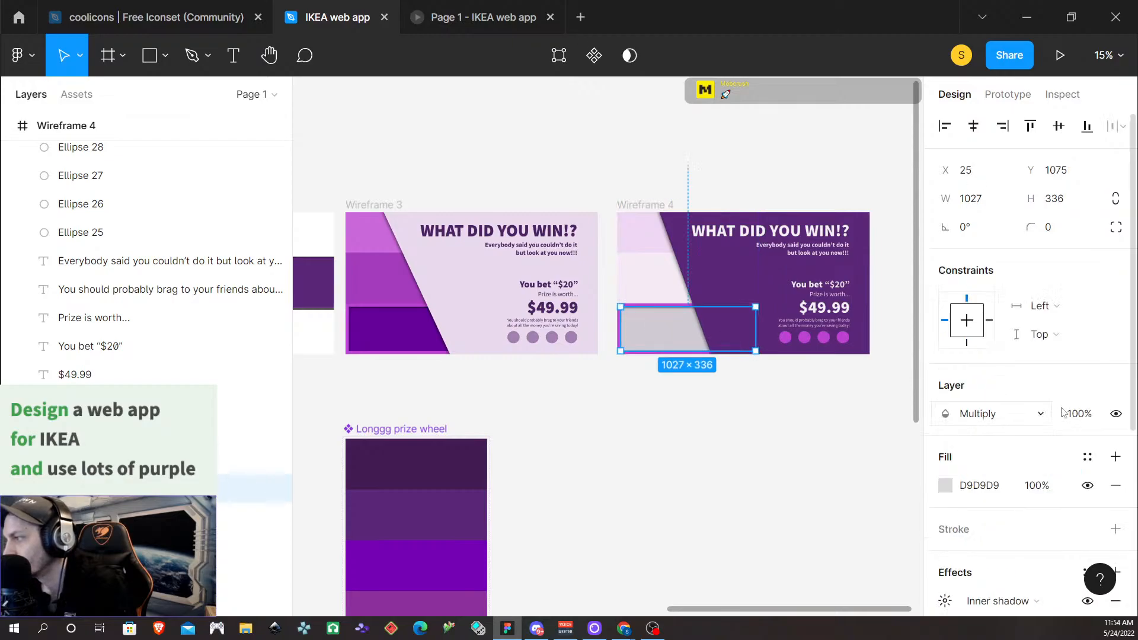
pyautogui.scroll(-1, 1038, 403)
pyautogui.scroll(-2, 1037, 403)
pyautogui.click(984, 325)
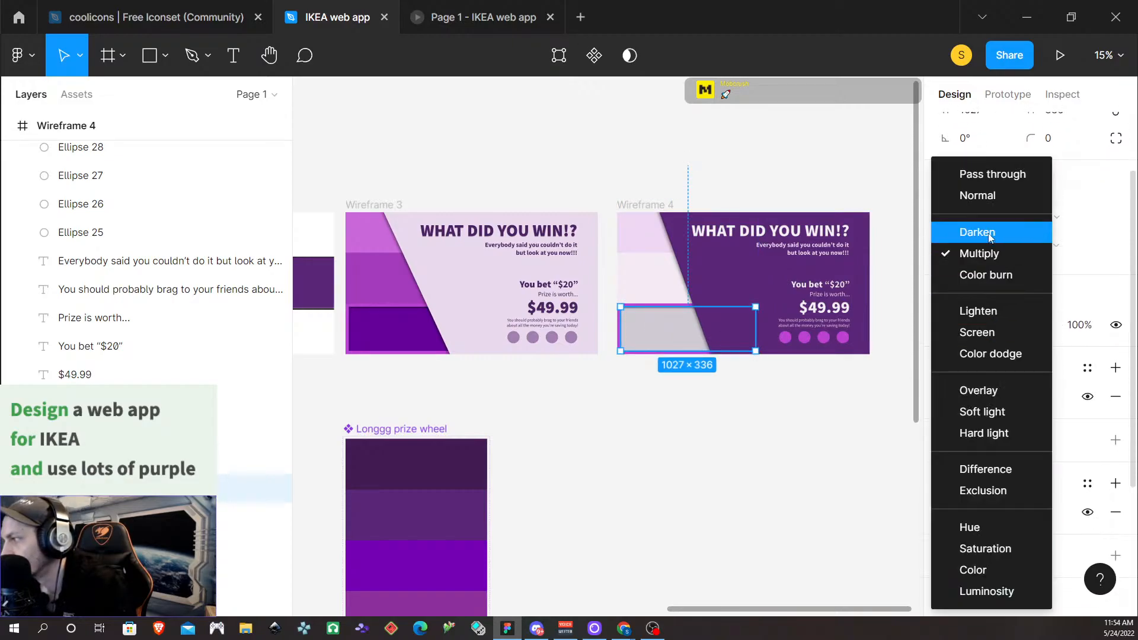
pyautogui.click(988, 196)
# Return the gray rectangle's blend mode to Multiply
pyautogui.click(990, 332)
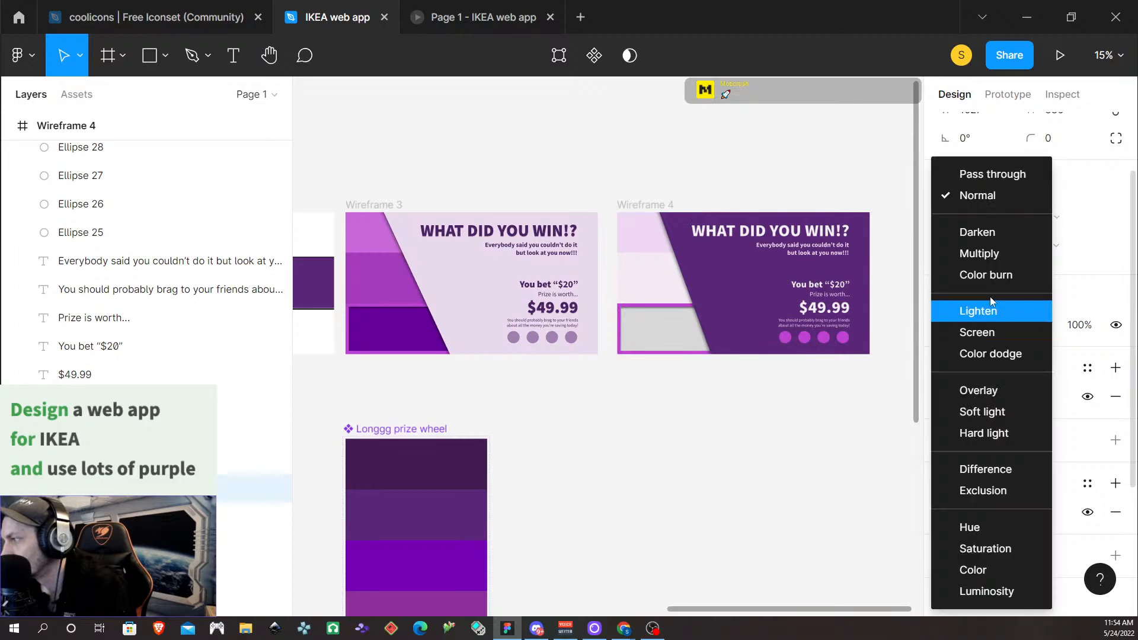
pyautogui.click(981, 254)
pyautogui.click(650, 511)
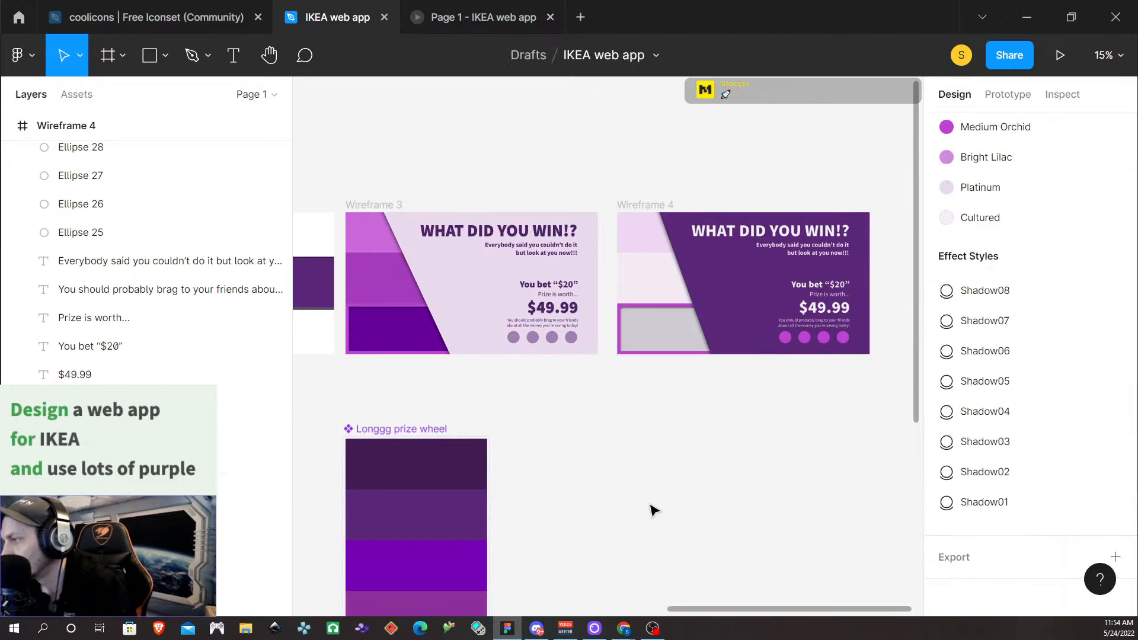
pyautogui.scroll(6, 689, 477)
pyautogui.scroll(-3, 676, 439)
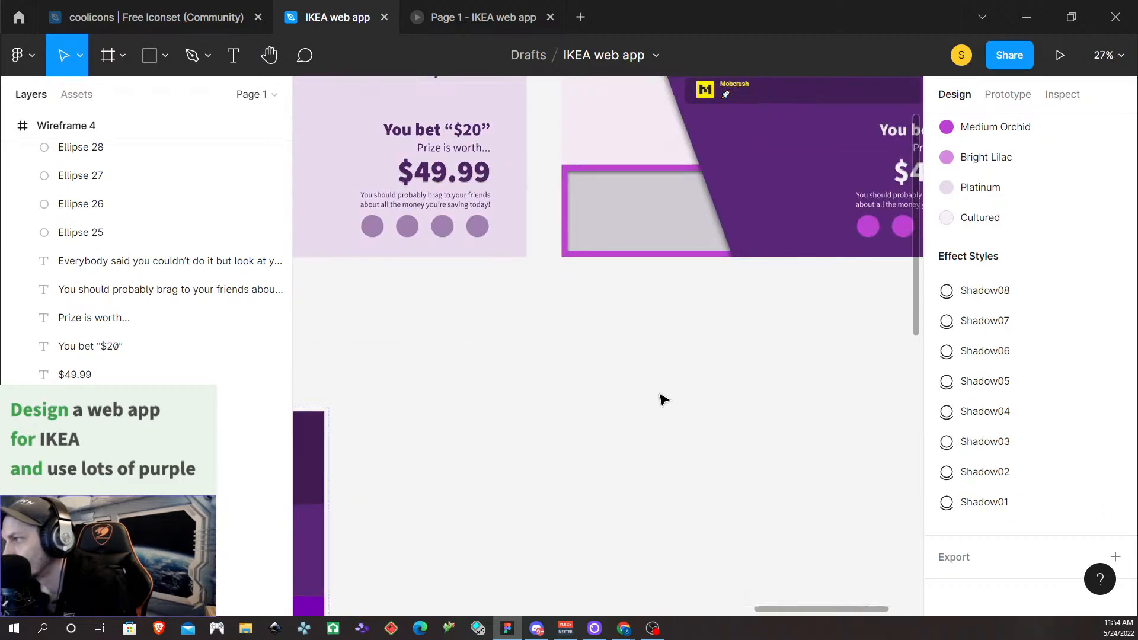
pyautogui.scroll(-1, 653, 364)
pyautogui.hscroll(-4, 583, 404)
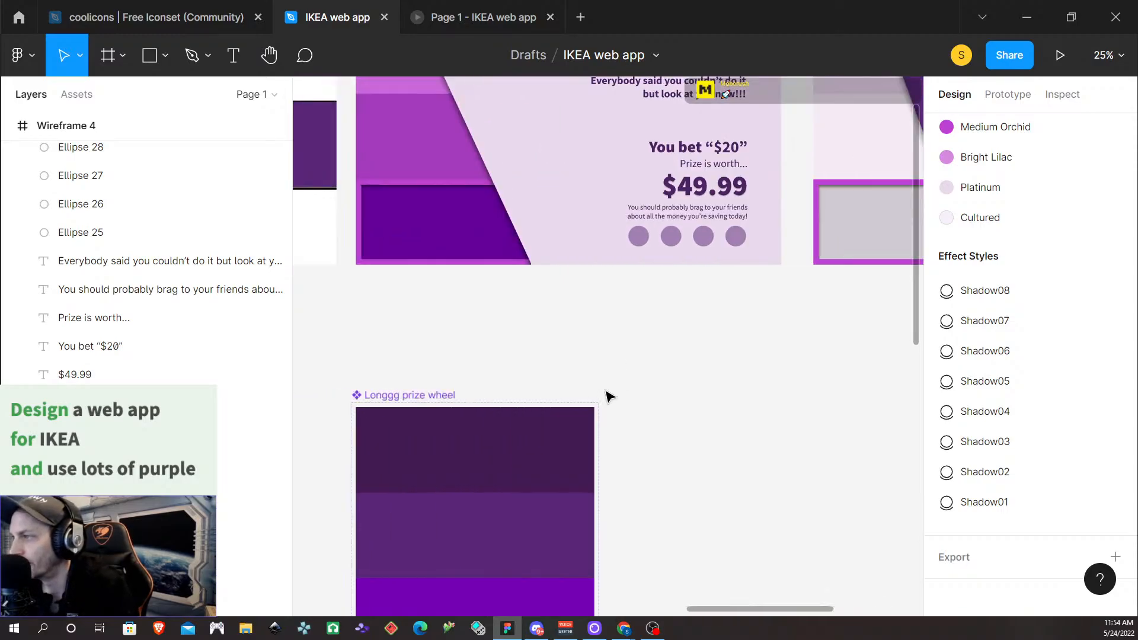
pyautogui.scroll(-5, 606, 391)
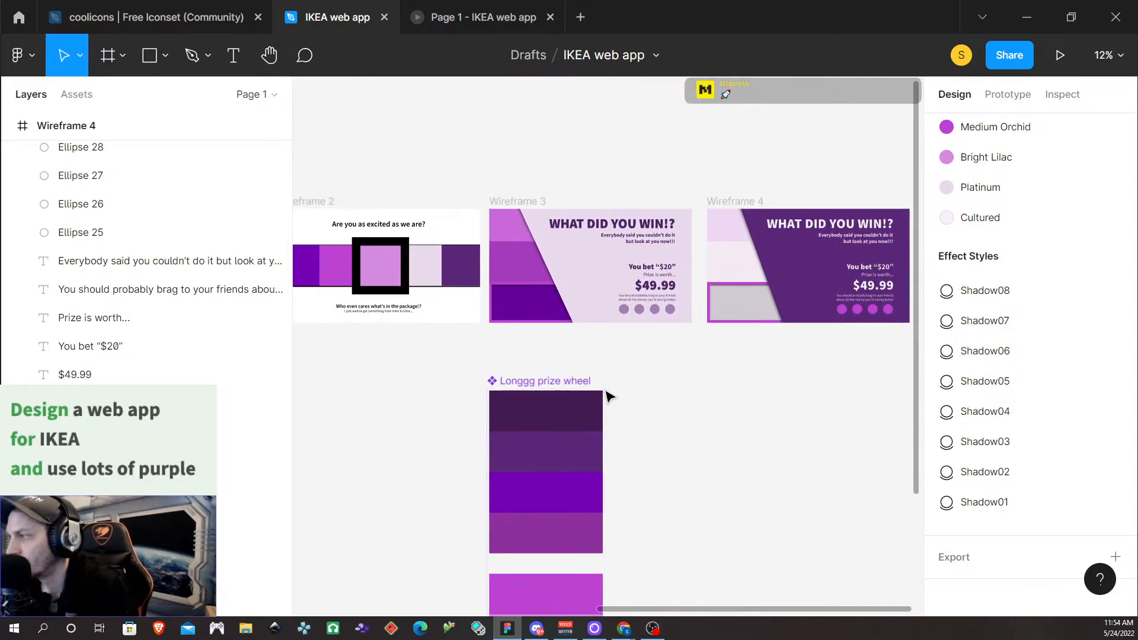
# Add a 1920 × 1080 Slide 16:9 frame and place it above Wireframe 1 at X 2671, Y -4386
pyautogui.scroll(-1, 609, 396)
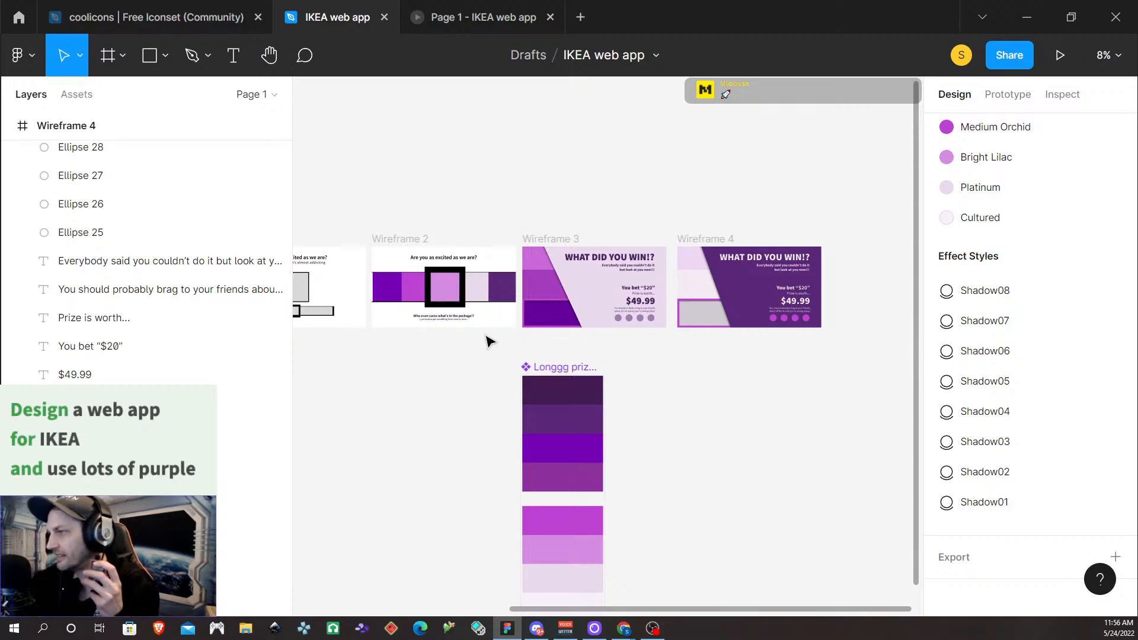
pyautogui.scroll(3, 494, 205)
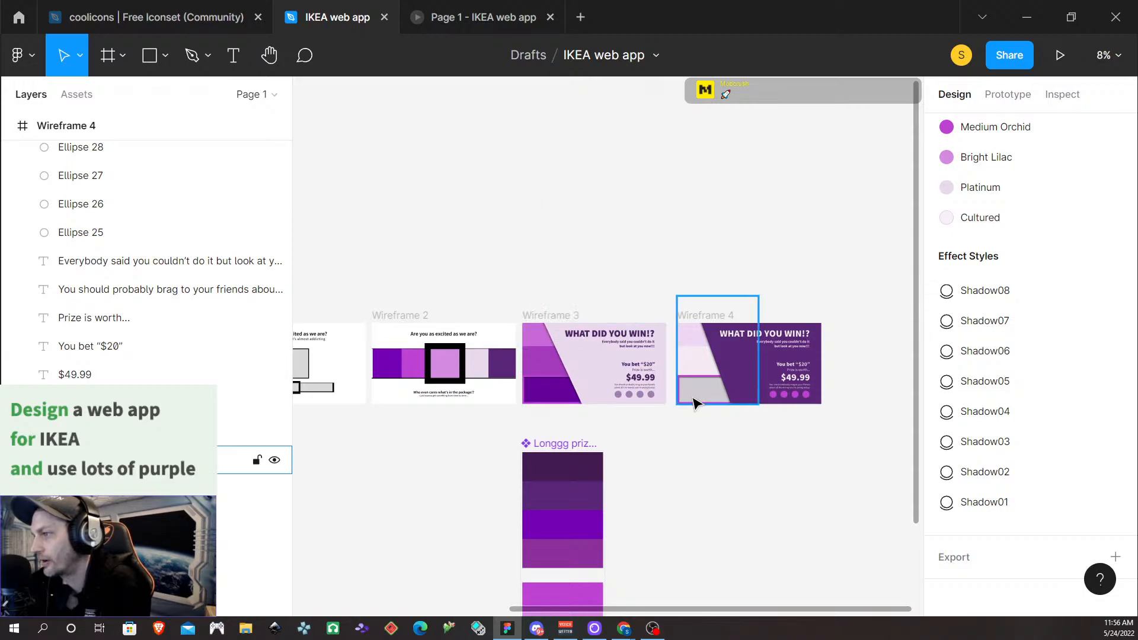
pyautogui.scroll(-3, 508, 231)
pyautogui.hscroll(-1, 367, 245)
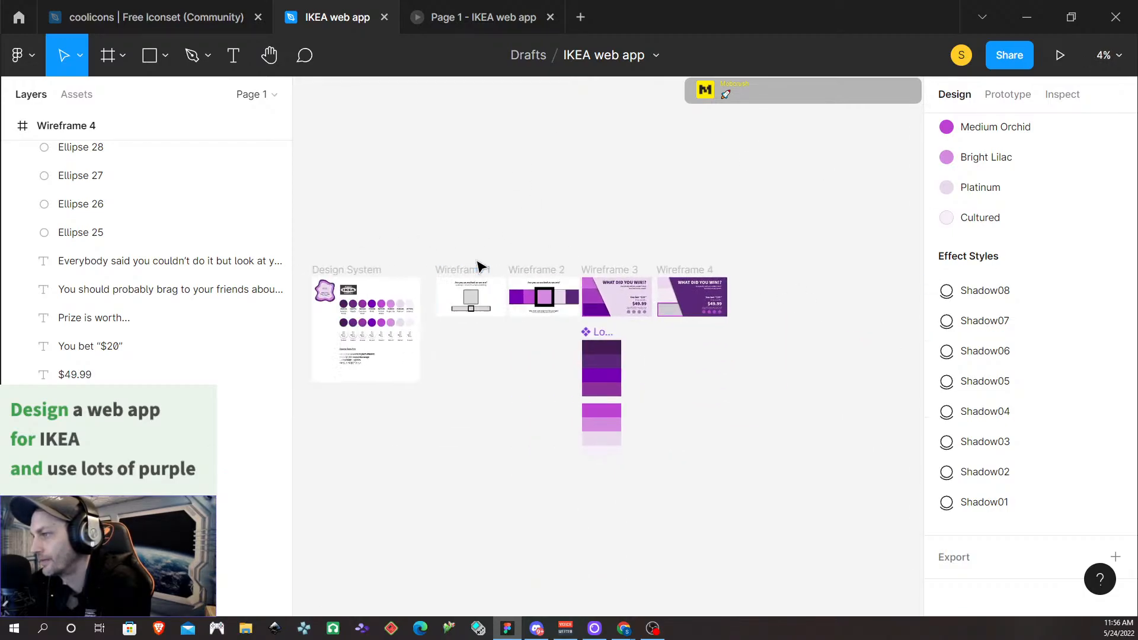
pyautogui.scroll(-1, 484, 254)
pyautogui.scroll(2, 473, 249)
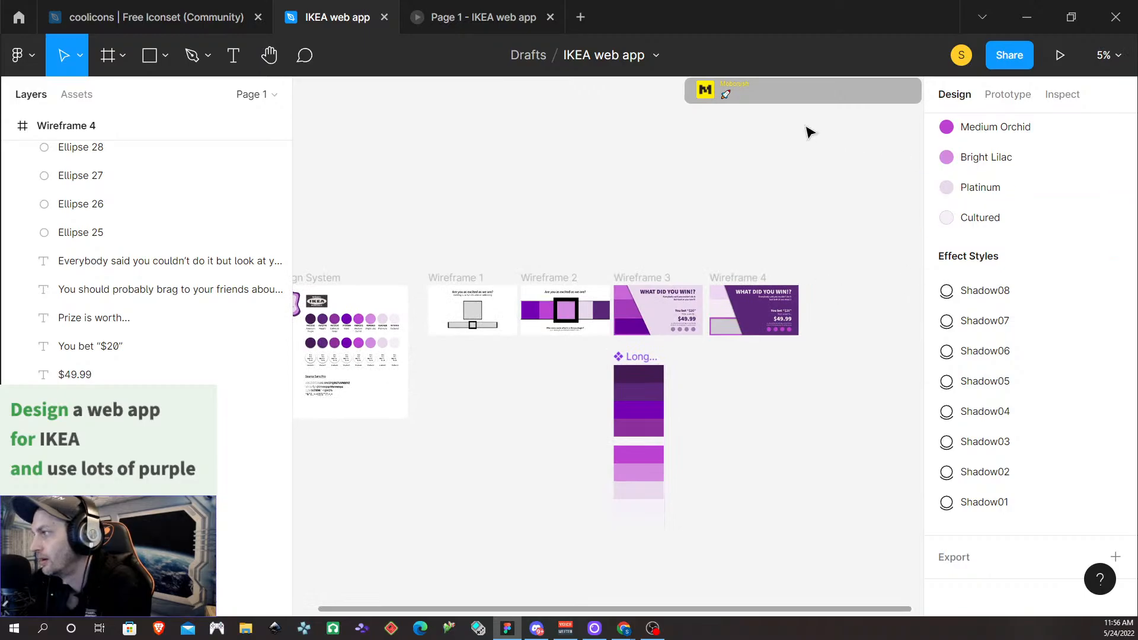
pyautogui.press('f')
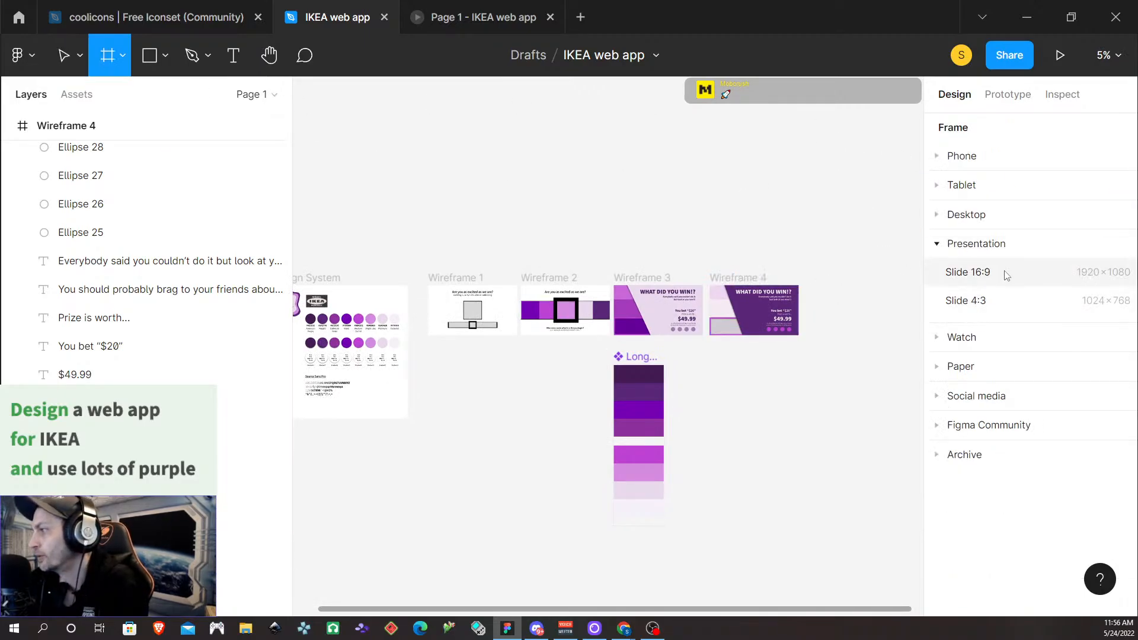
pyautogui.click(1006, 273)
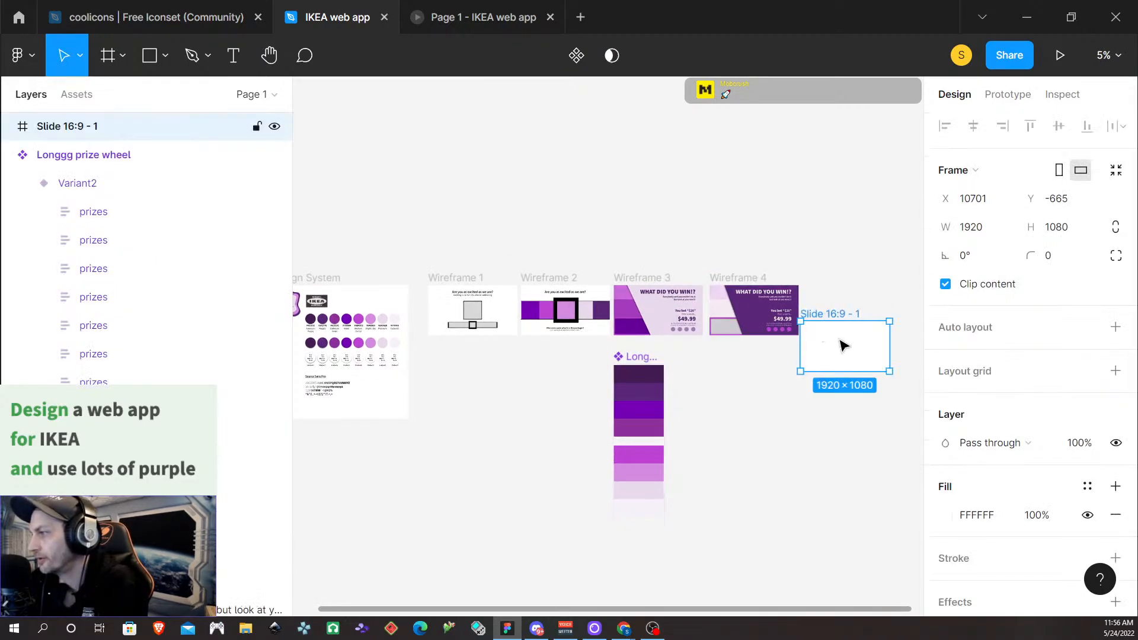
pyautogui.moveTo(844, 345); pyautogui.dragTo(466, 174)
# Rename the new slide frame above Wireframe 1 as Deal Wheel
pyautogui.doubleClick(462, 143)
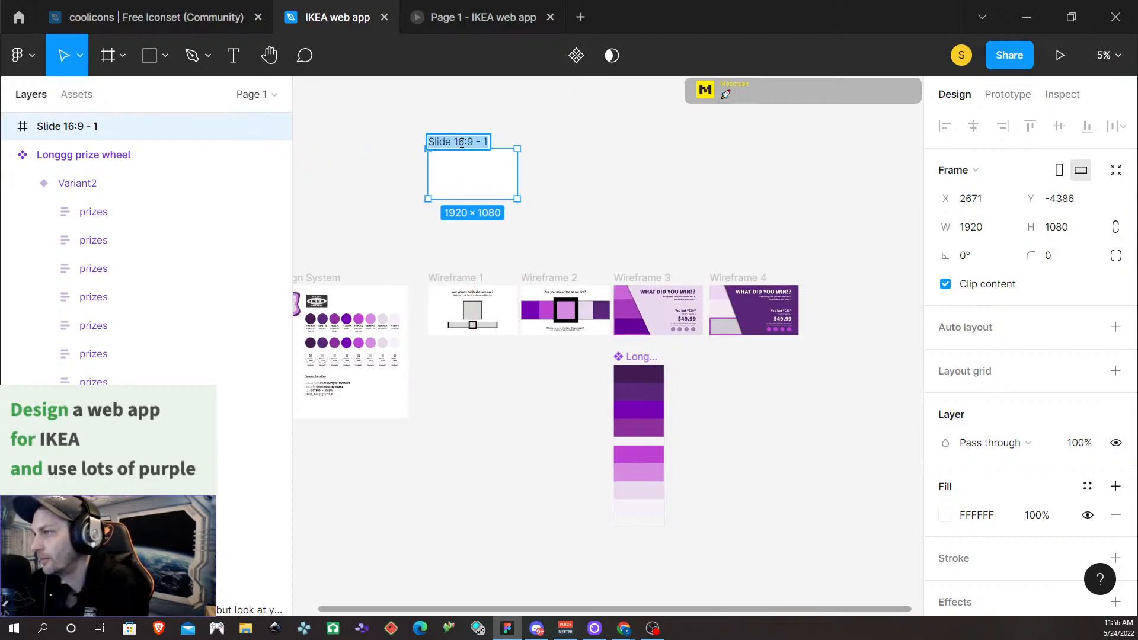
pyautogui.write('Dea')
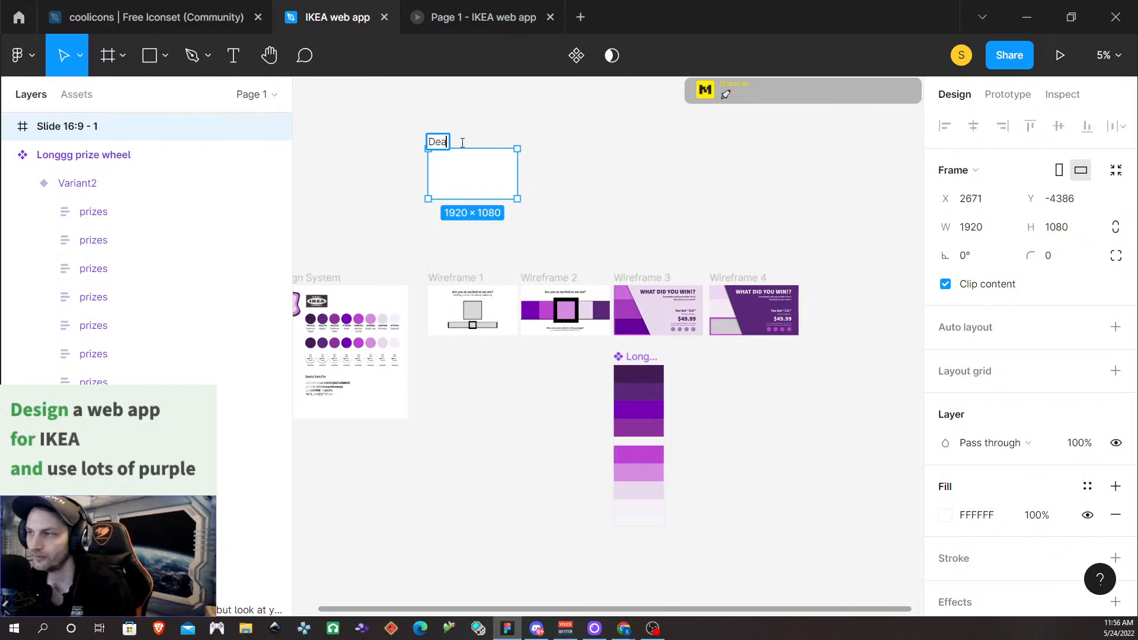
pyautogui.write('l Wheel')
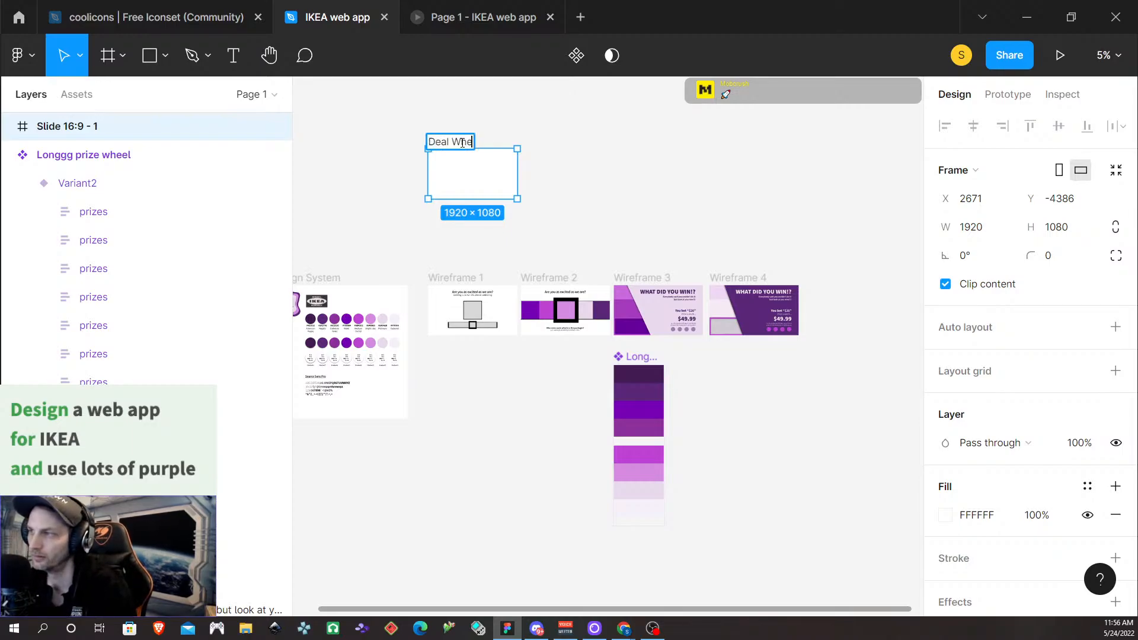
pyautogui.click(708, 196)
pyautogui.click(498, 191)
pyautogui.keyDown('ctrl'); pyautogui.scroll(5, 432, 221); pyautogui.keyUp('ctrl')
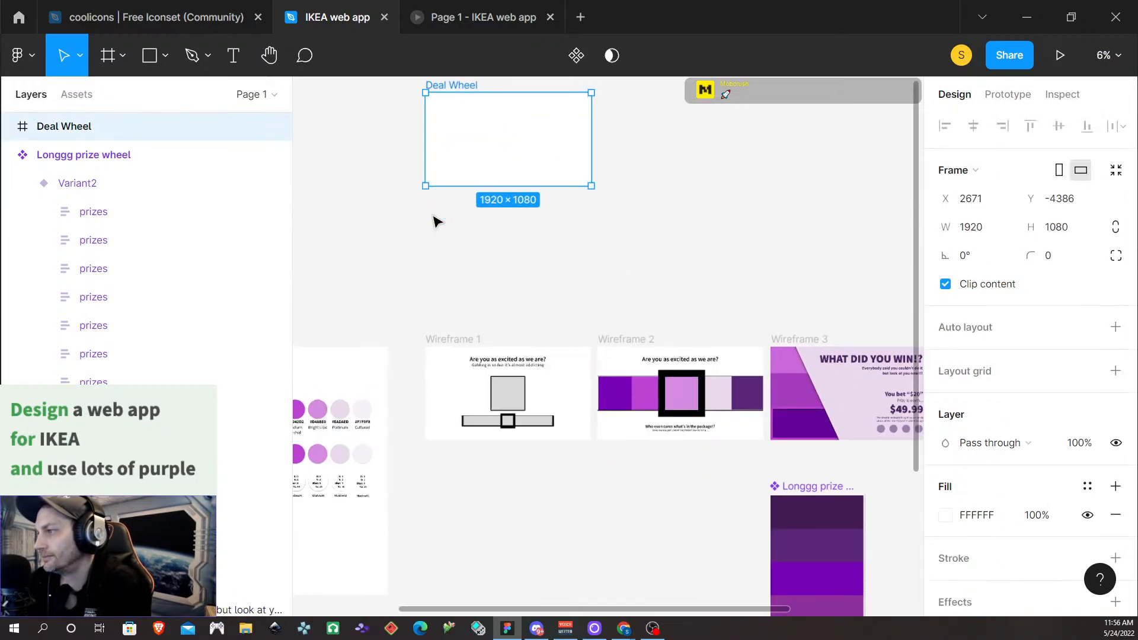
pyautogui.keyDown('ctrl'); pyautogui.scroll(2, 490, 285); pyautogui.keyUp('ctrl')
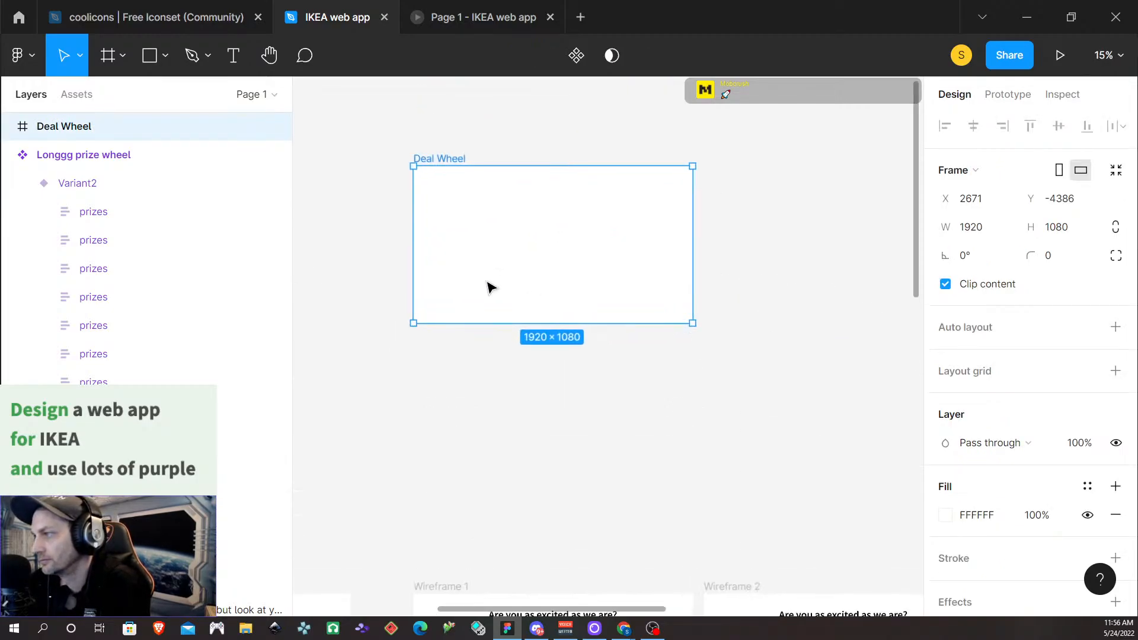
# Duplicate Wireframe 3 and place the copy beside the Deal Wheel frame at X 5967, Y -4386
pyautogui.scroll(1, 491, 281)
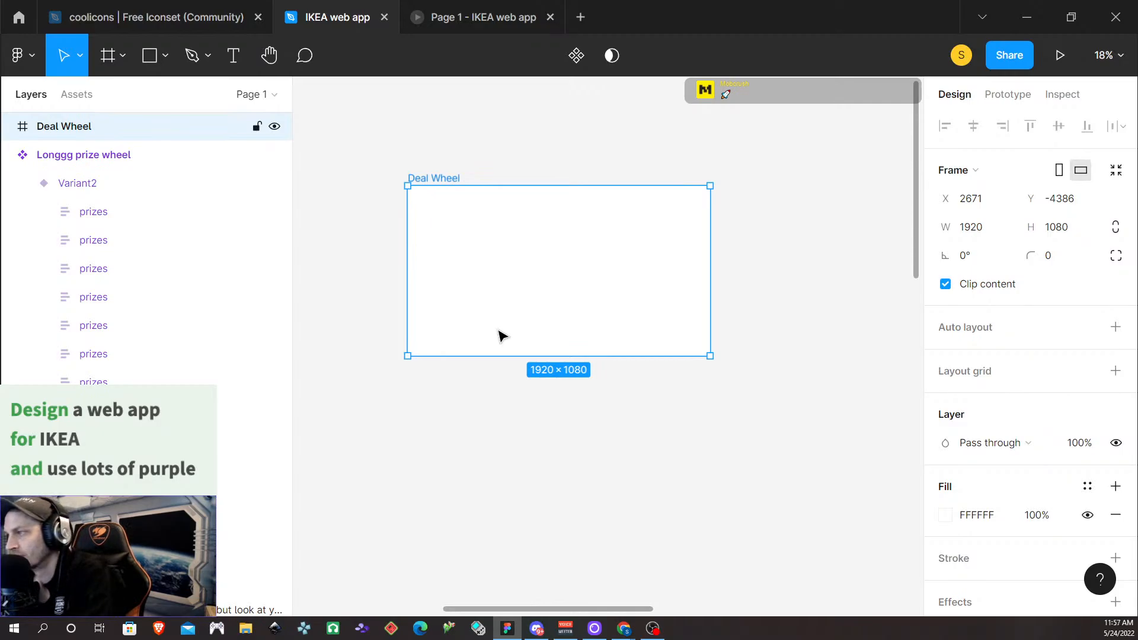
pyautogui.scroll(-1, 501, 332)
pyautogui.scroll(-5, 506, 327)
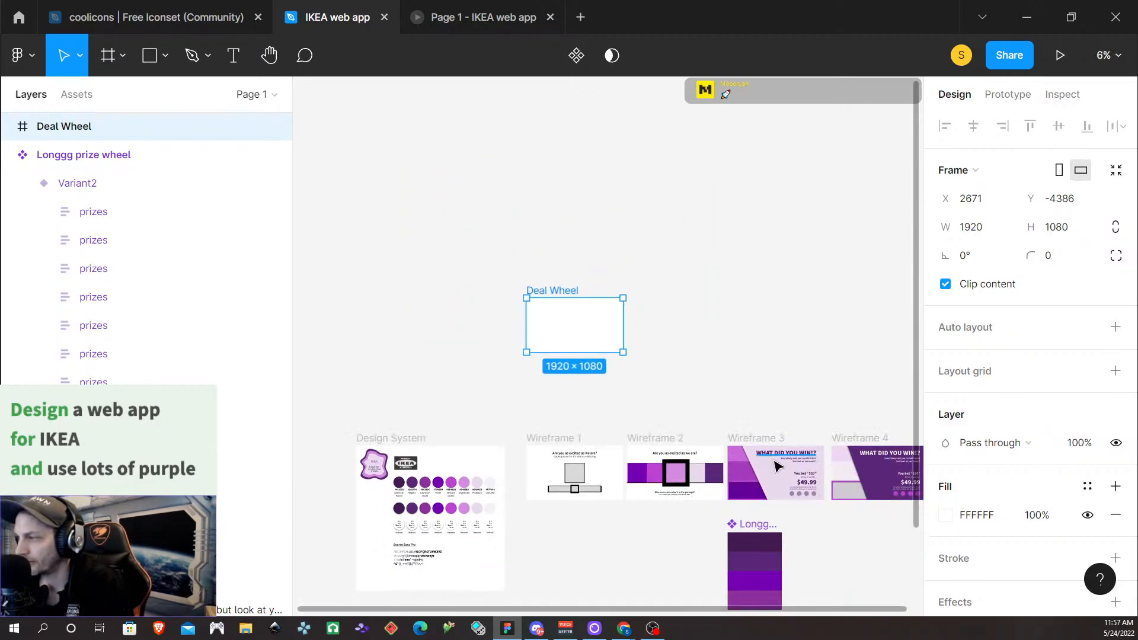
pyautogui.doubleClick(778, 470)
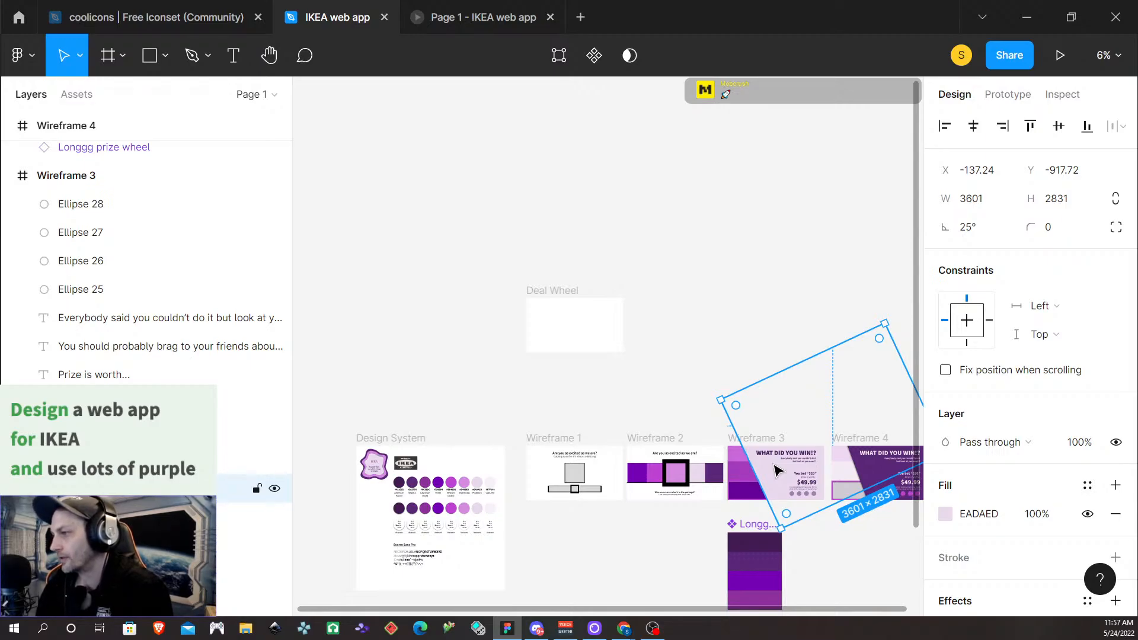
pyautogui.click(682, 349)
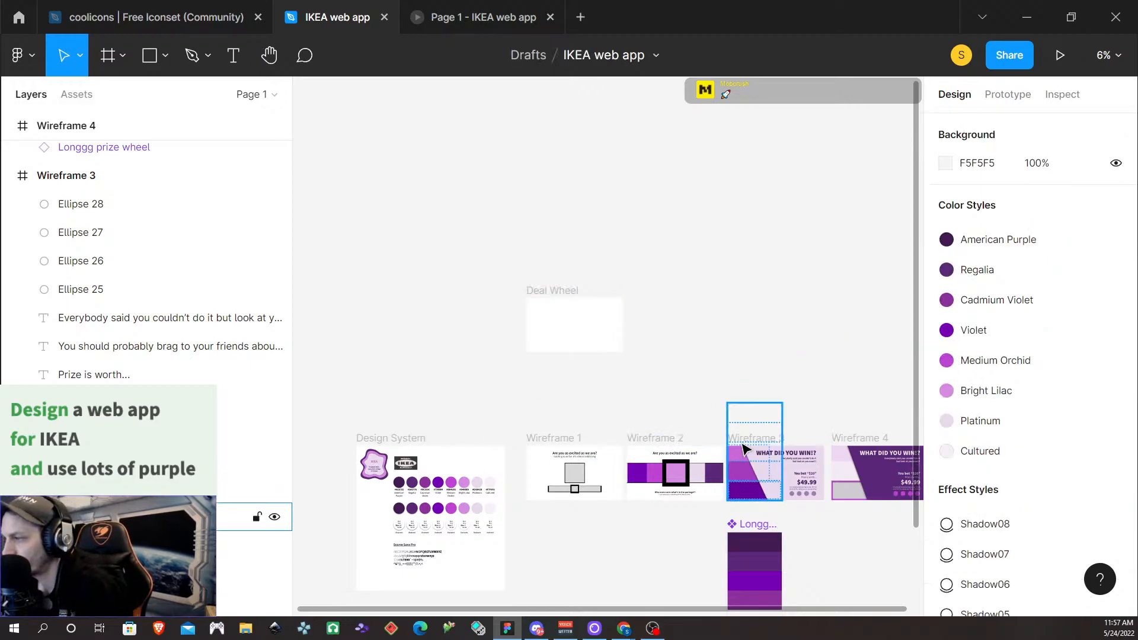
pyautogui.click(767, 439)
pyautogui.moveTo(767, 439); pyautogui.dragTo(735, 296)
# Copy the "Background above scrolly thing" shape from Wireframe 5 into the Deal Wheel frame
pyautogui.click(741, 337)
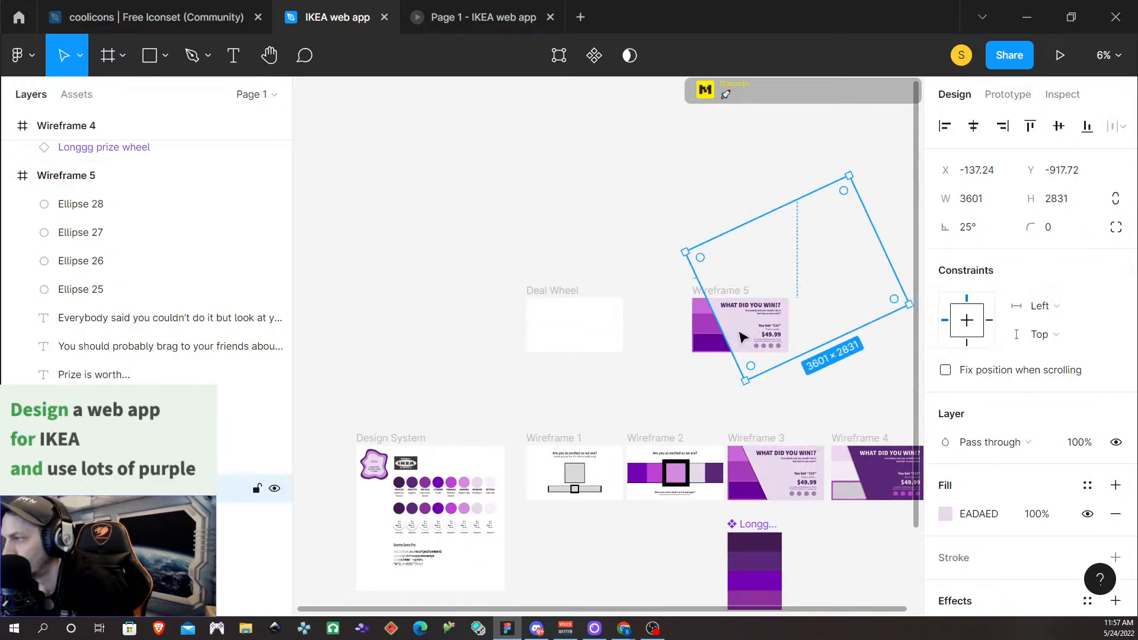
pyautogui.moveTo(741, 337); pyautogui.dragTo(557, 383)
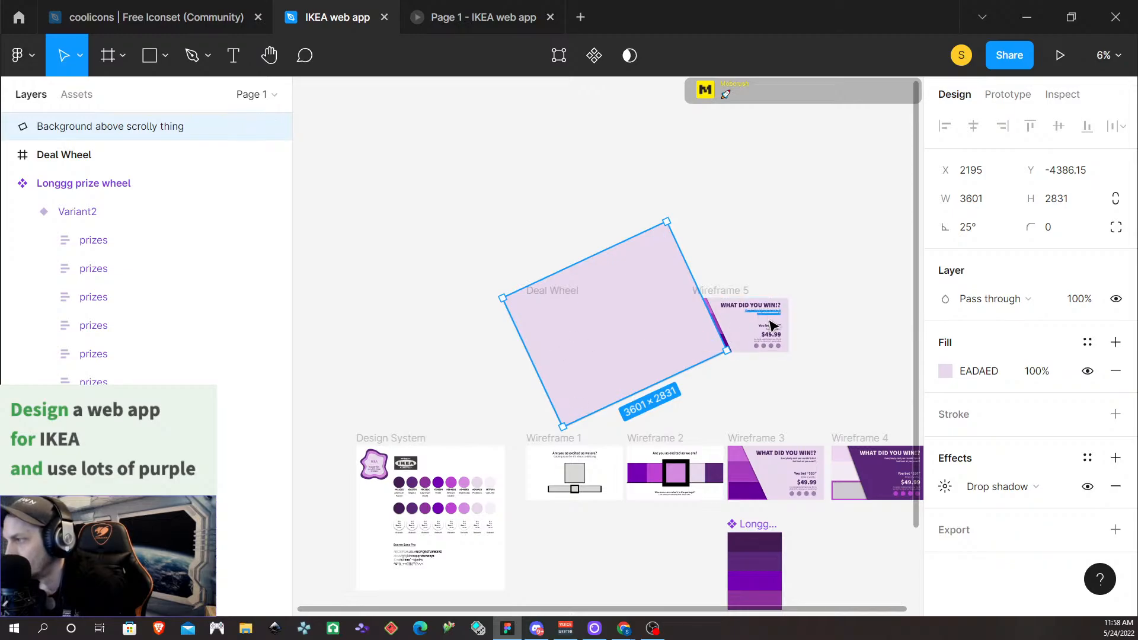
pyautogui.moveTo(564, 364); pyautogui.dragTo(581, 330)
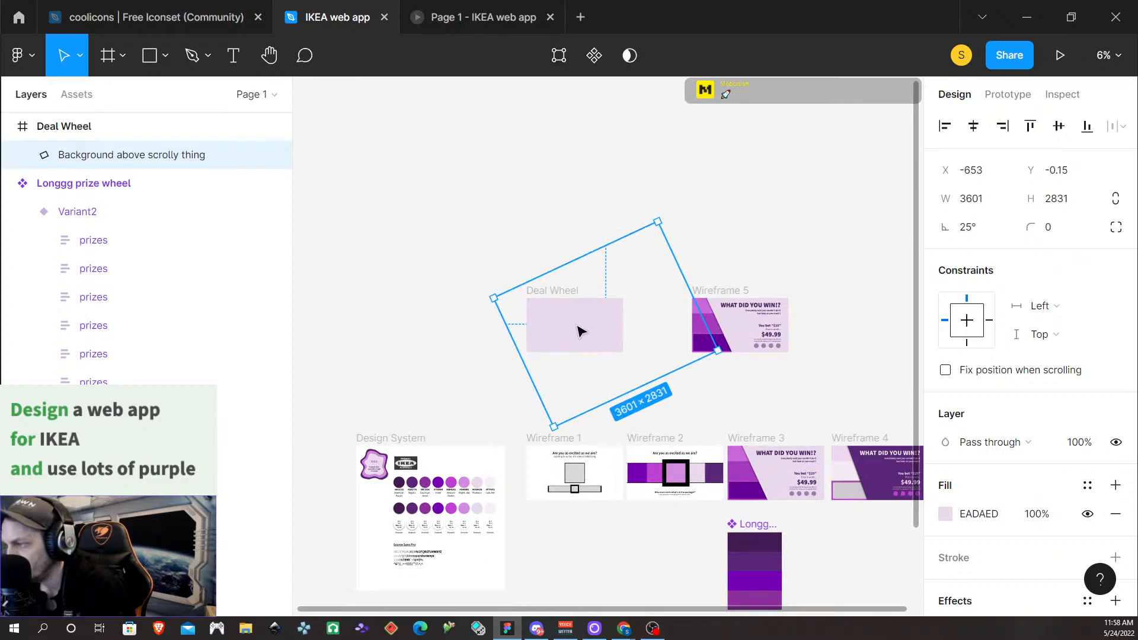
# Move the background shape inside Deal Wheel to X -902, Y -283.15 so that it covers the whole frame
pyautogui.moveTo(580, 330); pyautogui.dragTo(627, 320)
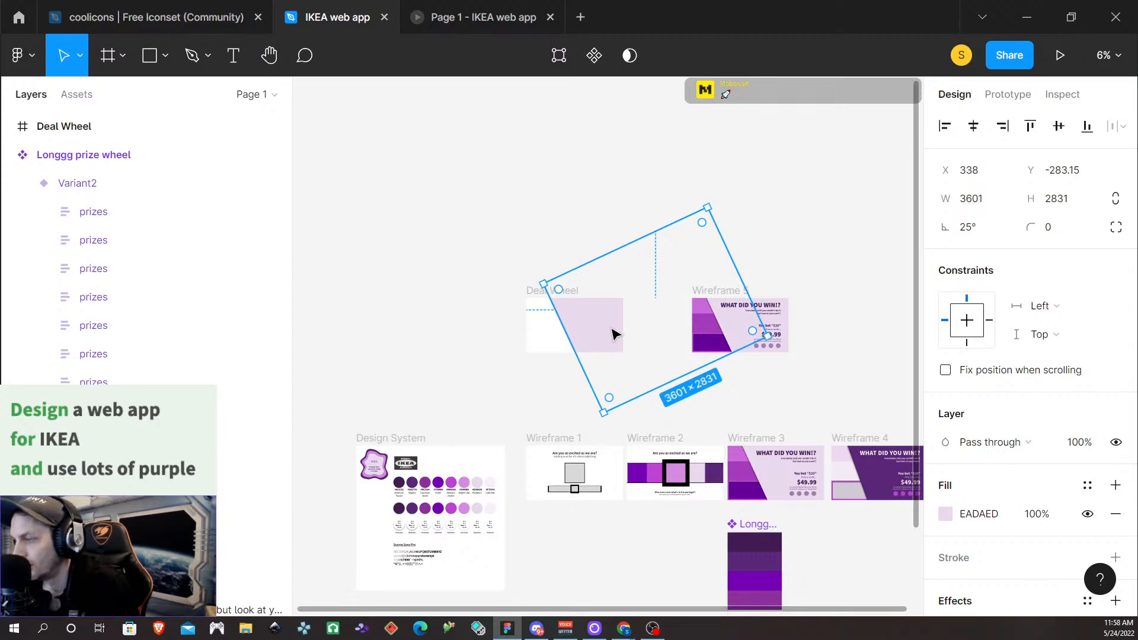
pyautogui.hotkey('shift', 'Left')
pyautogui.hotkey('shift', 'Left')
pyautogui.hotkey('shift', 'Left')
pyautogui.hotkey('shift', 'Left')
pyautogui.hotkey('shift', 'Left')
pyautogui.hotkey('shift', 'Left')
pyautogui.hotkey('shift', 'Left')
pyautogui.hotkey('shift', 'Left')
pyautogui.hotkey('shift', 'Left')
pyautogui.hotkey('shift', 'Left')
pyautogui.hotkey('shift', 'Left')
pyautogui.hotkey('shift', 'Left')
pyautogui.hotkey('shift', 'Left')
pyautogui.hotkey('shift', 'Left')
pyautogui.hotkey('shift', 'Left')
pyautogui.hotkey('shift', 'Left')
pyautogui.hotkey('shift', 'Left')
pyautogui.hotkey('shift', 'Left')
pyautogui.hotkey('shift', 'Left')
pyautogui.hotkey('shift', 'Left')
pyautogui.hotkey('shift', 'Left')
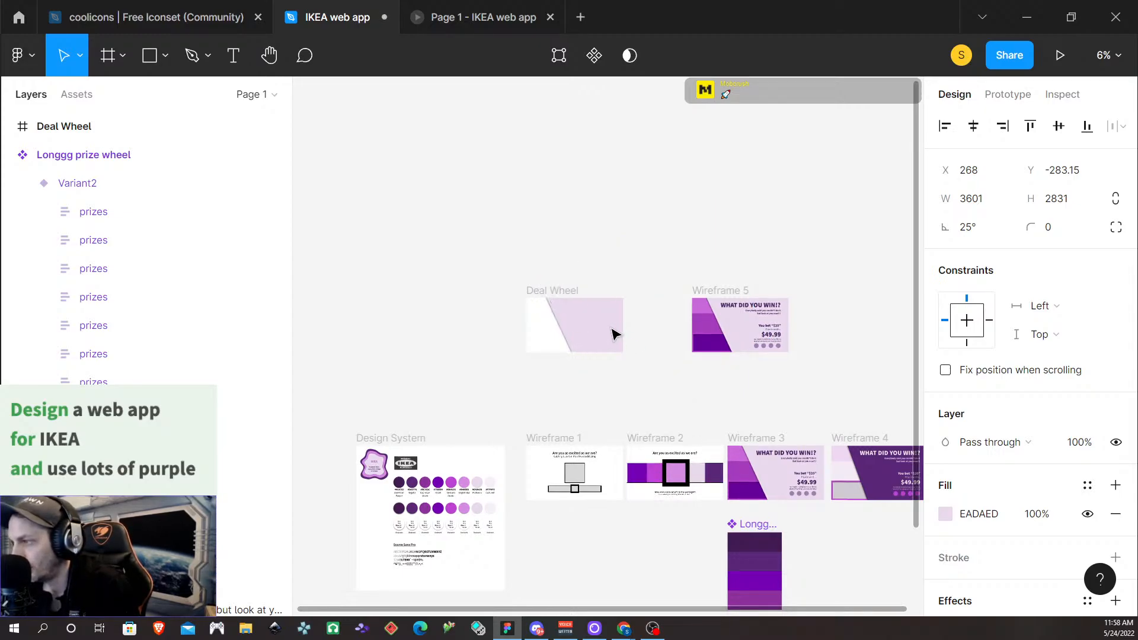
pyautogui.hotkey('shift', 'Left')
pyautogui.hotkey('shift', 'Left')
pyautogui.hotkey('shift', 'Left')
pyautogui.hotkey('shift', 'Left')
pyautogui.hotkey('shift', 'Left')
pyautogui.hotkey('shift', 'Left')
pyautogui.hotkey('shift', 'Left')
pyautogui.hotkey('shift', 'Left')
pyautogui.hotkey('shift', 'Left')
pyautogui.hotkey('shift', 'Left')
pyautogui.hotkey('shift', 'Left')
pyautogui.hotkey('shift', 'Left')
pyautogui.hotkey('shift', 'Left')
pyautogui.hotkey('shift', 'Left')
pyautogui.hotkey('shift', 'Left')
pyautogui.hotkey('shift', 'Left')
pyautogui.hotkey('shift', 'Left')
pyautogui.hotkey('shift', 'Left')
pyautogui.hotkey('shift', 'Left')
pyautogui.hotkey('shift', 'Left')
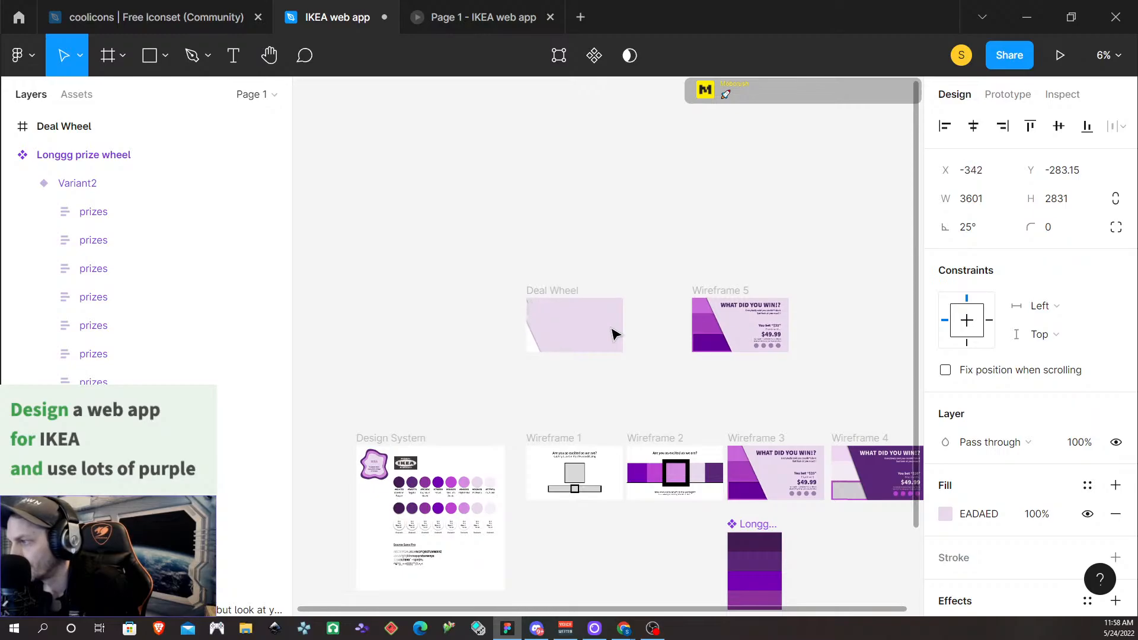
pyautogui.hotkey('shift', 'Left')
pyautogui.hotkey('shift', 'Left')
pyautogui.hotkey('shift', 'Left')
pyautogui.hotkey('shift', 'Left')
pyautogui.hotkey('shift', 'Left')
pyautogui.hotkey('shift', 'Left')
pyautogui.hotkey('shift', 'Left')
pyautogui.hotkey('shift', 'Left')
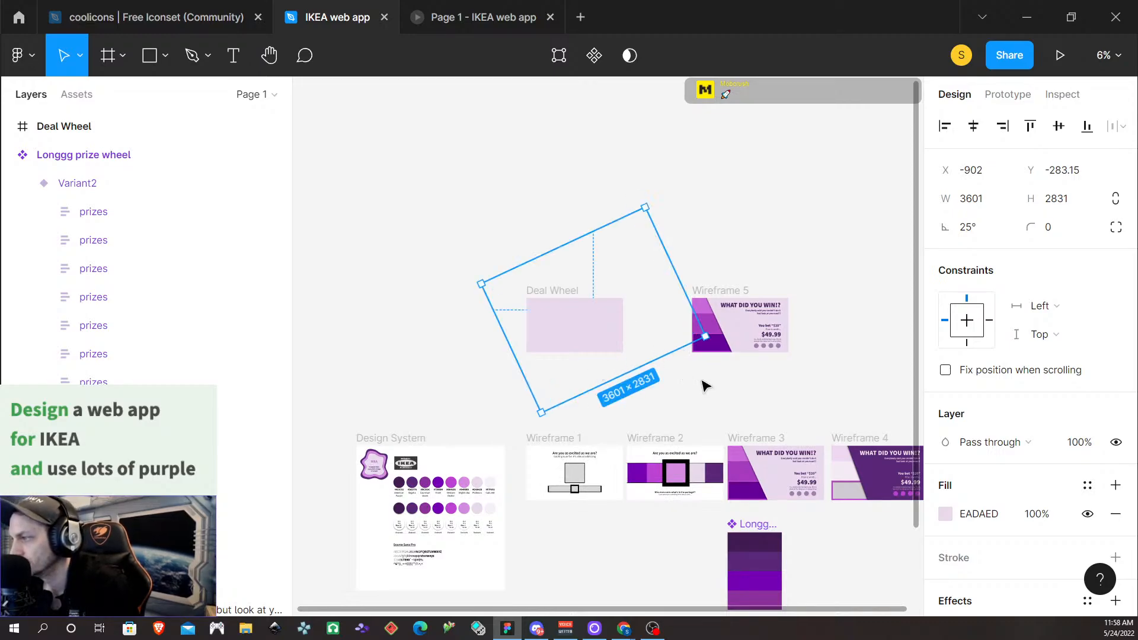
# Move the Wireframe 5 frame closer to Deal Wheel, to X 5628 at the same height
pyautogui.doubleClick(738, 332)
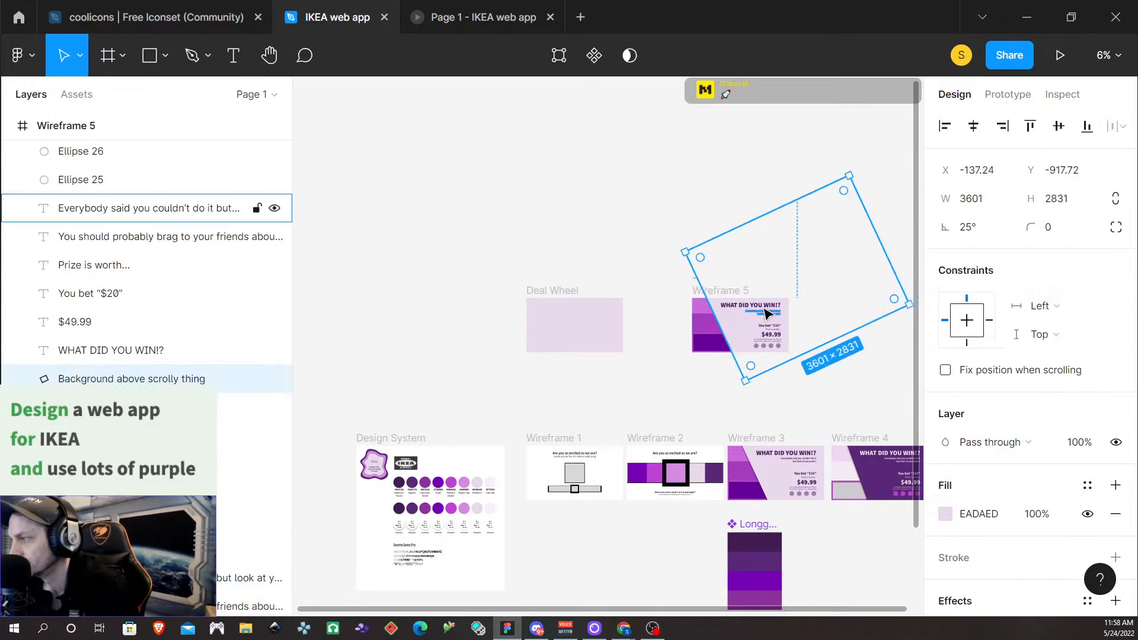
pyautogui.click(585, 286)
pyautogui.click(738, 343)
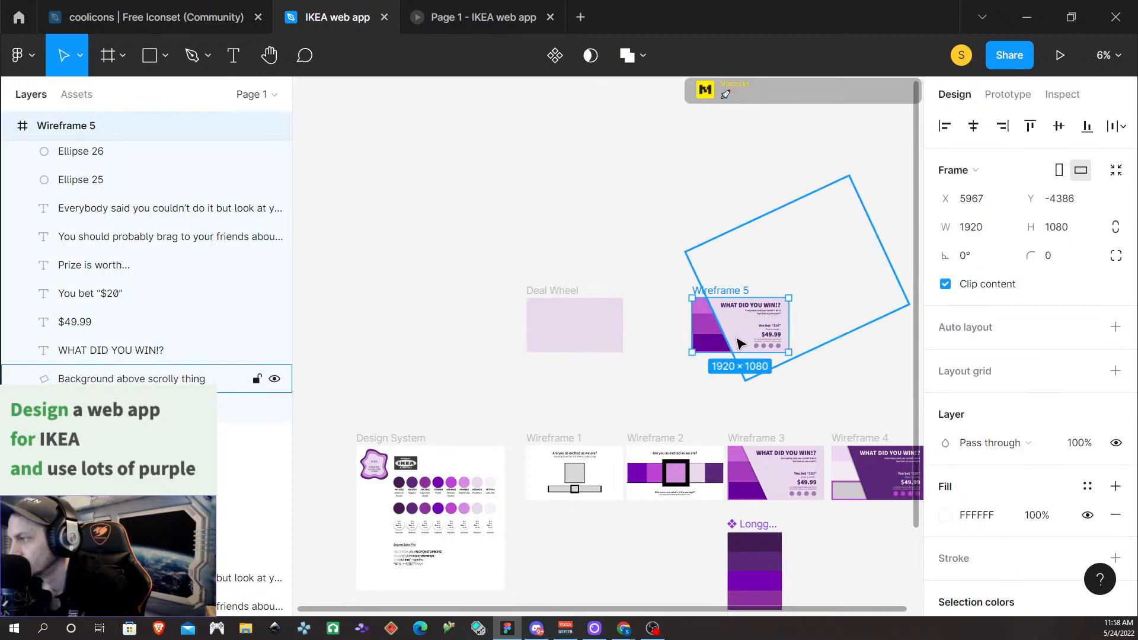
pyautogui.moveTo(742, 341); pyautogui.dragTo(724, 335)
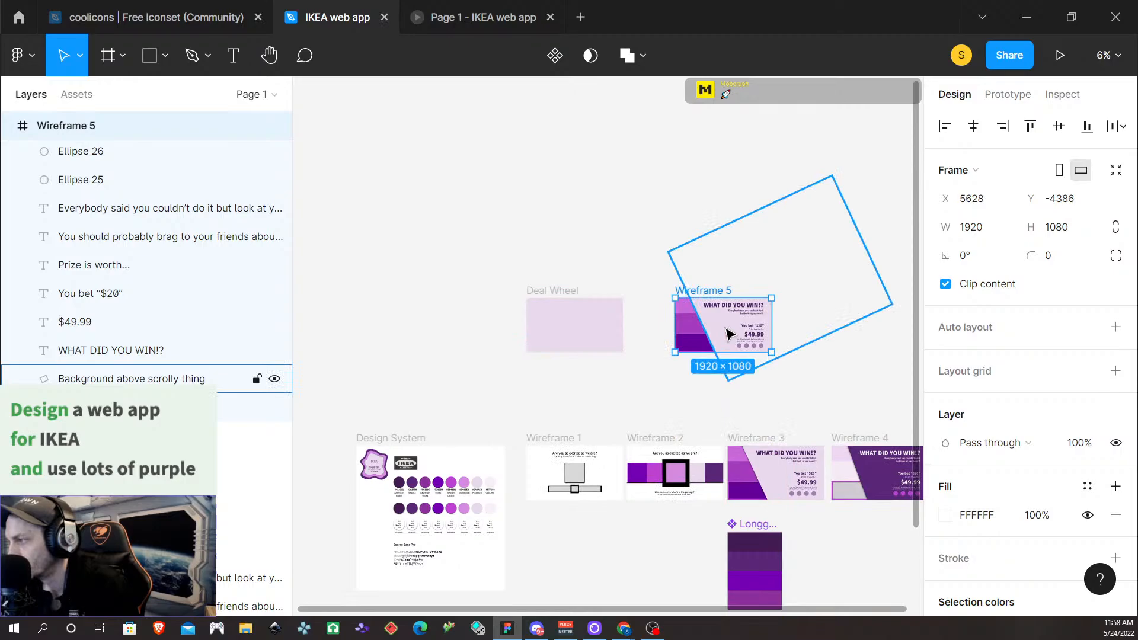
# Slide the background shape in Wireframe 5 to X 281, Y -78.15, along its slanted edge
pyautogui.doubleClick(729, 333)
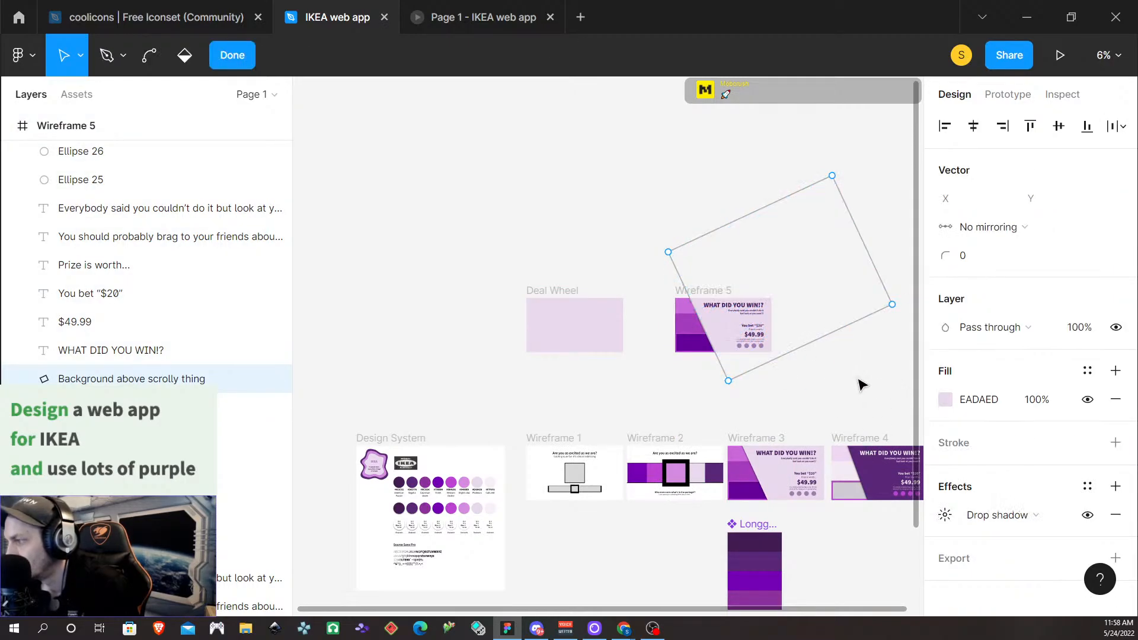
pyautogui.press('Escape')
pyautogui.moveTo(813, 298); pyautogui.dragTo(835, 341)
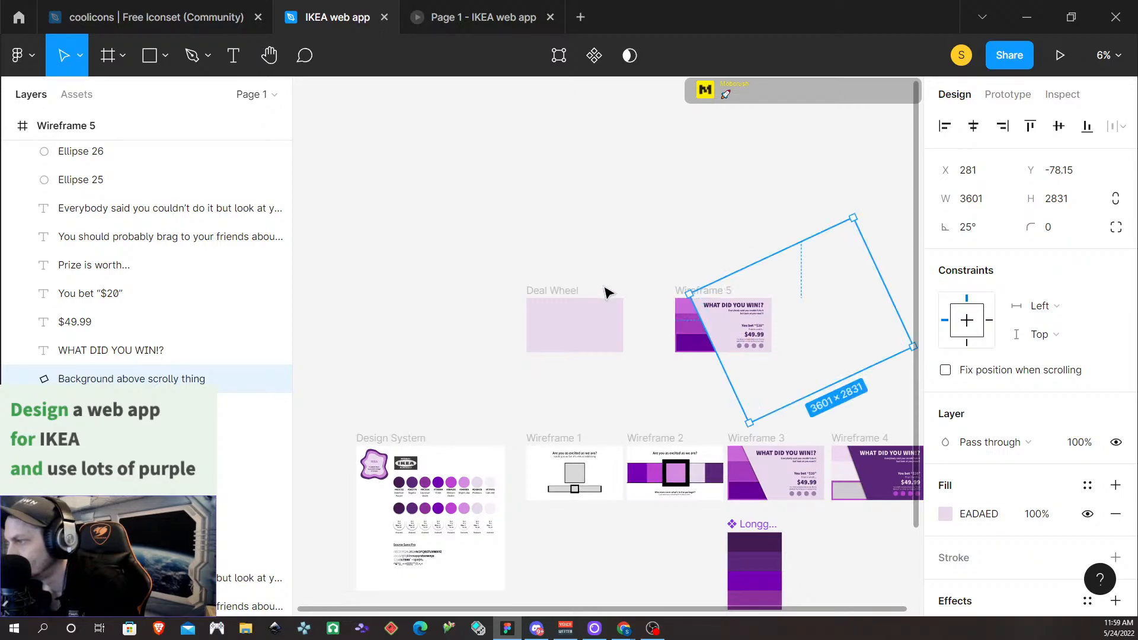
pyautogui.click(658, 231)
# Add the text "Transition button" inside the Deal Wheel frame
pyautogui.click(560, 291)
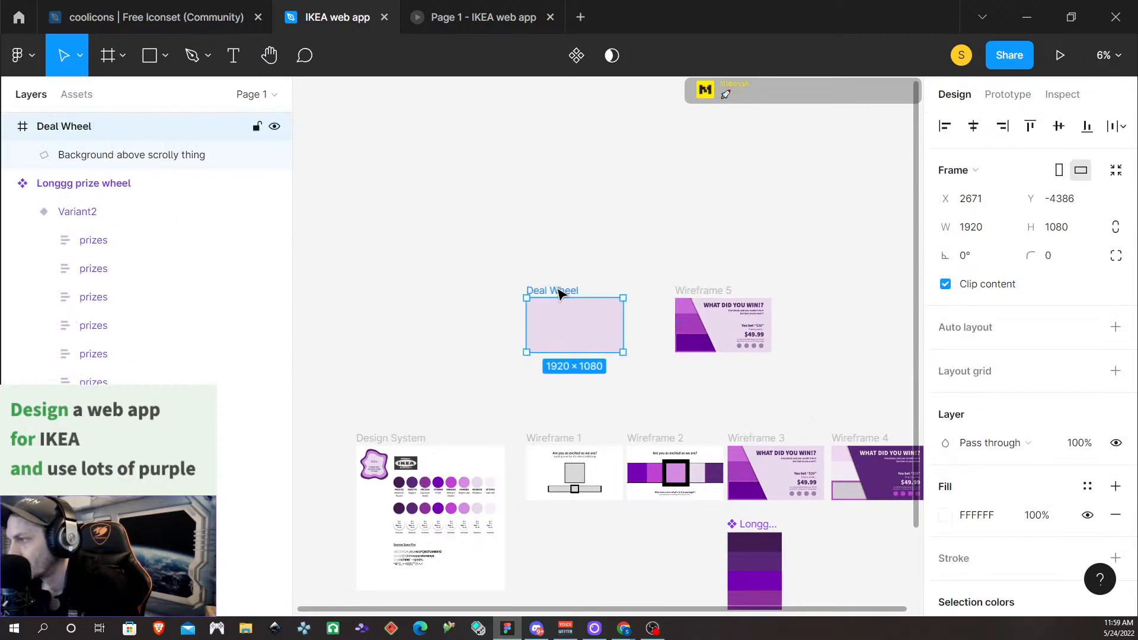
pyautogui.hscroll(-2, 601, 335)
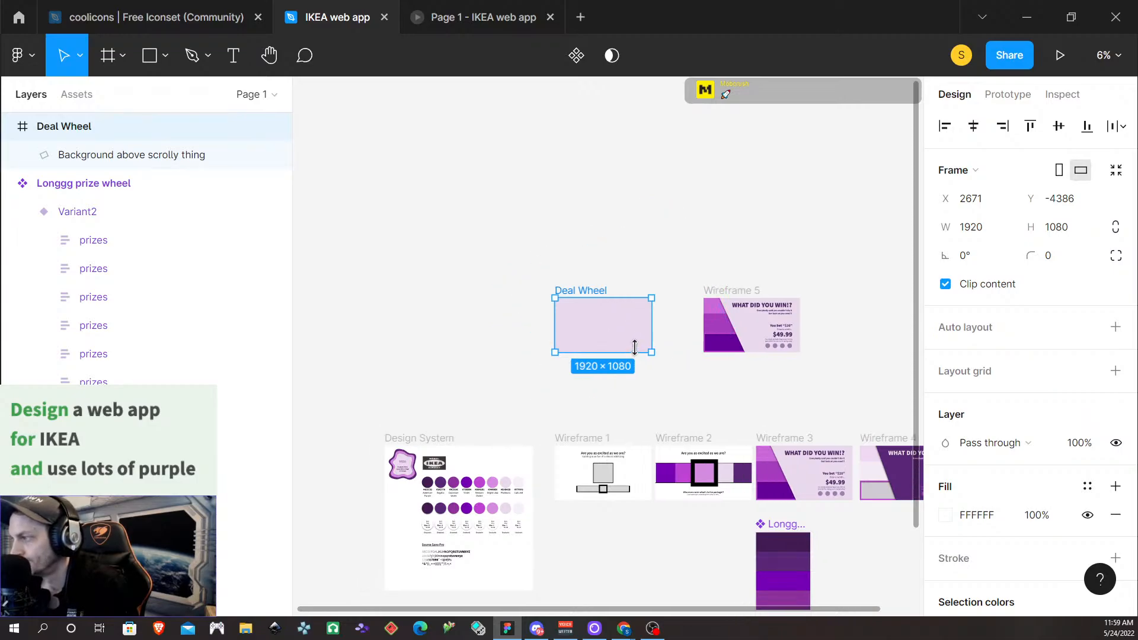
pyautogui.scroll(1, 634, 340)
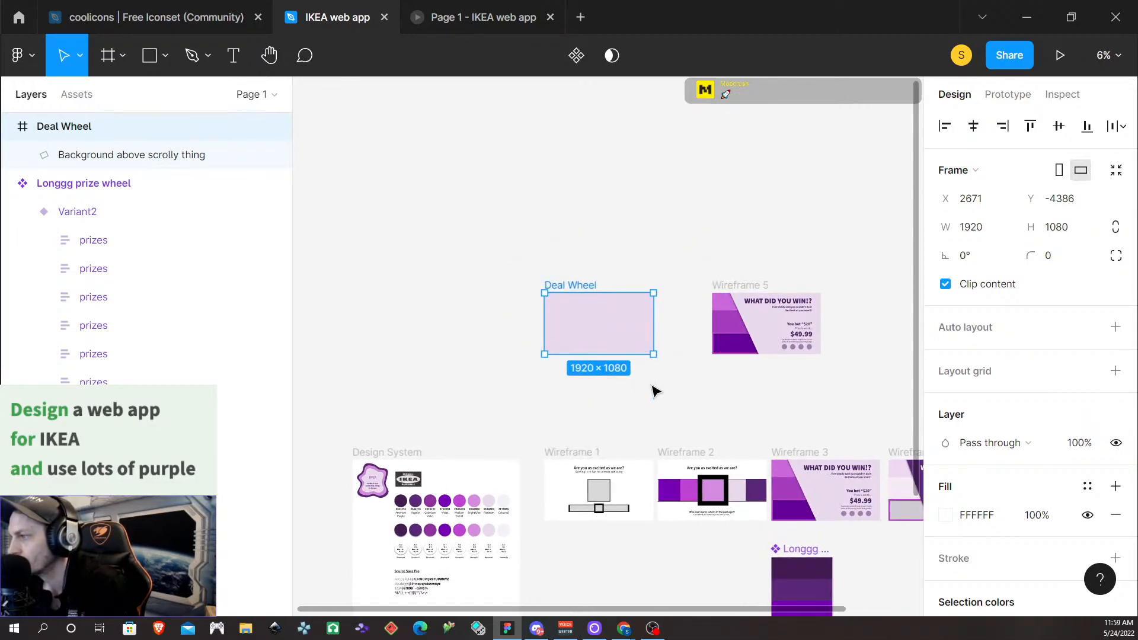
pyautogui.scroll(5, 616, 388)
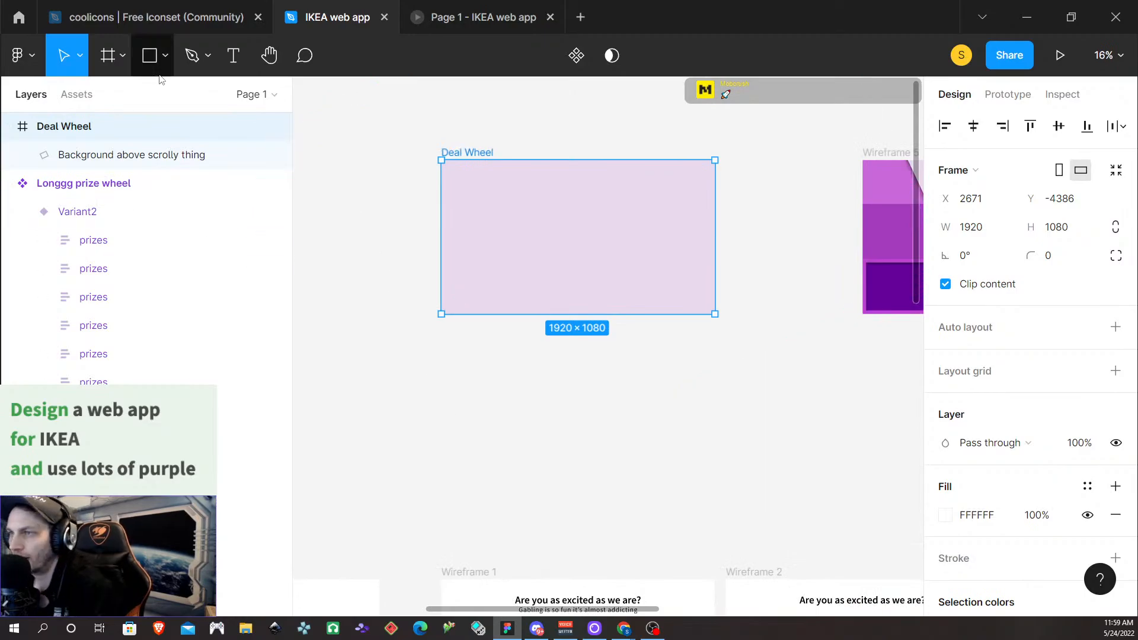
pyautogui.click(231, 57)
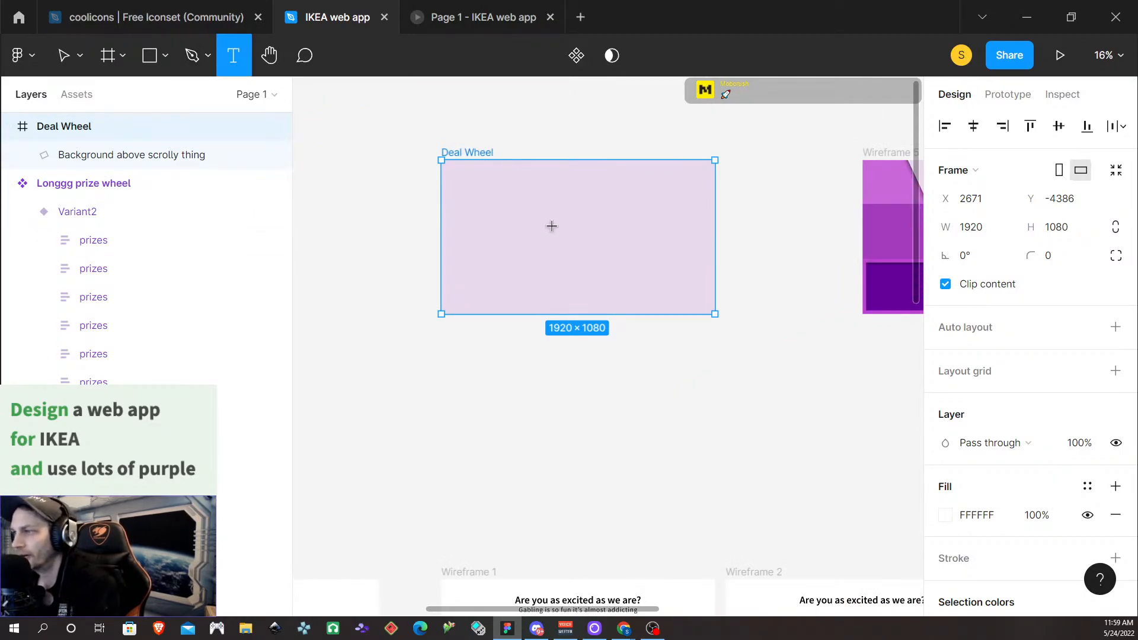
pyautogui.click(551, 227)
pyautogui.write('Tr')
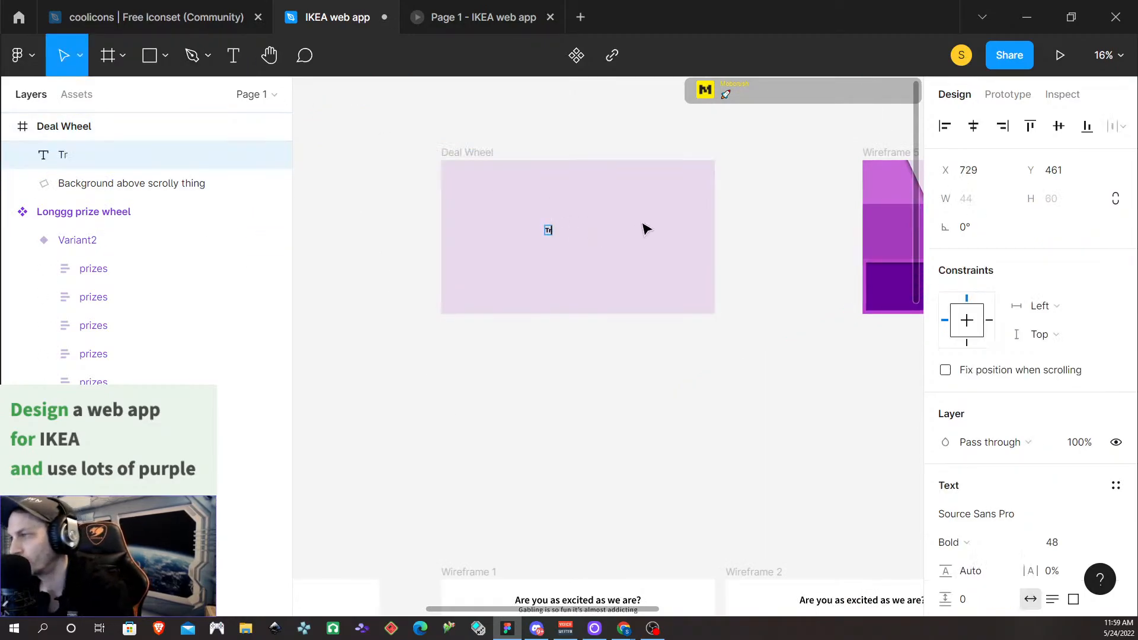
pyautogui.write('ansition button')
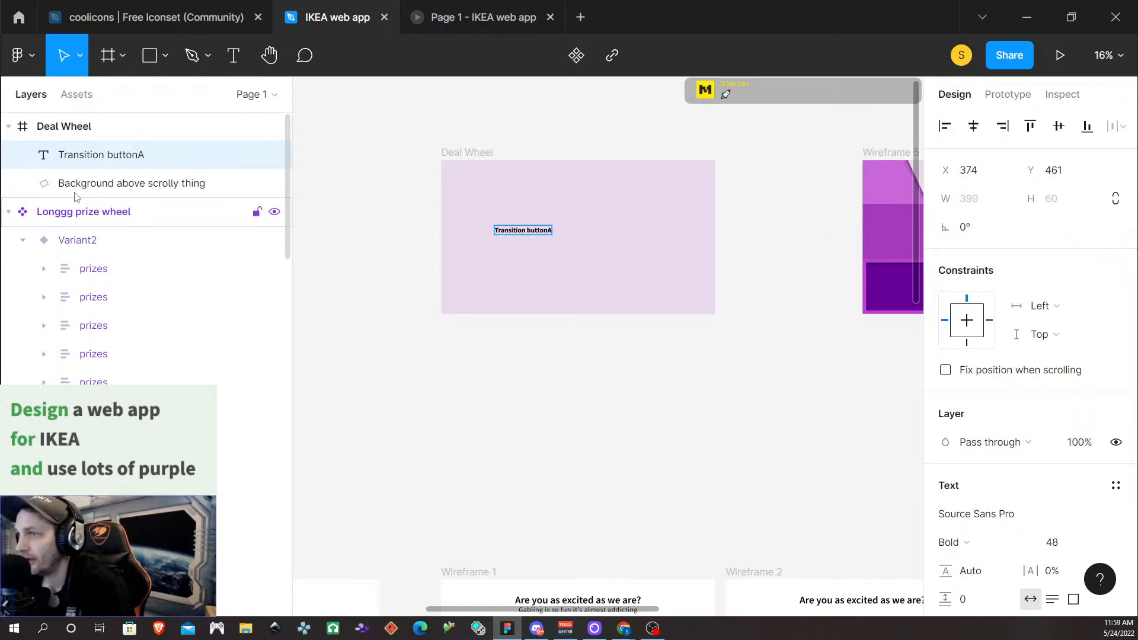
pyautogui.scroll(1, 686, 188)
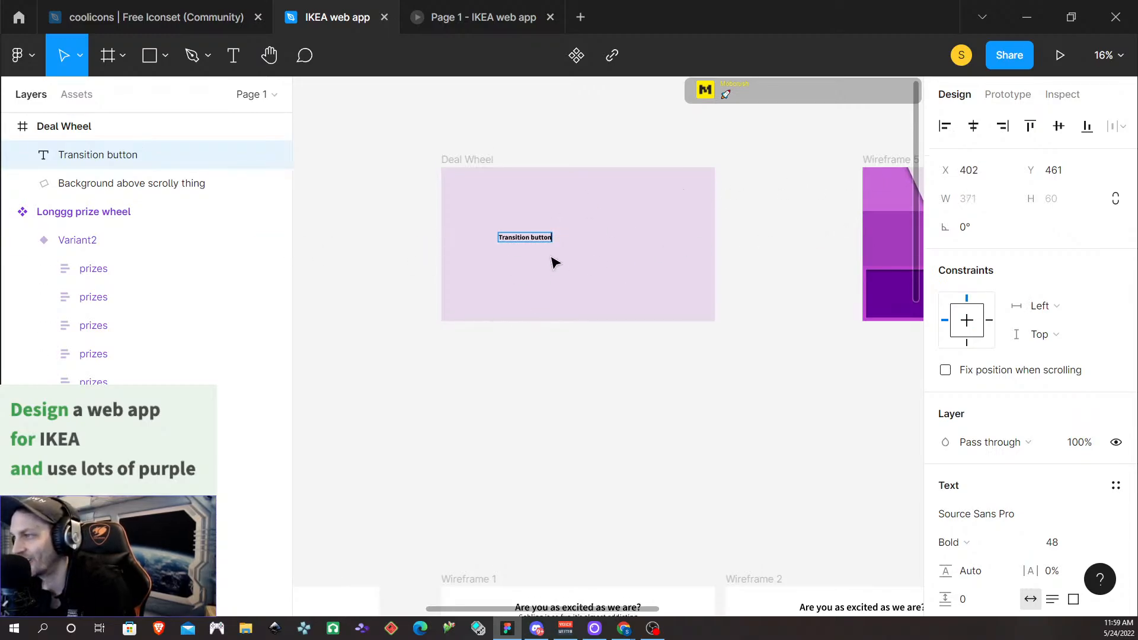
# Wrap the "Transition button" text in an auto layout frame with 32 horizontal and 16 vertical padding
pyautogui.press('Escape')
pyautogui.hotkey('shift', 'a')
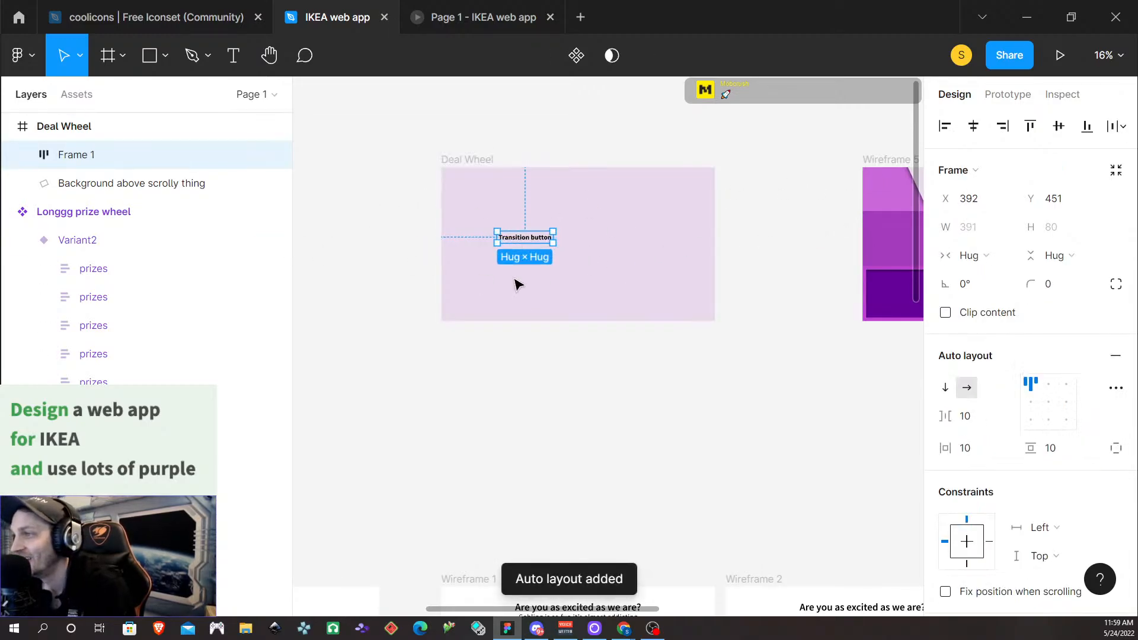
pyautogui.click(979, 453)
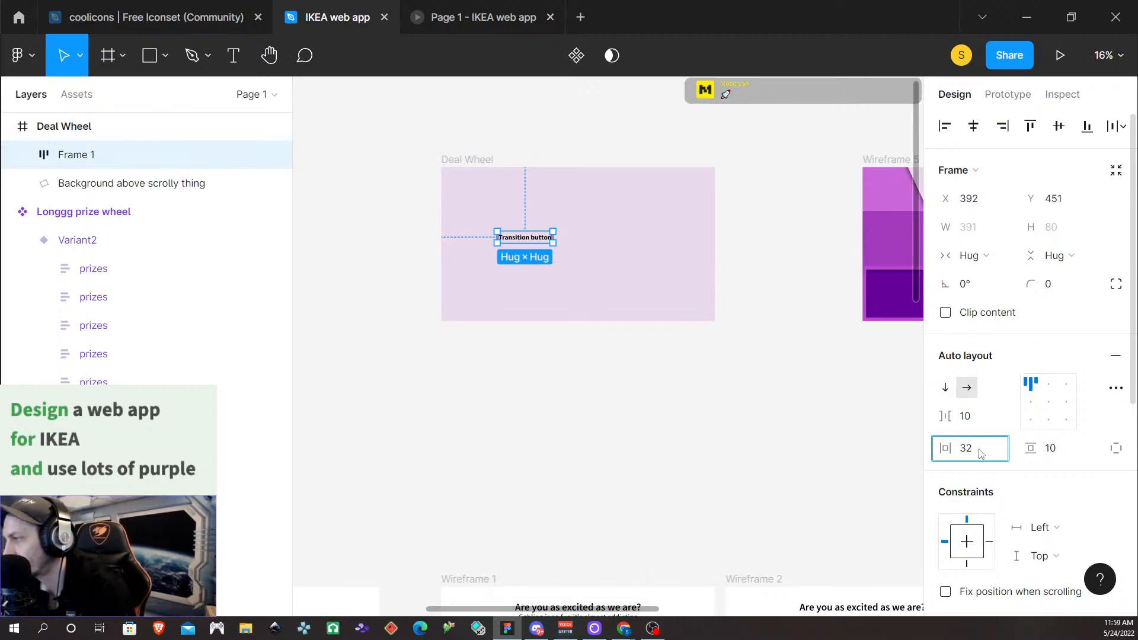
pyautogui.press('Tab')
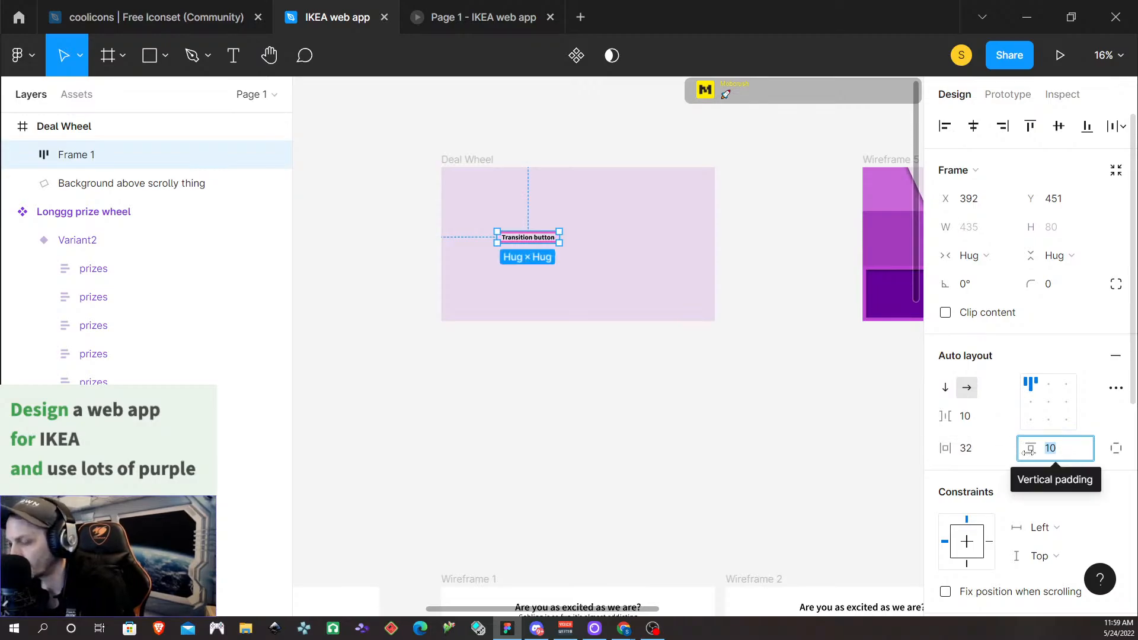
pyautogui.write('12')
pyautogui.press('Return')
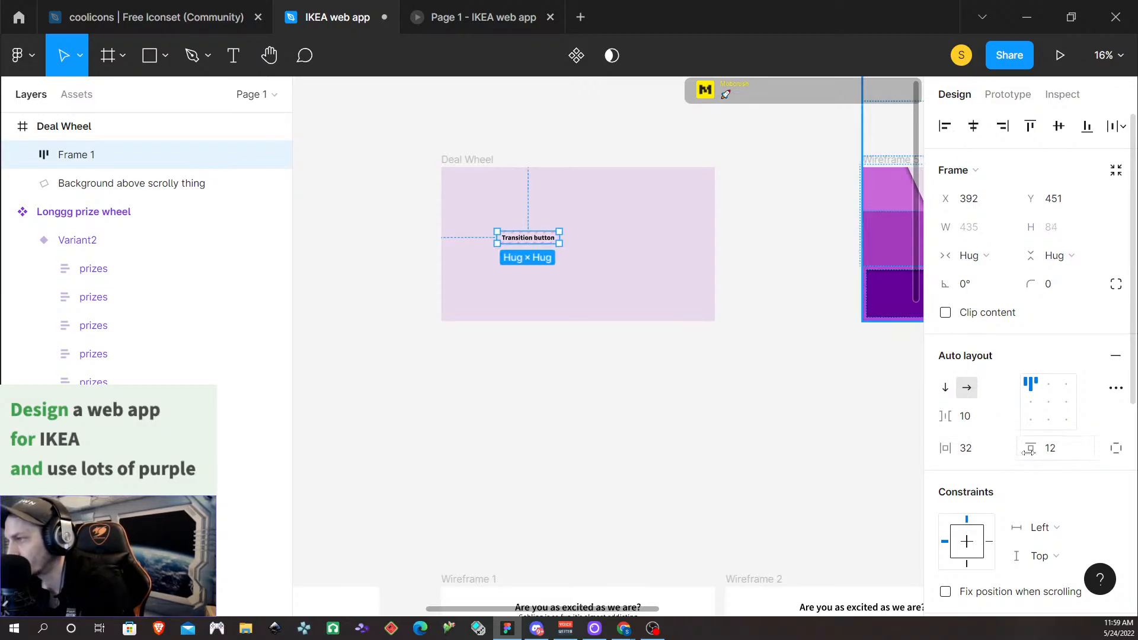
pyautogui.click(1054, 452)
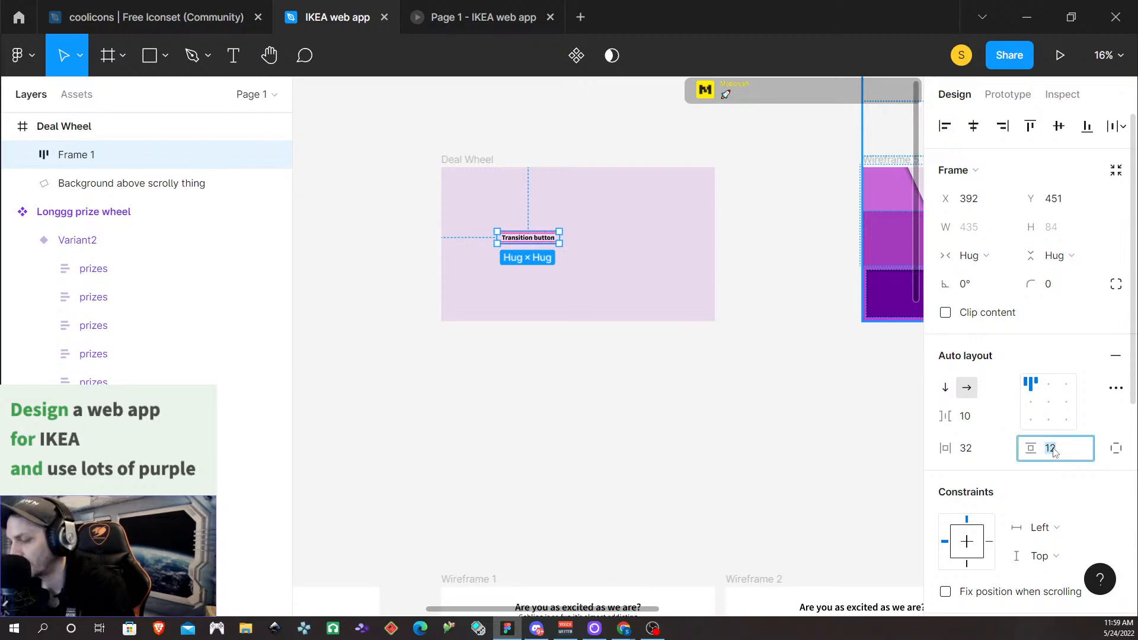
pyautogui.write('16')
pyautogui.press('Return')
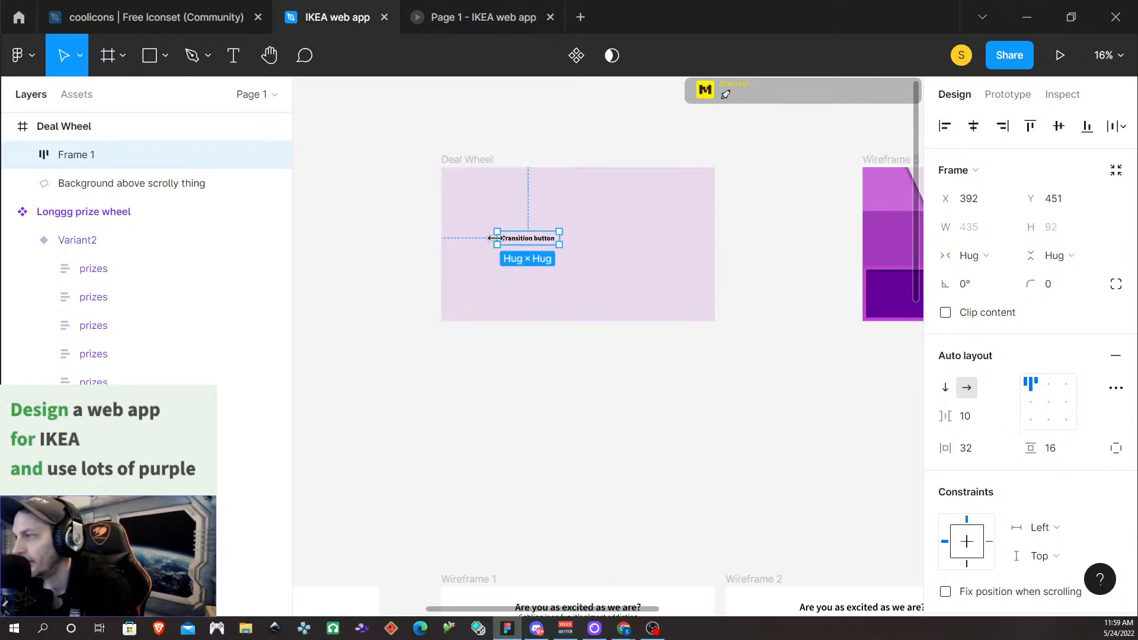
# Set the button frame's corner radius to 50 and fill it with the Violet color style
pyautogui.click(1056, 288)
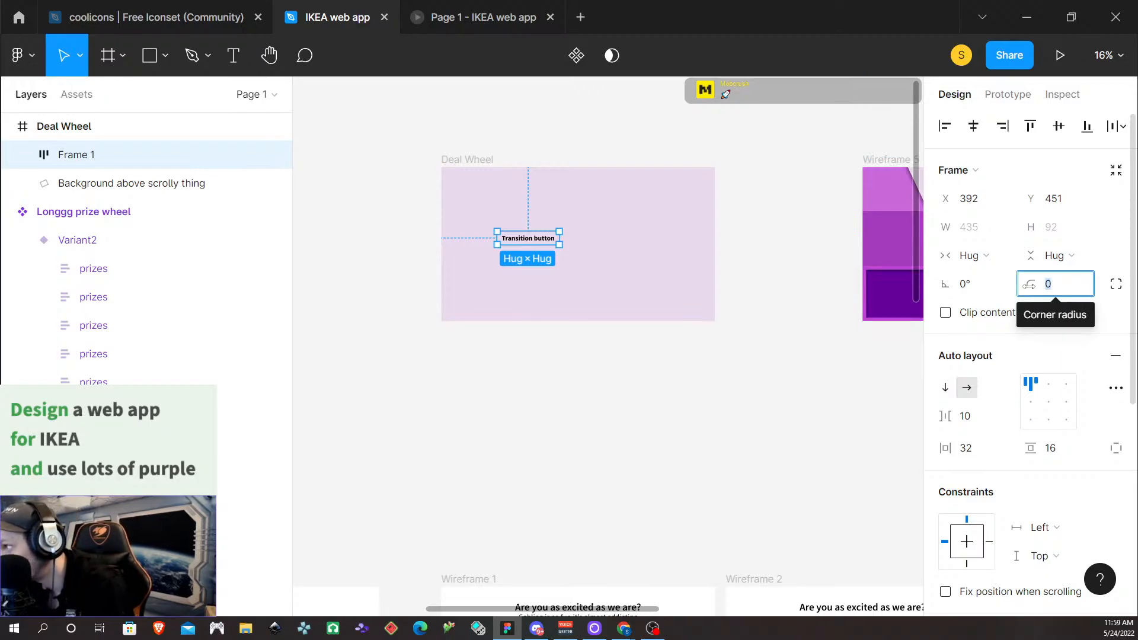
pyautogui.write('50')
pyautogui.press('Return')
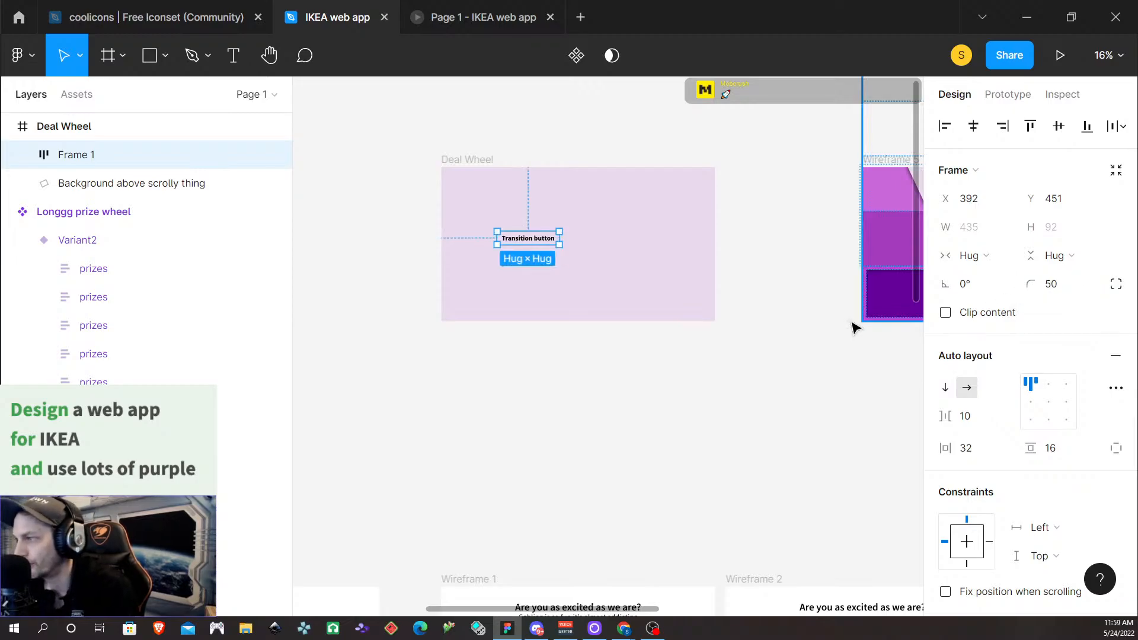
pyautogui.scroll(-3, 990, 304)
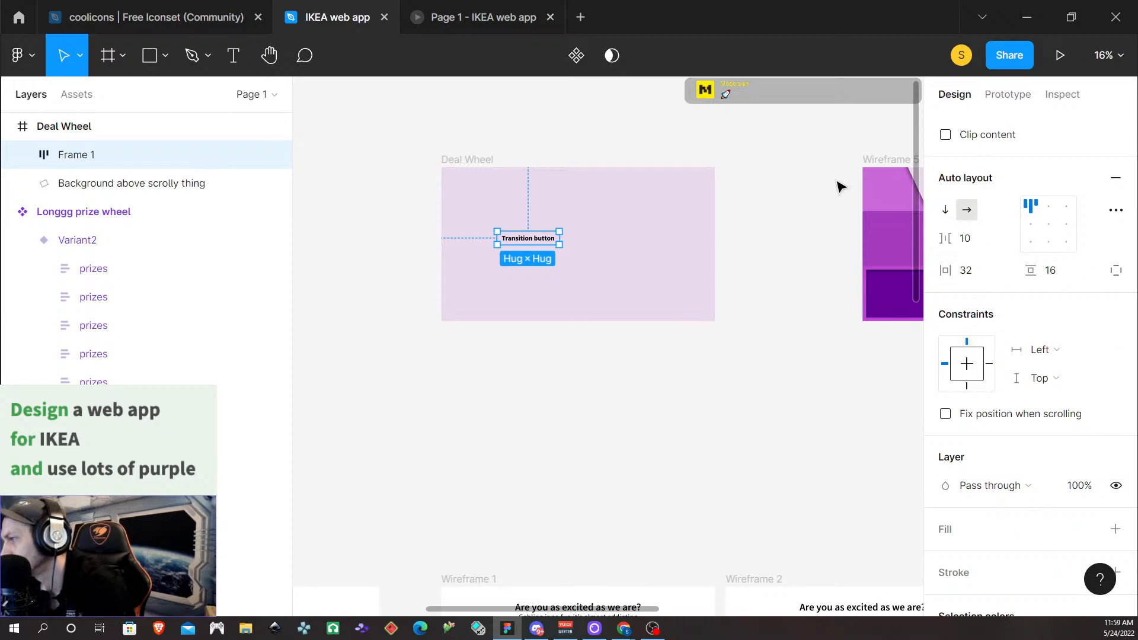
pyautogui.scroll(-2, 979, 429)
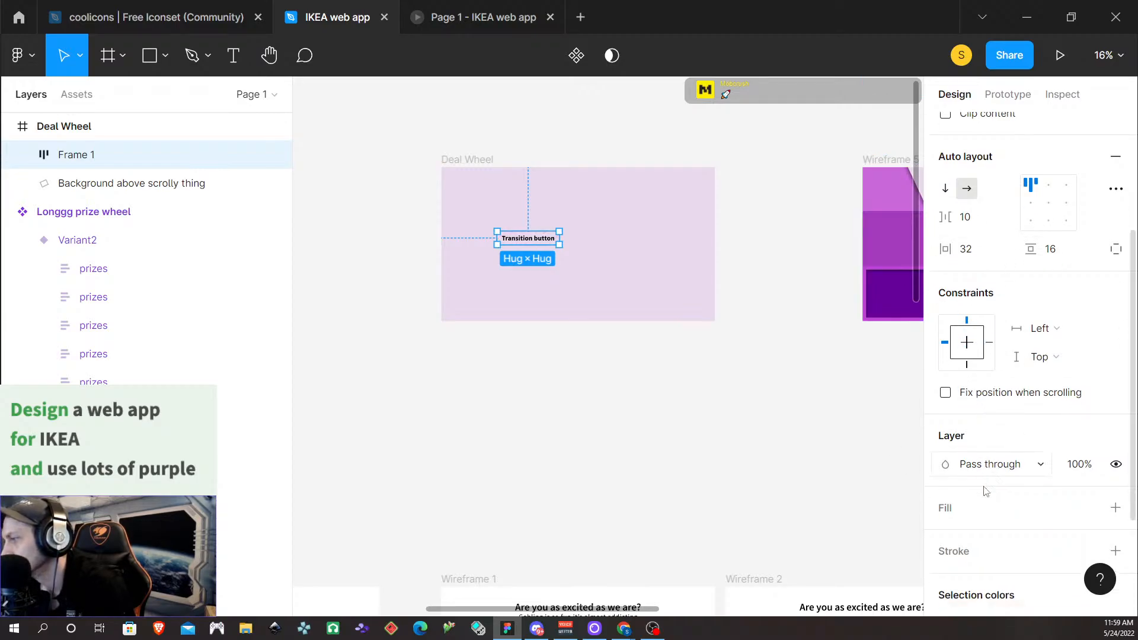
pyautogui.click(1087, 438)
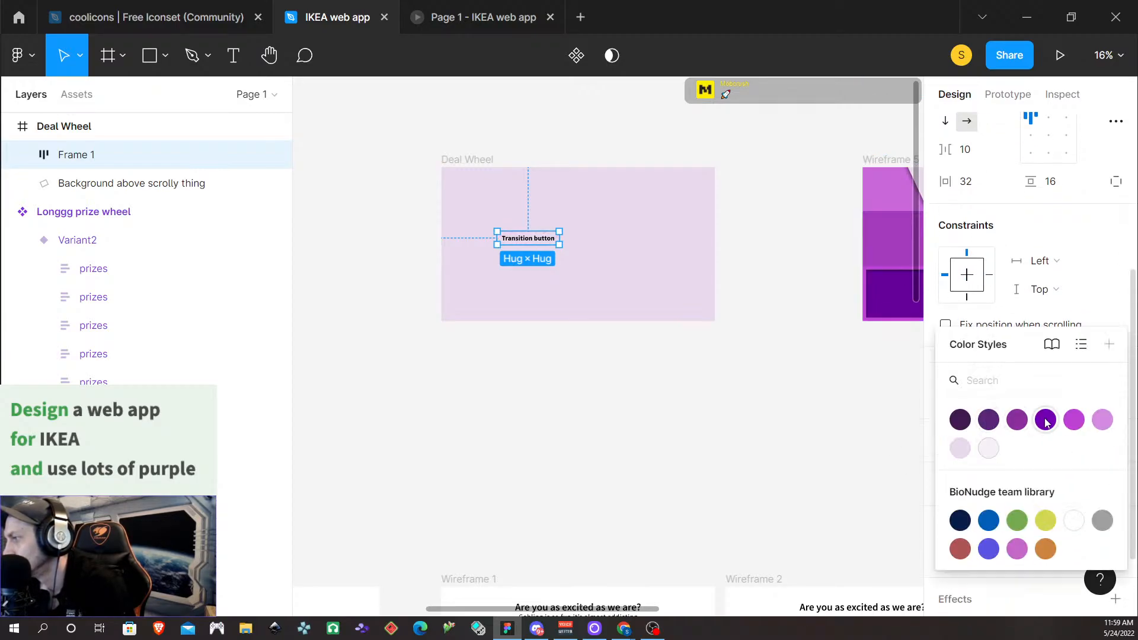
pyautogui.click(1045, 419)
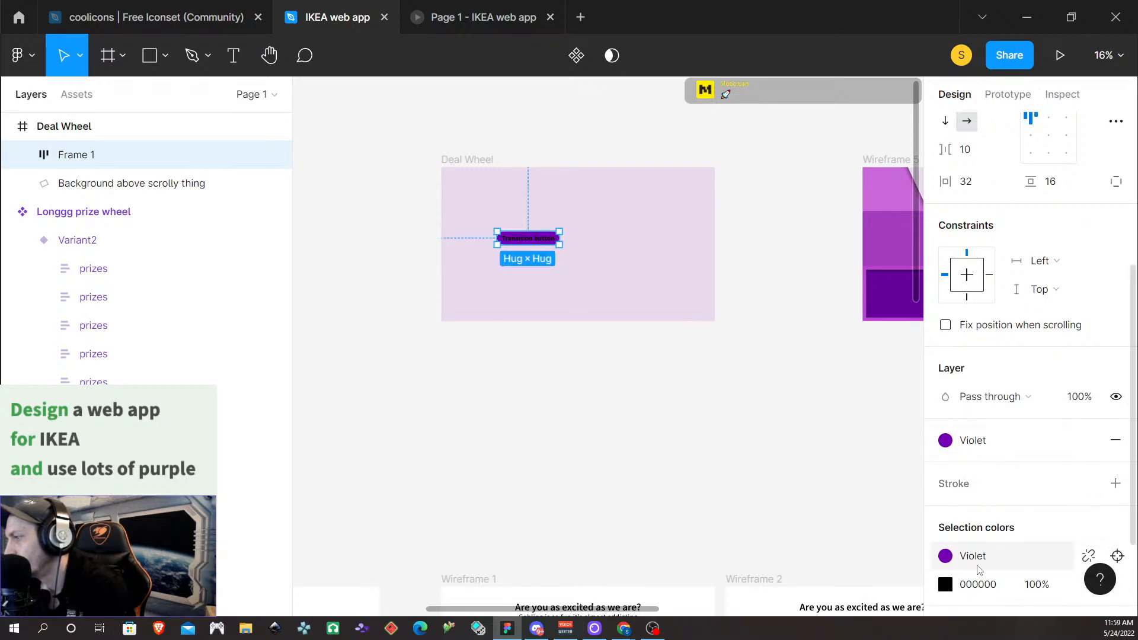
# Apply the Cultured color style to the "Transition button" text
pyautogui.doubleClick(535, 242)
pyautogui.doubleClick(535, 241)
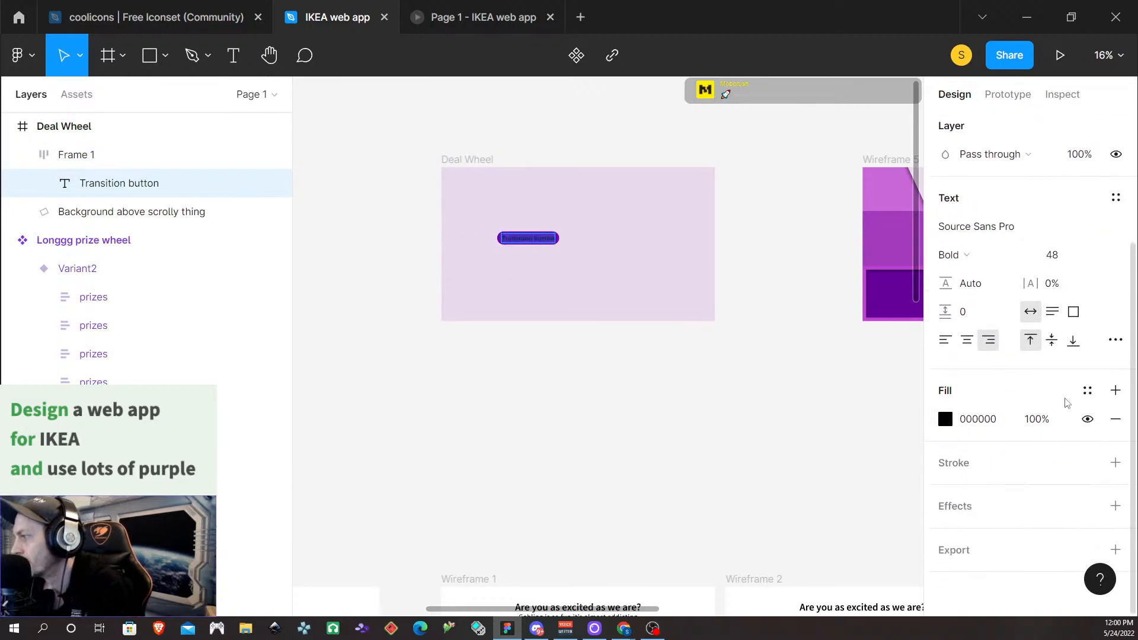
pyautogui.click(1087, 390)
pyautogui.click(989, 449)
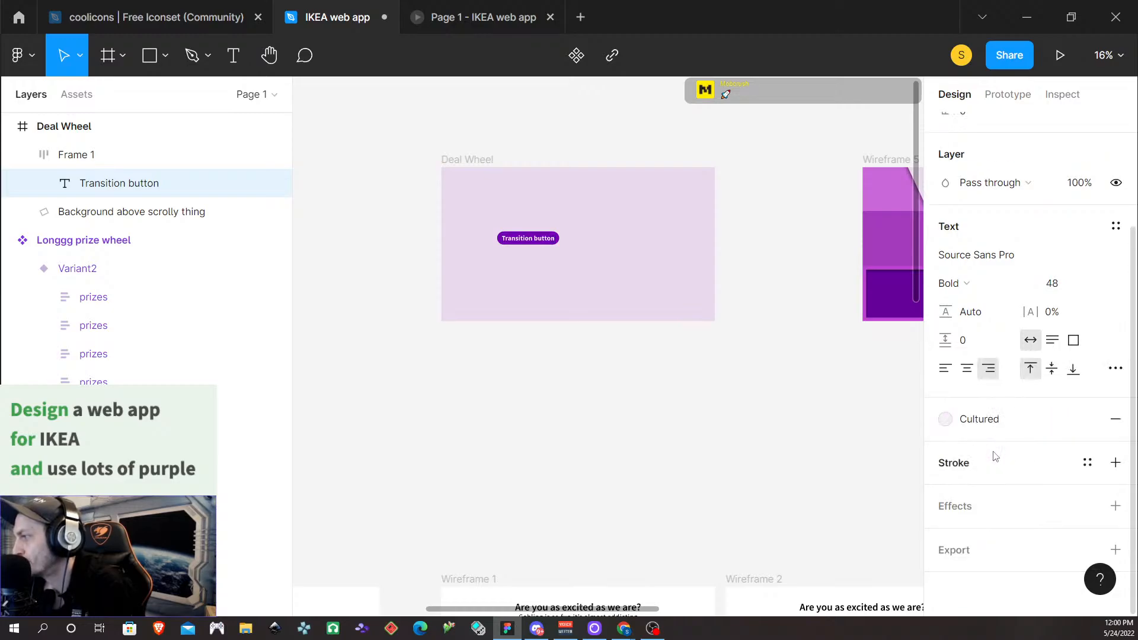
pyautogui.press('Escape')
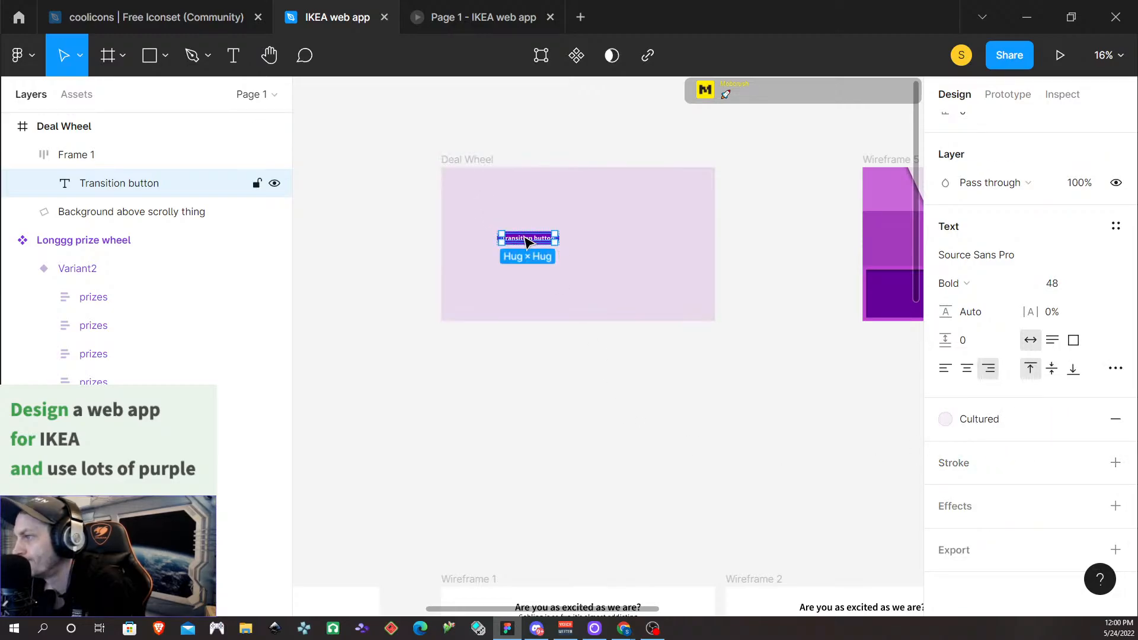
pyautogui.click(551, 398)
# Move the transition button to the center of the Deal Wheel frame, at X 742, Y 494
pyautogui.click(524, 243)
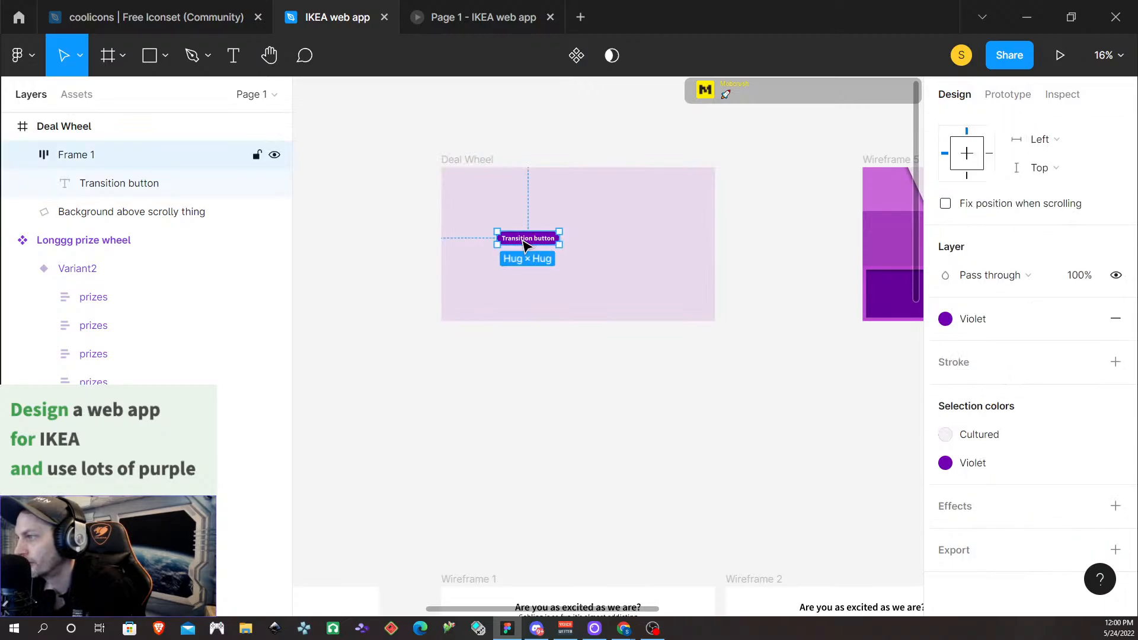
pyautogui.moveTo(526, 243); pyautogui.dragTo(579, 249)
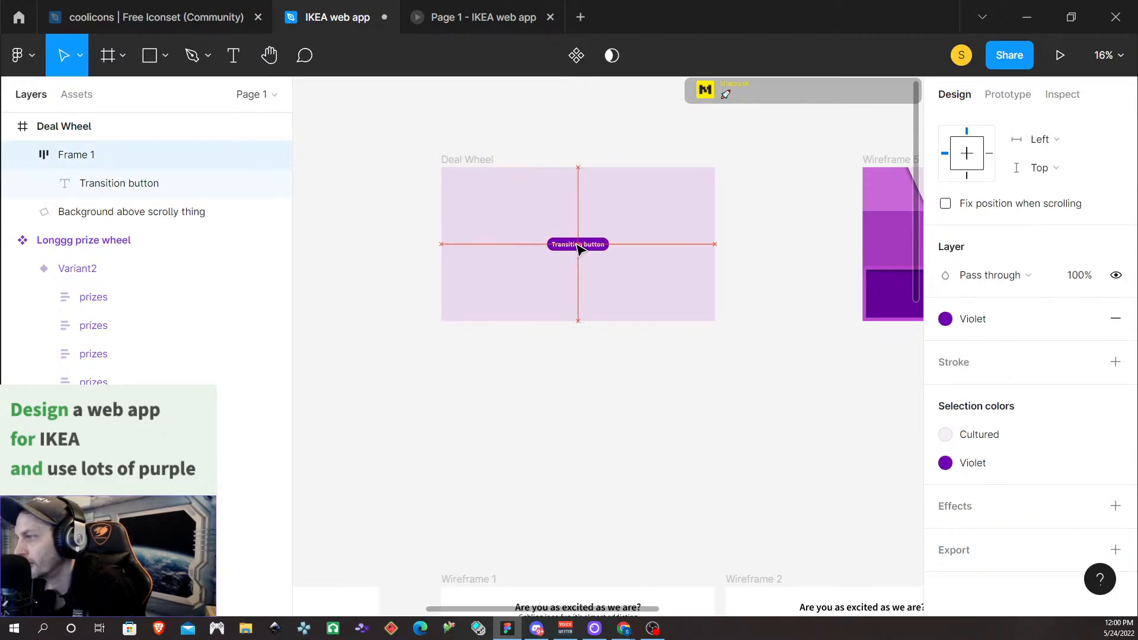
pyautogui.click(604, 368)
# Add a prototype connection from the transition button to Wireframe 5, navigating on click with the Instant animation
pyautogui.click(596, 247)
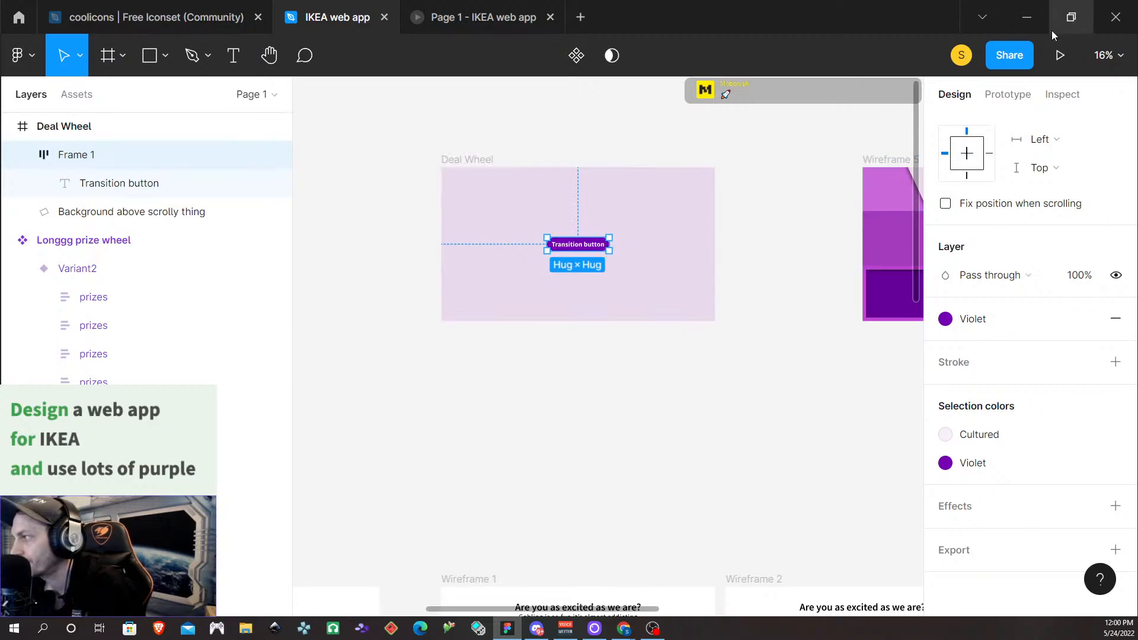
pyautogui.click(1006, 95)
pyautogui.click(955, 95)
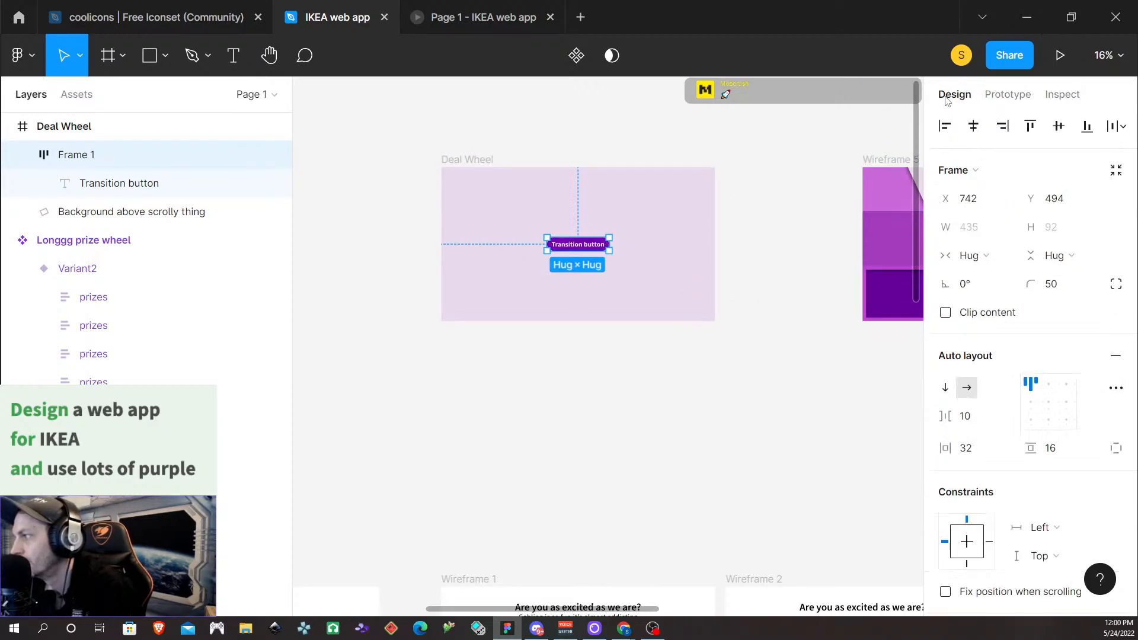
pyautogui.click(1007, 94)
pyautogui.moveTo(610, 243); pyautogui.dragTo(722, 209)
pyautogui.moveTo(722, 303); pyautogui.dragTo(721, 301)
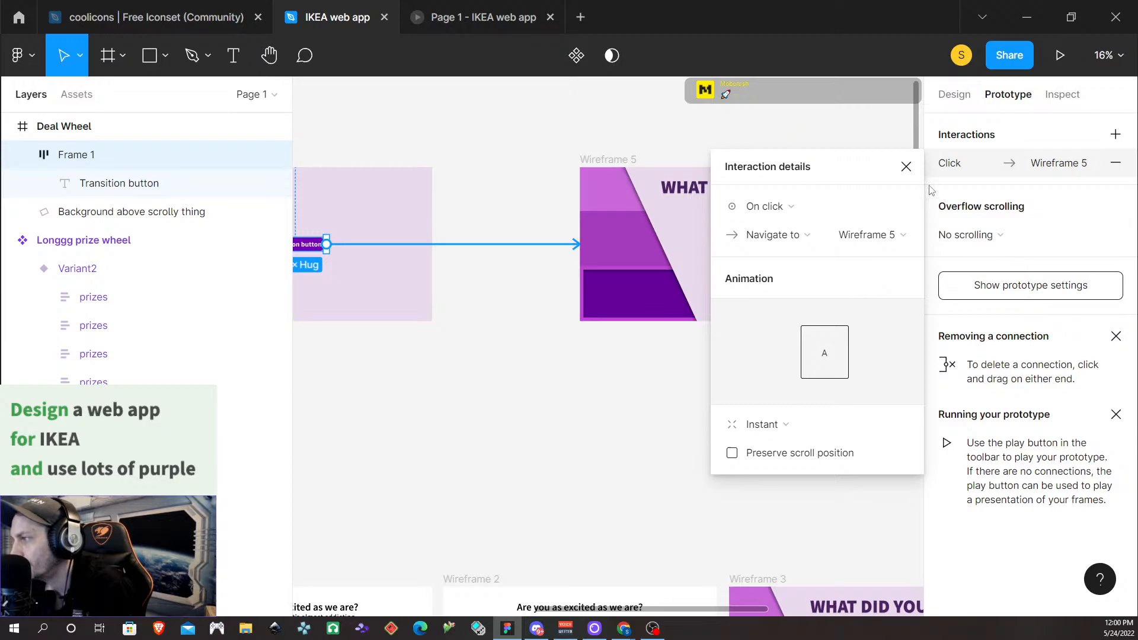
pyautogui.click(771, 424)
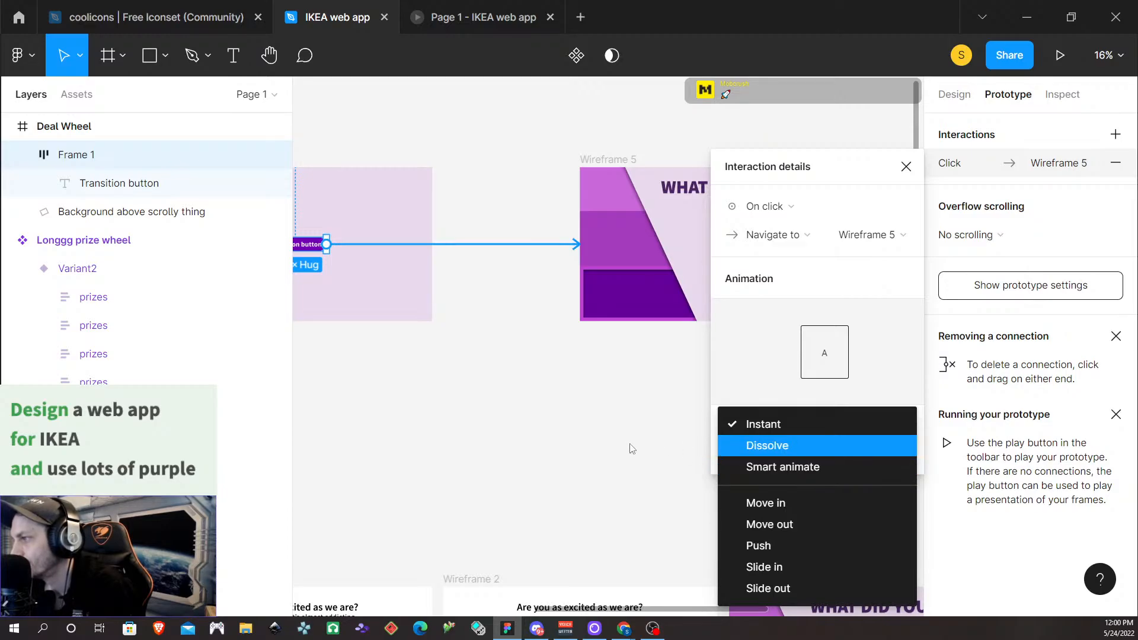
pyautogui.click(632, 448)
pyautogui.click(592, 449)
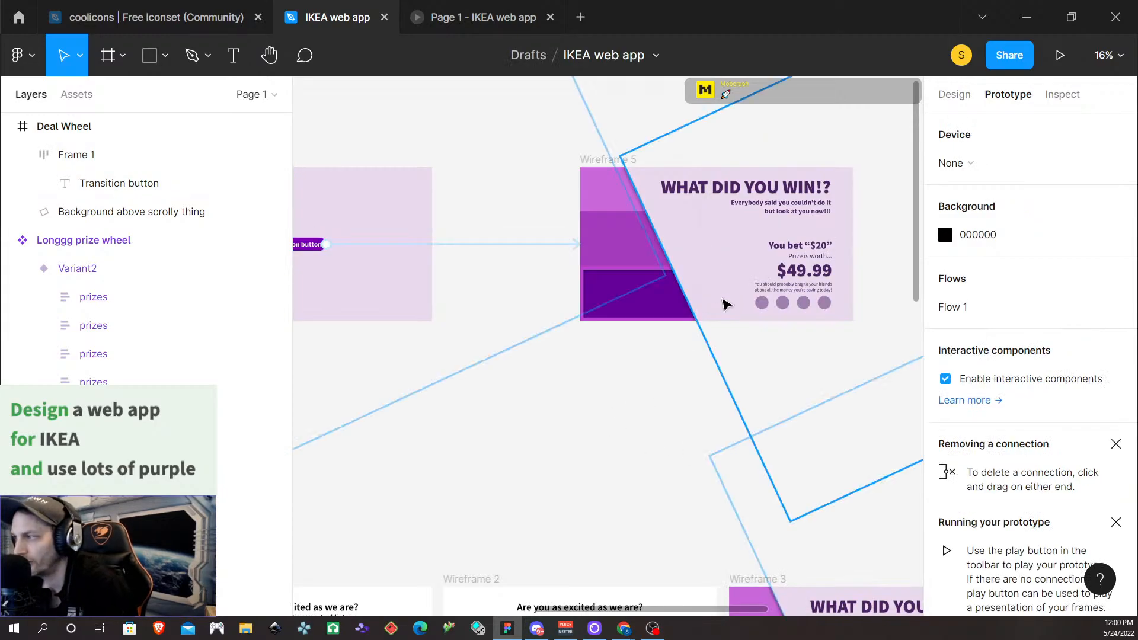
pyautogui.hscroll(-5, 451, 376)
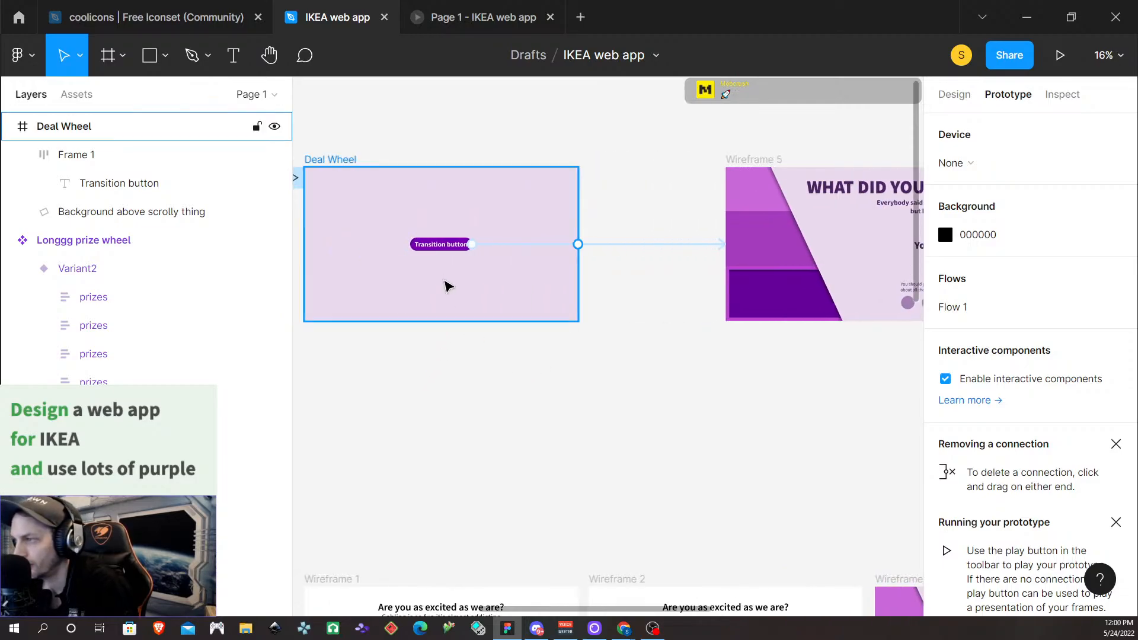
# Move the transition button out above Deal Wheel and replace that frame with a copy of Wireframe 5
pyautogui.moveTo(442, 246); pyautogui.dragTo(468, 111)
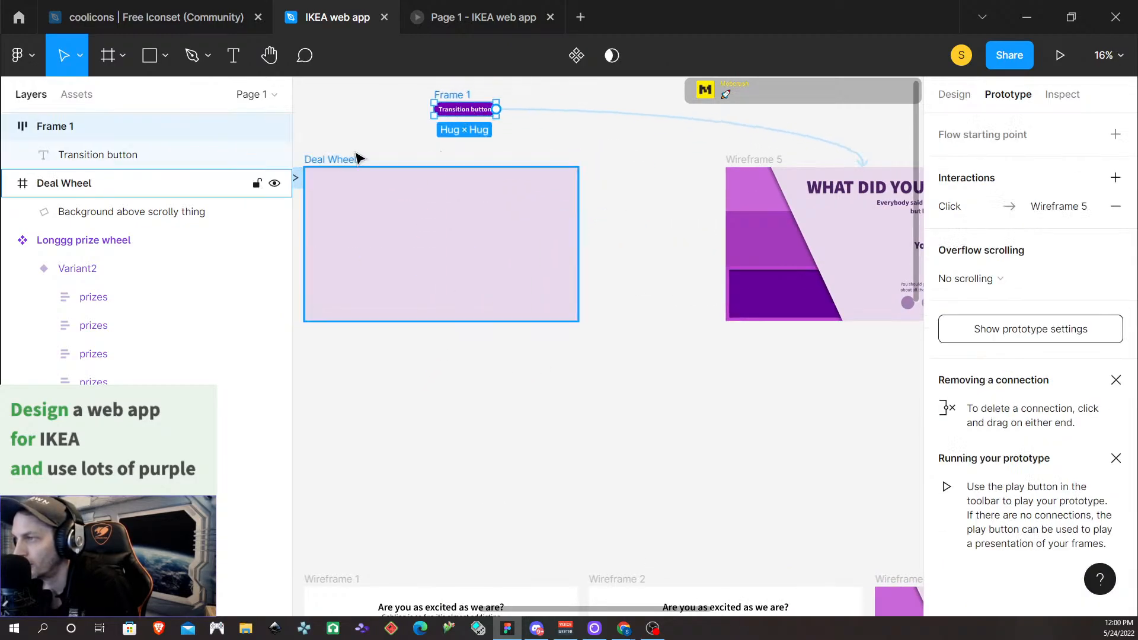
pyautogui.click(346, 171)
pyautogui.press('Delete')
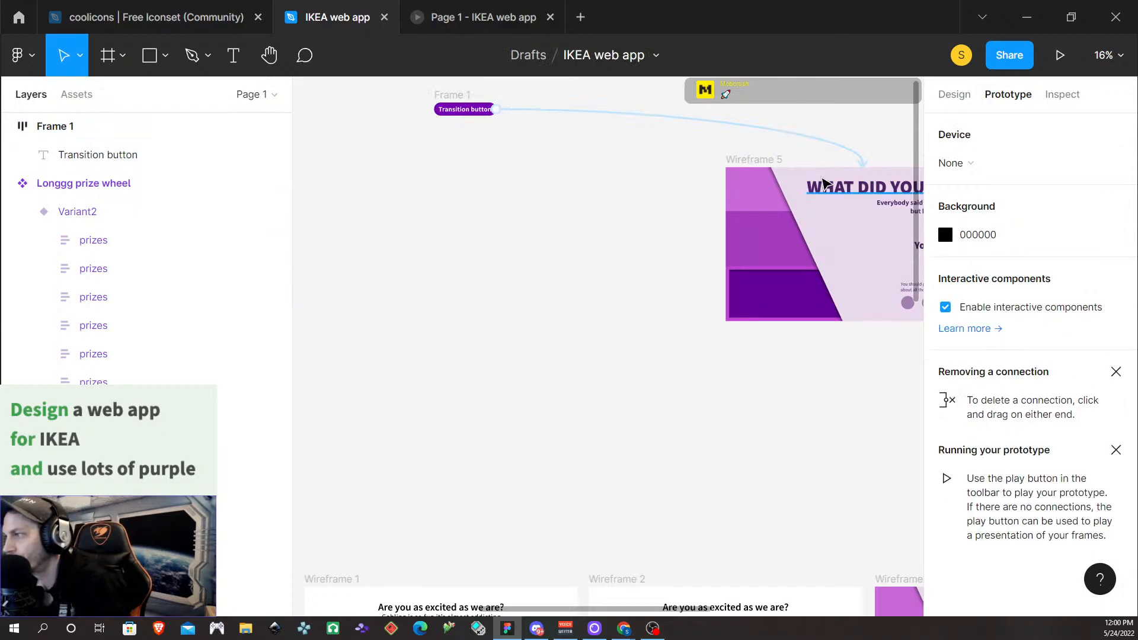
pyautogui.click(754, 164)
pyautogui.moveTo(758, 163); pyautogui.dragTo(364, 162)
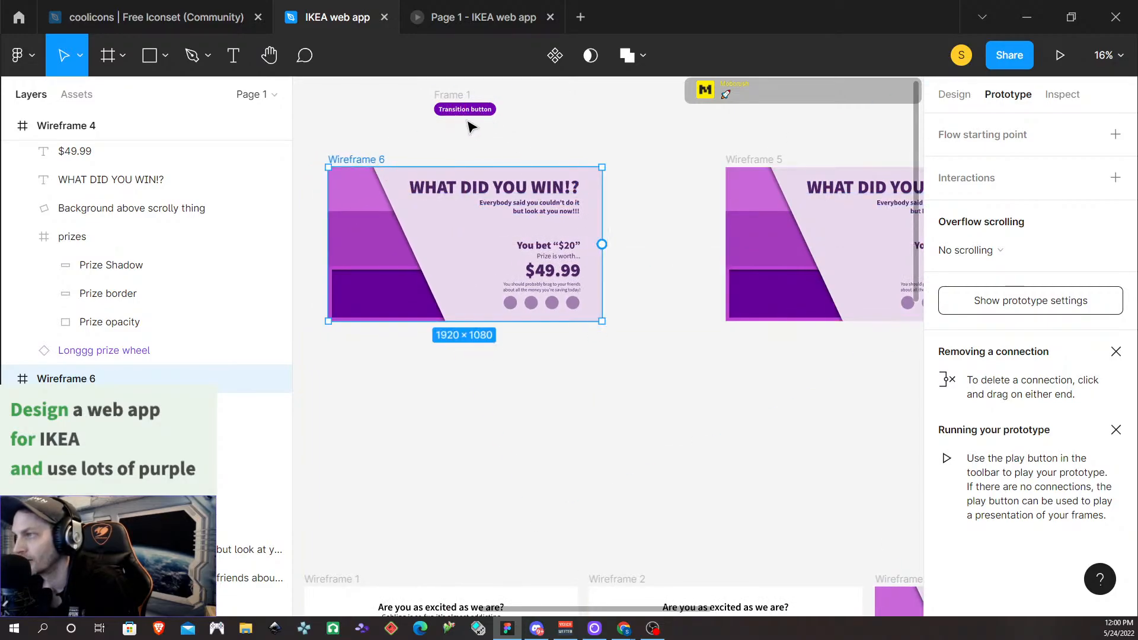
# Cut all the text layers and the four circles out of Wireframe 6, keeping the prize wheel and background shape
pyautogui.click(511, 308)
pyautogui.keyDown('shift'); pyautogui.click(531, 303); pyautogui.keyUp('shift')
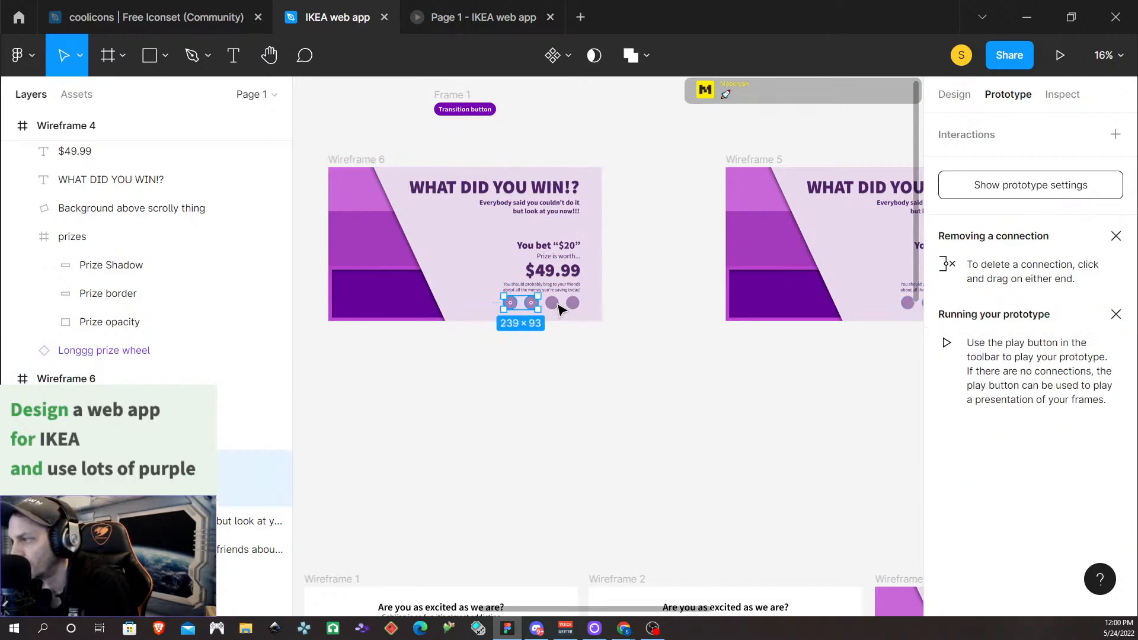
pyautogui.click(530, 187)
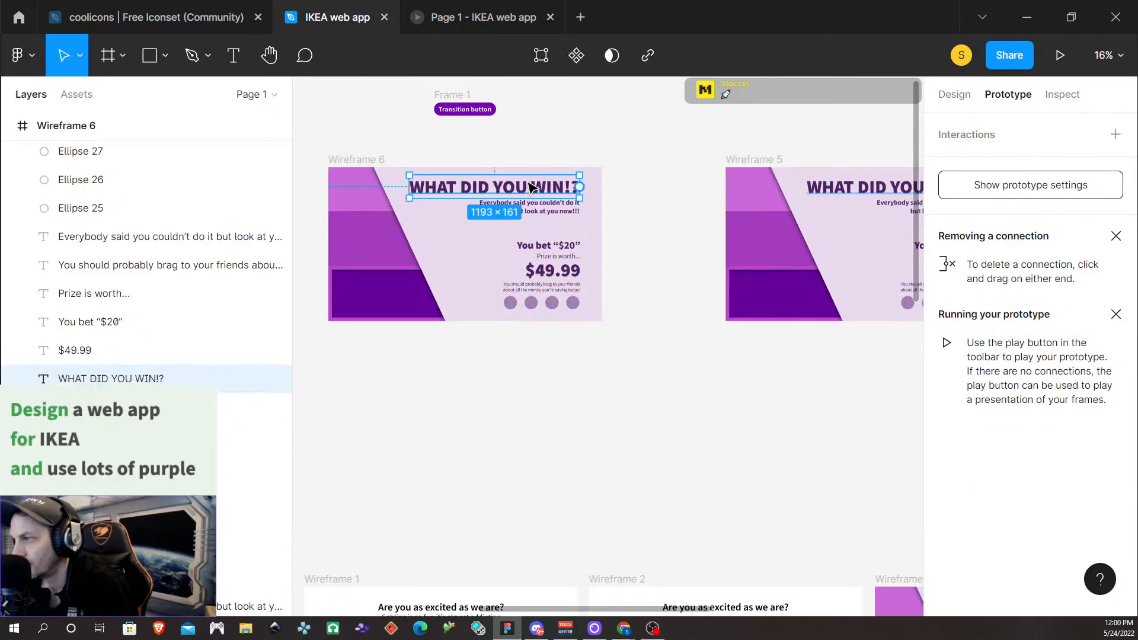
pyautogui.keyDown('shift'); pyautogui.click(551, 207); pyautogui.keyUp('shift')
pyautogui.keyDown('shift'); pyautogui.click(556, 245); pyautogui.keyUp('shift')
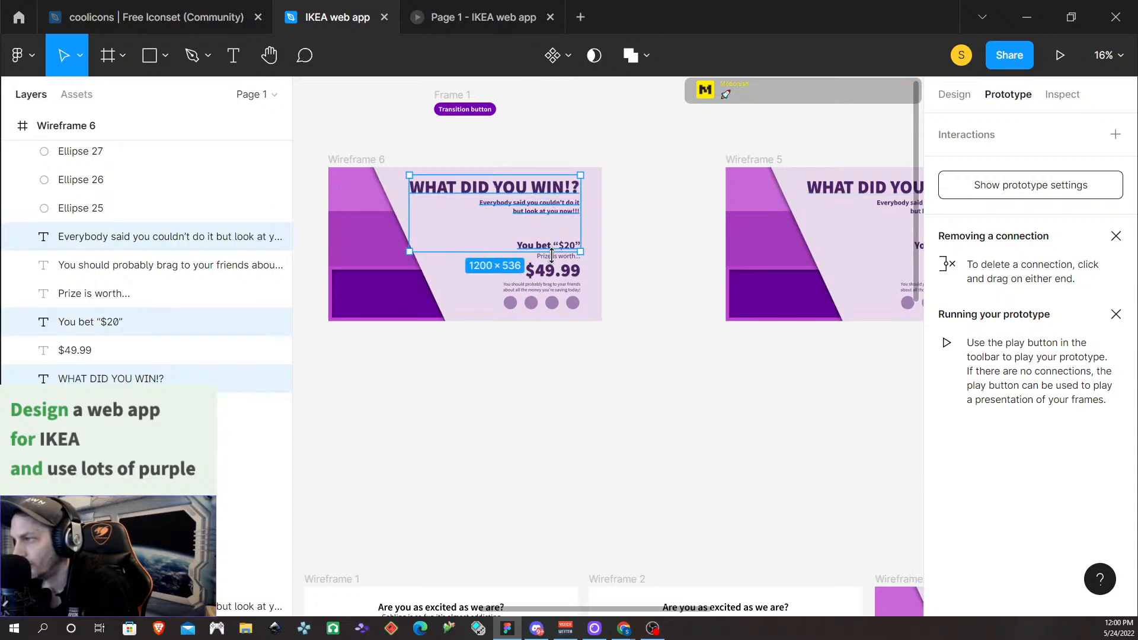
pyautogui.keyDown('shift'); pyautogui.click(556, 260); pyautogui.keyUp('shift')
pyautogui.keyDown('shift'); pyautogui.click(552, 271); pyautogui.keyUp('shift')
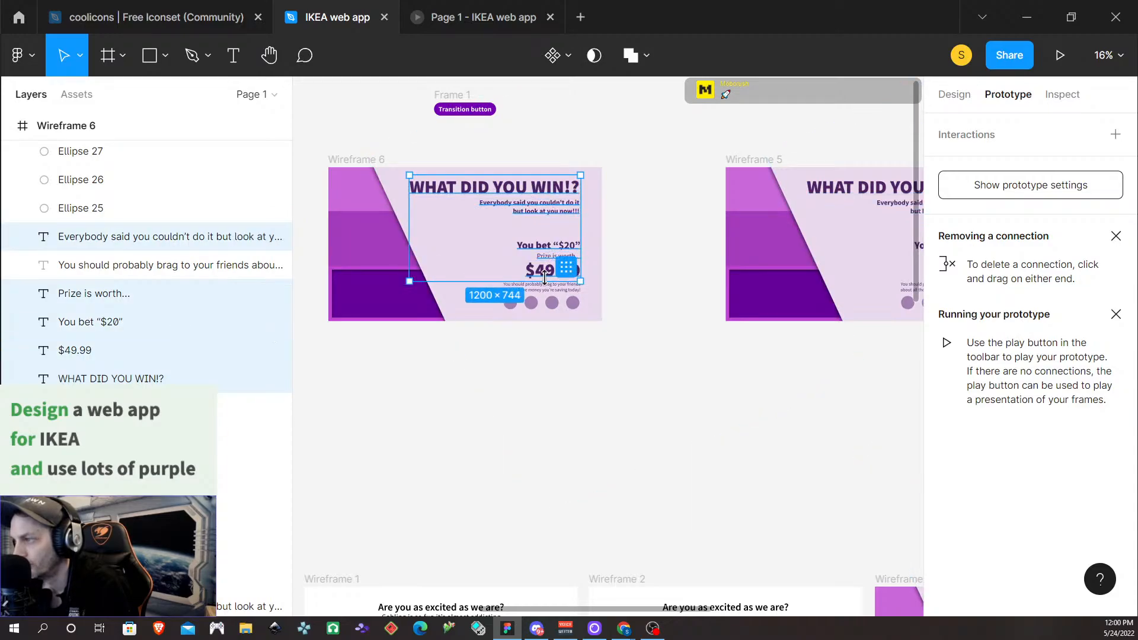
pyautogui.keyDown('shift'); pyautogui.click(514, 287); pyautogui.keyUp('shift')
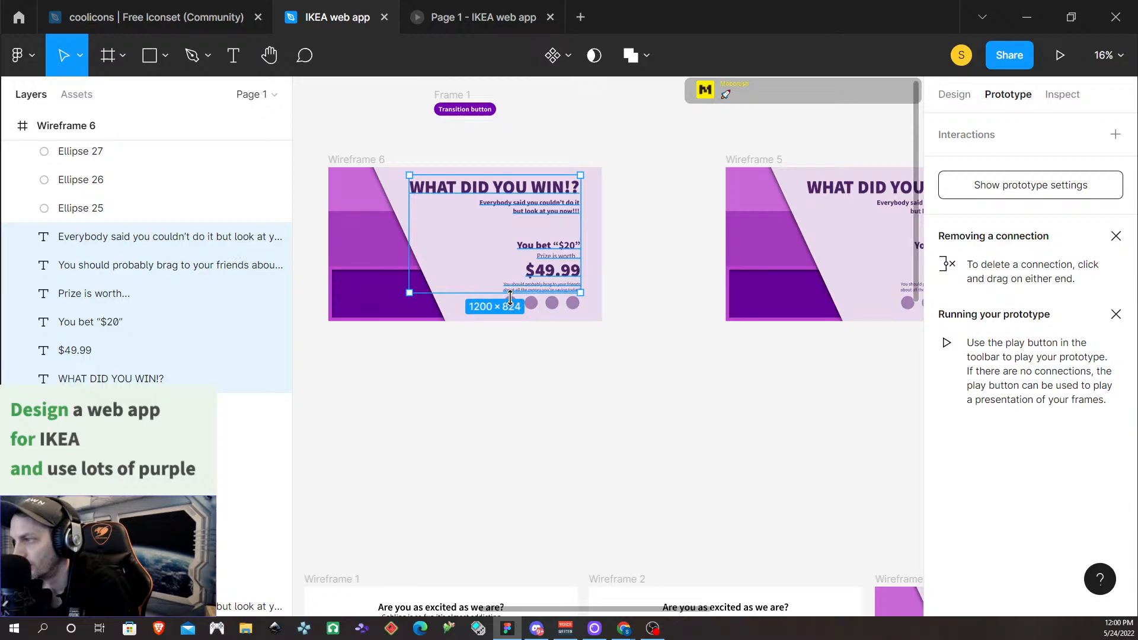
pyautogui.keyDown('shift'); pyautogui.click(573, 304); pyautogui.keyUp('shift')
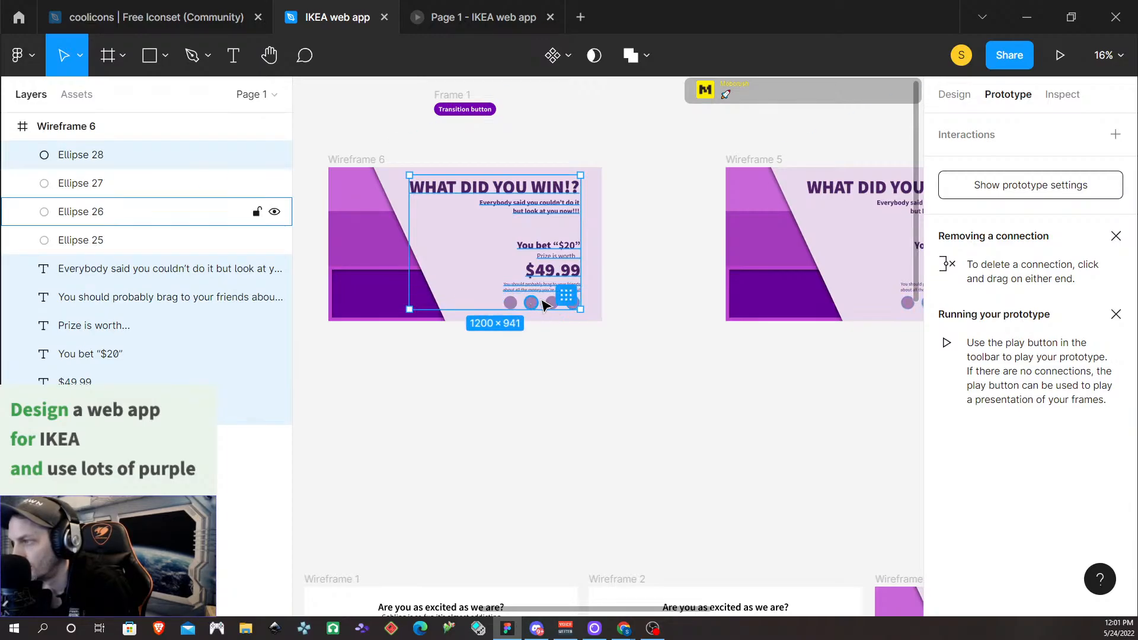
pyautogui.keyDown('shift'); pyautogui.click(552, 303); pyautogui.keyUp('shift')
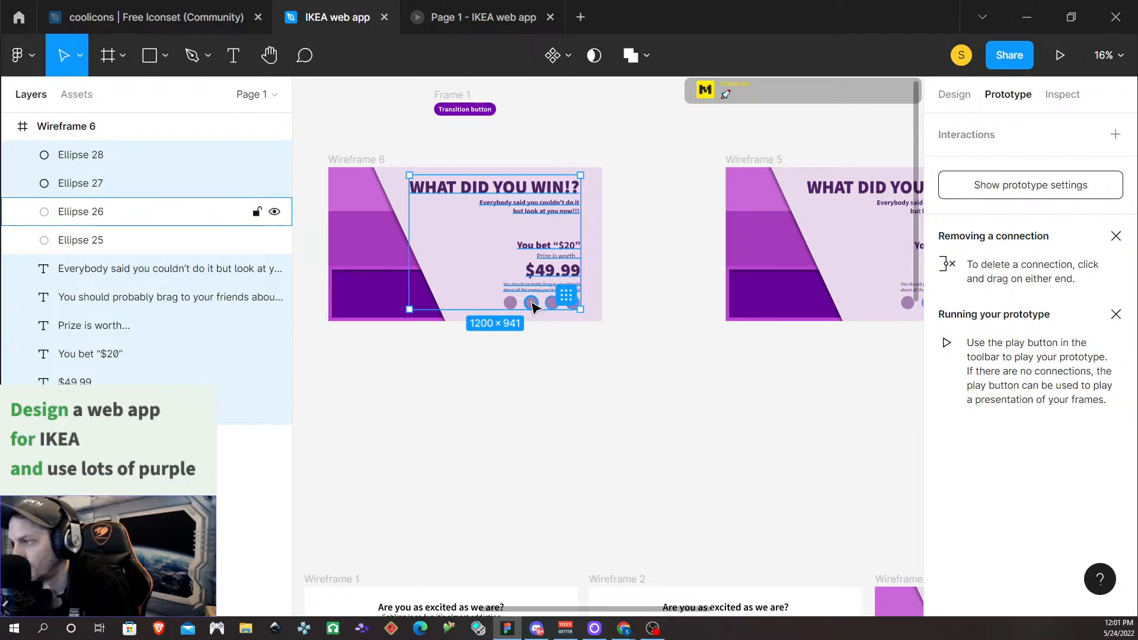
pyautogui.keyDown('shift'); pyautogui.click(532, 304); pyautogui.keyUp('shift')
pyautogui.keyDown('shift'); pyautogui.click(512, 304); pyautogui.keyUp('shift')
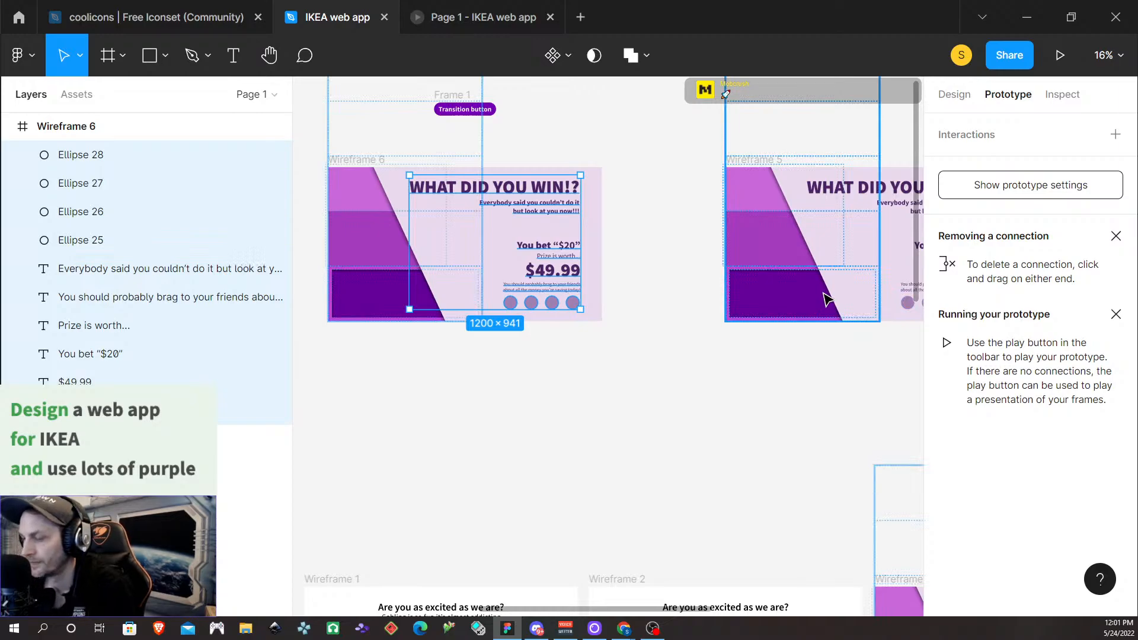
pyautogui.hotkey('ctrl', 'x')
# Shift the background shape in Wireframe 6 to the left until it completely covers the prize wheel
pyautogui.click(514, 298)
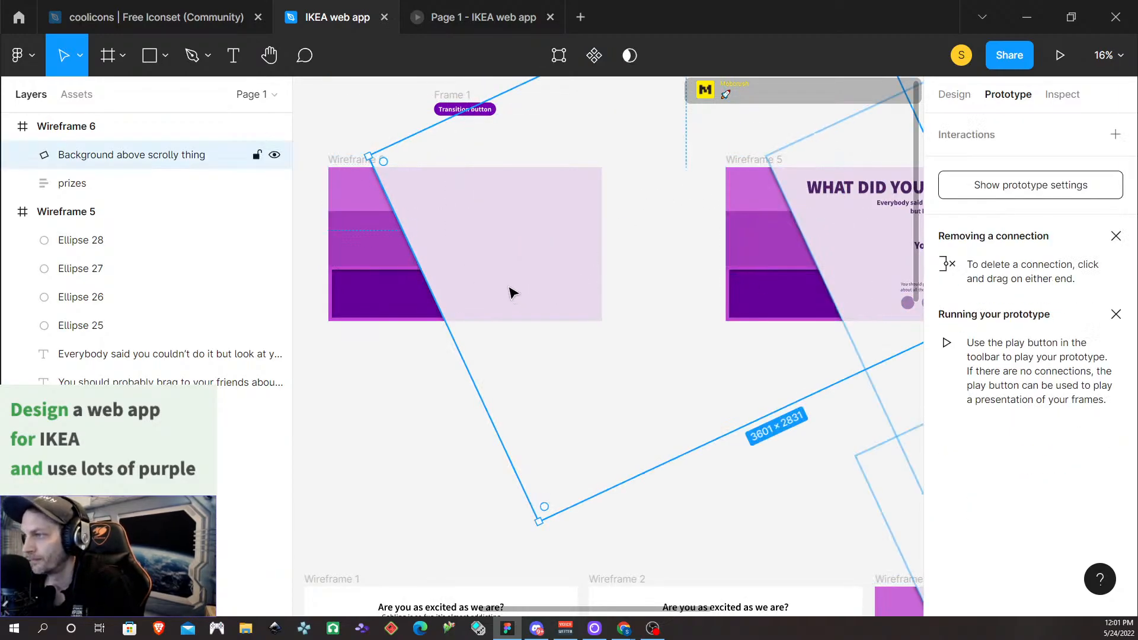
pyautogui.hotkey('shift', 'Left')
pyautogui.hotkey('shift', 'Left')
pyautogui.hotkey('shift', 'Left')
pyautogui.hotkey('shift', 'Left')
pyautogui.hotkey('shift', 'Left')
pyautogui.hotkey('shift', 'Left')
pyautogui.hotkey('shift', 'Left')
pyautogui.hotkey('shift', 'Left')
pyautogui.hotkey('shift', 'Left')
pyautogui.hotkey('shift', 'Left')
pyautogui.hotkey('shift', 'Left')
pyautogui.hotkey('shift', 'Left')
pyautogui.hotkey('shift', 'Left')
pyautogui.hotkey('shift', 'Left')
pyautogui.hotkey('shift', 'Left')
pyautogui.hotkey('shift', 'Left')
pyautogui.hotkey('shift', 'Left')
pyautogui.hotkey('shift', 'Left')
pyautogui.hotkey('shift', 'Left')
pyautogui.hotkey('shift', 'Left')
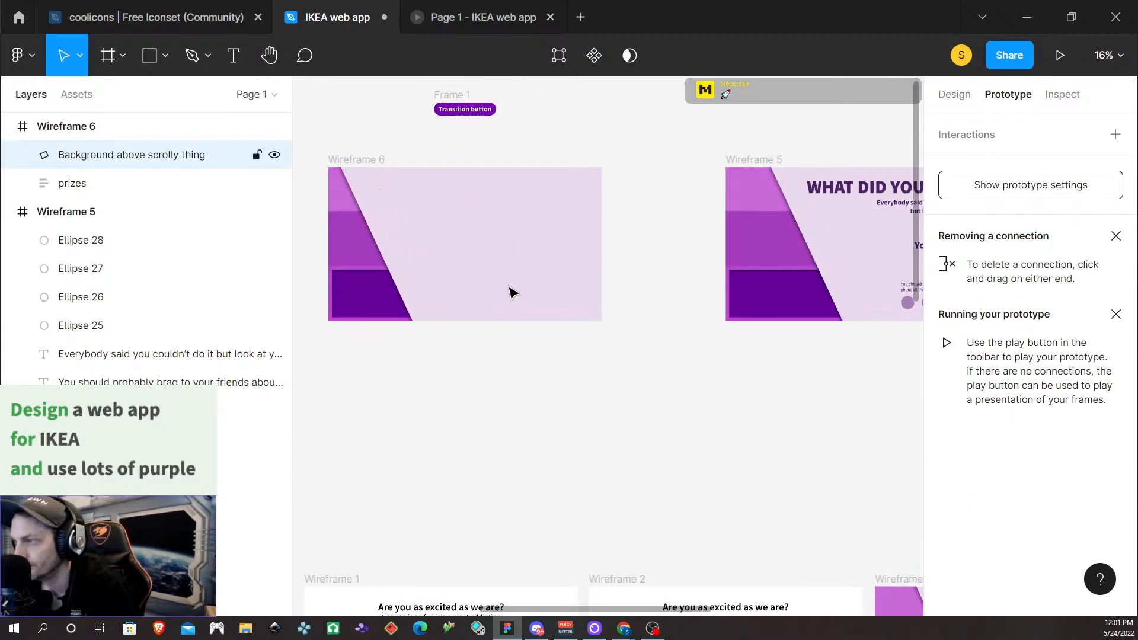
pyautogui.hotkey('shift', 'Left')
pyautogui.hotkey('shift', 'Left')
pyautogui.hotkey('shift', 'Left')
pyautogui.hotkey('shift', 'Left')
pyautogui.hotkey('shift', 'Left')
pyautogui.hotkey('shift', 'Left')
pyautogui.hotkey('shift', 'Left')
pyautogui.hotkey('shift', 'Left')
pyautogui.hotkey('shift', 'Left')
pyautogui.hotkey('shift', 'Left')
pyautogui.hotkey('shift', 'Left')
pyautogui.hotkey('shift', 'Left')
pyautogui.hotkey('shift', 'Left')
pyautogui.hotkey('shift', 'Left')
pyautogui.hotkey('shift', 'Left')
pyautogui.hotkey('shift', 'Left')
pyautogui.hotkey('shift', 'Left')
pyautogui.hotkey('shift', 'Left')
pyautogui.hotkey('shift', 'Left')
pyautogui.hotkey('shift', 'Left')
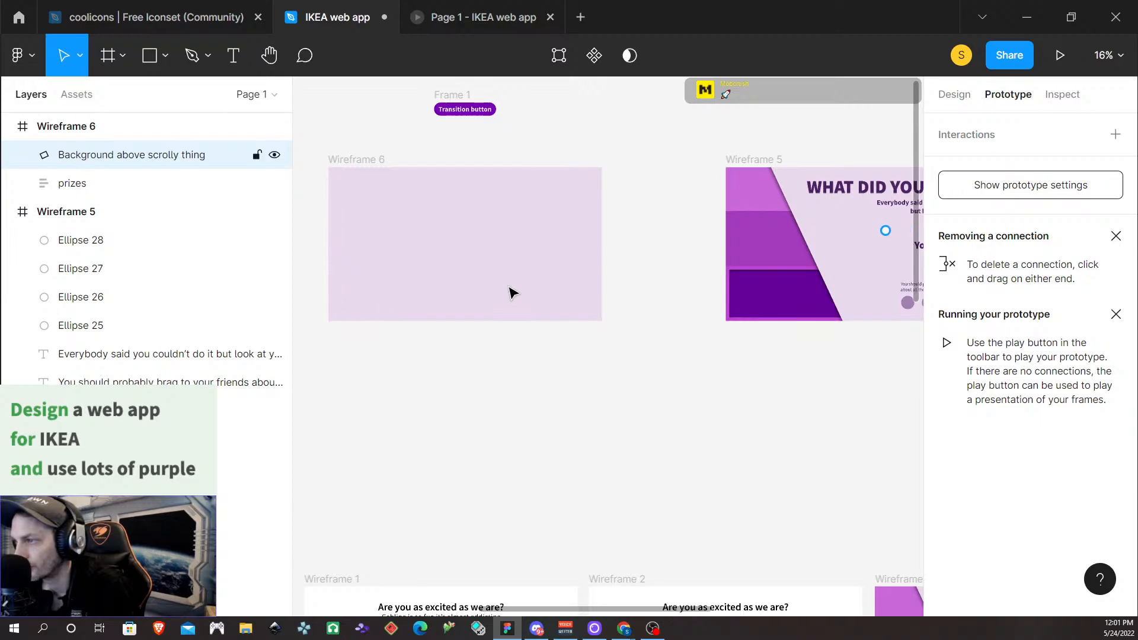
pyautogui.hotkey('shift', 'Left')
pyautogui.hotkey('shift', 'Left')
pyautogui.hotkey('shift', 'Left')
pyautogui.hotkey('shift', 'Left')
pyautogui.hotkey('shift', 'Left')
pyautogui.hotkey('shift', 'Left')
pyautogui.hotkey('shift', 'Left')
pyautogui.hotkey('shift', 'Left')
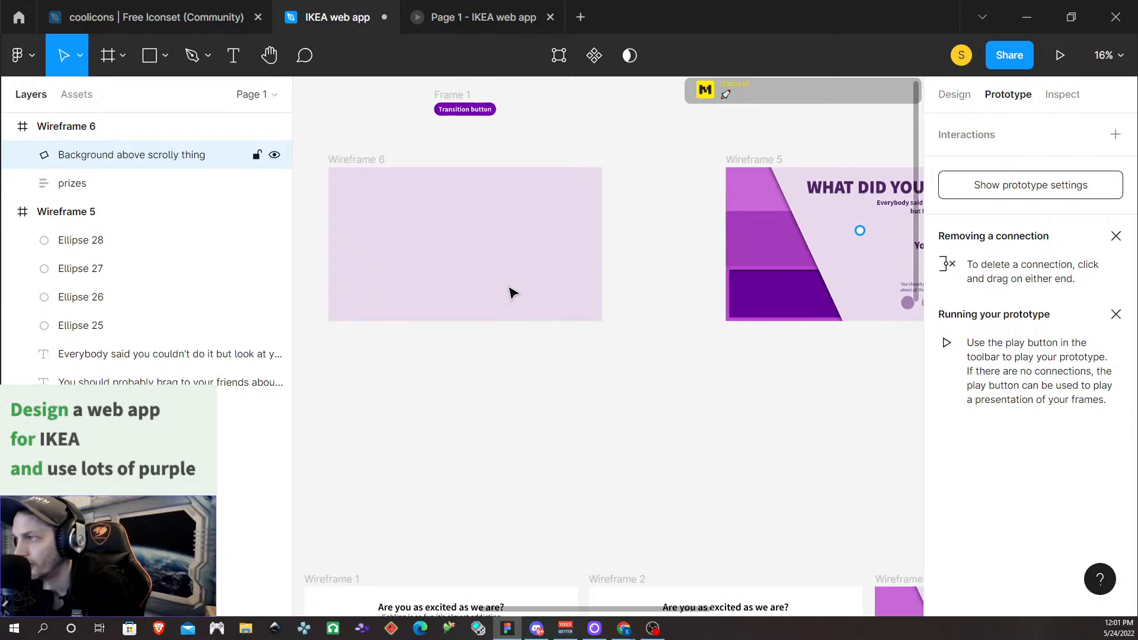
# Move the transition button into Wireframe 6 and nudge it toward the frame's horizontal center
pyautogui.click(460, 109)
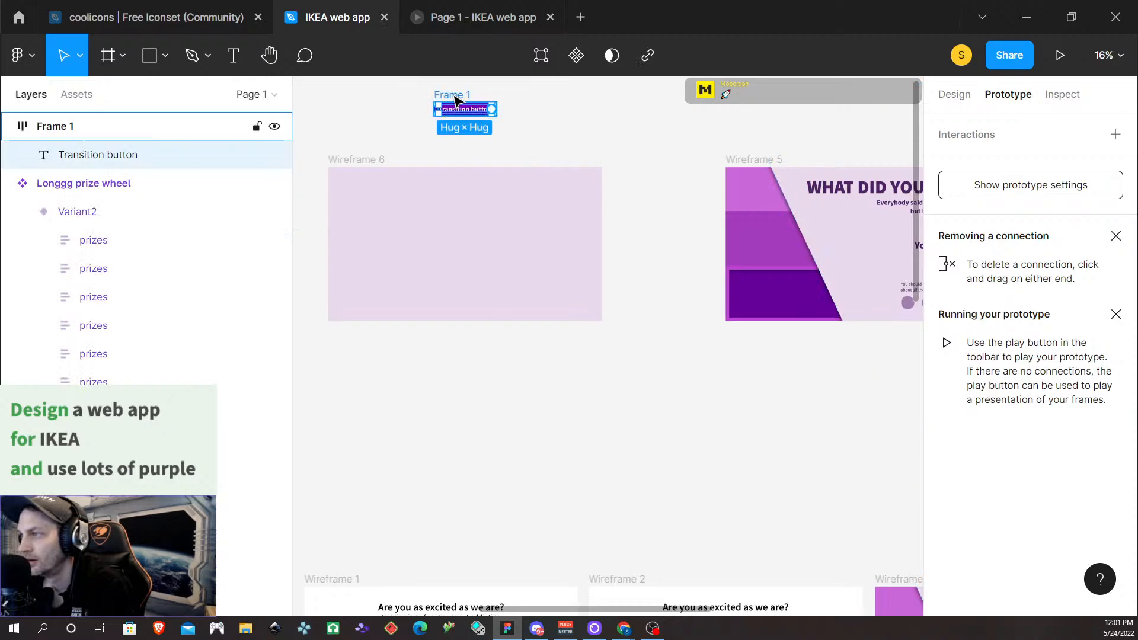
pyautogui.moveTo(455, 99); pyautogui.dragTo(490, 237)
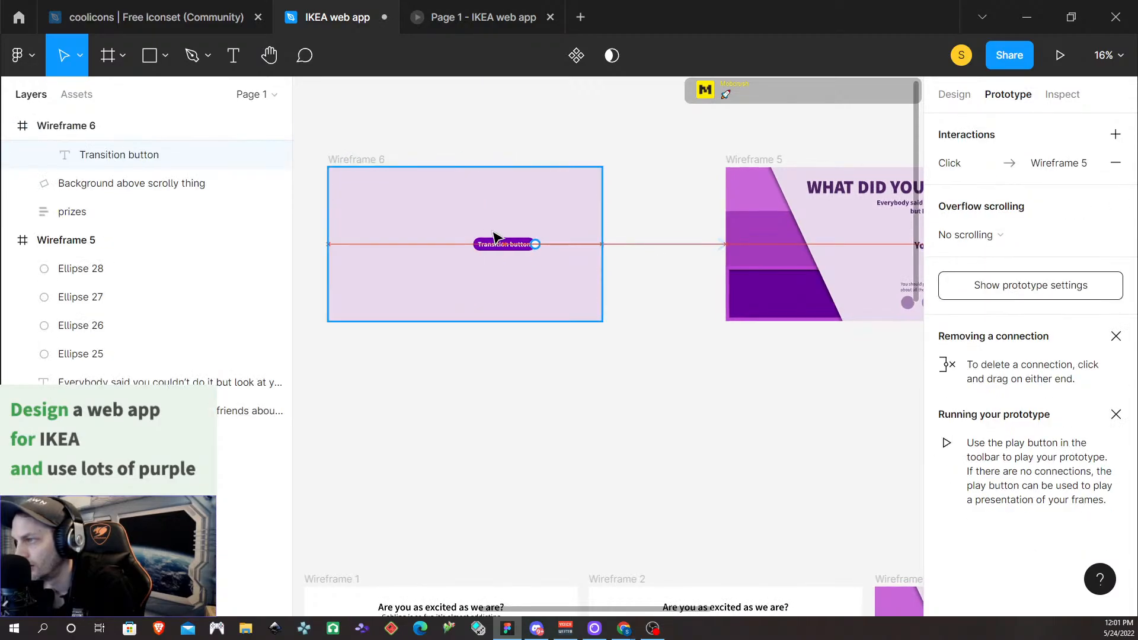
pyautogui.hotkey('shift', 'Left')
pyautogui.hotkey('shift', 'Left')
pyautogui.hotkey('shift', 'Left')
pyautogui.hotkey('shift', 'Left')
pyautogui.hotkey('shift', 'Left')
pyautogui.hotkey('shift', 'Left')
pyautogui.hotkey('shift', 'Left')
pyautogui.hotkey('shift', 'Left')
pyautogui.hotkey('shift', 'Left')
pyautogui.hotkey('shift', 'Left')
pyautogui.hotkey('shift', 'Left')
pyautogui.hotkey('shift', 'Left')
pyautogui.hotkey('shift', 'Left')
pyautogui.hotkey('shift', 'Left')
pyautogui.hotkey('shift', 'Left')
pyautogui.hotkey('shift', 'Left')
pyautogui.hotkey('shift', 'Left')
pyautogui.hotkey('shift', 'Left')
pyautogui.hotkey('shift', 'Left')
pyautogui.hotkey('shift', 'Left')
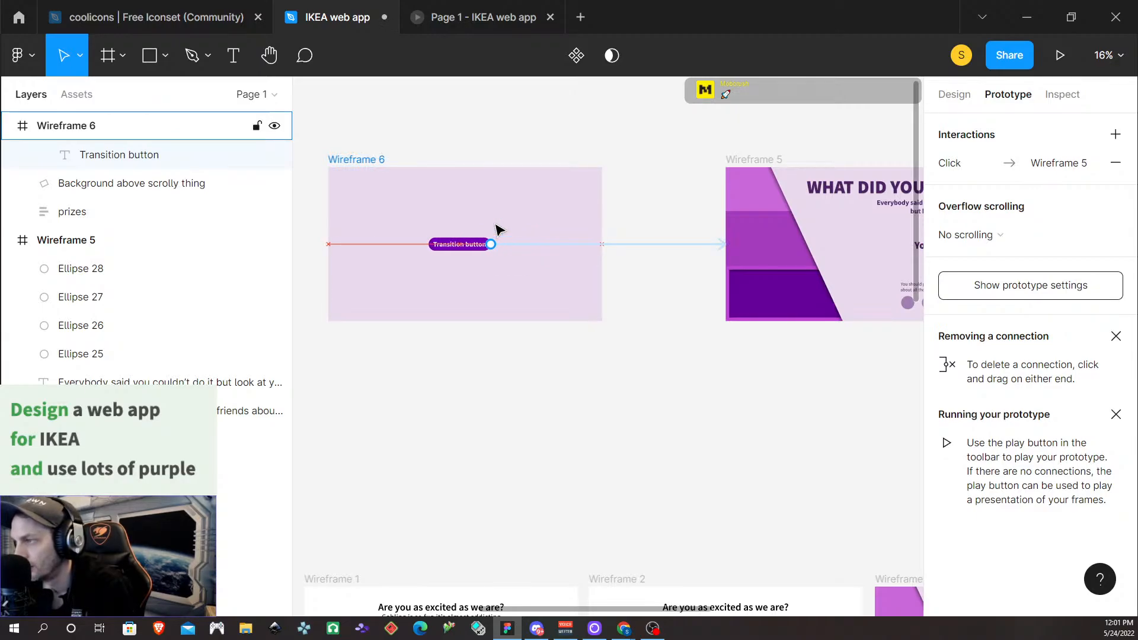
pyautogui.hotkey('shift', 'Left')
pyautogui.hotkey('shift', 'Right')
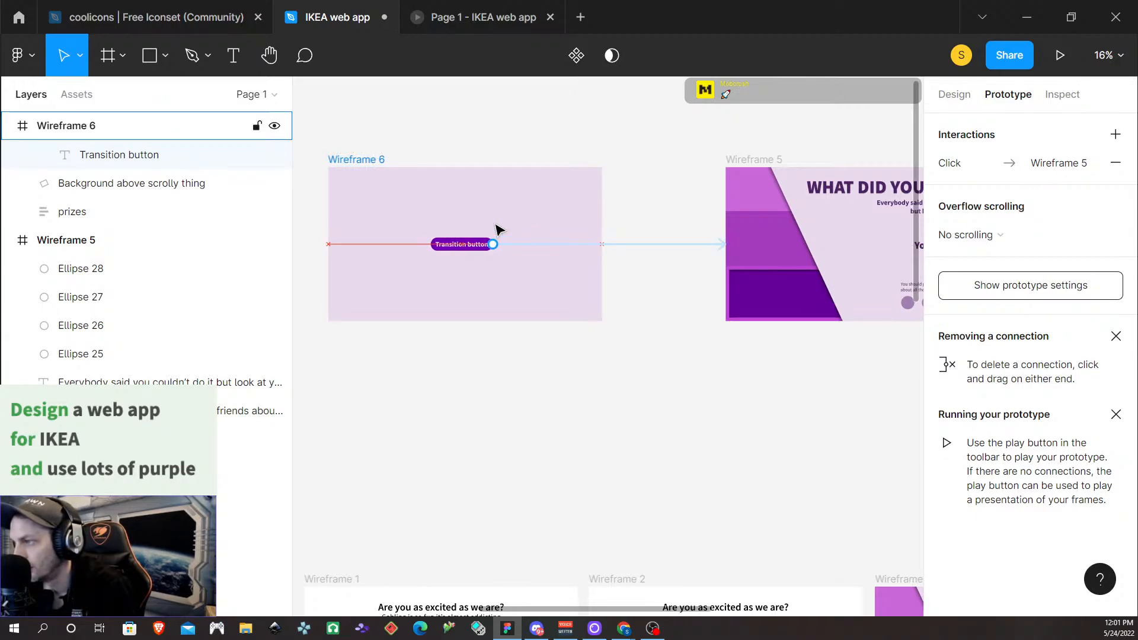
pyautogui.hotkey('shift', 'Right')
pyautogui.hotkey('shift', 'Right')
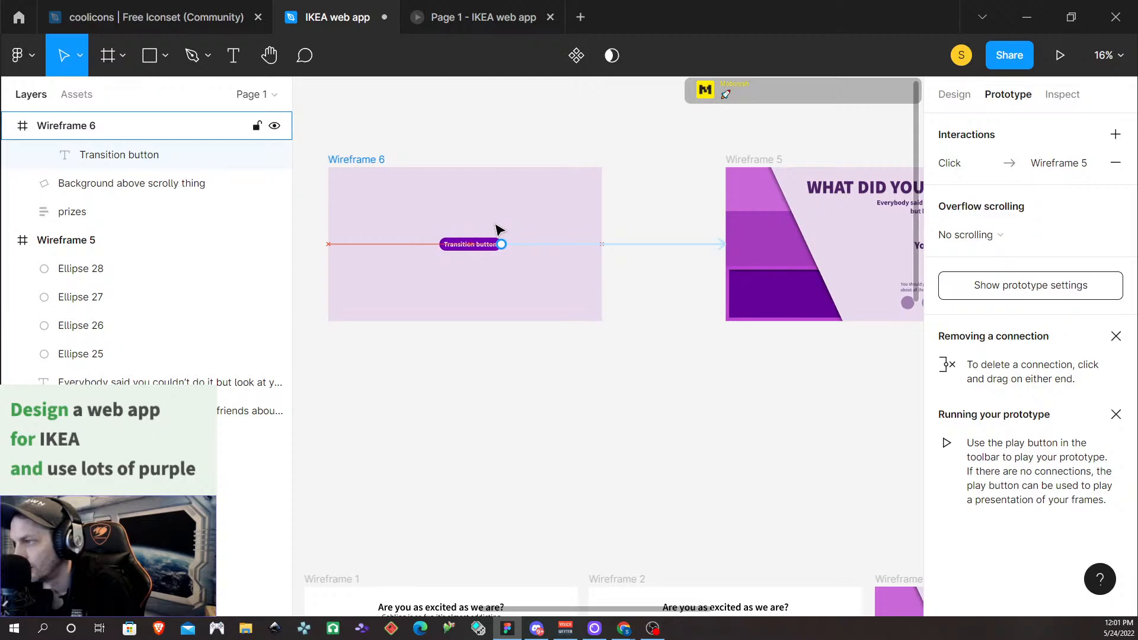
# Reposition the transition button near the middle of Wireframe 6, at X 726, Y 494
pyautogui.click(539, 183)
pyautogui.click(954, 95)
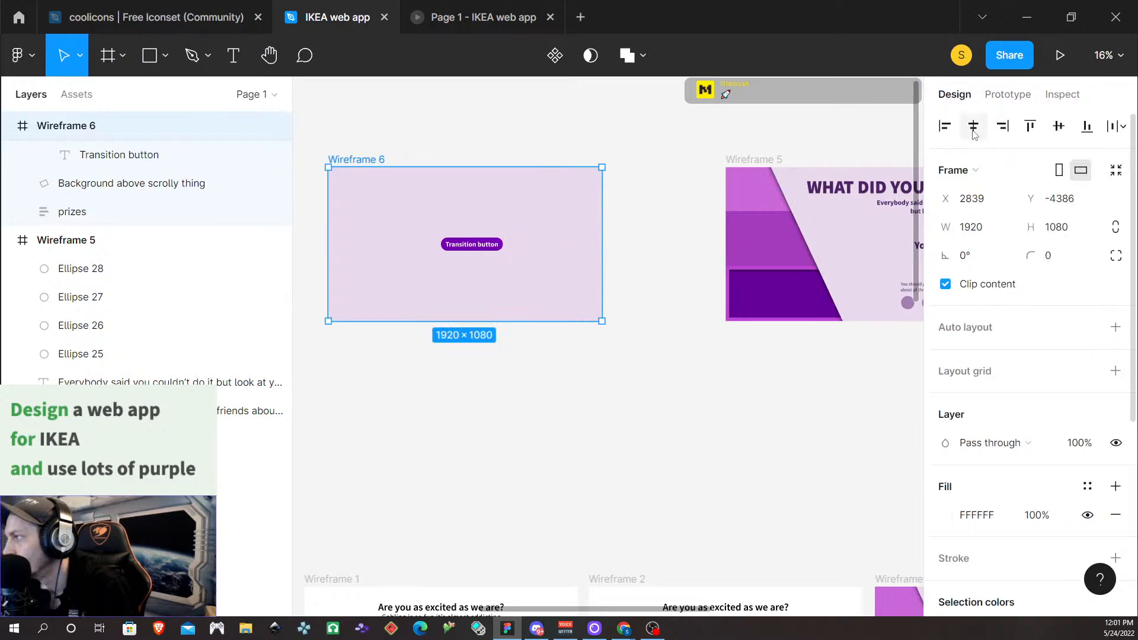
pyautogui.click(543, 245)
pyautogui.hotkey('shift', 'a')
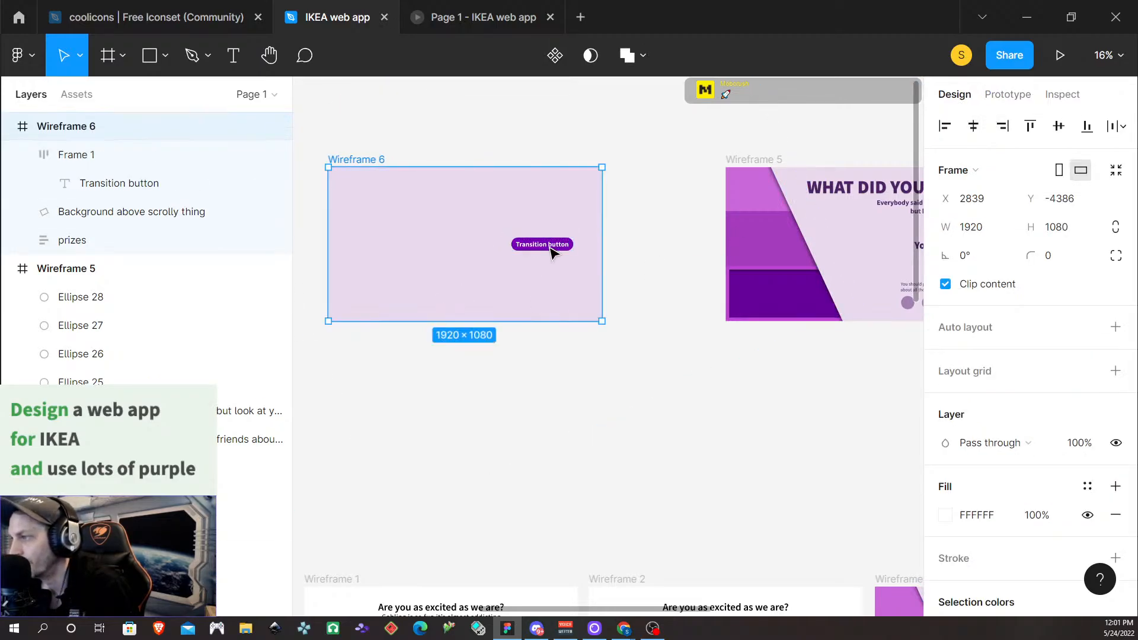
pyautogui.click(543, 306)
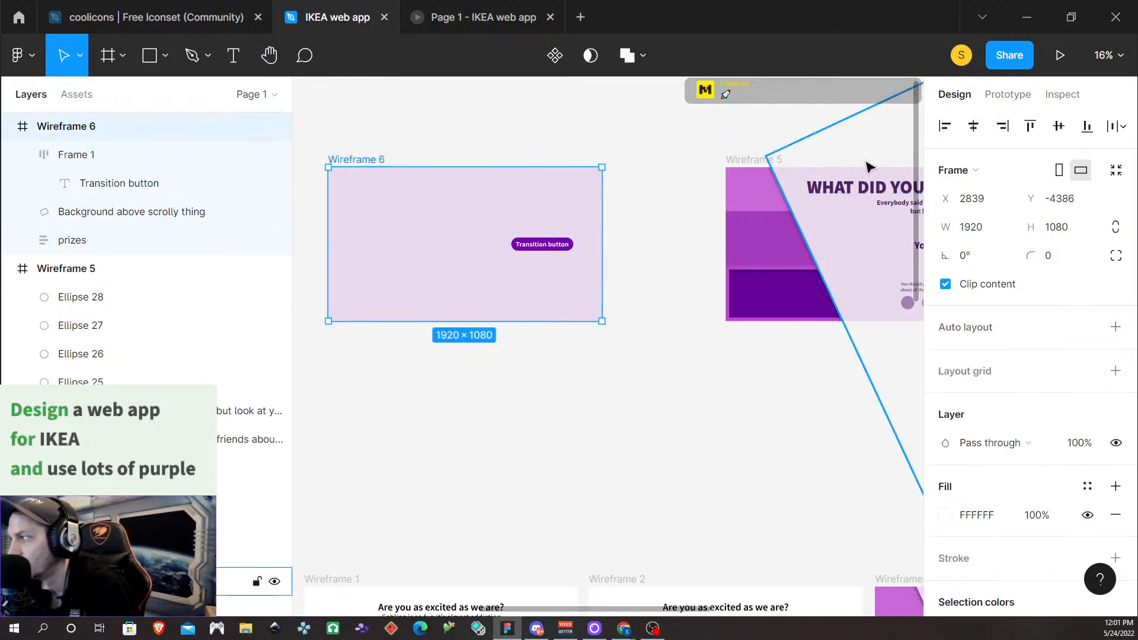
pyautogui.moveTo(538, 243); pyautogui.dragTo(461, 248)
pyautogui.hotkey('ctrl', 'z')
pyautogui.click(537, 248)
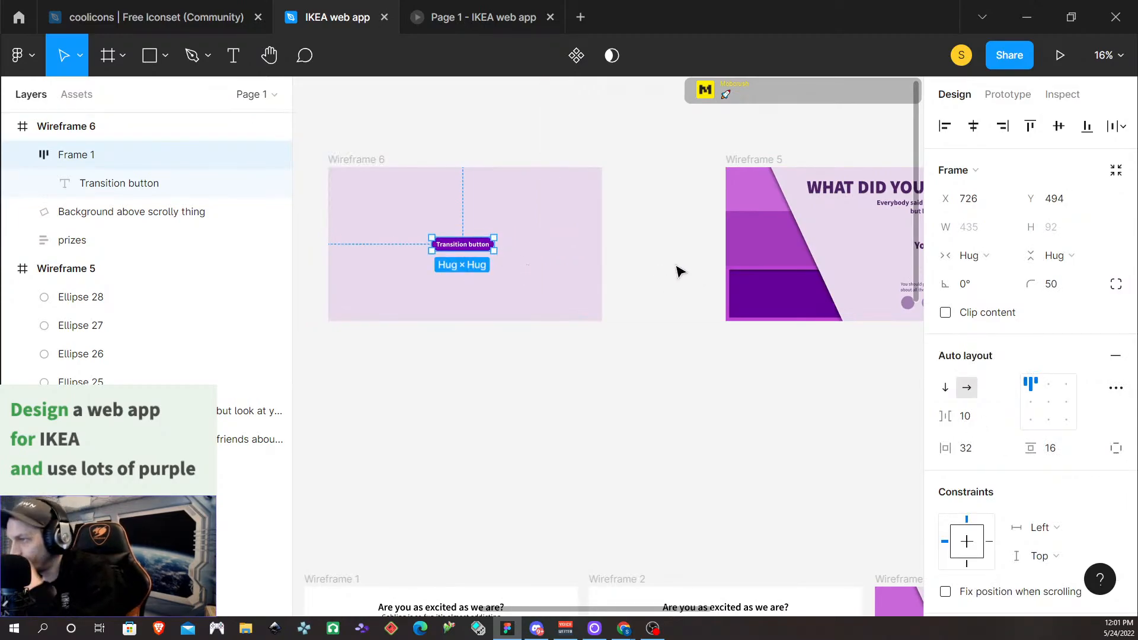
pyautogui.click(662, 289)
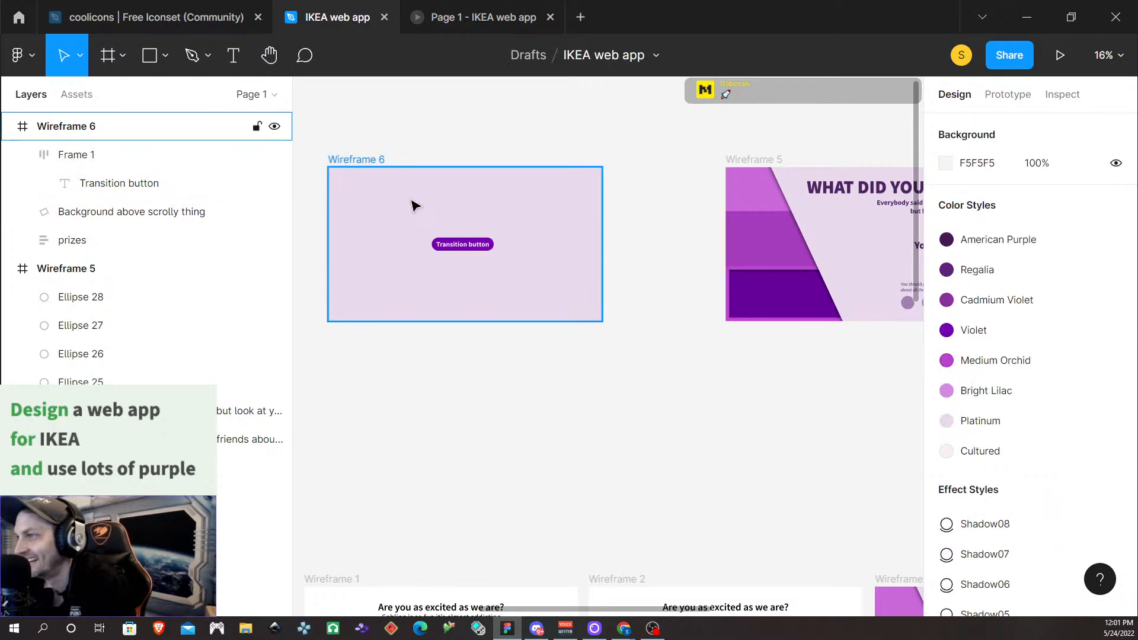
# Change the transition button's connection to Wireframe 5 to a Smart animate, Ease out animation lasting 2000 ms
pyautogui.click(1008, 95)
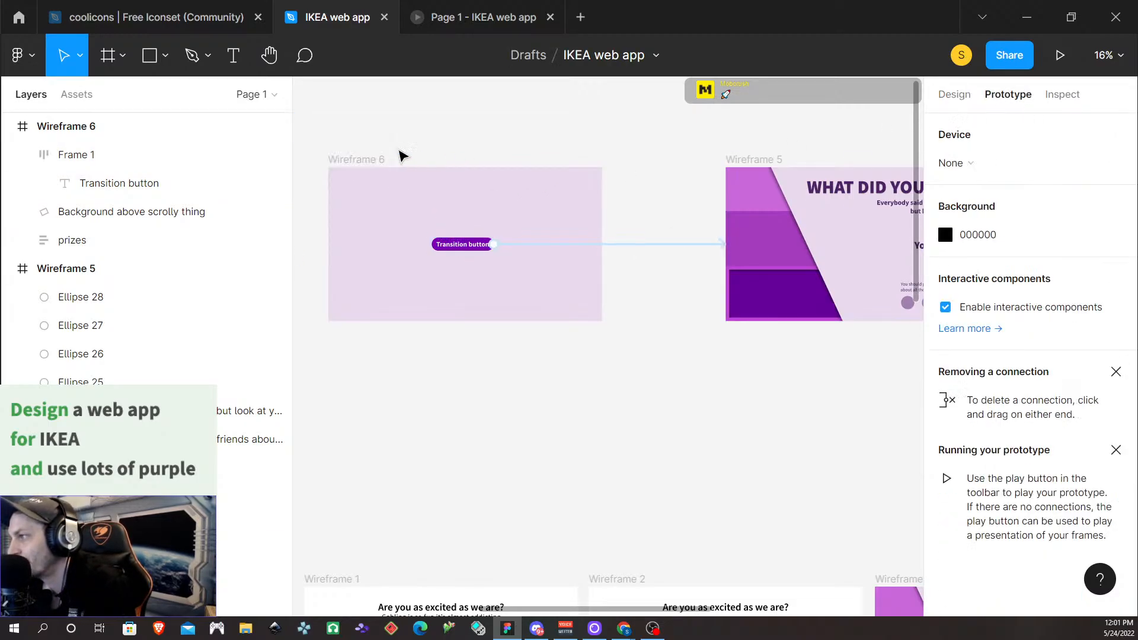
pyautogui.click(655, 245)
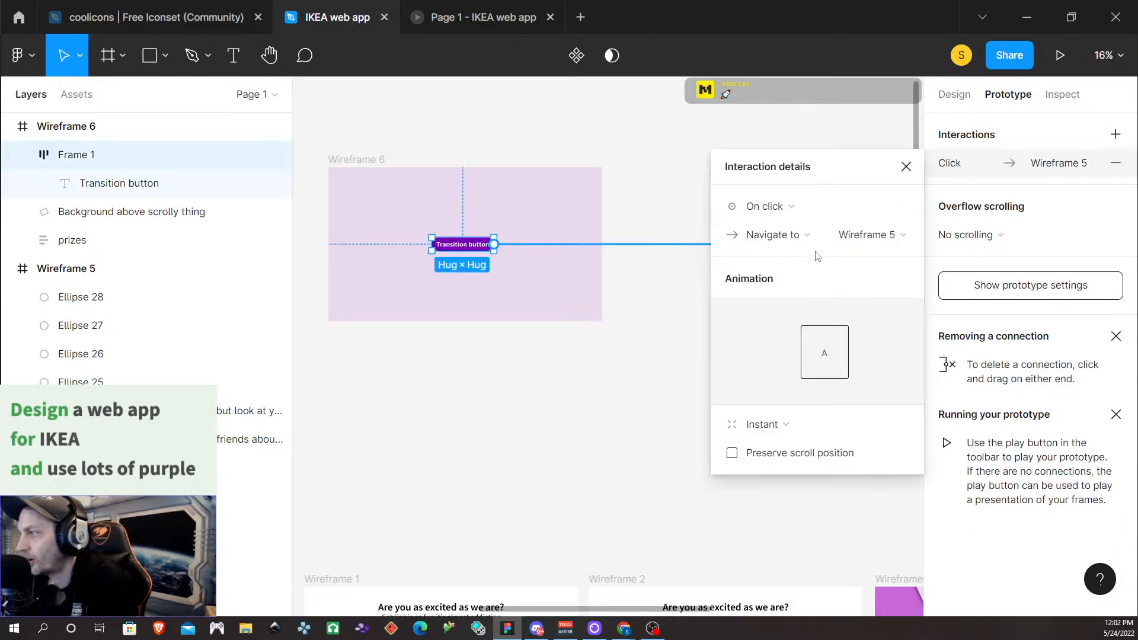
pyautogui.click(786, 426)
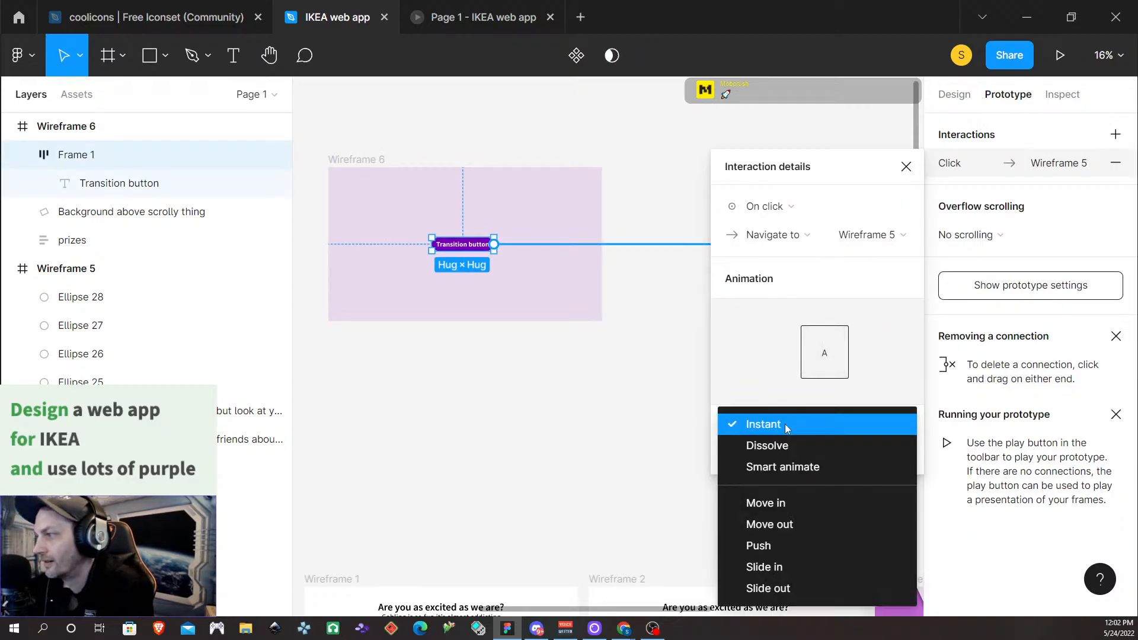
pyautogui.click(783, 467)
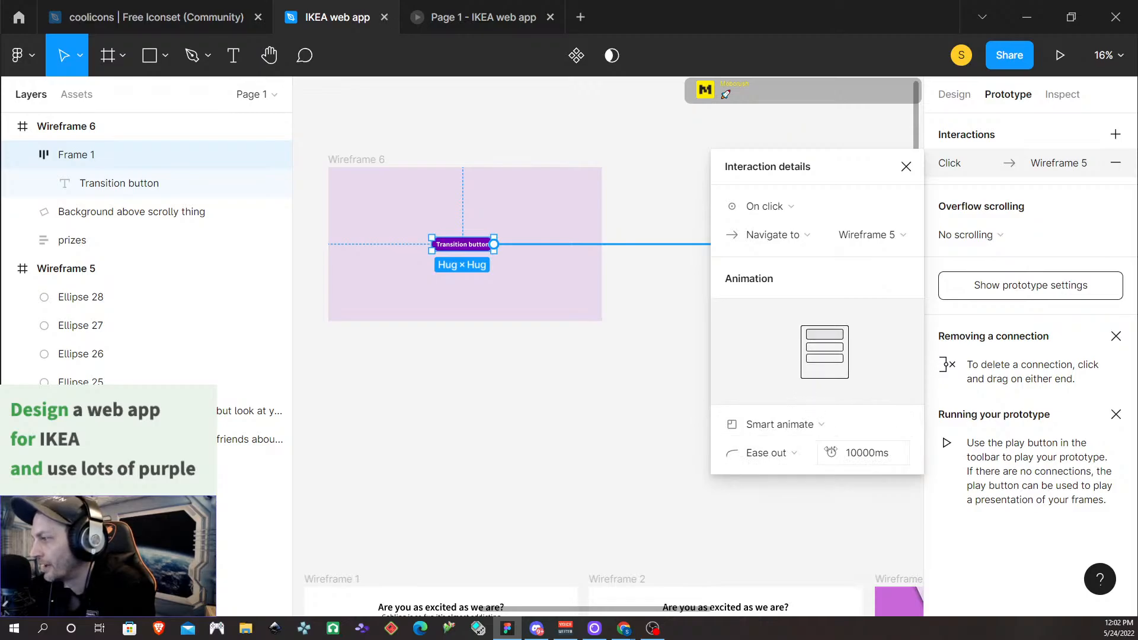
pyautogui.click(857, 458)
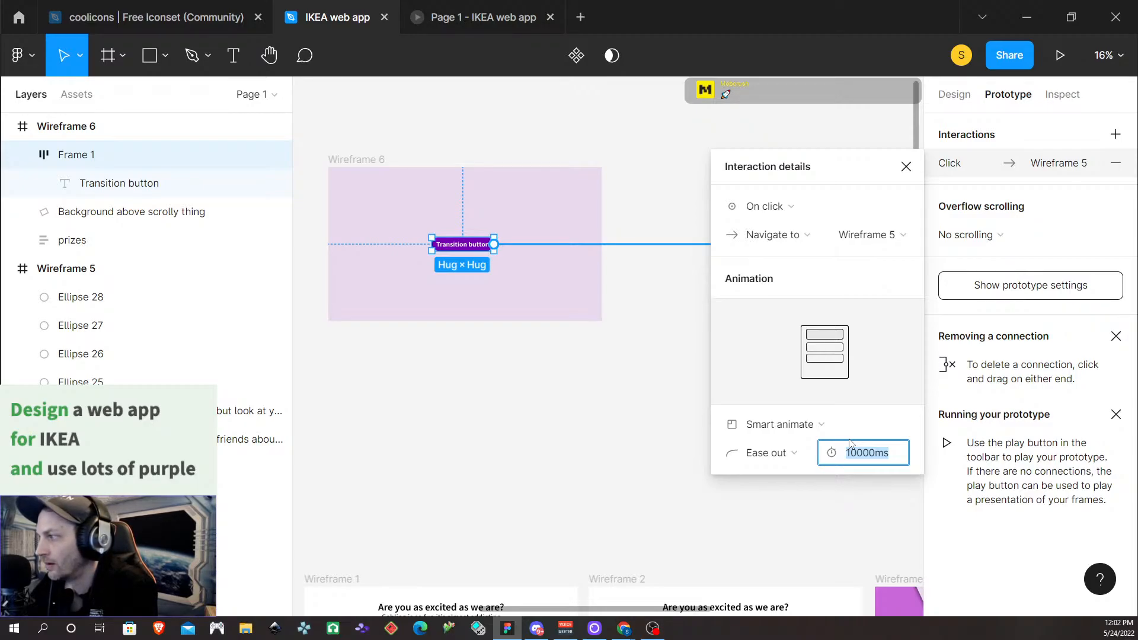
pyautogui.write('2000')
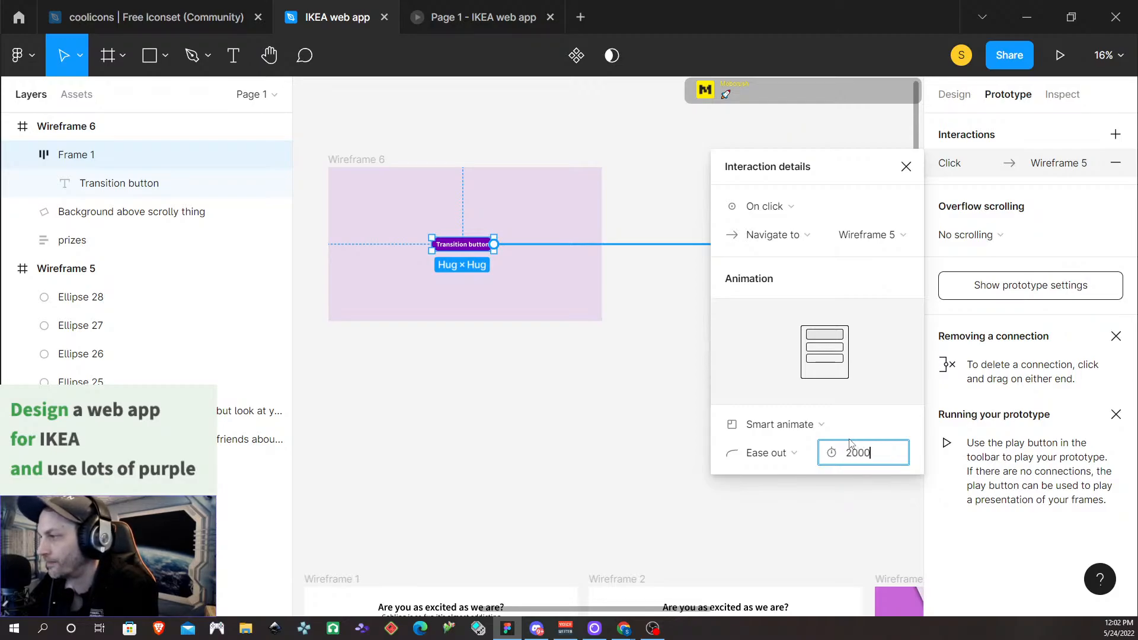
pyautogui.press('Return')
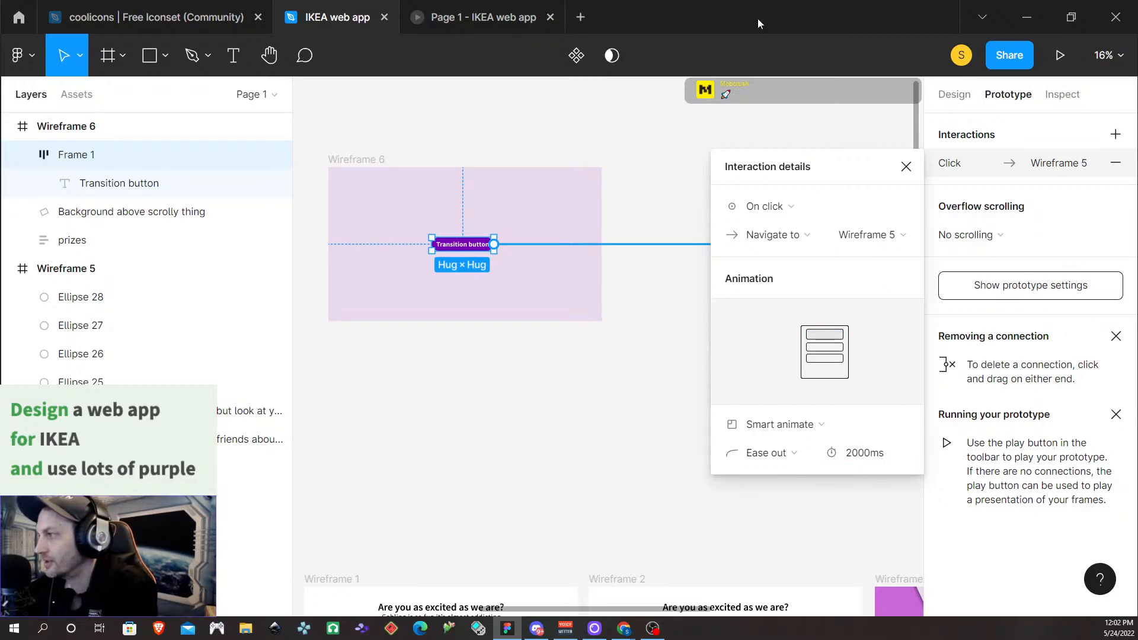
pyautogui.click(649, 377)
# Preview the prototype from Wireframe 6 scaled to fit the screen, trigger the transition button, and close the preview
pyautogui.click(371, 160)
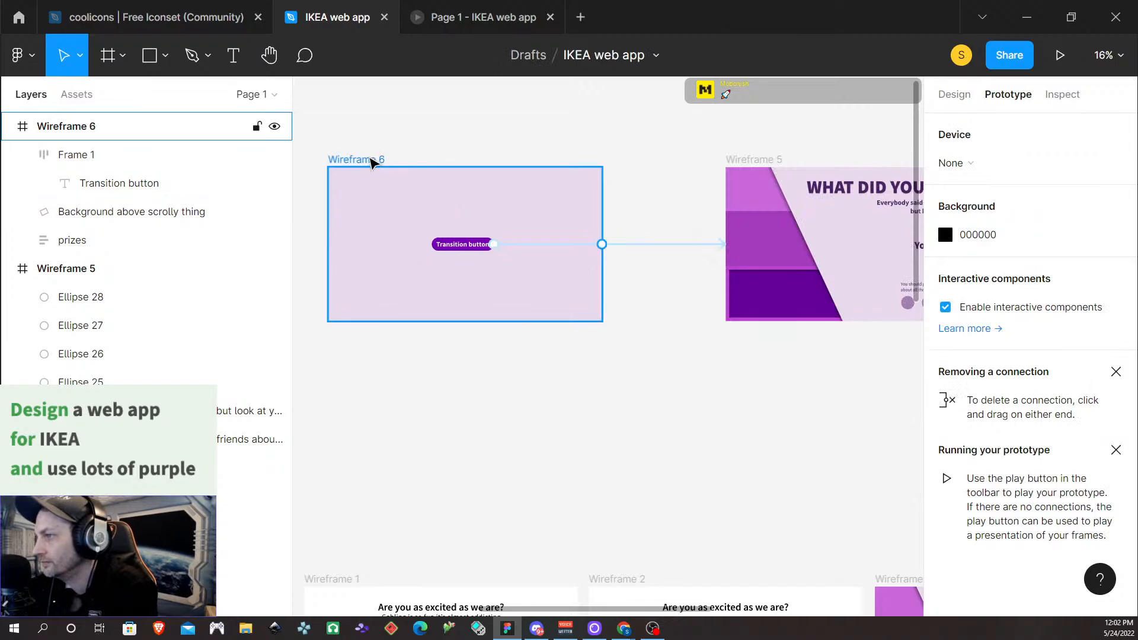
pyautogui.click(667, 245)
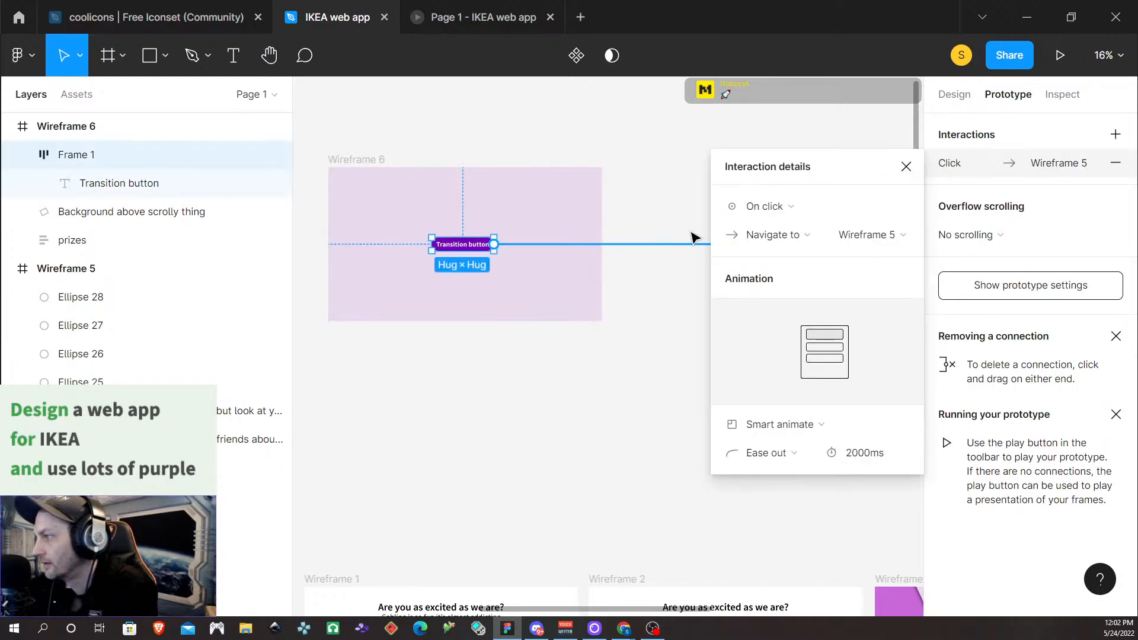
pyautogui.click(906, 167)
pyautogui.click(358, 160)
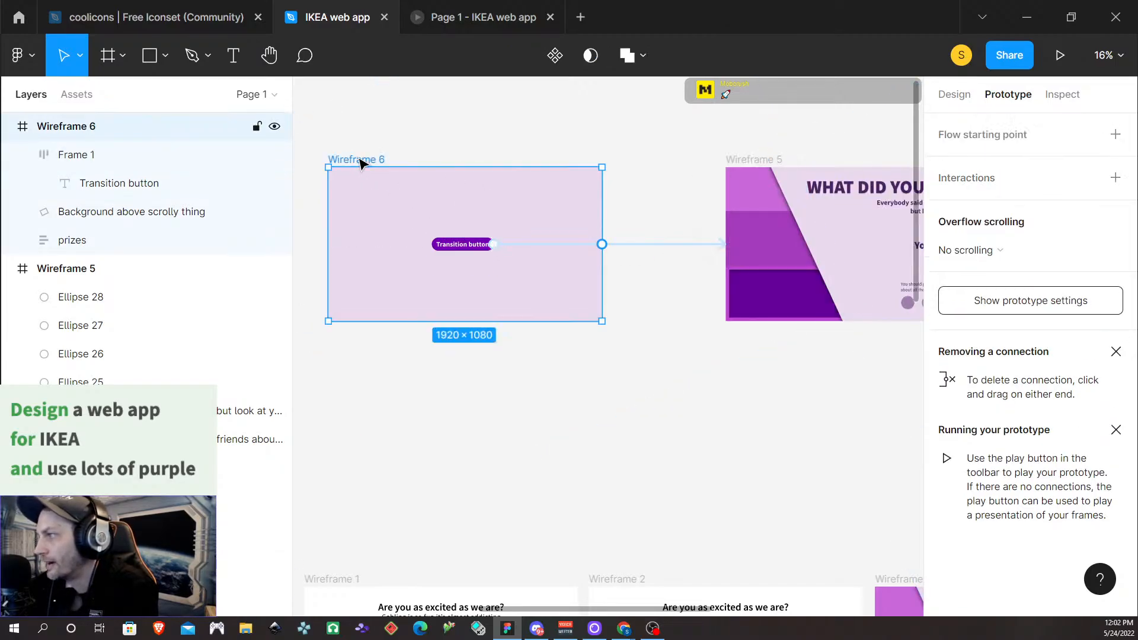
pyautogui.click(1059, 55)
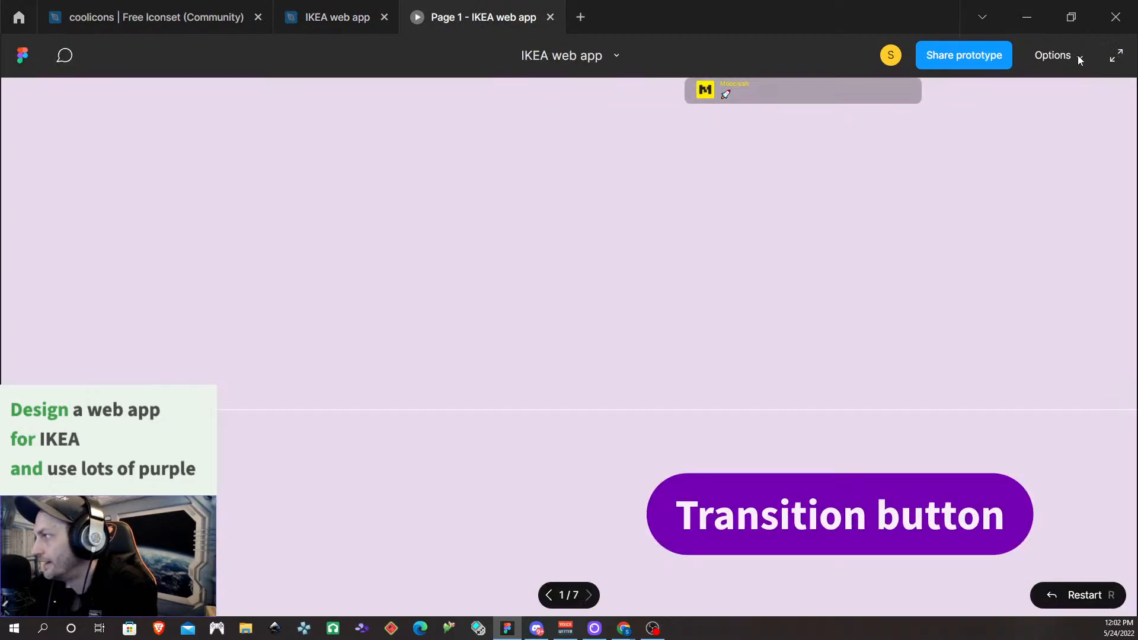
pyautogui.click(1078, 54)
pyautogui.click(1016, 121)
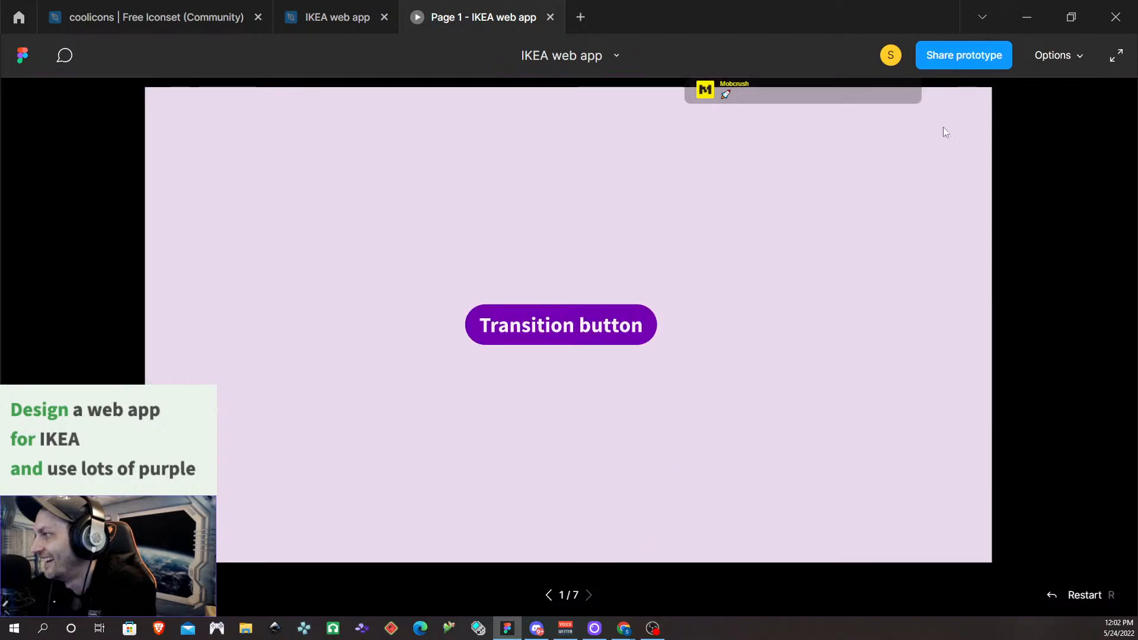
pyautogui.click(561, 330)
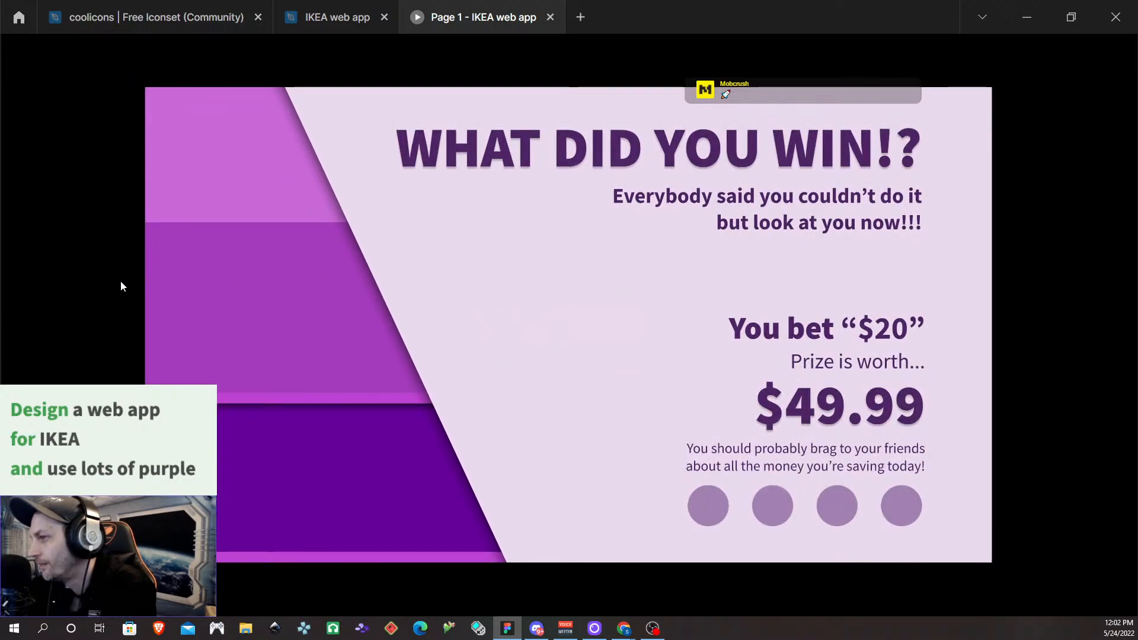
pyautogui.moveTo(596, 286)
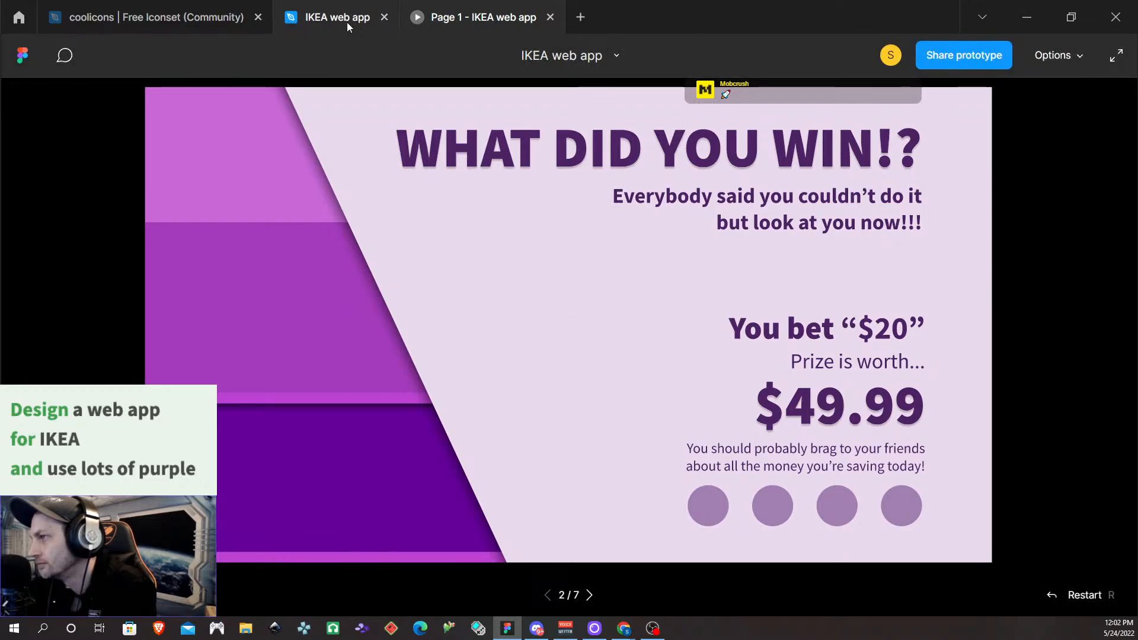
pyautogui.click(550, 18)
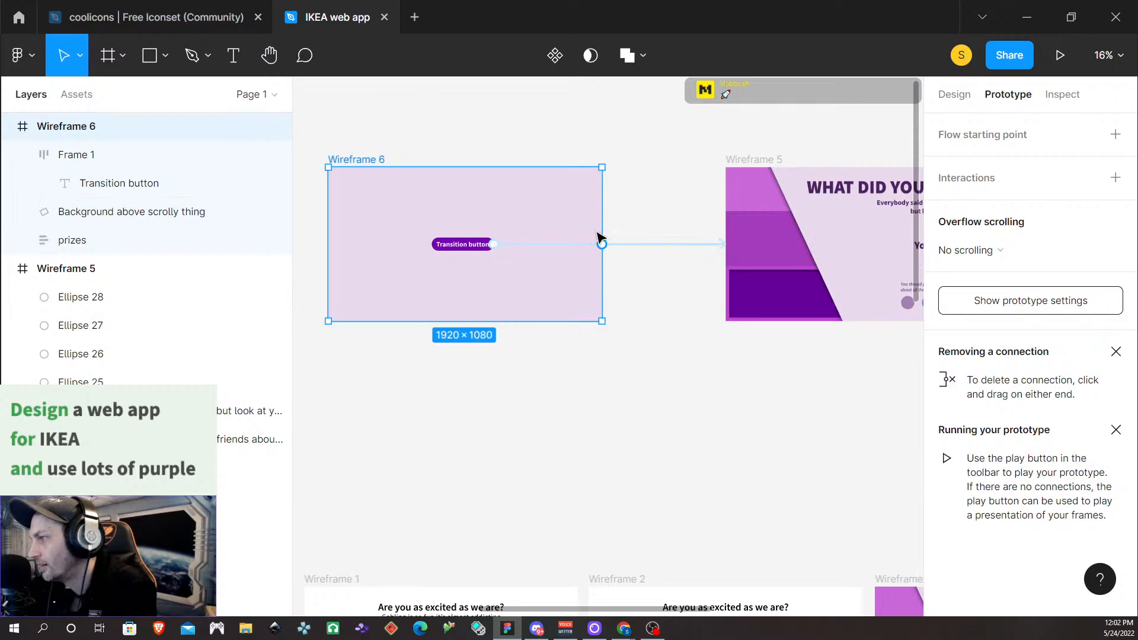
# Examine the prototype connection between Wireframes 6 and 5 and their prize wheel and background layers
pyautogui.moveTo(600, 240); pyautogui.dragTo(717, 241)
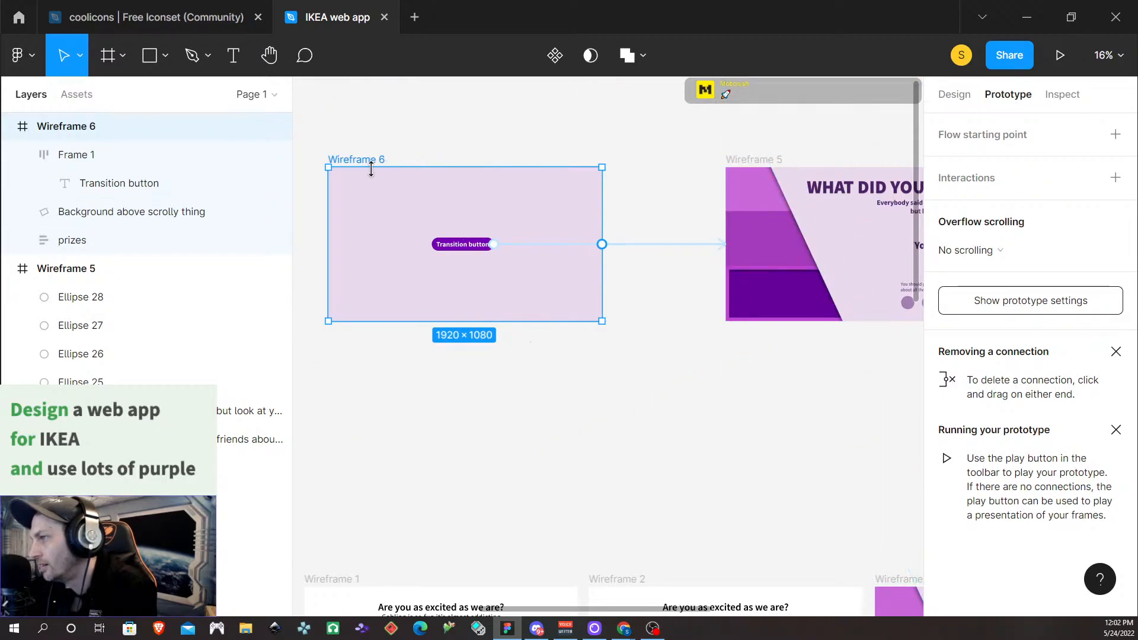
pyautogui.click(439, 102)
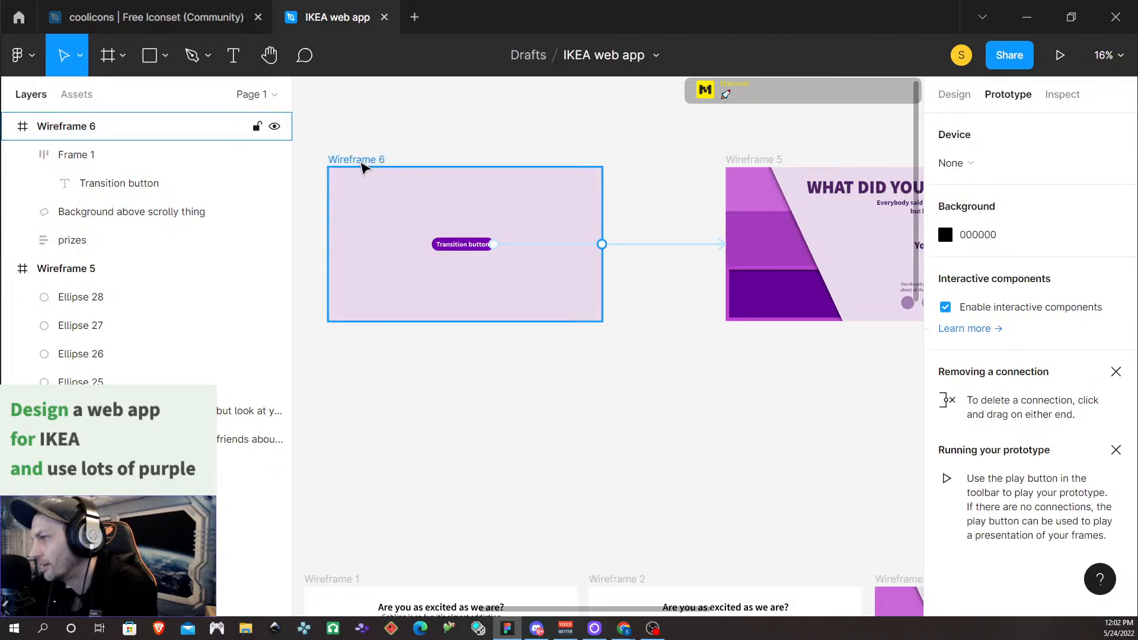
pyautogui.click(362, 161)
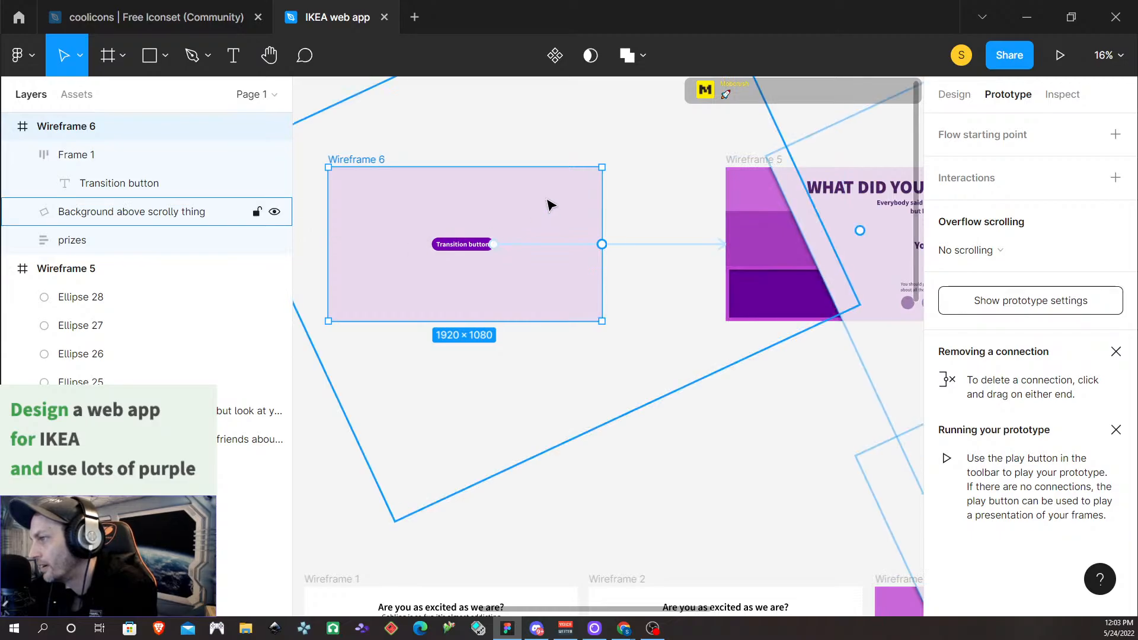
pyautogui.click(745, 213)
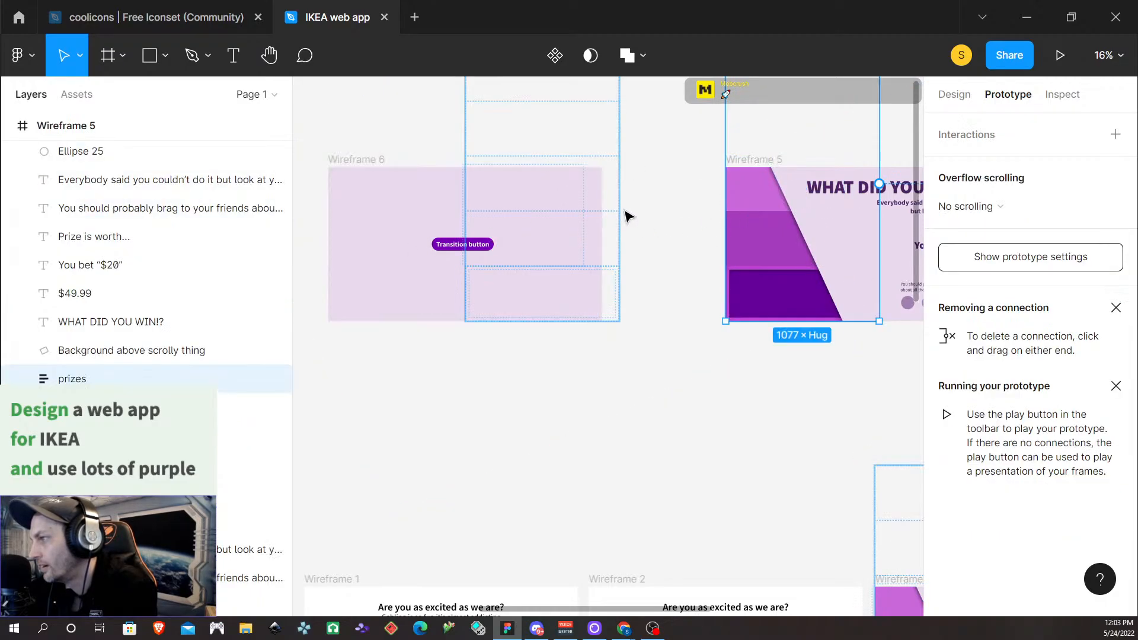
pyautogui.scroll(3, 629, 216)
pyautogui.click(524, 240)
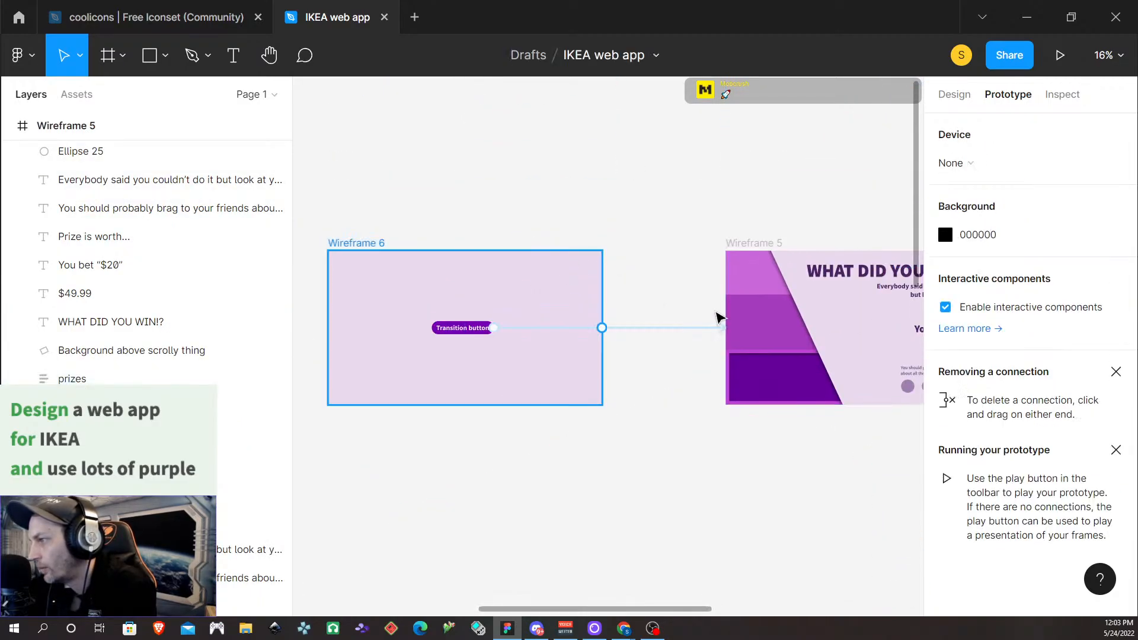
pyautogui.click(757, 320)
pyautogui.click(480, 218)
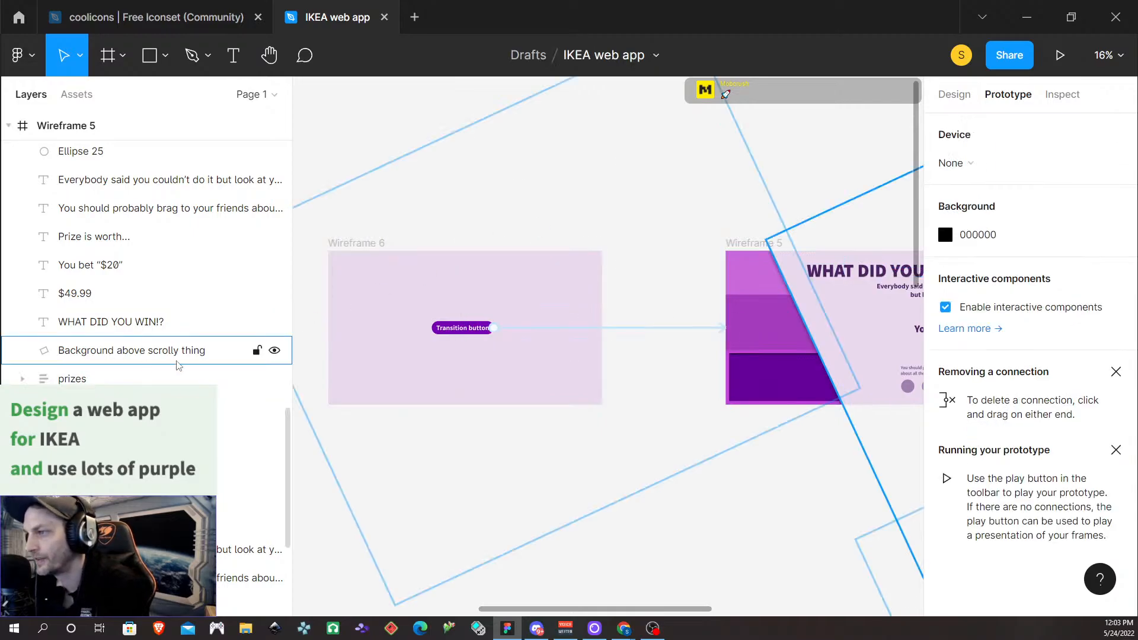
# Shift the prizes stack inside Wireframe 6 left until it lines up with the frame's left edge
pyautogui.click(341, 346)
pyautogui.scroll(3, 160, 232)
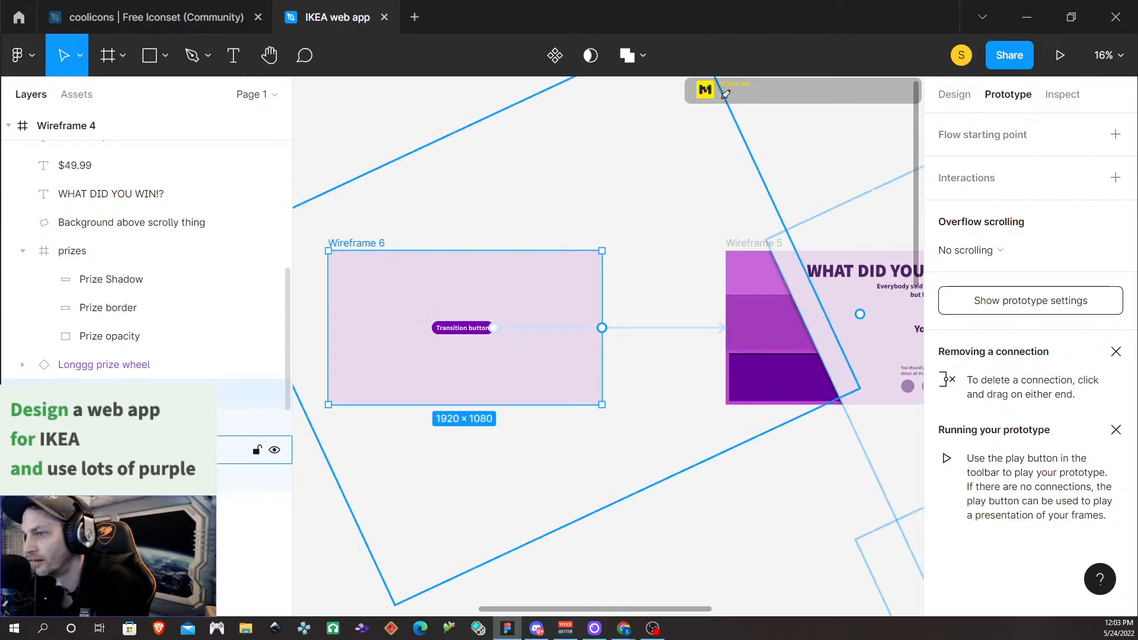
pyautogui.click(142, 478)
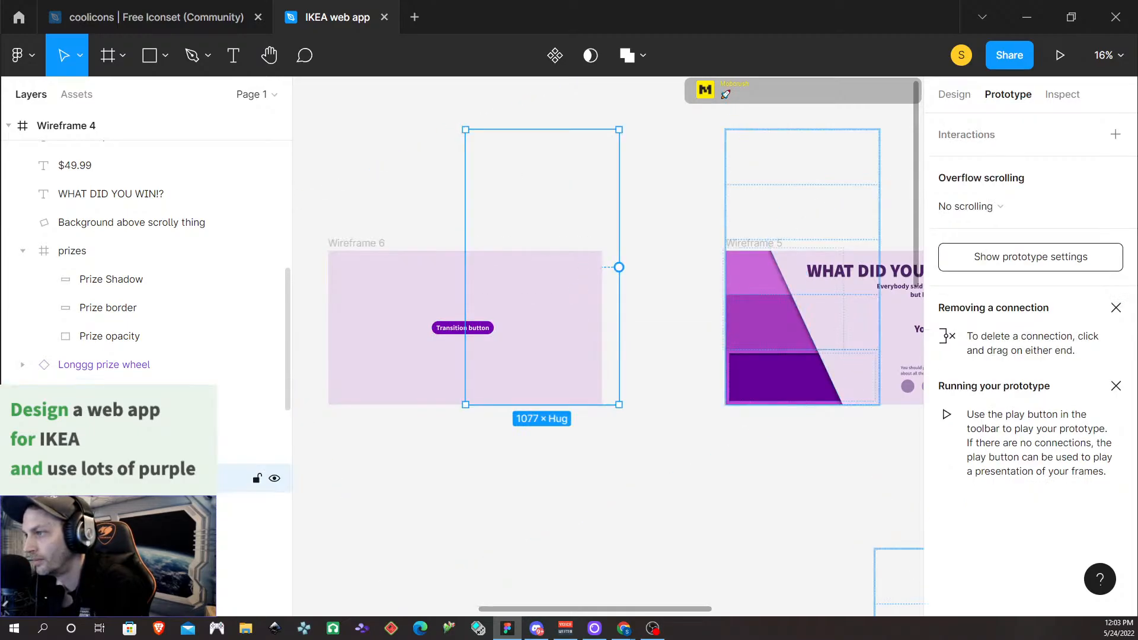
pyautogui.hotkey('shift', 'Left')
pyautogui.hotkey('shift', 'Left')
pyautogui.hotkey('shift', 'Left')
pyautogui.hotkey('shift', 'Left')
pyautogui.hotkey('shift', 'Left')
pyautogui.hotkey('shift', 'Left')
pyautogui.hotkey('shift', 'Left')
pyautogui.hotkey('shift', 'Left')
pyautogui.hotkey('shift', 'Left')
pyautogui.hotkey('shift', 'Left')
pyautogui.hotkey('shift', 'Left')
pyautogui.hotkey('shift', 'Left')
pyautogui.hotkey('shift', 'Left')
pyautogui.hotkey('shift', 'Left')
pyautogui.hotkey('shift', 'Left')
pyautogui.hotkey('shift', 'Left')
pyautogui.hotkey('shift', 'Left')
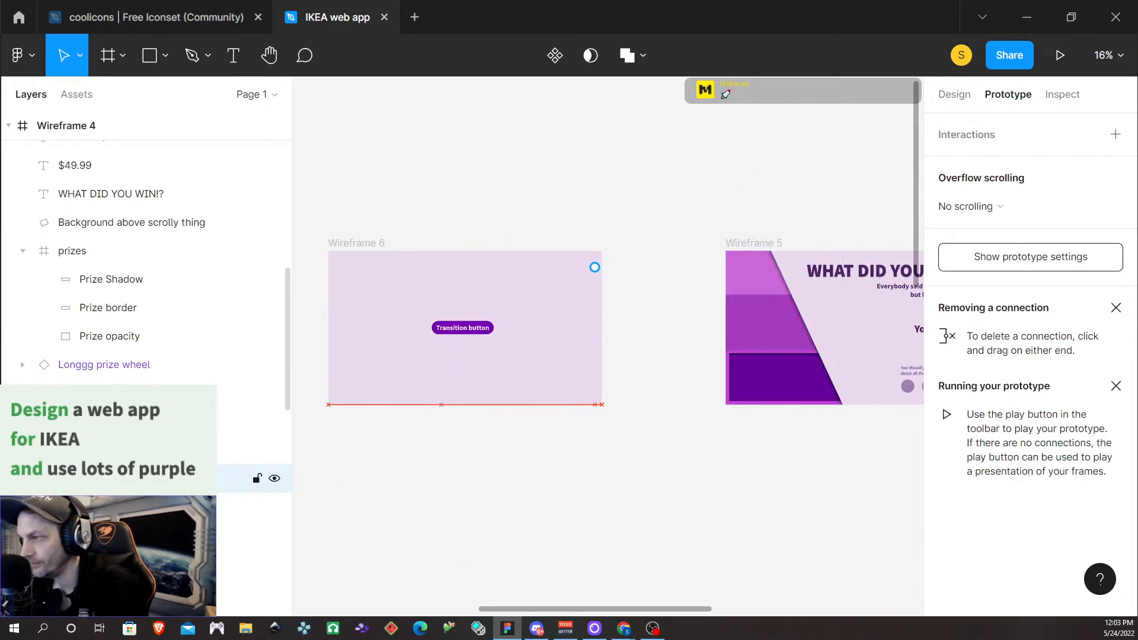
pyautogui.hotkey('shift', 'Left')
pyautogui.hotkey('shift', 'Left')
pyautogui.hotkey('shift', 'Left')
pyautogui.hotkey('shift', 'Left')
pyautogui.hotkey('shift', 'Left')
pyautogui.hotkey('shift', 'Left')
pyautogui.hotkey('shift', 'Left')
pyautogui.hotkey('shift', 'Left')
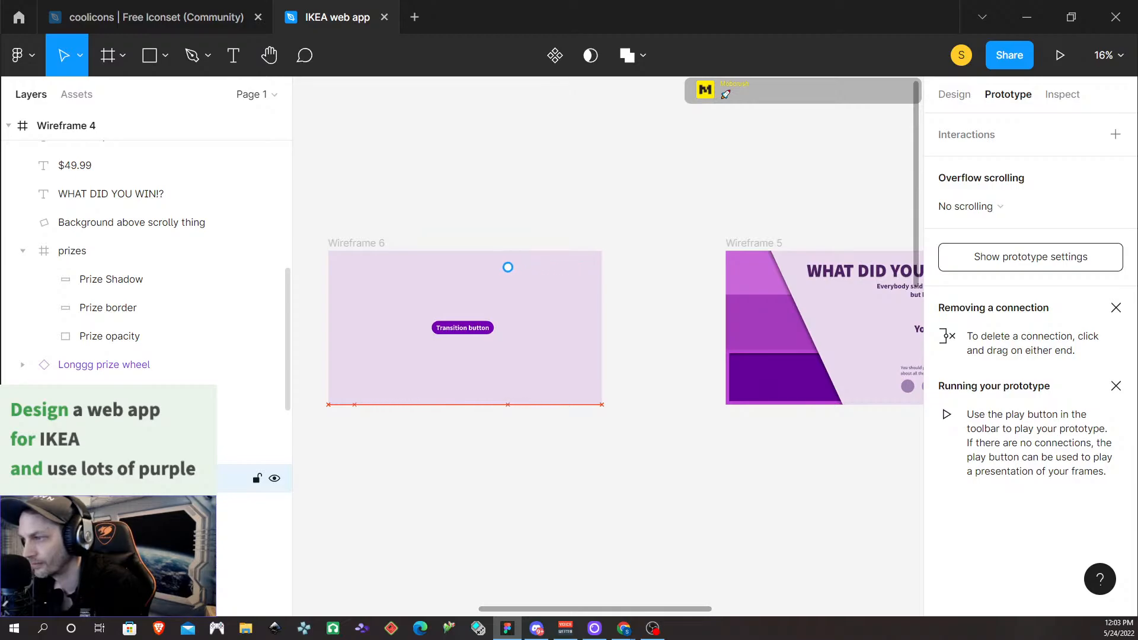
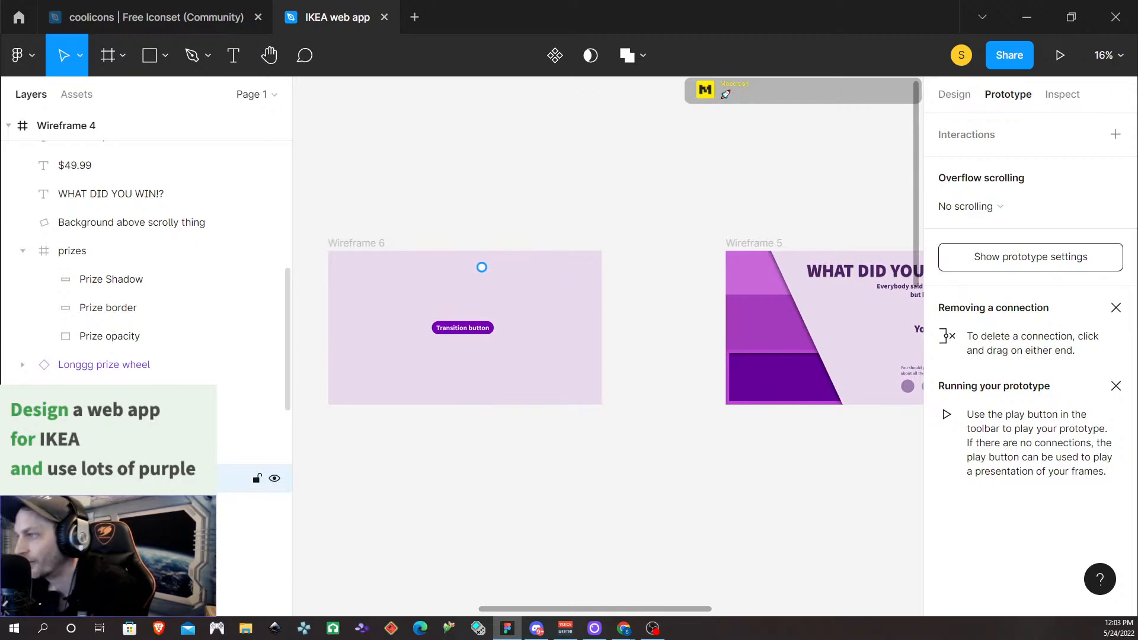
pyautogui.click(665, 579)
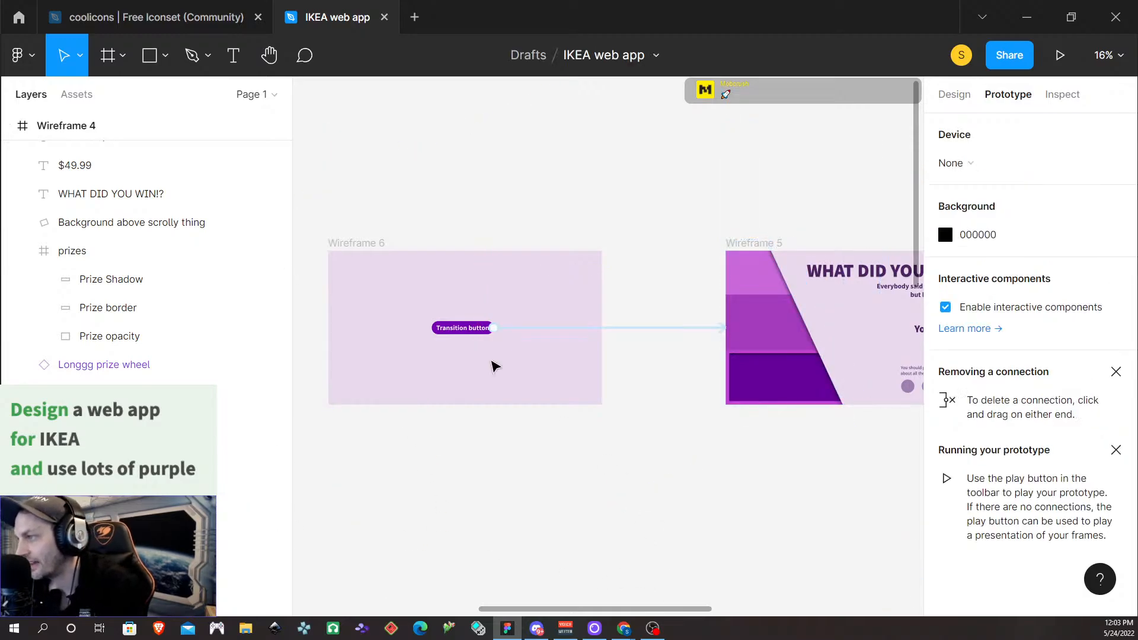
# Preview the prototype from Wireframe 6 fitted to the screen, trigger the transition button, and return to the design file
pyautogui.click(380, 244)
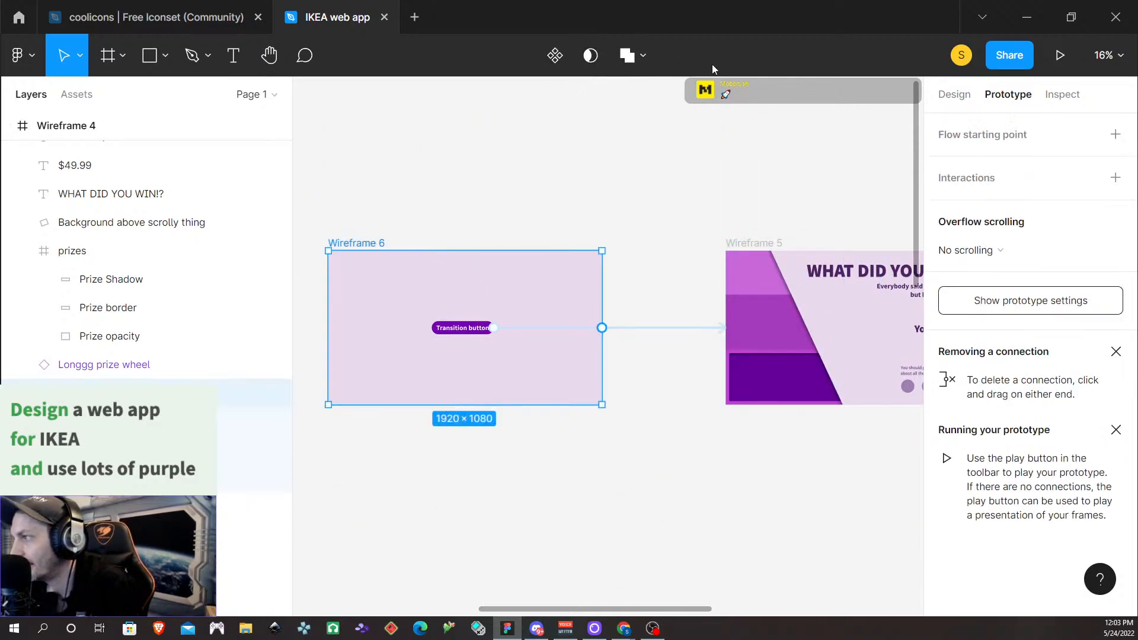
pyautogui.click(1060, 58)
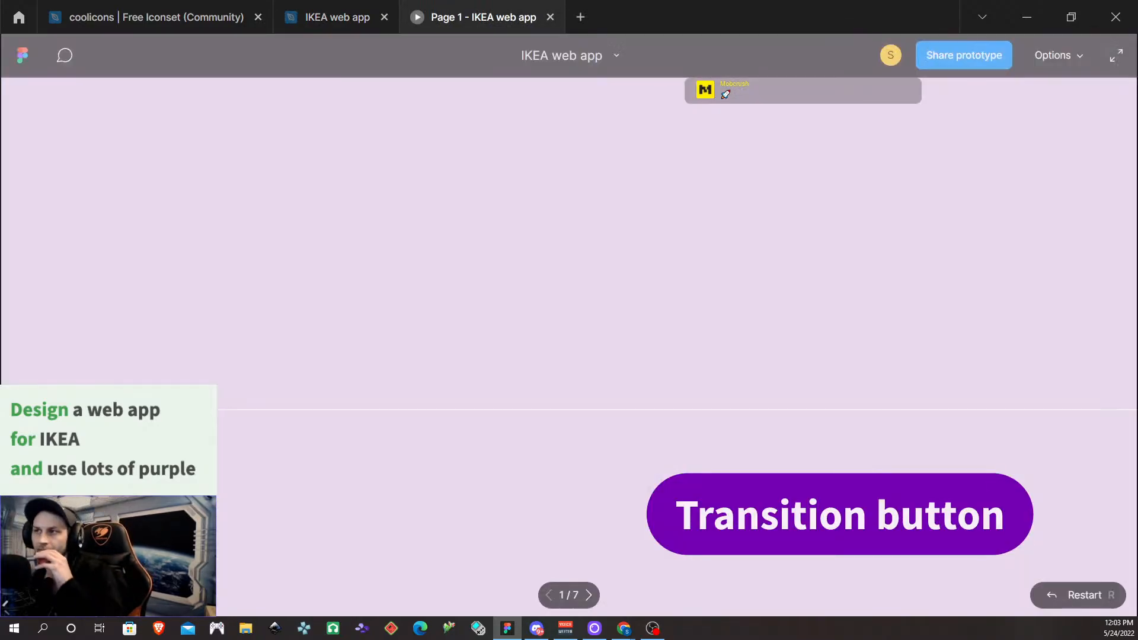
pyautogui.click(1078, 57)
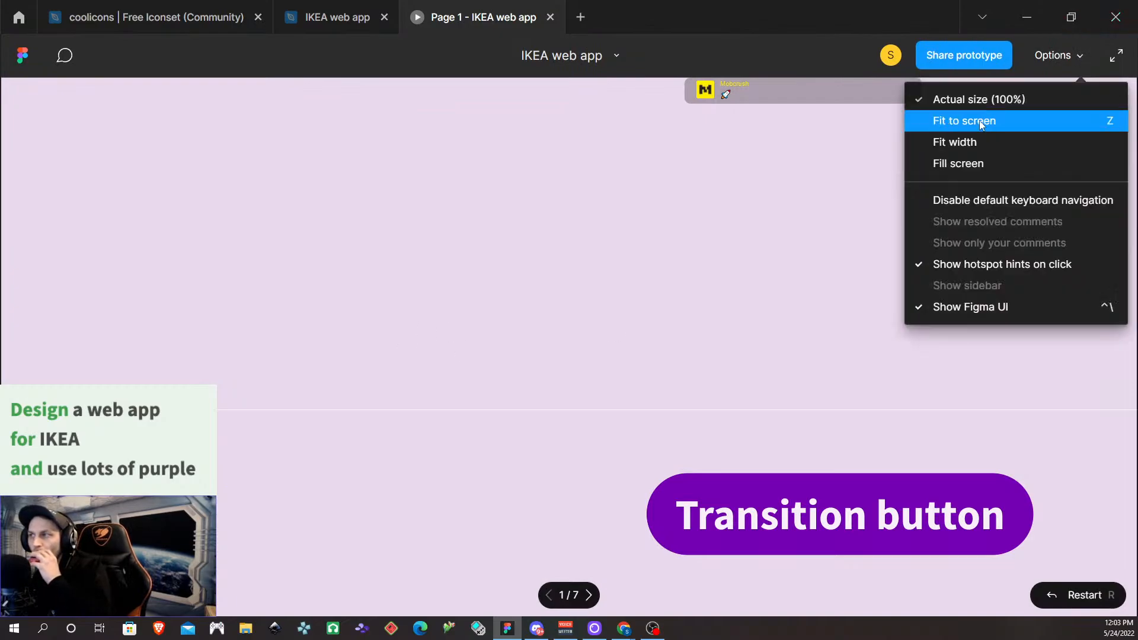
pyautogui.click(982, 121)
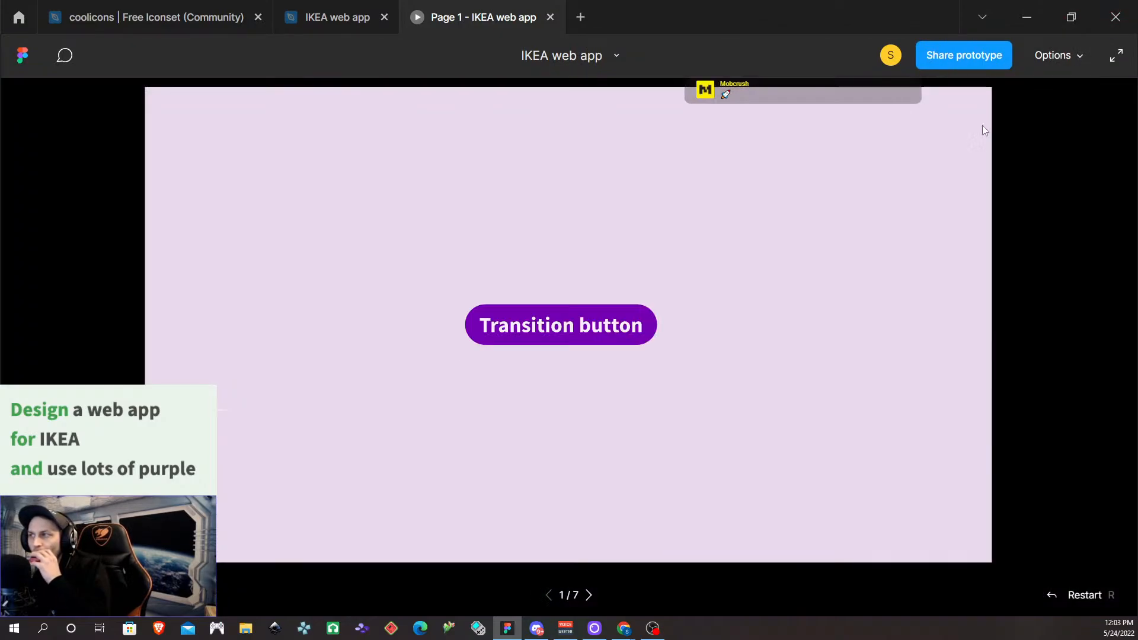
pyautogui.click(549, 332)
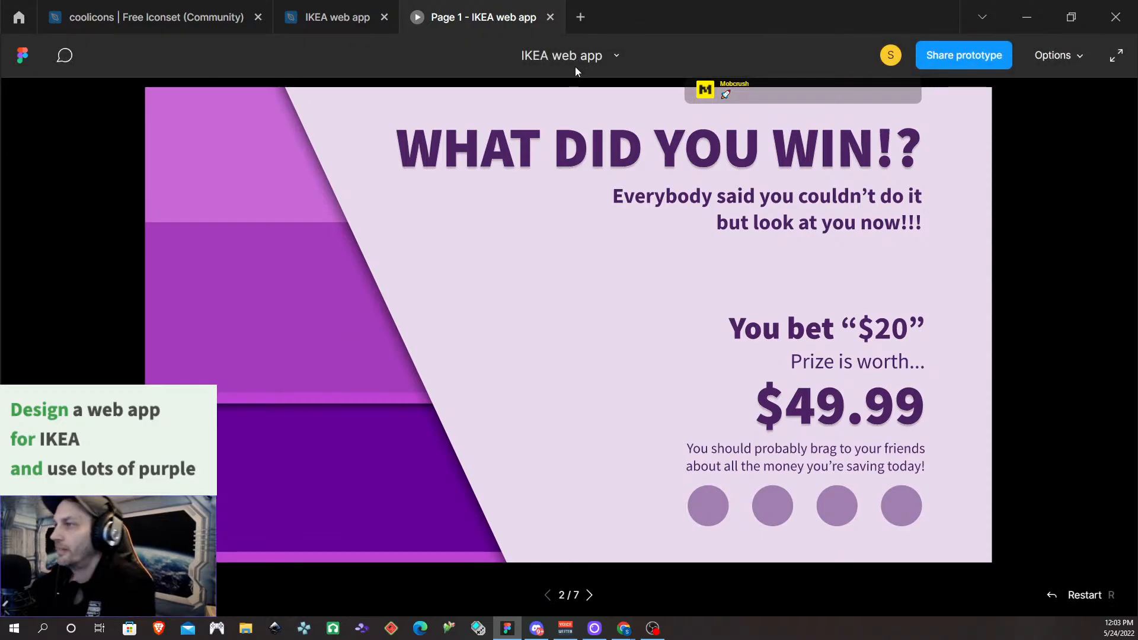
pyautogui.click(305, 16)
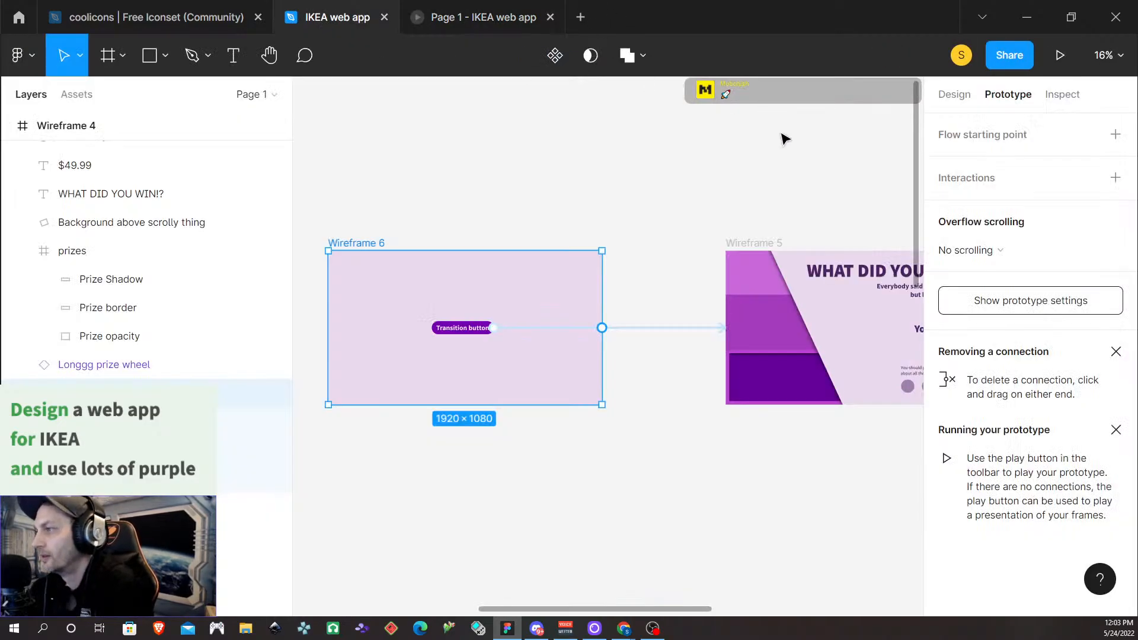
# Duplicate Wireframe 5 and place the copy in the same row to its right
pyautogui.scroll(-5, 697, 186)
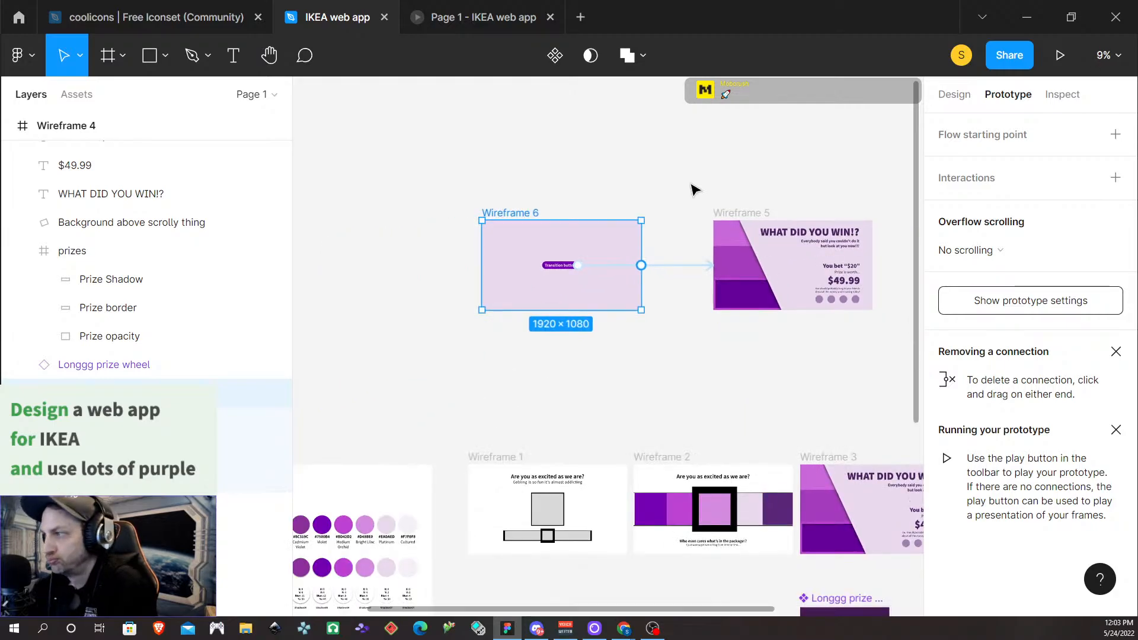
pyautogui.hotkey('alt', '8')
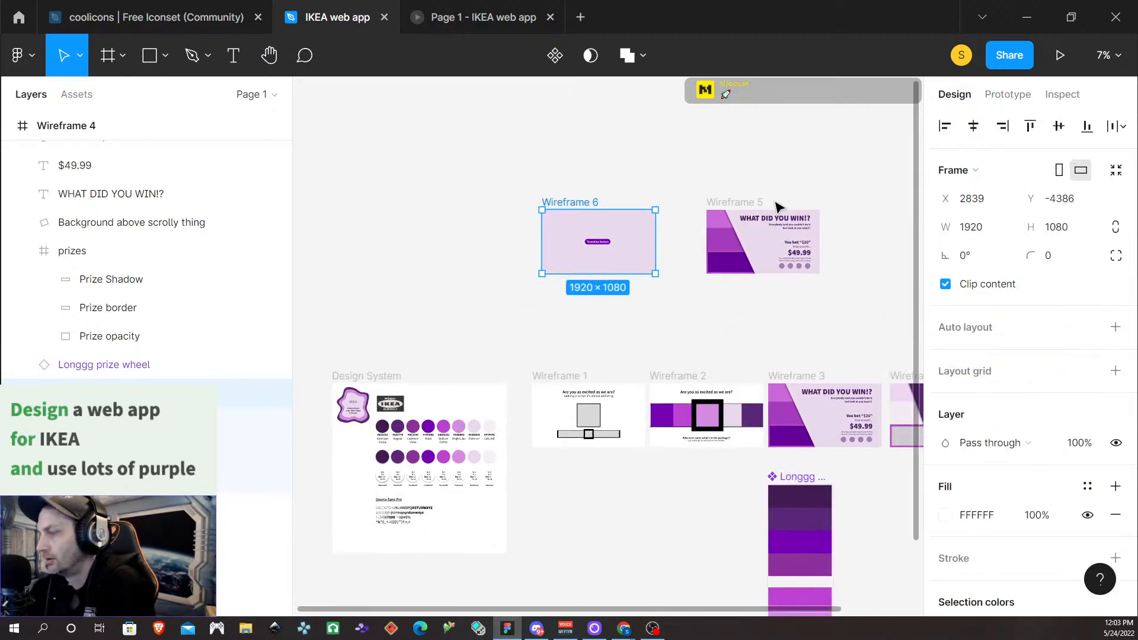
pyautogui.moveTo(725, 206); pyautogui.dragTo(889, 211)
# Delete all the headline, bet and prize texts and the four circles from Wireframe 5, keeping only its background and prizes
pyautogui.click(788, 232)
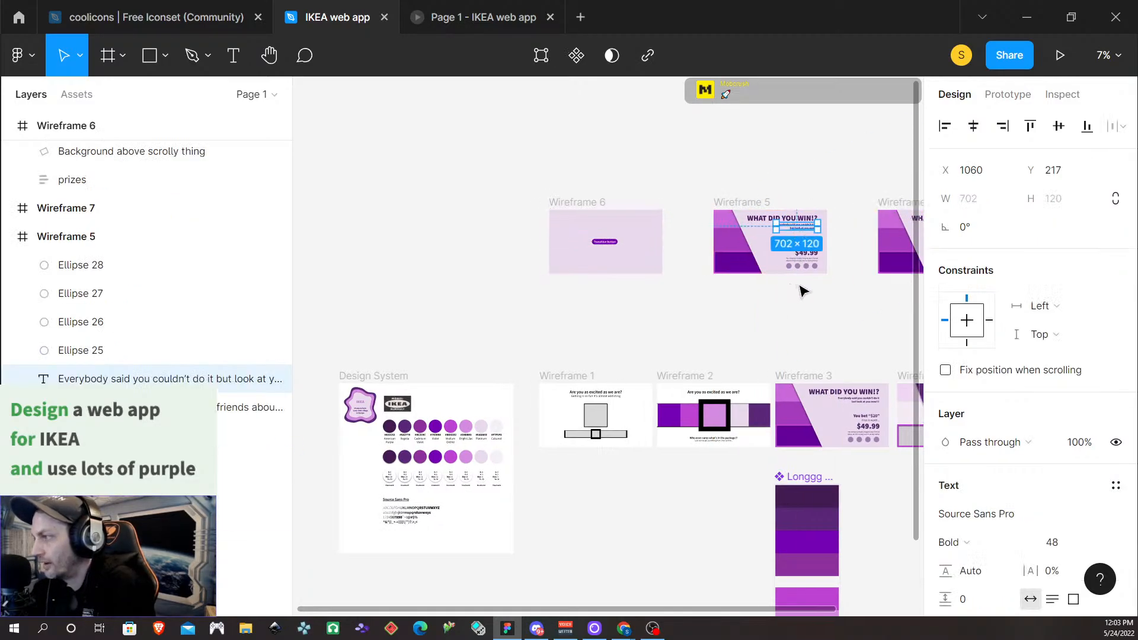
pyautogui.keyDown('ctrl'); pyautogui.scroll(4, 803, 290); pyautogui.keyUp('ctrl')
pyautogui.scroll(5, 652, 278)
pyautogui.scroll(-3, 667, 293)
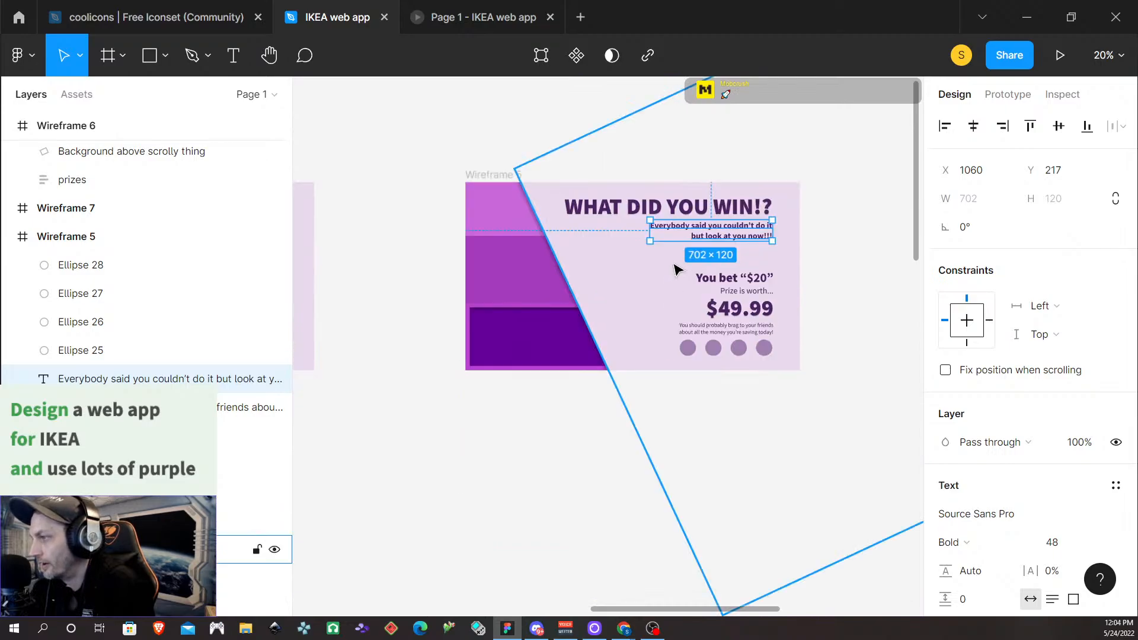
pyautogui.click(678, 233)
pyautogui.keyDown('shift'); pyautogui.click(728, 261); pyautogui.keyUp('shift')
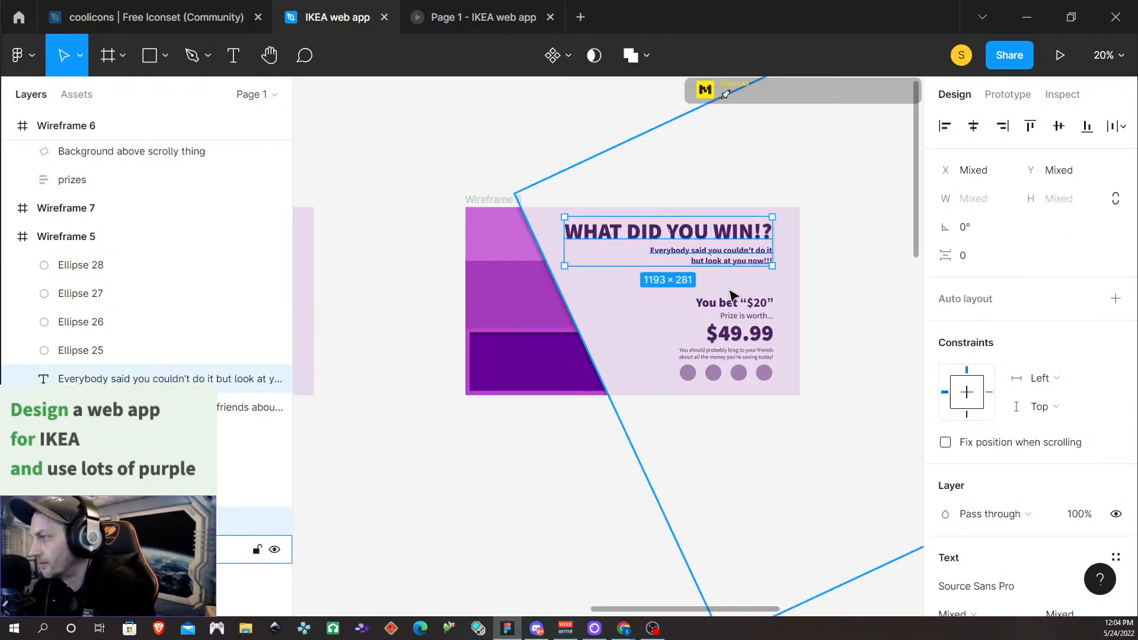
pyautogui.keyDown('shift'); pyautogui.click(737, 302); pyautogui.keyUp('shift')
pyautogui.keyDown('shift'); pyautogui.click(741, 316); pyautogui.keyUp('shift')
pyautogui.keyDown('shift'); pyautogui.click(740, 331); pyautogui.keyUp('shift')
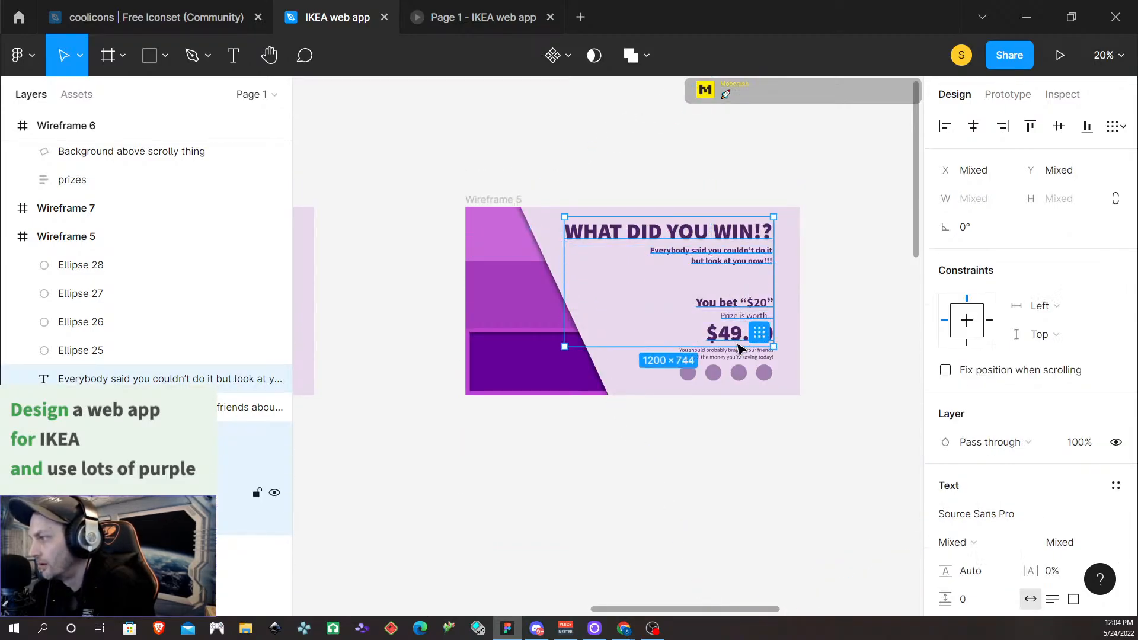
pyautogui.keyDown('shift'); pyautogui.click(728, 358); pyautogui.keyUp('shift')
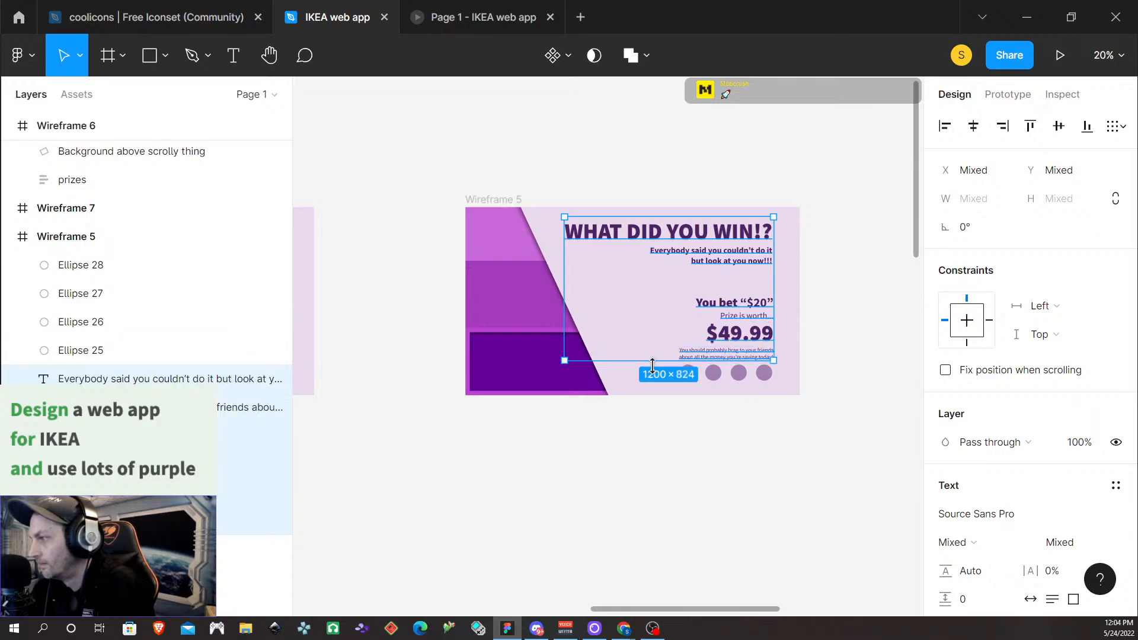
pyautogui.keyDown('shift'); pyautogui.click(764, 372); pyautogui.keyUp('shift')
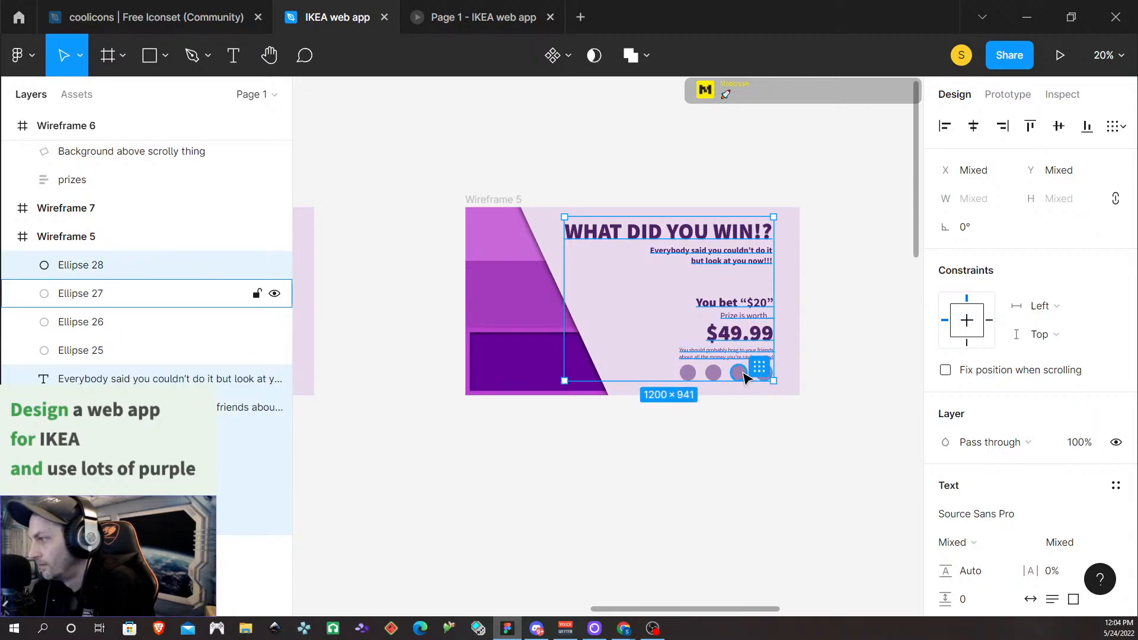
pyautogui.keyDown('shift'); pyautogui.click(738, 373); pyautogui.keyUp('shift')
pyautogui.keyDown('shift'); pyautogui.click(717, 372); pyautogui.keyUp('shift')
pyautogui.keyDown('shift'); pyautogui.click(688, 373); pyautogui.keyUp('shift')
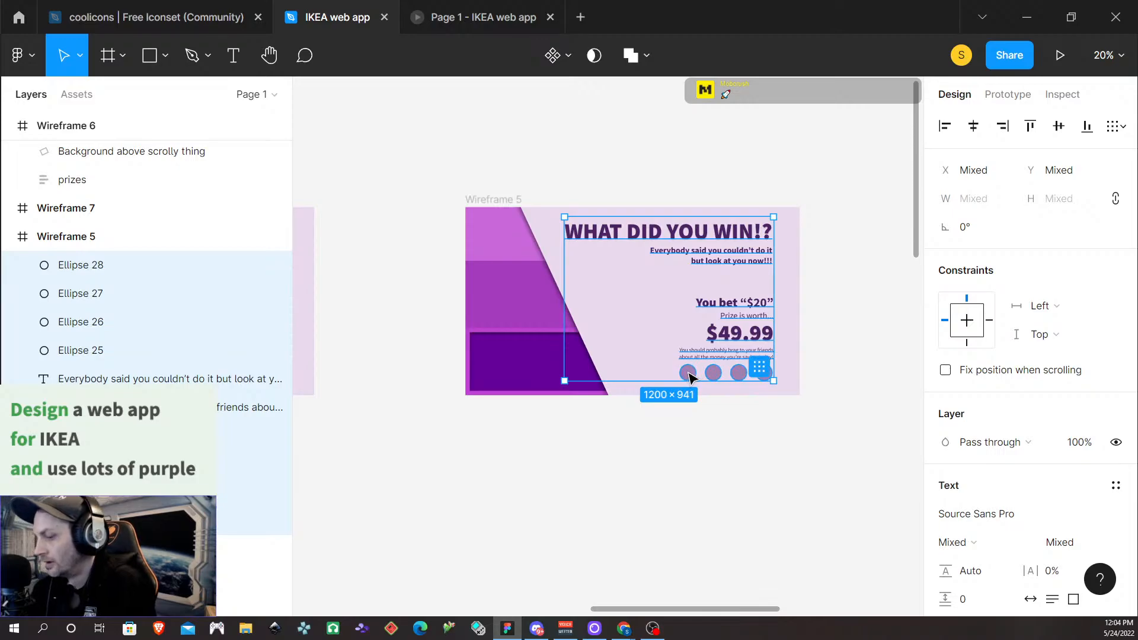
pyautogui.press('Delete')
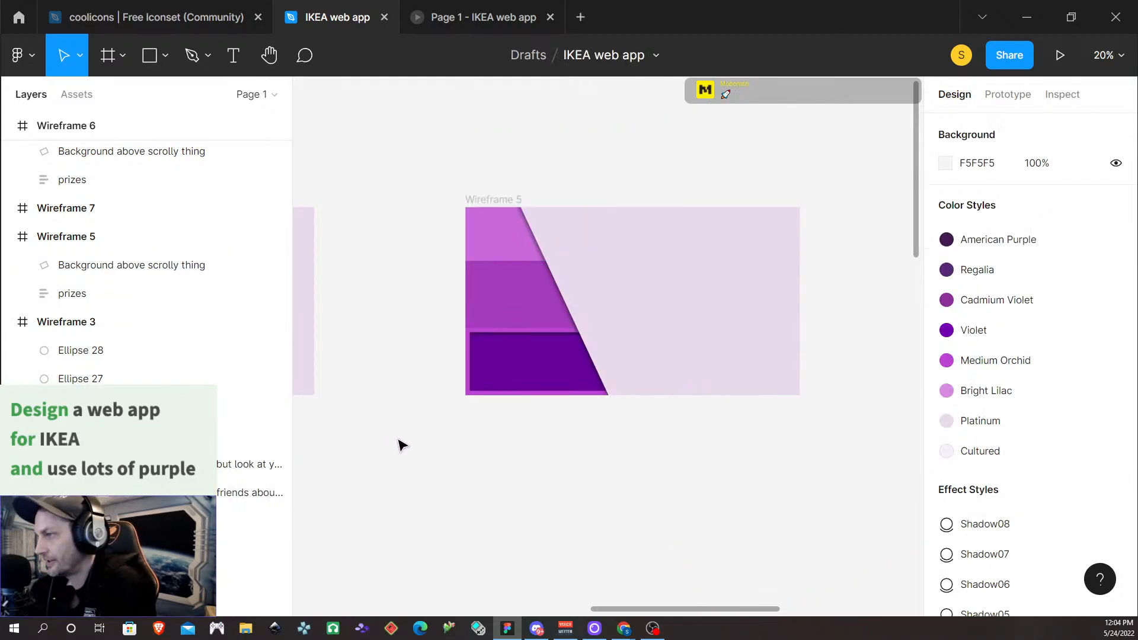
# Set the easing of the transition button's Smart animate connection to Wireframe 5 to Ease in and out
pyautogui.scroll(3, 415, 444)
pyautogui.scroll(-5, 418, 444)
pyautogui.hscroll(-5, 427, 397)
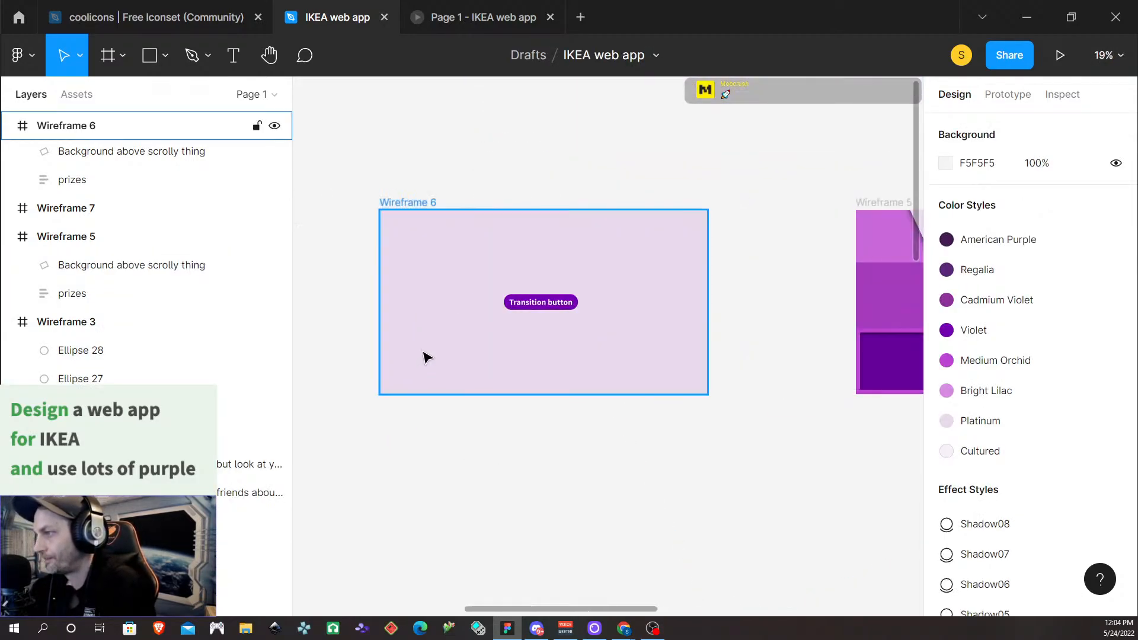
pyautogui.click(1007, 94)
pyautogui.moveTo(578, 302); pyautogui.dragTo(797, 307)
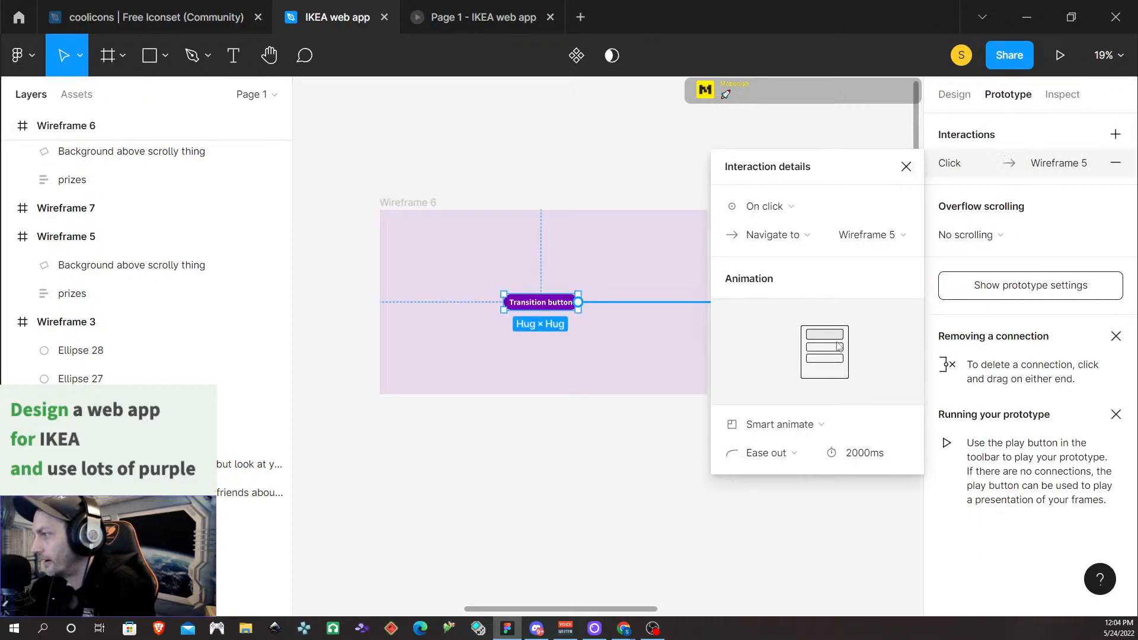
pyautogui.click(794, 454)
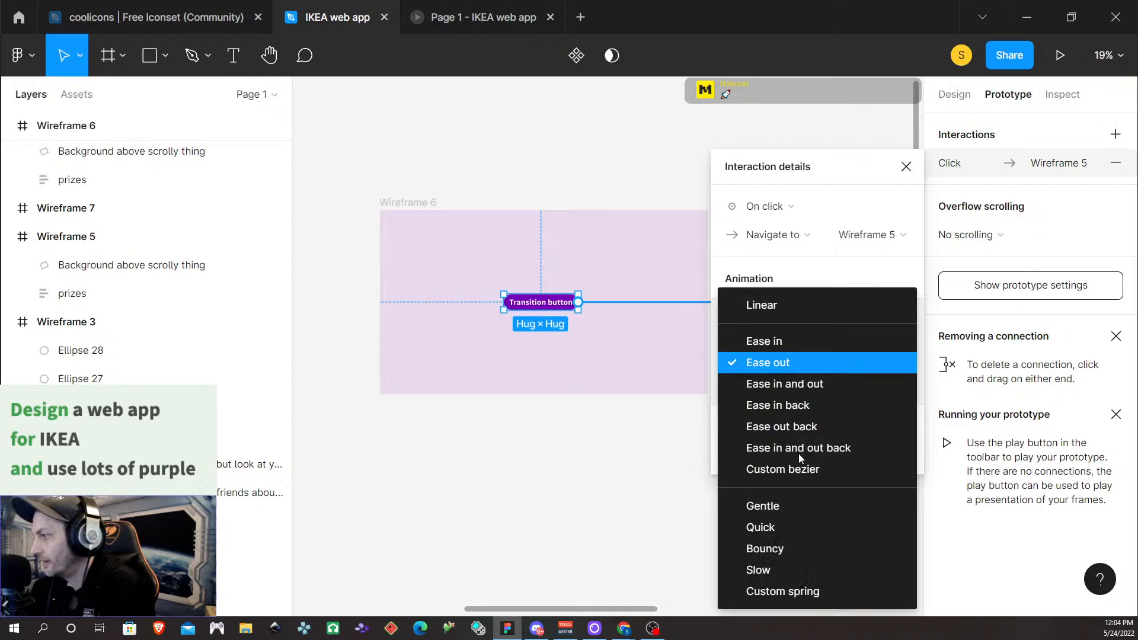
pyautogui.click(804, 384)
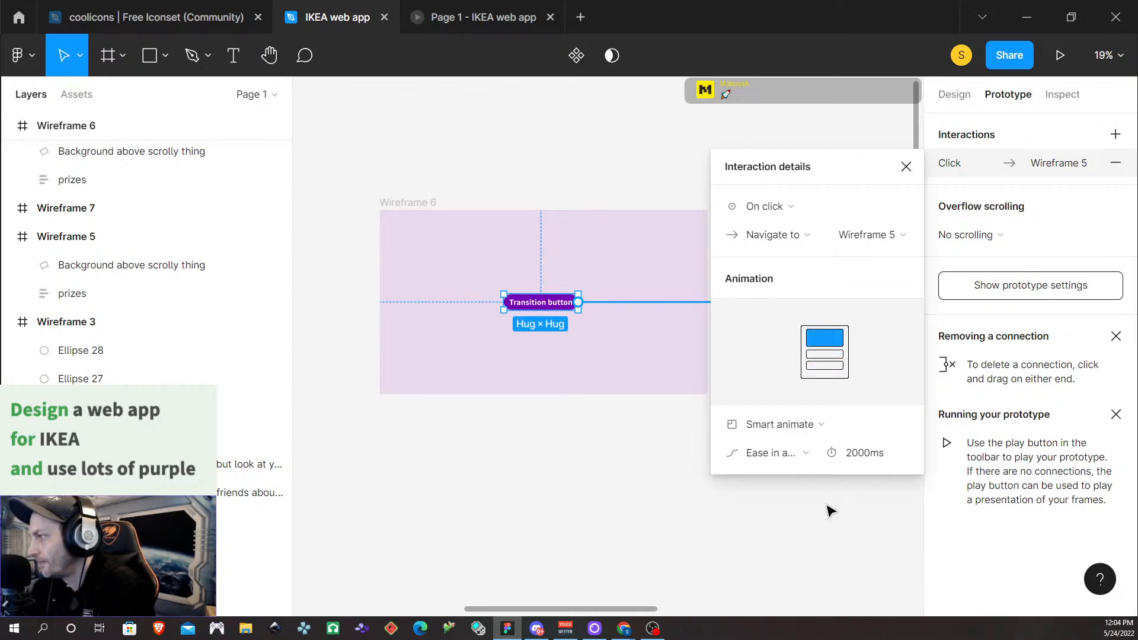
pyautogui.click(594, 503)
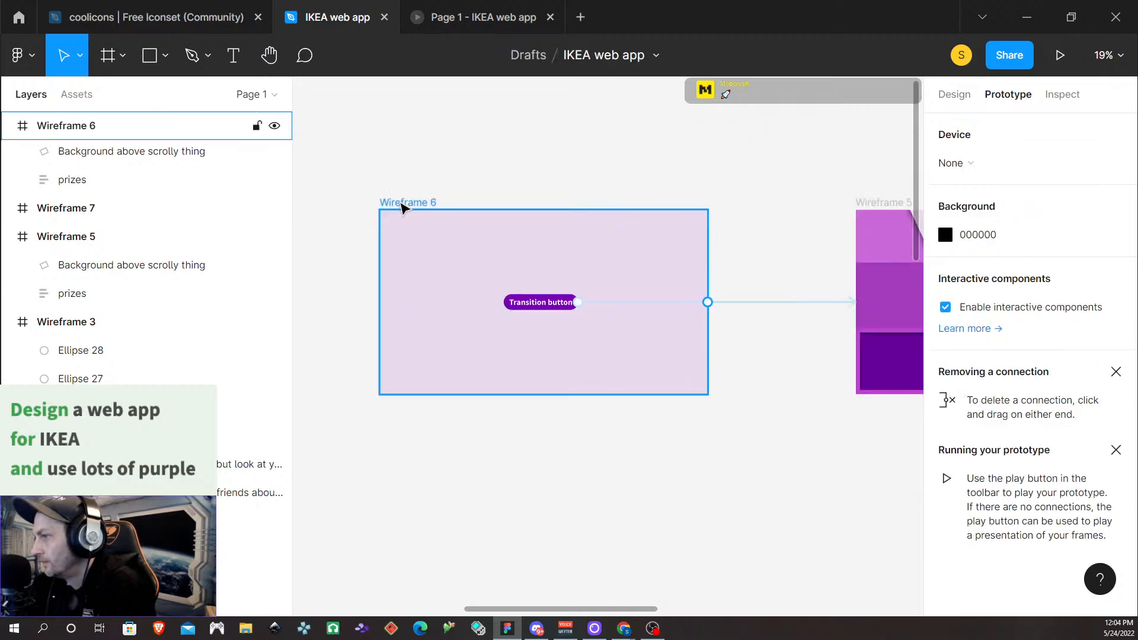
# Close the old preview, run a new one from Wireframe 6 fitted to the screen, trigger the transition button, and return to the design file
pyautogui.click(402, 206)
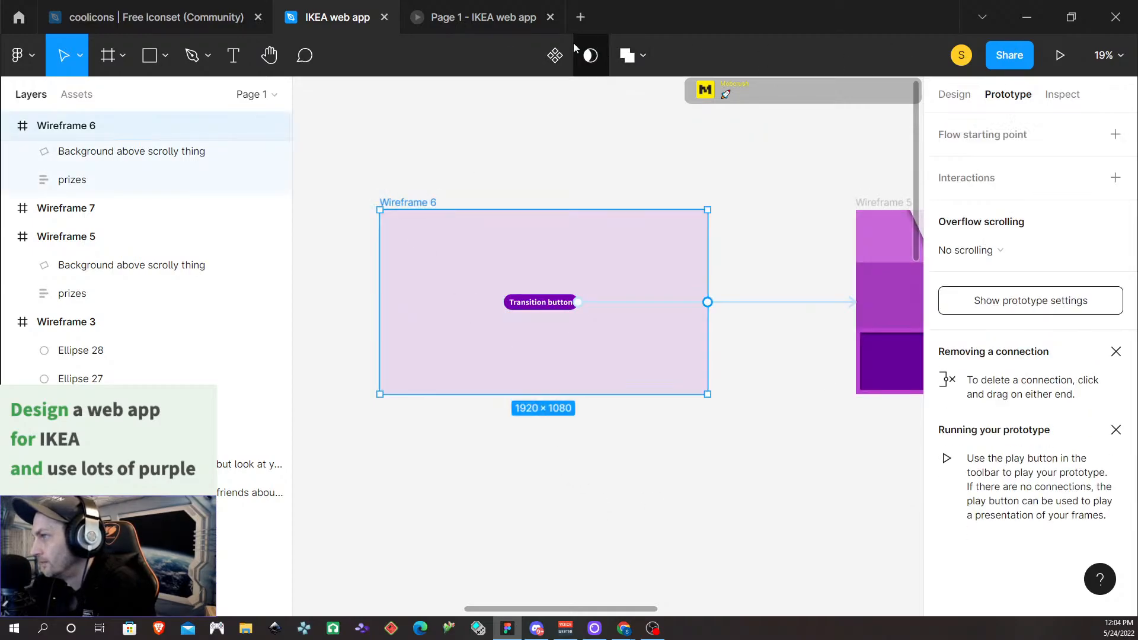
pyautogui.click(550, 17)
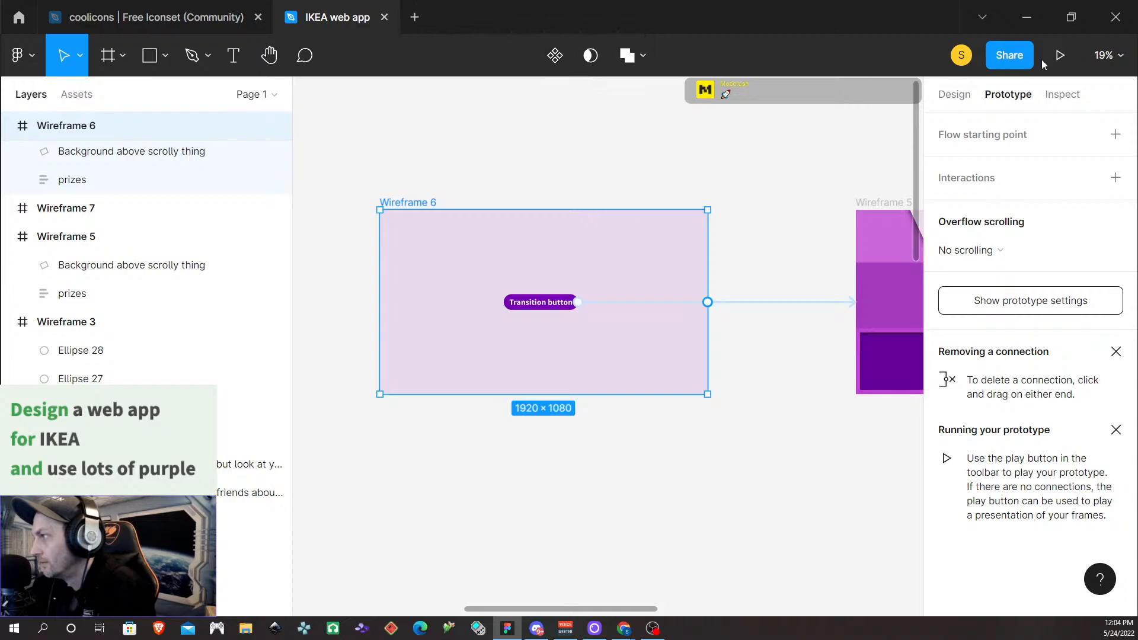
pyautogui.click(1060, 55)
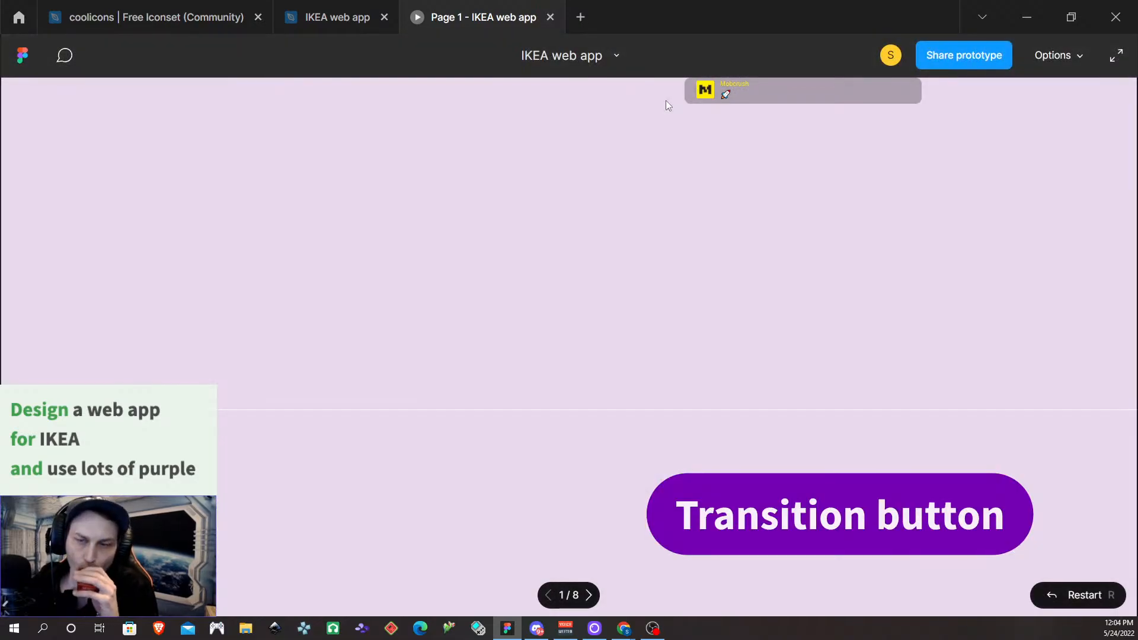
pyautogui.click(1065, 56)
pyautogui.click(986, 123)
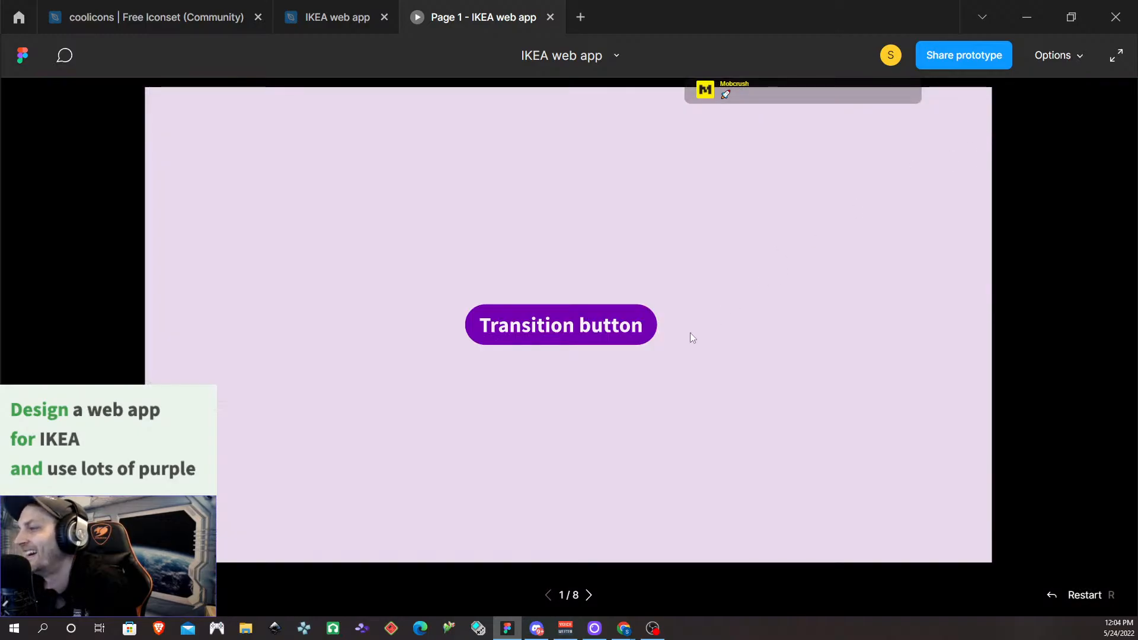
pyautogui.click(559, 332)
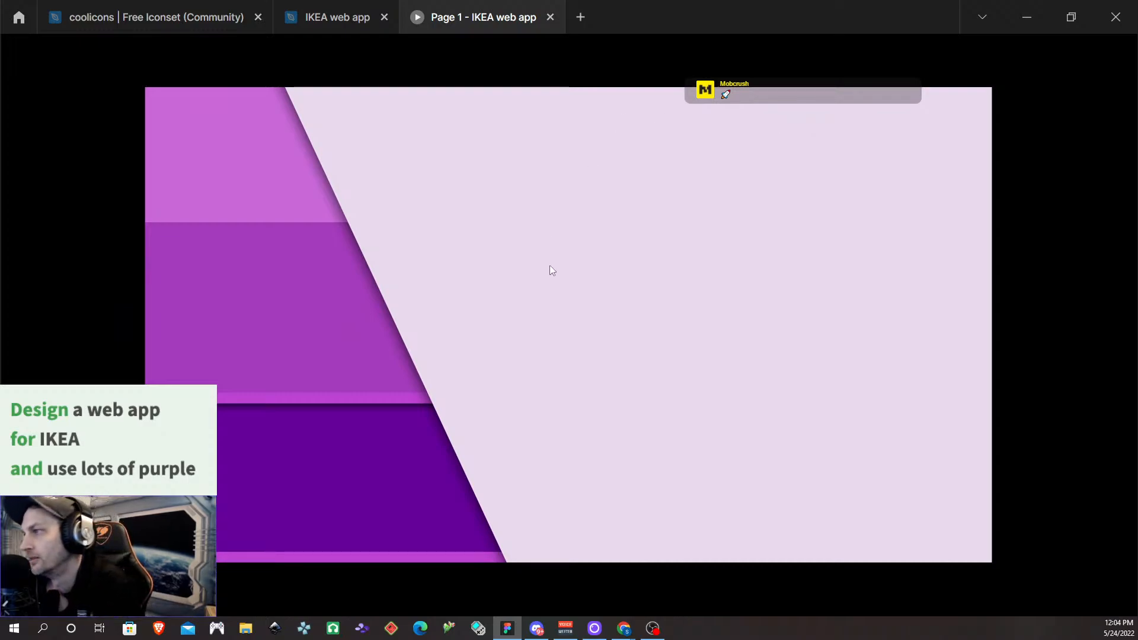
pyautogui.moveTo(486, 26)
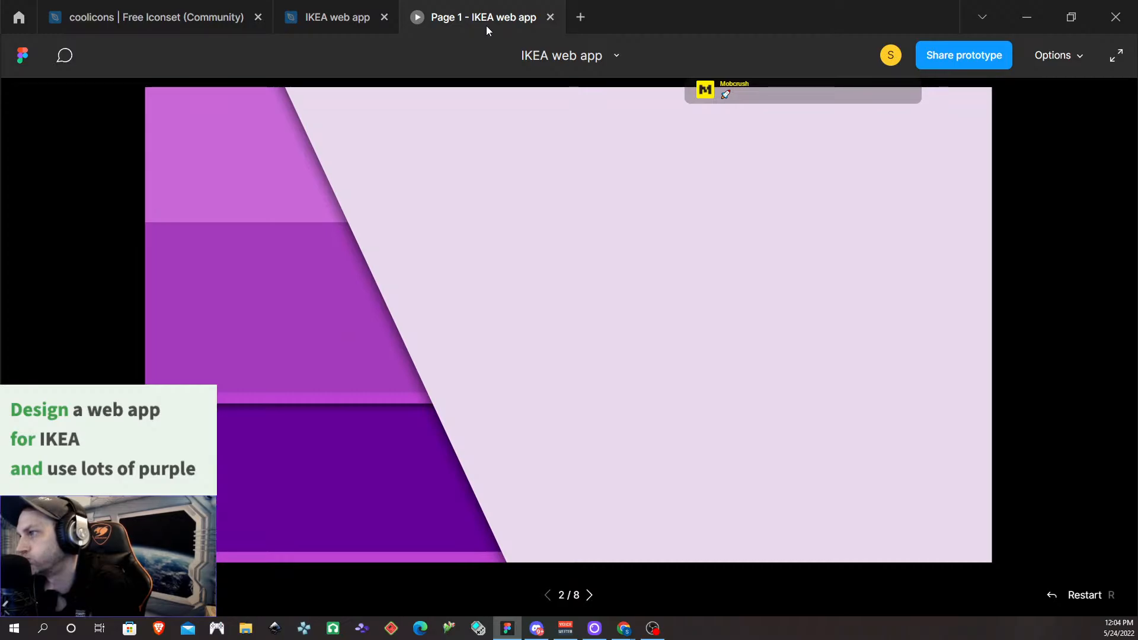
pyautogui.click(339, 23)
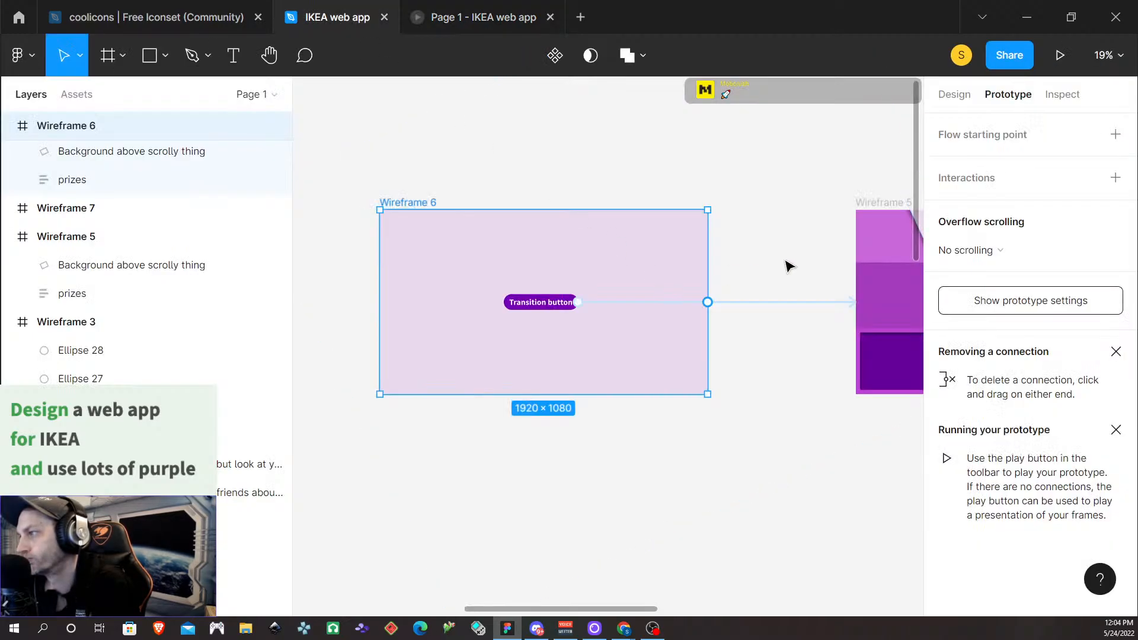
pyautogui.scroll(-1, 764, 287)
pyautogui.scroll(2, 749, 287)
pyautogui.scroll(-3, 749, 287)
pyautogui.scroll(-3, 749, 287)
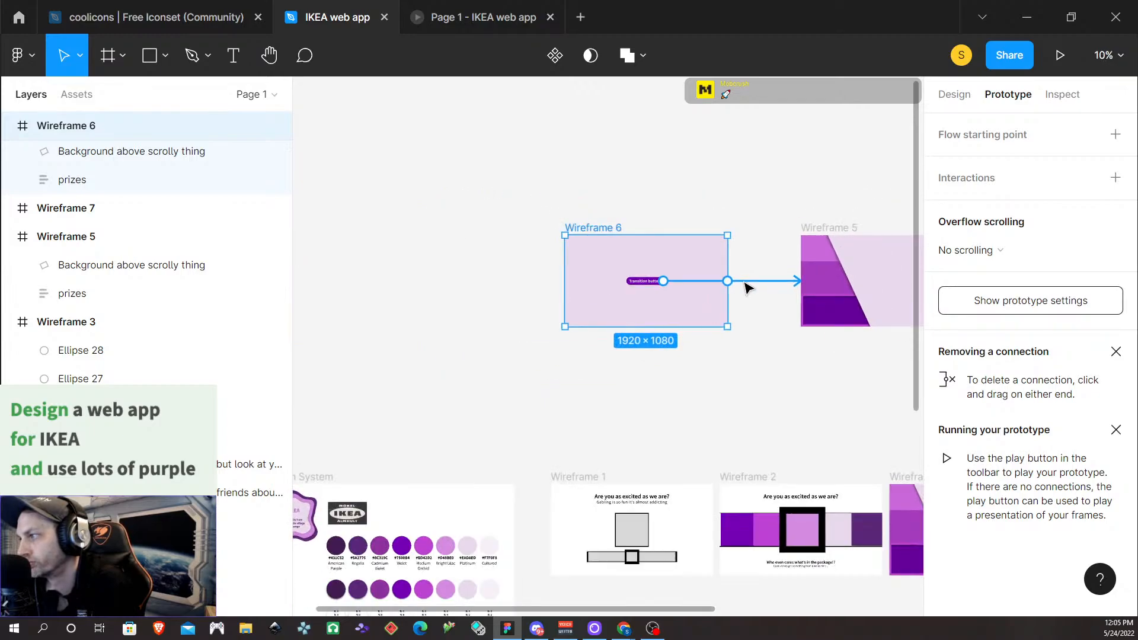
# Move Wireframe 5 farther from Wireframe 6 and duplicate Wireframe 6 so the copy sits in the gap between them
pyautogui.click(801, 252)
pyautogui.moveTo(802, 249); pyautogui.dragTo(839, 250)
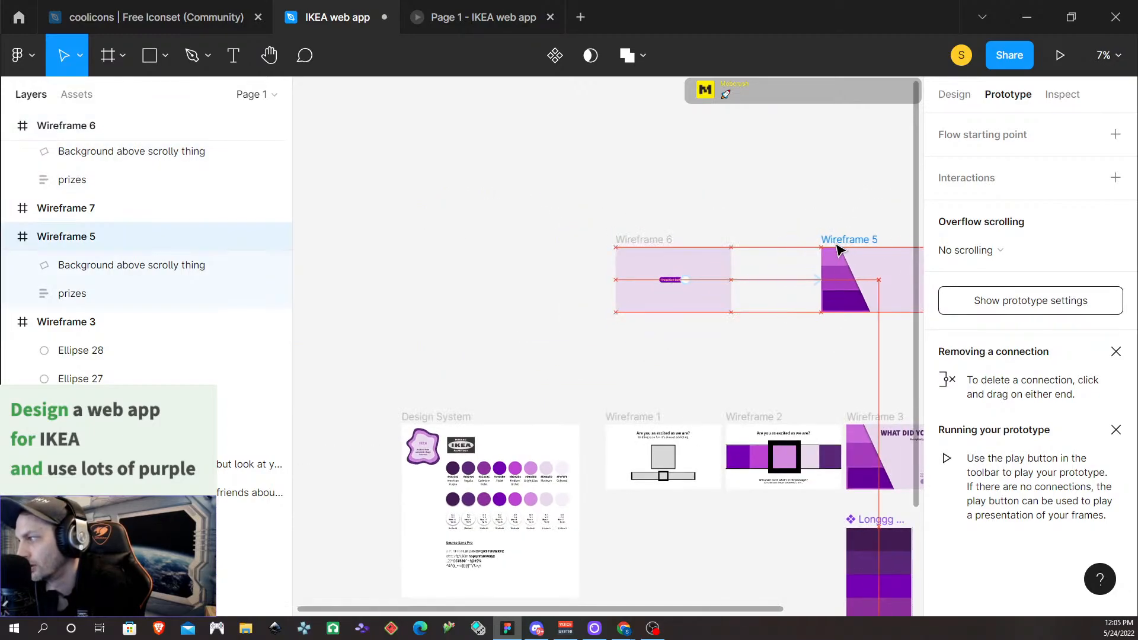
pyautogui.hscroll(-1, 768, 263)
pyautogui.hscroll(4, 767, 264)
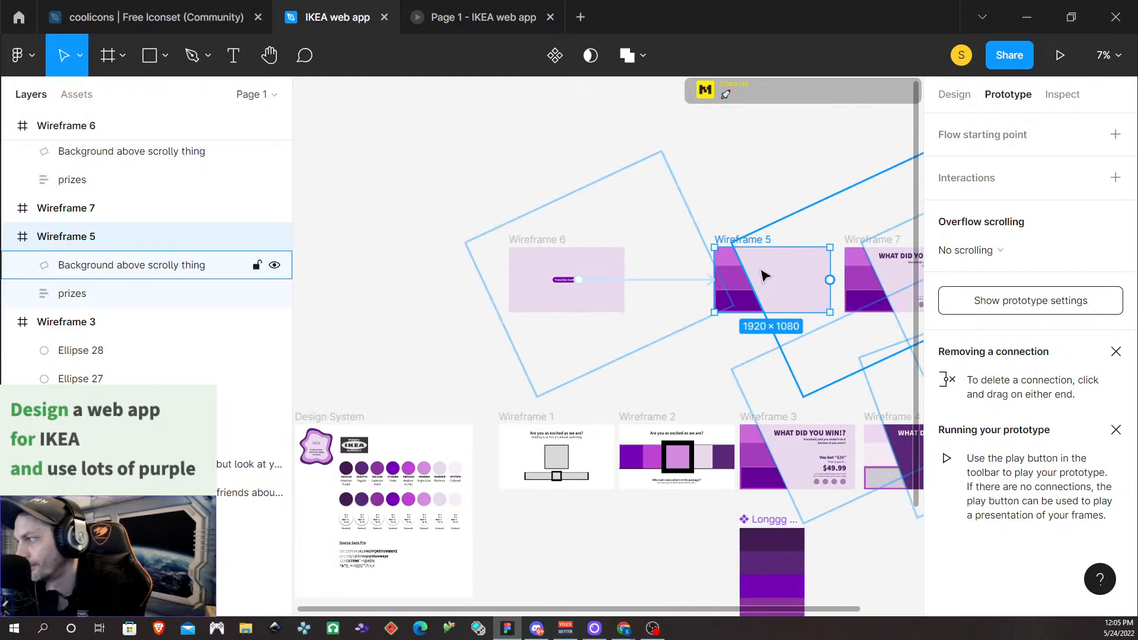
pyautogui.moveTo(468, 249); pyautogui.dragTo(529, 245)
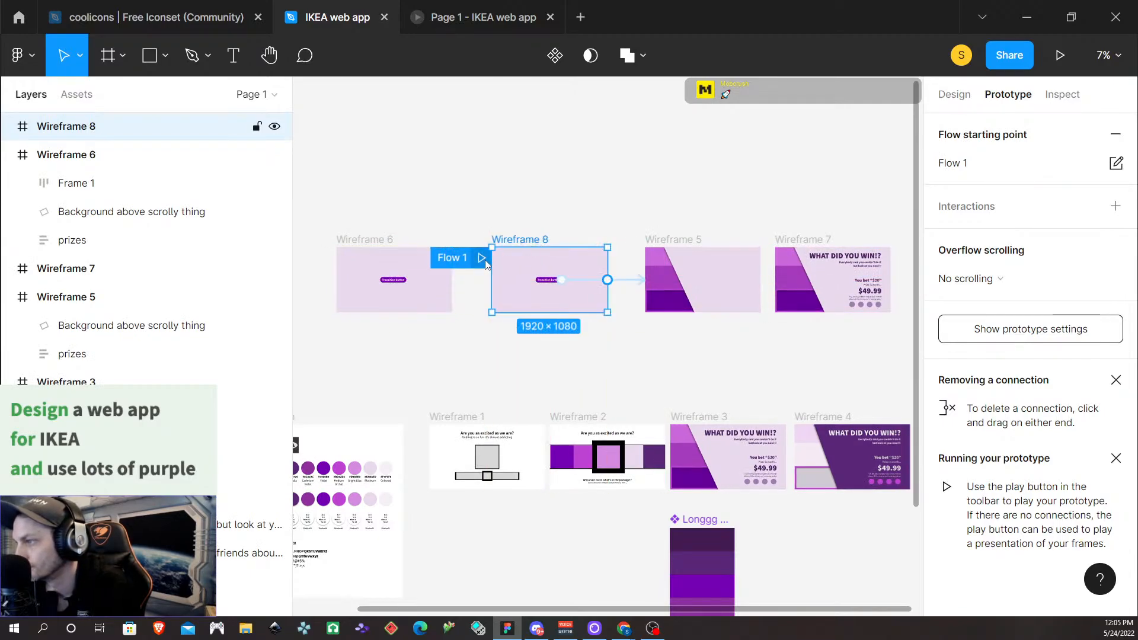
# Redirect the transition button's connection in Wireframe 6 to Wireframe 8, and delete the connection from Wireframe 8's button to Wireframe 5
pyautogui.click(400, 282)
pyautogui.moveTo(399, 283); pyautogui.dragTo(503, 291)
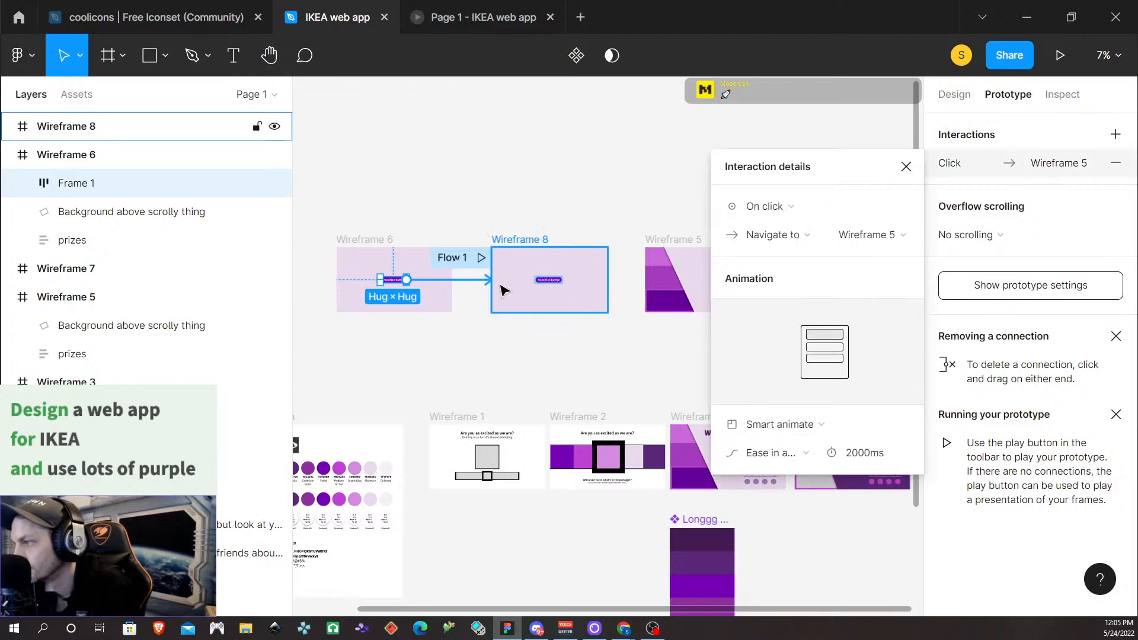
pyautogui.click(586, 259)
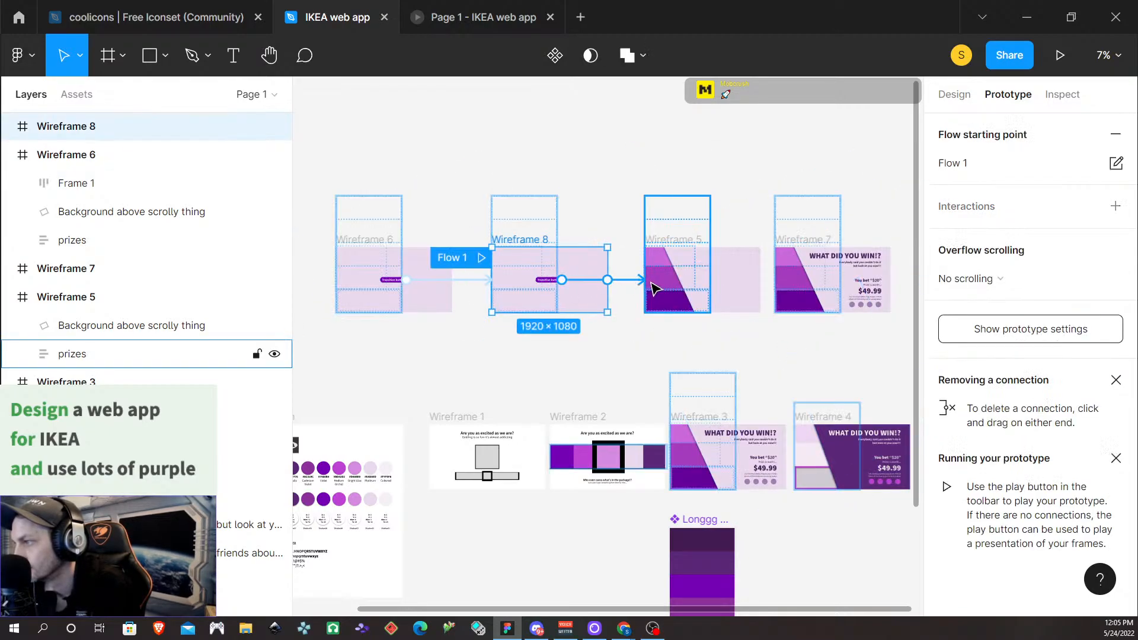
pyautogui.click(624, 283)
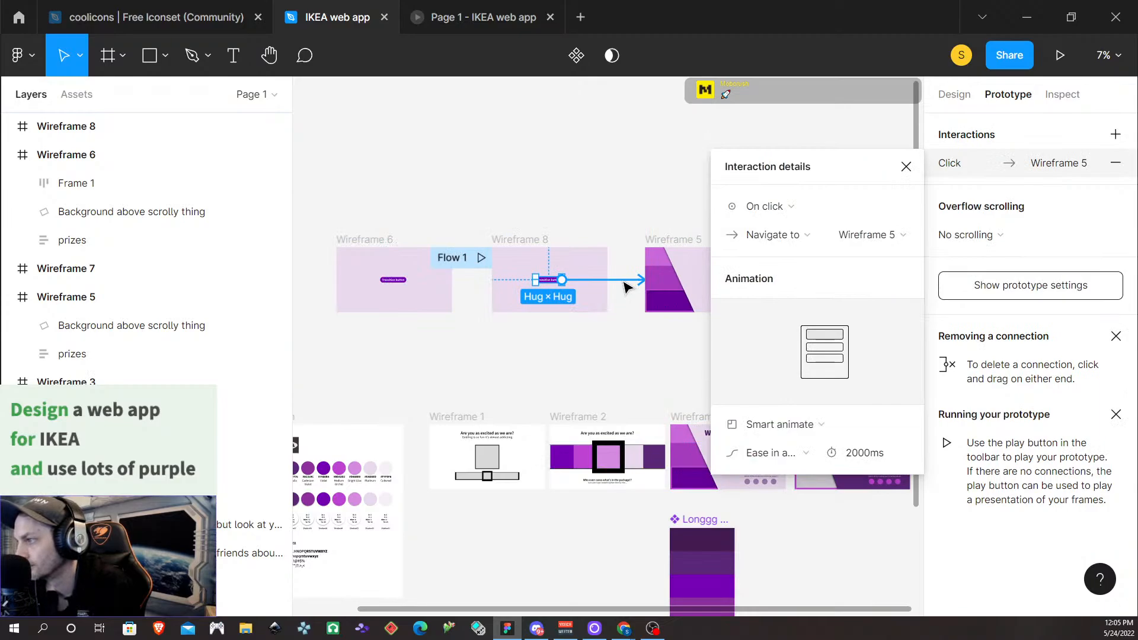
pyautogui.press('Delete')
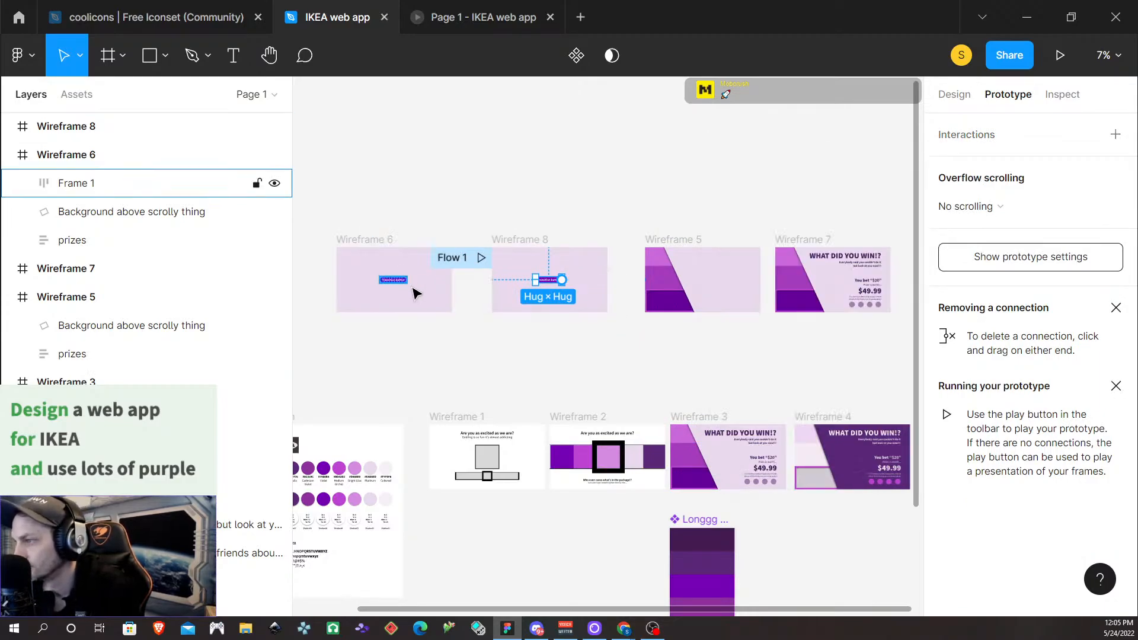
# Set the connection from Wireframe 6's button to Wireframe 8 to a Dissolve animation lasting 300 ms
pyautogui.click(465, 335)
pyautogui.click(483, 281)
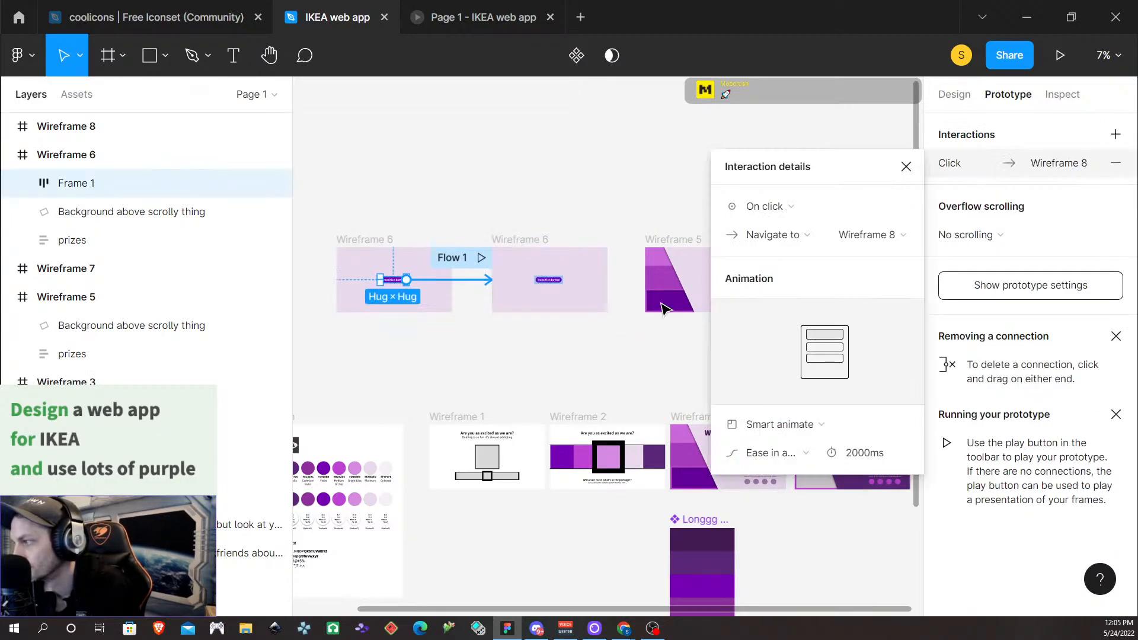
pyautogui.click(860, 454)
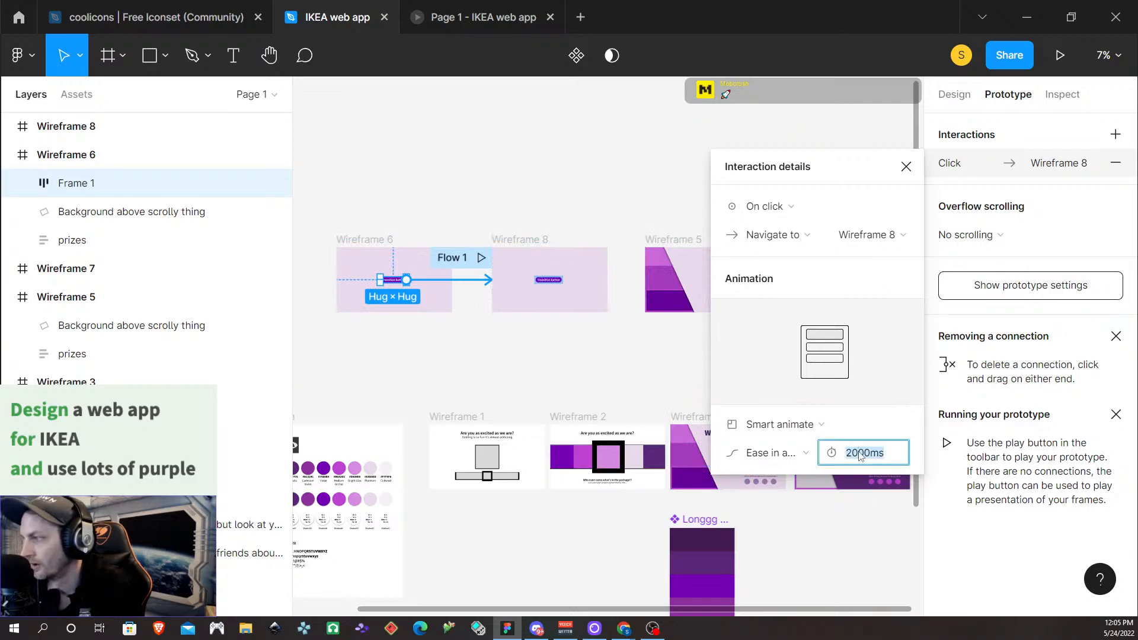
pyautogui.click(821, 426)
pyautogui.click(828, 409)
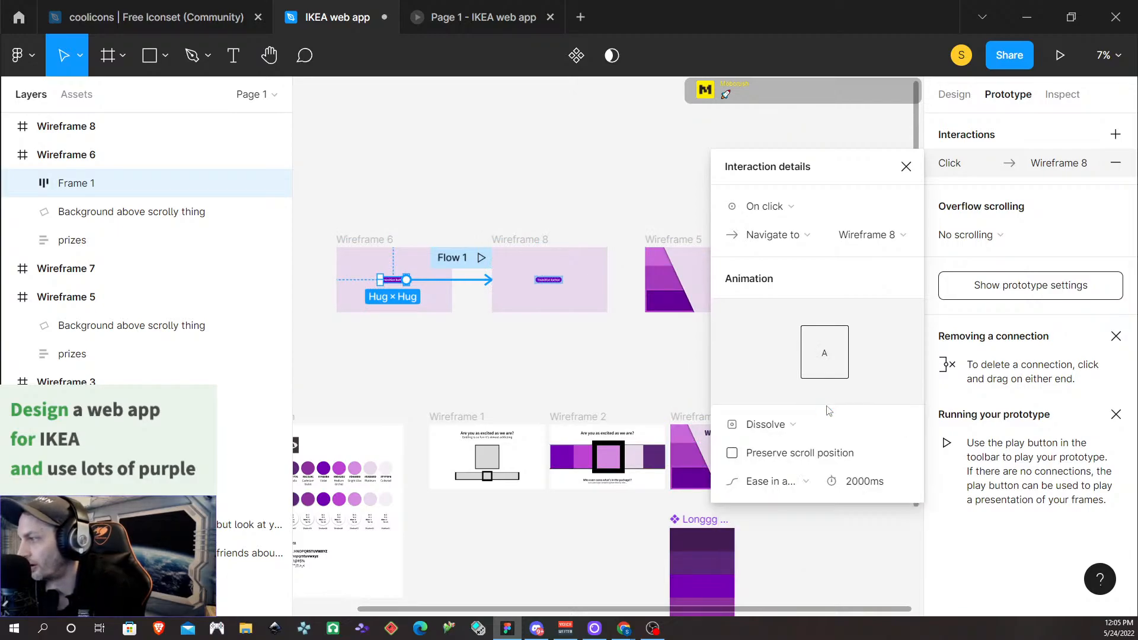
pyautogui.click(864, 481)
pyautogui.write('300')
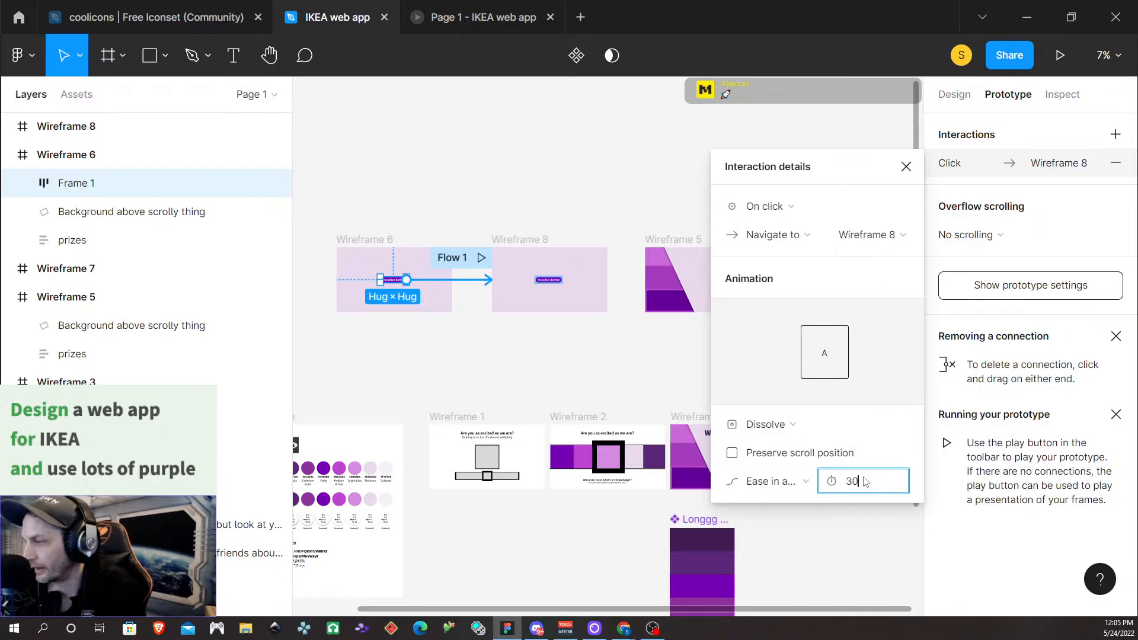
pyautogui.press('Return')
pyautogui.click(538, 353)
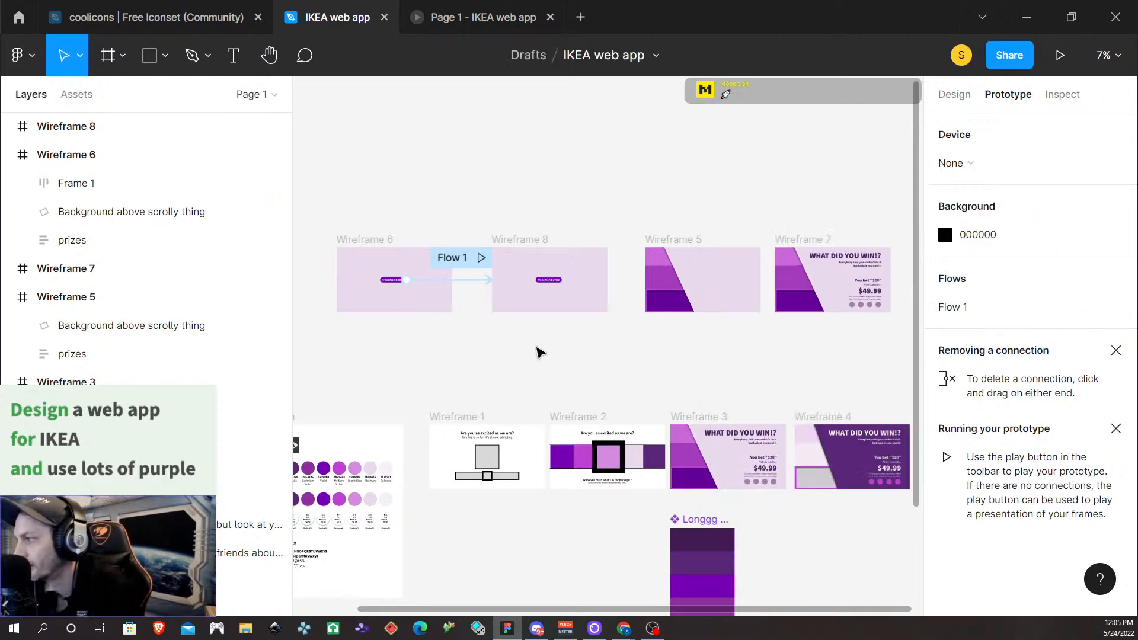
# Hide the transition button (Frame 1) in Wireframe 8
pyautogui.click(553, 281)
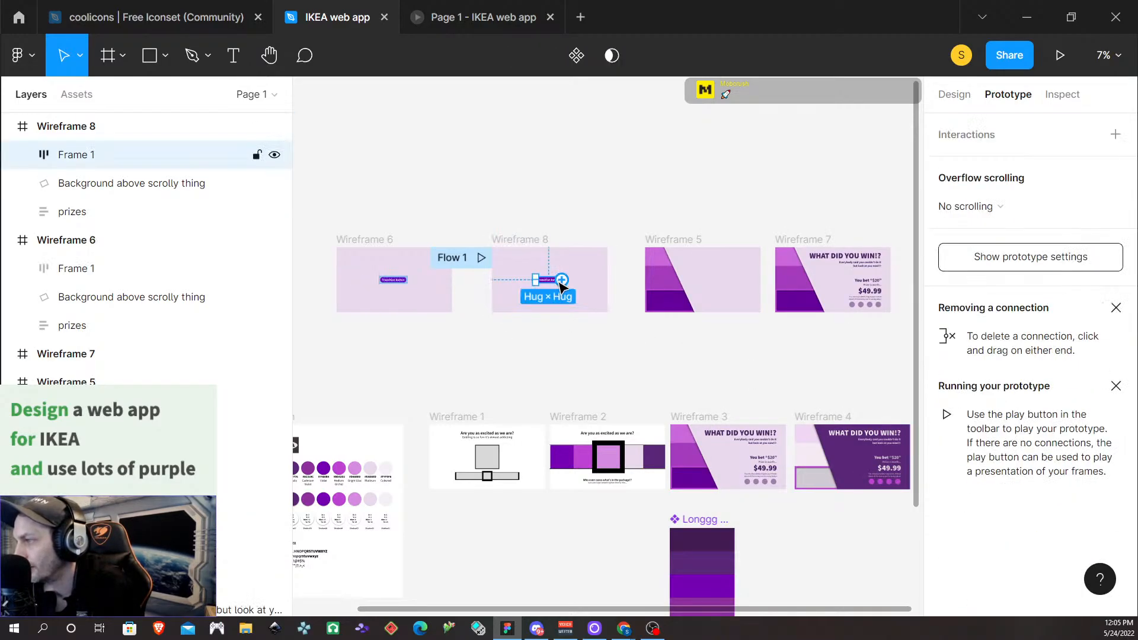
pyautogui.click(275, 156)
pyautogui.click(539, 240)
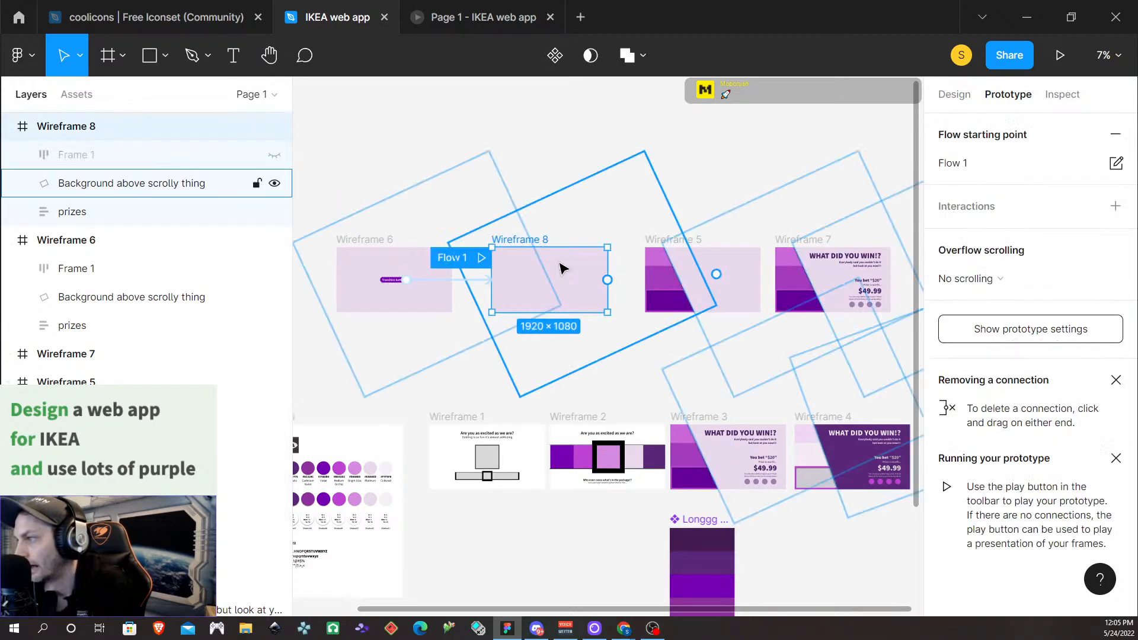
# Connect the Wireframe 8 frame to Wireframe 5 with an After delay trigger
pyautogui.click(602, 379)
pyautogui.click(599, 292)
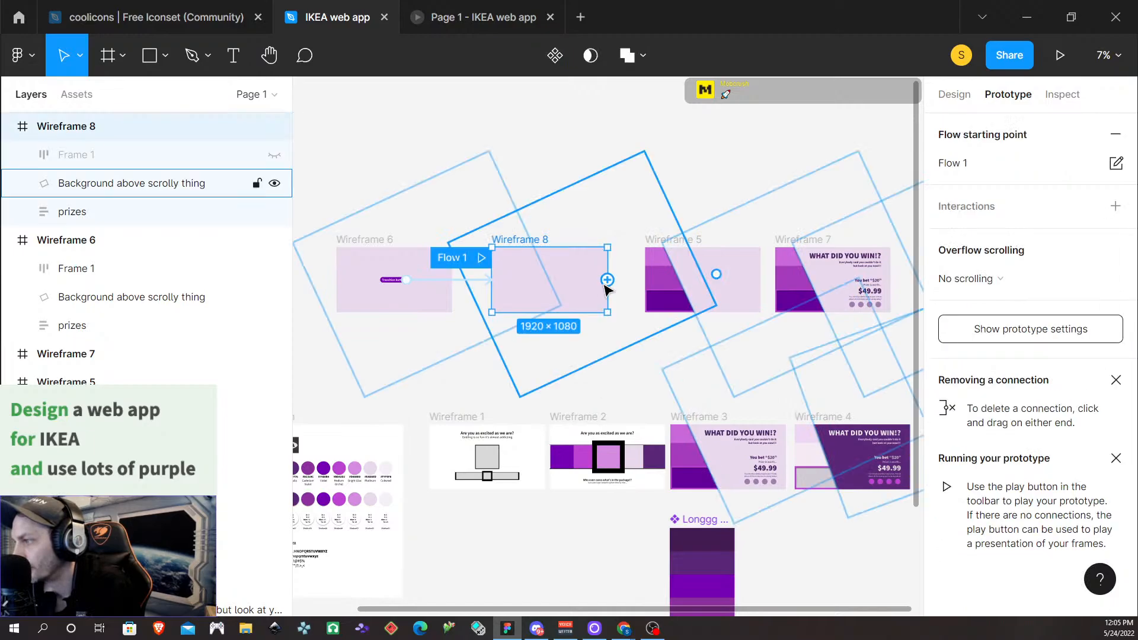
pyautogui.click(622, 379)
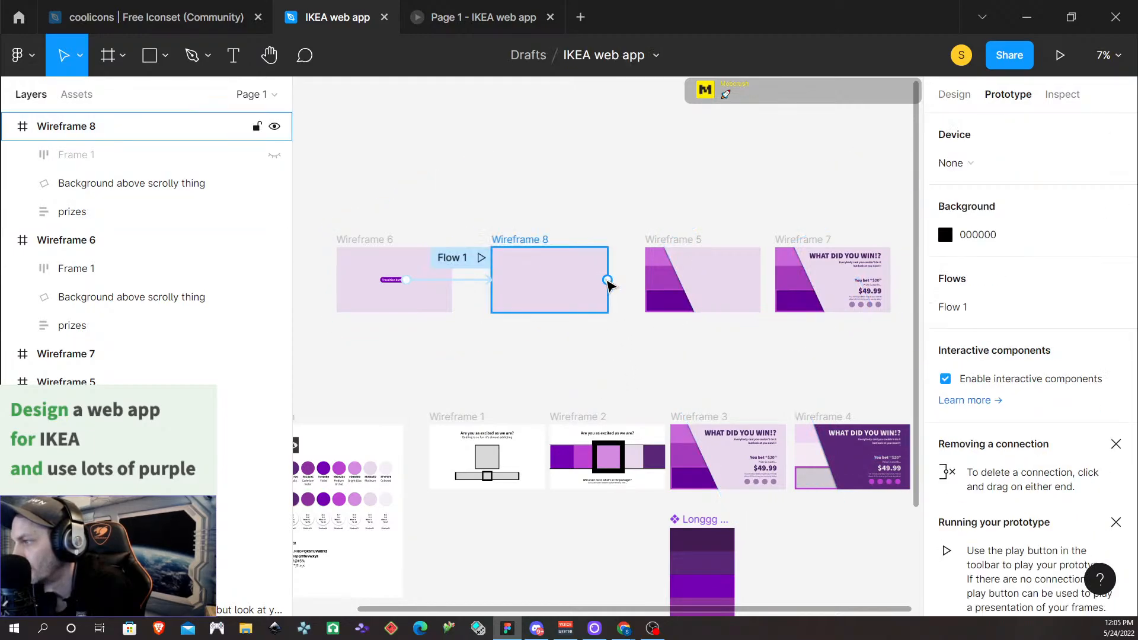
pyautogui.moveTo(607, 280); pyautogui.dragTo(681, 292)
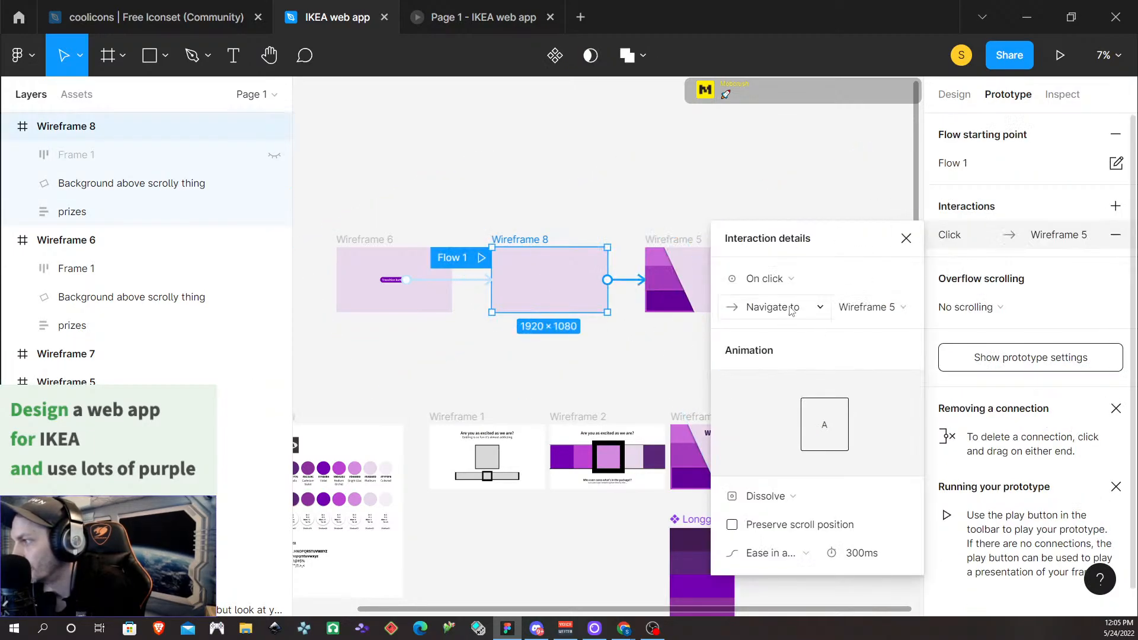
pyautogui.click(766, 278)
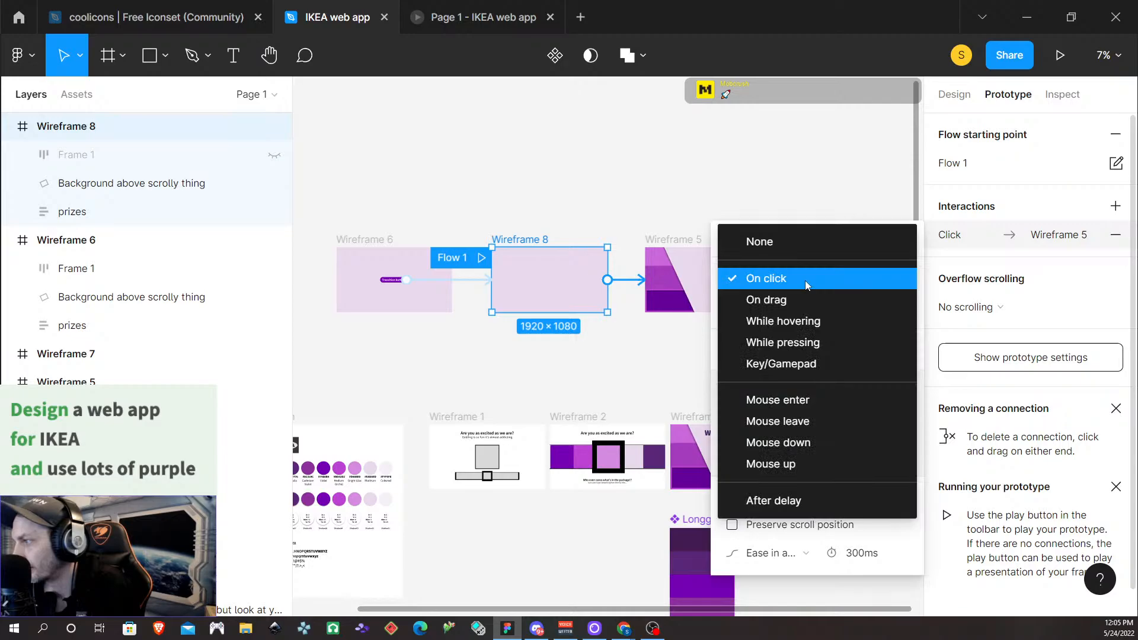
pyautogui.click(801, 502)
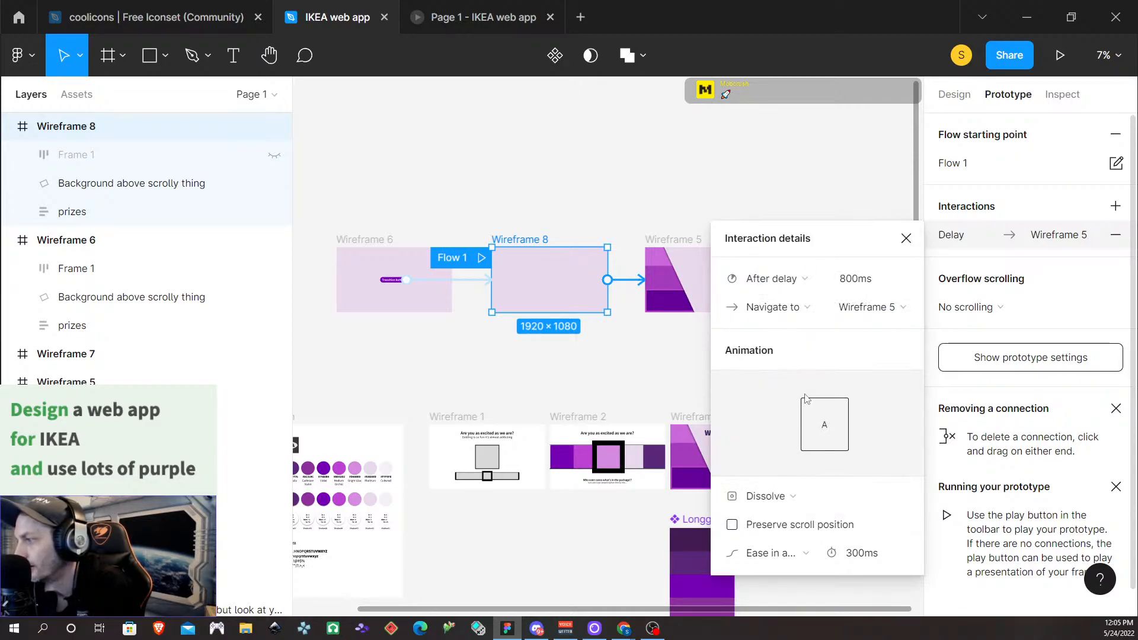
# Set the animation from Wireframe 8 to Wireframe 5 to Smart animate with a duration of 1500 ms
pyautogui.click(770, 497)
pyautogui.click(794, 468)
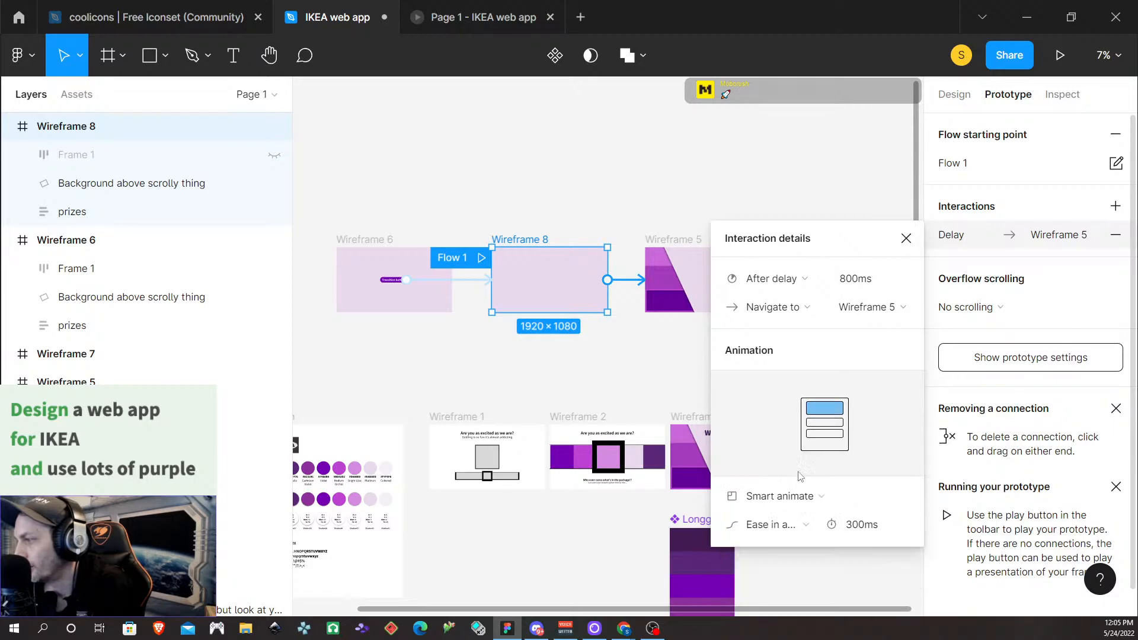
pyautogui.click(861, 526)
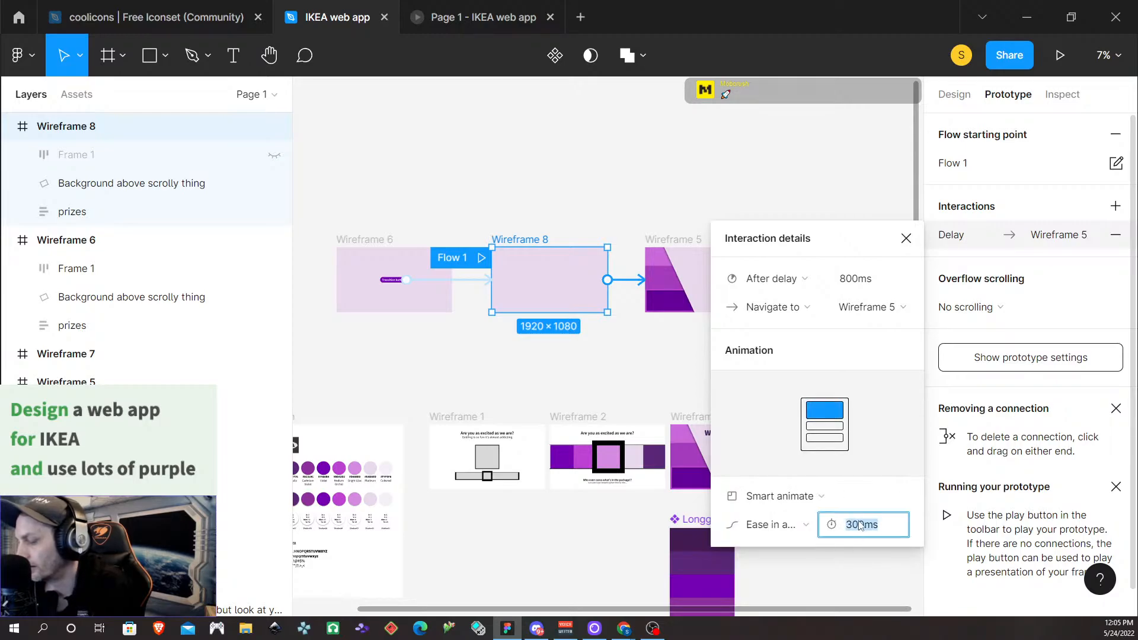
pyautogui.write('1500')
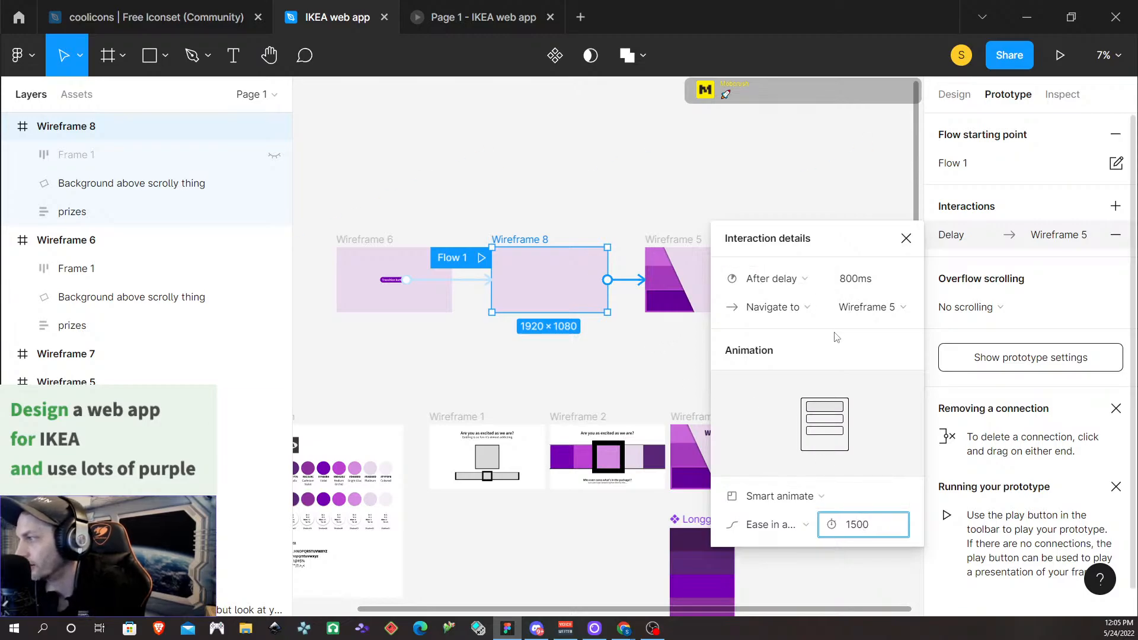
# Set the After delay trigger of Wireframe 8's connection to 500 ms
pyautogui.click(850, 284)
pyautogui.click(851, 284)
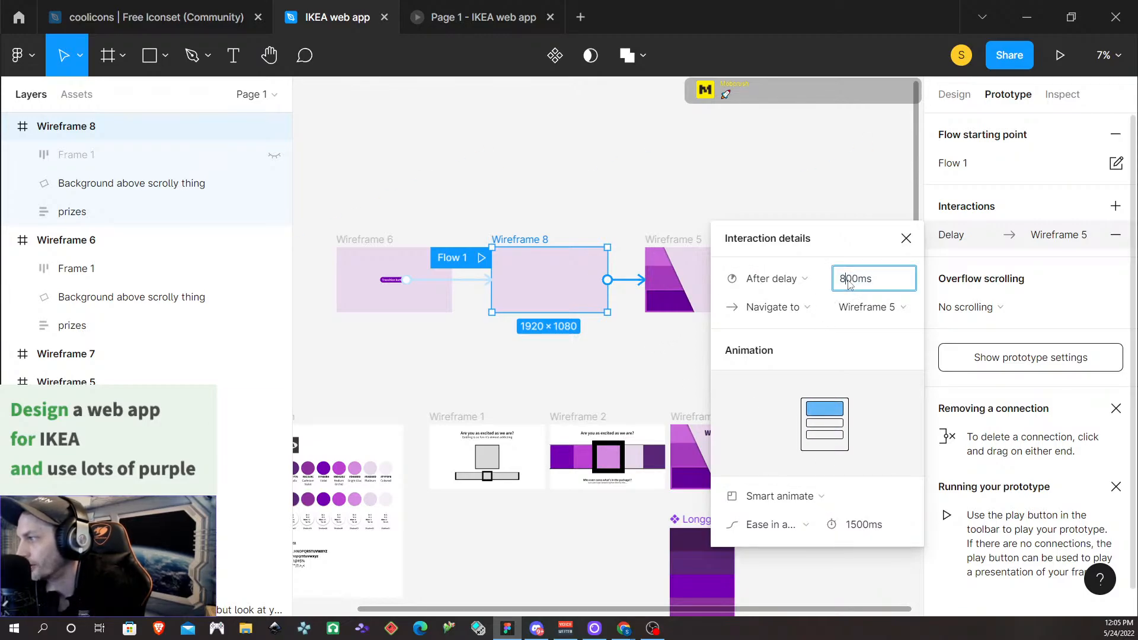
pyautogui.press('BackSpace')
pyautogui.write('5')
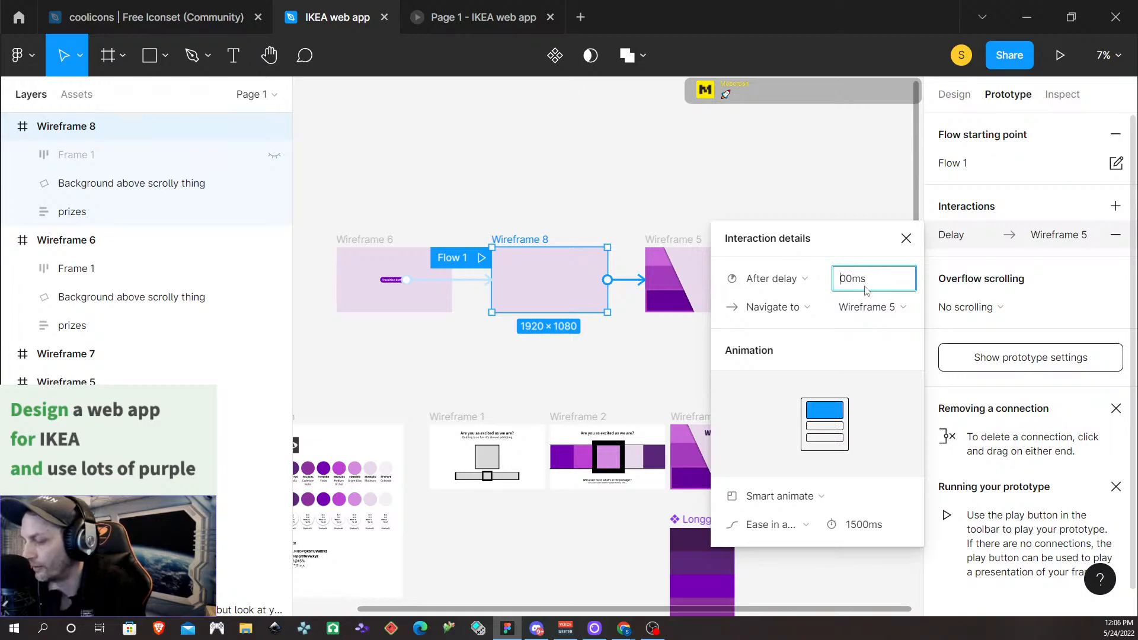
pyautogui.press('Return')
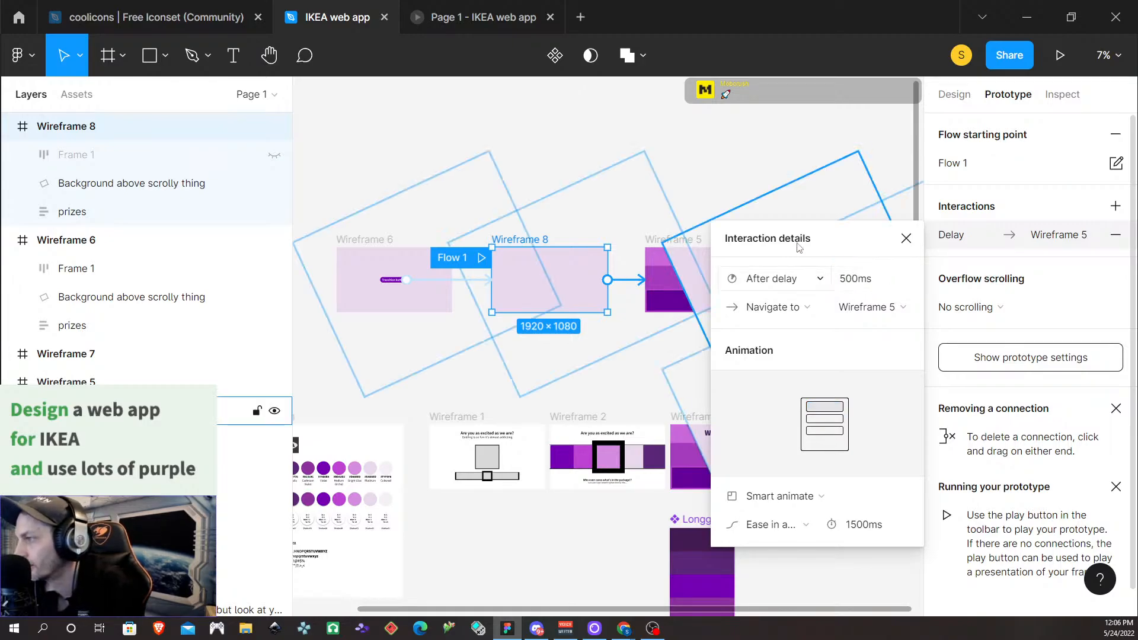
# Close the old prototype preview and move the Flow 1 starting point from Wireframe 8 to Wireframe 6
pyautogui.click(478, 378)
pyautogui.click(371, 244)
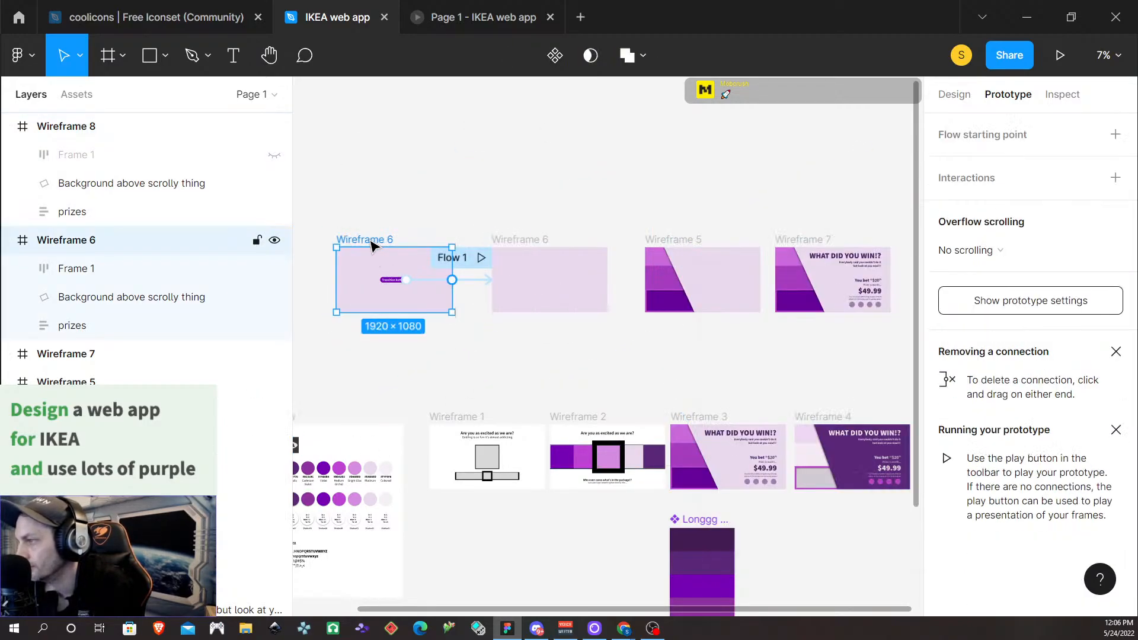
pyautogui.click(490, 18)
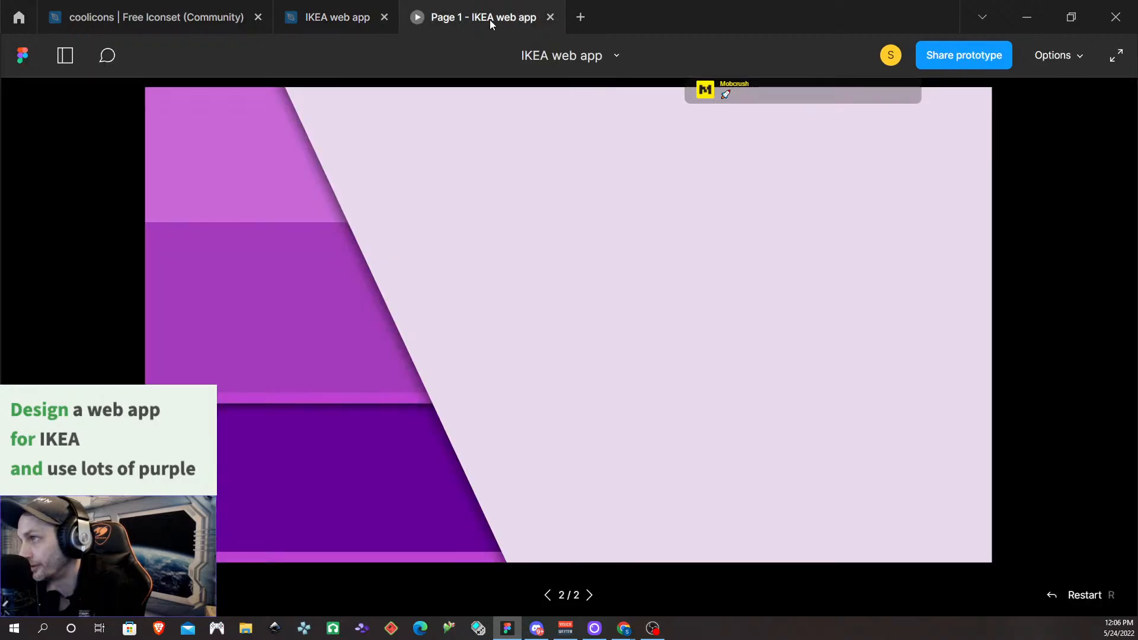
pyautogui.click(550, 18)
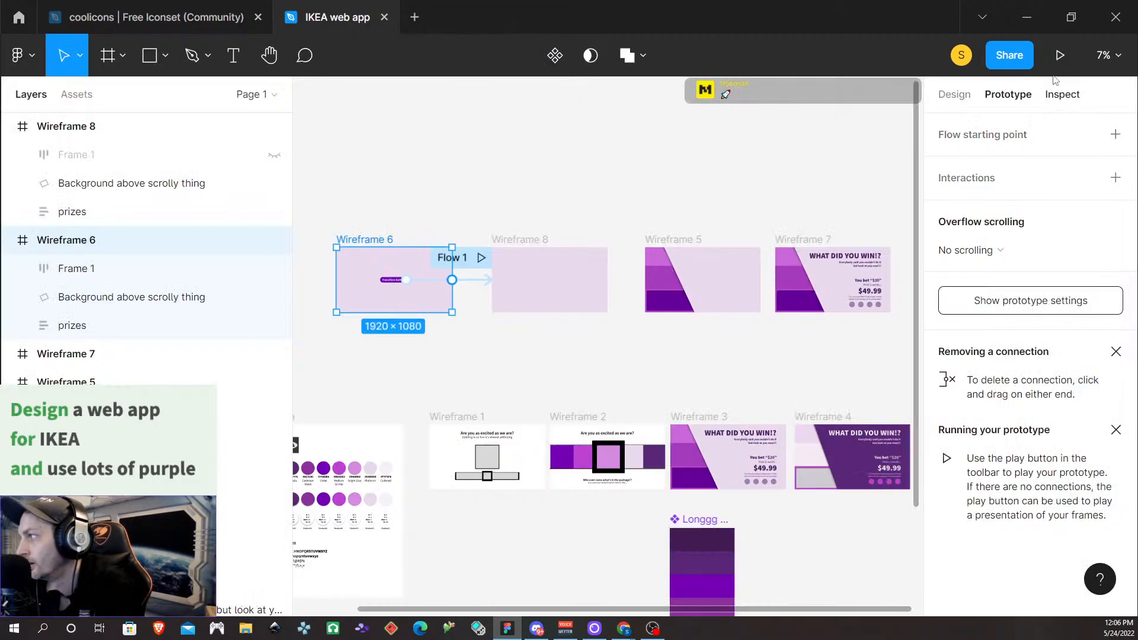
pyautogui.moveTo(472, 257); pyautogui.dragTo(445, 261)
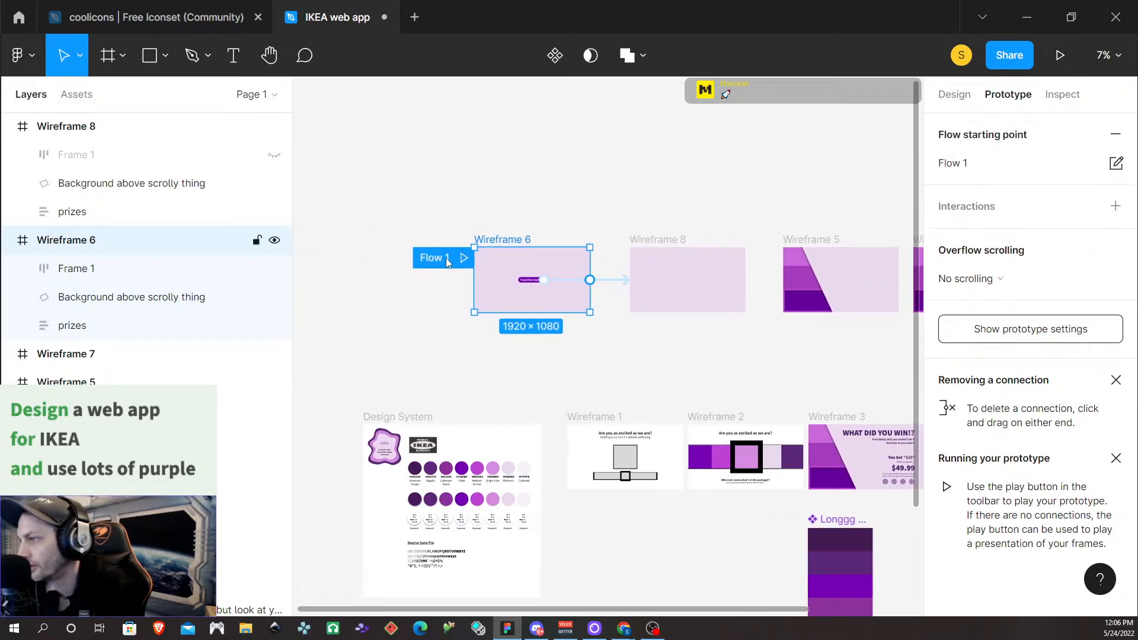
# Preview the prototype from Wireframe 6 fitted to the screen, trigger the transition button, and close the preview
pyautogui.click(1060, 57)
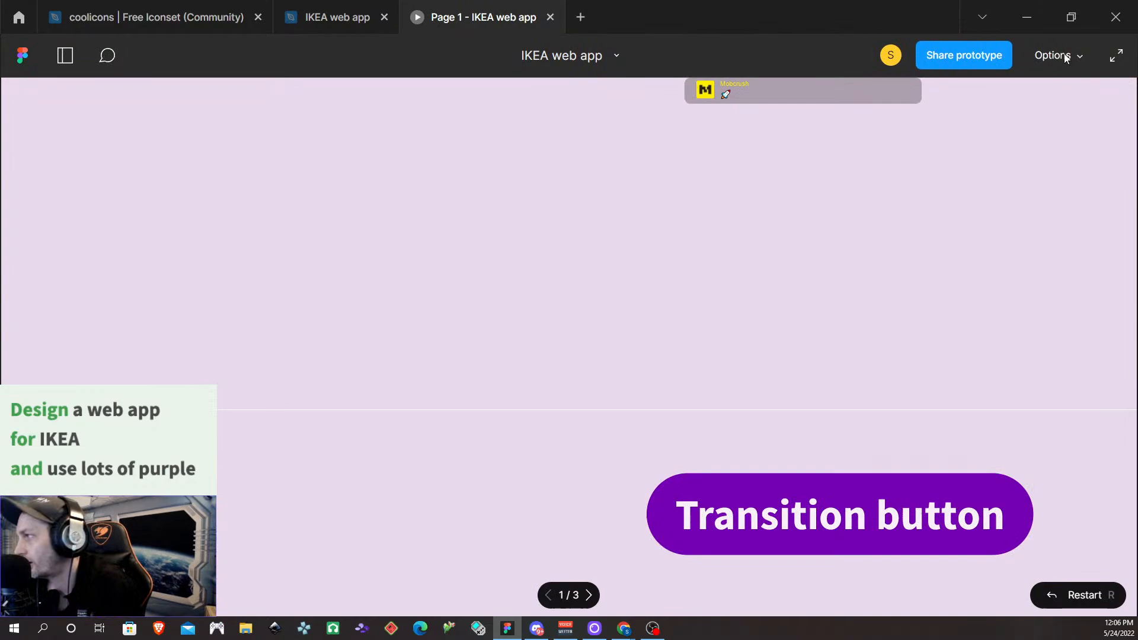
pyautogui.click(1061, 55)
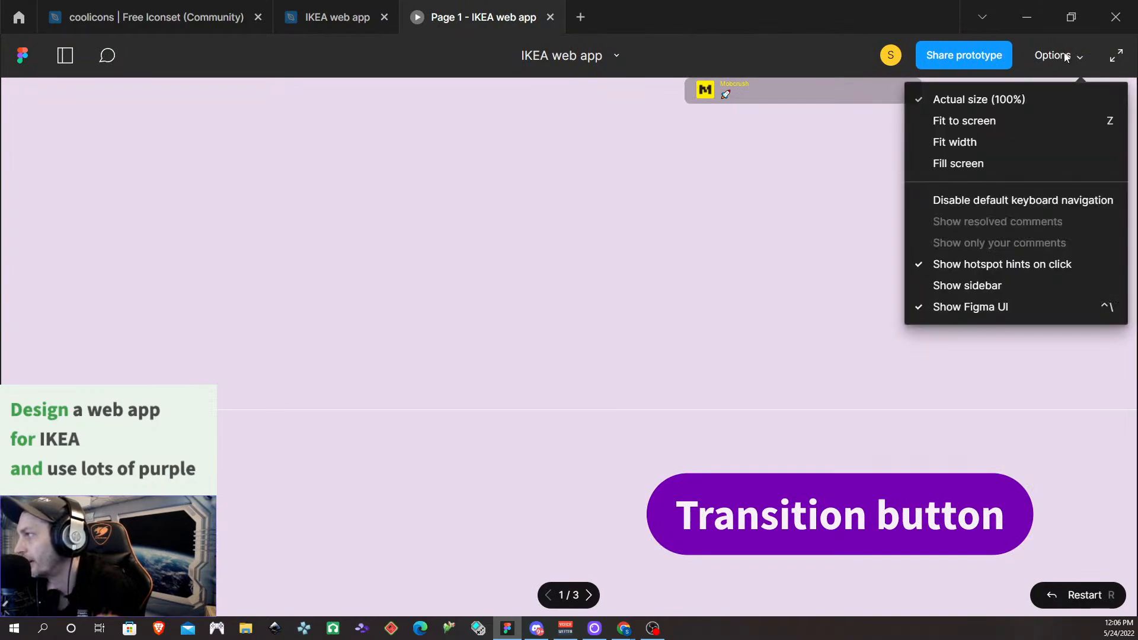
pyautogui.click(977, 130)
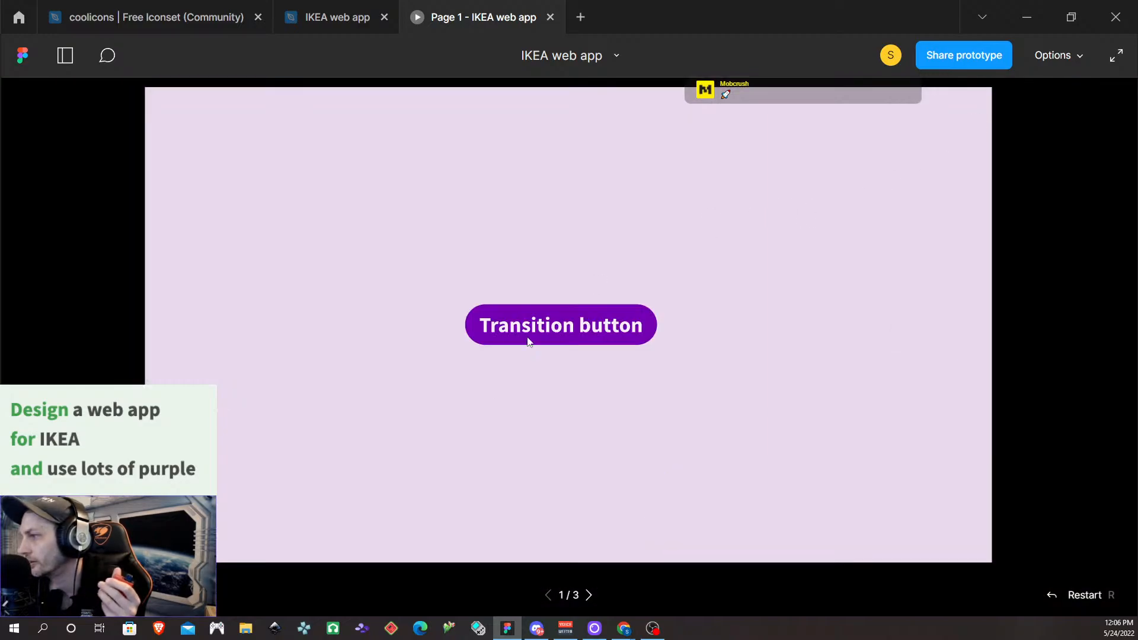
pyautogui.click(556, 338)
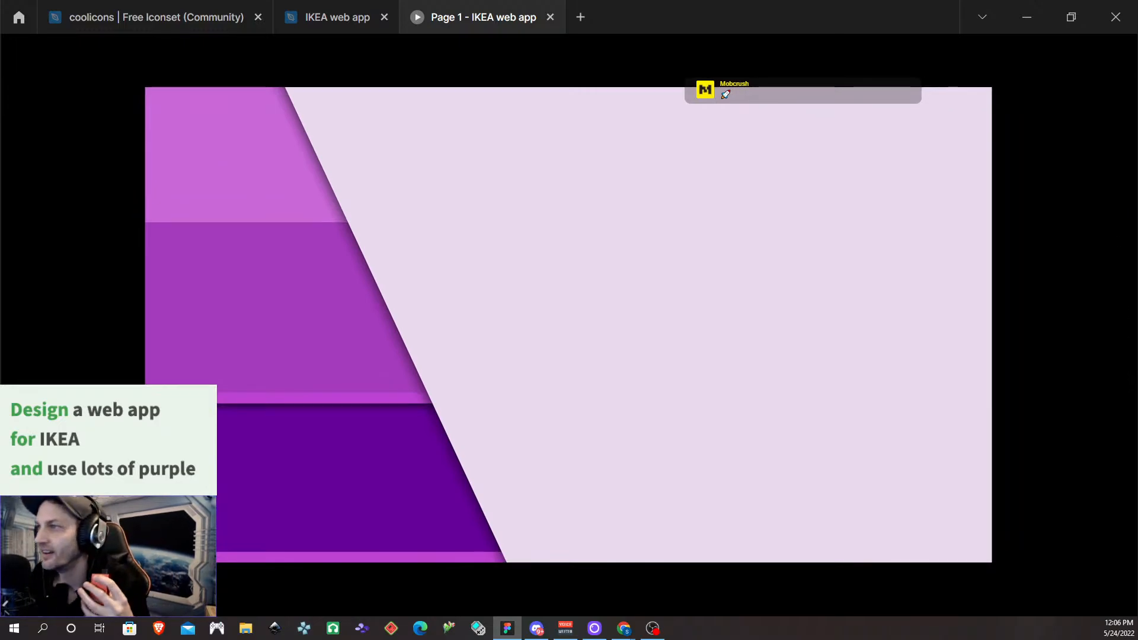
pyautogui.click(549, 17)
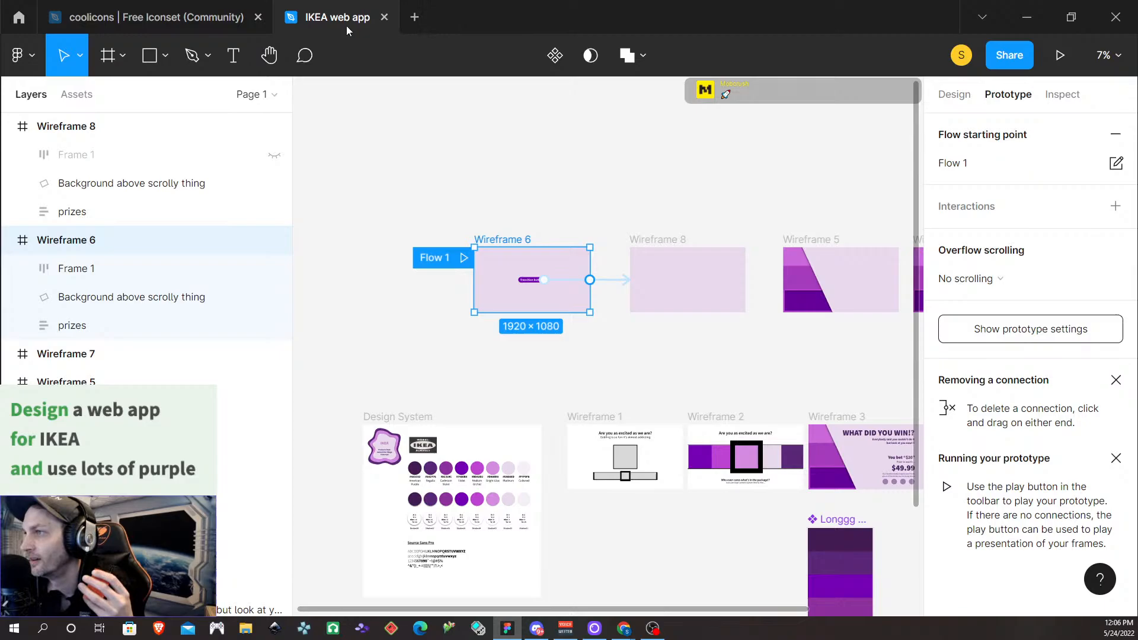
# Preview the prototype from Wireframe 6 fitted to the screen, run the transition to the prize wheel, and close the preview
pyautogui.click(1061, 55)
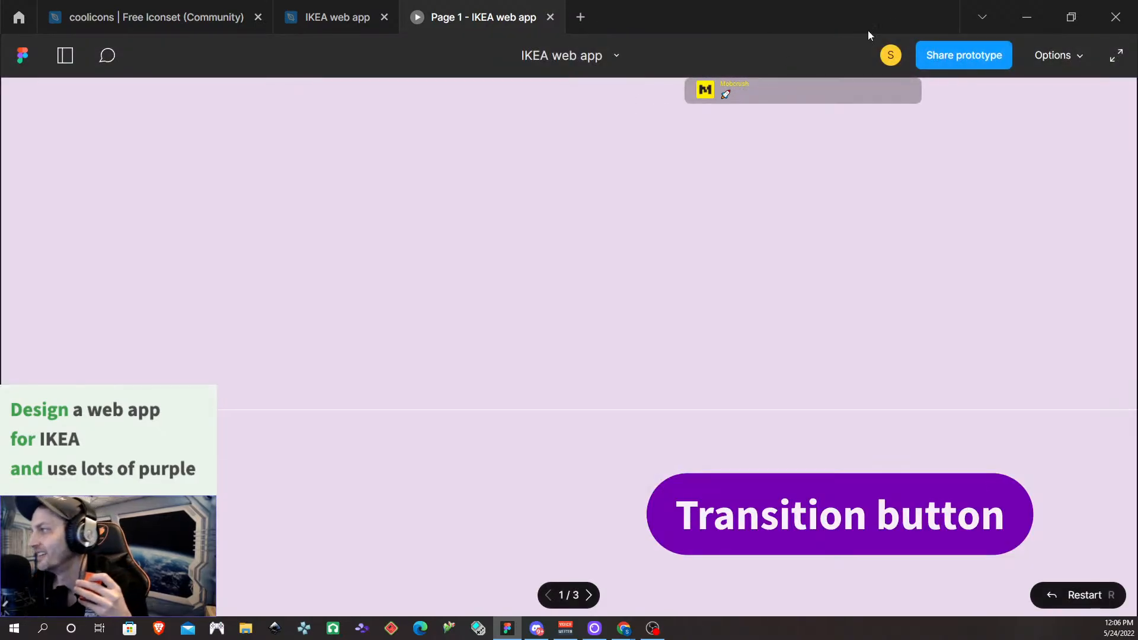
pyautogui.click(1078, 55)
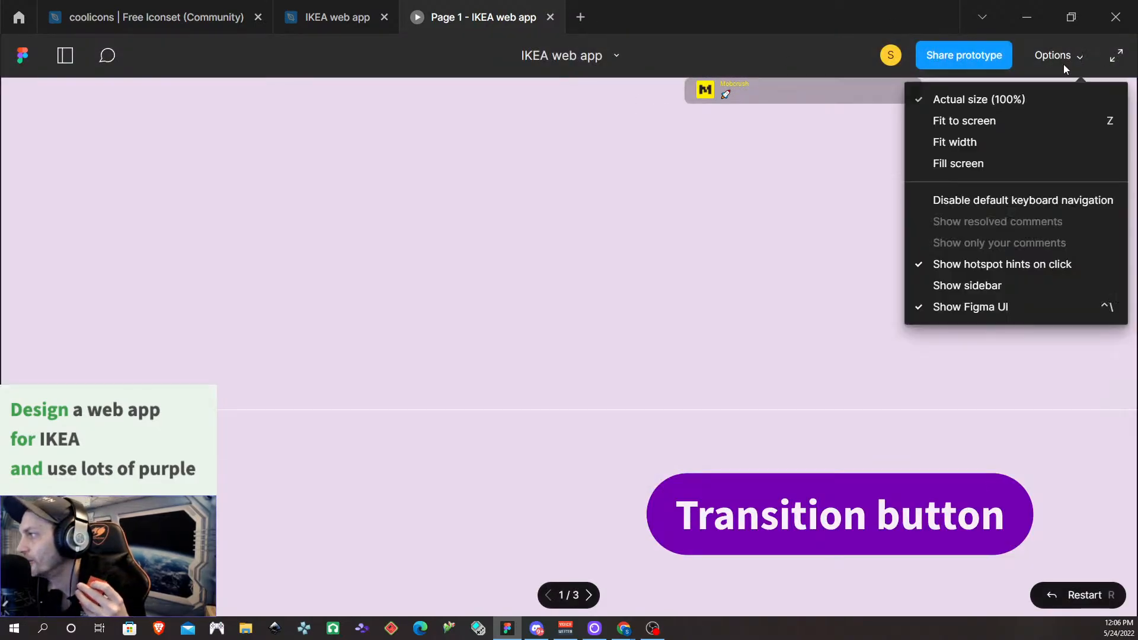
pyautogui.click(1003, 121)
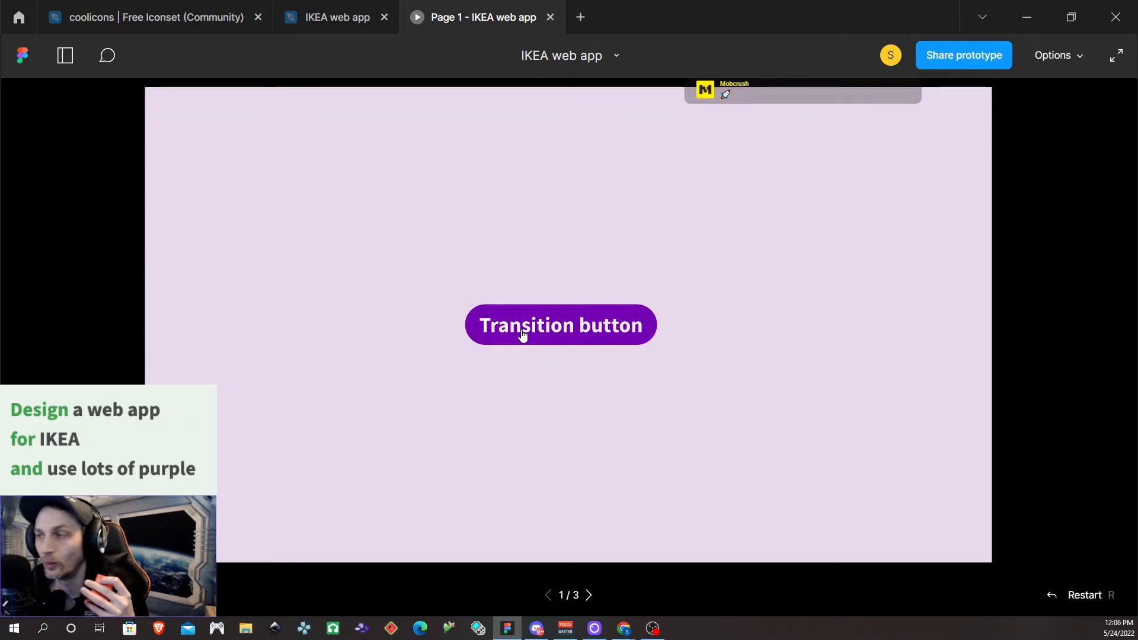
pyautogui.click(567, 331)
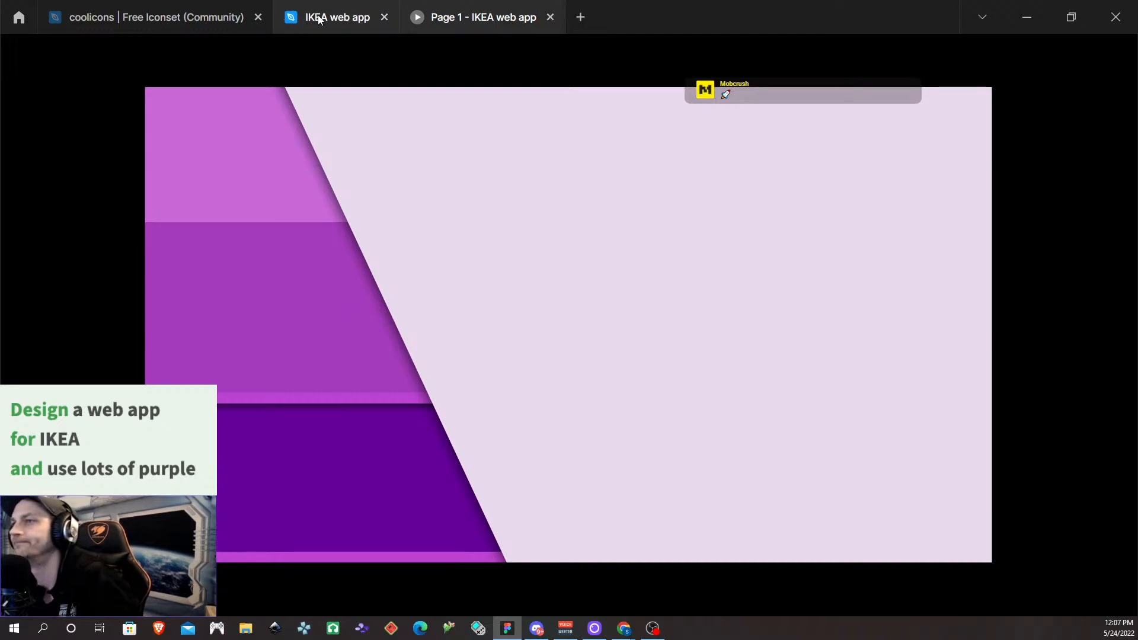
pyautogui.click(550, 17)
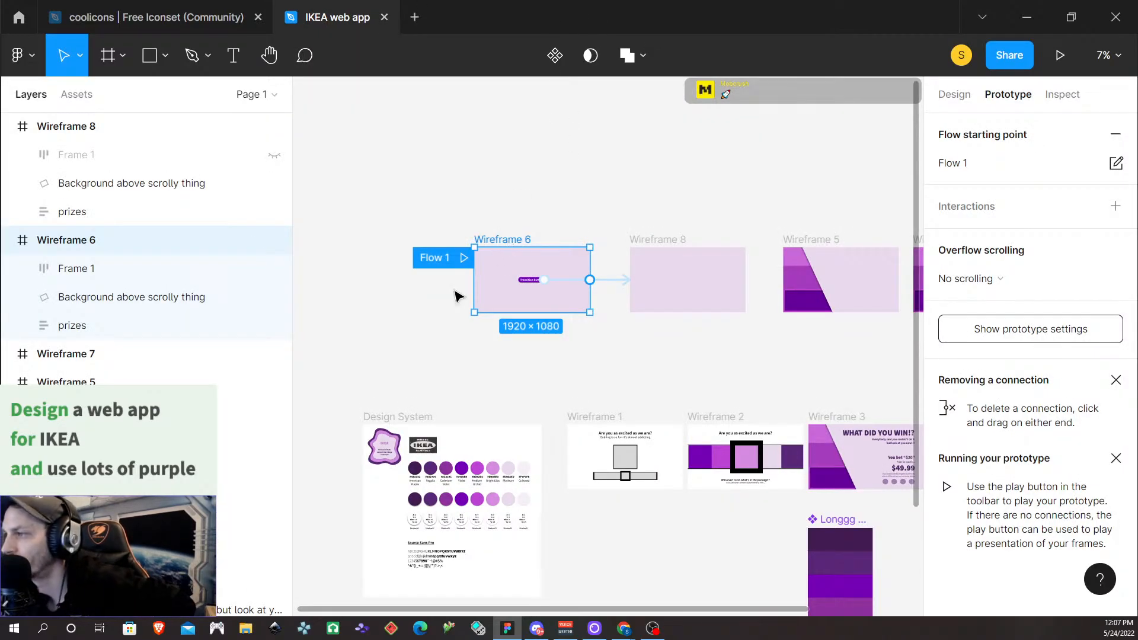
# Replay the Flow 1 prototype at fit-to-screen size, trigger its transition button, and return to the design file
pyautogui.click(1060, 55)
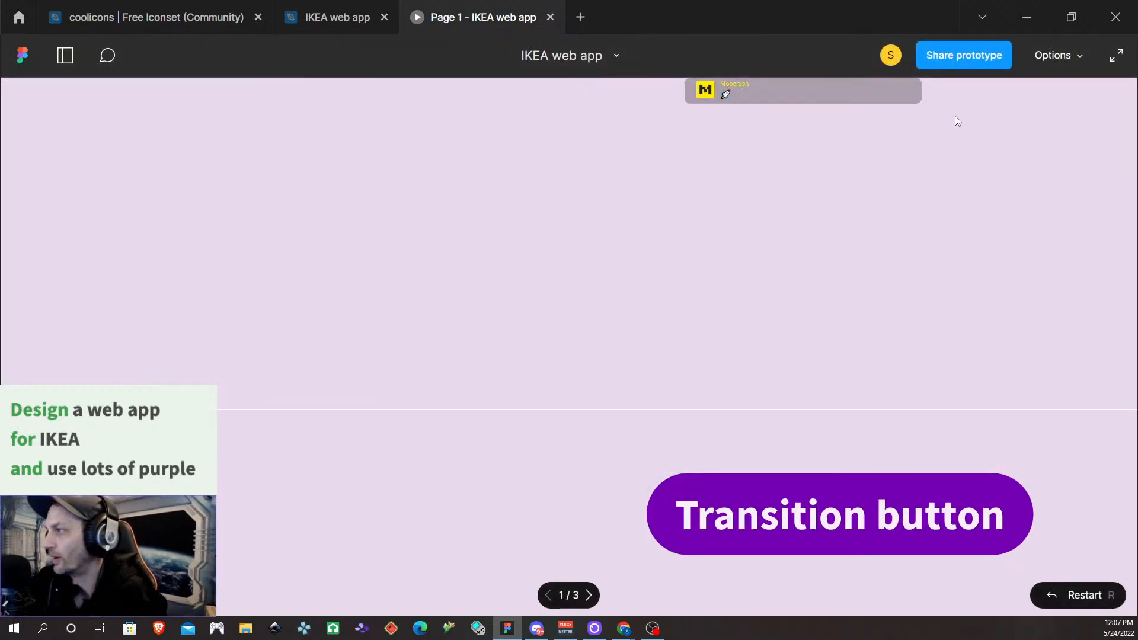
pyautogui.click(1083, 58)
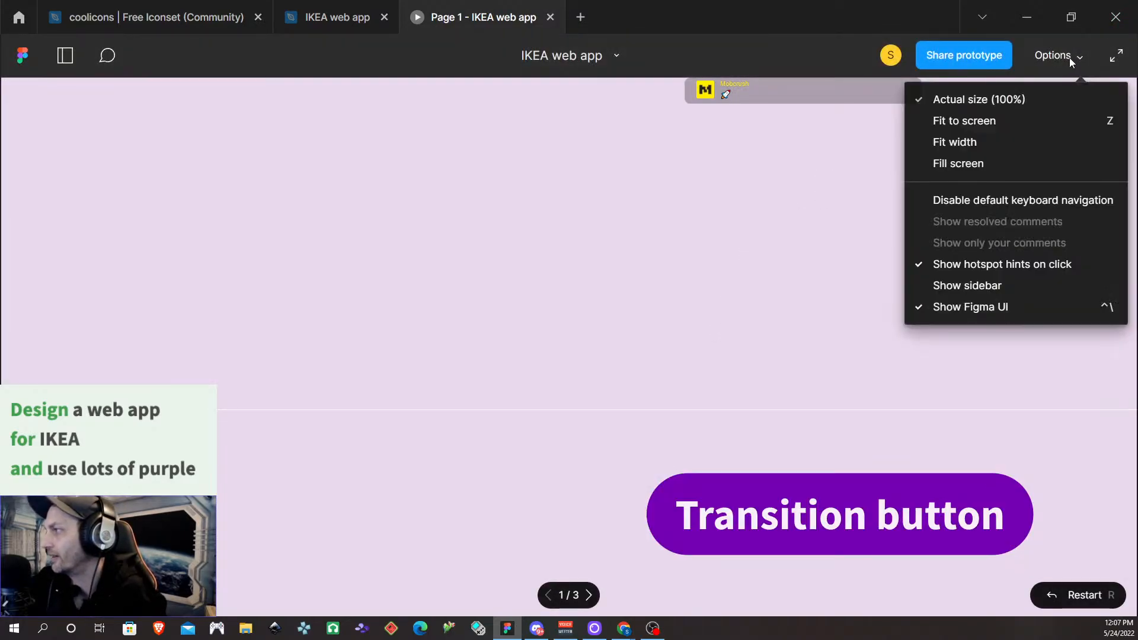
pyautogui.click(1029, 120)
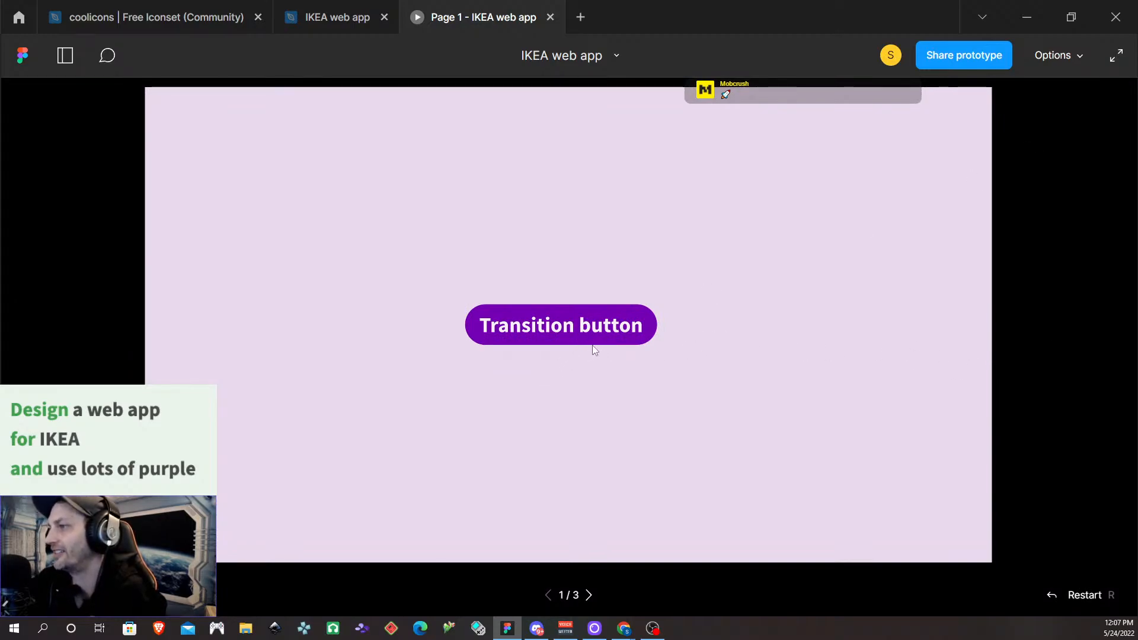
pyautogui.click(561, 314)
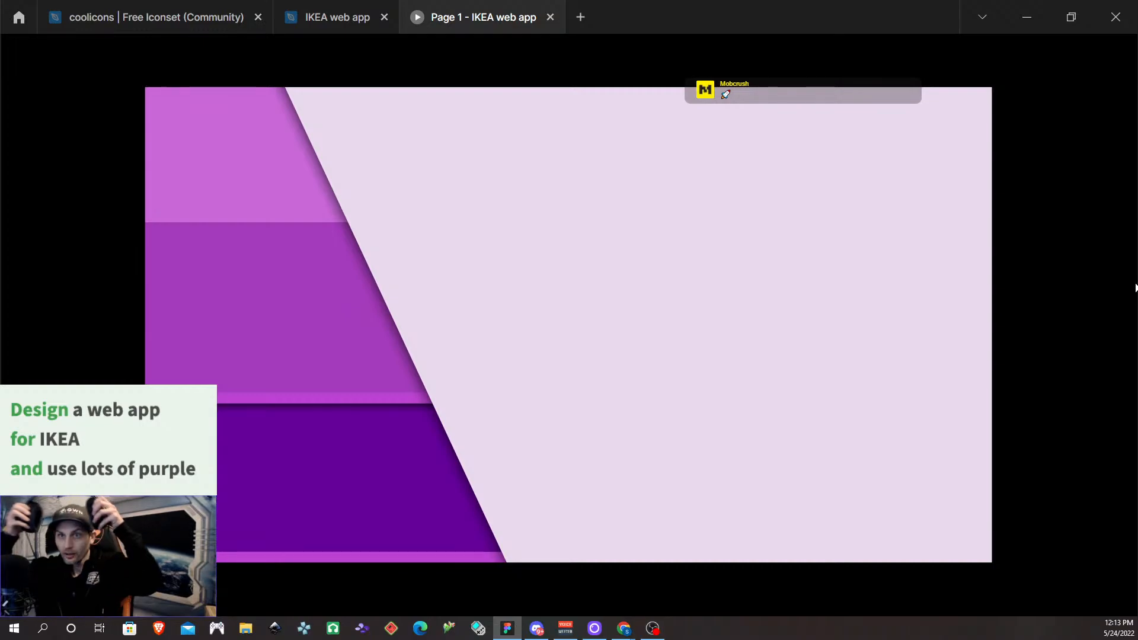
pyautogui.moveTo(841, 26)
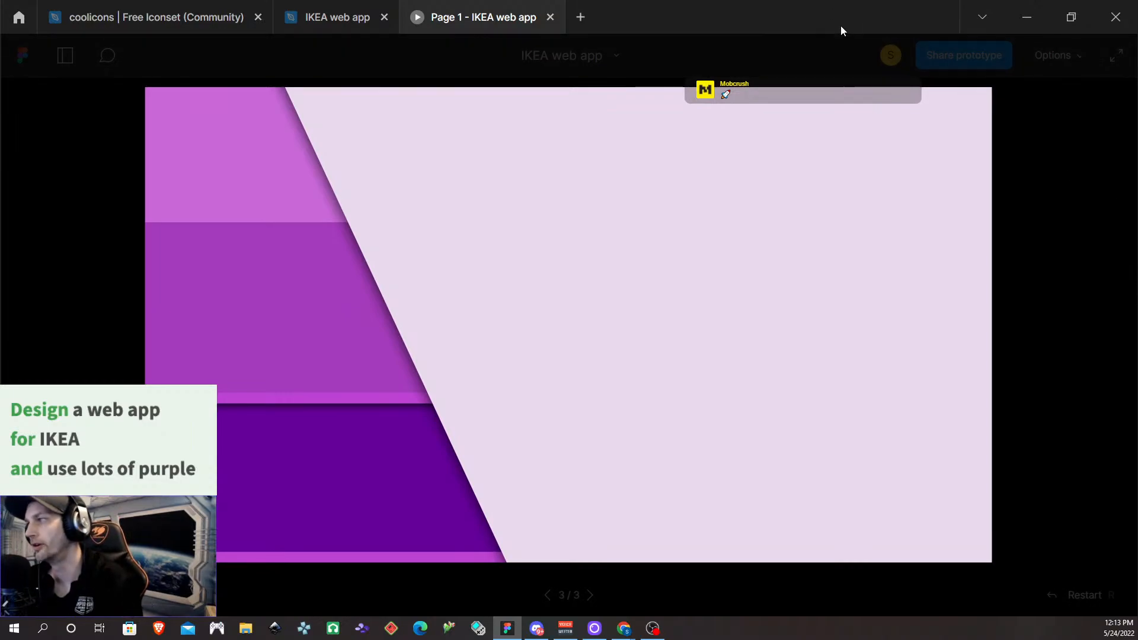
pyautogui.click(580, 17)
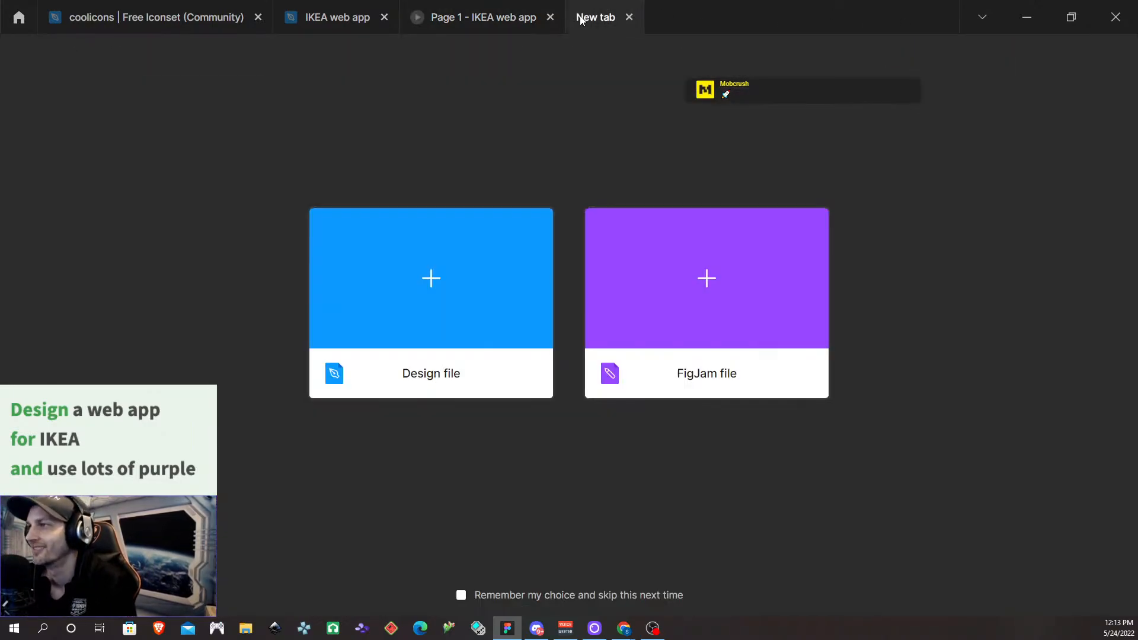
pyautogui.middleClick(610, 24)
pyautogui.click(554, 18)
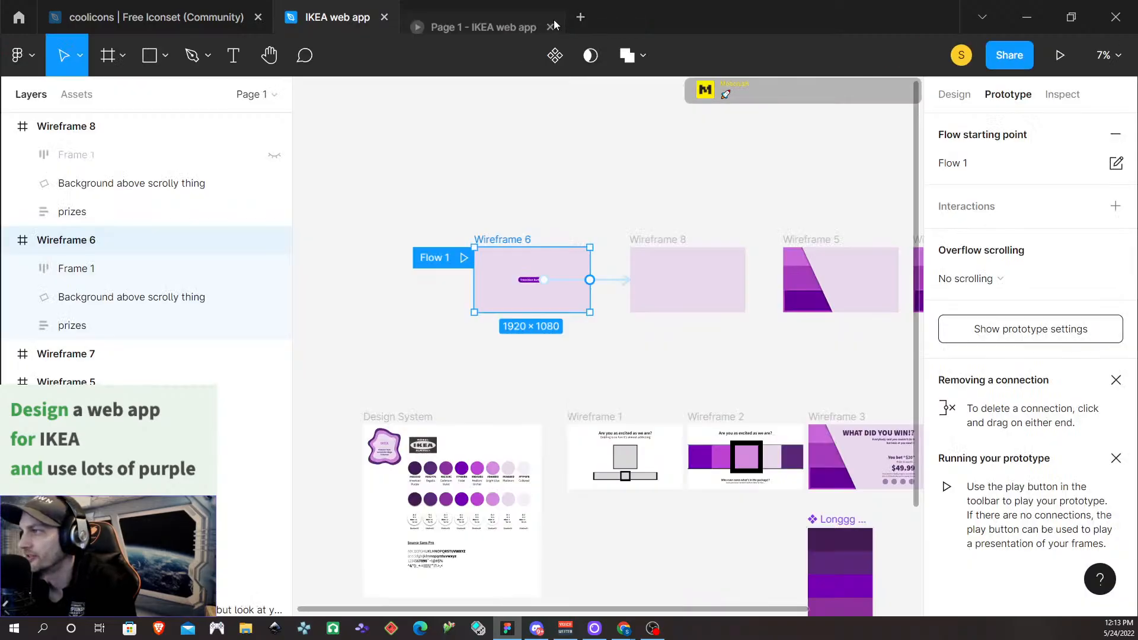
# Reselect Wireframe 6, present it fitted to the screen to check the staged transition once more, and close the preview
pyautogui.click(520, 211)
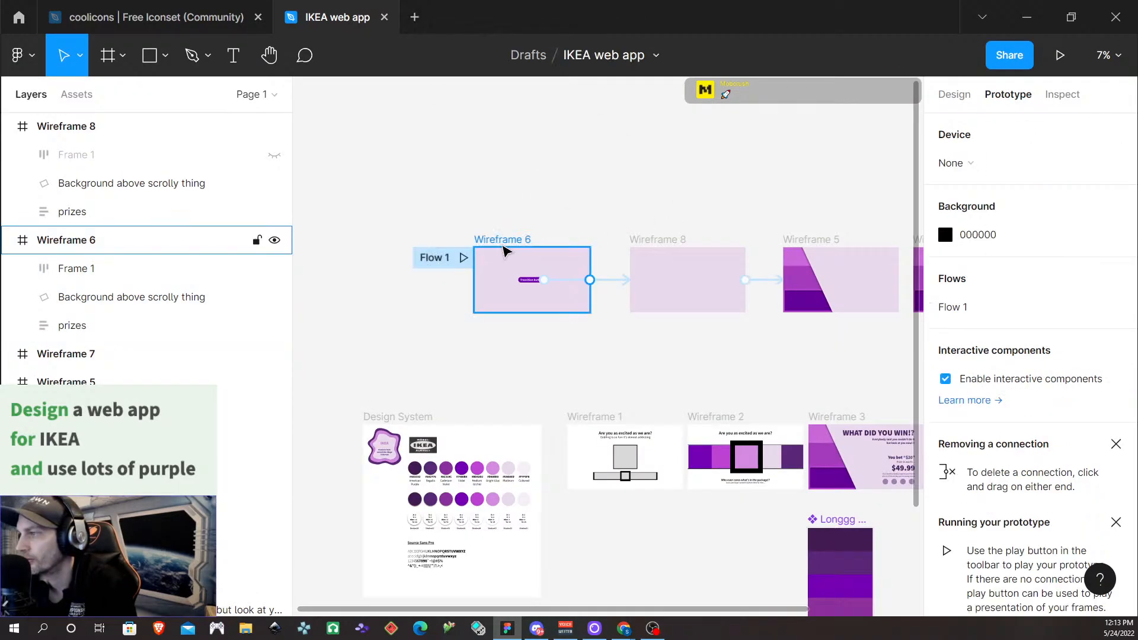
pyautogui.click(505, 247)
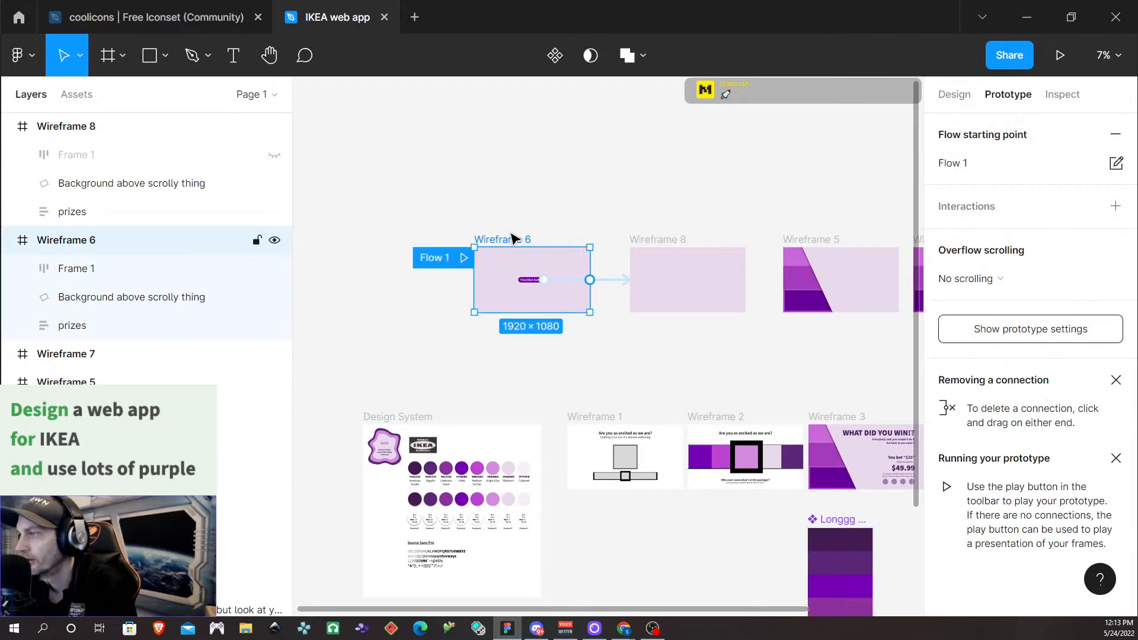
pyautogui.click(1060, 55)
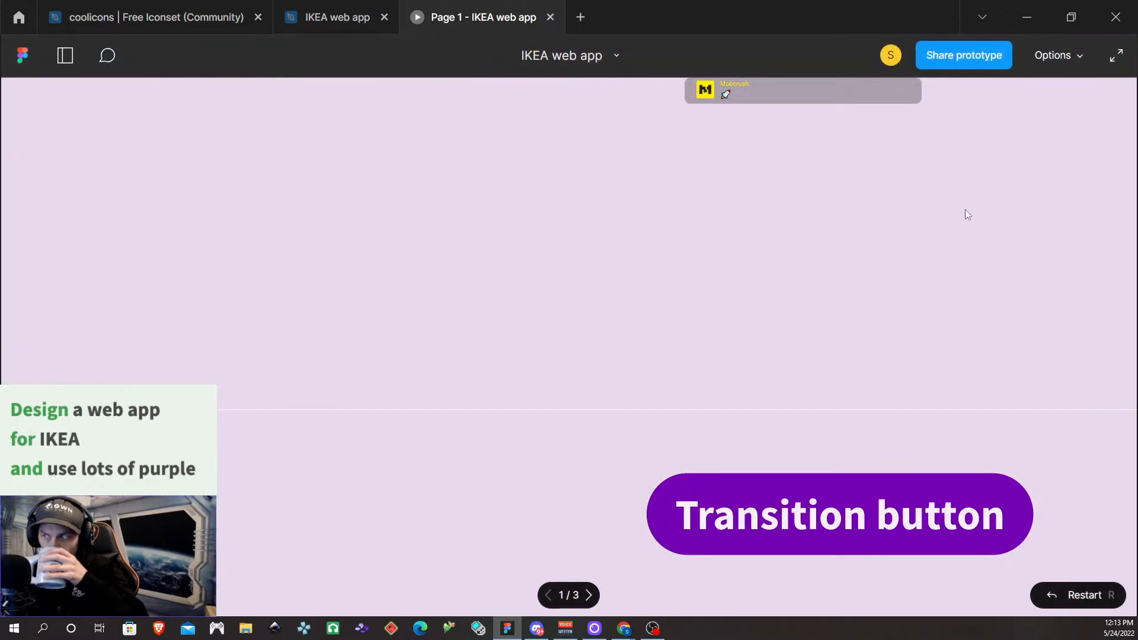
pyautogui.click(1070, 56)
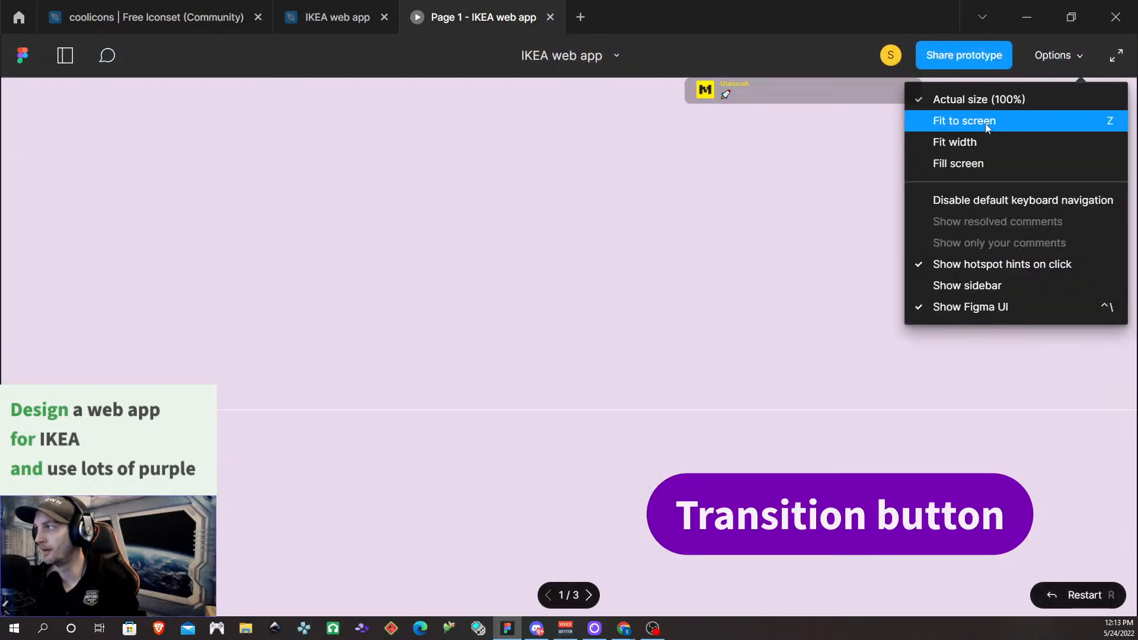
pyautogui.click(986, 123)
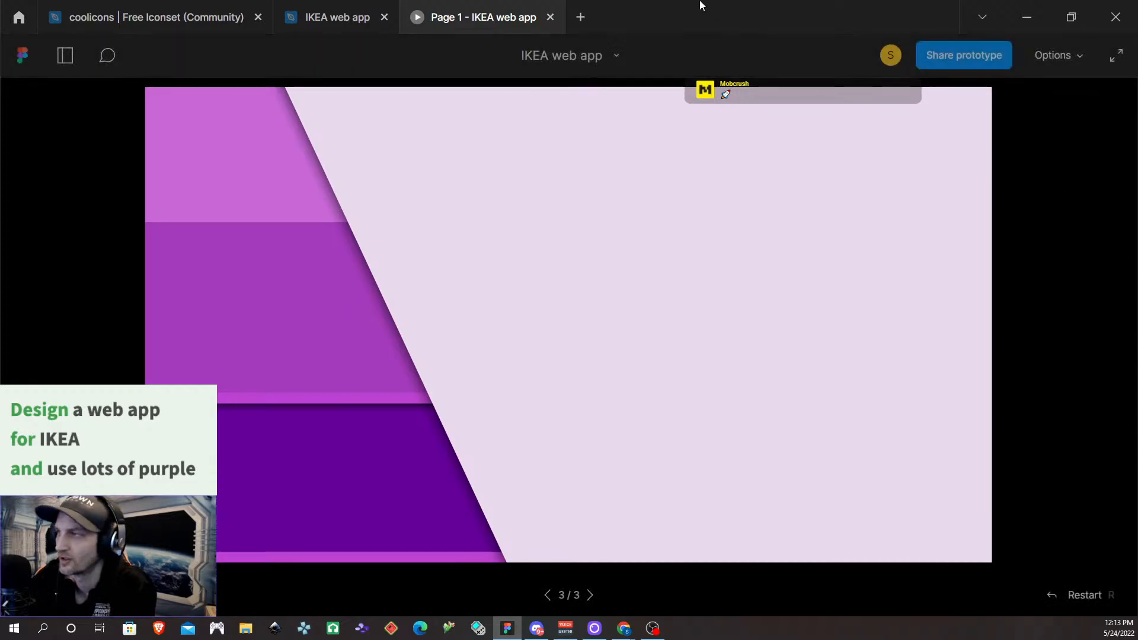
pyautogui.click(551, 18)
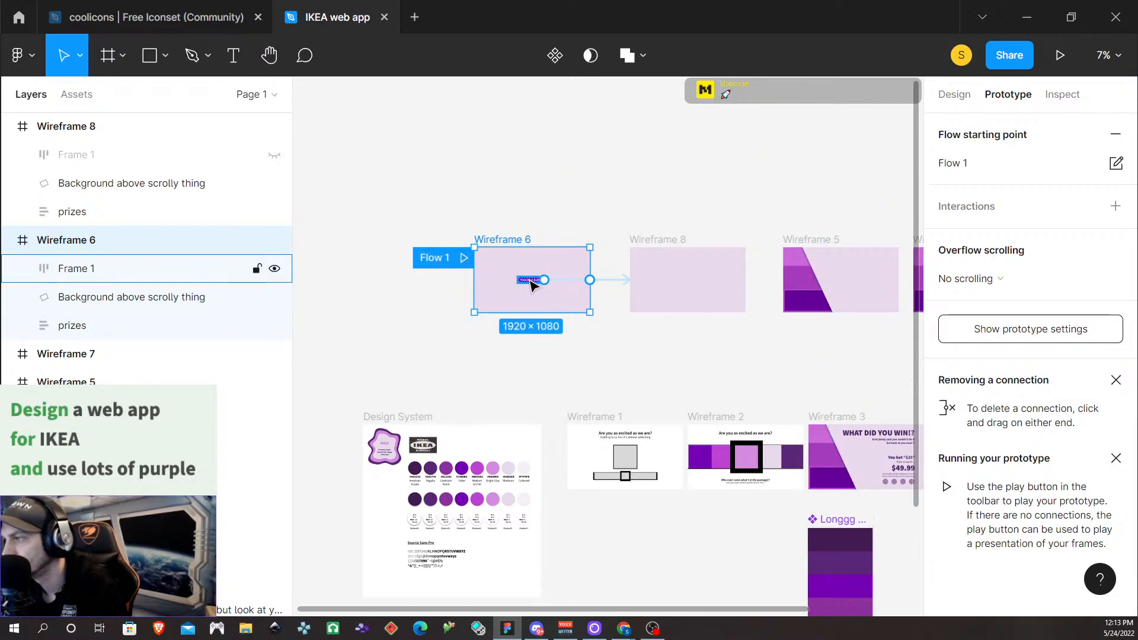
# Move Wireframe 6 to X -2078 and Wireframe 8 beside it to X 53, leaving space before Wireframe 5
pyautogui.moveTo(532, 284)
pyautogui.mouseDown()
pyautogui.moveTo(525, 295)
pyautogui.moveTo(521, 285)
pyautogui.mouseUp()
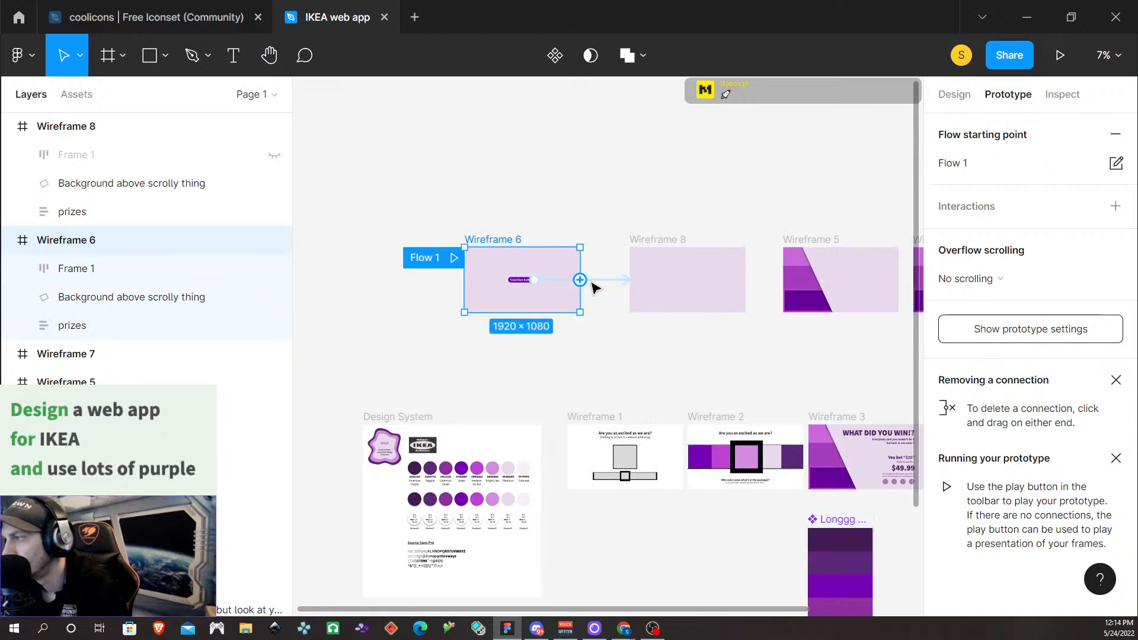
pyautogui.moveTo(595, 287); pyautogui.dragTo(599, 287)
pyautogui.click(603, 338)
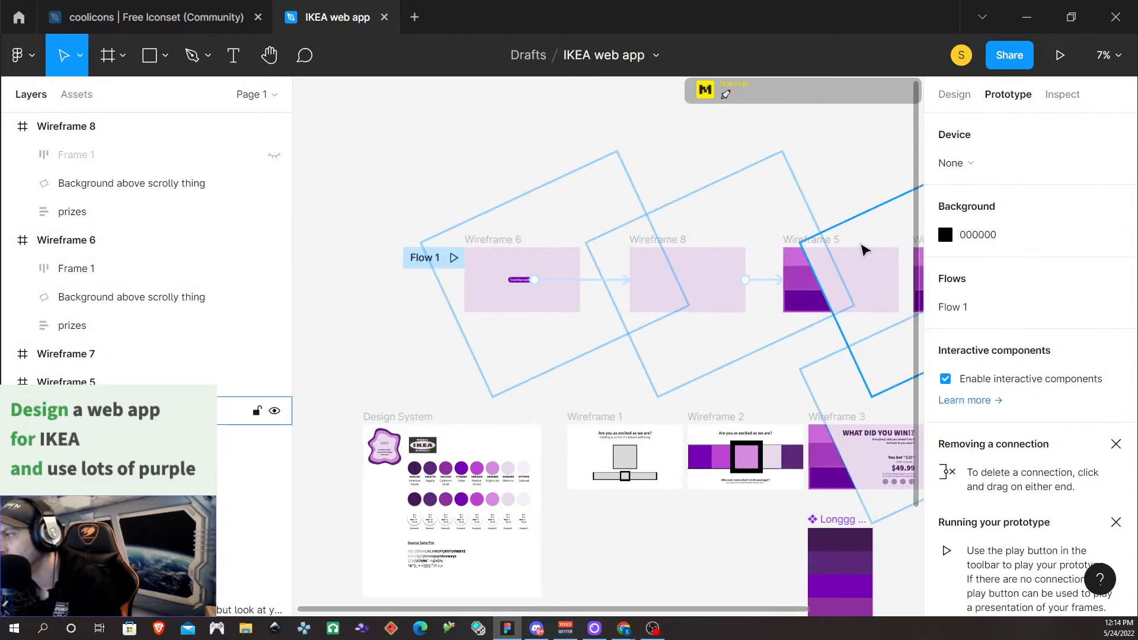
pyautogui.scroll(-4, 598, 358)
pyautogui.click(943, 95)
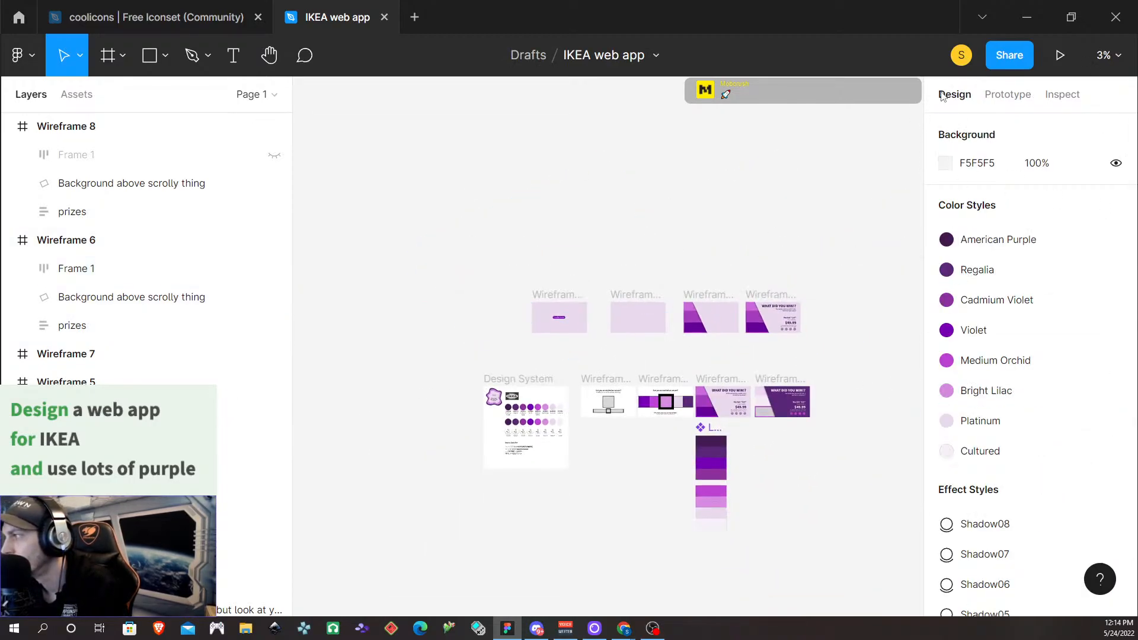
pyautogui.hscroll(-5, 597, 310)
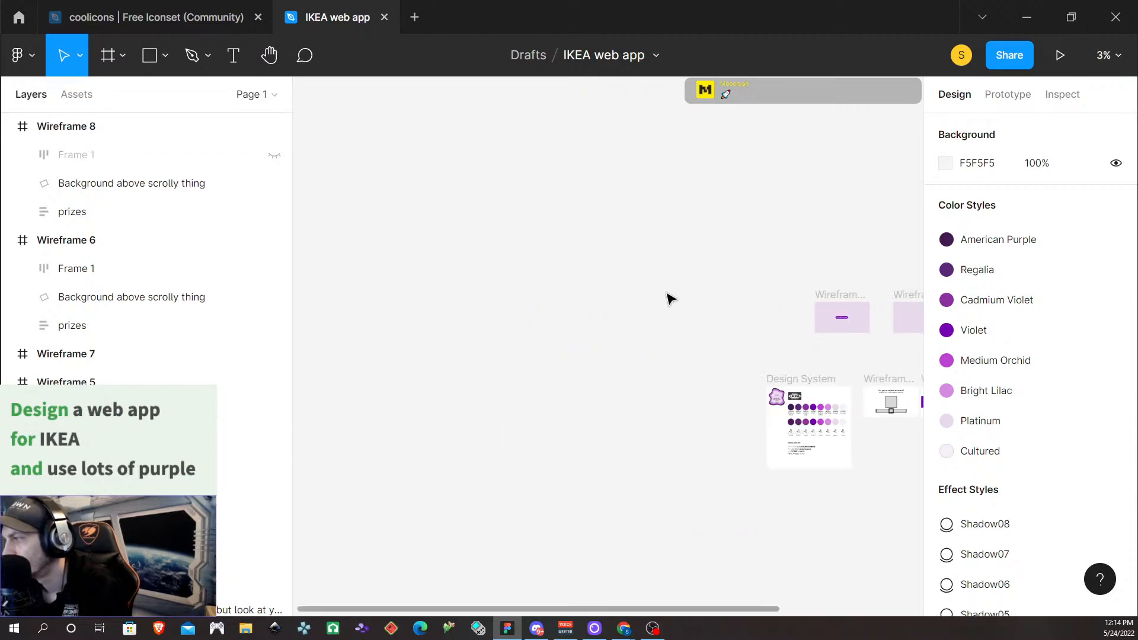
pyautogui.hscroll(3, 690, 311)
pyautogui.click(666, 335)
pyautogui.scroll(4, 669, 335)
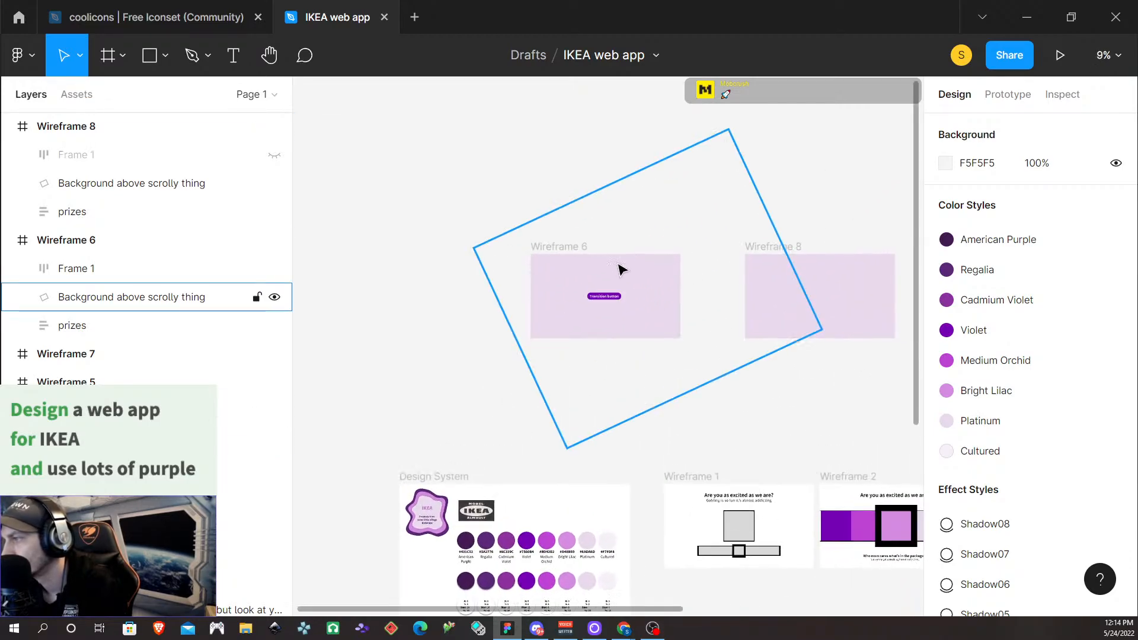
pyautogui.moveTo(570, 248); pyautogui.dragTo(333, 253)
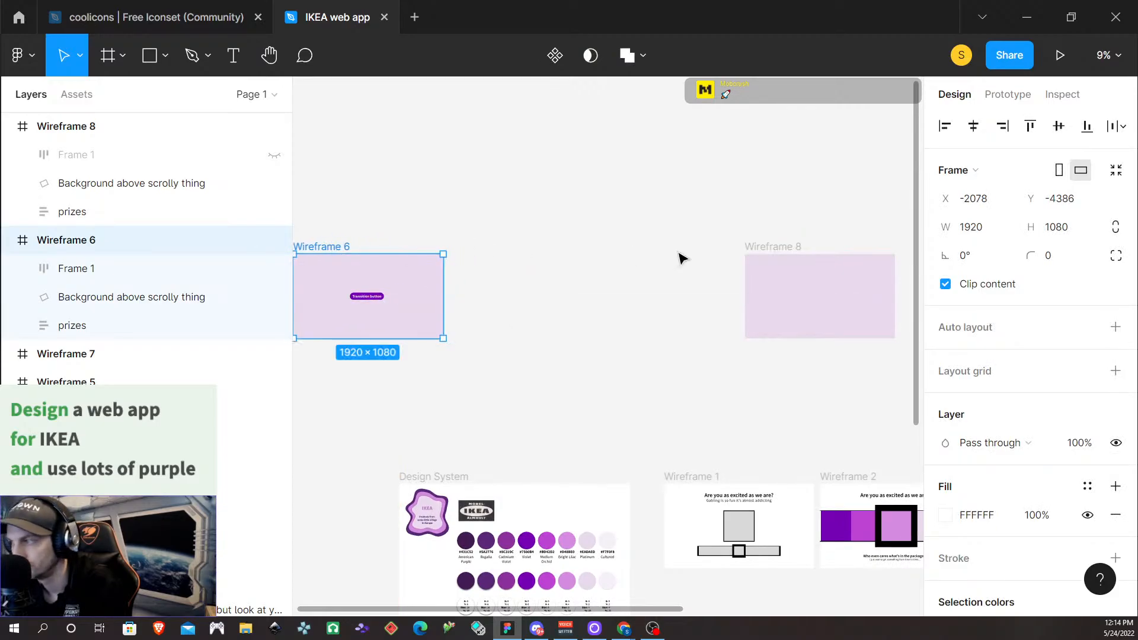
pyautogui.moveTo(772, 253); pyautogui.dragTo(491, 256)
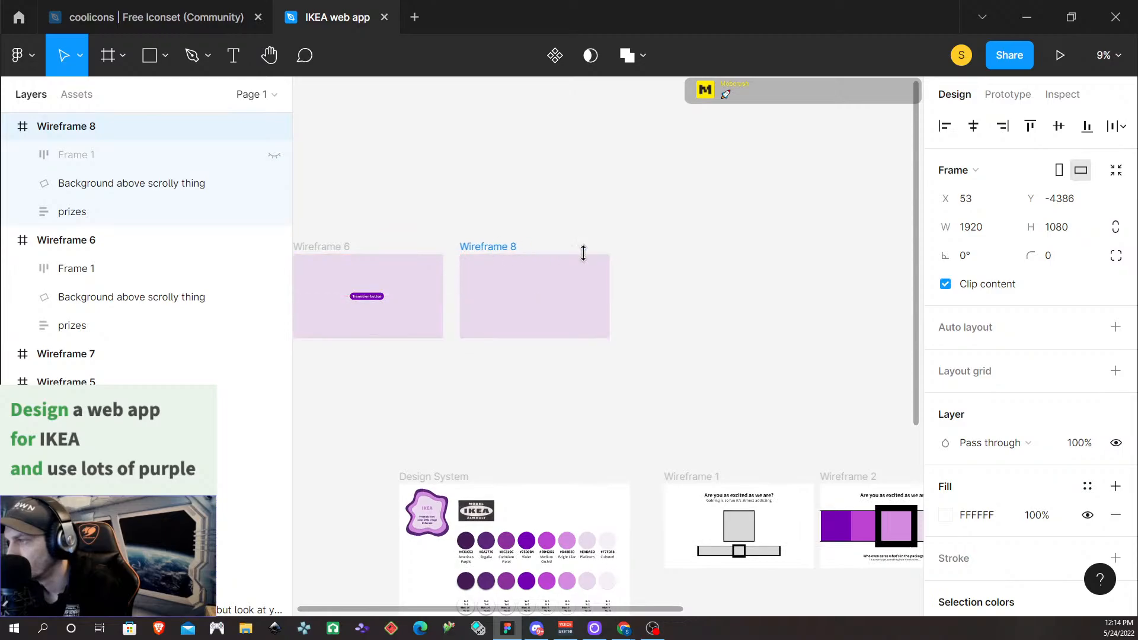
# Duplicate Wireframe 6 and Wireframe 8 together and place the copies between Wireframe 8 and Wireframe 5 with 115 px gaps on both sides
pyautogui.scroll(-2, 584, 402)
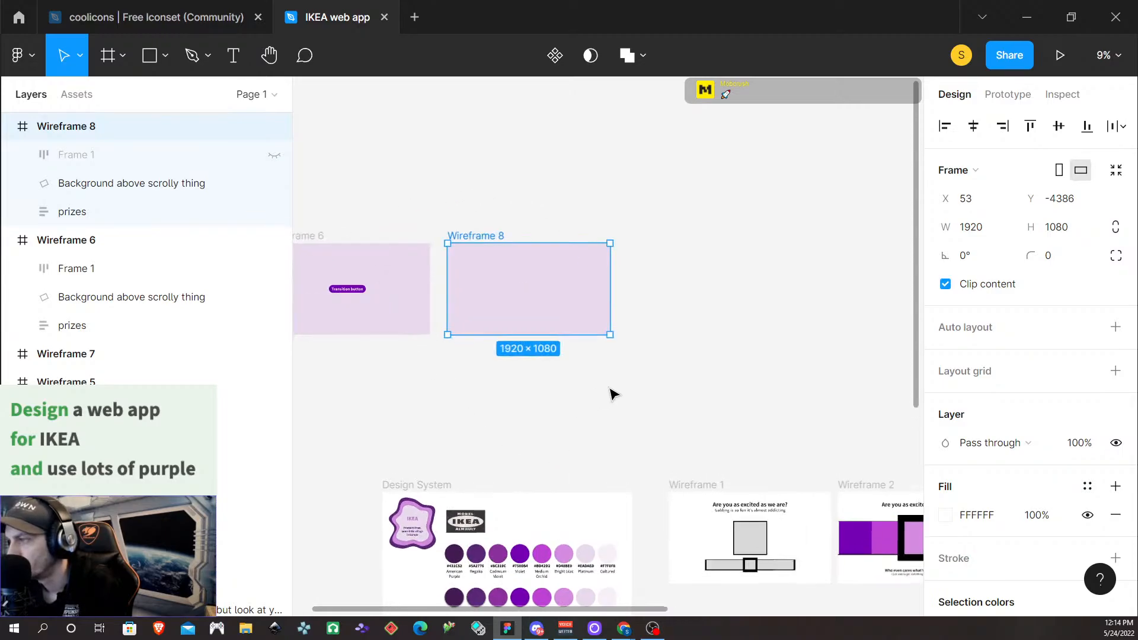
pyautogui.hscroll(-1, 604, 388)
pyautogui.hscroll(-1, 608, 386)
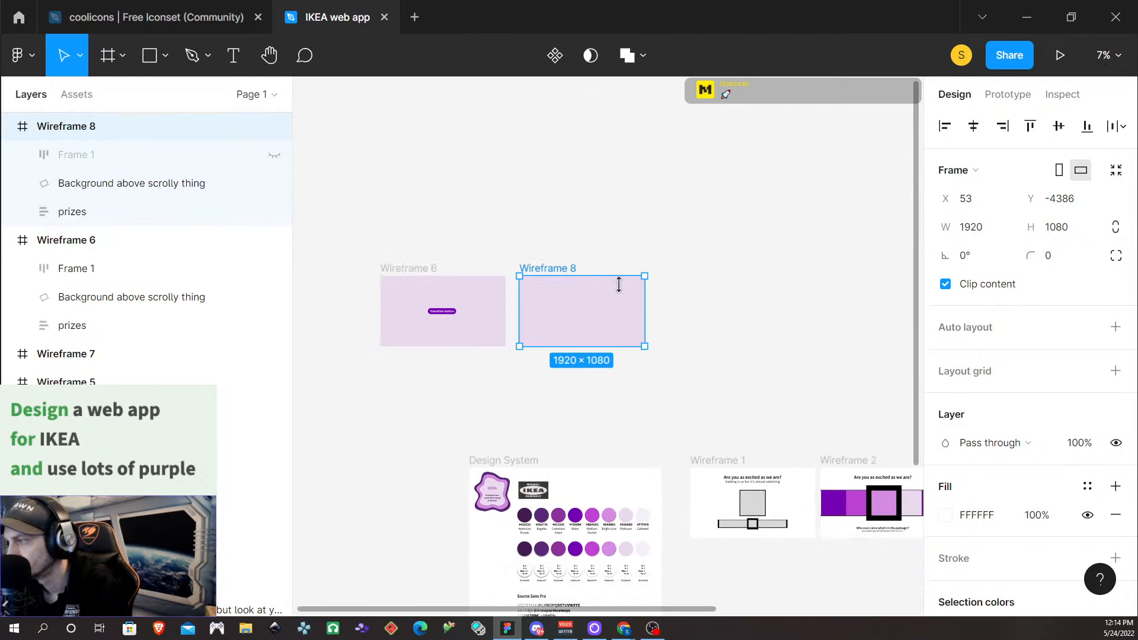
pyautogui.scroll(2, 521, 409)
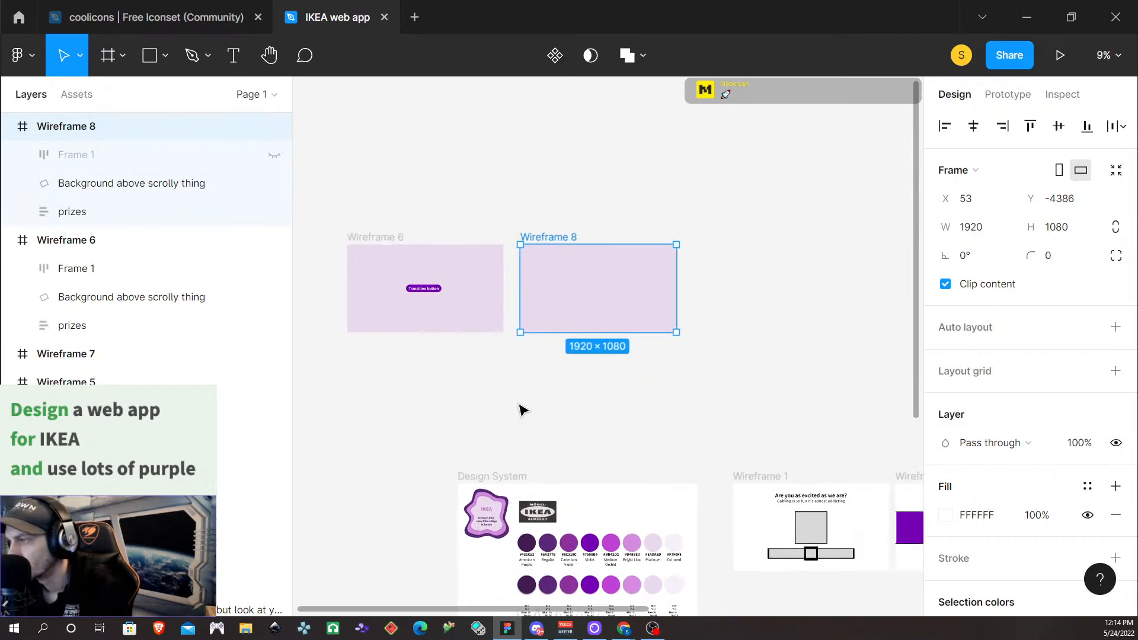
pyautogui.click(474, 325)
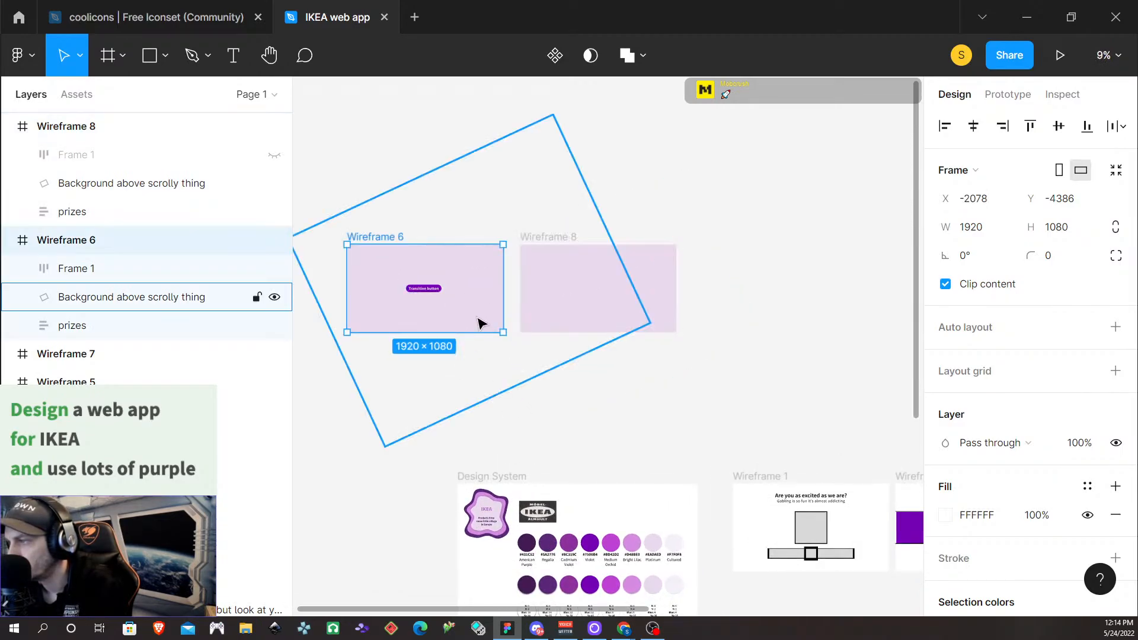
pyautogui.click(798, 335)
pyautogui.scroll(-3, 792, 336)
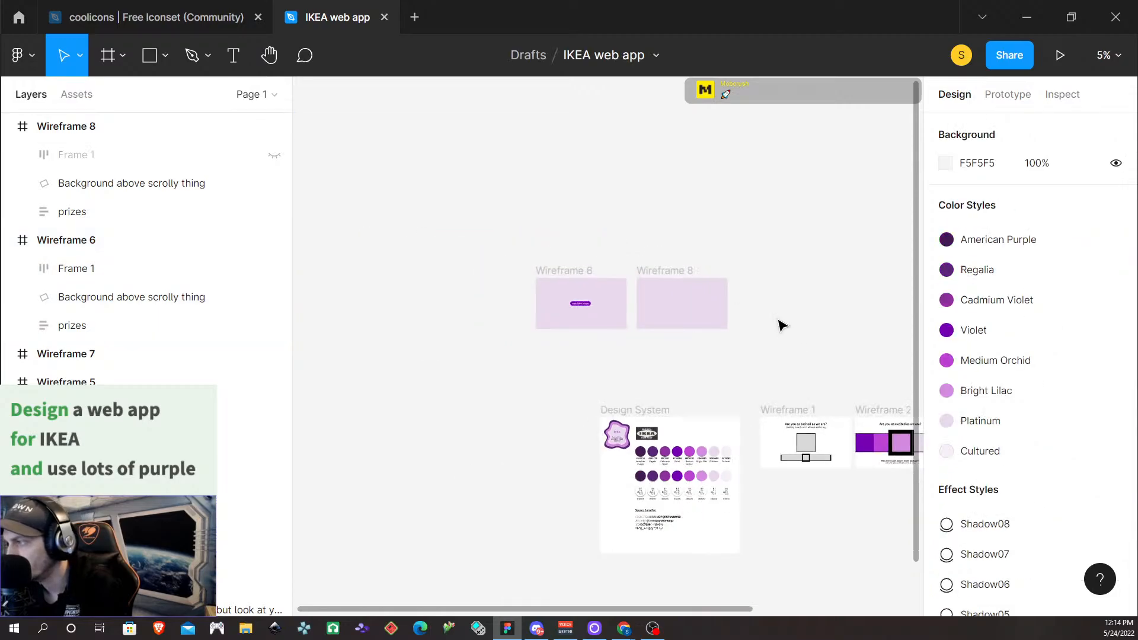
pyautogui.hscroll(3, 780, 324)
pyautogui.click(384, 271)
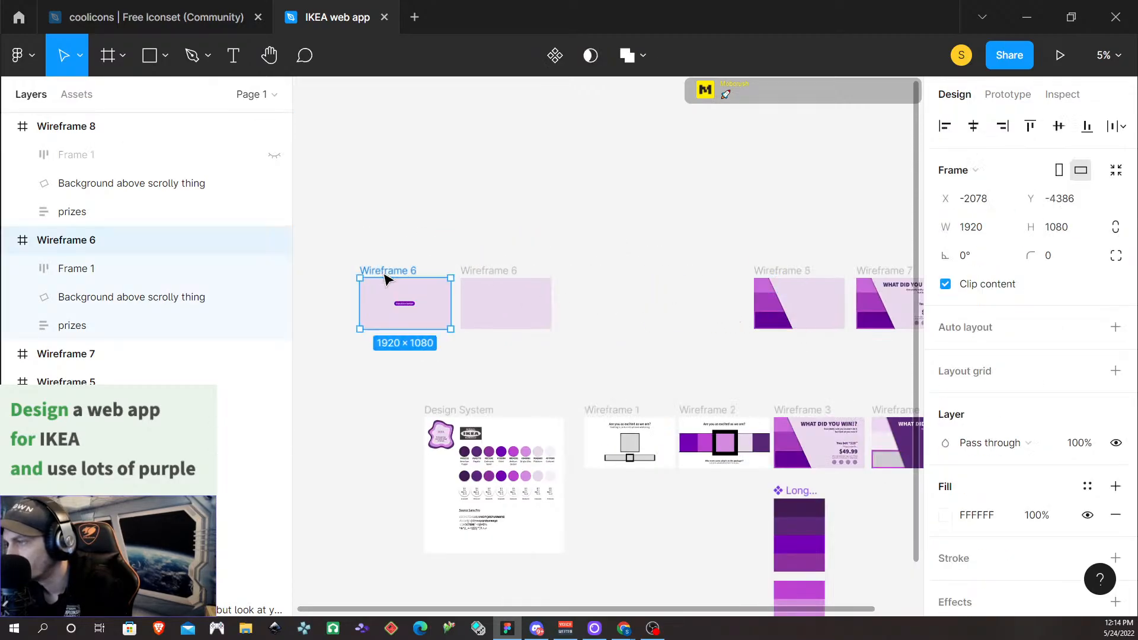
pyautogui.keyDown('shift'); pyautogui.click(482, 274); pyautogui.keyUp('shift')
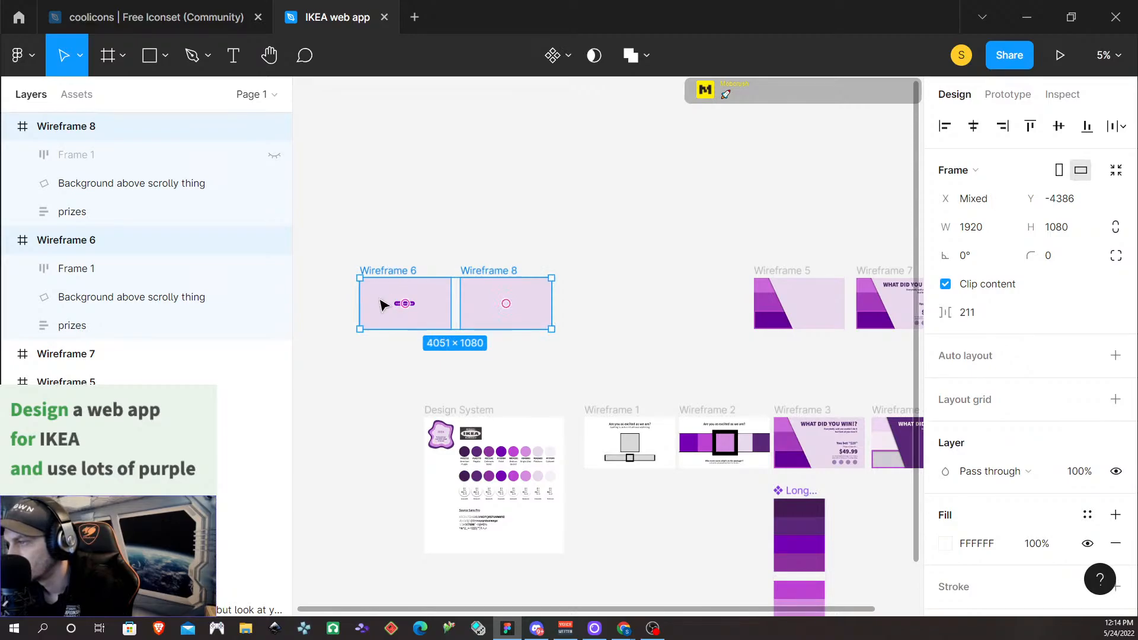
pyautogui.moveTo(381, 302); pyautogui.dragTo(577, 307)
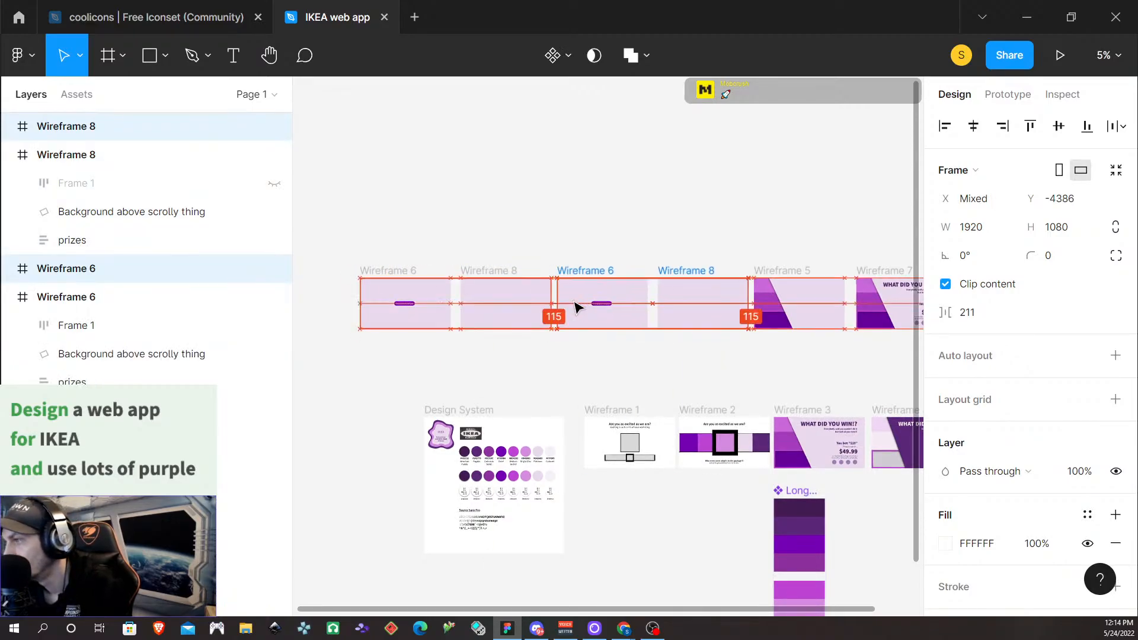
pyautogui.click(481, 363)
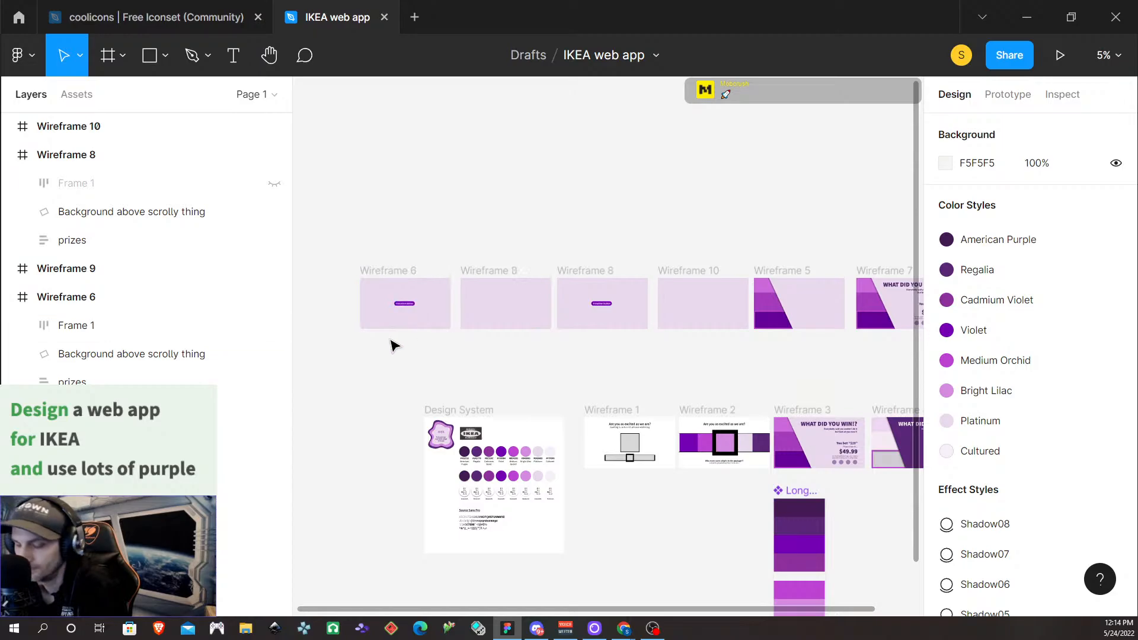
# Move Wireframe 6's transition button down to X 743, Y 795, centered horizontally in the lower part of the frame
pyautogui.keyDown('ctrl'); pyautogui.scroll(5, 393, 342); pyautogui.keyUp('ctrl')
pyautogui.click(441, 232)
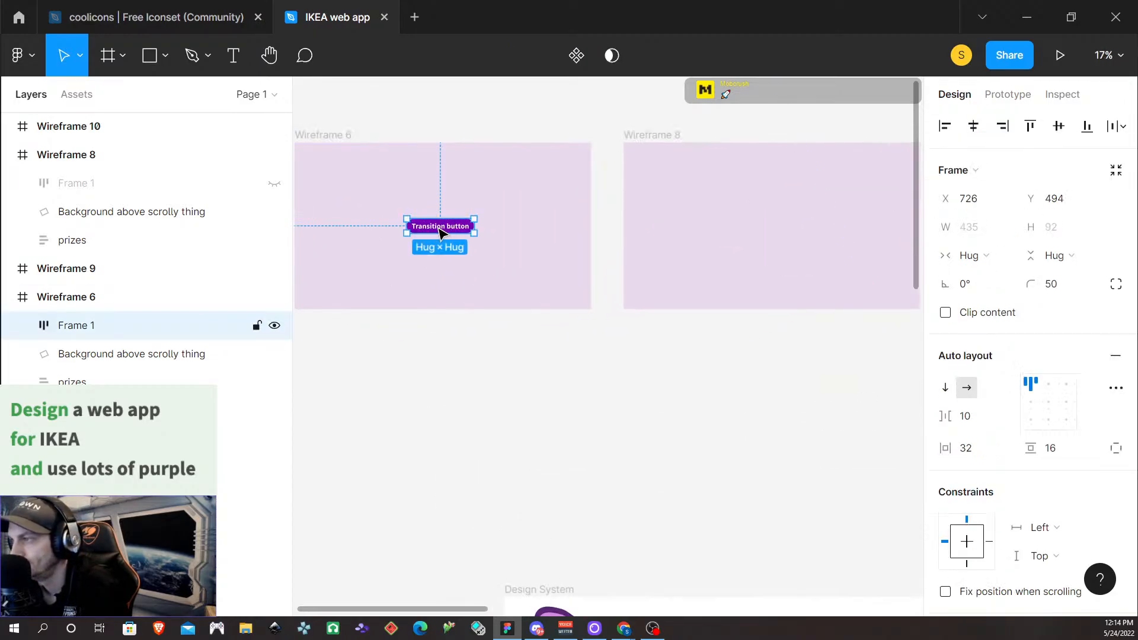
pyautogui.moveTo(440, 228); pyautogui.dragTo(421, 281)
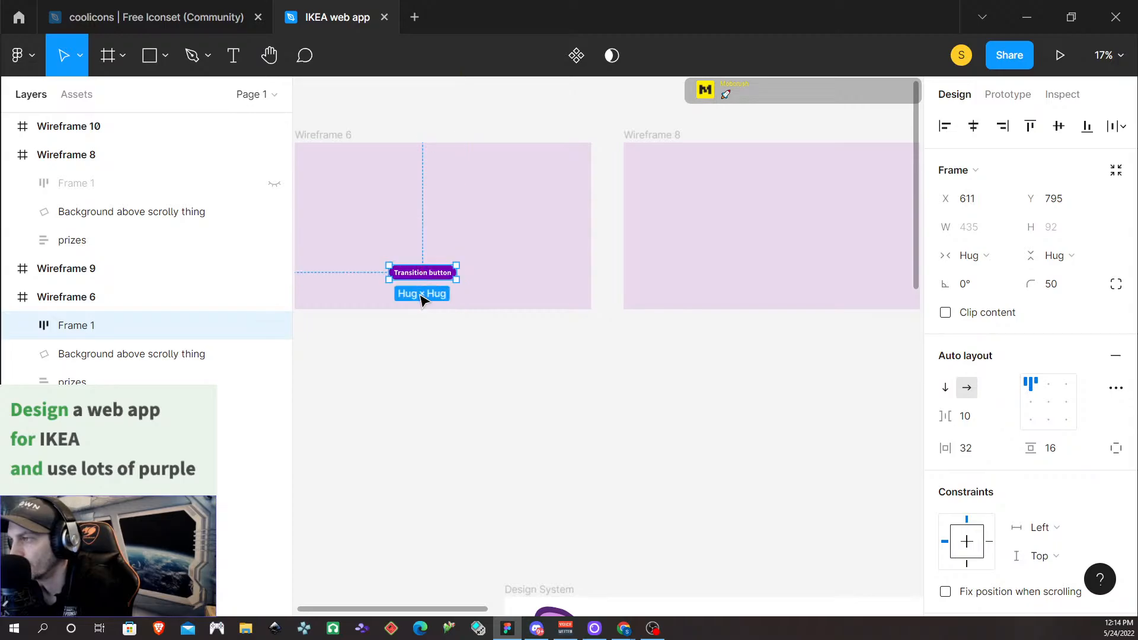
pyautogui.scroll(-2, 431, 399)
pyautogui.scroll(1, 442, 350)
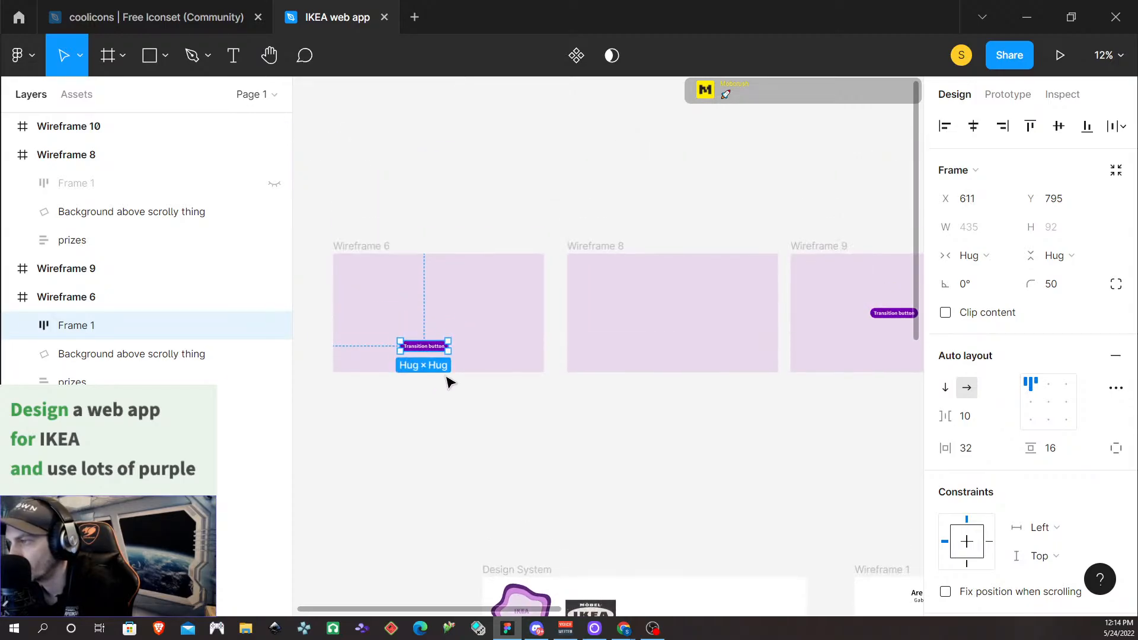
pyautogui.scroll(-2, 440, 403)
pyautogui.hscroll(-5, 430, 351)
pyautogui.hscroll(2, 521, 363)
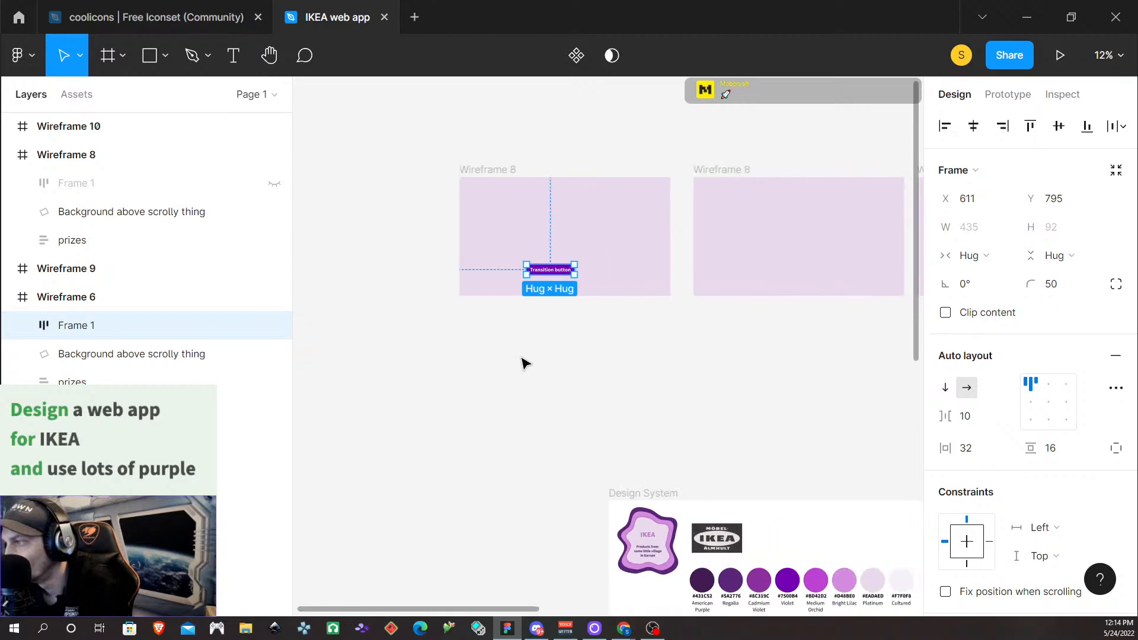
pyautogui.scroll(1, 551, 309)
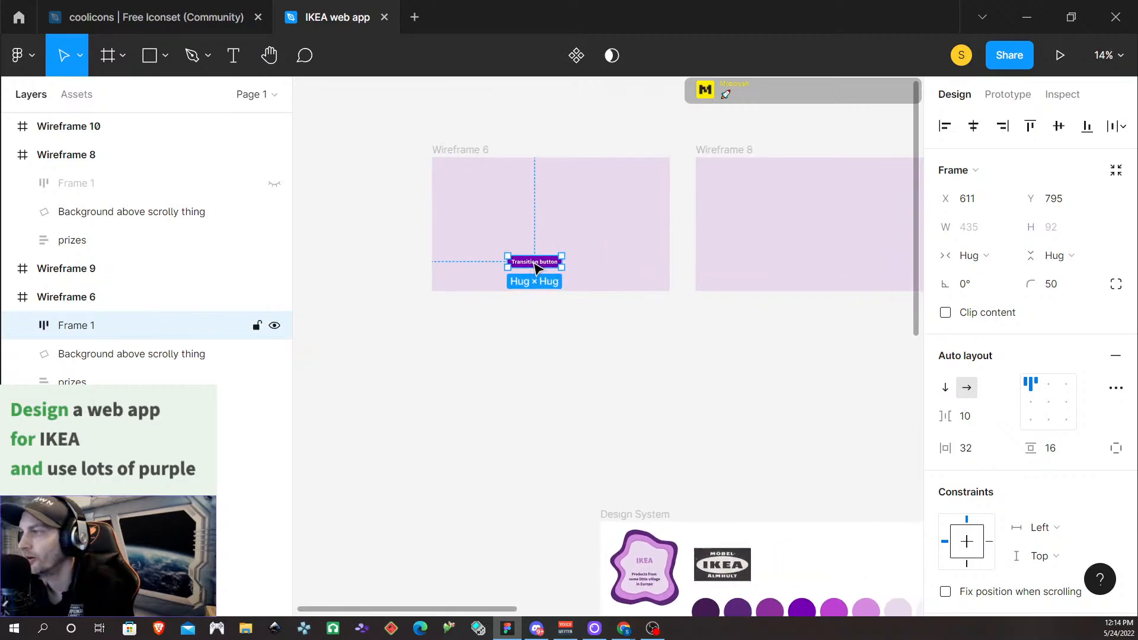
pyautogui.moveTo(535, 266); pyautogui.dragTo(552, 267)
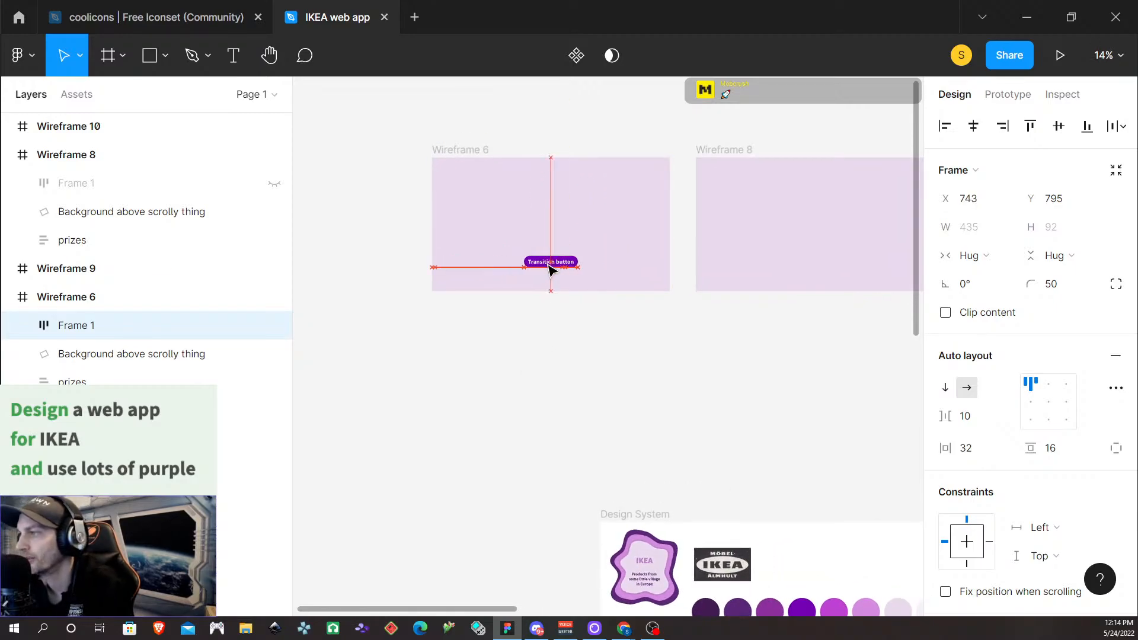
# Add the text "Introducing" to Wireframe 6 and move its layer out of the prizes stack to the top of the frame's layers
pyautogui.click(513, 229)
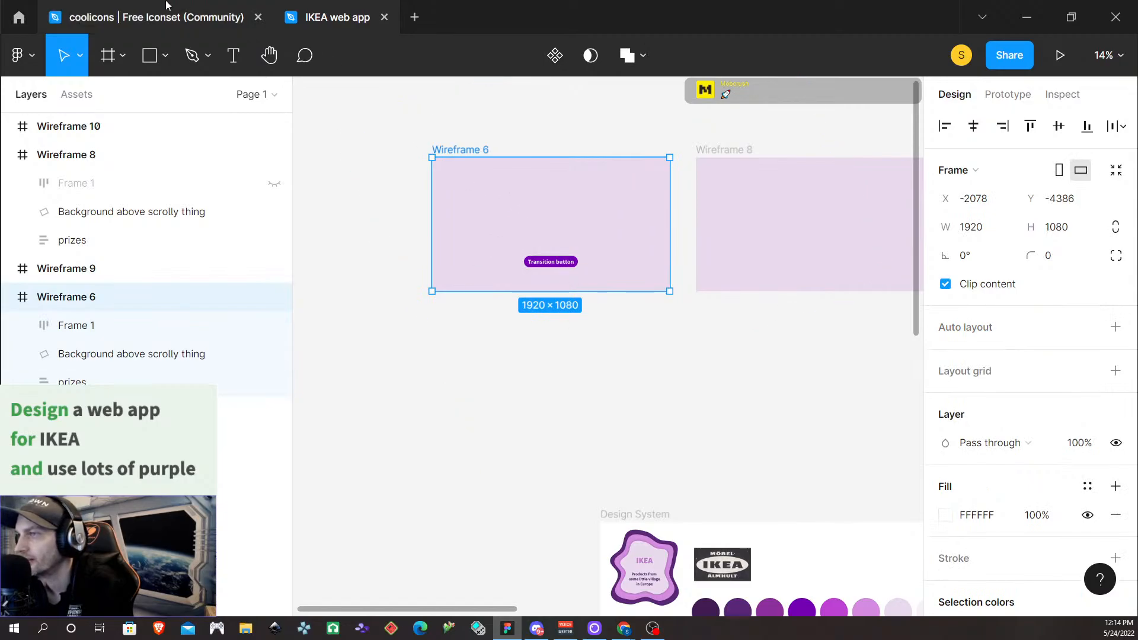
pyautogui.click(235, 59)
pyautogui.click(468, 176)
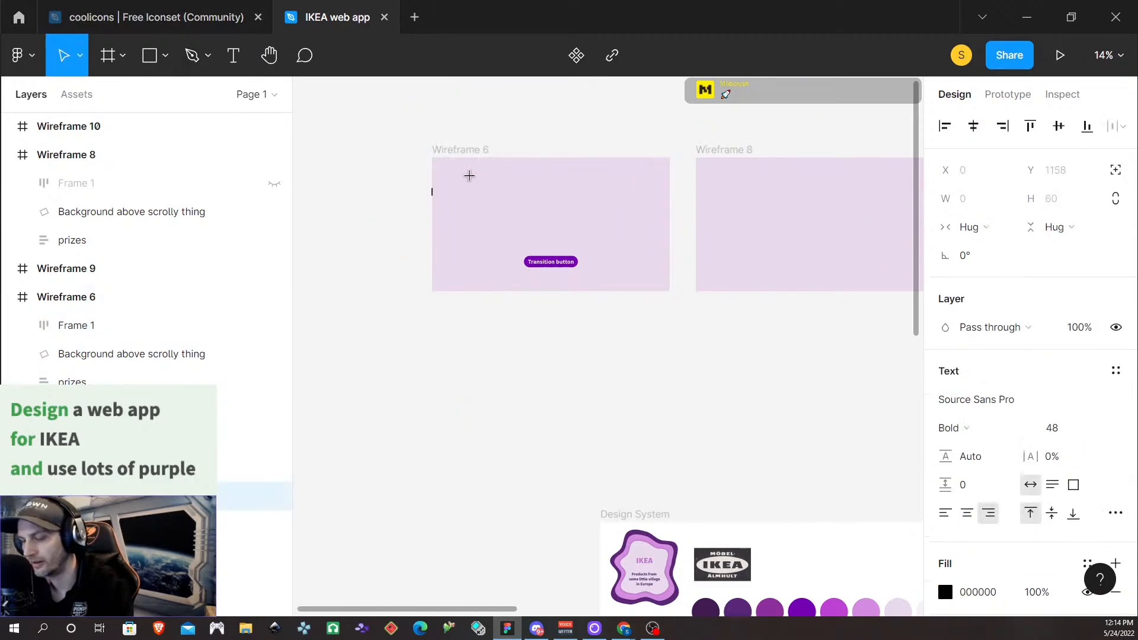
pyautogui.write('Pri')
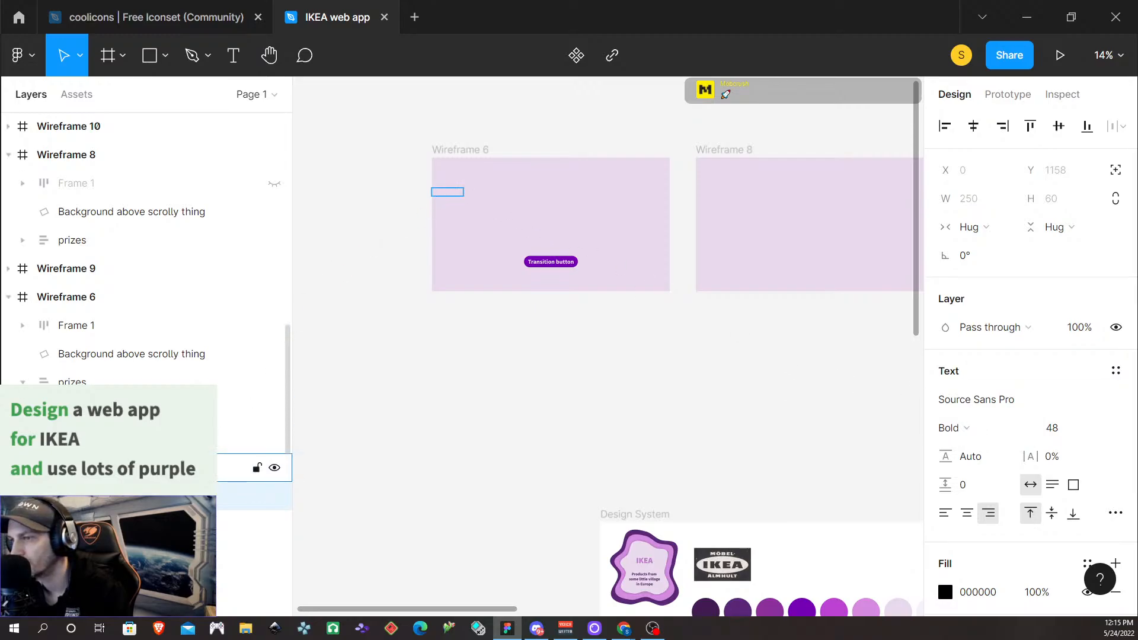
pyautogui.moveTo(121, 496); pyautogui.dragTo(124, 366)
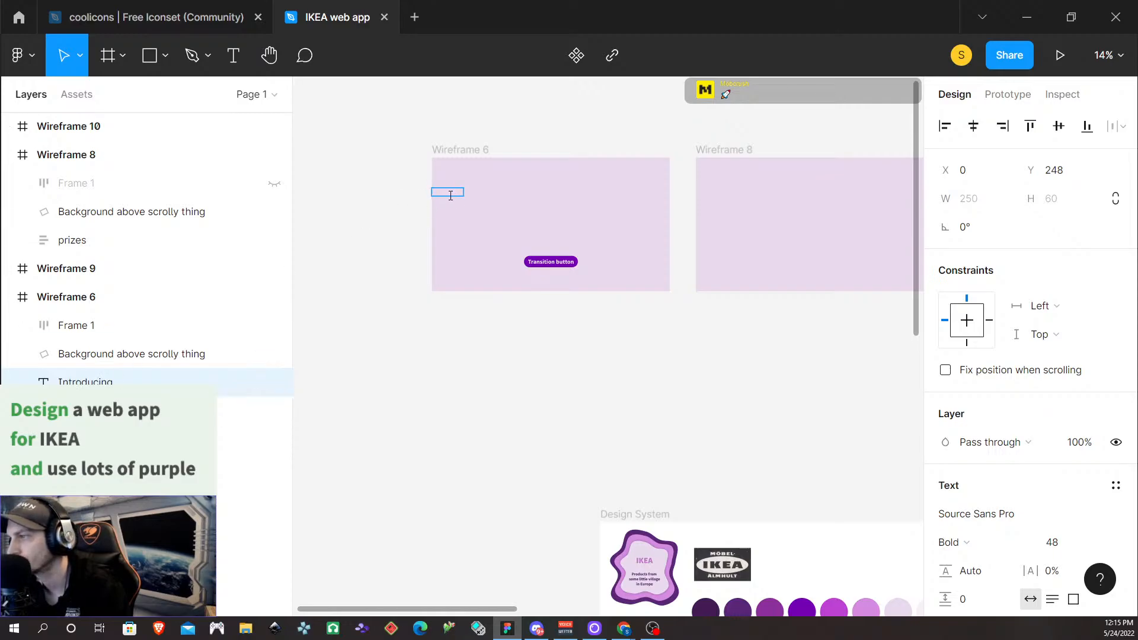
pyautogui.moveTo(100, 384); pyautogui.dragTo(105, 323)
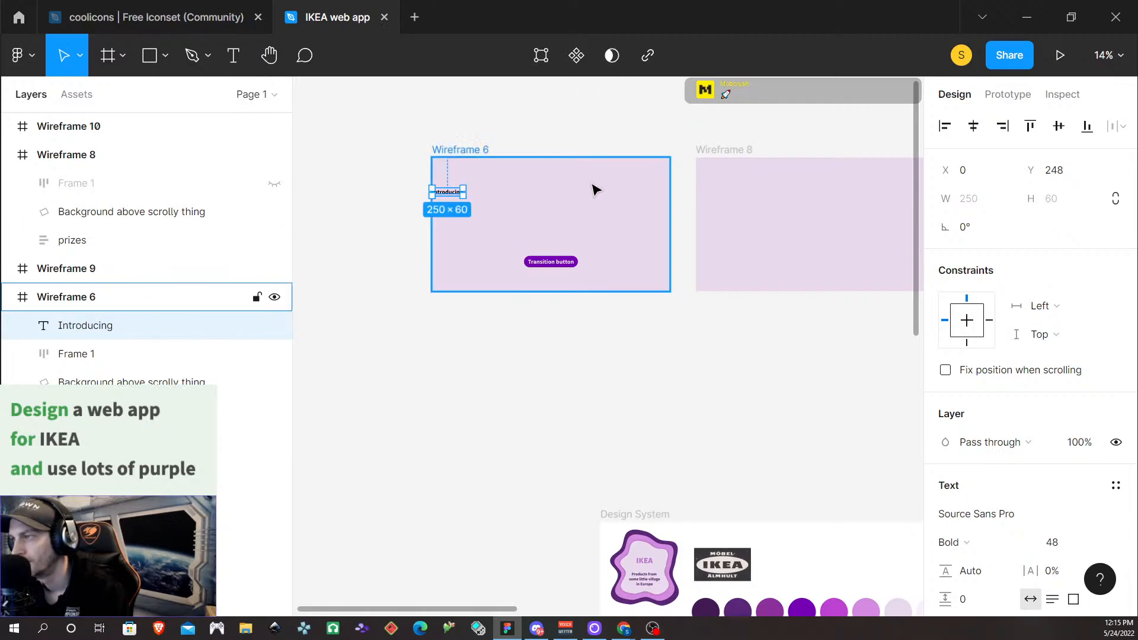
# Shift the "Introducing" text horizontally to X 788, above the transition button in Wireframe 6
pyautogui.hotkey('shift', 'Right')
pyautogui.hotkey('shift', 'Right')
pyautogui.hotkey('shift', 'Right')
pyautogui.hotkey('shift', 'Right')
pyautogui.hotkey('shift', 'Right')
pyautogui.hotkey('shift', 'Right')
pyautogui.hotkey('shift', 'Right')
pyautogui.hotkey('shift', 'Right')
pyautogui.hotkey('shift', 'Right')
pyautogui.hotkey('shift', 'Right')
pyautogui.hotkey('shift', 'Right')
pyautogui.hotkey('shift', 'Right')
pyautogui.hotkey('shift', 'Right')
pyautogui.hotkey('shift', 'Right')
pyautogui.hotkey('shift', 'Right')
pyautogui.hotkey('shift', 'Right')
pyautogui.hotkey('shift', 'Right')
pyautogui.hotkey('shift', 'Right')
pyautogui.hotkey('shift', 'Right')
pyautogui.hotkey('shift', 'Right')
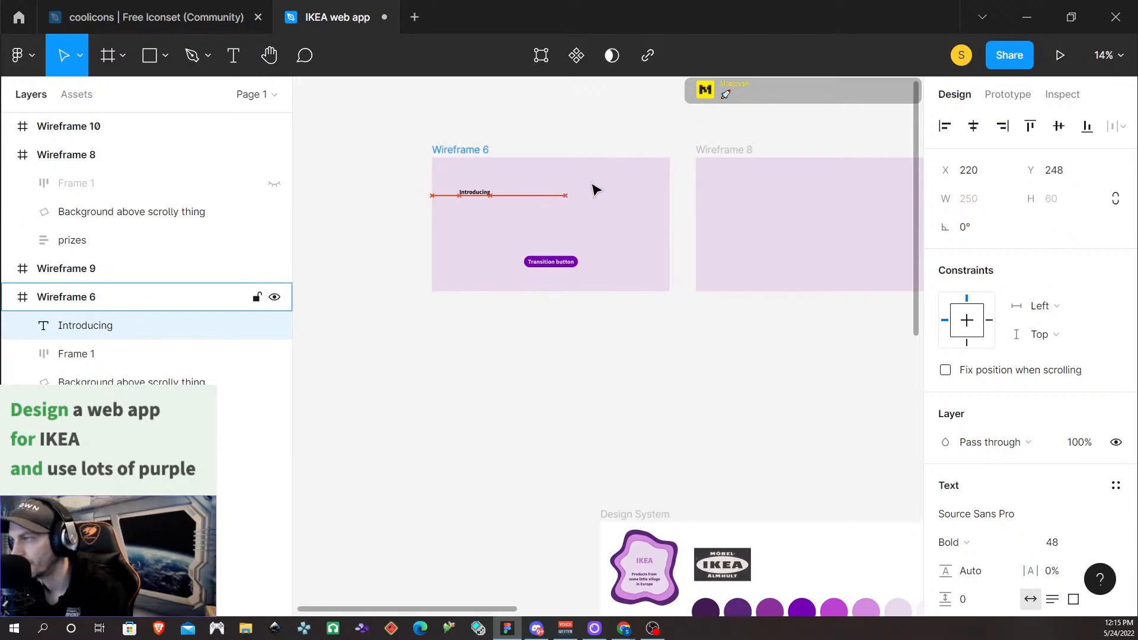
pyautogui.hotkey('shift', 'Right')
pyautogui.hotkey('shift', 'Right')
pyautogui.hotkey('shift', 'Right')
pyautogui.hotkey('shift', 'Right')
pyautogui.hotkey('shift', 'Right')
pyautogui.hotkey('shift', 'Right')
pyautogui.hotkey('shift', 'Right')
pyautogui.hotkey('shift', 'Right')
pyautogui.hotkey('shift', 'Right')
pyautogui.hotkey('shift', 'Right')
pyautogui.hotkey('shift', 'Right')
pyautogui.hotkey('shift', 'Right')
pyautogui.hotkey('shift', 'Right')
pyautogui.hotkey('shift', 'Right')
pyautogui.hotkey('shift', 'Right')
pyautogui.hotkey('shift', 'Right')
pyautogui.hotkey('shift', 'Right')
pyautogui.hotkey('shift', 'Right')
pyautogui.hotkey('shift', 'Right')
pyautogui.hotkey('shift', 'Right')
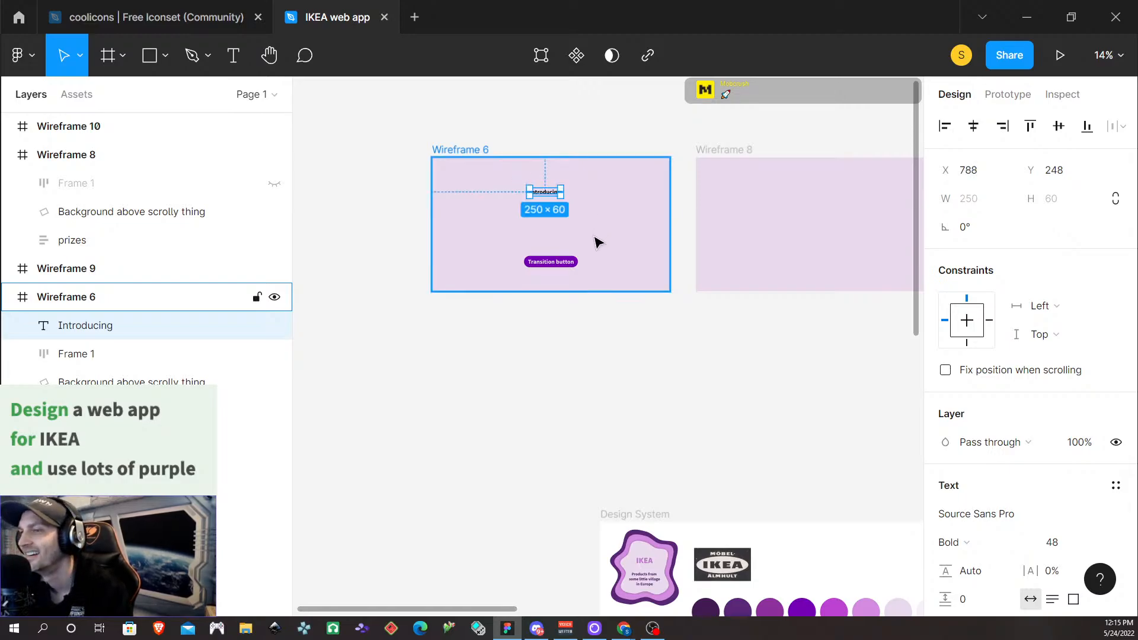
# Try to center Wireframe 6's contents horizontally in the frame, and undo the alignment
pyautogui.click(95, 296)
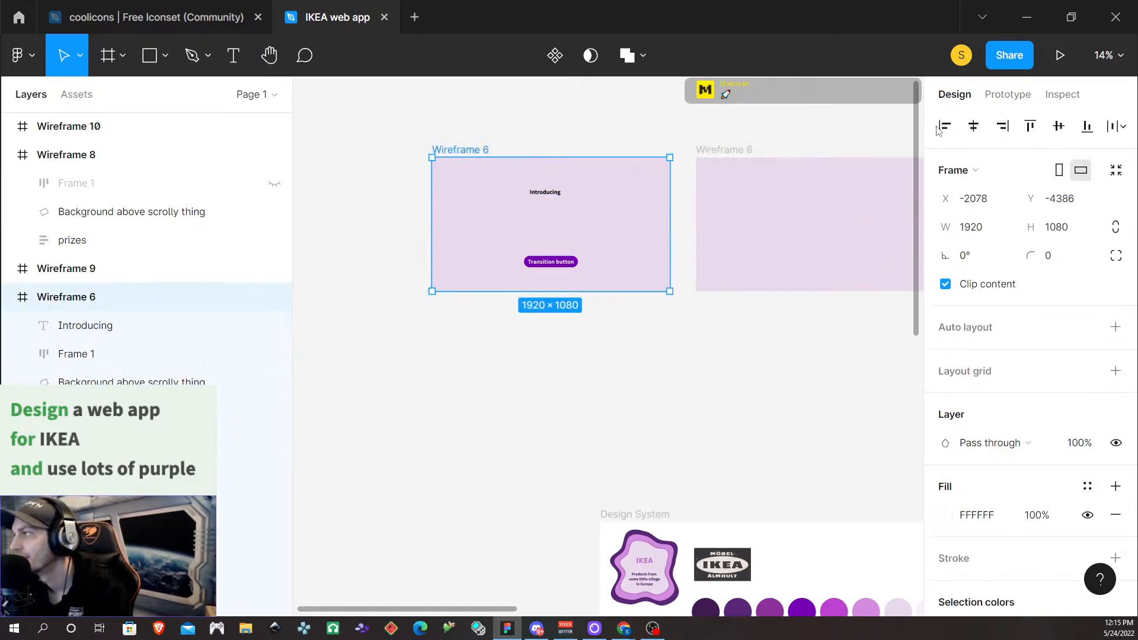
pyautogui.click(973, 127)
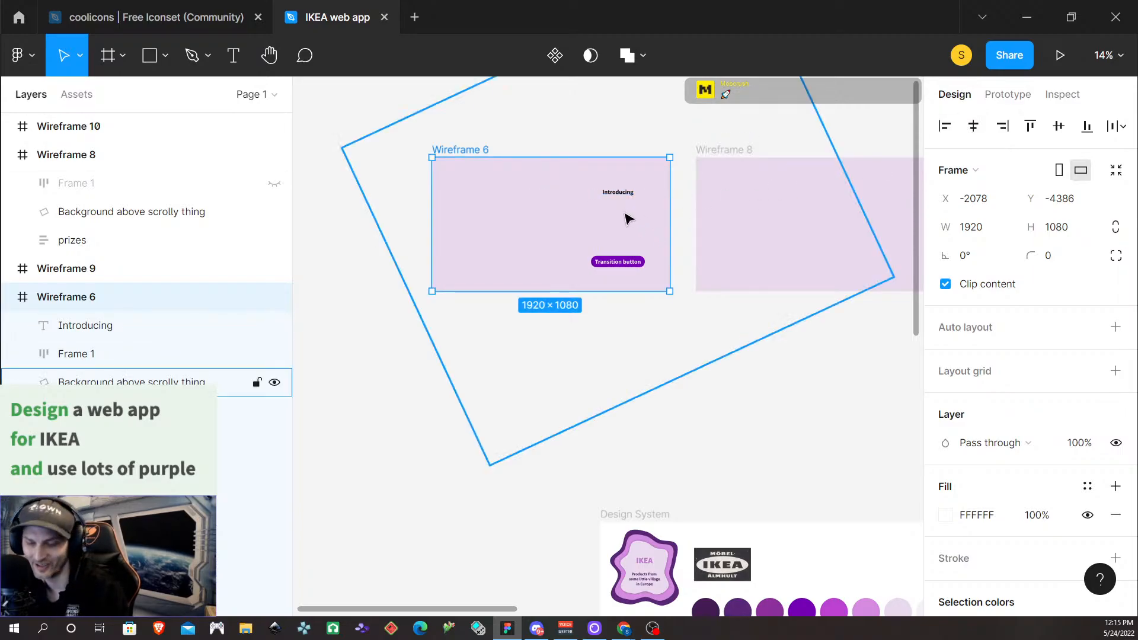
pyautogui.hotkey('ctrl', 'z')
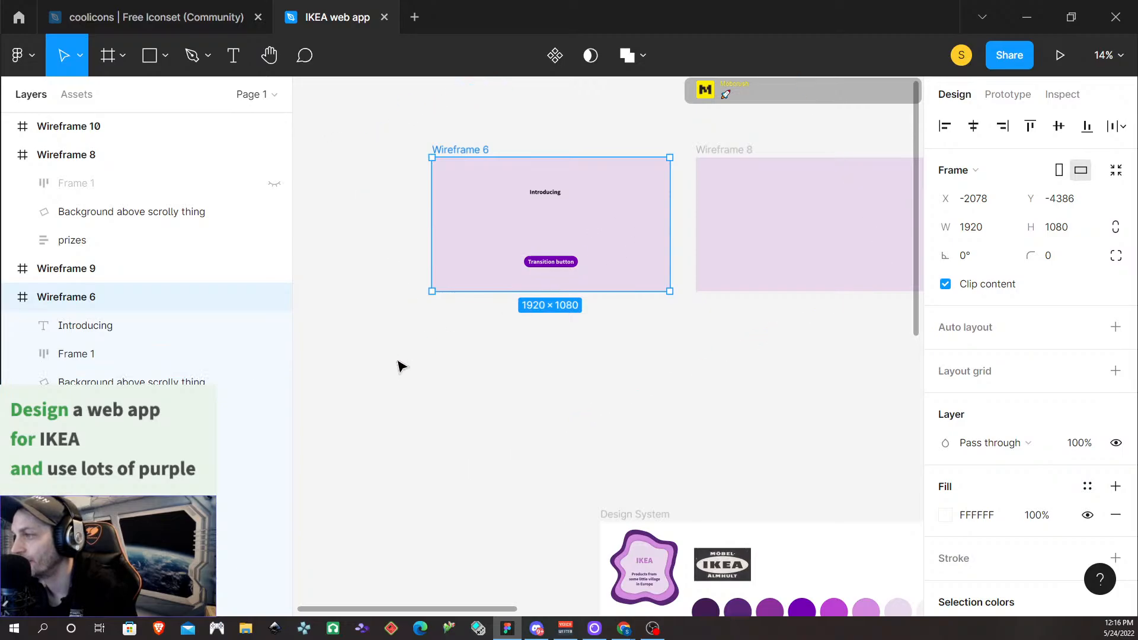
# Collapse Wireframe 6's layers, wrap the frame in its own group, and expand that group
pyautogui.scroll(3, 407, 425)
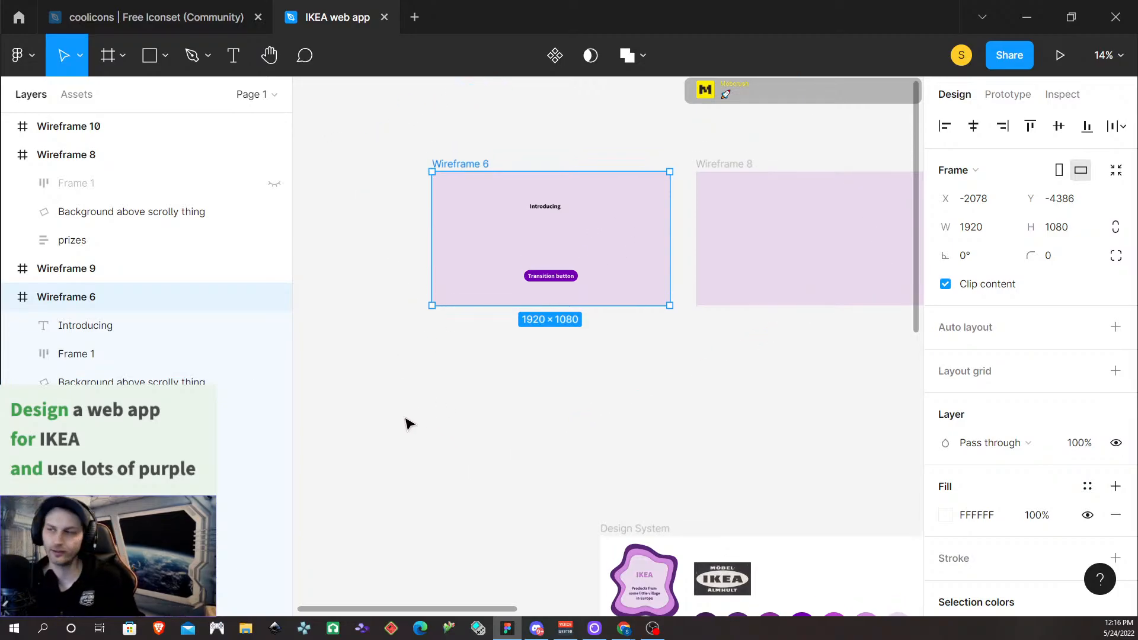
pyautogui.scroll(8, 413, 412)
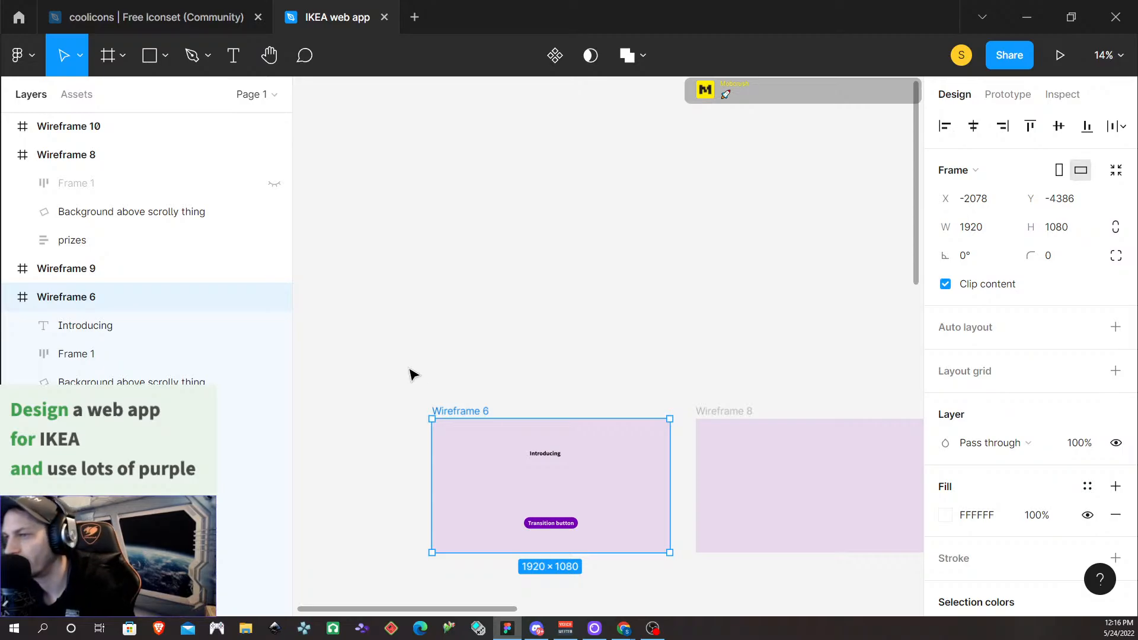
pyautogui.click(7, 298)
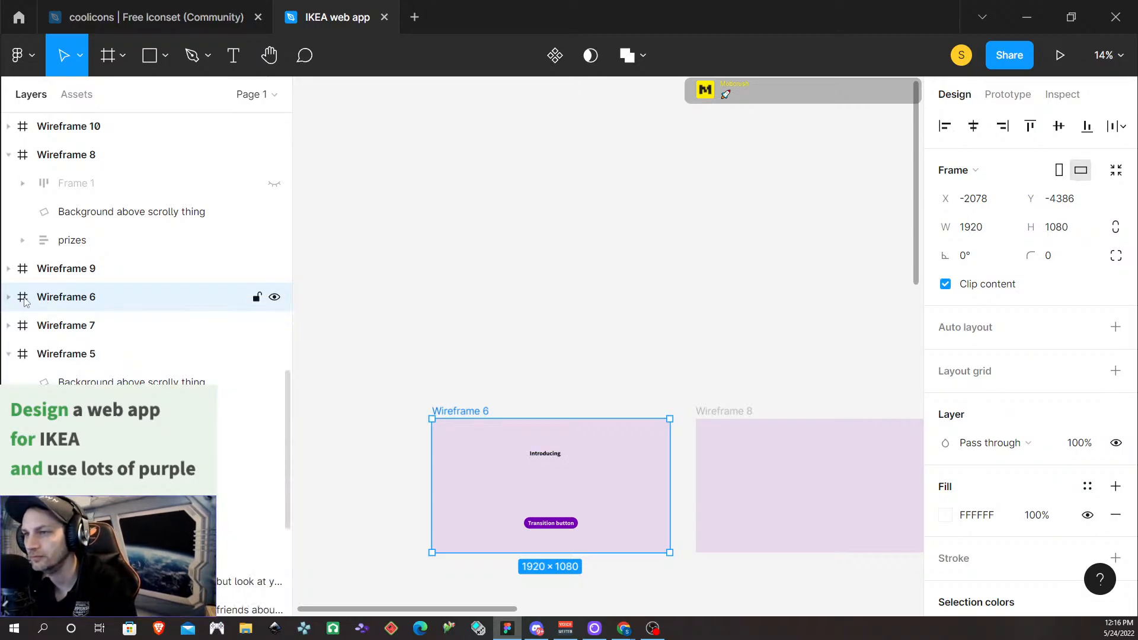
pyautogui.hotkey('ctrl', 'g')
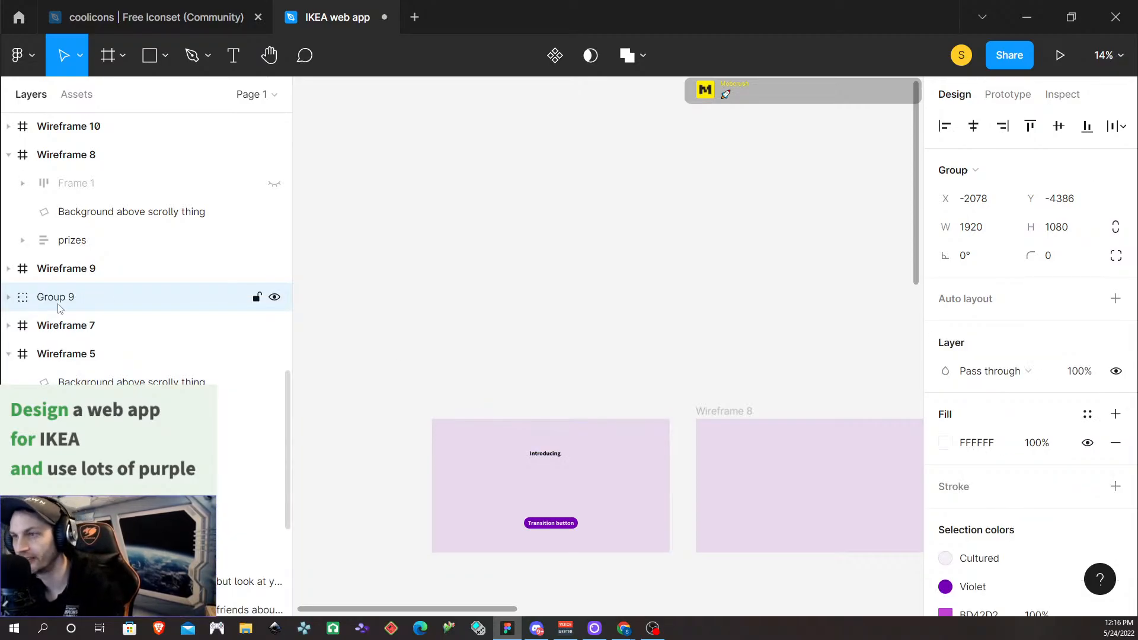
pyautogui.click(8, 297)
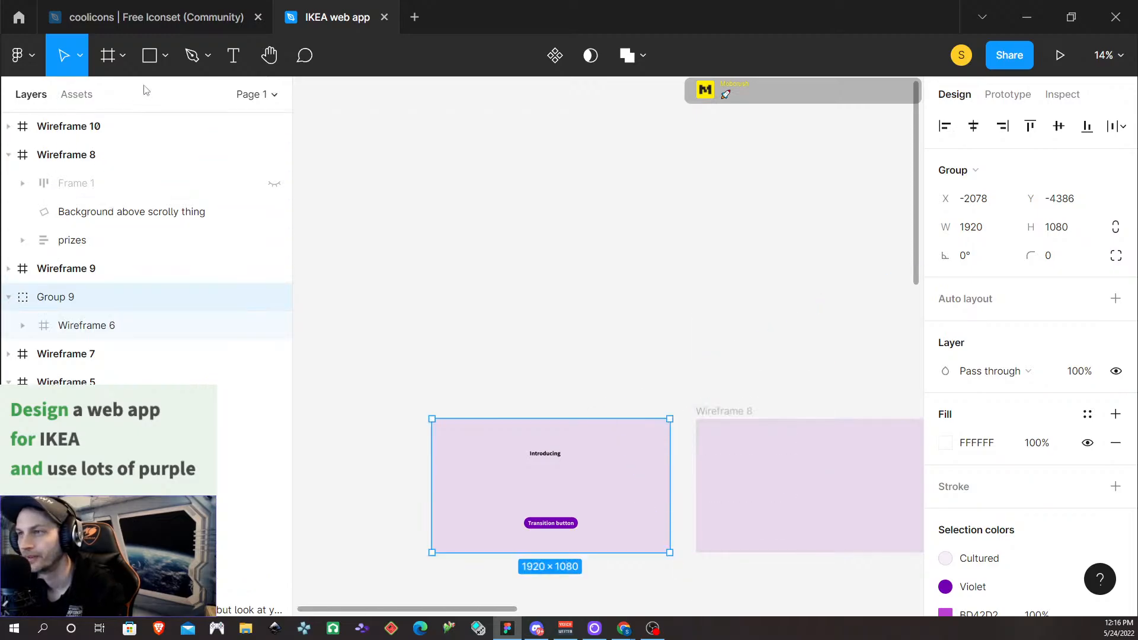
# Add a rectangle over Wireframe 6, set its size to 1920 × 1080, and try to move it down onto the frame
pyautogui.click(150, 58)
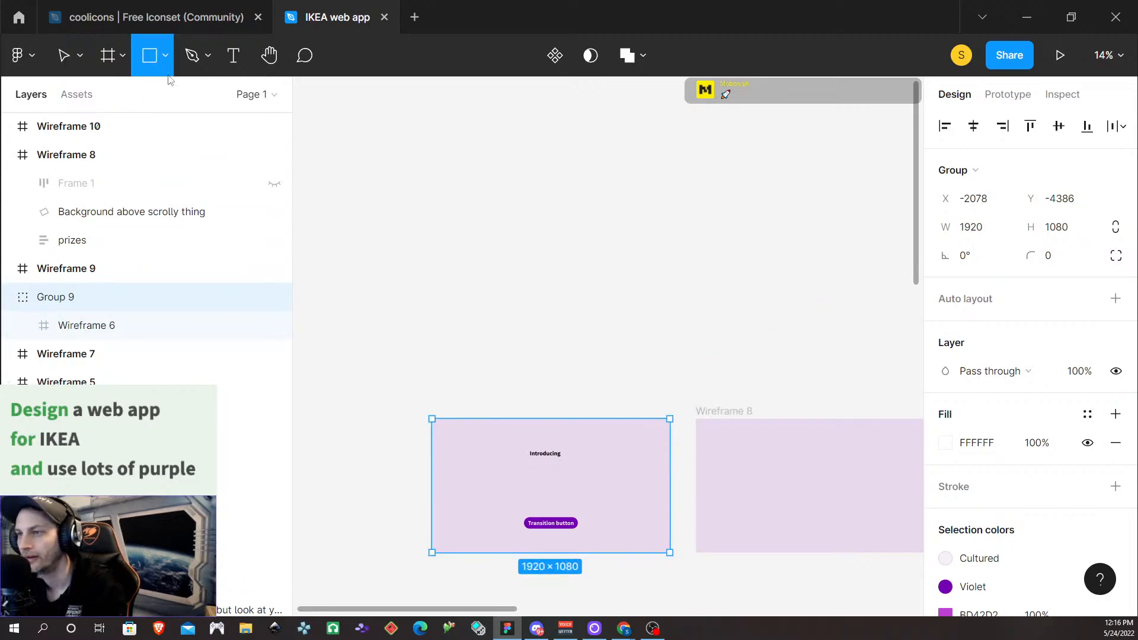
pyautogui.click(468, 469)
pyautogui.click(988, 201)
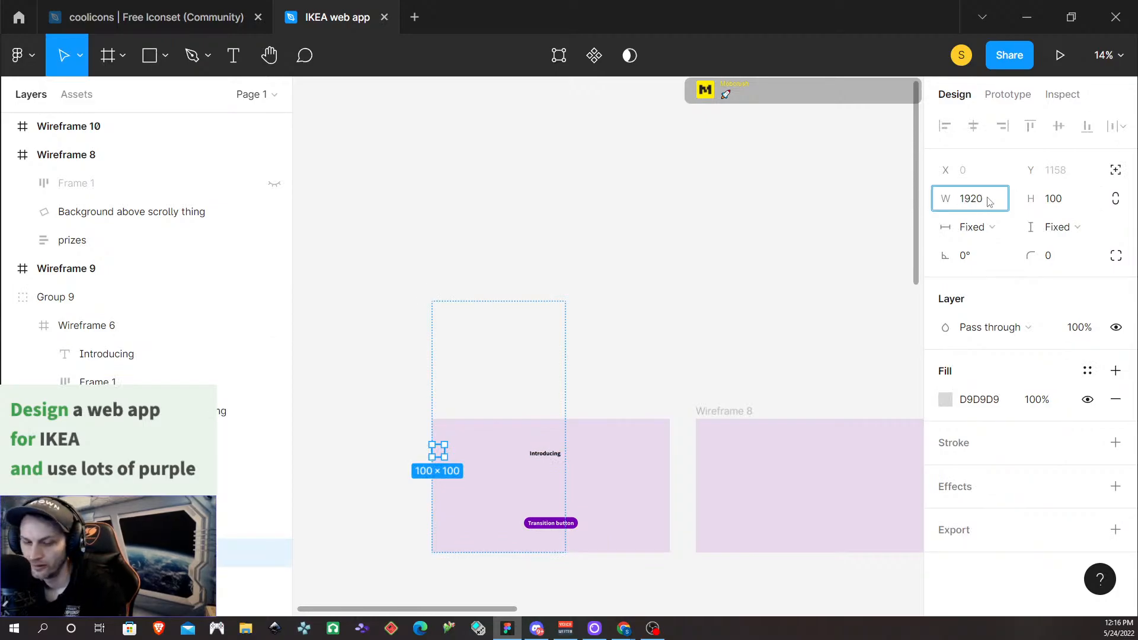
pyautogui.write('1920')
pyautogui.press('Tab')
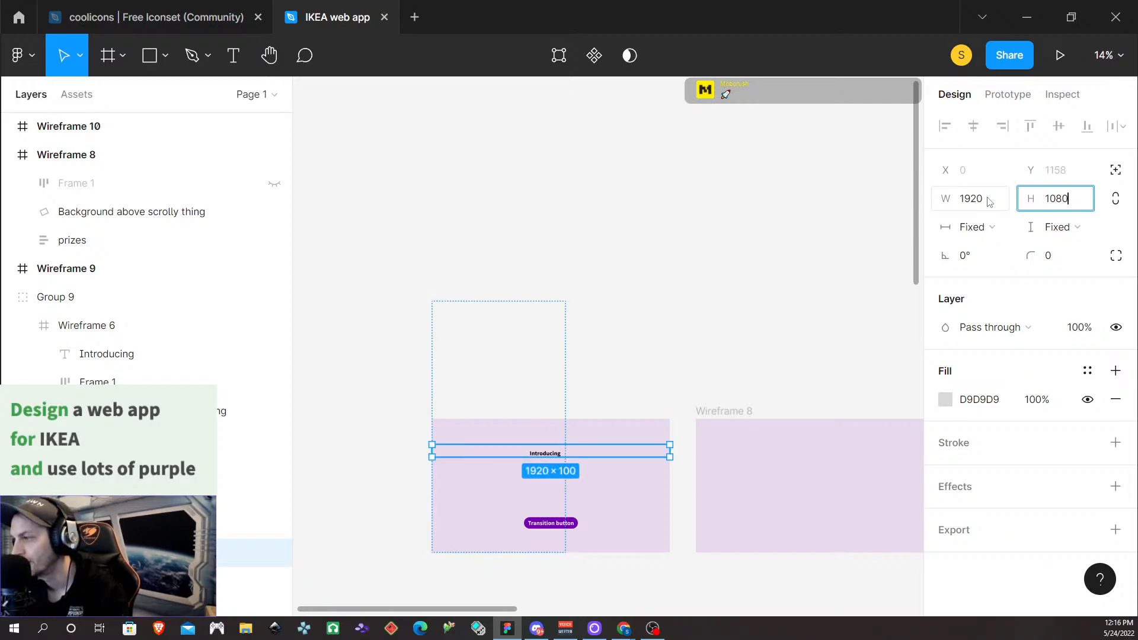
pyautogui.press('Return')
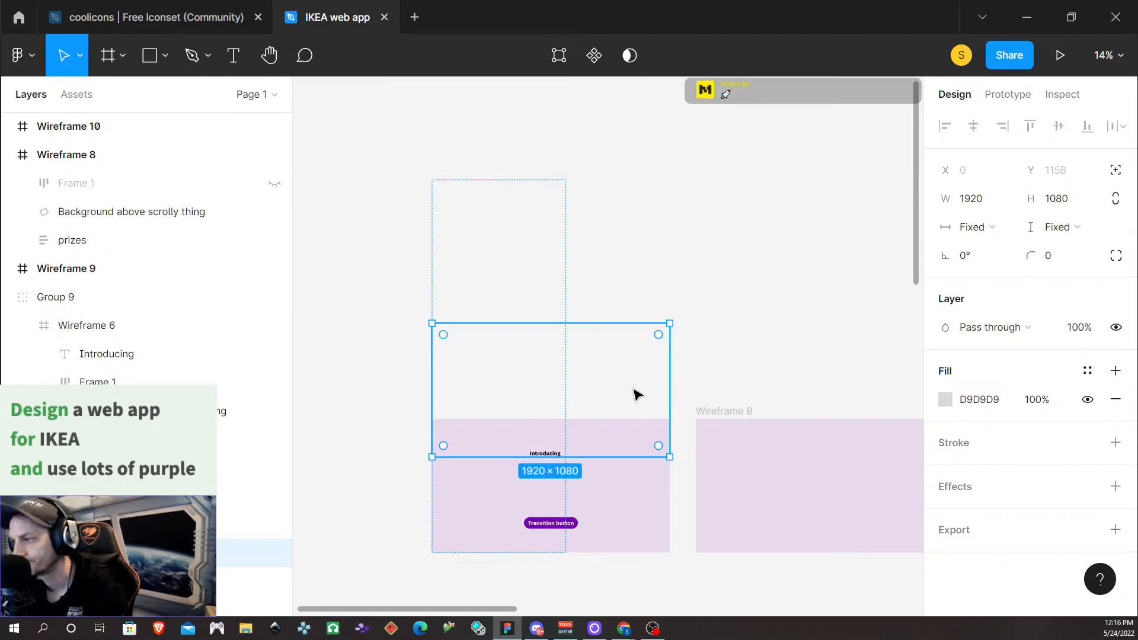
pyautogui.moveTo(608, 452); pyautogui.dragTo(612, 543)
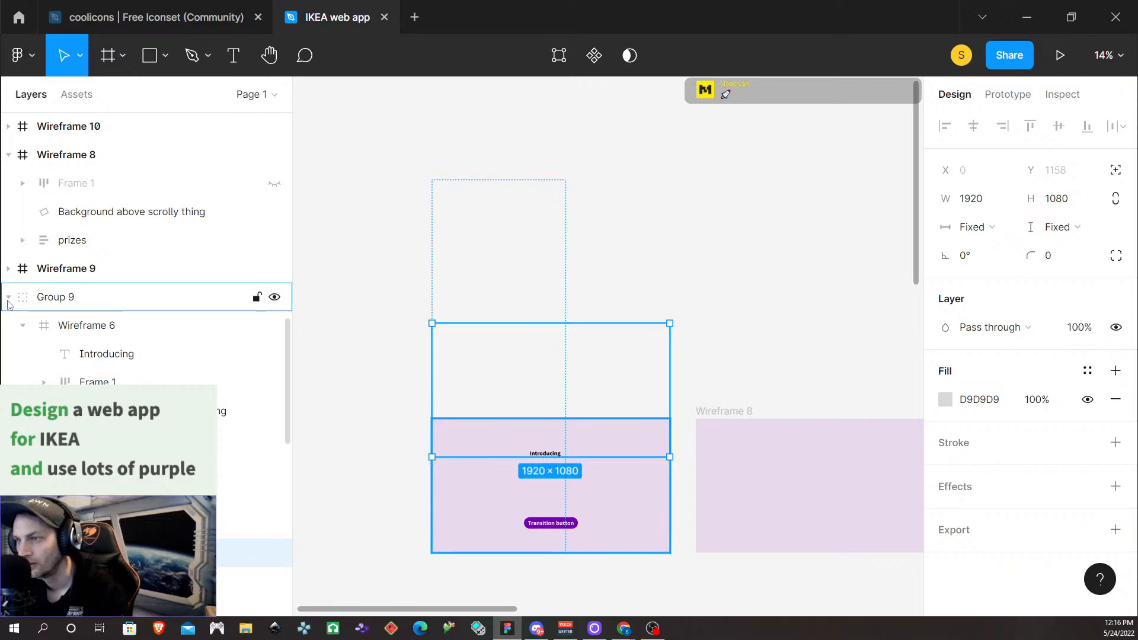
# Examine the rectangles inside Wireframe 6's prizes layer to identify each one, and collapse that layer
pyautogui.click(65, 298)
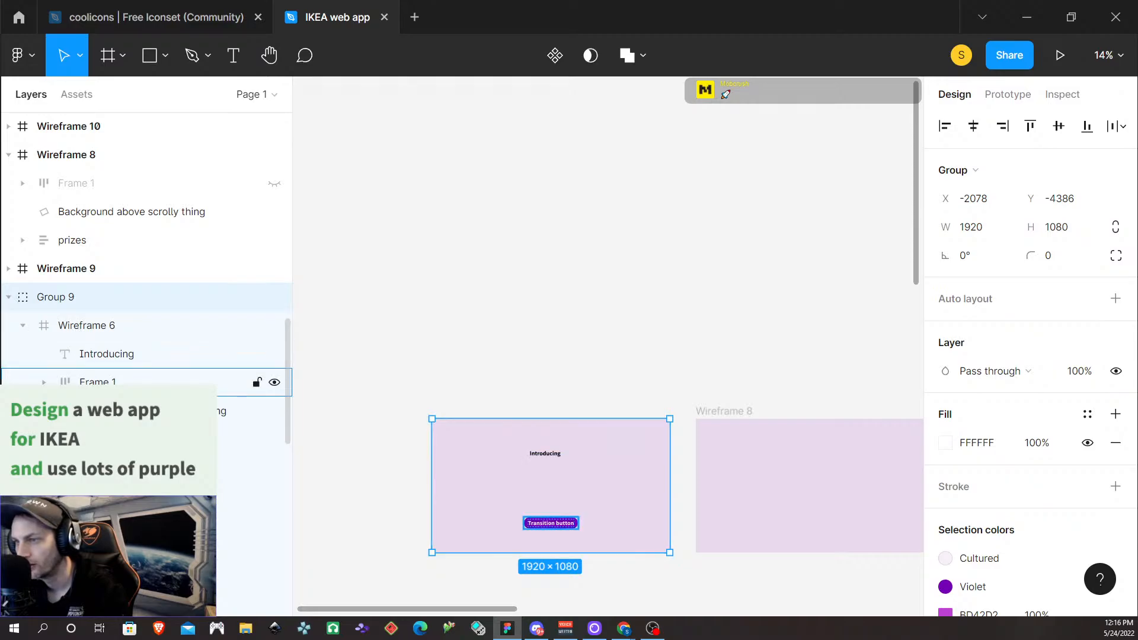
pyautogui.scroll(-5, 178, 400)
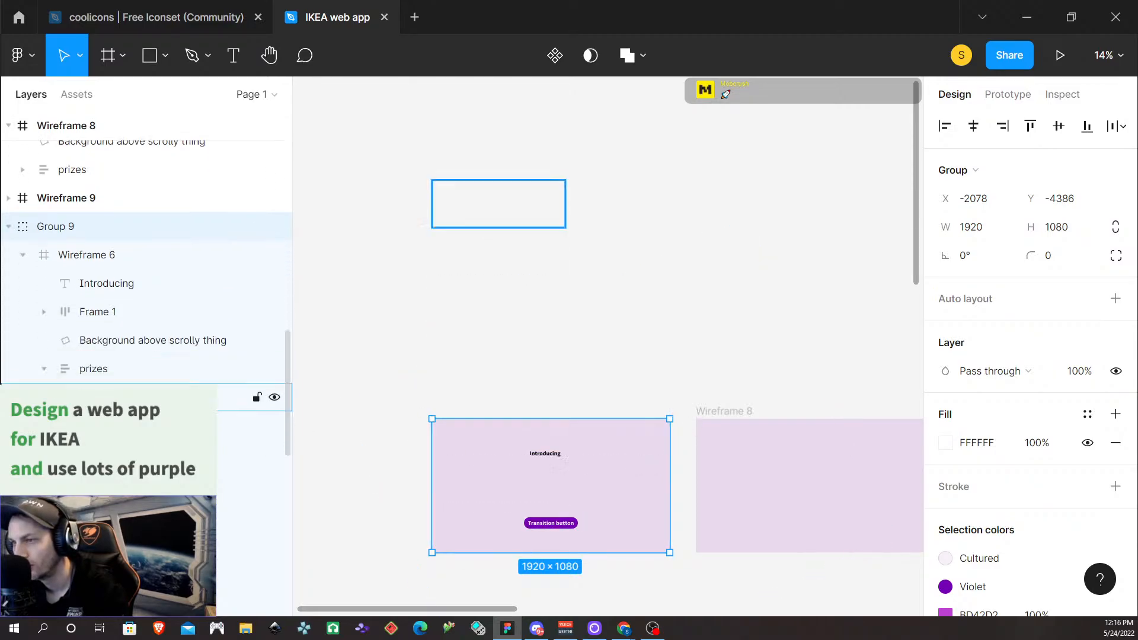
pyautogui.scroll(2, 178, 391)
pyautogui.click(176, 363)
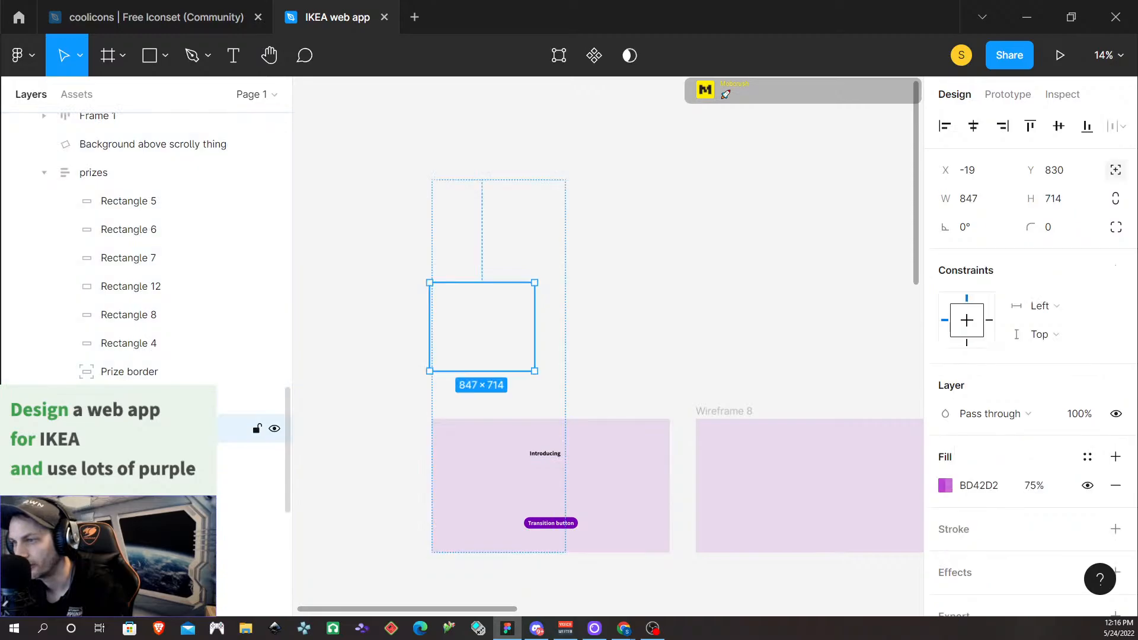
pyautogui.click(171, 347)
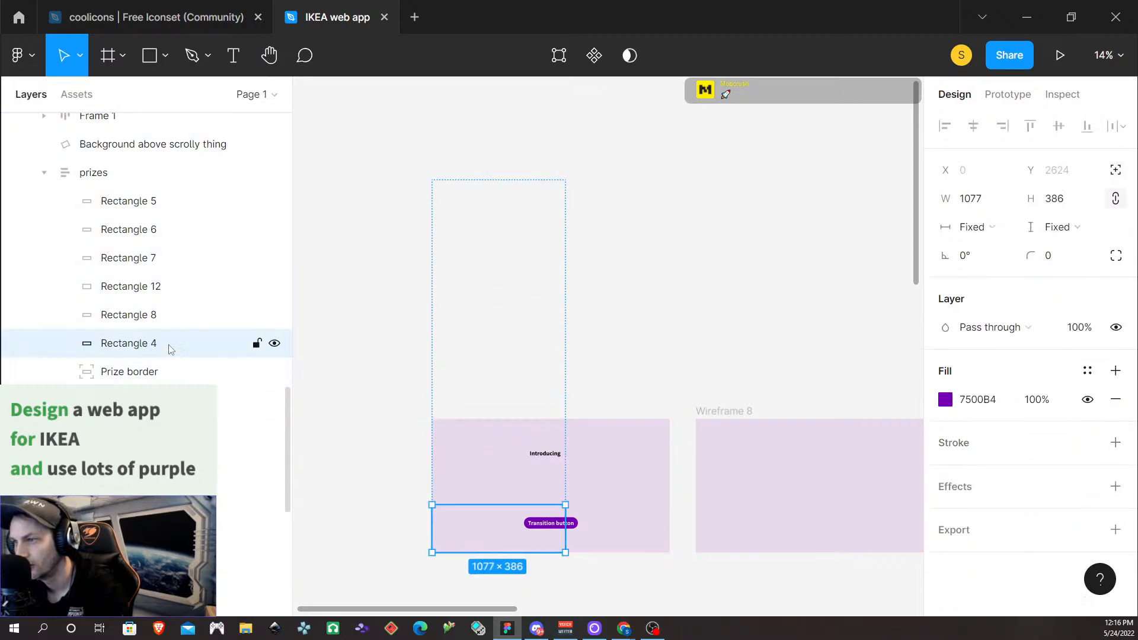
pyautogui.click(170, 332)
pyautogui.click(160, 286)
pyautogui.click(155, 201)
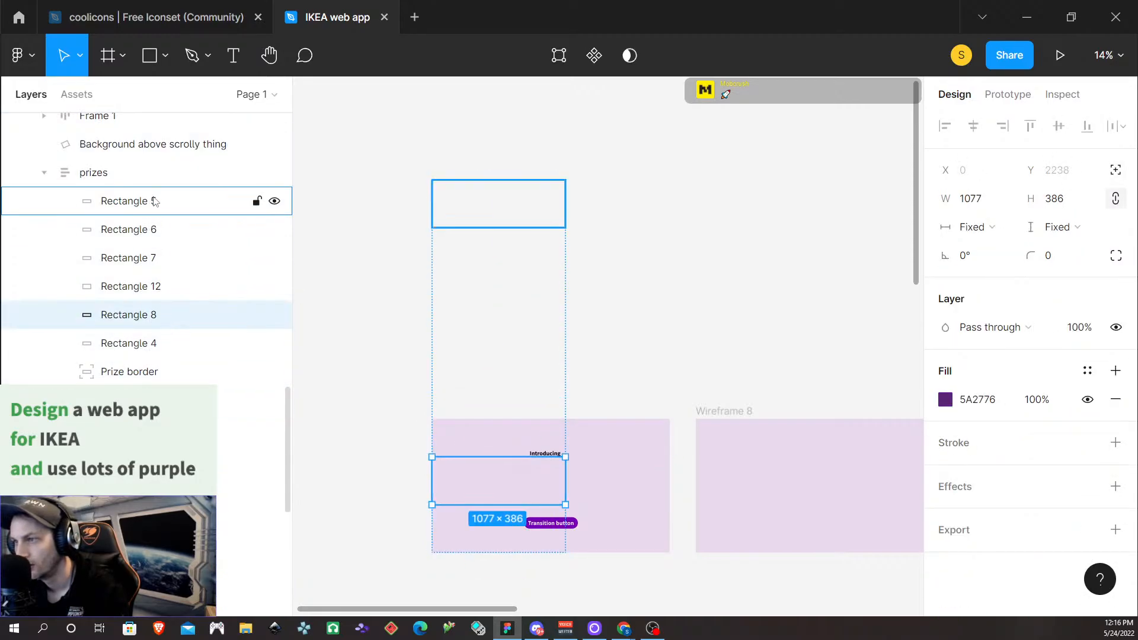
pyautogui.click(95, 173)
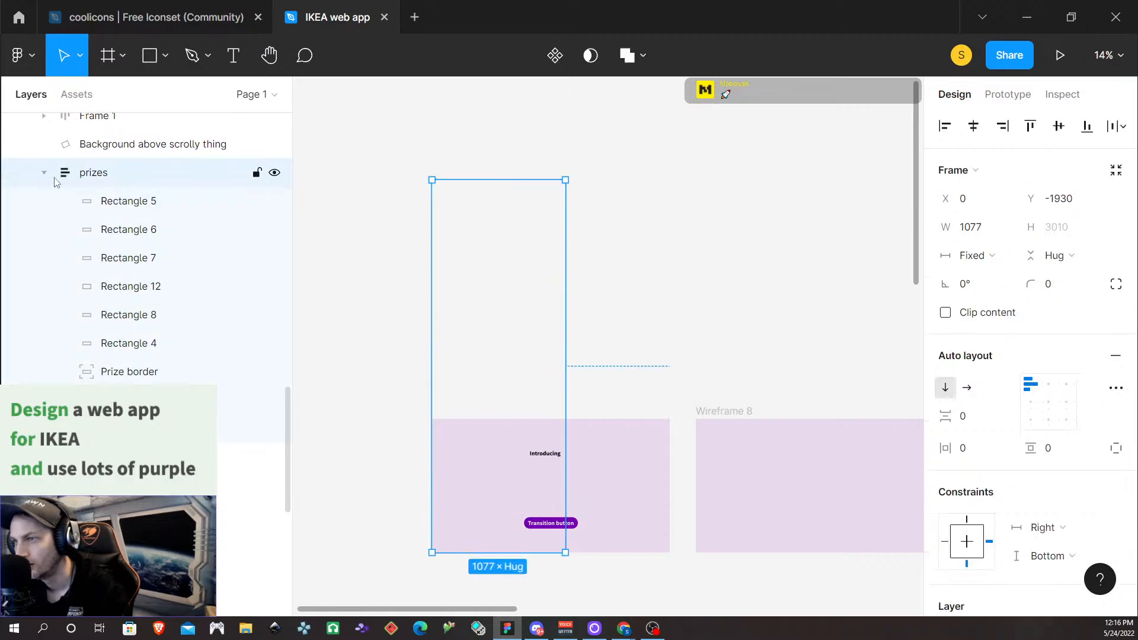
pyautogui.click(43, 174)
# Examine Wireframe 6's background, "Introducing" text and Frame 1 layers, along with the group that wraps the frame
pyautogui.click(102, 146)
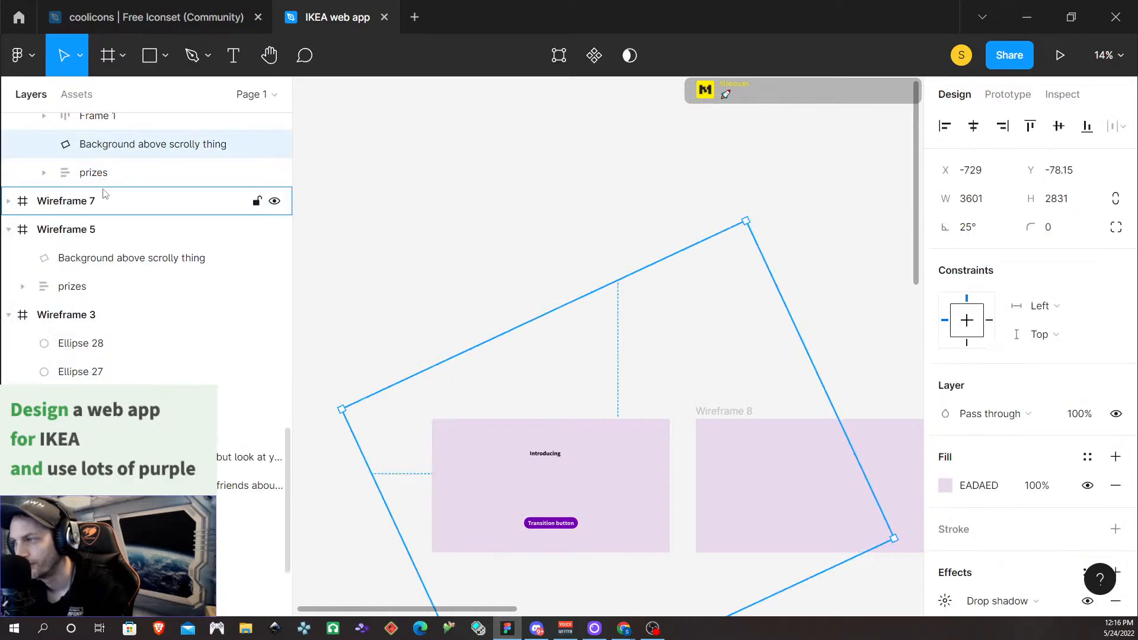
pyautogui.scroll(3, 107, 198)
pyautogui.click(112, 268)
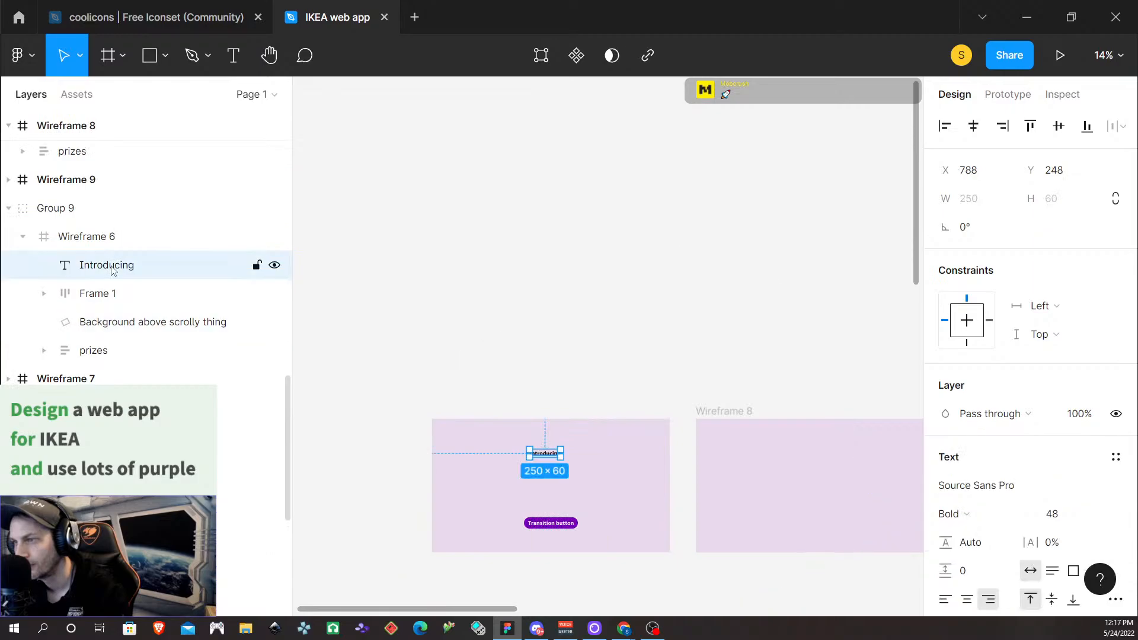
pyautogui.click(99, 299)
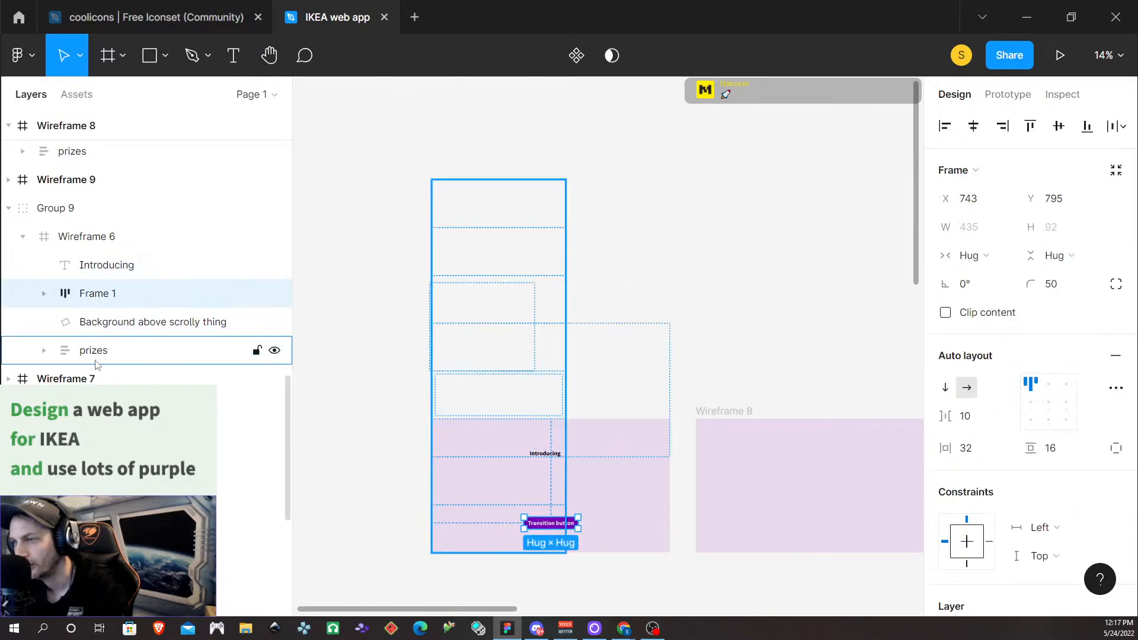
pyautogui.scroll(15, 101, 289)
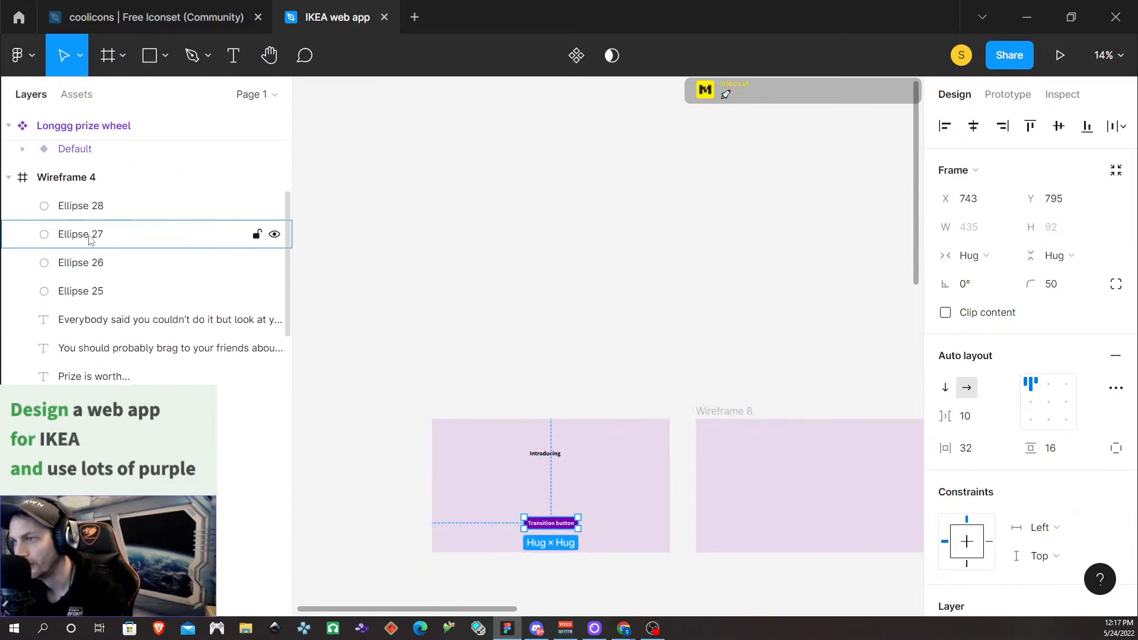
pyautogui.scroll(-1, 415, 385)
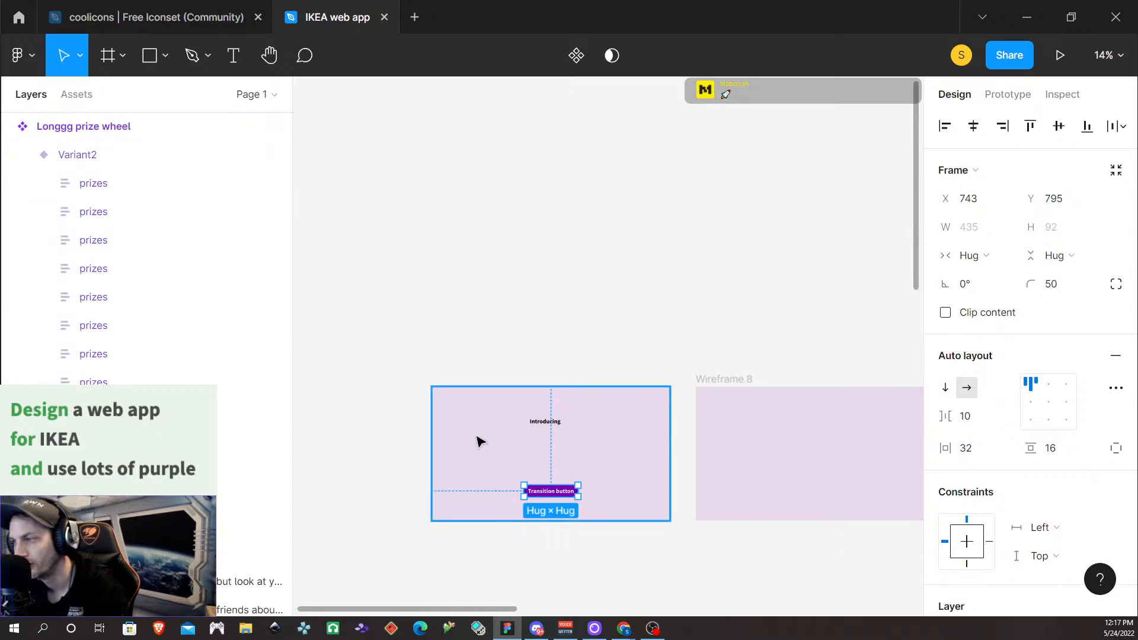
pyautogui.click(476, 422)
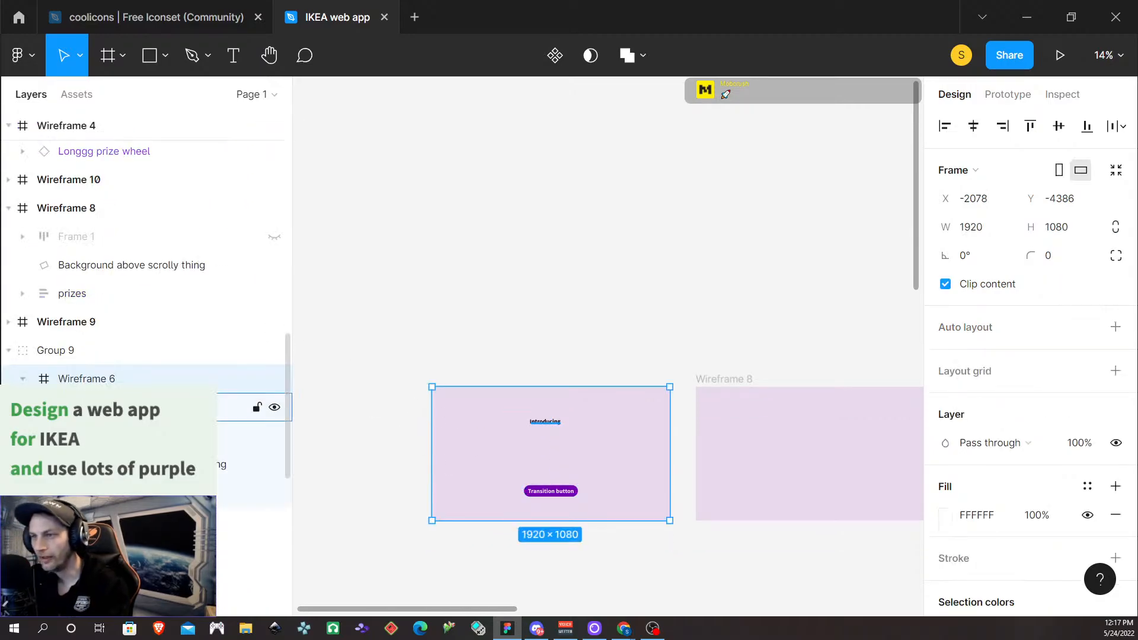
pyautogui.click(50, 352)
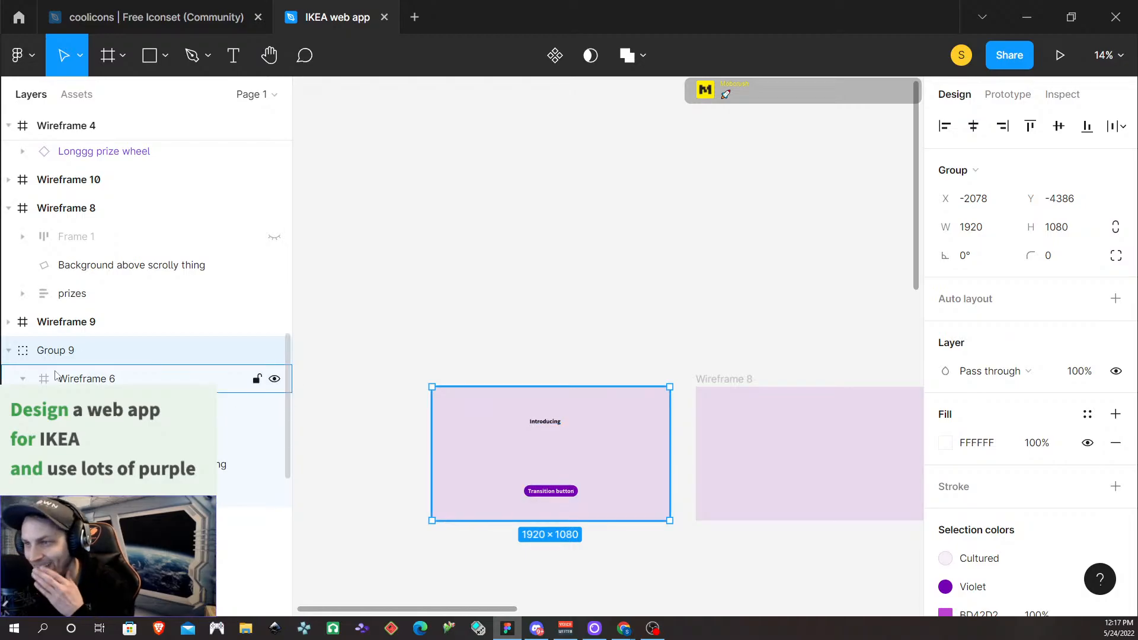
pyautogui.click(22, 380)
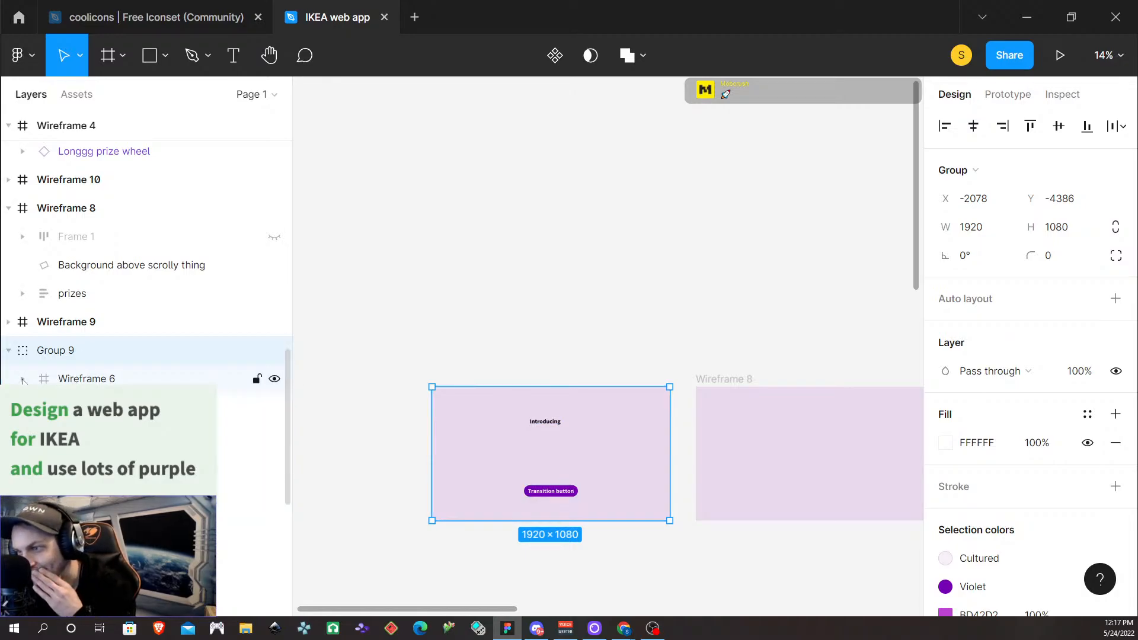
pyautogui.click(100, 380)
pyautogui.click(22, 379)
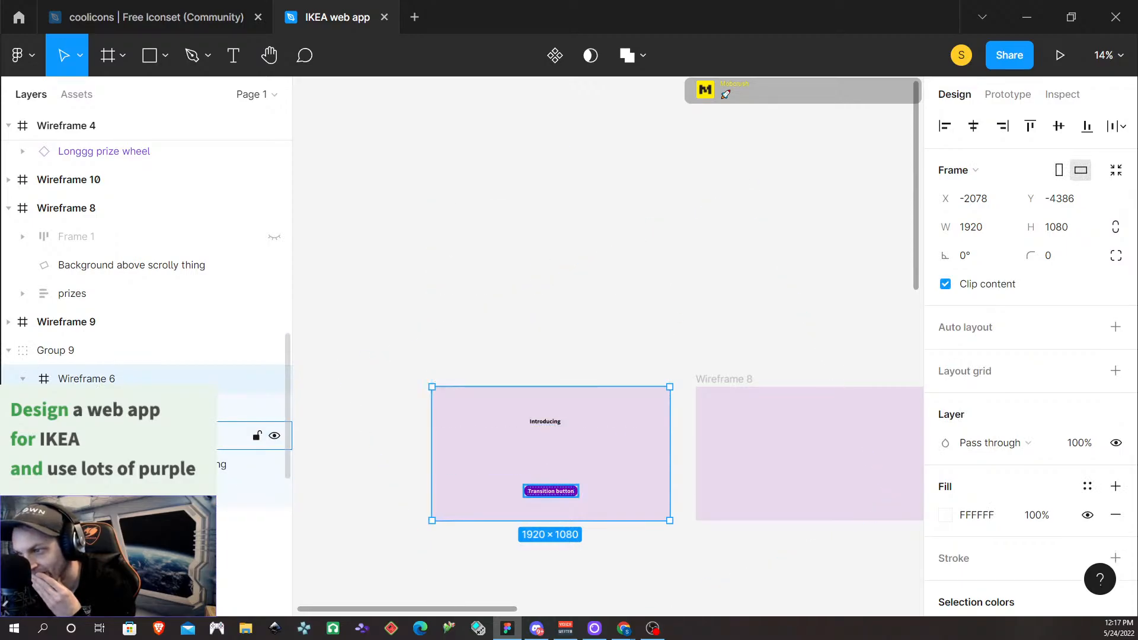
# Rename Wireframe 6's Frame 1 layer, which holds the transition button, as "button", and collapse it
pyautogui.click(95, 435)
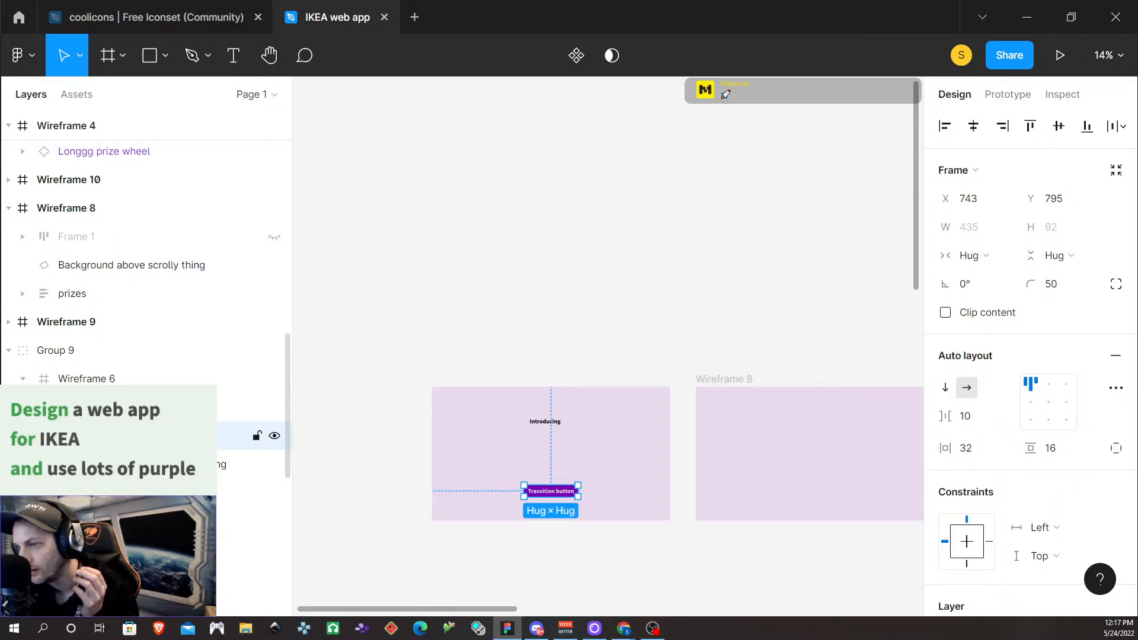
pyautogui.click(43, 436)
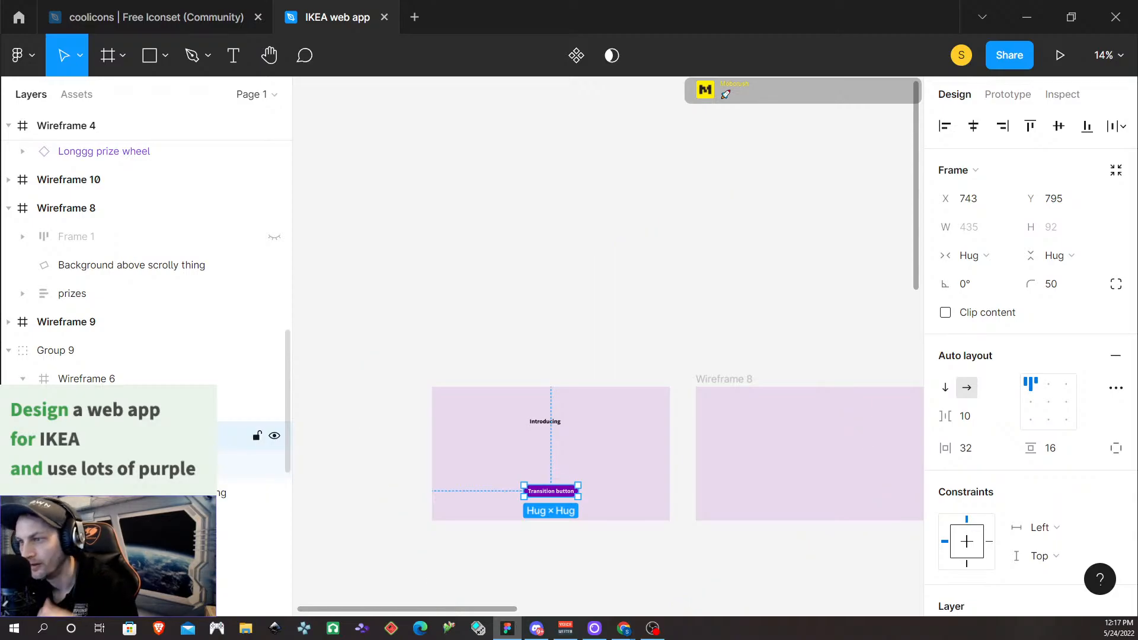
pyautogui.doubleClick(95, 436)
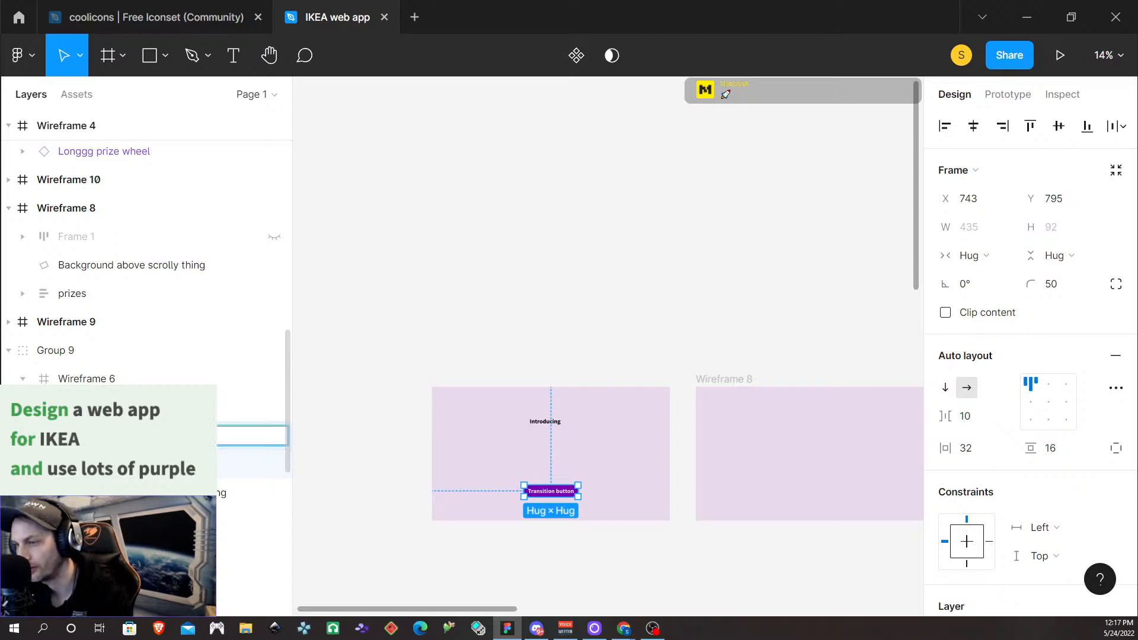
pyautogui.press('Return')
pyautogui.click(95, 408)
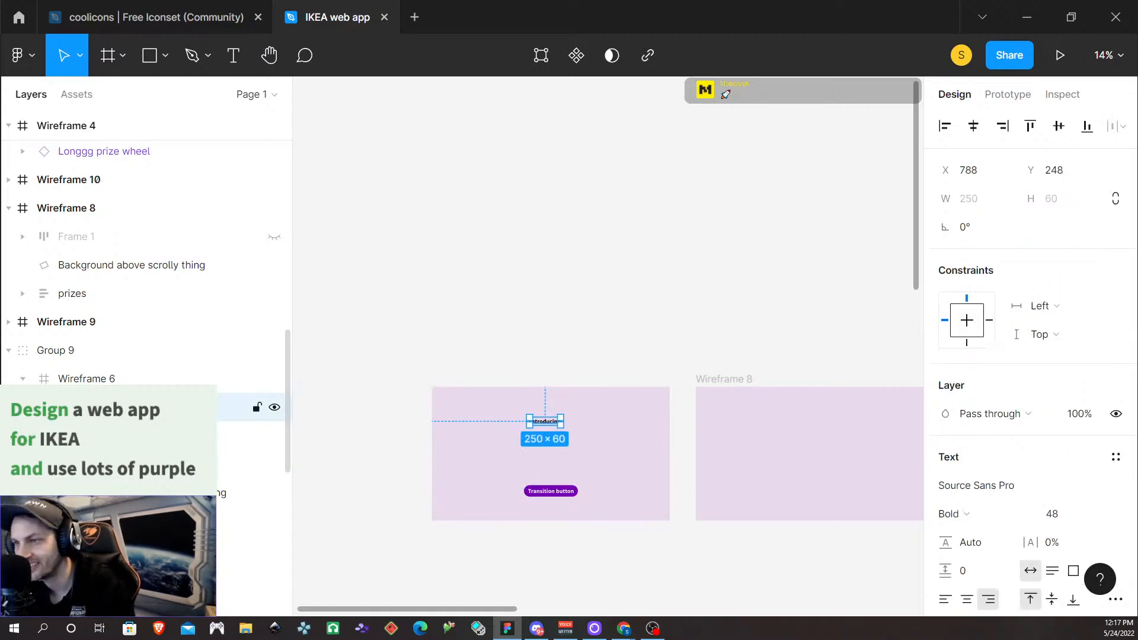
pyautogui.click(44, 436)
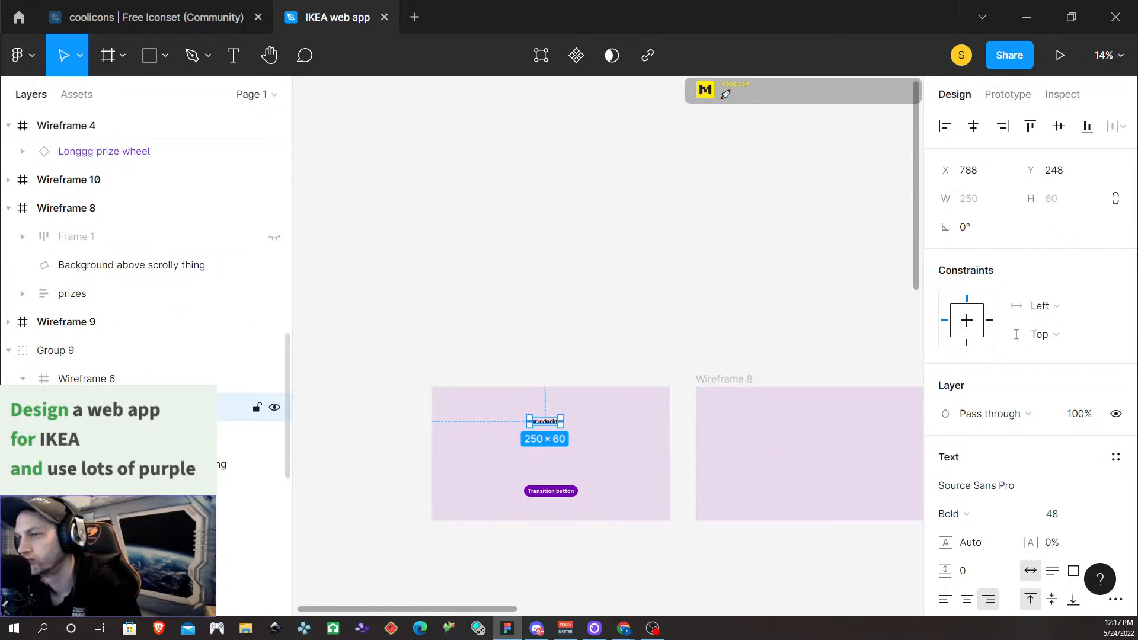
# Add a 100 × 100 rectangle to Wireframe 6 and move it out of the prizes layer, directly above it in the layer order
pyautogui.click(119, 380)
pyautogui.click(118, 406)
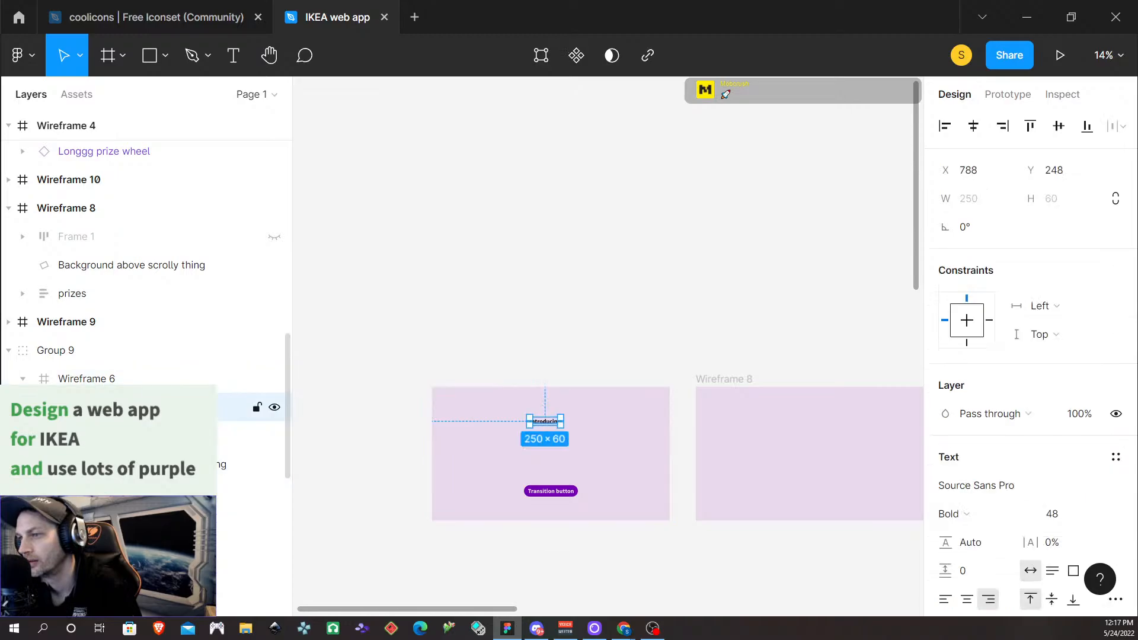
pyautogui.click(148, 58)
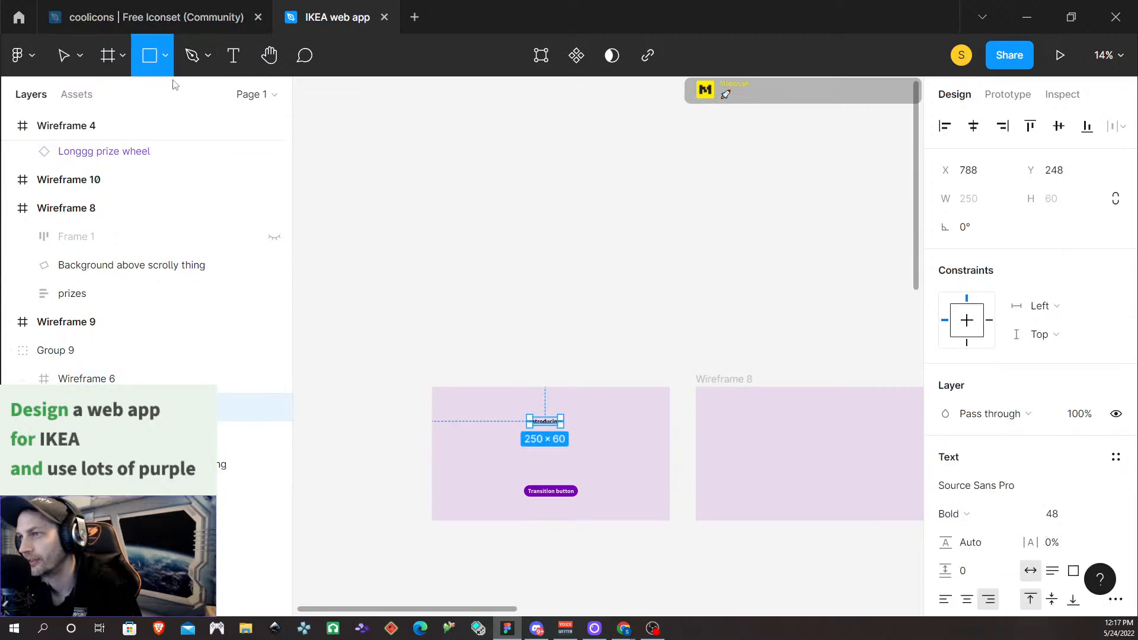
pyautogui.click(448, 452)
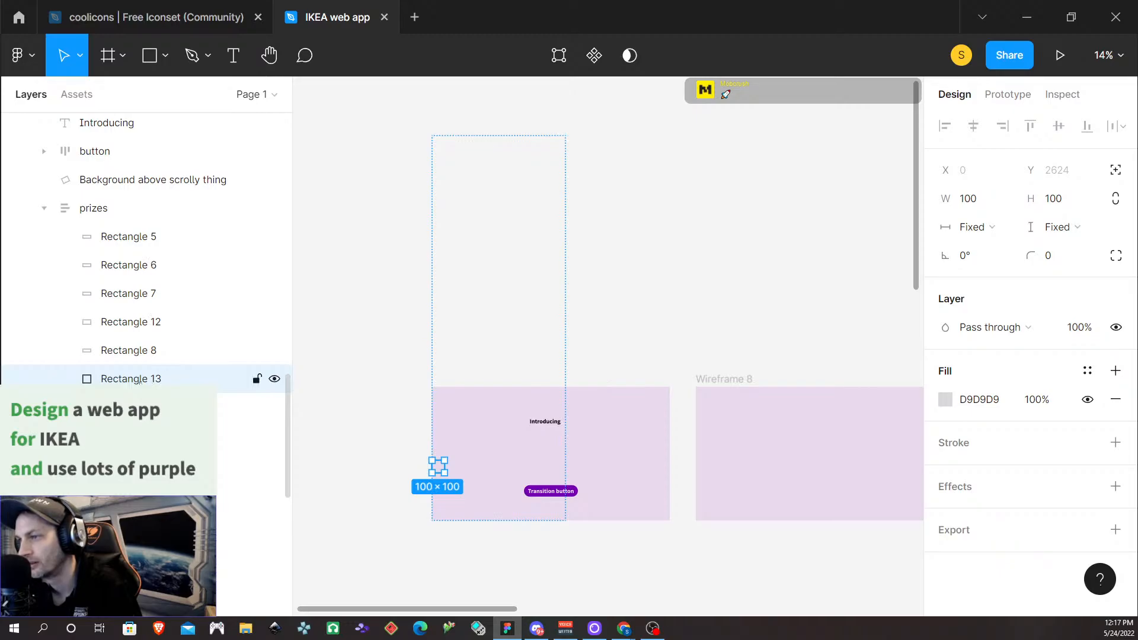
pyautogui.moveTo(140, 381); pyautogui.dragTo(100, 268)
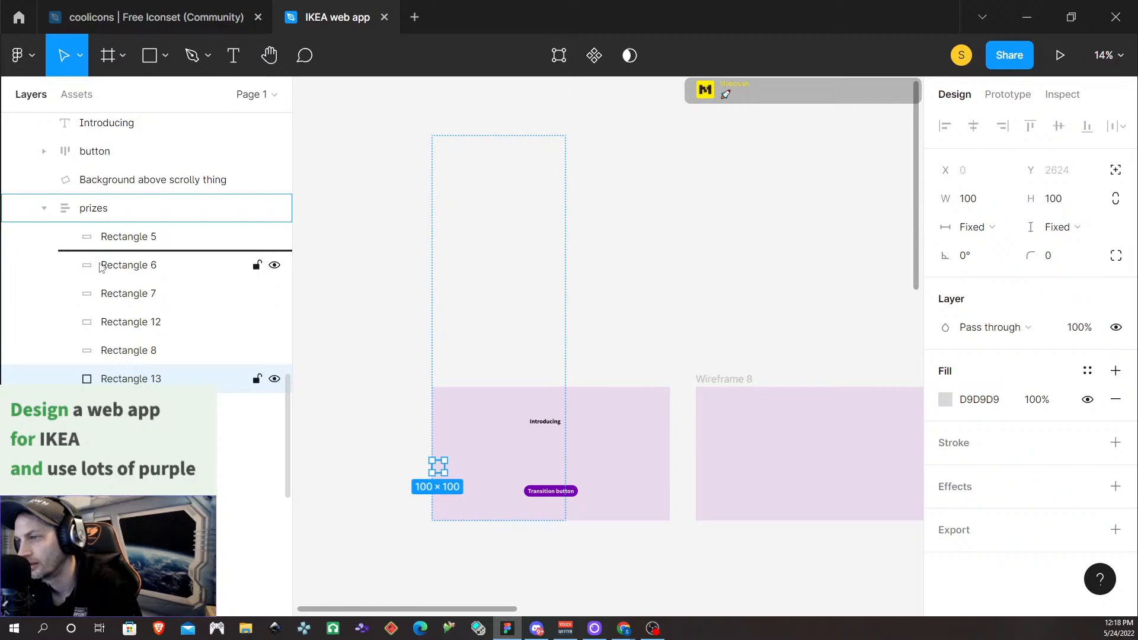
pyautogui.moveTo(101, 268); pyautogui.dragTo(94, 193)
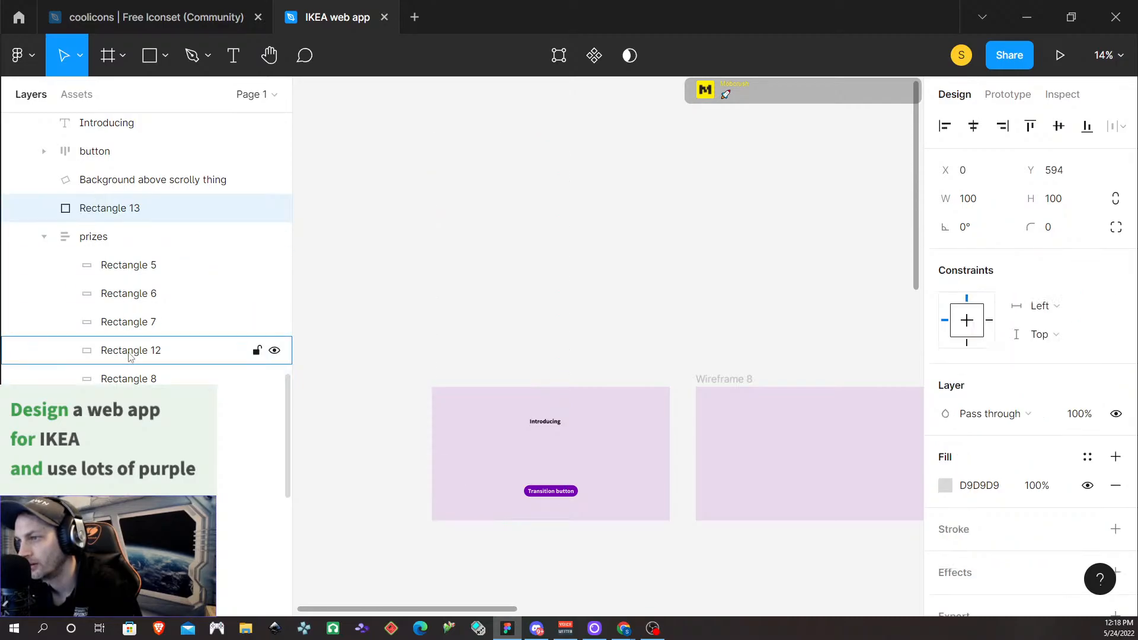
# Delete the 1920 × 1080 rectangle, Rectangle 12, from Wireframe 6's prizes layer
pyautogui.click(130, 352)
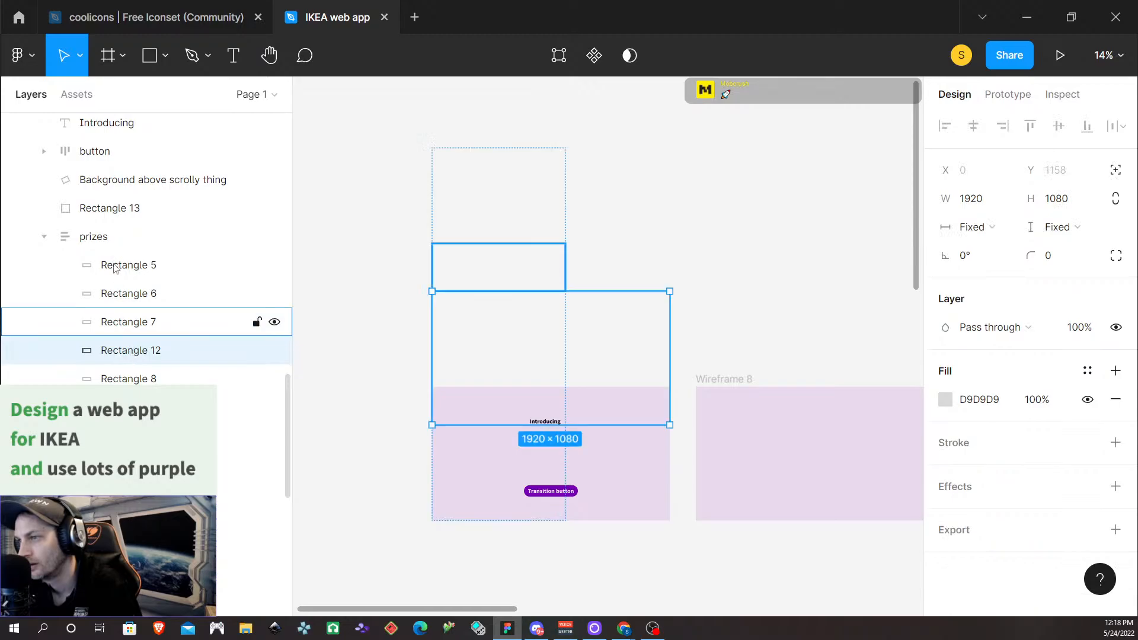
pyautogui.click(104, 210)
pyautogui.click(130, 350)
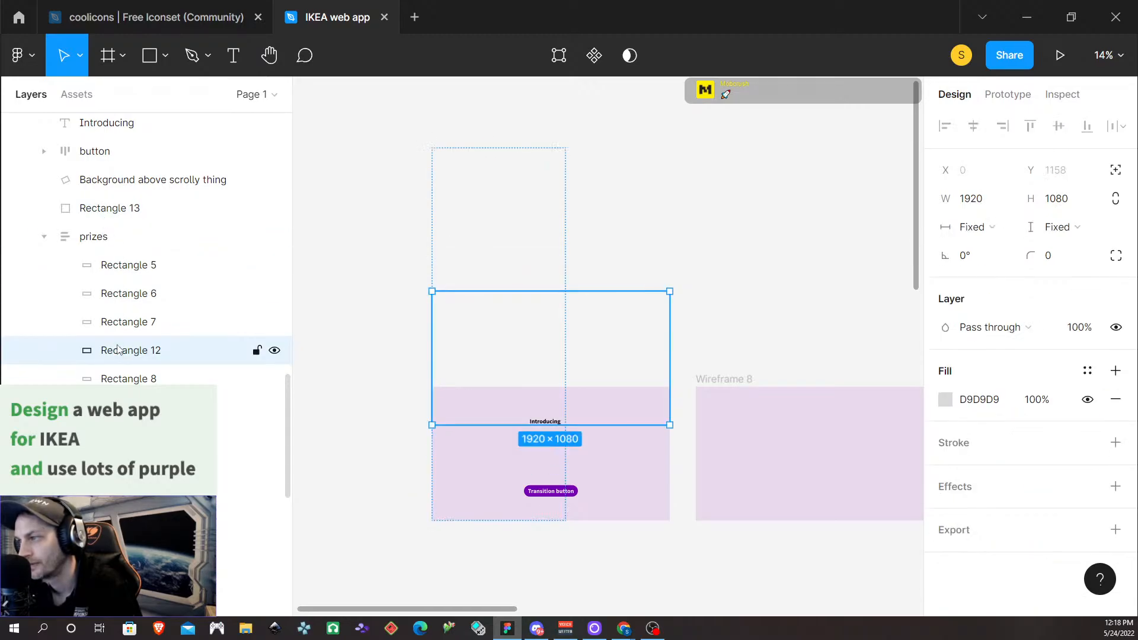
pyautogui.press('Delete')
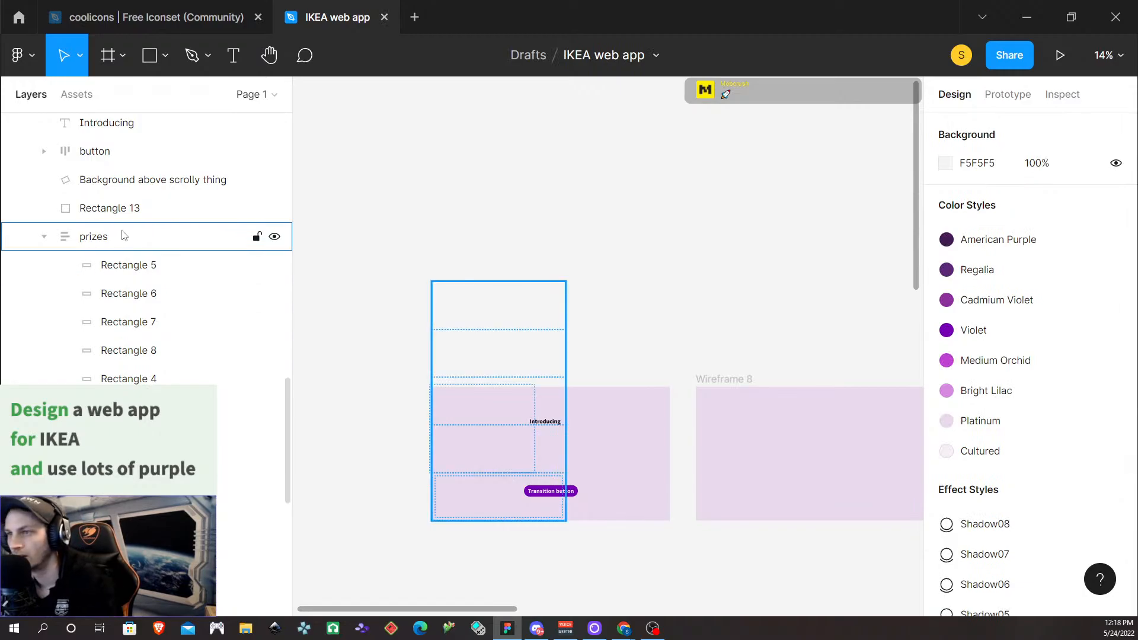
# Collapse the prizes layer and move Rectangle 13 beneath it in Wireframe 6's layer order
pyautogui.click(127, 218)
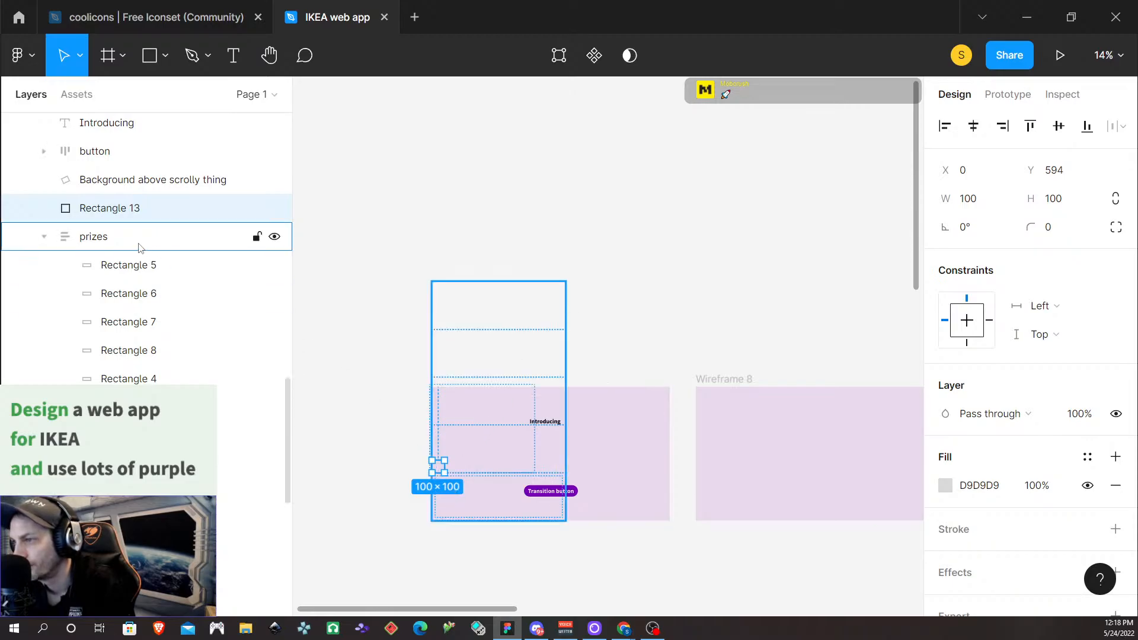
pyautogui.click(46, 239)
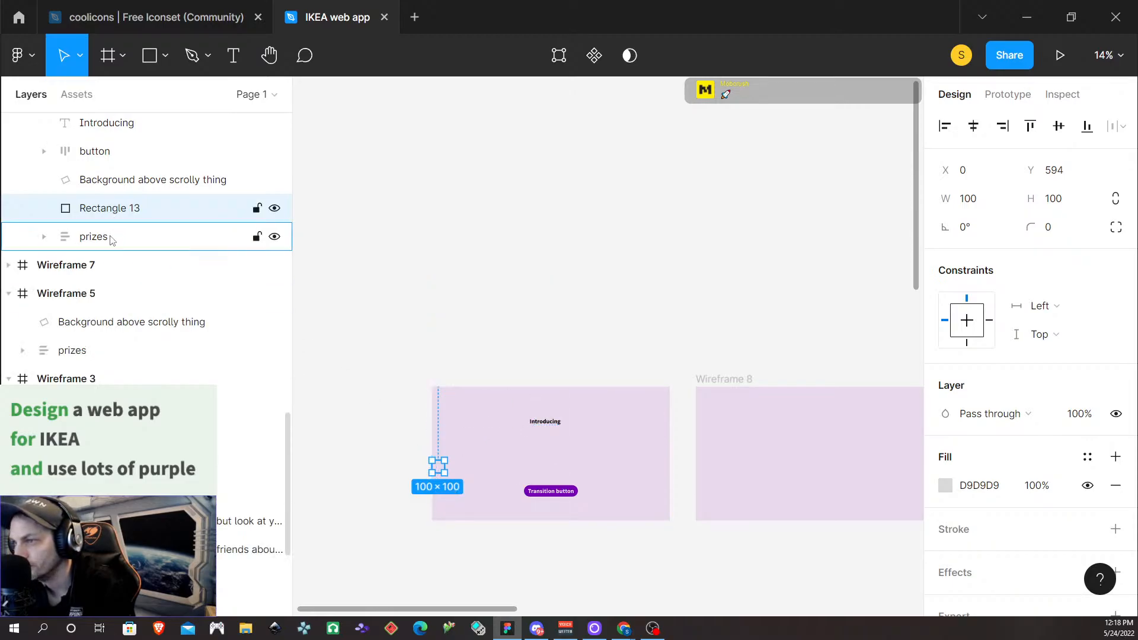
pyautogui.moveTo(114, 208); pyautogui.dragTo(110, 249)
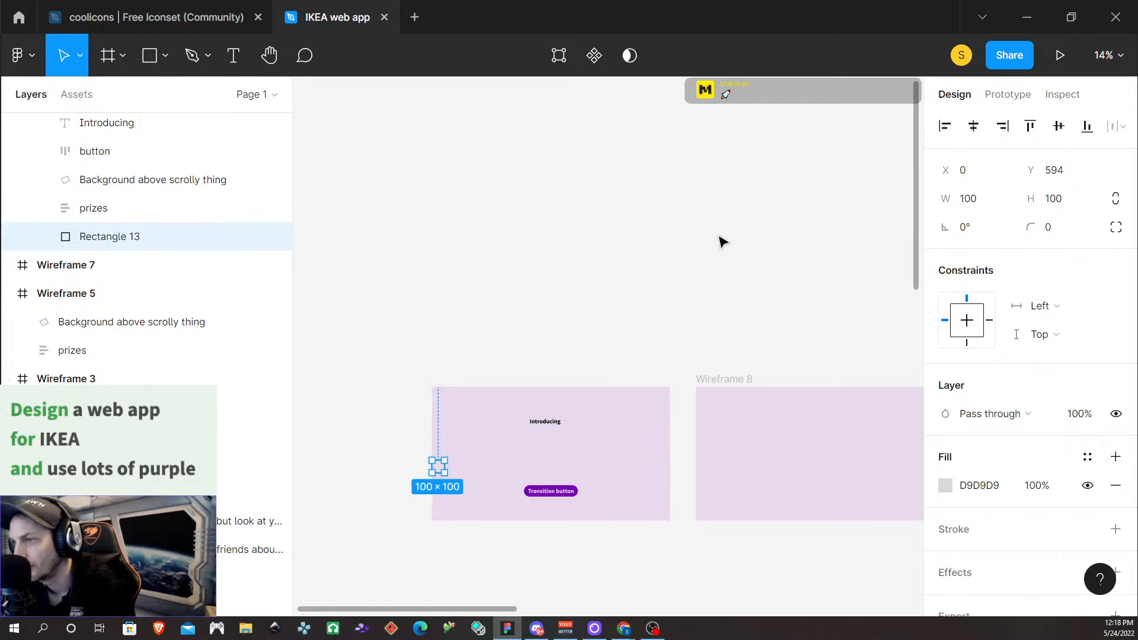
# Set Rectangle 13's width to 1920 and height to 1080
pyautogui.click(988, 208)
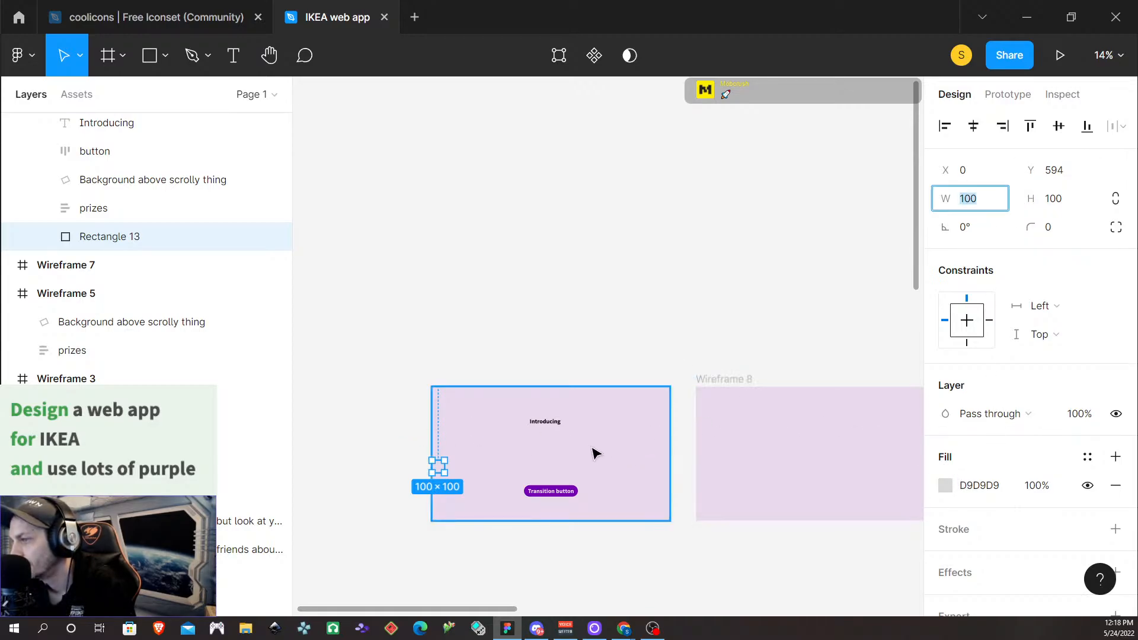
pyautogui.write('1')
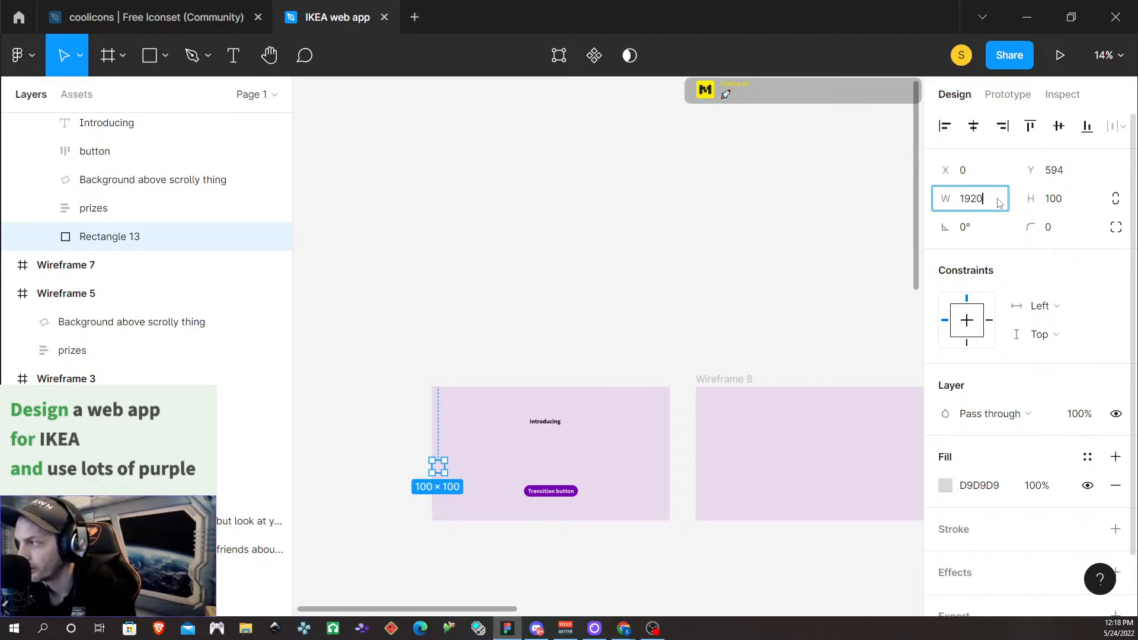
pyautogui.press('Tab')
pyautogui.write('108')
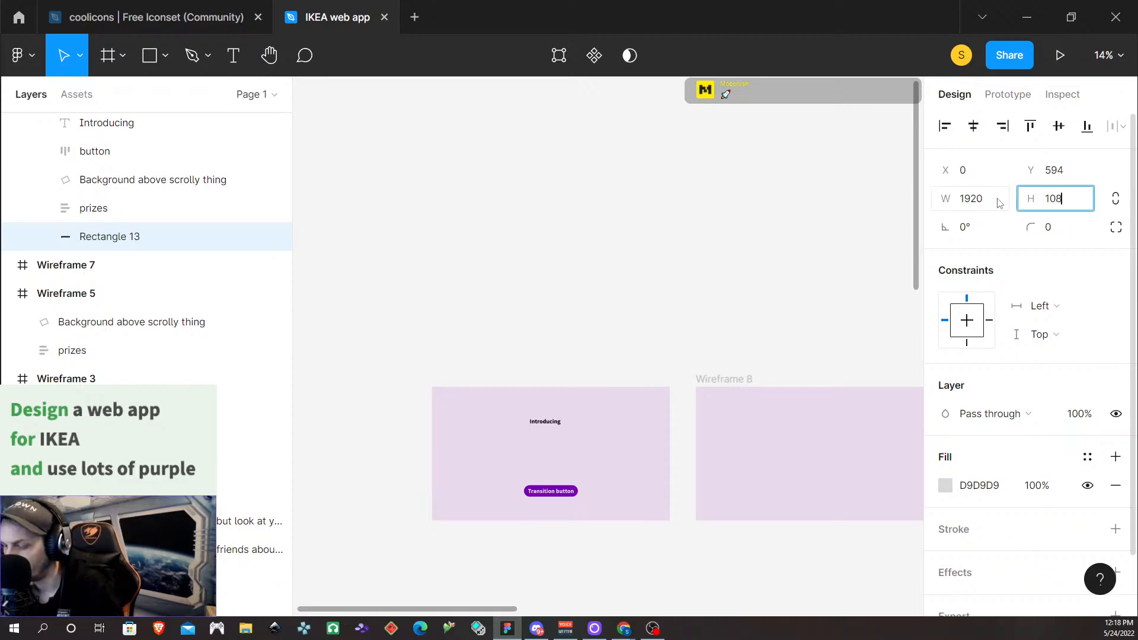
pyautogui.press('Tab')
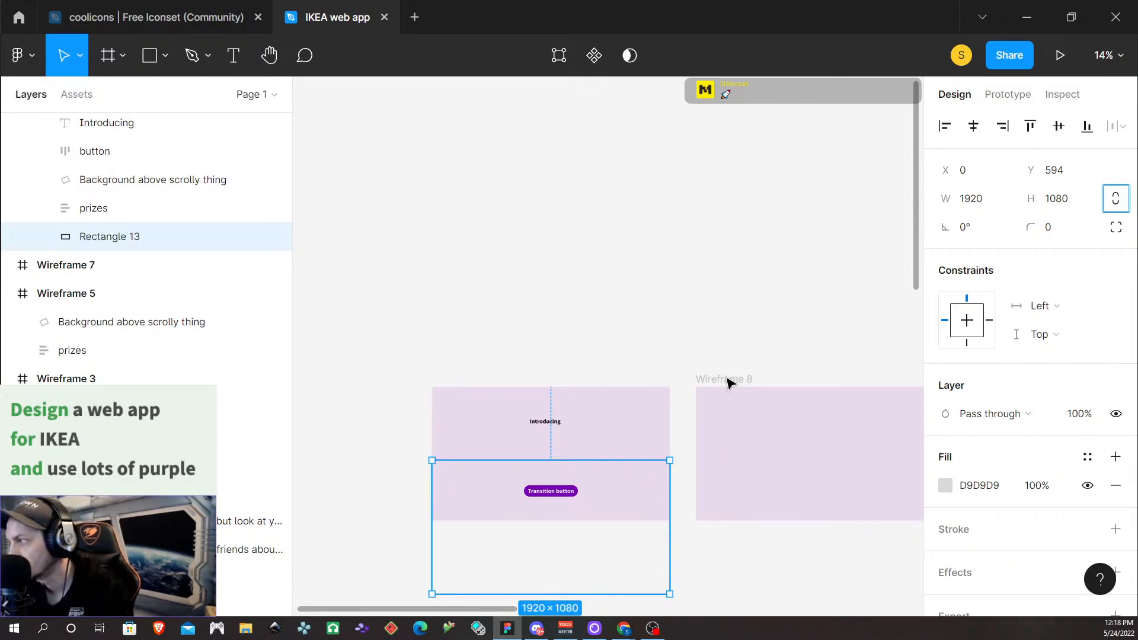
# Nudge Rectangle 13 up to Y 0 so it lines up with Wireframe 6's top edge
pyautogui.click(651, 552)
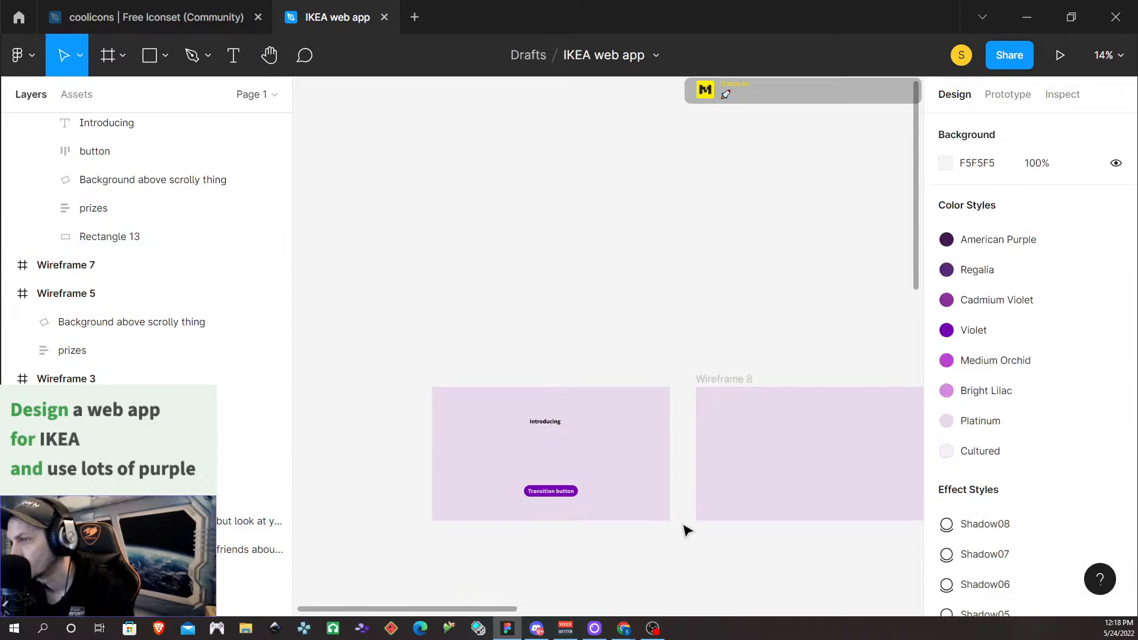
pyautogui.click(112, 237)
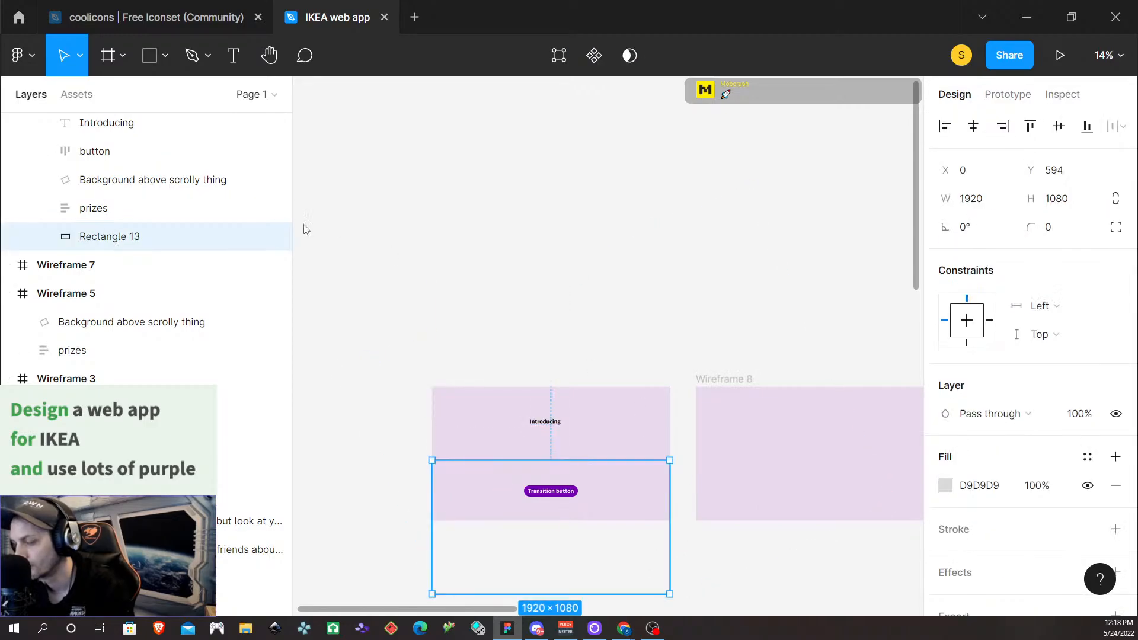
pyautogui.hotkey('shift', 'Up')
pyautogui.hotkey('shift', 'Up')
pyautogui.hotkey('shift', 'Up')
pyautogui.hotkey('shift', 'Up')
pyautogui.hotkey('shift', 'Up')
pyautogui.hotkey('shift', 'Up')
pyautogui.hotkey('shift', 'Up')
pyautogui.hotkey('shift', 'Up')
pyautogui.hotkey('shift', 'Up')
pyautogui.hotkey('shift', 'Up')
pyautogui.hotkey('shift', 'Up')
pyautogui.hotkey('shift', 'Up')
pyautogui.hotkey('shift', 'Up')
pyautogui.hotkey('shift', 'Up')
pyautogui.hotkey('shift', 'Up')
pyautogui.hotkey('shift', 'Up')
pyautogui.hotkey('shift', 'Up')
pyautogui.hotkey('shift', 'Up')
pyautogui.hotkey('shift', 'Up')
pyautogui.hotkey('shift', 'Up')
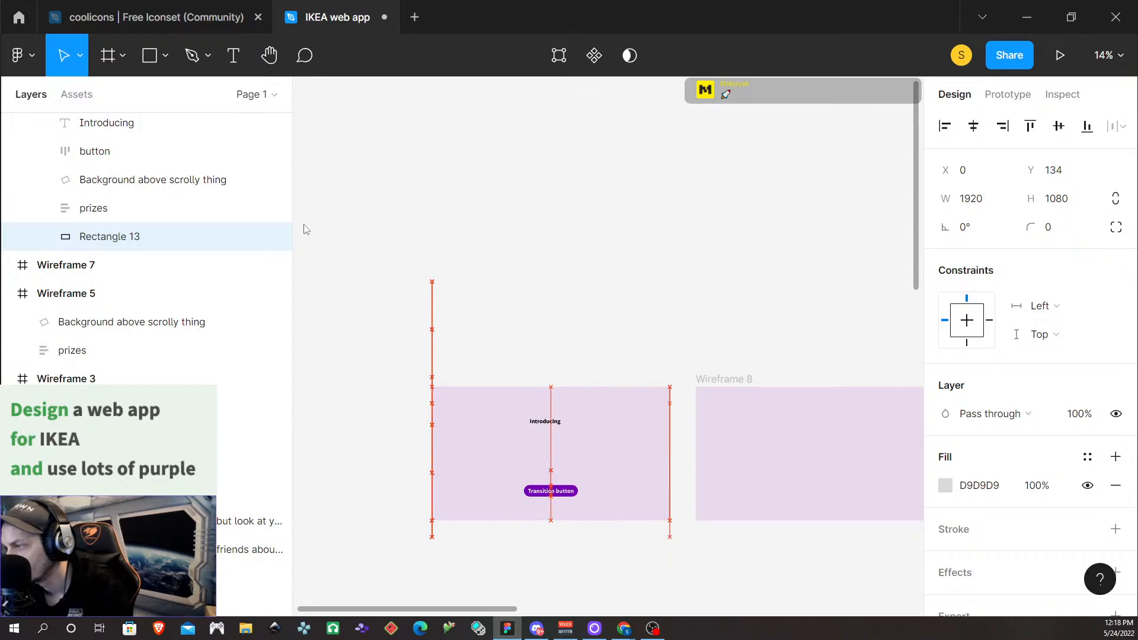
pyautogui.hotkey('shift', 'Up')
pyautogui.hotkey('shift', 'Up')
pyautogui.hotkey('shift', 'Up')
pyautogui.hotkey('shift', 'Up')
pyautogui.hotkey('shift', 'Up')
pyautogui.hotkey('shift', 'Up')
pyautogui.hotkey('shift', 'Up')
pyautogui.press('Up')
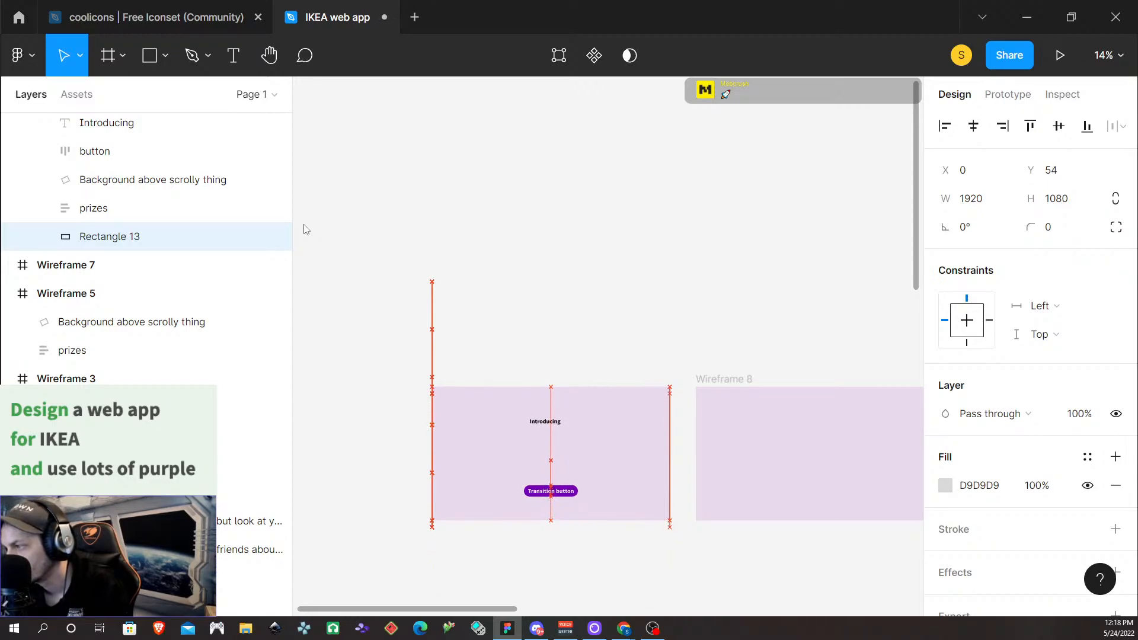
pyautogui.press('Up')
pyautogui.press('Up')
pyautogui.press('Up')
pyautogui.press('Up')
pyautogui.press('Up')
pyautogui.press('Up')
pyautogui.press('Up')
pyautogui.press('Up')
pyautogui.press('Up')
pyautogui.press('Up')
pyautogui.press('Up')
pyautogui.press('Up')
pyautogui.press('Up')
pyautogui.press('Up')
pyautogui.press('Up')
pyautogui.press('Up')
pyautogui.press('Up')
pyautogui.press('Up')
pyautogui.press('Up')
pyautogui.press('Up')
pyautogui.press('Up')
pyautogui.press('Up')
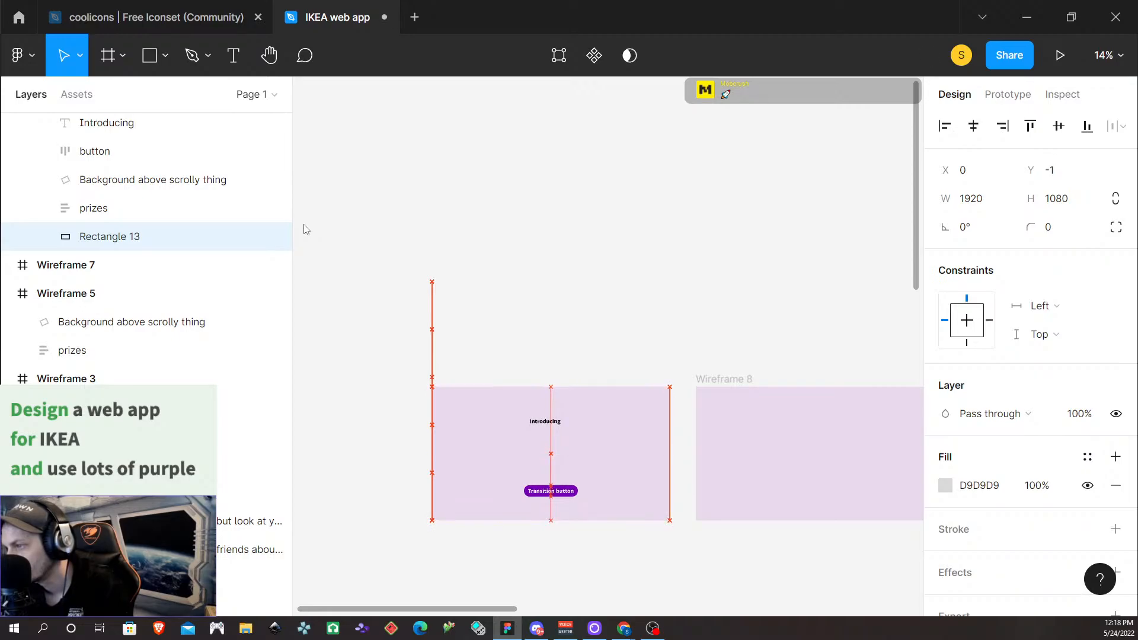
pyautogui.press('Up')
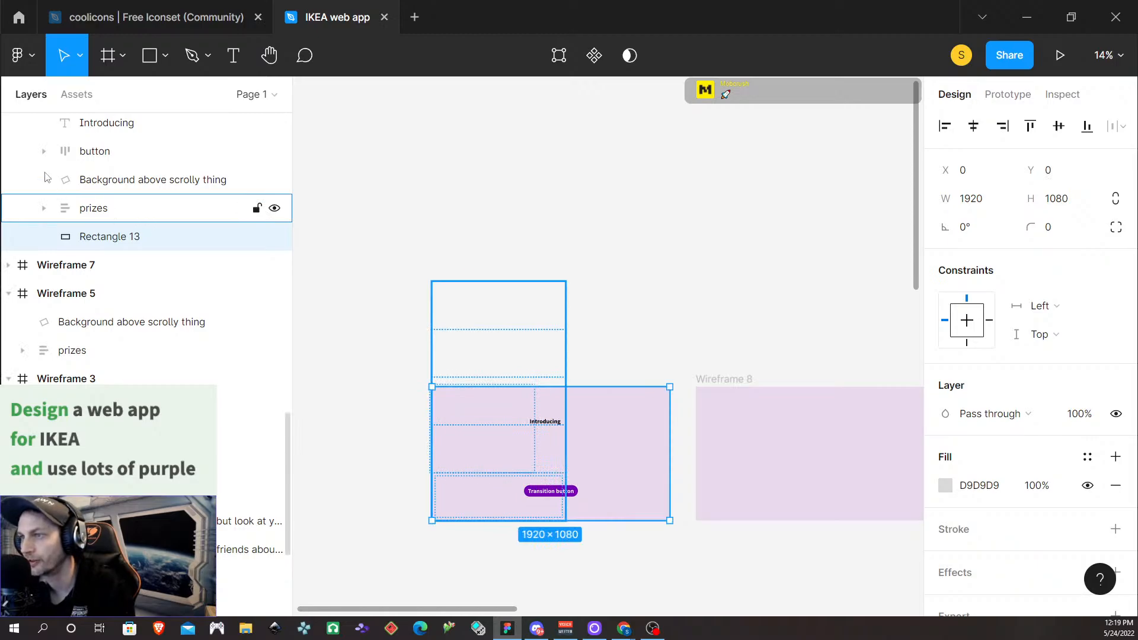
# Use Rectangle 13 as a mask for the layers above it in Wireframe 6
pyautogui.scroll(3, 107, 190)
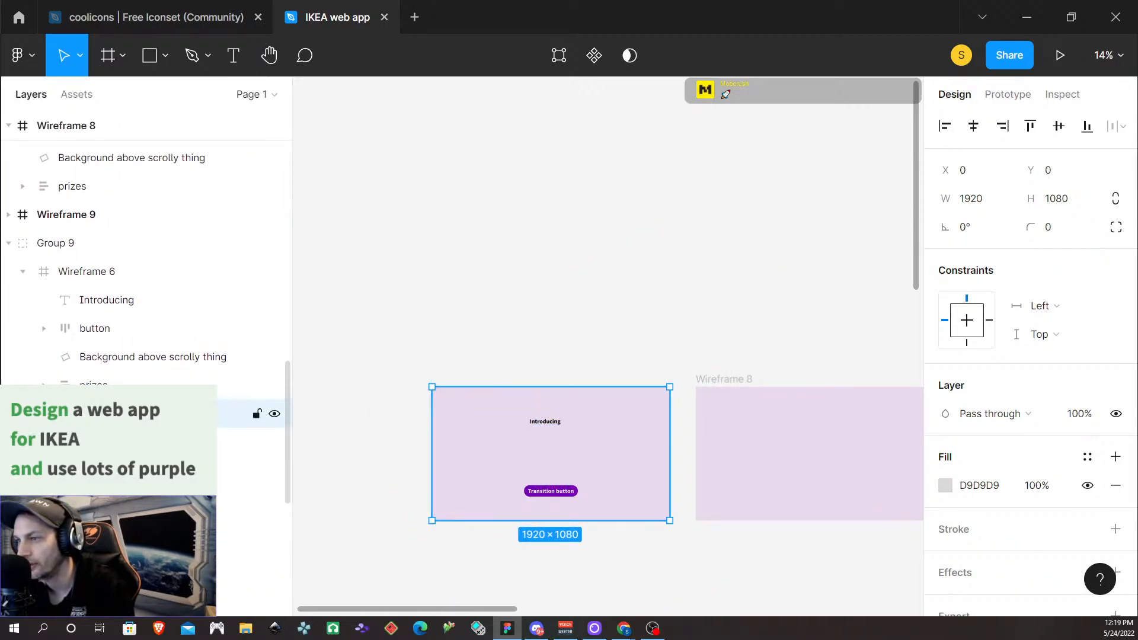
pyautogui.rightClick(98, 413)
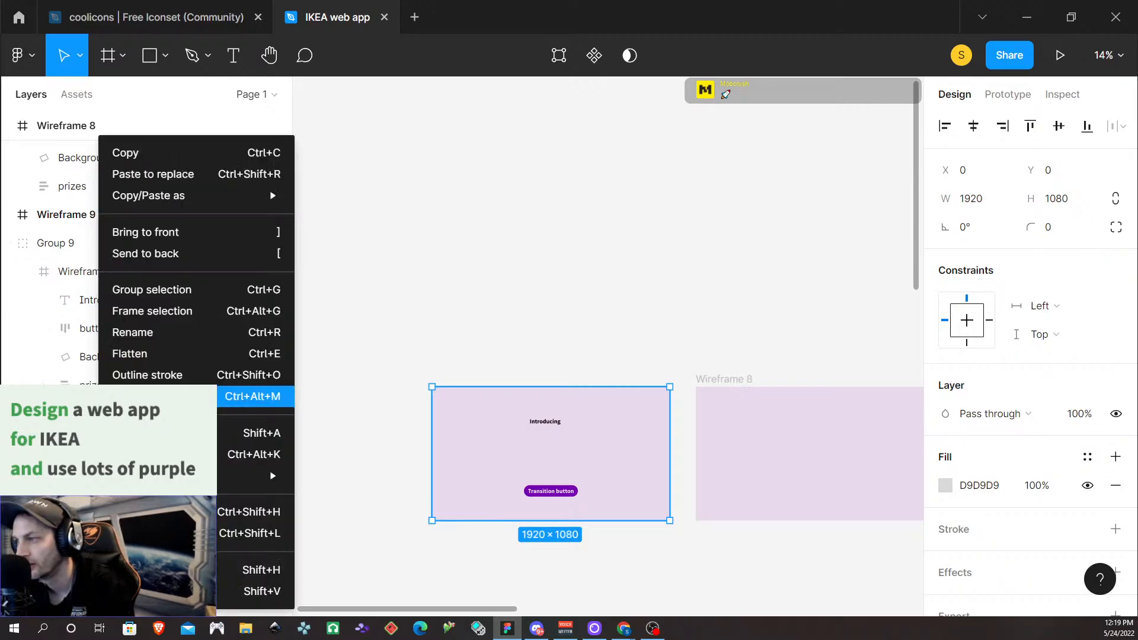
pyautogui.click(178, 396)
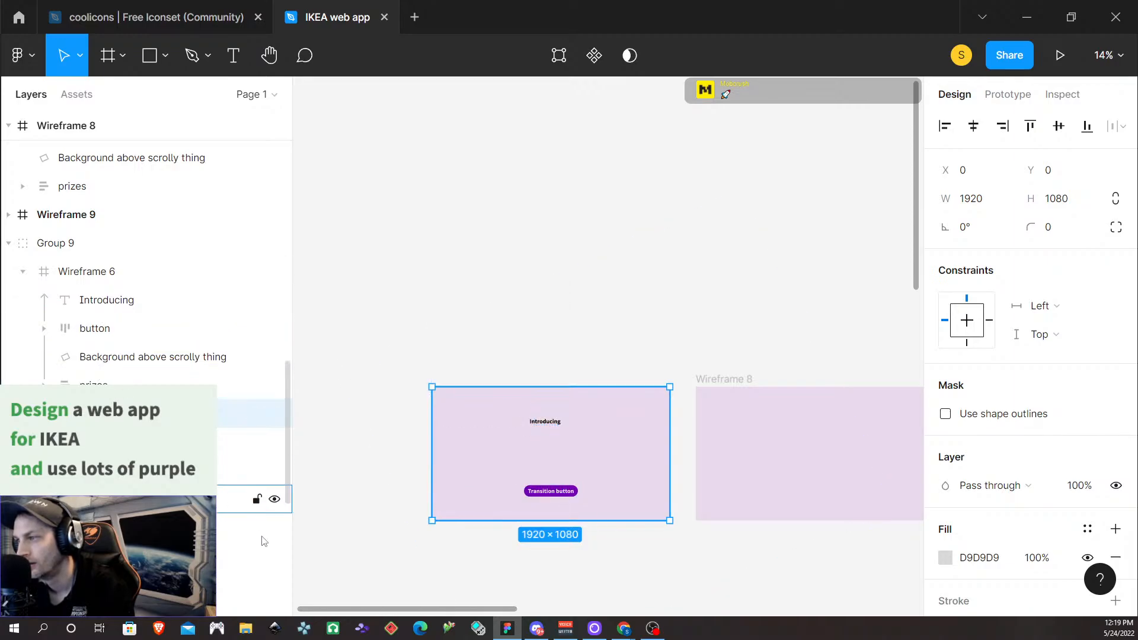
pyautogui.click(439, 544)
pyautogui.click(460, 449)
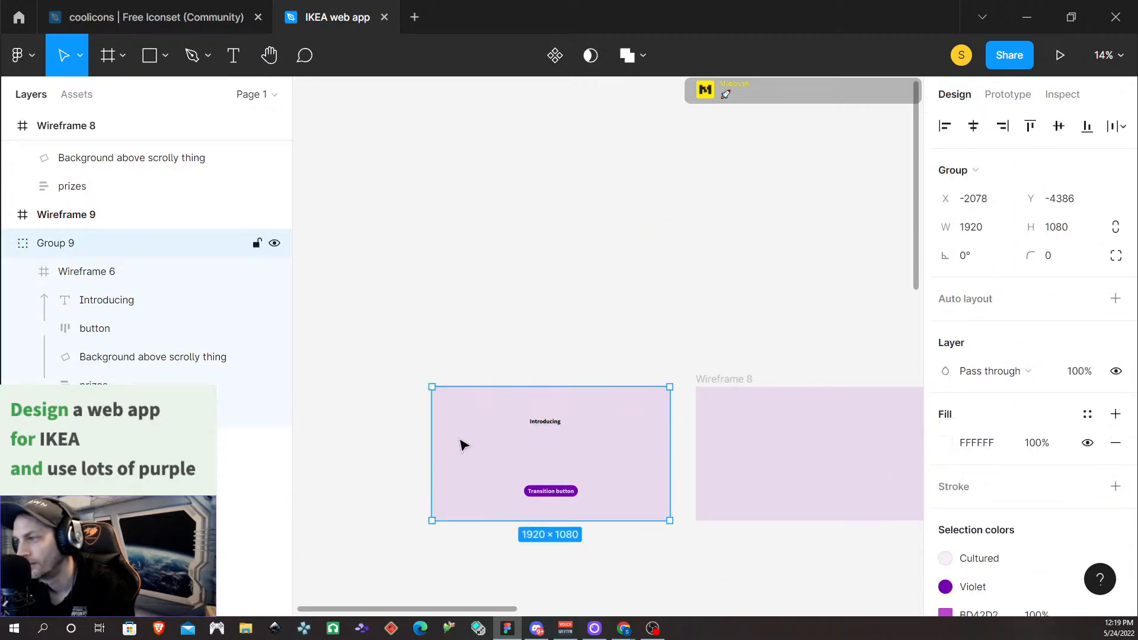
# Center the Introducing text horizontally in Wireframe 6 at X 835, Y 255, and move the Transition button down to Y 809
pyautogui.doubleClick(544, 427)
pyautogui.click(544, 428)
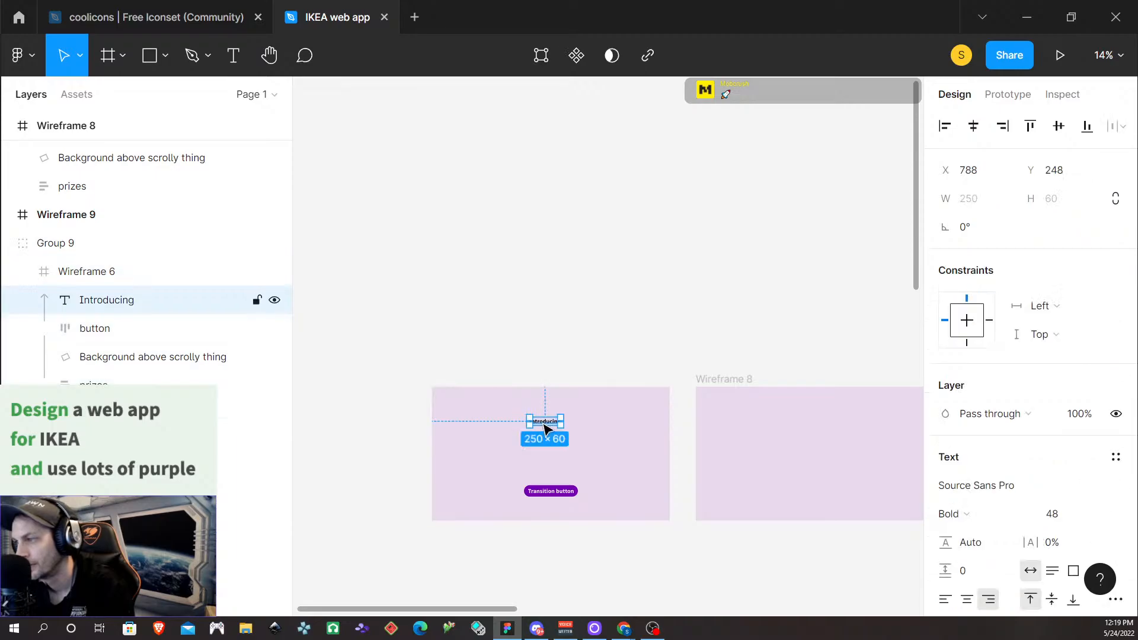
pyautogui.moveTo(544, 428)
pyautogui.mouseDown()
pyautogui.moveTo(551, 411)
pyautogui.moveTo(551, 423)
pyautogui.mouseUp()
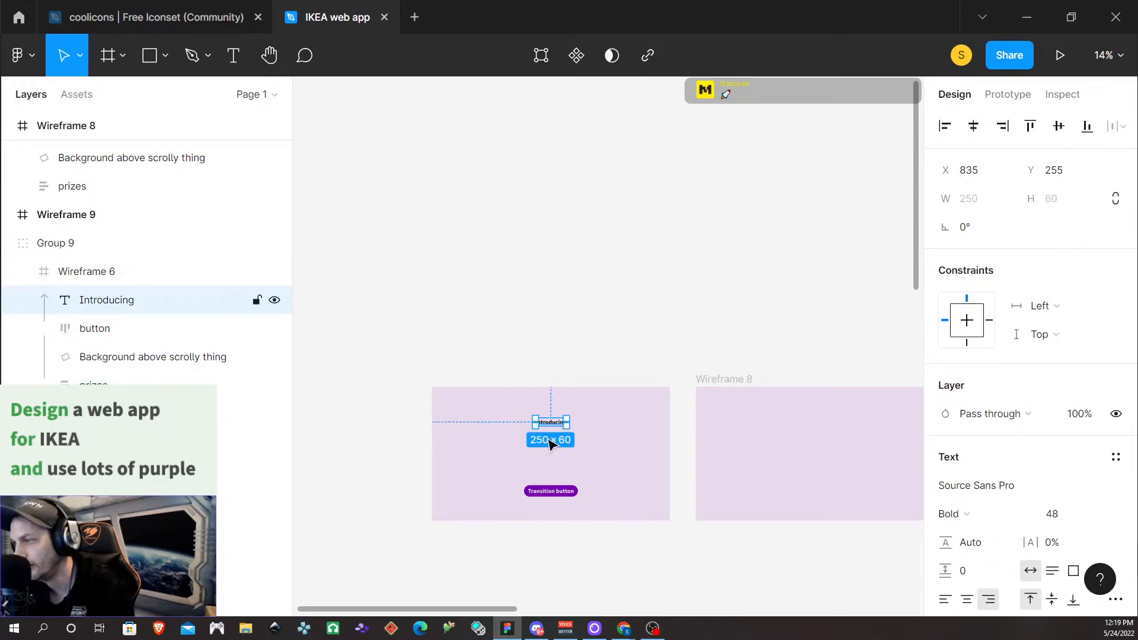
pyautogui.click(550, 493)
pyautogui.moveTo(549, 491); pyautogui.dragTo(550, 499)
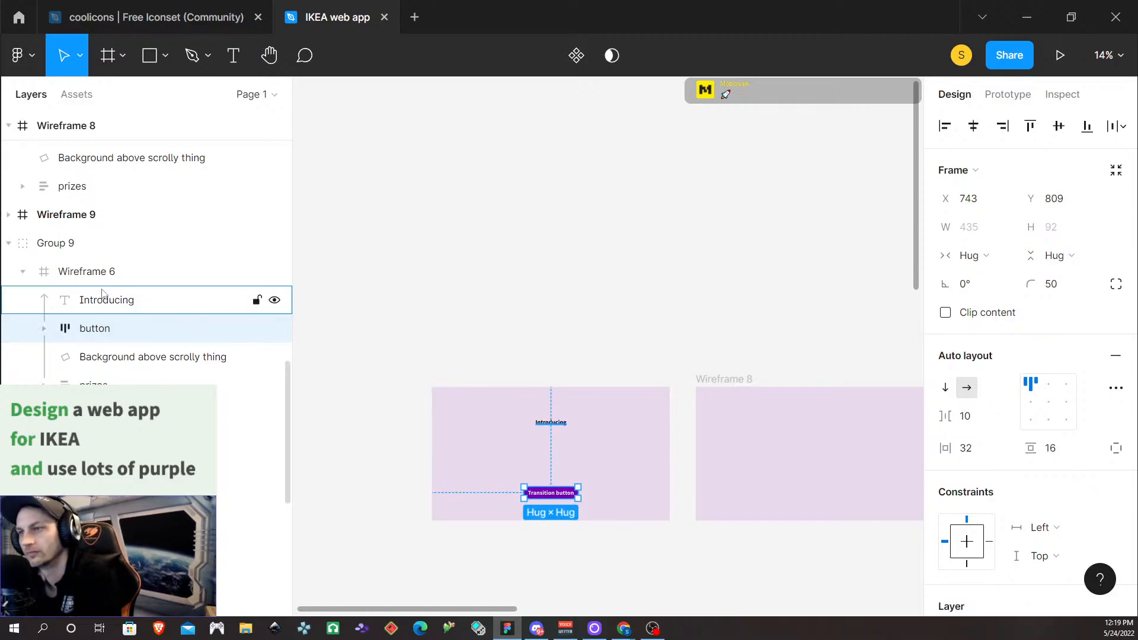
# Move the Introducing text up to Y 104, keeping it centered, and undo the stray copy pasted into the prize wheel
pyautogui.click(546, 422)
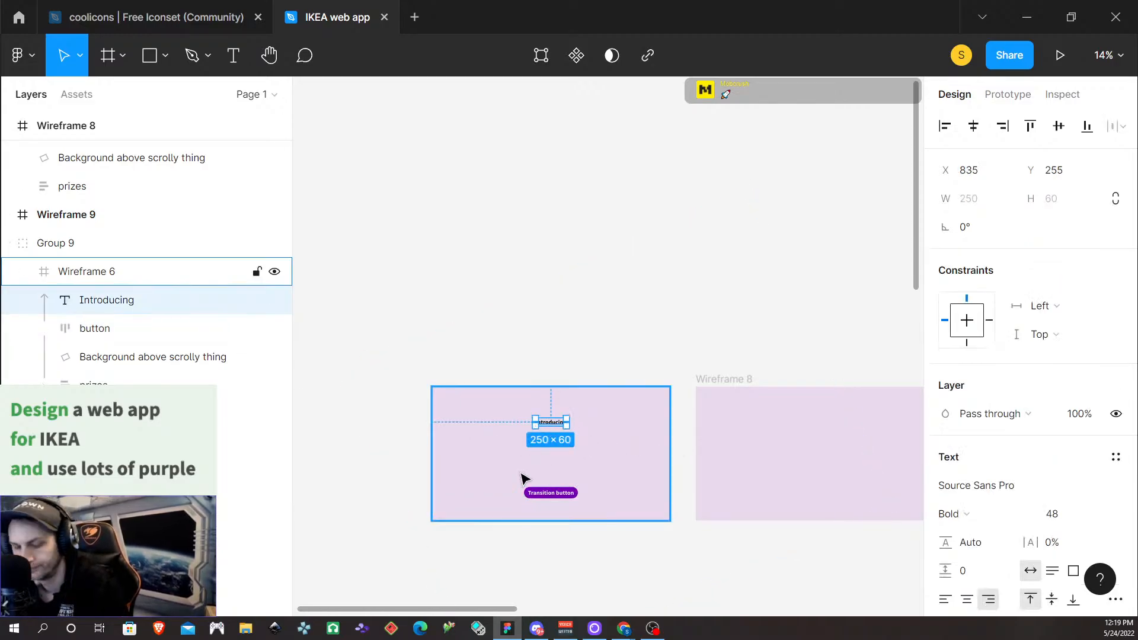
pyautogui.scroll(5, 551, 446)
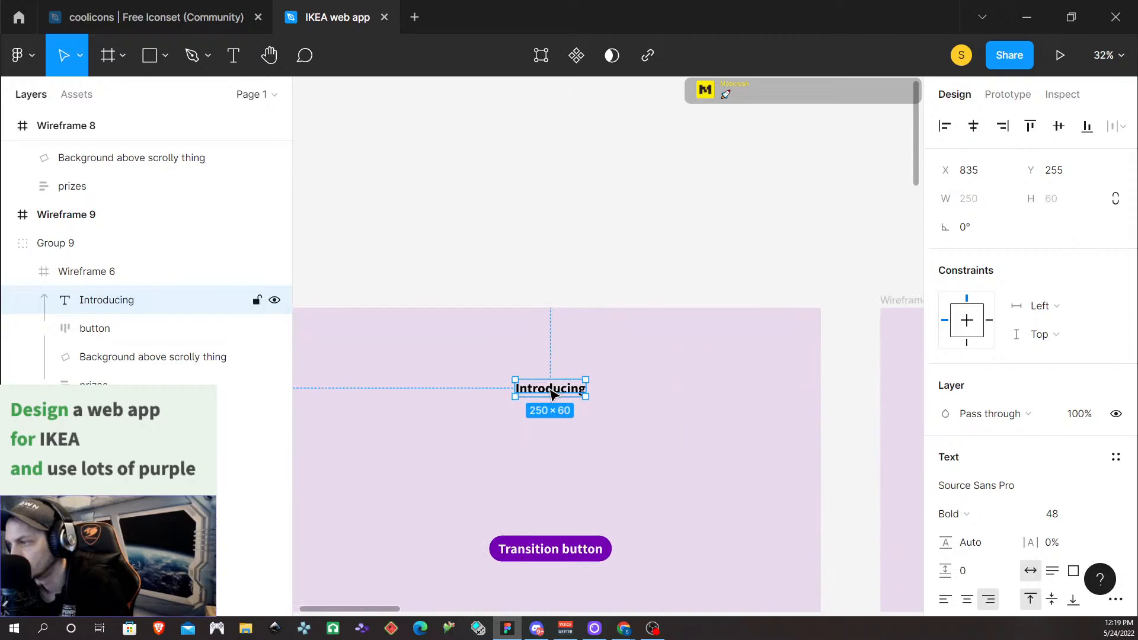
pyautogui.moveTo(550, 391)
pyautogui.mouseDown()
pyautogui.moveTo(551, 352)
pyautogui.moveTo(551, 387)
pyautogui.mouseUp()
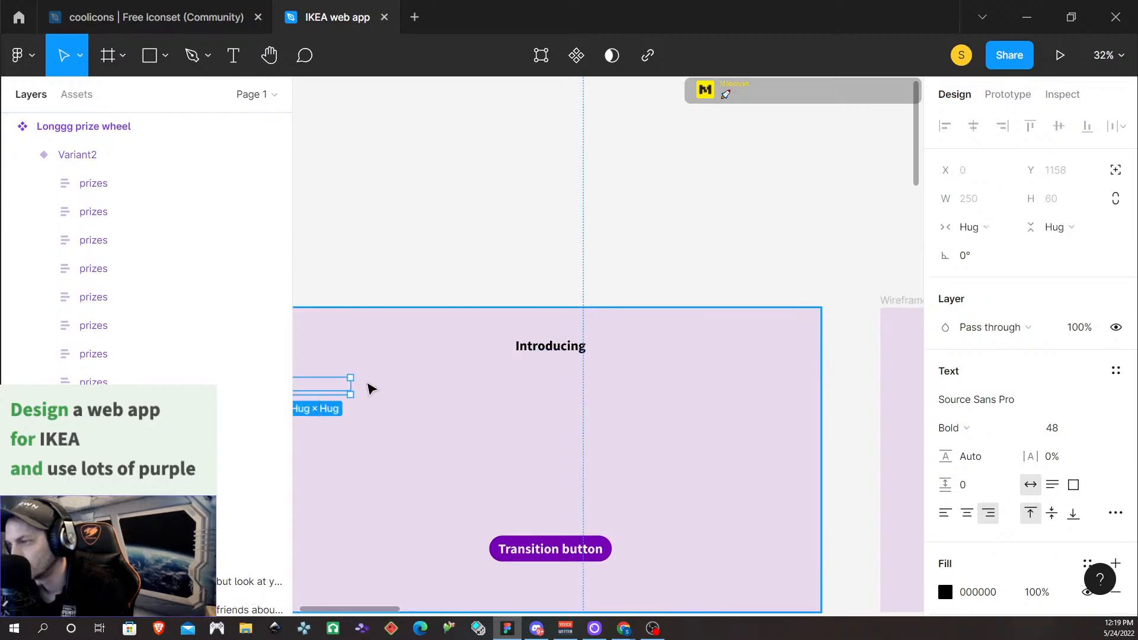
pyautogui.hotkey('ctrl', 'z')
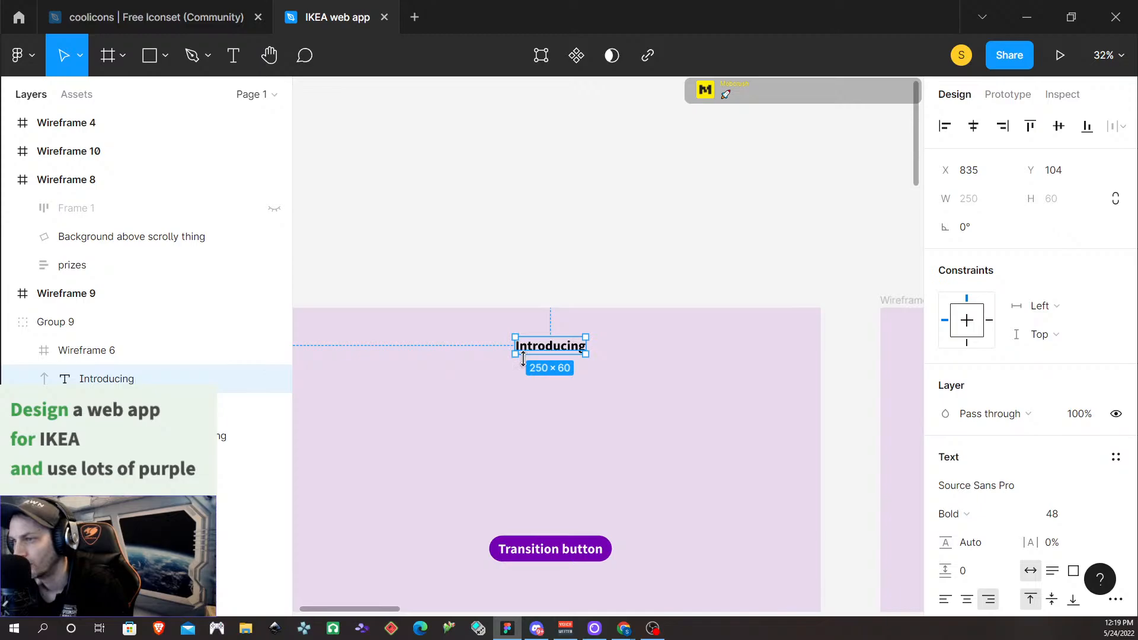
# Duplicate the Introducing text below the original in Wireframe 6 and change the copy to read "The IKEA Deal Wheel!"
pyautogui.moveTo(553, 352); pyautogui.dragTo(638, 405)
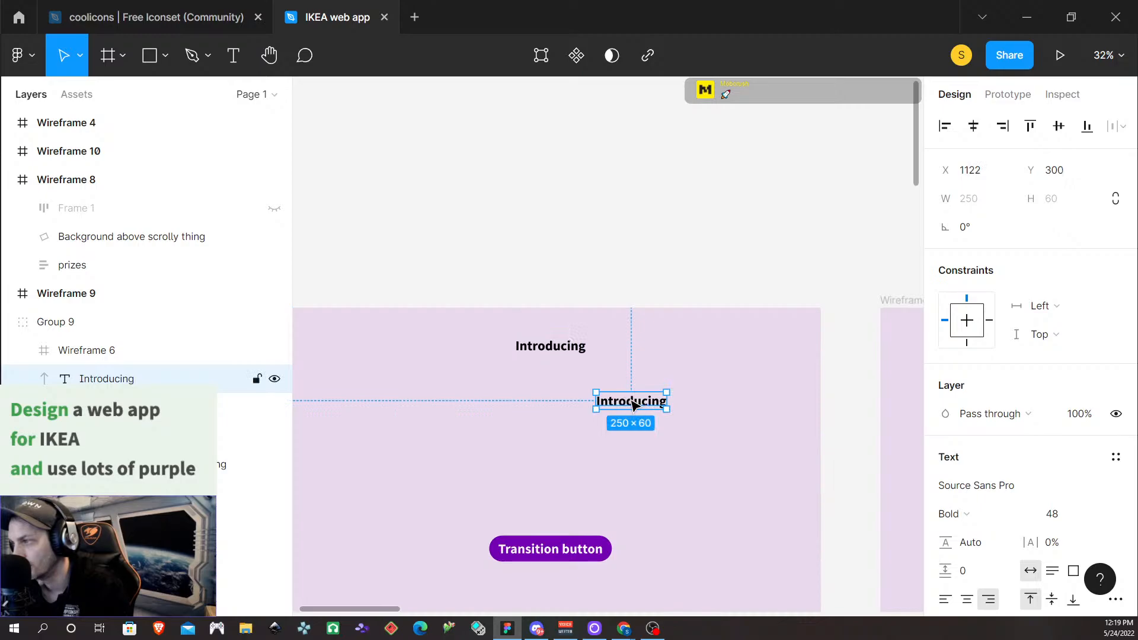
pyautogui.doubleClick(641, 401)
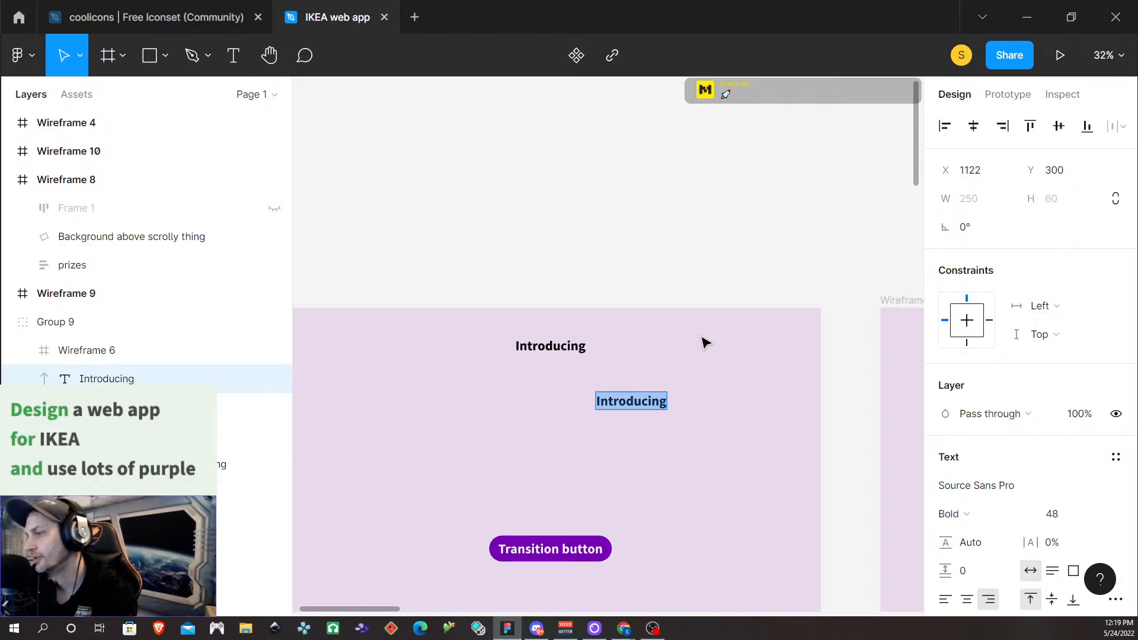
pyautogui.write('TH')
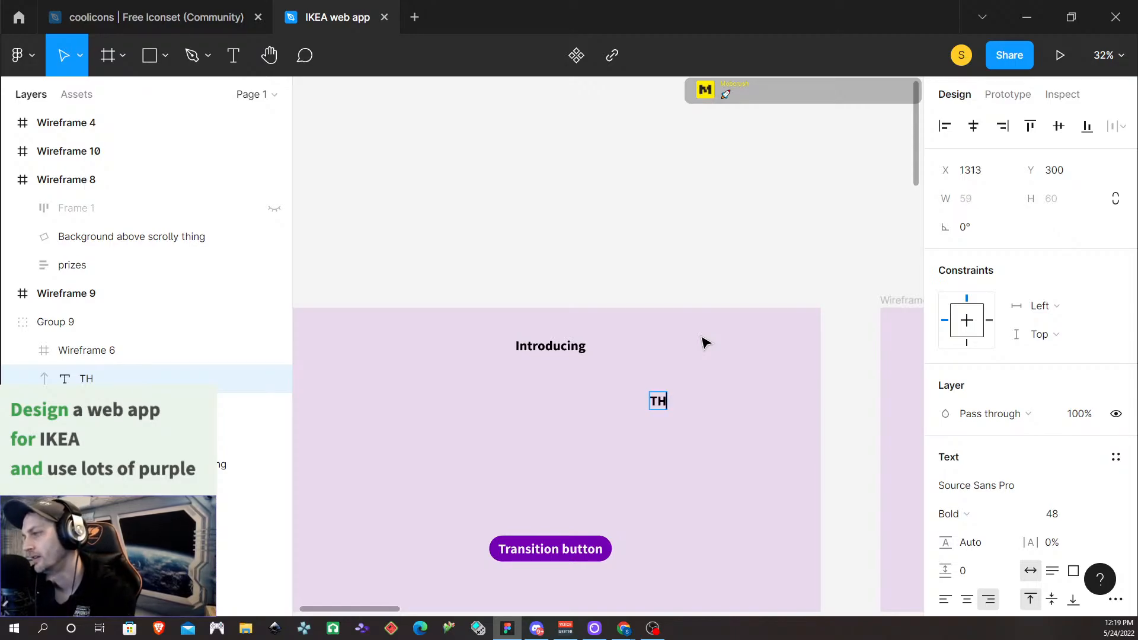
pyautogui.press('BackSpace')
pyautogui.write('he I')
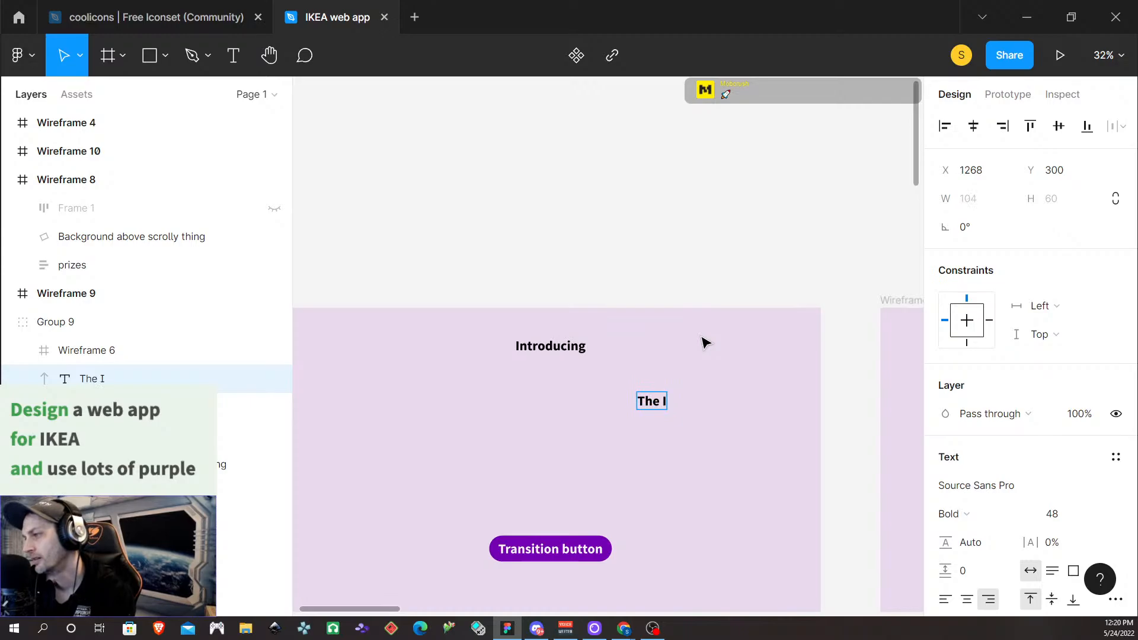
pyautogui.write('KEA')
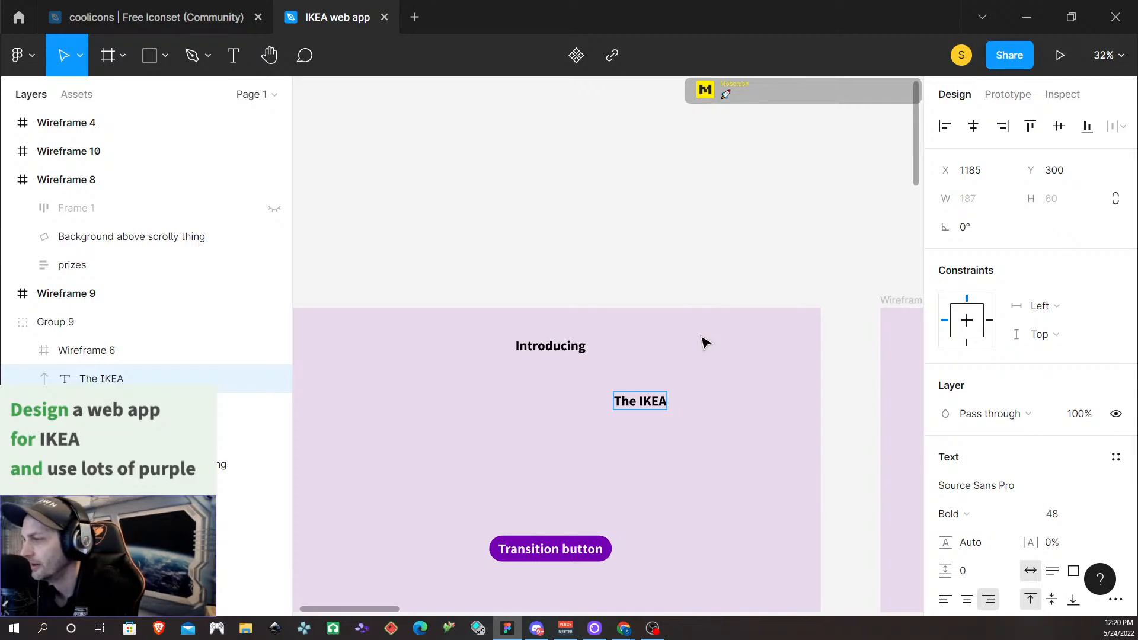
pyautogui.write('Deal Whee')
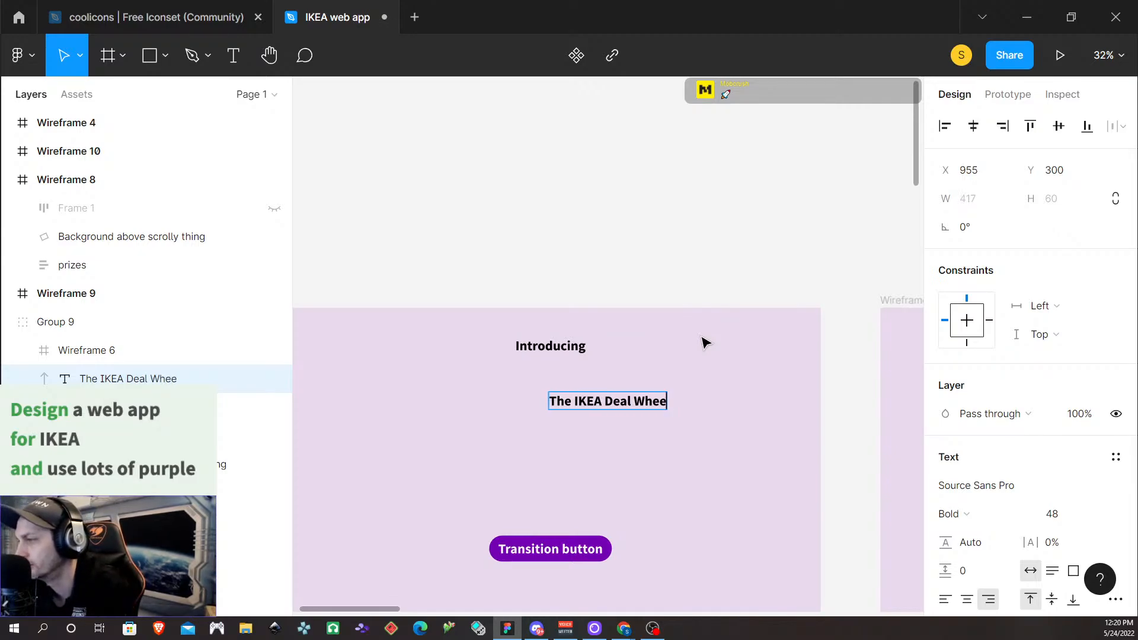
pyautogui.write('l!')
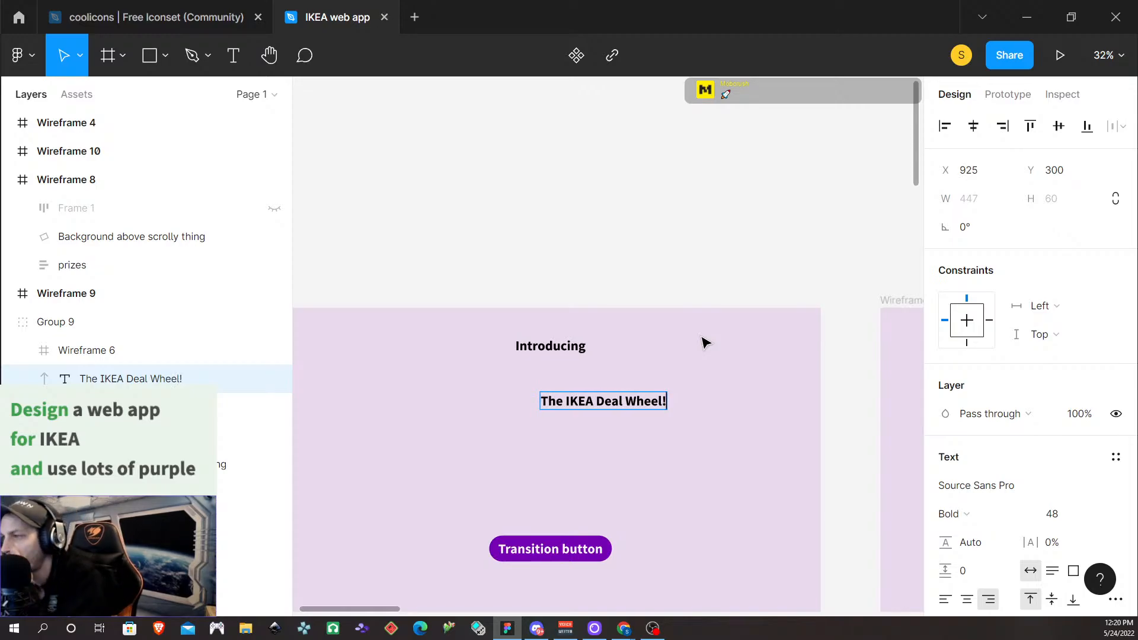
# Set the font size of "The IKEA Deal Wheel!" to 72
pyautogui.tripleClick(595, 402)
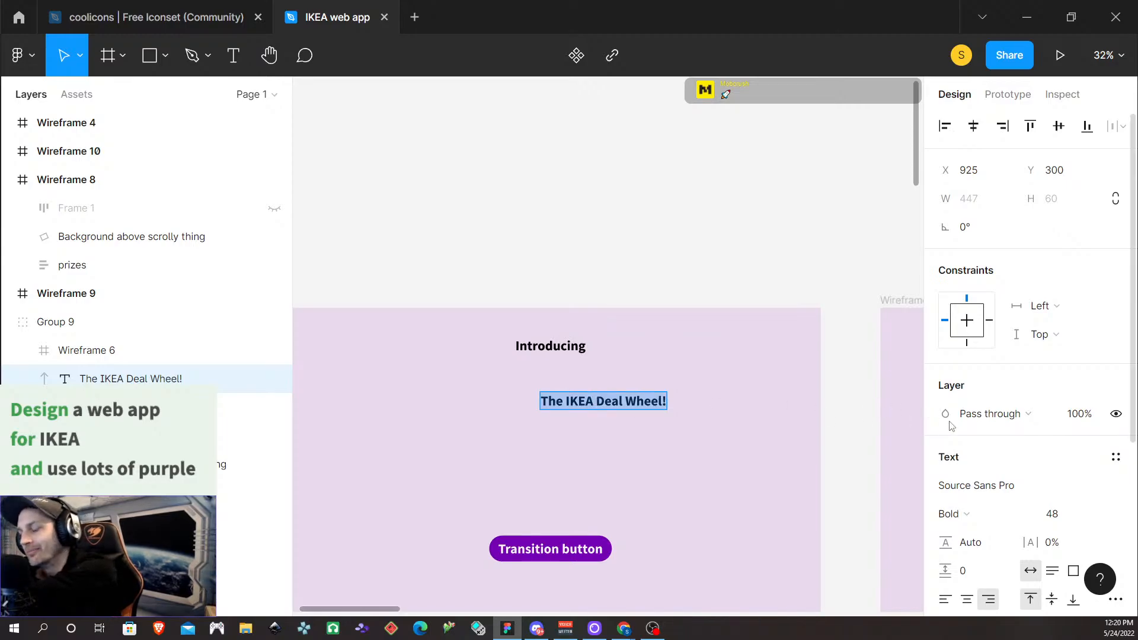
pyautogui.click(1055, 516)
pyautogui.write('72')
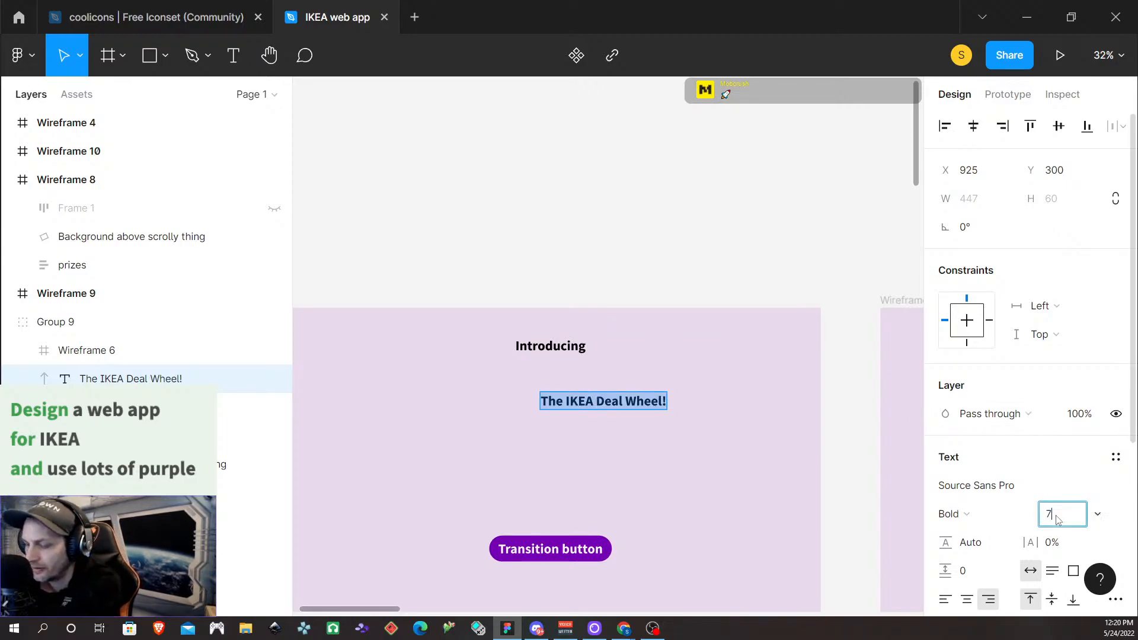
pyautogui.press('Return')
# Move "The IKEA Deal Wheel!" directly beneath Introducing, centered in Wireframe 6 at X 625, Y 186
pyautogui.doubleClick(574, 396)
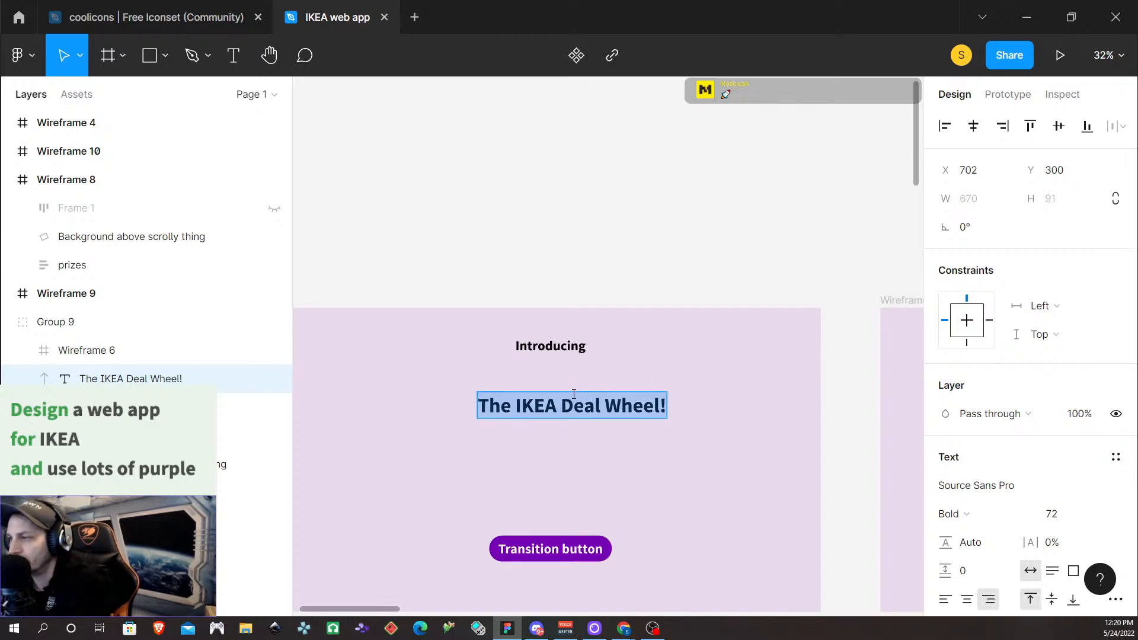
pyautogui.press('Escape')
pyautogui.moveTo(581, 414); pyautogui.dragTo(564, 379)
pyautogui.press('Escape')
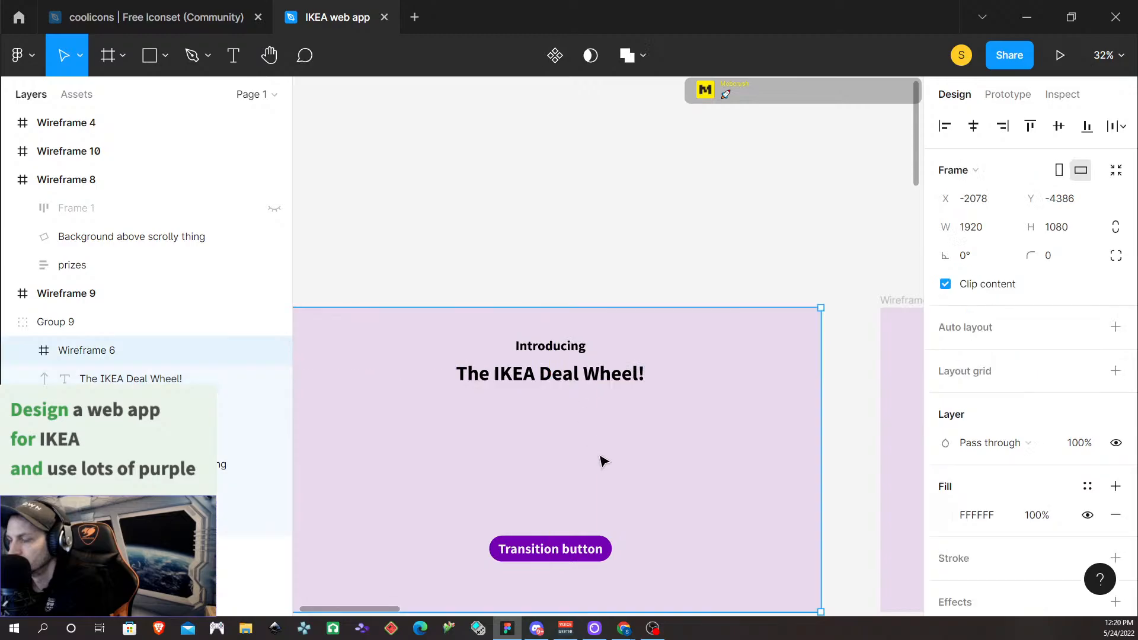
# Adjust the gap above "The IKEA Deal Wheel!" by moving the Introducing text to Y 114
pyautogui.scroll(-2, 729, 461)
pyautogui.scroll(-2, 715, 450)
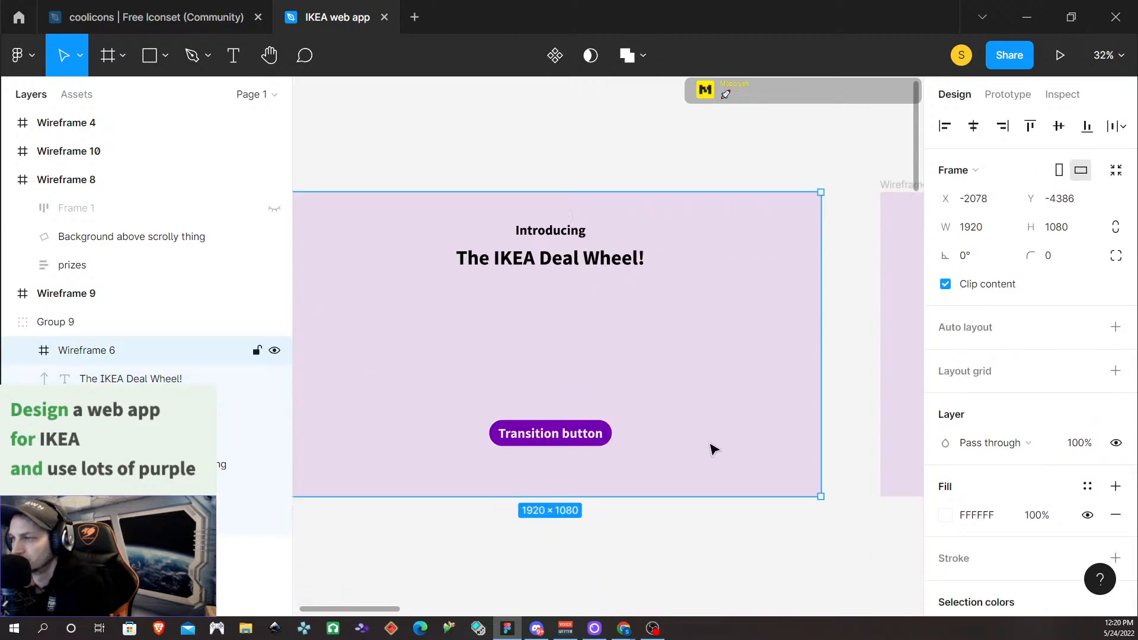
pyautogui.hscroll(2, 699, 439)
pyautogui.hscroll(-5, 699, 439)
pyautogui.hscroll(-1, 699, 442)
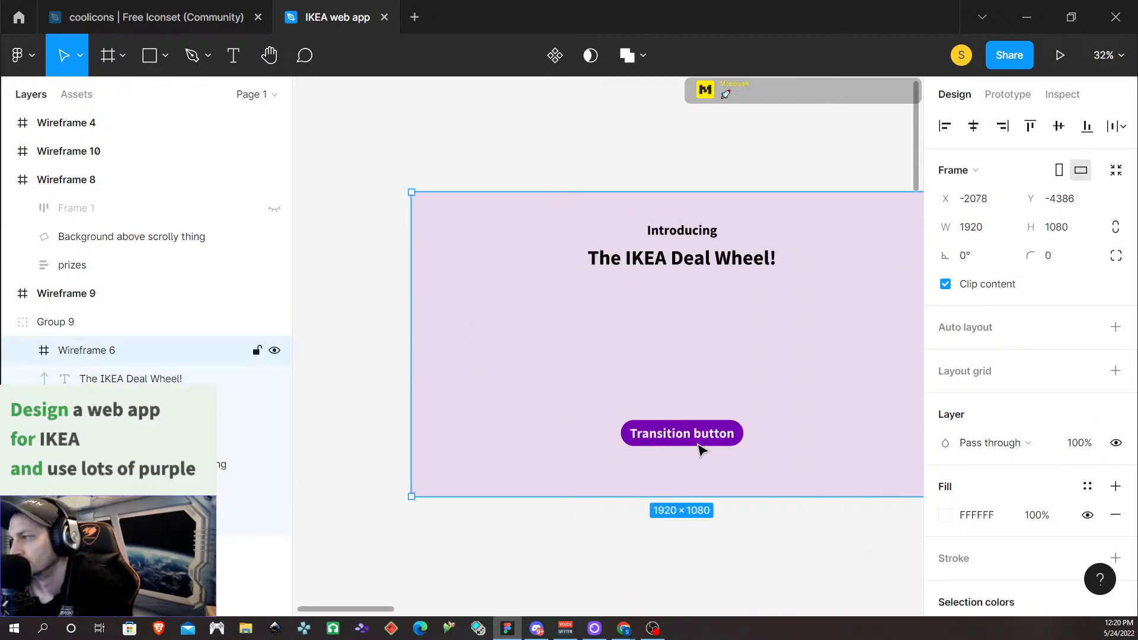
pyautogui.keyDown('ctrl'); pyautogui.scroll(-3, 700, 443); pyautogui.keyUp('ctrl')
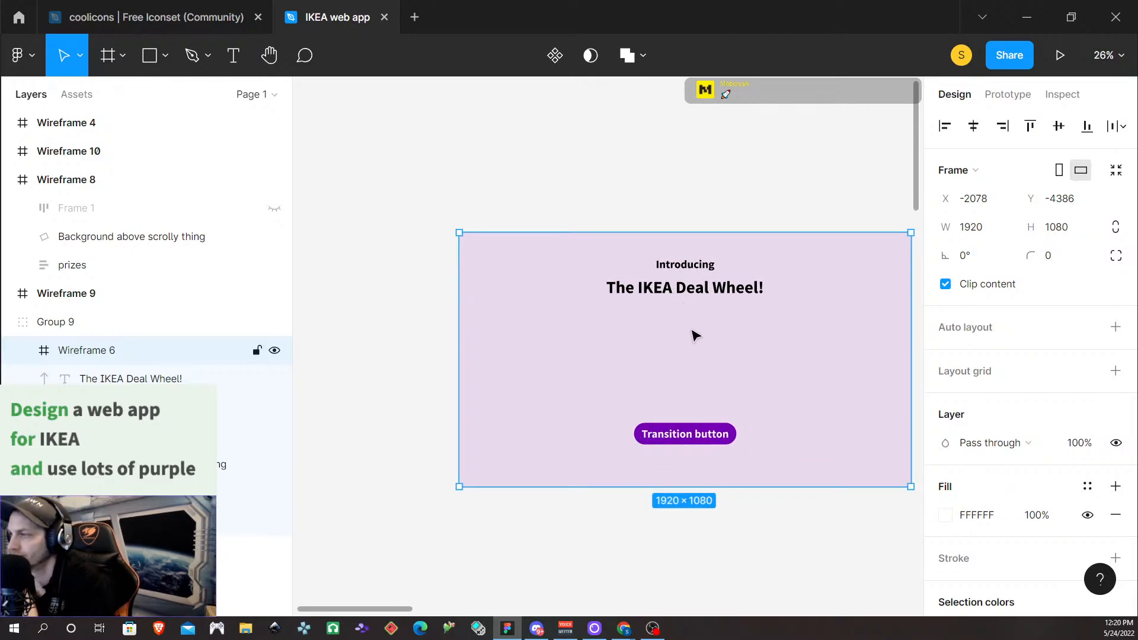
pyautogui.click(685, 267)
pyautogui.moveTo(684, 267)
pyautogui.mouseDown()
pyautogui.moveTo(684, 283)
pyautogui.moveTo(685, 251)
pyautogui.moveTo(686, 286)
pyautogui.moveTo(683, 274)
pyautogui.mouseUp()
pyautogui.scroll(2, 697, 345)
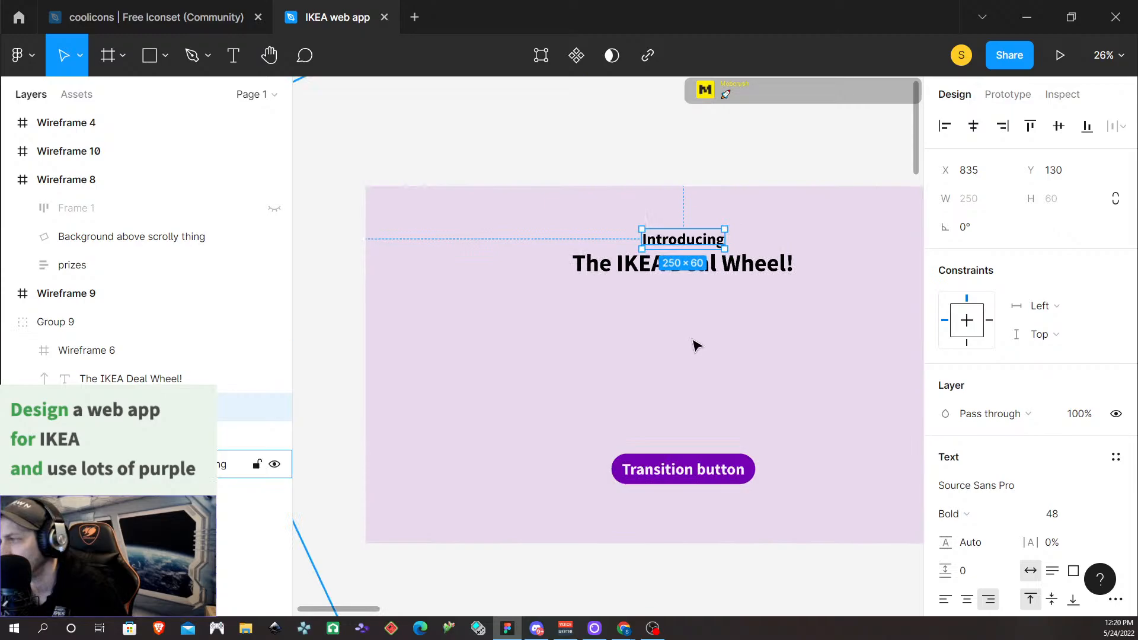
pyautogui.click(709, 267)
pyautogui.click(708, 230)
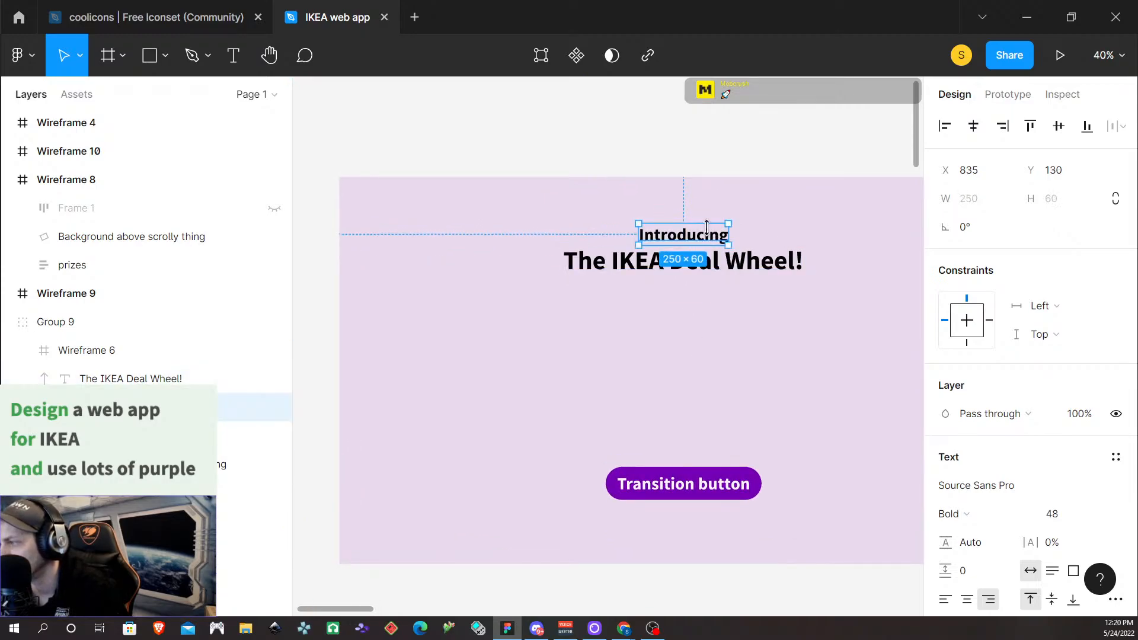
pyautogui.moveTo(706, 228); pyautogui.dragTo(709, 234)
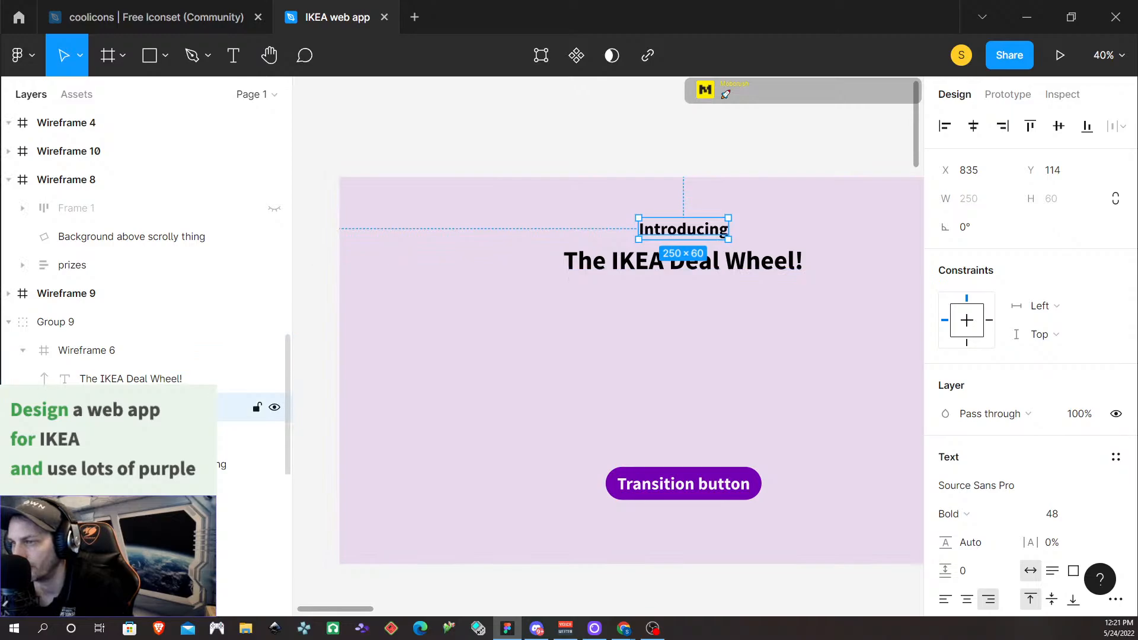
# Move the Introducing and "The IKEA Deal Wheel!" layers out of Wireframe 6 to the top of Group 9, and lower Introducing to Y -4260
pyautogui.keyDown('shift'); pyautogui.click(130, 378); pyautogui.keyUp('shift')
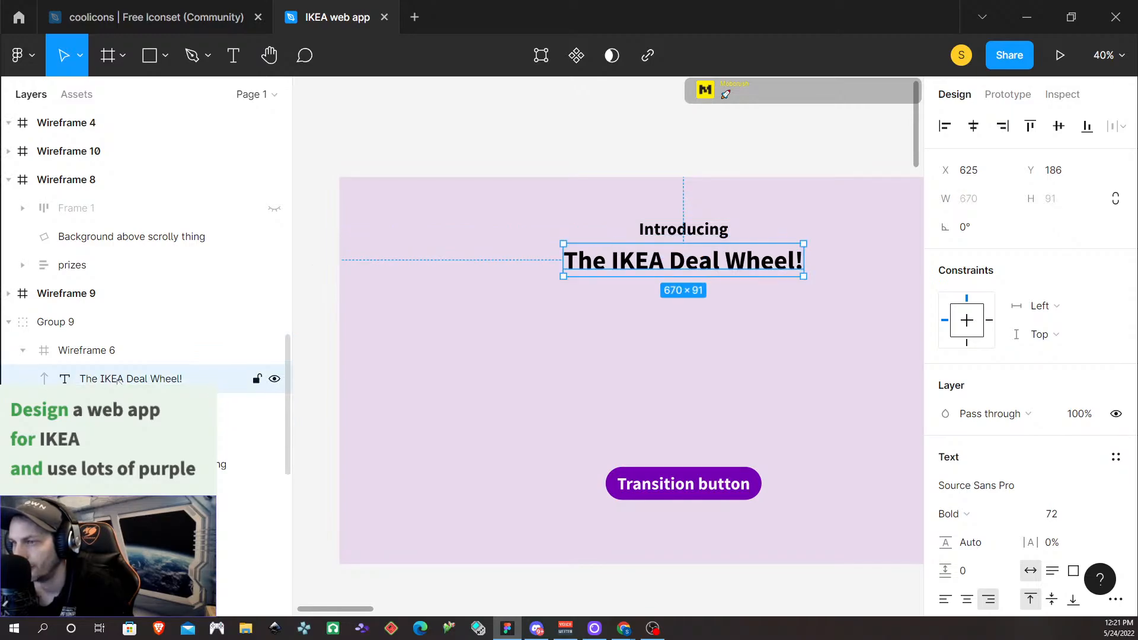
pyautogui.moveTo(95, 406); pyautogui.dragTo(92, 341)
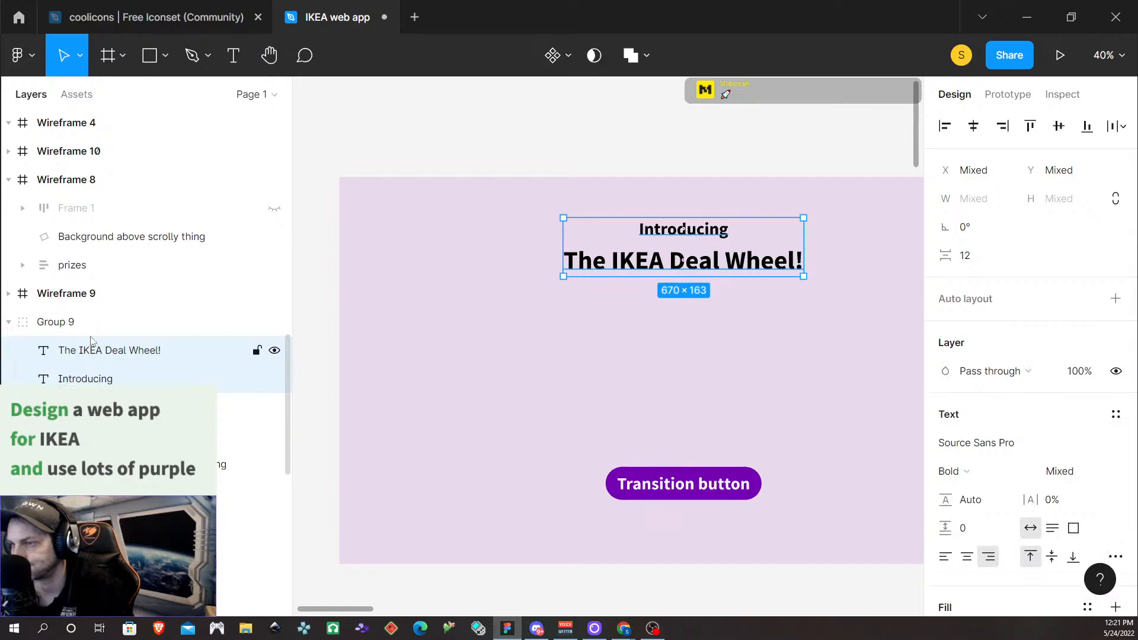
pyautogui.click(713, 232)
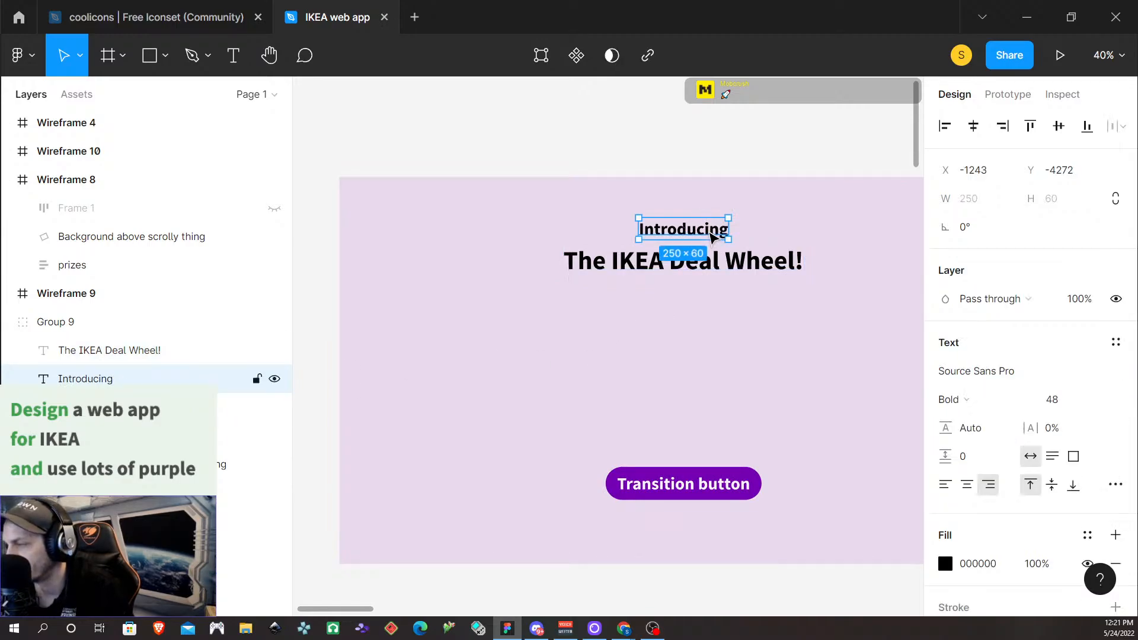
pyautogui.moveTo(711, 236); pyautogui.dragTo(710, 227)
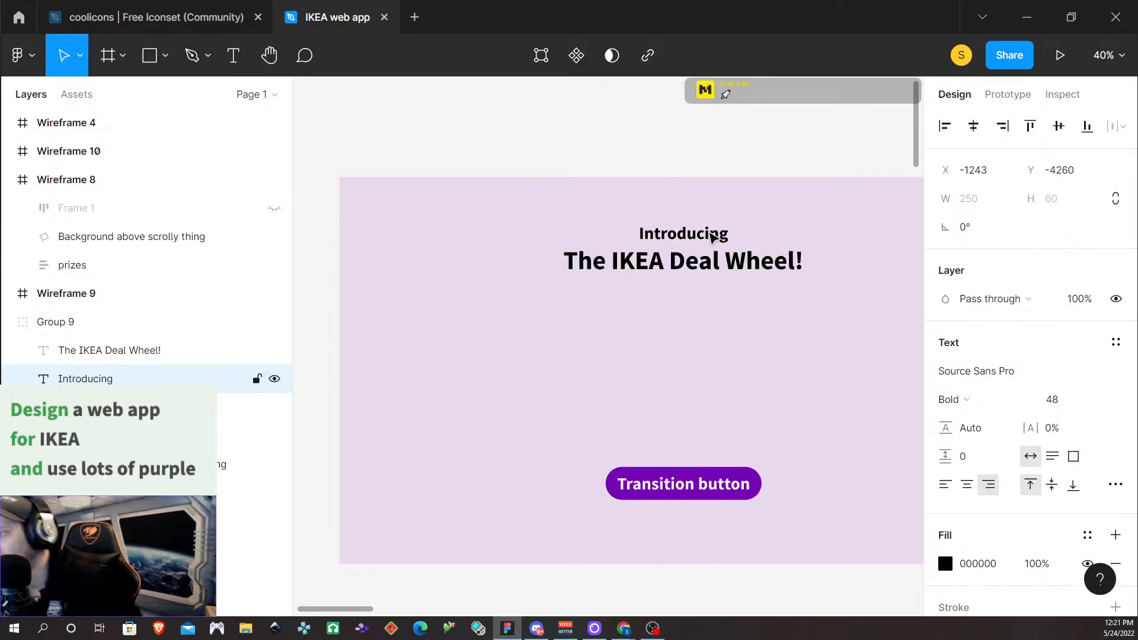
pyautogui.click(664, 338)
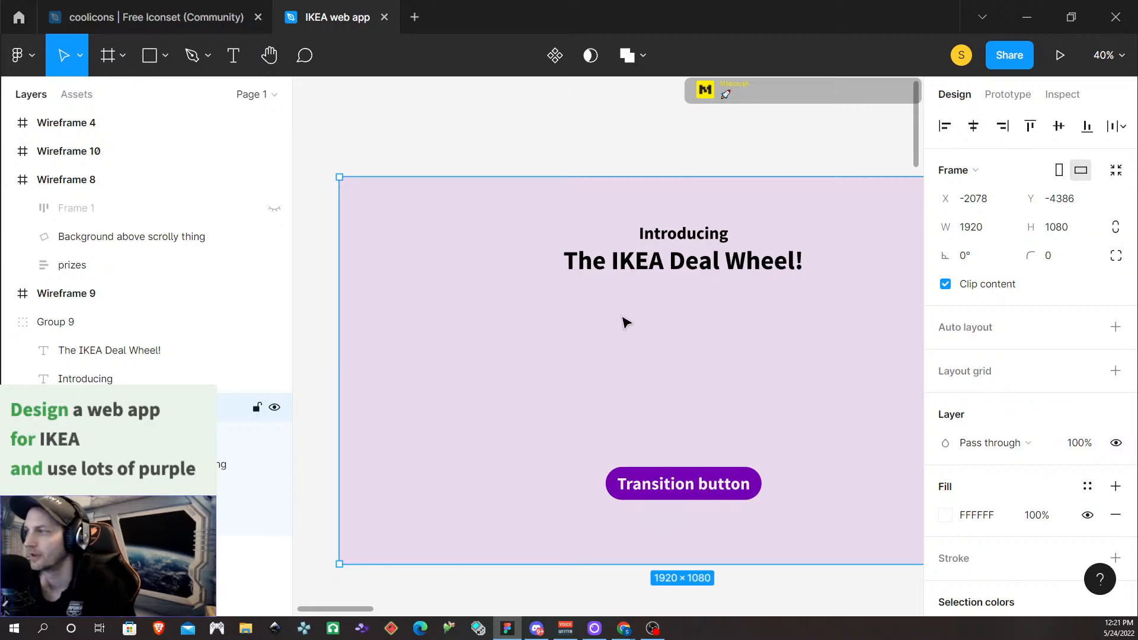
# Add a new text layer below the heading and reorder it out of the prizes frame into Group 9, between Introducing and Wireframe 6
pyautogui.scroll(-1, 698, 325)
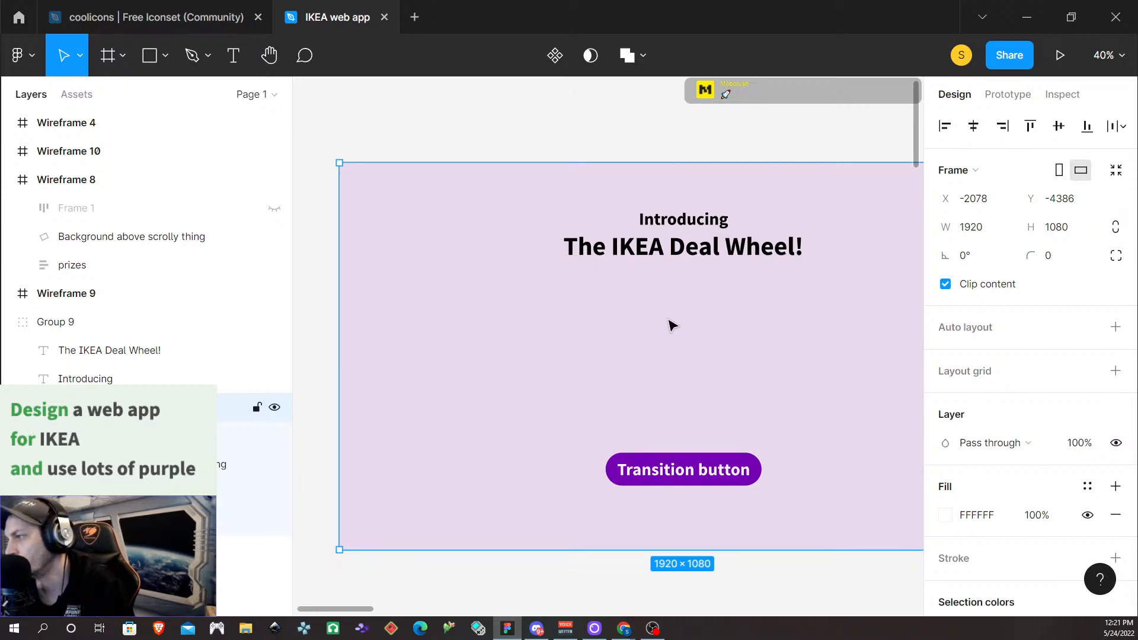
pyautogui.scroll(-3, 612, 321)
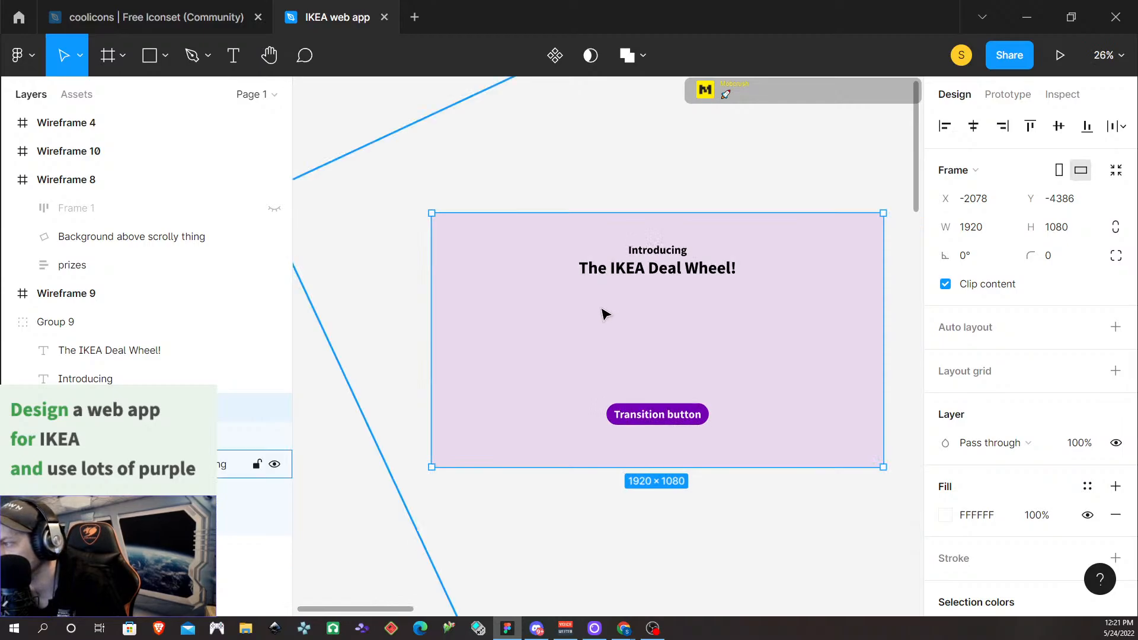
pyautogui.scroll(-2, 543, 310)
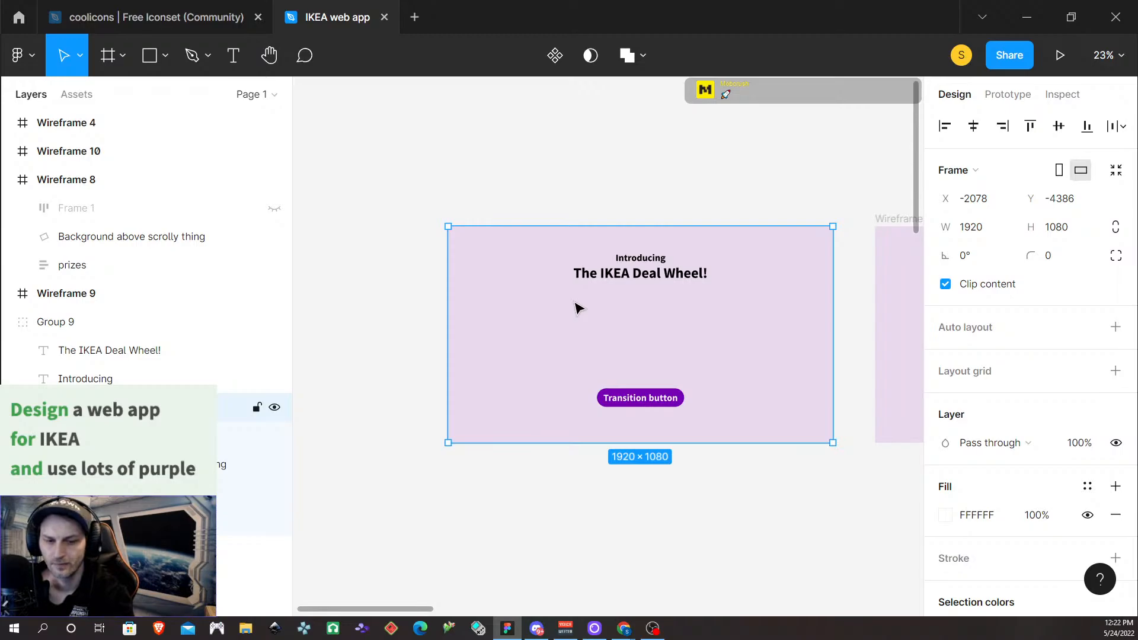
pyautogui.click(233, 56)
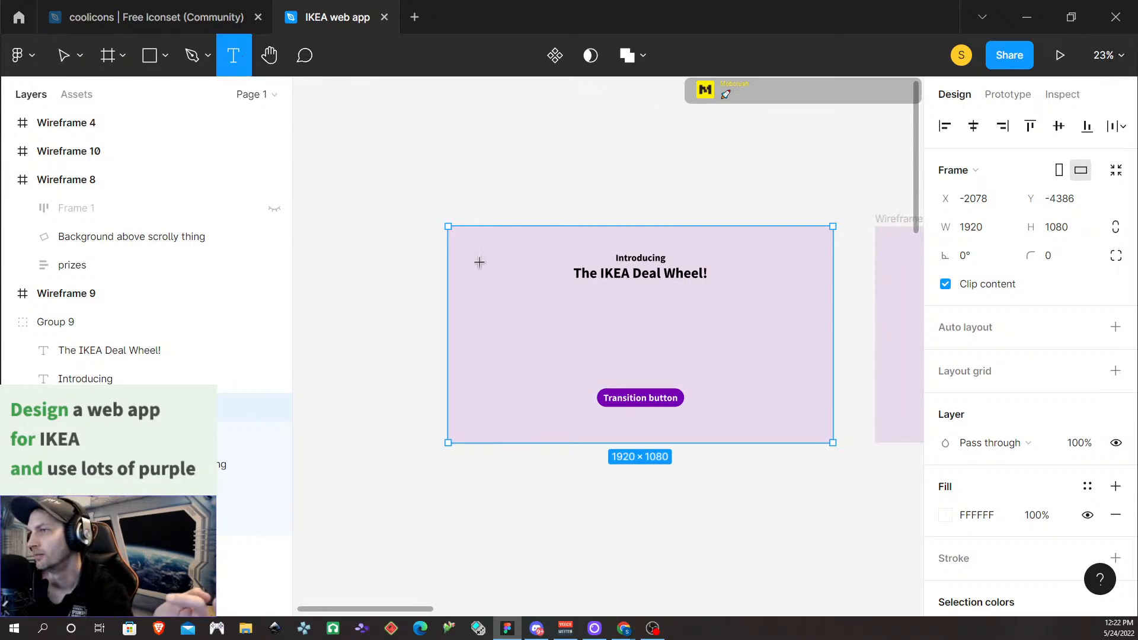
pyautogui.click(579, 310)
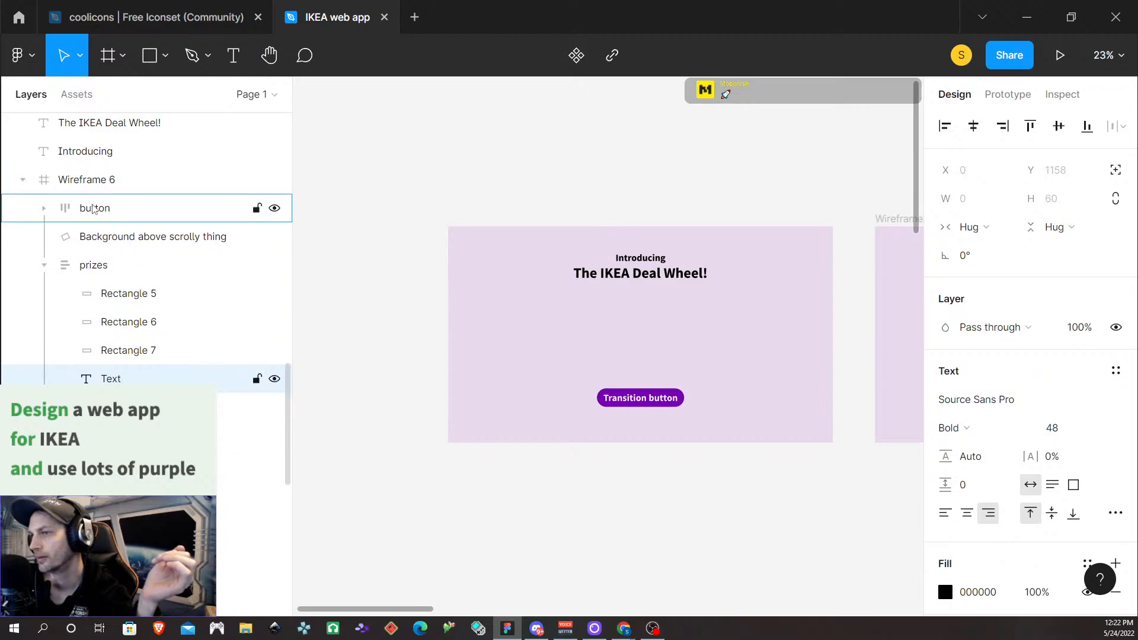
pyautogui.moveTo(94, 209)
pyautogui.mouseDown()
pyautogui.moveTo(111, 249)
pyautogui.moveTo(107, 177)
pyautogui.moveTo(110, 200)
pyautogui.mouseUp()
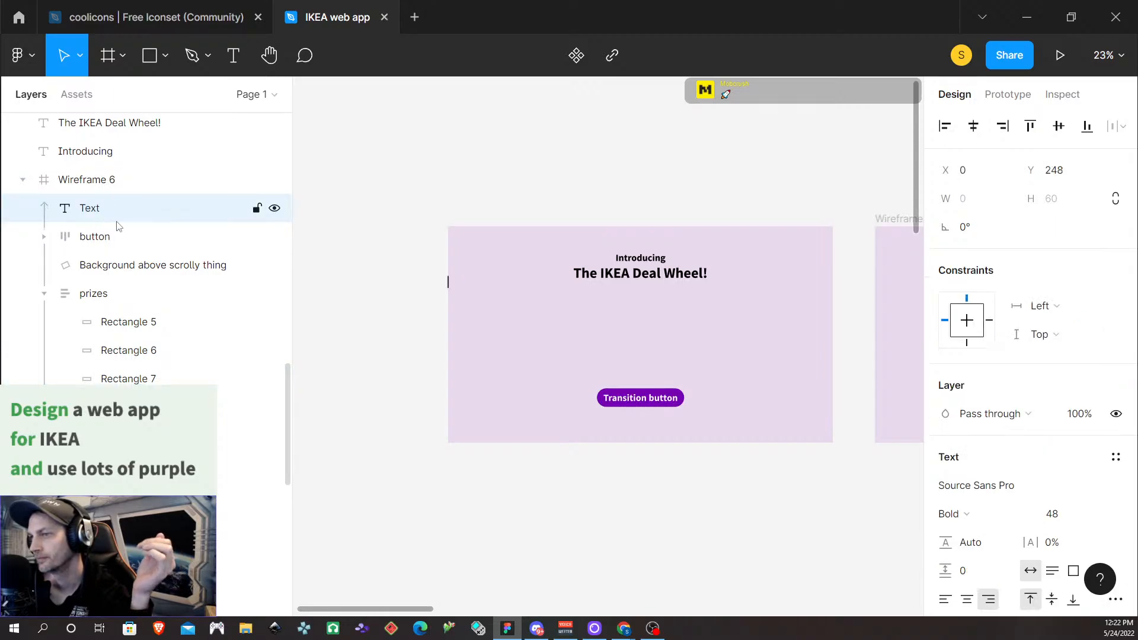
pyautogui.scroll(5, 115, 222)
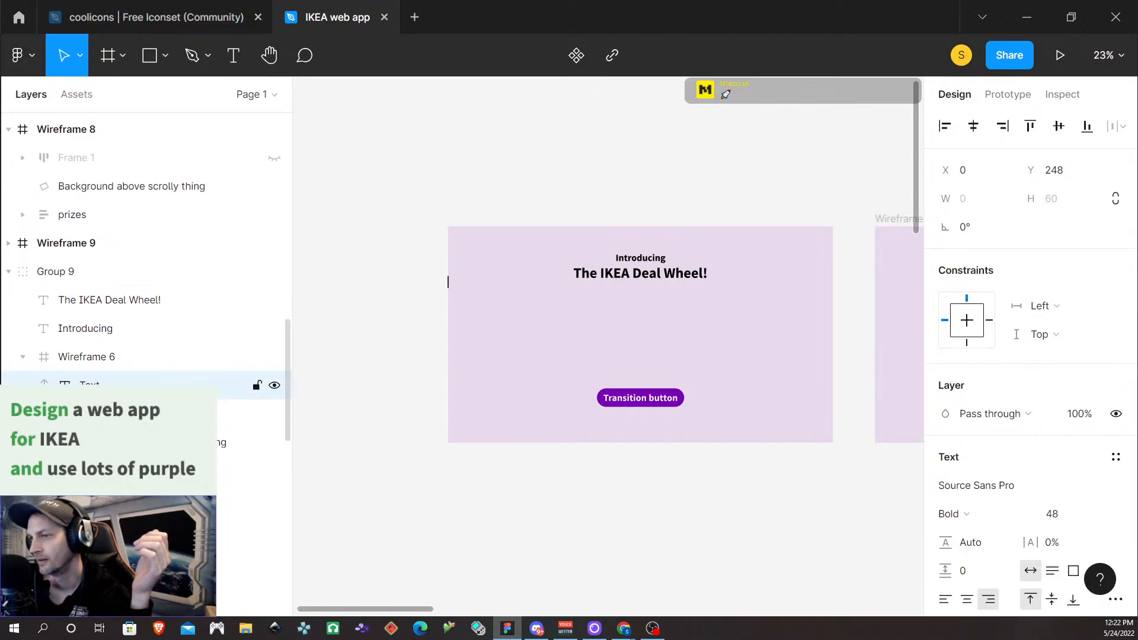
pyautogui.moveTo(96, 388); pyautogui.dragTo(97, 345)
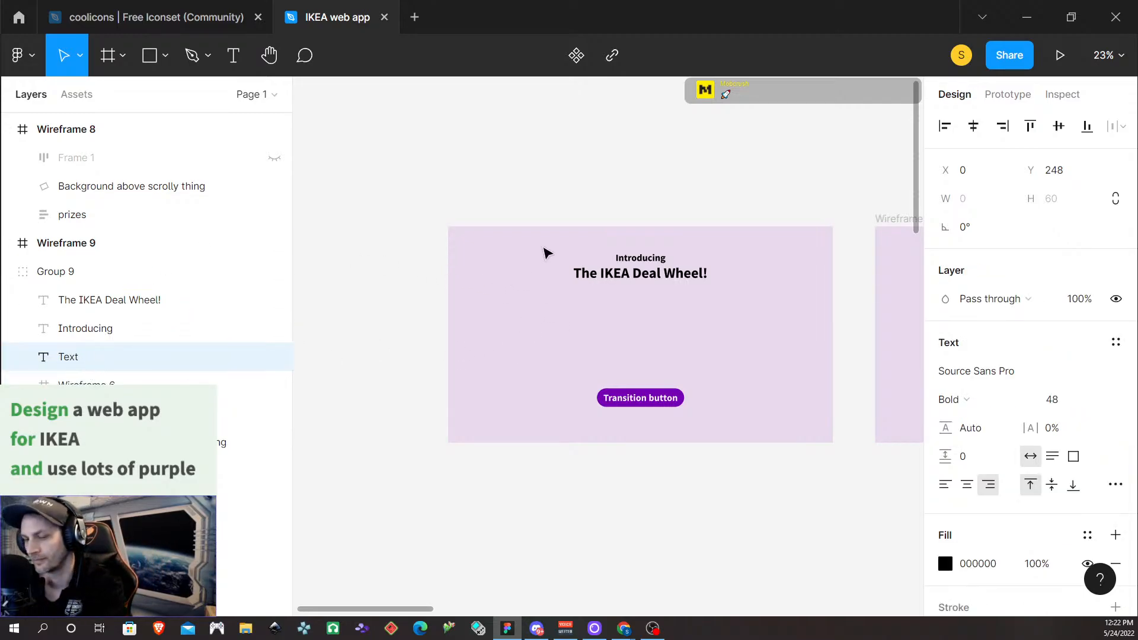
# Enter "Take a spin! Heck, take 10 spins!" as the copy of the new text layer
pyautogui.write('Take')
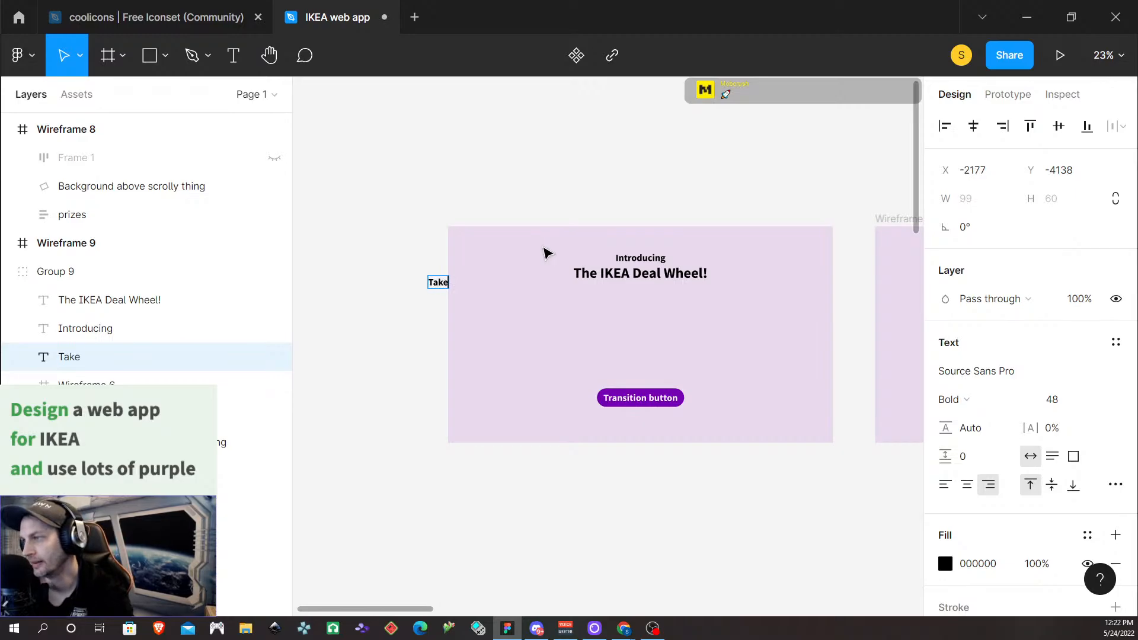
pyautogui.write(' a spin')
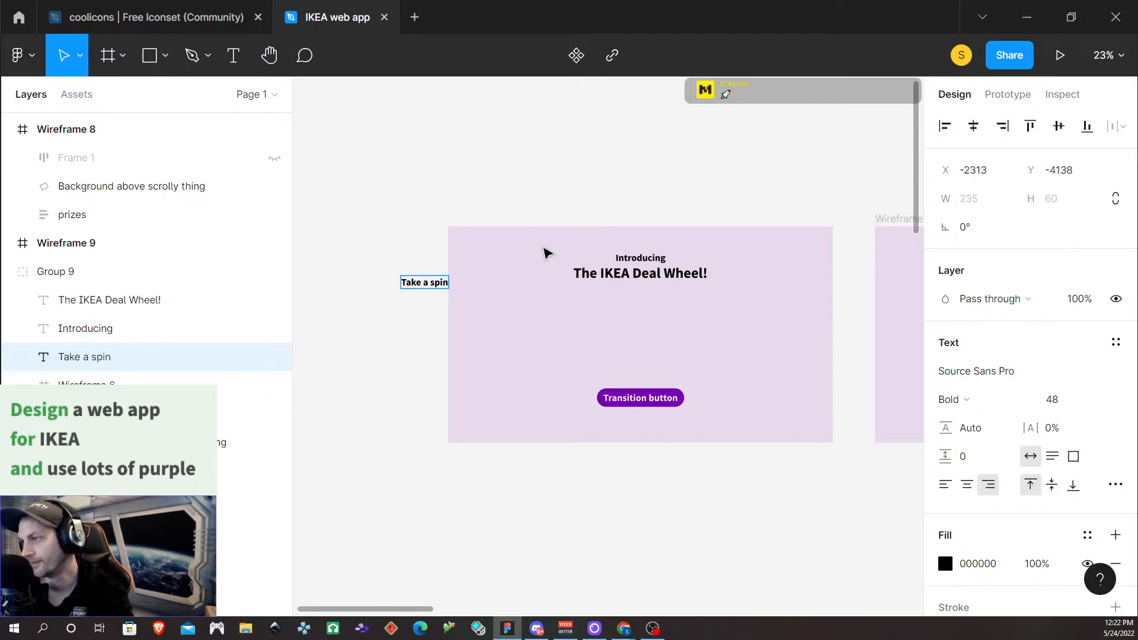
pyautogui.write('! he')
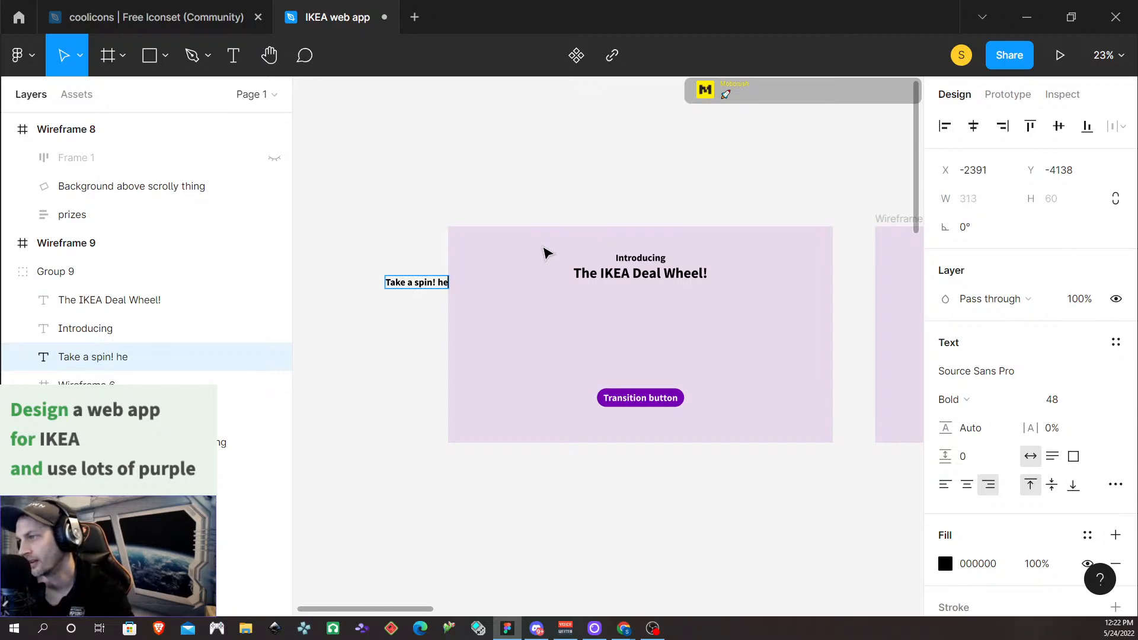
pyautogui.press('BackSpace')
pyautogui.press('BackSpace')
pyautogui.write('Hec')
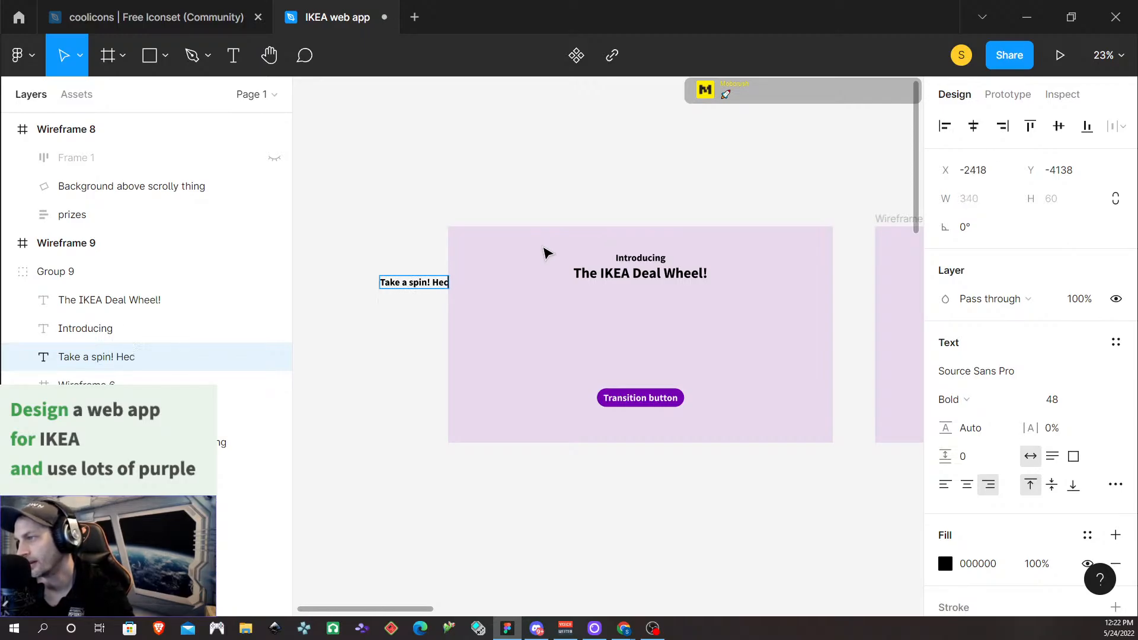
pyautogui.write('k, t')
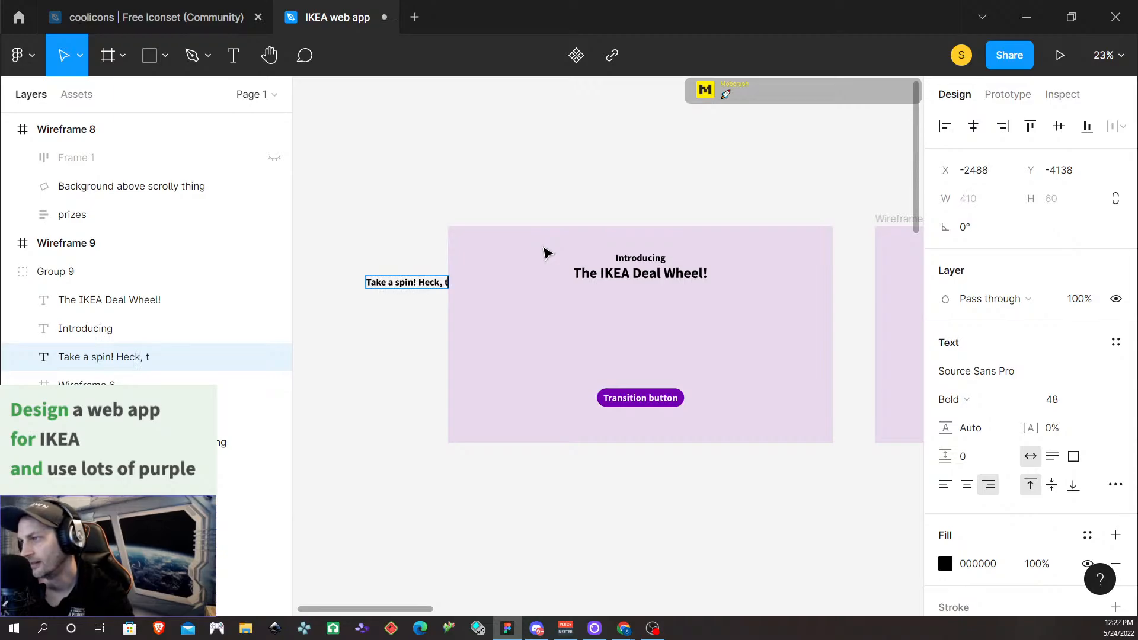
pyautogui.write('ake 10 sp')
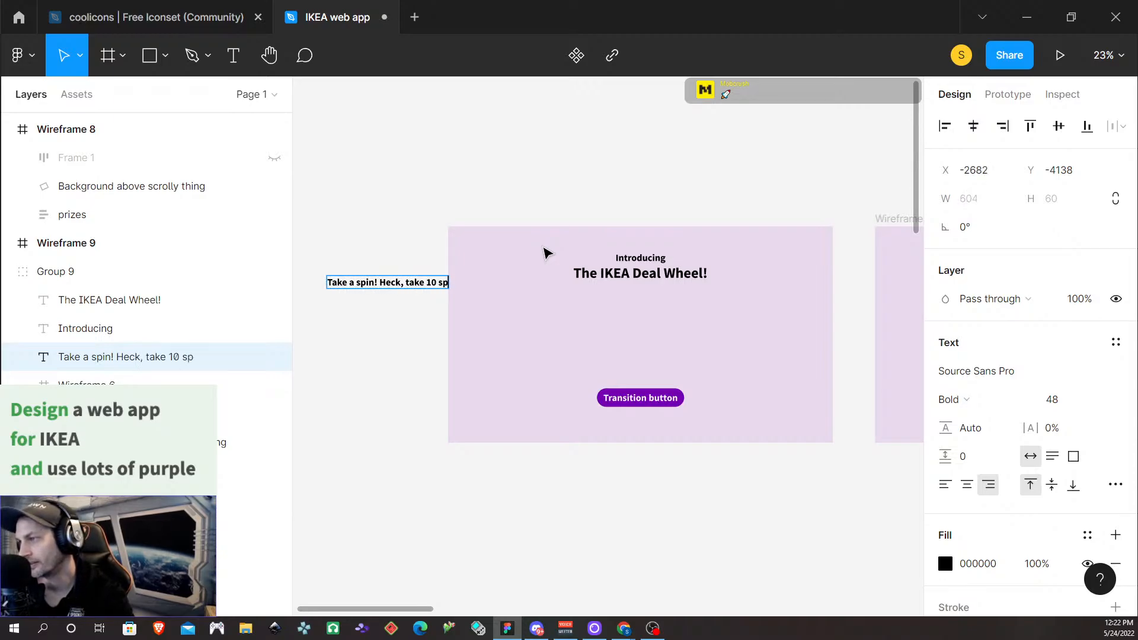
pyautogui.write('ins')
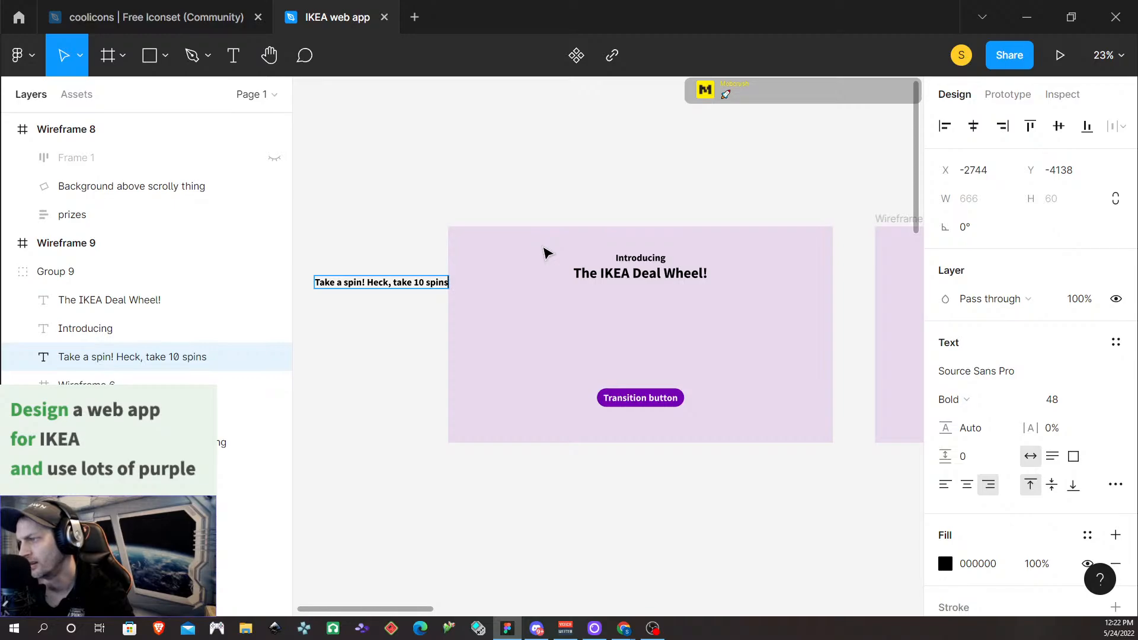
pyautogui.write('!')
# Continue the tagline after "10 spins!" with the words "Everybody win w"
pyautogui.write(' Everyb ody')
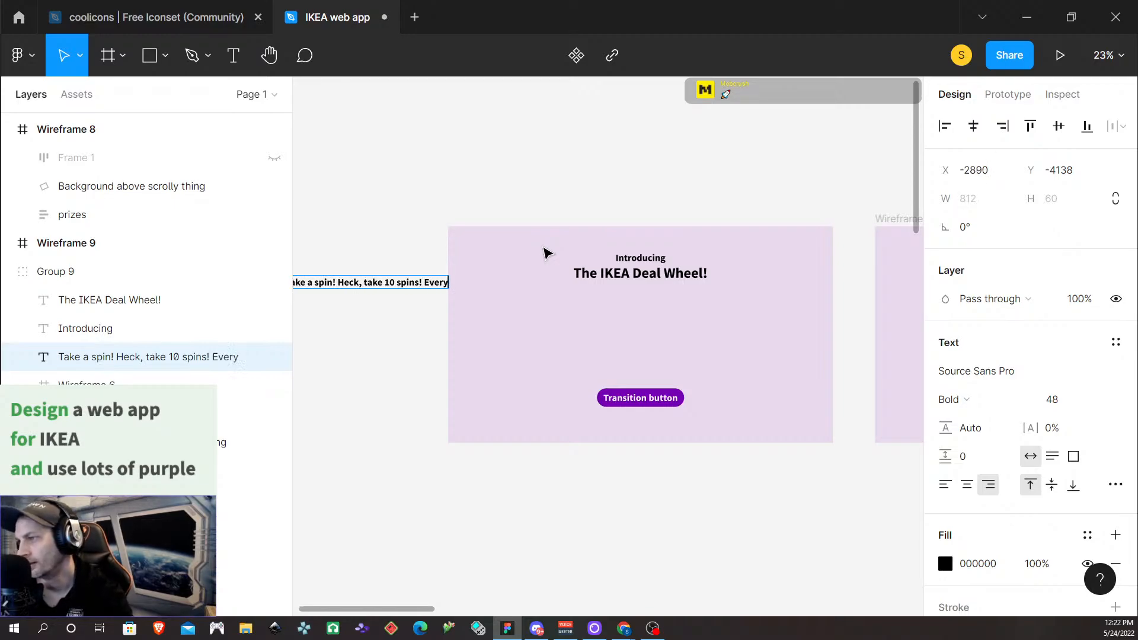
pyautogui.press('BackSpace')
pyautogui.press('BackSpace')
pyautogui.press('BackSpace')
pyautogui.press('BackSpace')
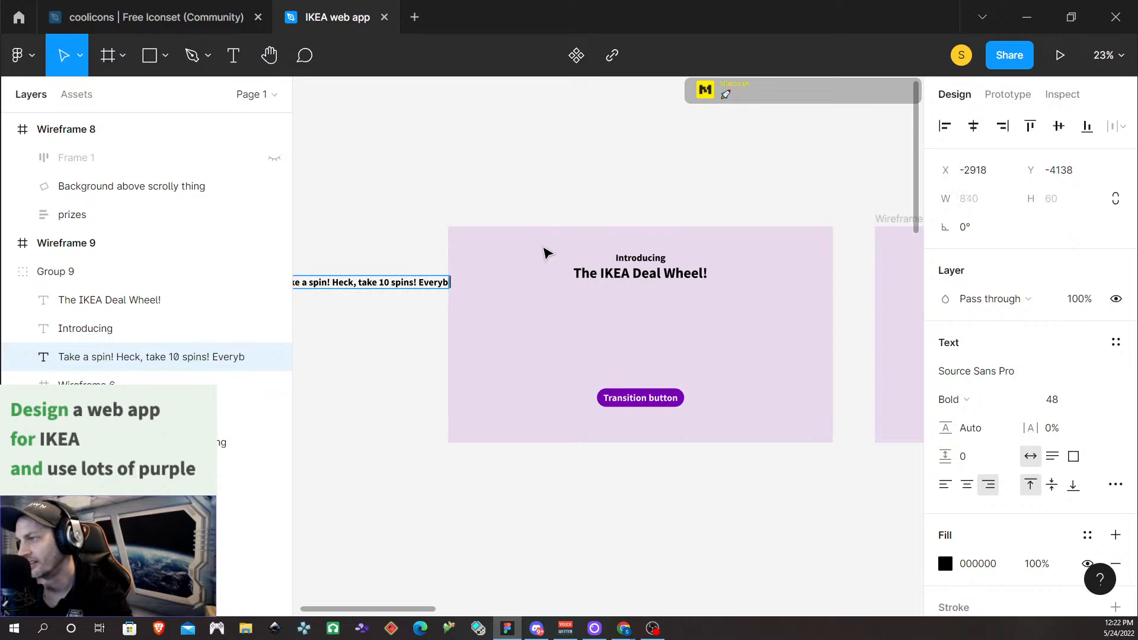
pyautogui.write('ody')
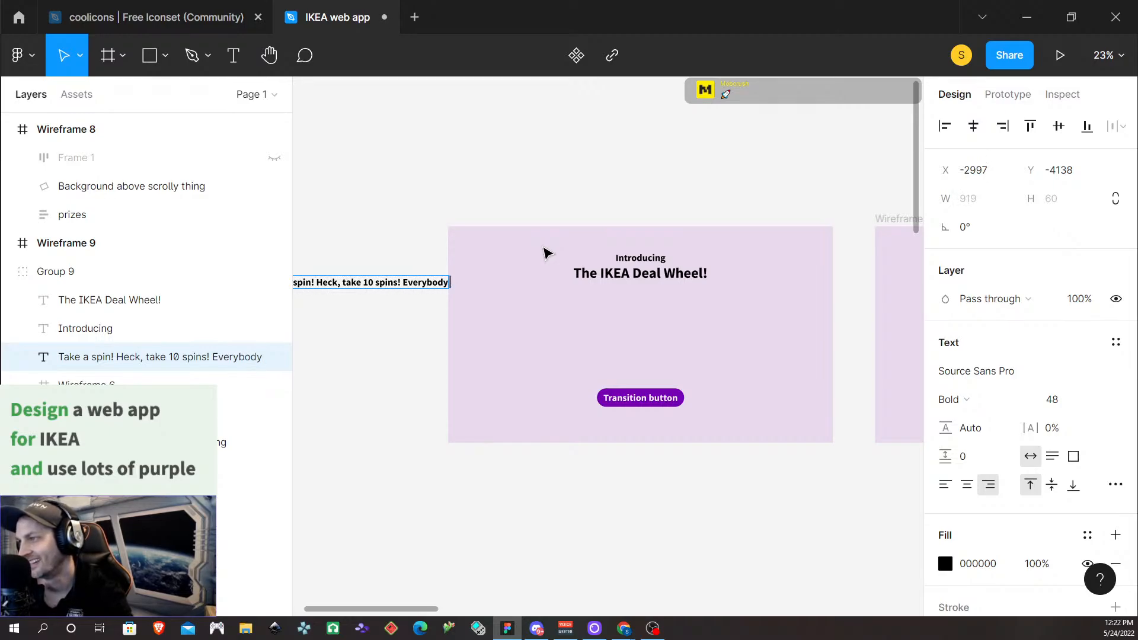
pyautogui.write(' win at')
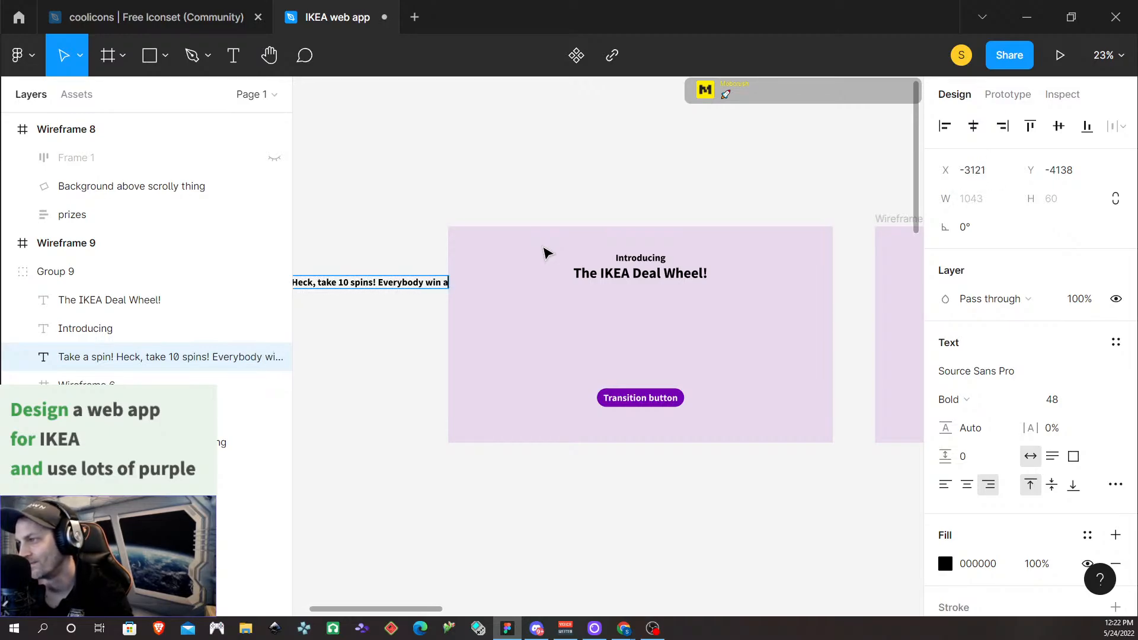
pyautogui.press('BackSpace')
pyautogui.press('BackSpace')
pyautogui.press('BackSpace')
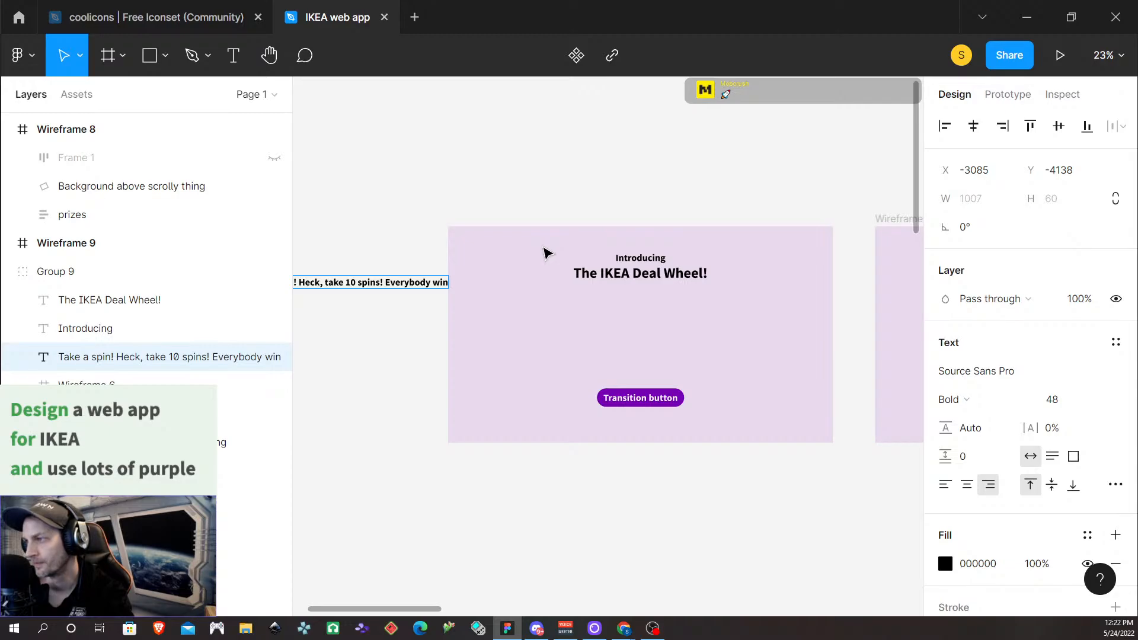
pyautogui.write('w')
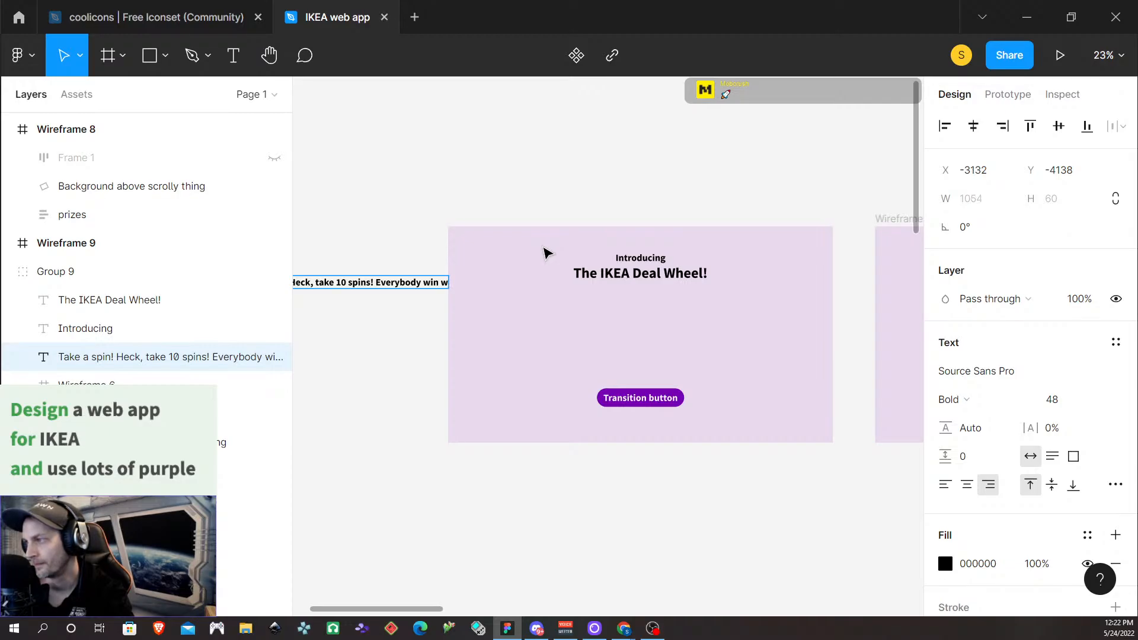
# Finish the tagline with "with the IKEA deal wheel" and move it into the frame, centred below "The IKEA Deal Wheel!" heading
pyautogui.write('ith the')
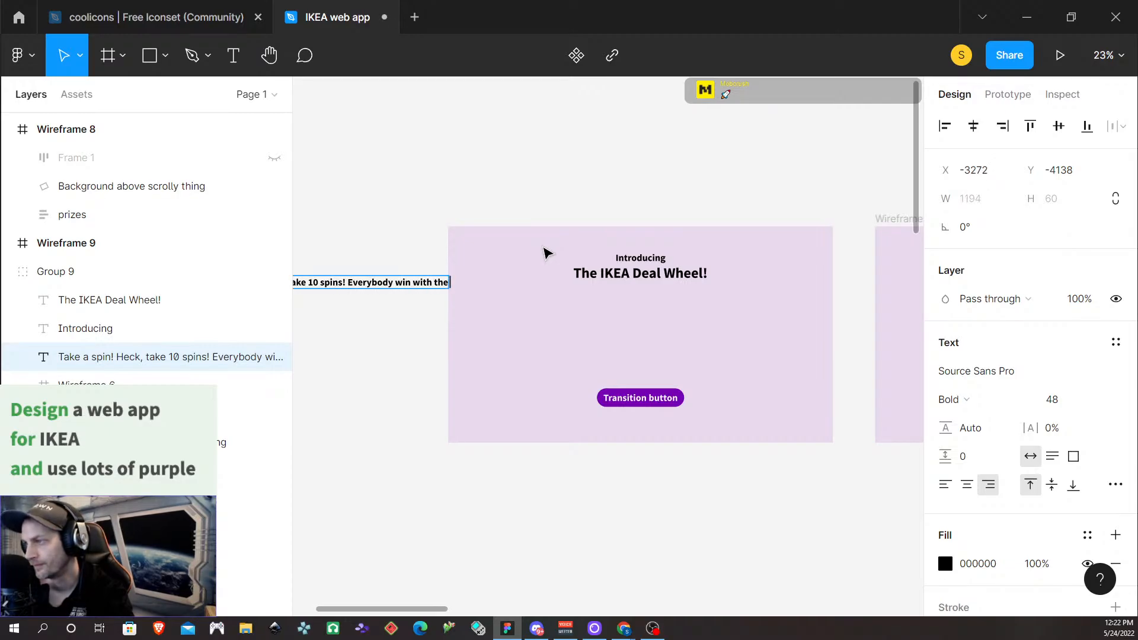
pyautogui.write(' IKEA d')
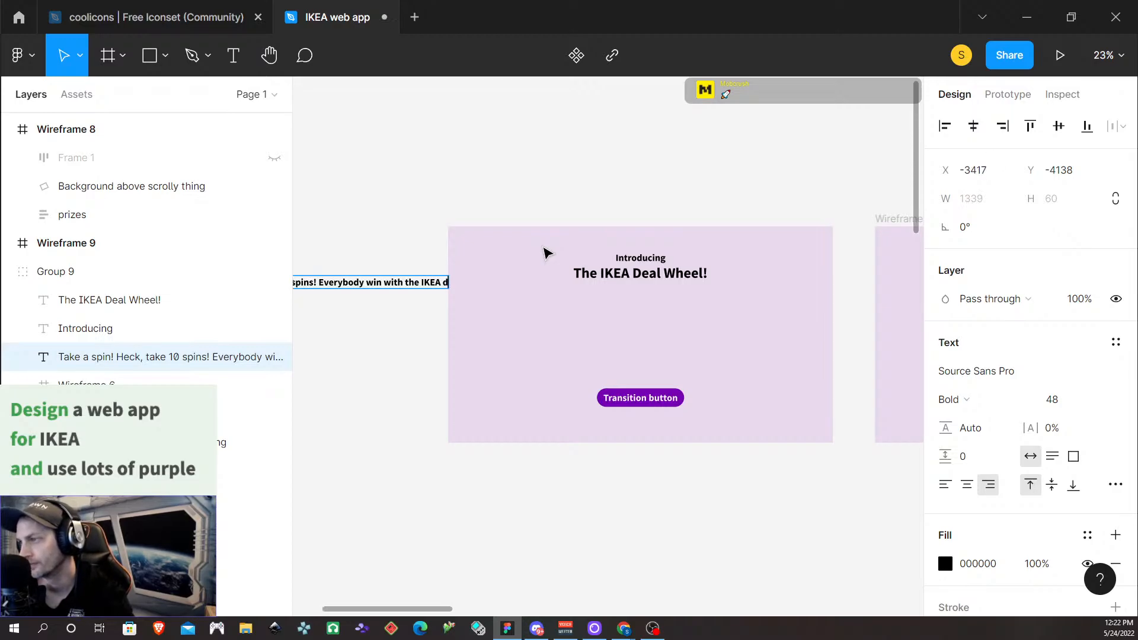
pyautogui.write('eal wheel')
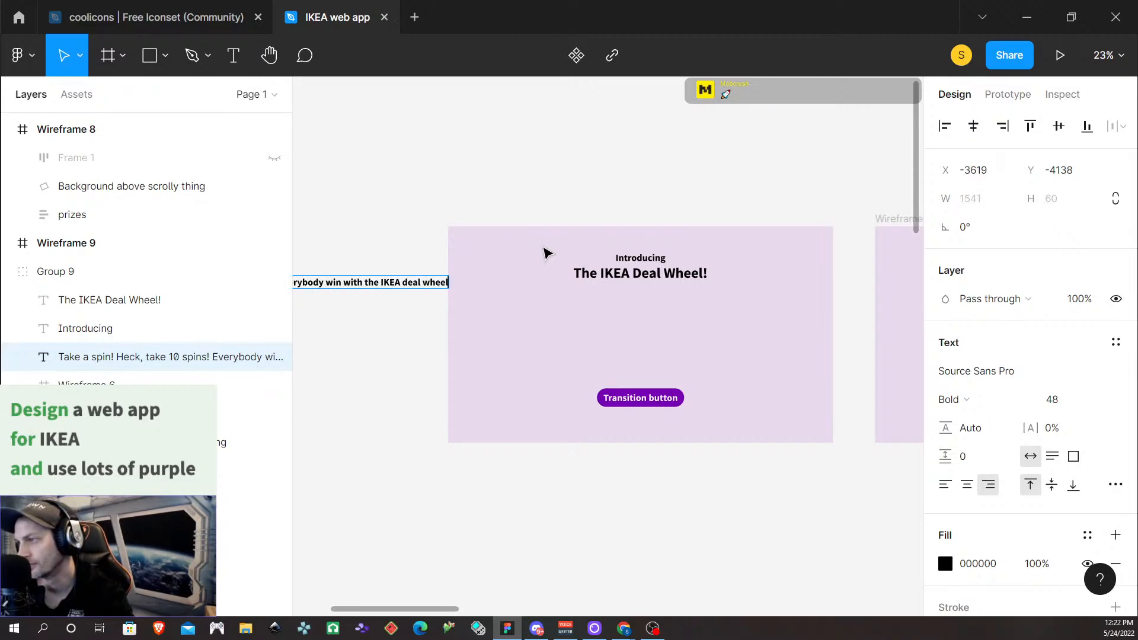
pyautogui.press('Escape')
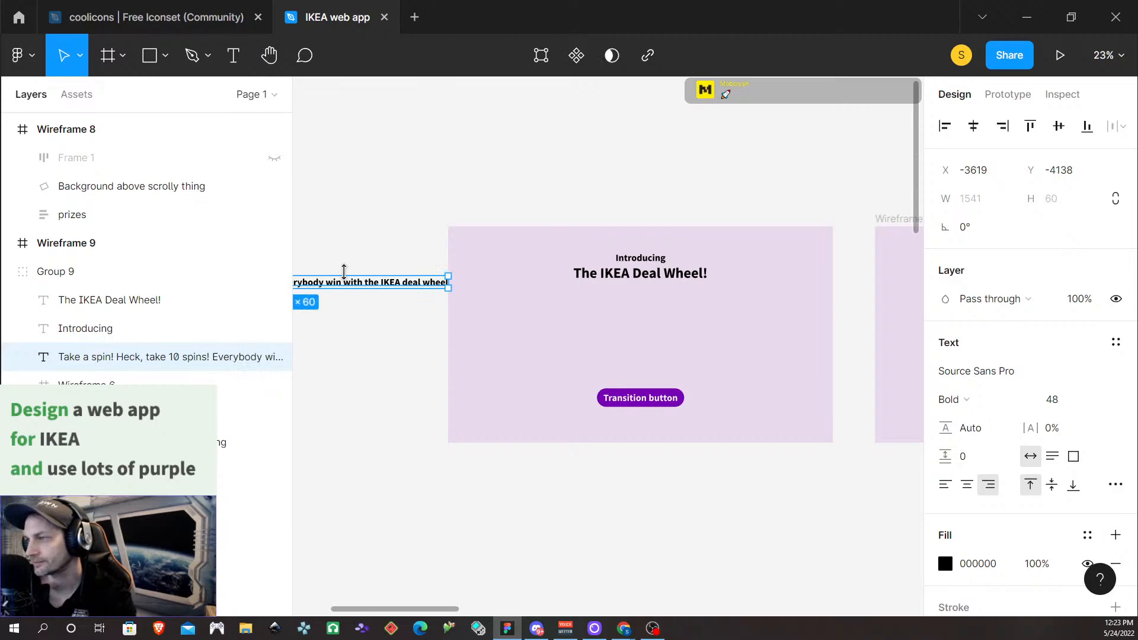
pyautogui.moveTo(345, 286); pyautogui.dragTo(698, 301)
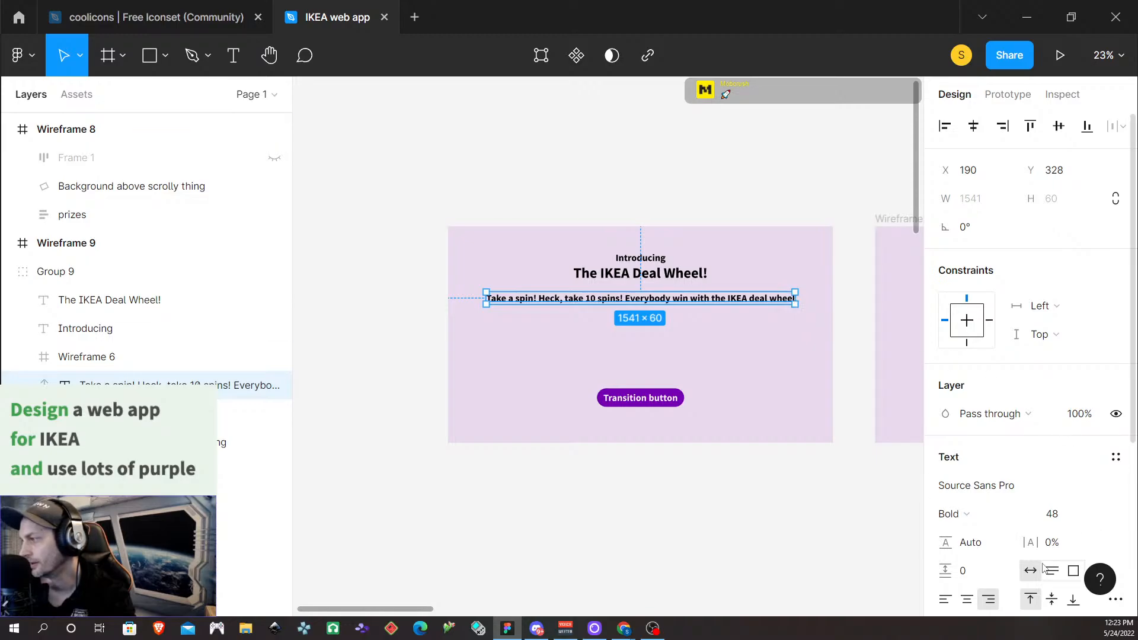
# Centre-align the tagline, make it an auto-height text box 1187 wide, and reposition it centred below the heading
pyautogui.moveTo(796, 297); pyautogui.dragTo(649, 314)
pyautogui.click(967, 599)
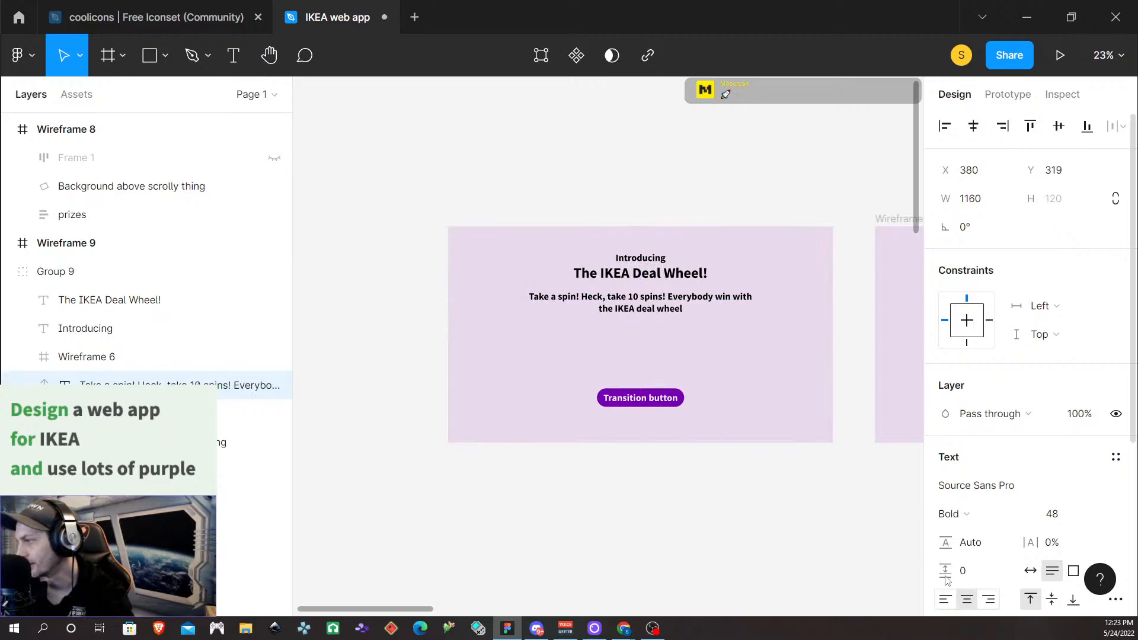
pyautogui.doubleClick(687, 308)
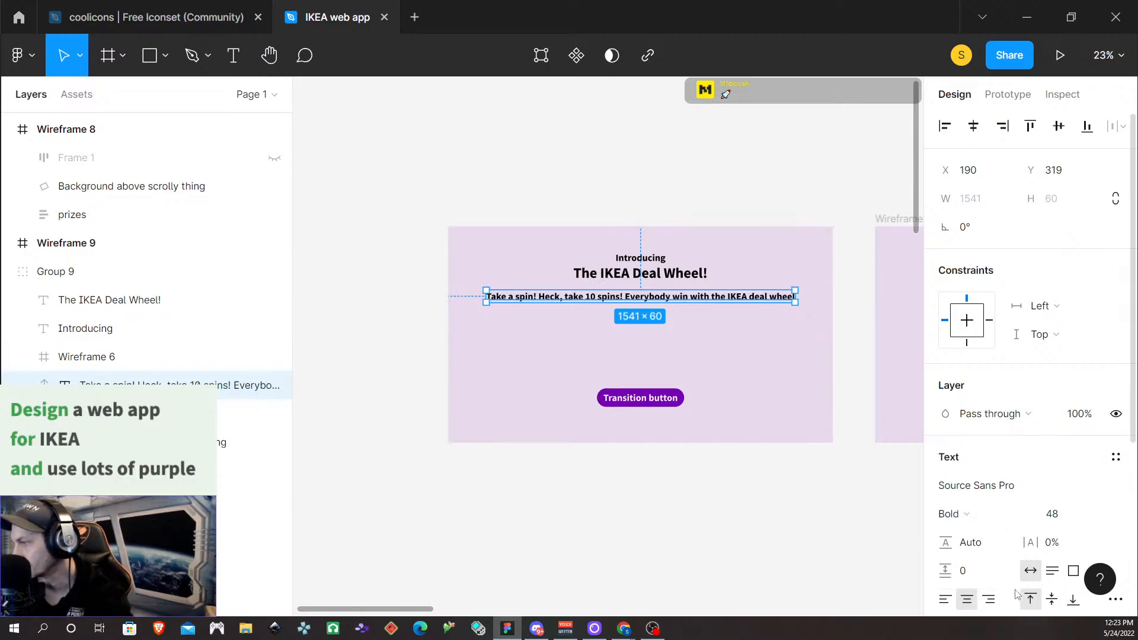
pyautogui.click(1052, 570)
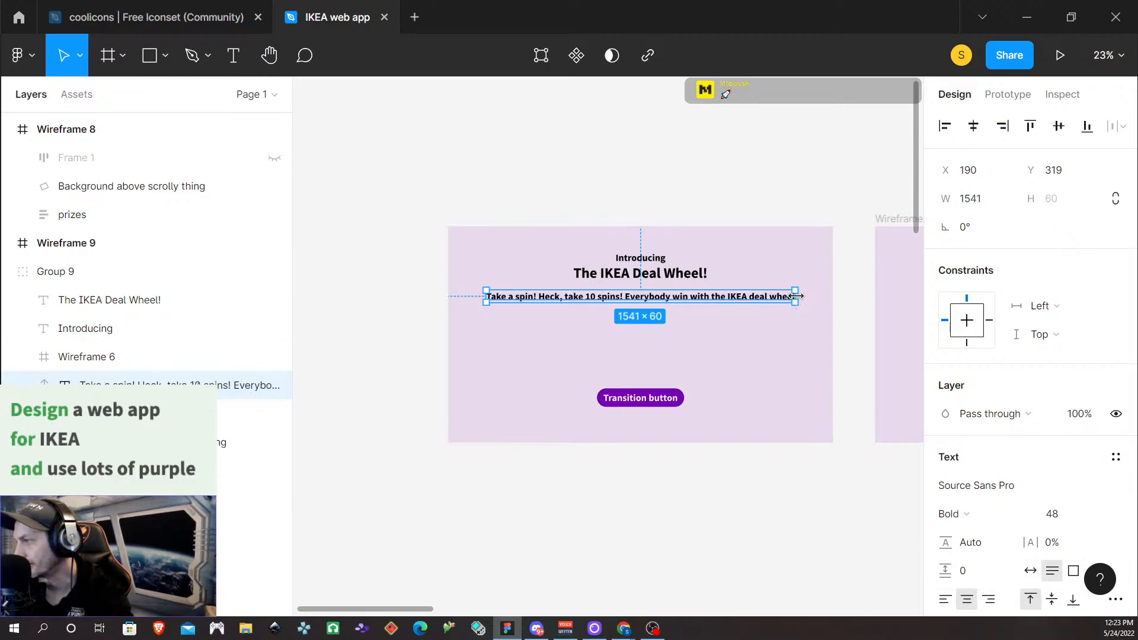
pyautogui.moveTo(796, 296); pyautogui.dragTo(724, 293)
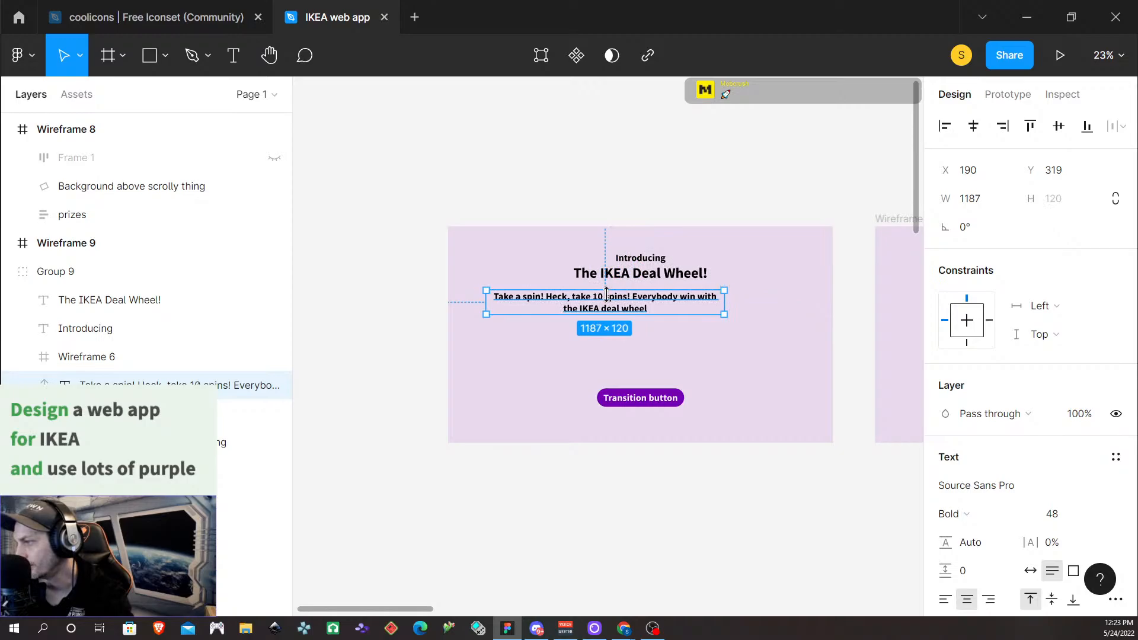
pyautogui.moveTo(609, 306); pyautogui.dragTo(648, 309)
# Add an exclamation mark after "deal wheel" in the tagline and append "Find incredible deals on last chance items"
pyautogui.doubleClick(683, 314)
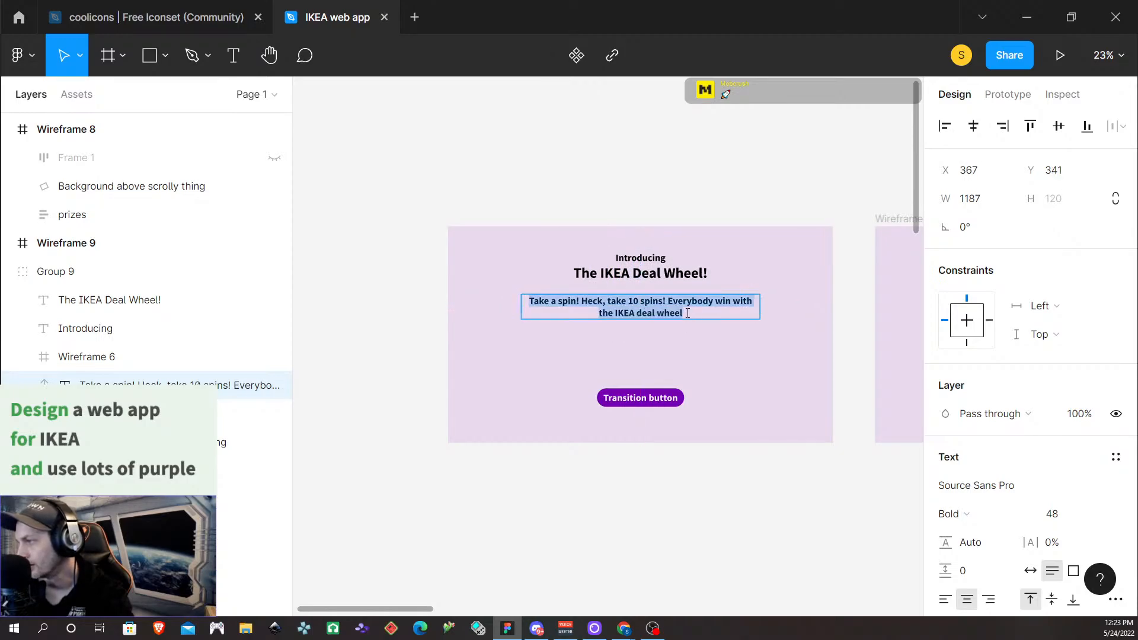
pyautogui.click(685, 314)
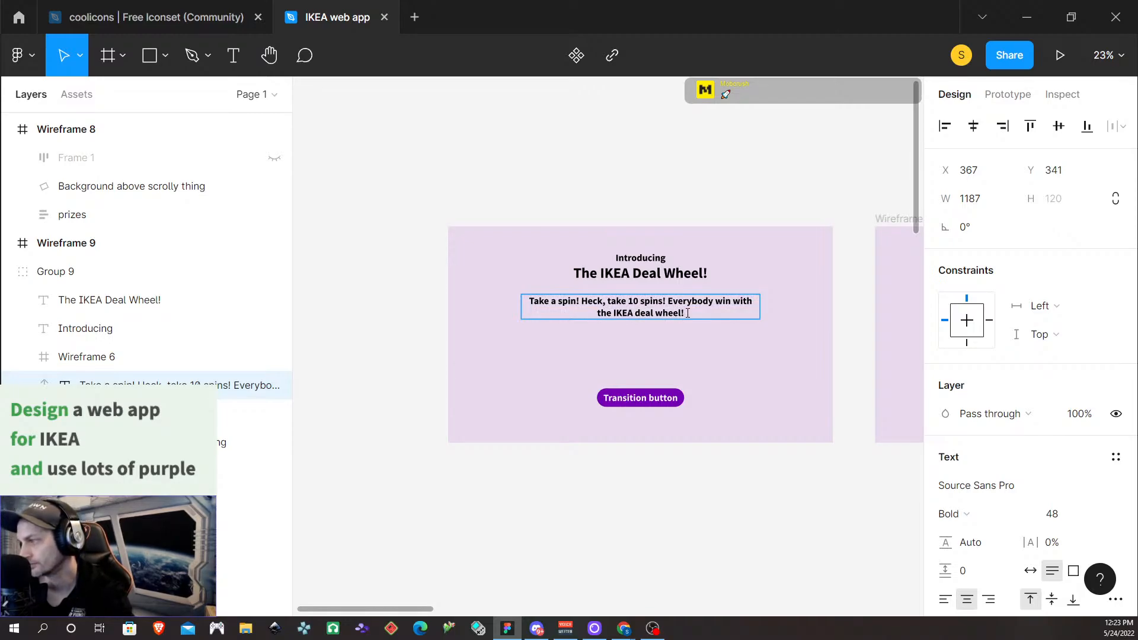
pyautogui.write('F')
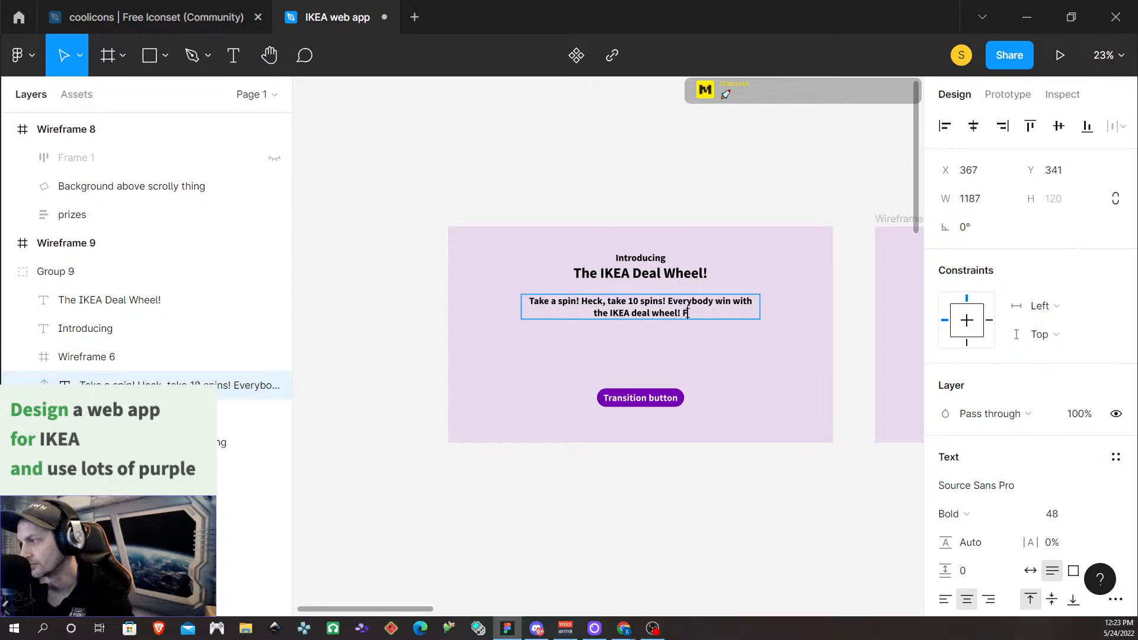
pyautogui.write('ind inc')
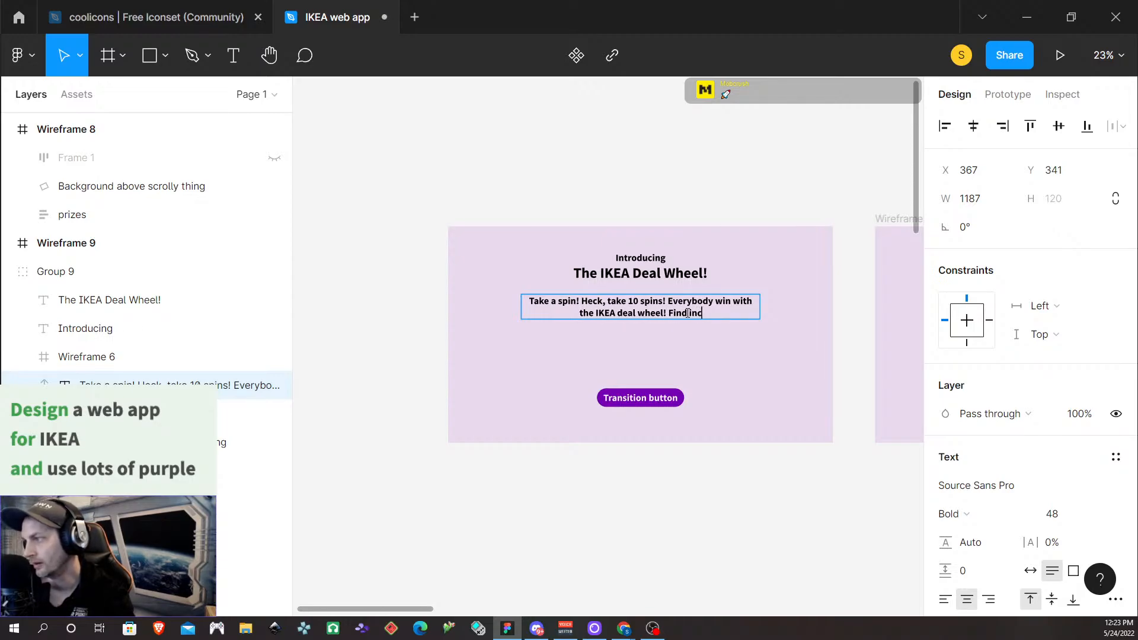
pyautogui.write('redible d')
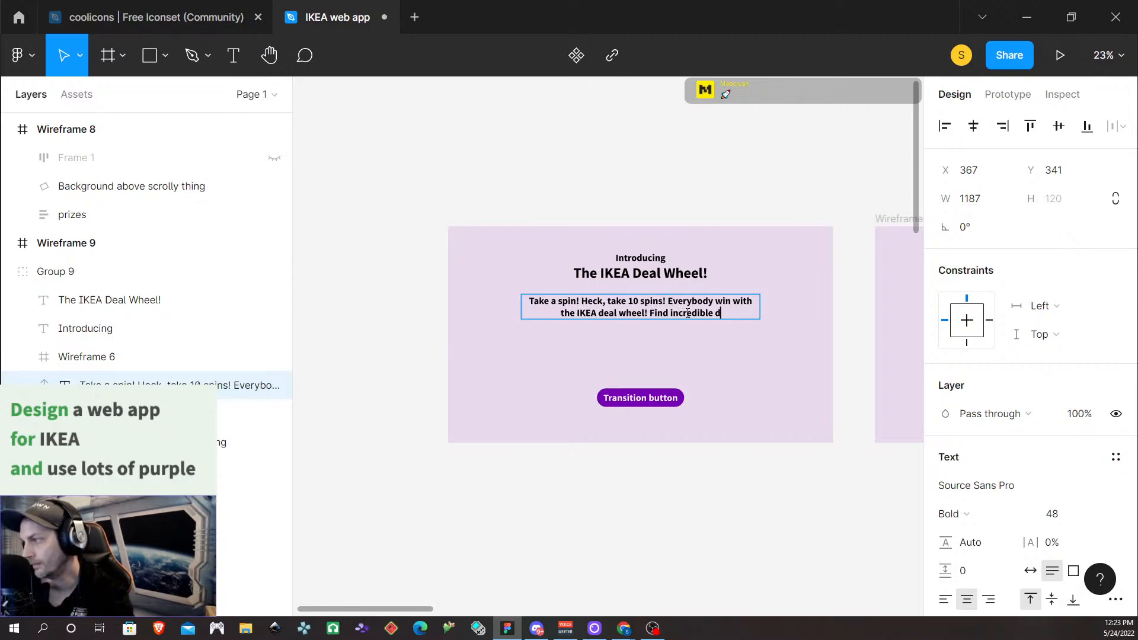
pyautogui.write('eals on last change')
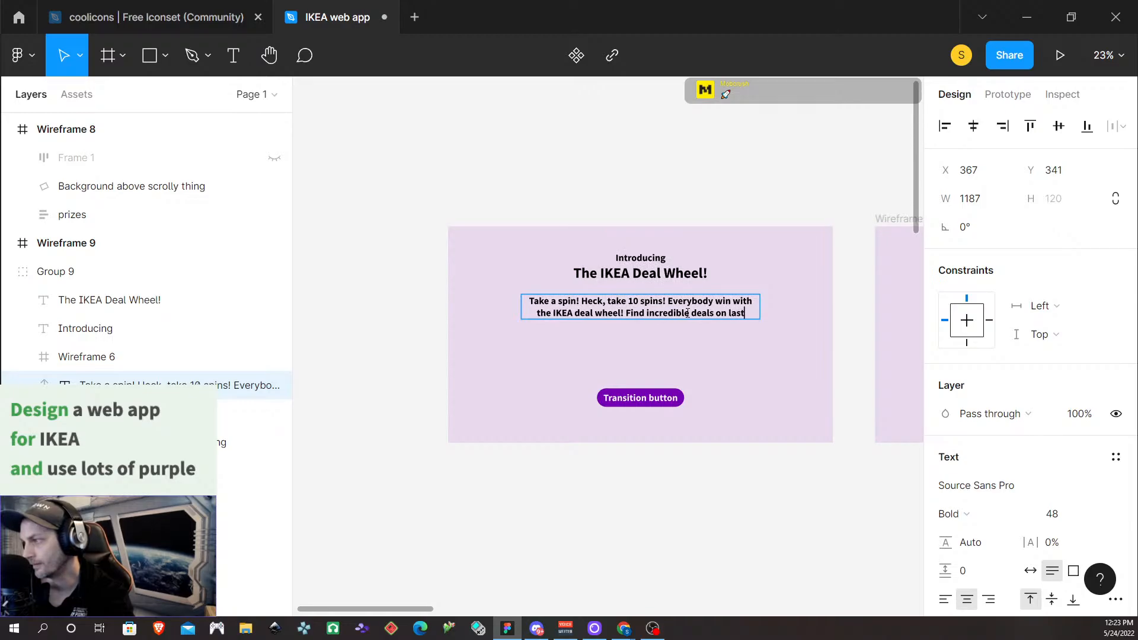
pyautogui.press('BackSpace')
pyautogui.press('BackSpace')
pyautogui.write('ce ')
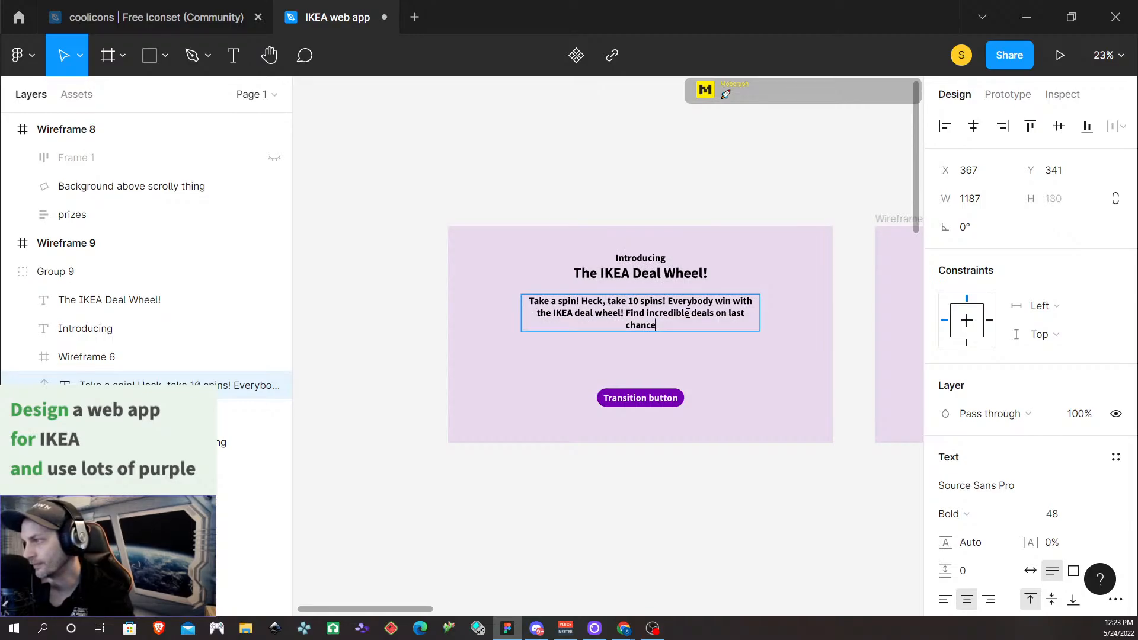
pyautogui.write('items')
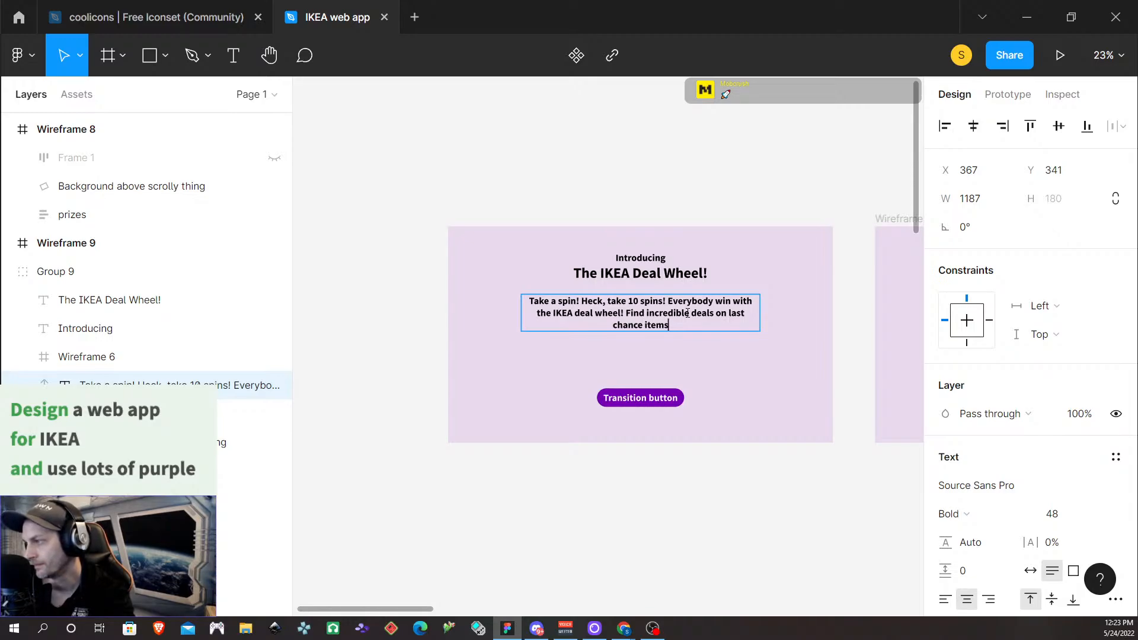
# Continue the tagline with "and if you don't win what you had hoped, you can find all of these deals on our website!"
pyautogui.write('and if you don')
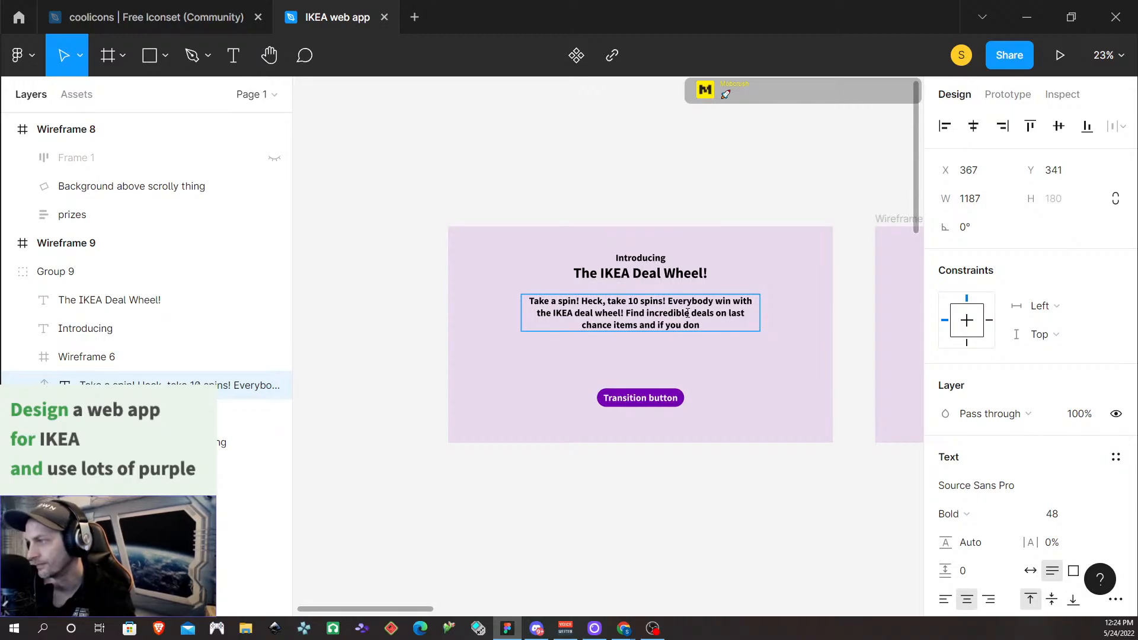
pyautogui.write("'t win ")
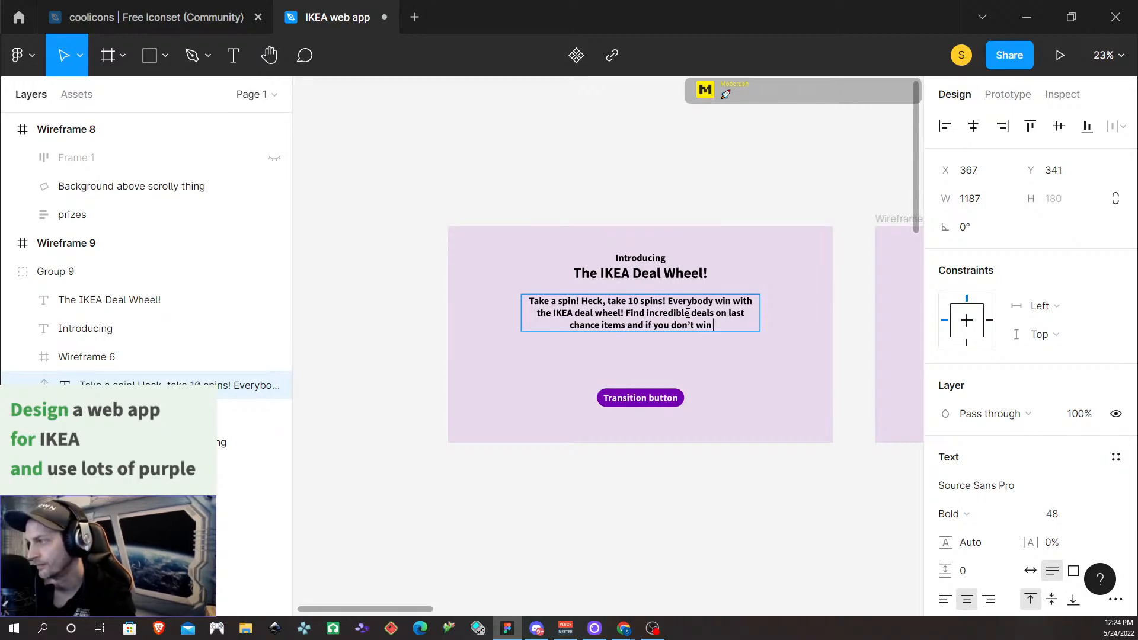
pyautogui.write('wha')
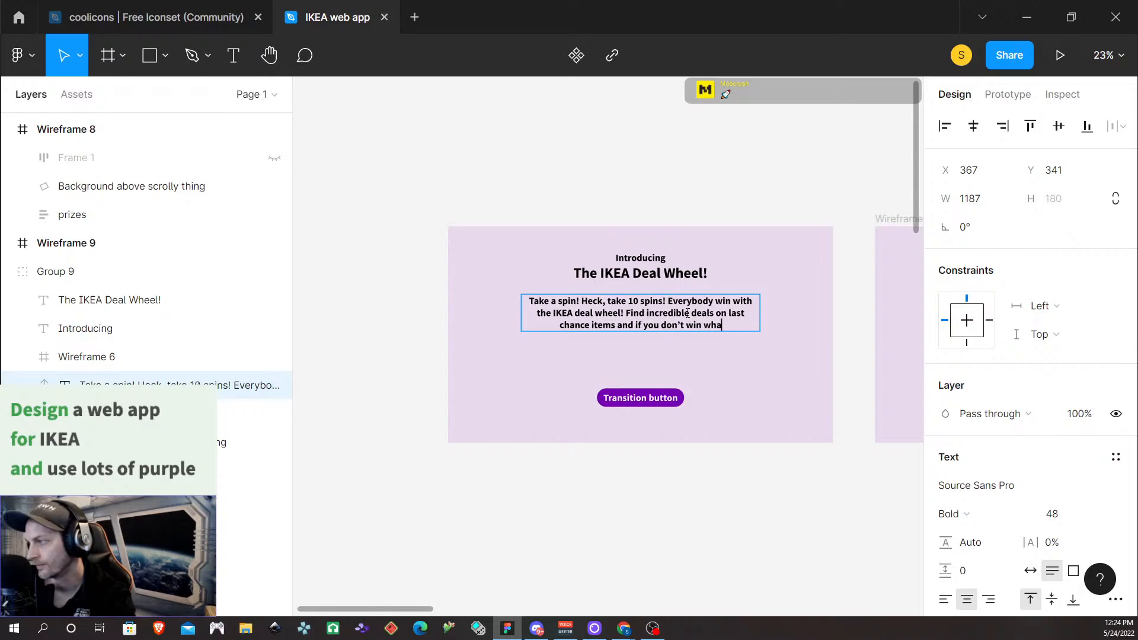
pyautogui.write('t you had hoped')
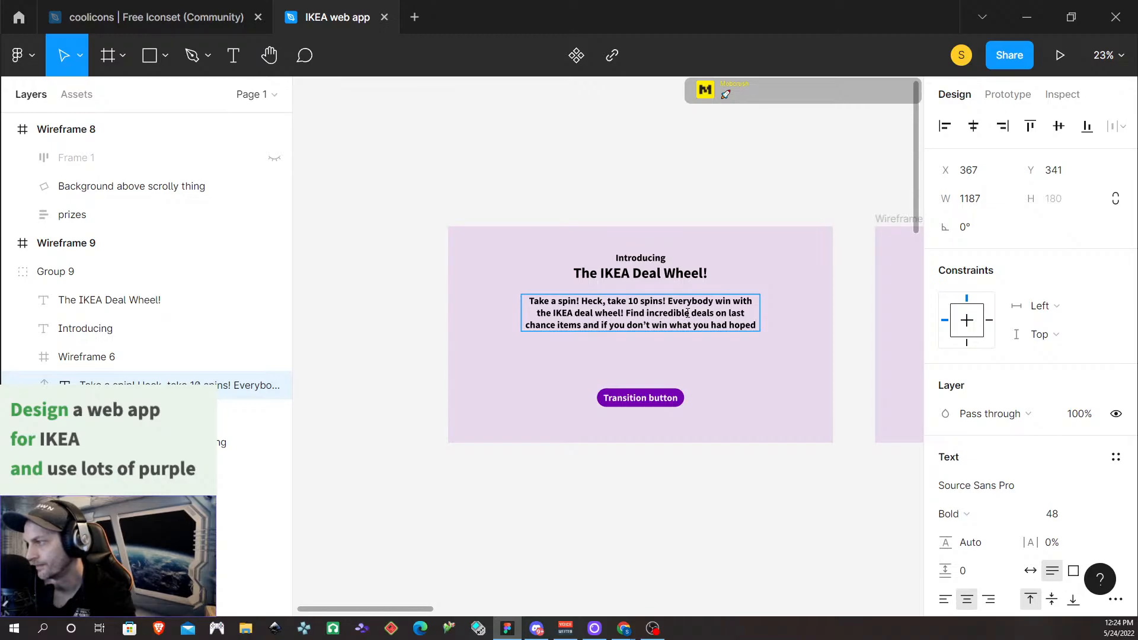
pyautogui.write(', yo')
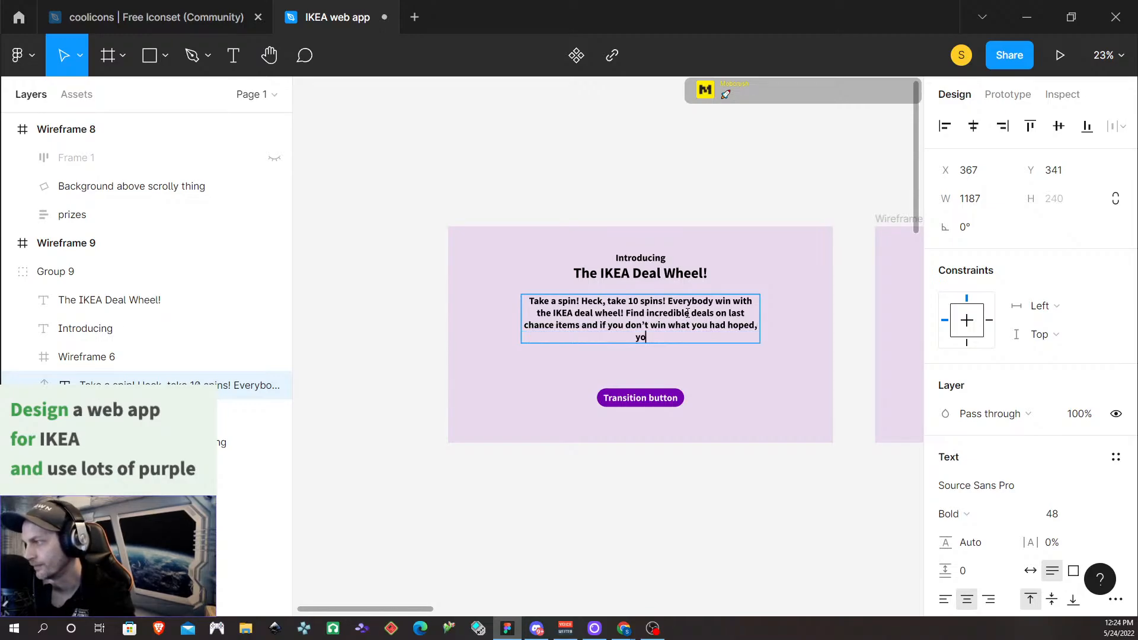
pyautogui.write('u can fin')
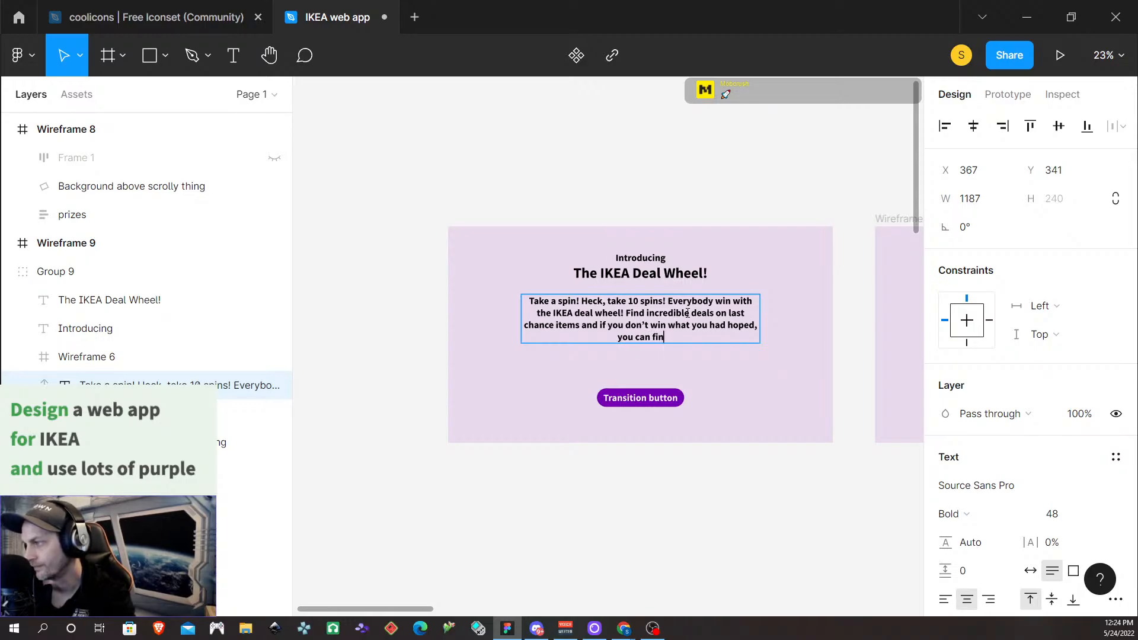
pyautogui.write('d all of')
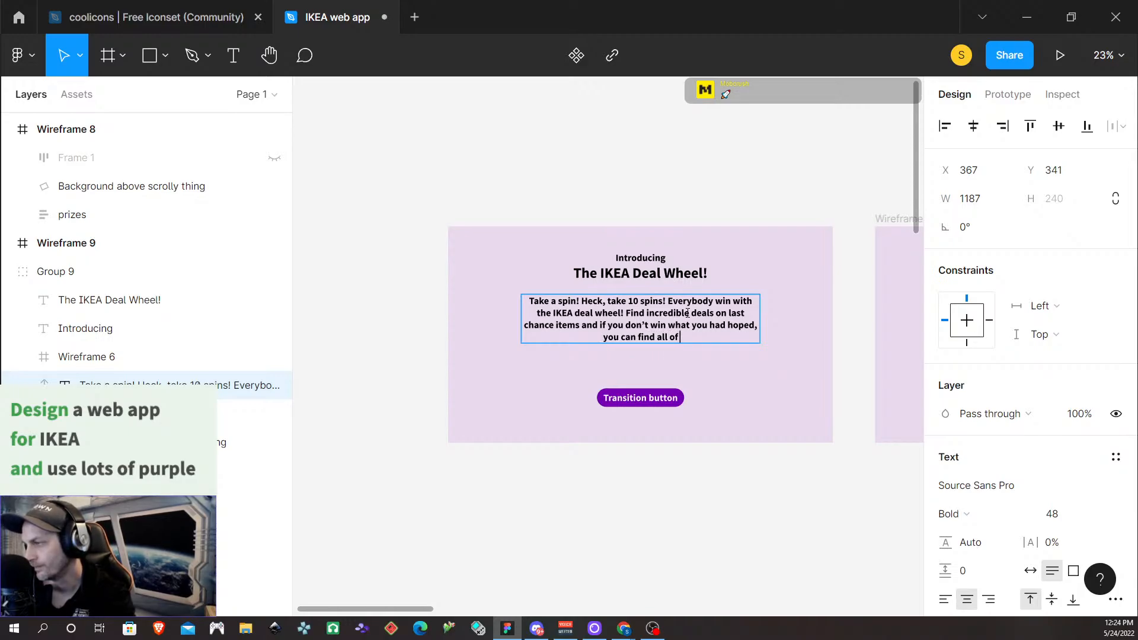
pyautogui.write(' these de')
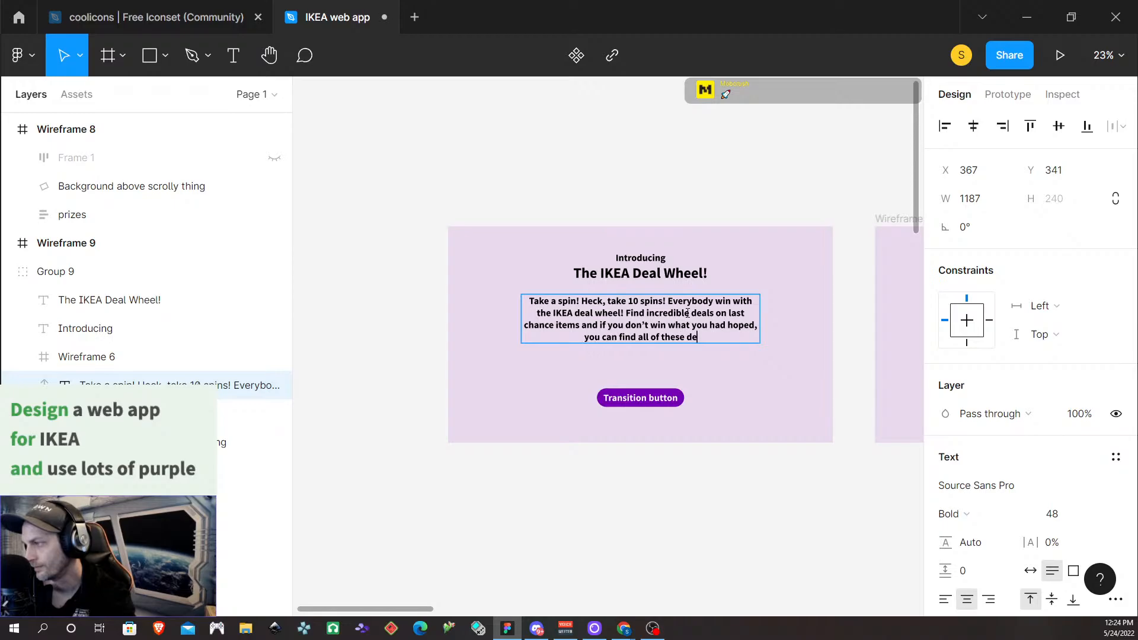
pyautogui.write('als on our we')
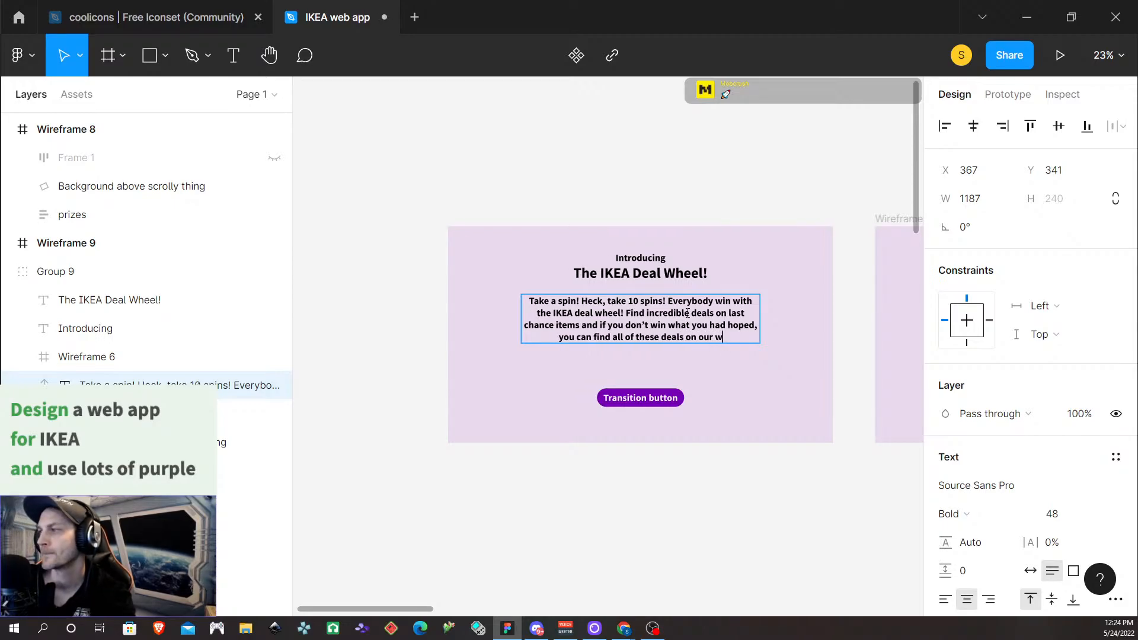
pyautogui.press('BackSpace')
pyautogui.press('BackSpace')
pyautogui.write('website')
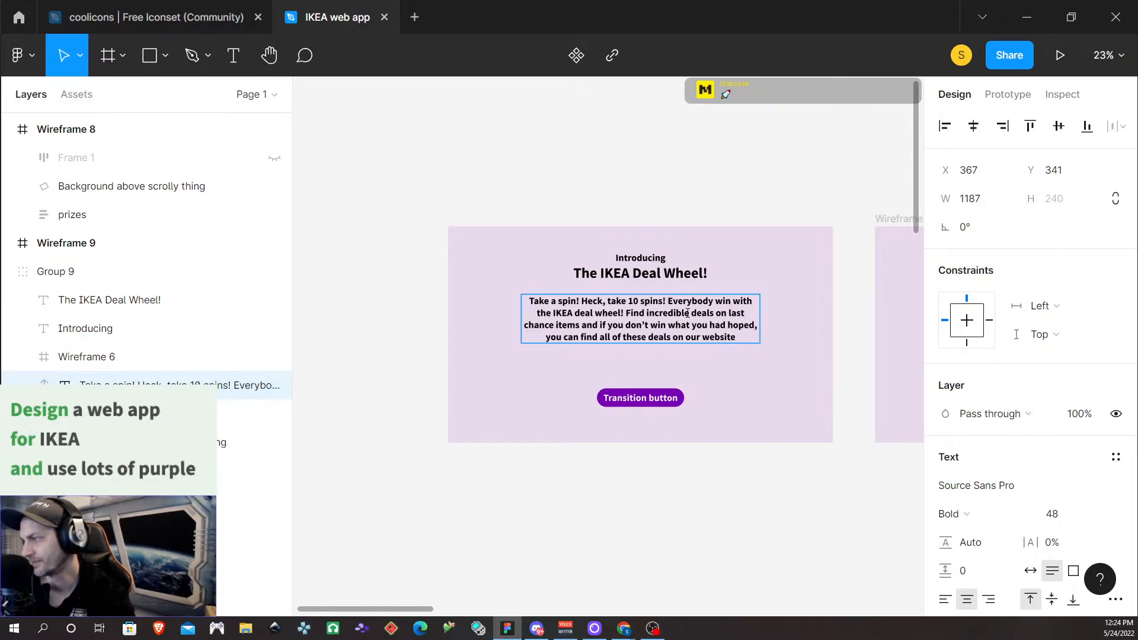
pyautogui.write('!')
# Continue the paragraph after "on our website!" with "Which, when you really think about it"
pyautogui.write(' @')
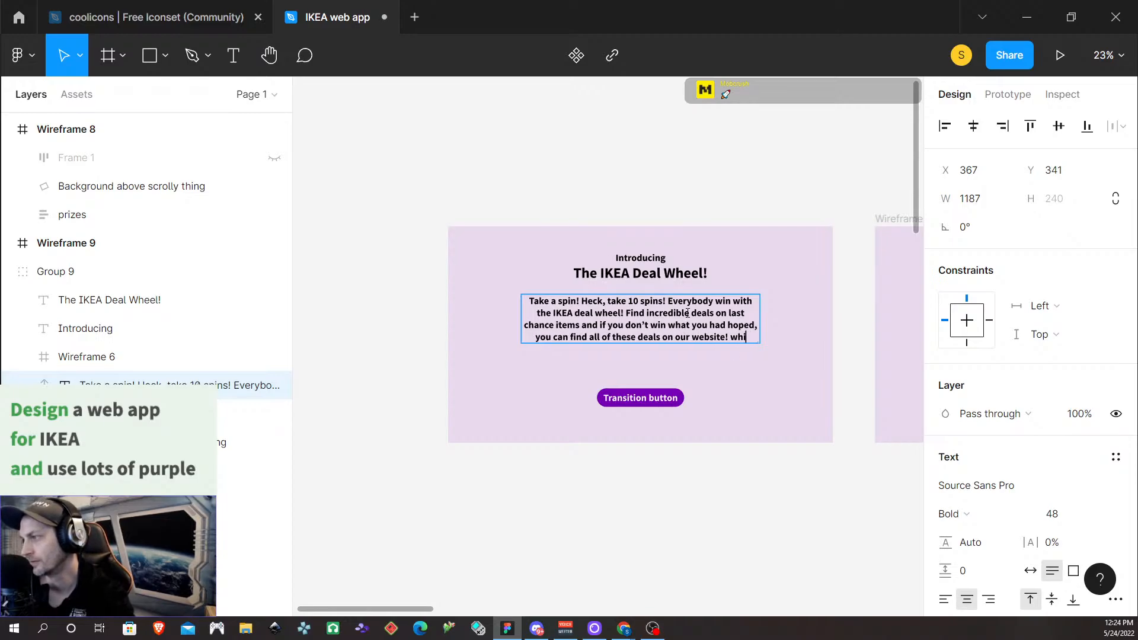
pyautogui.press('BackSpace')
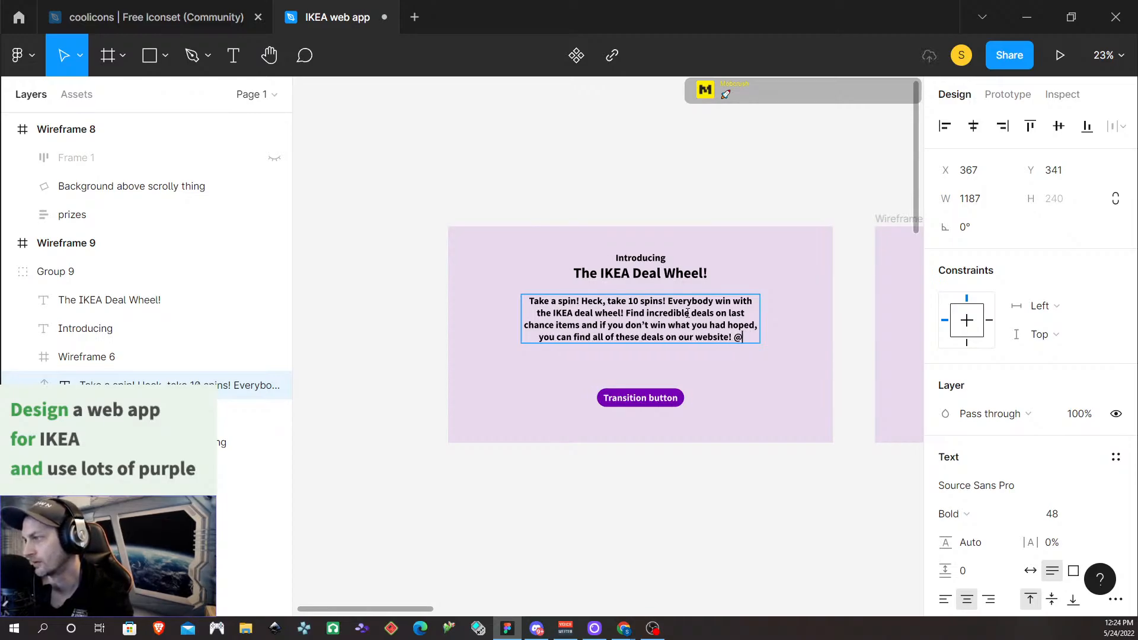
pyautogui.write('Which')
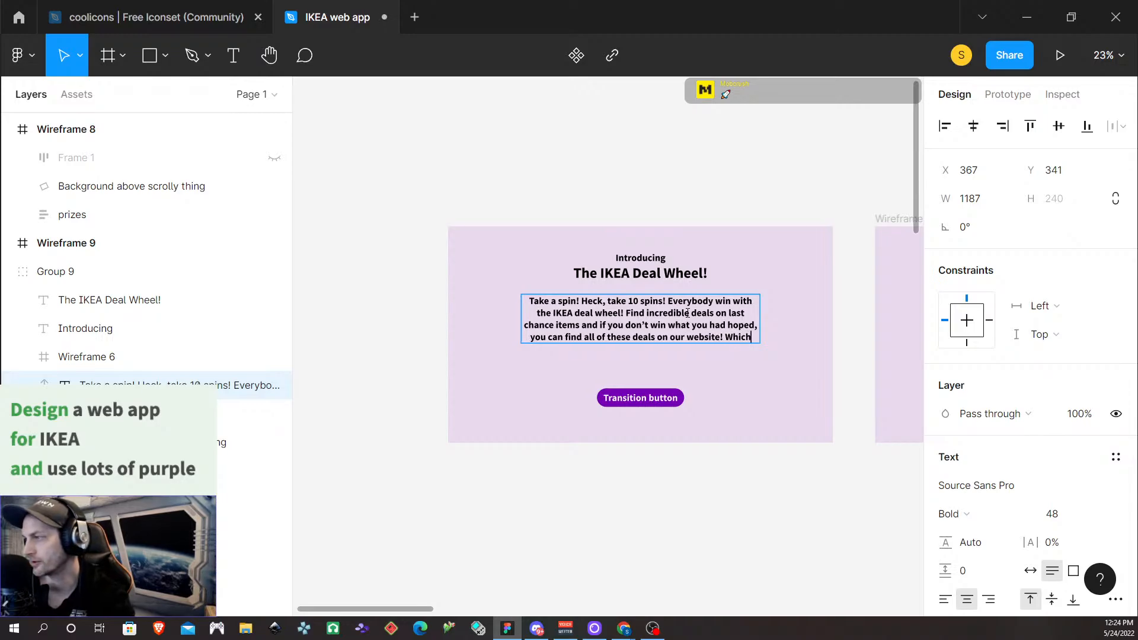
pyautogui.write(', when you rea')
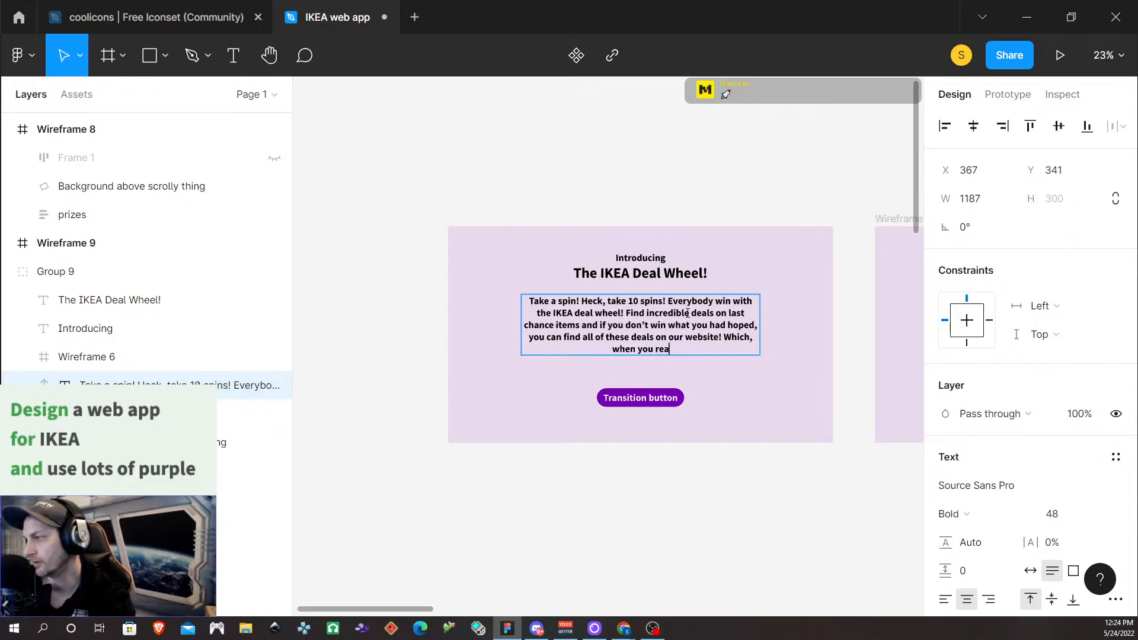
pyautogui.write('lly think about im')
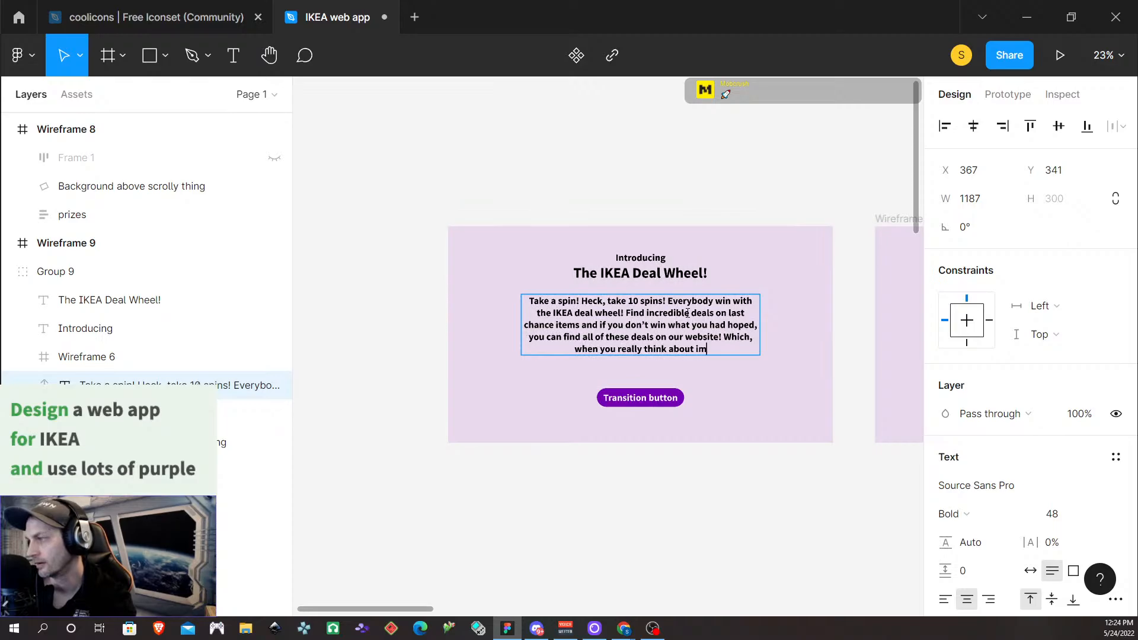
pyautogui.press('BackSpace')
pyautogui.write('t it')
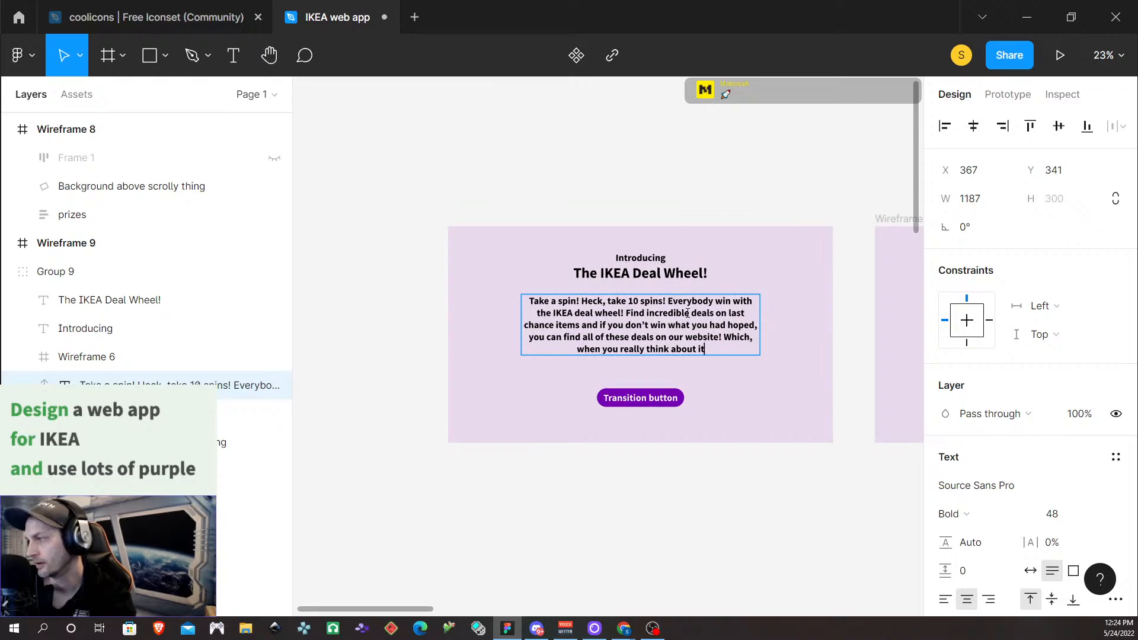
# Finish the paragraph's last sentence with ", makes this whole thing a big fun waste of my time :')"
pyautogui.write(', makes ')
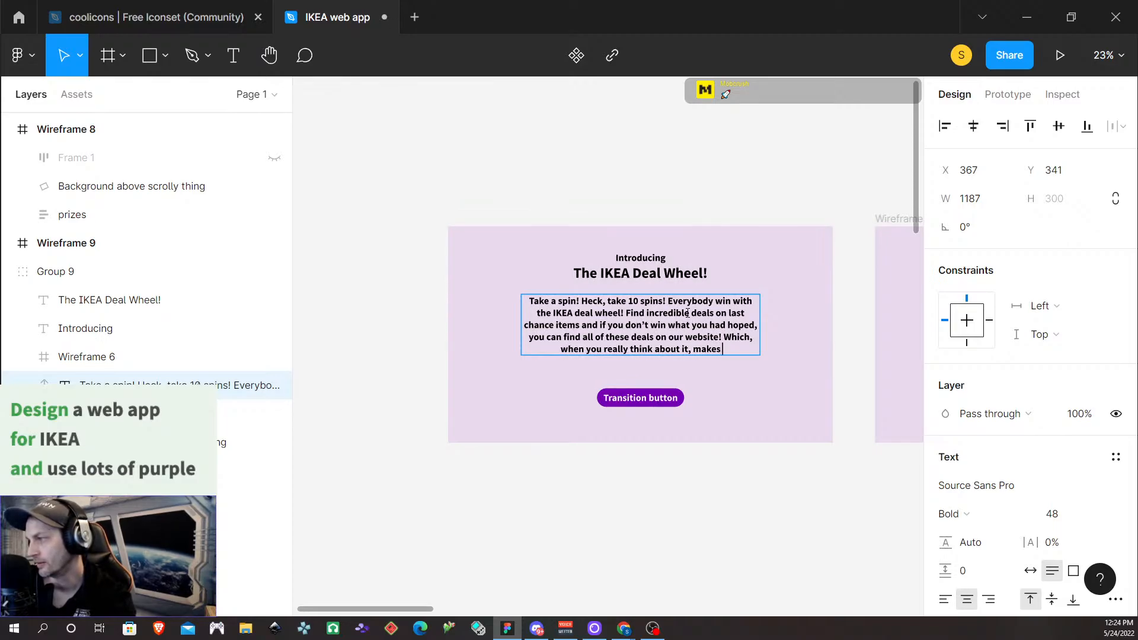
pyautogui.write('this whole')
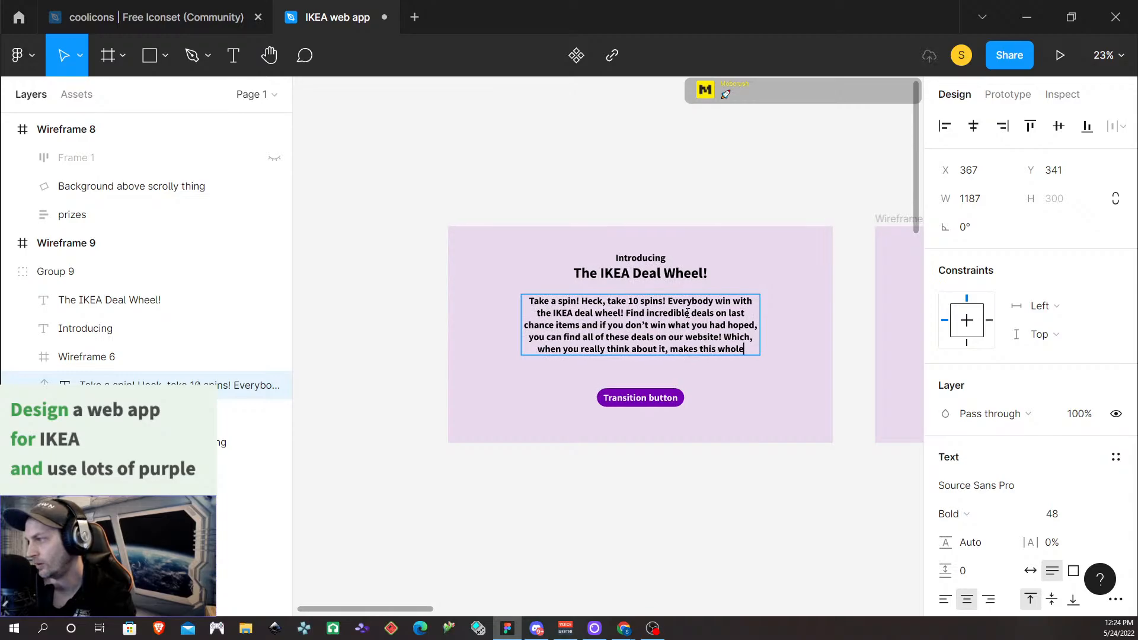
pyautogui.write(' g')
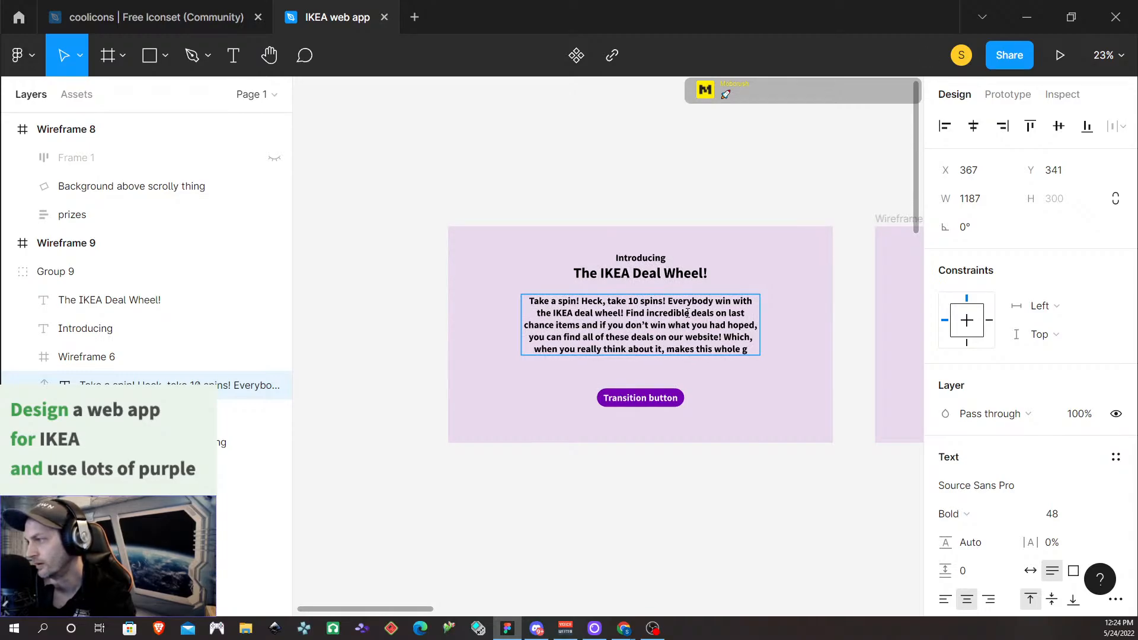
pyautogui.press('BackSpace')
pyautogui.press('BackSpace')
pyautogui.write('t')
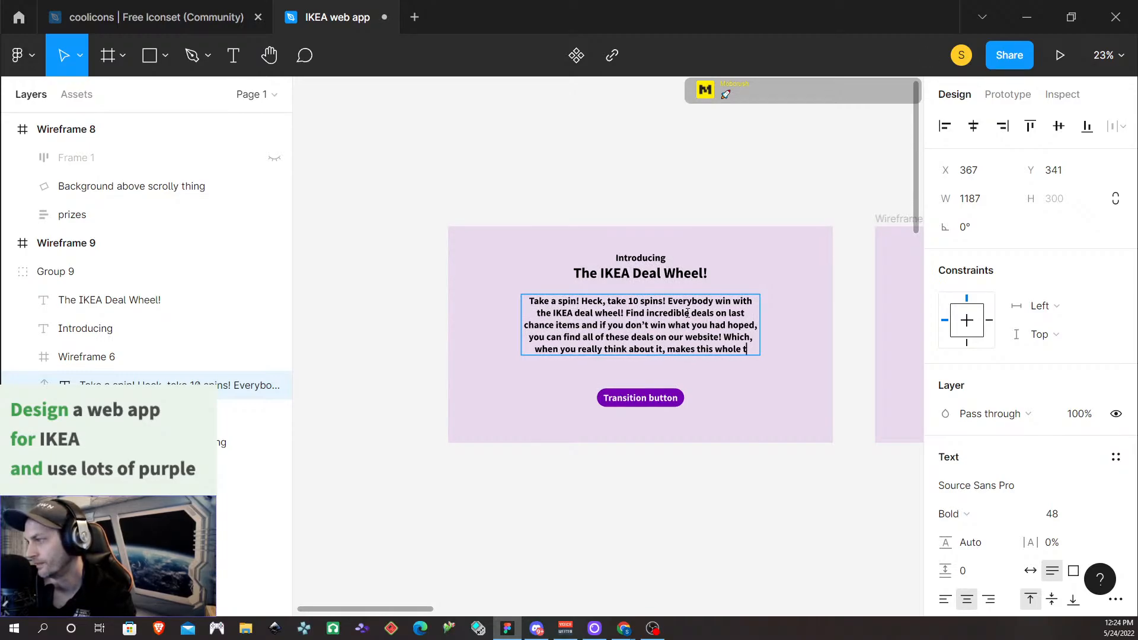
pyautogui.write('hing a')
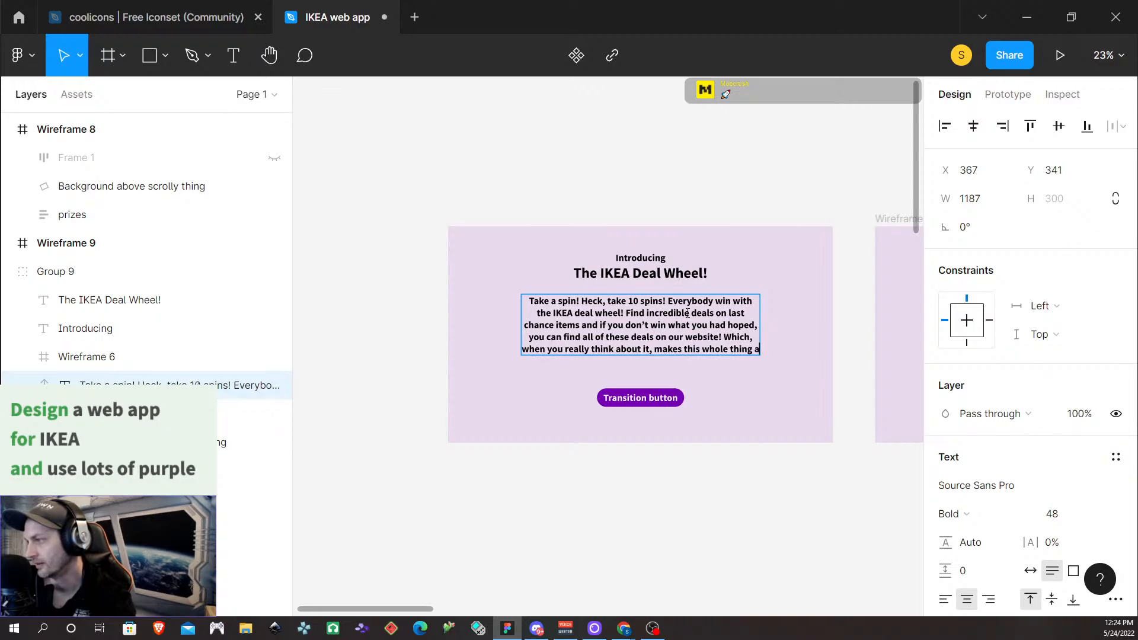
pyautogui.write(' big fun was')
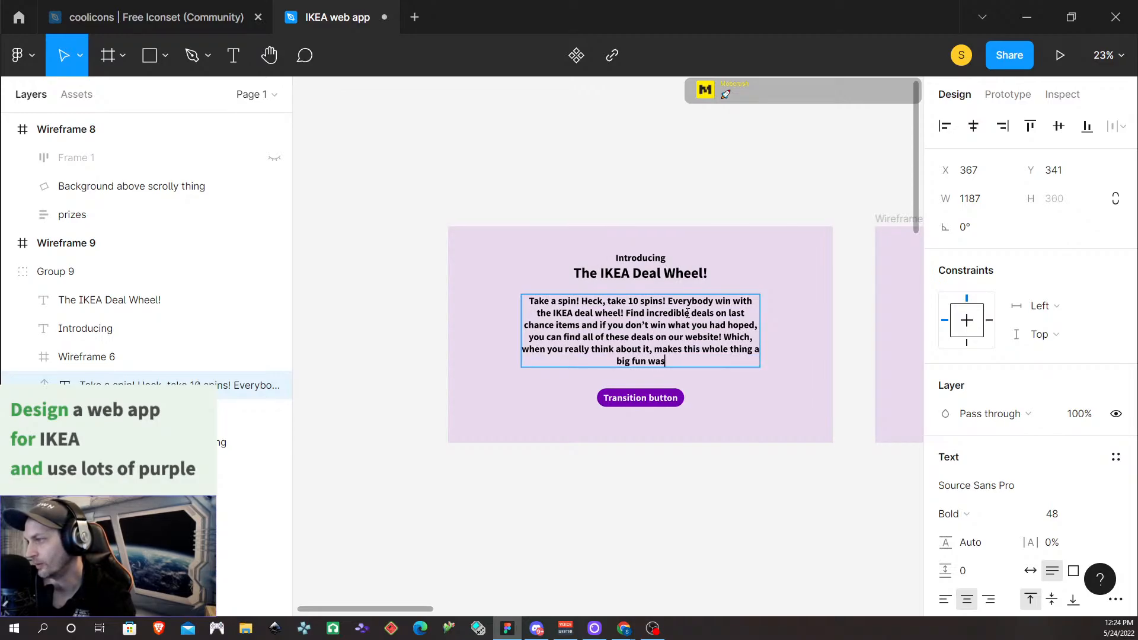
pyautogui.write('te ')
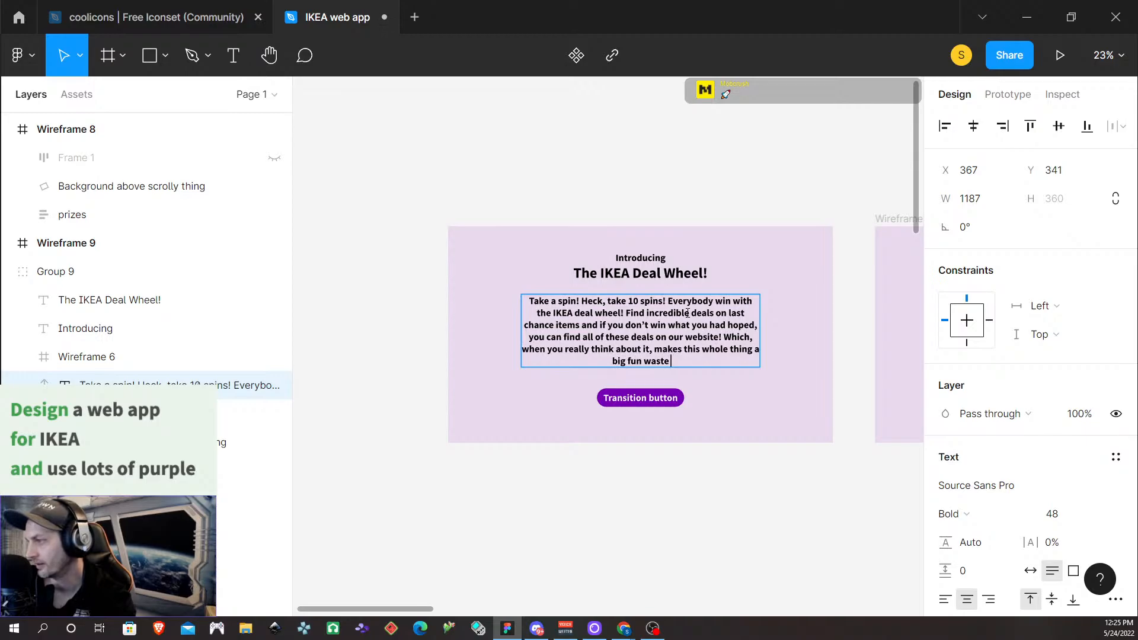
pyautogui.write('of my ')
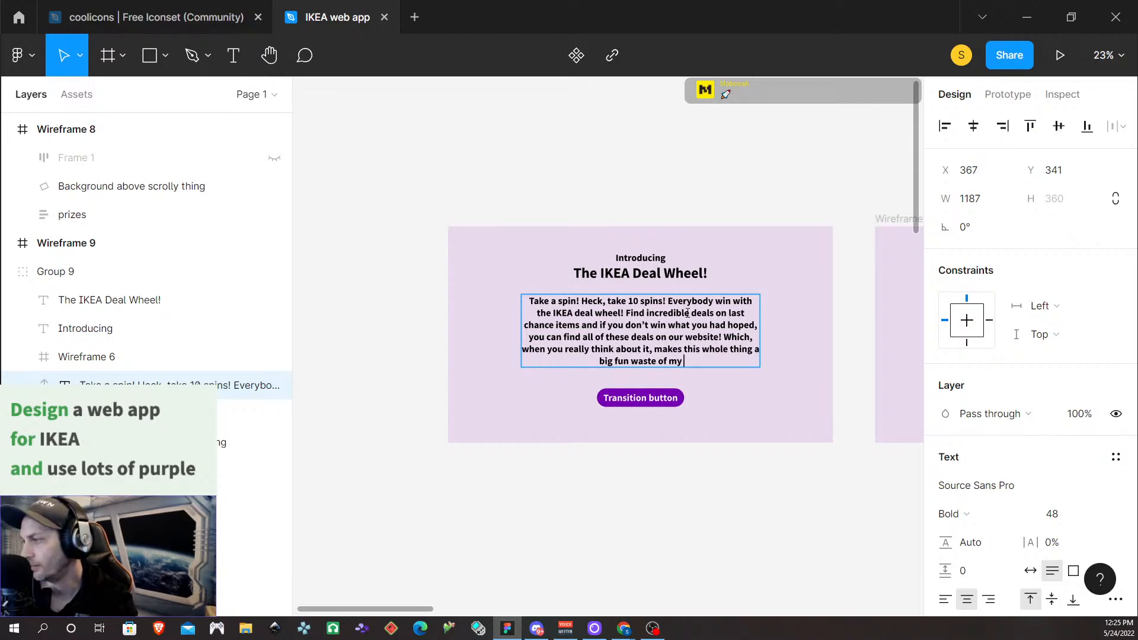
pyautogui.write('time :')
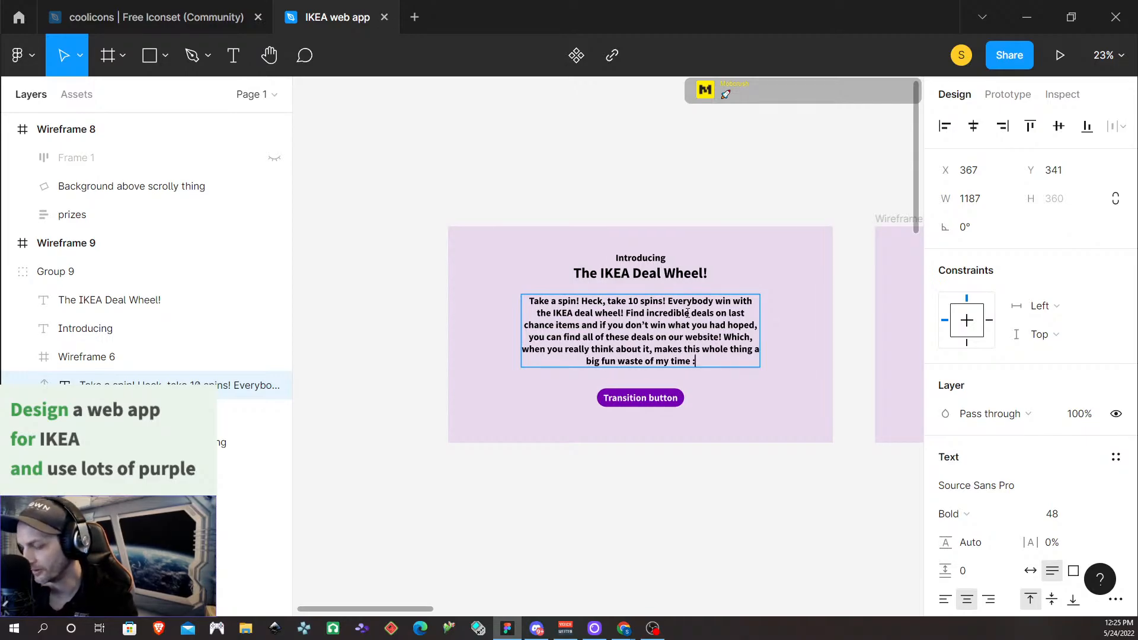
pyautogui.write("'")
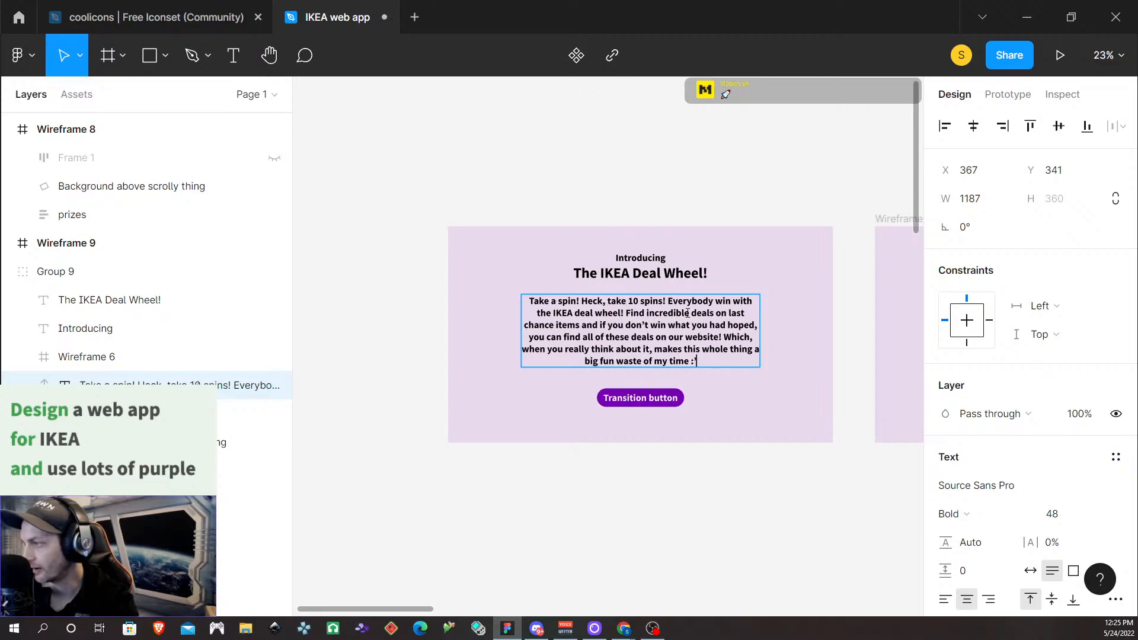
pyautogui.write(')')
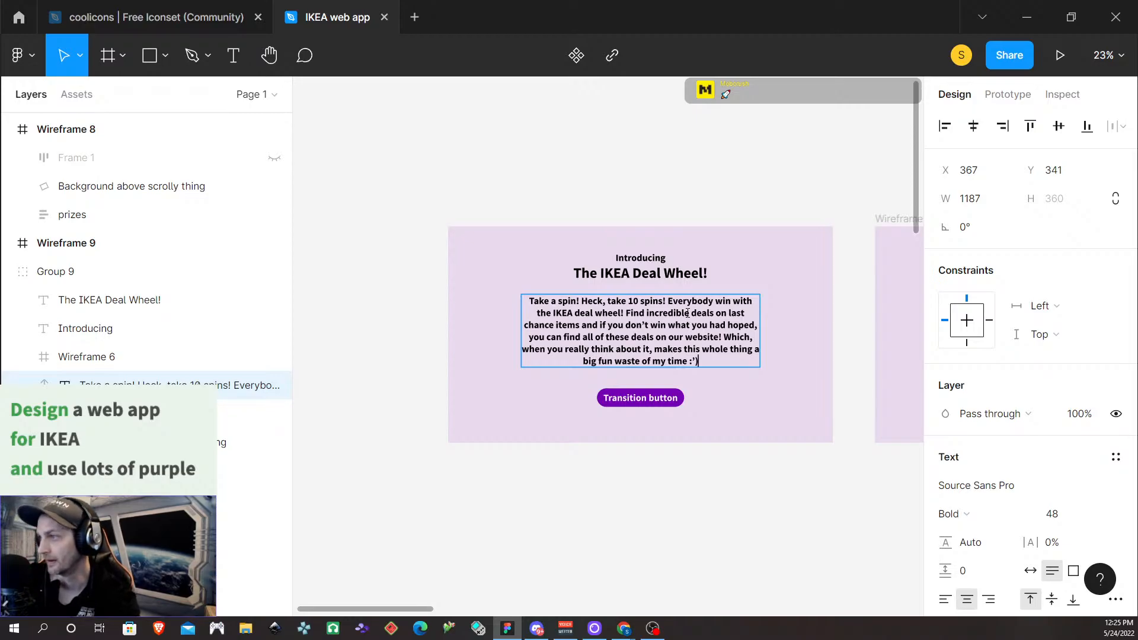
# Set the font size of the whole paragraph below the heading to 32
pyautogui.hotkey('ctrl', 'a')
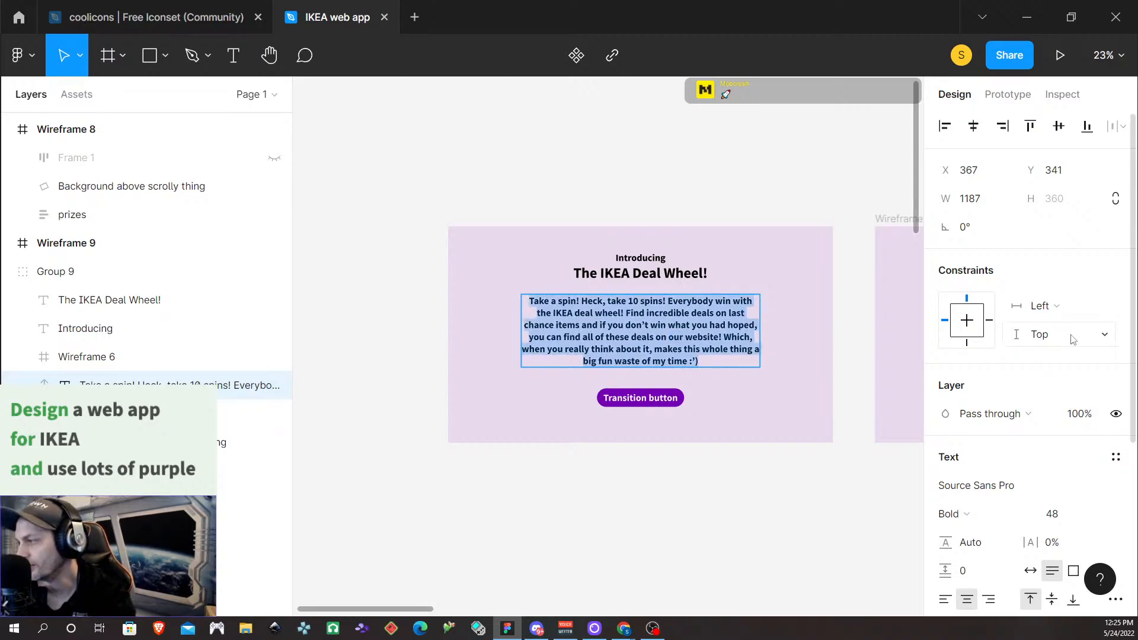
pyautogui.click(1060, 514)
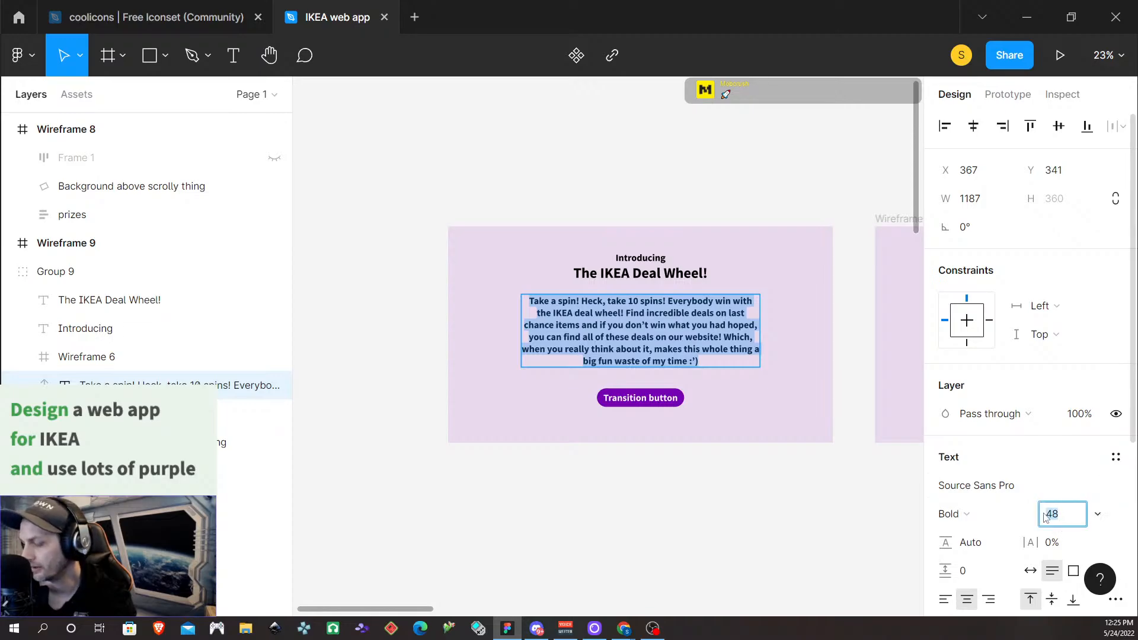
pyautogui.write('32')
pyautogui.press('Return')
pyautogui.press('Return')
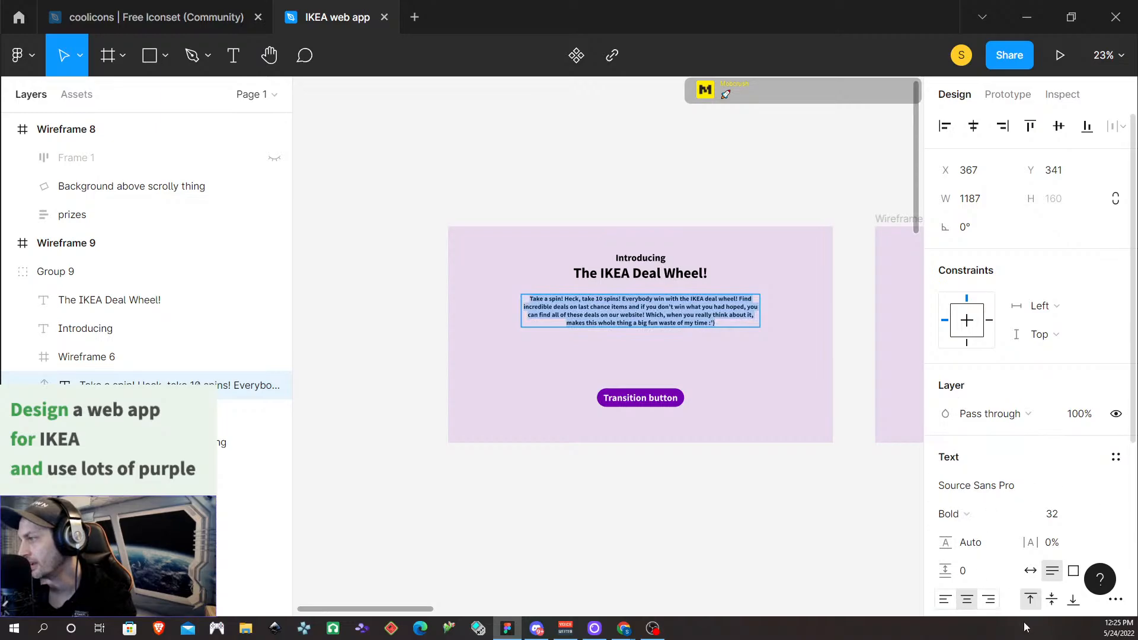
# Try the Semibold font weight on the whole paragraph
pyautogui.click(978, 517)
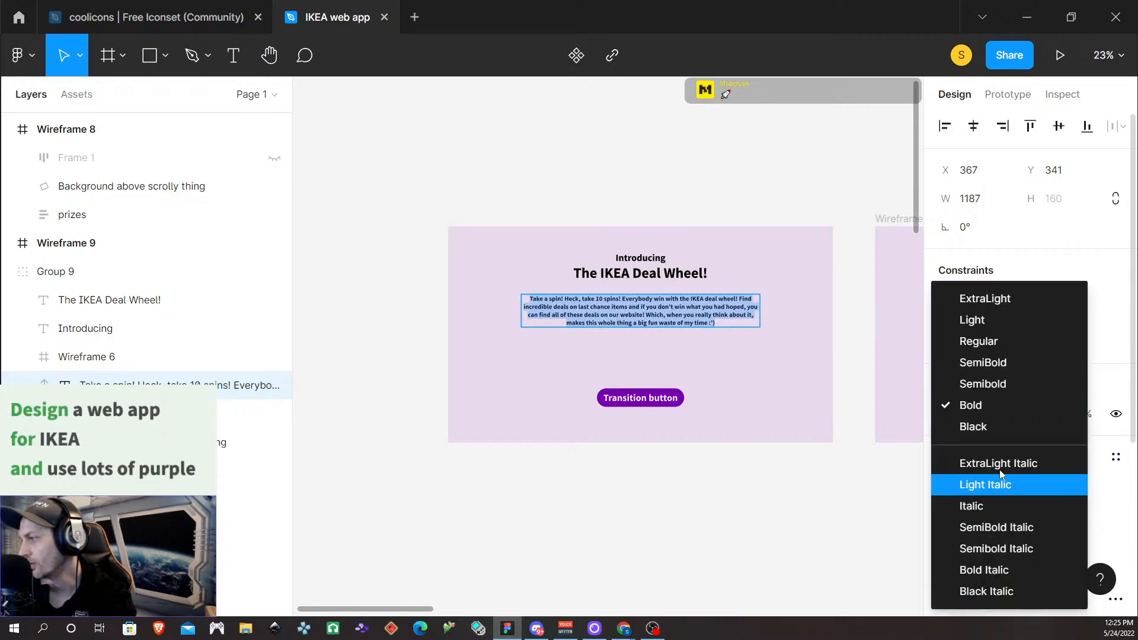
pyautogui.click(990, 383)
pyautogui.press('Escape')
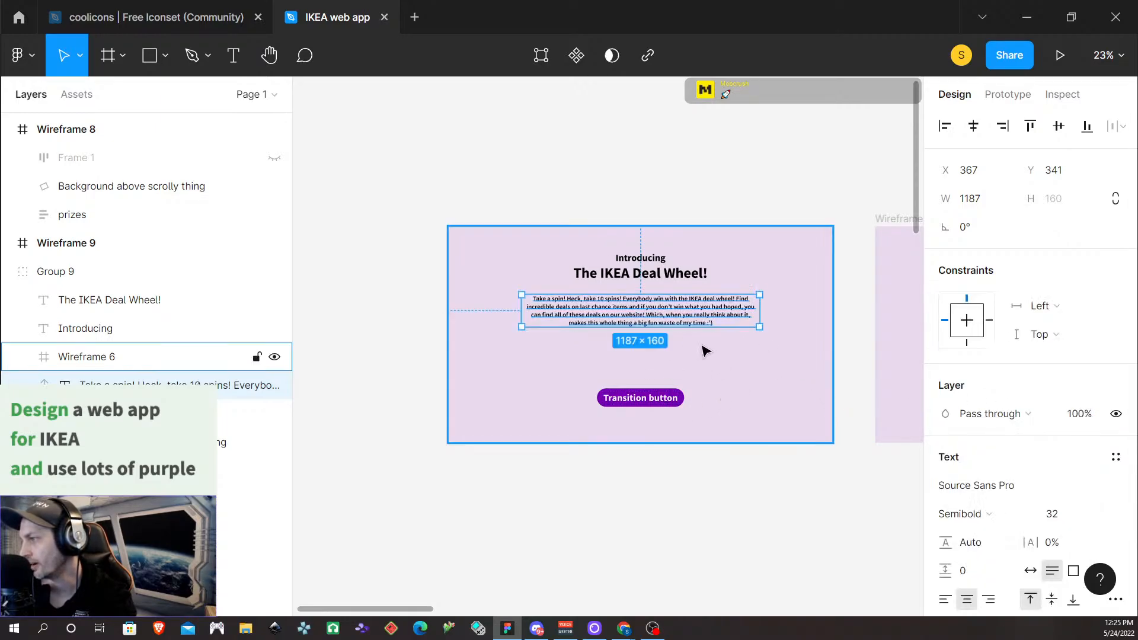
pyautogui.press('Escape')
# Set the font weight of the whole paragraph to Regular and deselect it
pyautogui.click(683, 319)
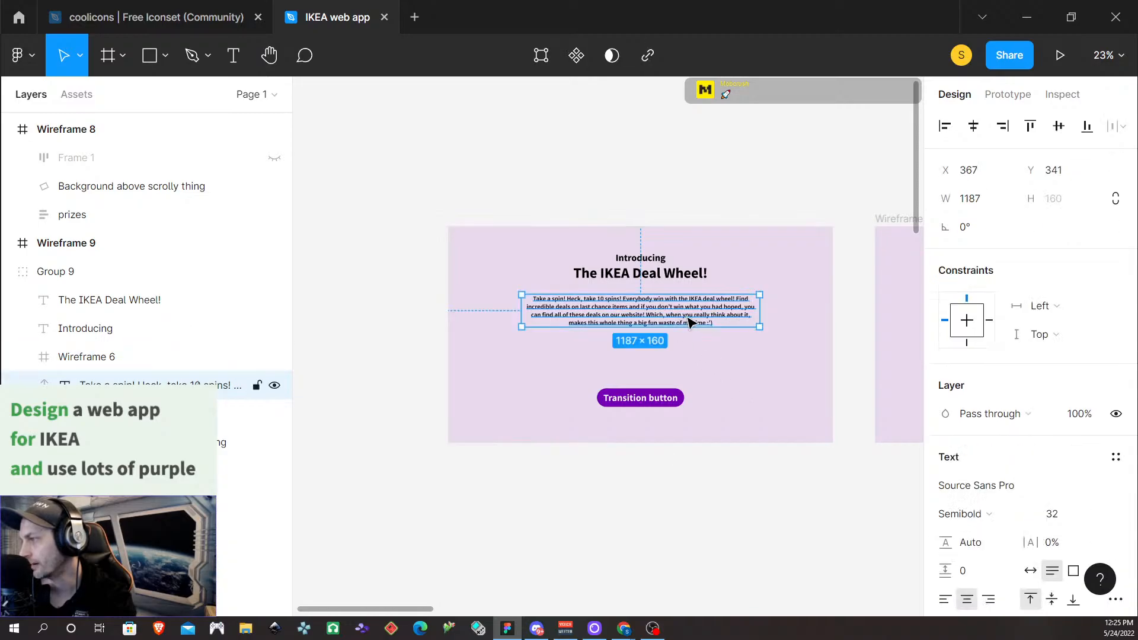
pyautogui.doubleClick(670, 304)
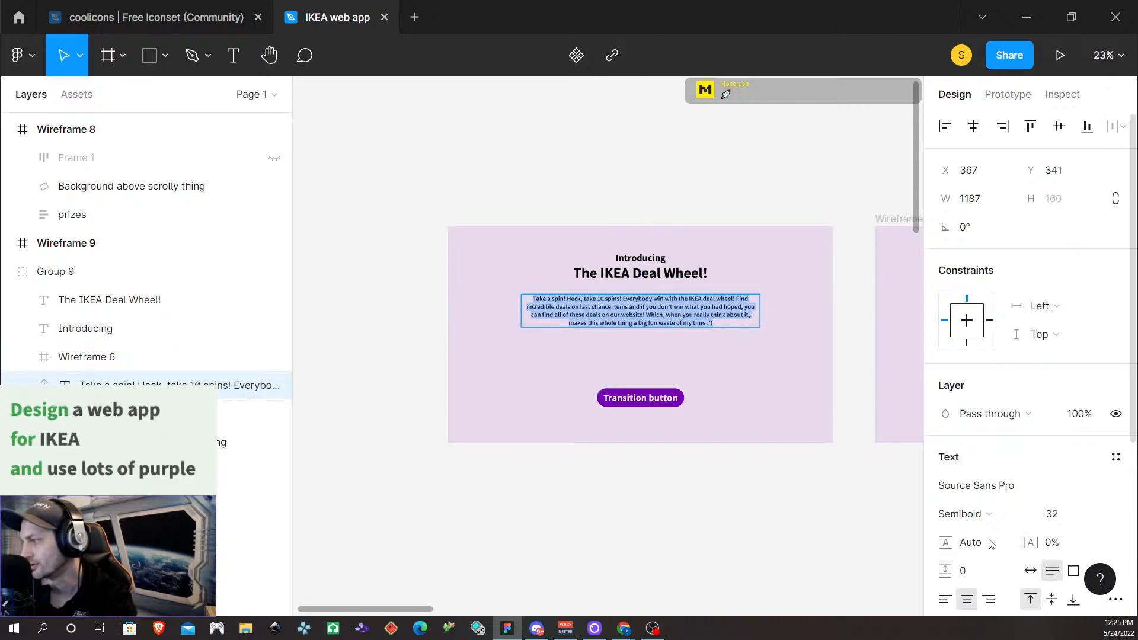
pyautogui.click(987, 516)
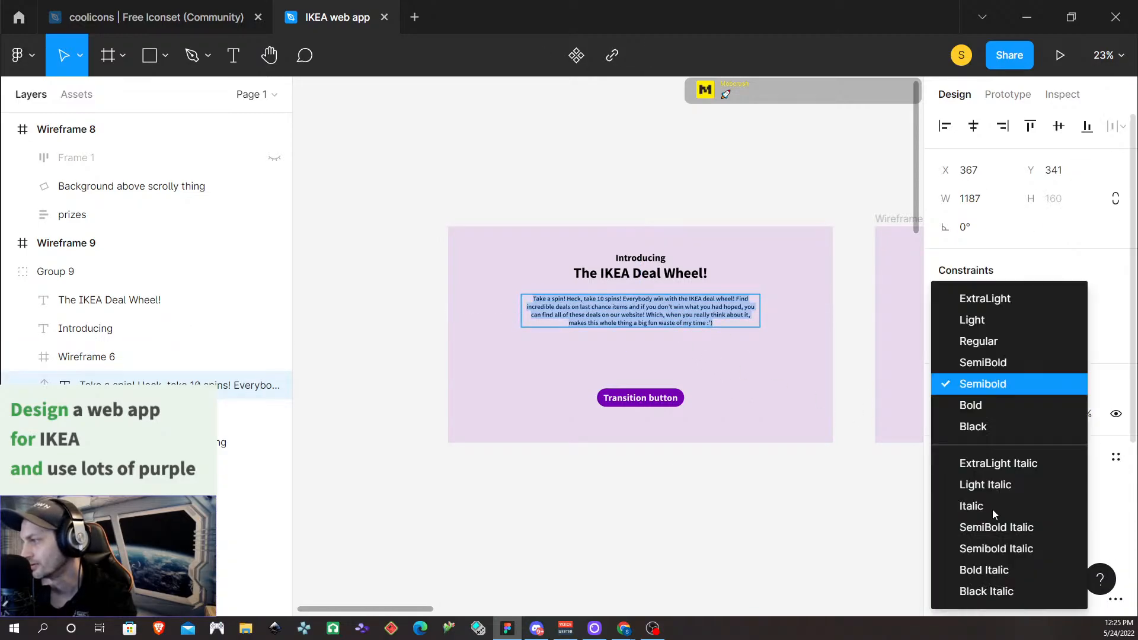
pyautogui.click(978, 342)
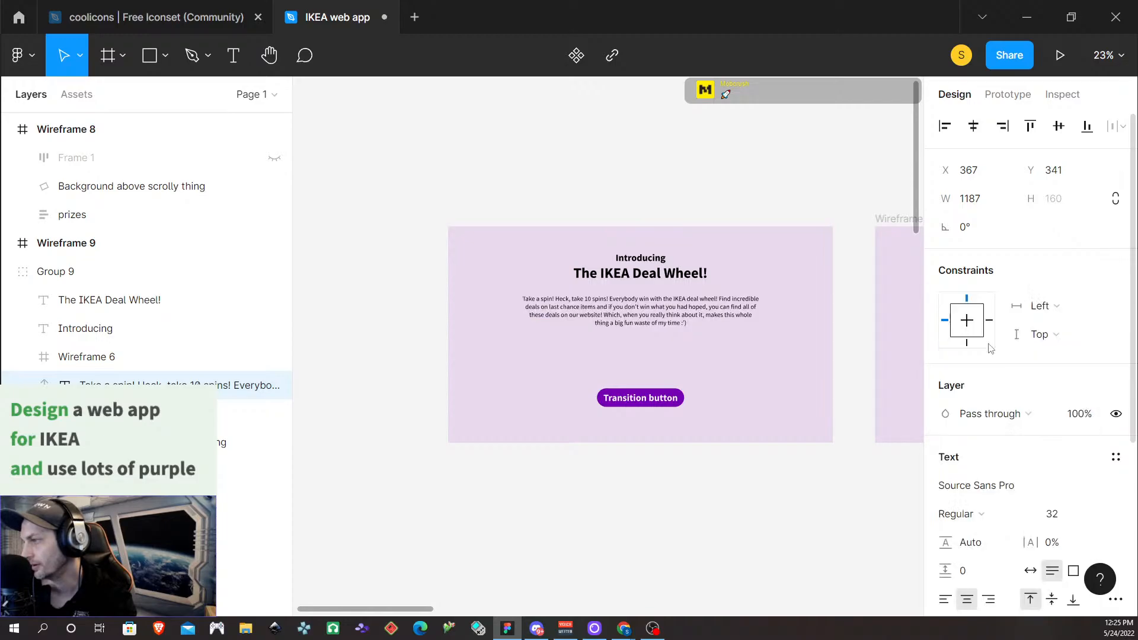
pyautogui.click(765, 534)
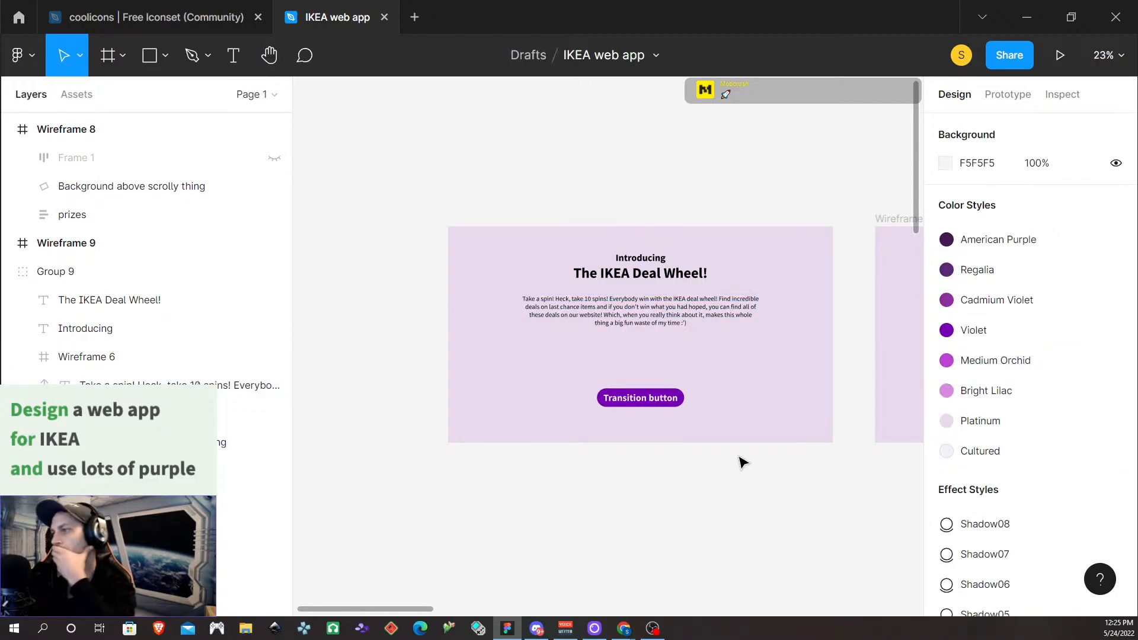
# Set the letter spacing of the paragraph below "The IKEA Deal Wheel!" to 1% and check how it reads up close
pyautogui.click(662, 325)
pyautogui.click(661, 326)
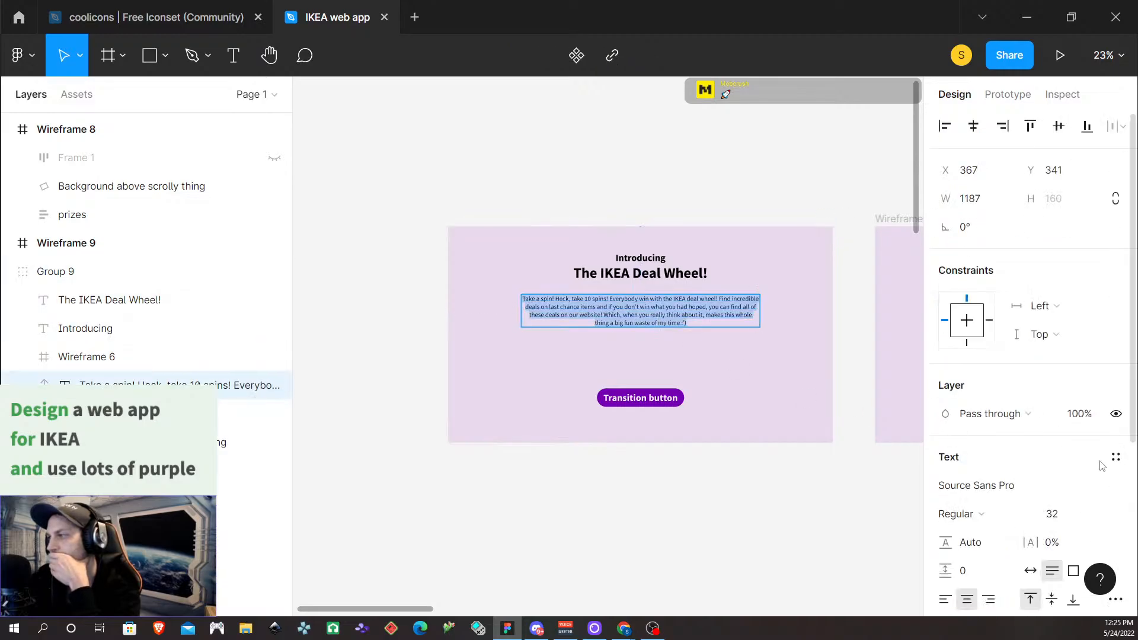
pyautogui.scroll(-5, 1054, 447)
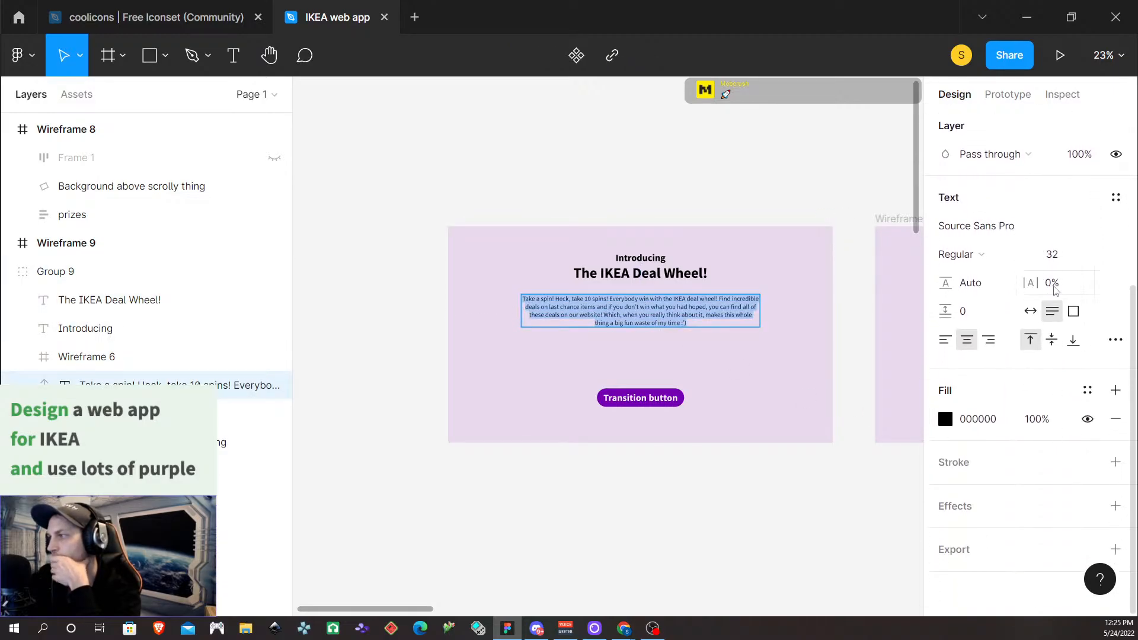
pyautogui.click(1052, 283)
pyautogui.write('1')
pyautogui.press('Return')
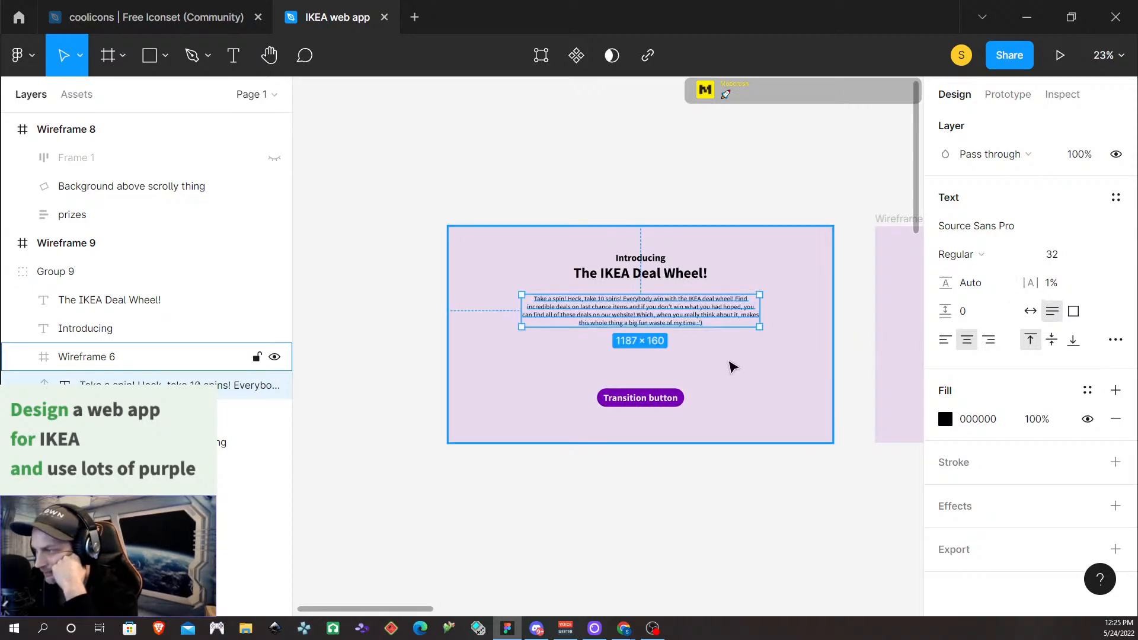
pyautogui.scroll(3, 655, 370)
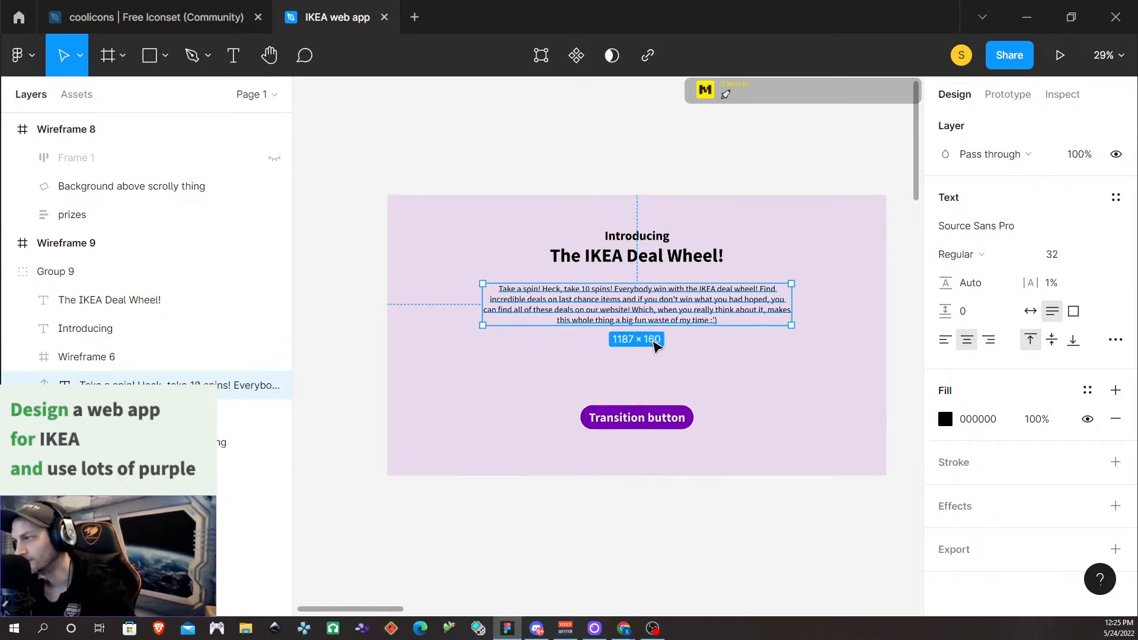
pyautogui.scroll(3, 653, 380)
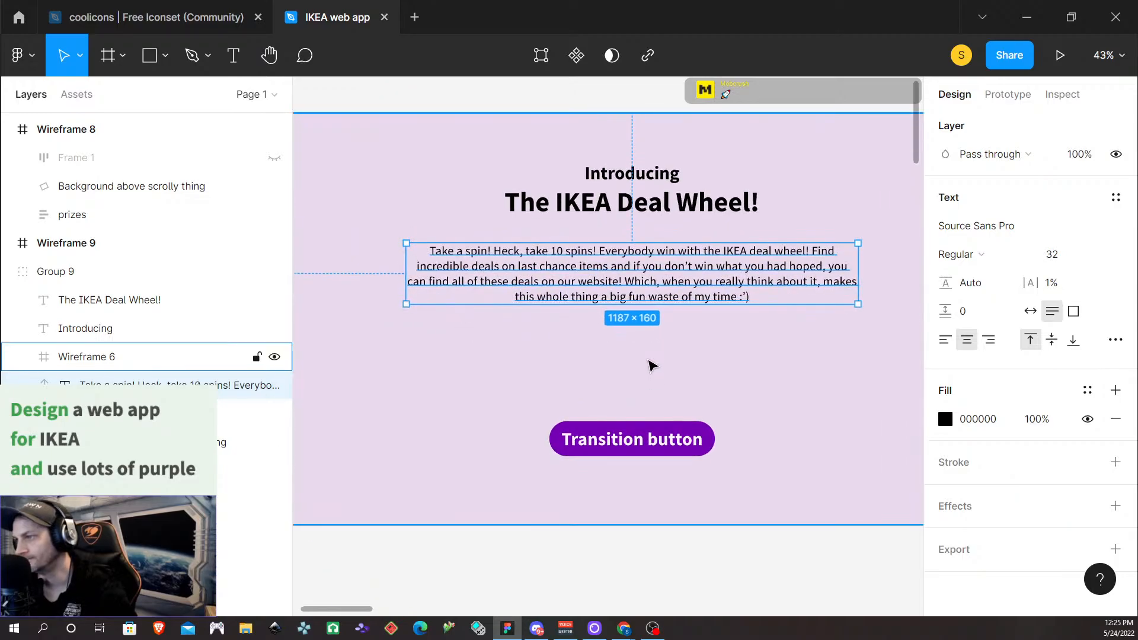
pyautogui.click(686, 376)
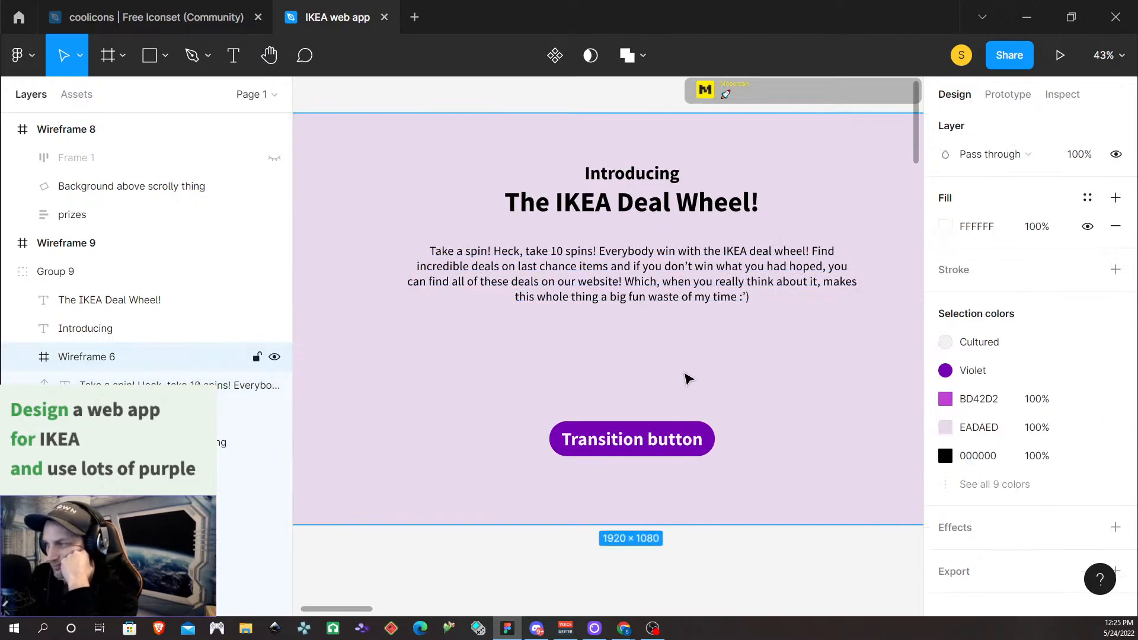
# Set the letter spacing of the whole paragraph below "The IKEA Deal Wheel!" to 0% and leave text editing
pyautogui.click(691, 282)
pyautogui.doubleClick(692, 283)
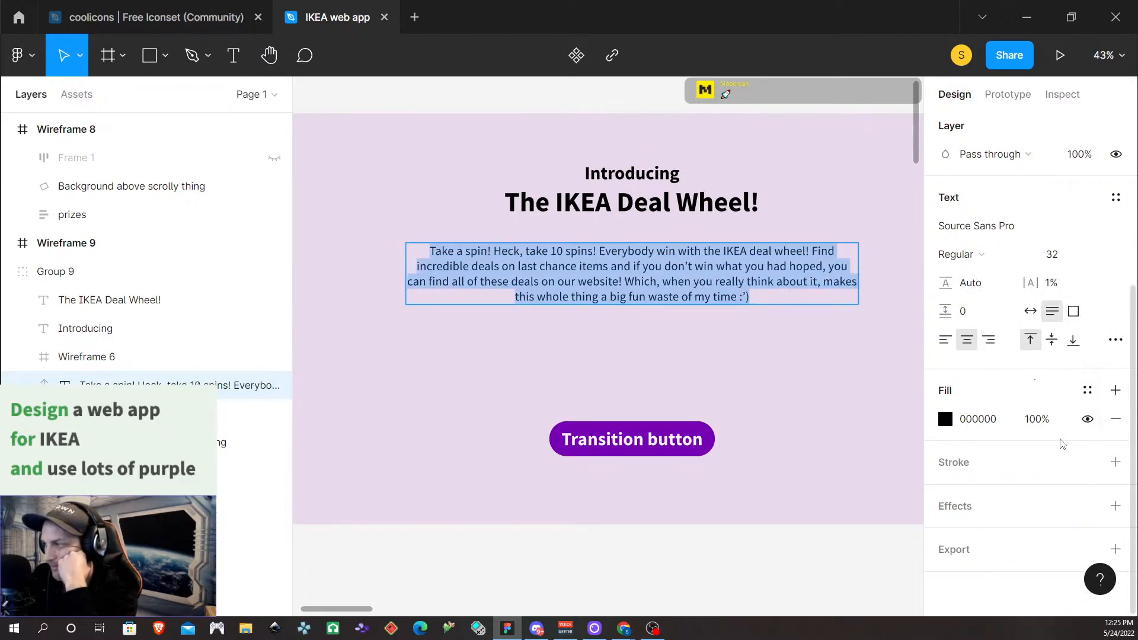
pyautogui.click(1052, 284)
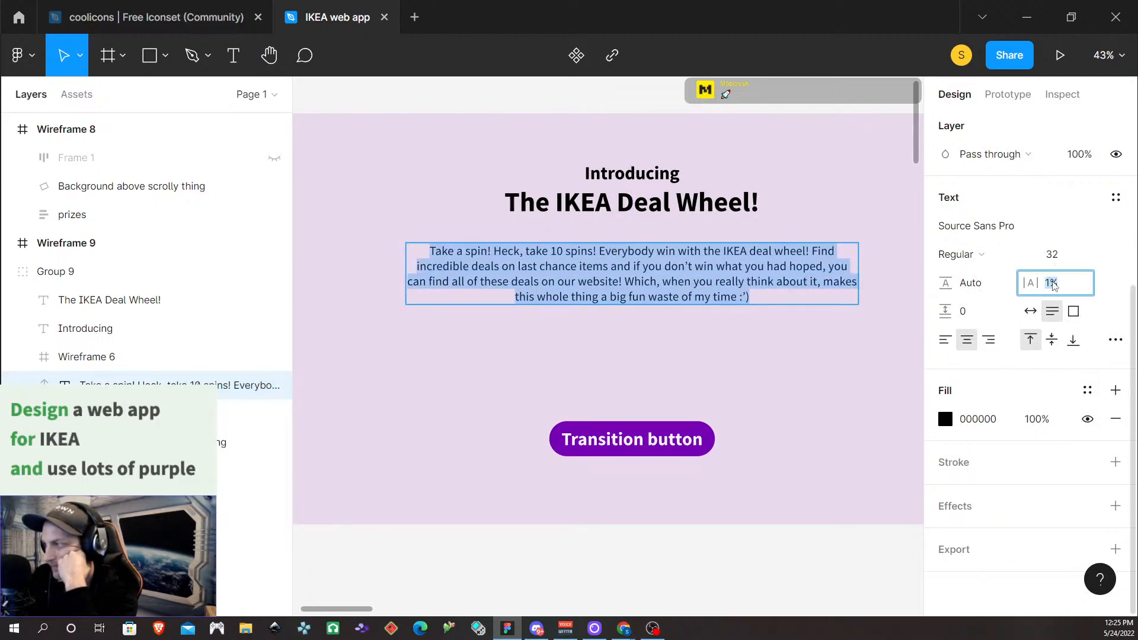
pyautogui.write('0')
pyautogui.press('Return')
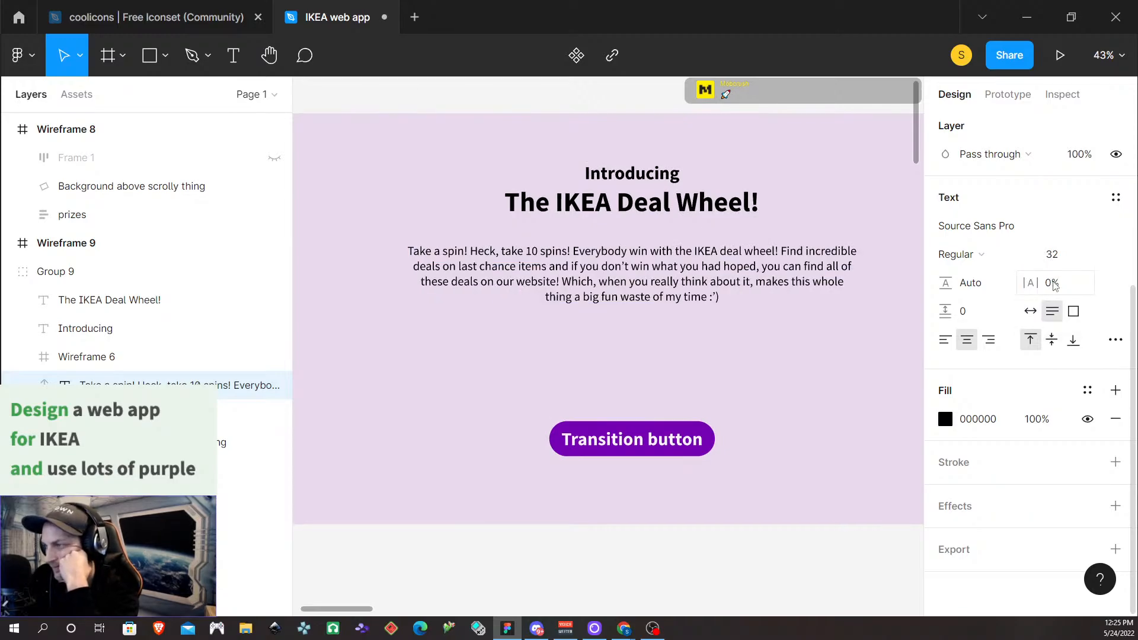
pyautogui.press('Return')
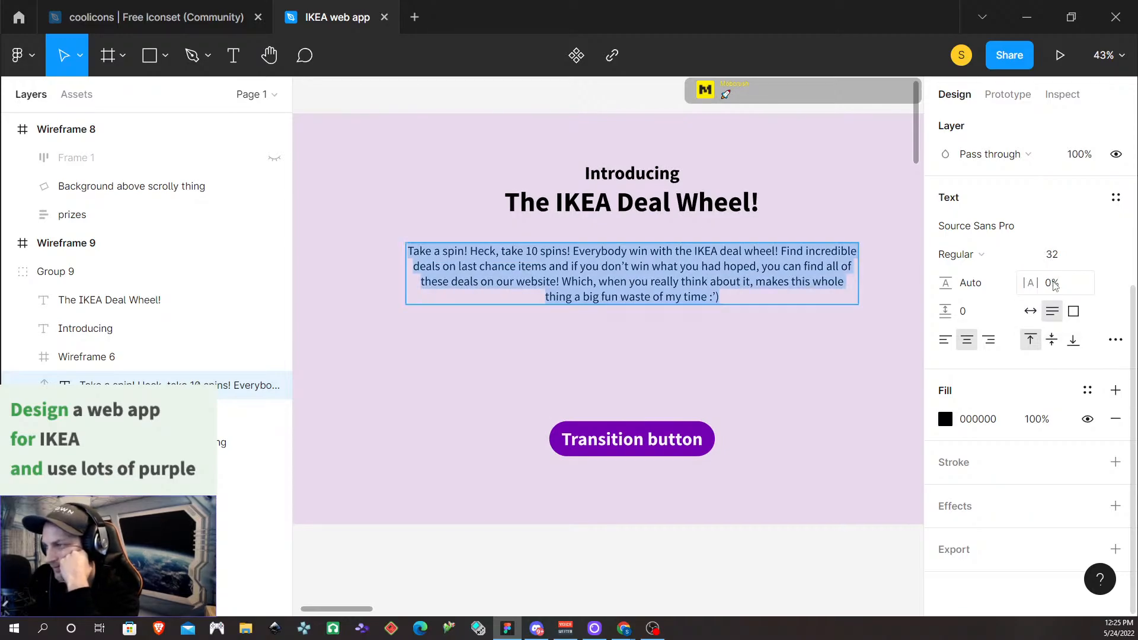
pyautogui.press('Escape')
pyautogui.press('Escape')
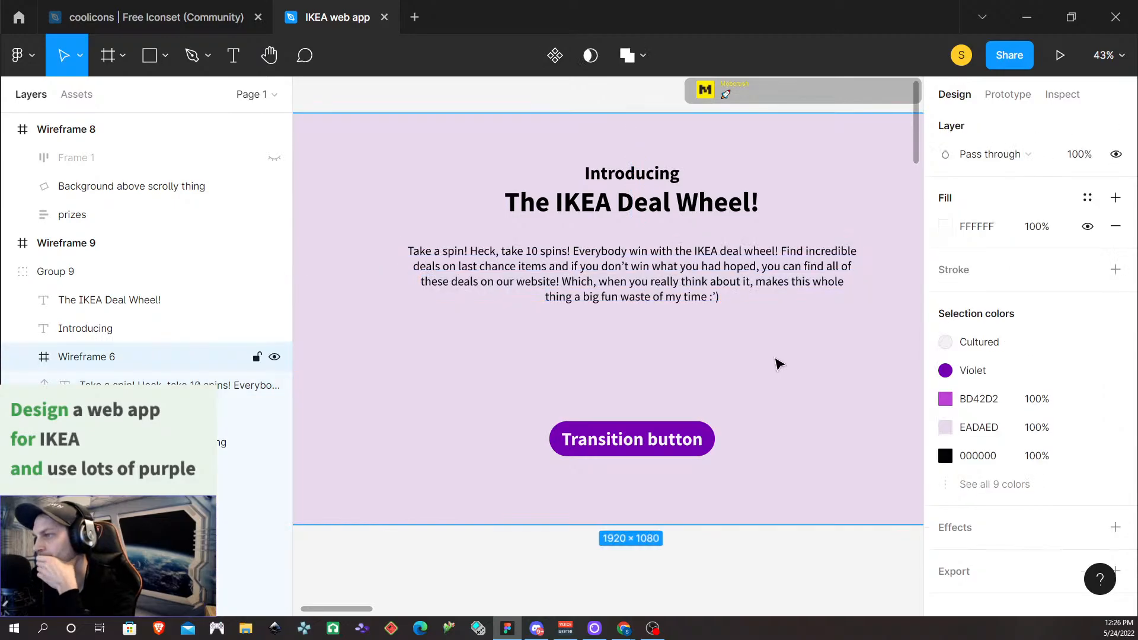
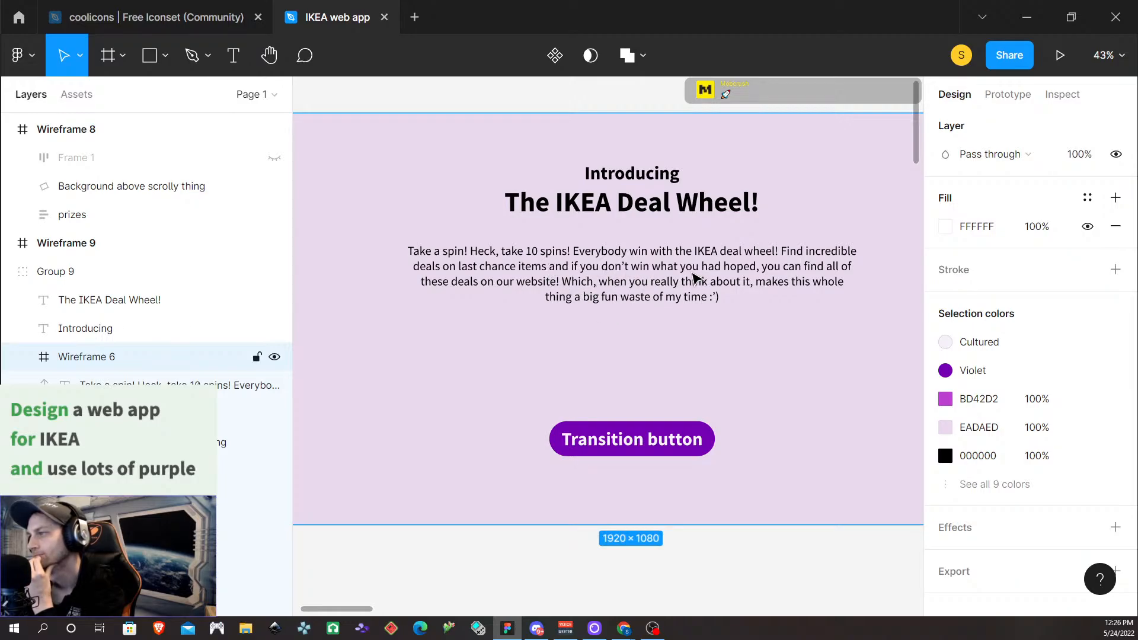
pyautogui.doubleClick(642, 298)
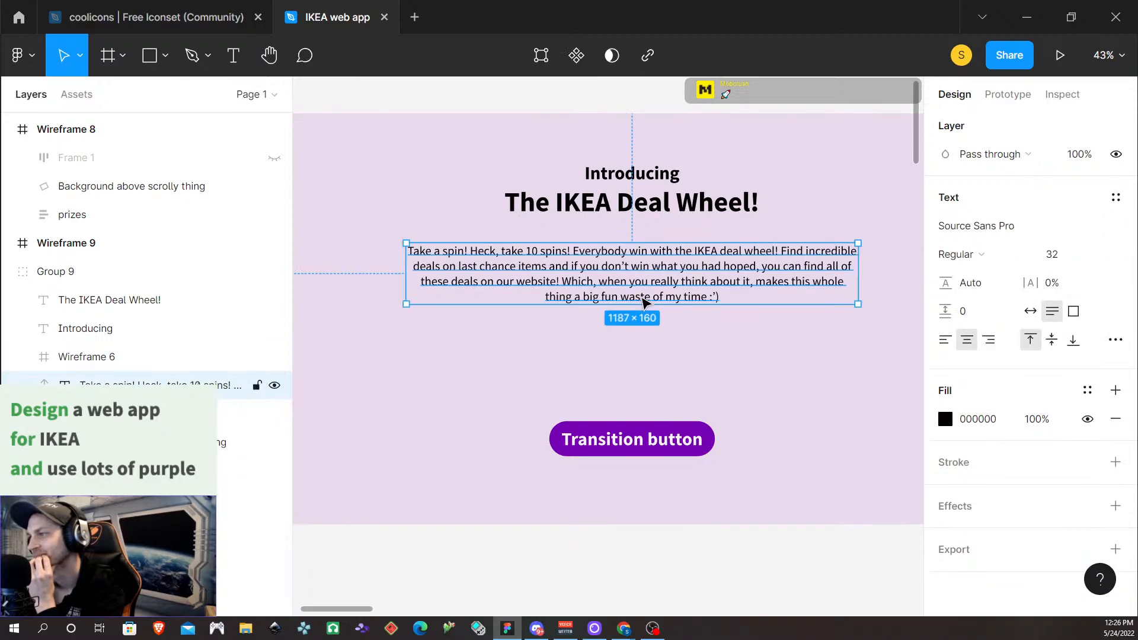
pyautogui.doubleClick(723, 302)
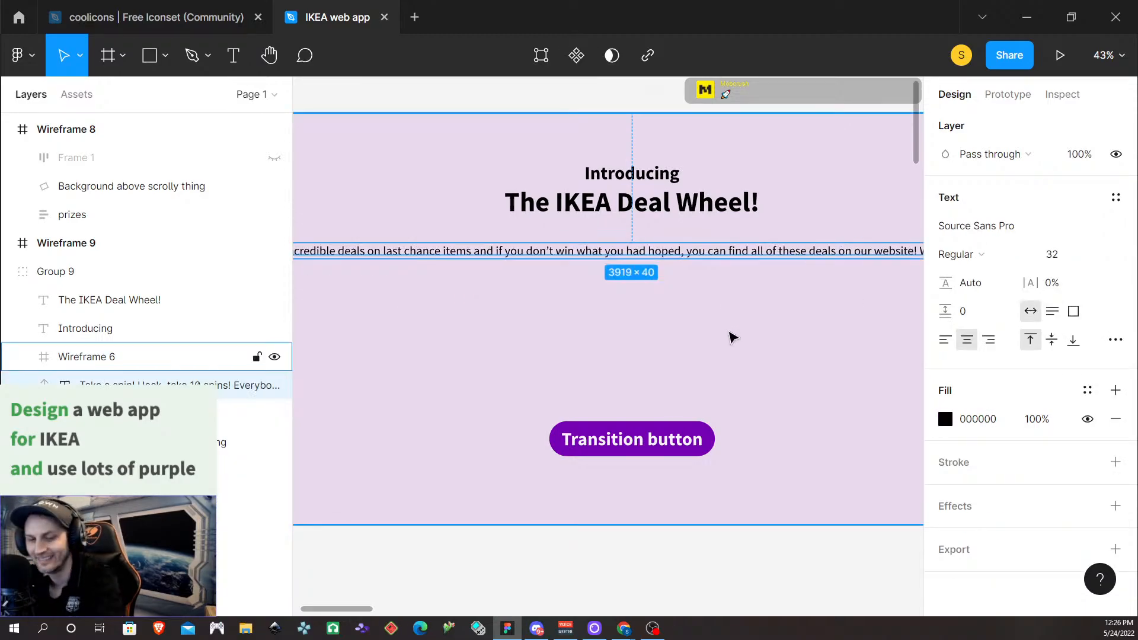
pyautogui.hotkey('ctrl', 'z')
pyautogui.press('Escape')
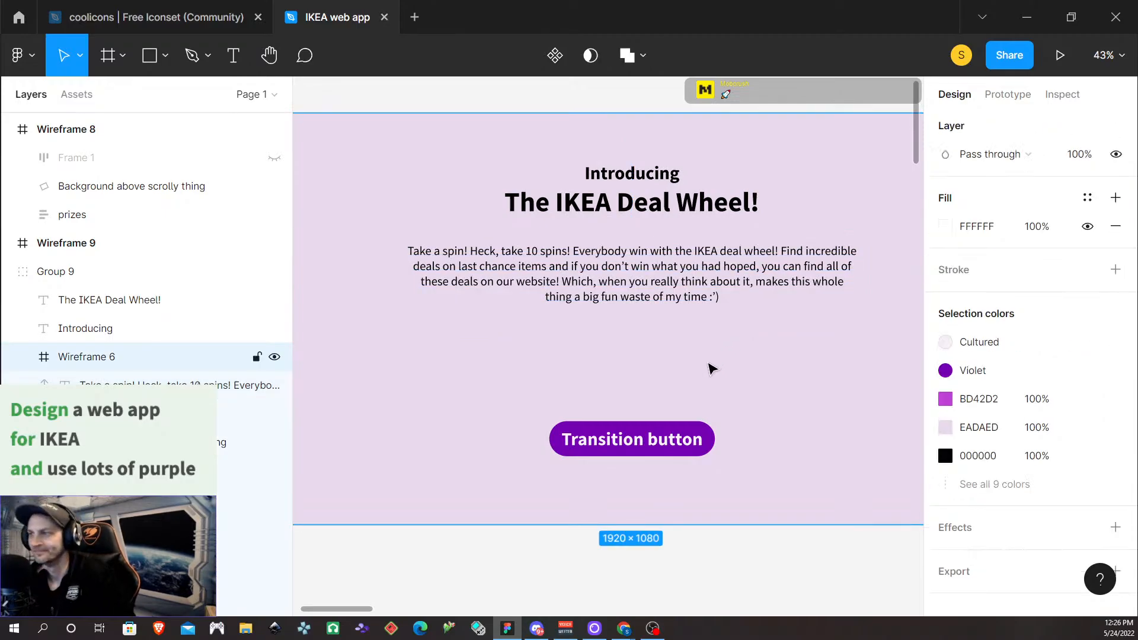
pyautogui.scroll(-3, 688, 379)
pyautogui.scroll(-2, 682, 377)
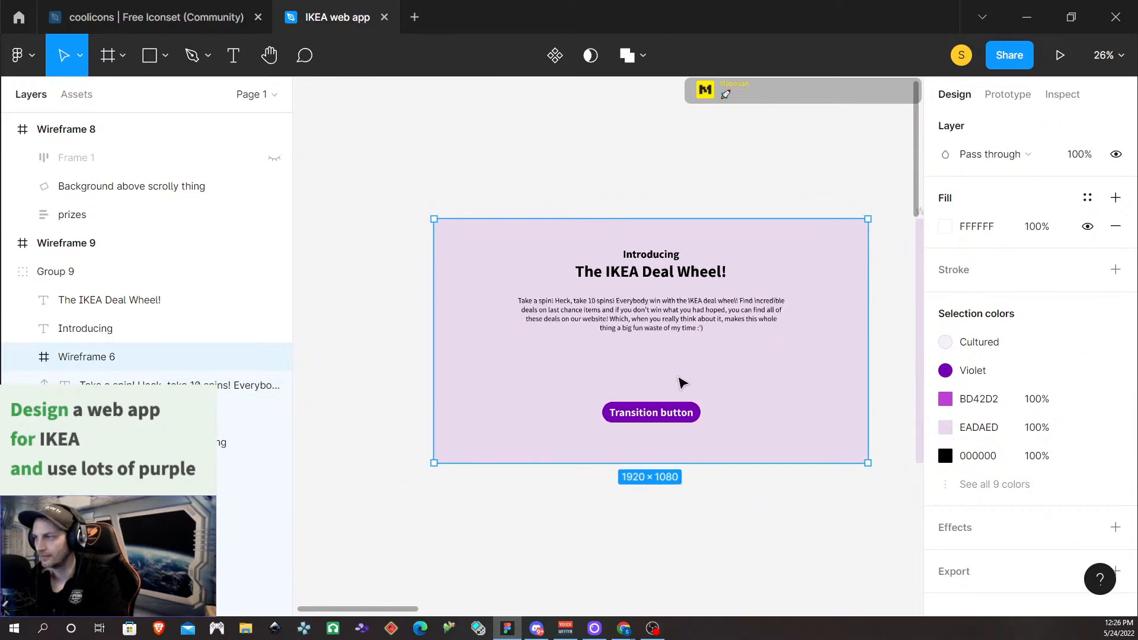
pyautogui.scroll(4, 682, 379)
pyautogui.scroll(2, 681, 383)
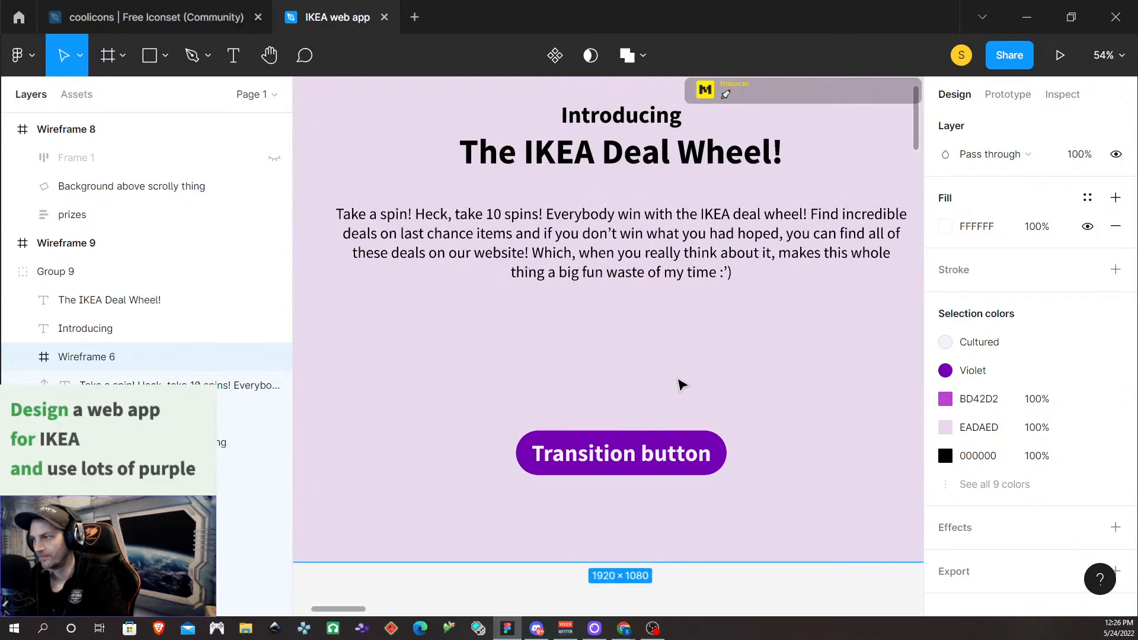
pyautogui.click(741, 280)
pyautogui.doubleClick(741, 280)
pyautogui.press('Escape')
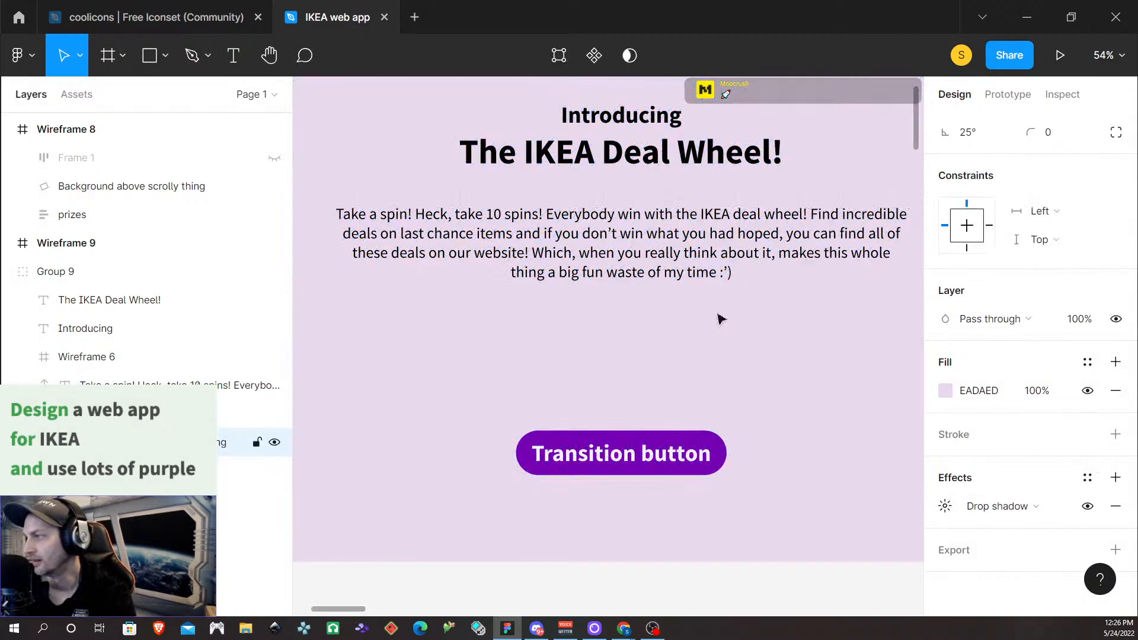
# Duplicate the paragraph just below the original and move the copy's layer out of Wireframe 6, directly above it
pyautogui.scroll(-3, 656, 434)
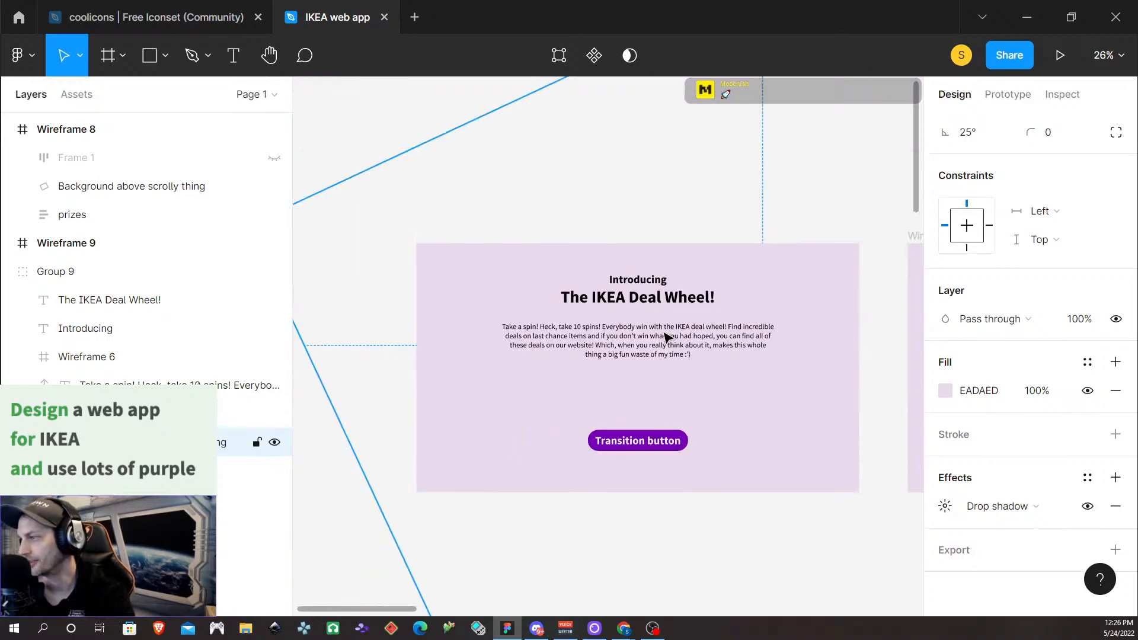
pyautogui.click(635, 343)
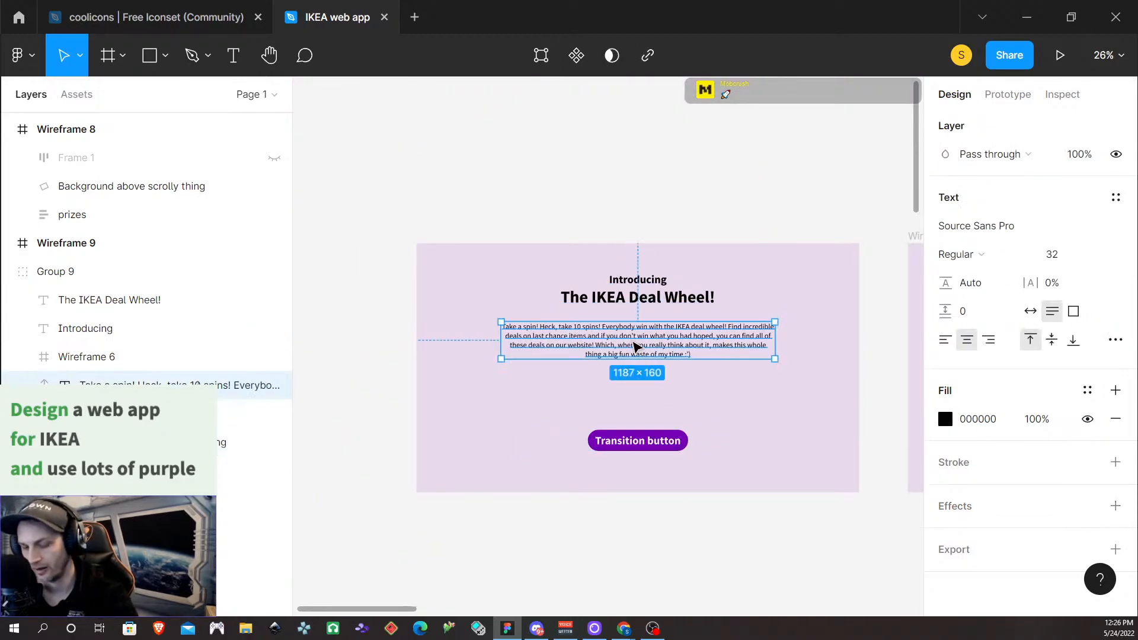
pyautogui.moveTo(634, 348); pyautogui.dragTo(711, 385)
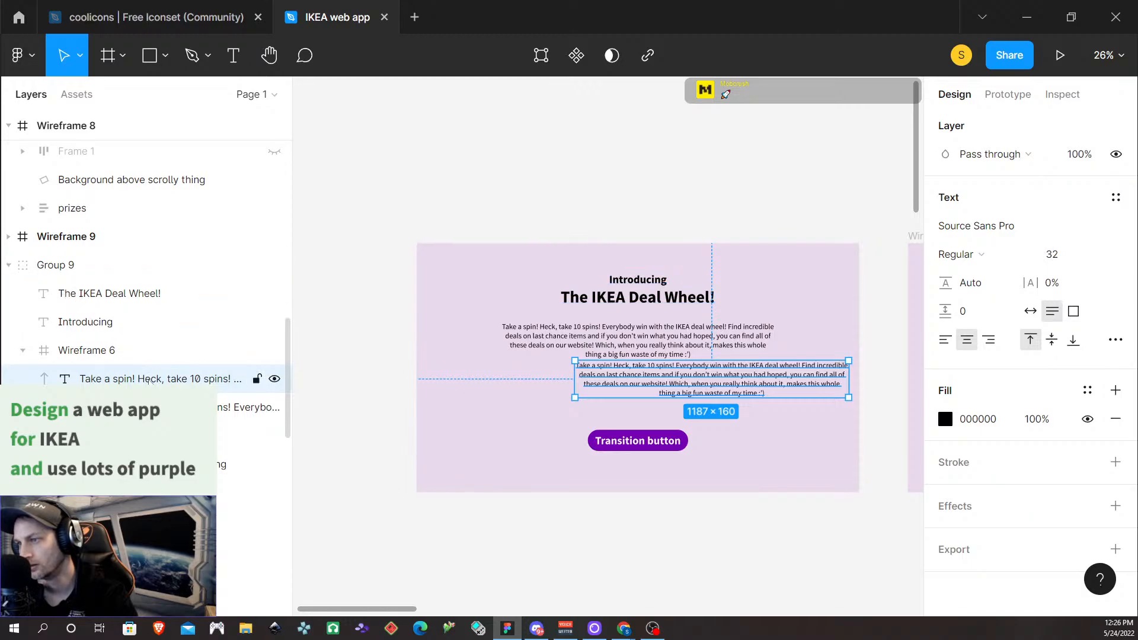
pyautogui.moveTo(150, 381); pyautogui.dragTo(121, 354)
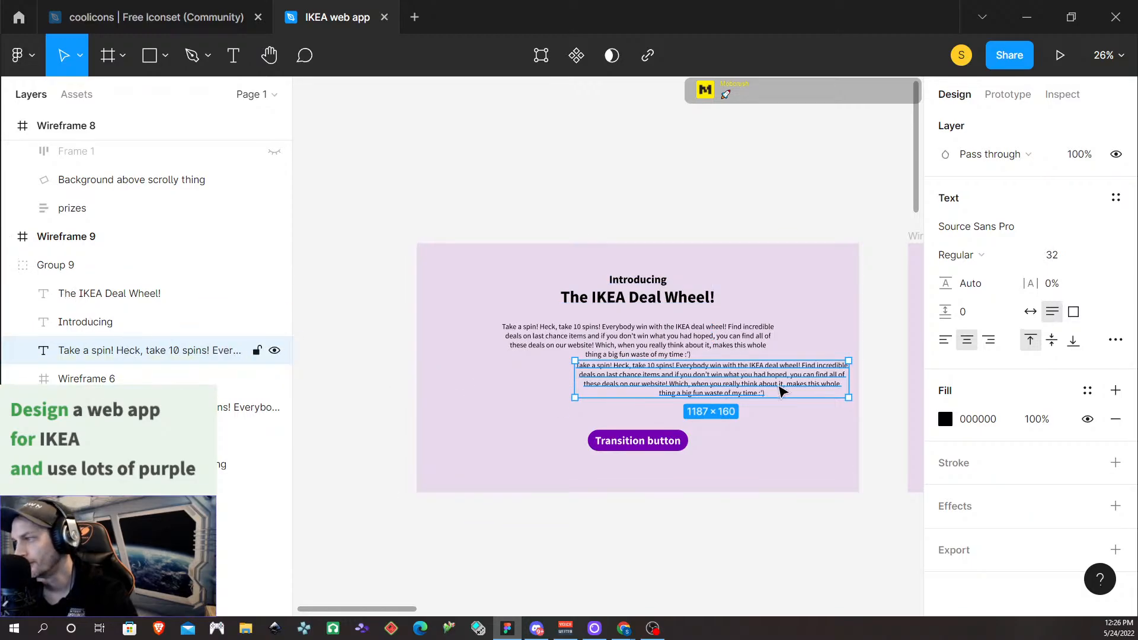
# Nudge the copied paragraph horizontally until it lines up with the original paragraph above it
pyautogui.hotkey('shift', 'Left')
pyautogui.hotkey('shift', 'Left')
pyautogui.hotkey('shift', 'Left')
pyautogui.hotkey('shift', 'Left')
pyautogui.hotkey('shift', 'Left')
pyautogui.hotkey('shift', 'Left')
pyautogui.hotkey('shift', 'Left')
pyautogui.hotkey('shift', 'Left')
pyautogui.hotkey('shift', 'Left')
pyautogui.hotkey('shift', 'Left')
pyautogui.hotkey('shift', 'Left')
pyautogui.hotkey('shift', 'Left')
pyautogui.hotkey('shift', 'Left')
pyautogui.hotkey('shift', 'Left')
pyautogui.hotkey('shift', 'Left')
pyautogui.hotkey('shift', 'Left')
pyautogui.hotkey('shift', 'Left')
pyautogui.hotkey('shift', 'Left')
pyautogui.hotkey('shift', 'Left')
pyautogui.hotkey('shift', 'Left')
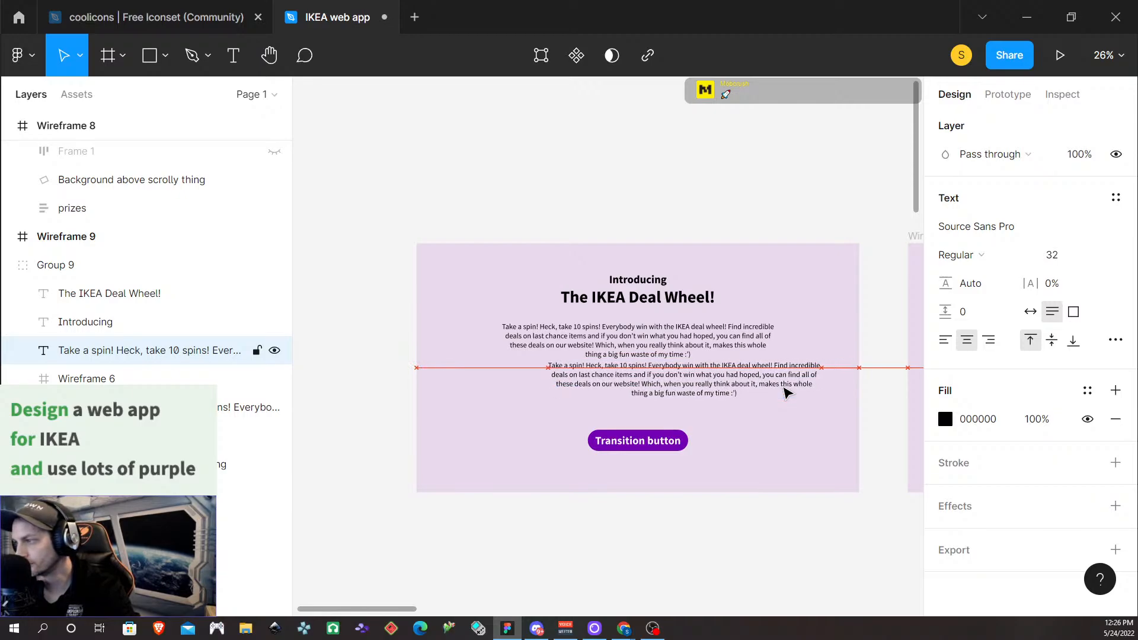
pyautogui.press('Left')
pyautogui.press('Left')
pyautogui.press('Left')
pyautogui.press('Left')
pyautogui.press('Left')
pyautogui.press('Left')
pyautogui.press('Left')
pyautogui.press('Left')
pyautogui.press('Left')
pyautogui.press('Left')
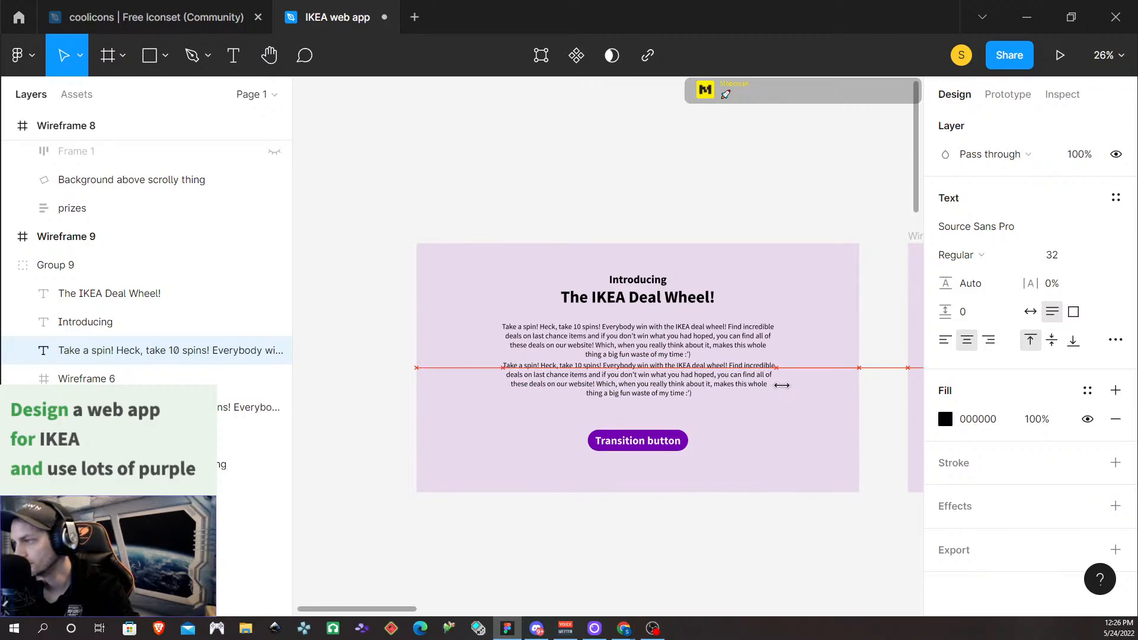
pyautogui.press('Left')
pyautogui.press('Left')
pyautogui.press('Left')
pyautogui.press('Left')
pyautogui.press('Left')
pyautogui.press('Left')
pyautogui.press('Left')
pyautogui.press('Left')
pyautogui.press('Left')
pyautogui.press('Left')
pyautogui.press('Left')
pyautogui.press('Left')
pyautogui.press('Left')
pyautogui.press('Left')
pyautogui.press('Left')
pyautogui.press('Left')
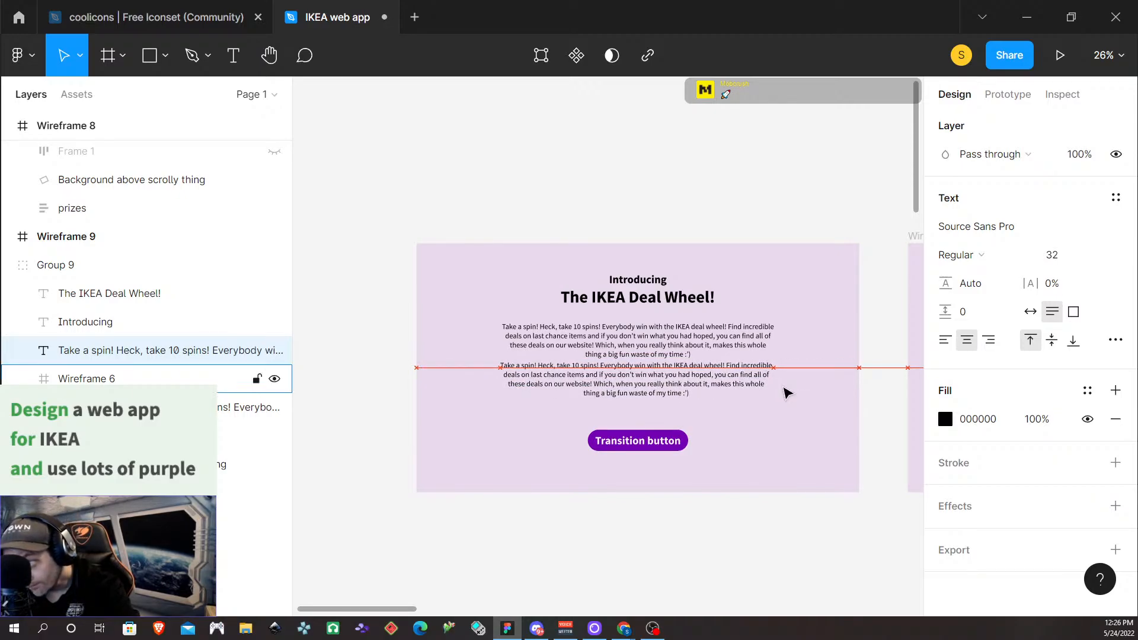
pyautogui.press('Left')
pyautogui.press('Left')
pyautogui.press('Left')
pyautogui.press('Left')
pyautogui.press('Left')
pyautogui.press('Left')
pyautogui.press('Left')
pyautogui.press('Left')
pyautogui.press('Left')
pyautogui.press('Left')
pyautogui.press('Left')
pyautogui.press('Left')
pyautogui.press('Left')
pyautogui.press('Left')
pyautogui.press('Left')
pyautogui.press('Left')
pyautogui.press('Left')
pyautogui.press('Left')
pyautogui.press('Left')
pyautogui.press('Left')
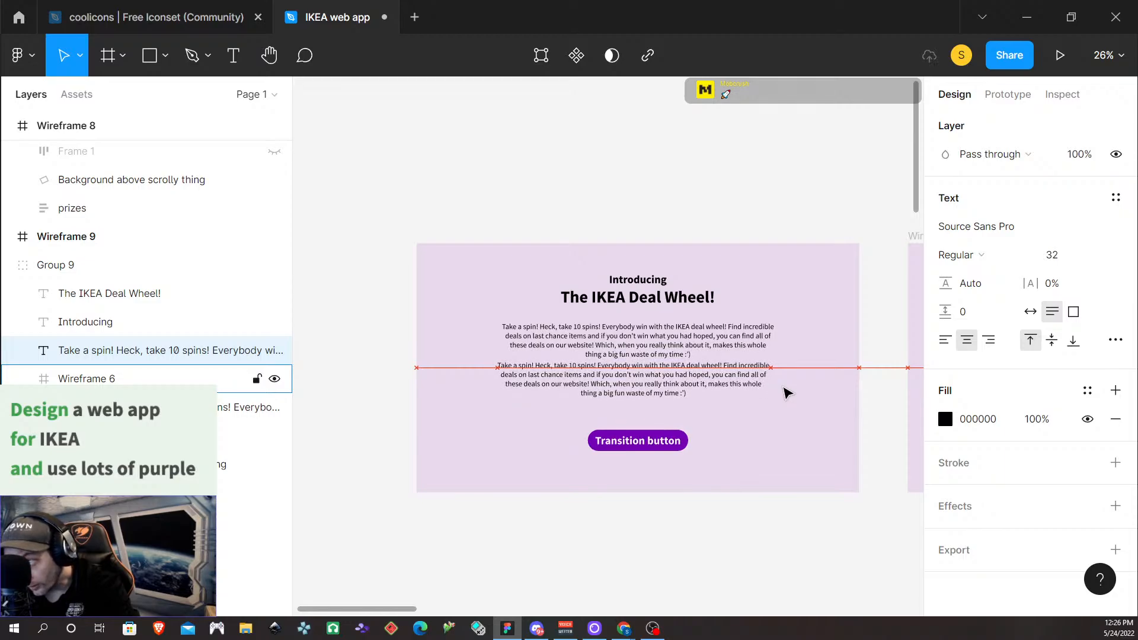
pyautogui.press('Right')
pyautogui.press('Right')
pyautogui.press('Right')
pyautogui.press('Right')
pyautogui.press('Right')
pyautogui.press('Right')
pyautogui.press('Right')
pyautogui.press('Right')
pyautogui.press('Right')
pyautogui.press('Right')
pyautogui.press('Right')
pyautogui.press('Right')
pyautogui.press('Right')
pyautogui.press('Right')
pyautogui.press('Right')
pyautogui.press('Right')
pyautogui.press('Right')
pyautogui.press('Right')
pyautogui.press('Right')
pyautogui.press('Right')
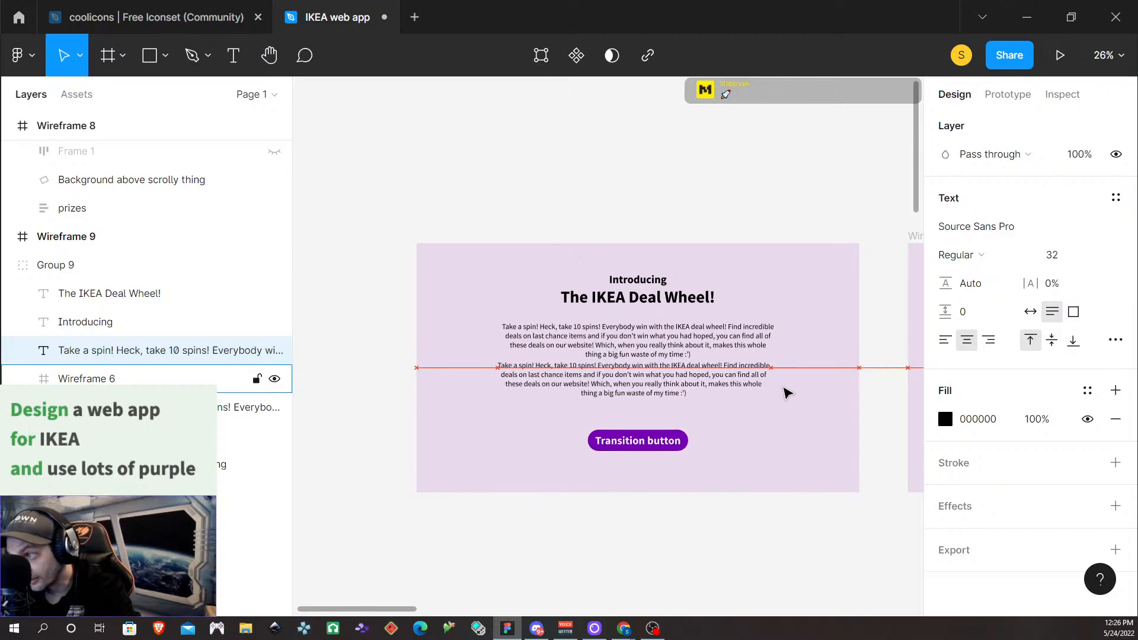
pyautogui.press('Right')
pyautogui.press('Right')
pyautogui.press('Right')
pyautogui.press('Right')
pyautogui.press('Right')
pyautogui.press('Right')
pyautogui.press('Right')
pyautogui.press('Right')
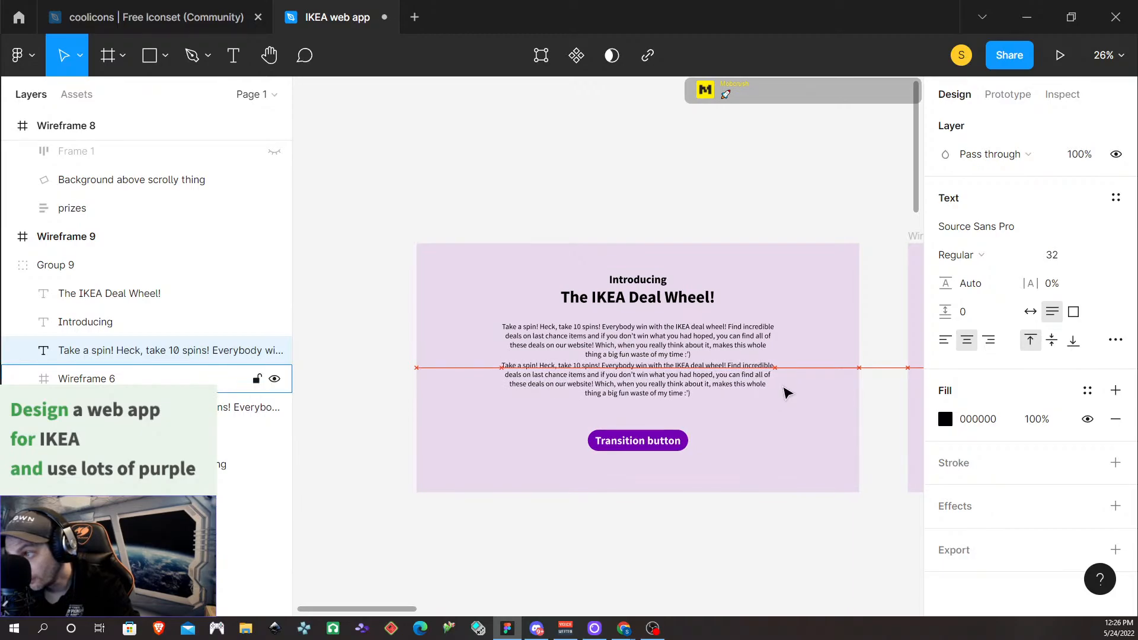
# Move the copied paragraph down to leave a gap below the original, centred above the "Transition button"
pyautogui.press('Down')
pyautogui.press('Down')
pyautogui.press('Down')
pyautogui.press('Down')
pyautogui.press('Down')
pyautogui.press('Down')
pyautogui.press('Down')
pyautogui.press('Down')
pyautogui.press('Down')
pyautogui.press('Down')
pyautogui.press('Down')
pyautogui.press('Down')
pyautogui.press('Down')
pyautogui.press('Down')
pyautogui.press('Down')
pyautogui.press('Down')
pyautogui.press('Down')
pyautogui.press('Down')
pyautogui.press('Down')
pyautogui.press('Down')
pyautogui.press('Down')
pyautogui.press('Down')
pyautogui.press('Down')
pyautogui.press('Down')
pyautogui.press('Down')
pyautogui.press('Down')
pyautogui.press('Down')
pyautogui.press('Down')
pyautogui.press('Down')
pyautogui.press('Down')
pyautogui.press('Down')
pyautogui.press('Down')
pyautogui.press('Down')
pyautogui.press('Down')
pyautogui.press('Down')
pyautogui.press('Down')
pyautogui.press('Down')
pyautogui.press('Down')
pyautogui.press('Down')
pyautogui.press('Down')
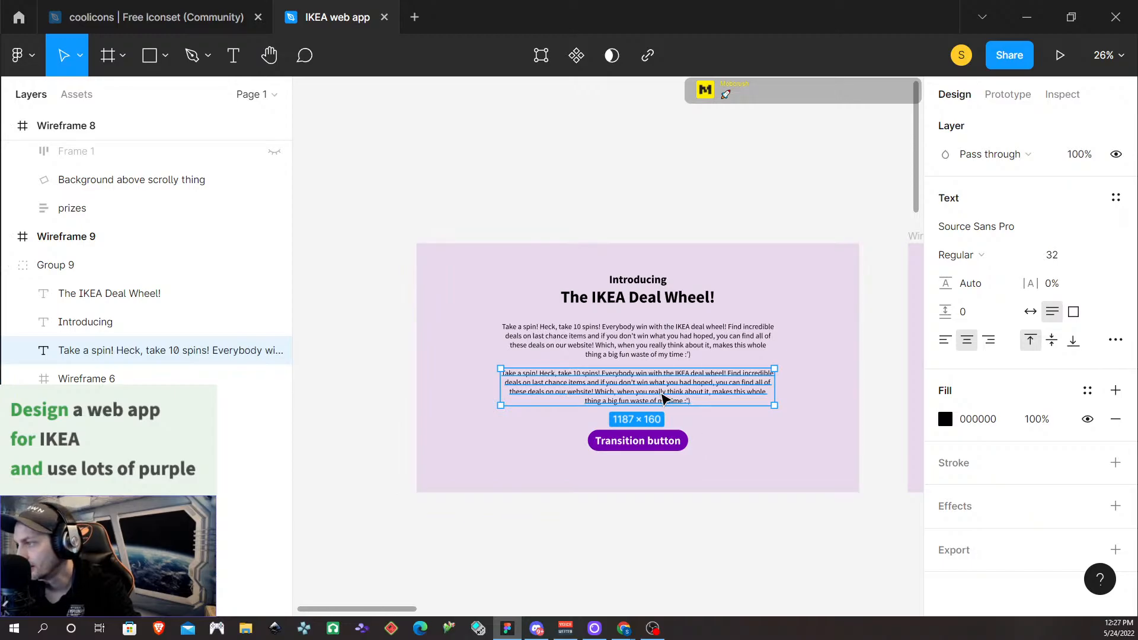
pyautogui.moveTo(630, 394); pyautogui.dragTo(638, 385)
# Replace the copied paragraph's text with "To learn more and spin the wheel for yo'self, click on this button right here."
pyautogui.doubleClick(638, 384)
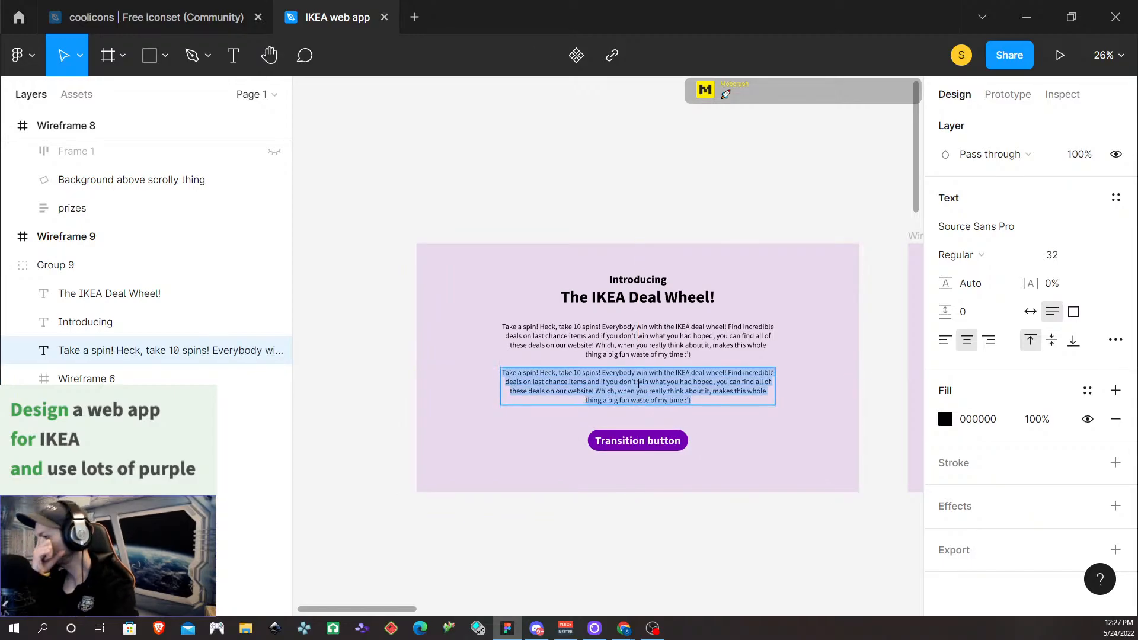
pyautogui.press('BackSpace')
pyautogui.write('To')
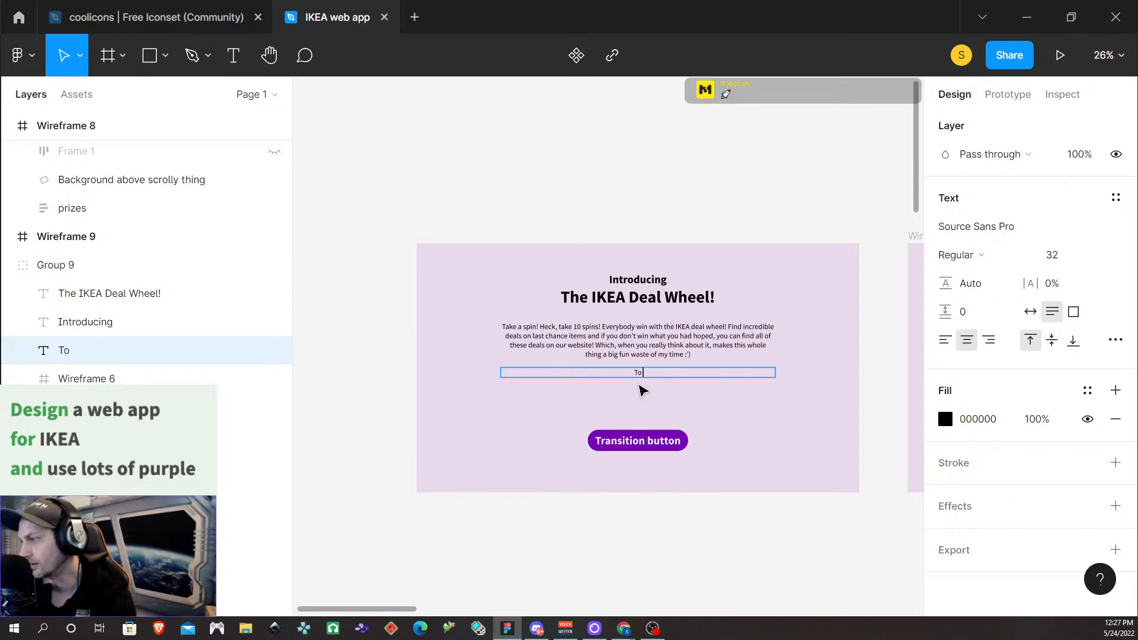
pyautogui.write('more and')
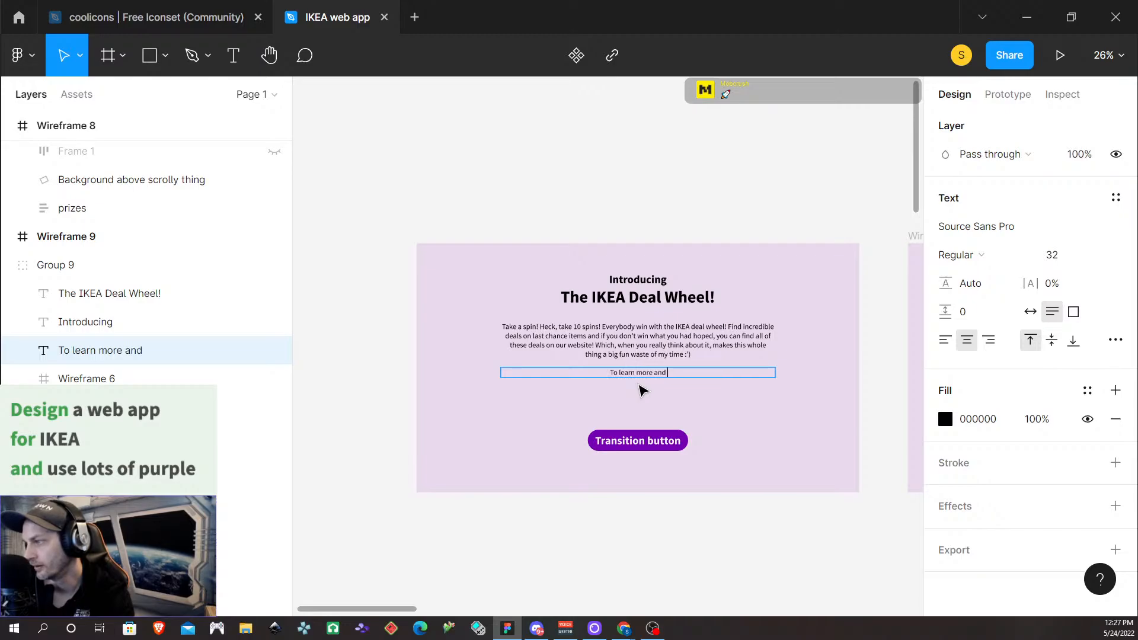
pyautogui.write(' spin the wheel for yo')
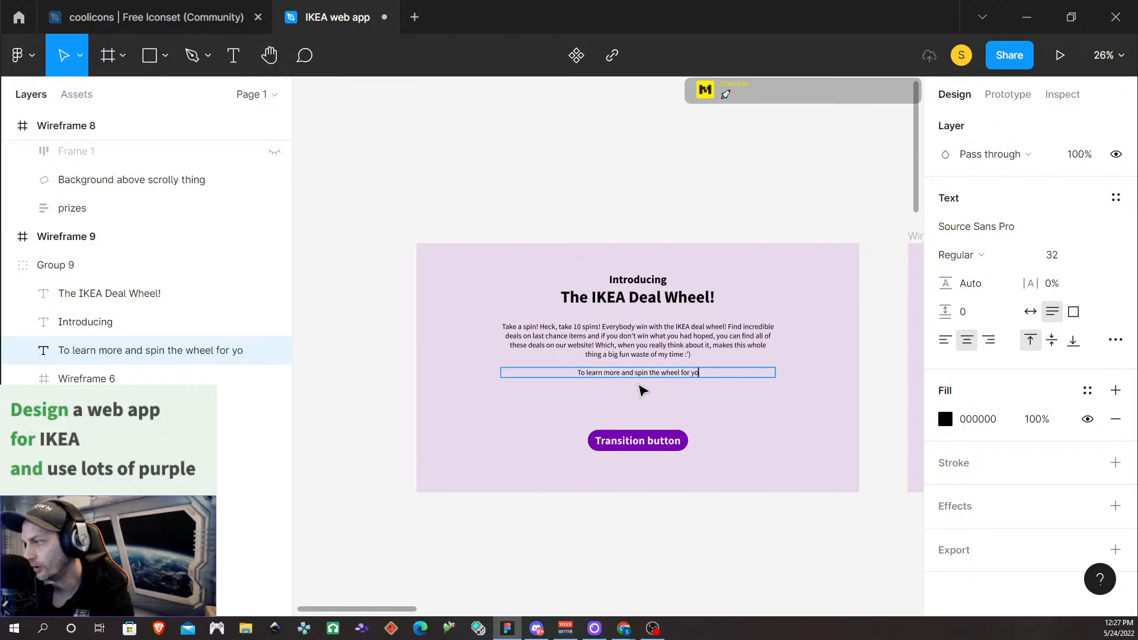
pyautogui.write("'self")
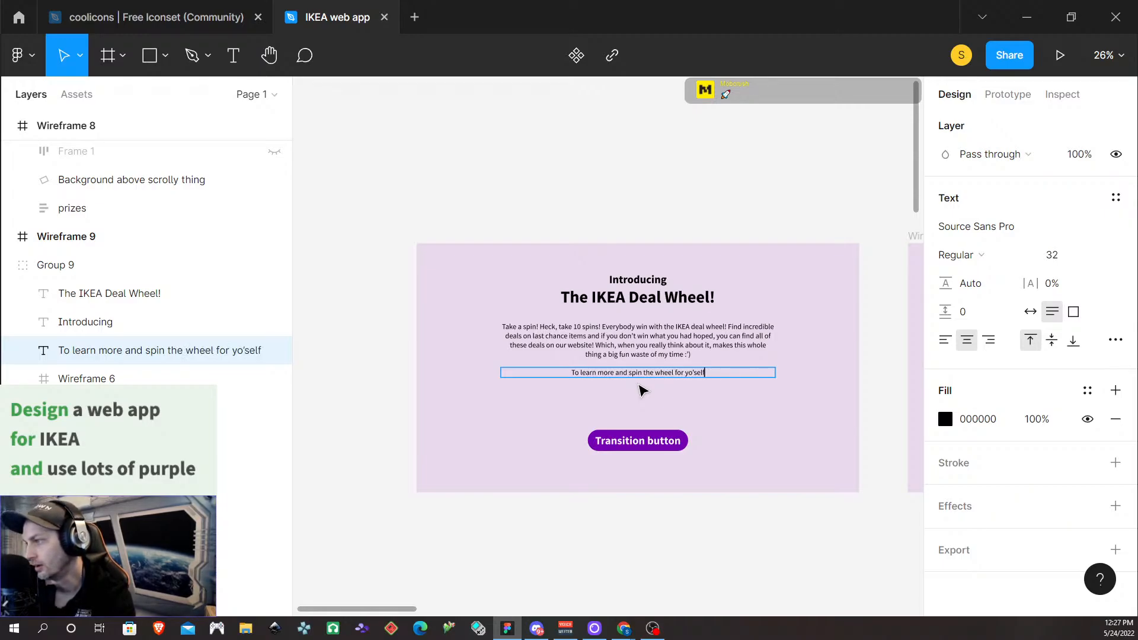
pyautogui.write(',')
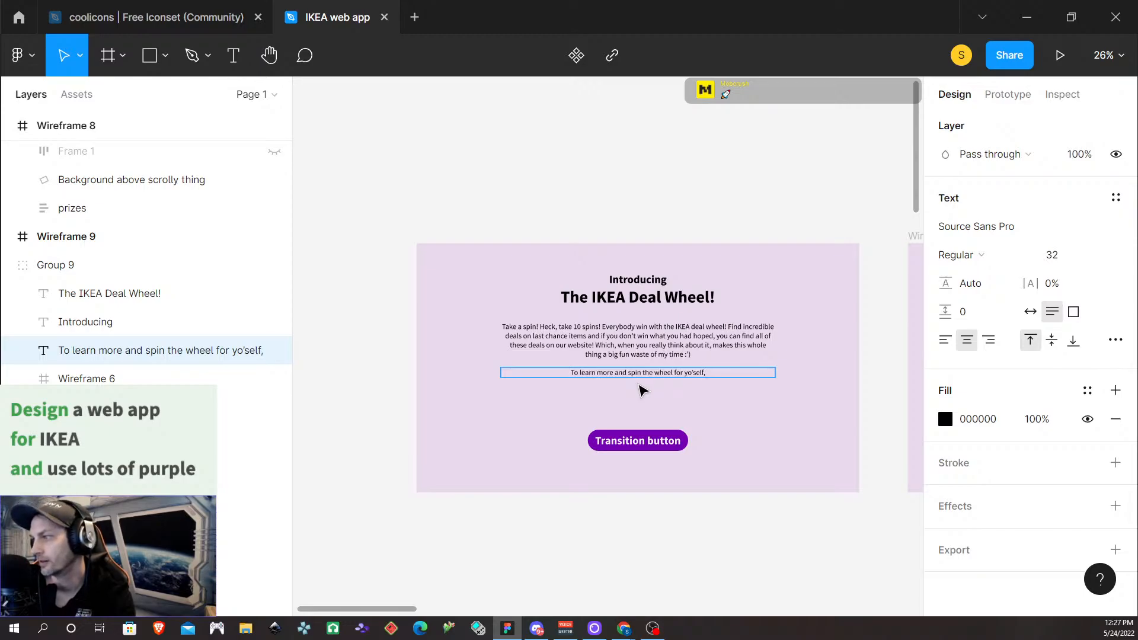
pyautogui.write(' click')
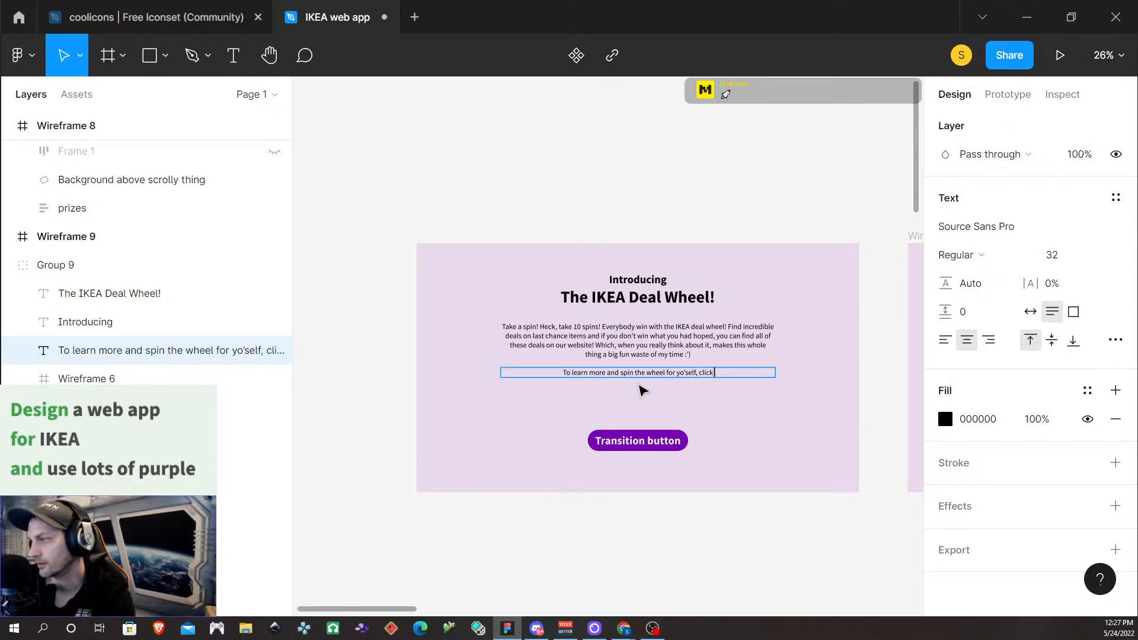
pyautogui.write(' on this')
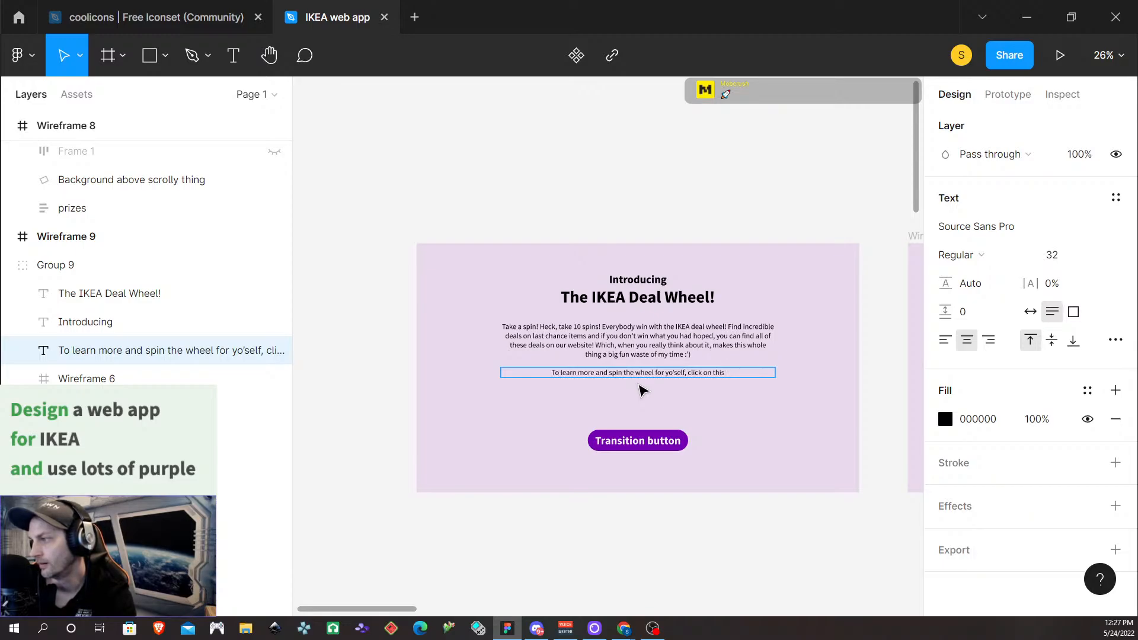
pyautogui.write(' button')
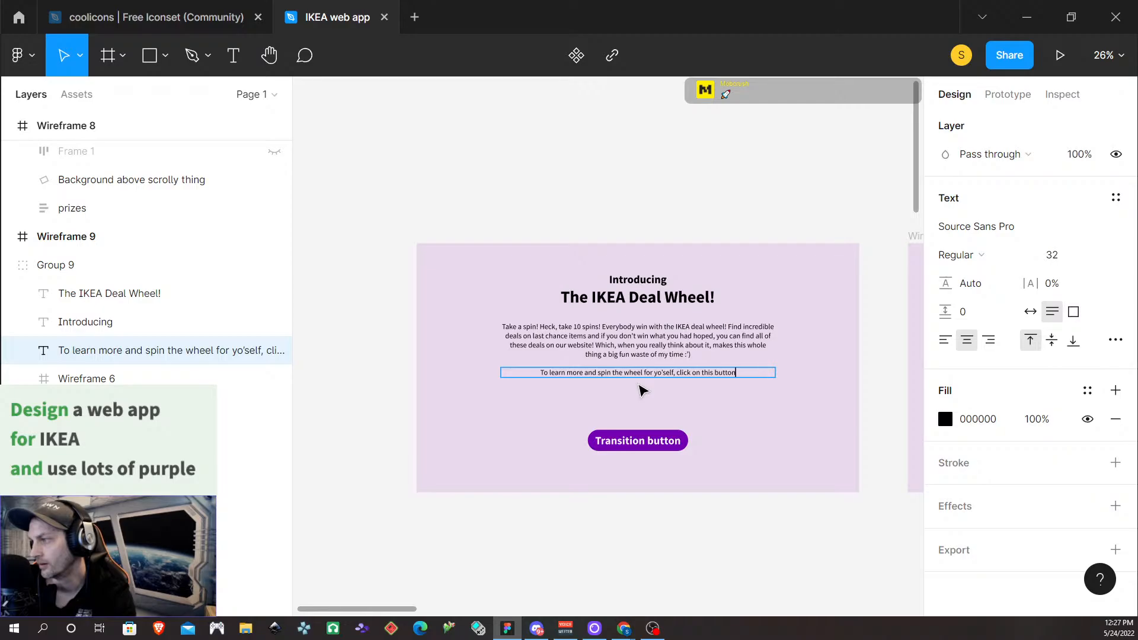
pyautogui.write(' righ')
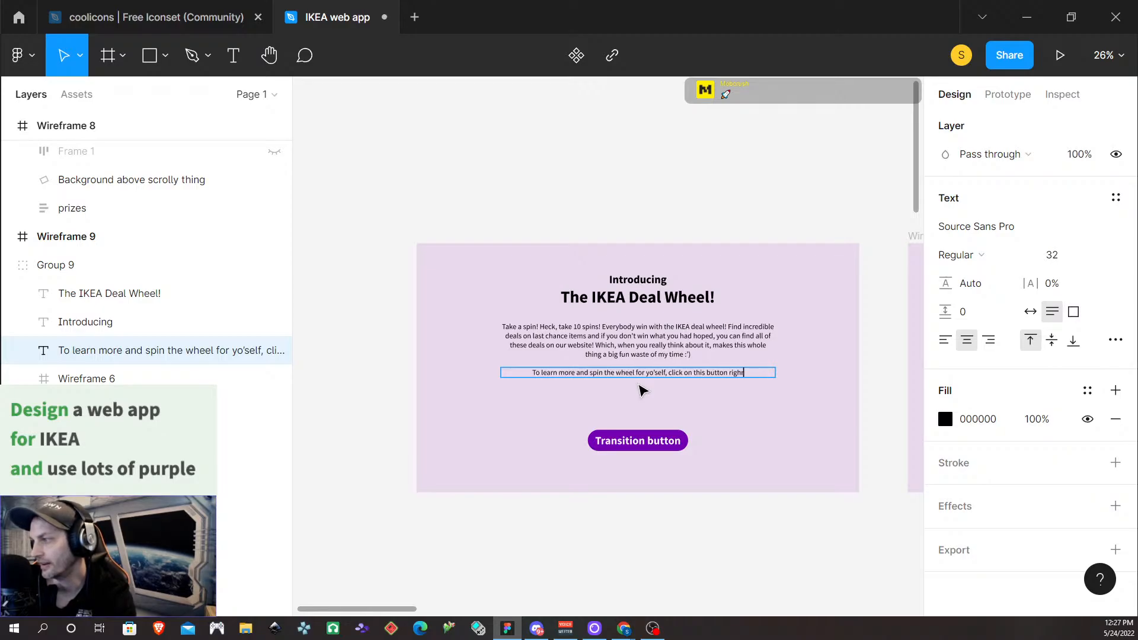
pyautogui.write('t here. you')
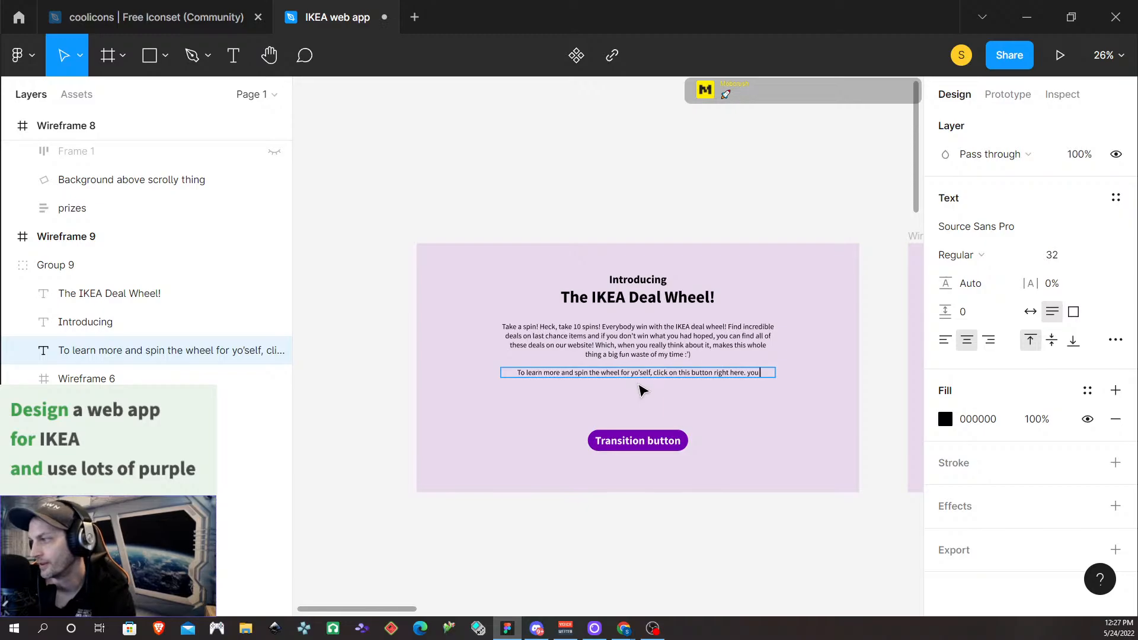
# Continue the paragraph with "you cant miss it. it's the purple right below. i think it says something like "Transition button". Yeah, click that."
pyautogui.write(' cant miss')
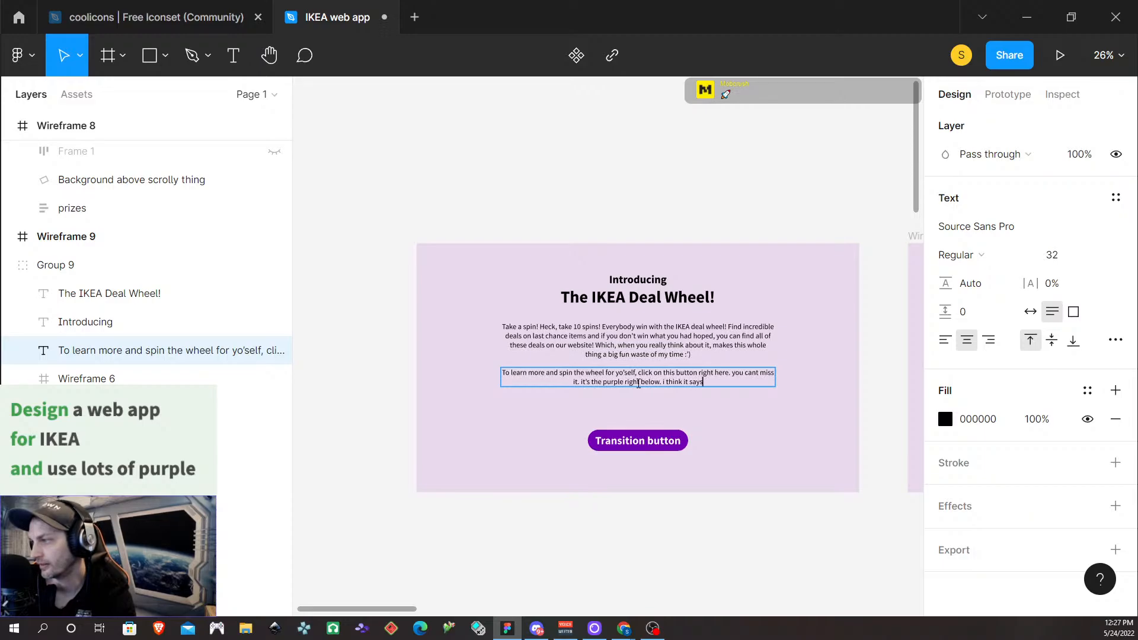
pyautogui.write('ething like')
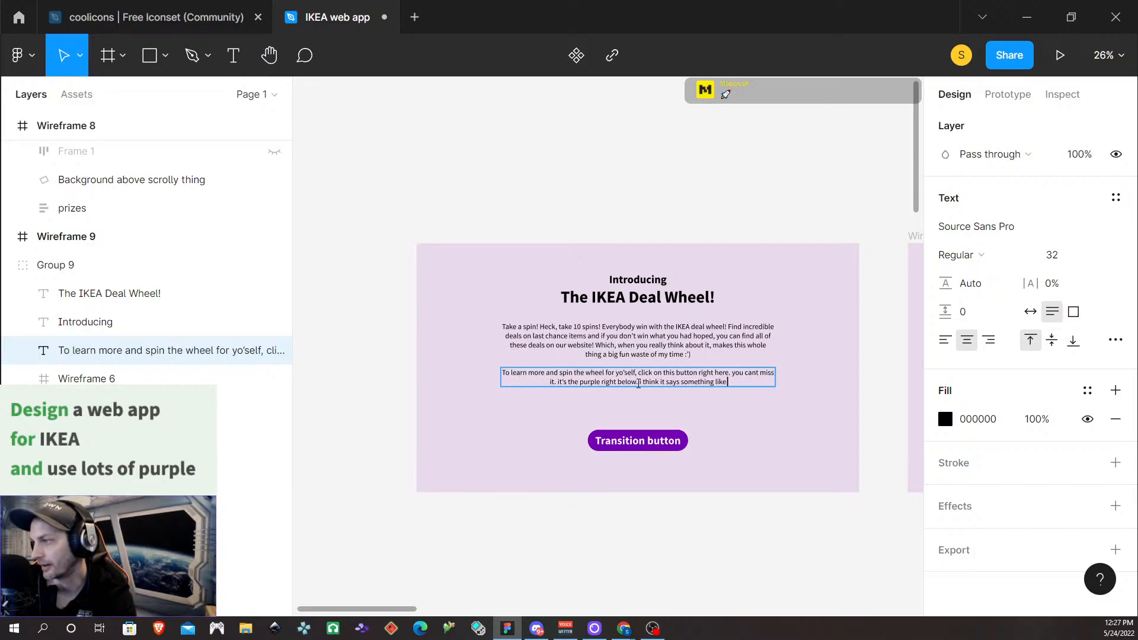
pyautogui.write(' "Transition')
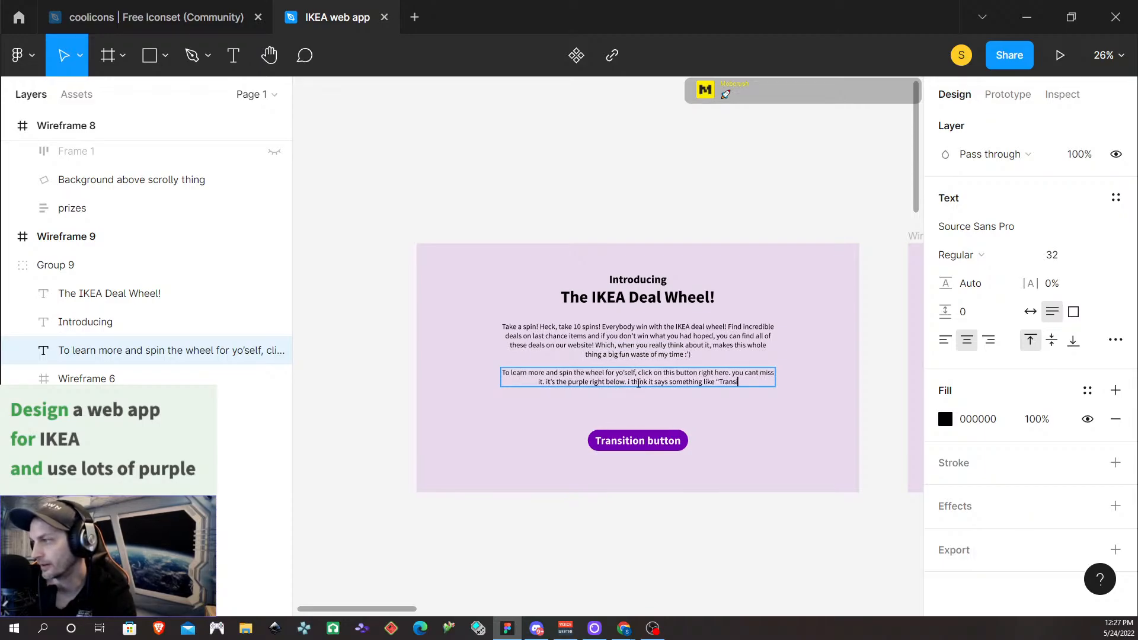
pyautogui.write(' button')
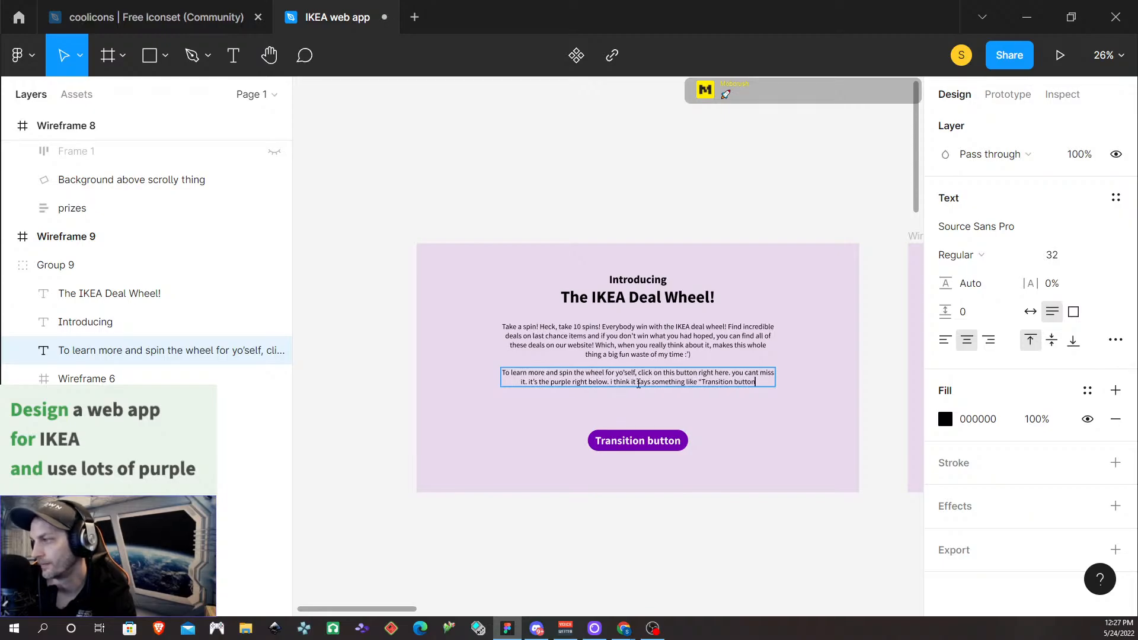
pyautogui.write('".')
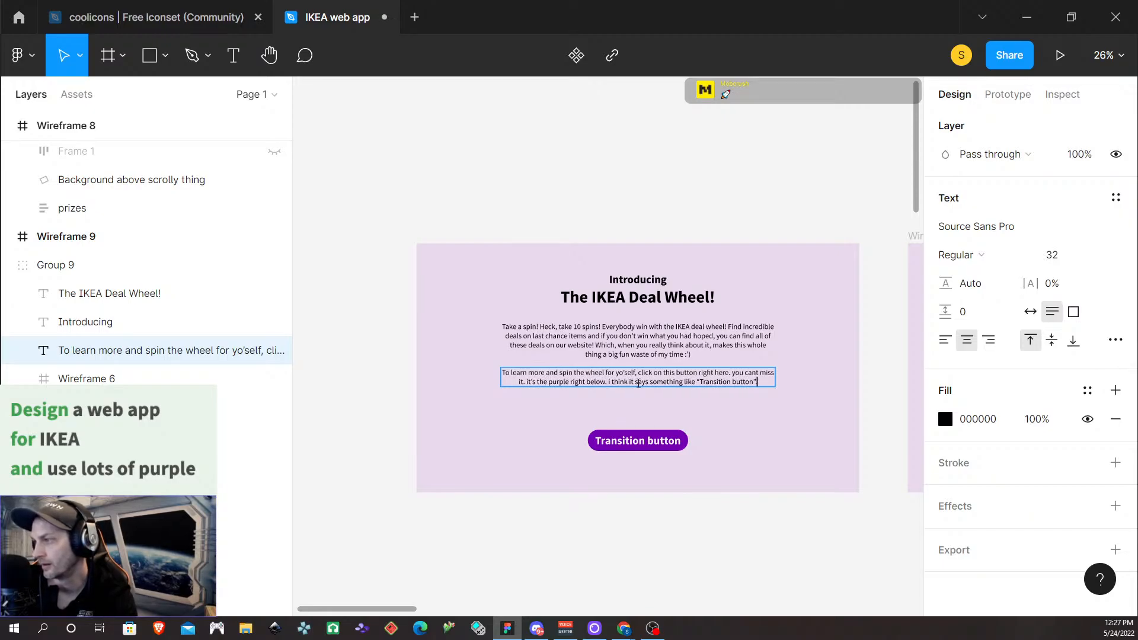
pyautogui.write(' Yeah, click th')
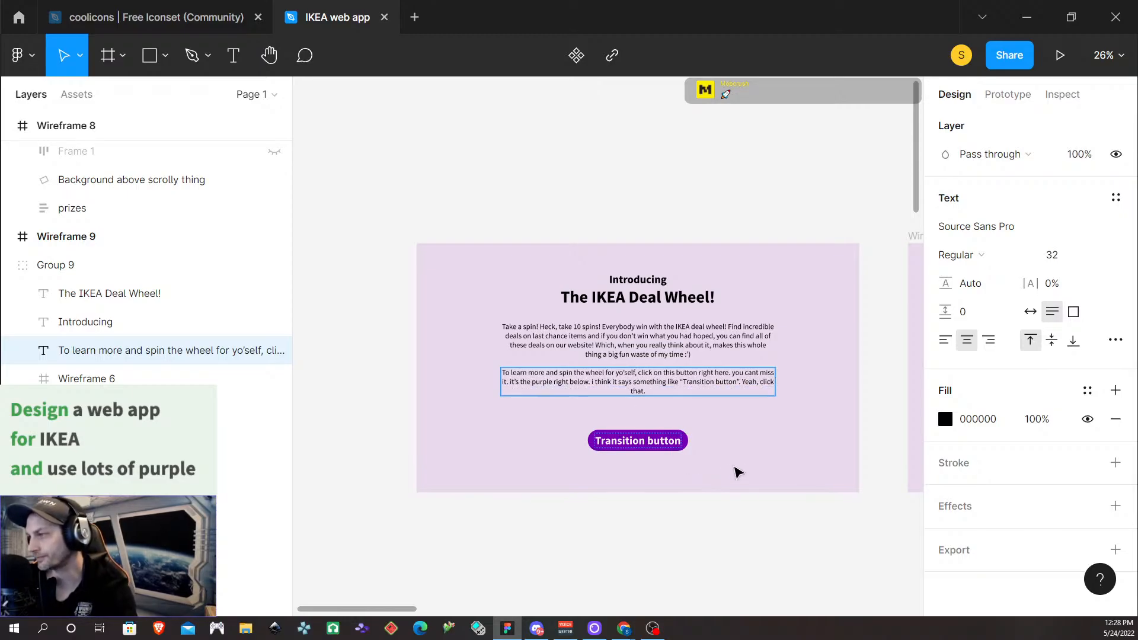
pyautogui.write('at.')
pyautogui.press('Escape')
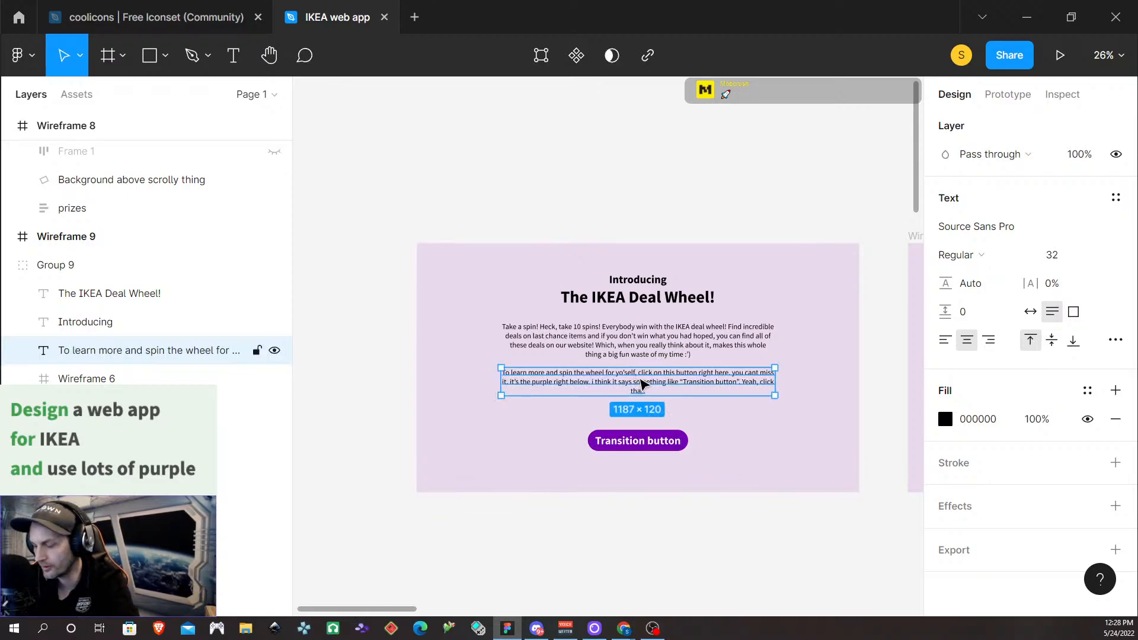
# Move the second paragraph down until it sits about midway between the first paragraph and the "Transition button"
pyautogui.hotkey('shift', 'Down')
pyautogui.hotkey('shift', 'Down')
pyautogui.hotkey('shift', 'Down')
pyautogui.hotkey('shift', 'Down')
pyautogui.hotkey('shift', 'Down')
pyautogui.hotkey('shift', 'Down')
pyautogui.hotkey('shift', 'Down')
pyautogui.hotkey('shift', 'Down')
pyautogui.hotkey('shift', 'Down')
pyautogui.hotkey('shift', 'Down')
pyautogui.hotkey('shift', 'Down')
pyautogui.hotkey('shift', 'Down')
pyautogui.hotkey('shift', 'Down')
pyautogui.hotkey('shift', 'Up')
pyautogui.hotkey('shift', 'Up')
pyautogui.hotkey('shift', 'Up')
pyautogui.hotkey('shift', 'Up')
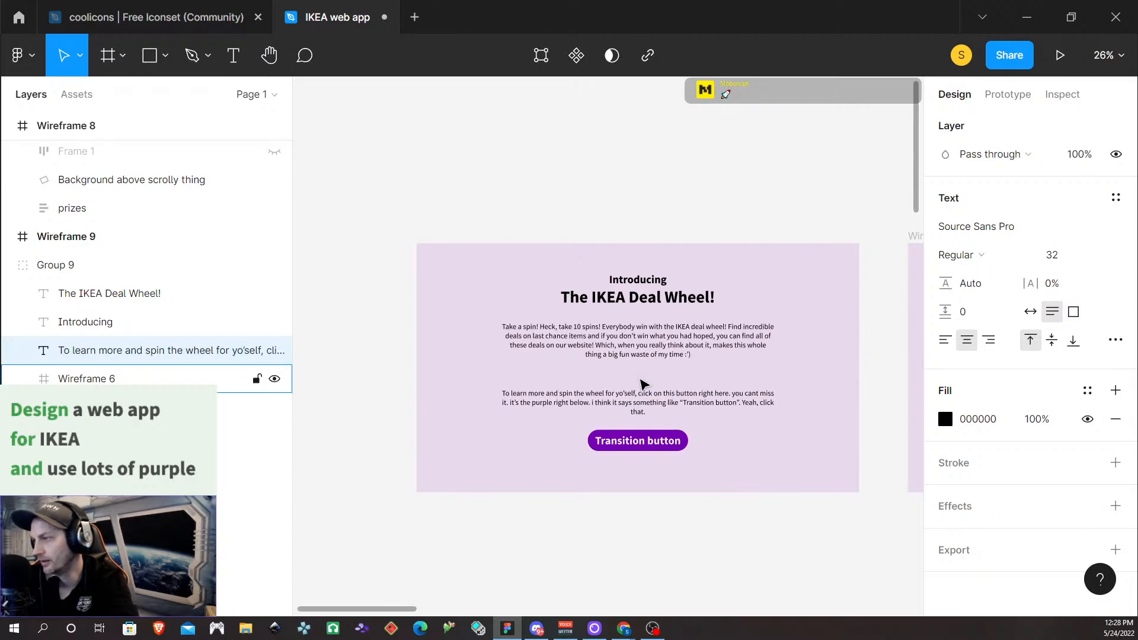
pyautogui.hotkey('shift', 'Up')
pyautogui.hotkey('shift', 'Up')
pyautogui.hotkey('shift', 'Up')
pyautogui.hotkey('shift', 'Up')
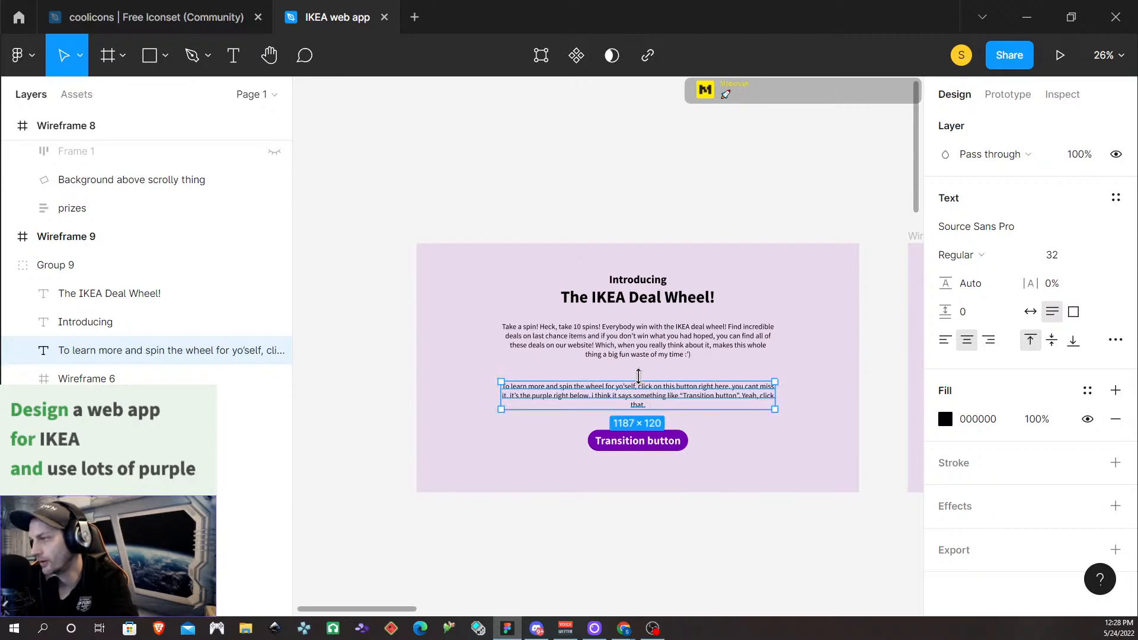
# Set the font size of the whole second paragraph to 24 and leave text editing
pyautogui.doubleClick(624, 399)
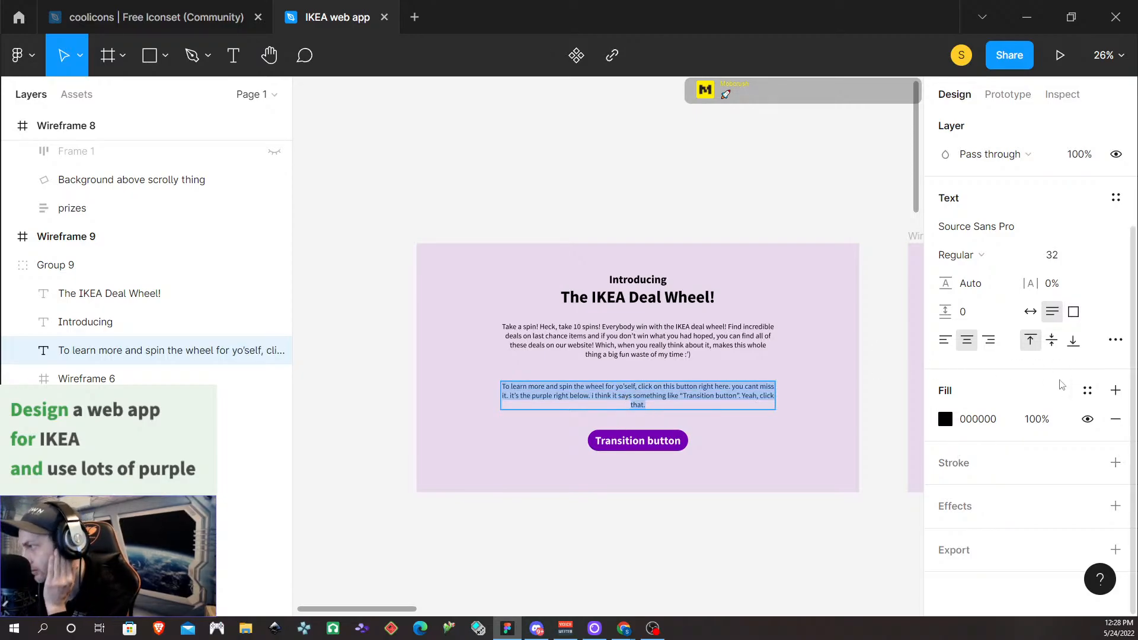
pyautogui.click(1056, 260)
pyautogui.write('2')
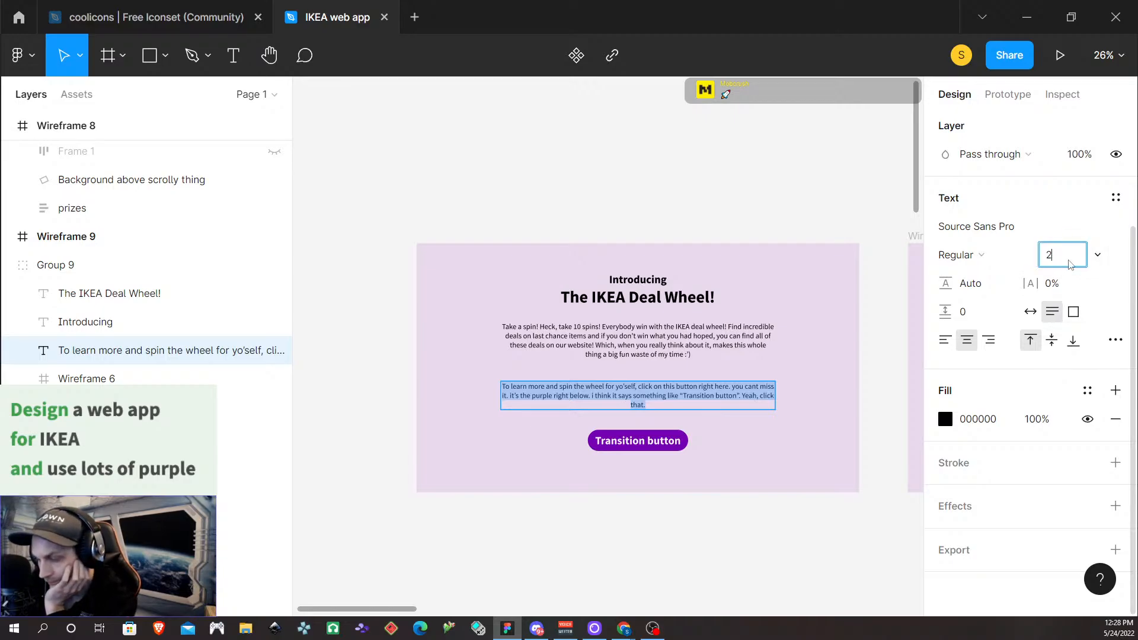
pyautogui.write('4')
pyautogui.press('Return')
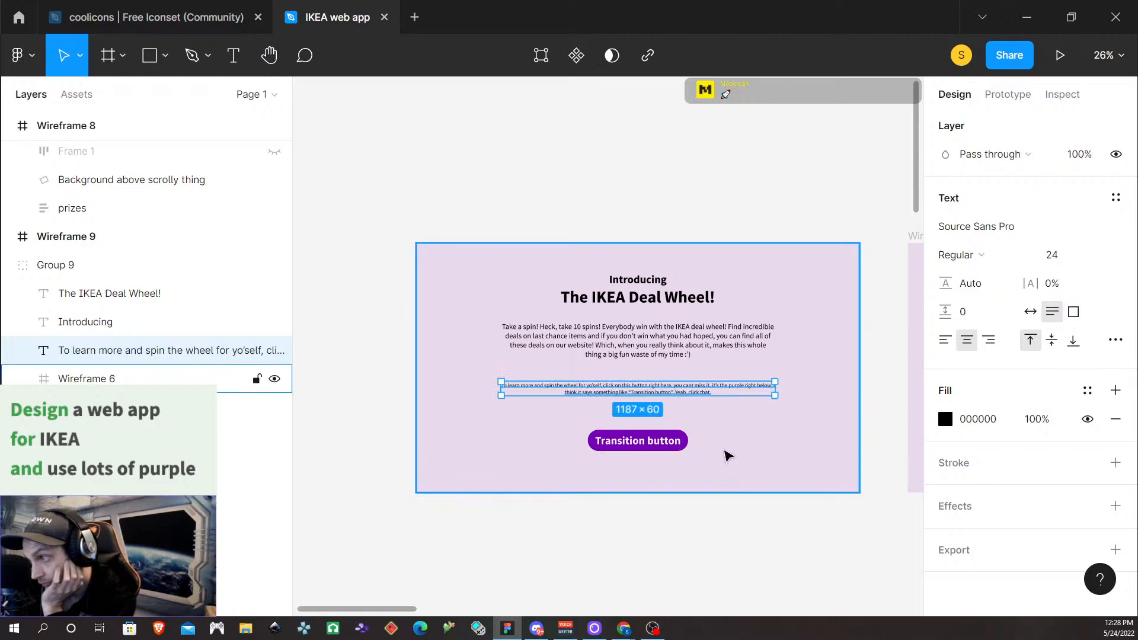
pyautogui.click(725, 472)
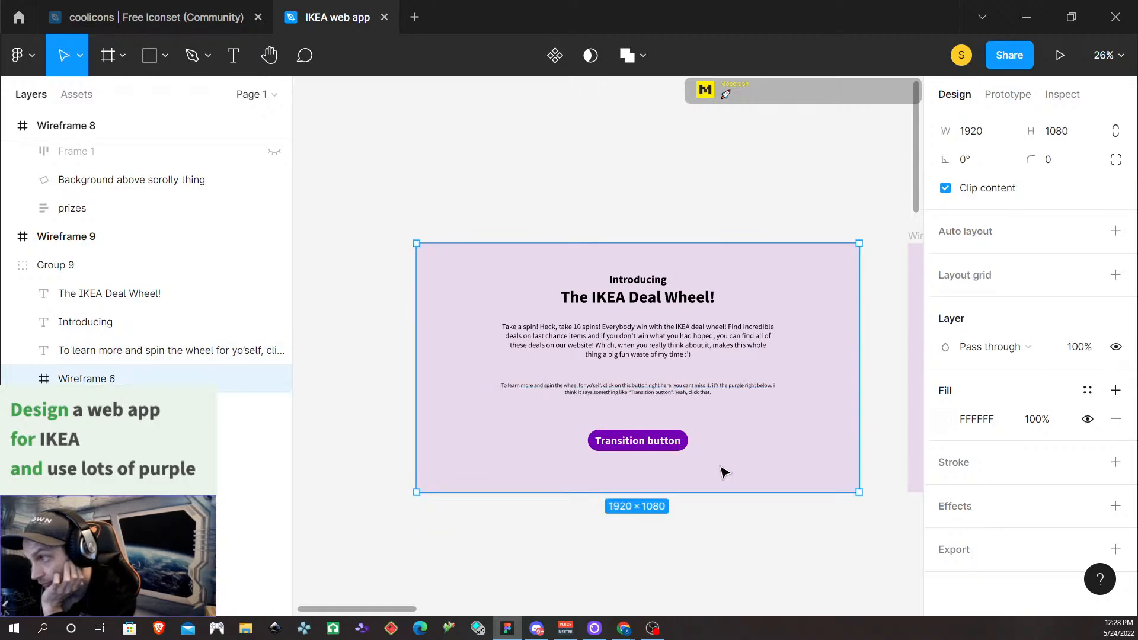
# Measure the second paragraph's distance to the heading "The IKEA Deal Wheel!" and to the edges of Wireframe 6
pyautogui.click(650, 394)
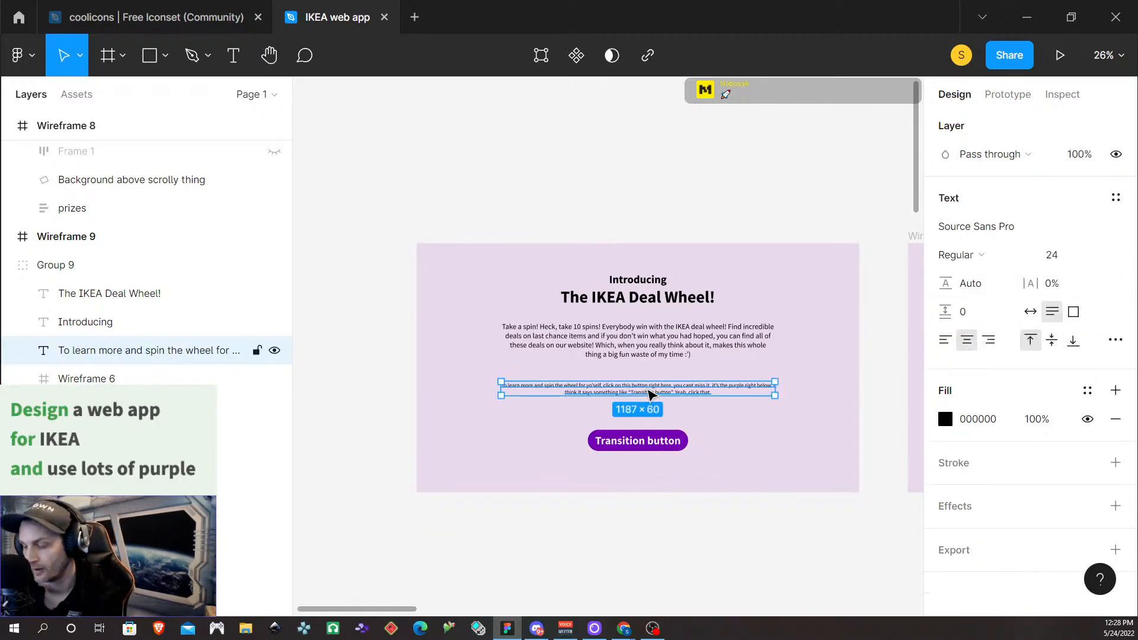
pyautogui.click(668, 350)
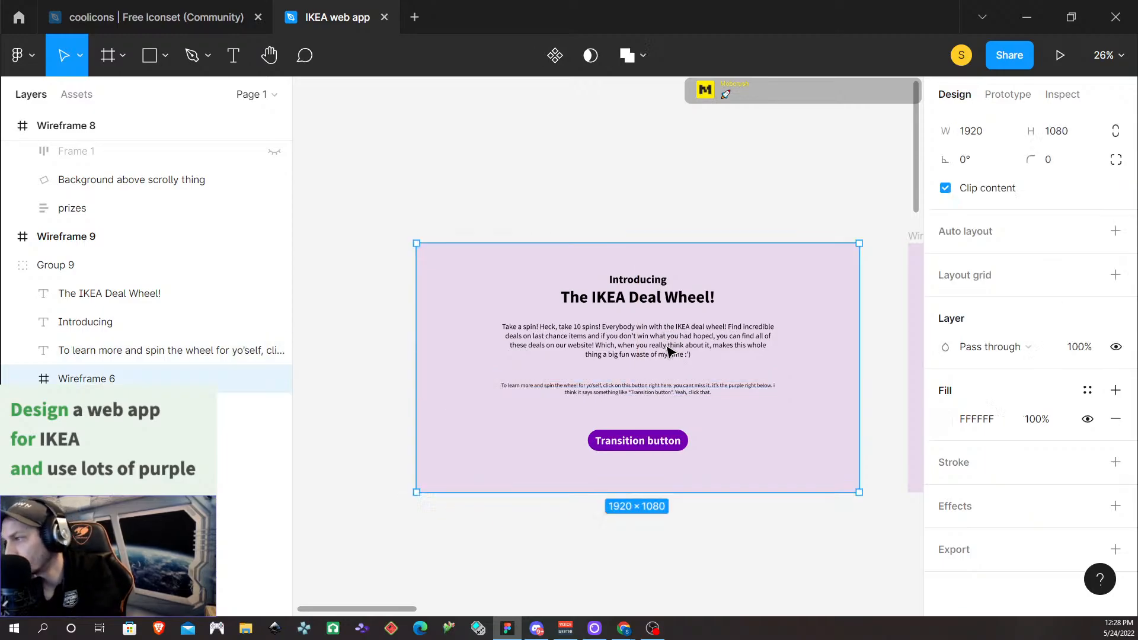
pyautogui.click(642, 389)
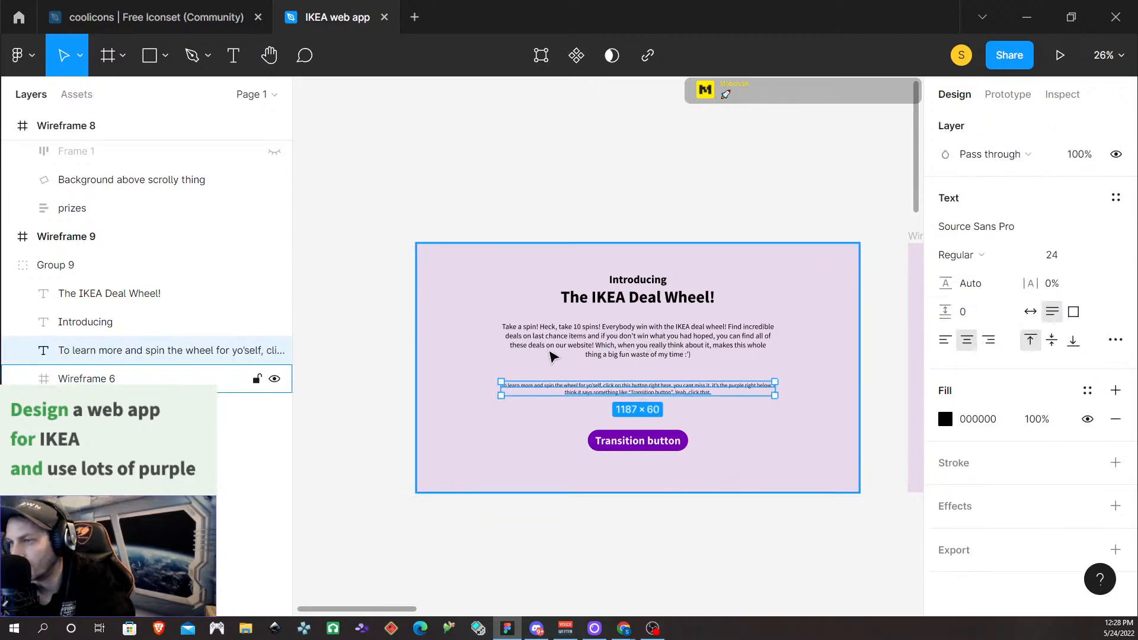
pyautogui.press('alt')
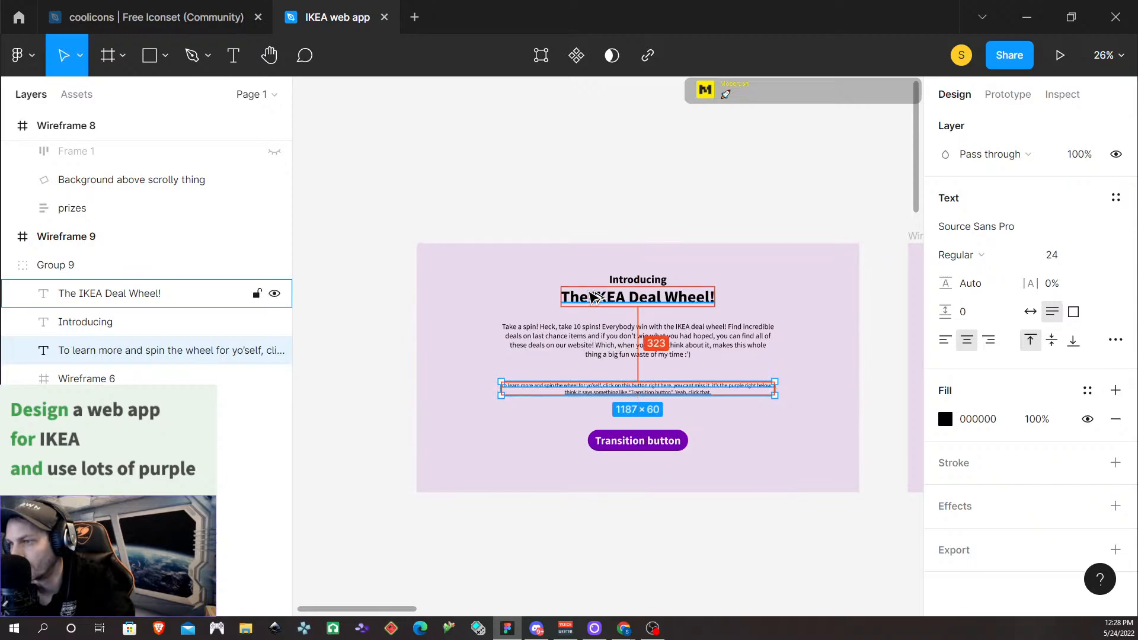
pyautogui.press('alt')
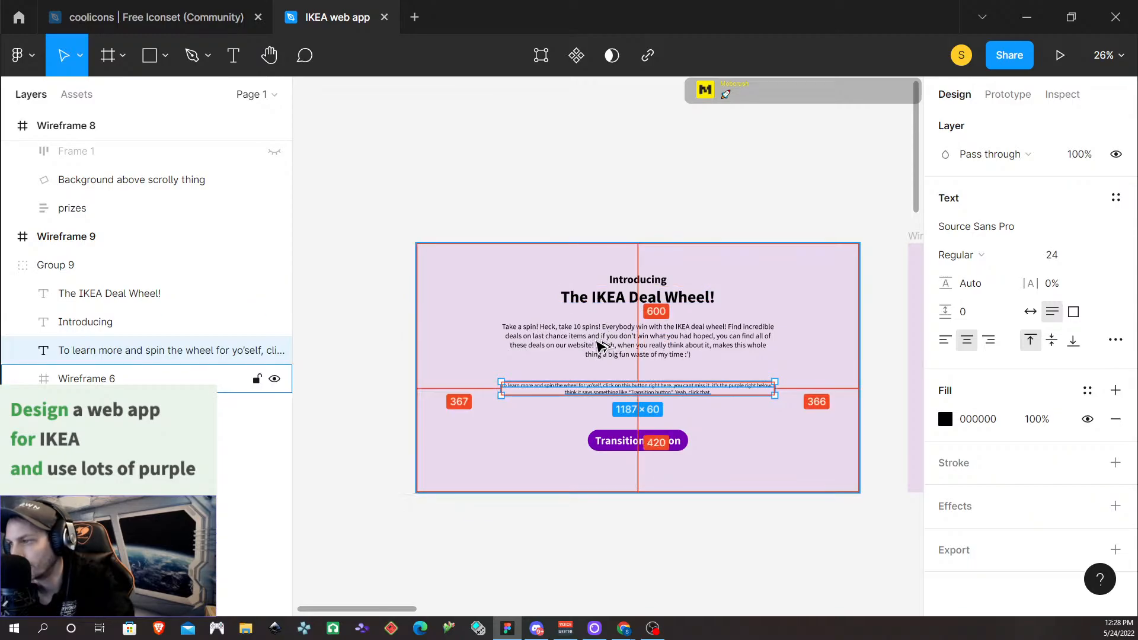
pyautogui.press('Escape')
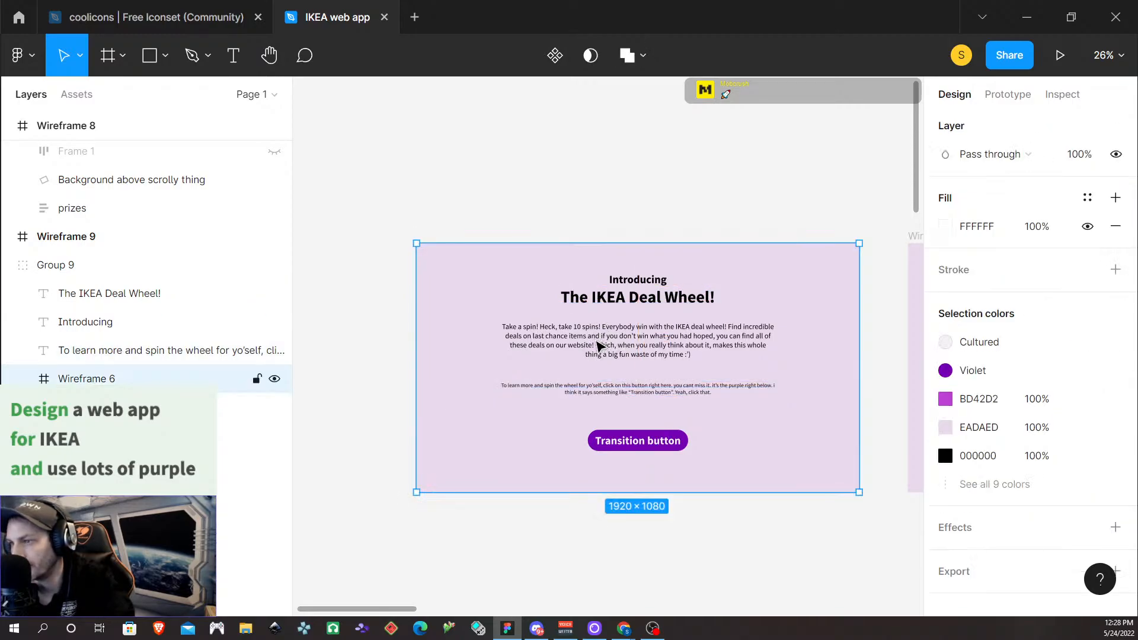
# Move the first paragraph's layer out of Wireframe 6 to directly above the second paragraph's layer, and measure the gap between the paragraphs
pyautogui.click(531, 339)
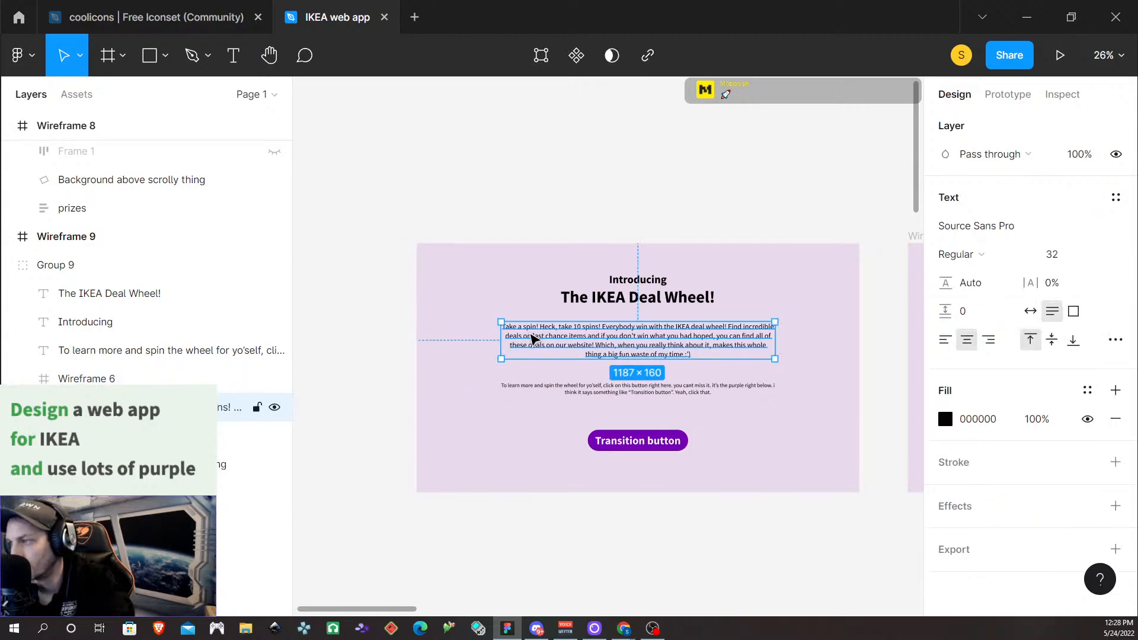
pyautogui.moveTo(231, 408); pyautogui.dragTo(140, 338)
pyautogui.click(627, 387)
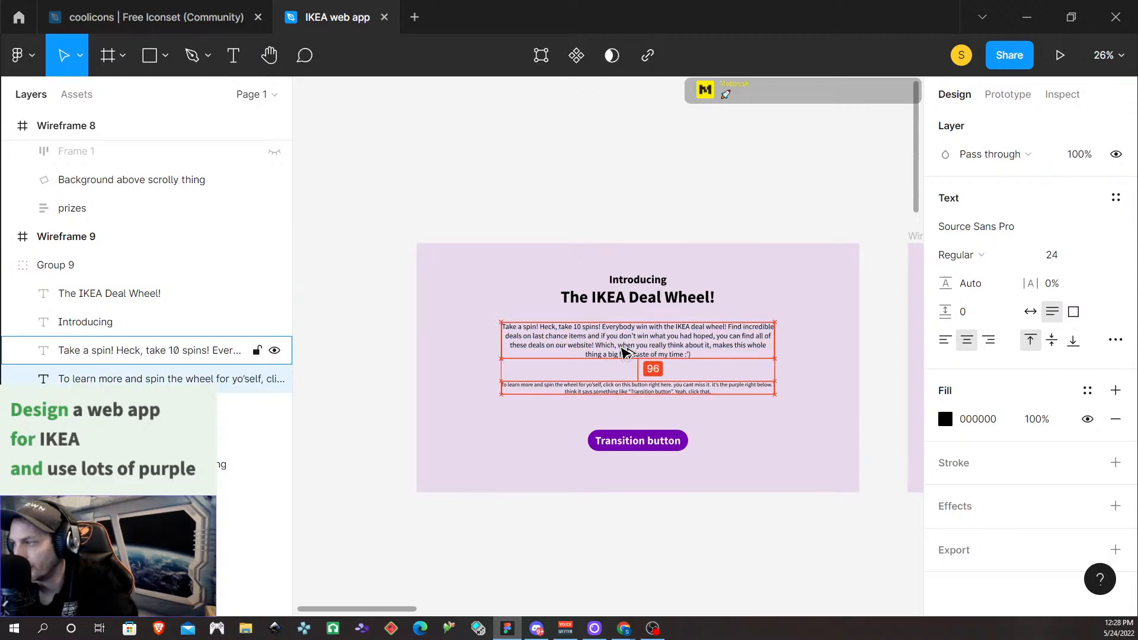
# Move the "Transition button" layer out of Wireframe 6 to directly below the second paragraph's layer, and measure the gap between them
pyautogui.click(654, 445)
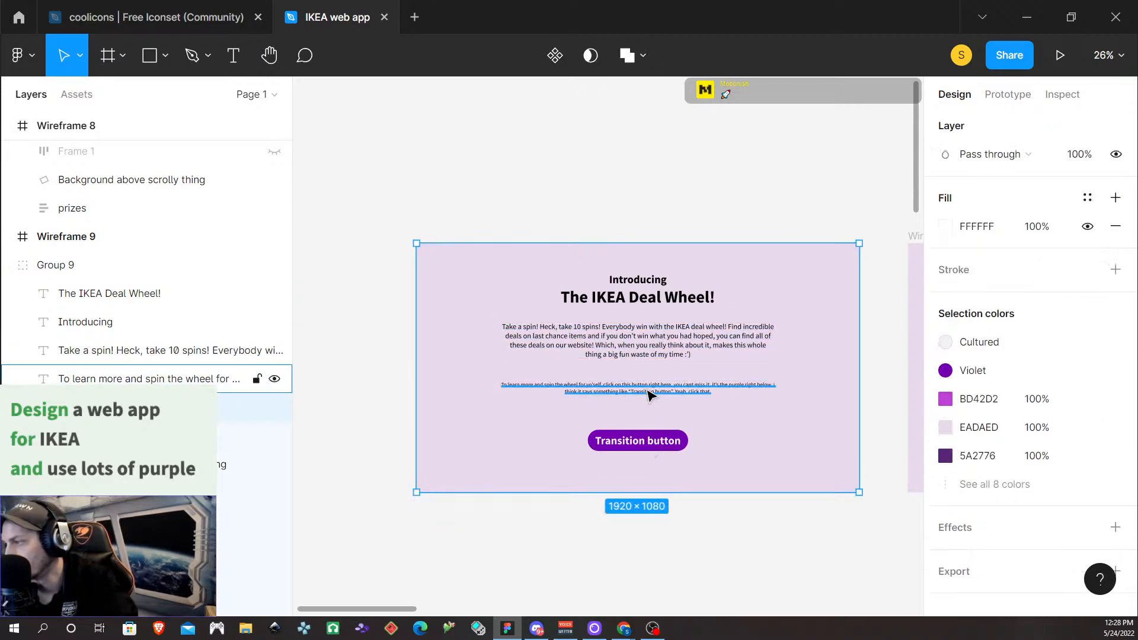
pyautogui.doubleClick(640, 446)
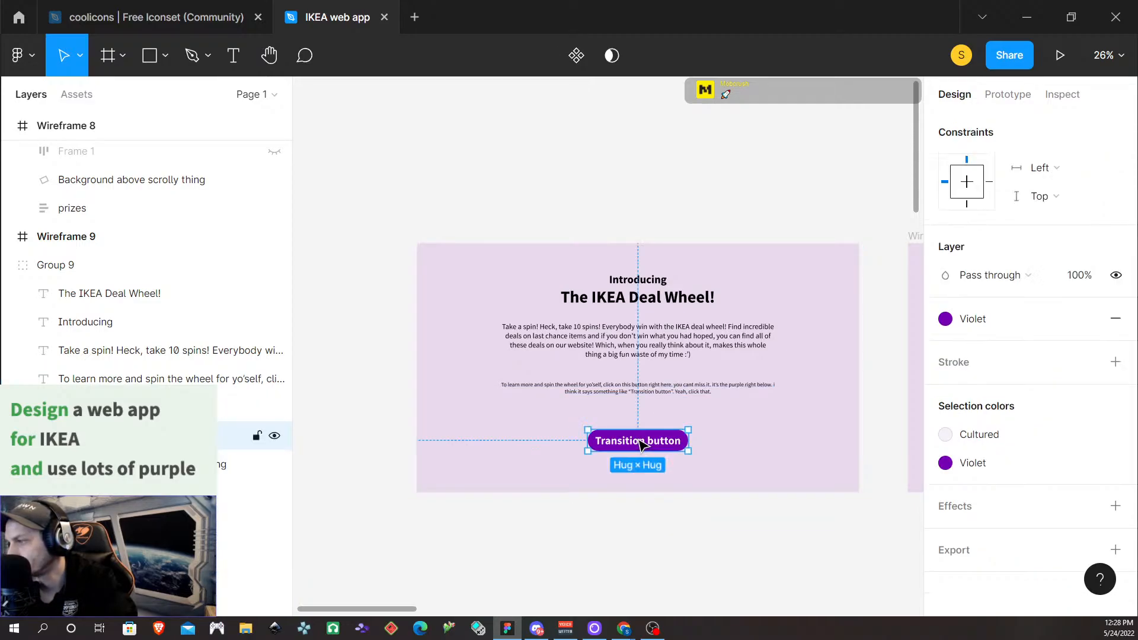
pyautogui.moveTo(119, 436); pyautogui.dragTo(119, 392)
pyautogui.press('alt')
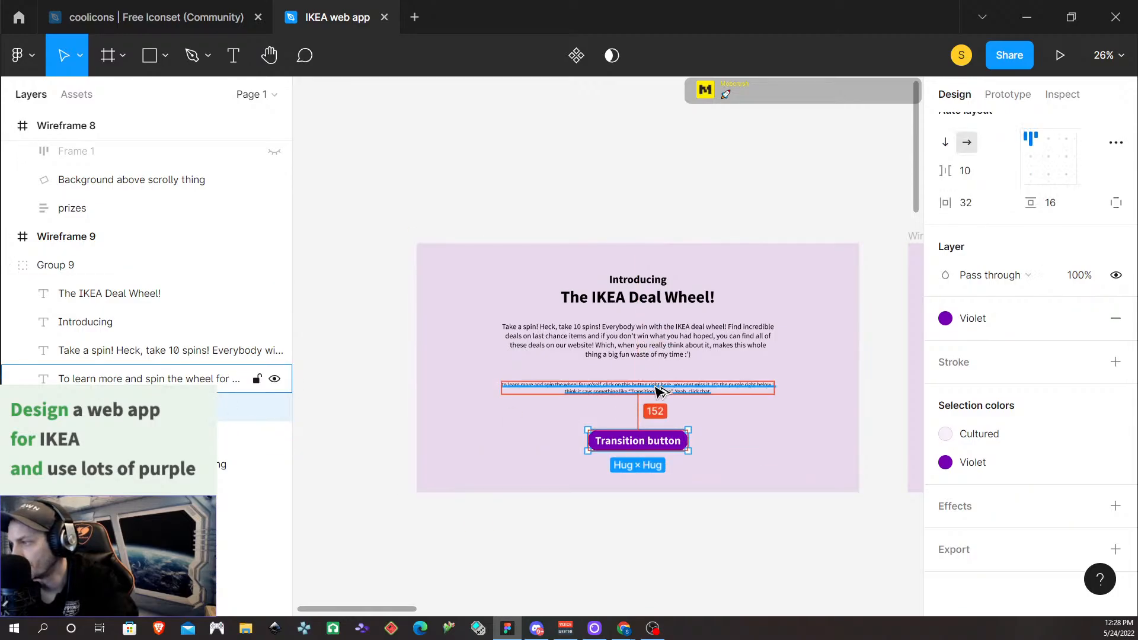
# Move the transition button up until it sits 128 px below the second paragraph
pyautogui.hotkey('alt', 'shift', 'Up')
pyautogui.hotkey('alt', 'shift', 'Up')
pyautogui.hotkey('alt', 'shift', 'Up')
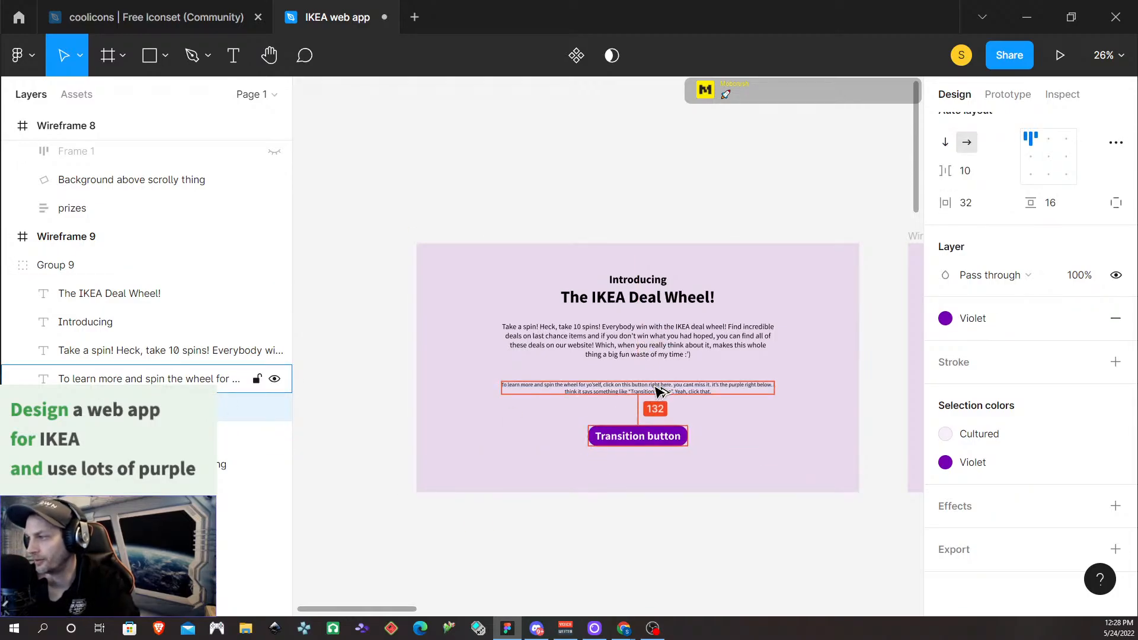
pyautogui.hotkey('alt', 'Down')
pyautogui.hotkey('alt', 'Down')
pyautogui.hotkey('alt', 'Down')
pyautogui.hotkey('alt', 'Down')
pyautogui.hotkey('alt', 'Down')
pyautogui.hotkey('alt', 'Down')
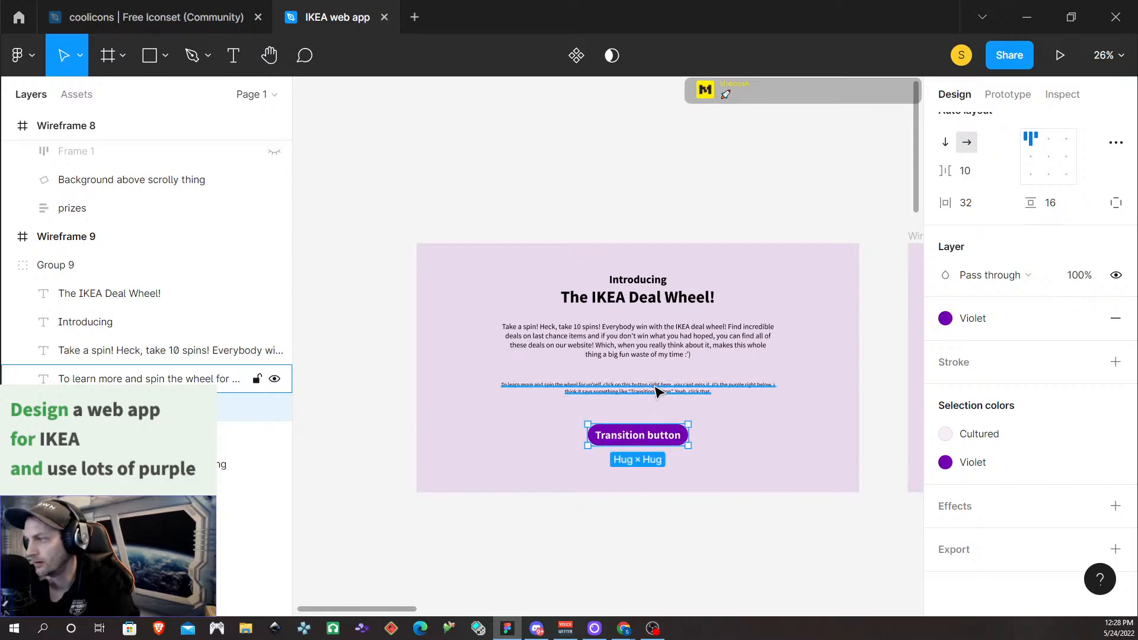
# Move the second paragraph down until it sits 96 px above the transition button, and measure the gap
pyautogui.click(657, 391)
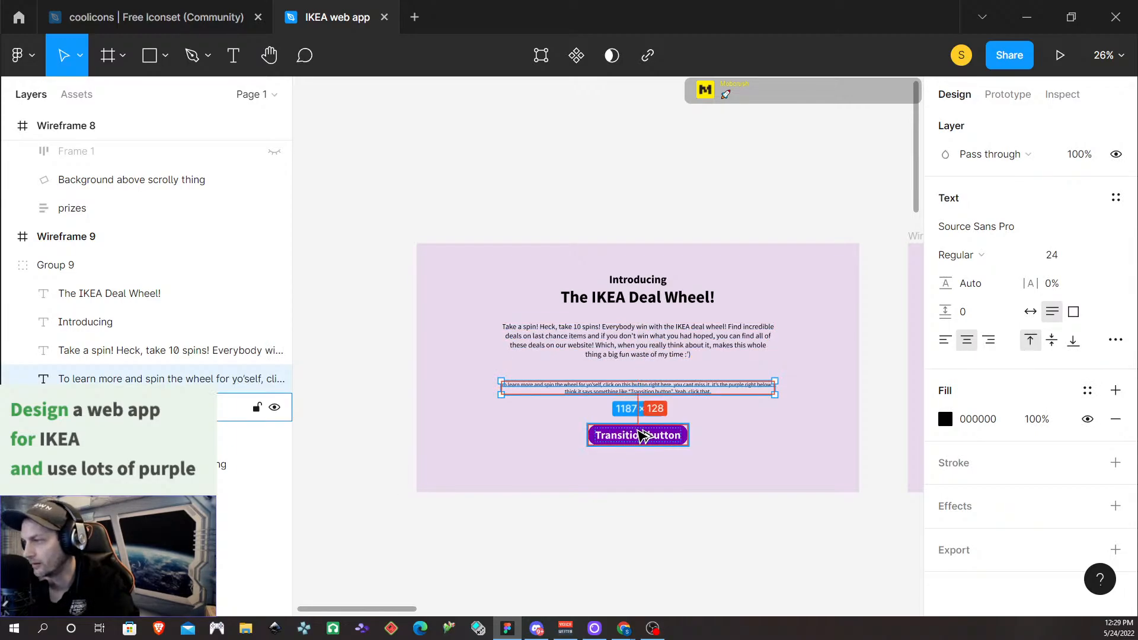
pyautogui.hotkey('shift', 'Down')
pyautogui.hotkey('shift', 'Down')
pyautogui.hotkey('shift', 'Down')
pyautogui.hotkey('shift', 'Down')
pyautogui.hotkey('shift', 'Down')
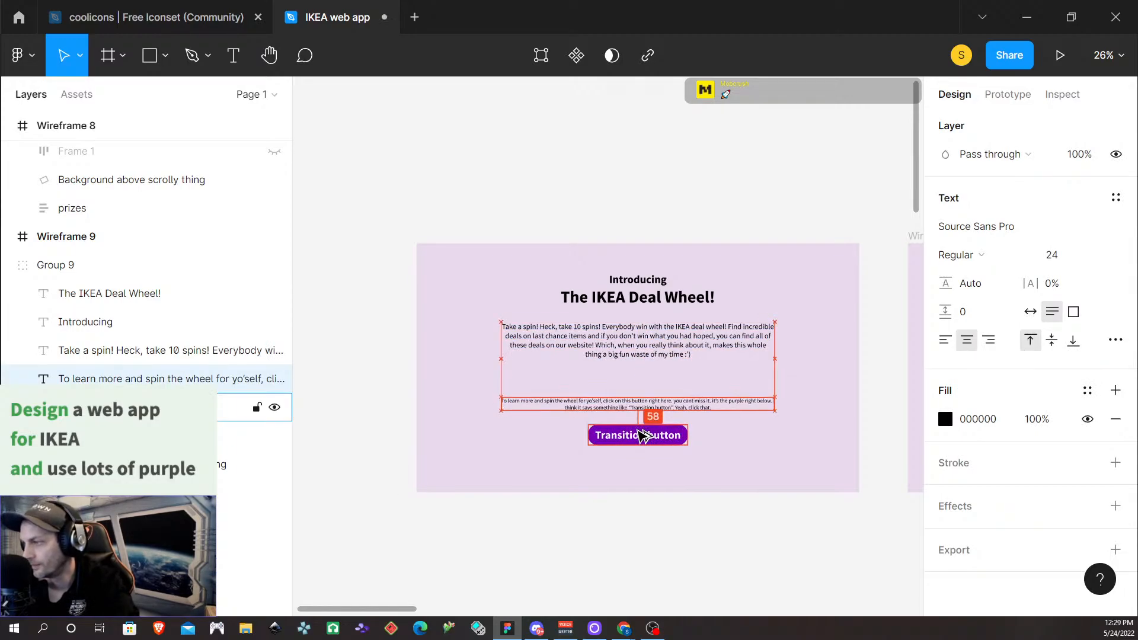
pyautogui.hotkey('shift', 'Up')
pyautogui.hotkey('shift', 'Up')
pyautogui.hotkey('shift', 'Up')
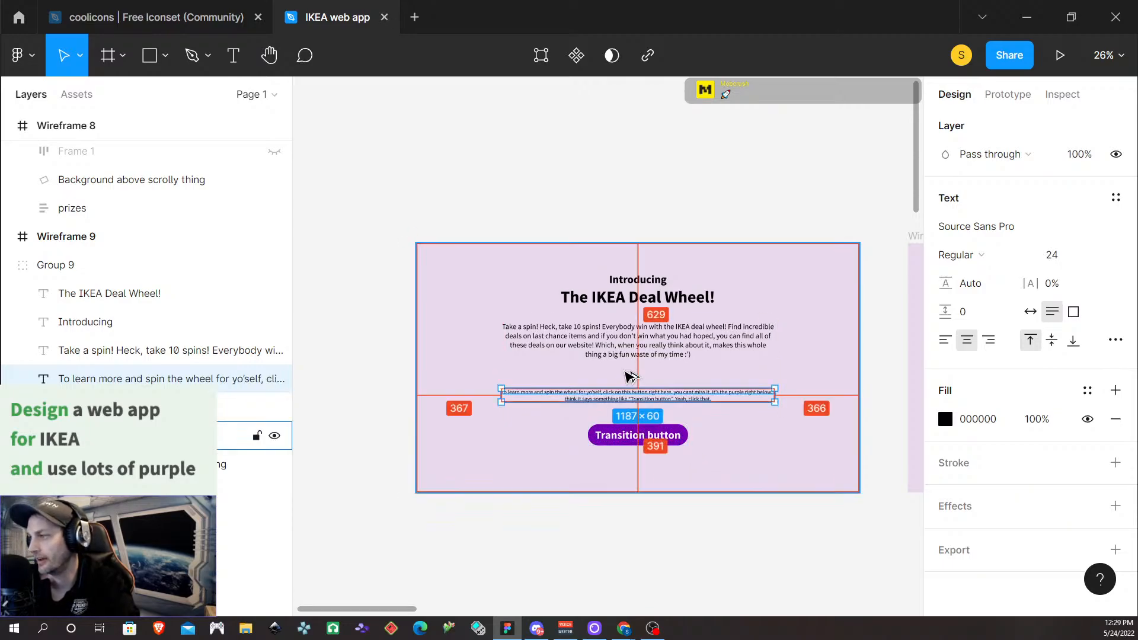
pyautogui.press('alt')
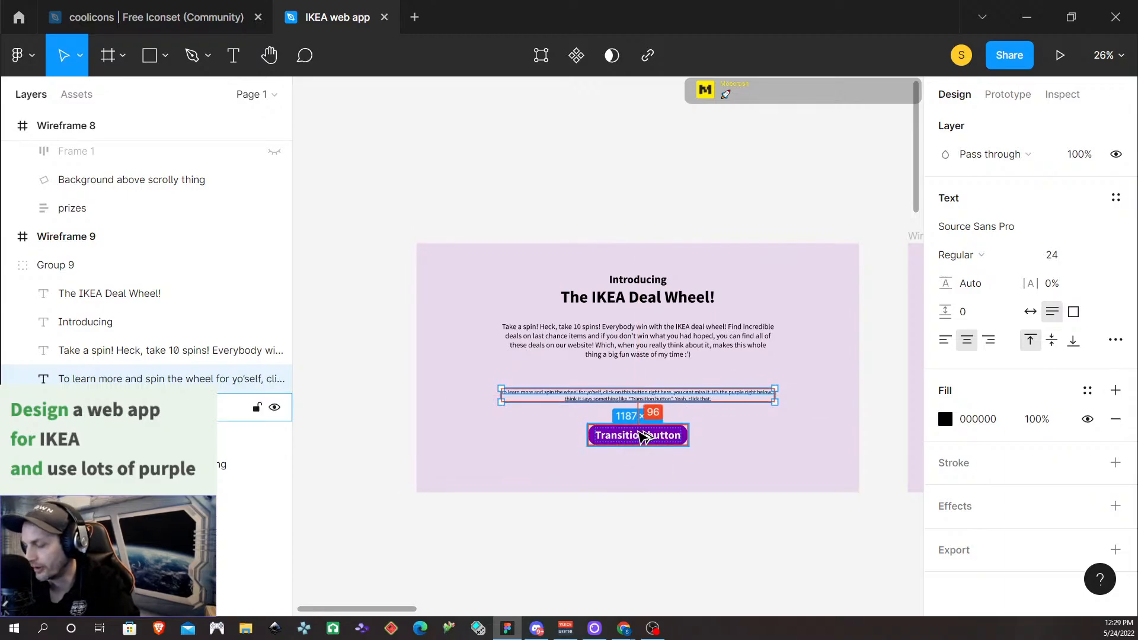
# Move the second paragraph further down, checking the gap, until it sits 32 px above the transition button
pyautogui.hotkey('shift', 'Down')
pyautogui.hotkey('shift', 'Down')
pyautogui.hotkey('shift', 'Down')
pyautogui.hotkey('shift', 'Down')
pyautogui.hotkey('shift', 'Down')
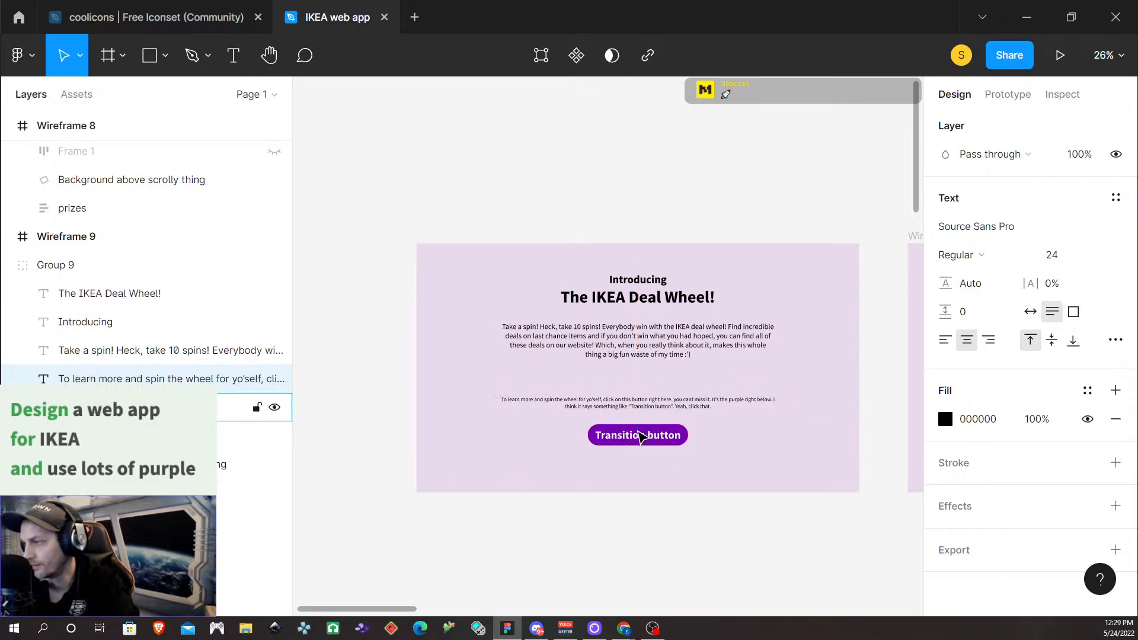
pyautogui.press('alt')
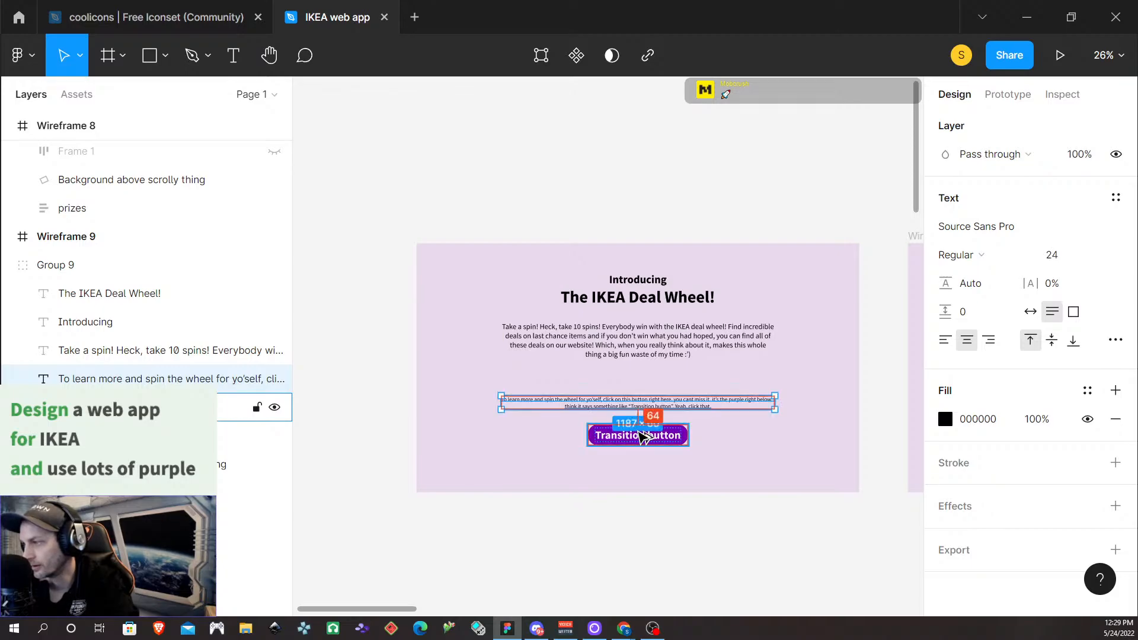
pyautogui.hotkey('shift', 'Down')
pyautogui.hotkey('shift', 'Down')
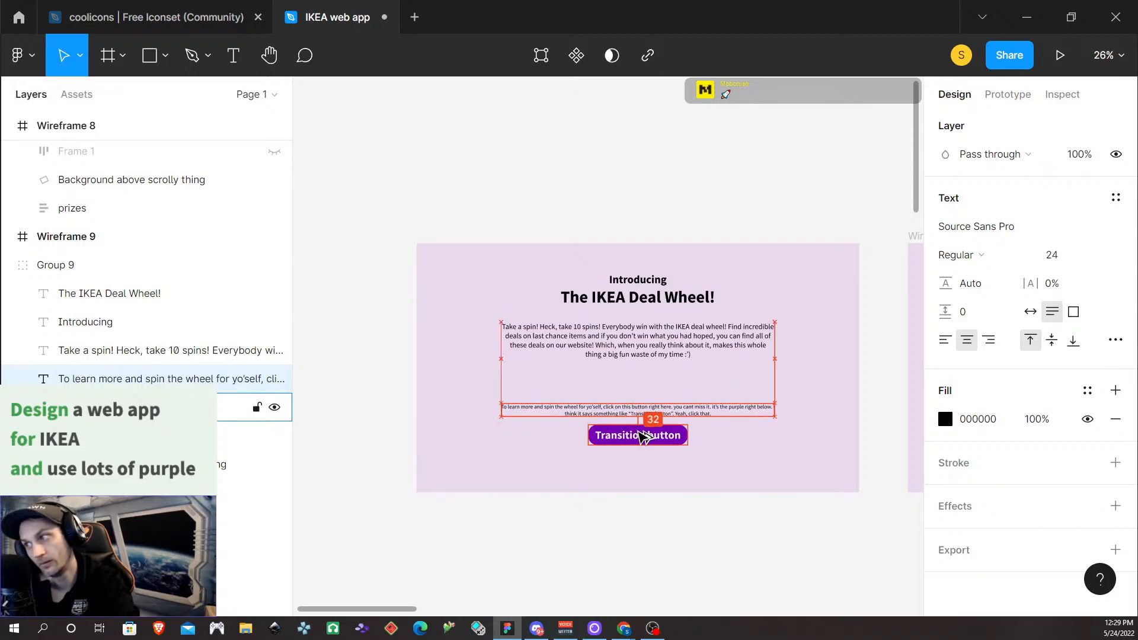
pyautogui.click(665, 477)
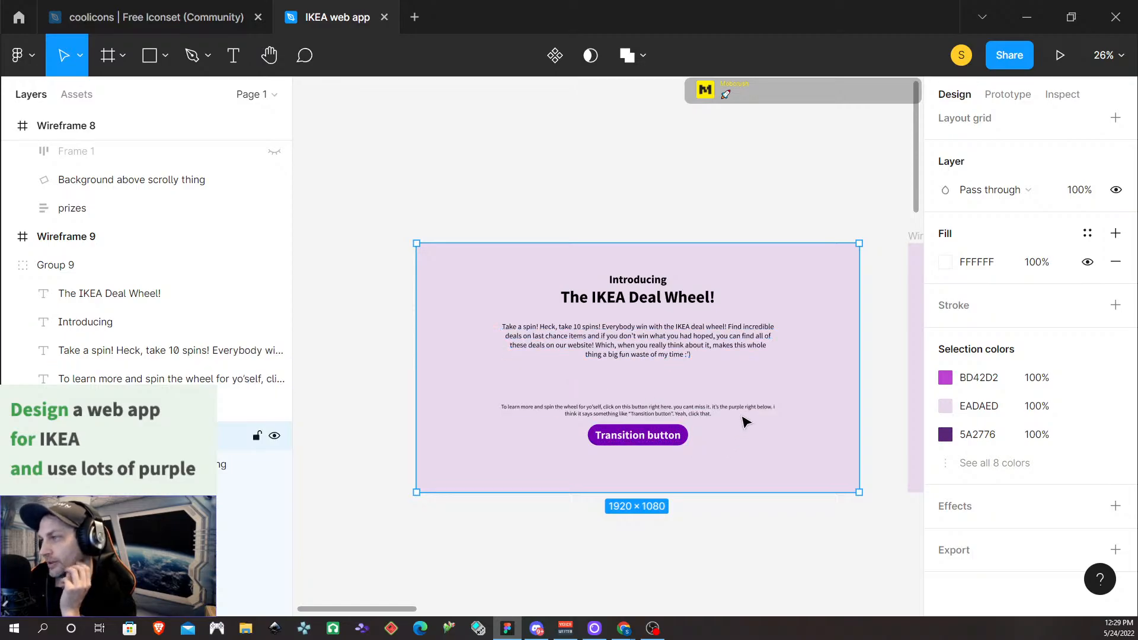
# Move the transition button in Wireframe 9 down from the middle to the lower part of the frame, centred horizontally
pyautogui.scroll(-1, 654, 404)
pyautogui.scroll(-1, 654, 405)
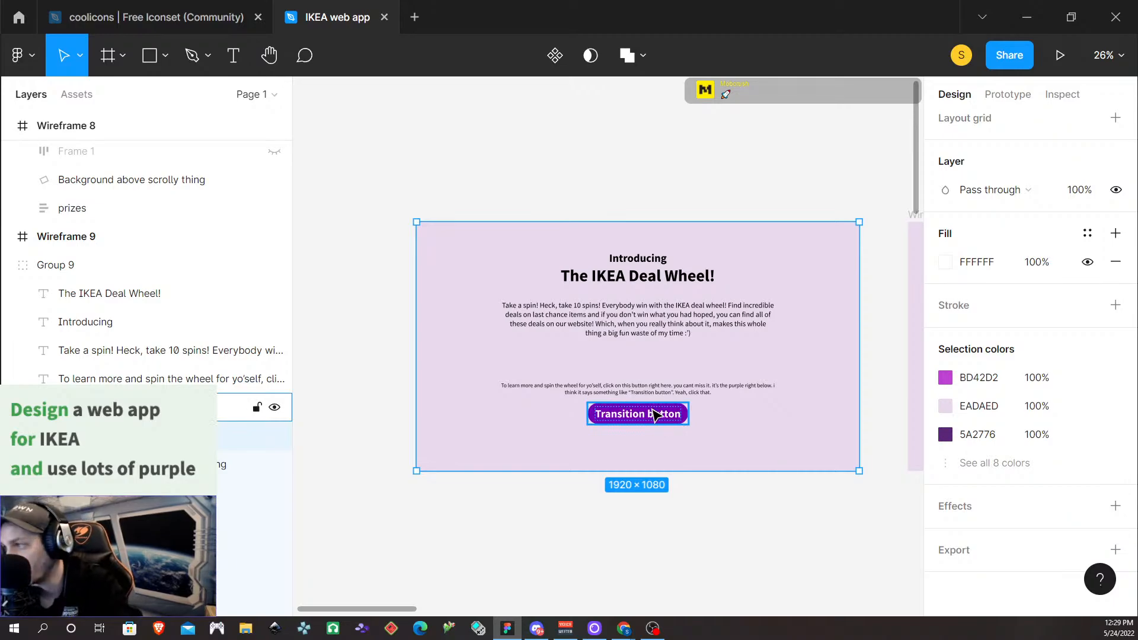
pyautogui.keyDown('ctrl'); pyautogui.scroll(-3, 634, 393); pyautogui.keyUp('ctrl')
pyautogui.keyDown('ctrl'); pyautogui.scroll(1, 633, 396); pyautogui.keyUp('ctrl')
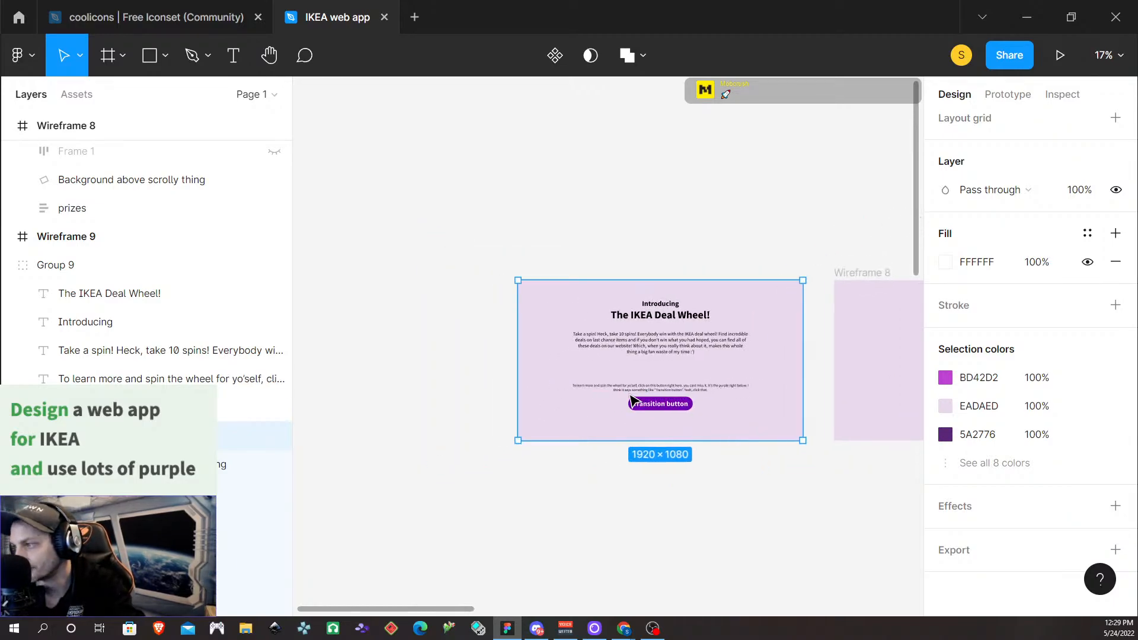
pyautogui.hscroll(5, 633, 398)
pyautogui.hscroll(5, 633, 400)
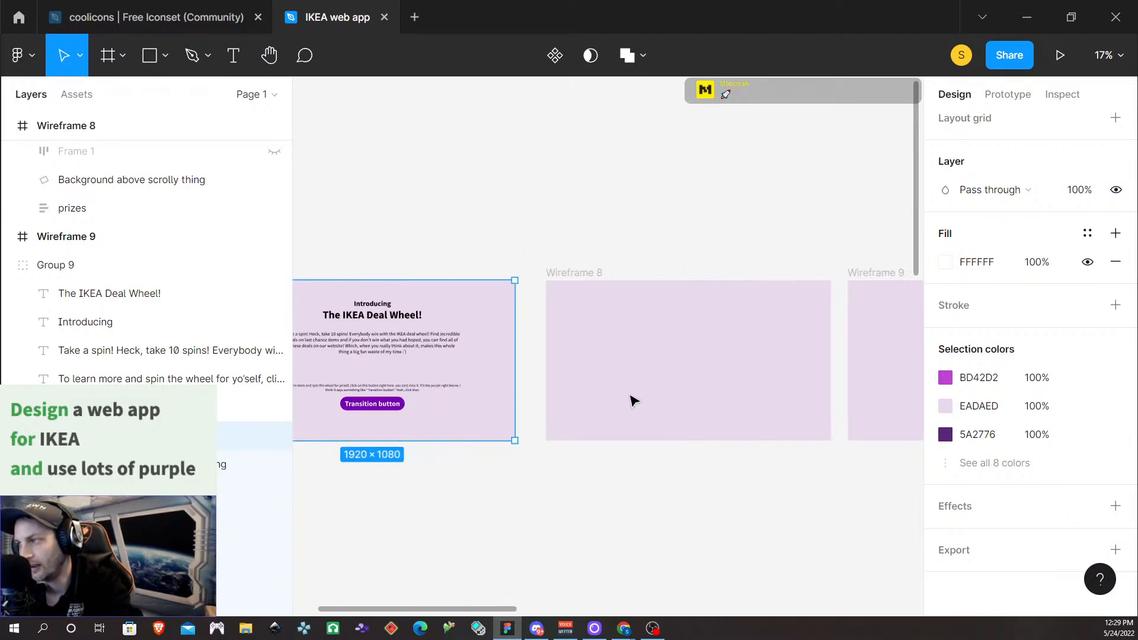
pyautogui.hscroll(2, 633, 400)
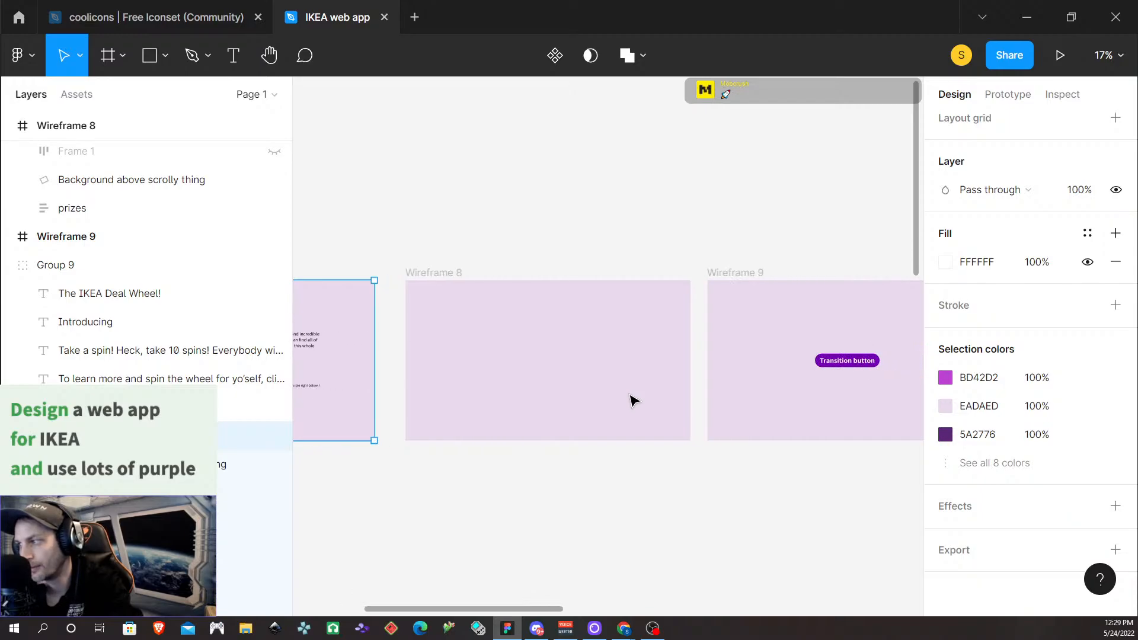
pyautogui.hscroll(3, 633, 401)
pyautogui.click(564, 389)
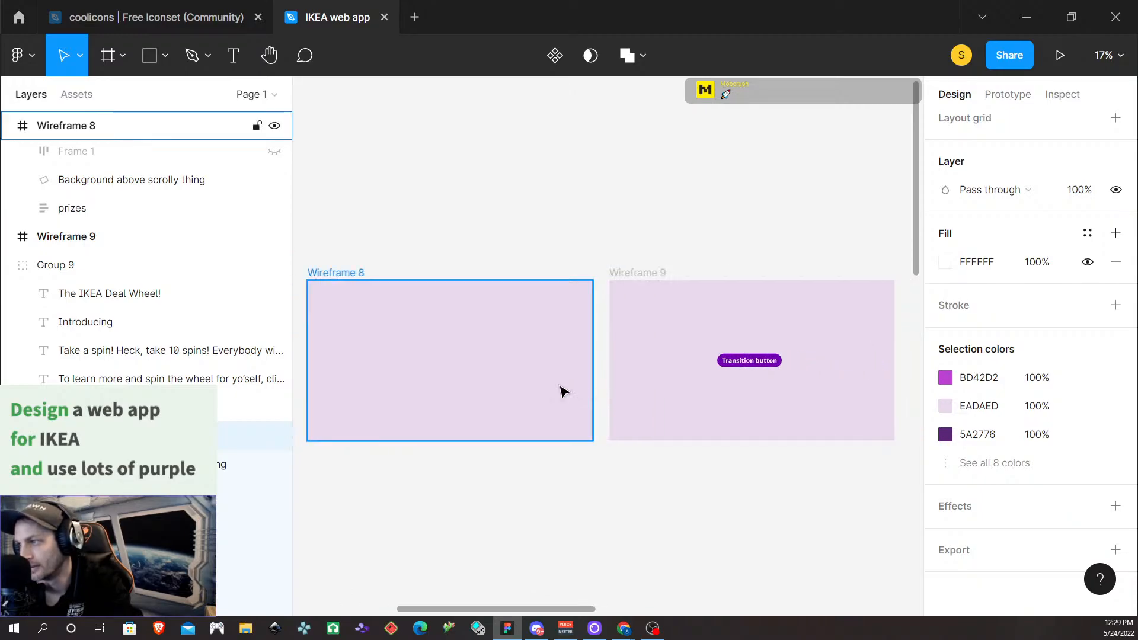
pyautogui.hscroll(8, 554, 379)
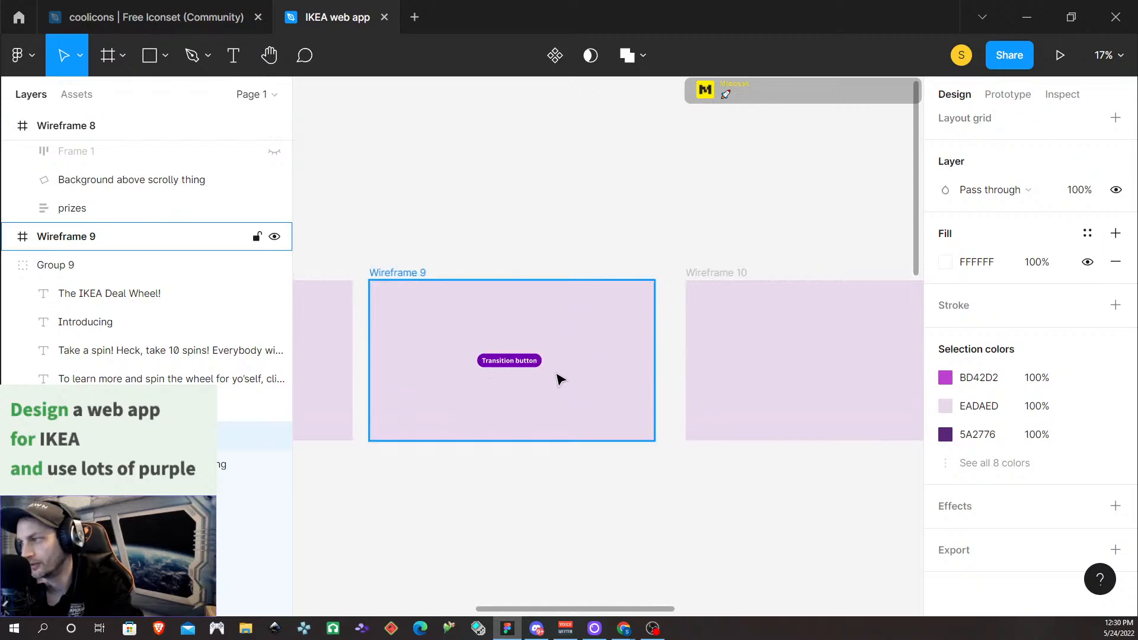
pyautogui.moveTo(515, 367); pyautogui.dragTo(511, 406)
pyautogui.click(521, 350)
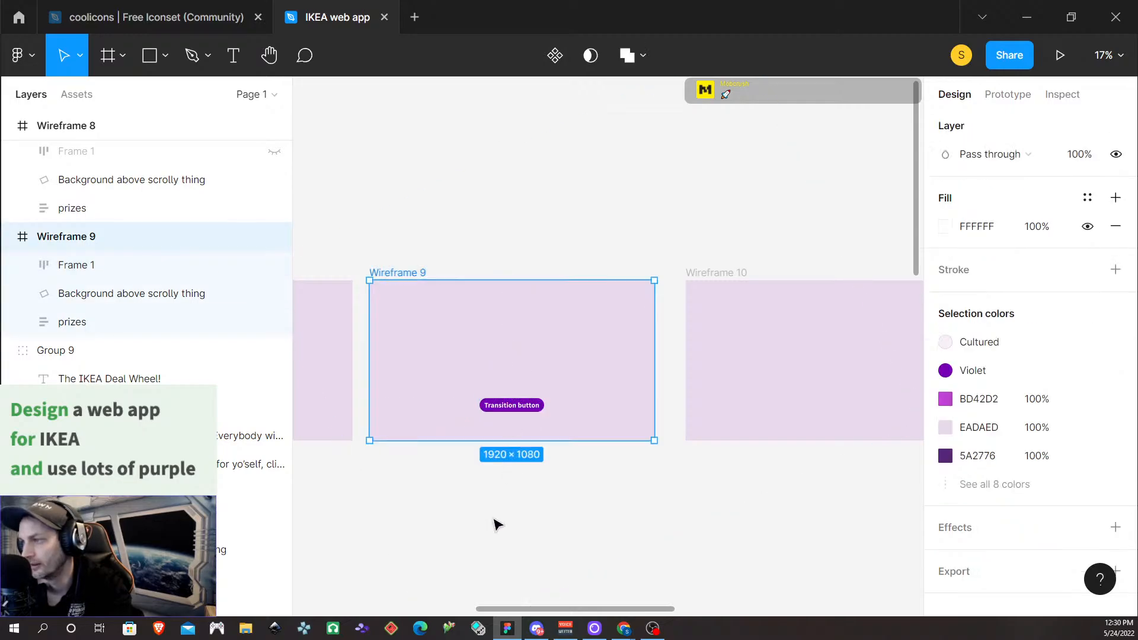
pyautogui.click(325, 518)
# Copy both heading lines and both paragraphs from the IKEA Deal Wheel screen into Wireframe 9 above its transition button
pyautogui.scroll(3, 426, 498)
pyautogui.scroll(-4, 427, 468)
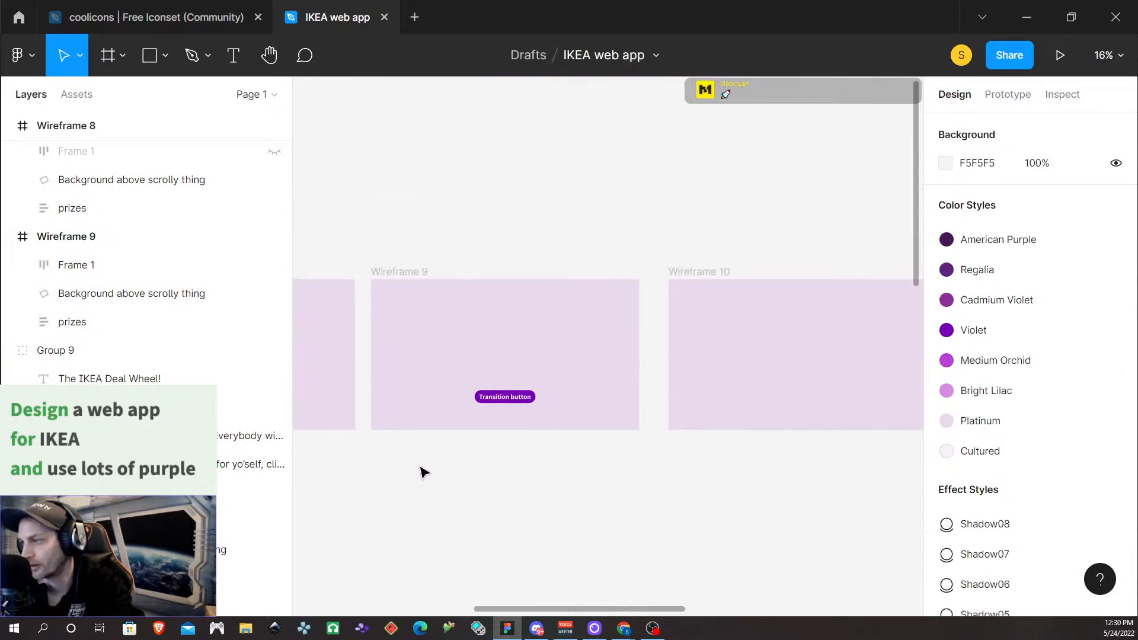
pyautogui.hscroll(3, 422, 472)
pyautogui.hscroll(-10, 422, 473)
pyautogui.click(474, 328)
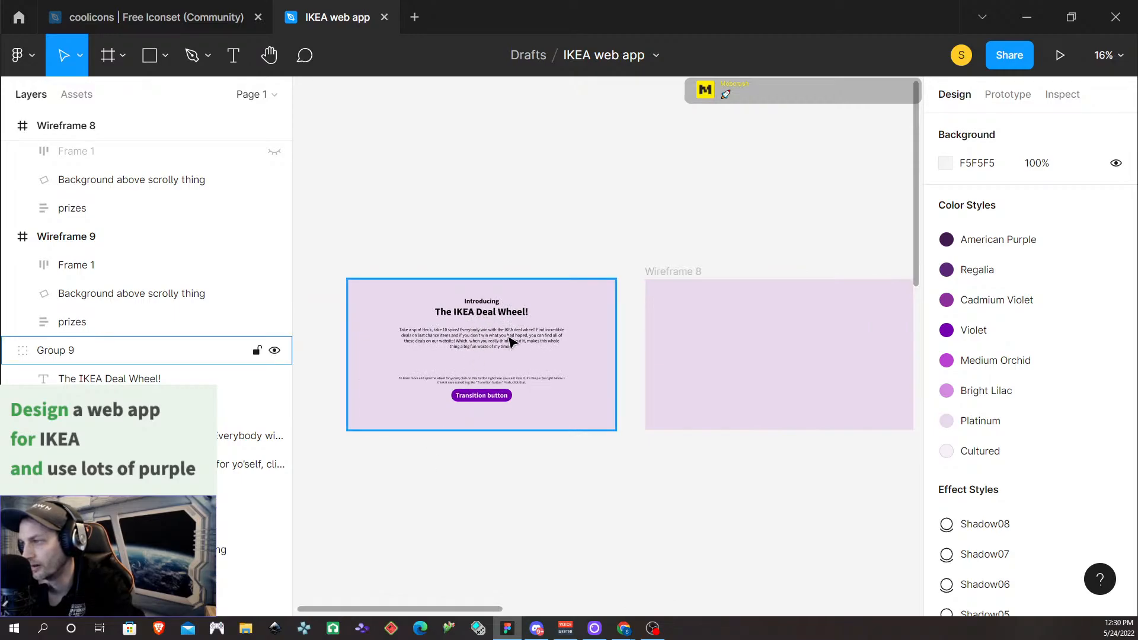
pyautogui.scroll(-3, 511, 342)
pyautogui.scroll(5, 533, 347)
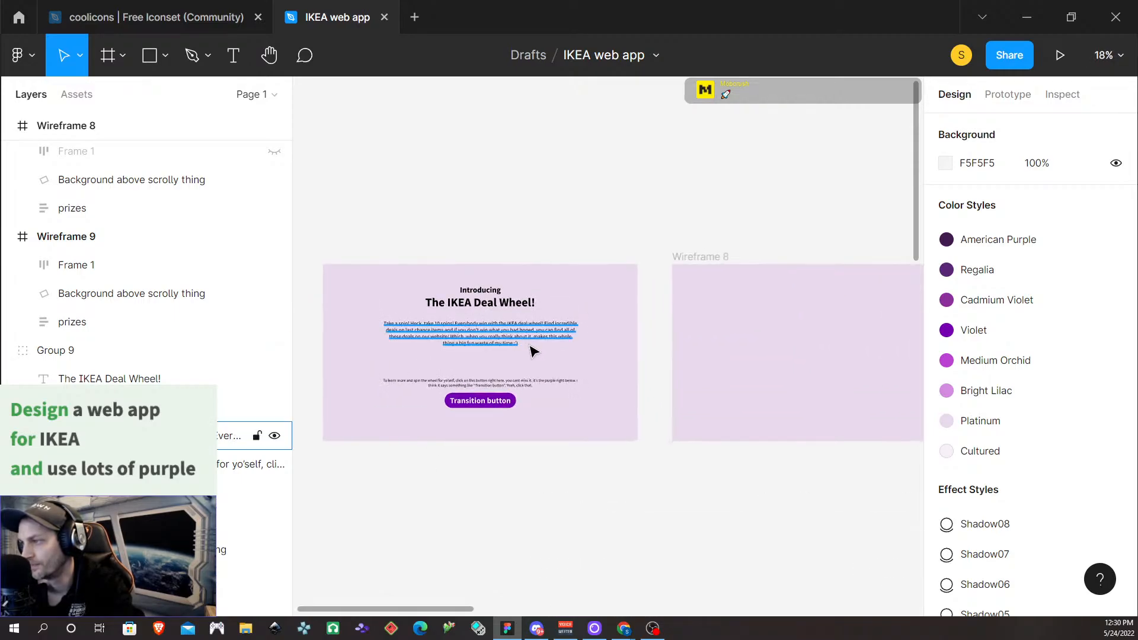
pyautogui.scroll(1, 522, 341)
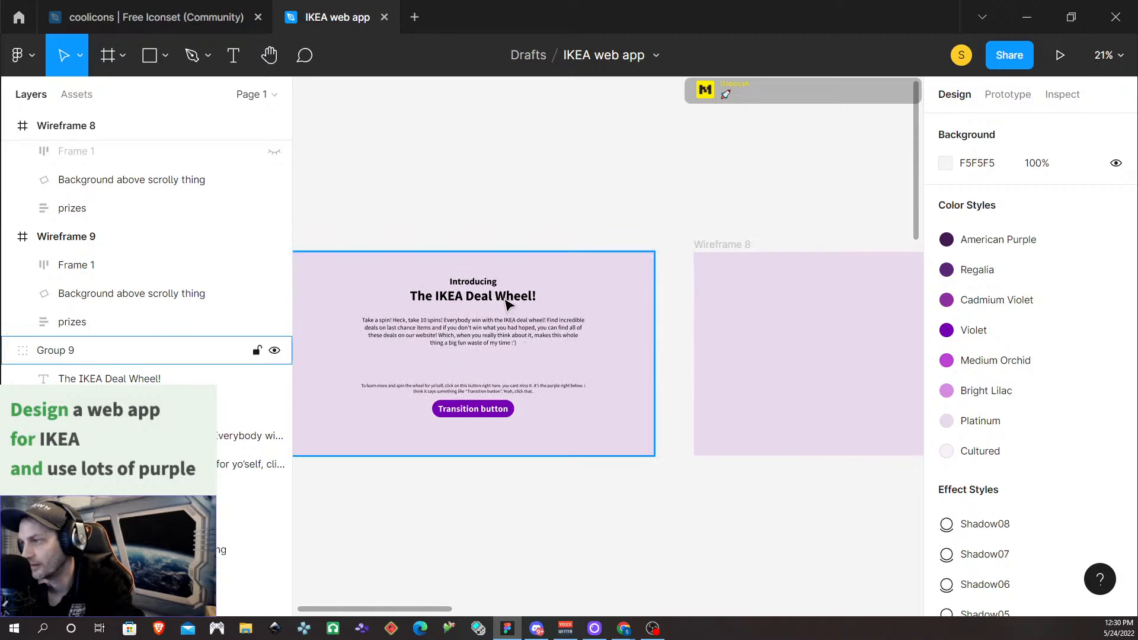
pyautogui.doubleClick(507, 299)
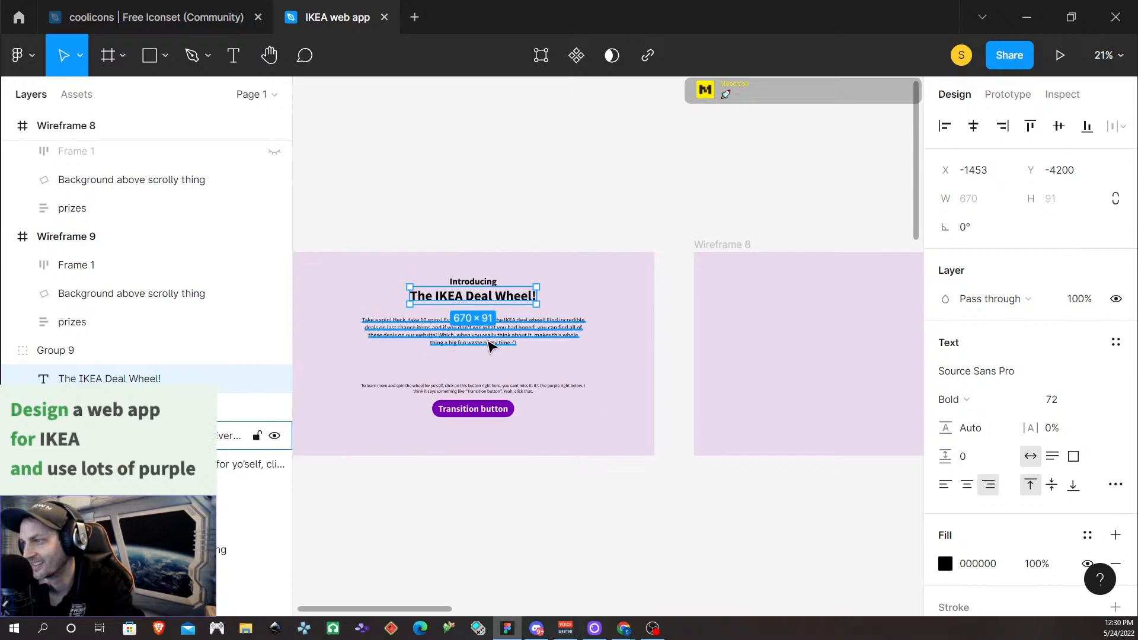
pyautogui.keyDown('shift'); pyautogui.click(482, 388); pyautogui.keyUp('shift')
pyautogui.keyDown('shift'); pyautogui.click(483, 335); pyautogui.keyUp('shift')
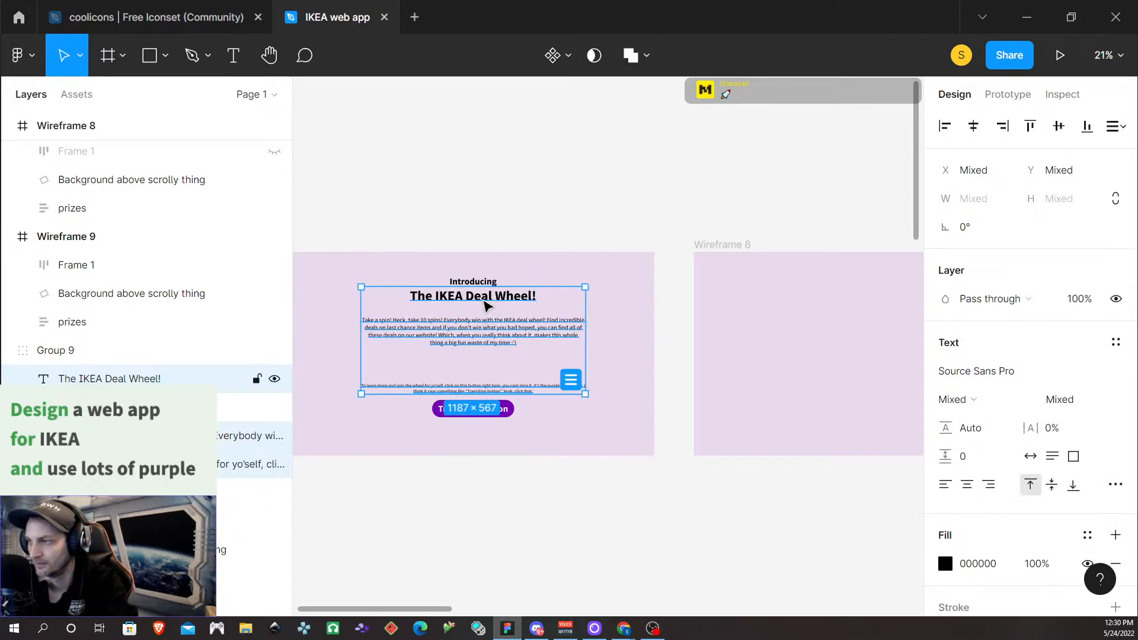
pyautogui.keyDown('shift'); pyautogui.click(488, 282); pyautogui.keyUp('shift')
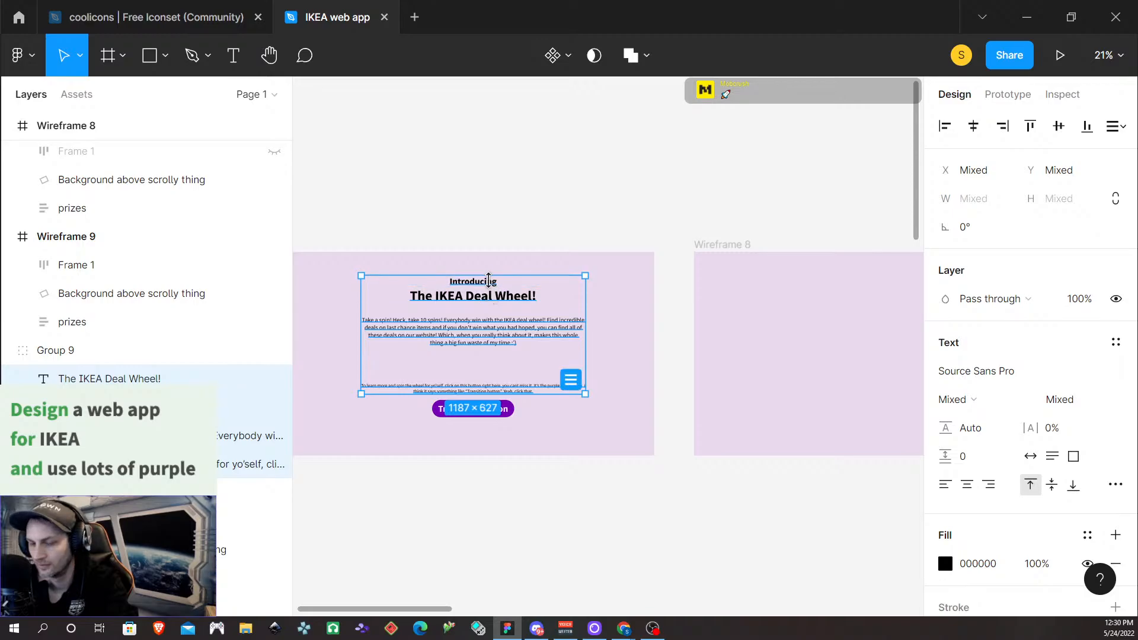
pyautogui.hscroll(10, 536, 320)
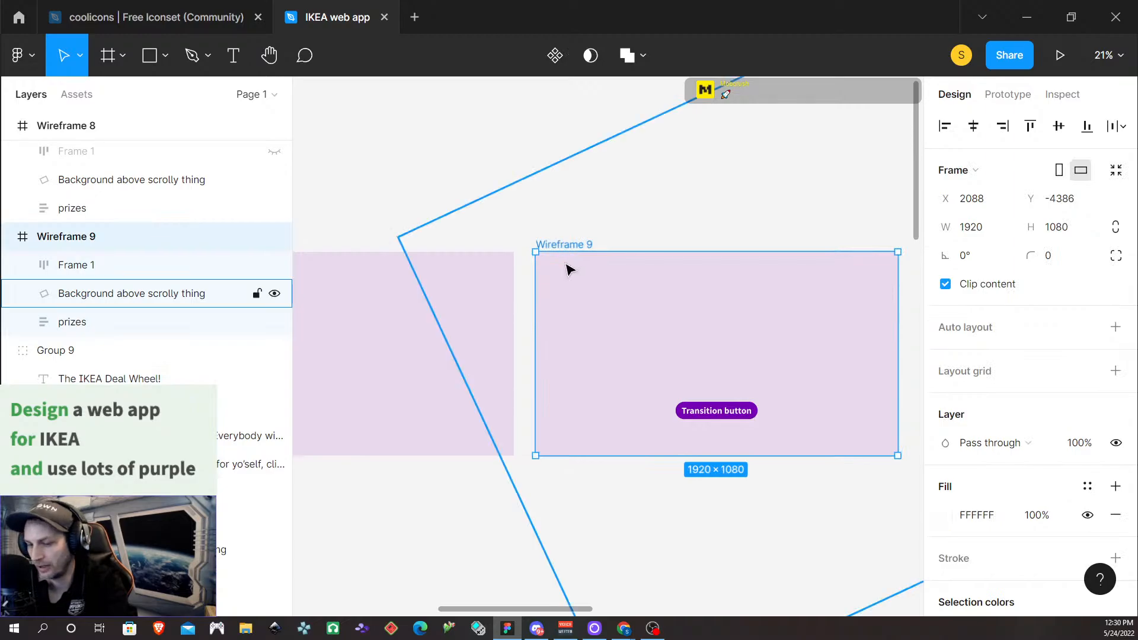
pyautogui.hotkey('ctrl', 'v')
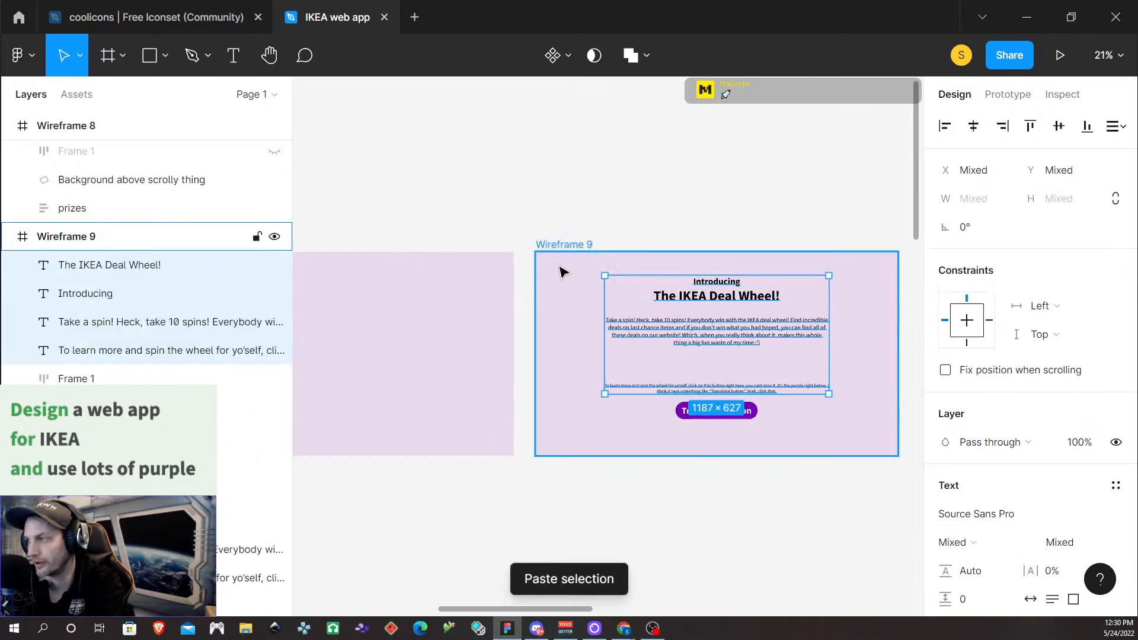
# Replace the "Introducing" heading line in Wireframe 9 with "What could you win on"
pyautogui.click(724, 281)
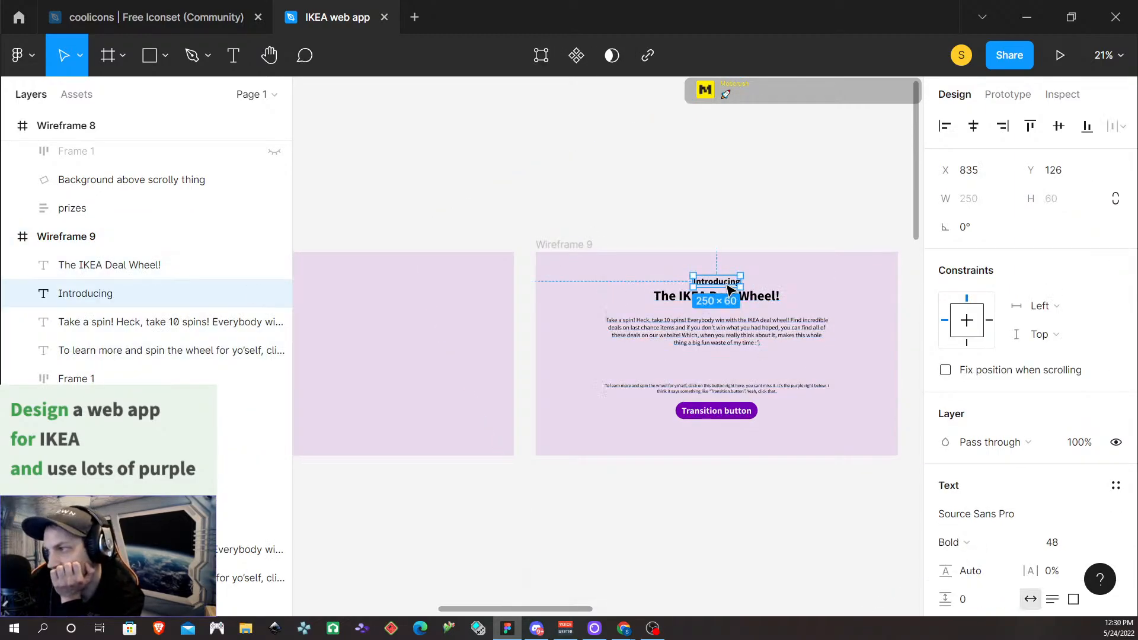
pyautogui.doubleClick(726, 281)
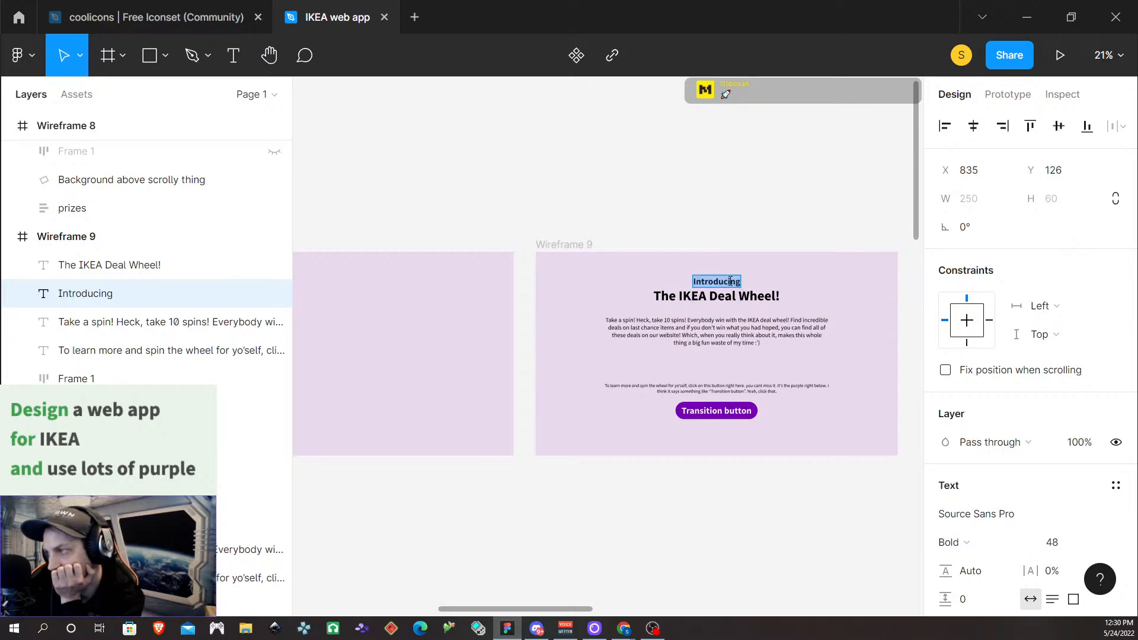
pyautogui.write('Wha')
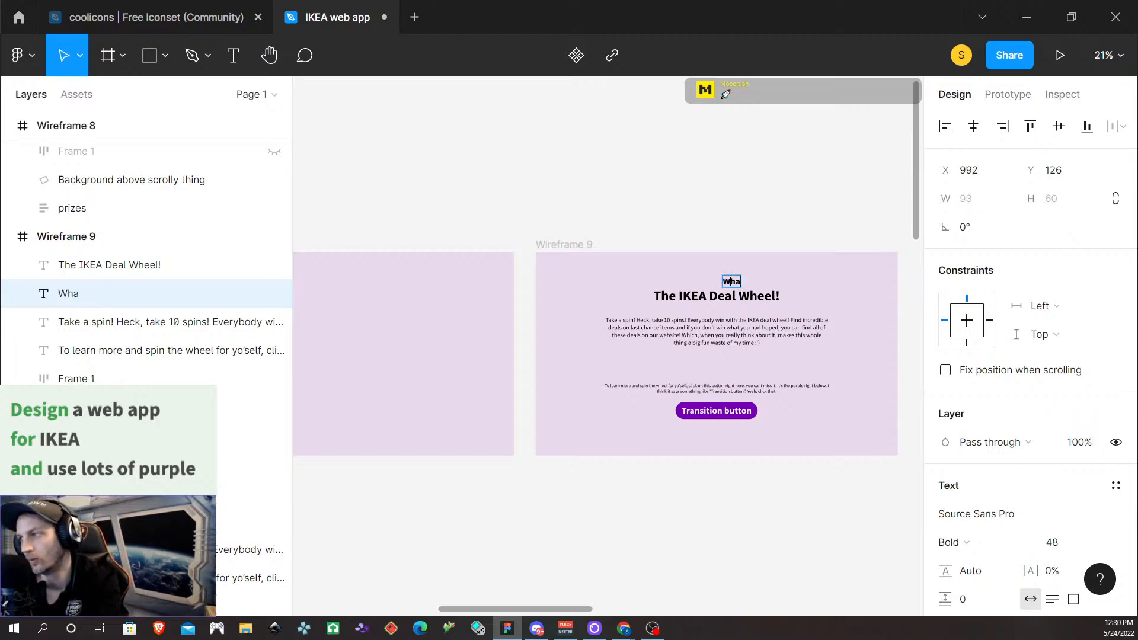
pyautogui.write('t could y')
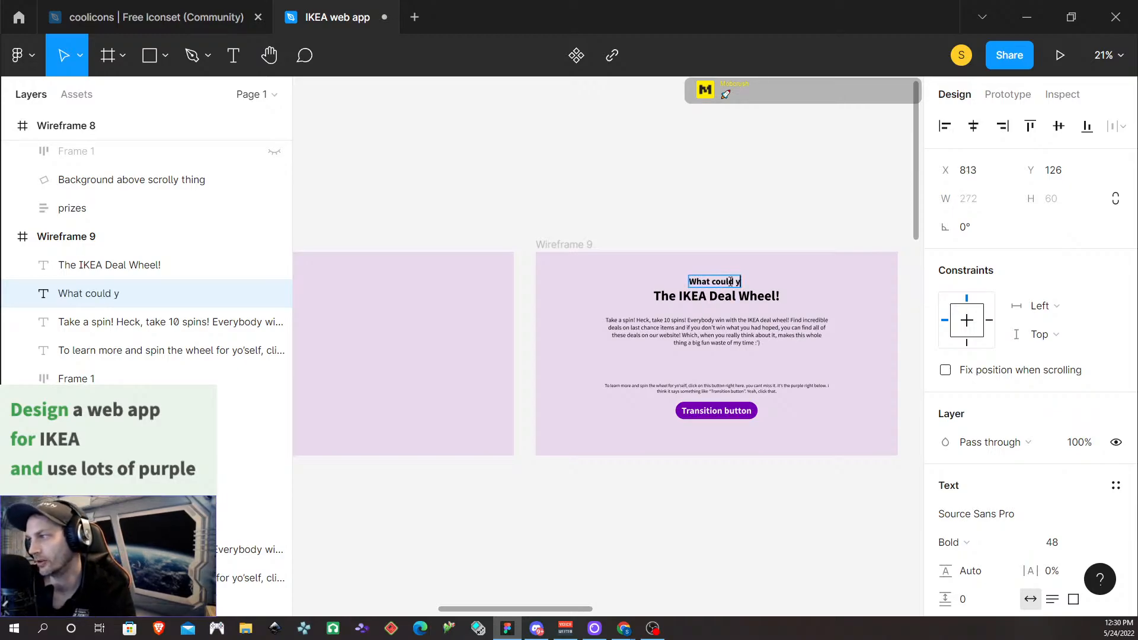
pyautogui.write('ou win')
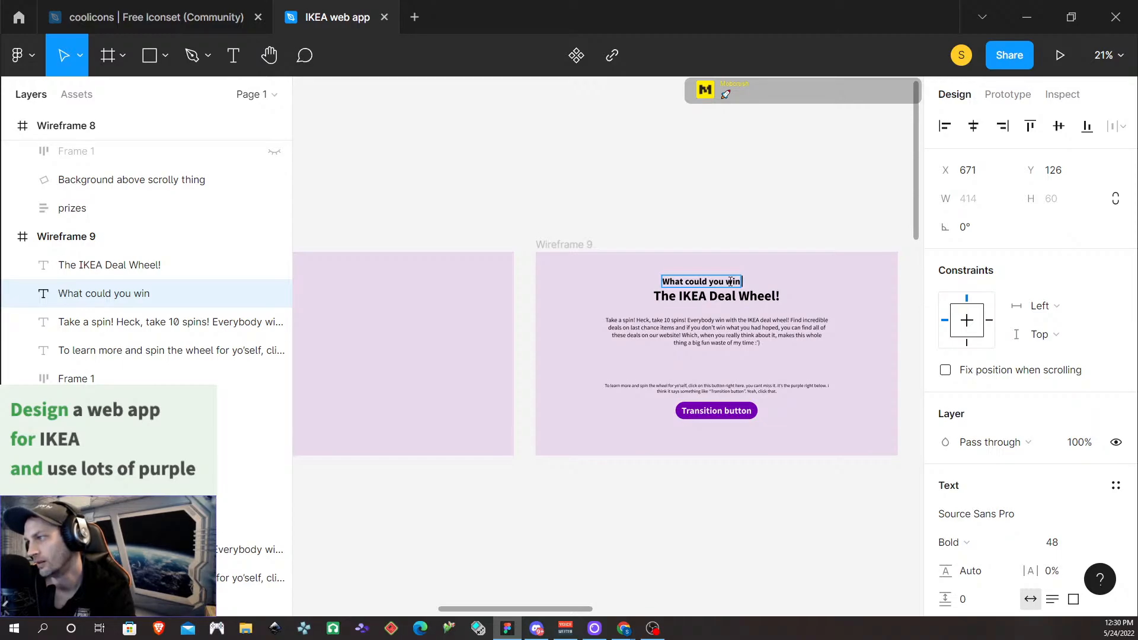
pyautogui.write(' on')
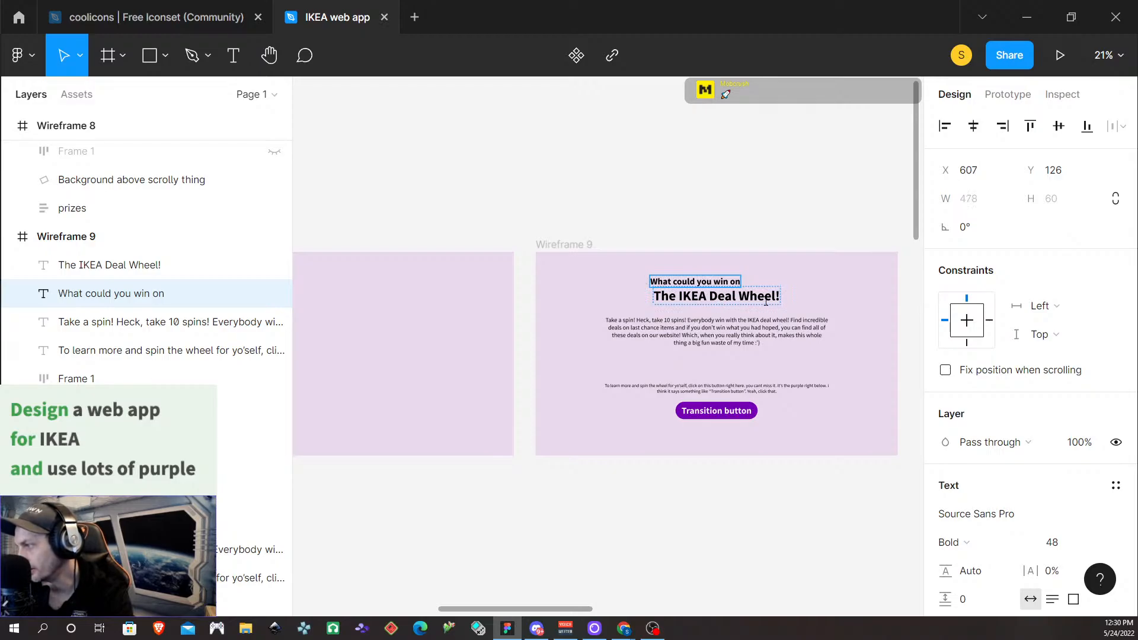
# Change the exclamation mark of Wireframe 9's main heading to a question mark so it reads "The IKEA Deal Wheel?"
pyautogui.click(776, 295)
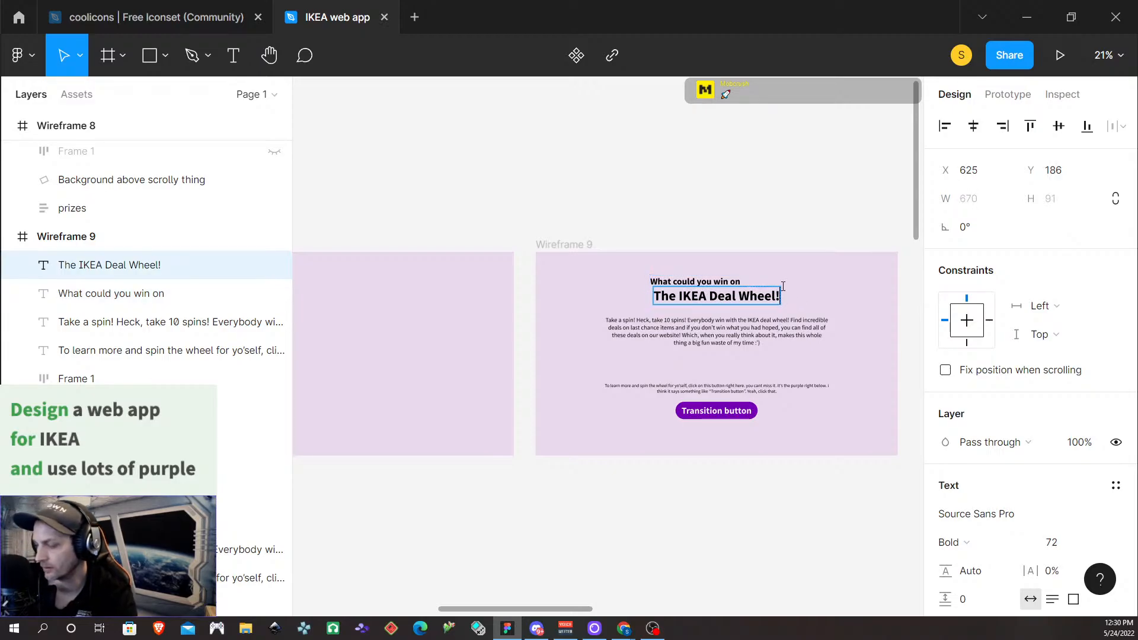
pyautogui.press('BackSpace')
pyautogui.write('?')
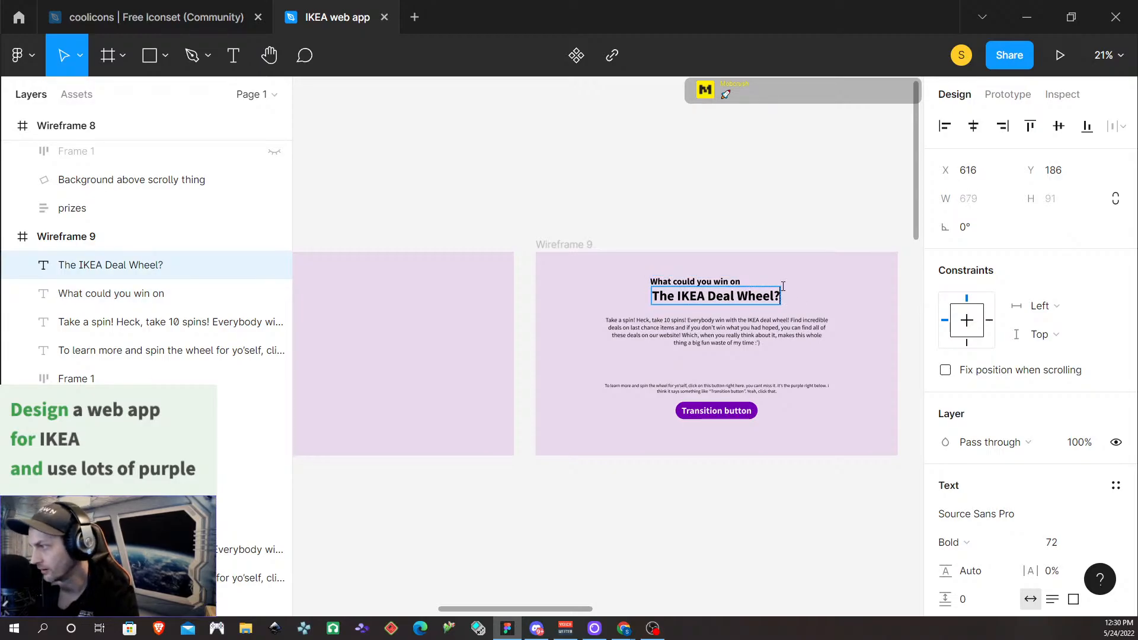
# Replace the first paragraph in Wireframe 9 with "We're always making room for new items in our showrooms"
pyautogui.doubleClick(688, 332)
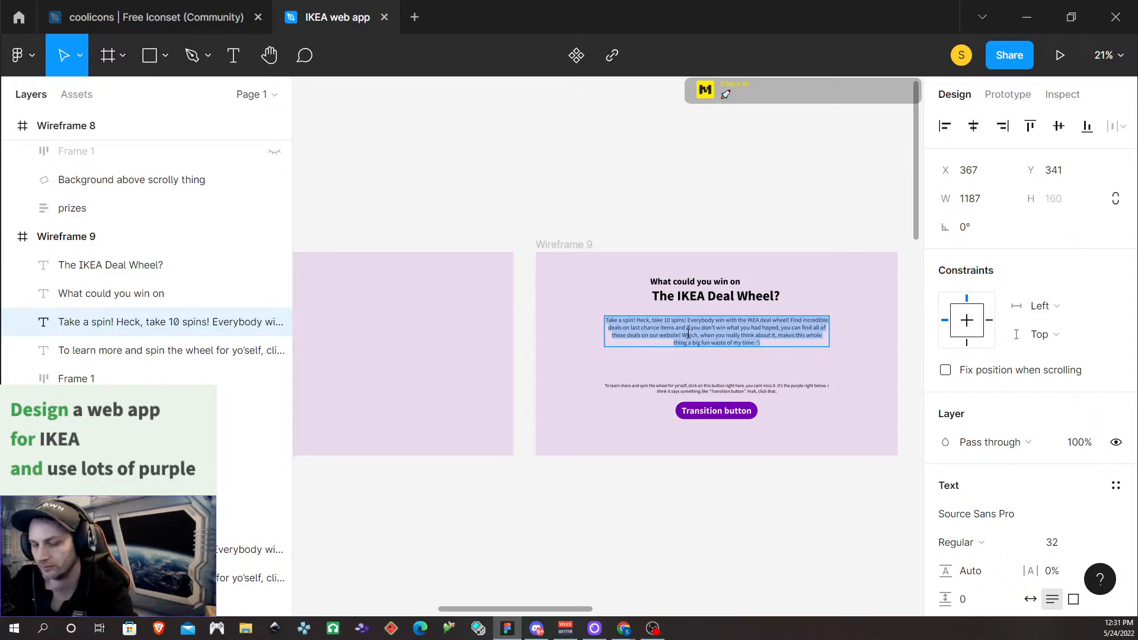
pyautogui.write('W')
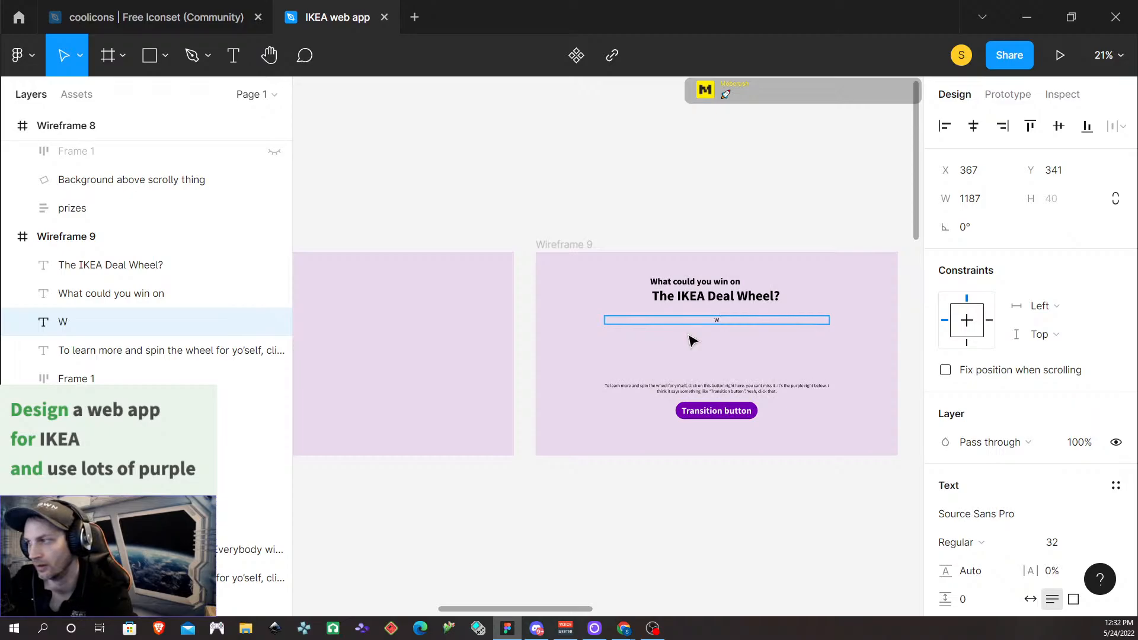
pyautogui.write('e')
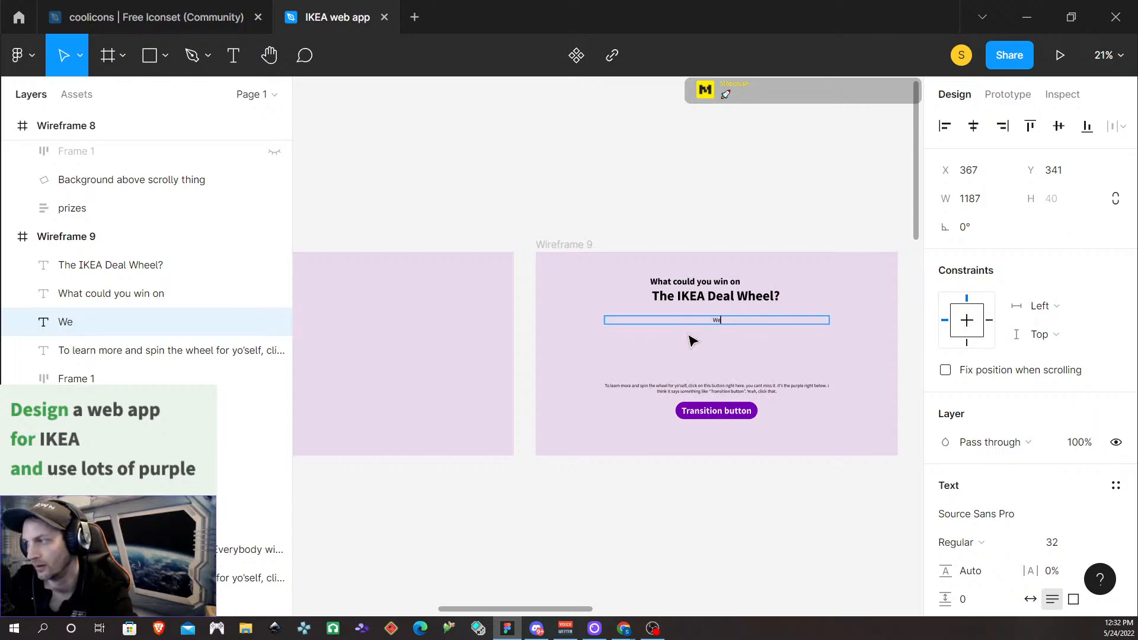
pyautogui.write(' also')
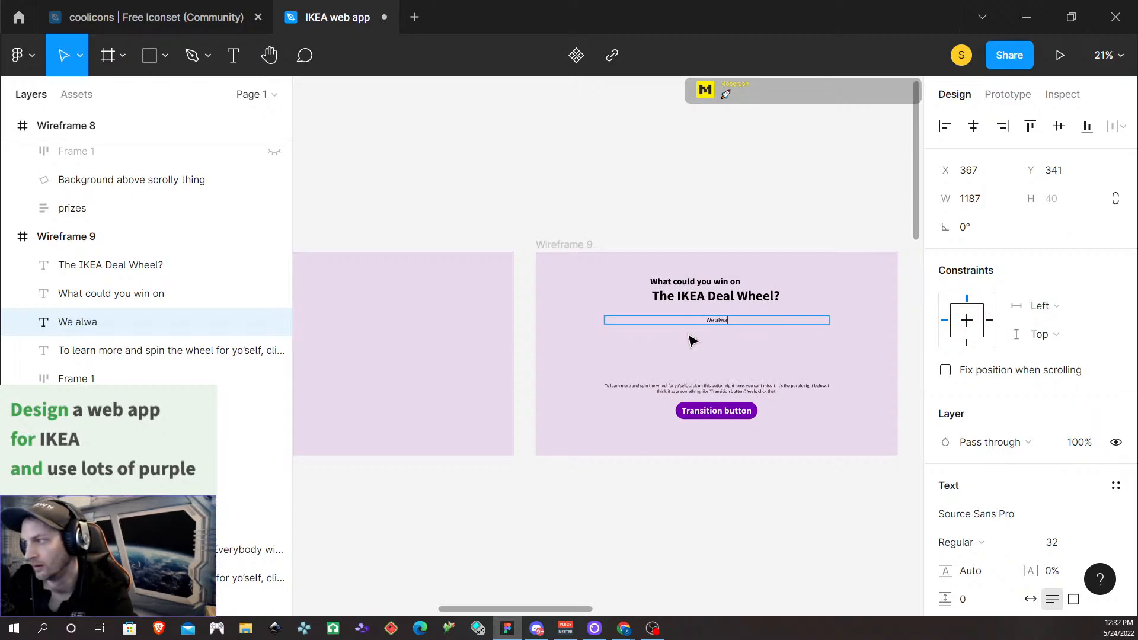
pyautogui.press('BackSpace')
pyautogui.press('BackSpace')
pyautogui.press('BackSpace')
pyautogui.press('BackSpace')
pyautogui.press('BackSpace')
pyautogui.write("'re")
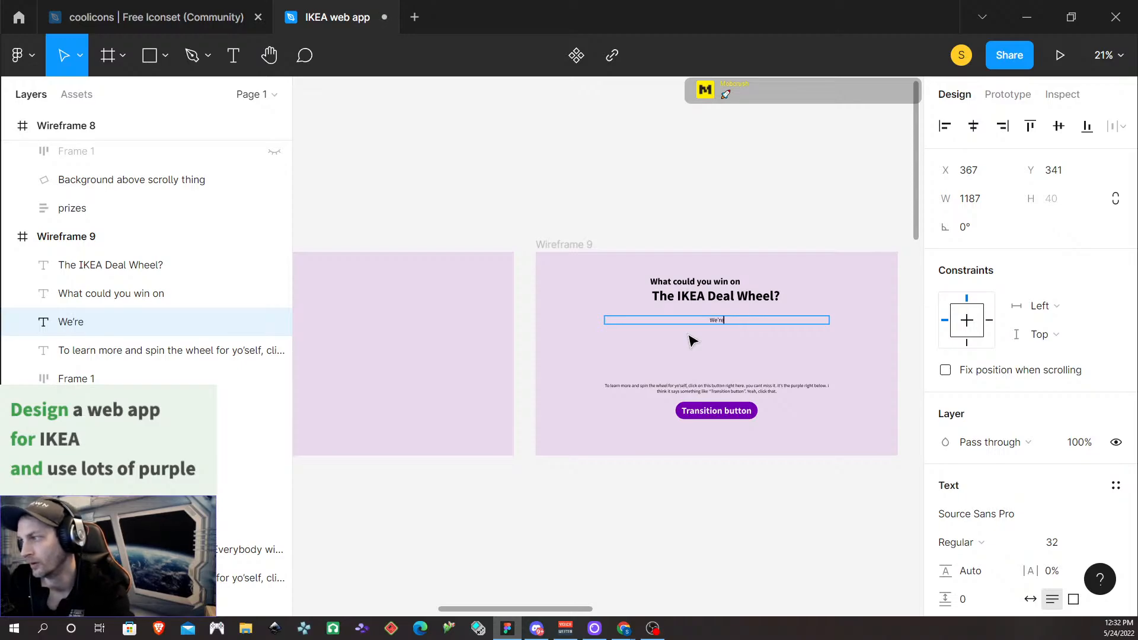
pyautogui.write(' always making room')
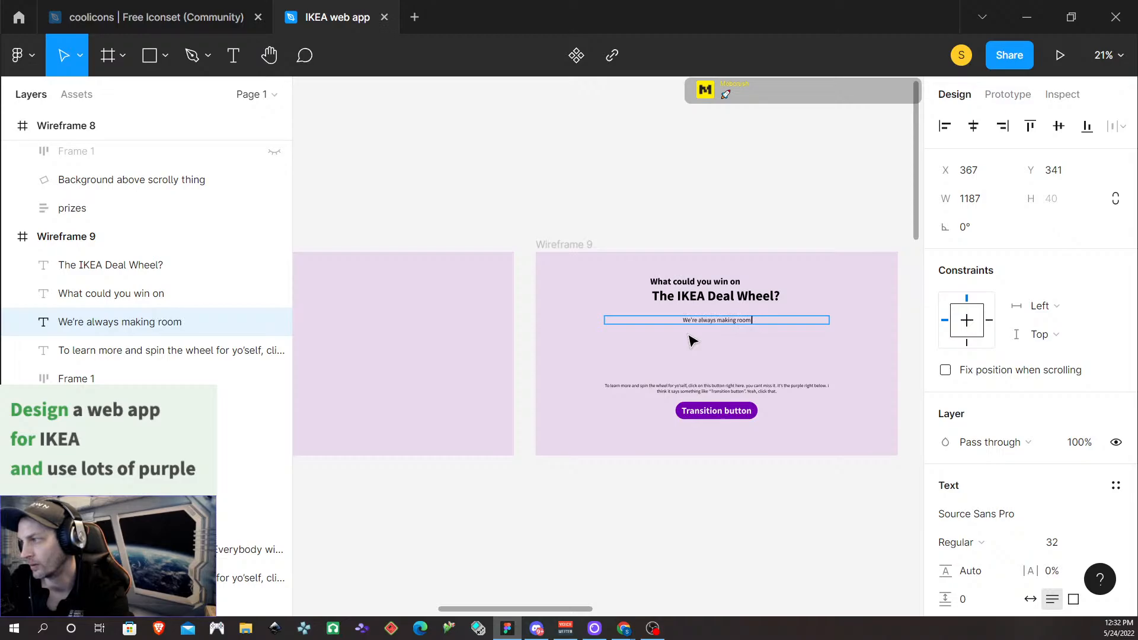
pyautogui.write(' for n')
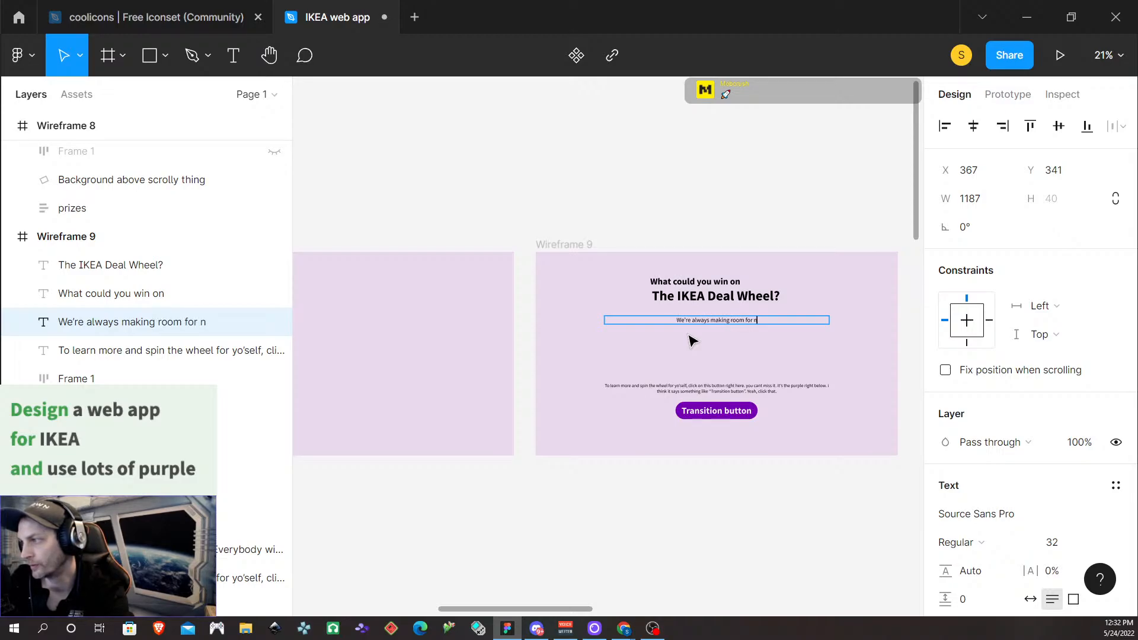
pyautogui.write('ew items')
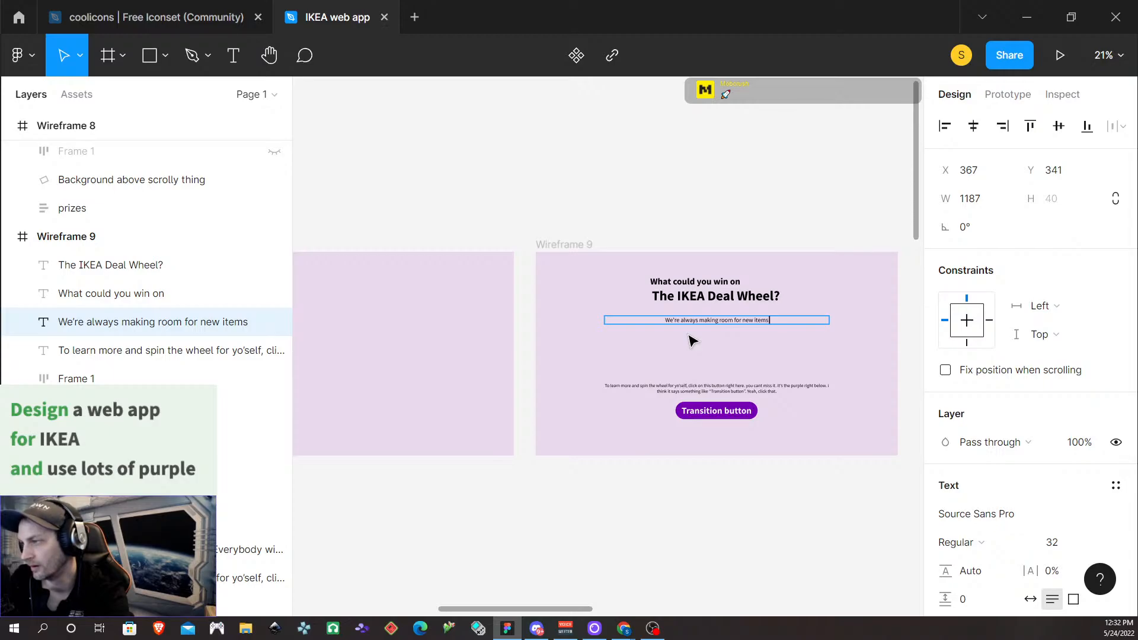
pyautogui.write(' in our sho')
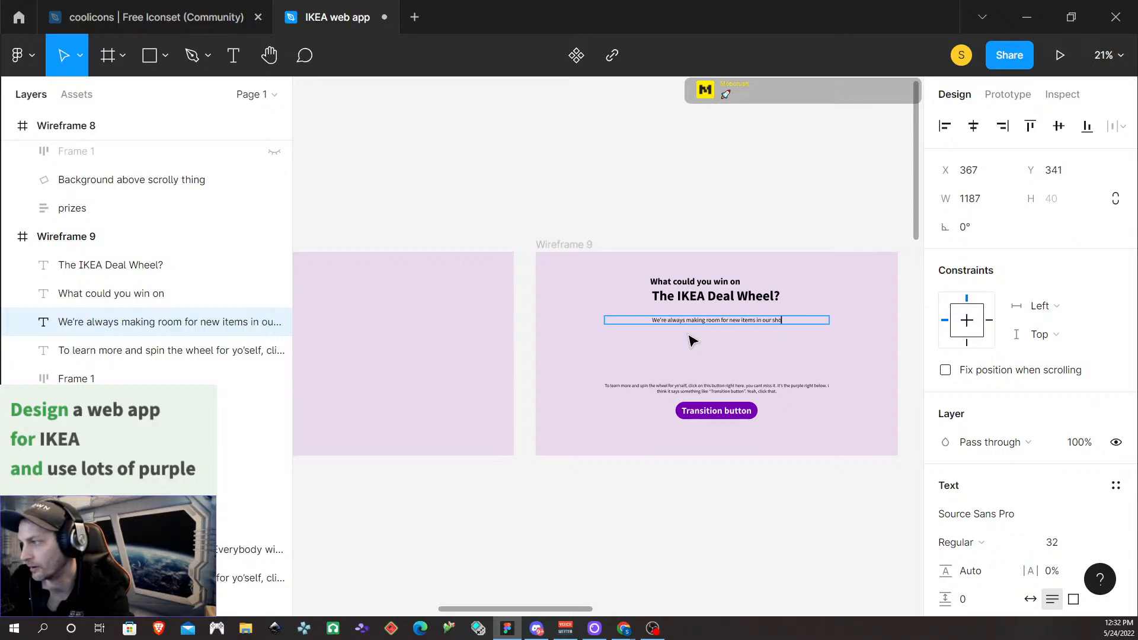
pyautogui.write('wrooms')
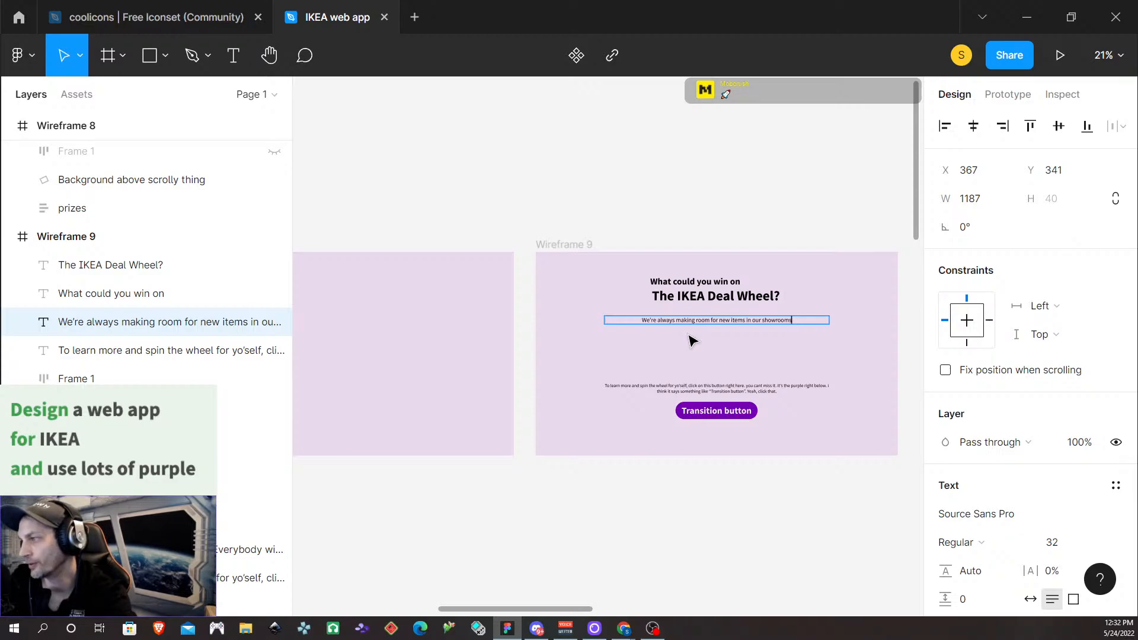
# Complete the paragraph's opening sentence in Wireframe 9 with ", which unfortunately means we have to part with some things."
pyautogui.write(',')
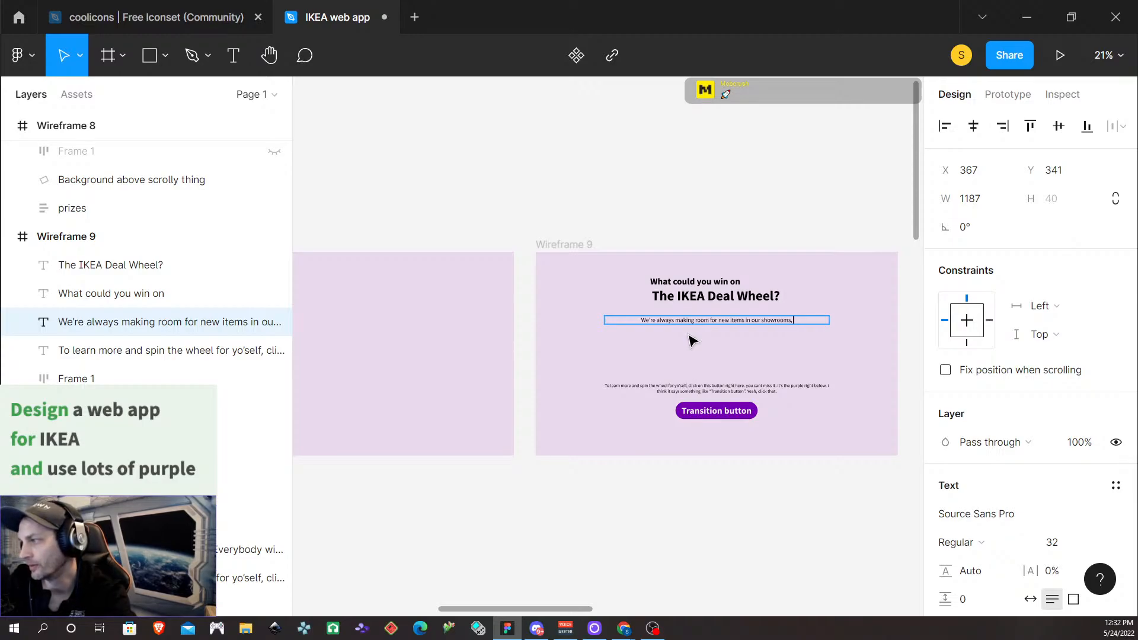
pyautogui.write(' which unfor')
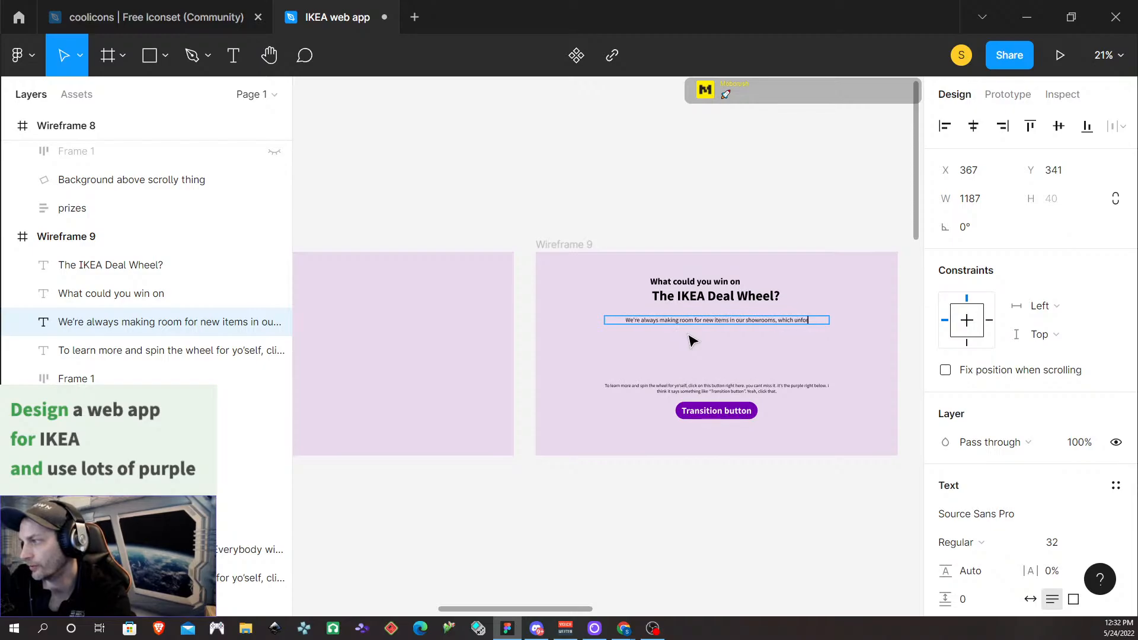
pyautogui.write('tunately me')
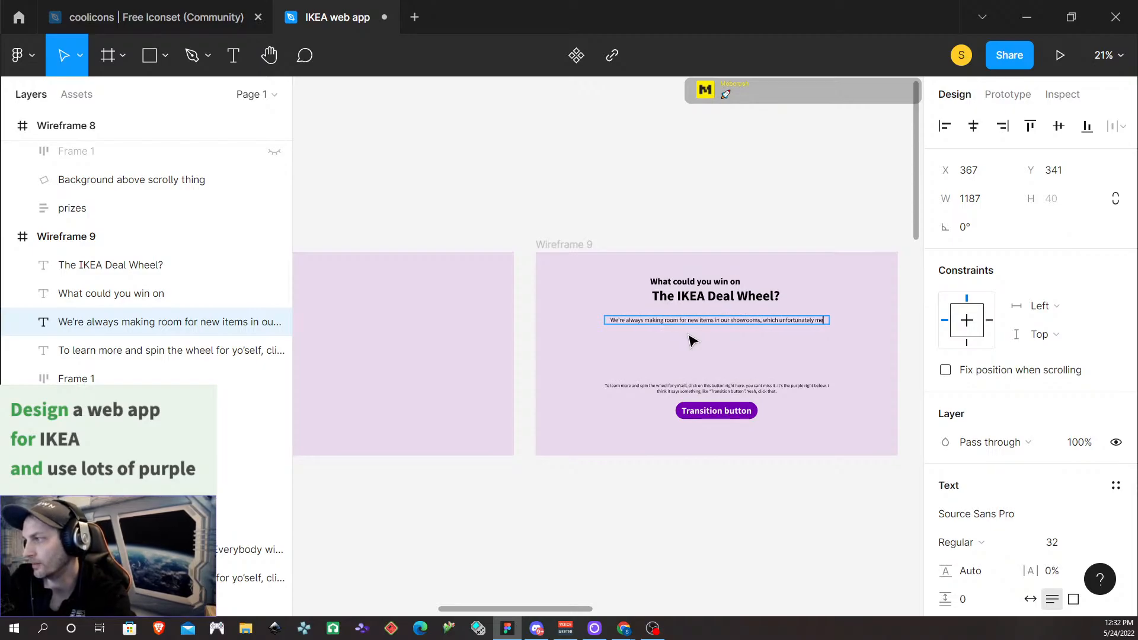
pyautogui.write('ans we have to')
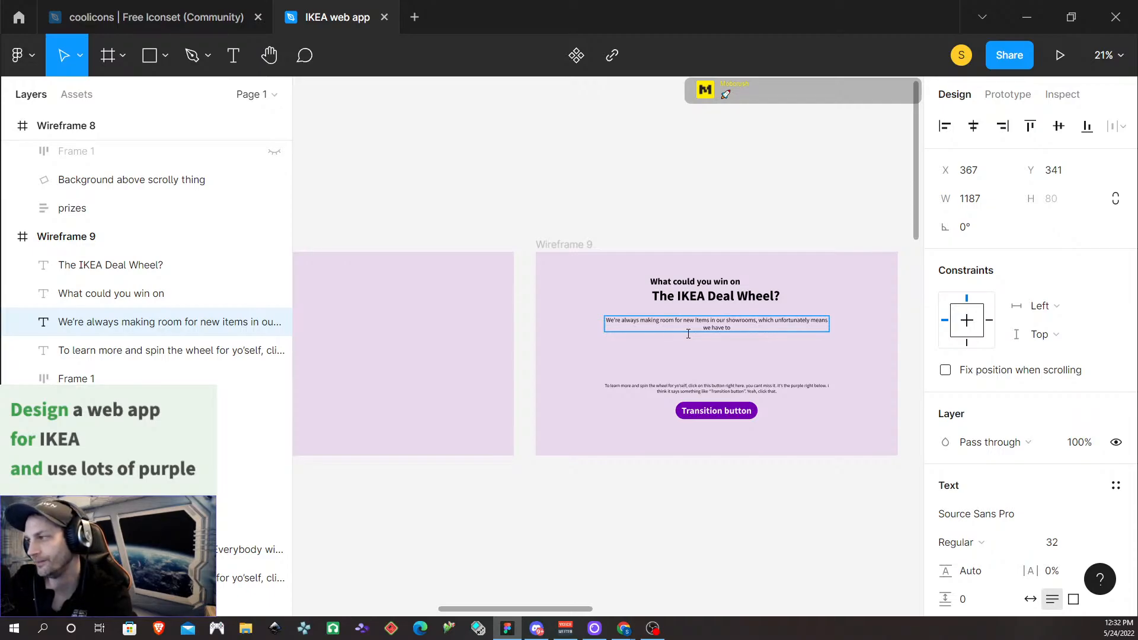
pyautogui.write('part with s')
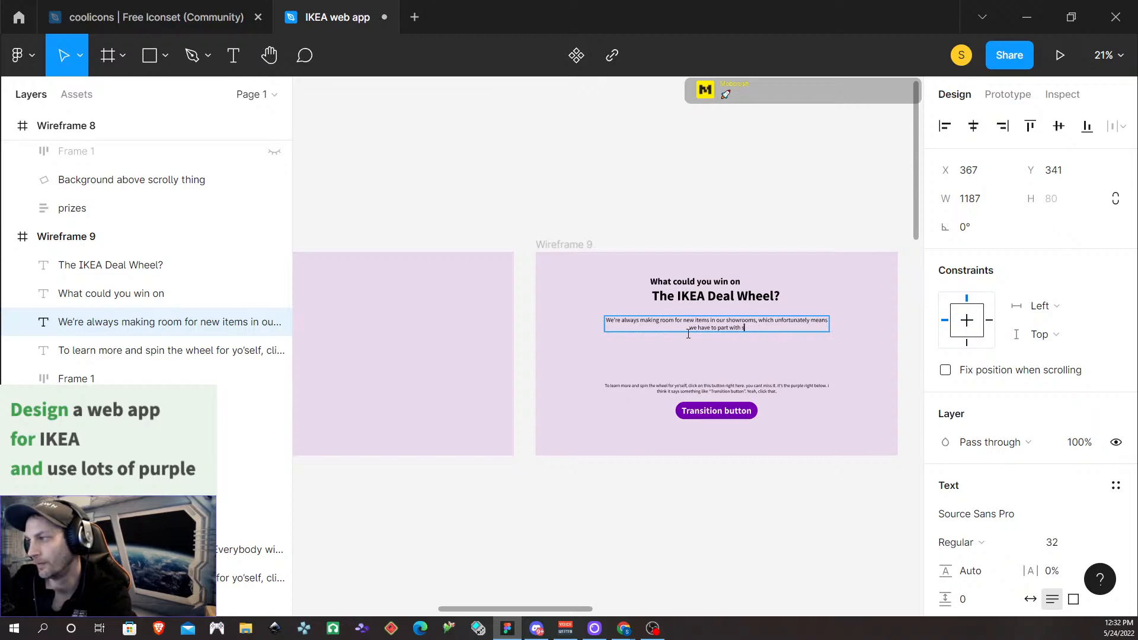
pyautogui.write('ome things')
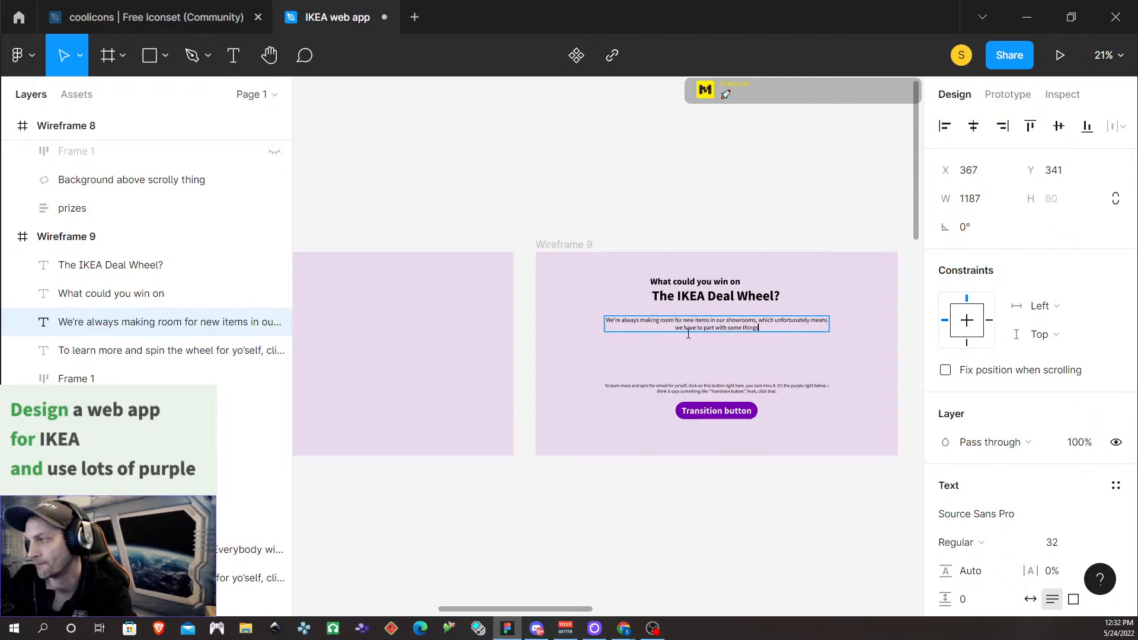
pyautogui.write('.')
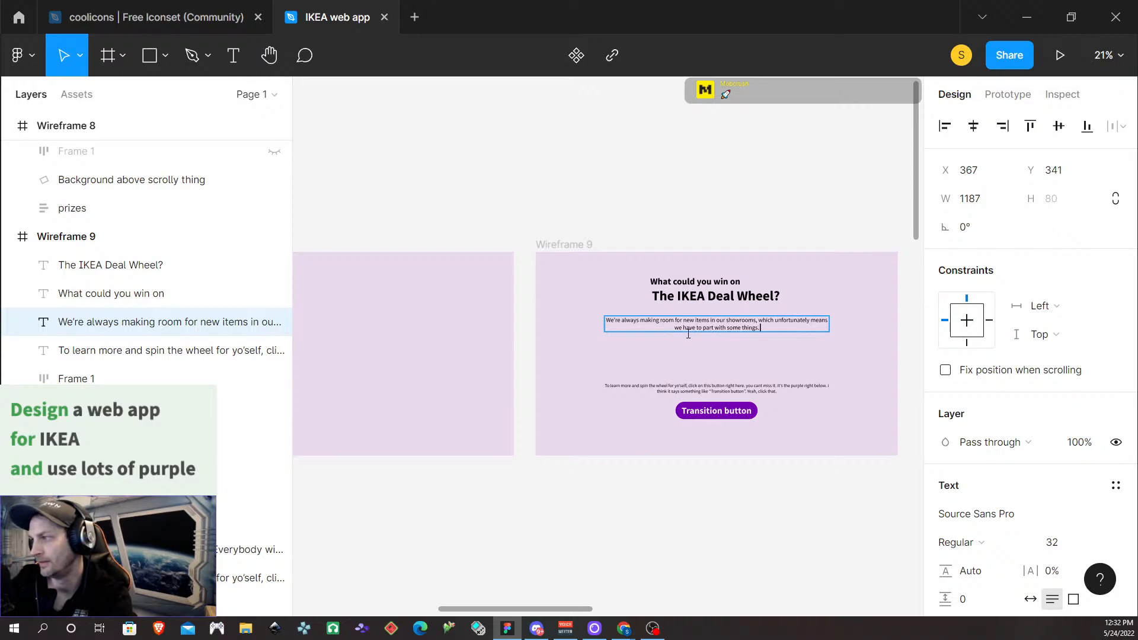
# Begin the paragraph's second sentence in Wireframe 9 with "The IKEA Deal Wheel is full of wonderfully discounted items"
pyautogui.write(' The')
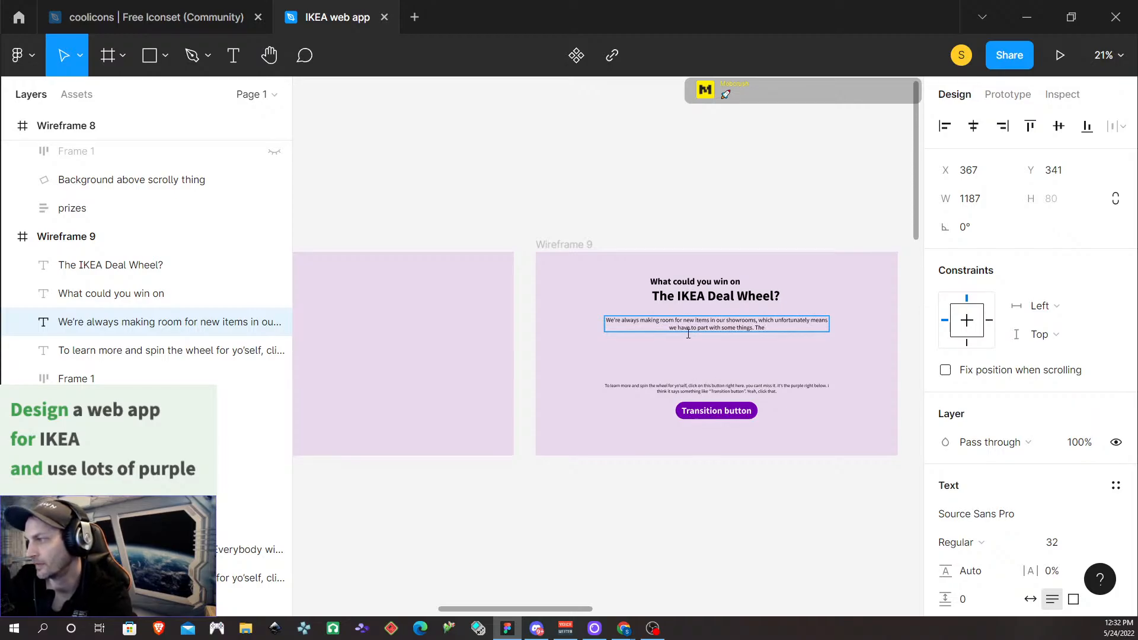
pyautogui.write(' IKEA')
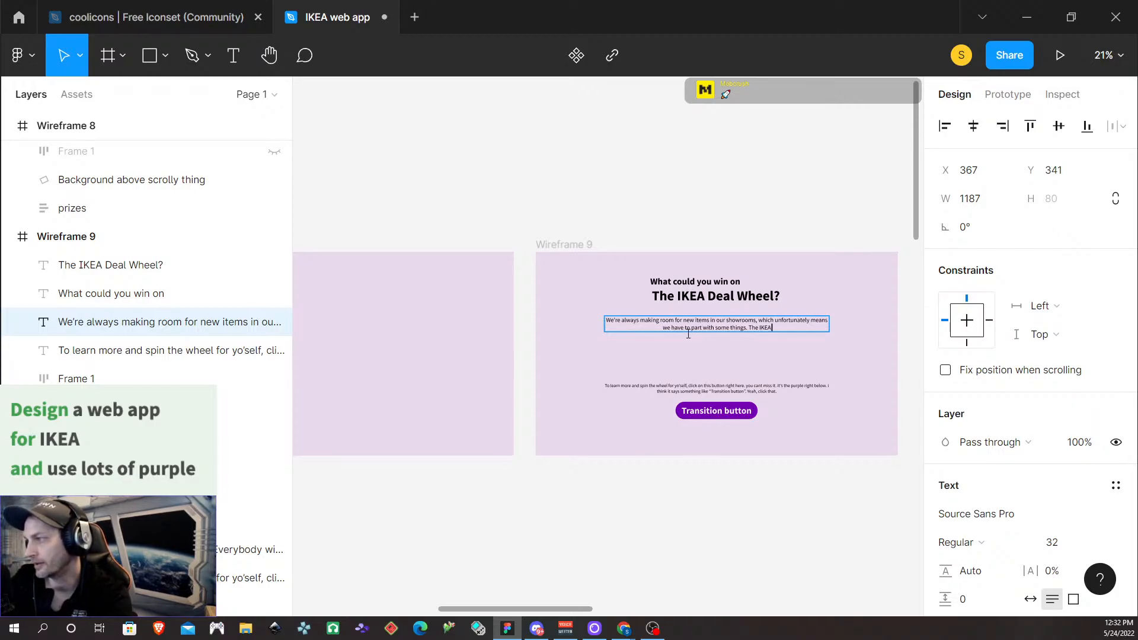
pyautogui.write(' Deal Wheel')
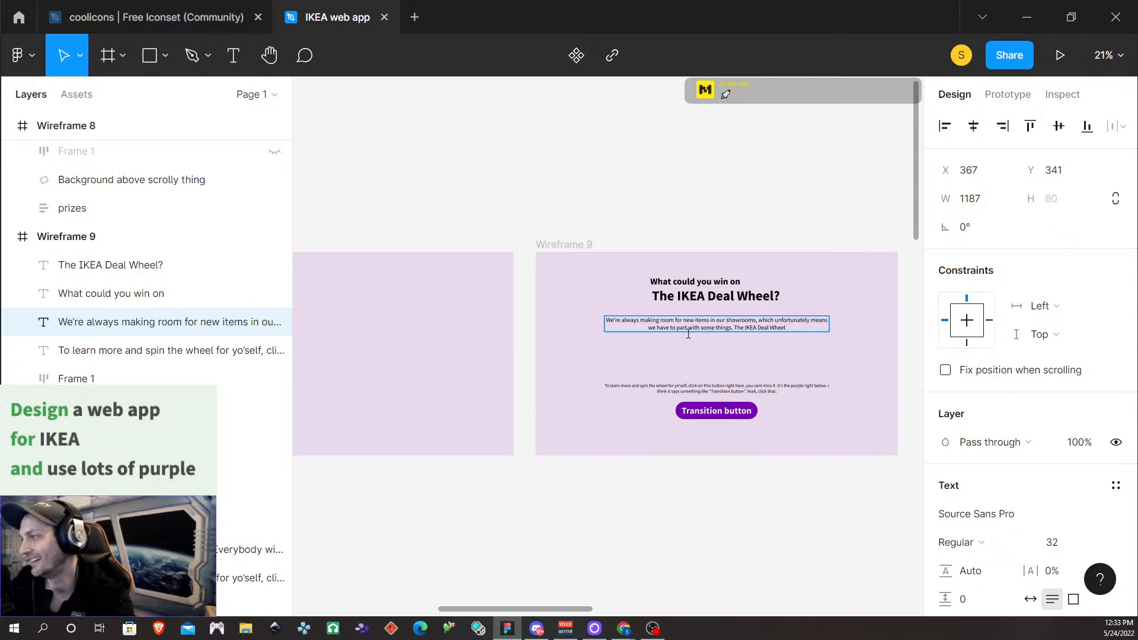
pyautogui.write('is full')
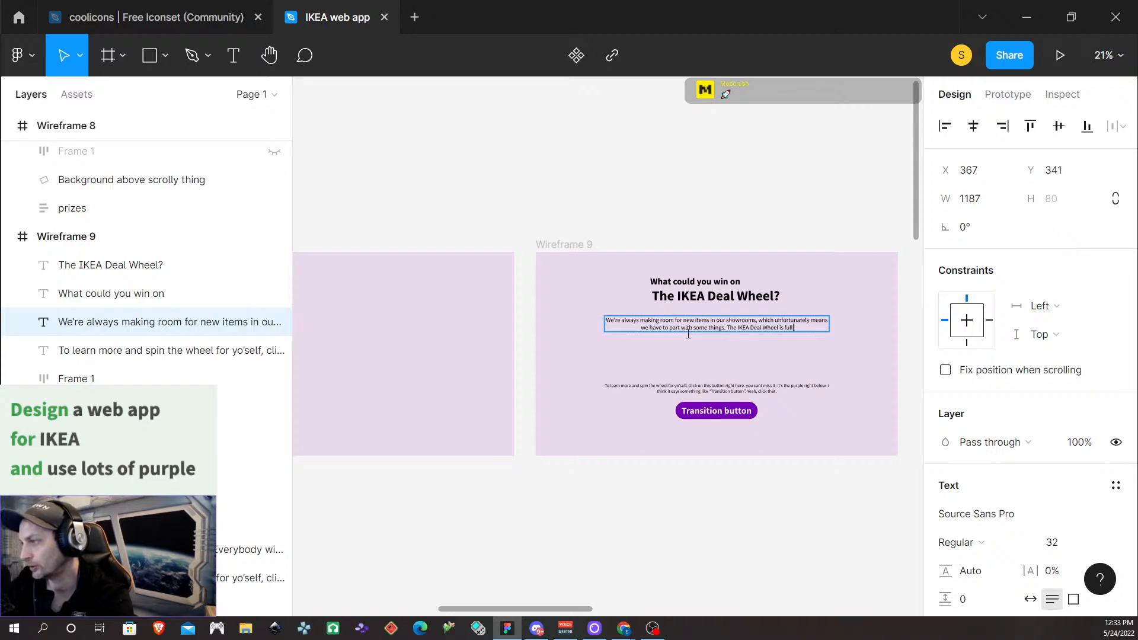
pyautogui.write(' of')
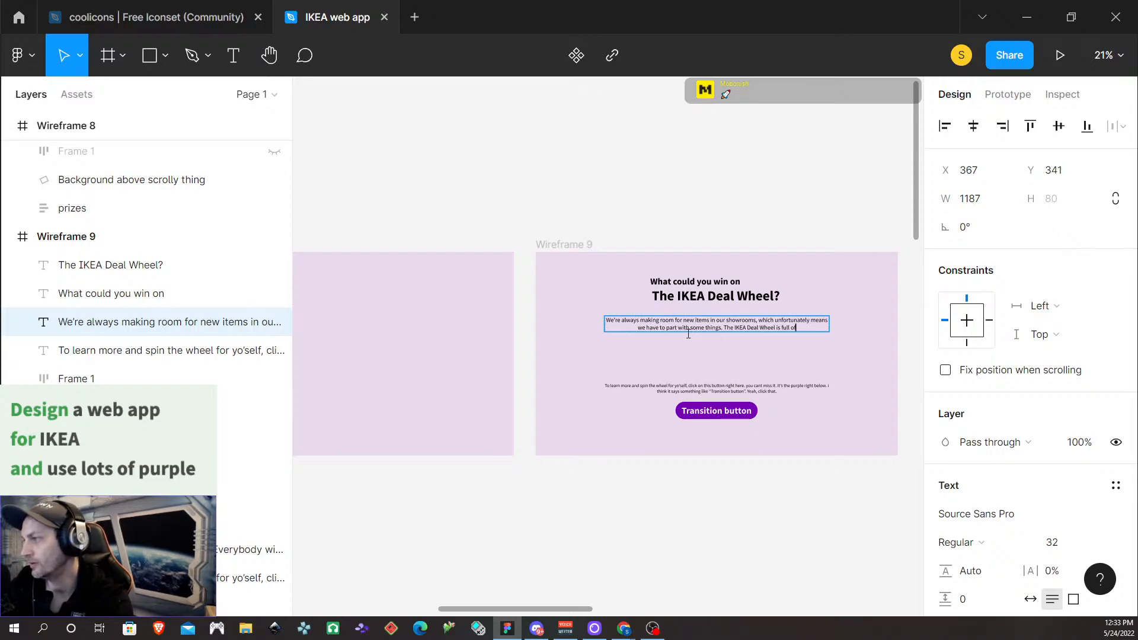
pyautogui.write(' won')
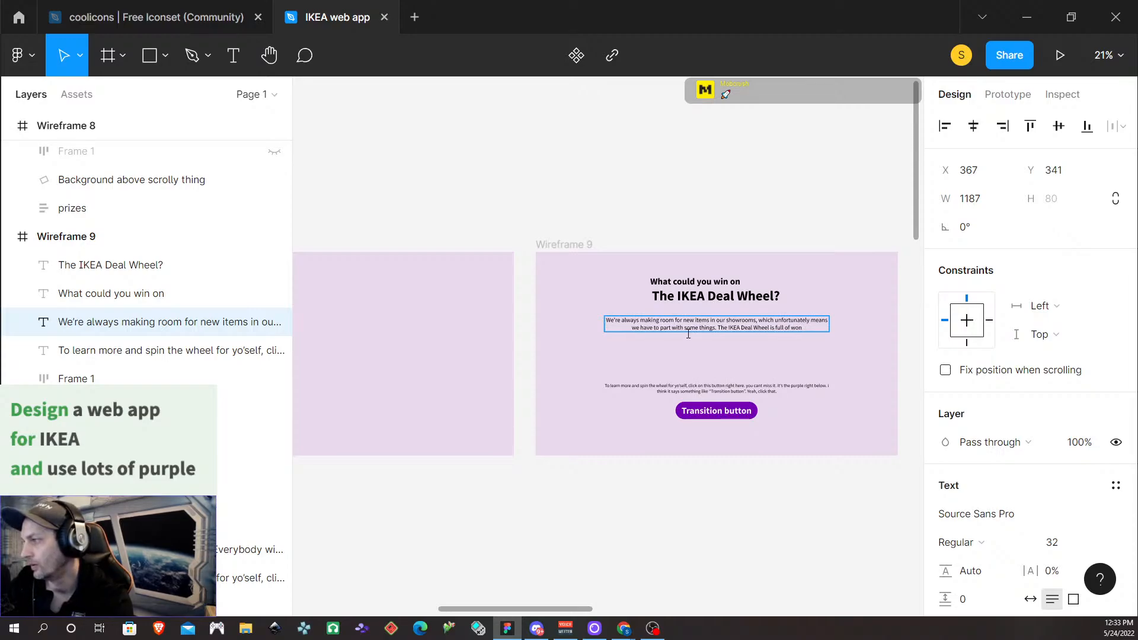
pyautogui.write('derful')
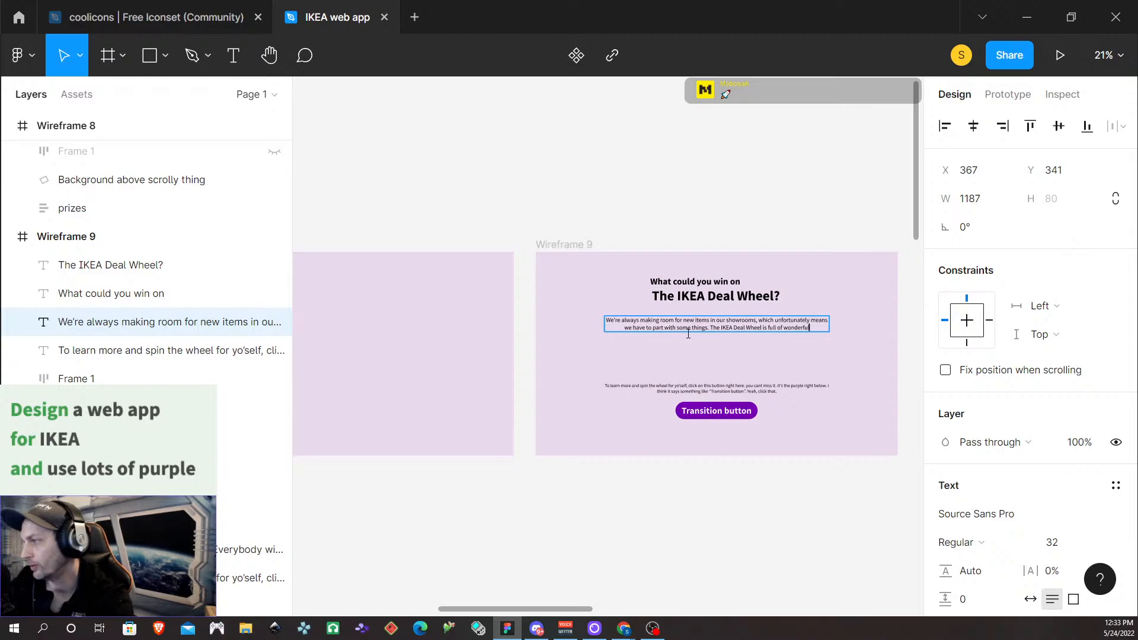
pyautogui.write(' id')
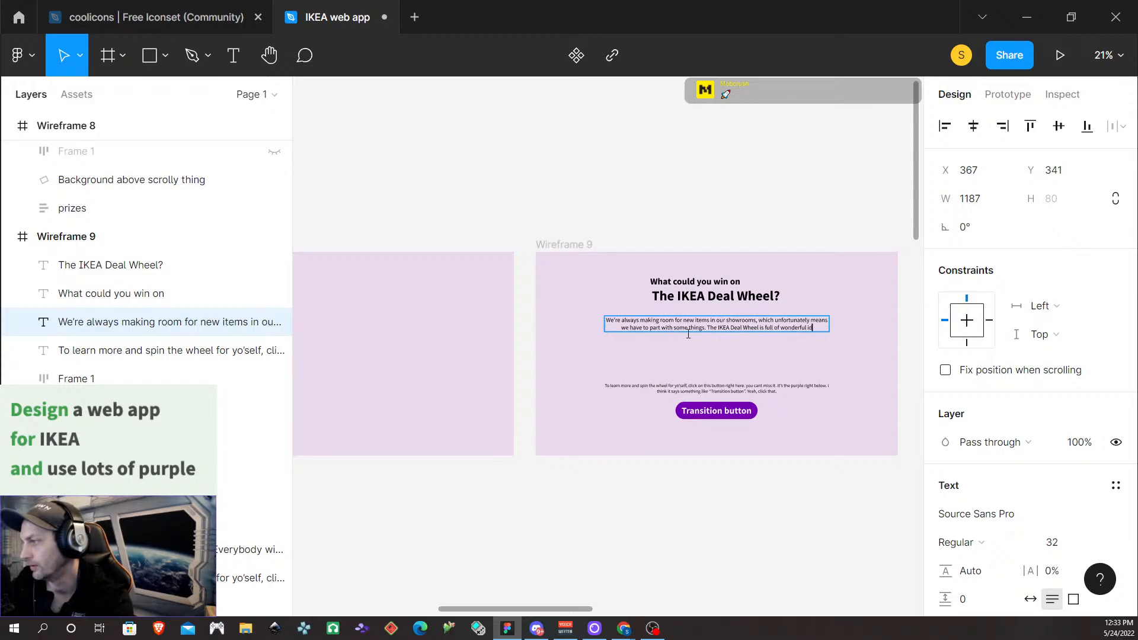
pyautogui.press('BackSpace')
pyautogui.press('BackSpace')
pyautogui.press('BackSpace')
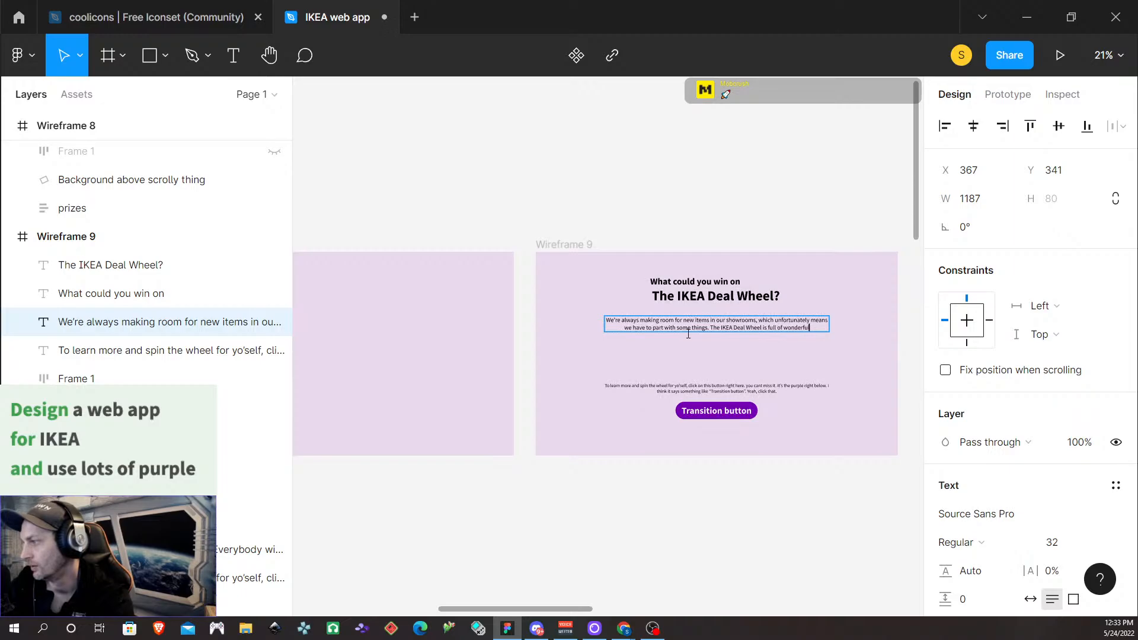
pyautogui.write('ly discou')
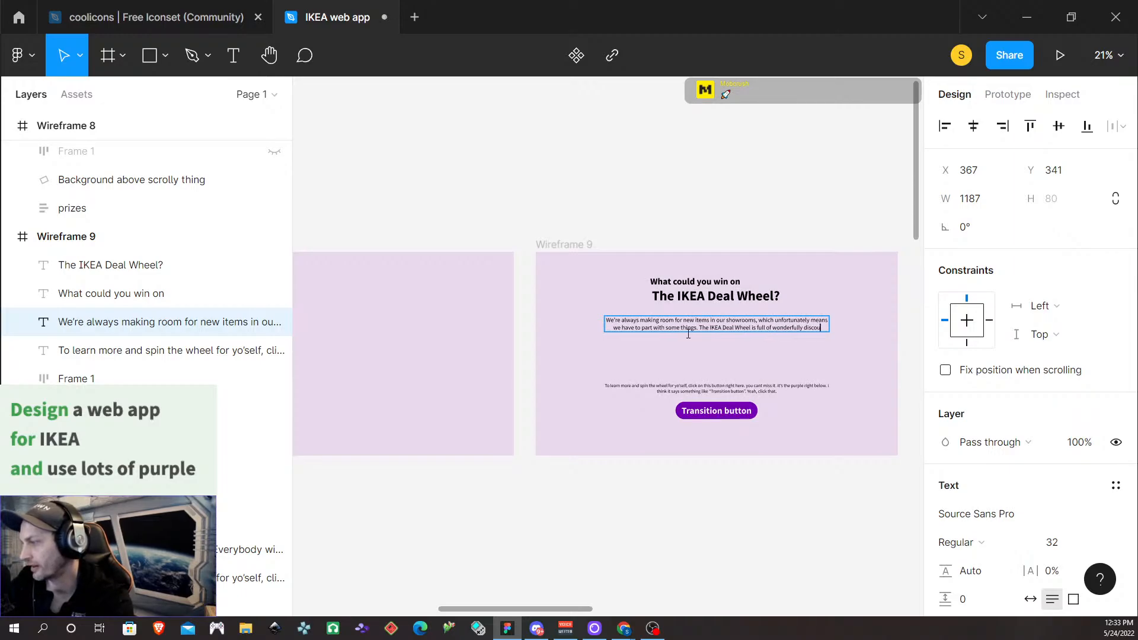
pyautogui.write('nted items')
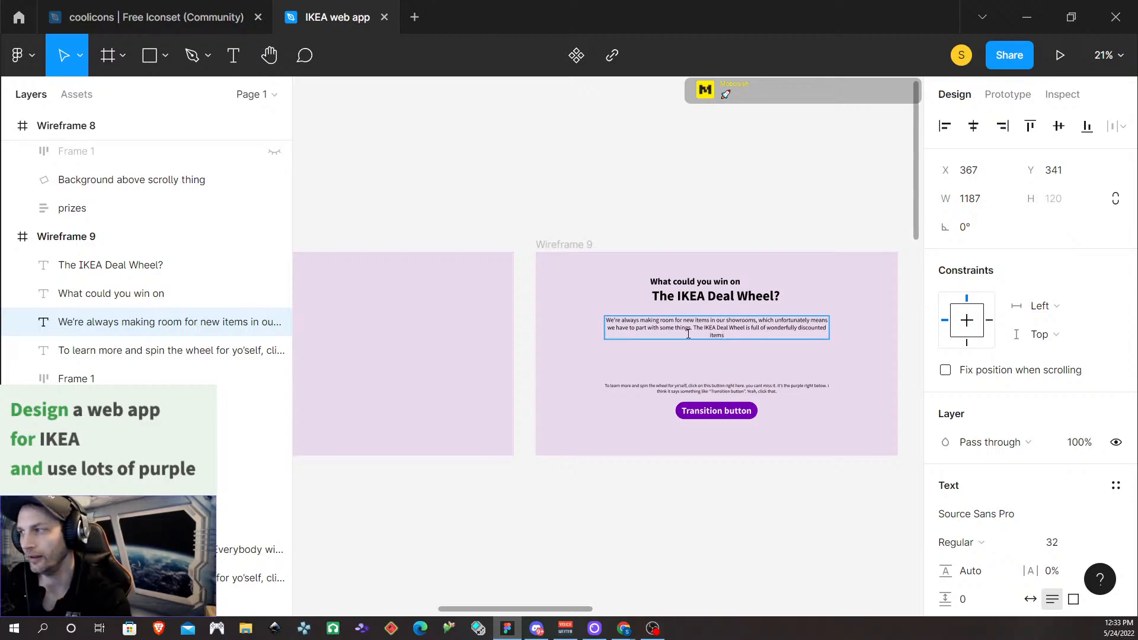
# Continue the second sentence of Wireframe 9's first paragraph with "that will no longer be available for"
pyautogui.write('that will be')
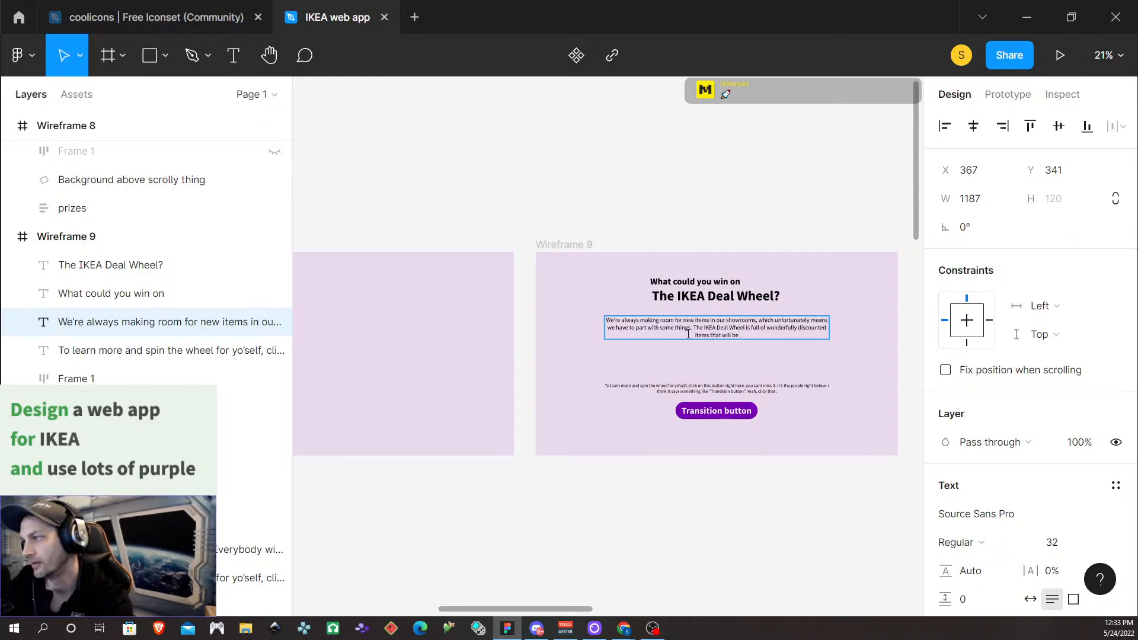
pyautogui.press('BackSpace')
pyautogui.press('BackSpace')
pyautogui.write('n')
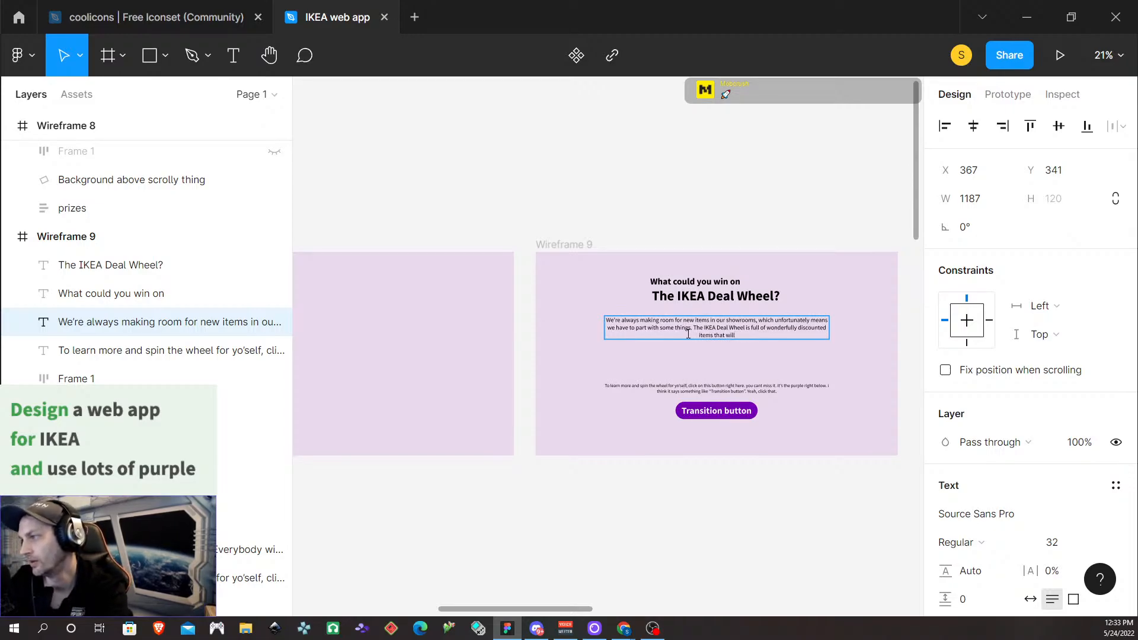
pyautogui.write('o longer')
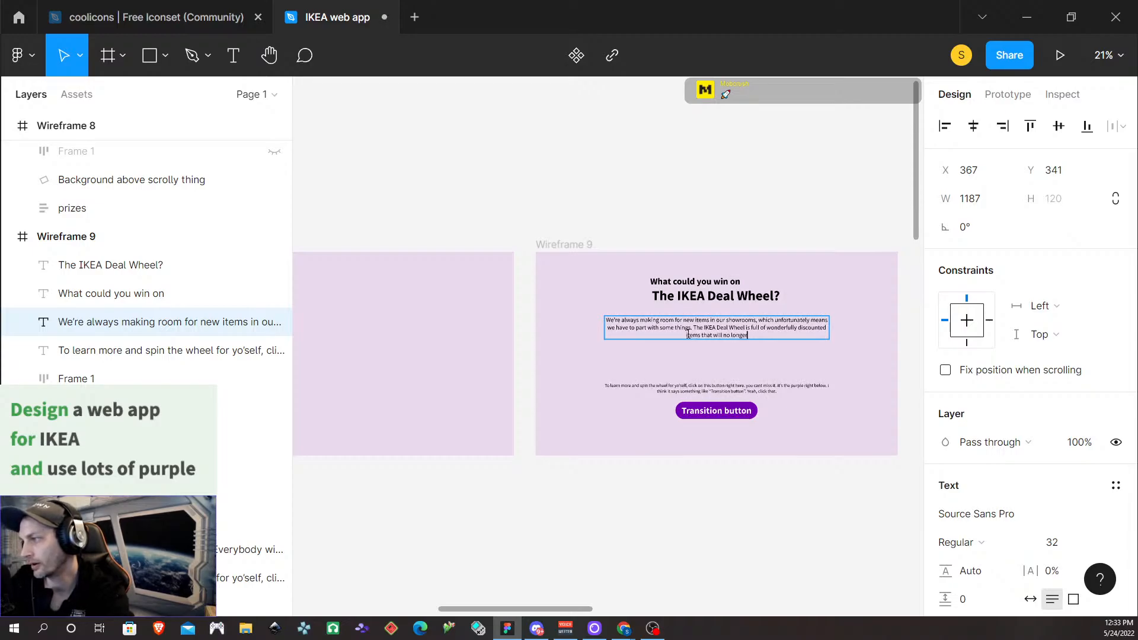
pyautogui.write(' be available for')
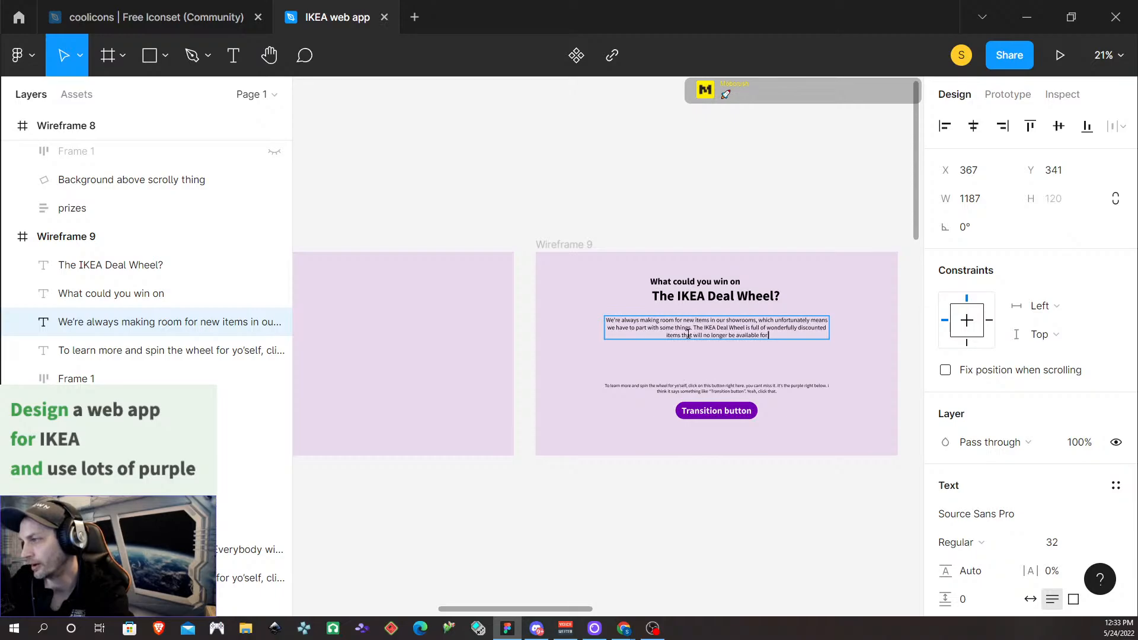
# Replace the trailing "for" in the paragraph's second sentence with "in the near future."
pyautogui.press('BackSpace')
pyautogui.press('BackSpace')
pyautogui.press('BackSpace')
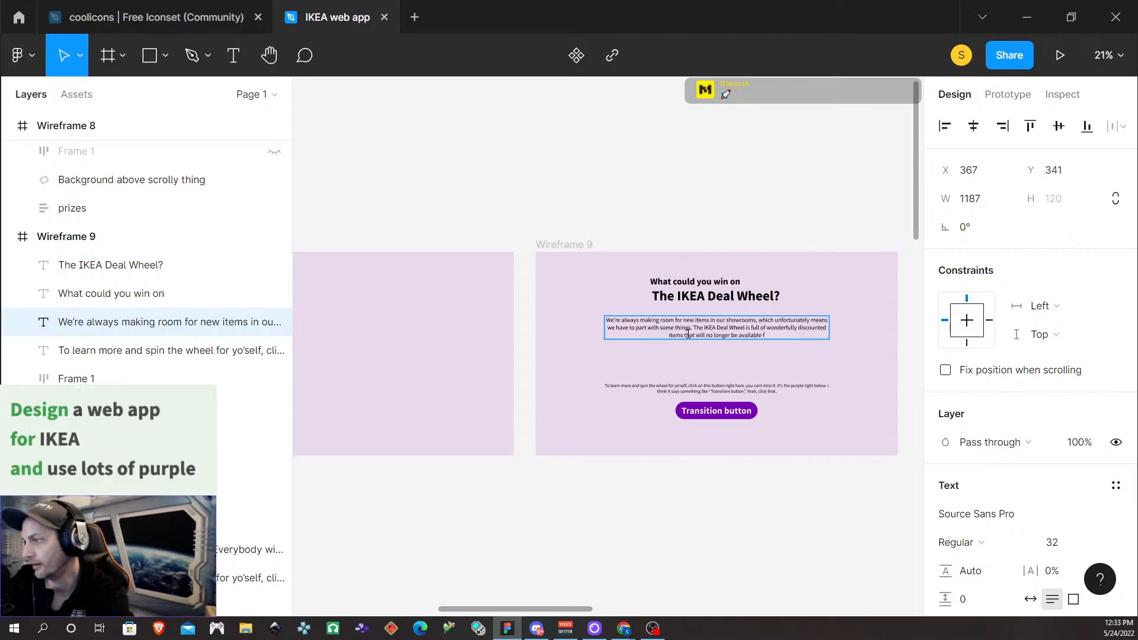
pyautogui.press('BackSpace')
pyautogui.press('BackSpace')
pyautogui.write('in')
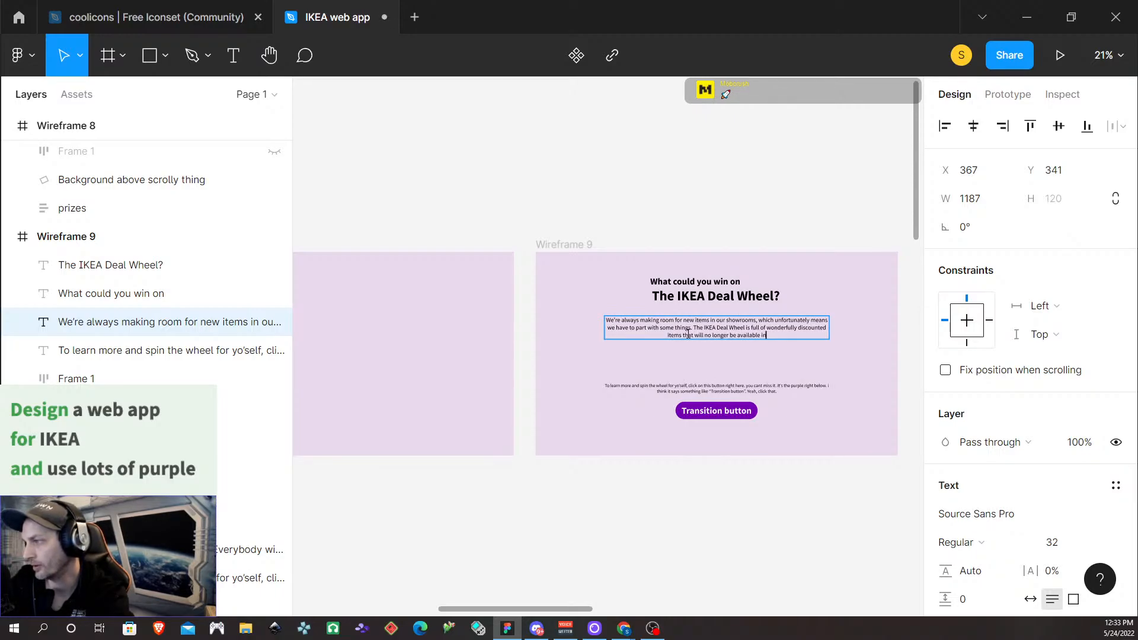
pyautogui.write(' the near fu')
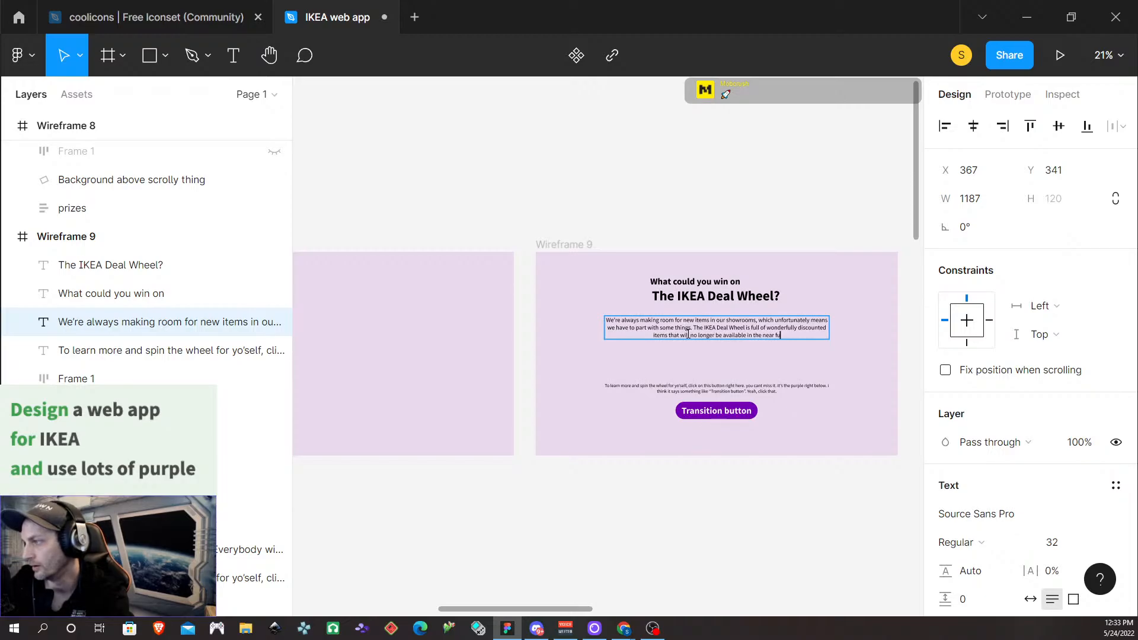
pyautogui.write('ture.')
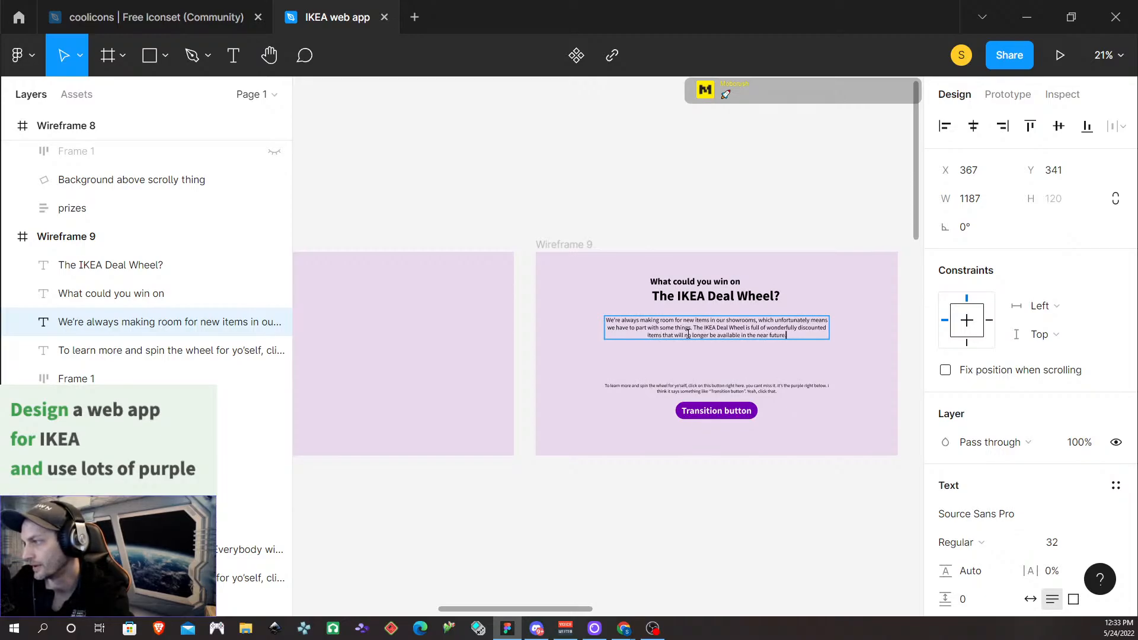
pyautogui.write(' T')
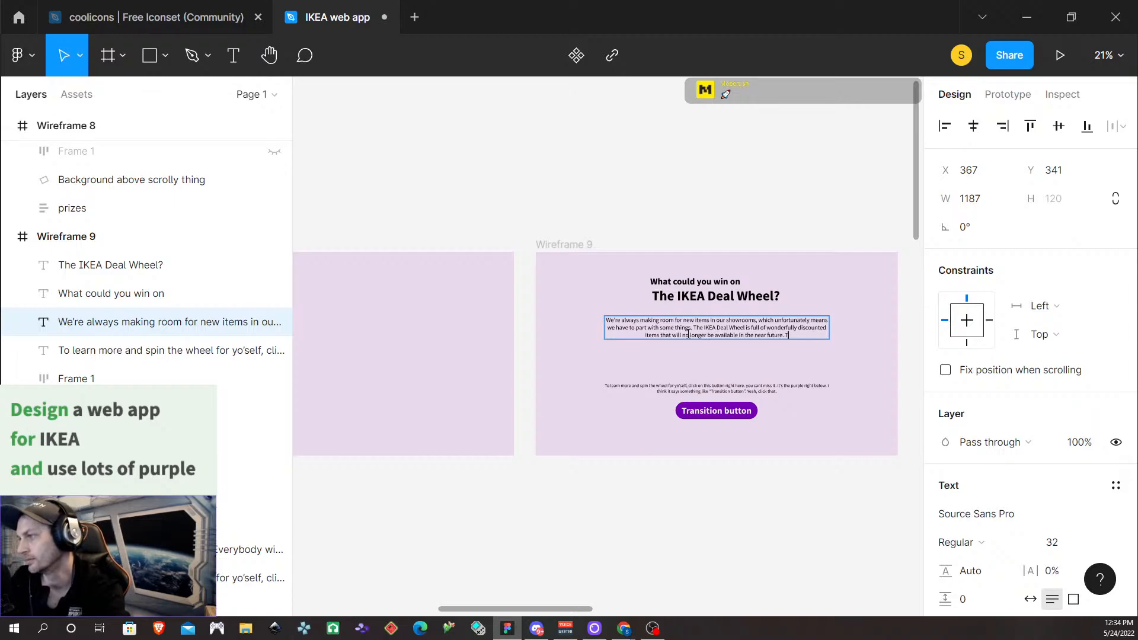
pyautogui.press('BackSpace')
pyautogui.press('BackSpace')
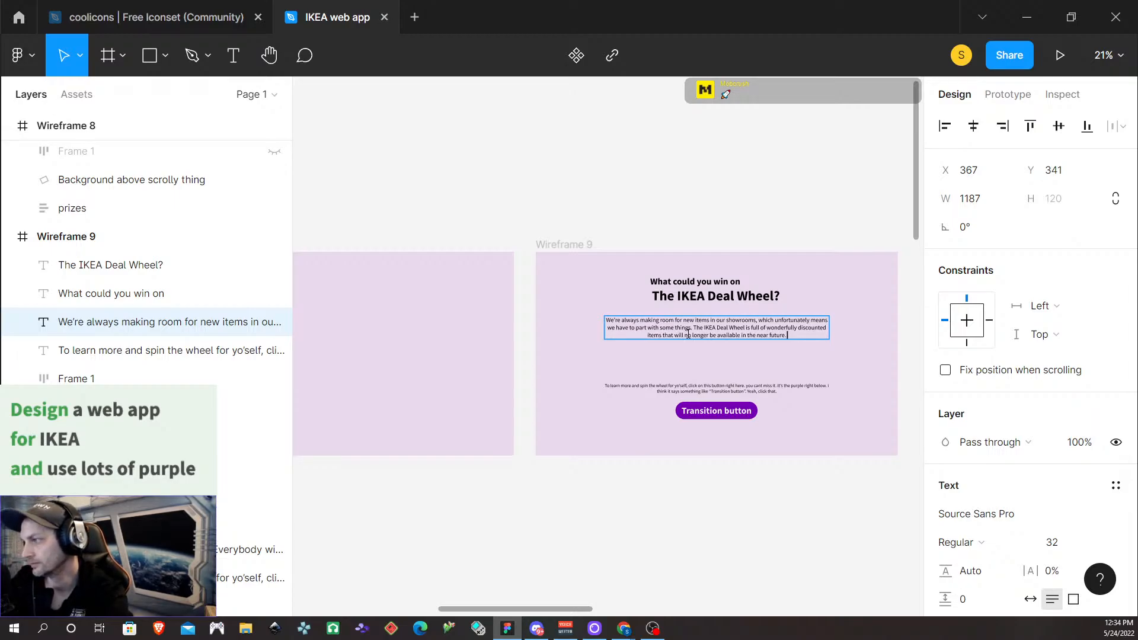
pyautogui.write('All')
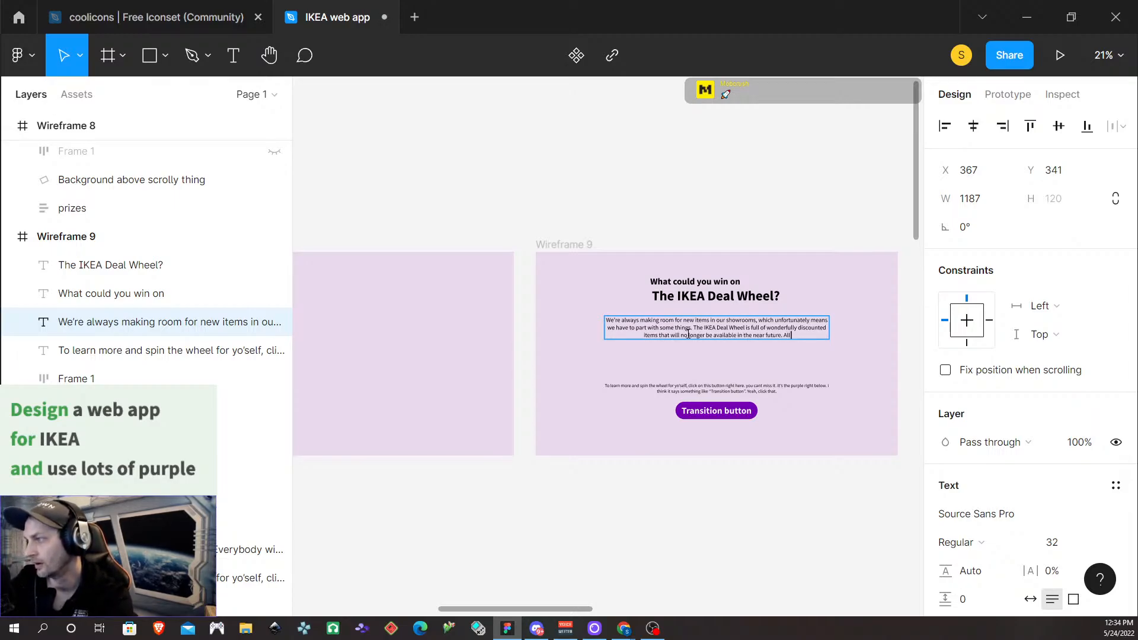
pyautogui.write(' of th')
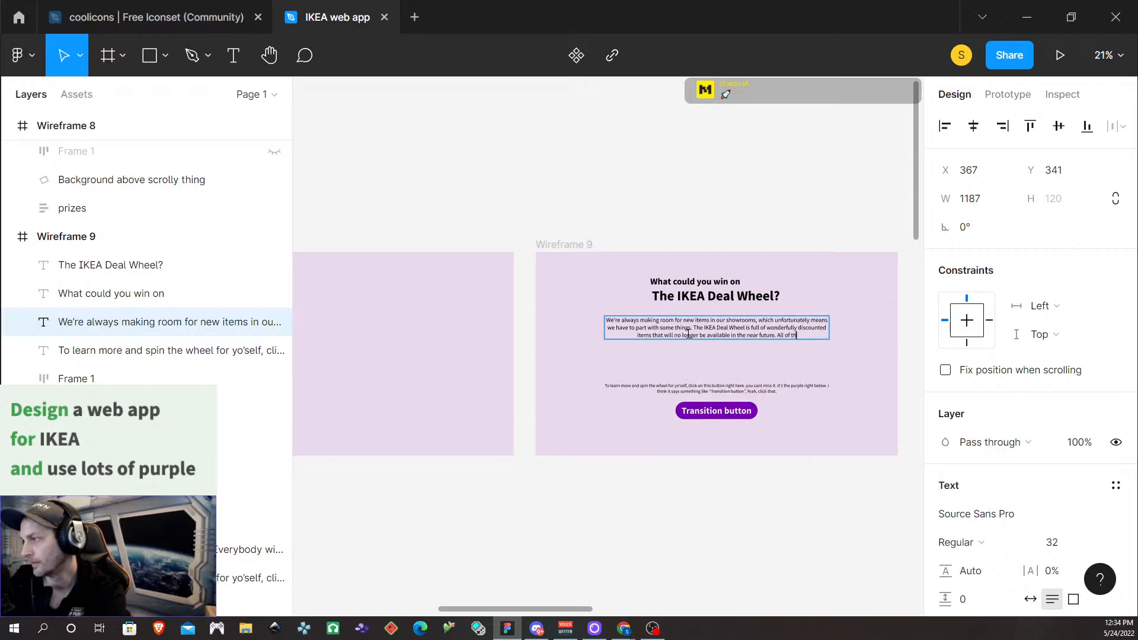
pyautogui.press('BackSpace')
pyautogui.press('BackSpace')
pyautogui.press('BackSpace')
pyautogui.press('BackSpace')
pyautogui.press('BackSpace')
pyautogui.press('BackSpace')
pyautogui.press('BackSpace')
pyautogui.press('BackSpace')
pyautogui.press('BackSpace')
pyautogui.press('BackSpace')
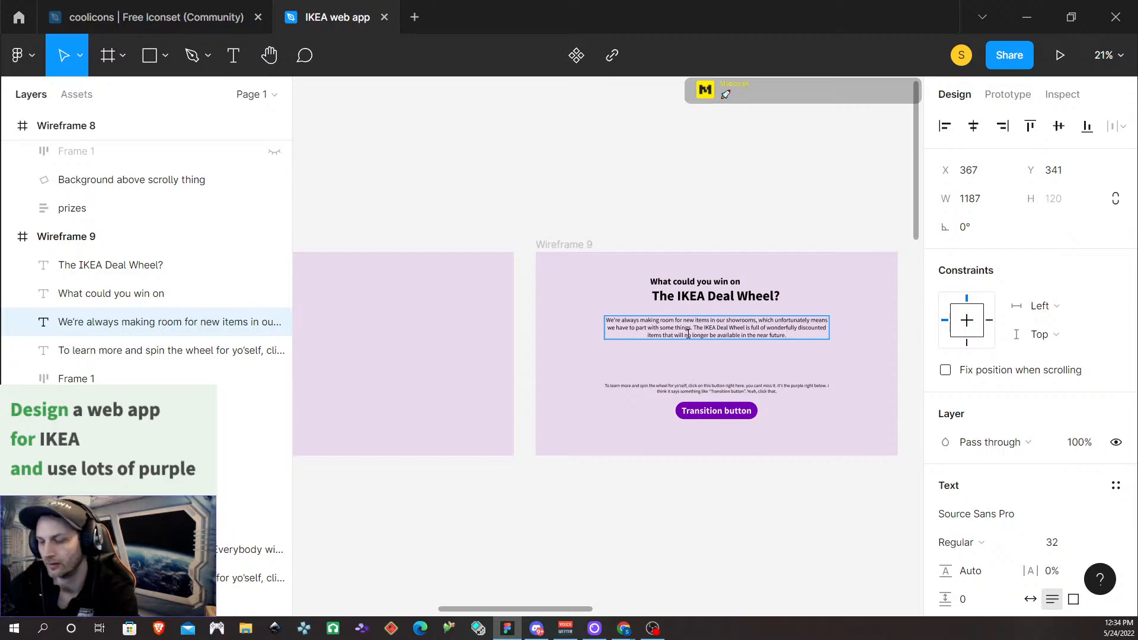
# Begin a third sentence in Wireframe 9's first paragraph with "Choose a category and a color scheme"
pyautogui.write('Ch')
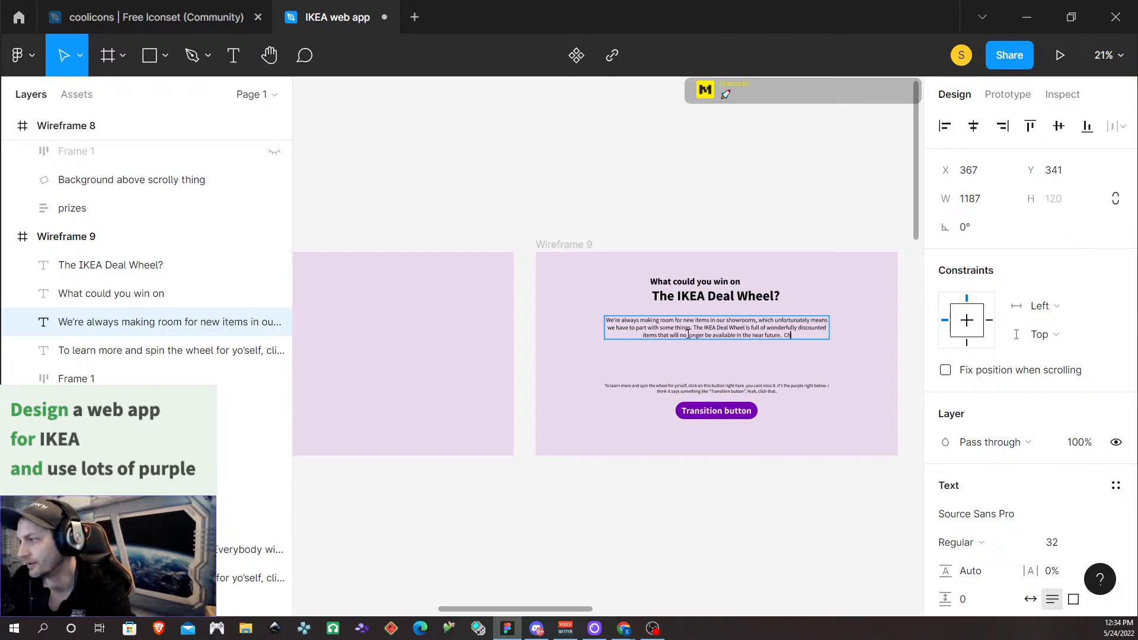
pyautogui.write('oos')
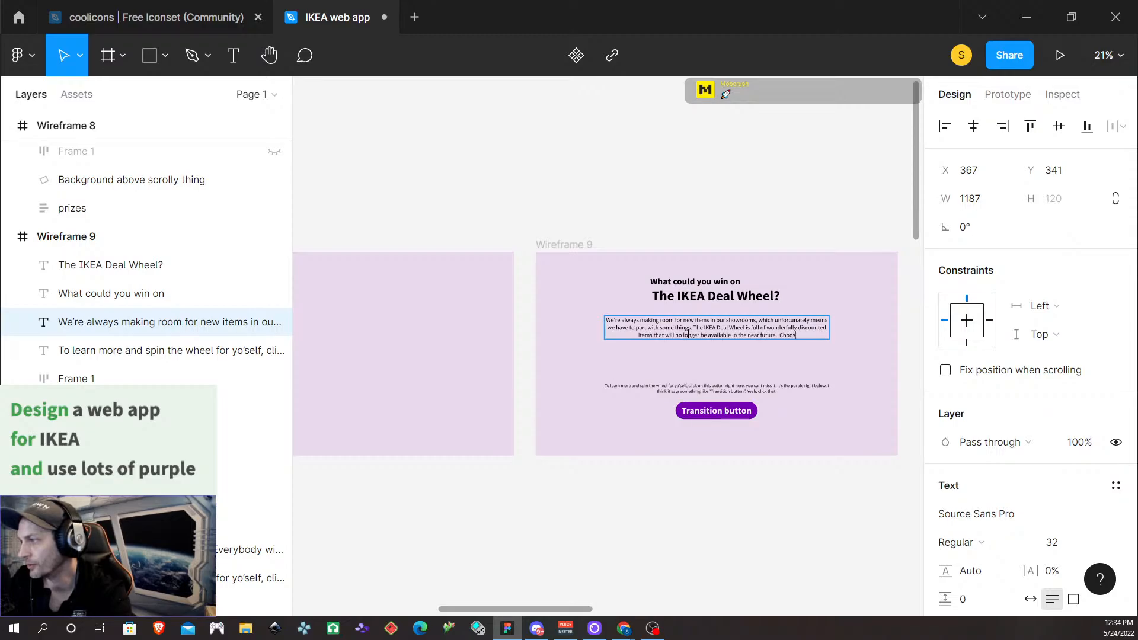
pyautogui.write('e a catego')
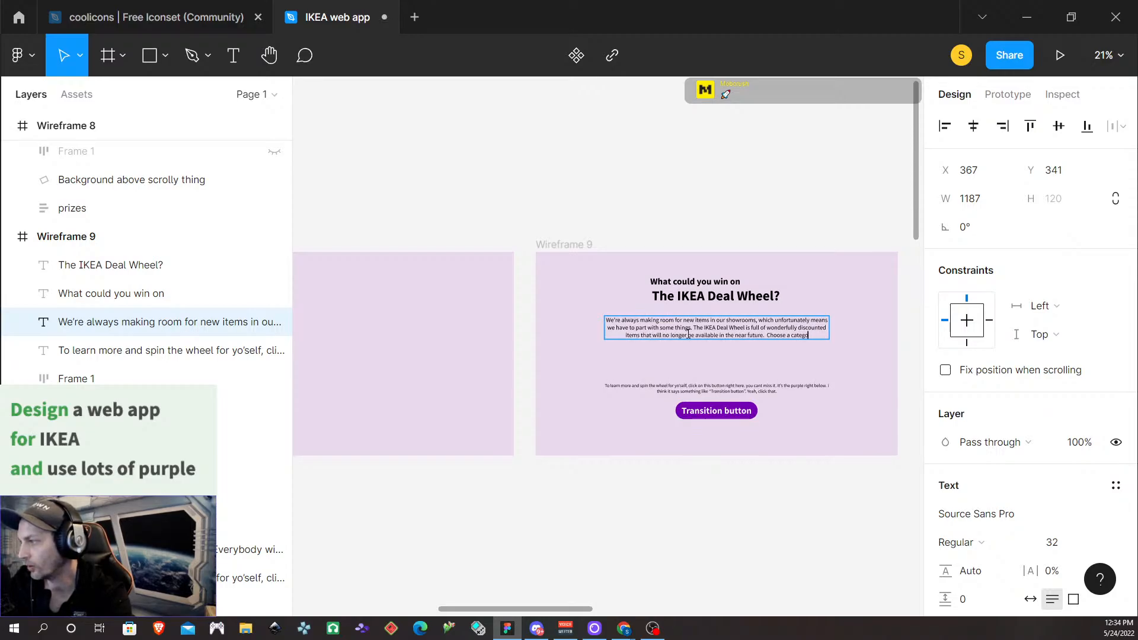
pyautogui.write('ry and')
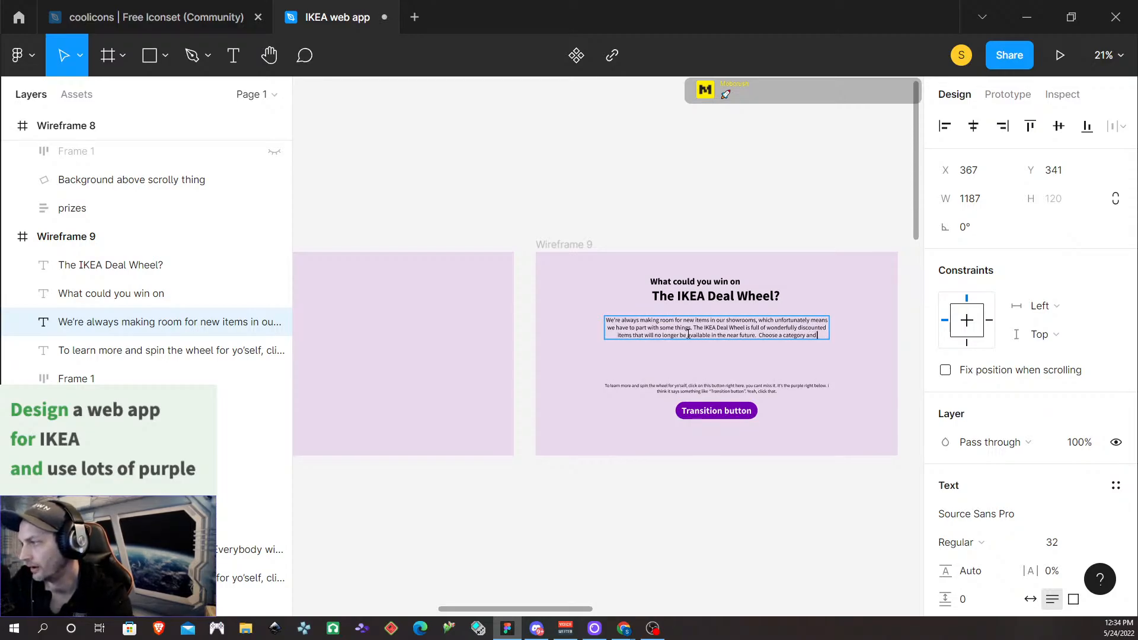
pyautogui.write(' a color s')
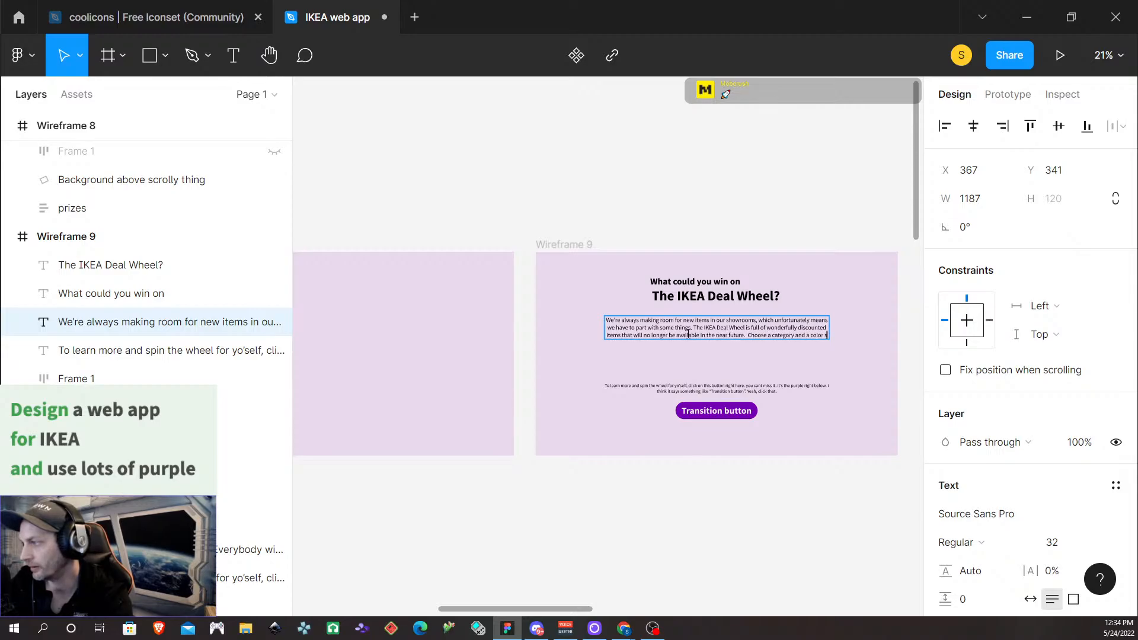
pyautogui.write('cheme')
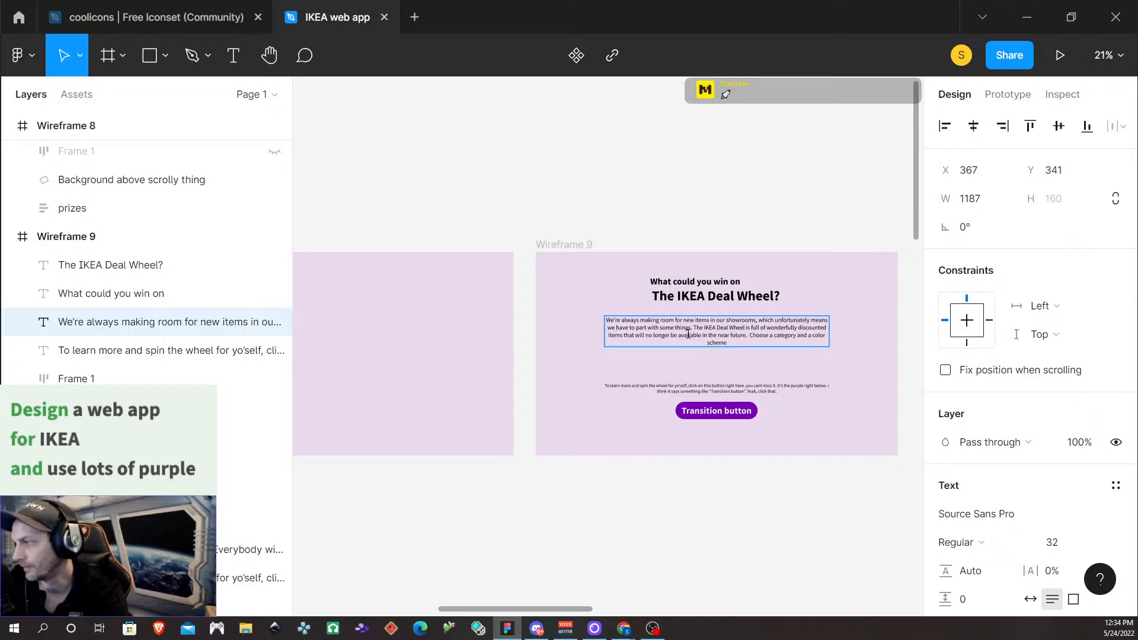
# Continue the paragraph's third sentence with "that matches your desired aesthetic OR"
pyautogui.write(' that match')
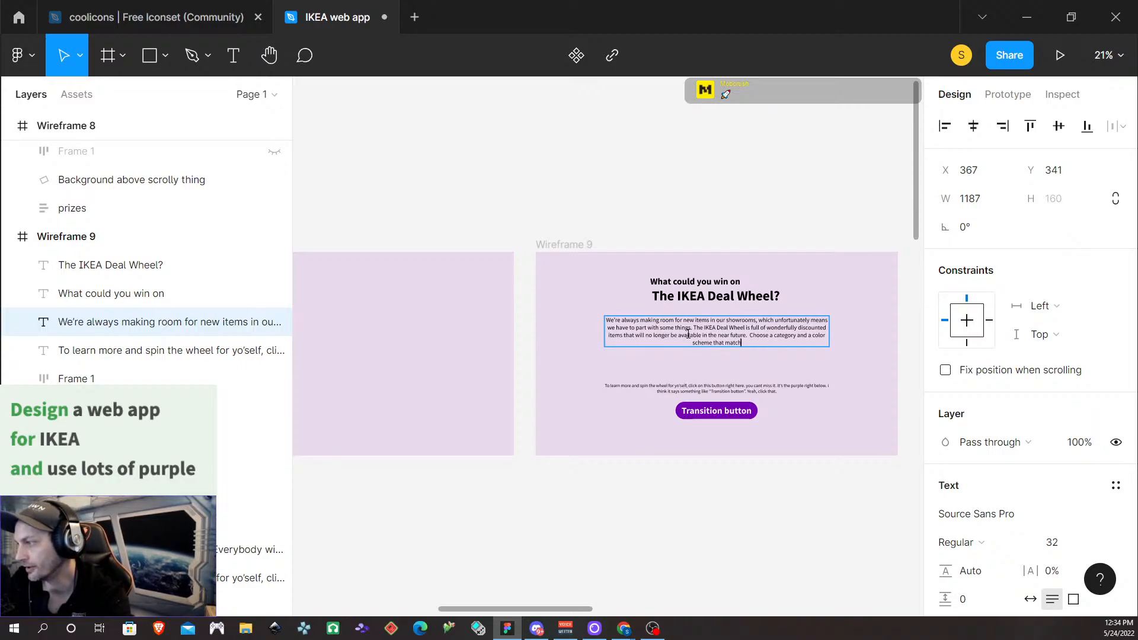
pyautogui.write('es your')
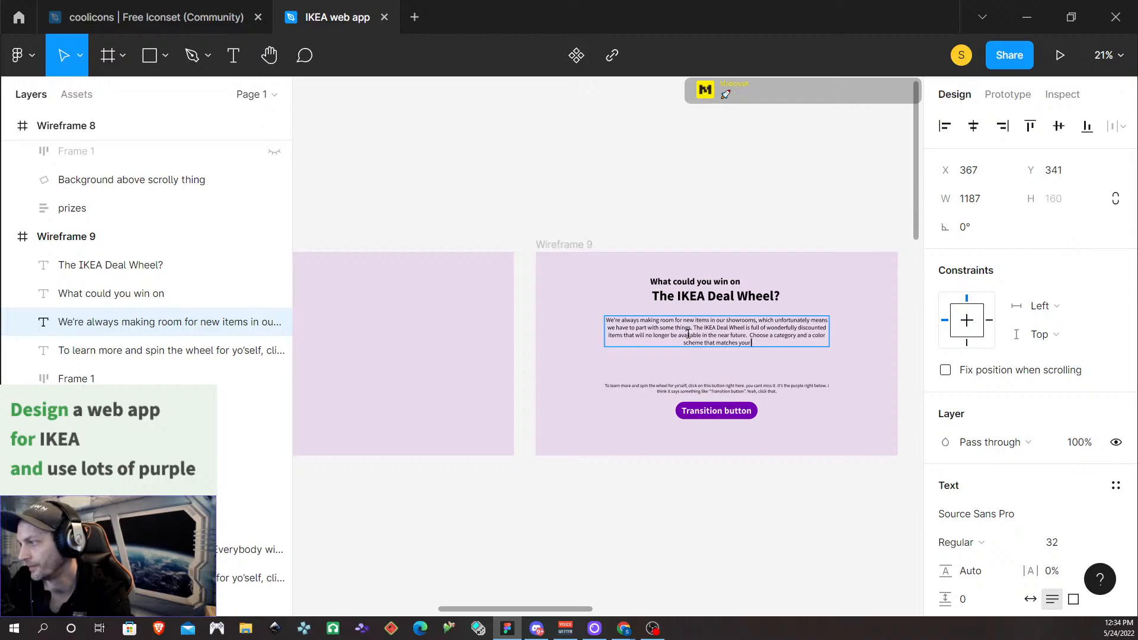
pyautogui.write(' desires')
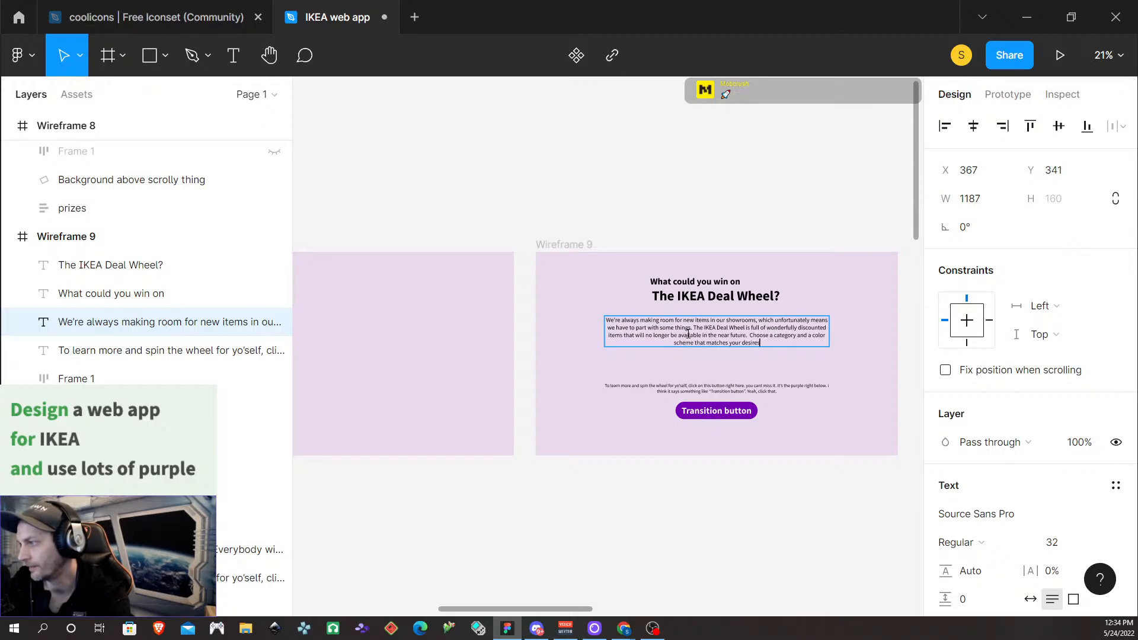
pyautogui.press('BackSpace')
pyautogui.write('d')
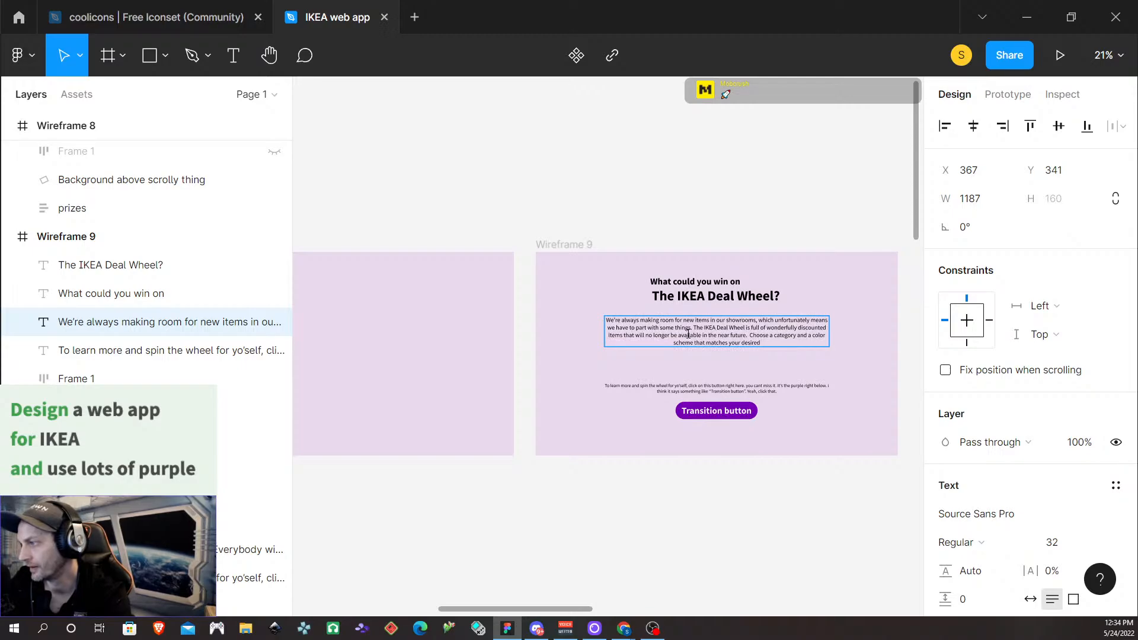
pyautogui.write(' aesthet')
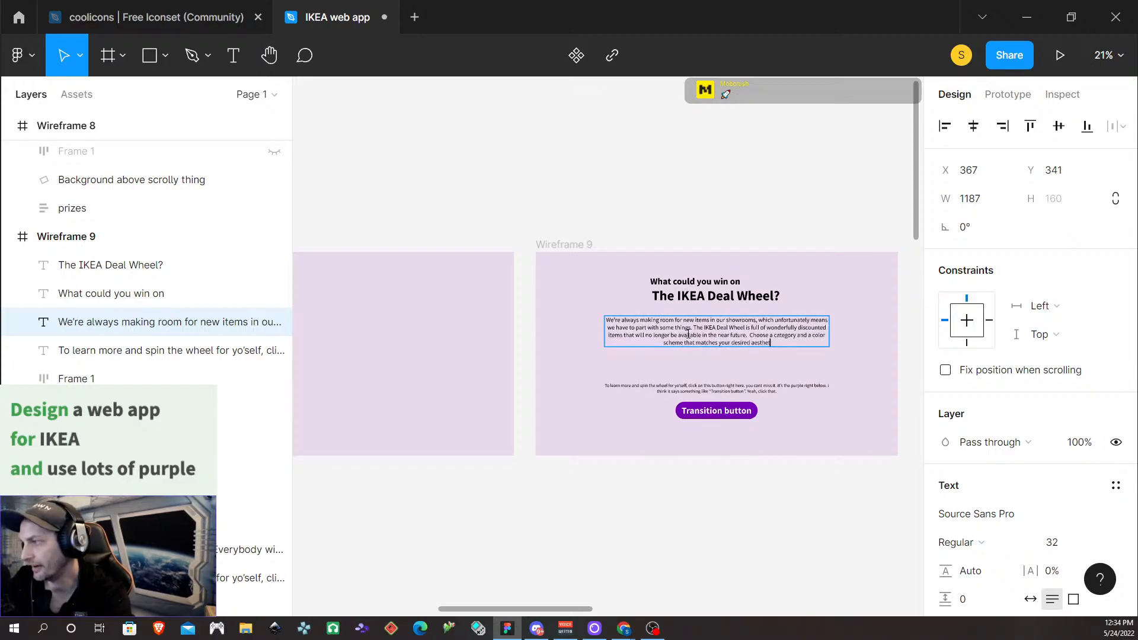
pyautogui.write('ic OR')
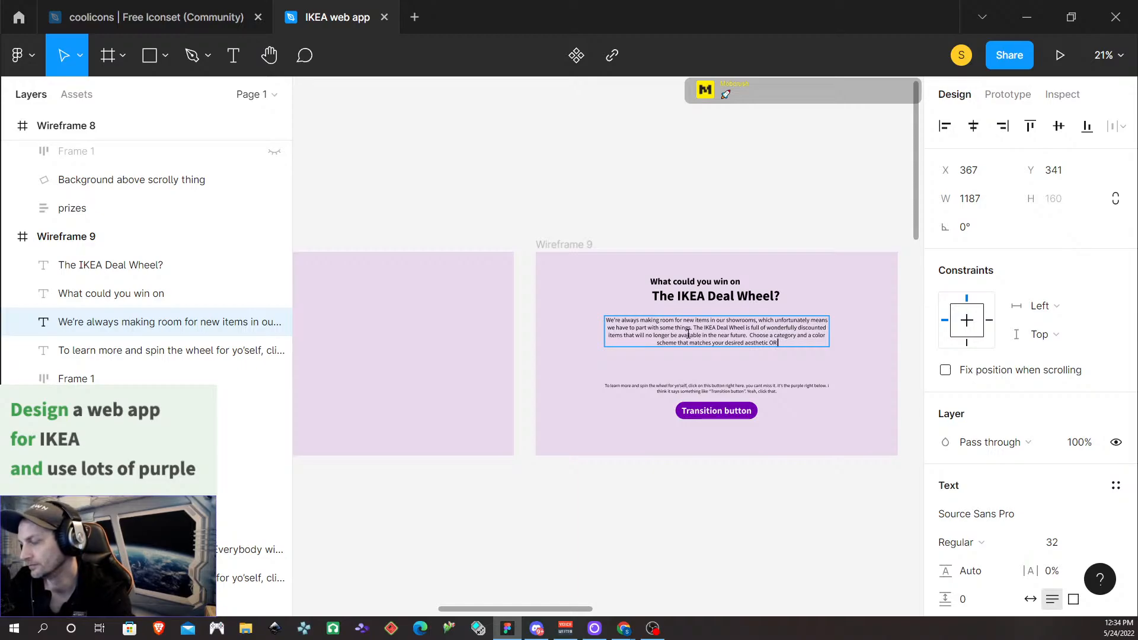
pyautogui.write(' set it')
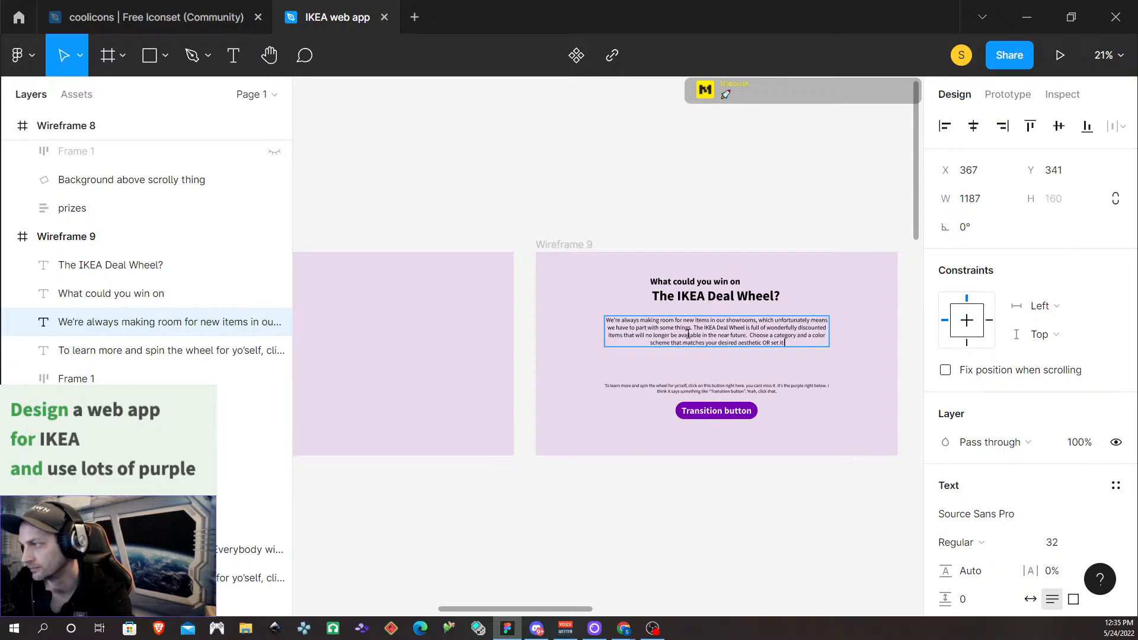
pyautogui.write(' to')
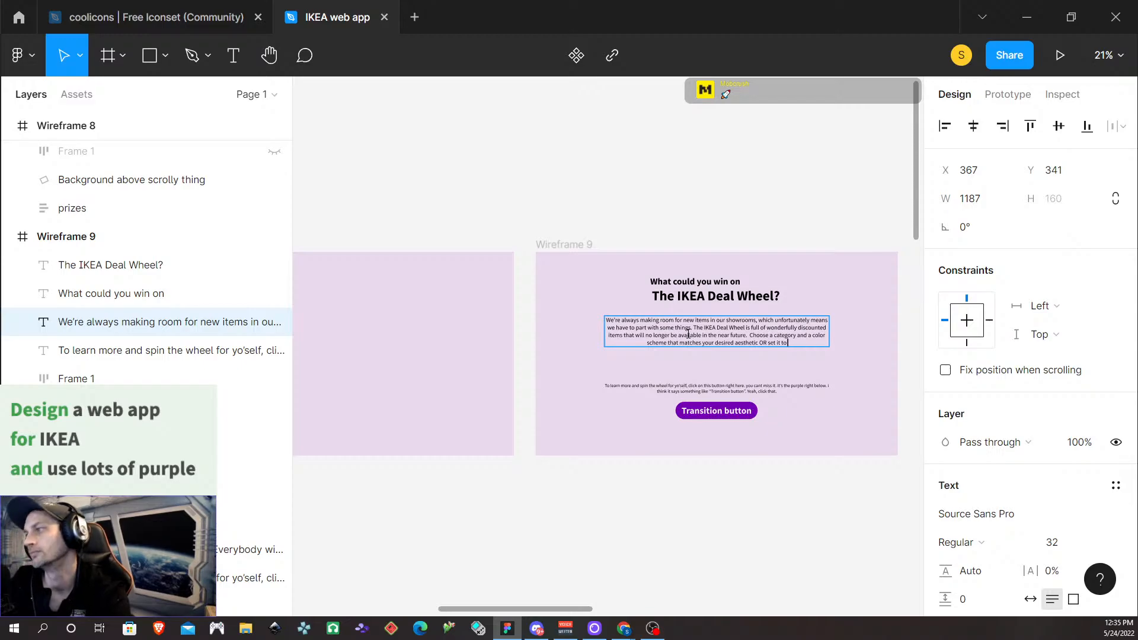
pyautogui.write(' any')
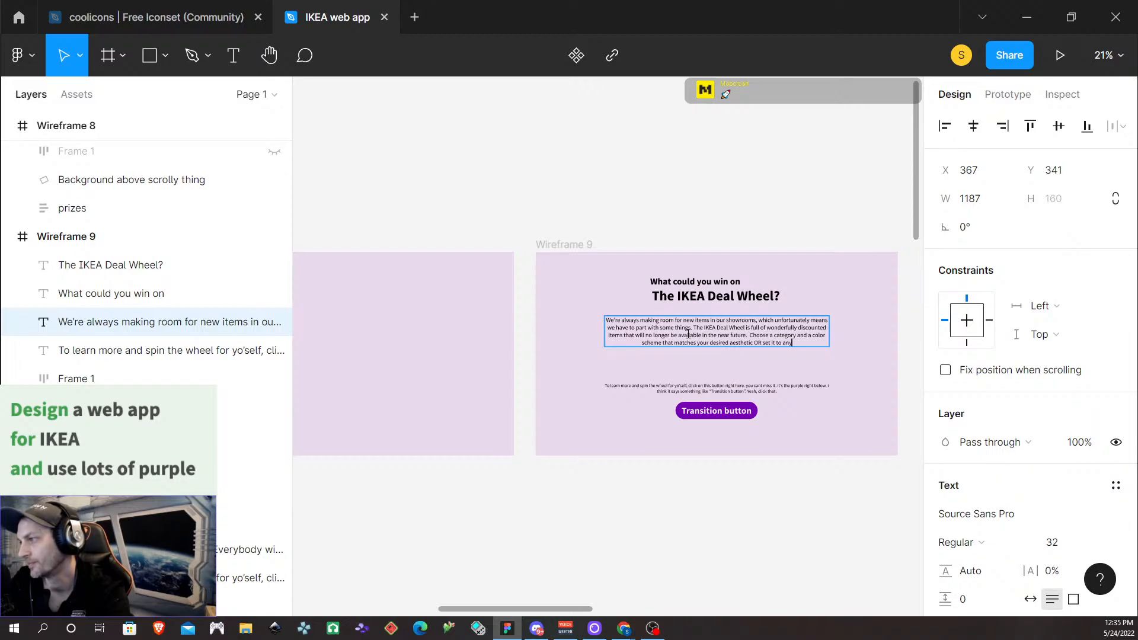
pyautogui.press('BackSpace')
pyautogui.press('BackSpace')
pyautogui.press('BackSpace')
pyautogui.press('BackSpace')
pyautogui.press('BackSpace')
pyautogui.press('BackSpace')
pyautogui.press('BackSpace')
pyautogui.press('BackSpace')
pyautogui.press('BackSpace')
pyautogui.press('BackSpace')
pyautogui.press('BackSpace')
pyautogui.press('BackSpace')
pyautogui.press('BackSpace')
pyautogui.press('BackSpace')
pyautogui.press('BackSpace')
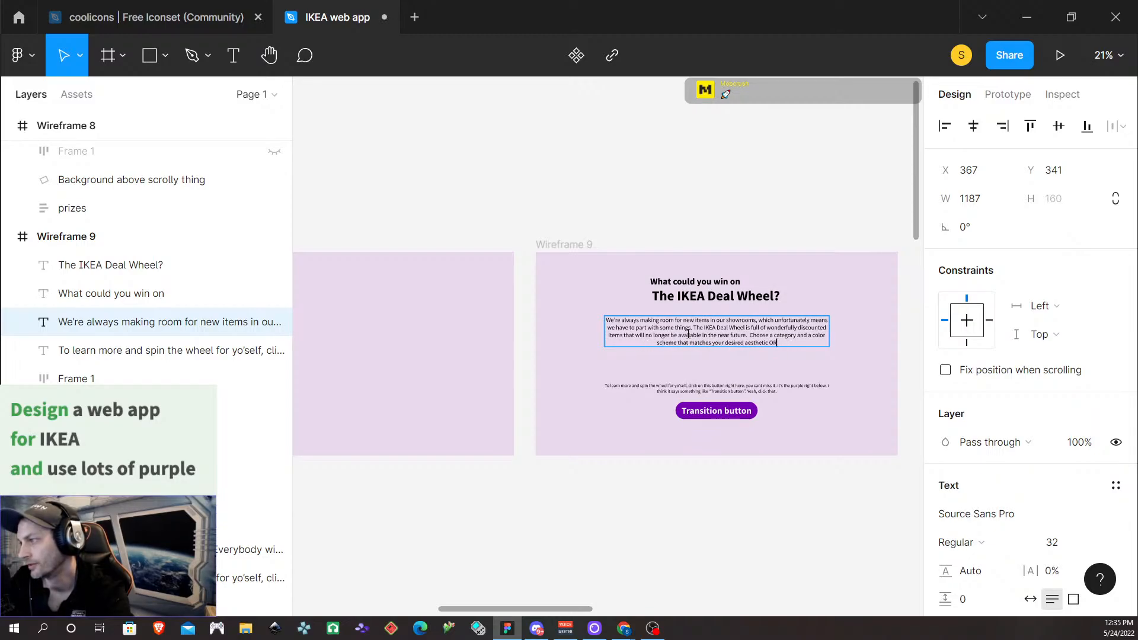
# Rewrite the end of the paragraph's third sentence after "aesthetic" as "OR make it completely random"
pyautogui.press('BackSpace')
pyautogui.press('BackSpace')
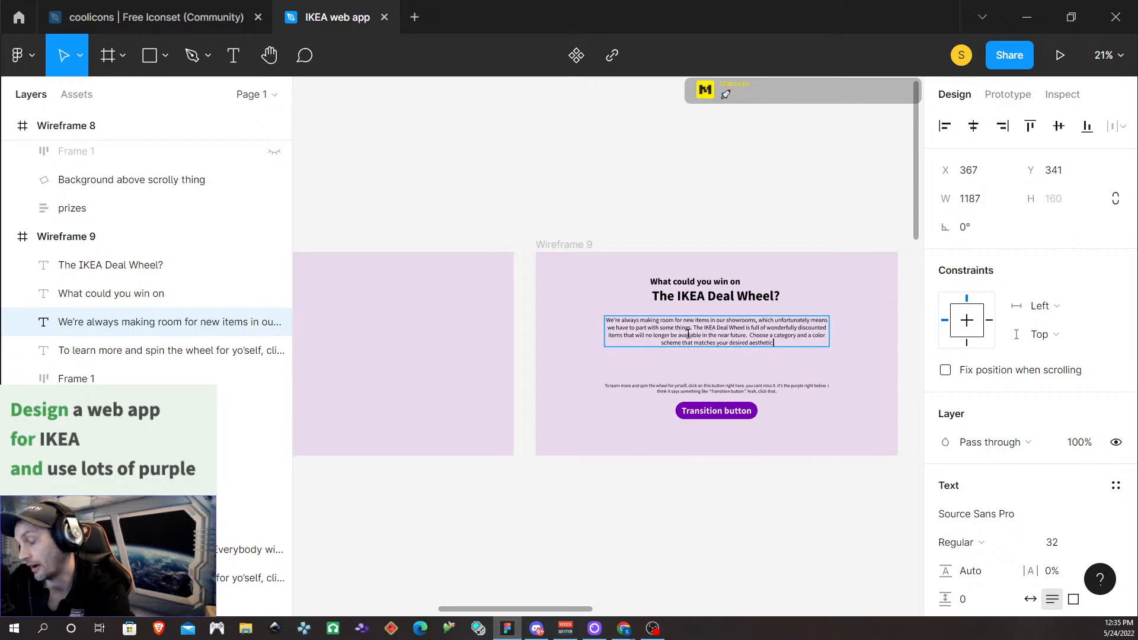
pyautogui.write('O')
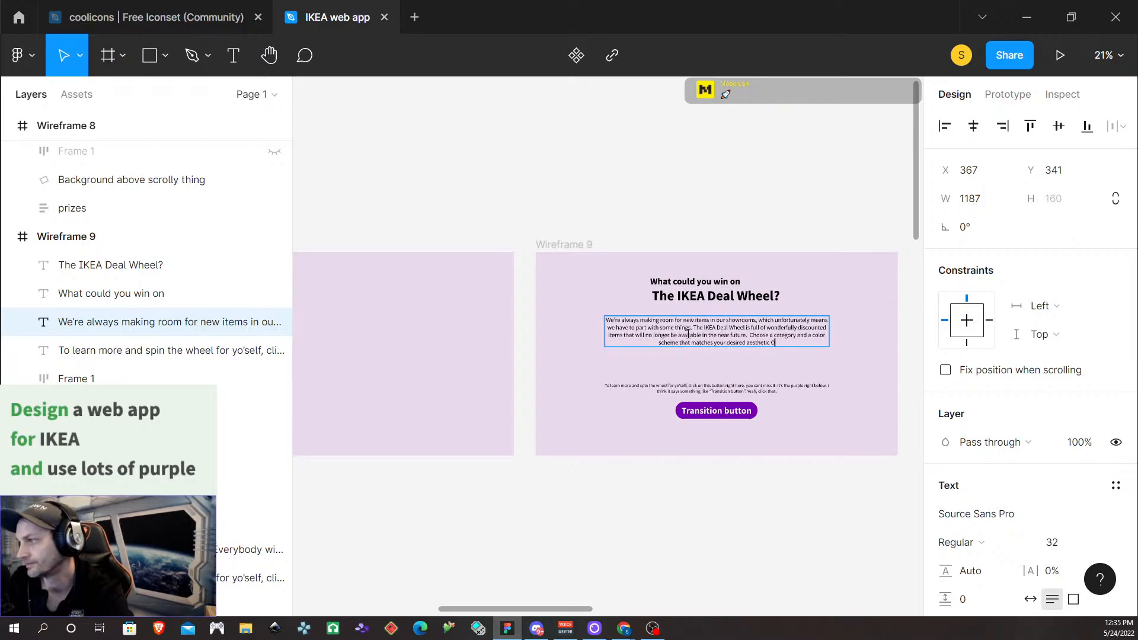
pyautogui.write('R m')
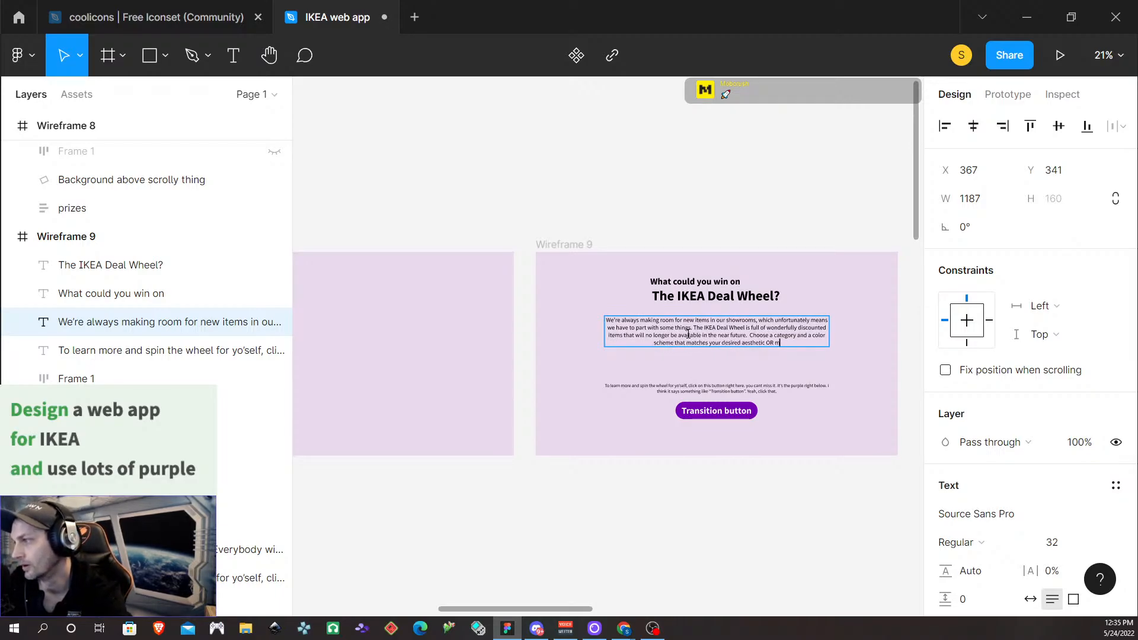
pyautogui.write('ake it co')
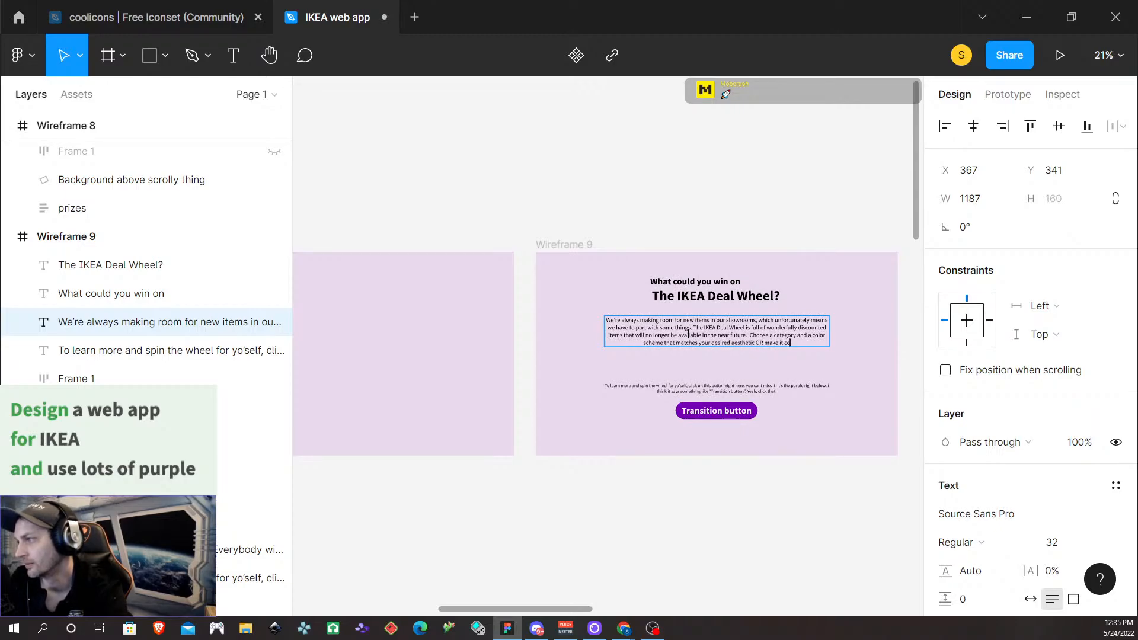
pyautogui.write('mpletely rand')
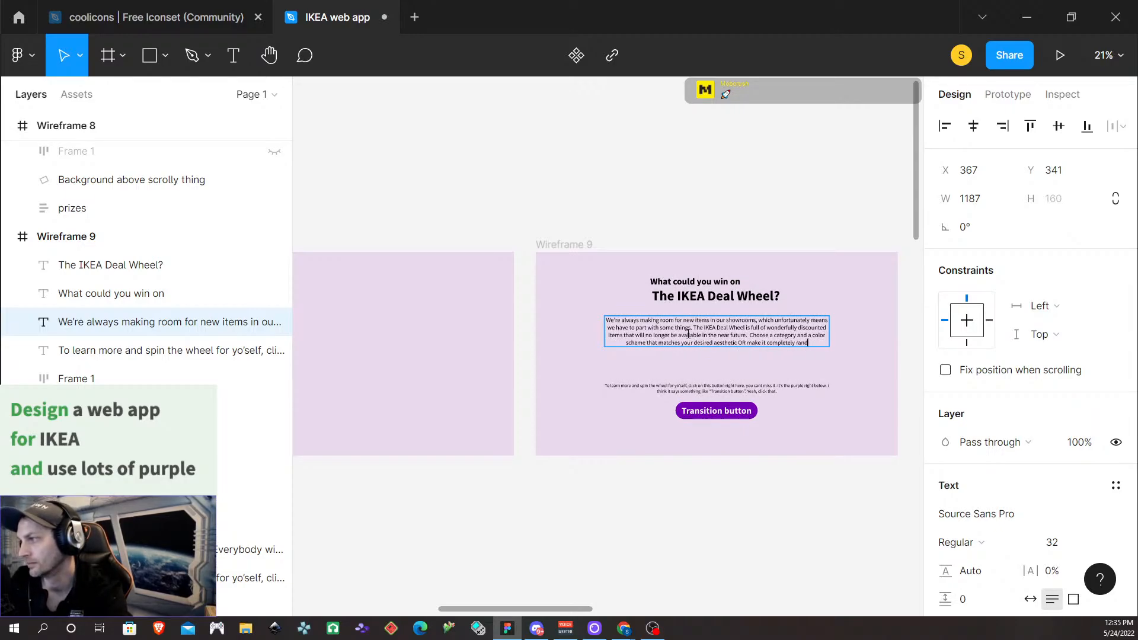
pyautogui.write('om')
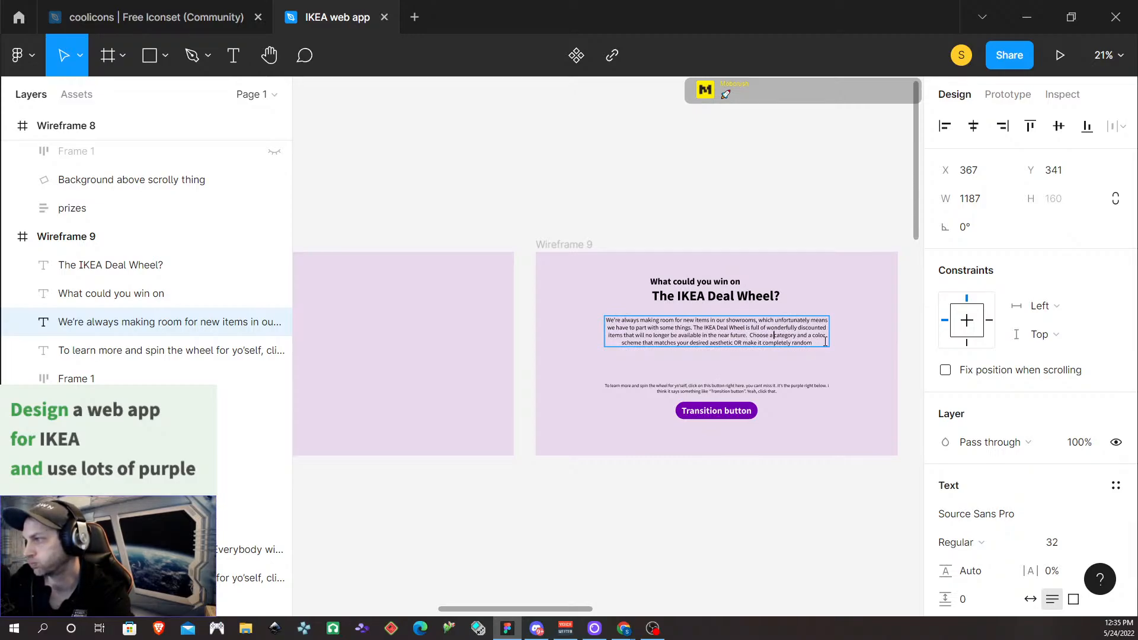
pyautogui.click(774, 336)
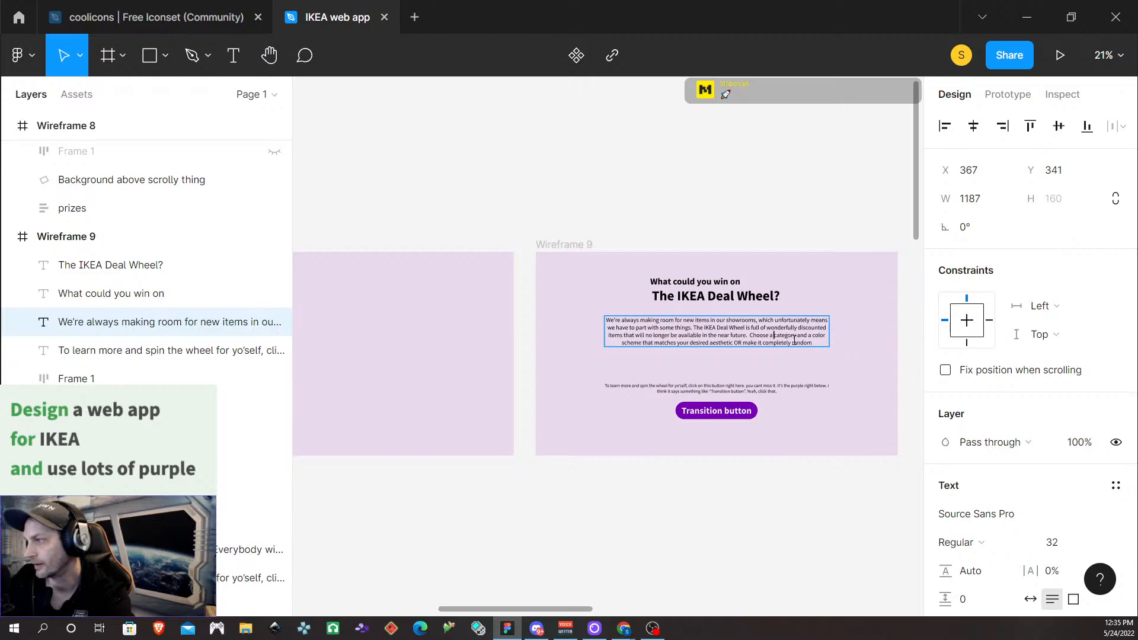
pyautogui.moveTo(807, 335); pyautogui.dragTo(796, 336)
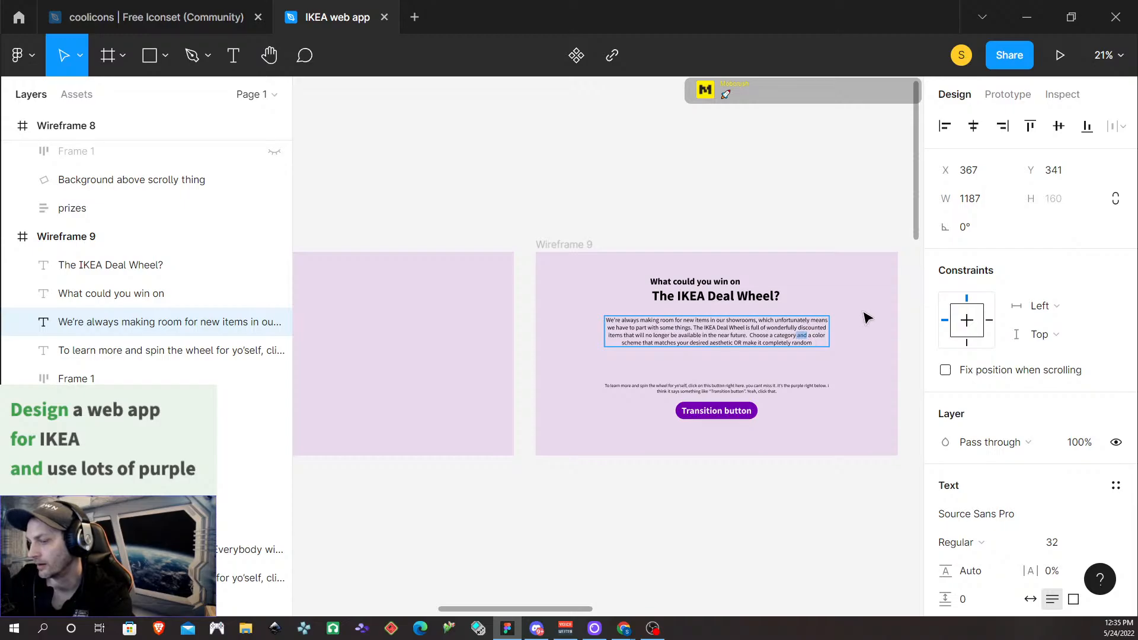
pyautogui.write(',')
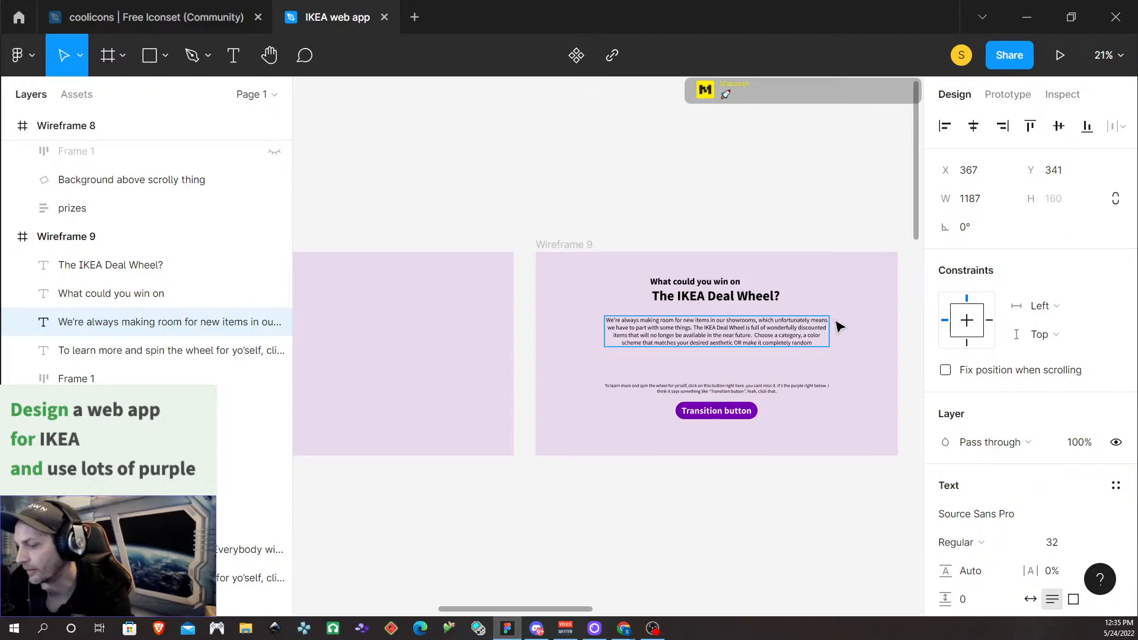
pyautogui.press('BackSpace')
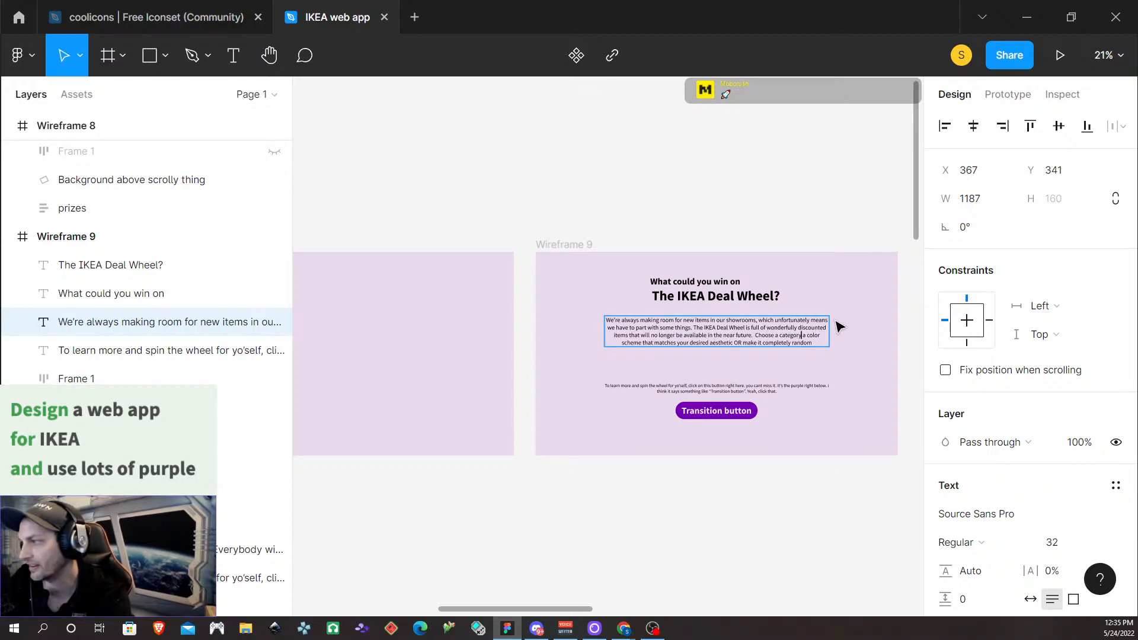
pyautogui.write('your ')
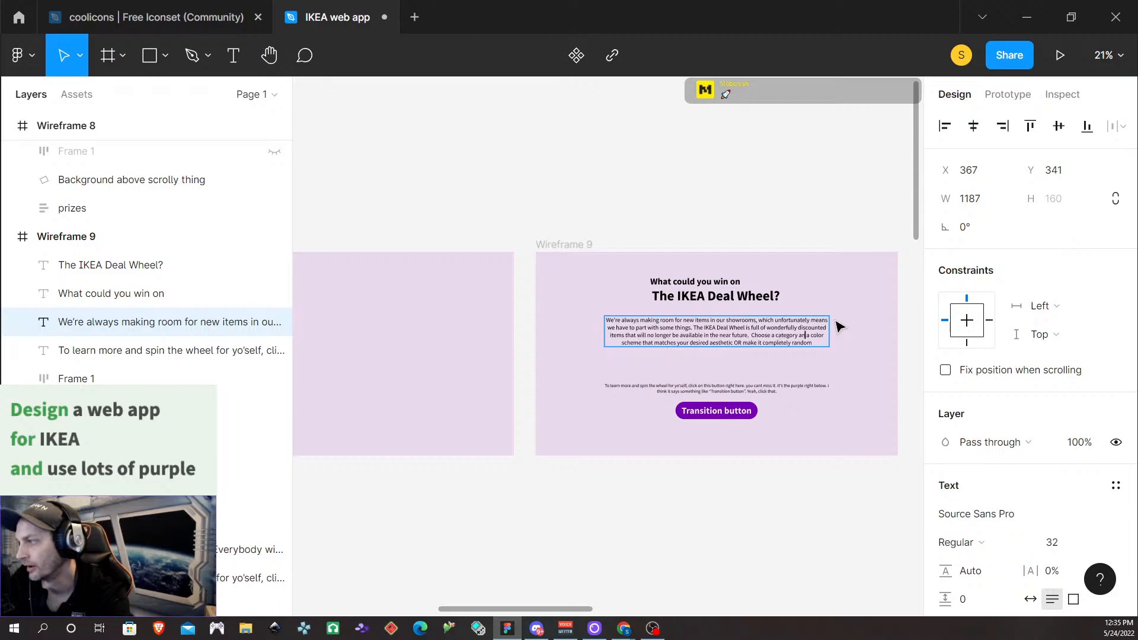
pyautogui.write('d')
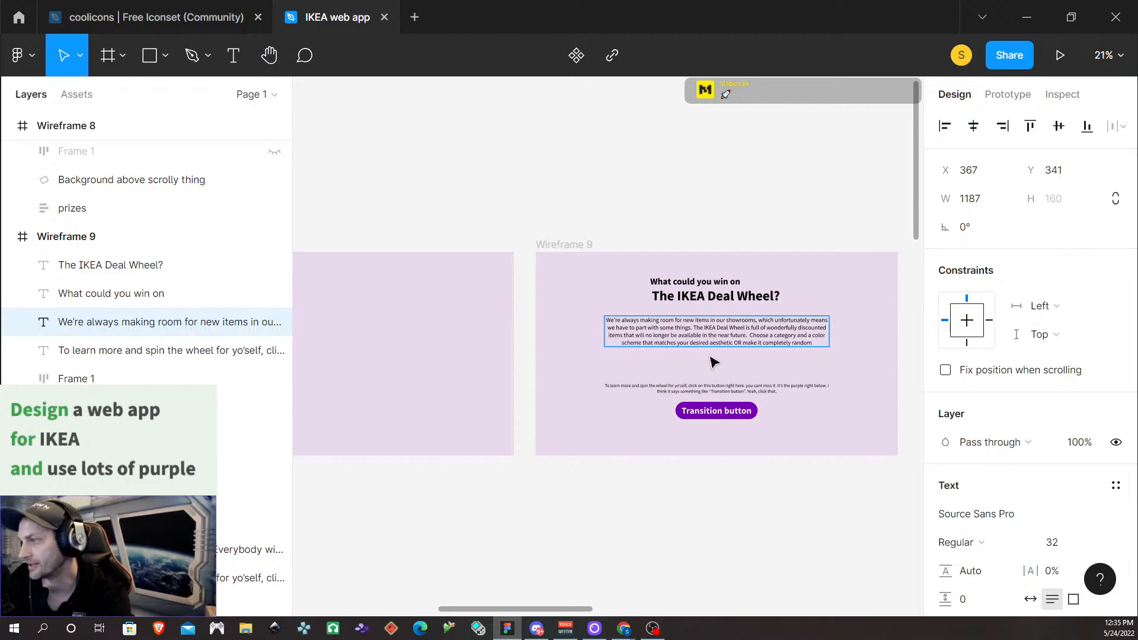
# Replace "OR make it completely random" in Wireframe 9's first paragraph with "and spin the wheel to see how much you could save!"
pyautogui.moveTo(734, 342); pyautogui.dragTo(812, 344)
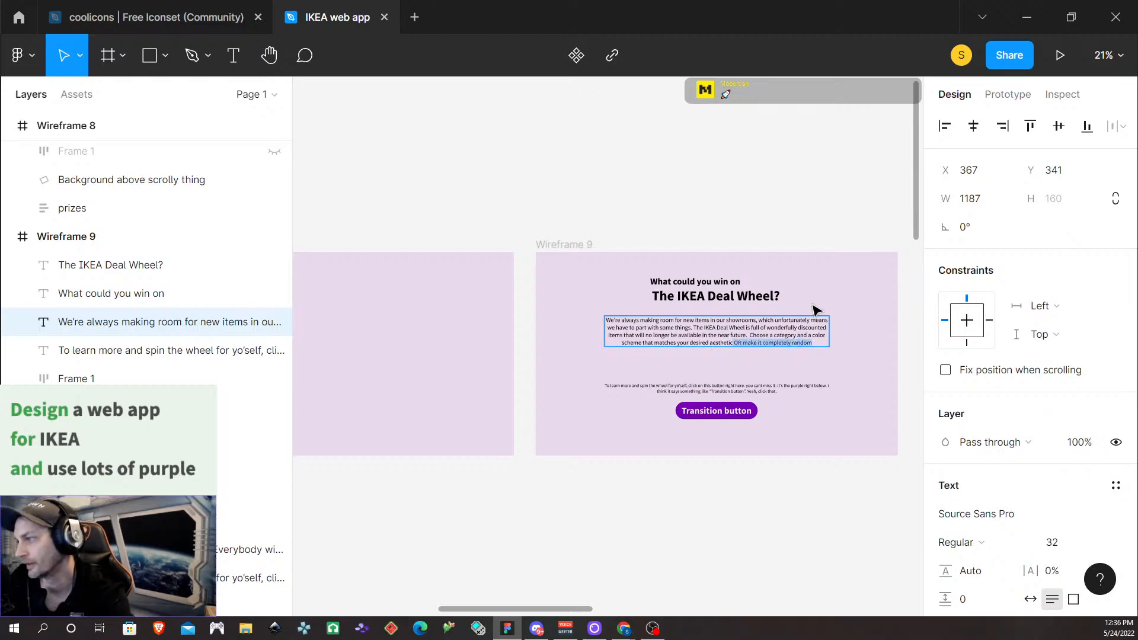
pyautogui.write('and spin')
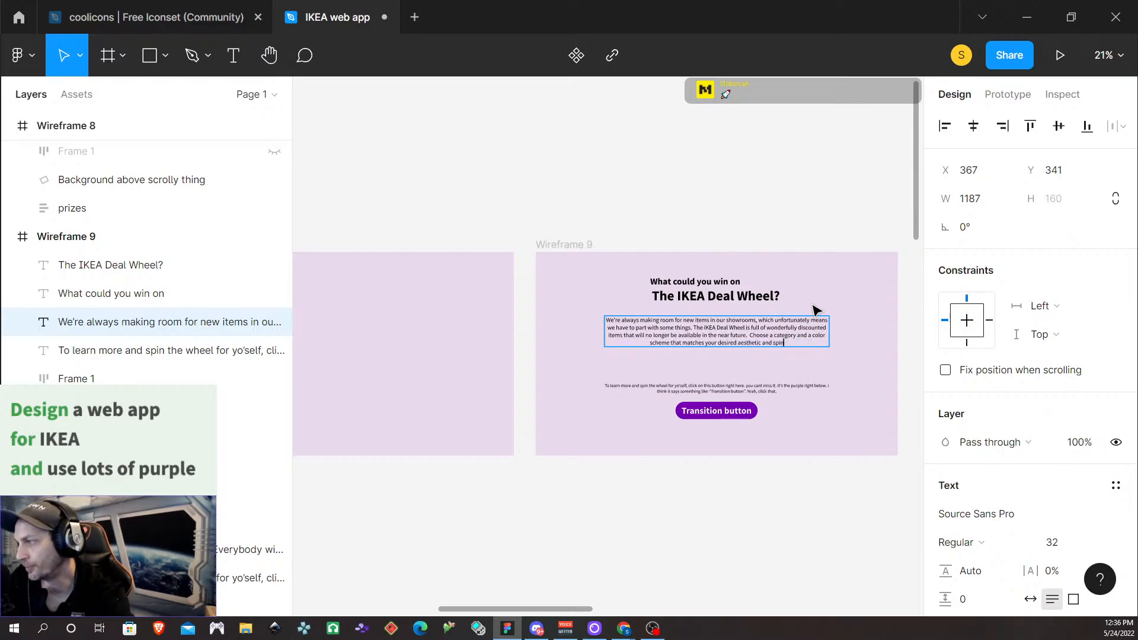
pyautogui.write(' the wheel to see')
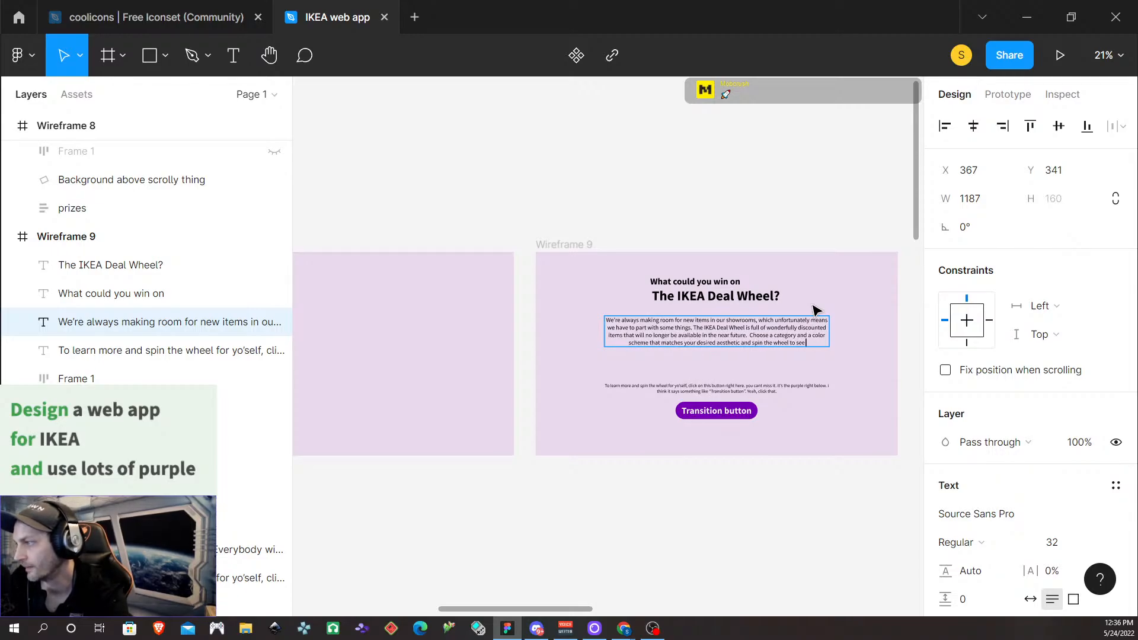
pyautogui.write(' how')
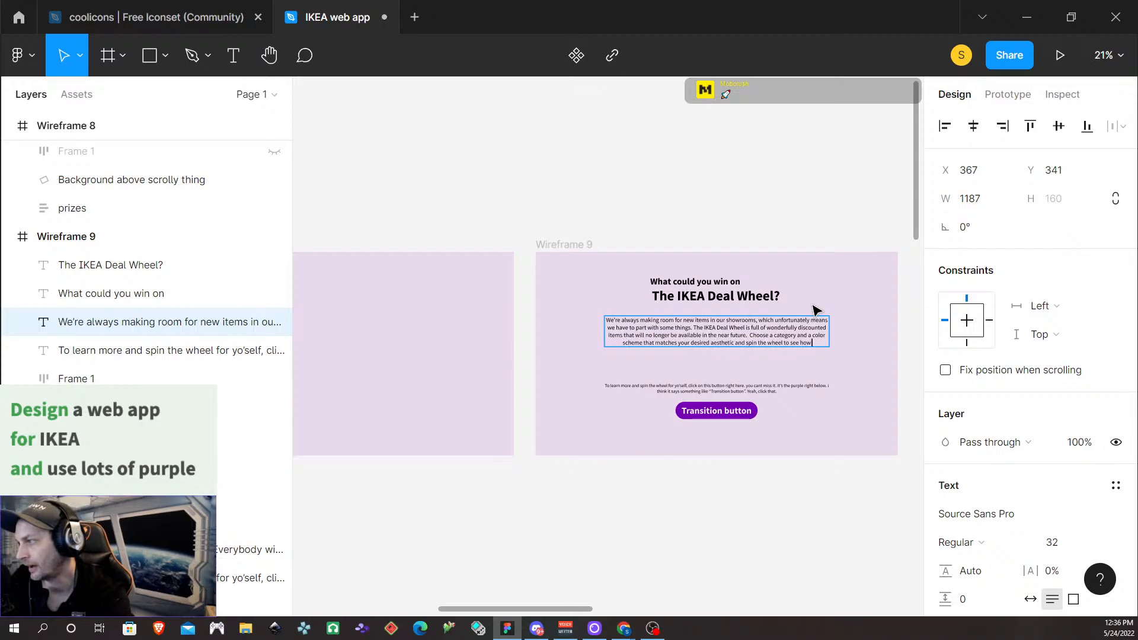
pyautogui.write(' much you')
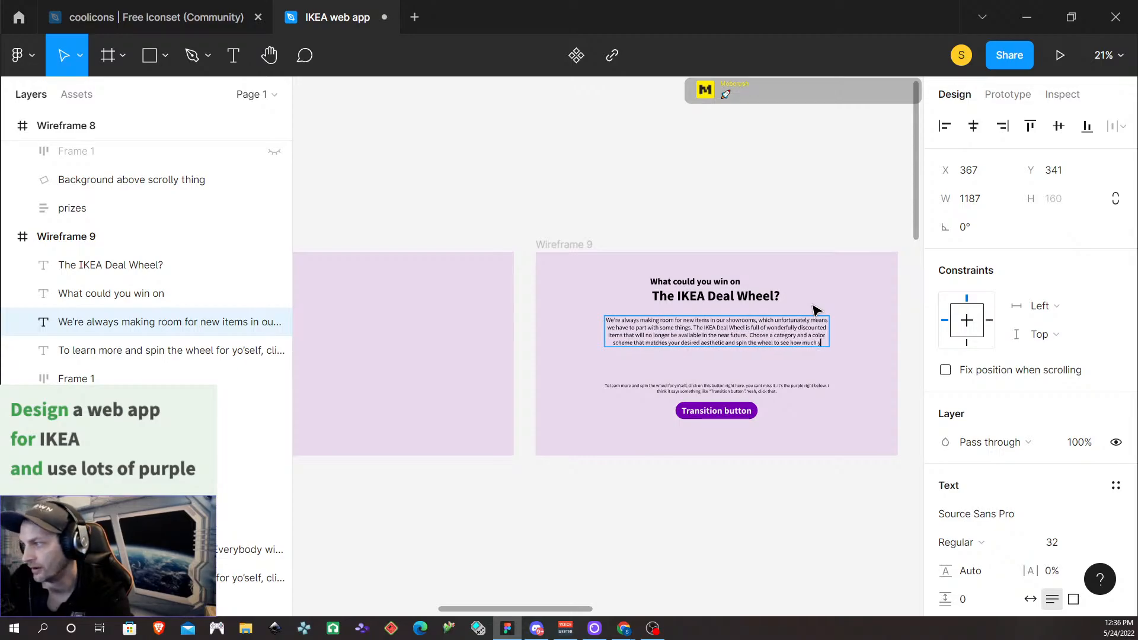
pyautogui.write(' cou')
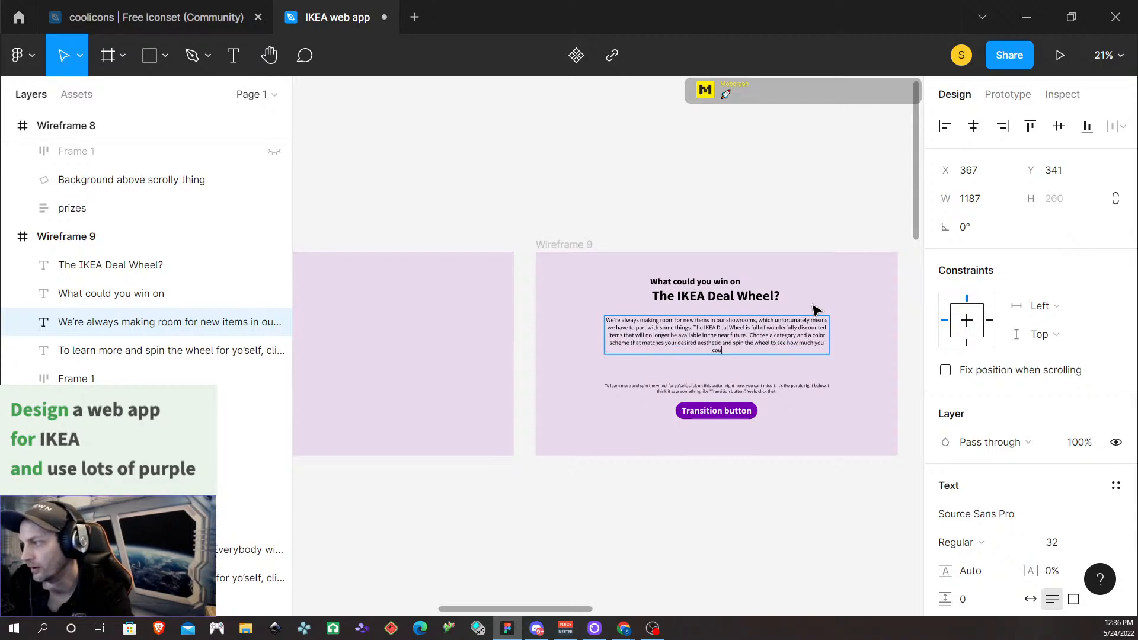
pyautogui.write('ld save!')
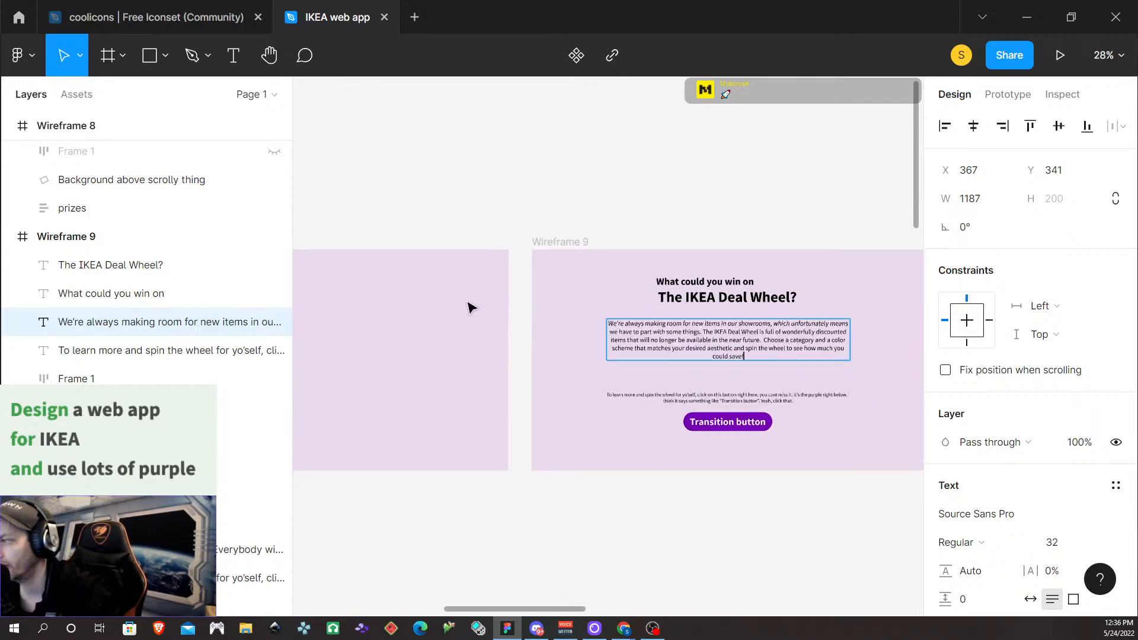
# Review the wording of the "Introducing The IKEA Deal Wheel!" screen and reread Wireframe 9's first paragraph
pyautogui.hscroll(-5, 477, 294)
pyautogui.hscroll(-4, 480, 298)
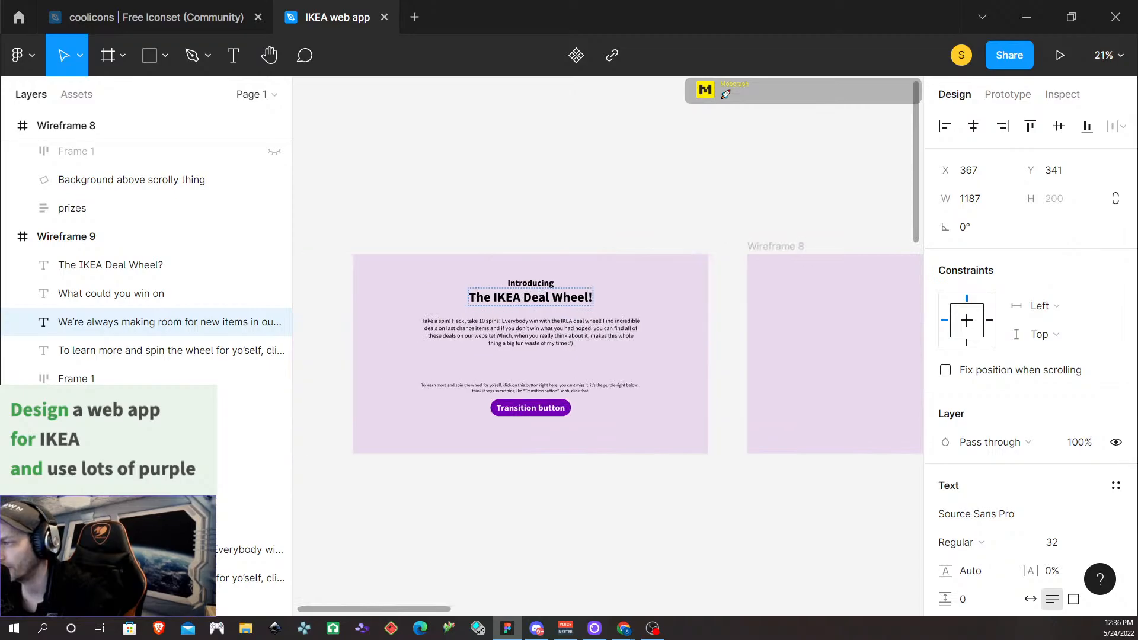
pyautogui.hscroll(-1, 499, 308)
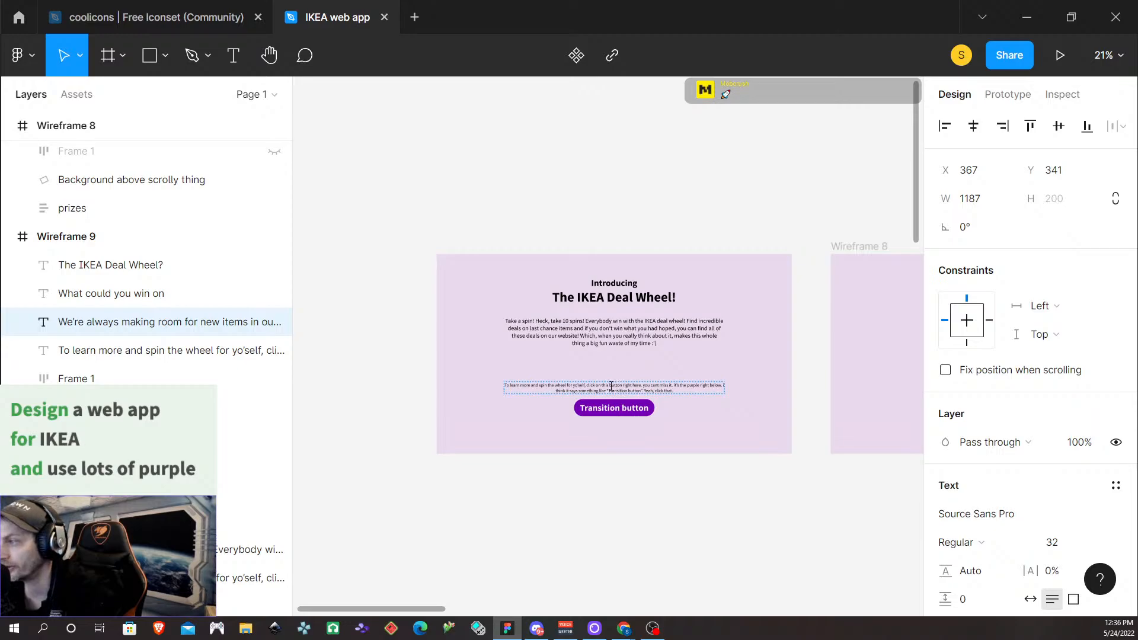
pyautogui.hscroll(-1, 618, 389)
pyautogui.hscroll(6, 617, 394)
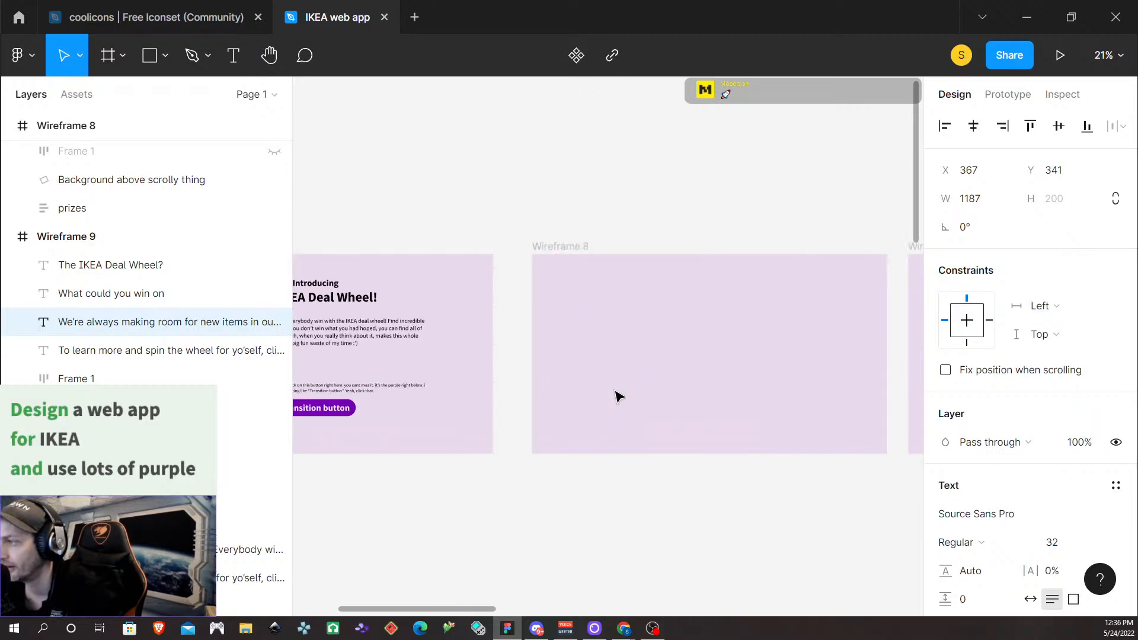
pyautogui.hscroll(-5, 618, 396)
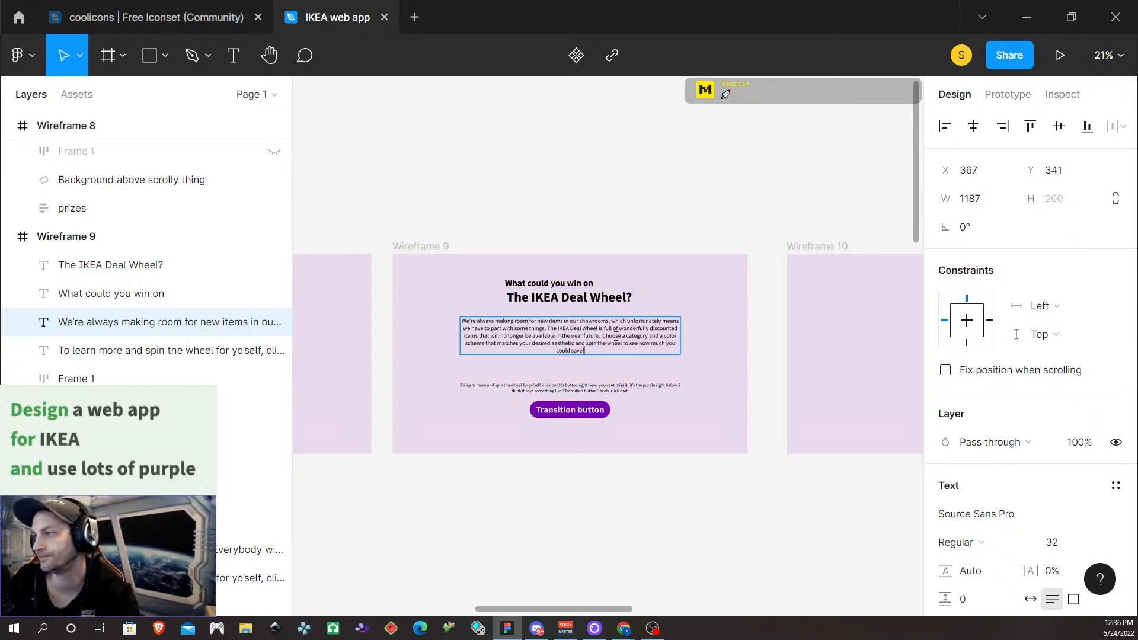
pyautogui.tripleClick(588, 322)
pyautogui.tripleClick(588, 321)
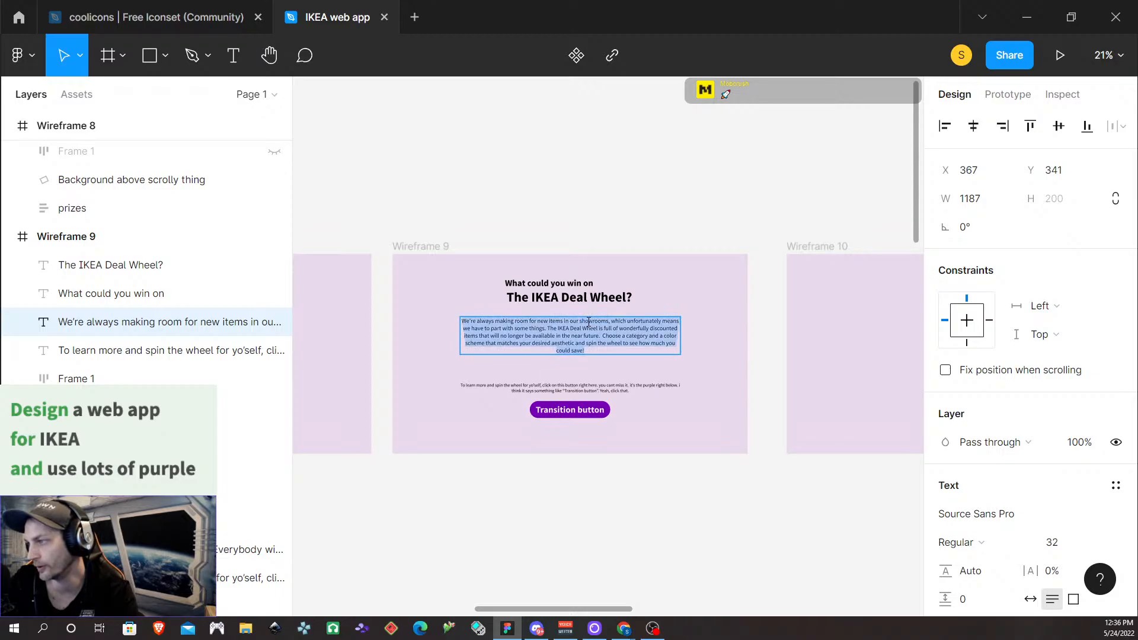
pyautogui.tripleClick(589, 321)
pyautogui.click(577, 336)
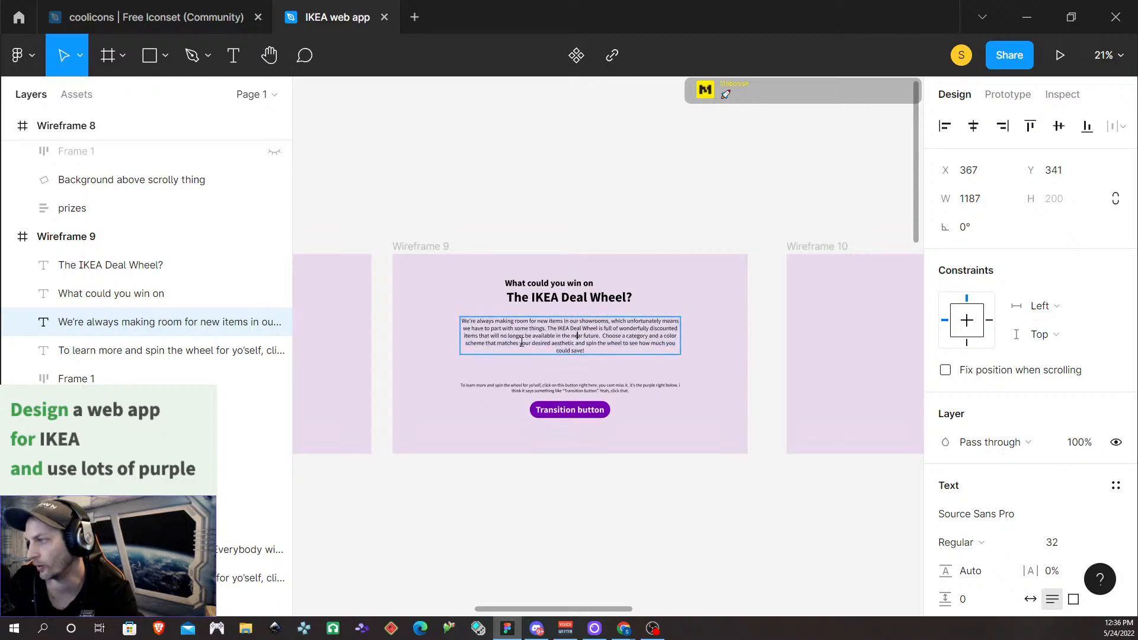
pyautogui.moveTo(504, 336); pyautogui.dragTo(703, 344)
pyautogui.click(701, 352)
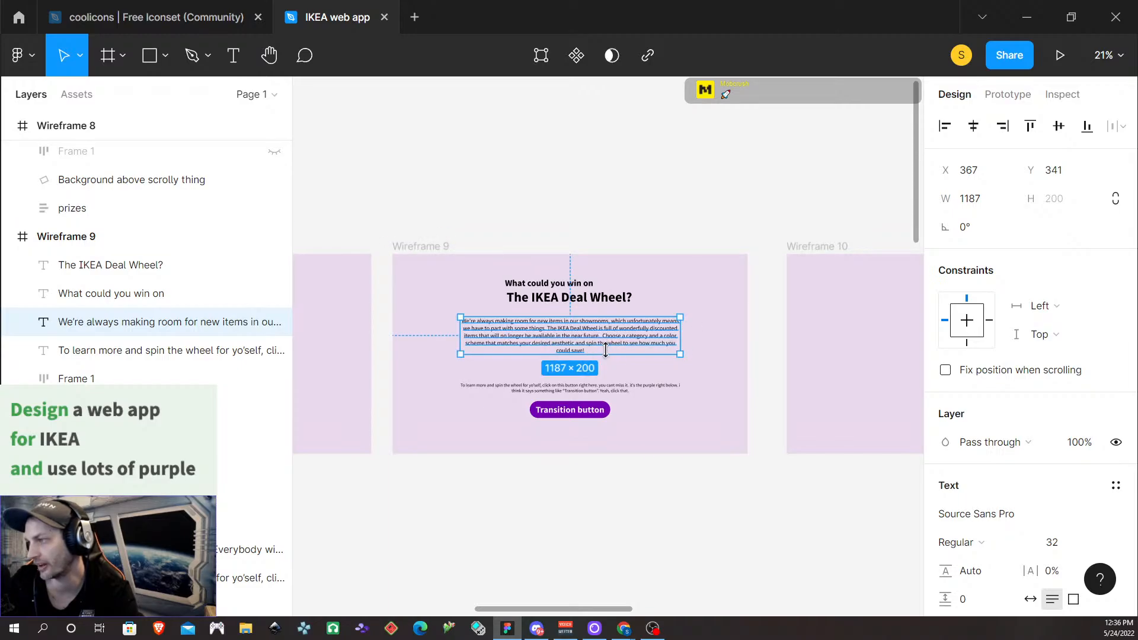
pyautogui.click(717, 432)
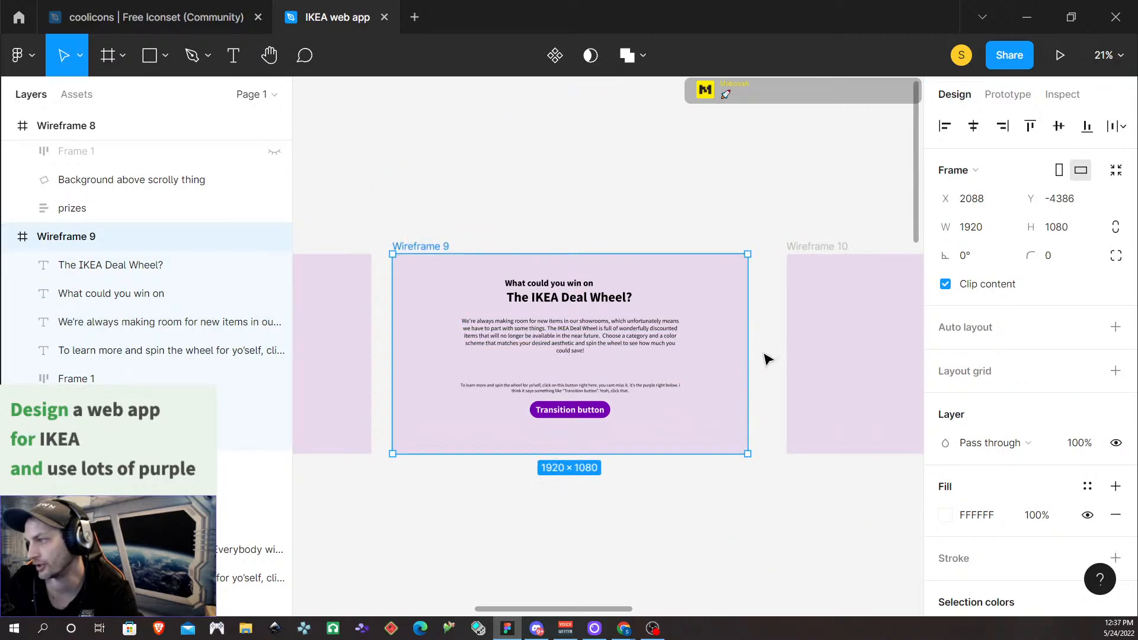
# Replace the small text above Wireframe 9's button with "If you're like, 'Yo, this sounds fun as hell!' then gently smash that subscribe button"
pyautogui.click(560, 392)
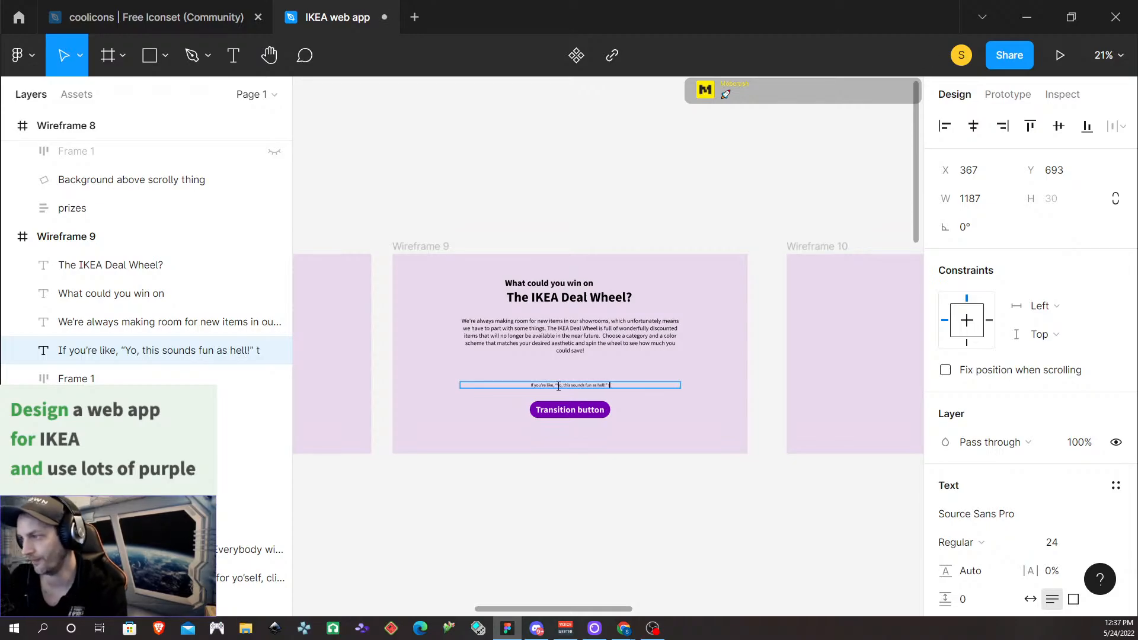
pyautogui.write('hen c')
pyautogui.press('BackSpace')
pyautogui.write('gen')
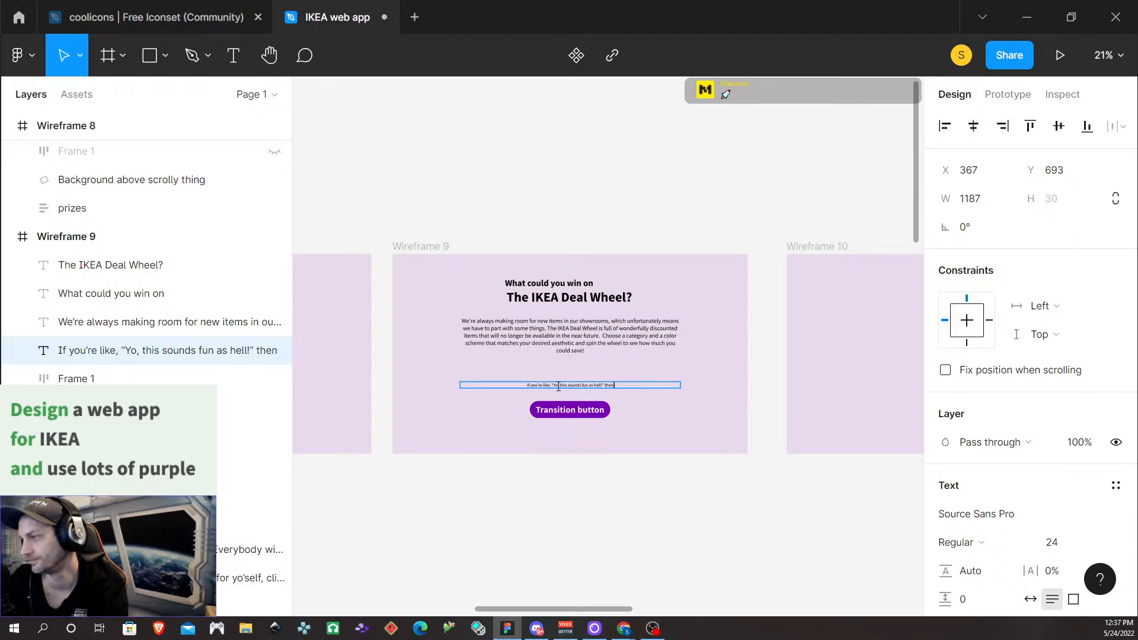
pyautogui.write('tly s')
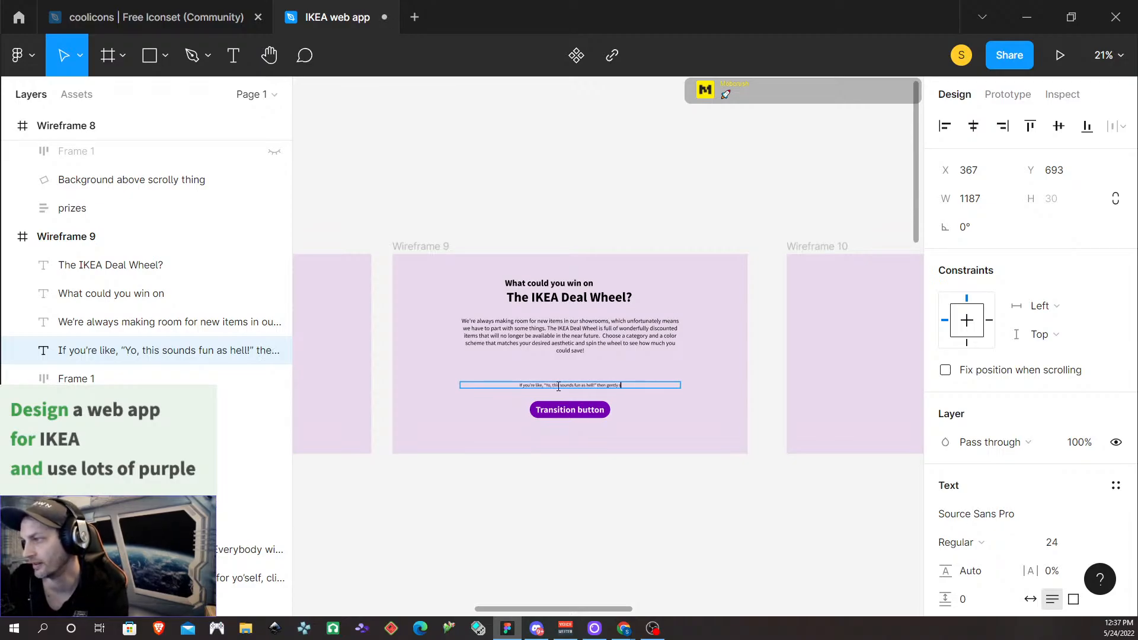
pyautogui.write('mash that')
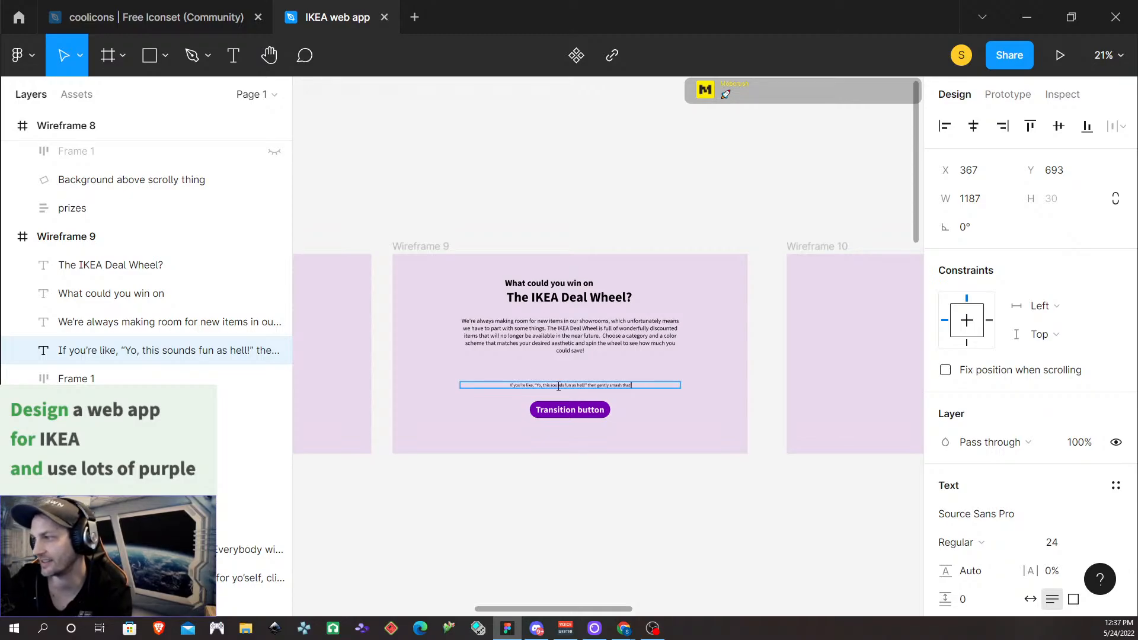
pyautogui.write(' subscr')
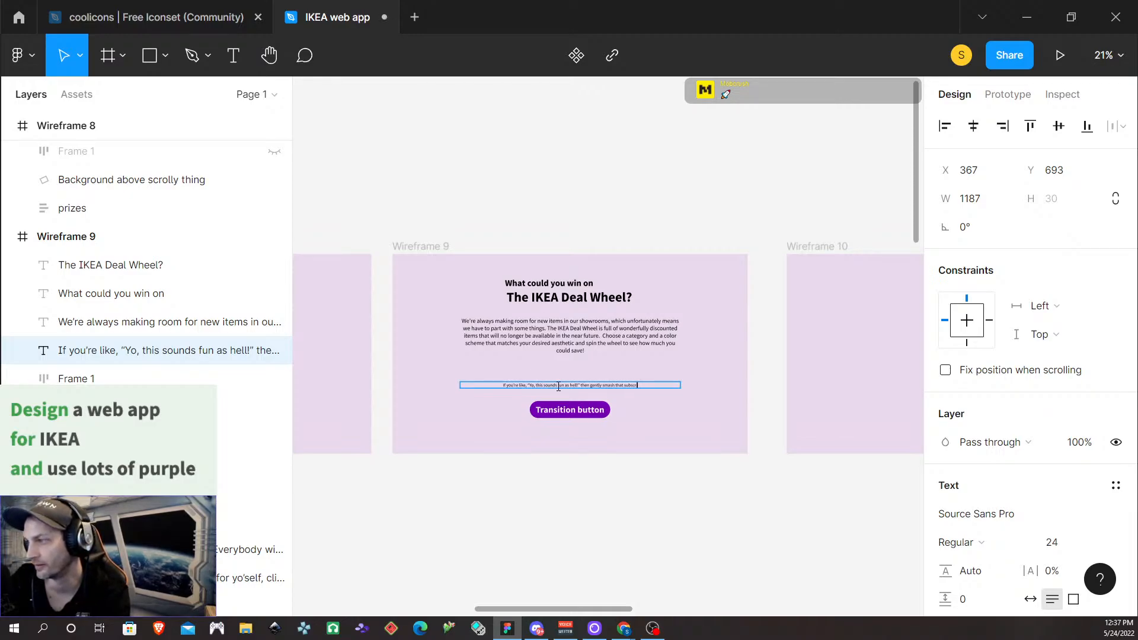
pyautogui.write('ibe button')
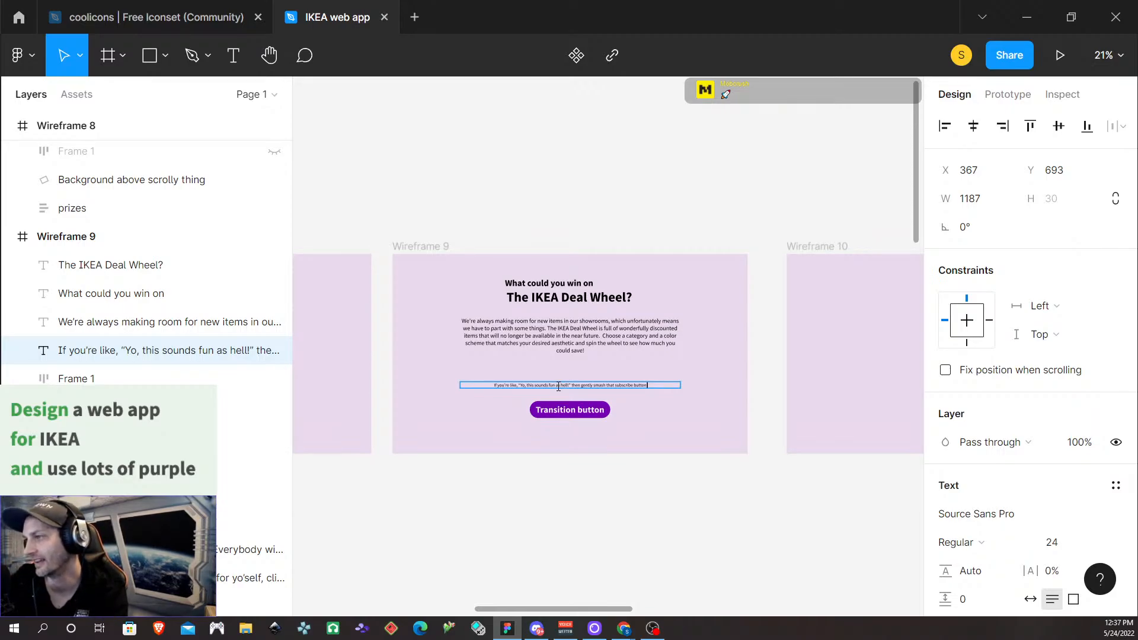
# Extend the small text above Wireframe 9's button with "and getchur gamble gamble on in the safest most responsible way possible!"
pyautogui.write('and ge')
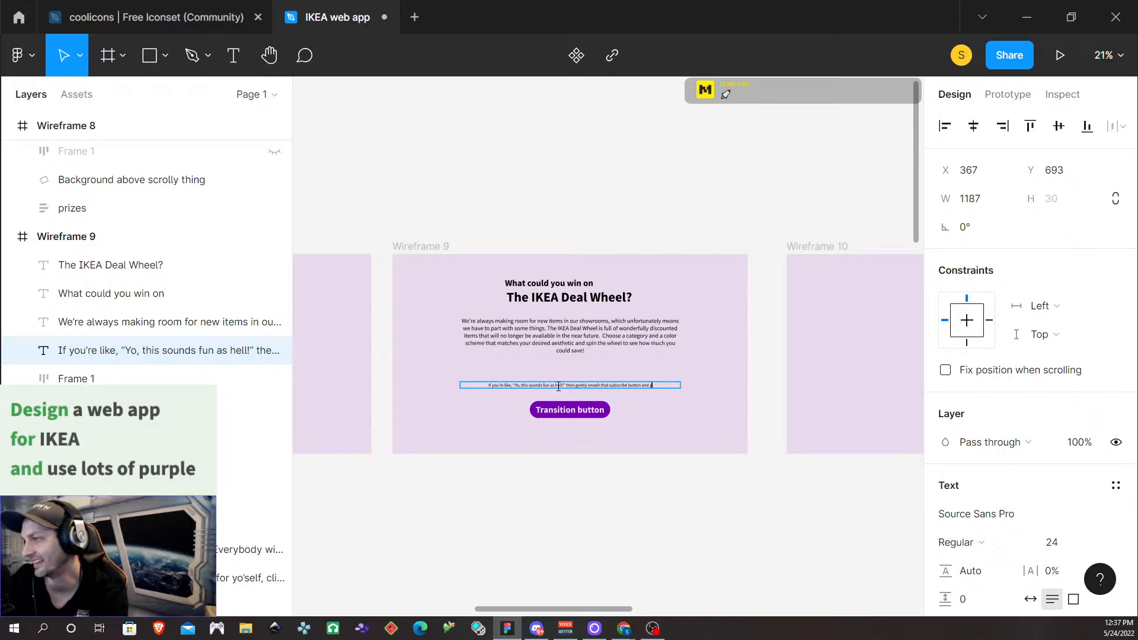
pyautogui.write('tchu')
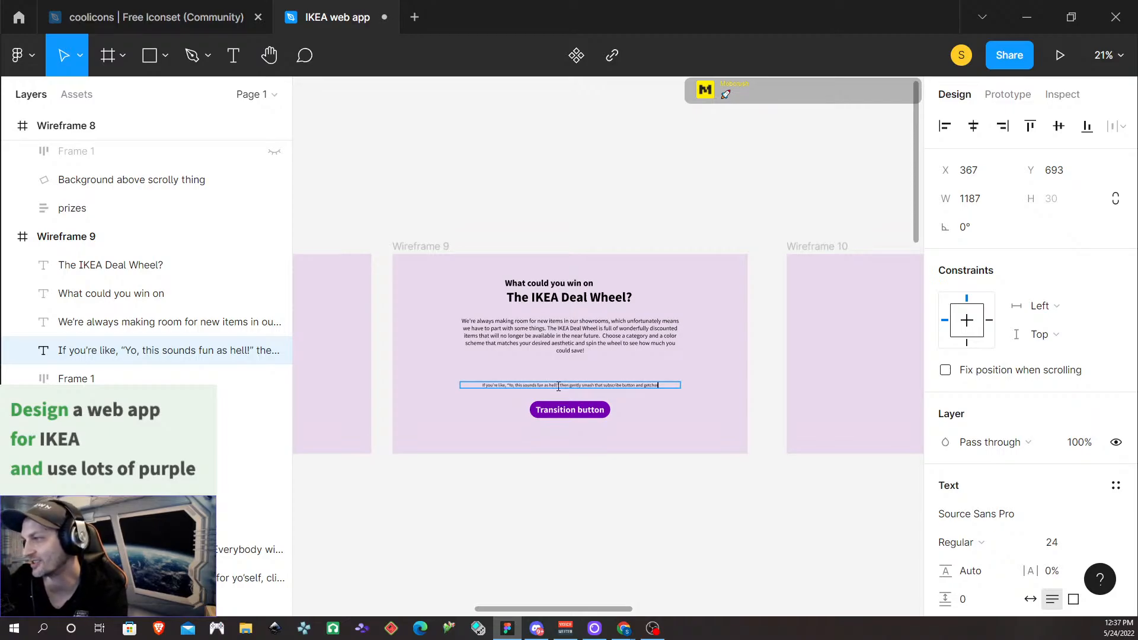
pyautogui.write('r gamble ga')
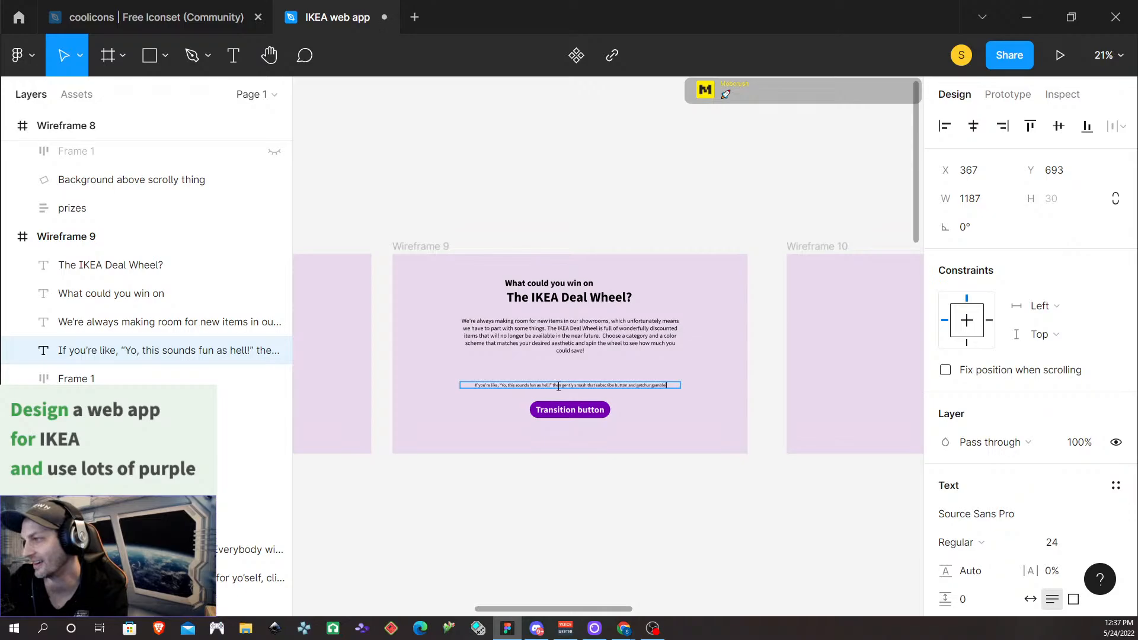
pyautogui.write('mble on')
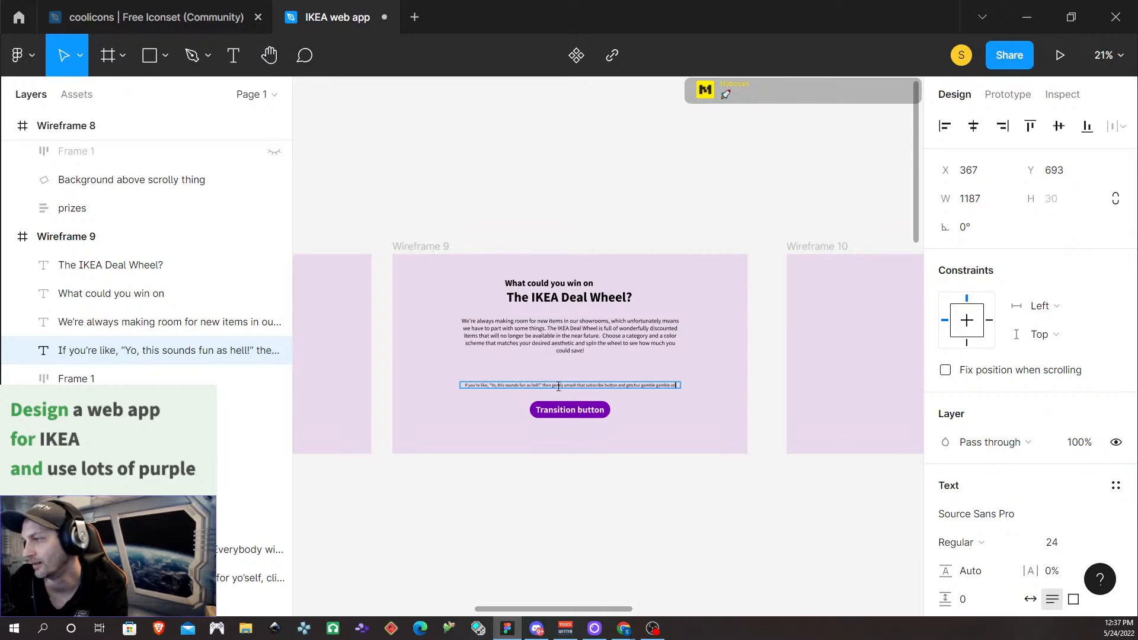
pyautogui.write(' it the safest')
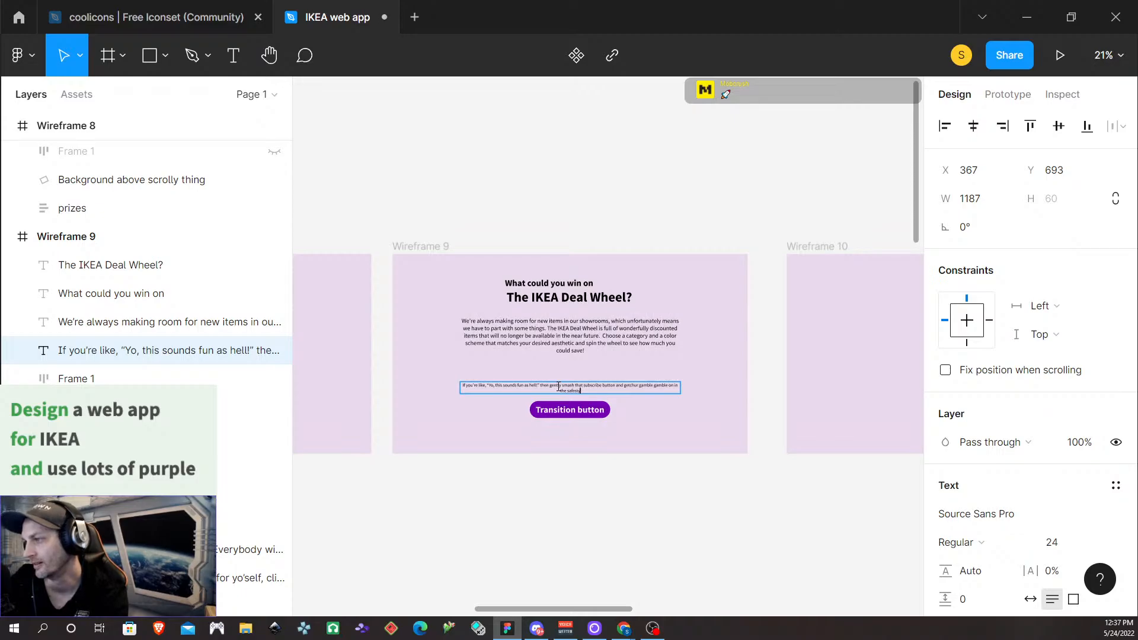
pyautogui.scroll(3, 565, 384)
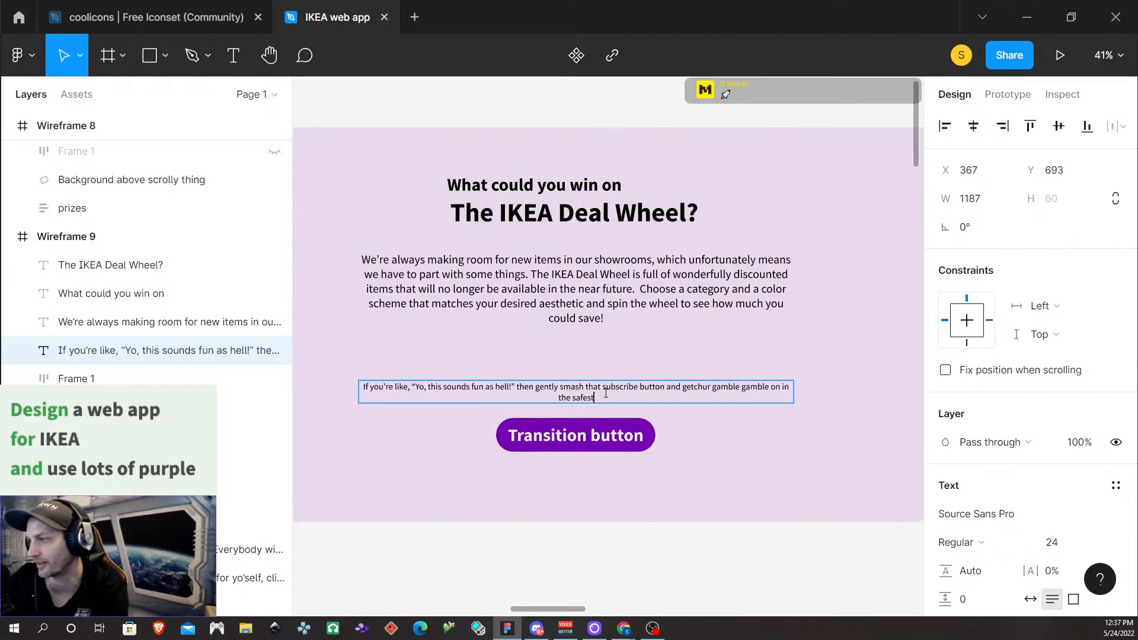
pyautogui.write('e safest')
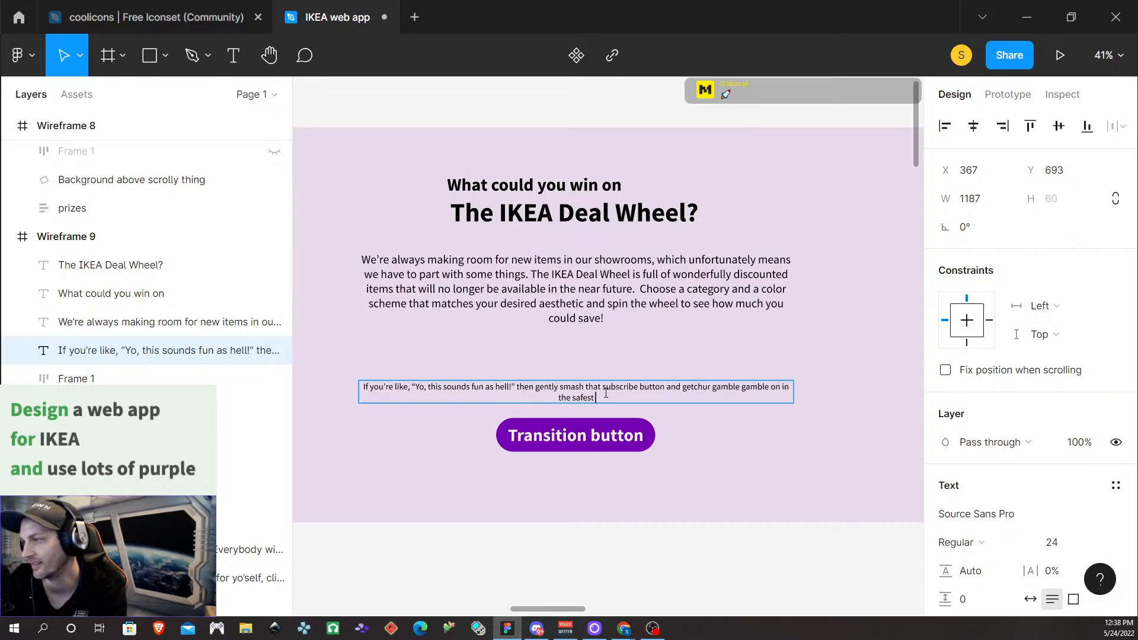
pyautogui.write(' most resp')
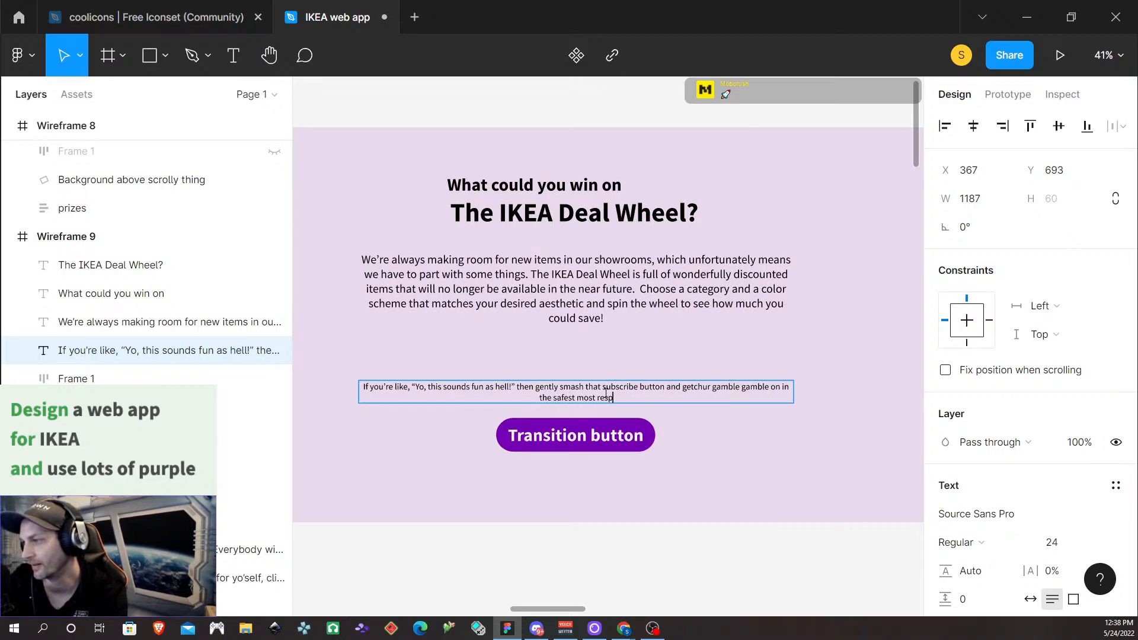
pyautogui.write('onsible ')
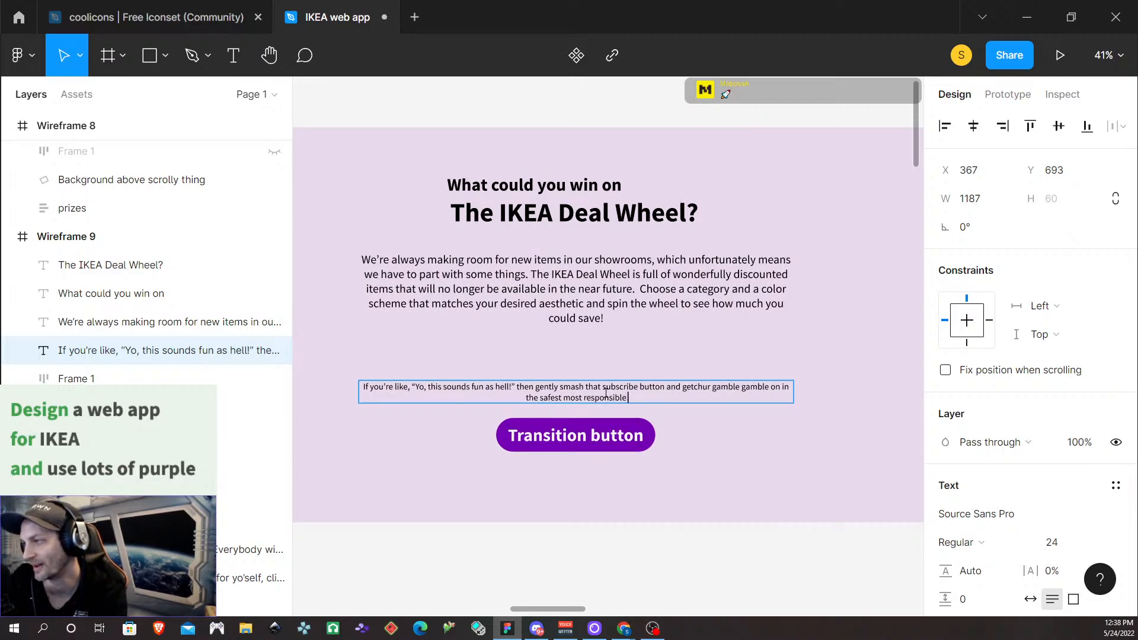
pyautogui.write('way possible')
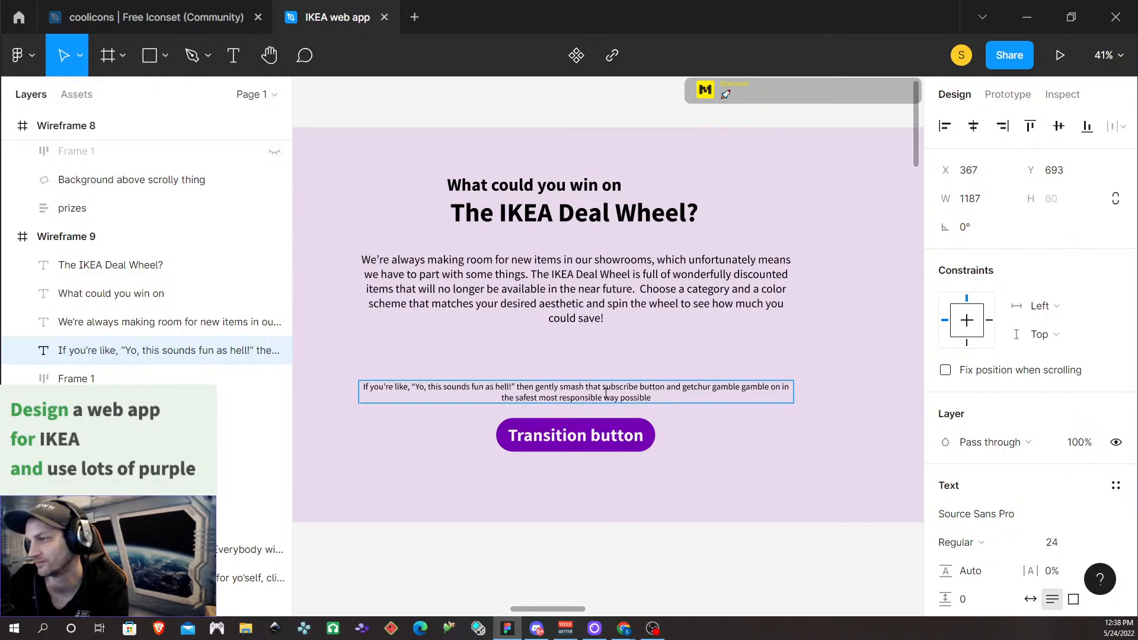
pyautogui.write('!')
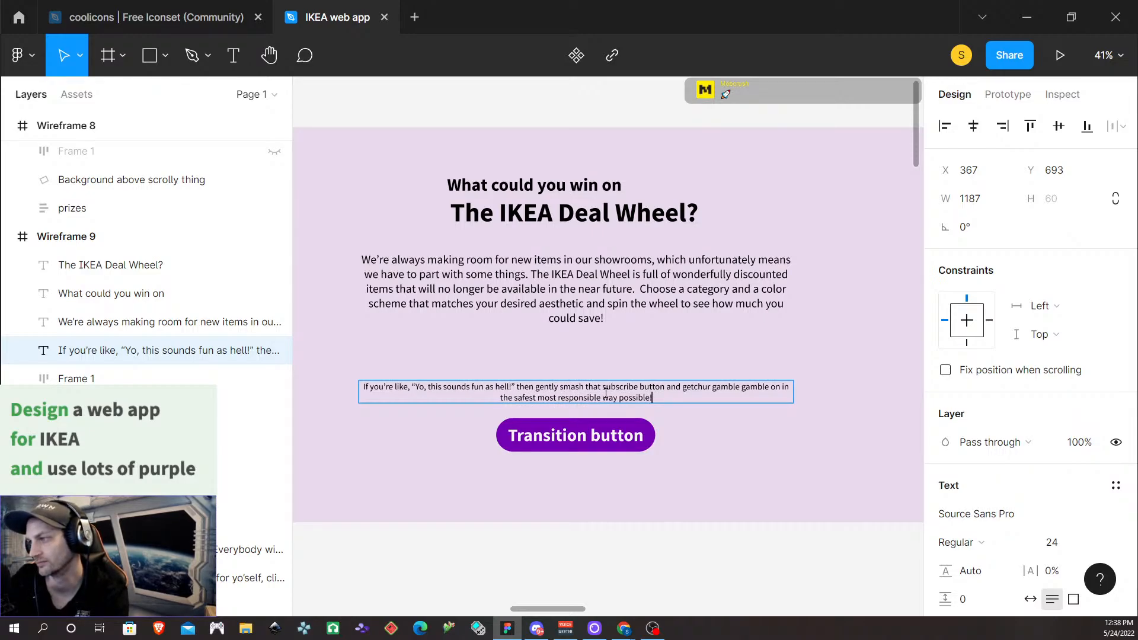
pyautogui.click(600, 467)
pyautogui.click(685, 437)
# Move the small text in Wireframe 9 down to Y 703, leaving a 32 px gap above the button
pyautogui.click(583, 392)
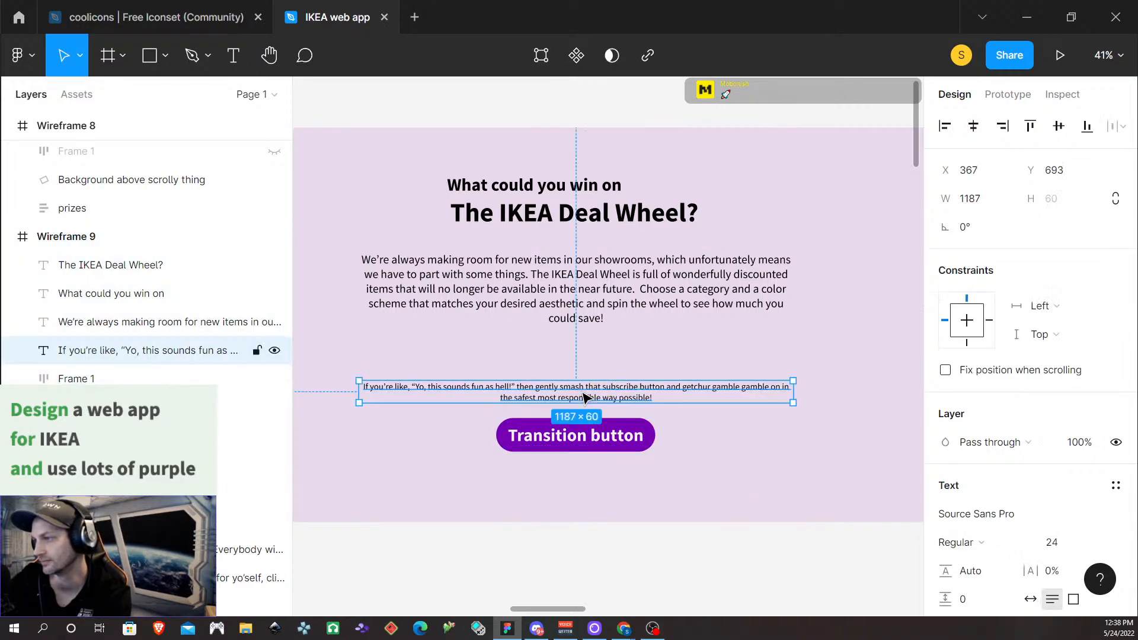
pyautogui.press('alt')
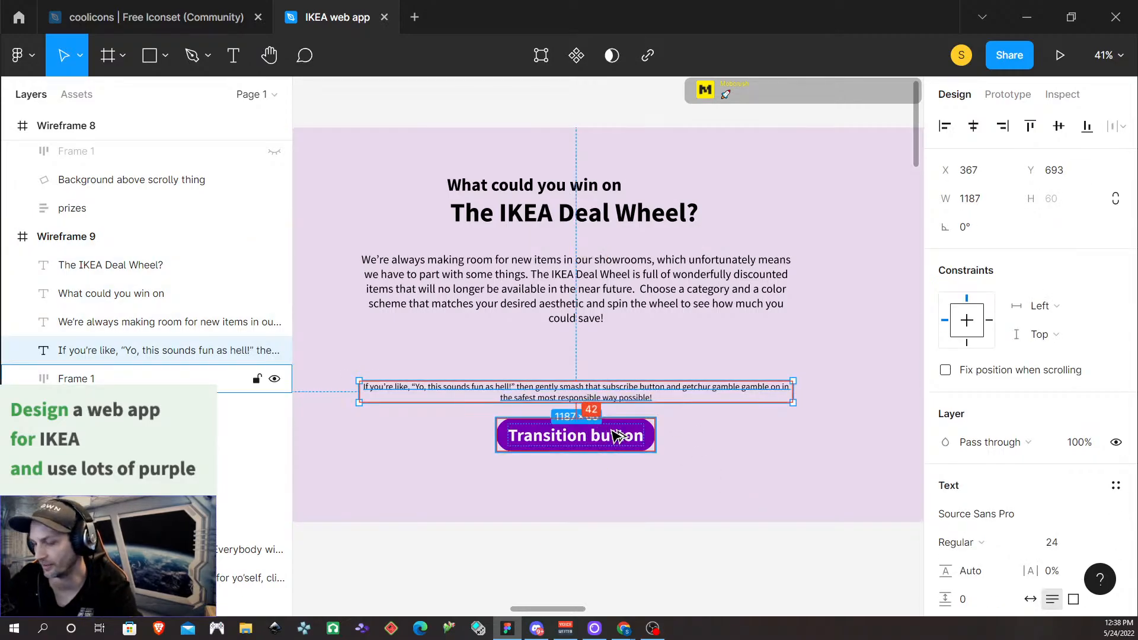
pyautogui.press('Down')
pyautogui.press('Down')
pyautogui.press('Down')
pyautogui.press('Down')
pyautogui.press('Down')
pyautogui.press('Down')
pyautogui.press('Down')
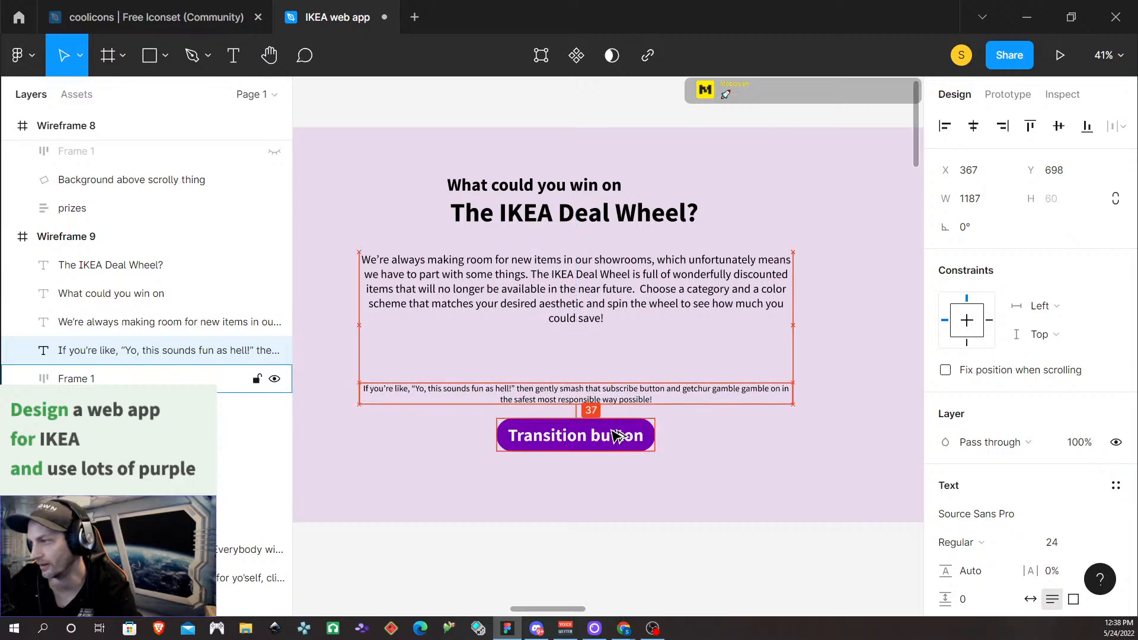
pyautogui.press('Down')
pyautogui.press('Down')
pyautogui.press('Down')
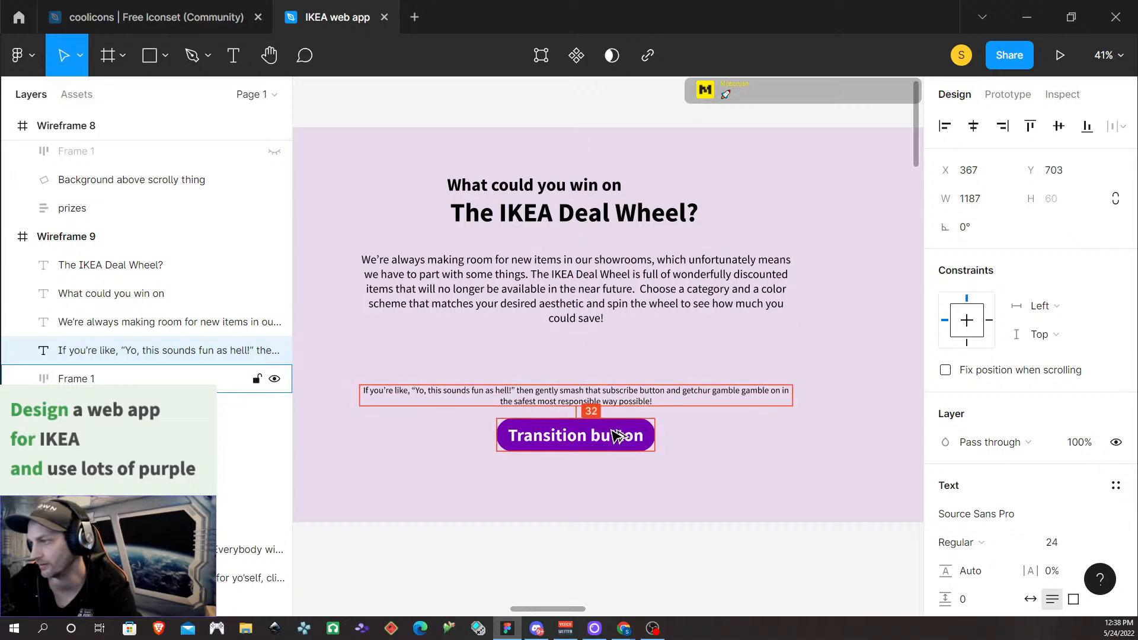
# Measure the gap between the small text and the button on the "Introducing The IKEA Deal Wheel!" screen
pyautogui.hscroll(5, 439, 421)
pyautogui.hscroll(-12, 429, 394)
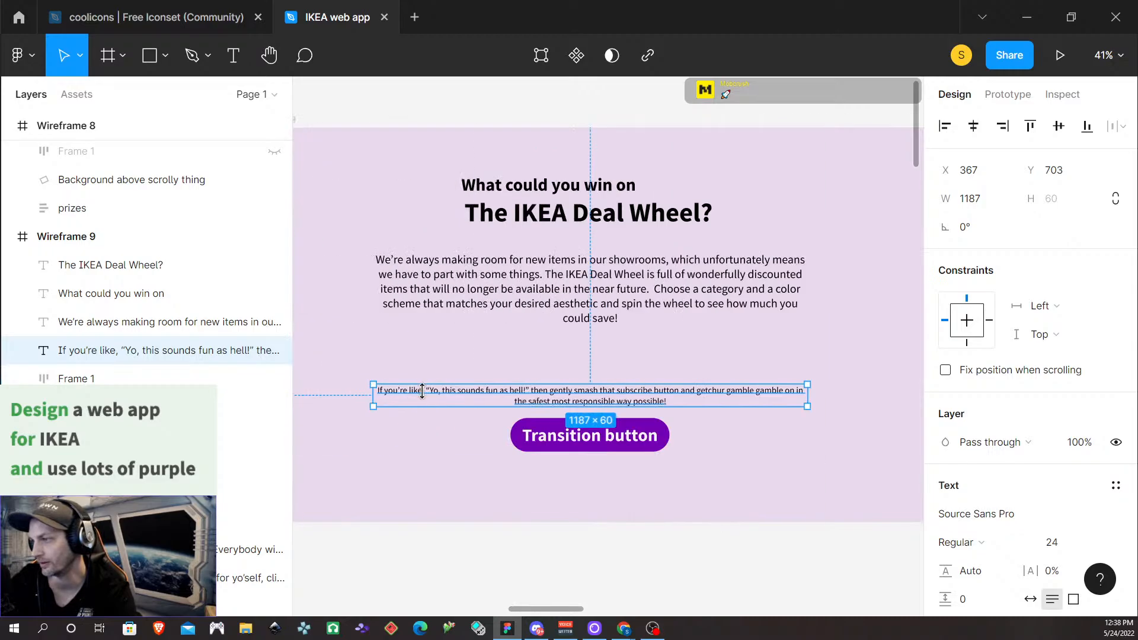
pyautogui.hscroll(-10, 428, 394)
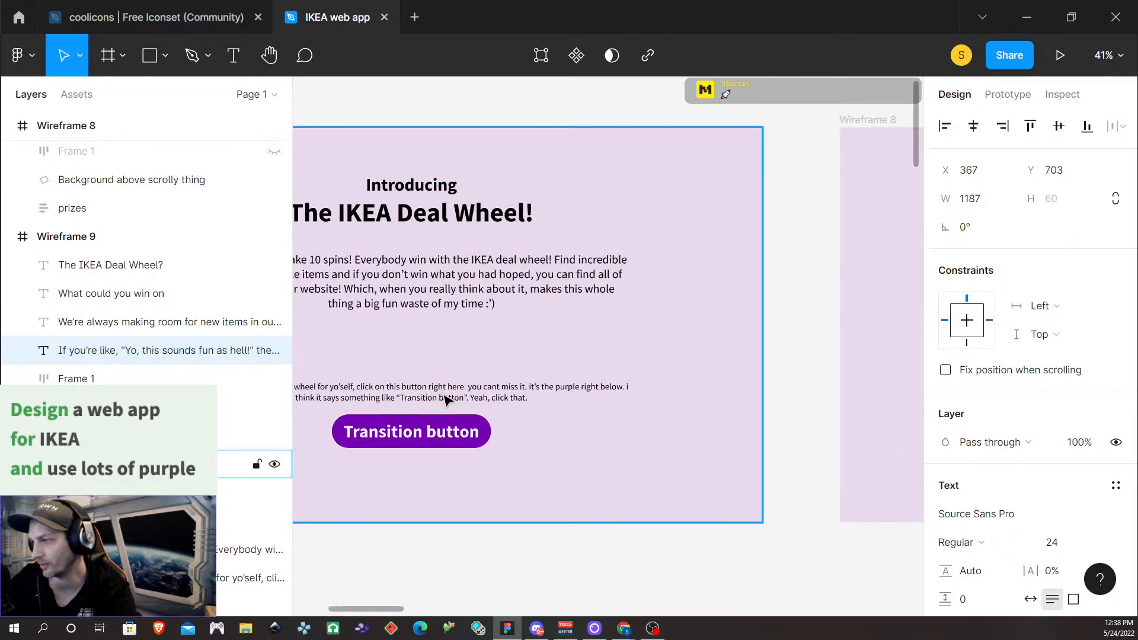
pyautogui.click(445, 398)
pyautogui.press('alt')
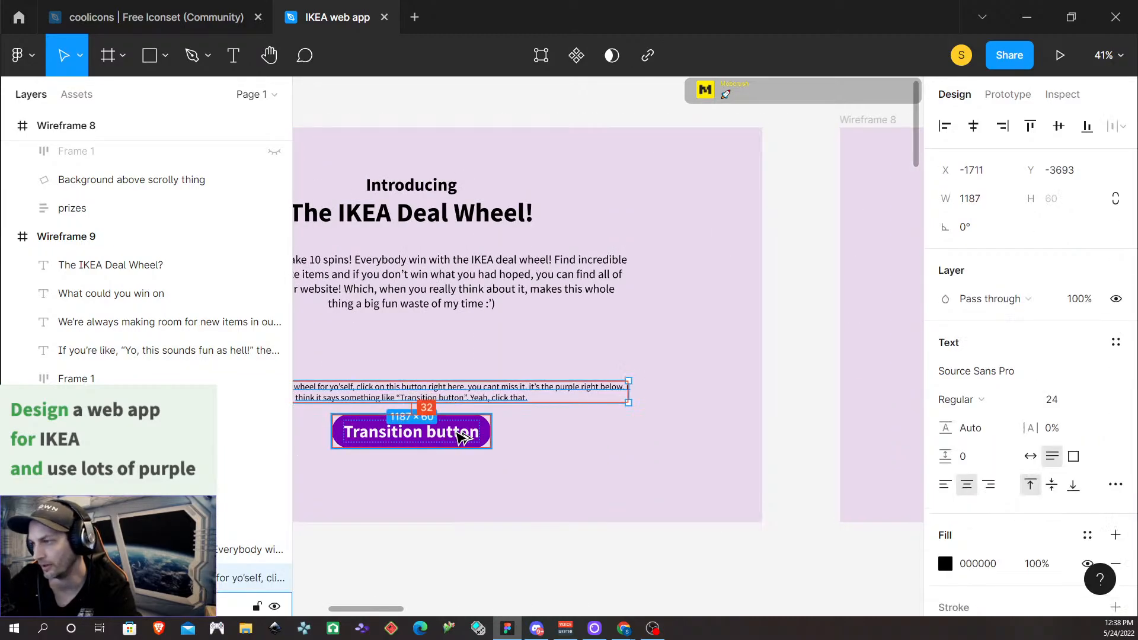
# Center the headings "The IKEA Deal Wheel?" and "What could you win on" horizontally in Wireframe 9
pyautogui.hscroll(14, 459, 437)
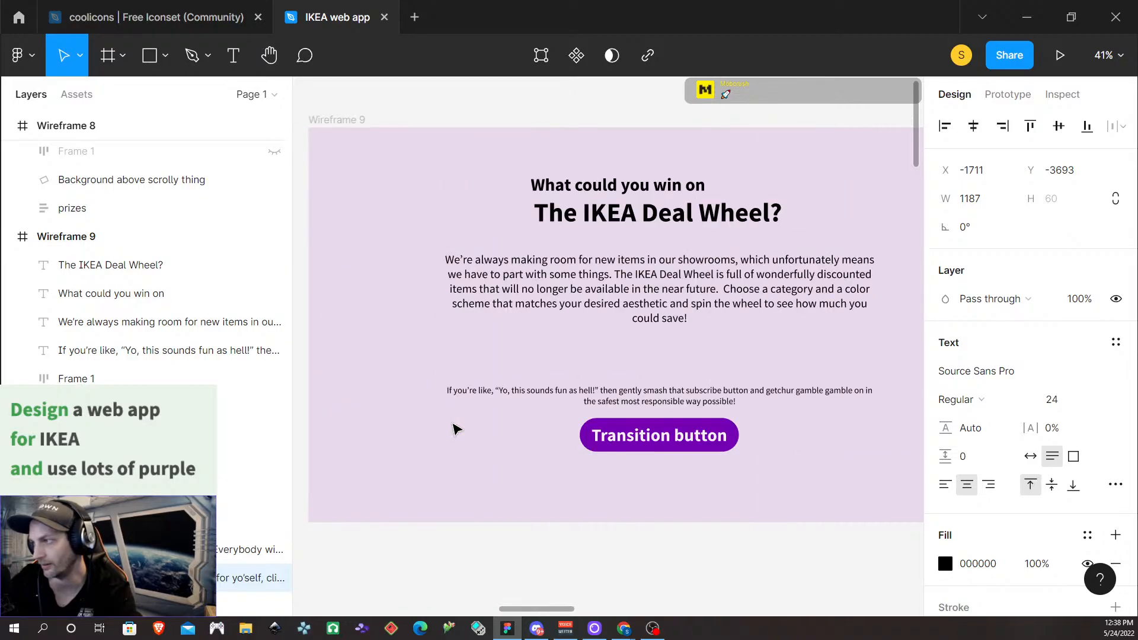
pyautogui.hscroll(-4, 508, 433)
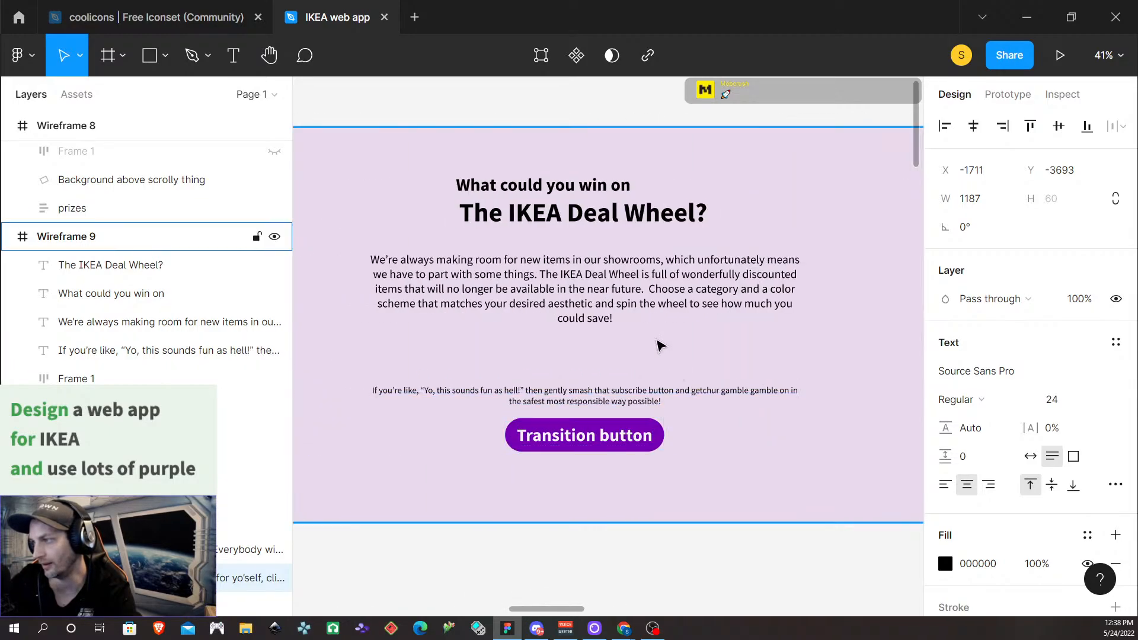
pyautogui.click(574, 227)
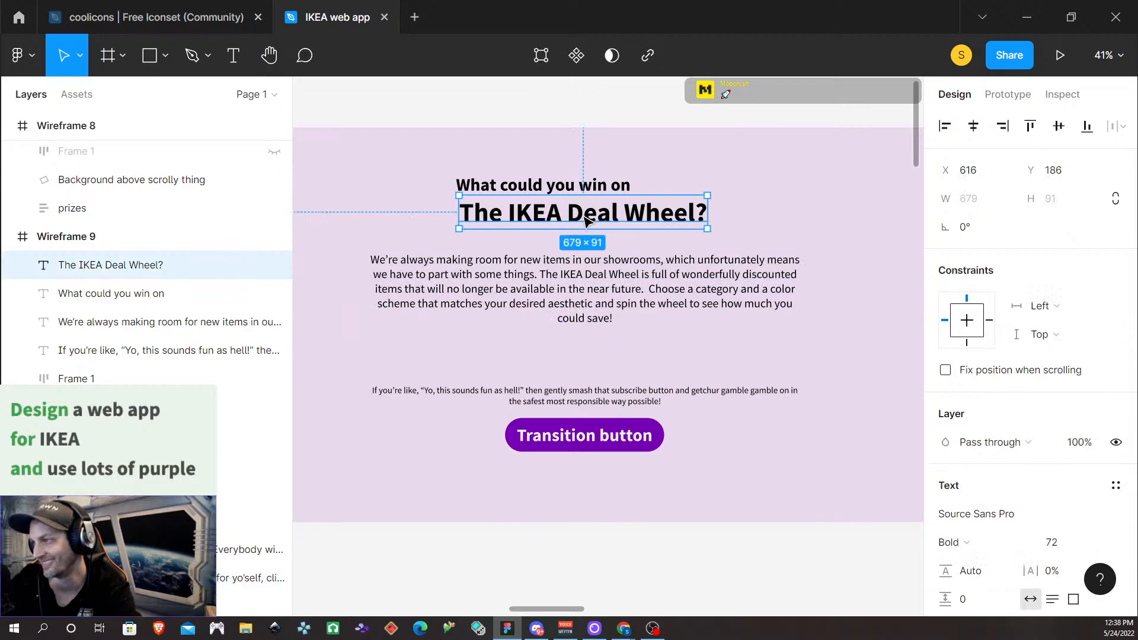
pyautogui.moveTo(586, 221); pyautogui.dragTo(601, 190)
pyautogui.click(586, 185)
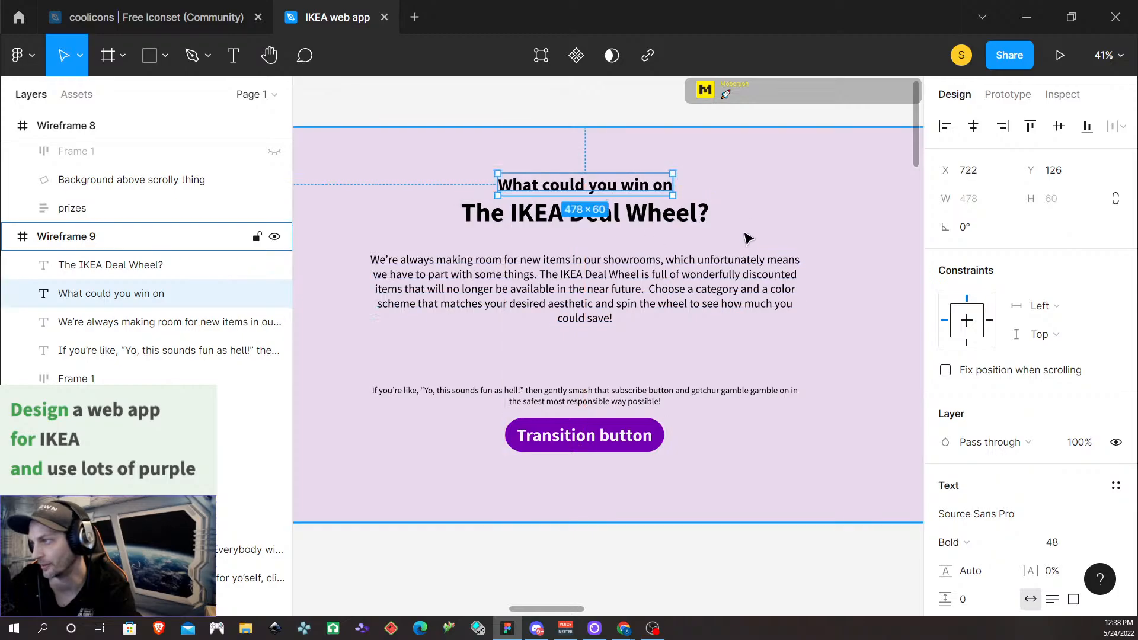
pyautogui.click(741, 228)
# Change Wireframe 9's main heading to "The IKEA Deal Wheel???" and re-center it horizontally in the frame
pyautogui.doubleClick(701, 215)
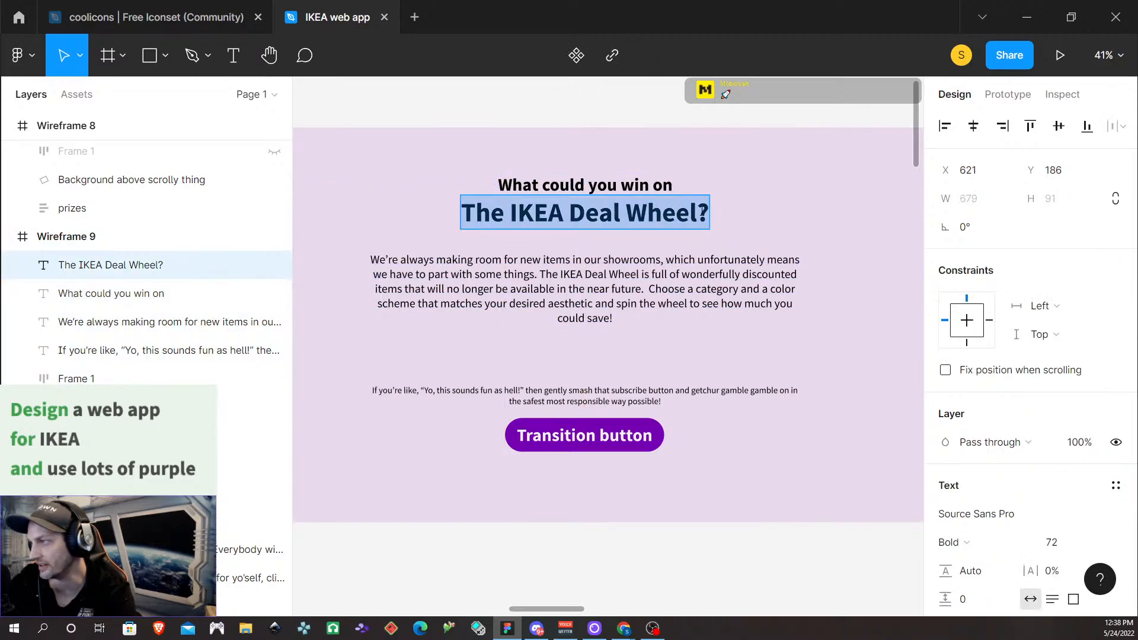
pyautogui.click(704, 213)
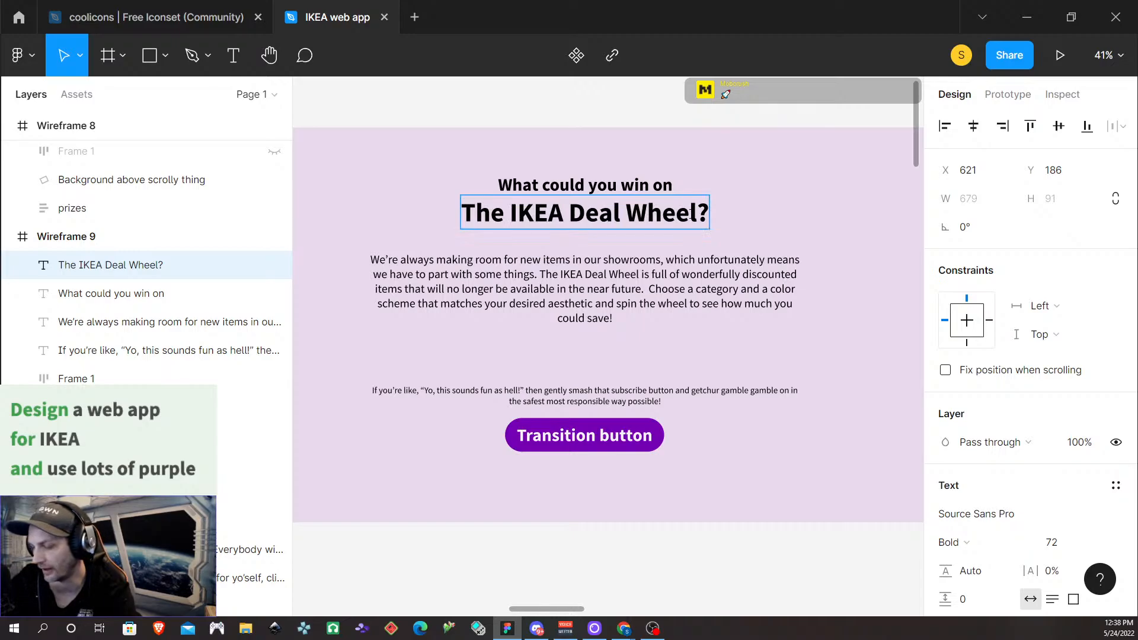
pyautogui.write('??')
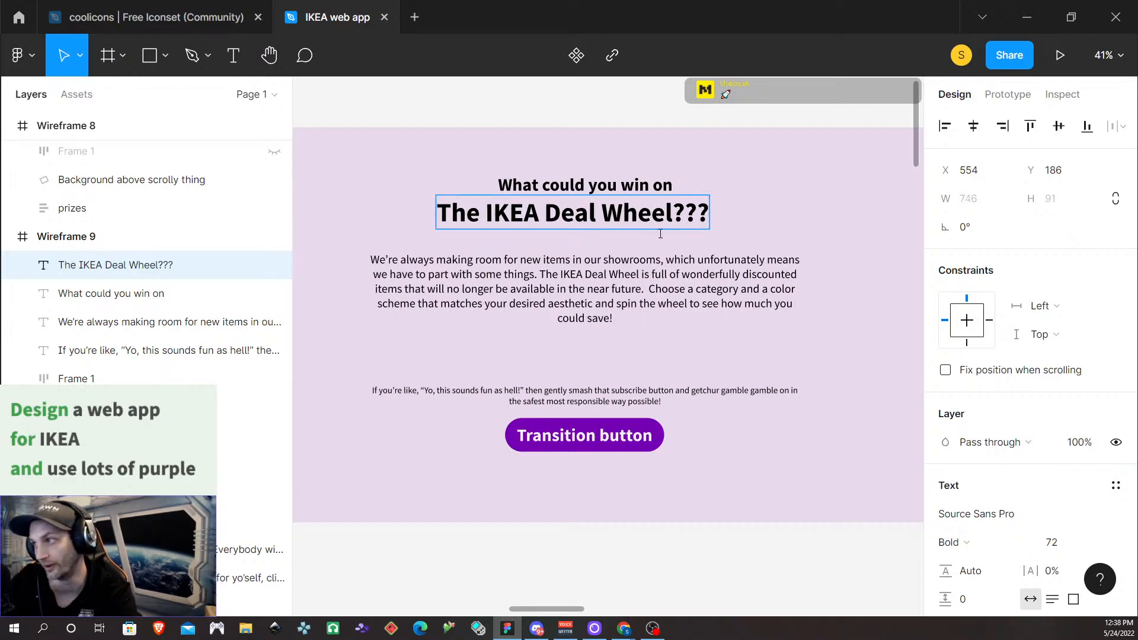
pyautogui.press('Escape')
pyautogui.moveTo(572, 217); pyautogui.dragTo(585, 215)
pyautogui.press('Escape')
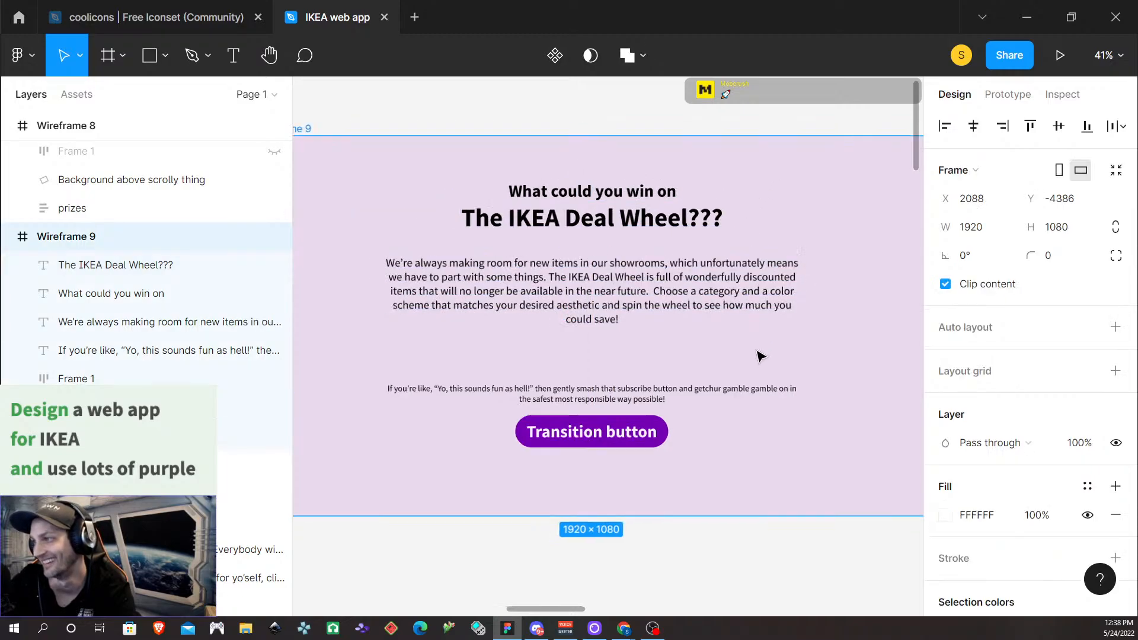
# Check the alignment and spacing of Wireframe 9's main heading, paragraph and button
pyautogui.scroll(-5, 753, 347)
pyautogui.click(655, 267)
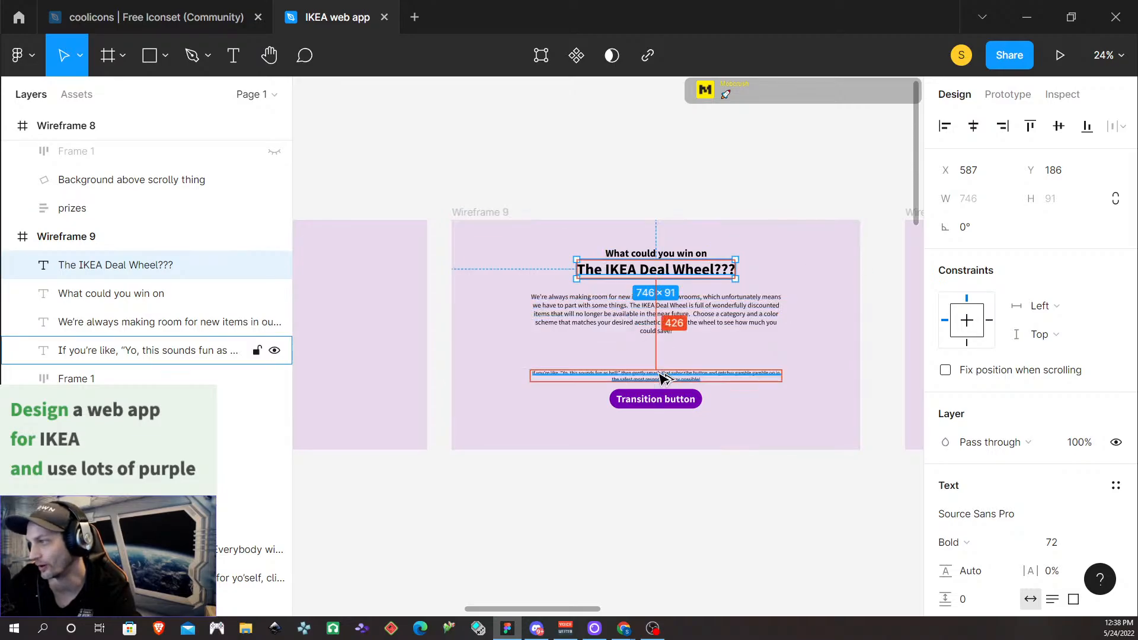
pyautogui.click(654, 331)
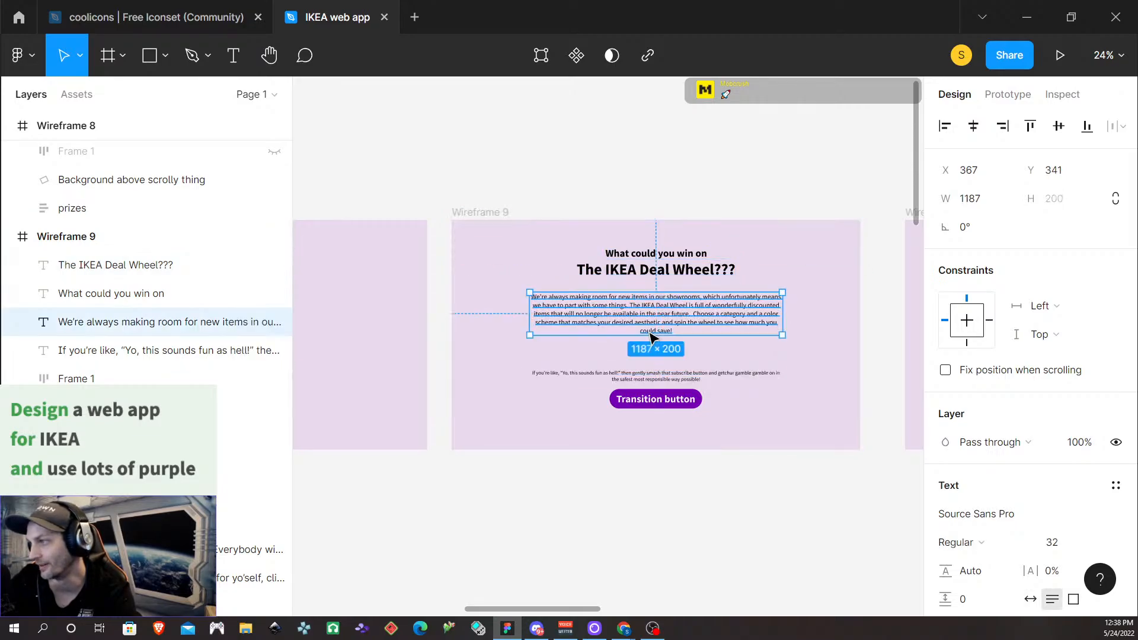
pyautogui.click(663, 398)
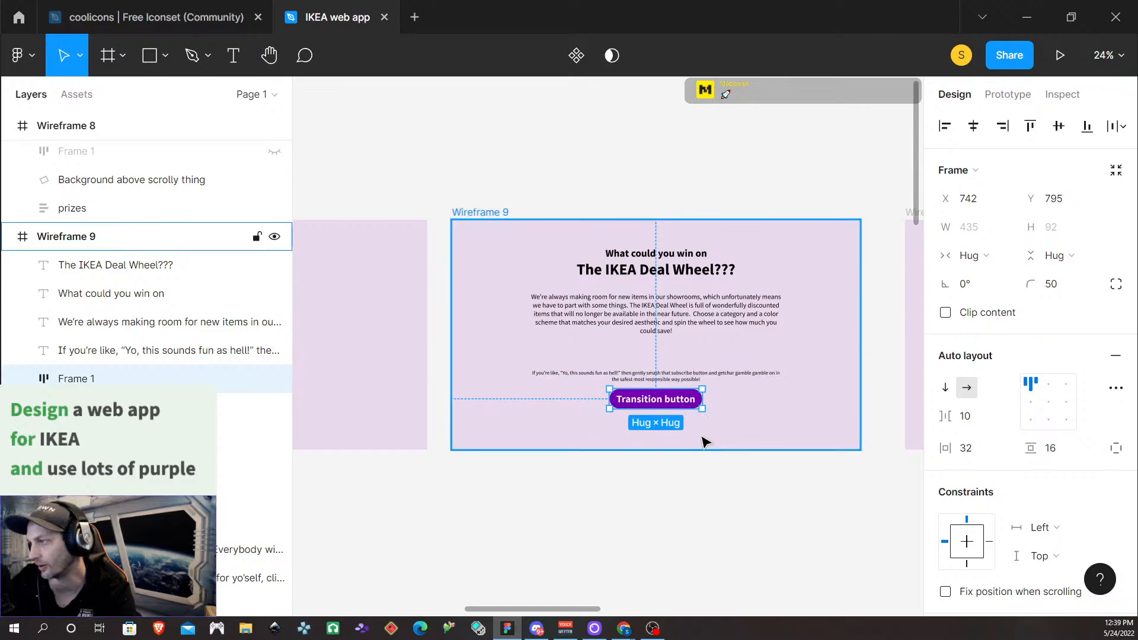
pyautogui.scroll(3, 579, 436)
pyautogui.scroll(-5, 579, 432)
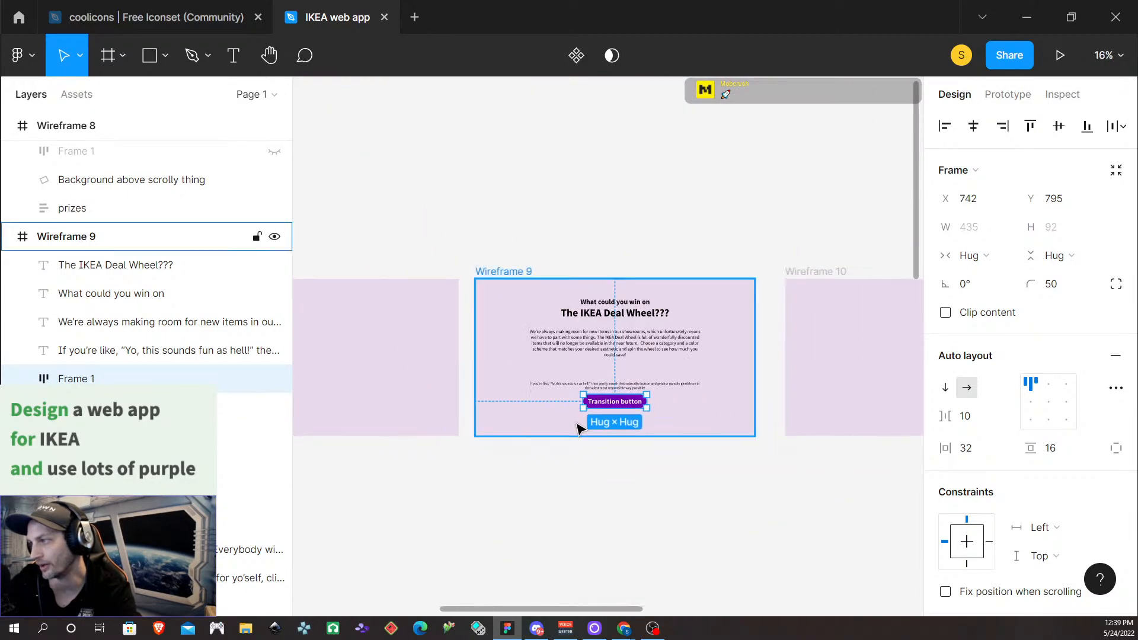
# Review the row of wireframes from the "Introducing" screen through Wireframes 8, 9, 10 and 5 to Wireframe 7
pyautogui.hscroll(5, 622, 337)
pyautogui.hscroll(-5, 611, 350)
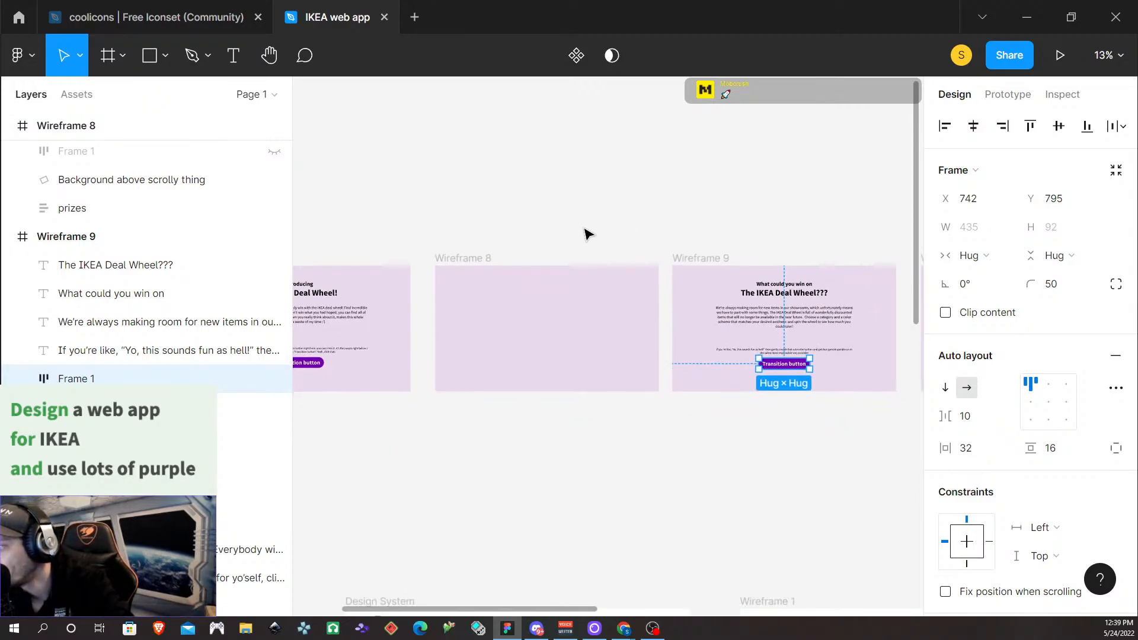
pyautogui.scroll(-3, 595, 236)
pyautogui.hscroll(-5, 595, 237)
pyautogui.hscroll(5, 598, 240)
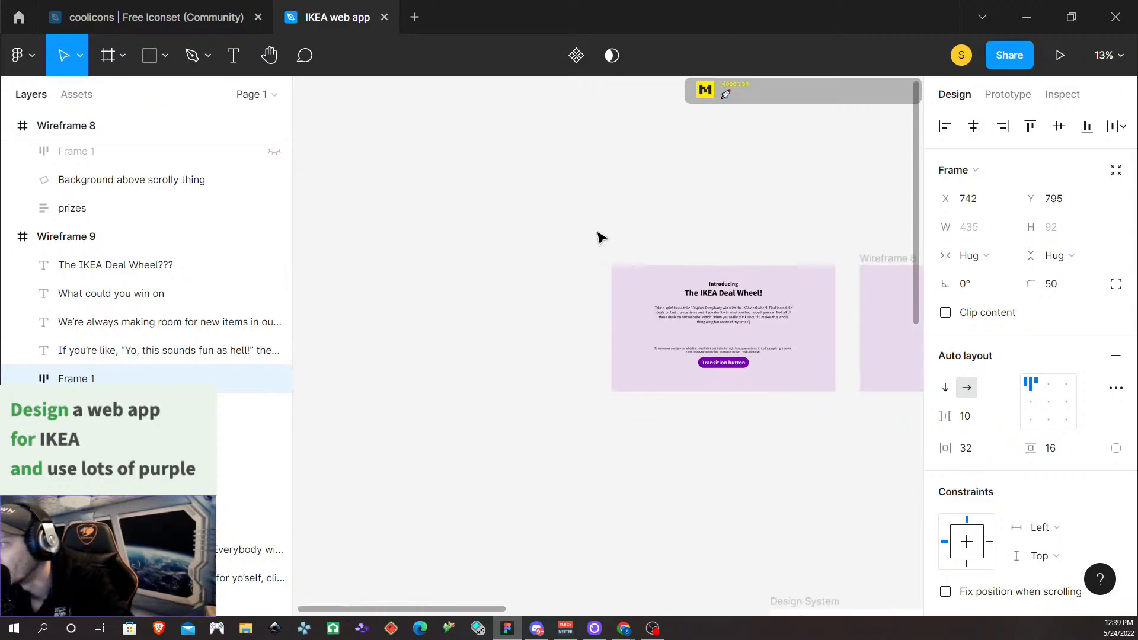
pyautogui.hscroll(10, 600, 245)
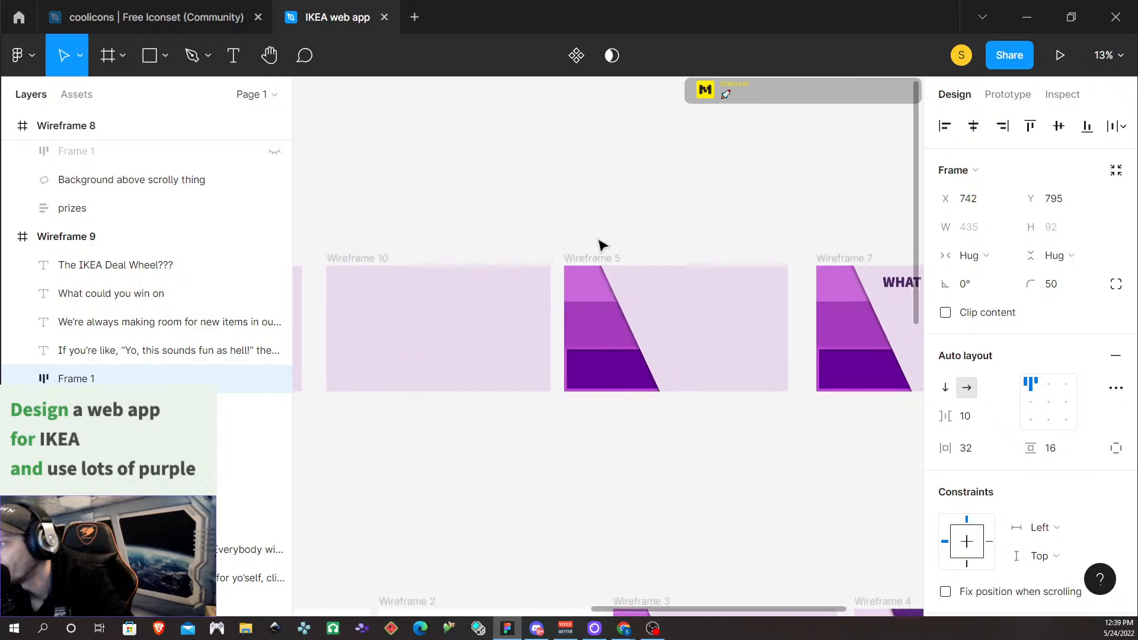
pyautogui.hscroll(2, 600, 244)
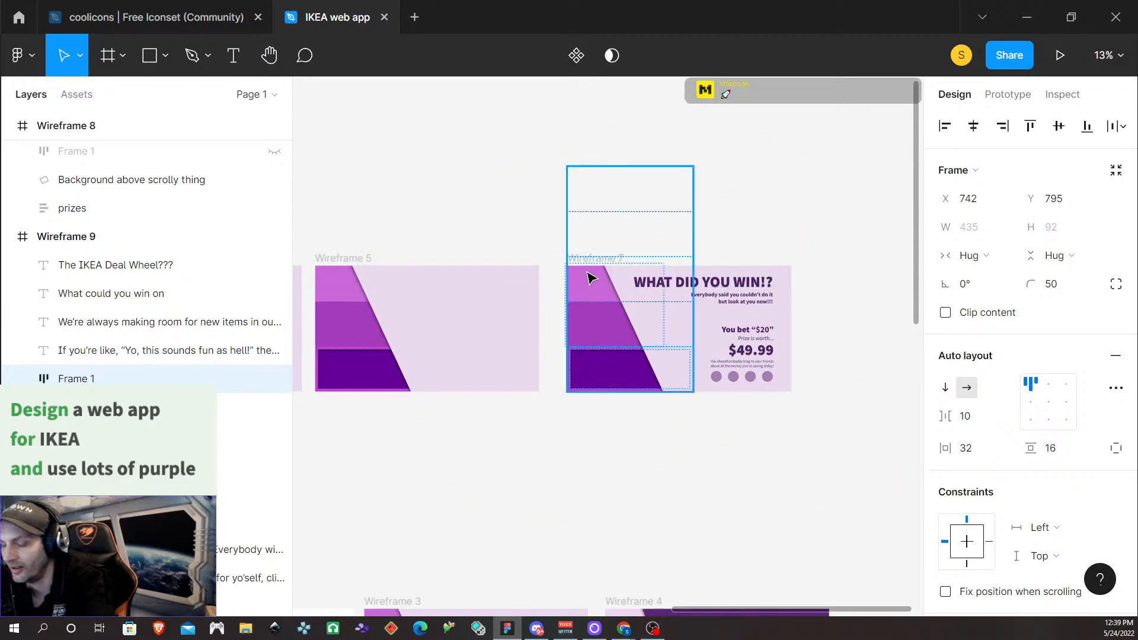
pyautogui.scroll(3, 531, 262)
pyautogui.scroll(-3, 531, 263)
pyautogui.hscroll(-8, 531, 262)
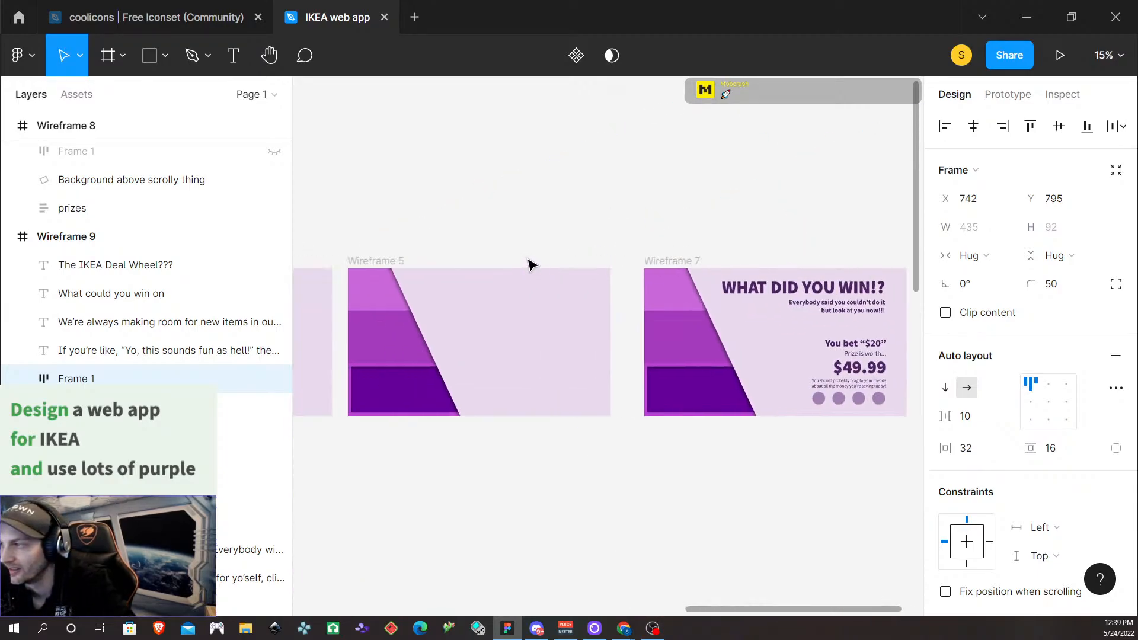
# Duplicate the "Introducing" screen four times into a new row above the original screen and Wireframes 8, 9 and 10
pyautogui.hscroll(-8, 529, 267)
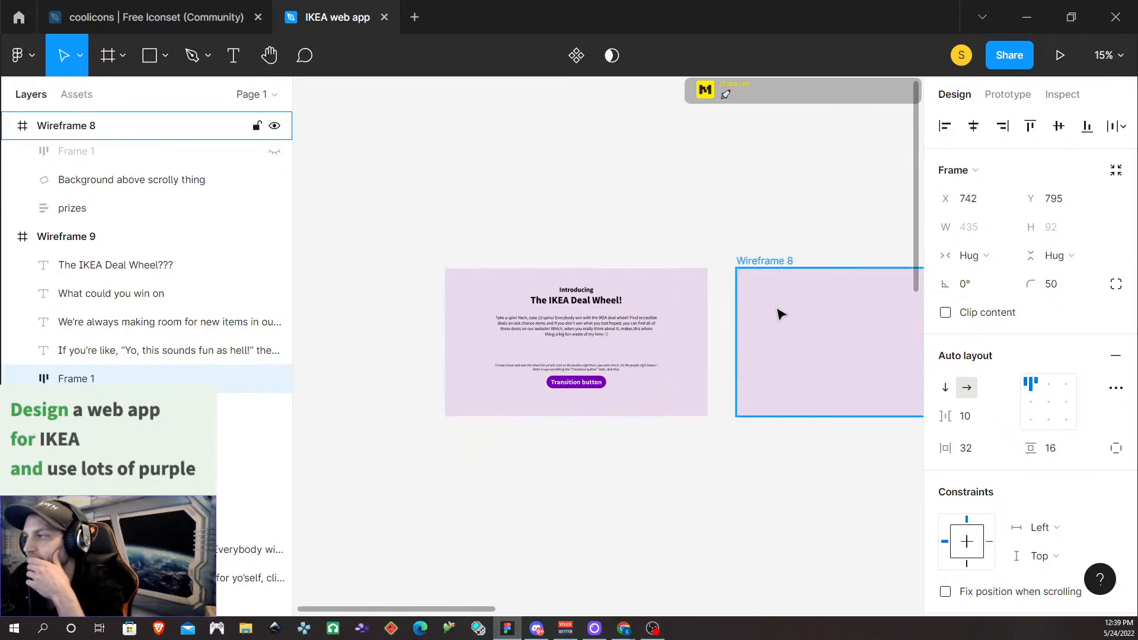
pyautogui.scroll(-3, 806, 319)
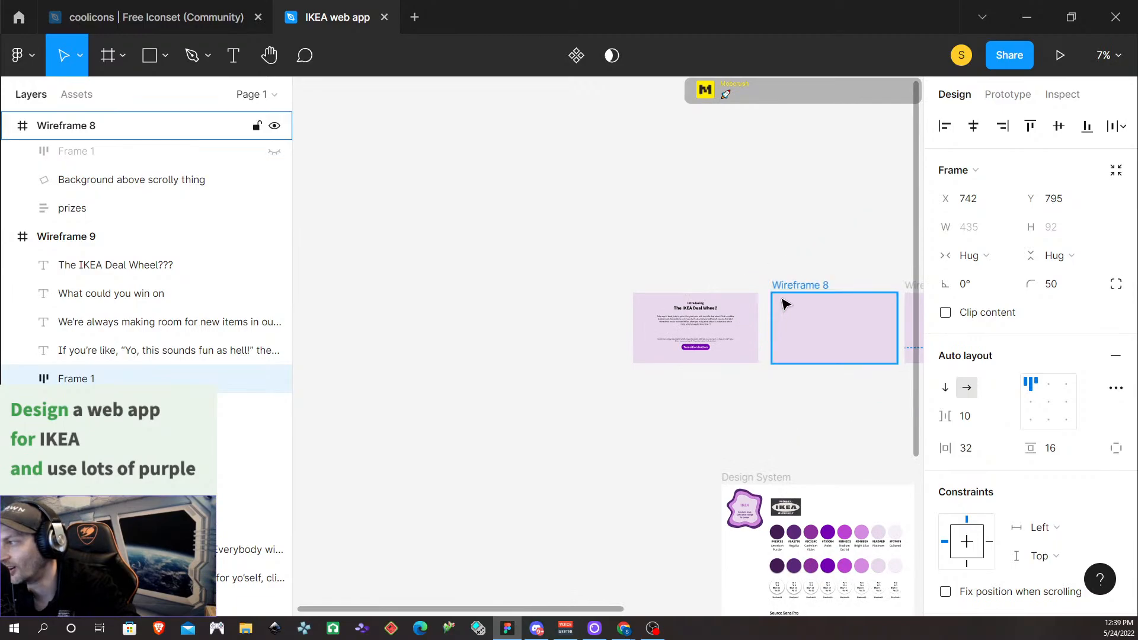
pyautogui.click(694, 311)
pyautogui.click(813, 328)
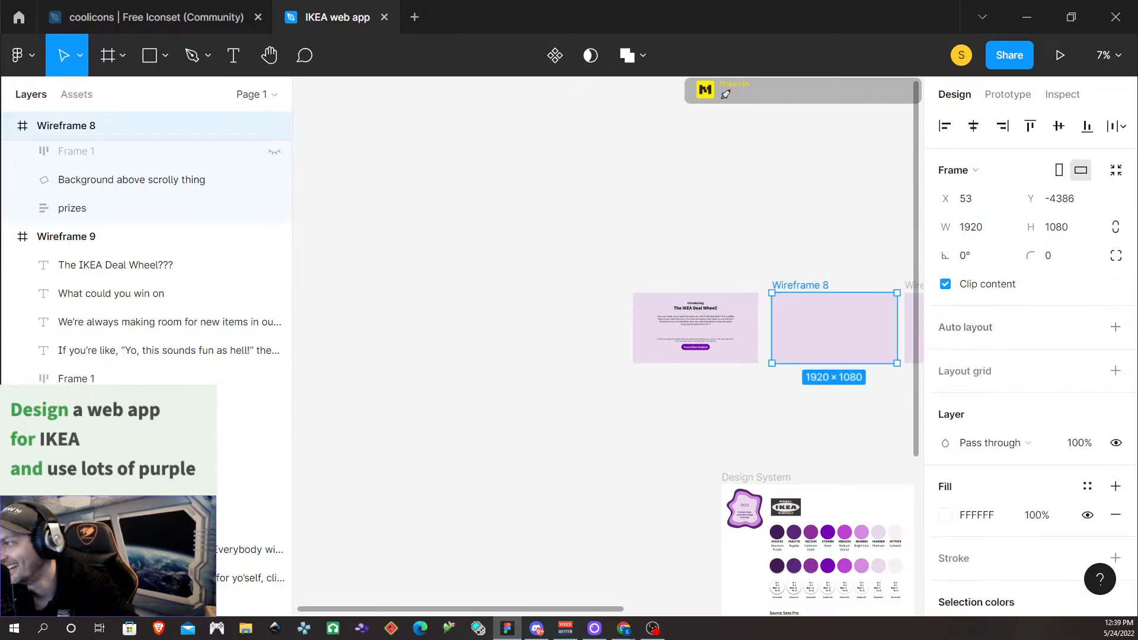
pyautogui.click(735, 345)
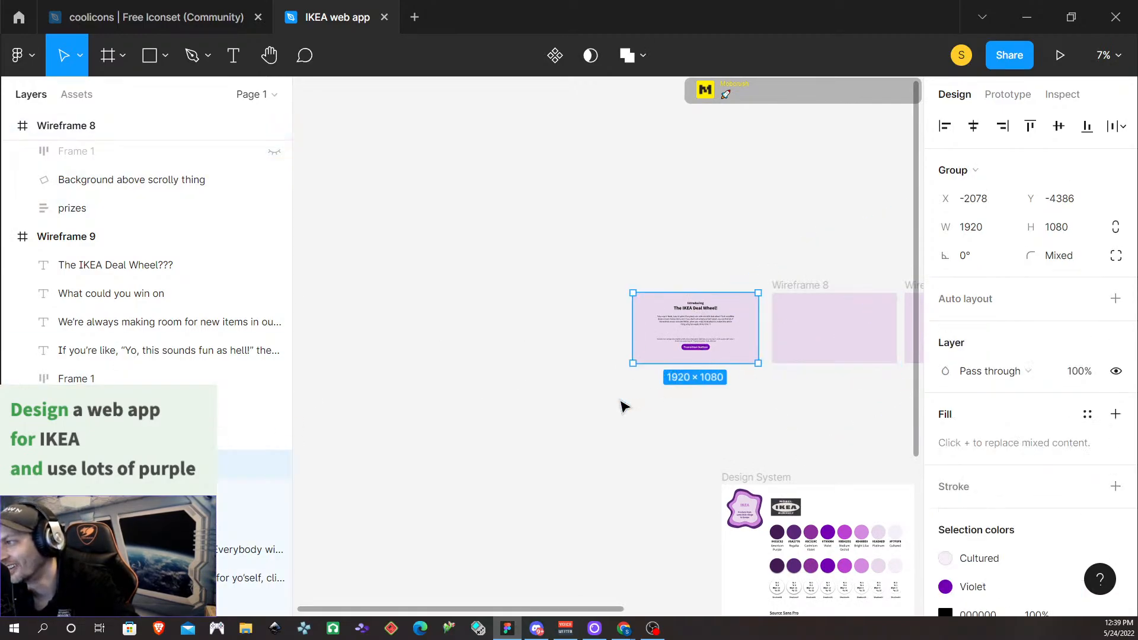
pyautogui.scroll(-3, 592, 438)
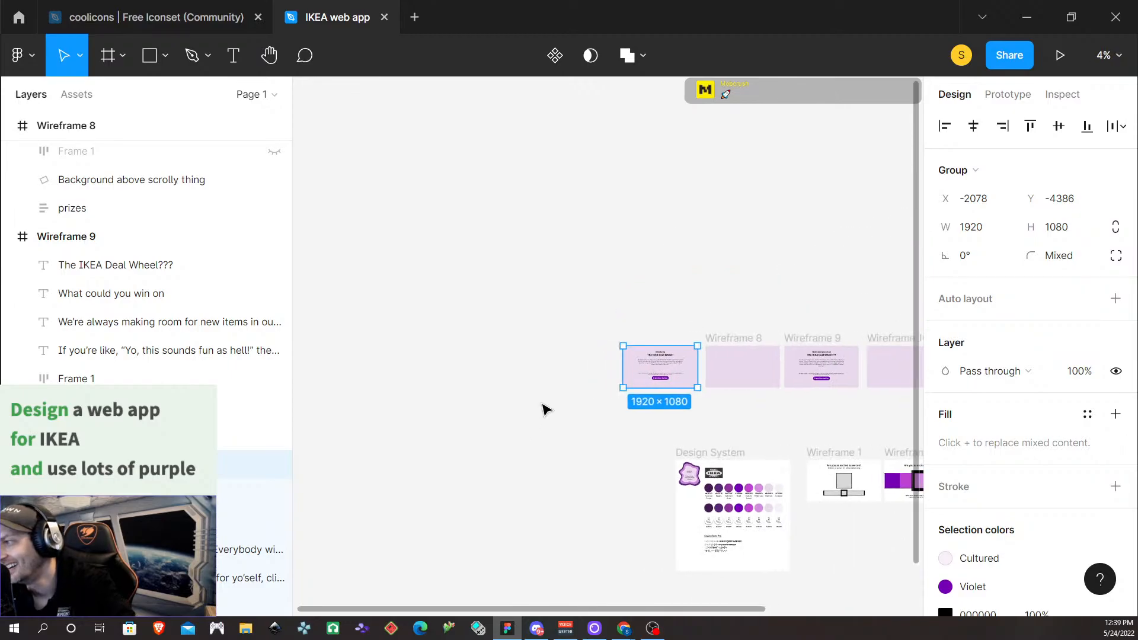
pyautogui.hscroll(5, 543, 408)
pyautogui.hscroll(1, 543, 407)
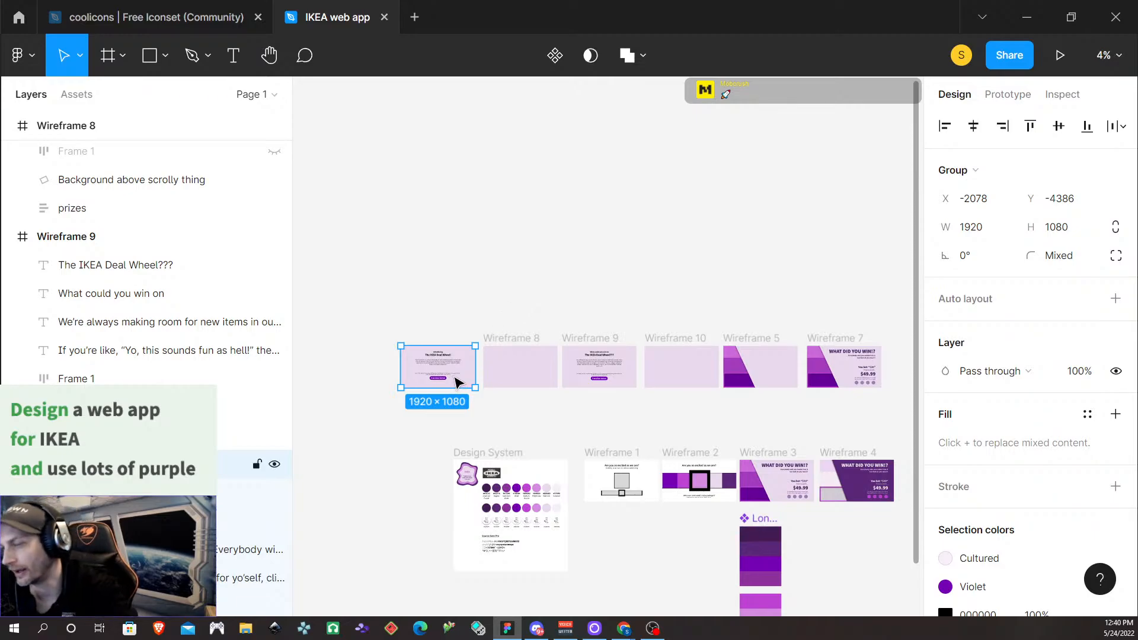
pyautogui.moveTo(456, 381); pyautogui.dragTo(702, 287)
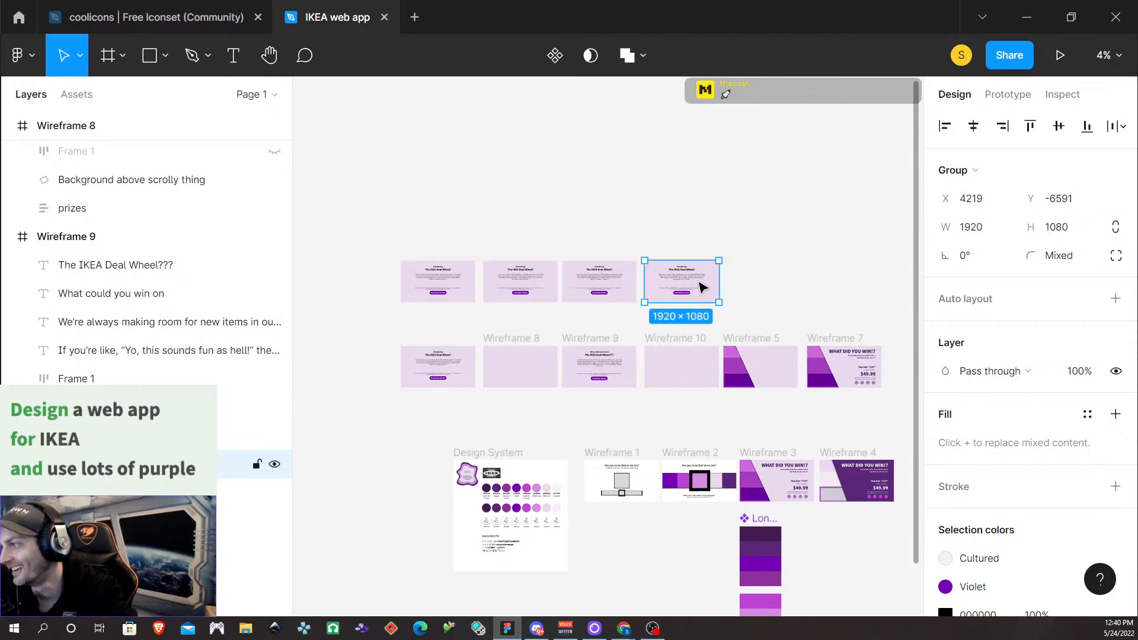
# Add a fifth copy of the "Introducing" screen to the new row, directly above Wireframe 5
pyautogui.moveTo(702, 287); pyautogui.dragTo(848, 366)
pyautogui.click(747, 266)
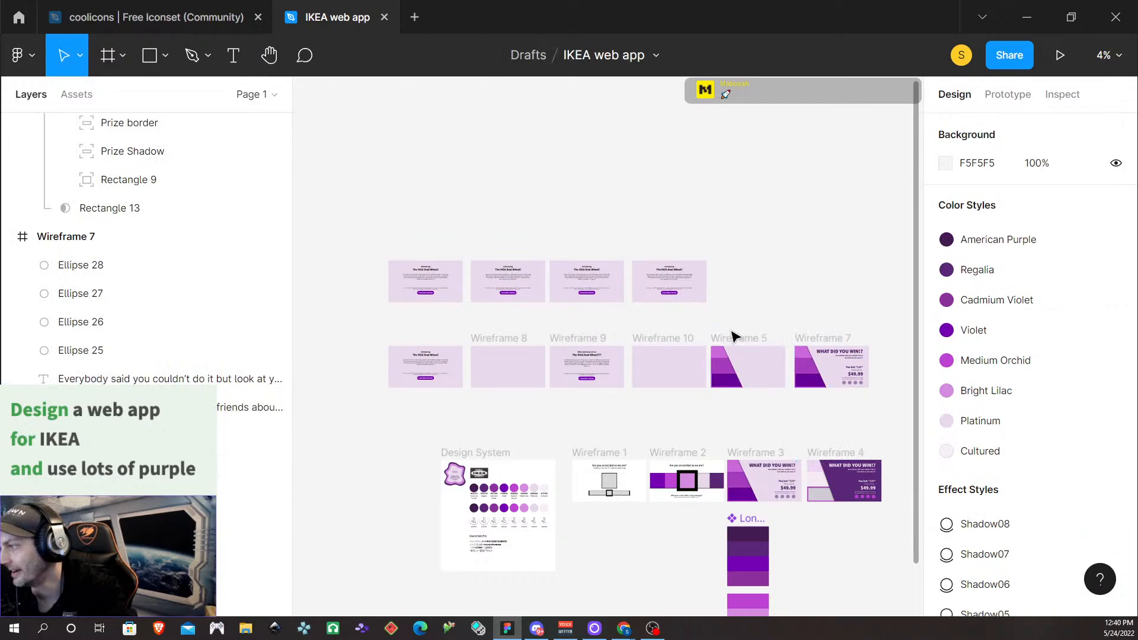
pyautogui.click(702, 289)
pyautogui.click(734, 315)
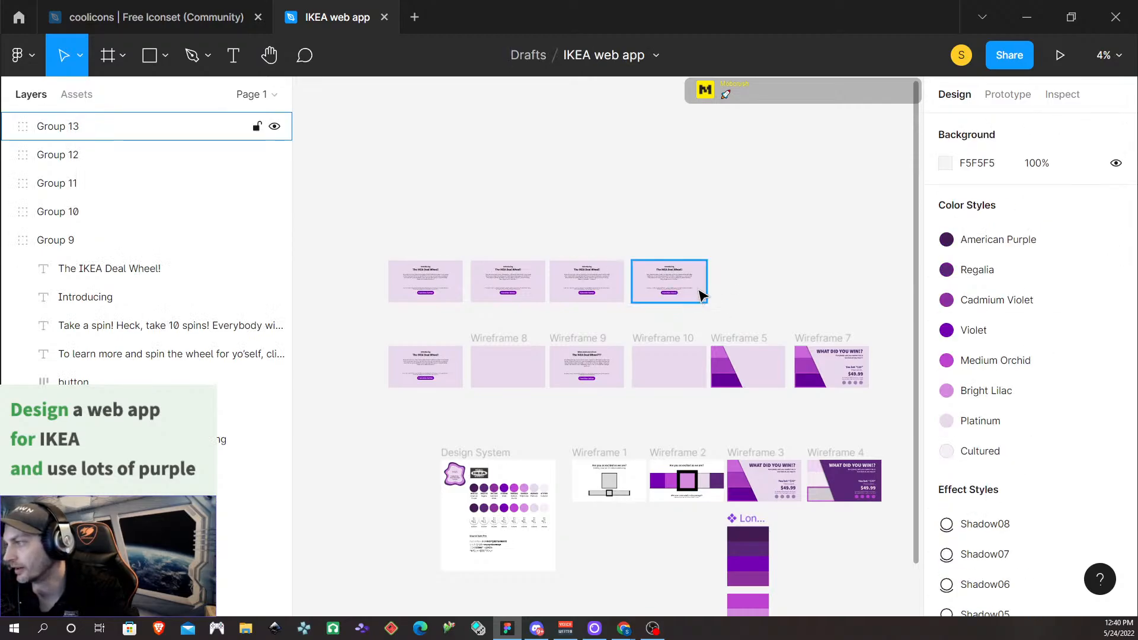
pyautogui.click(641, 279)
pyautogui.scroll(1, 659, 301)
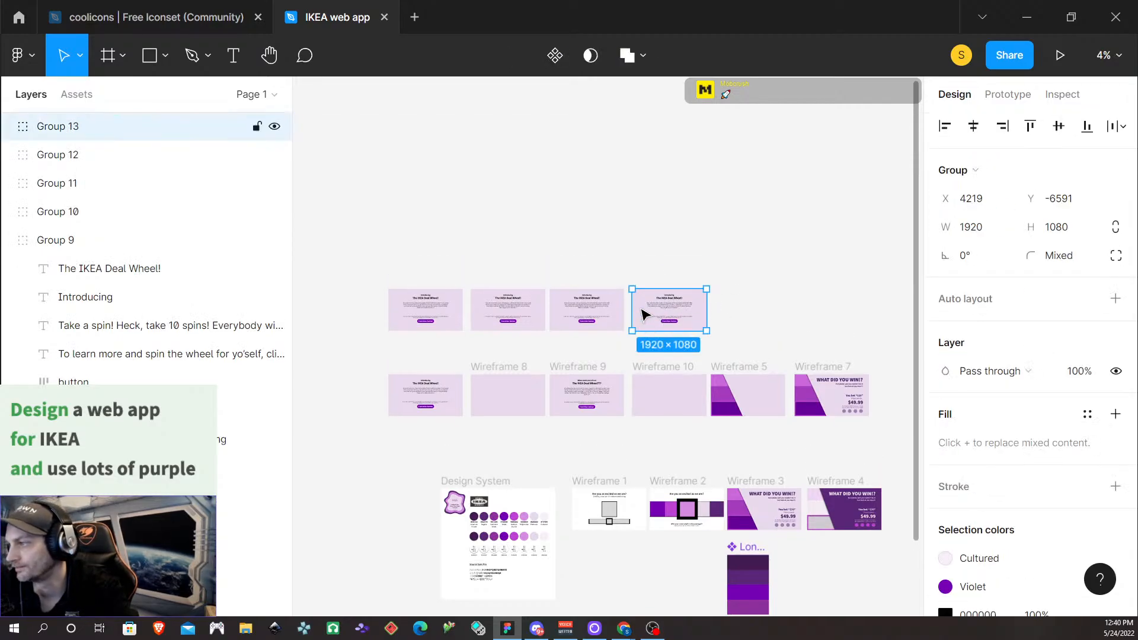
pyautogui.moveTo(646, 313); pyautogui.dragTo(721, 310)
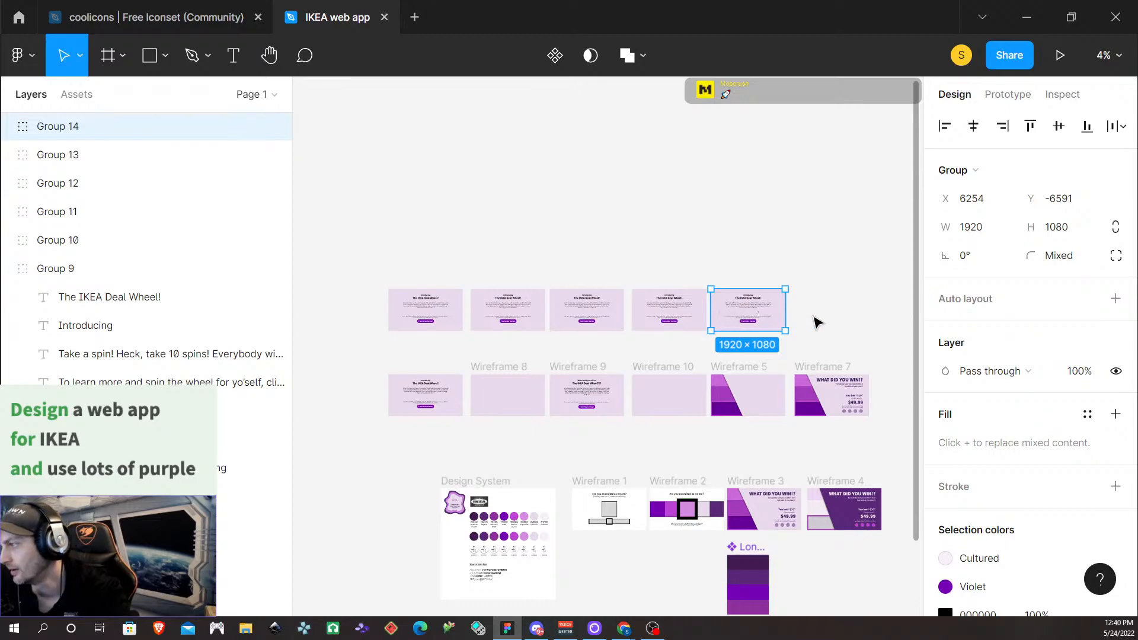
# Delete the four copies above Wireframes 8, 9, 10 and 5, keeping only the first copy in the new row
pyautogui.moveTo(813, 317); pyautogui.dragTo(477, 301)
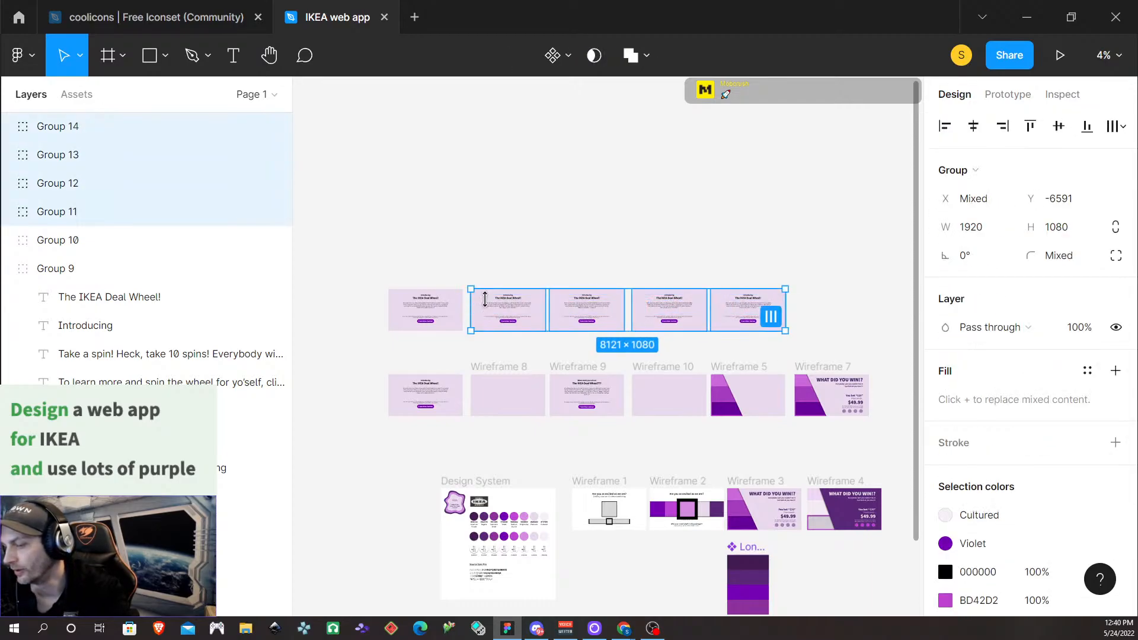
pyautogui.press('Delete')
pyautogui.click(410, 305)
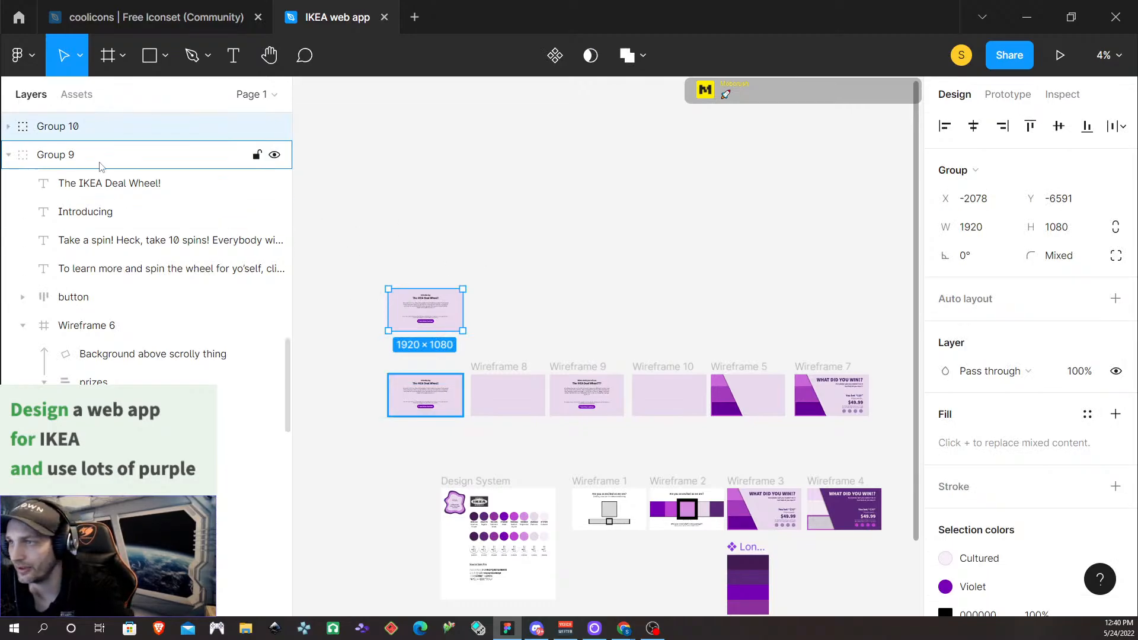
pyautogui.click(10, 128)
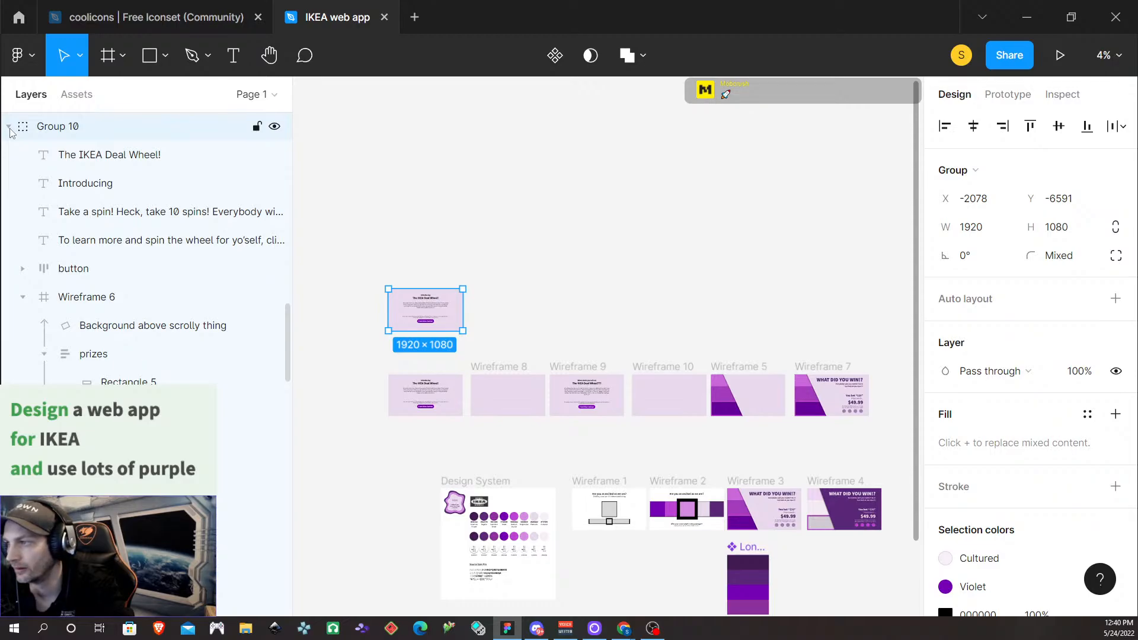
pyautogui.click(10, 128)
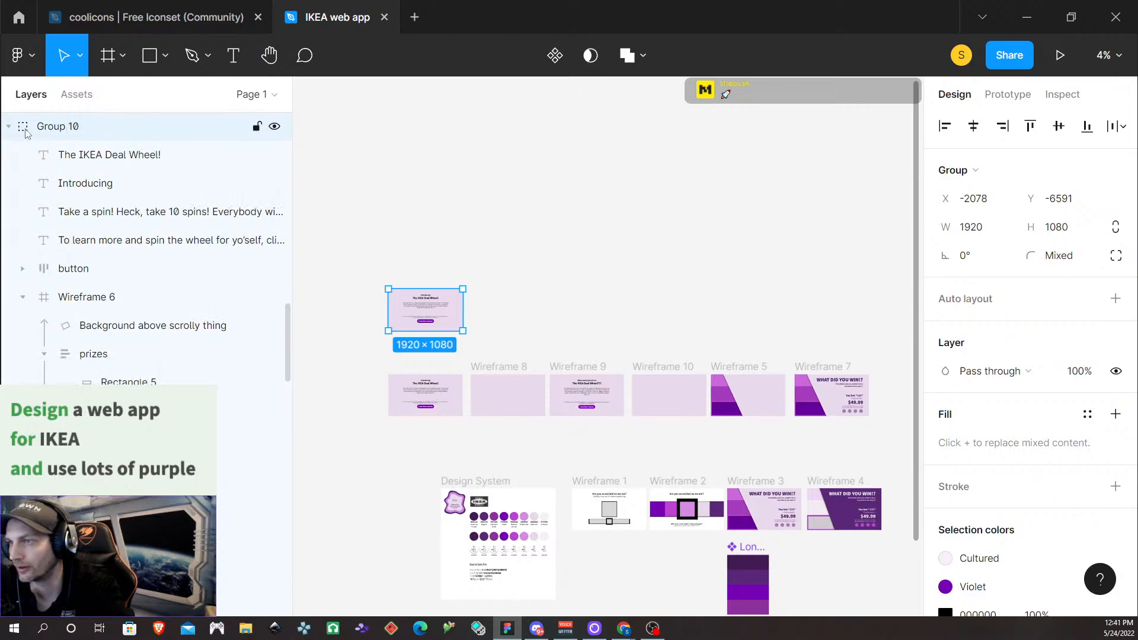
pyautogui.doubleClick(69, 134)
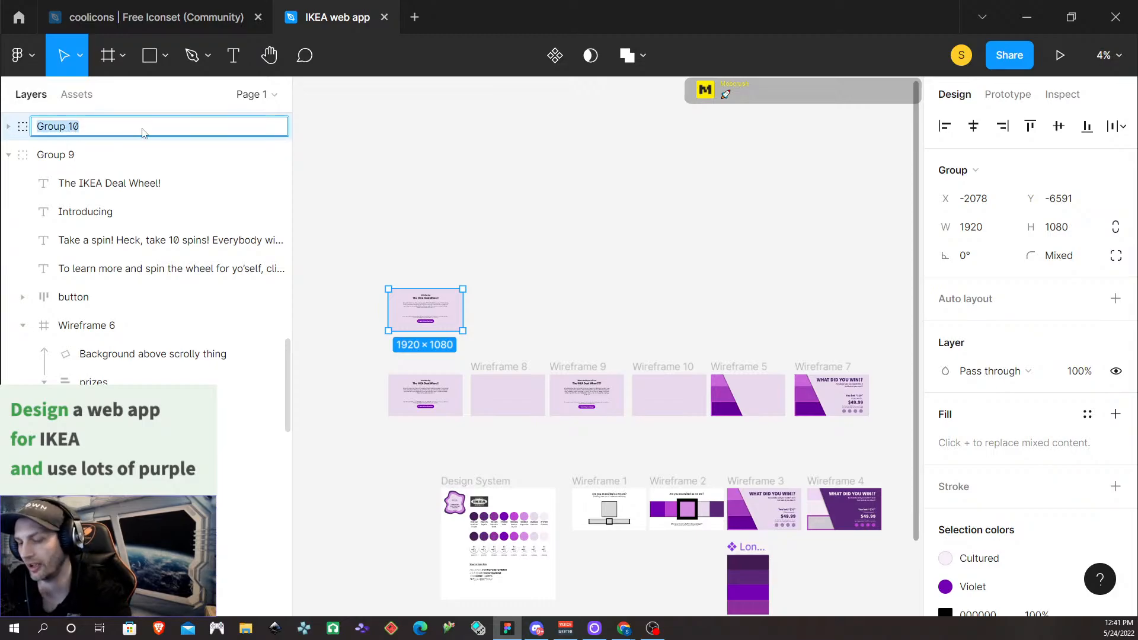
pyautogui.write('Base Template')
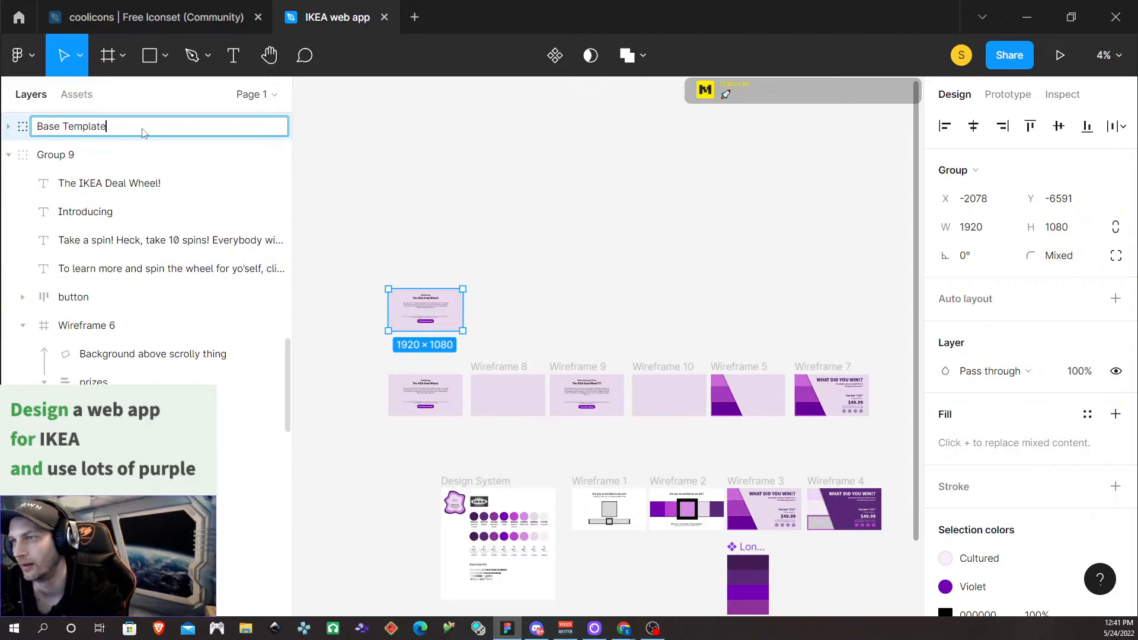
pyautogui.press('Return')
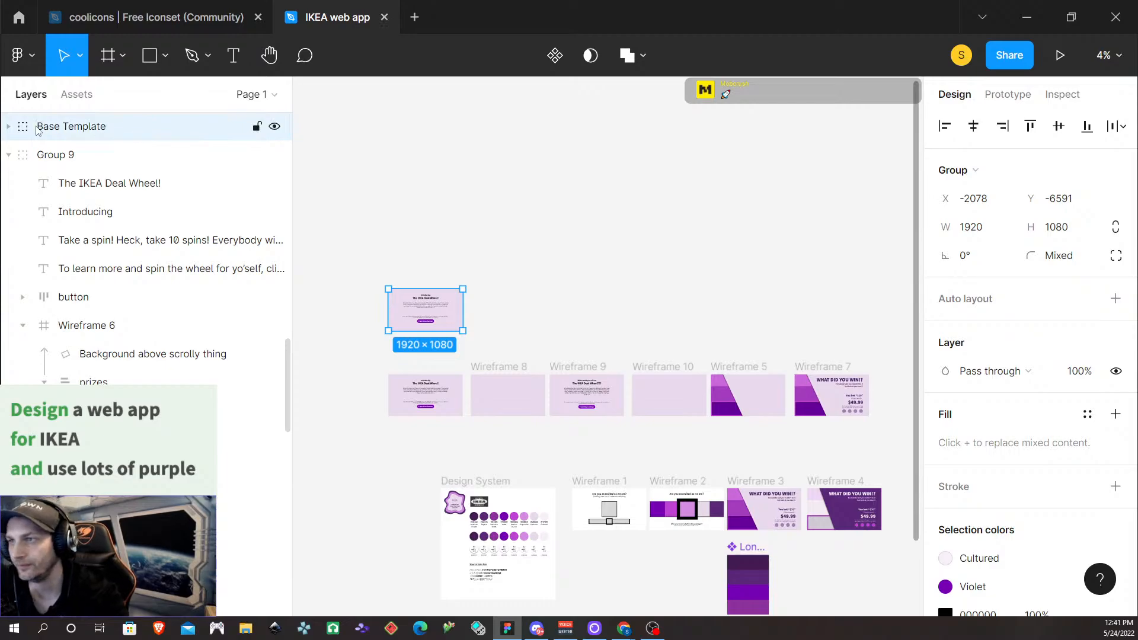
pyautogui.scroll(-1, 41, 130)
pyautogui.scroll(1, 56, 130)
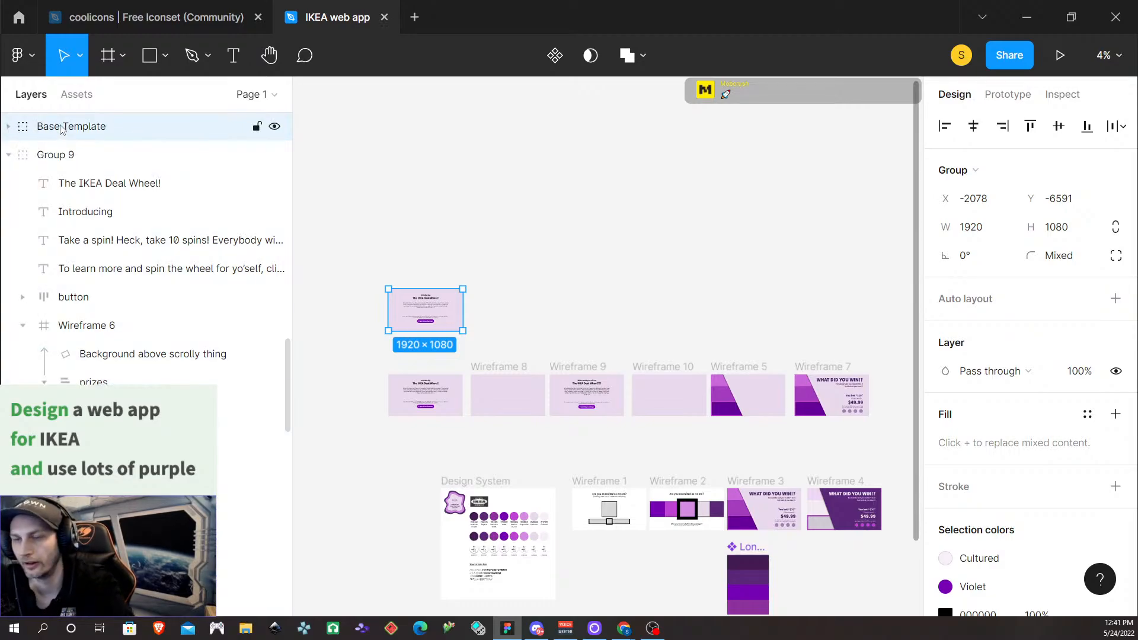
pyautogui.hotkey('ctrl', 'z')
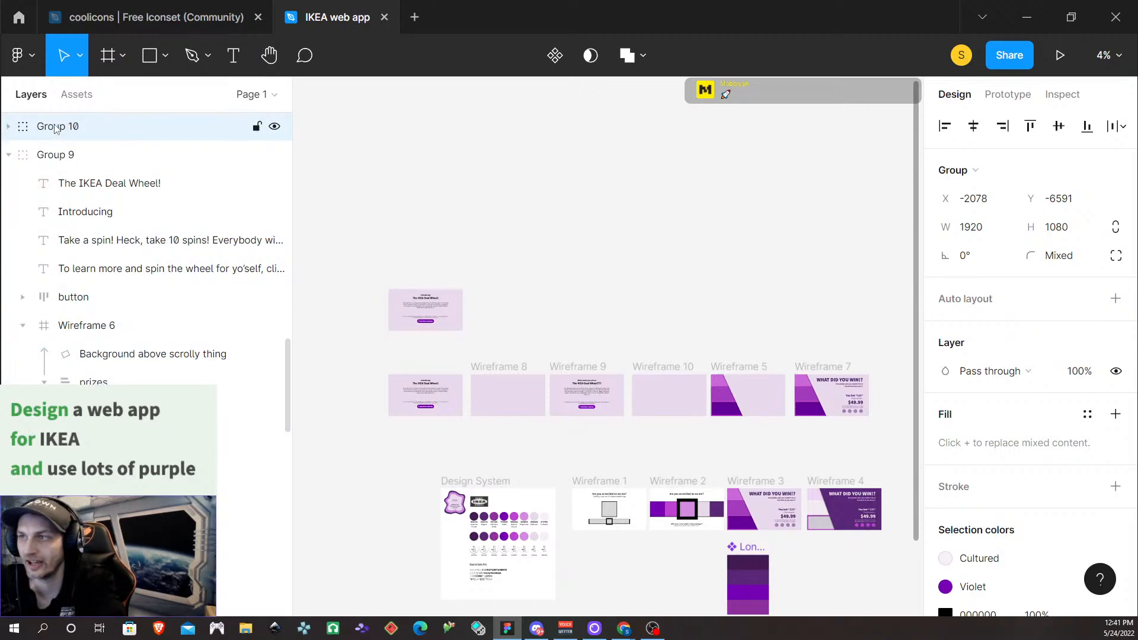
# Rename the remaining copied screen group as "Base Template"
pyautogui.doubleClick(53, 128)
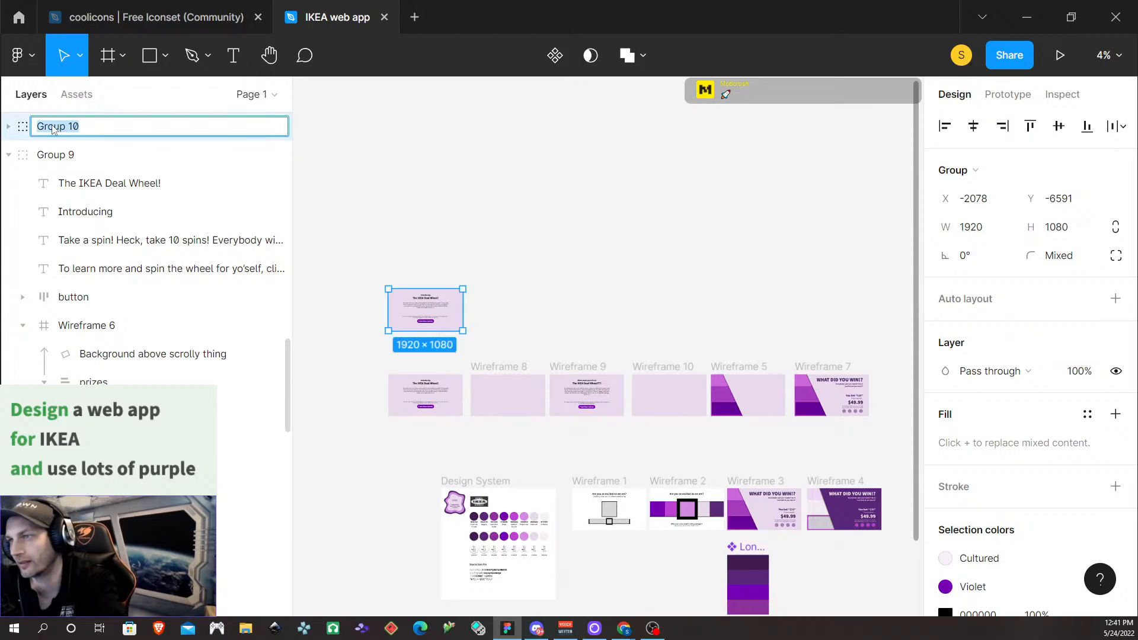
pyautogui.write('Base Template')
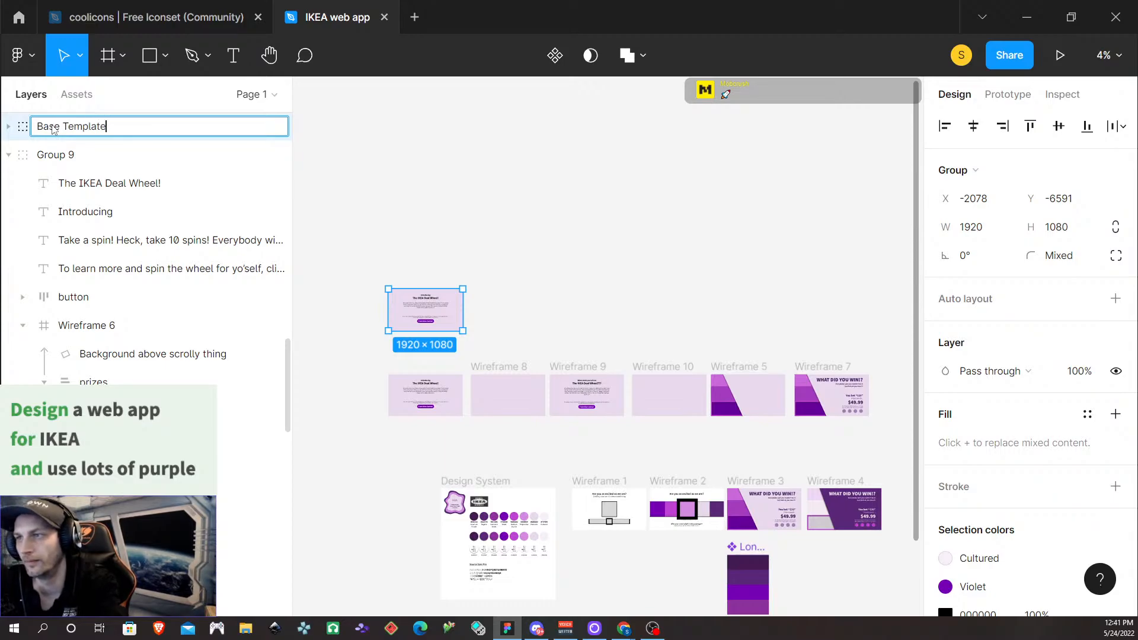
pyautogui.press('Return')
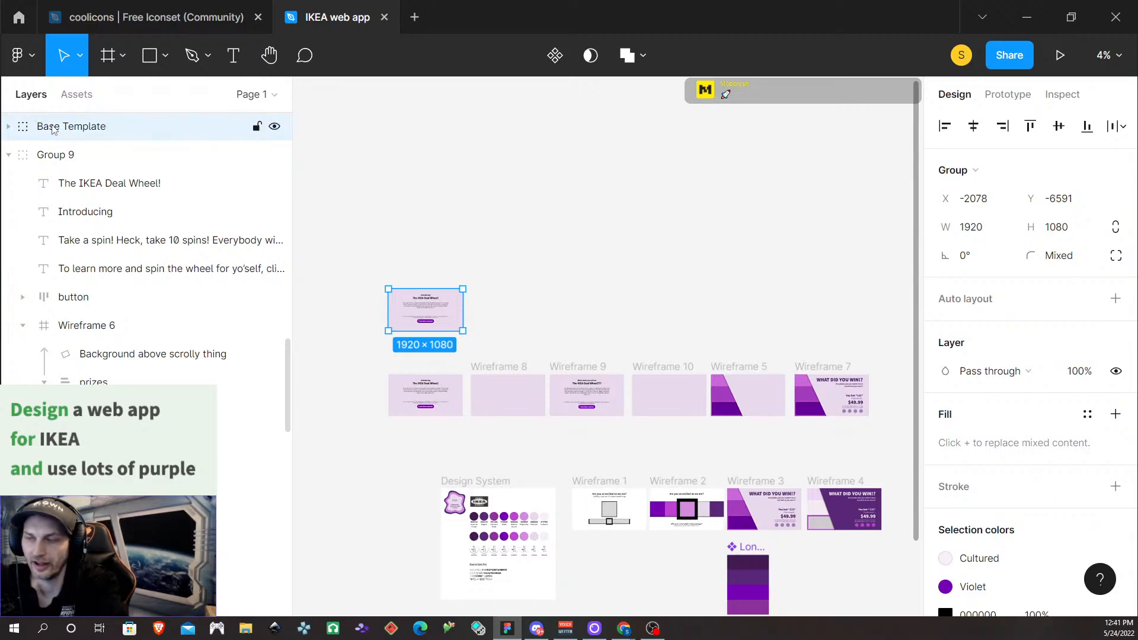
# Add auto layout to the Base Template group
pyautogui.hotkey('shift', 'a')
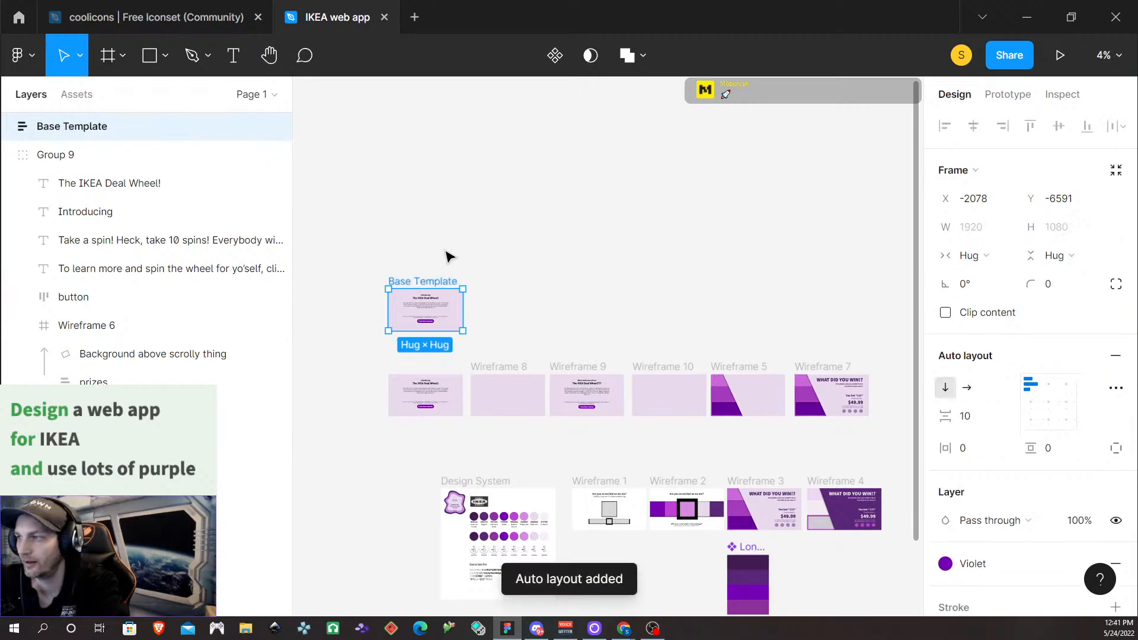
pyautogui.click(8, 127)
pyautogui.click(8, 128)
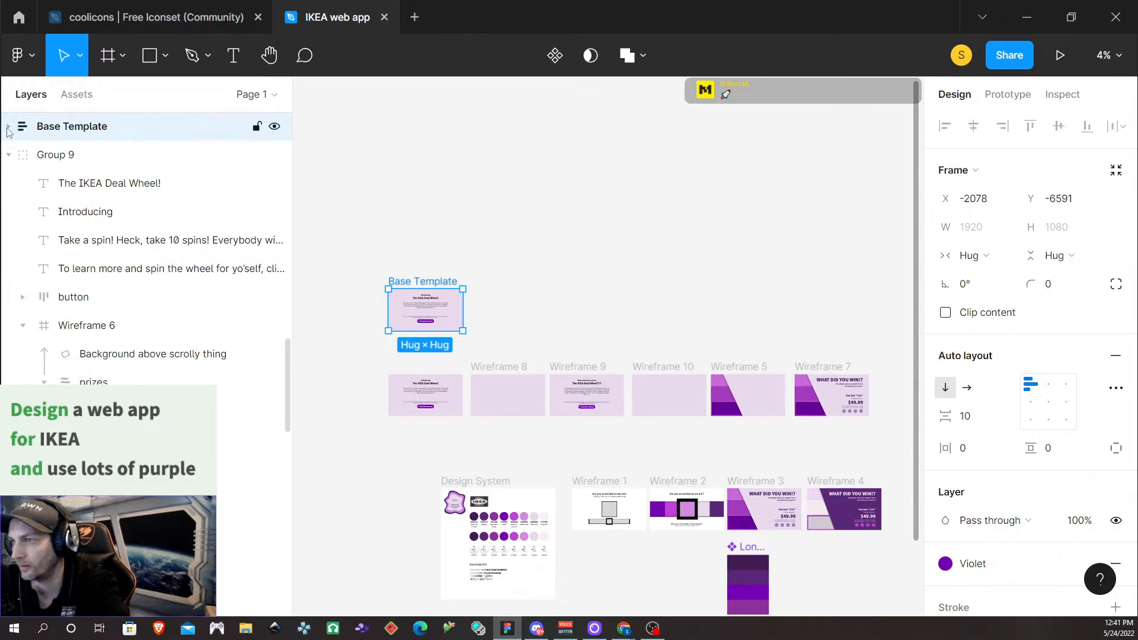
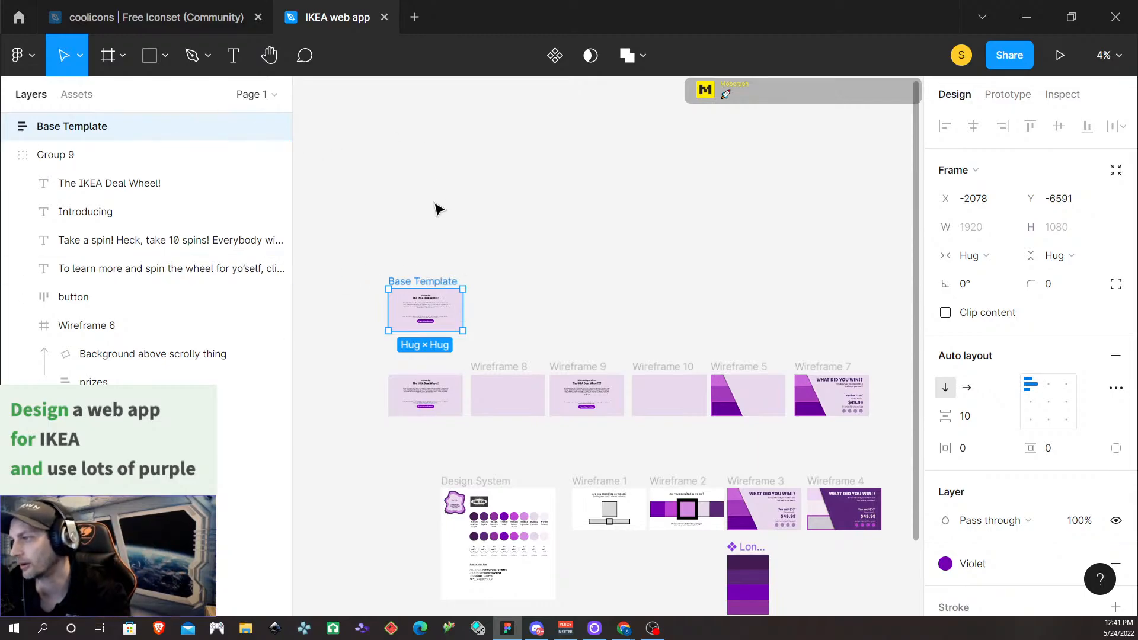
pyautogui.click(402, 231)
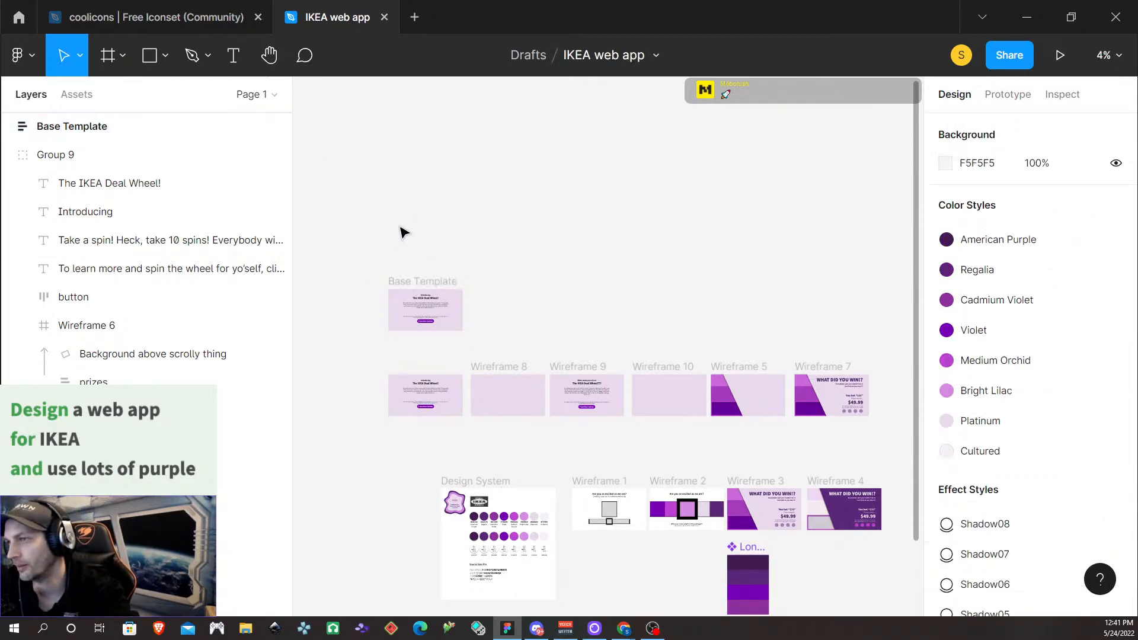
# Duplicate the Base Template frame five times along its row, above Wireframes 8, 9, 10, 5 and 7
pyautogui.click(399, 282)
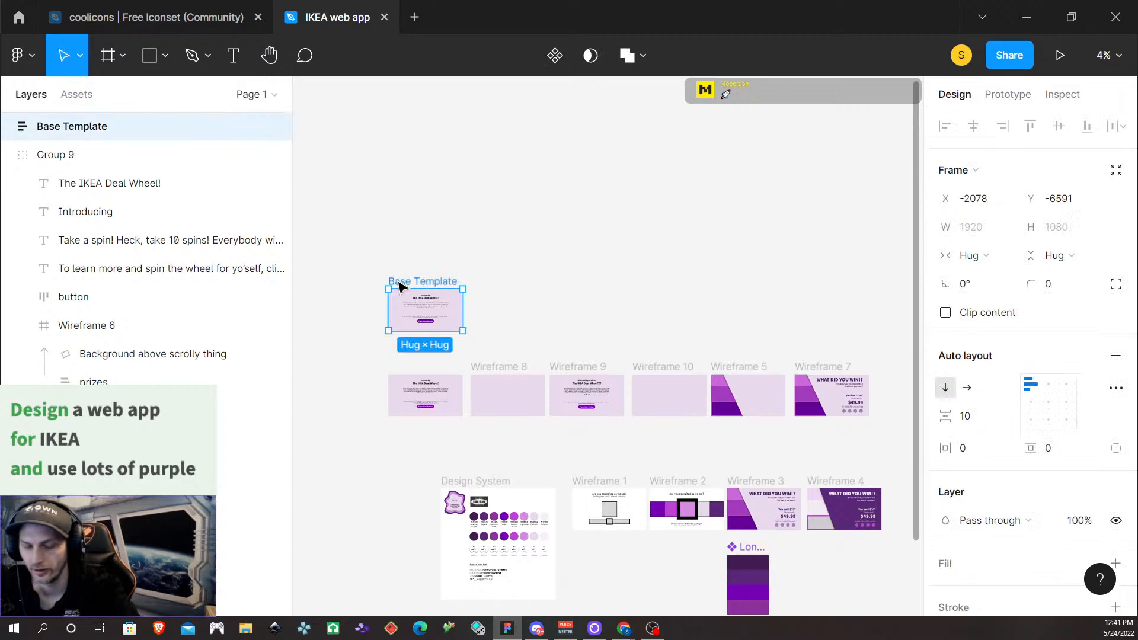
pyautogui.moveTo(399, 287); pyautogui.dragTo(482, 289)
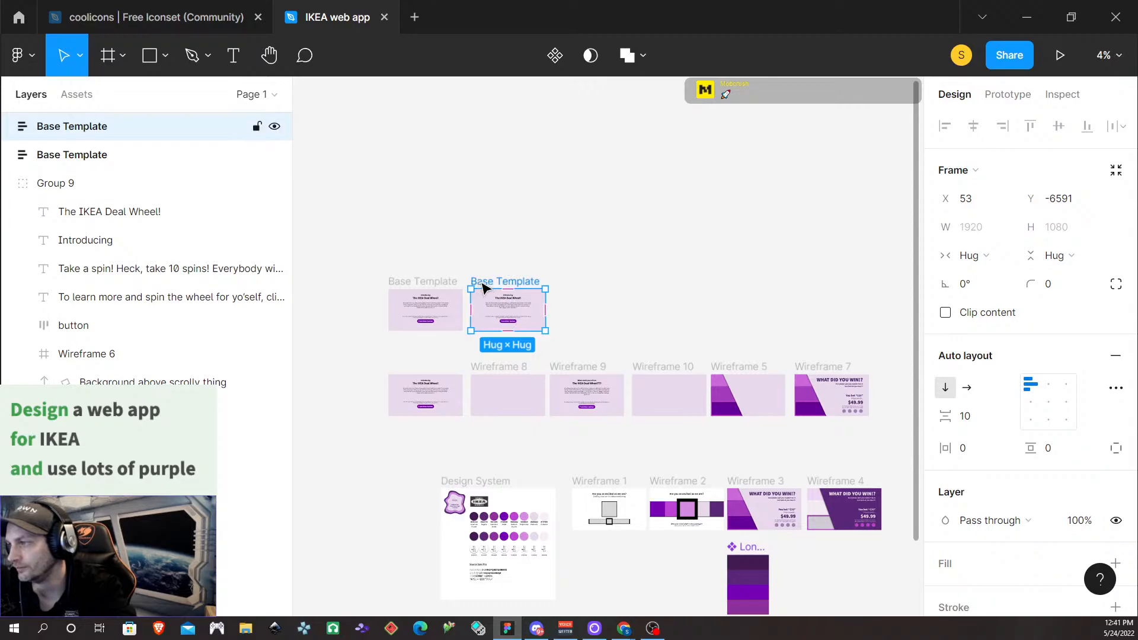
pyautogui.moveTo(485, 288); pyautogui.dragTo(810, 286)
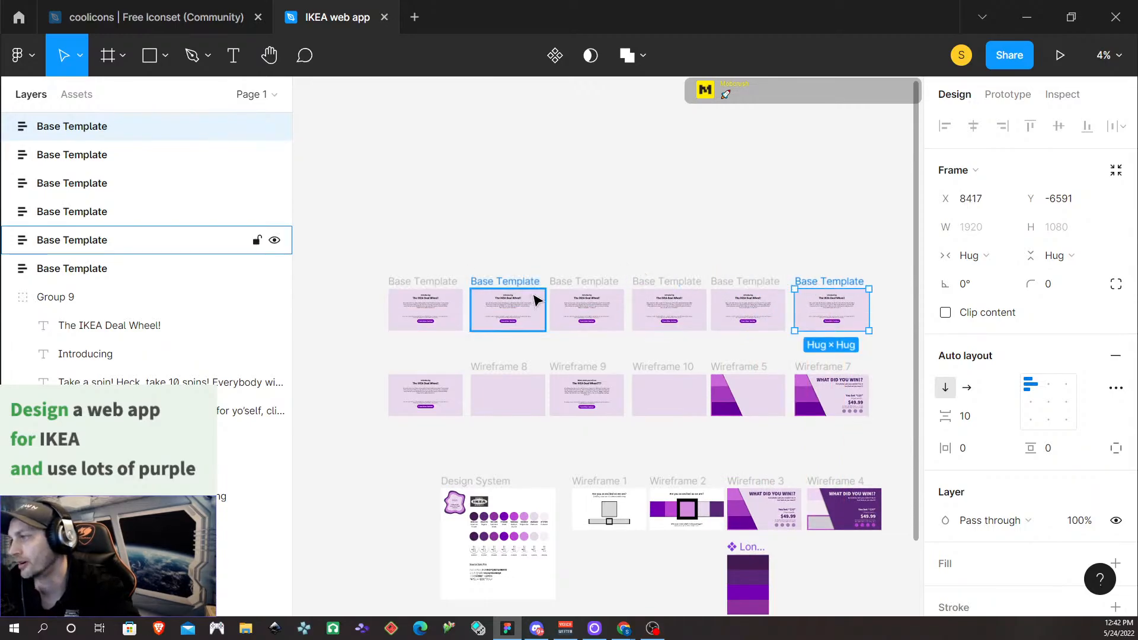
# Examine the nested group and text layers of the Base Template copy above Wireframe 8
pyautogui.click(492, 304)
pyautogui.doubleClick(495, 305)
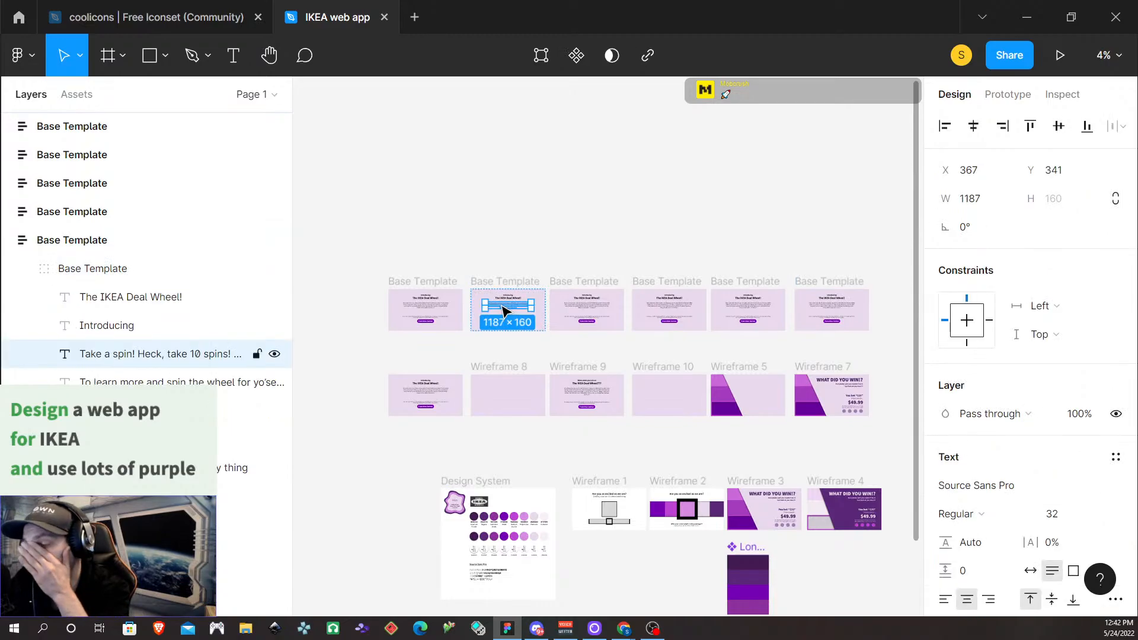
pyautogui.scroll(5, 474, 311)
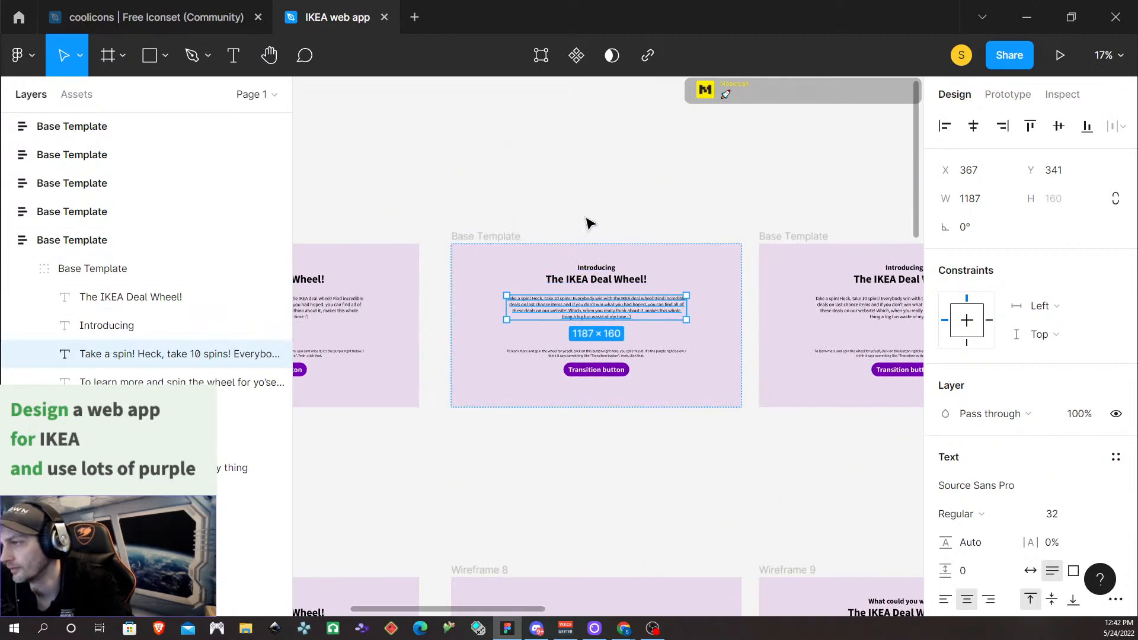
pyautogui.click(485, 237)
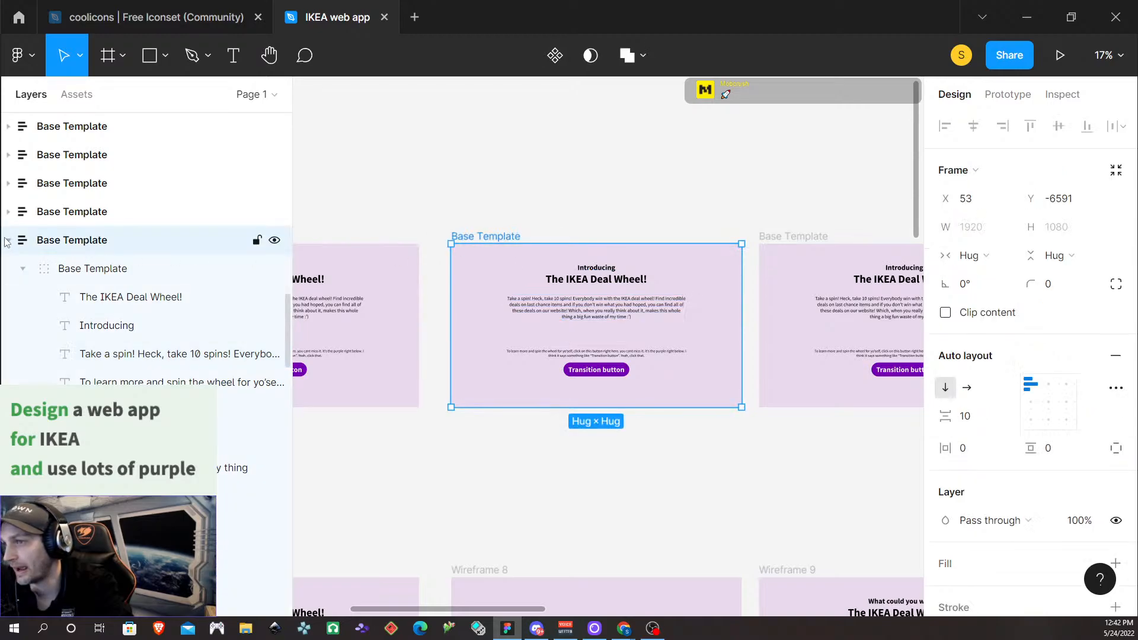
pyautogui.click(23, 272)
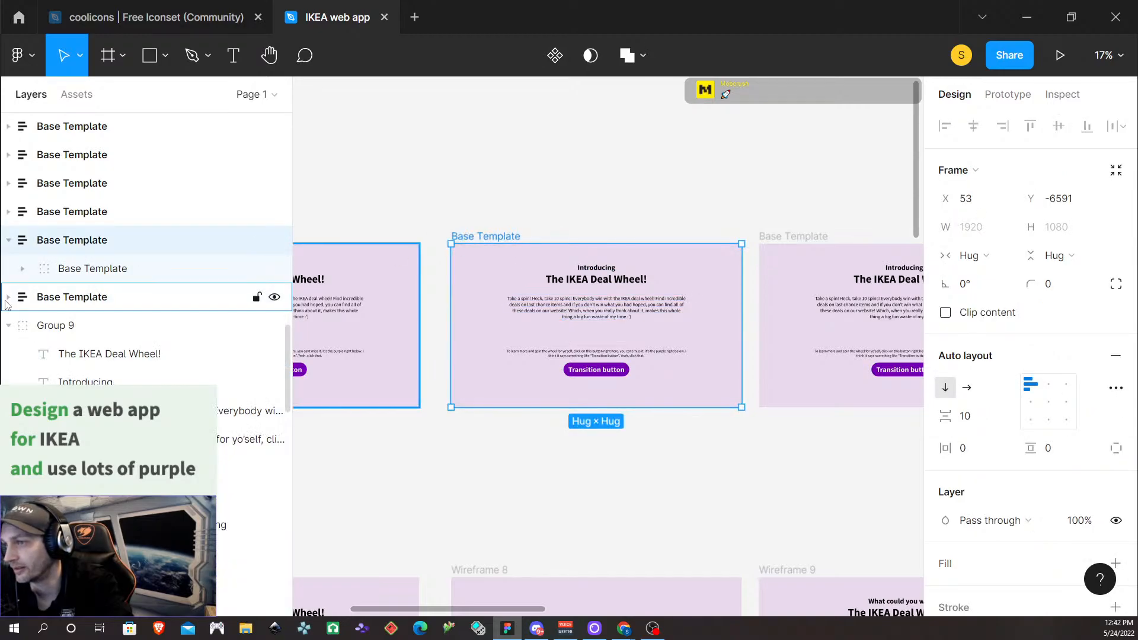
pyautogui.click(22, 268)
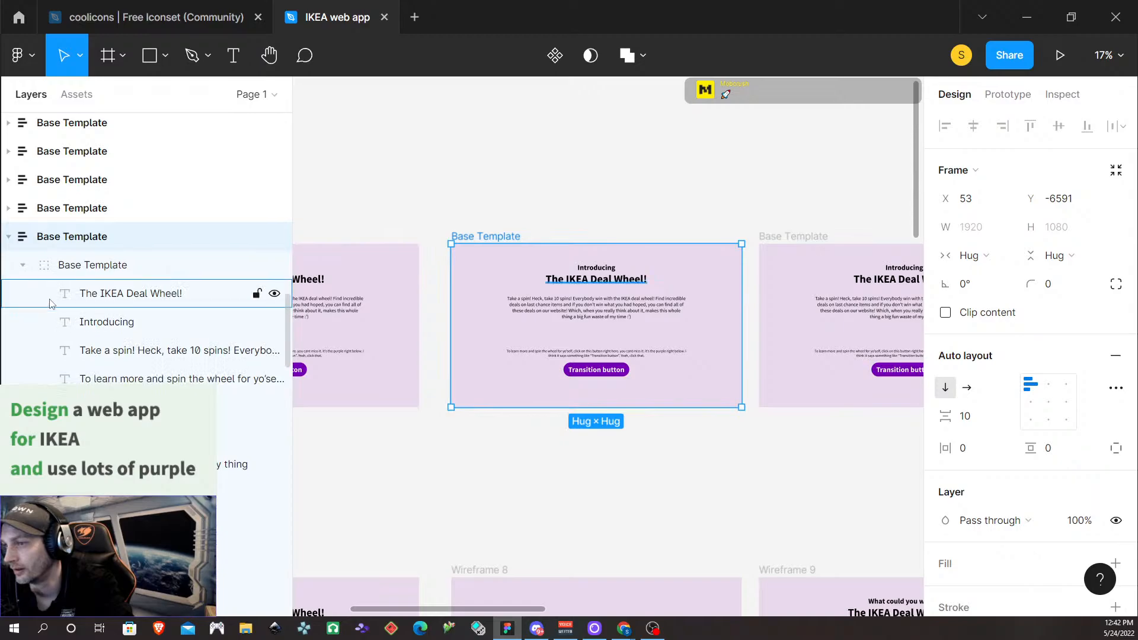
# Examine the nested button, Wireframe 6 and prizes layers inside the Base Template copy above Wireframe 8
pyautogui.scroll(-2, 36, 297)
pyautogui.click(44, 321)
pyautogui.click(45, 322)
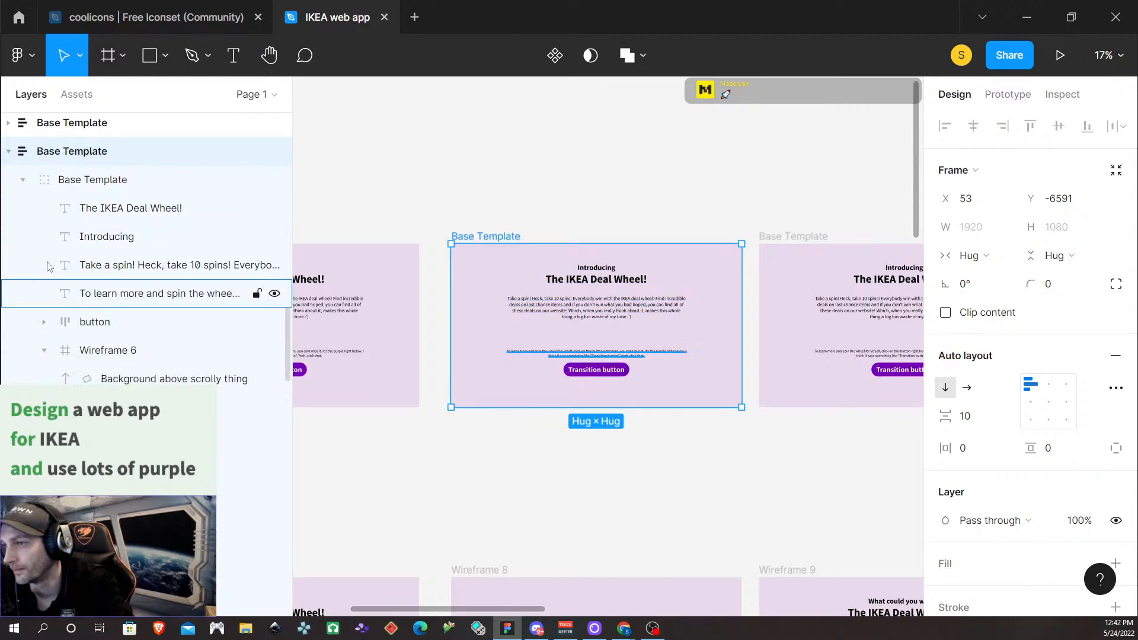
pyautogui.click(22, 180)
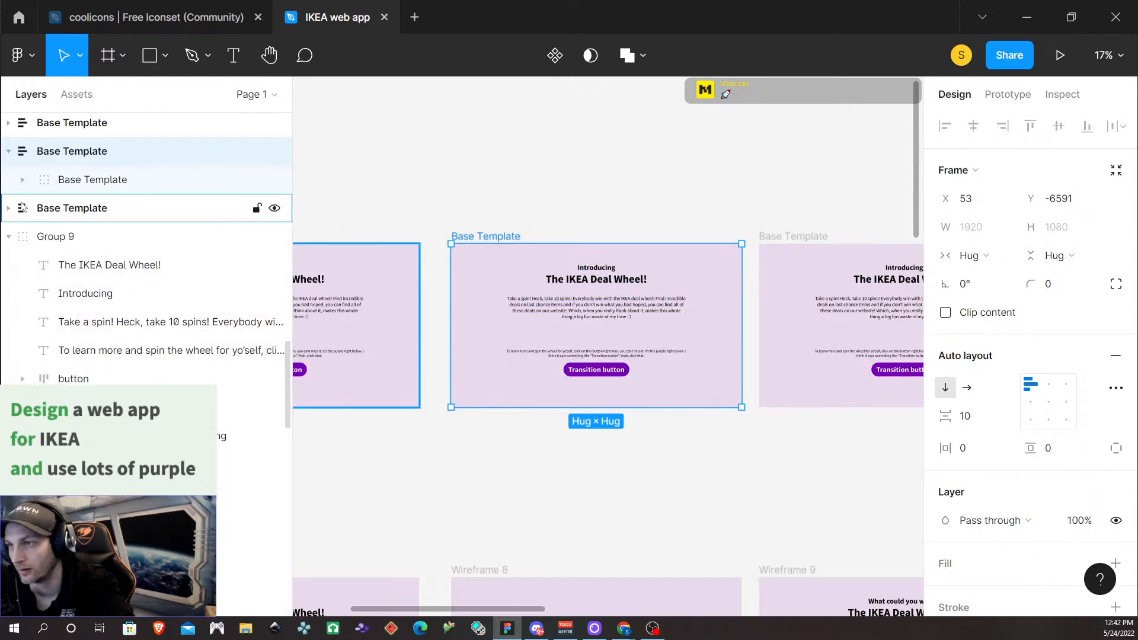
pyautogui.click(22, 179)
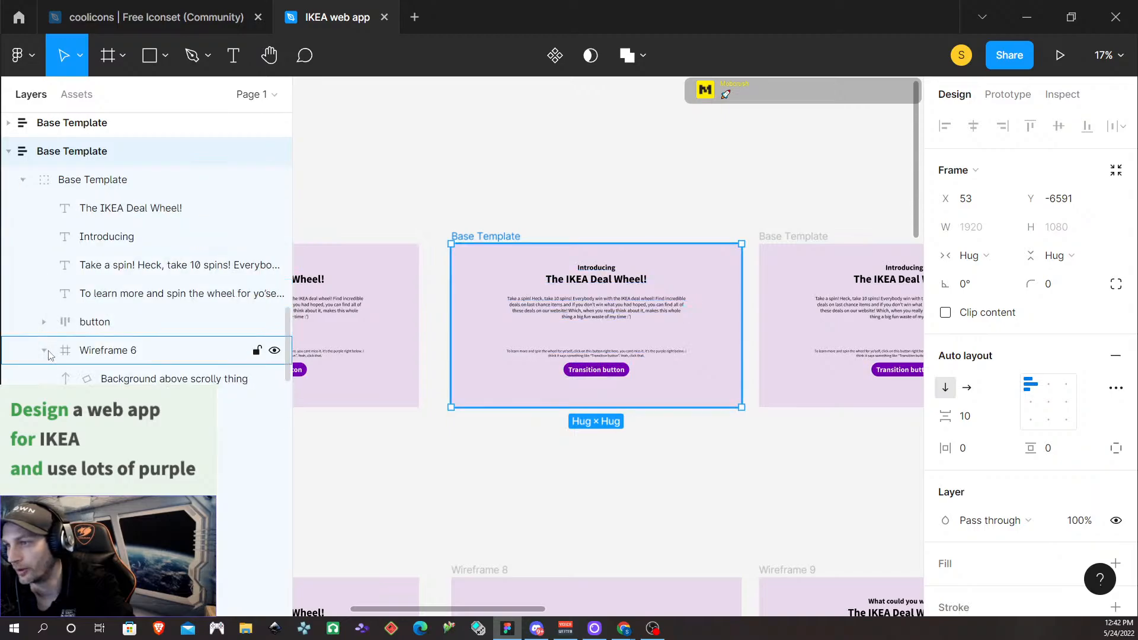
pyautogui.scroll(-2, 63, 389)
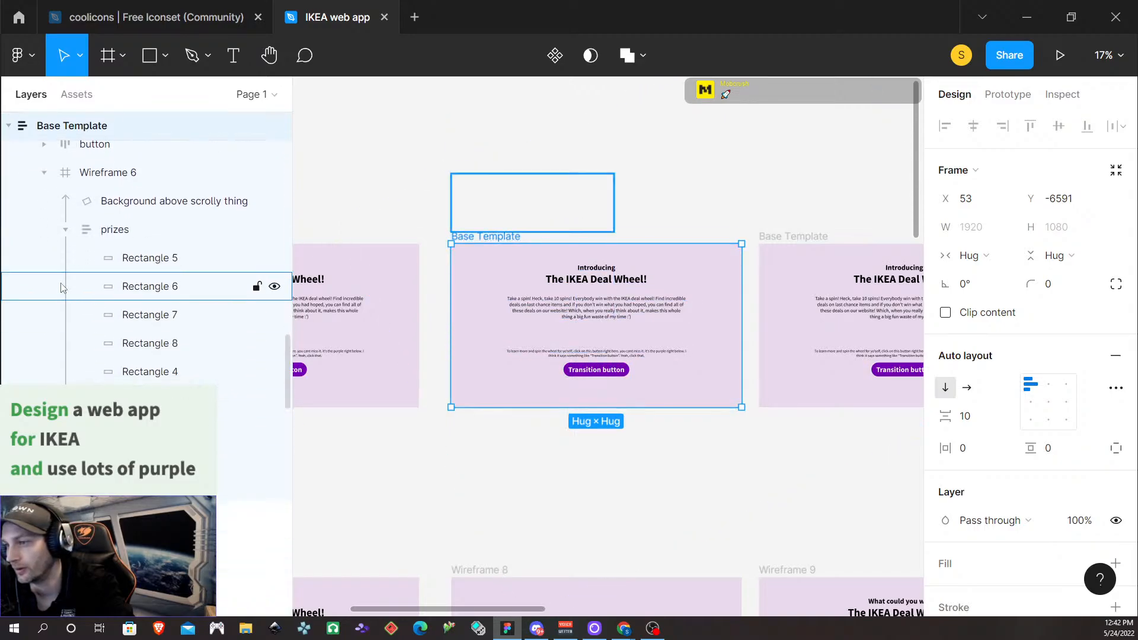
pyautogui.scroll(1, 92, 332)
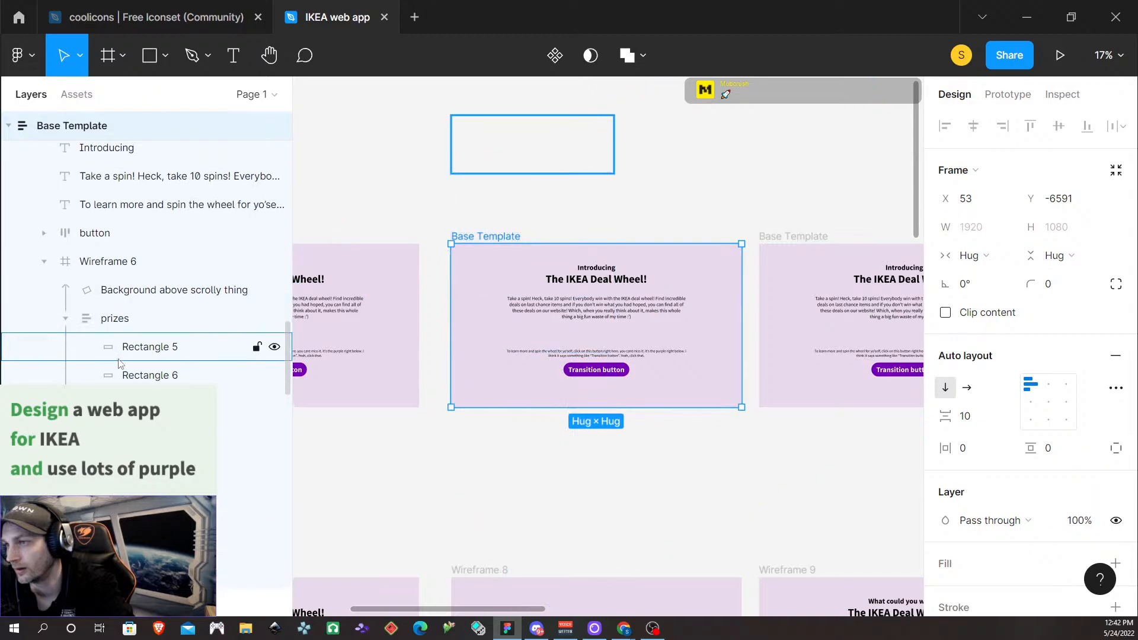
pyautogui.click(477, 187)
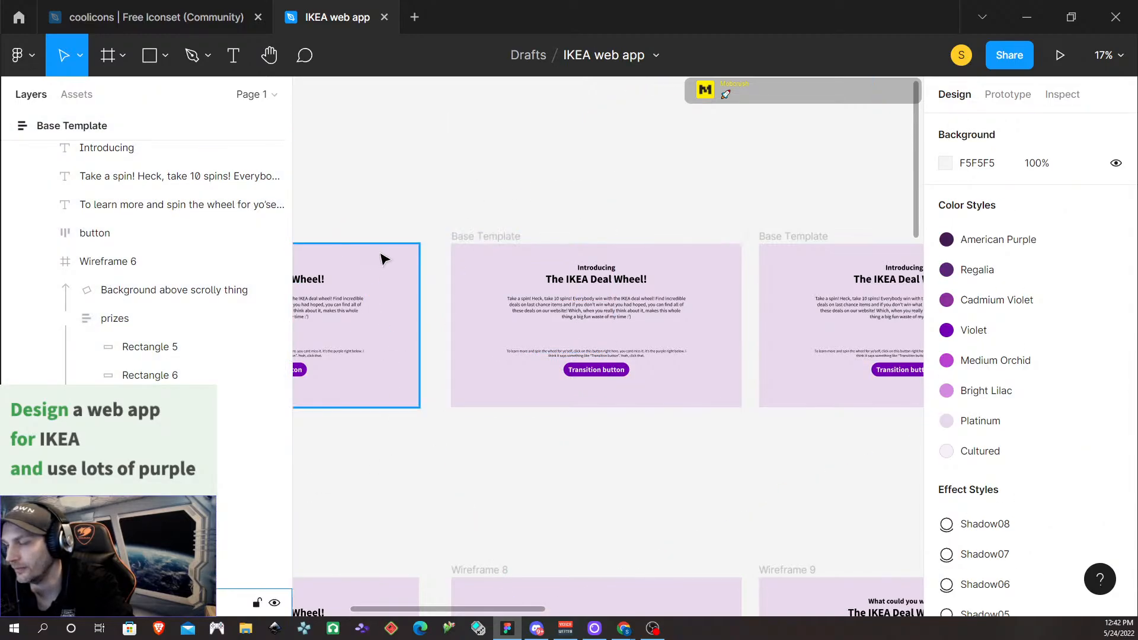
pyautogui.click(482, 239)
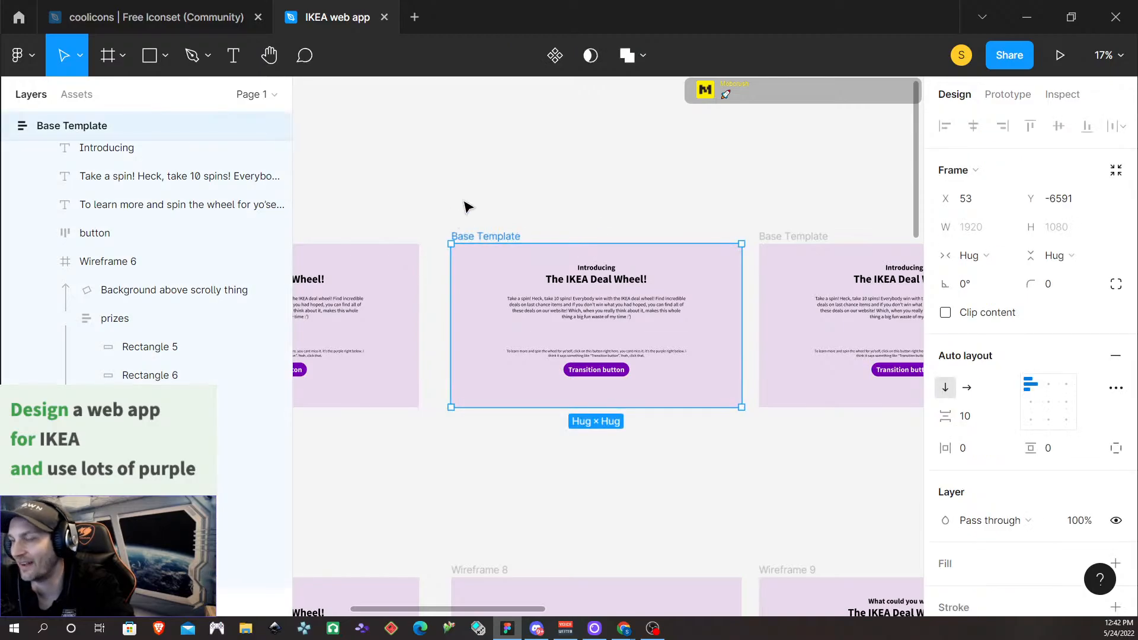
# Delete the "Introducing" line, the Deal Wheel heading, both paragraphs and the Transition button from the Base Template above Wireframe 8
pyautogui.scroll(-4, 502, 216)
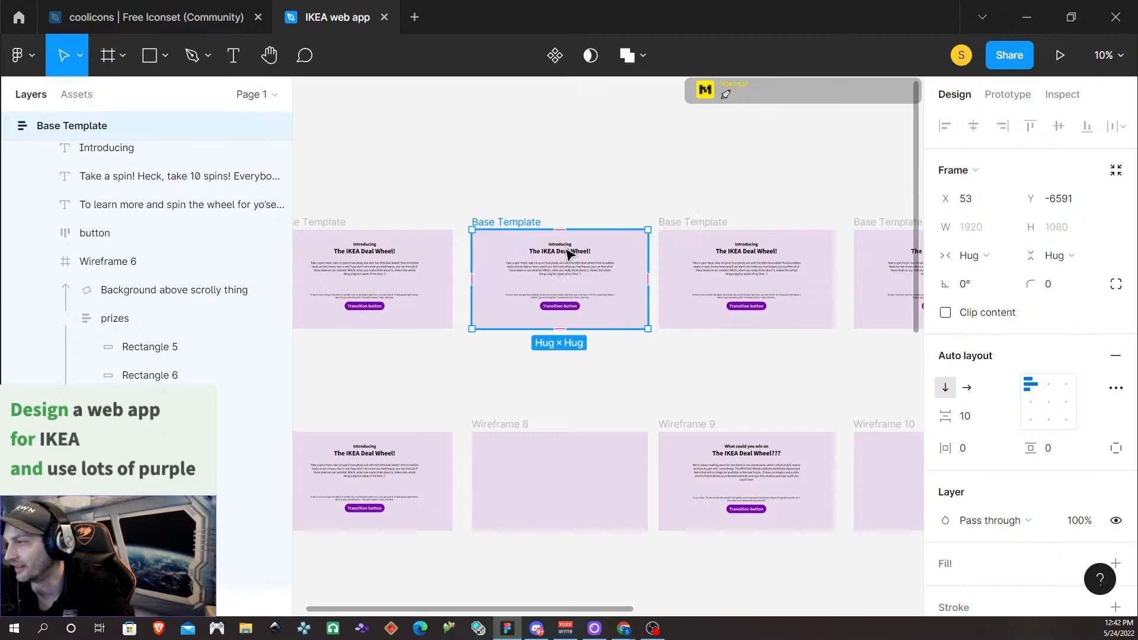
pyautogui.doubleClick(563, 295)
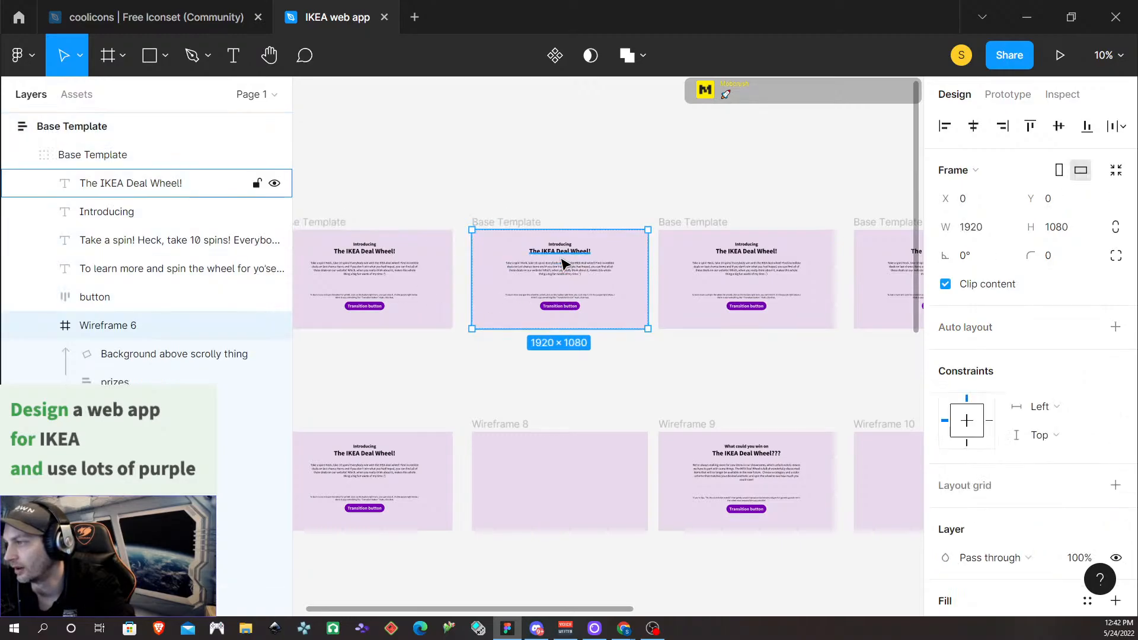
pyautogui.click(562, 259)
pyautogui.keyDown('ctrl'); pyautogui.scroll(4, 562, 261); pyautogui.keyUp('ctrl')
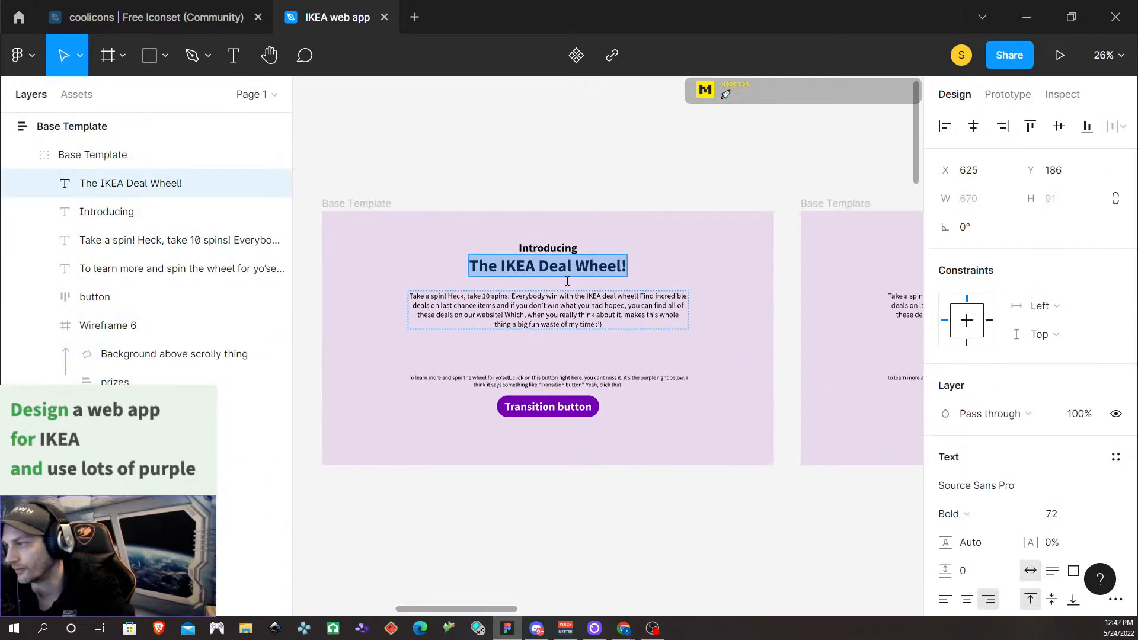
pyautogui.click(557, 250)
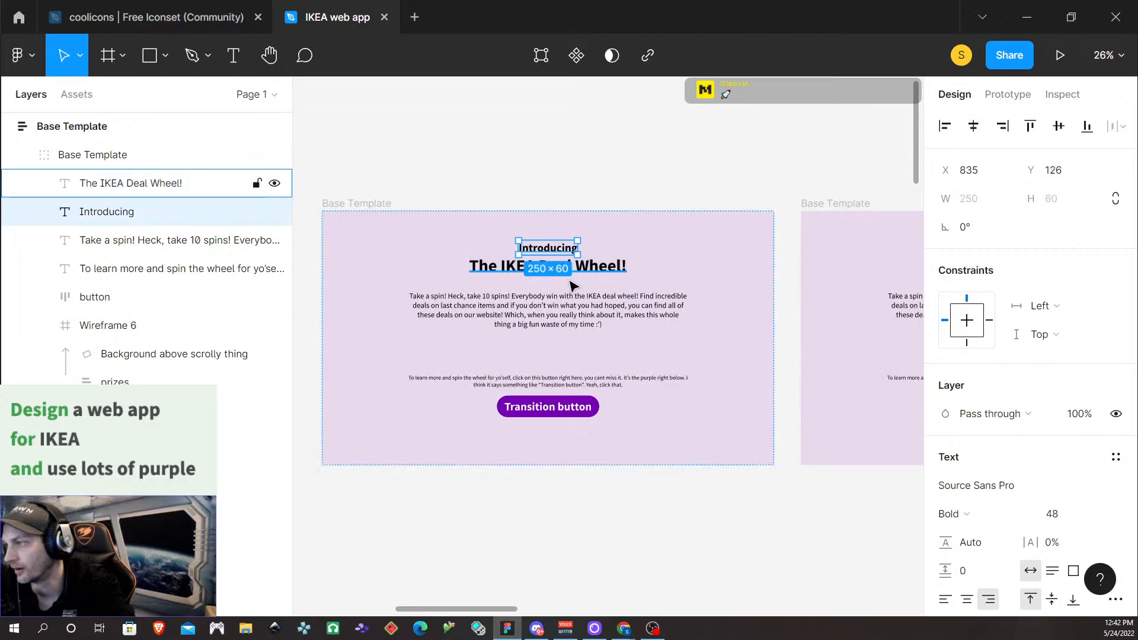
pyautogui.keyDown('shift'); pyautogui.click(614, 271); pyautogui.keyUp('shift')
pyautogui.keyDown('shift'); pyautogui.click(607, 305); pyautogui.keyUp('shift')
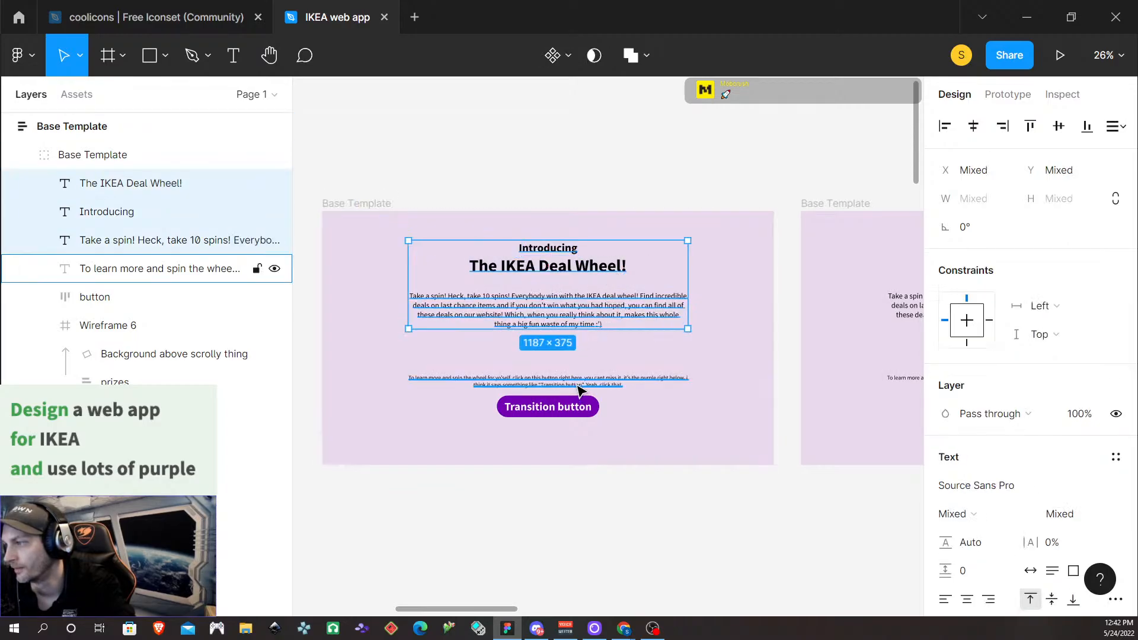
pyautogui.keyDown('shift'); pyautogui.click(580, 381); pyautogui.keyUp('shift')
pyautogui.keyDown('shift'); pyautogui.click(569, 409); pyautogui.keyUp('shift')
pyautogui.press('Delete')
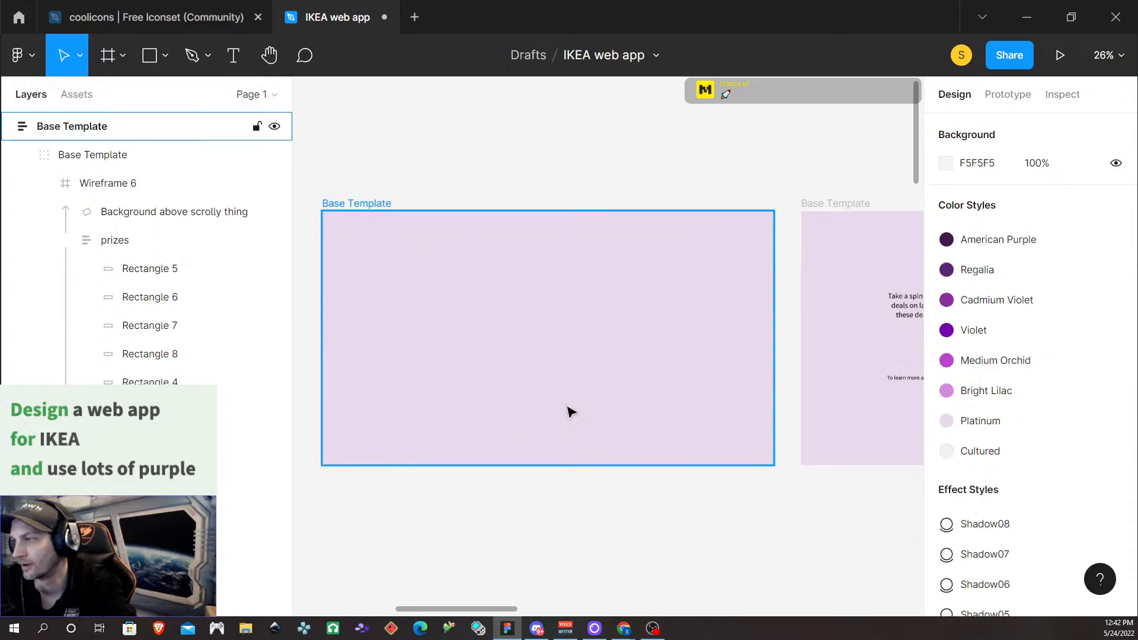
# Group Wireframe 9's Transition button, both paragraphs, "The IKEA Deal Wheel???" heading and "What could you win on" line
pyautogui.scroll(3, 575, 323)
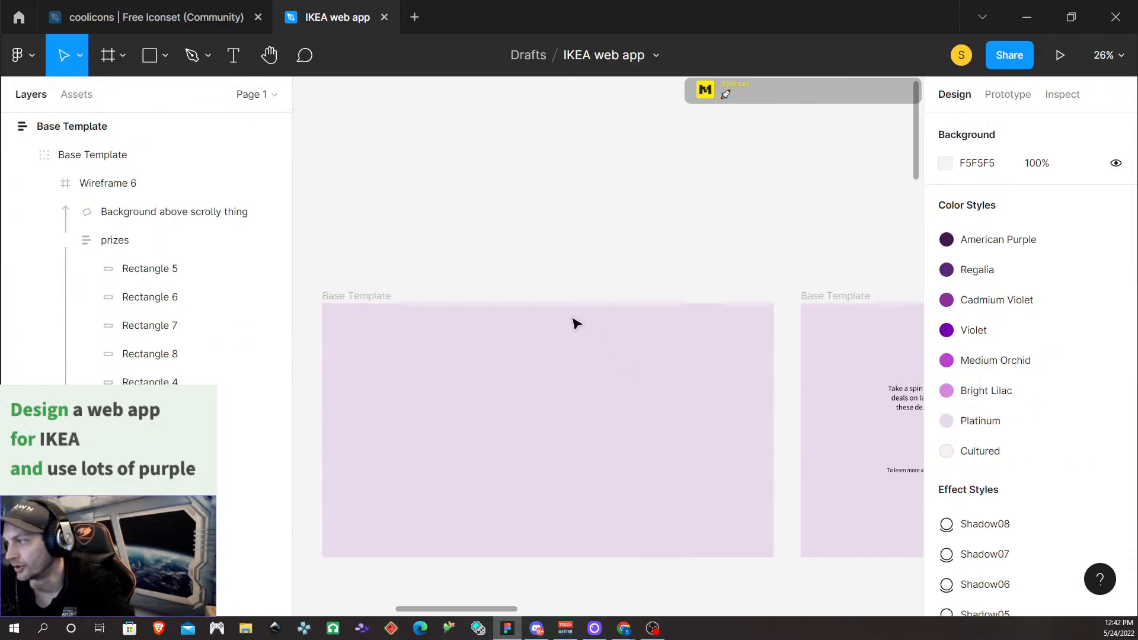
pyautogui.scroll(-5, 571, 320)
pyautogui.hscroll(4, 563, 315)
pyautogui.hscroll(5, 554, 311)
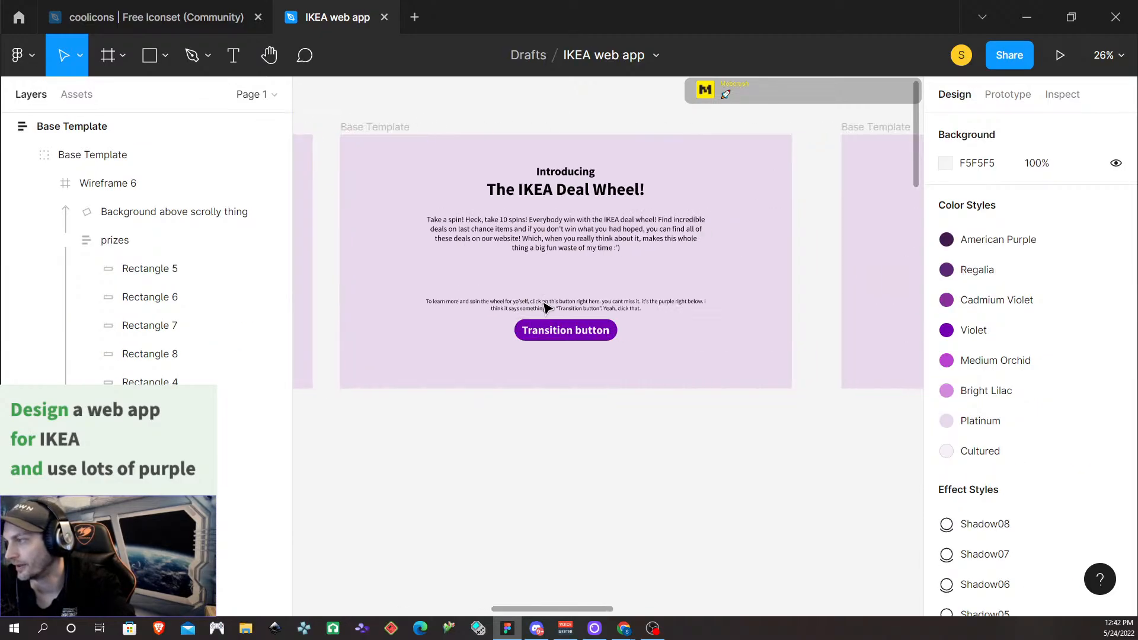
pyautogui.scroll(-3, 545, 307)
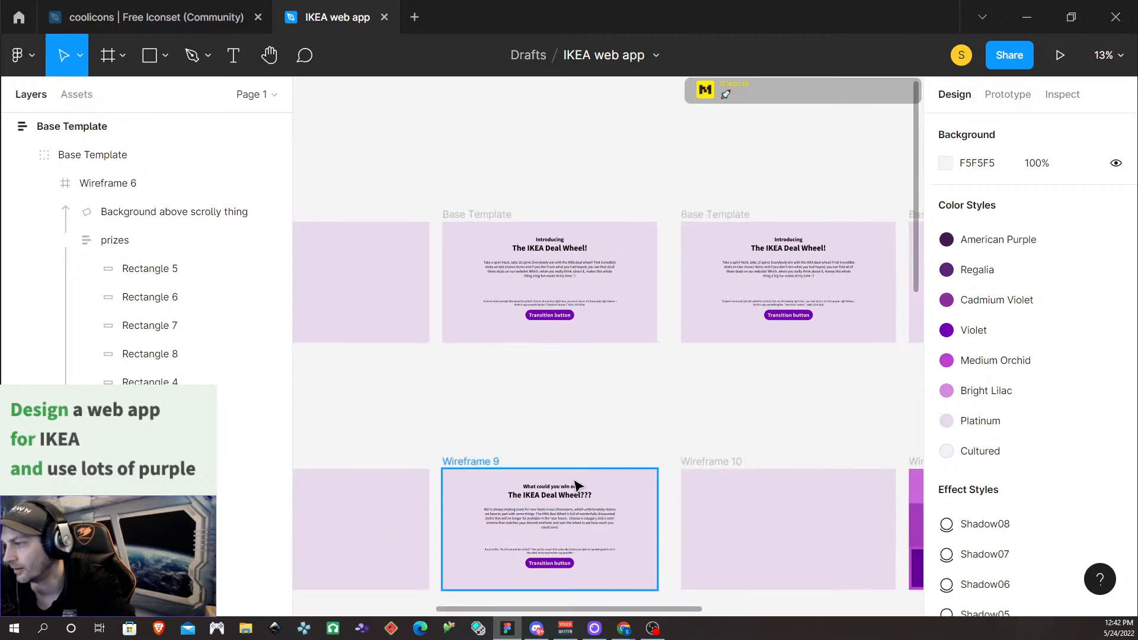
pyautogui.hscroll(-2, 566, 474)
pyautogui.hscroll(2, 566, 475)
pyautogui.scroll(-2, 541, 451)
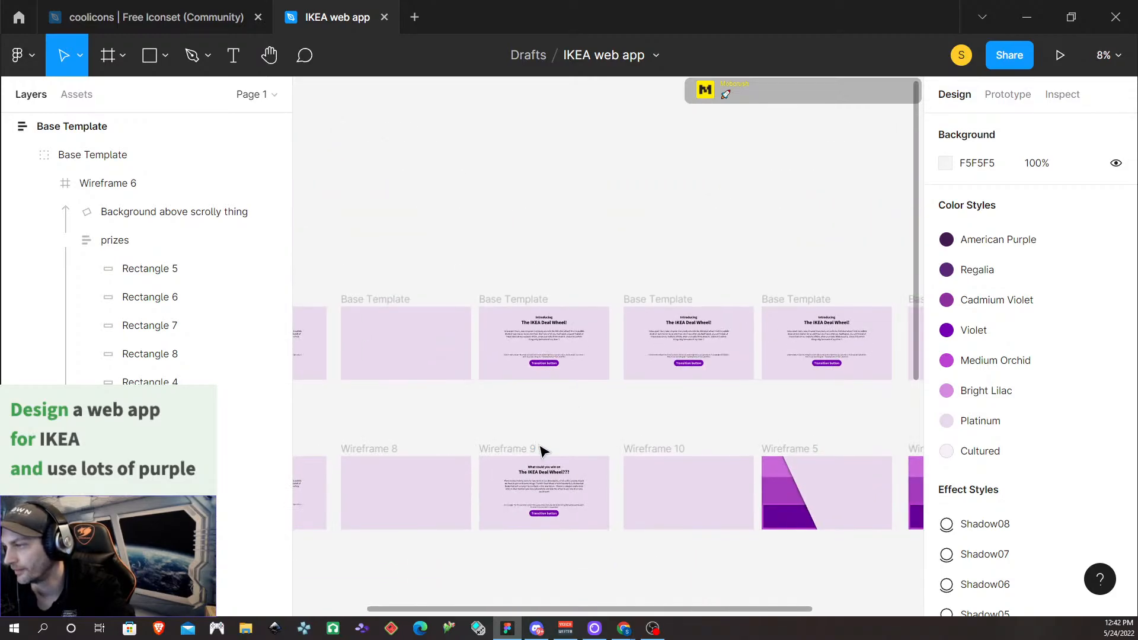
pyautogui.scroll(-2, 538, 504)
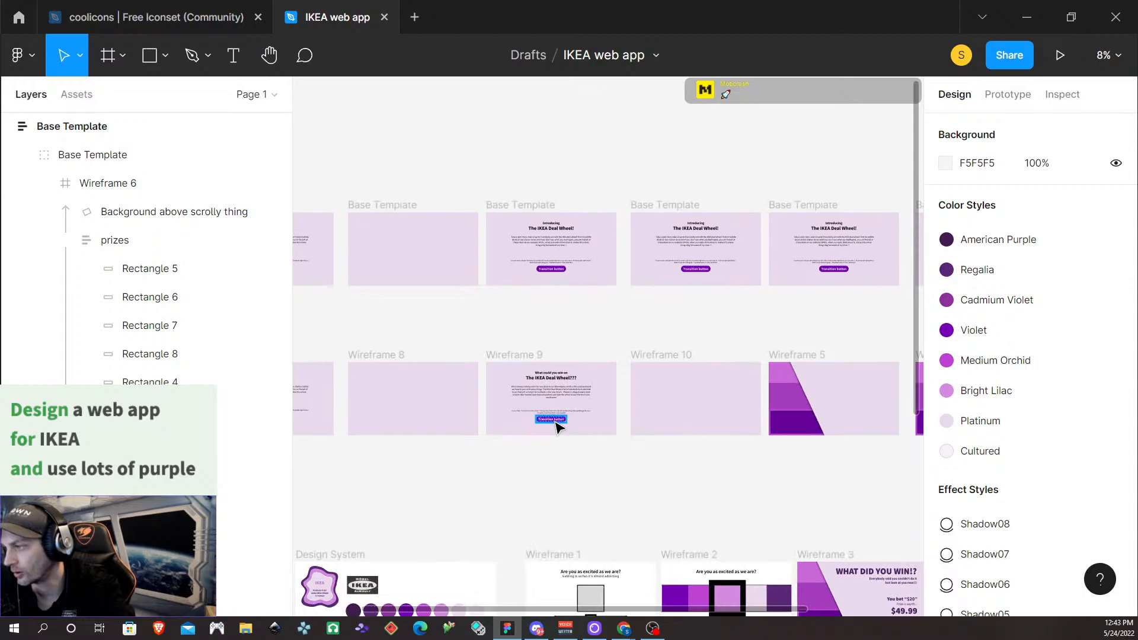
pyautogui.scroll(4, 556, 422)
pyautogui.scroll(2, 554, 419)
pyautogui.click(557, 438)
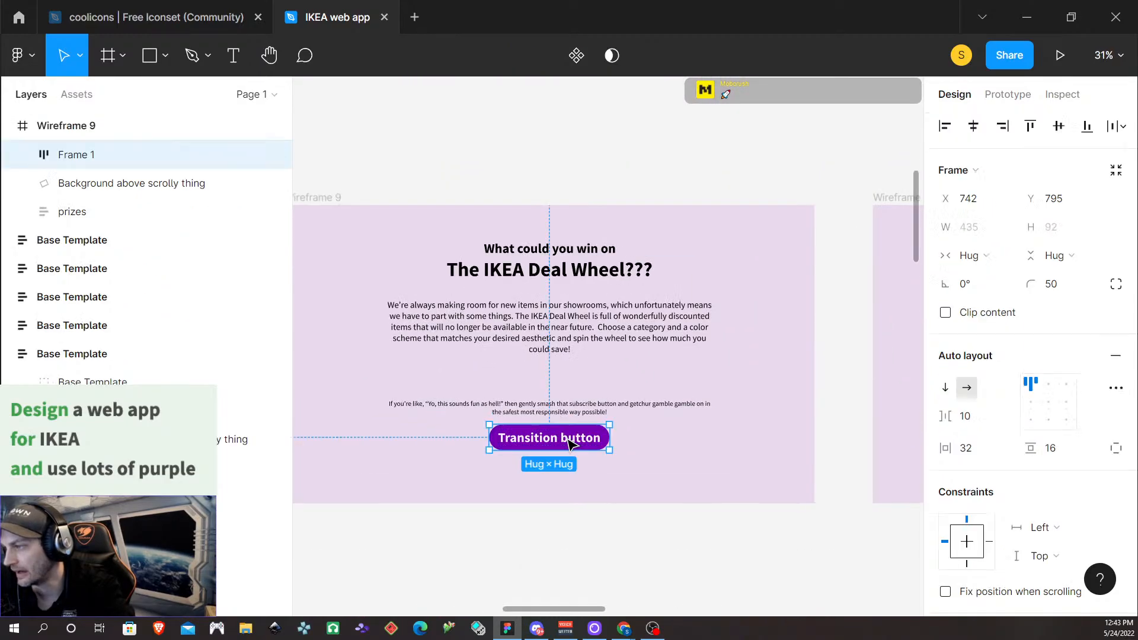
pyautogui.keyDown('shift'); pyautogui.click(568, 408); pyautogui.keyUp('shift')
pyautogui.keyDown('shift'); pyautogui.click(563, 331); pyautogui.keyUp('shift')
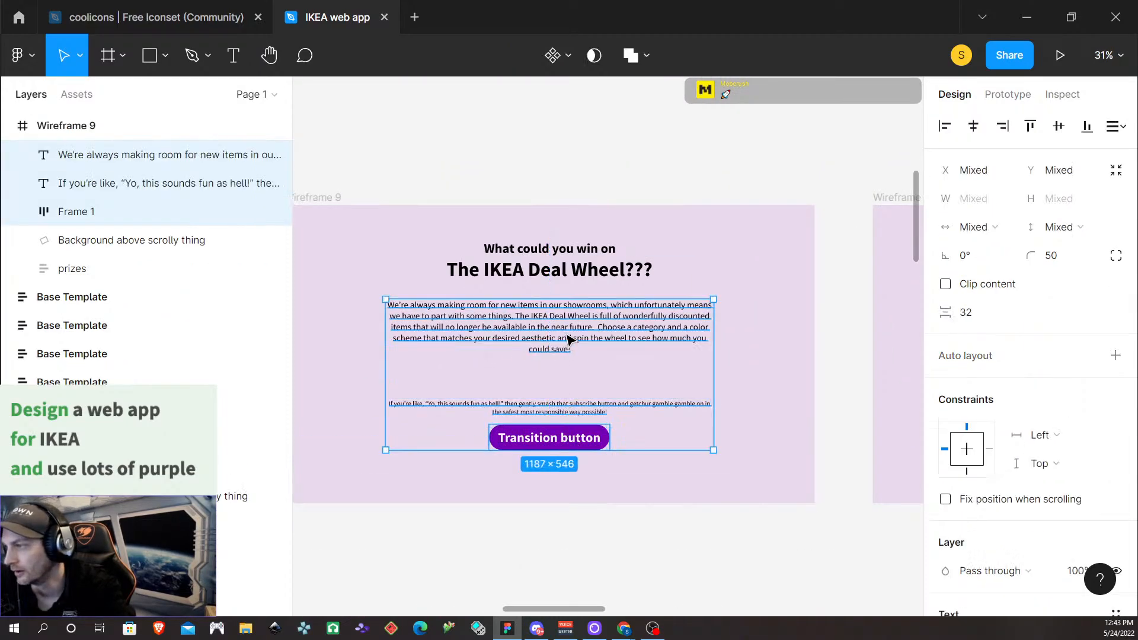
pyautogui.keyDown('shift'); pyautogui.click(562, 272); pyautogui.keyUp('shift')
pyautogui.keyDown('shift'); pyautogui.click(562, 251); pyautogui.keyUp('shift')
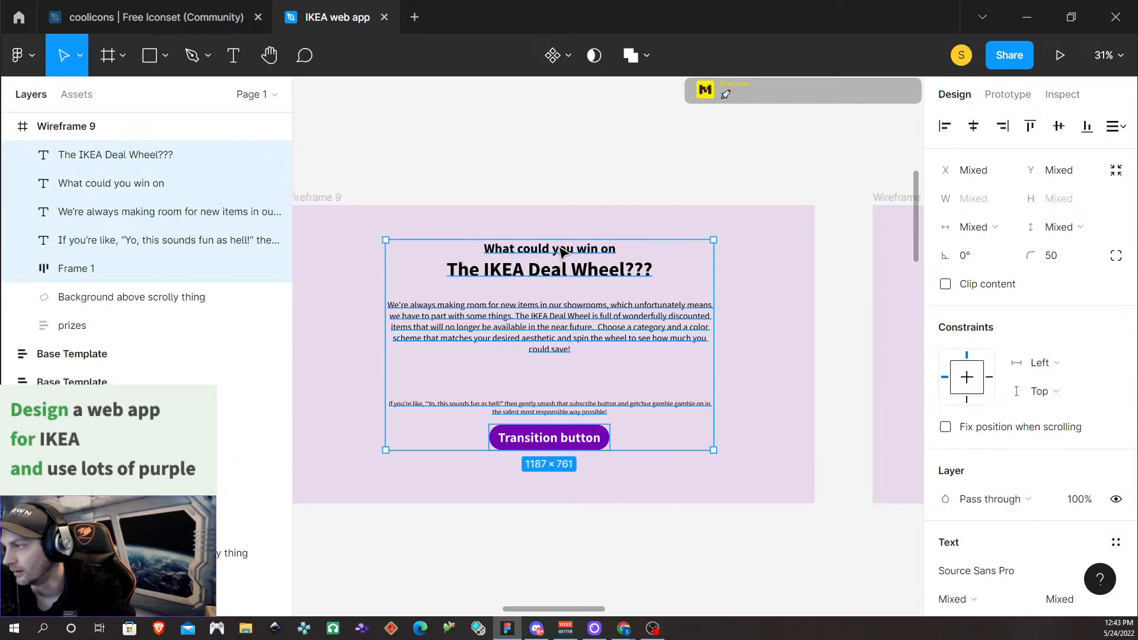
pyautogui.hotkey('ctrl', 'g')
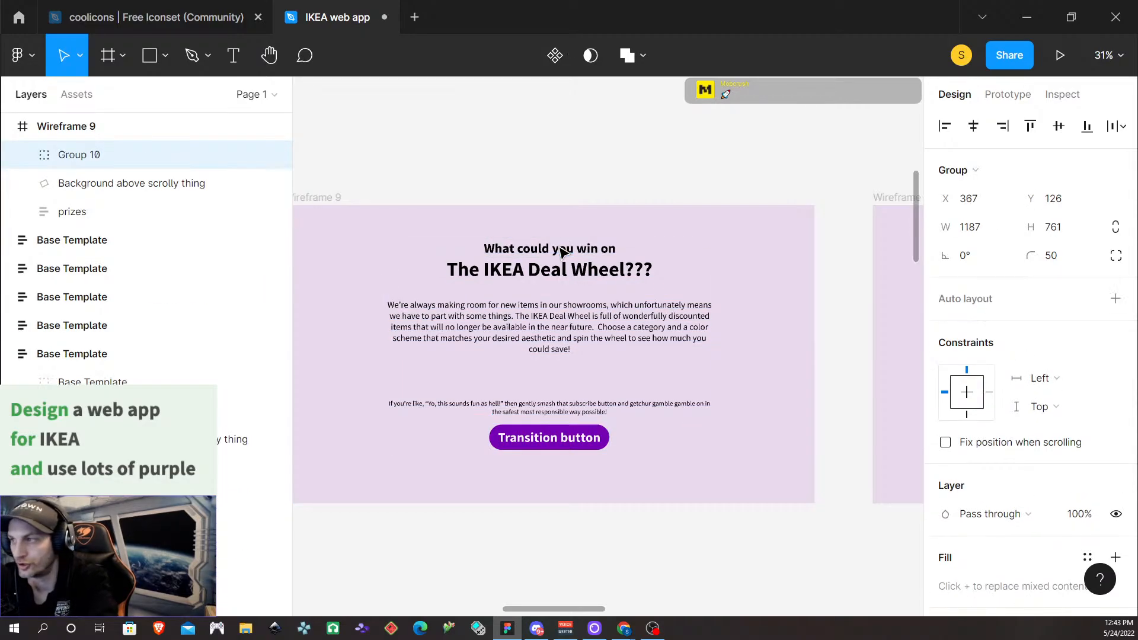
# Rename the new group in Wireframe 9 as "page content"
pyautogui.doubleClick(70, 155)
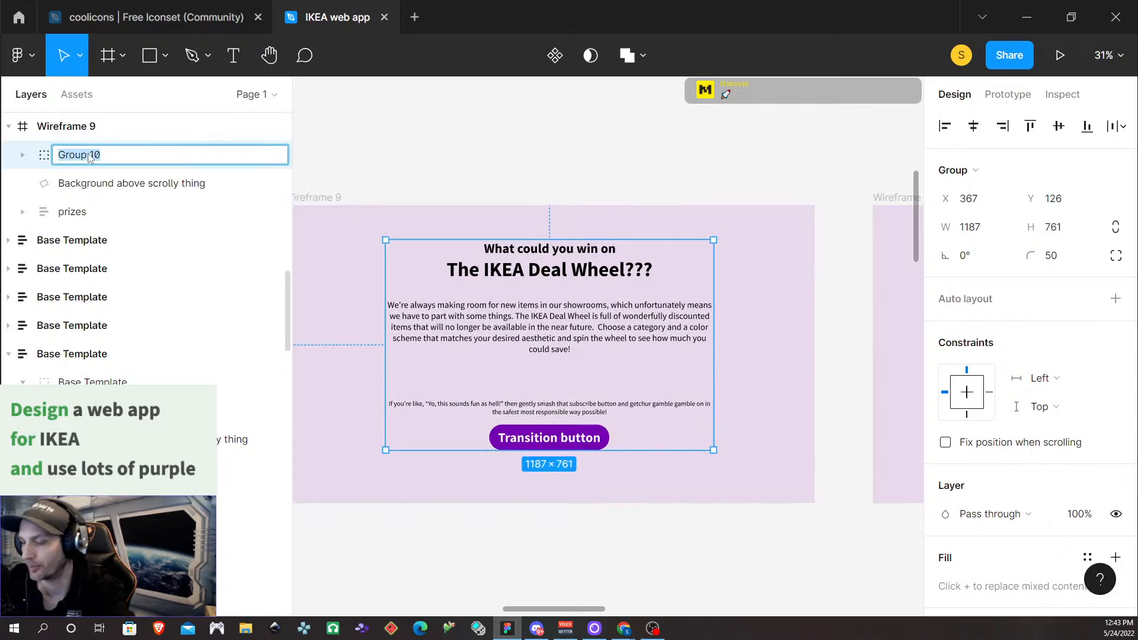
pyautogui.write('page conte')
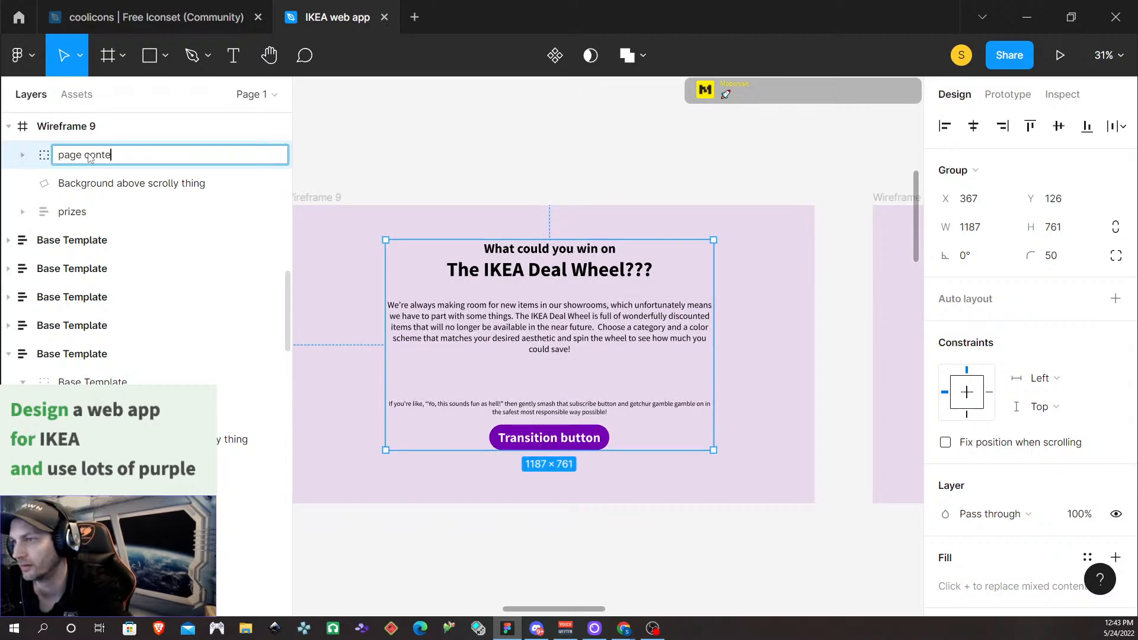
pyautogui.write('nt')
pyautogui.press('Return')
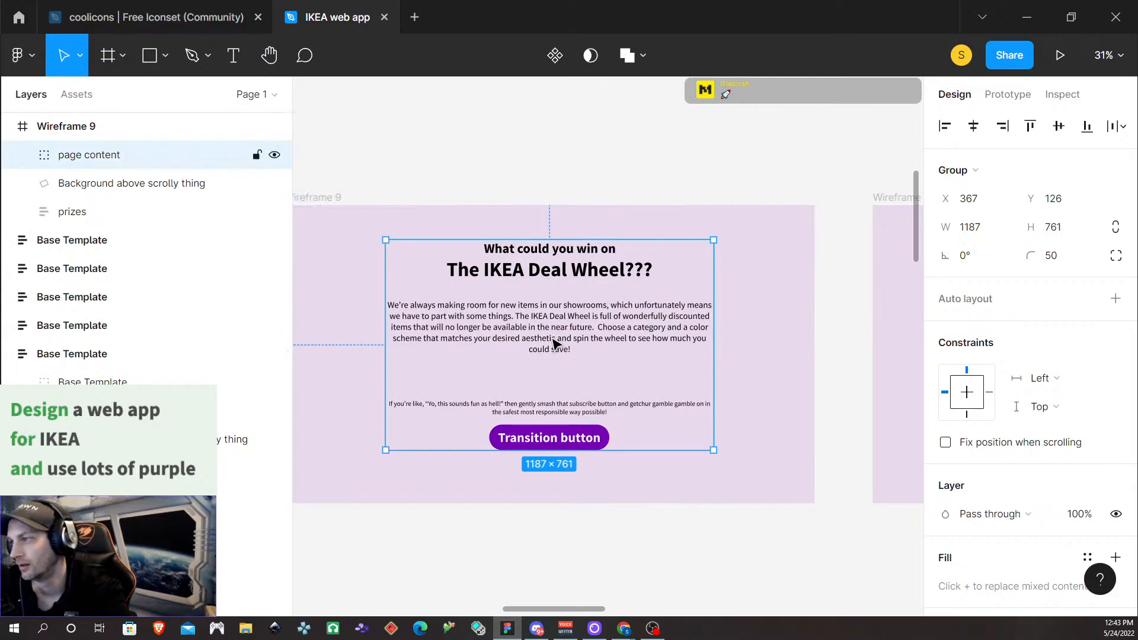
# Try replacing the texts and button of the Base Template above Wireframe 9 with the page content, undo it, and delete them instead
pyautogui.scroll(-10, 548, 213)
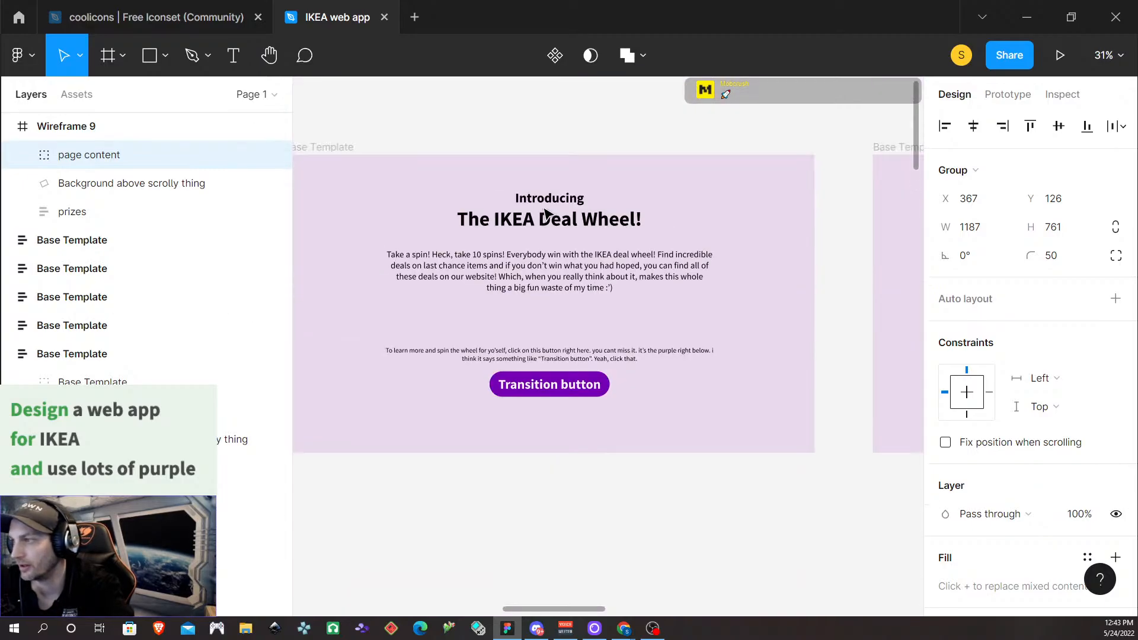
pyautogui.click(537, 210)
pyautogui.doubleClick(547, 198)
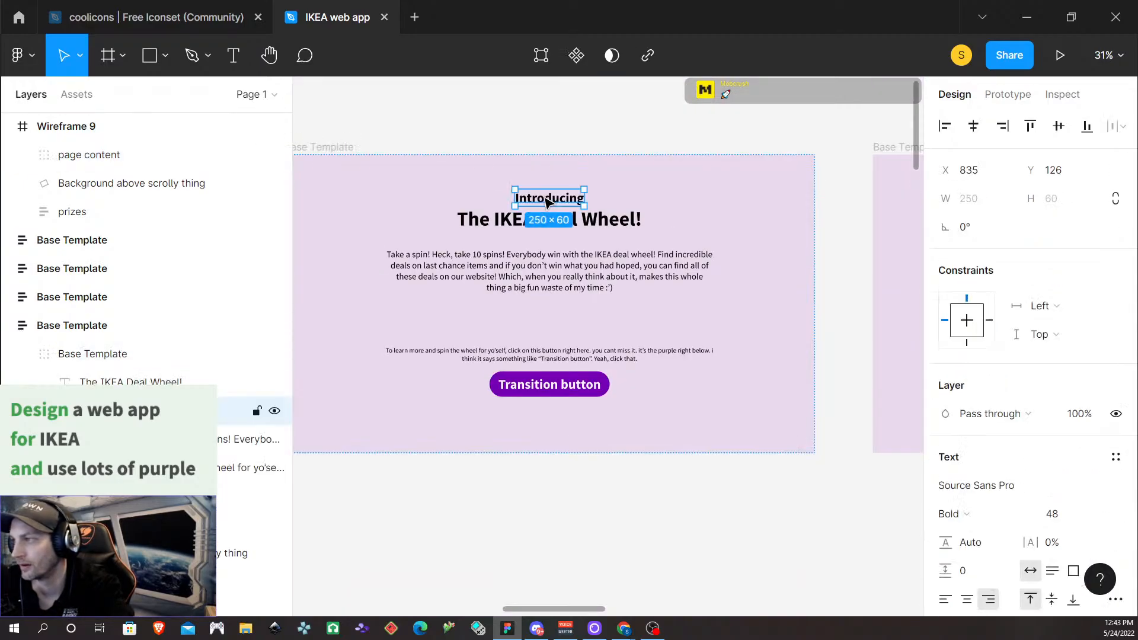
pyautogui.keyDown('shift'); pyautogui.click(600, 222); pyautogui.keyUp('shift')
pyautogui.keyDown('shift'); pyautogui.click(544, 265); pyautogui.keyUp('shift')
pyautogui.keyDown('shift'); pyautogui.click(587, 353); pyautogui.keyUp('shift')
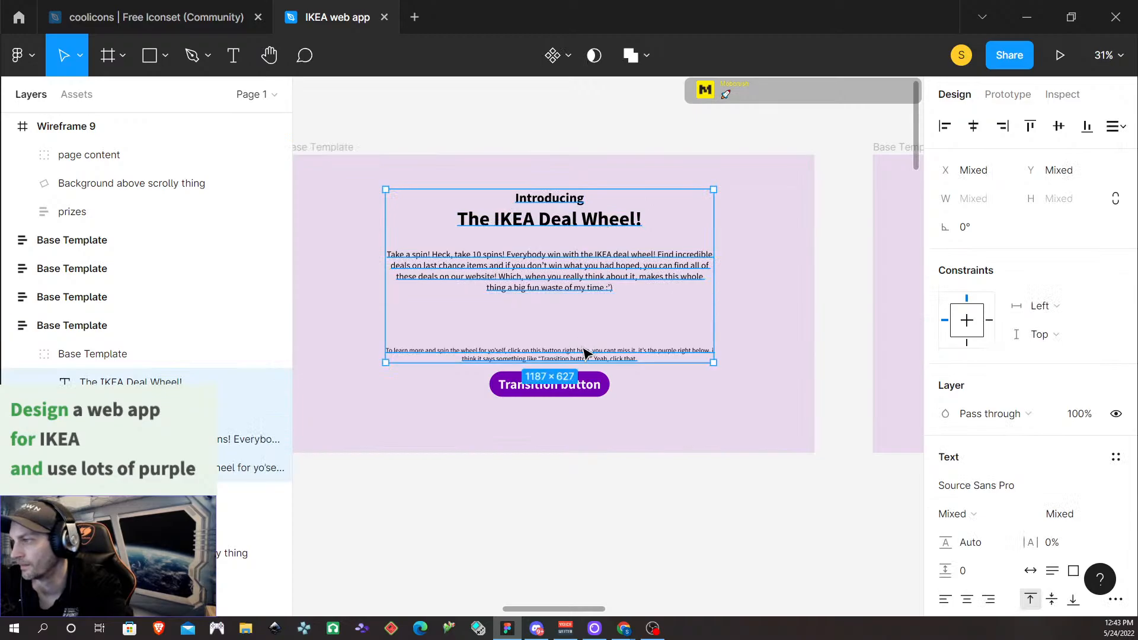
pyautogui.keyDown('shift'); pyautogui.click(599, 393); pyautogui.keyUp('shift')
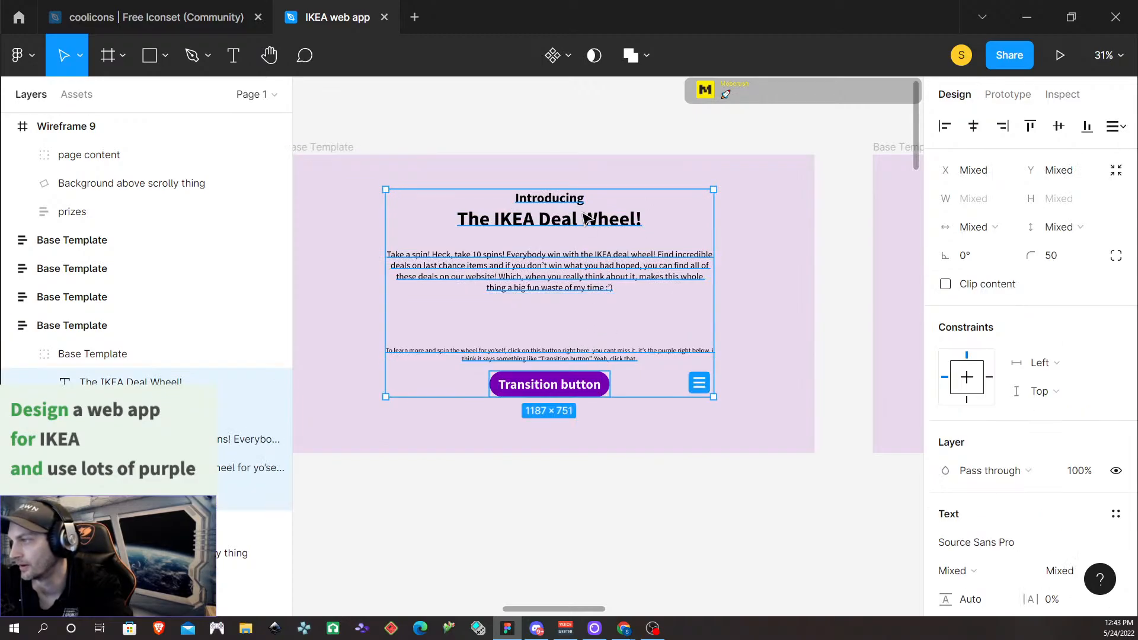
pyautogui.rightClick(558, 199)
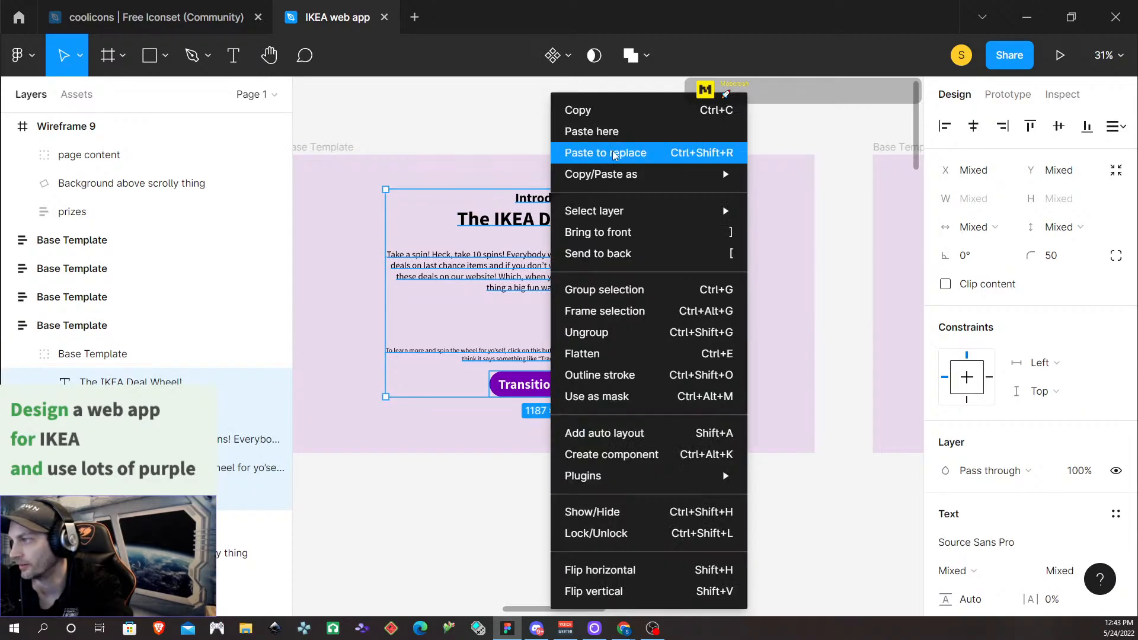
pyautogui.click(613, 154)
pyautogui.hotkey('ctrl', 'z')
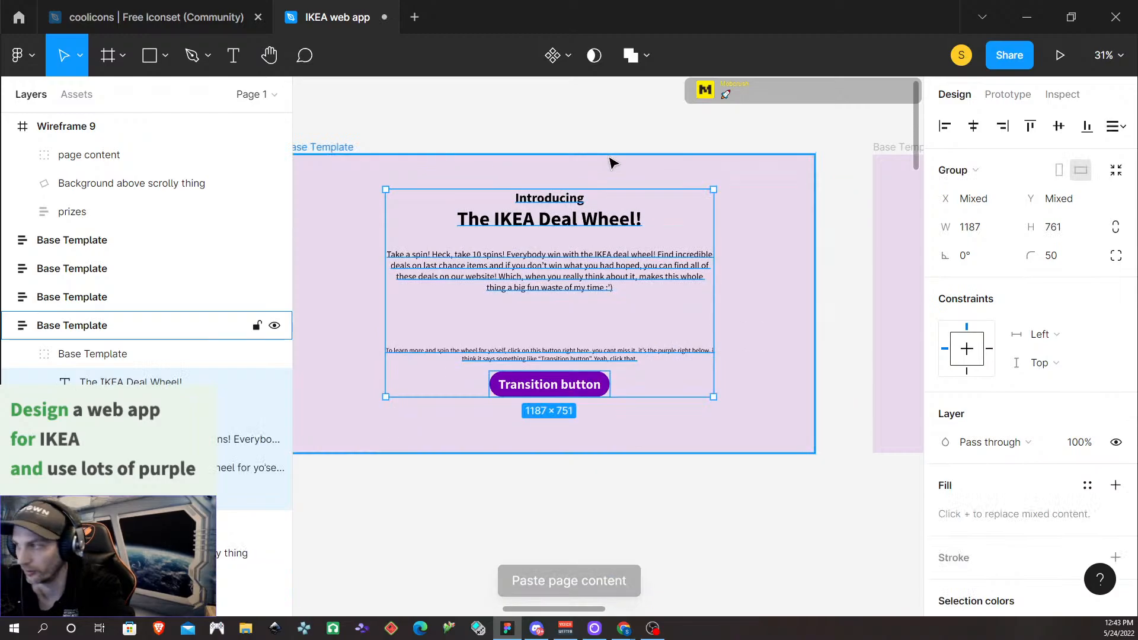
pyautogui.press('Delete')
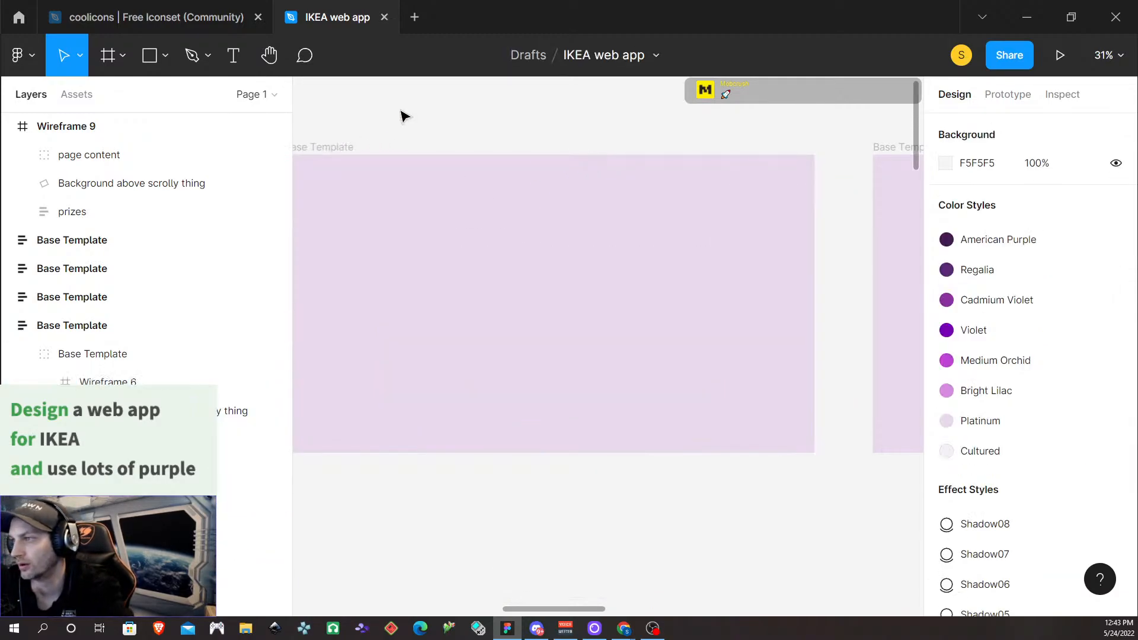
# Paste the copied page content group onto the empty Base Template above Wireframe 9 and centre it in the frame
pyautogui.click(327, 147)
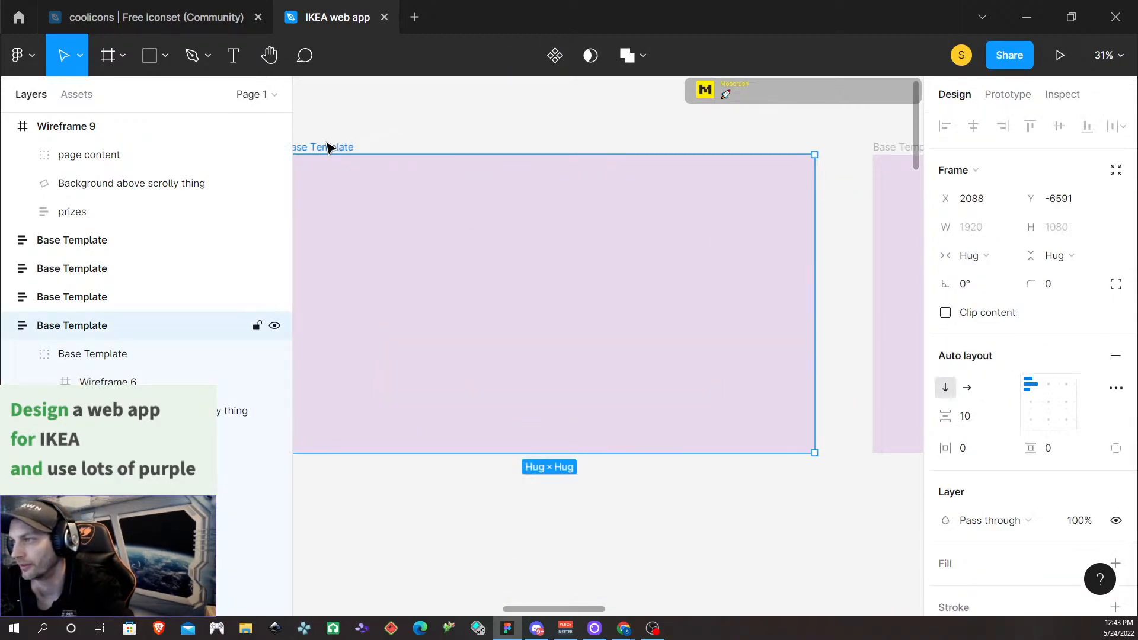
pyautogui.rightClick(442, 204)
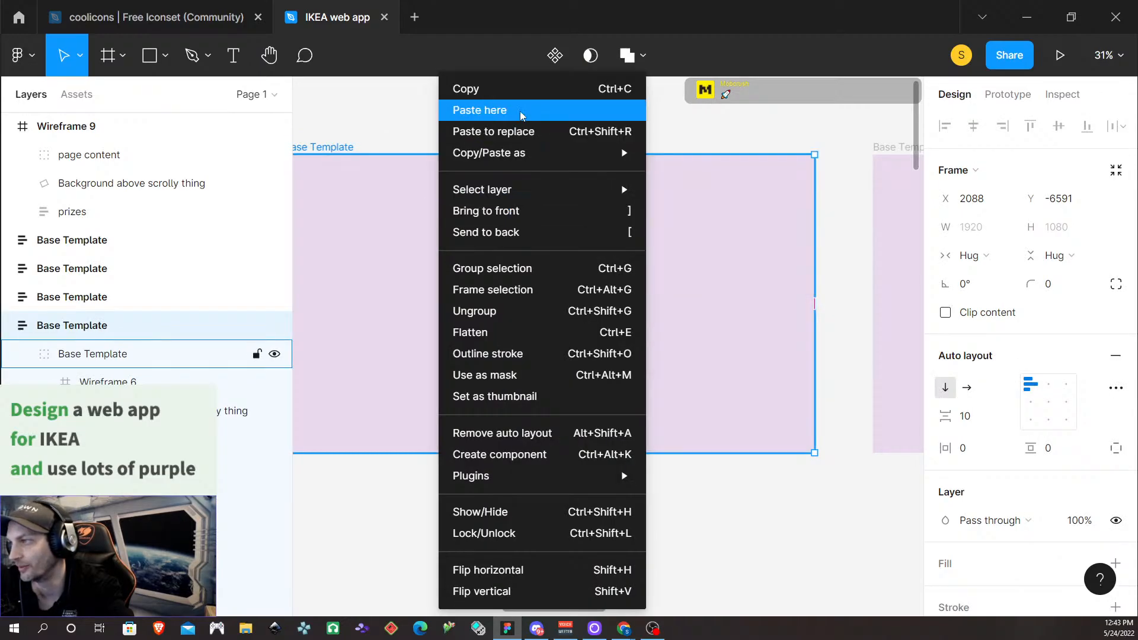
pyautogui.moveTo(500, 152)
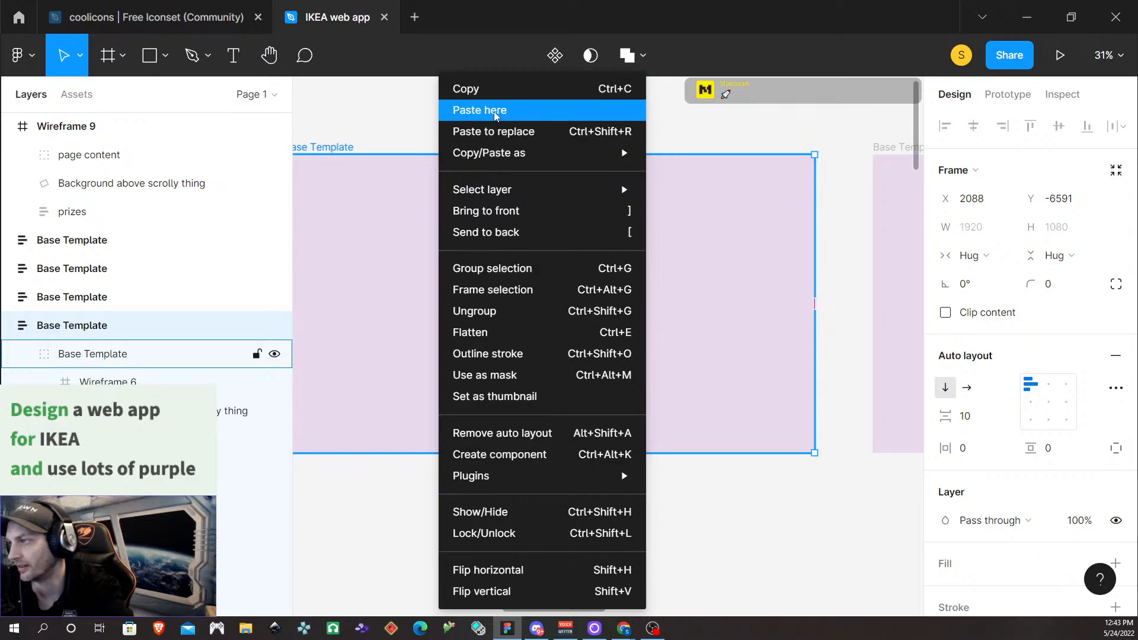
pyautogui.click(458, 110)
pyautogui.moveTo(668, 186); pyautogui.dragTo(558, 279)
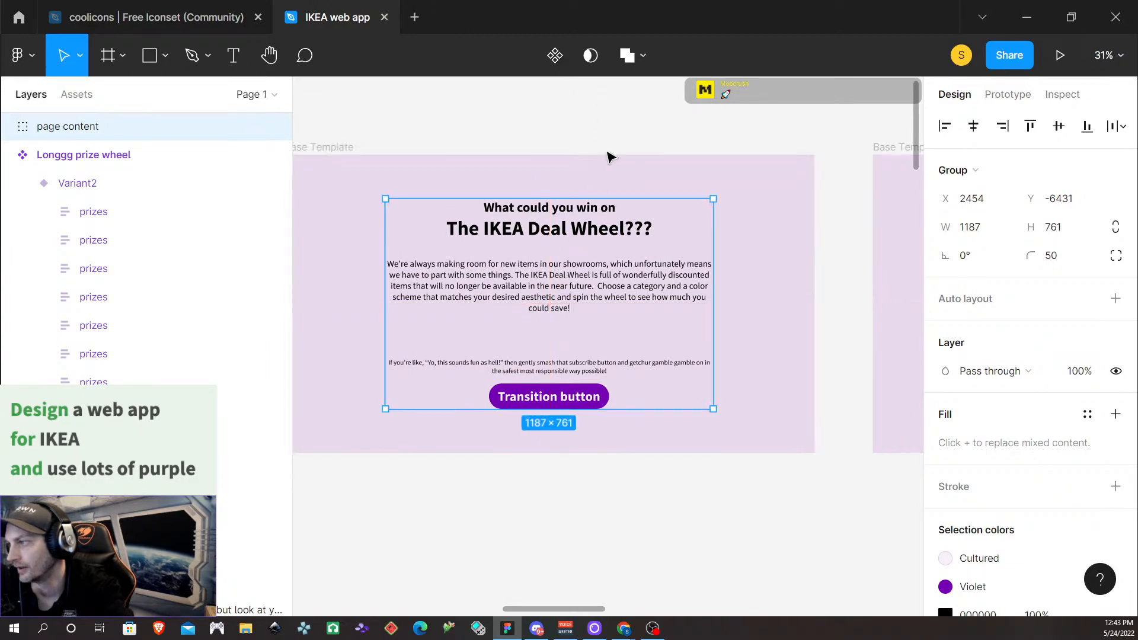
# Check the page content's Y position in Wireframe 9, and move the pasted group up to 126 px below the Base Template's top edge
pyautogui.scroll(-10, 661, 315)
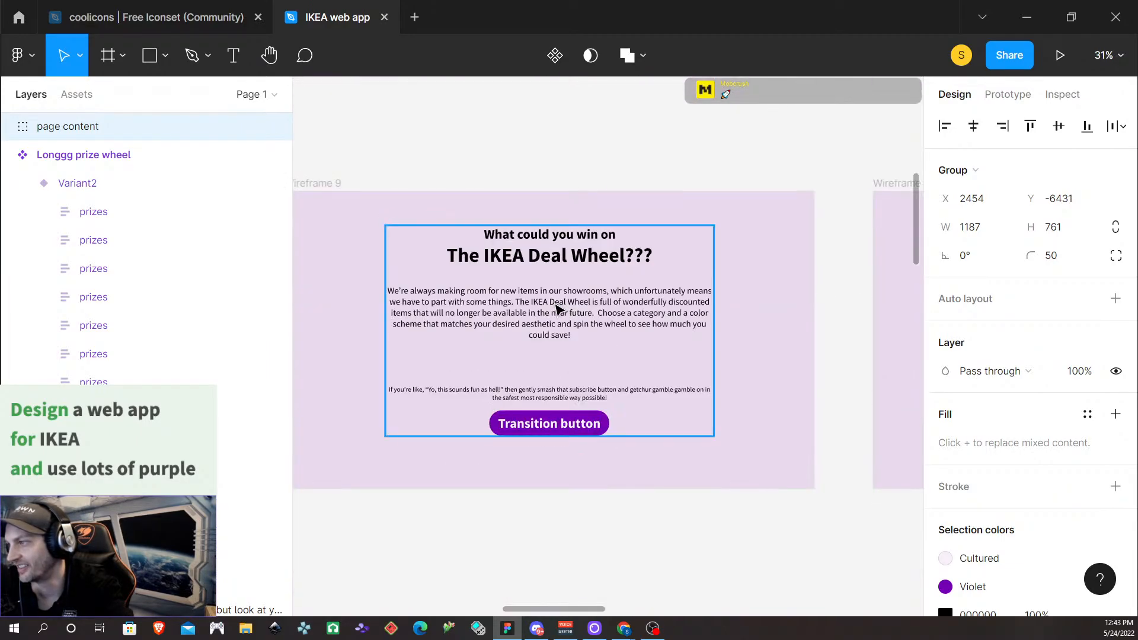
pyautogui.click(550, 314)
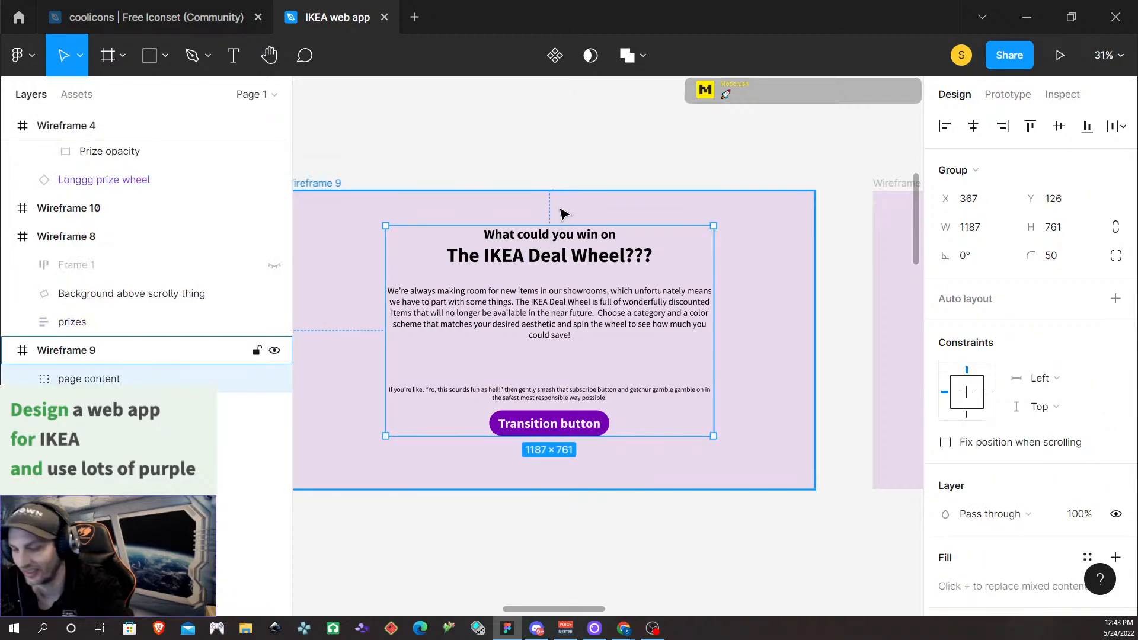
pyautogui.scroll(-10, 548, 249)
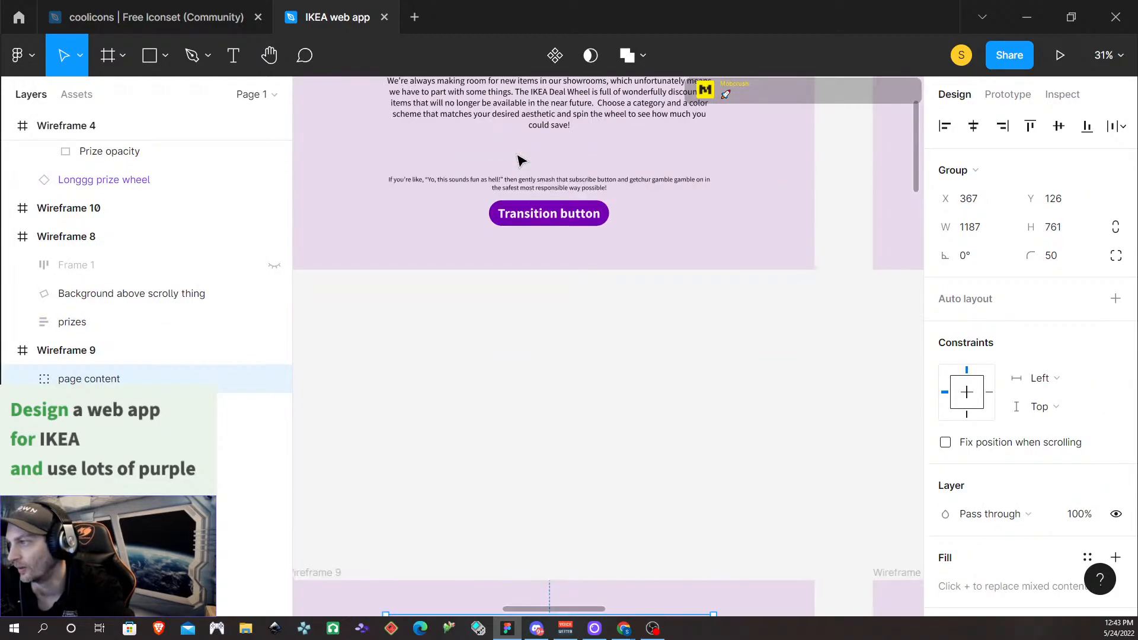
pyautogui.click(559, 221)
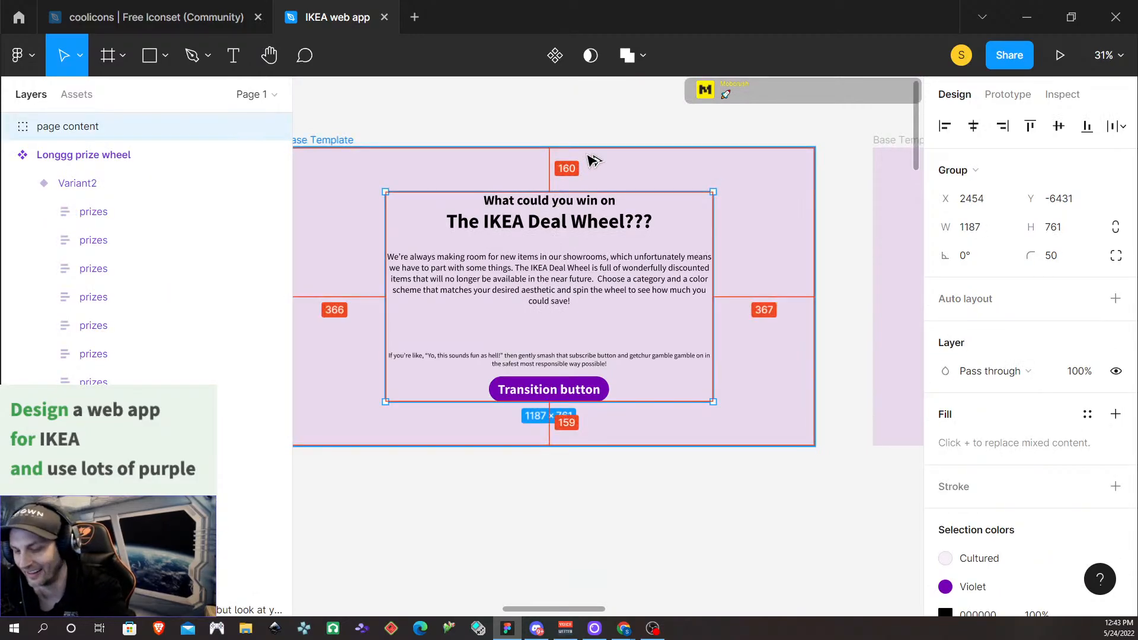
pyautogui.hotkey('shift', 'Up')
pyautogui.hotkey('shift', 'Up')
pyautogui.hotkey('shift', 'Up')
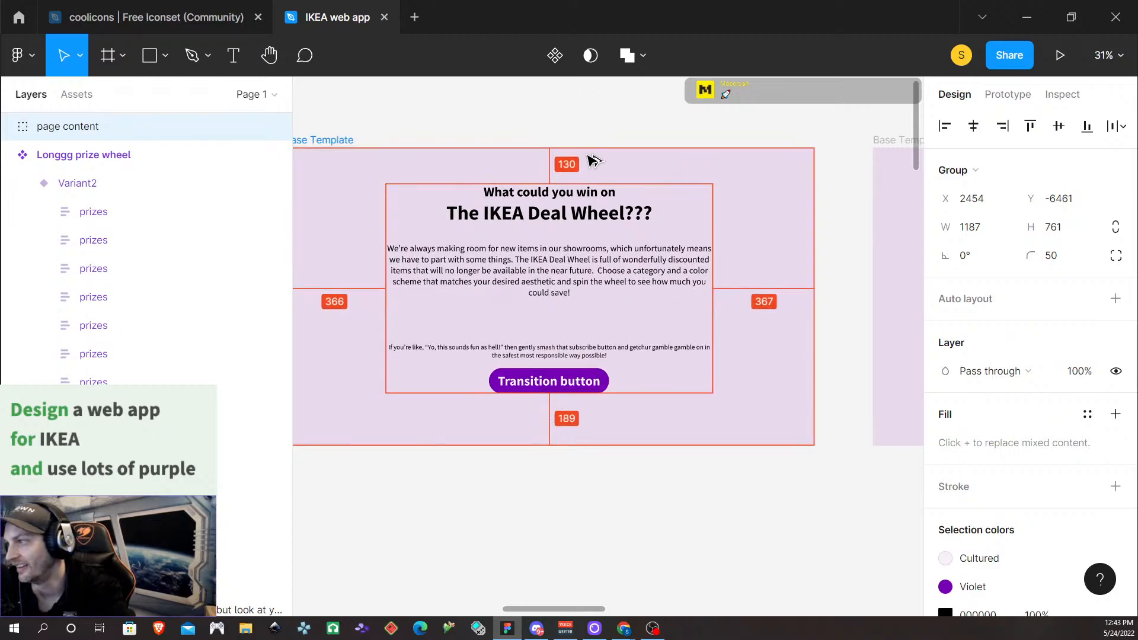
pyautogui.press('Up')
pyautogui.press('Up')
pyautogui.press('Up')
pyautogui.press('Up')
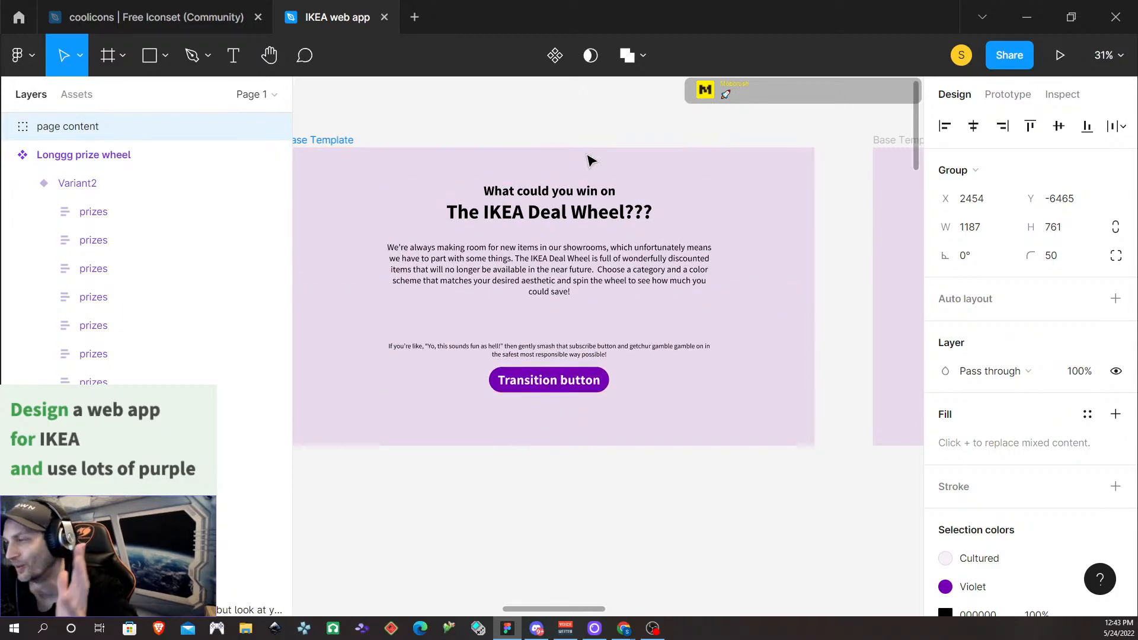
pyautogui.click(607, 119)
# Delete the "Introducing" line, the Deal Wheel heading, both paragraphs and the Transition button from the Base Template above Wireframe 10
pyautogui.scroll(-2, 560, 184)
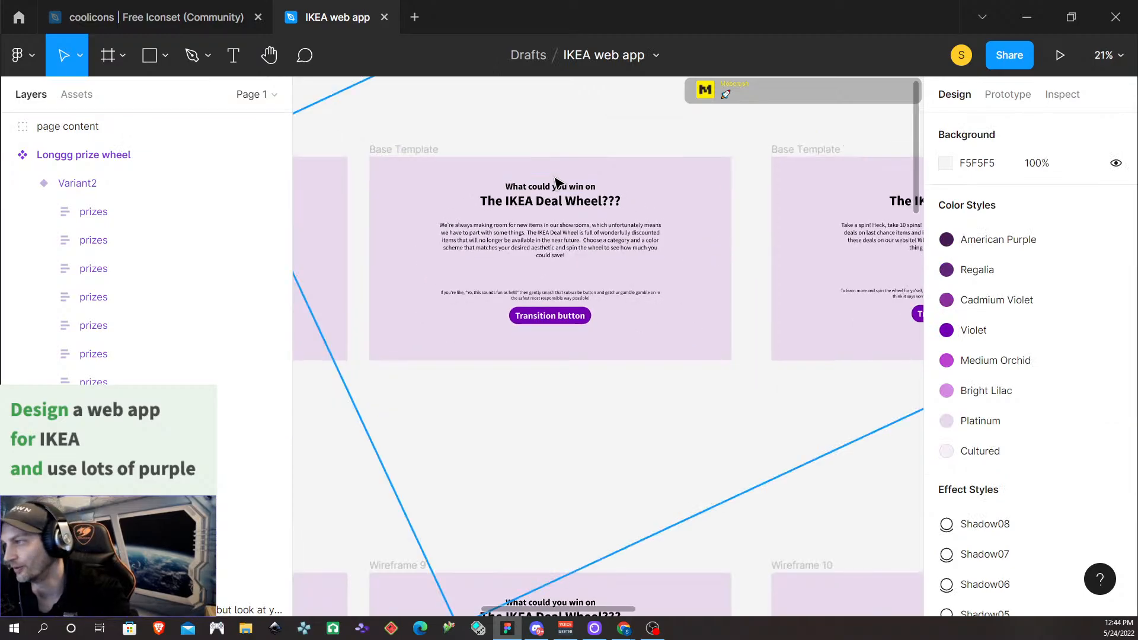
pyautogui.hscroll(-5, 608, 121)
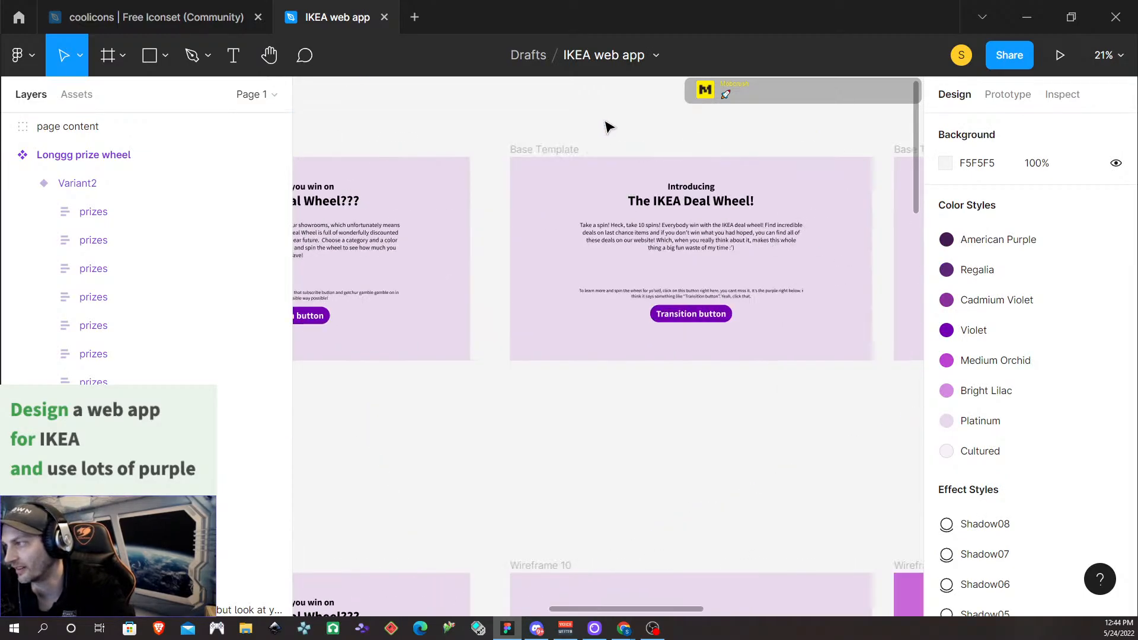
pyautogui.hscroll(-10, 432, 213)
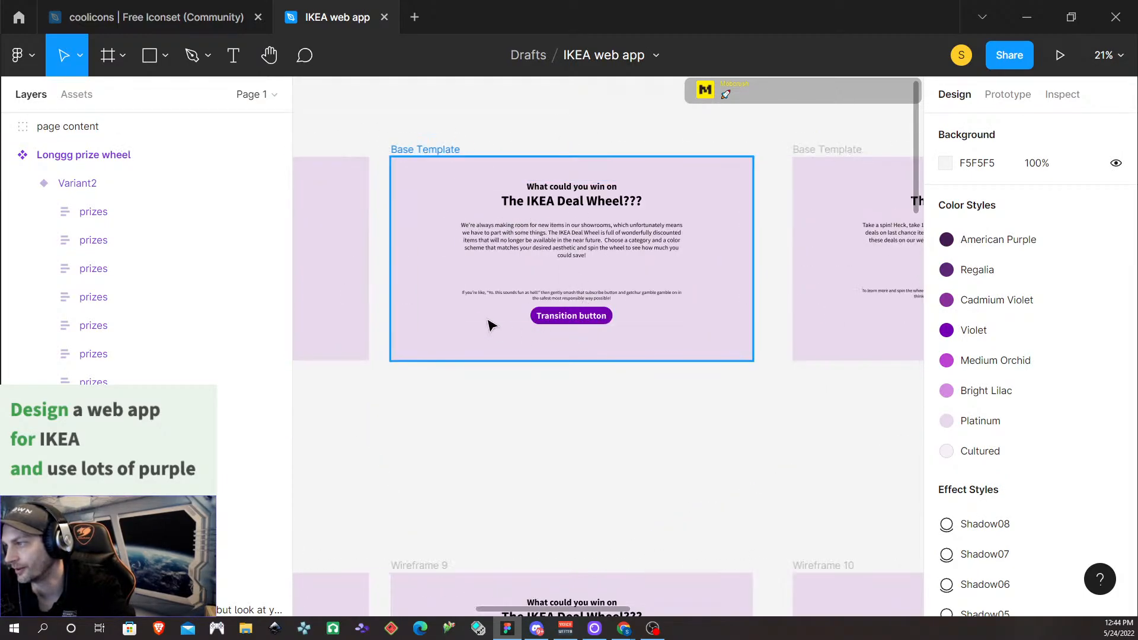
pyautogui.hscroll(6, 574, 381)
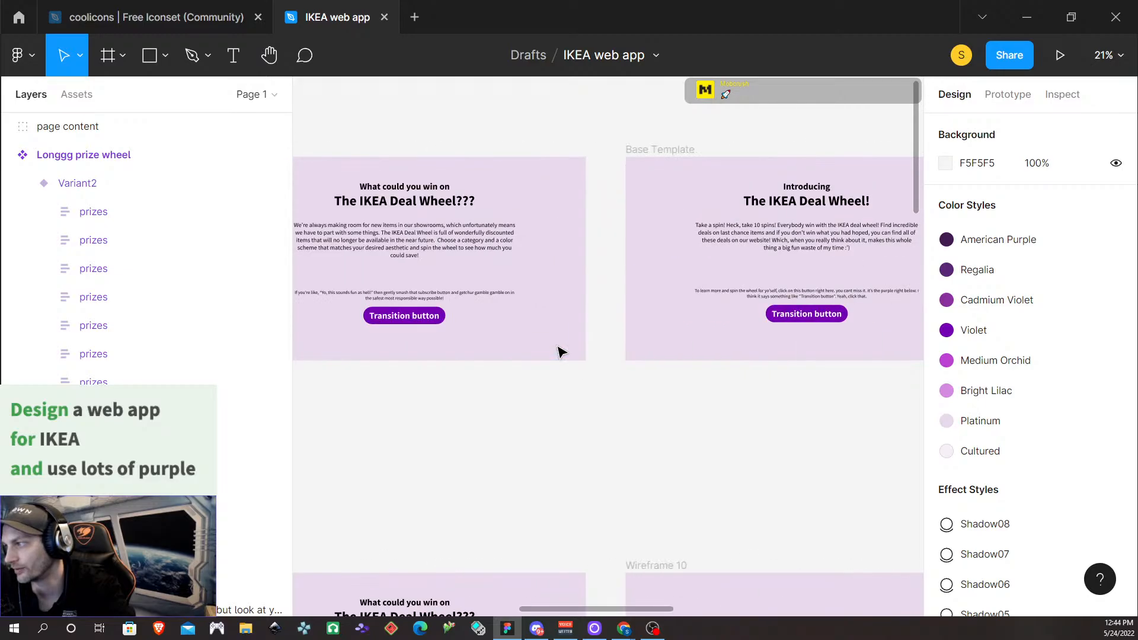
pyautogui.hscroll(10, 561, 351)
pyautogui.click(522, 203)
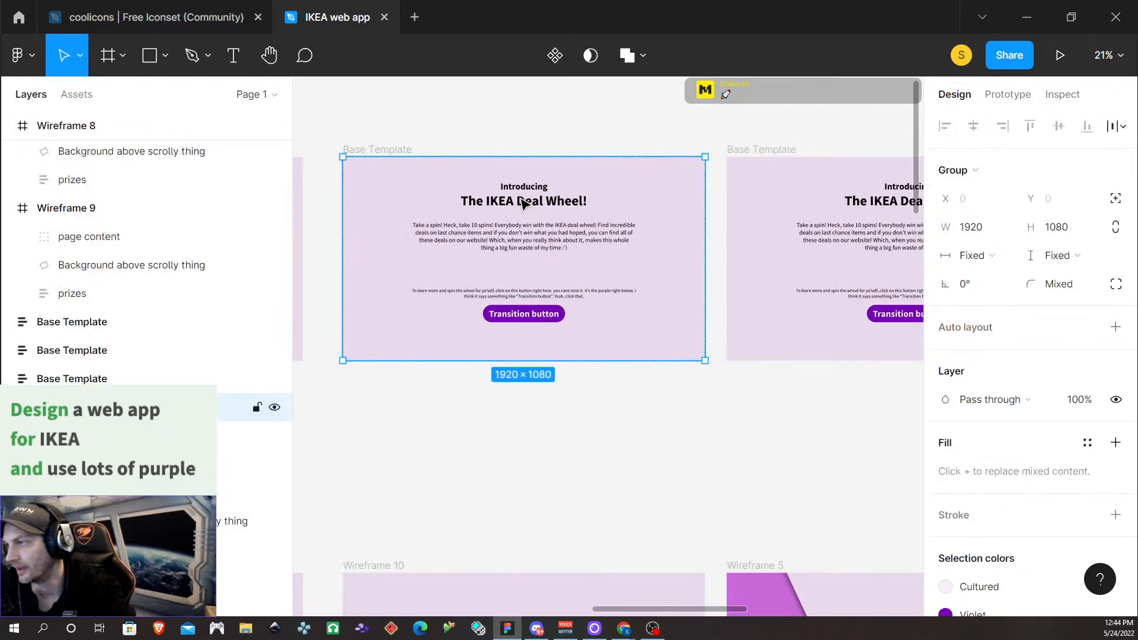
pyautogui.doubleClick(522, 203)
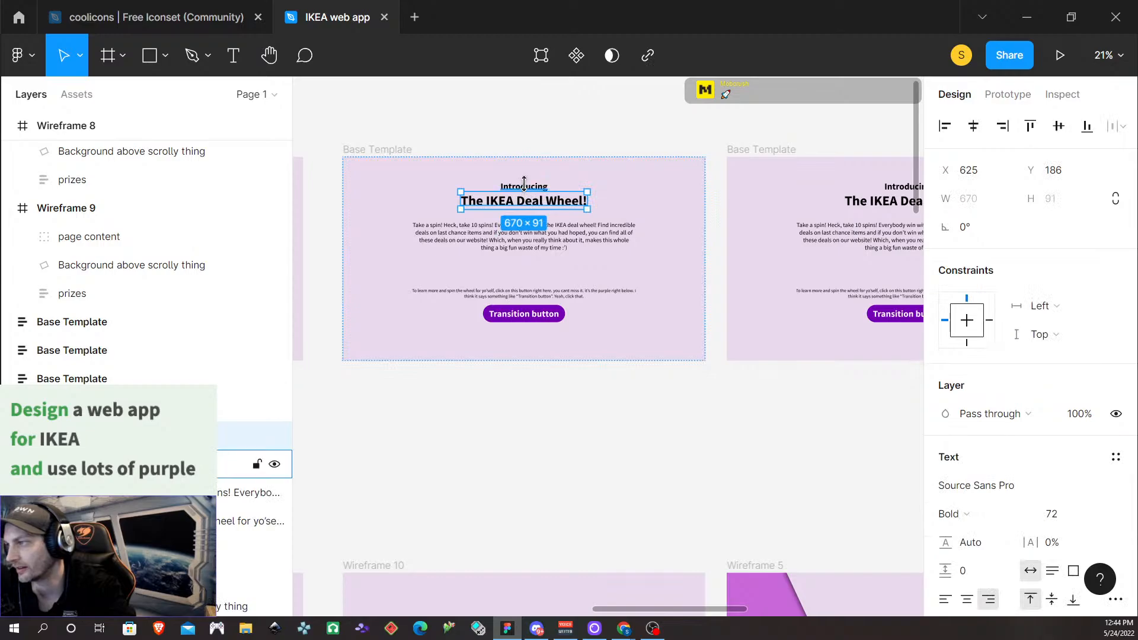
pyautogui.keyDown('shift'); pyautogui.click(532, 186); pyautogui.keyUp('shift')
pyautogui.keyDown('shift'); pyautogui.click(531, 248); pyautogui.keyUp('shift')
pyautogui.keyDown('shift'); pyautogui.click(529, 294); pyautogui.keyUp('shift')
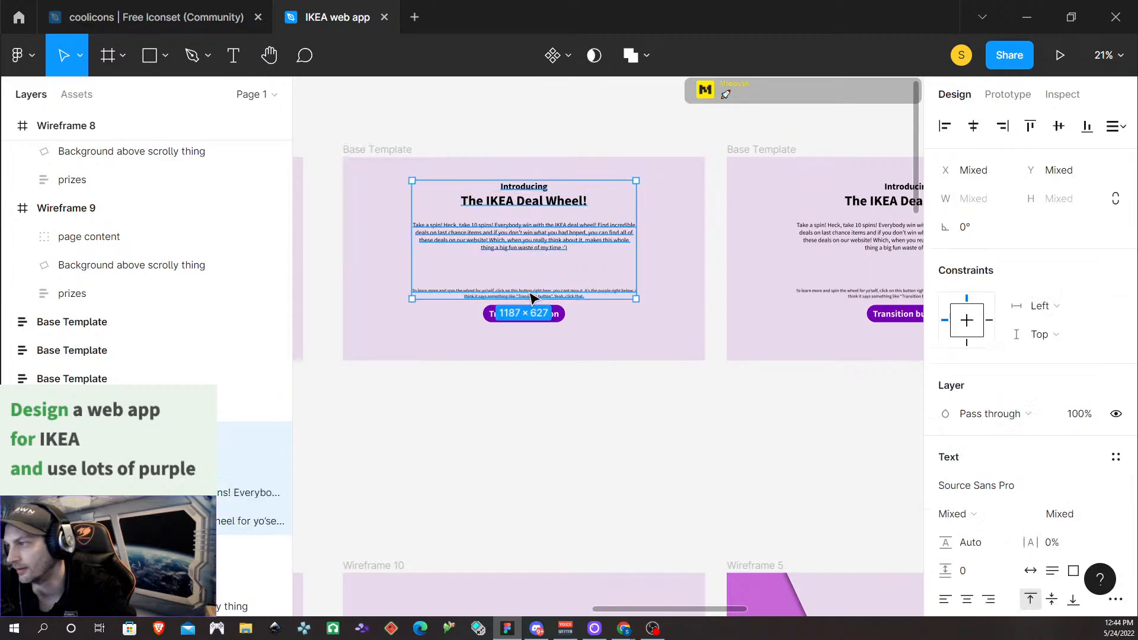
pyautogui.keyDown('shift'); pyautogui.click(490, 323); pyautogui.keyUp('shift')
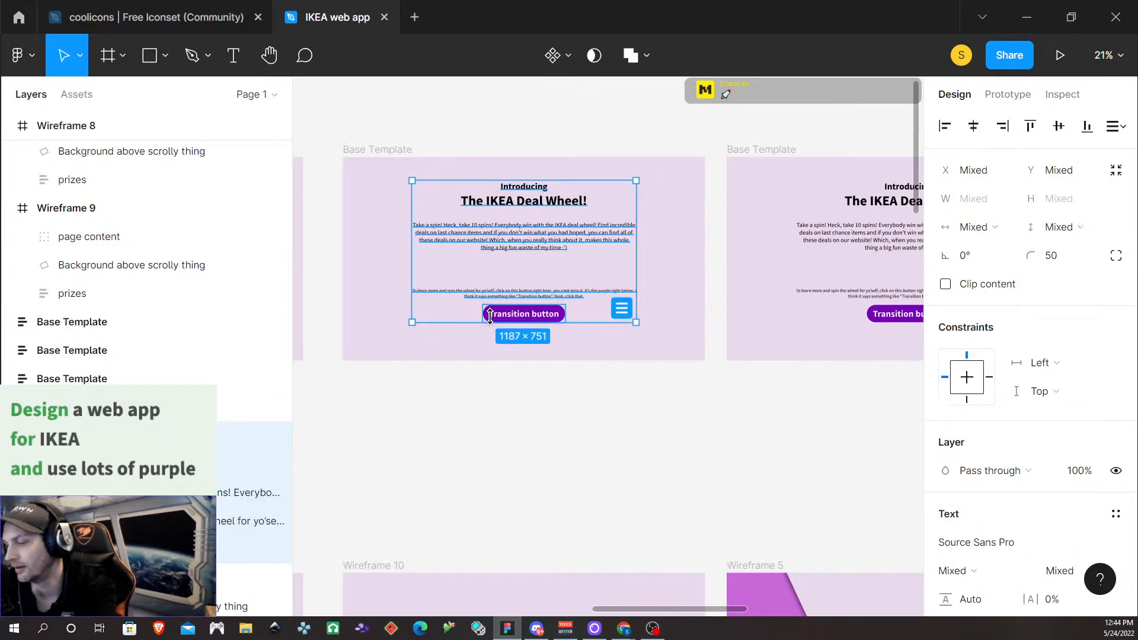
pyautogui.press('Delete')
# Delete the "Introducing" line, the Deal Wheel heading, both paragraphs and the Transition button from the Base Template above Wireframe 5
pyautogui.scroll(-6, 453, 273)
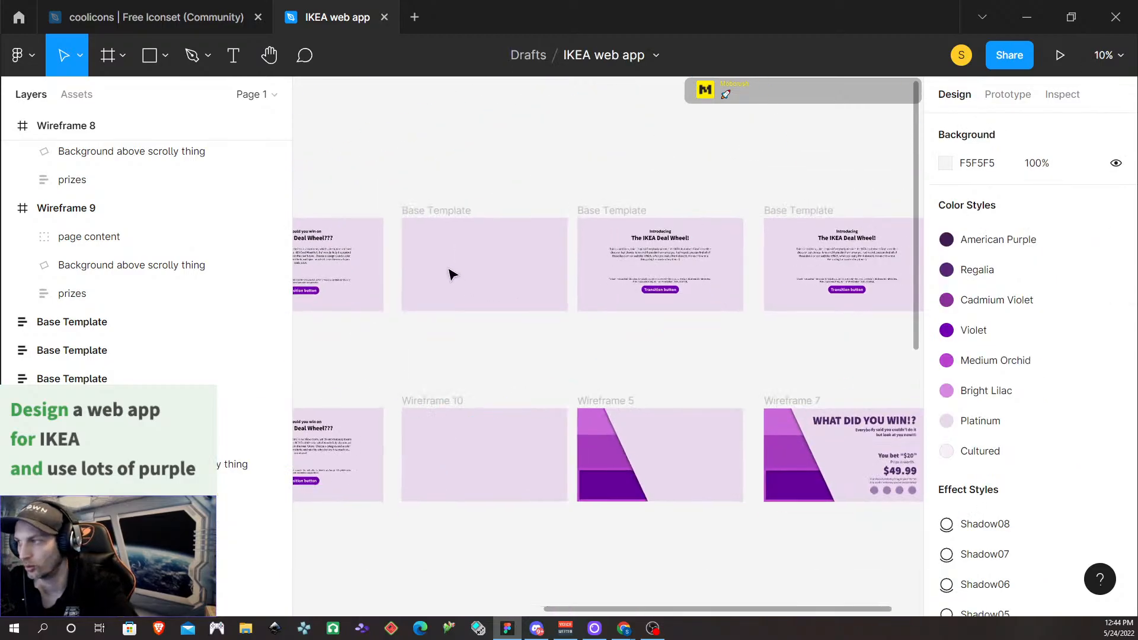
pyautogui.hscroll(-3, 507, 280)
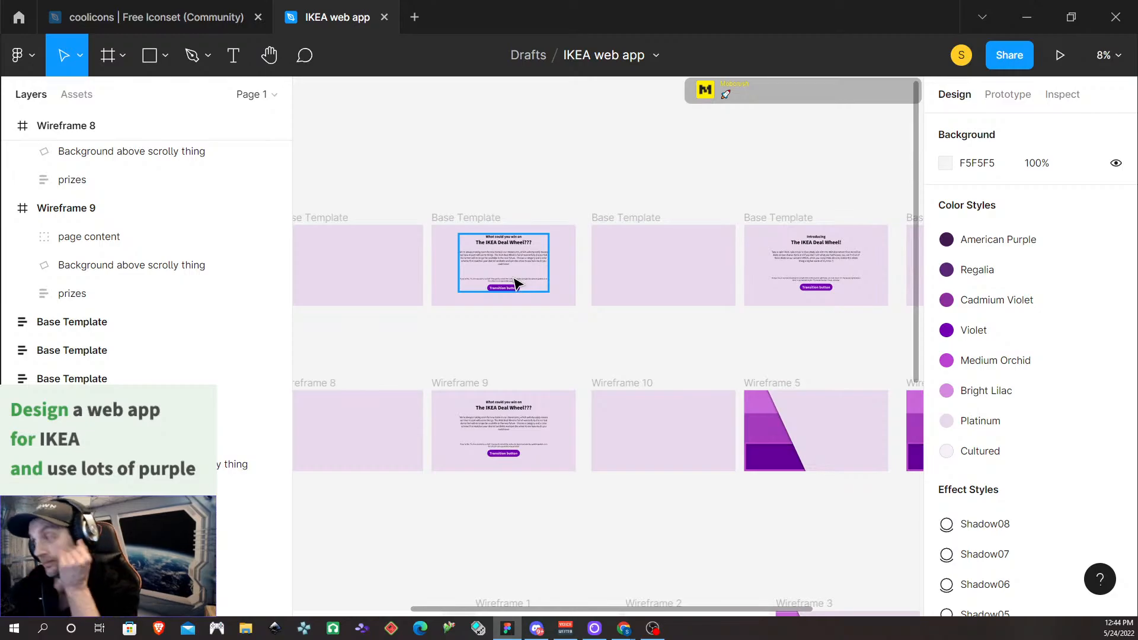
pyautogui.click(825, 255)
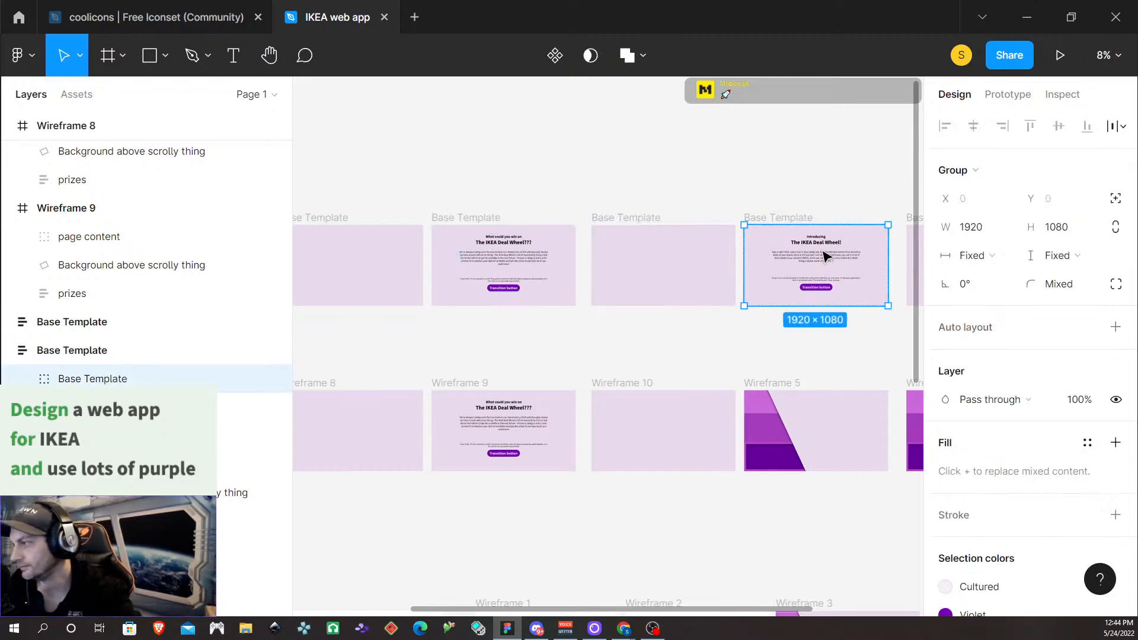
pyautogui.doubleClick(816, 242)
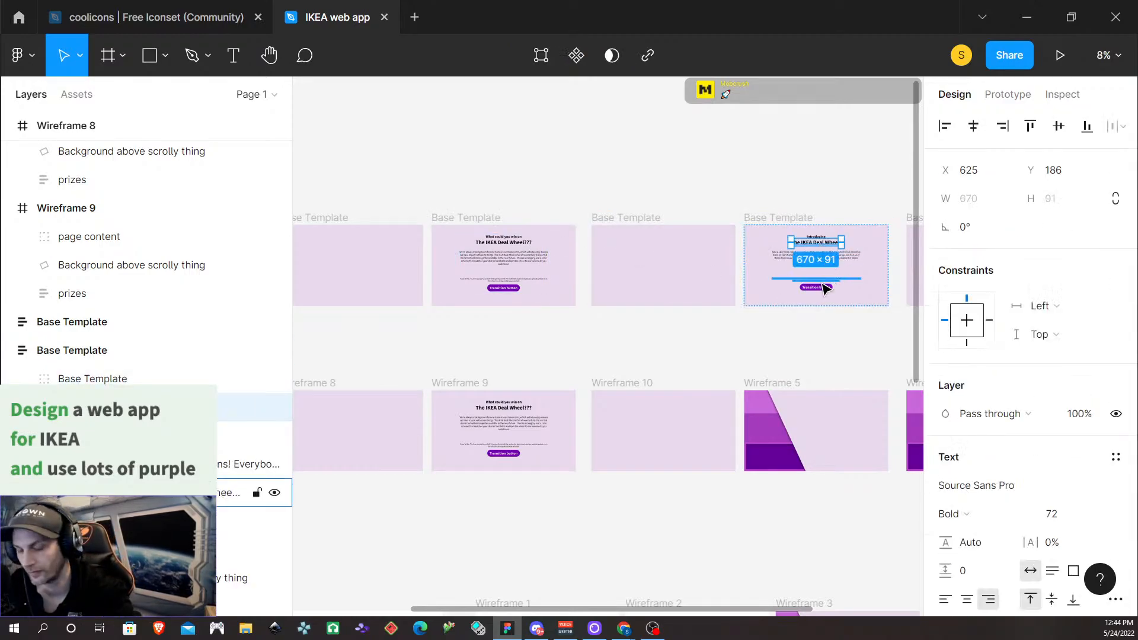
pyautogui.scroll(5, 826, 287)
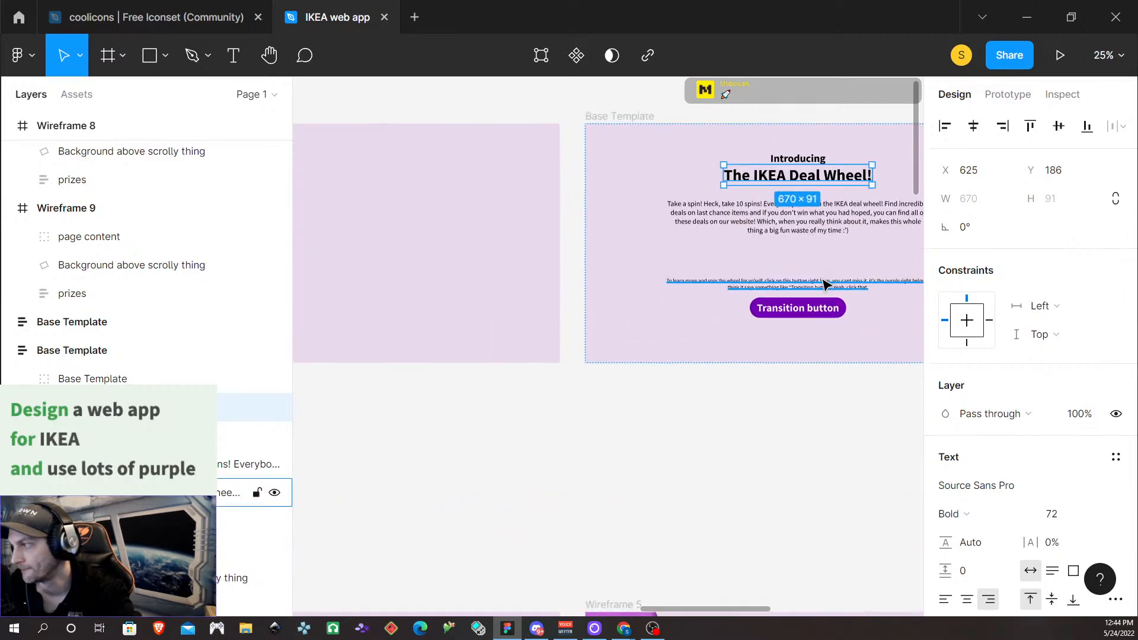
pyautogui.scroll(1, 826, 285)
pyautogui.keyDown('shift'); pyautogui.click(803, 289); pyautogui.keyUp('shift')
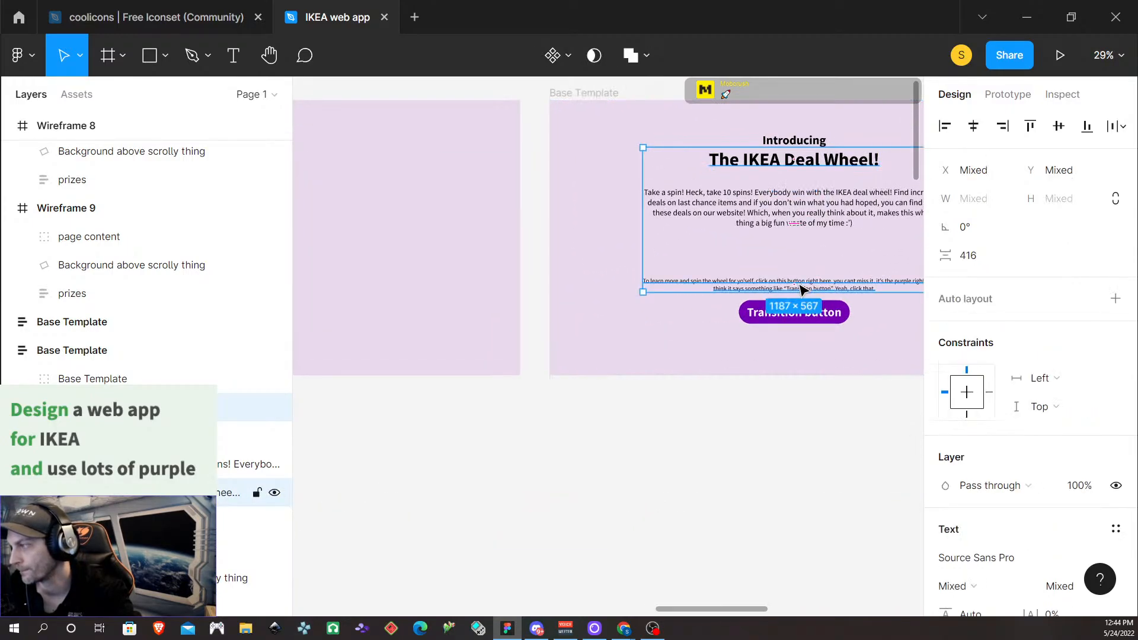
pyautogui.click(860, 341)
pyautogui.click(824, 323)
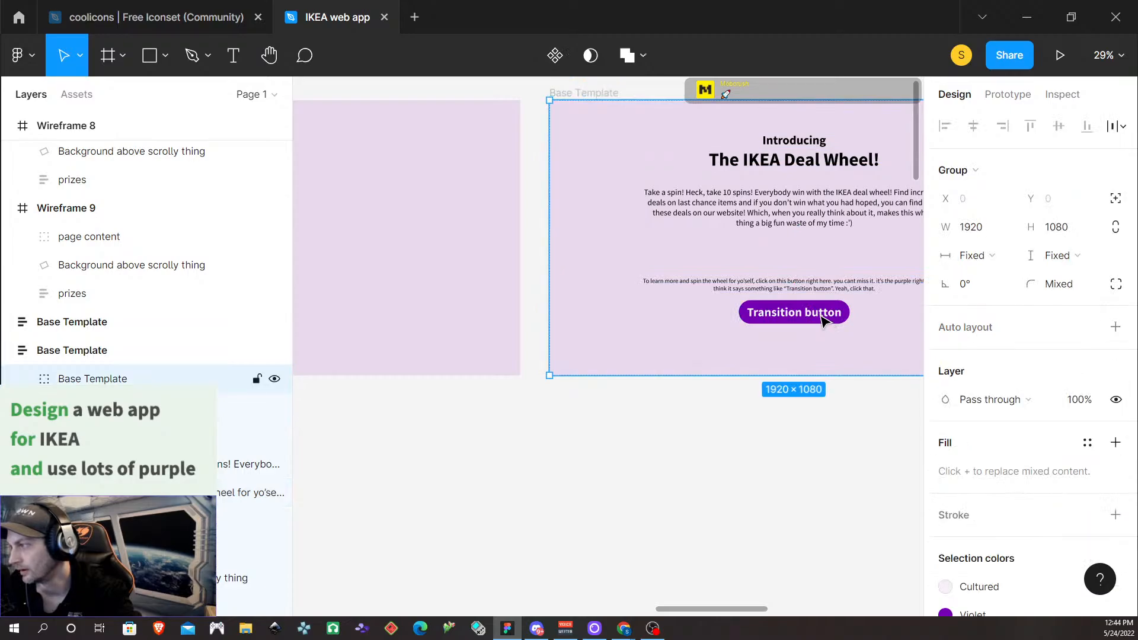
pyautogui.click(770, 319)
pyautogui.keyDown('shift'); pyautogui.click(772, 284); pyautogui.keyUp('shift')
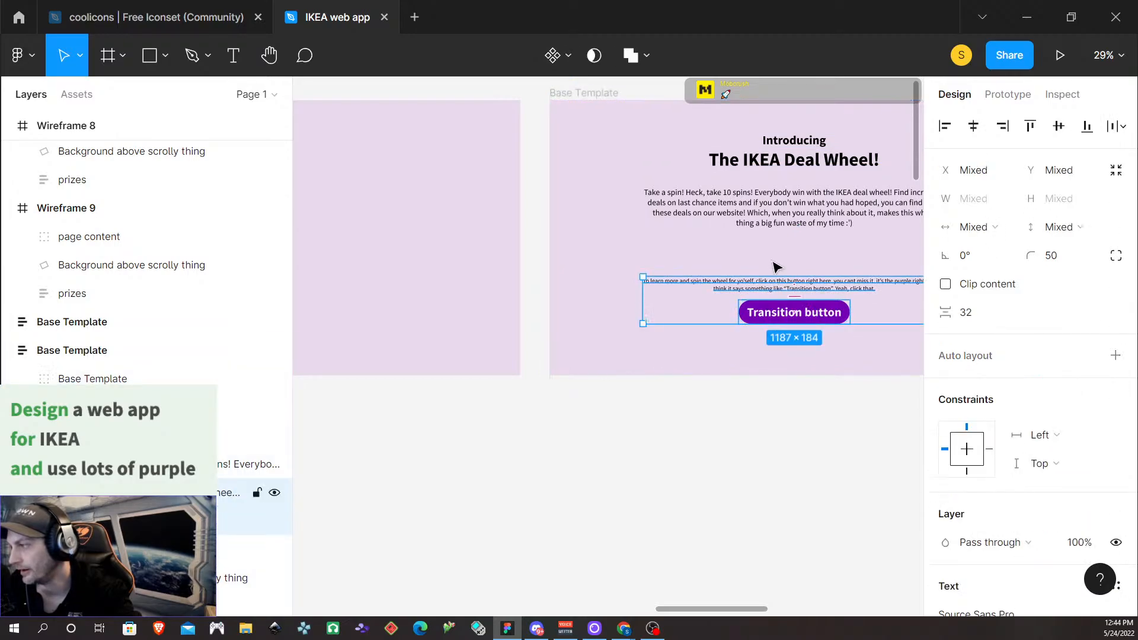
pyautogui.keyDown('shift'); pyautogui.click(774, 207); pyautogui.keyUp('shift')
pyautogui.keyDown('shift'); pyautogui.click(774, 161); pyautogui.keyUp('shift')
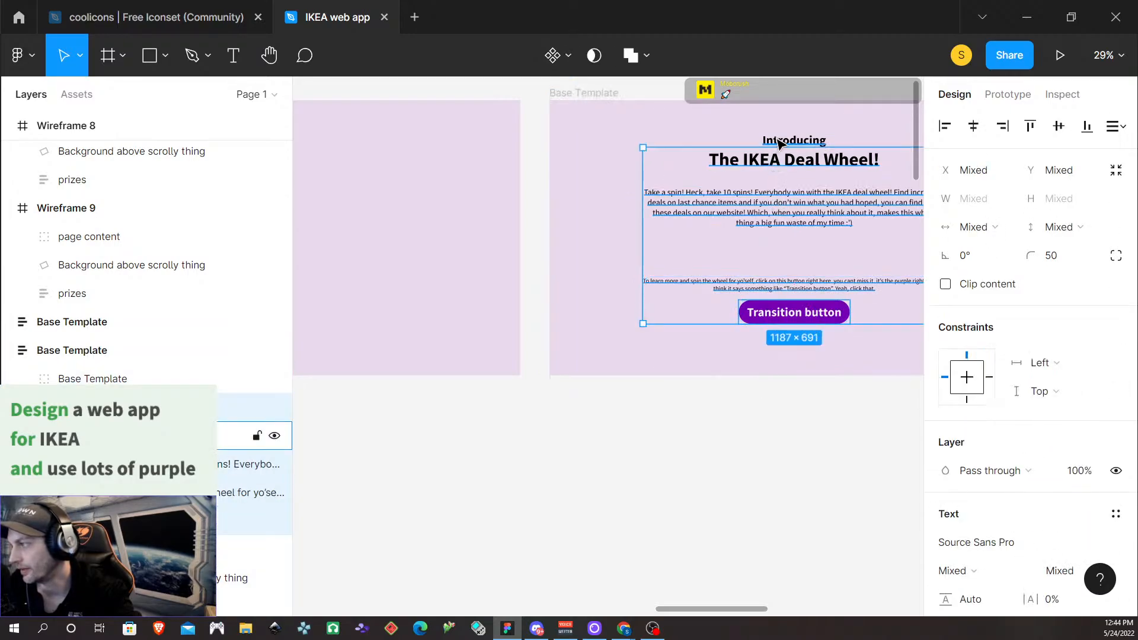
pyautogui.keyDown('shift'); pyautogui.click(776, 141); pyautogui.keyUp('shift')
pyautogui.press('Delete')
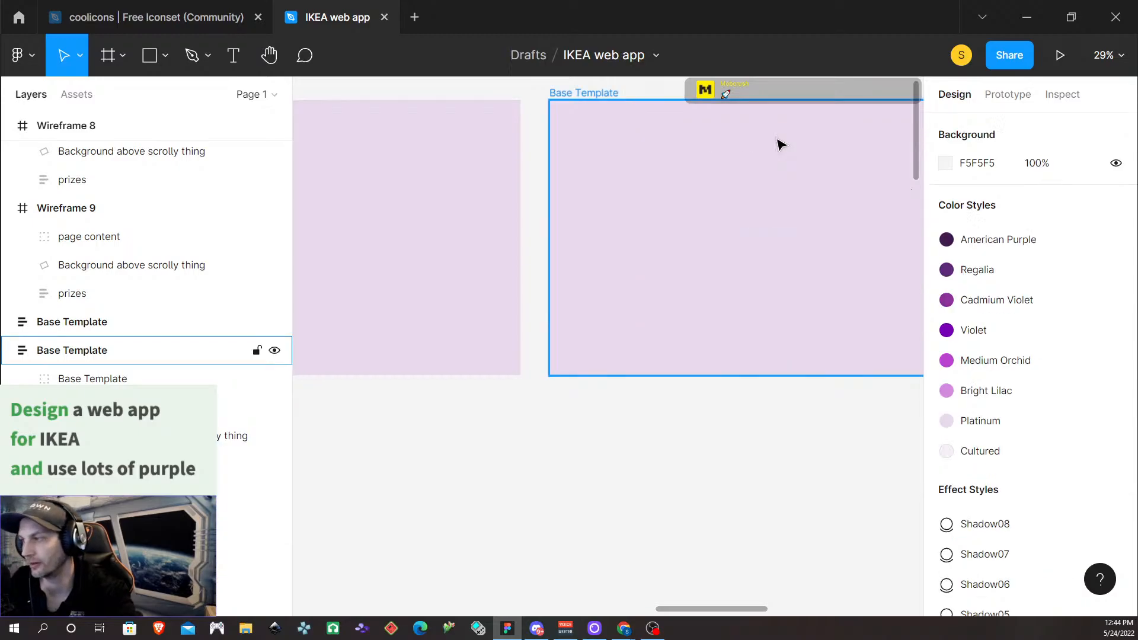
# Select the Base Template above Wireframe 7 and compare the row of Base Templates with the wireframes below it
pyautogui.scroll(-5, 599, 374)
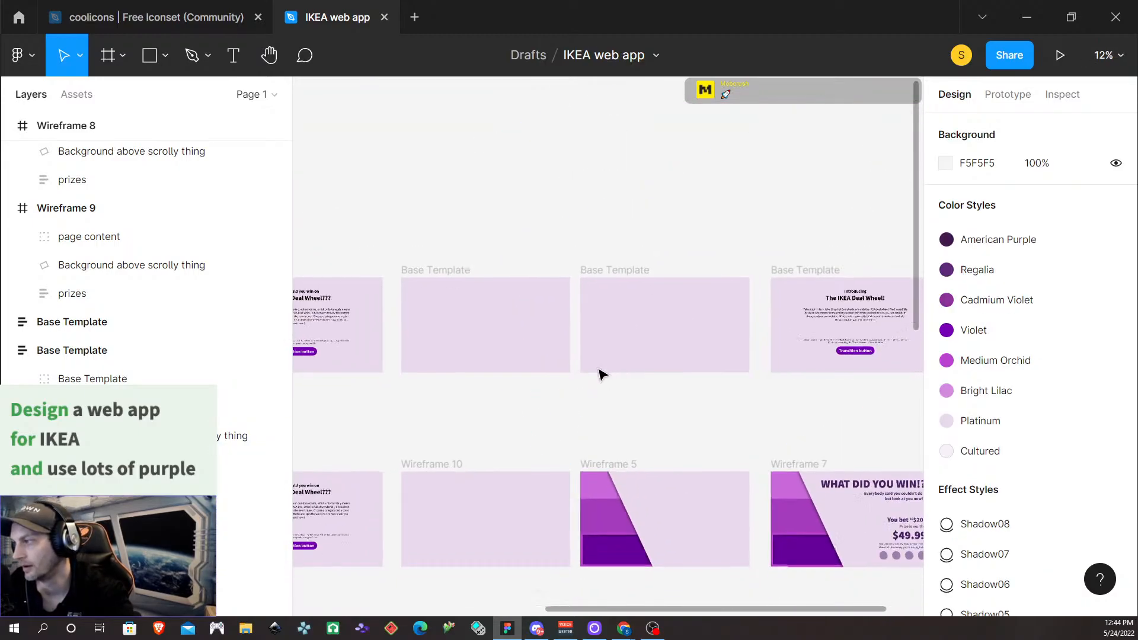
pyautogui.hscroll(5, 574, 373)
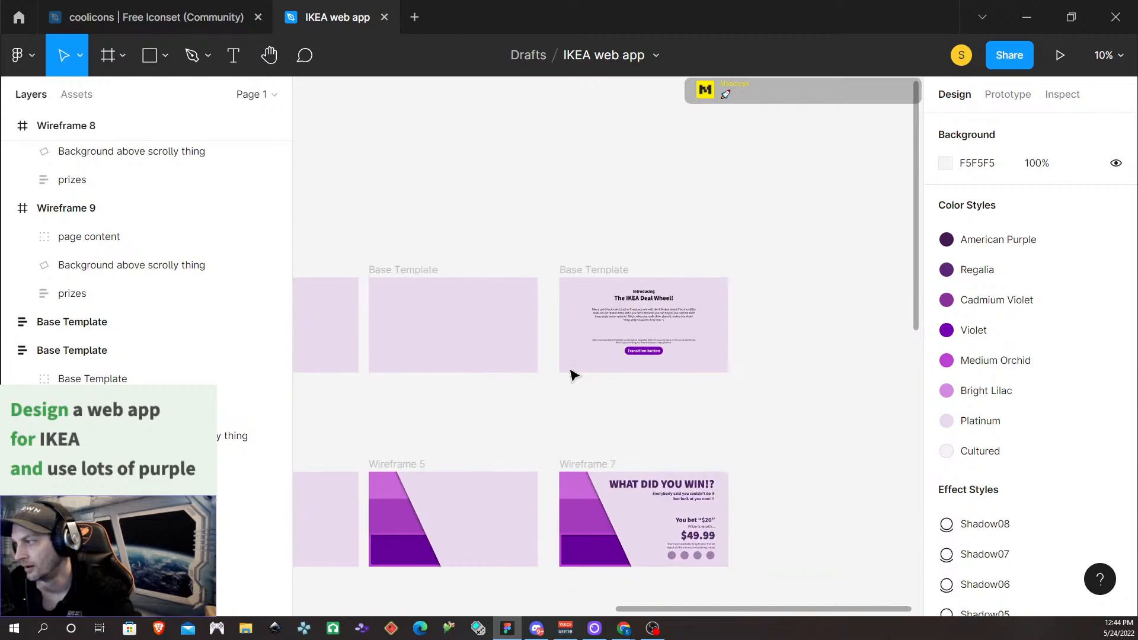
pyautogui.click(602, 341)
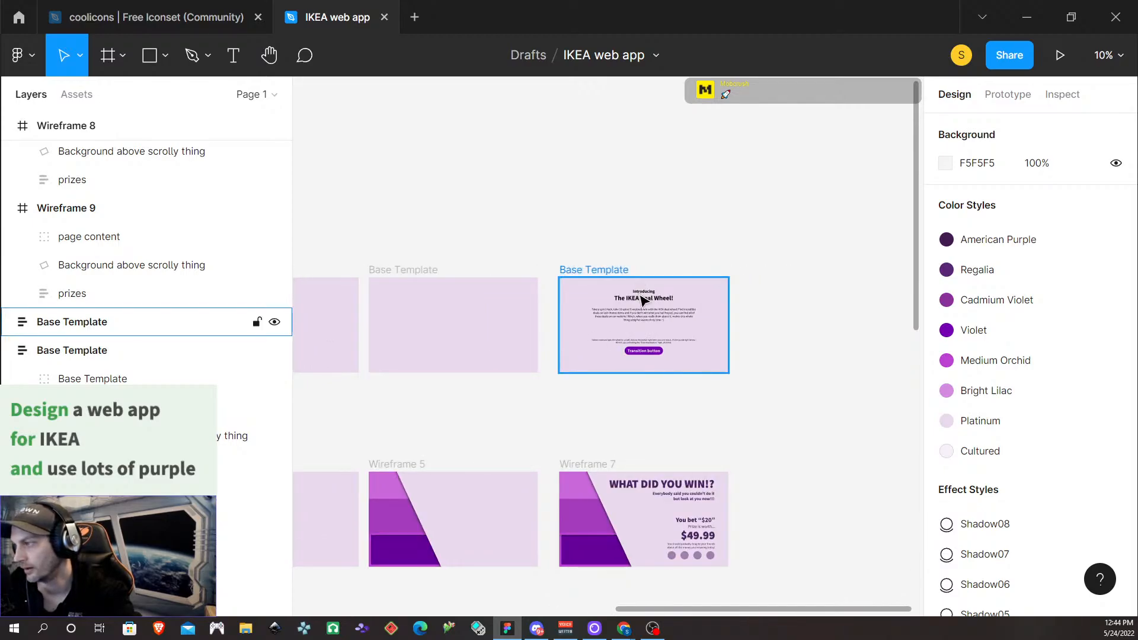
pyautogui.click(644, 301)
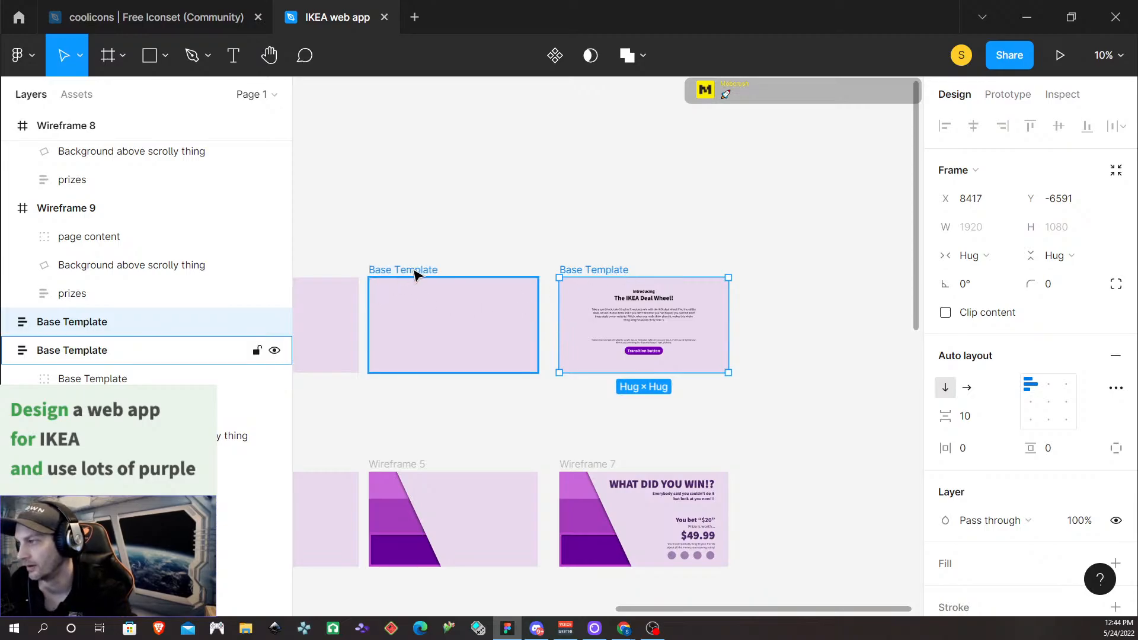
pyautogui.scroll(3, 411, 296)
pyautogui.scroll(-3, 413, 307)
pyautogui.hscroll(-10, 413, 306)
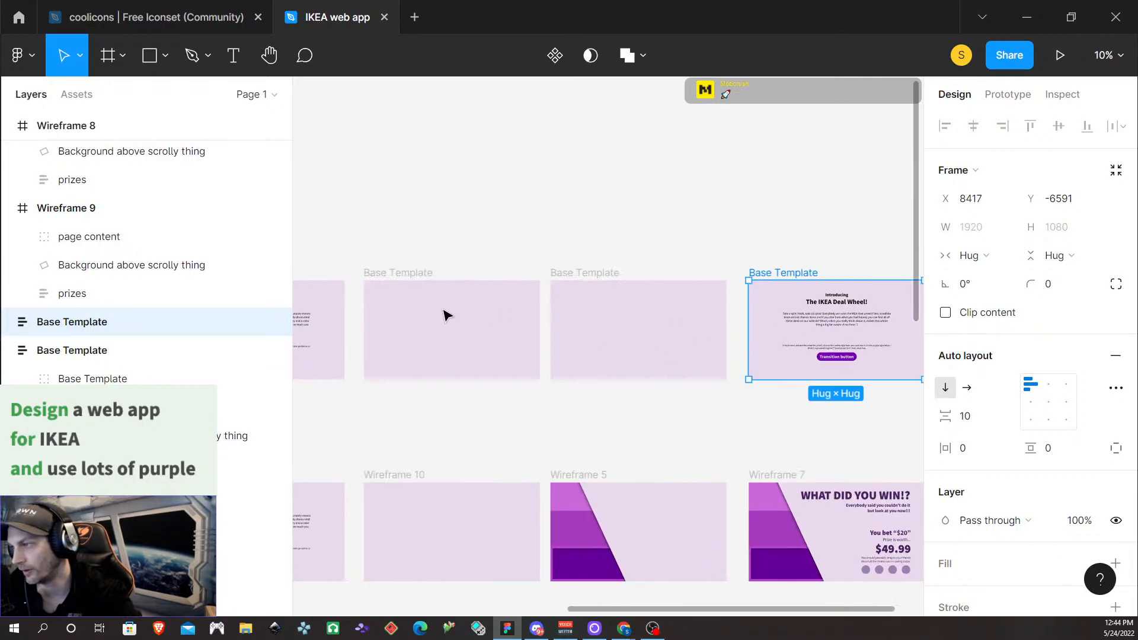
pyautogui.hscroll(-2, 492, 314)
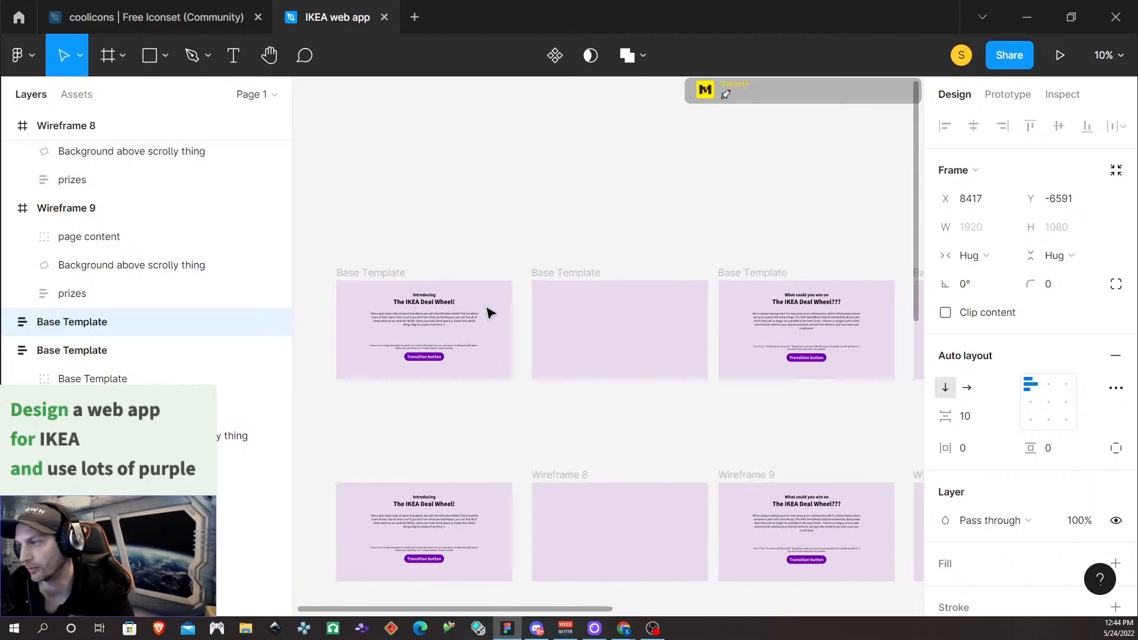
pyautogui.hscroll(10, 490, 314)
pyautogui.hscroll(5, 490, 317)
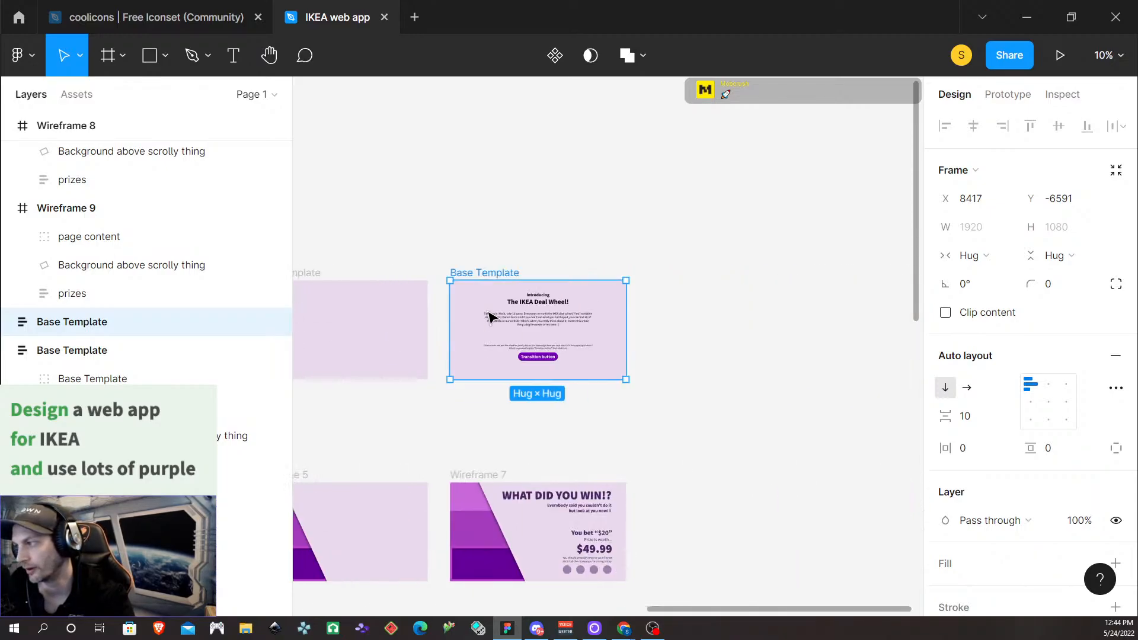
# Delete the "Introducing" line, the Deal Wheel heading, both paragraphs and the Transition button from the Base Template above Wireframe 7
pyautogui.doubleClick(536, 302)
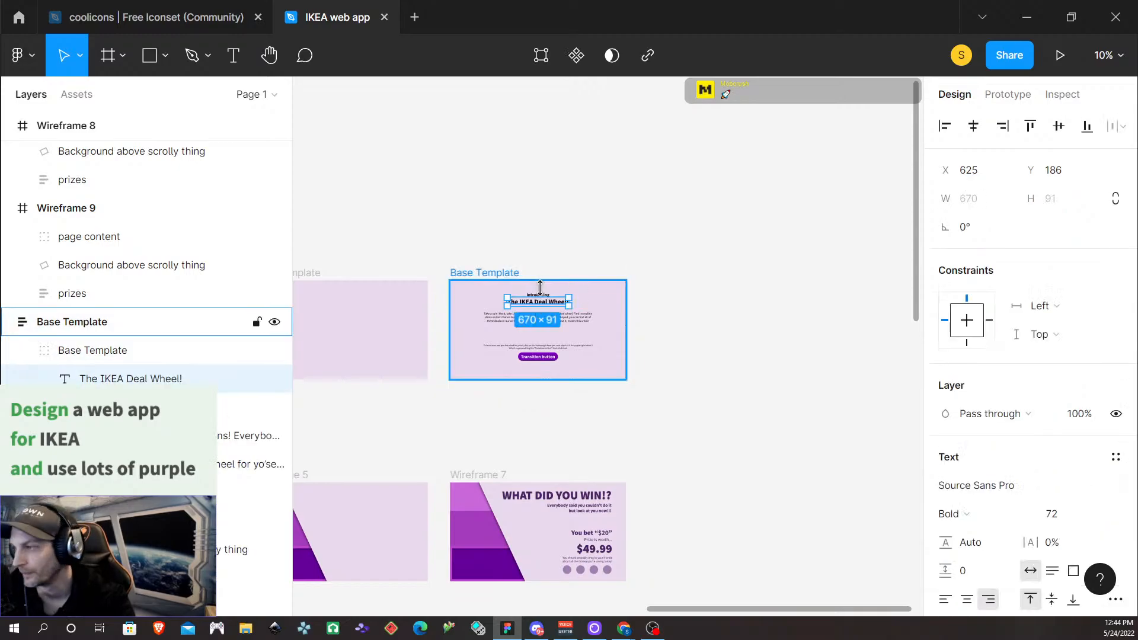
pyautogui.scroll(4, 541, 288)
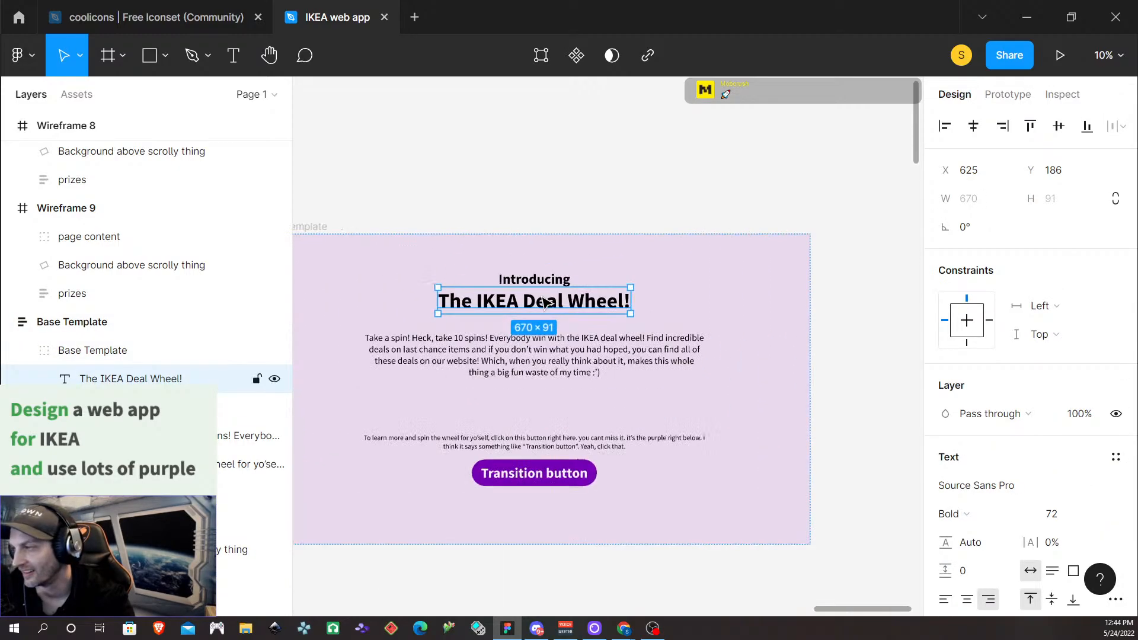
pyautogui.keyDown('shift'); pyautogui.click(570, 362); pyautogui.keyUp('shift')
pyautogui.keyDown('shift'); pyautogui.click(617, 446); pyautogui.keyUp('shift')
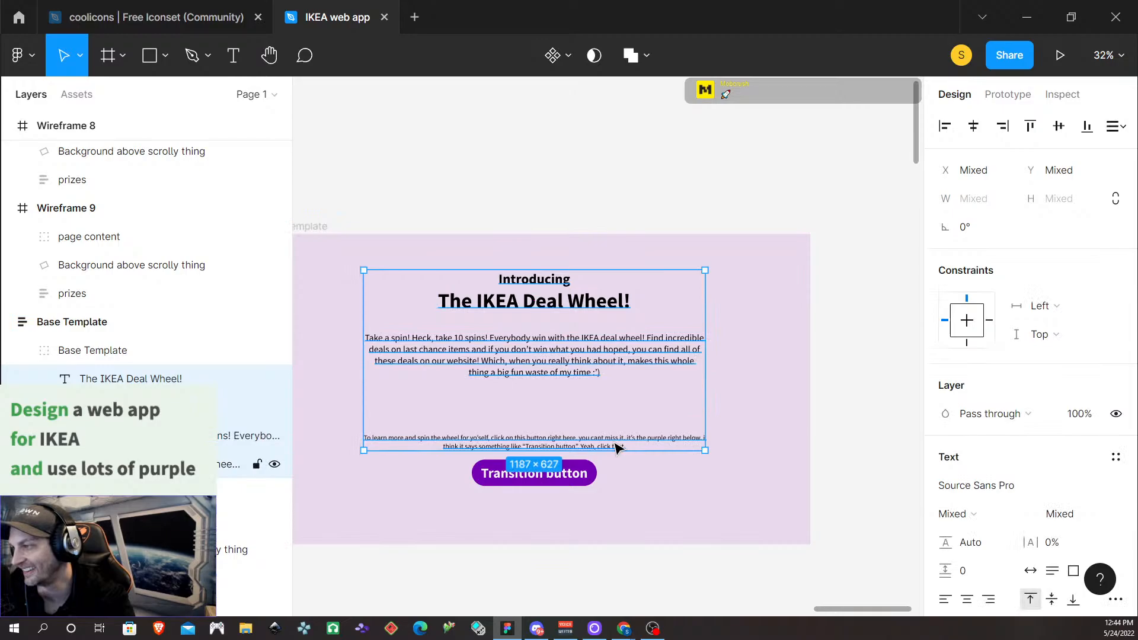
pyautogui.keyDown('shift'); pyautogui.click(581, 481); pyautogui.keyUp('shift')
pyautogui.press('Escape')
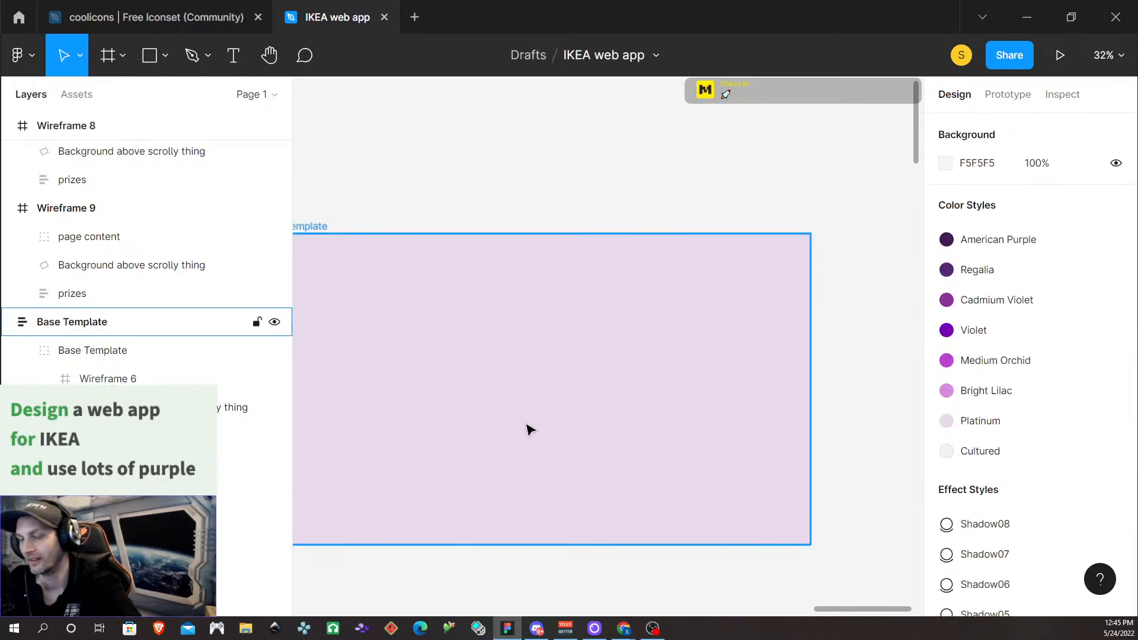
# Review the row of Base Templates against the wireframes below to see which ones still need page content
pyautogui.scroll(-5, 525, 429)
pyautogui.hscroll(-5, 501, 438)
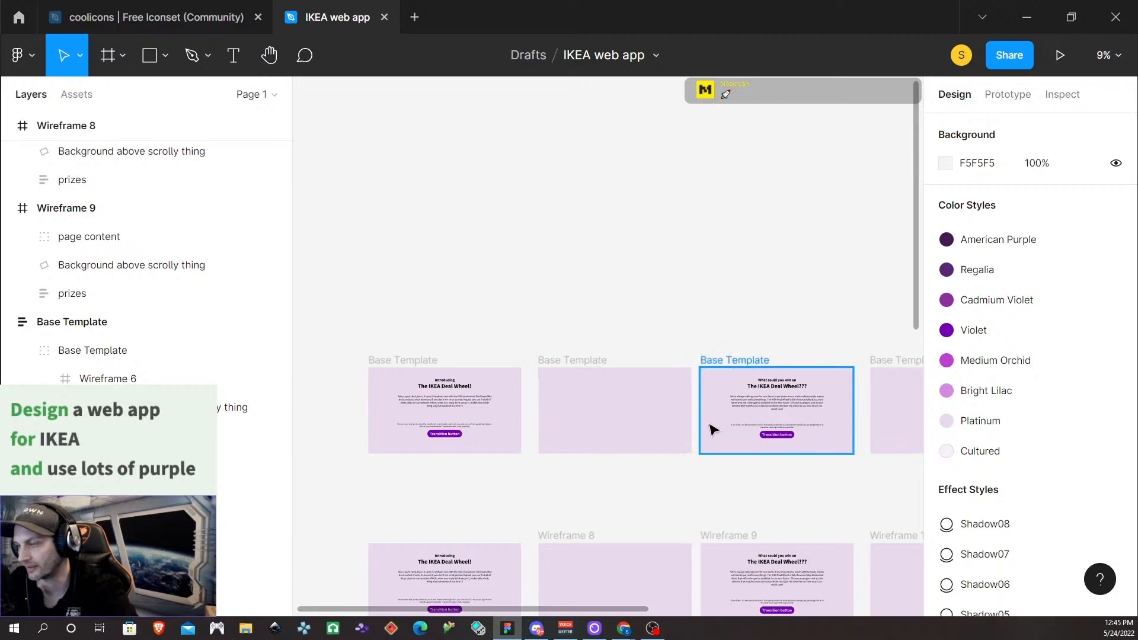
pyautogui.scroll(2, 709, 426)
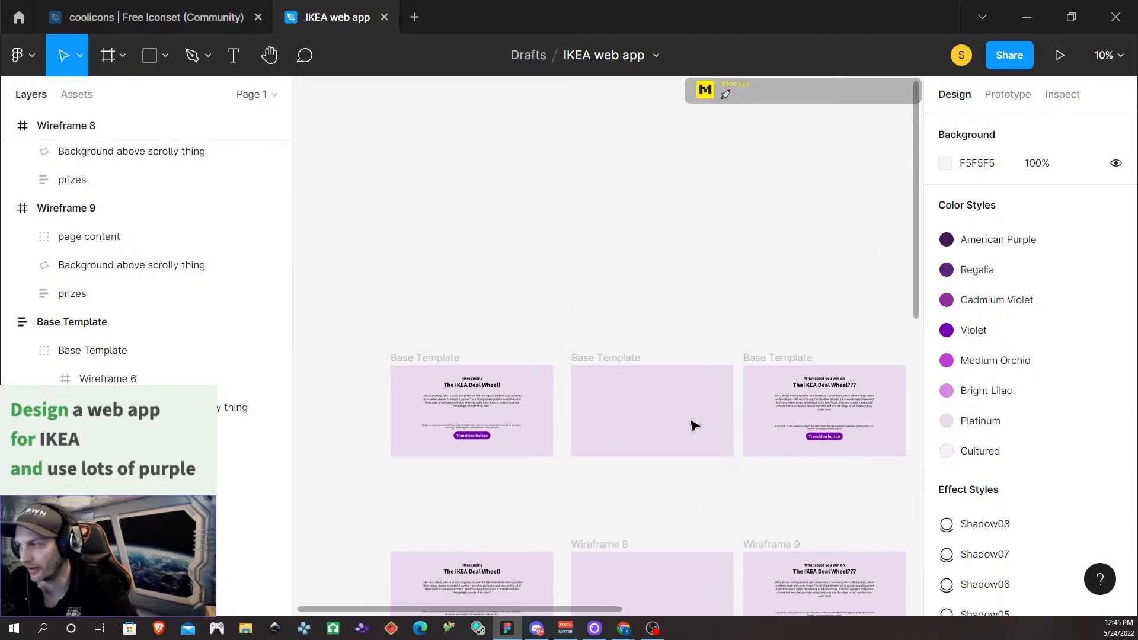
pyautogui.hscroll(4, 691, 425)
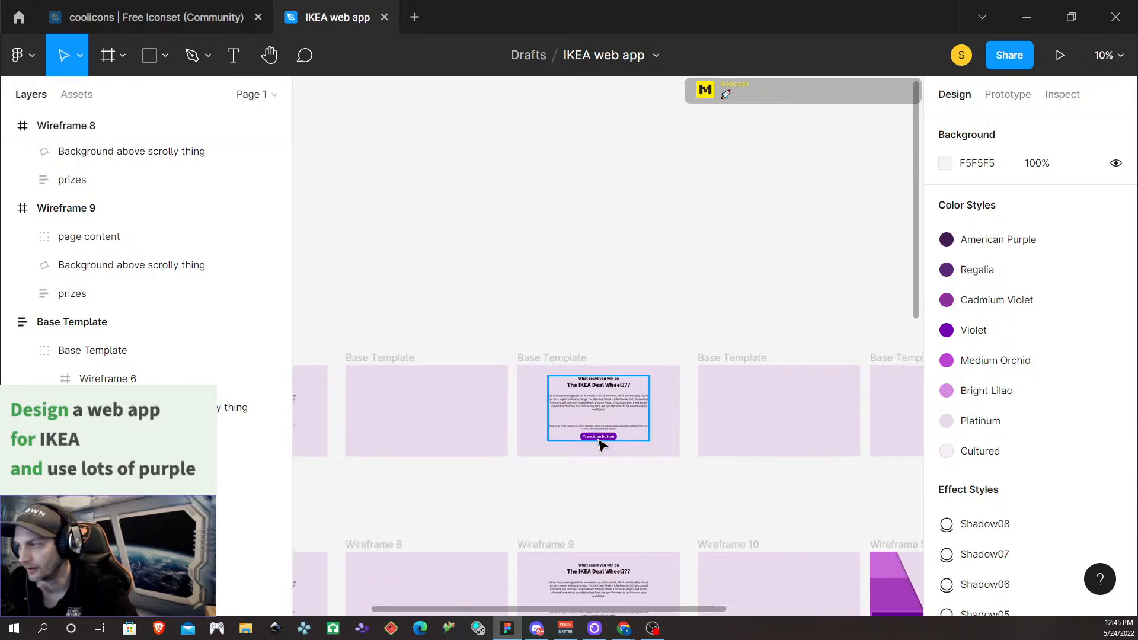
pyautogui.scroll(2, 599, 443)
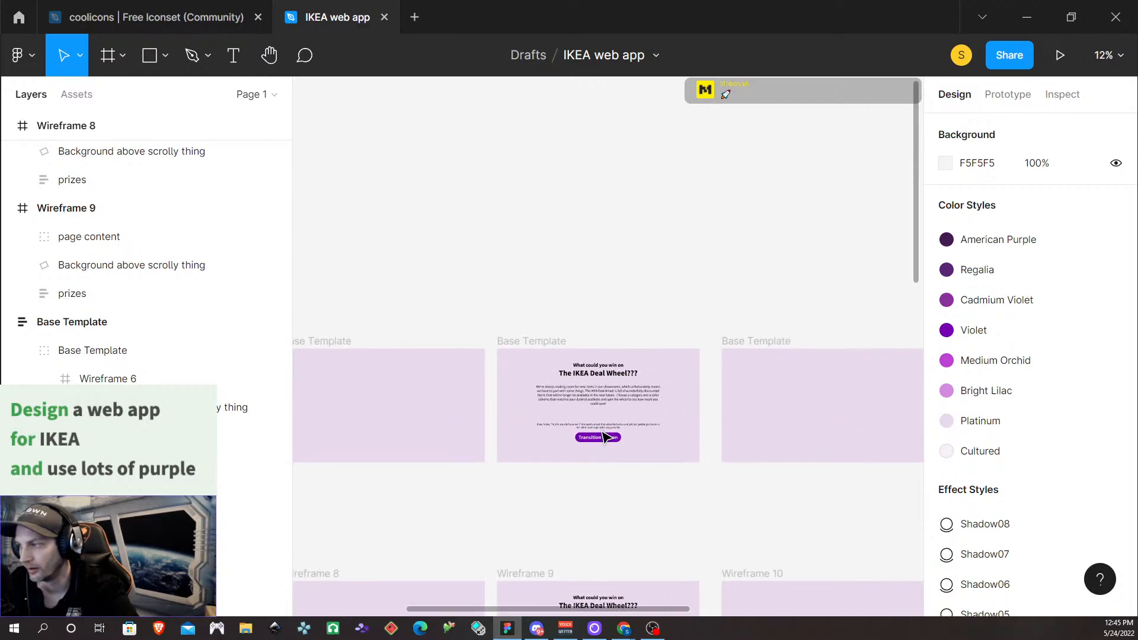
pyautogui.hscroll(4, 604, 433)
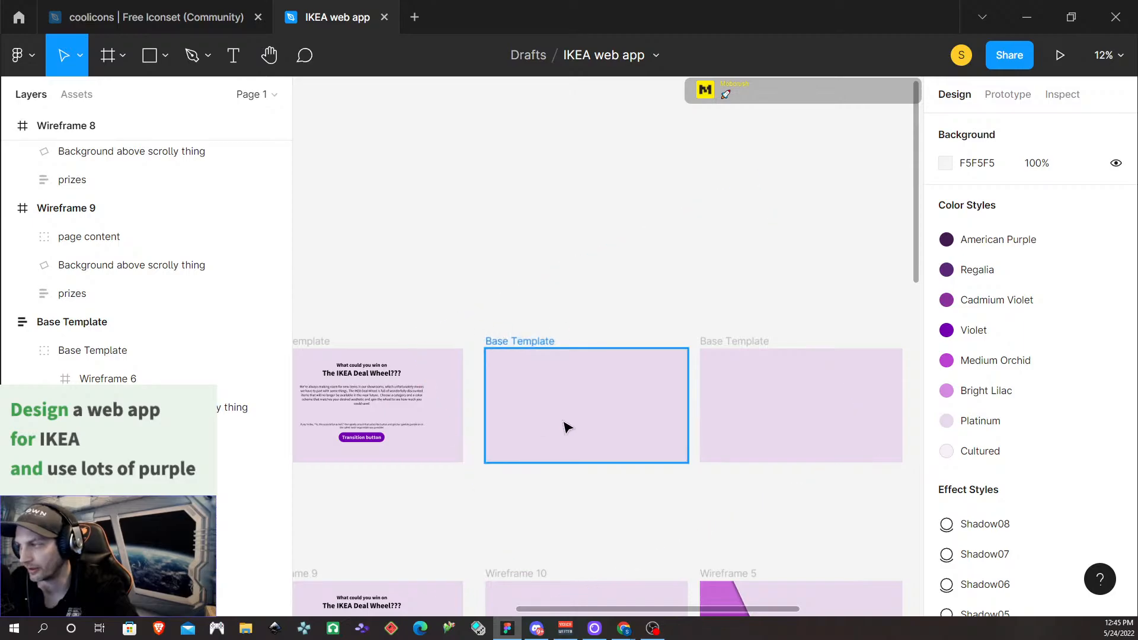
pyautogui.hscroll(4, 545, 428)
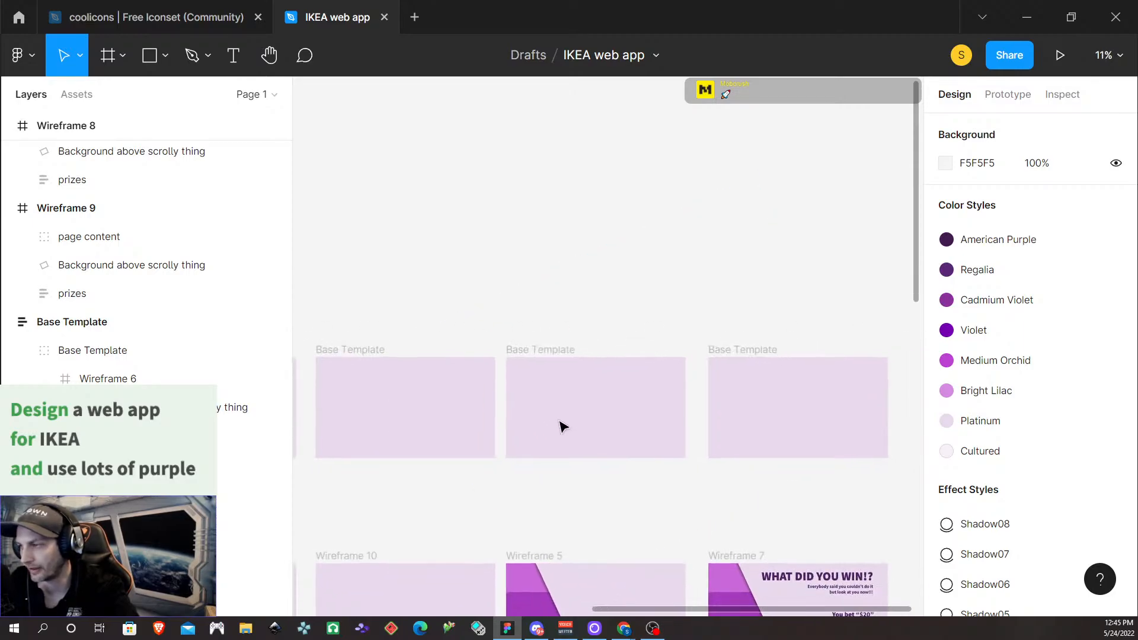
pyautogui.scroll(5, 563, 426)
pyautogui.scroll(8, 563, 427)
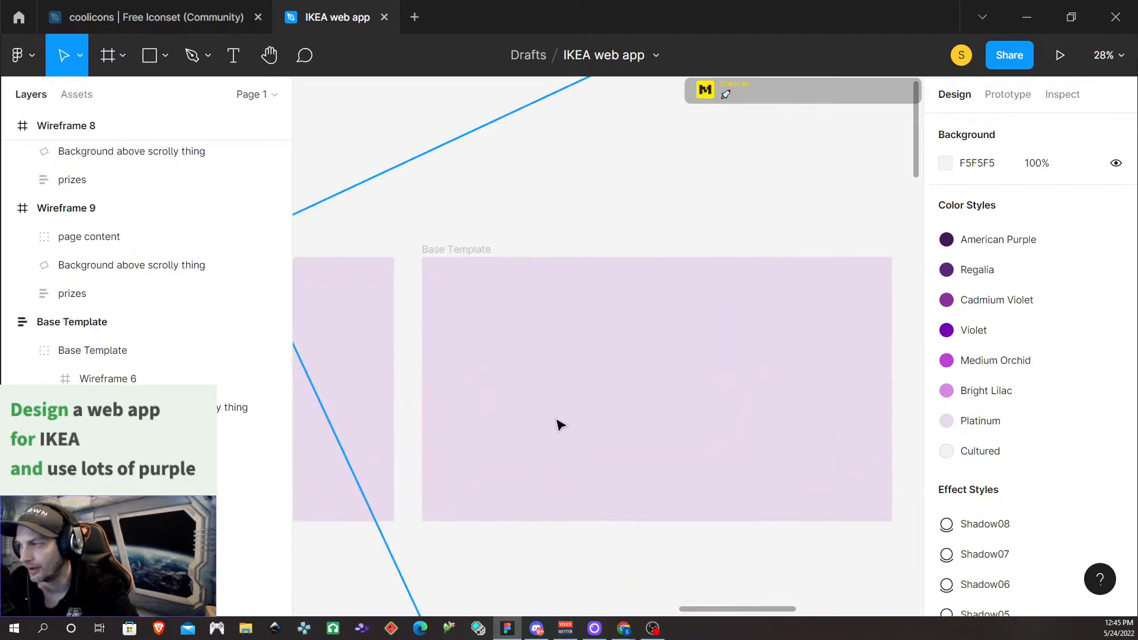
pyautogui.scroll(-4, 560, 425)
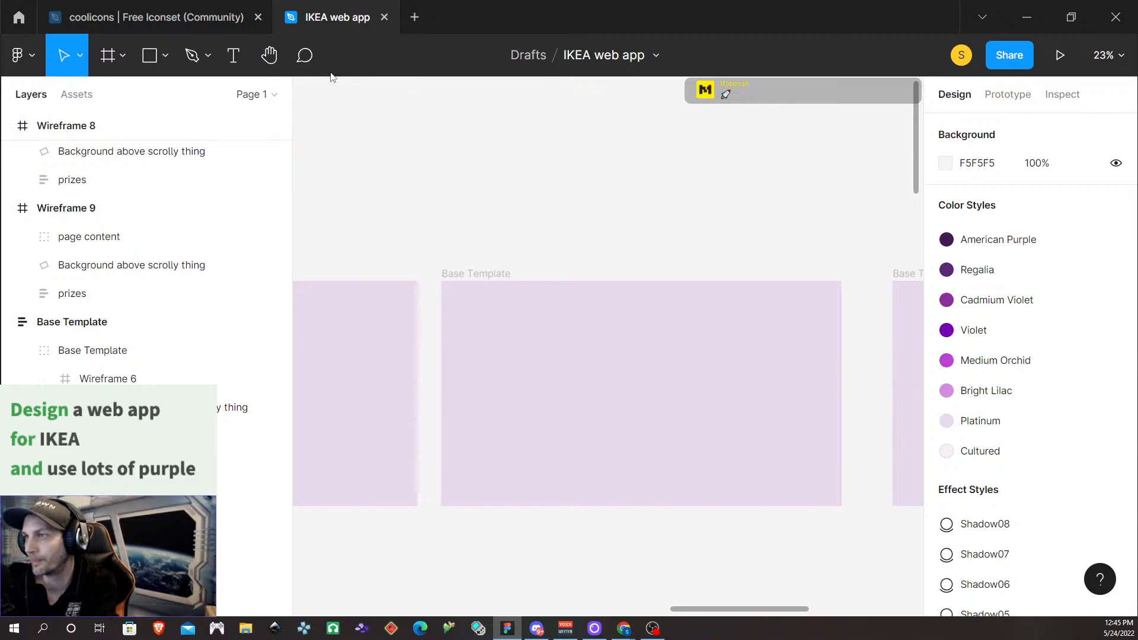
# With the Text tool, inspect the text settings of the Deal Wheel heading and the "What could you win on" line above Wireframe 9
pyautogui.click(231, 63)
pyautogui.scroll(1, 503, 266)
pyautogui.scroll(-2, 503, 267)
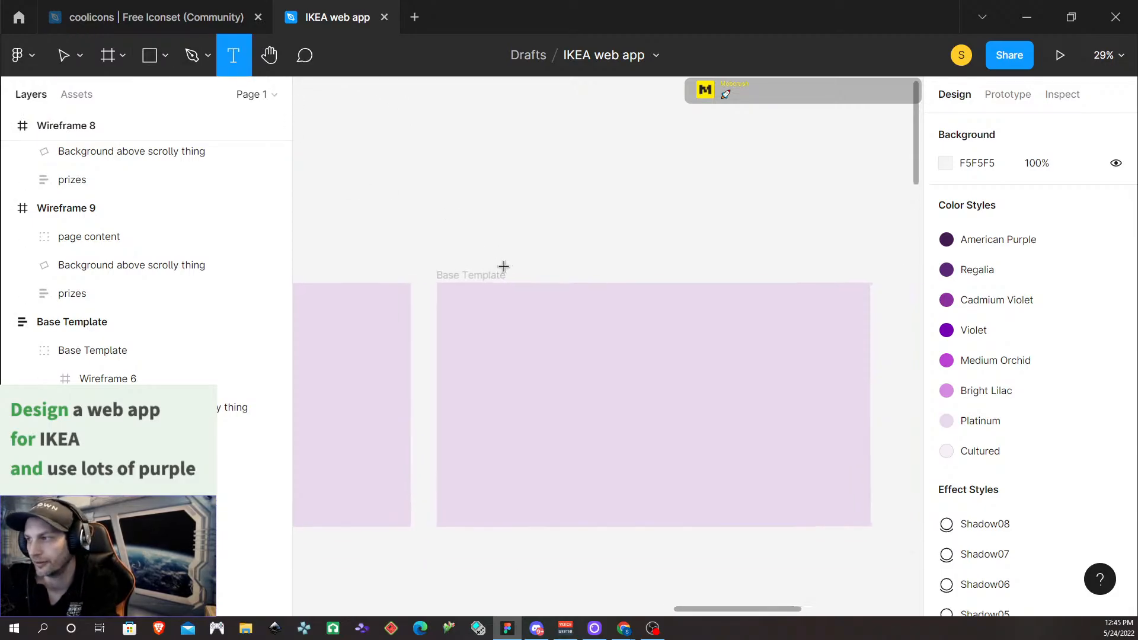
pyautogui.hscroll(-8, 508, 279)
pyautogui.click(559, 322)
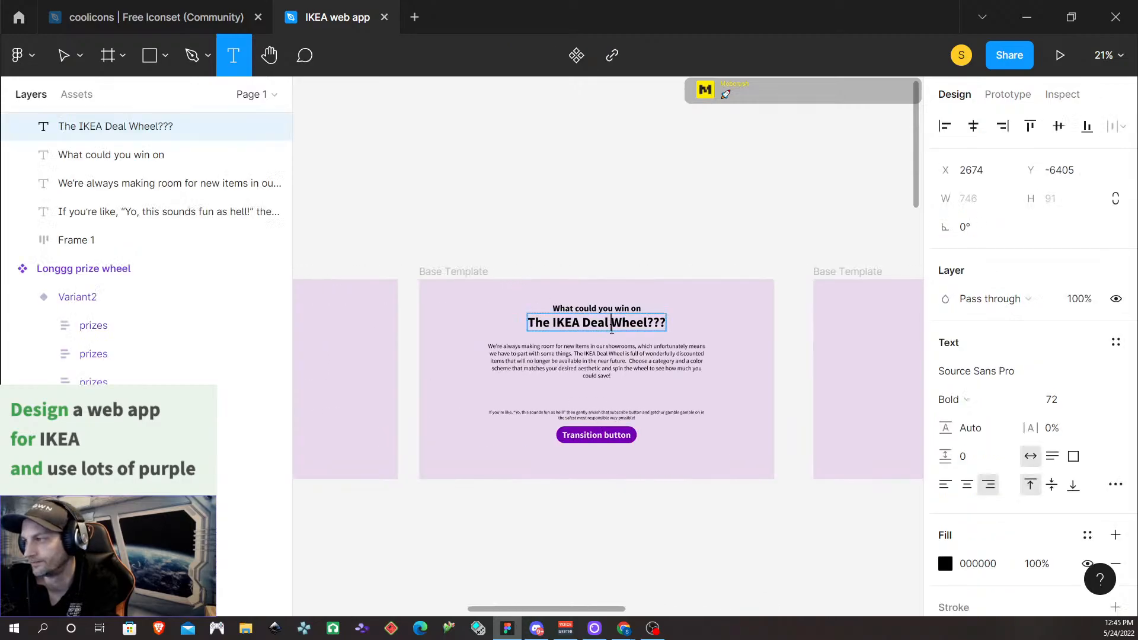
pyautogui.hotkey('ctrl', 'a')
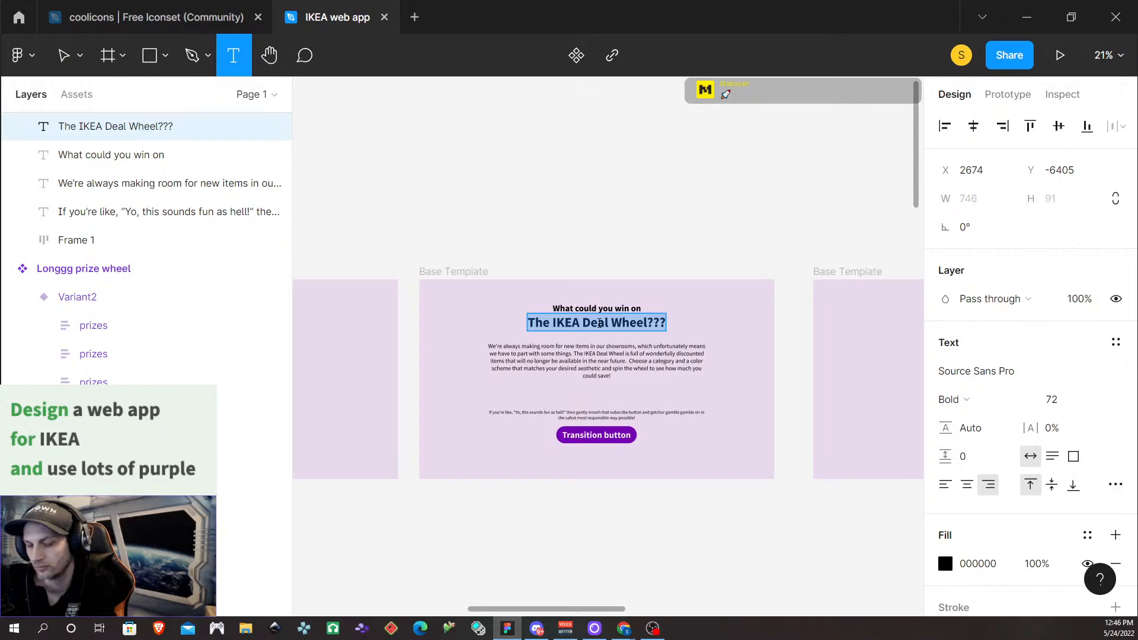
pyautogui.hscroll(5, 628, 306)
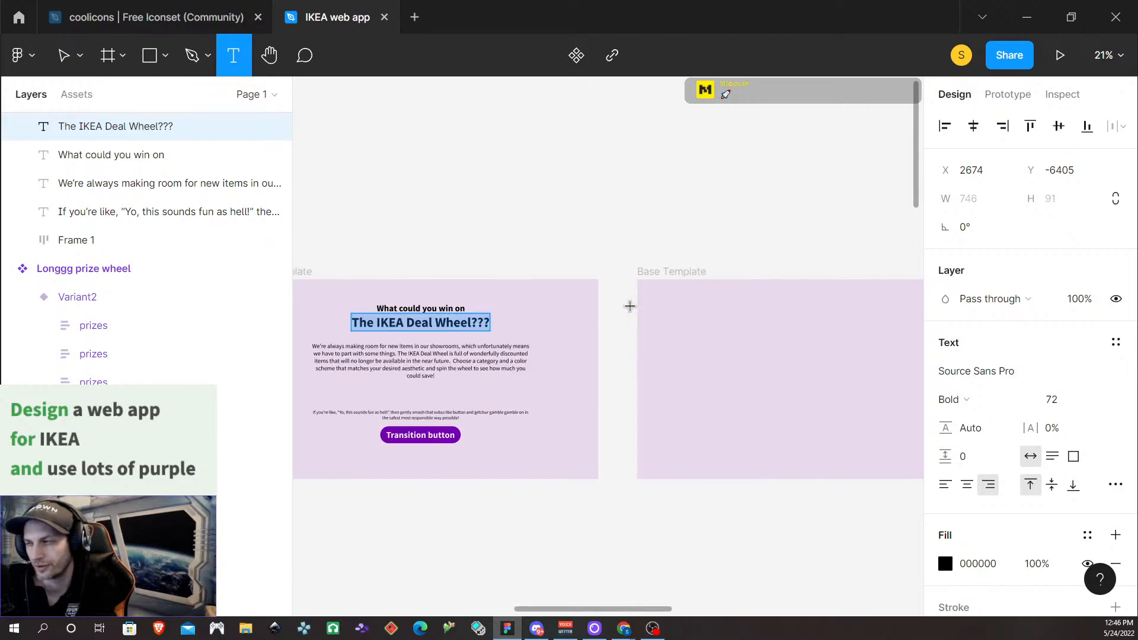
pyautogui.click(415, 306)
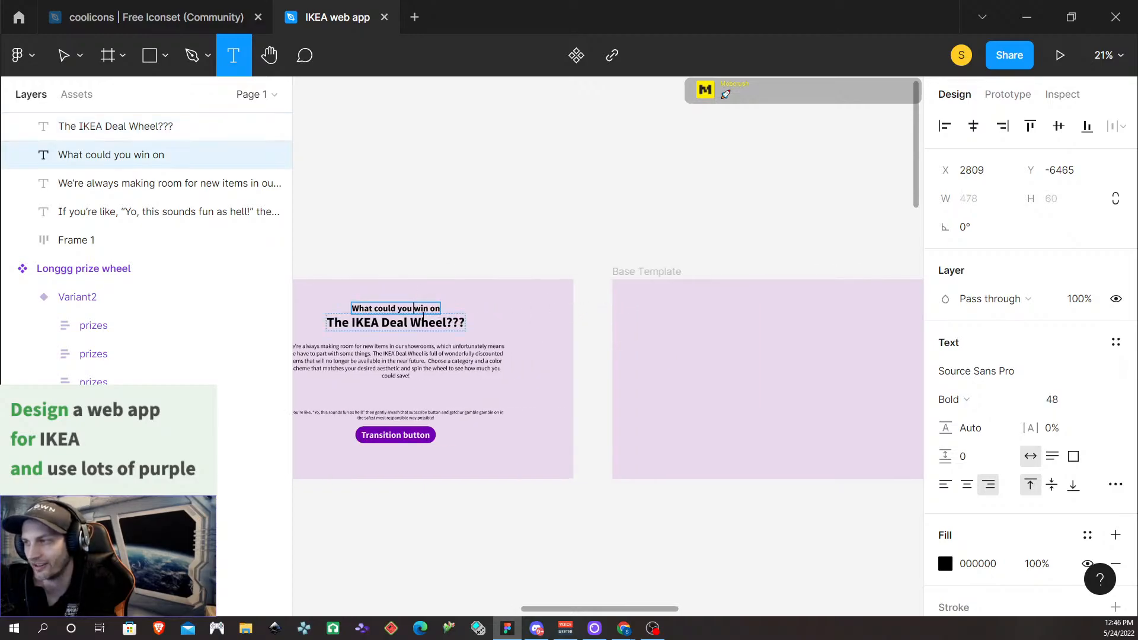
# Copy the "What could you win on" and "The IKEA Deal Wheel???" headings and paste them into an empty Base Template frame
pyautogui.click(460, 282)
pyautogui.click(428, 308)
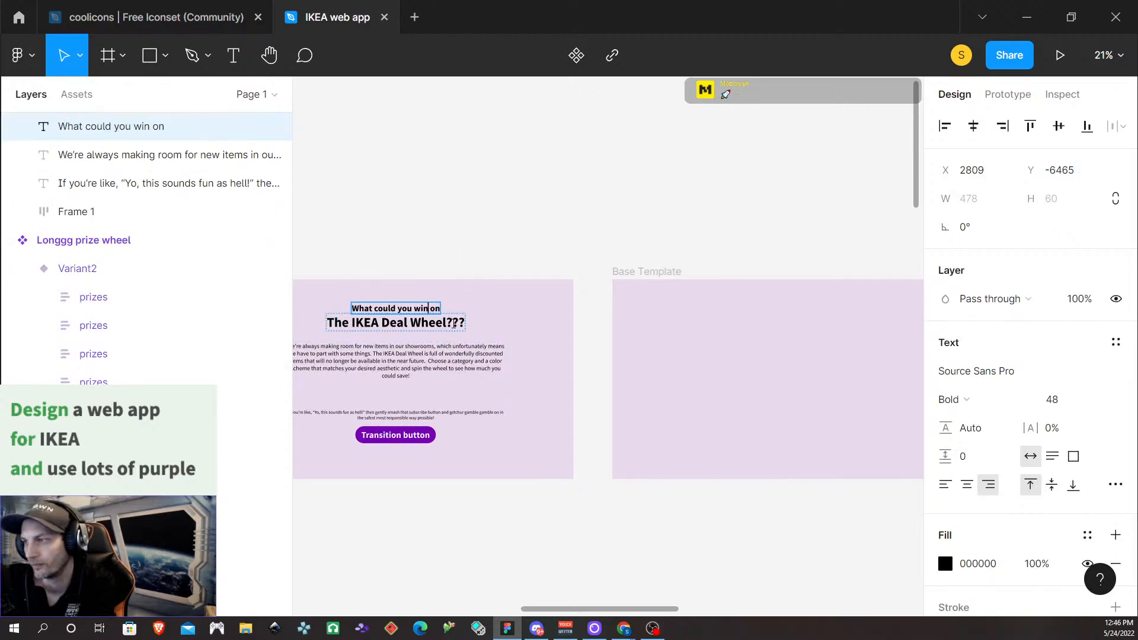
pyautogui.press('Escape')
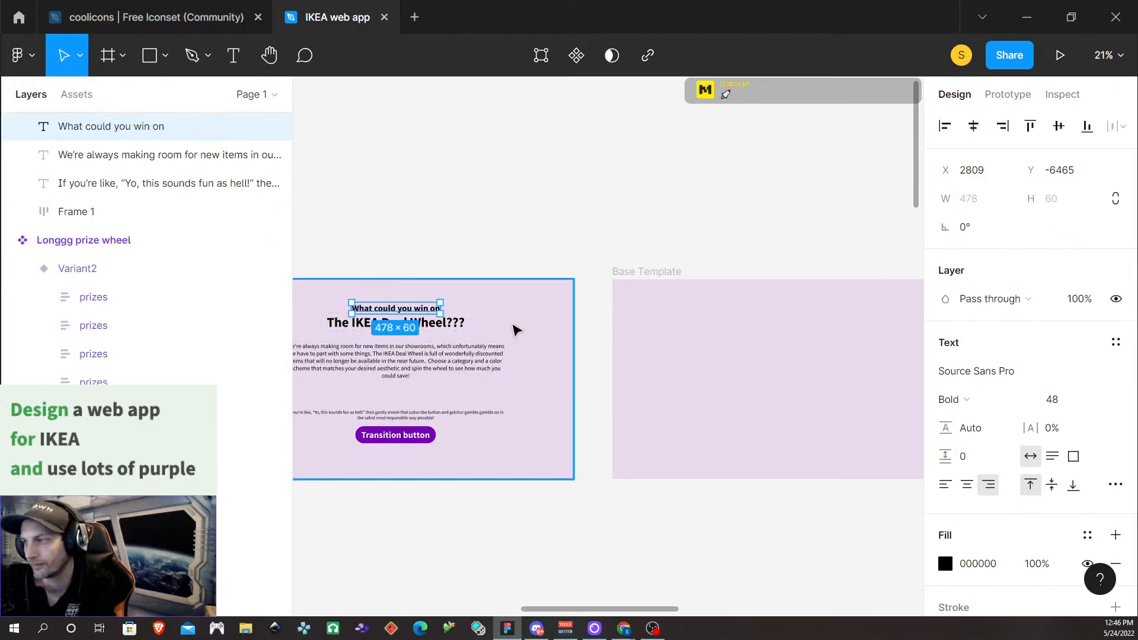
pyautogui.keyDown('shift'); pyautogui.click(445, 327); pyautogui.keyUp('shift')
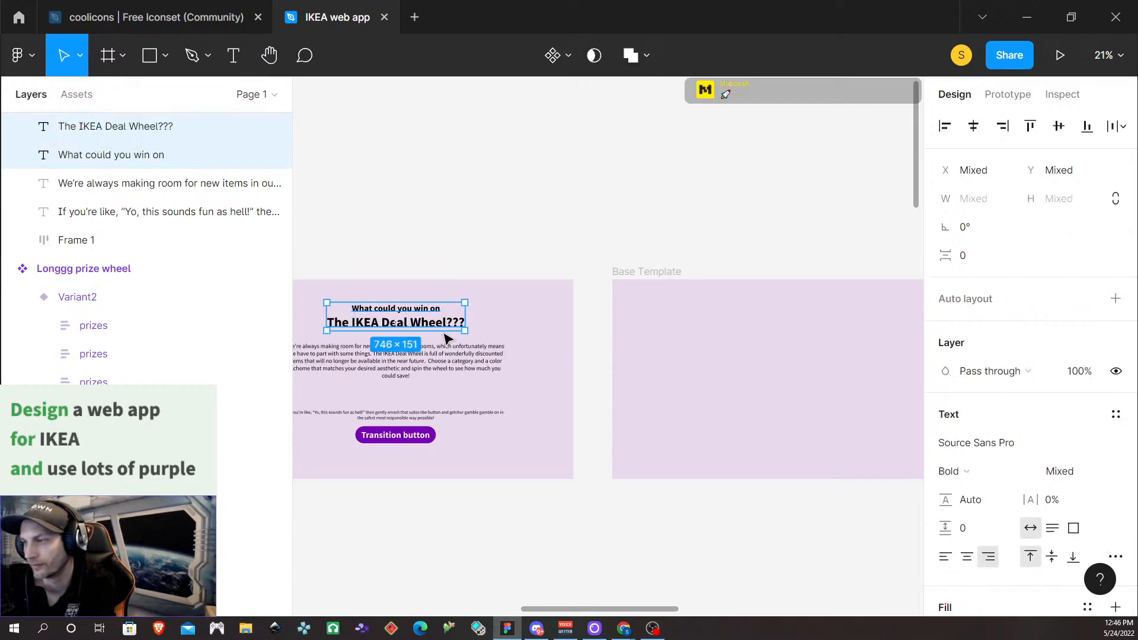
pyautogui.hscroll(6, 673, 328)
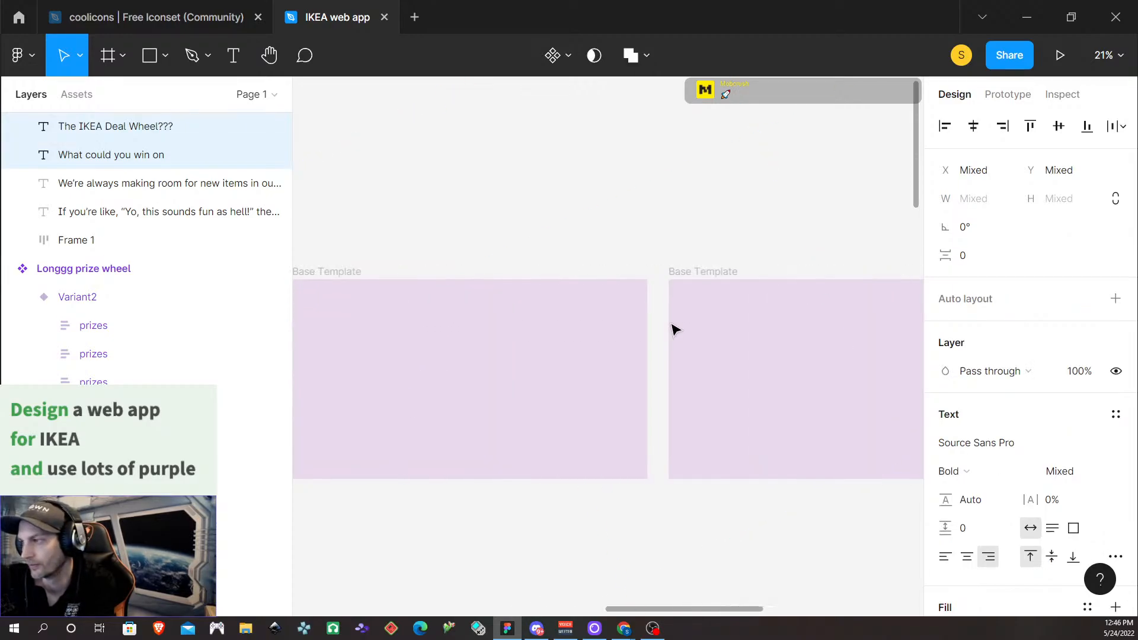
pyautogui.click(673, 271)
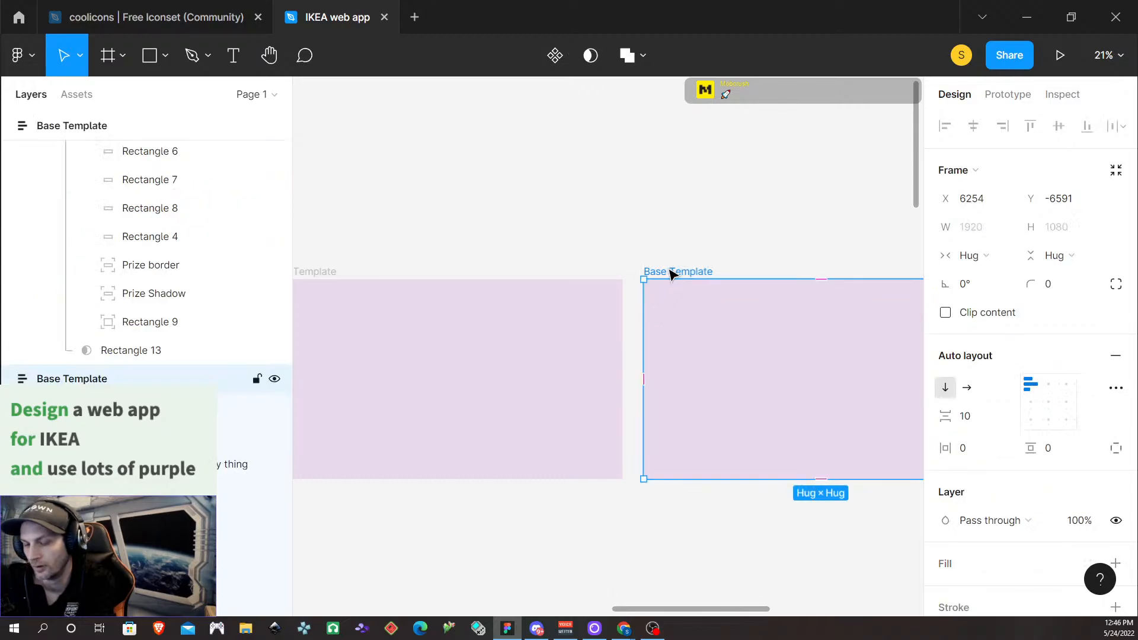
pyautogui.hotkey('ctrl', 'v')
# Move the two pasted headings up into the frame and shift them toward its centre, to X 624
pyautogui.moveTo(705, 503); pyautogui.dragTo(709, 364)
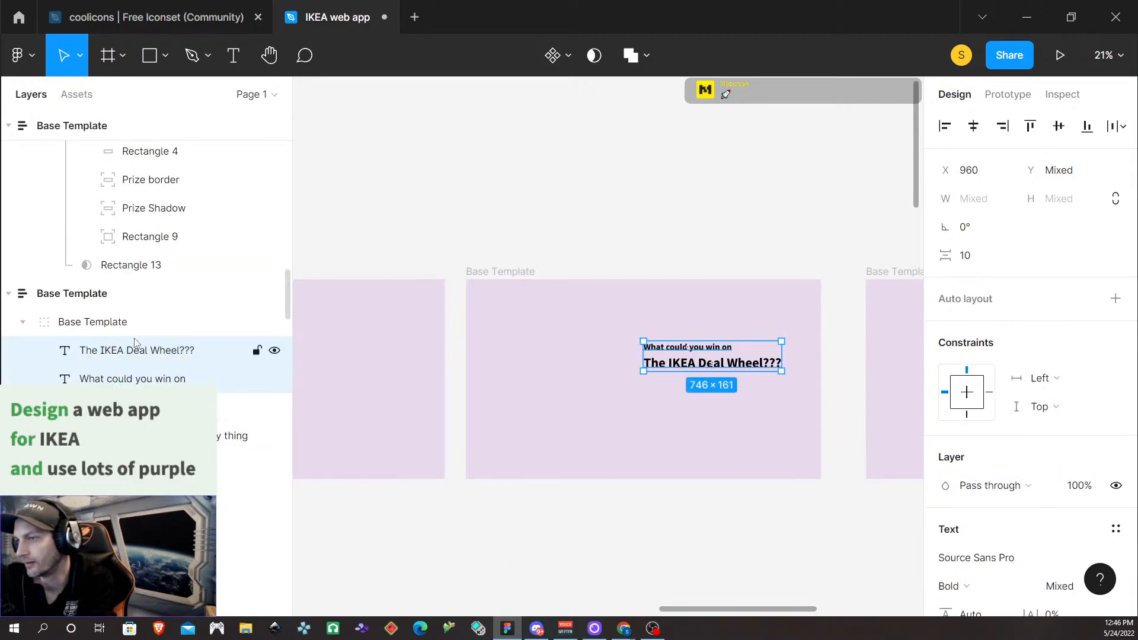
pyautogui.moveTo(700, 365)
pyautogui.mouseDown()
pyautogui.moveTo(623, 365)
pyautogui.moveTo(702, 375)
pyautogui.mouseUp()
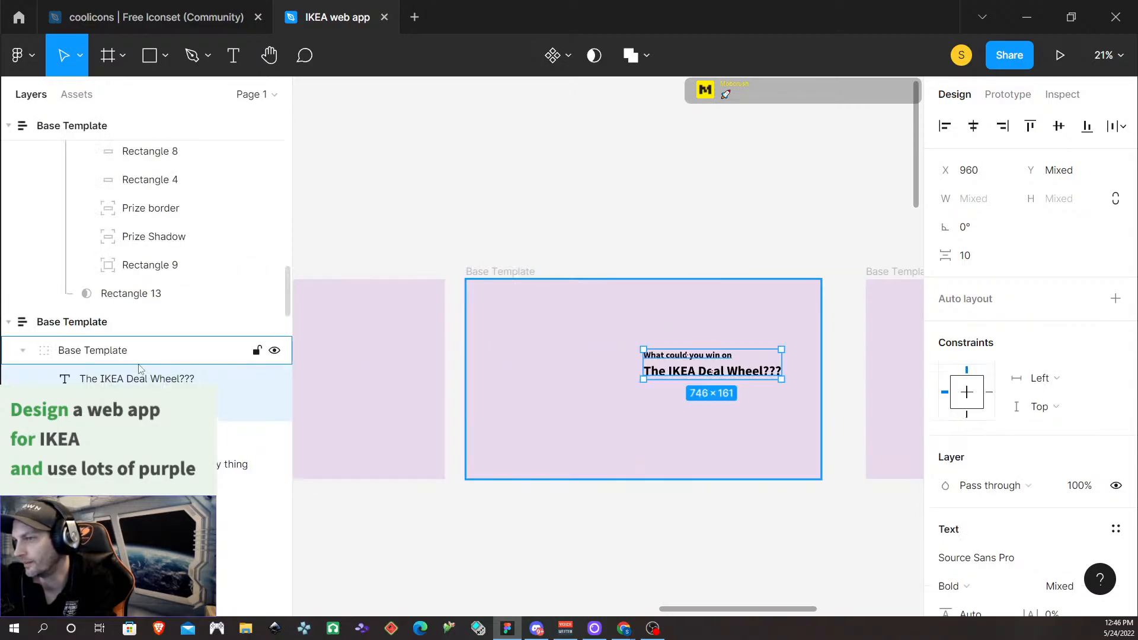
pyautogui.hotkey('shift', 'Left')
pyautogui.hotkey('shift', 'Left')
pyautogui.hotkey('shift', 'Left')
pyautogui.hotkey('shift', 'Left')
pyautogui.hotkey('shift', 'Left')
pyautogui.hotkey('shift', 'Left')
pyautogui.hotkey('shift', 'Left')
pyautogui.hotkey('shift', 'Left')
pyautogui.hotkey('shift', 'Left')
pyautogui.hotkey('shift', 'Left')
pyautogui.hotkey('shift', 'Left')
pyautogui.hotkey('shift', 'Left')
pyautogui.hotkey('shift', 'Left')
pyautogui.hotkey('shift', 'Left')
pyautogui.hotkey('shift', 'Left')
pyautogui.hotkey('shift', 'Left')
pyautogui.hotkey('shift', 'Left')
pyautogui.hotkey('shift', 'Left')
pyautogui.hotkey('shift', 'Left')
pyautogui.hotkey('shift', 'Left')
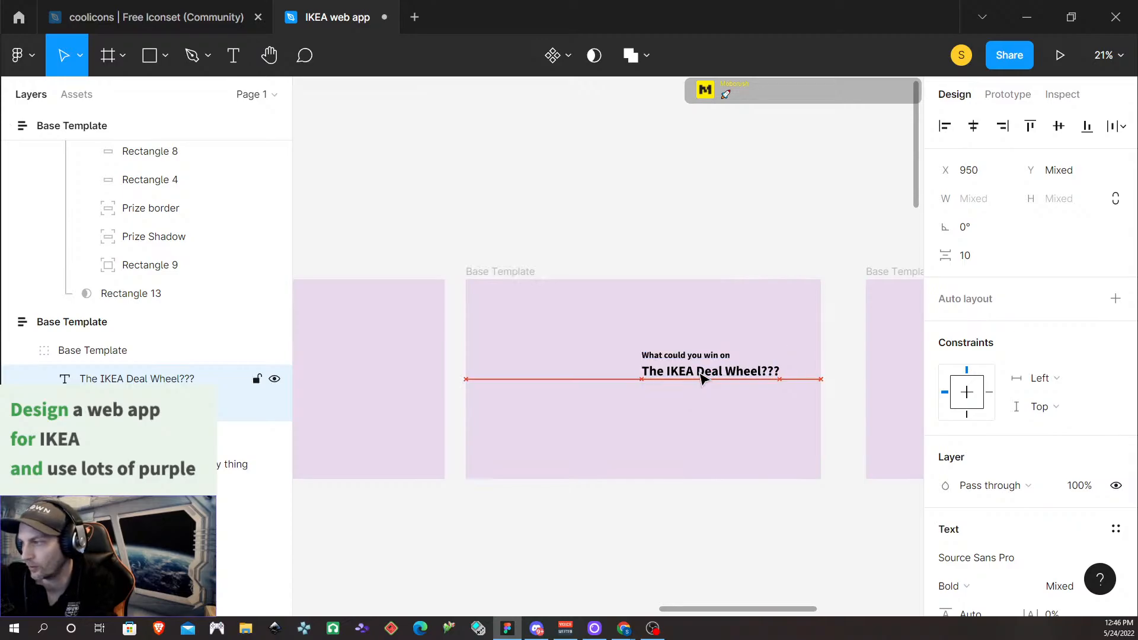
pyautogui.press('Right')
pyautogui.press('Right')
pyautogui.press('Right')
pyautogui.press('Right')
pyautogui.press('Right')
pyautogui.press('Right')
pyautogui.press('Right')
pyautogui.press('Right')
pyautogui.press('Right')
pyautogui.press('Right')
pyautogui.press('Right')
pyautogui.press('Right')
pyautogui.press('Right')
pyautogui.press('Right')
pyautogui.press('Right')
pyautogui.press('Right')
pyautogui.press('Right')
pyautogui.press('Right')
pyautogui.press('Right')
pyautogui.press('Right')
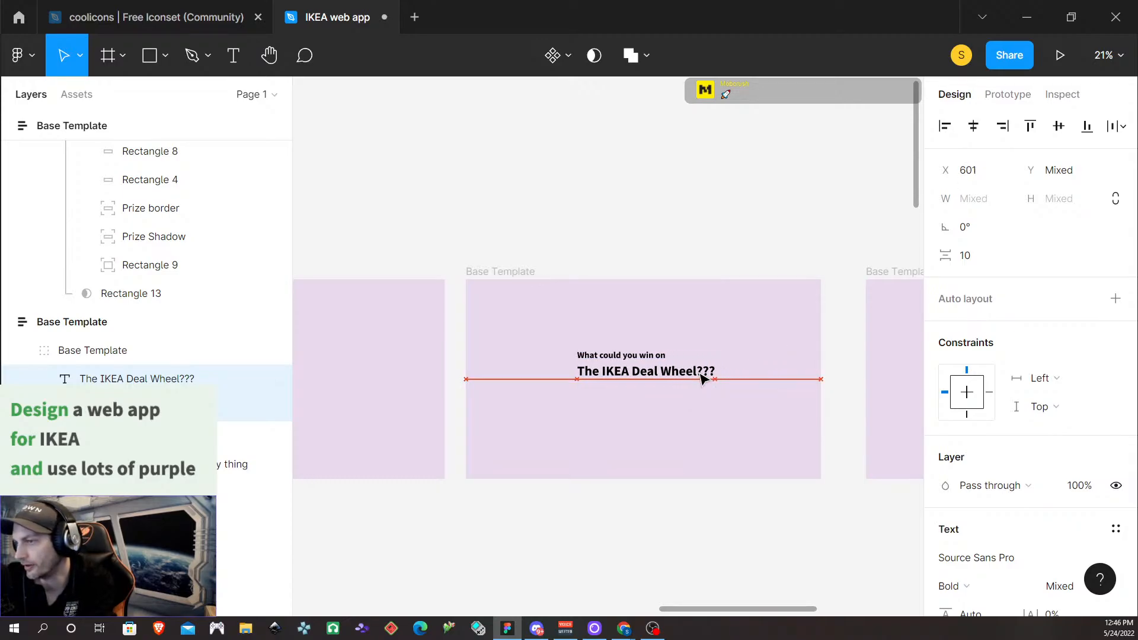
pyautogui.press('Right')
pyautogui.press('Right')
pyautogui.press('Right')
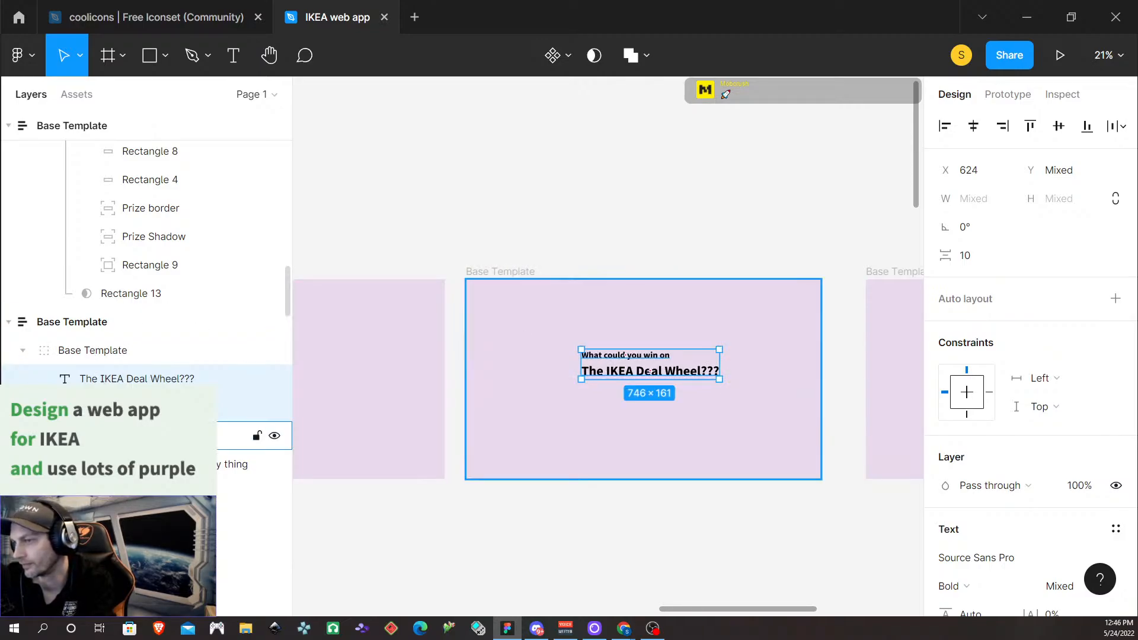
# Align the two pasted headings to each other on their horizontal centres
pyautogui.click(23, 436)
pyautogui.scroll(-1, 189, 381)
pyautogui.scroll(-1, 189, 381)
pyautogui.scroll(1, 186, 363)
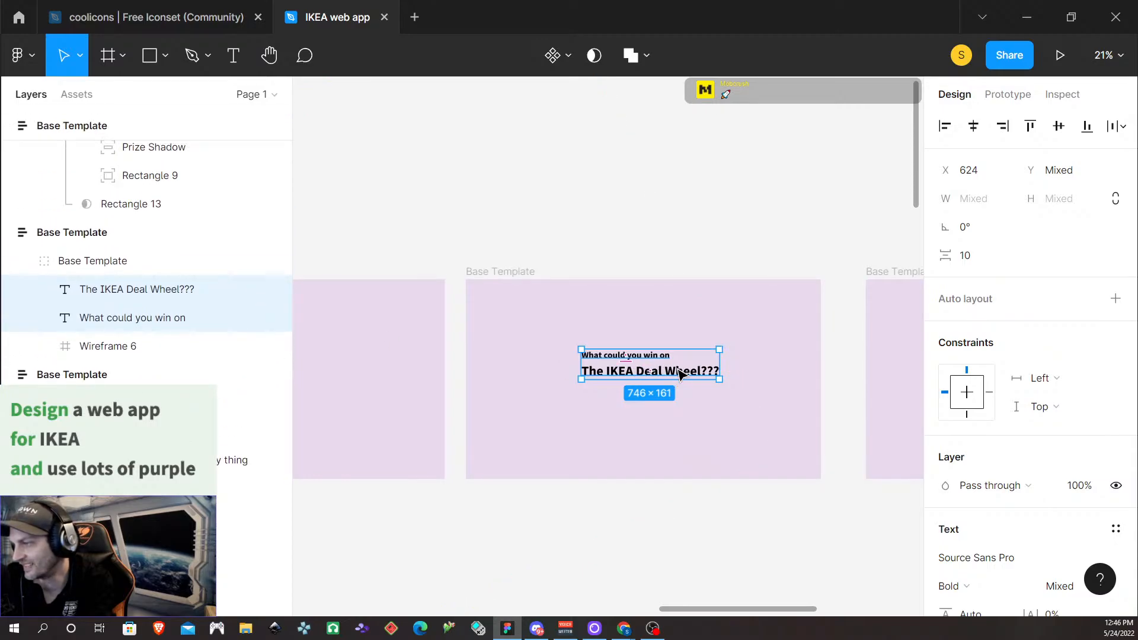
pyautogui.click(975, 131)
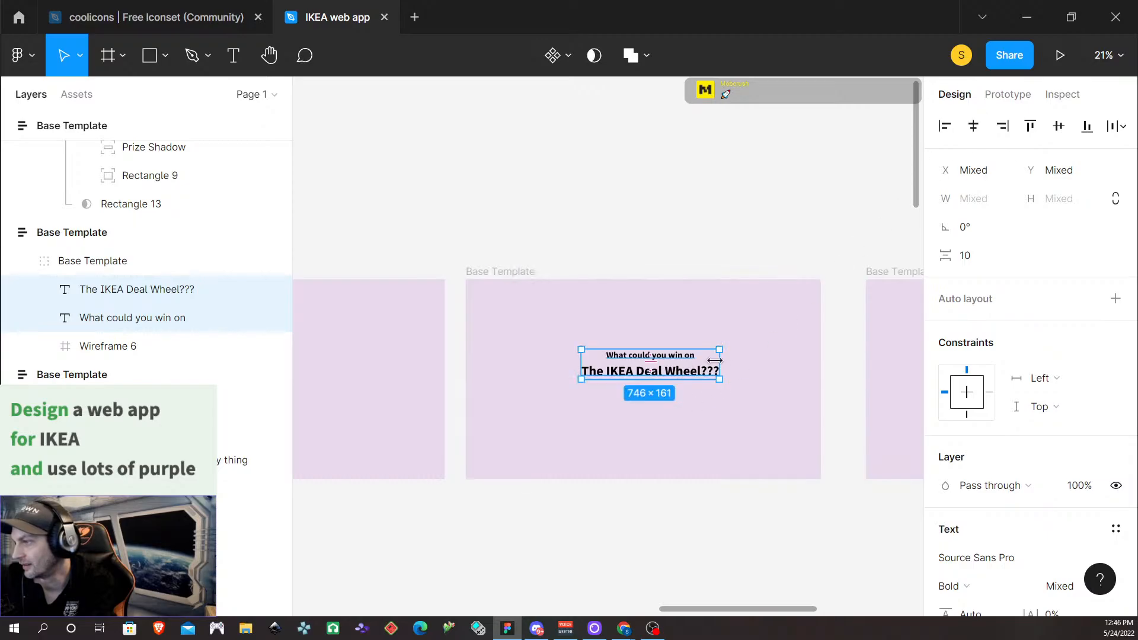
pyautogui.click(804, 350)
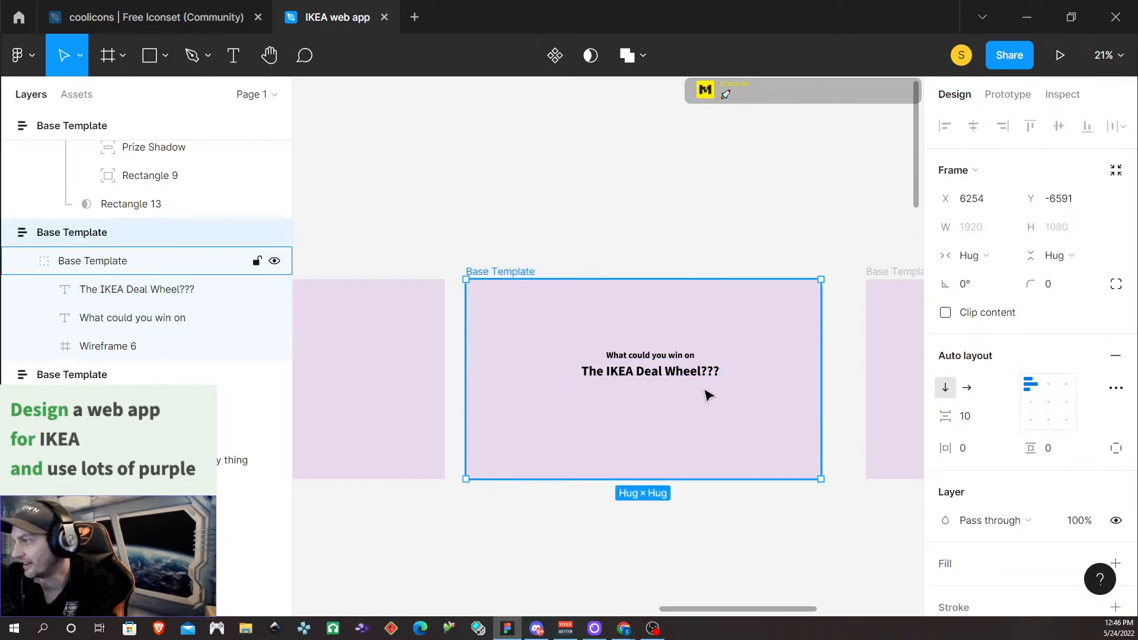
pyautogui.click(664, 372)
pyautogui.click(664, 372)
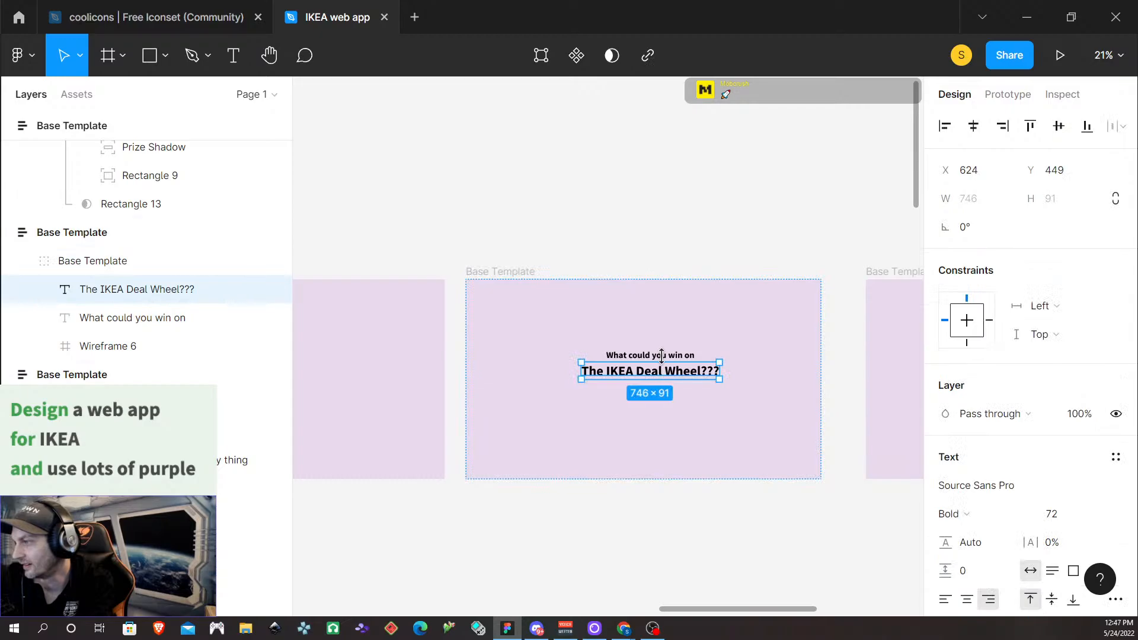
pyautogui.keyDown('shift'); pyautogui.click(654, 354); pyautogui.keyUp('shift')
pyautogui.click(530, 281)
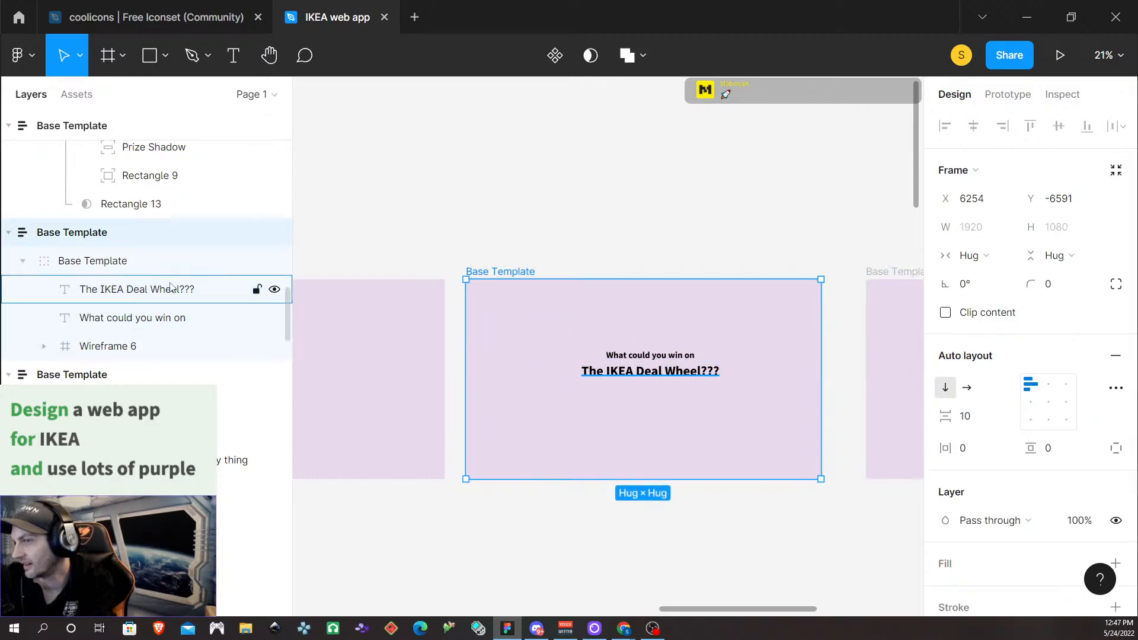
pyautogui.click(701, 411)
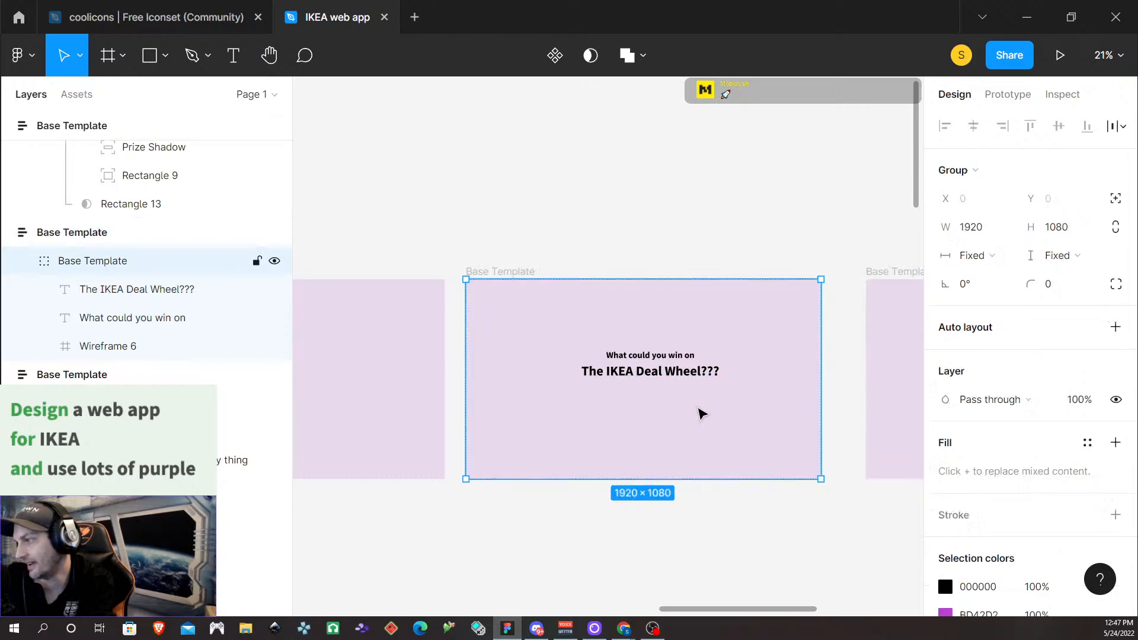
pyautogui.click(642, 378)
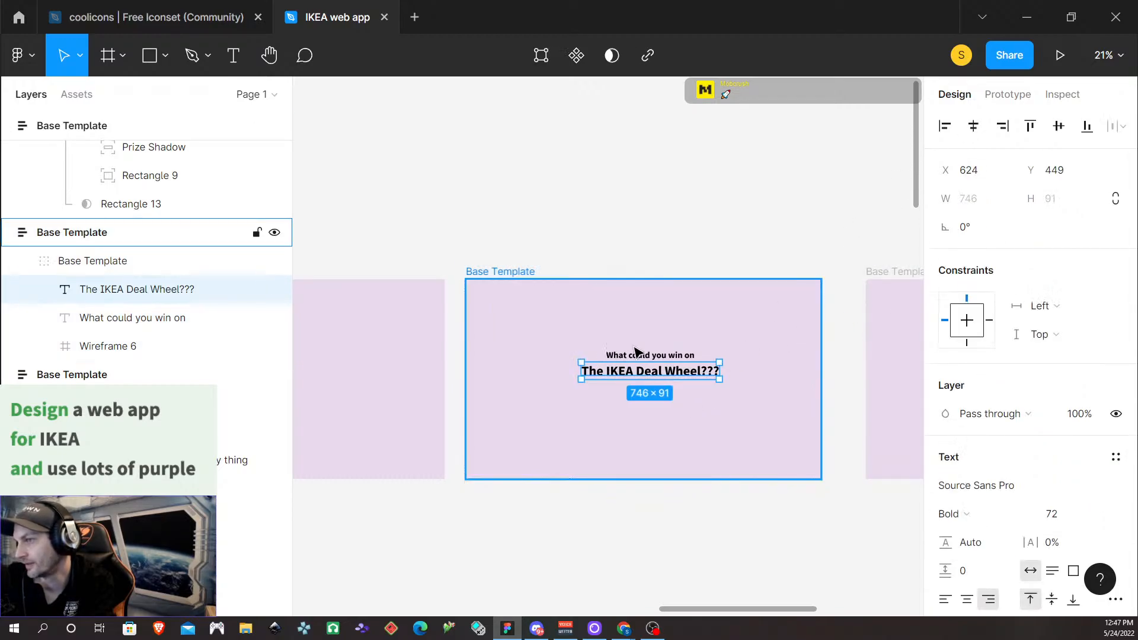
pyautogui.keyDown('shift'); pyautogui.click(116, 317); pyautogui.keyUp('shift')
pyautogui.click(92, 263)
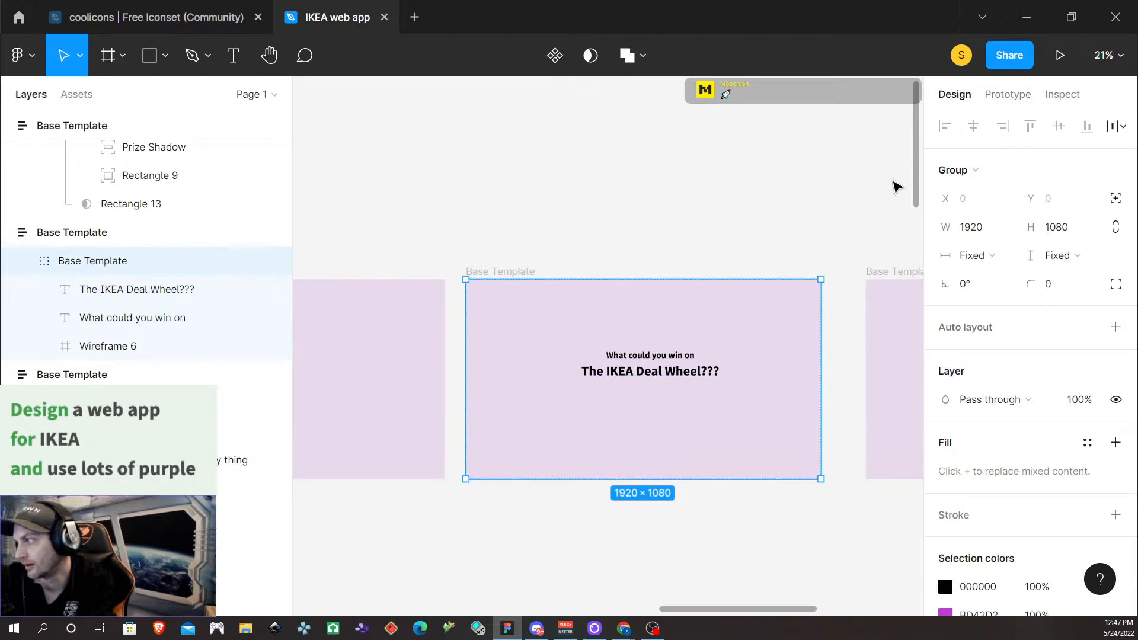
# Centre both headings horizontally in the Base Template frame, leaving 587 px of space on each side
pyautogui.click(633, 374)
pyautogui.keyDown('shift'); pyautogui.click(642, 357); pyautogui.keyUp('shift')
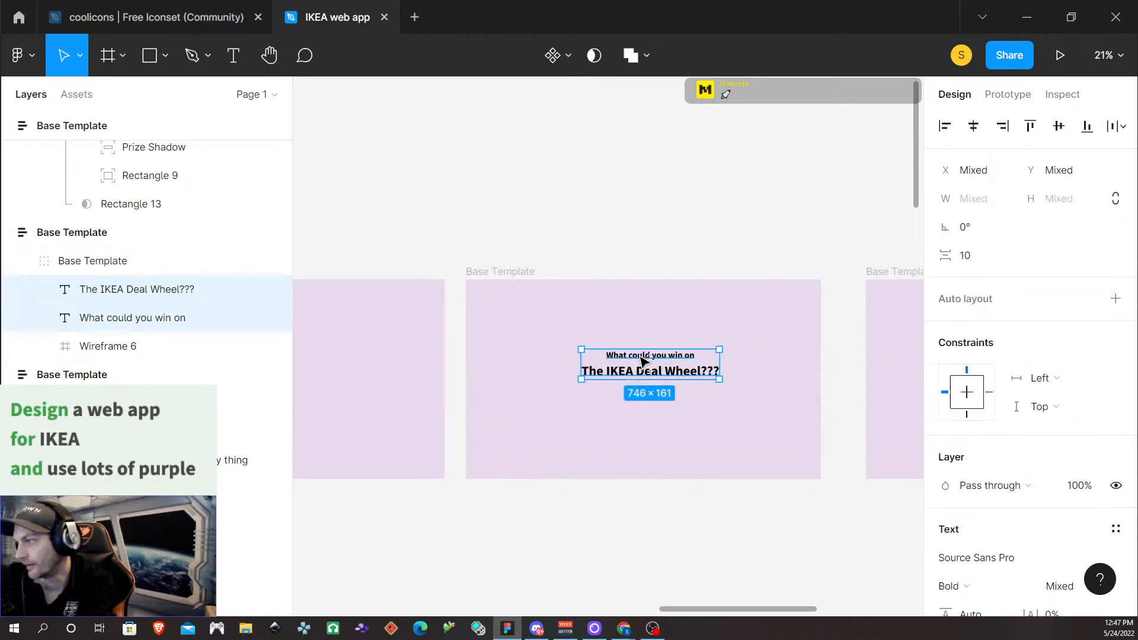
pyautogui.moveTo(659, 350); pyautogui.dragTo(658, 350)
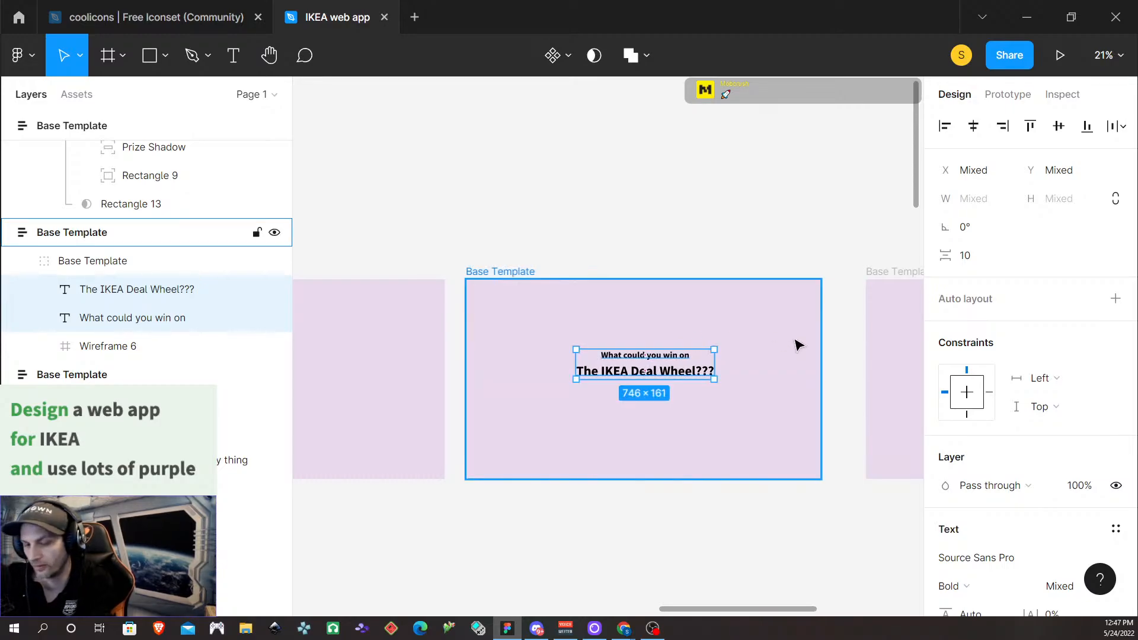
pyautogui.press('alt')
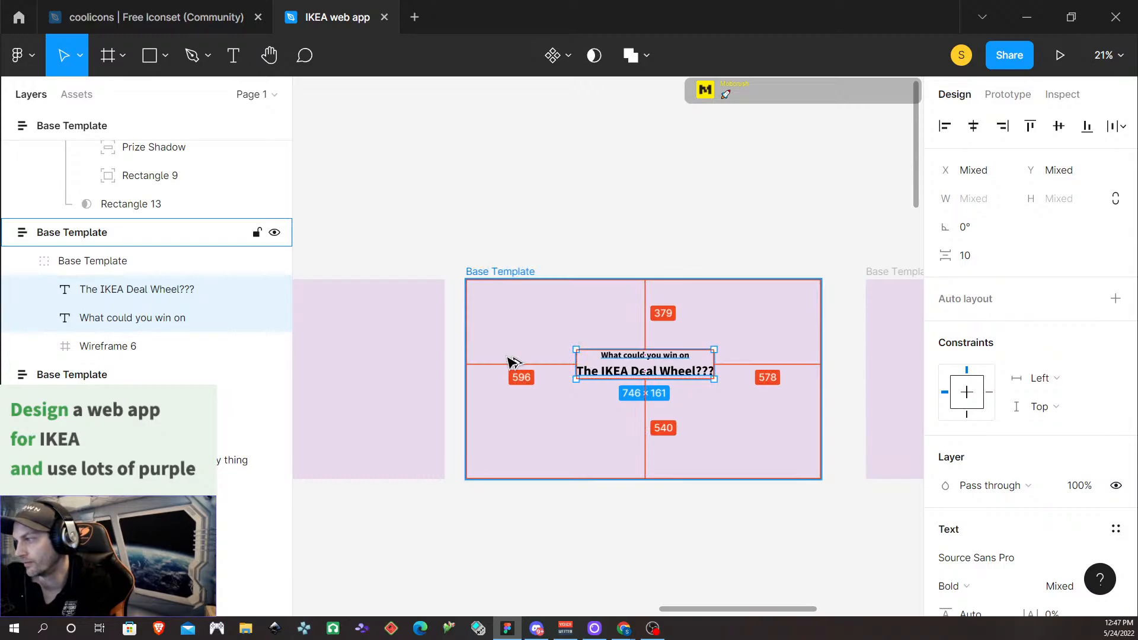
pyautogui.press('Left')
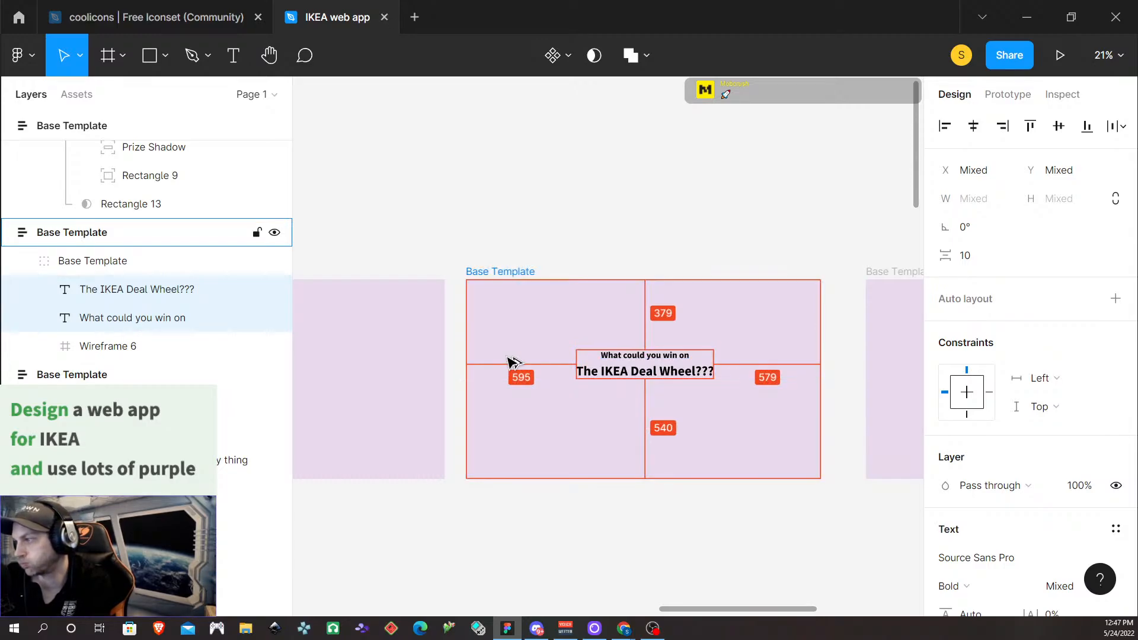
pyautogui.hotkey('shift', 'Left')
pyautogui.press('Left')
pyautogui.press('Left')
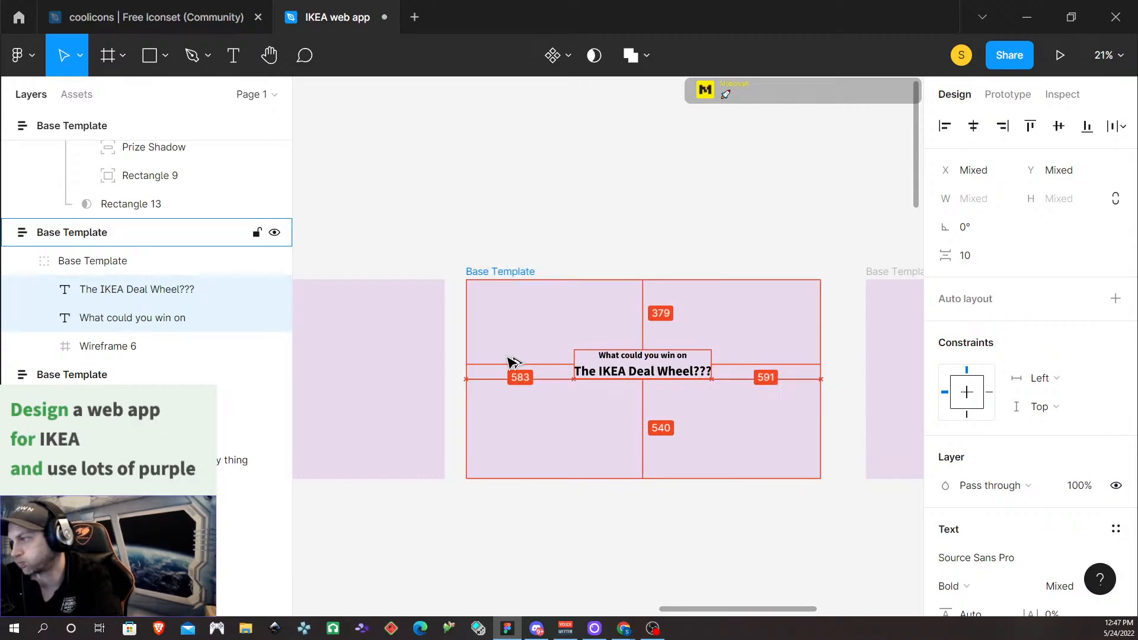
pyautogui.press('Left')
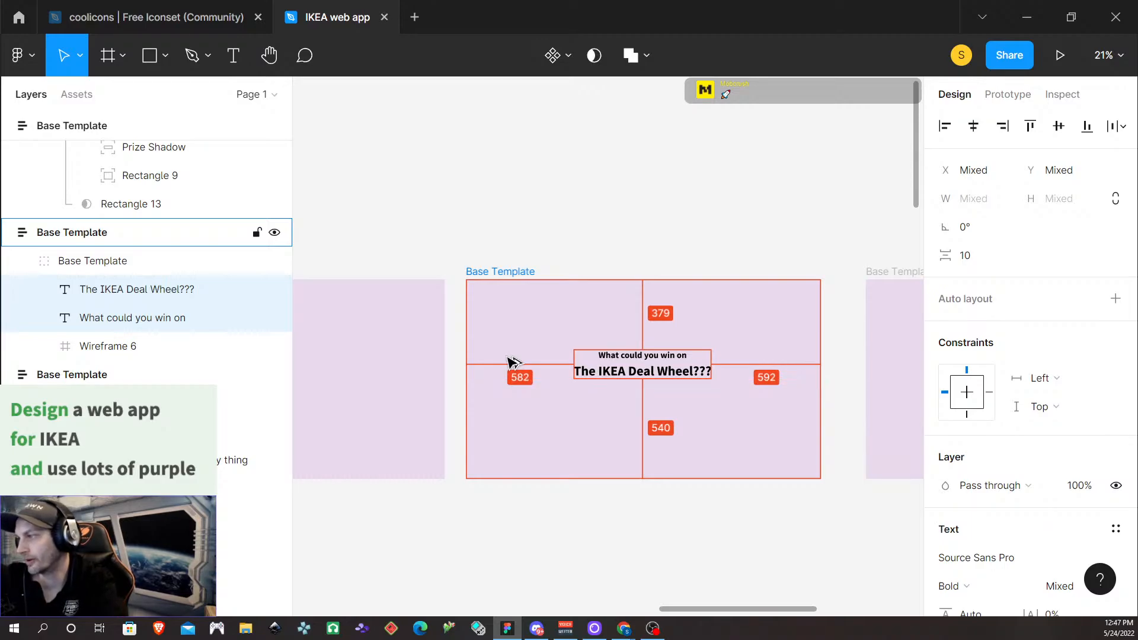
pyautogui.press('Left')
pyautogui.press('Left')
pyautogui.press('Left')
pyautogui.press('Left')
pyautogui.press('Left')
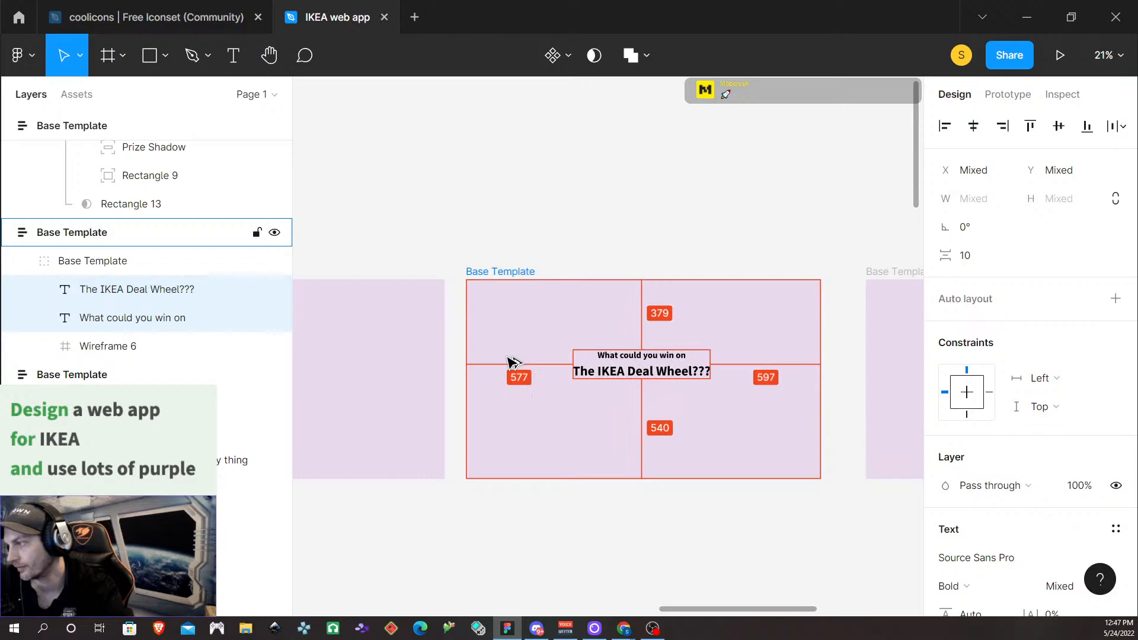
pyautogui.press('Right')
pyautogui.press('Right')
pyautogui.press('Right')
pyautogui.press('Right')
pyautogui.press('Right')
pyautogui.press('Right')
pyautogui.press('Right')
pyautogui.press('Right')
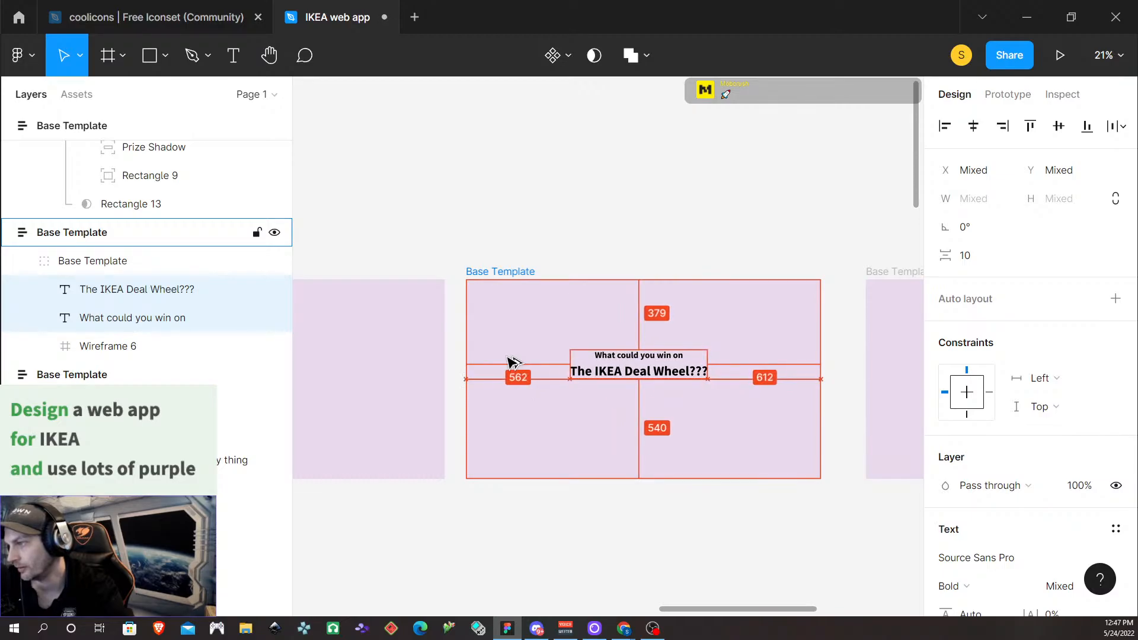
pyautogui.press('Right')
pyautogui.press('Right')
pyautogui.press('Right')
pyautogui.press('Right')
pyautogui.press('Right')
pyautogui.press('Right')
pyautogui.press('Right')
pyautogui.press('Right')
pyautogui.press('Right')
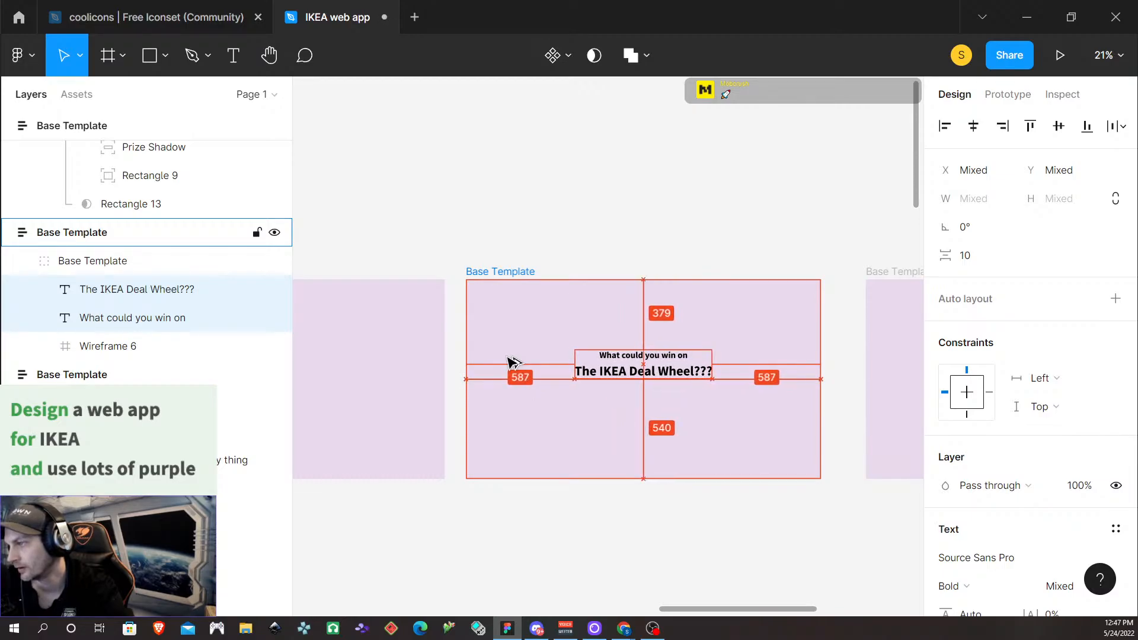
pyautogui.press('Right')
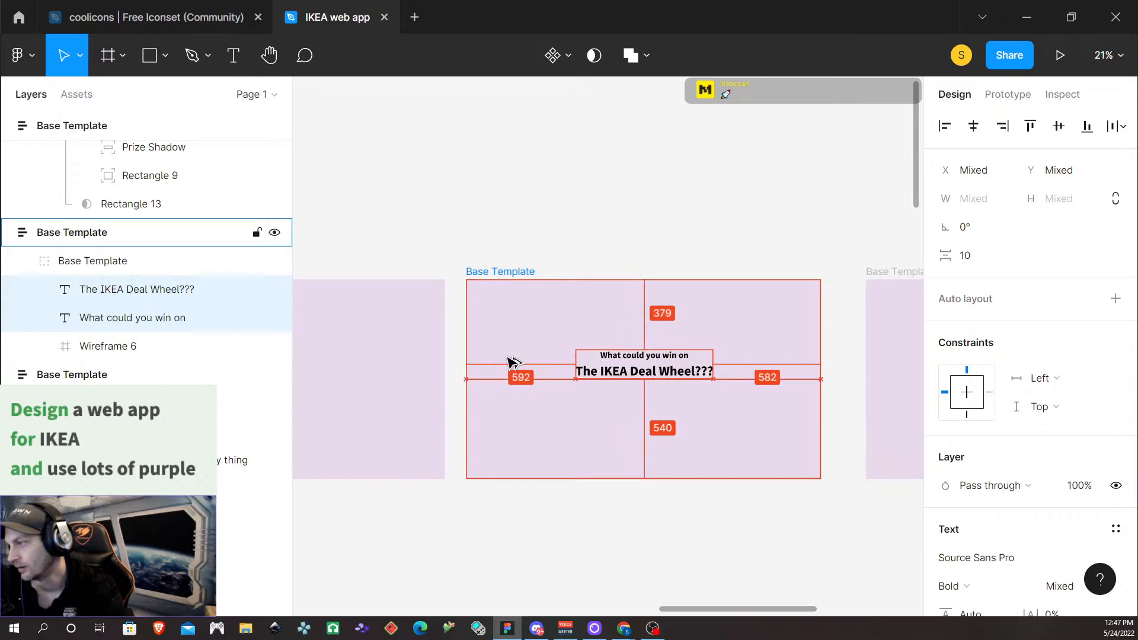
pyautogui.press('Left')
pyautogui.press('Left')
pyautogui.press('Left')
pyautogui.press('Left')
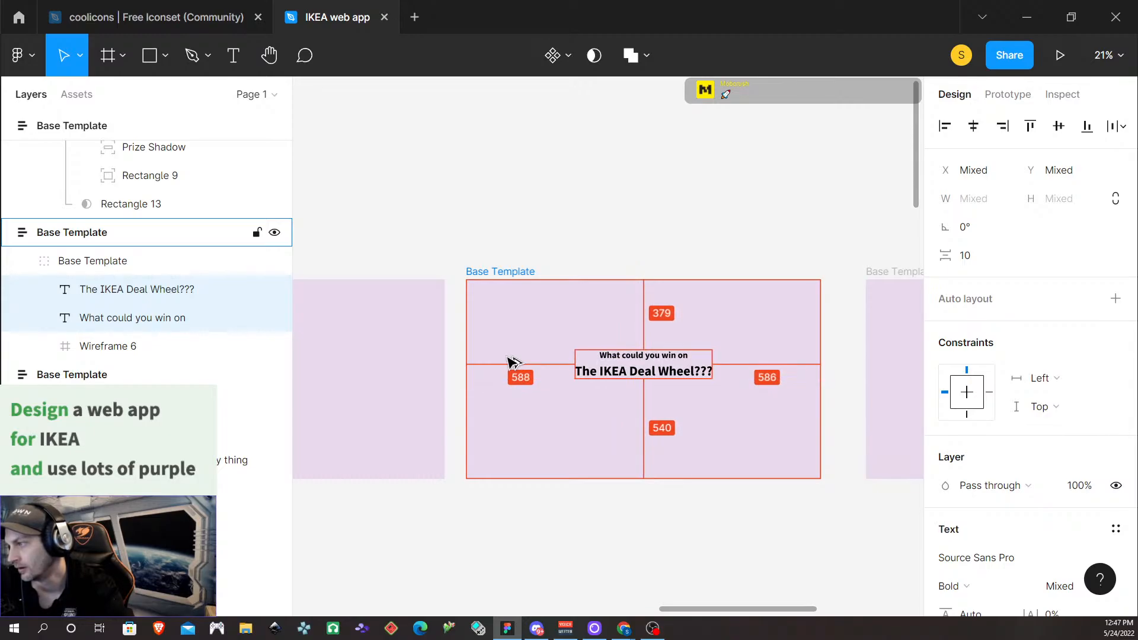
pyautogui.press('Left')
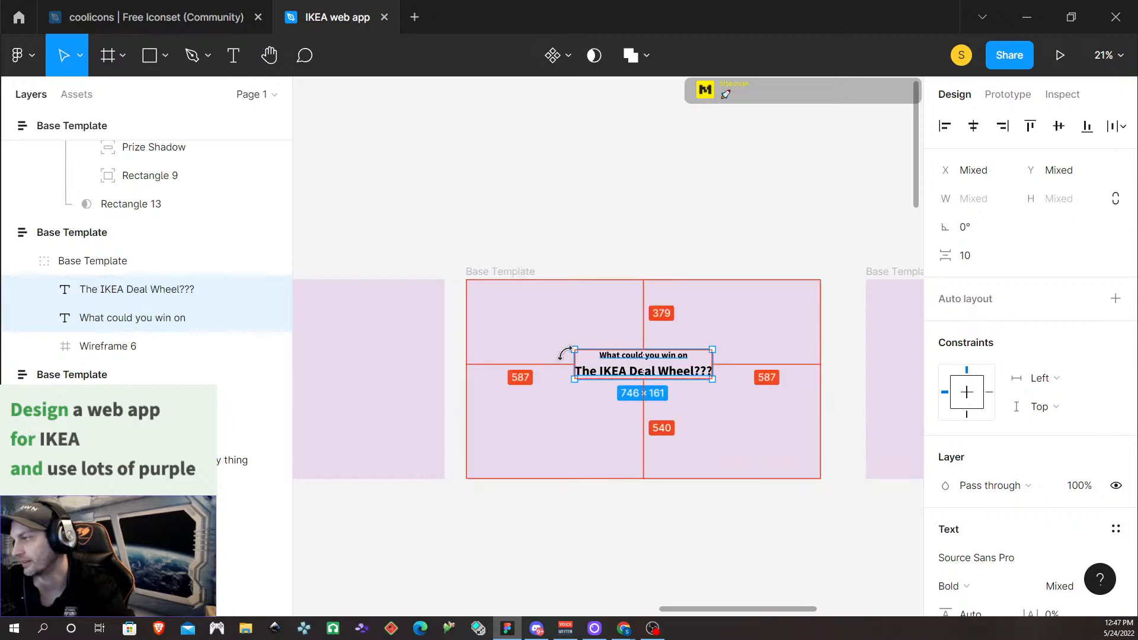
# Move both headings straight up in the Base Template frame to 126 px below its top edge
pyautogui.press('alt')
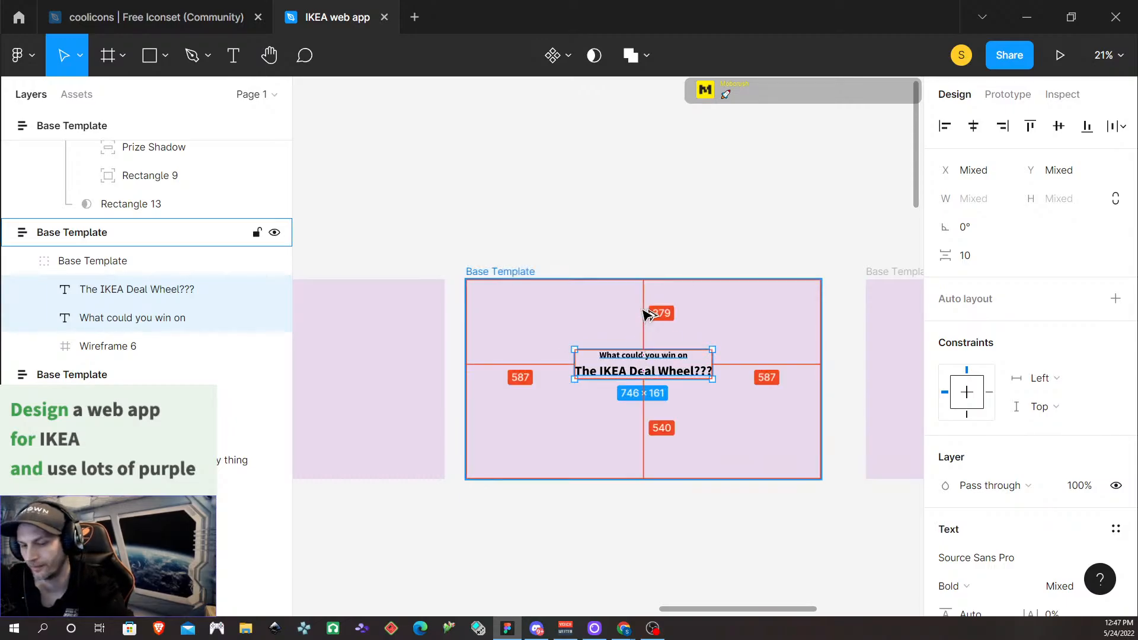
pyautogui.press('Up')
pyautogui.press('Up')
pyautogui.press('Up')
pyautogui.press('Up')
pyautogui.press('Up')
pyautogui.press('Up')
pyautogui.press('Up')
pyautogui.press('Up')
pyautogui.press('Up')
pyautogui.press('Up')
pyautogui.press('Up')
pyautogui.press('Up')
pyautogui.press('Up')
pyautogui.press('Up')
pyautogui.press('Up')
pyautogui.press('Up')
pyautogui.press('Up')
pyautogui.press('Up')
pyautogui.press('Up')
pyautogui.press('Up')
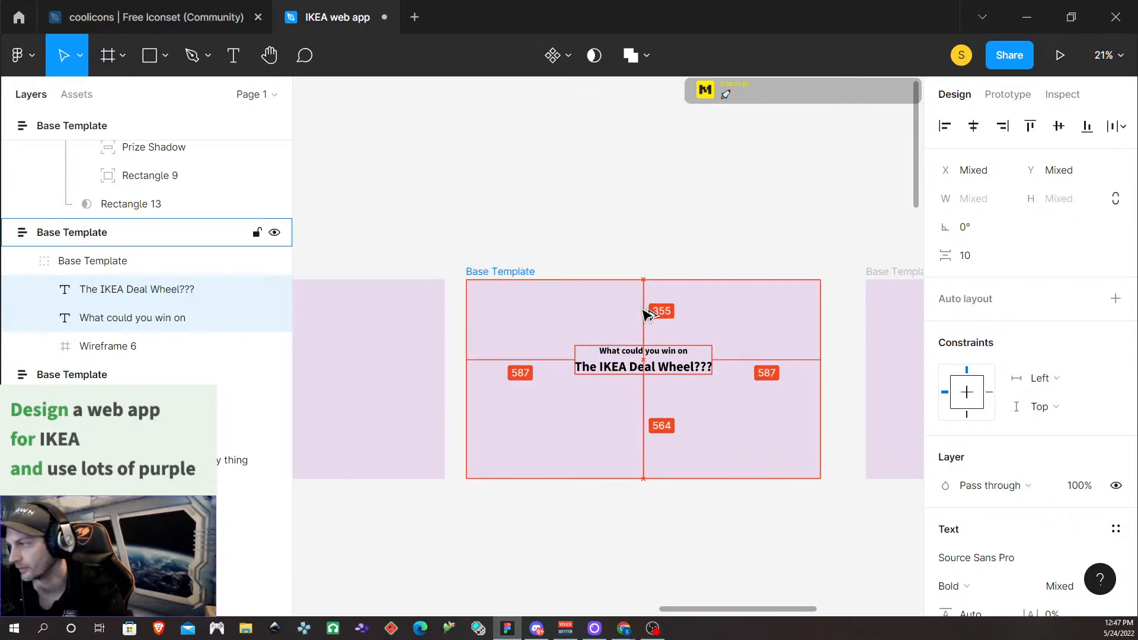
pyautogui.press('Up')
pyautogui.press('Up')
pyautogui.press('Up')
pyautogui.press('Up')
pyautogui.press('Up')
pyautogui.press('Up')
pyautogui.press('Up')
pyautogui.press('Up')
pyautogui.press('Up')
pyautogui.press('Up')
pyautogui.press('Up')
pyautogui.press('Up')
pyautogui.press('Up')
pyautogui.press('Up')
pyautogui.press('Up')
pyautogui.press('Up')
pyautogui.press('Up')
pyautogui.press('Up')
pyautogui.press('Up')
pyautogui.press('Up')
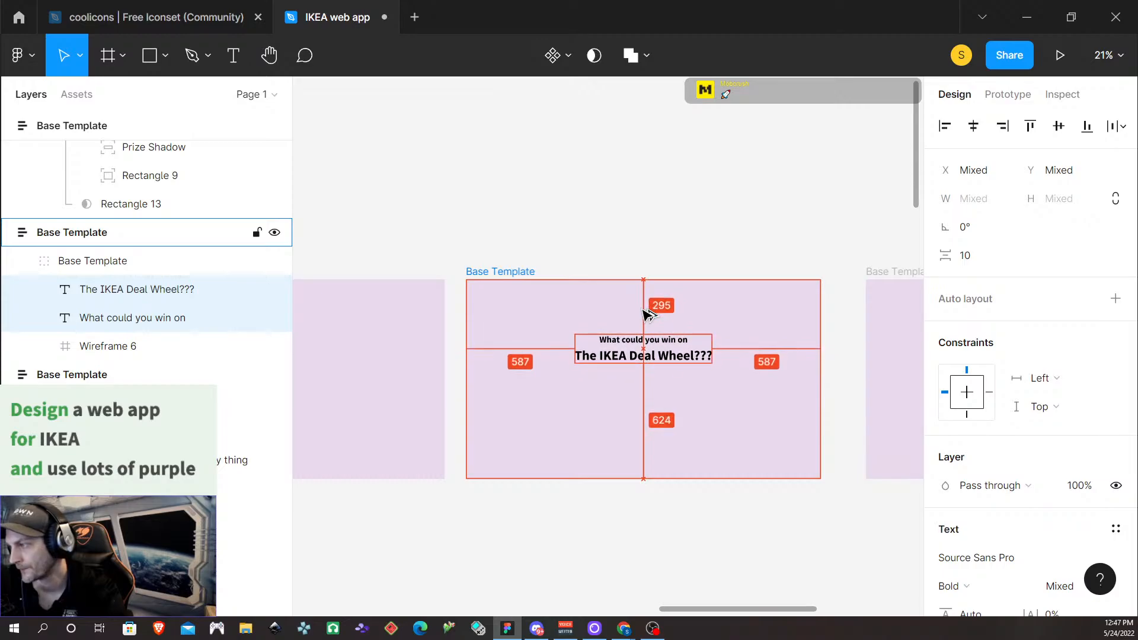
pyautogui.press('Up')
pyautogui.press('Up')
pyautogui.press('Up')
pyautogui.press('Up')
pyautogui.press('Up')
pyautogui.press('Up')
pyautogui.press('Up')
pyautogui.press('Up')
pyautogui.press('Up')
pyautogui.press('Up')
pyautogui.press('Up')
pyautogui.press('Up')
pyautogui.press('Up')
pyautogui.press('Up')
pyautogui.press('Up')
pyautogui.press('Up')
pyautogui.press('Up')
pyautogui.press('Up')
pyautogui.press('Up')
pyautogui.press('Up')
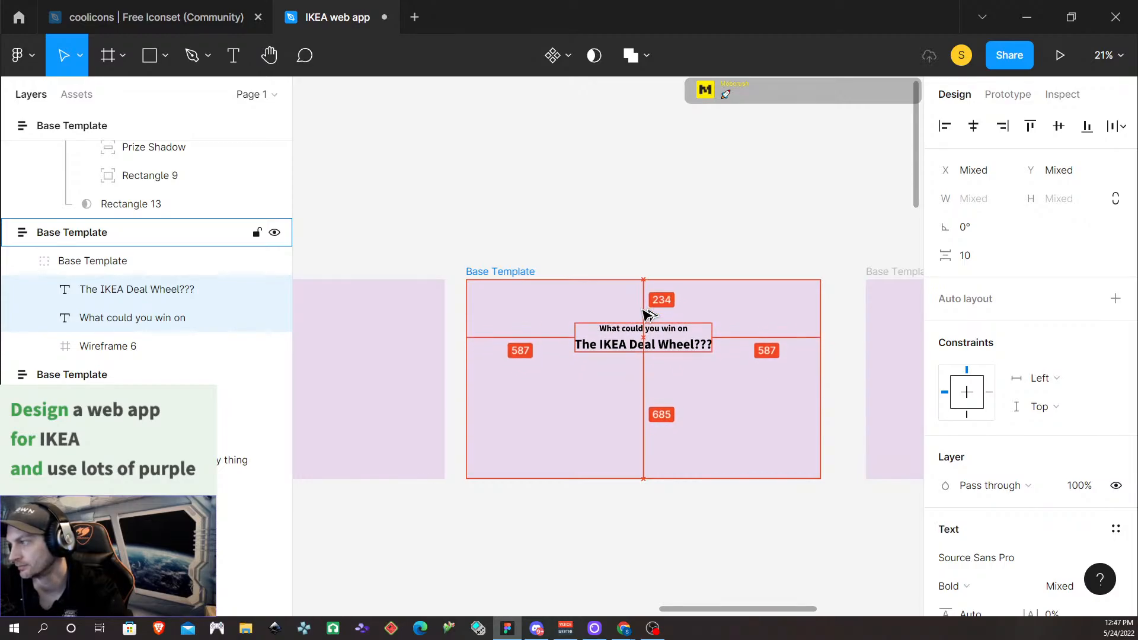
pyautogui.press('Up')
pyautogui.press('Up')
pyautogui.press('Up')
pyautogui.press('Up')
pyautogui.press('Up')
pyautogui.press('Up')
pyautogui.press('Up')
pyautogui.press('Up')
pyautogui.press('Up')
pyautogui.press('Up')
pyautogui.press('Up')
pyautogui.press('Up')
pyautogui.press('Up')
pyautogui.press('Up')
pyautogui.press('Up')
pyautogui.press('Up')
pyautogui.press('Up')
pyautogui.press('Up')
pyautogui.press('Up')
pyautogui.press('Up')
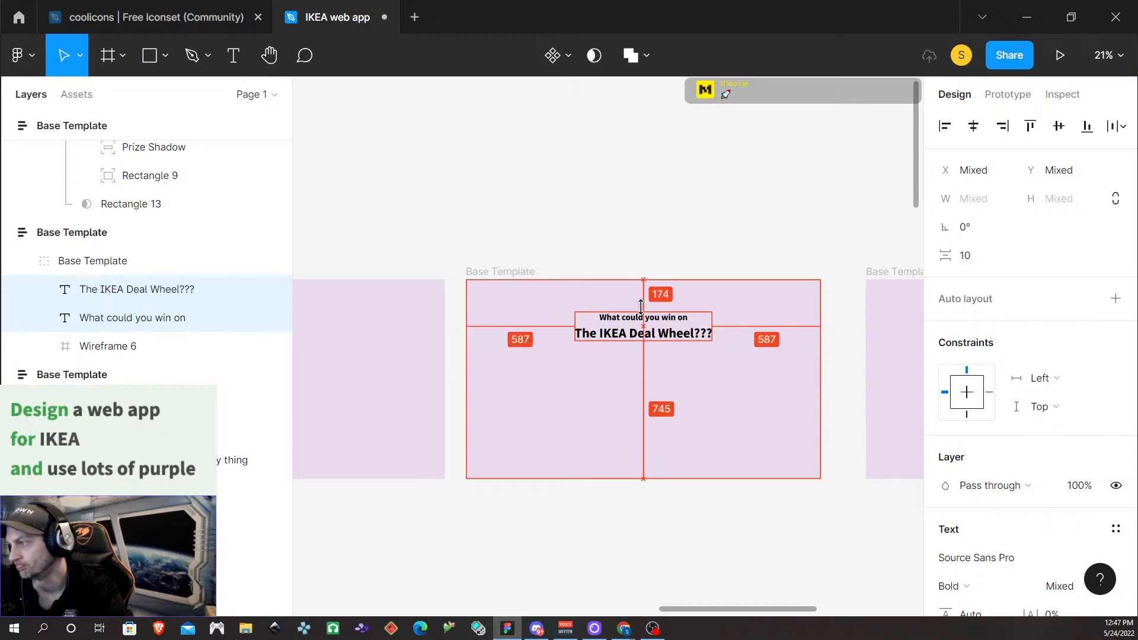
pyautogui.press('Up')
pyautogui.press('Up')
pyautogui.press('Up')
pyautogui.press('Up')
pyautogui.press('Up')
pyautogui.press('Up')
pyautogui.press('Up')
pyautogui.press('Up')
pyautogui.press('Up')
pyautogui.press('Up')
pyautogui.press('Up')
pyautogui.press('Up')
pyautogui.press('Up')
pyautogui.press('Up')
pyautogui.press('Up')
pyautogui.press('Up')
pyautogui.press('Up')
pyautogui.press('Up')
pyautogui.press('Up')
pyautogui.press('Up')
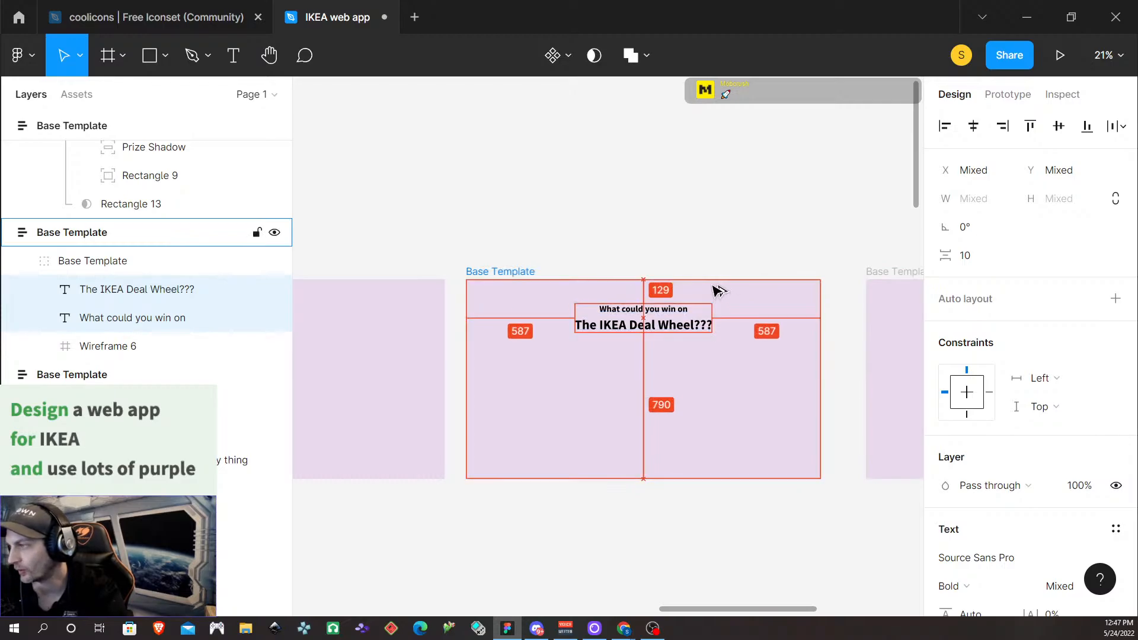
pyautogui.press('Up')
pyautogui.press('Up')
pyautogui.press('Up')
pyautogui.press('Up')
pyautogui.press('Up')
pyautogui.press('Up')
pyautogui.press('Up')
pyautogui.press('Up')
pyautogui.press('Up')
pyautogui.press('Up')
pyautogui.press('Up')
pyautogui.press('Up')
pyautogui.press('Up')
pyautogui.press('Up')
pyautogui.press('Up')
pyautogui.press('Up')
pyautogui.press('Up')
pyautogui.press('Up')
pyautogui.press('Up')
pyautogui.press('Up')
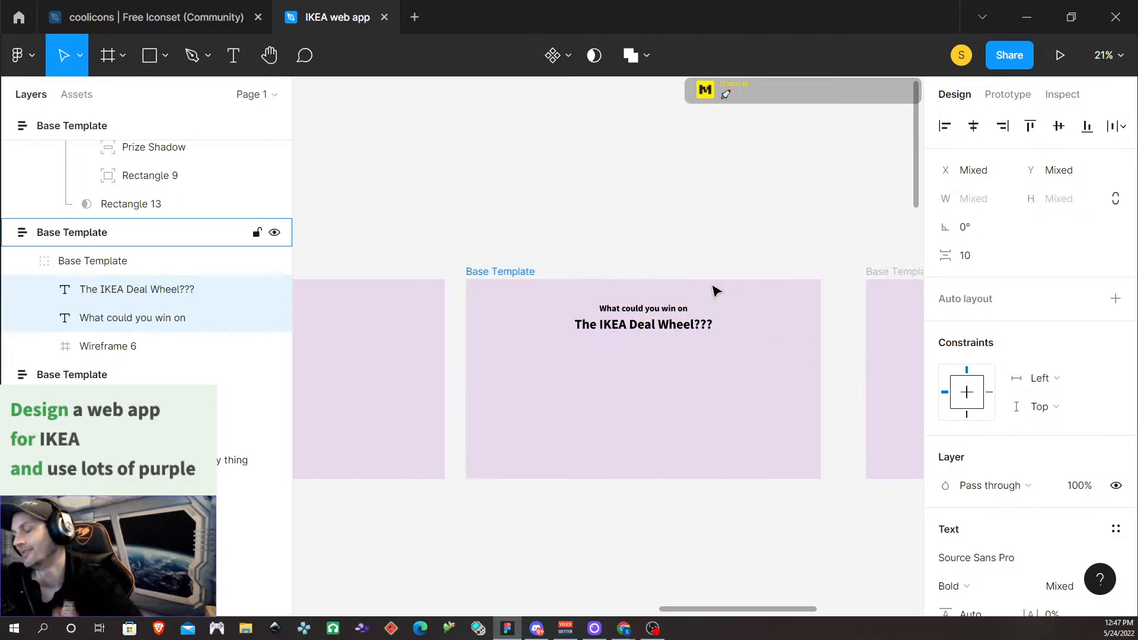
# Replace the text of the upper heading, "What could you win on", with "Set up youre ideal"
pyautogui.click(665, 307)
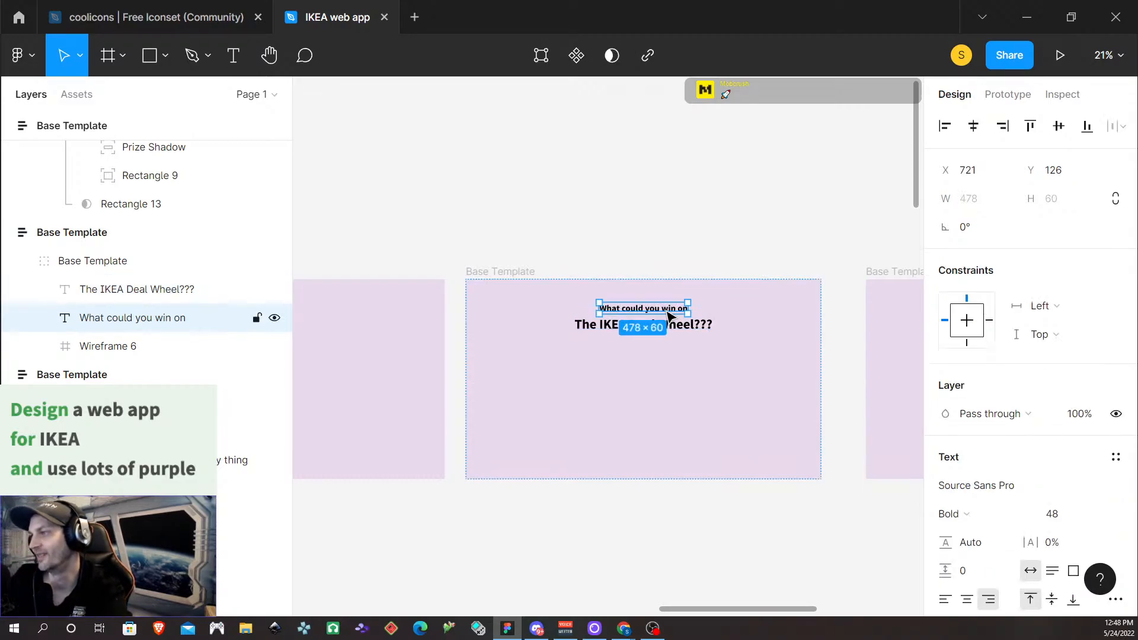
pyautogui.doubleClick(665, 307)
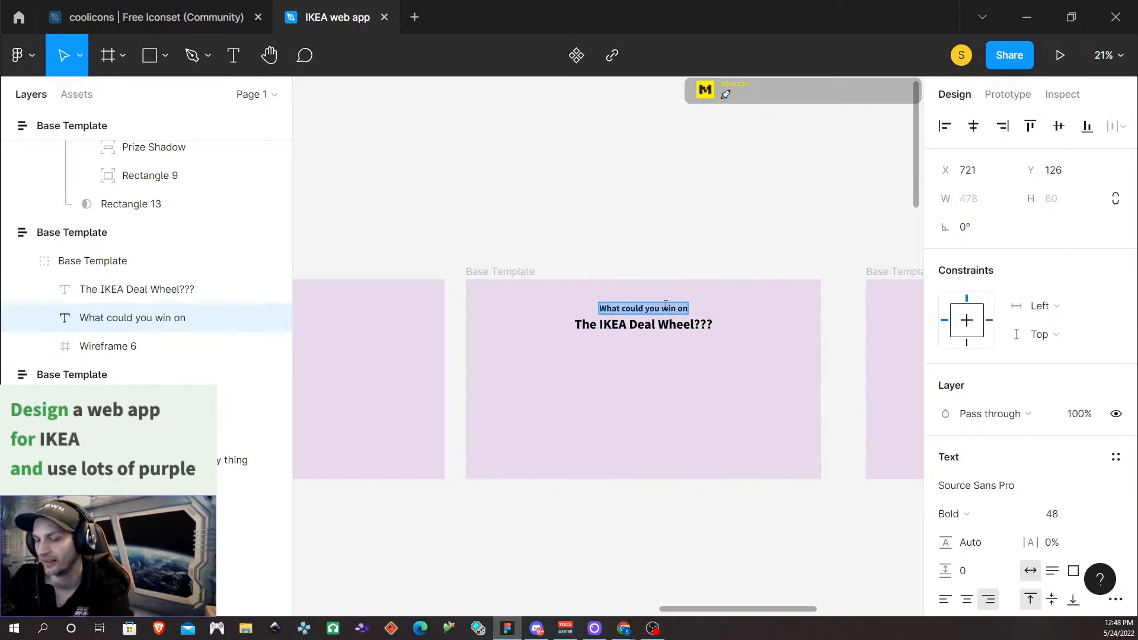
pyautogui.write('Set')
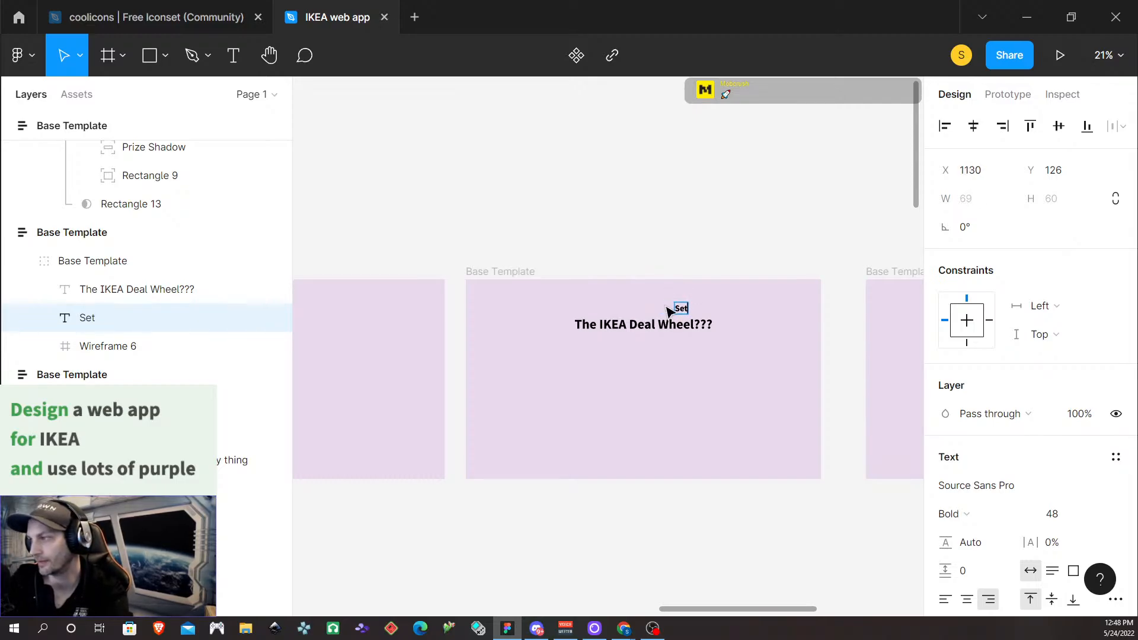
pyautogui.write(' up youre')
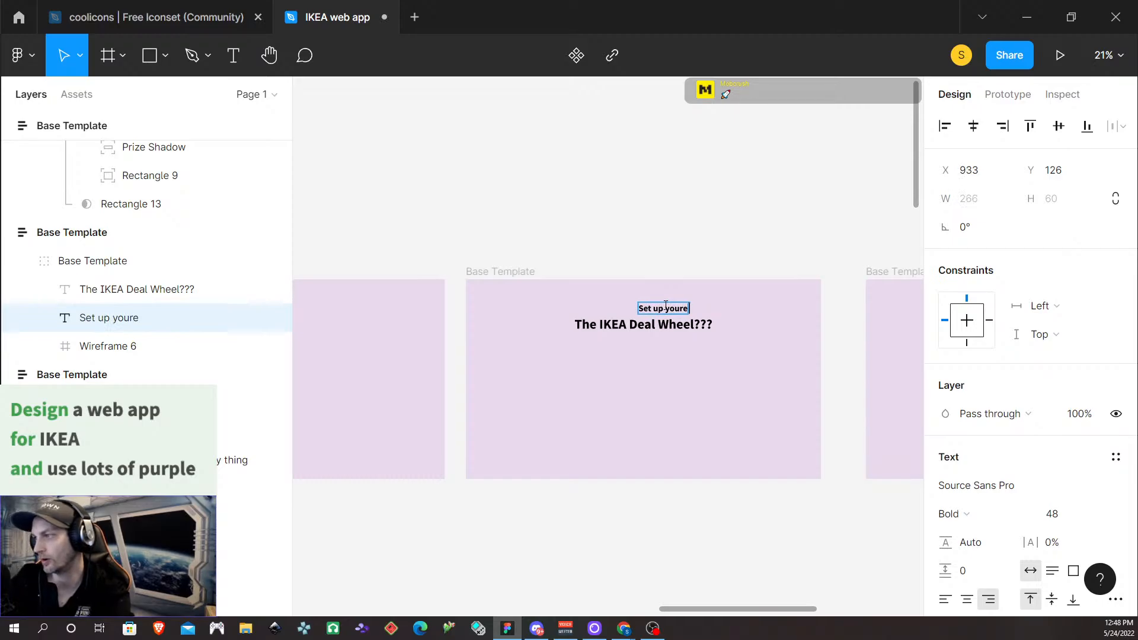
pyautogui.write(' ideal')
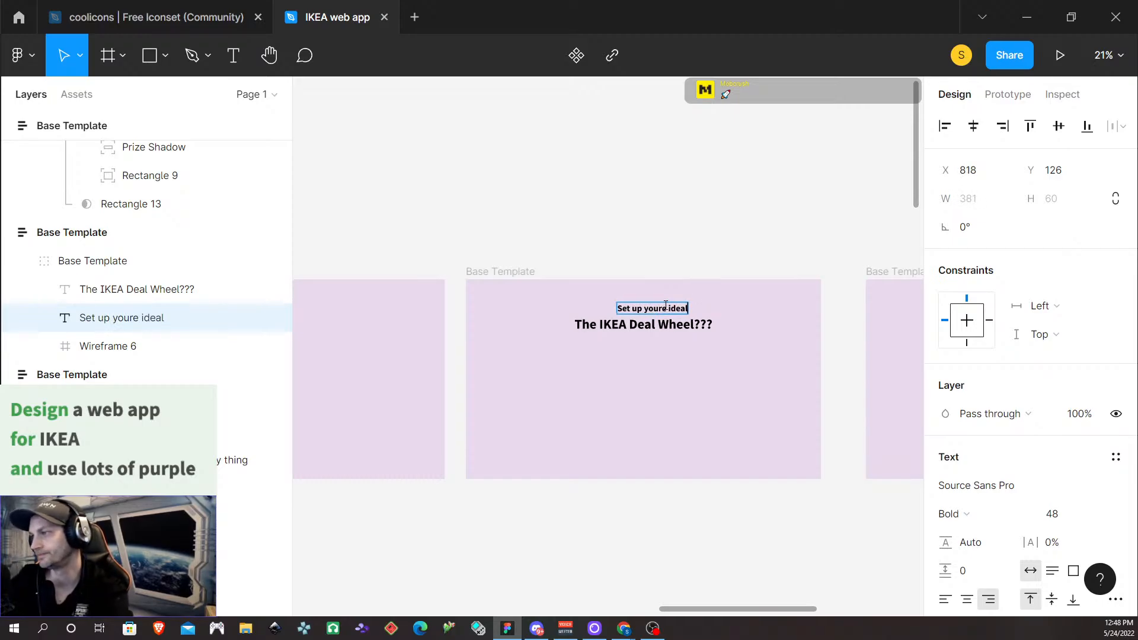
# Shorten the lower heading to "IKEA Deal Wheel" by removing the question marks and the leading "The"
pyautogui.doubleClick(620, 327)
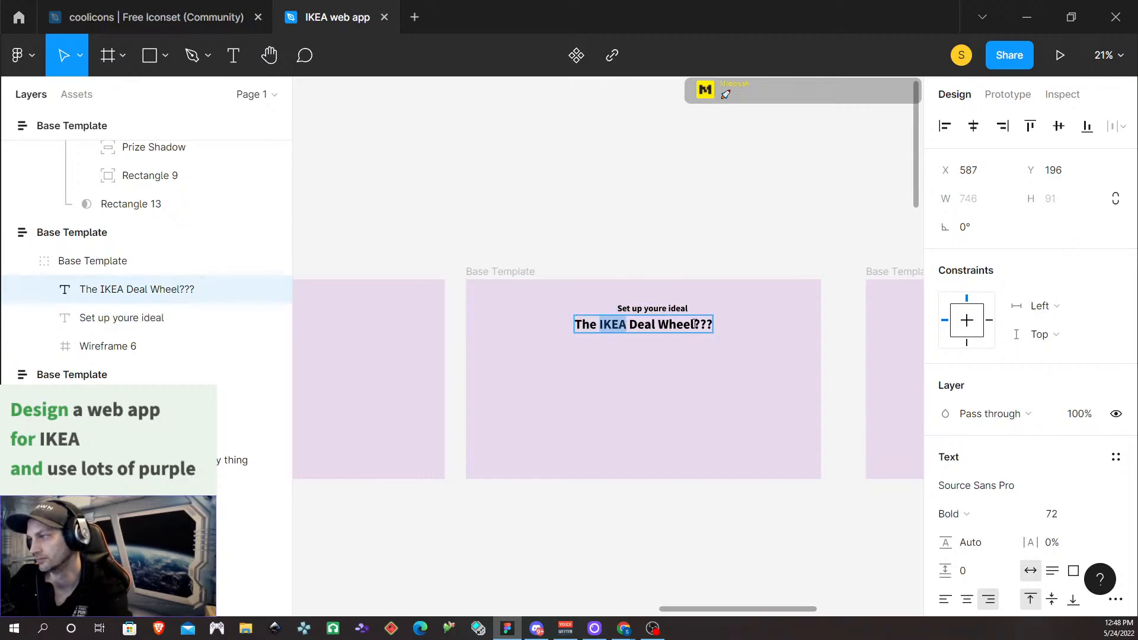
pyautogui.moveTo(697, 322); pyautogui.dragTo(714, 322)
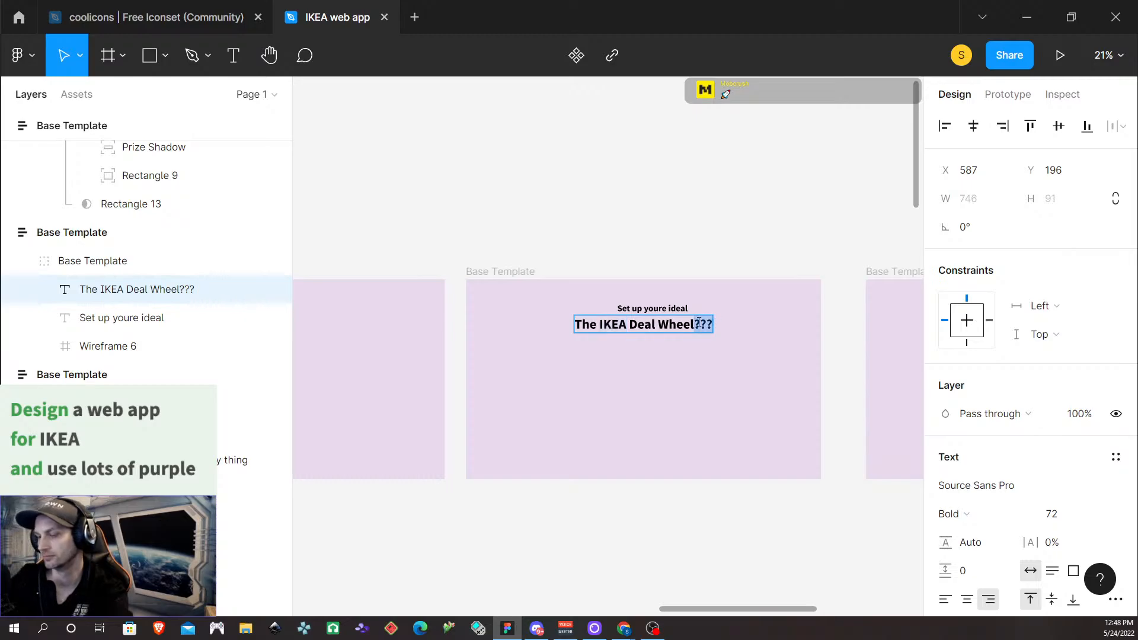
pyautogui.press('BackSpace')
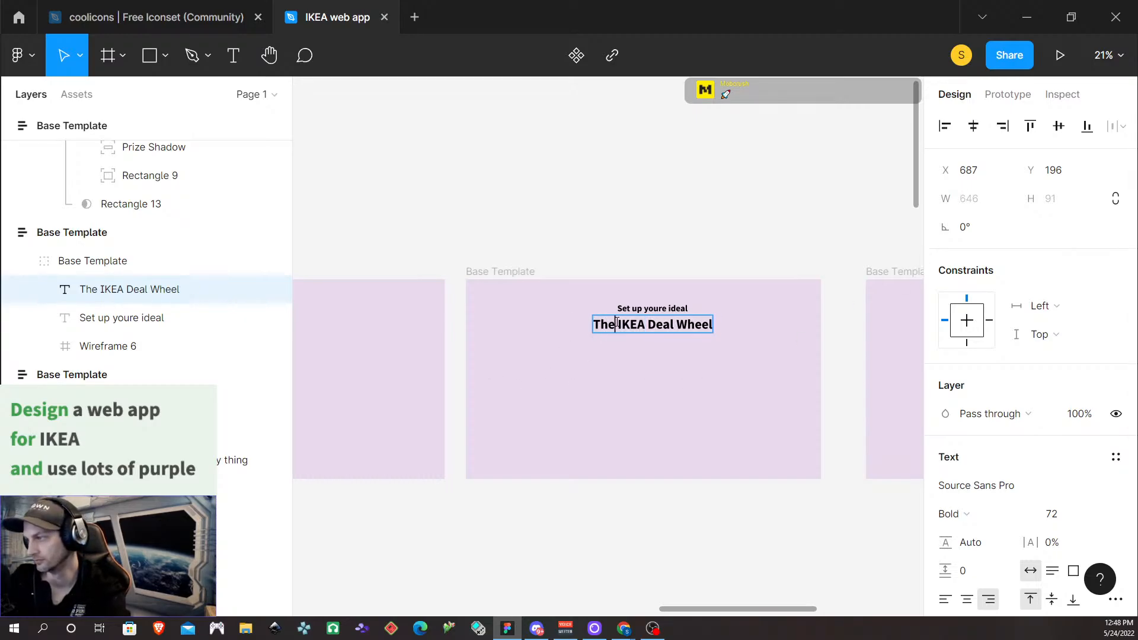
pyautogui.moveTo(618, 326); pyautogui.dragTo(578, 322)
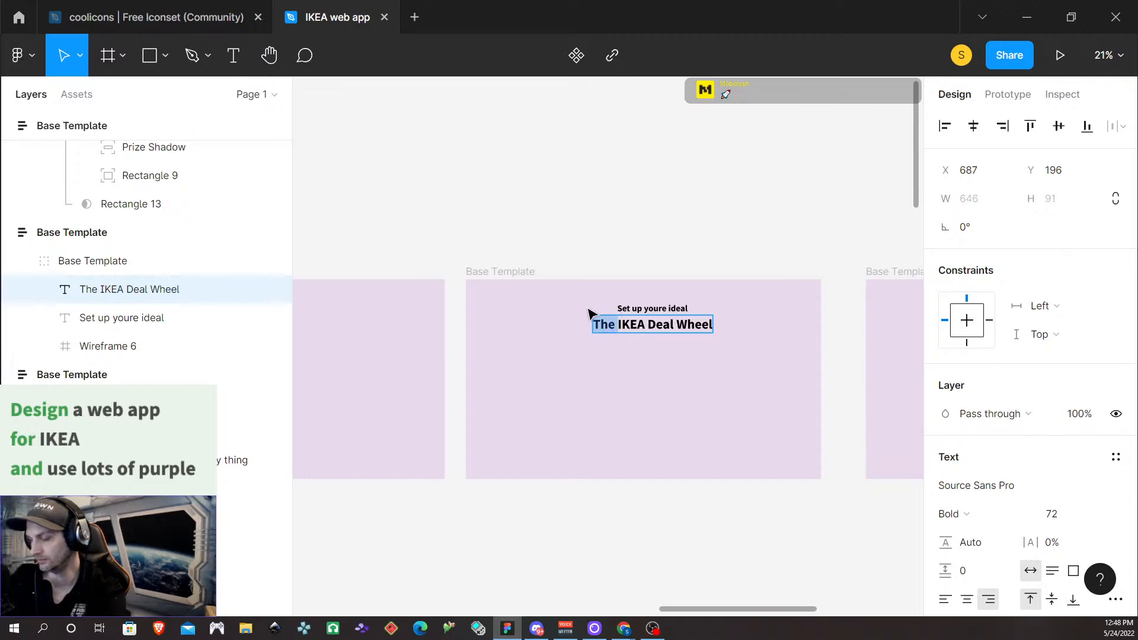
pyautogui.press('BackSpace')
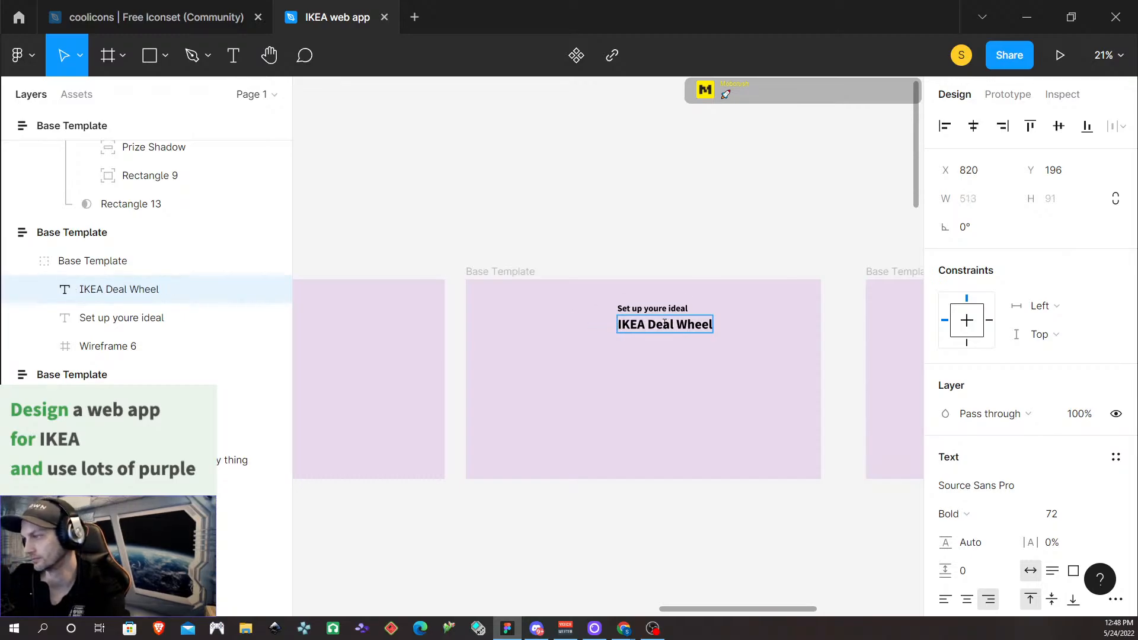
# Align the "Set up youre ideal" and "IKEA Deal Wheel" headings to each other on their horizontal centres
pyautogui.click(666, 308)
pyautogui.press('Escape')
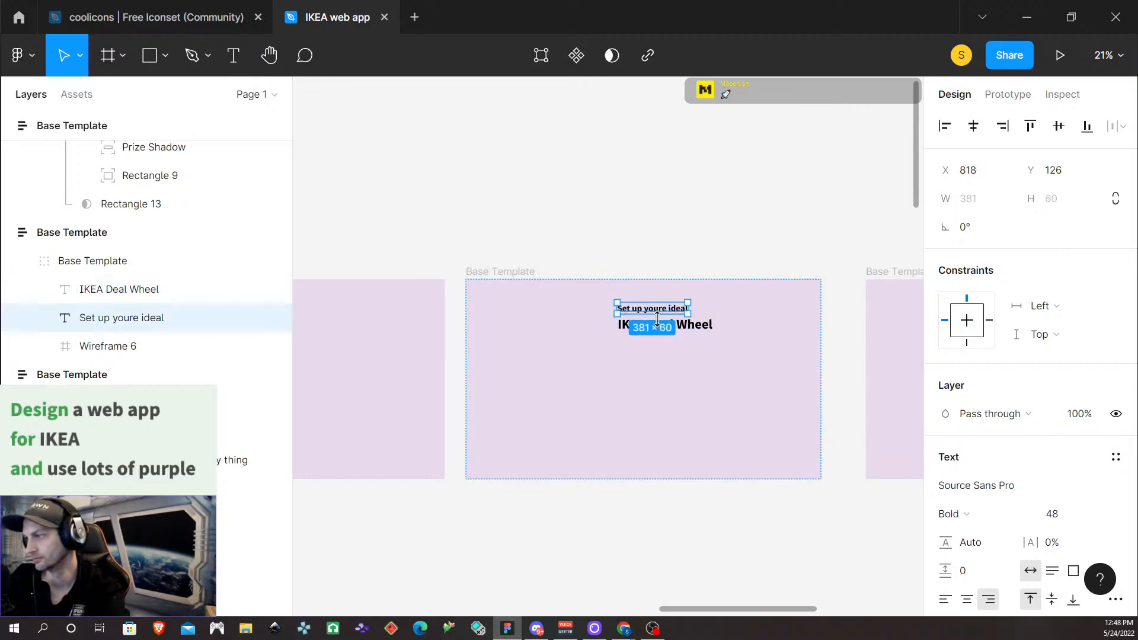
pyautogui.keyDown('shift'); pyautogui.click(700, 335); pyautogui.keyUp('shift')
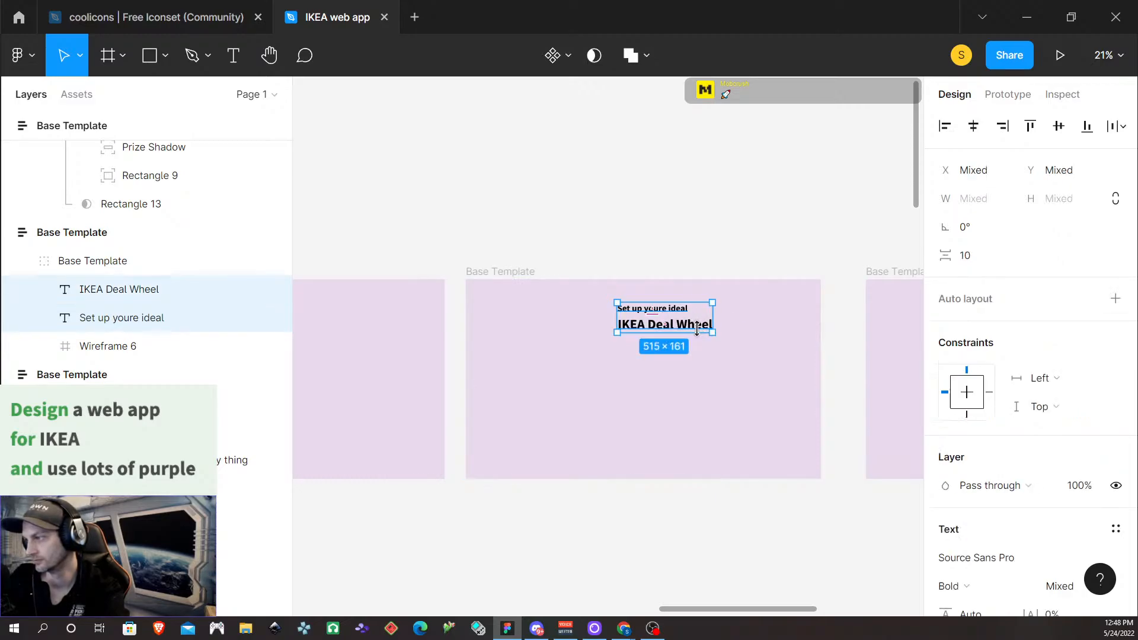
pyautogui.click(975, 133)
pyautogui.click(724, 415)
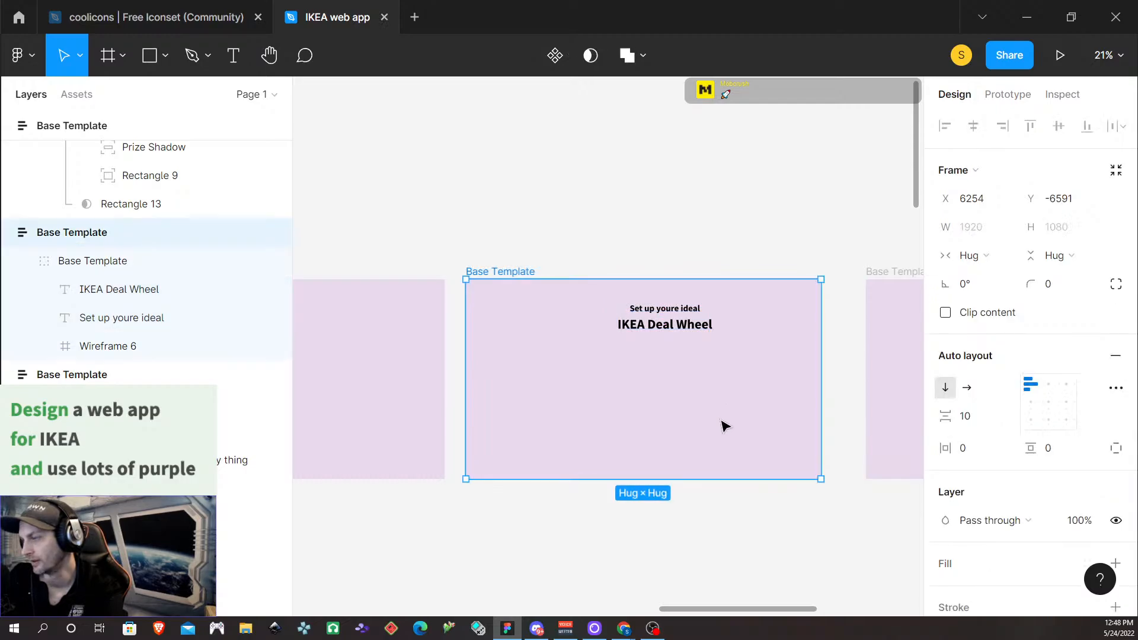
# Move both headings together to the frame's horizontal centre, leaving about 703 px on each side, and check the spacing
pyautogui.click(700, 333)
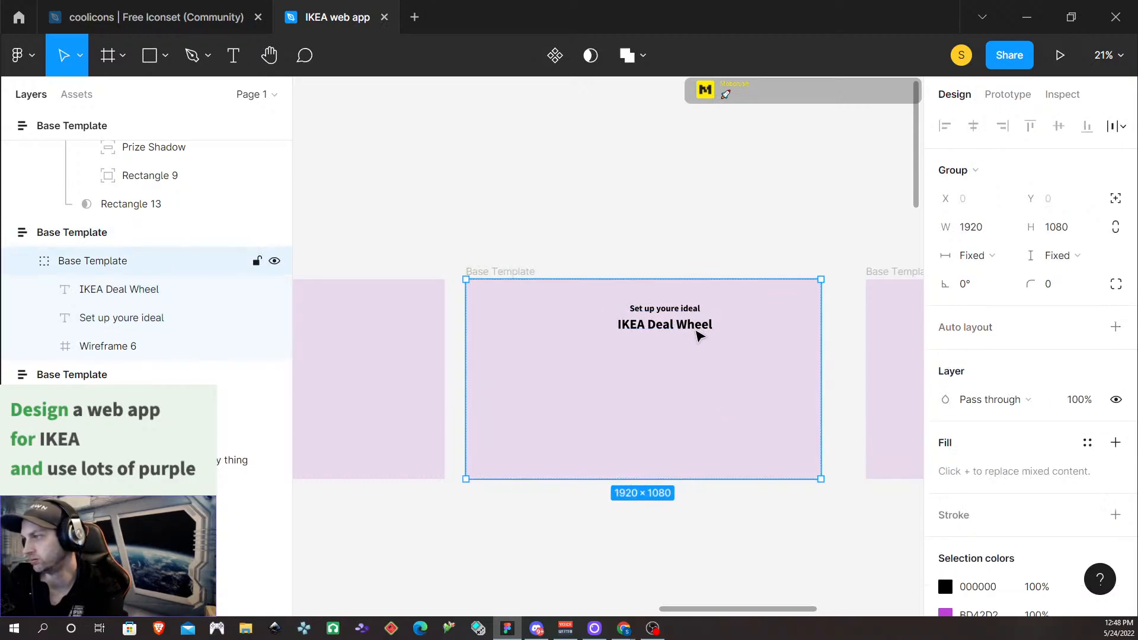
pyautogui.click(700, 331)
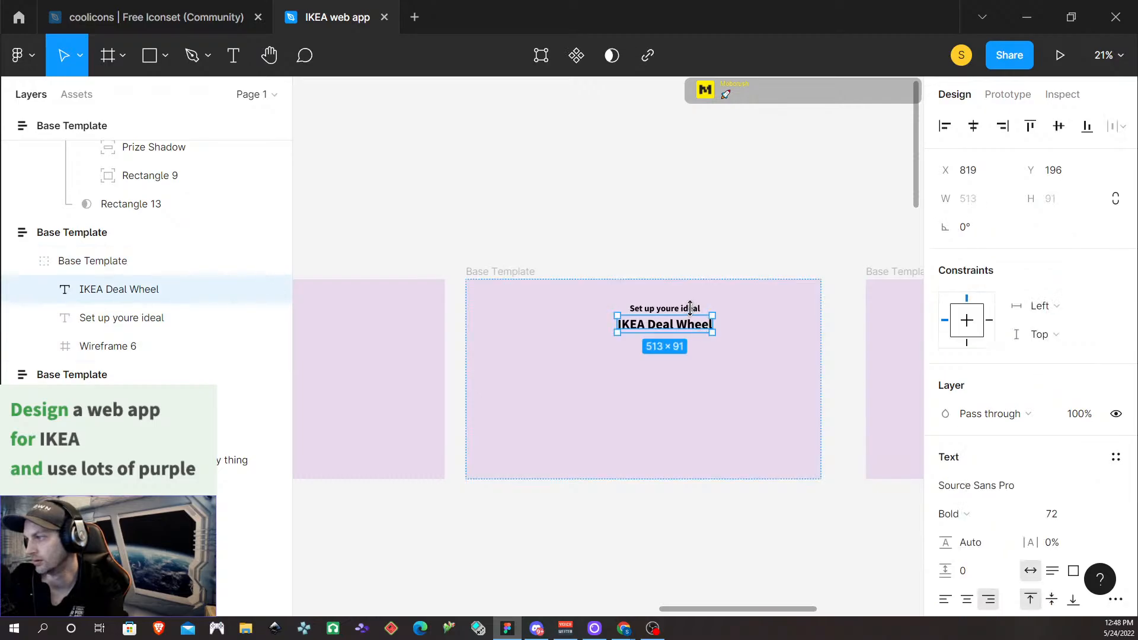
pyautogui.click(732, 317)
pyautogui.click(687, 311)
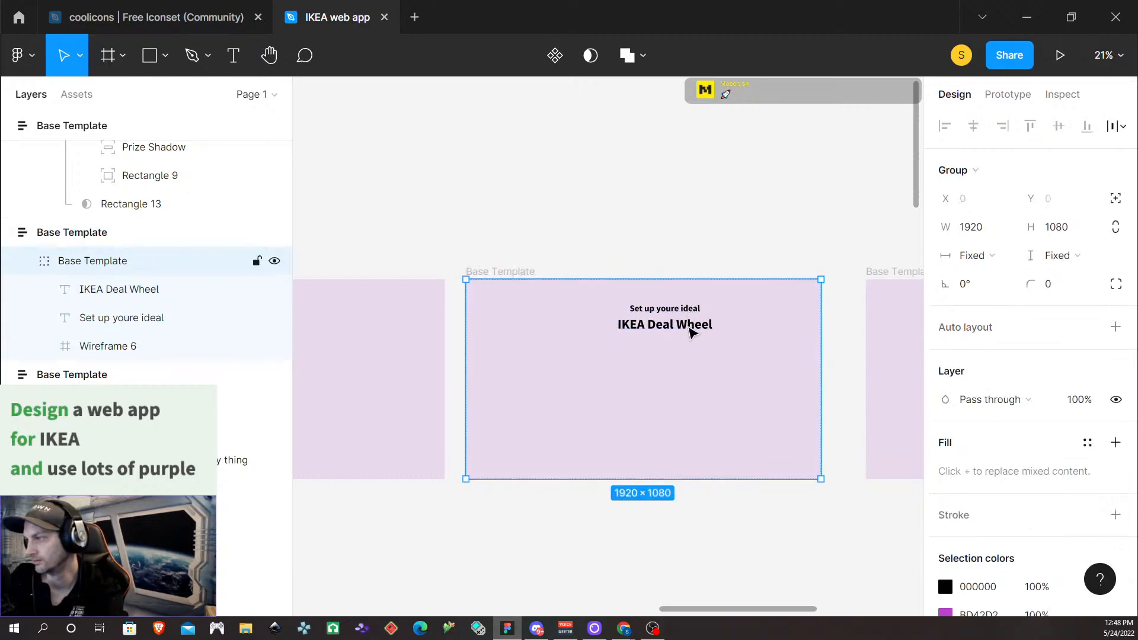
pyautogui.click(689, 329)
pyautogui.keyDown('shift'); pyautogui.click(686, 308); pyautogui.keyUp('shift')
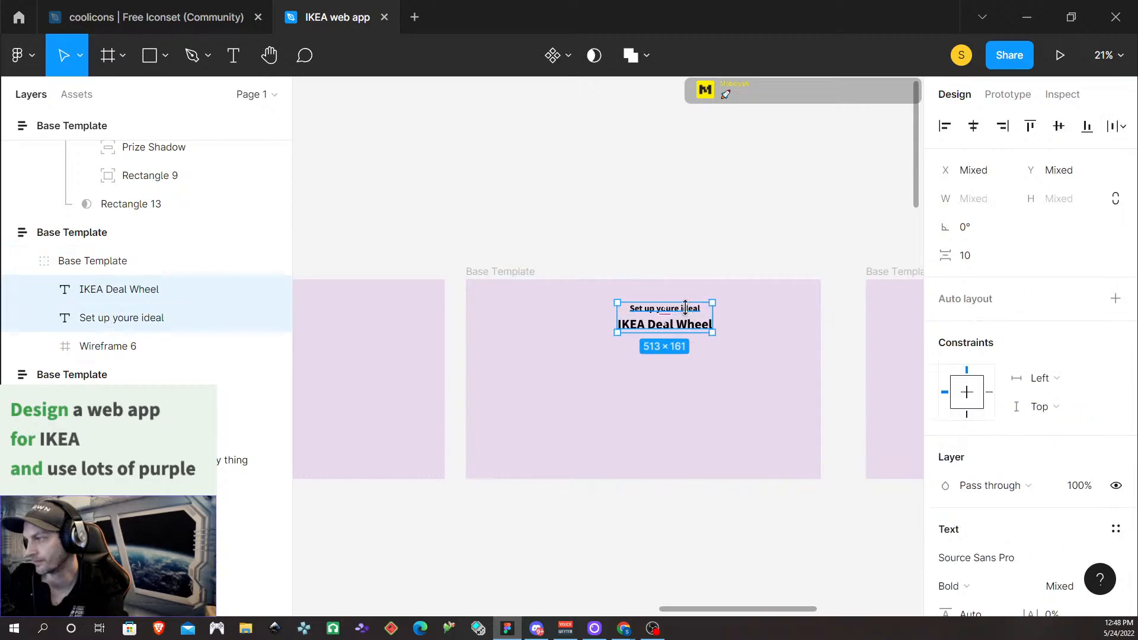
pyautogui.moveTo(700, 330); pyautogui.dragTo(679, 327)
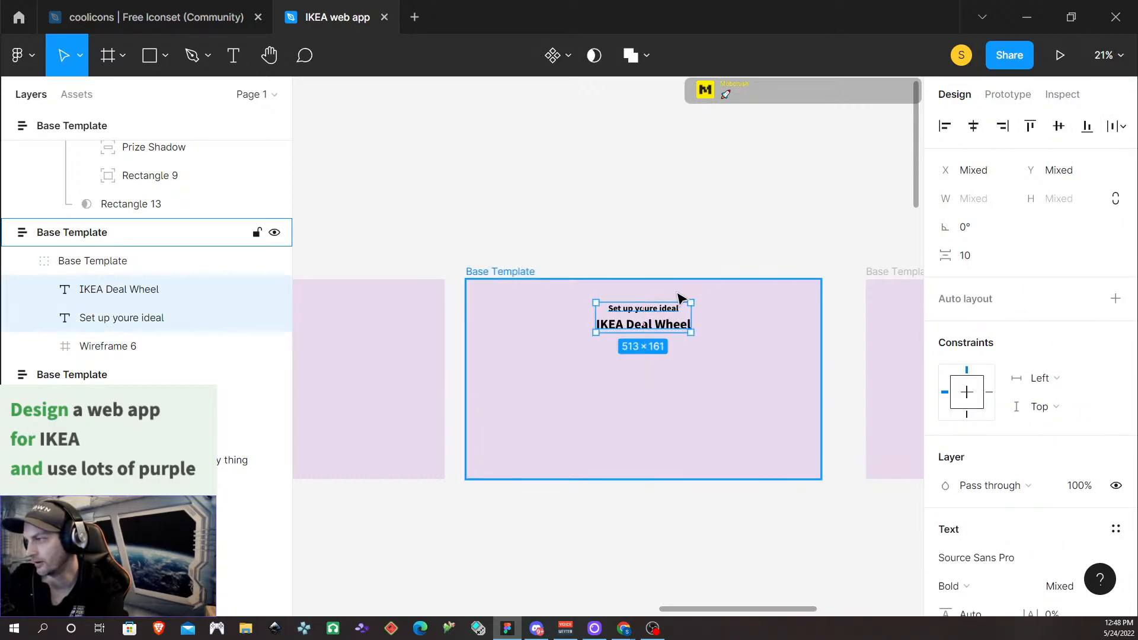
pyautogui.press('alt')
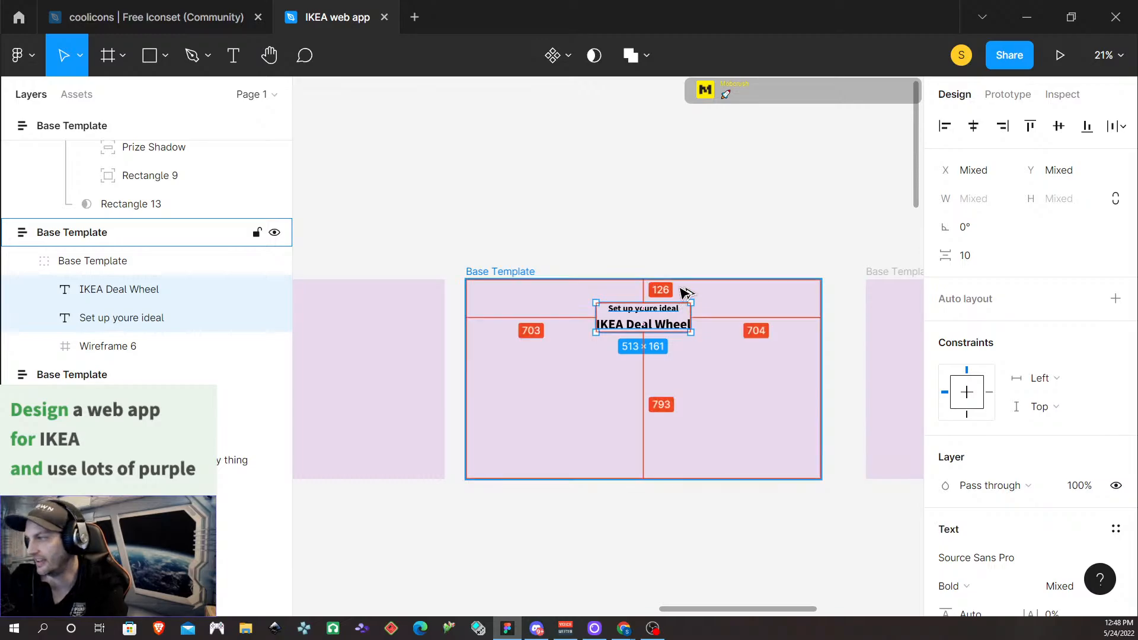
pyautogui.click(712, 389)
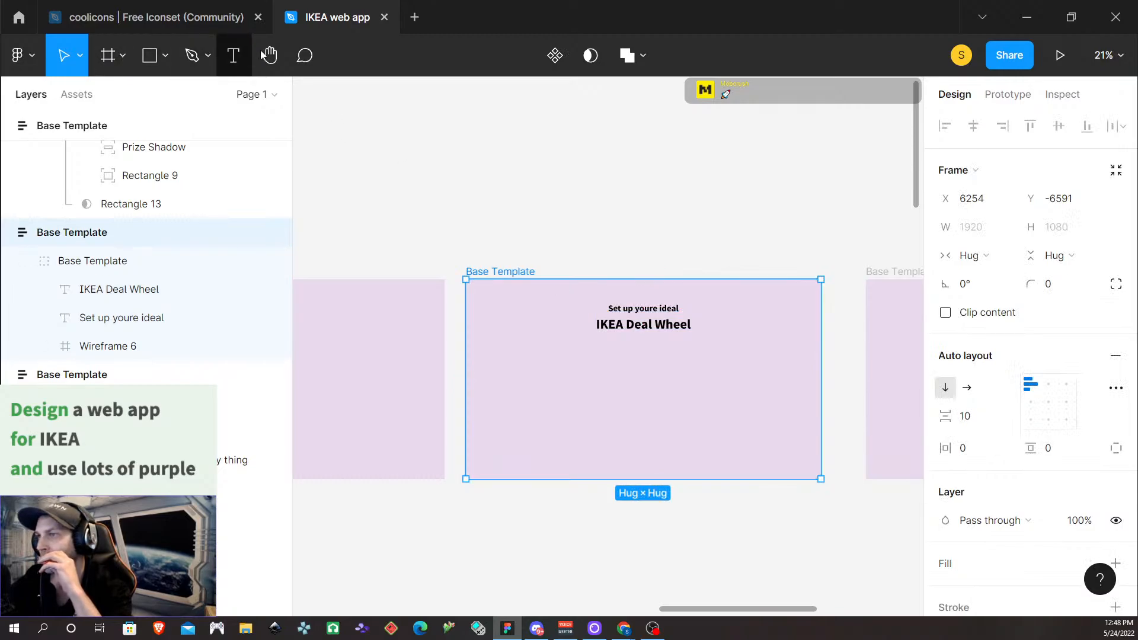
# Add a "Category" text label in the Base Template frame, below and to the right of the headings
pyautogui.click(165, 57)
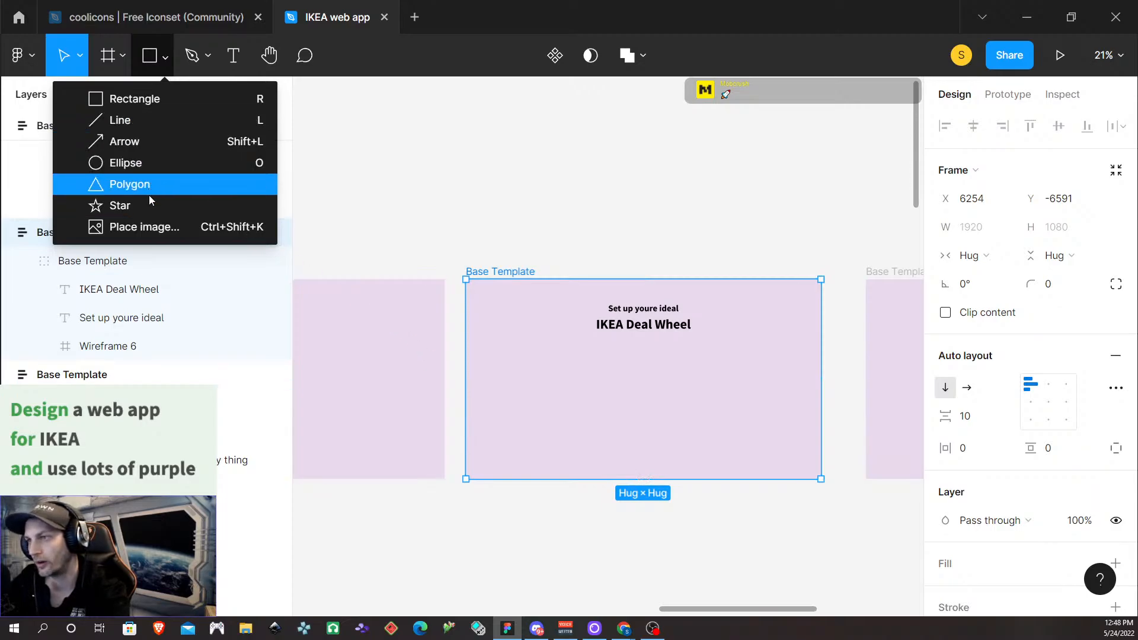
pyautogui.click(236, 57)
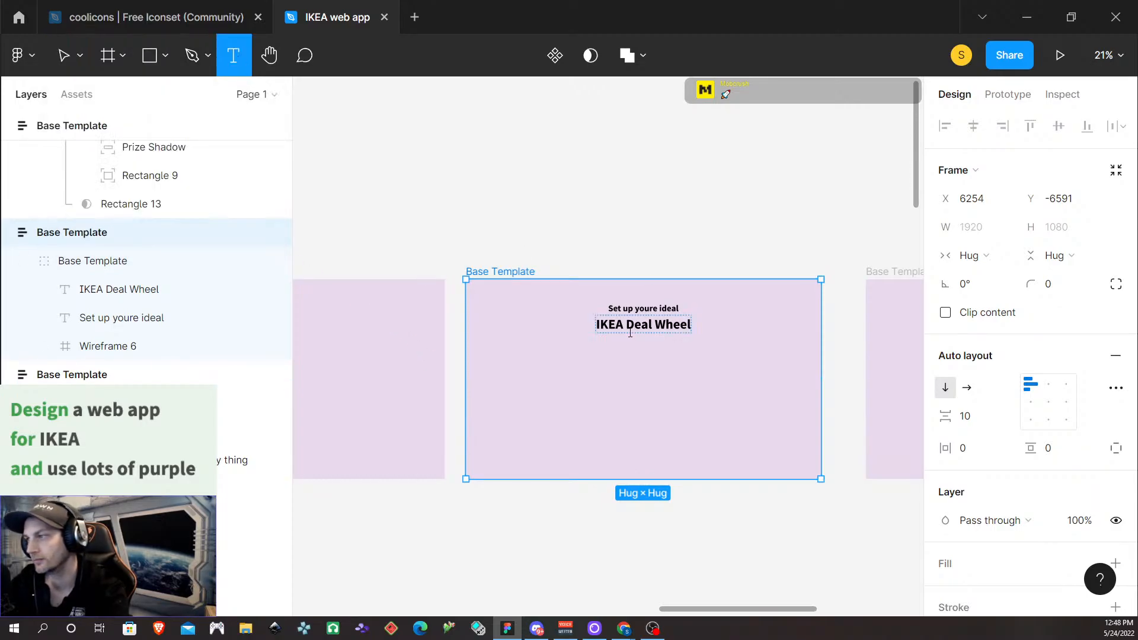
pyautogui.click(718, 374)
pyautogui.write('Category')
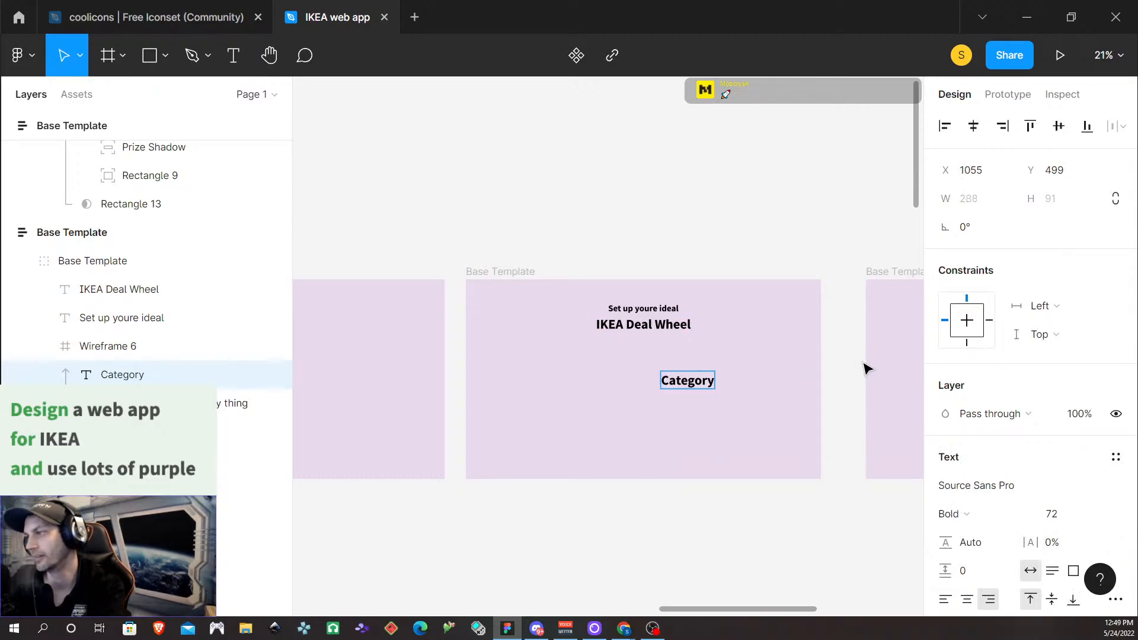
# Set the "Category" label's font size to 32 and its weight to Regular
pyautogui.doubleClick(674, 377)
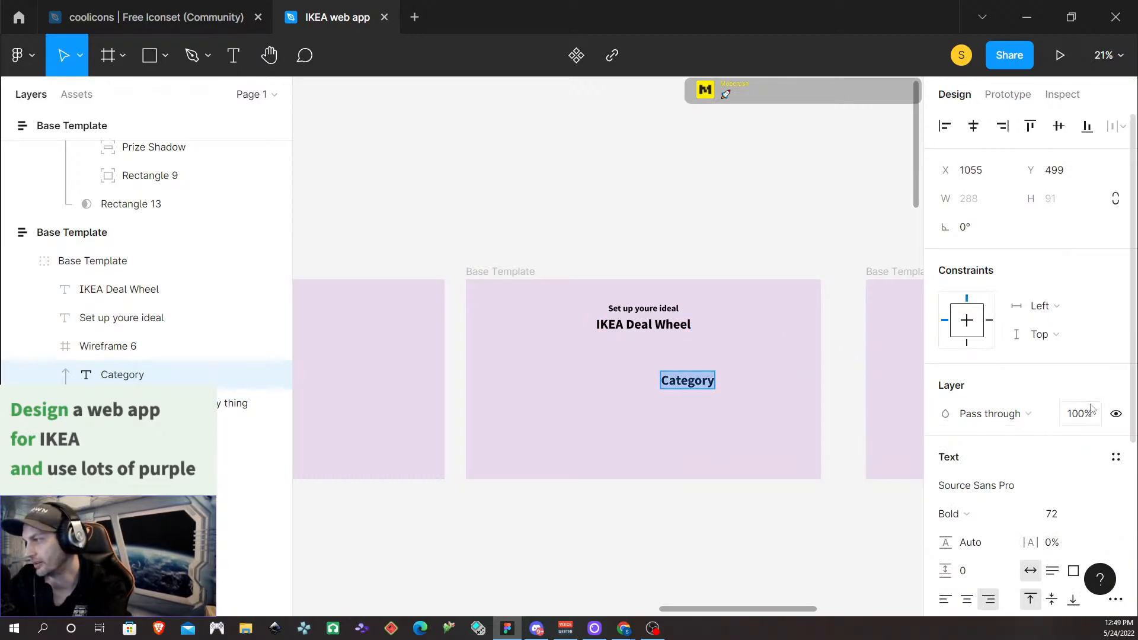
pyautogui.click(1059, 515)
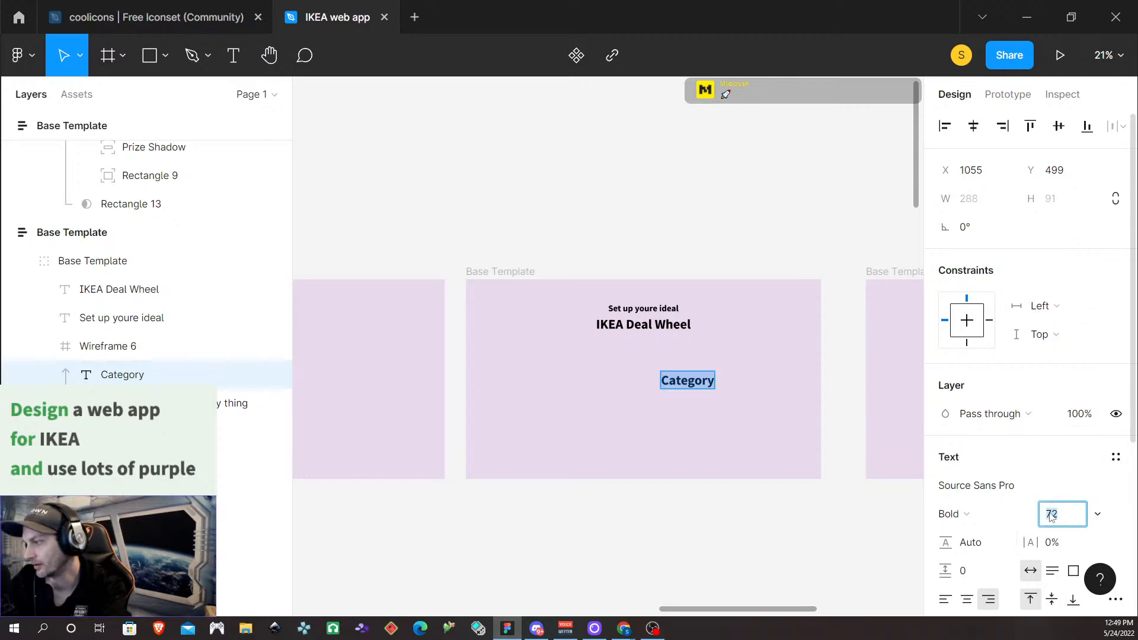
pyautogui.write('32')
pyautogui.press('Return')
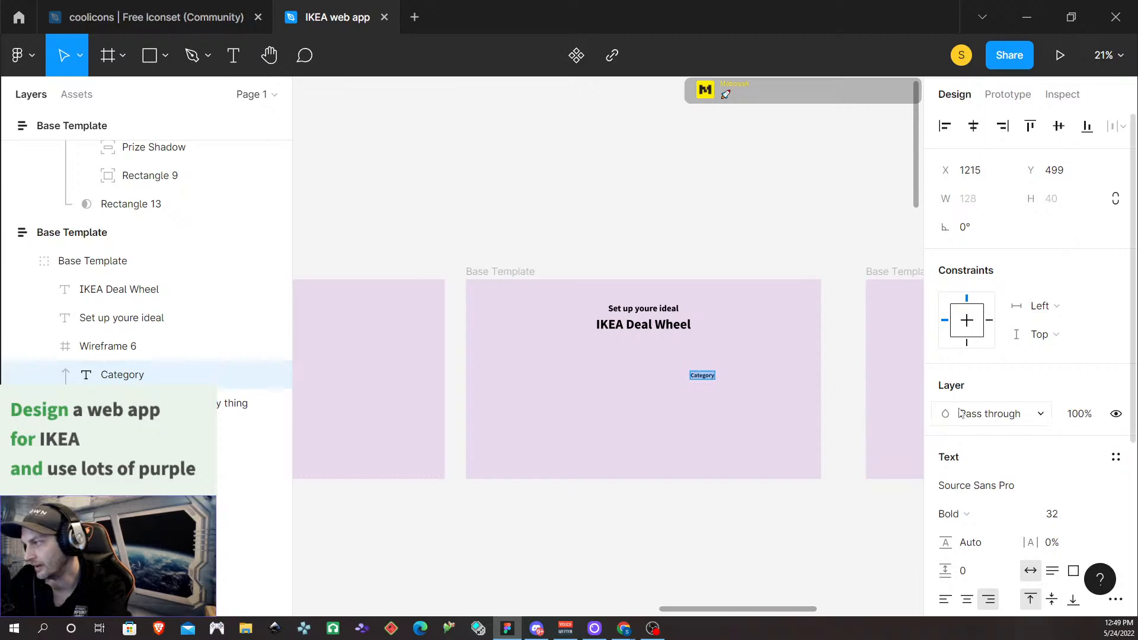
pyautogui.click(987, 490)
pyautogui.click(955, 521)
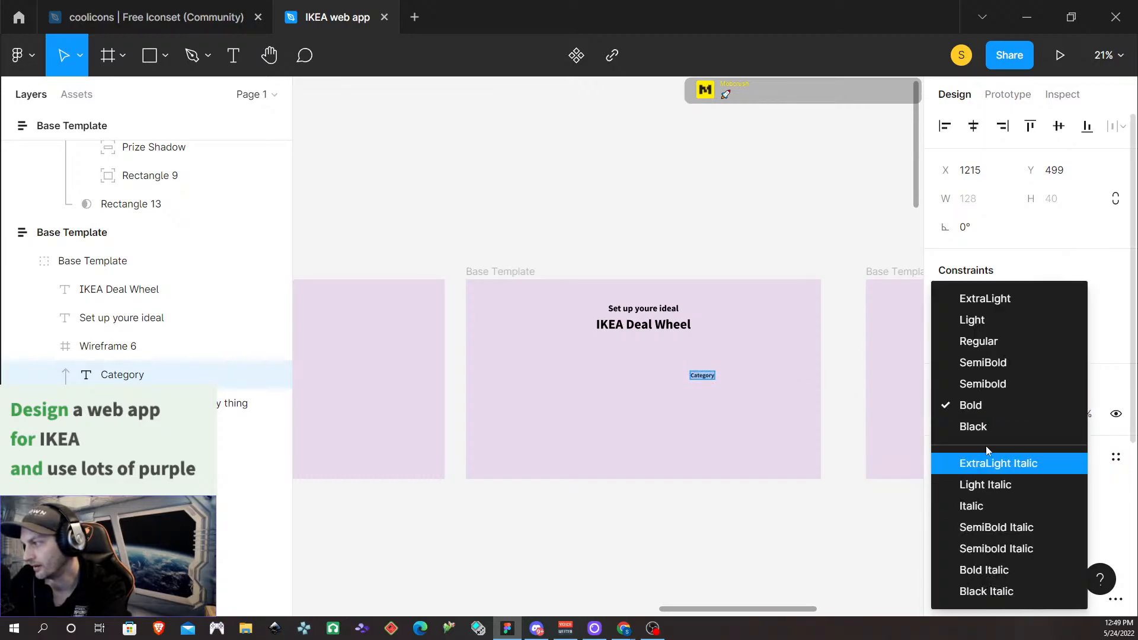
pyautogui.click(997, 349)
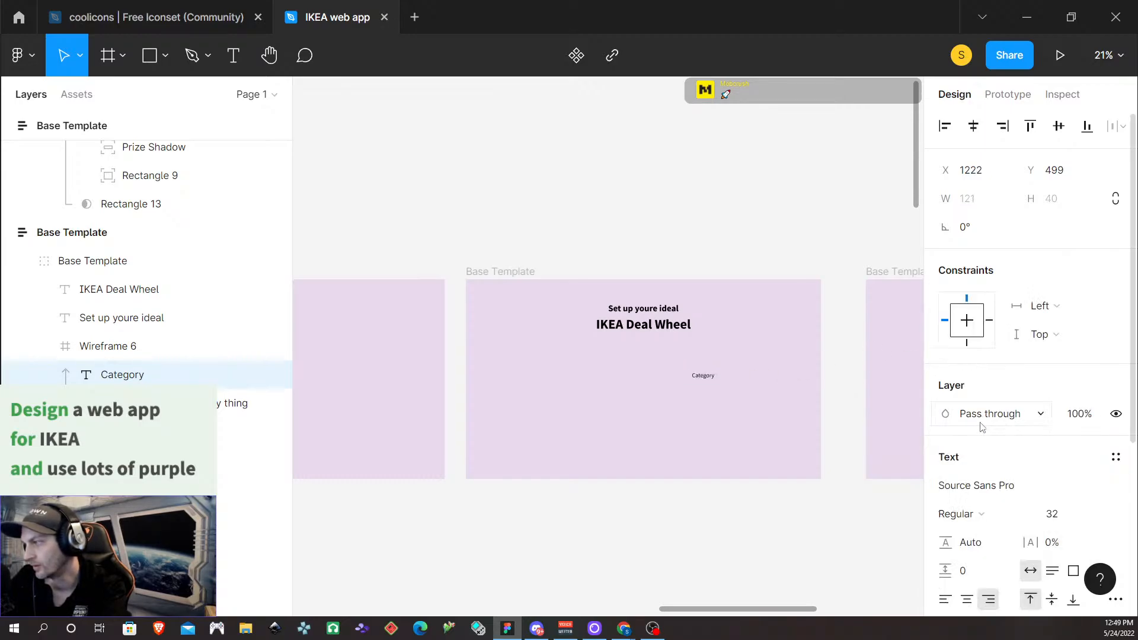
# Set the "Category" label's weight to SemiBold and move it beneath the headings to about X 911, Y 500
pyautogui.click(974, 529)
pyautogui.click(995, 368)
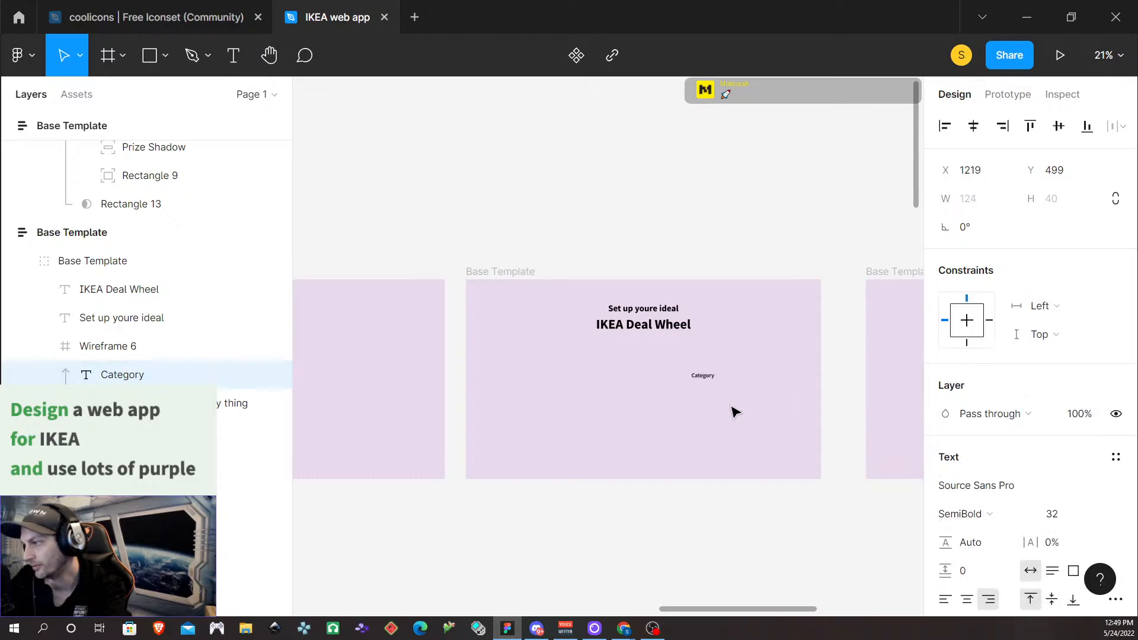
pyautogui.moveTo(709, 376); pyautogui.dragTo(680, 382)
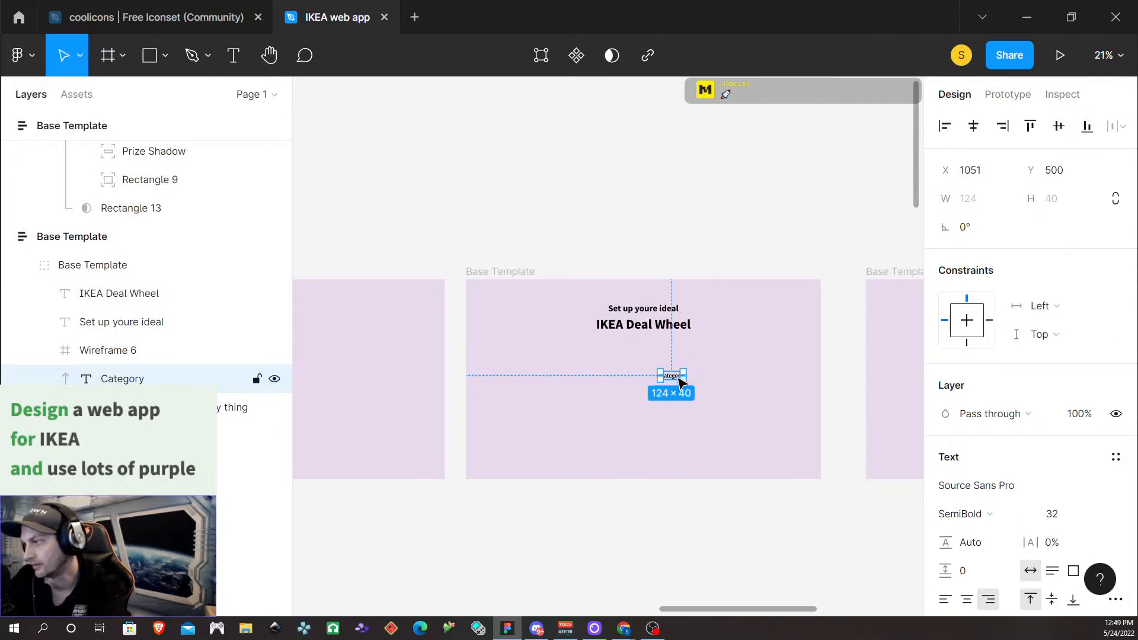
pyautogui.hotkey('alt', 'h')
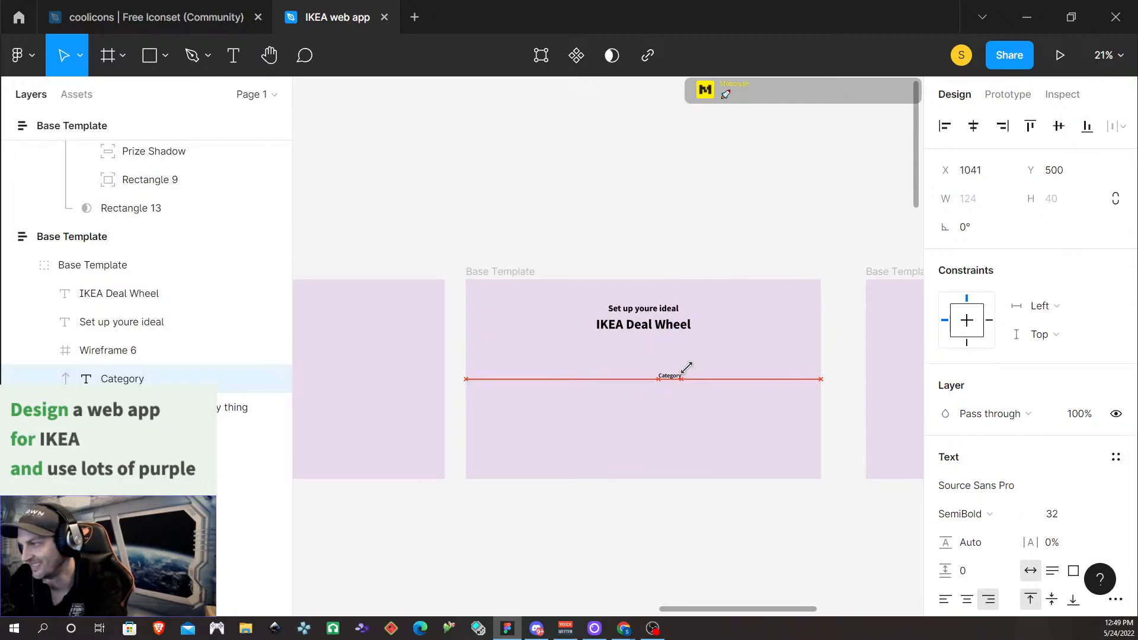
pyautogui.hotkey('shift', 'Right')
pyautogui.hotkey('shift', 'Right')
pyautogui.hotkey('shift', 'Right')
pyautogui.hotkey('shift', 'Right')
pyautogui.hotkey('shift', 'Left')
pyautogui.hotkey('shift', 'Left')
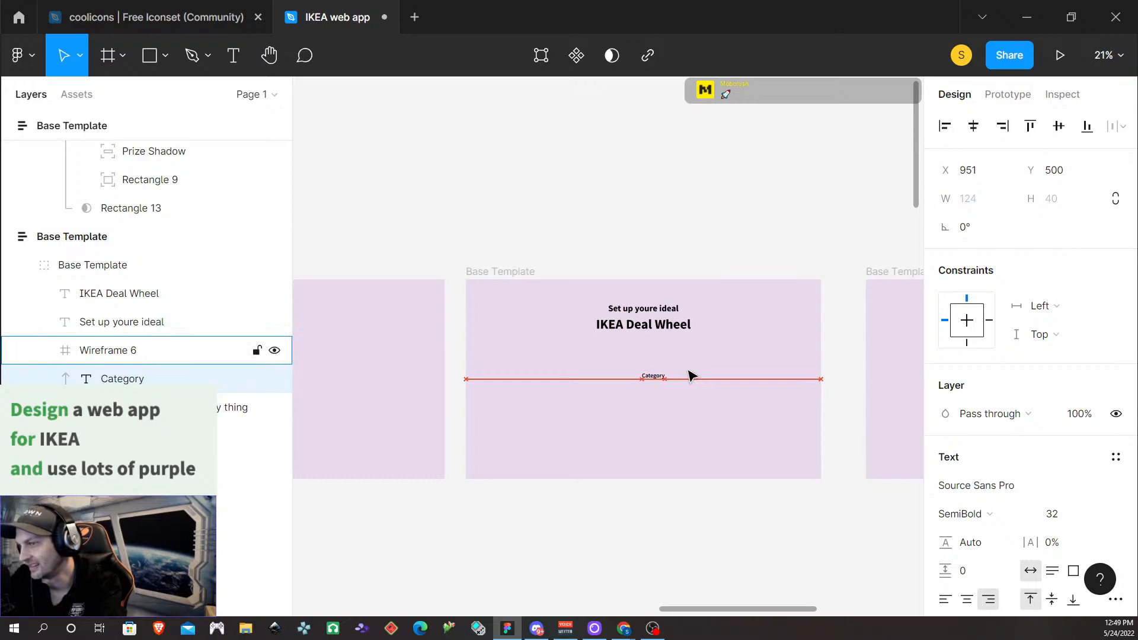
pyautogui.hotkey('shift', 'Left')
pyautogui.hotkey('shift', 'Left')
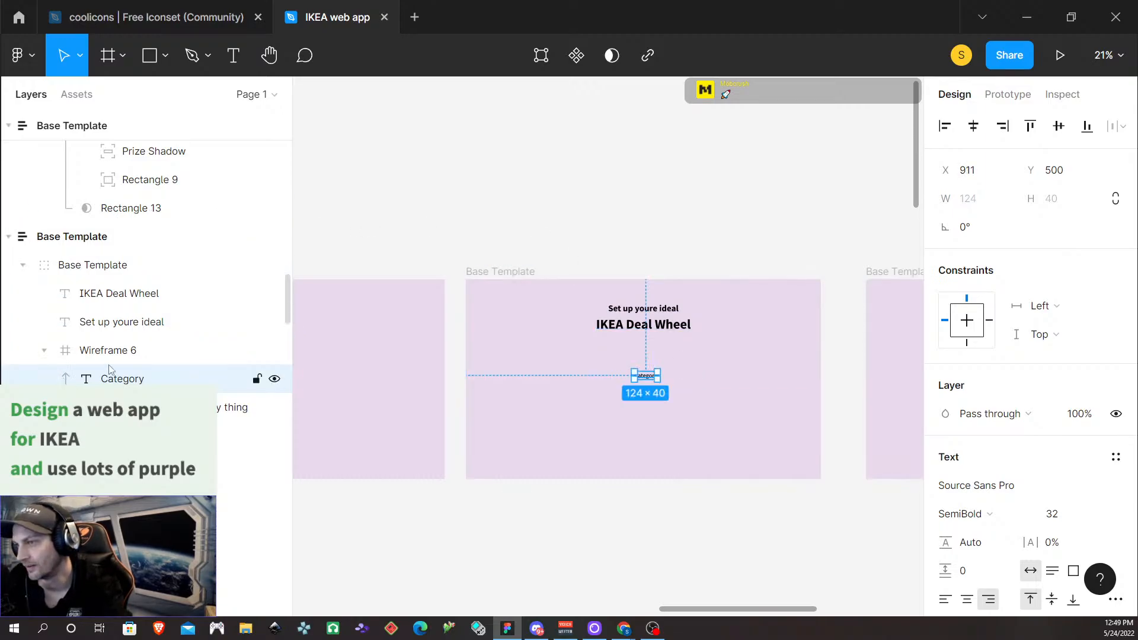
# Move the Category layer out of Wireframe 6 to just above it, and centre the label under the headings at X 898
pyautogui.moveTo(131, 379); pyautogui.dragTo(119, 342)
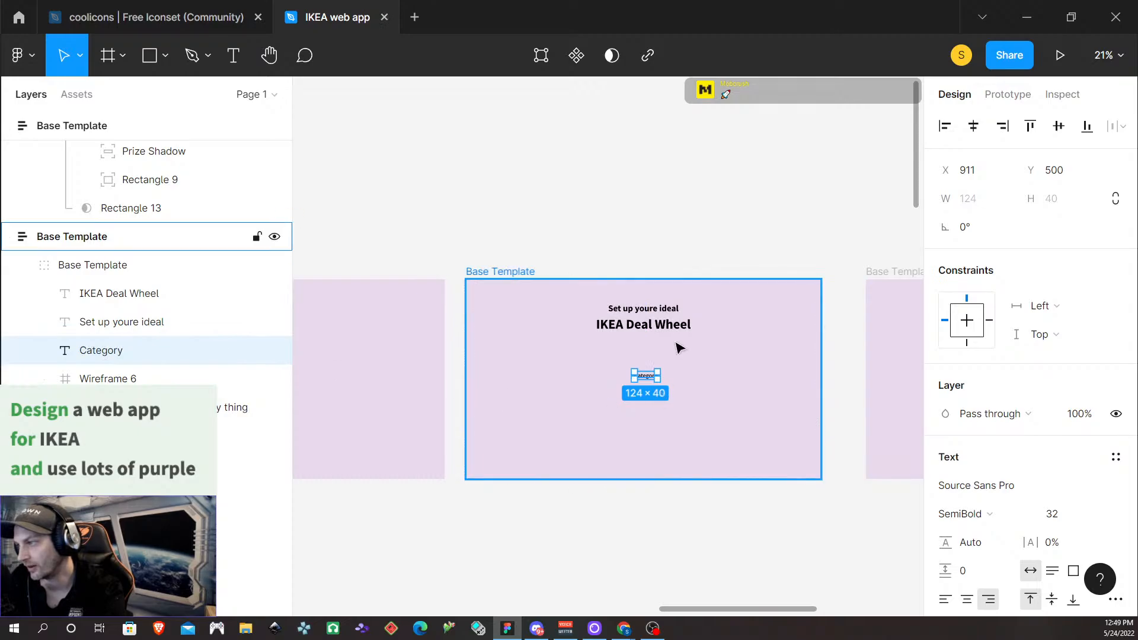
pyautogui.hotkey('shift', 'Right')
pyautogui.hotkey('shift', 'Right')
pyautogui.press('Right')
pyautogui.press('Right')
pyautogui.press('Right')
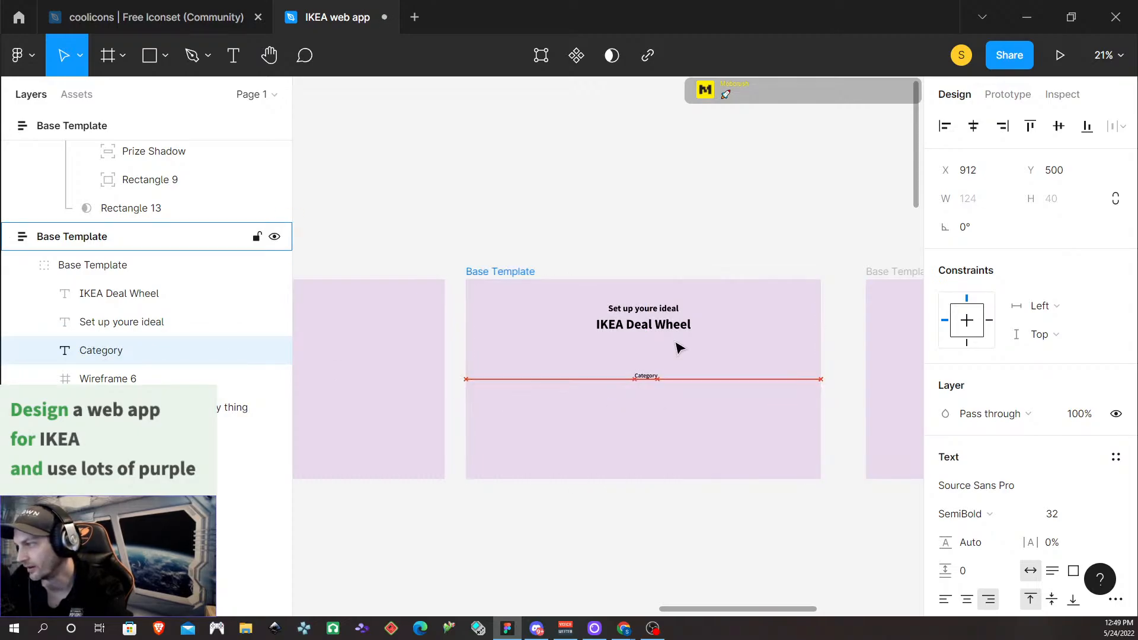
pyautogui.hotkey('shift', 'Left')
pyautogui.press('Left')
pyautogui.press('Left')
pyautogui.press('Left')
pyautogui.press('Left')
pyautogui.press('Left')
pyautogui.press('Left')
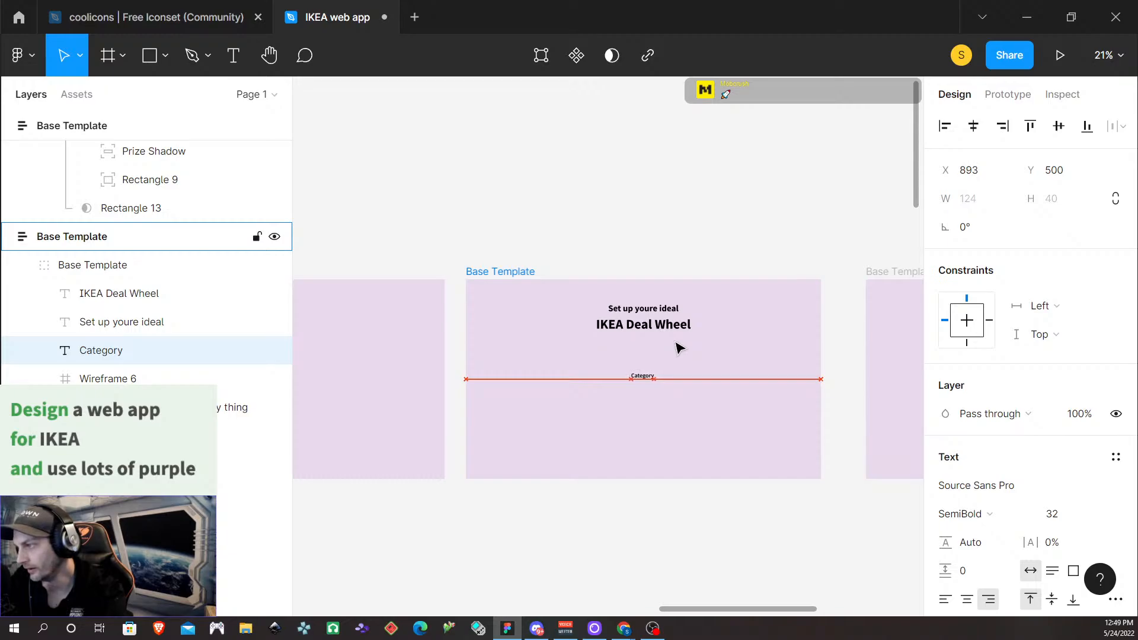
pyautogui.press('Right')
pyautogui.press('Right')
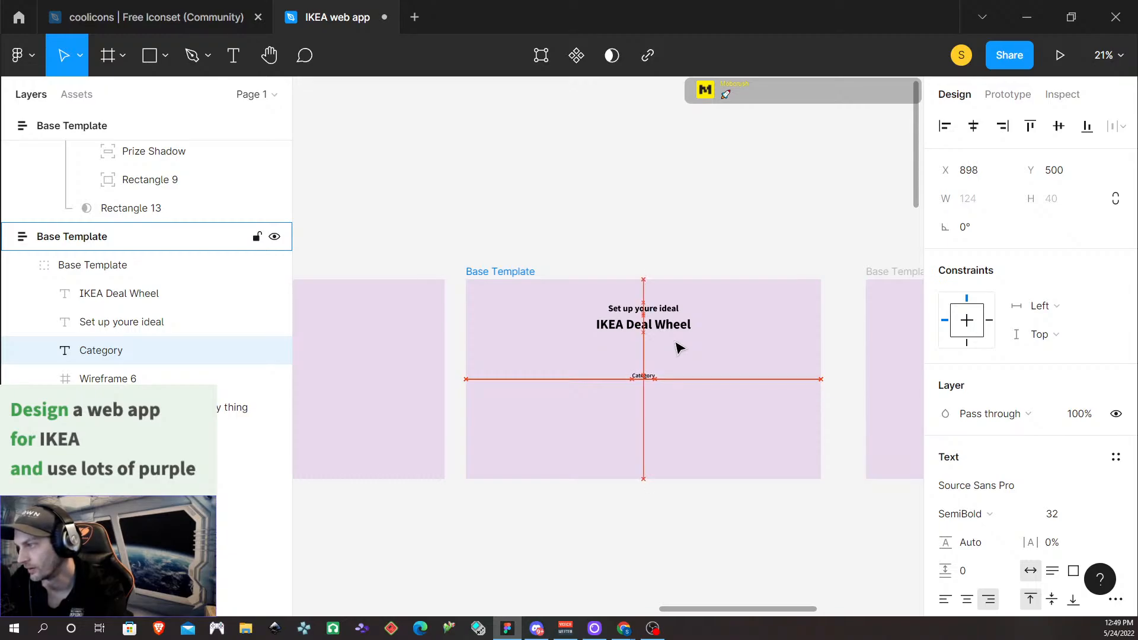
# Draw a rectangle about 596 × 53 below the "Category" label and give it an inside Regalia stroke of width 2
pyautogui.click(149, 55)
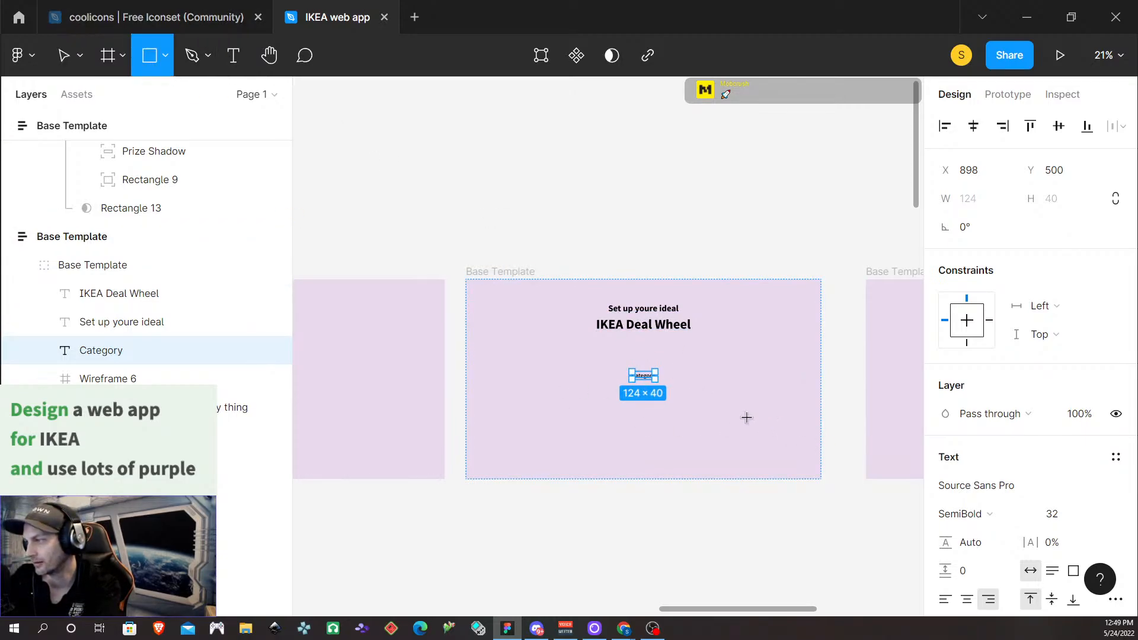
pyautogui.moveTo(772, 416)
pyautogui.mouseDown()
pyautogui.moveTo(669, 419)
pyautogui.moveTo(663, 430)
pyautogui.mouseUp()
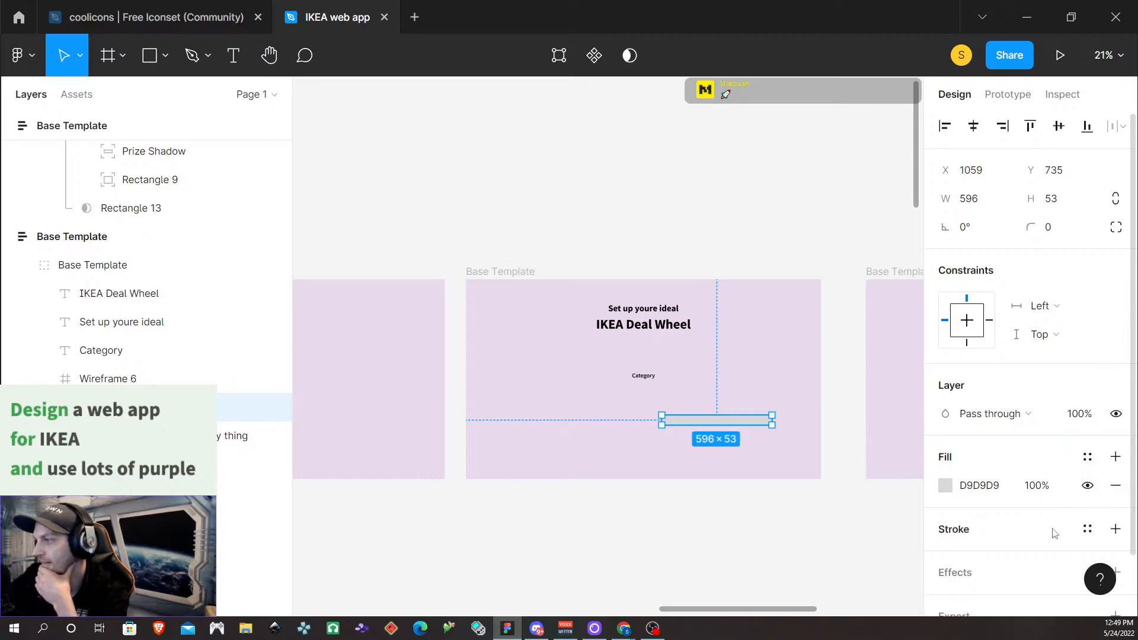
pyautogui.click(1116, 529)
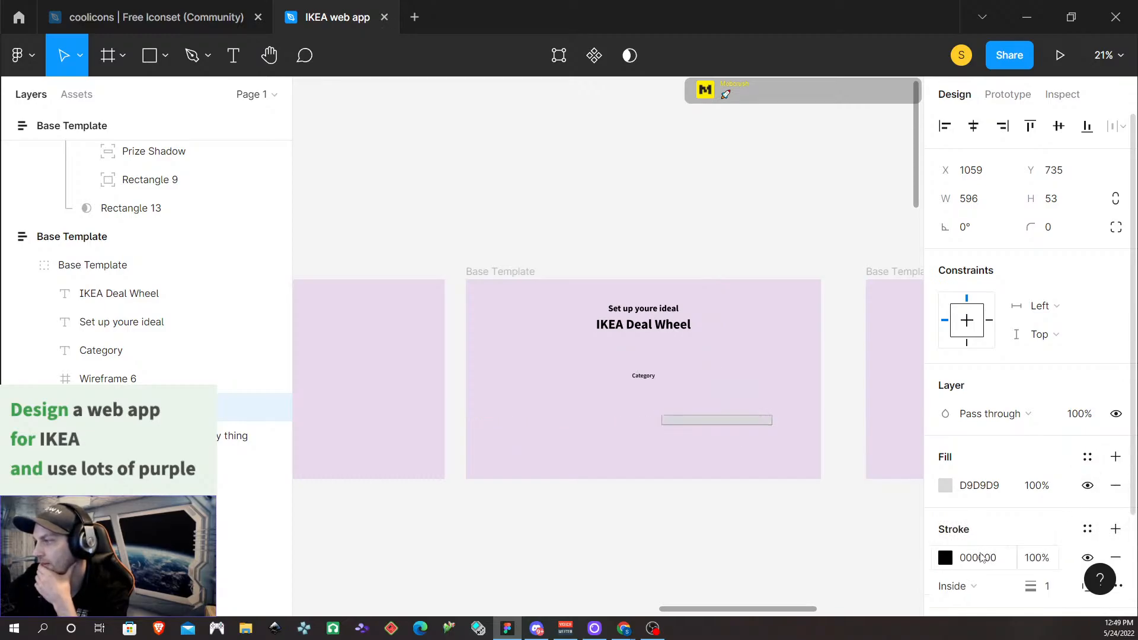
pyautogui.click(1087, 529)
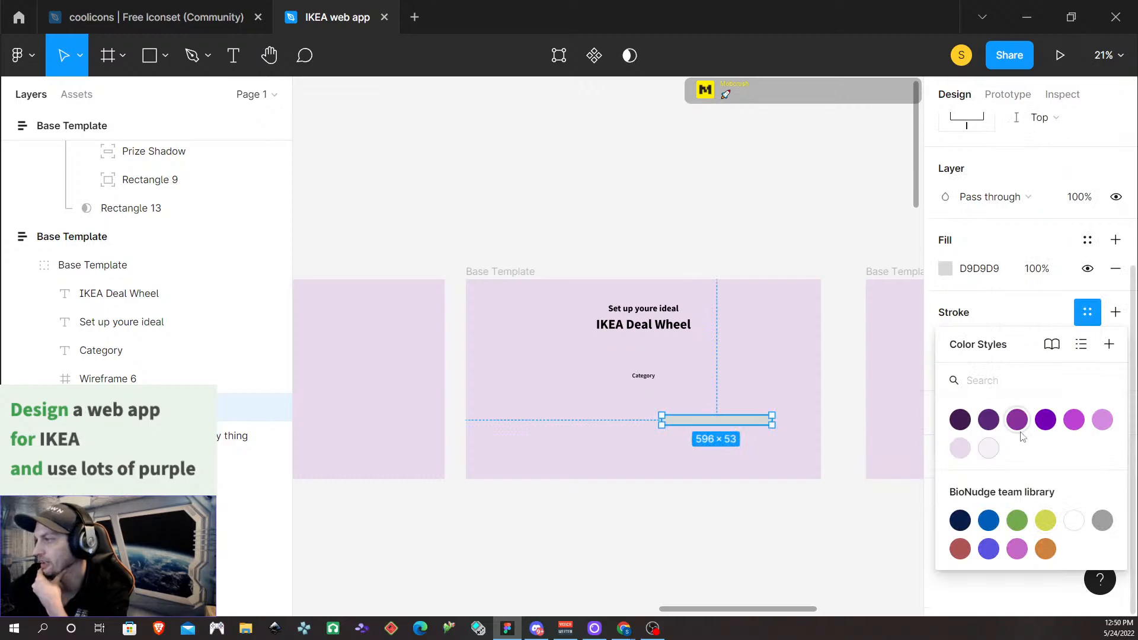
pyautogui.click(988, 420)
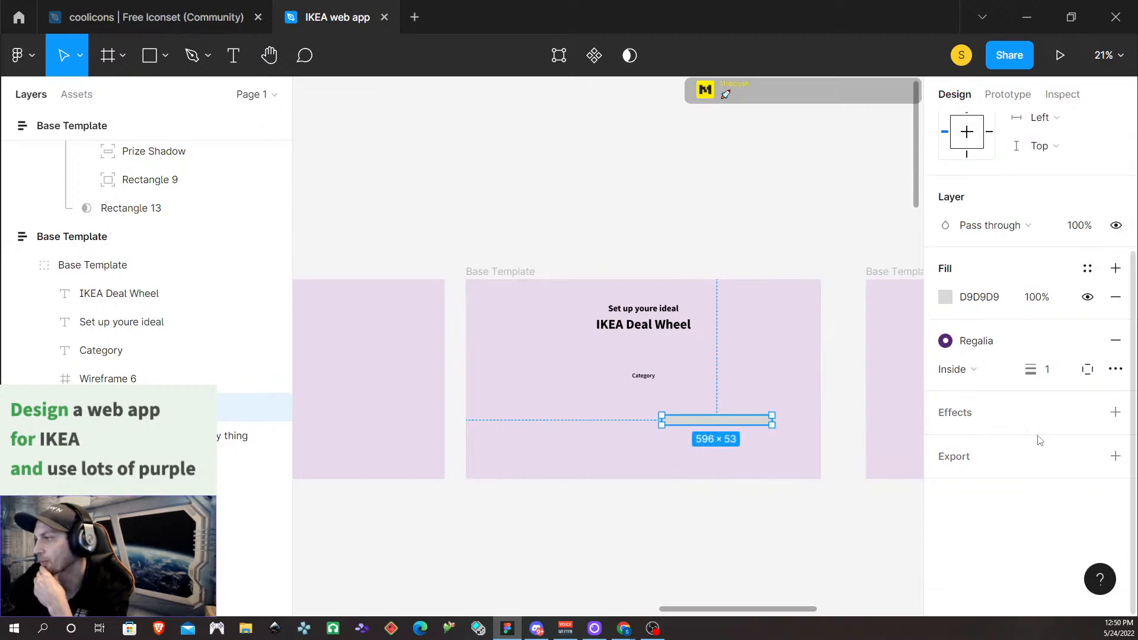
pyautogui.click(1050, 373)
pyautogui.write('2')
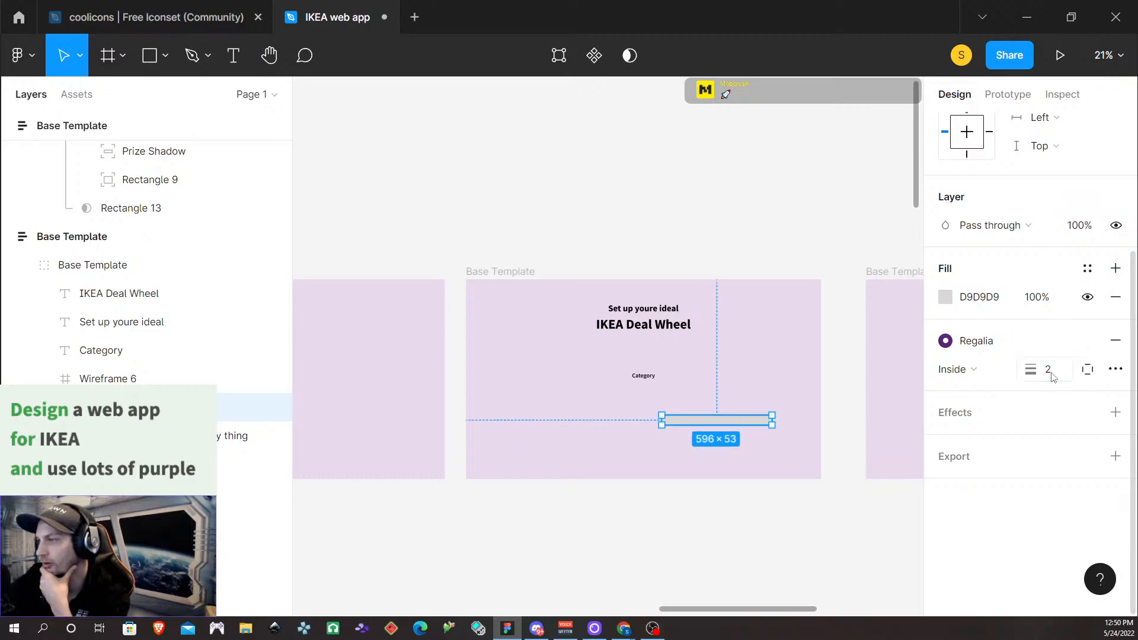
pyautogui.press('Return')
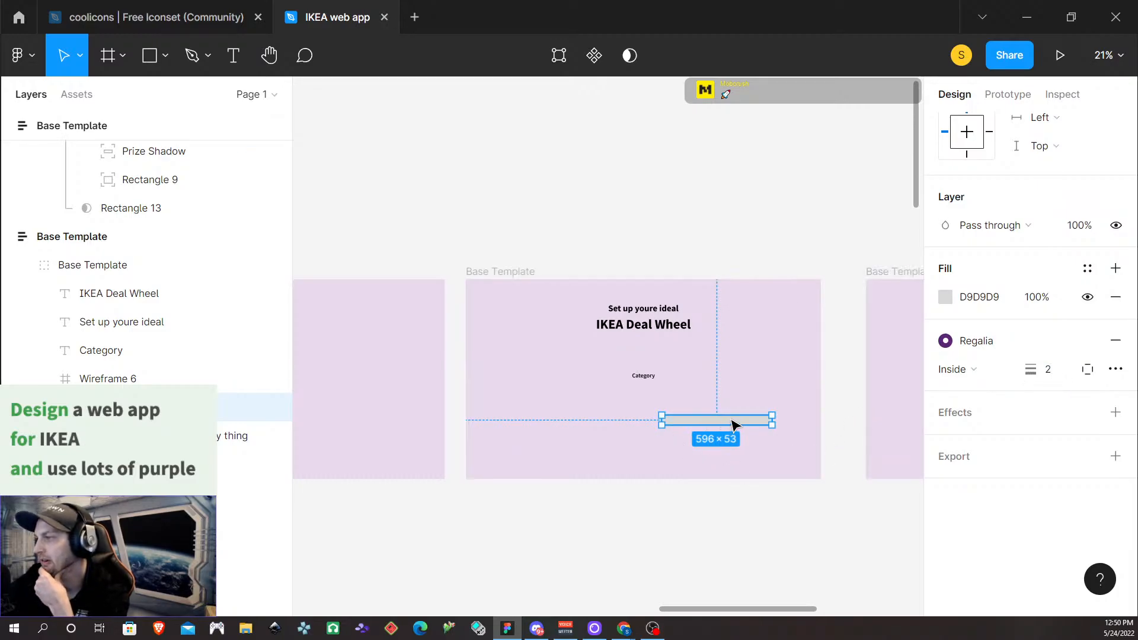
# Centre the rectangle just below the "Category" label and apply the Cultured colour style as its fill
pyautogui.moveTo(733, 425); pyautogui.dragTo(694, 393)
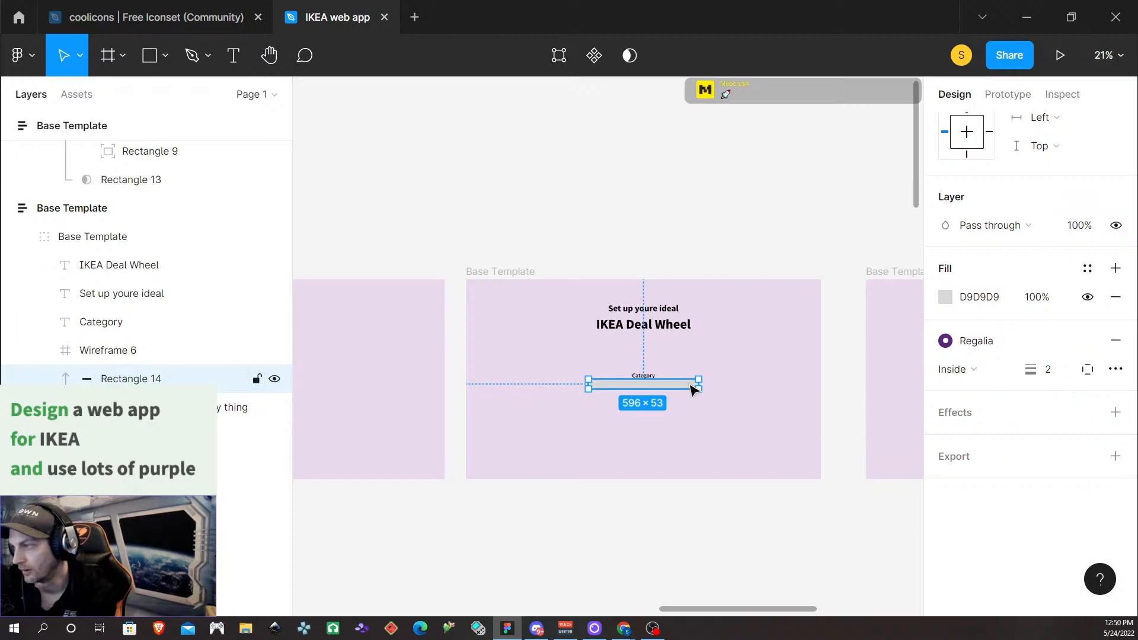
pyautogui.moveTo(692, 388); pyautogui.dragTo(690, 385)
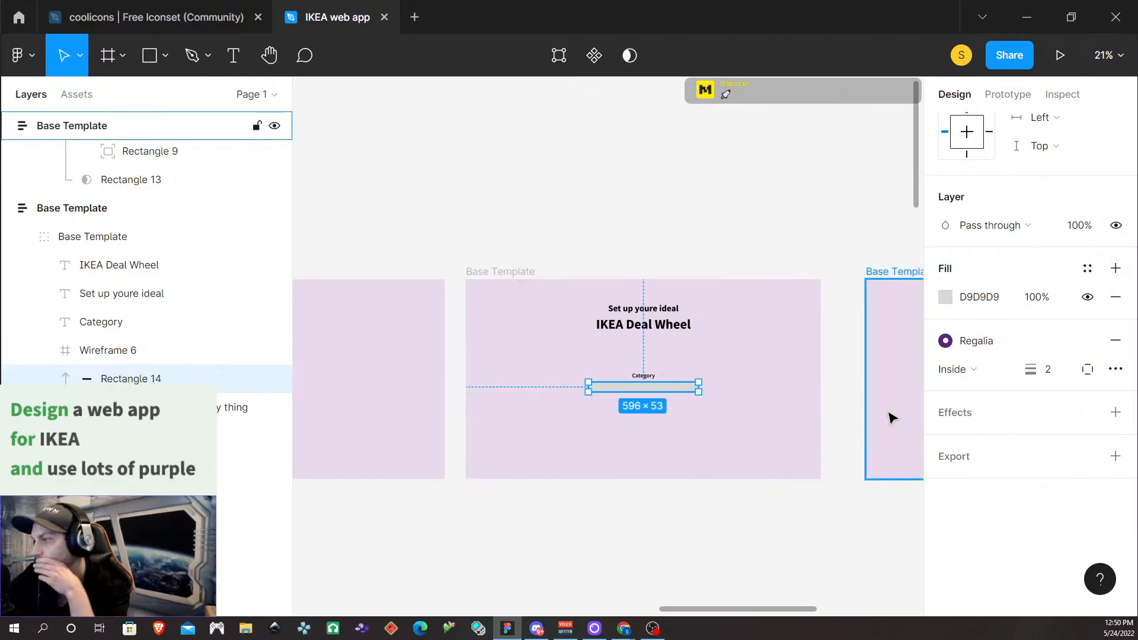
pyautogui.click(1087, 268)
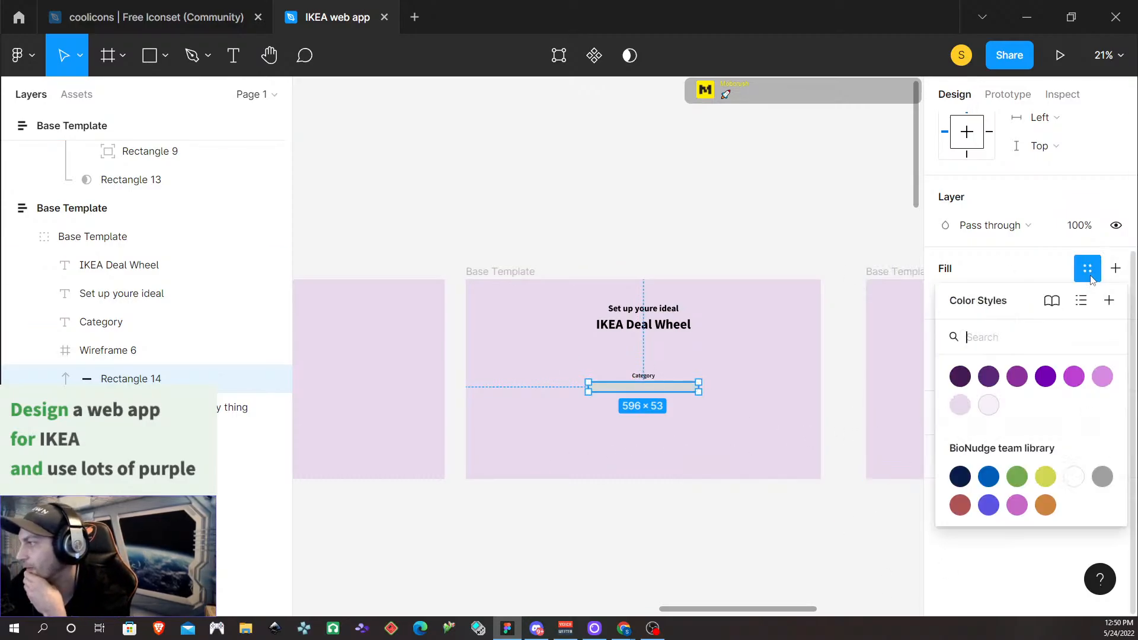
pyautogui.click(990, 410)
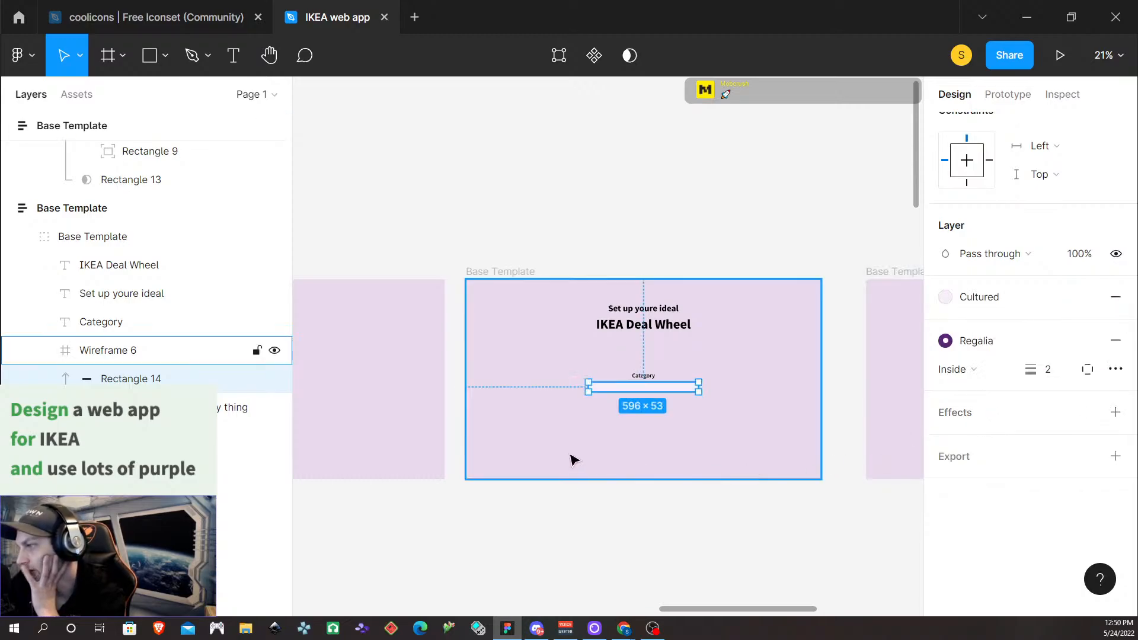
pyautogui.click(652, 542)
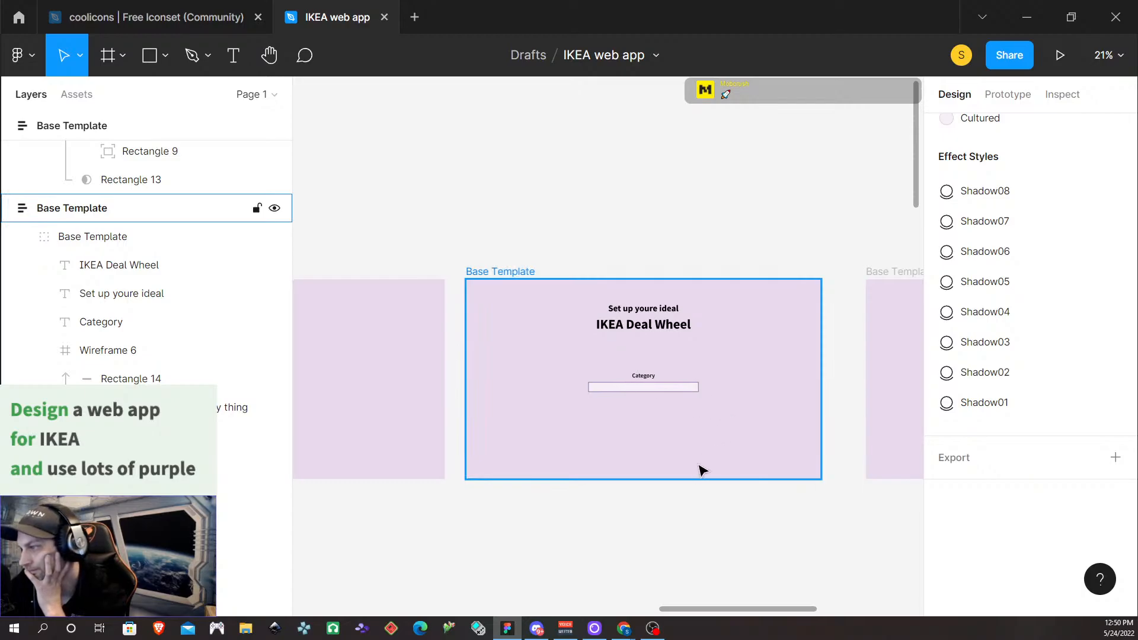
# Group the "Category" label with the outlined rectangle below it
pyautogui.click(648, 380)
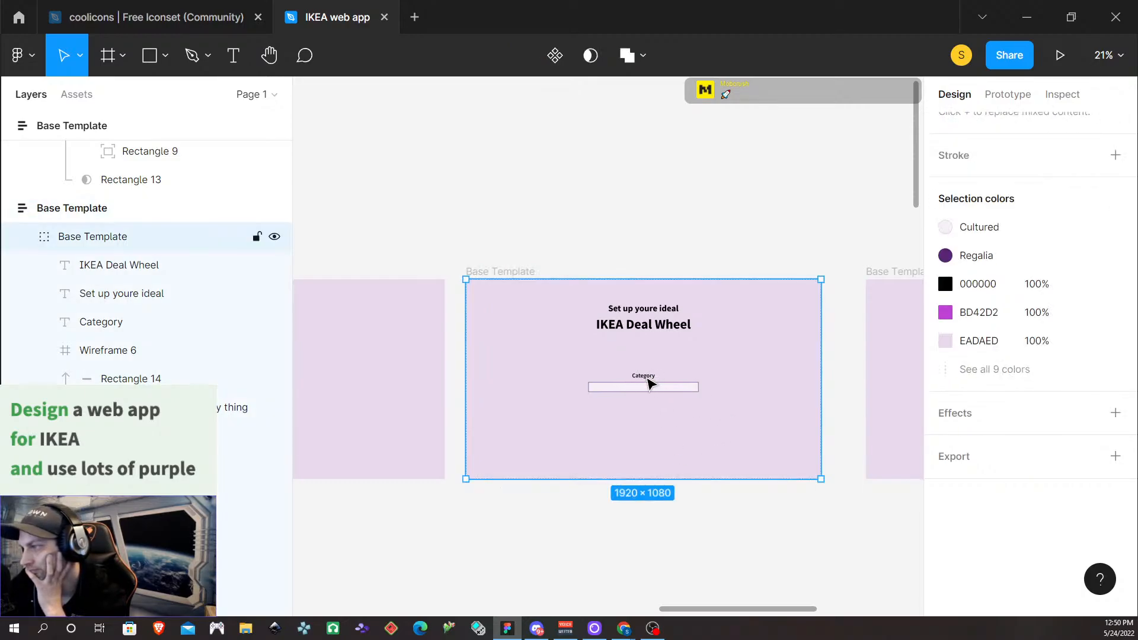
pyautogui.click(649, 380)
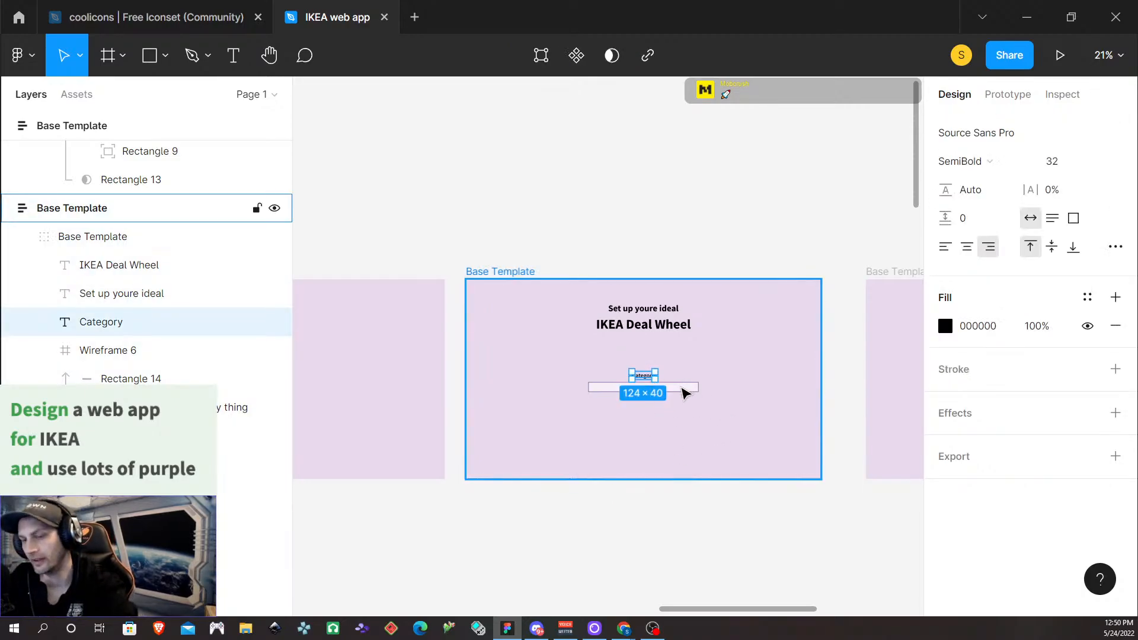
pyautogui.press('Escape')
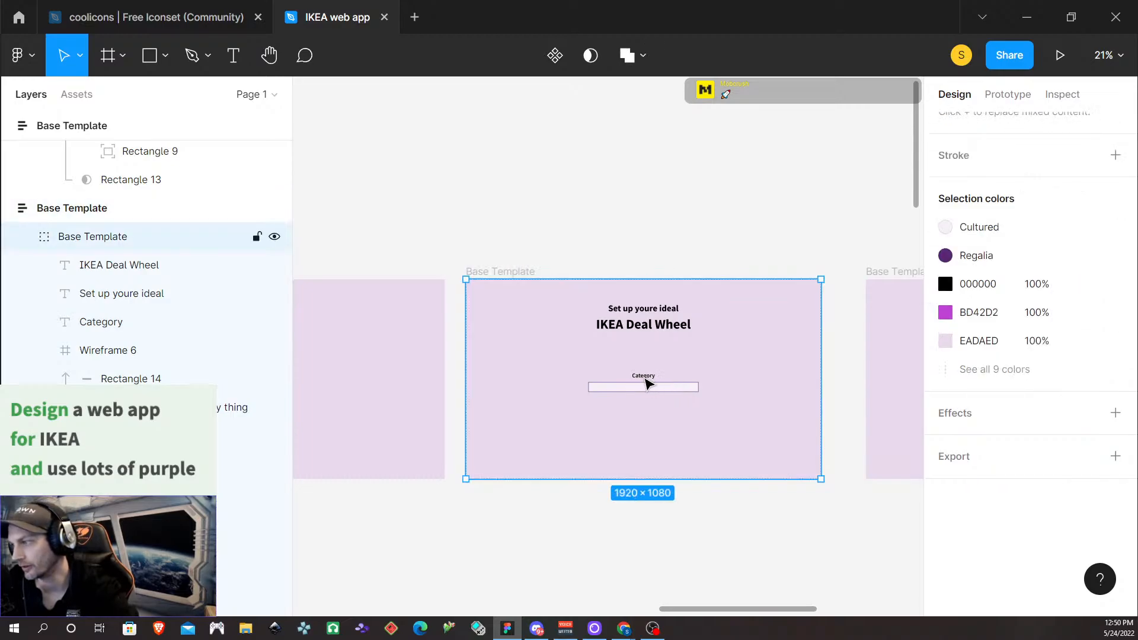
pyautogui.click(645, 378)
pyautogui.scroll(5, 681, 396)
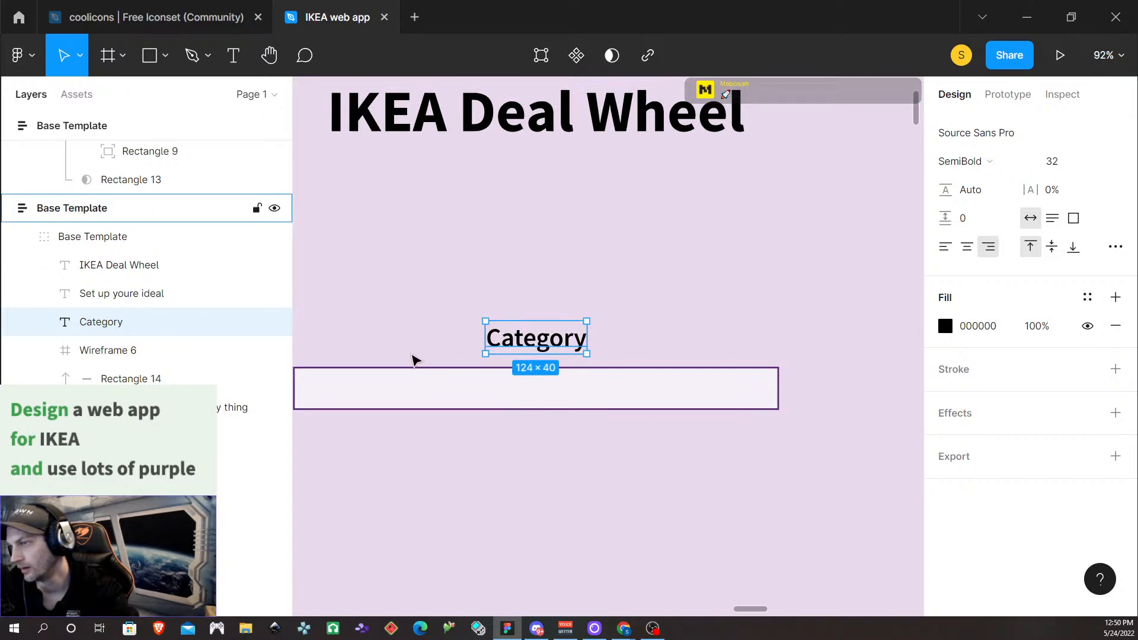
pyautogui.click(574, 388)
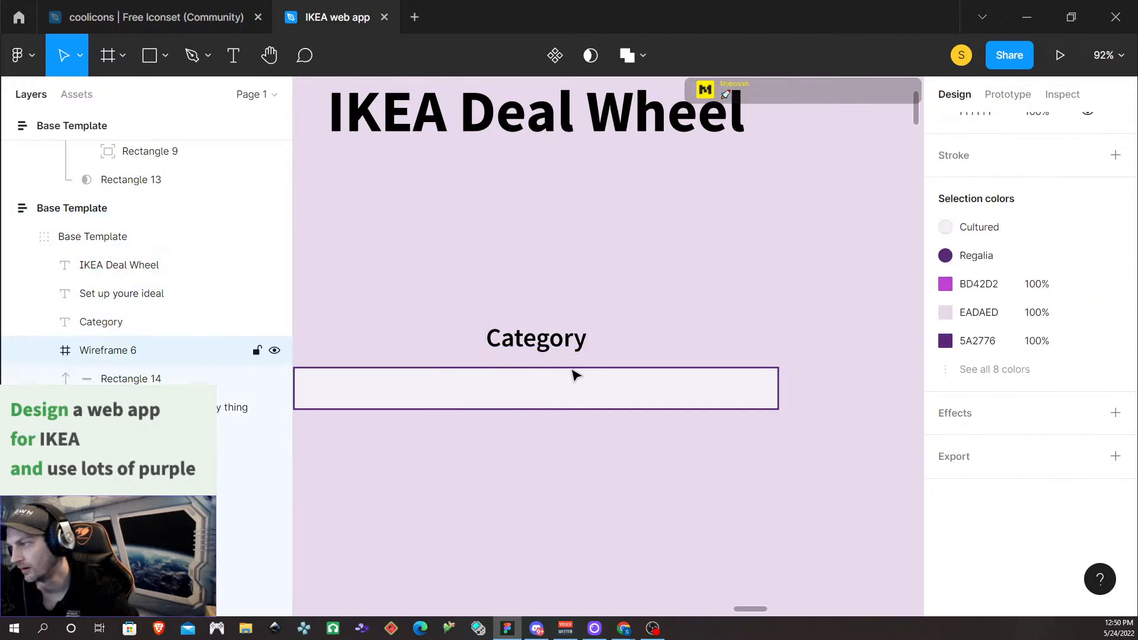
pyautogui.click(573, 375)
pyautogui.keyDown('shift'); pyautogui.click(526, 342); pyautogui.keyUp('shift')
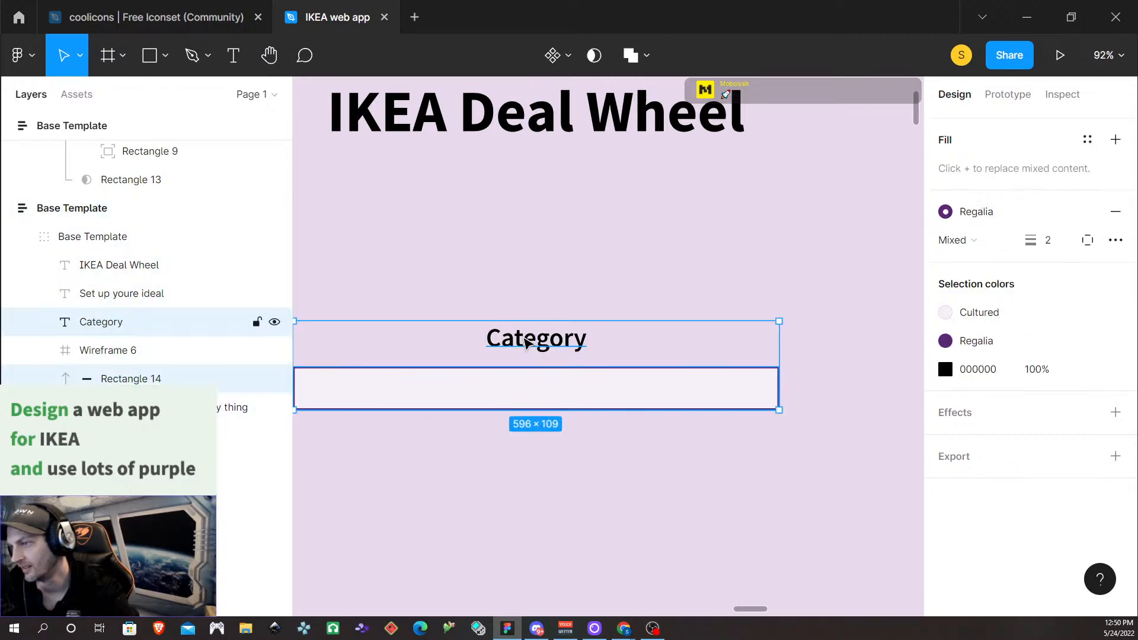
pyautogui.hotkey('ctrl', 'g')
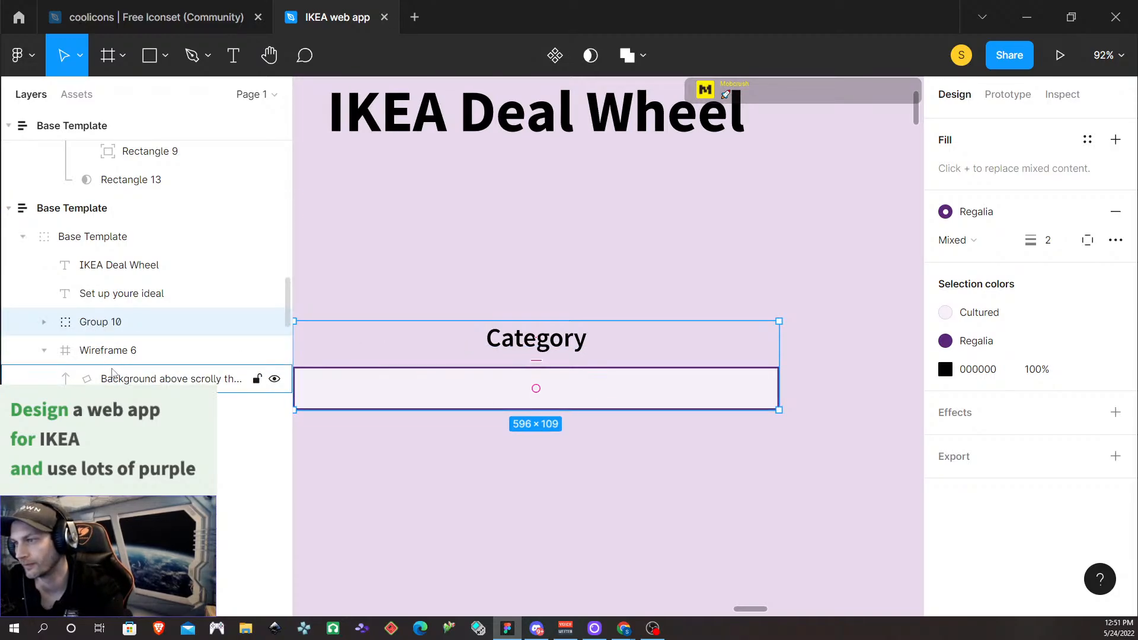
# Rename the new group as "Category drop down"
pyautogui.doubleClick(100, 322)
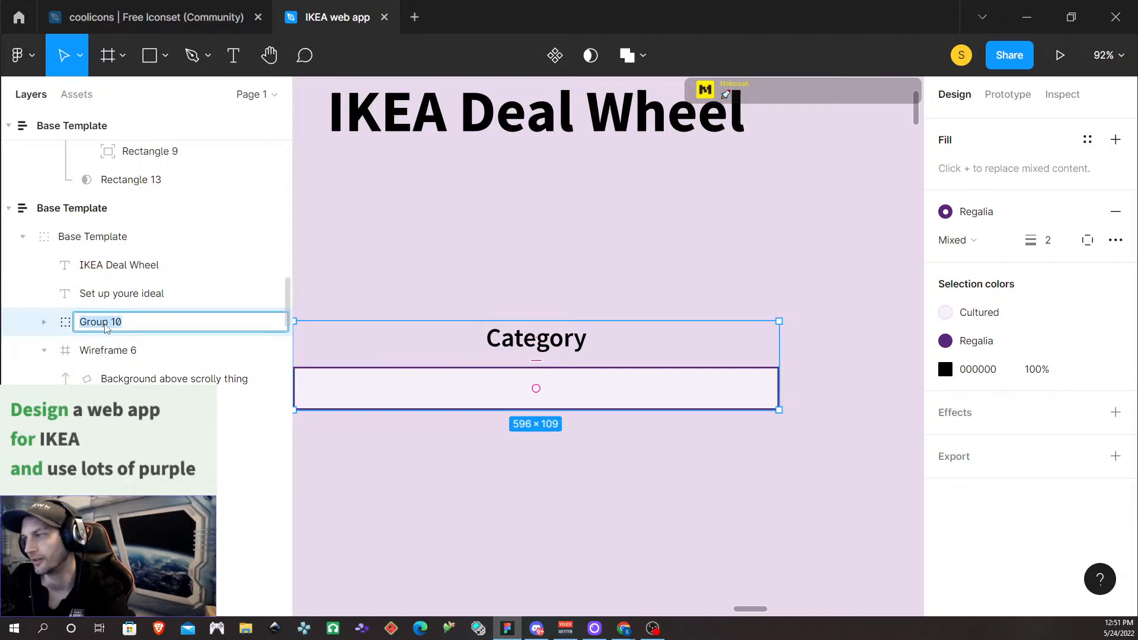
pyautogui.write('G')
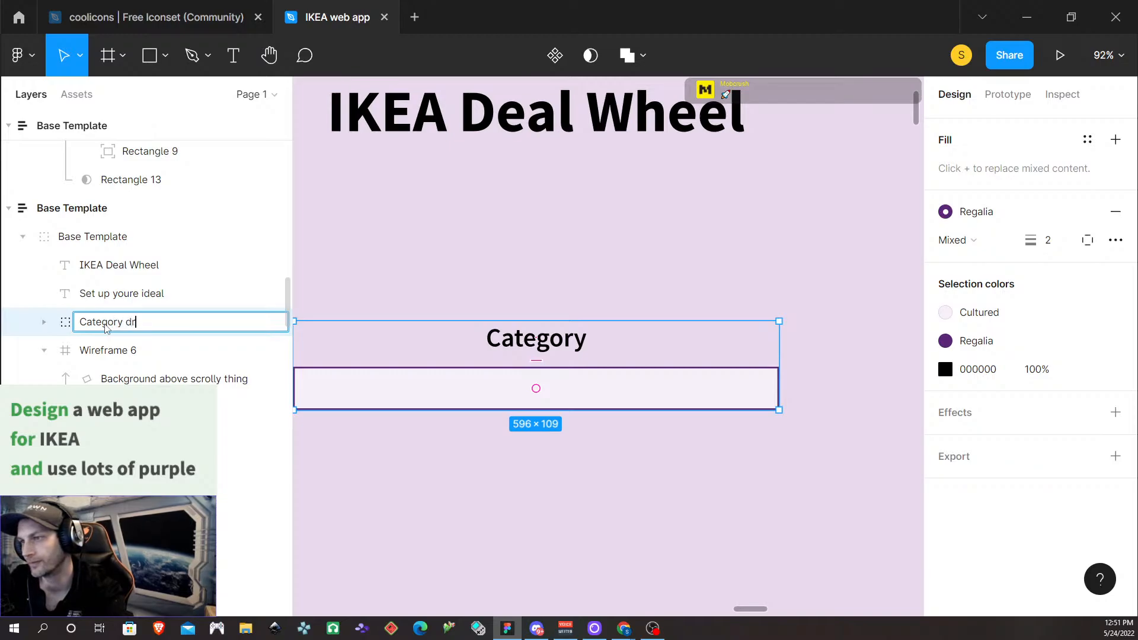
pyautogui.press('Return')
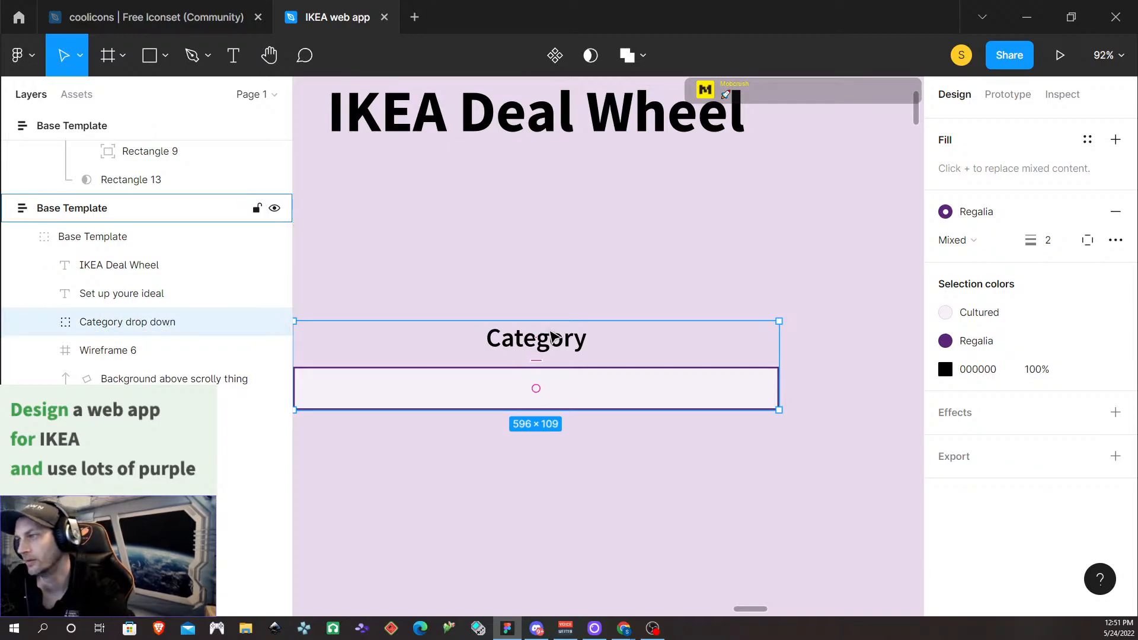
# Duplicate the Category drop down group directly below the original, centred with it and with a gap of about 30 px
pyautogui.click(652, 461)
pyautogui.scroll(-5, 525, 482)
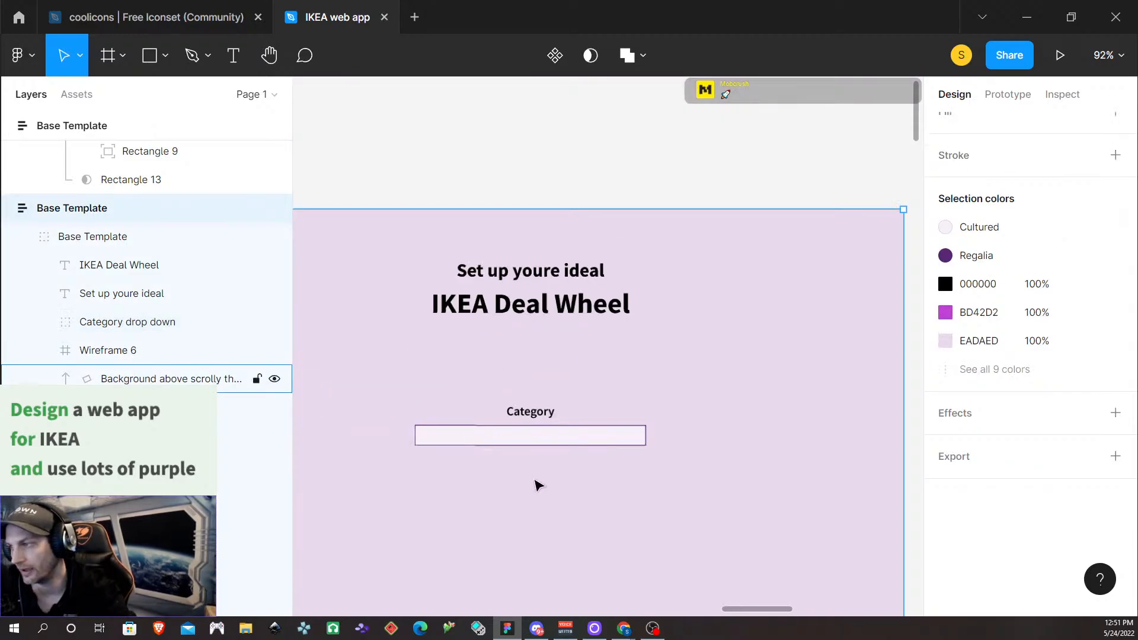
pyautogui.hscroll(-2, 579, 475)
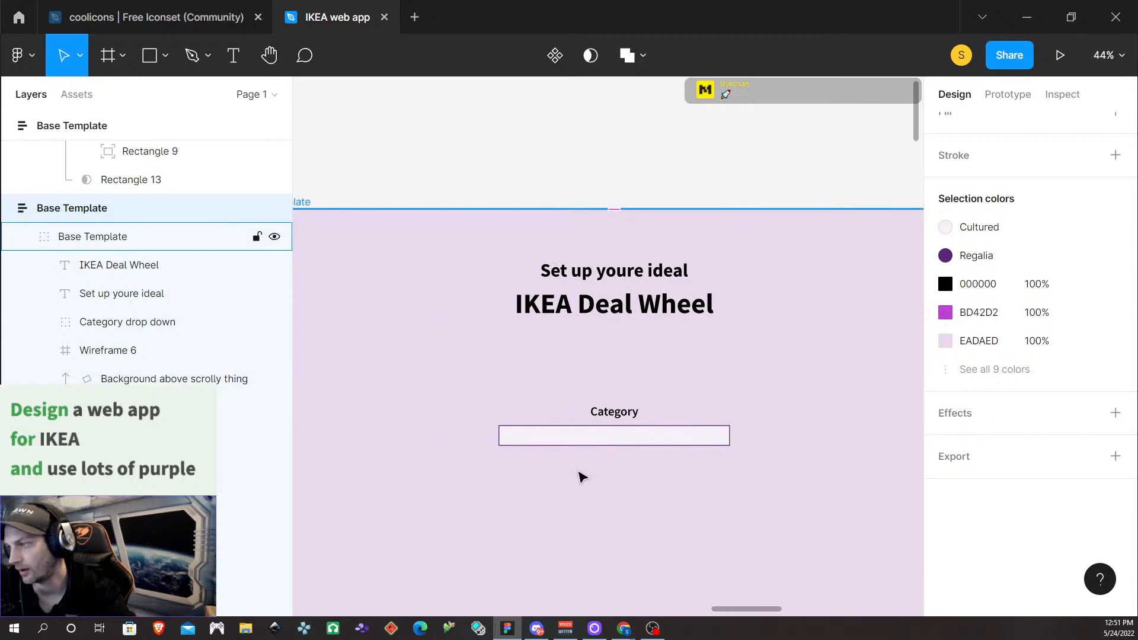
pyautogui.scroll(-4, 587, 468)
pyautogui.click(602, 439)
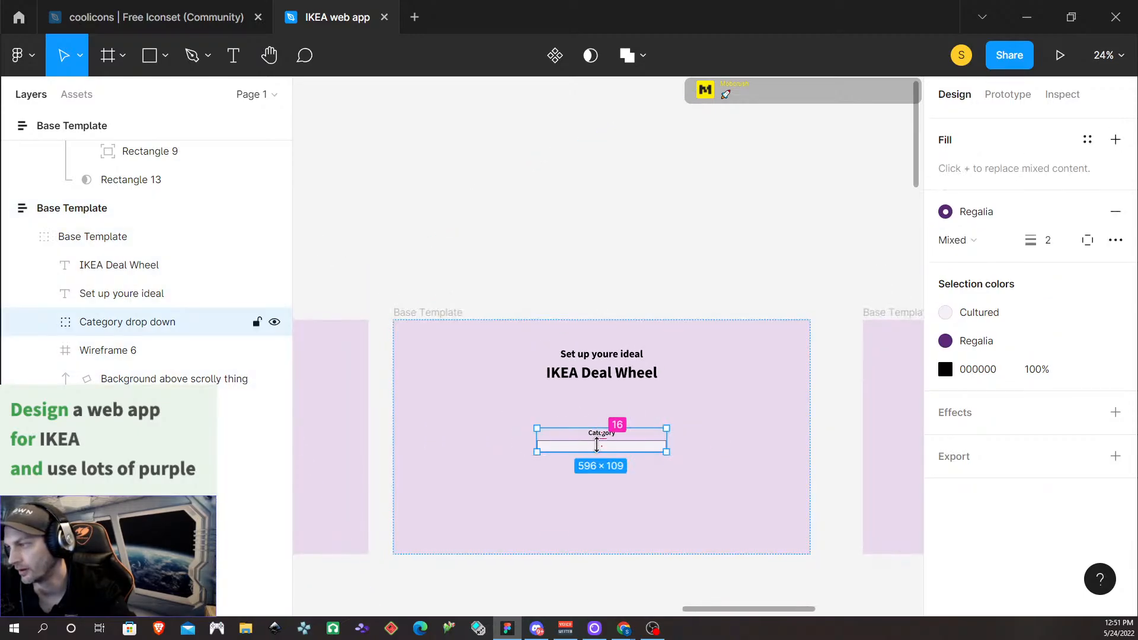
pyautogui.moveTo(595, 446); pyautogui.dragTo(660, 476)
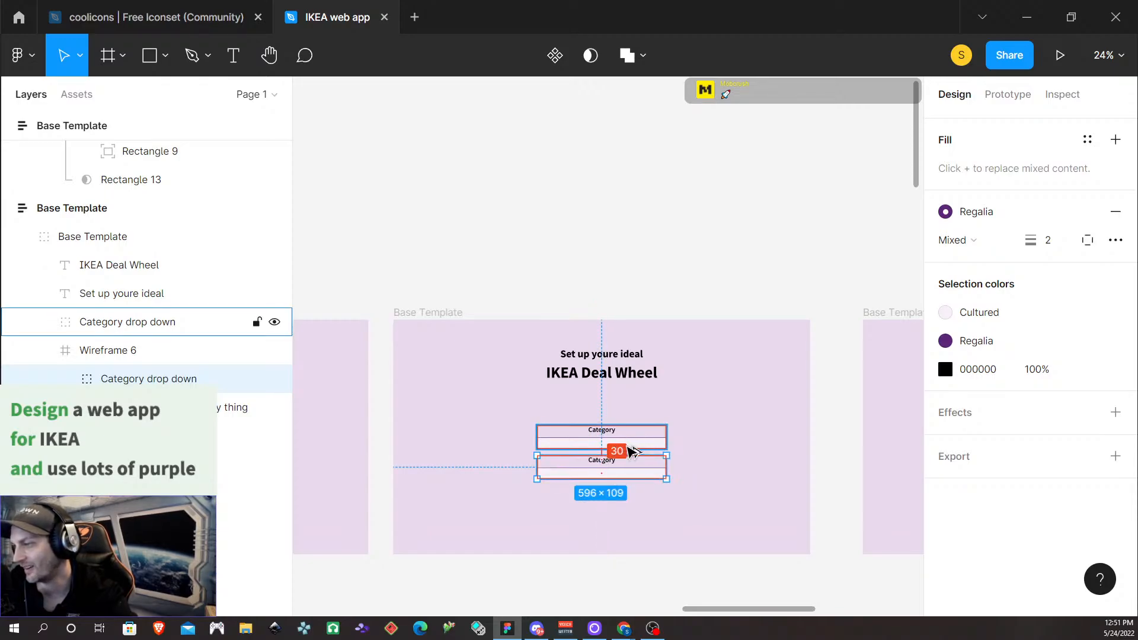
# Nudge the duplicated Category drop-down group down slightly and change its label text to "Color"
pyautogui.press('Down')
pyautogui.press('Down')
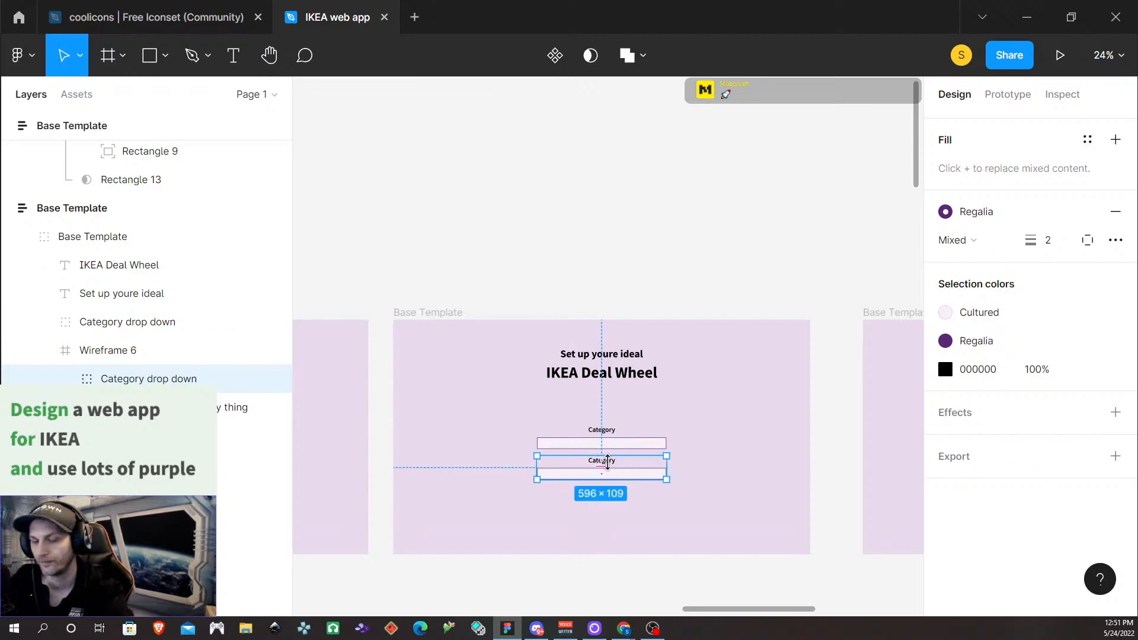
pyautogui.scroll(5, 608, 460)
pyautogui.doubleClick(624, 466)
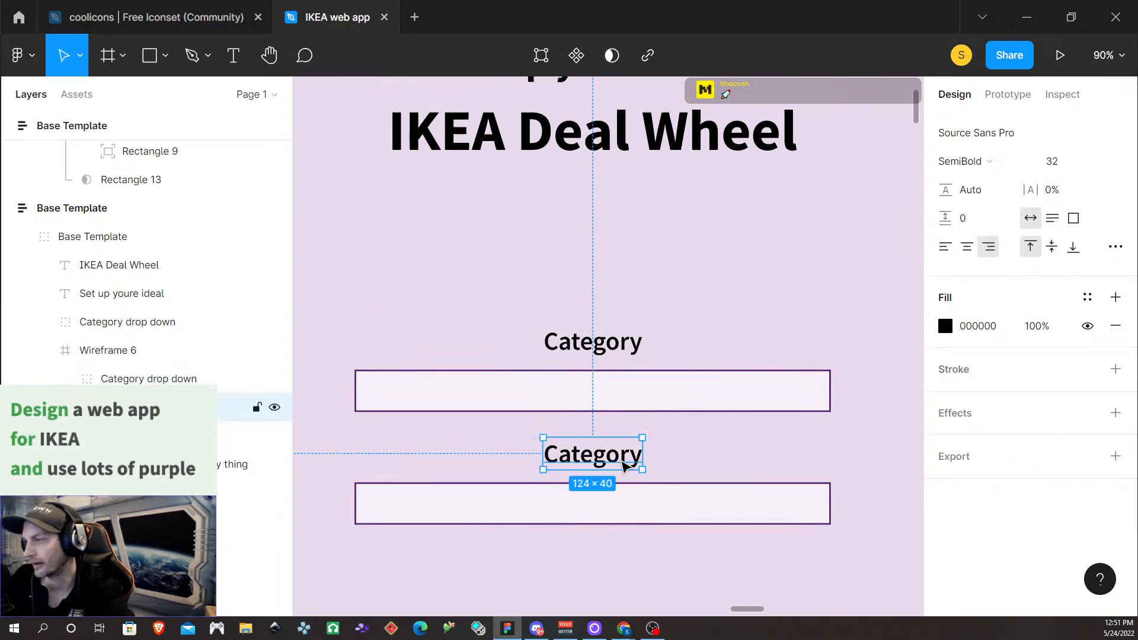
pyautogui.doubleClick(630, 452)
pyautogui.write('Color')
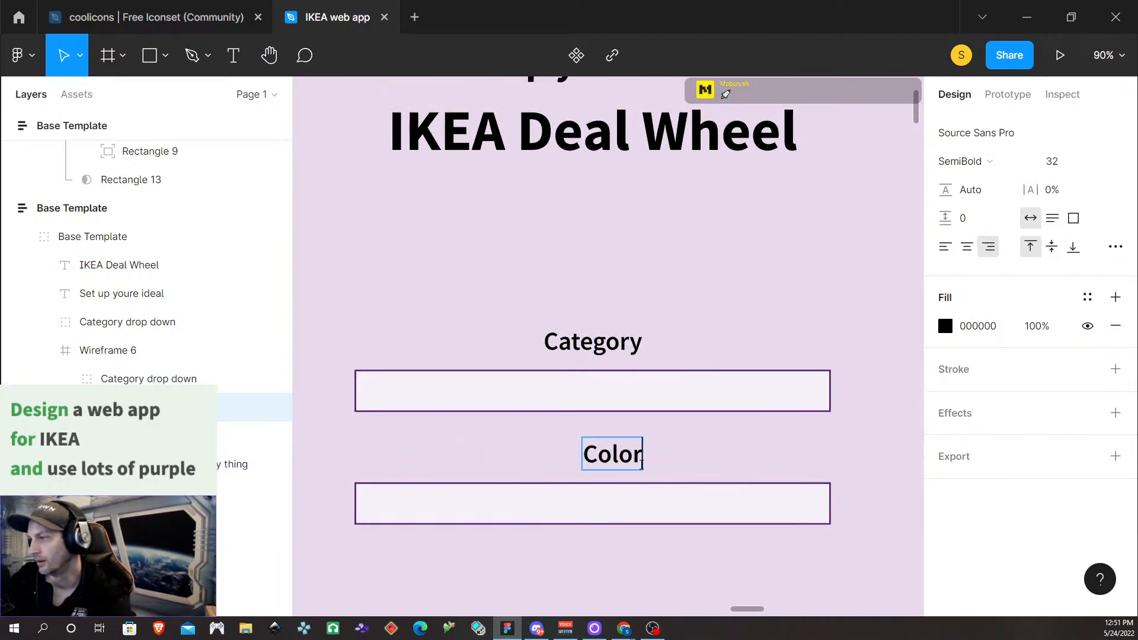
# Centre the "Color" label above its field and fine-tune its vertical gap to the field
pyautogui.press('Escape')
pyautogui.moveTo(616, 463); pyautogui.dragTo(594, 460)
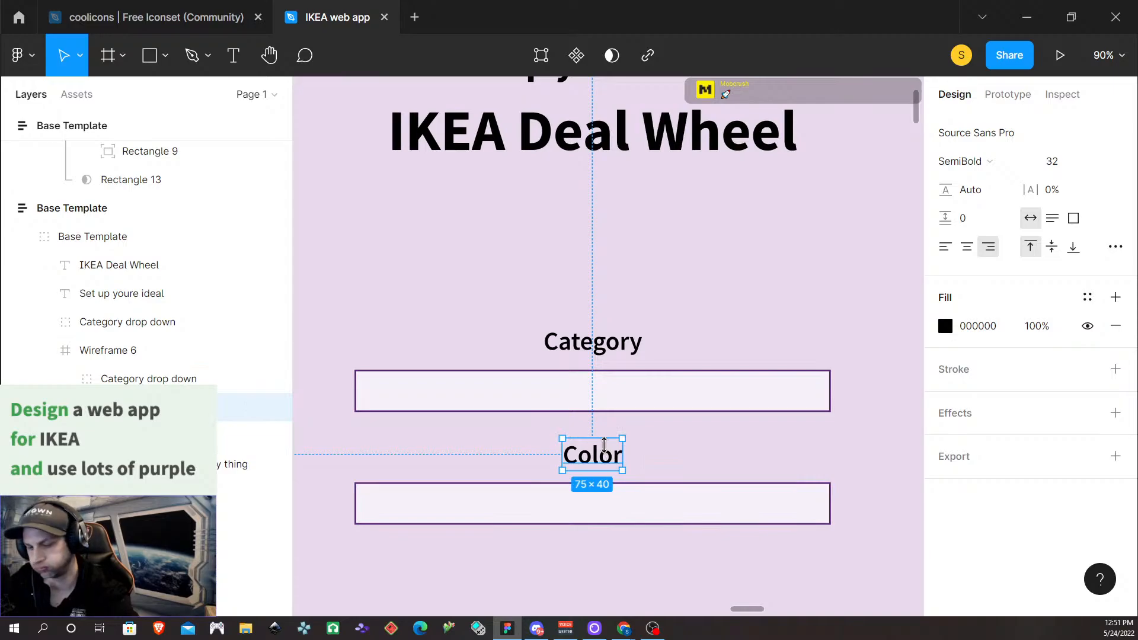
pyautogui.press('alt')
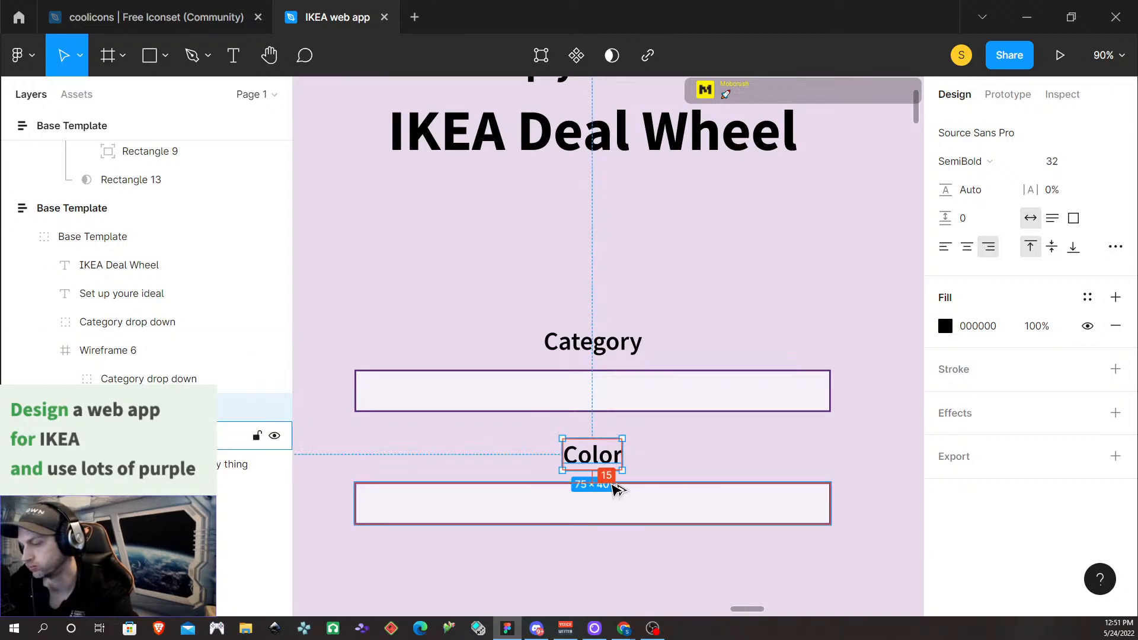
pyautogui.press('Up')
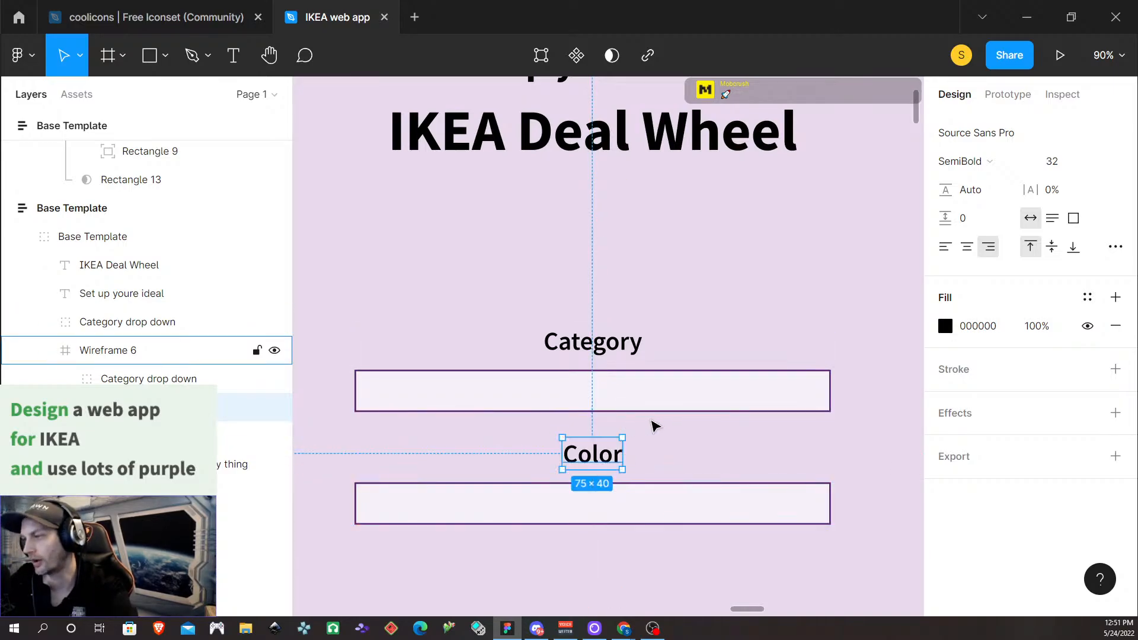
# Copy the Transition button from the frame headed "The IKEA Deal Wheel???"
pyautogui.scroll(-5, 663, 450)
pyautogui.hscroll(-2, 770, 533)
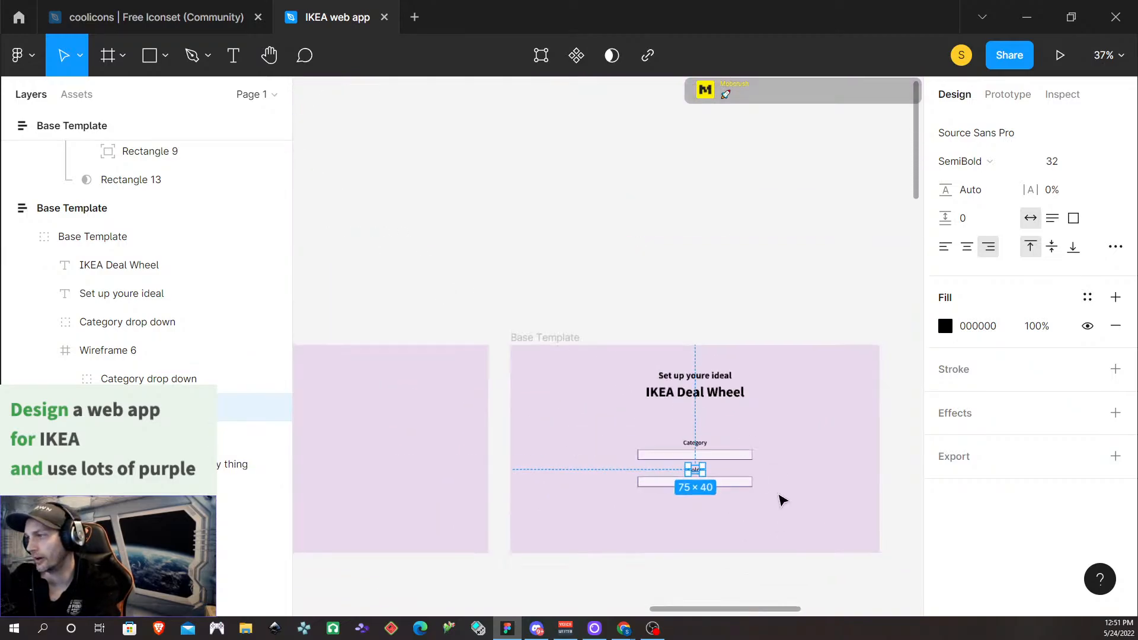
pyautogui.scroll(-1, 783, 500)
pyautogui.scroll(-1, 693, 409)
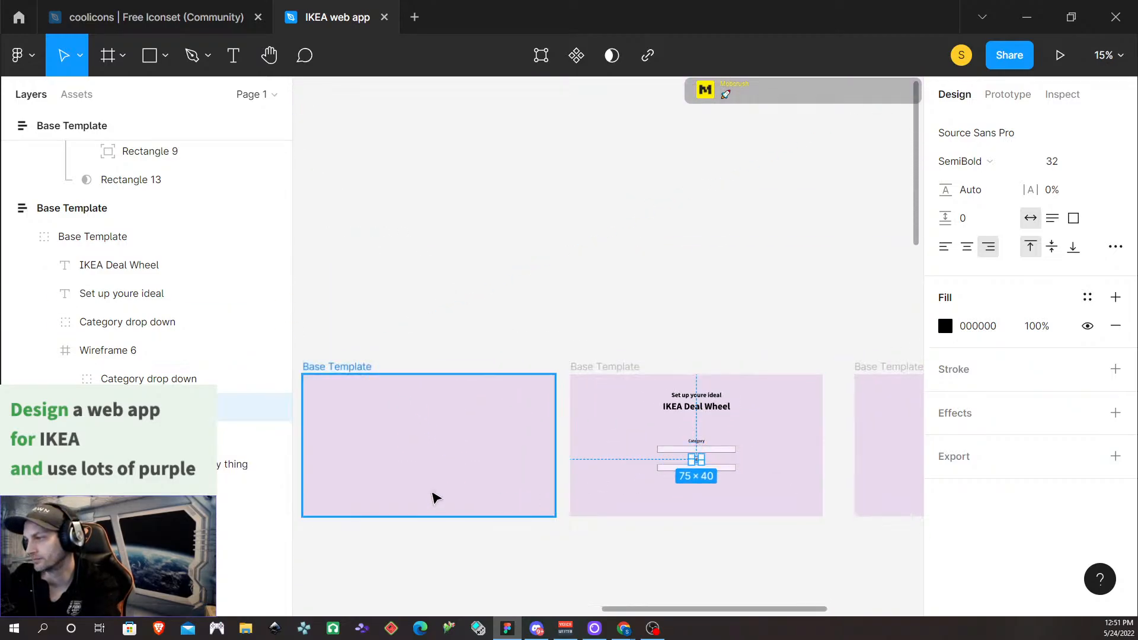
pyautogui.scroll(4, 551, 504)
pyautogui.scroll(-3, 548, 502)
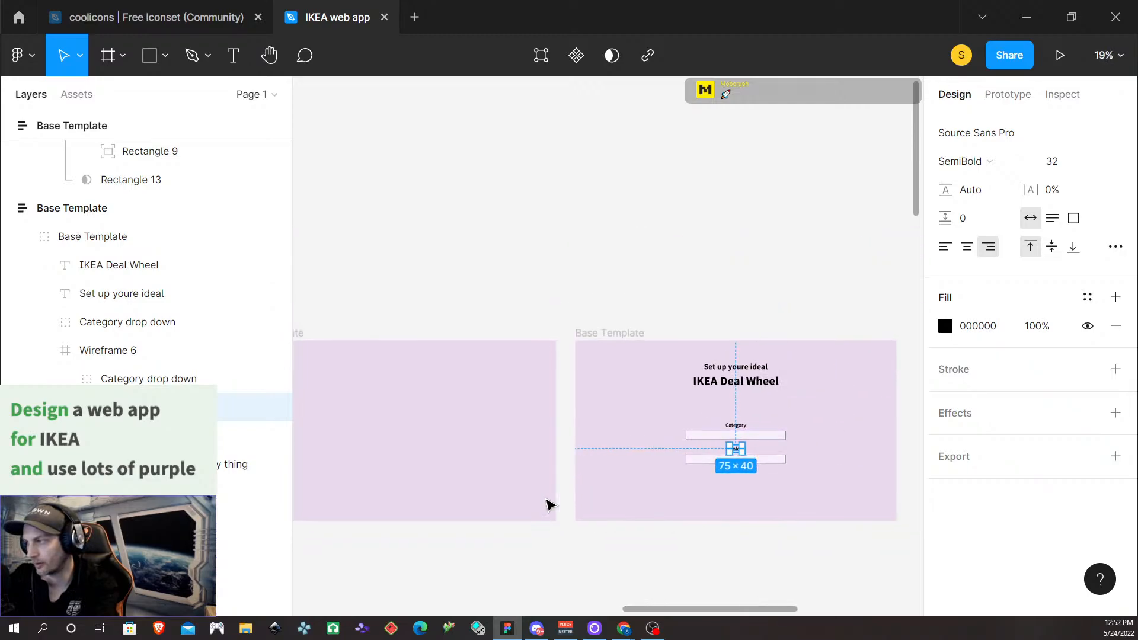
pyautogui.hscroll(-5, 548, 501)
pyautogui.click(503, 486)
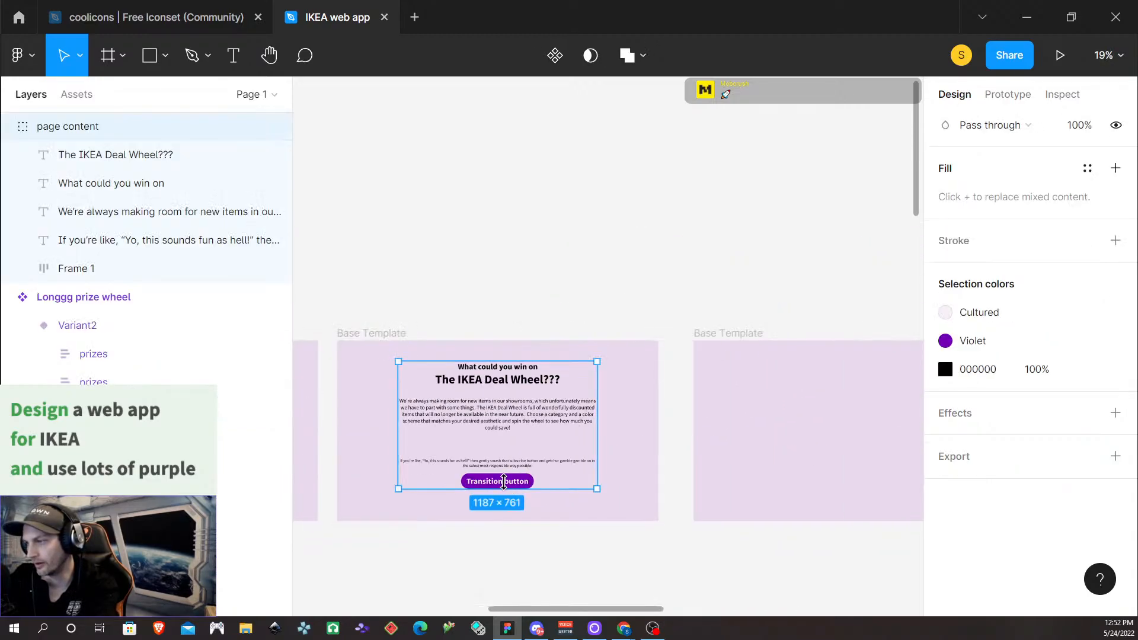
pyautogui.doubleClick(518, 485)
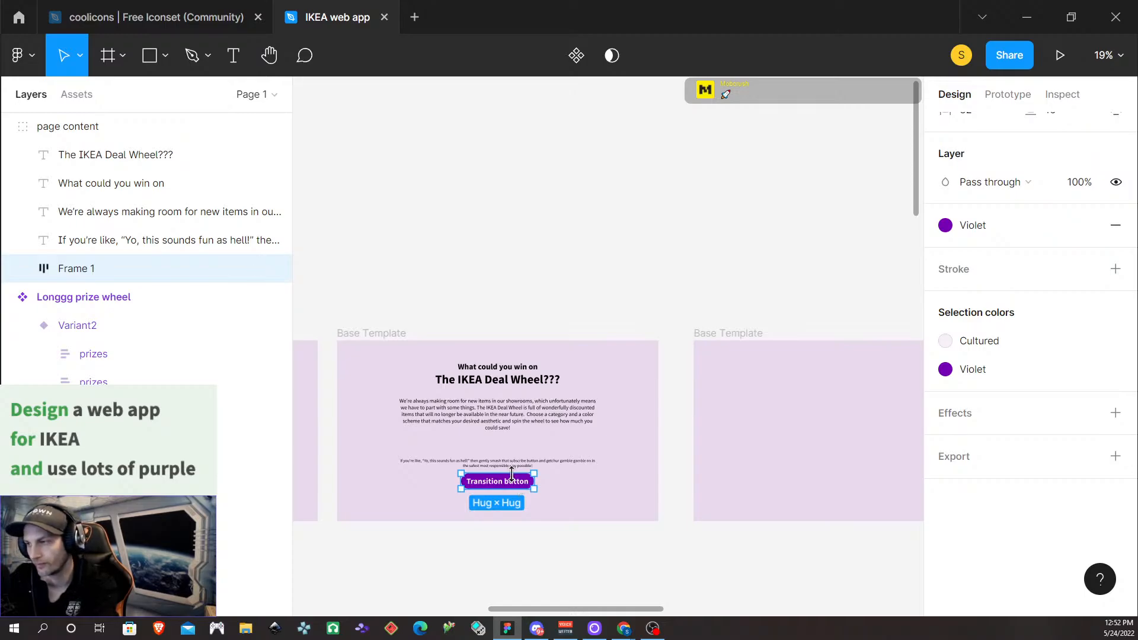
# Paste the Transition button into the setup frame, move its layer above Wireframe 6 in the Base Template group, and centre it below the Color field
pyautogui.hscroll(5, 554, 493)
pyautogui.hscroll(6, 551, 495)
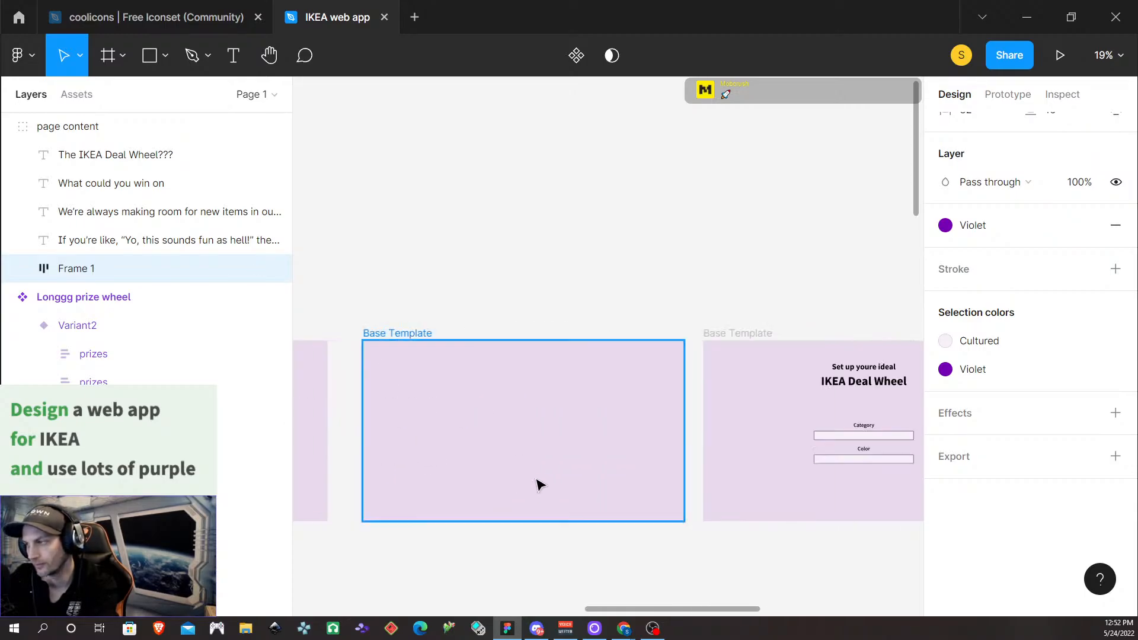
pyautogui.click(401, 340)
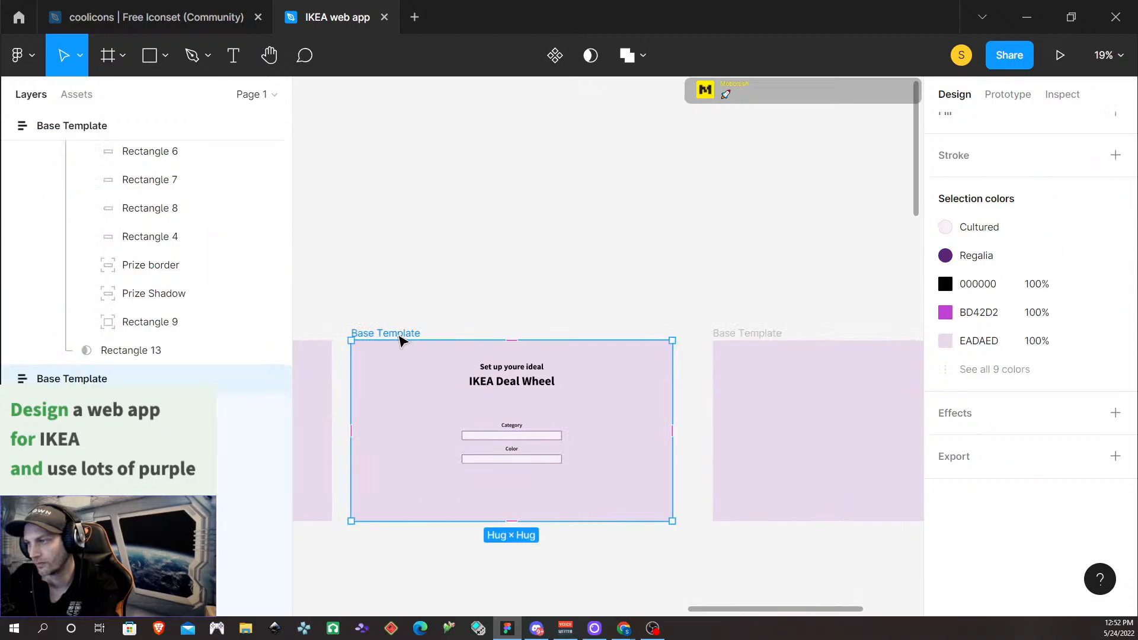
pyautogui.hotkey('ctrl', 'v')
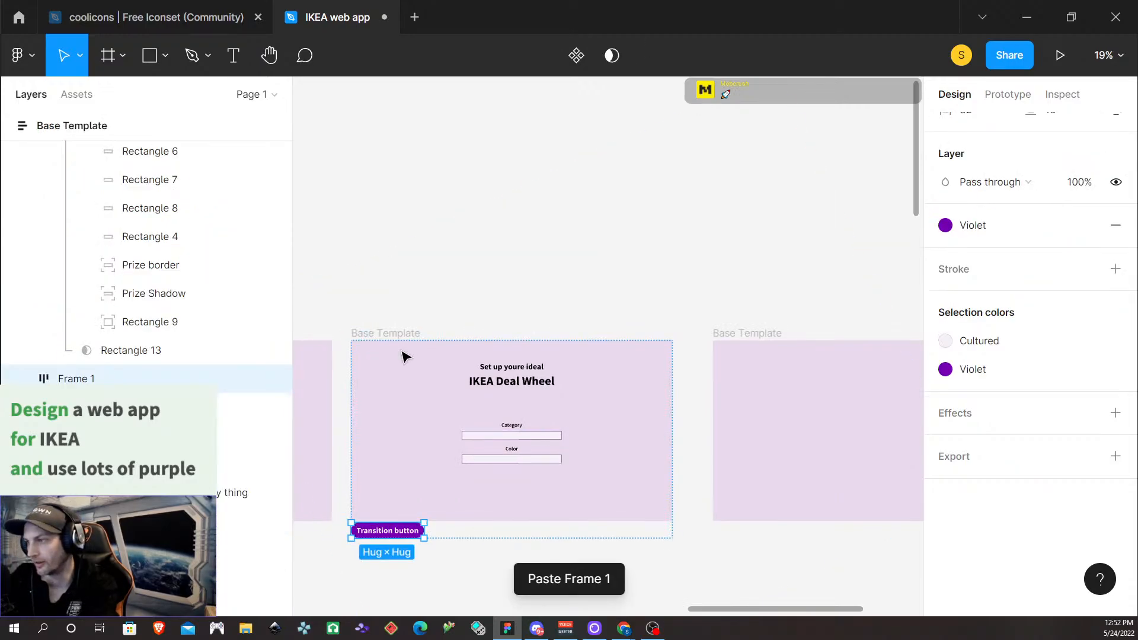
pyautogui.moveTo(396, 535); pyautogui.dragTo(569, 498)
pyautogui.moveTo(139, 382); pyautogui.dragTo(125, 337)
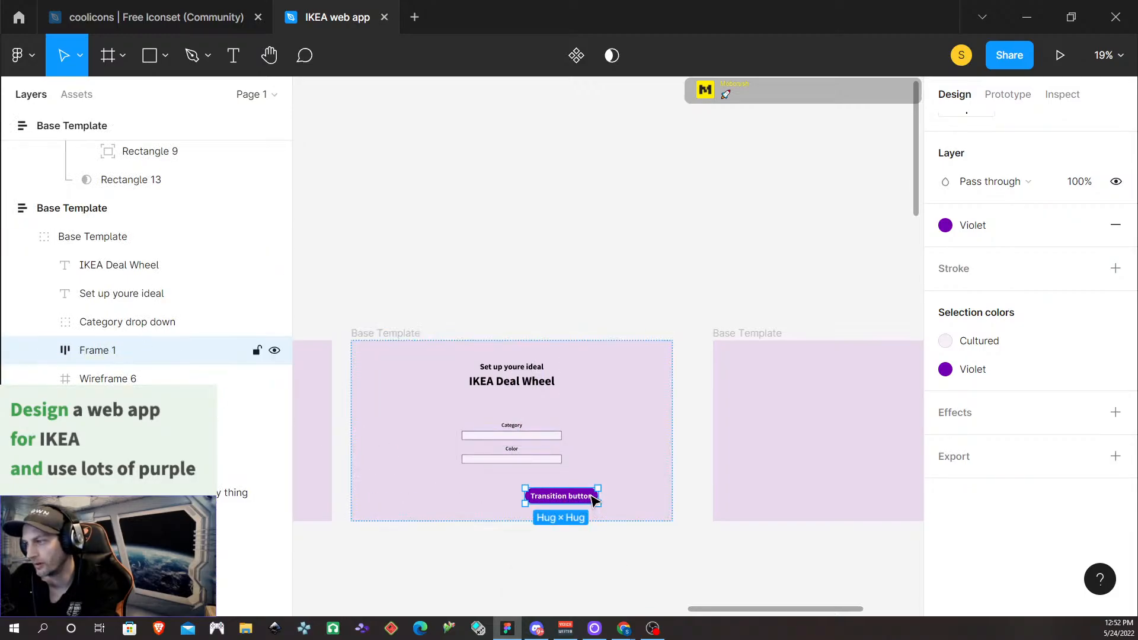
pyautogui.moveTo(595, 500); pyautogui.dragTo(544, 493)
# Raise the setup frame's Transition button to Y 795, matching the button height in the "The IKEA Deal Wheel???" frame
pyautogui.hscroll(-5, 409, 515)
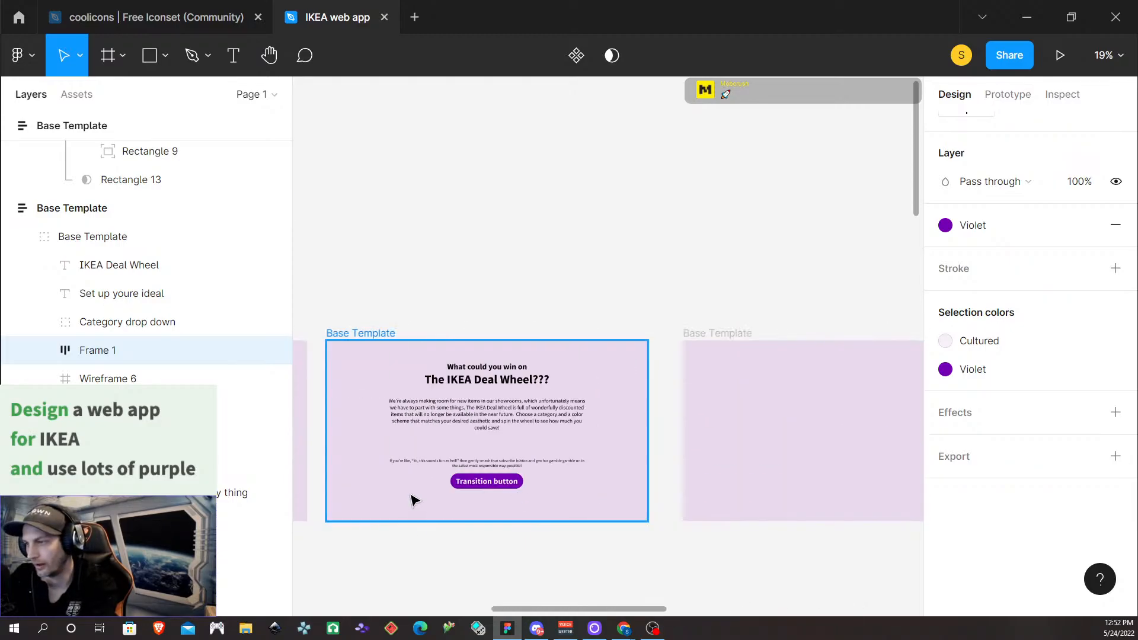
pyautogui.click(526, 489)
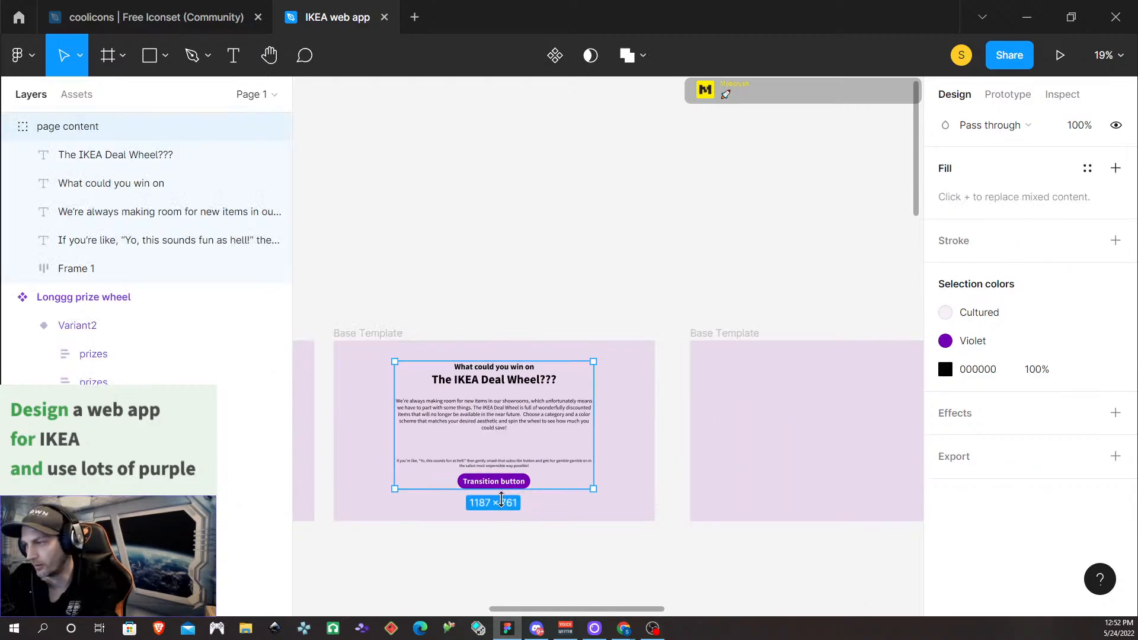
pyautogui.press('alt')
pyautogui.hscroll(5, 492, 501)
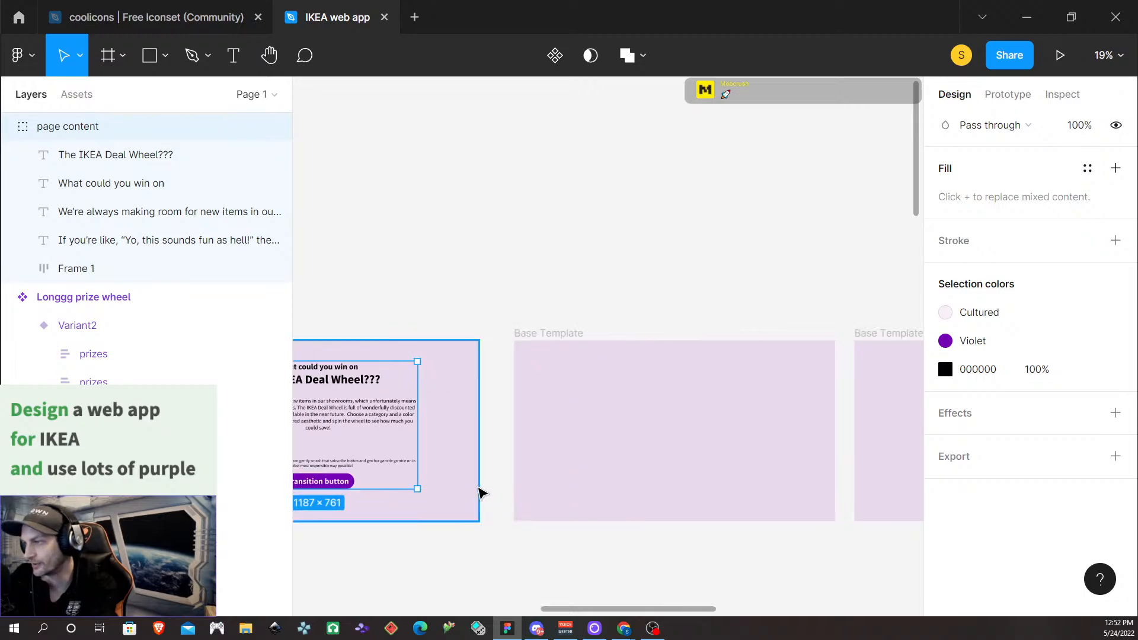
pyautogui.click(468, 492)
pyautogui.click(557, 493)
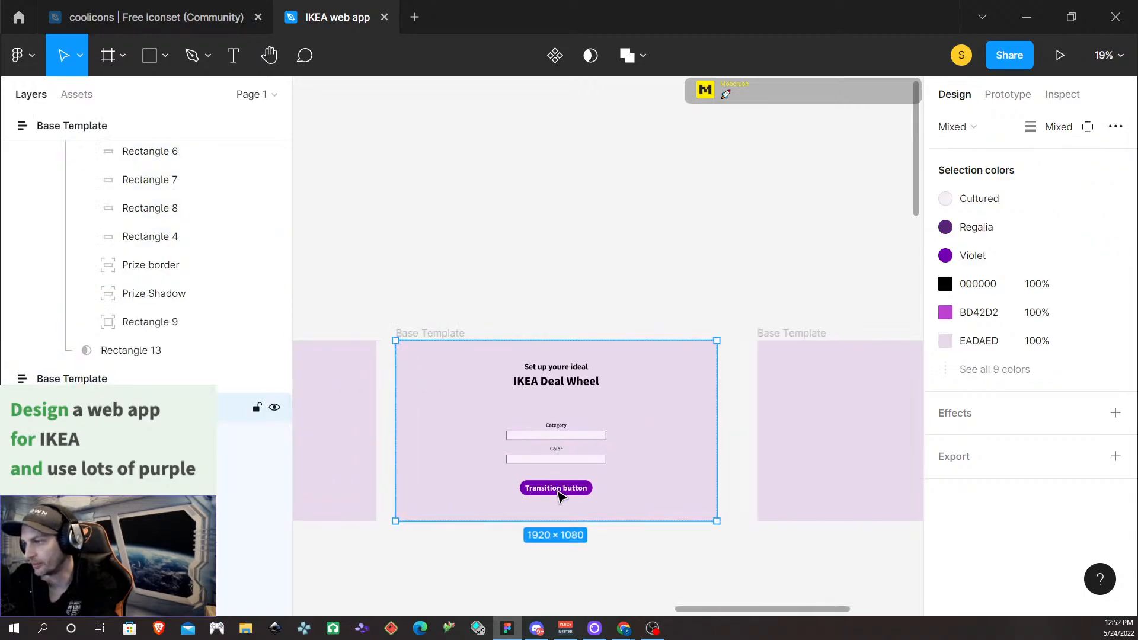
pyautogui.click(557, 492)
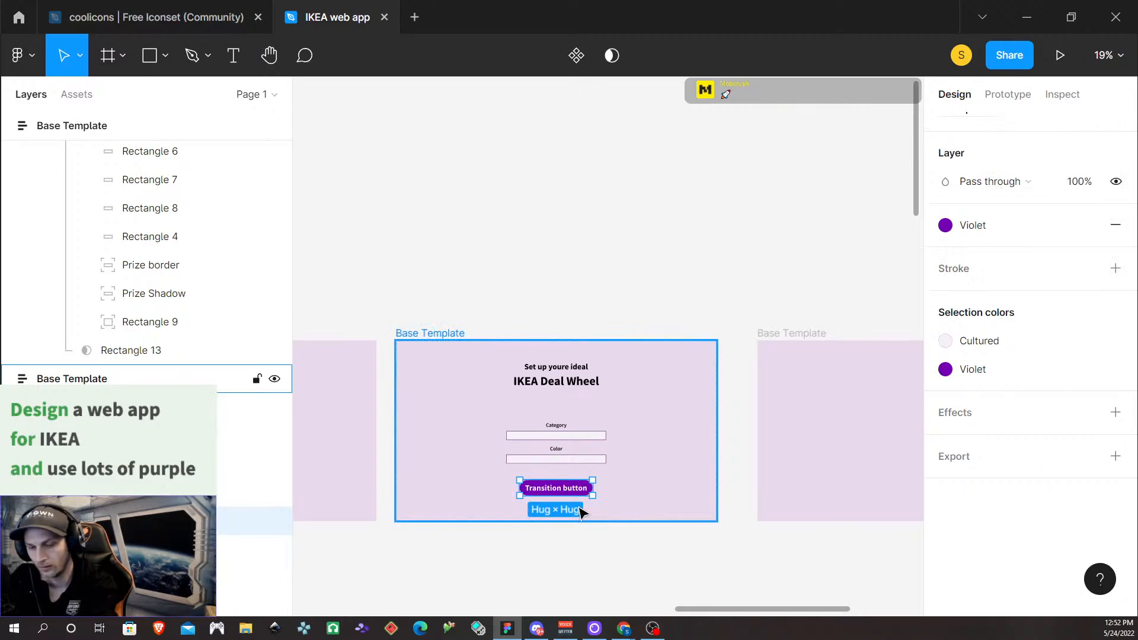
pyautogui.press('alt')
pyautogui.hotkey('shift', 'Up')
pyautogui.hotkey('shift', 'Up')
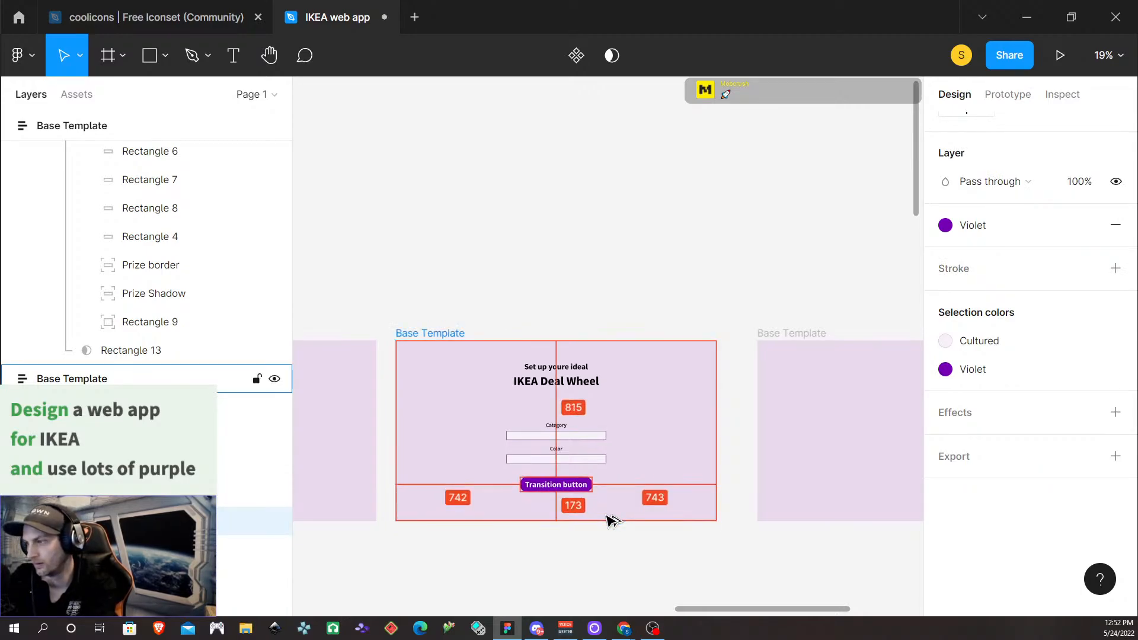
pyautogui.hotkey('shift', 'Up')
pyautogui.hotkey('shift', 'Up')
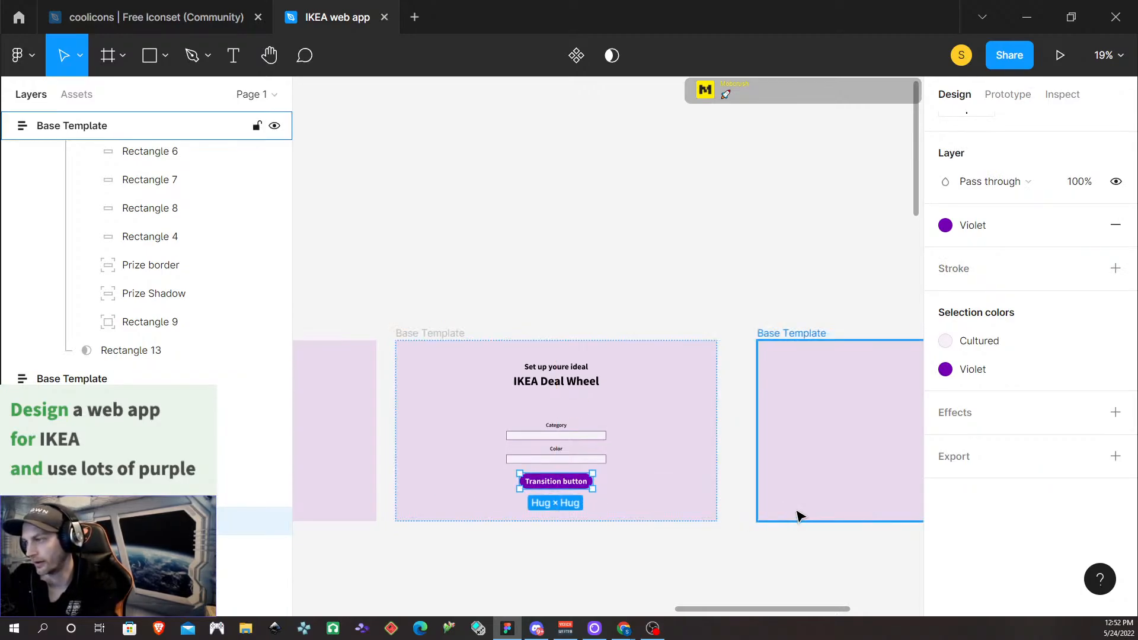
pyautogui.click(734, 552)
pyautogui.click(531, 384)
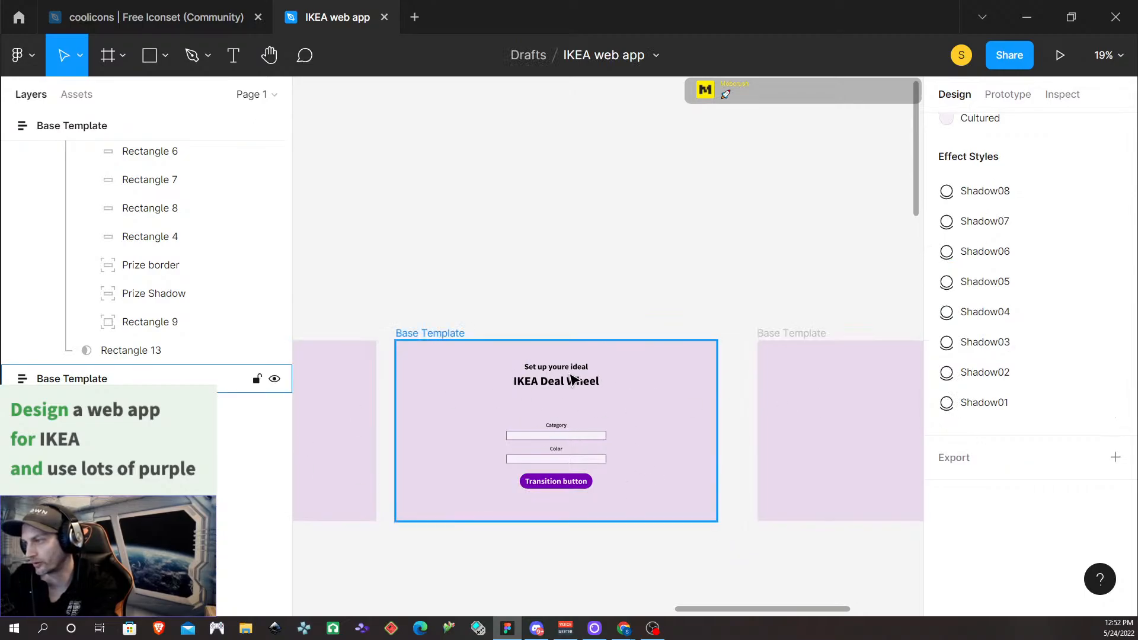
pyautogui.click(570, 373)
pyautogui.doubleClick(573, 366)
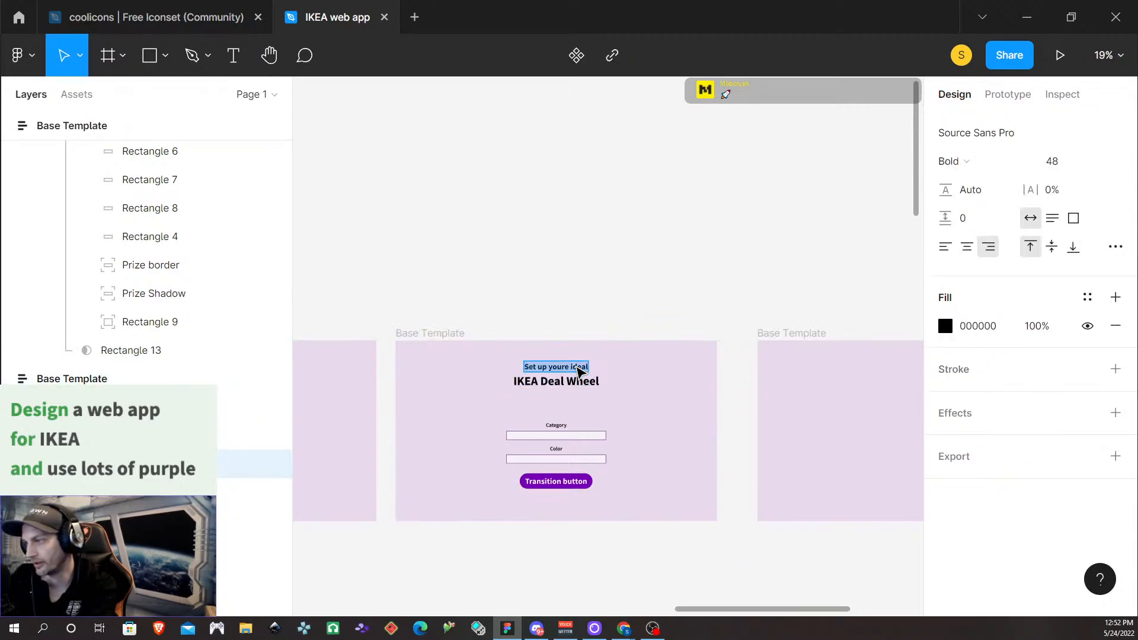
pyautogui.press('Escape')
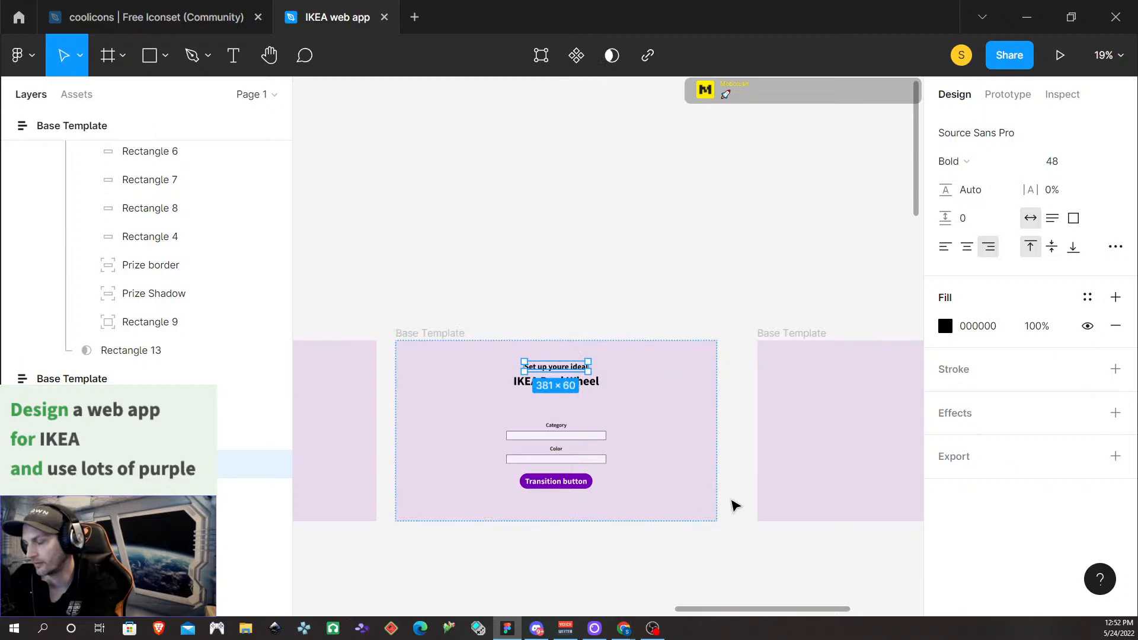
pyautogui.hscroll(2, 727, 506)
pyautogui.hscroll(2, 728, 505)
pyautogui.click(646, 556)
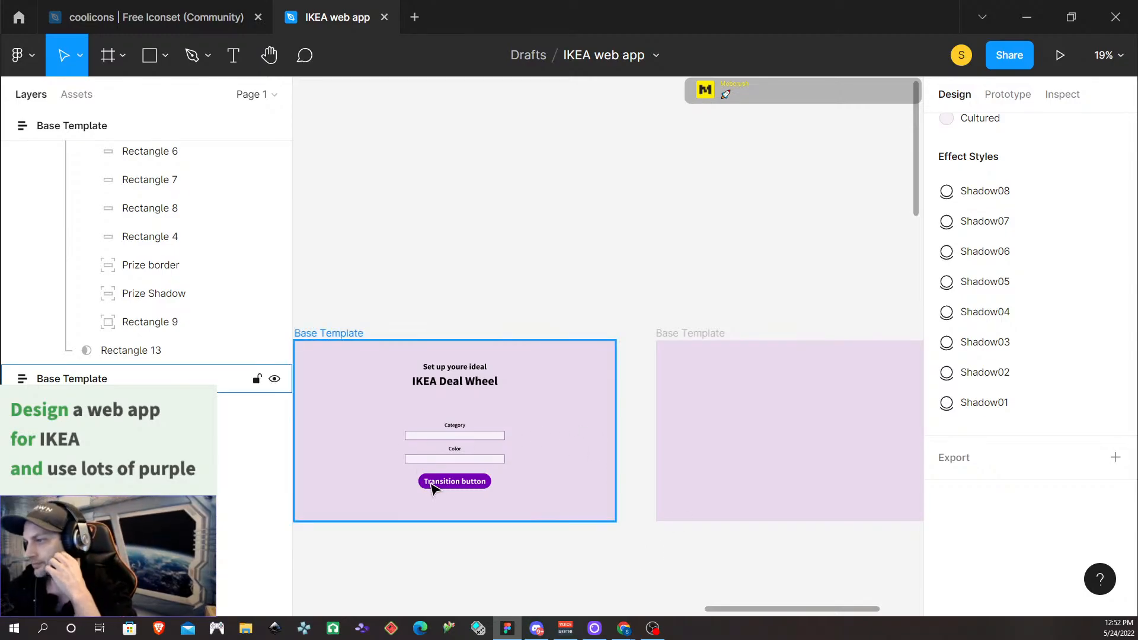
# Switch the Transition button frame on the setup screen to fixed width and fixed height
pyautogui.click(469, 485)
pyautogui.click(468, 485)
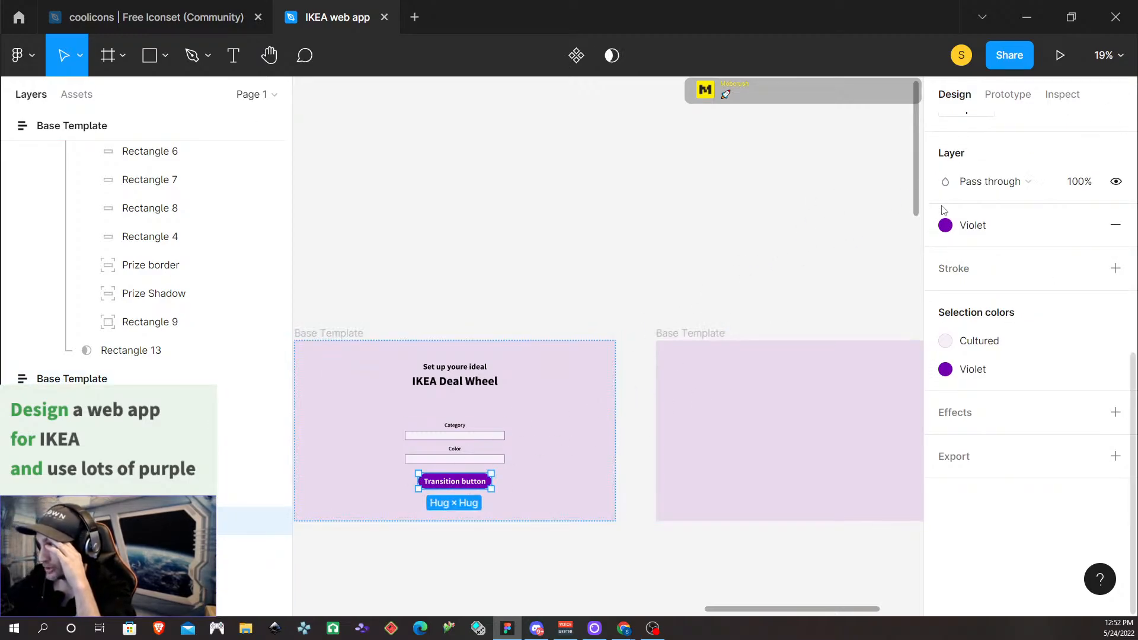
pyautogui.scroll(6, 1026, 284)
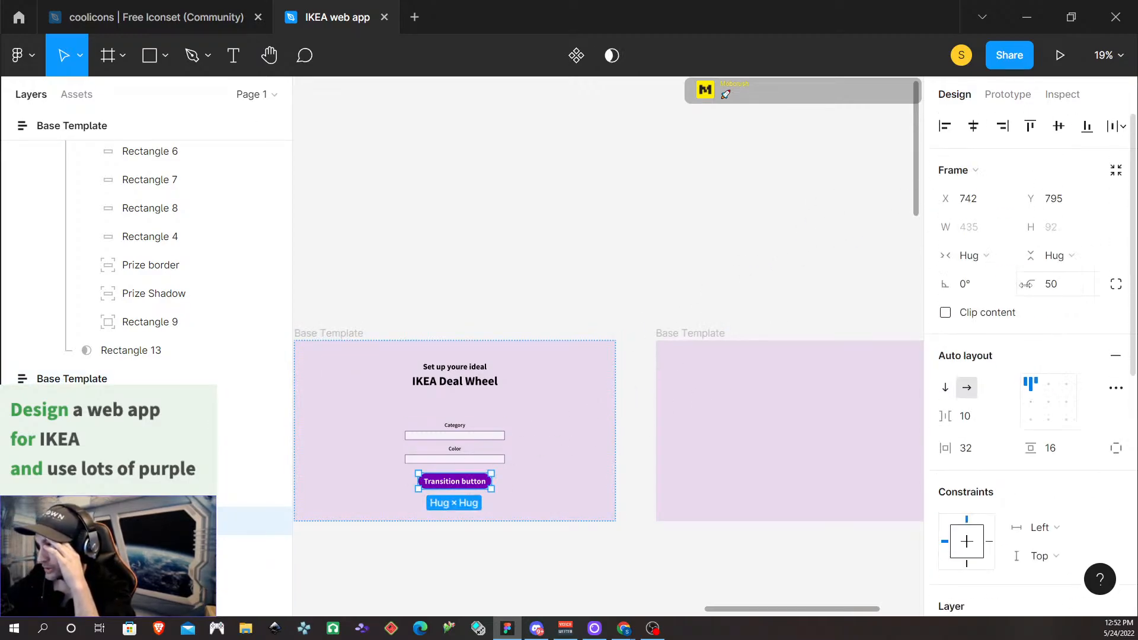
pyautogui.click(1061, 256)
pyautogui.click(1061, 231)
pyautogui.click(980, 259)
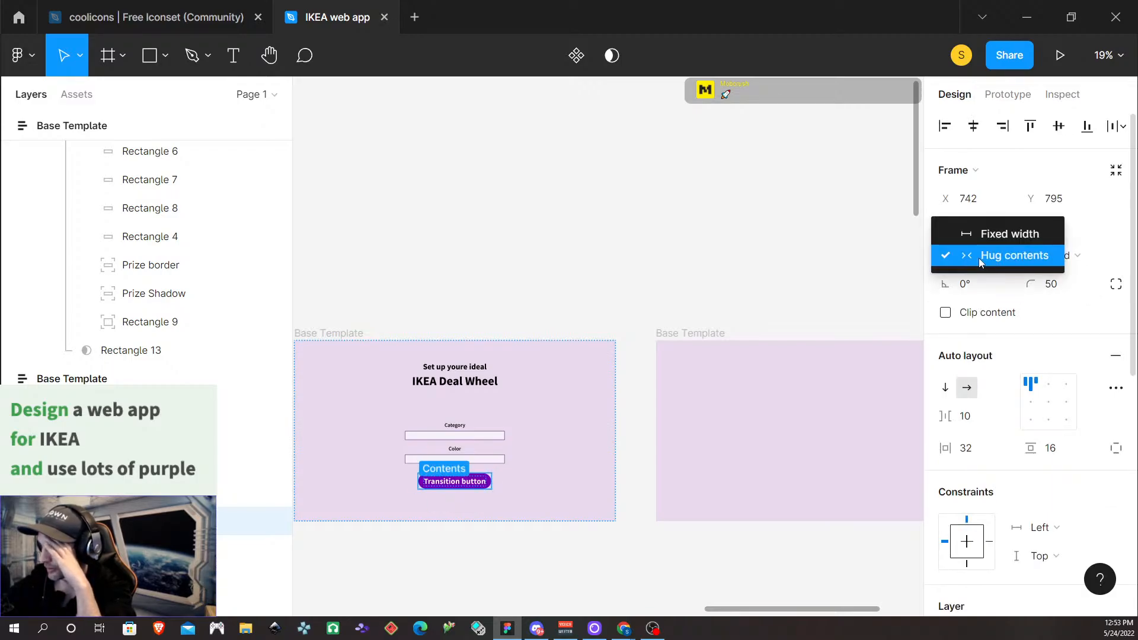
pyautogui.click(1002, 233)
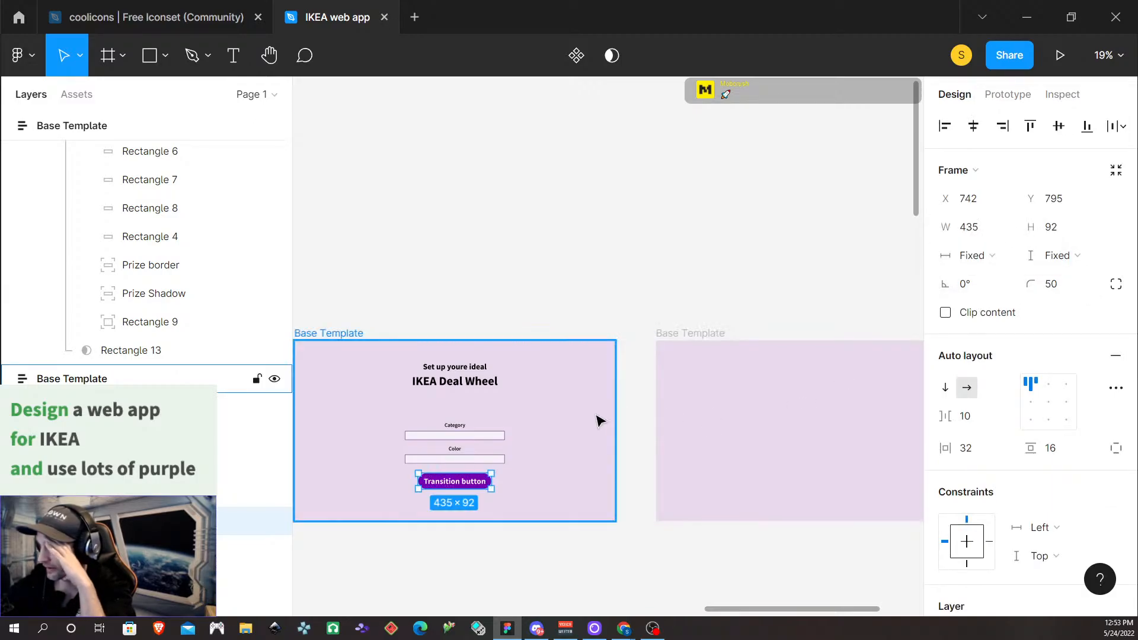
# Give the Transition button's text a fixed width and fixed height and centre-align it horizontally
pyautogui.doubleClick(457, 483)
pyautogui.doubleClick(457, 482)
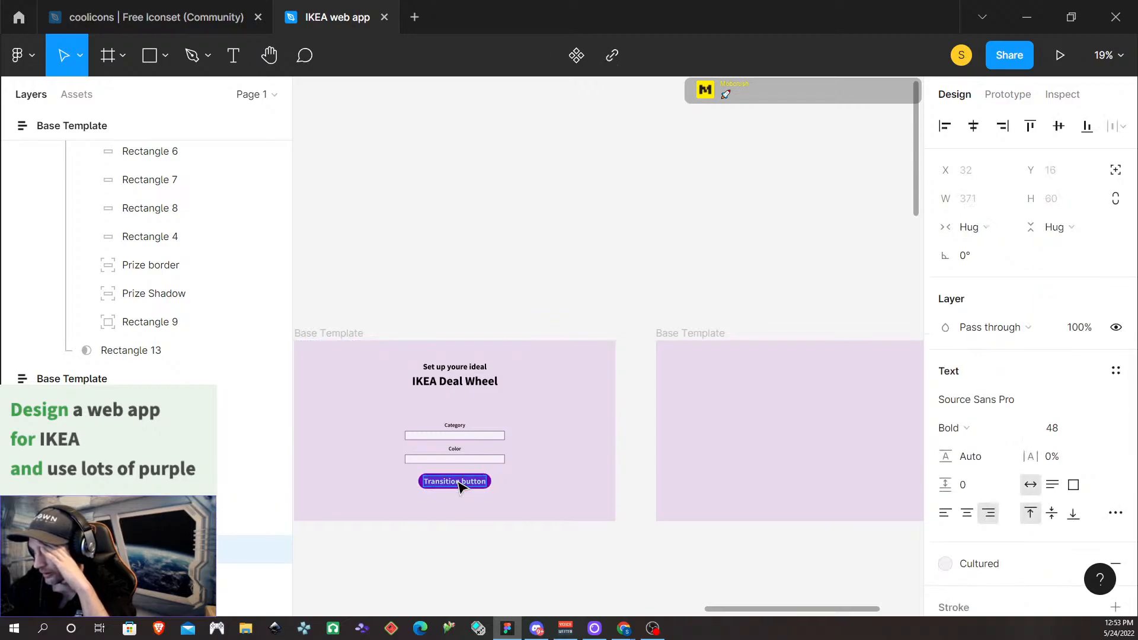
pyautogui.click(984, 230)
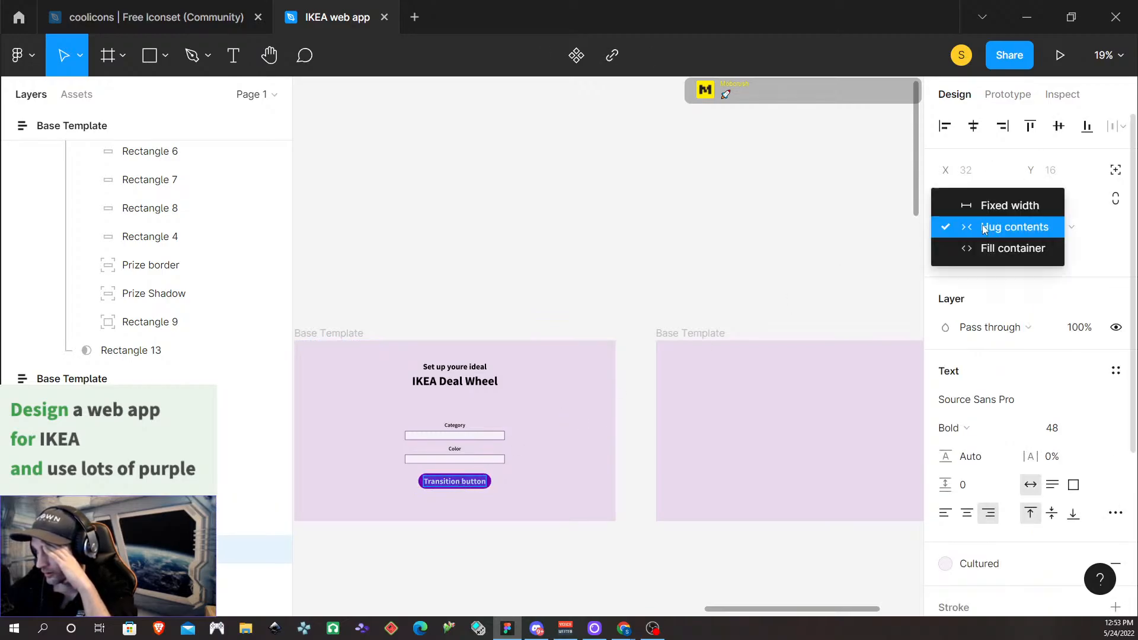
pyautogui.click(978, 204)
pyautogui.click(1053, 227)
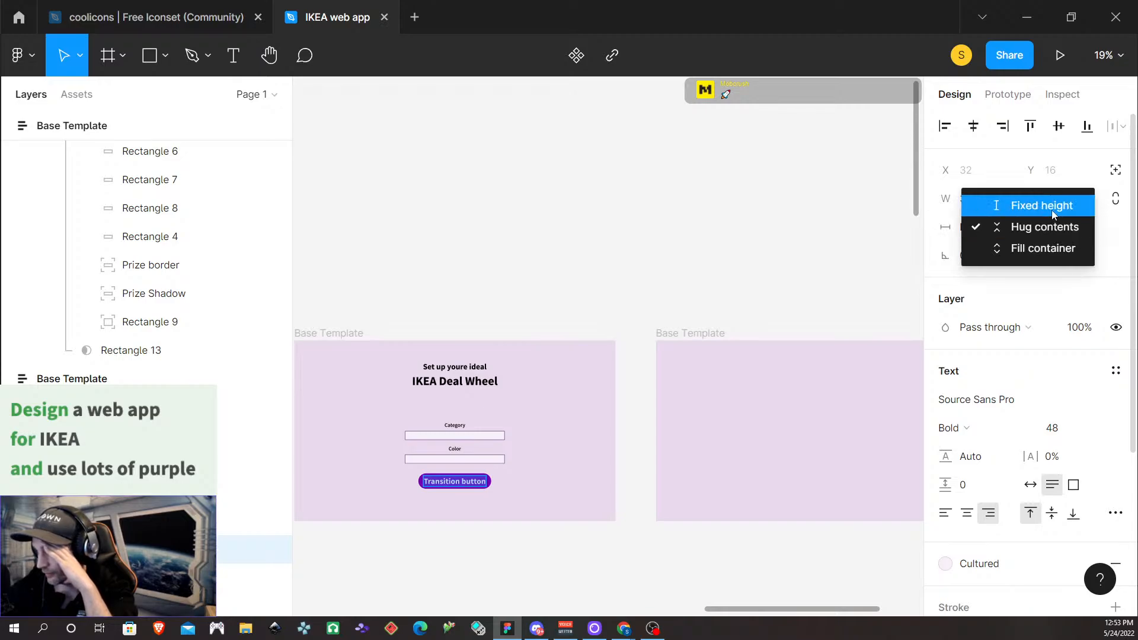
pyautogui.click(1051, 210)
pyautogui.click(451, 482)
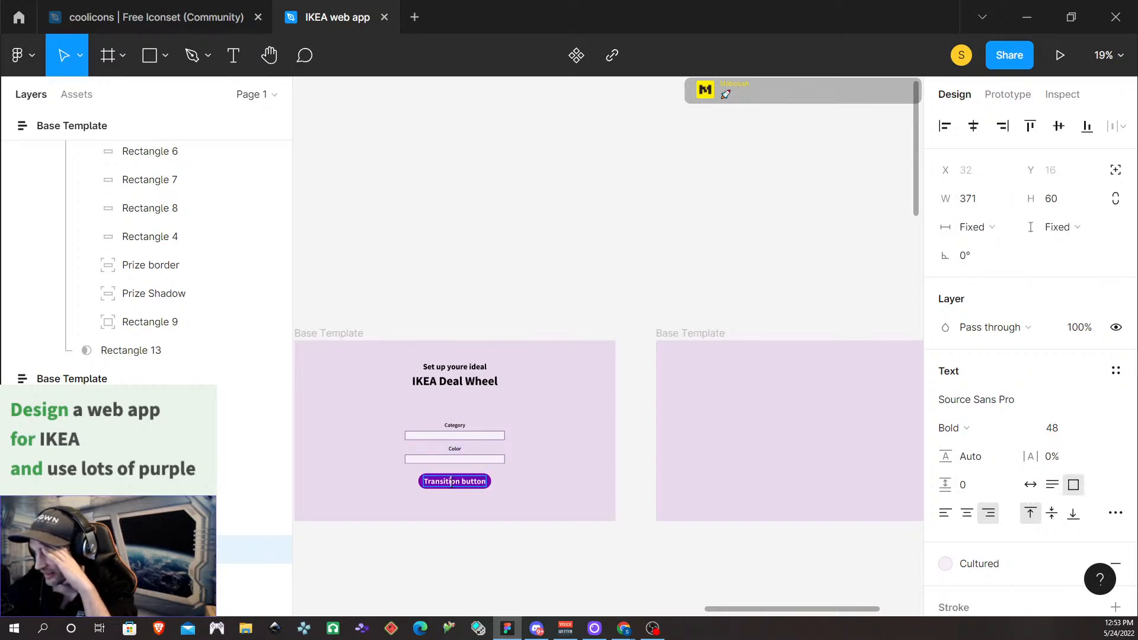
pyautogui.click(967, 513)
pyautogui.press('Escape')
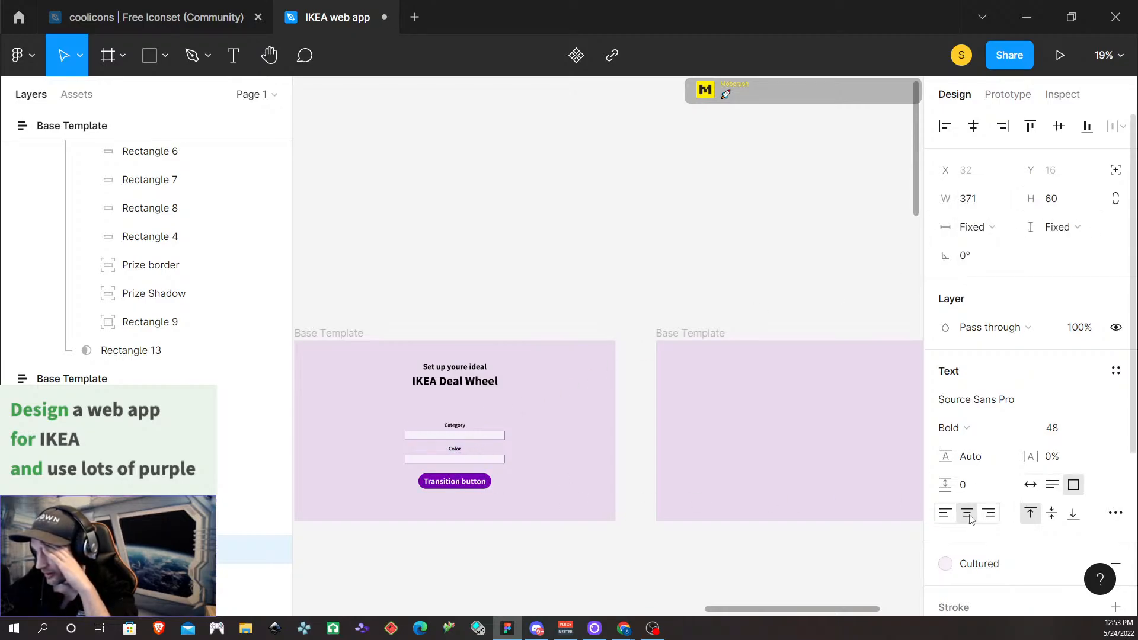
# Replace the setup screen's Transition button text with "Spin 2 Win!"
pyautogui.doubleClick(455, 483)
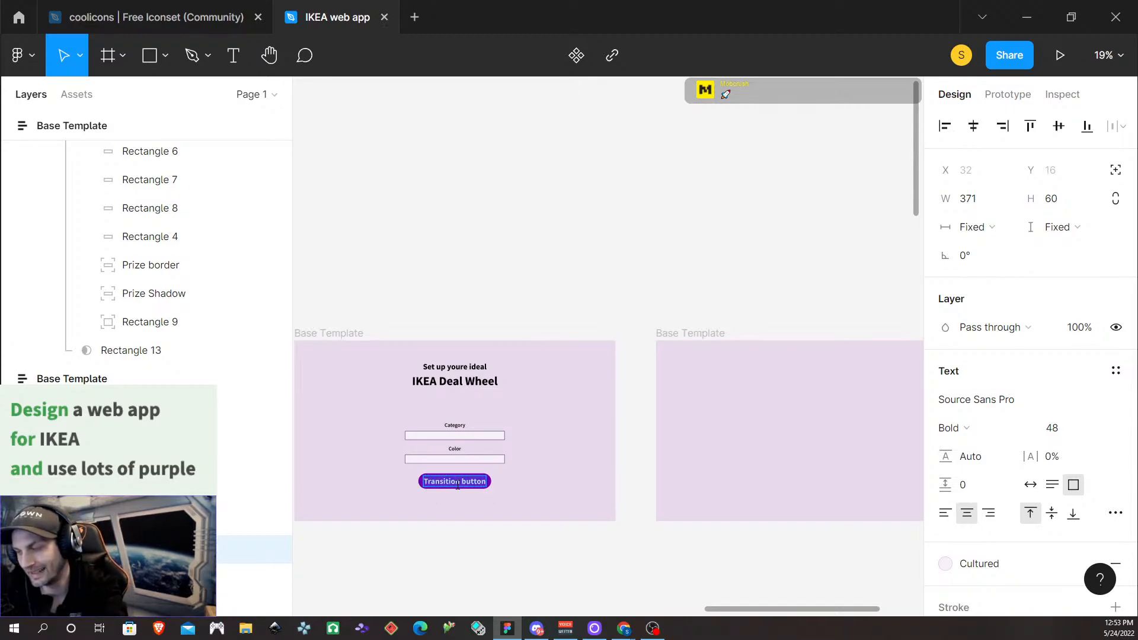
pyautogui.write('Spin')
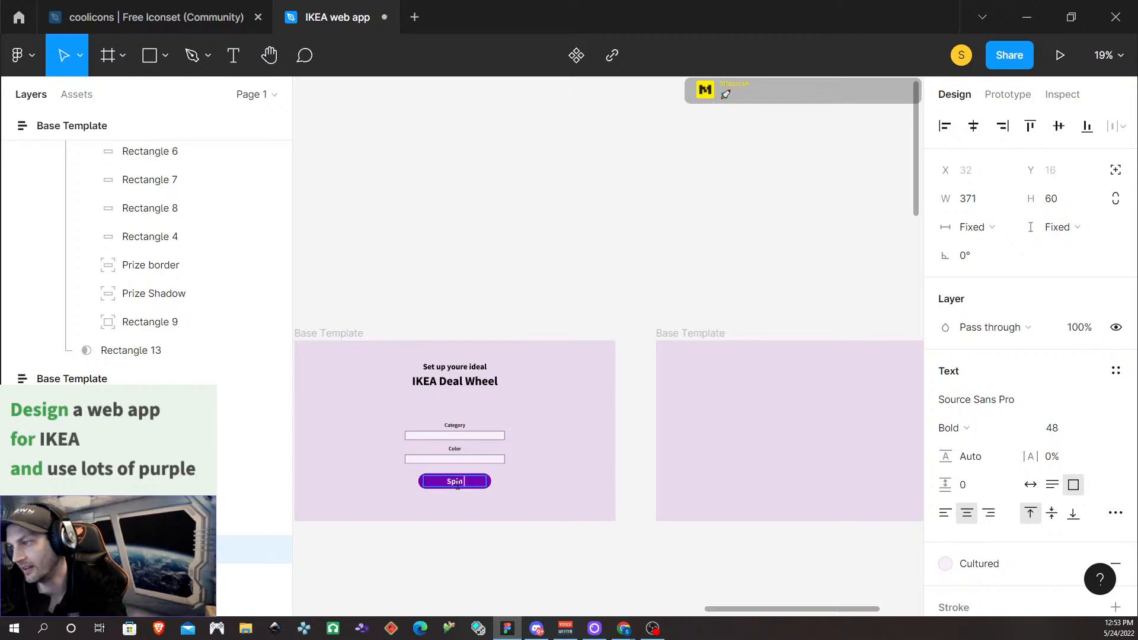
pyautogui.write(' 2 w')
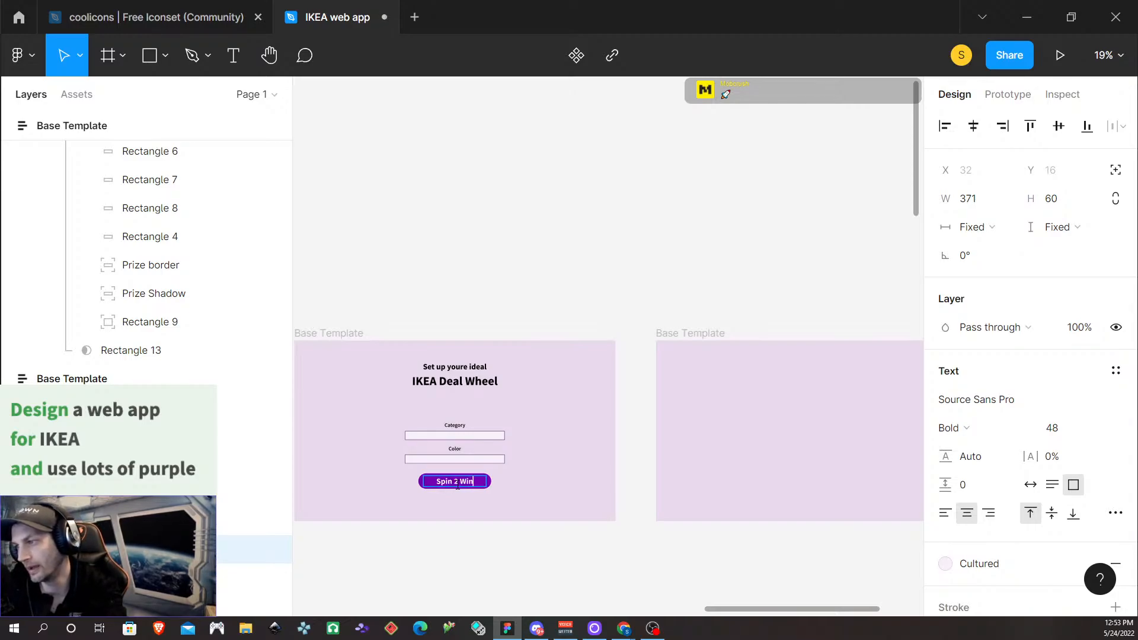
pyautogui.write('in!')
pyautogui.press('Escape')
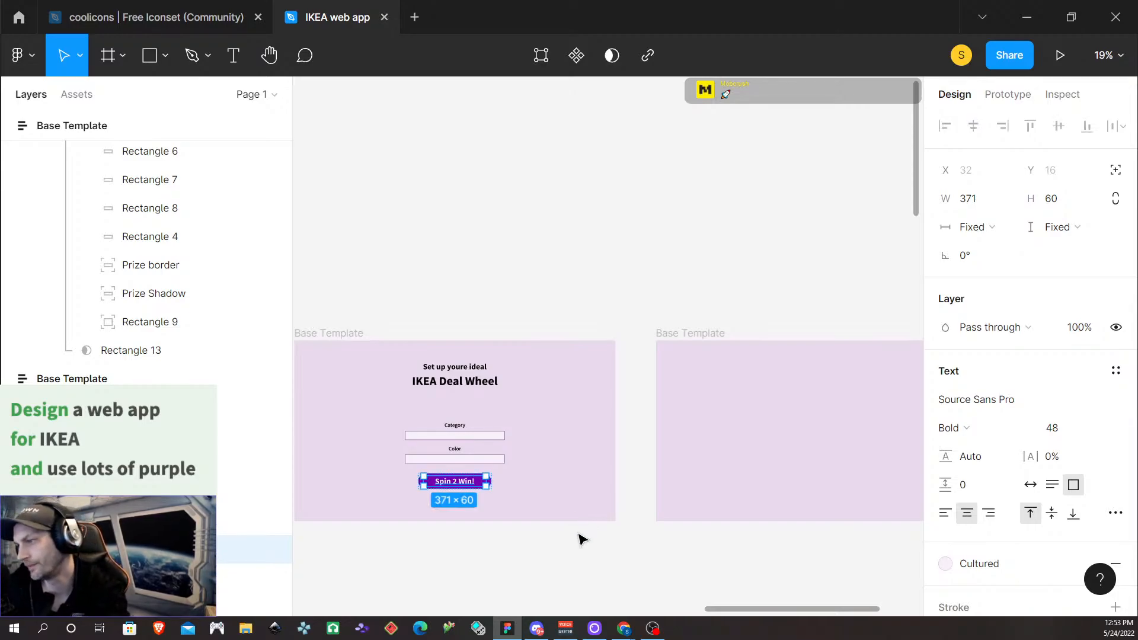
pyautogui.click(631, 553)
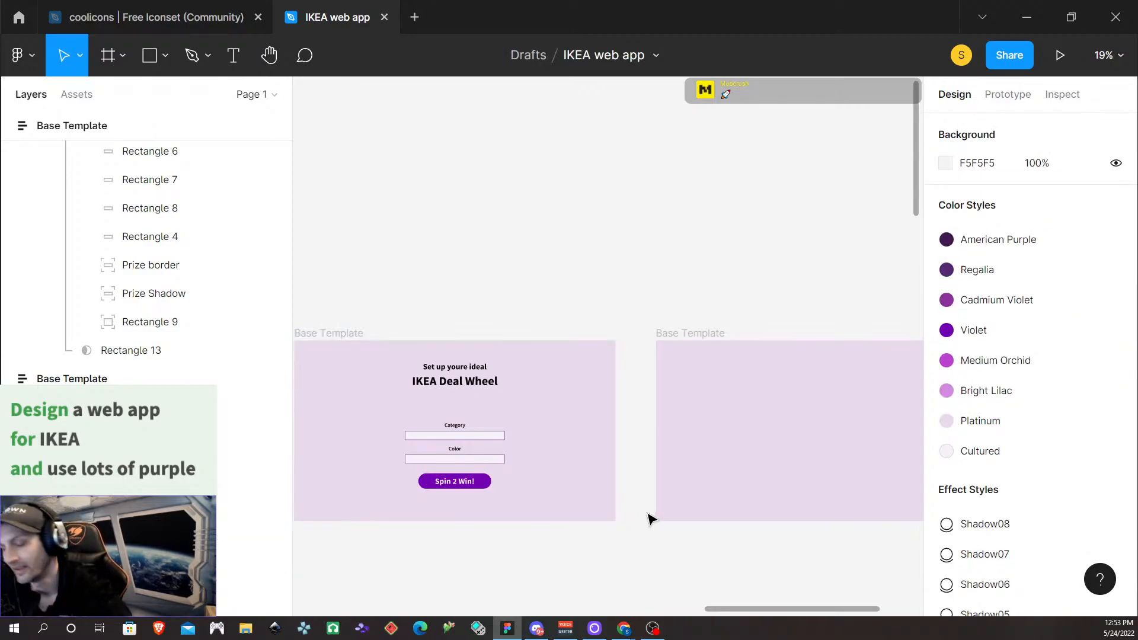
# Duplicate the empty Base Template frame beside the setup screen and place the copy next to it at X 10580, Y -6591
pyautogui.scroll(-1, 648, 518)
pyautogui.hscroll(-1, 648, 520)
pyautogui.hscroll(5, 646, 521)
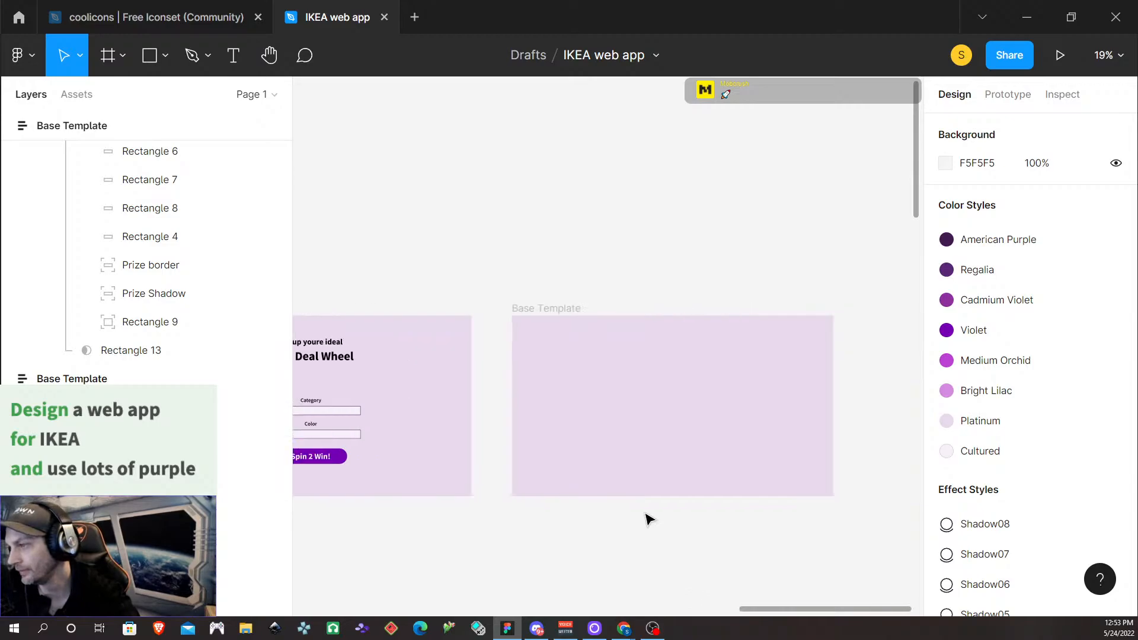
pyautogui.hscroll(2, 637, 526)
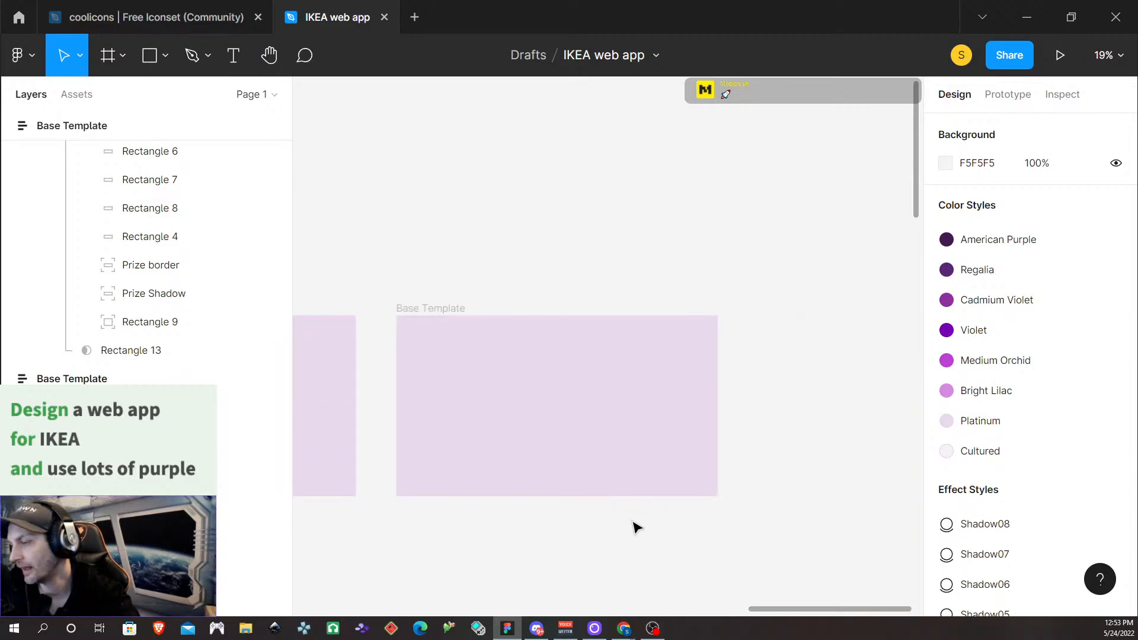
pyautogui.hscroll(-2, 612, 526)
pyautogui.hscroll(-6, 604, 525)
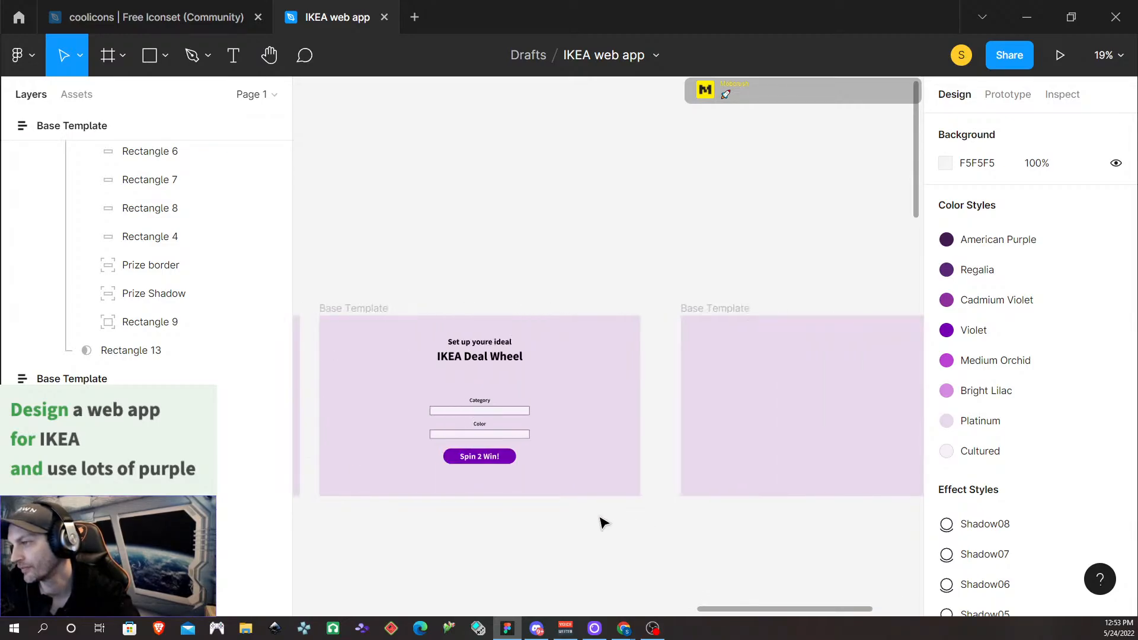
pyautogui.hscroll(8, 602, 521)
pyautogui.click(434, 308)
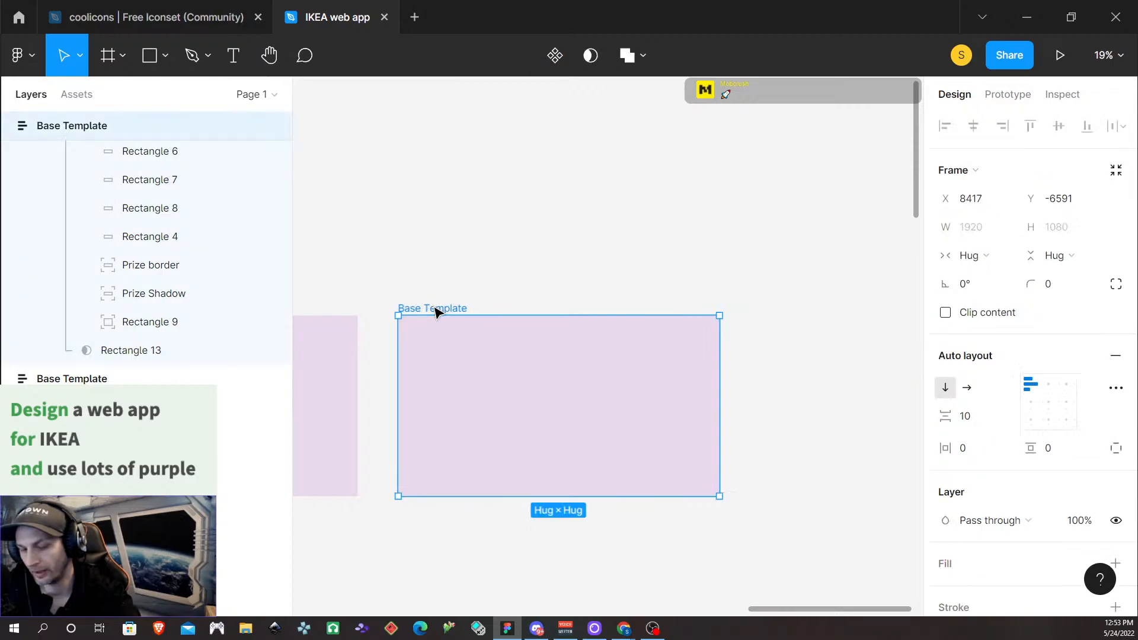
pyautogui.moveTo(434, 309); pyautogui.dragTo(798, 310)
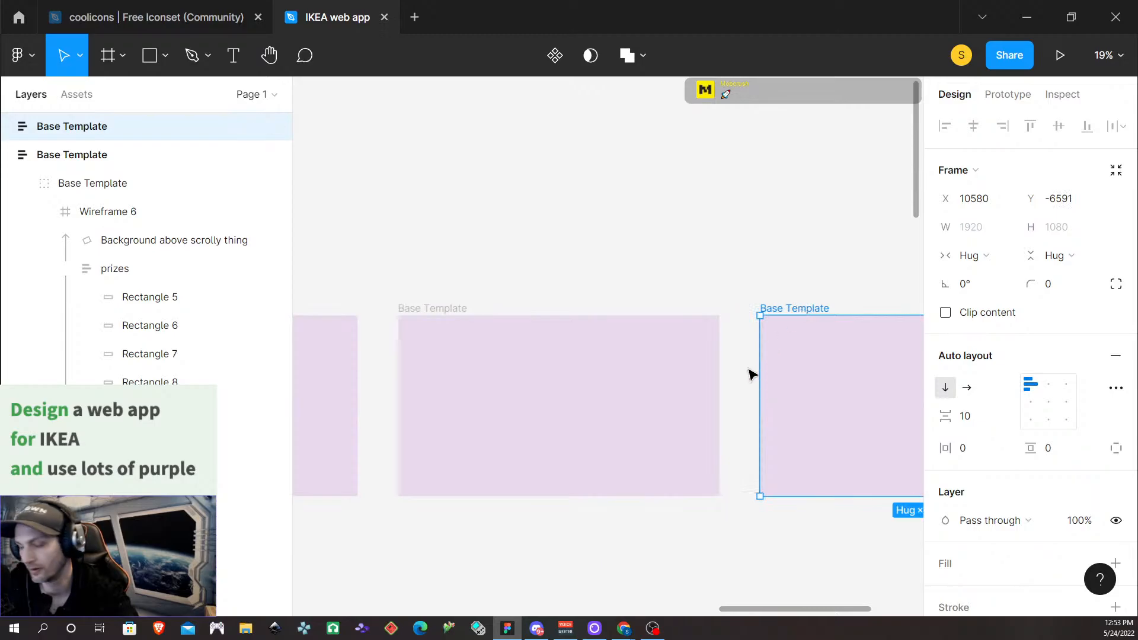
# Shift the "Background above scrolly thing" layer in the new Base Template frame to X 331 to uncover the purple prize strip
pyautogui.hscroll(10, 752, 374)
pyautogui.doubleClick(524, 422)
pyautogui.doubleClick(524, 422)
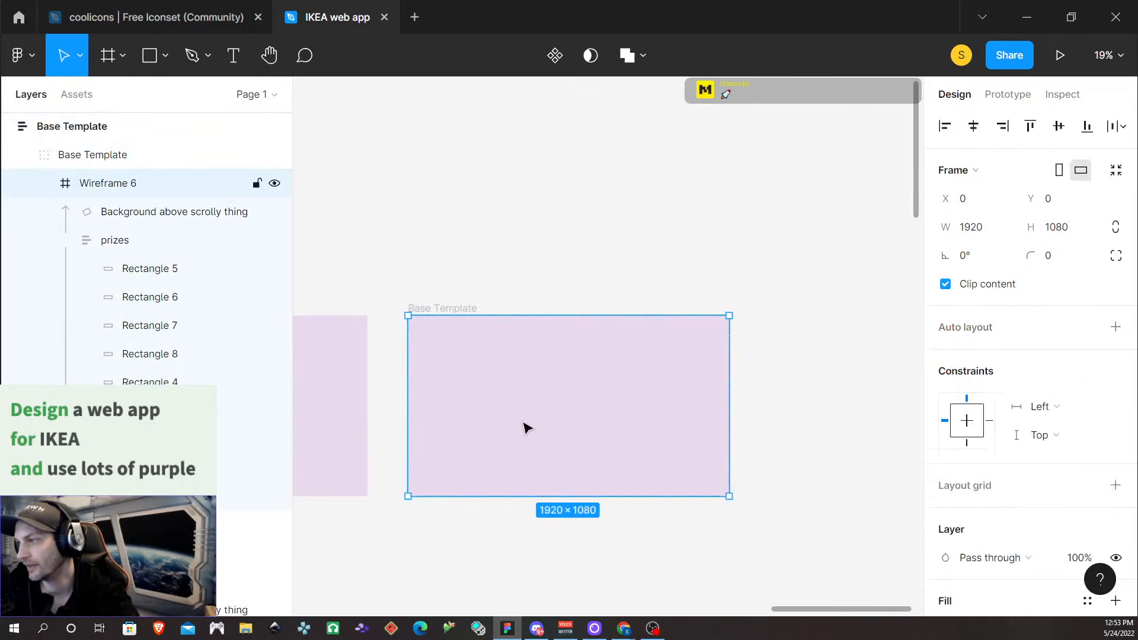
pyautogui.doubleClick(524, 422)
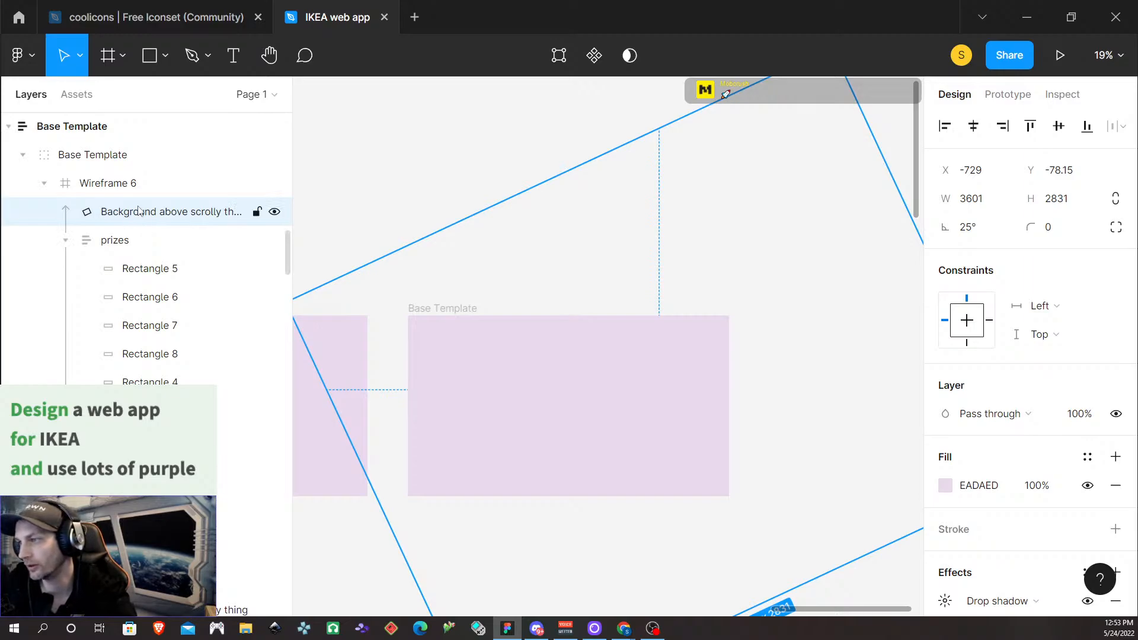
pyautogui.hotkey('shift', 'Right')
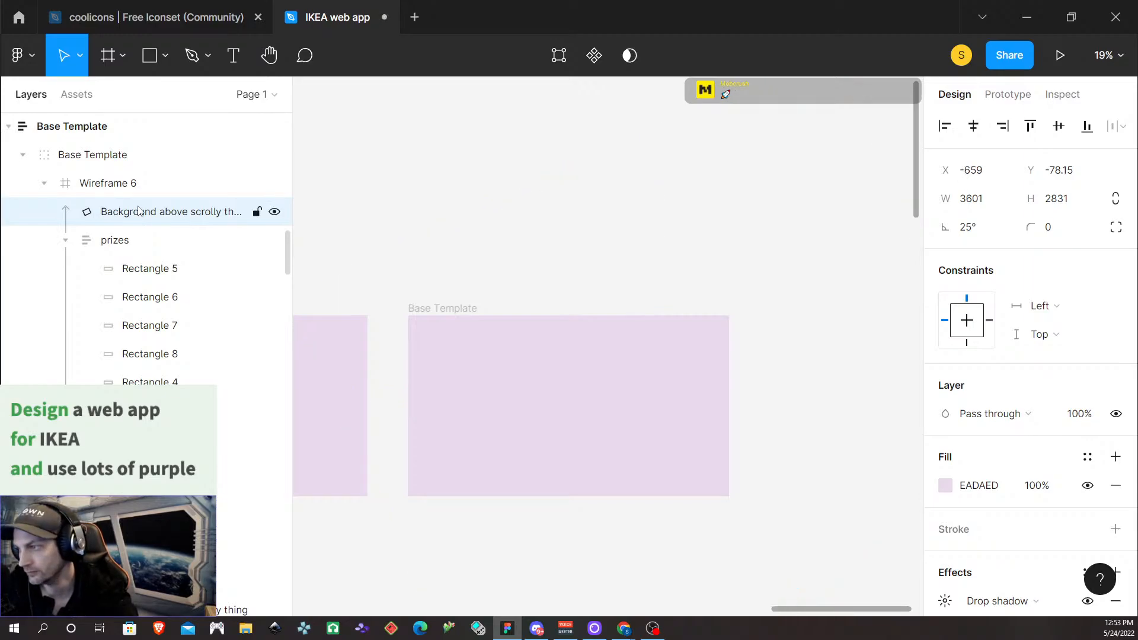
pyautogui.hotkey('shift', 'Right')
pyautogui.hotkey('shift', 'Right')
pyautogui.hotkey('shift', 'Right')
pyautogui.hotkey('shift', 'Right')
pyautogui.hotkey('shift', 'Right')
pyautogui.hotkey('shift', 'Right')
pyautogui.hotkey('shift', 'Right')
pyautogui.hotkey('shift', 'Right')
pyautogui.hotkey('shift', 'Right')
pyautogui.hotkey('shift', 'Right')
pyautogui.hotkey('shift', 'Right')
pyautogui.hotkey('shift', 'Right')
pyautogui.hotkey('shift', 'Right')
pyautogui.hotkey('shift', 'Right')
pyautogui.hotkey('shift', 'Right')
pyautogui.hotkey('shift', 'Right')
pyautogui.hotkey('shift', 'Right')
pyautogui.hotkey('shift', 'Right')
pyautogui.hotkey('shift', 'Right')
pyautogui.hotkey('shift', 'Right')
pyautogui.hotkey('shift', 'Right')
pyautogui.hotkey('shift', 'Right')
pyautogui.hotkey('shift', 'Right')
pyautogui.hotkey('shift', 'Right')
pyautogui.hotkey('shift', 'Right')
pyautogui.hotkey('shift', 'Right')
pyautogui.hotkey('shift', 'Right')
pyautogui.hotkey('shift', 'Right')
pyautogui.hotkey('shift', 'Right')
pyautogui.hotkey('shift', 'Right')
pyautogui.hotkey('shift', 'Right')
pyautogui.hotkey('shift', 'Right')
pyautogui.hotkey('shift', 'Right')
pyautogui.hotkey('shift', 'Right')
pyautogui.hotkey('shift', 'Right')
pyautogui.hotkey('shift', 'Right')
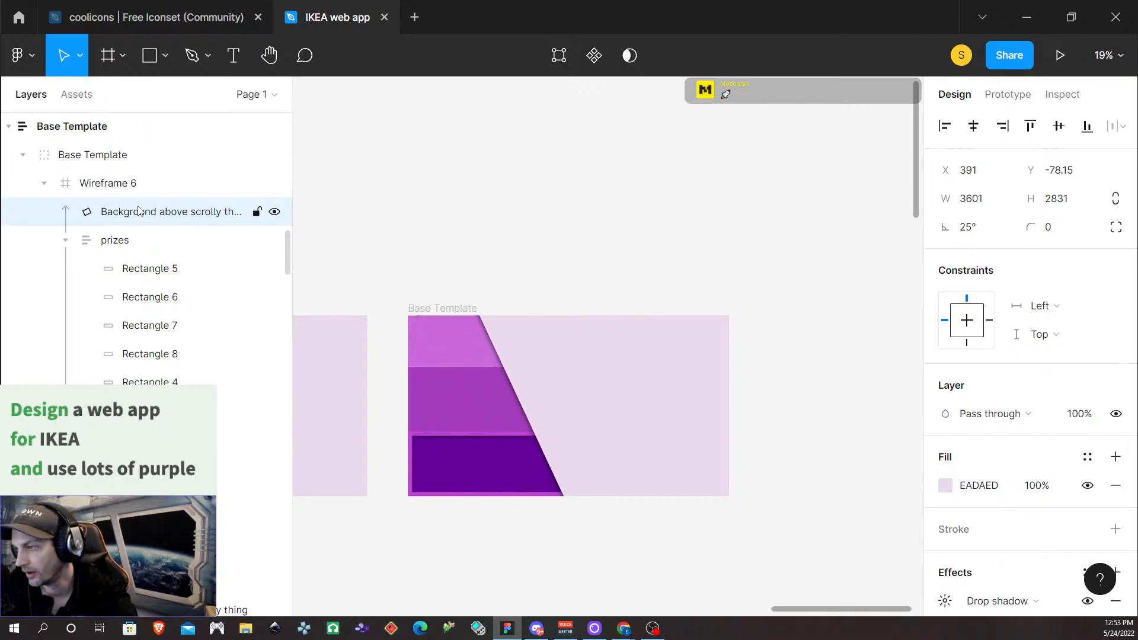
pyautogui.hotkey('shift', 'Right')
pyautogui.hotkey('shift', 'Right')
pyautogui.hotkey('shift', 'Right')
pyautogui.hotkey('shift', 'Right')
pyautogui.hotkey('shift', 'Right')
pyautogui.hotkey('shift', 'Right')
pyautogui.hotkey('shift', 'Right')
pyautogui.hotkey('shift', 'Right')
pyautogui.hotkey('shift', 'Right')
pyautogui.hotkey('shift', 'Right')
pyautogui.hotkey('shift', 'Right')
pyautogui.hotkey('shift', 'Right')
pyautogui.hotkey('shift', 'Right')
pyautogui.hotkey('shift', 'Right')
pyautogui.hotkey('shift', 'Right')
pyautogui.hotkey('shift', 'Right')
pyautogui.hotkey('shift', 'Right')
pyautogui.hotkey('shift', 'Right')
pyautogui.hotkey('shift', 'Right')
pyautogui.hotkey('shift', 'Right')
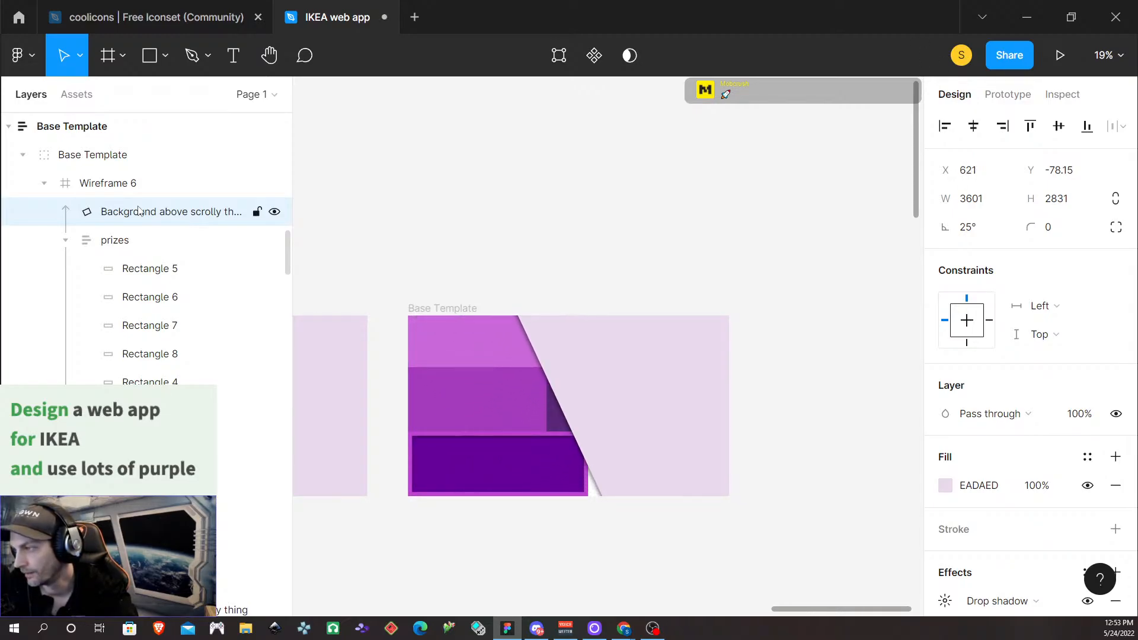
pyautogui.hotkey('shift', 'Left')
pyautogui.hotkey('shift', 'Left')
pyautogui.hotkey('shift', 'Left')
pyautogui.hotkey('shift', 'Left')
pyautogui.hotkey('shift', 'Left')
pyautogui.hotkey('shift', 'Left')
pyautogui.hotkey('shift', 'Left')
pyautogui.hotkey('shift', 'Left')
pyautogui.hotkey('shift', 'Left')
pyautogui.hotkey('shift', 'Left')
pyautogui.hotkey('shift', 'Left')
pyautogui.hotkey('shift', 'Left')
pyautogui.hotkey('shift', 'Left')
pyautogui.hotkey('shift', 'Left')
pyautogui.hotkey('shift', 'Left')
pyautogui.hotkey('shift', 'Left')
pyautogui.hotkey('shift', 'Left')
pyautogui.hotkey('shift', 'Left')
pyautogui.hotkey('shift', 'Left')
pyautogui.hotkey('shift', 'Left')
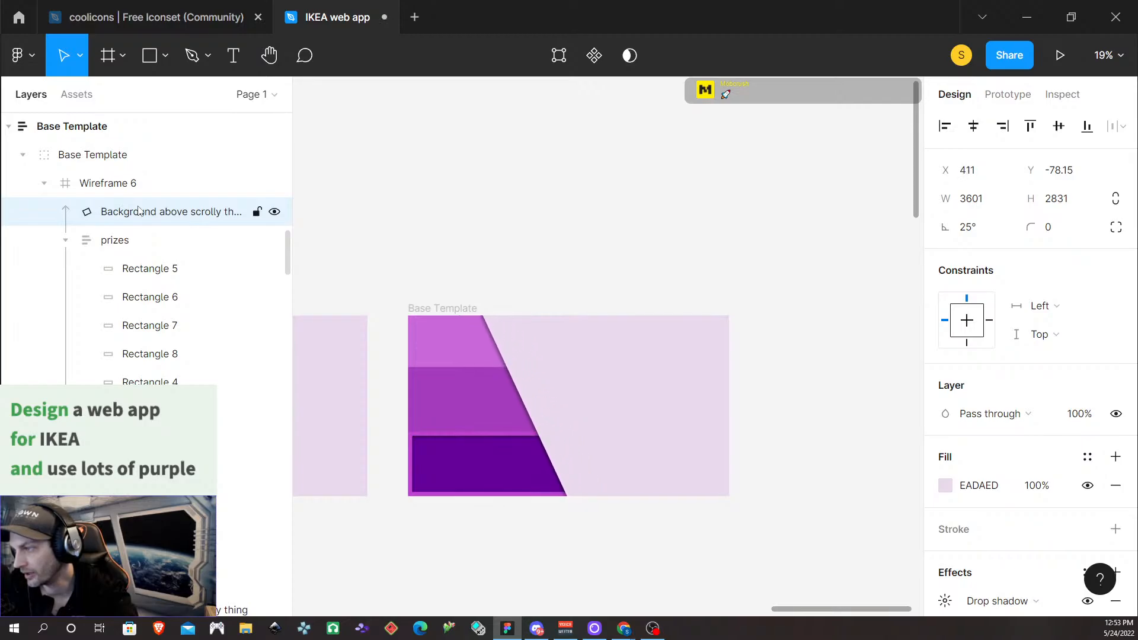
pyautogui.hotkey('shift', 'Left')
pyautogui.hotkey('shift', 'Left')
pyautogui.hotkey('shift', 'Left')
pyautogui.hotkey('shift', 'Left')
pyautogui.hotkey('shift', 'Left')
pyautogui.hotkey('shift', 'Left')
pyautogui.hotkey('shift', 'Left')
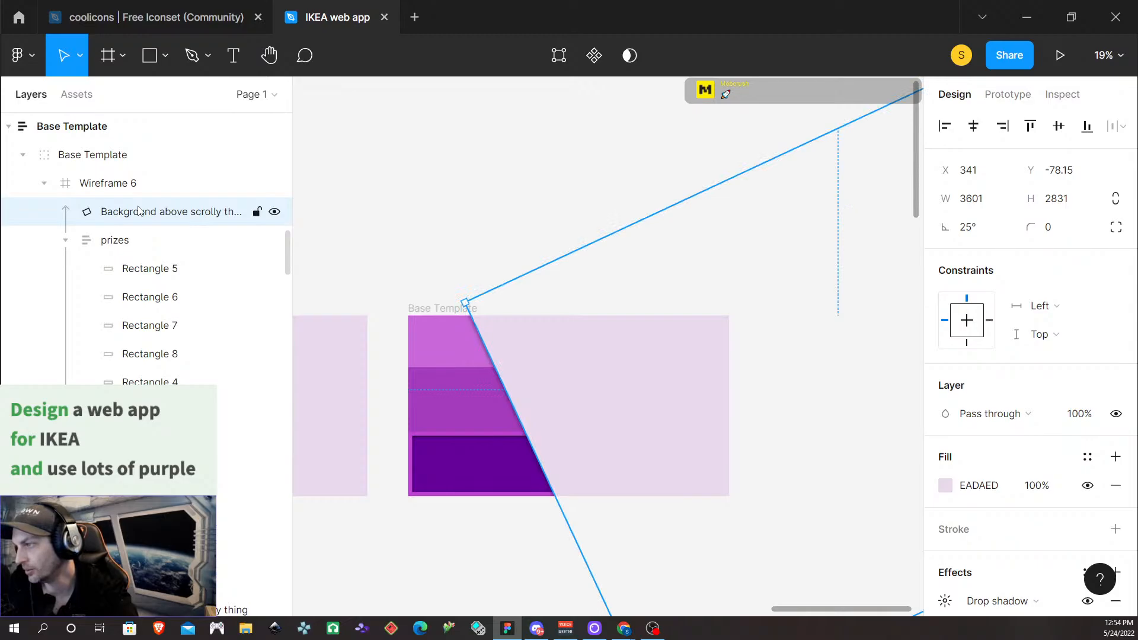
pyautogui.hotkey('shift', 'Left')
pyautogui.hotkey('shift', 'Left')
pyautogui.hotkey('shift', 'Left')
pyautogui.hotkey('shift', 'Left')
pyautogui.hotkey('shift', 'Left')
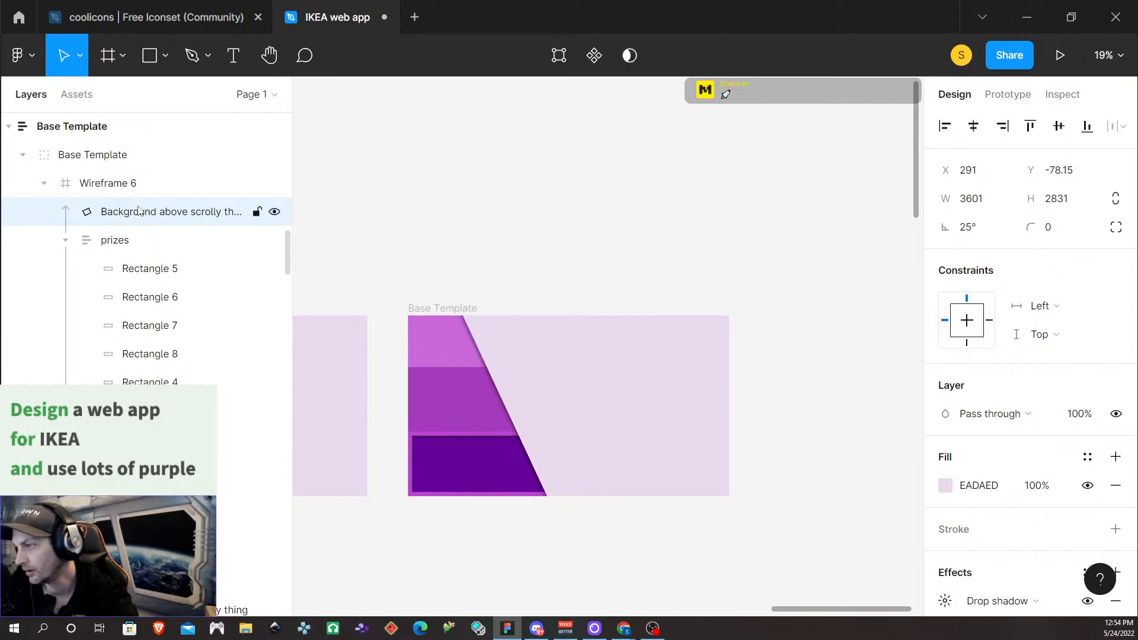
pyautogui.hotkey('shift', 'Right')
pyautogui.hotkey('shift', 'Right')
pyautogui.hotkey('shift', 'Right')
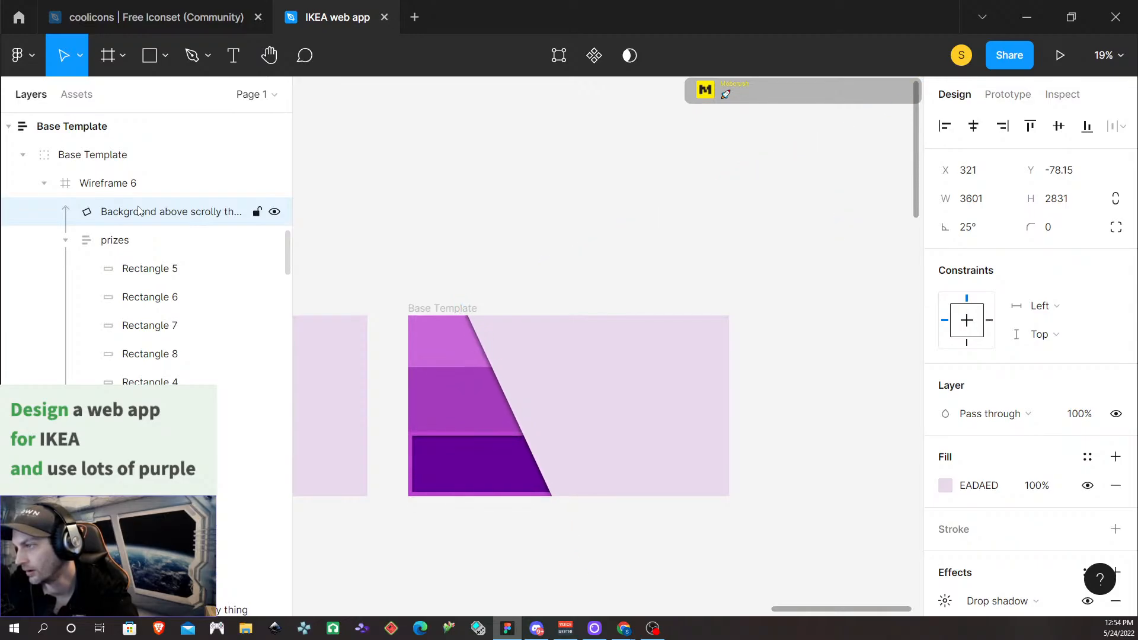
pyautogui.hotkey('shift', 'Right')
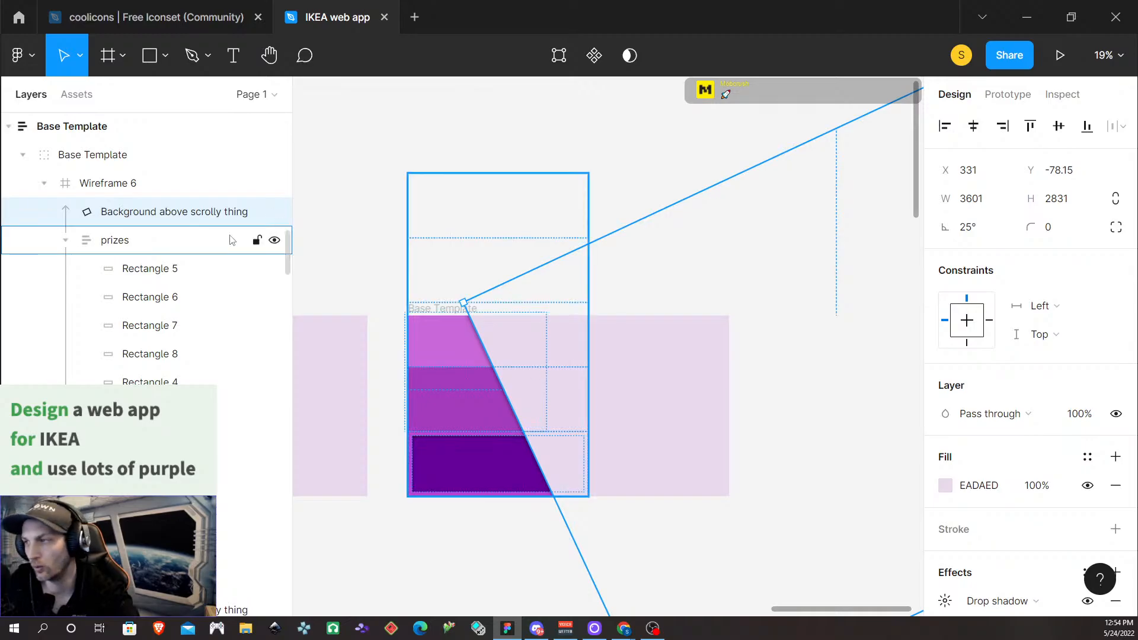
# Duplicate the Base Template frame with the prize strip twice along the same row, placing the copies at X 12743 and X 14906
pyautogui.scroll(1, 402, 153)
pyautogui.scroll(-2, 400, 160)
pyautogui.hscroll(3, 400, 162)
pyautogui.hscroll(-6, 401, 167)
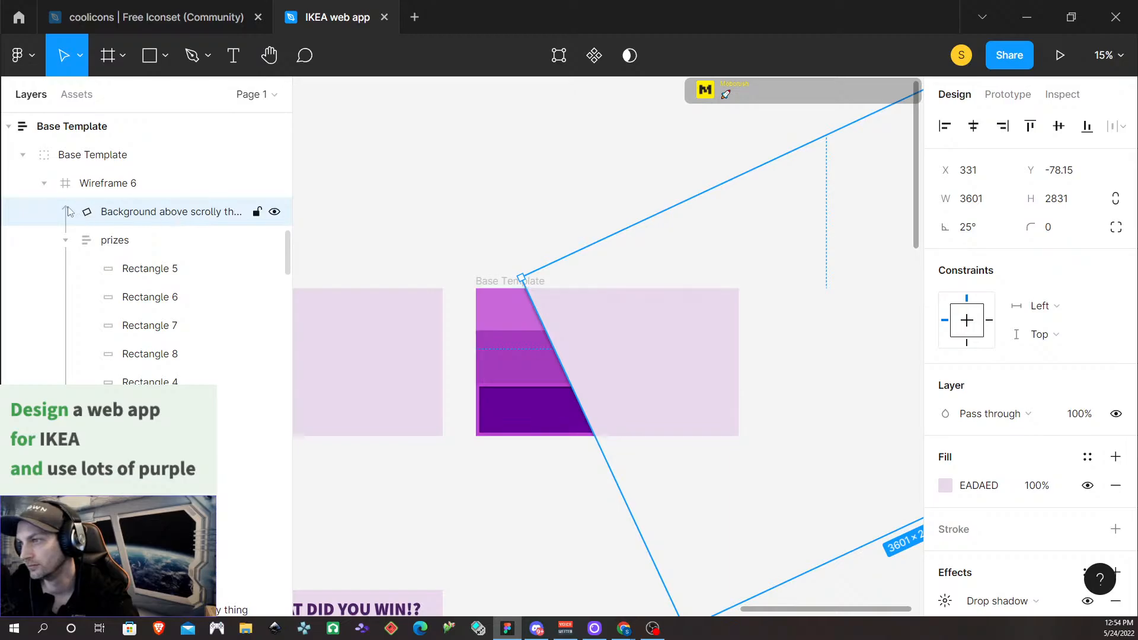
pyautogui.click(46, 185)
pyautogui.click(23, 155)
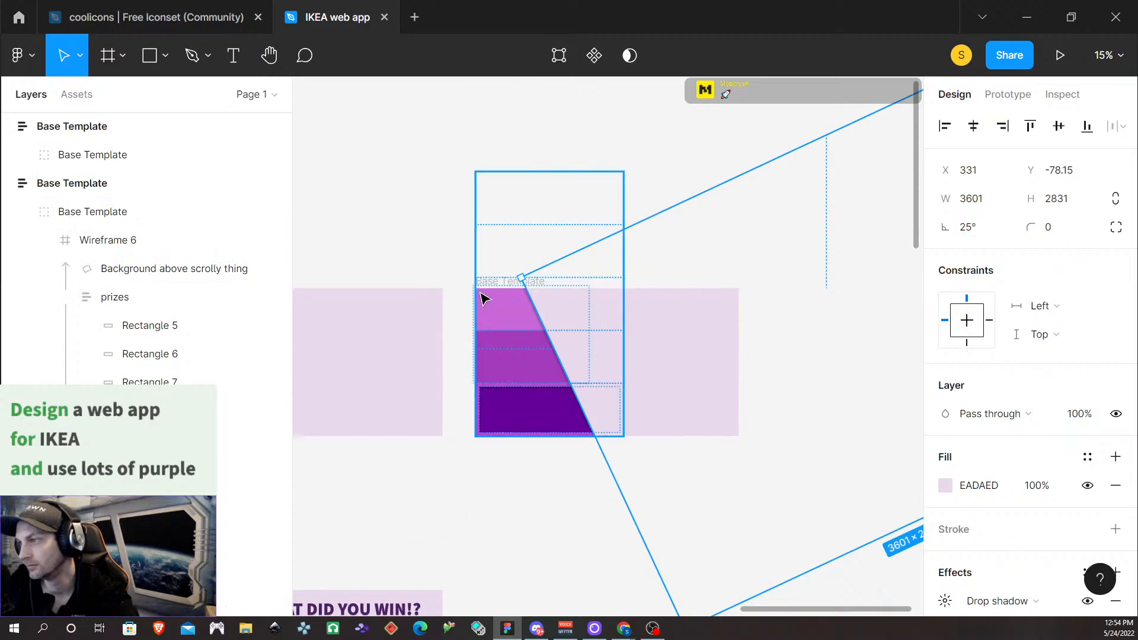
pyautogui.click(480, 247)
pyautogui.click(500, 285)
pyautogui.scroll(-3, 509, 291)
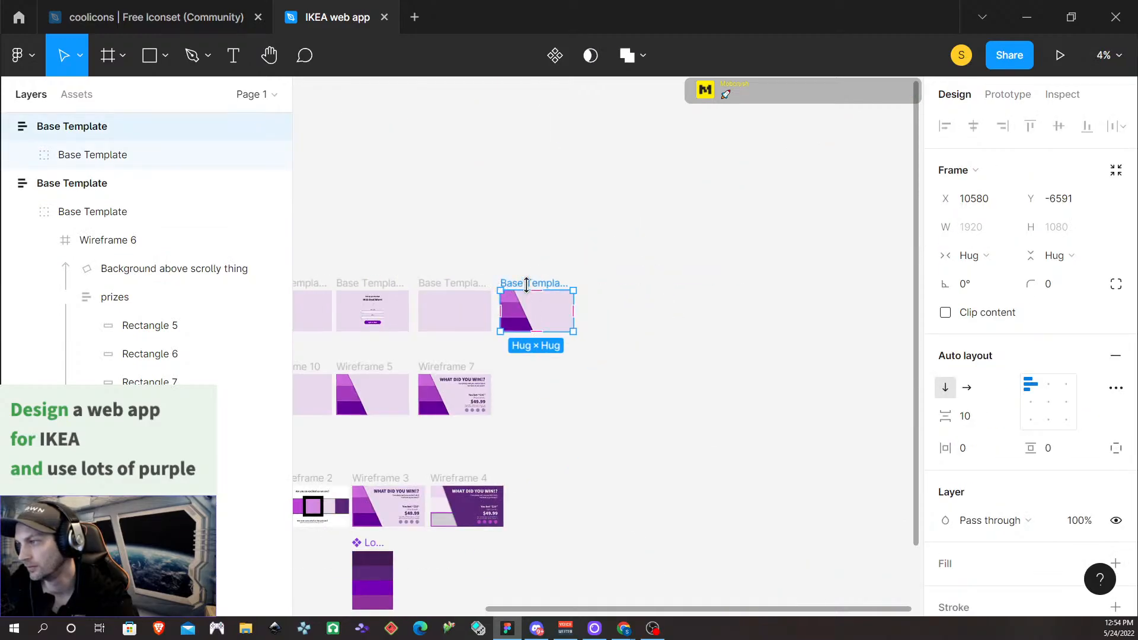
pyautogui.moveTo(526, 287); pyautogui.dragTo(610, 286)
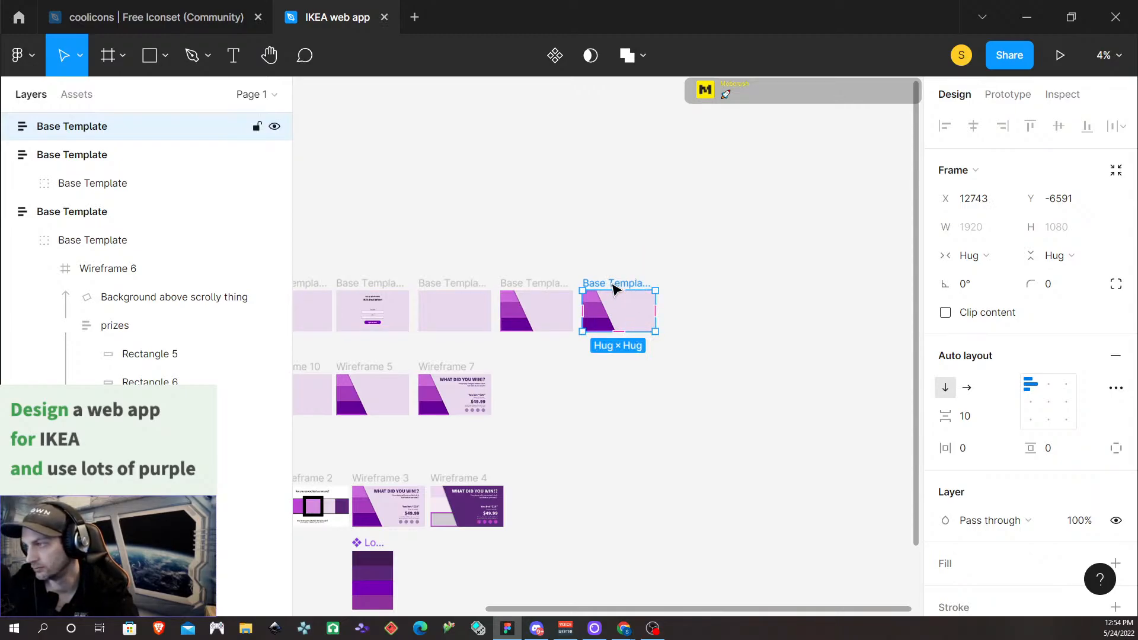
pyautogui.scroll(-1, 578, 466)
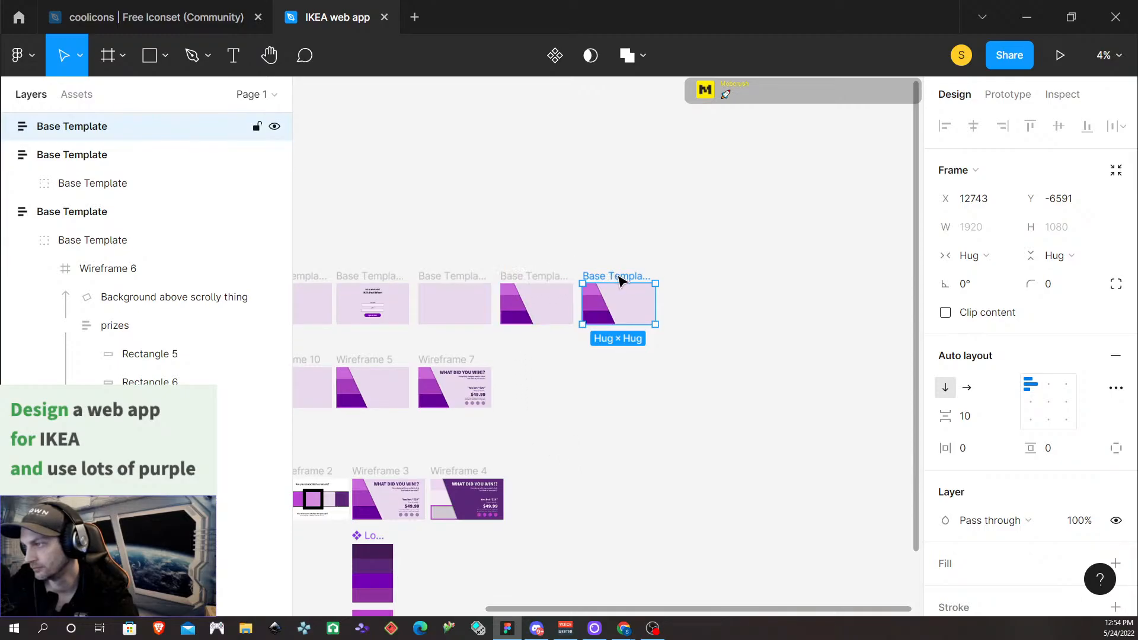
pyautogui.moveTo(610, 278); pyautogui.dragTo(691, 276)
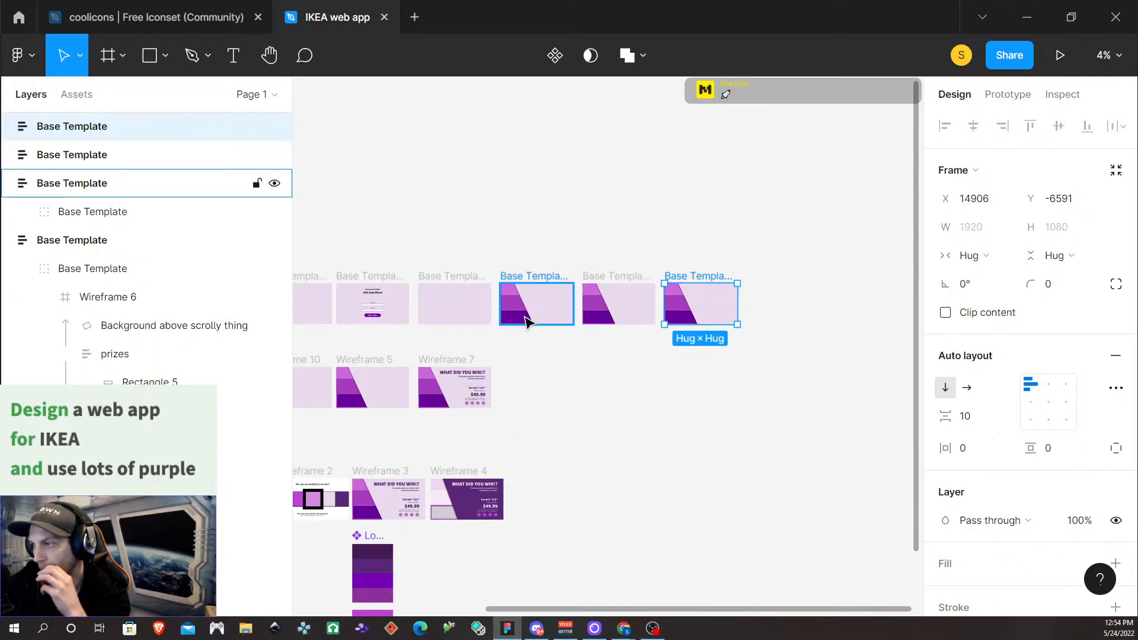
# Paste the Transition button into the middle prize-strip frame and place it inside Wireframe 6 at X 1044, Y 841 on the light area
pyautogui.click(628, 298)
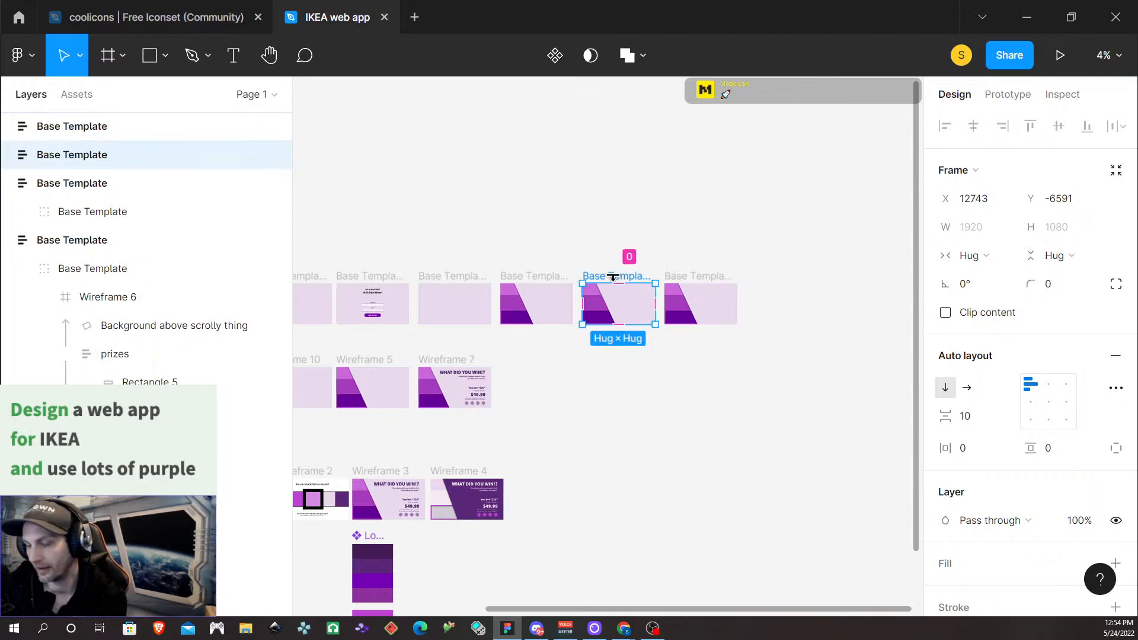
pyautogui.hotkey('ctrl', 'v')
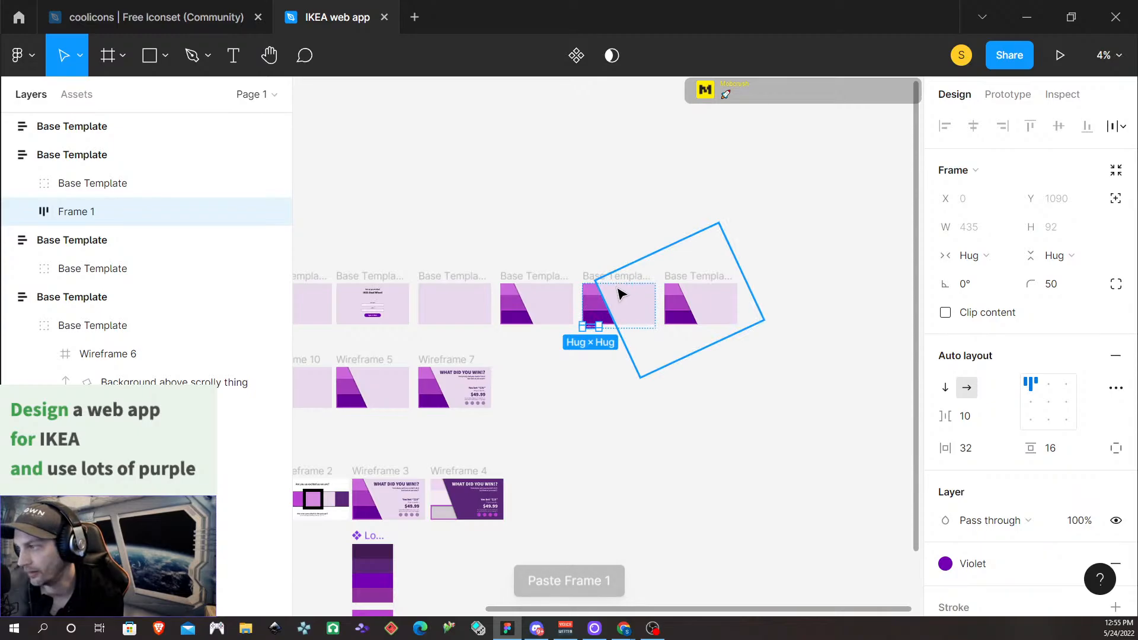
pyautogui.hscroll(-1, 615, 329)
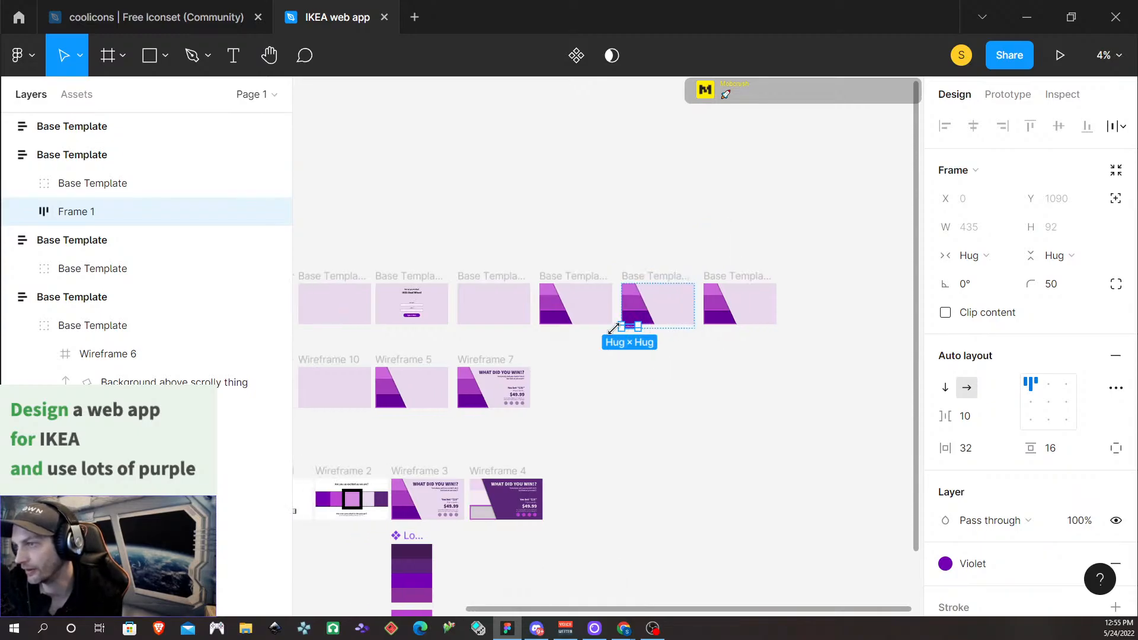
pyautogui.scroll(3, 627, 318)
pyautogui.scroll(3, 652, 325)
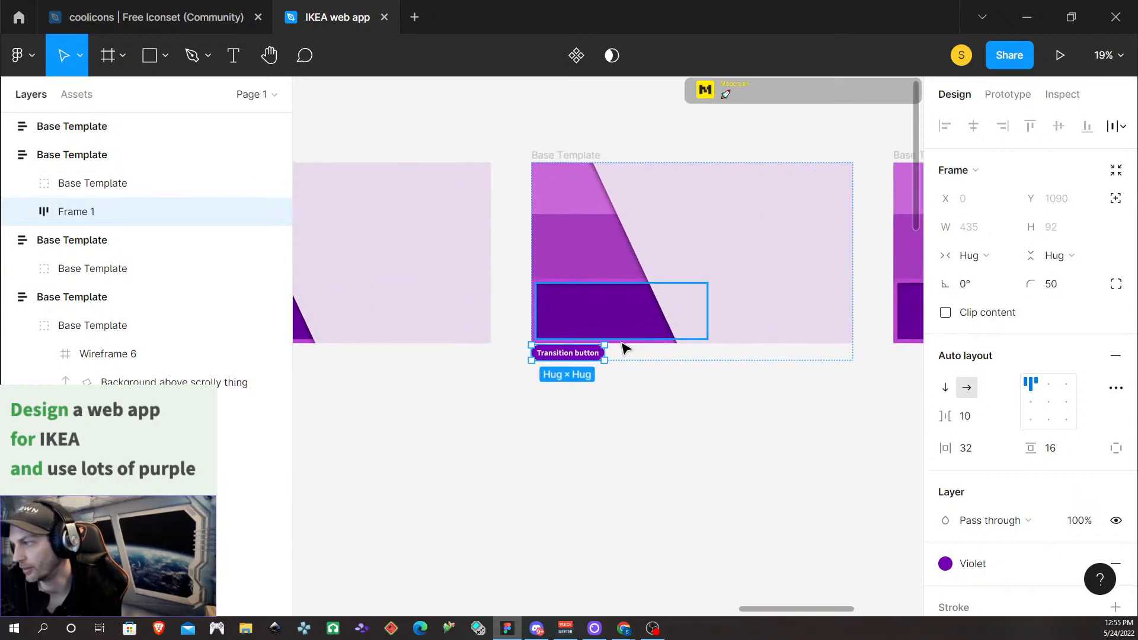
pyautogui.moveTo(568, 359); pyautogui.dragTo(771, 312)
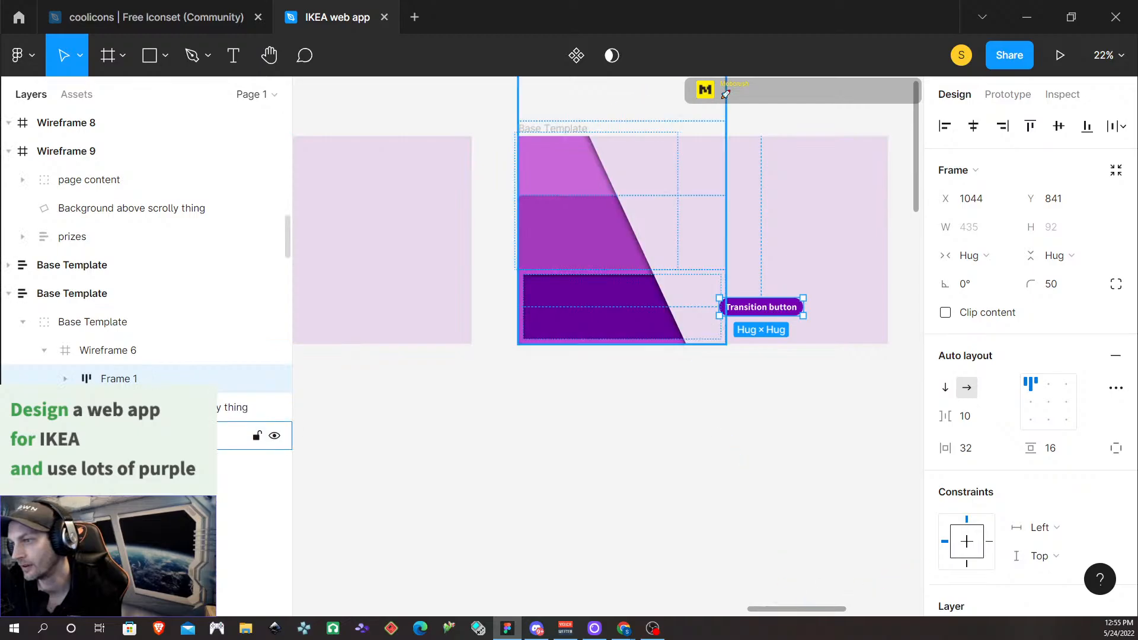
pyautogui.click(66, 378)
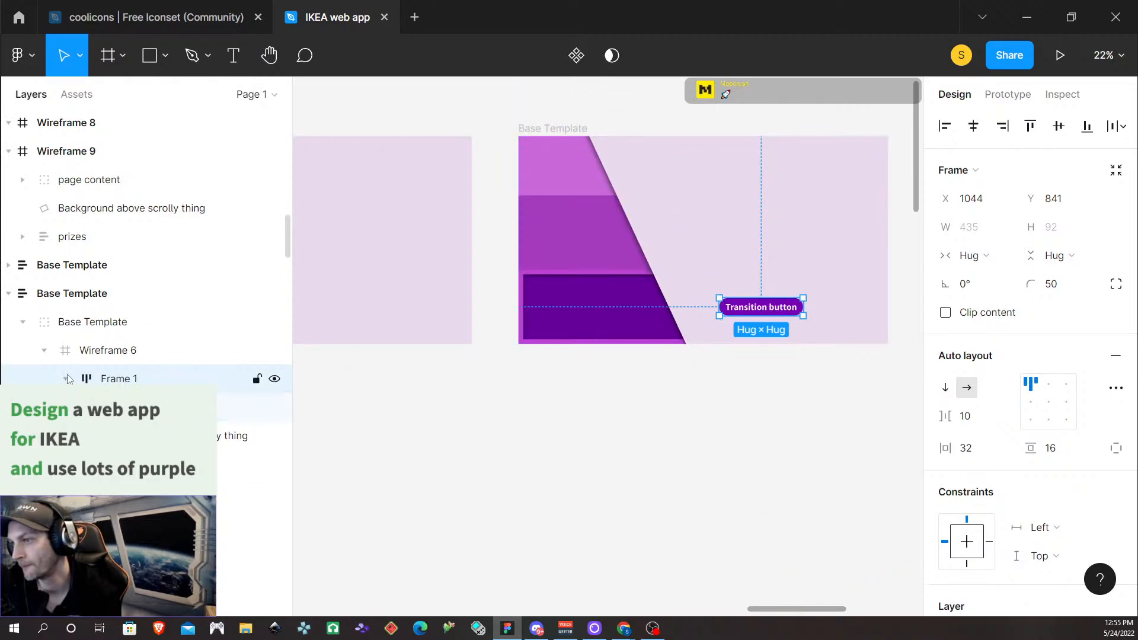
pyautogui.moveTo(123, 407); pyautogui.dragTo(124, 368)
pyautogui.click(66, 378)
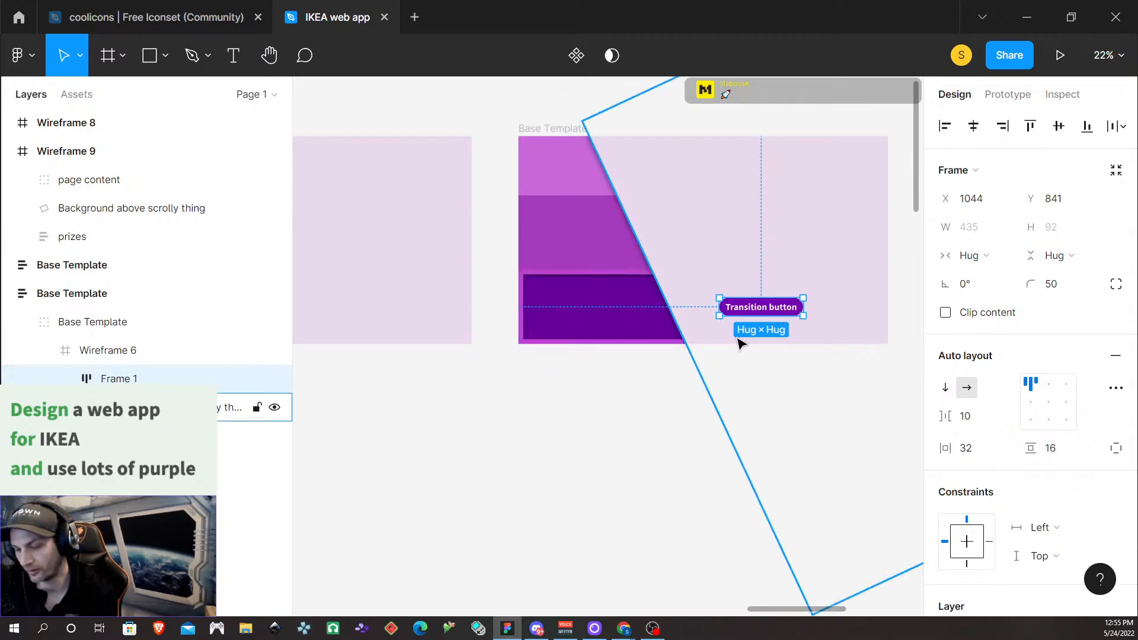
pyautogui.press('alt')
pyautogui.press('alt')
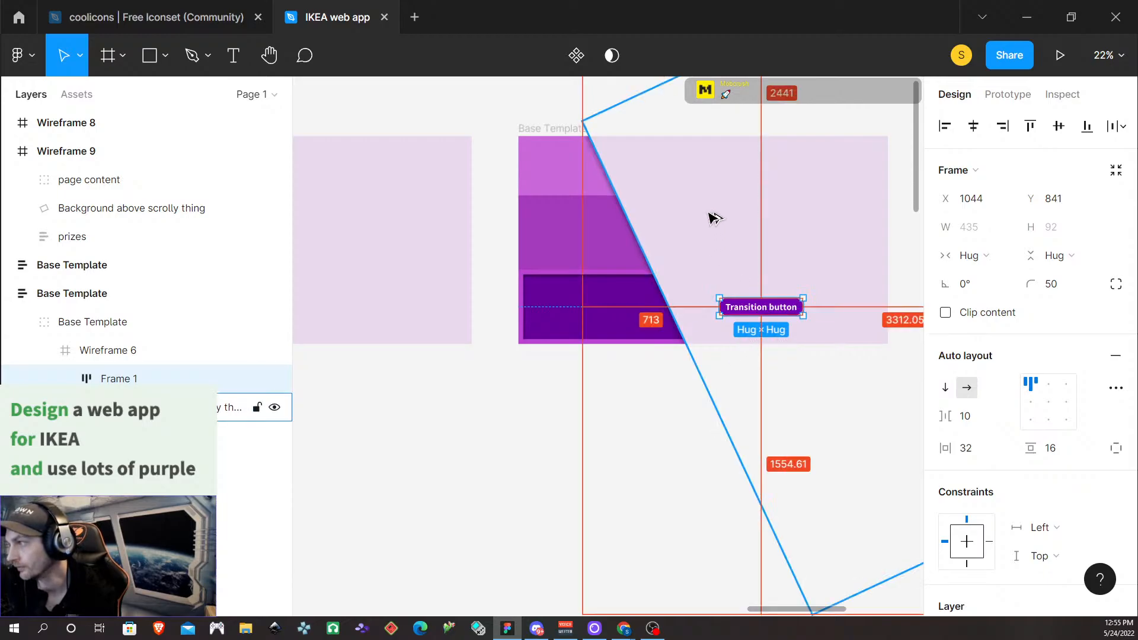
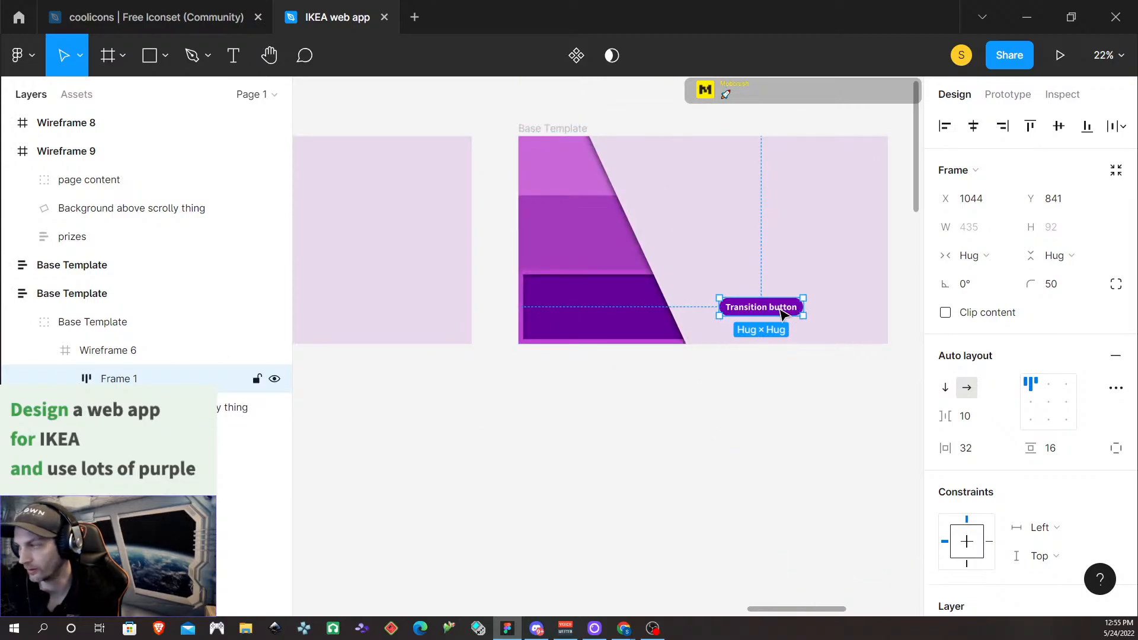
# Move the Transition button further onto the light area of the prize-strip frame, to X 1163, Y 799
pyautogui.hotkey('shift', 'Left')
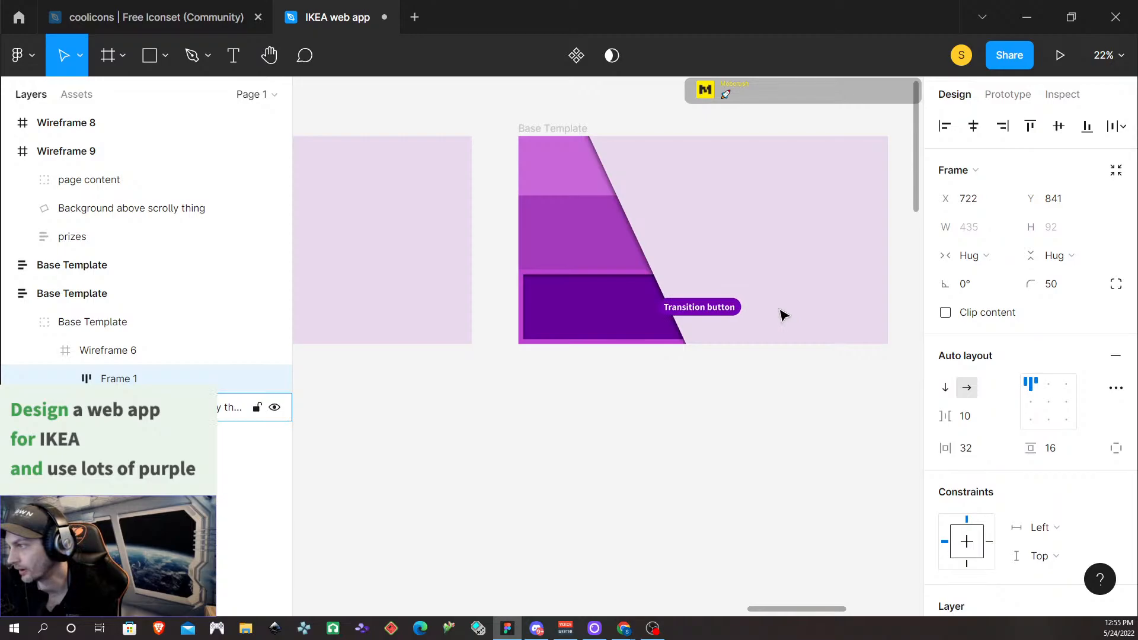
pyautogui.press('Right')
pyautogui.press('Right')
pyautogui.press('Right')
pyautogui.press('Right')
pyautogui.press('Right')
pyautogui.press('Right')
pyautogui.press('Right')
pyautogui.press('Right')
pyautogui.press('Right')
pyautogui.press('Right')
pyautogui.press('Right')
pyautogui.press('Right')
pyautogui.press('Right')
pyautogui.press('Right')
pyautogui.press('Right')
pyautogui.press('Right')
pyautogui.press('Right')
pyautogui.press('Right')
pyautogui.press('Right')
pyautogui.press('Right')
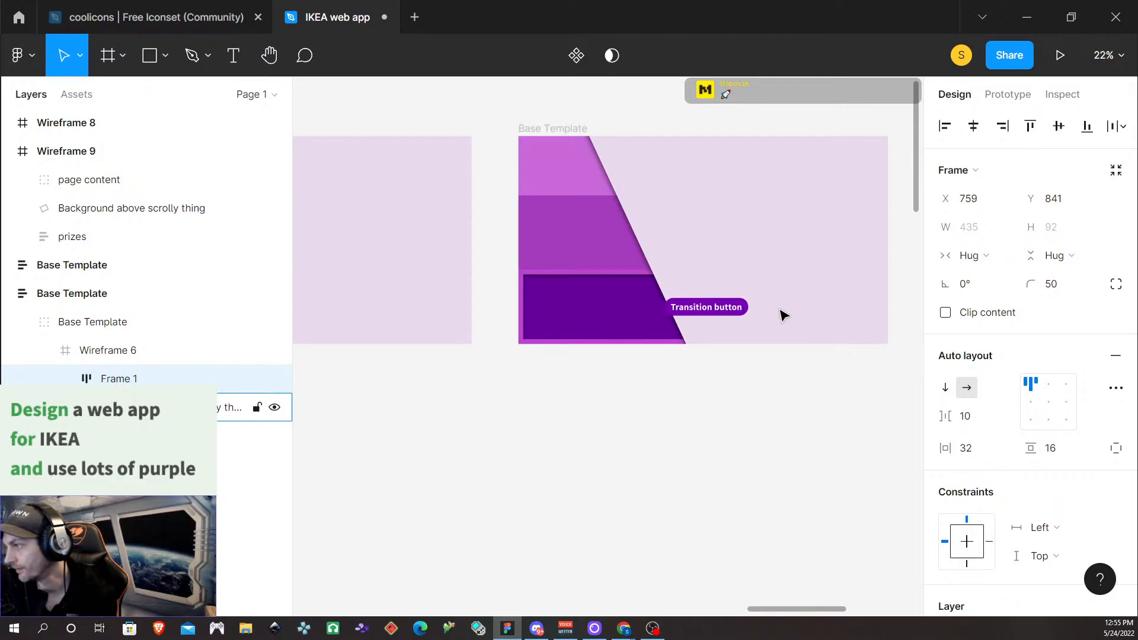
pyautogui.press('Right')
pyautogui.press('Right')
pyautogui.press('Right')
pyautogui.press('Right')
pyautogui.press('Right')
pyautogui.press('Right')
pyautogui.press('Right')
pyautogui.press('Right')
pyautogui.press('Right')
pyautogui.press('Right')
pyautogui.press('Right')
pyautogui.press('Right')
pyautogui.press('Right')
pyautogui.press('Right')
pyautogui.press('Right')
pyautogui.press('Right')
pyautogui.press('Right')
pyautogui.press('Right')
pyautogui.press('Right')
pyautogui.press('Right')
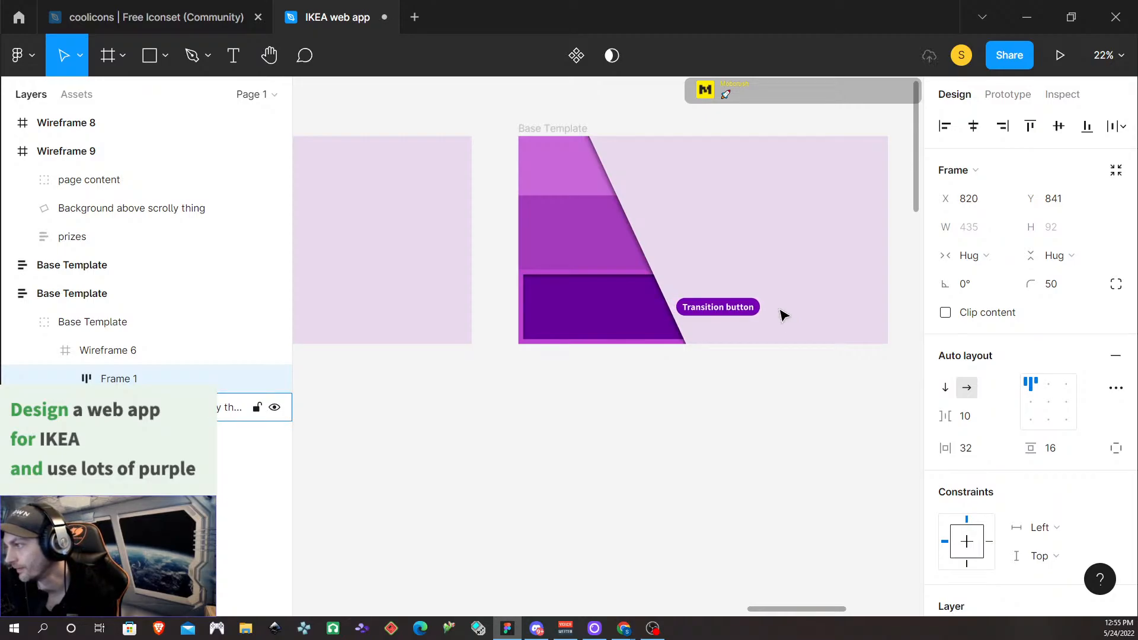
pyautogui.press('Right')
pyautogui.press('Right')
pyautogui.press('Right')
pyautogui.press('Right')
pyautogui.press('Right')
pyautogui.press('Right')
pyautogui.press('Right')
pyautogui.press('Right')
pyautogui.press('Right')
pyautogui.press('Right')
pyautogui.press('Right')
pyautogui.press('Right')
pyautogui.press('Right')
pyautogui.press('Right')
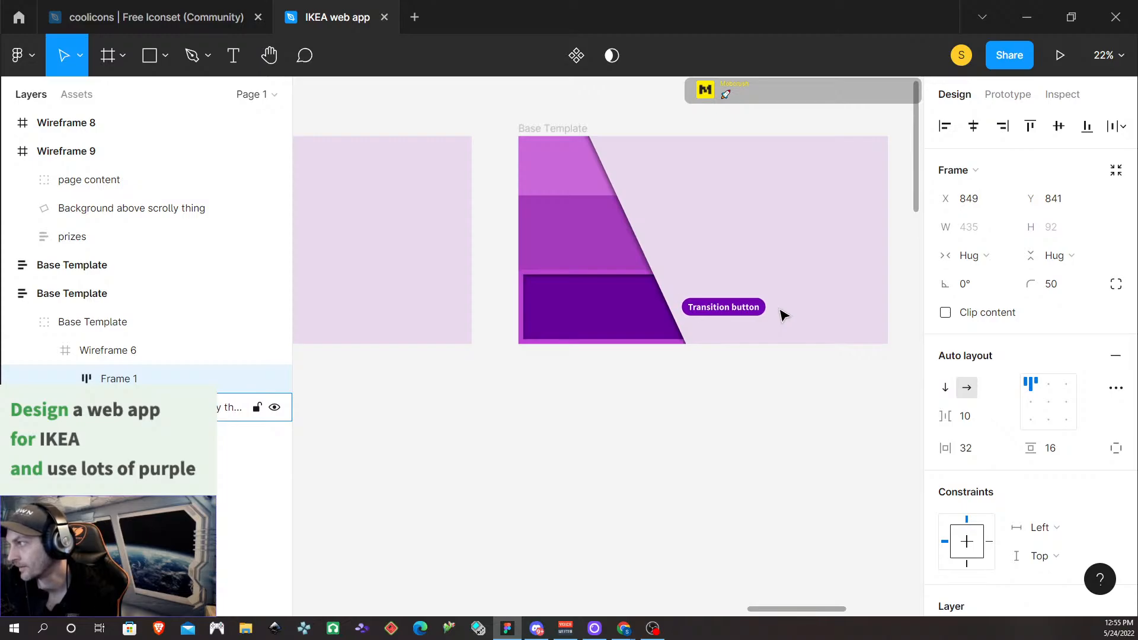
pyautogui.moveTo(735, 309); pyautogui.dragTo(794, 303)
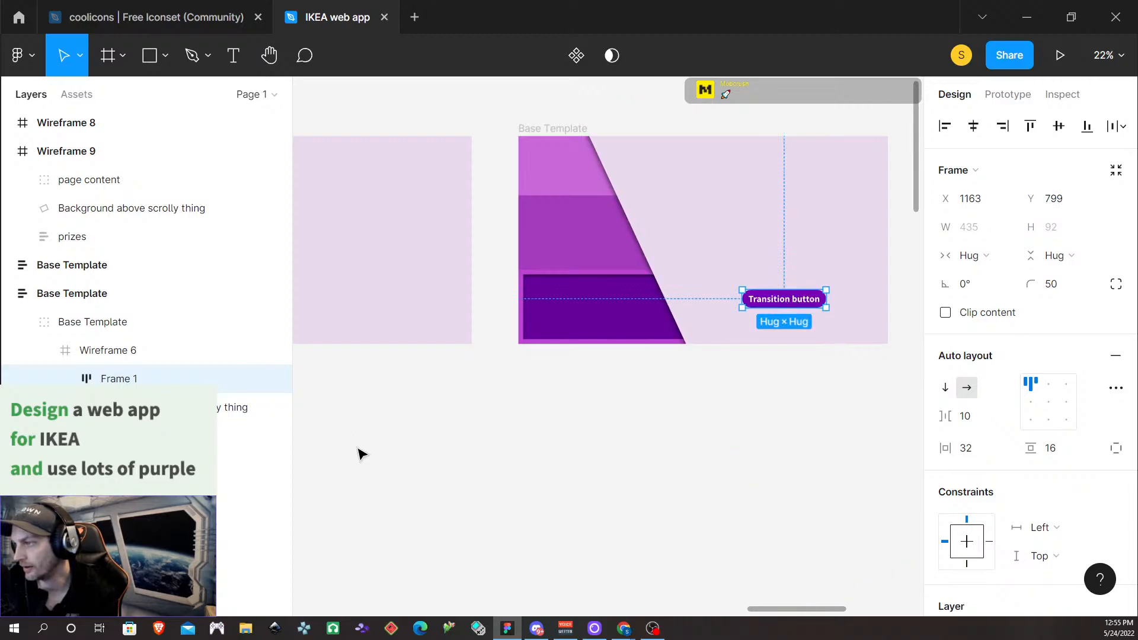
# Check the position of the Spin 2 Win! button on the setup screen
pyautogui.scroll(2, 444, 476)
pyautogui.scroll(-1, 444, 476)
pyautogui.scroll(-1, 445, 473)
pyautogui.hscroll(1, 444, 472)
pyautogui.hscroll(-5, 444, 473)
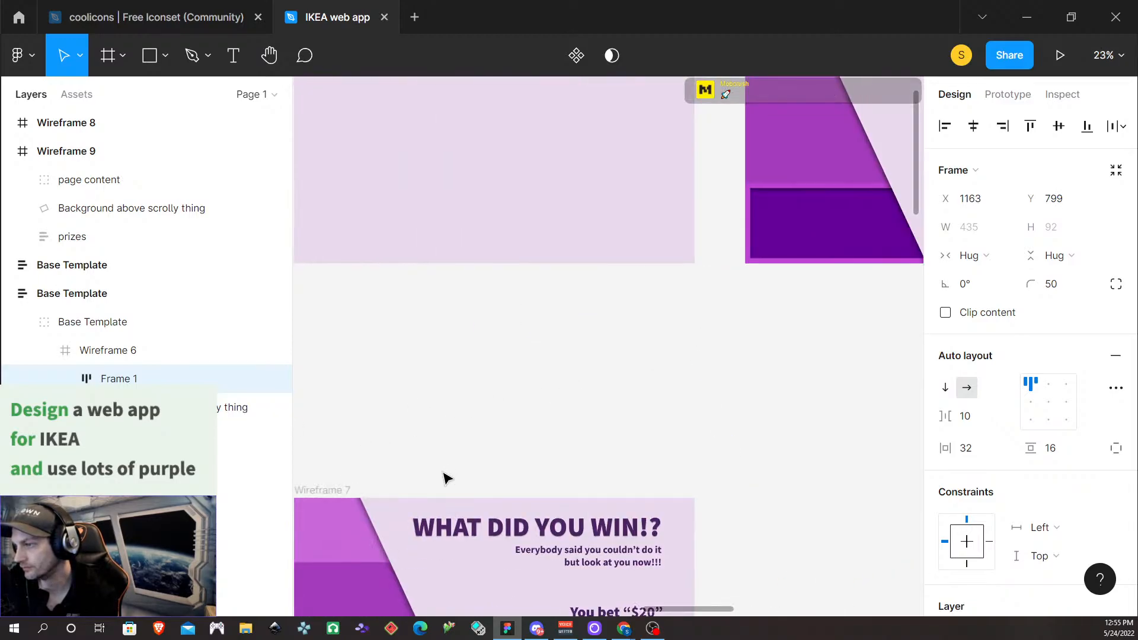
pyautogui.hscroll(3, 445, 478)
pyautogui.hscroll(-3, 450, 478)
pyautogui.scroll(-3, 645, 474)
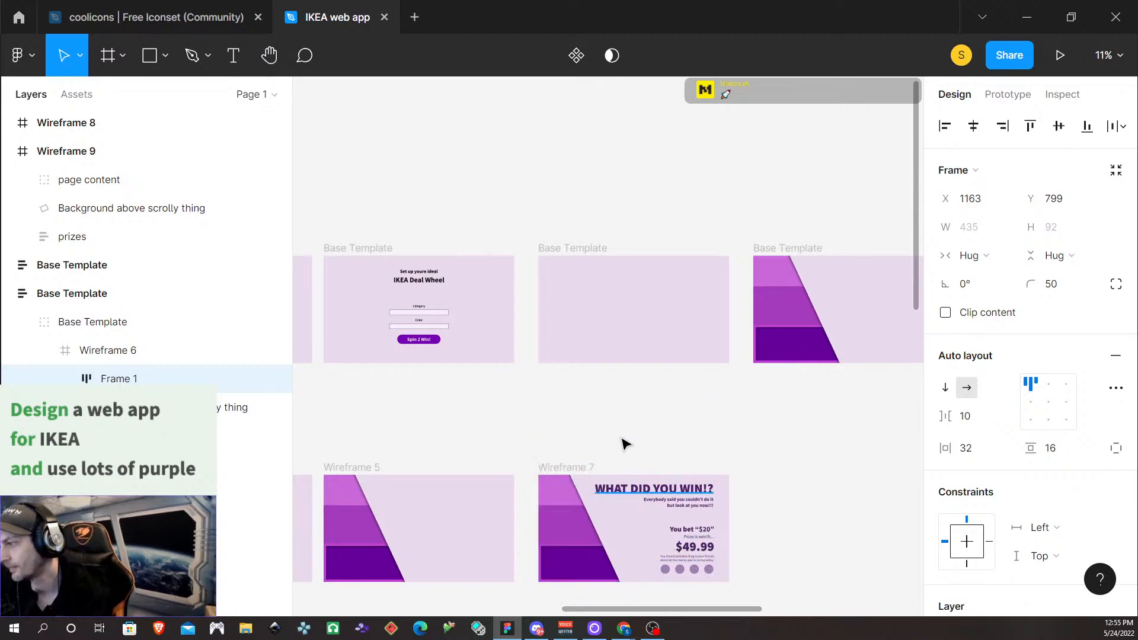
pyautogui.click(412, 342)
pyautogui.doubleClick(413, 342)
pyautogui.doubleClick(413, 342)
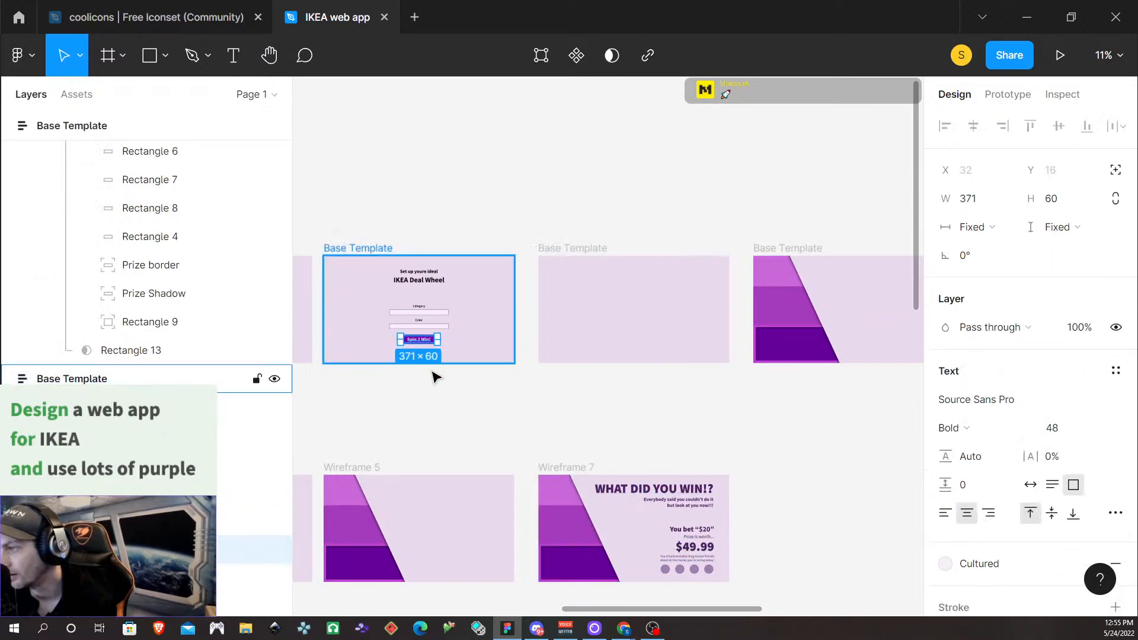
pyautogui.click(435, 375)
pyautogui.doubleClick(432, 339)
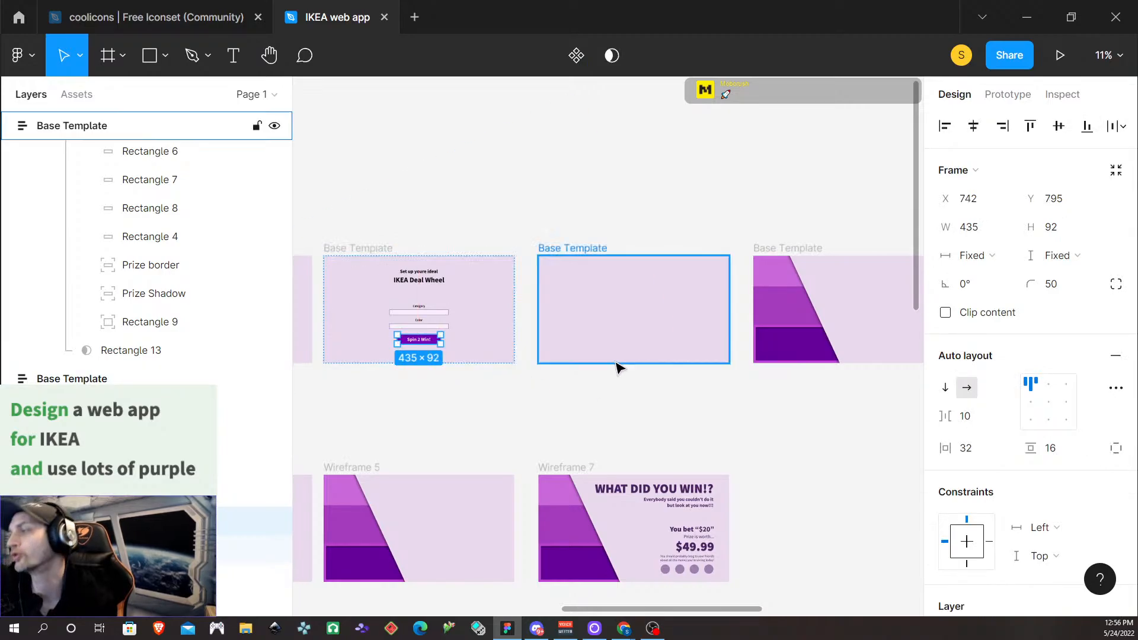
# Move the Transition button's Frame 1 layer out of Wireframe 6, directly into the Base Template group above it
pyautogui.hscroll(5, 616, 367)
pyautogui.click(638, 345)
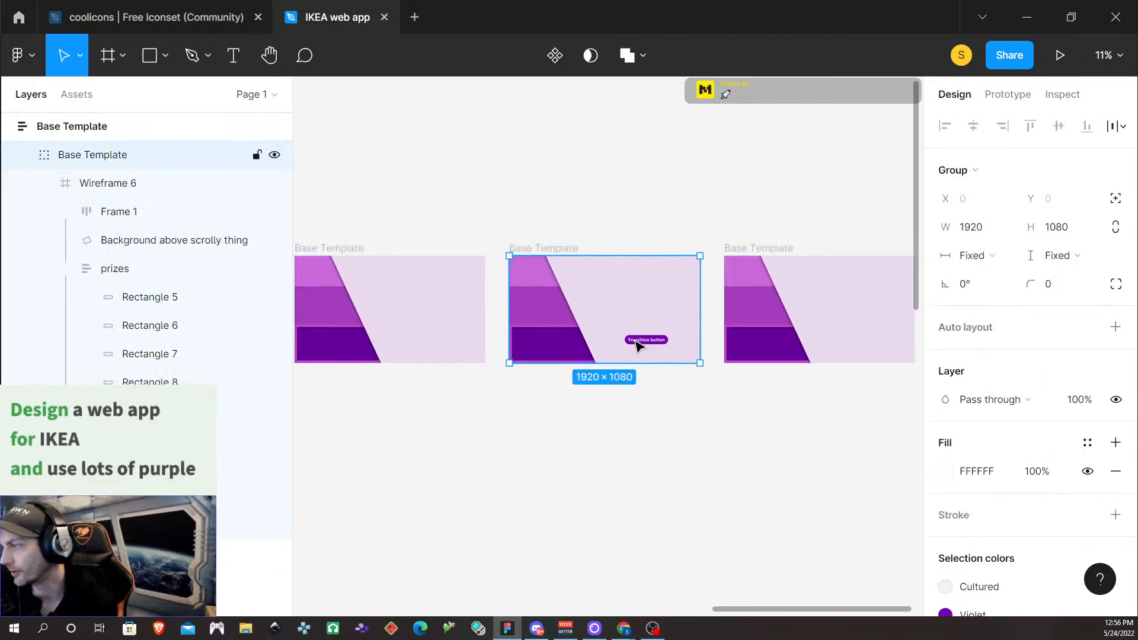
pyautogui.doubleClick(637, 346)
pyautogui.doubleClick(638, 345)
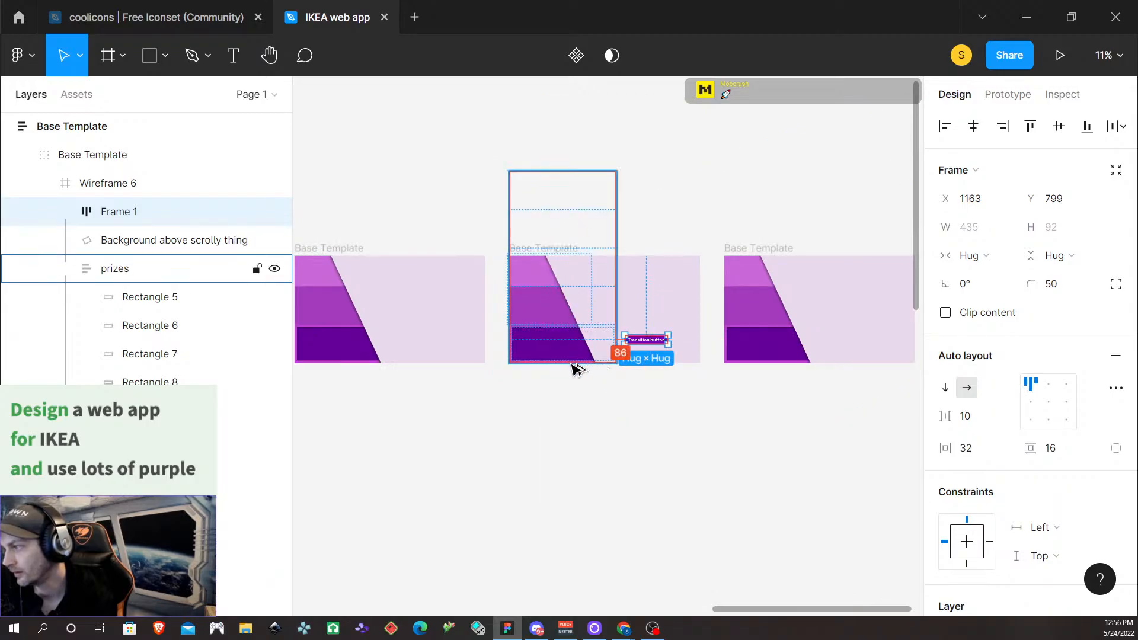
pyautogui.click(141, 243)
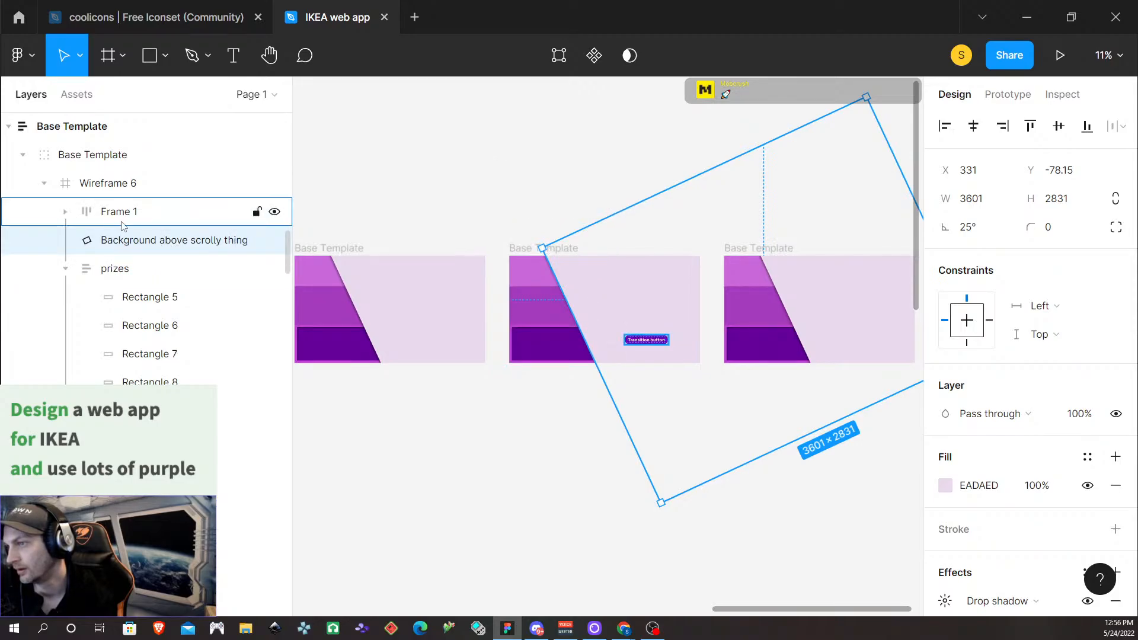
pyautogui.click(66, 213)
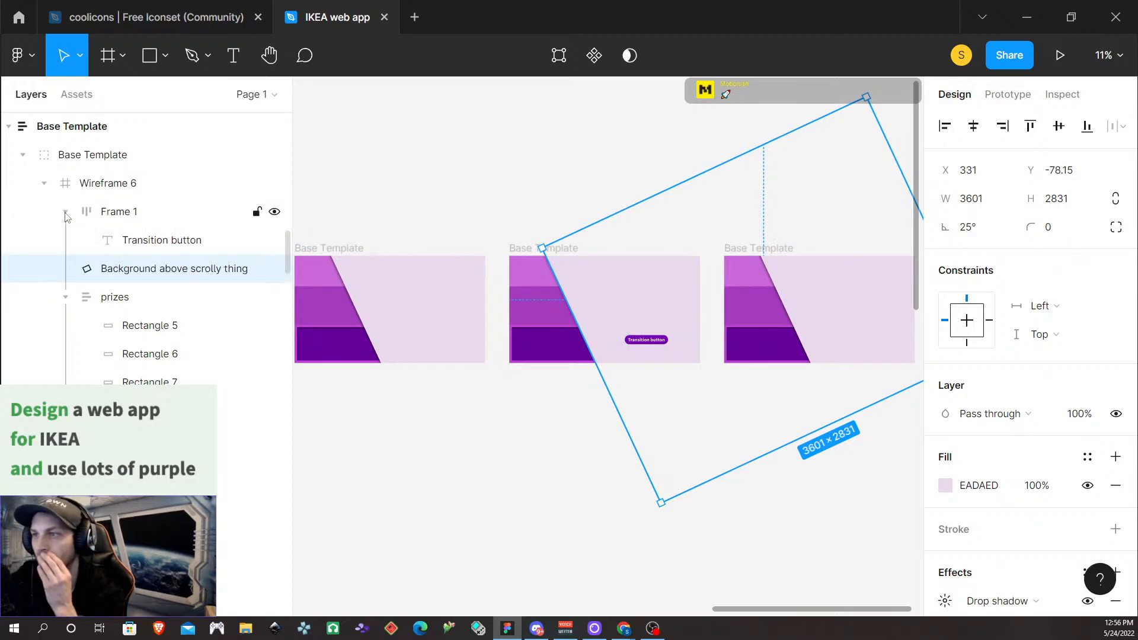
pyautogui.click(66, 213)
pyautogui.moveTo(119, 218); pyautogui.dragTo(95, 170)
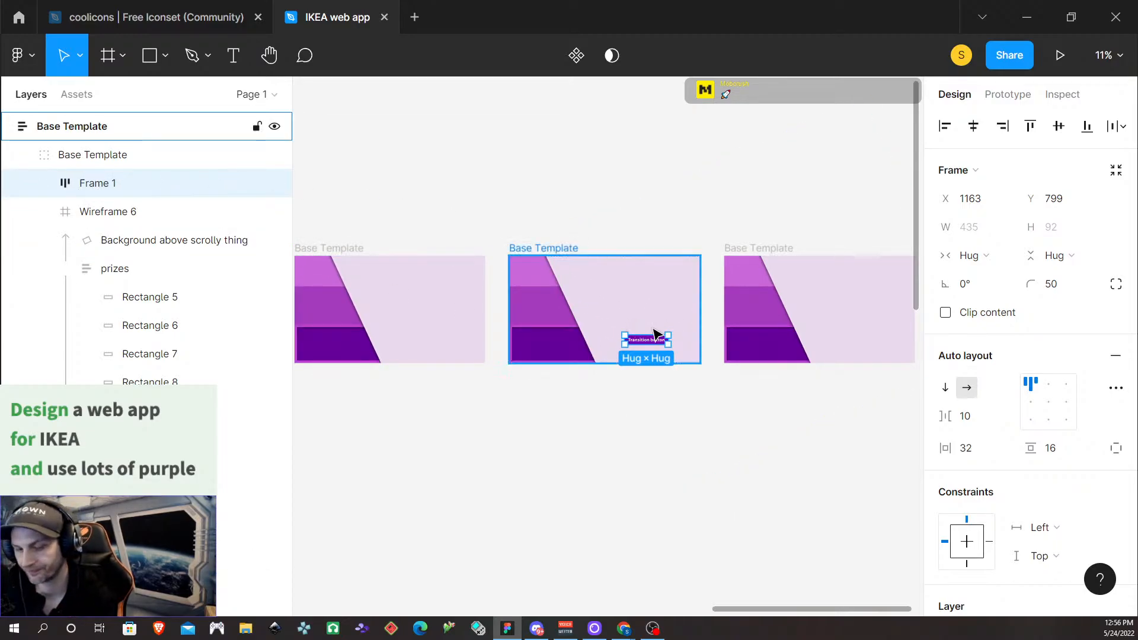
# Raise the Transition button to Y 795, level with the Spin 2 Win! button on the setup screen
pyautogui.press('Left')
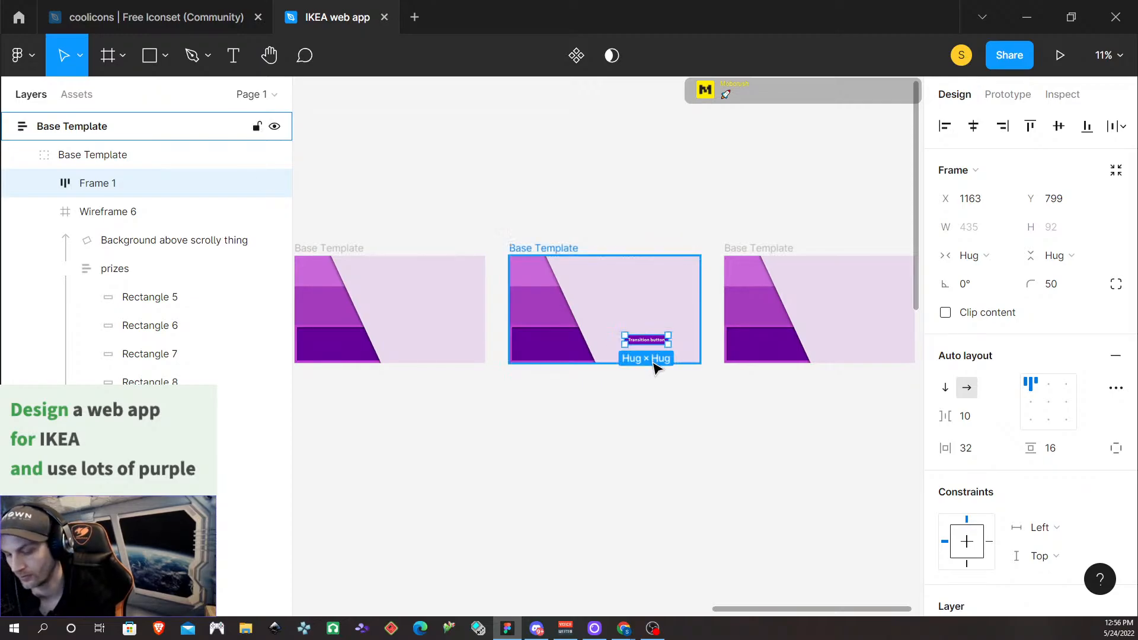
pyautogui.press('alt')
pyautogui.hscroll(-3, 688, 364)
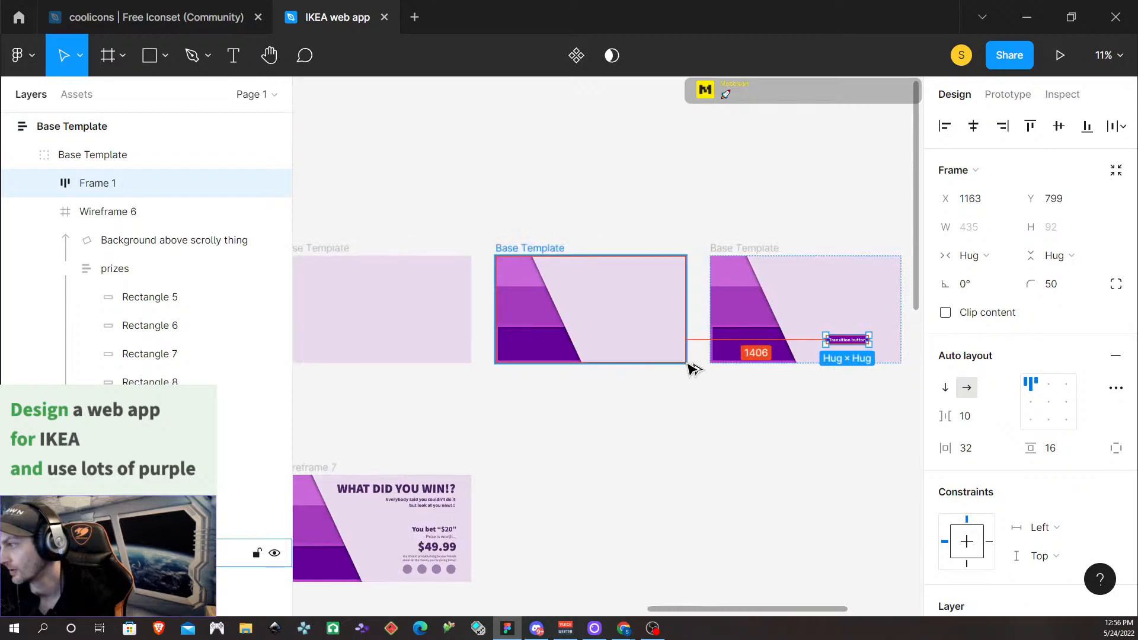
pyautogui.hscroll(5, 706, 368)
pyautogui.hscroll(-1, 476, 365)
pyautogui.scroll(1, 460, 363)
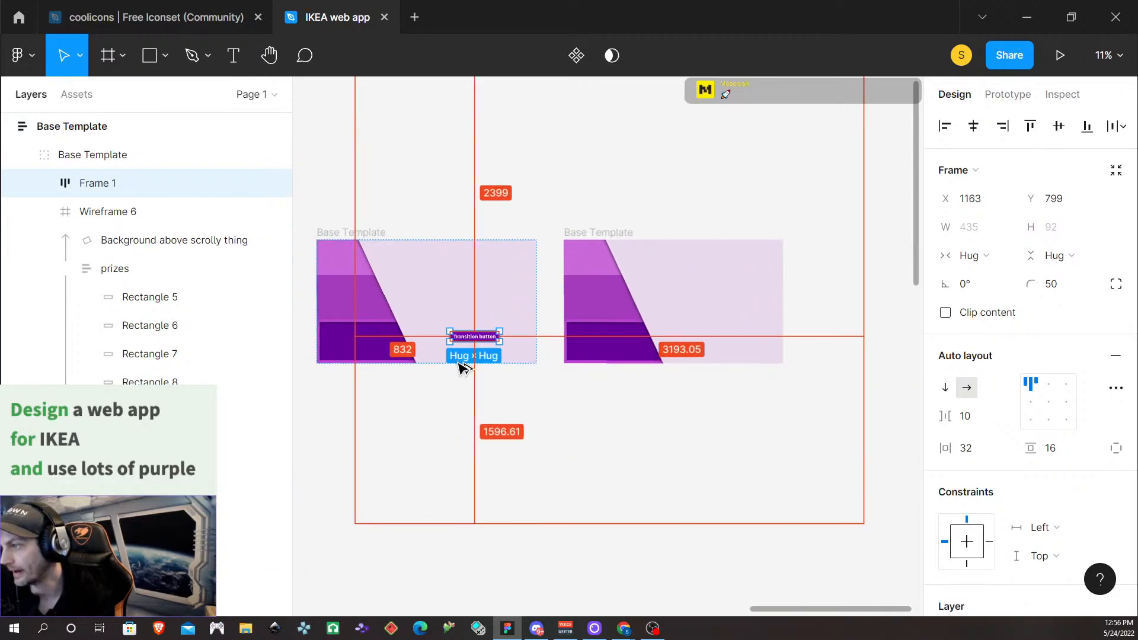
pyautogui.scroll(5, 462, 367)
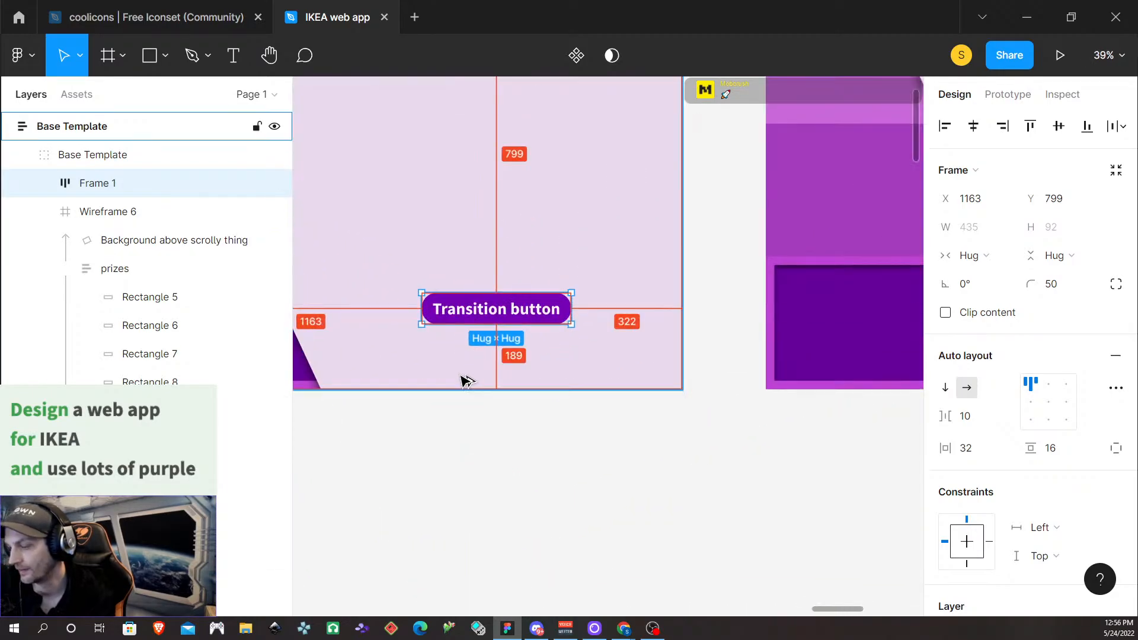
pyautogui.press('Up')
pyautogui.press('Up')
pyautogui.press('Up')
pyautogui.press('Up')
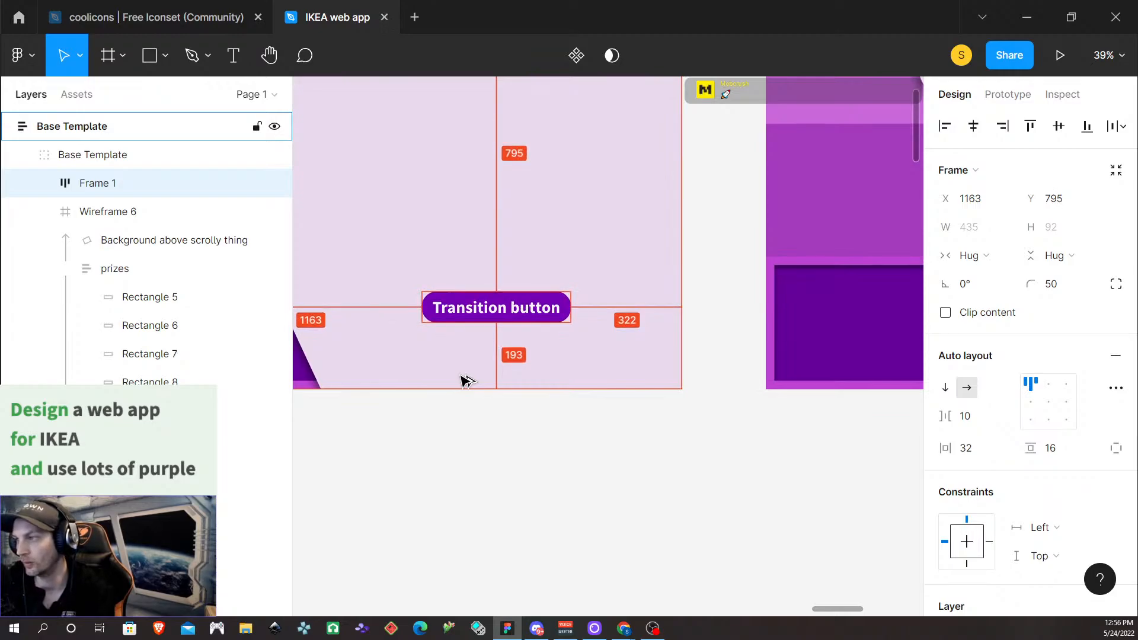
# Give the Transition button's text layer a fixed width and fixed height, and centre its text horizontally
pyautogui.hscroll(1, 457, 420)
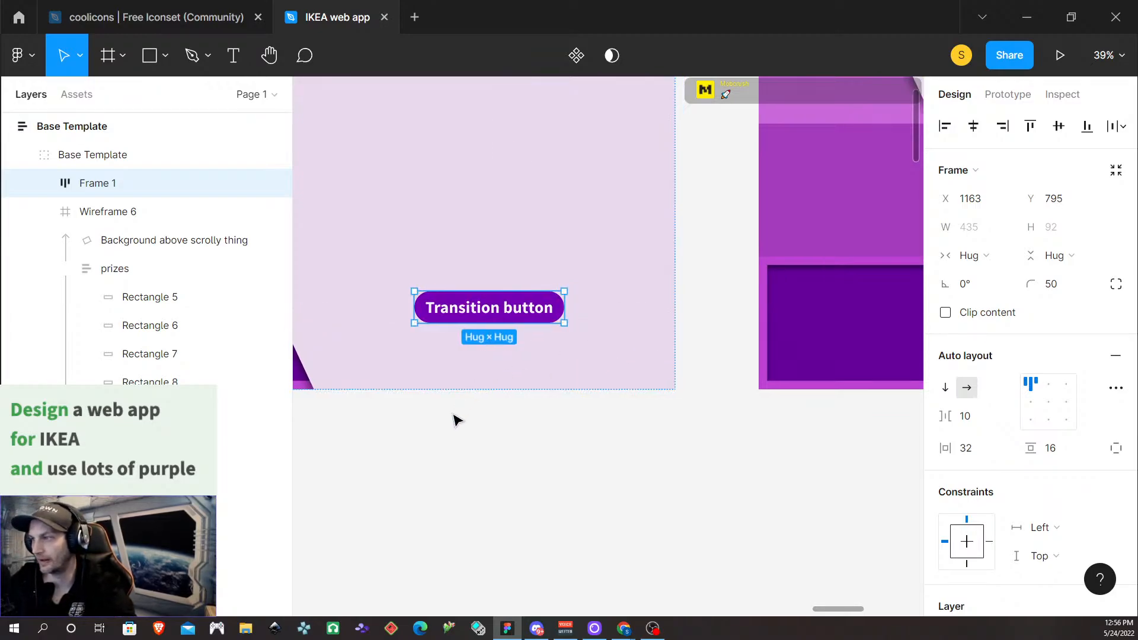
pyautogui.hscroll(3, 457, 420)
pyautogui.hscroll(-8, 429, 413)
pyautogui.scroll(-3, 551, 389)
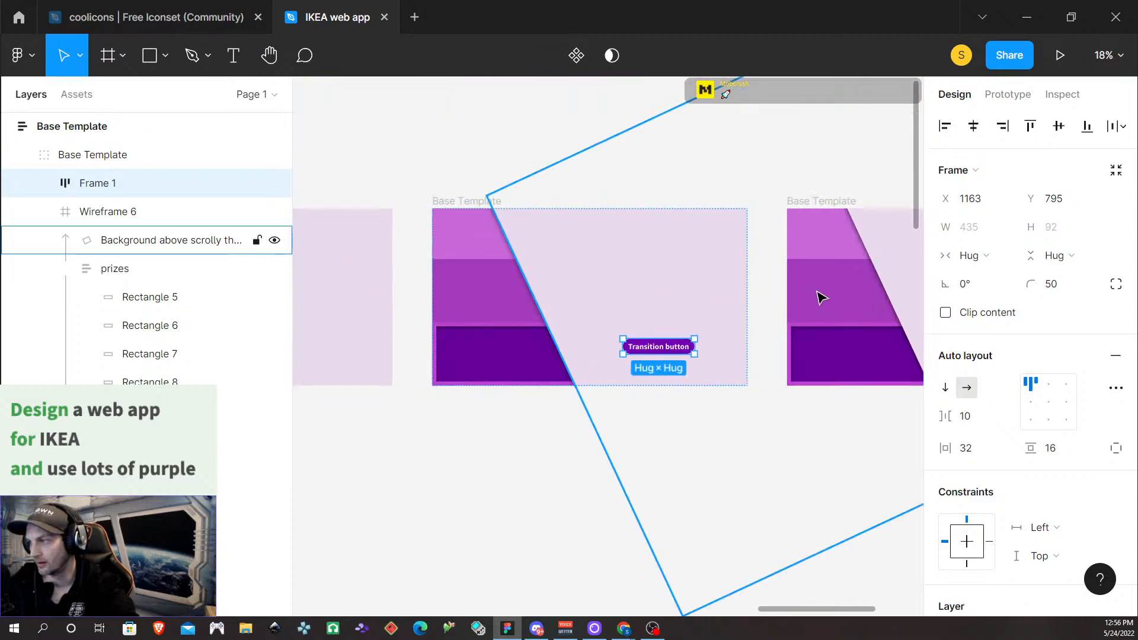
pyautogui.doubleClick(662, 348)
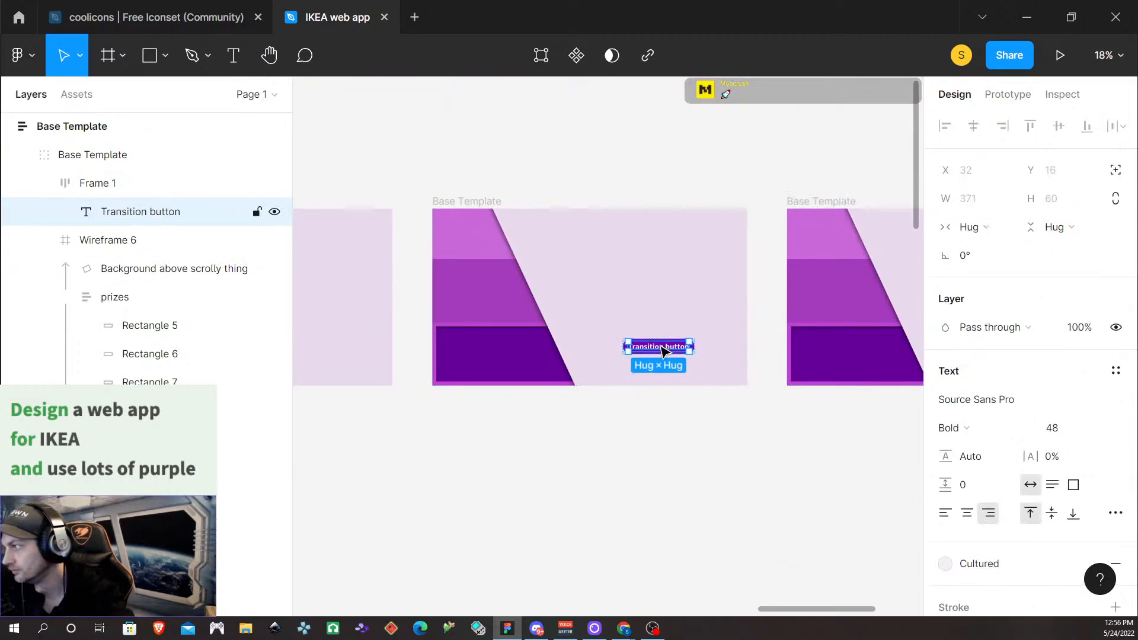
pyautogui.click(972, 227)
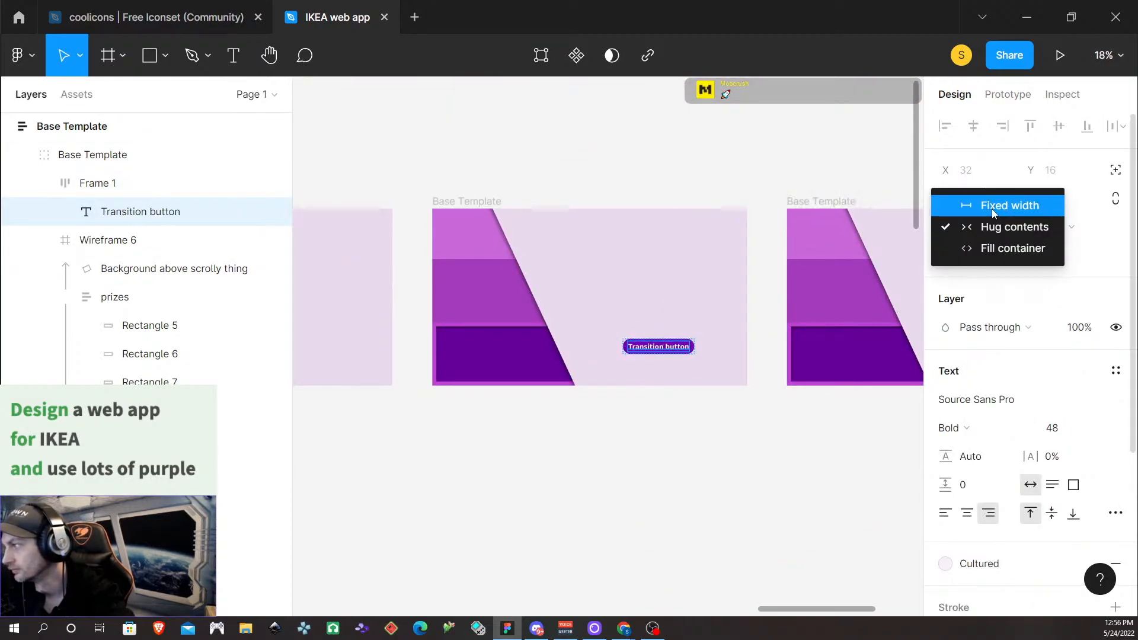
pyautogui.click(1008, 204)
pyautogui.click(1073, 223)
pyautogui.click(1031, 203)
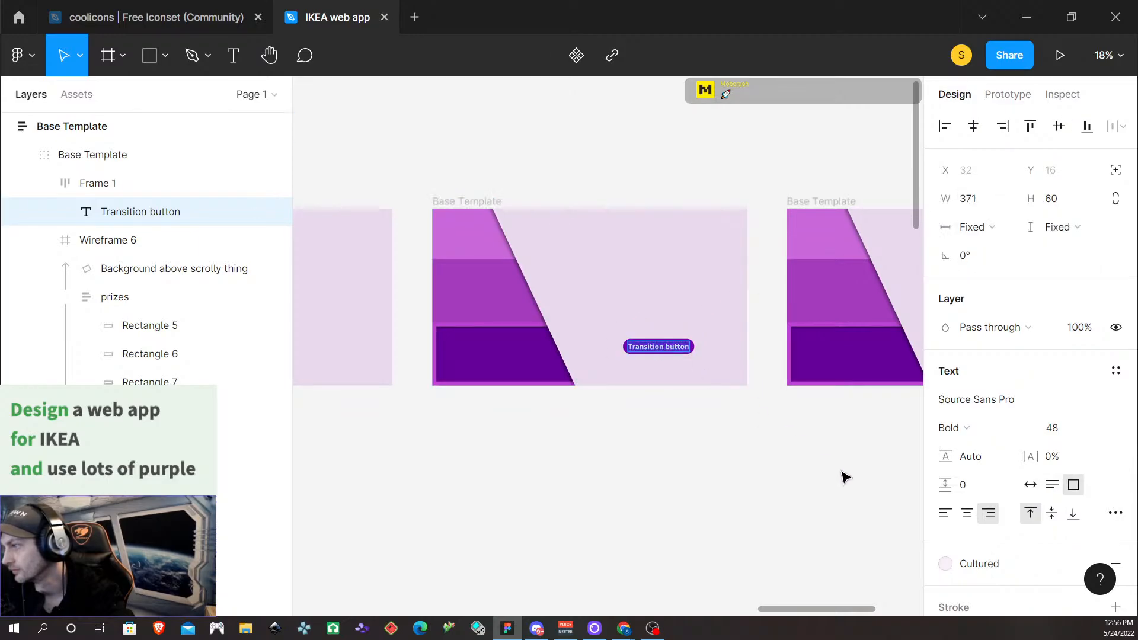
pyautogui.click(968, 512)
# Change the Transition button's label to "SPIN NOW!!!"
pyautogui.click(666, 341)
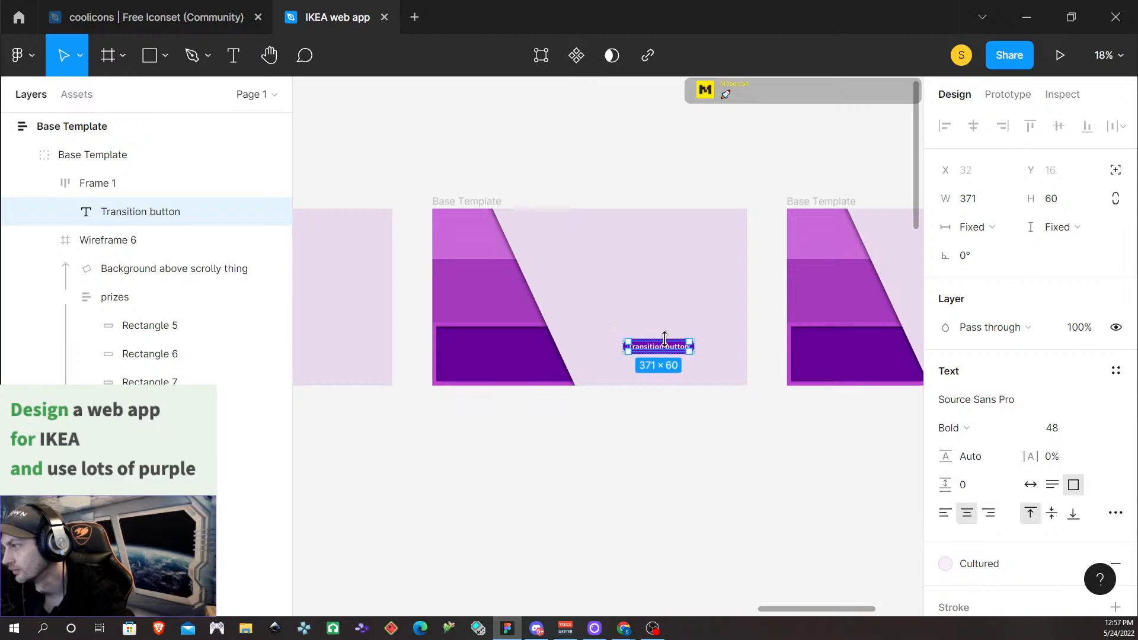
pyautogui.doubleClick(662, 349)
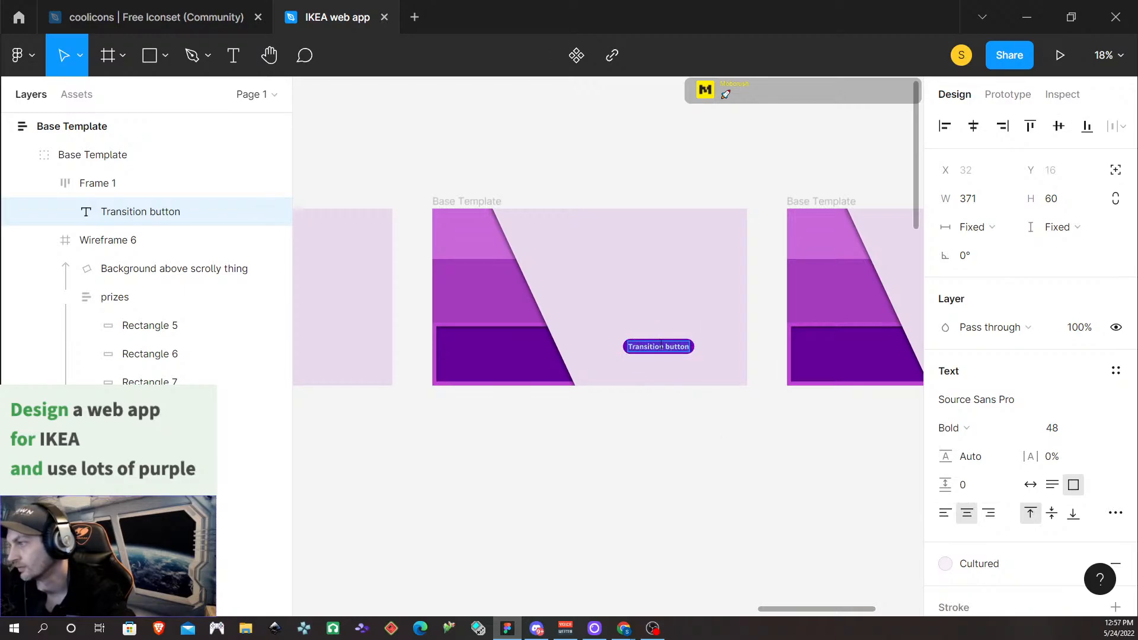
pyautogui.write('SPIN NOW!!!')
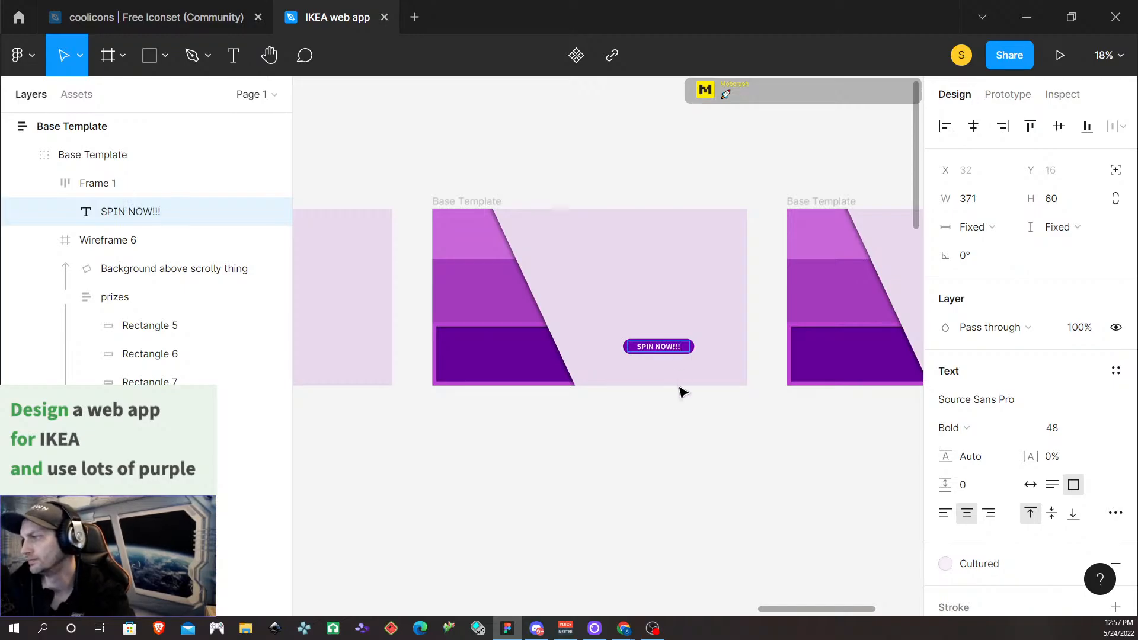
pyautogui.press('Escape')
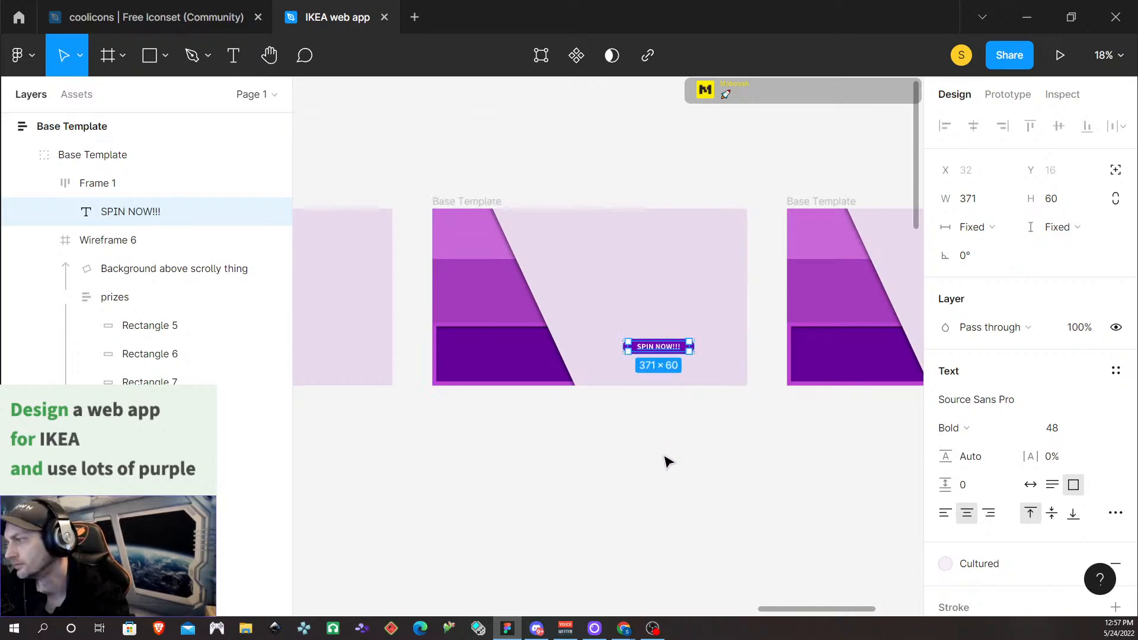
pyautogui.click(648, 368)
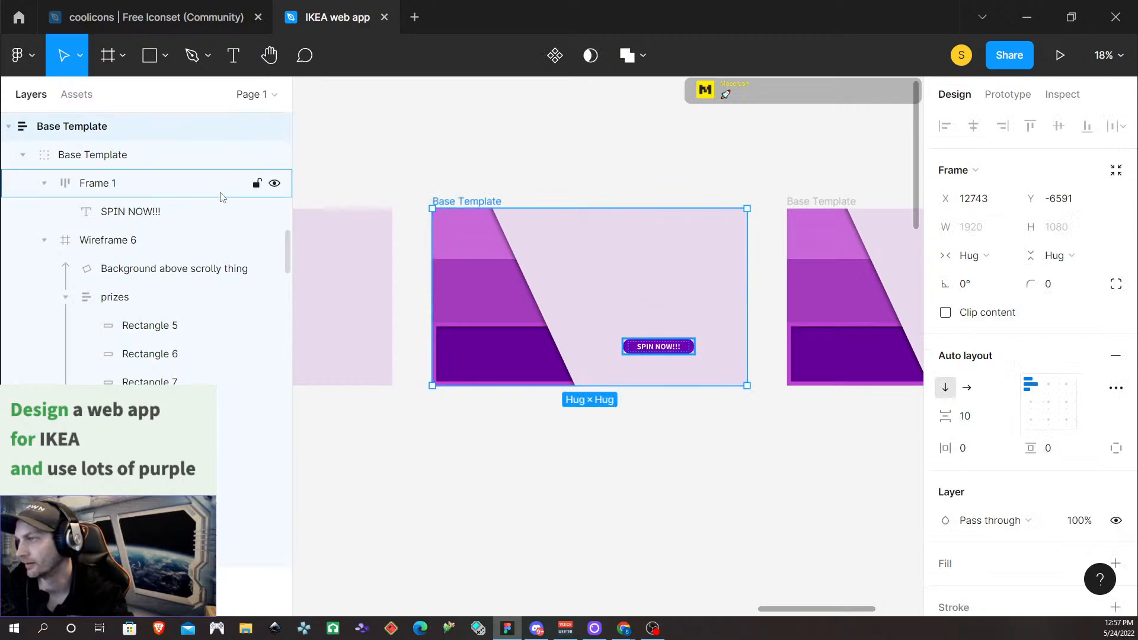
# Select both headings, "Set up youre ideal" and "IKEA Deal Wheel", on the setup screen
pyautogui.hscroll(-5, 538, 346)
pyautogui.hscroll(-15, 548, 347)
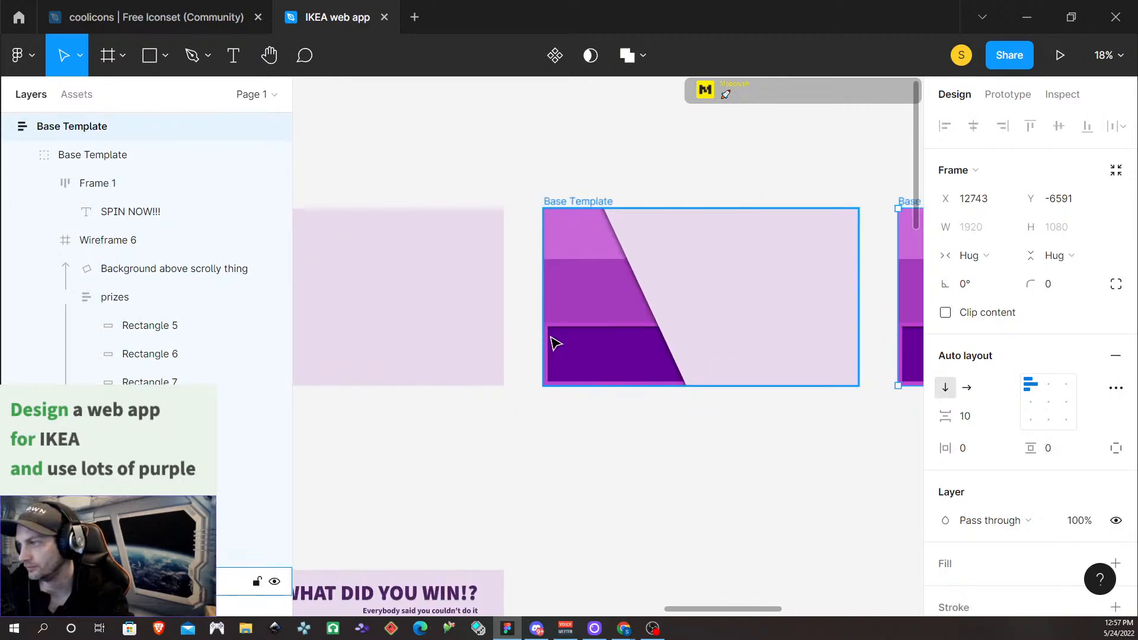
pyautogui.hscroll(-3, 554, 347)
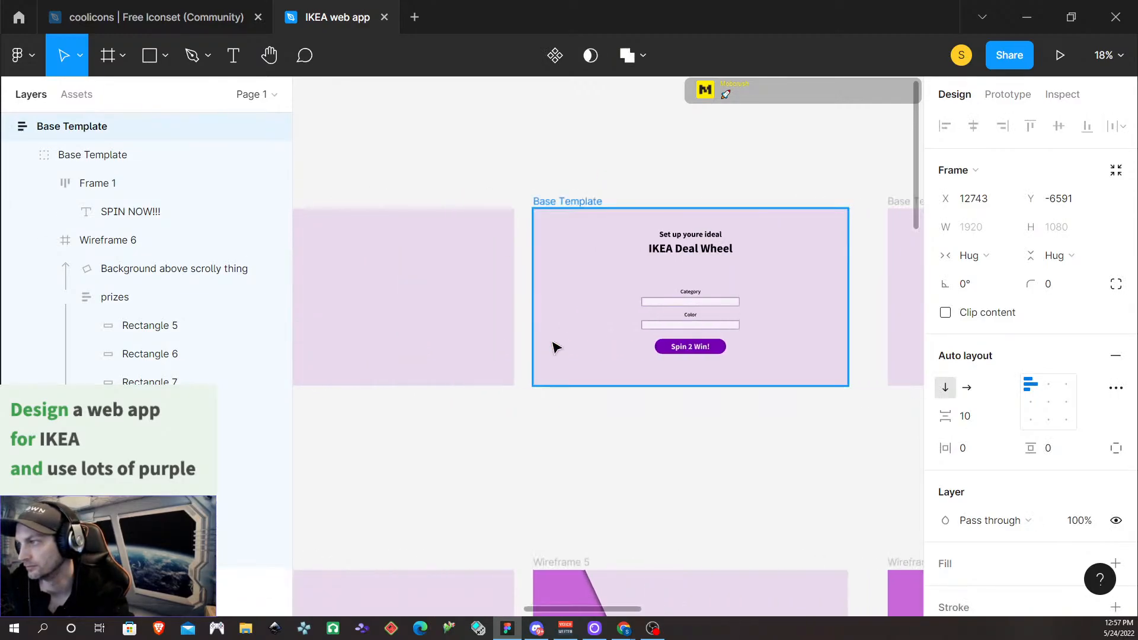
pyautogui.hscroll(4, 555, 346)
pyautogui.click(534, 252)
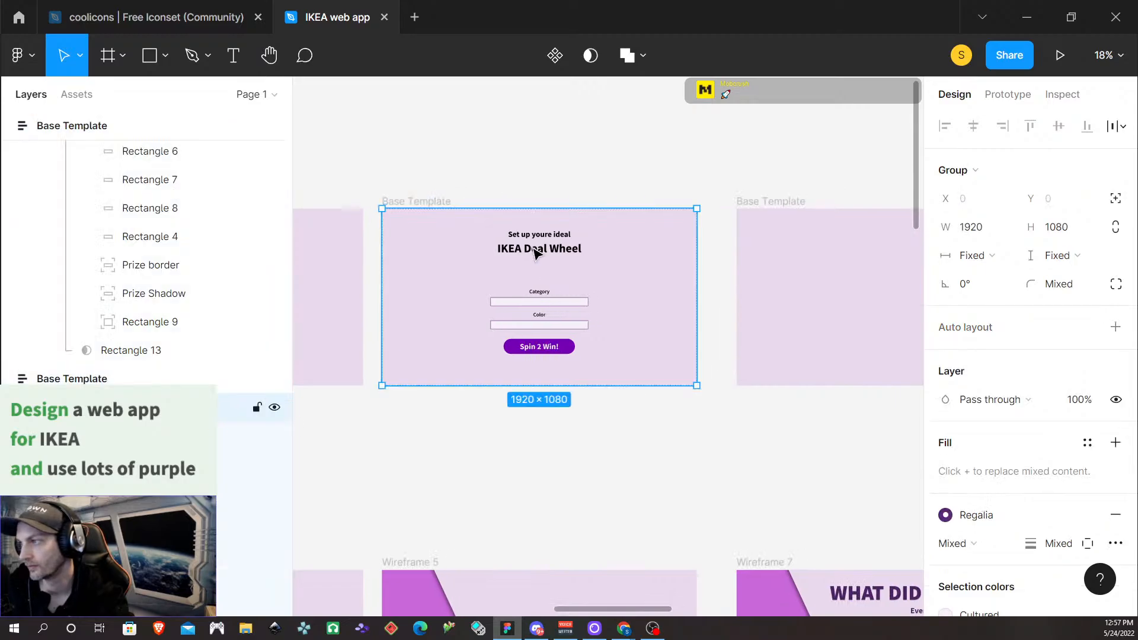
pyautogui.doubleClick(534, 253)
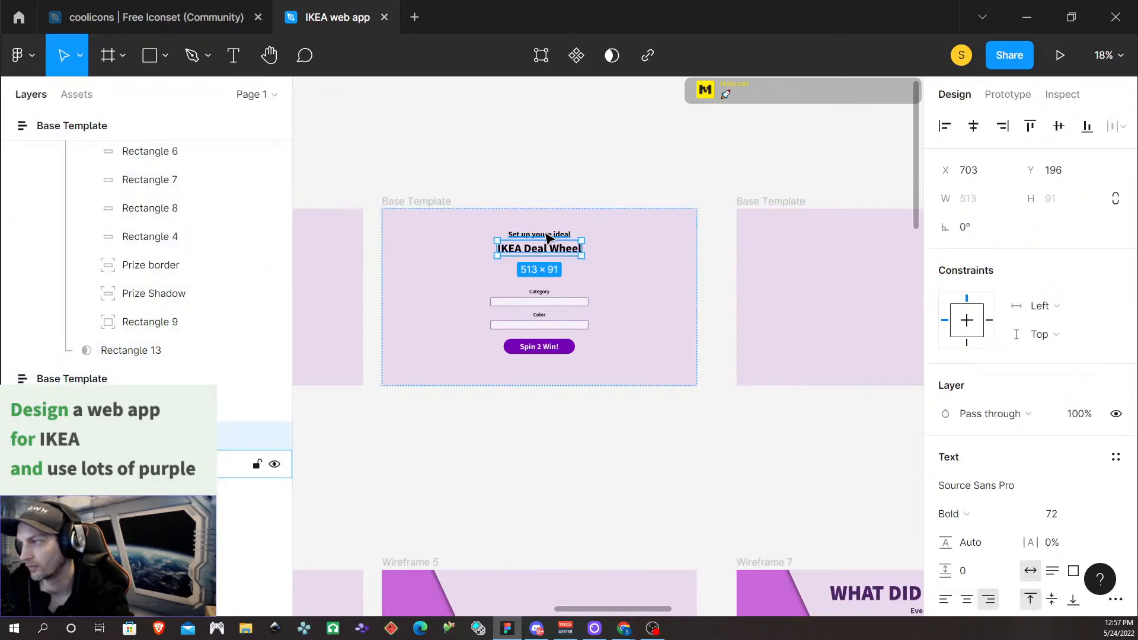
pyautogui.keyDown('shift'); pyautogui.click(546, 237); pyautogui.keyUp('shift')
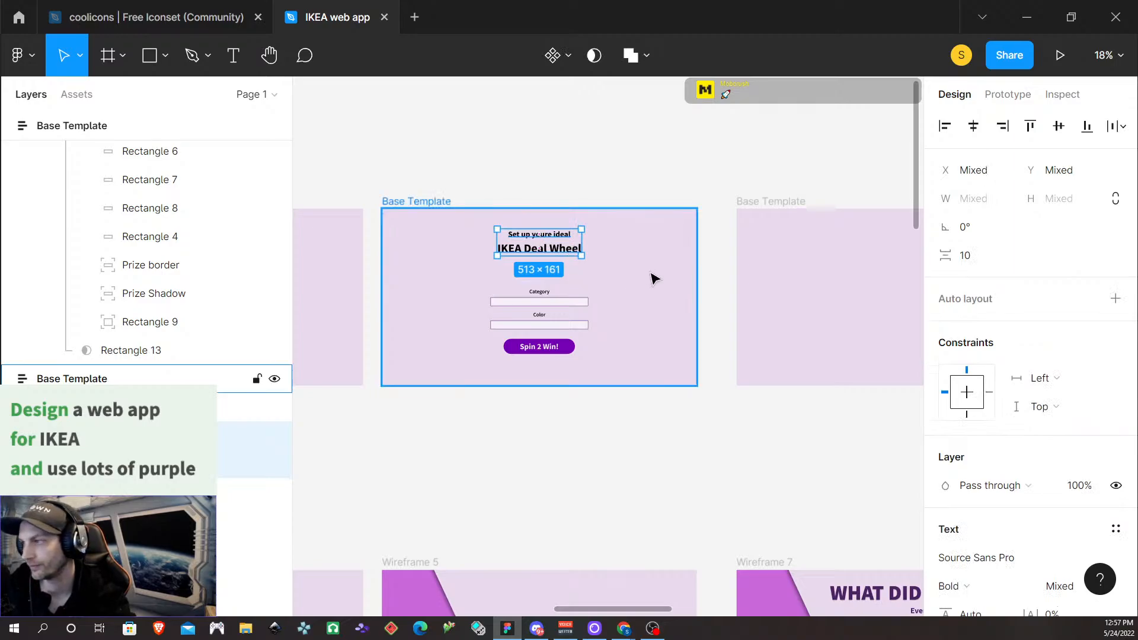
# Try to paste the copied headings with the SPIN NOW!!! button's Frame 1 layer selected, and undo the paste
pyautogui.hscroll(10, 650, 277)
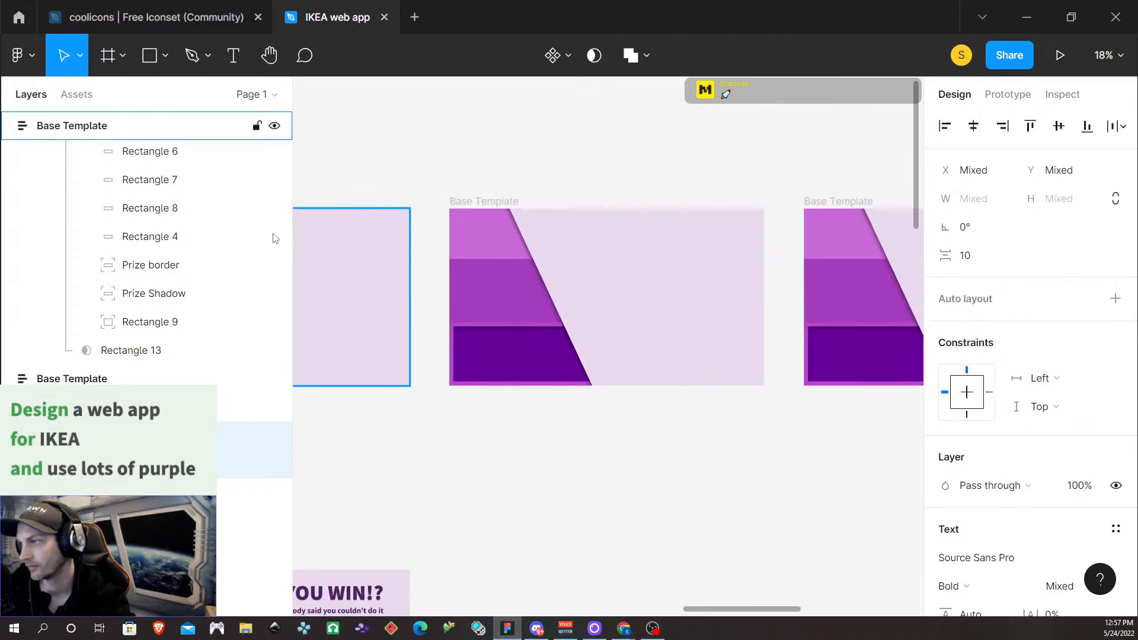
pyautogui.scroll(-6, 560, 358)
pyautogui.scroll(4, 567, 351)
pyautogui.scroll(3, 565, 350)
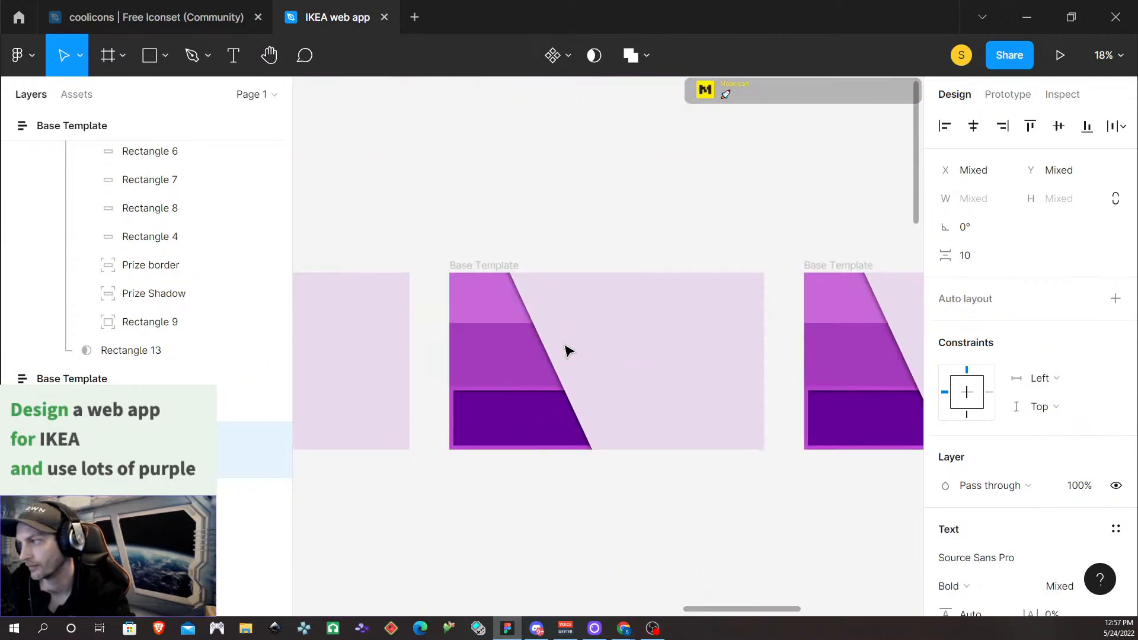
pyautogui.hscroll(-2, 564, 351)
pyautogui.hscroll(4, 546, 332)
pyautogui.click(394, 272)
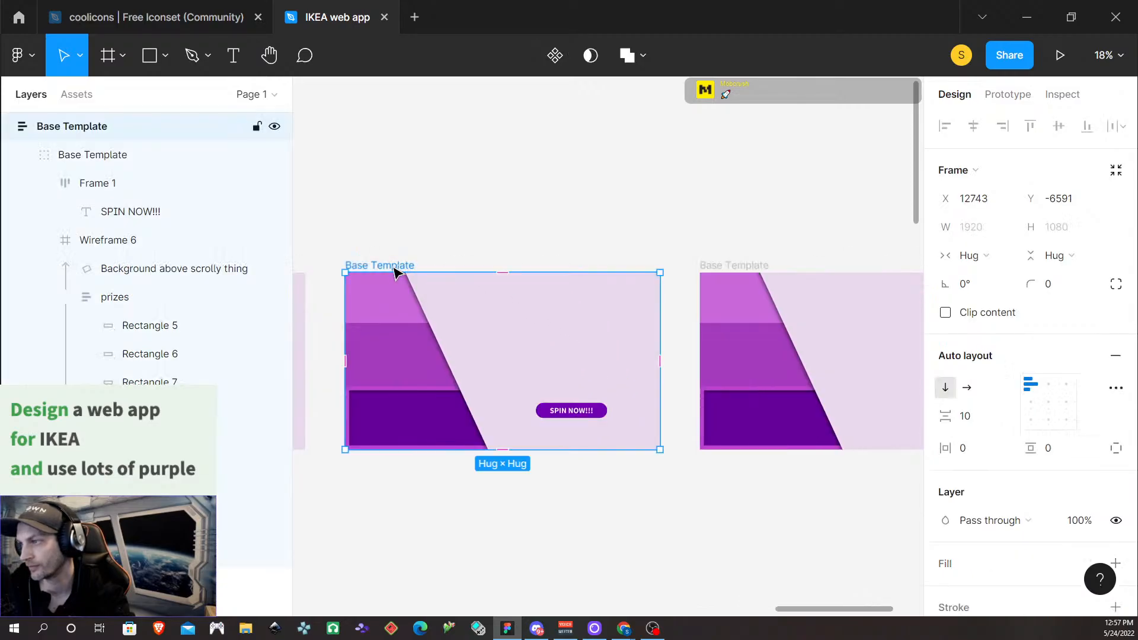
pyautogui.click(119, 159)
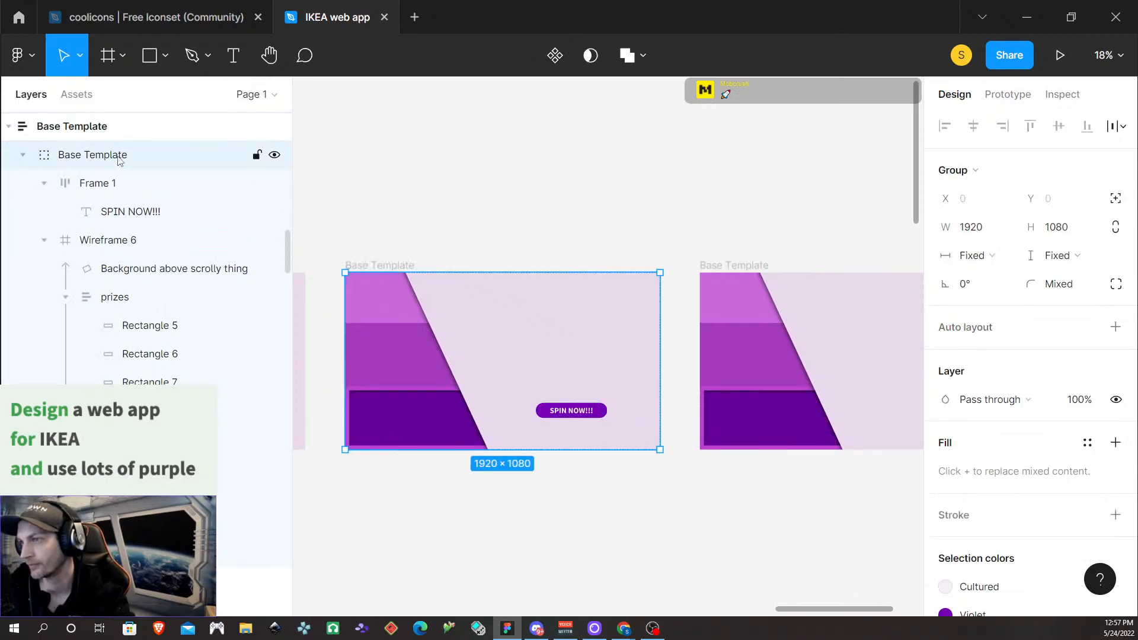
pyautogui.click(44, 183)
pyautogui.click(131, 181)
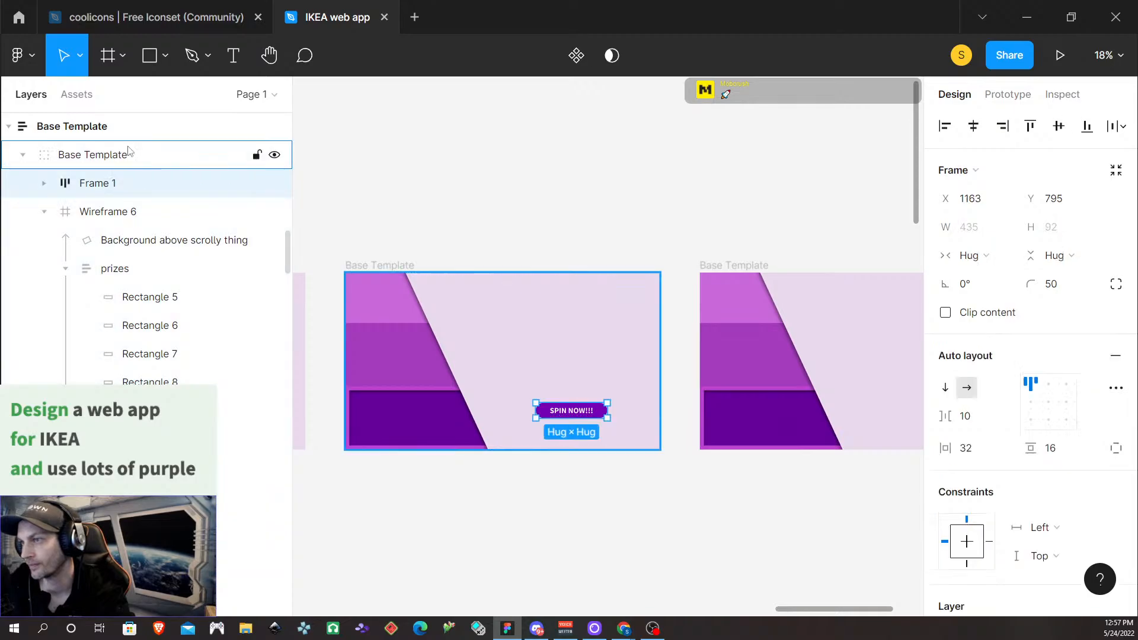
pyautogui.click(129, 156)
pyautogui.click(119, 185)
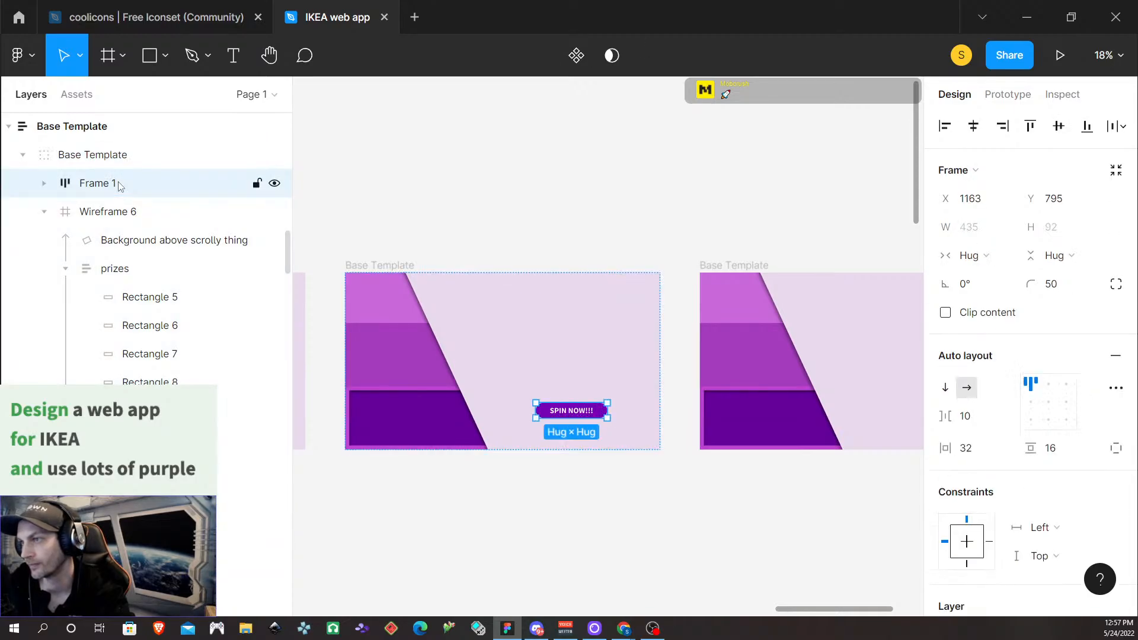
pyautogui.hotkey('ctrl', 'v')
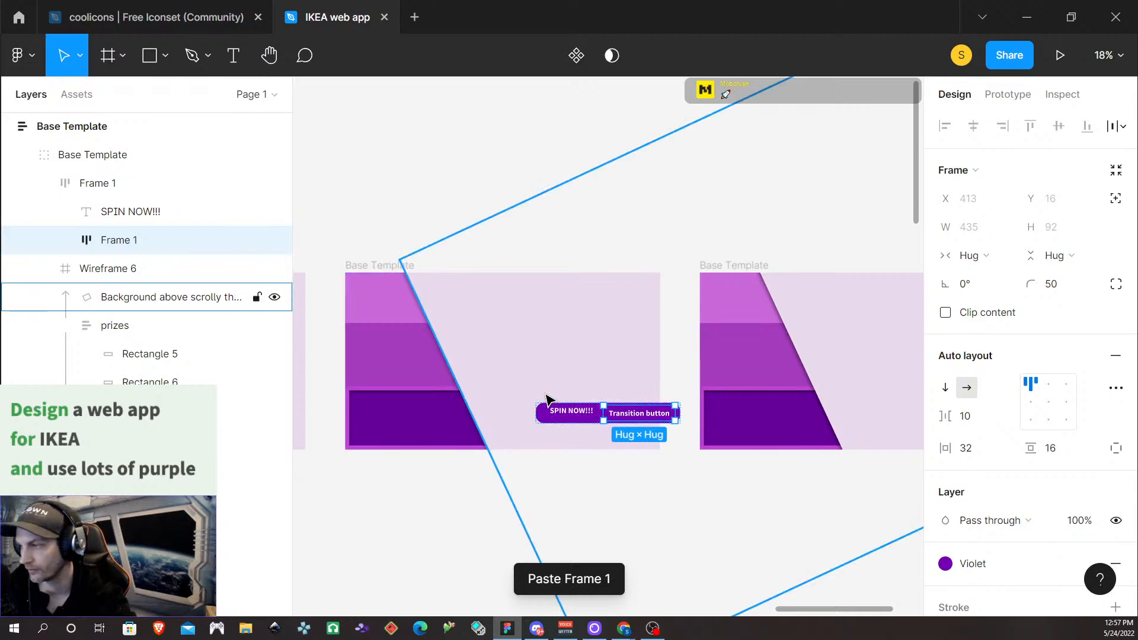
pyautogui.hotkey('ctrl', 'z')
# Copy the "Set up youre ideal" and "IKEA Deal Wheel" headings from the setup screen into the Base Template frame with the SPIN NOW!!! button
pyautogui.hscroll(-5, 462, 388)
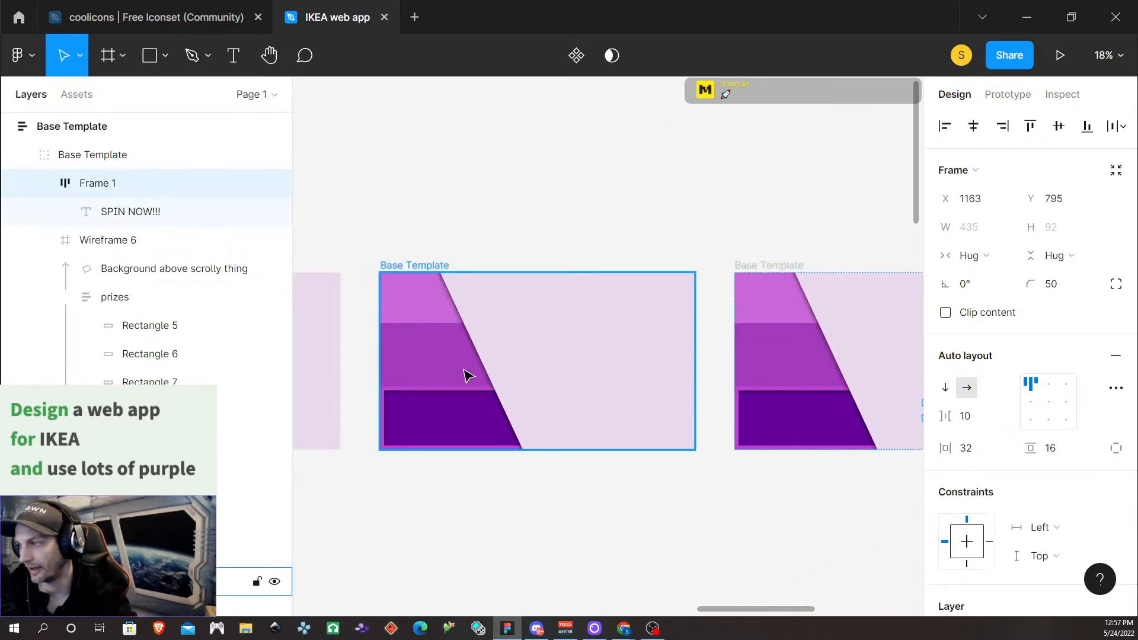
pyautogui.hscroll(-5, 466, 376)
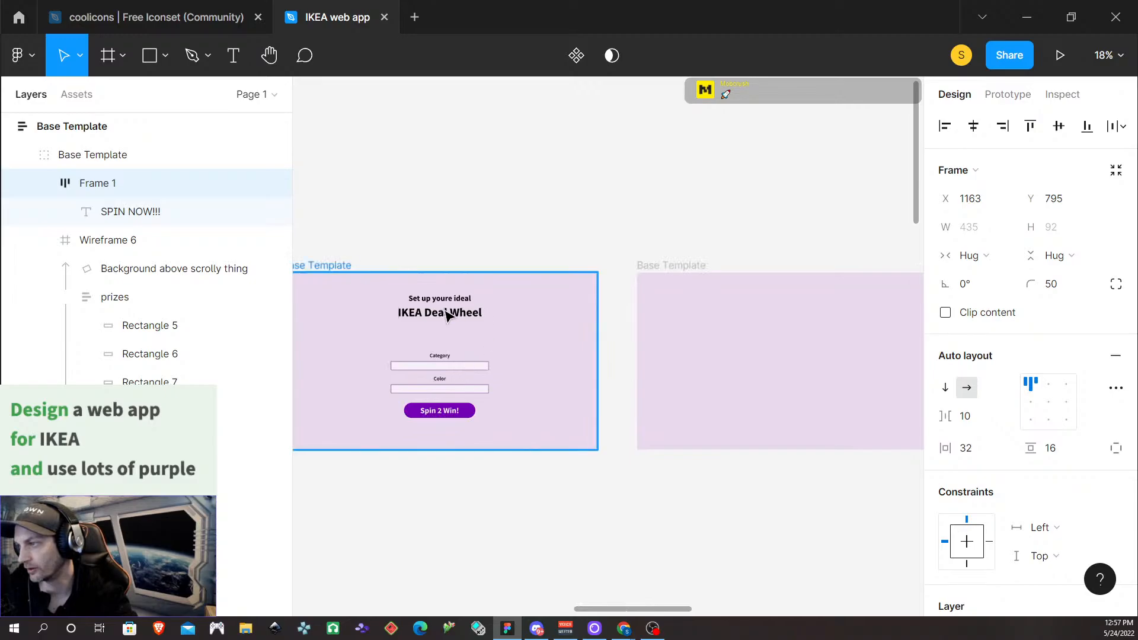
pyautogui.click(447, 316)
pyautogui.click(446, 314)
pyautogui.click(452, 298)
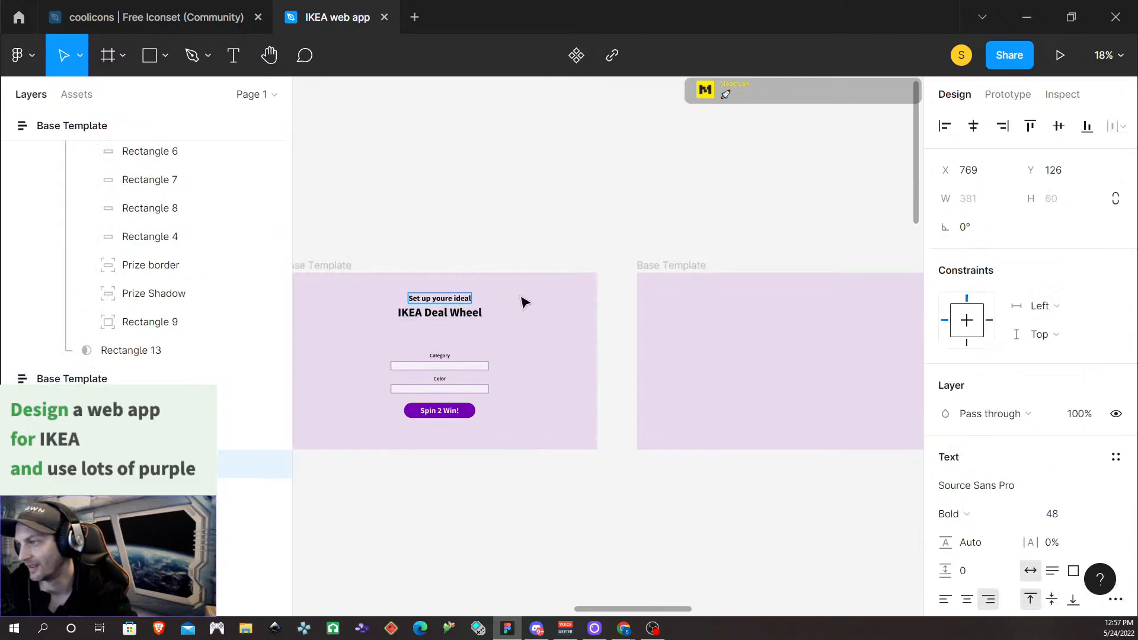
pyautogui.keyDown('shift'); pyautogui.click(477, 323); pyautogui.keyUp('shift')
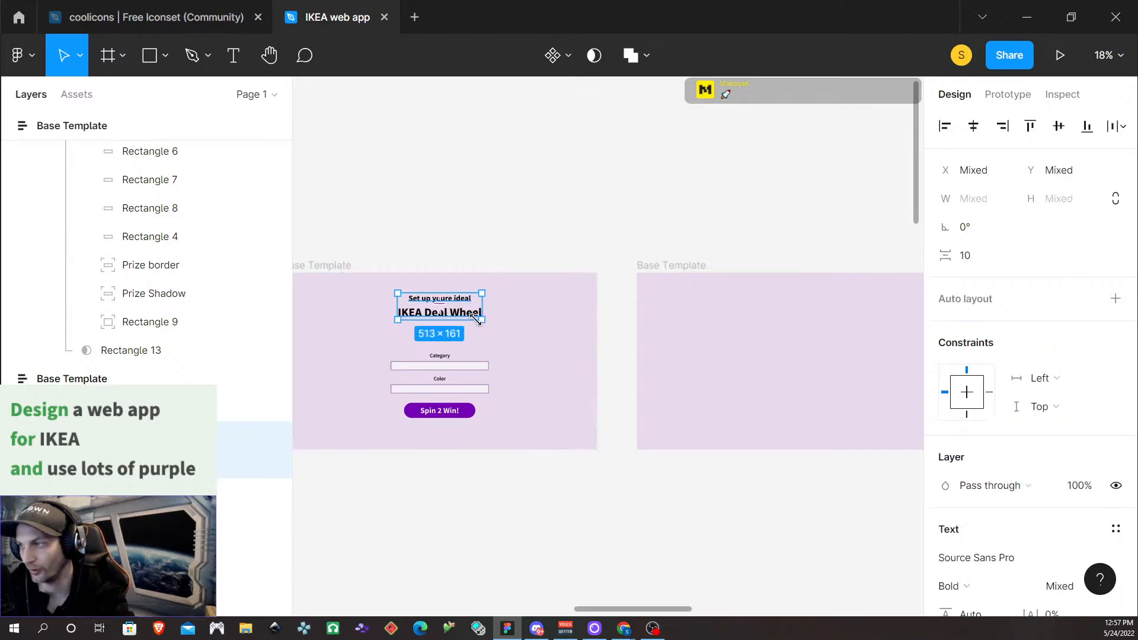
pyautogui.scroll(-2, 508, 335)
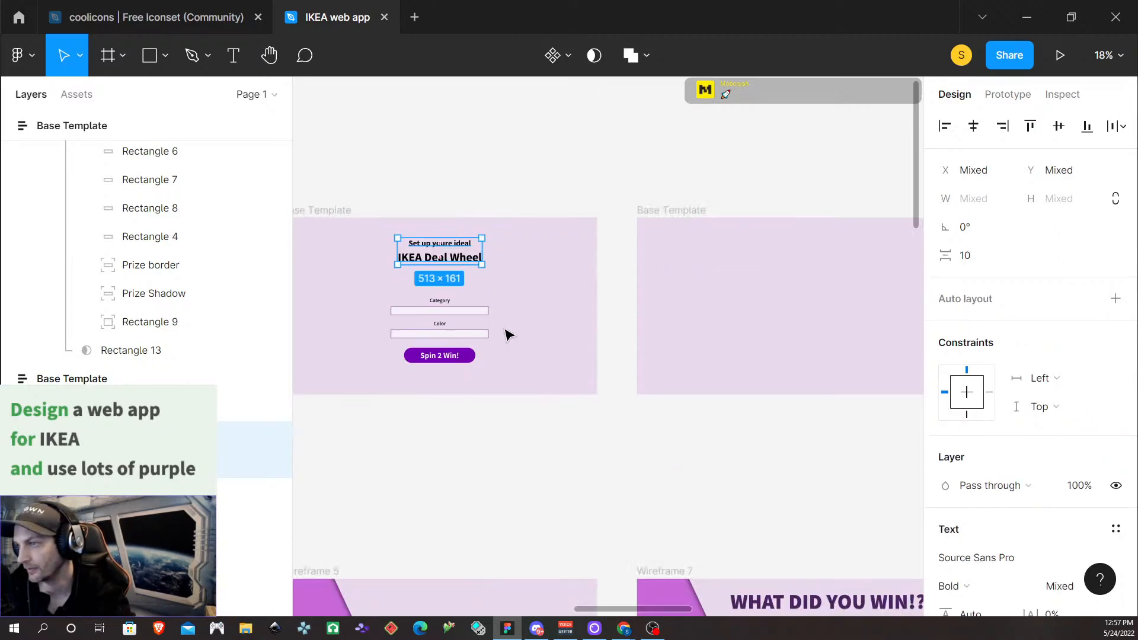
pyautogui.hscroll(10, 507, 332)
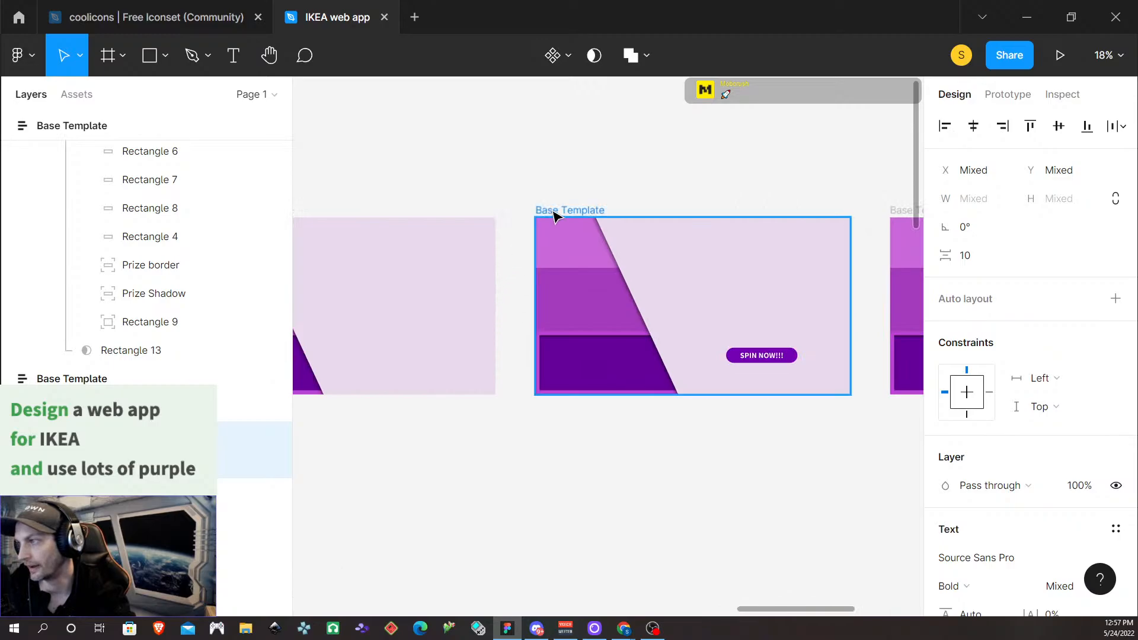
pyautogui.click(557, 211)
pyautogui.hotkey('ctrl', 'v')
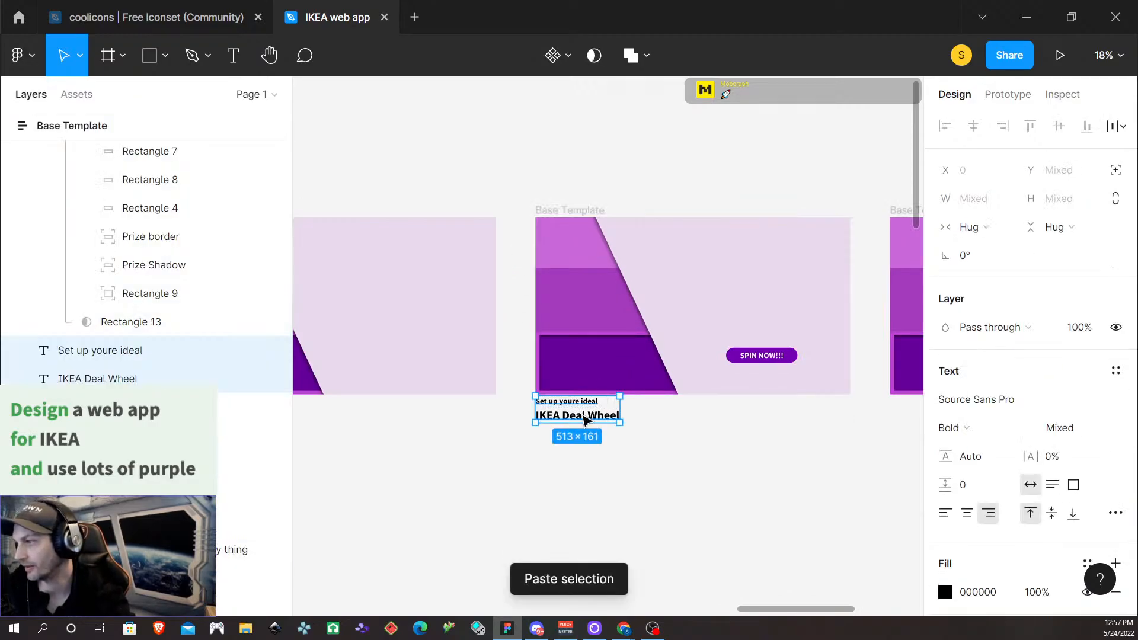
# Move the two pasted headings into the upper area above the SPIN NOW!!! button, at about X 1124, and align their horizontal centres
pyautogui.scroll(8, 149, 382)
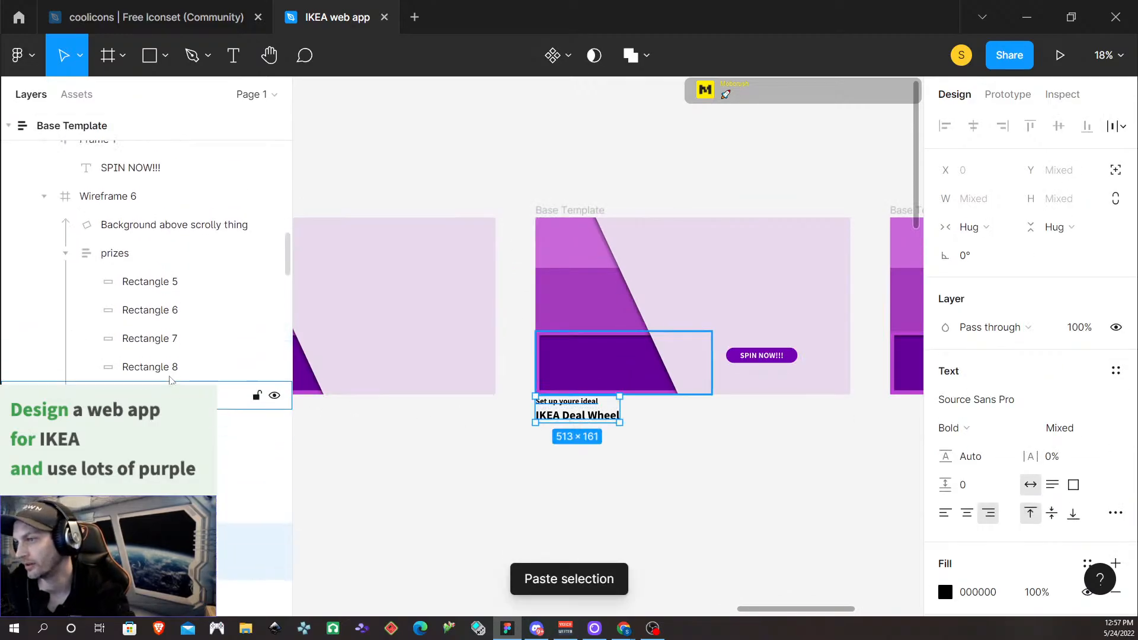
pyautogui.moveTo(560, 420); pyautogui.dragTo(744, 256)
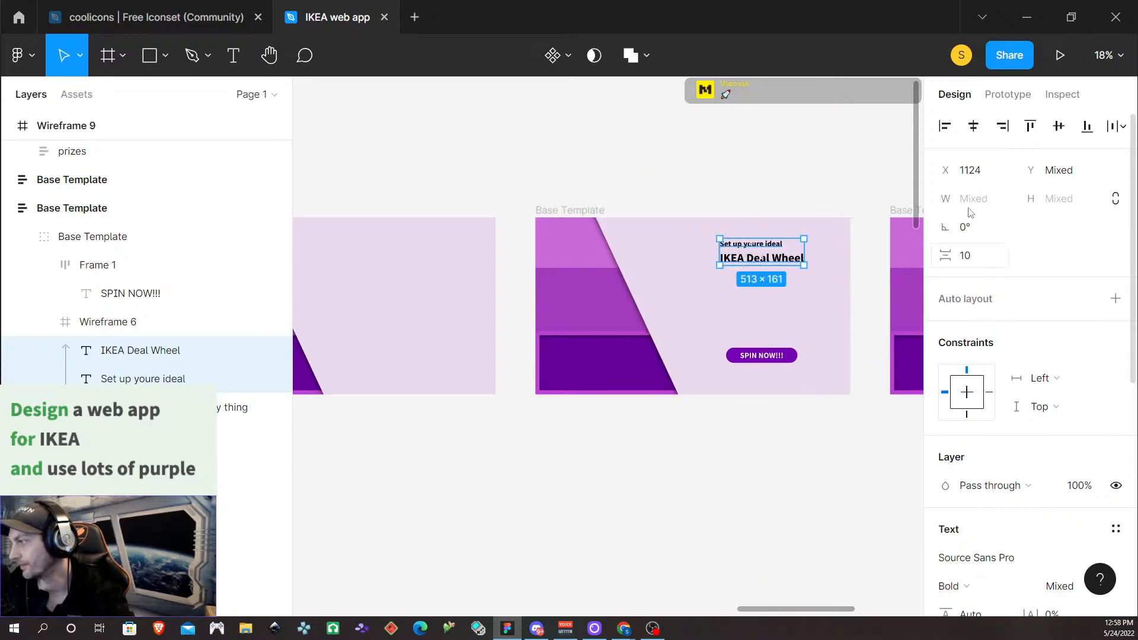
pyautogui.click(974, 126)
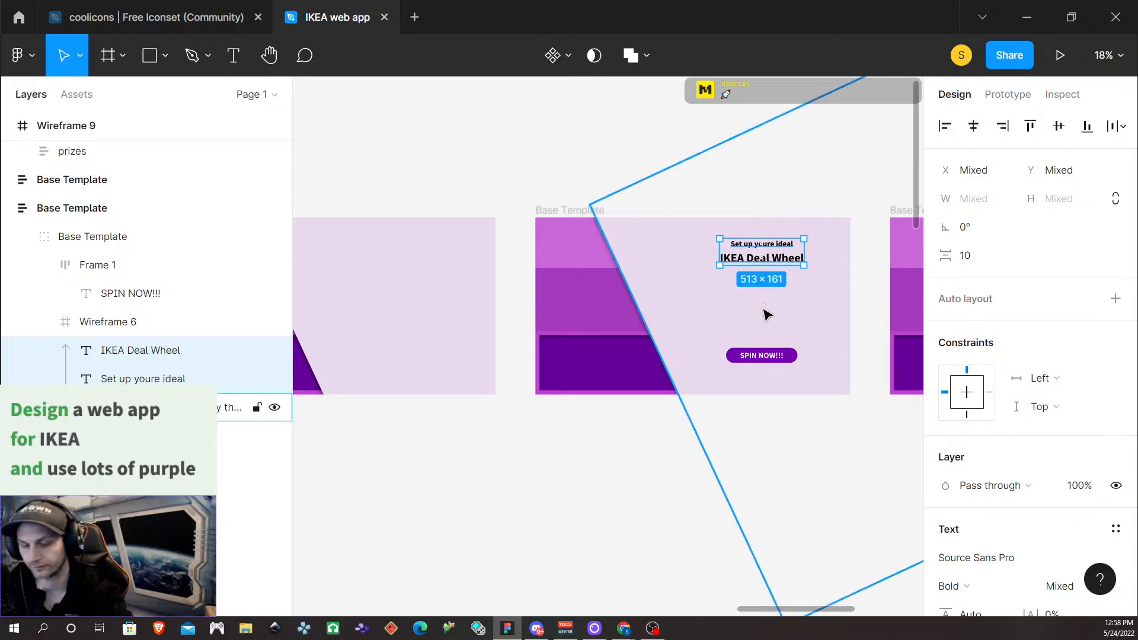
# Change the smaller heading on the SPIN NOW!!! screen to "Whenever you're ready"
pyautogui.scroll(3, 765, 315)
pyautogui.hscroll(-2, 769, 316)
pyautogui.hscroll(3, 765, 315)
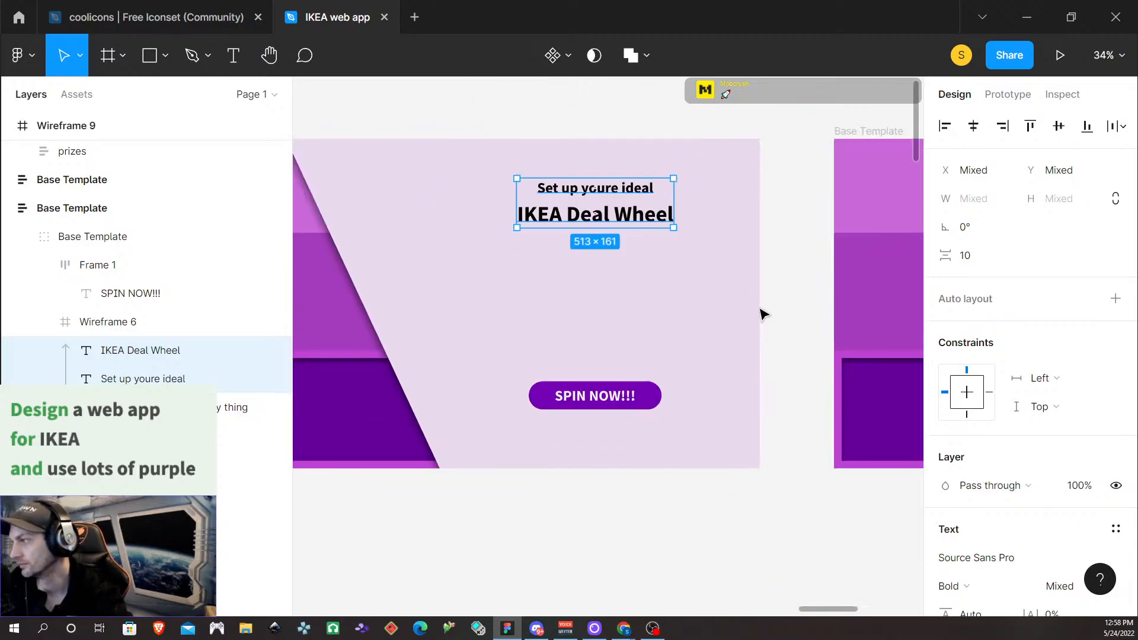
pyautogui.hscroll(-1, 528, 325)
pyautogui.scroll(-2, 569, 314)
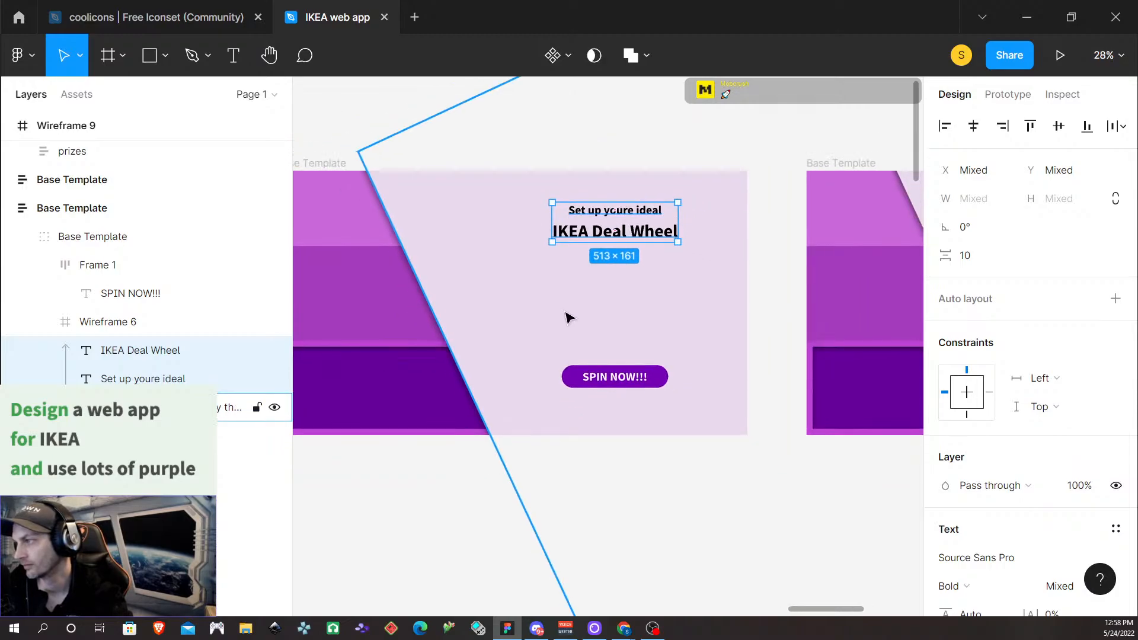
pyautogui.doubleClick(611, 210)
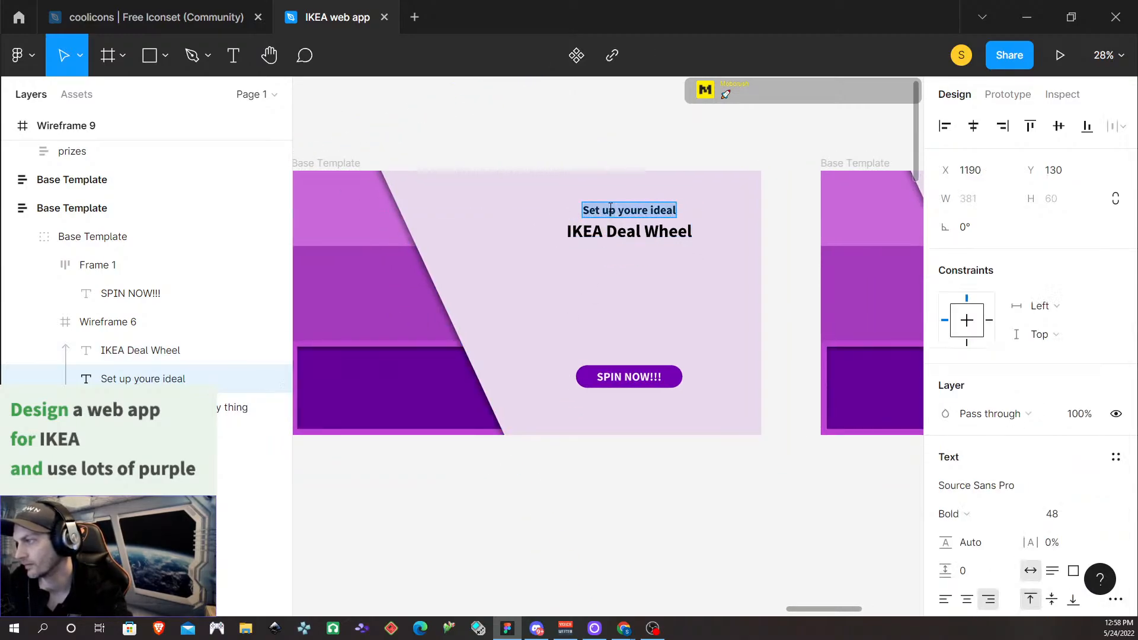
pyautogui.write('Whe')
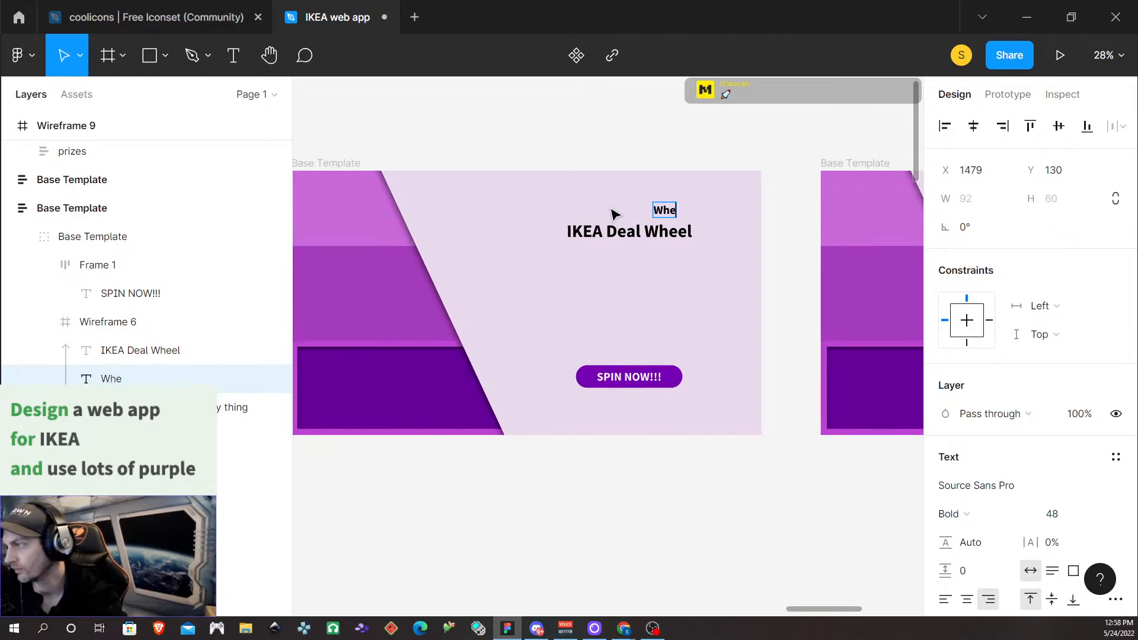
pyautogui.write("never you're rea")
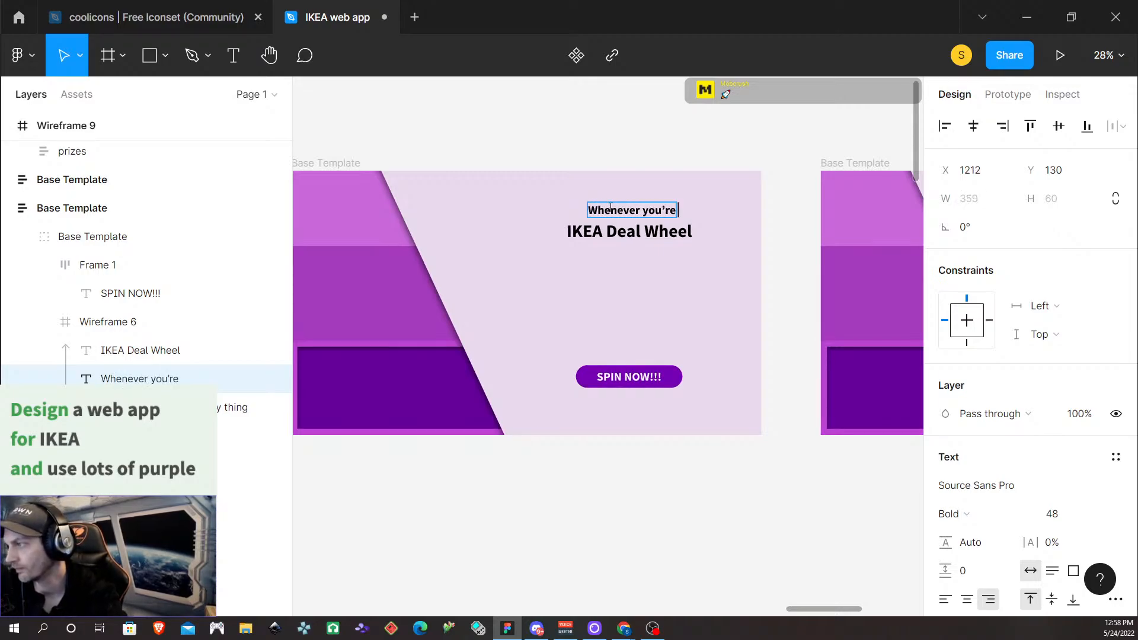
pyautogui.write('dy')
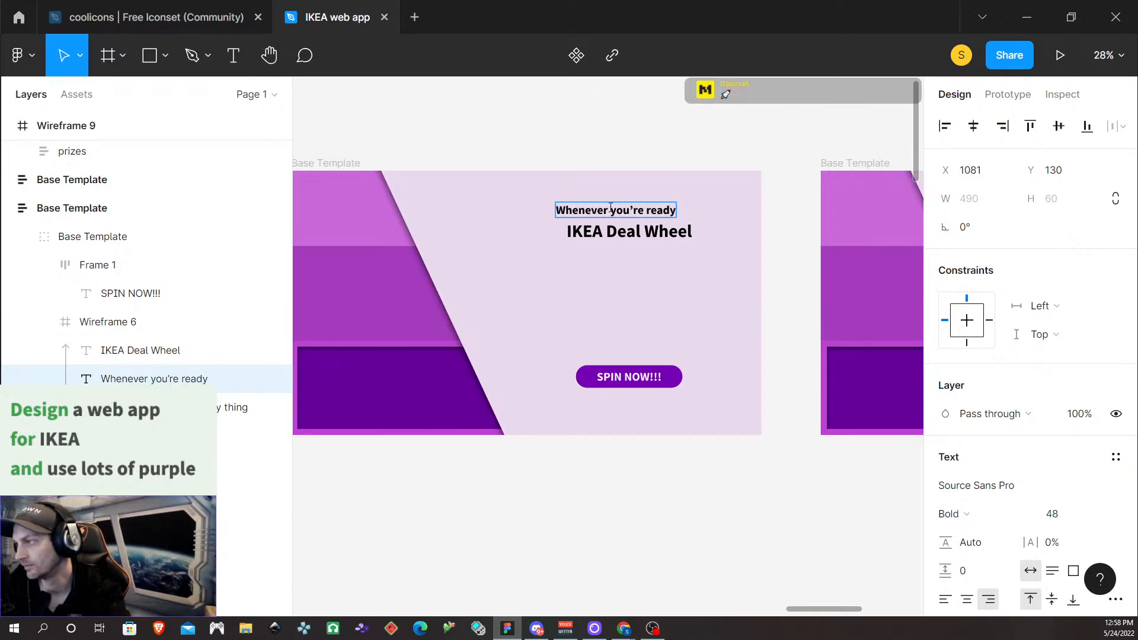
# Change the larger heading above the SPIN NOW!!! button to "SPIN THAT WHEEL!"
pyautogui.doubleClick(641, 230)
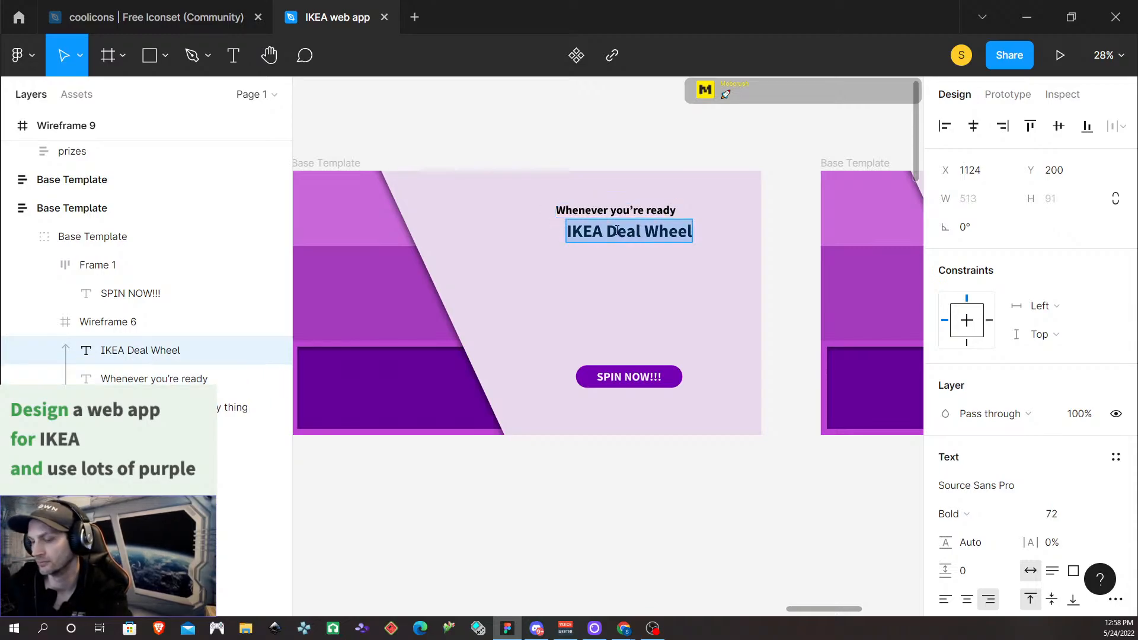
pyautogui.write('SPIN THAT')
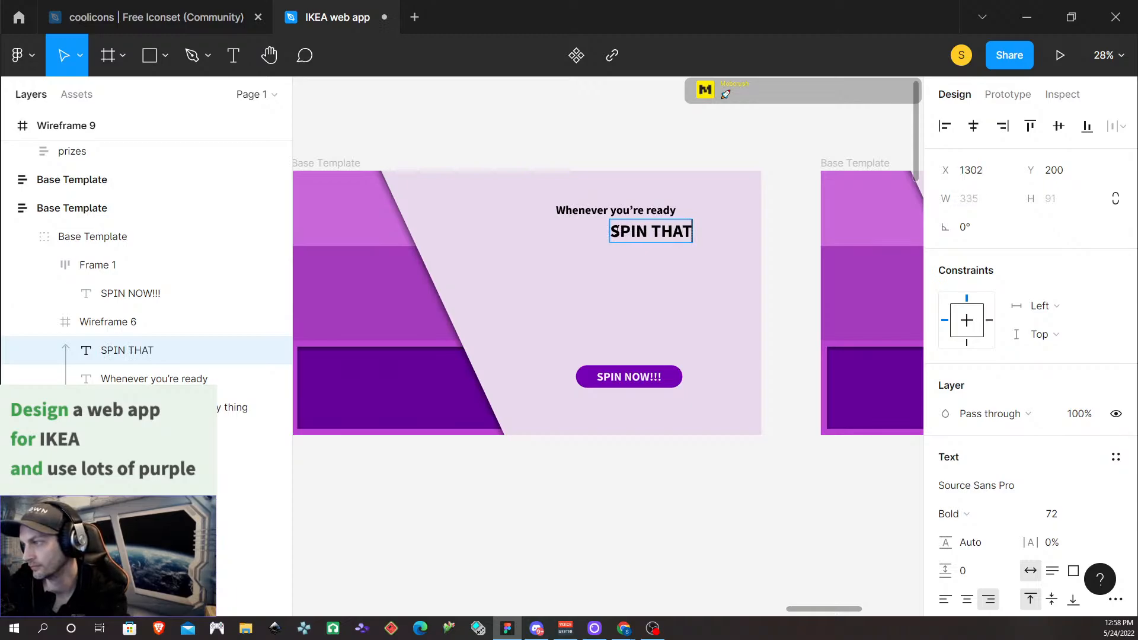
pyautogui.write(' WHEEL')
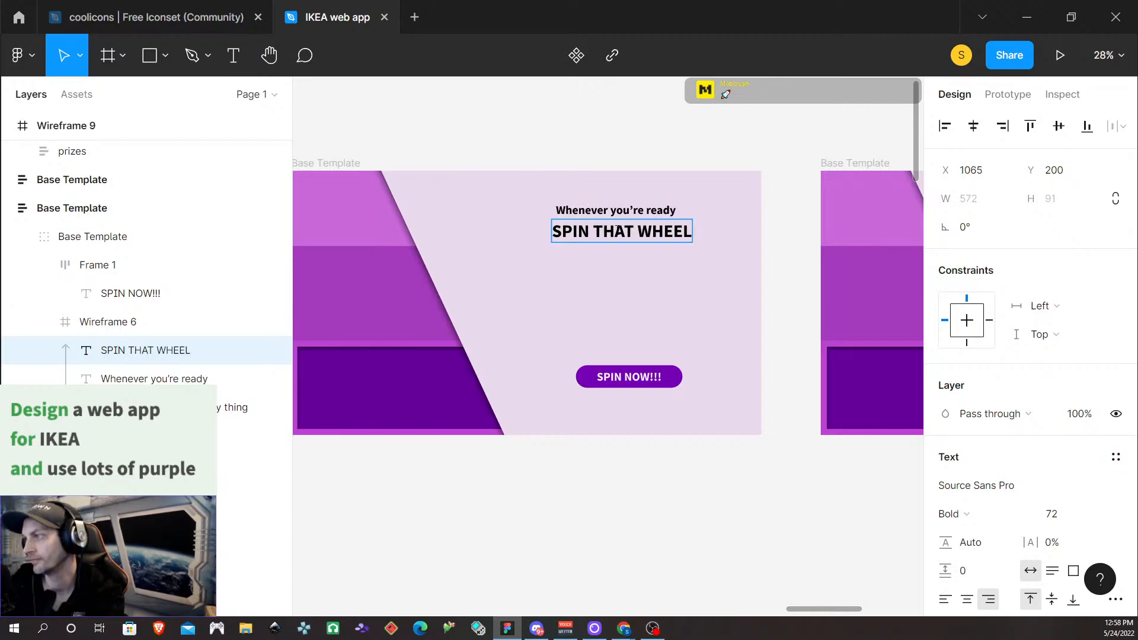
pyautogui.write('!')
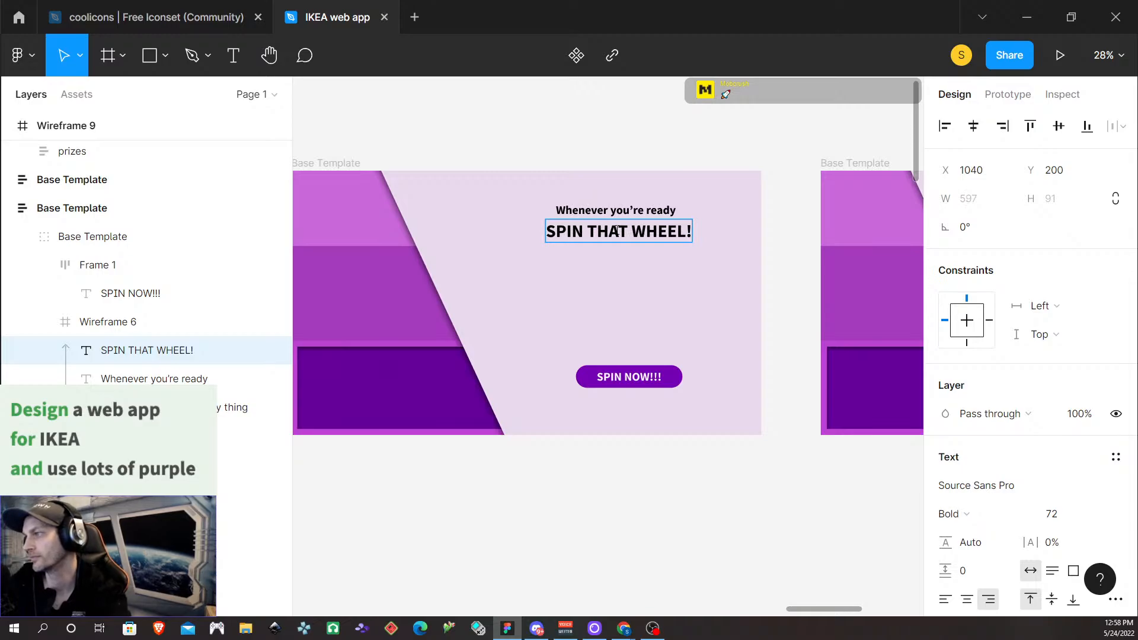
pyautogui.press('Escape')
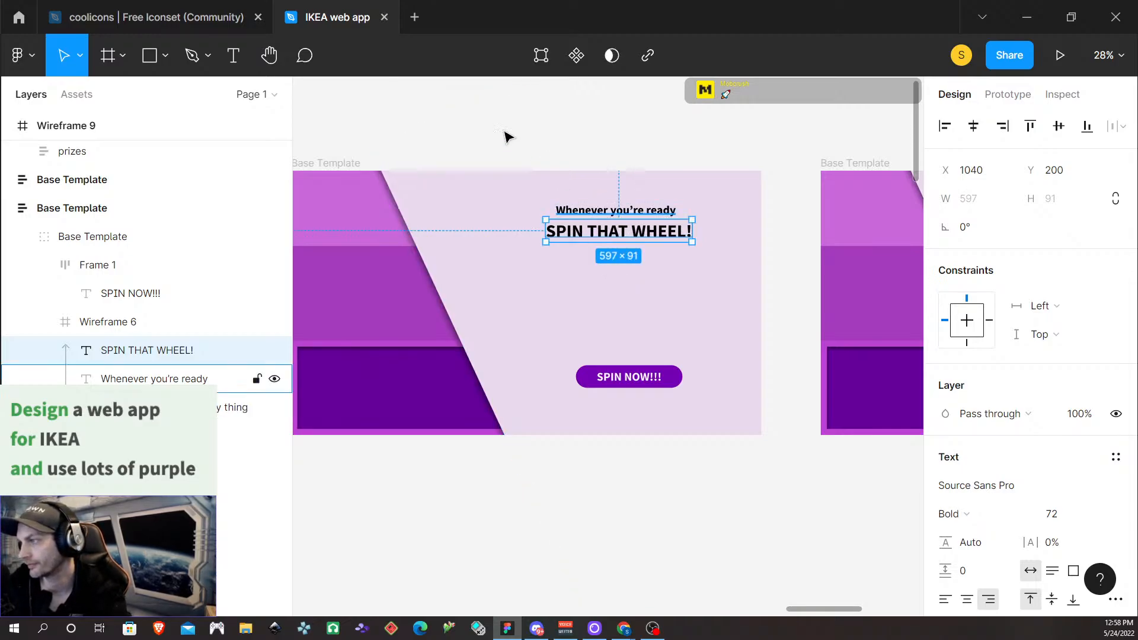
# Duplicate the "Whenever you're ready" text below the SPIN THAT WHEEL! heading, at about X 1070, Y 366
pyautogui.click(634, 211)
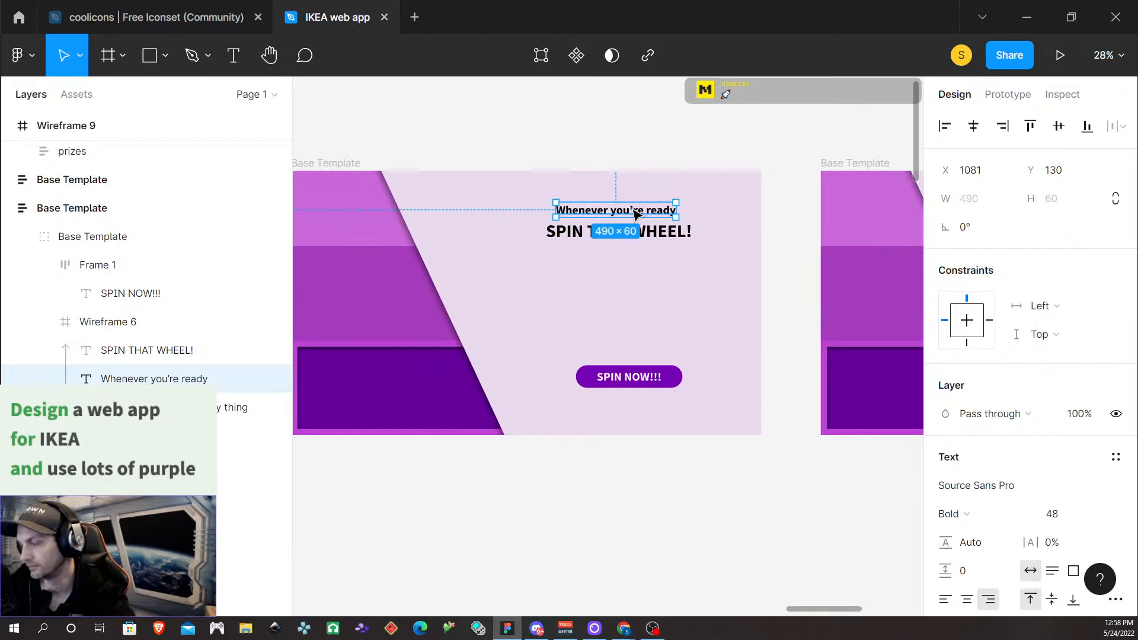
pyautogui.keyDown('alt'); pyautogui.moveTo(634, 211); pyautogui.dragTo(634, 271); pyautogui.keyUp('alt')
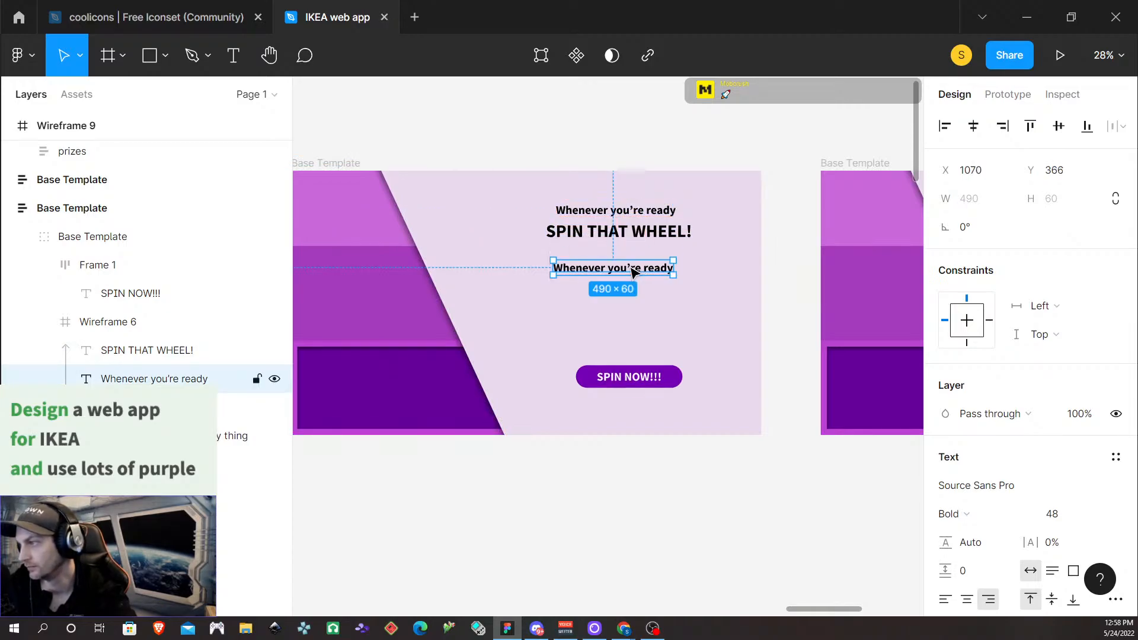
# Set the font style of the duplicated "Whenever you're ready" text below the SPIN THAT WHEEL! heading to SemiBold
pyautogui.click(975, 517)
pyautogui.click(954, 511)
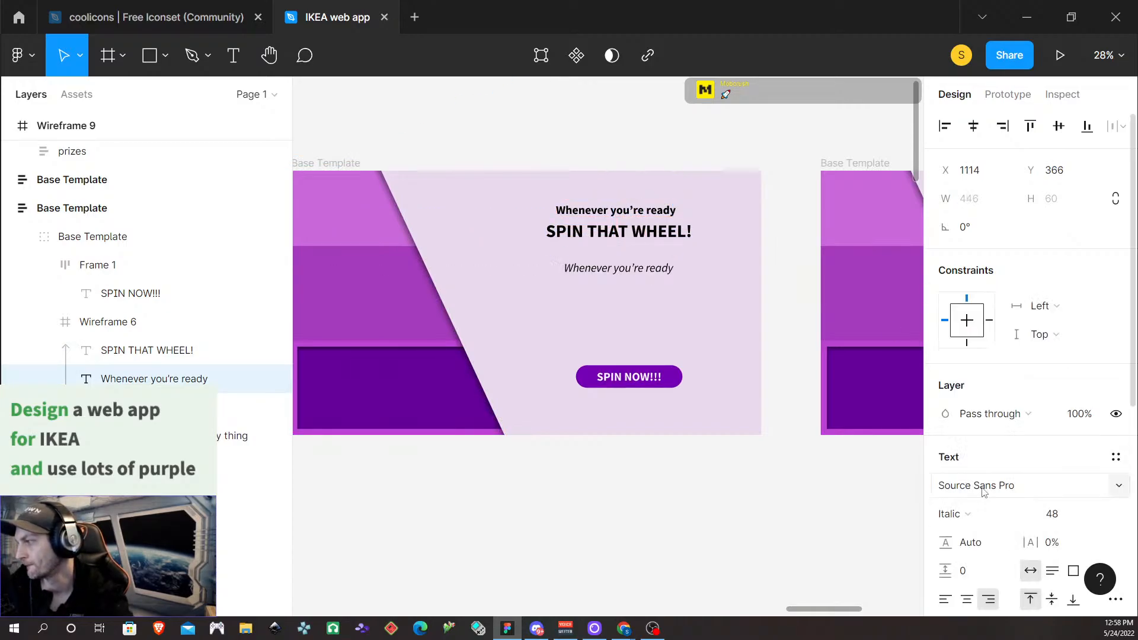
pyautogui.click(979, 512)
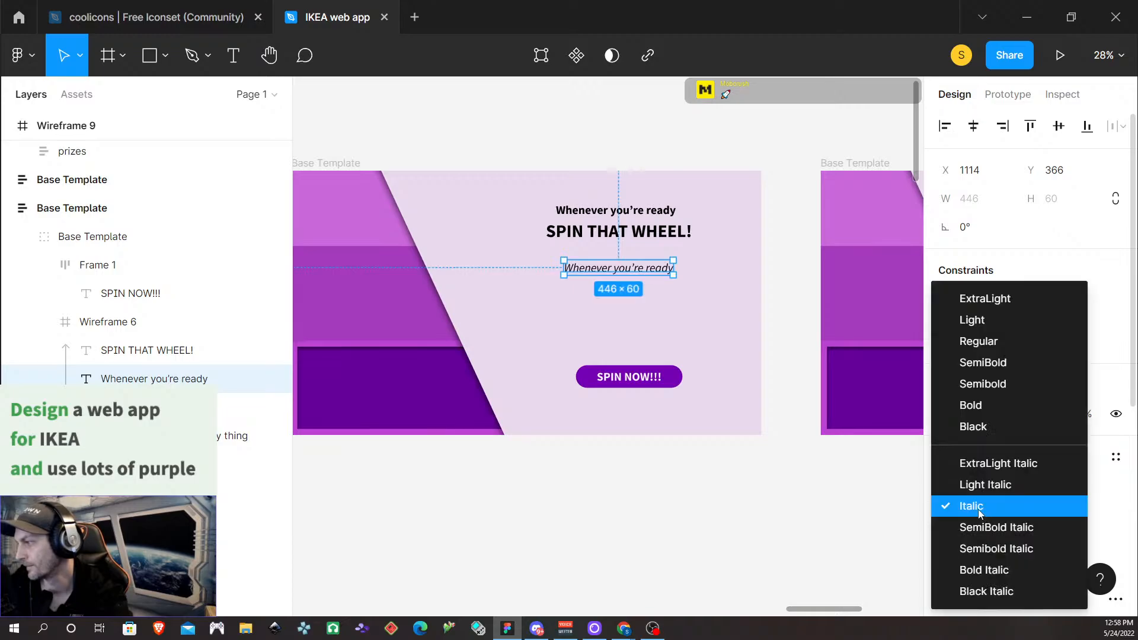
pyautogui.click(1006, 363)
# Change the duplicated text to "Let's see those savings!!!" and place it just above the SPIN NOW!!! button, at about X 1130, Y 653
pyautogui.doubleClick(637, 271)
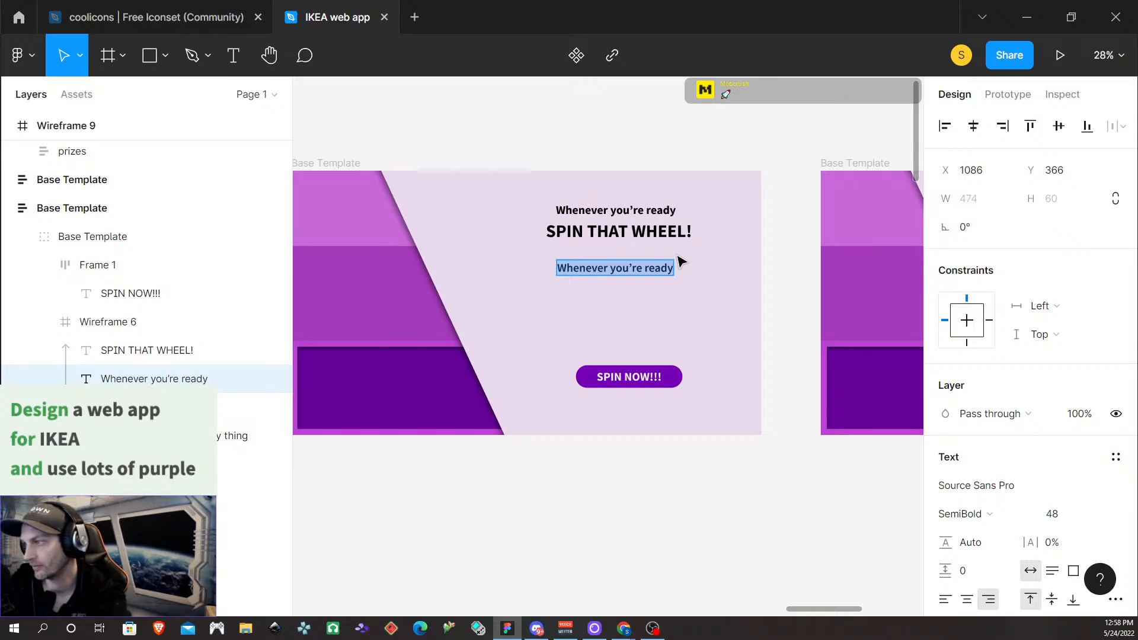
pyautogui.write("Let's")
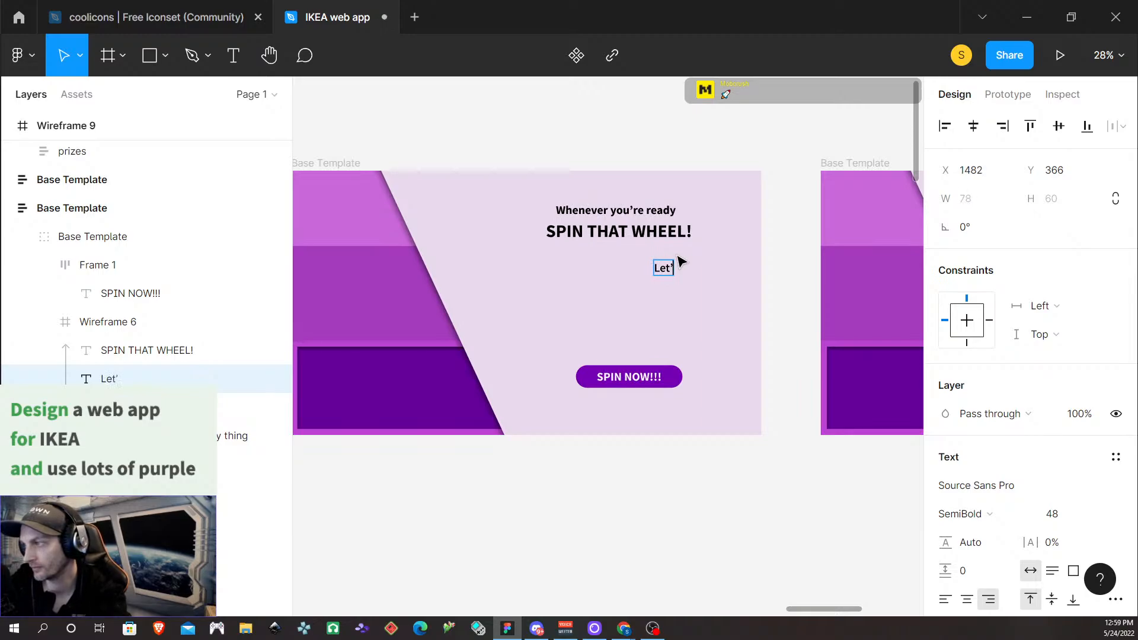
pyautogui.write(' see those')
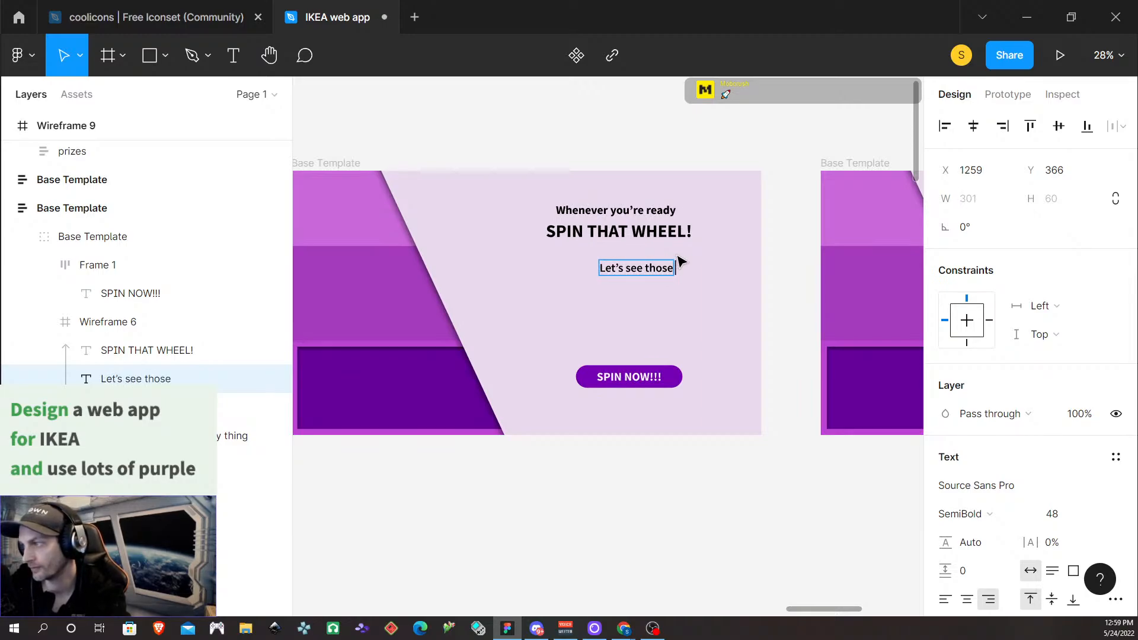
pyautogui.write(' savings!!!')
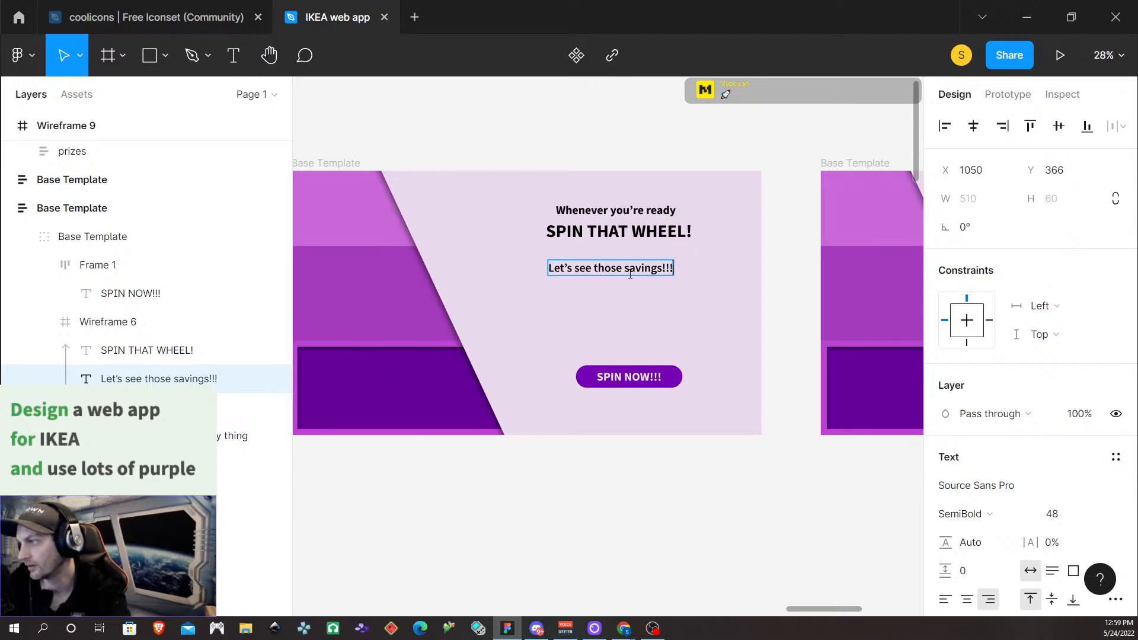
pyautogui.press('Escape')
pyautogui.moveTo(620, 274); pyautogui.dragTo(634, 344)
# Move the SPIN THAT WHEEL!, Let's see those savings!!! and Whenever you're ready layers out of Wireframe 6 into the Base Template group, below Frame 1
pyautogui.moveTo(148, 350); pyautogui.dragTo(157, 313)
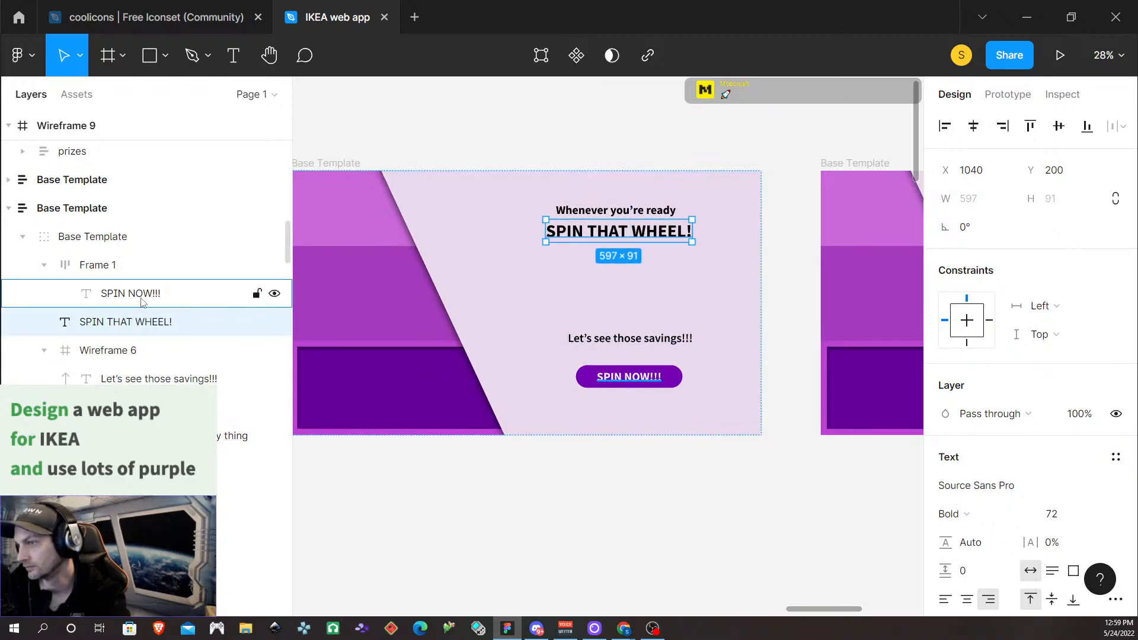
pyautogui.click(45, 266)
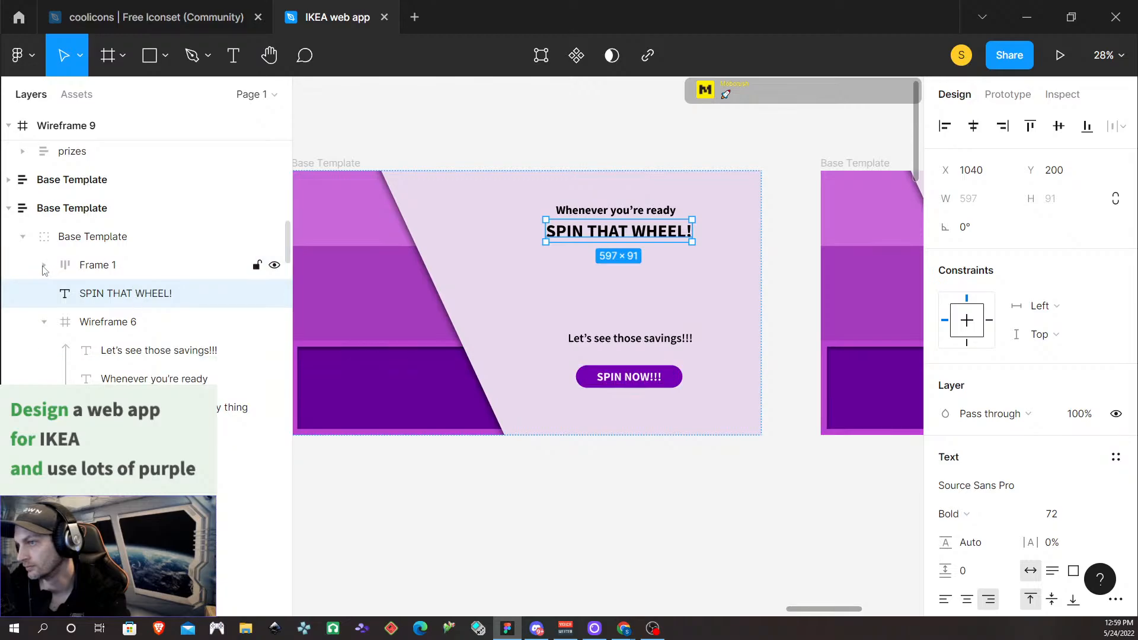
pyautogui.moveTo(174, 355); pyautogui.dragTo(139, 311)
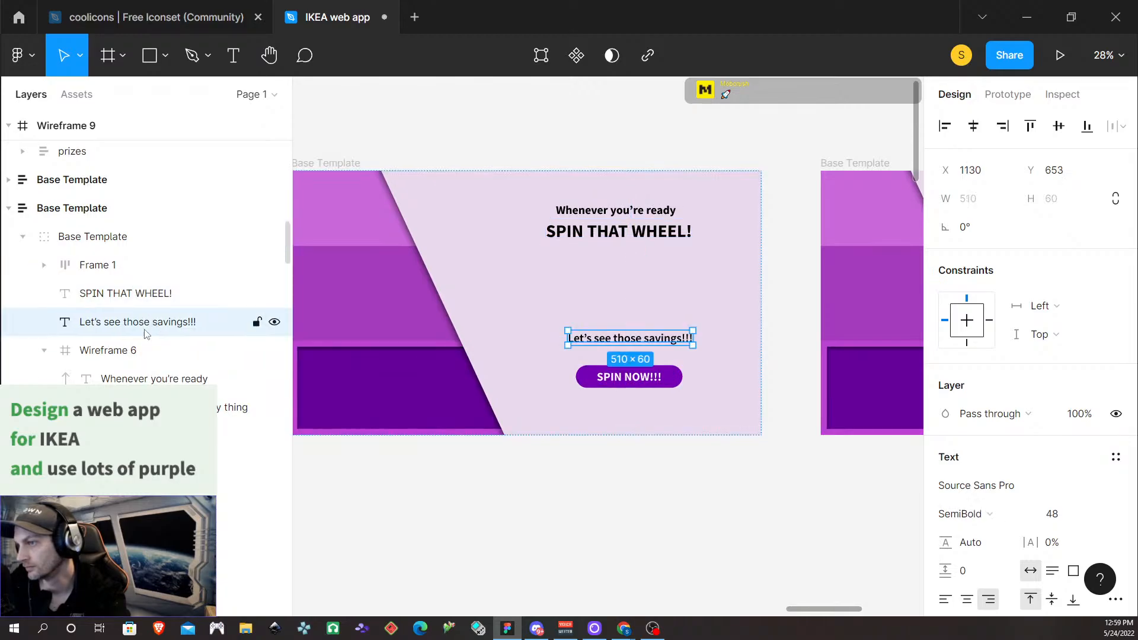
pyautogui.moveTo(169, 379); pyautogui.dragTo(237, 335)
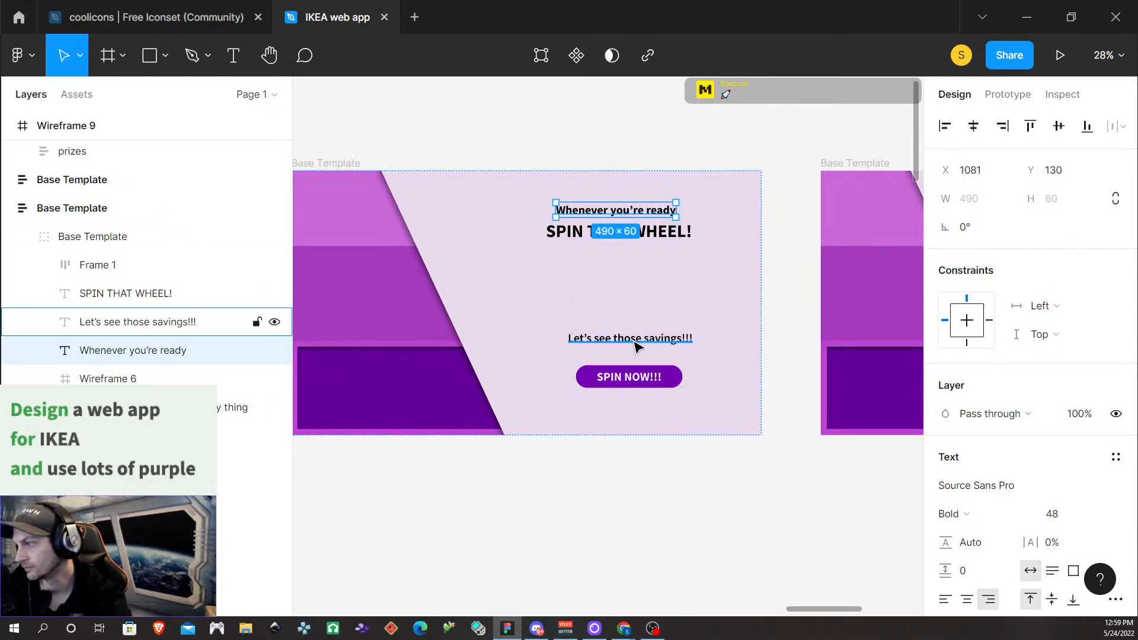
# Shift the "Let's see those savings!!!" text to about X 1126, Y 675 and set its font size to 32
pyautogui.moveTo(634, 346); pyautogui.dragTo(637, 350)
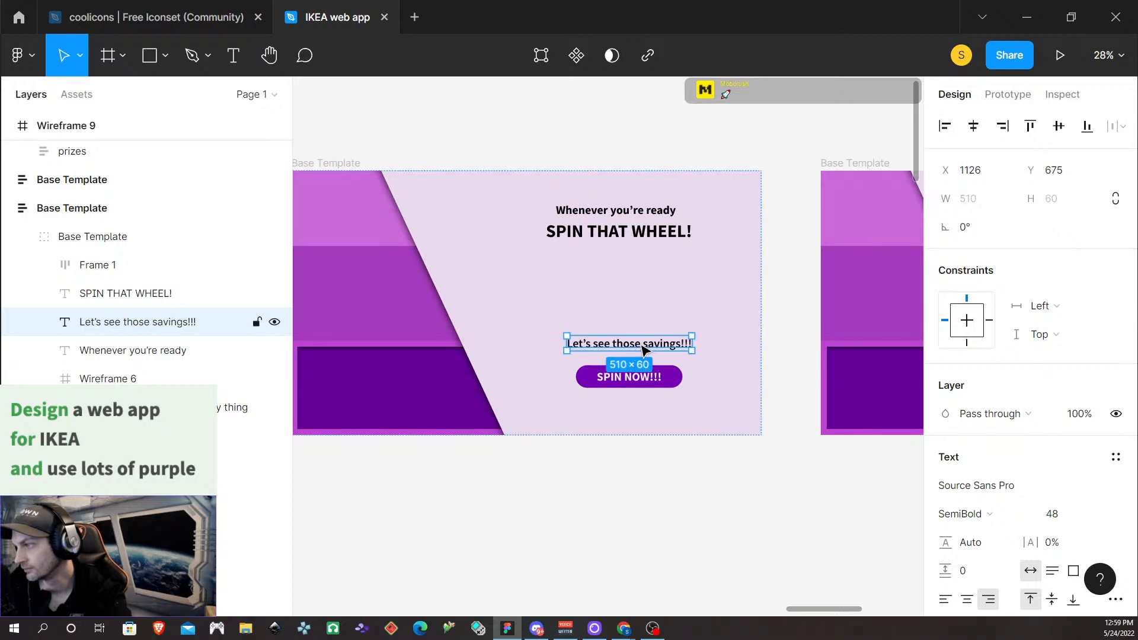
pyautogui.doubleClick(645, 350)
pyautogui.click(1064, 521)
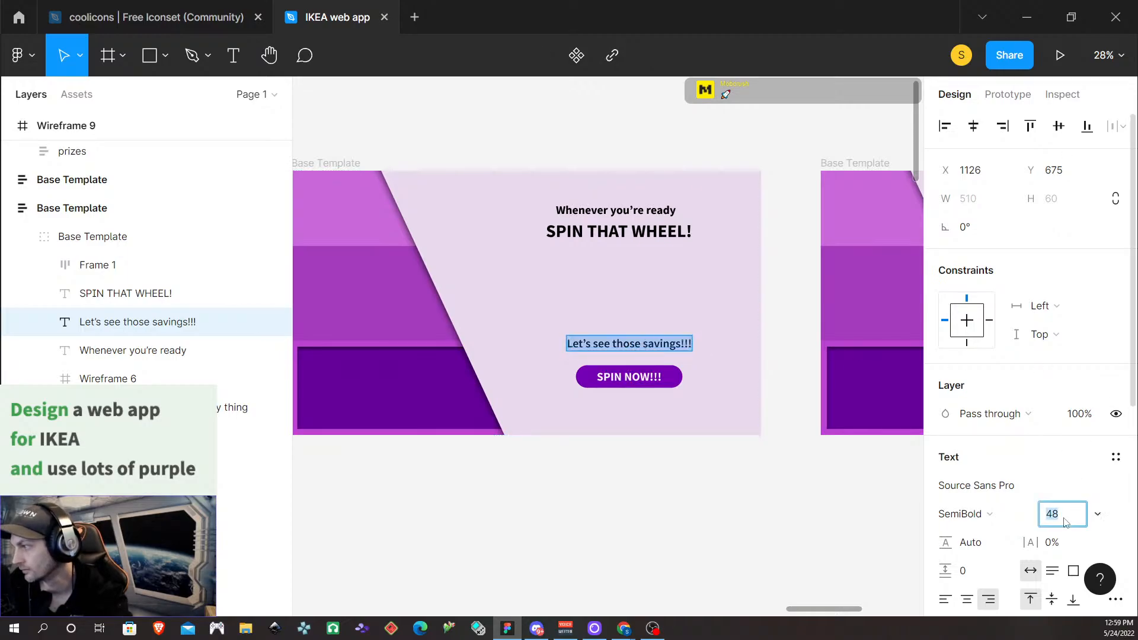
pyautogui.write('32')
pyautogui.press('Return')
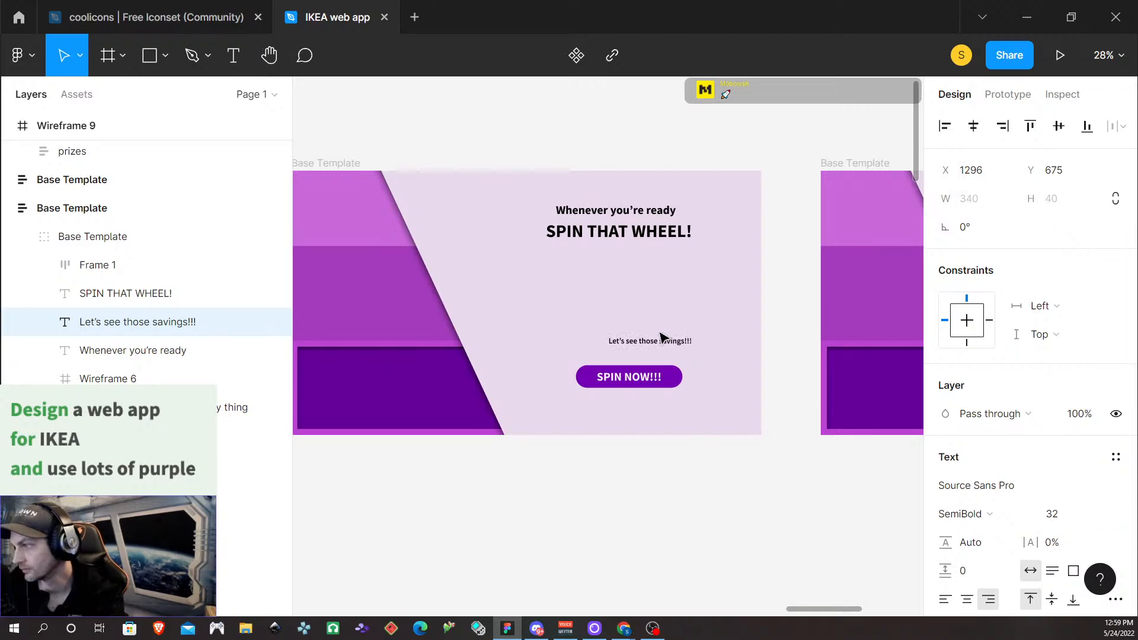
# Centre the "Let's see those savings!!!" text closely above the SPIN NOW!!! button, at X 1211, Y 723
pyautogui.doubleClick(646, 343)
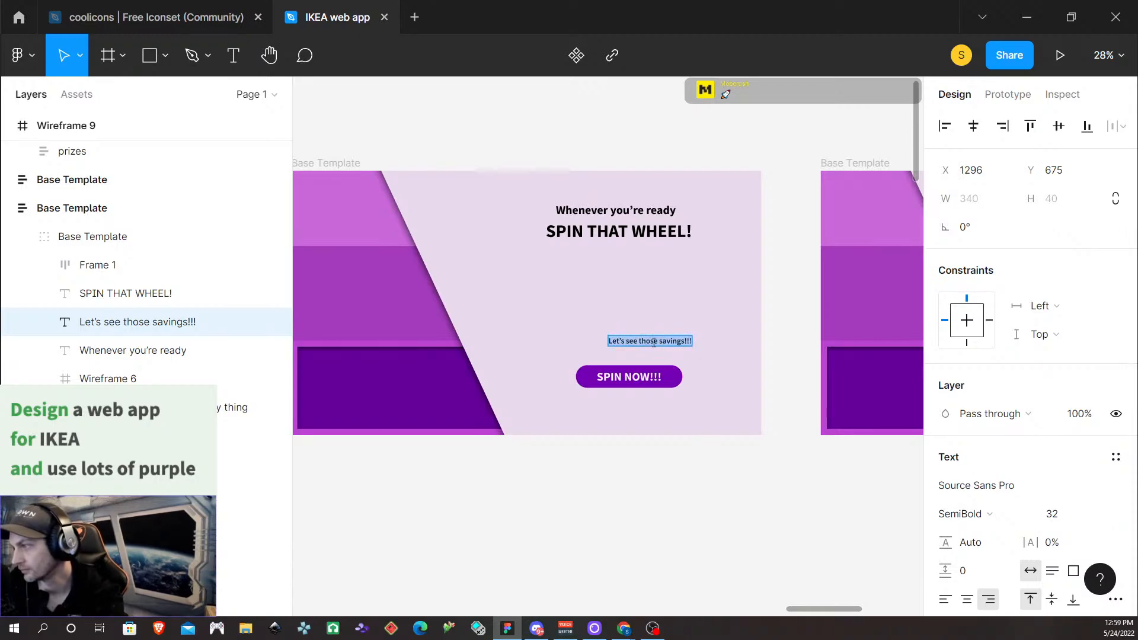
pyautogui.press('Escape')
pyautogui.moveTo(657, 346)
pyautogui.mouseDown()
pyautogui.moveTo(624, 348)
pyautogui.moveTo(648, 374)
pyautogui.moveTo(650, 360)
pyautogui.mouseUp()
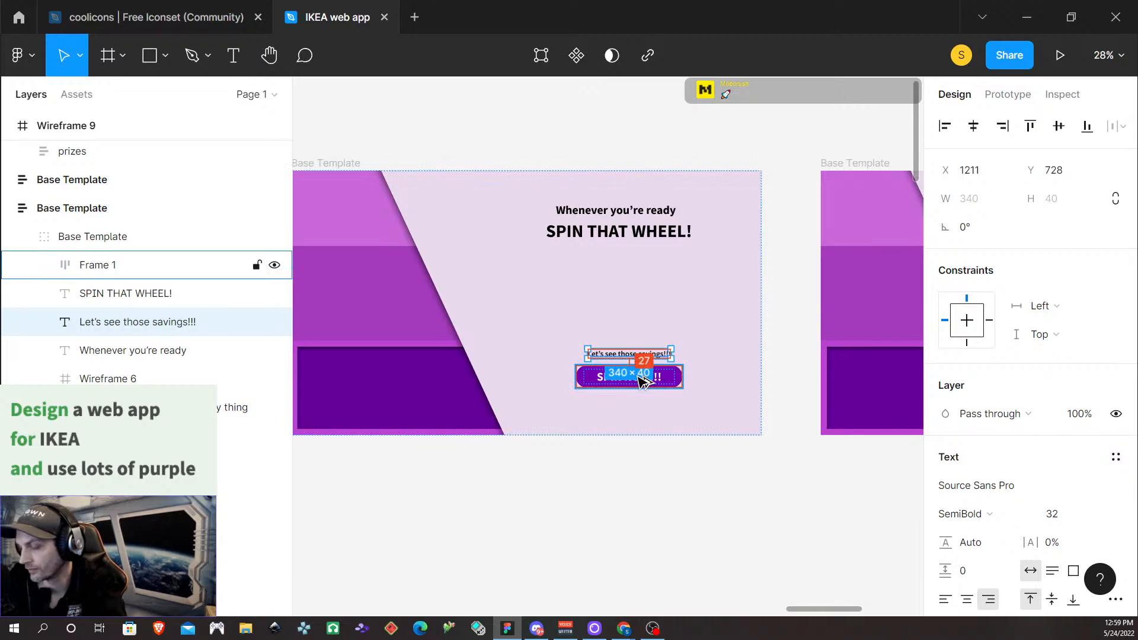
pyautogui.press('Up')
pyautogui.press('Up')
pyautogui.press('Up')
pyautogui.press('Up')
pyautogui.press('Up')
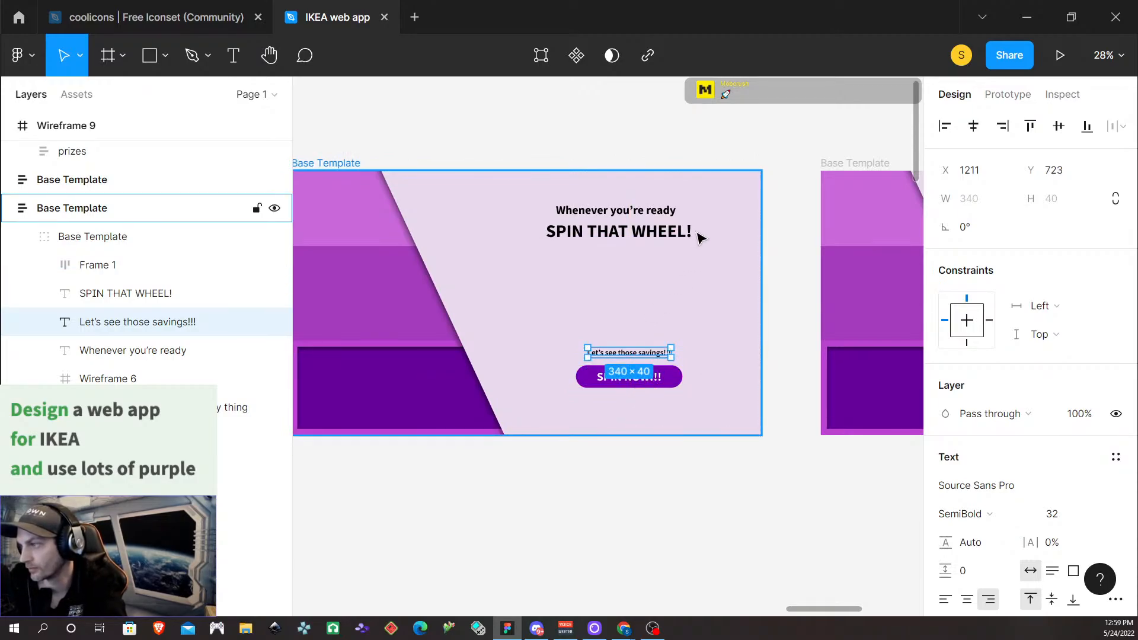
# Examine the font settings of the small text above the Transition button and its spacing to that button on the "What could you win on" screen
pyautogui.hscroll(6, 615, 375)
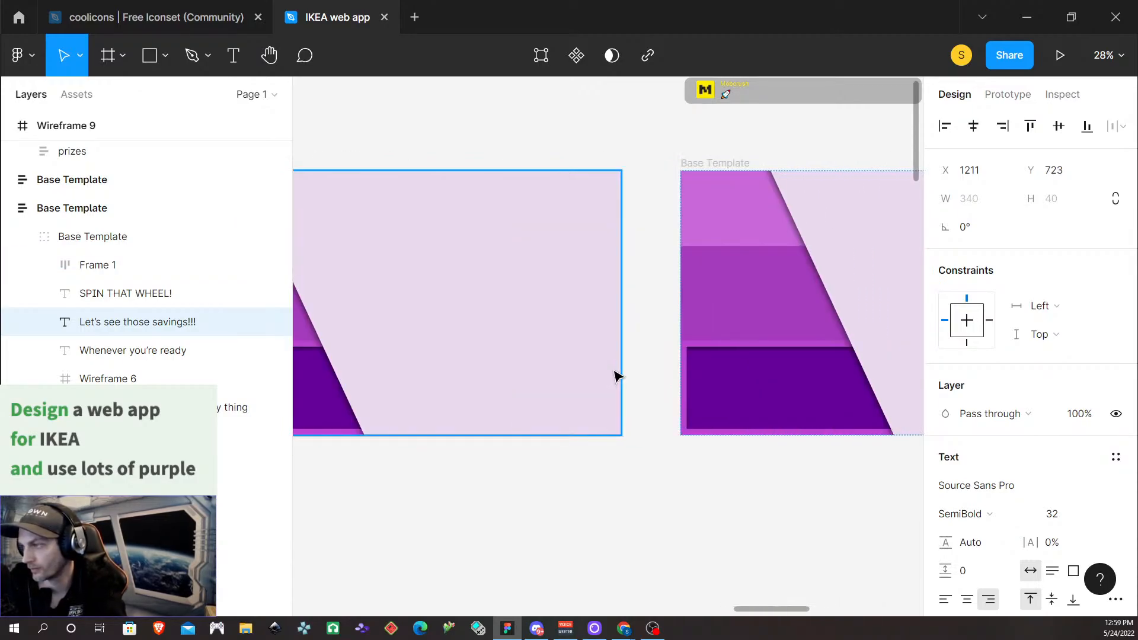
pyautogui.hscroll(-10, 615, 374)
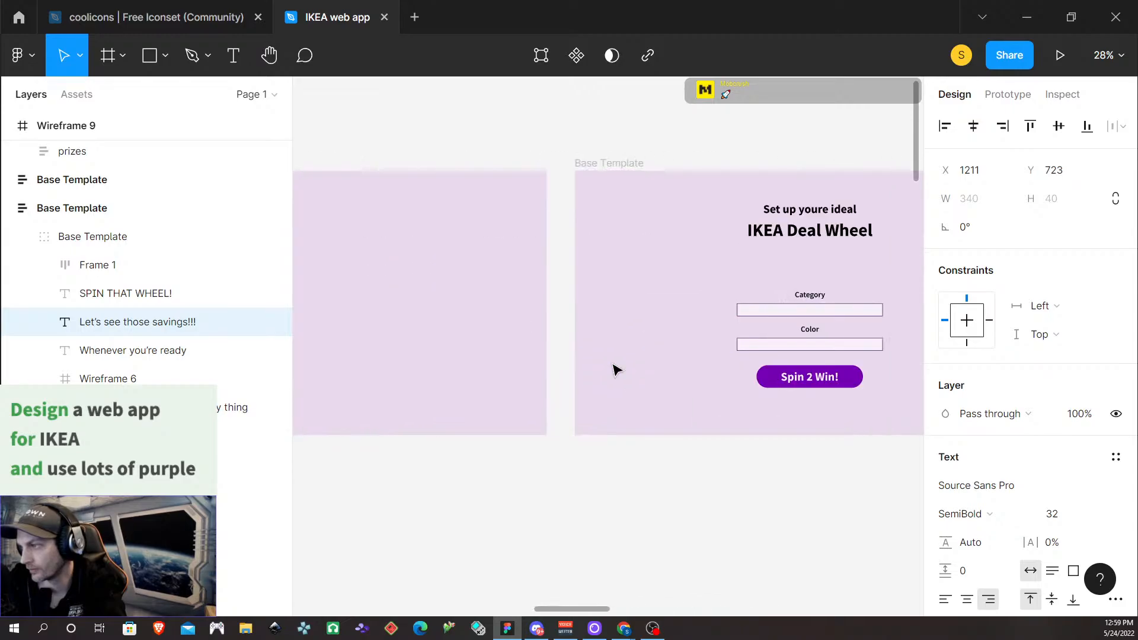
pyautogui.hscroll(-5, 616, 370)
pyautogui.doubleClick(536, 354)
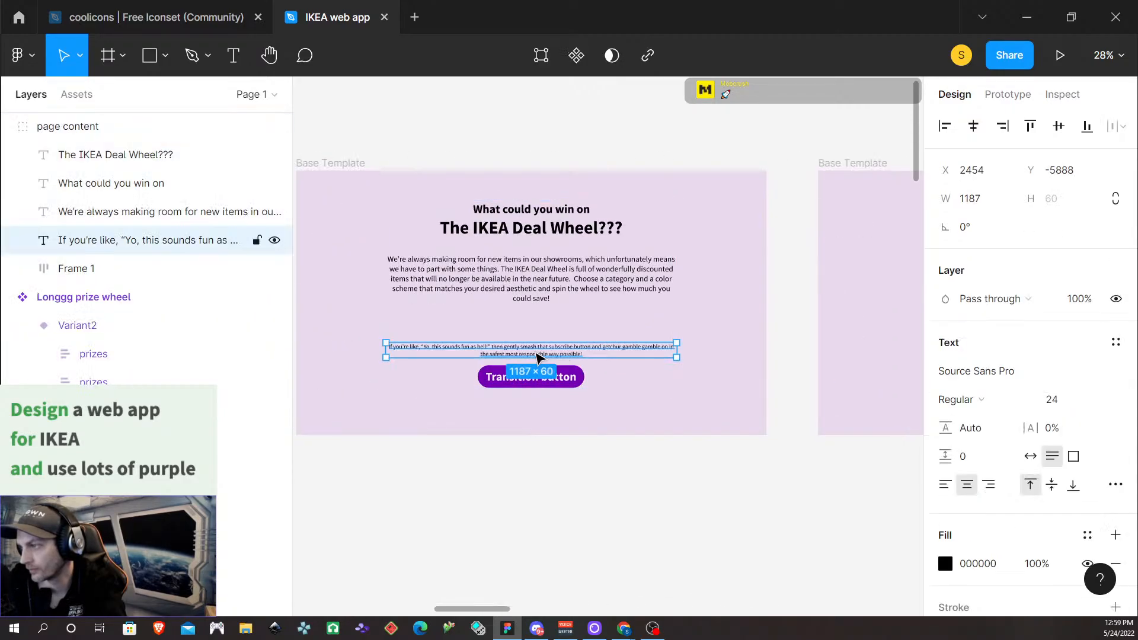
pyautogui.doubleClick(534, 352)
pyautogui.hotkey('ctrl', 'a')
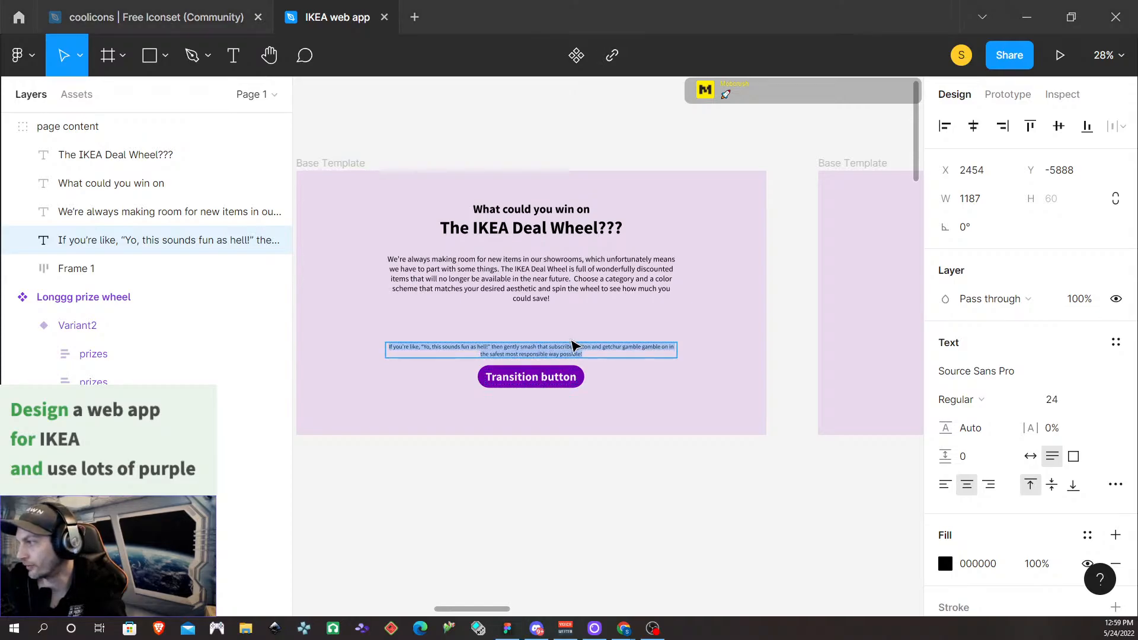
pyautogui.press('Escape')
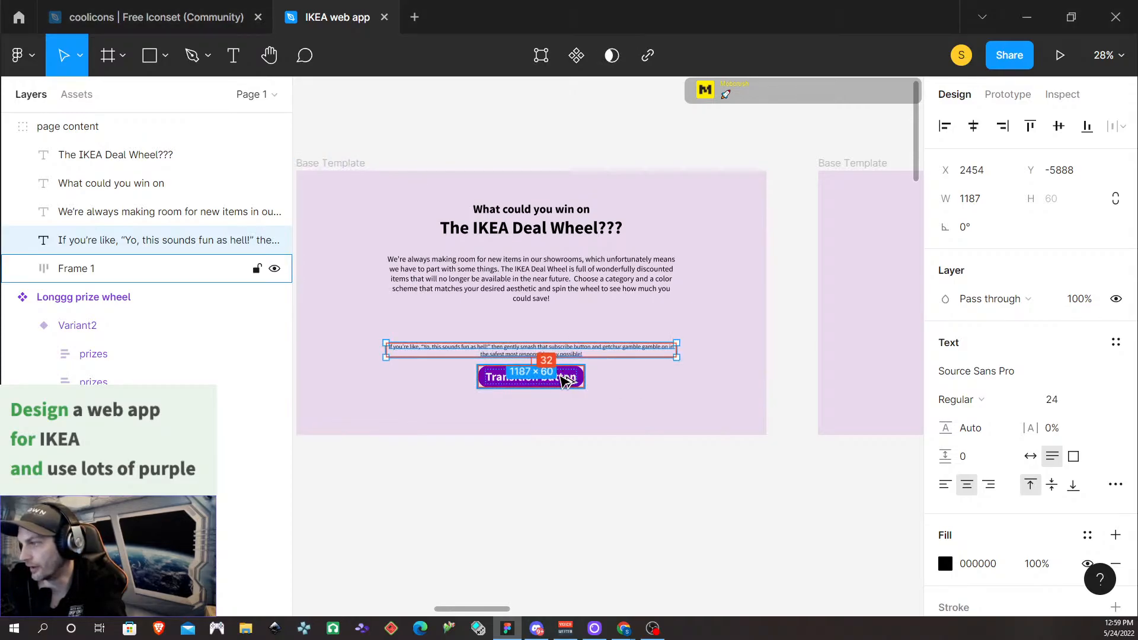
# Set the "Let's see those savings!!!" text to font size 24 and Regular style
pyautogui.hscroll(15, 676, 409)
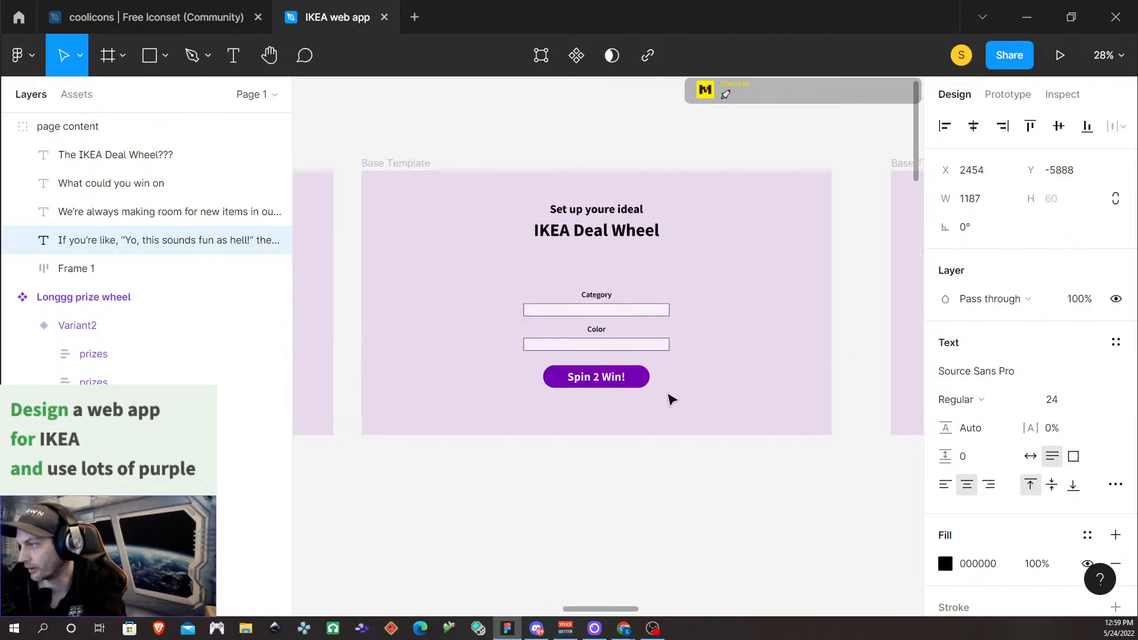
pyautogui.hscroll(10, 670, 396)
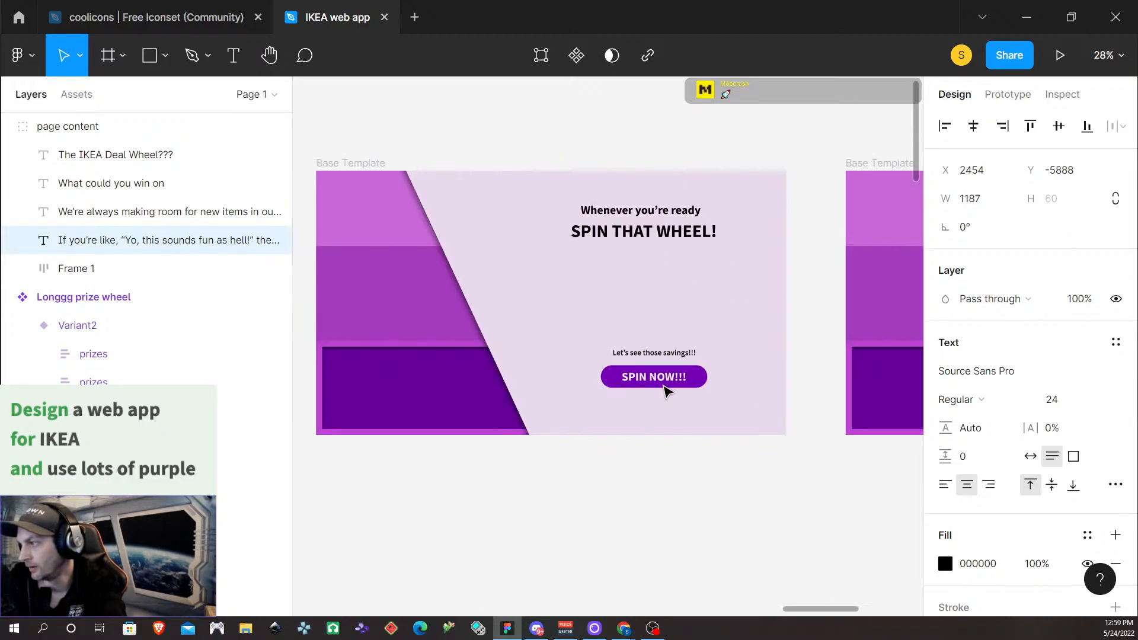
pyautogui.click(626, 356)
pyautogui.doubleClick(627, 354)
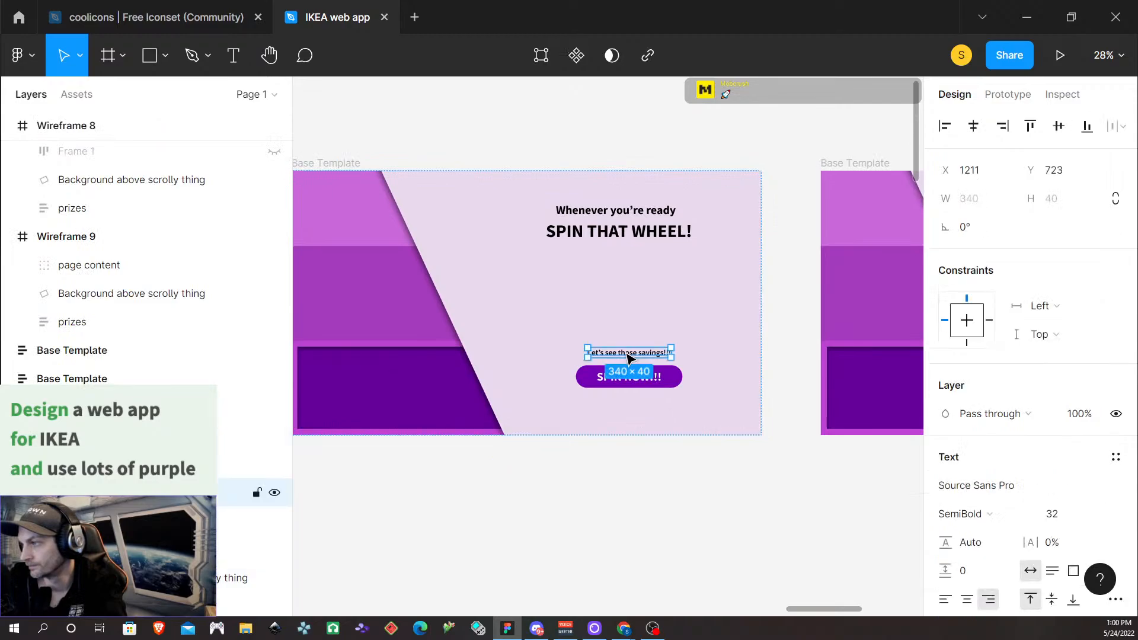
pyautogui.doubleClick(626, 353)
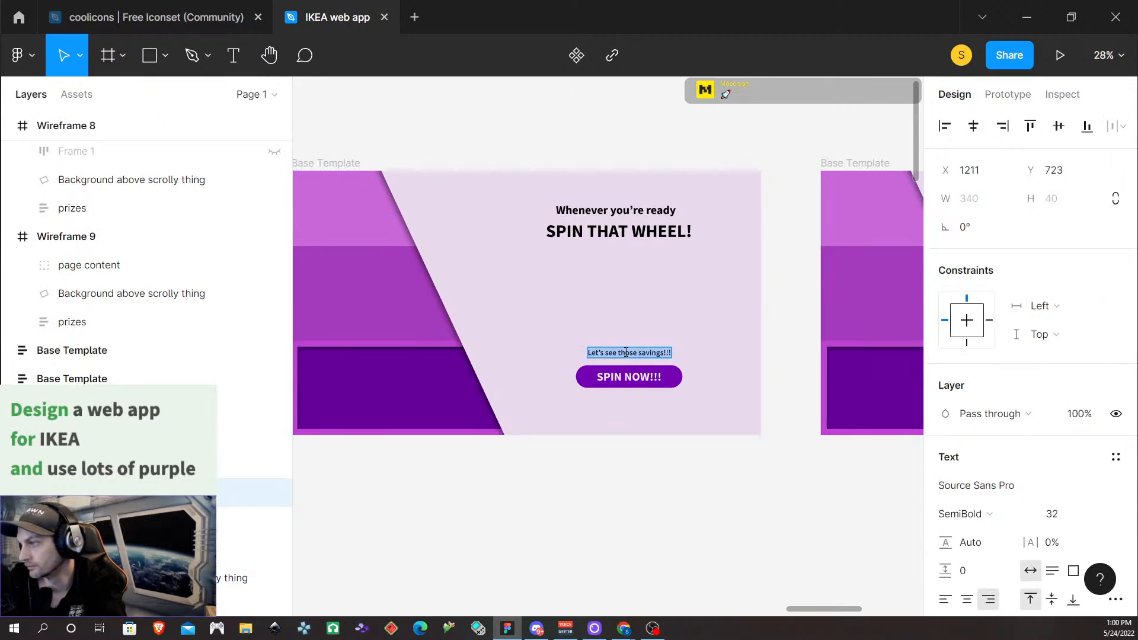
pyautogui.click(1072, 512)
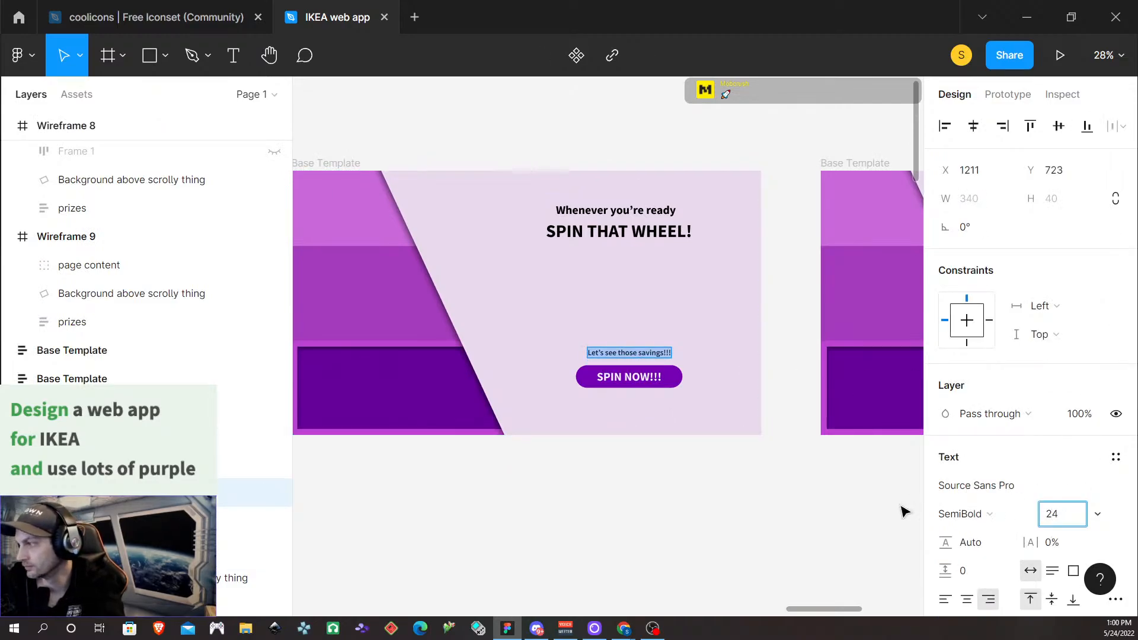
pyautogui.click(965, 513)
pyautogui.click(978, 342)
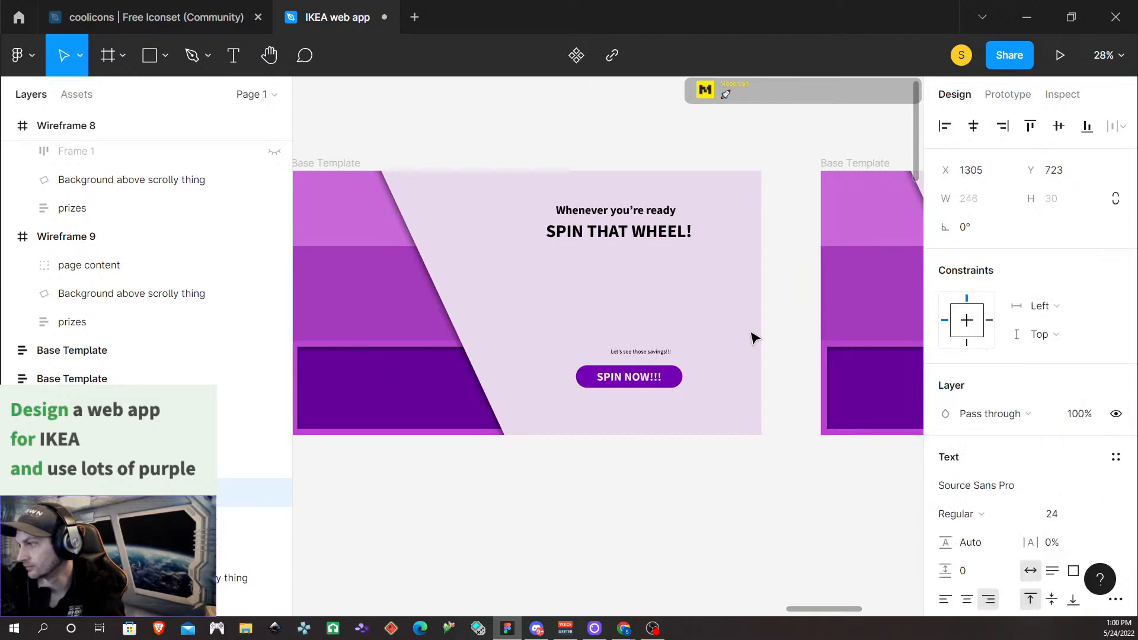
# Nudge the "Let's see those savings!!!" text horizontally to X 1258 so it is centred over the SPIN NOW!!! button
pyautogui.doubleClick(640, 352)
pyautogui.press('Escape')
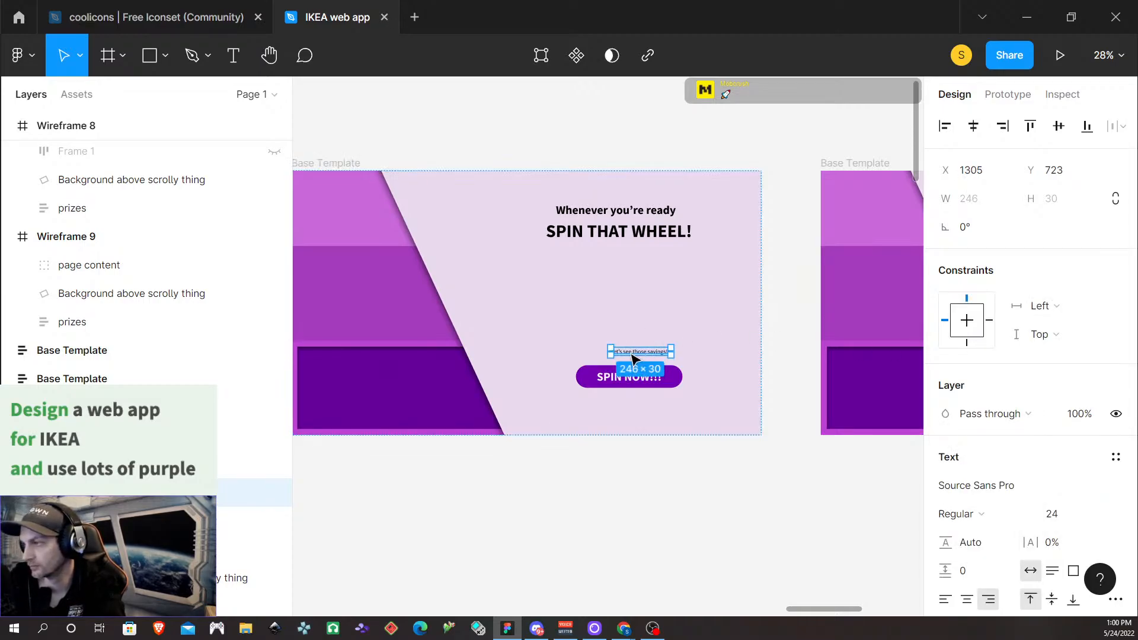
pyautogui.press('Left')
pyautogui.press('Left')
pyautogui.press('Left')
pyautogui.press('Left')
pyautogui.press('Left')
pyautogui.press('Left')
pyautogui.press('Left')
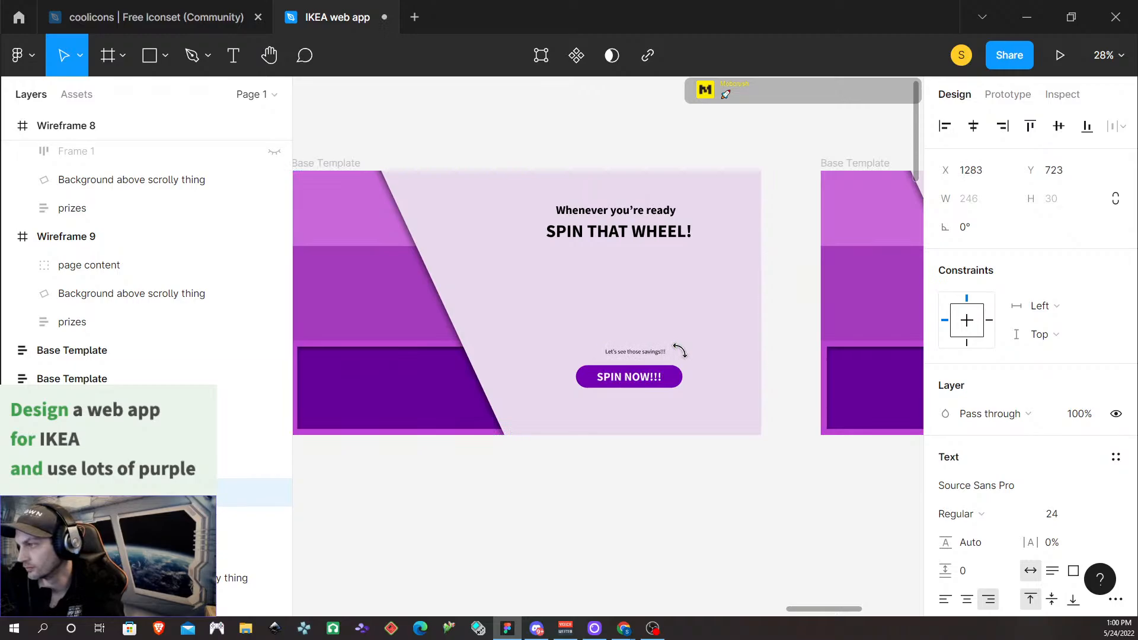
pyautogui.press('Left')
pyautogui.press('Left')
pyautogui.press('Left')
pyautogui.press('Left')
pyautogui.press('Left')
pyautogui.press('Left')
pyautogui.press('Left')
pyautogui.press('Left')
pyautogui.press('Left')
pyautogui.press('Left')
pyautogui.press('Left')
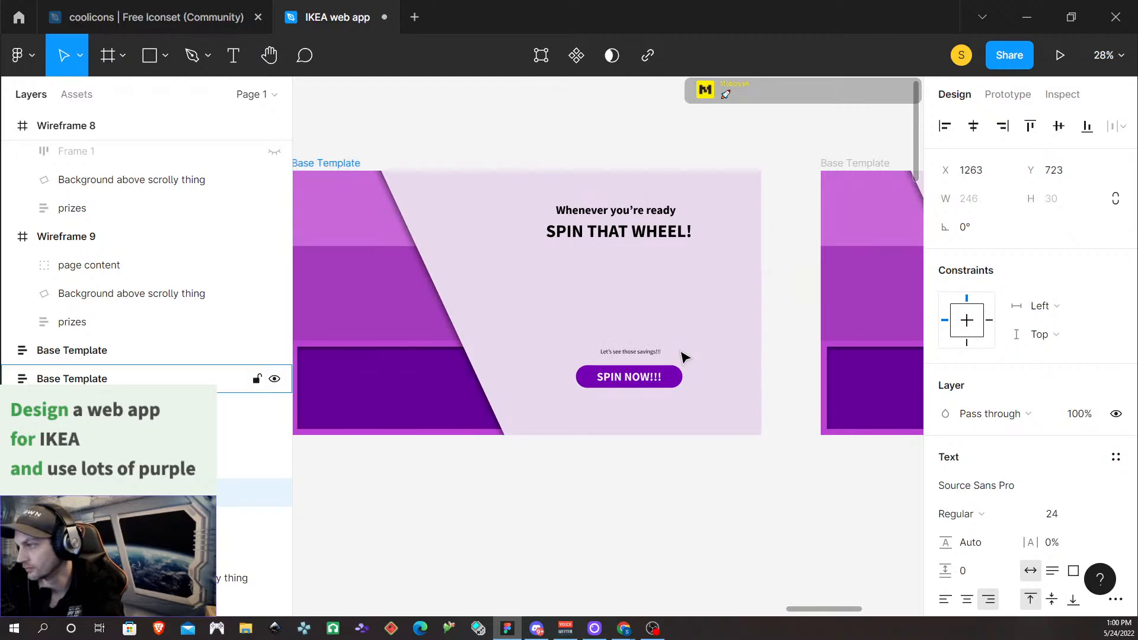
pyautogui.press('Left')
pyautogui.press('Left')
pyautogui.press('Left')
pyautogui.press('Left')
pyautogui.press('Left')
pyautogui.press('Left')
pyautogui.press('Left')
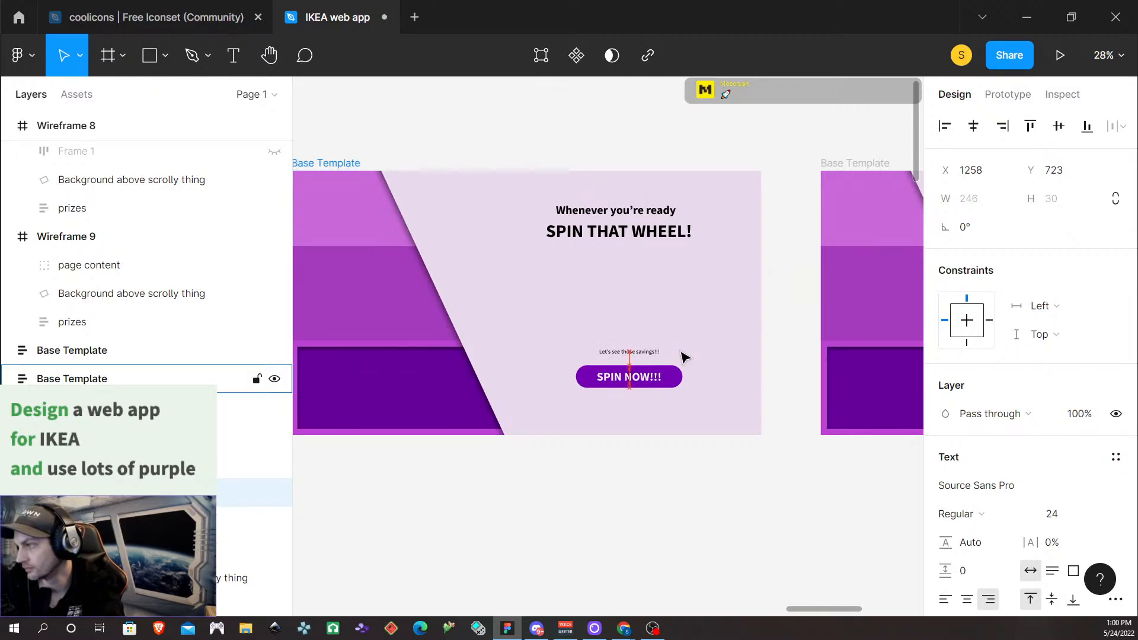
# Align the two headings' horizontal centres and move them together over the SPIN NOW!!! button, 1079 from the frame's left edge and 123 from its top
pyautogui.click(613, 228)
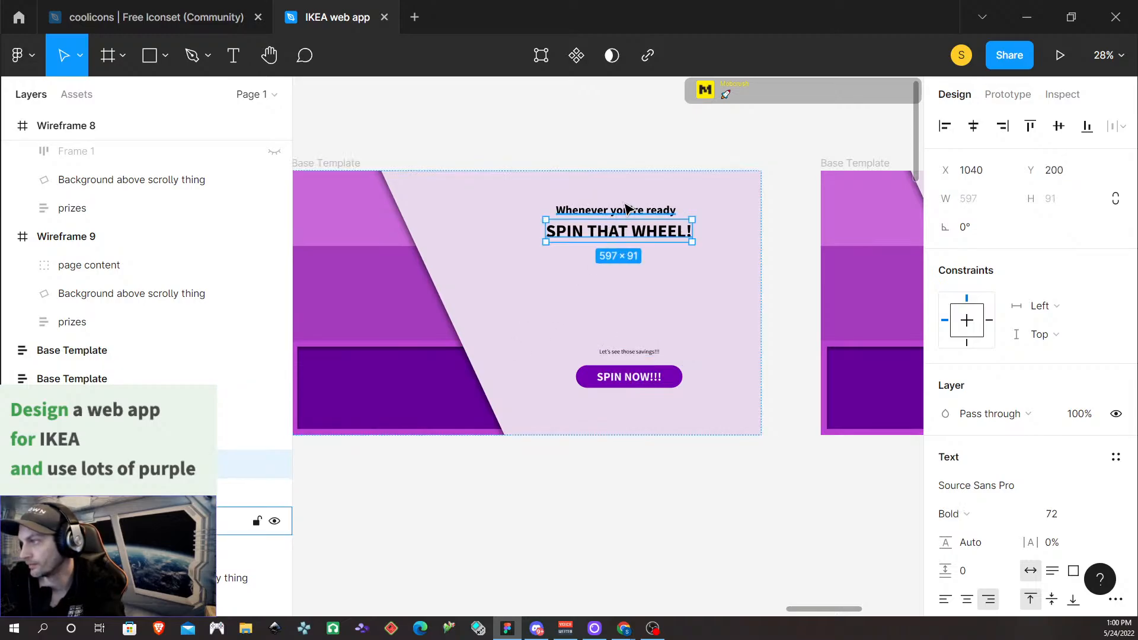
pyautogui.keyDown('shift'); pyautogui.click(621, 209); pyautogui.keyUp('shift')
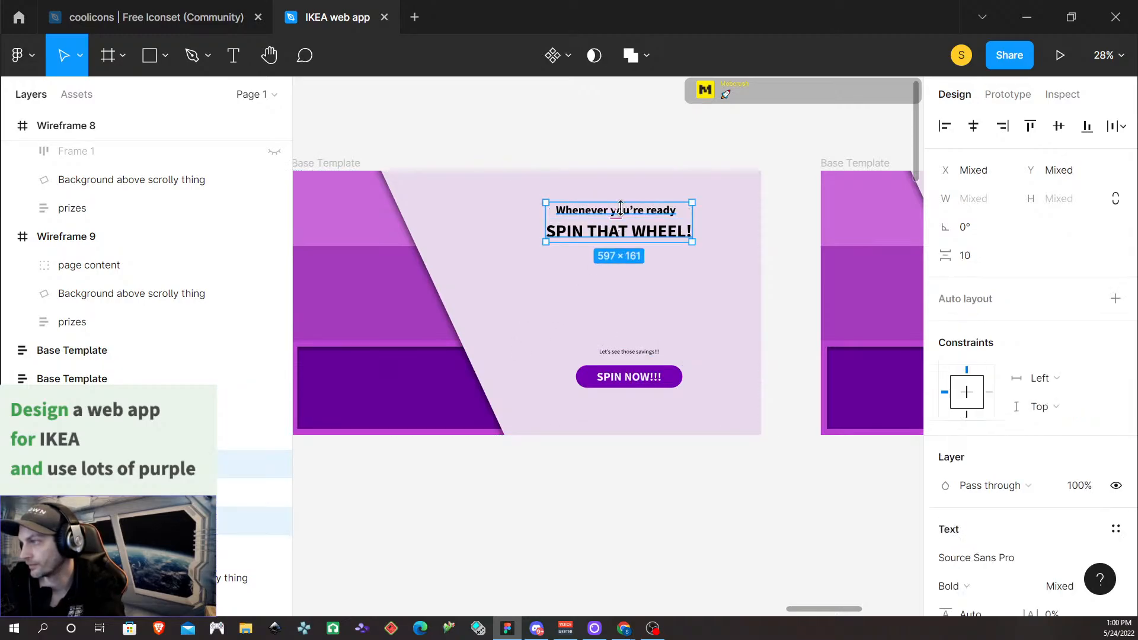
pyautogui.click(973, 126)
pyautogui.moveTo(615, 236); pyautogui.dragTo(628, 233)
pyautogui.press('alt')
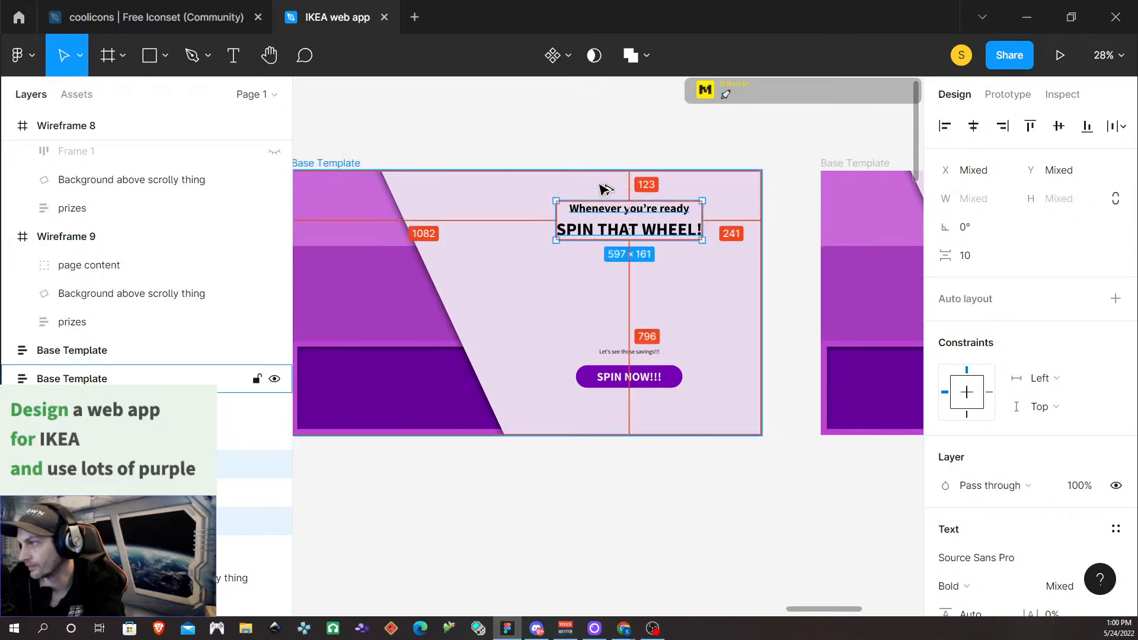
pyautogui.hotkey('alt', 'Left')
pyautogui.hotkey('alt', 'Left')
pyautogui.hotkey('alt', 'Left')
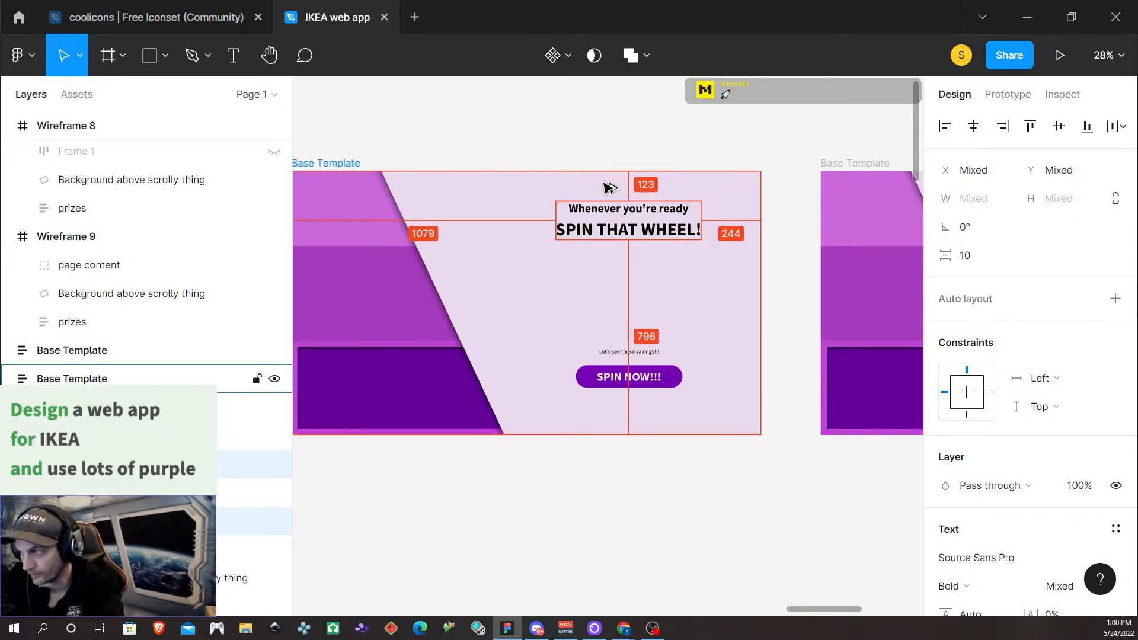
# Move the two headings together to 1082 from the frame's left edge and 127 from its top, above the SPIN NOW!!! button
pyautogui.hotkey('alt', 'Right')
pyautogui.hotkey('alt', 'Right')
pyautogui.hotkey('alt', 'Right')
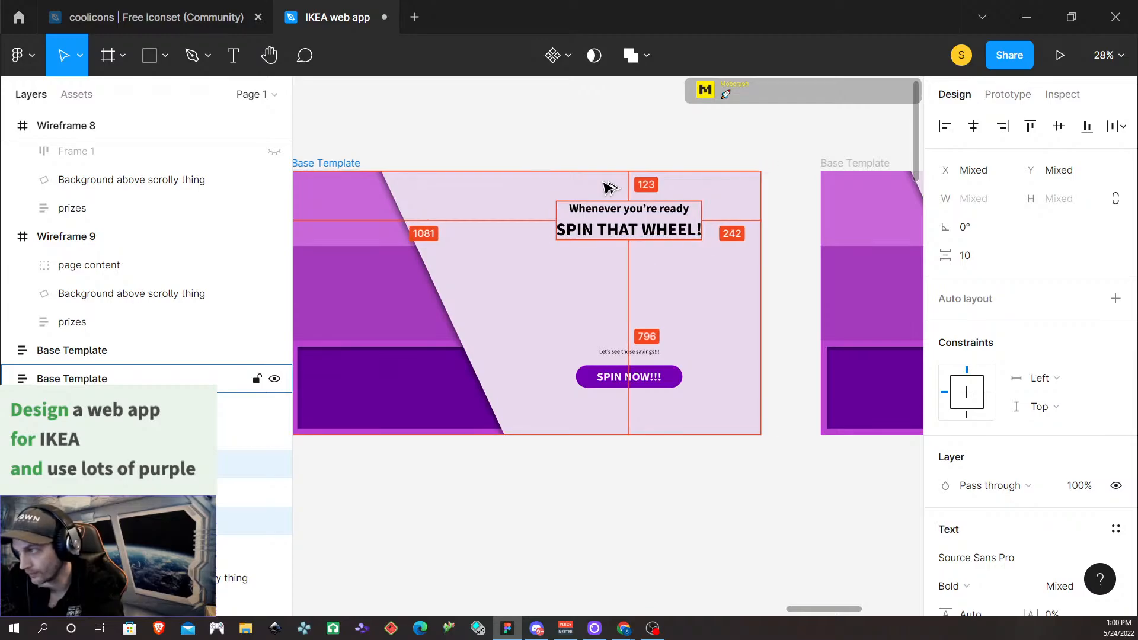
pyautogui.press('Right')
pyautogui.press('Right')
pyautogui.press('Right')
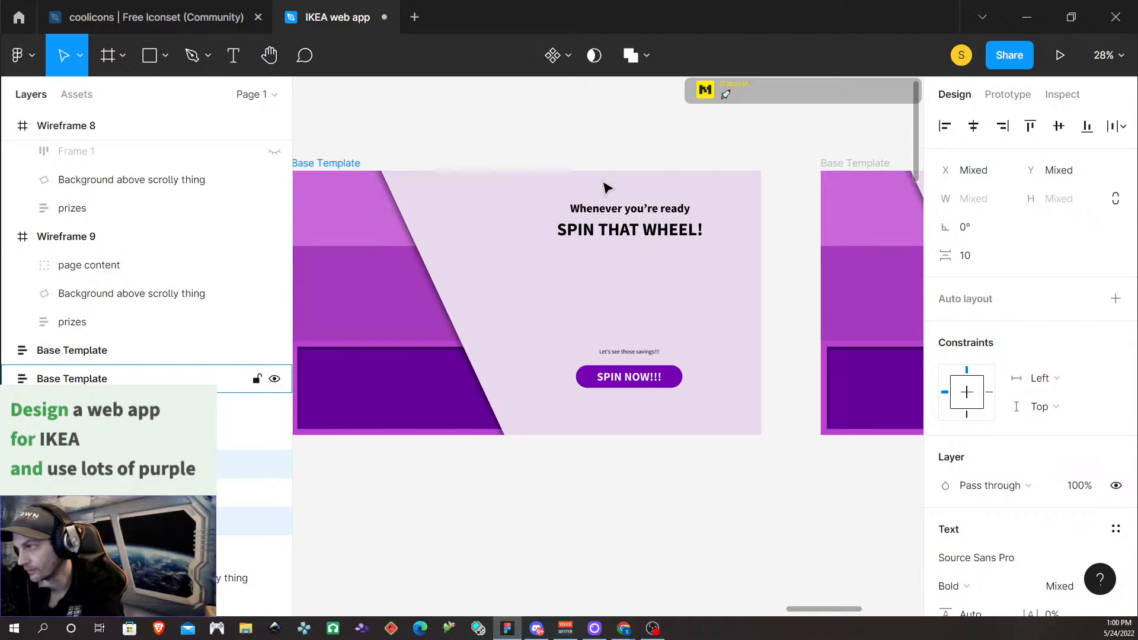
pyautogui.moveTo(605, 187); pyautogui.dragTo(633, 233)
pyautogui.press('alt')
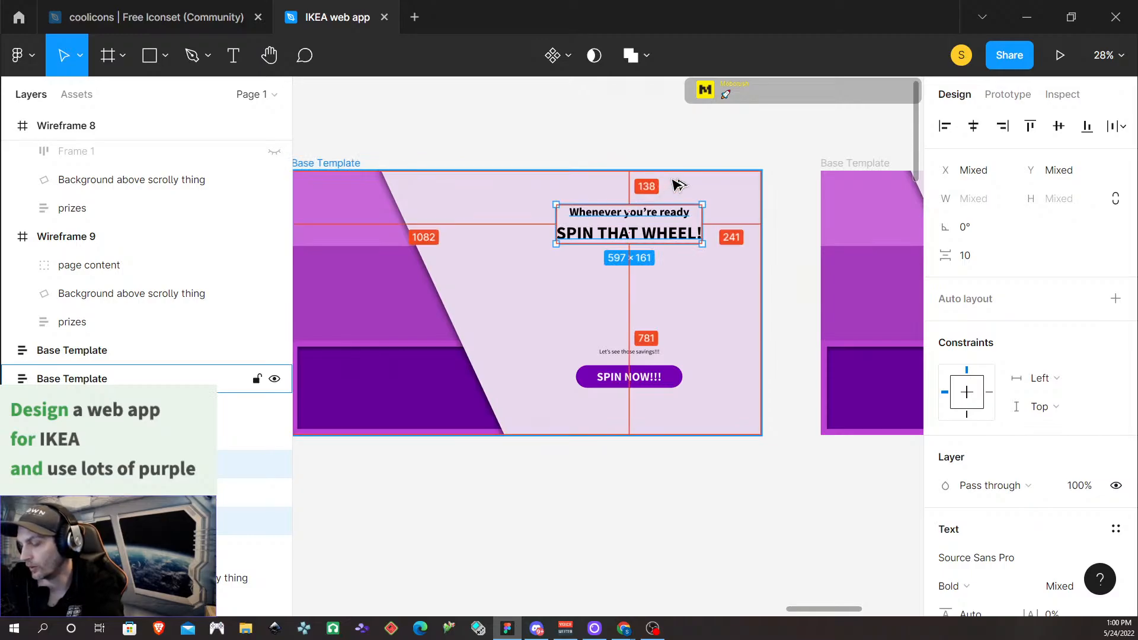
pyautogui.hotkey('shift', 'Up')
pyautogui.hotkey('shift', 'Up')
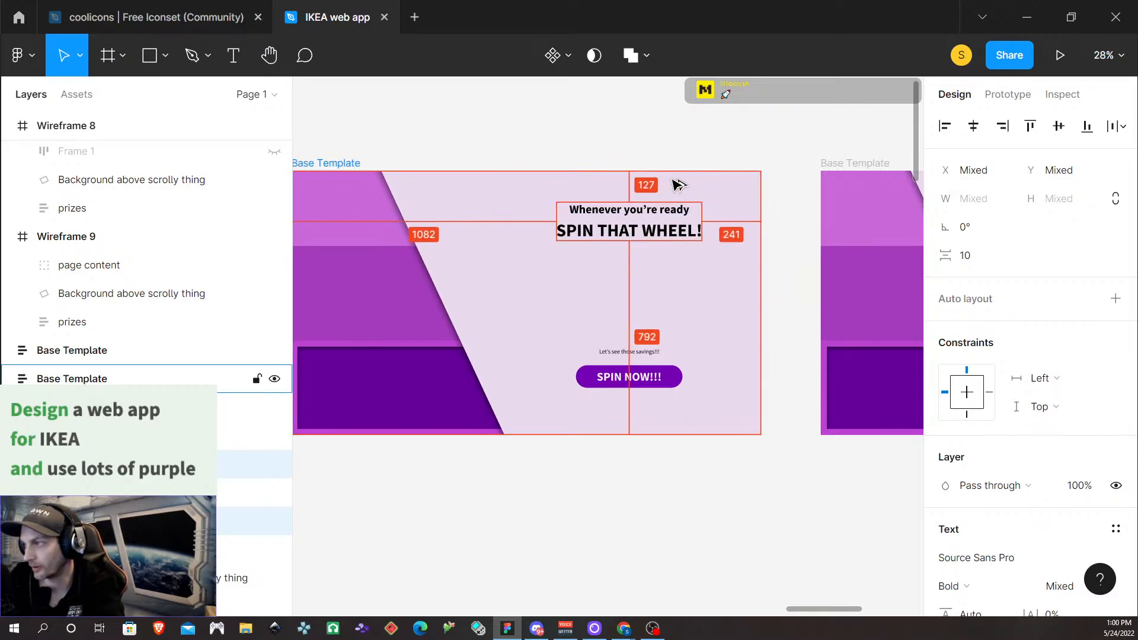
pyautogui.click(617, 518)
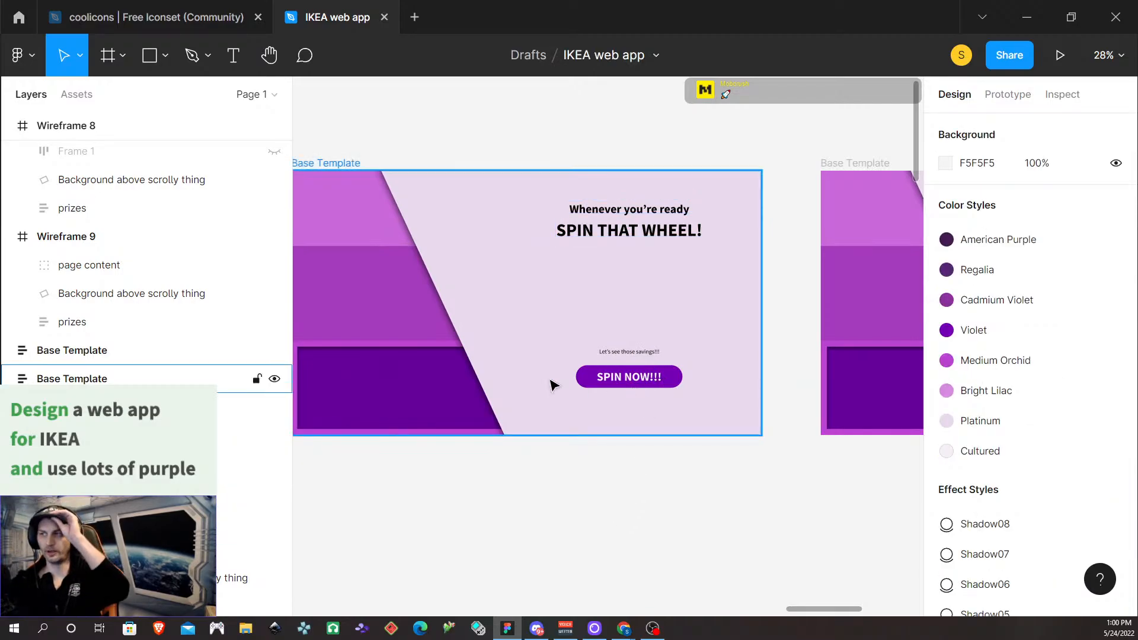
# Duplicate the blank prize-strip Base Template frame to its right at X 17069, Y -6591
pyautogui.scroll(-5, 404, 430)
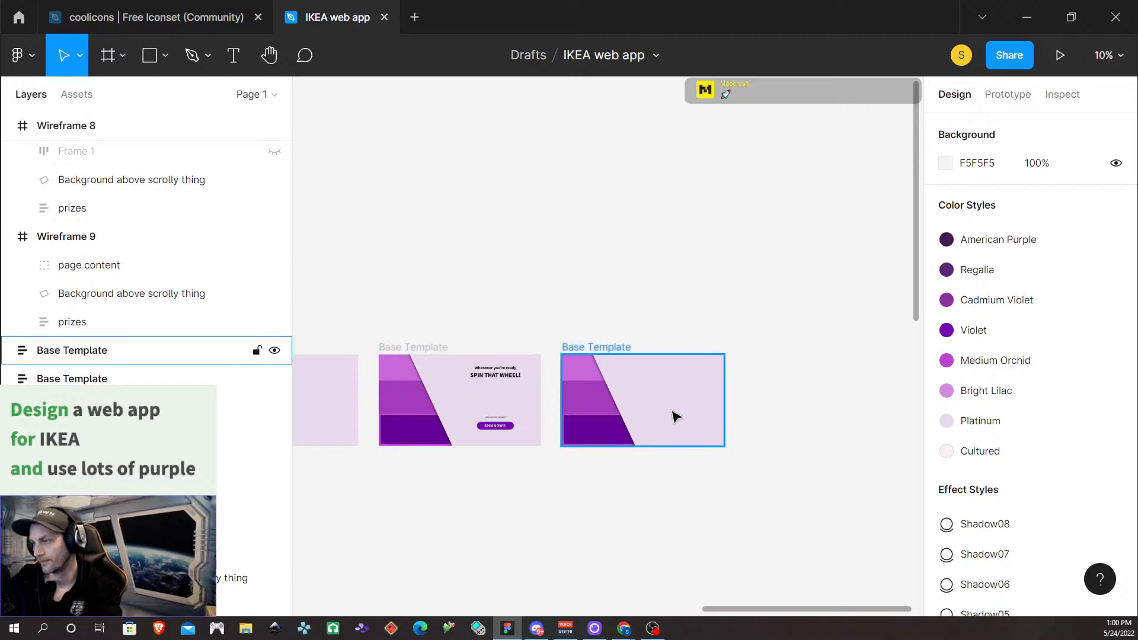
pyautogui.click(613, 351)
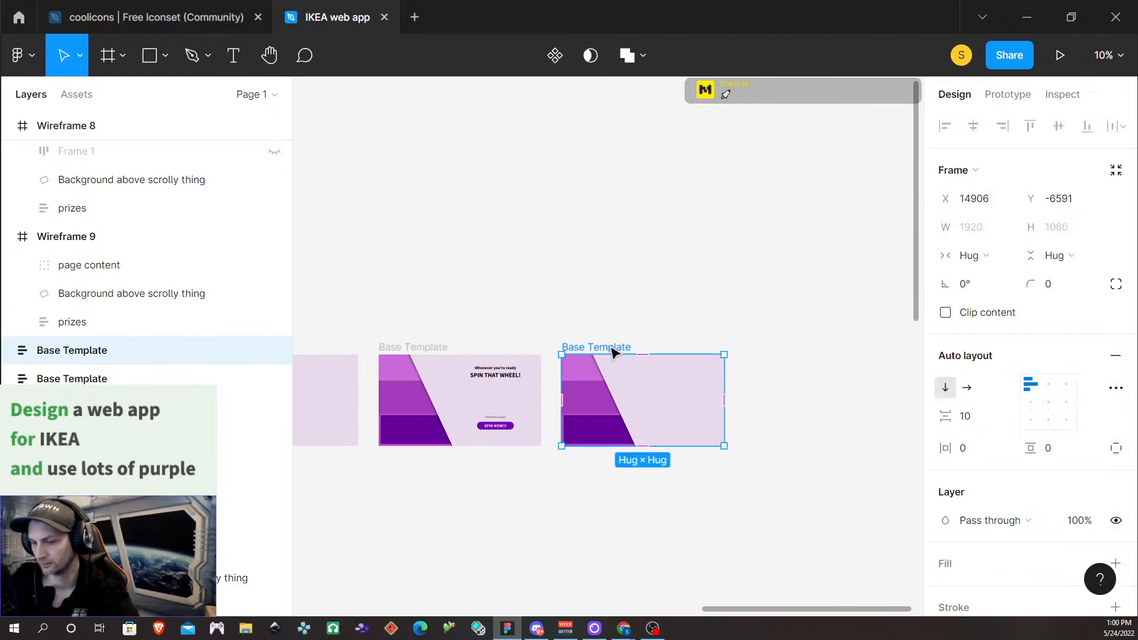
pyautogui.moveTo(613, 351); pyautogui.dragTo(796, 354)
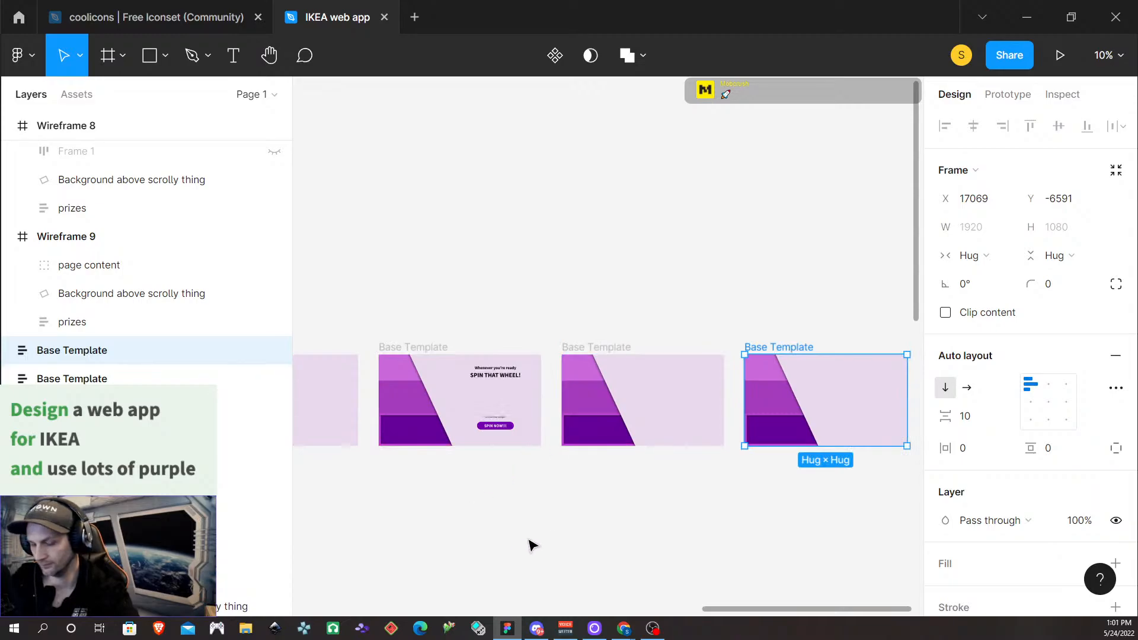
# Delete the prototype connection from the introductory screen's Transition button to Wireframe 8
pyautogui.scroll(-1, 735, 462)
pyautogui.hscroll(1, 507, 498)
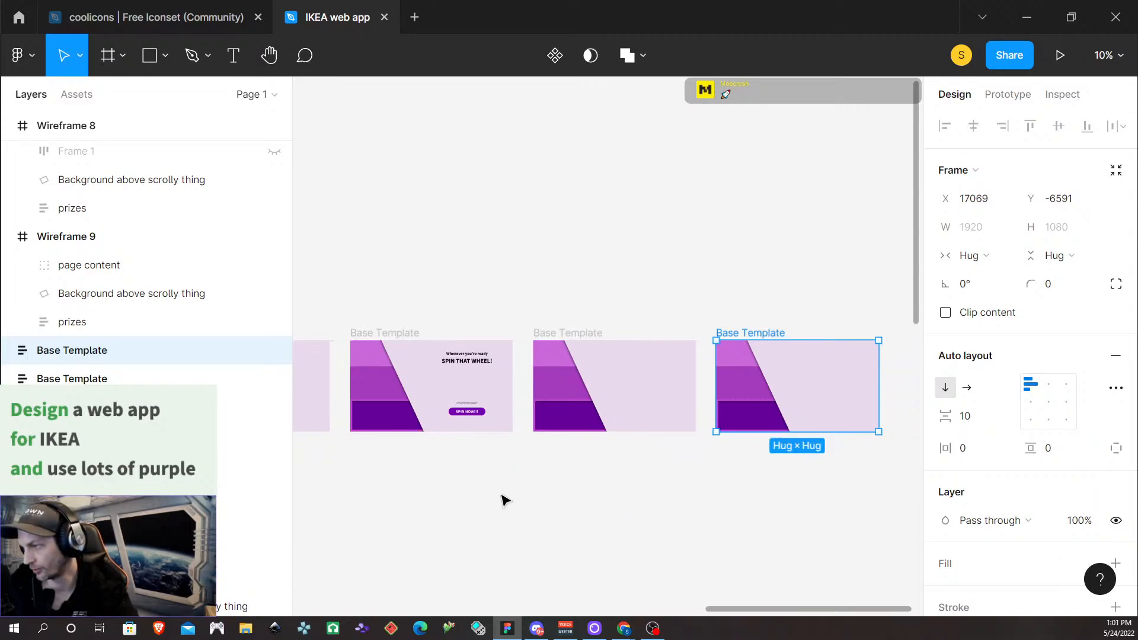
pyautogui.keyDown('ctrl'); pyautogui.scroll(3, 504, 502); pyautogui.keyUp('ctrl')
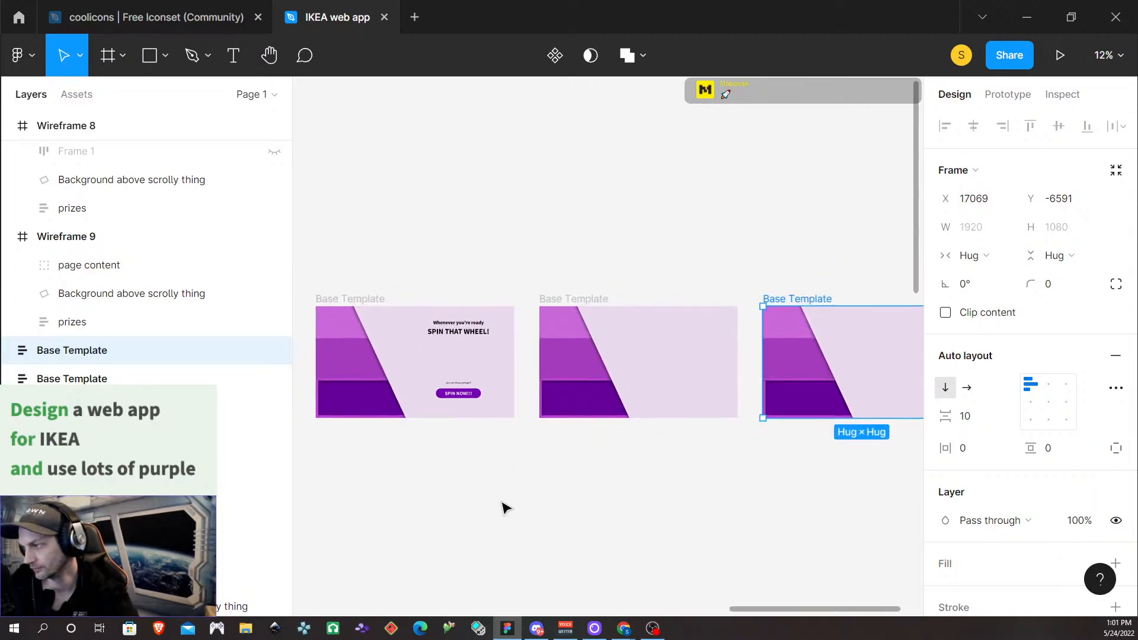
pyautogui.hscroll(-10, 513, 510)
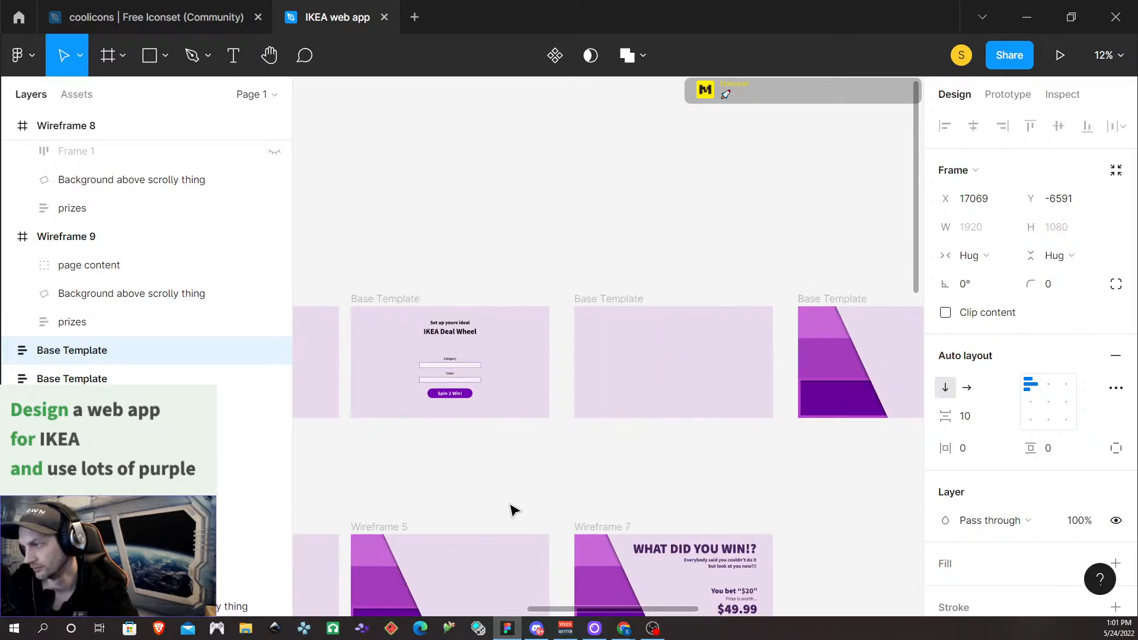
pyautogui.hscroll(-10, 513, 510)
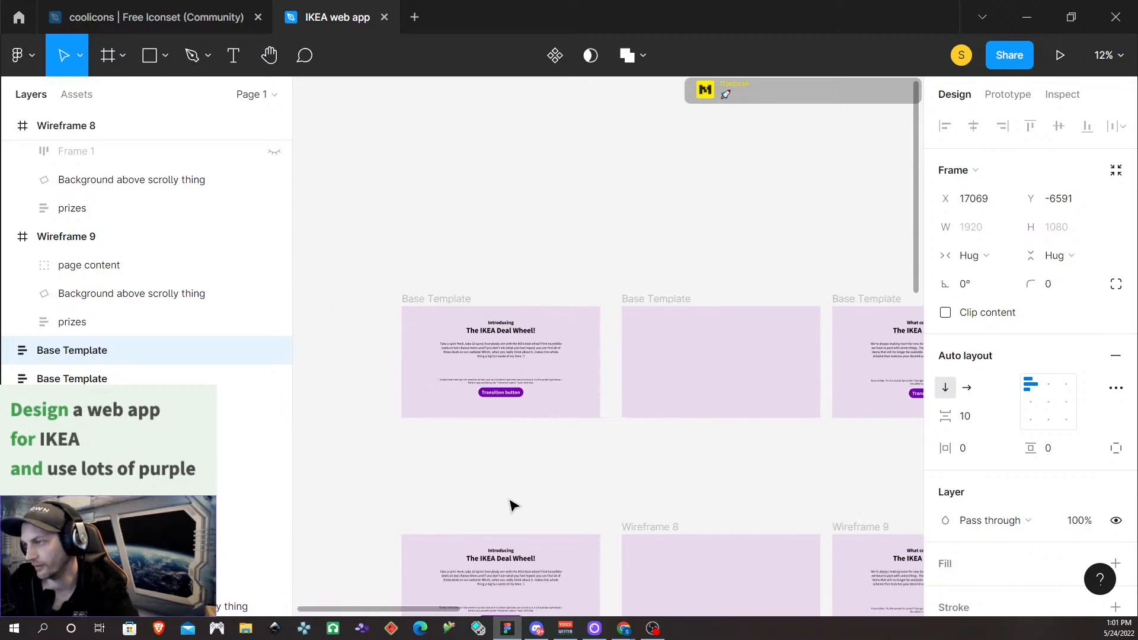
pyautogui.click(460, 300)
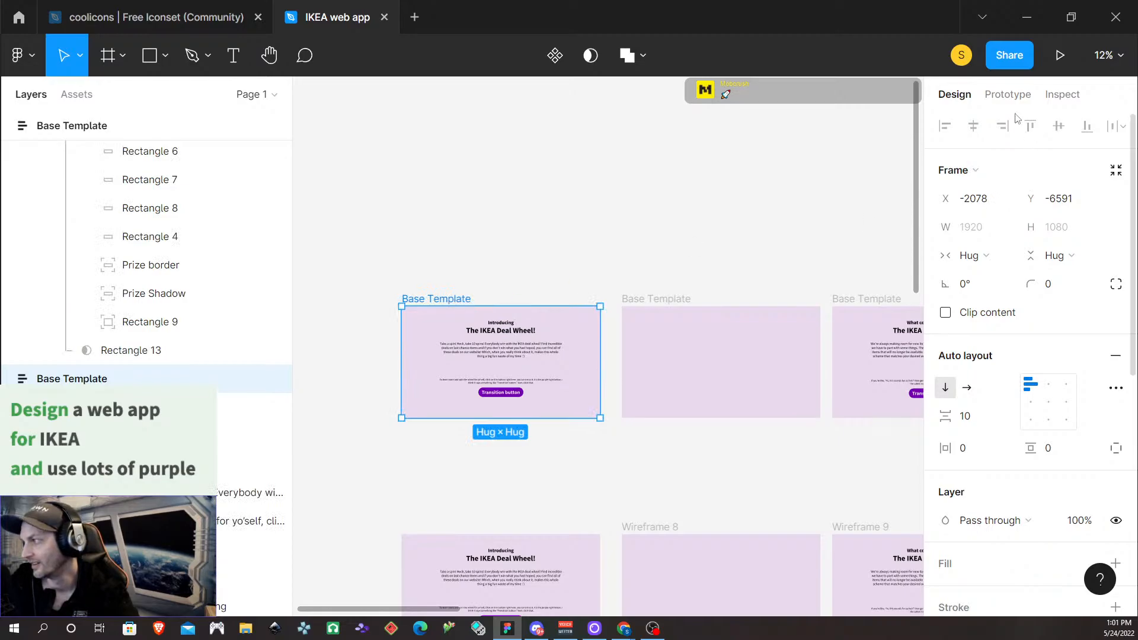
pyautogui.click(1002, 96)
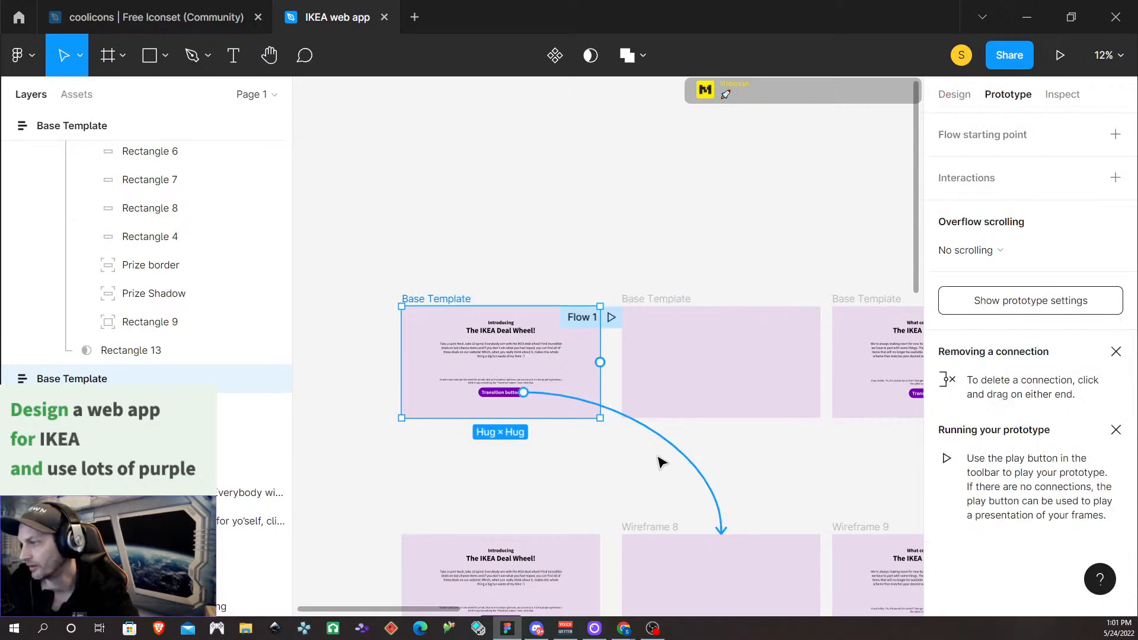
pyautogui.click(679, 454)
pyautogui.press('Delete')
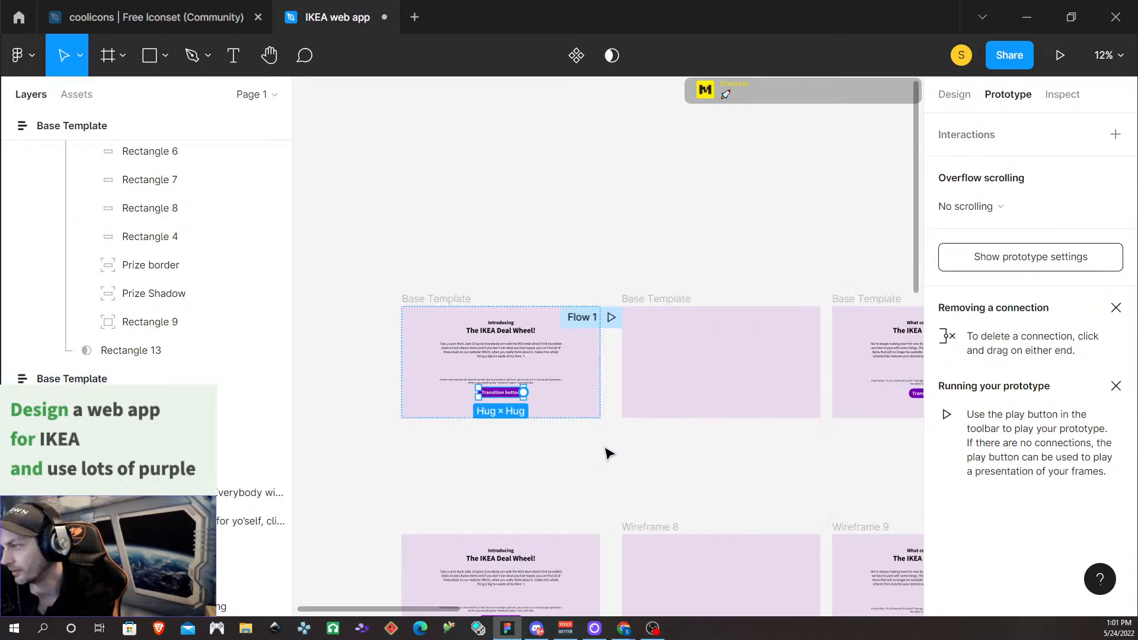
# Connect the introductory screen's Transition button to the adjacent blank Base Template frame with an on-click navigation
pyautogui.moveTo(523, 392); pyautogui.dragTo(669, 397)
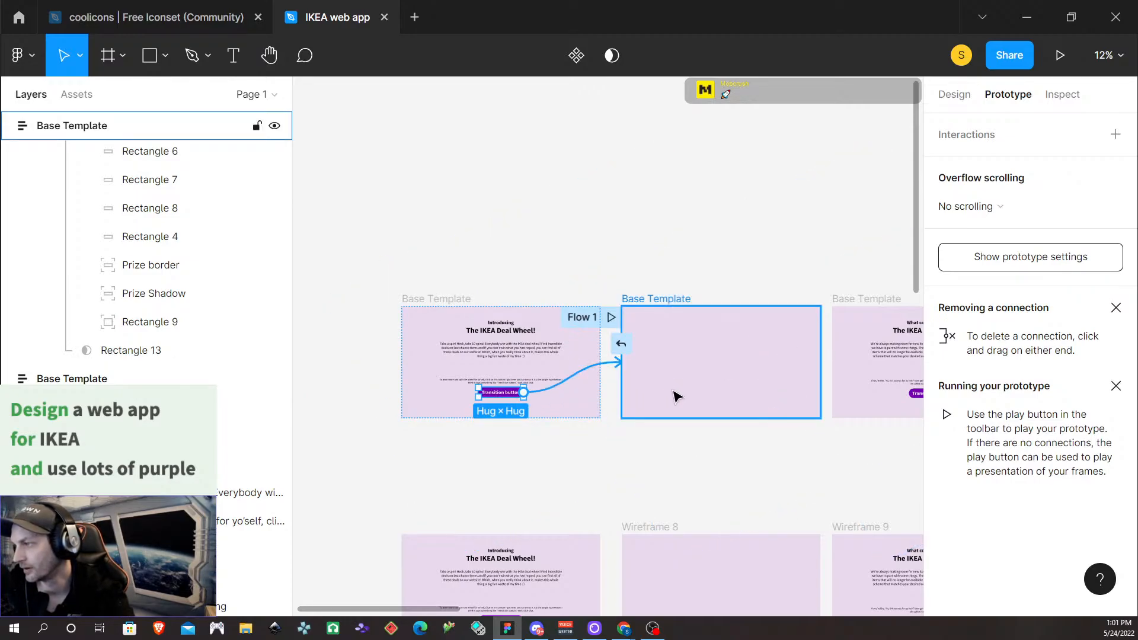
pyautogui.moveTo(676, 395); pyautogui.dragTo(675, 395)
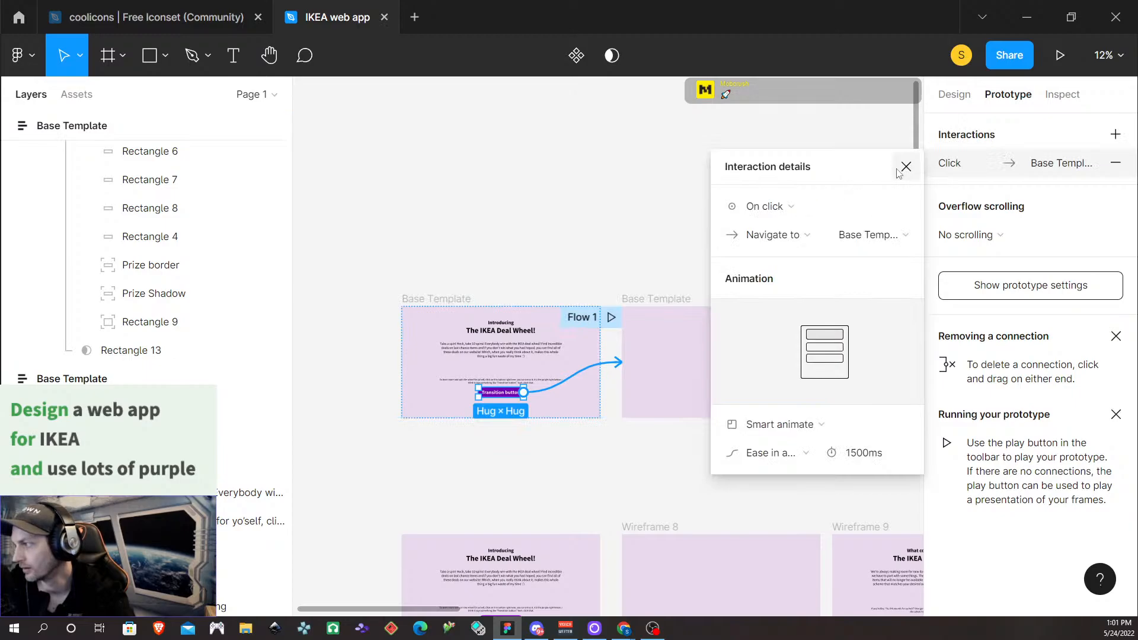
pyautogui.click(905, 166)
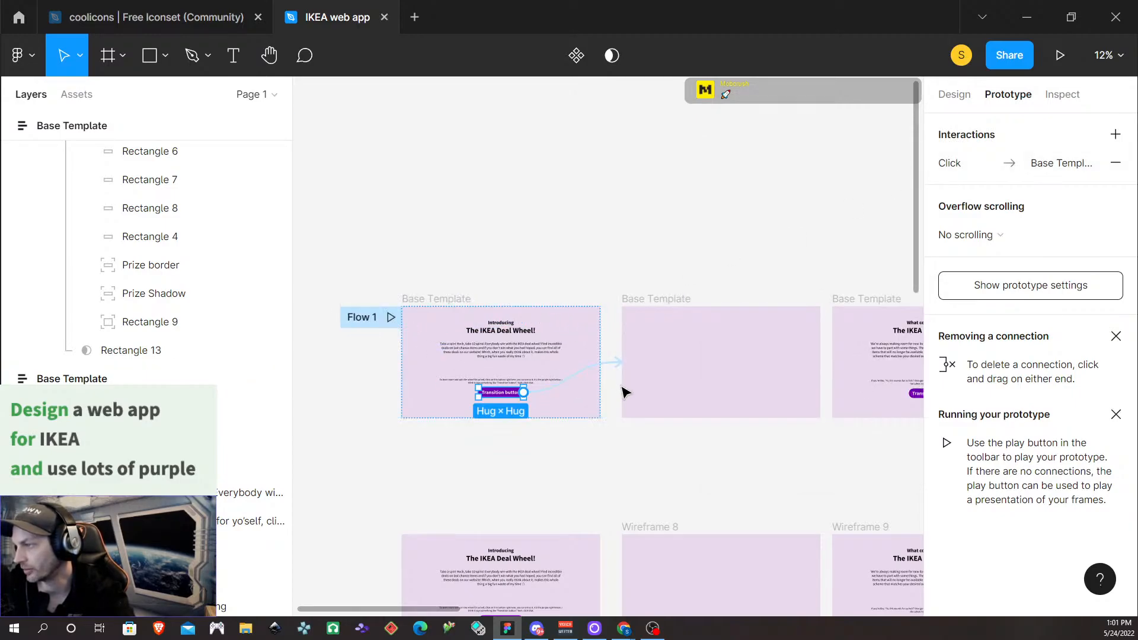
# Set the new connection's animation to Dissolve with a duration of 300 ms
pyautogui.click(605, 366)
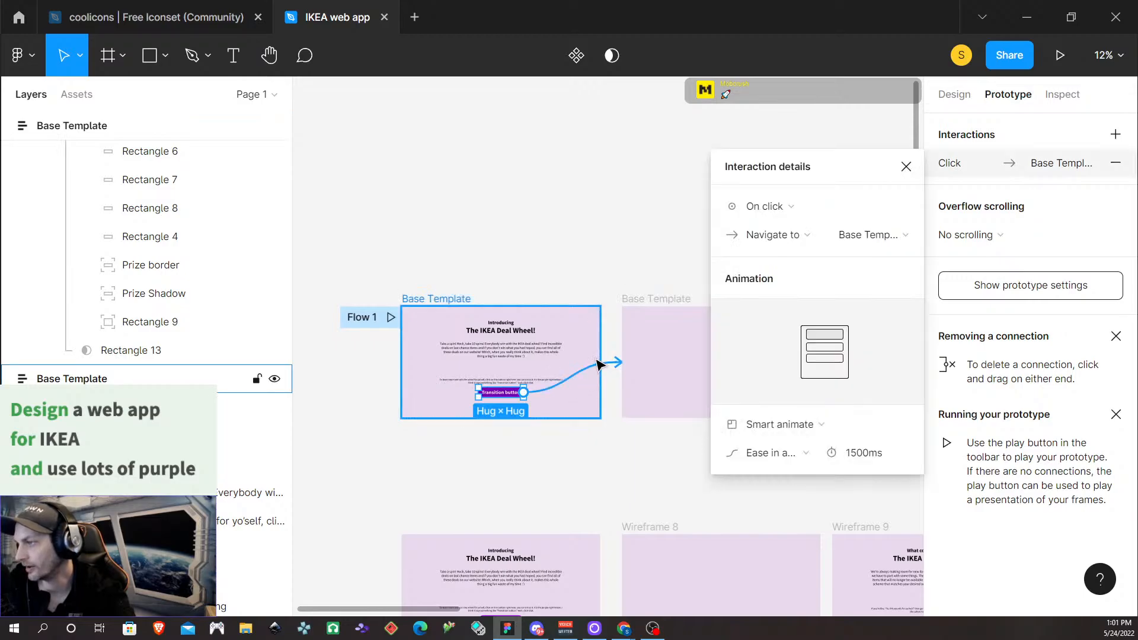
pyautogui.click(855, 452)
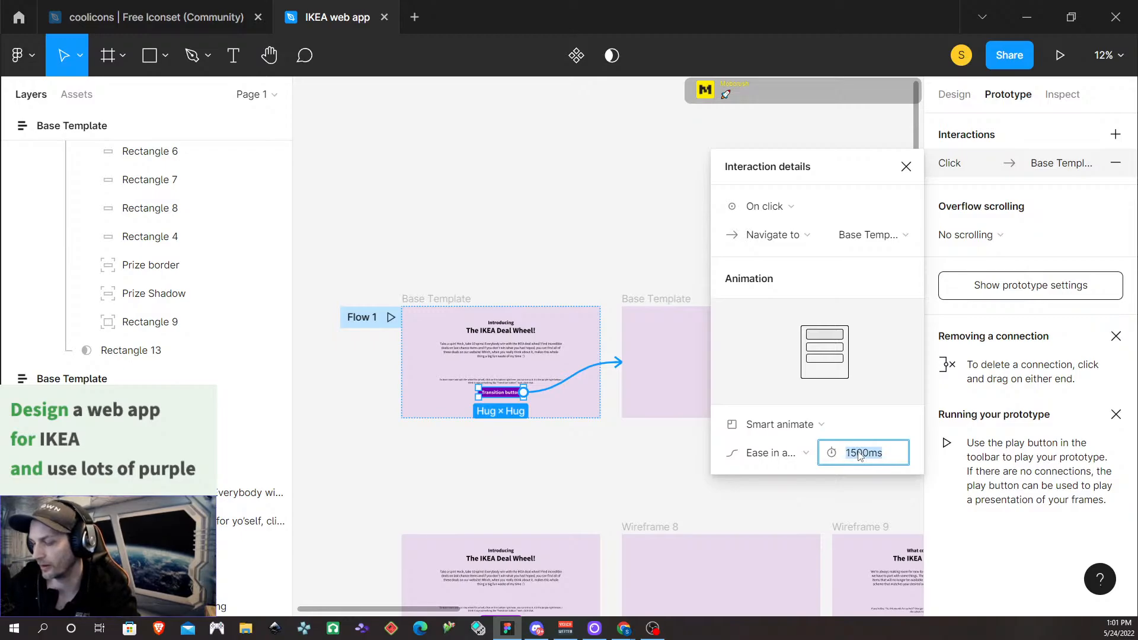
pyautogui.write('300')
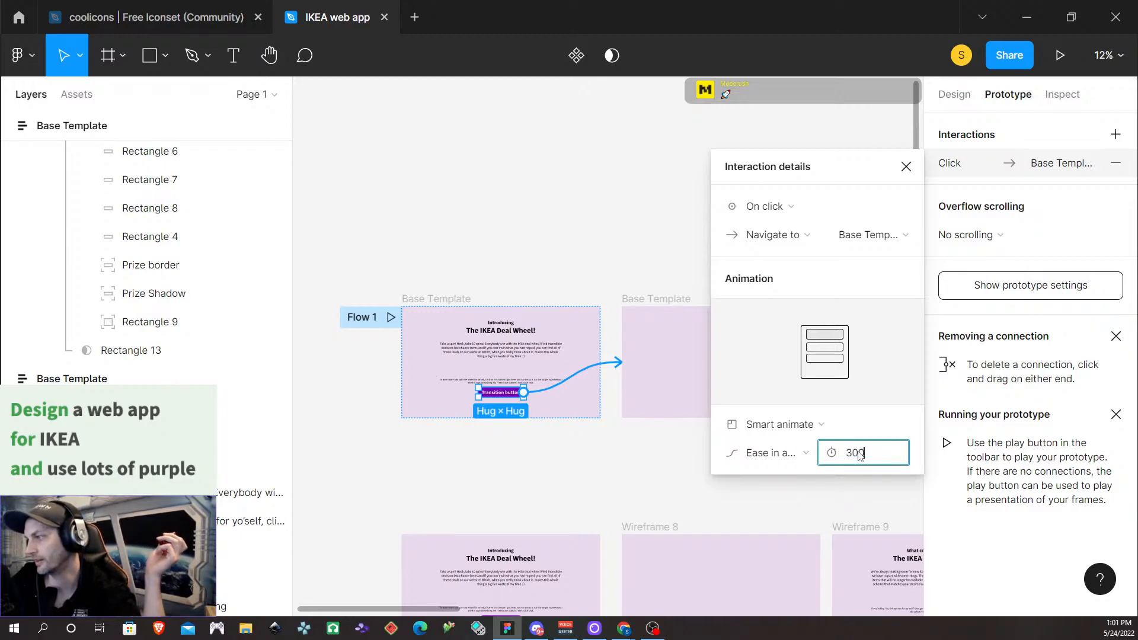
pyautogui.click(800, 426)
pyautogui.click(792, 401)
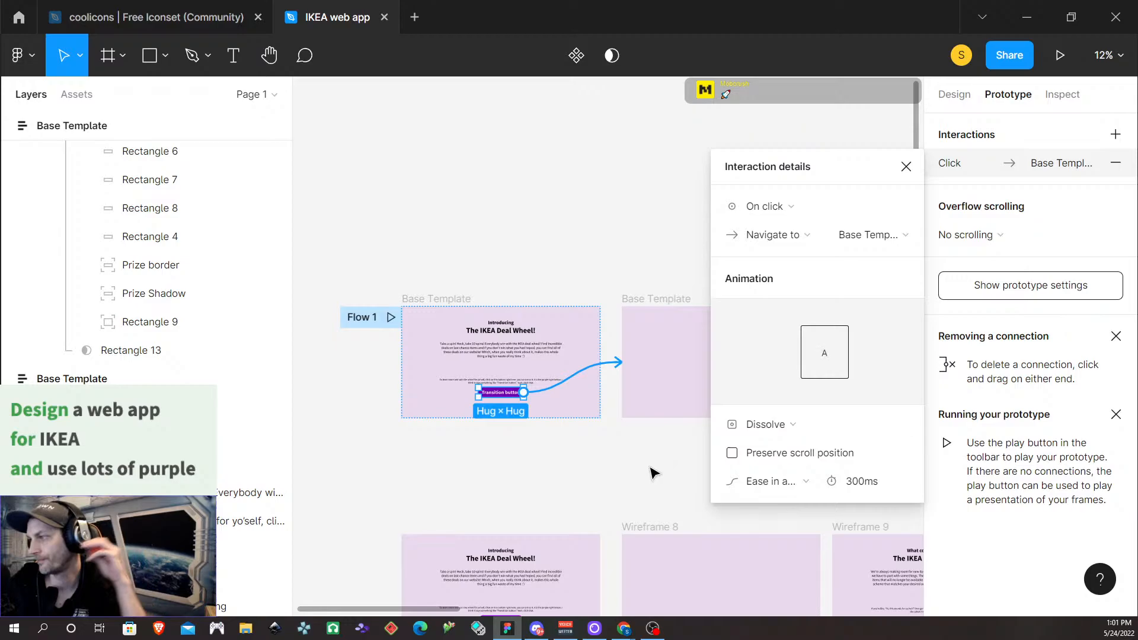
pyautogui.click(651, 473)
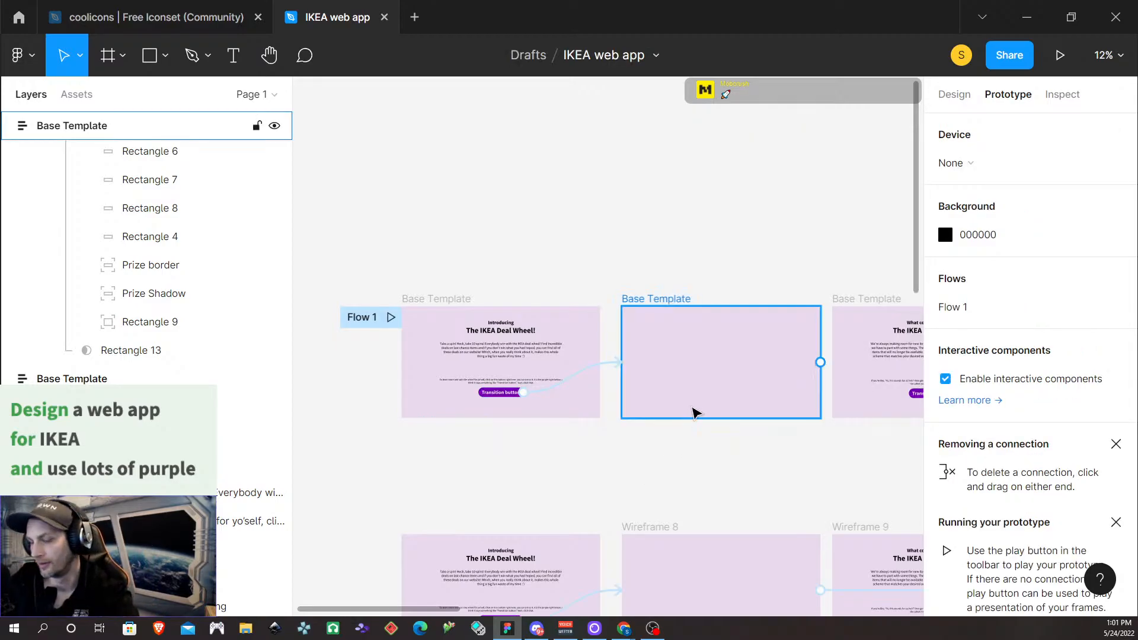
# Delete the prototype connection from the "What could you win on" screen's Transition button to Wireframe 10
pyautogui.hscroll(5, 689, 443)
pyautogui.hscroll(8, 688, 444)
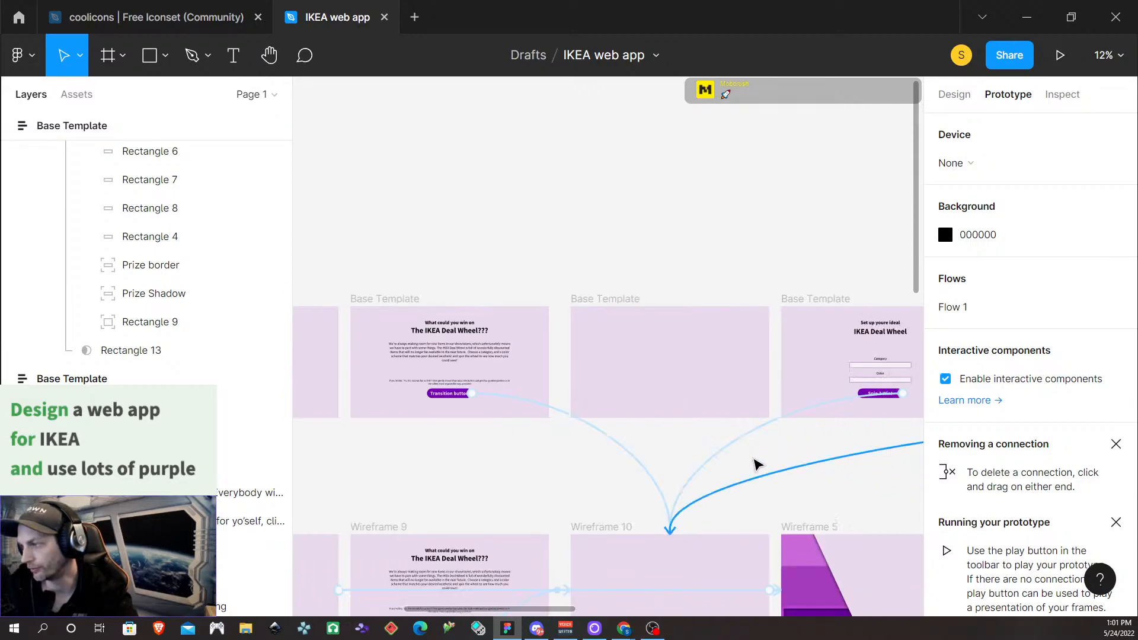
pyautogui.click(665, 504)
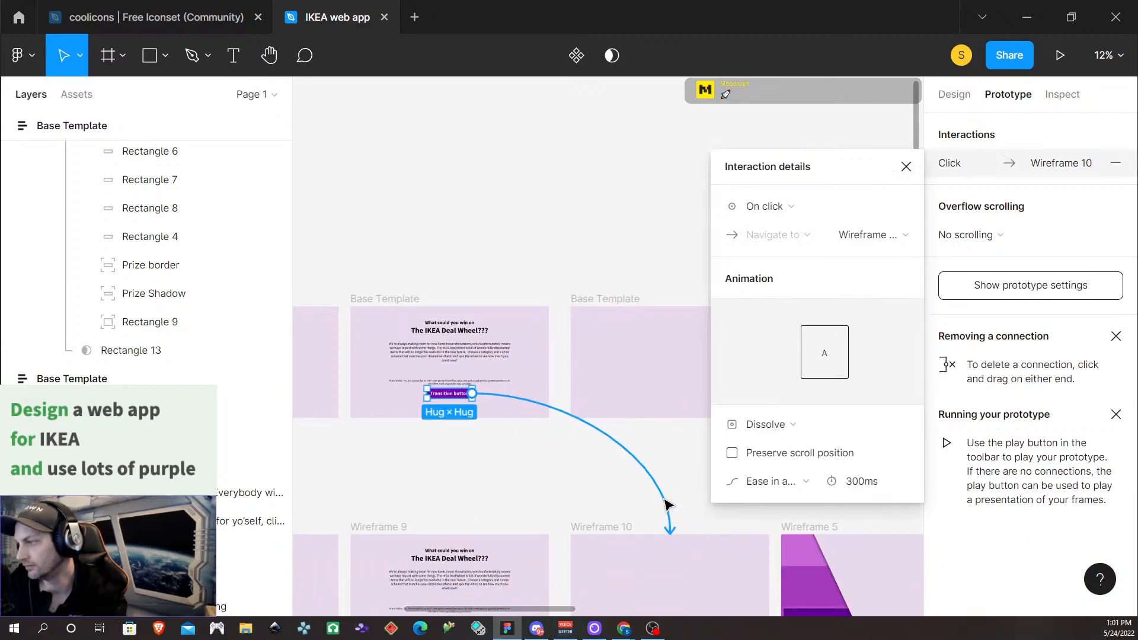
pyautogui.press('Delete')
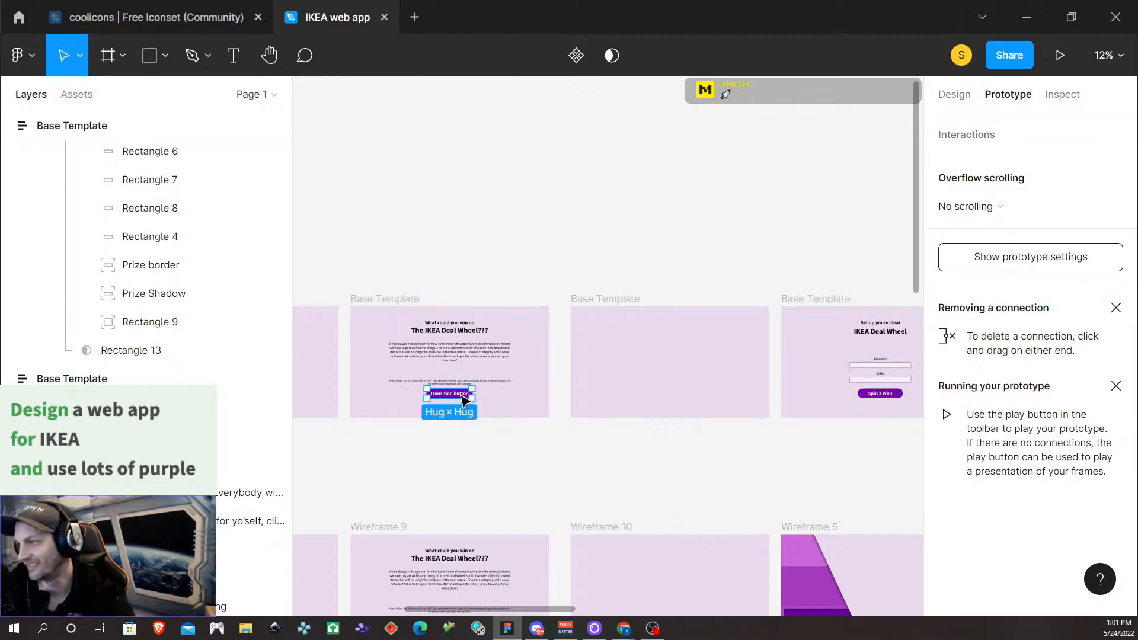
# Select the Transition button on the "What could you win on" screen and examine its prototype connection options
pyautogui.click(521, 472)
pyautogui.click(455, 401)
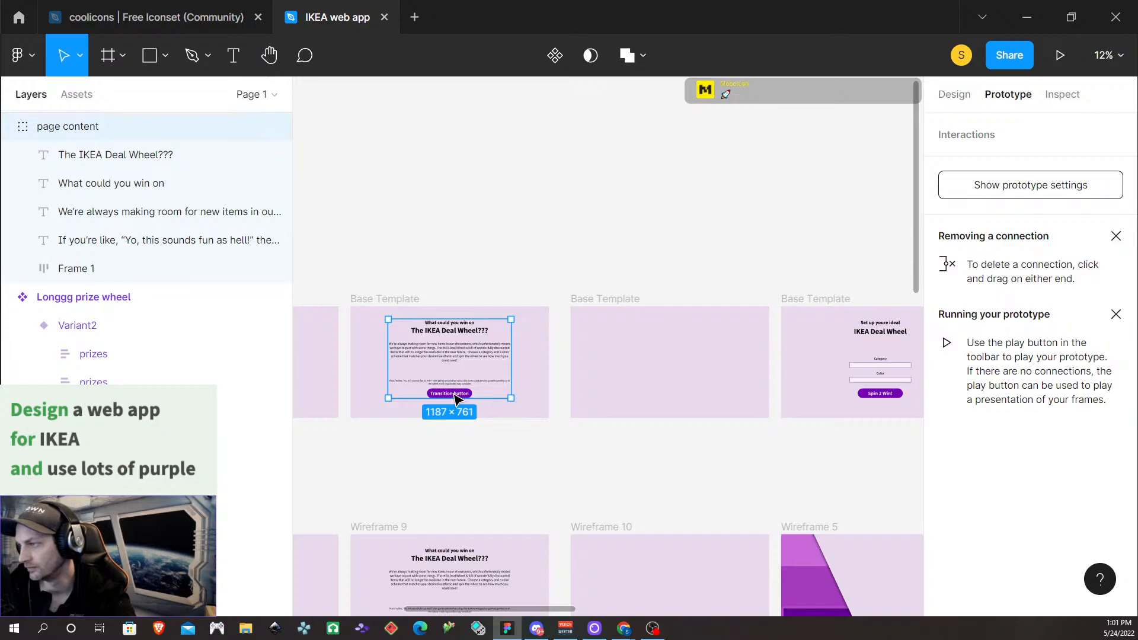
pyautogui.click(448, 393)
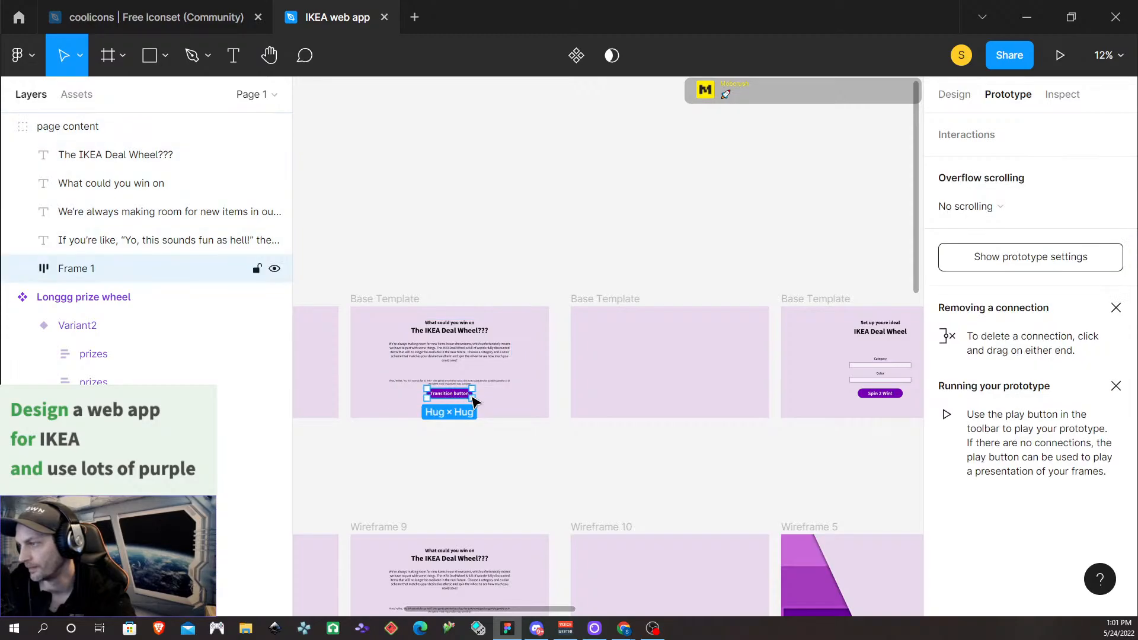
pyautogui.scroll(5, 484, 422)
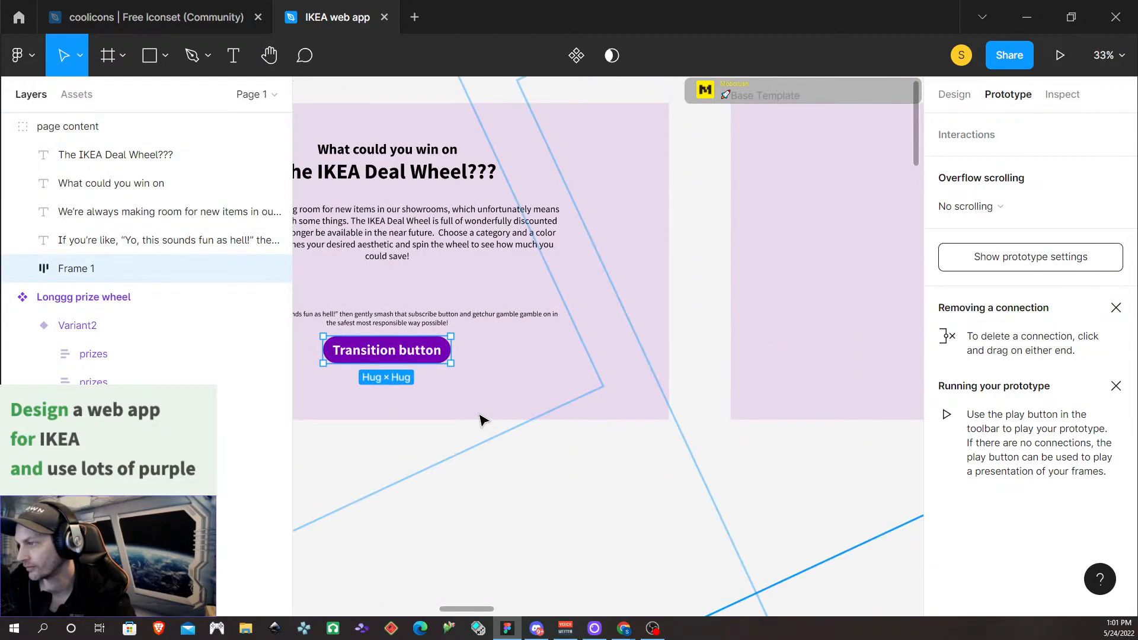
pyautogui.scroll(-3, 431, 459)
pyautogui.hscroll(-5, 445, 453)
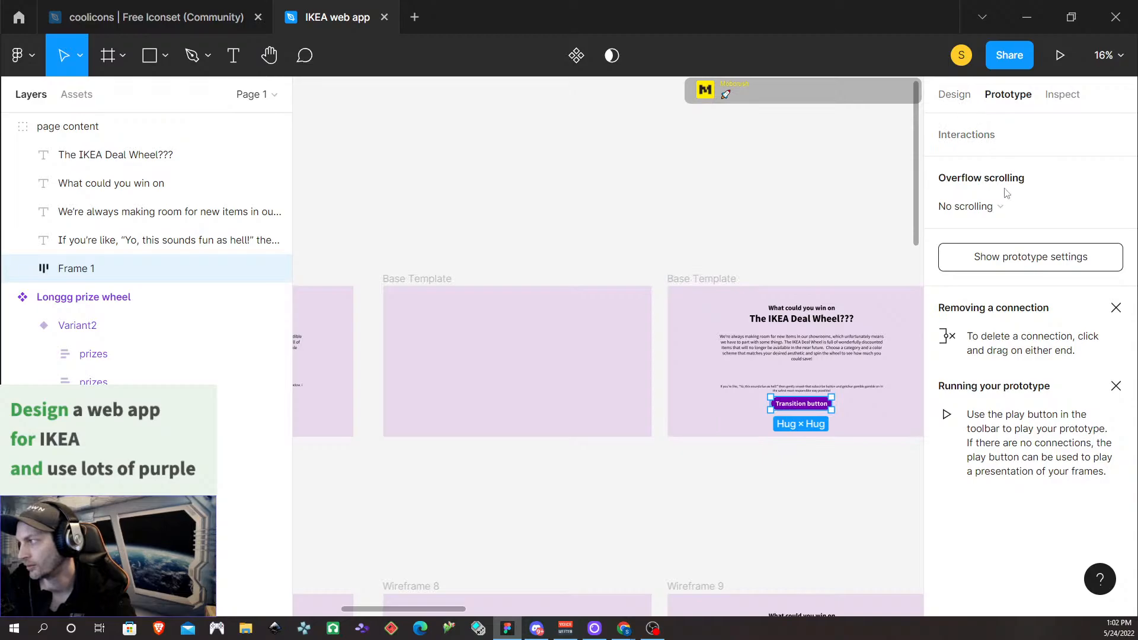
# Examine the introductory screen's Transition button and its prototype interaction for comparison with the "What could you win on" screen's button
pyautogui.click(780, 458)
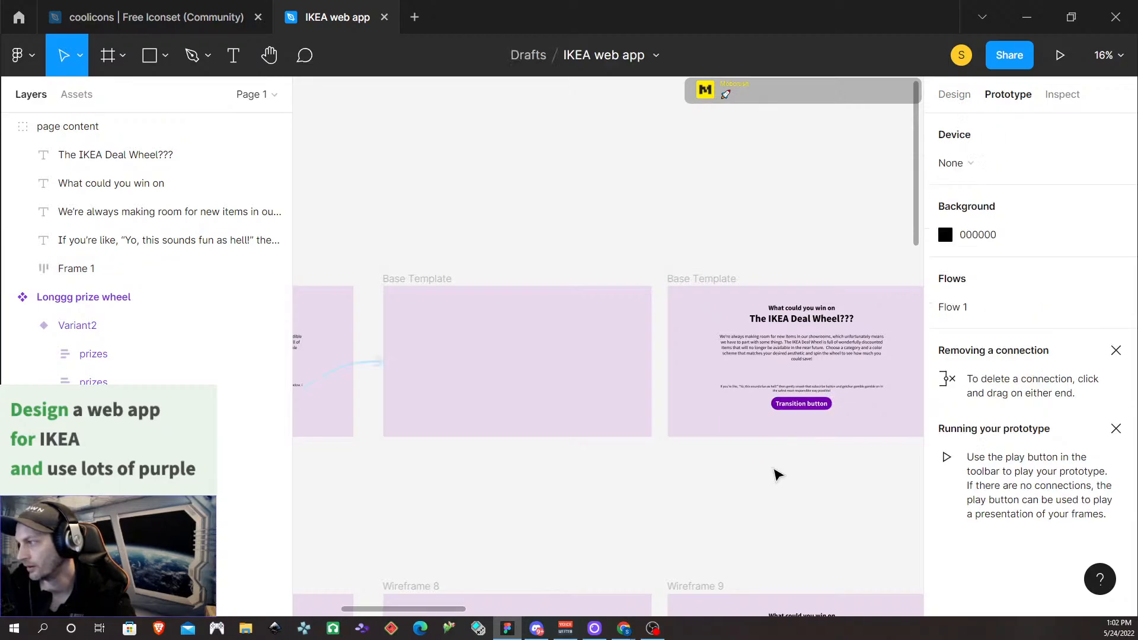
pyautogui.scroll(1, 534, 505)
pyautogui.scroll(-2, 512, 490)
pyautogui.scroll(3, 592, 518)
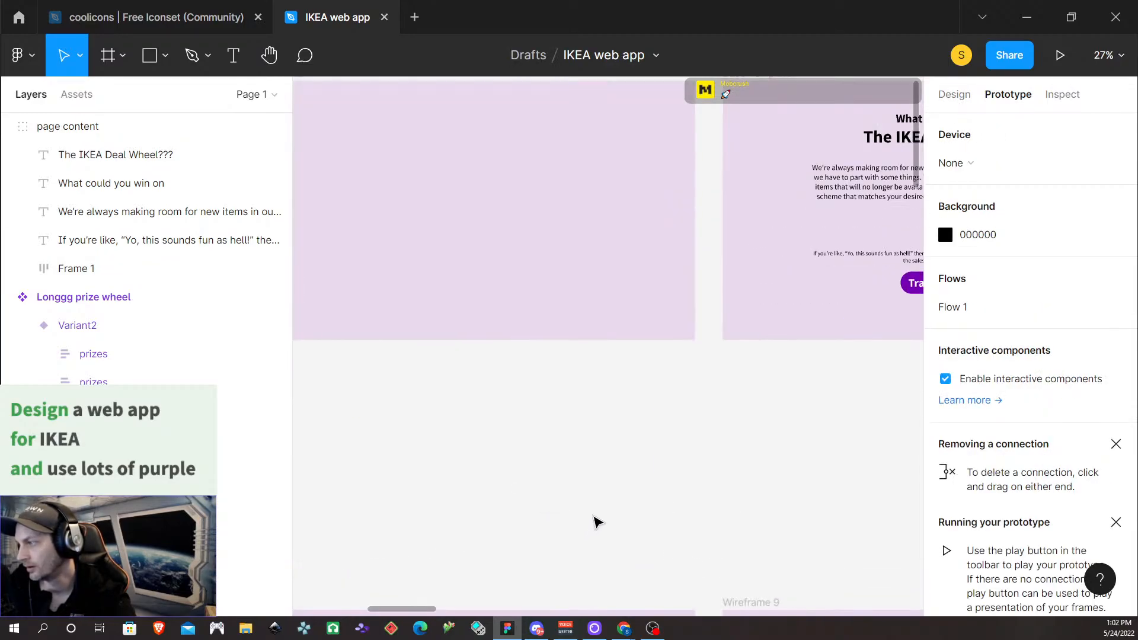
pyautogui.scroll(-3, 592, 518)
pyautogui.hscroll(-5, 596, 523)
pyautogui.click(635, 388)
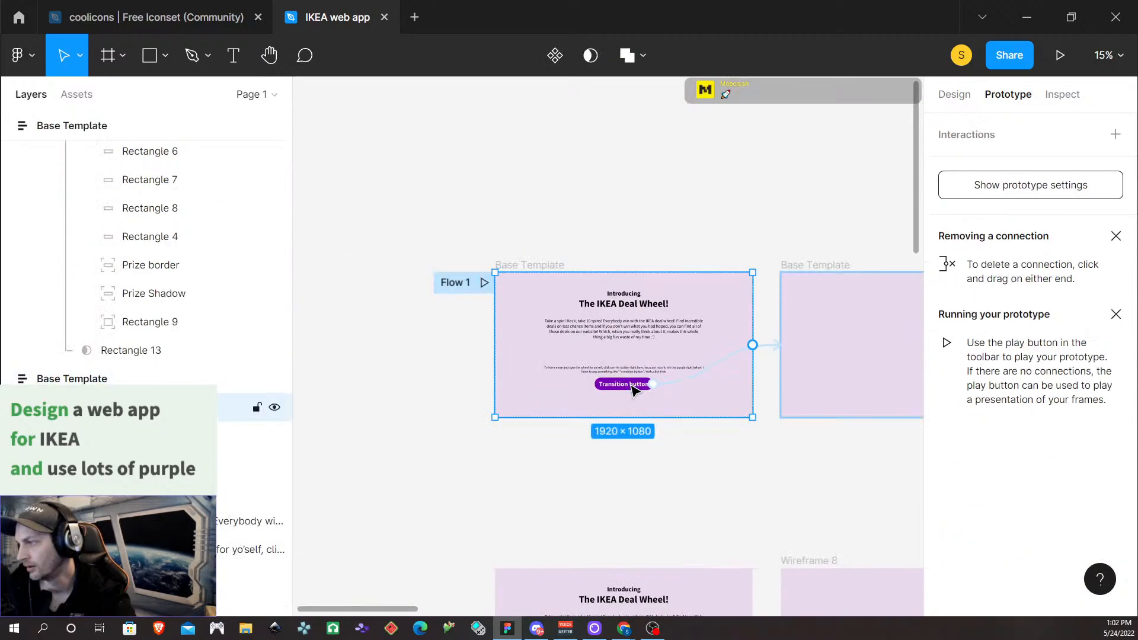
pyautogui.click(634, 390)
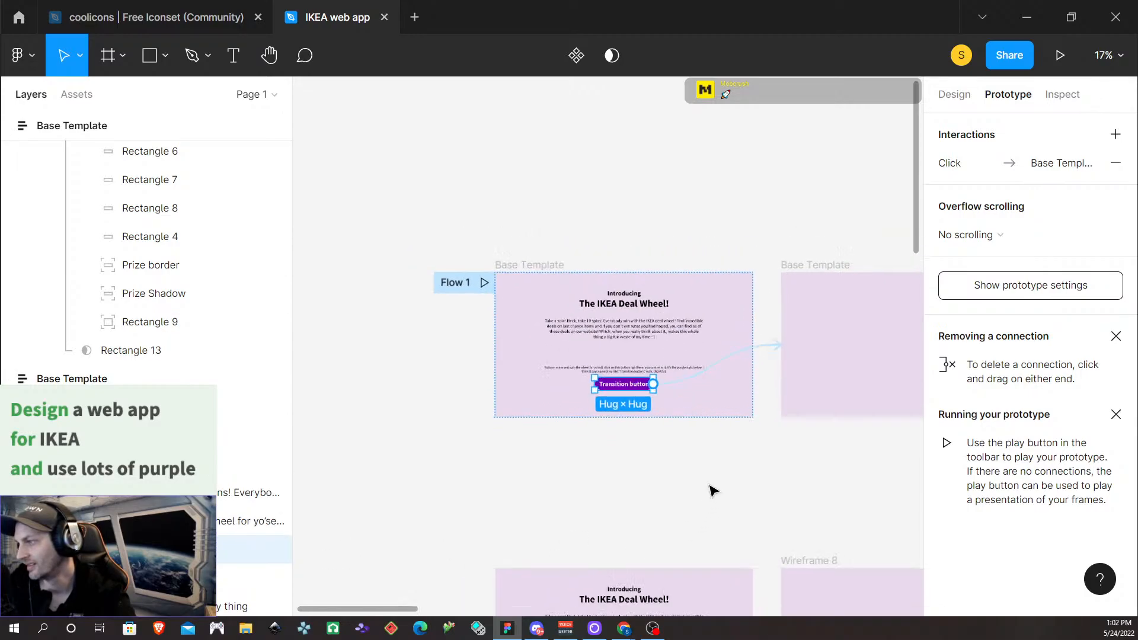
pyautogui.scroll(-2, 709, 489)
pyautogui.hscroll(5, 701, 482)
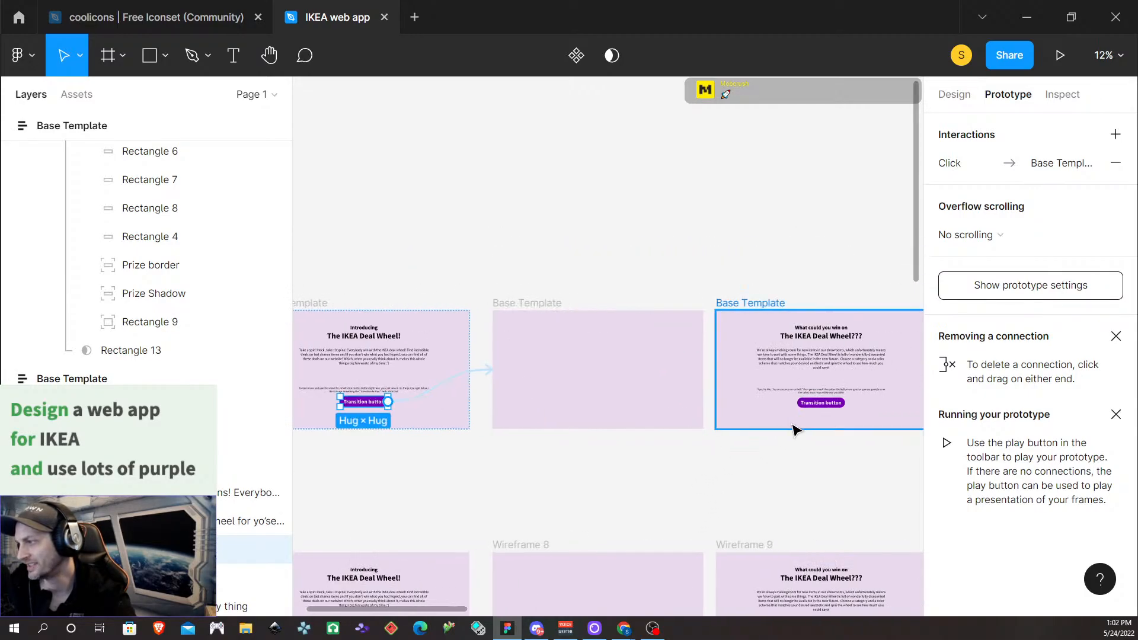
# Examine the prototype options of the "What could you win on" screen's button frame and its nested Transition button text
pyautogui.click(833, 409)
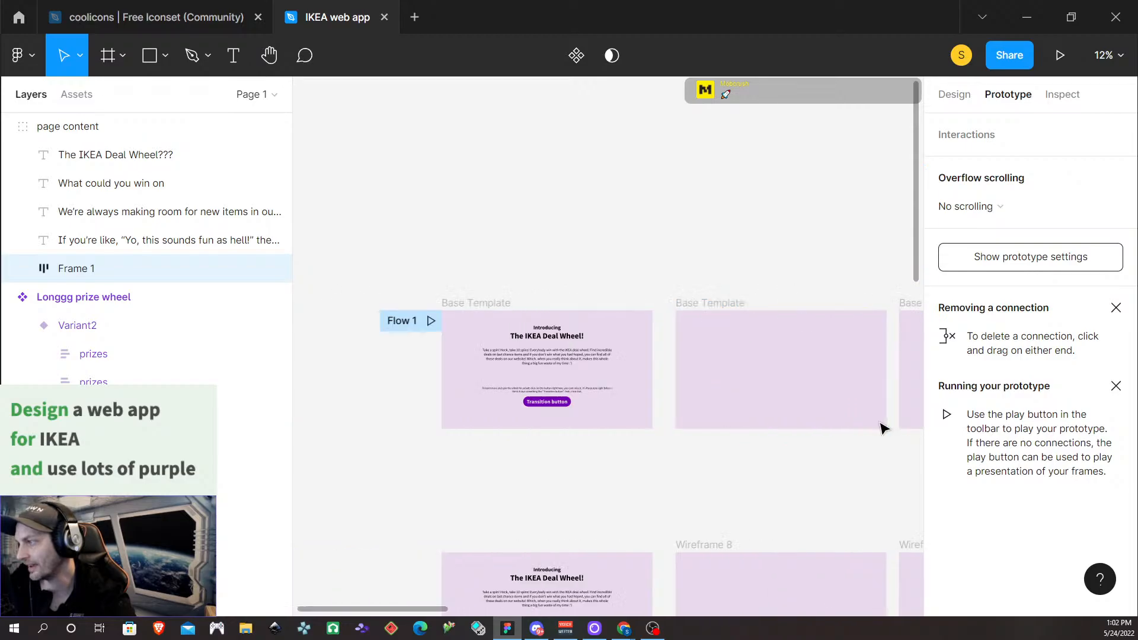
pyautogui.hscroll(3, 854, 425)
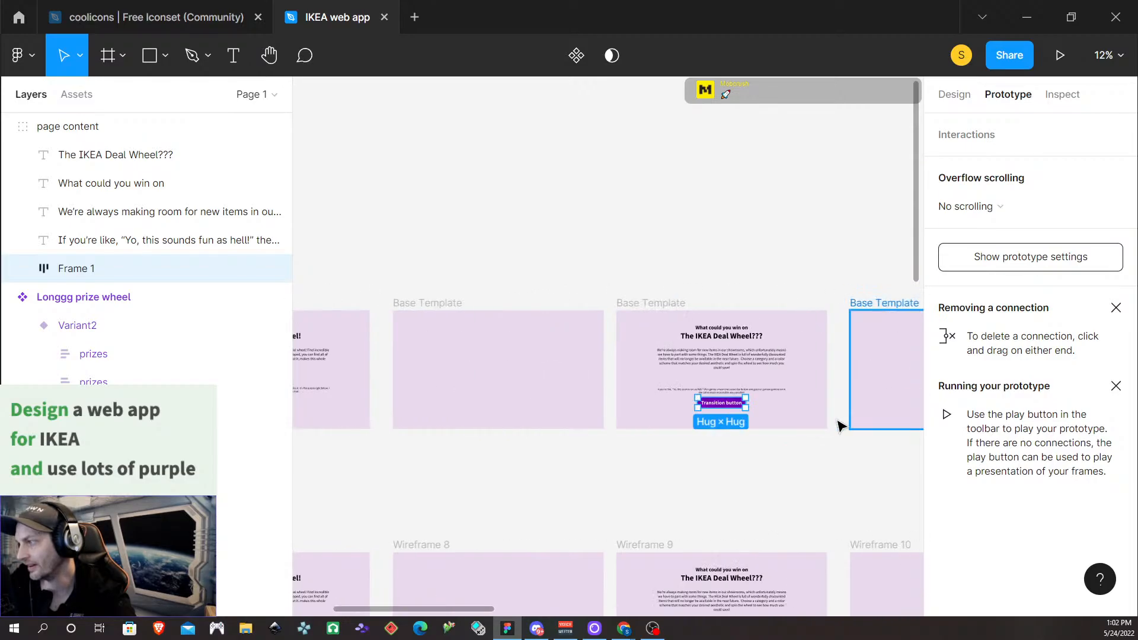
pyautogui.click(23, 268)
pyautogui.click(116, 295)
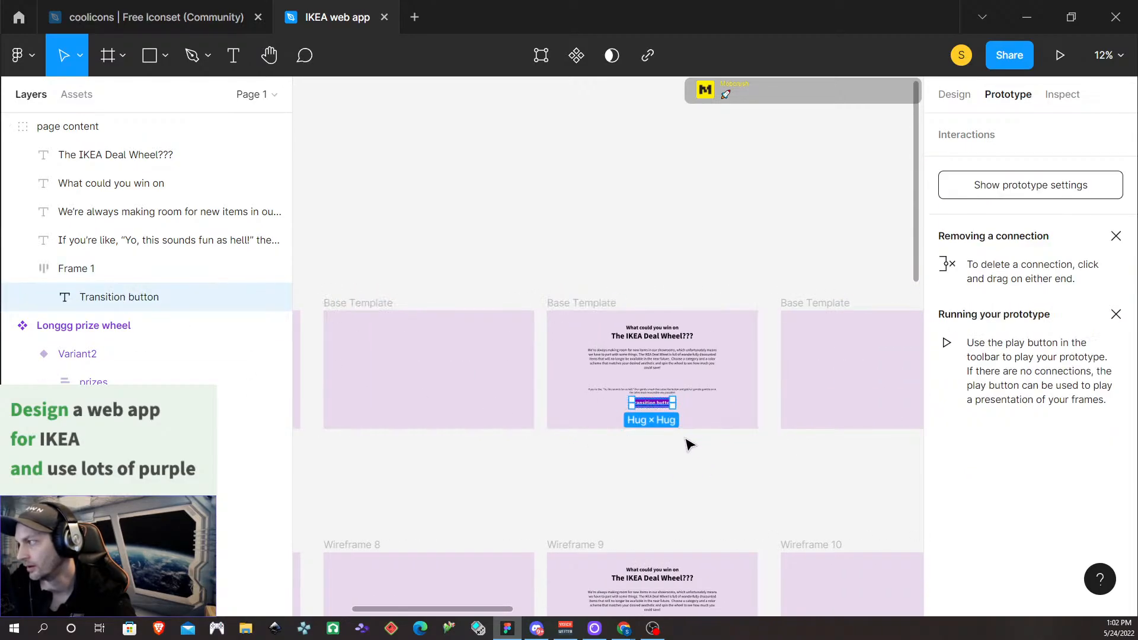
pyautogui.scroll(3, 685, 439)
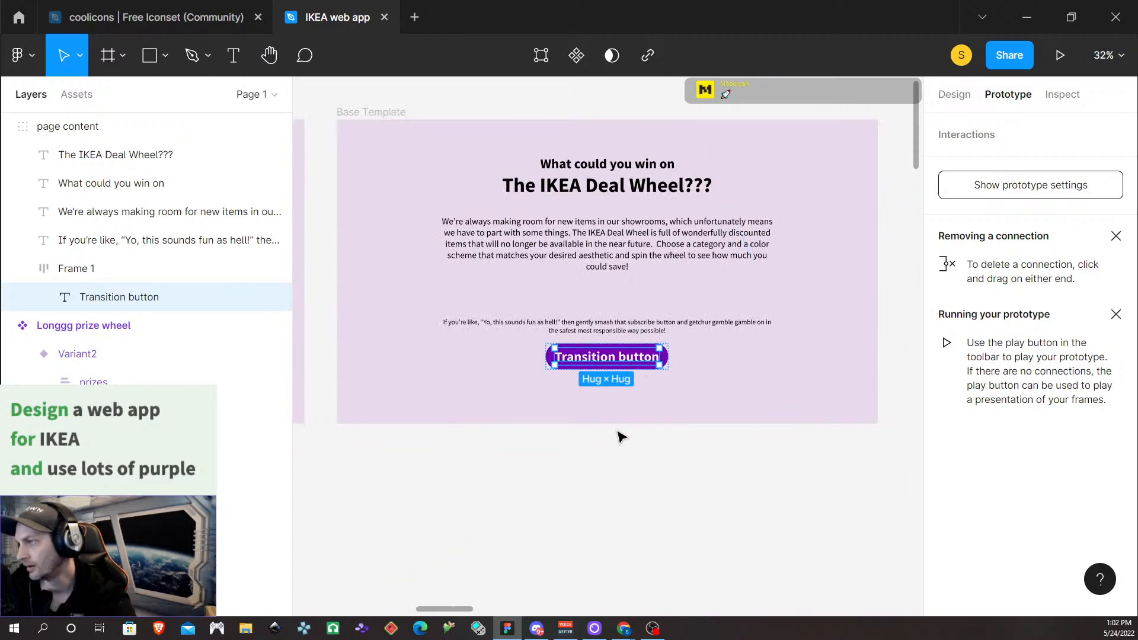
pyautogui.hscroll(3, 617, 437)
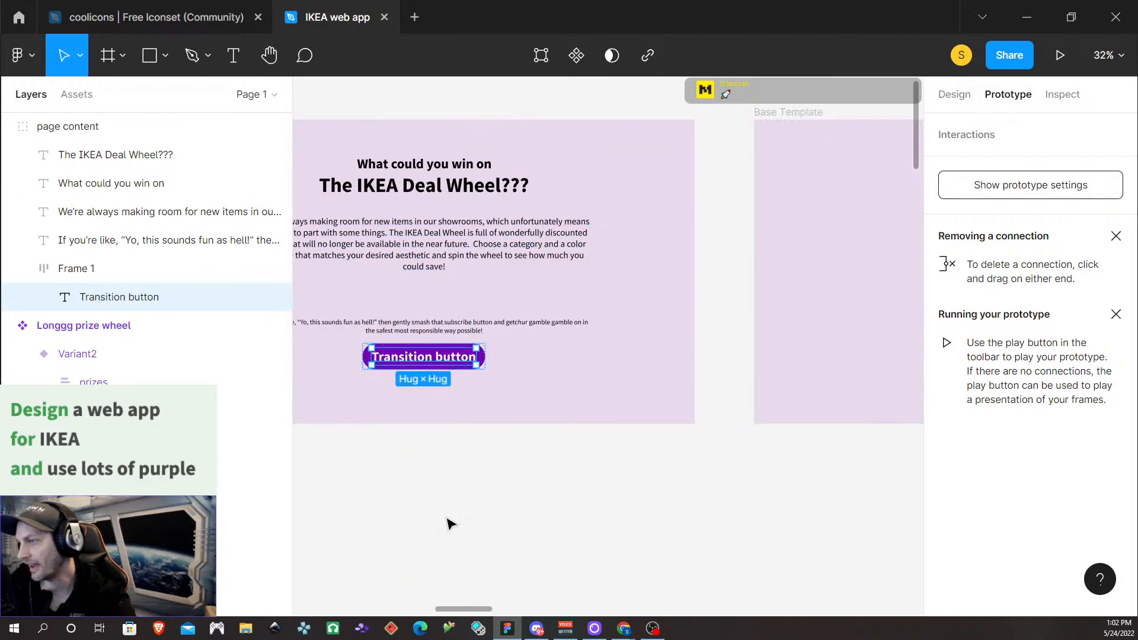
pyautogui.scroll(-3, 469, 515)
pyautogui.hscroll(-3, 510, 522)
pyautogui.click(548, 525)
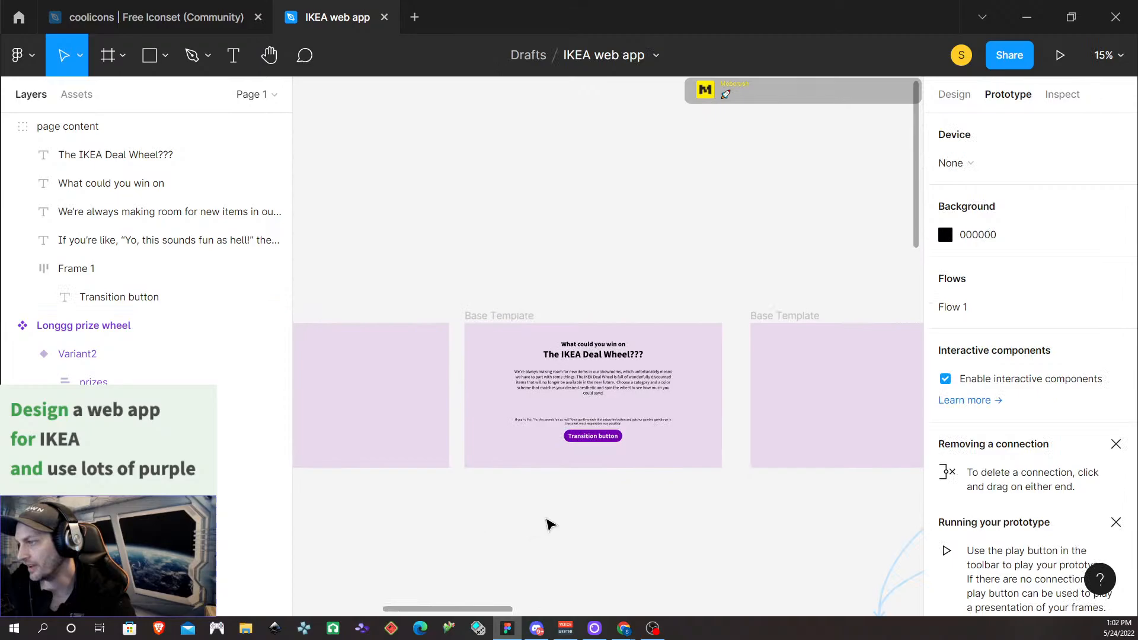
# Copy the Transition button frame from the introductory "The IKEA Deal Wheel!" screen
pyautogui.click(967, 98)
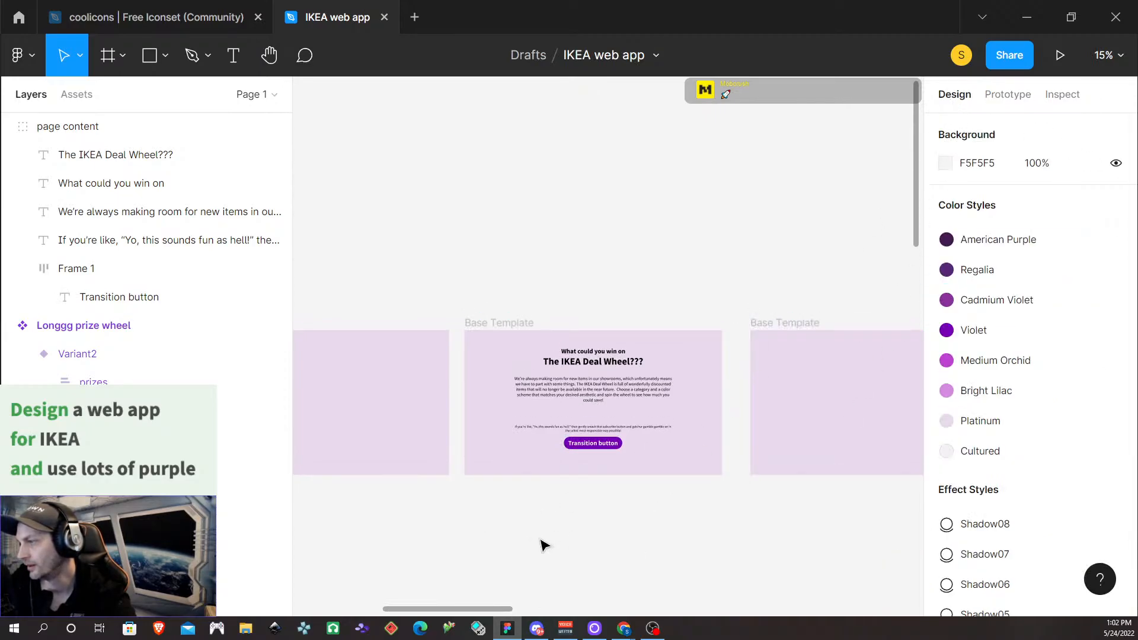
pyautogui.scroll(-3, 543, 539)
pyautogui.scroll(1, 537, 462)
pyautogui.hscroll(-3, 536, 383)
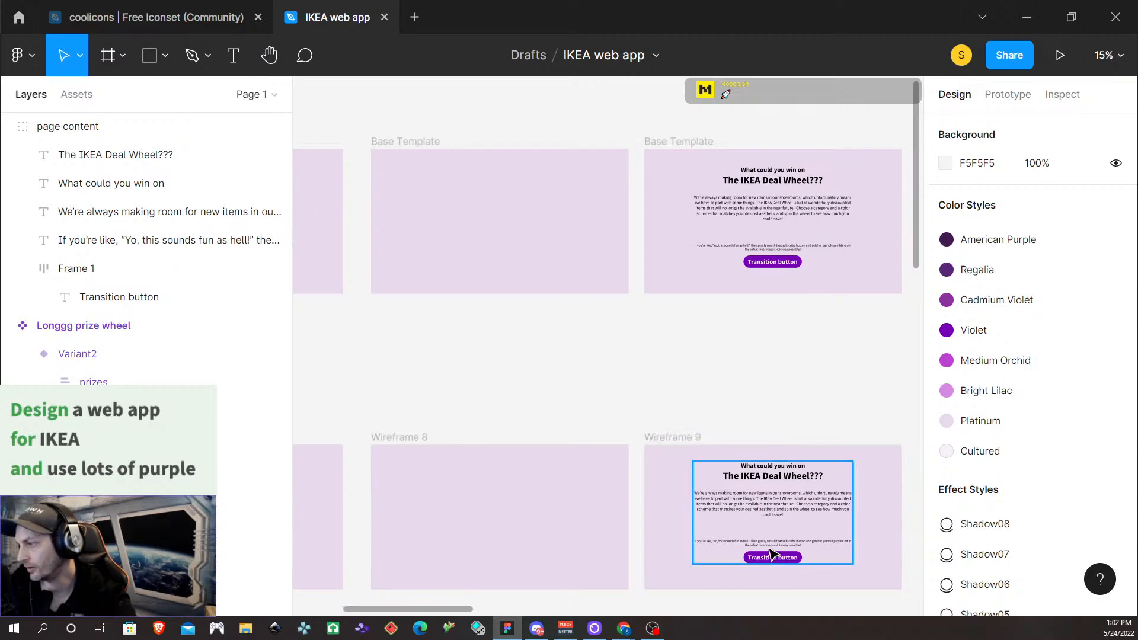
pyautogui.hscroll(-5, 536, 345)
pyautogui.click(518, 260)
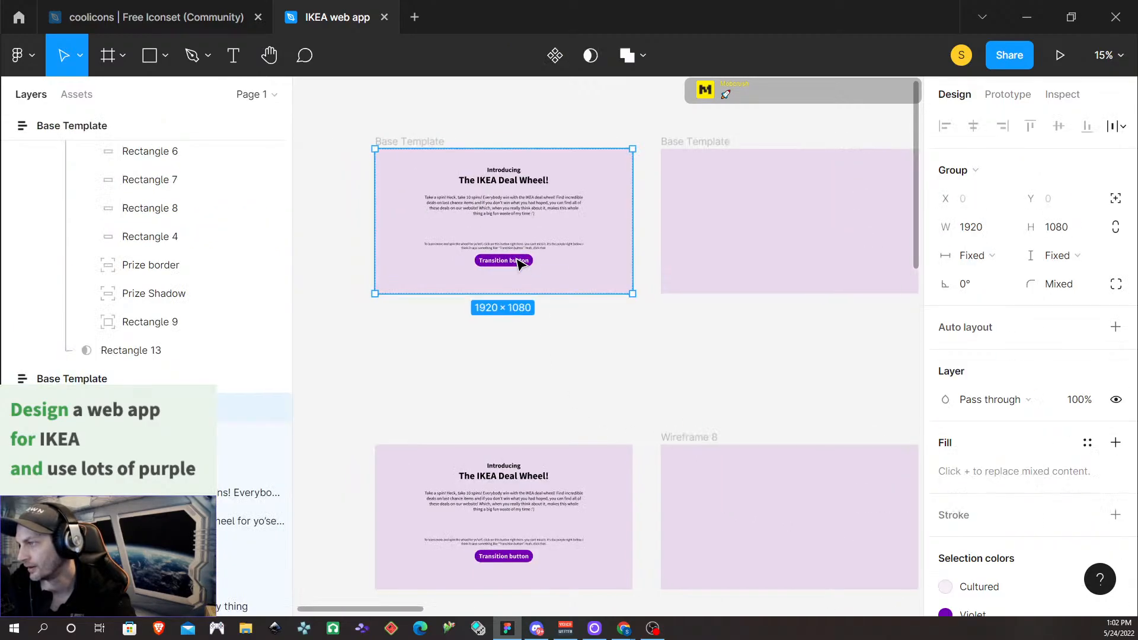
pyautogui.doubleClick(518, 260)
pyautogui.doubleClick(518, 260)
pyautogui.click(526, 307)
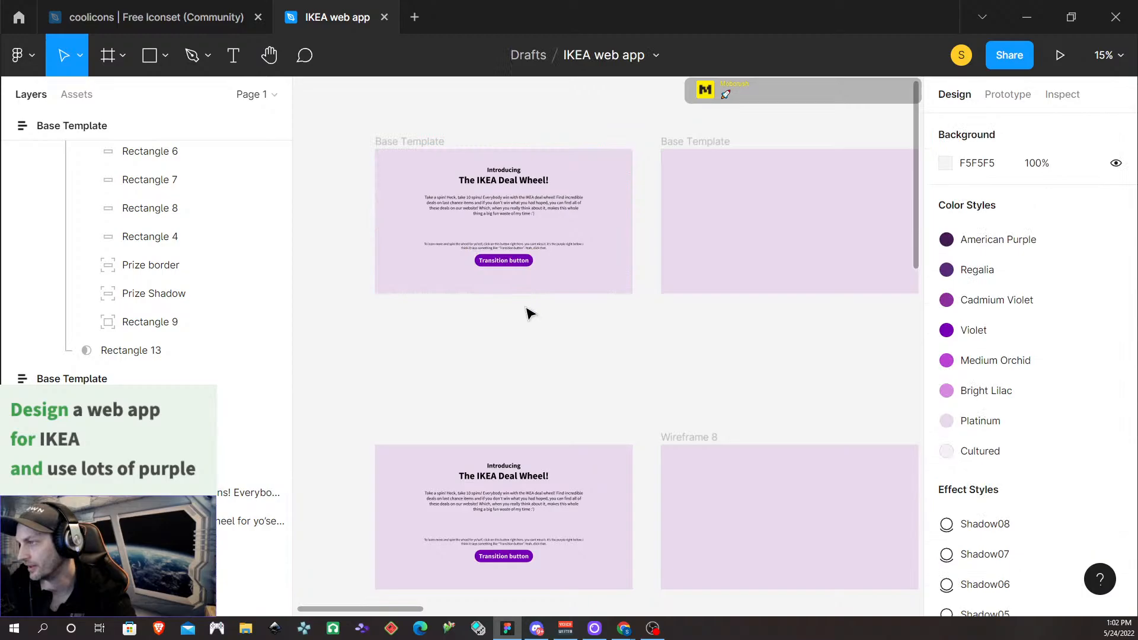
pyautogui.click(521, 263)
pyautogui.doubleClick(521, 263)
pyautogui.doubleClick(521, 263)
pyautogui.click(498, 338)
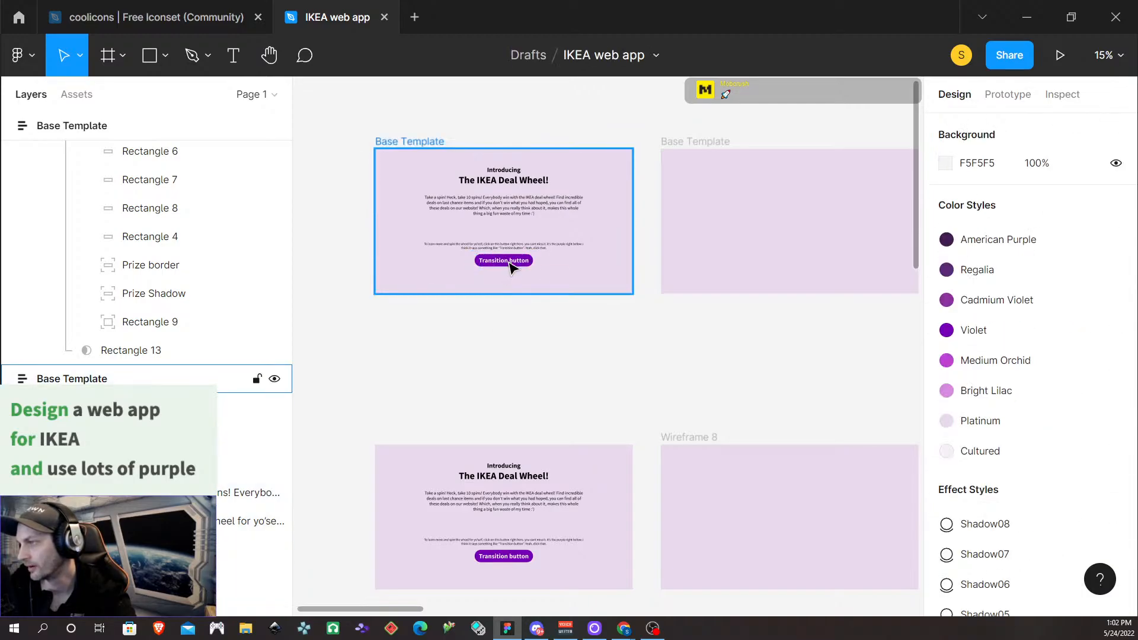
pyautogui.click(513, 264)
pyautogui.doubleClick(513, 265)
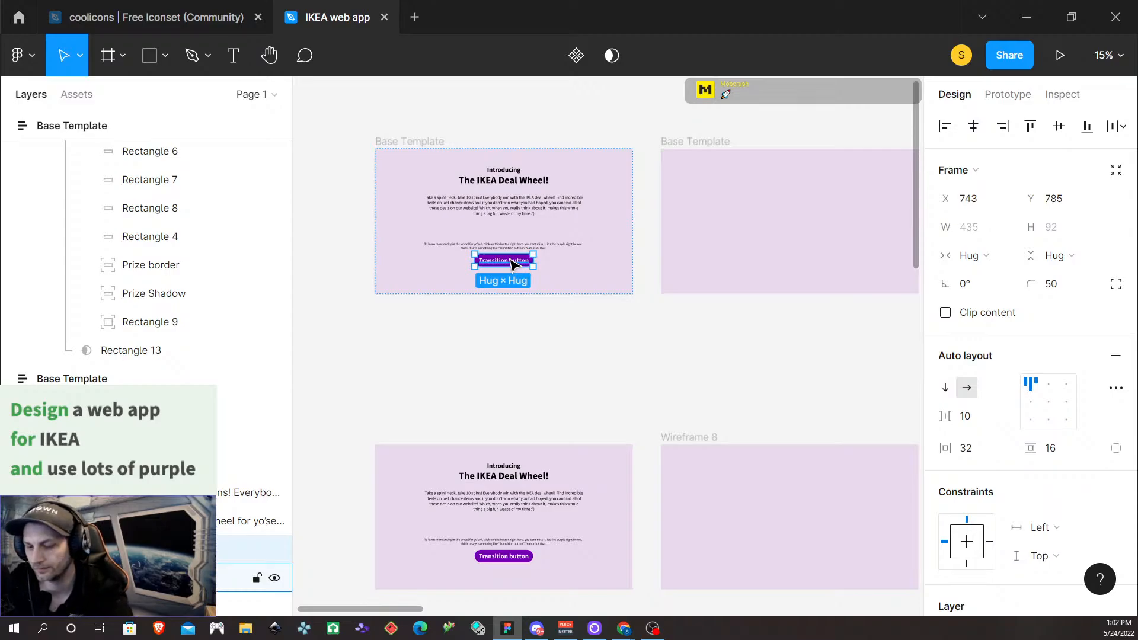
# Replace the Transition button on the "What could you win on" screen with the copied button
pyautogui.hscroll(7, 676, 323)
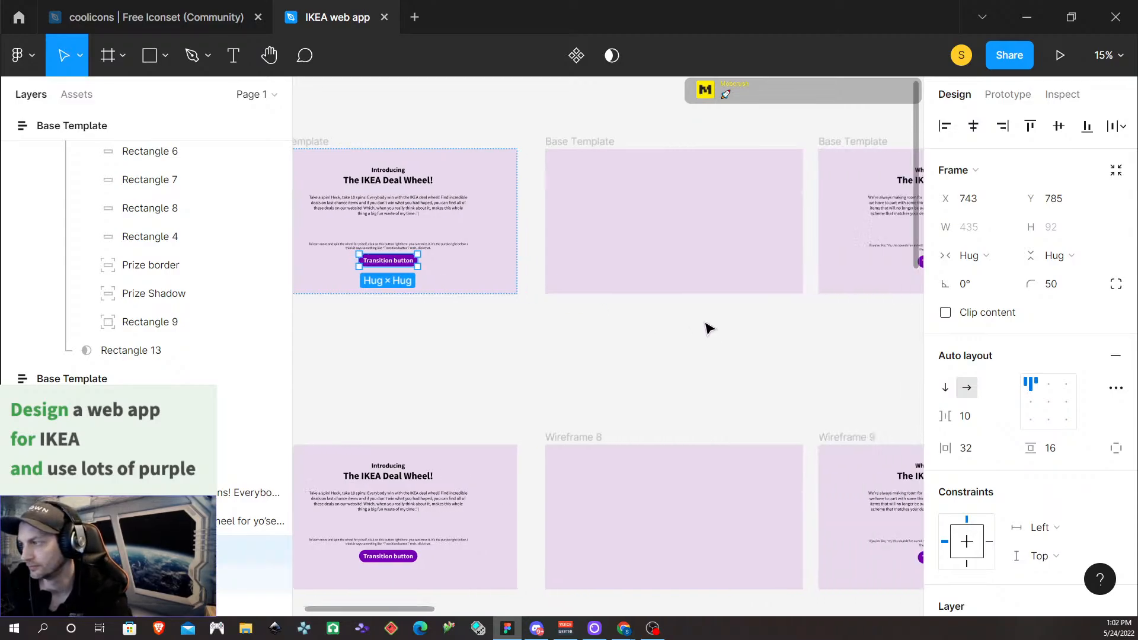
pyautogui.doubleClick(669, 259)
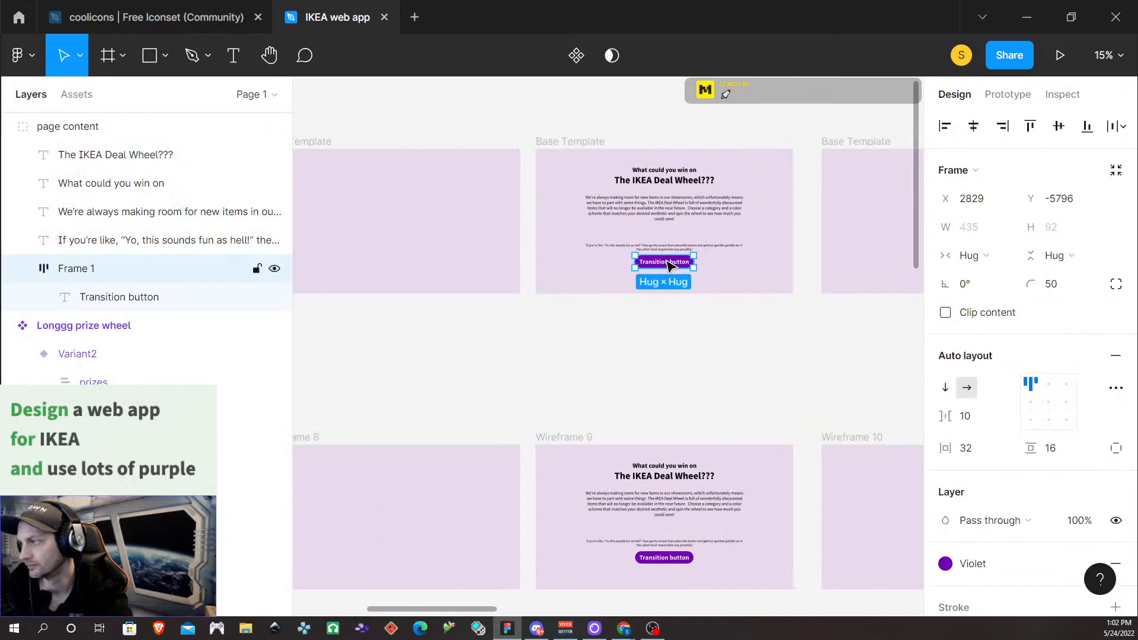
pyautogui.rightClick(657, 261)
pyautogui.click(709, 133)
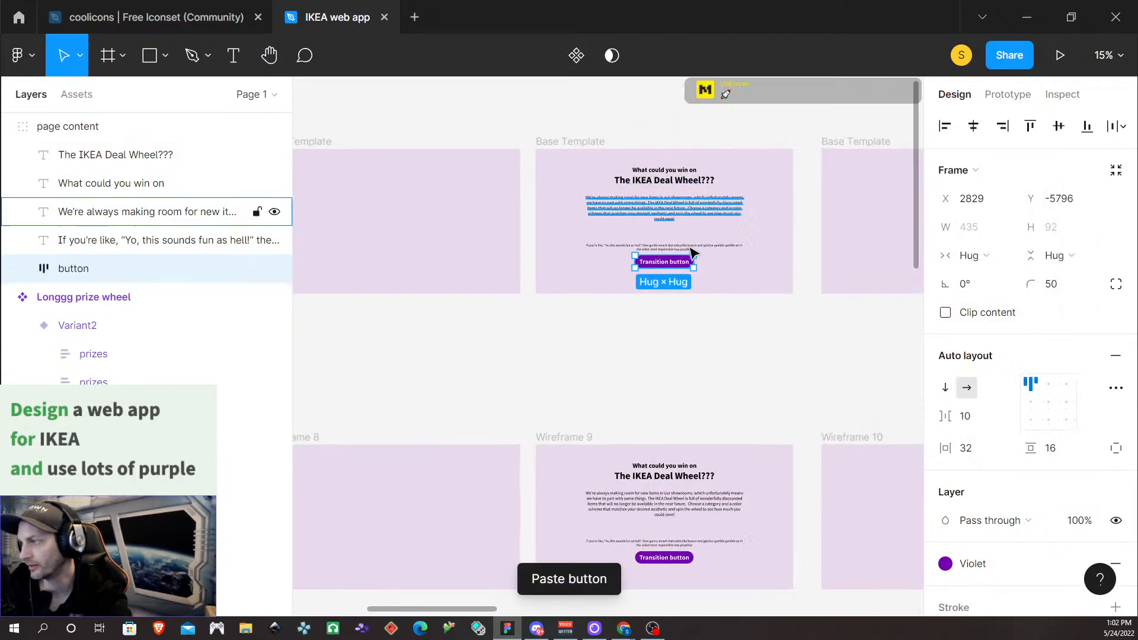
# Try to redirect the replaced button's prototype connection to the blank Base Template following the "What could you win on" screen
pyautogui.click(670, 382)
pyautogui.click(1006, 94)
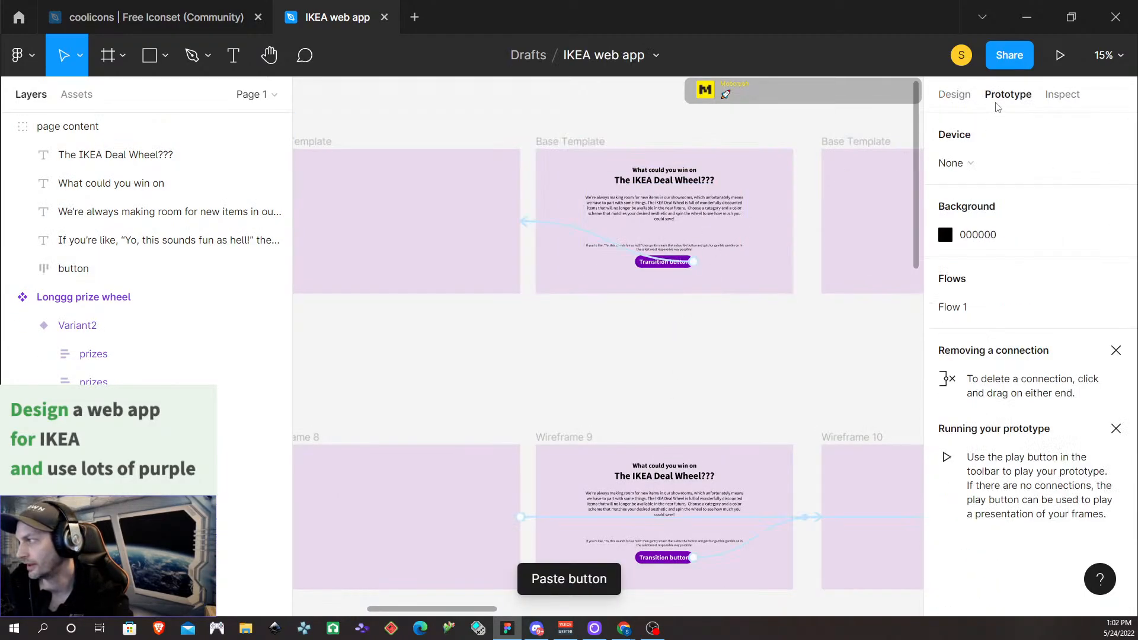
pyautogui.click(527, 223)
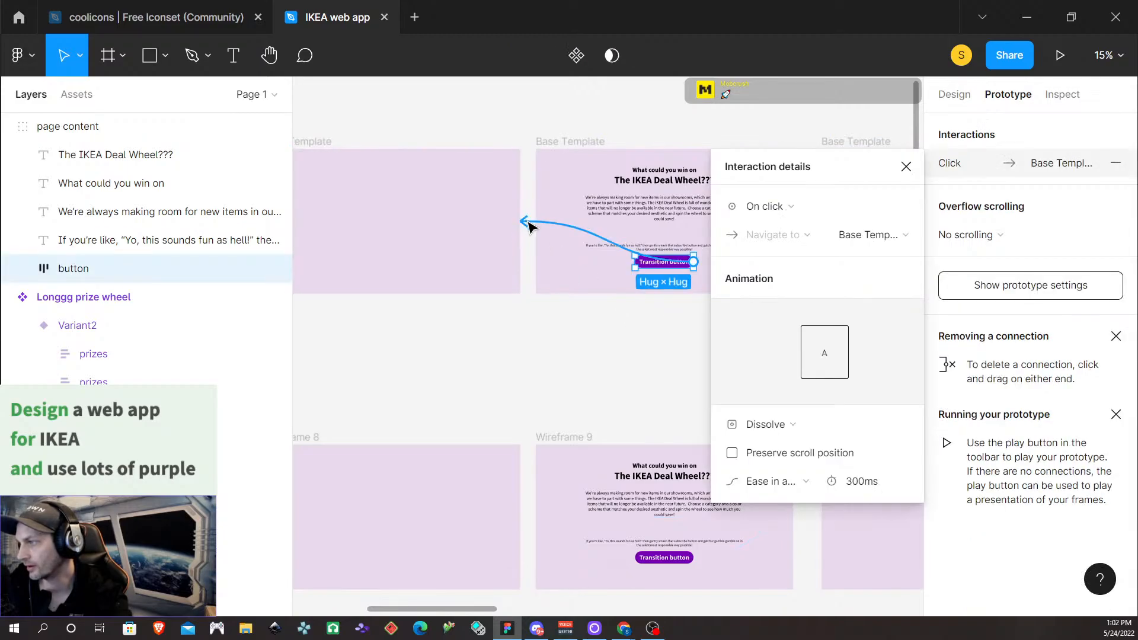
pyautogui.hscroll(5, 682, 255)
pyautogui.moveTo(722, 253); pyautogui.dragTo(596, 250)
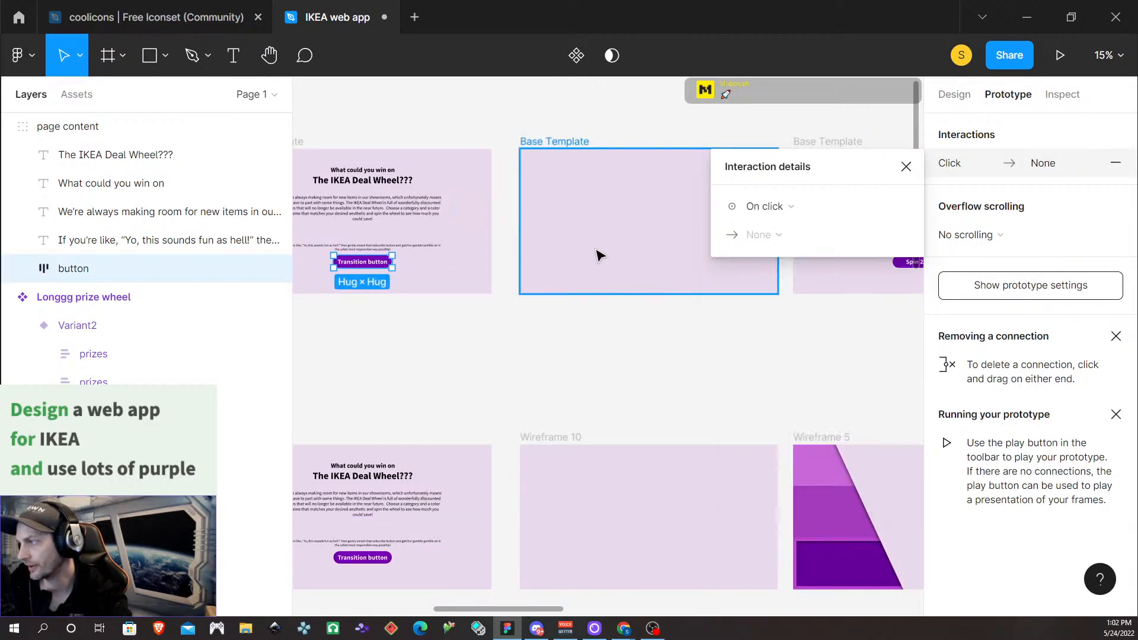
pyautogui.click(770, 207)
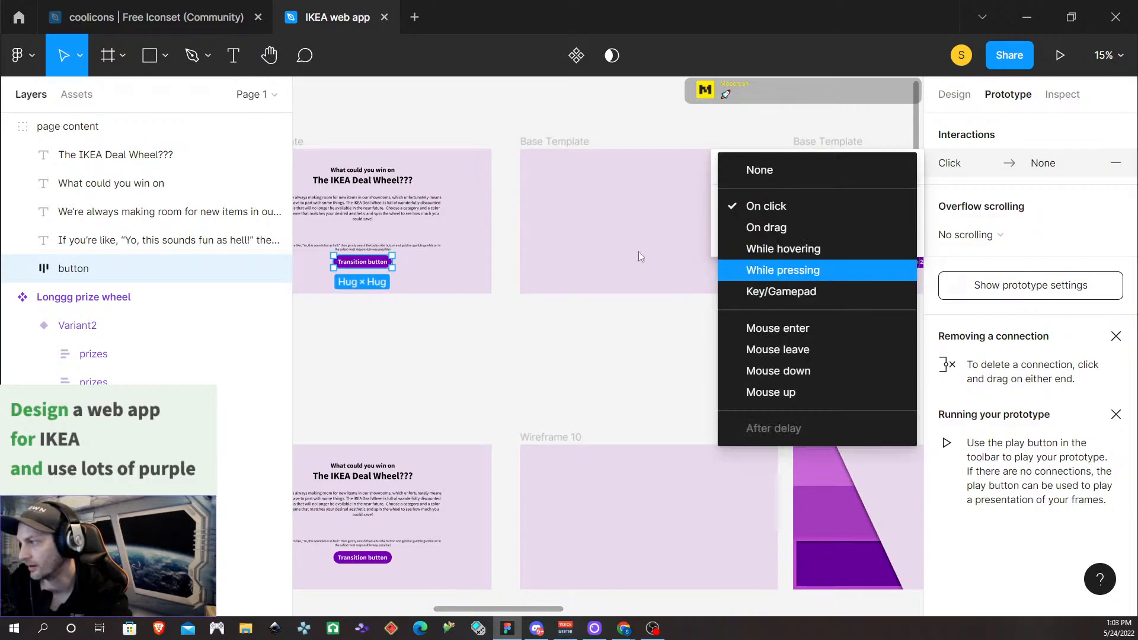
pyautogui.click(507, 352)
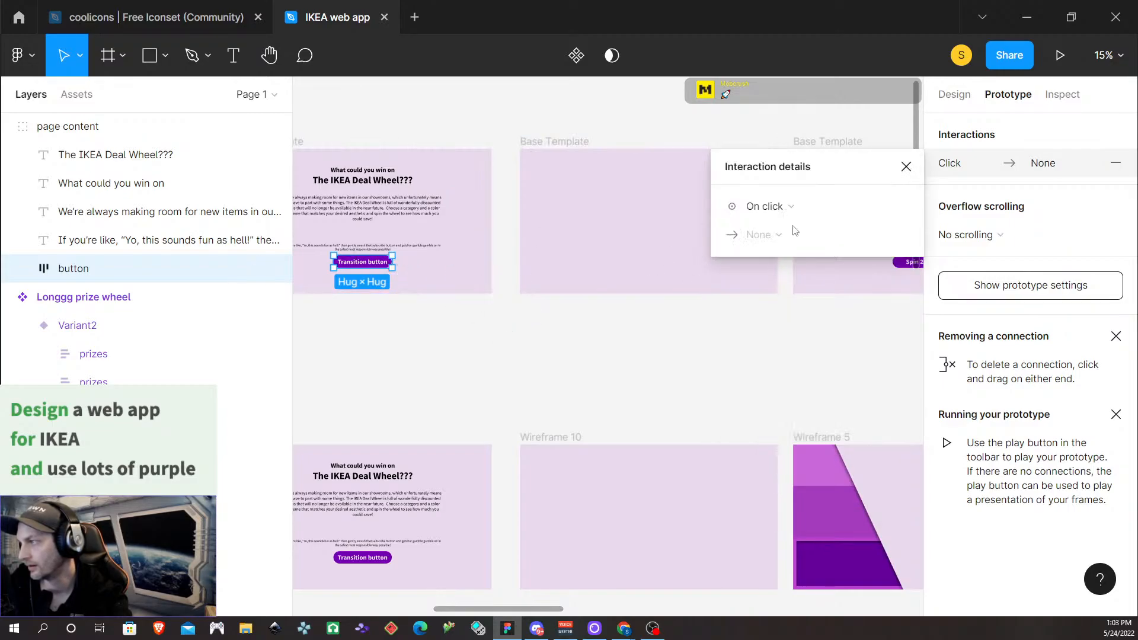
pyautogui.click(599, 198)
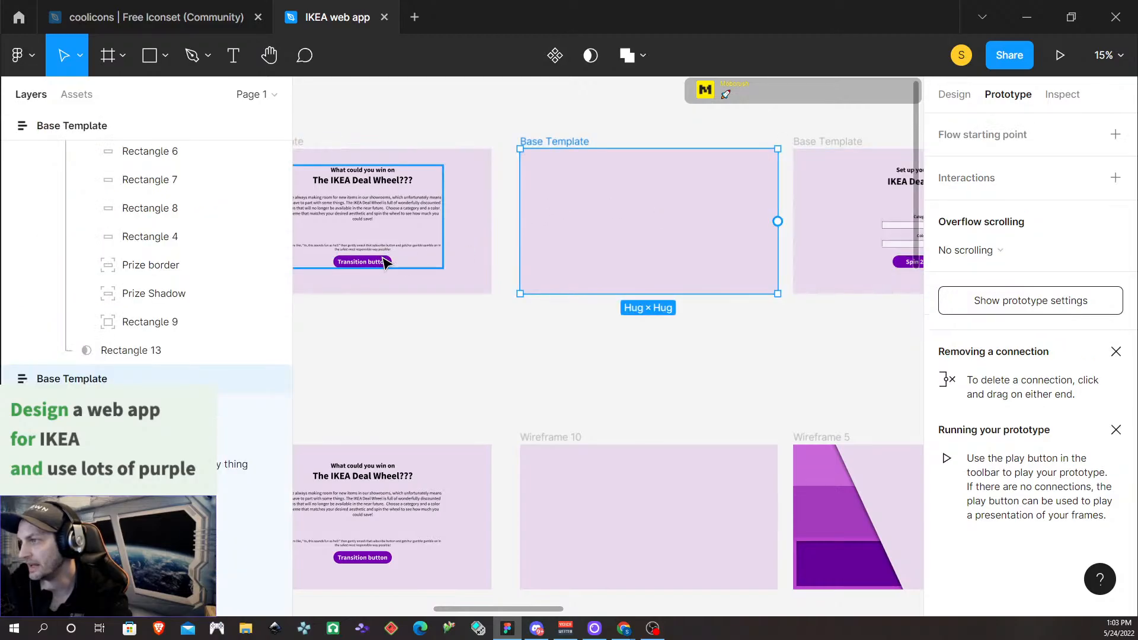
# Compare the prototype connections of the Transition buttons and frames on the introductory and "What could you win on" screens
pyautogui.click(378, 261)
pyautogui.scroll(-5, 589, 357)
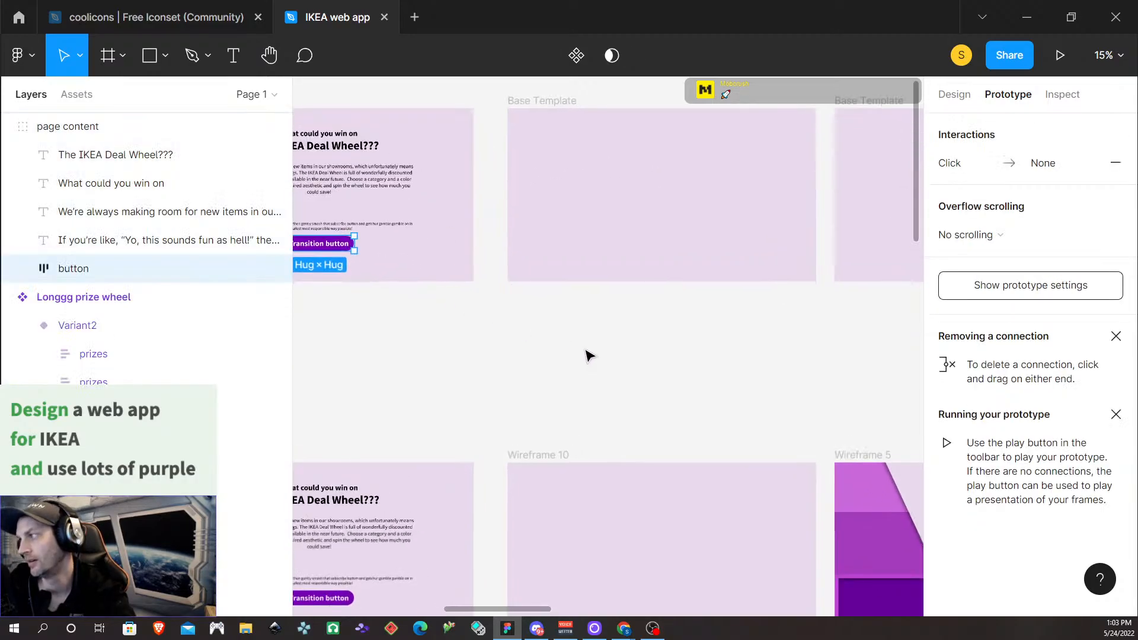
pyautogui.hscroll(-5, 589, 357)
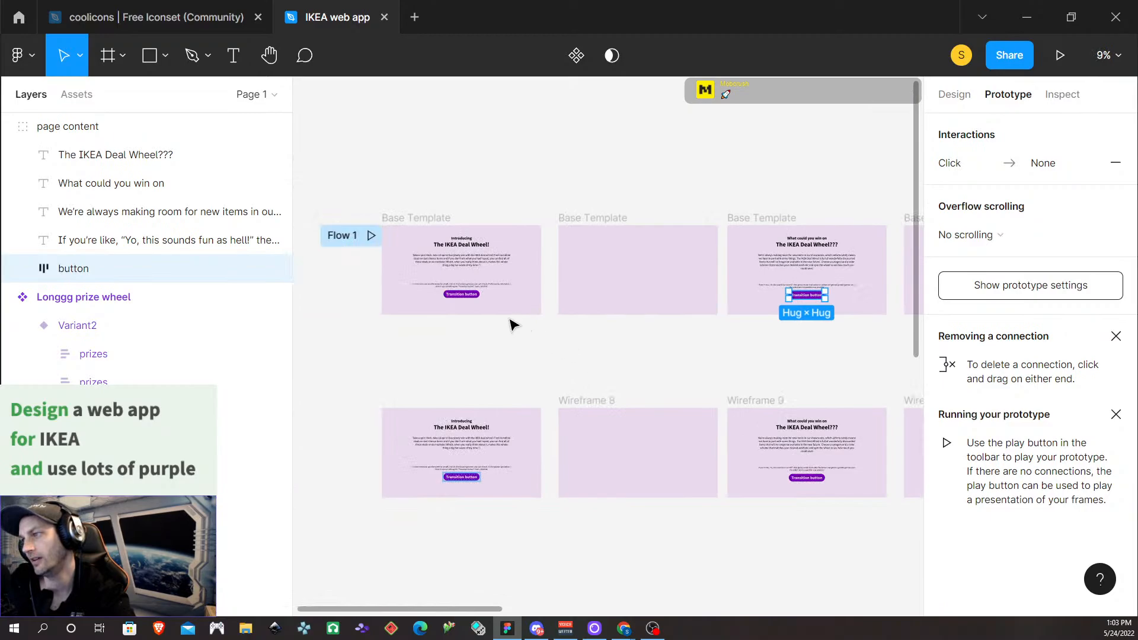
pyautogui.click(460, 296)
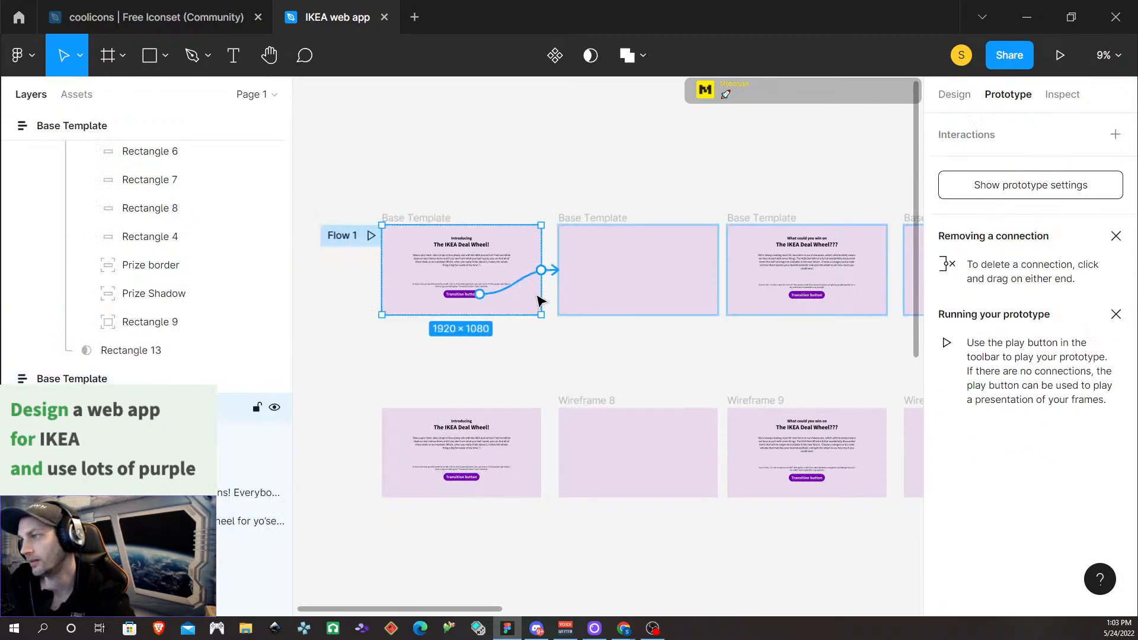
pyautogui.click(812, 296)
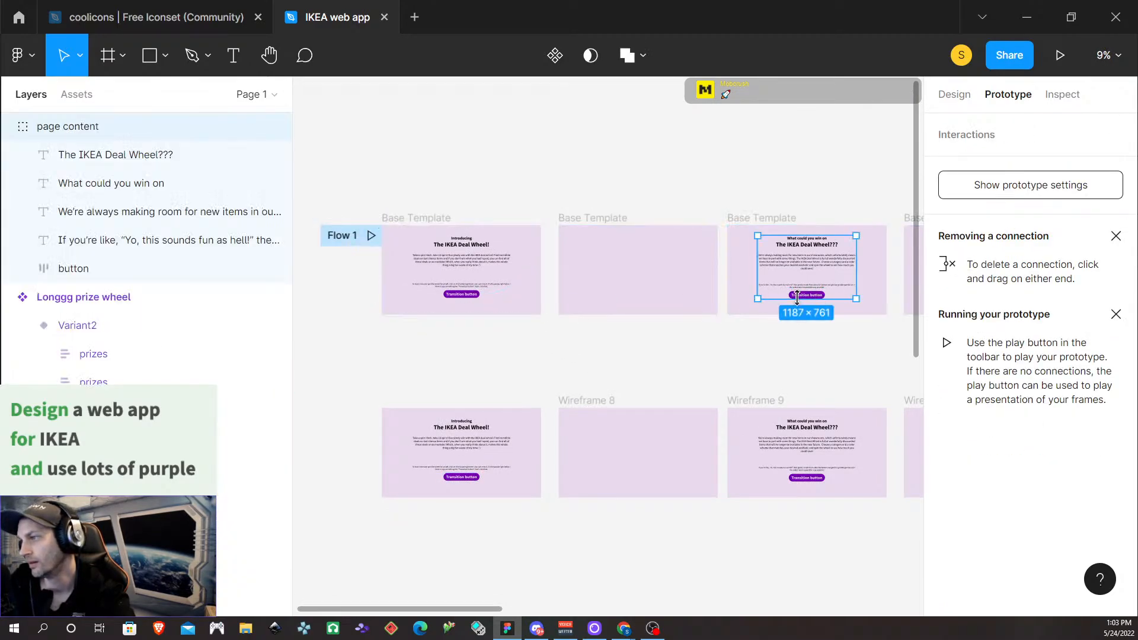
pyautogui.click(777, 219)
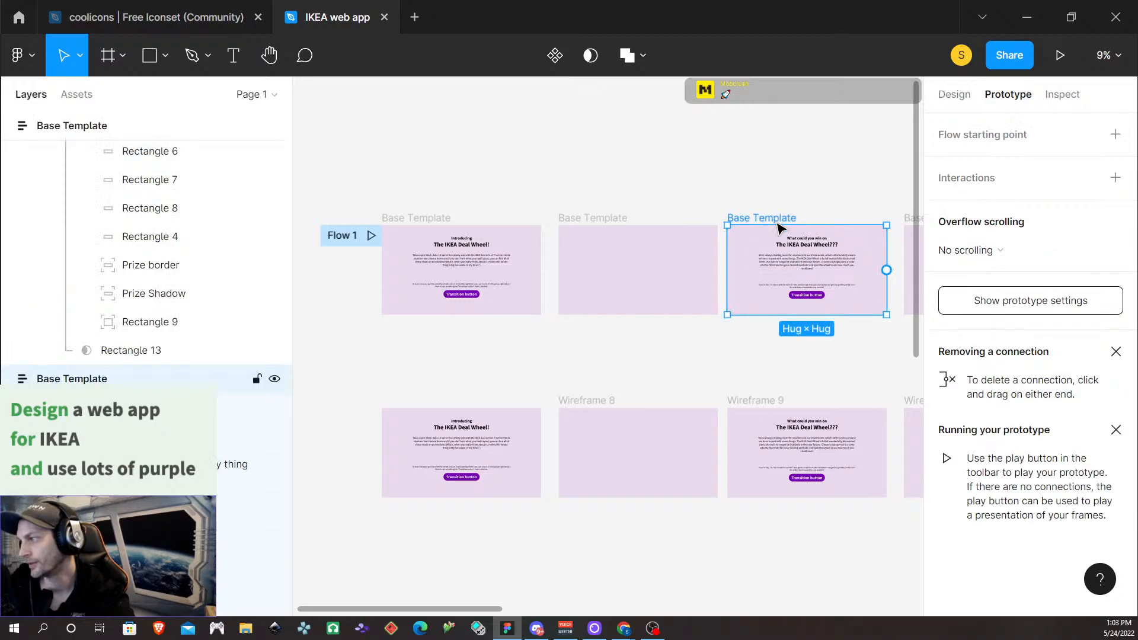
pyautogui.click(812, 297)
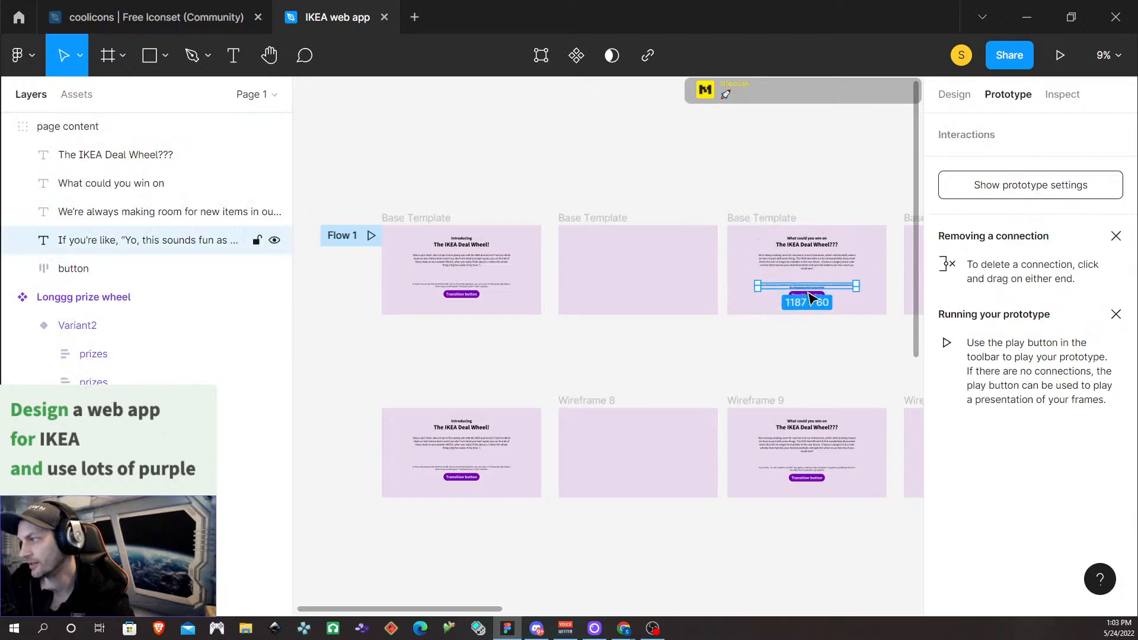
pyautogui.click(814, 350)
pyautogui.hscroll(-1, 818, 350)
pyautogui.hscroll(4, 816, 349)
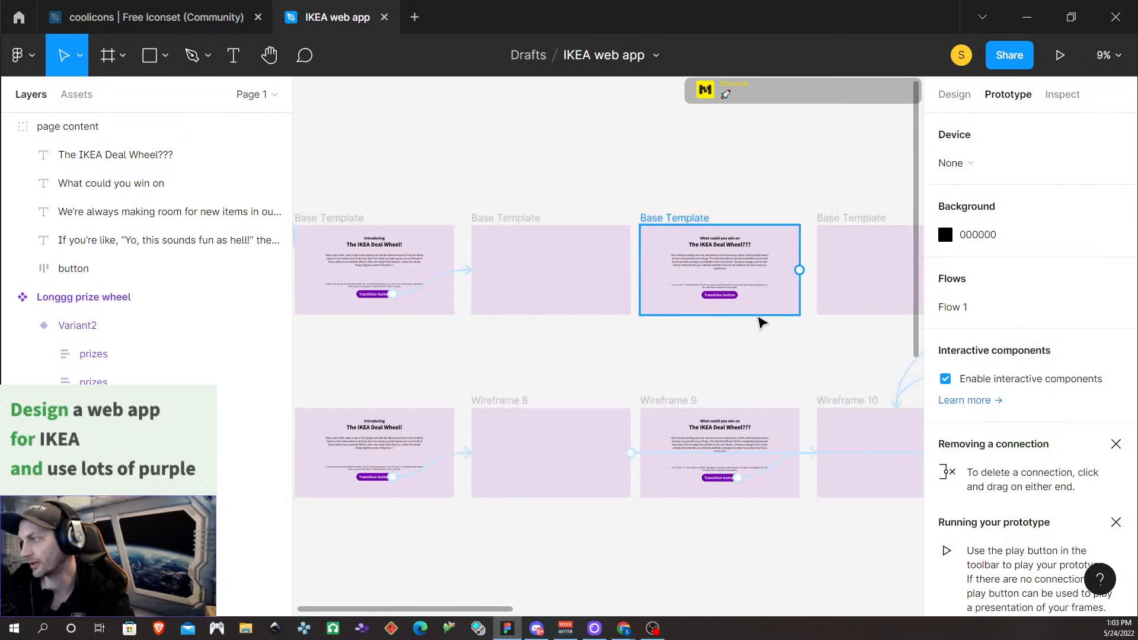
# Remove the click interaction without a destination from the "What could you win on" screen's Transition button
pyautogui.click(728, 295)
pyautogui.click(726, 295)
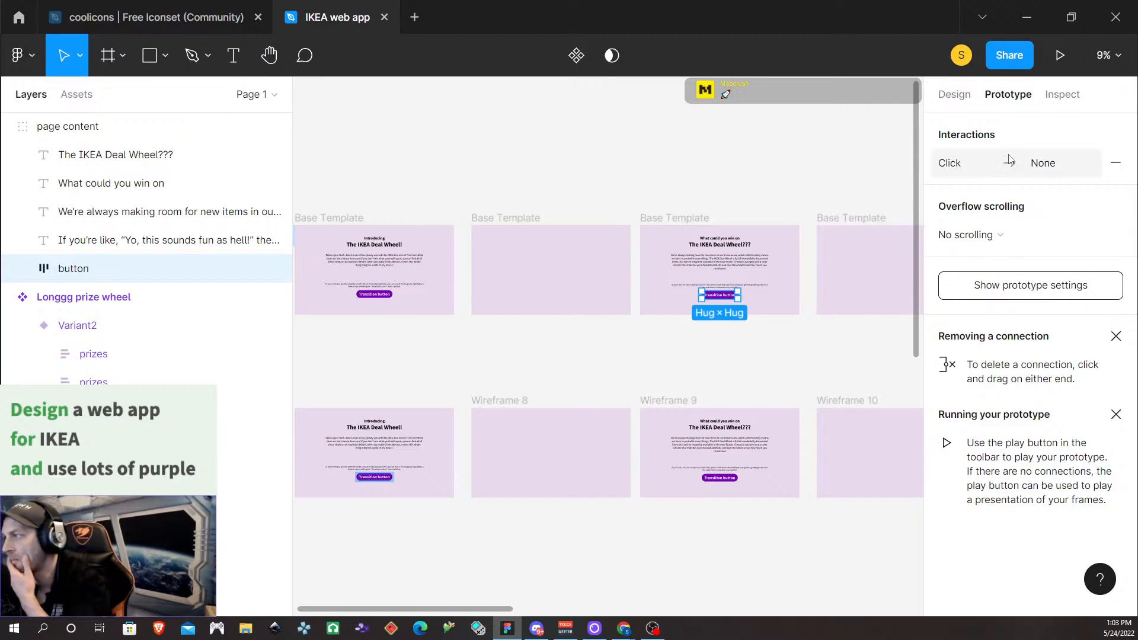
pyautogui.click(1036, 164)
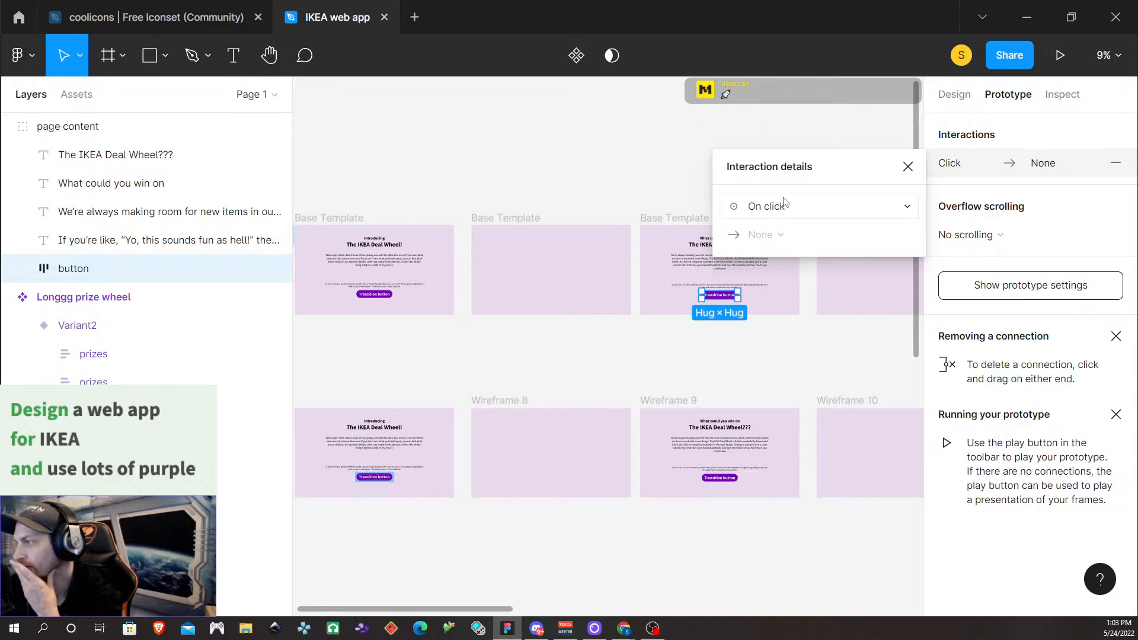
pyautogui.click(908, 166)
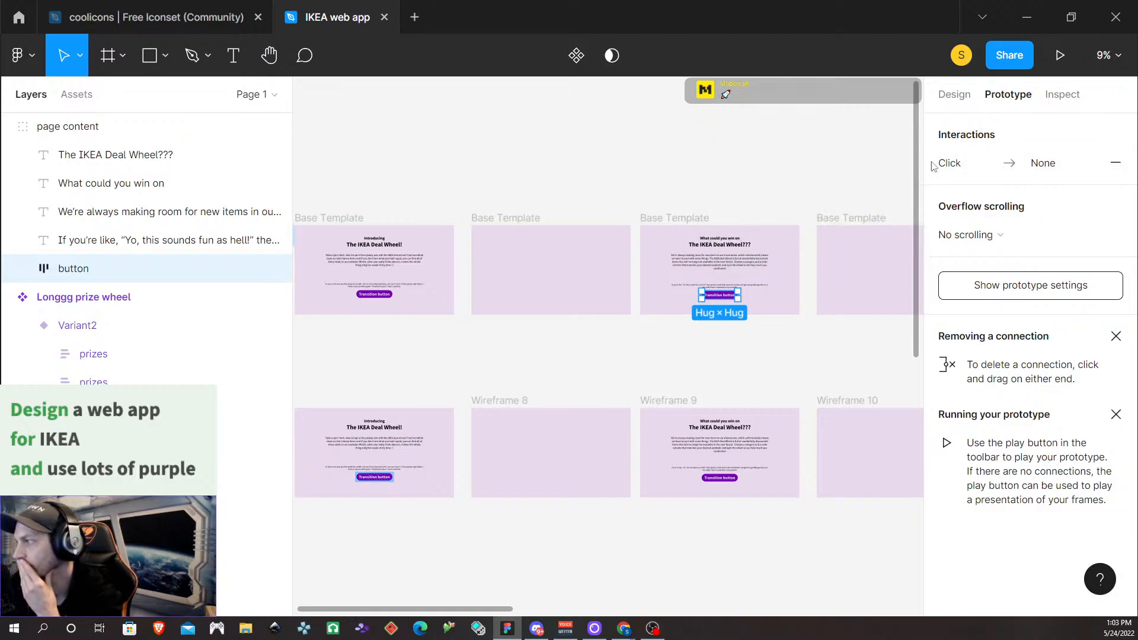
pyautogui.click(1115, 162)
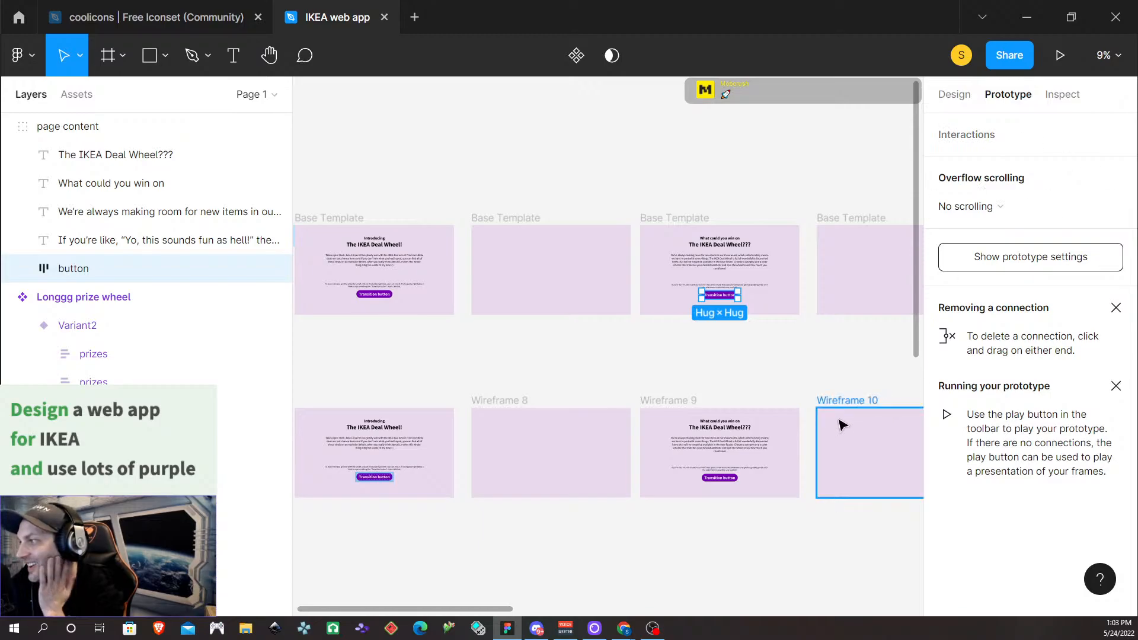
# Dismiss the help tips about removing a connection and running the prototype, and clear the selection
pyautogui.click(1112, 303)
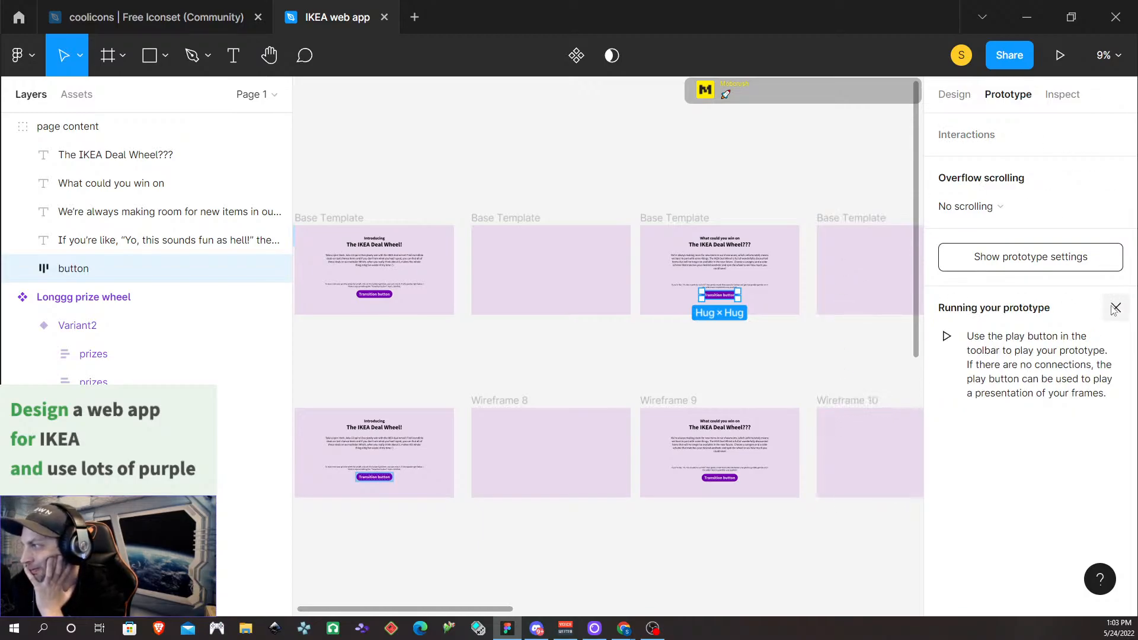
pyautogui.click(1114, 308)
pyautogui.click(803, 365)
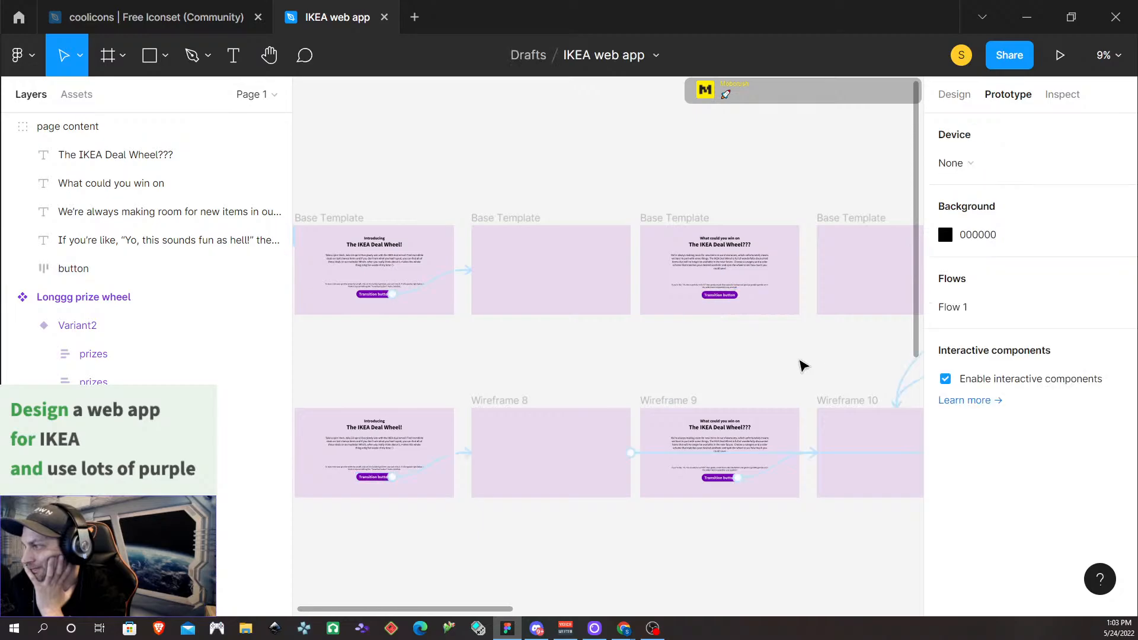
# Compare the layer structure and interactions of the "What could you win on" and introductory Base Template screens, including the introductory Transition button
pyautogui.click(730, 281)
pyautogui.doubleClick(740, 264)
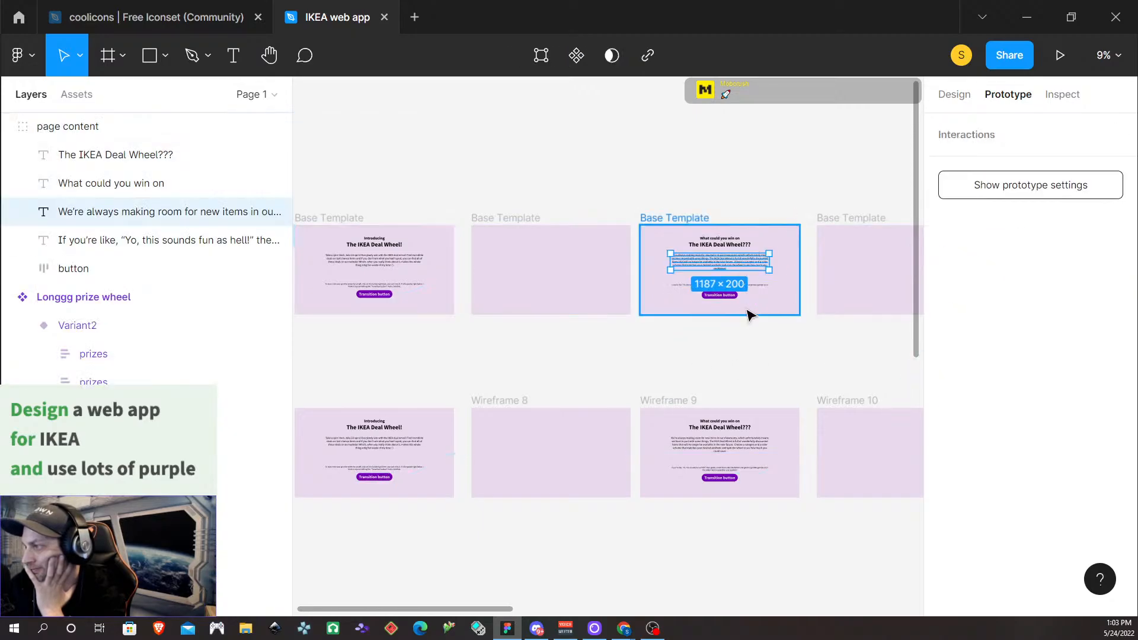
pyautogui.click(681, 222)
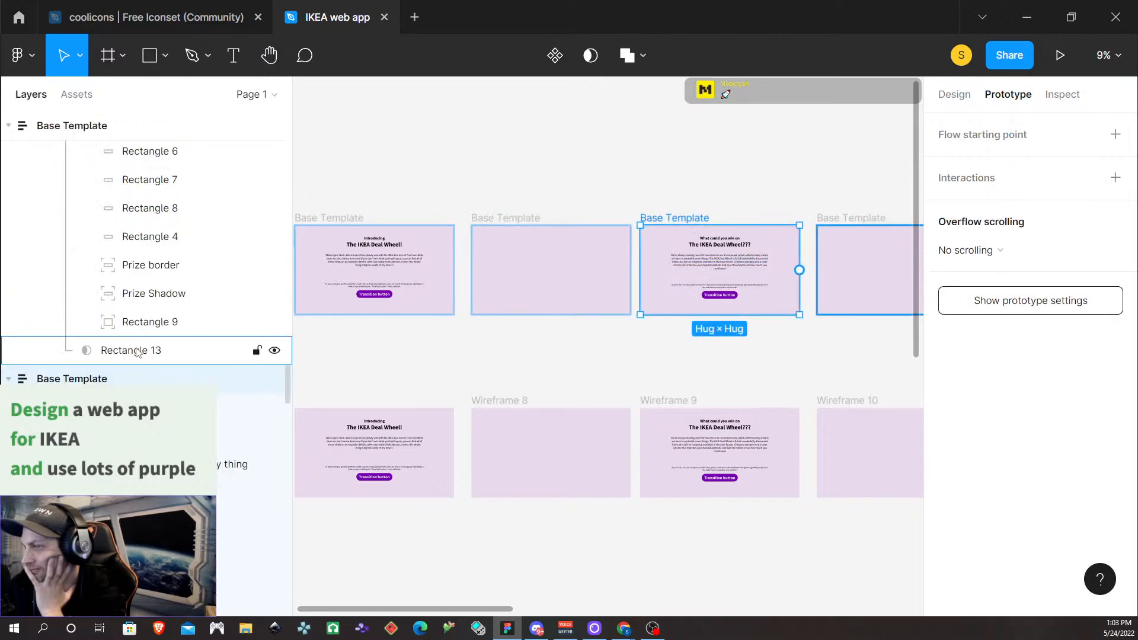
pyautogui.scroll(10, 138, 351)
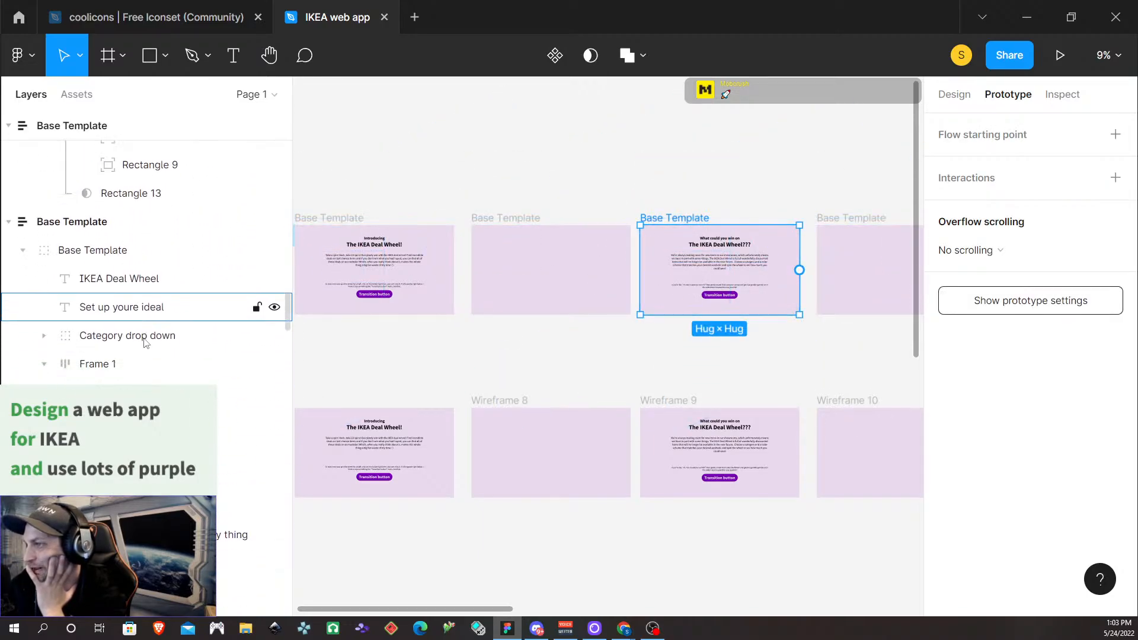
pyautogui.click(368, 307)
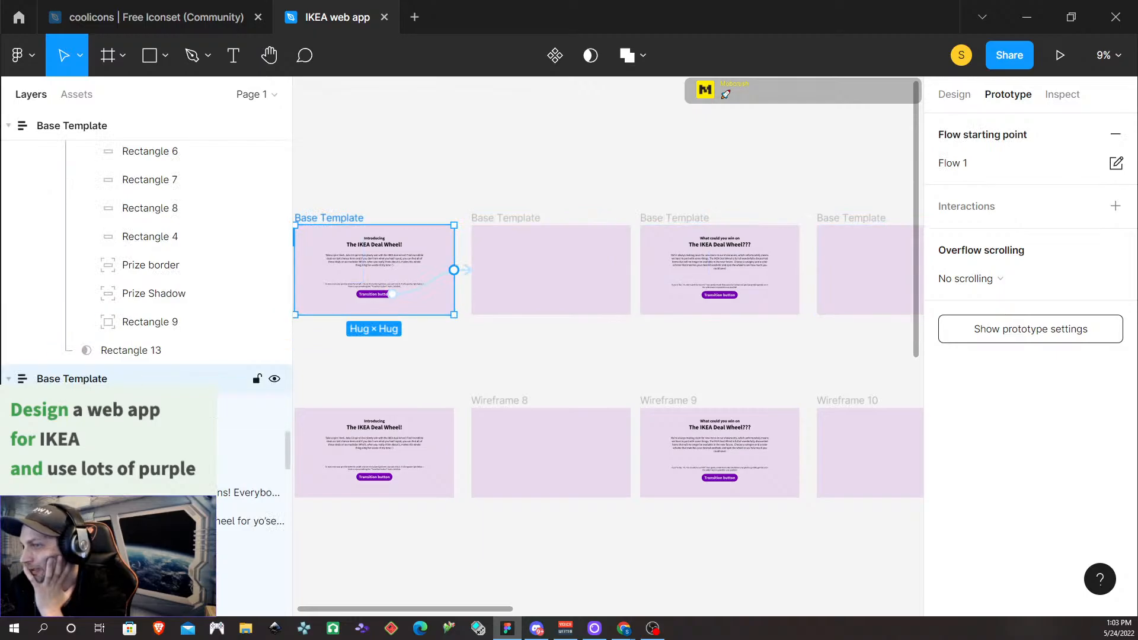
pyautogui.click(375, 190)
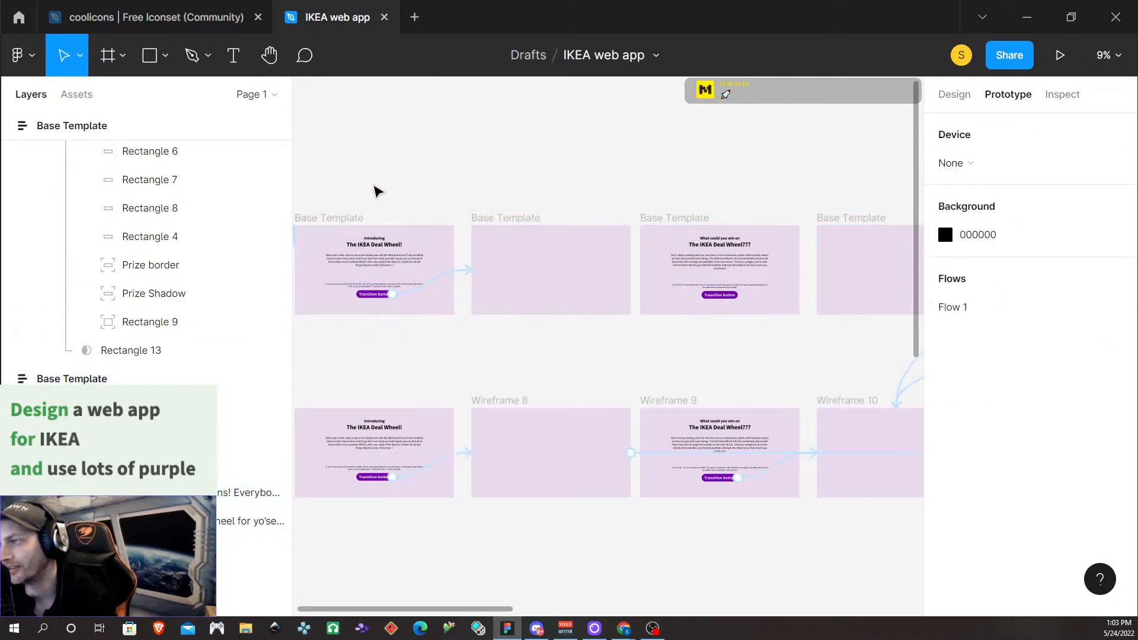
pyautogui.click(339, 222)
pyautogui.click(130, 407)
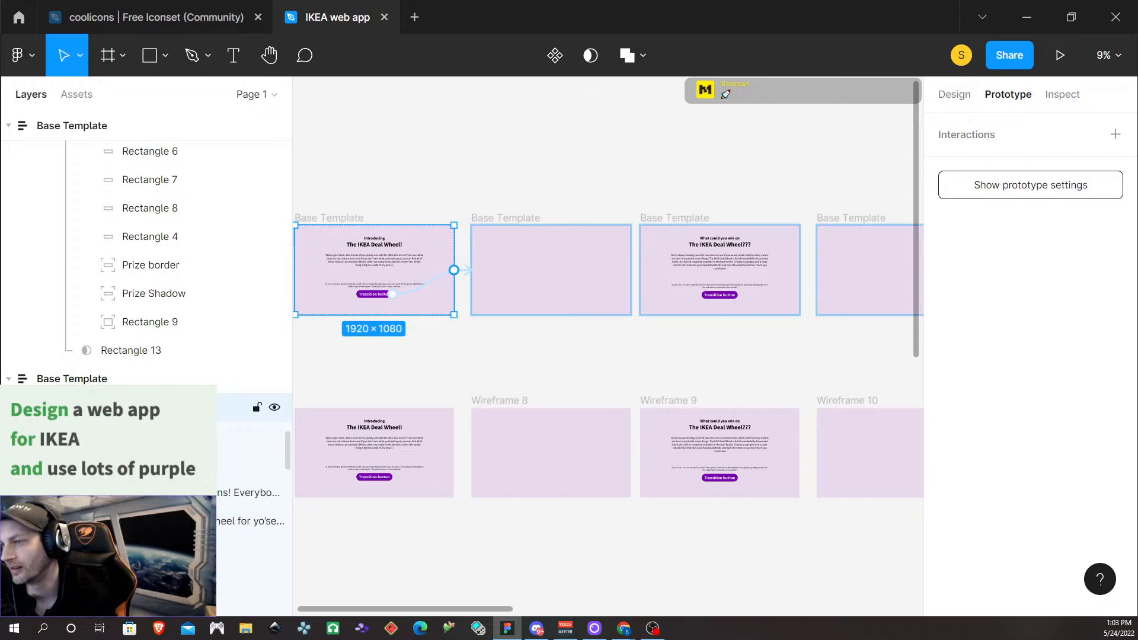
pyautogui.scroll(-1, 130, 509)
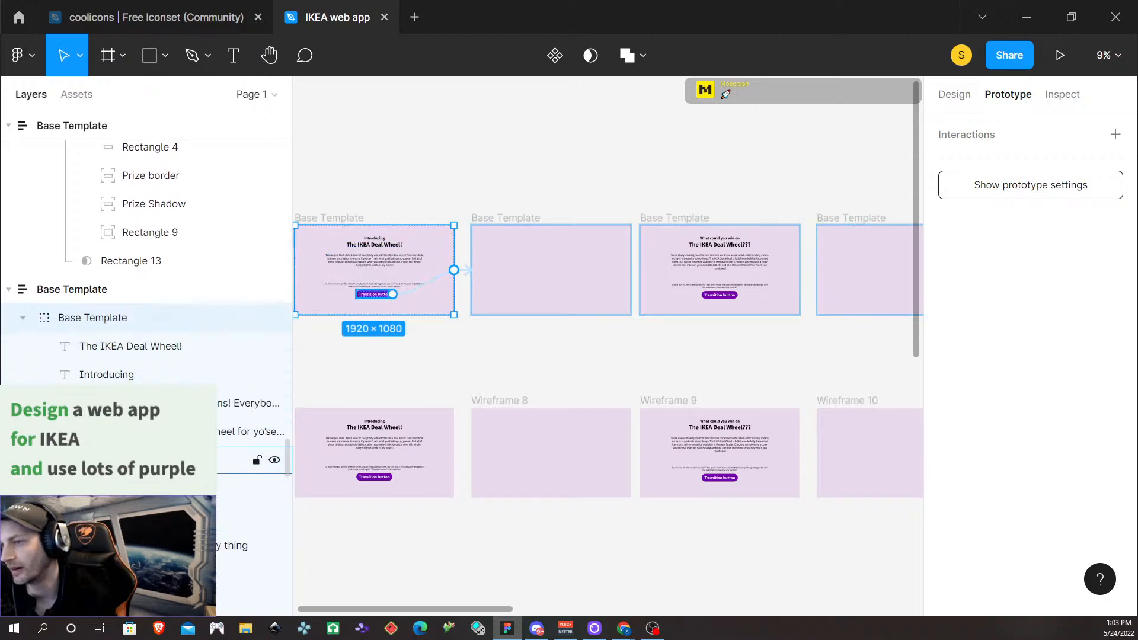
pyautogui.click(130, 460)
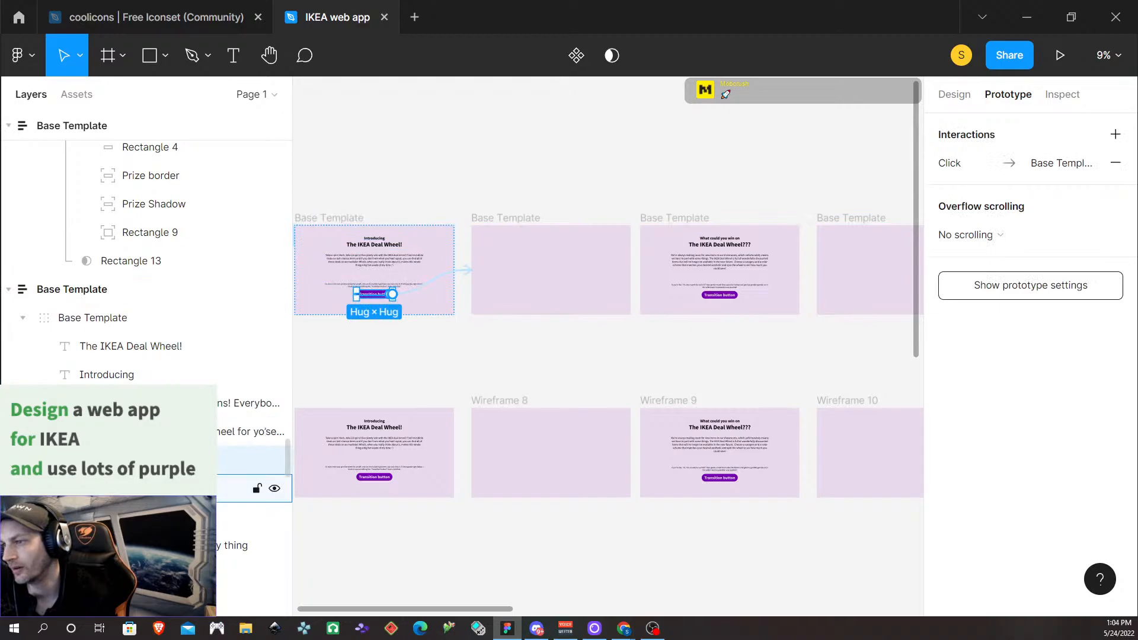
# Inspect the design and prototype settings of the Transition button on the "What could you win on" Base Template screen
pyautogui.click(721, 296)
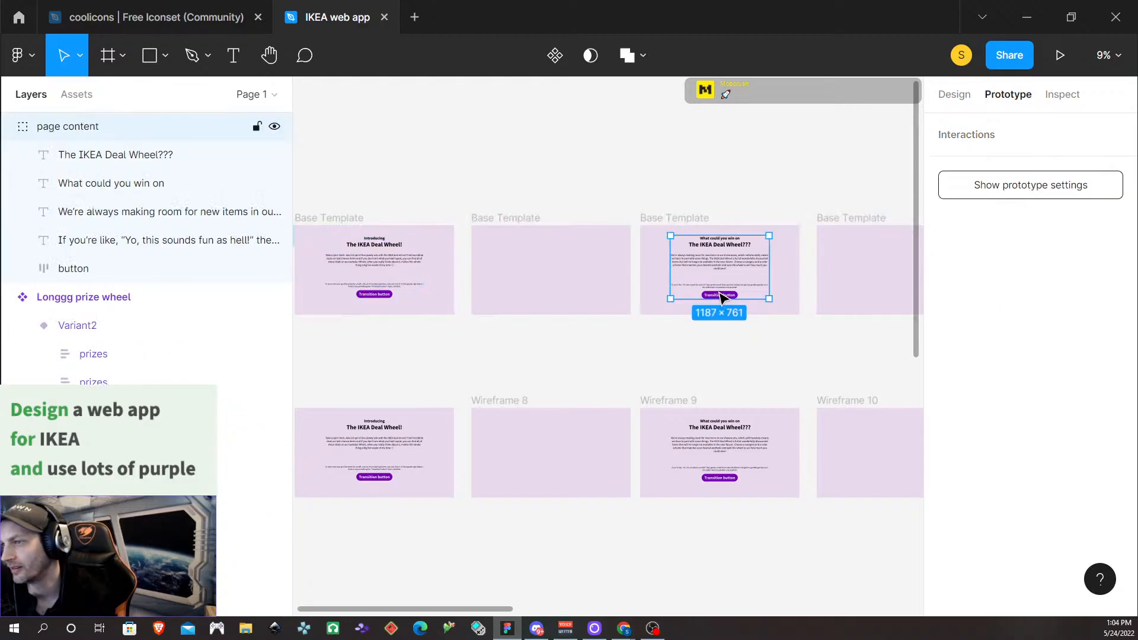
pyautogui.click(721, 296)
pyautogui.click(719, 346)
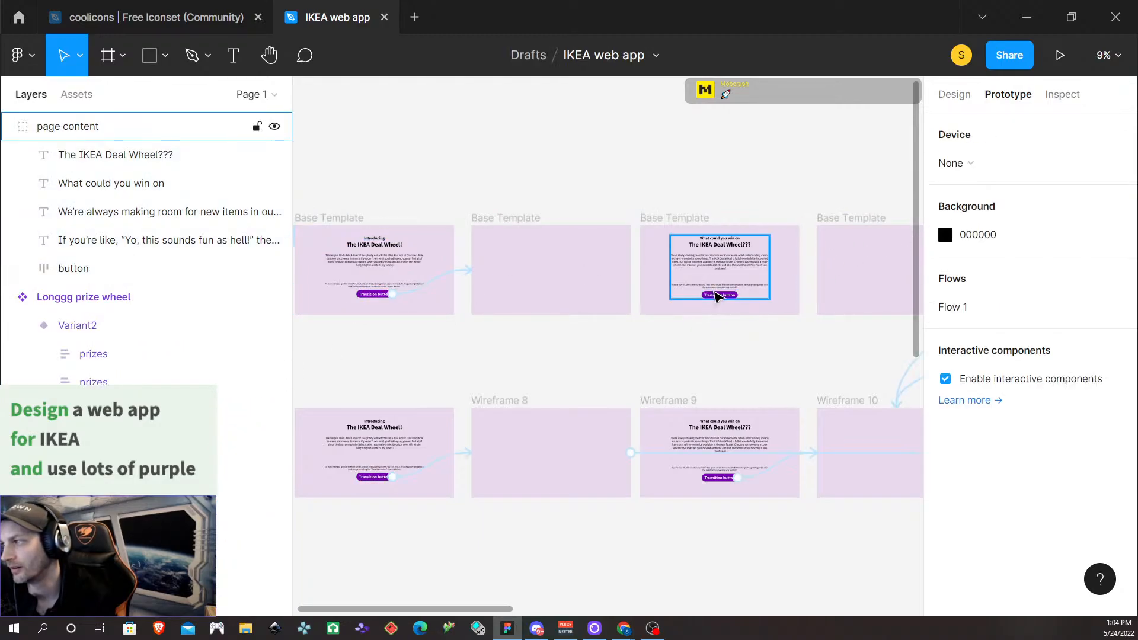
pyautogui.click(716, 298)
pyautogui.click(714, 296)
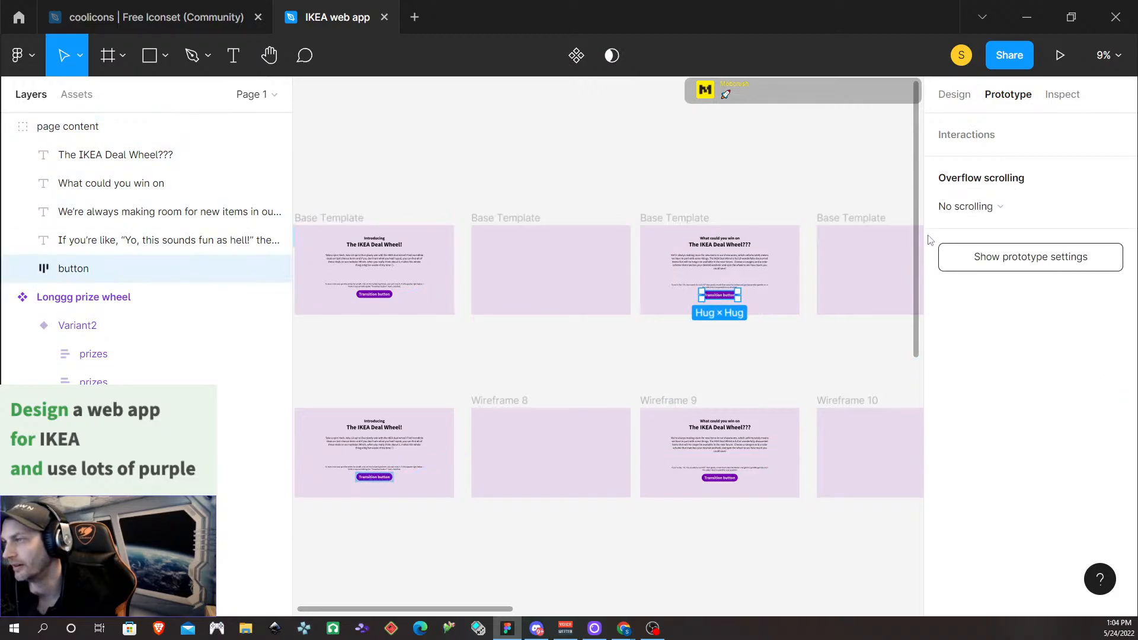
pyautogui.click(972, 104)
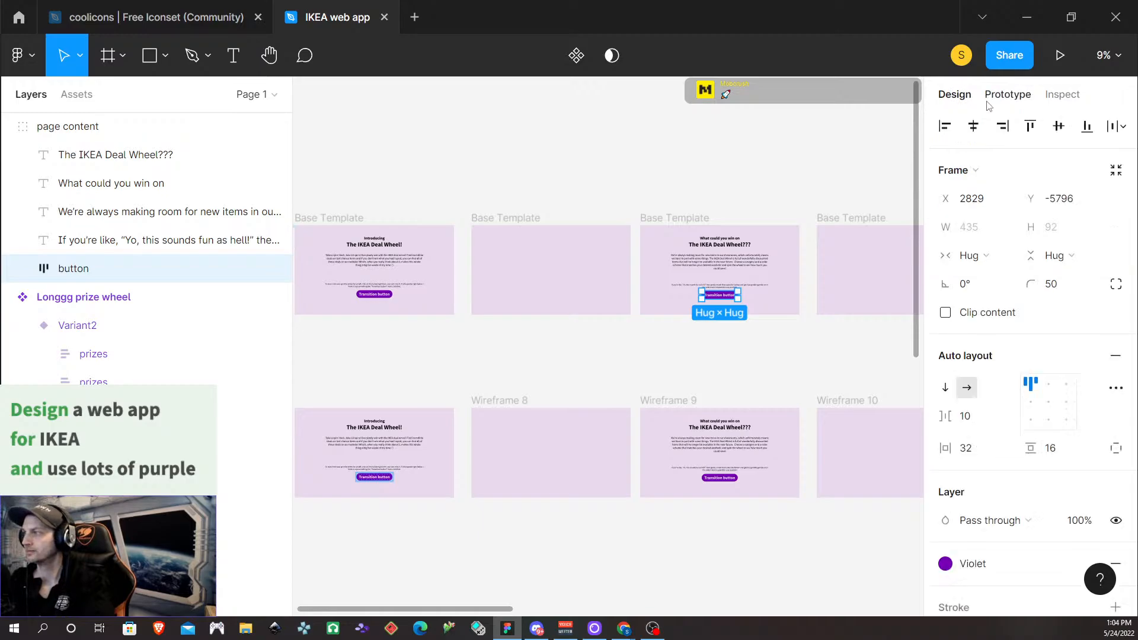
pyautogui.click(989, 105)
pyautogui.scroll(-4, 709, 371)
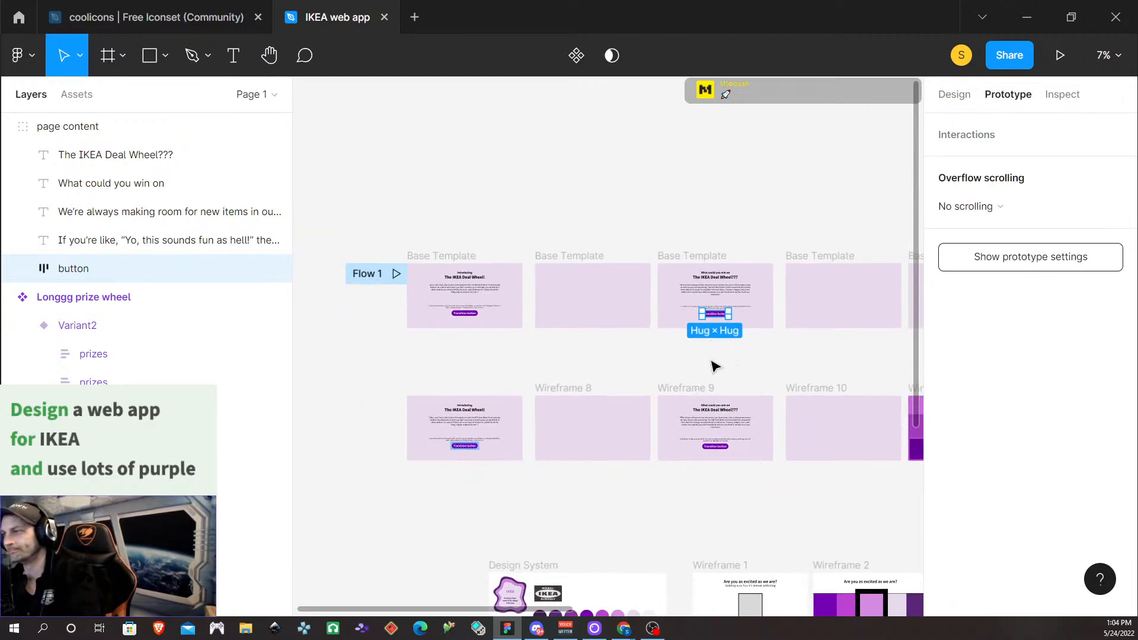
pyautogui.scroll(2, 718, 317)
pyautogui.scroll(4, 720, 320)
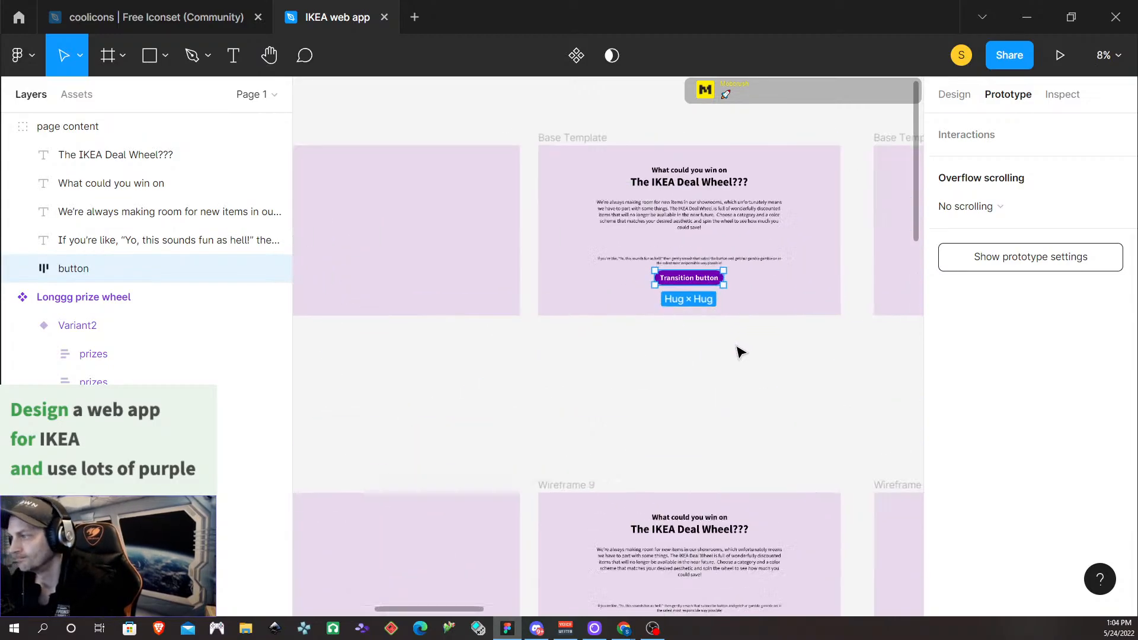
# Group the Transition button on its own within the "What could you win on" Base Template screen's page content
pyautogui.rightClick(683, 389)
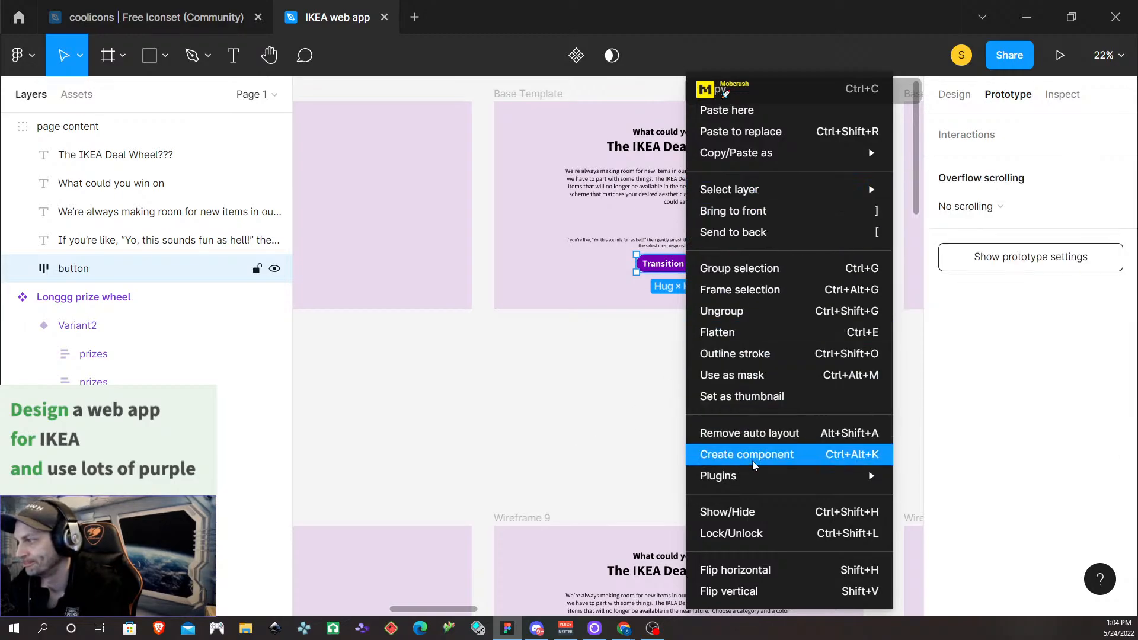
pyautogui.click(740, 274)
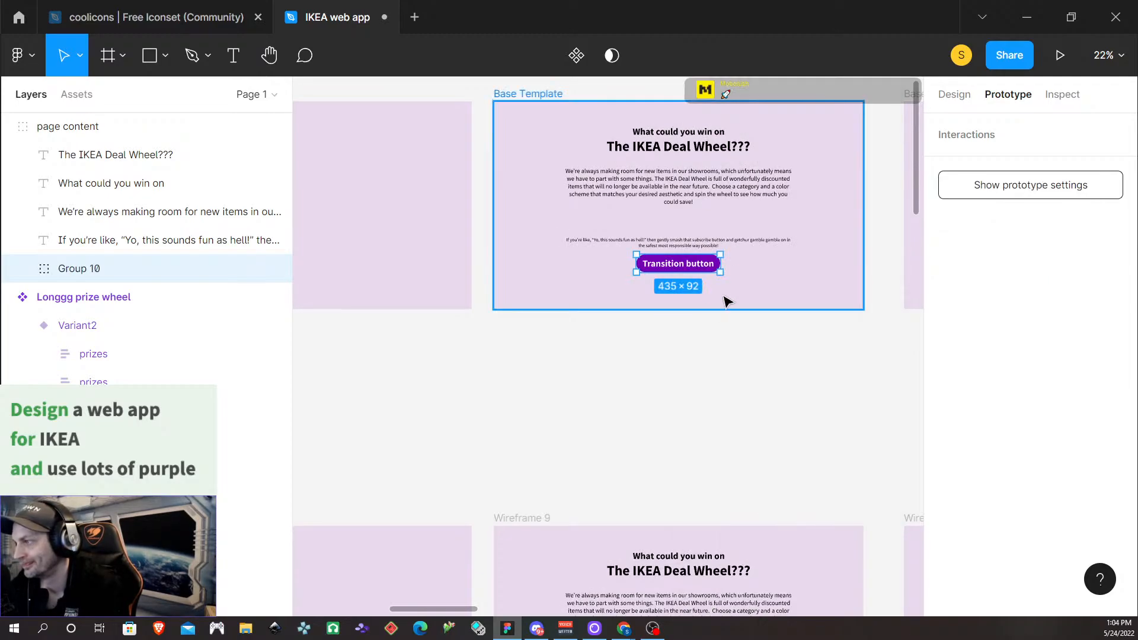
pyautogui.click(961, 96)
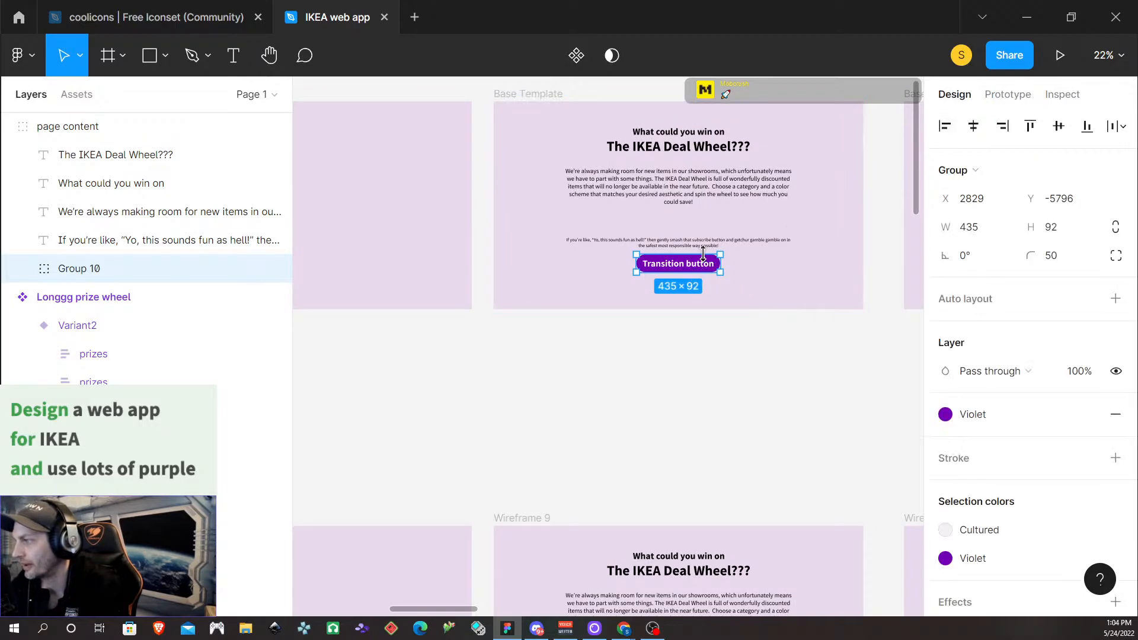
pyautogui.hotkey('shift', 'a')
pyautogui.click(730, 383)
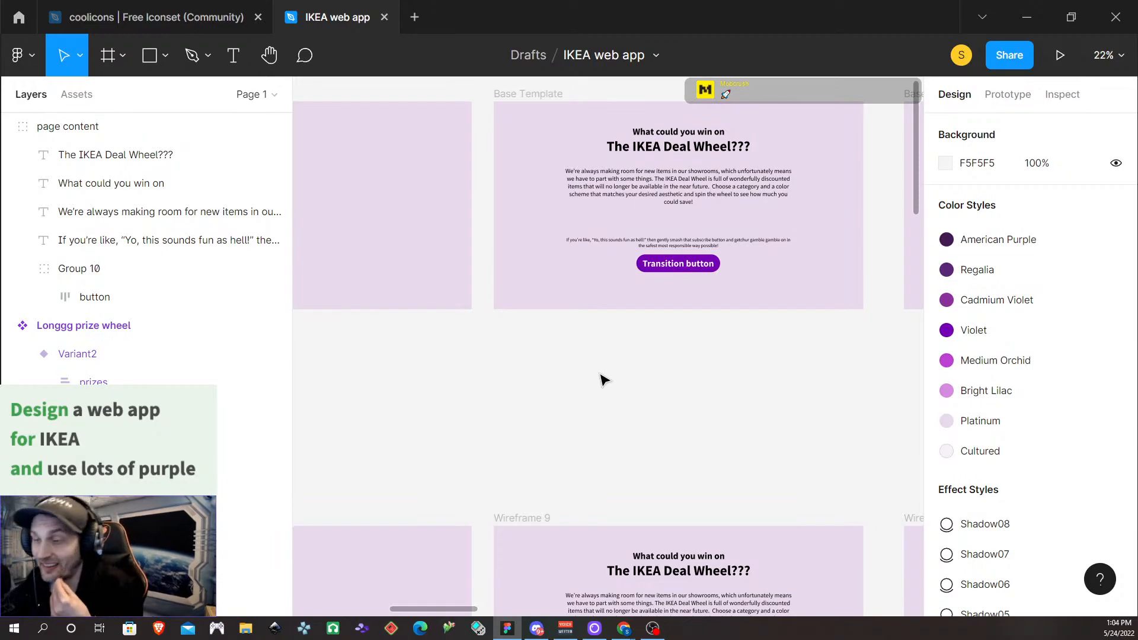
# Add auto layout to the group holding the Transition button on the "What could you win on" screen
pyautogui.click(719, 252)
pyautogui.click(719, 255)
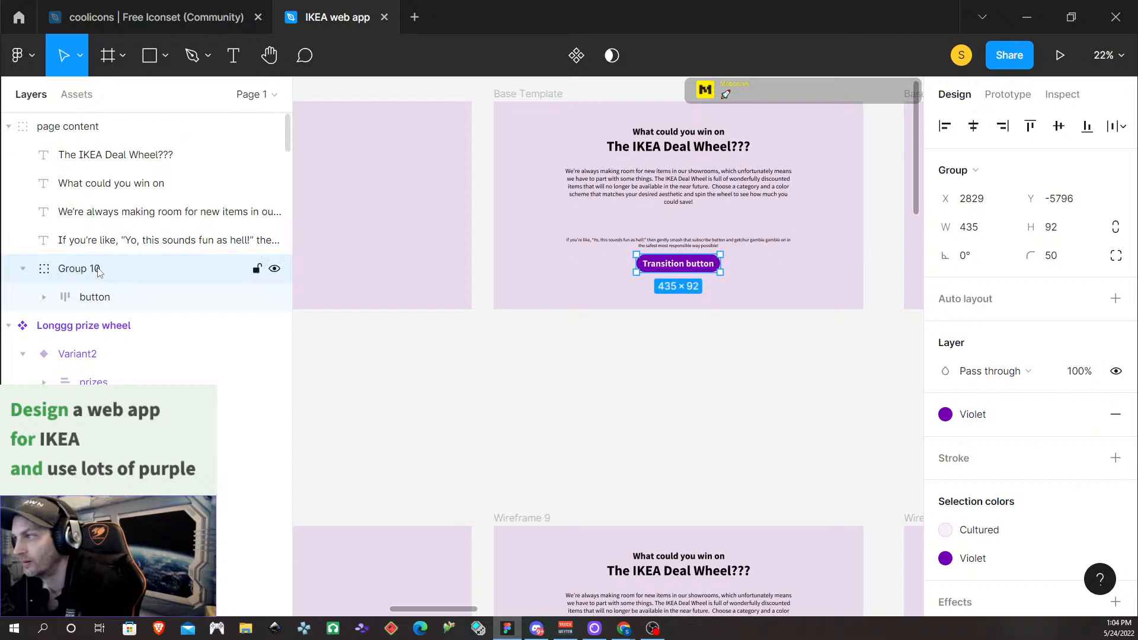
pyautogui.hotkey('shift', 'a')
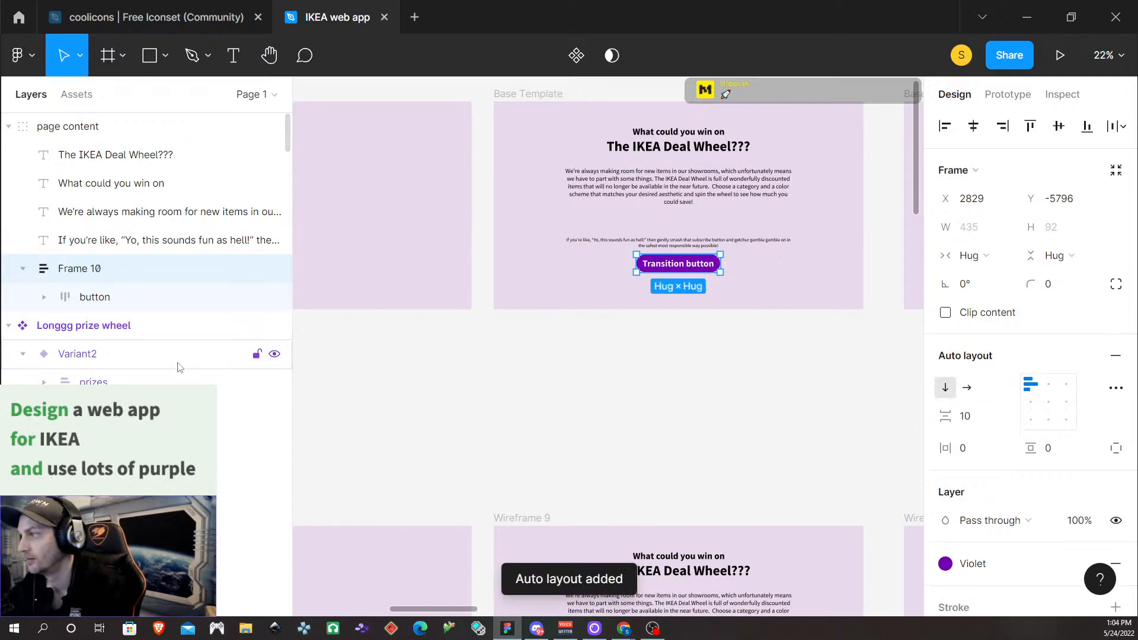
pyautogui.click(706, 373)
pyautogui.click(706, 265)
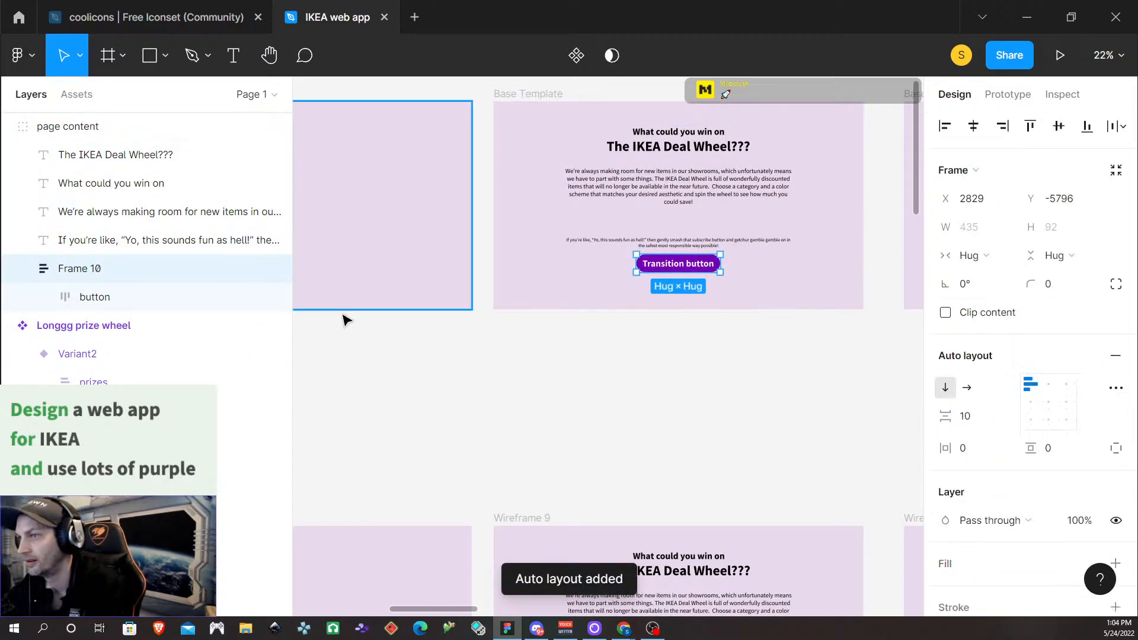
pyautogui.scroll(-2, 139, 318)
pyautogui.scroll(2, 141, 317)
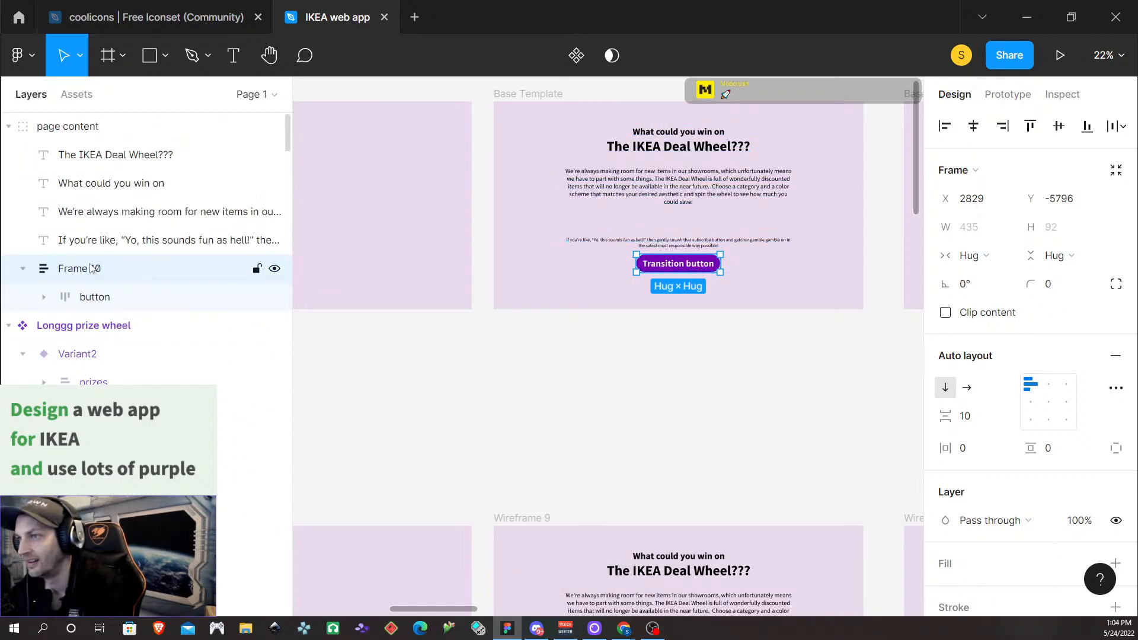
# Move Frame 10 with the Transition button out of the page content group to the top of the layer list
pyautogui.click(9, 127)
pyautogui.click(9, 126)
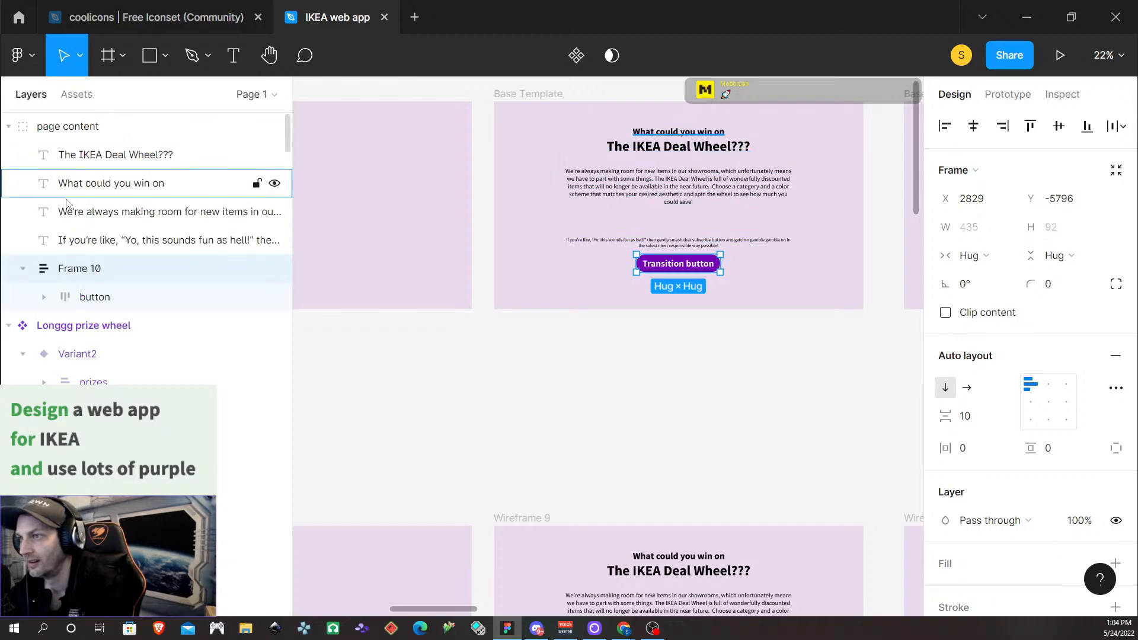
pyautogui.moveTo(90, 274); pyautogui.dragTo(48, 117)
pyautogui.scroll(2, 676, 260)
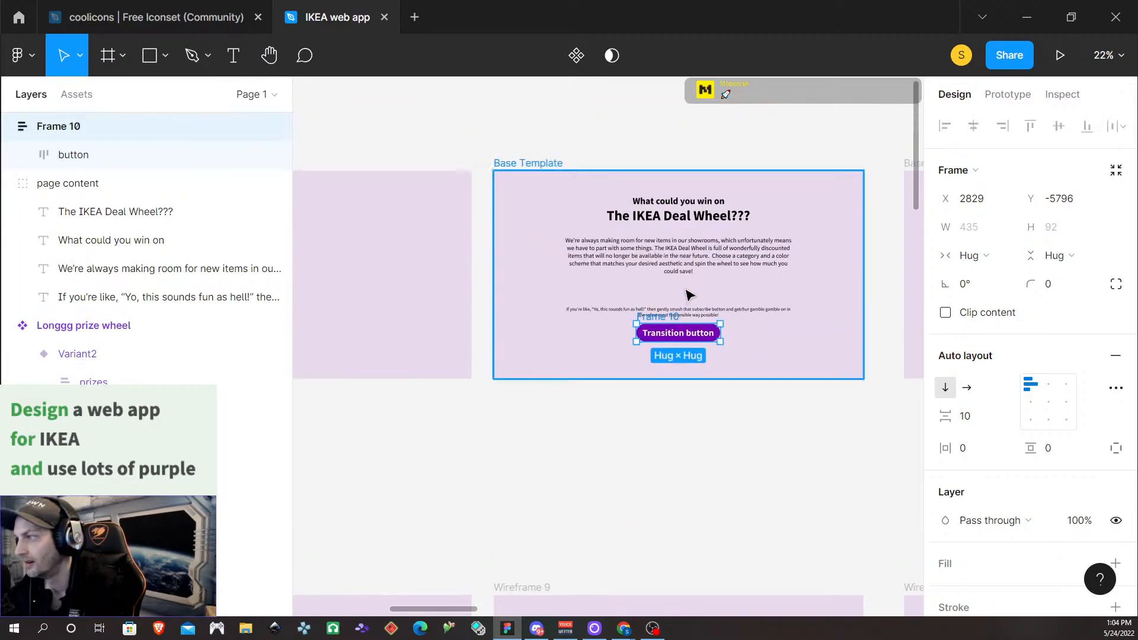
pyautogui.doubleClick(705, 341)
pyautogui.click(780, 431)
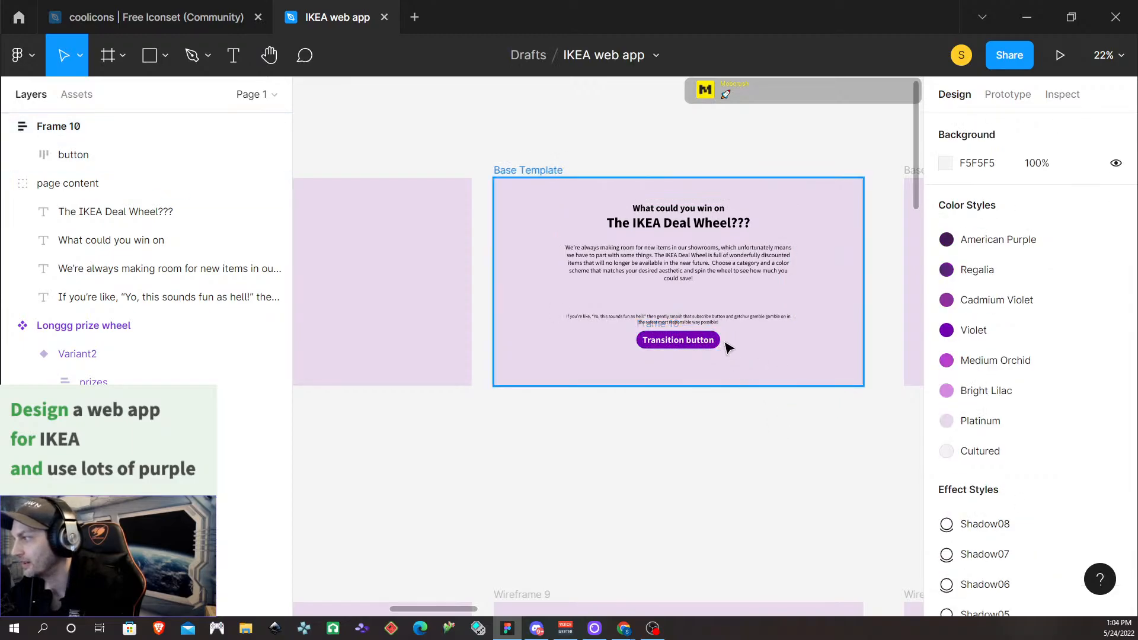
pyautogui.click(715, 350)
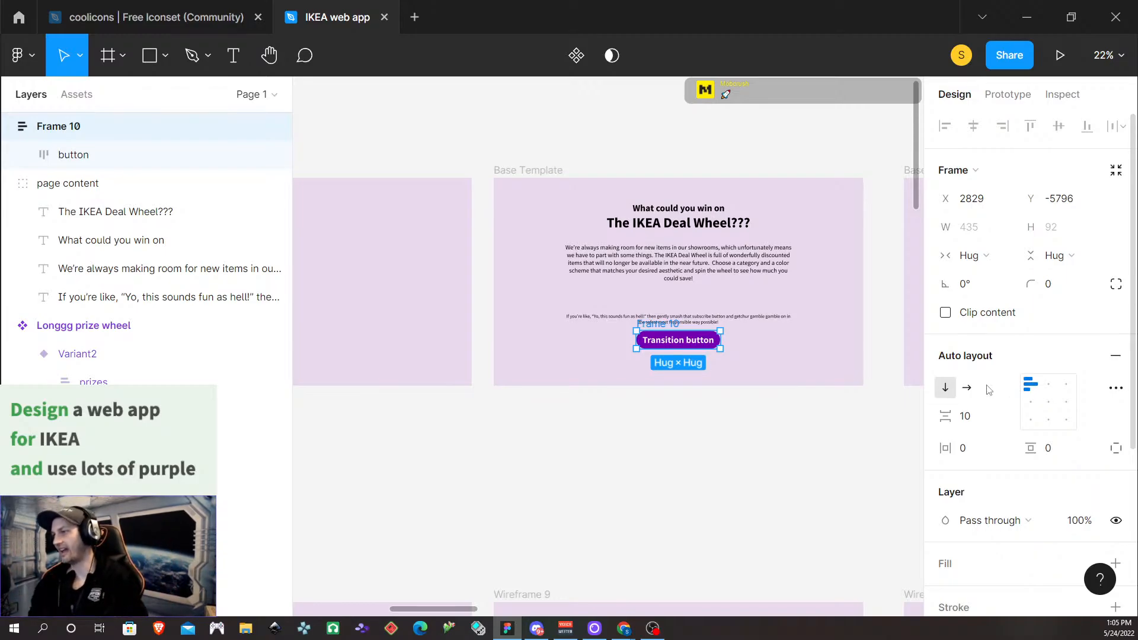
# Examine the prototype options and layer positions of Frame 10 and the "What could you win on" Base Template frame
pyautogui.click(1012, 94)
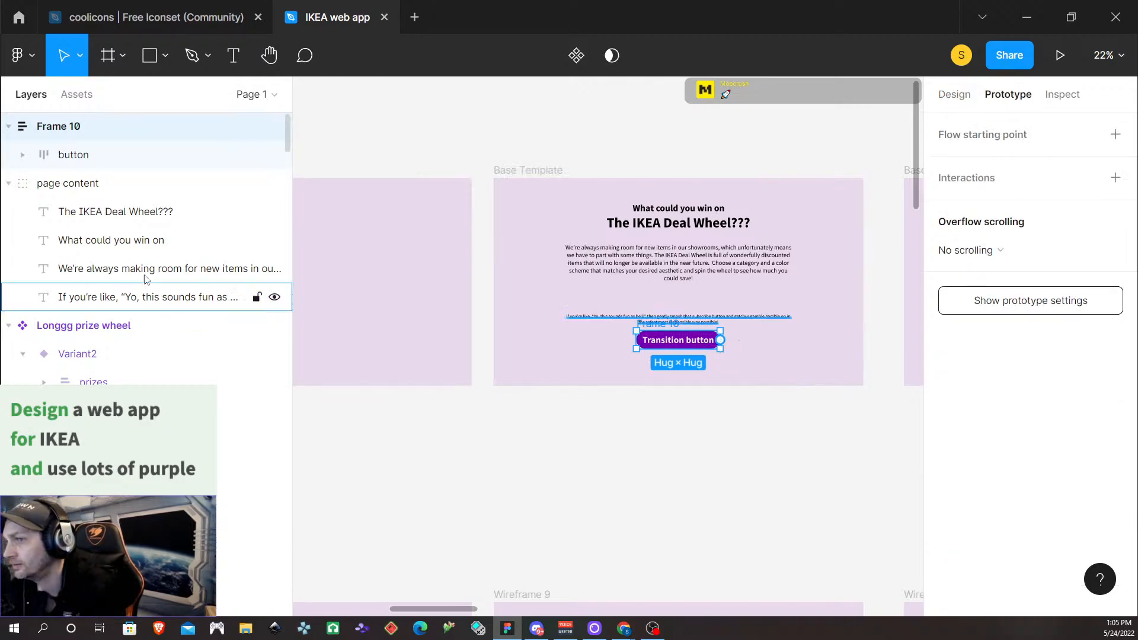
pyautogui.scroll(-3, 92, 201)
pyautogui.scroll(1, 118, 249)
pyautogui.scroll(2, 129, 256)
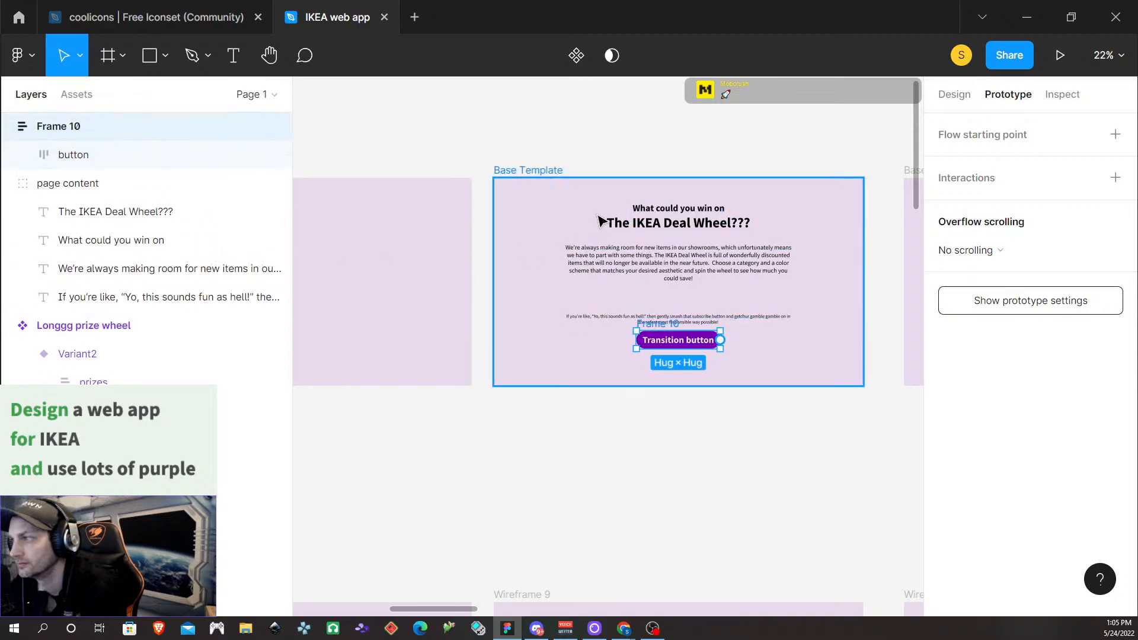
pyautogui.click(529, 186)
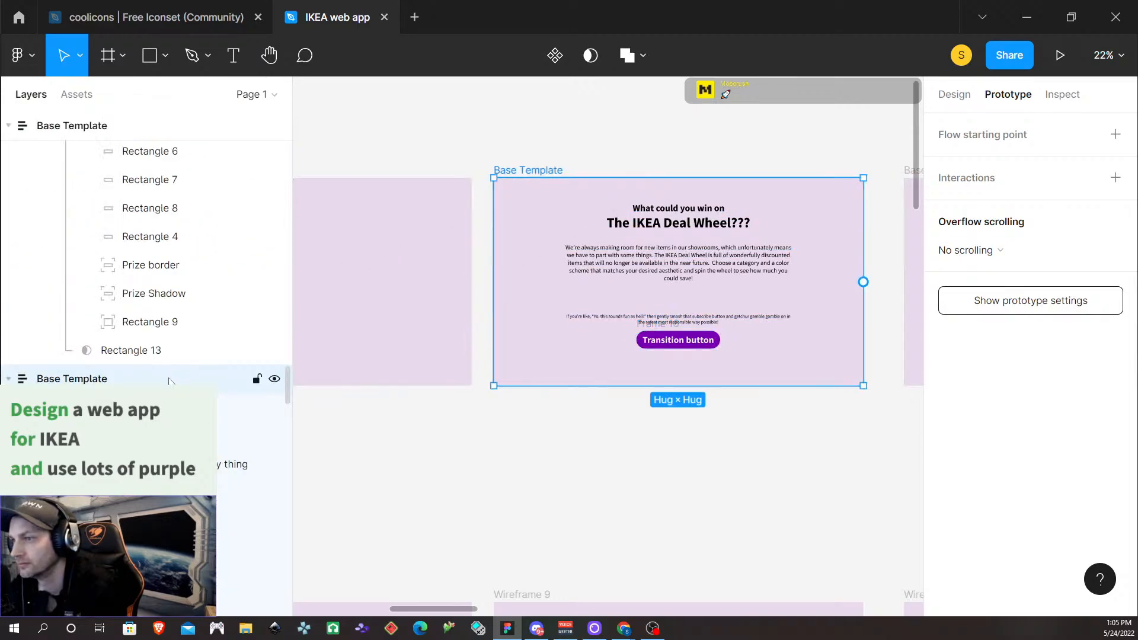
pyautogui.scroll(3, 171, 381)
pyautogui.scroll(-1, 189, 365)
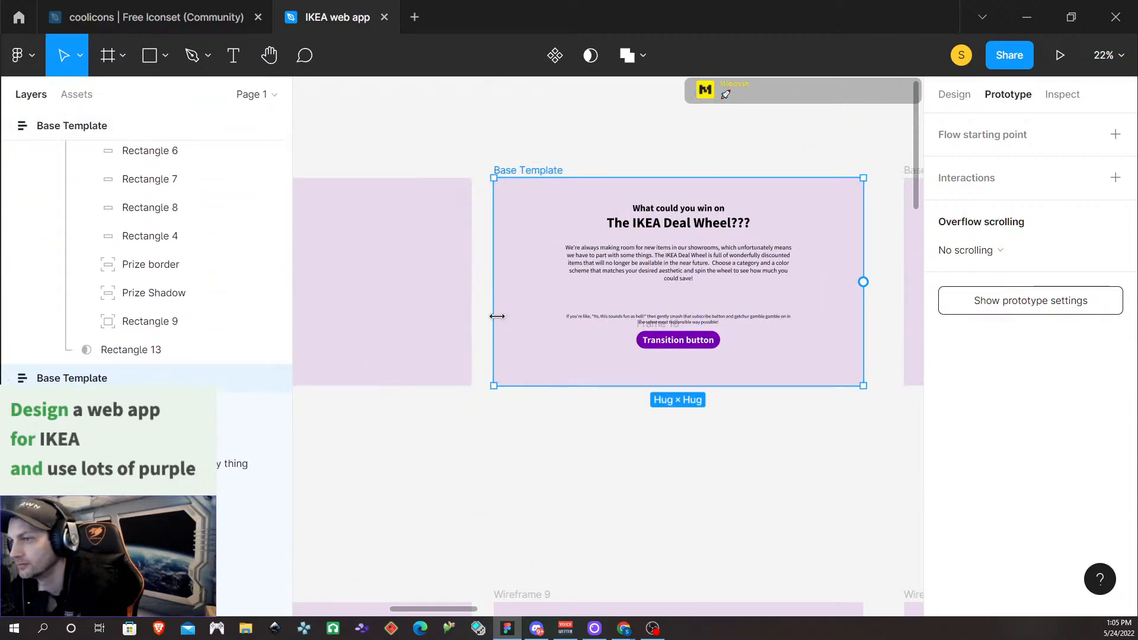
pyautogui.click(708, 341)
pyautogui.scroll(-4, 137, 249)
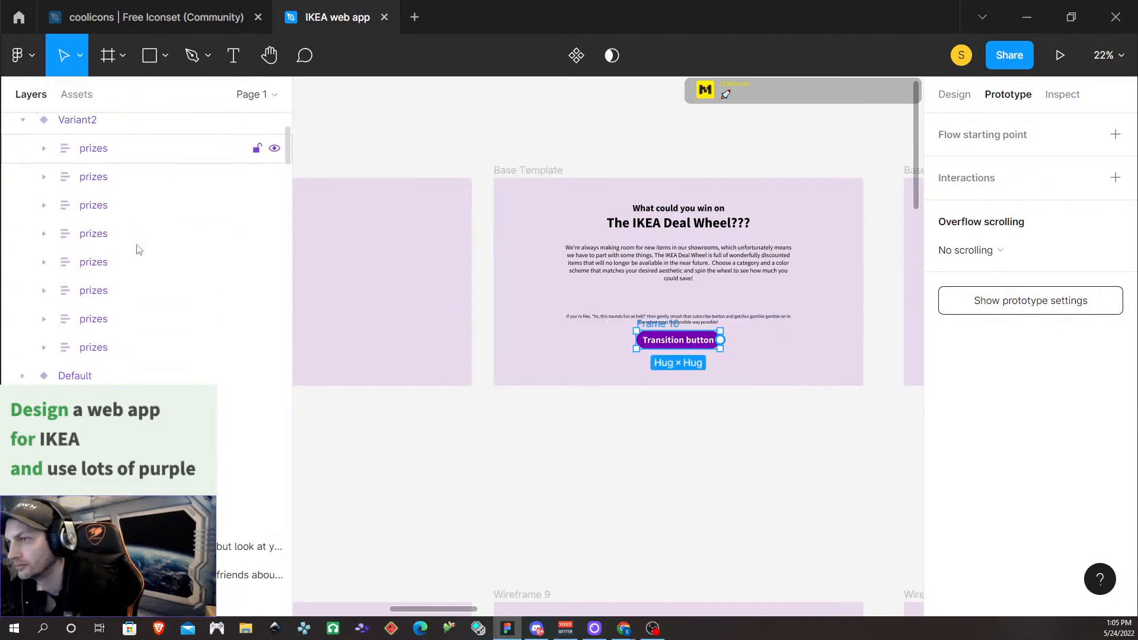
pyautogui.scroll(4, 137, 249)
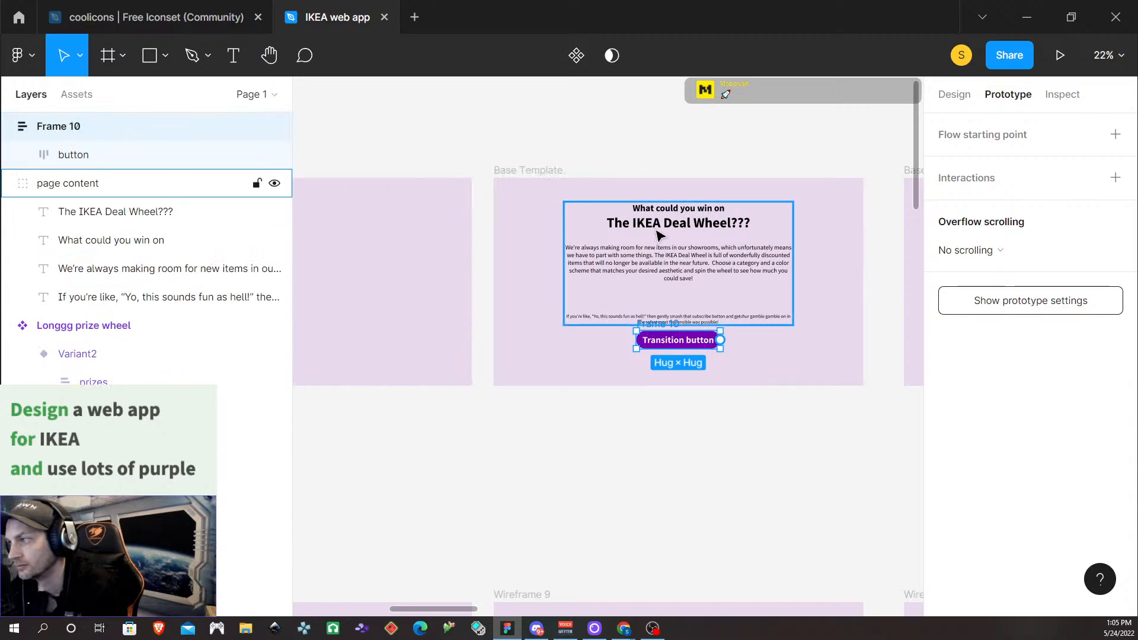
# Try to group Frame 10 with the "What could you win on" Base Template, undo the grouping, and select the nested button
pyautogui.click(535, 176)
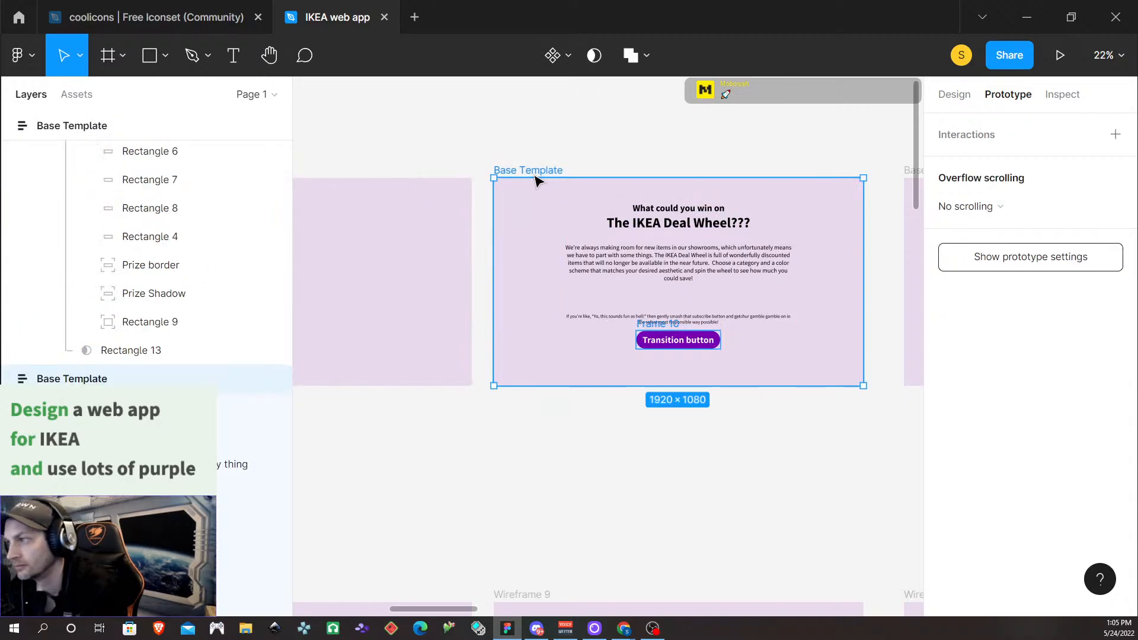
pyautogui.hotkey('ctrl', 'g')
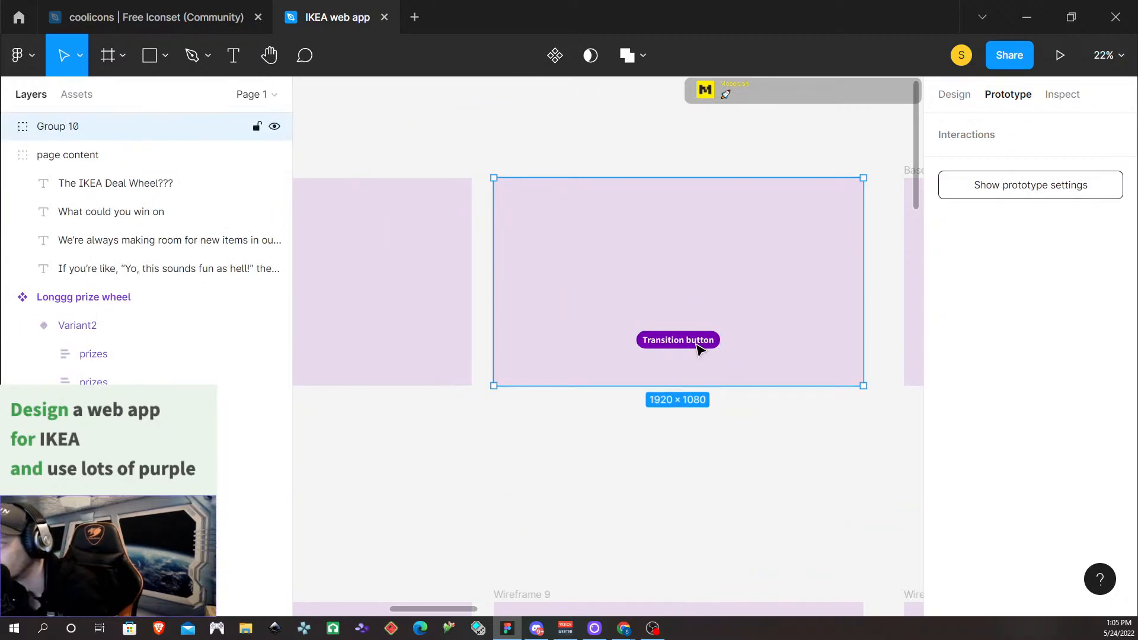
pyautogui.hotkey('ctrl', 'z')
pyautogui.click(668, 339)
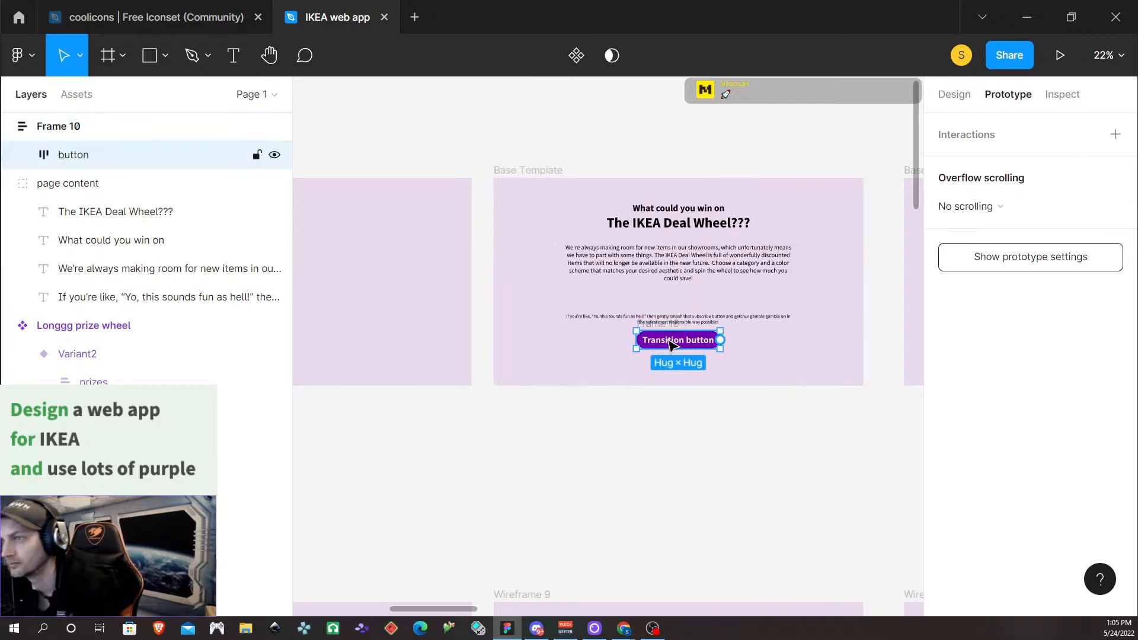
# Collapse Frame 10 and locate the "What could you win on" Base Template in the layer list
pyautogui.click(10, 127)
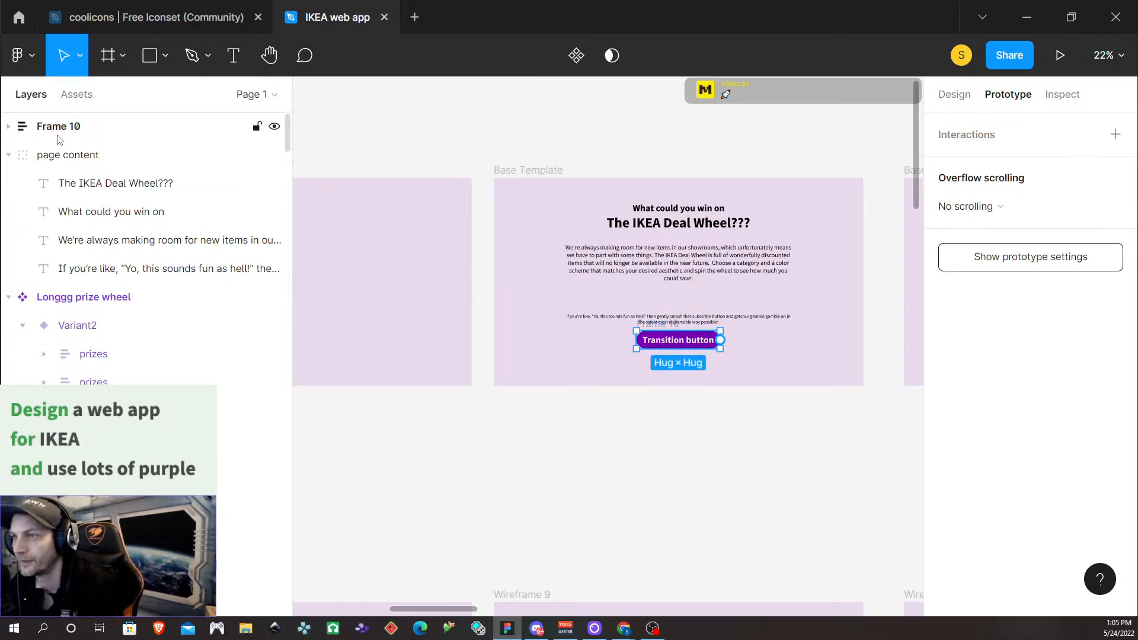
pyautogui.click(530, 212)
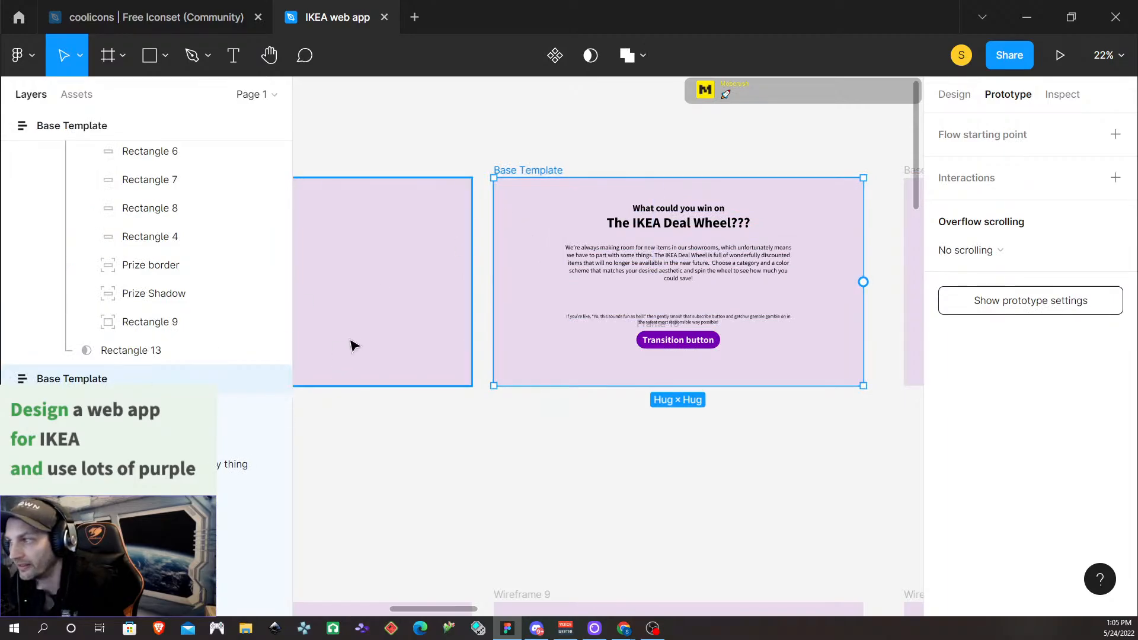
pyautogui.scroll(3, 104, 367)
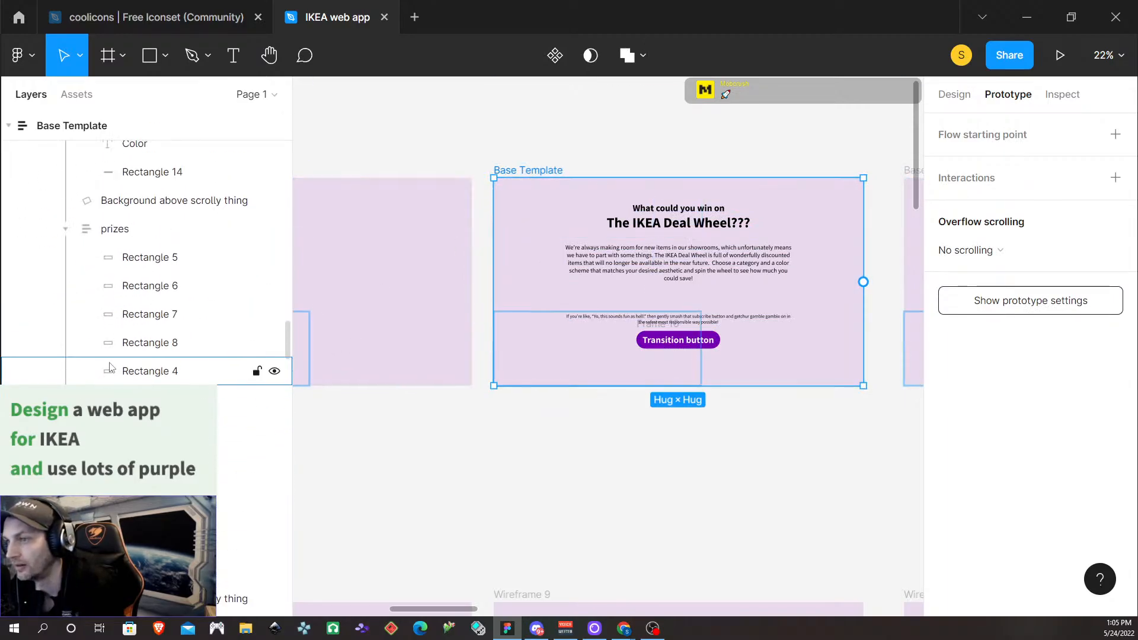
pyautogui.scroll(-10, 107, 361)
pyautogui.scroll(3, 109, 352)
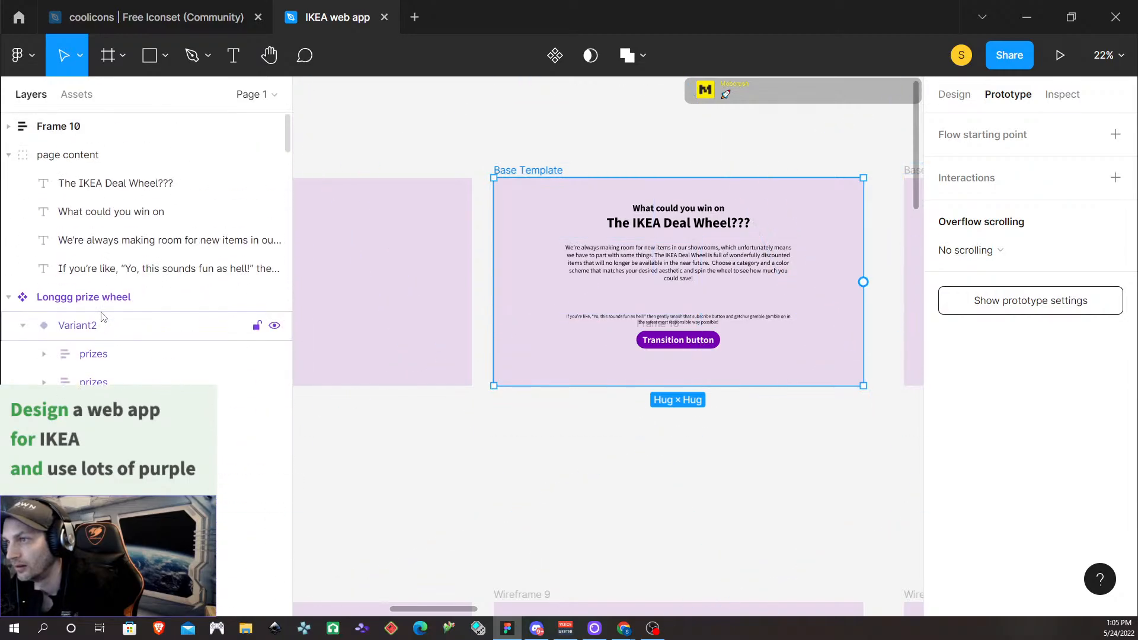
# Try to move Frame 10 into the "What could you win on" Base Template, and return it to the top of the layer list
pyautogui.click(71, 127)
pyautogui.moveTo(112, 524); pyautogui.dragTo(542, 267)
pyautogui.scroll(2, 89, 178)
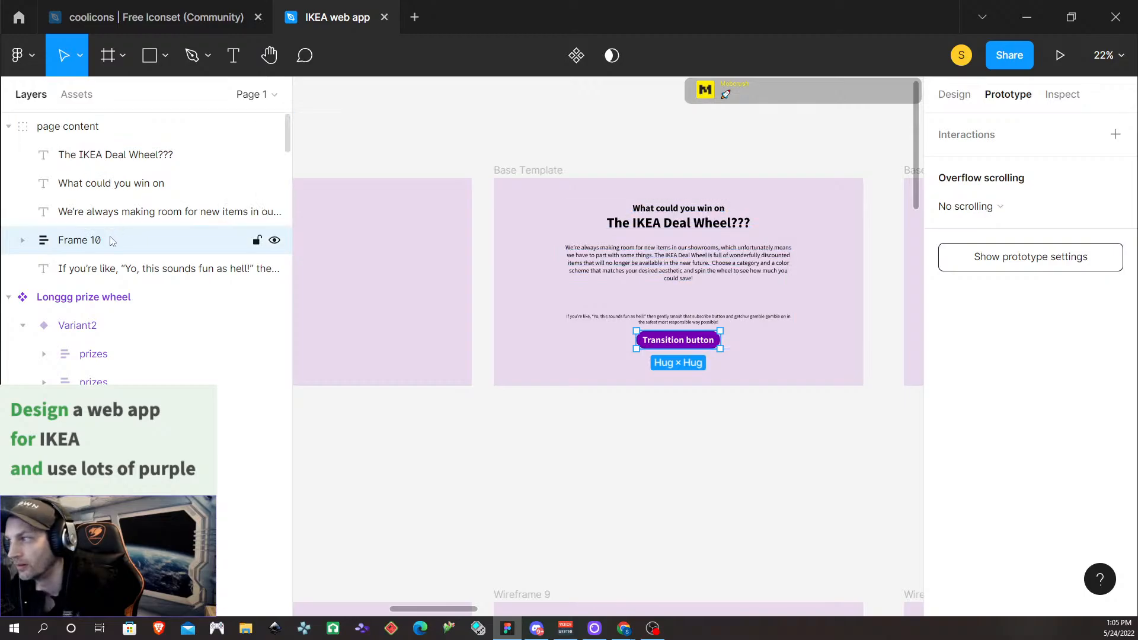
pyautogui.click(604, 483)
pyautogui.click(676, 344)
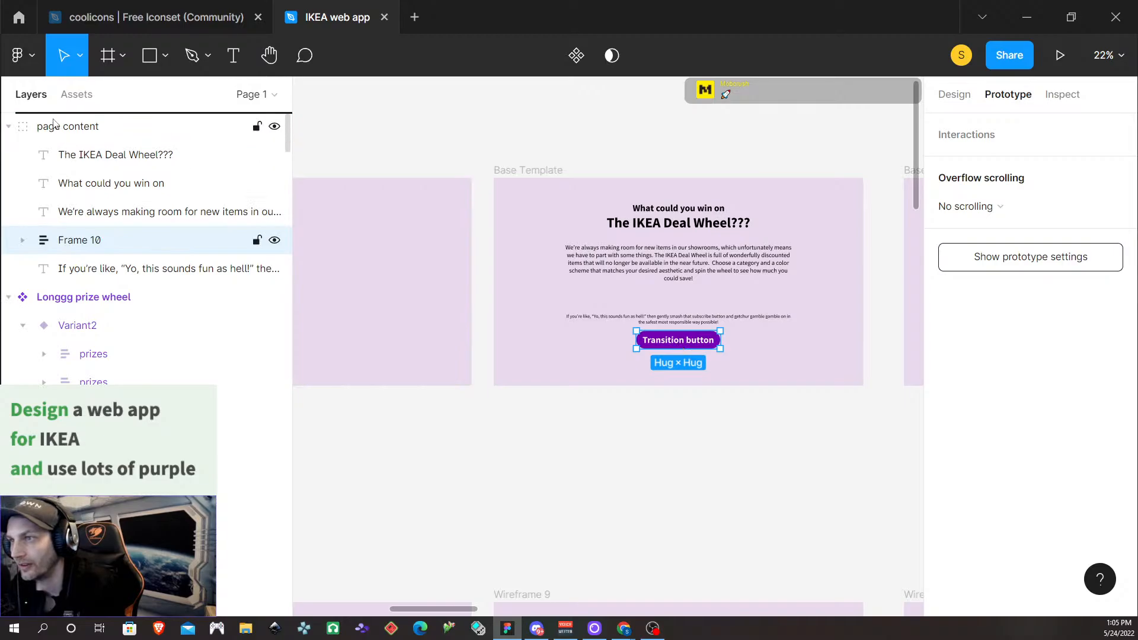
pyautogui.moveTo(54, 122); pyautogui.dragTo(53, 123)
# Collapse the page content, Longgg prize wheel and Wireframe 4 layers
pyautogui.click(8, 154)
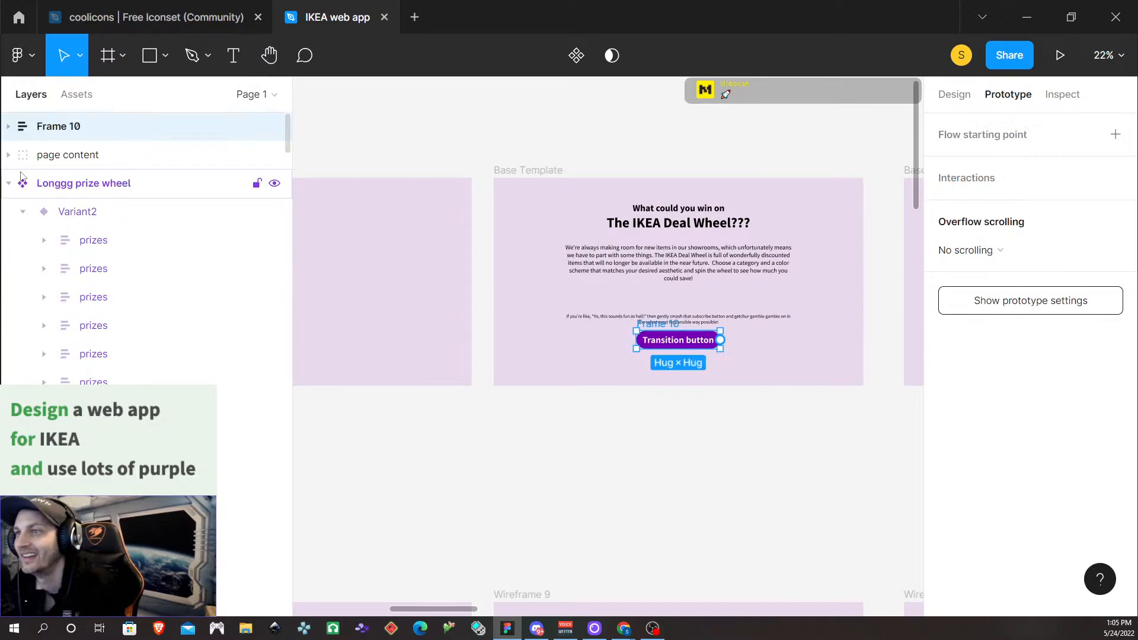
pyautogui.click(8, 184)
pyautogui.click(8, 212)
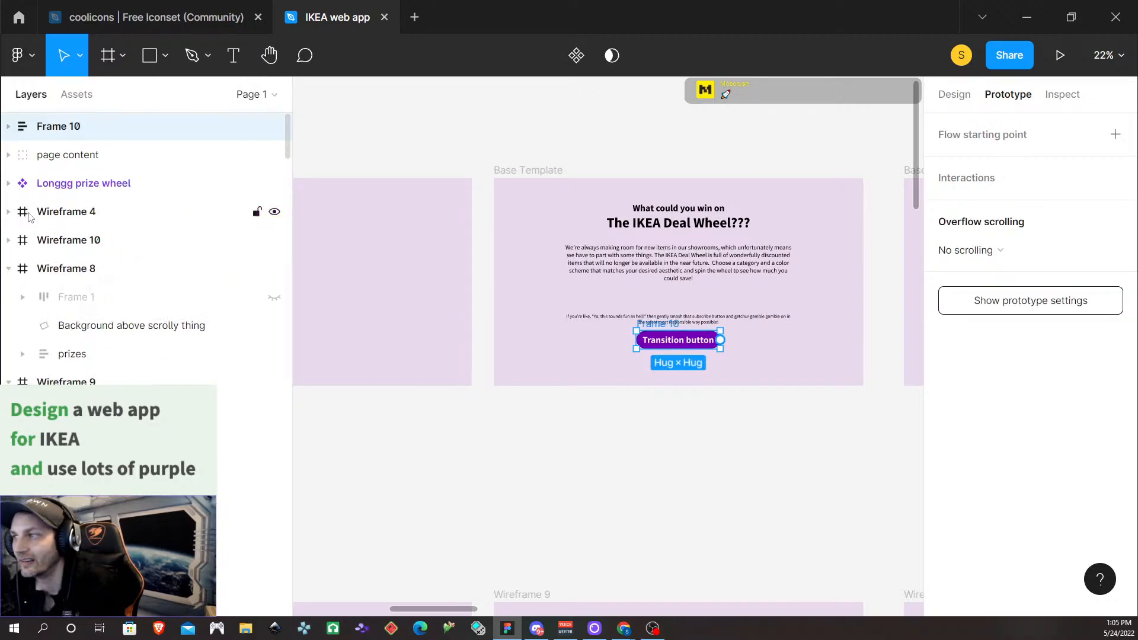
# Select the "What could you win on" Base Template and collapse the other expanded Base Template layers above it
pyautogui.click(557, 201)
pyautogui.scroll(3, 75, 250)
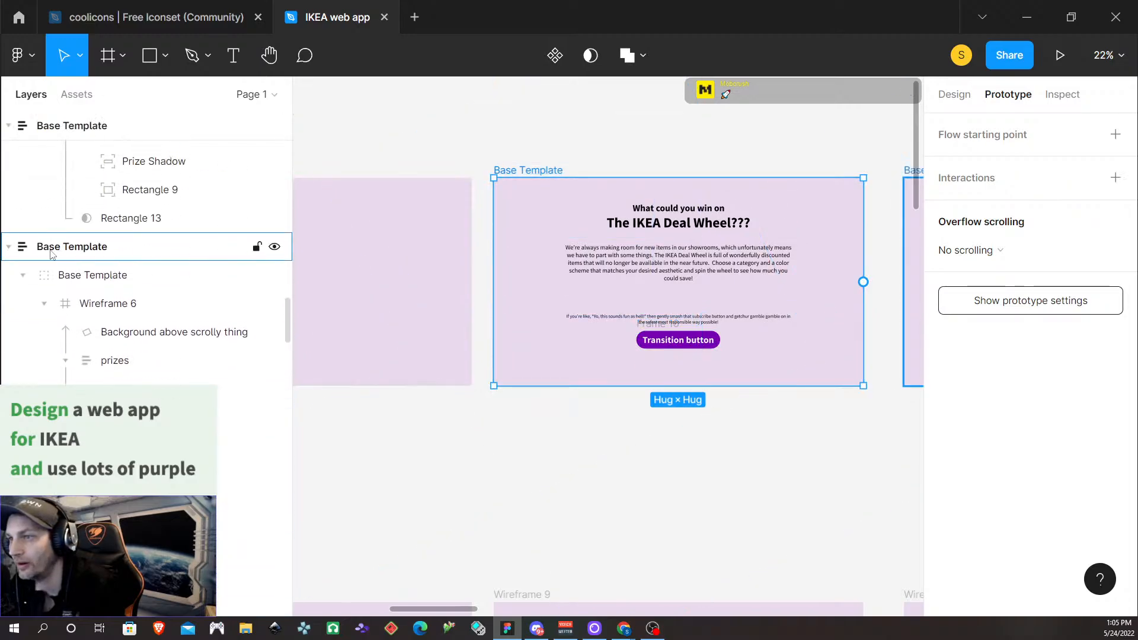
pyautogui.keyDown('alt'); pyautogui.click(9, 247); pyautogui.keyUp('alt')
pyautogui.scroll(8, 12, 247)
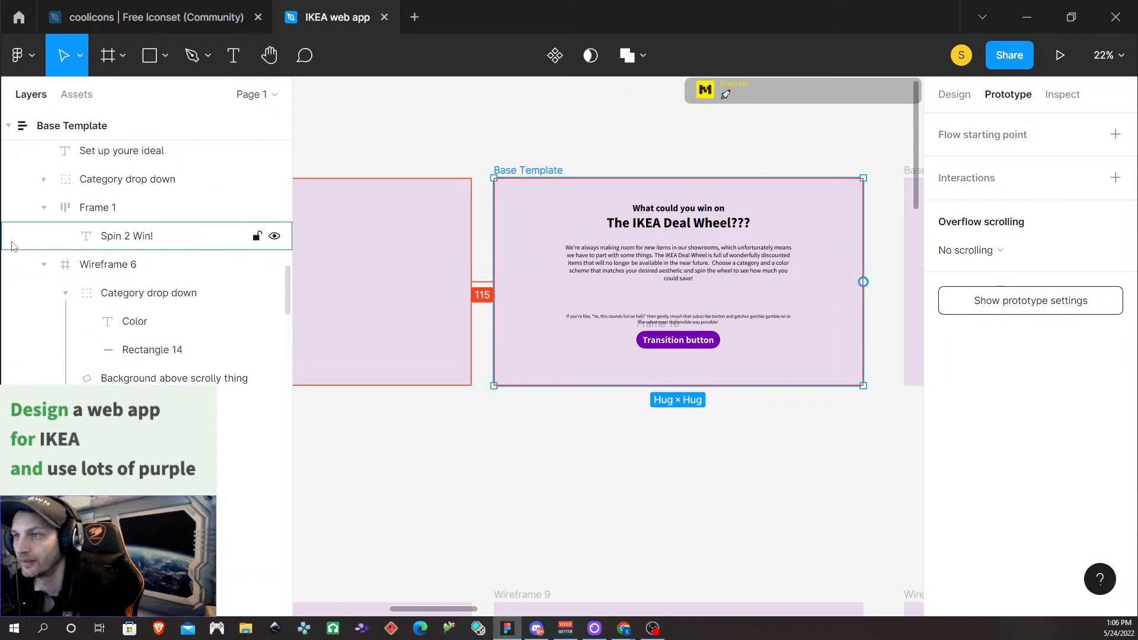
pyautogui.scroll(-6, 11, 261)
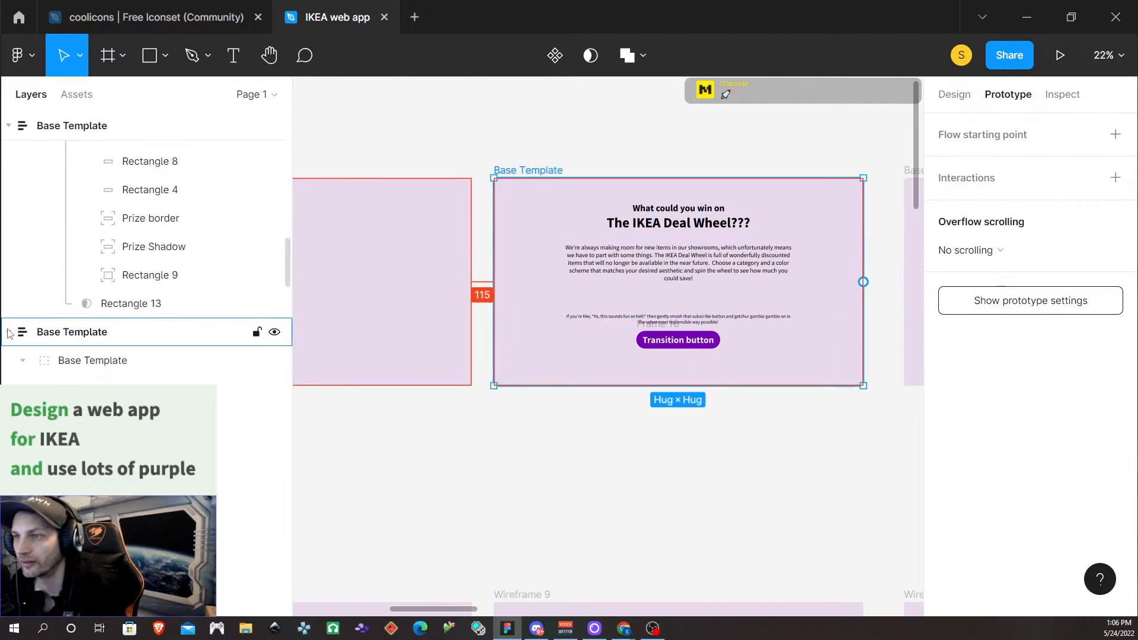
pyautogui.keyDown('alt'); pyautogui.click(10, 333); pyautogui.keyUp('alt')
pyautogui.scroll(5, 9, 250)
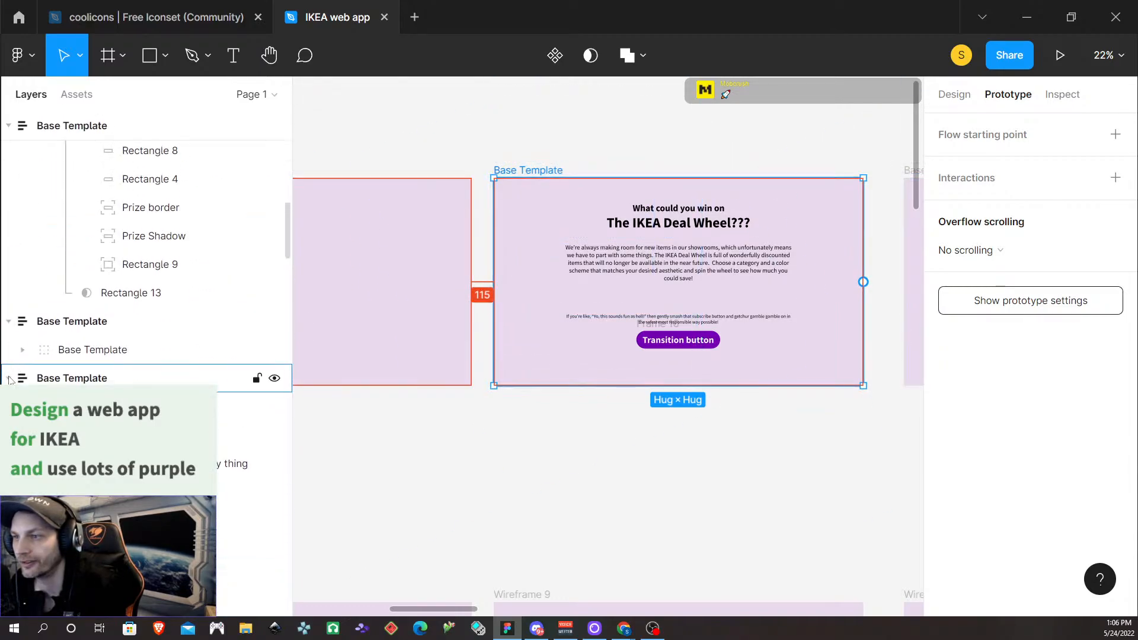
pyautogui.scroll(4, 30, 278)
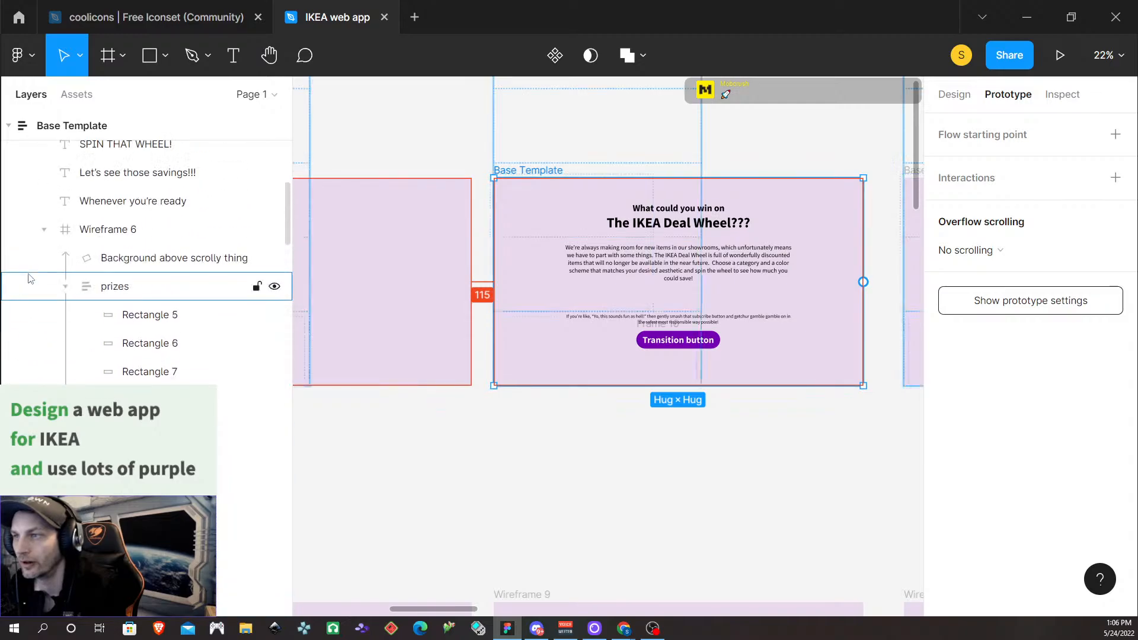
pyautogui.scroll(3, 28, 278)
pyautogui.click(8, 342)
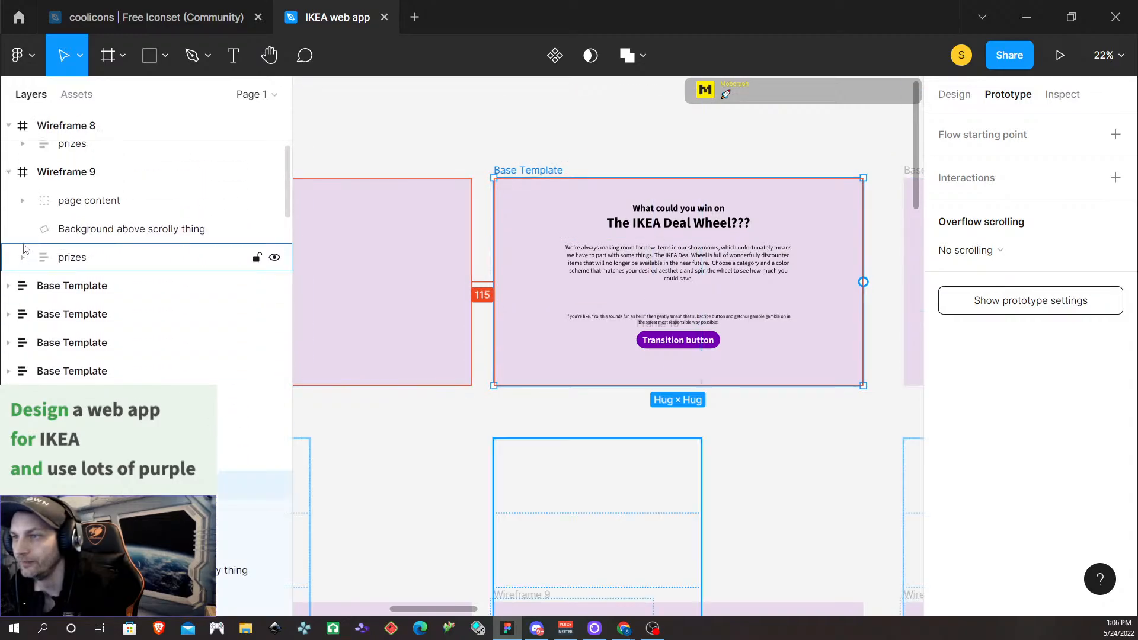
# Collapse the Wireframe 9 and Wireframe 8 layers
pyautogui.click(8, 172)
pyautogui.scroll(3, 6, 237)
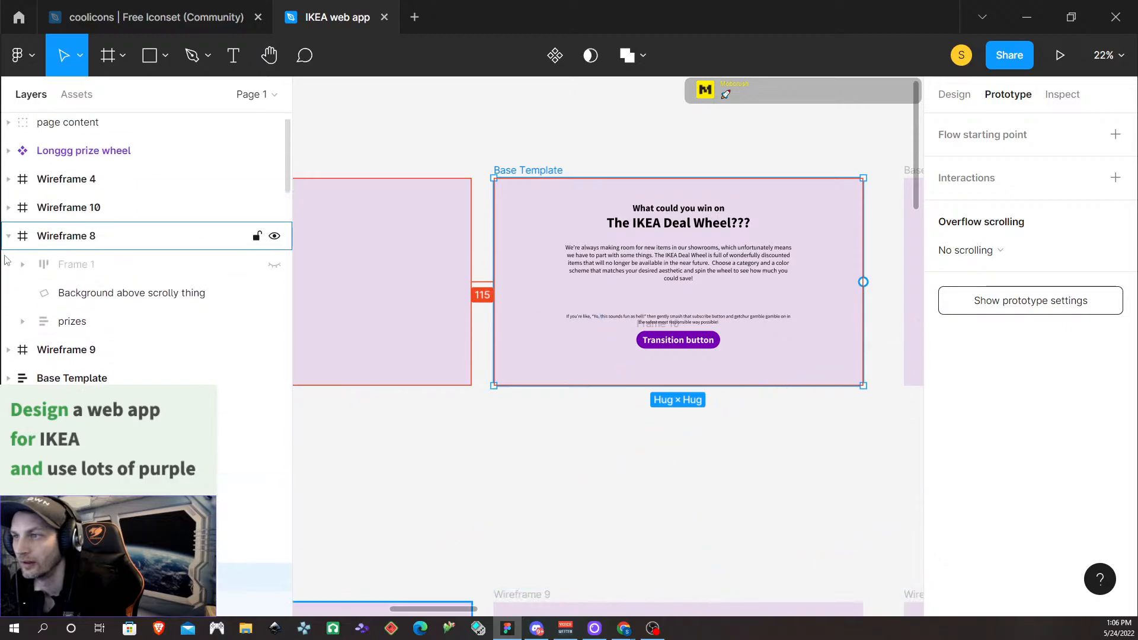
pyautogui.click(8, 236)
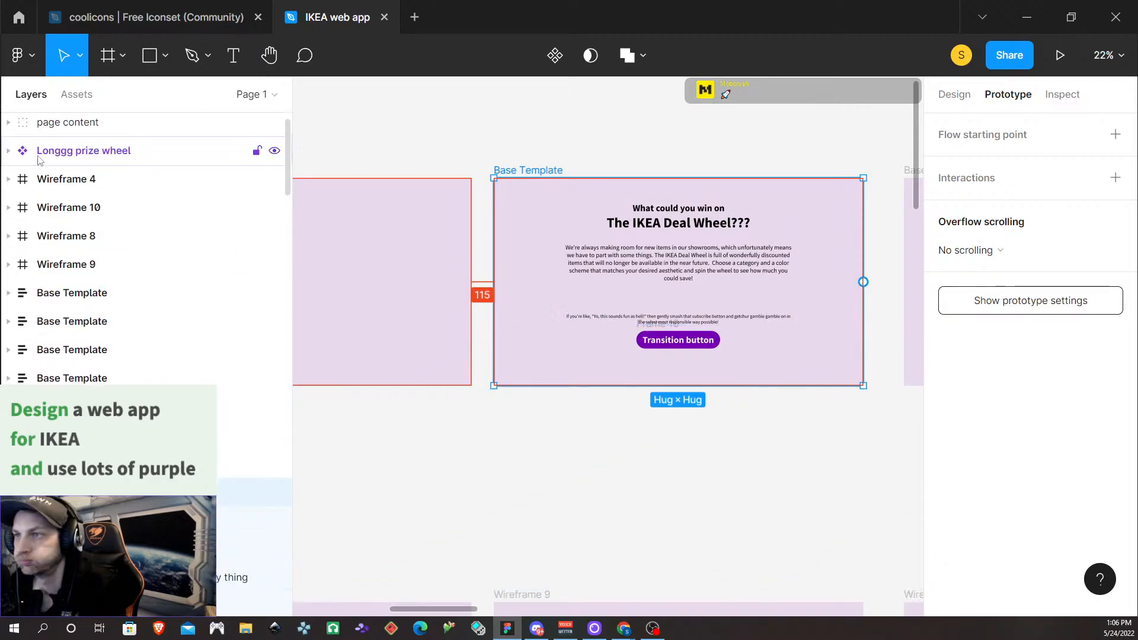
# Move Frame 10 into the "What could you win on" Base Template and enable absolute position for it
pyautogui.click(69, 130)
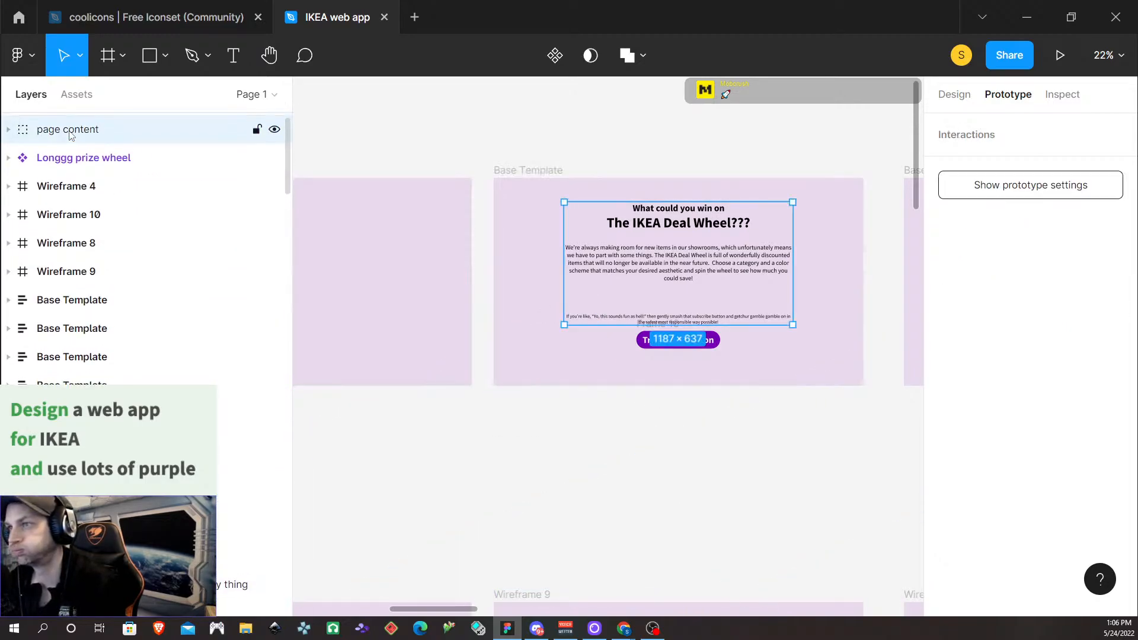
pyautogui.hotkey('shift', 'a')
pyautogui.click(71, 130)
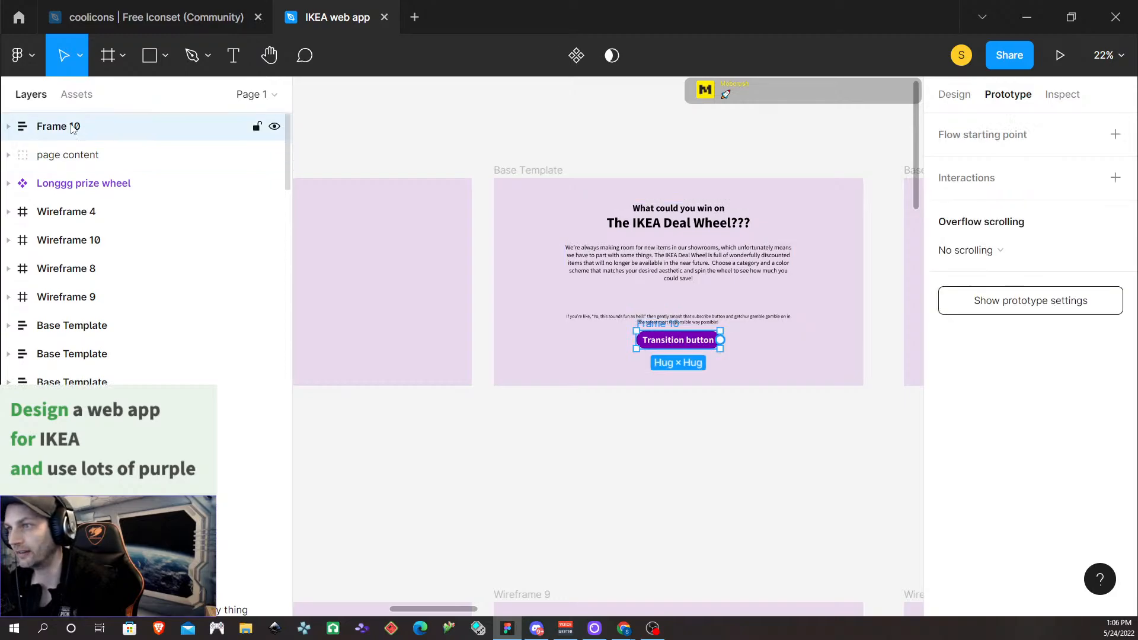
pyautogui.moveTo(73, 129); pyautogui.dragTo(77, 525)
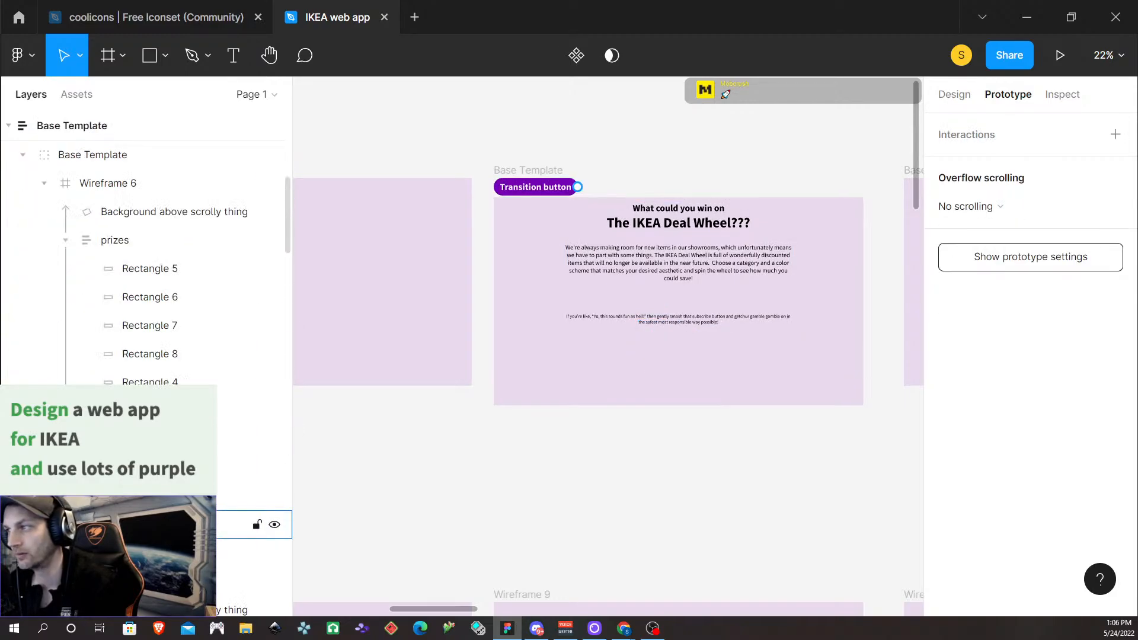
pyautogui.click(953, 96)
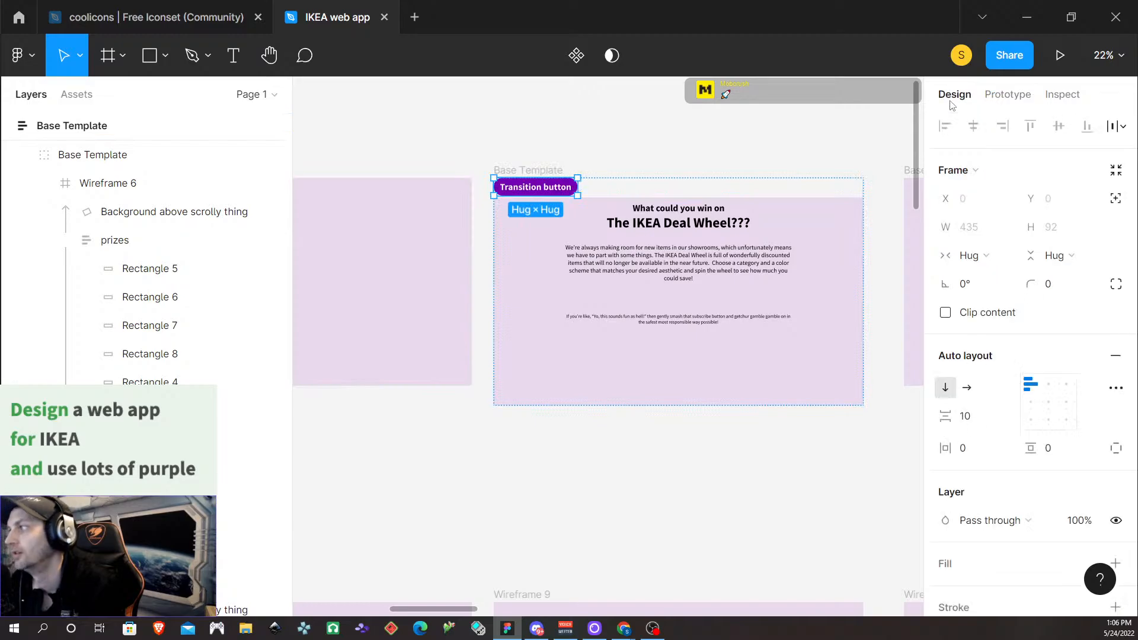
pyautogui.click(1115, 199)
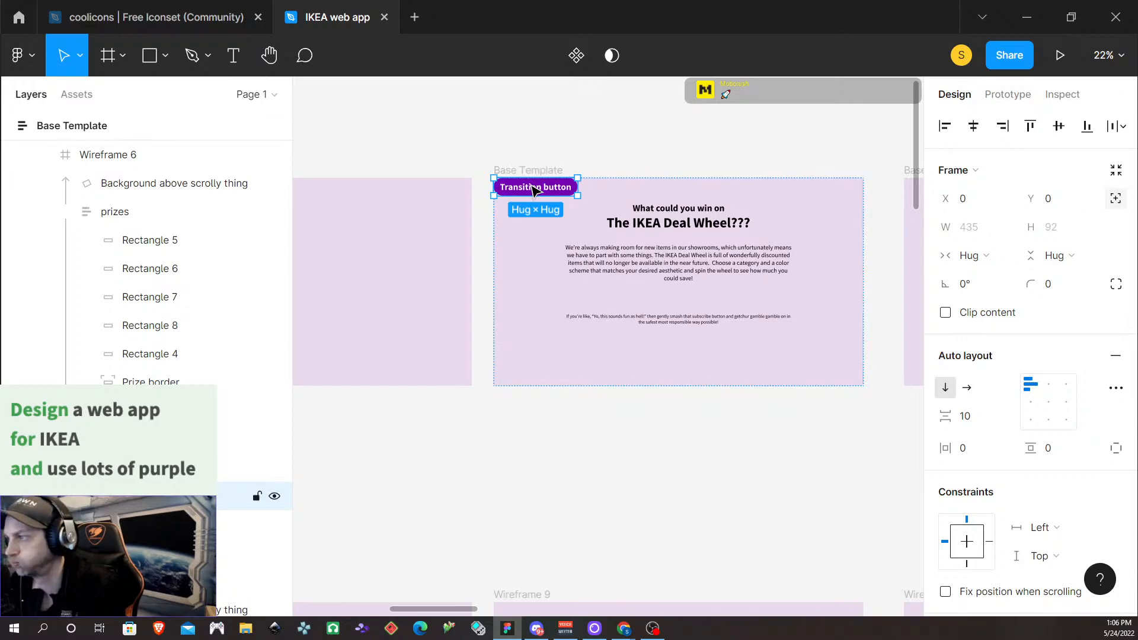
# Position the Transition button centered below the description text in the Base Template, at X 742 and Y 792
pyautogui.moveTo(534, 190); pyautogui.dragTo(676, 351)
pyautogui.press('alt')
pyautogui.hotkey('shift', 'Up')
pyautogui.hotkey('shift', 'Up')
pyautogui.hotkey('shift', 'Up')
pyautogui.hotkey('shift', 'Up')
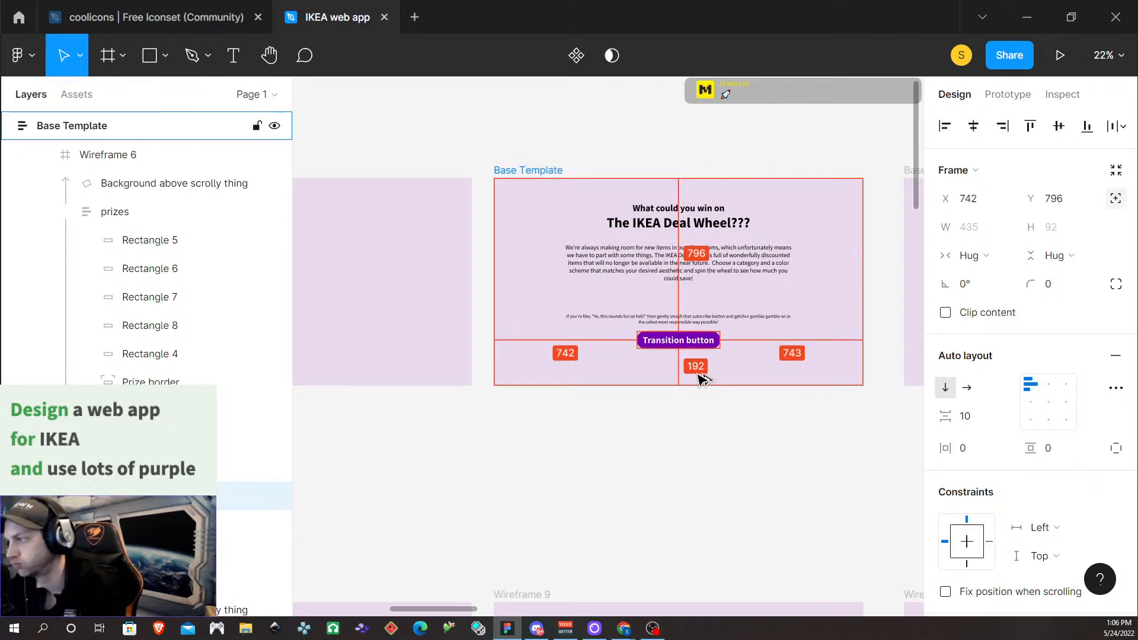
pyautogui.press('Up')
pyautogui.press('Up')
pyautogui.press('Up')
pyautogui.press('Up')
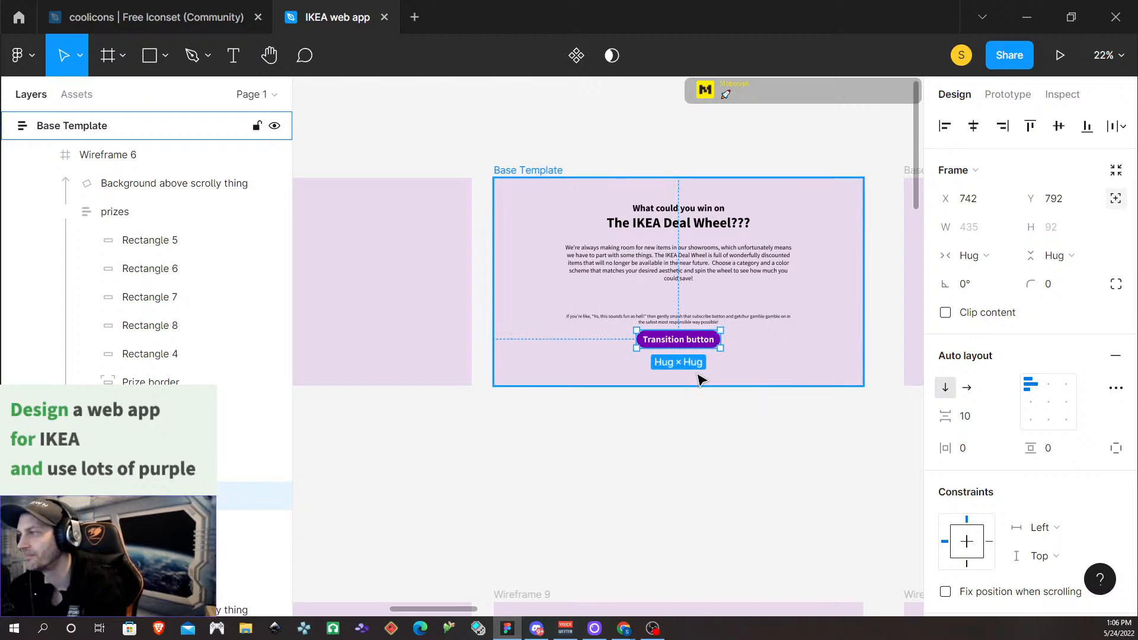
# Switch to prototype editing and select the Transition button on the "What could you win on The IKEA Deal Wheel???" frame
pyautogui.click(681, 465)
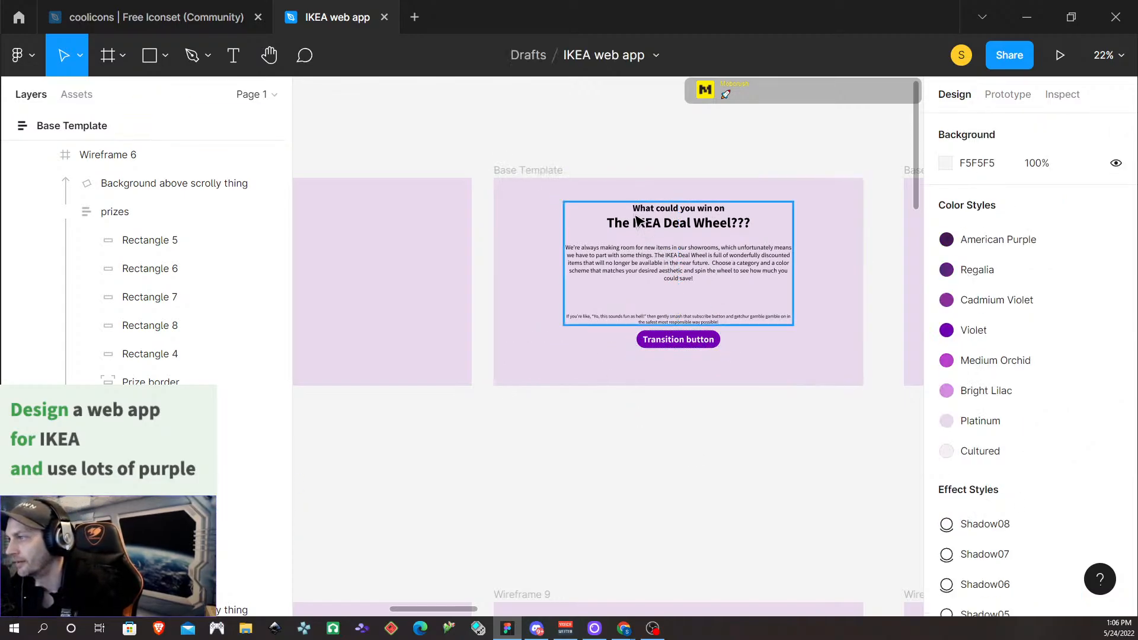
pyautogui.hscroll(3, 807, 325)
pyautogui.click(590, 346)
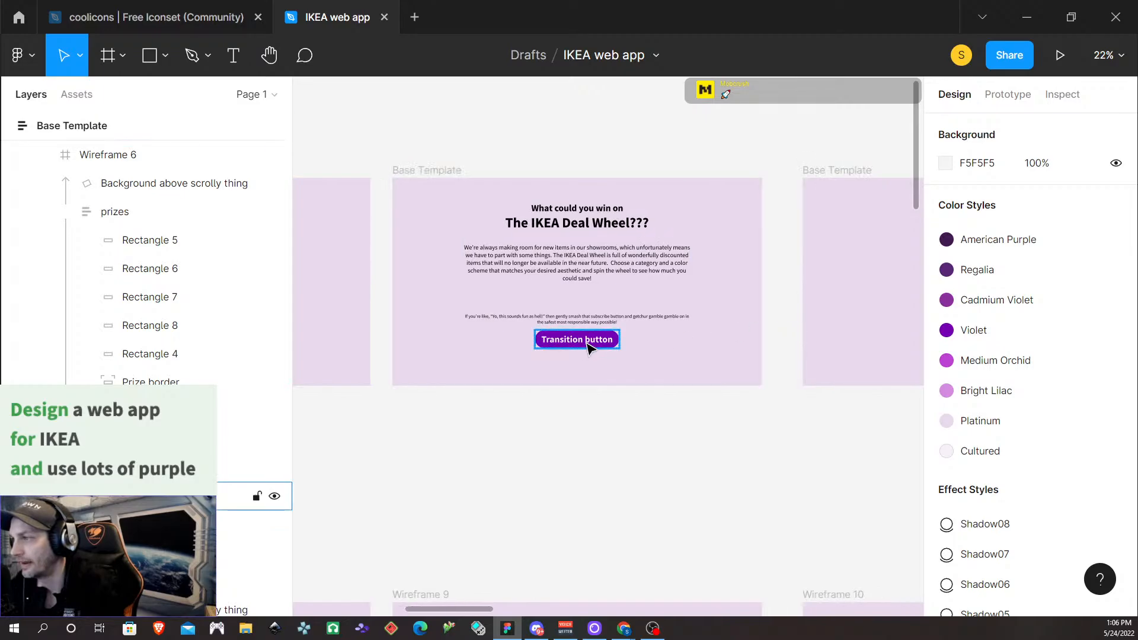
pyautogui.click(1008, 95)
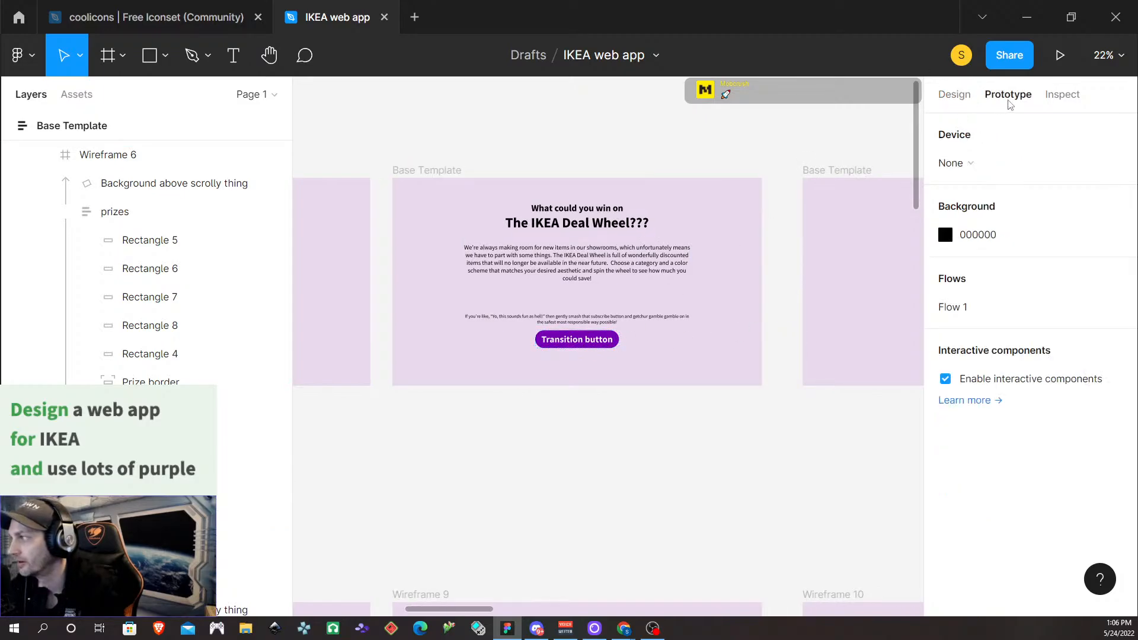
pyautogui.click(539, 342)
# Examine the interaction settings of the Transition button on the "Introducing The IKEA Deal Wheel!" frame
pyautogui.scroll(-3, 612, 483)
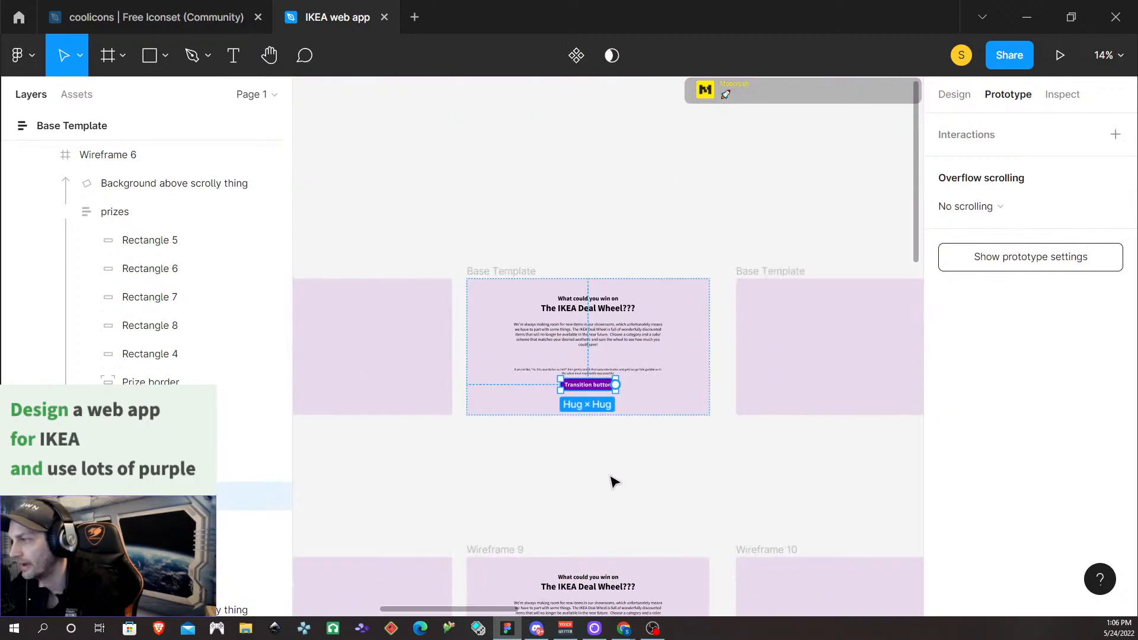
pyautogui.scroll(-2, 612, 480)
pyautogui.scroll(3, 612, 478)
pyautogui.hscroll(-6, 615, 477)
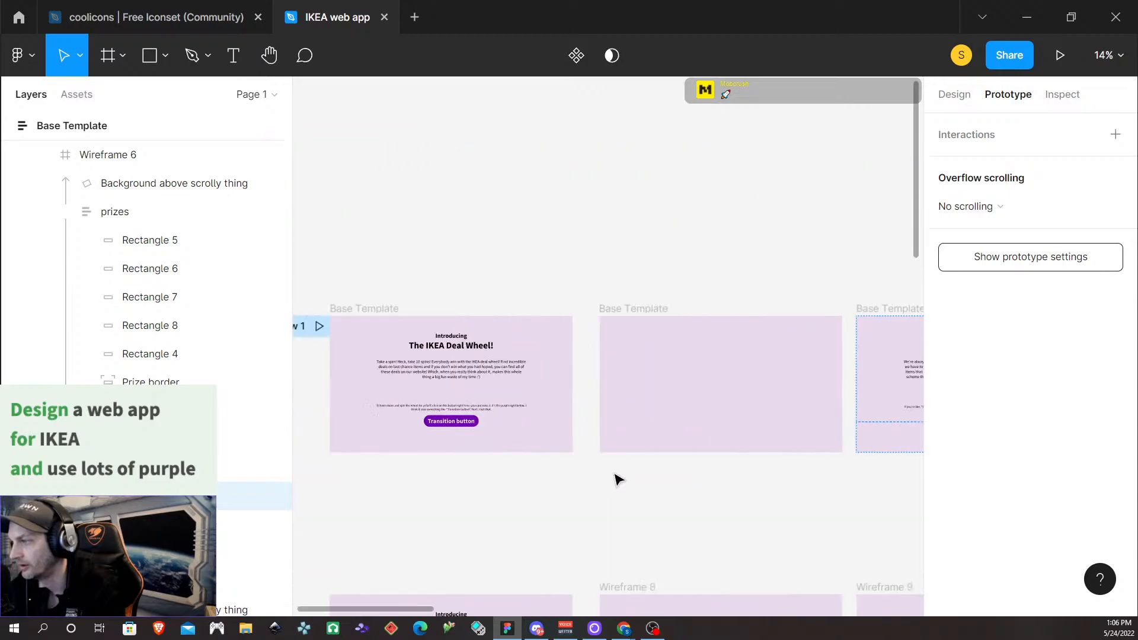
pyautogui.click(461, 426)
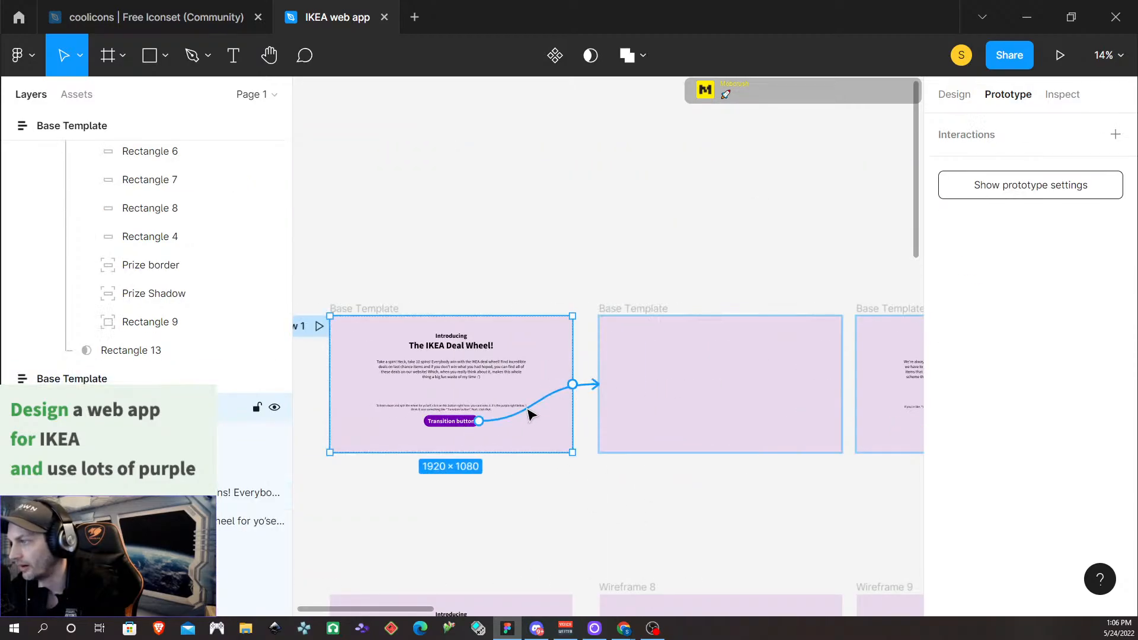
pyautogui.click(539, 410)
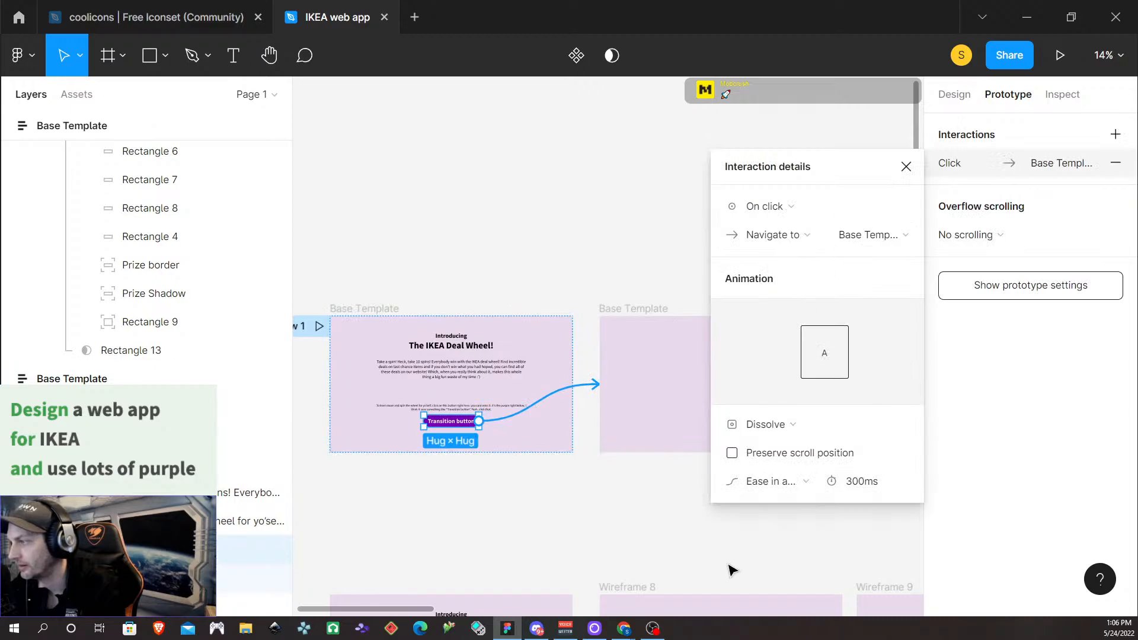
pyautogui.click(662, 535)
pyautogui.click(569, 386)
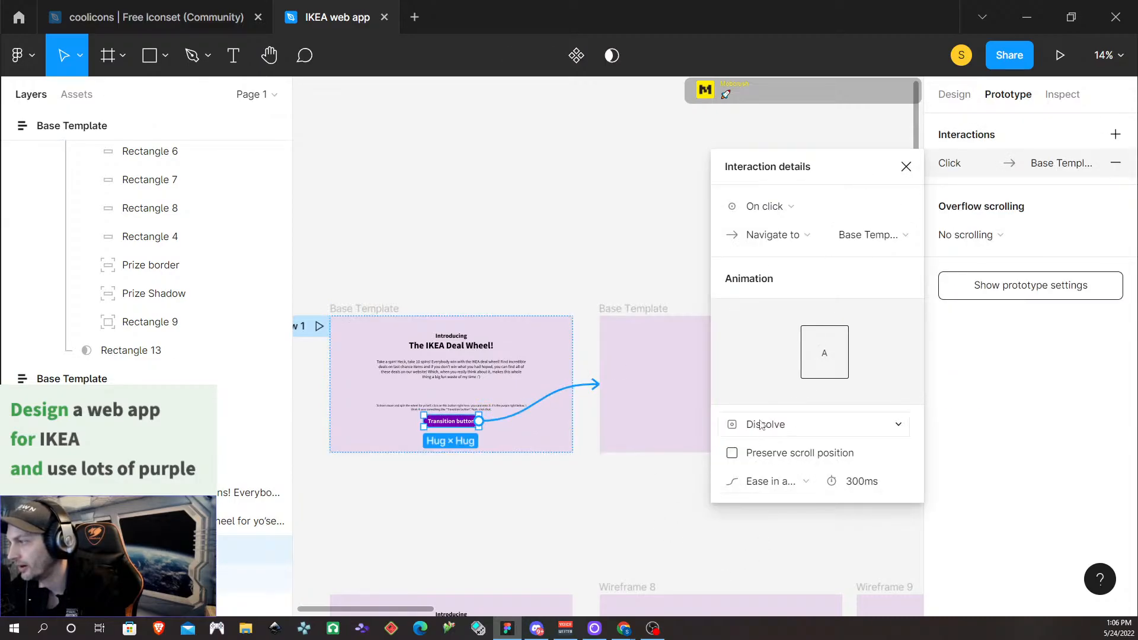
# Link the Transition button on the "What could you win on" frame to the following blank Base Template frame, navigating on click with Dissolve
pyautogui.hscroll(5, 574, 472)
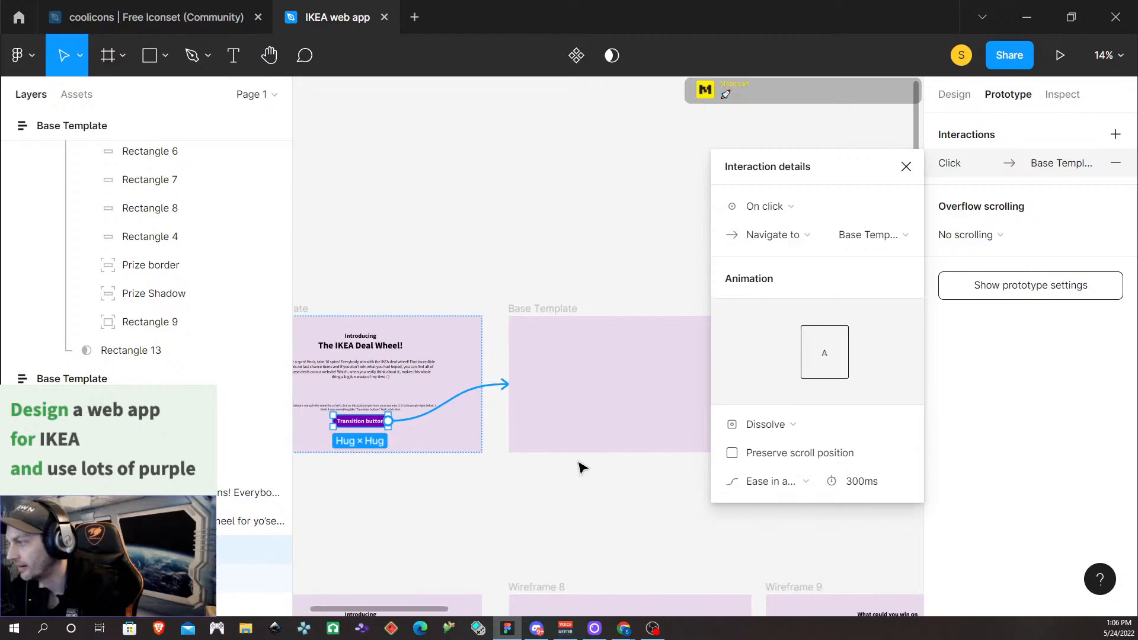
pyautogui.hscroll(8, 580, 468)
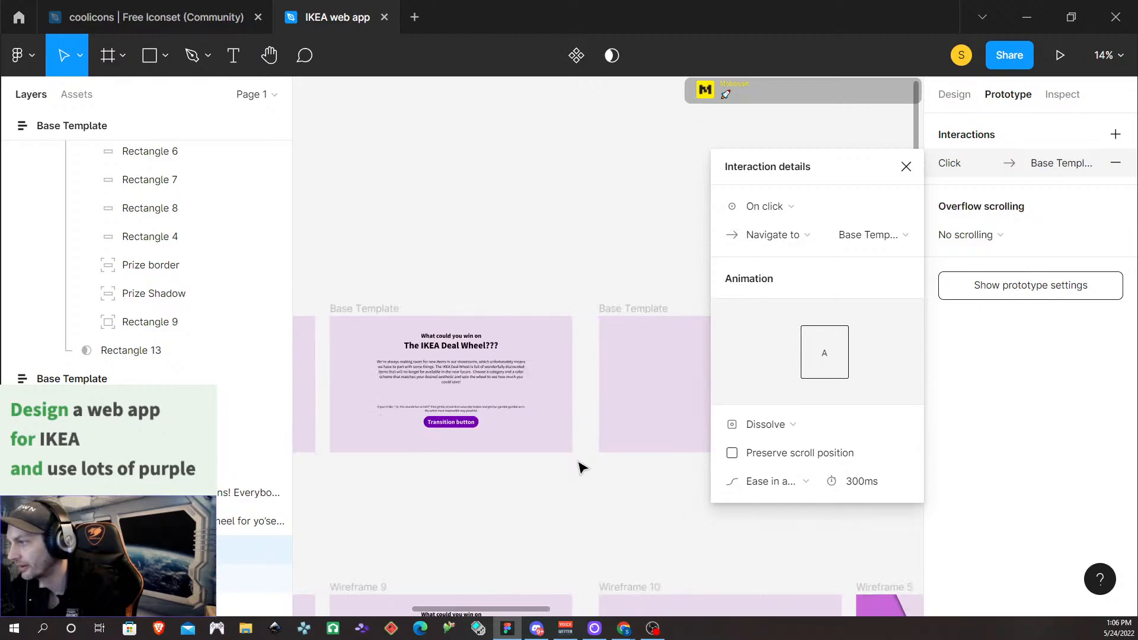
pyautogui.click(463, 426)
pyautogui.moveTo(479, 422); pyautogui.dragTo(695, 405)
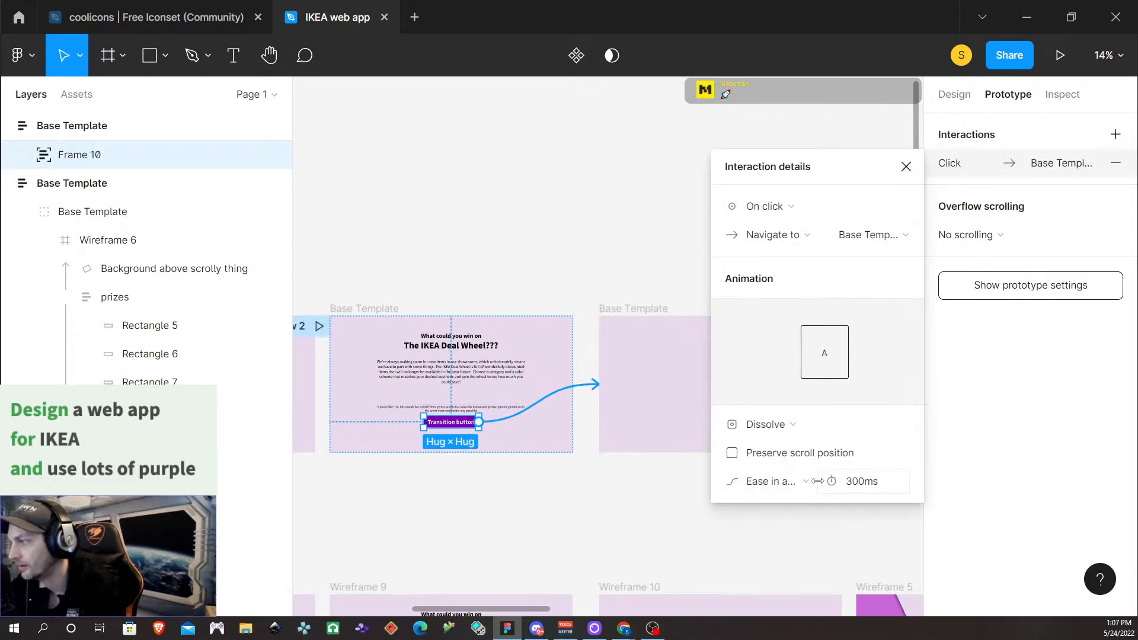
pyautogui.click(906, 168)
# Try to redirect the Spin 2 Win! button's link away from Wireframe 10 by detaching its arrow from the target
pyautogui.scroll(-1, 624, 254)
pyautogui.hscroll(2, 625, 254)
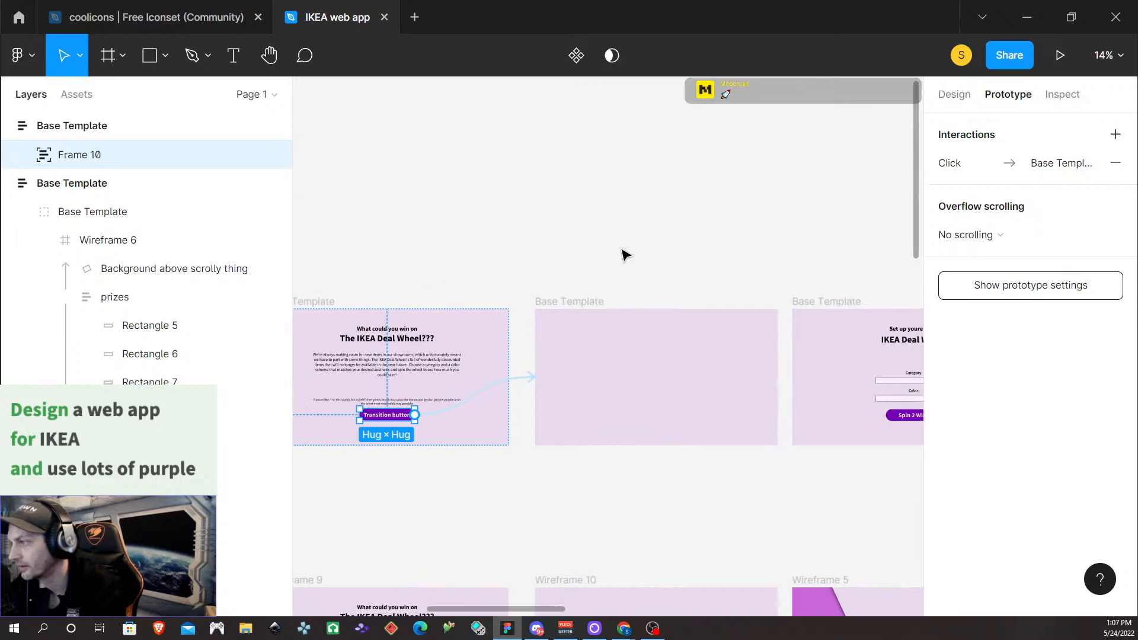
pyautogui.hscroll(8, 625, 254)
pyautogui.click(498, 422)
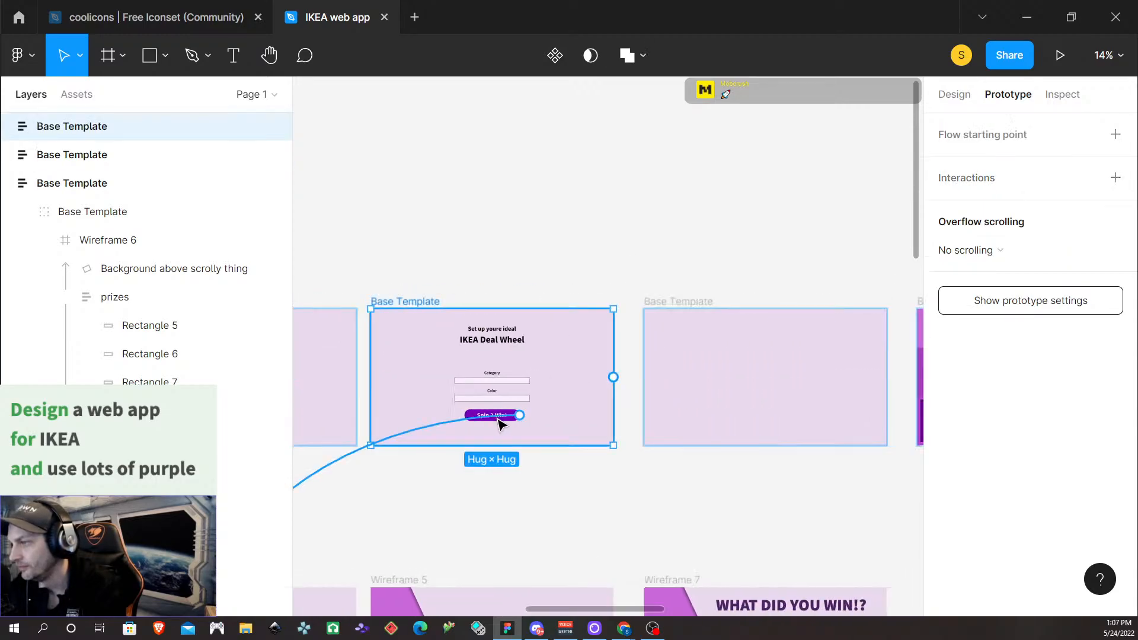
pyautogui.scroll(1, 321, 515)
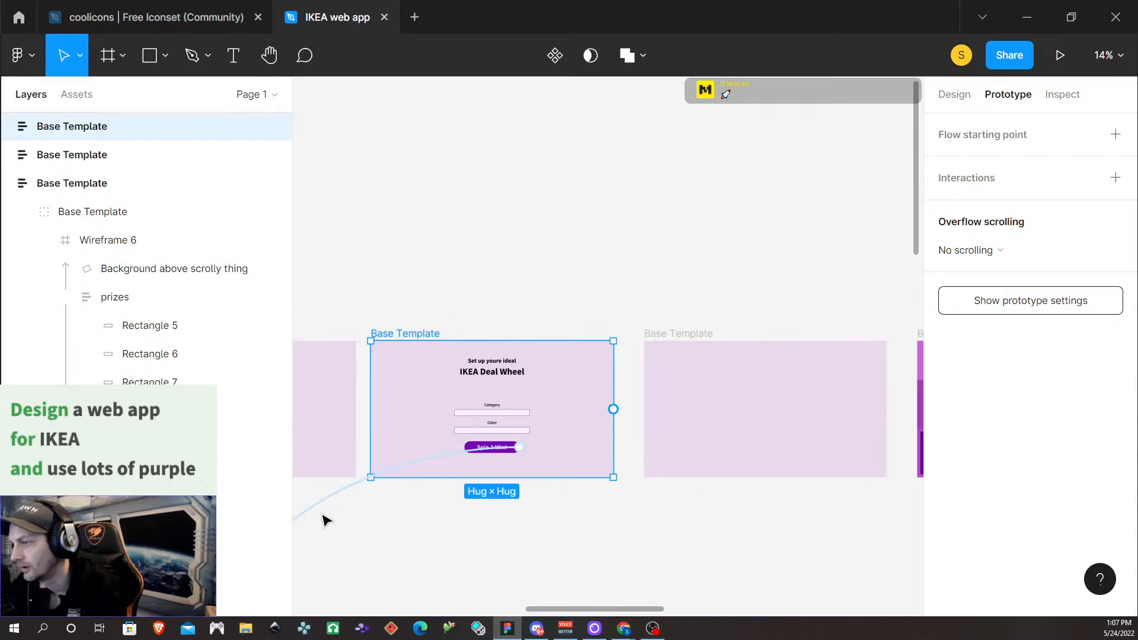
pyautogui.hscroll(2, 335, 519)
pyautogui.hscroll(-4, 340, 520)
pyautogui.scroll(-2, 401, 522)
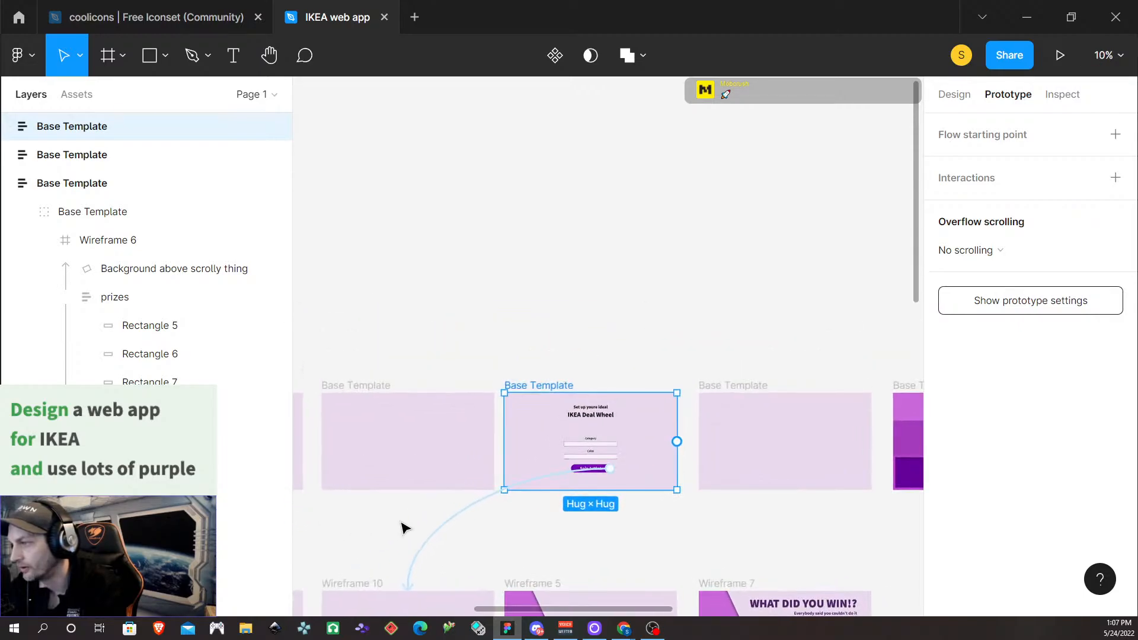
pyautogui.scroll(2, 403, 527)
pyautogui.hscroll(1, 404, 525)
pyautogui.hscroll(-2, 408, 522)
pyautogui.scroll(-3, 415, 519)
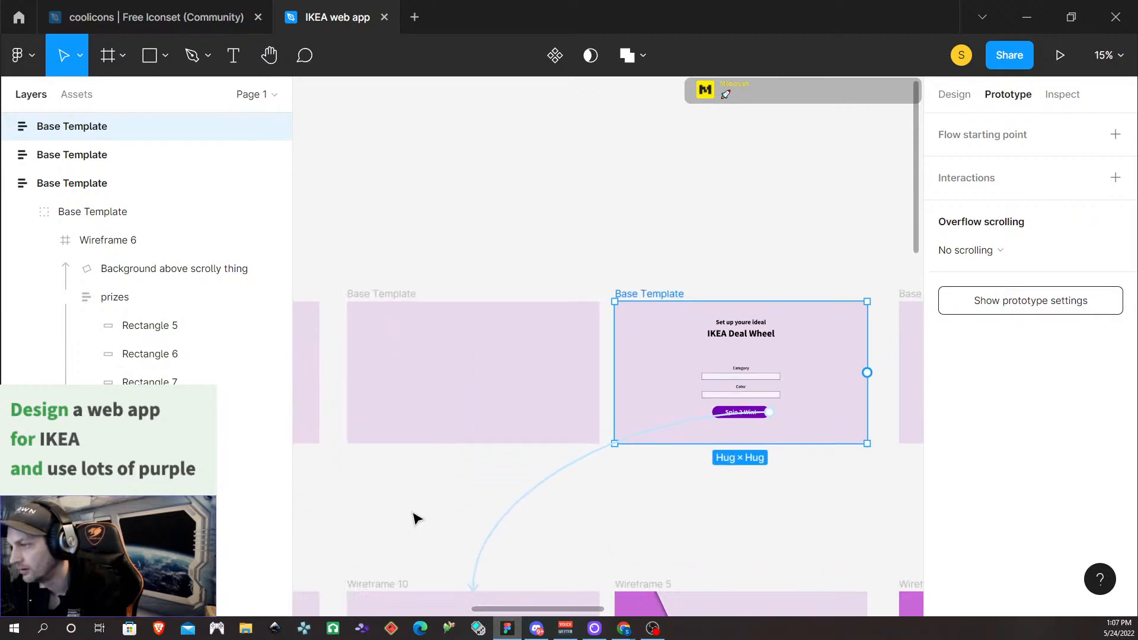
pyautogui.click(475, 516)
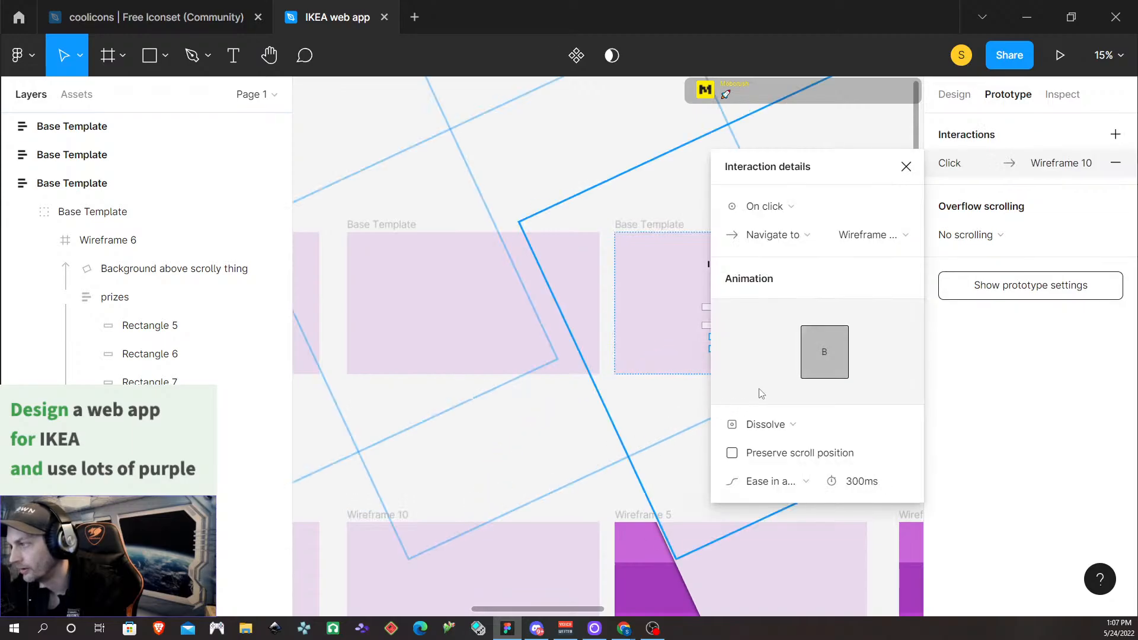
pyautogui.hotkey('ctrl', 'z')
pyautogui.click(907, 166)
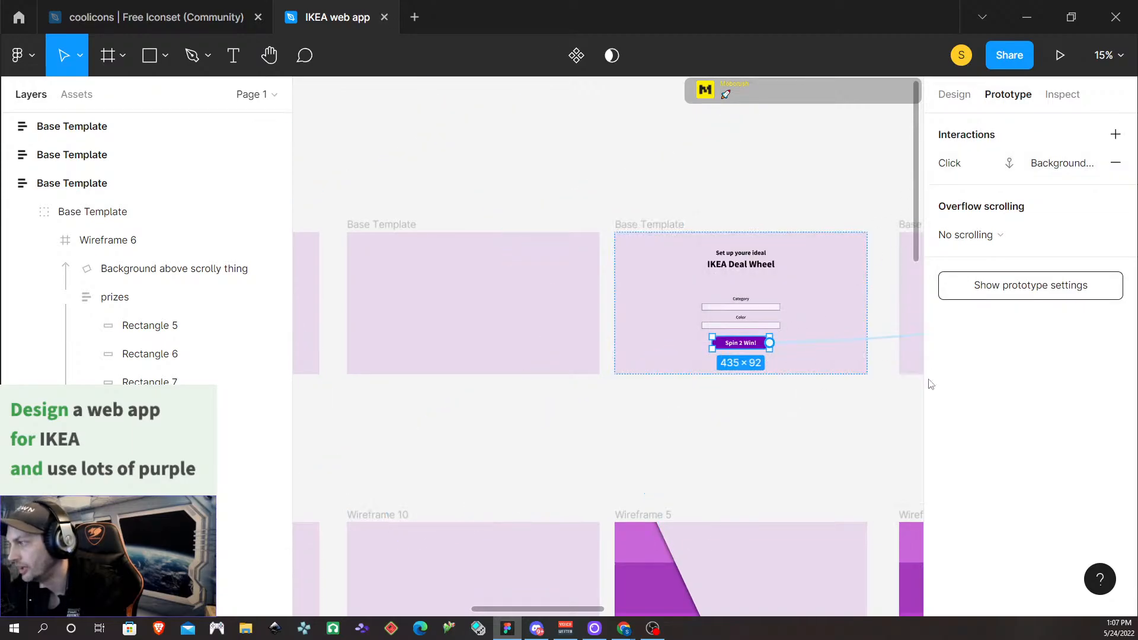
pyautogui.hscroll(5, 780, 419)
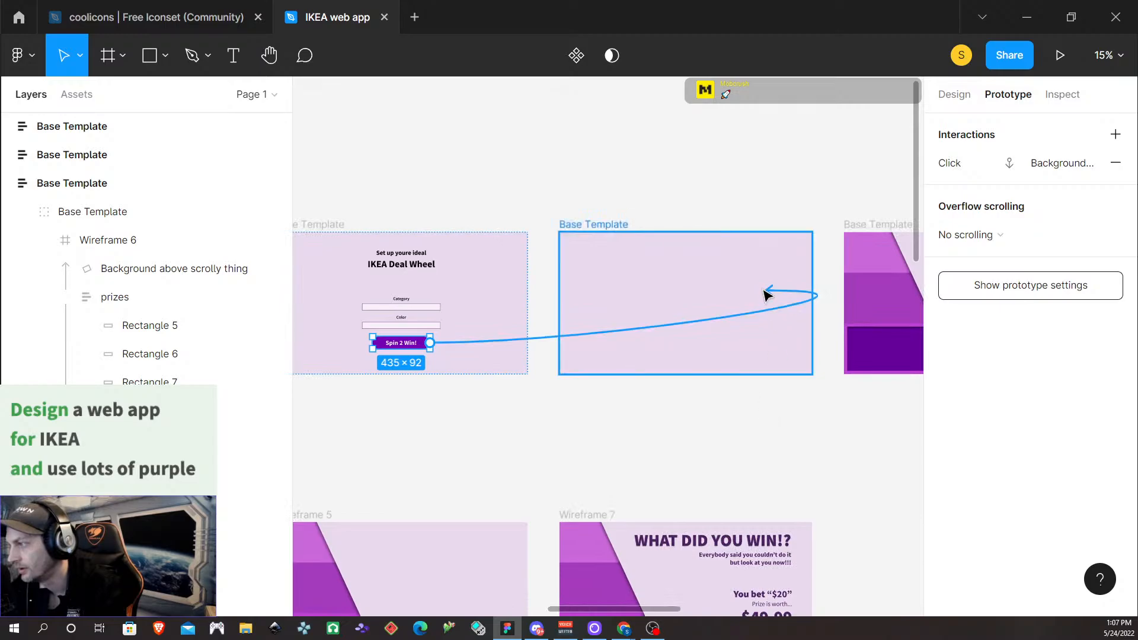
pyautogui.moveTo(771, 291); pyautogui.dragTo(513, 386)
# Try adding a link from the Spin 2 Win! button to the following blank Base Template frame with an On click trigger
pyautogui.click(424, 343)
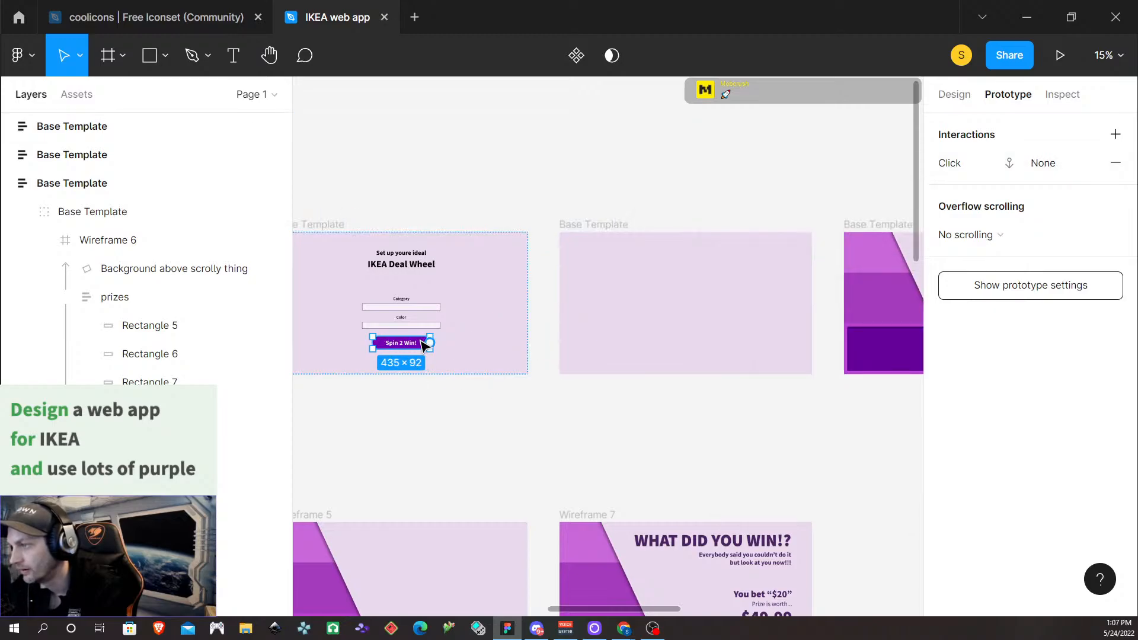
pyautogui.moveTo(430, 343); pyautogui.dragTo(454, 342)
pyautogui.moveTo(534, 331); pyautogui.dragTo(576, 354)
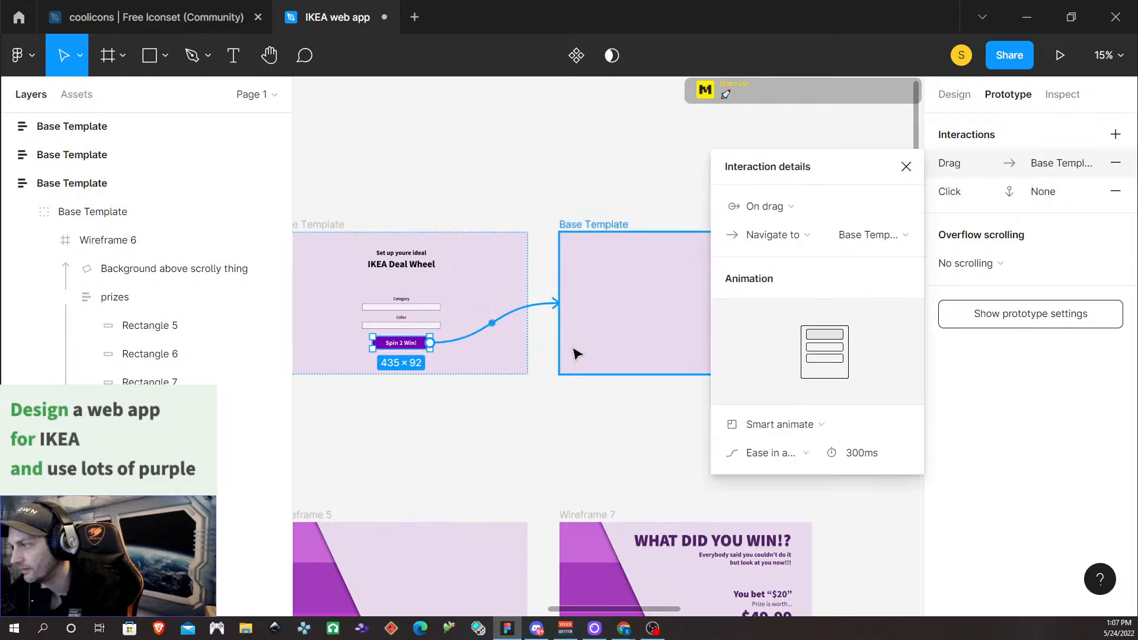
pyautogui.click(767, 207)
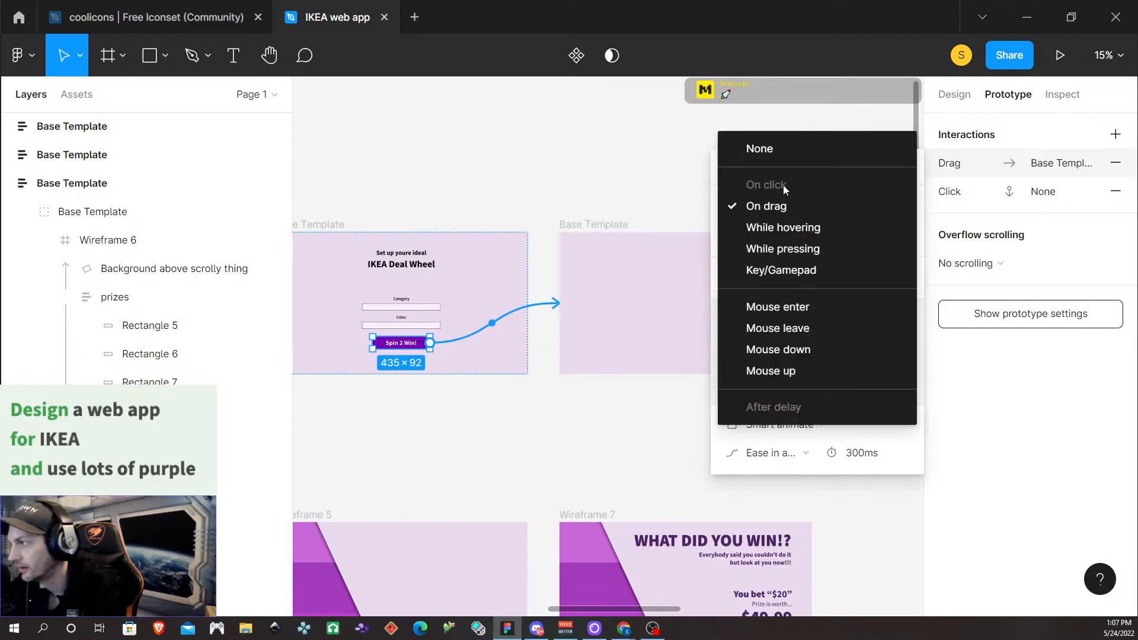
pyautogui.click(564, 422)
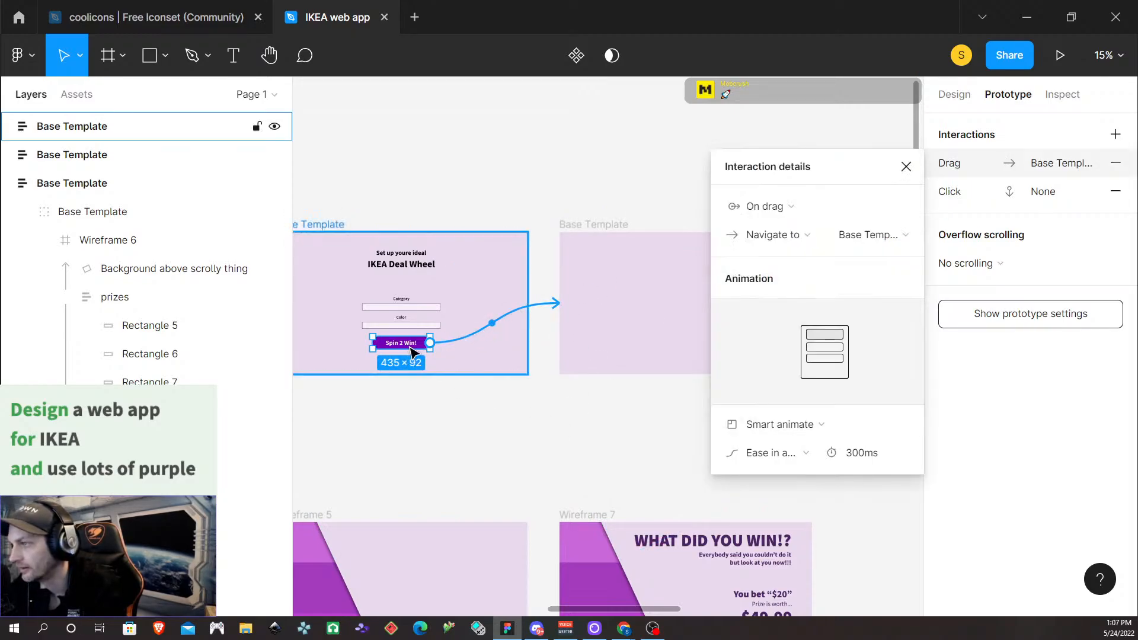
pyautogui.click(410, 348)
pyautogui.rightClick(398, 342)
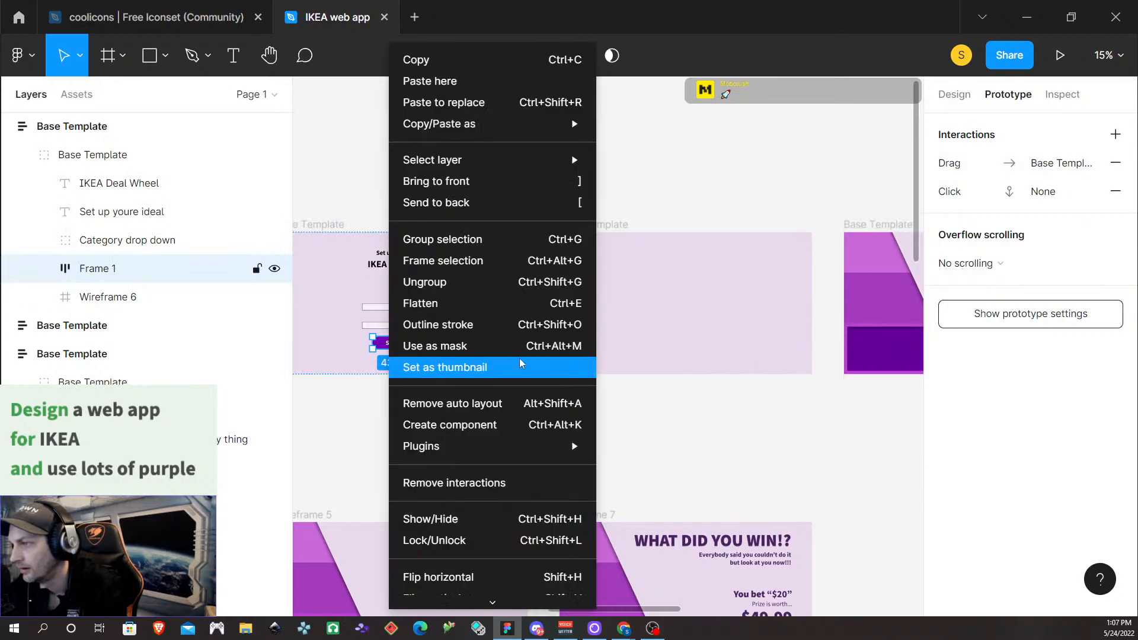
pyautogui.click(735, 434)
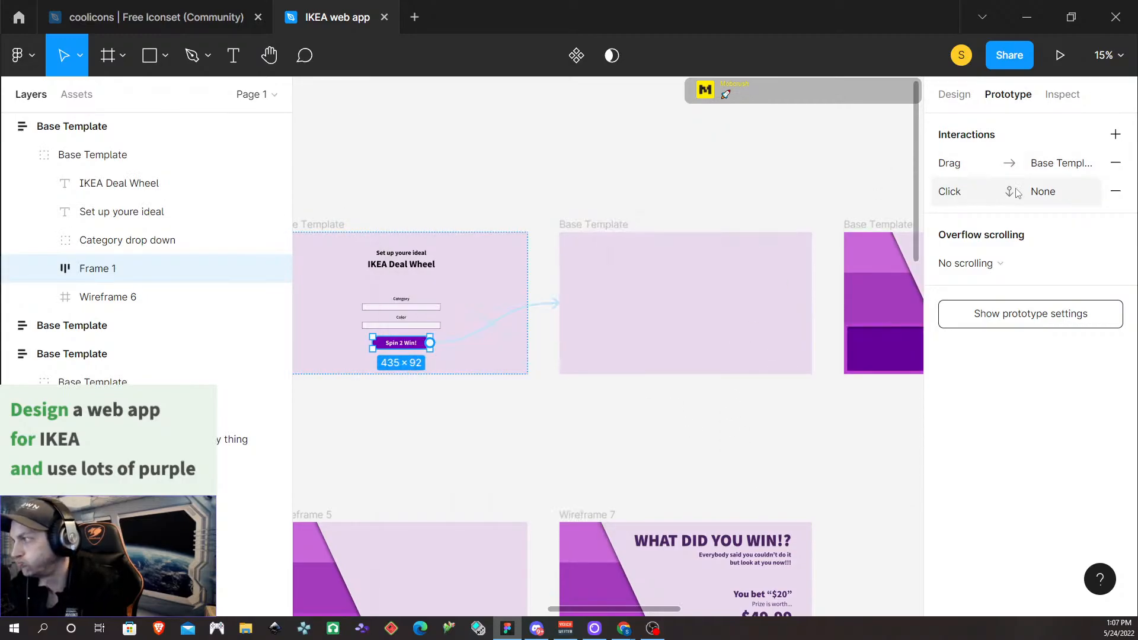
# Remove both interactions from the Spin 2 Win! button and link it to the following blank Base Template frame on click
pyautogui.click(1115, 191)
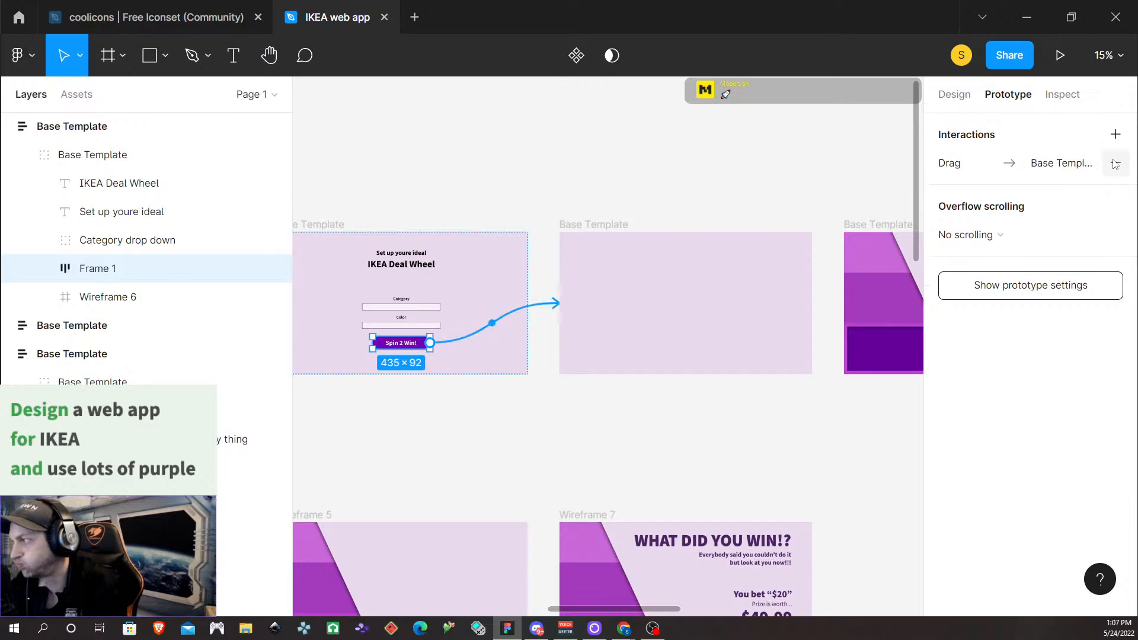
pyautogui.click(1115, 165)
pyautogui.moveTo(430, 342); pyautogui.dragTo(579, 347)
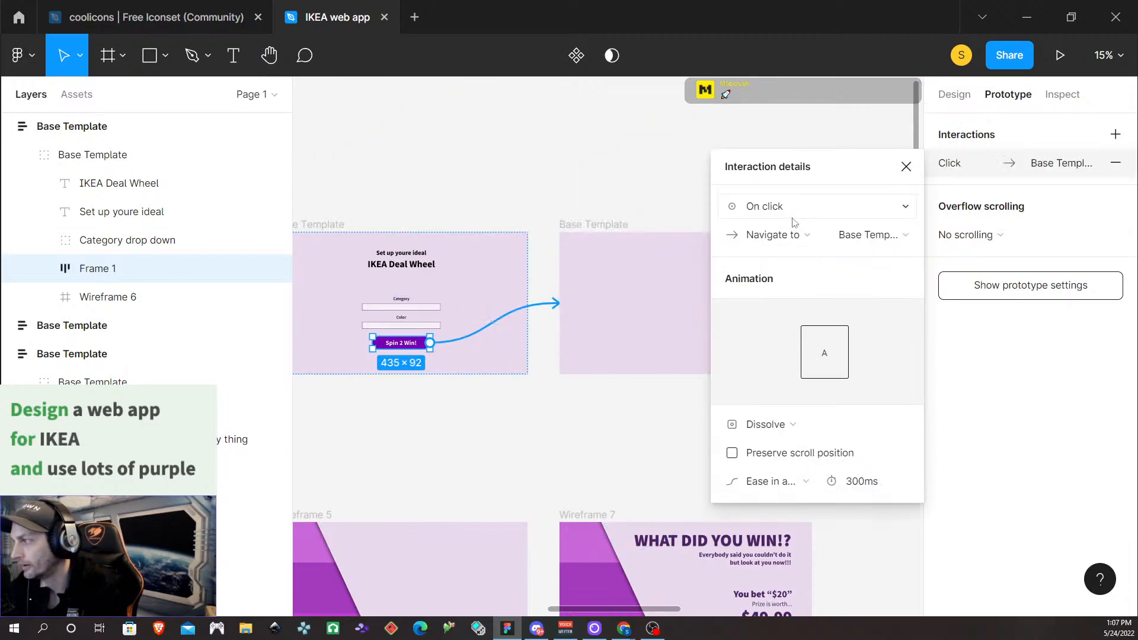
pyautogui.click(905, 167)
# Delete the SPIN NOW!!! button's link to Wireframe 10 on the "SPIN THAT WHEEL!" frame
pyautogui.scroll(-1, 736, 253)
pyautogui.scroll(2, 735, 256)
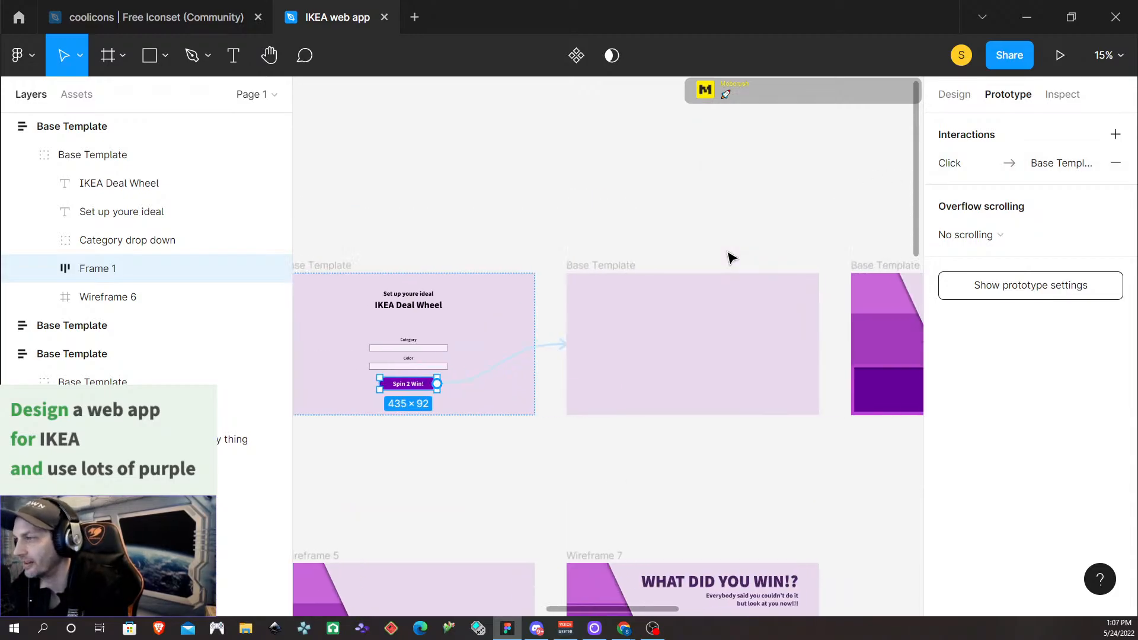
pyautogui.hscroll(8, 730, 257)
pyautogui.hscroll(5, 729, 258)
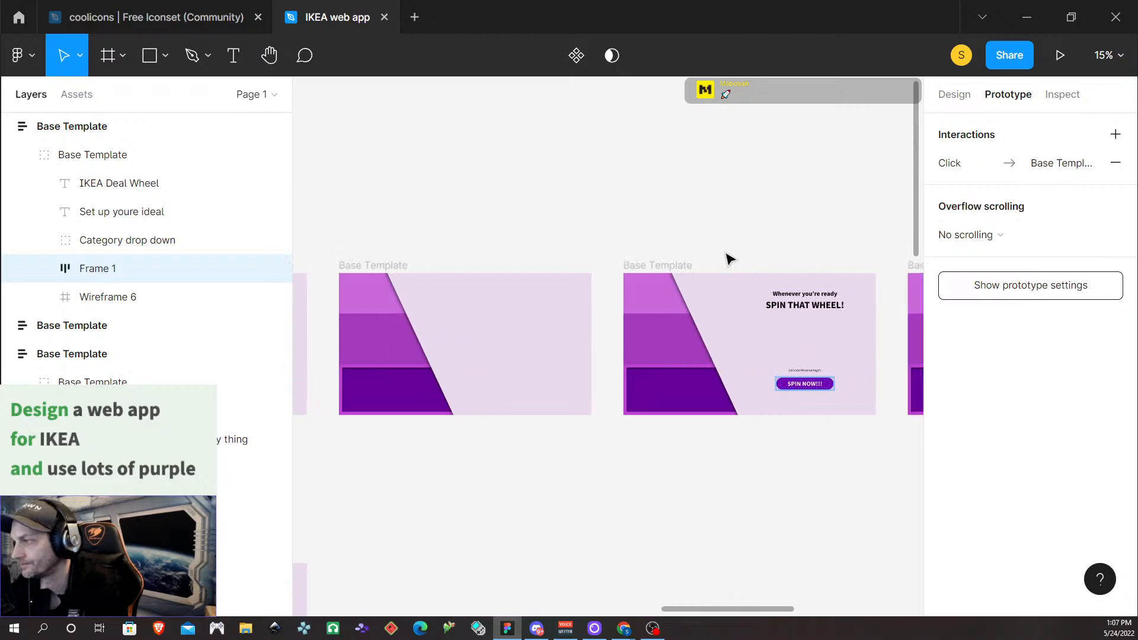
pyautogui.click(572, 469)
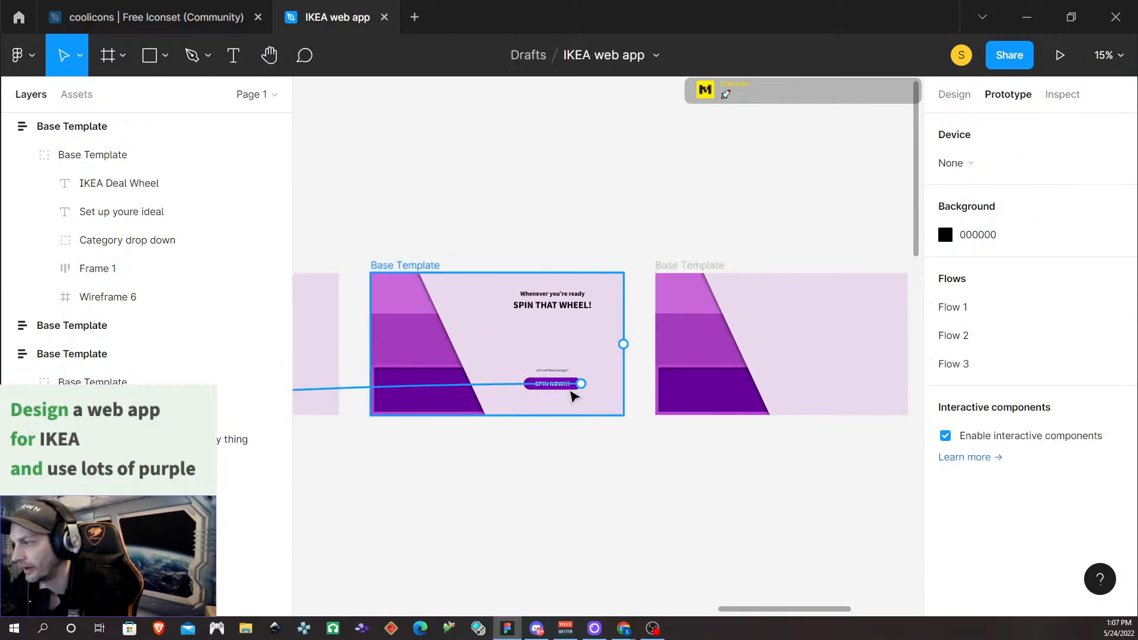
pyautogui.click(506, 385)
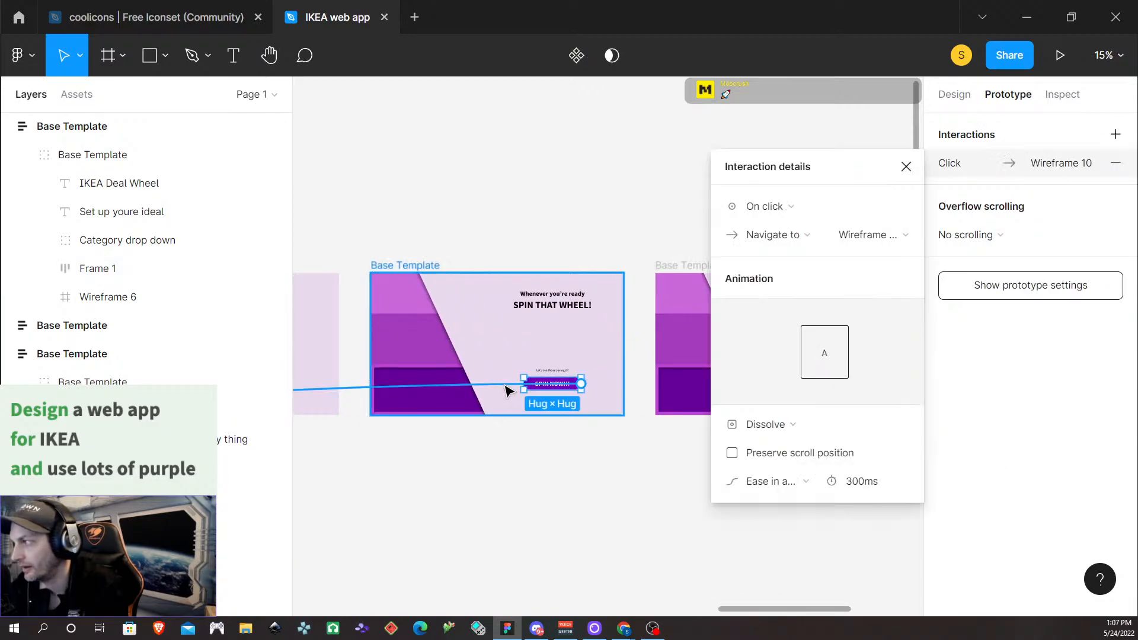
pyautogui.press('Delete')
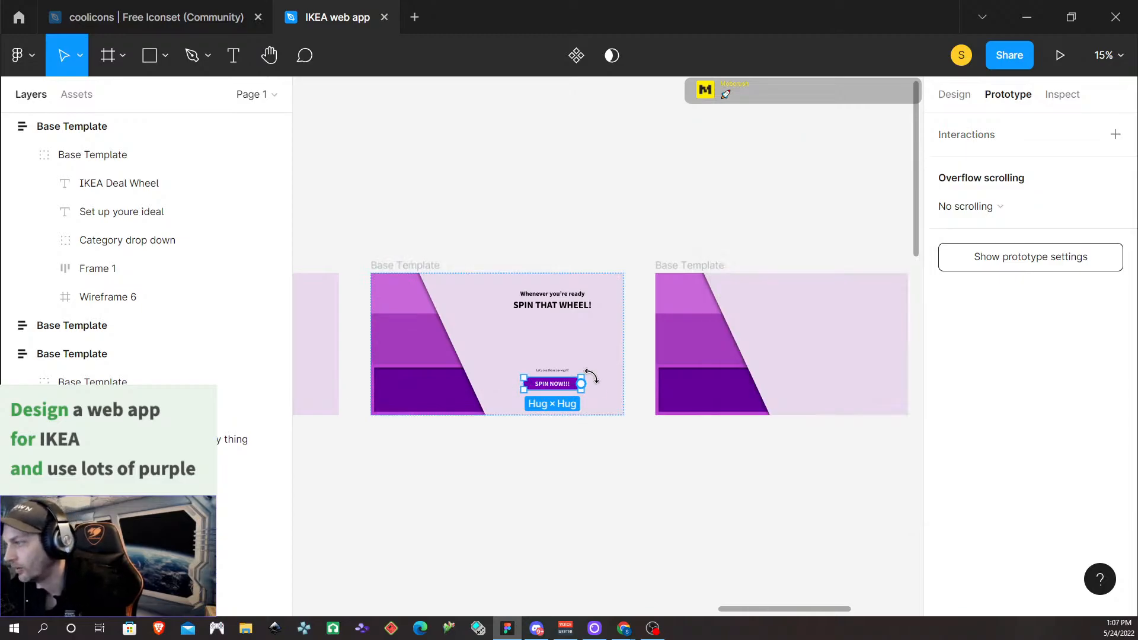
# Link the SPIN NOW!!! button to the following Base Template frame with the purple panels, navigating on click with Dissolve
pyautogui.moveTo(581, 385); pyautogui.dragTo(734, 356)
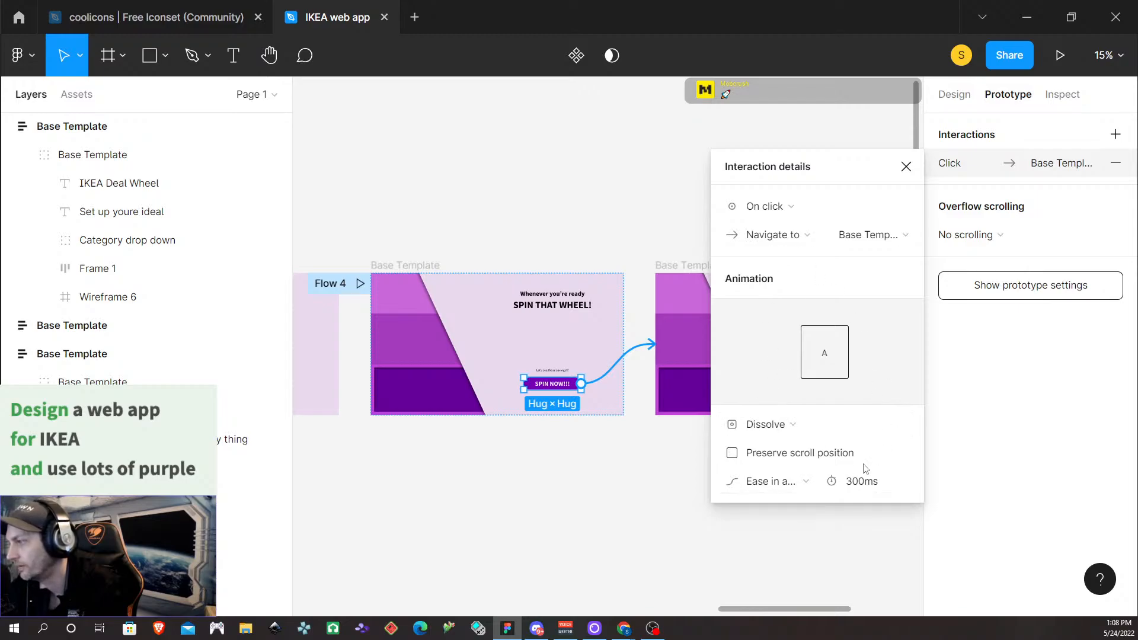
pyautogui.click(906, 166)
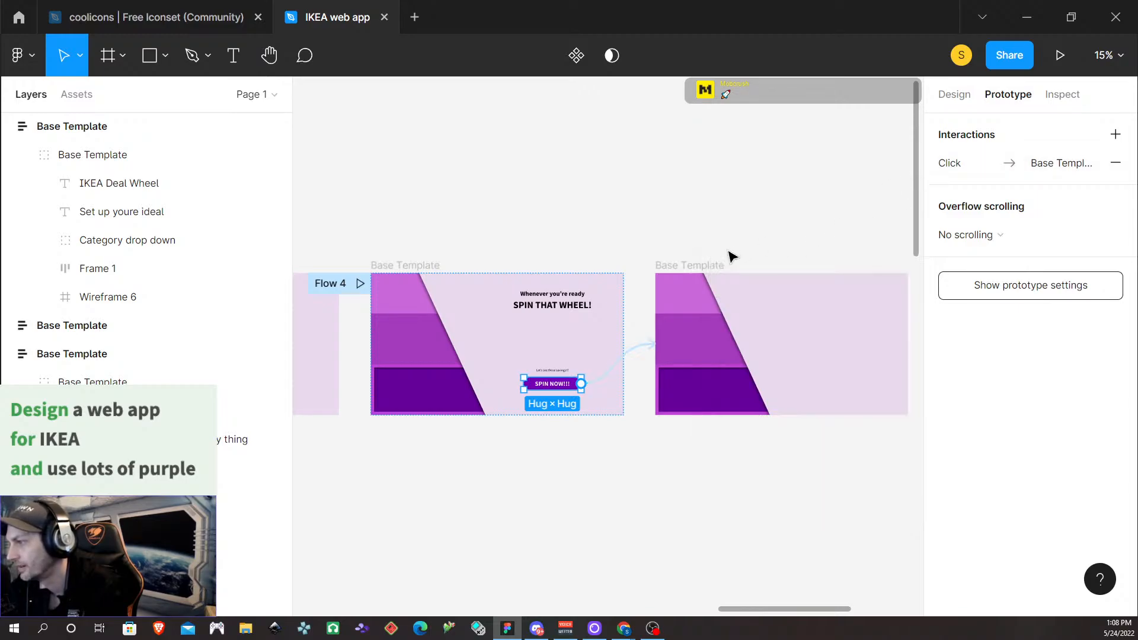
pyautogui.scroll(1, 729, 255)
pyautogui.scroll(-2, 729, 255)
pyautogui.scroll(-1, 726, 258)
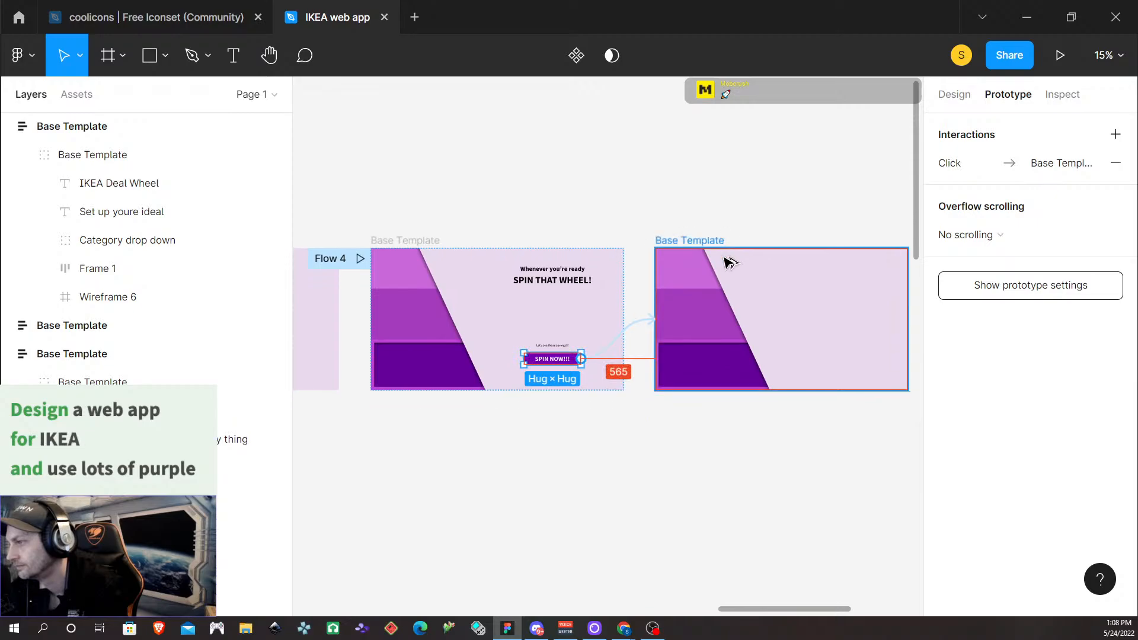
# Try Smart animate as the animation of the SPIN NOW!!! button's link, and switch it back to Dissolve
pyautogui.hscroll(2, 724, 260)
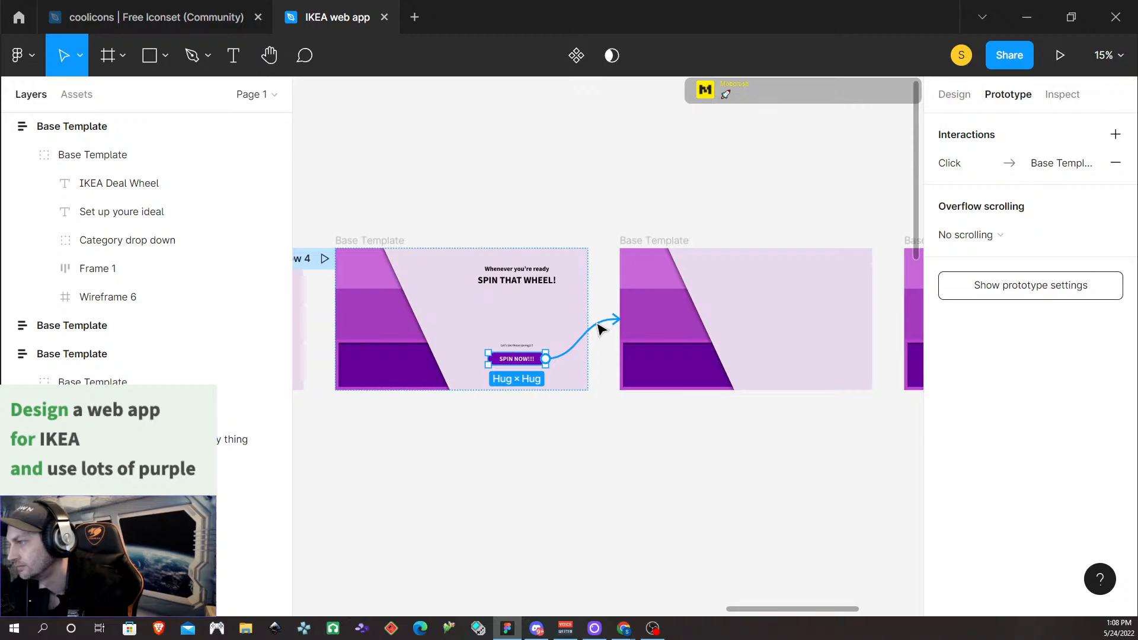
pyautogui.click(602, 326)
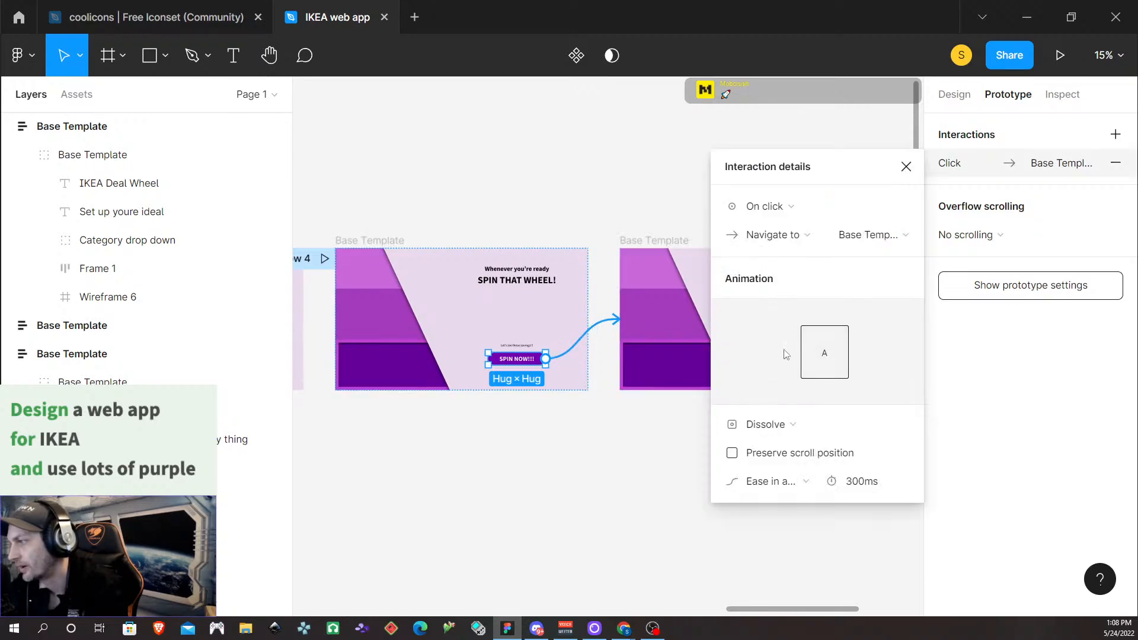
pyautogui.click(765, 424)
pyautogui.click(771, 445)
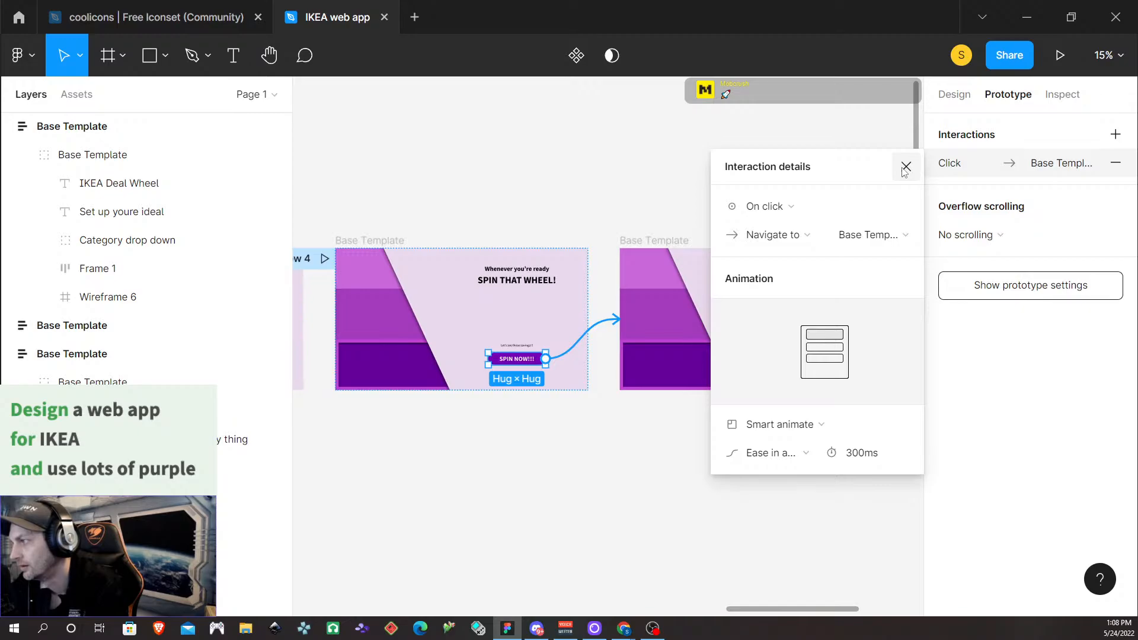
pyautogui.click(771, 425)
pyautogui.click(765, 401)
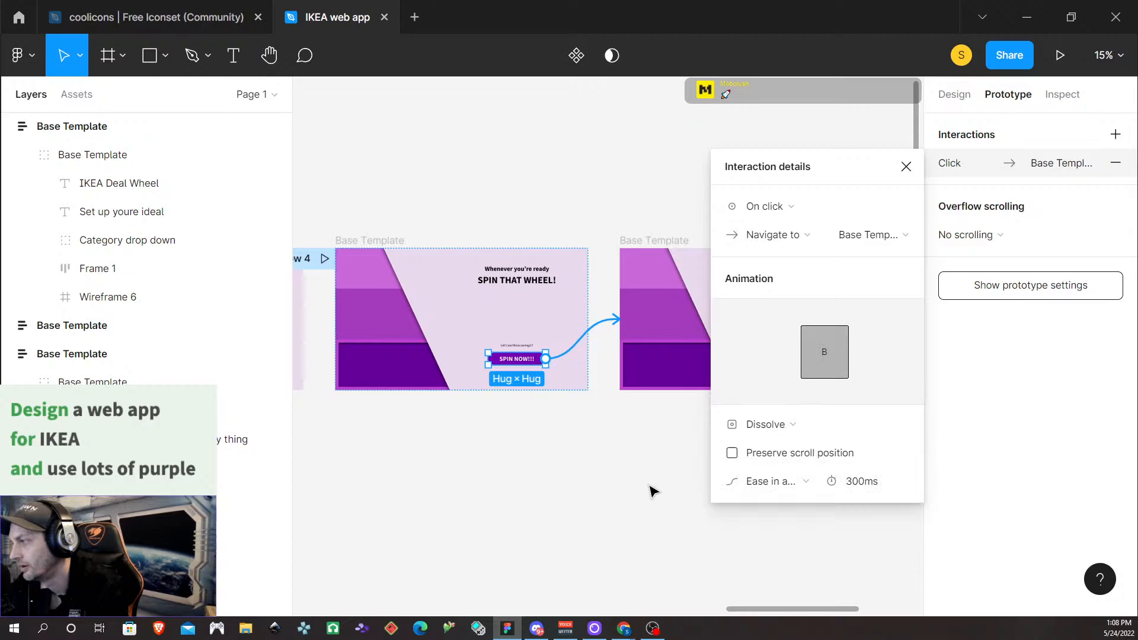
pyautogui.click(652, 492)
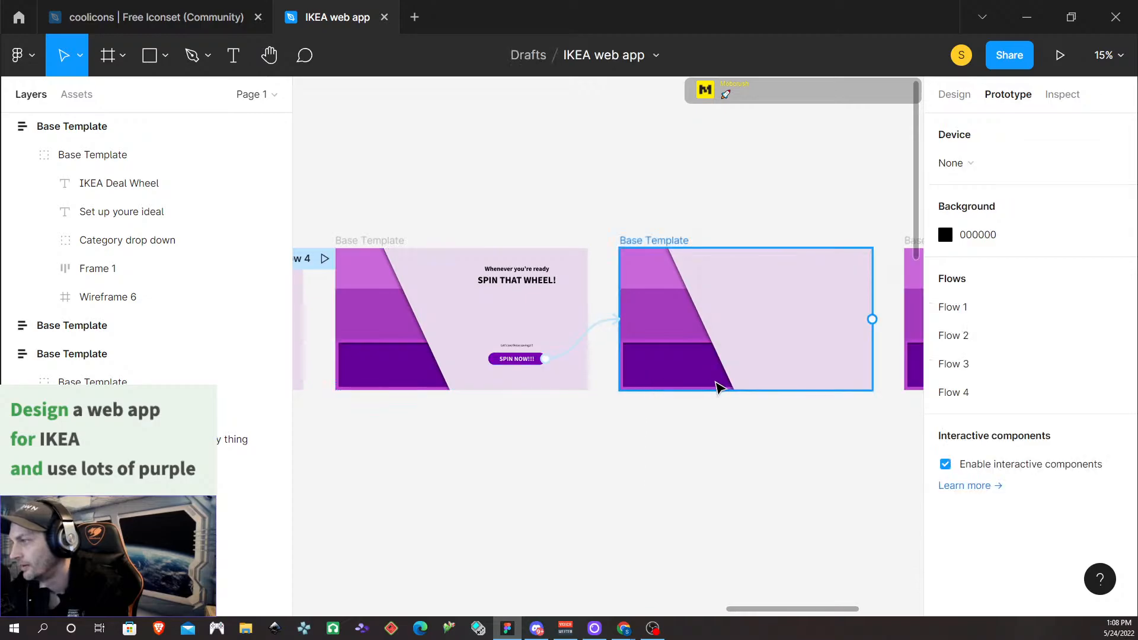
pyautogui.hscroll(5, 719, 404)
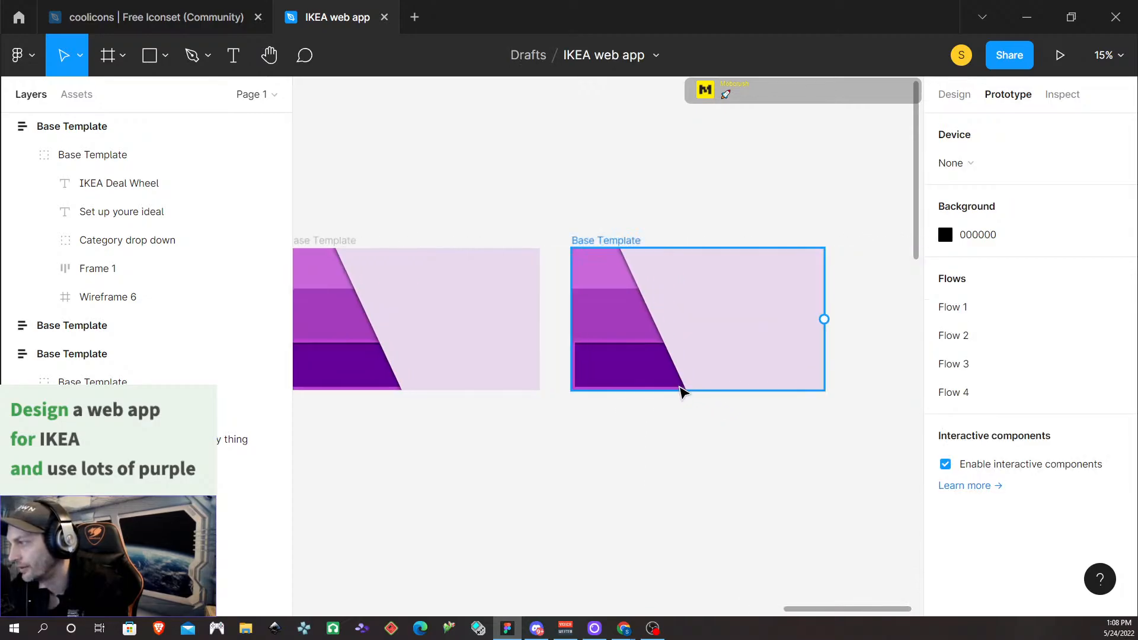
pyautogui.hscroll(-3, 620, 363)
pyautogui.hscroll(3, 620, 363)
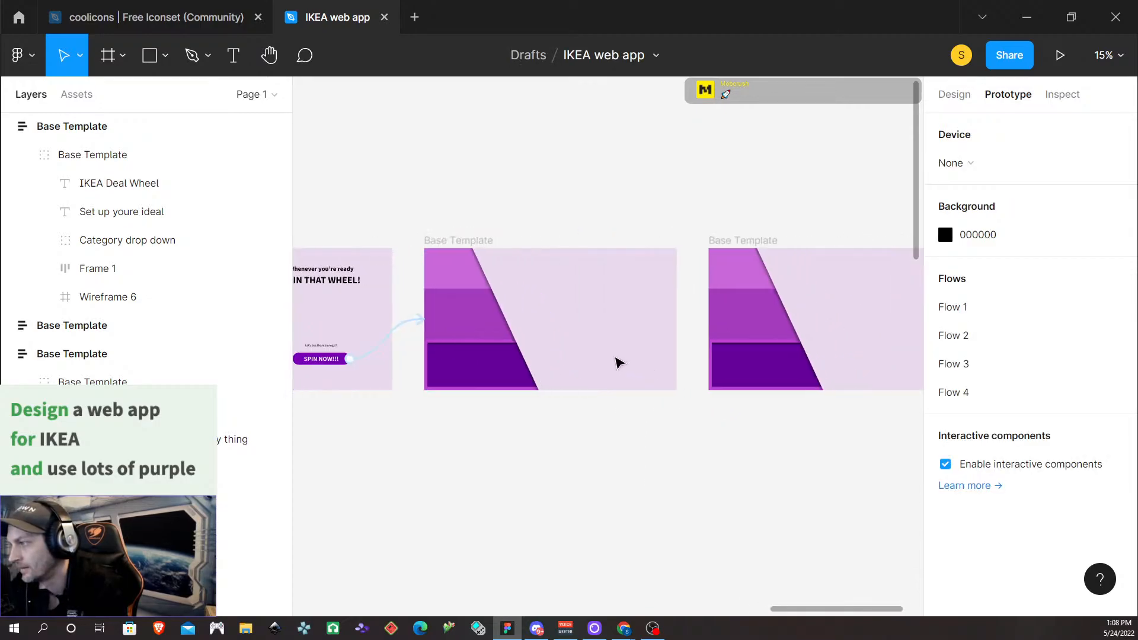
pyautogui.hscroll(2, 620, 363)
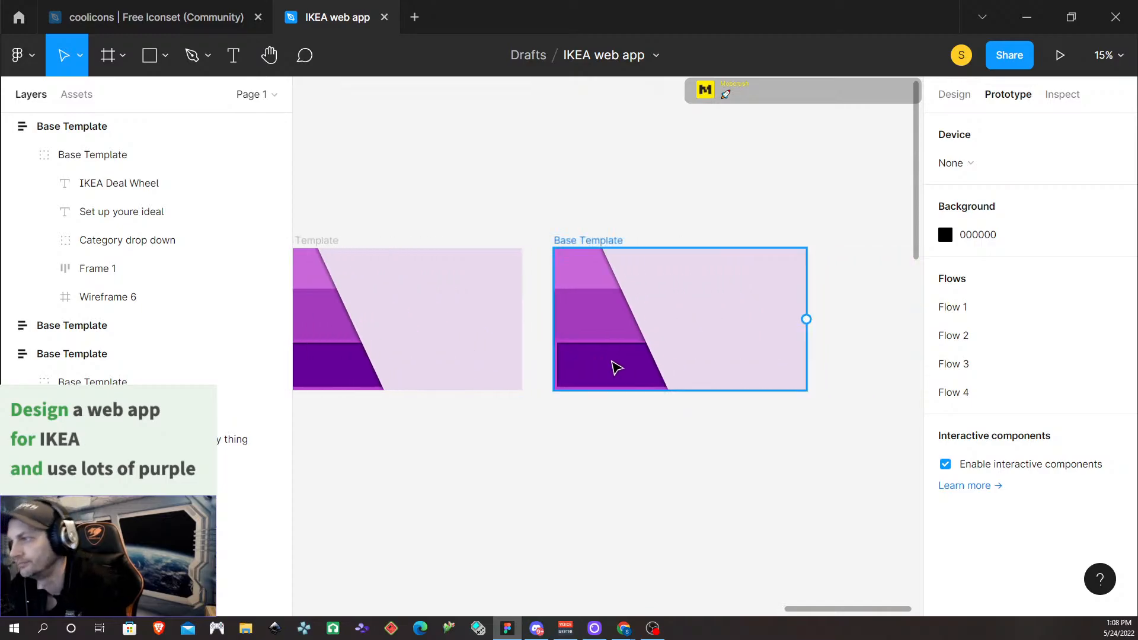
pyautogui.hscroll(-5, 618, 362)
pyautogui.hscroll(5, 614, 358)
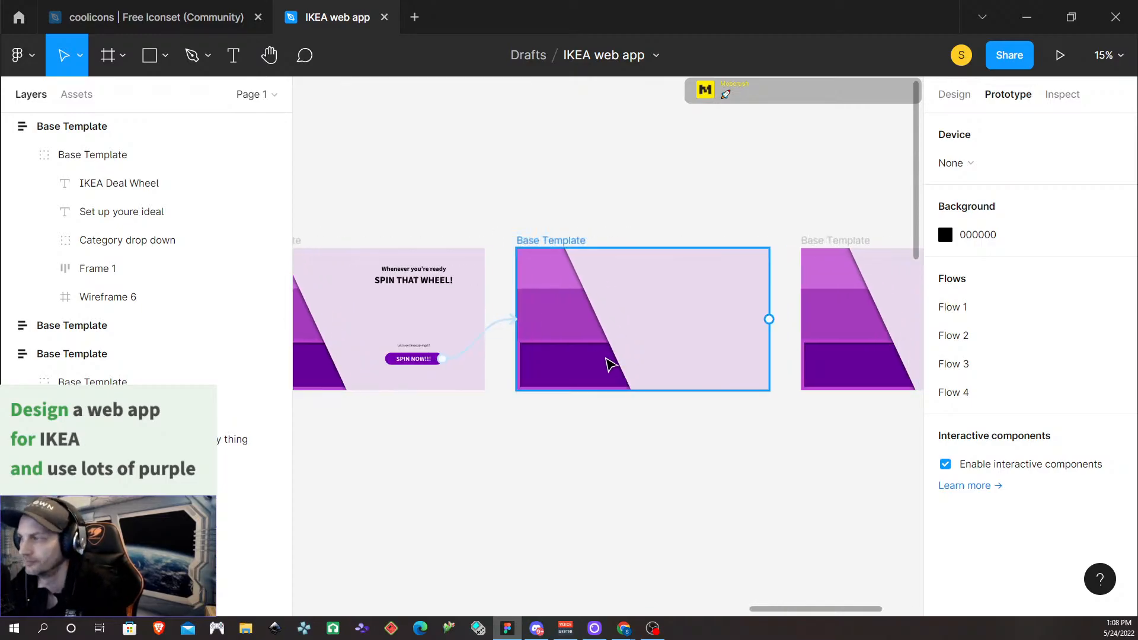
pyautogui.hscroll(-2, 610, 364)
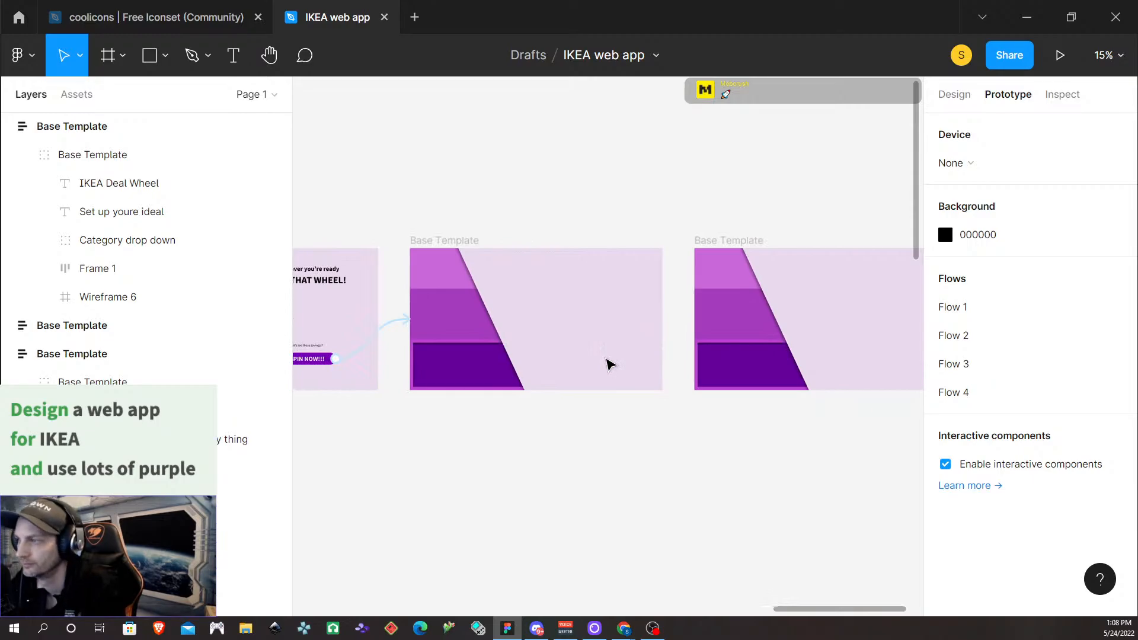
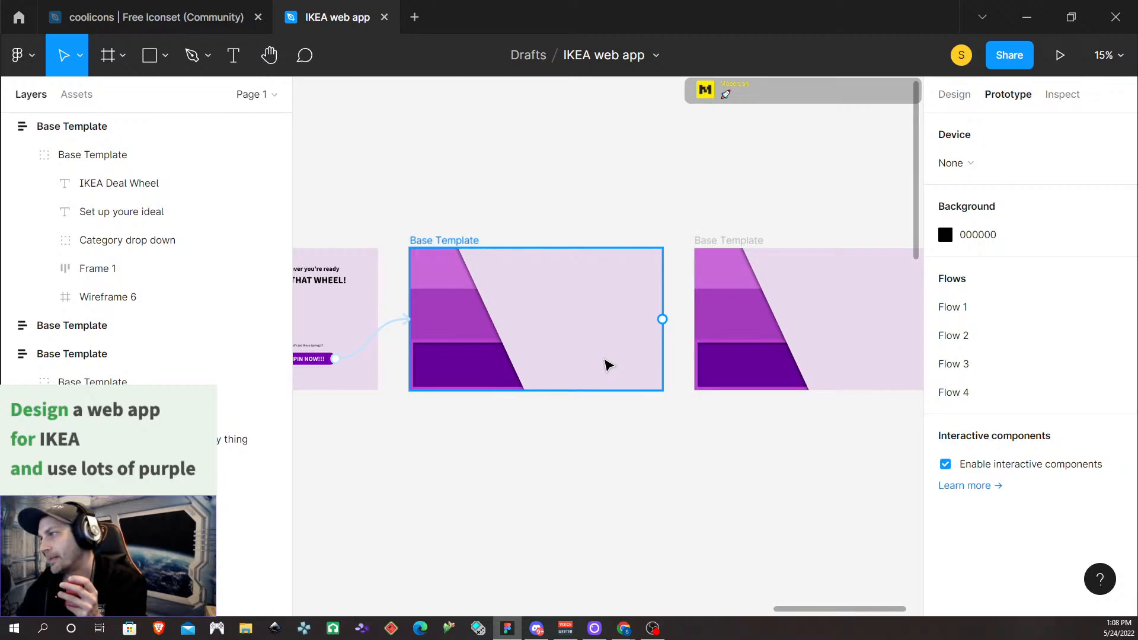
# Link the blank Base Template frame after the "Introducing The IKEA Deal Wheel!" frame to the following "What could you win on" frame with an After delay trigger
pyautogui.scroll(-5, 614, 364)
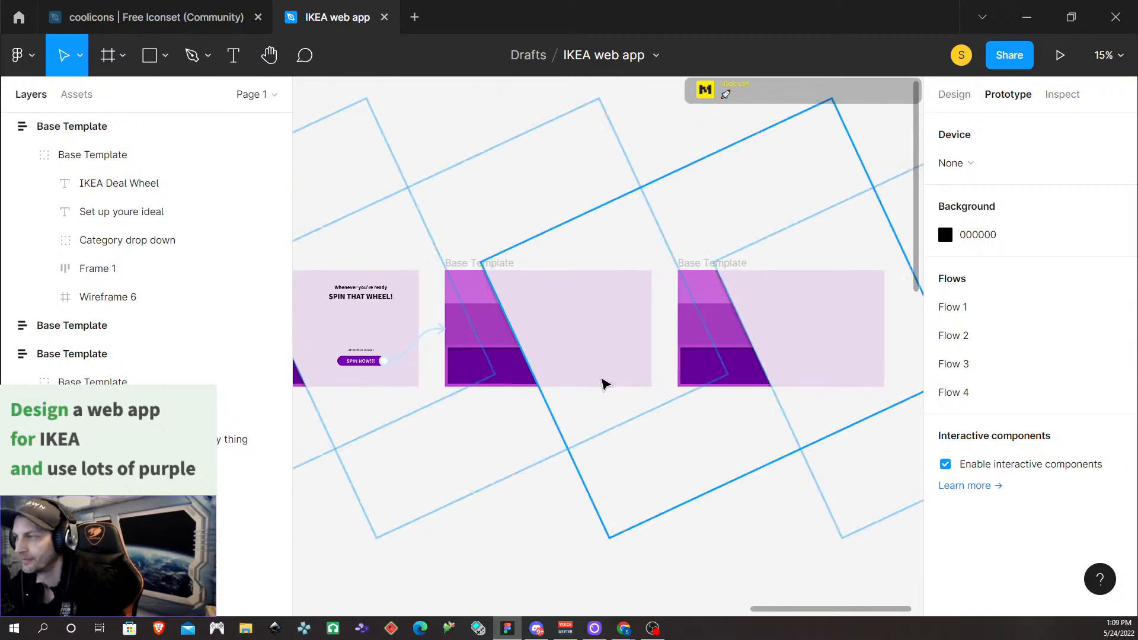
pyautogui.hscroll(-10, 626, 373)
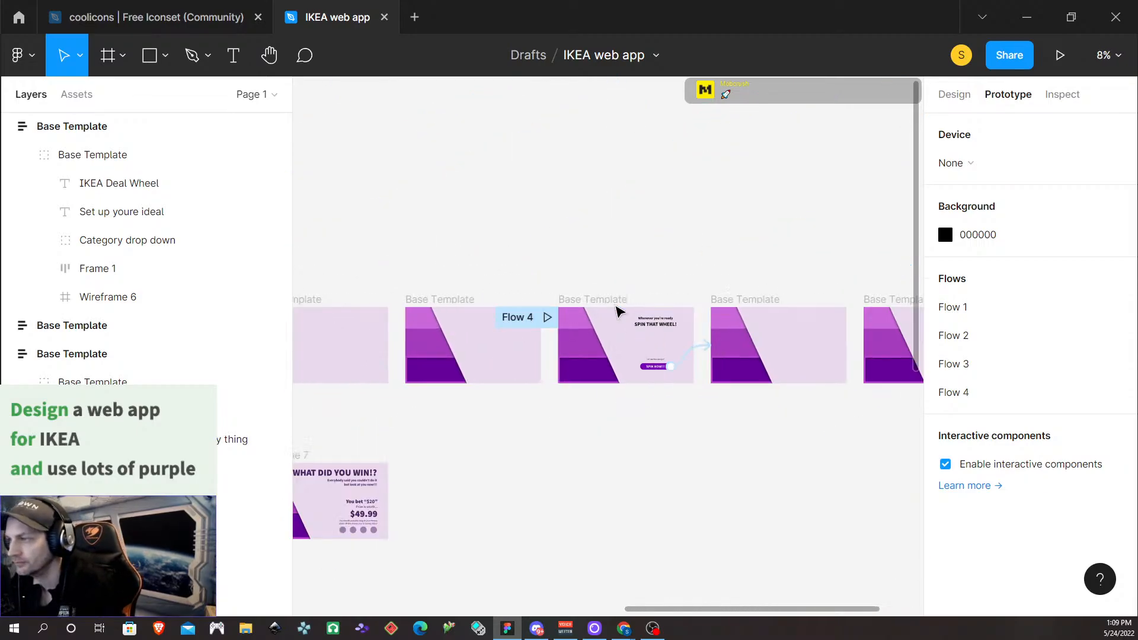
pyautogui.hscroll(-10, 616, 331)
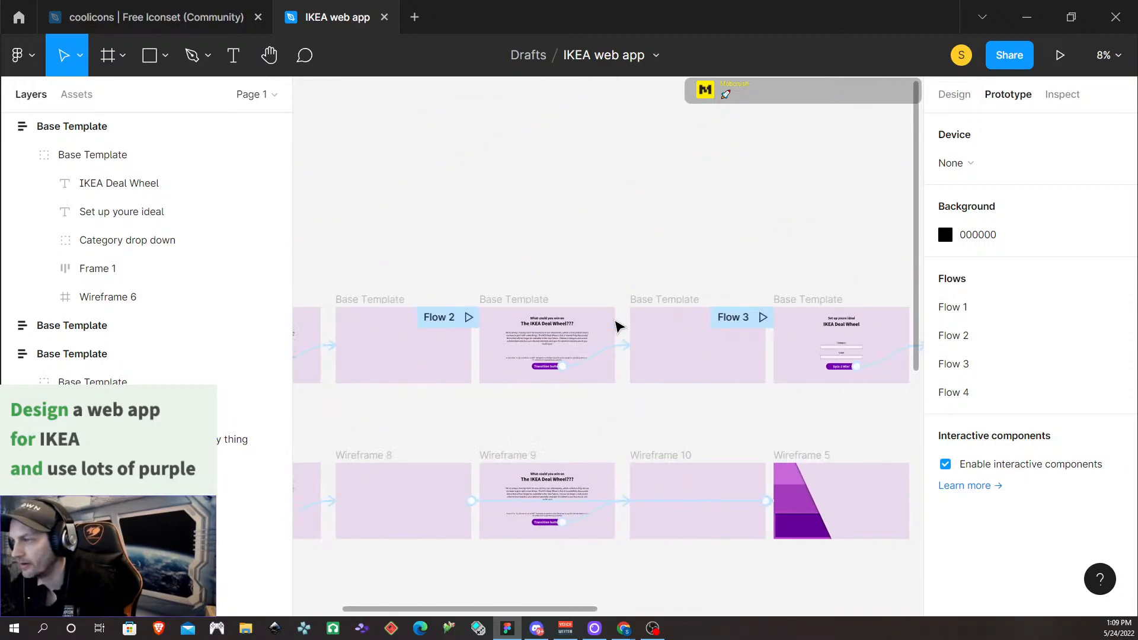
pyautogui.click(623, 360)
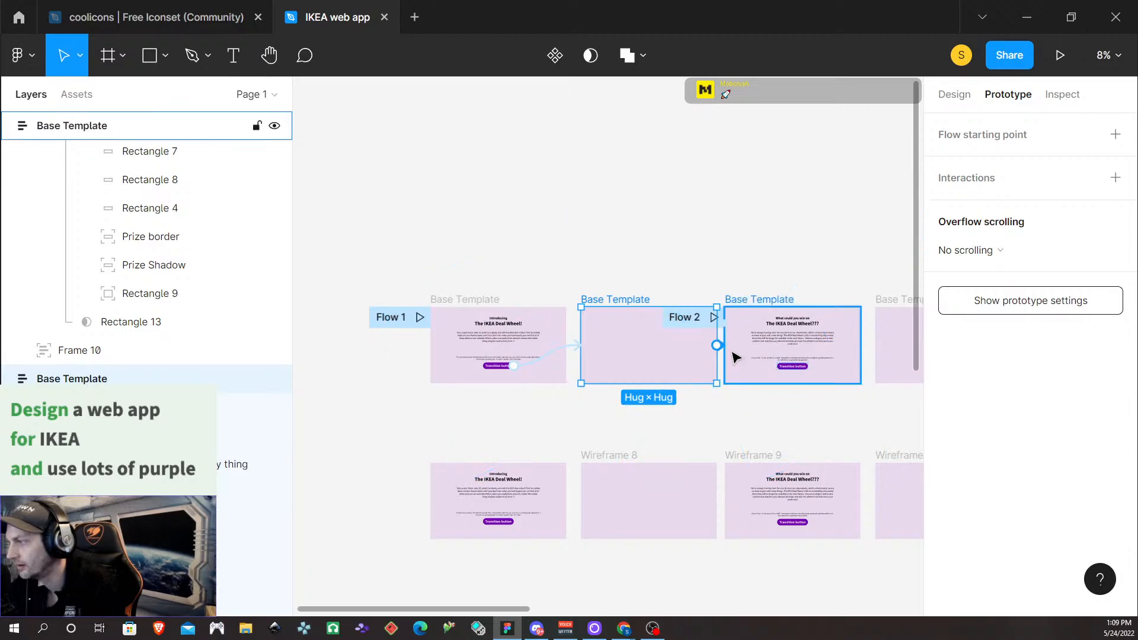
pyautogui.moveTo(717, 345); pyautogui.dragTo(741, 356)
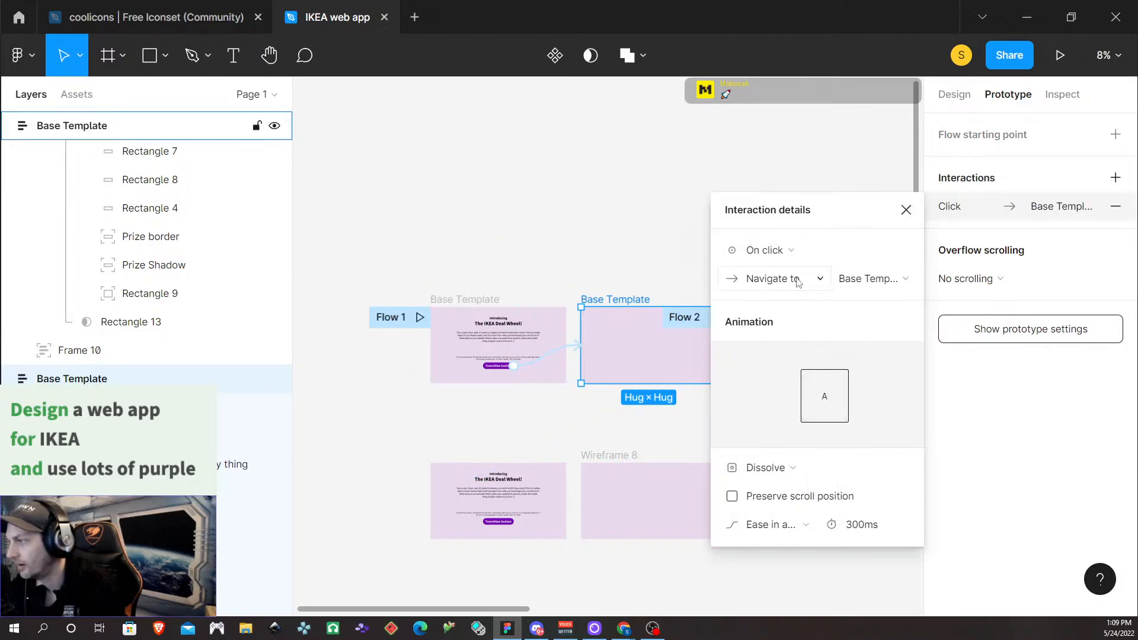
pyautogui.click(907, 250)
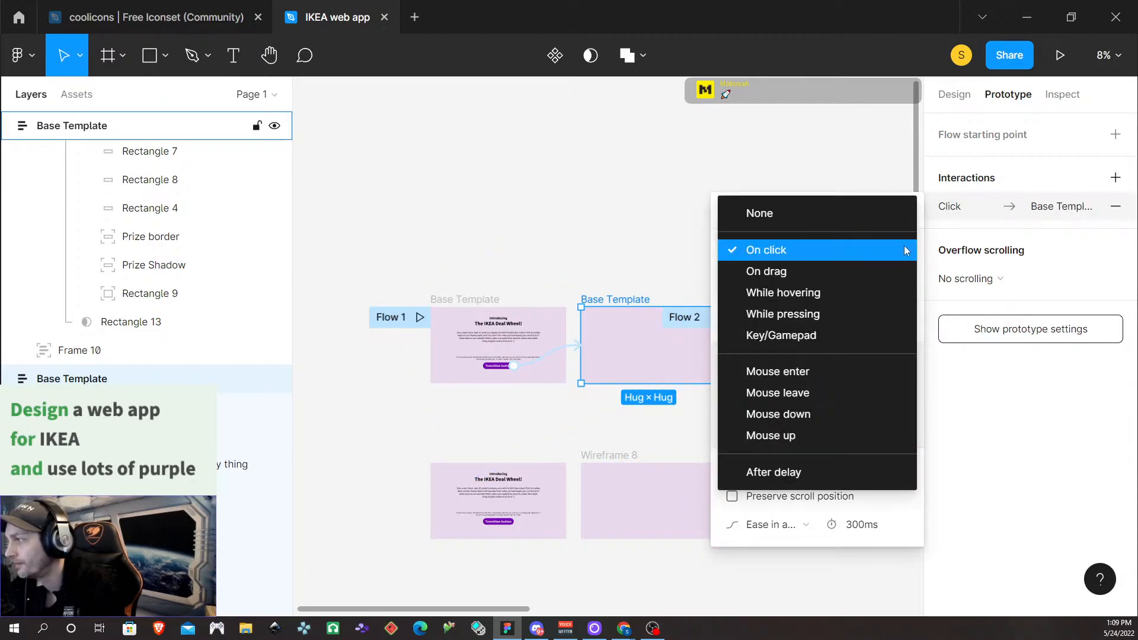
pyautogui.click(797, 472)
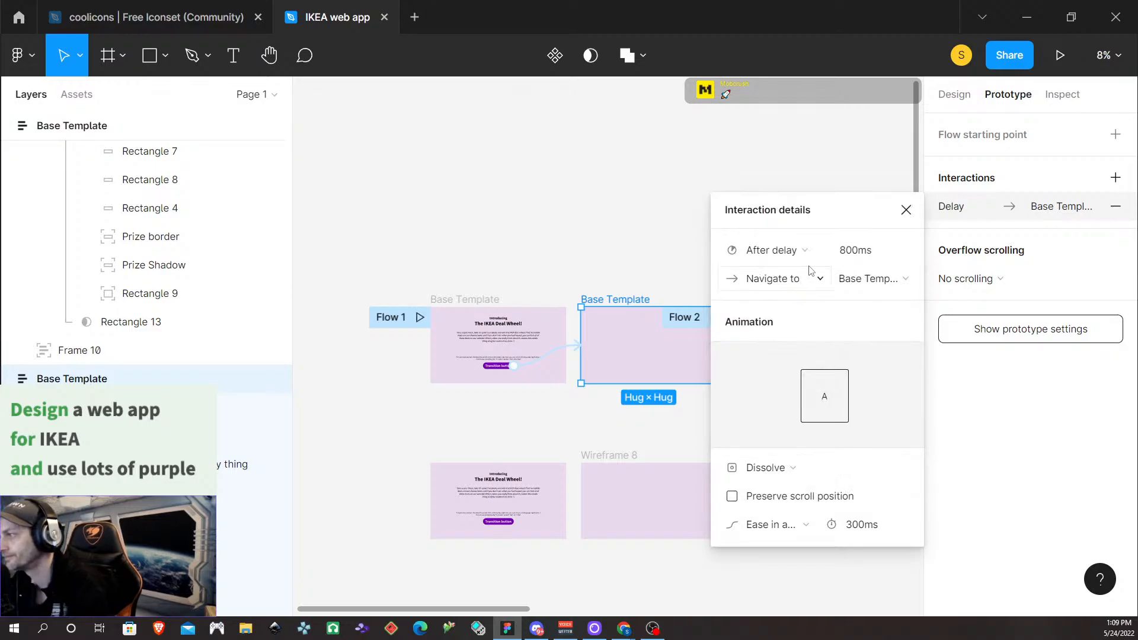
# Set the delay of the blank Base Template frame's link to 400 ms and close the interaction details
pyautogui.click(849, 255)
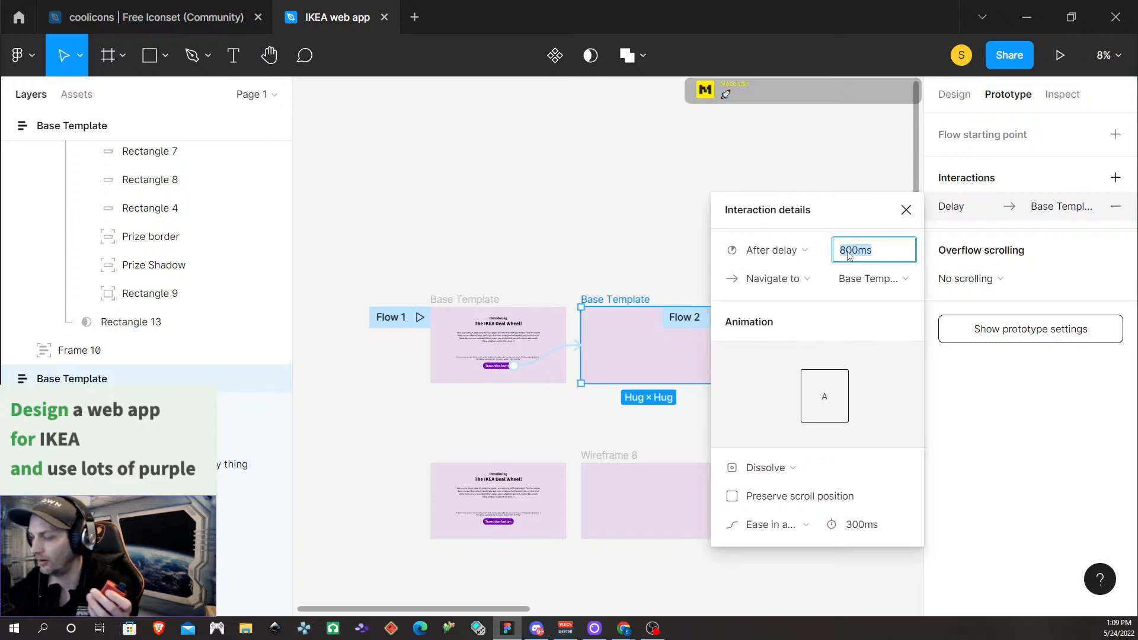
pyautogui.write('4')
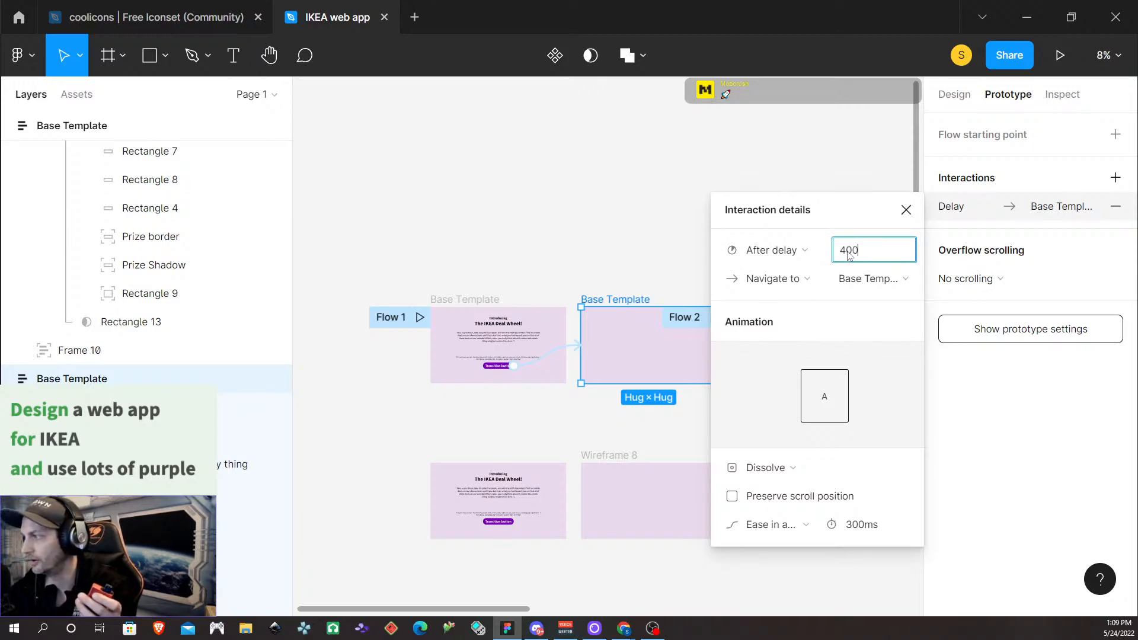
pyautogui.write('00')
pyautogui.press('Return')
pyautogui.click(849, 256)
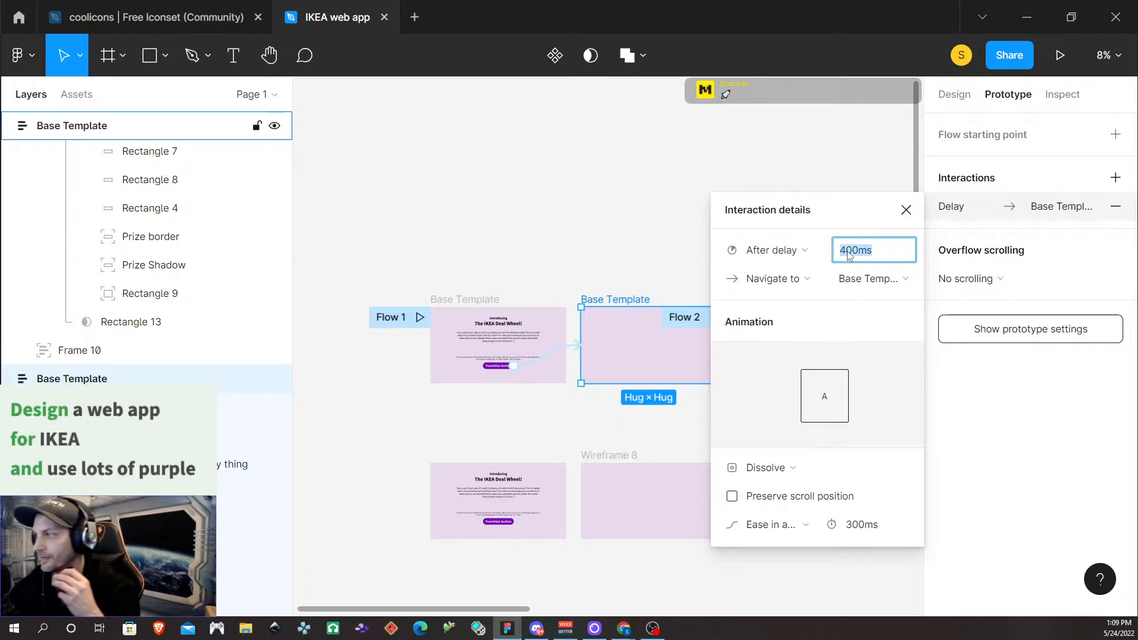
pyautogui.click(906, 211)
# Move the Flow 2 starting point from the "What could you win on" frame to the "Introducing The IKEA Deal Wheel!" frame, replacing Flow 1
pyautogui.scroll(-1, 774, 248)
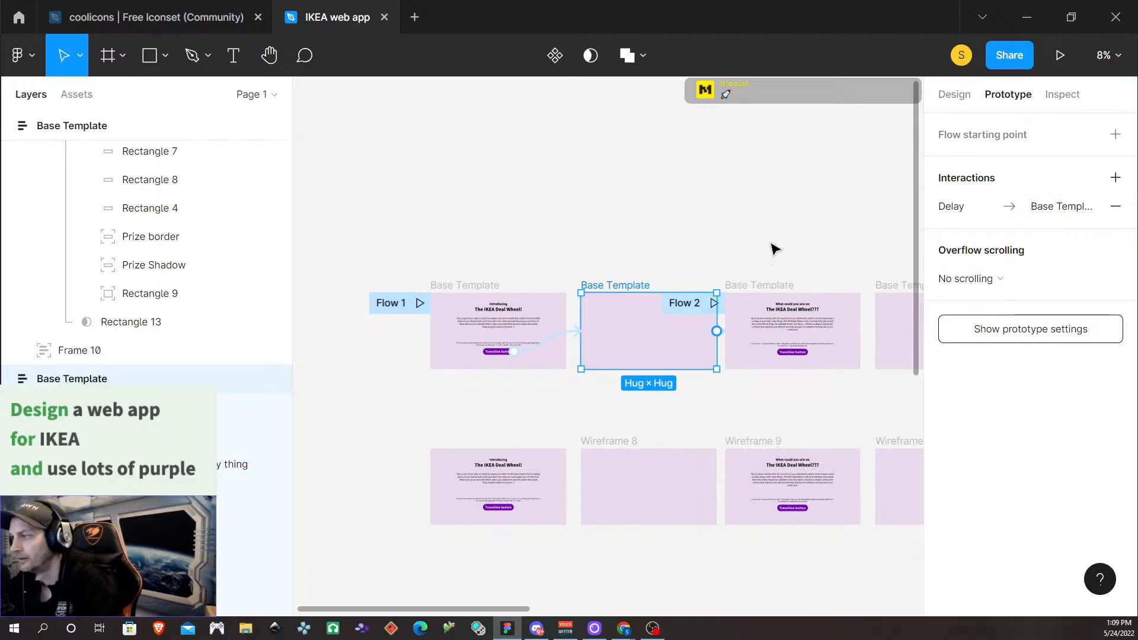
pyautogui.scroll(-1, 736, 225)
pyautogui.hscroll(-1, 734, 279)
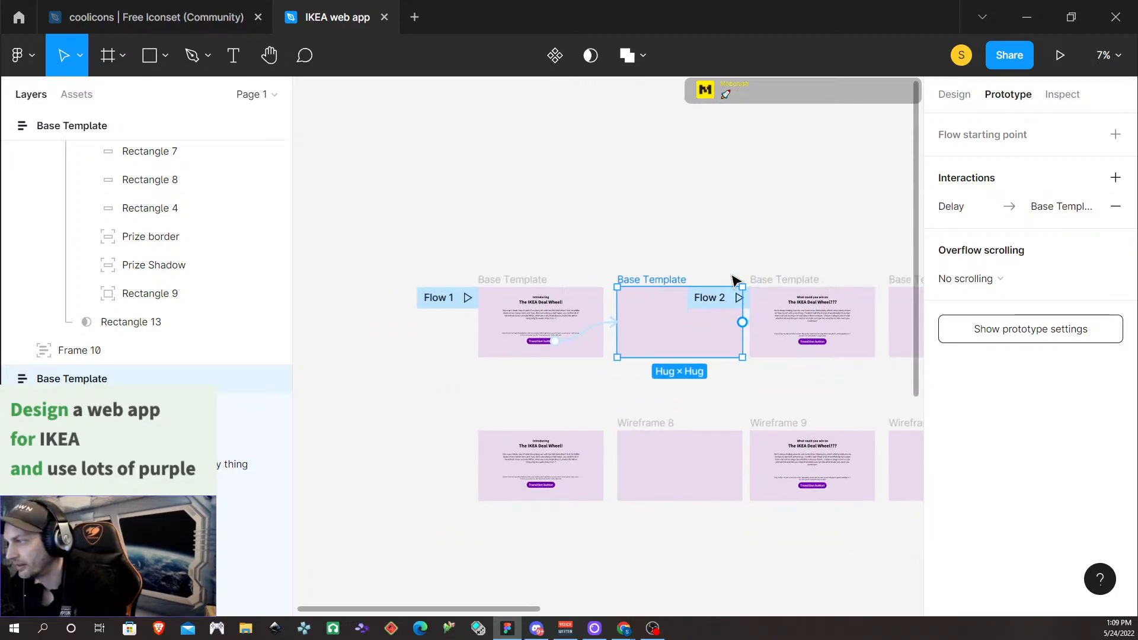
pyautogui.hscroll(1, 734, 279)
pyautogui.click(711, 301)
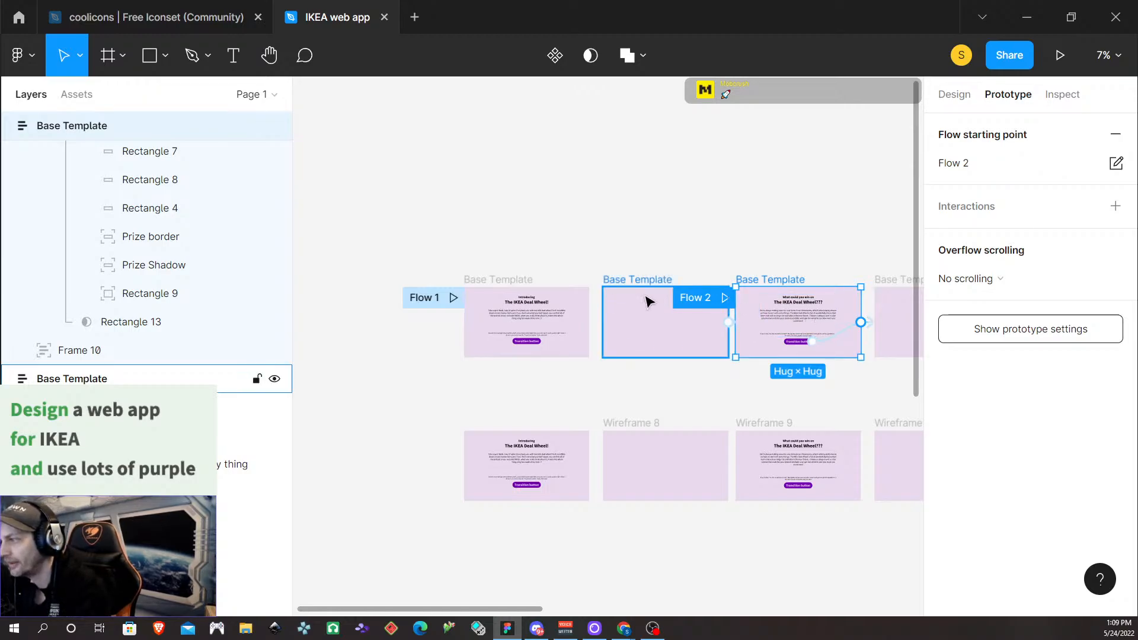
pyautogui.moveTo(697, 297)
pyautogui.mouseDown()
pyautogui.moveTo(543, 271)
pyautogui.moveTo(553, 205)
pyautogui.moveTo(701, 277)
pyautogui.mouseUp()
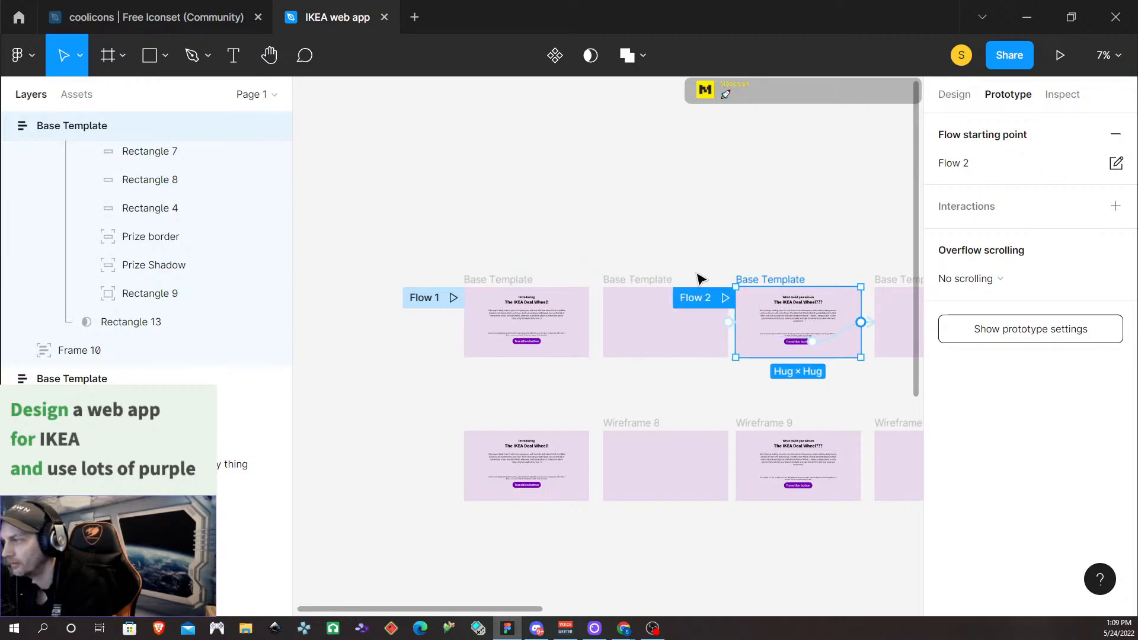
pyautogui.scroll(3, 703, 278)
pyautogui.moveTo(809, 260); pyautogui.dragTo(323, 291)
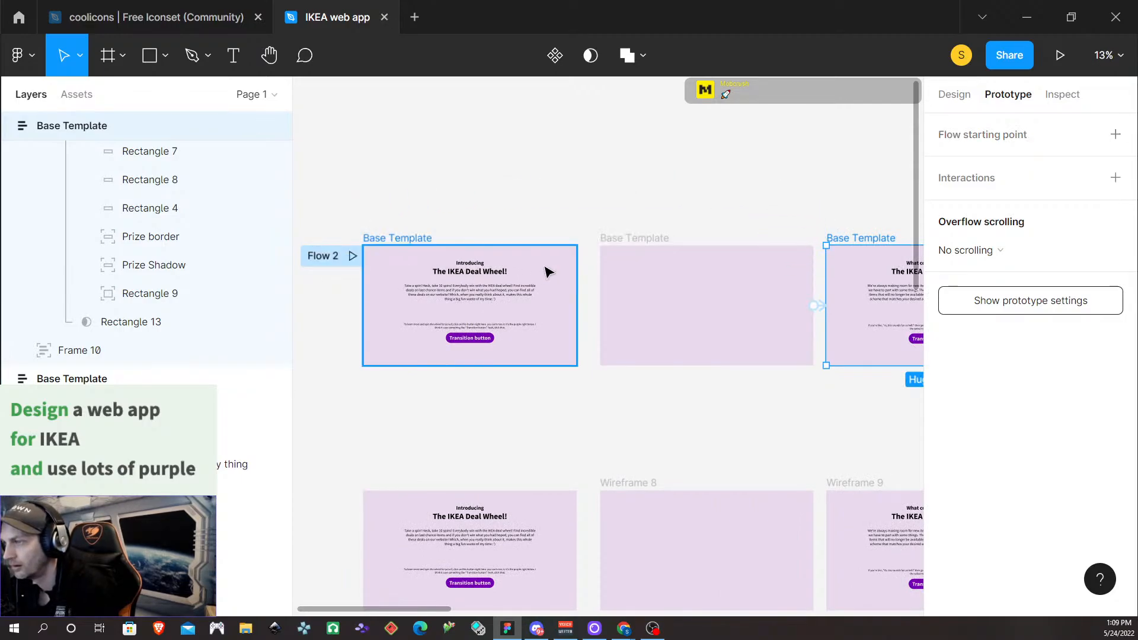
# Examine the prototype links of the first three Base Template frames, including the delayed link and the second Transition button's link
pyautogui.scroll(-2, 533, 272)
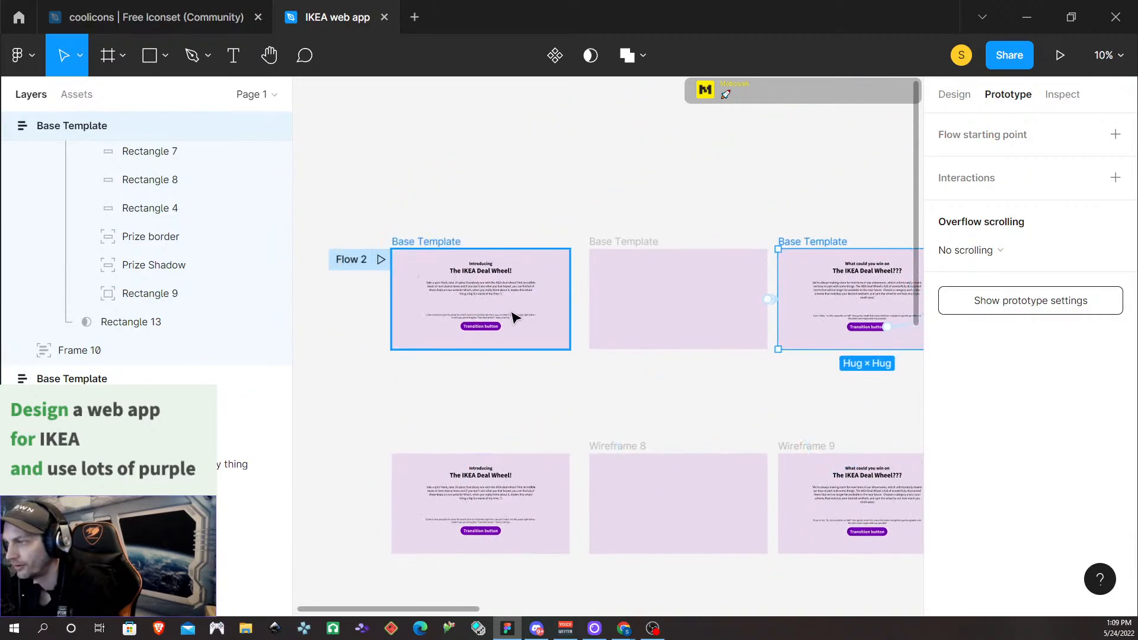
pyautogui.click(485, 332)
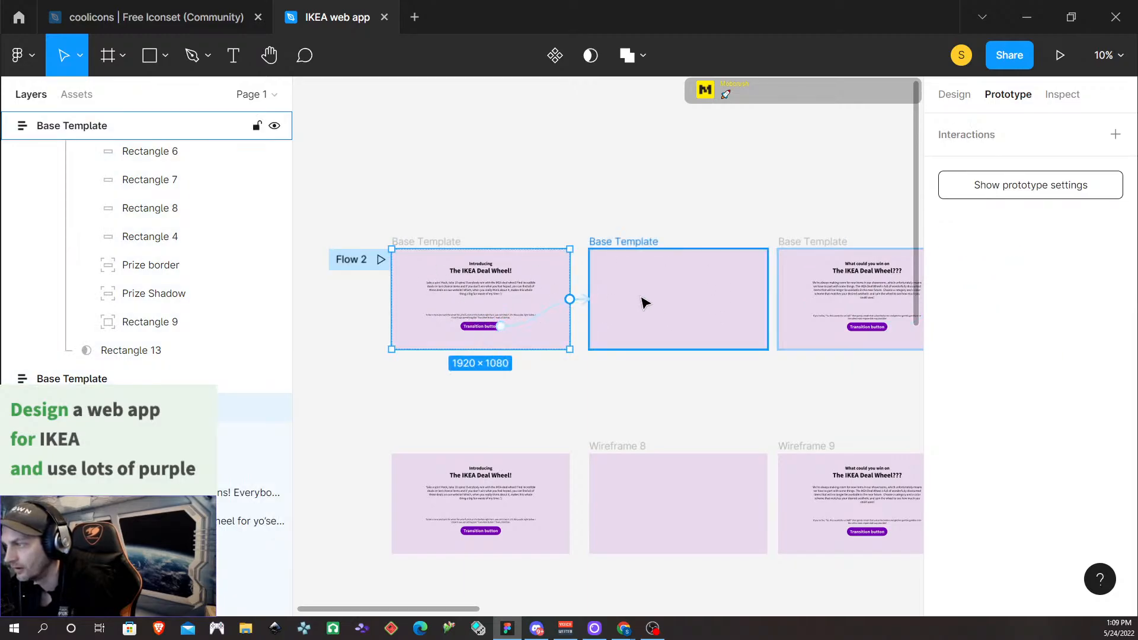
pyautogui.click(666, 298)
pyautogui.hscroll(5, 681, 333)
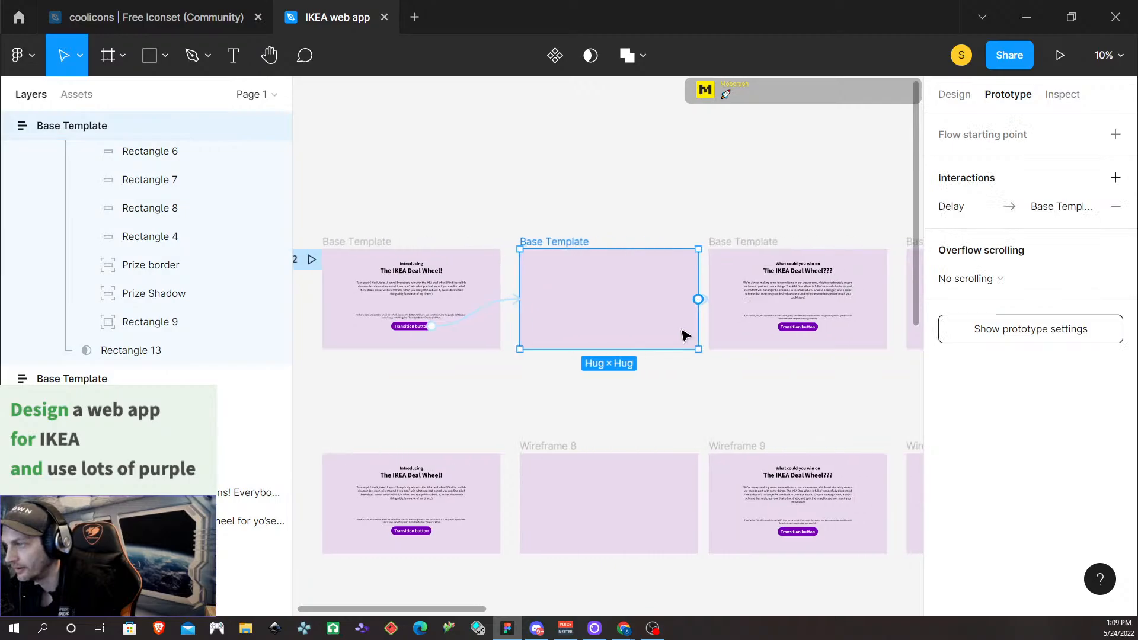
pyautogui.click(720, 328)
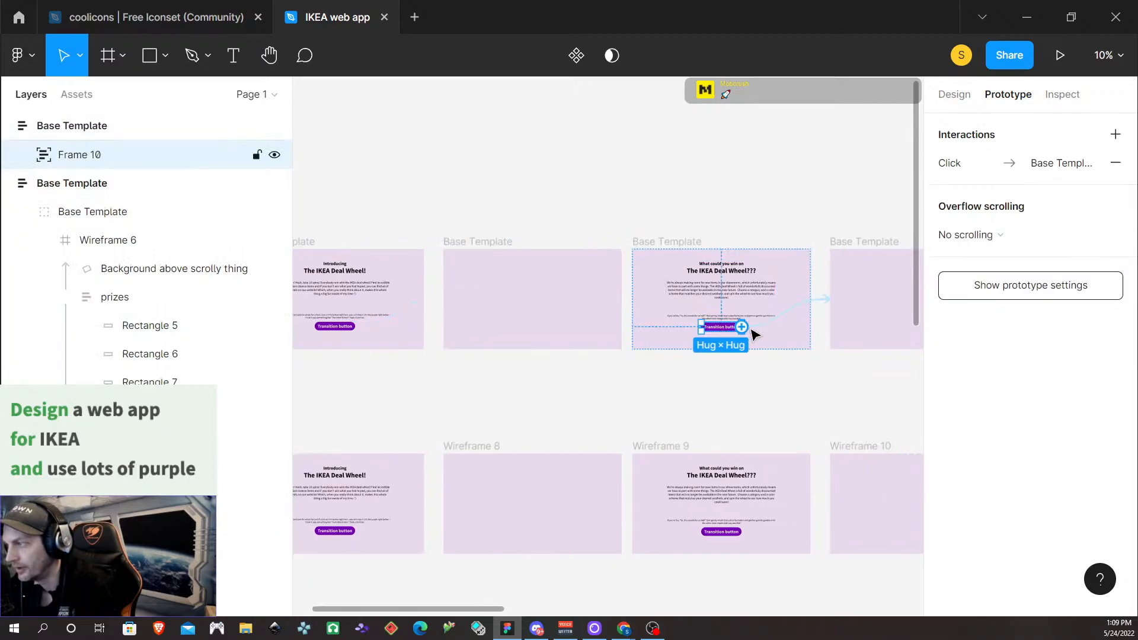
pyautogui.scroll(3, 508, 326)
pyautogui.scroll(-1, 500, 341)
pyautogui.hscroll(-2, 493, 322)
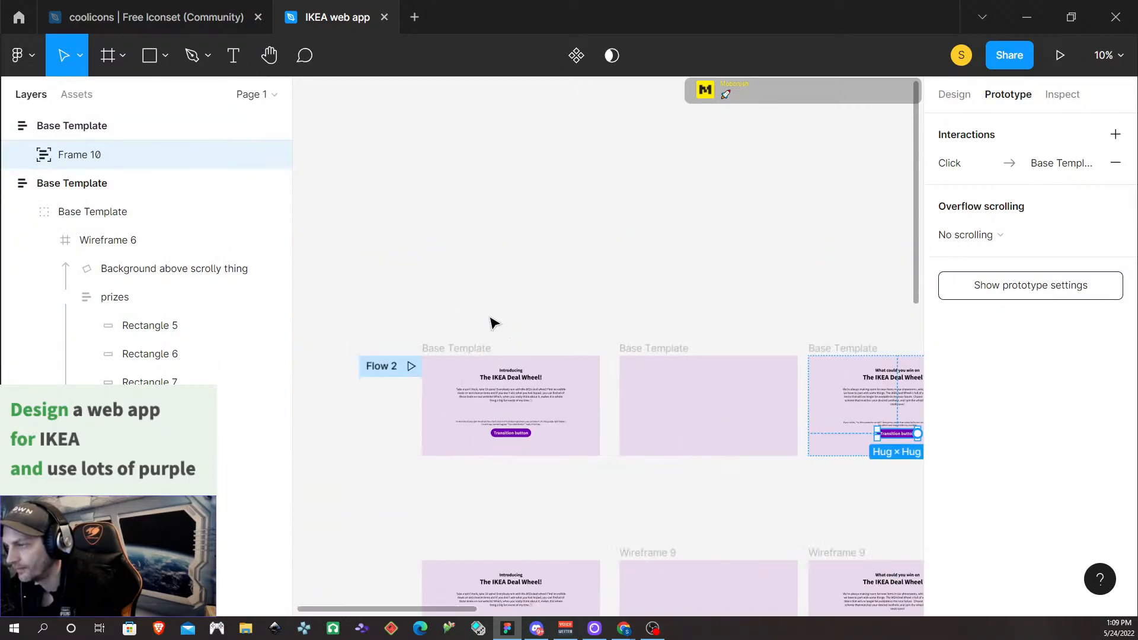
pyautogui.hscroll(4, 491, 332)
pyautogui.hscroll(3, 491, 331)
pyautogui.hscroll(-11, 490, 330)
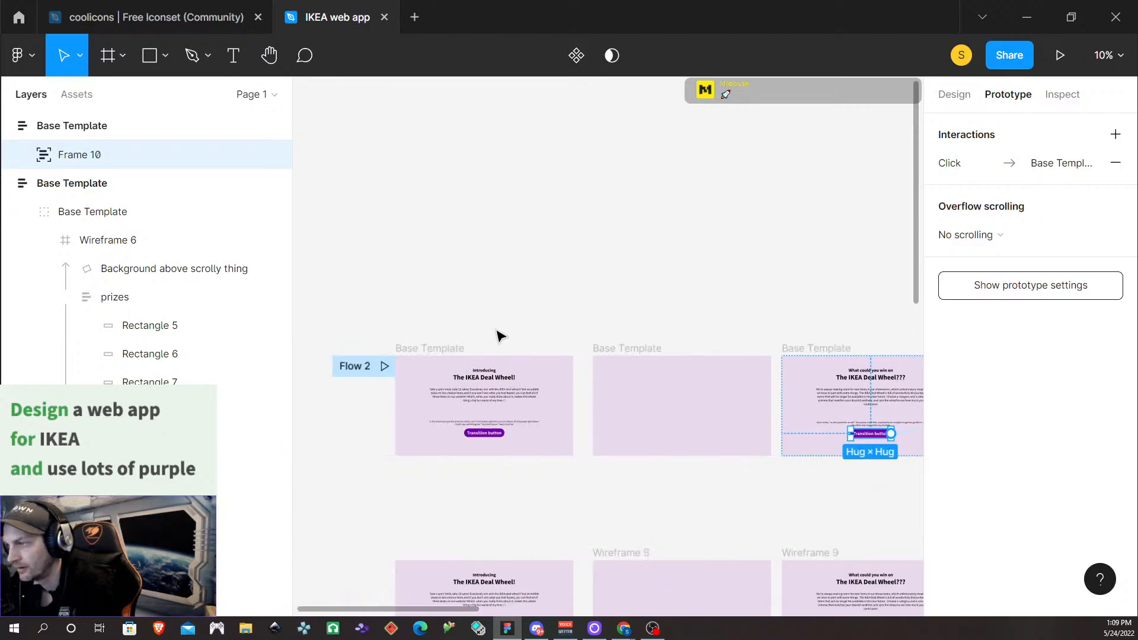
pyautogui.hscroll(1, 682, 409)
pyautogui.click(657, 404)
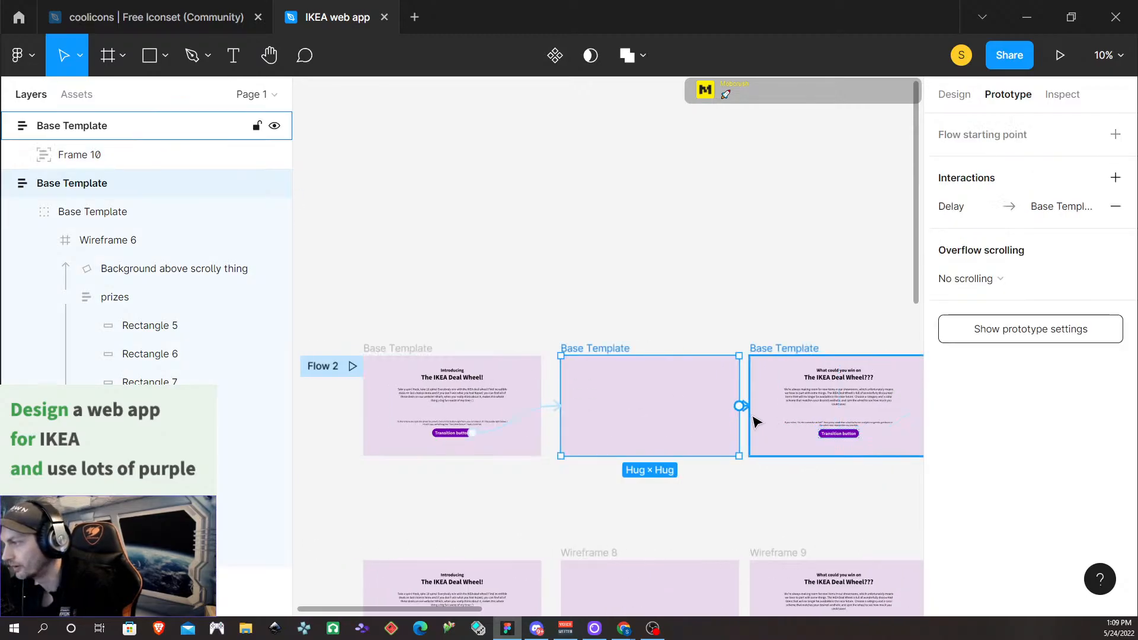
# Link the blank Base Template frame after the "What could you win on" frame to the "Set up youre ideal IKEA Deal Wheel" frame with an After delay trigger
pyautogui.hscroll(4, 765, 422)
pyautogui.hscroll(3, 746, 421)
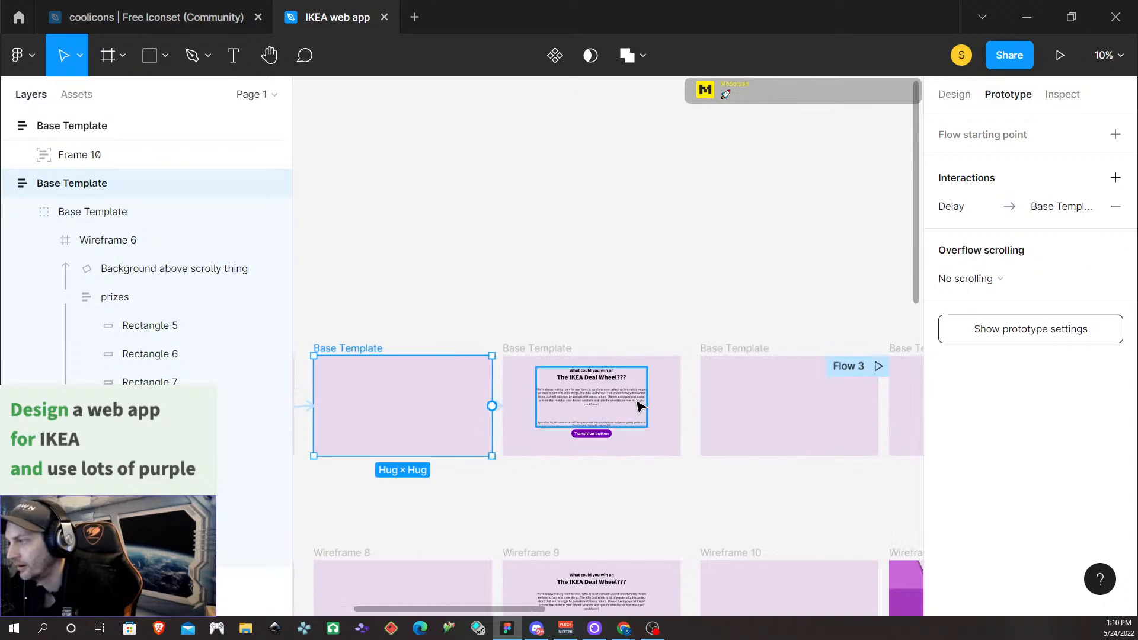
pyautogui.click(660, 413)
pyautogui.click(781, 409)
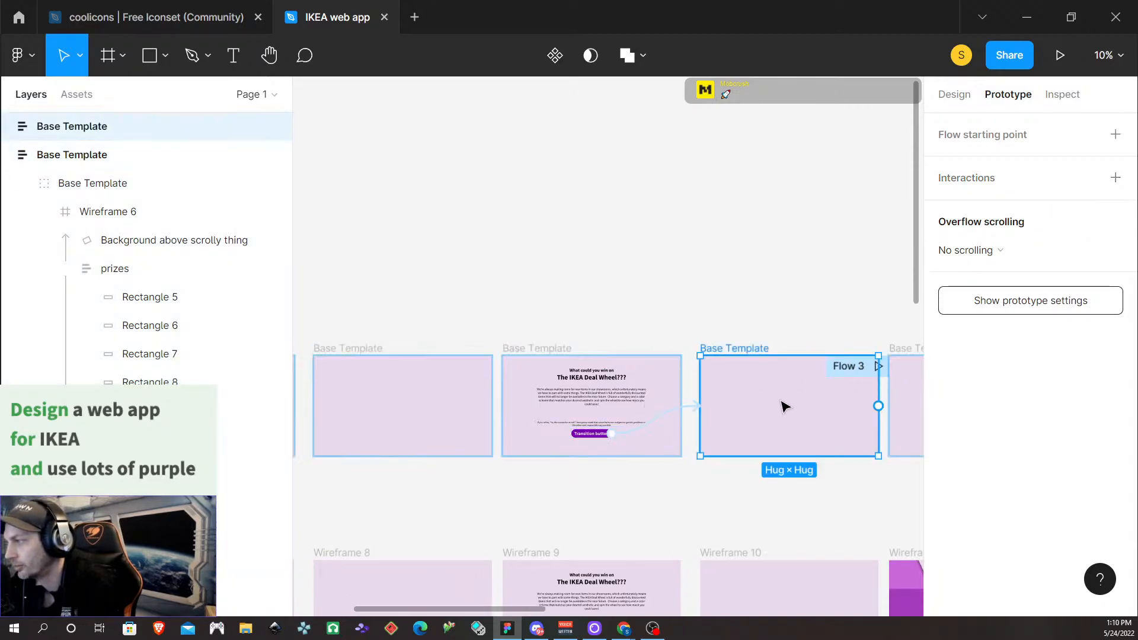
pyautogui.hscroll(2, 770, 387)
pyautogui.hscroll(4, 769, 382)
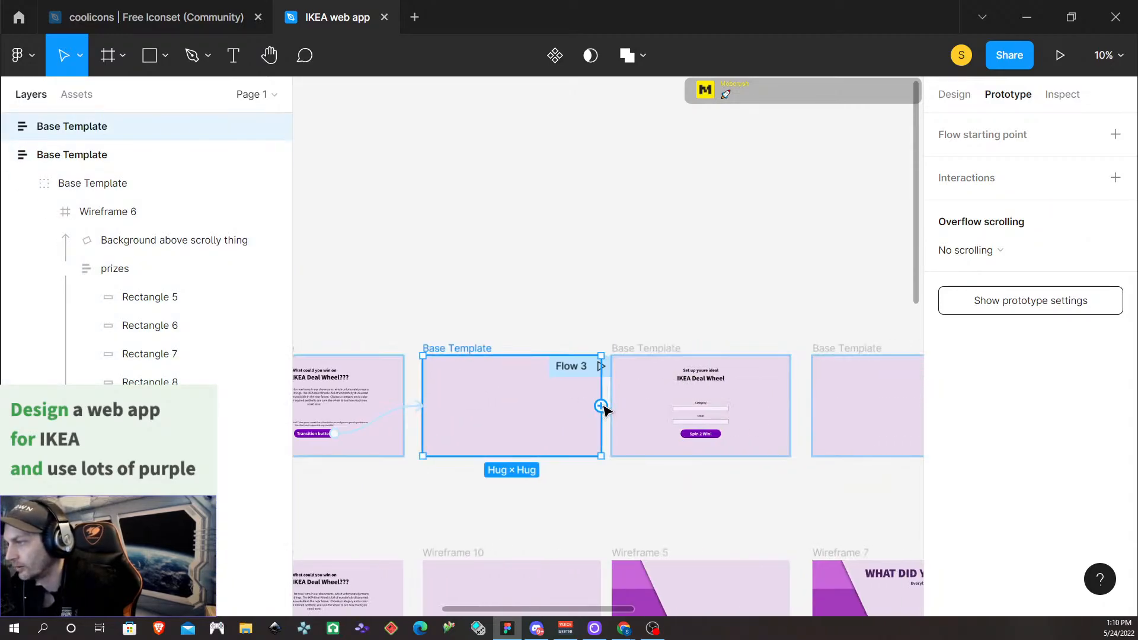
pyautogui.moveTo(602, 407); pyautogui.dragTo(629, 424)
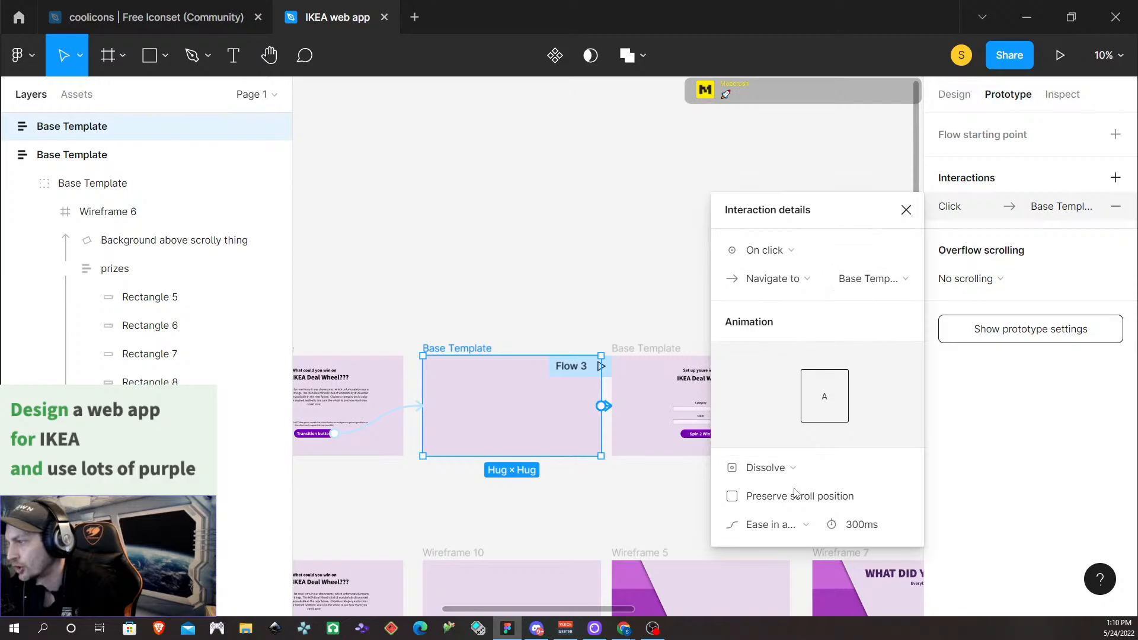
pyautogui.click(893, 252)
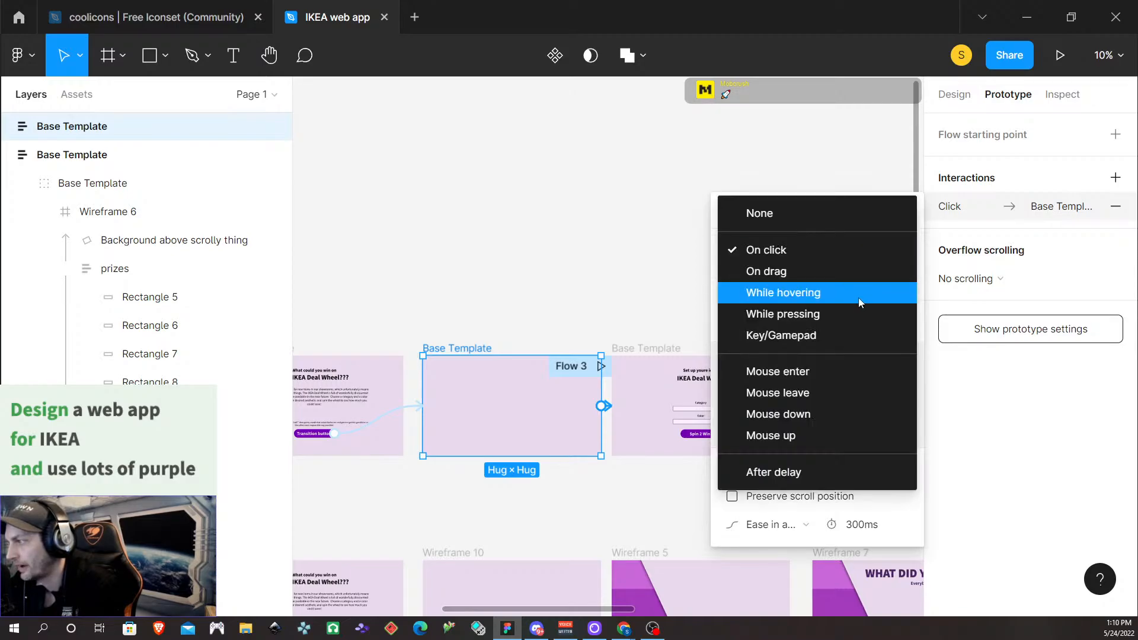
pyautogui.click(816, 468)
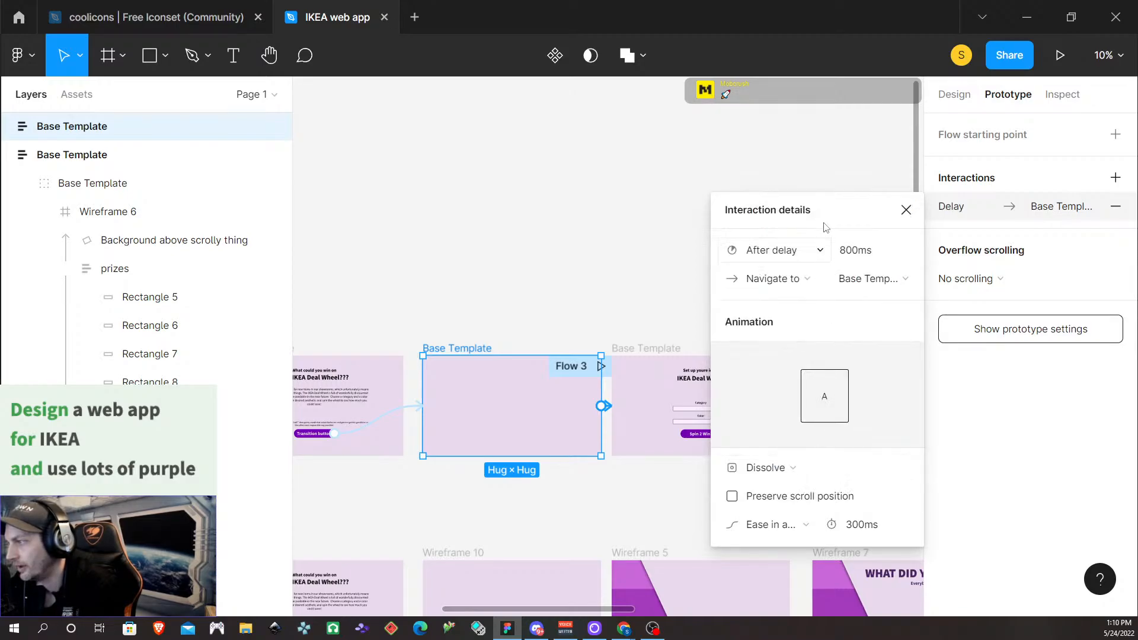
# Set the delay of this blank frame's link to 400 ms and close the interaction details
pyautogui.click(842, 257)
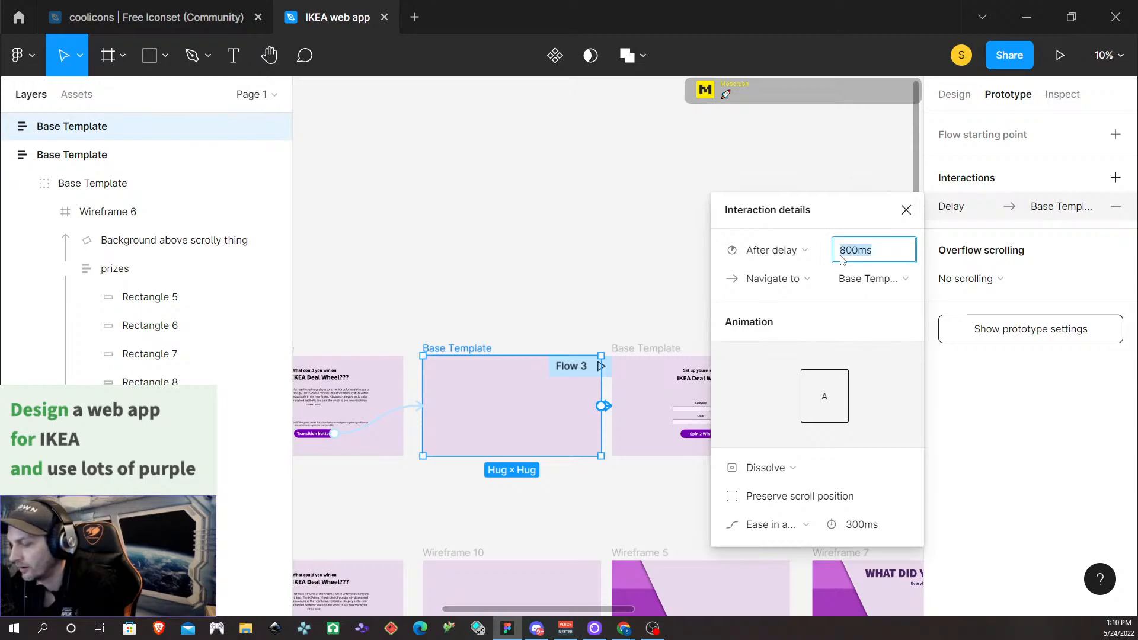
pyautogui.write('400ms')
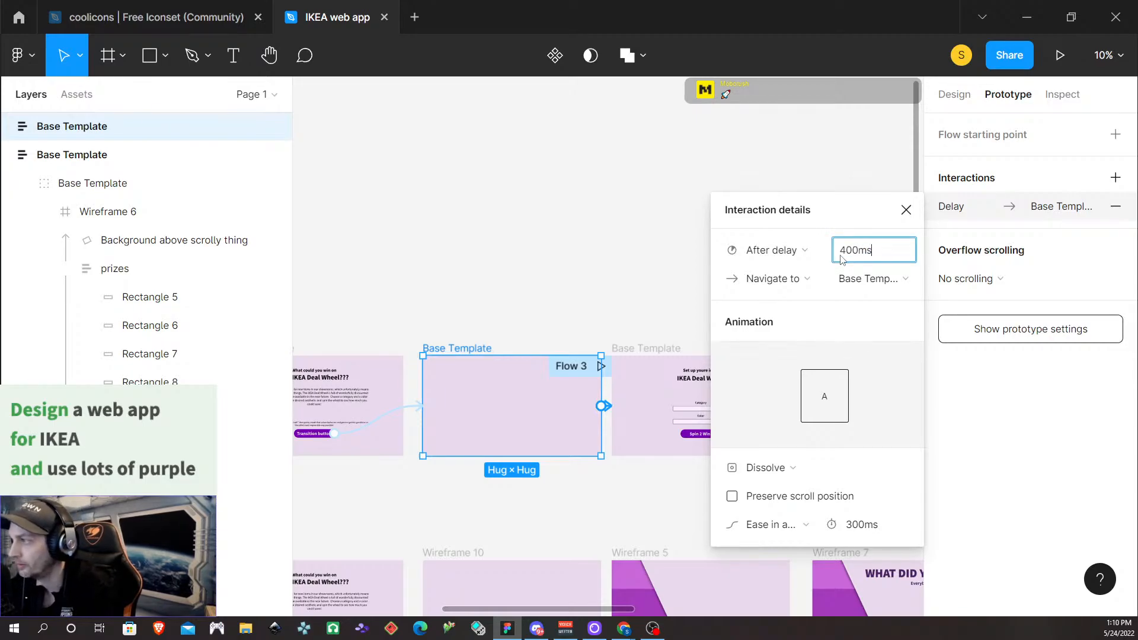
pyautogui.click(882, 189)
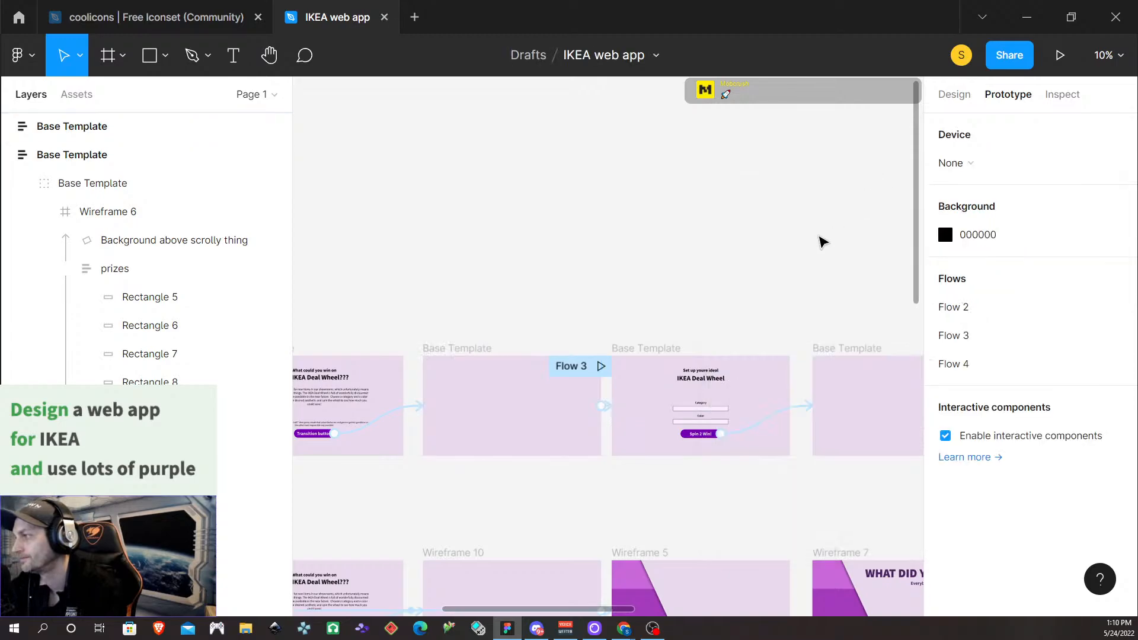
# Link the blank Base Template frame after the "Spin 2 Win!" form frame to the first purple-striped wheel frame with an After delay trigger
pyautogui.hscroll(5, 808, 253)
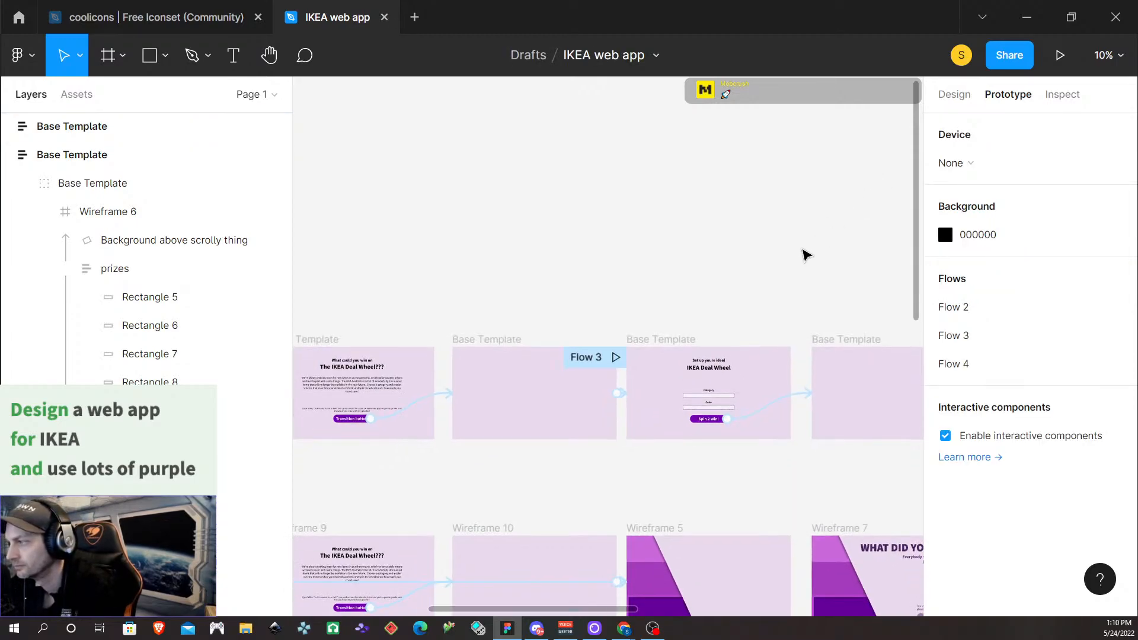
pyautogui.hscroll(3, 791, 259)
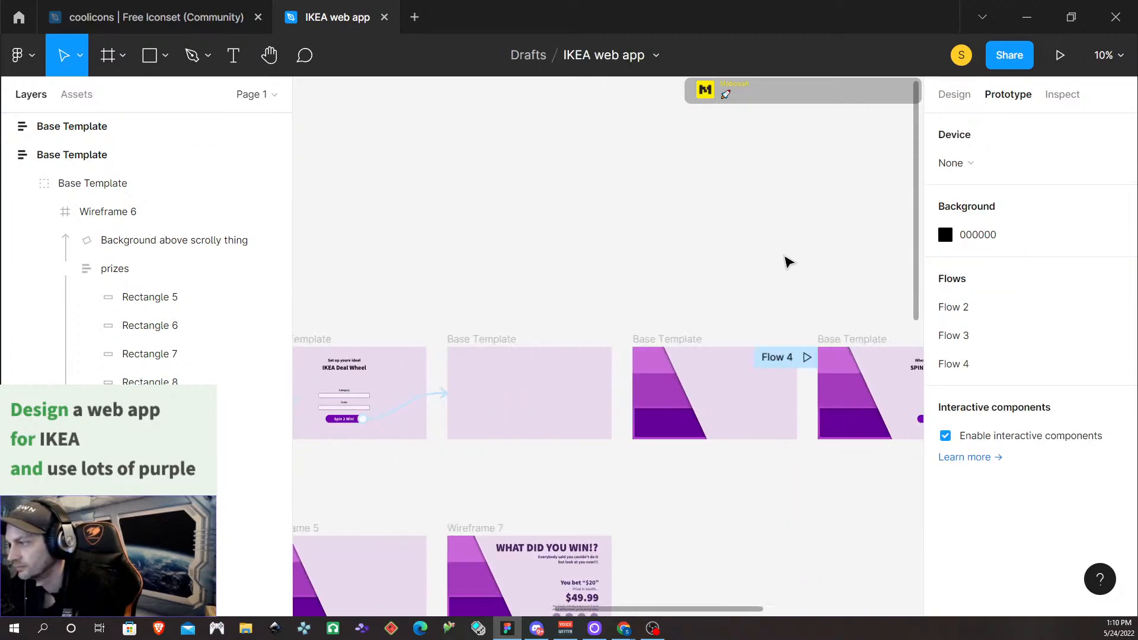
pyautogui.click(497, 352)
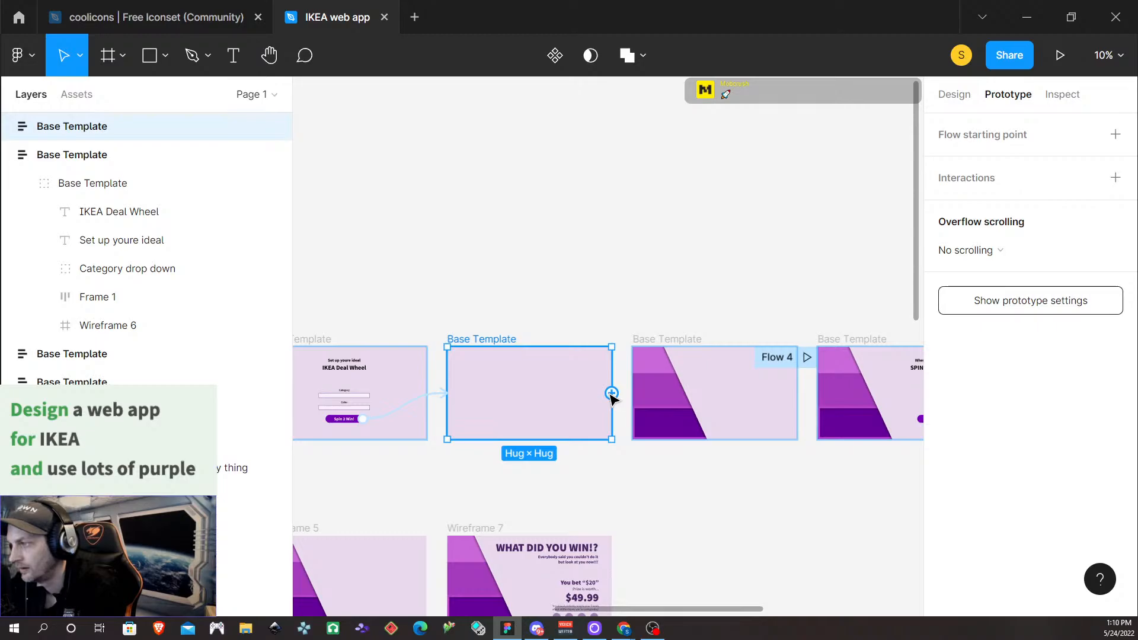
pyautogui.moveTo(611, 393); pyautogui.dragTo(658, 400)
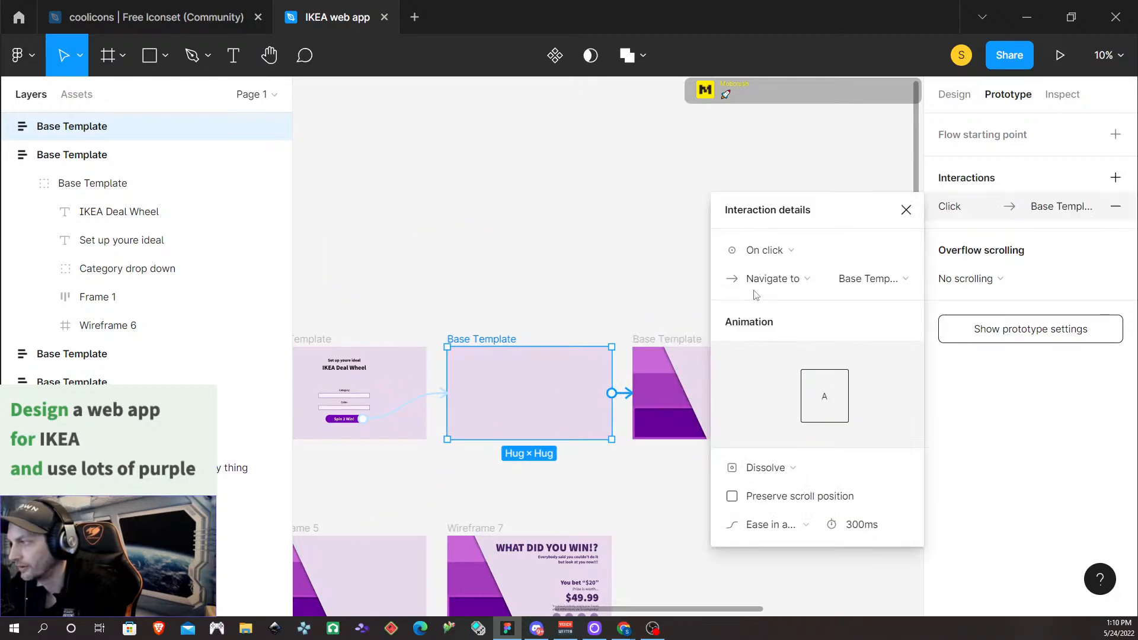
pyautogui.click(787, 256)
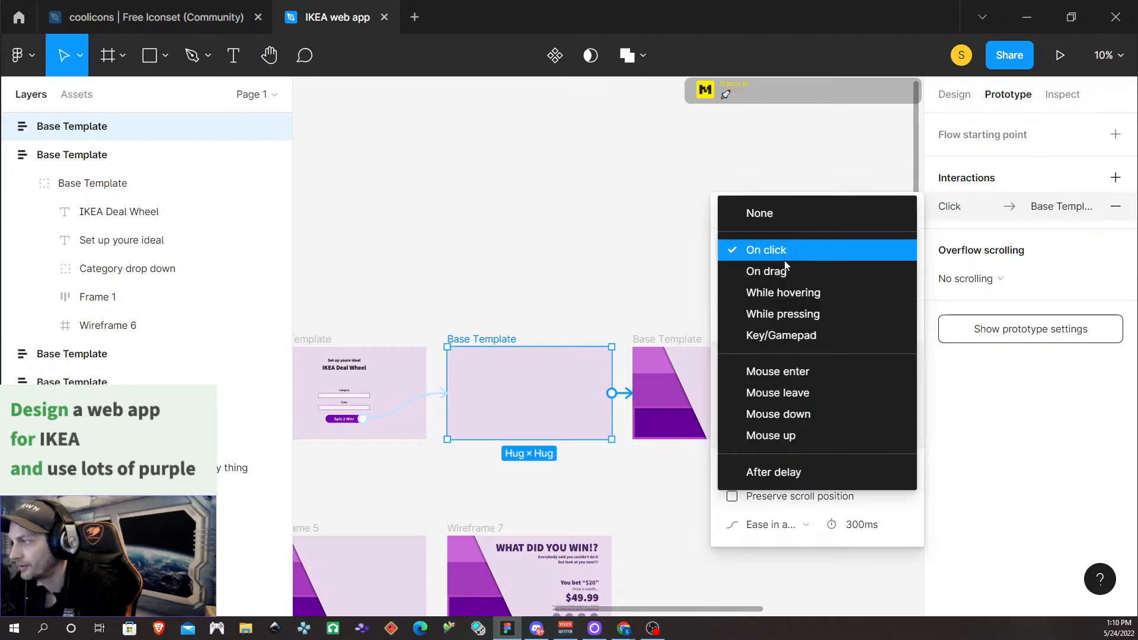
pyautogui.click(776, 472)
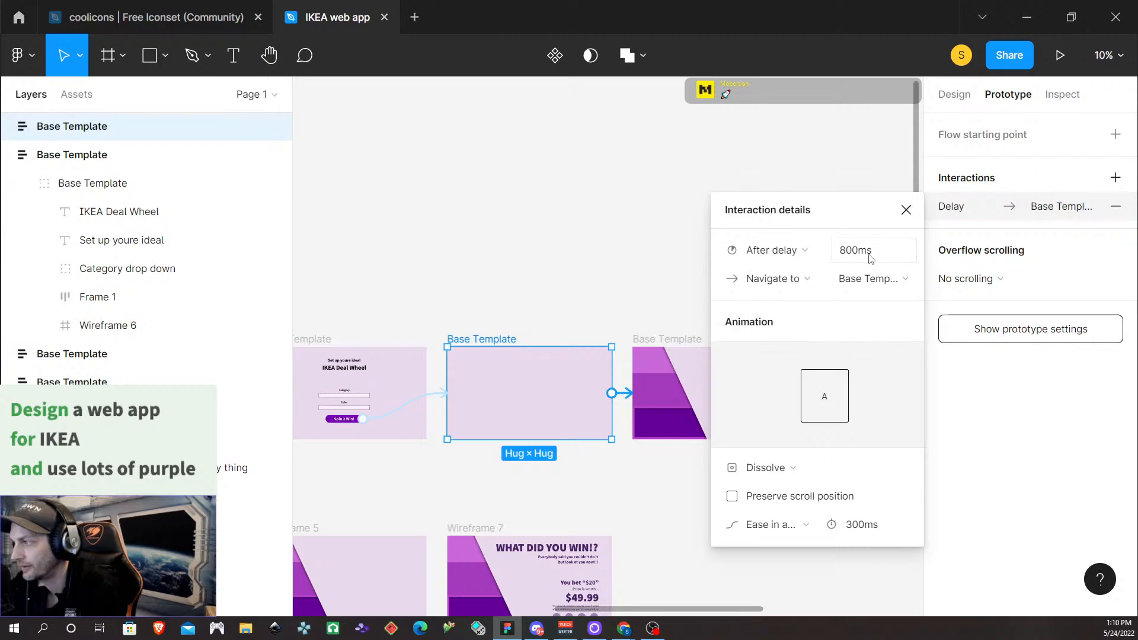
# Set the link's animation to Smart animate with a 10000 ms duration and close the interaction details
pyautogui.click(773, 473)
pyautogui.click(783, 467)
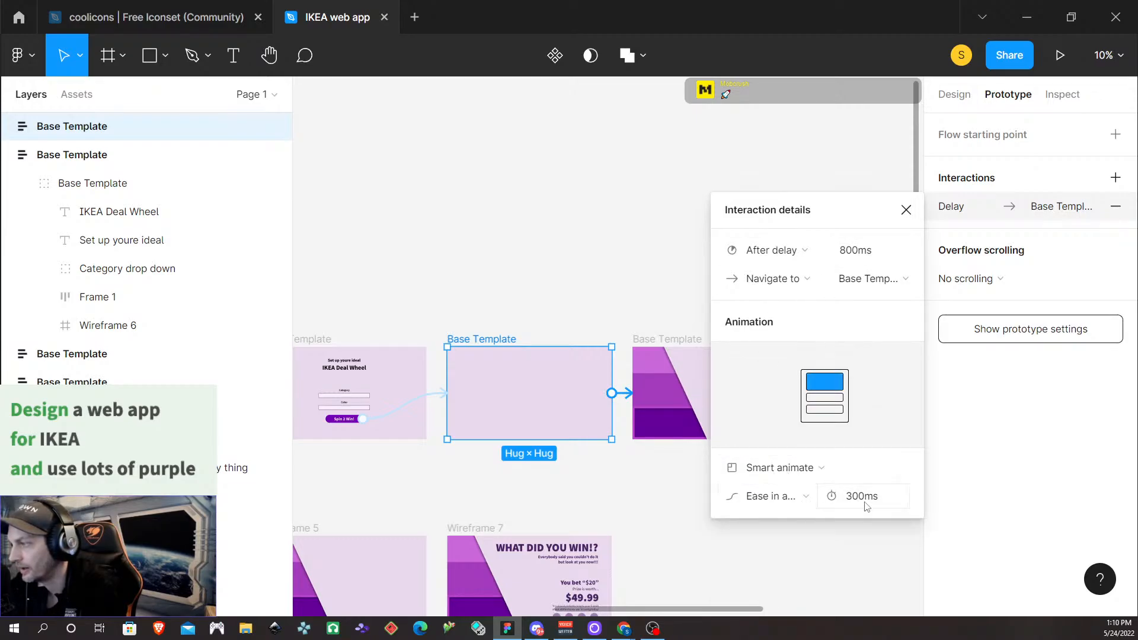
pyautogui.click(867, 506)
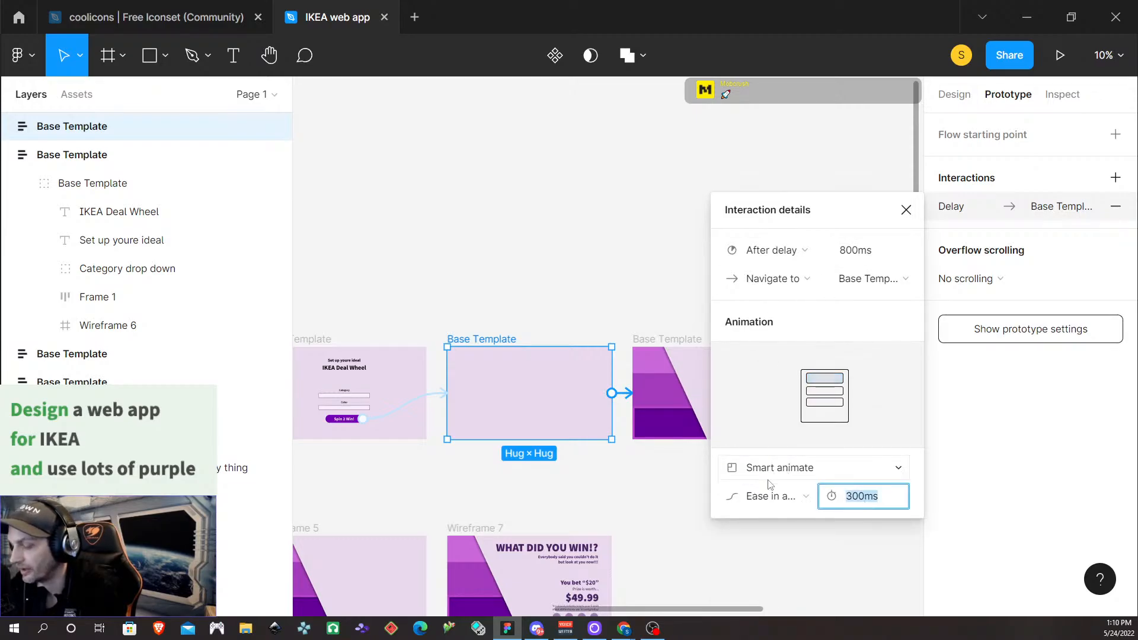
pyautogui.write('10000')
pyautogui.press('Return')
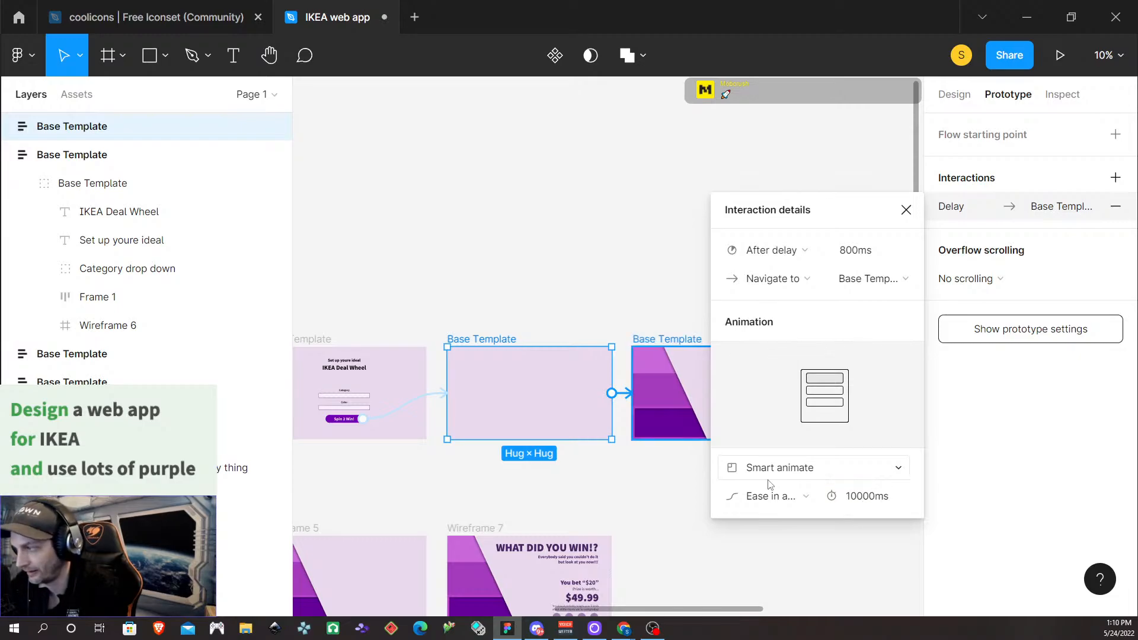
pyautogui.click(608, 489)
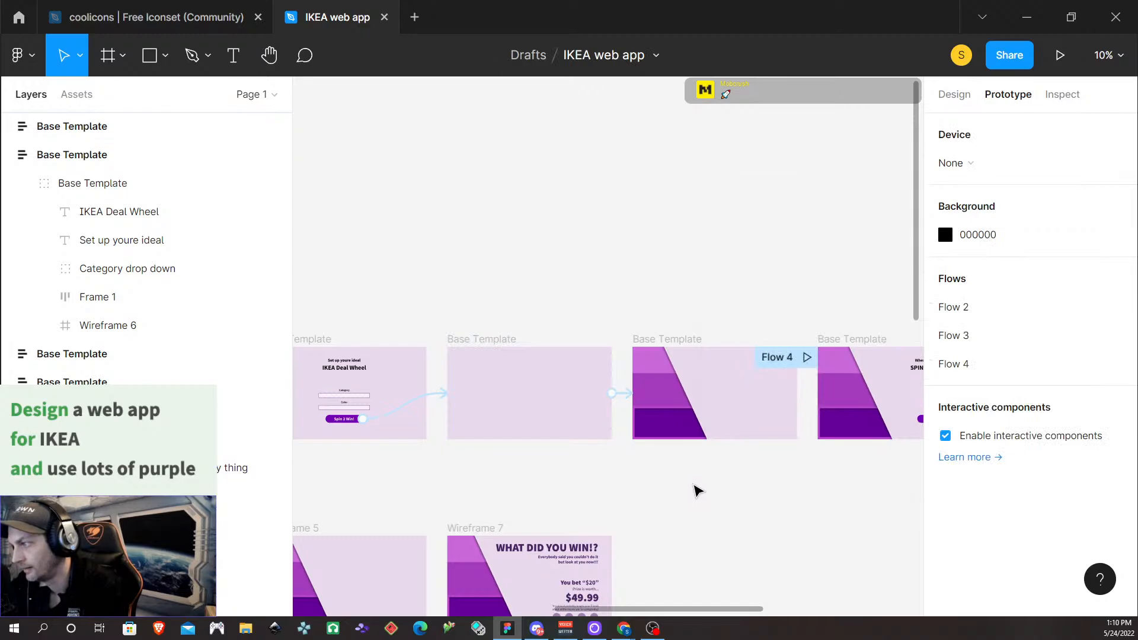
# Link the first purple-striped wheel frame to the following "SPIN THAT WHEEL!" frame with an After delay trigger
pyautogui.hscroll(5, 696, 490)
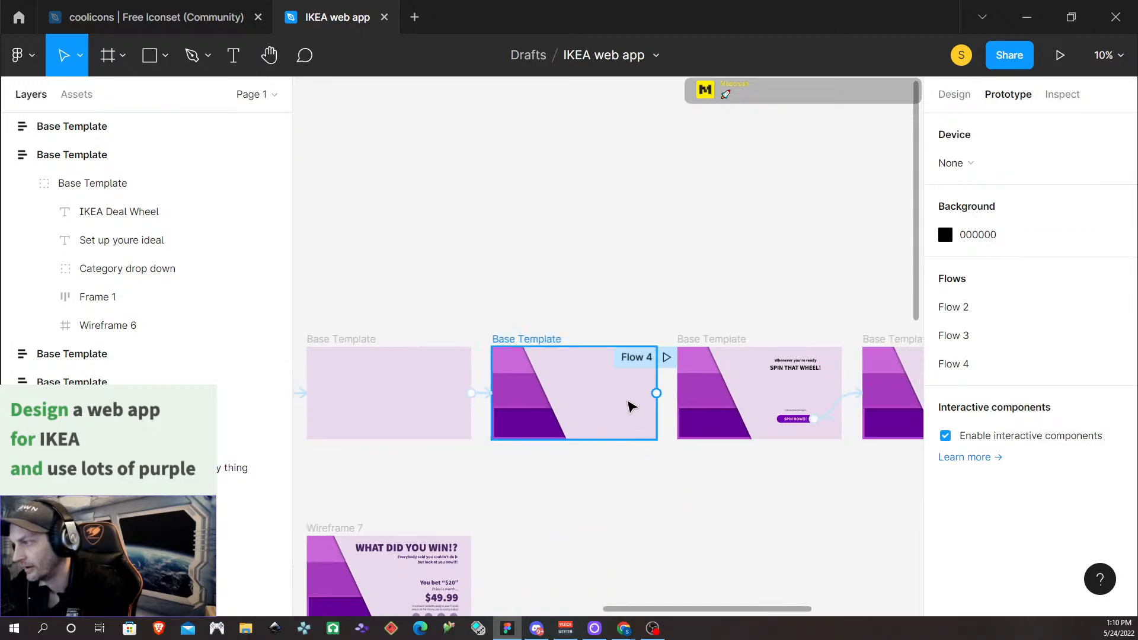
pyautogui.click(629, 406)
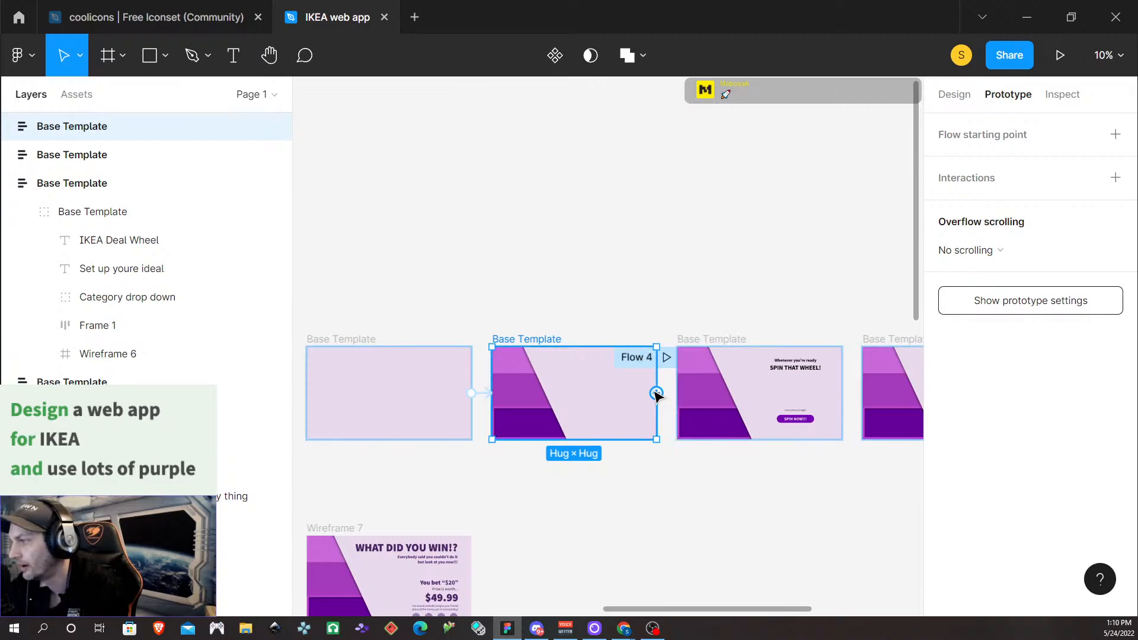
pyautogui.scroll(-5, 648, 429)
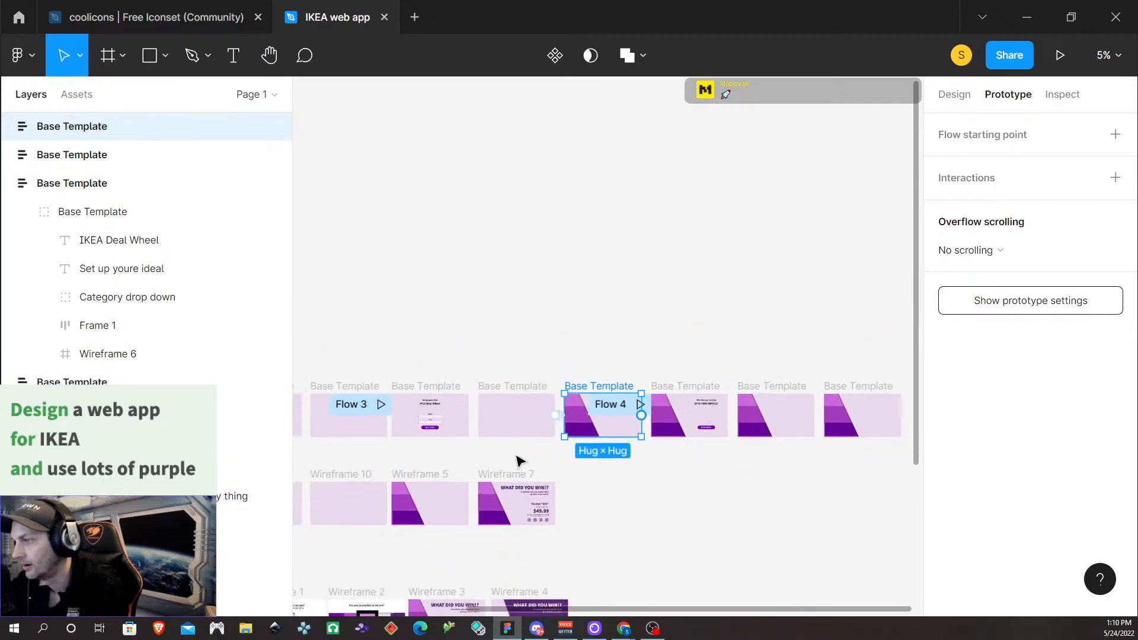
pyautogui.scroll(-2, 433, 458)
pyautogui.hscroll(-5, 534, 439)
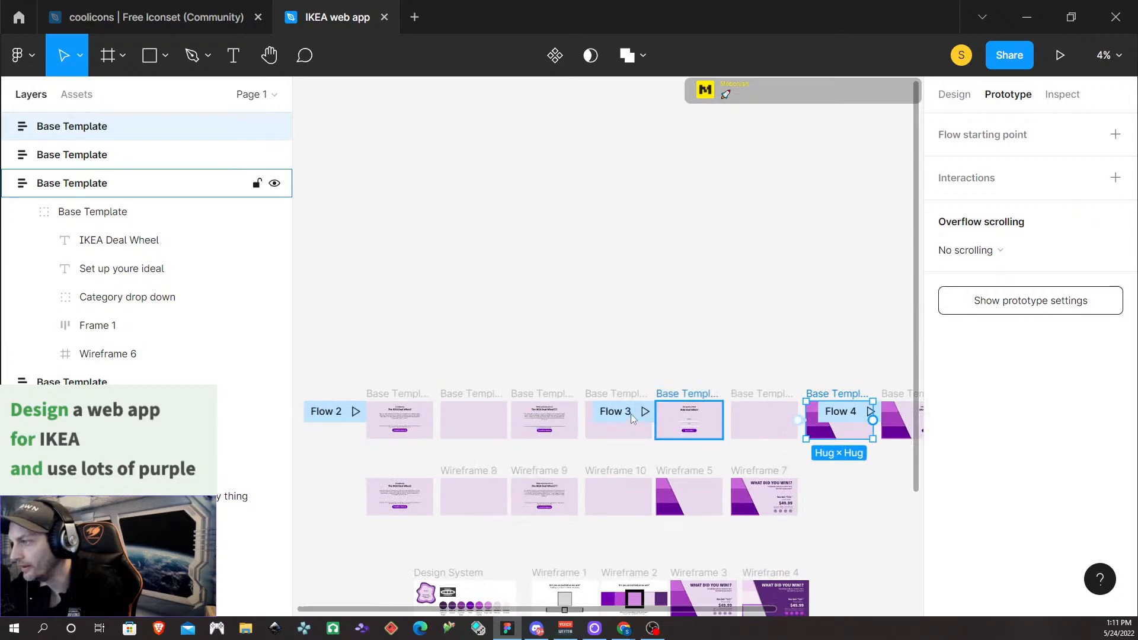
pyautogui.moveTo(630, 414); pyautogui.dragTo(634, 365)
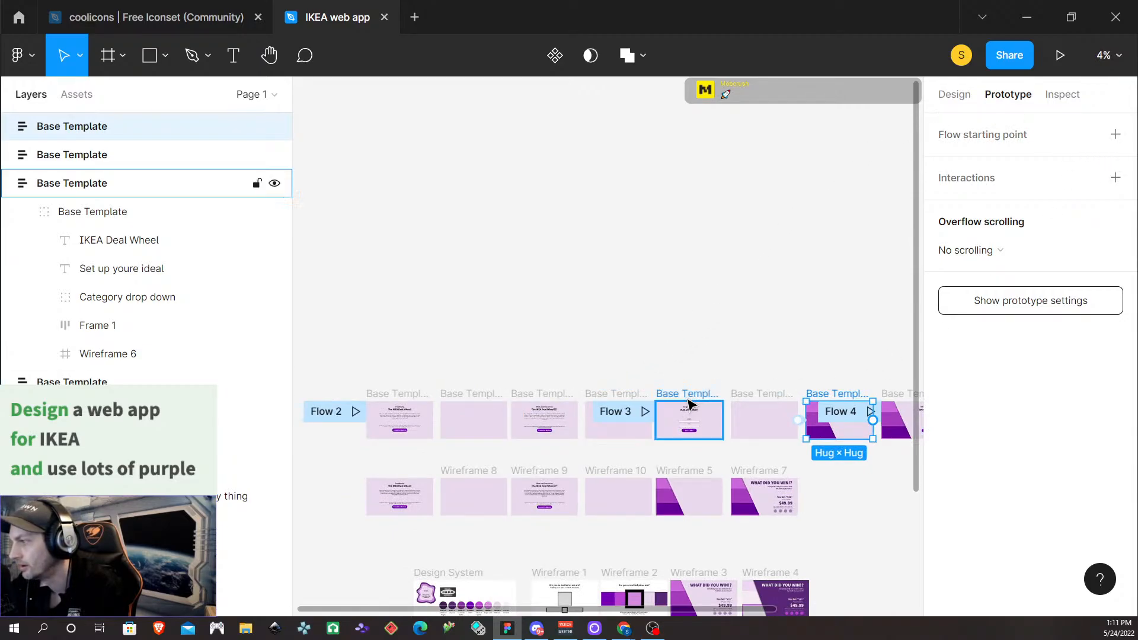
pyautogui.hscroll(5, 691, 409)
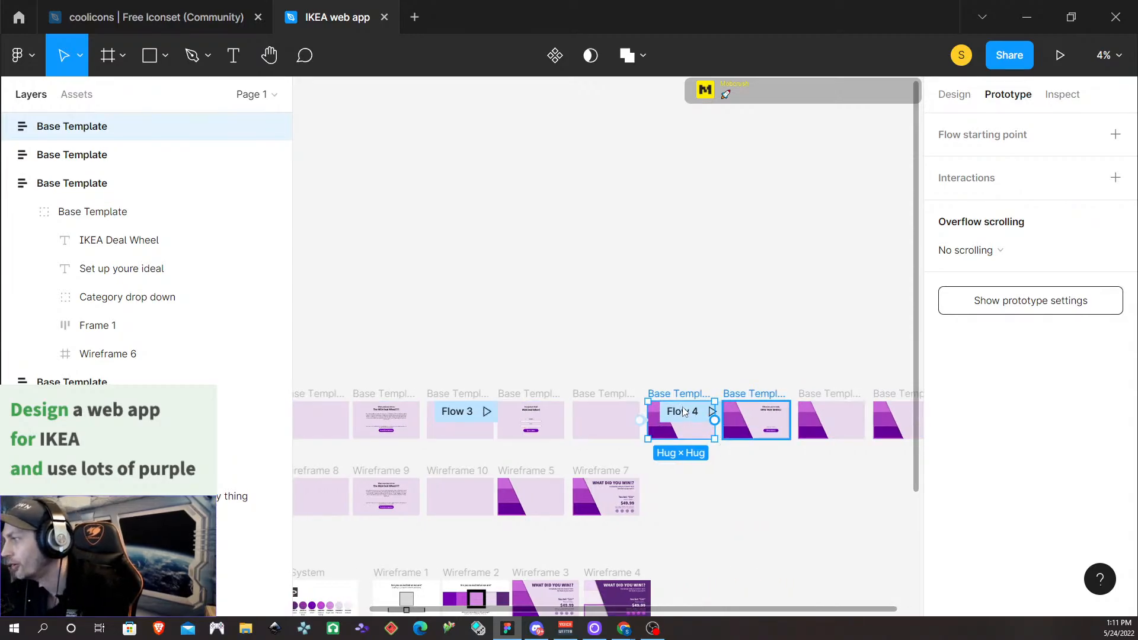
pyautogui.hscroll(3, 687, 411)
pyautogui.scroll(4, 521, 480)
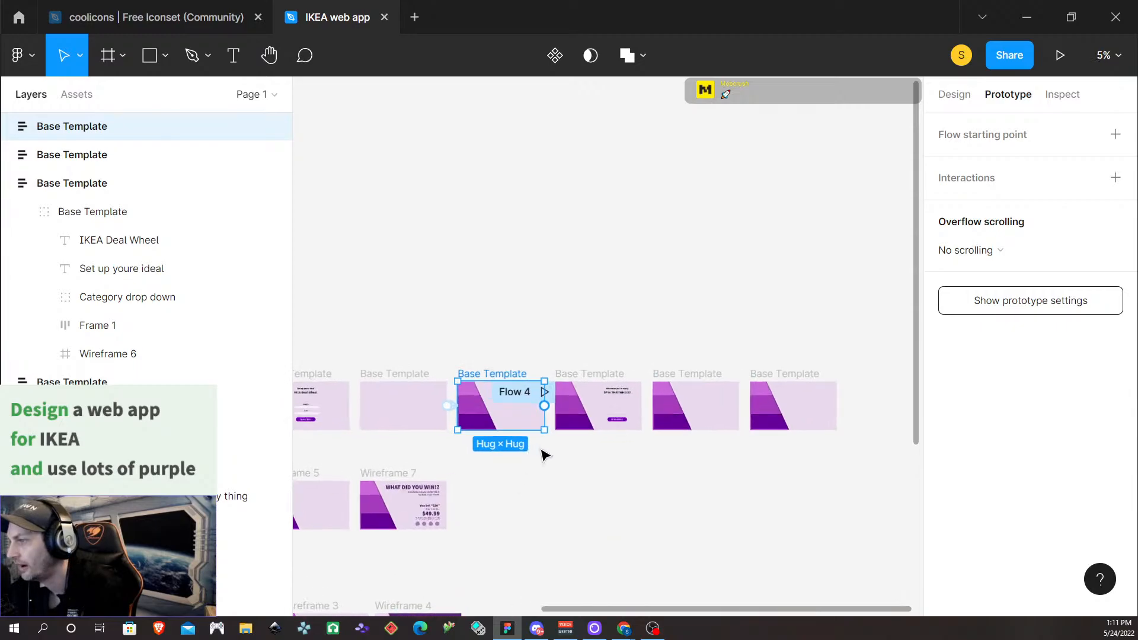
pyautogui.moveTo(546, 387); pyautogui.dragTo(610, 394)
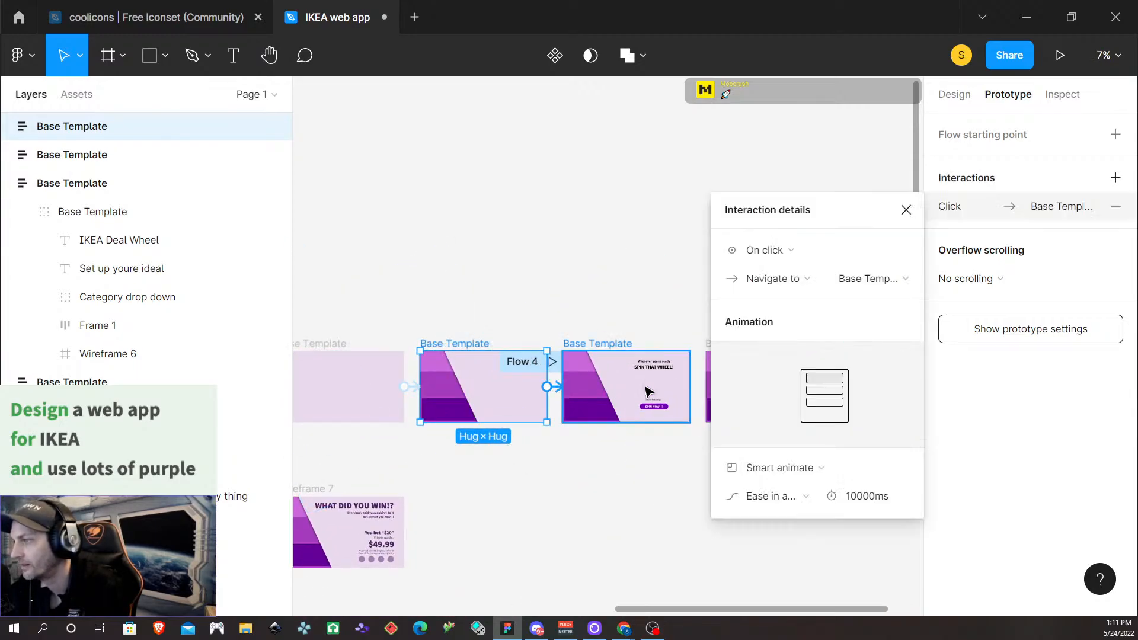
pyautogui.click(802, 254)
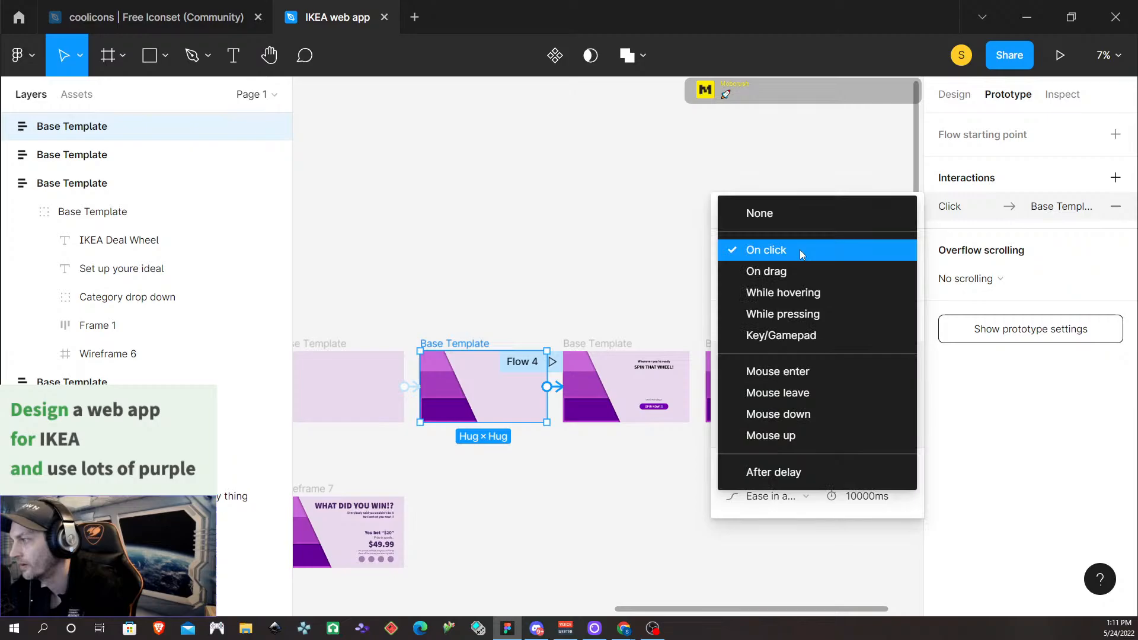
pyautogui.click(781, 472)
# Set the delay before the "SPIN THAT WHEEL!" frame to 10500 ms
pyautogui.click(845, 253)
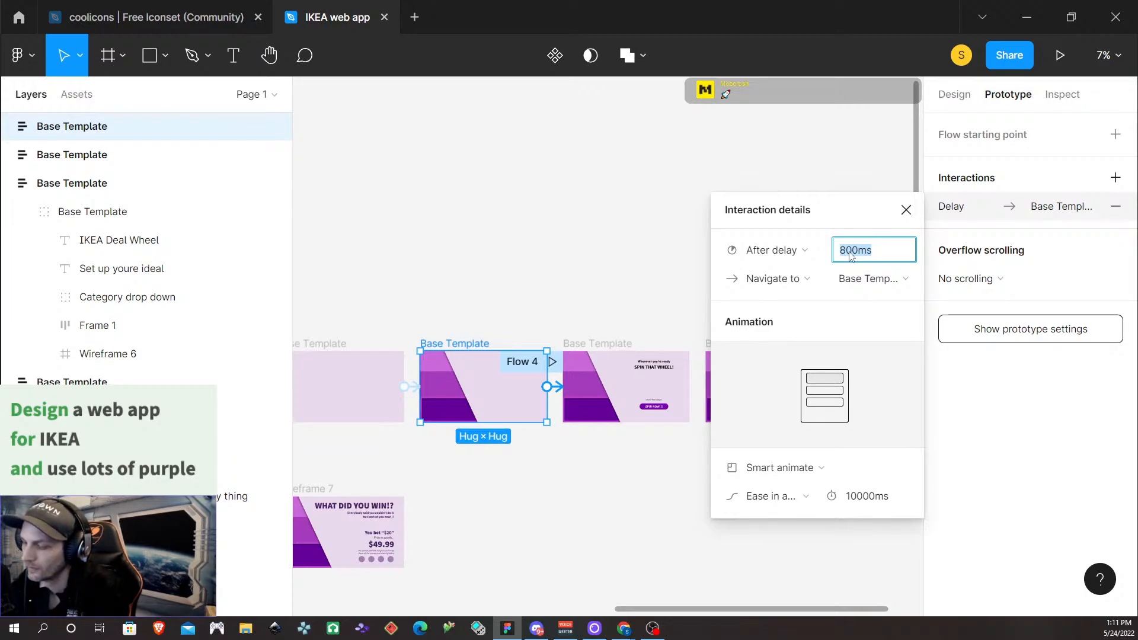
pyautogui.write('1')
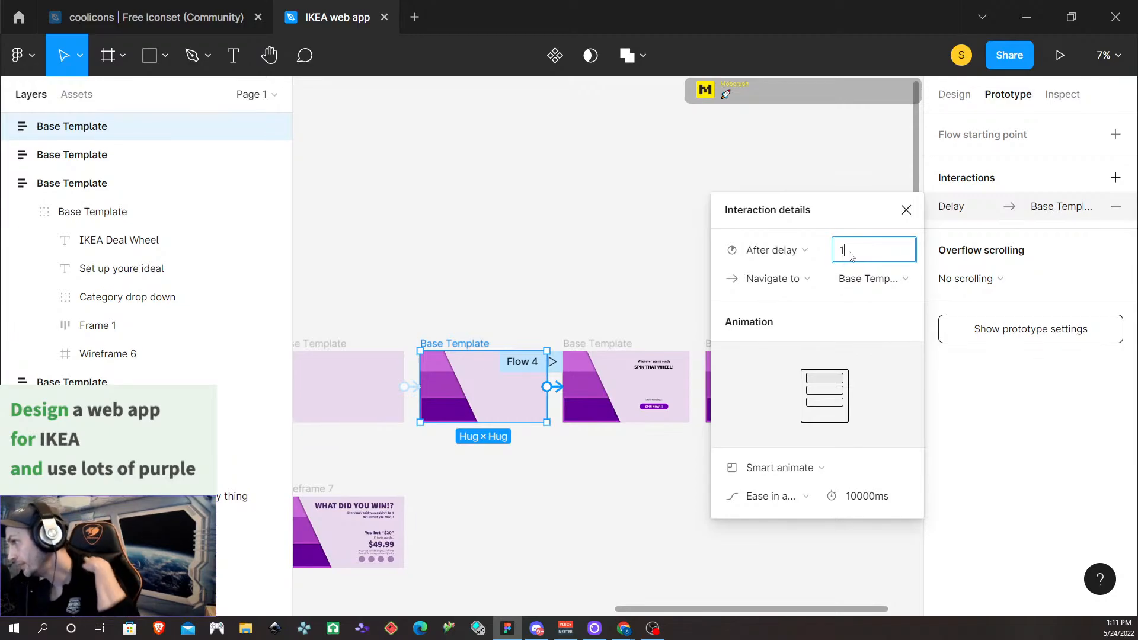
pyautogui.write('50')
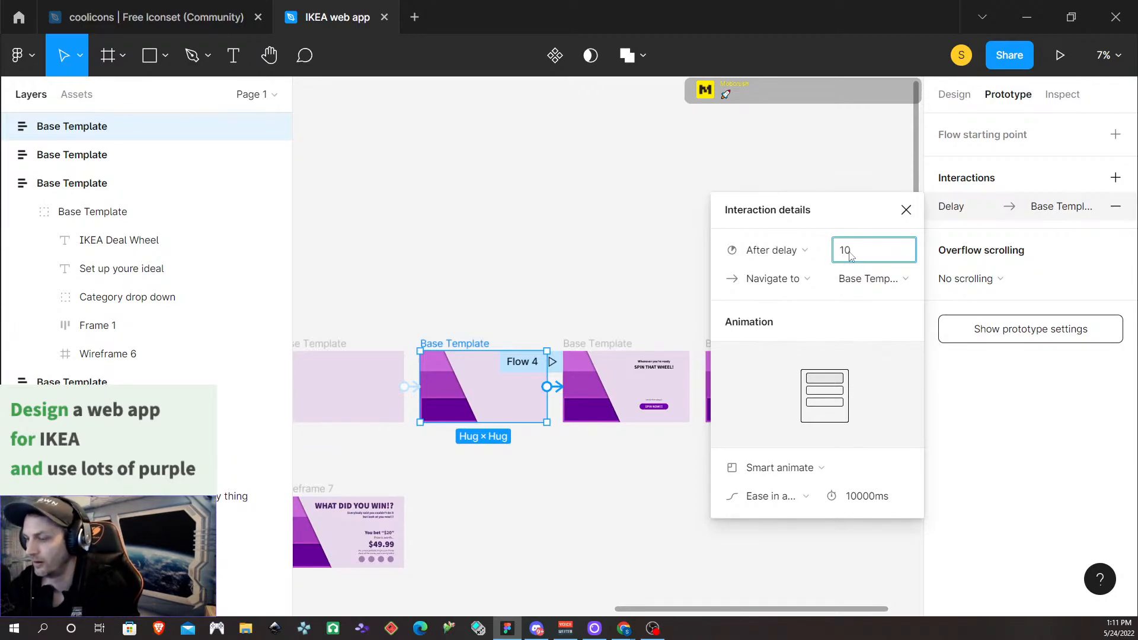
pyautogui.write('5')
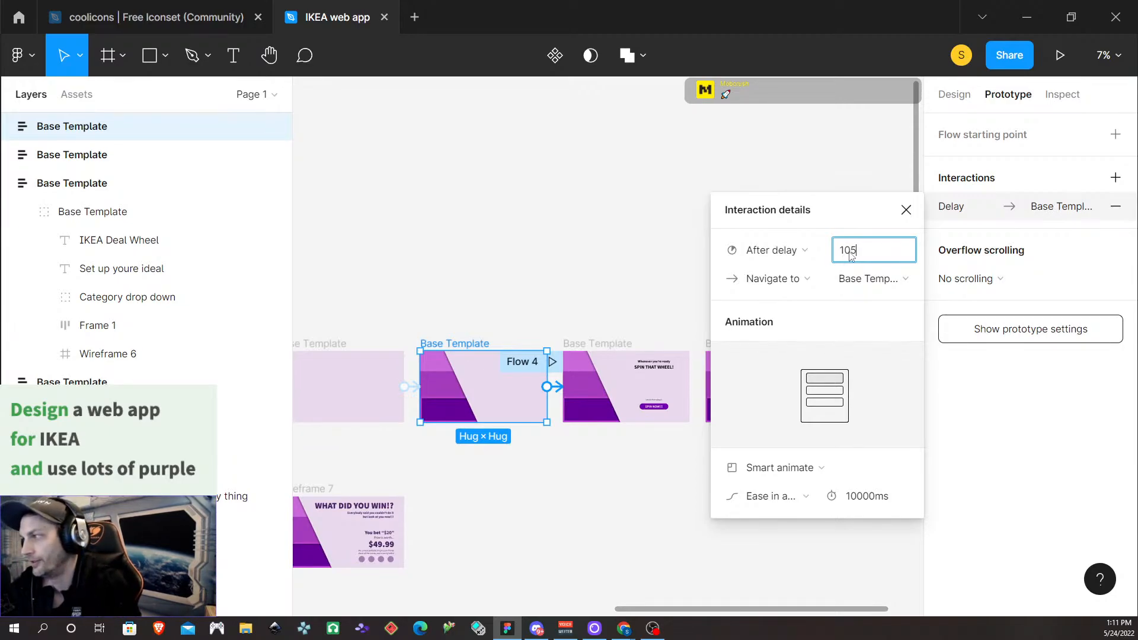
pyautogui.write('00')
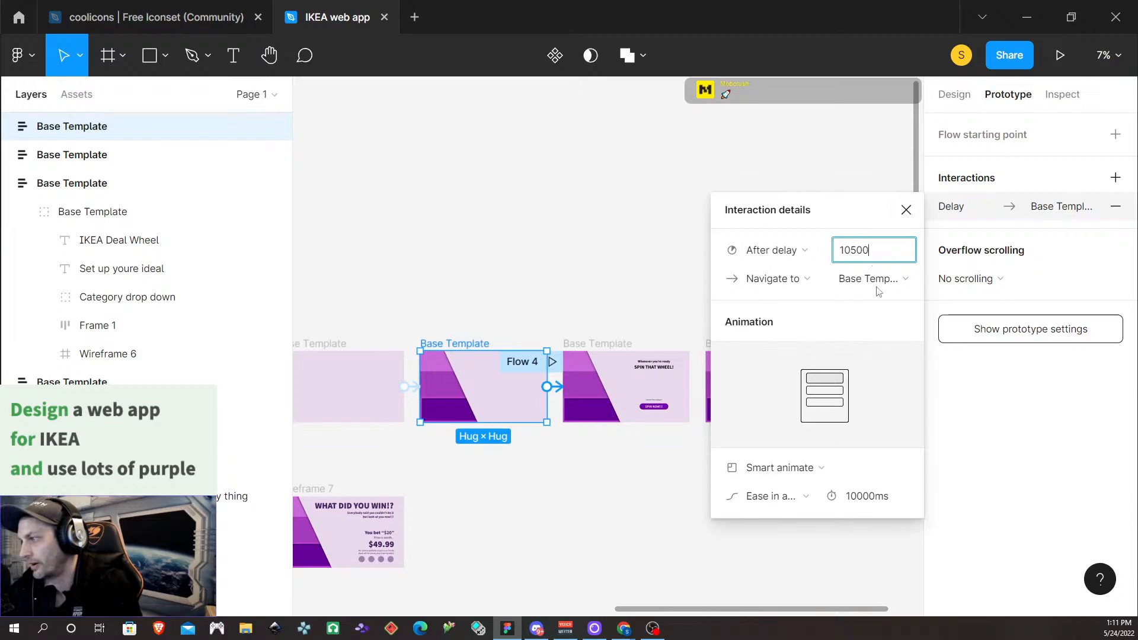
# Change the animation of the link to the "SPIN THAT WHEEL!" frame to Dissolve with a 300 ms duration
pyautogui.click(805, 466)
pyautogui.click(804, 449)
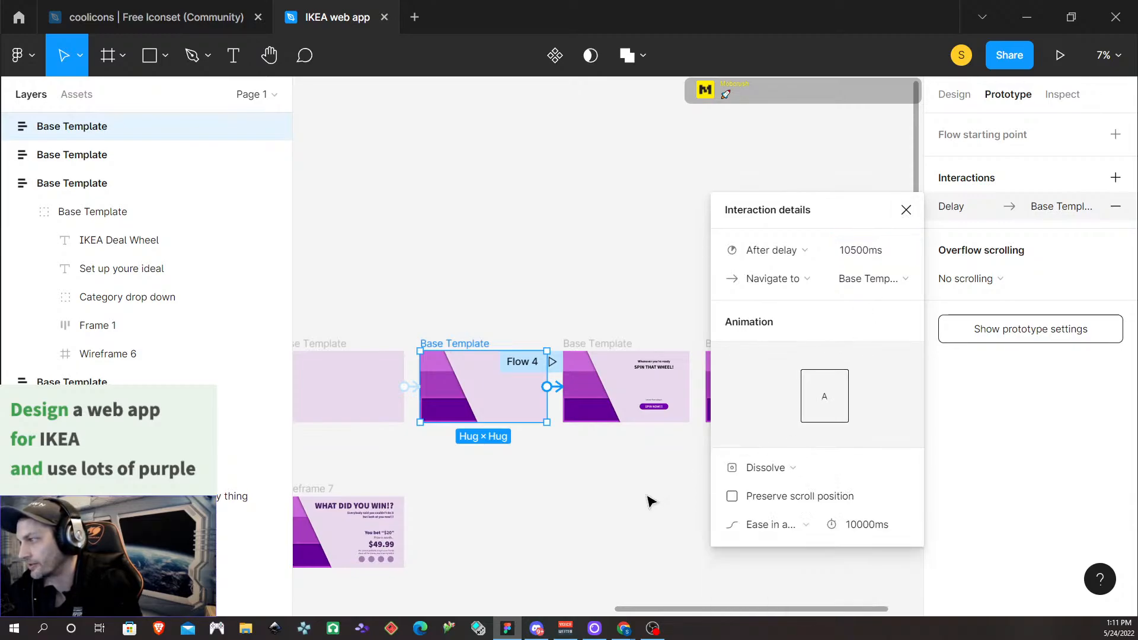
pyautogui.click(857, 525)
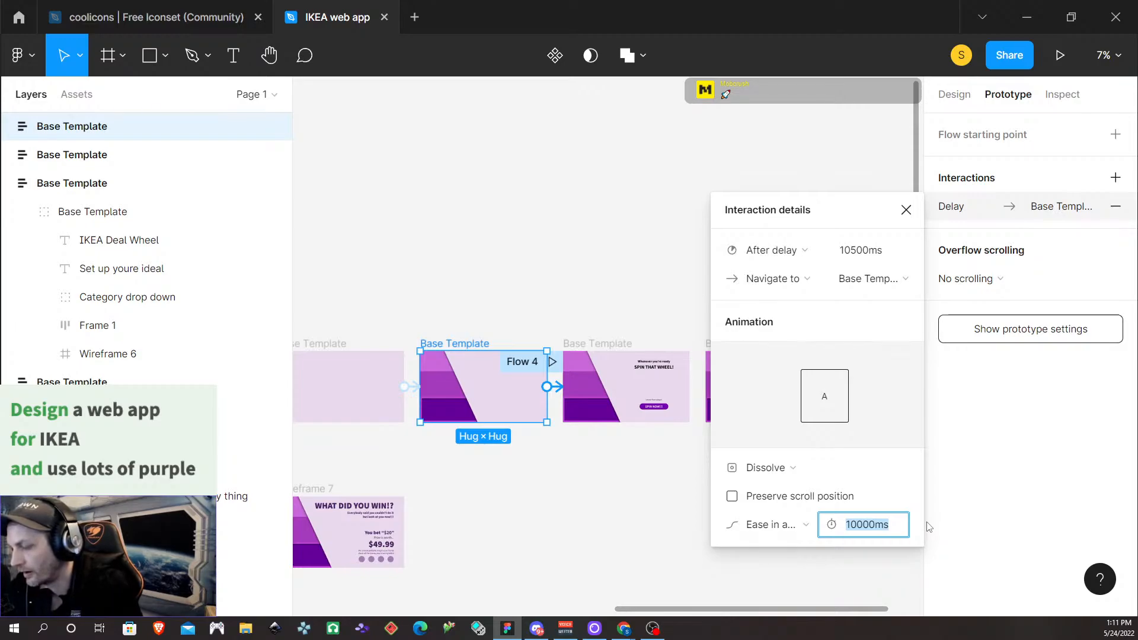
pyautogui.write('300')
pyautogui.press('Return')
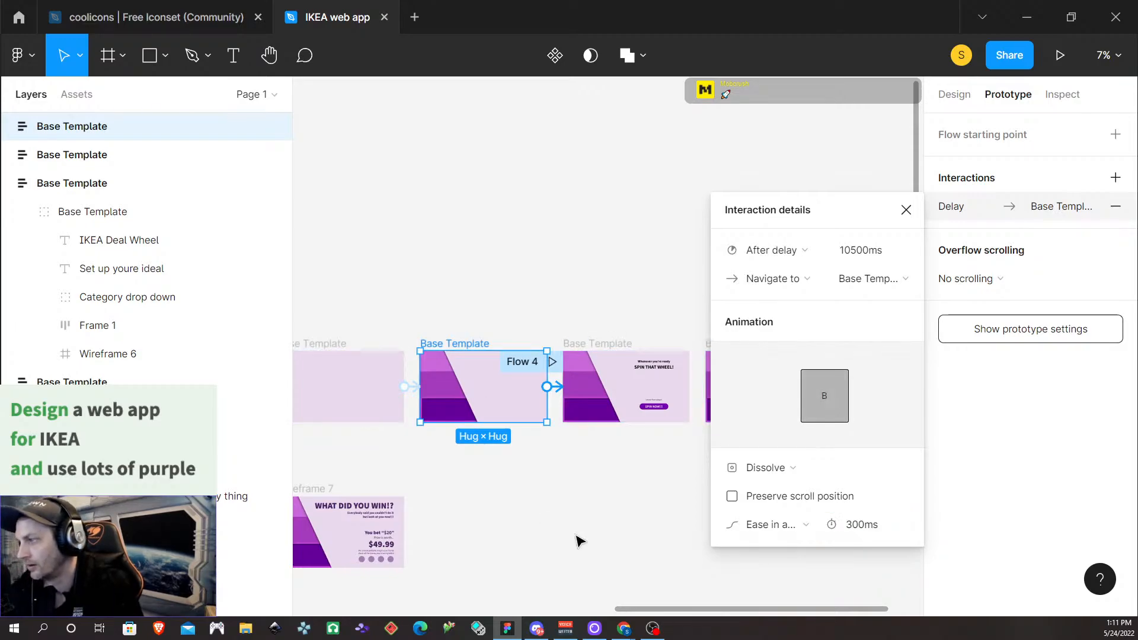
pyautogui.click(617, 513)
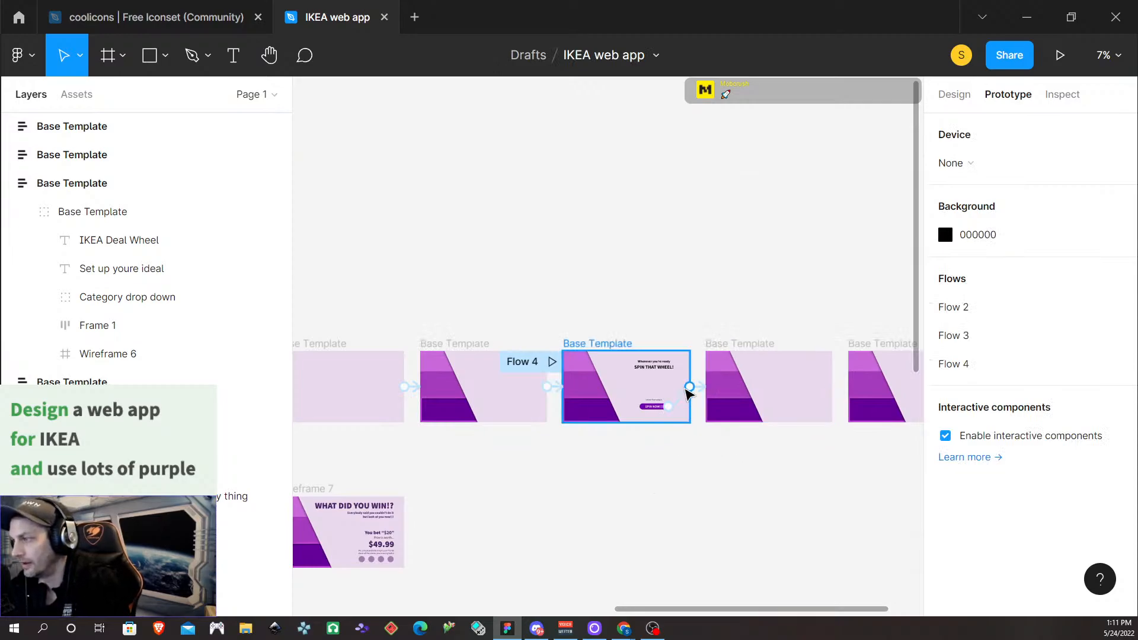
# Link the striped wheel frame following "SPIN THAT WHEEL!" to the last Base Template frame in the row
pyautogui.click(764, 349)
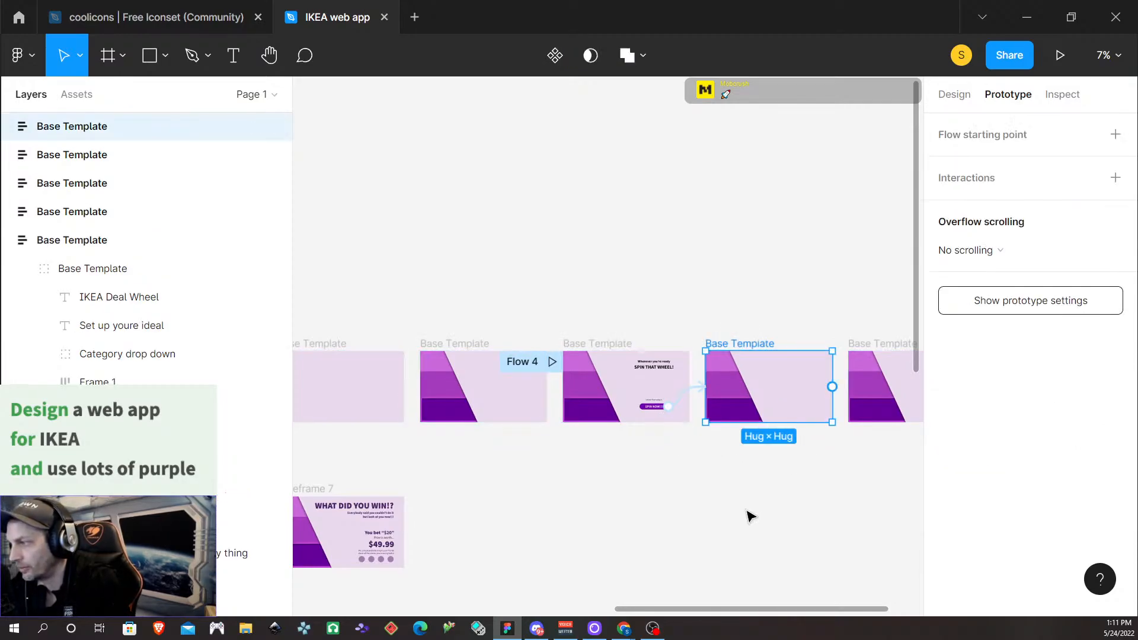
pyautogui.hscroll(5, 696, 501)
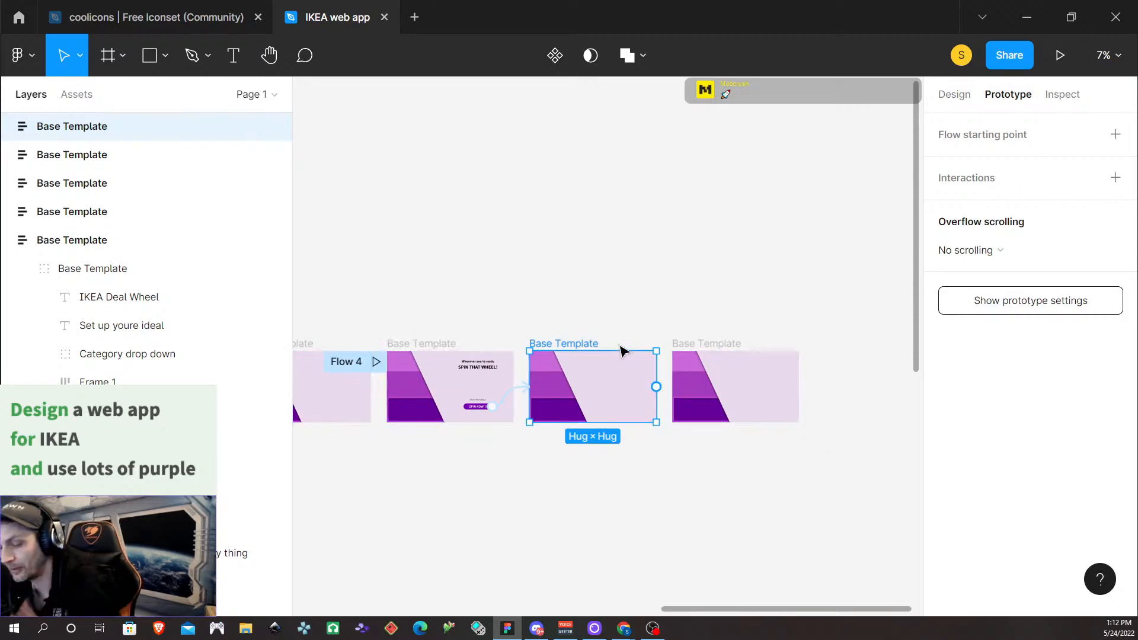
pyautogui.scroll(1, 626, 367)
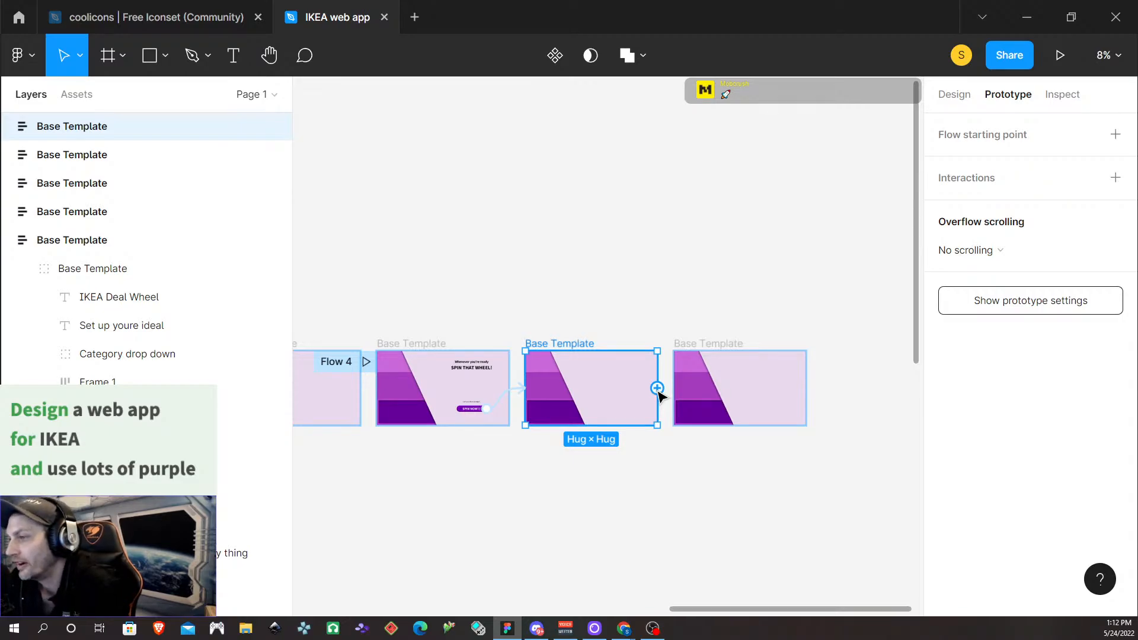
pyautogui.moveTo(656, 388); pyautogui.dragTo(690, 415)
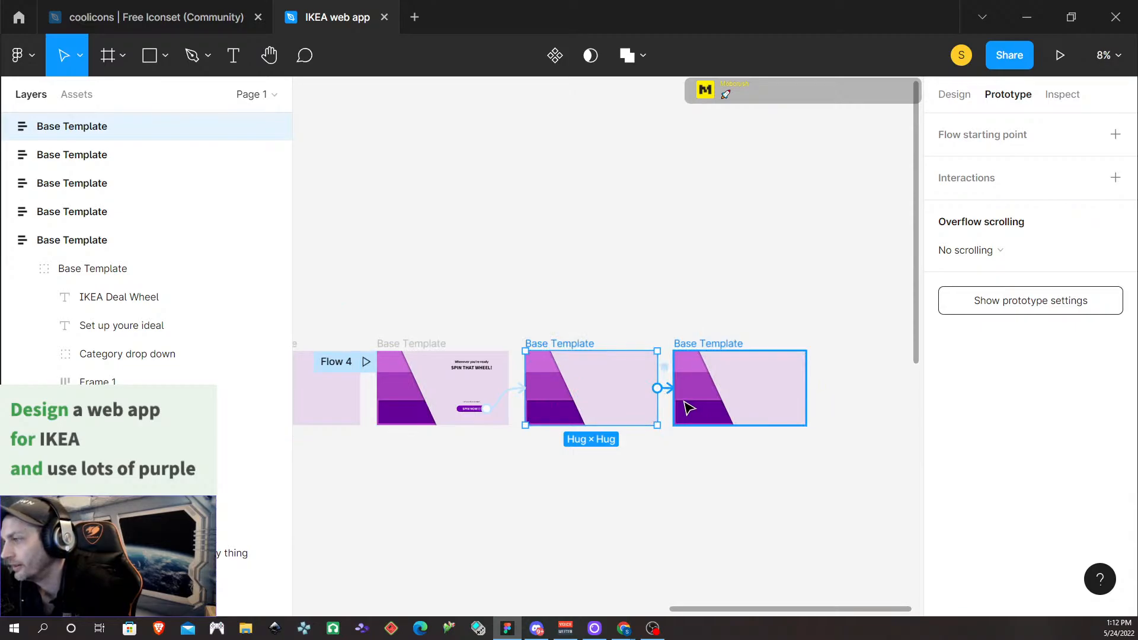
pyautogui.moveTo(688, 407); pyautogui.dragTo(688, 408)
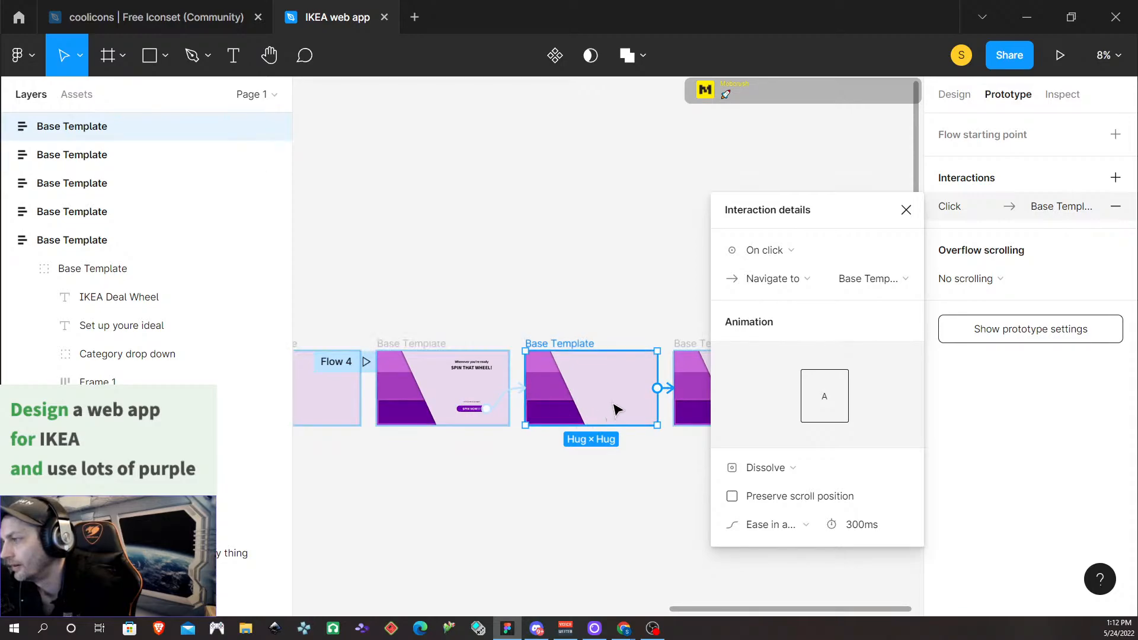
pyautogui.click(778, 252)
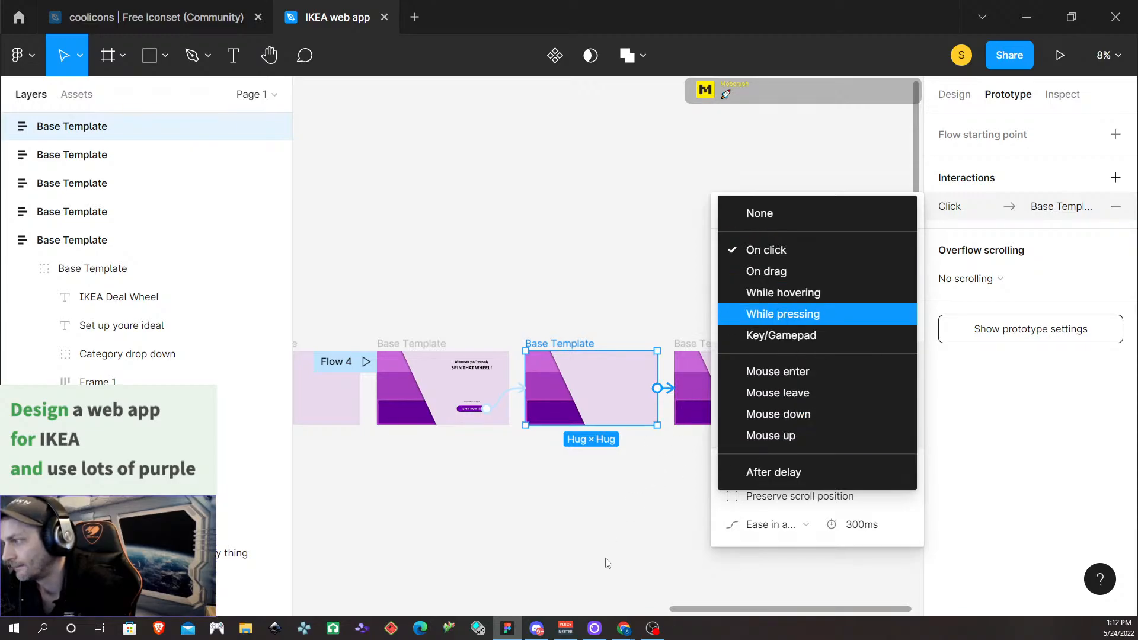
pyautogui.click(566, 536)
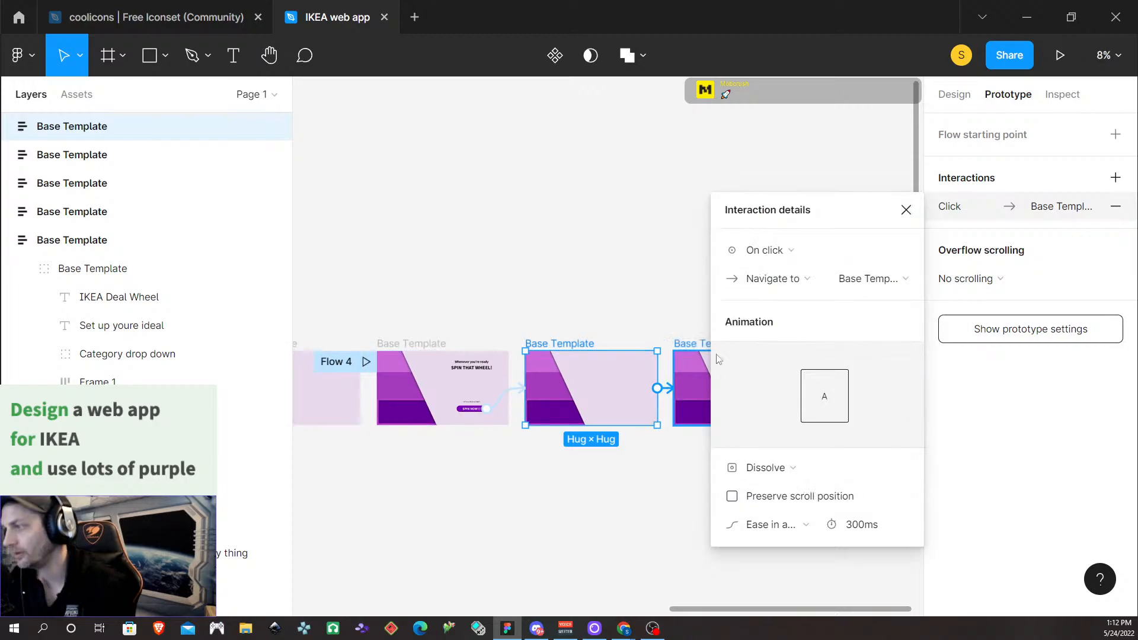
pyautogui.click(906, 210)
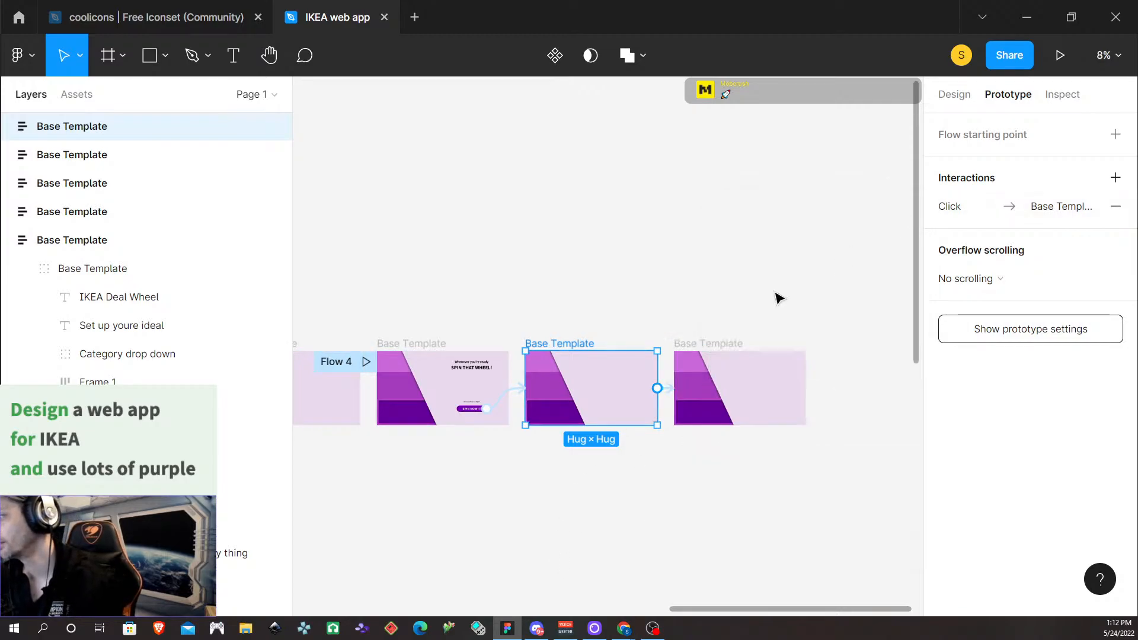
# Set the link to the last wheel frame to trigger After delay with a 300 ms delay
pyautogui.click(658, 388)
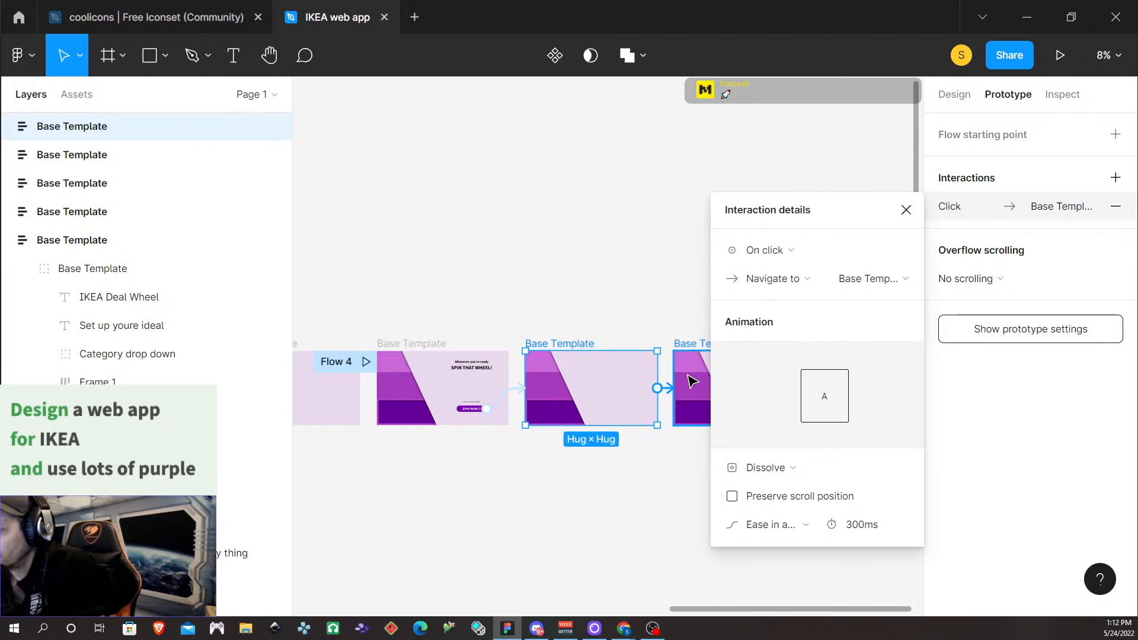
pyautogui.click(790, 258)
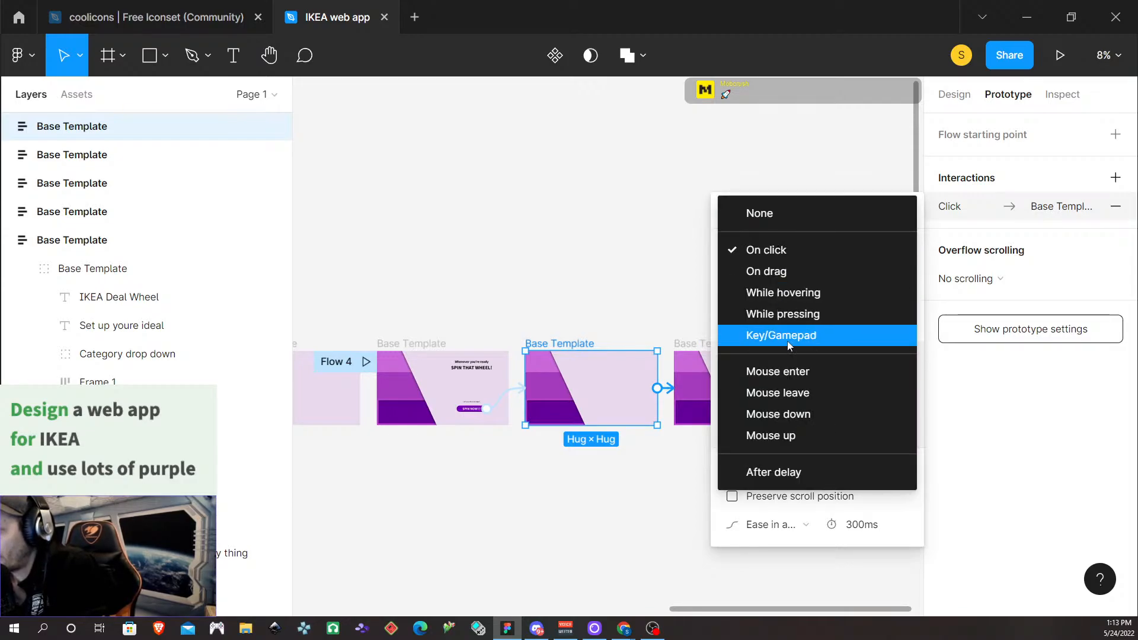
pyautogui.click(784, 470)
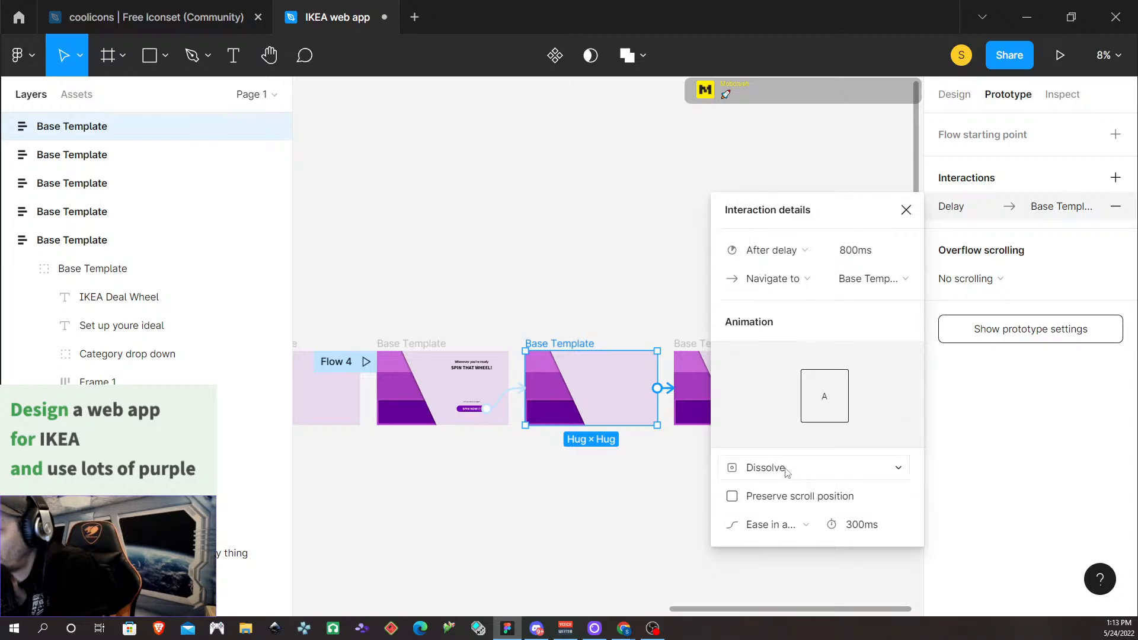
pyautogui.click(862, 260)
pyautogui.write('300')
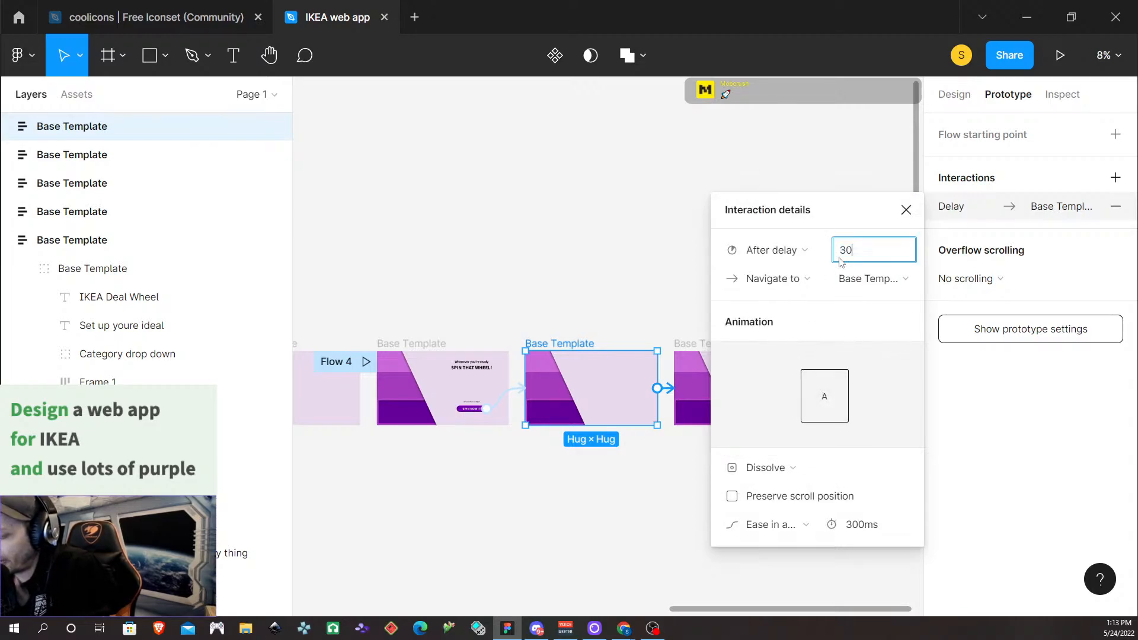
pyautogui.press('Return')
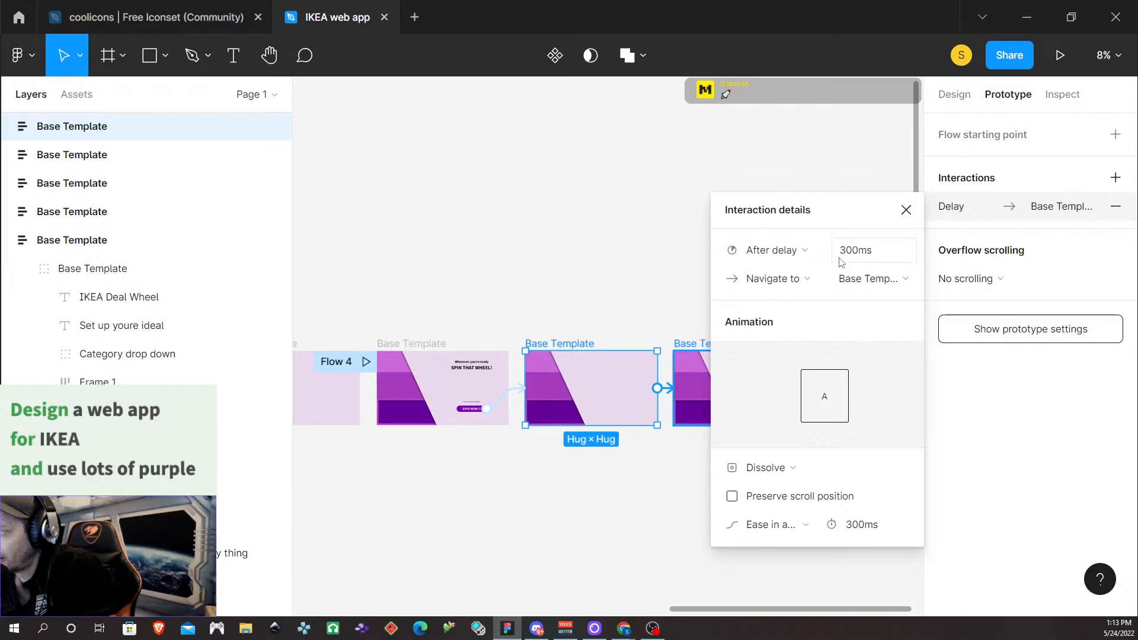
pyautogui.click(906, 210)
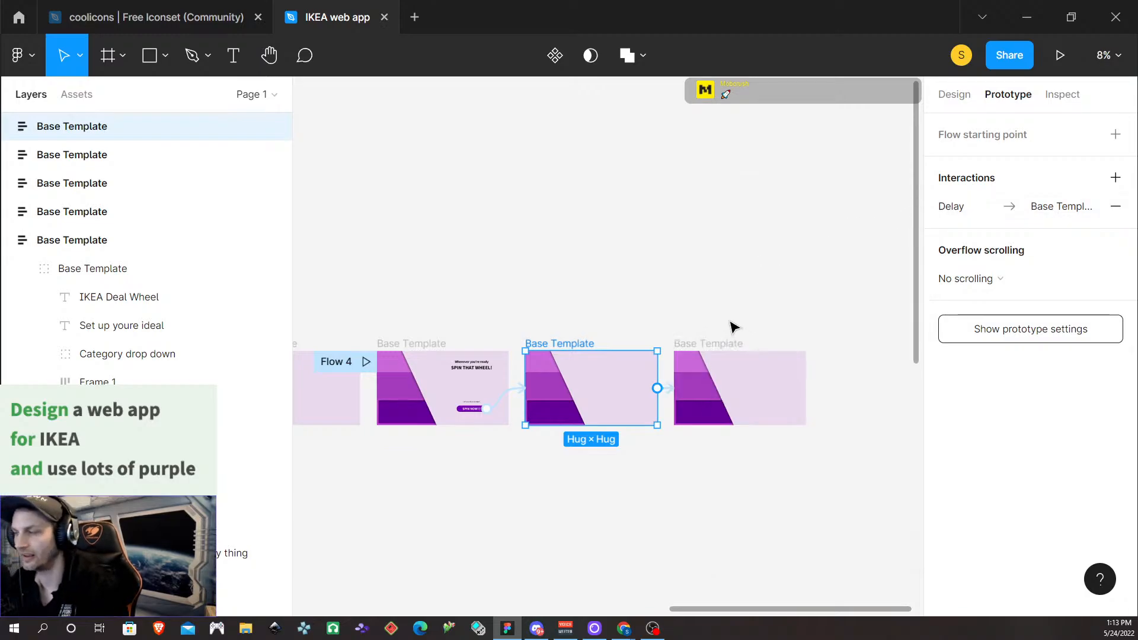
# Select the prizes stack inside the last wheel frame and examine its design properties
pyautogui.scroll(-1, 759, 338)
pyautogui.hscroll(1, 723, 349)
pyautogui.hscroll(8, 719, 347)
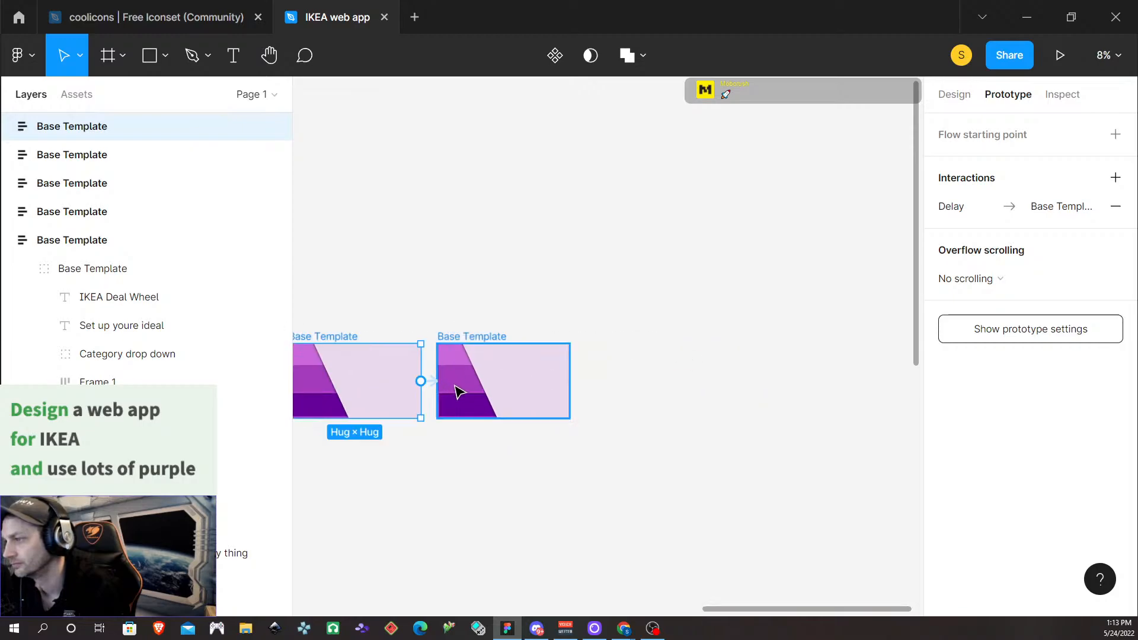
pyautogui.click(468, 388)
pyautogui.doubleClick(469, 388)
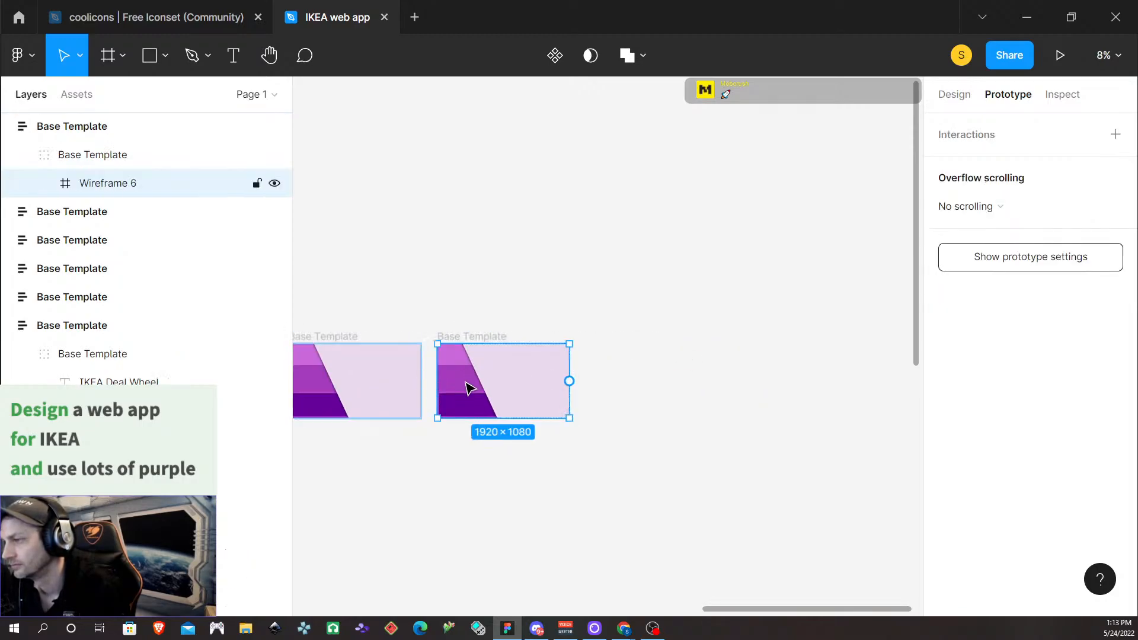
pyautogui.doubleClick(469, 388)
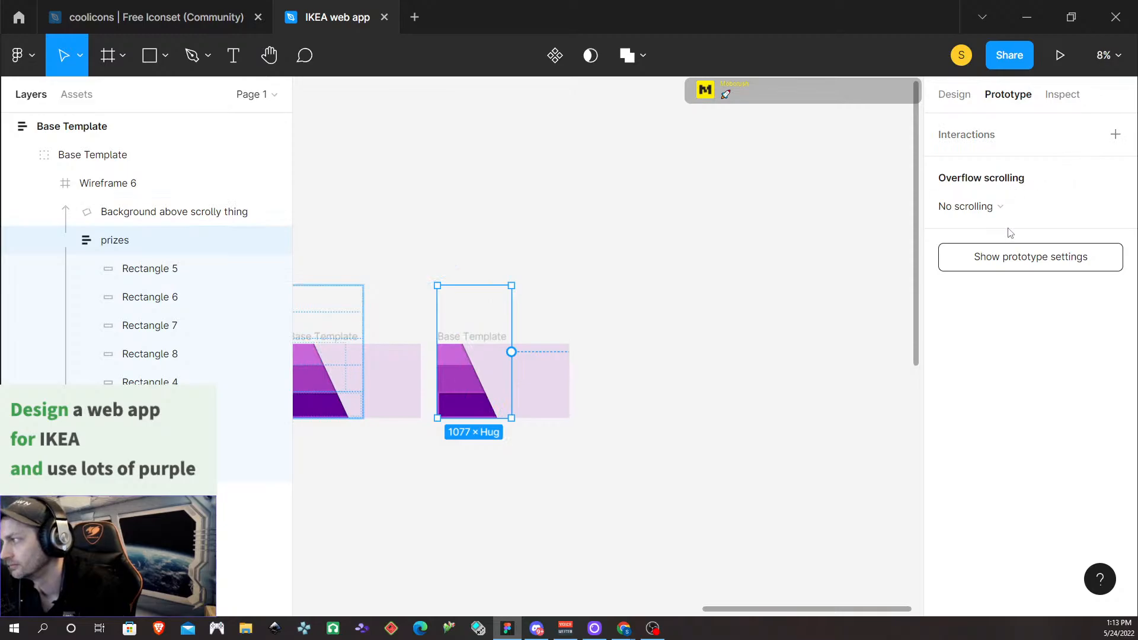
pyautogui.click(954, 95)
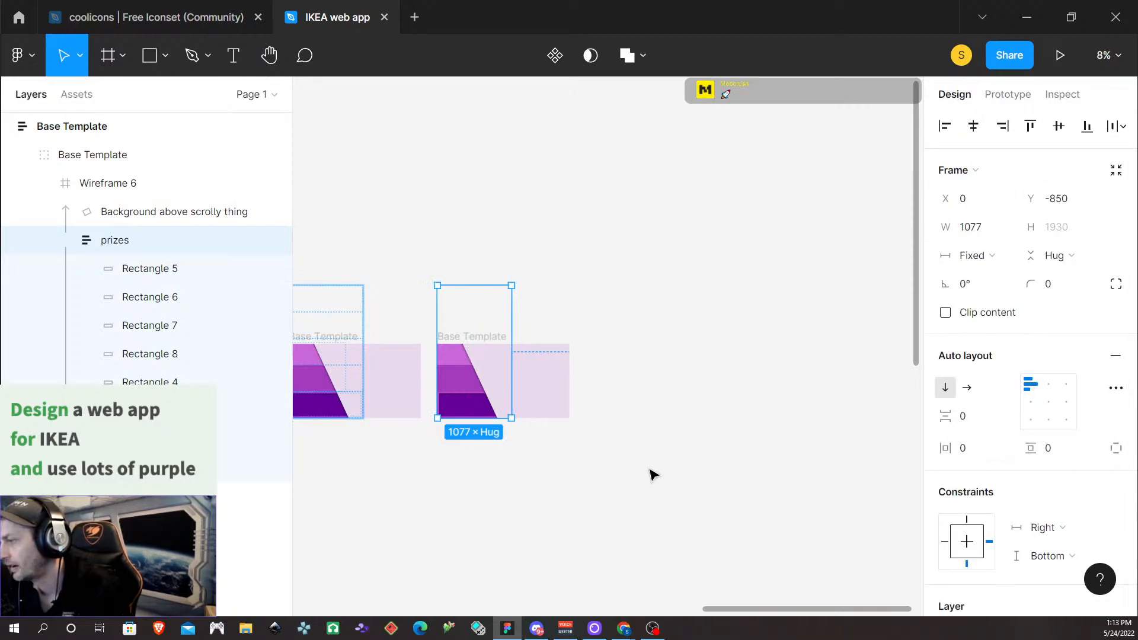
pyautogui.click(706, 511)
# Examine the Longgg prize wheel component below the wireframes, including its prizes stack and individual stripes
pyautogui.scroll(-5, 444, 510)
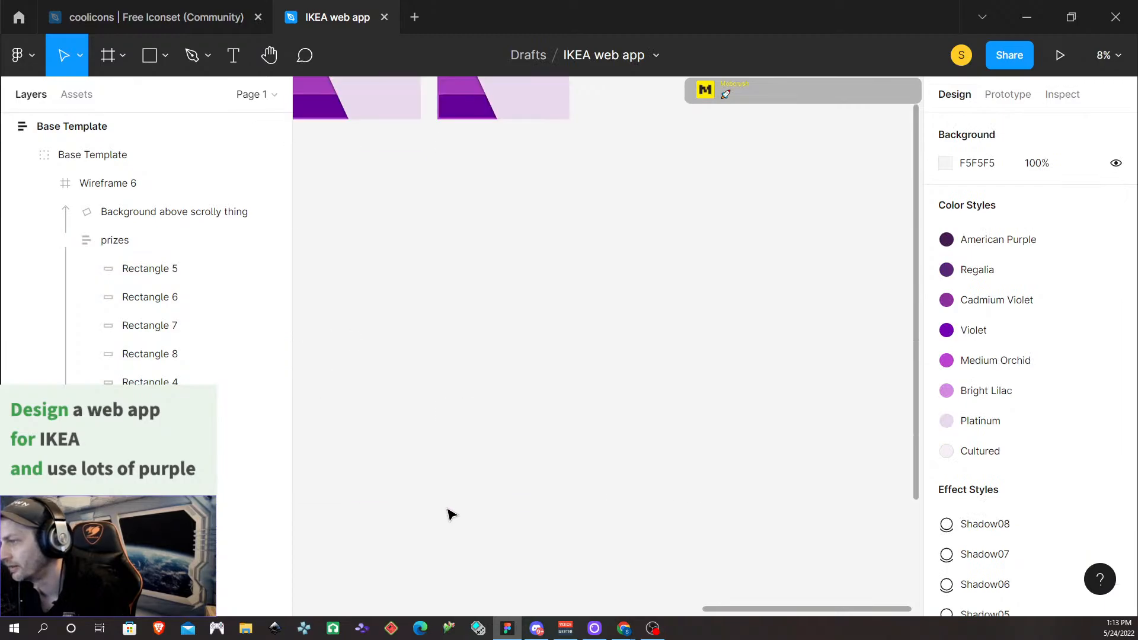
pyautogui.hscroll(-7, 449, 510)
pyautogui.hscroll(-3, 474, 498)
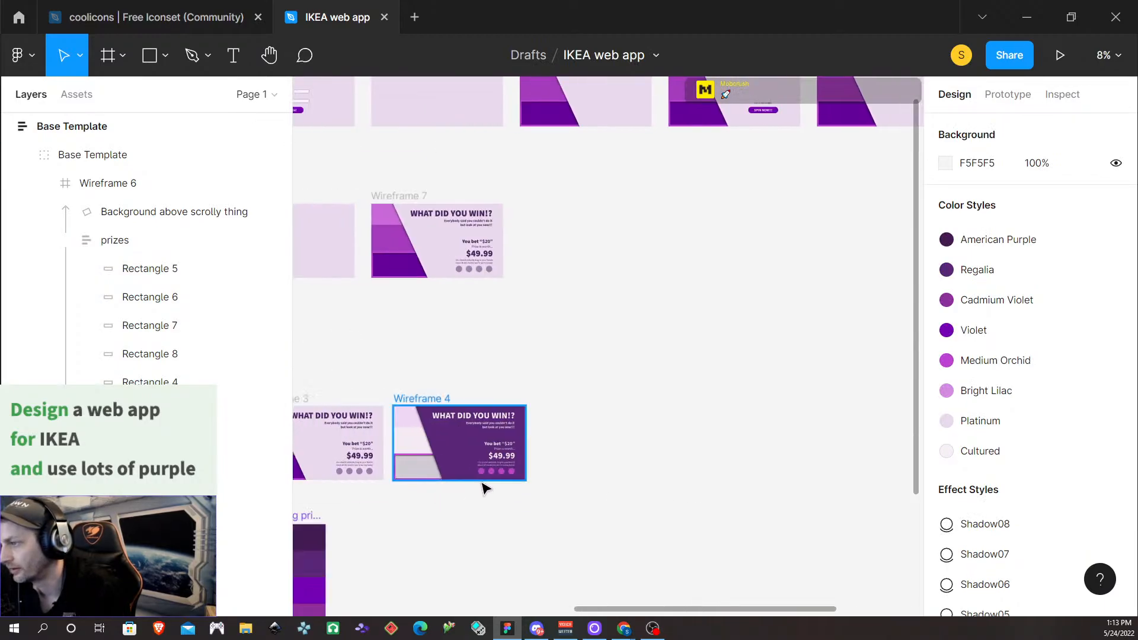
pyautogui.scroll(-6, 483, 486)
pyautogui.scroll(3, 541, 367)
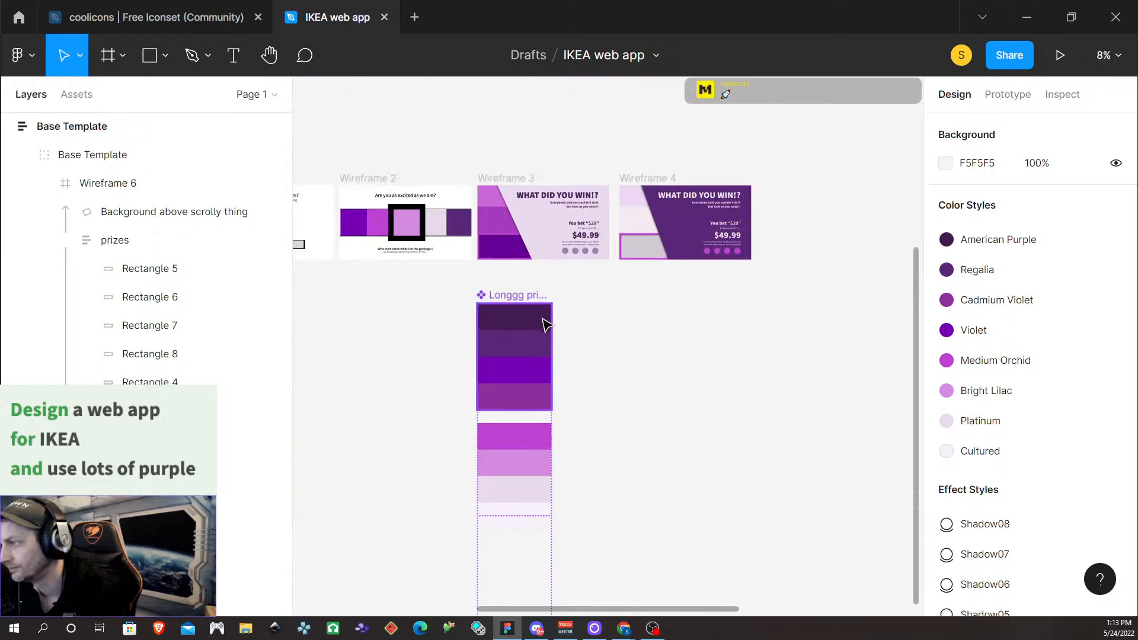
pyautogui.click(516, 363)
pyautogui.click(536, 368)
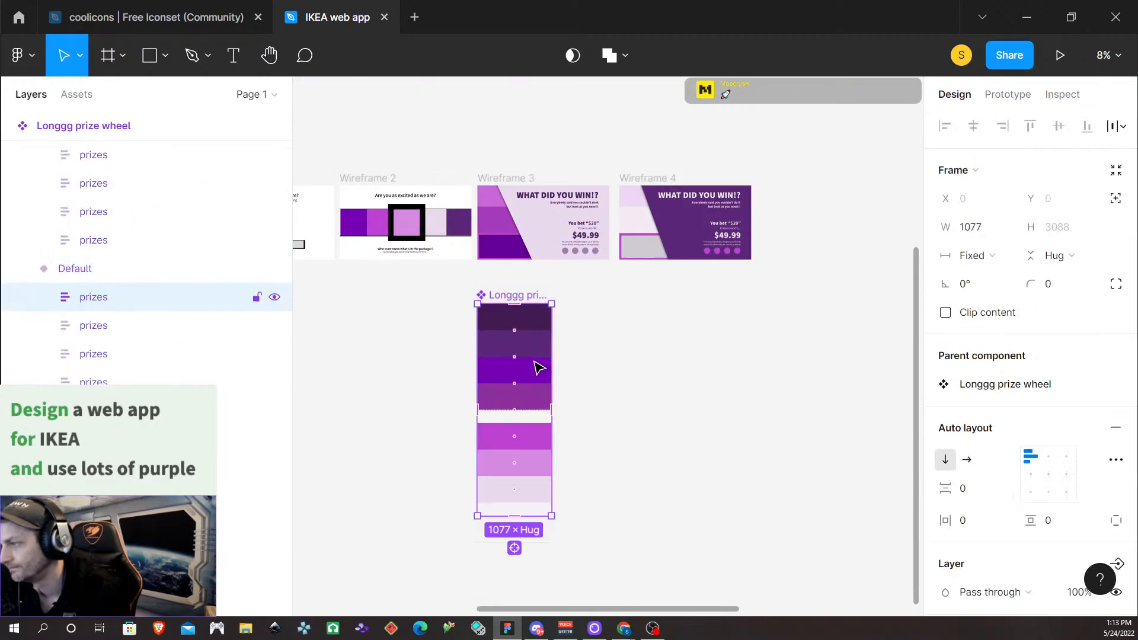
pyautogui.click(497, 354)
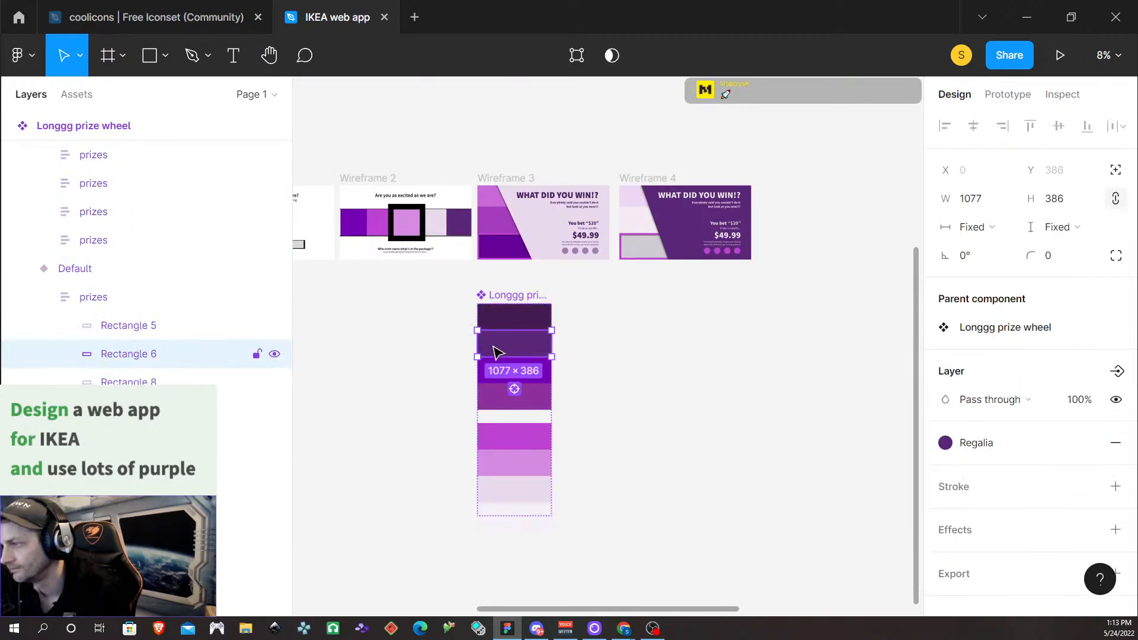
pyautogui.click(688, 399)
# Link the prize wheel's Default variant to Variant2 with a Key/Gamepad trigger on S, and check Variant2's return interaction
pyautogui.click(514, 300)
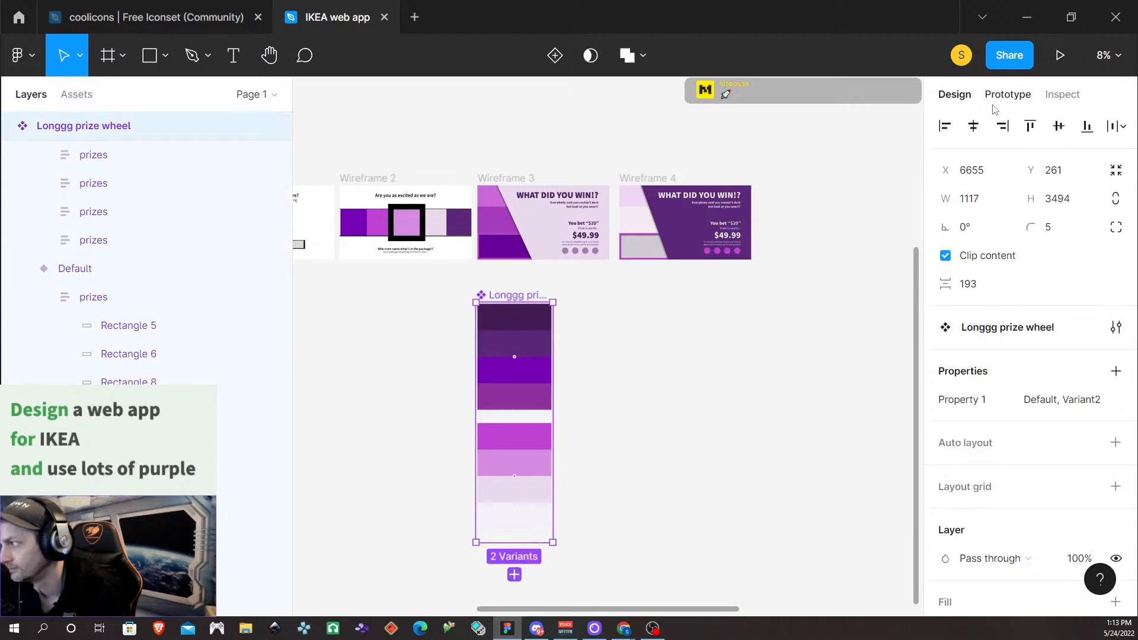
pyautogui.click(1007, 93)
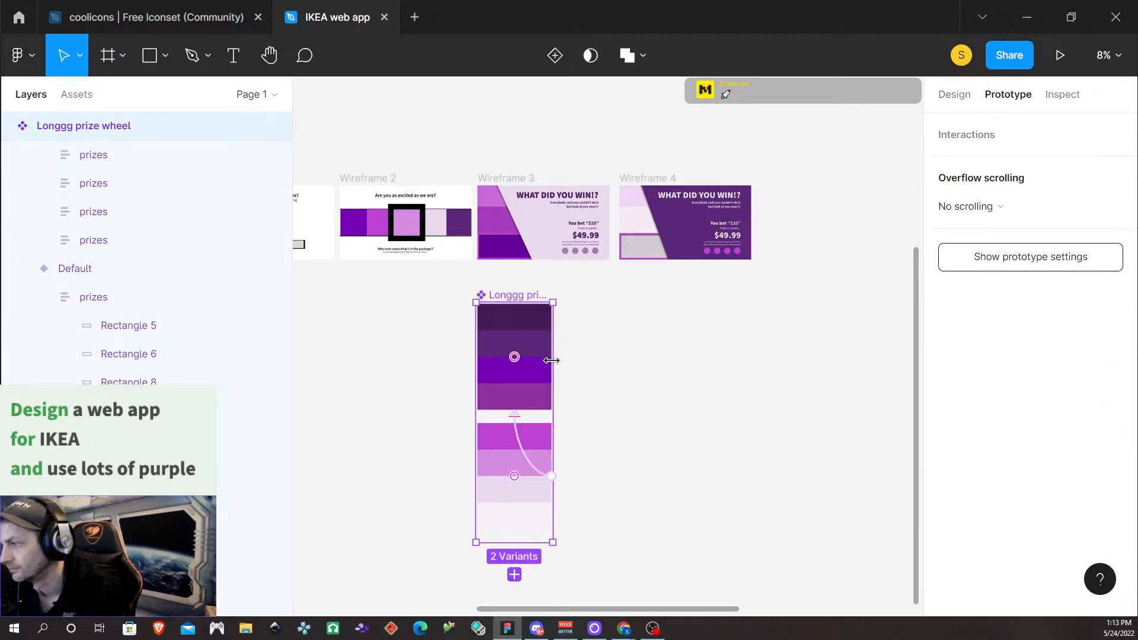
pyautogui.moveTo(551, 357); pyautogui.dragTo(533, 488)
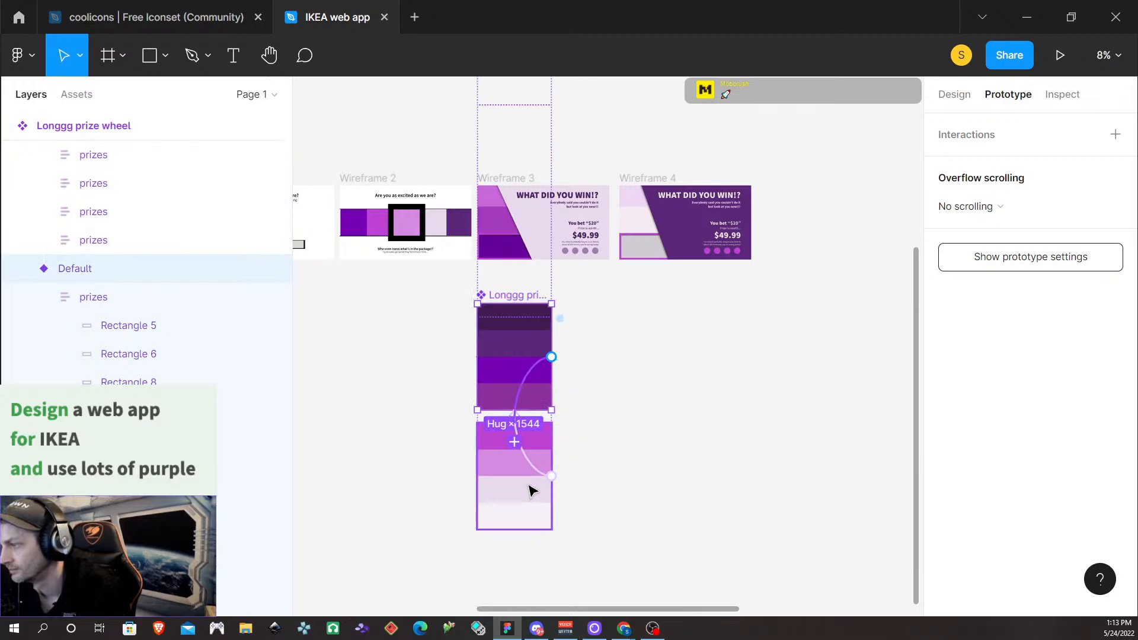
pyautogui.click(800, 211)
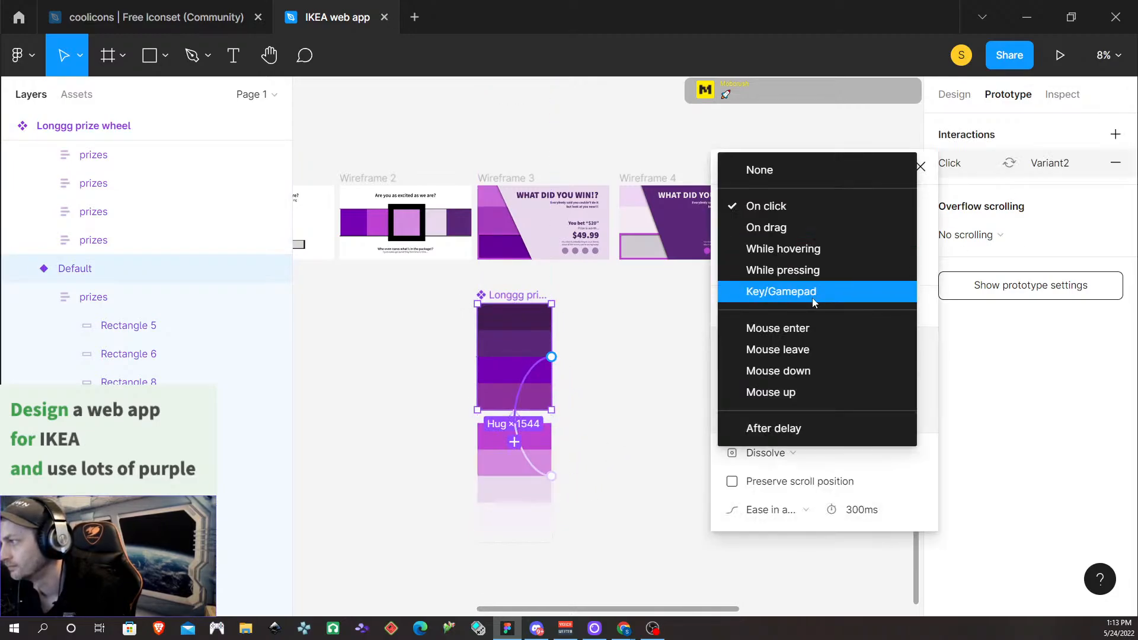
pyautogui.click(813, 300)
pyautogui.click(871, 209)
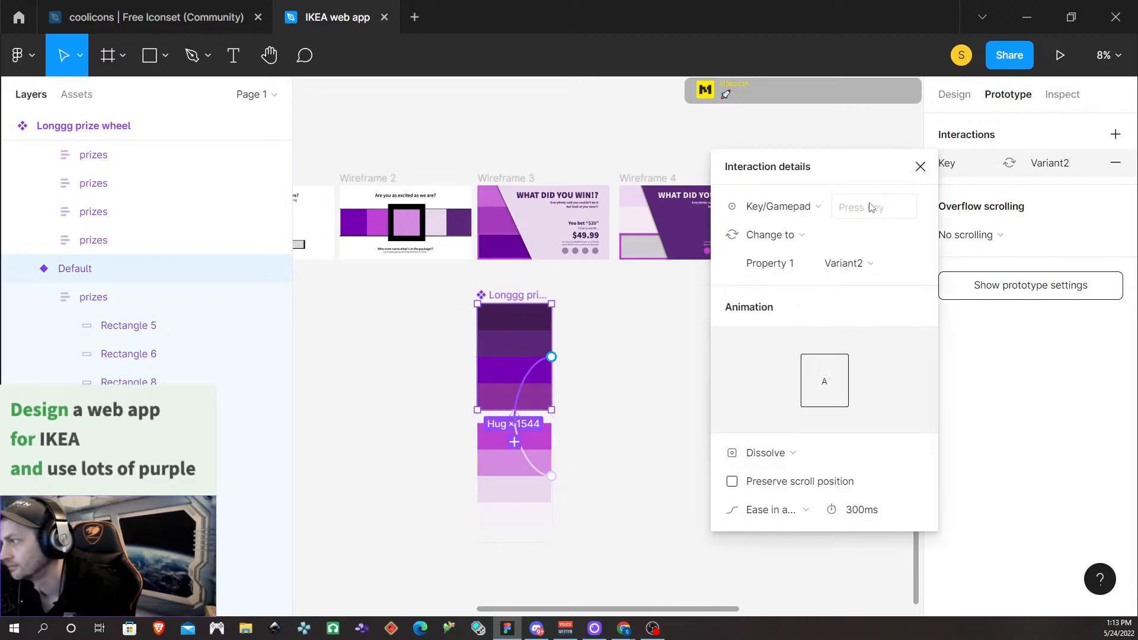
pyautogui.press('s')
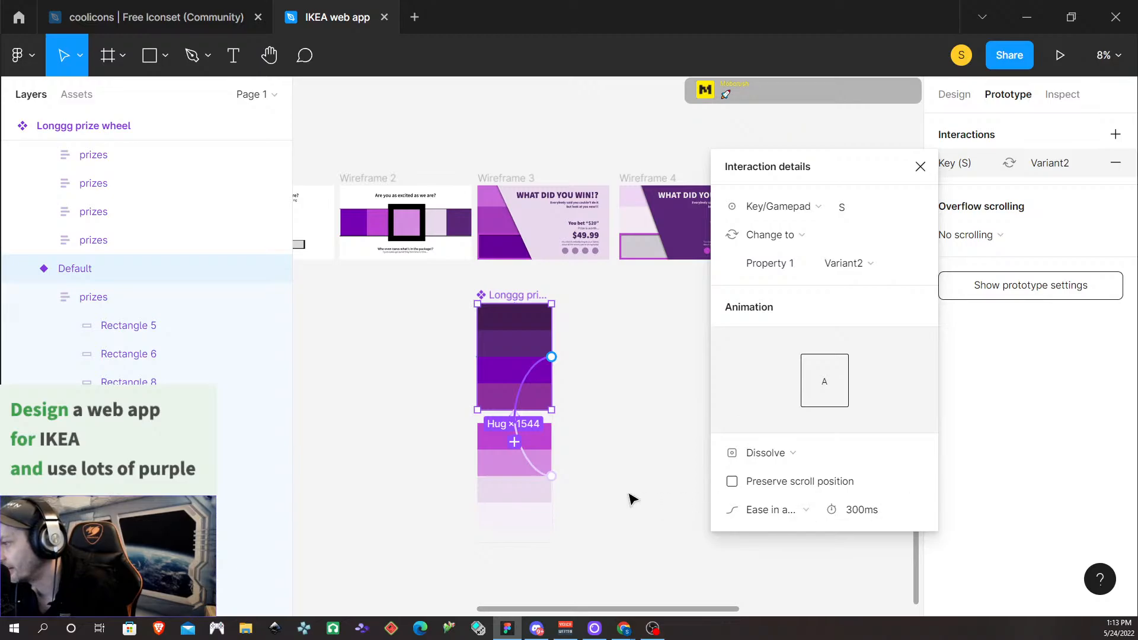
pyautogui.click(536, 472)
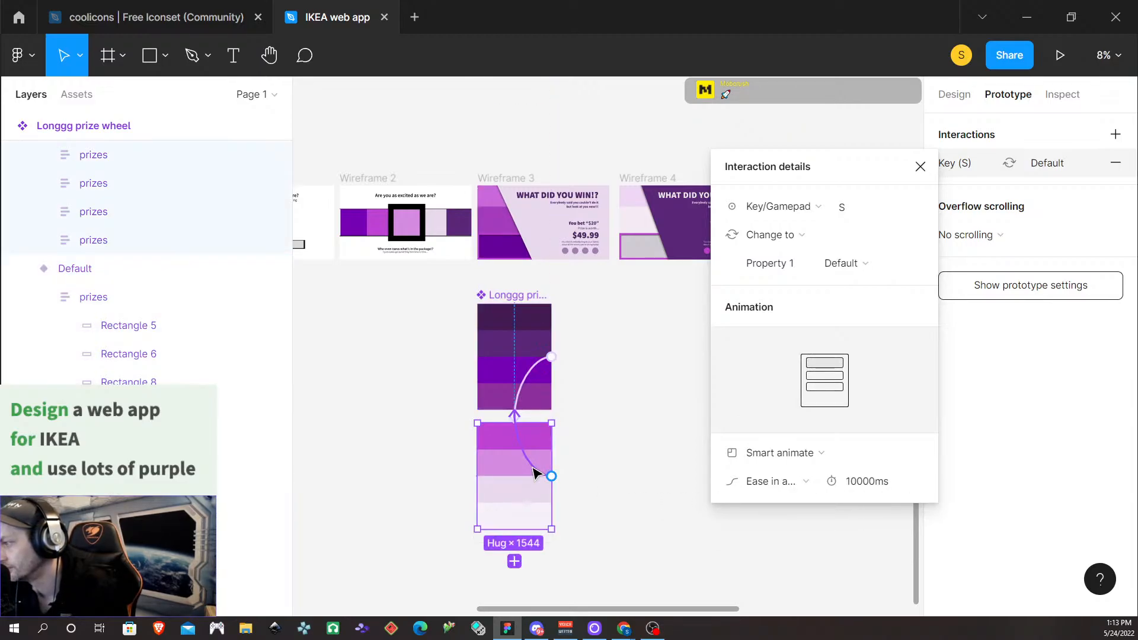
pyautogui.click(527, 378)
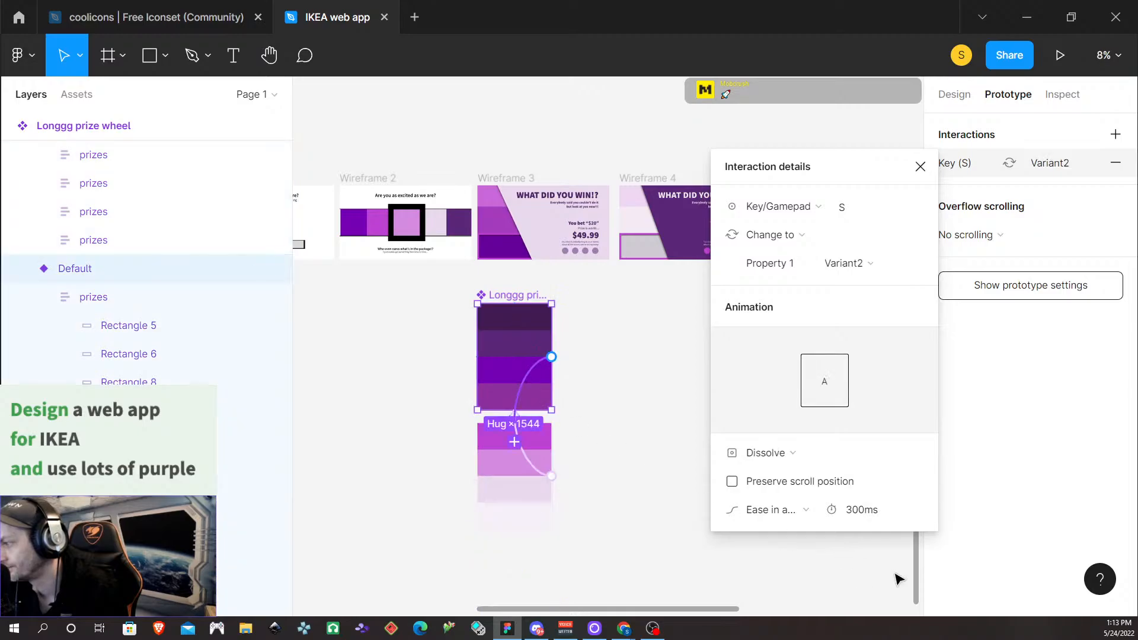
# Set the animation duration of the Default variant's change to Variant2 to 10000 ms
pyautogui.click(853, 515)
pyautogui.write('1')
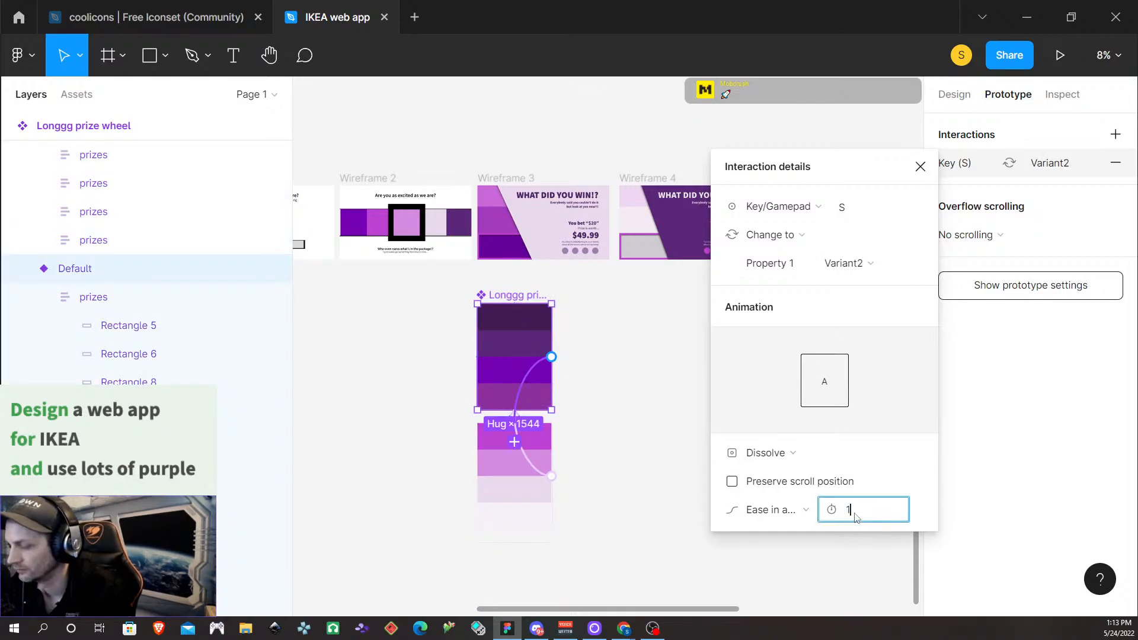
pyautogui.write('0000')
pyautogui.press('Return')
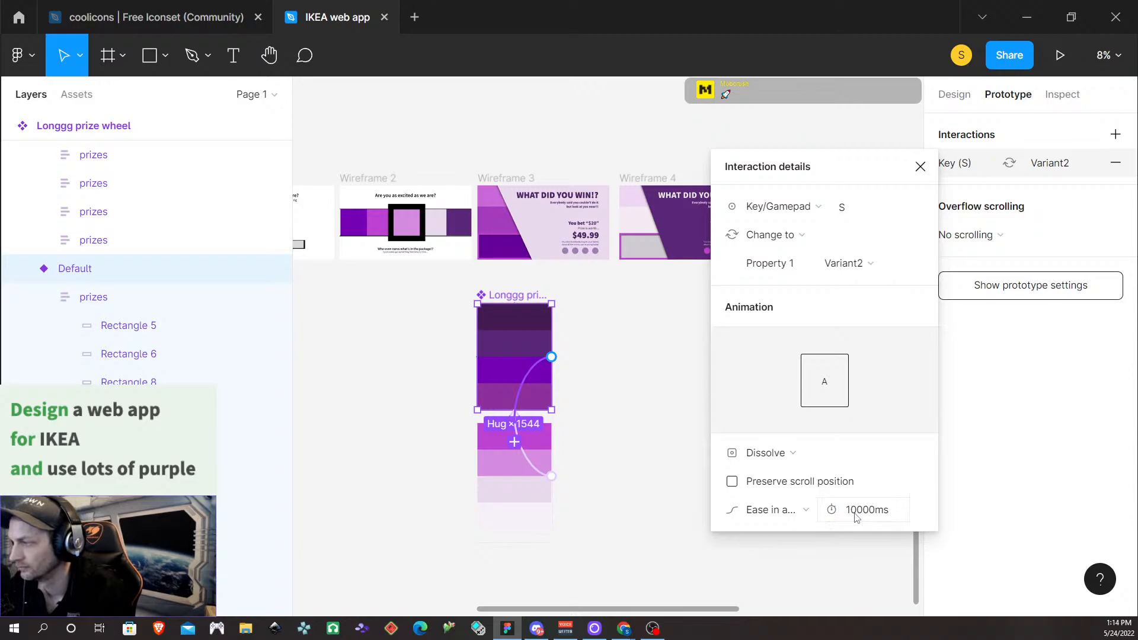
pyautogui.click(631, 452)
# Present the prototype from Flow 2's first Base Template frame and fit it to the screen
pyautogui.scroll(-5, 665, 408)
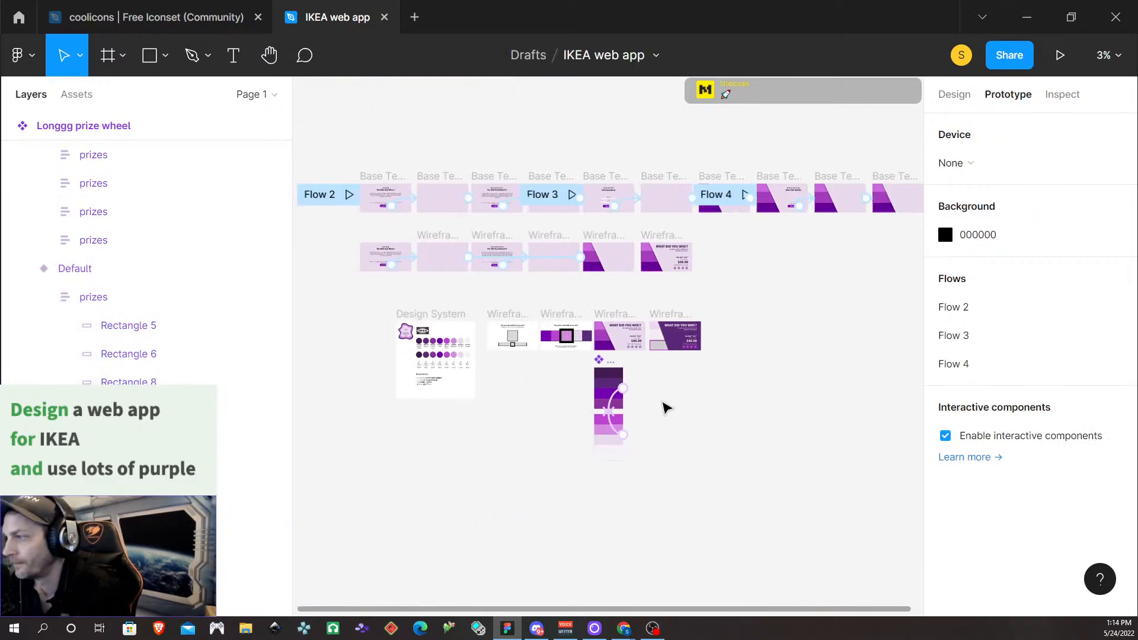
pyautogui.scroll(-1, 663, 404)
pyautogui.hscroll(3, 663, 405)
pyautogui.hscroll(-3, 624, 377)
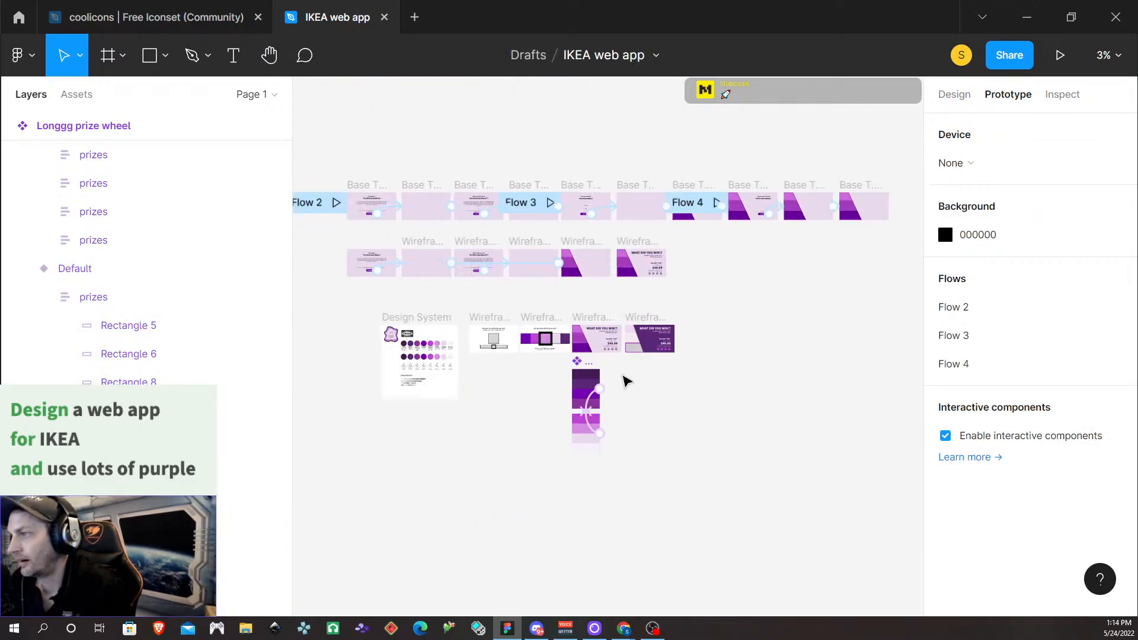
pyautogui.hscroll(-3, 627, 380)
pyautogui.click(534, 205)
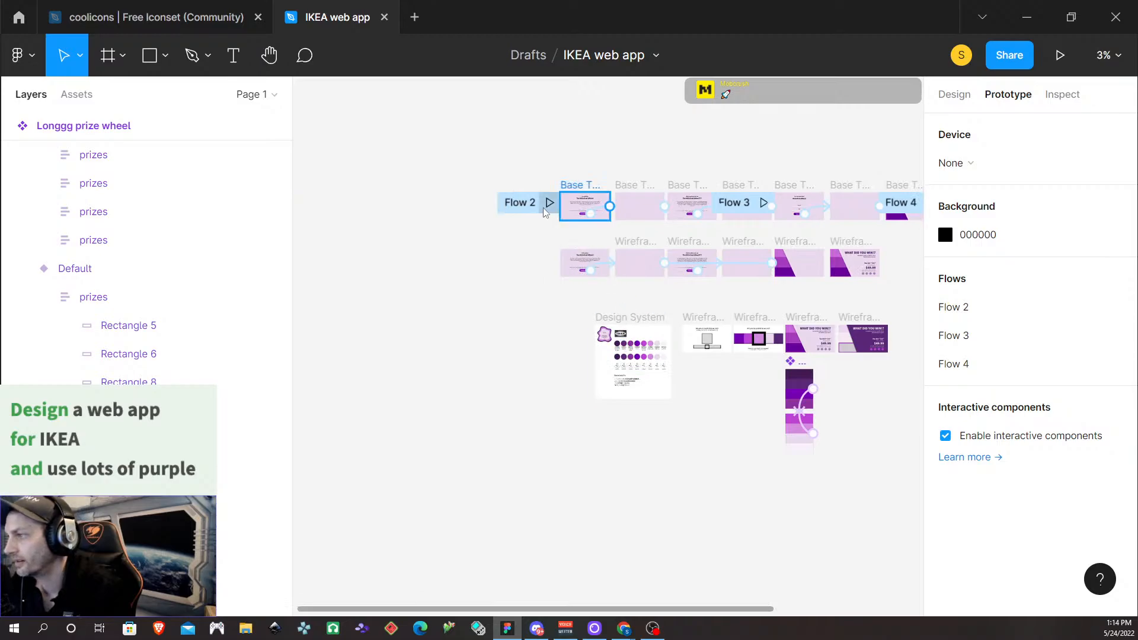
pyautogui.click(574, 189)
pyautogui.click(1059, 55)
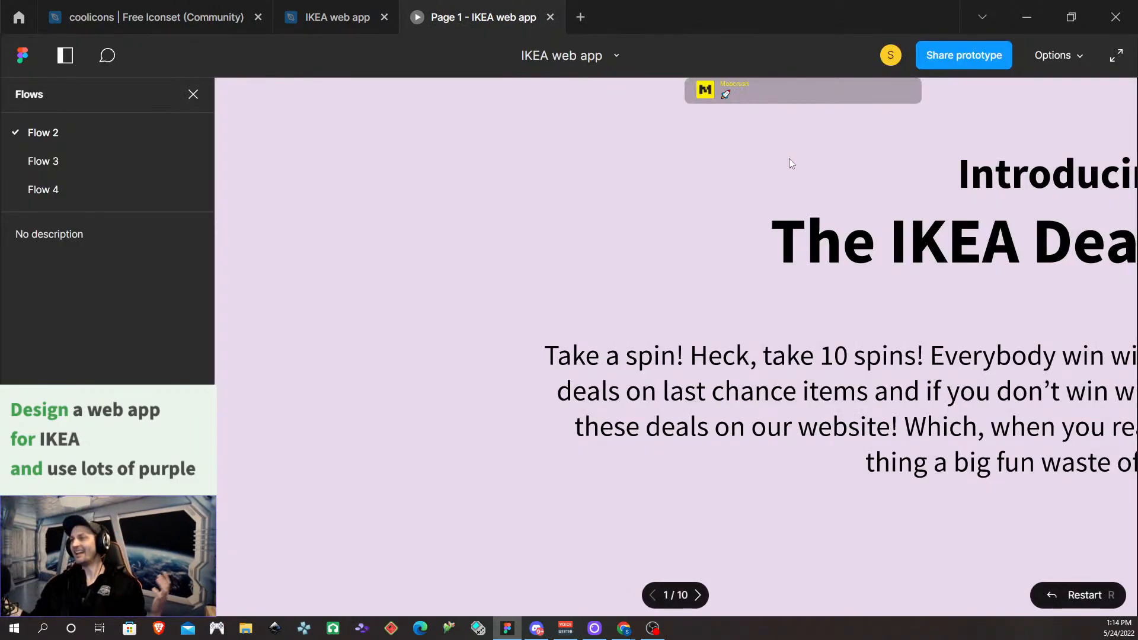
pyautogui.click(1051, 56)
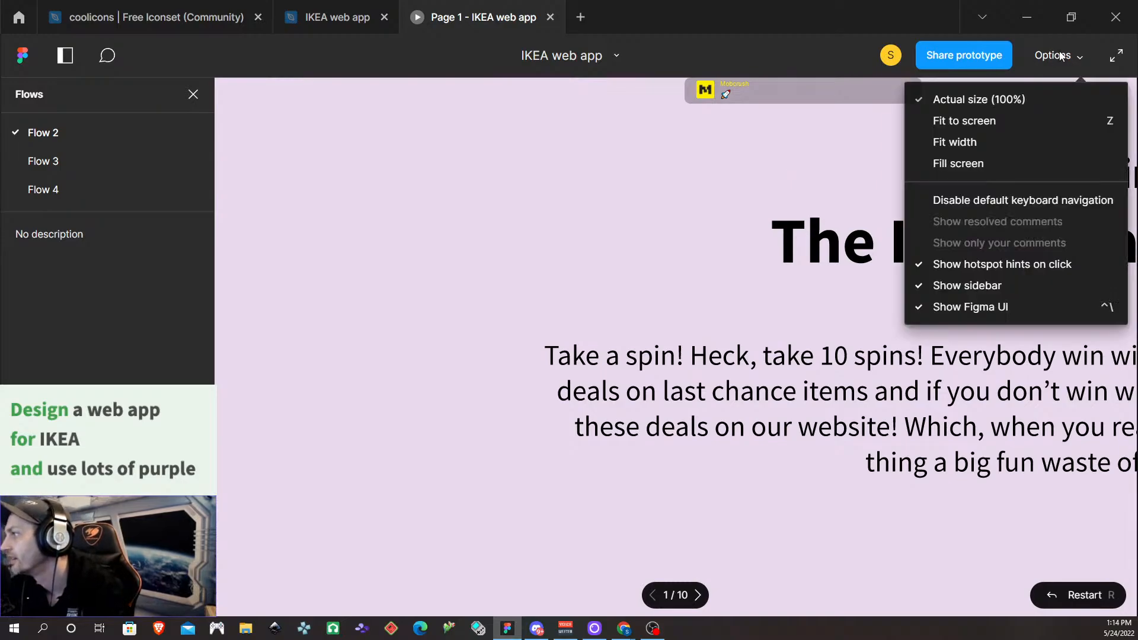
pyautogui.click(1008, 120)
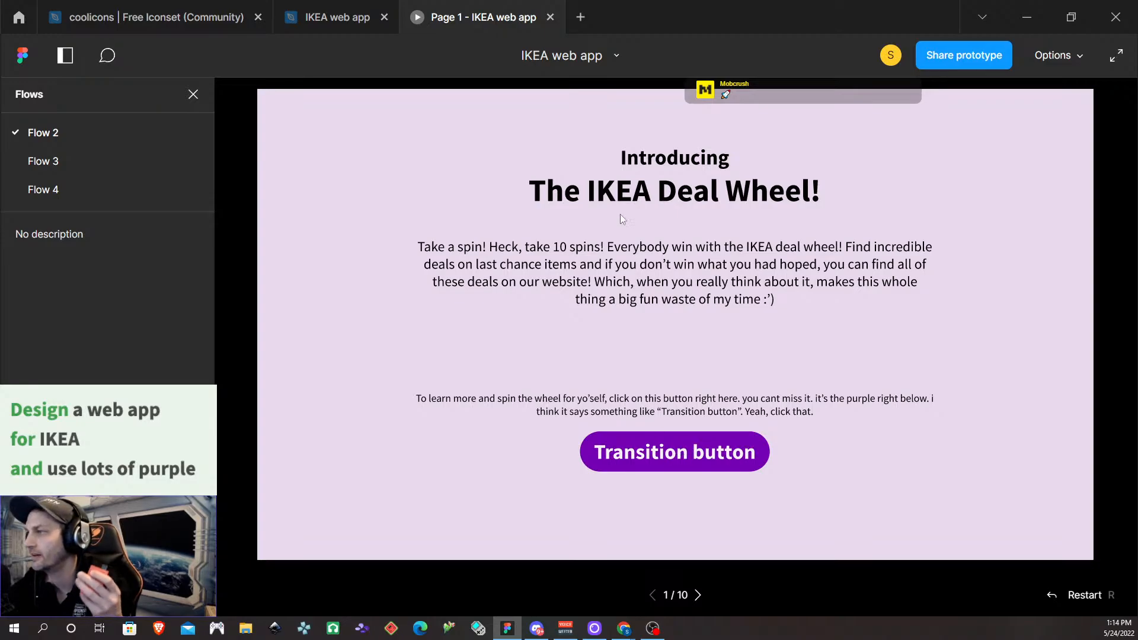
# Play Flow 2 through both transition buttons and Spin 2 Win! to watch the transition into the prize wheel frames
pyautogui.click(665, 451)
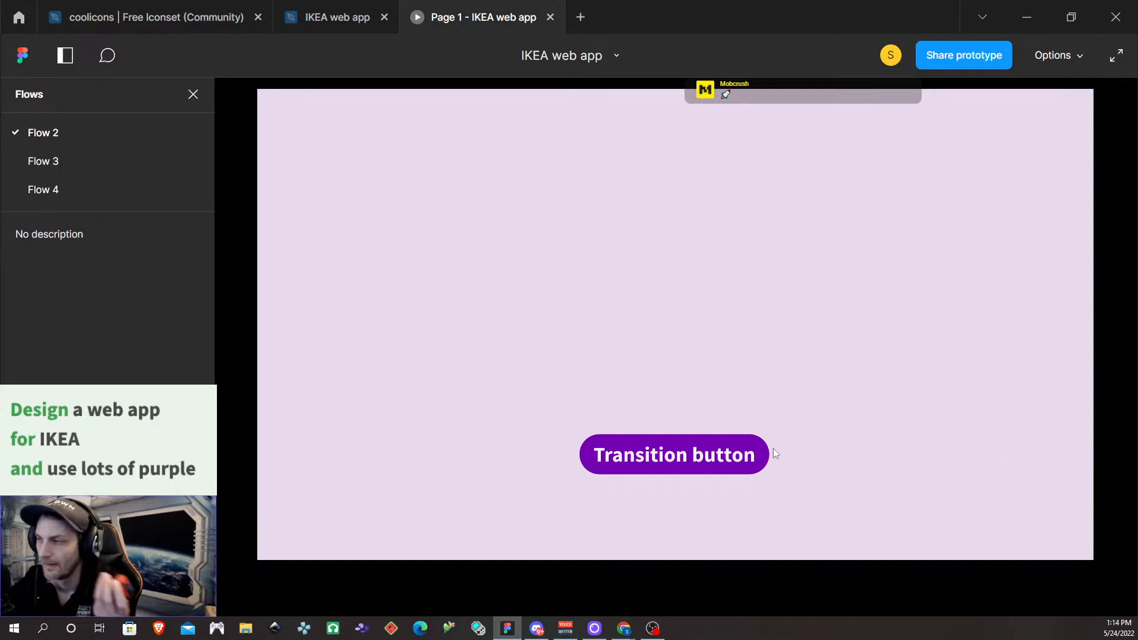
pyautogui.click(744, 454)
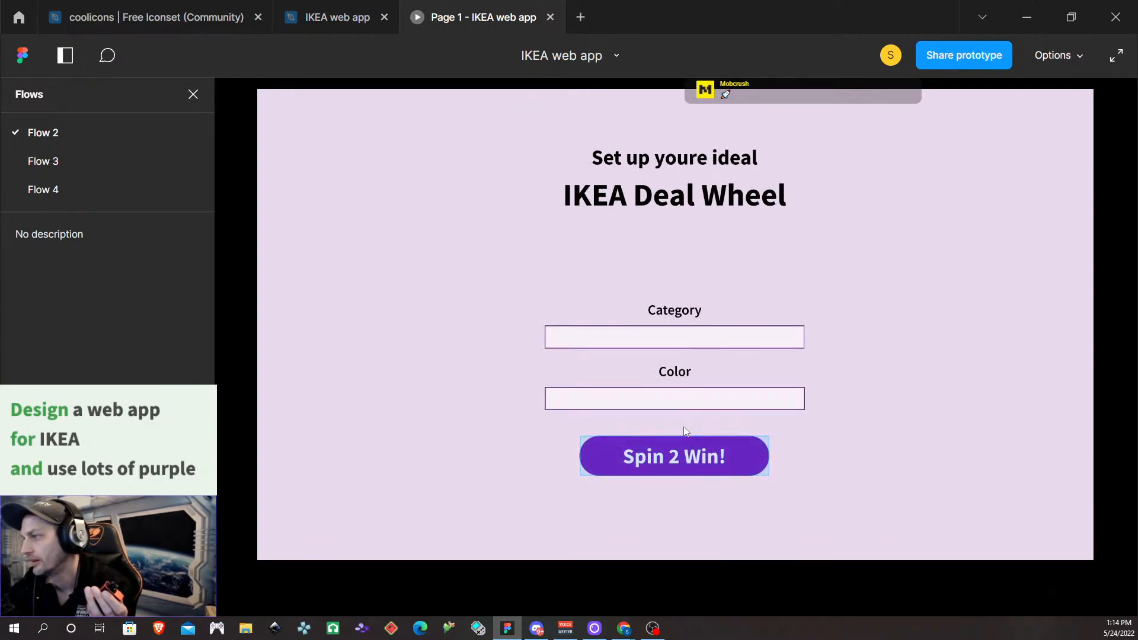
pyautogui.click(725, 454)
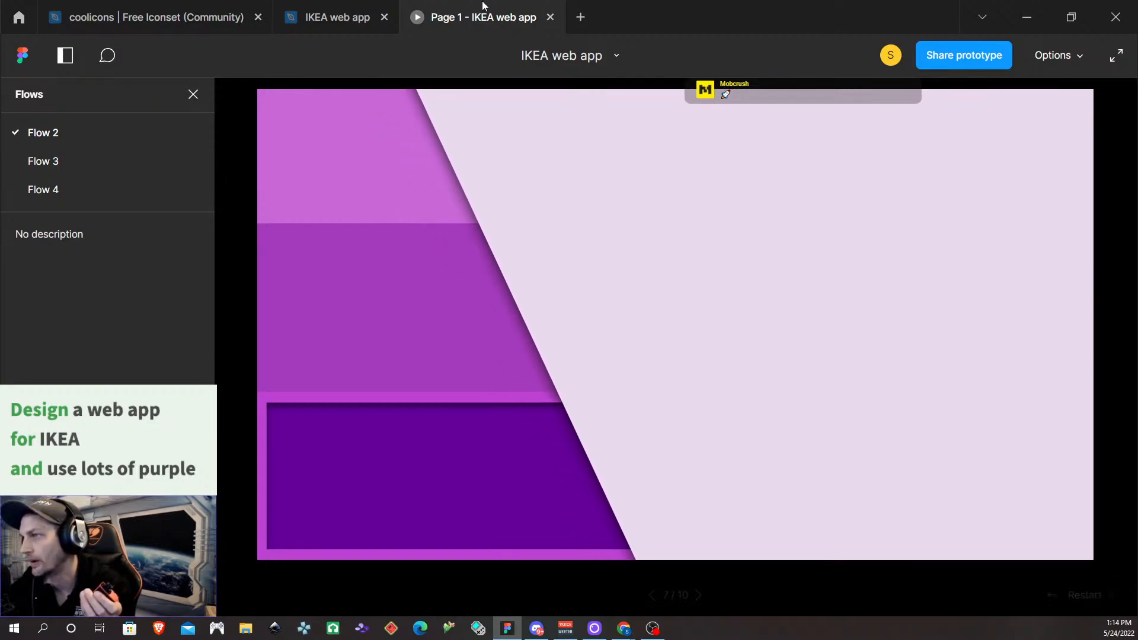
# Return to the IKEA web app design file and examine Wireframes 5 and 7 and Wireframe 8's delayed link to Wireframe 5
pyautogui.click(314, 20)
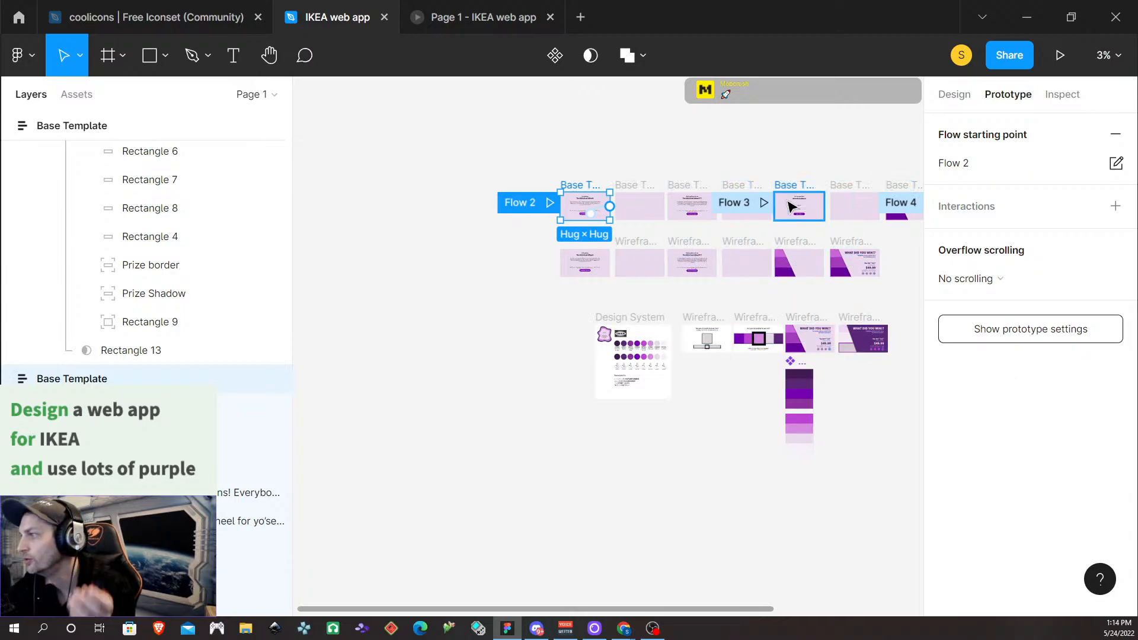
pyautogui.scroll(5, 852, 290)
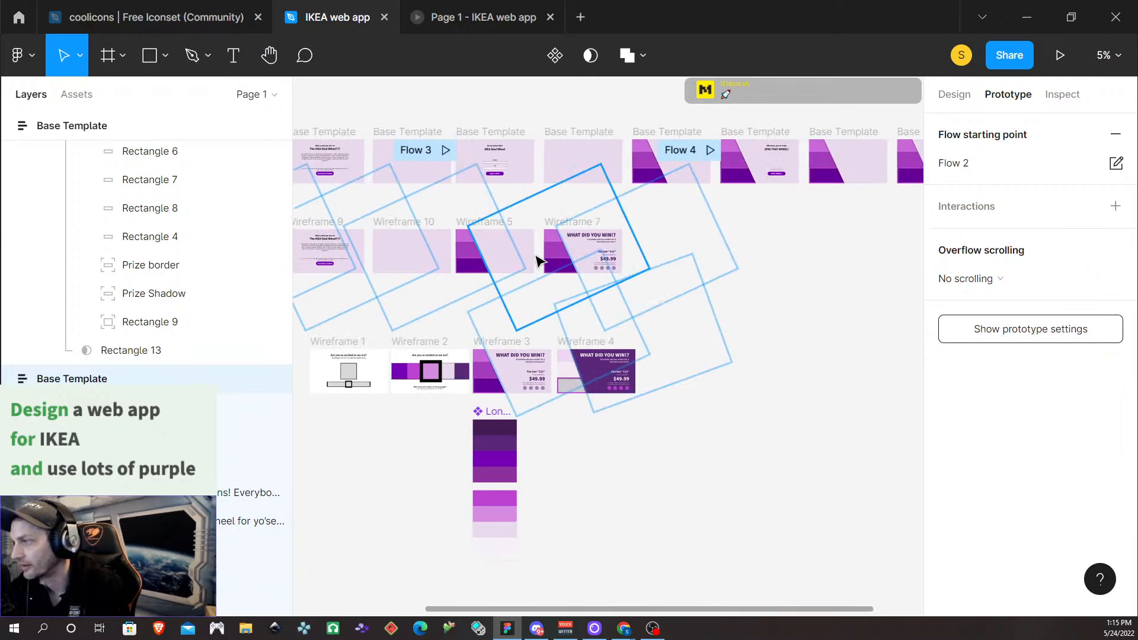
pyautogui.click(493, 224)
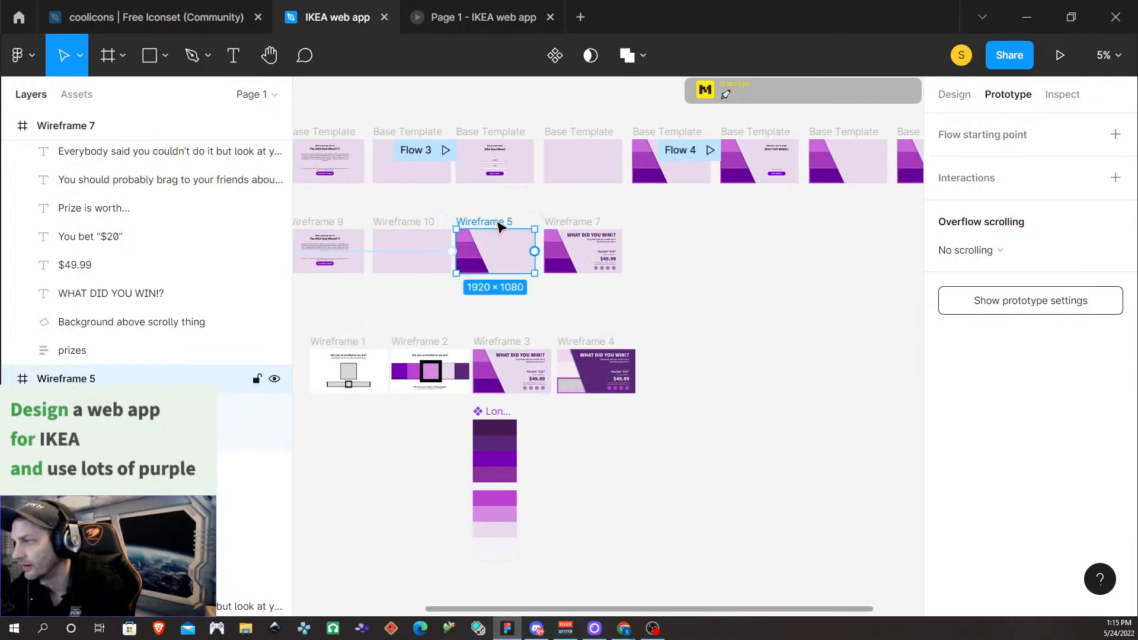
pyautogui.scroll(8, 540, 243)
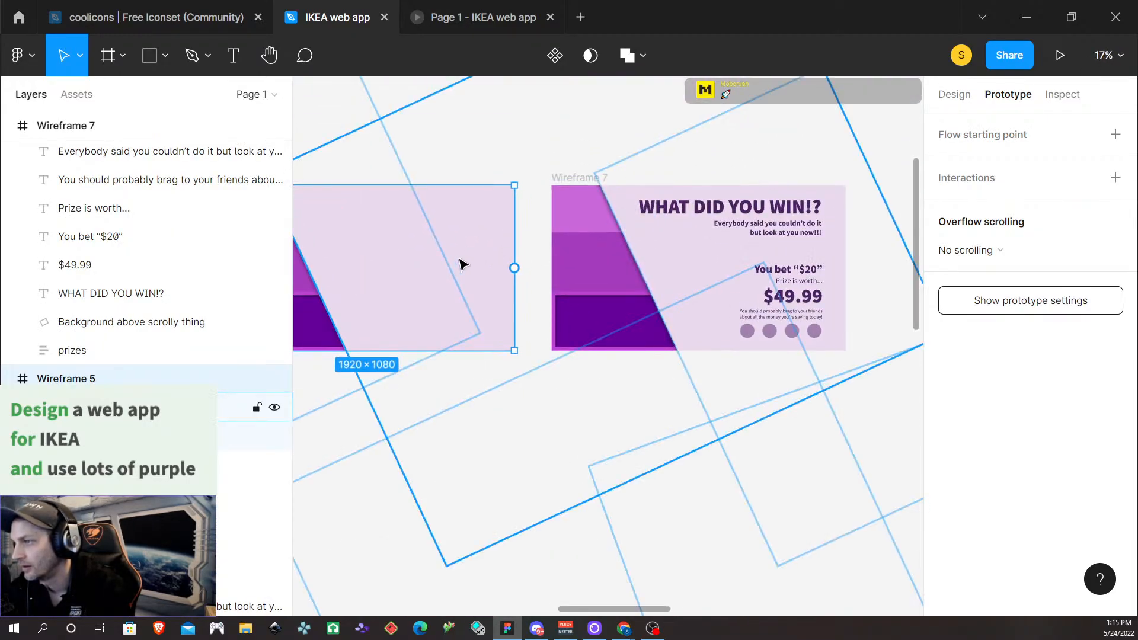
pyautogui.hscroll(3, 462, 265)
pyautogui.hscroll(-12, 468, 265)
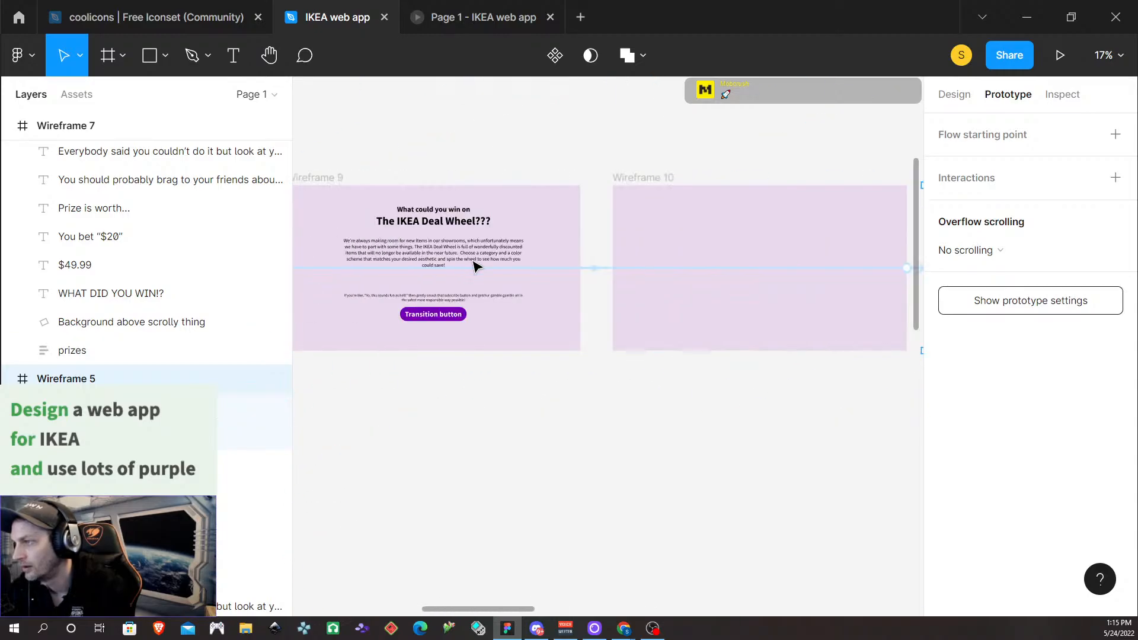
pyautogui.hscroll(-10, 477, 267)
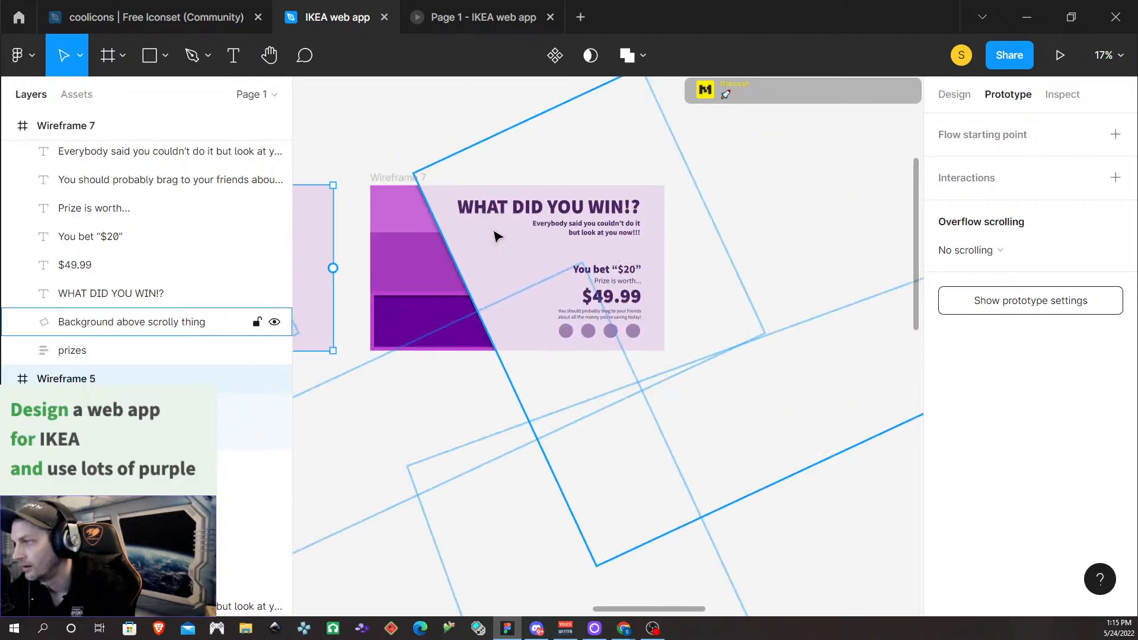
pyautogui.click(383, 181)
pyautogui.hscroll(-5, 520, 270)
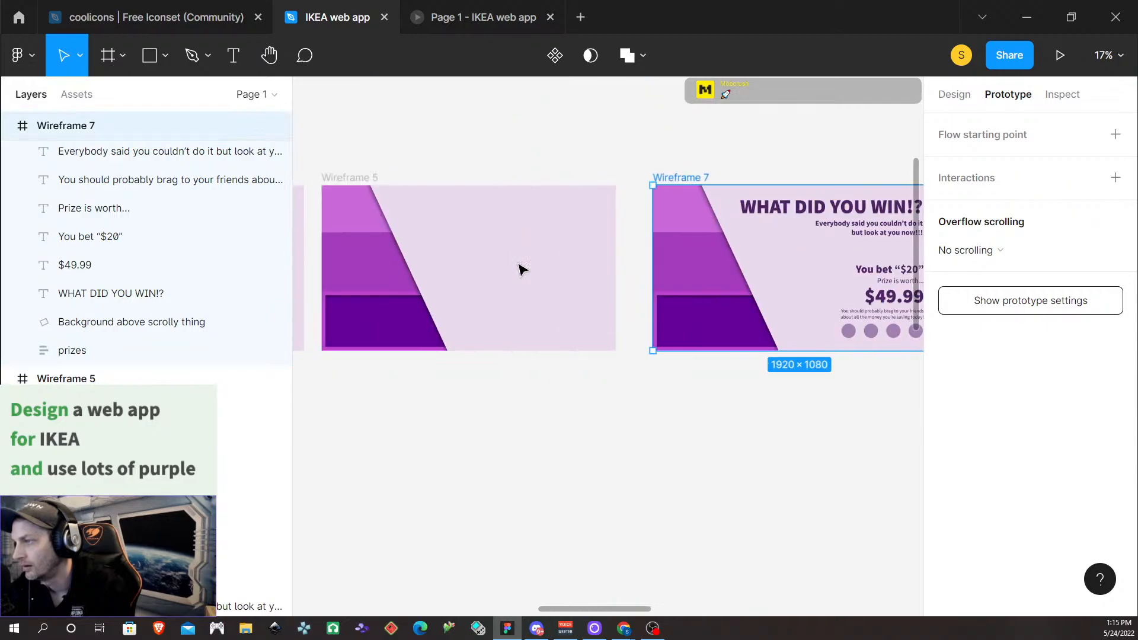
pyautogui.click(350, 180)
pyautogui.hscroll(-3, 456, 323)
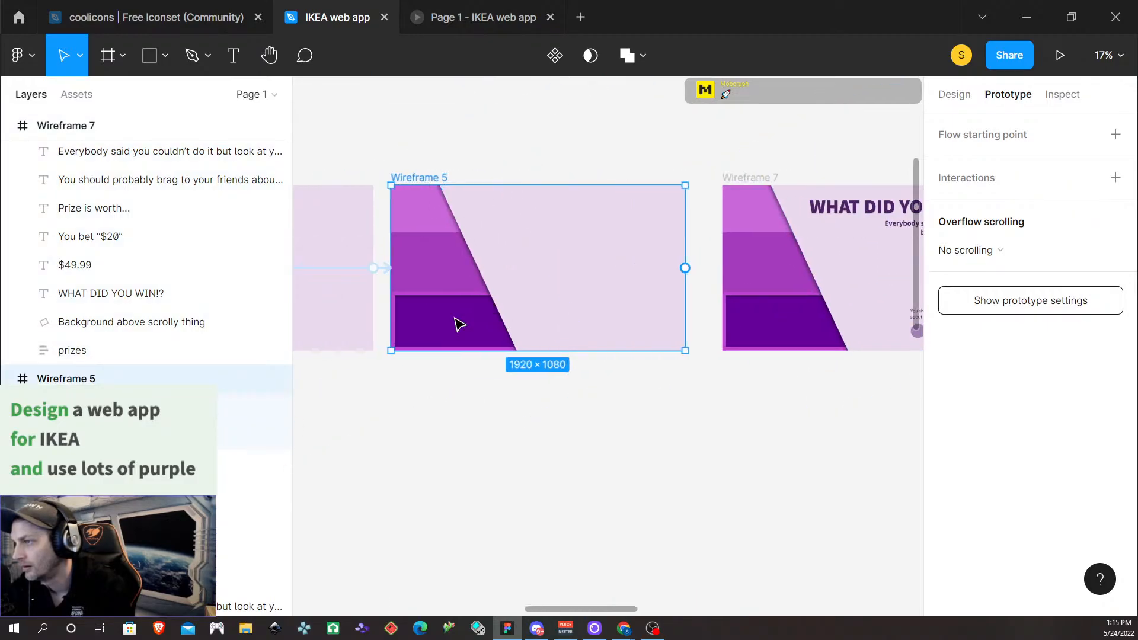
pyautogui.hscroll(-10, 460, 324)
pyautogui.click(515, 271)
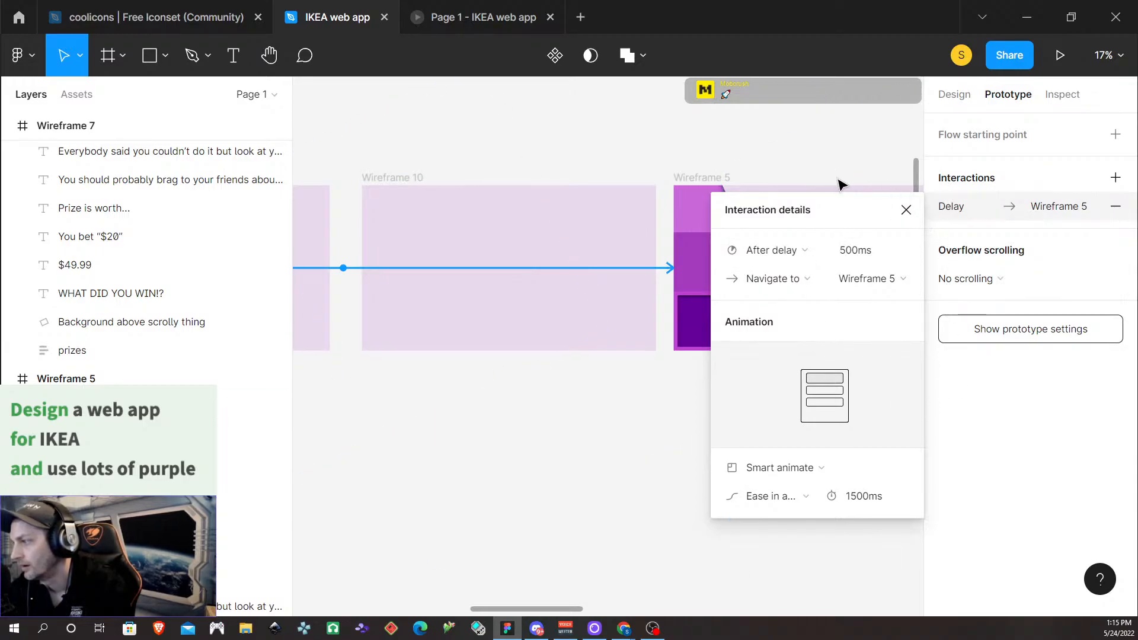
pyautogui.hscroll(12, 832, 169)
pyautogui.hscroll(3, 835, 171)
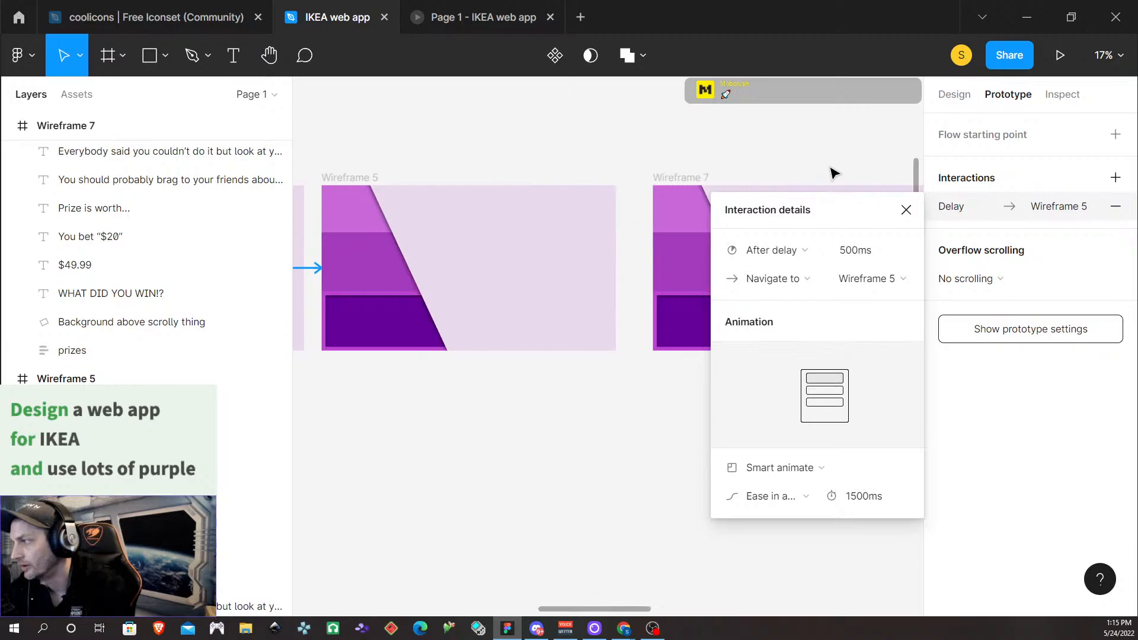
pyautogui.click(906, 210)
# Set the Smart animate duration to 1500 ms on the link from the empty Base Template to the first prize wheel frame
pyautogui.scroll(-3, 764, 196)
pyautogui.scroll(-5, 756, 203)
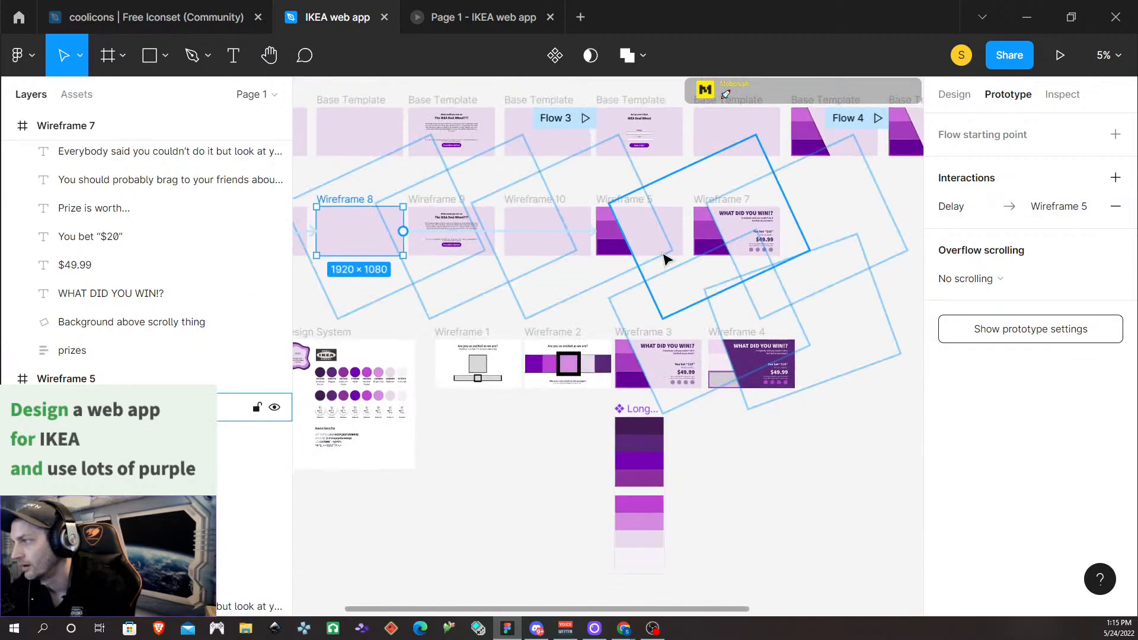
pyautogui.scroll(3, 881, 223)
pyautogui.hscroll(8, 867, 319)
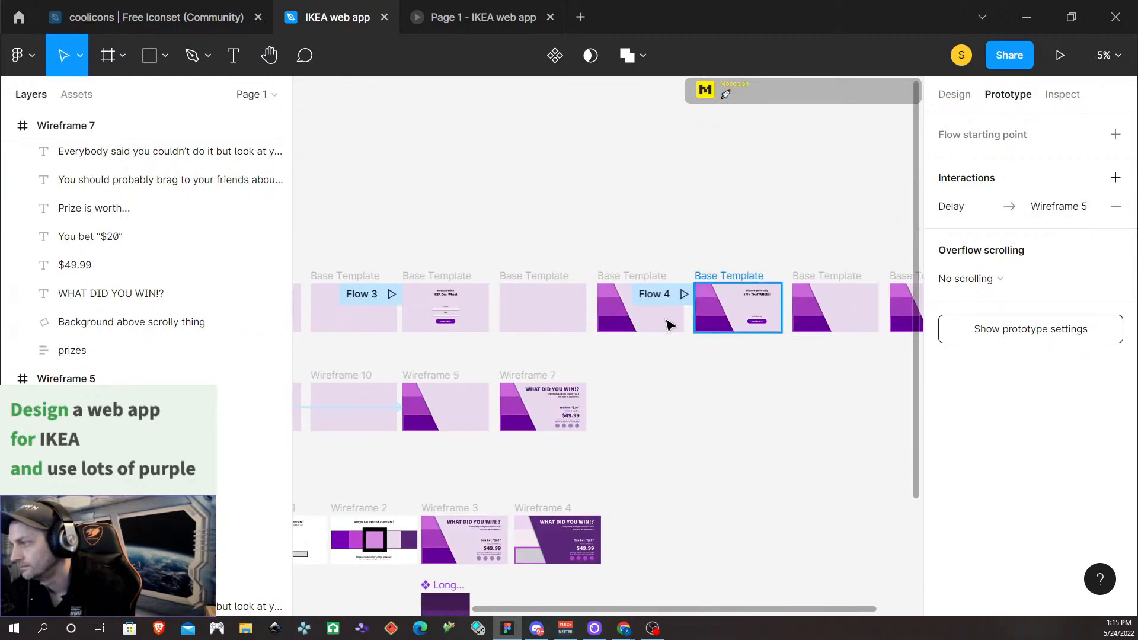
pyautogui.click(573, 321)
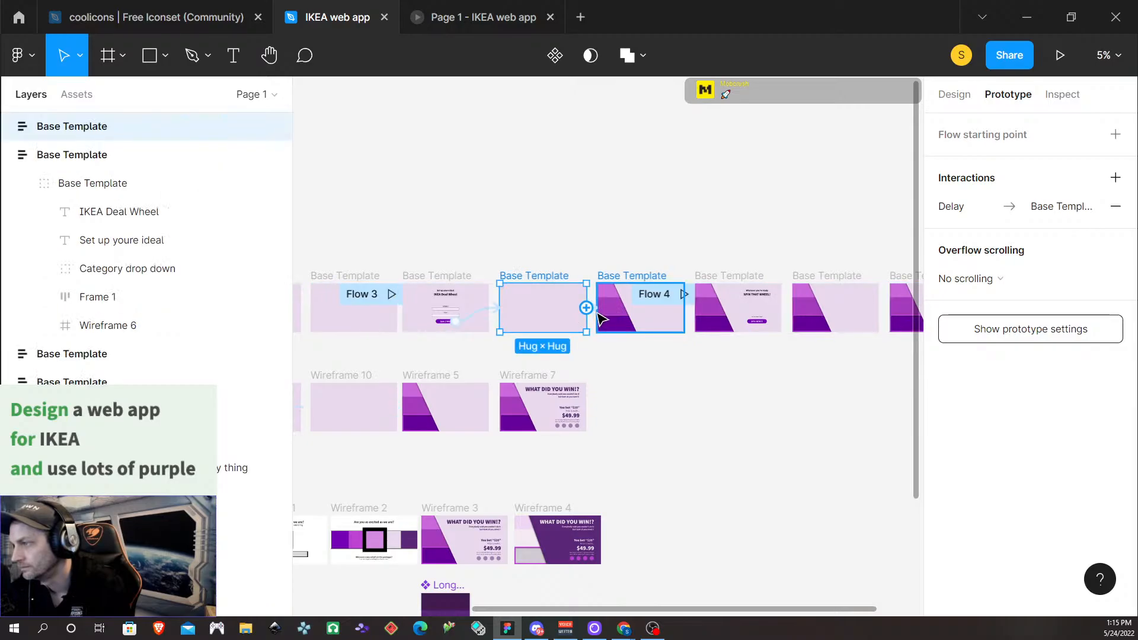
pyautogui.scroll(6, 596, 340)
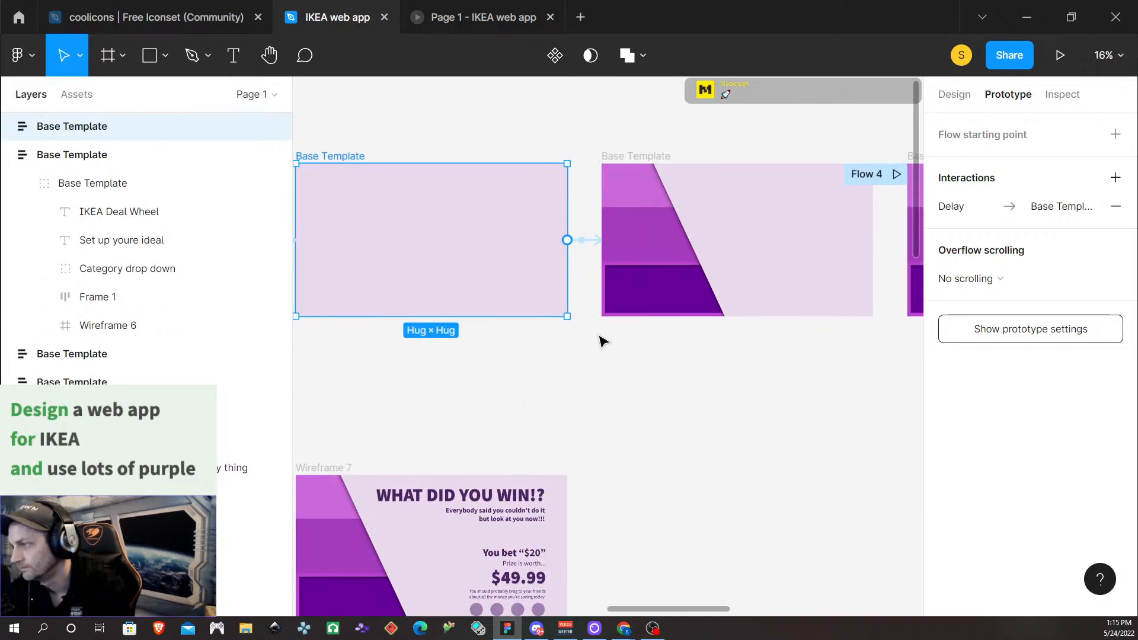
pyautogui.click(593, 185)
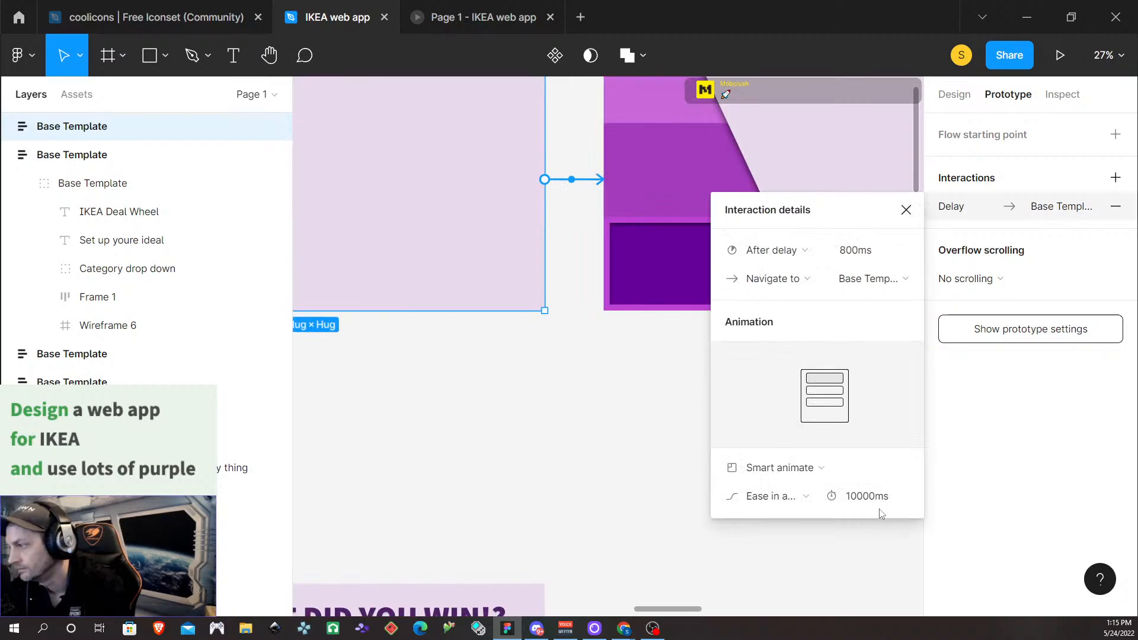
pyautogui.click(865, 496)
pyautogui.write('15')
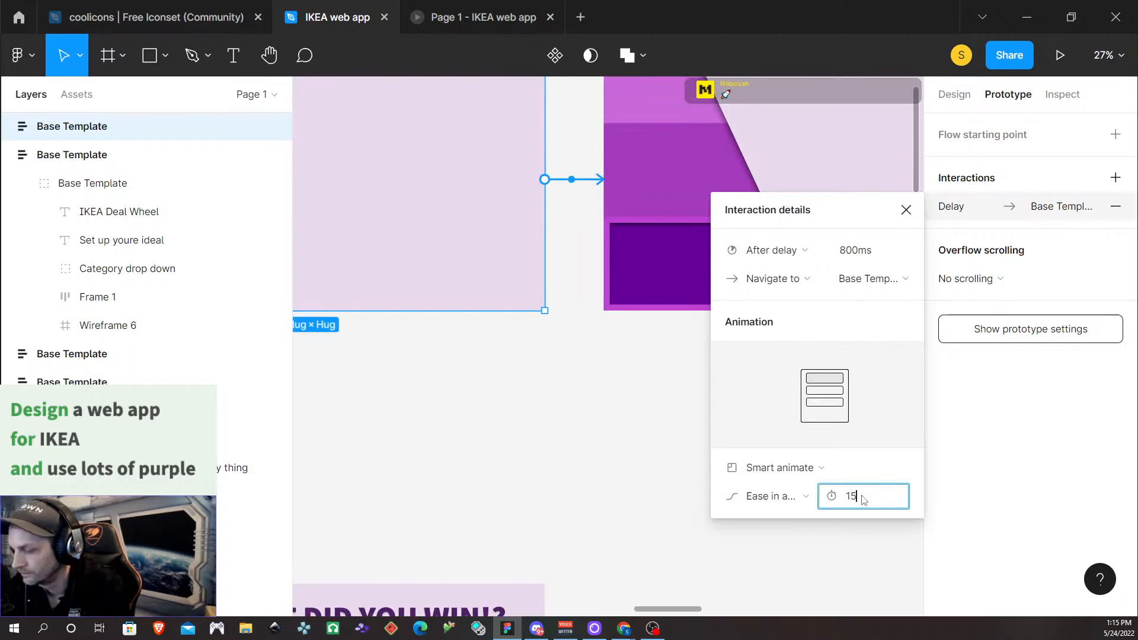
pyautogui.write('00')
pyautogui.press('Return')
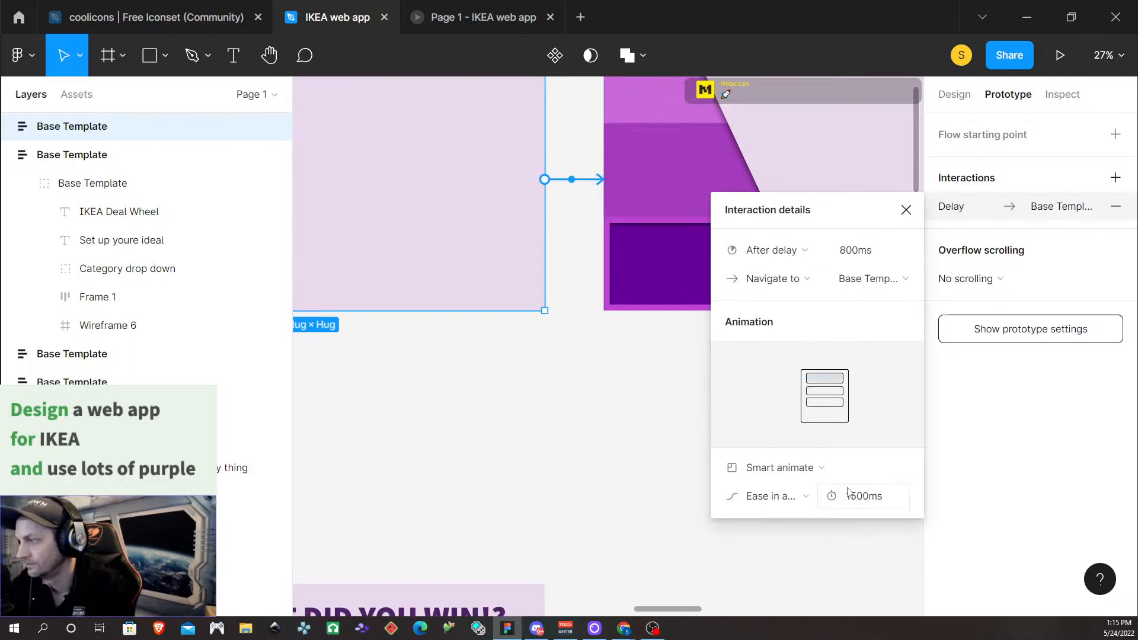
# Move the stray page content group from the top layer level into the "What could you win on" Base Template frame
pyautogui.hscroll(-5, 427, 454)
pyautogui.scroll(-4, 431, 446)
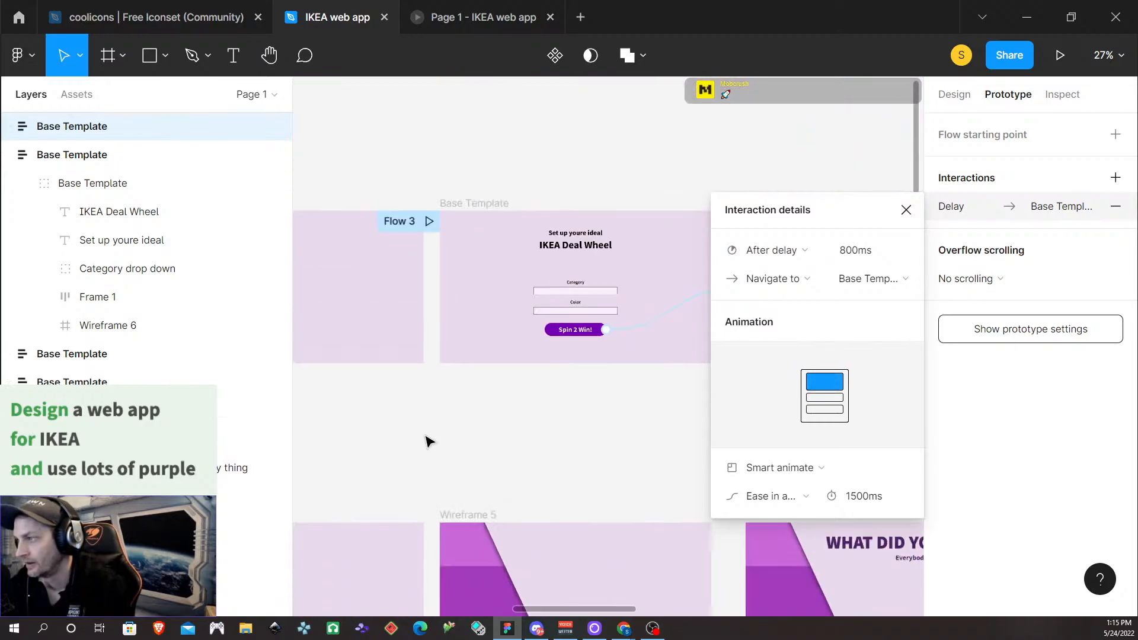
pyautogui.hscroll(-5, 425, 439)
pyautogui.hscroll(-5, 423, 437)
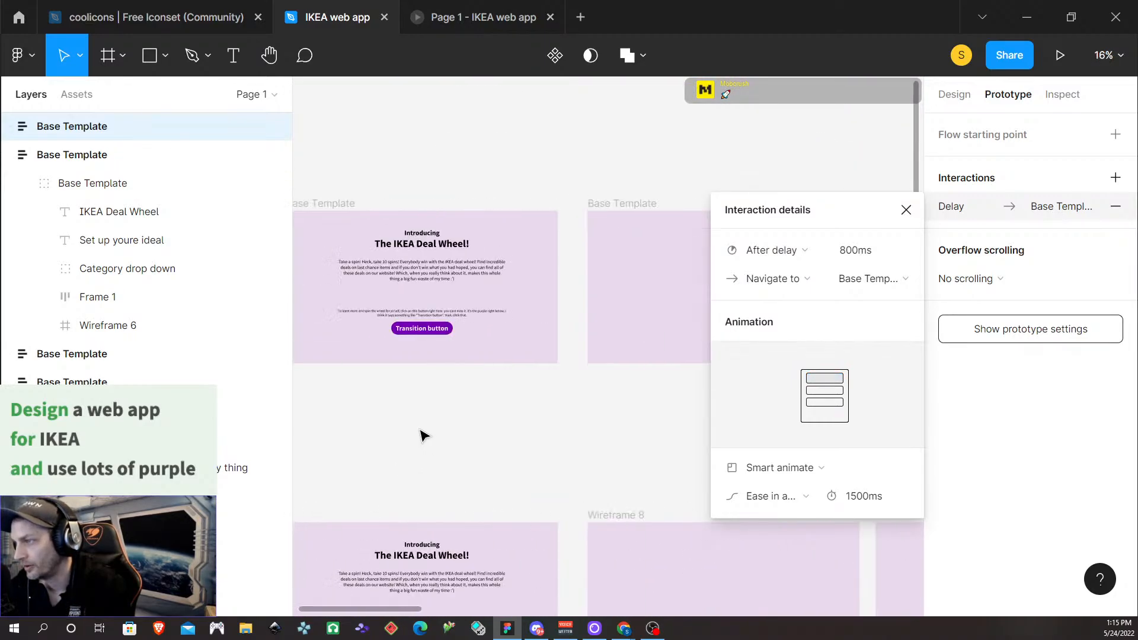
pyautogui.click(531, 276)
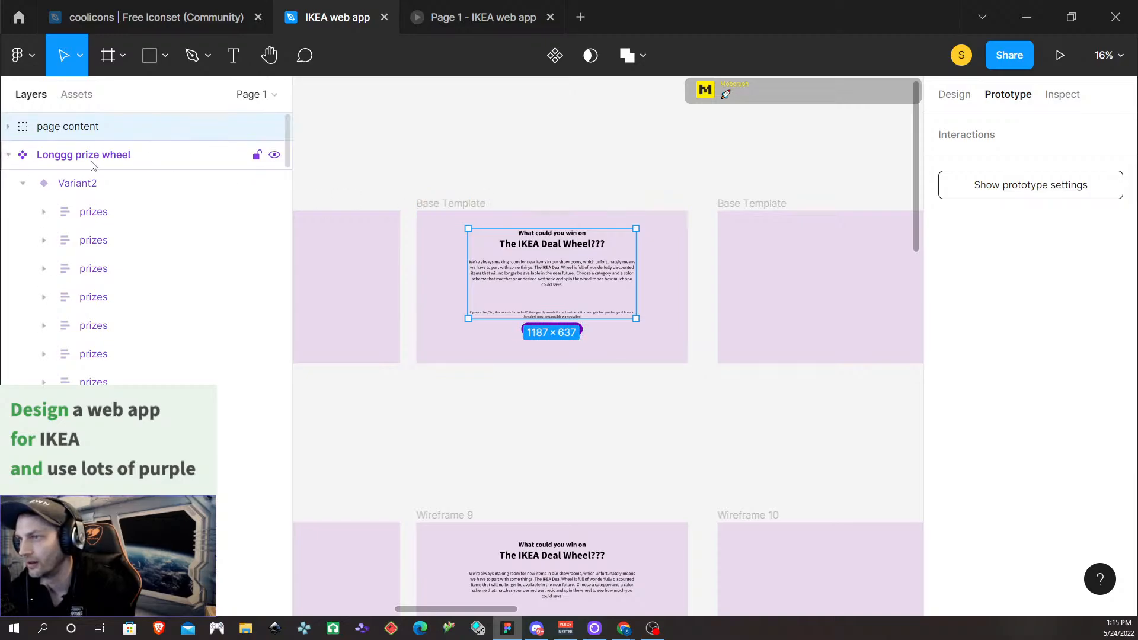
pyautogui.click(446, 240)
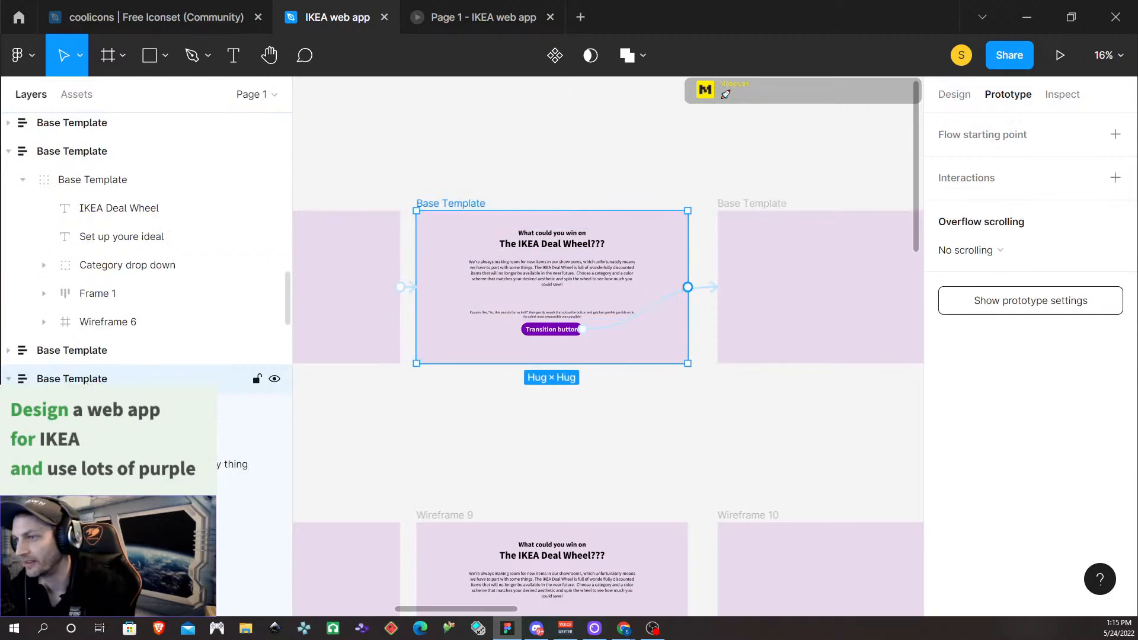
pyautogui.scroll(2, 17, 324)
pyautogui.scroll(1, 18, 324)
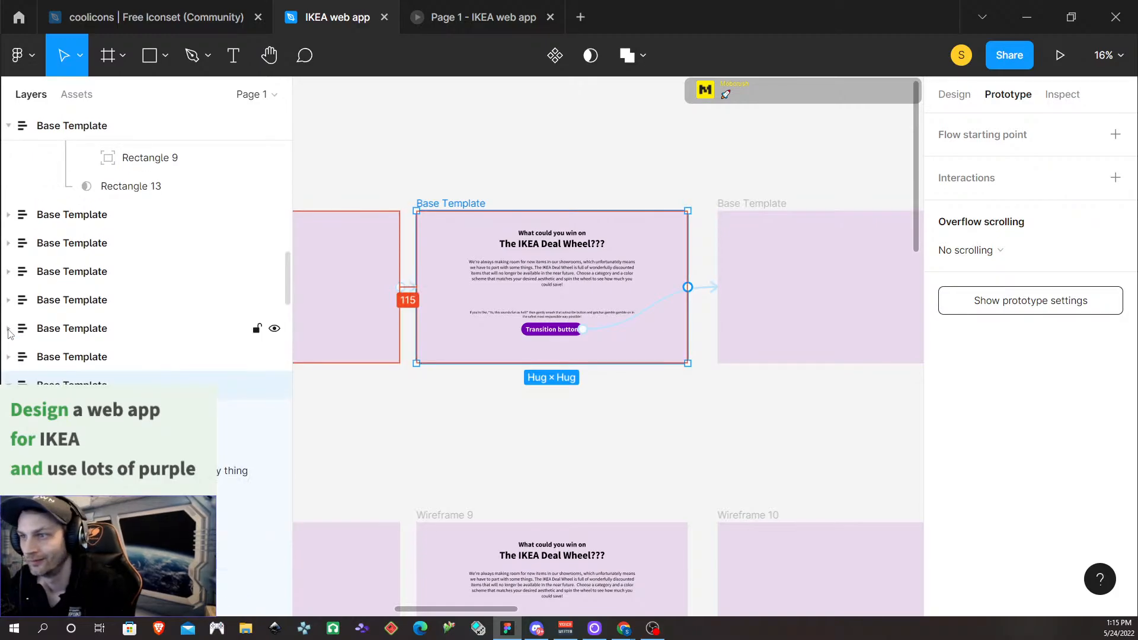
pyautogui.scroll(5, 18, 257)
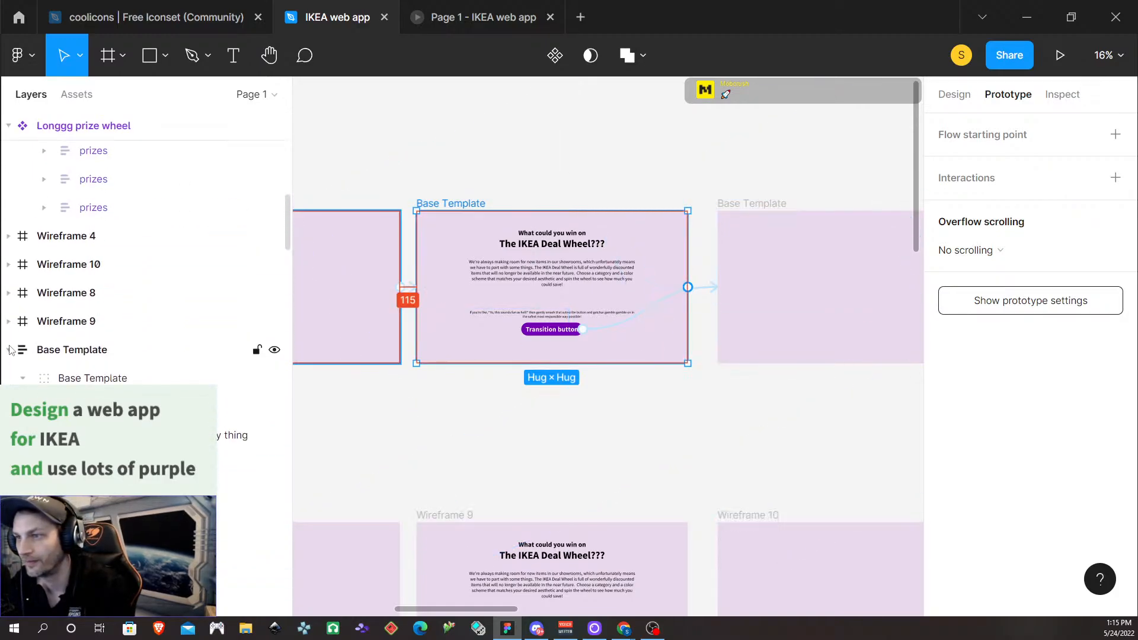
pyautogui.scroll(3, 18, 291)
pyautogui.scroll(6, 17, 285)
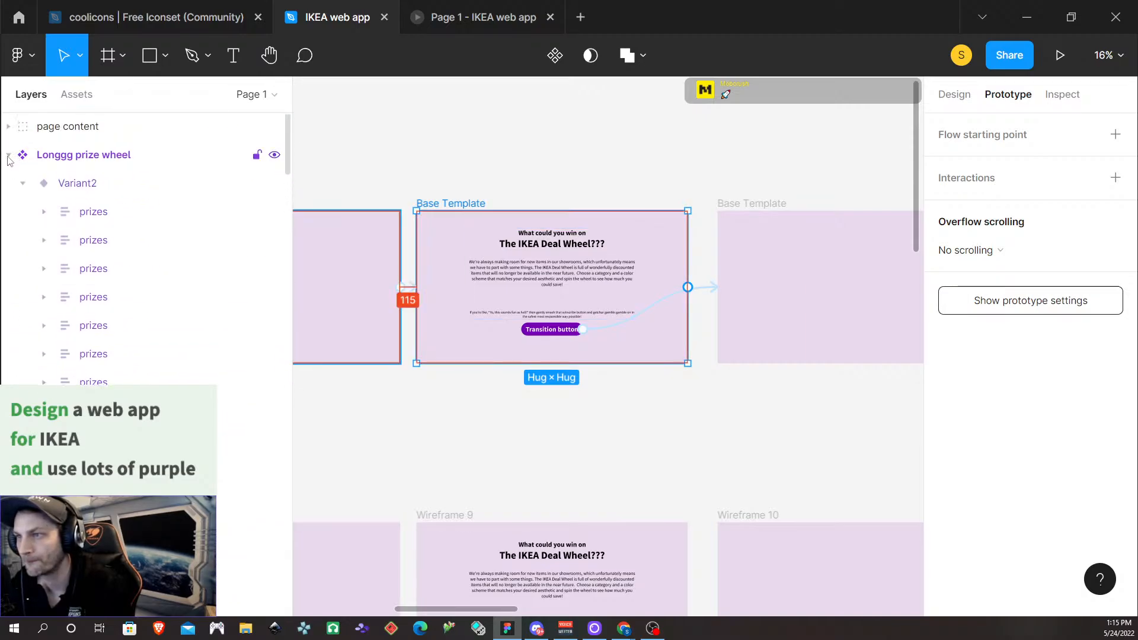
pyautogui.click(8, 155)
pyautogui.click(74, 127)
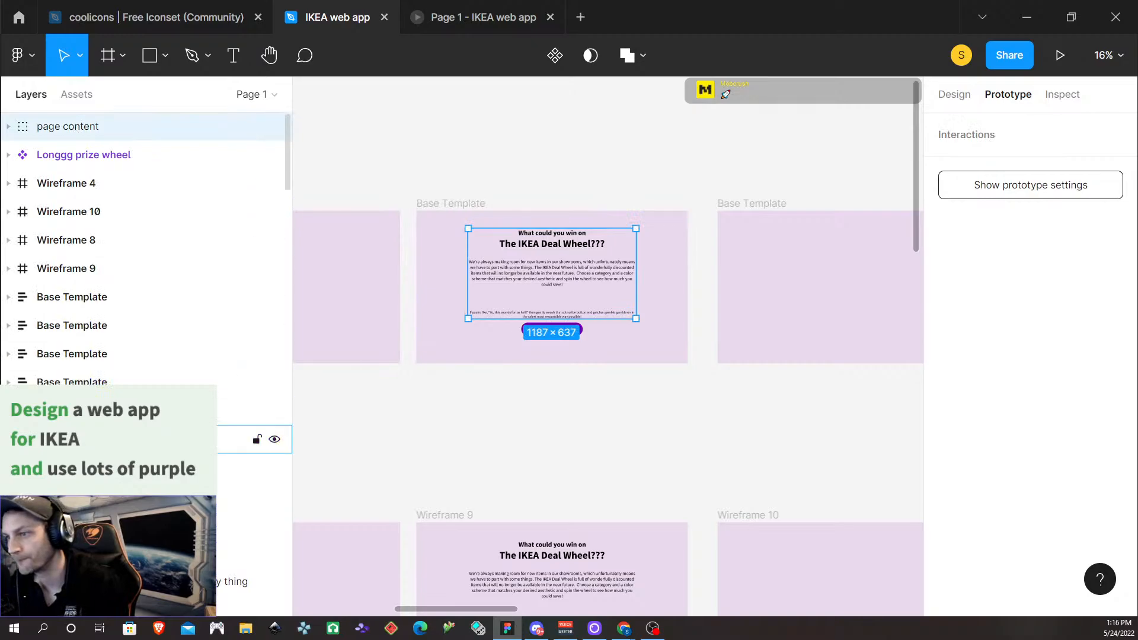
pyautogui.moveTo(74, 440); pyautogui.dragTo(75, 516)
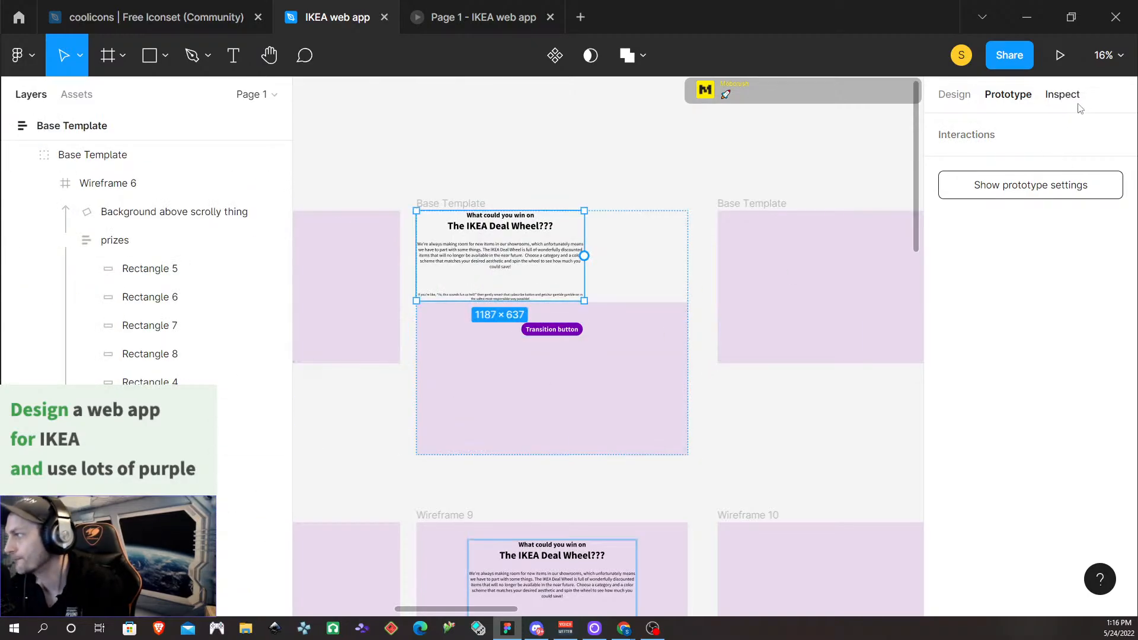
# Give the page content group absolute position and place it above the transition button at X 366, Y 123
pyautogui.click(954, 95)
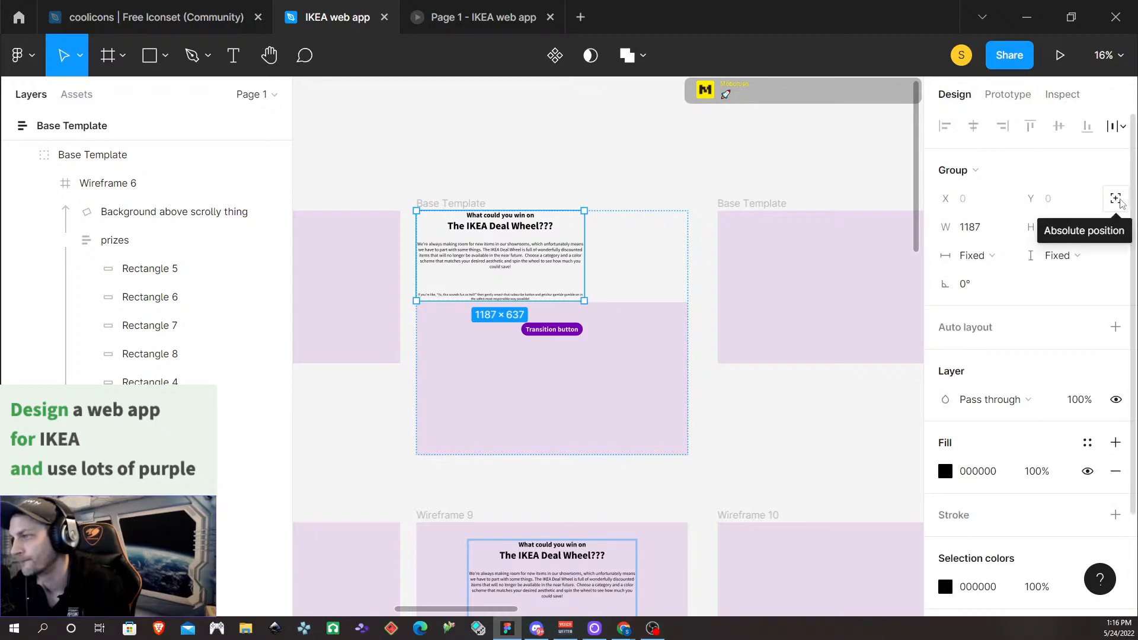
pyautogui.click(1115, 200)
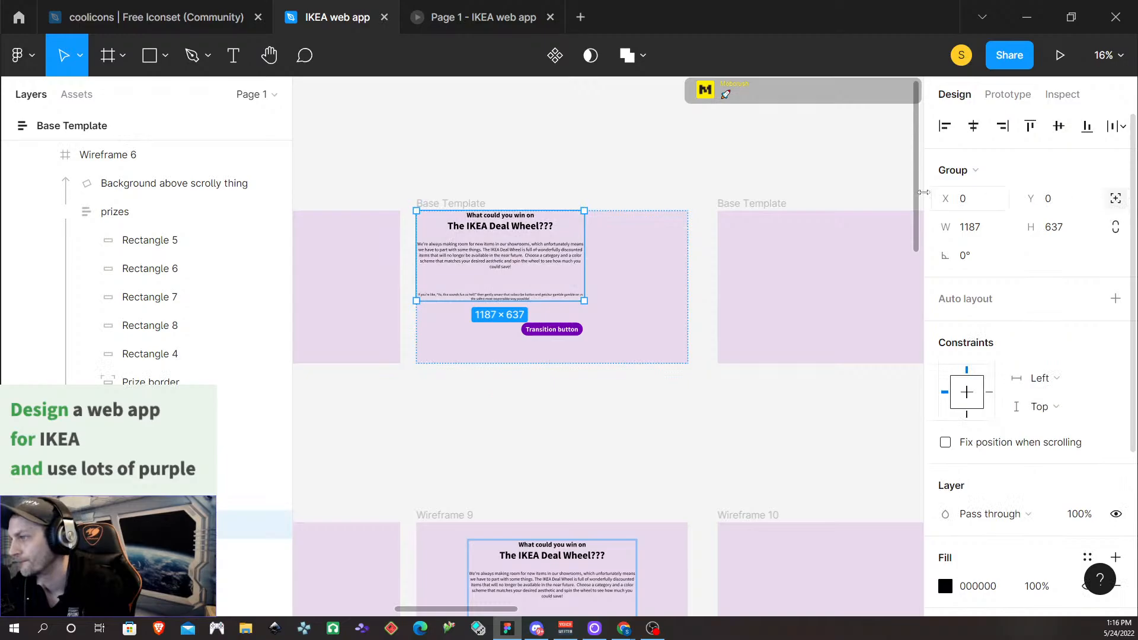
pyautogui.moveTo(504, 243); pyautogui.dragTo(560, 249)
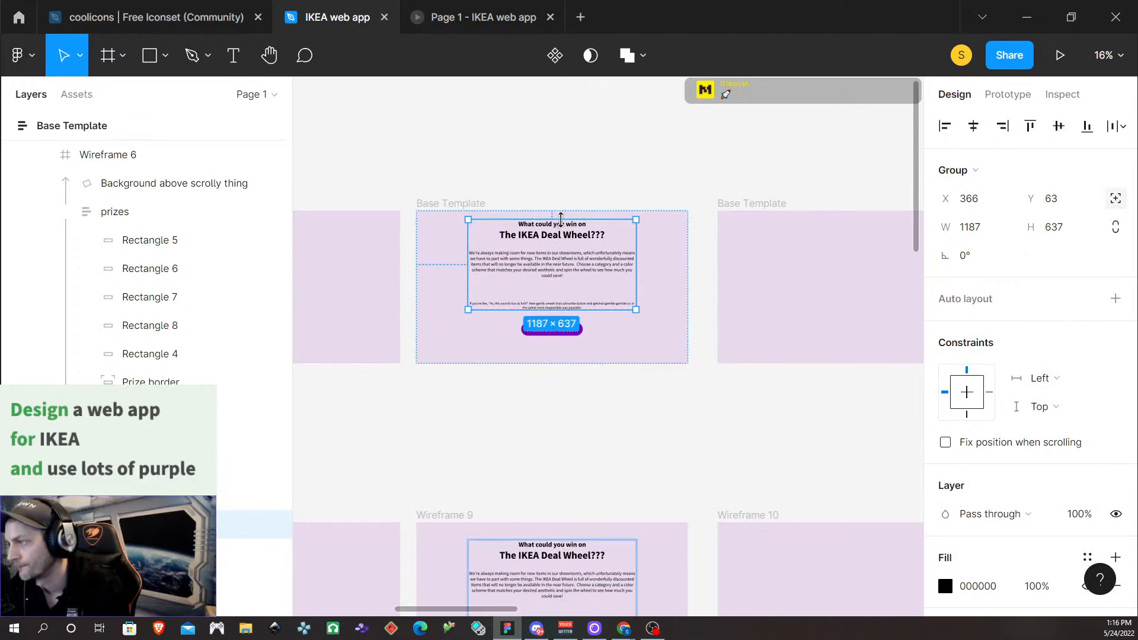
pyautogui.press('alt')
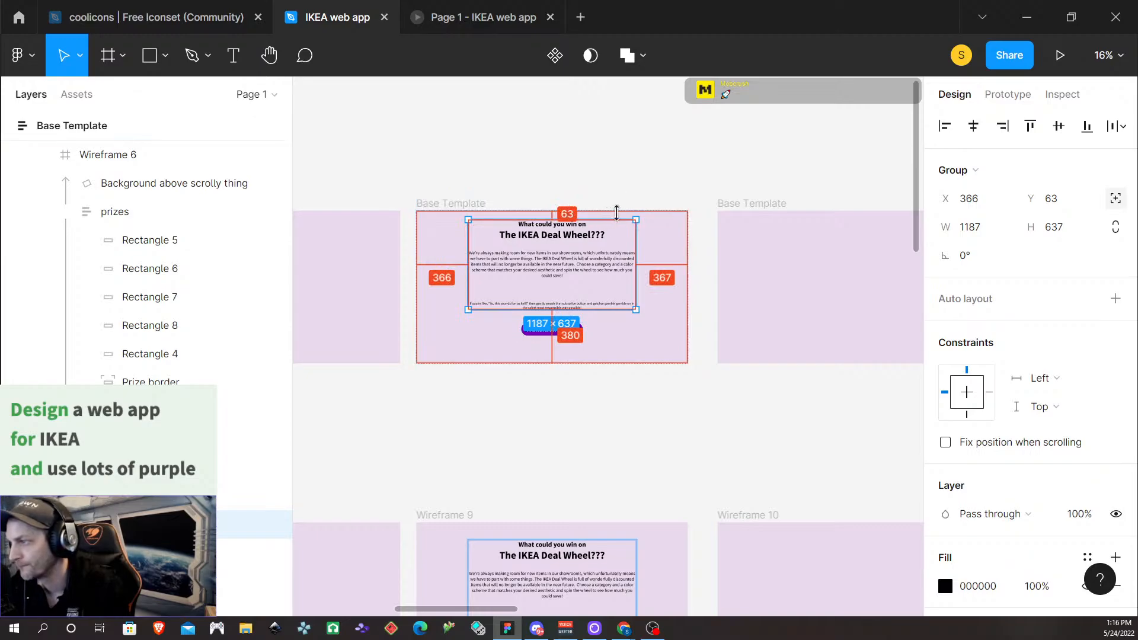
pyautogui.hotkey('shift', 'Down')
pyautogui.hotkey('shift', 'Down')
pyautogui.hotkey('shift', 'Down')
pyautogui.hotkey('shift', 'Down')
pyautogui.hotkey('shift', 'Down')
pyautogui.hotkey('shift', 'Down')
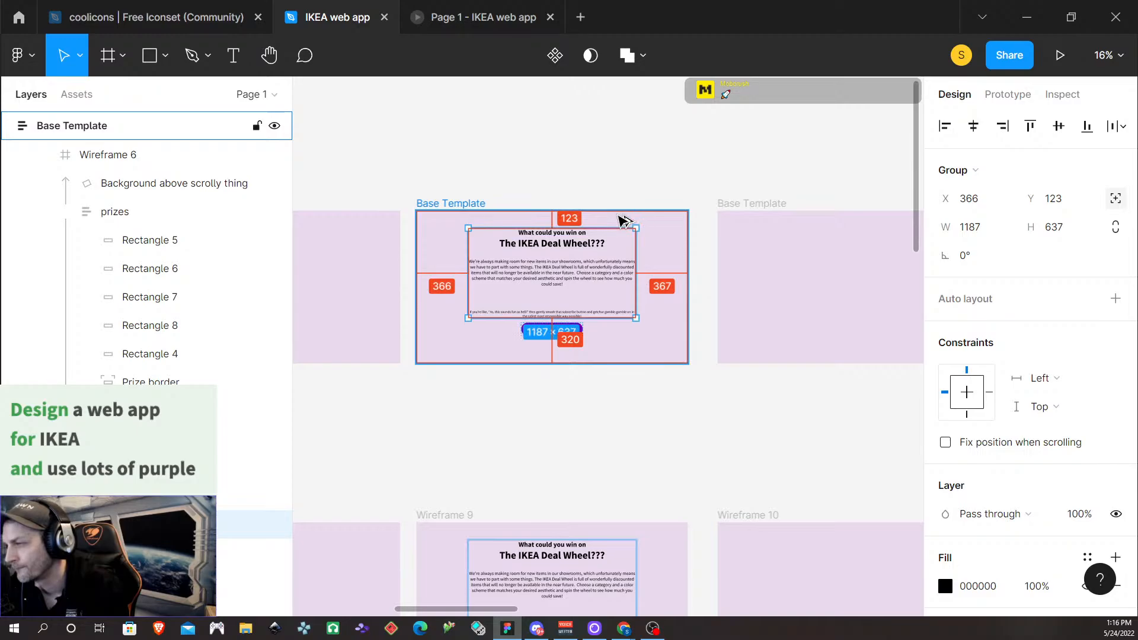
pyautogui.click(632, 407)
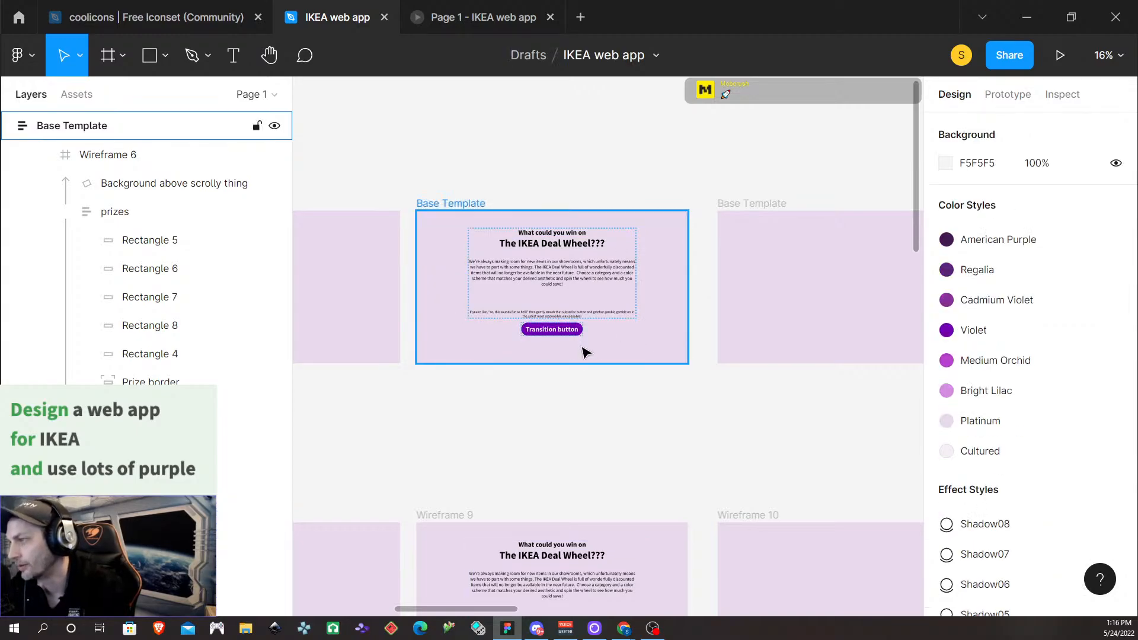
# Present the prototype from the "Introducing The IKEA Deal Wheel!" Base Template frame and fit it to the screen
pyautogui.scroll(5, 599, 389)
pyautogui.scroll(-5, 523, 343)
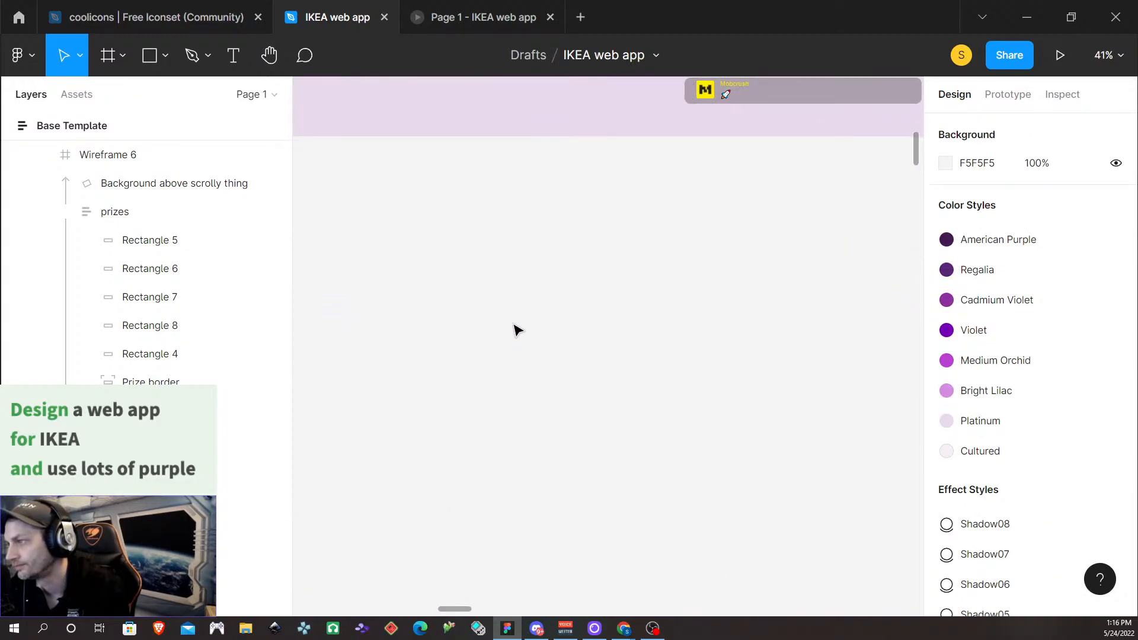
pyautogui.scroll(-5, 516, 326)
pyautogui.hscroll(-3, 521, 328)
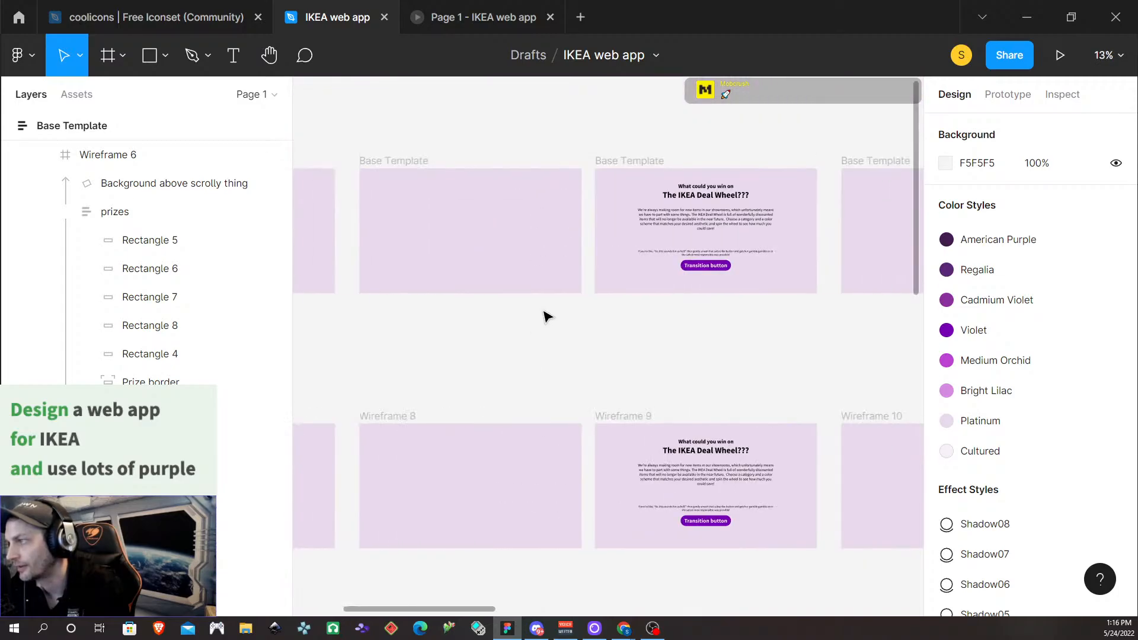
pyautogui.hscroll(-7, 555, 332)
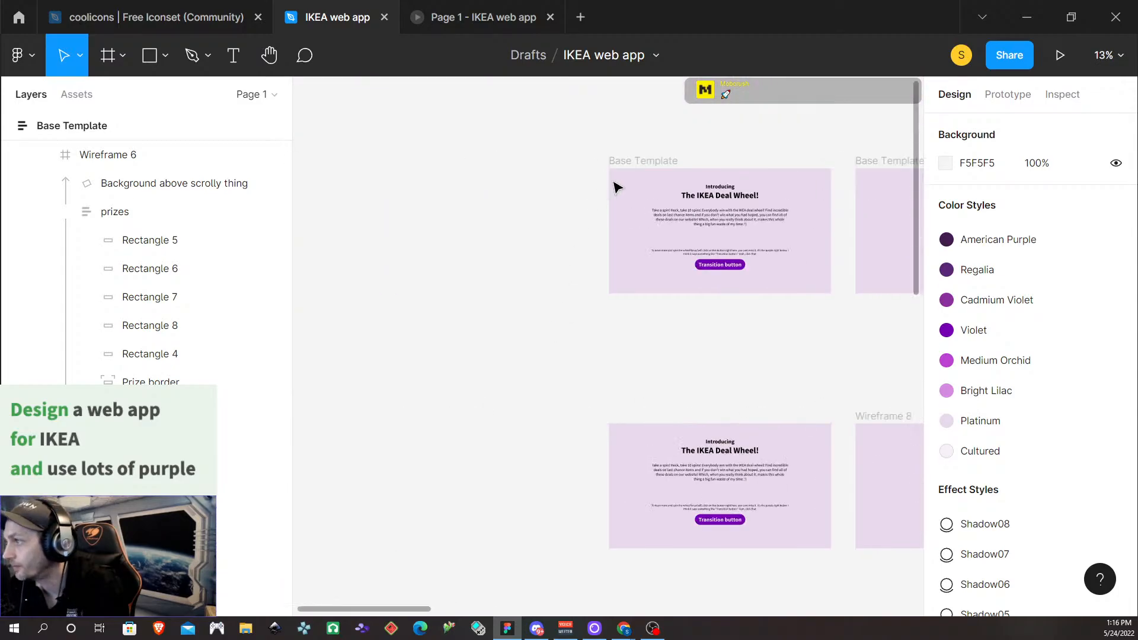
pyautogui.click(652, 158)
pyautogui.click(1059, 55)
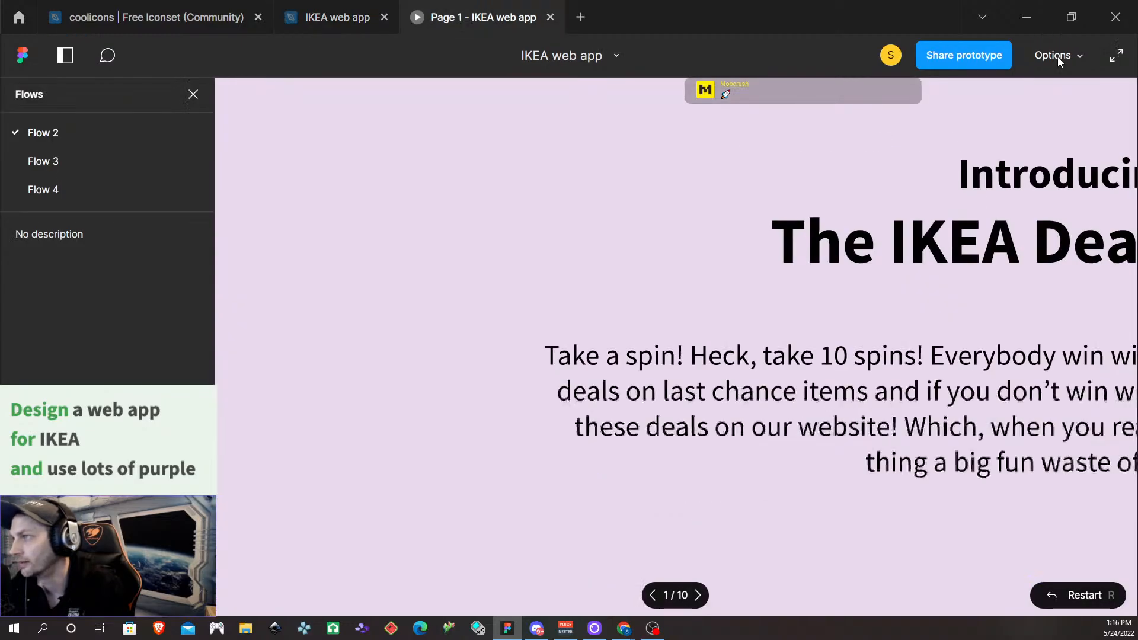
pyautogui.click(1057, 58)
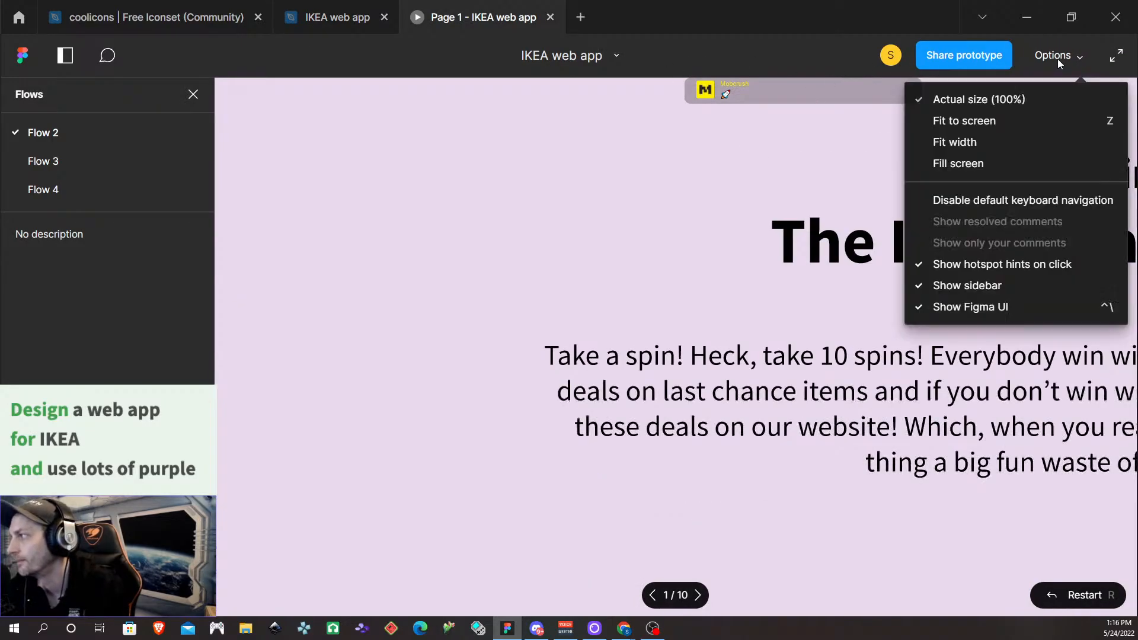
pyautogui.click(983, 117)
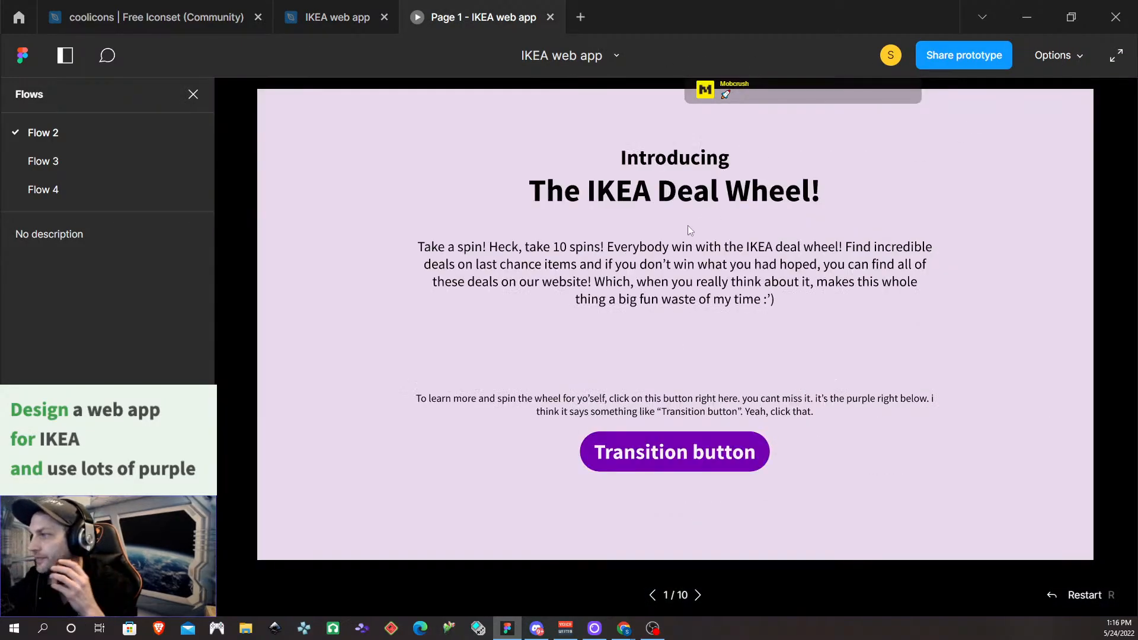
# Play Flow 2 through both transition buttons, Spin 2 Win! and SPIN NOW!!!, and close the prototype preview
pyautogui.click(679, 453)
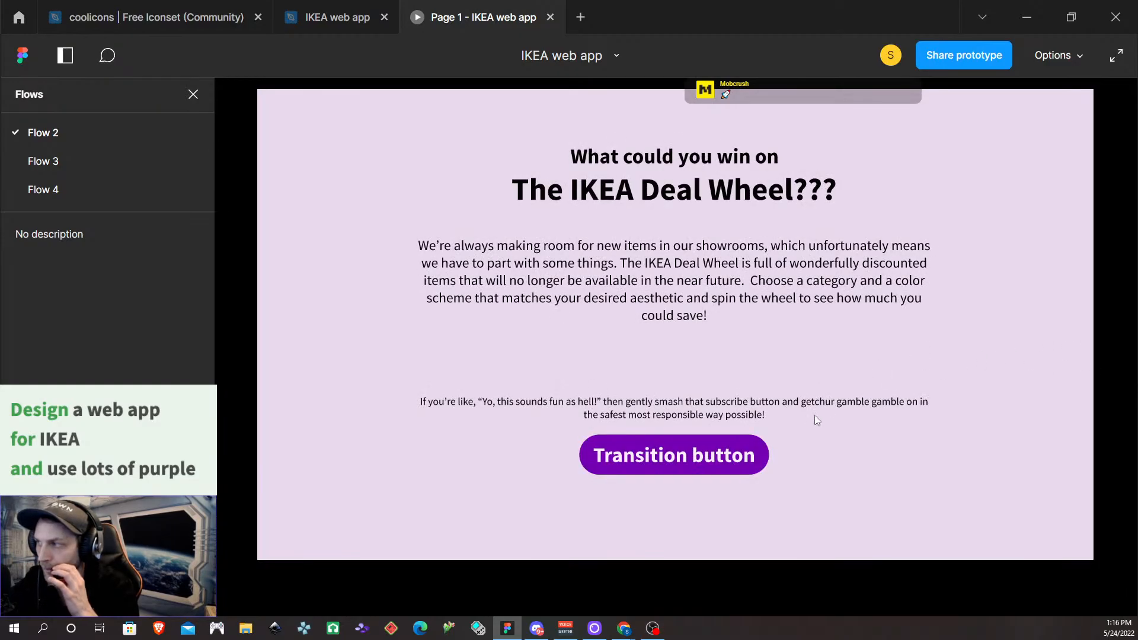
pyautogui.click(711, 453)
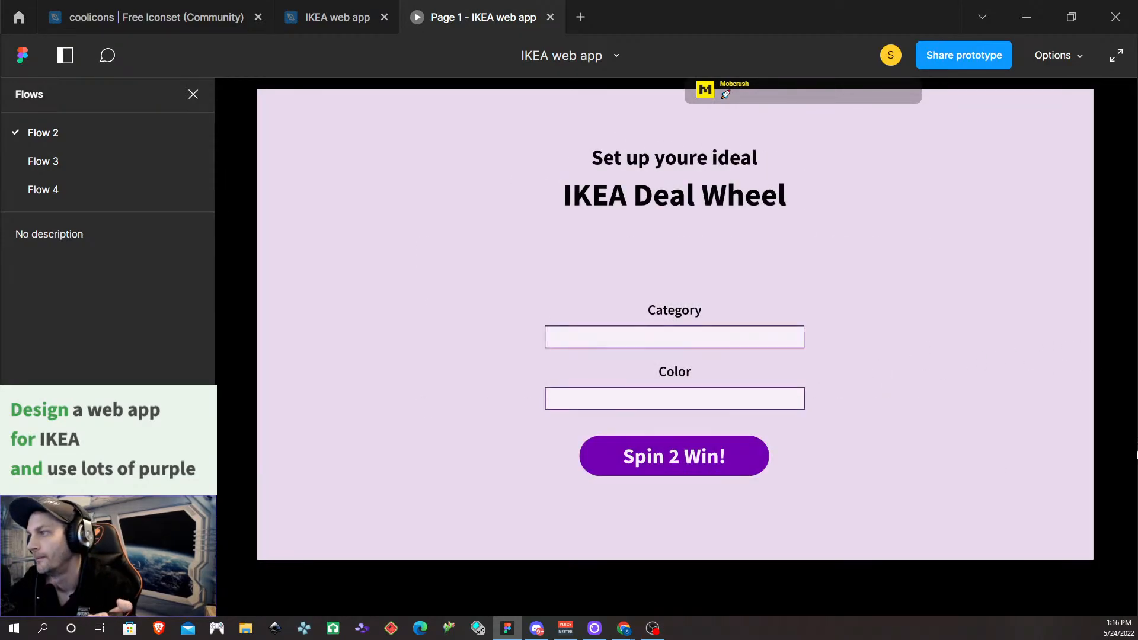
pyautogui.click(737, 457)
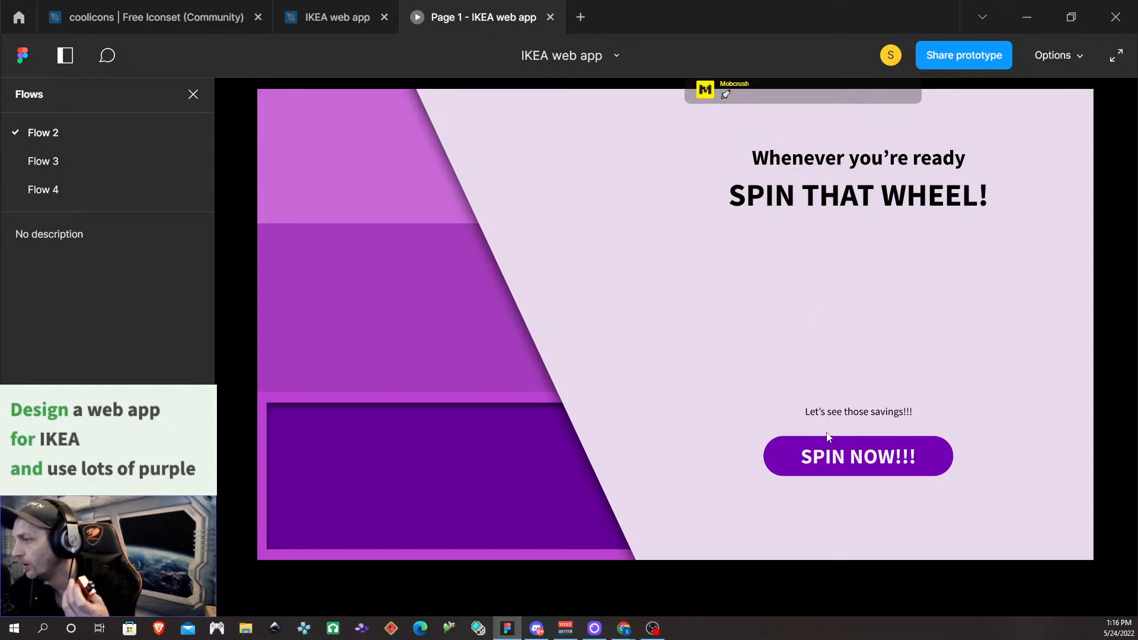
pyautogui.click(869, 456)
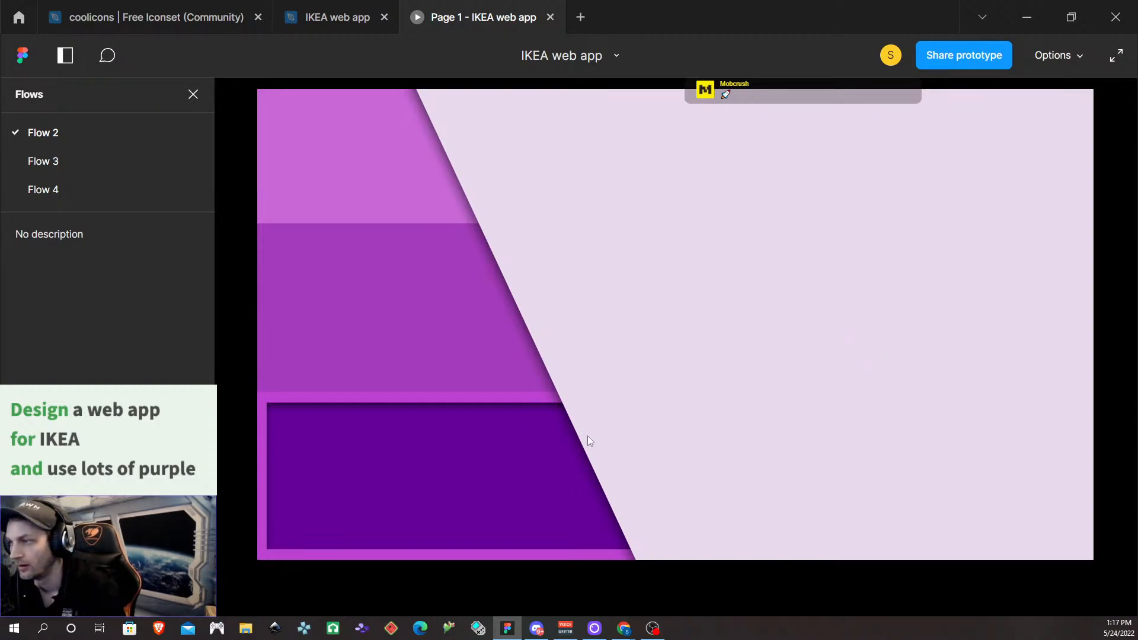
pyautogui.click(550, 17)
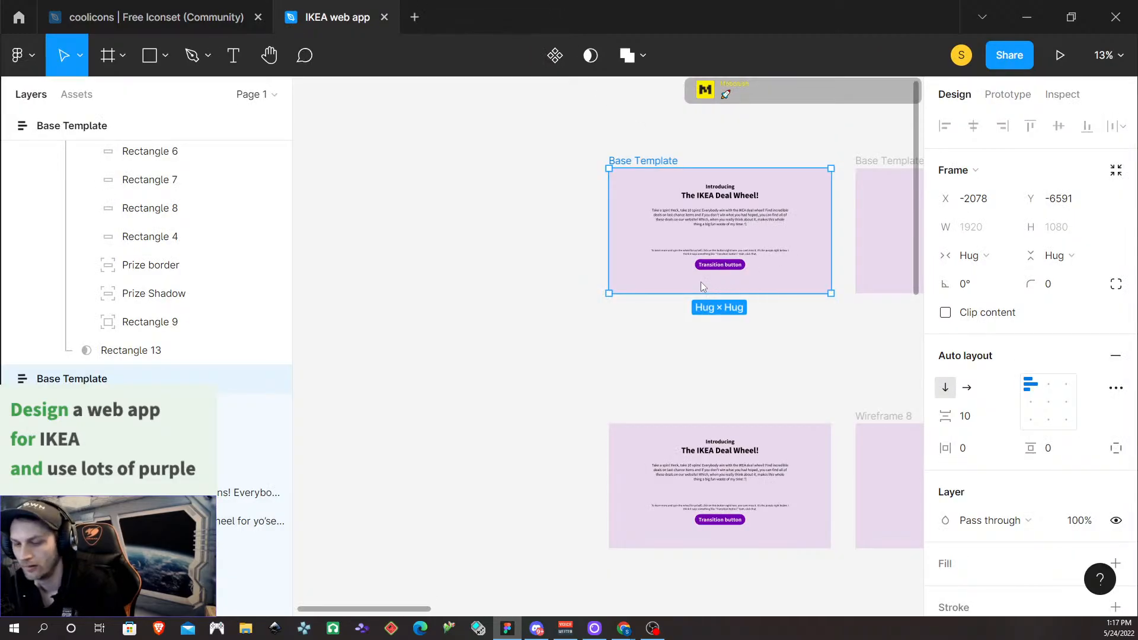
# Examine the prize wheel Base Template frames and select the prizes stack inside the last one
pyautogui.hscroll(5, 546, 287)
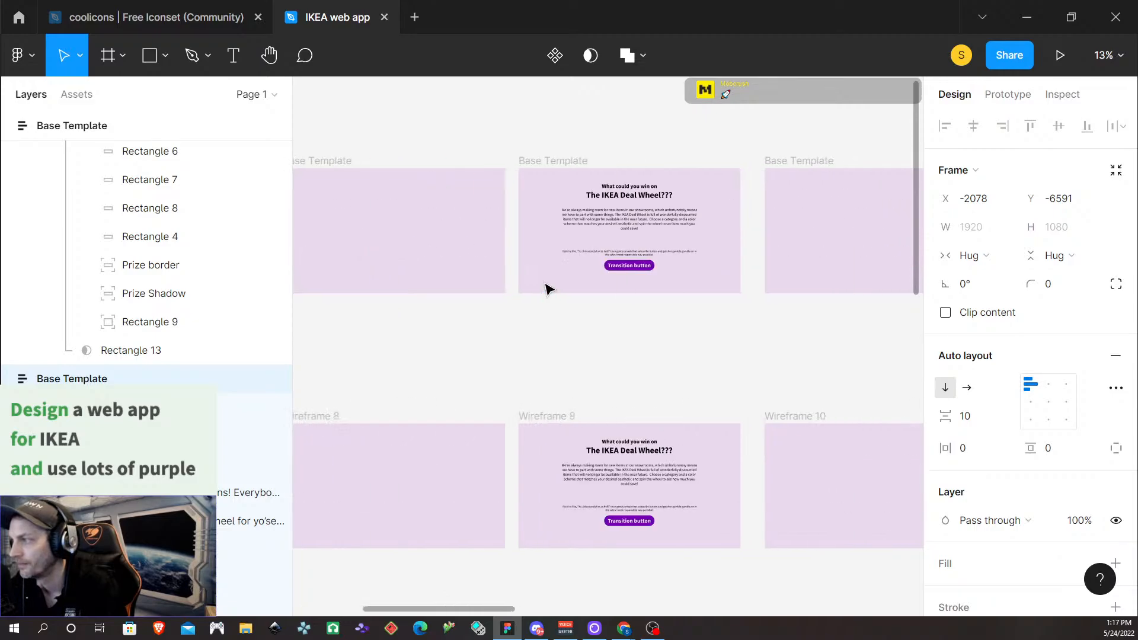
pyautogui.hscroll(10, 546, 286)
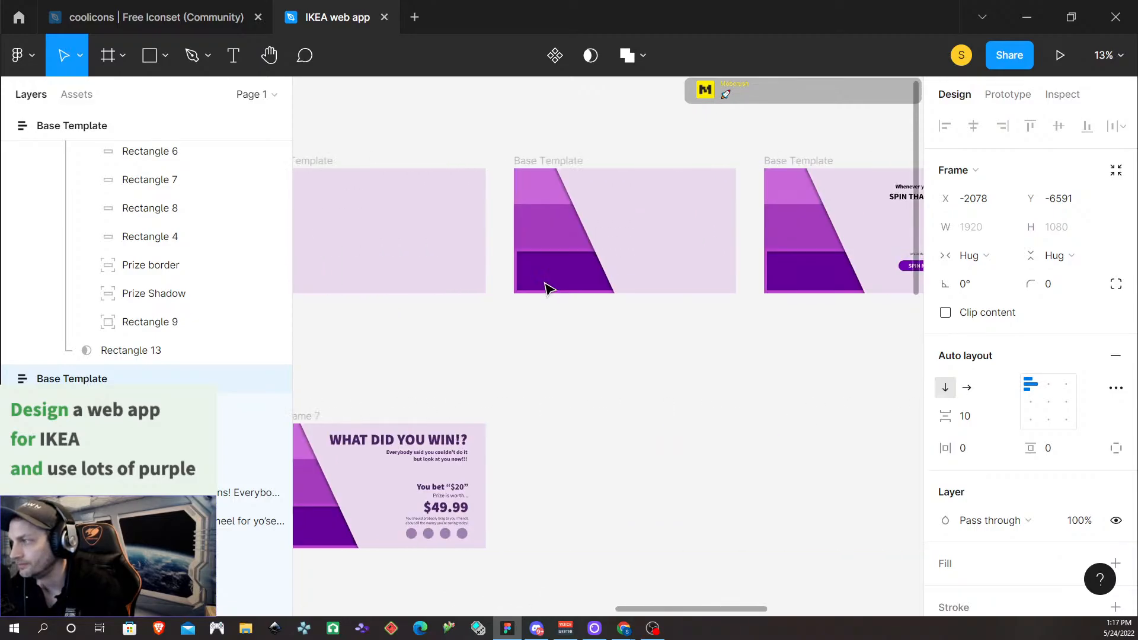
pyautogui.hscroll(7, 546, 287)
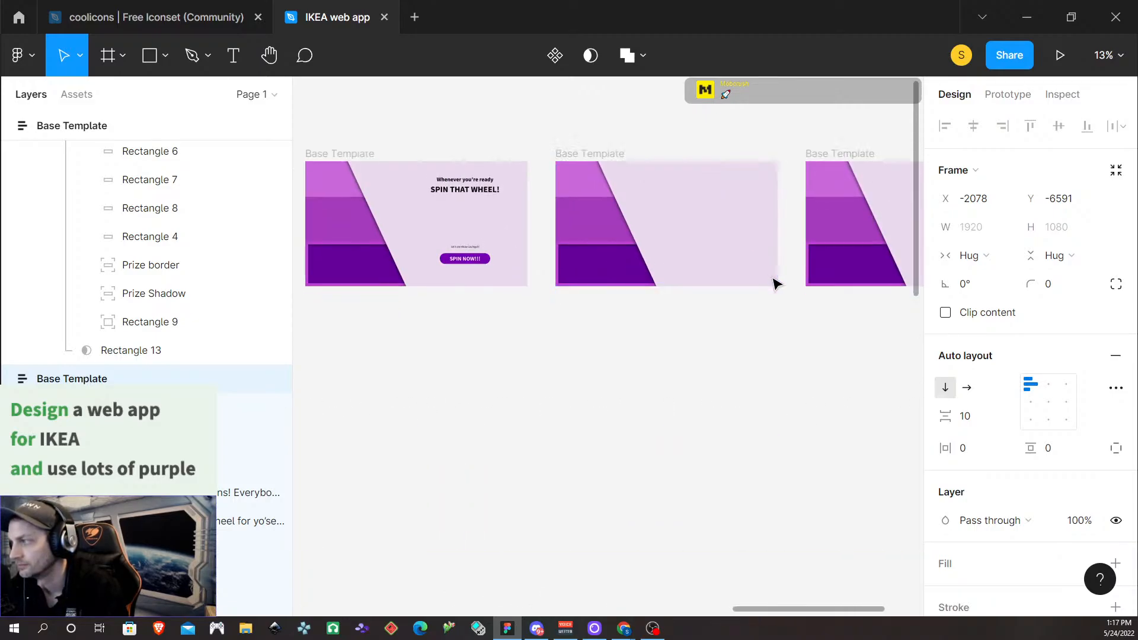
pyautogui.scroll(-1, 772, 281)
pyautogui.hscroll(-4, 771, 282)
pyautogui.hscroll(4, 761, 292)
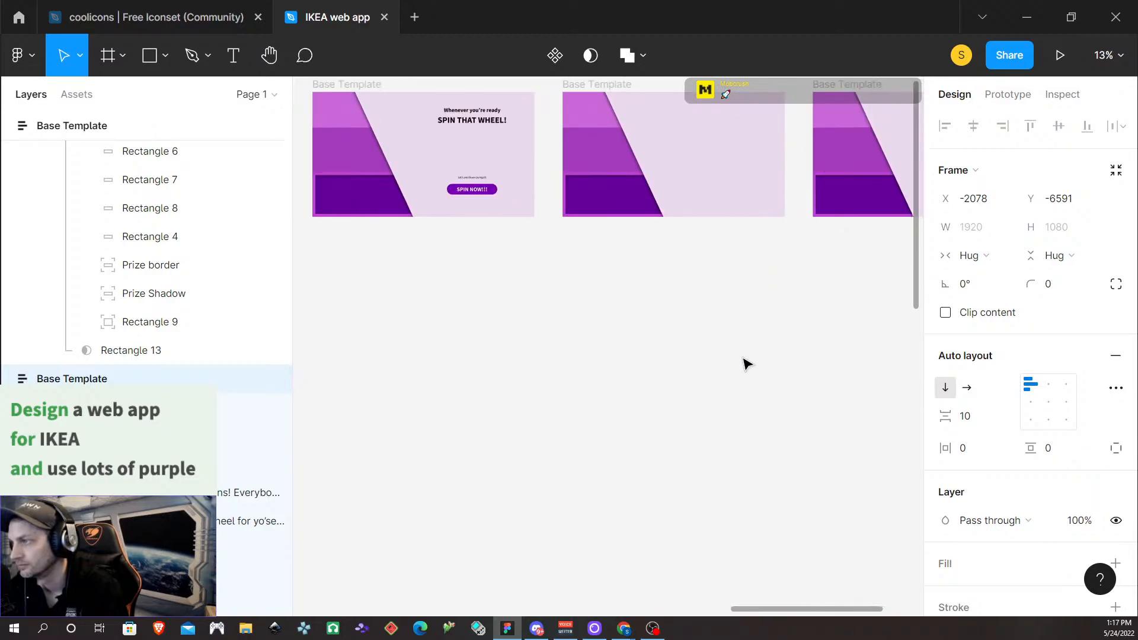
pyautogui.hscroll(3, 747, 363)
pyautogui.scroll(3, 714, 204)
pyautogui.click(661, 326)
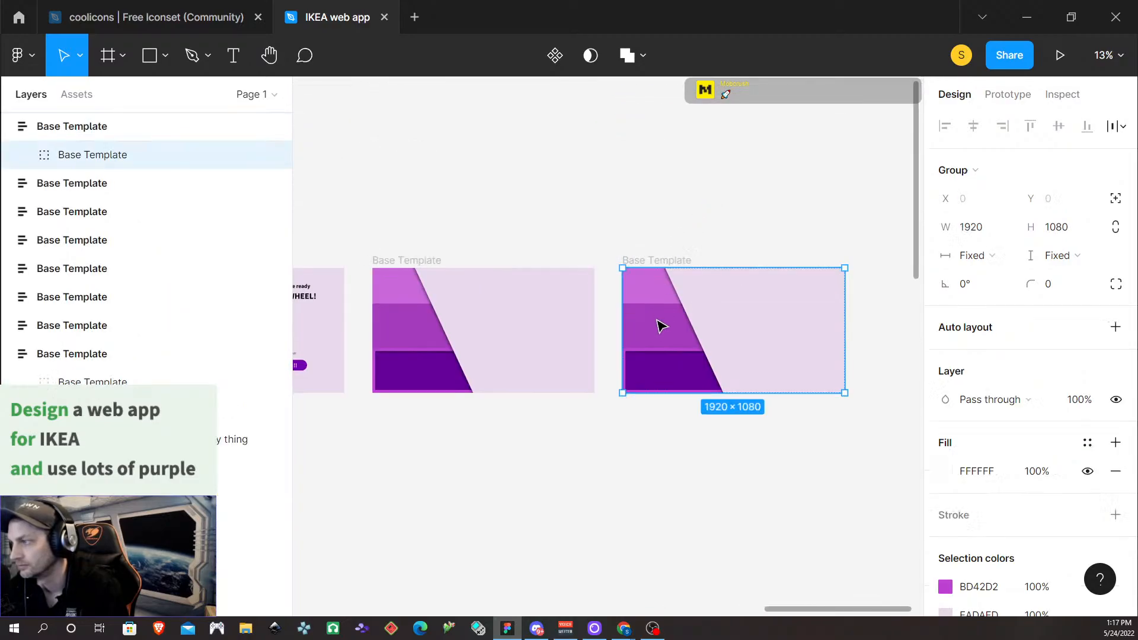
pyautogui.doubleClick(661, 326)
pyautogui.doubleClick(661, 326)
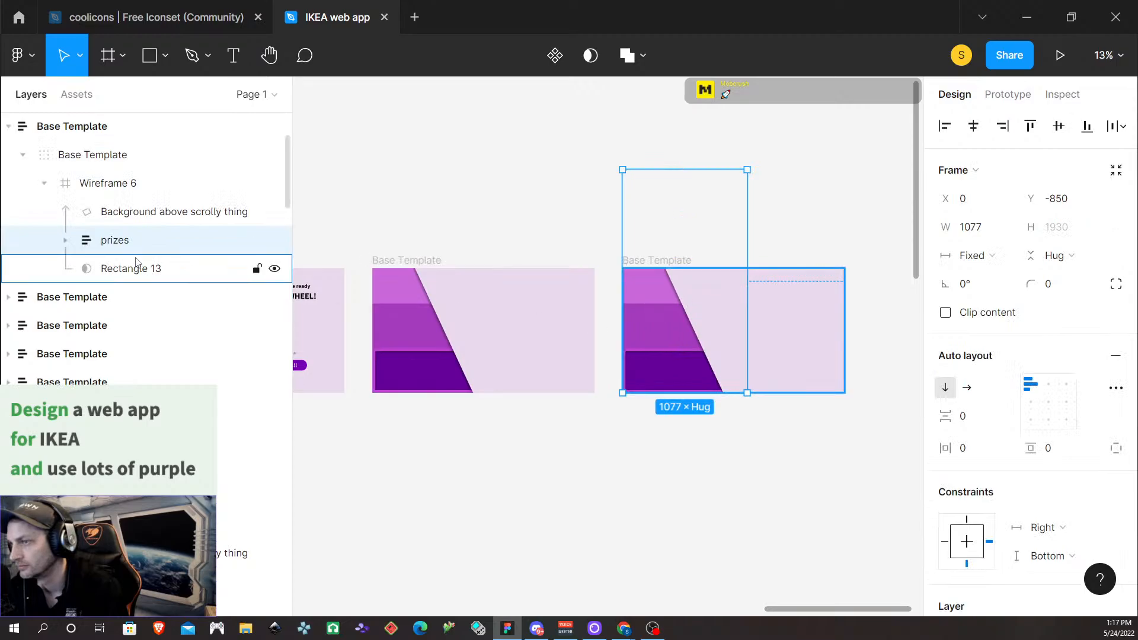
pyautogui.scroll(-1, 483, 376)
pyautogui.scroll(-10, 483, 375)
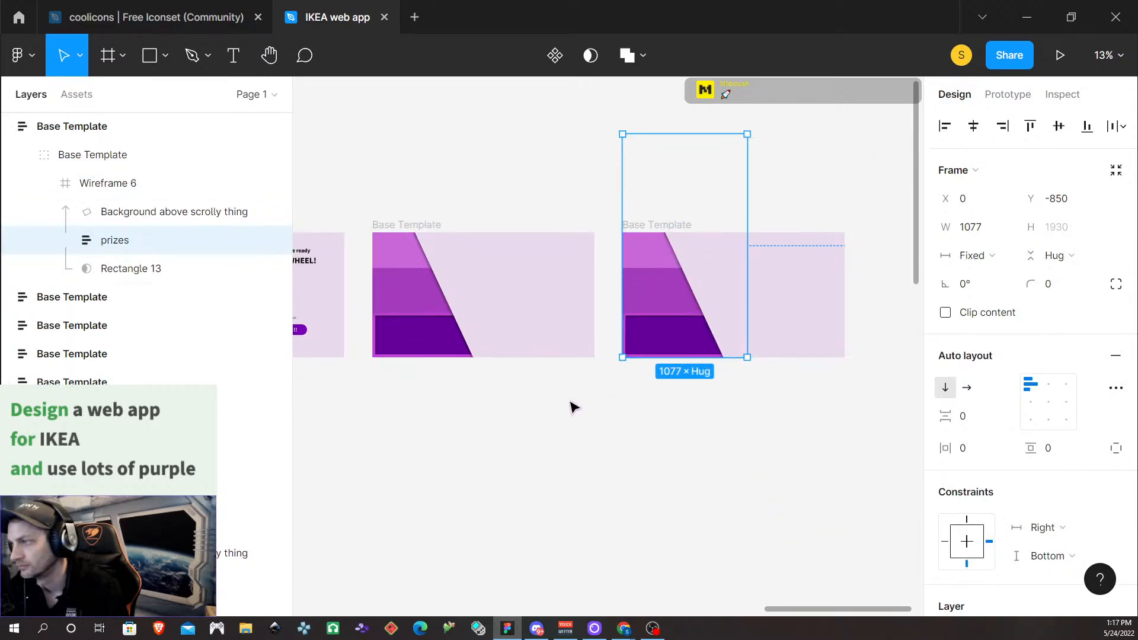
pyautogui.hscroll(-3, 500, 407)
pyautogui.hscroll(2, 501, 402)
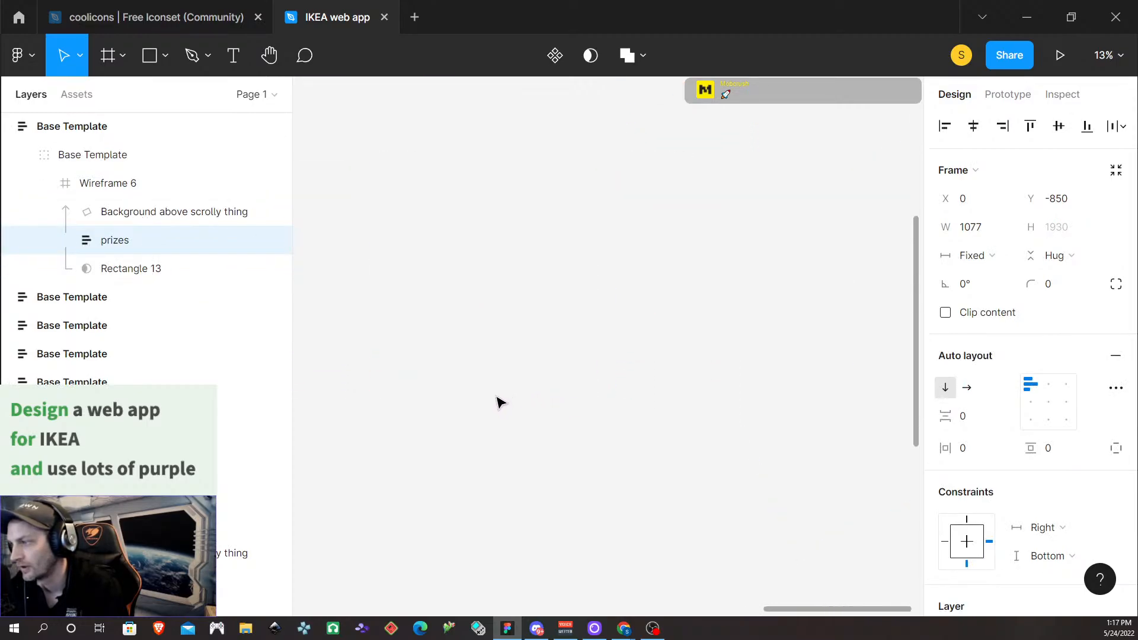
pyautogui.scroll(-6, 500, 399)
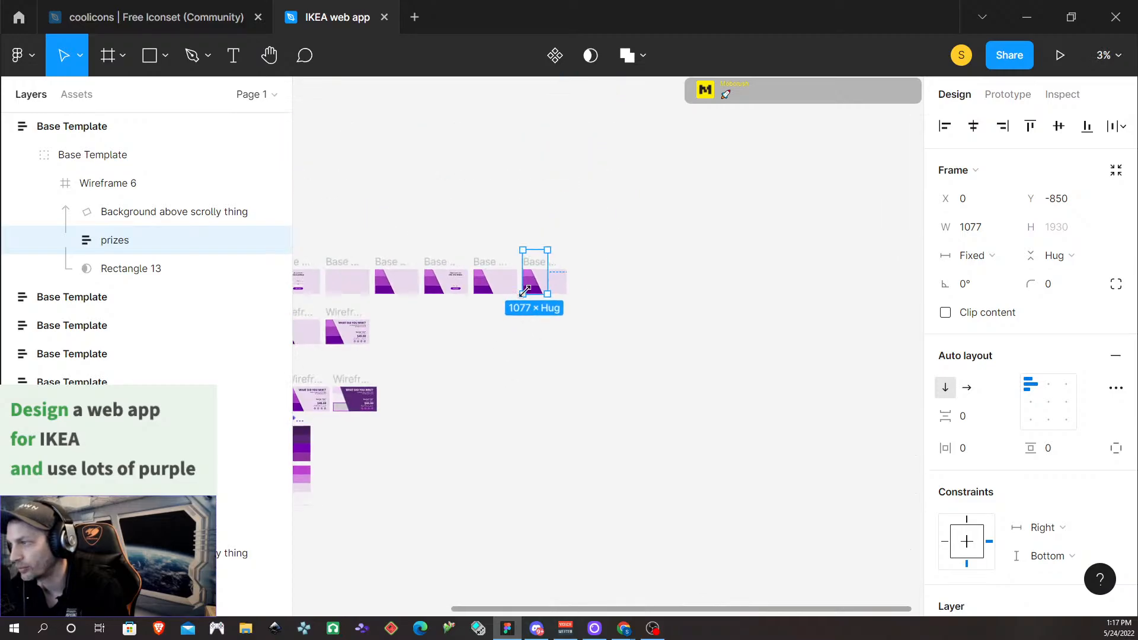
# Set the after-delay trigger to 15 ms on the blank prize wheel Base Template that leads to the "SPIN THAT WHEEL!" frame
pyautogui.hscroll(-3, 482, 442)
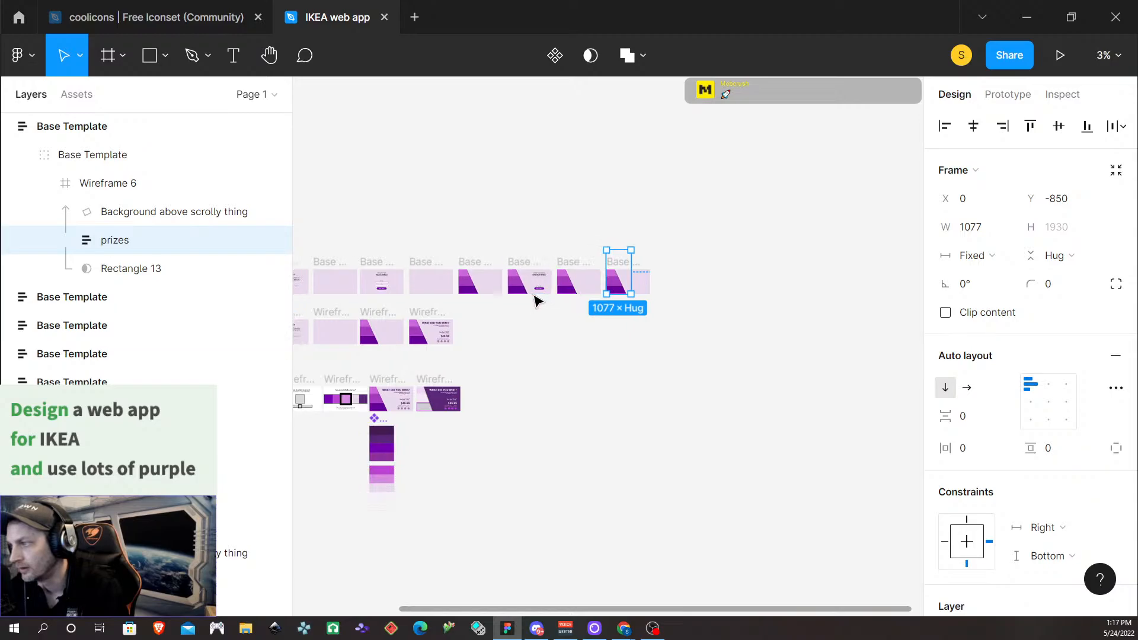
pyautogui.hscroll(-4, 537, 297)
pyautogui.click(564, 282)
pyautogui.click(522, 288)
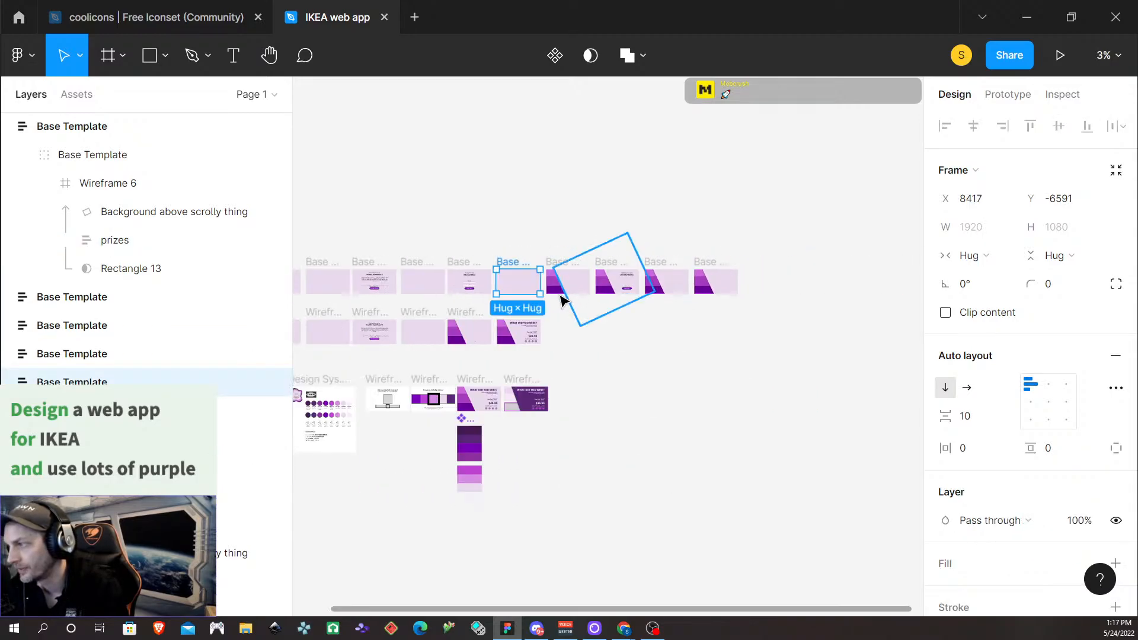
pyautogui.scroll(5, 579, 295)
pyautogui.click(507, 197)
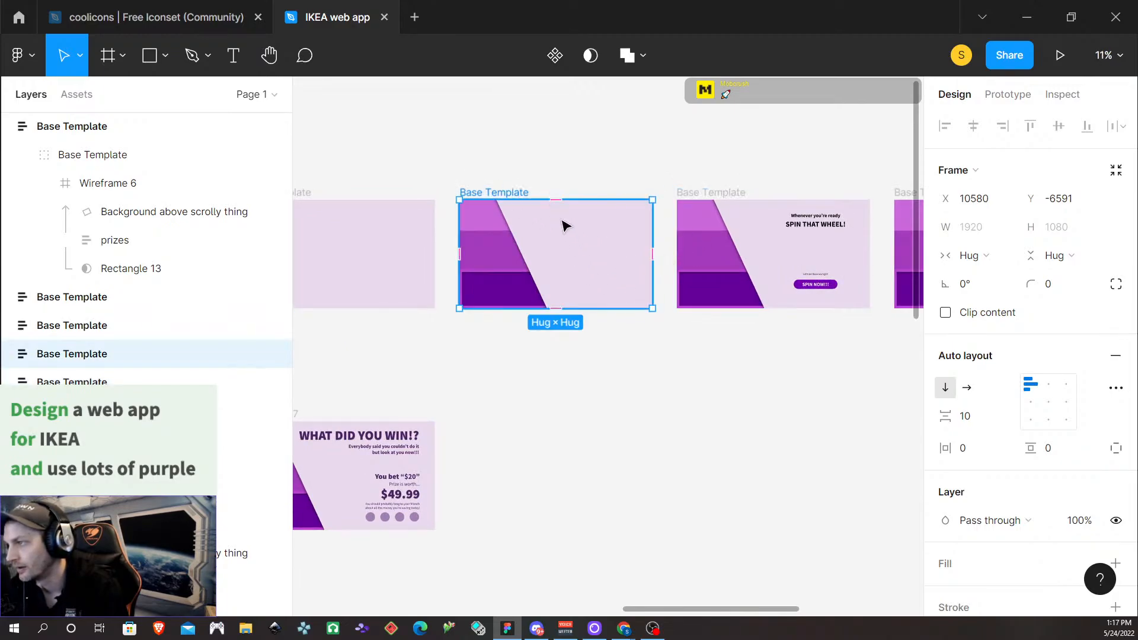
pyautogui.click(1007, 94)
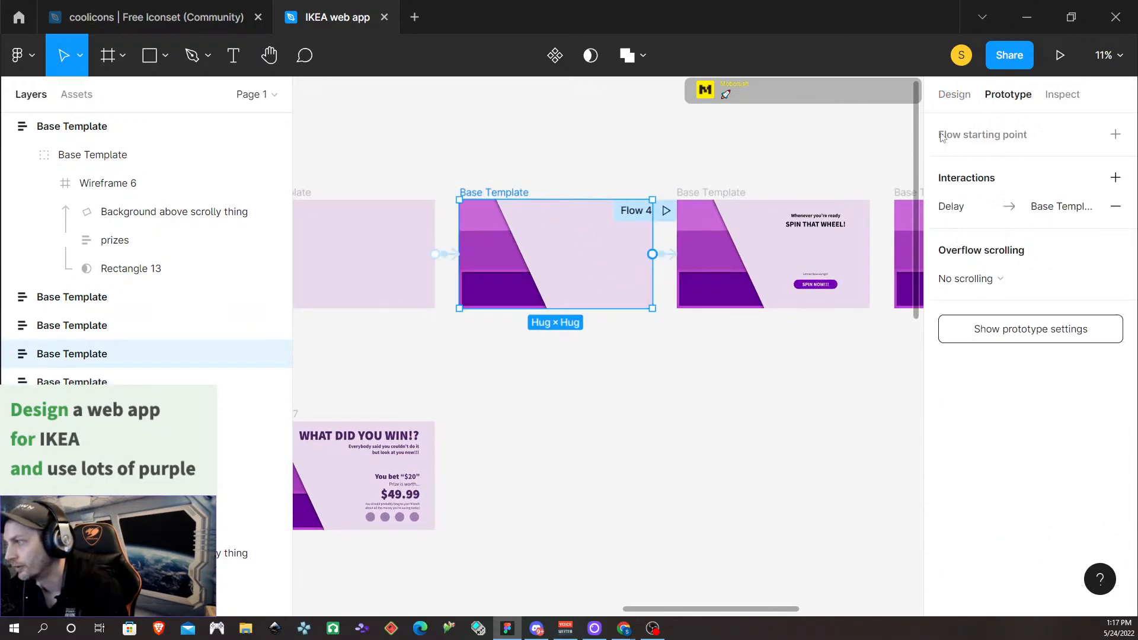
pyautogui.click(670, 256)
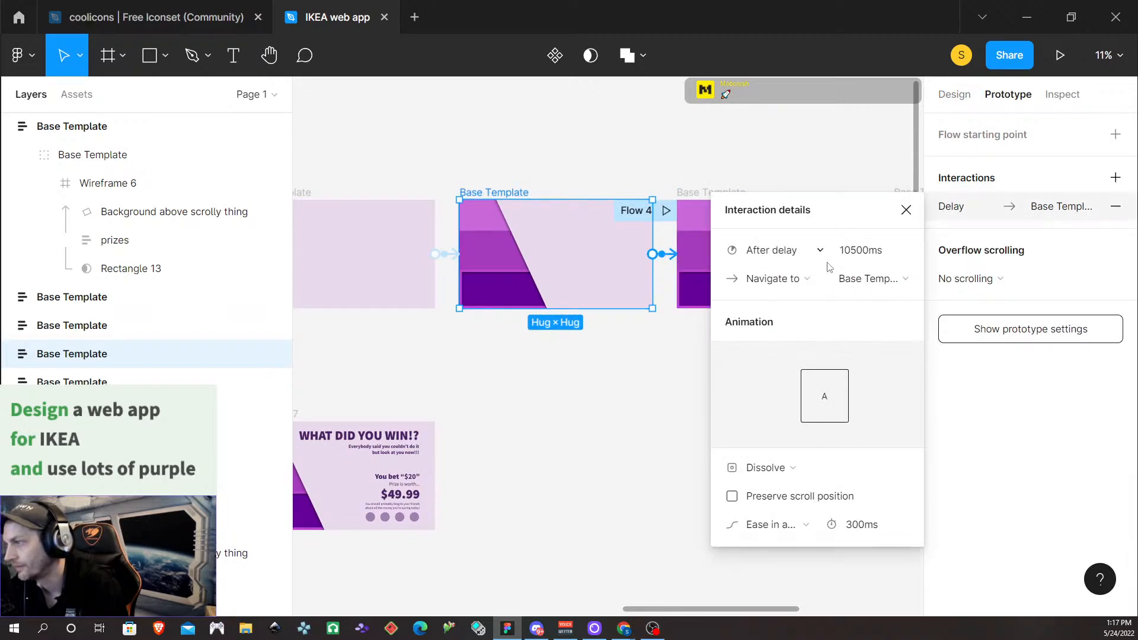
pyautogui.click(853, 253)
pyautogui.doubleClick(854, 255)
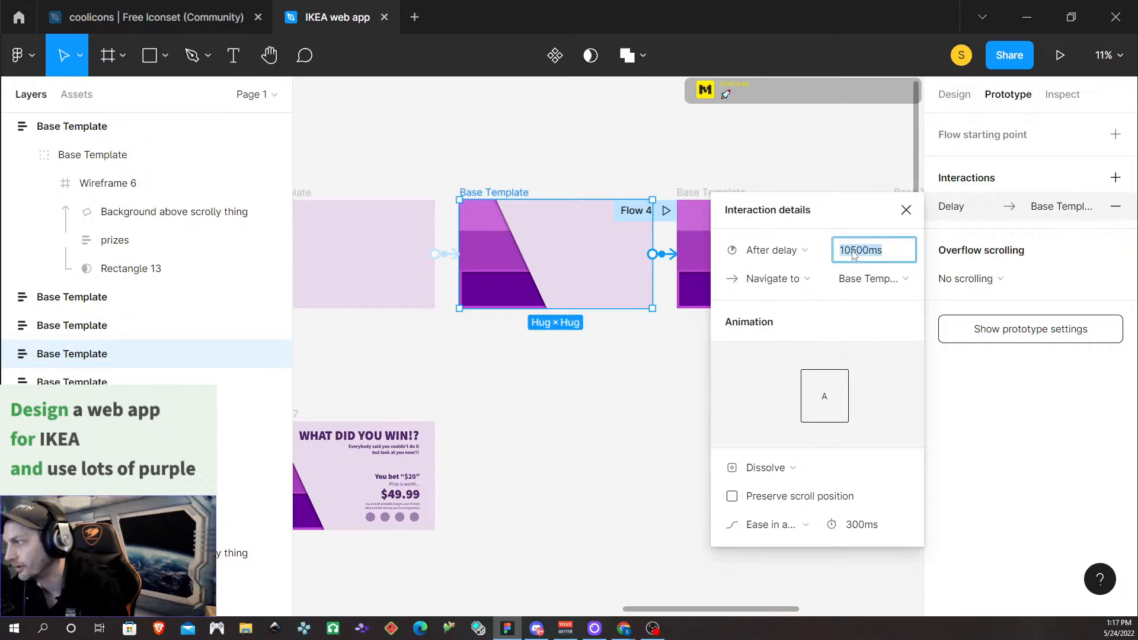
pyautogui.write('15')
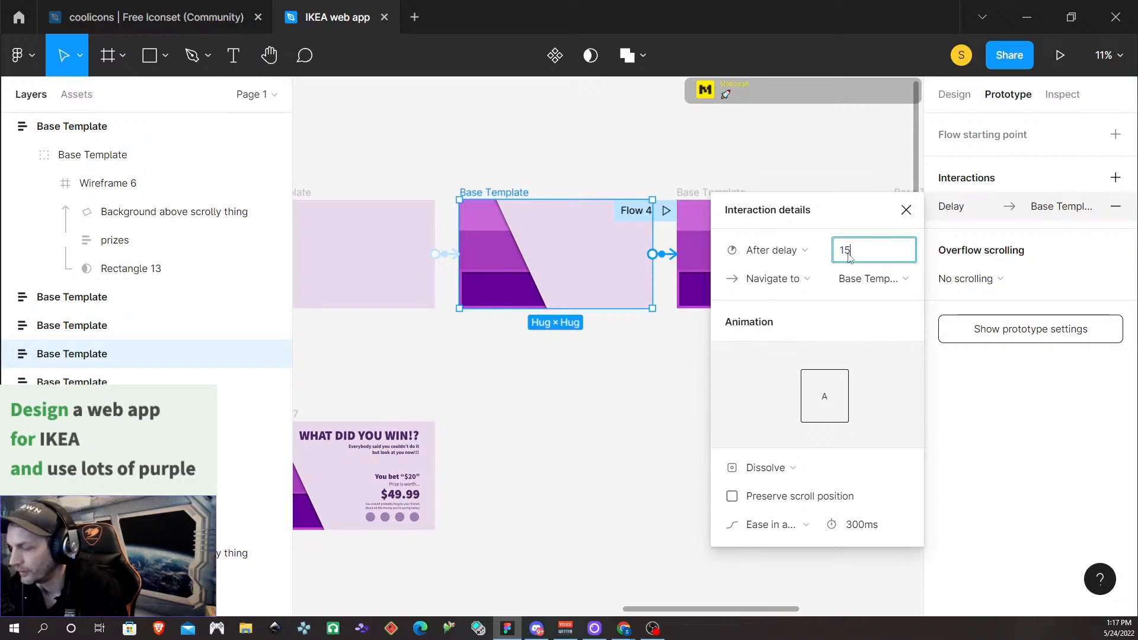
pyautogui.press('Return')
pyautogui.click(587, 457)
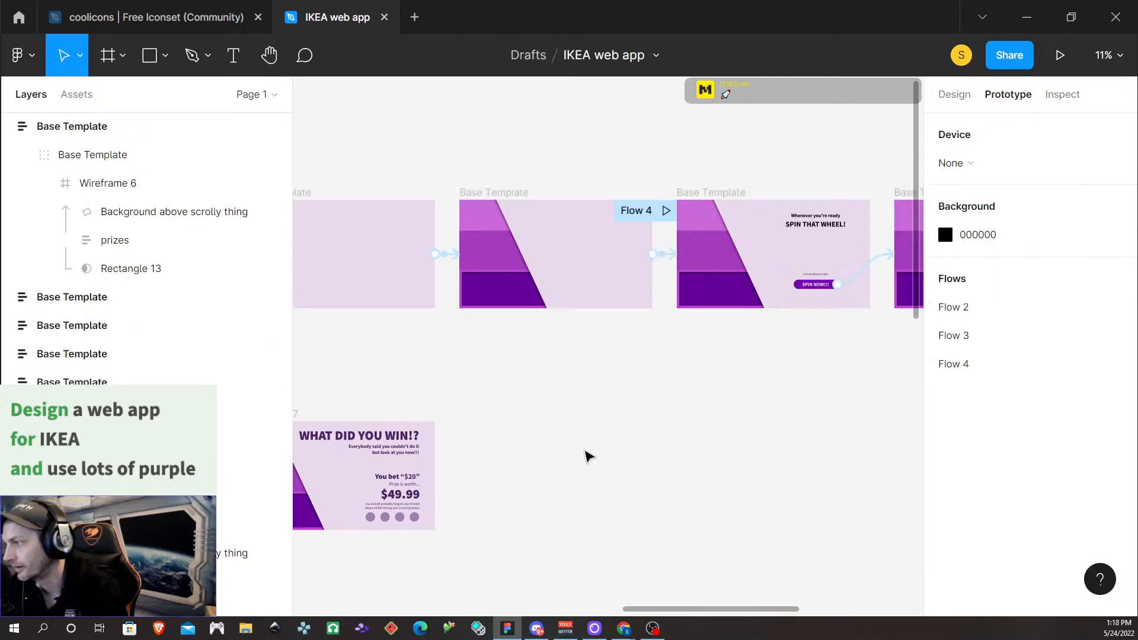
# Examine the SPIN NOW!!! button's interaction and the prize wheel frames that follow it
pyautogui.hscroll(3, 735, 340)
pyautogui.hscroll(2, 734, 332)
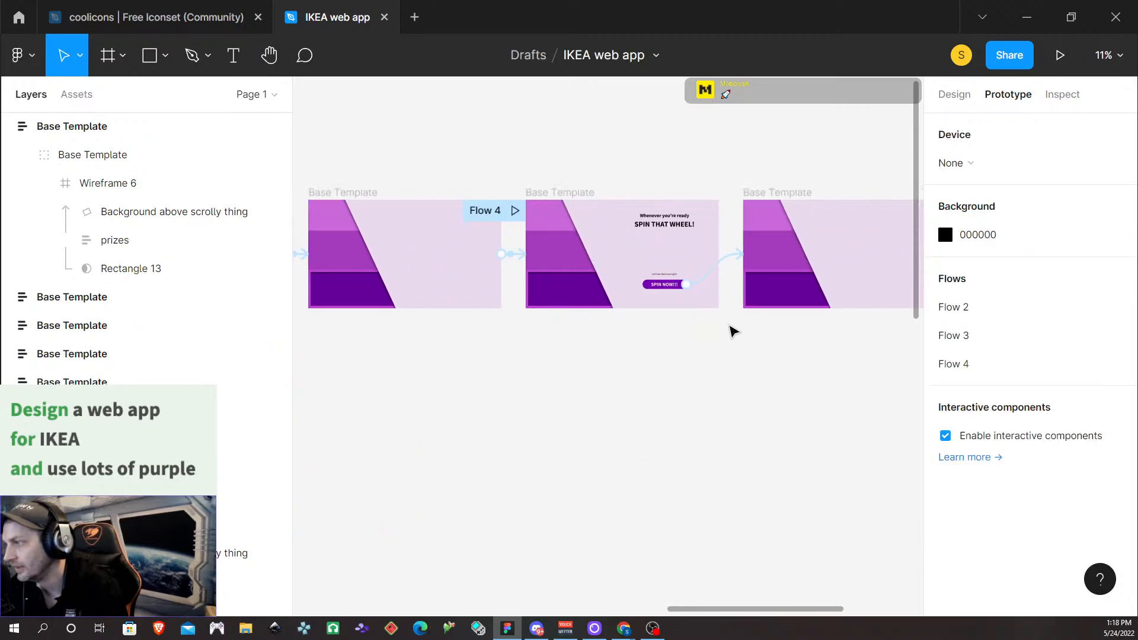
pyautogui.hscroll(-2, 442, 205)
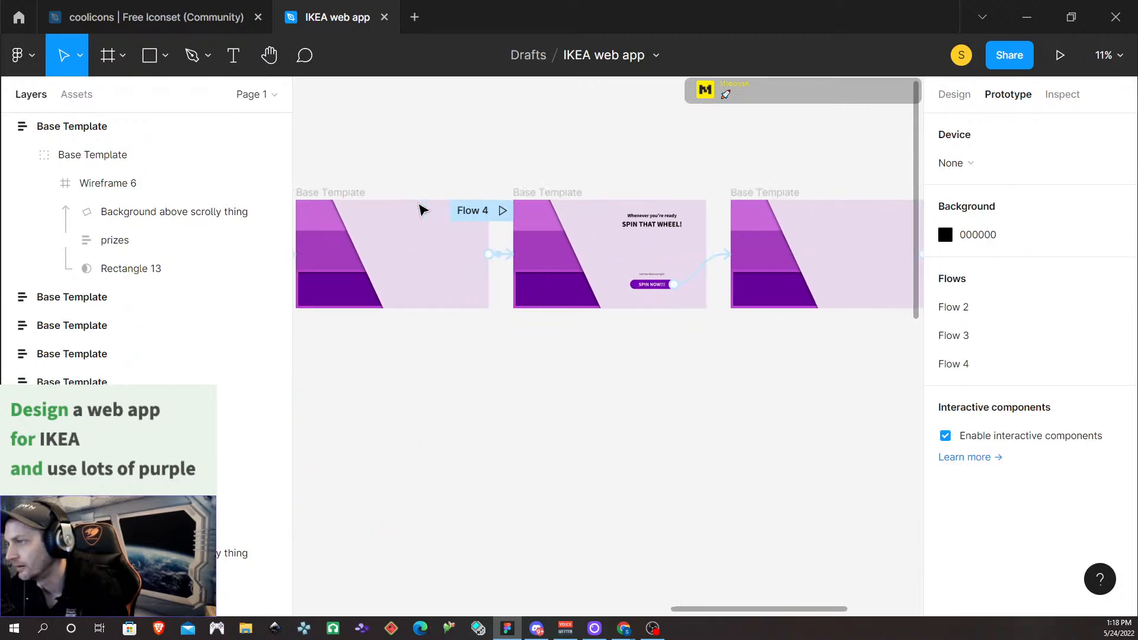
pyautogui.hscroll(1, 436, 230)
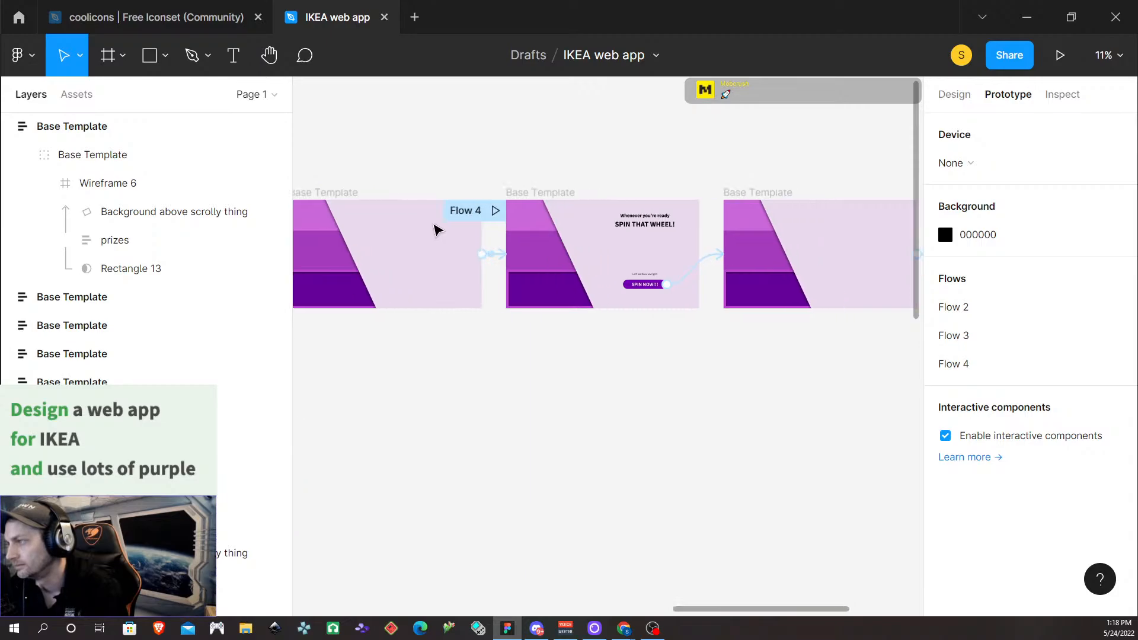
pyautogui.hscroll(-1, 437, 229)
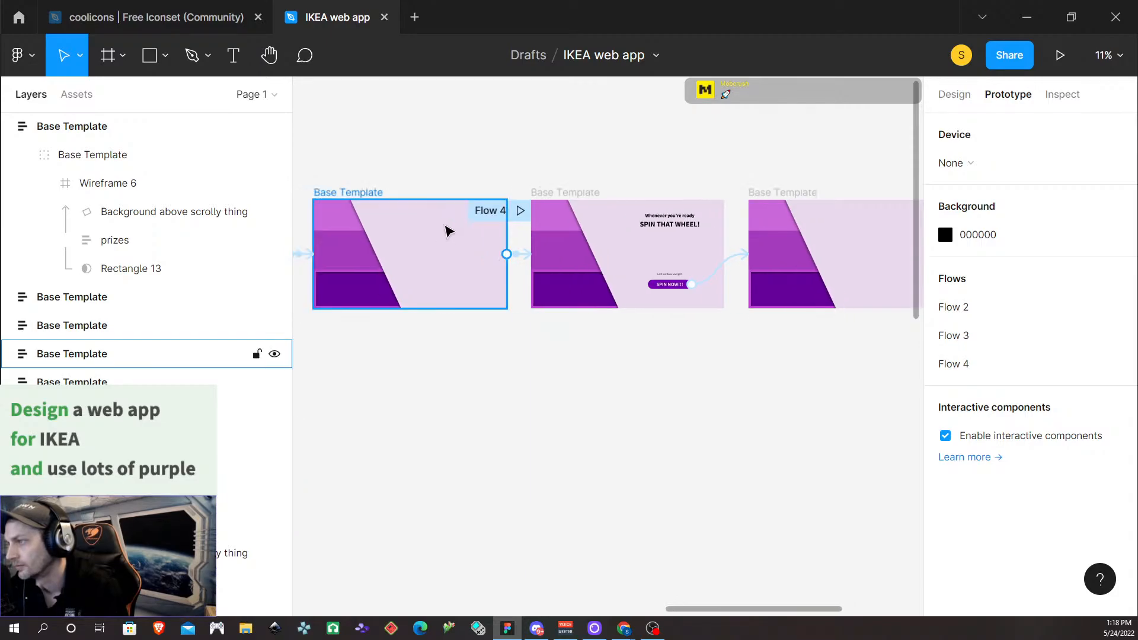
pyautogui.hscroll(2, 612, 205)
pyautogui.hscroll(2, 614, 211)
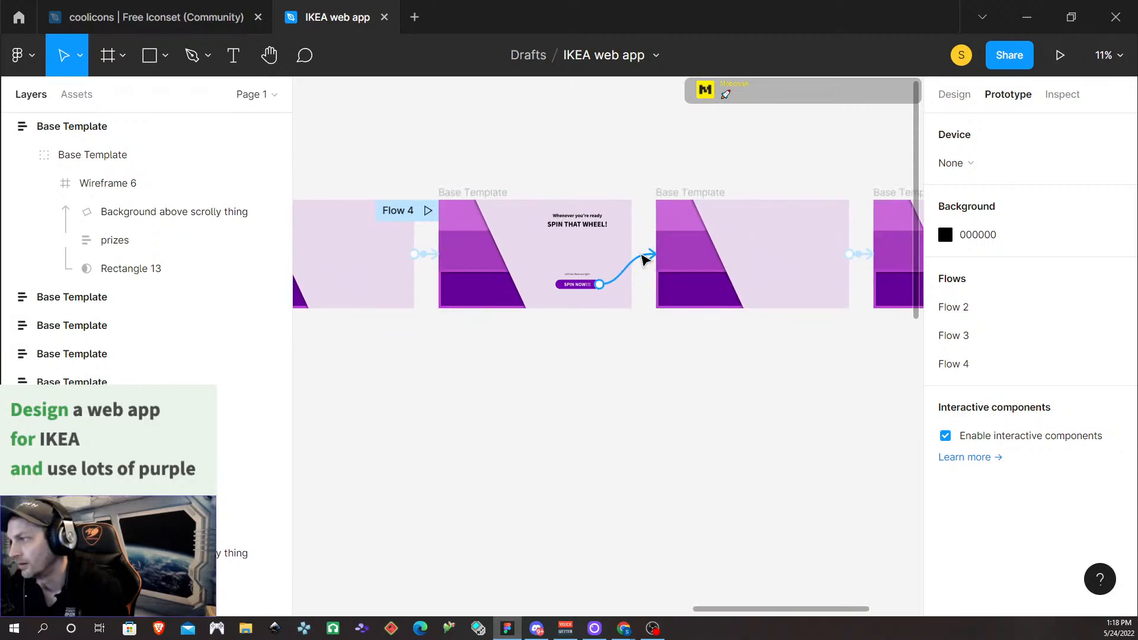
pyautogui.click(650, 258)
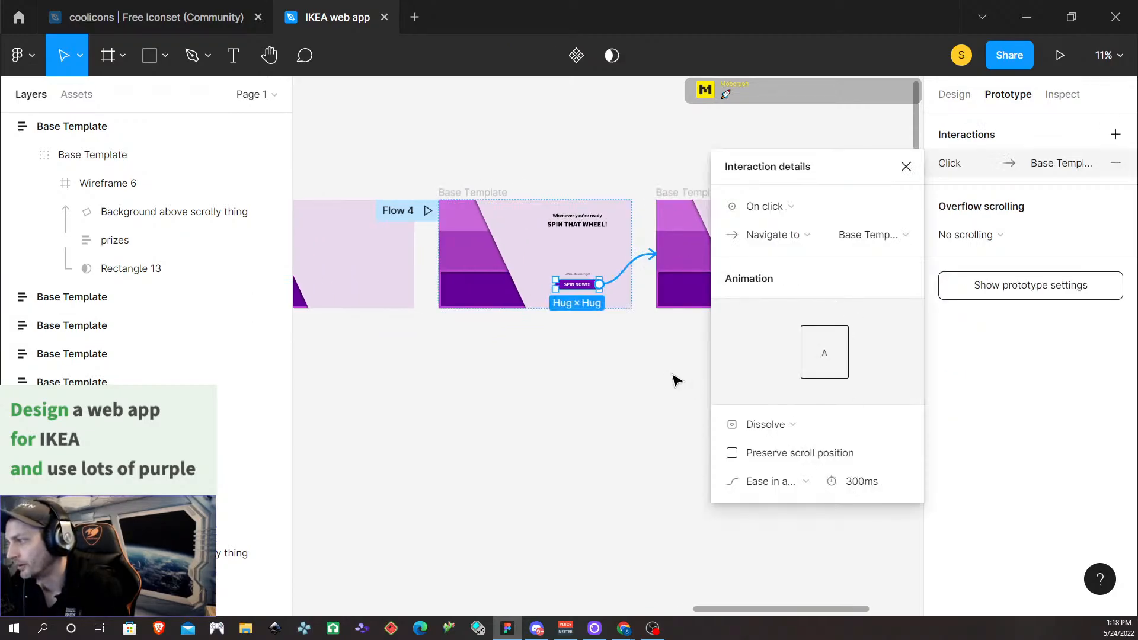
pyautogui.scroll(4, 622, 320)
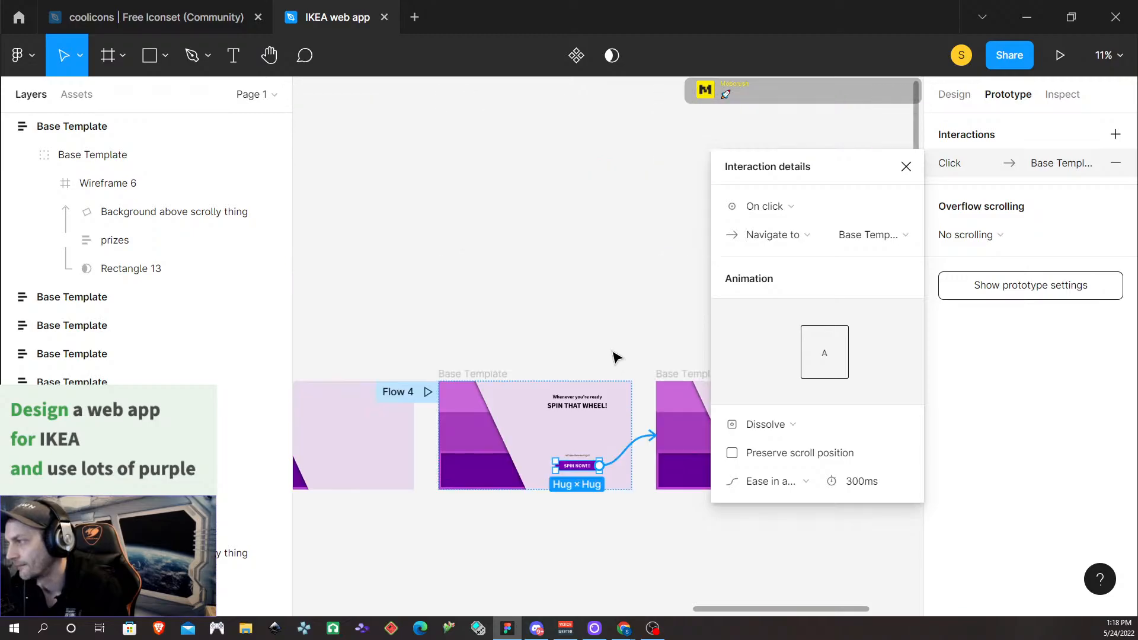
pyautogui.scroll(-2, 615, 356)
pyautogui.hscroll(4, 613, 363)
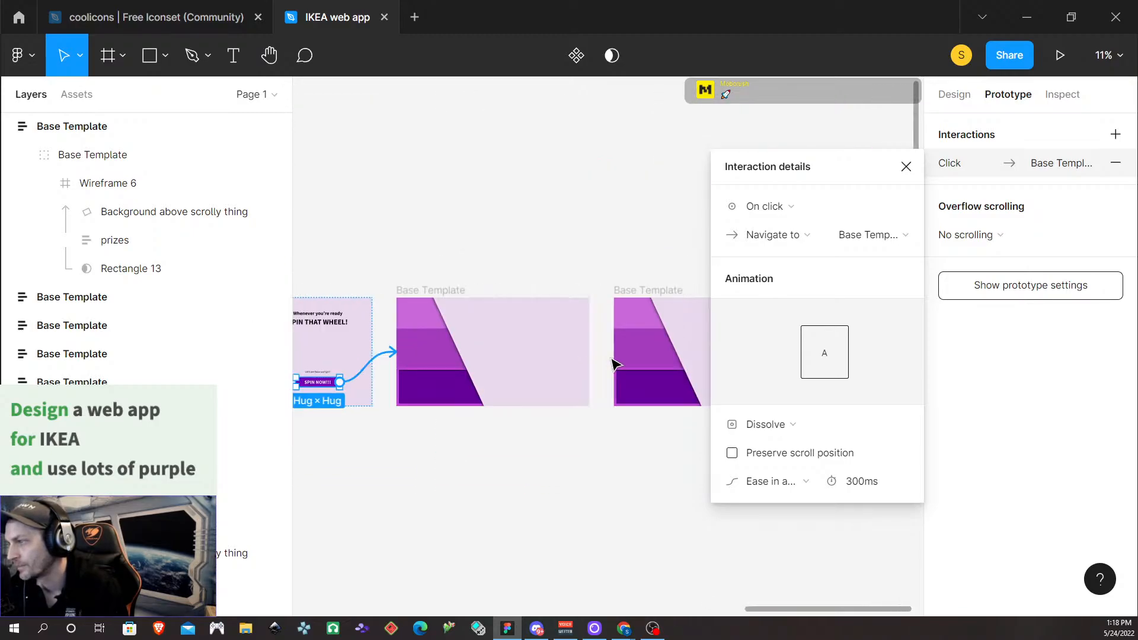
# Delete the delayed interaction from the Base Template after the SPIN NOW!!! frame to the last Base Template
pyautogui.click(608, 361)
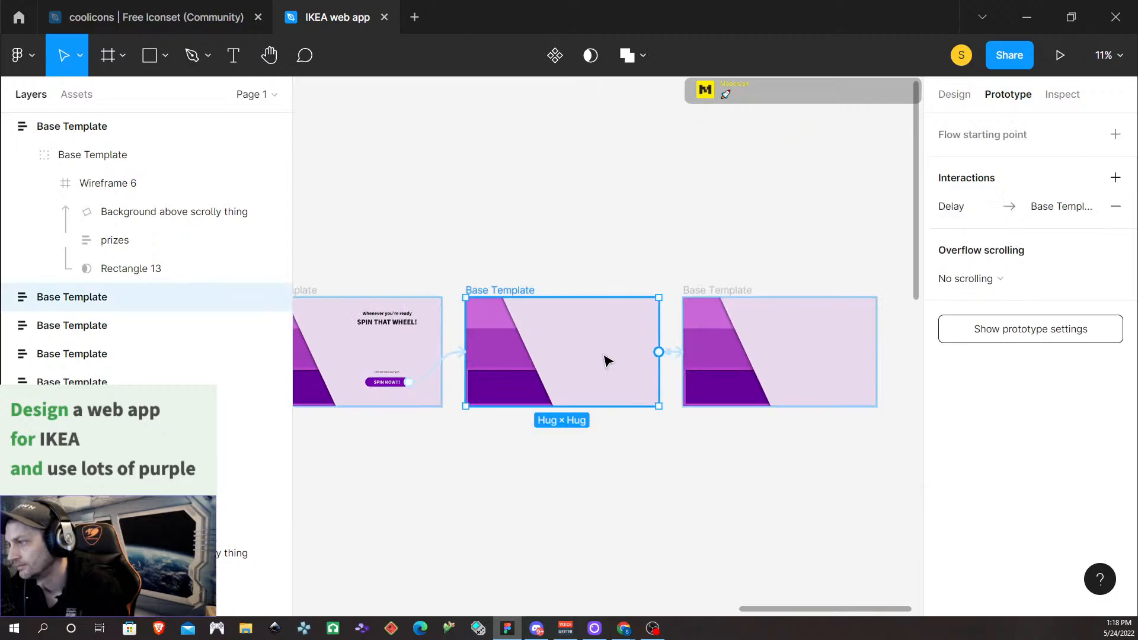
pyautogui.click(675, 353)
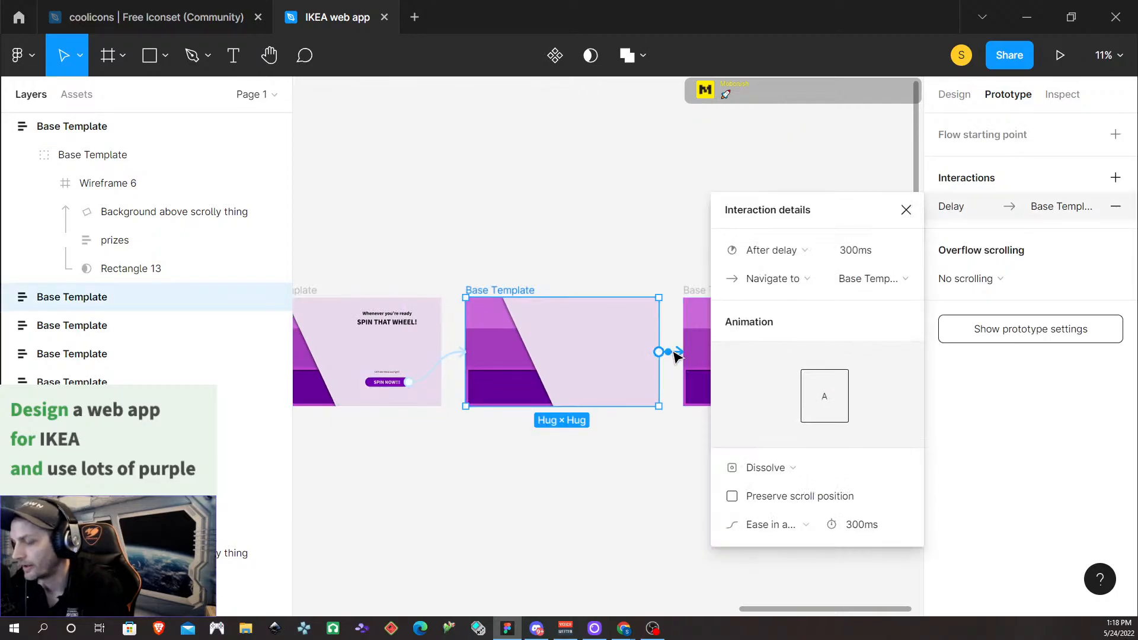
pyautogui.press('Delete')
pyautogui.doubleClick(493, 341)
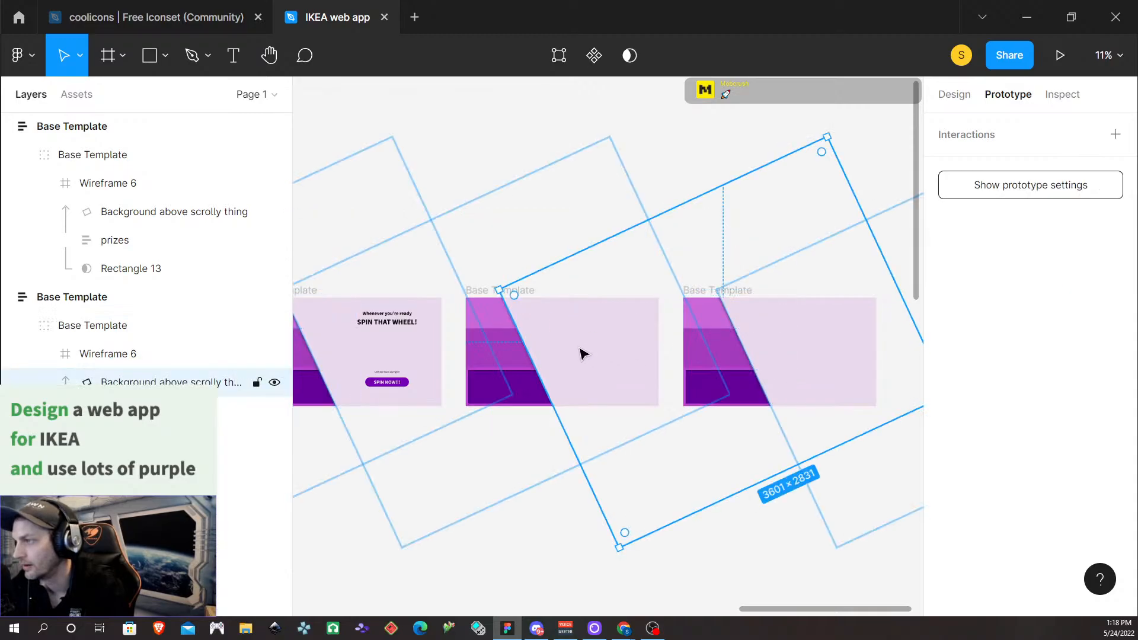
pyautogui.click(547, 526)
# Present the Base Template after the SPIN NOW!!! frame fitted to the screen, and close the preview
pyautogui.click(567, 386)
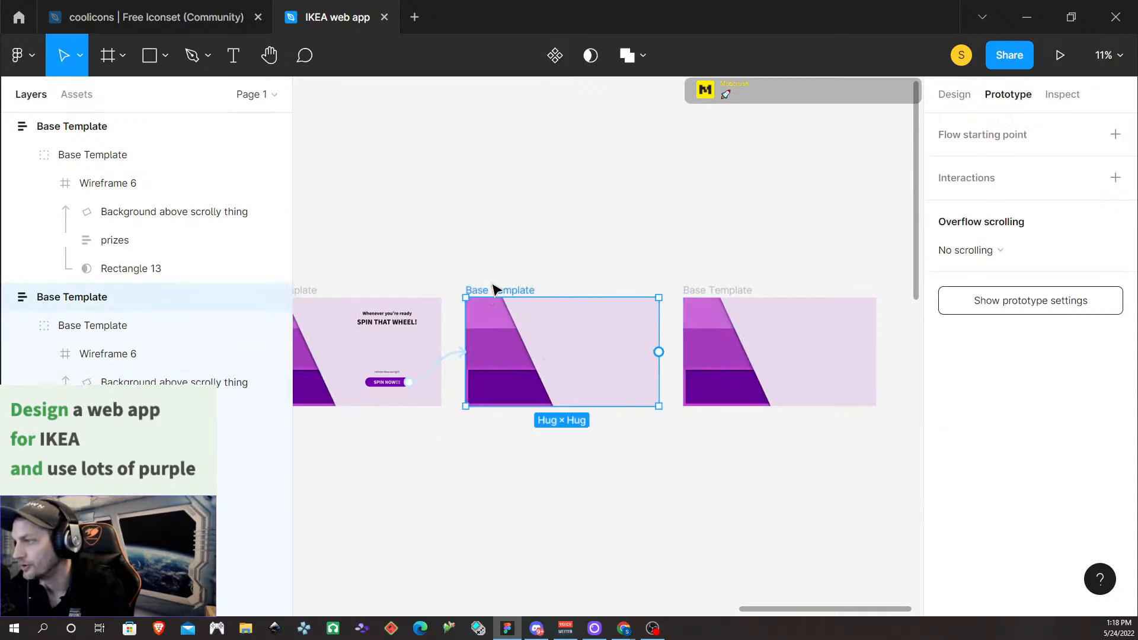
pyautogui.click(1062, 54)
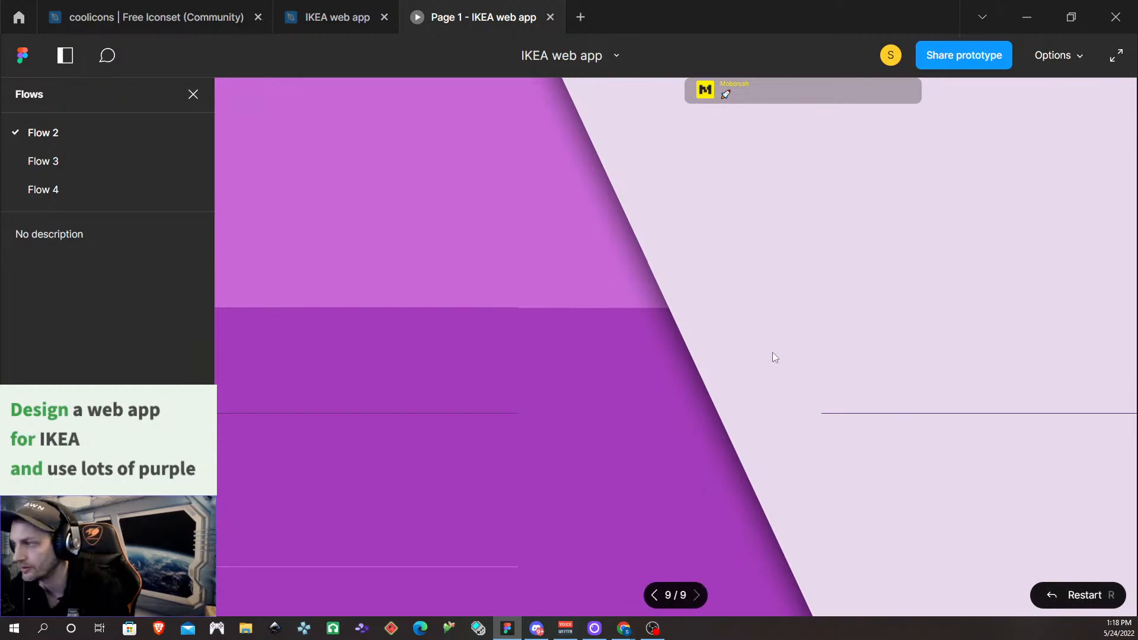
pyautogui.click(1075, 63)
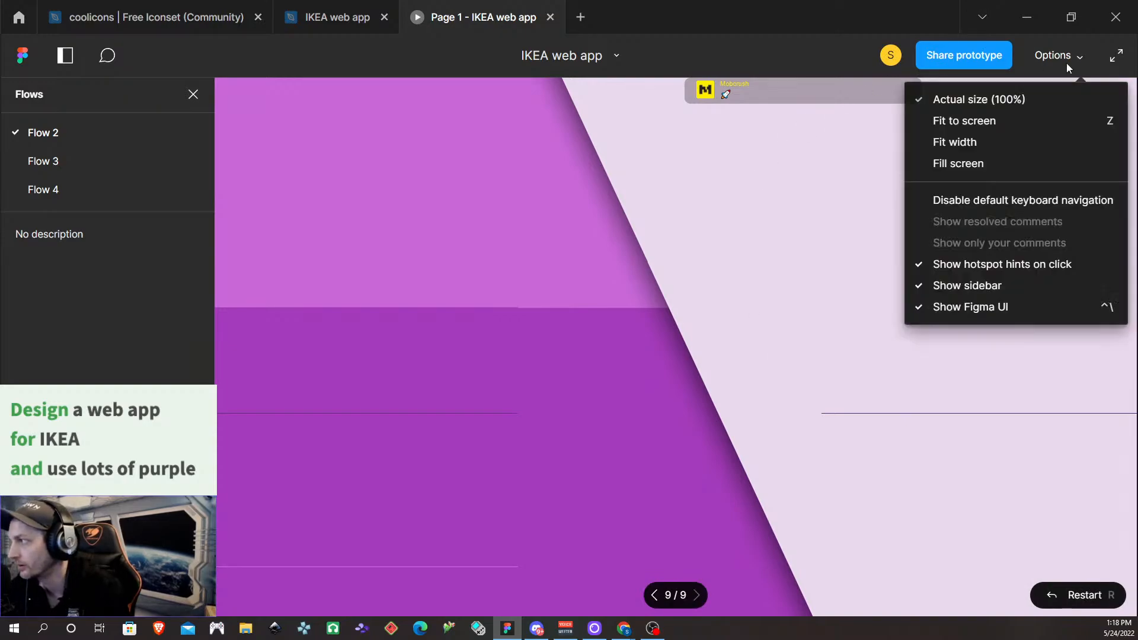
pyautogui.click(1004, 118)
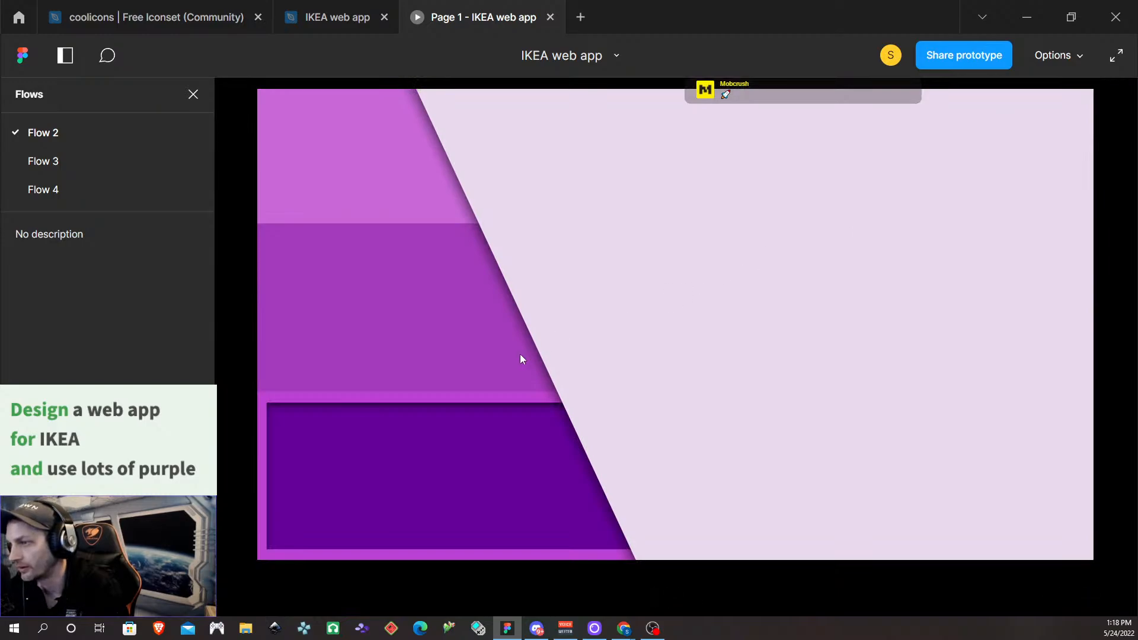
pyautogui.click(550, 18)
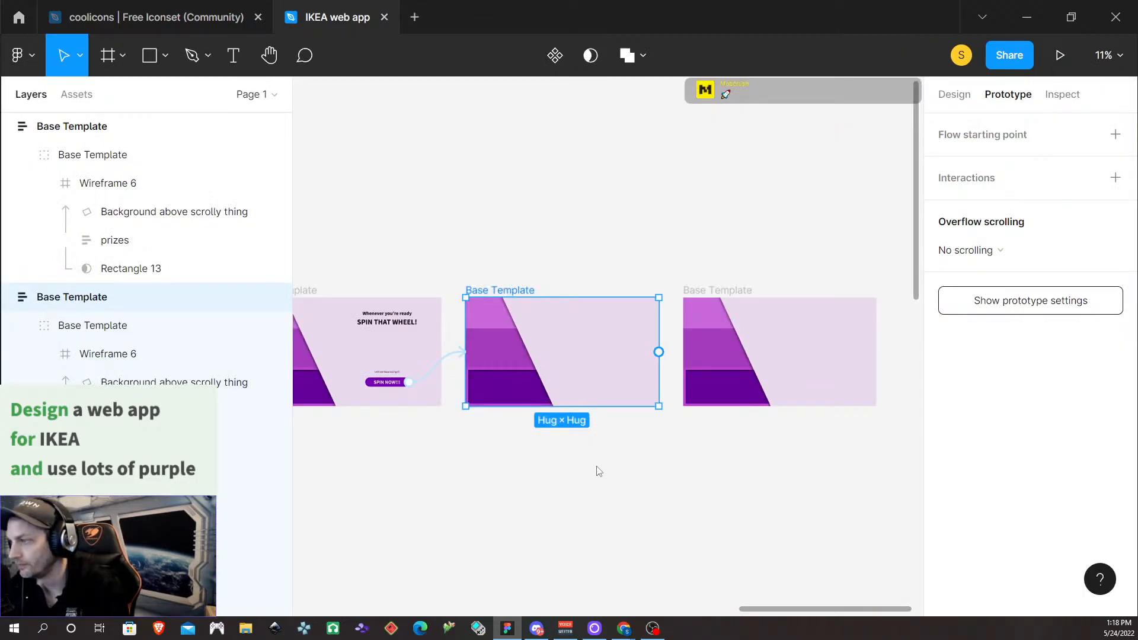
# Place a copy of the Longgg prize wheel's Default variant in the empty canvas below Wireframe 4 and draw a frame around it
pyautogui.scroll(-5, 597, 467)
pyautogui.scroll(3, 587, 473)
pyautogui.hscroll(3, 587, 473)
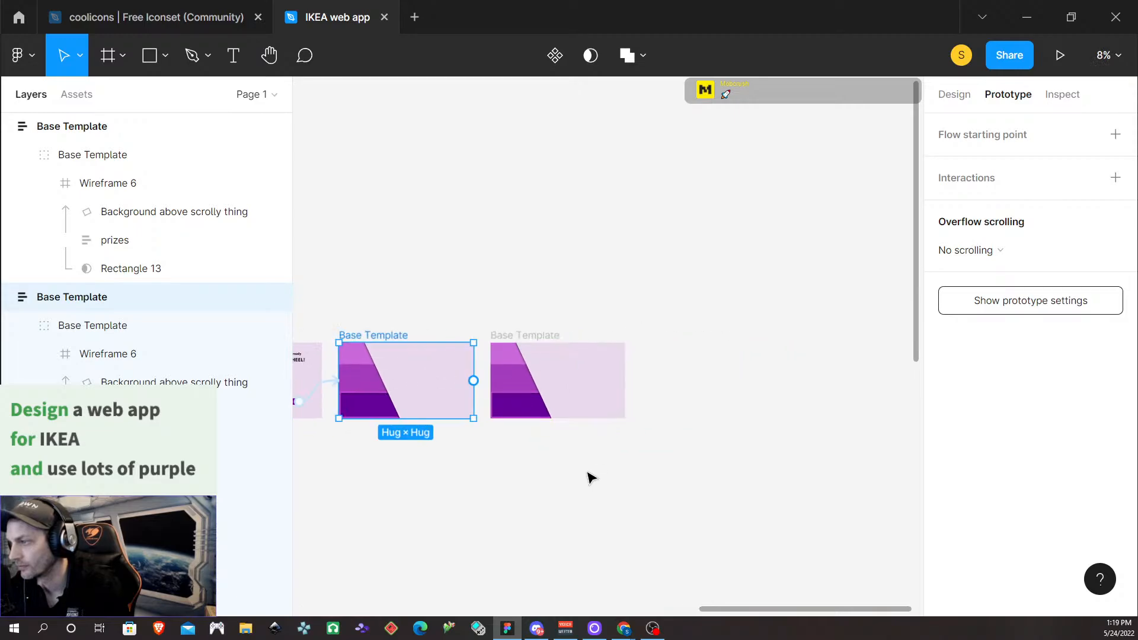
pyautogui.hscroll(-4, 591, 477)
pyautogui.scroll(-6, 590, 474)
pyautogui.hscroll(-1, 578, 455)
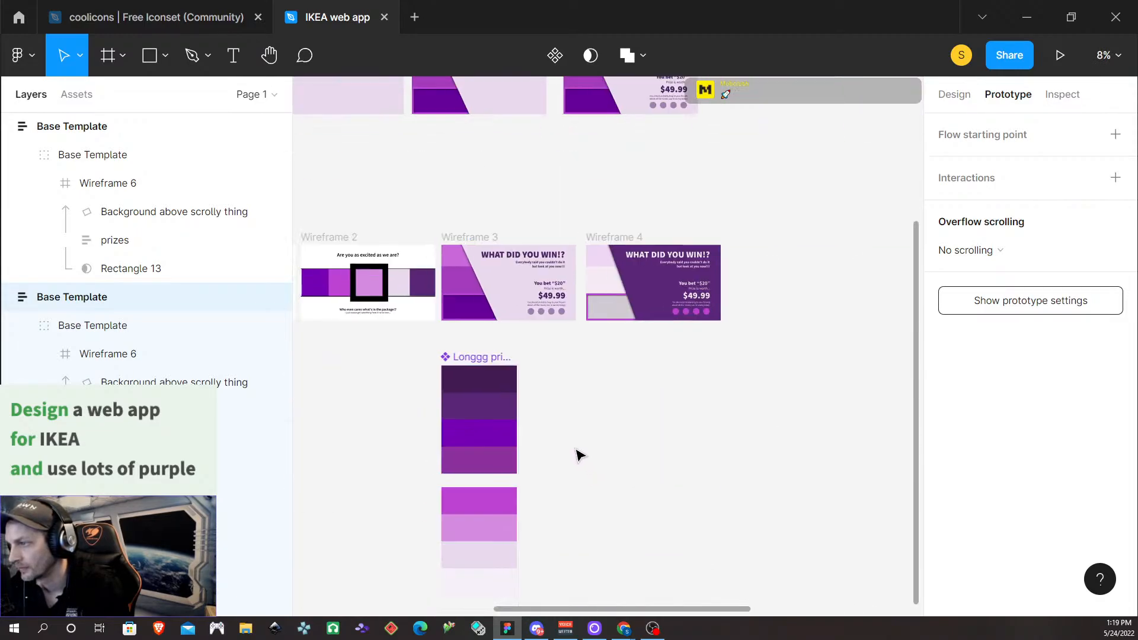
pyautogui.click(488, 413)
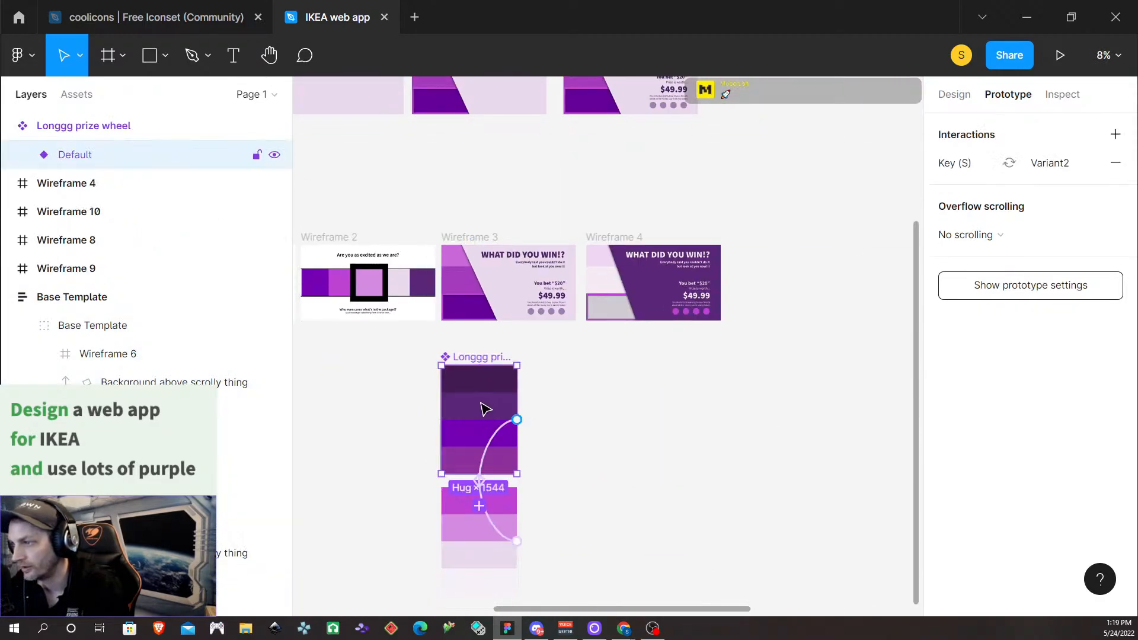
pyautogui.moveTo(485, 409); pyautogui.dragTo(771, 407)
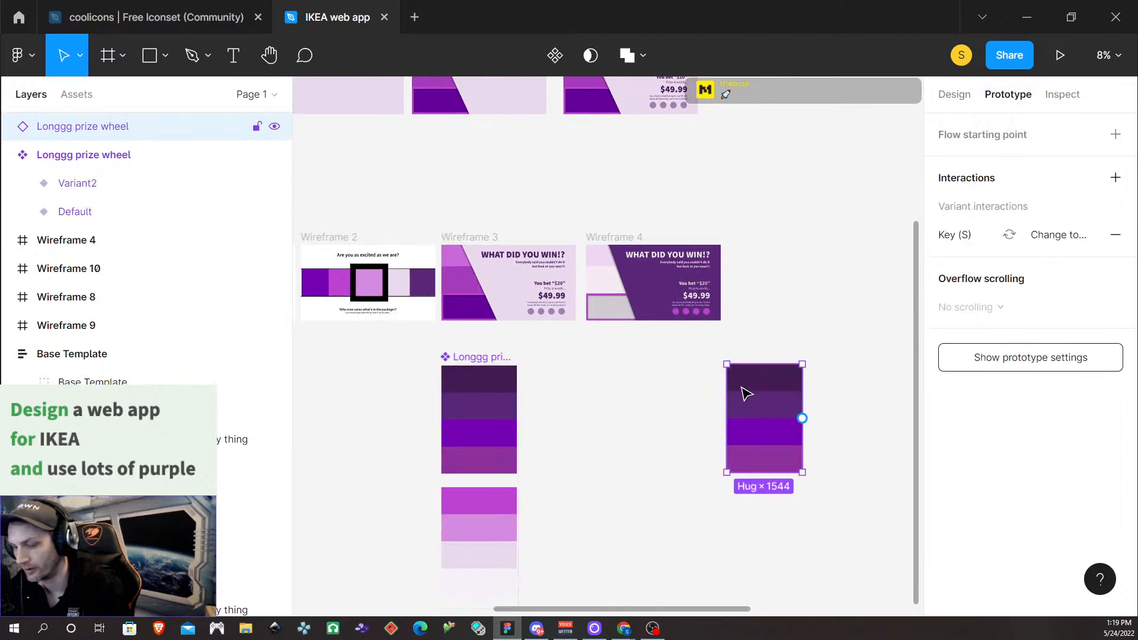
pyautogui.press('f')
pyautogui.moveTo(710, 350); pyautogui.dragTo(818, 500)
# Check the interaction details between the Longgg prize wheel's Default variant and Variant2
pyautogui.click(482, 418)
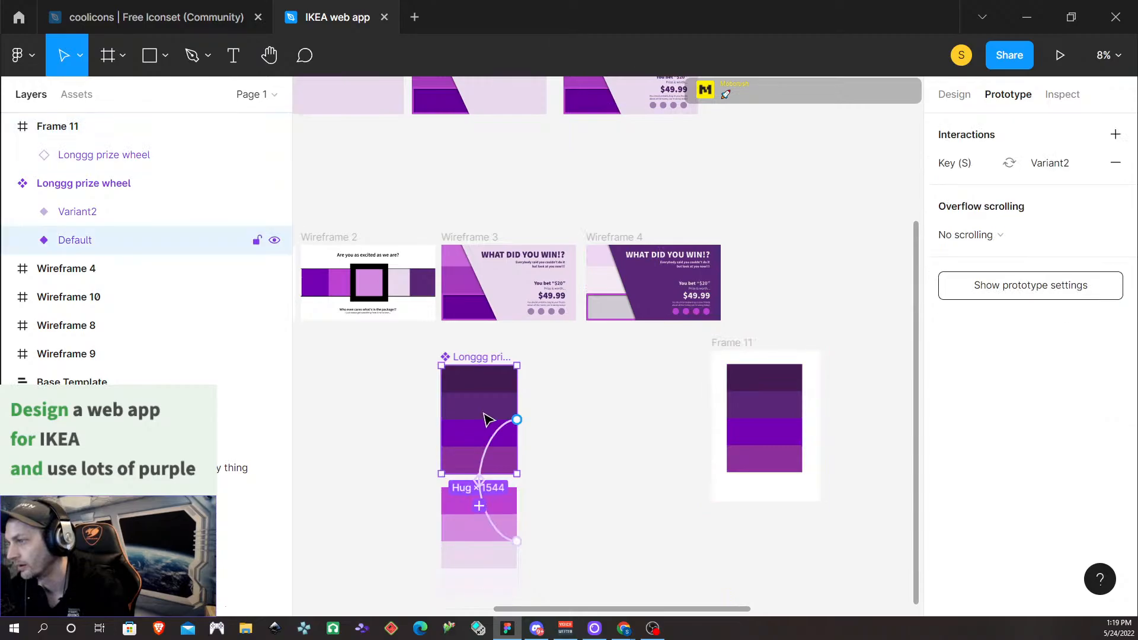
pyautogui.click(489, 449)
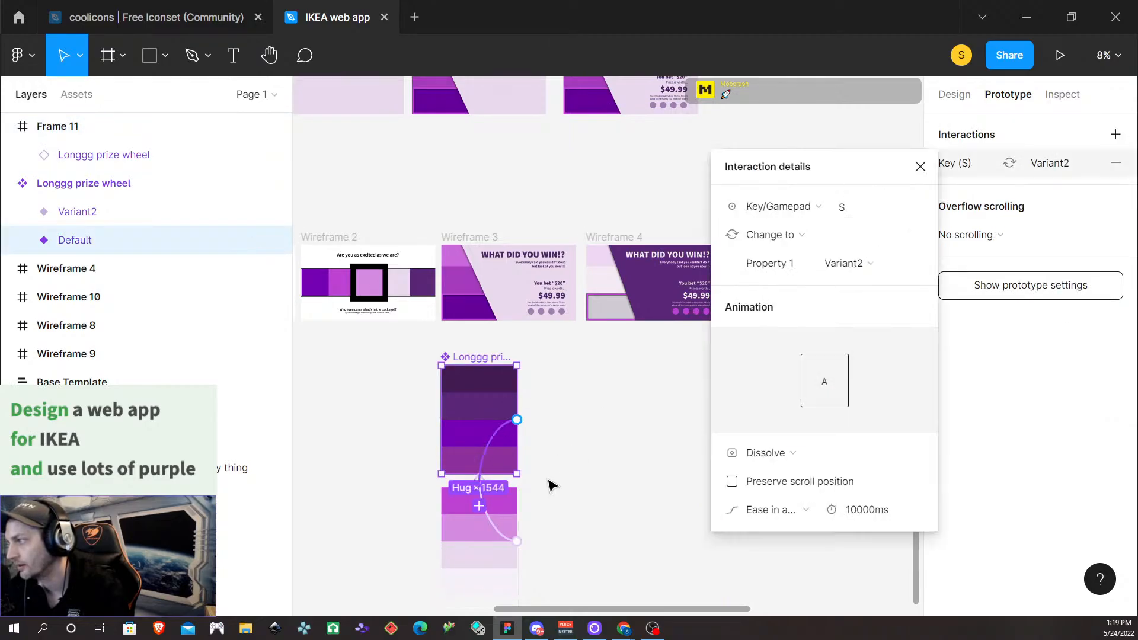
pyautogui.click(490, 524)
pyautogui.click(617, 487)
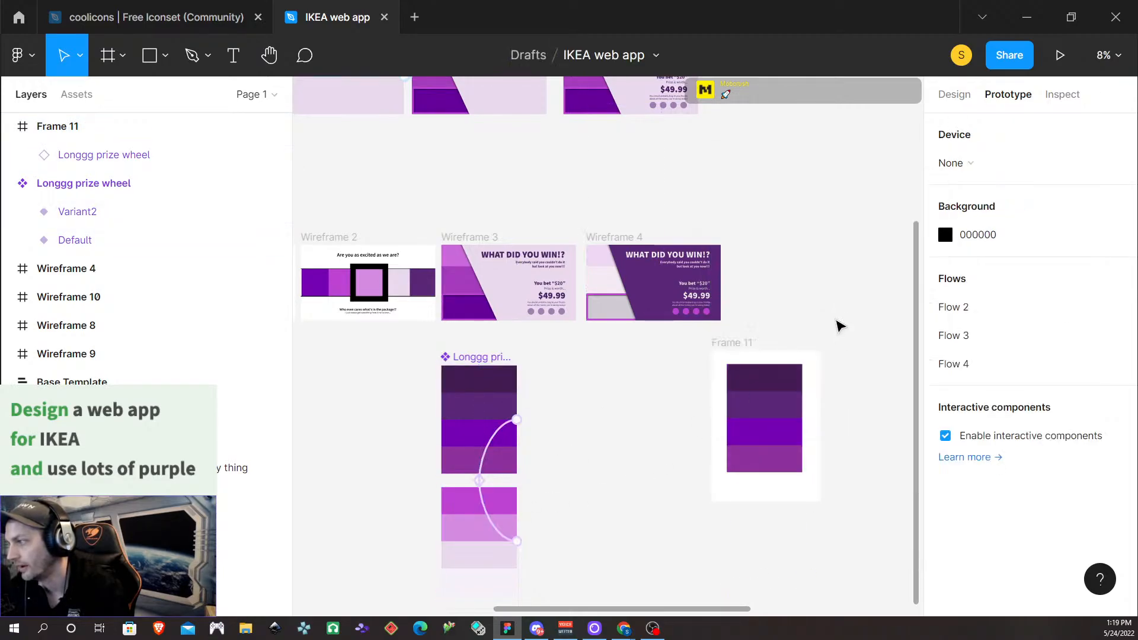
# Present Frame 11 fitted to the screen and play the prize wheel's spin animation
pyautogui.click(739, 345)
pyautogui.click(1064, 56)
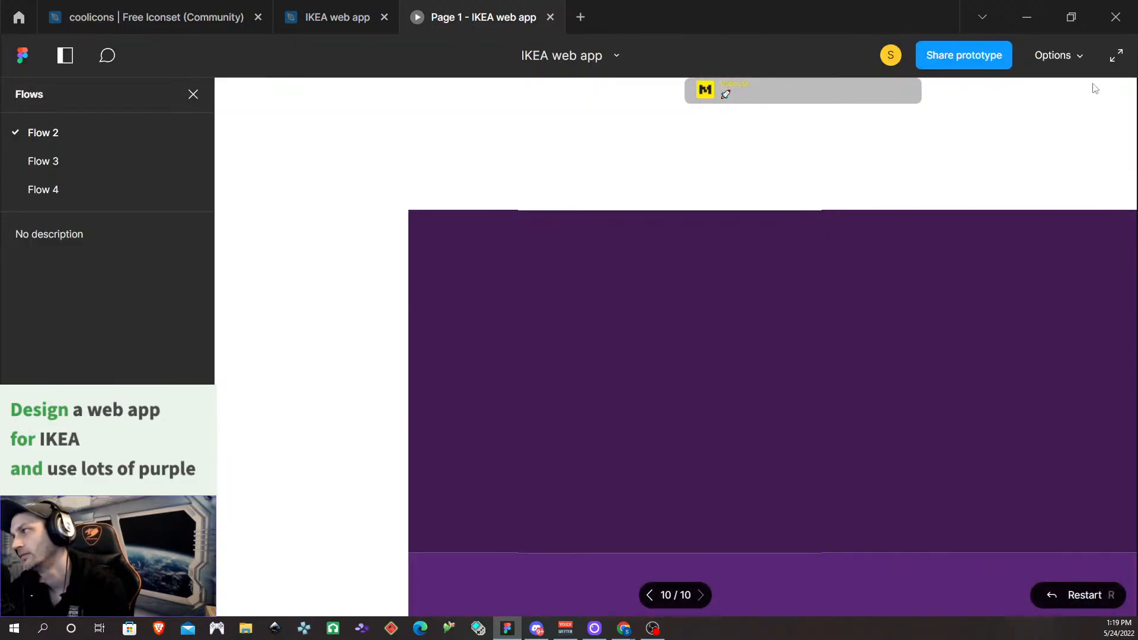
pyautogui.click(1070, 56)
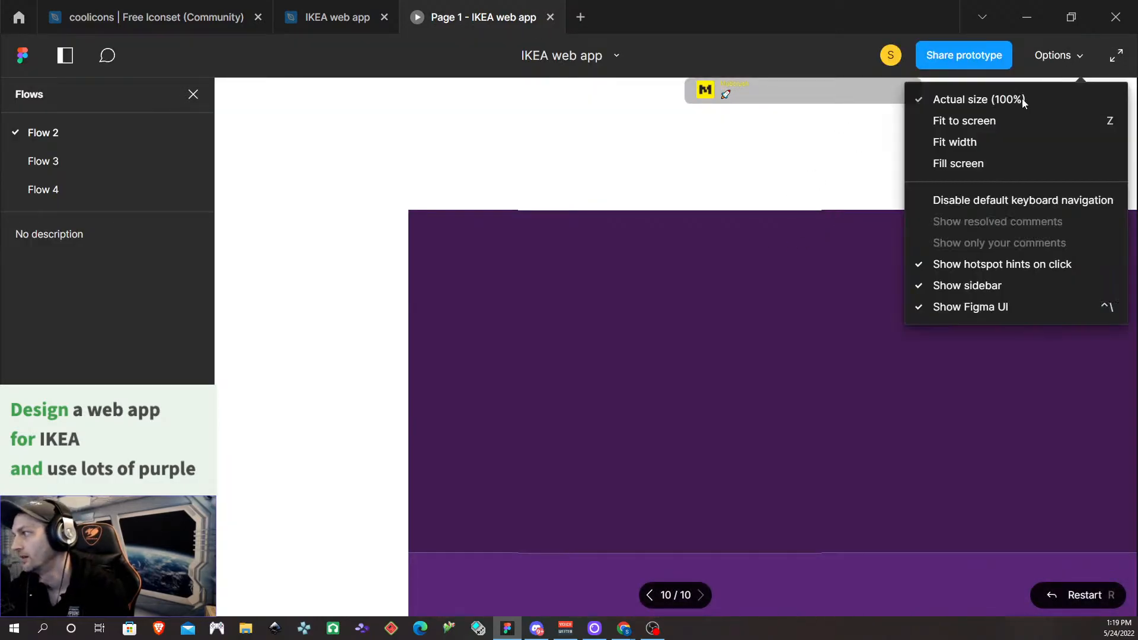
pyautogui.click(1005, 125)
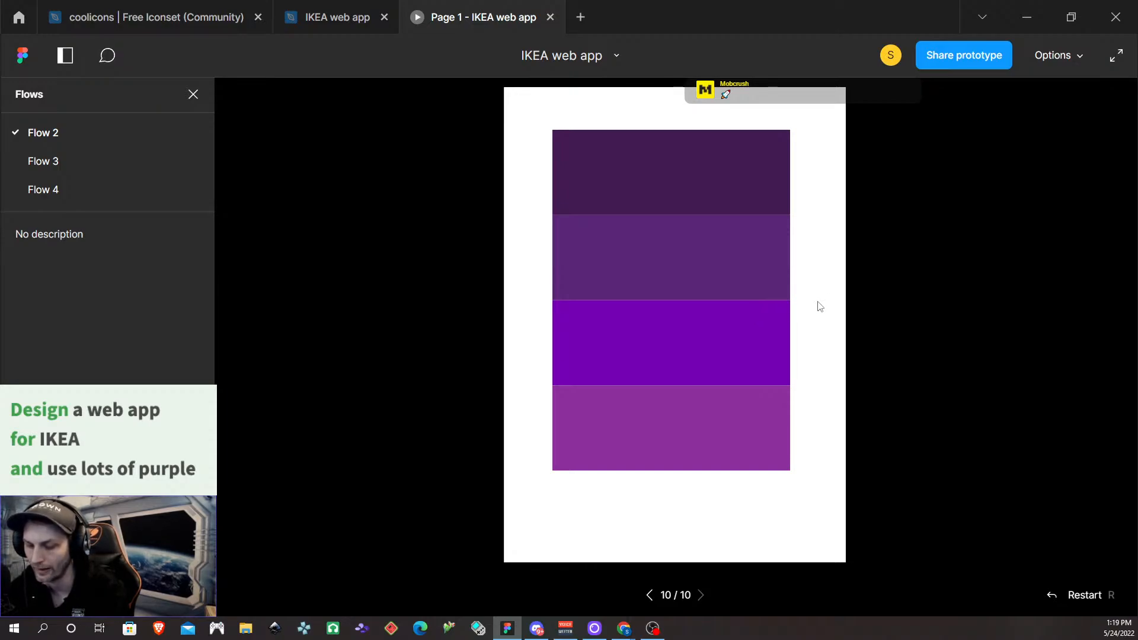
pyautogui.click(727, 302)
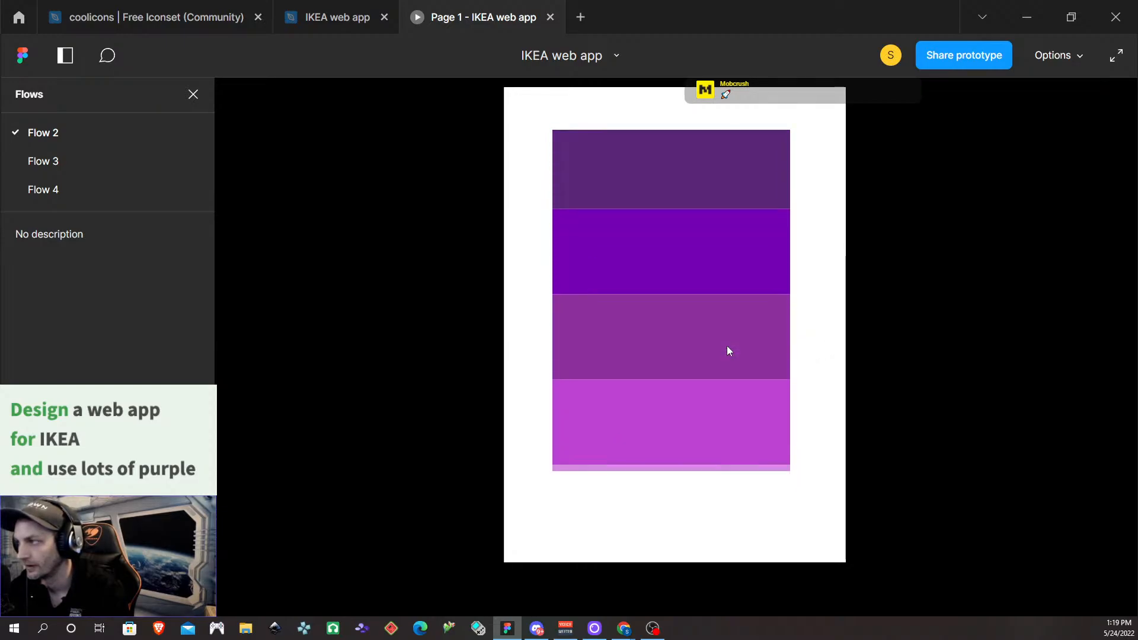
# Close the prototype preview and delete the test frame, Frame 11, from the canvas
pyautogui.click(550, 18)
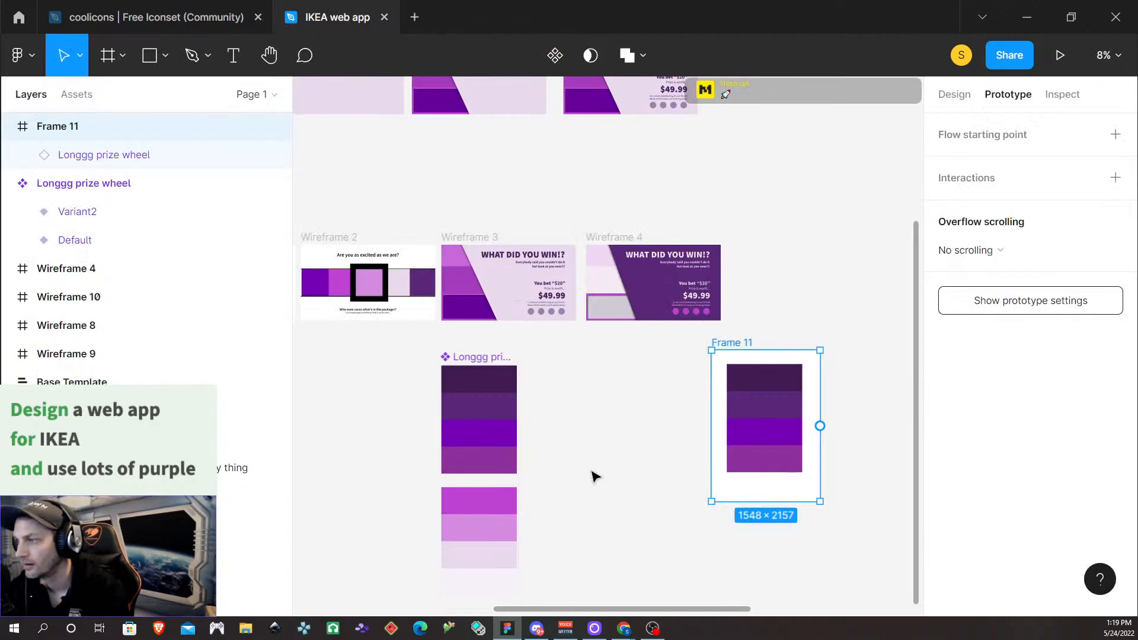
pyautogui.scroll(1, 566, 477)
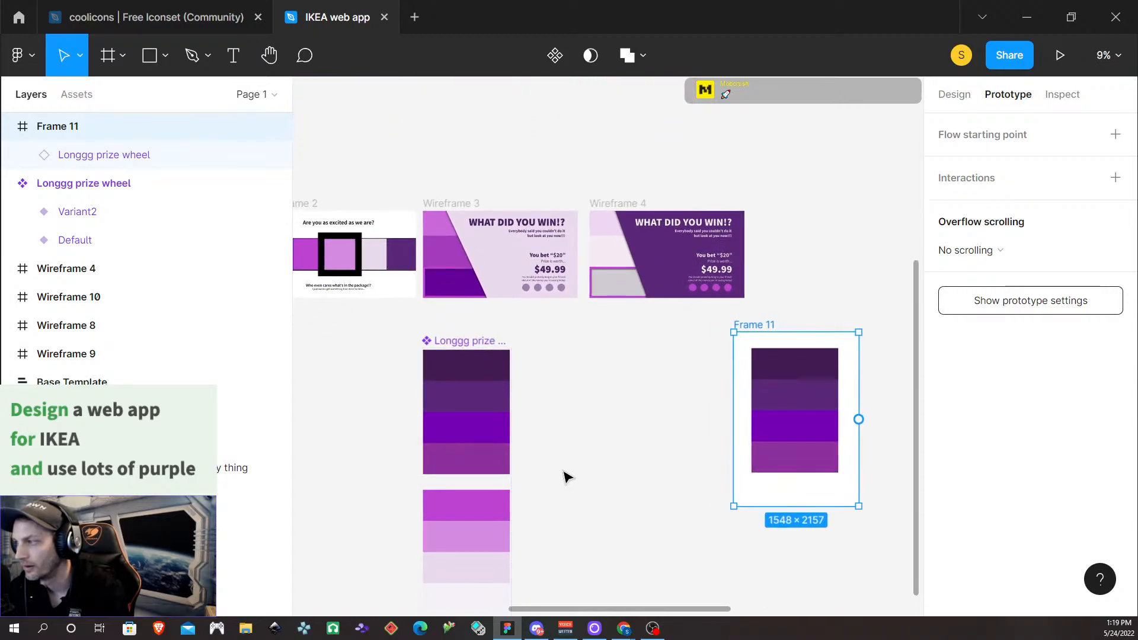
pyautogui.hscroll(-2, 565, 475)
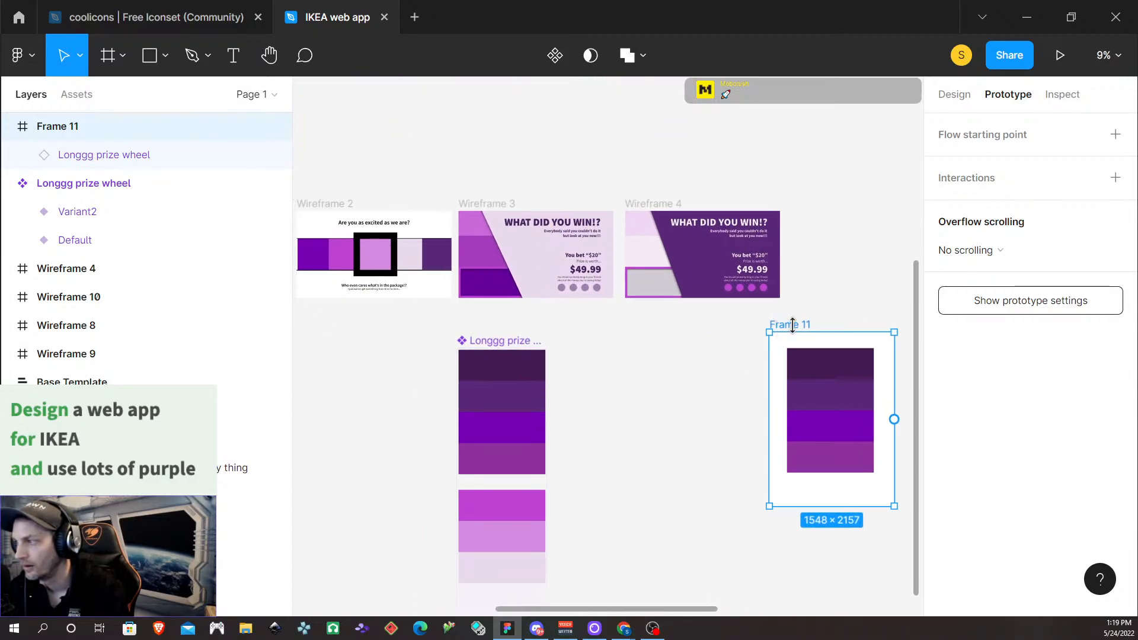
pyautogui.press('Delete')
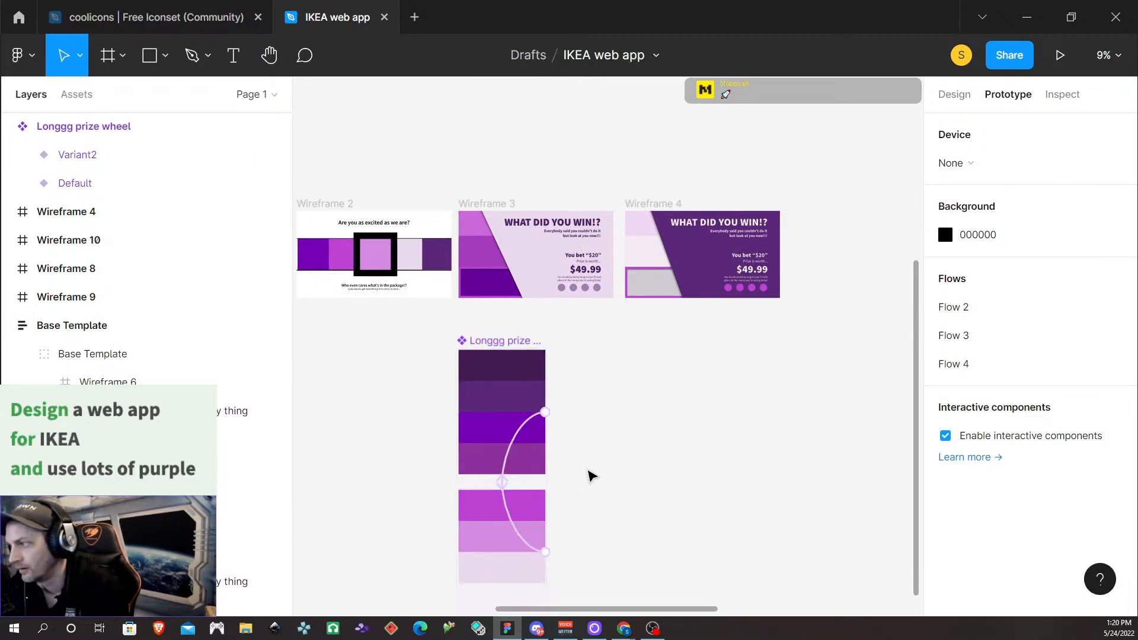
# Remove the S-key interactions from both the Default variant and Variant2 of the Longgg prize wheel
pyautogui.scroll(-5, 643, 445)
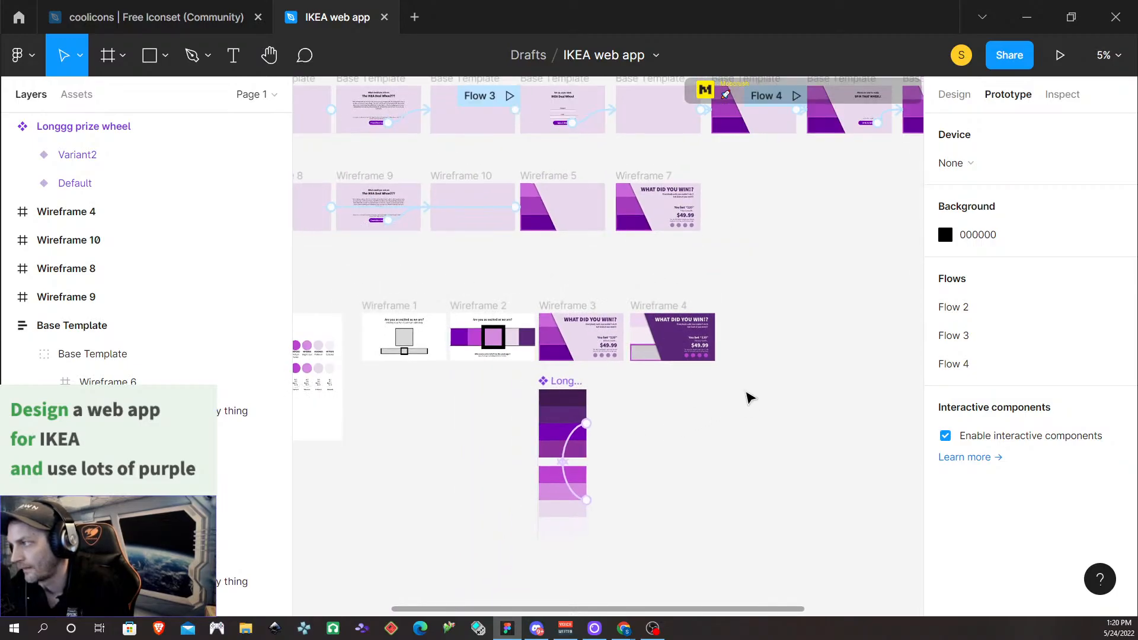
pyautogui.scroll(-1, 748, 397)
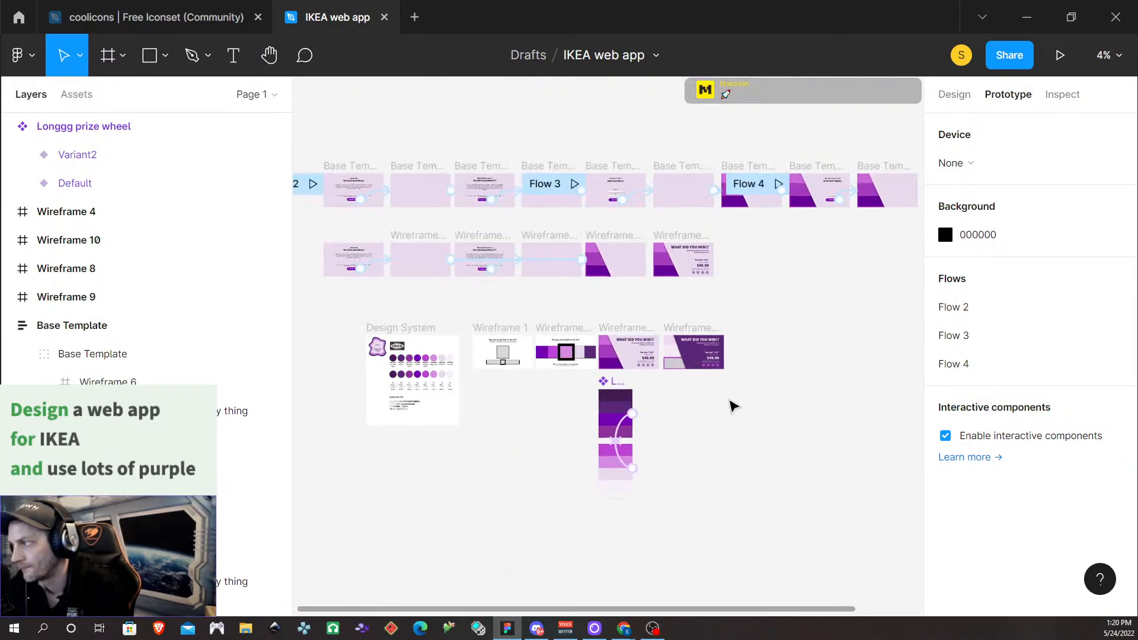
pyautogui.click(630, 464)
pyautogui.click(627, 430)
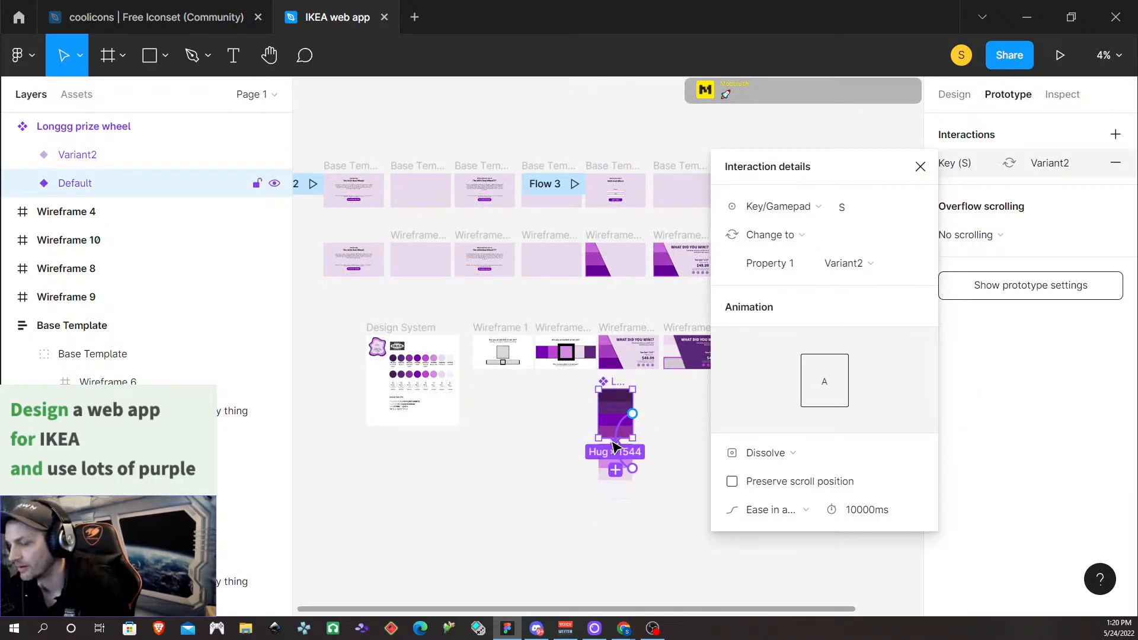
pyautogui.press('Delete')
pyautogui.click(628, 467)
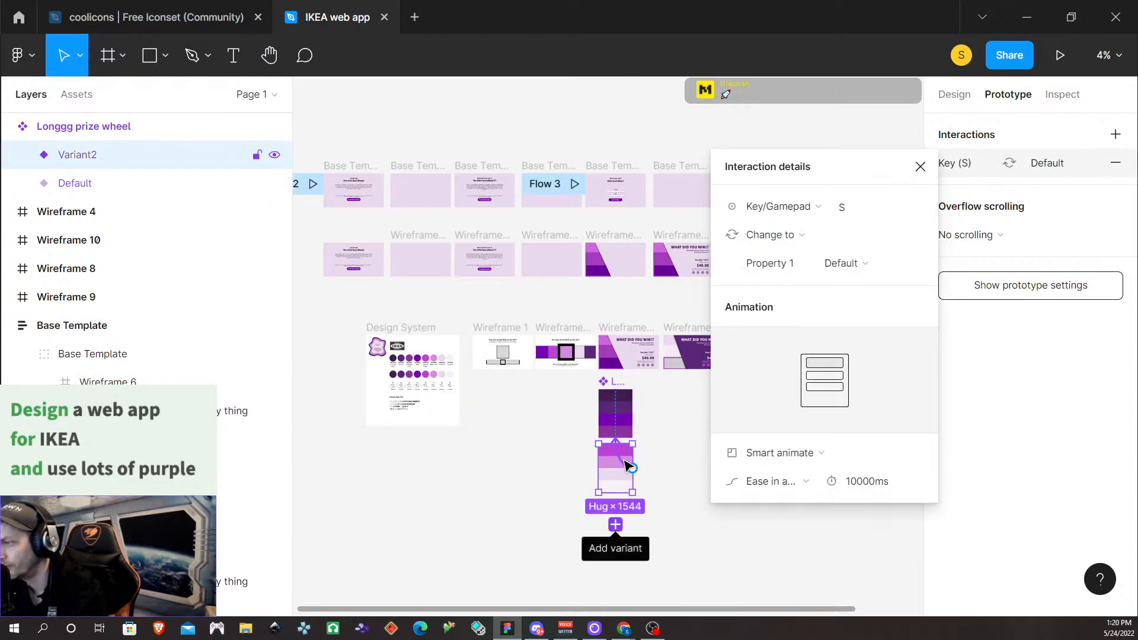
pyautogui.press('Delete')
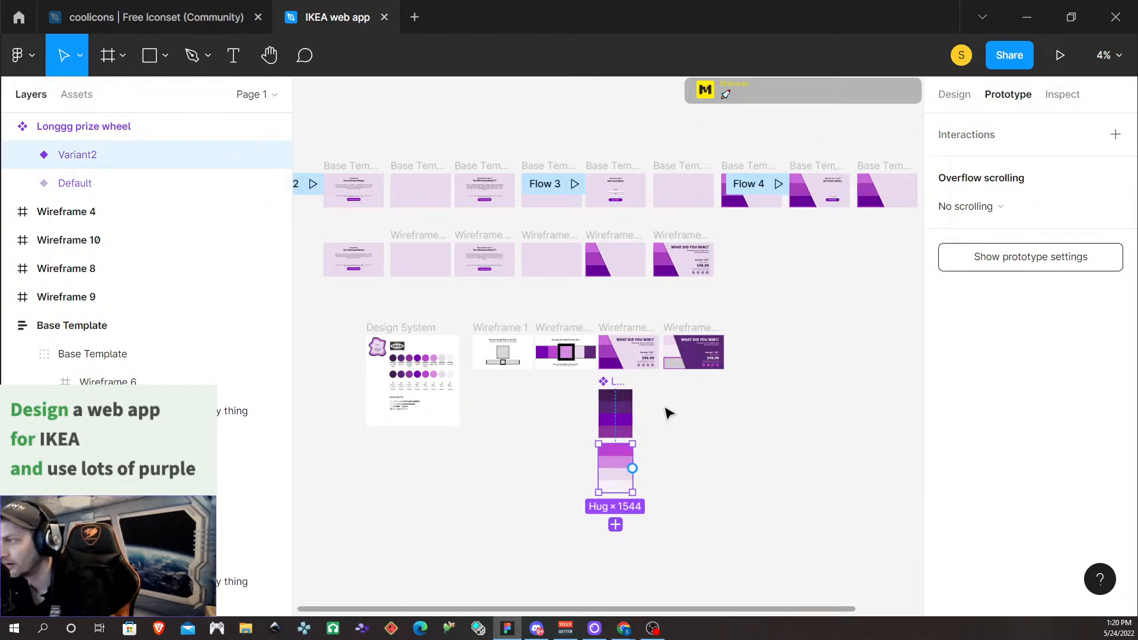
# Select the nested prizes layer inside the Base Template frame that starts Flow 4
pyautogui.scroll(-1, 766, 388)
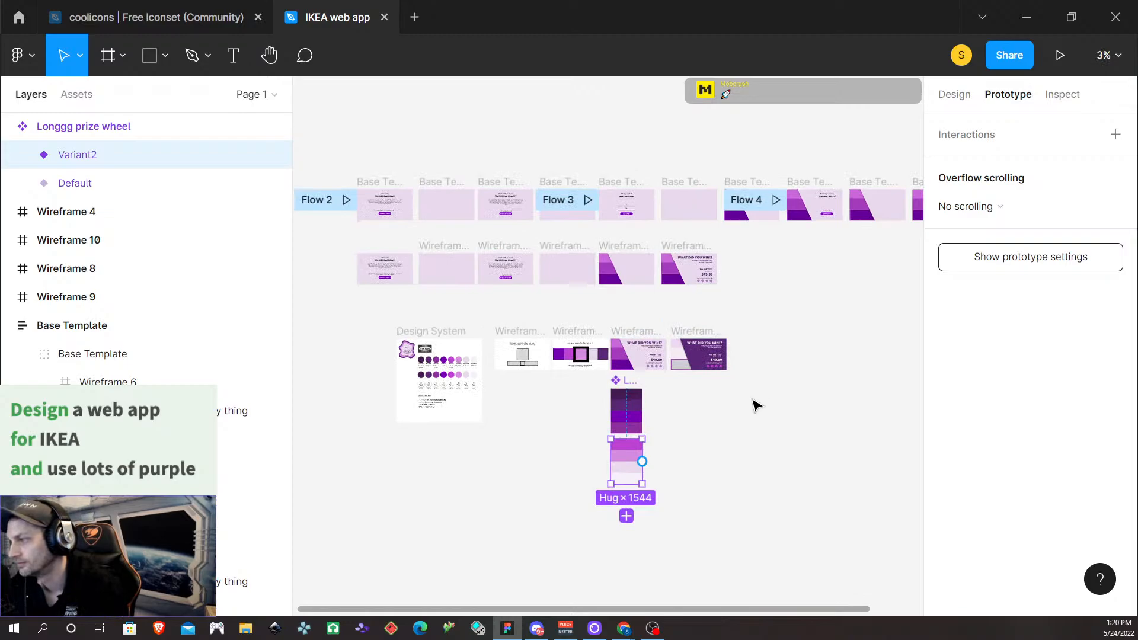
pyautogui.hscroll(3, 764, 361)
pyautogui.click(633, 214)
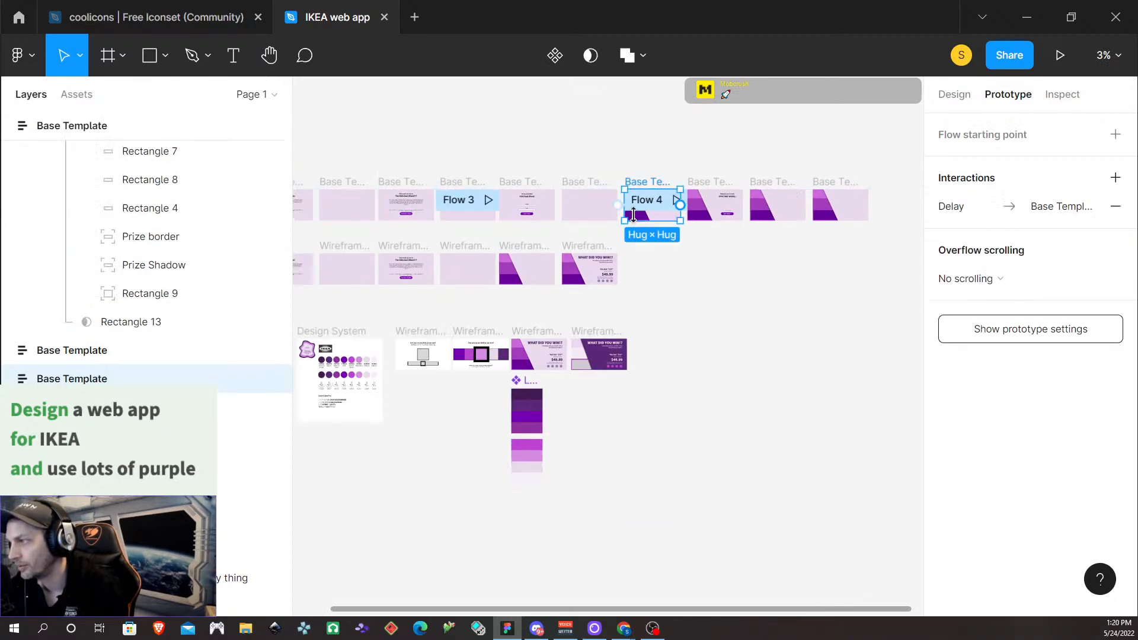
pyautogui.scroll(5, 633, 215)
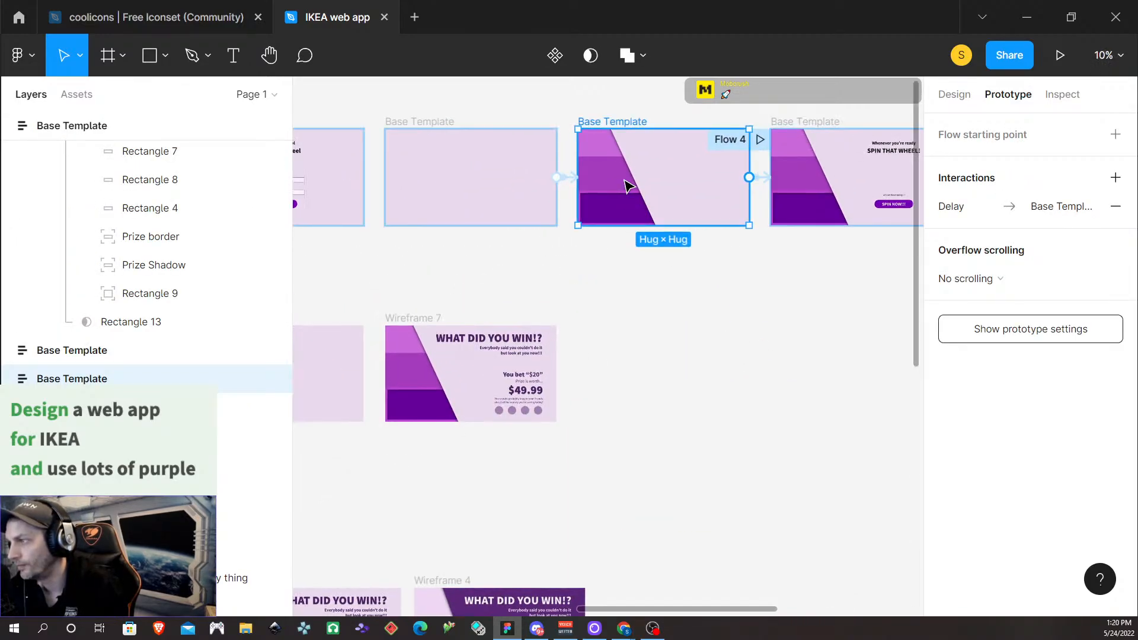
pyautogui.click(627, 185)
pyautogui.doubleClick(625, 181)
pyautogui.click(615, 277)
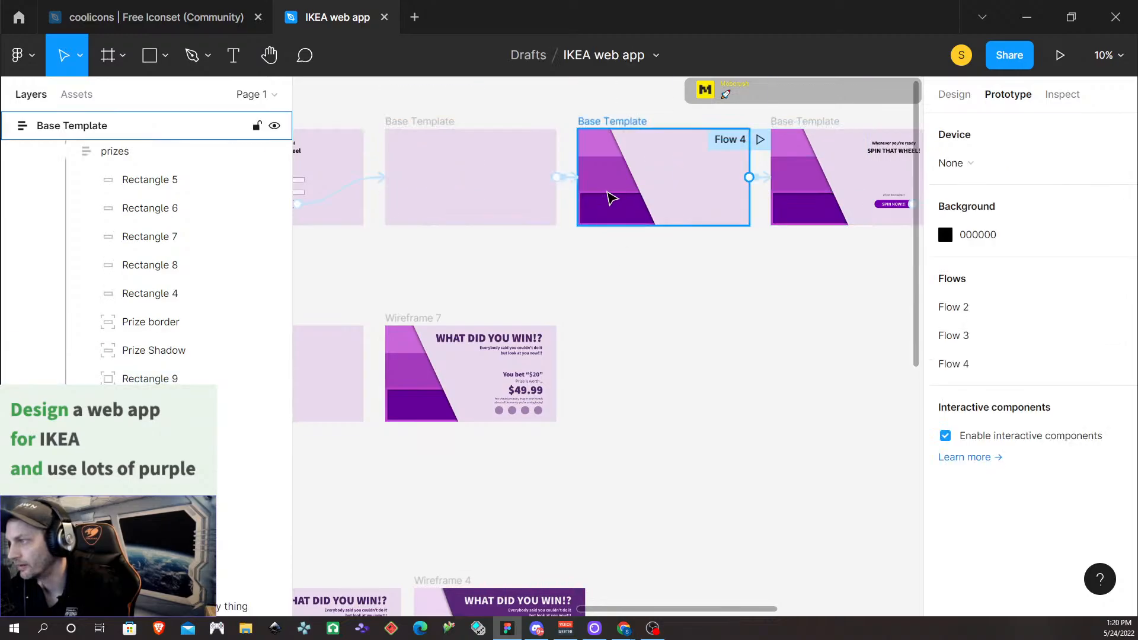
pyautogui.doubleClick(610, 178)
pyautogui.doubleClick(612, 181)
pyautogui.doubleClick(629, 183)
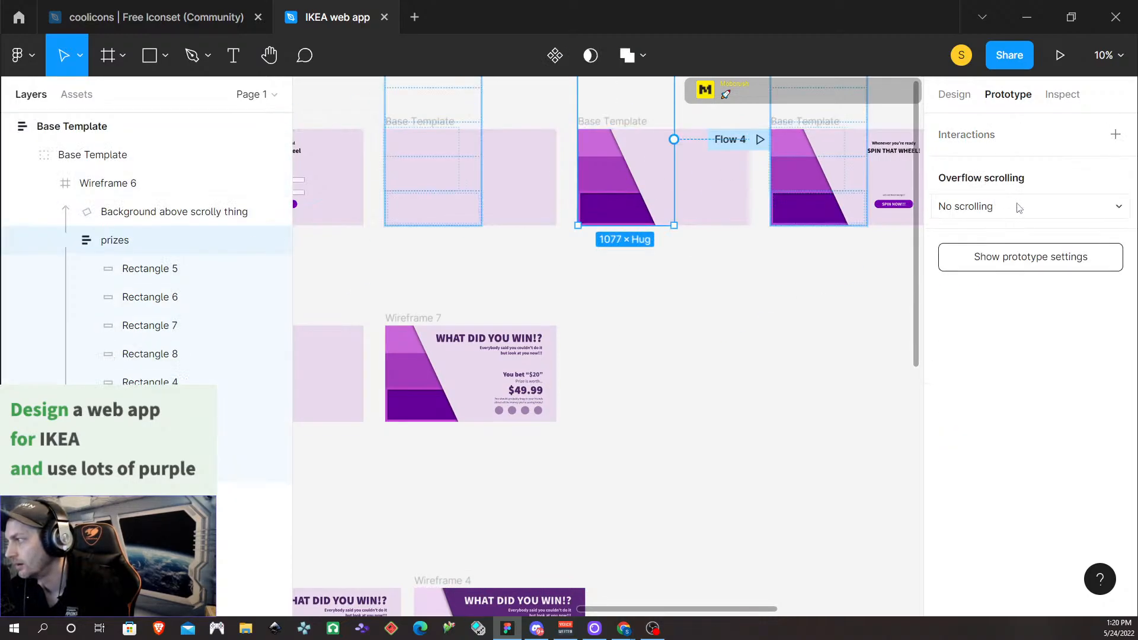
# Examine the prizes layer's design properties, including its size, auto layout, constraints and selection colors
pyautogui.click(955, 96)
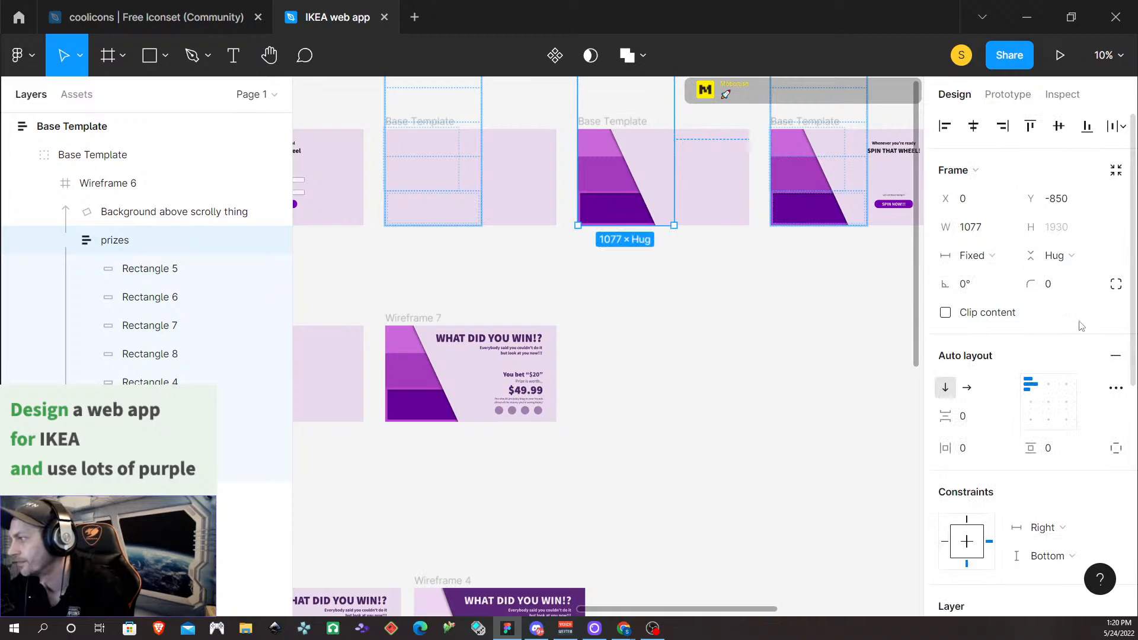
pyautogui.scroll(-3, 1033, 415)
pyautogui.scroll(3, 996, 385)
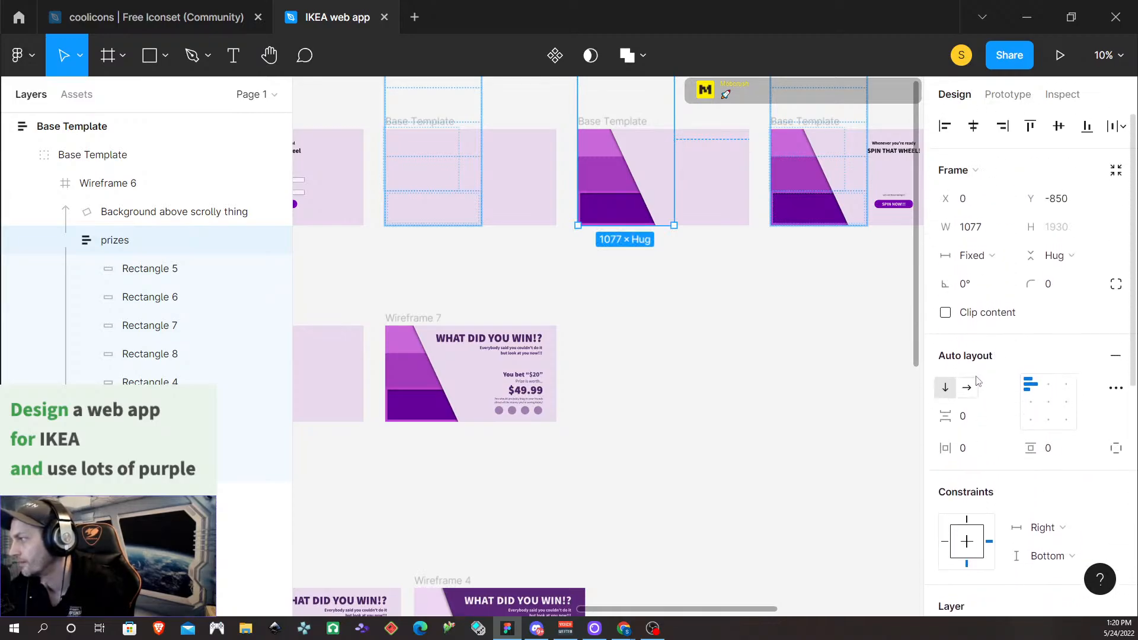
pyautogui.scroll(-4, 978, 380)
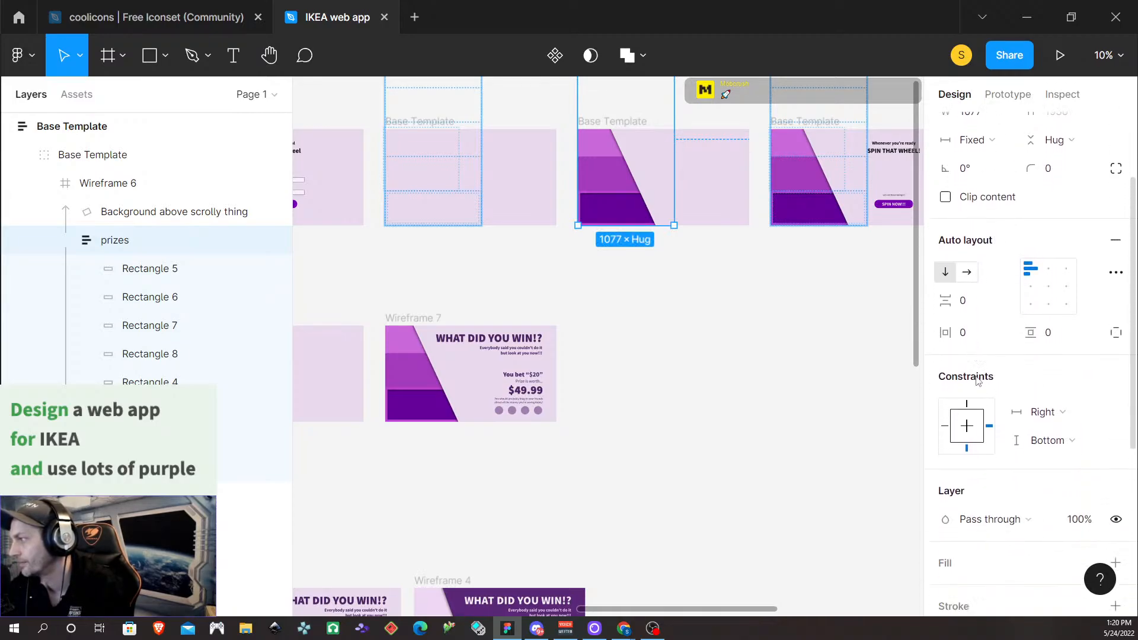
pyautogui.doubleClick(597, 183)
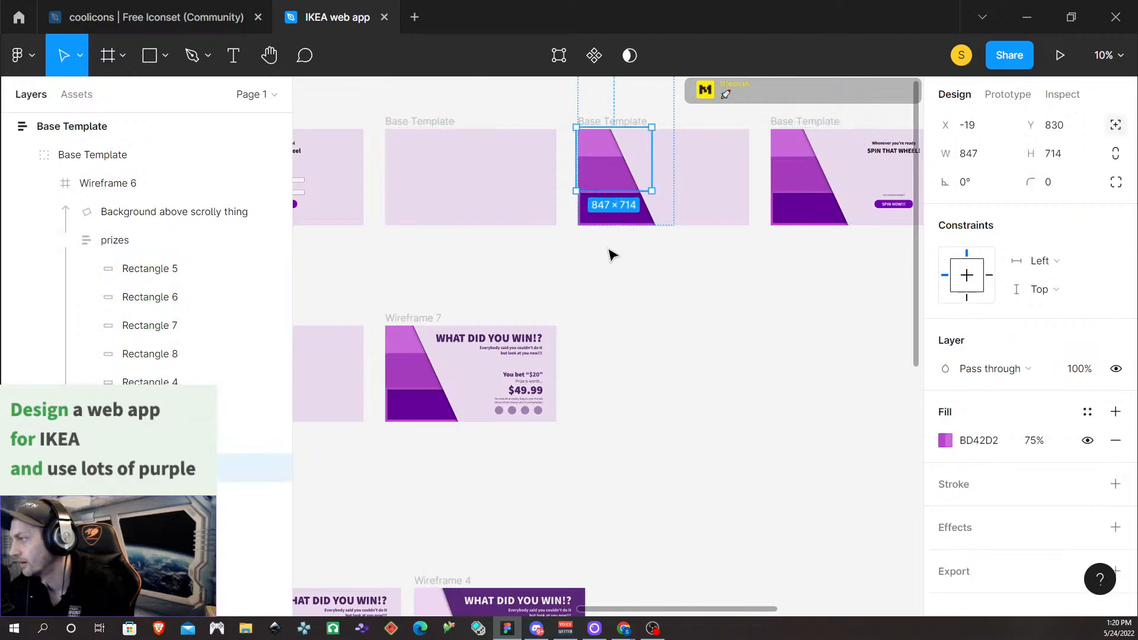
pyautogui.click(140, 242)
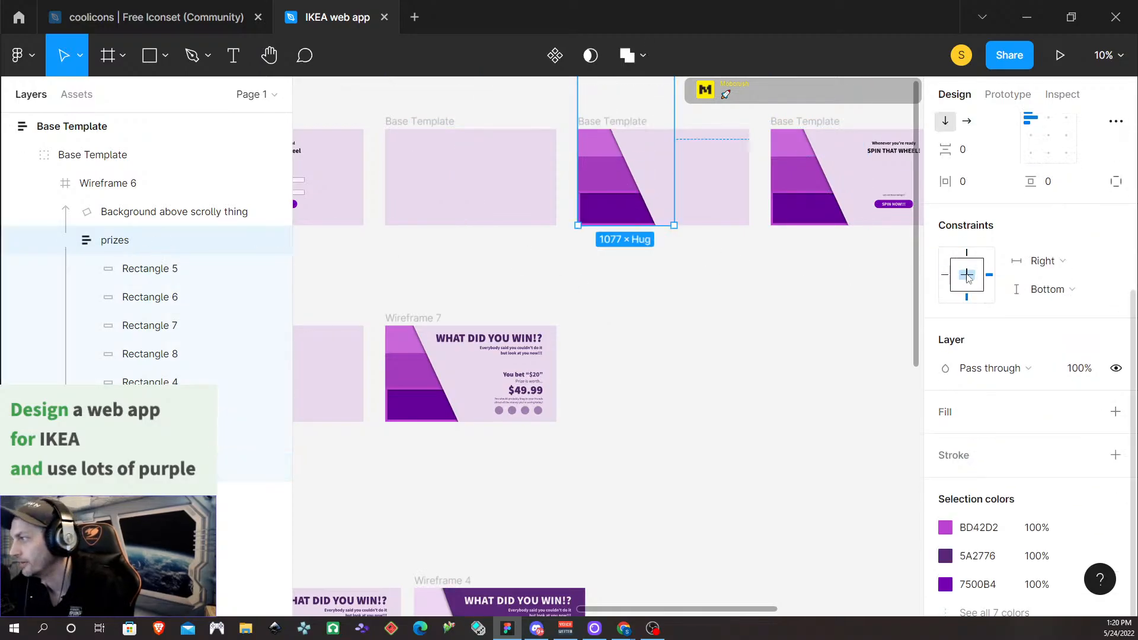
pyautogui.scroll(-3, 1058, 327)
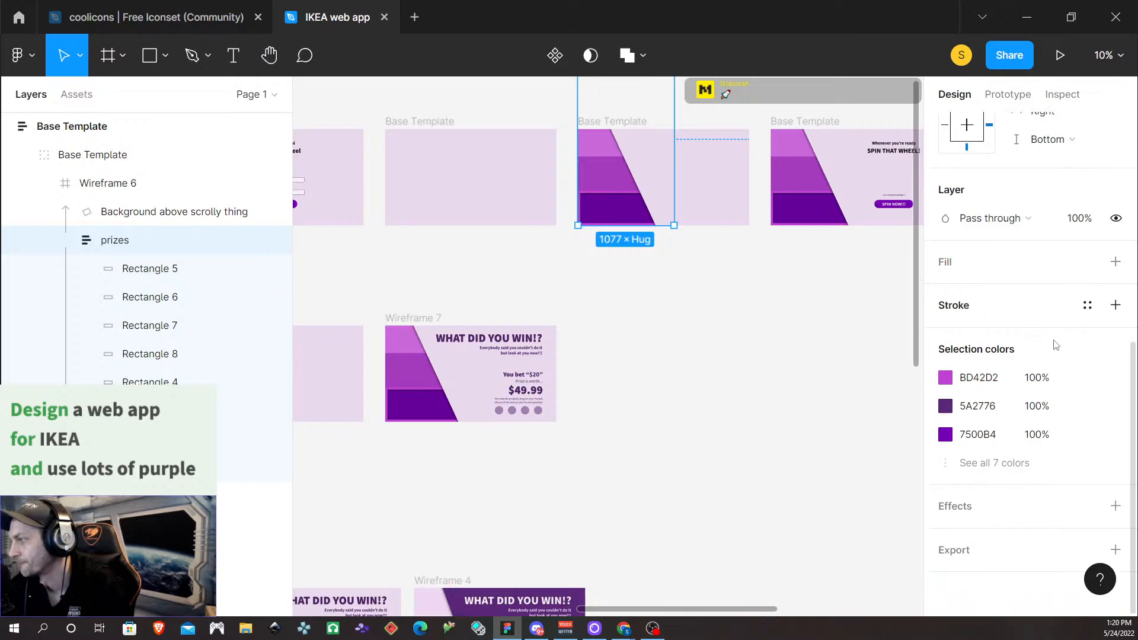
pyautogui.scroll(6, 1056, 345)
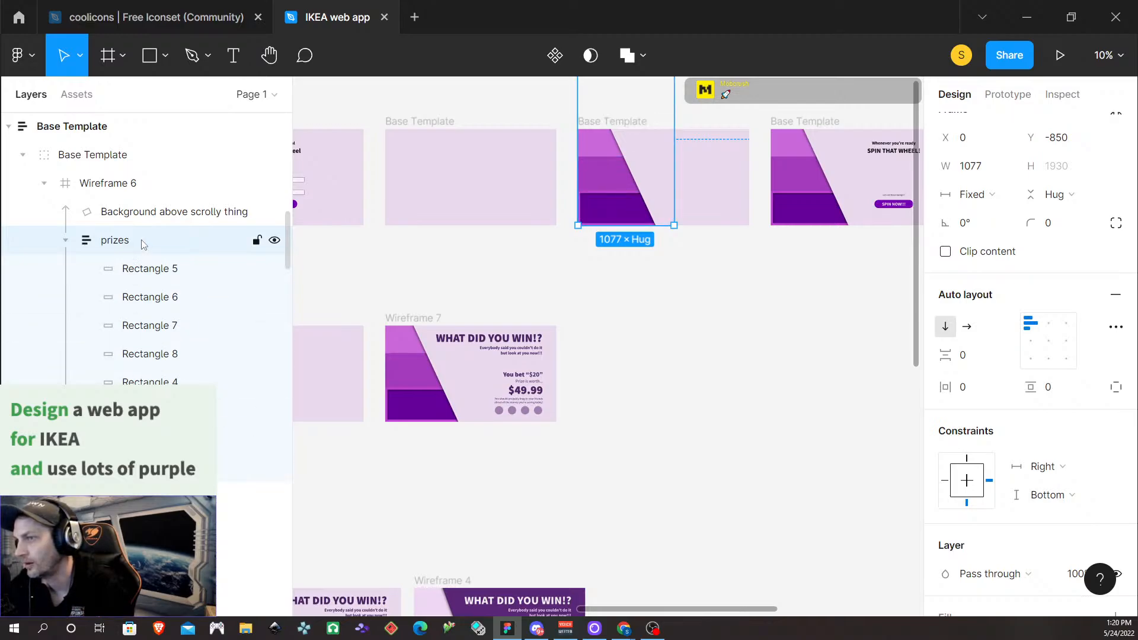
pyautogui.scroll(-3, 143, 244)
pyautogui.scroll(3, 118, 242)
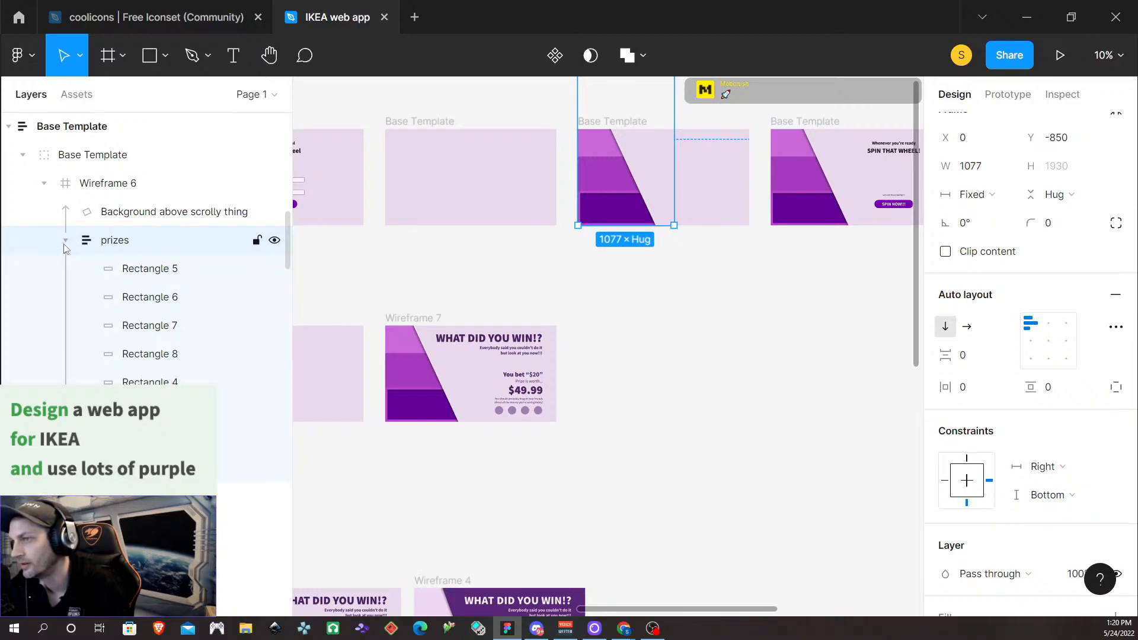
pyautogui.scroll(-3, 66, 247)
pyautogui.scroll(3, 75, 285)
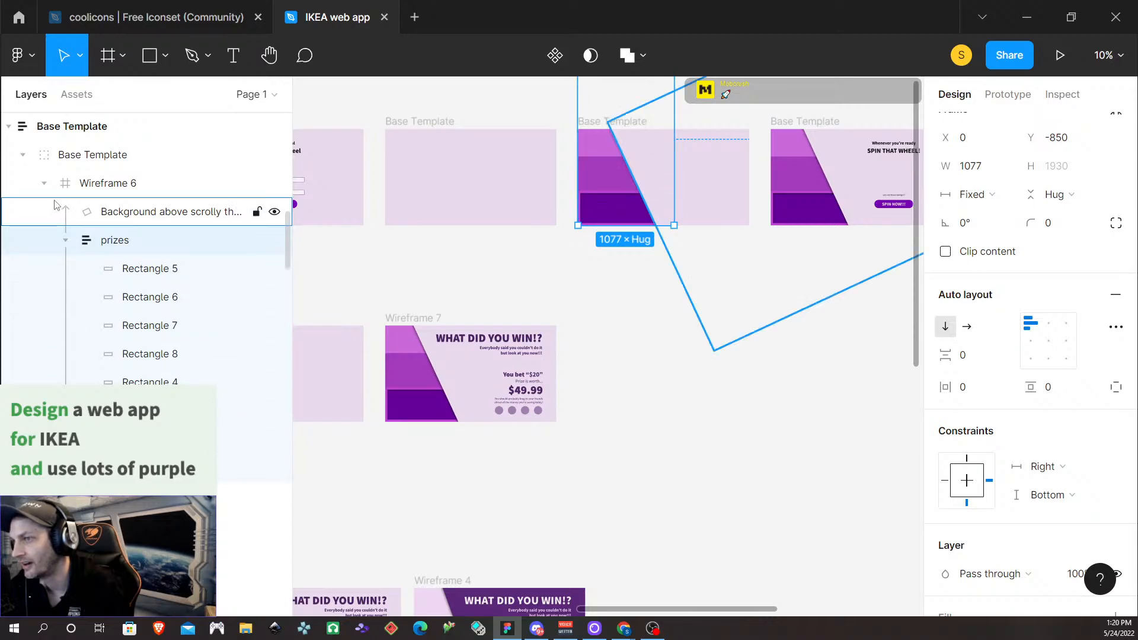
pyautogui.click(44, 183)
pyautogui.click(44, 183)
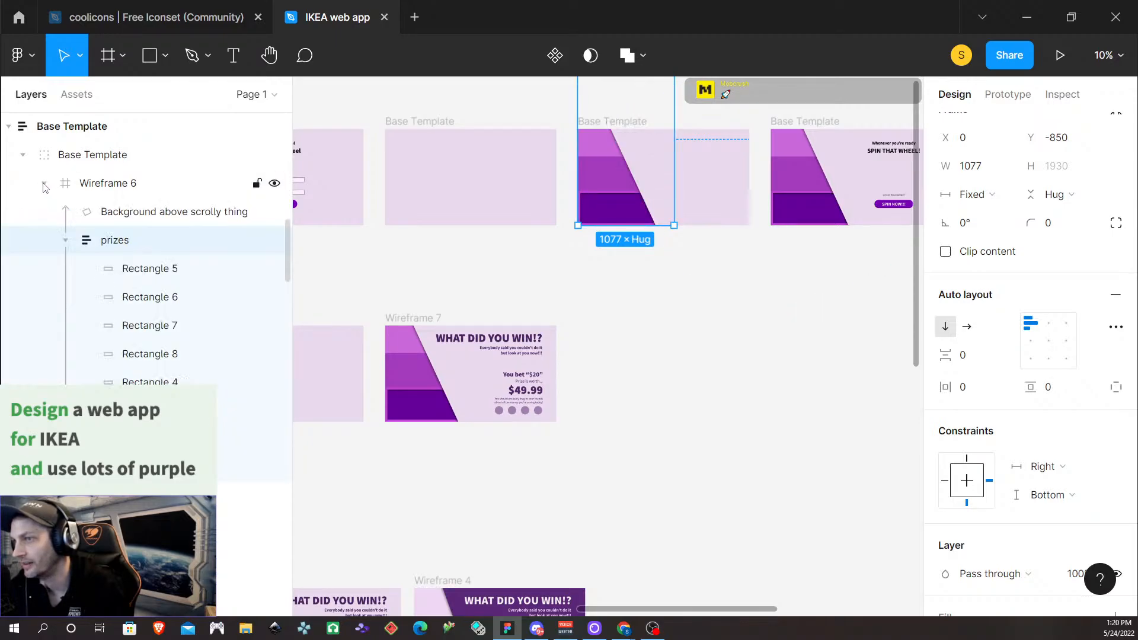
pyautogui.click(23, 157)
pyautogui.click(23, 157)
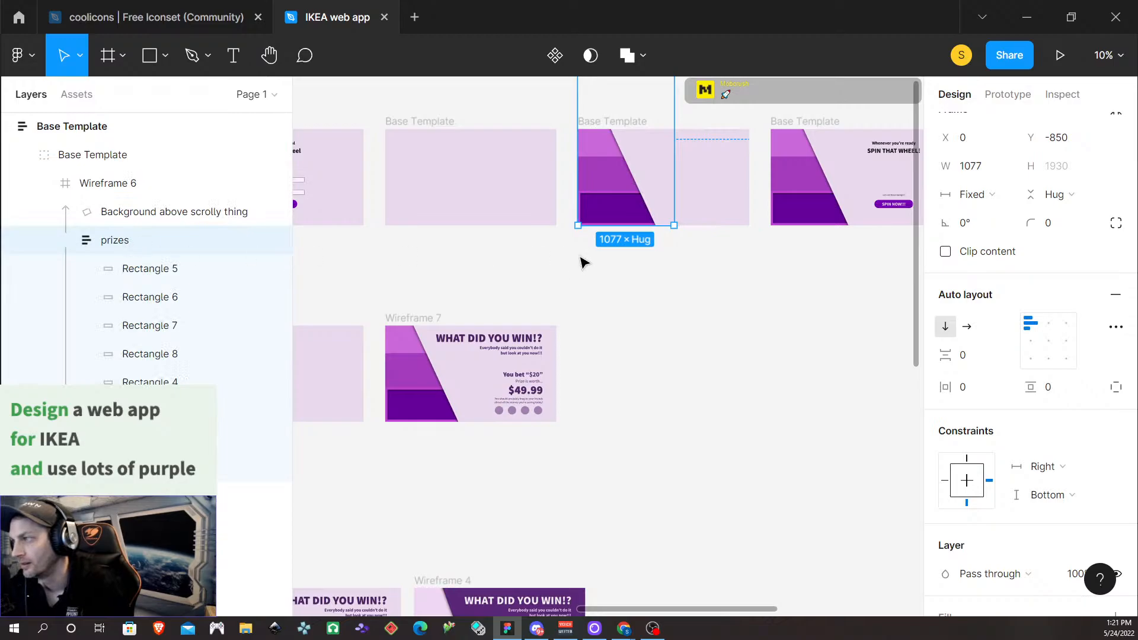
# Check the design properties of the Longgg prize wheel's Variant2 and of the whole component set
pyautogui.scroll(-3, 614, 410)
pyautogui.scroll(3, 538, 549)
pyautogui.scroll(-6, 536, 552)
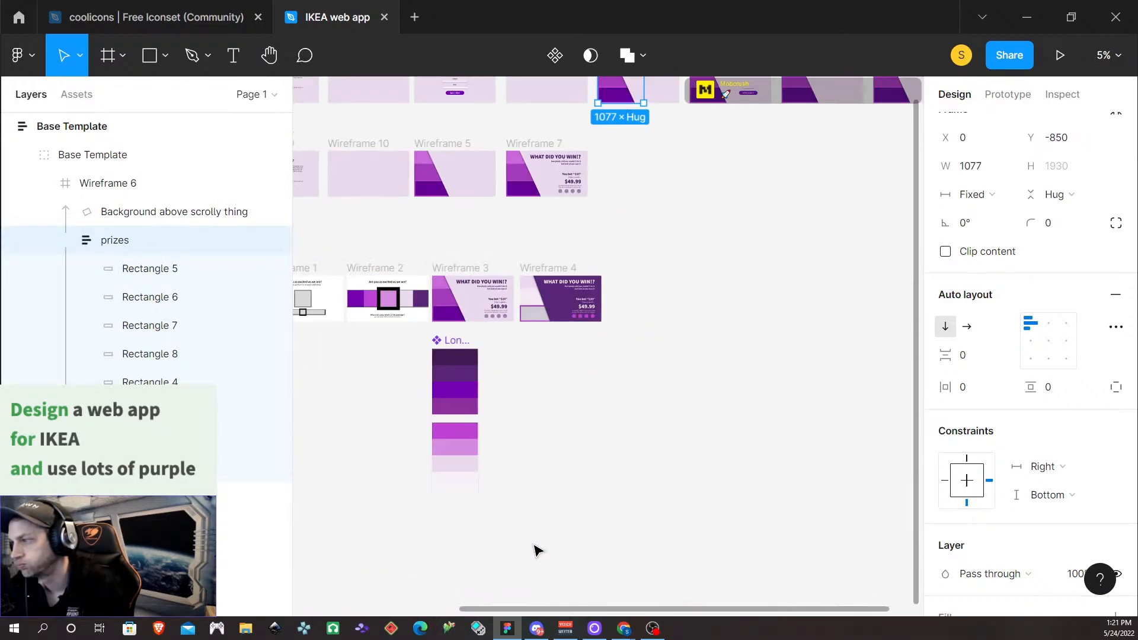
pyautogui.click(490, 447)
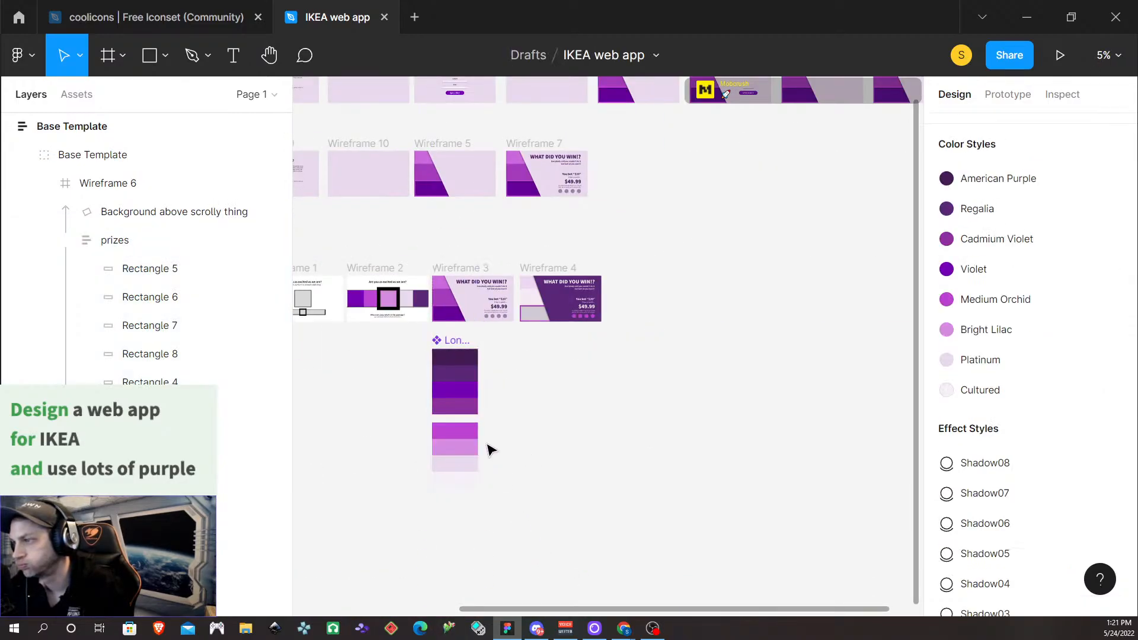
pyautogui.click(450, 447)
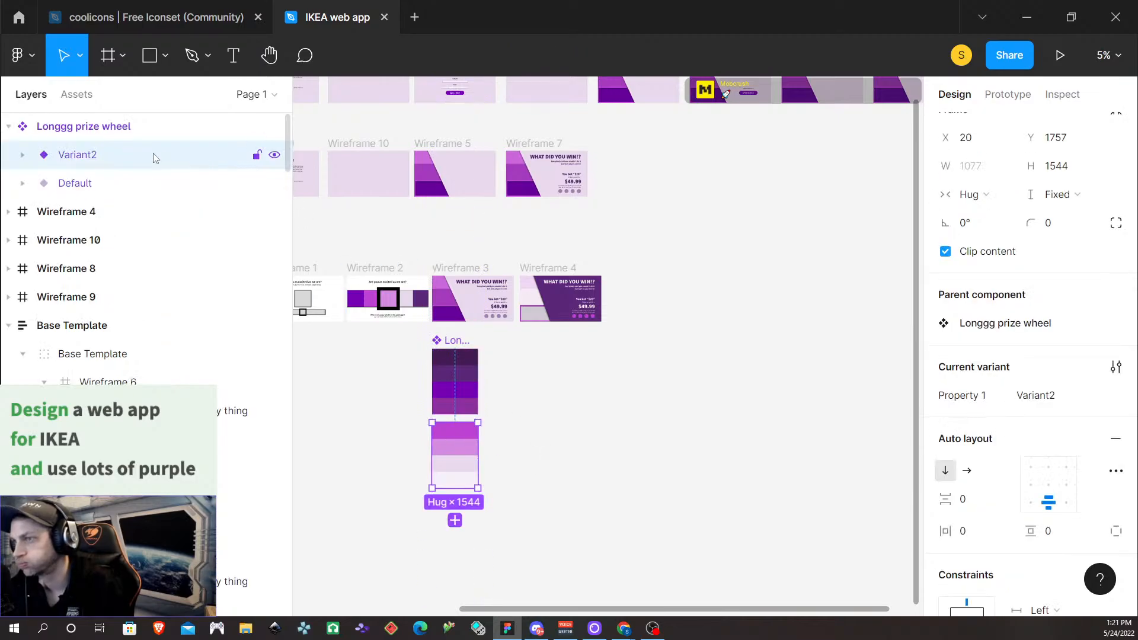
pyautogui.click(88, 125)
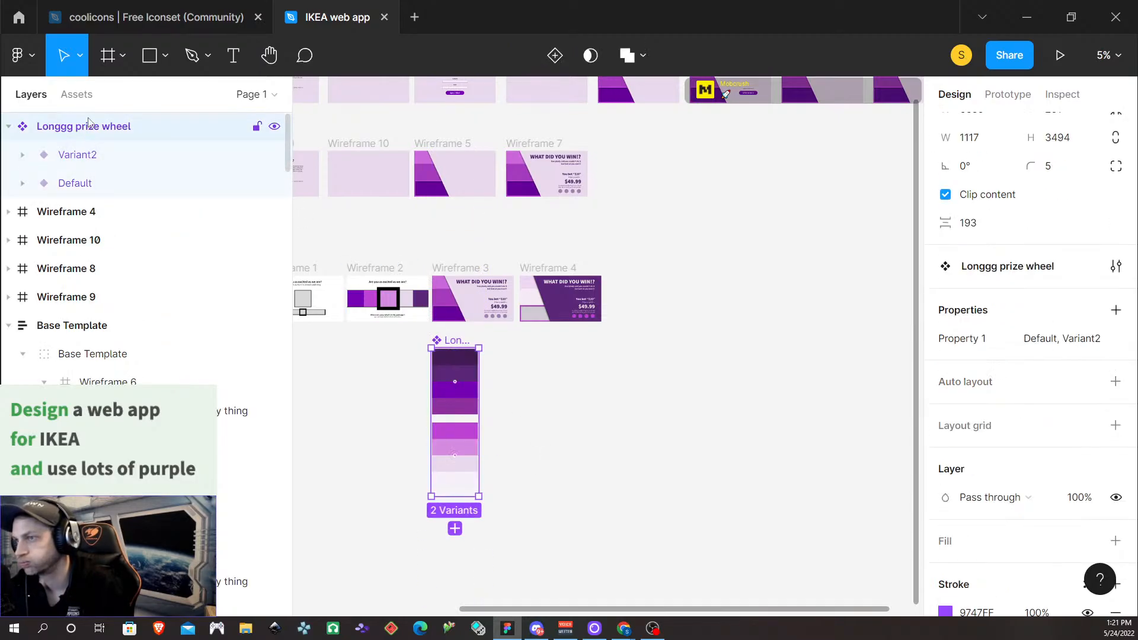
# Connect the prize wheel's Variant2 to Default with a Key/Gamepad trigger on S, using Smart animate at 10000ms
pyautogui.click(104, 157)
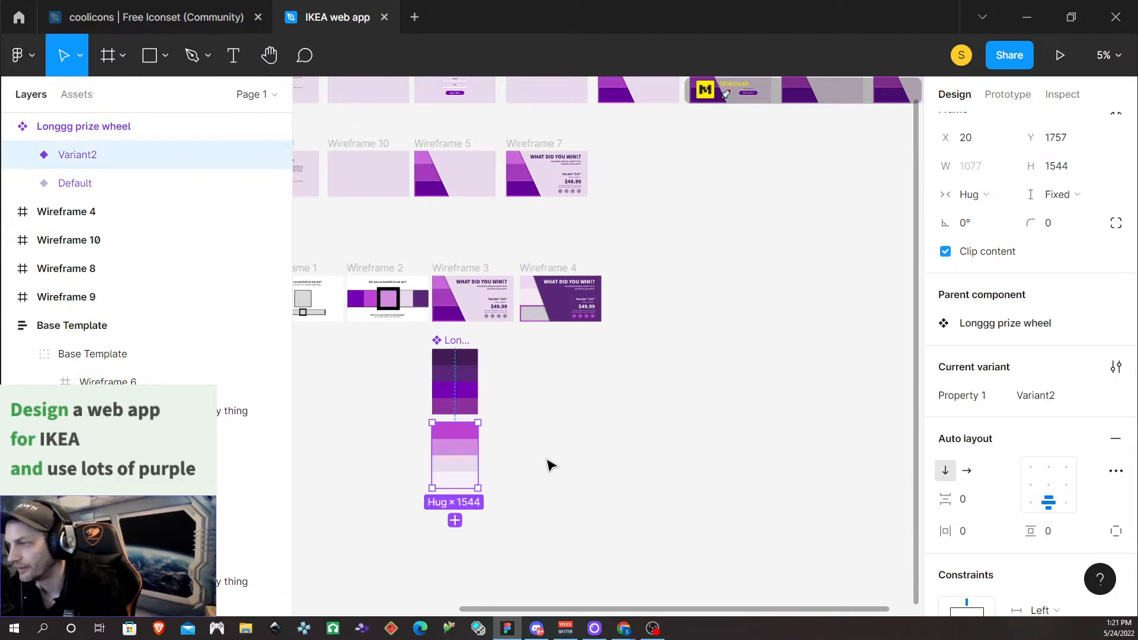
pyautogui.click(1007, 96)
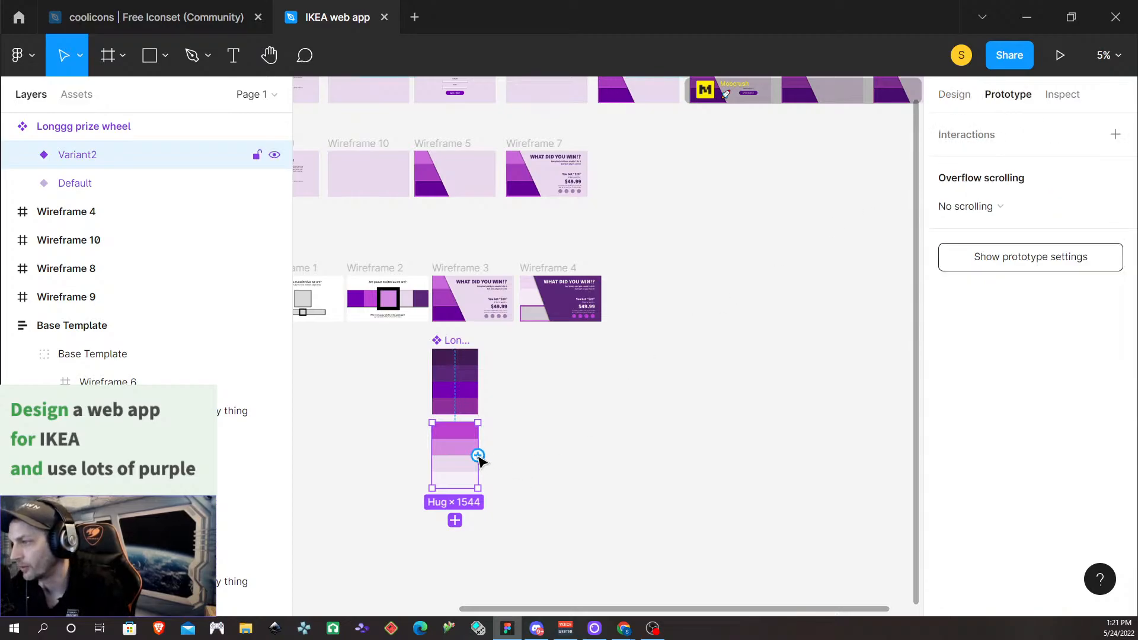
pyautogui.moveTo(478, 456); pyautogui.dragTo(470, 376)
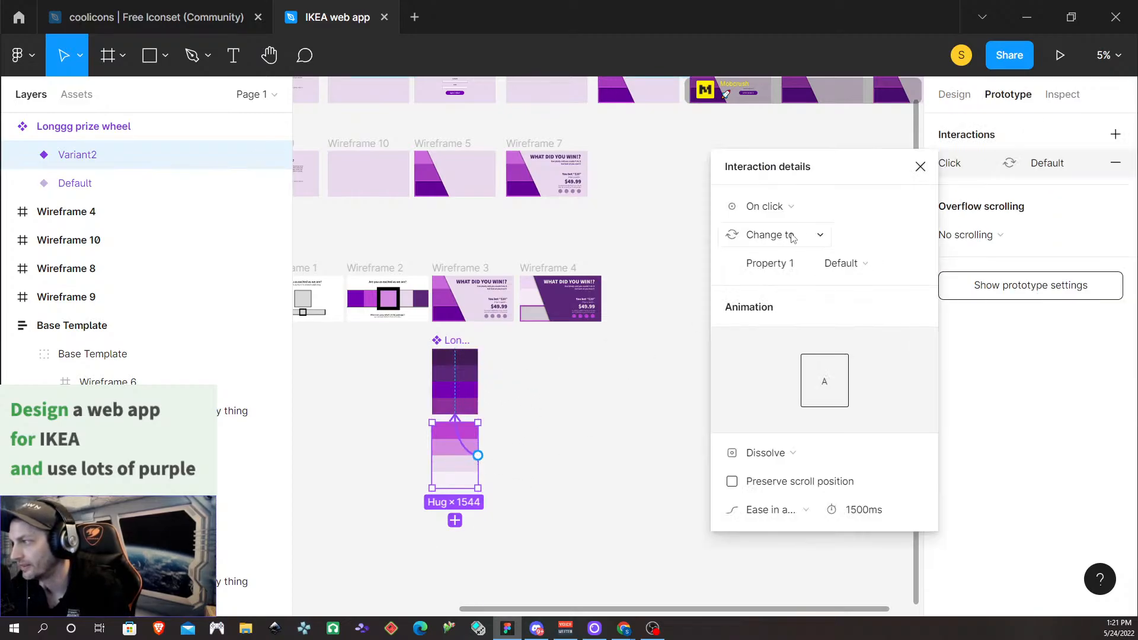
pyautogui.click(792, 206)
pyautogui.click(794, 292)
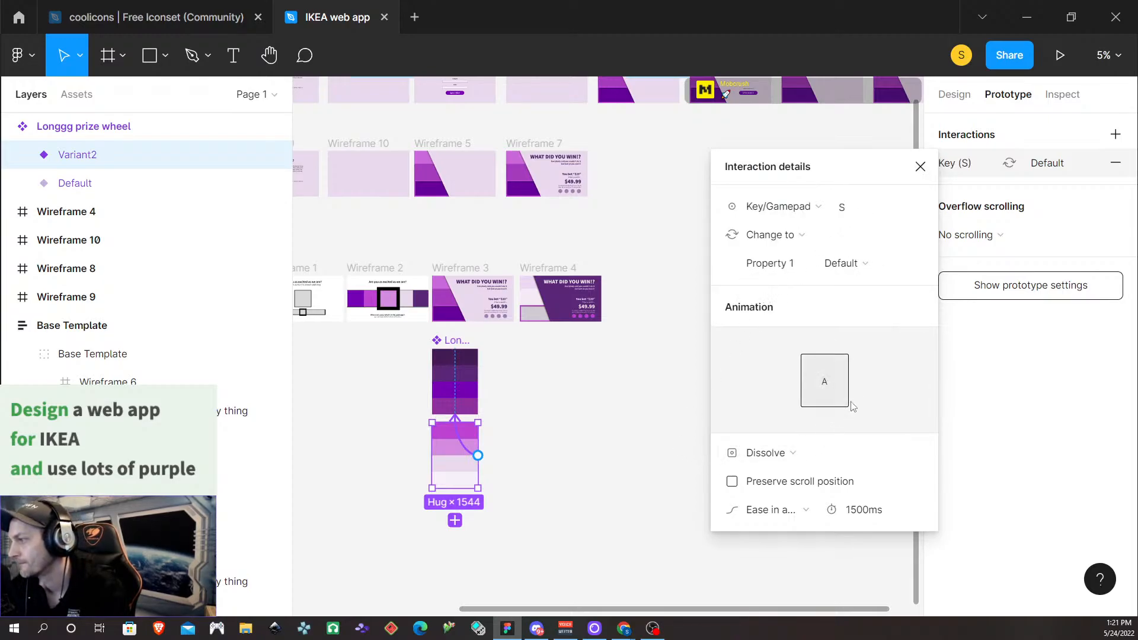
pyautogui.click(799, 458)
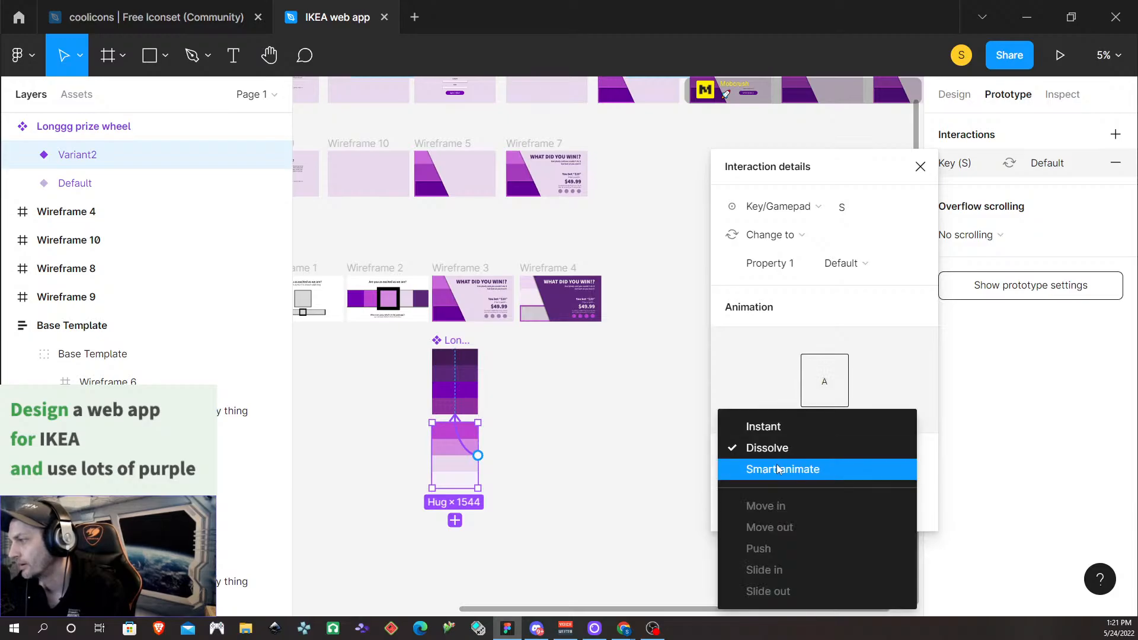
pyautogui.click(800, 468)
pyautogui.click(857, 489)
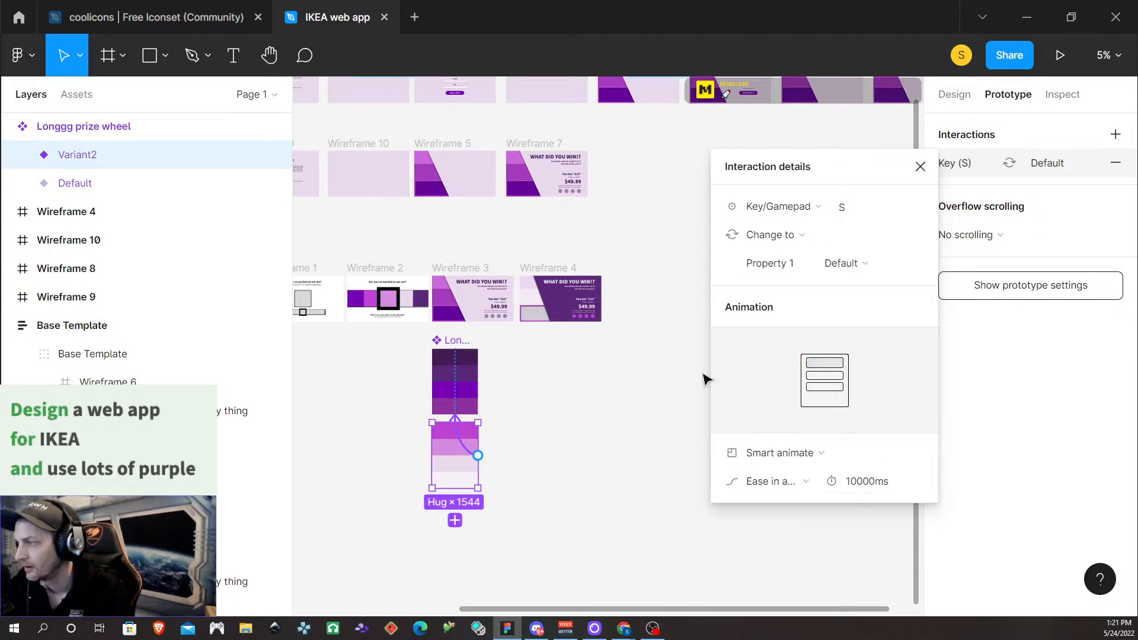
# Close the interaction details and copy the Longgg prize wheel's Variant2
pyautogui.click(921, 168)
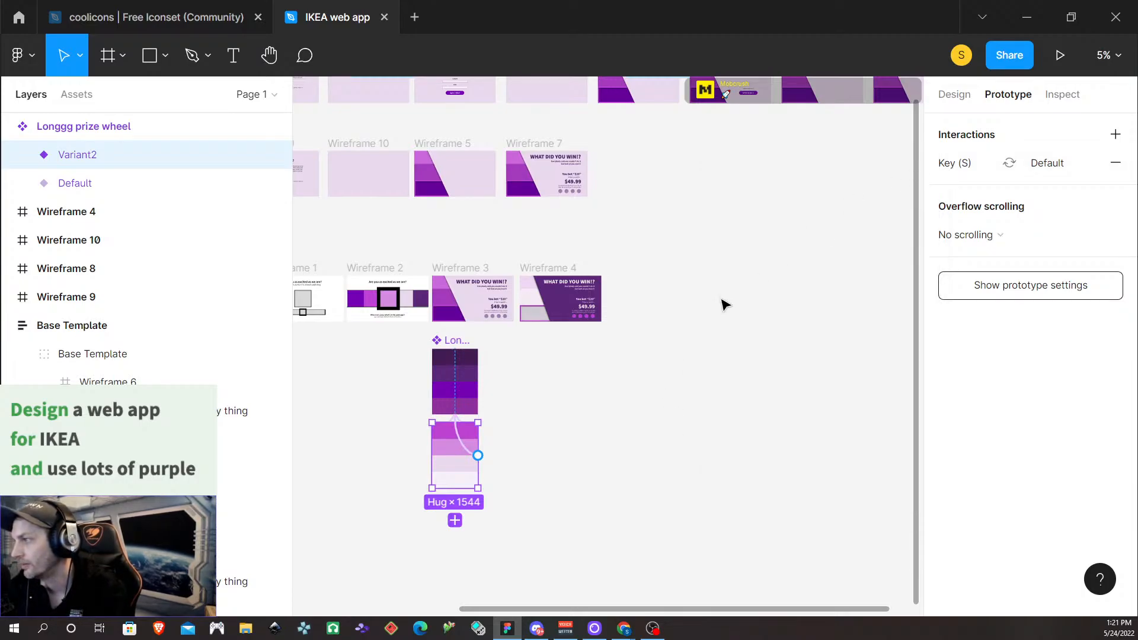
pyautogui.scroll(1, 650, 444)
pyautogui.click(606, 525)
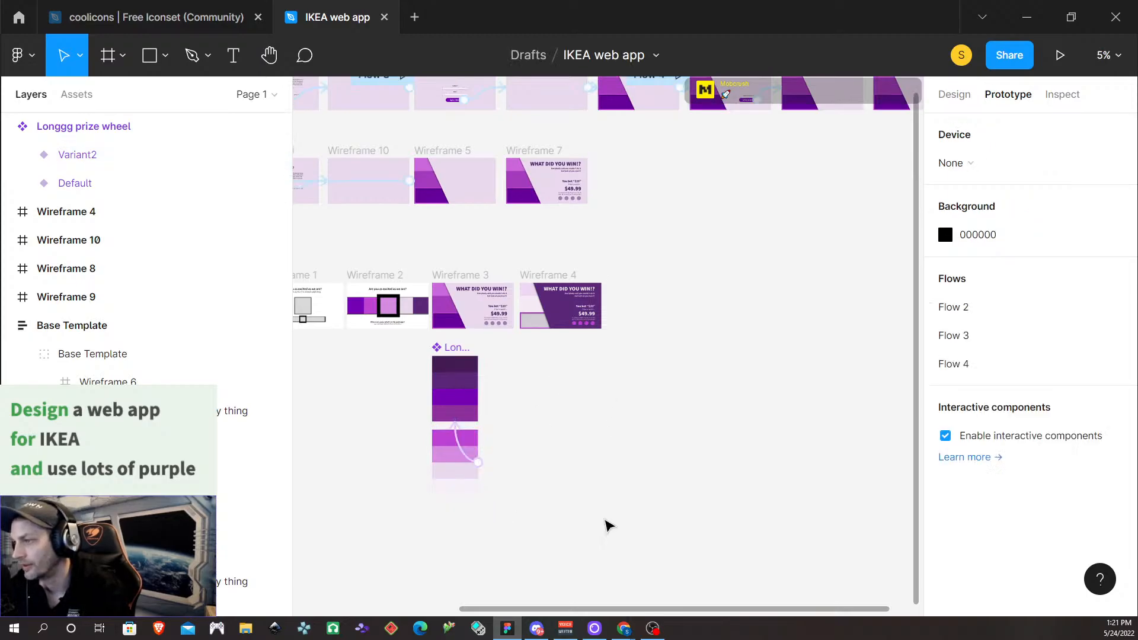
pyautogui.click(953, 102)
pyautogui.click(468, 460)
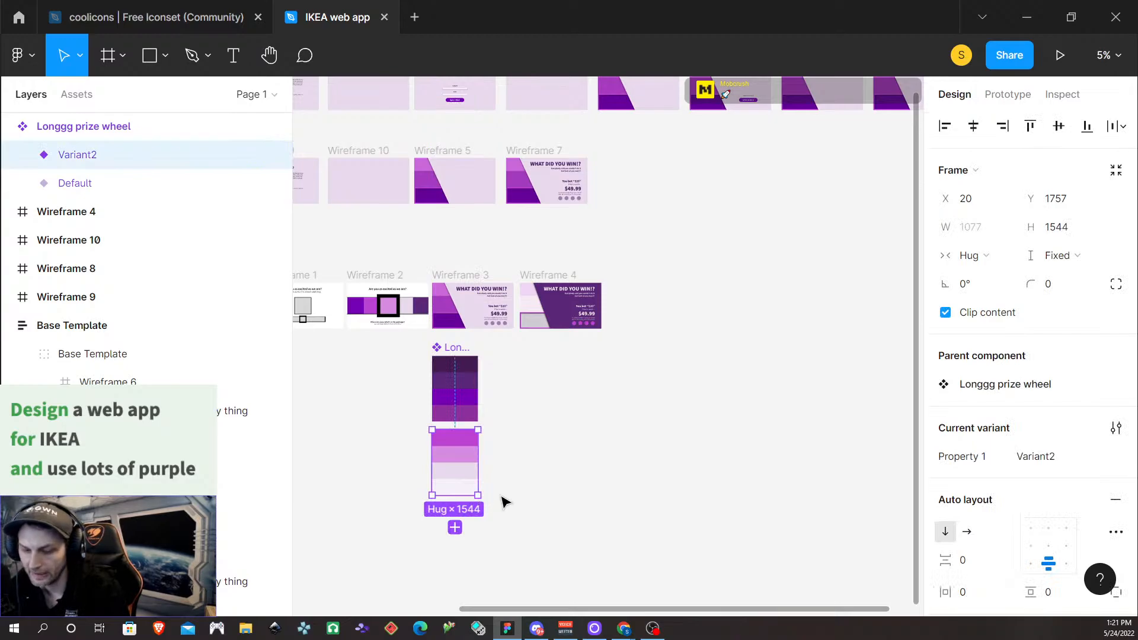
# Replace the prizes layer in the Base Template frame just before the SPIN THAT WHEEL! screen with the copied Longgg prize wheel
pyautogui.scroll(4, 569, 417)
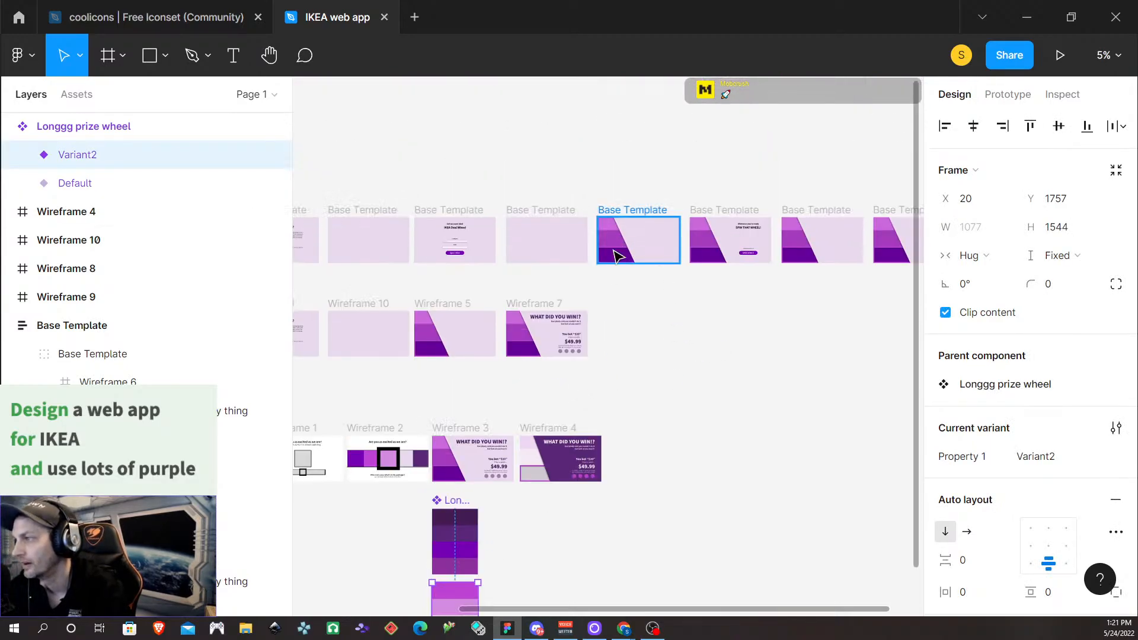
pyautogui.click(611, 261)
pyautogui.doubleClick(615, 251)
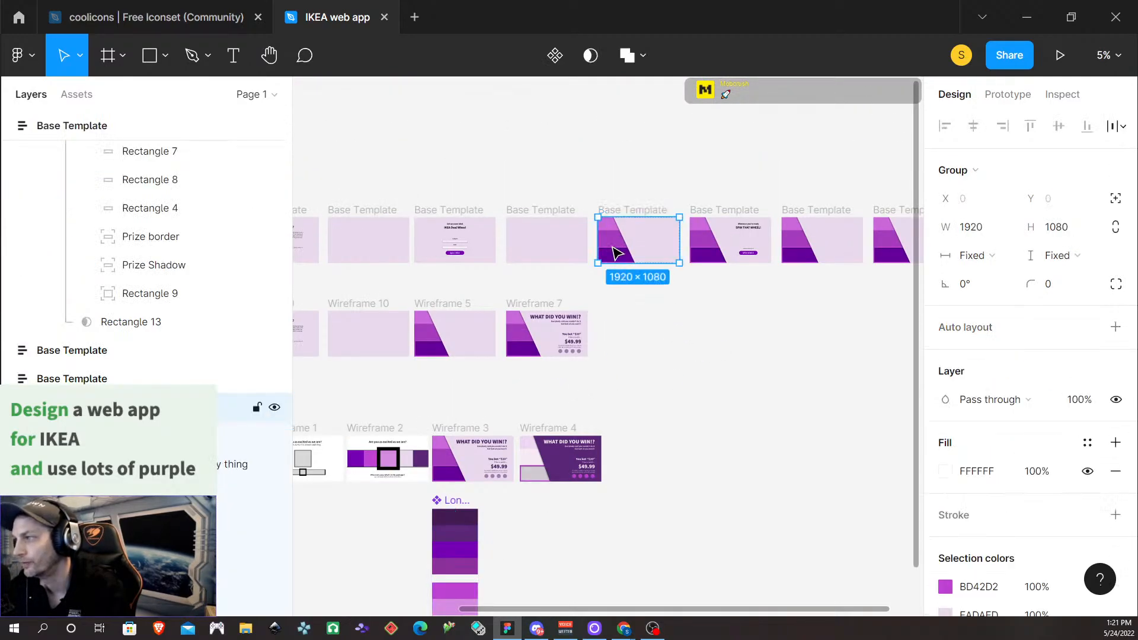
pyautogui.doubleClick(616, 248)
pyautogui.doubleClick(614, 248)
pyautogui.click(612, 309)
pyautogui.click(614, 242)
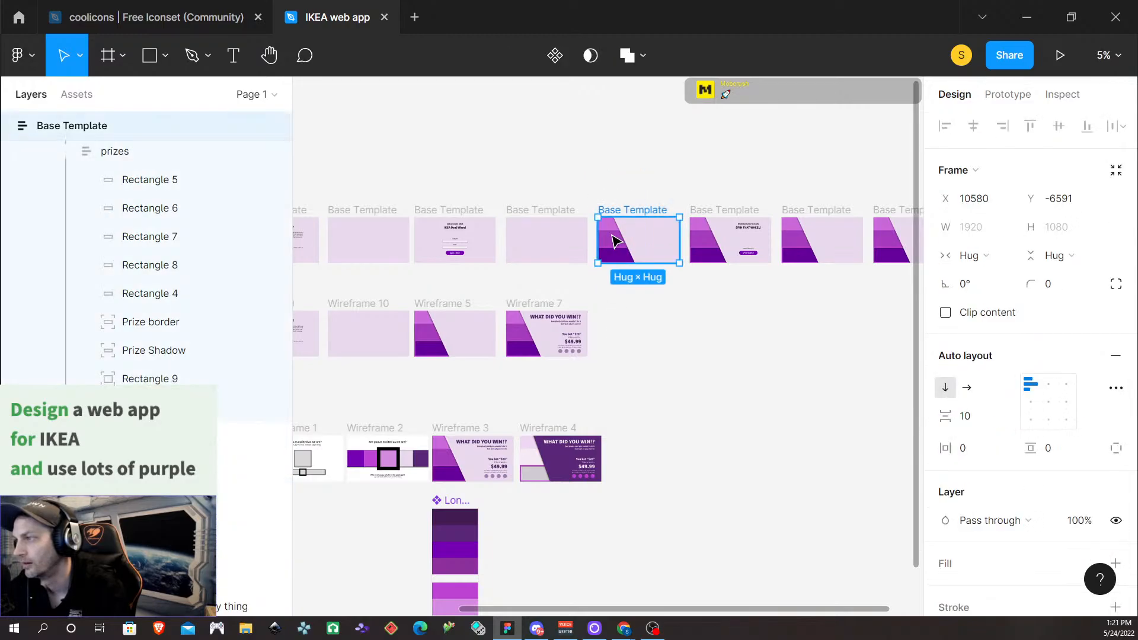
pyautogui.doubleClick(614, 241)
pyautogui.doubleClick(615, 240)
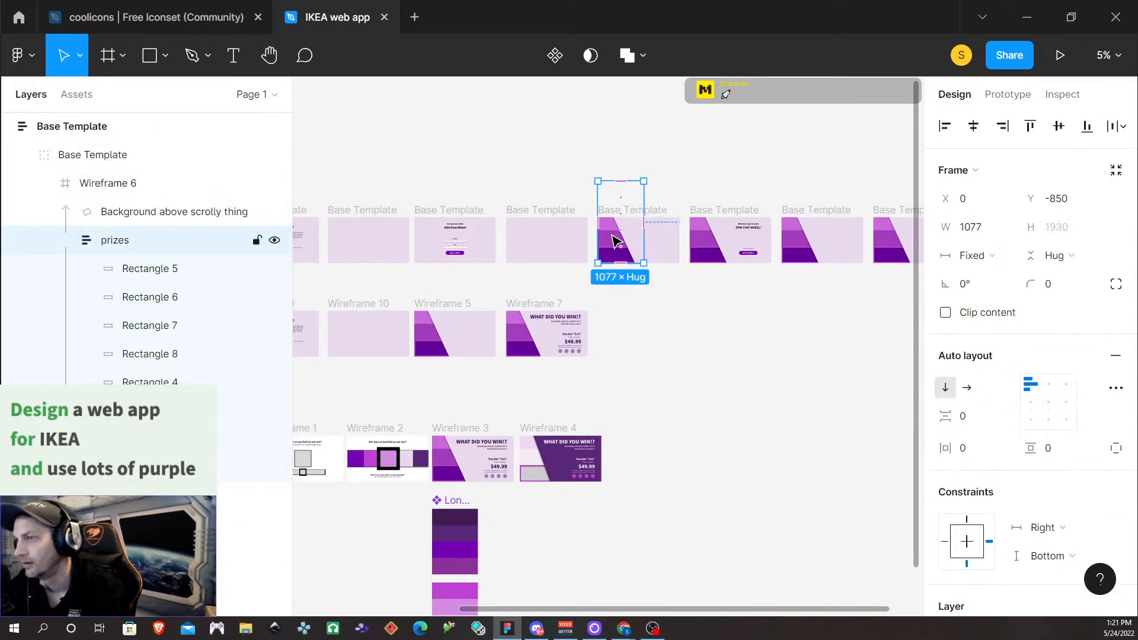
pyautogui.rightClick(126, 240)
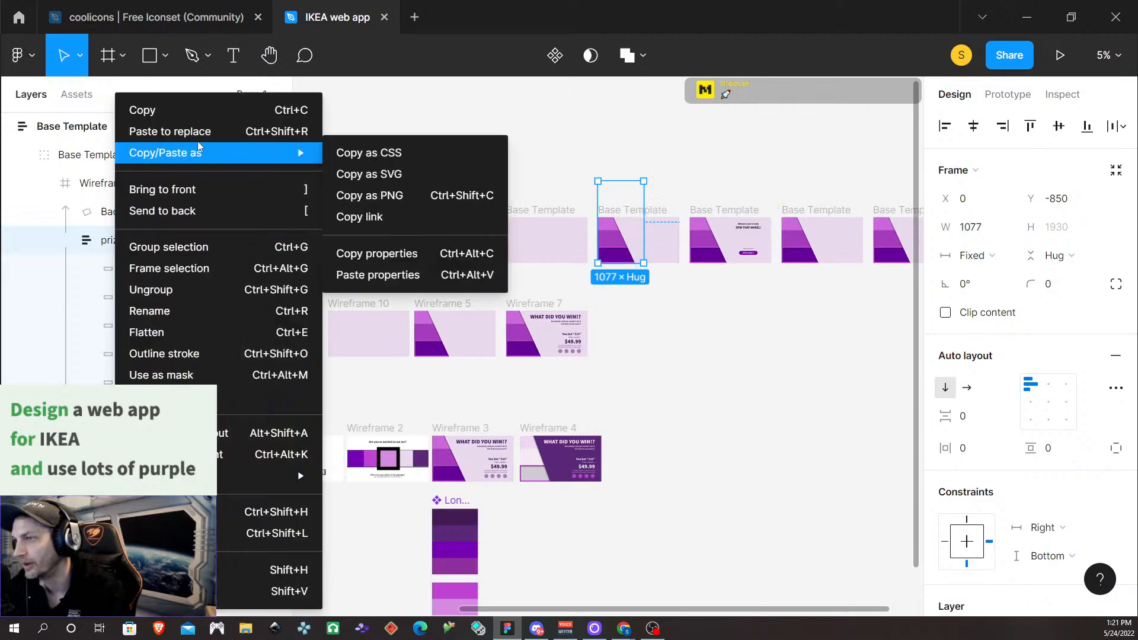
pyautogui.click(200, 131)
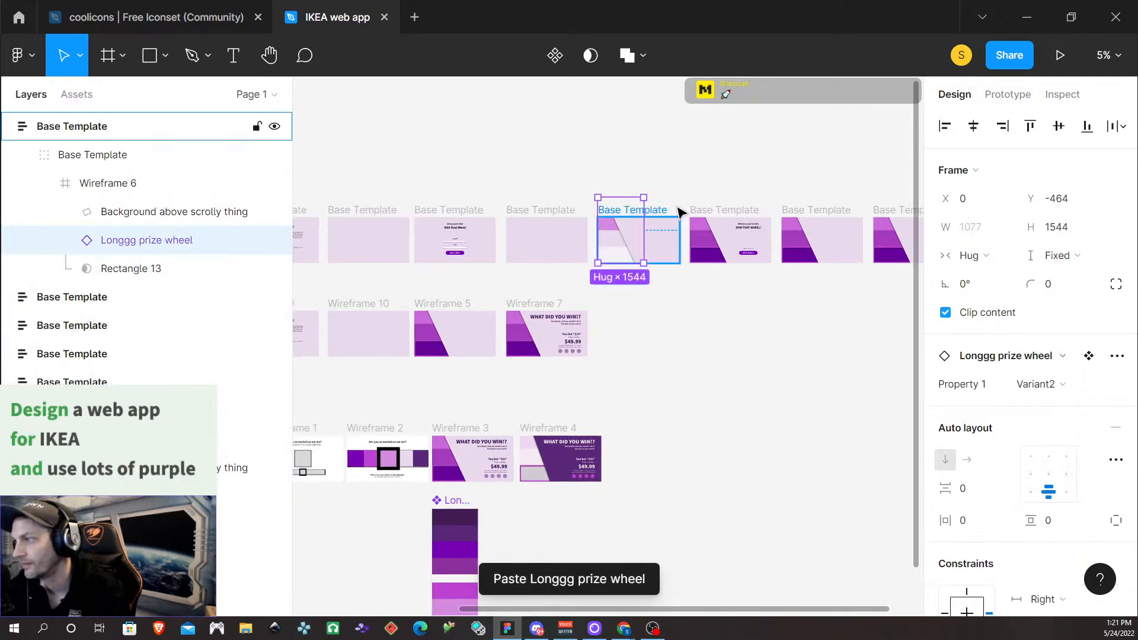
# Replace the prizes layer nested in the SPIN THAT WHEEL! Base Template with the copied Longgg prize wheel
pyautogui.click(704, 251)
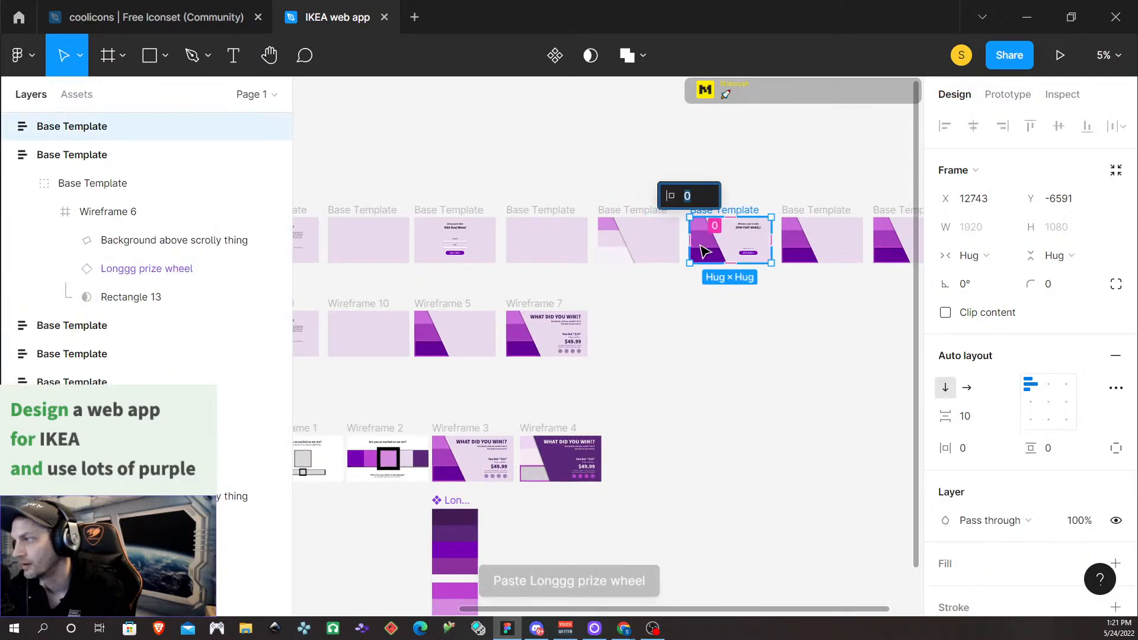
pyautogui.doubleClick(704, 254)
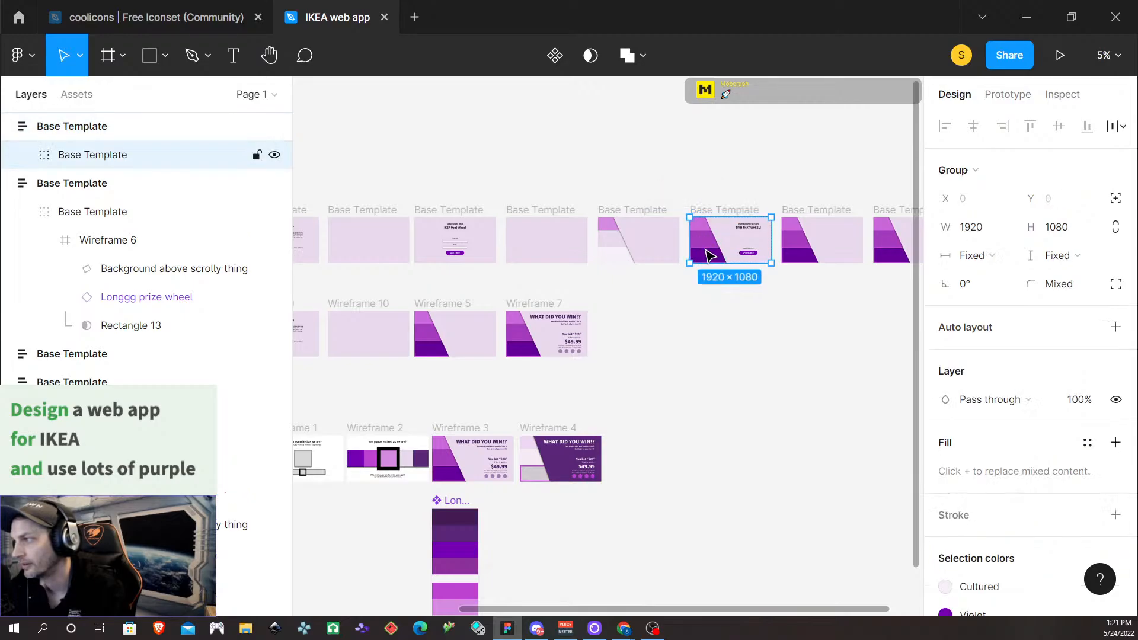
pyautogui.doubleClick(704, 252)
pyautogui.doubleClick(703, 249)
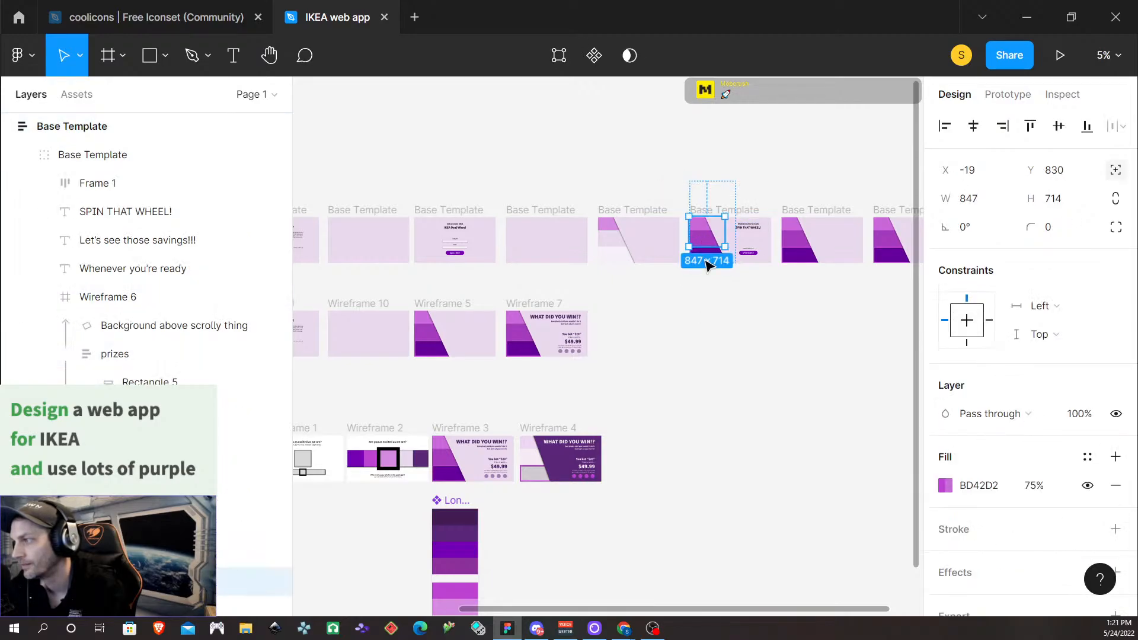
pyautogui.click(722, 207)
pyautogui.click(703, 242)
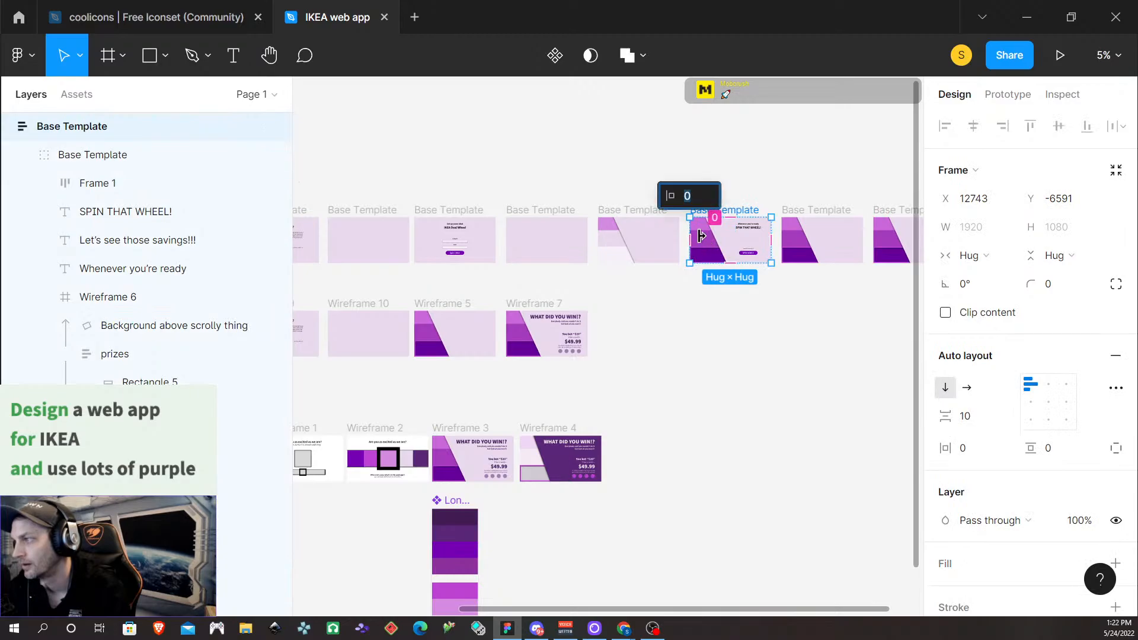
pyautogui.click(705, 257)
pyautogui.doubleClick(704, 258)
pyautogui.doubleClick(704, 257)
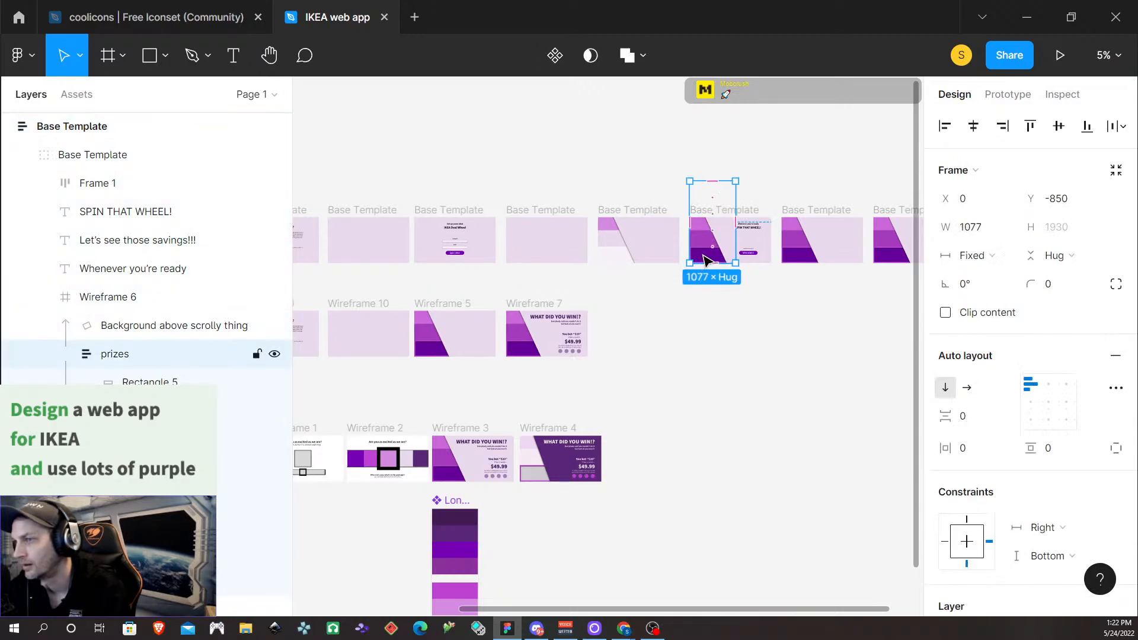
pyautogui.rightClick(117, 355)
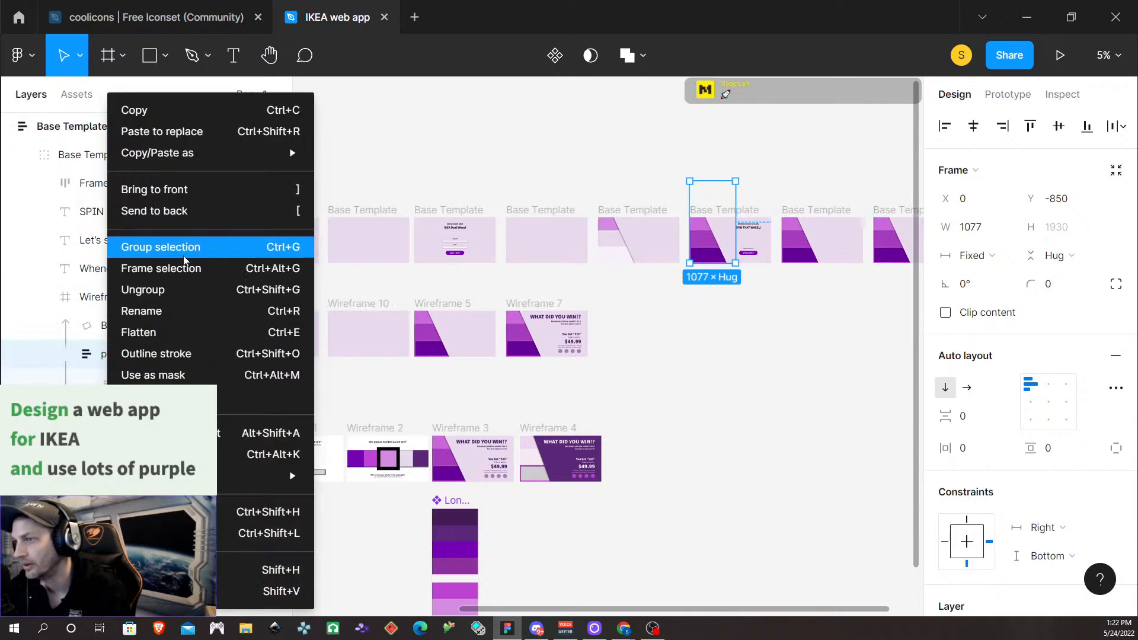
pyautogui.click(172, 136)
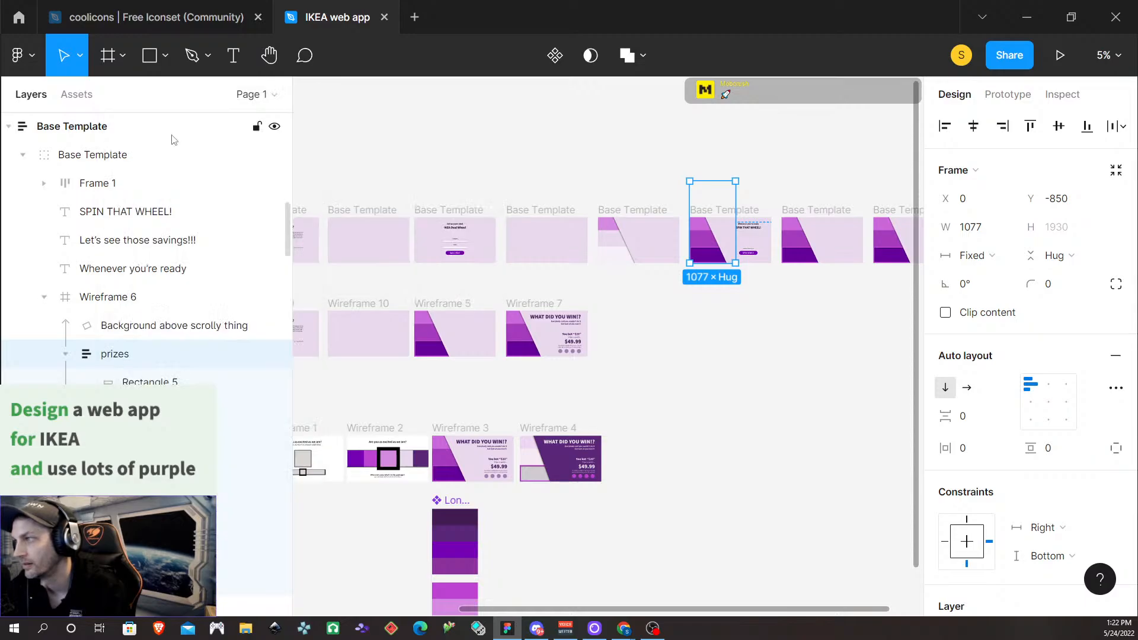
# Replace the prizes layer in the Base Template directly after the SPIN THAT WHEEL! frame with the copied Longgg prize wheel
pyautogui.hscroll(-1, 749, 365)
pyautogui.hscroll(4, 740, 361)
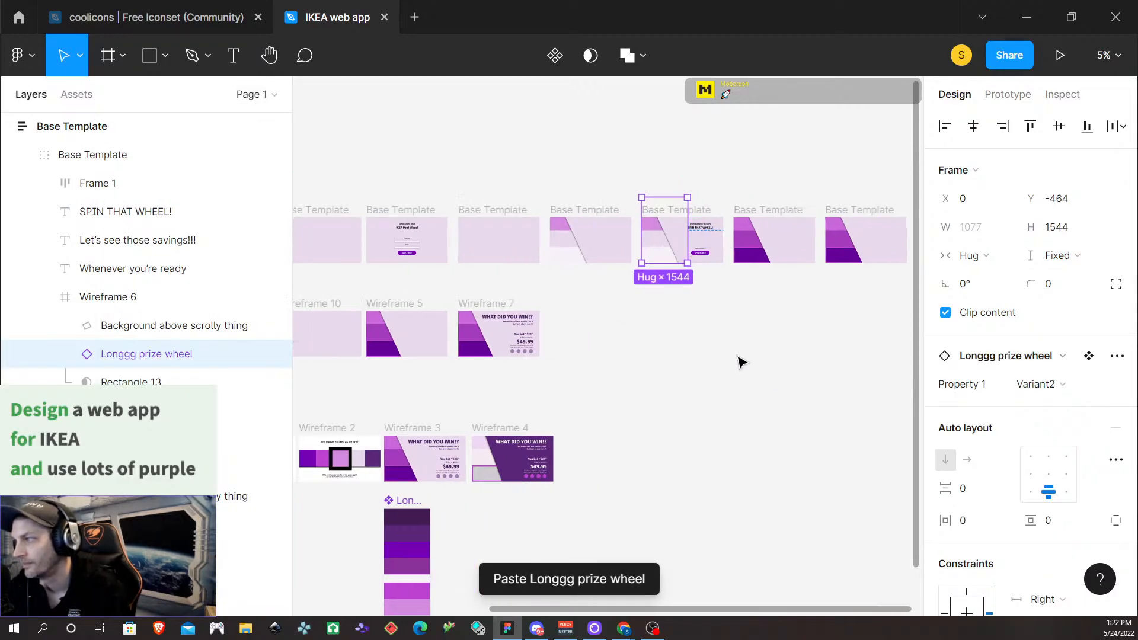
pyautogui.hscroll(2, 518, 338)
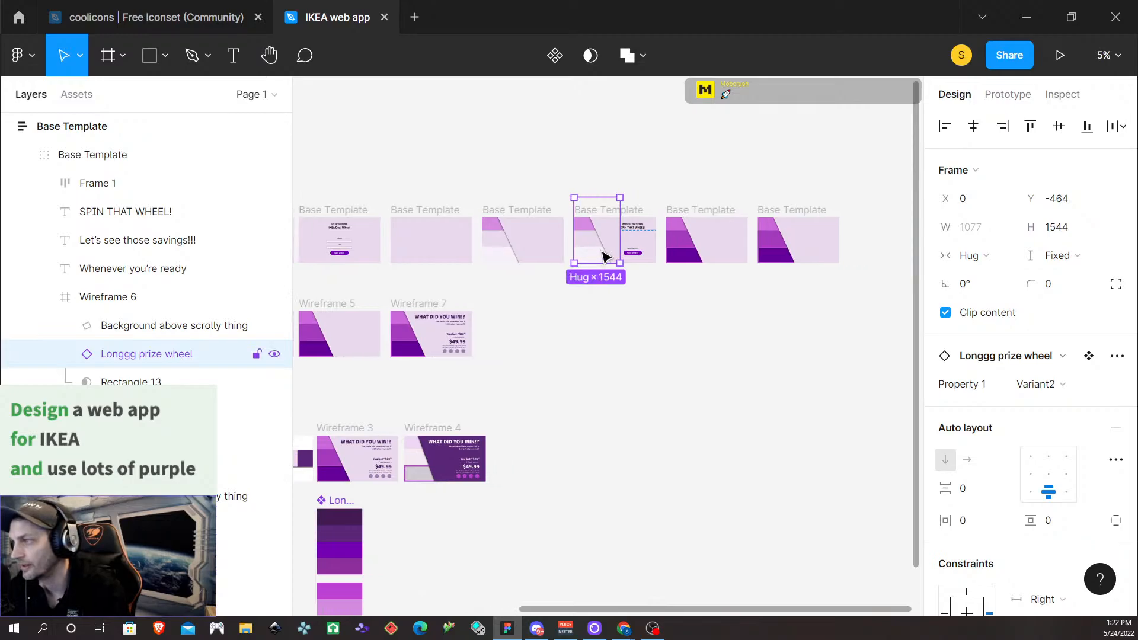
pyautogui.click(678, 261)
pyautogui.doubleClick(681, 258)
pyautogui.doubleClick(681, 256)
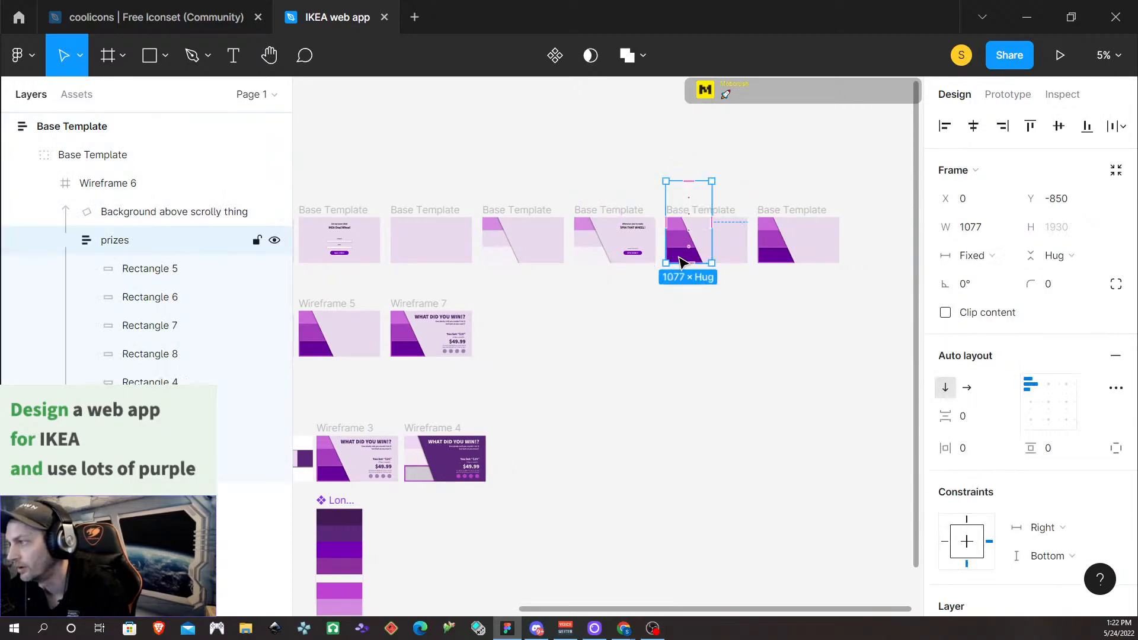
pyautogui.rightClick(117, 245)
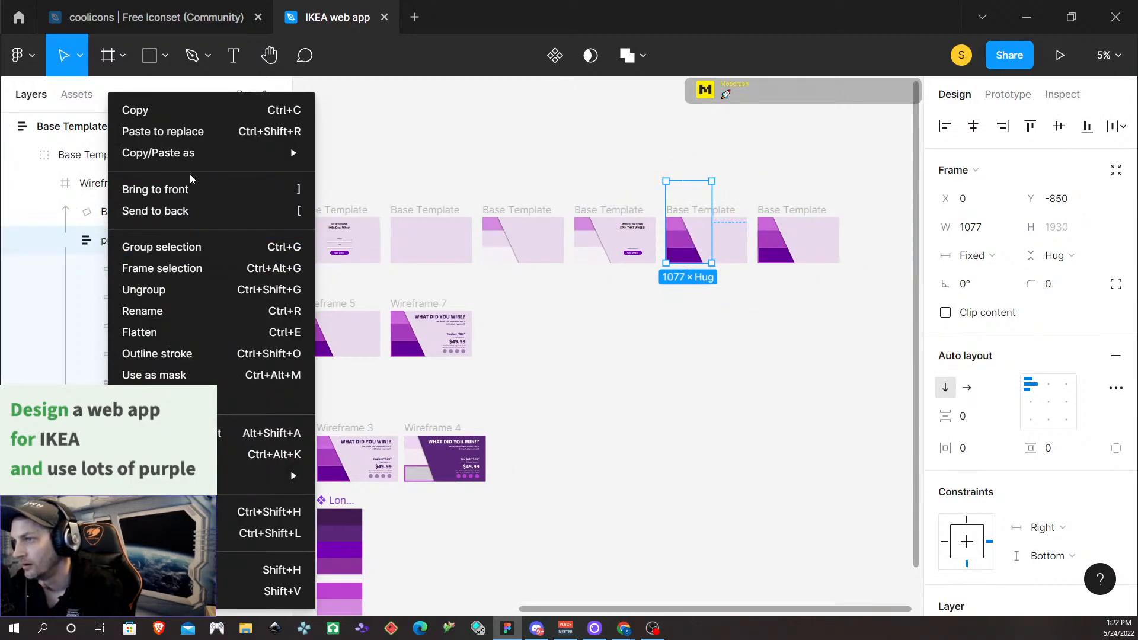
pyautogui.click(190, 144)
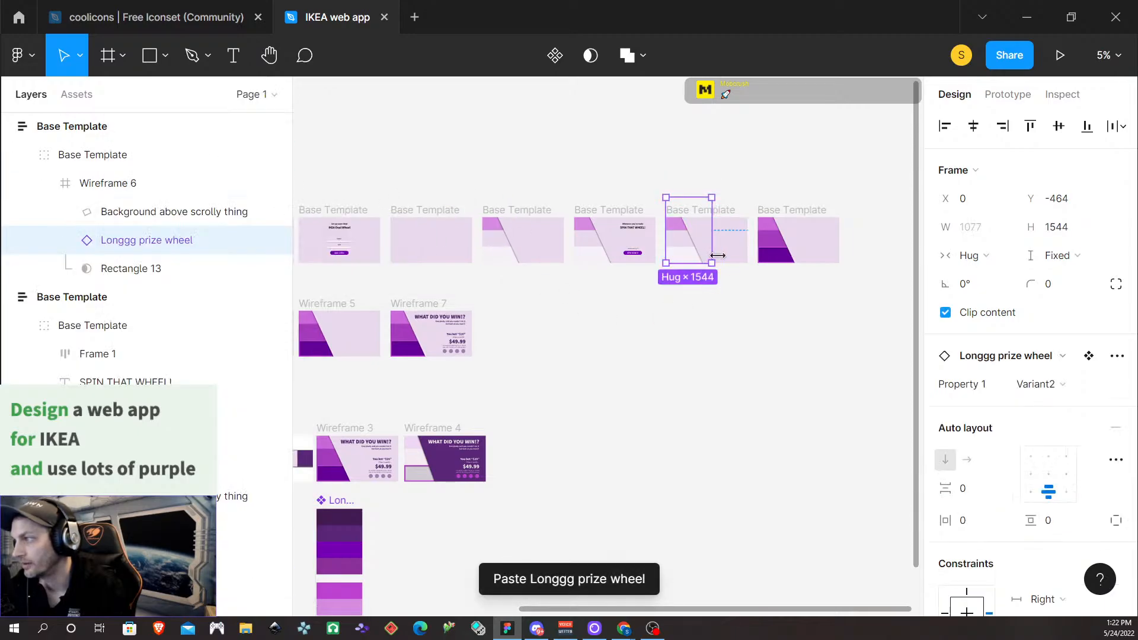
# Replace the prizes layer in the last Base Template of the row with the copied Longgg prize wheel
pyautogui.click(776, 249)
pyautogui.doubleClick(774, 243)
pyautogui.doubleClick(774, 244)
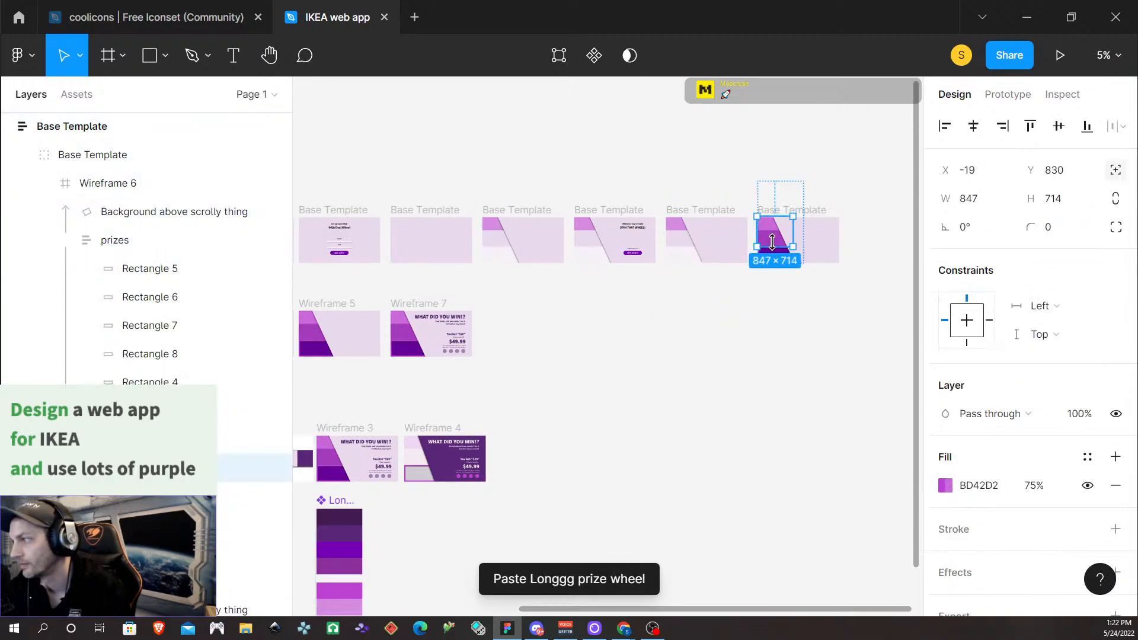
pyautogui.click(772, 304)
pyautogui.doubleClick(772, 239)
pyautogui.doubleClick(772, 240)
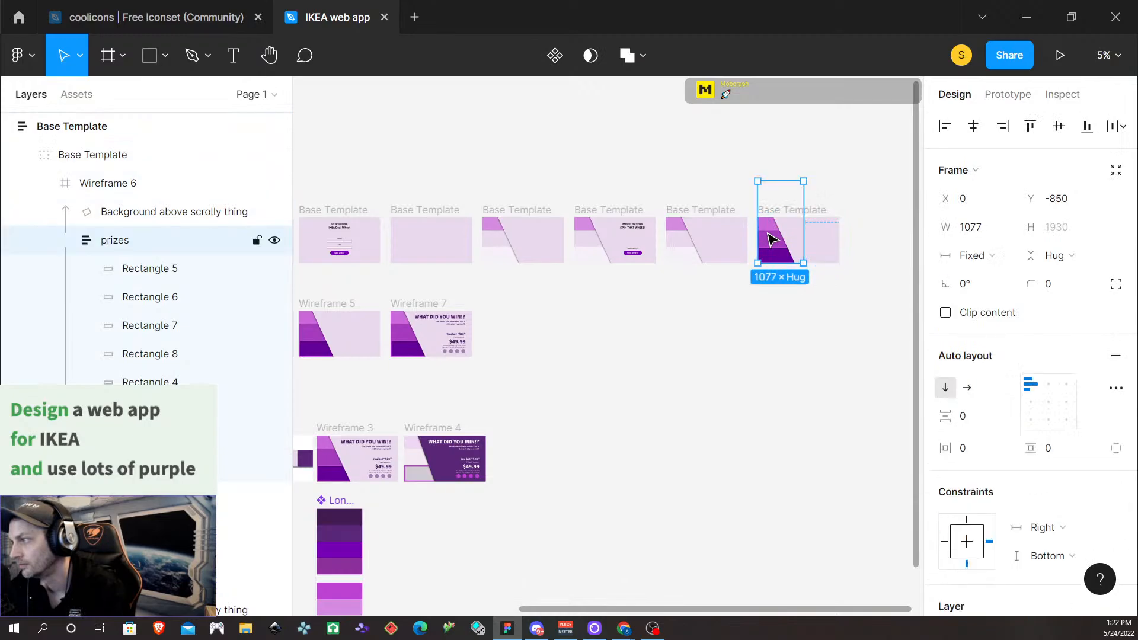
pyautogui.rightClick(108, 241)
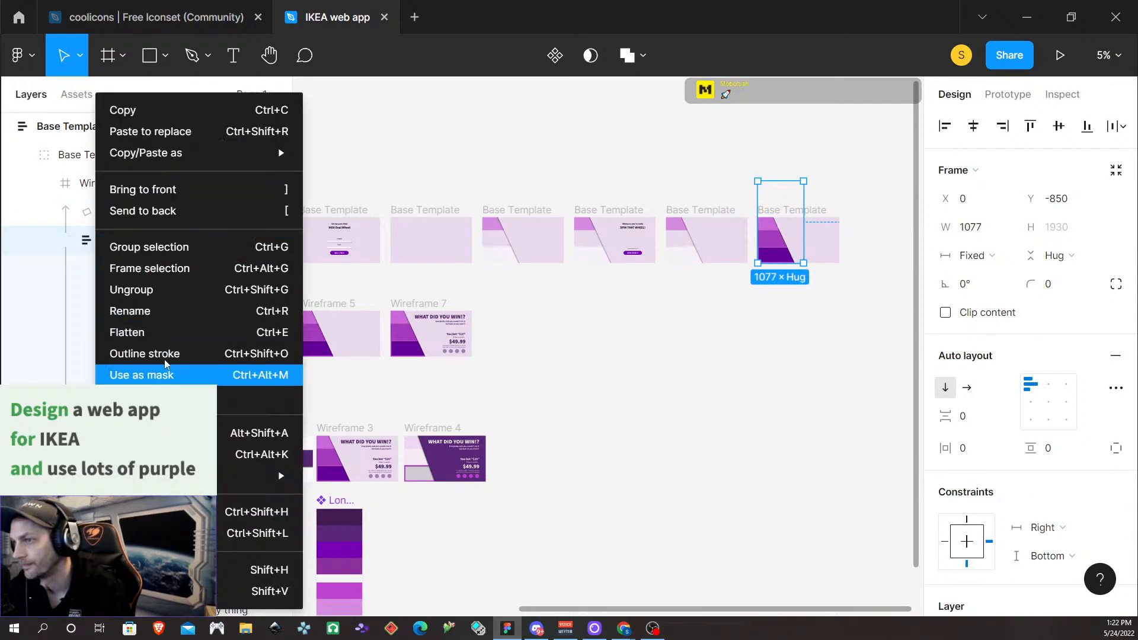
pyautogui.click(150, 131)
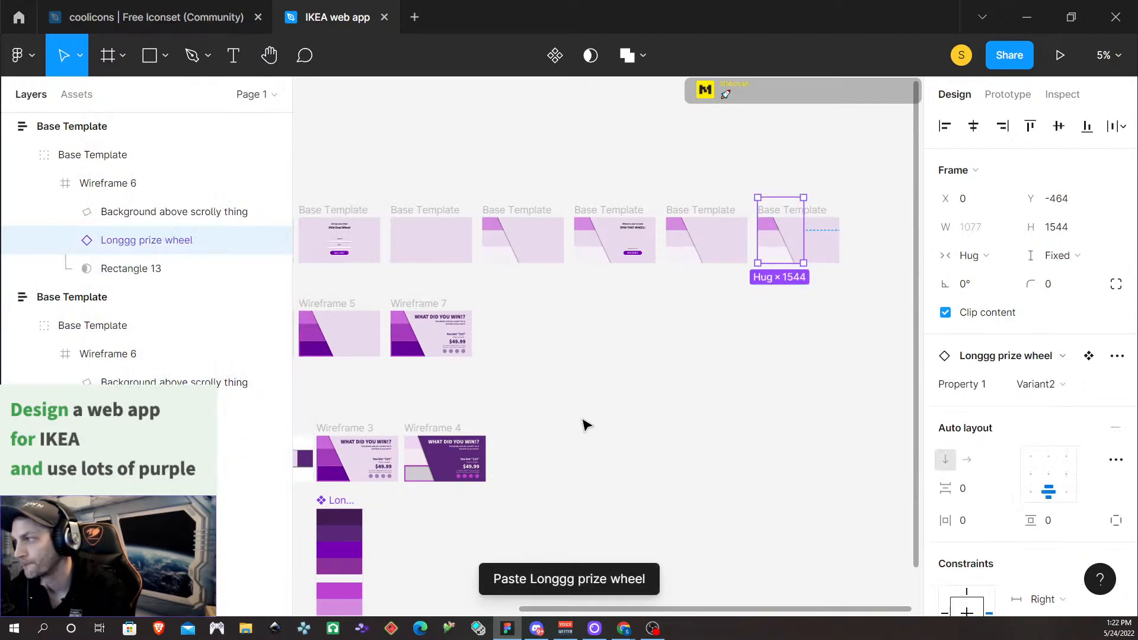
# Replace the hidden prizes layer in the blank Base Template following the sign-up form frame with the copied Longgg prize wheel
pyautogui.hscroll(-5, 575, 401)
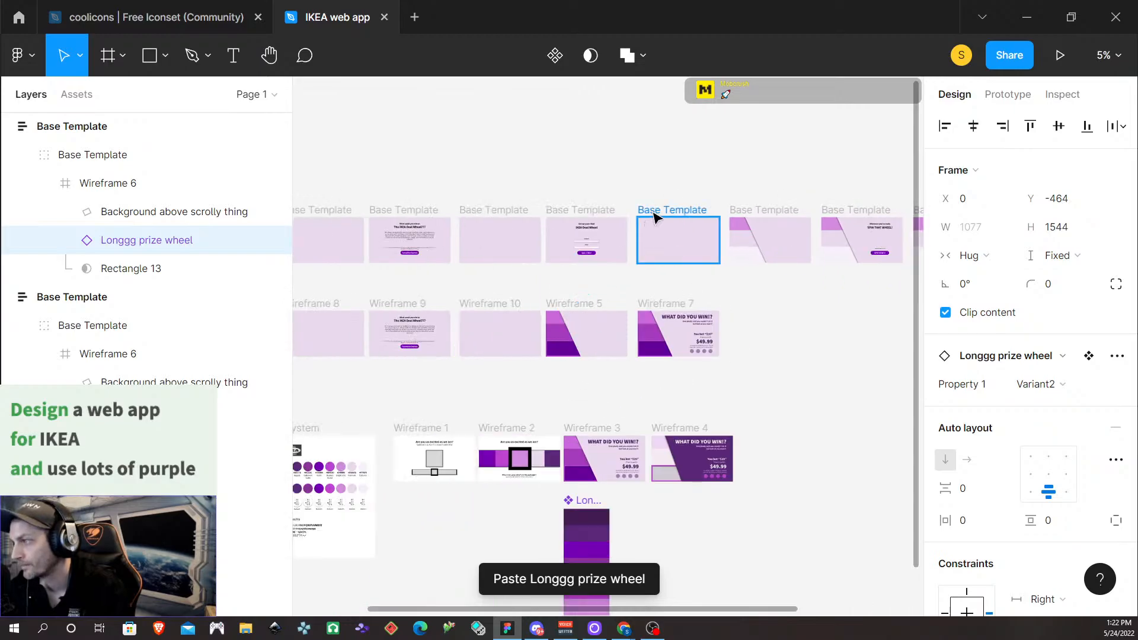
pyautogui.click(654, 215)
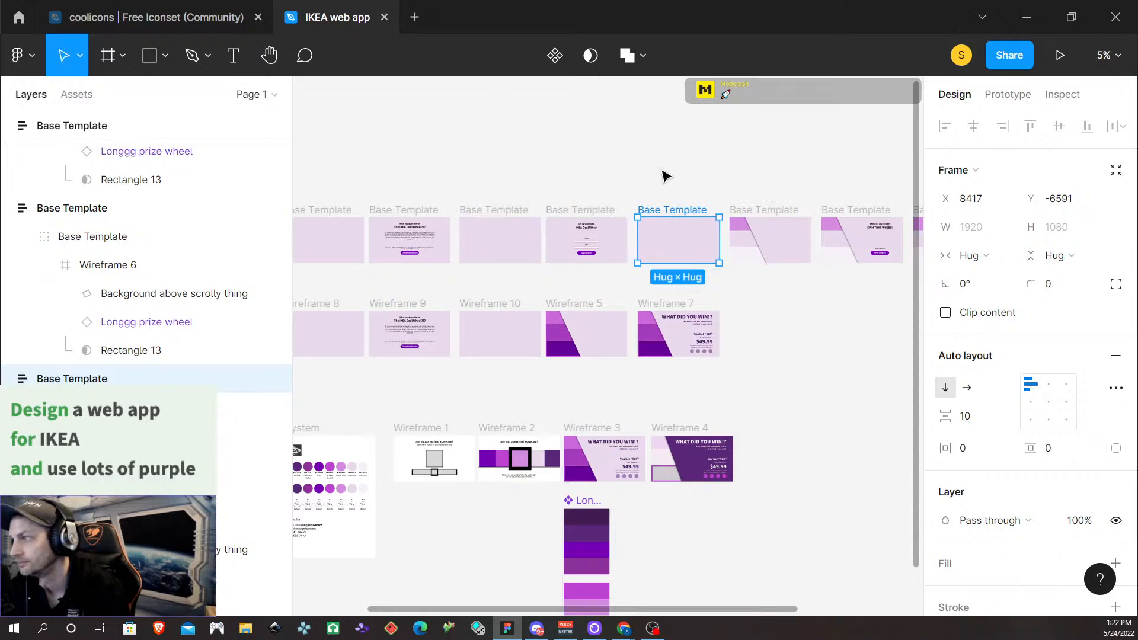
pyautogui.click(131, 328)
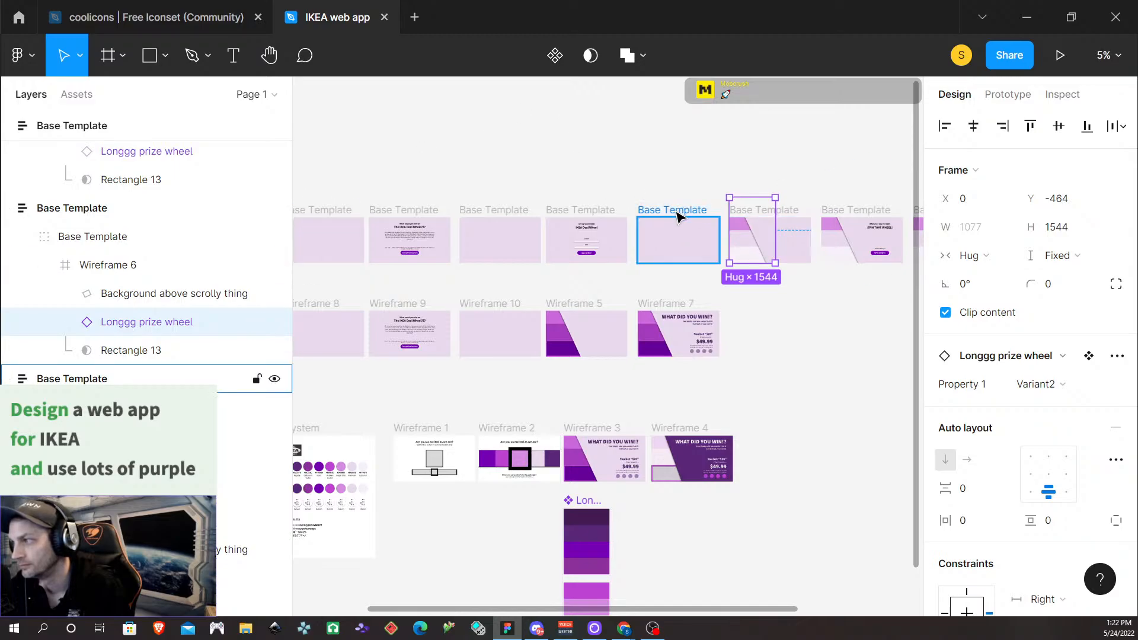
pyautogui.click(678, 214)
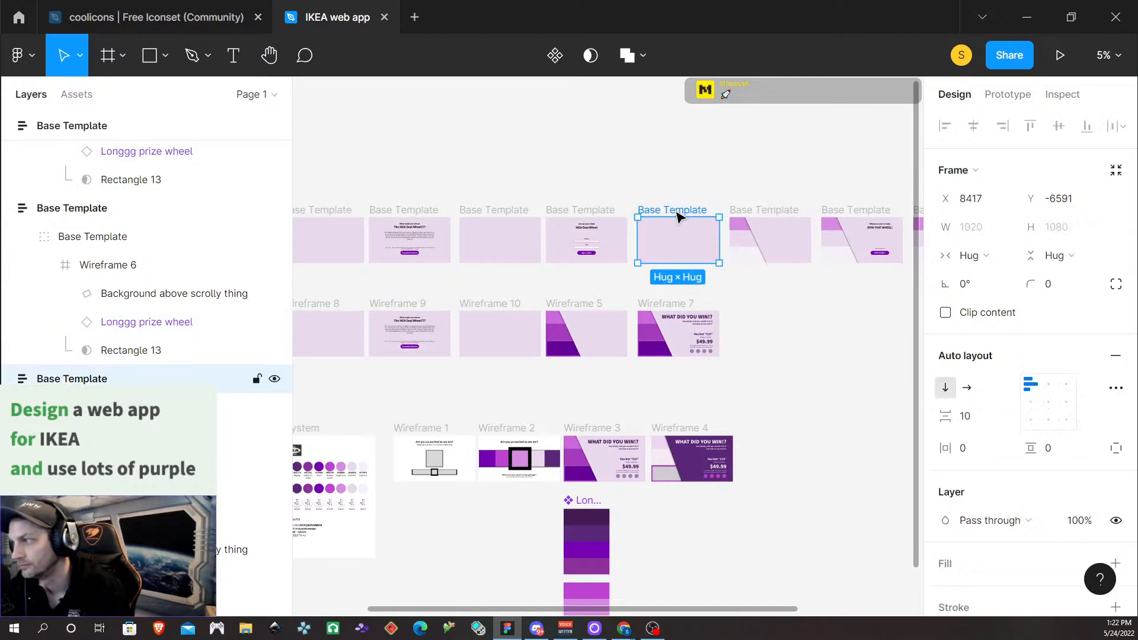
pyautogui.click(8, 380)
pyautogui.scroll(-2, 9, 380)
pyautogui.click(23, 317)
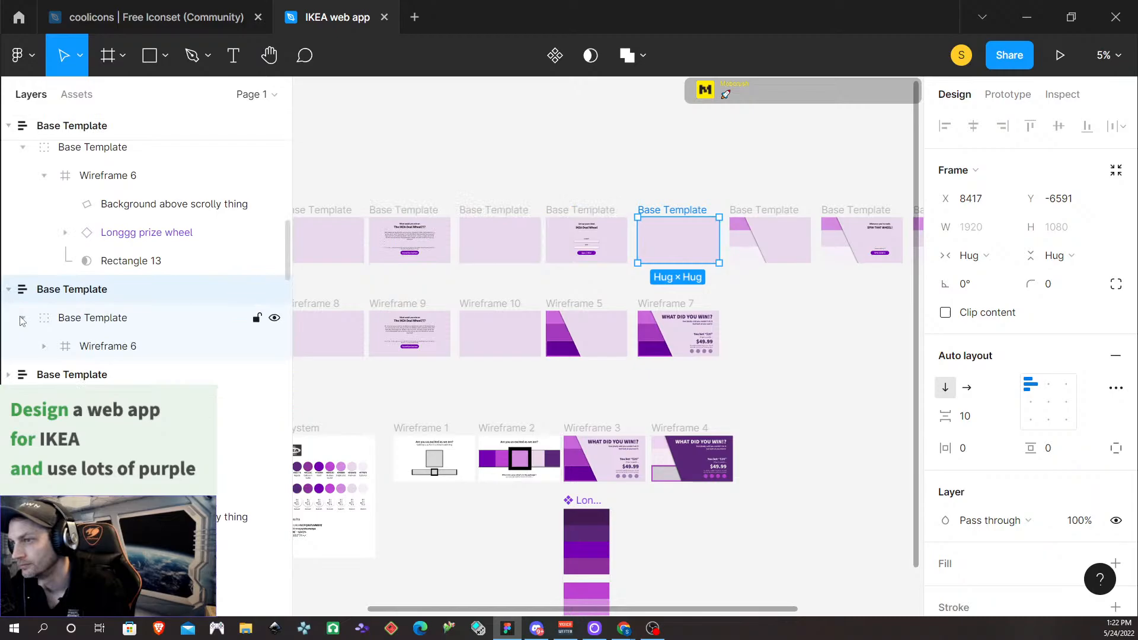
pyautogui.click(43, 346)
pyautogui.rightClick(99, 402)
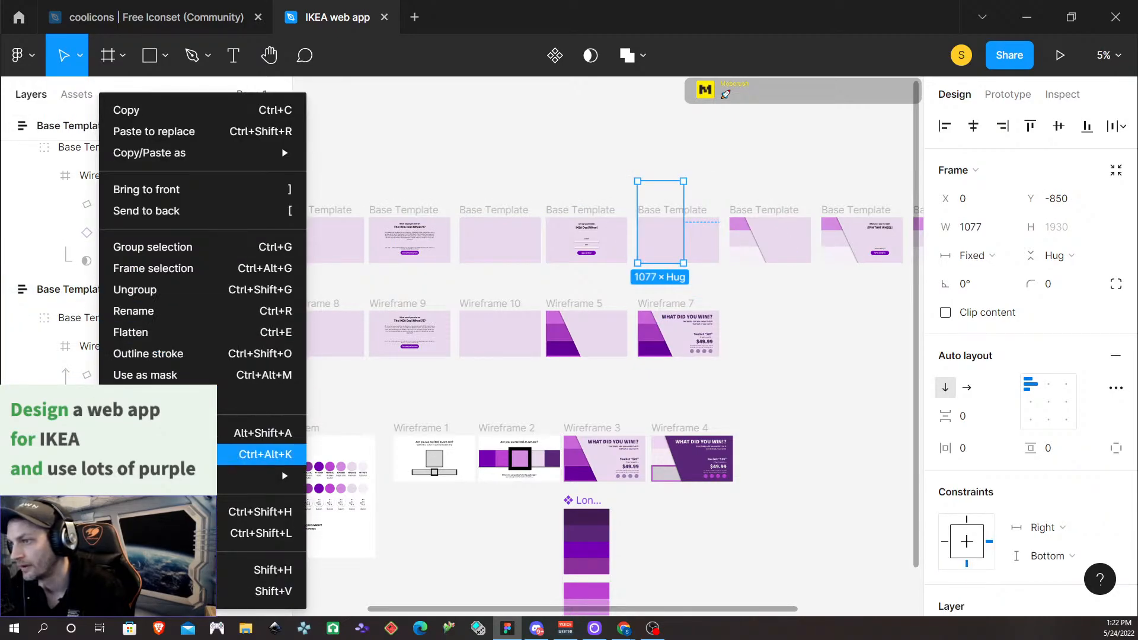
pyautogui.click(182, 132)
# Replace the prizes layer in the "Set up youre ideal IKEA Deal Wheel" Base Template with the copied Longgg prize wheel
pyautogui.click(561, 211)
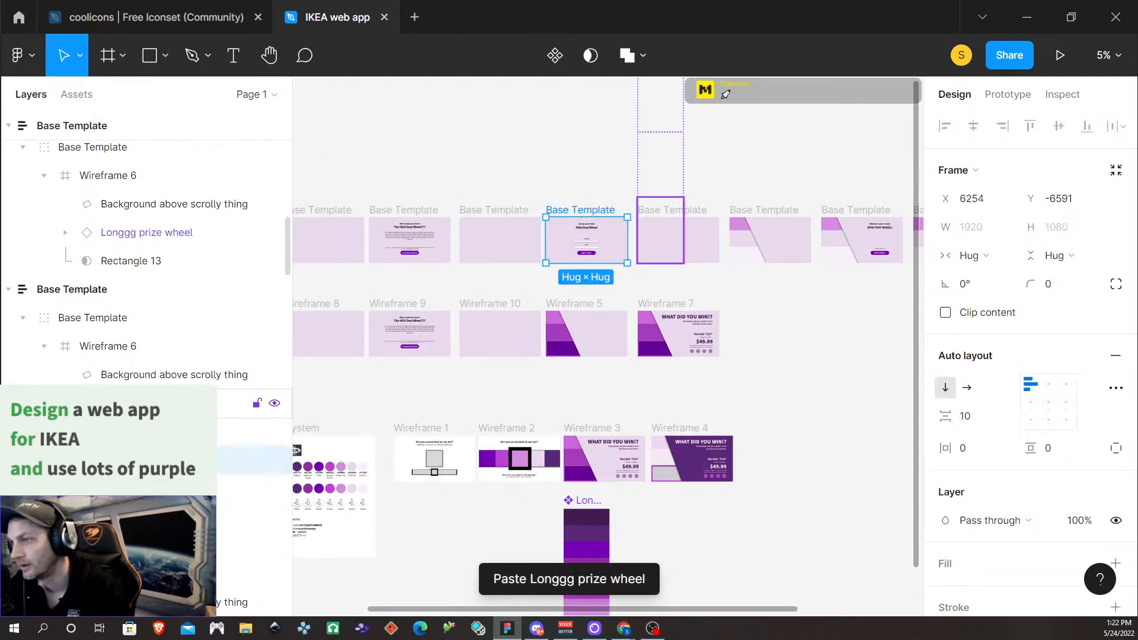
pyautogui.scroll(-5, 27, 379)
pyautogui.scroll(3, 25, 213)
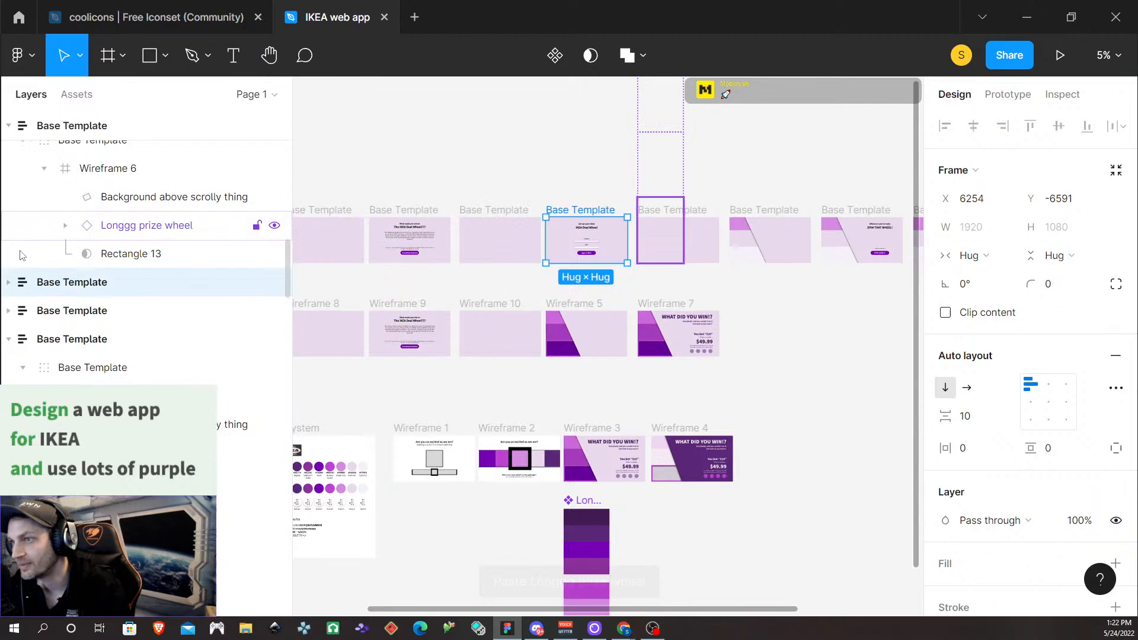
pyautogui.click(8, 283)
pyautogui.click(23, 310)
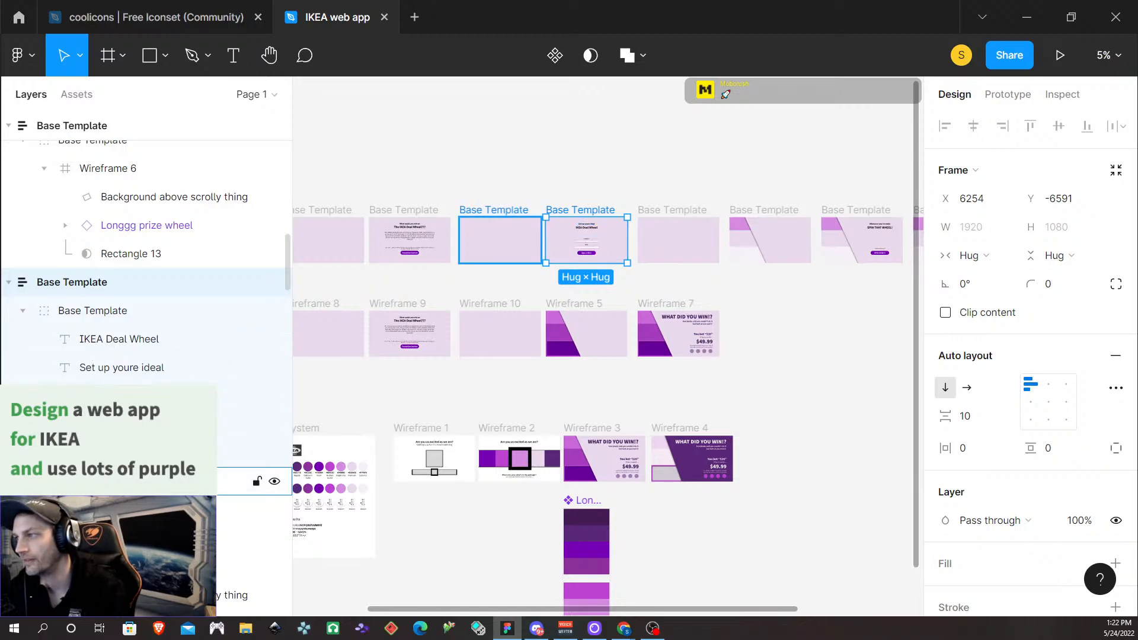
pyautogui.click(44, 453)
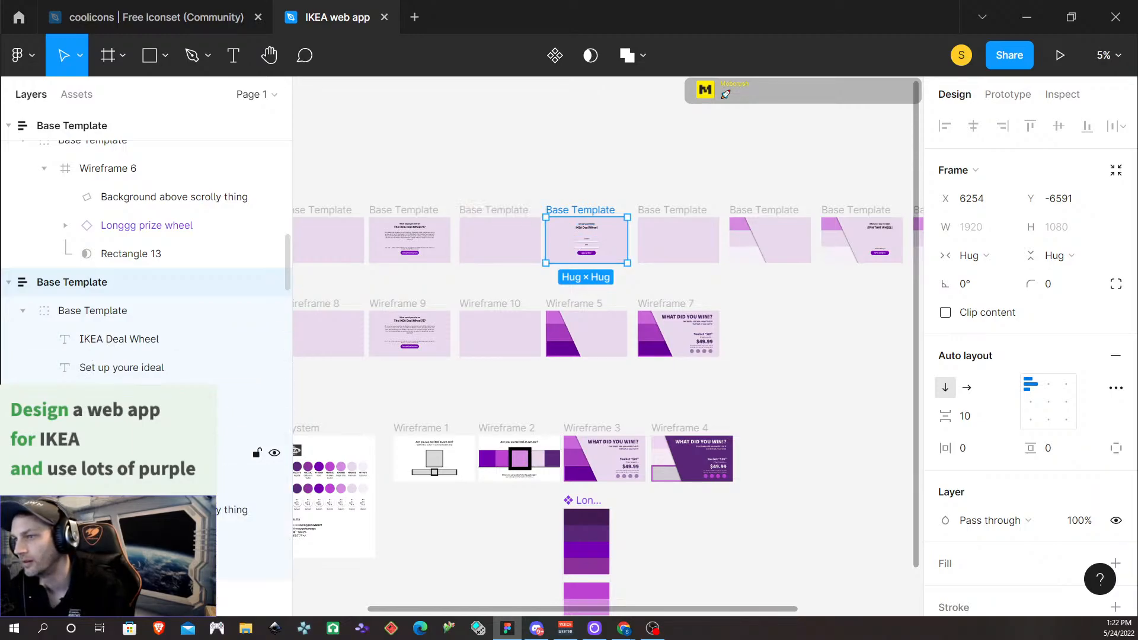
pyautogui.scroll(-3, 145, 356)
pyautogui.click(103, 449)
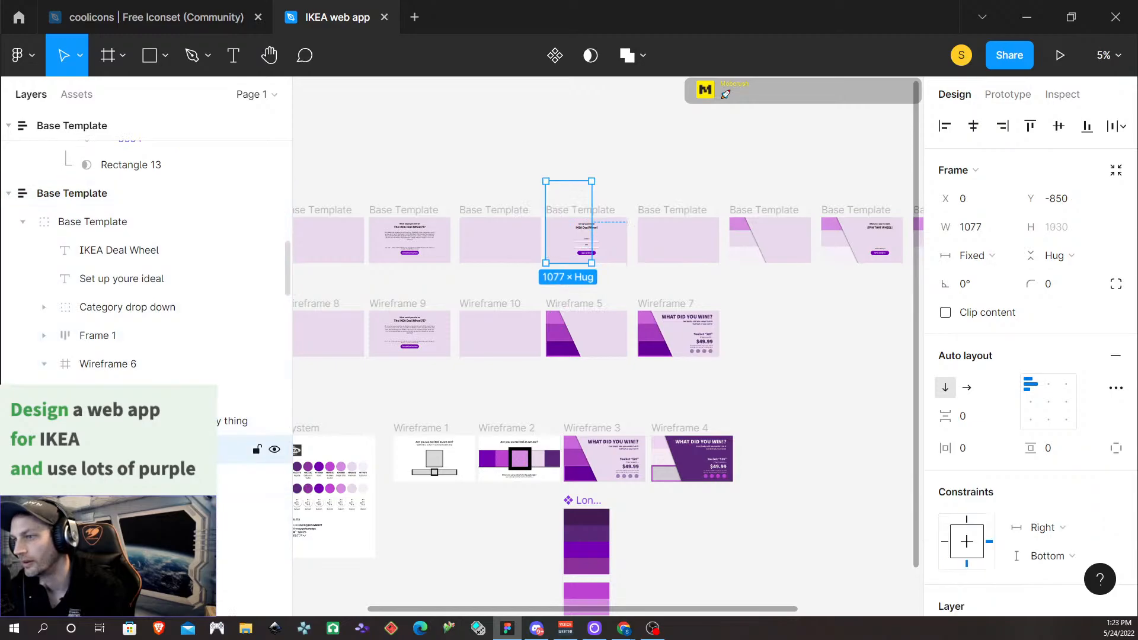
pyautogui.rightClick(102, 449)
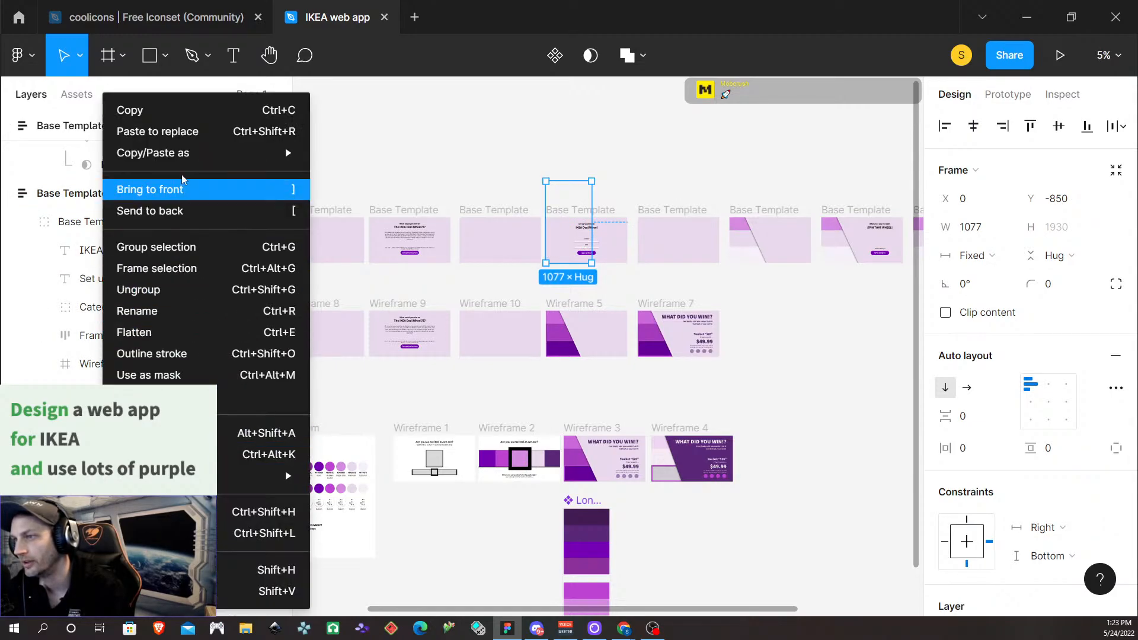
pyautogui.click(190, 131)
# Replace the prizes layer in the blank Base Template just before the "Set up youre ideal" frame with the copied Longgg prize wheel
pyautogui.doubleClick(464, 209)
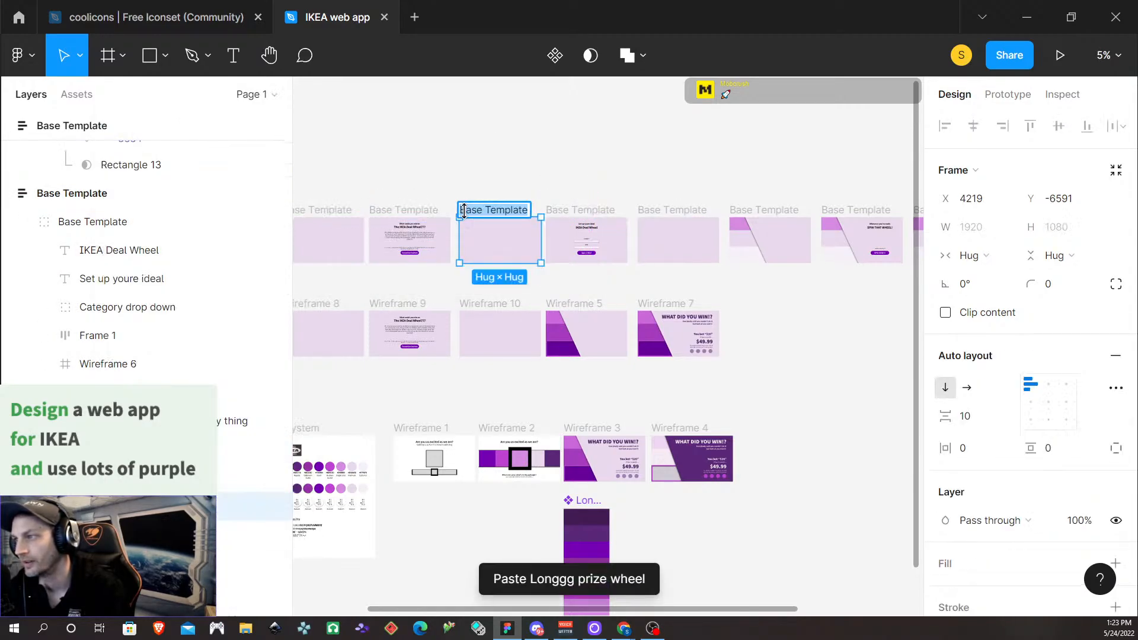
pyautogui.click(444, 275)
pyautogui.click(478, 213)
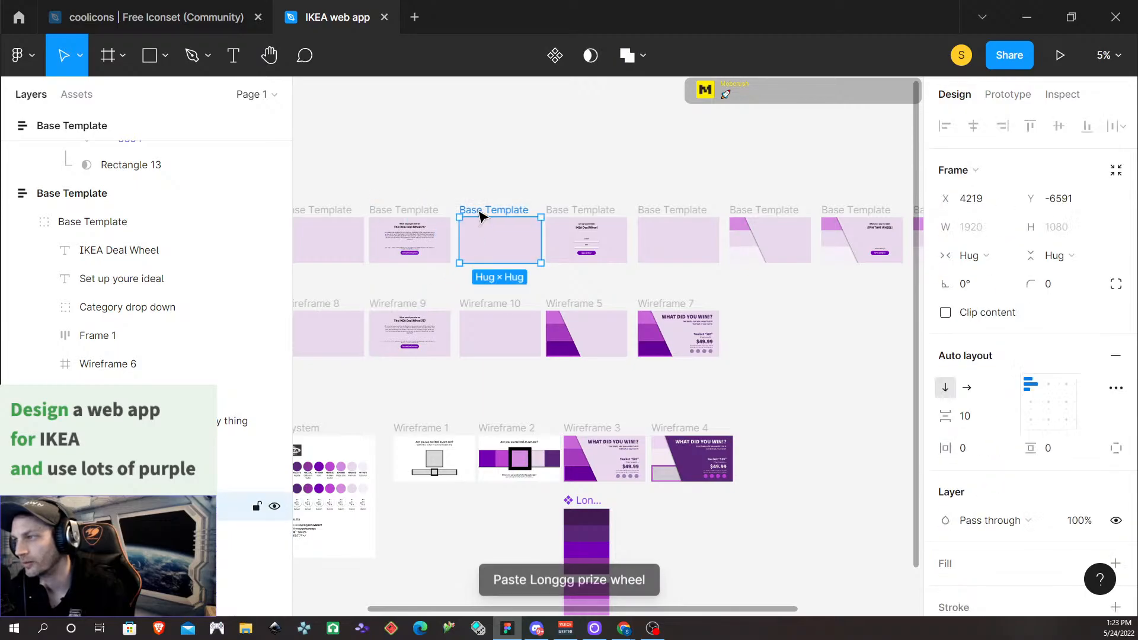
pyautogui.scroll(-3, 178, 451)
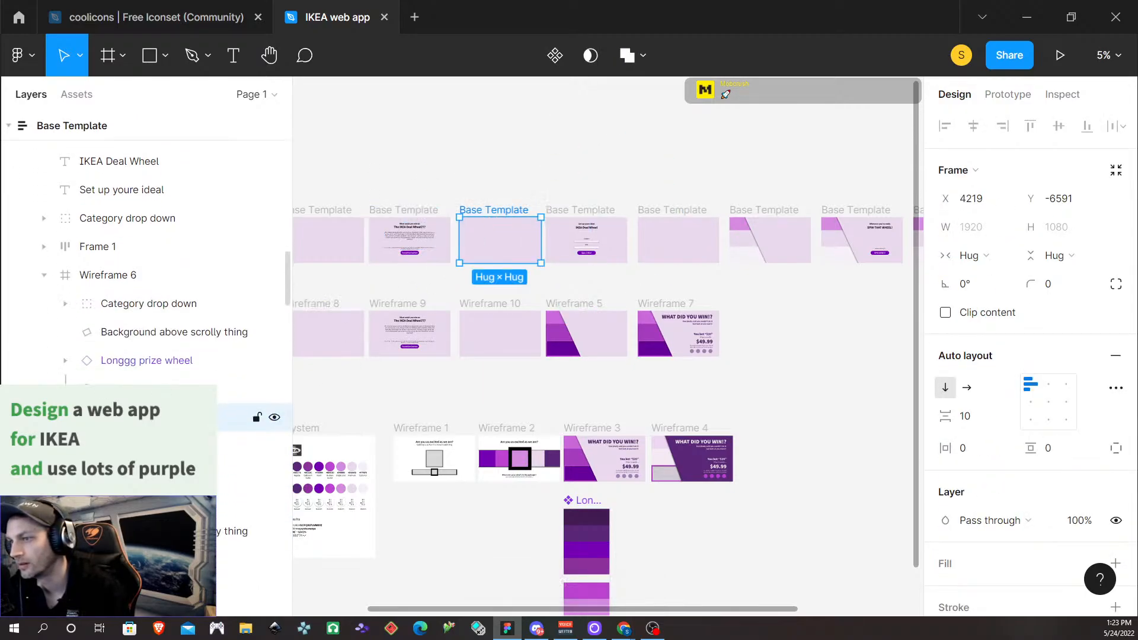
pyautogui.click(44, 474)
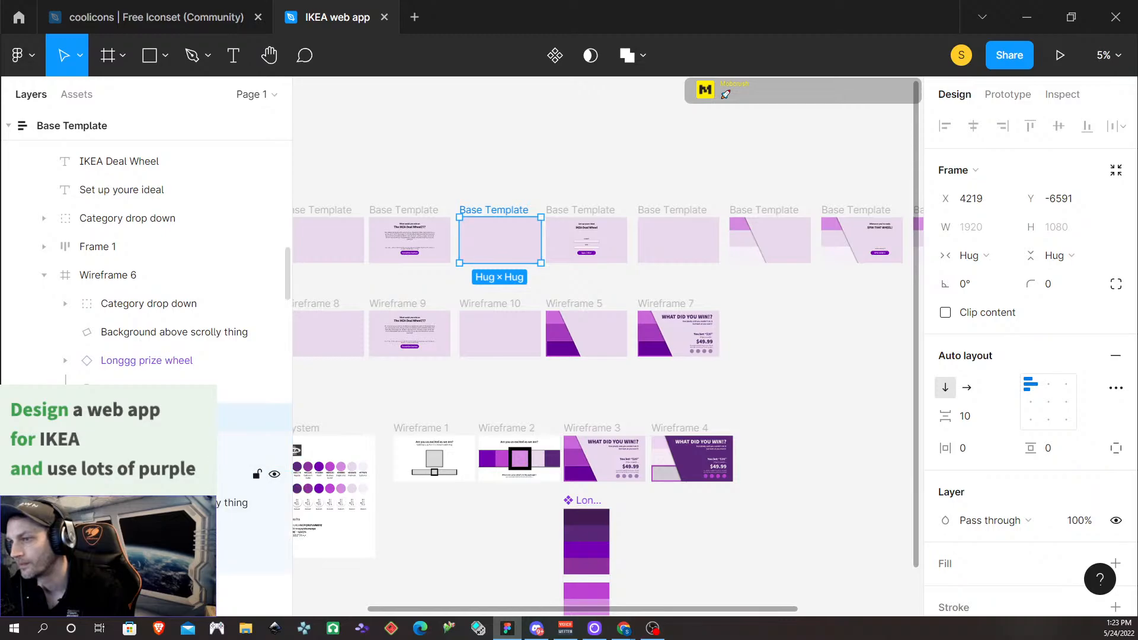
pyautogui.click(103, 531)
pyautogui.rightClick(103, 531)
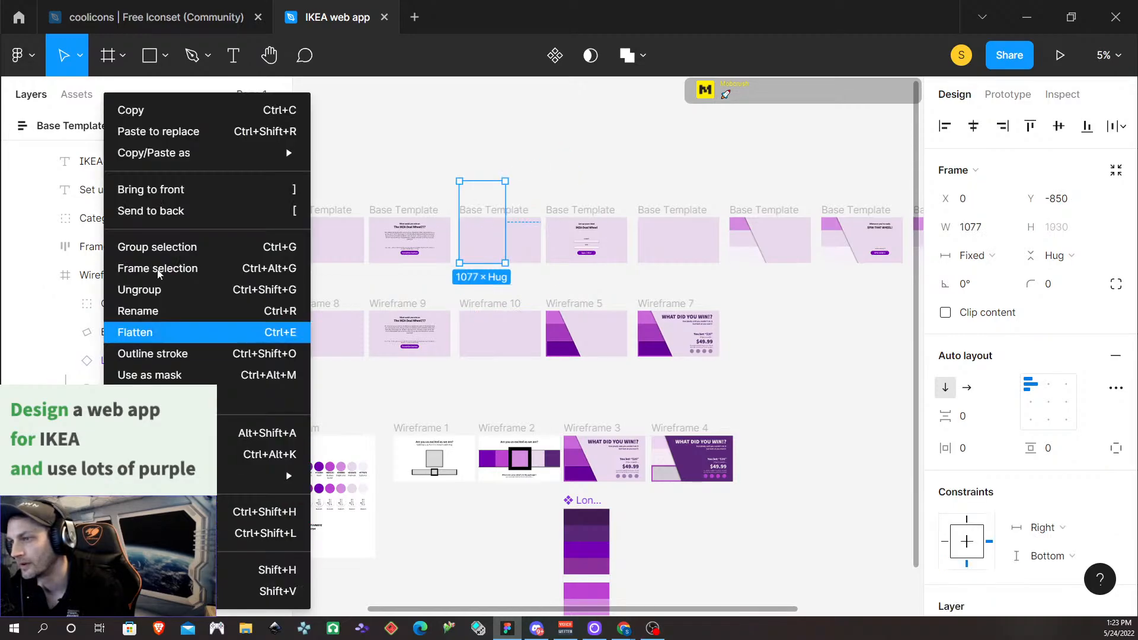
pyautogui.click(186, 131)
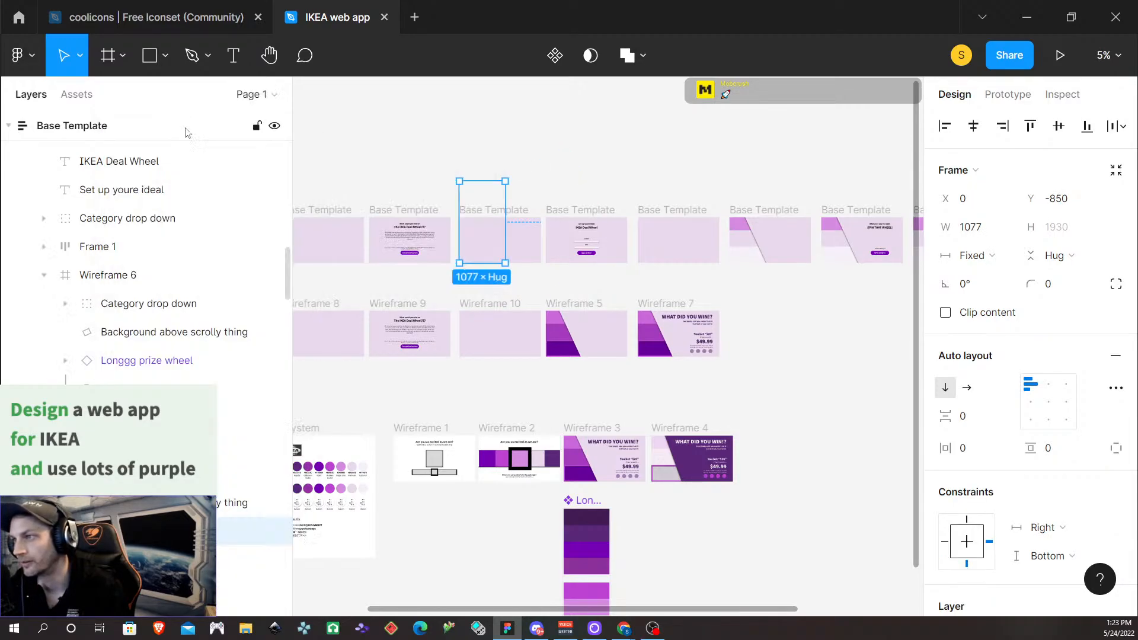
# Replace the prizes layer in the "What could you win on The IKEA Deal Wheel???" Base Template with the copied Longgg prize wheel
pyautogui.click(379, 218)
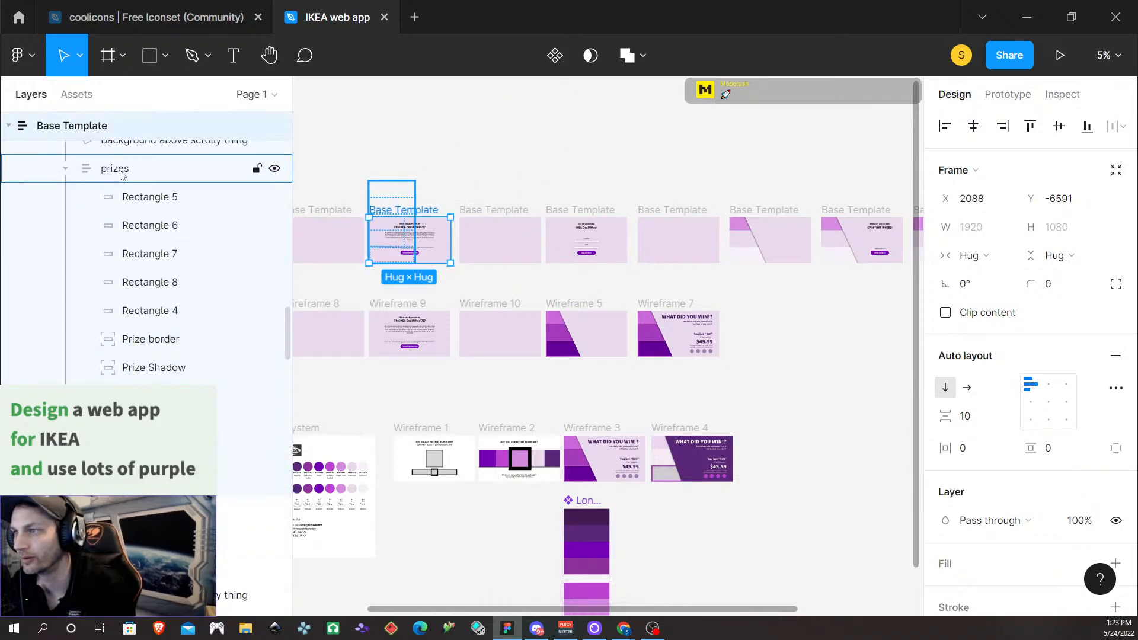
pyautogui.rightClick(120, 172)
pyautogui.click(211, 132)
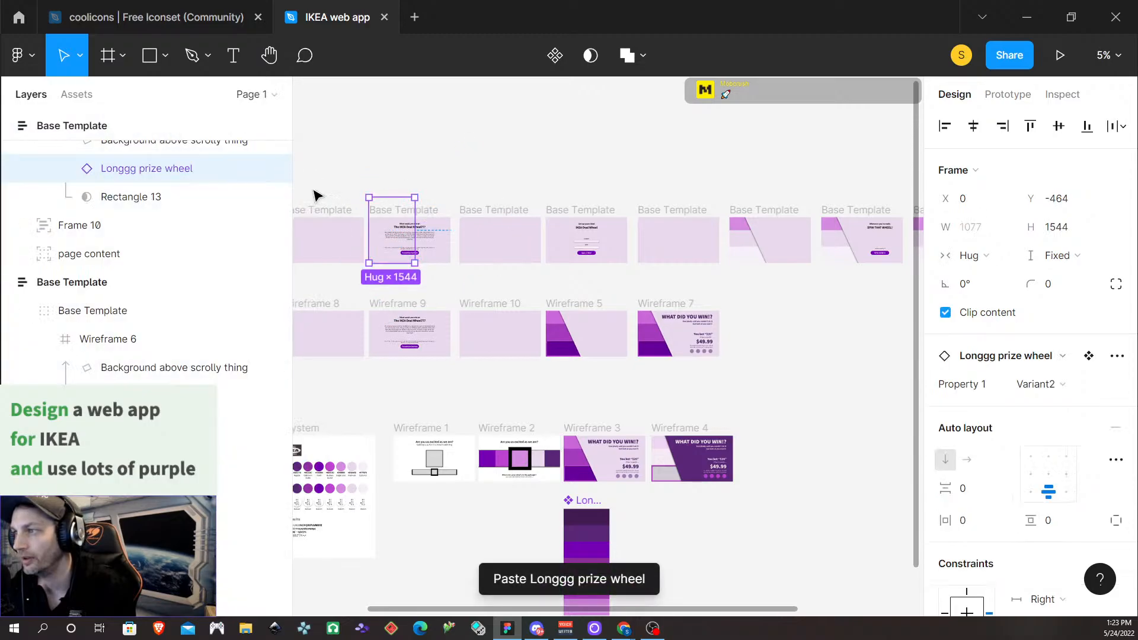
# Replace the prizes layer in the blank Base Template following the "Introducing The IKEA Deal Wheel!" frame with the copied Longgg prize wheel
pyautogui.click(330, 211)
pyautogui.hscroll(-2, 374, 362)
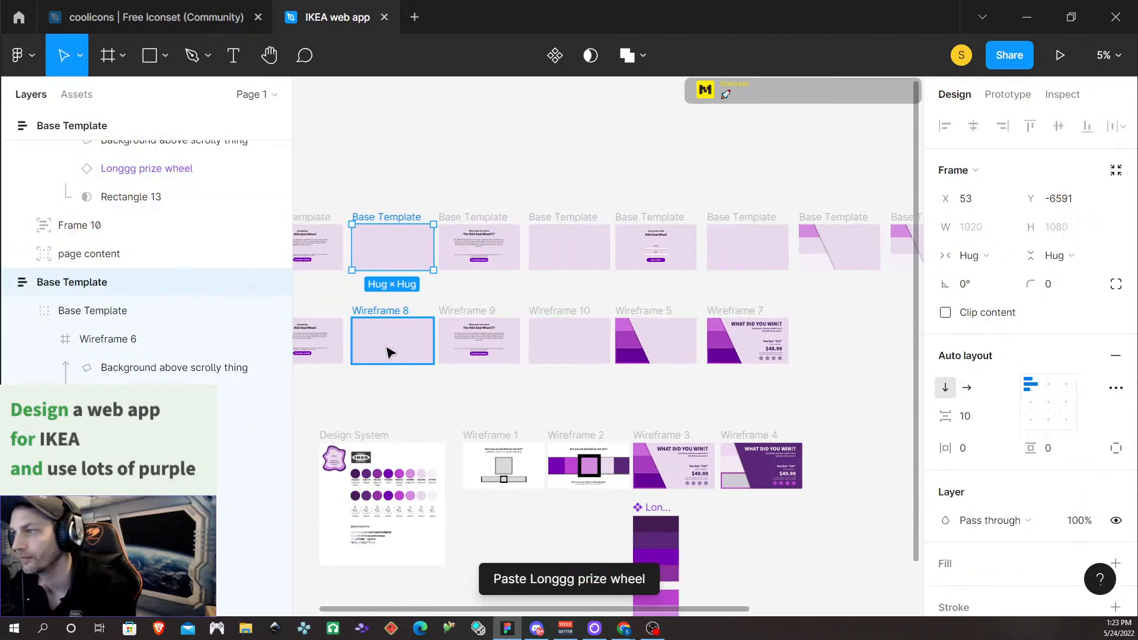
pyautogui.hscroll(-2, 389, 353)
pyautogui.scroll(-3, 178, 343)
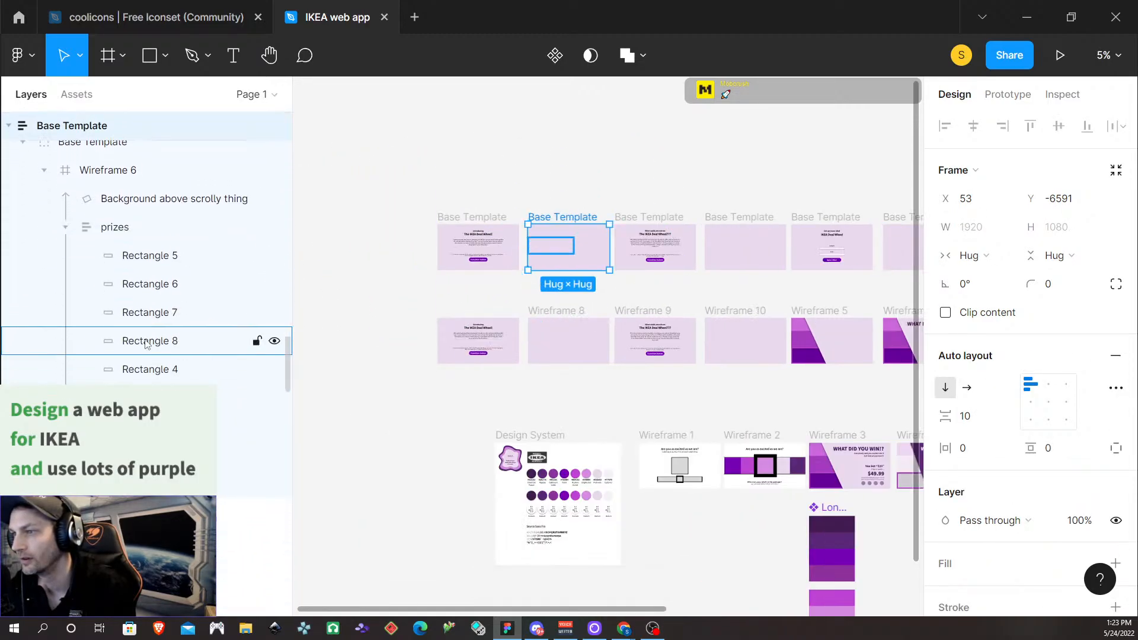
pyautogui.click(120, 231)
pyautogui.rightClick(121, 231)
pyautogui.moveTo(267, 476)
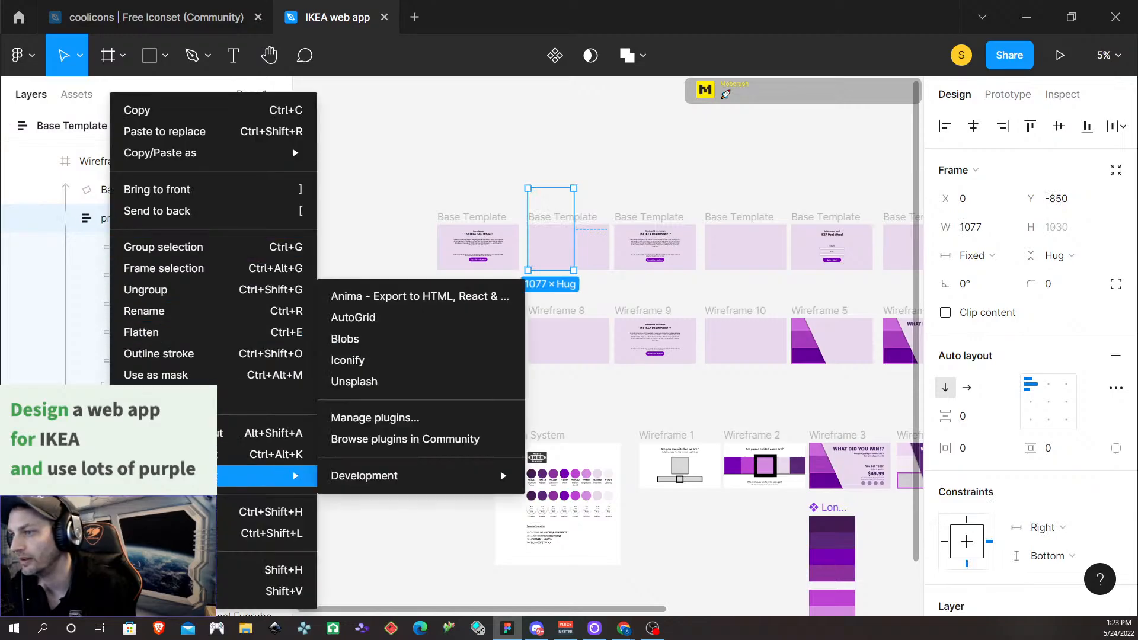
pyautogui.click(184, 133)
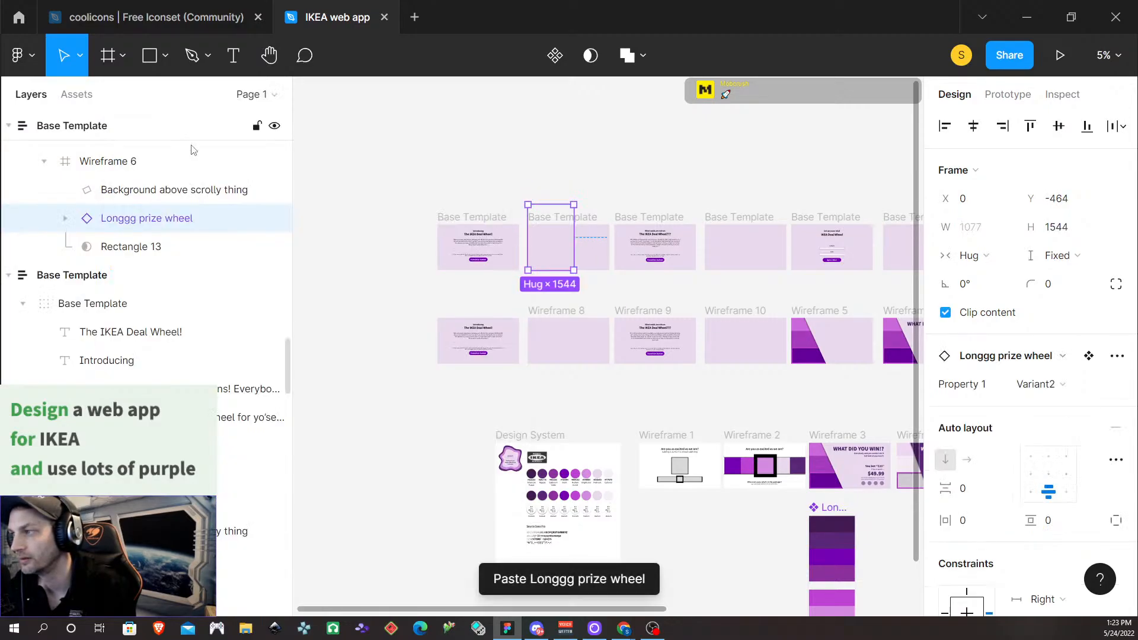
# Replace the prizes layer in the first Base Template, "Introducing The IKEA Deal Wheel!", with the copied Longgg prize wheel and clear the selection
pyautogui.click(446, 218)
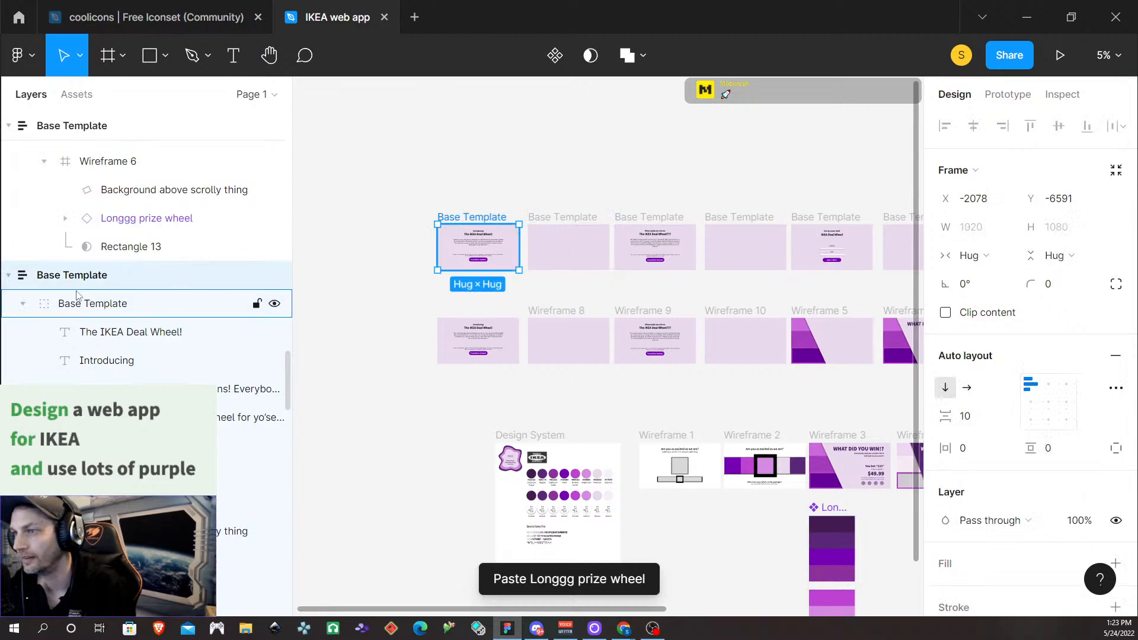
pyautogui.scroll(-5, 163, 353)
pyautogui.scroll(-3, 163, 332)
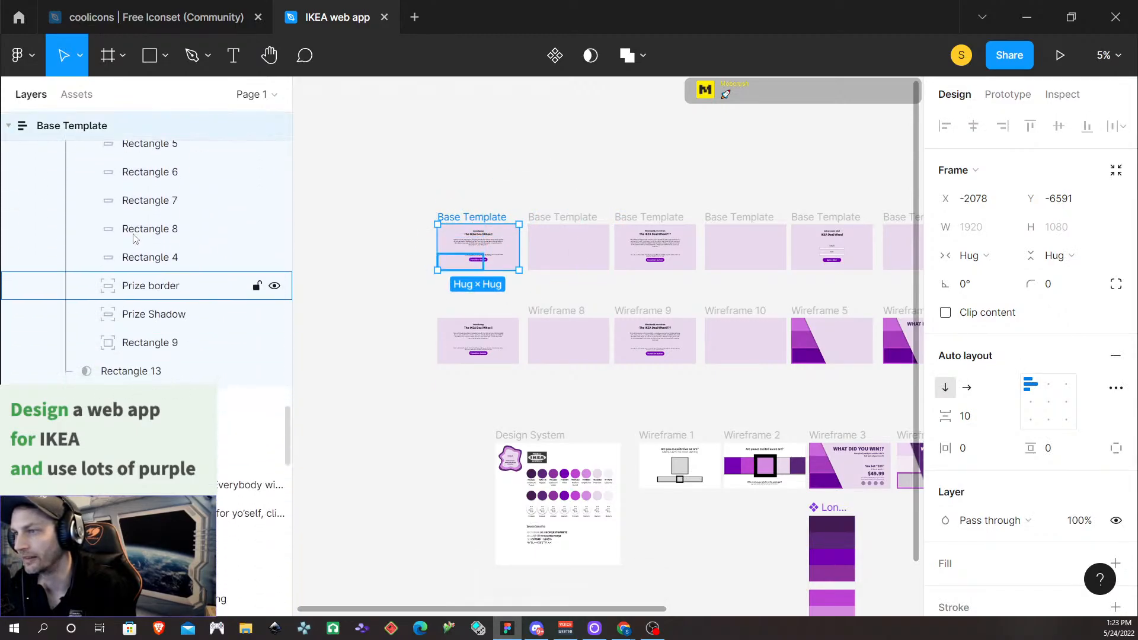
pyautogui.scroll(3, 160, 314)
pyautogui.click(118, 296)
pyautogui.rightClick(118, 297)
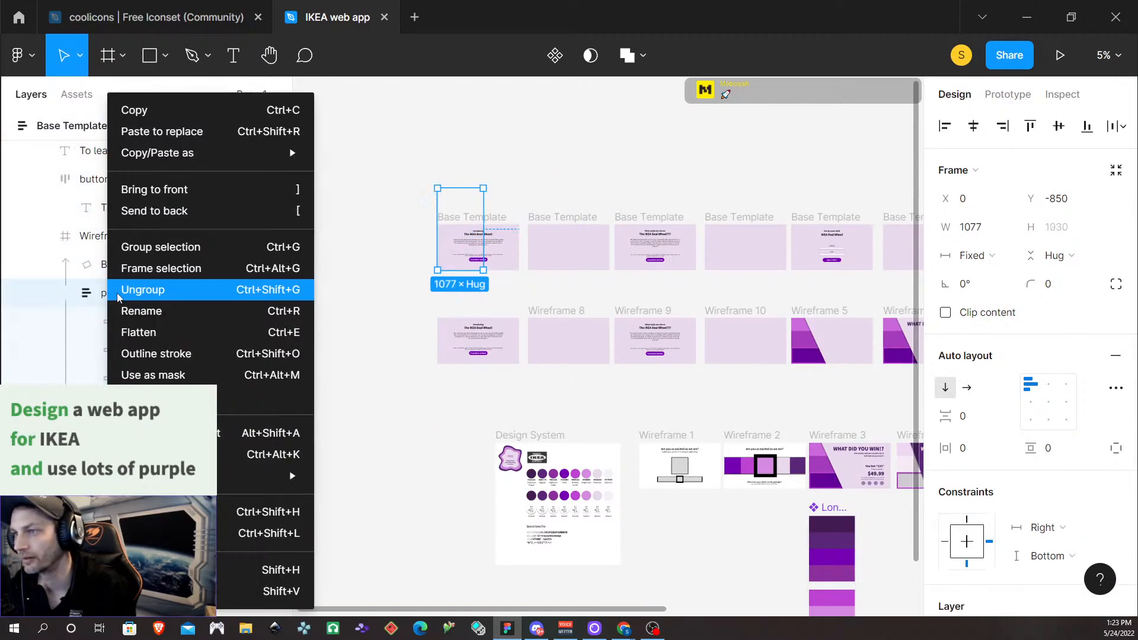
pyautogui.click(200, 131)
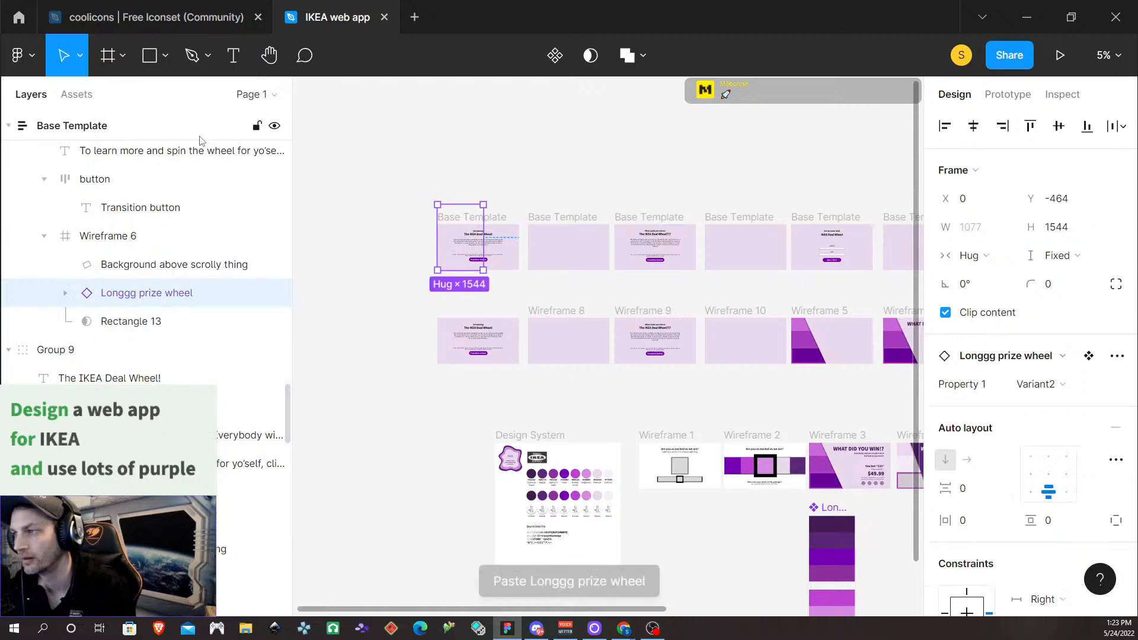
pyautogui.click(343, 375)
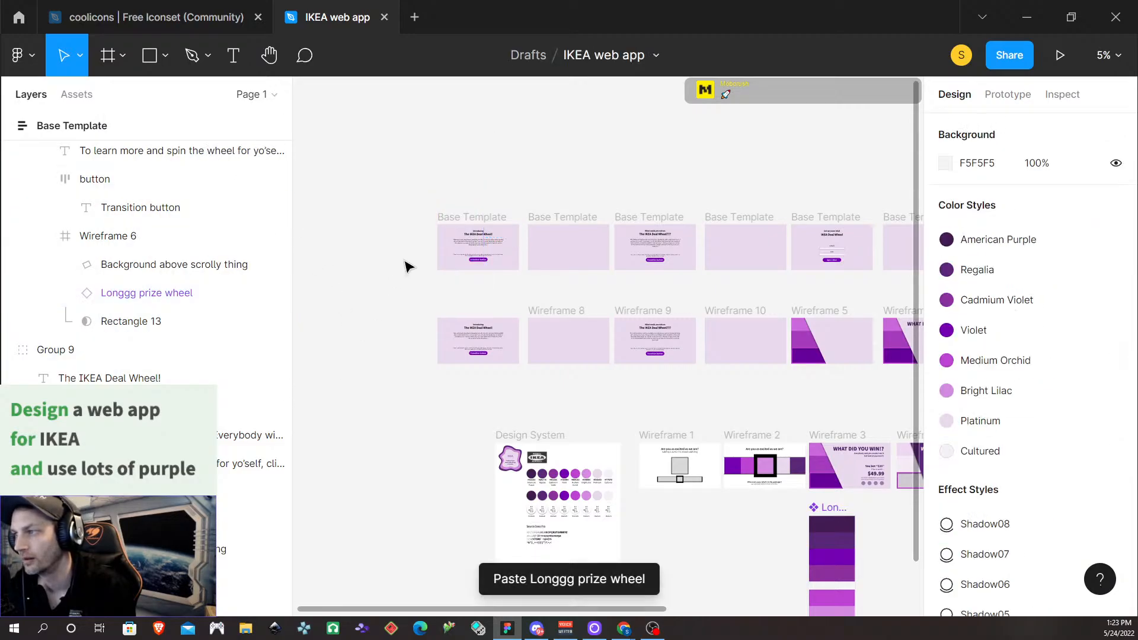
# Present the prototype from the first Base Template and scale the preview with Fit to screen
pyautogui.click(464, 214)
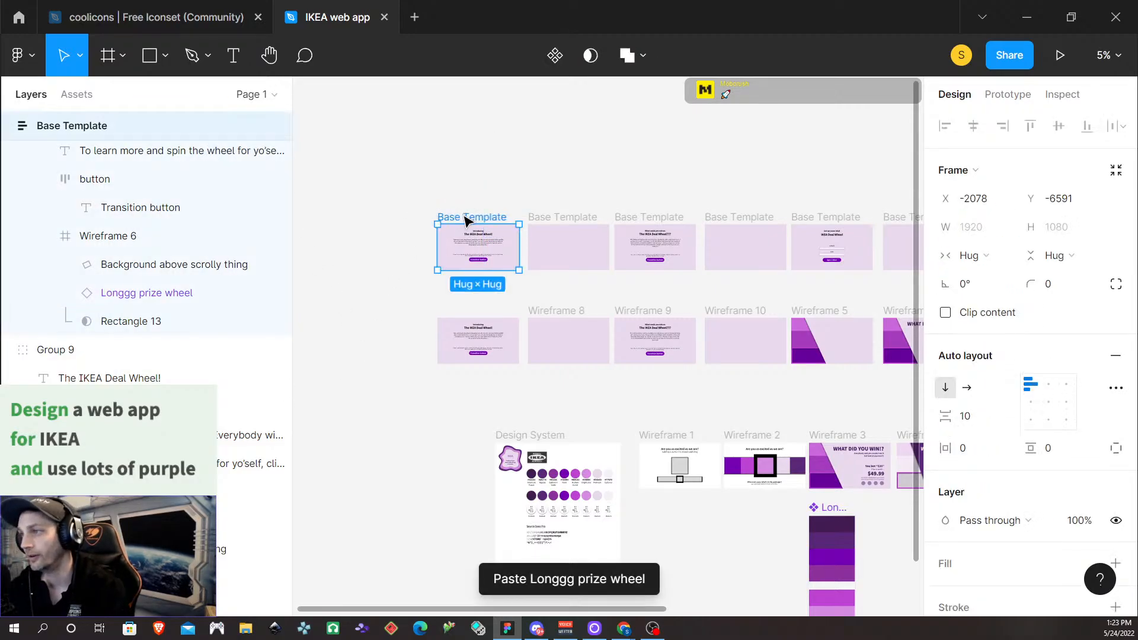
pyautogui.click(1059, 56)
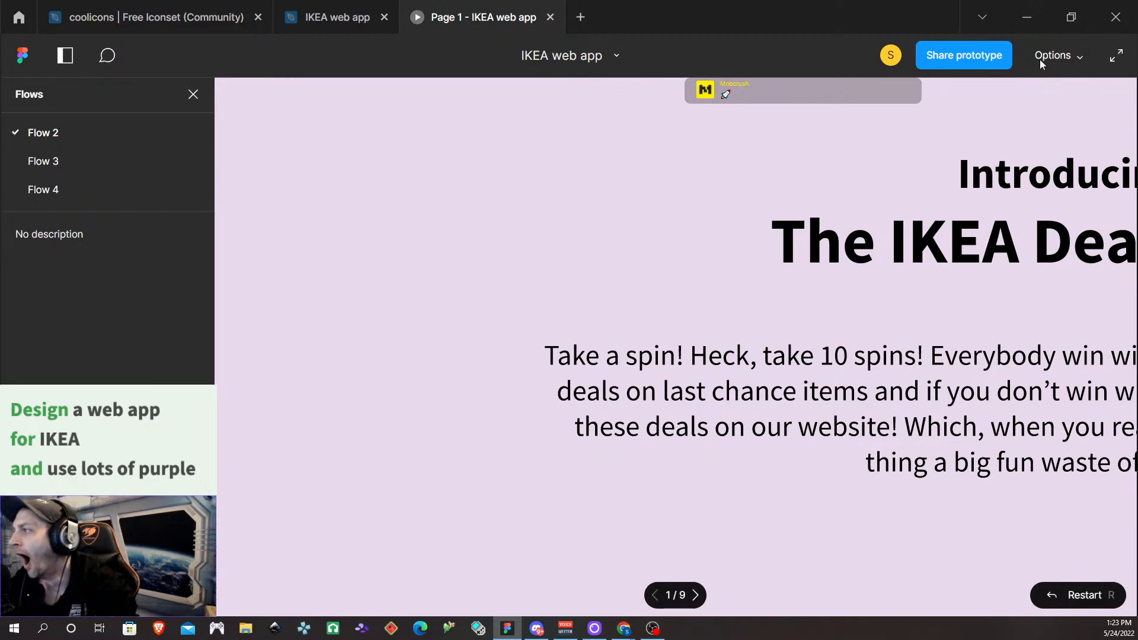
pyautogui.click(1048, 56)
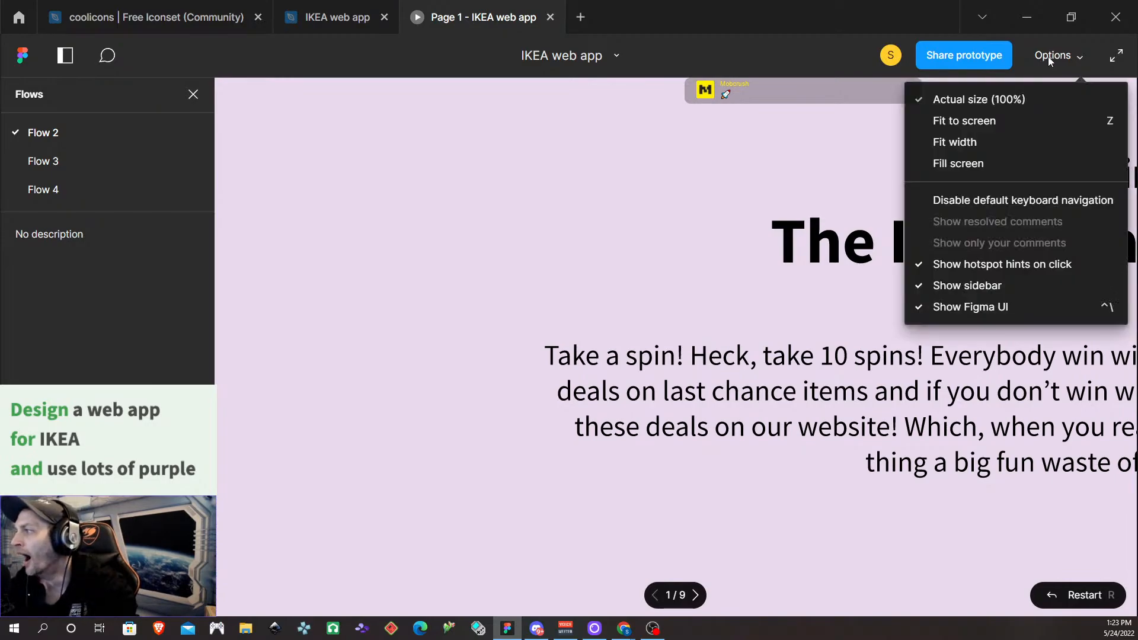
pyautogui.click(979, 125)
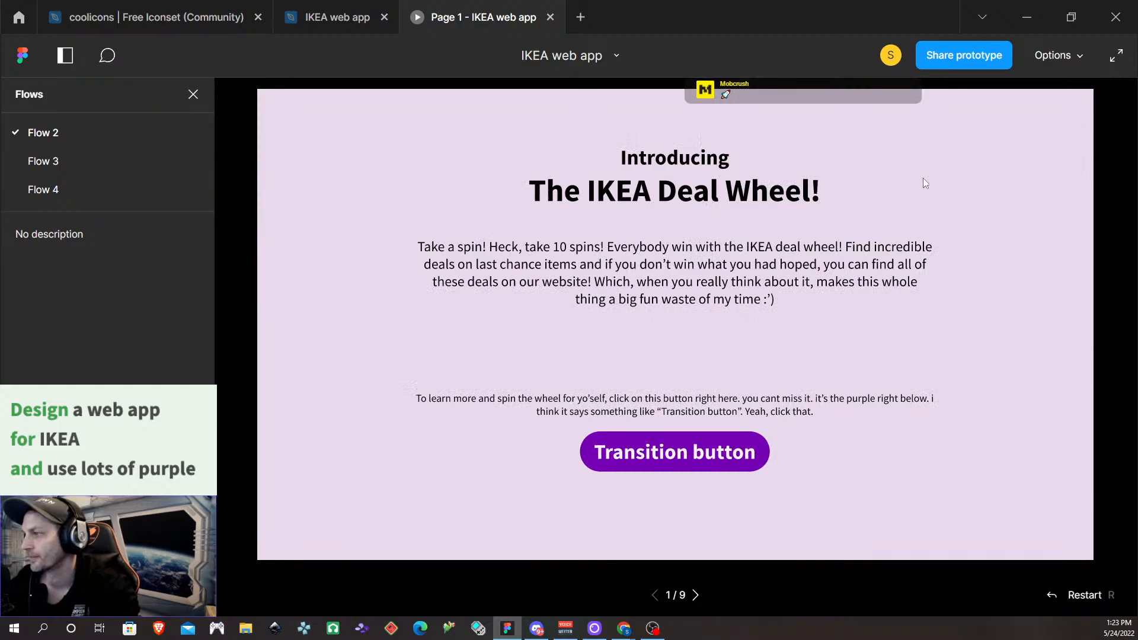
# Play the prototype through both Transition buttons, Spin 2 Win! and SPIN NOW!!!, watch the wheel animation, and close the preview
pyautogui.click(674, 457)
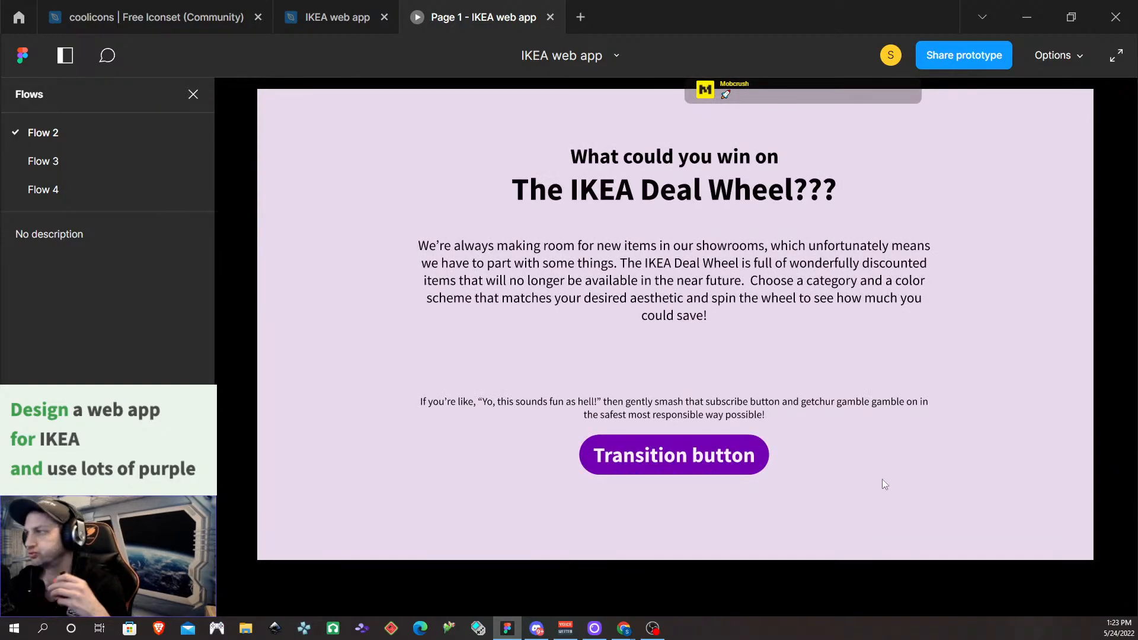
pyautogui.click(722, 453)
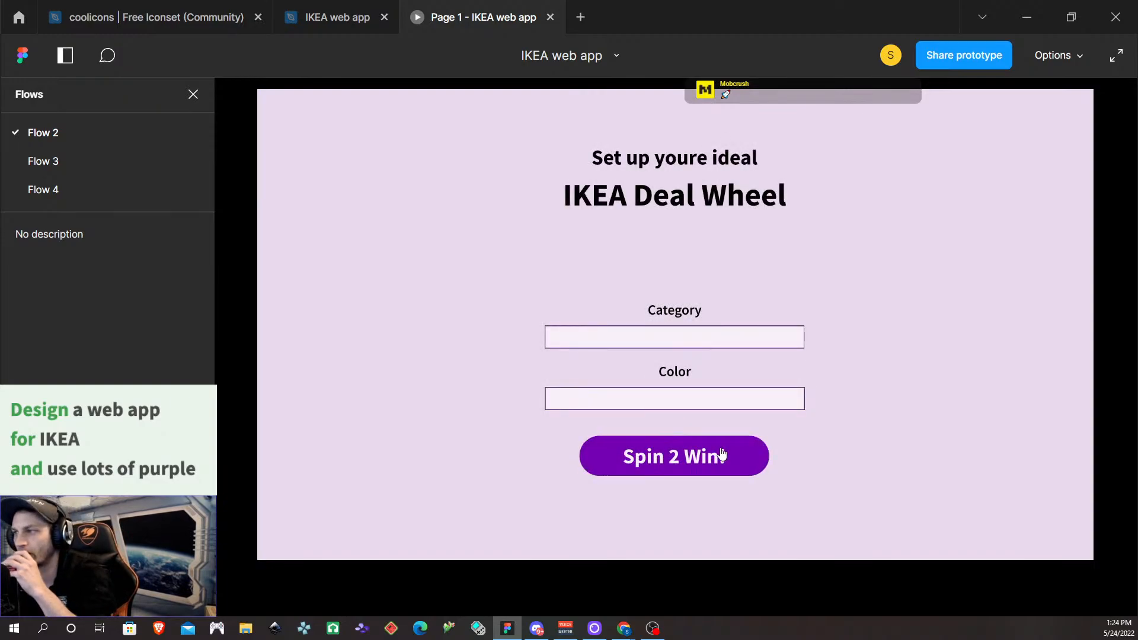
pyautogui.click(640, 446)
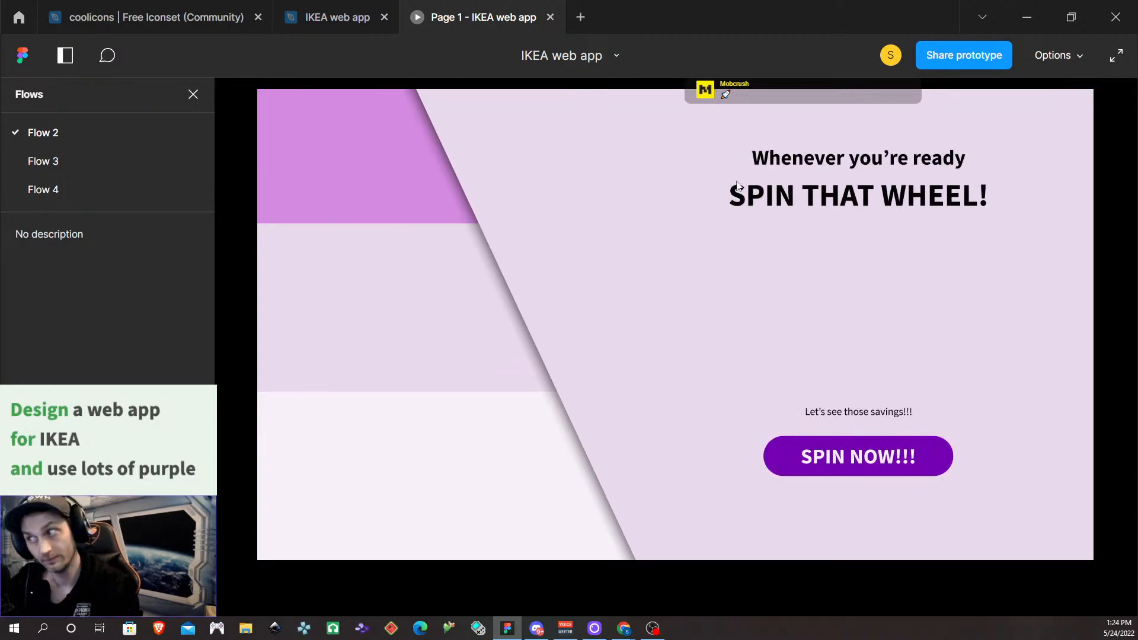
pyautogui.click(870, 461)
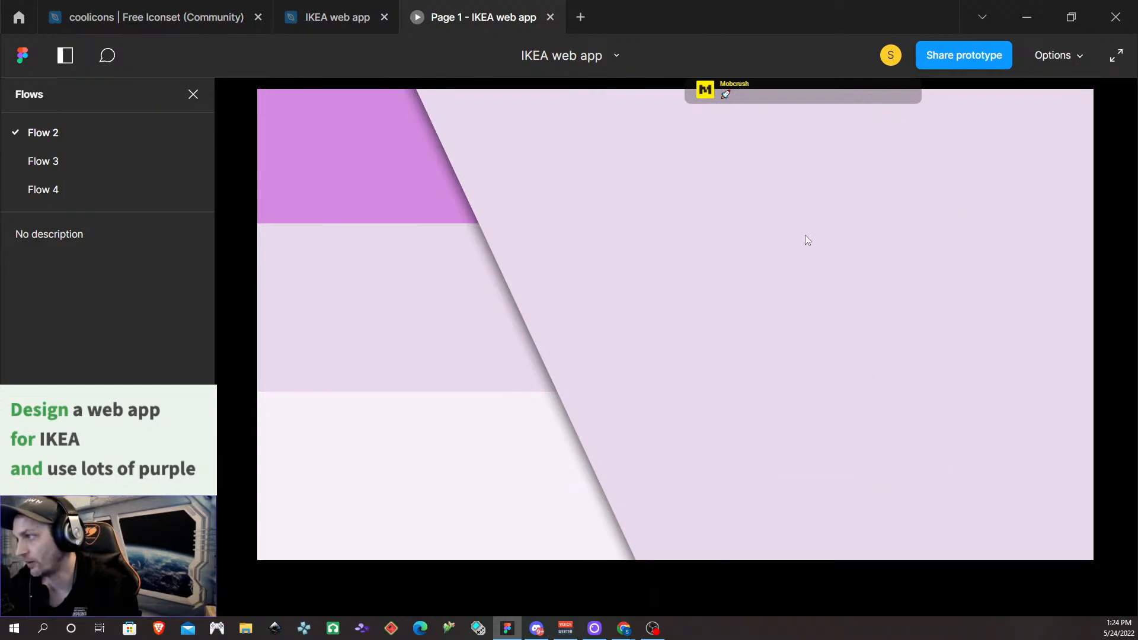
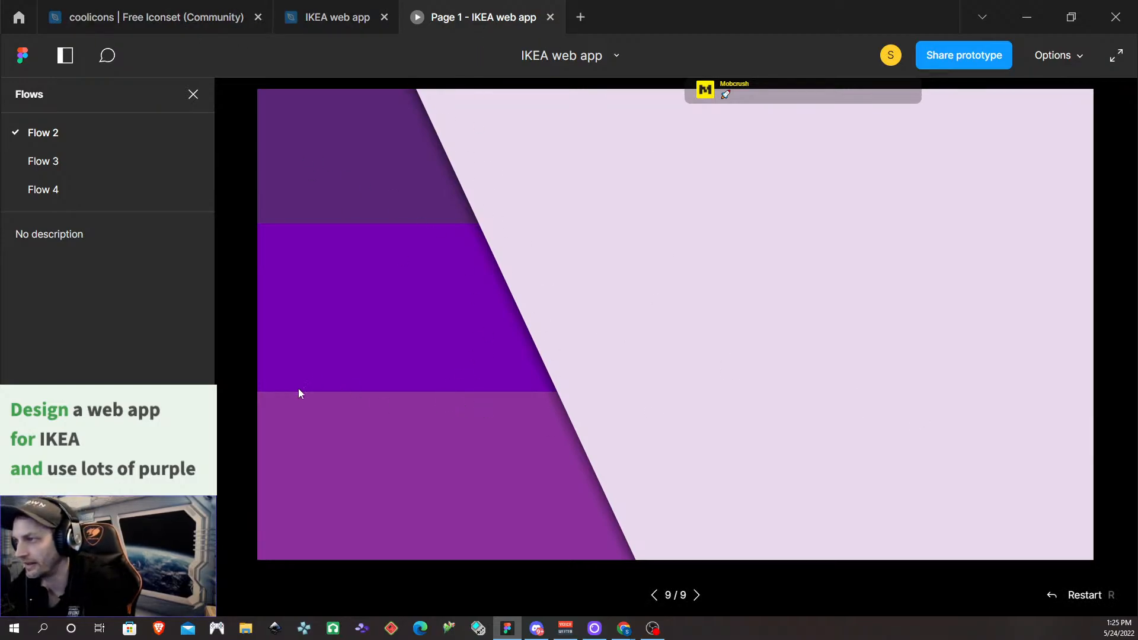
pyautogui.click(551, 16)
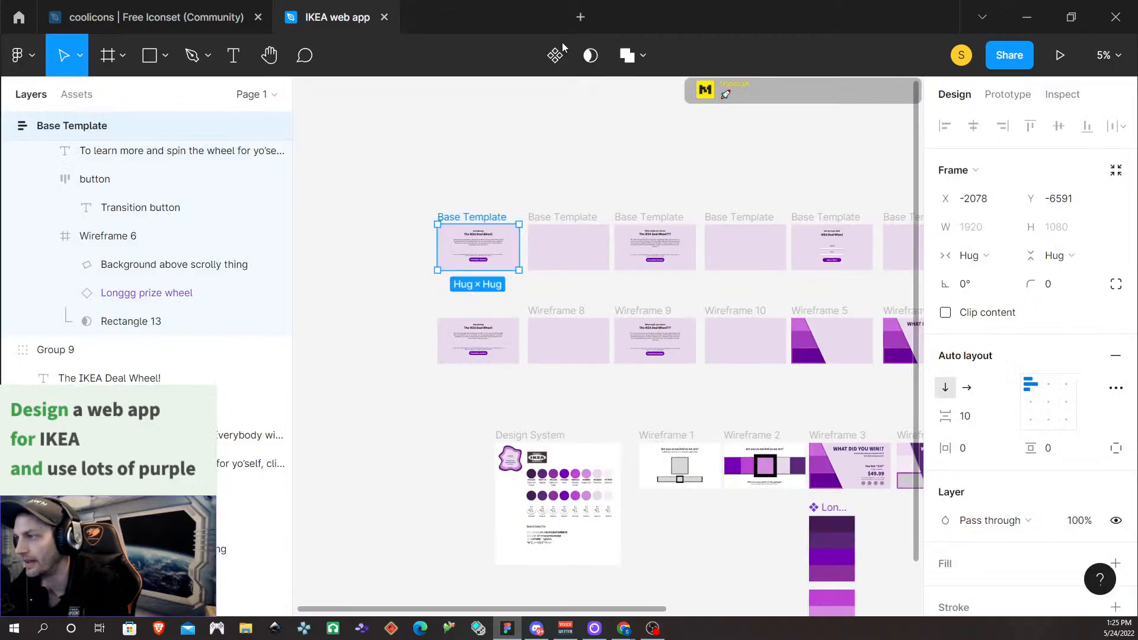
pyautogui.hscroll(5, 660, 398)
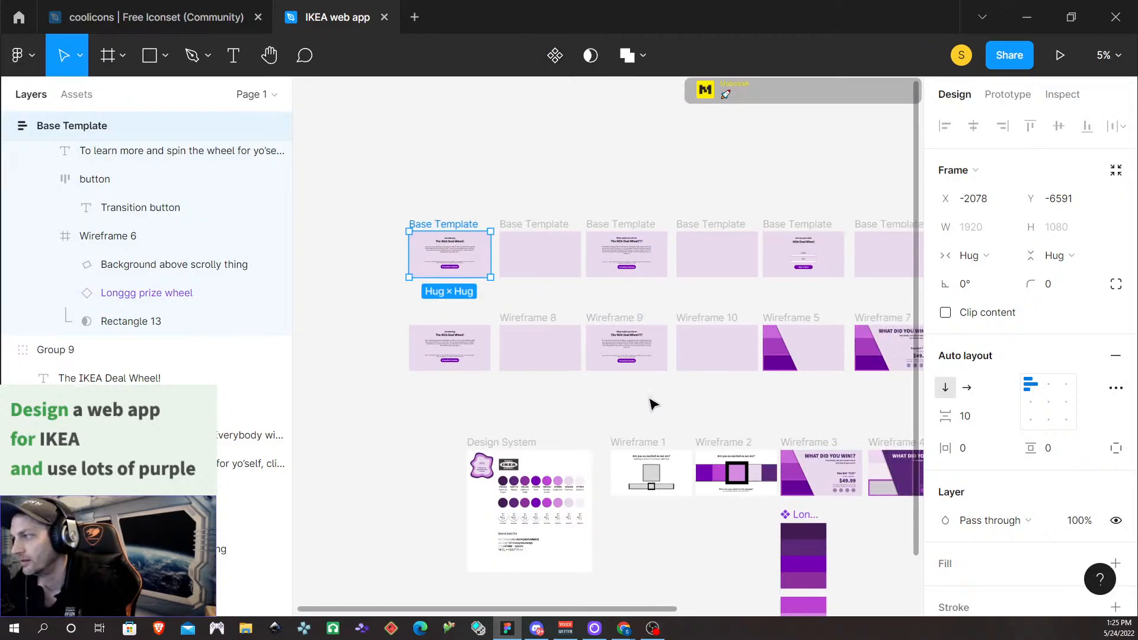
pyautogui.hscroll(4, 643, 402)
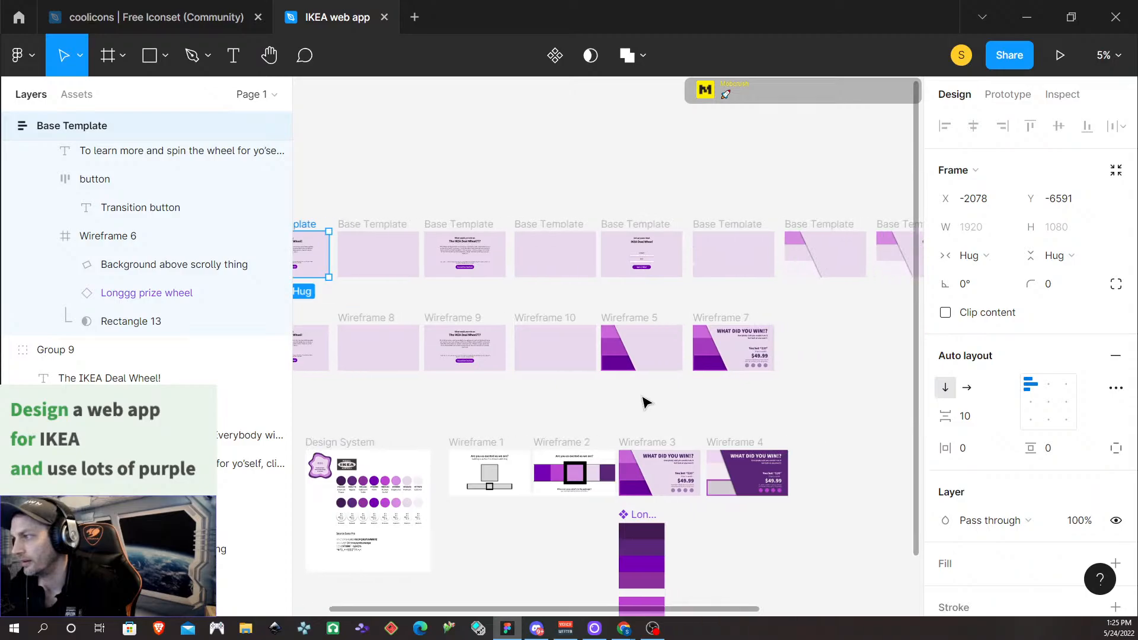
# Present the prototype from the blank Base Template after the "IKEA Deal Wheel" setup frame, watch the transition, and close the preview
pyautogui.keyDown('shift'); pyautogui.click(667, 227); pyautogui.keyUp('shift')
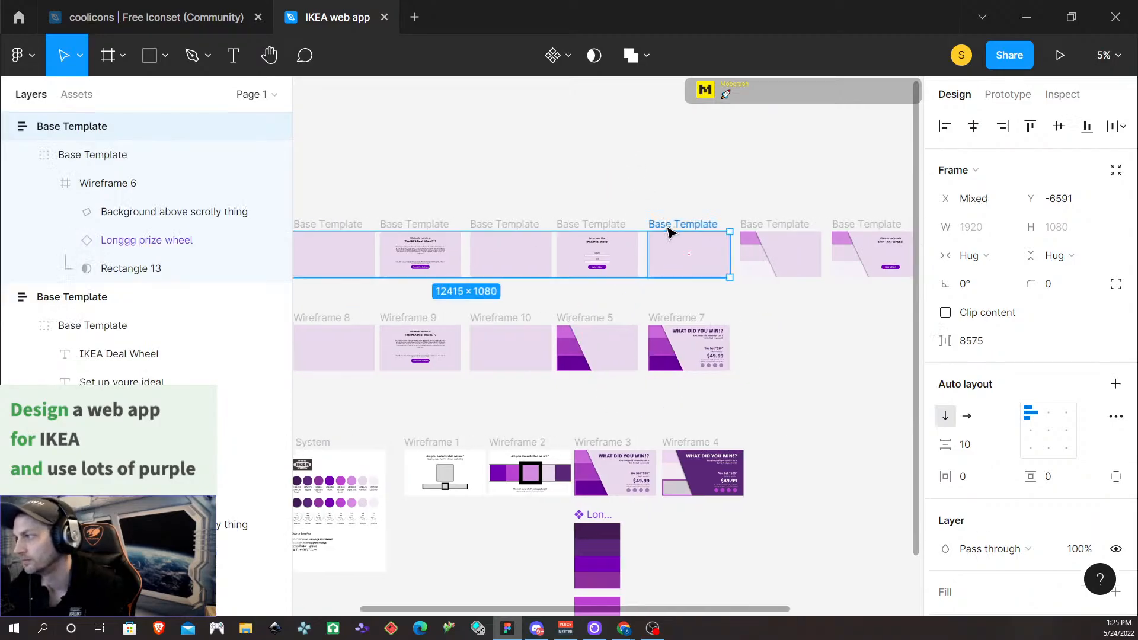
pyautogui.click(685, 177)
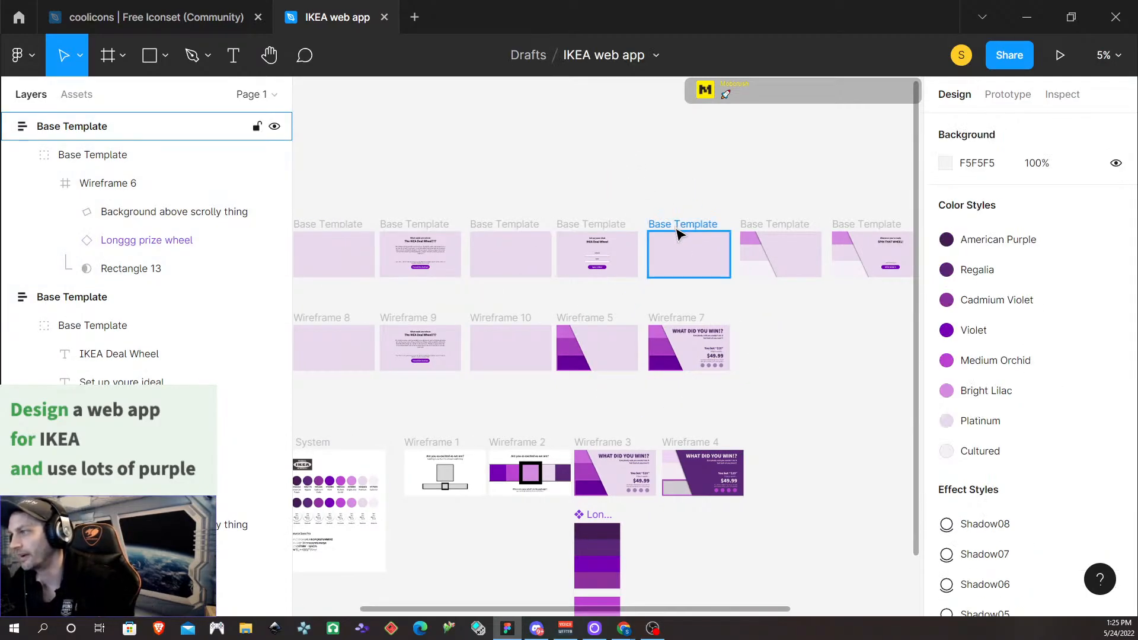
pyautogui.click(681, 226)
pyautogui.click(1061, 56)
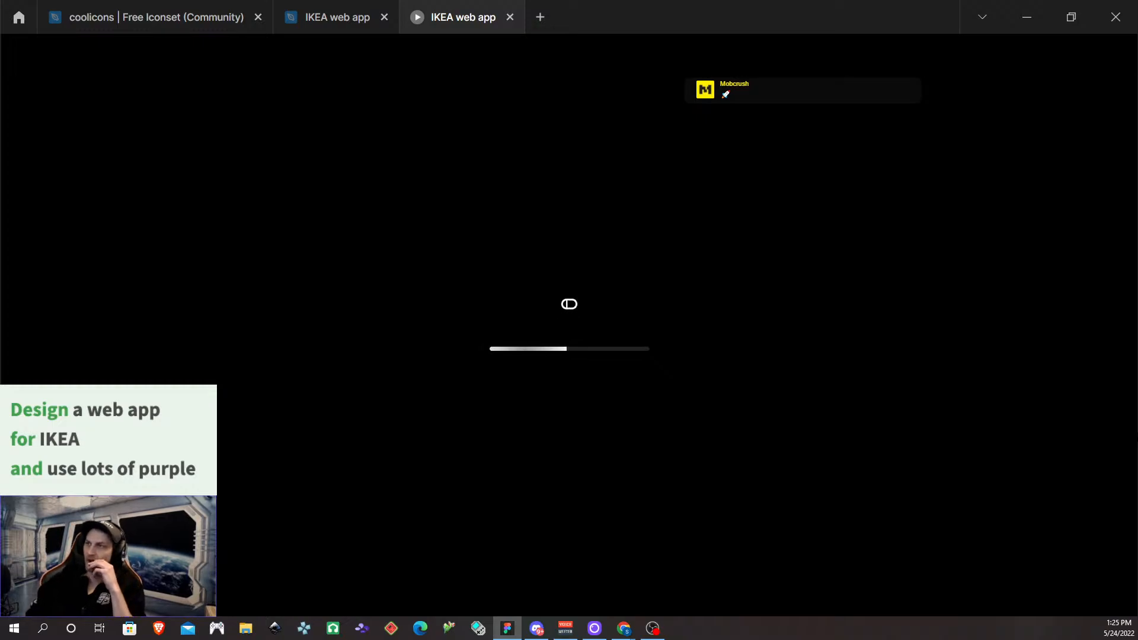
pyautogui.press('Right')
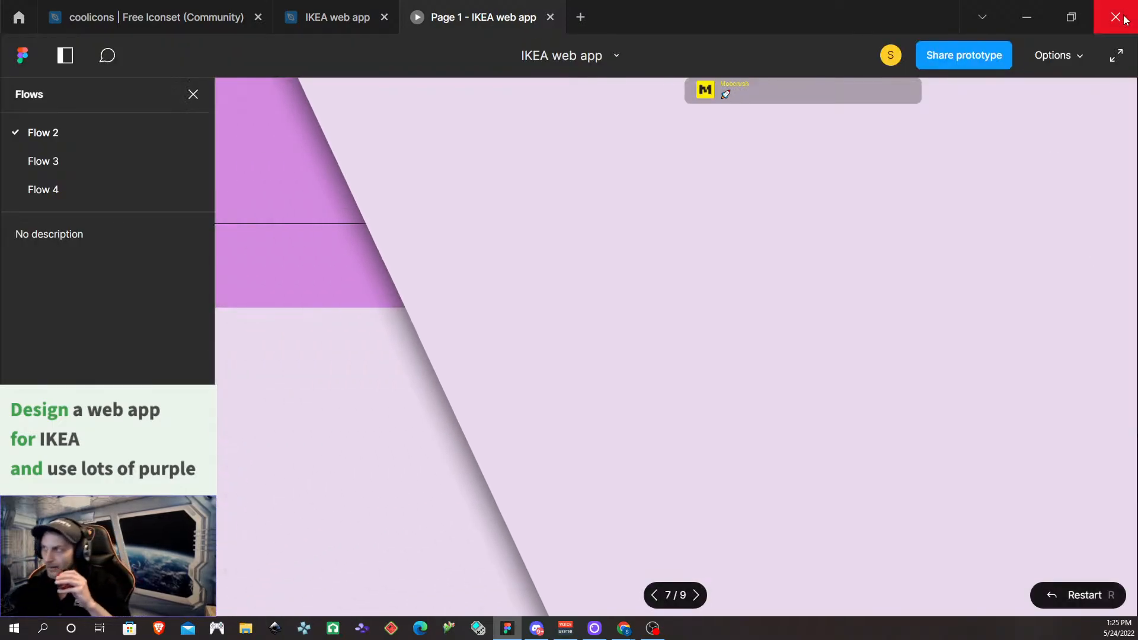
pyautogui.click(1065, 59)
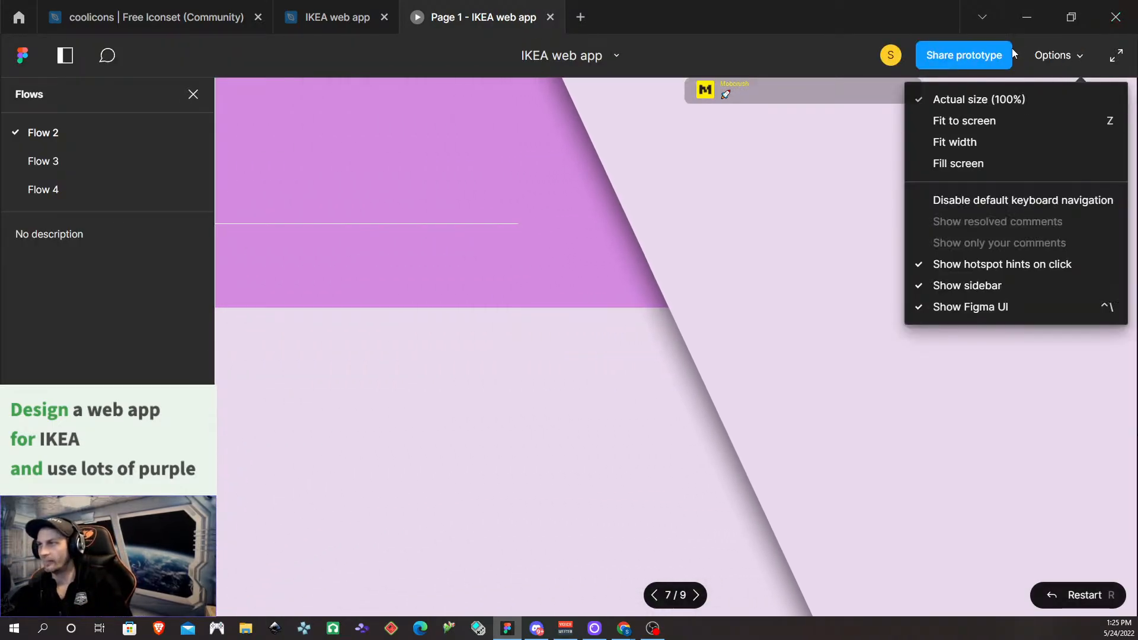
pyautogui.press('Right')
pyautogui.click(550, 16)
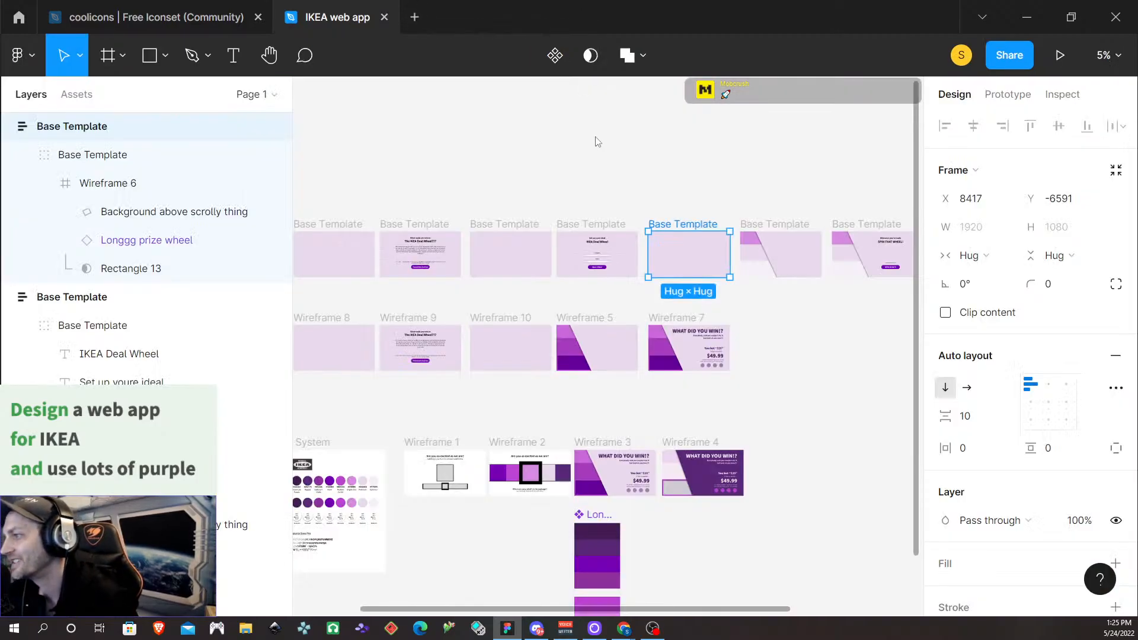
# Present the "IKEA Deal Wheel" setup frame with Fit to screen and play it through Spin 2 Win! and SPIN NOW!!!
pyautogui.click(639, 224)
pyautogui.click(597, 234)
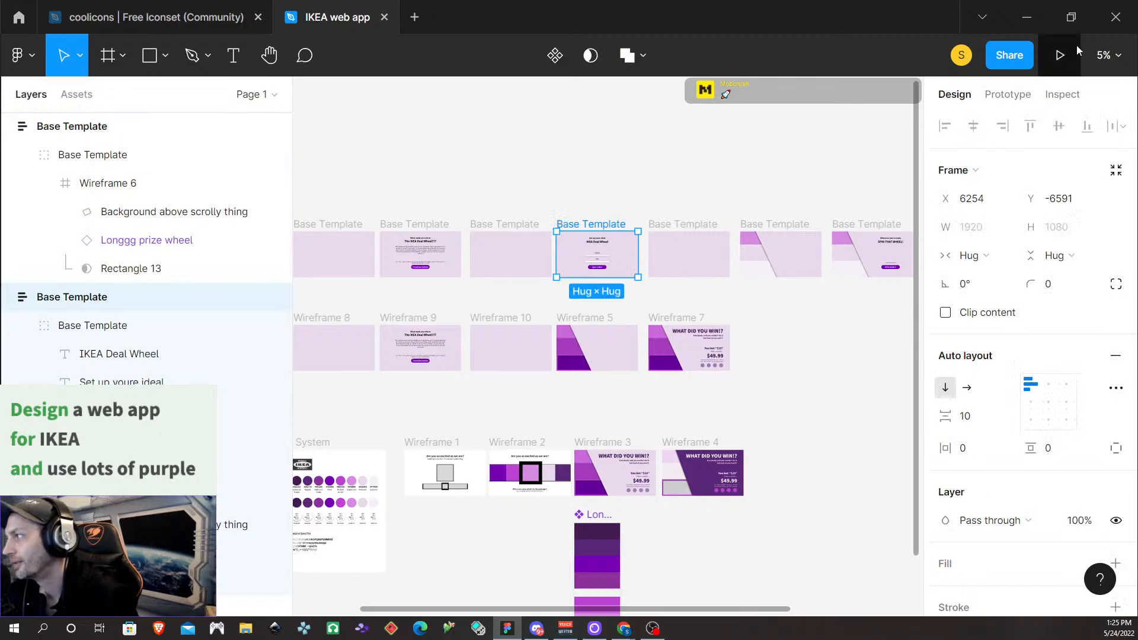
pyautogui.click(1059, 55)
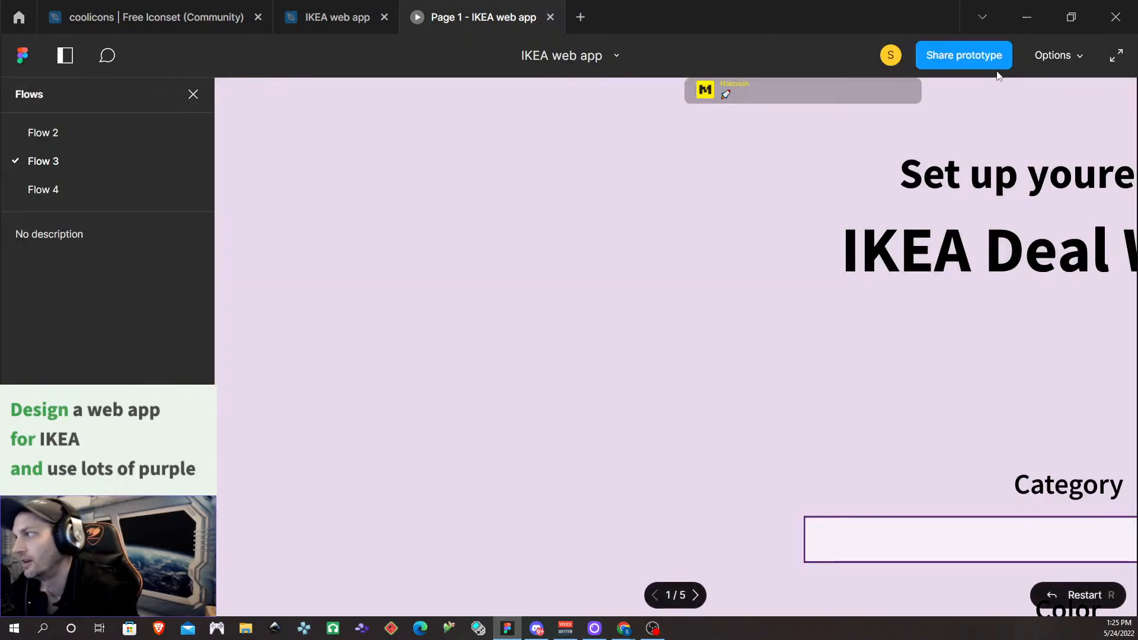
pyautogui.click(1053, 55)
pyautogui.click(1011, 119)
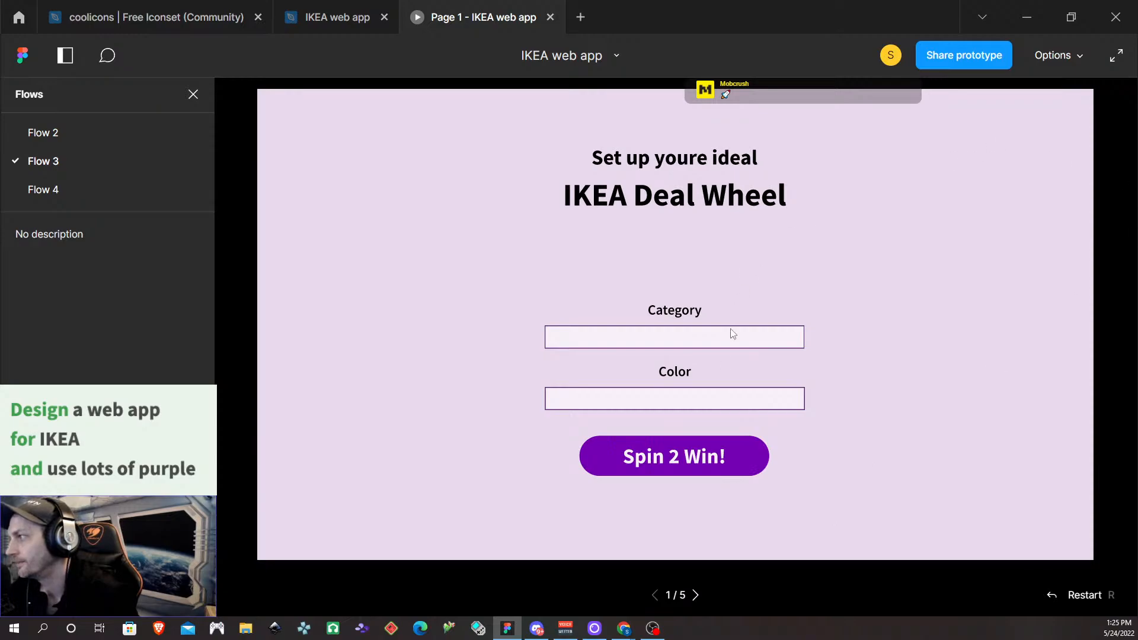
pyautogui.click(685, 458)
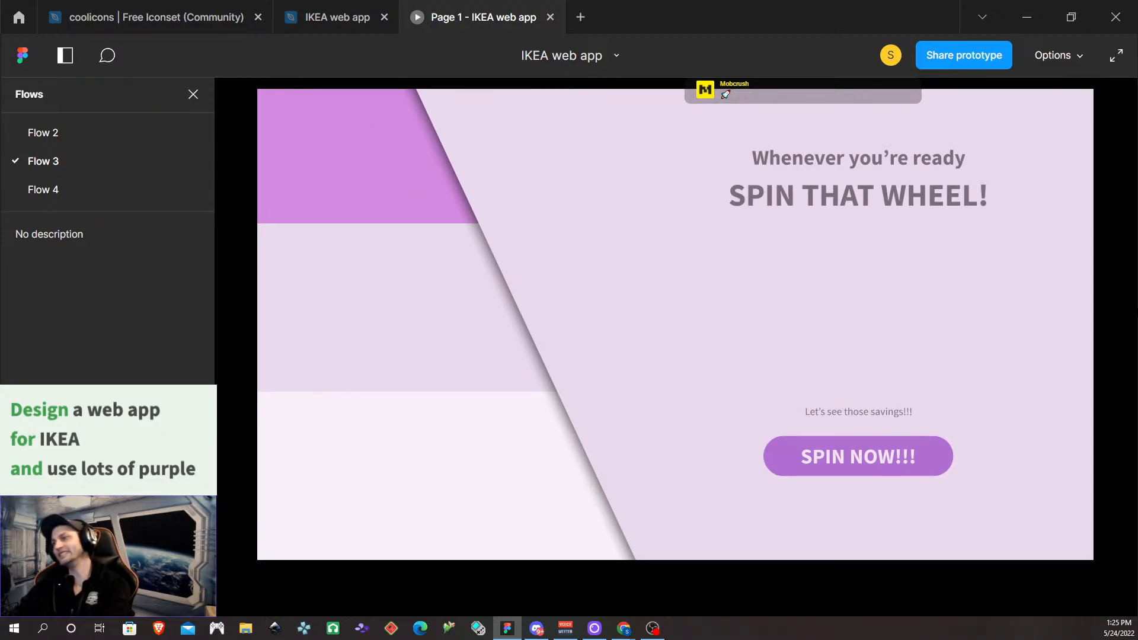
pyautogui.click(904, 460)
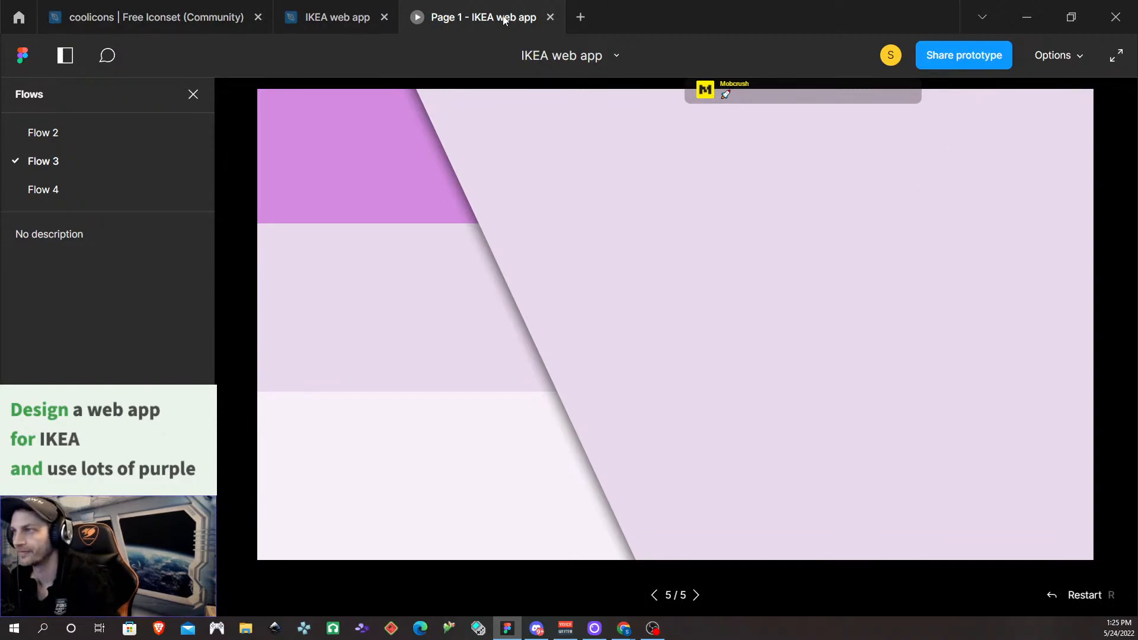
# Back in the design file, set the After delay interaction leading to the "SPIN THAT WHEEL!" frame to 300 ms
pyautogui.click(319, 23)
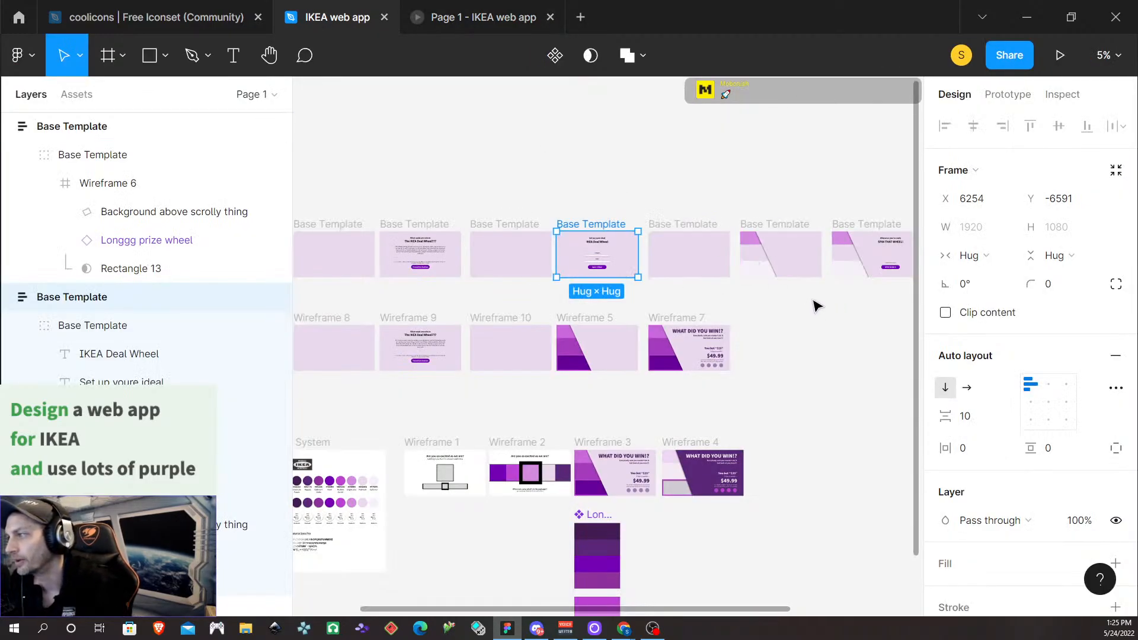
pyautogui.scroll(-3, 825, 291)
pyautogui.scroll(5, 820, 299)
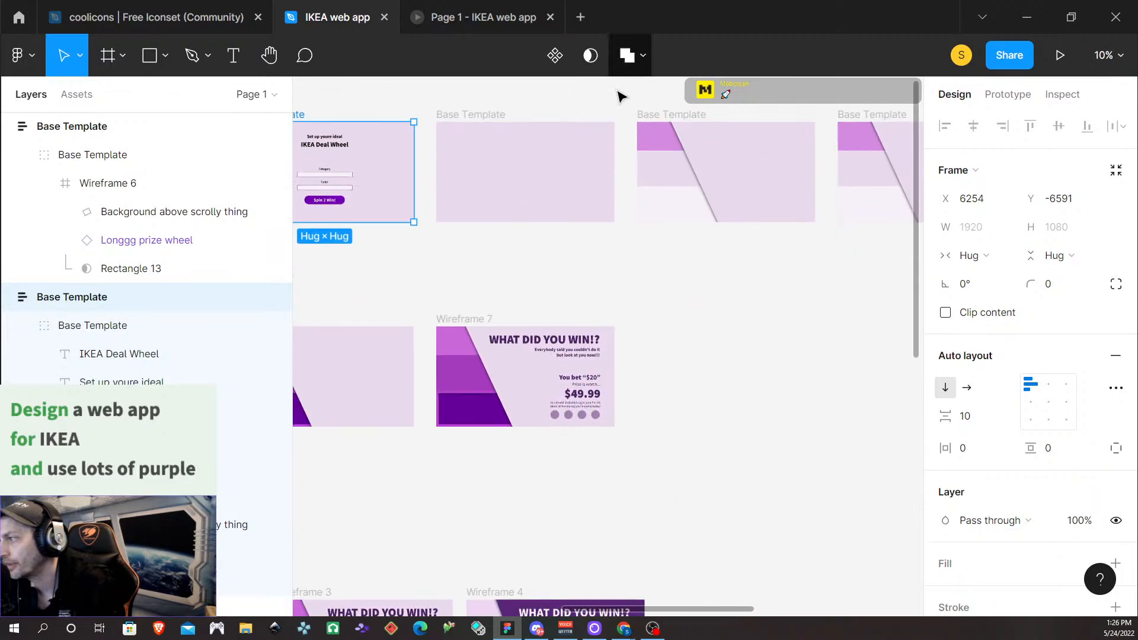
pyautogui.click(733, 123)
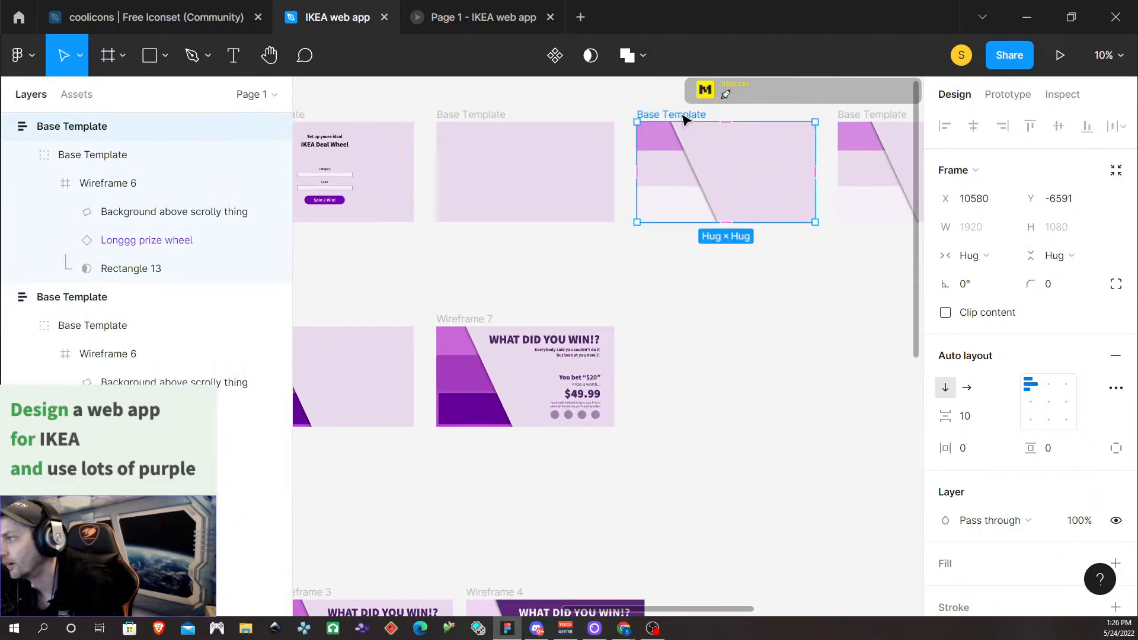
pyautogui.click(1010, 95)
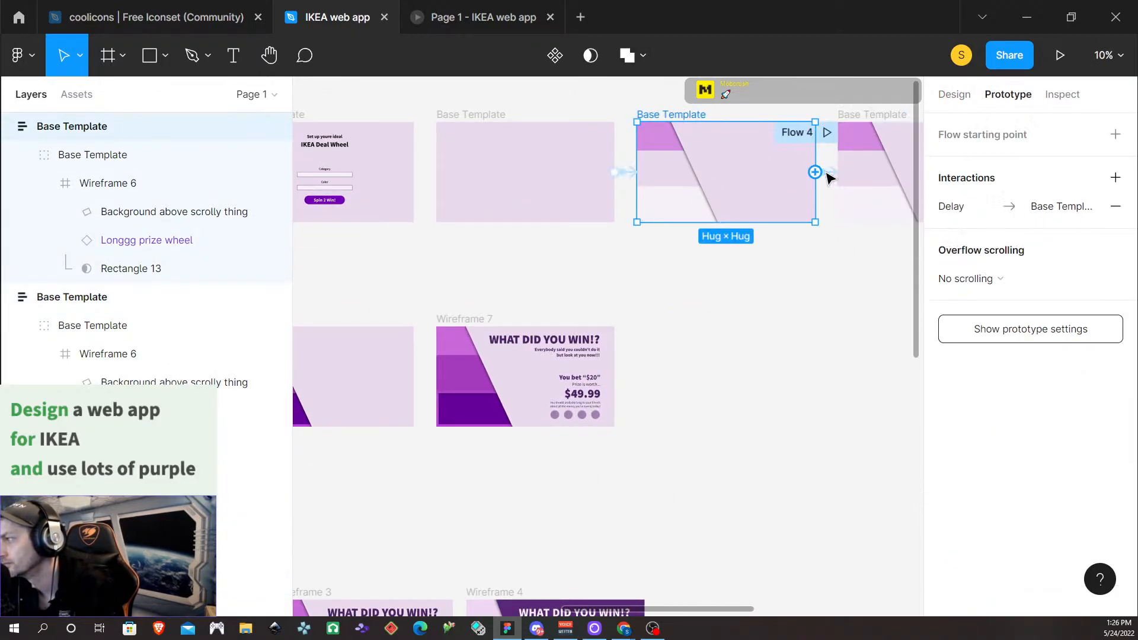
pyautogui.click(830, 173)
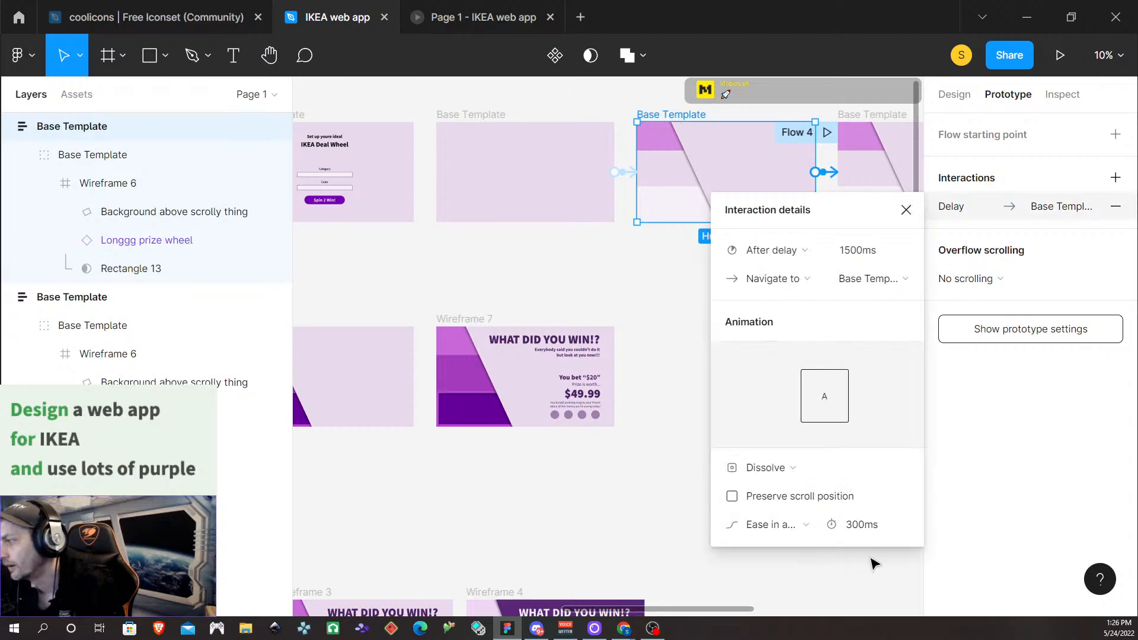
pyautogui.scroll(1, 640, 398)
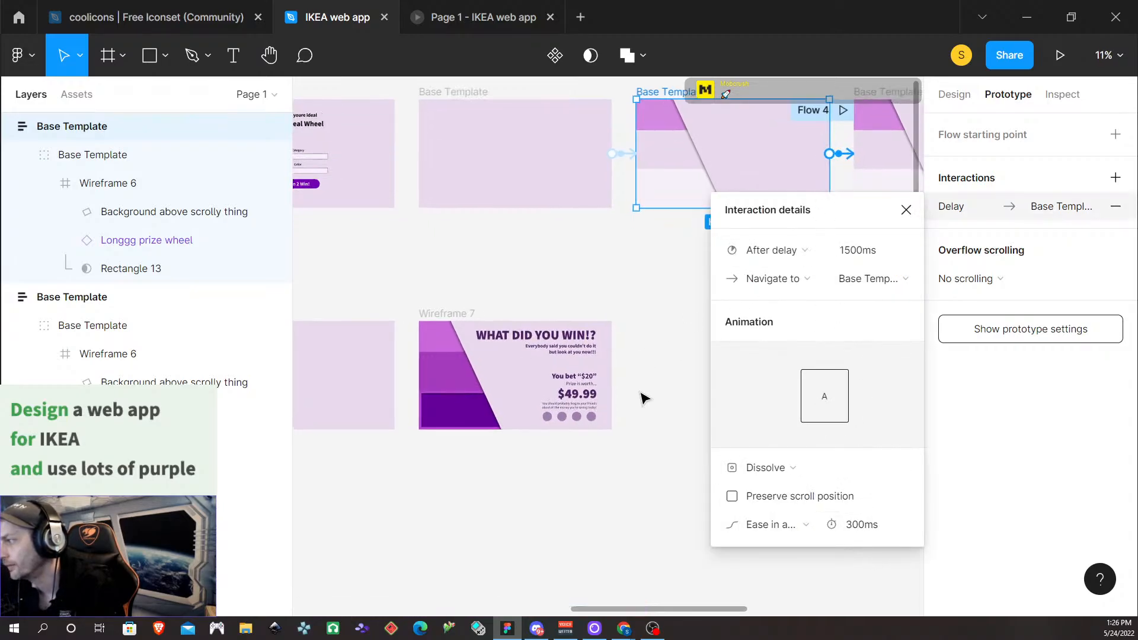
pyautogui.click(856, 251)
pyautogui.doubleClick(856, 251)
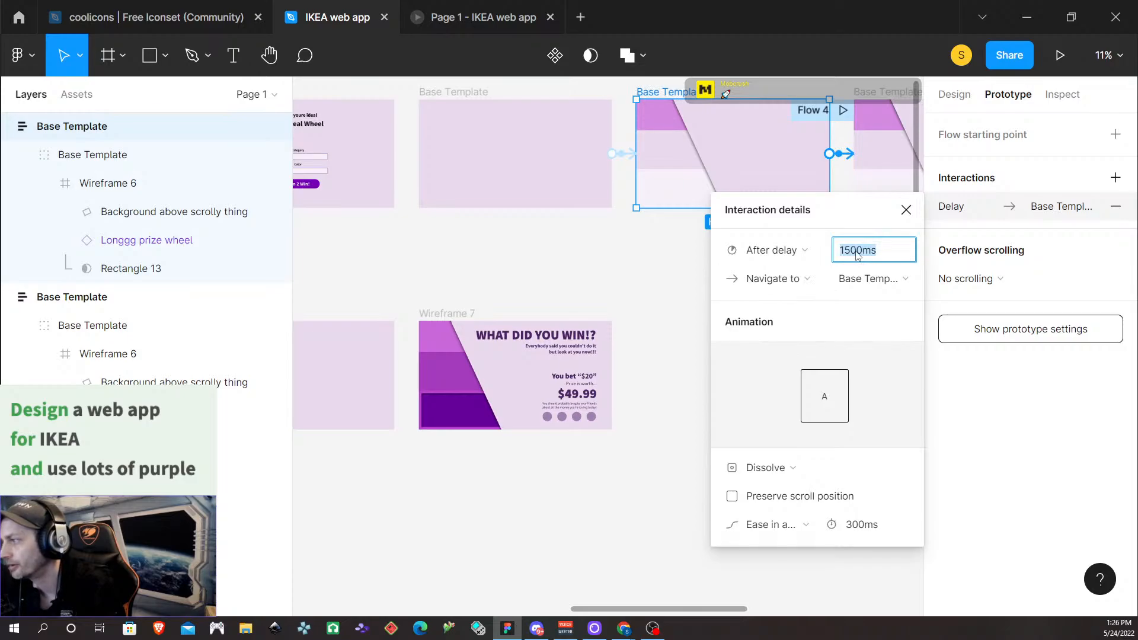
pyautogui.write('300')
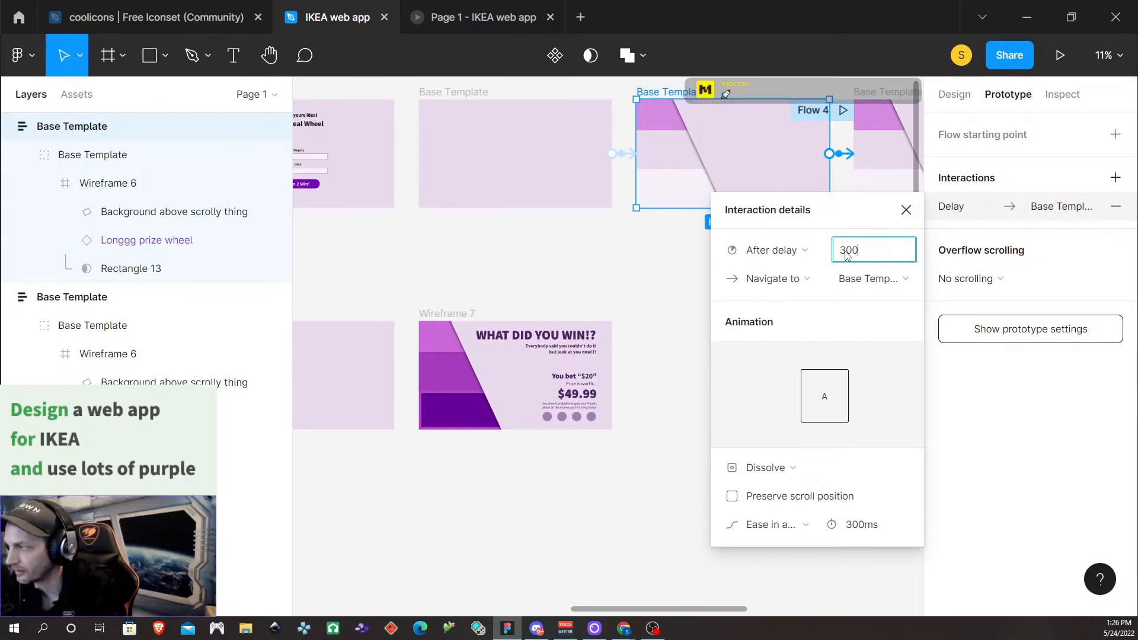
pyautogui.press('Return')
pyautogui.click(564, 145)
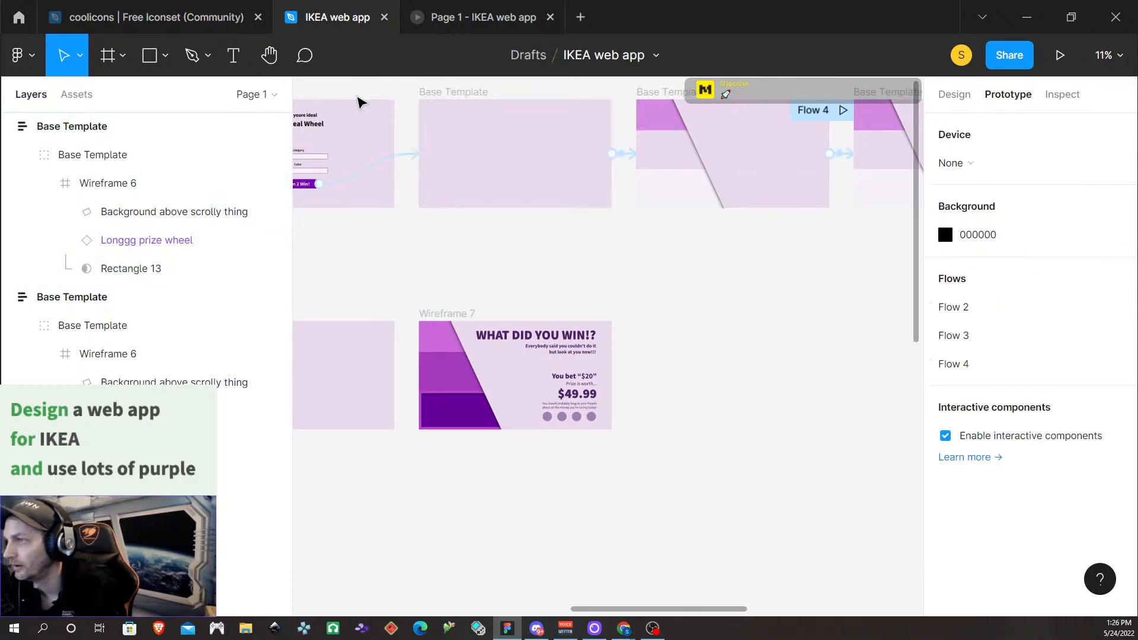
# Replay the prototype from the "IKEA Deal Wheel" setup frame at Fit to screen through SPIN NOW!!!, watch the wheel, and close the preview
pyautogui.scroll(2, 414, 254)
pyautogui.scroll(-4, 440, 270)
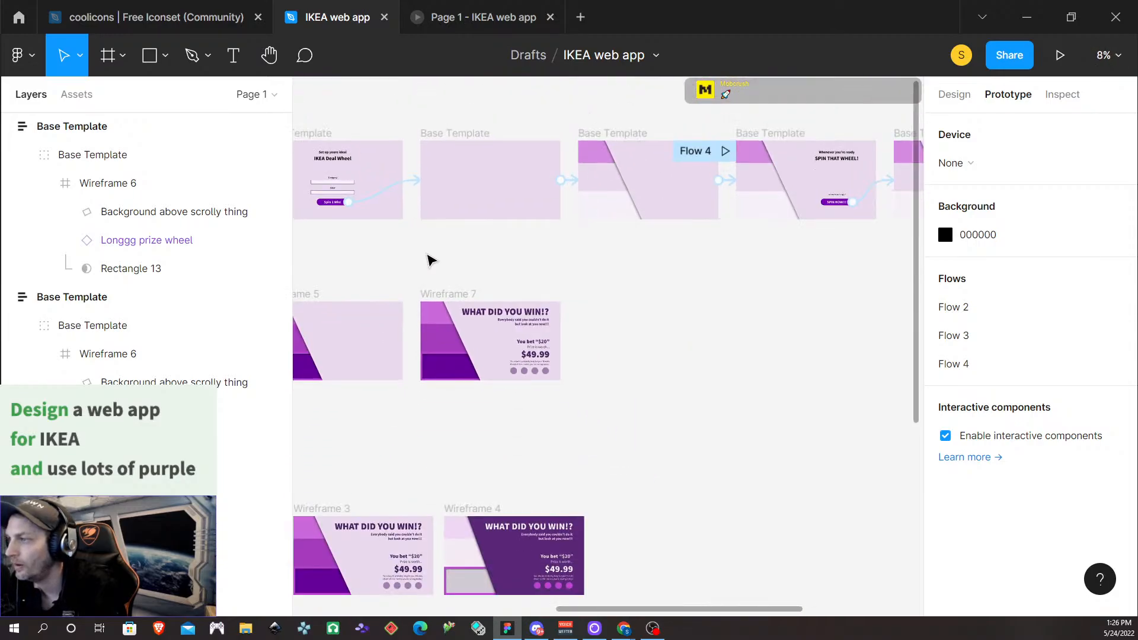
pyautogui.hscroll(-3, 431, 261)
pyautogui.click(407, 142)
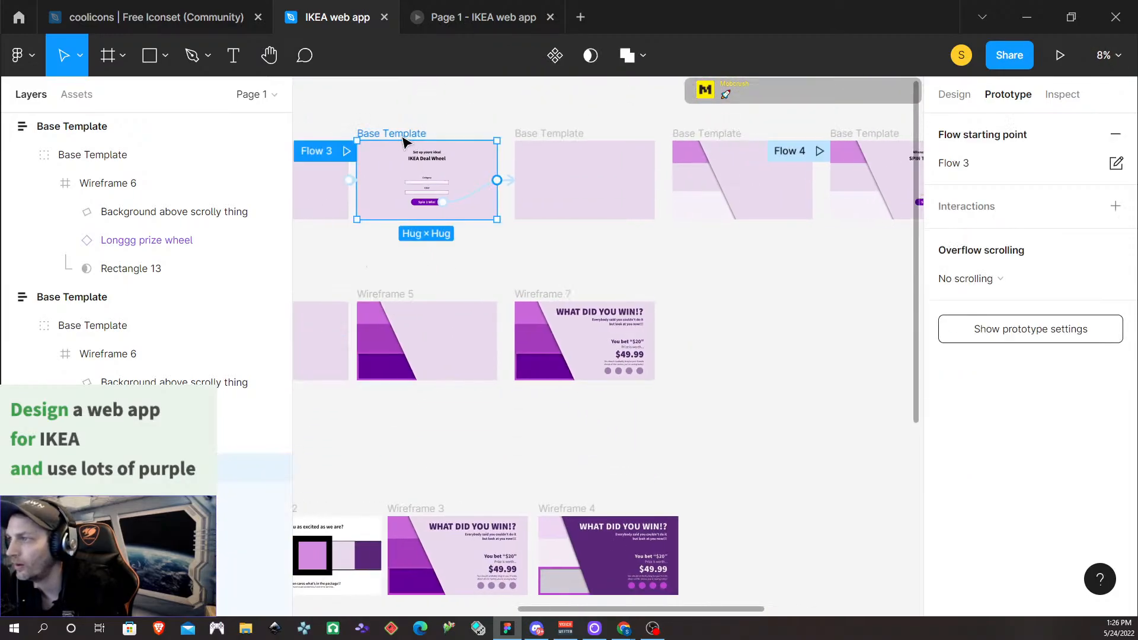
pyautogui.click(1060, 58)
pyautogui.click(1067, 57)
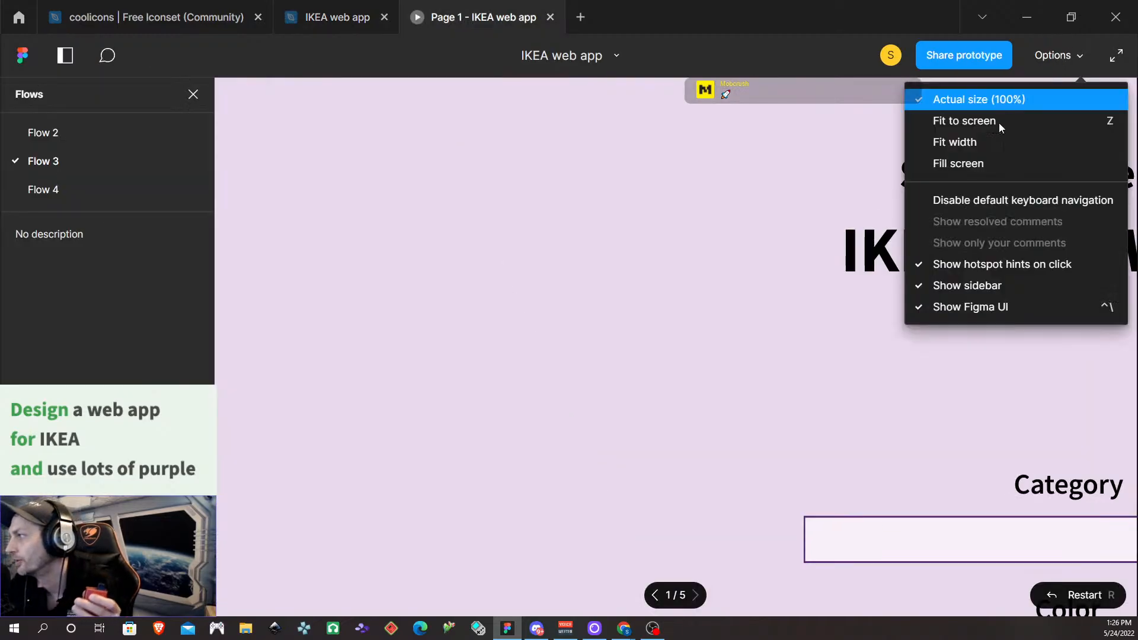
pyautogui.click(995, 121)
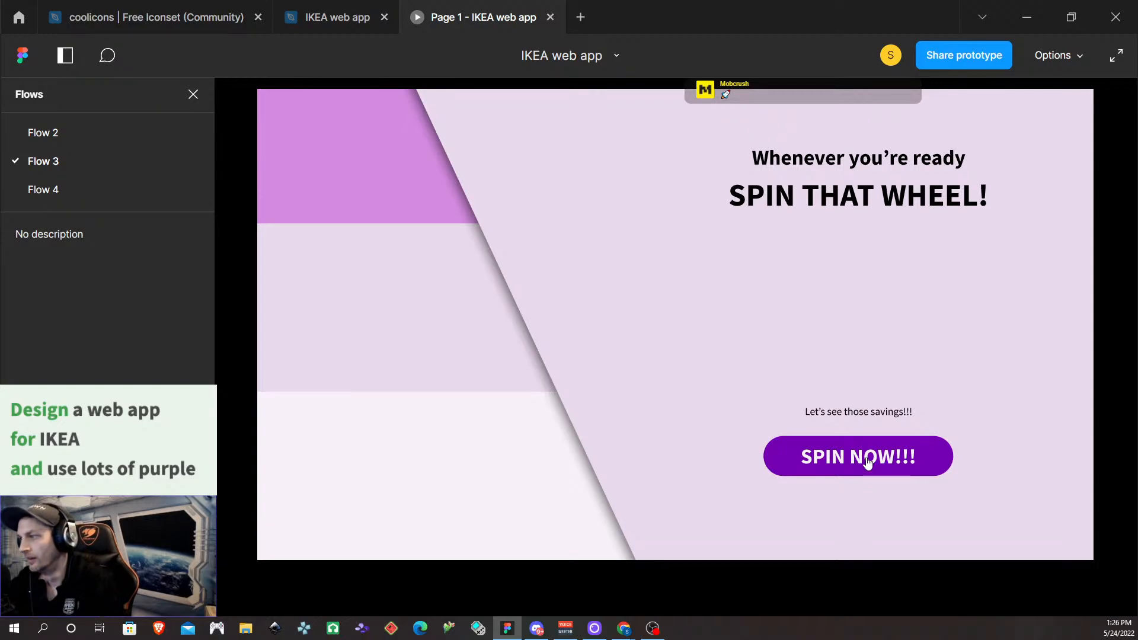
pyautogui.click(866, 458)
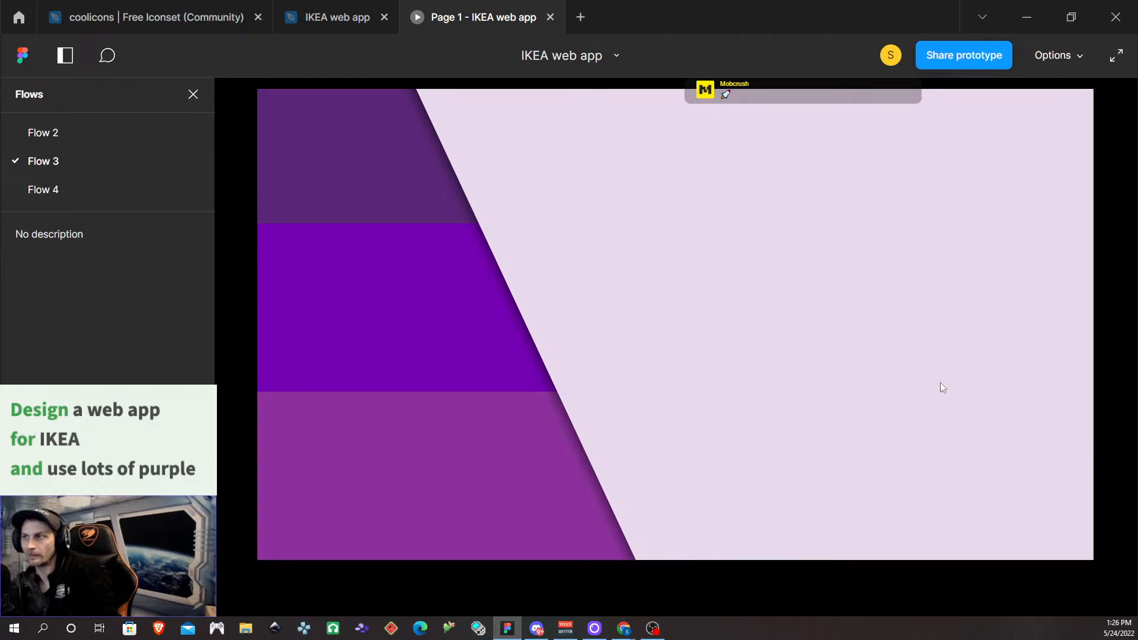
pyautogui.click(550, 17)
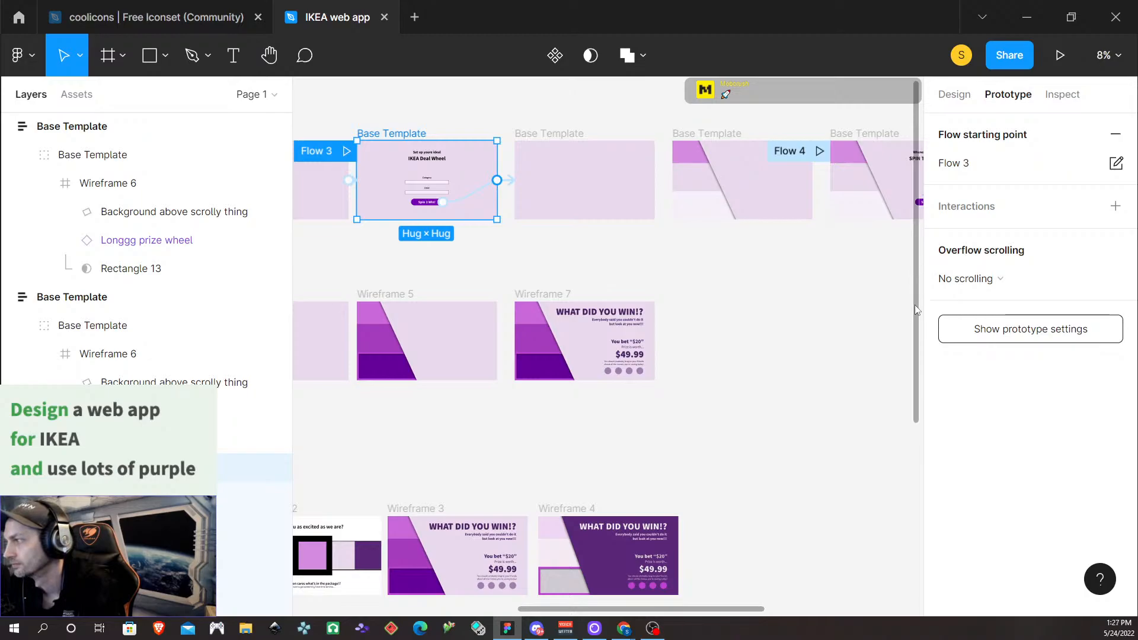
# Look over the Base Template flows and the wireframe rows with their prototype connections across the whole canvas
pyautogui.click(795, 404)
pyautogui.hscroll(1, 610, 457)
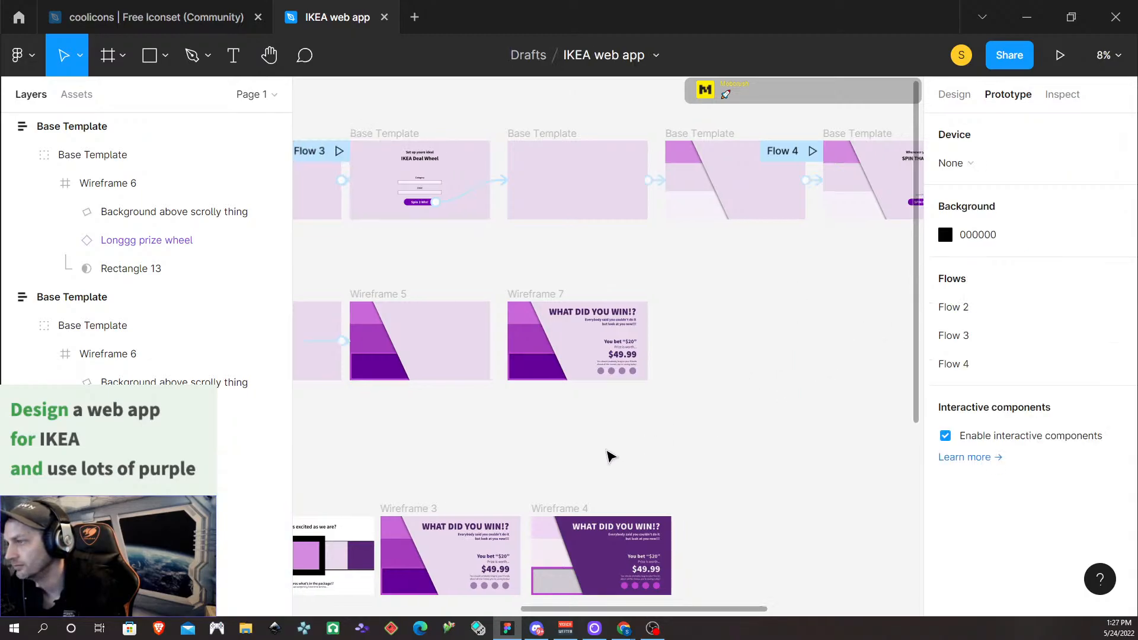
pyautogui.hscroll(-10, 610, 456)
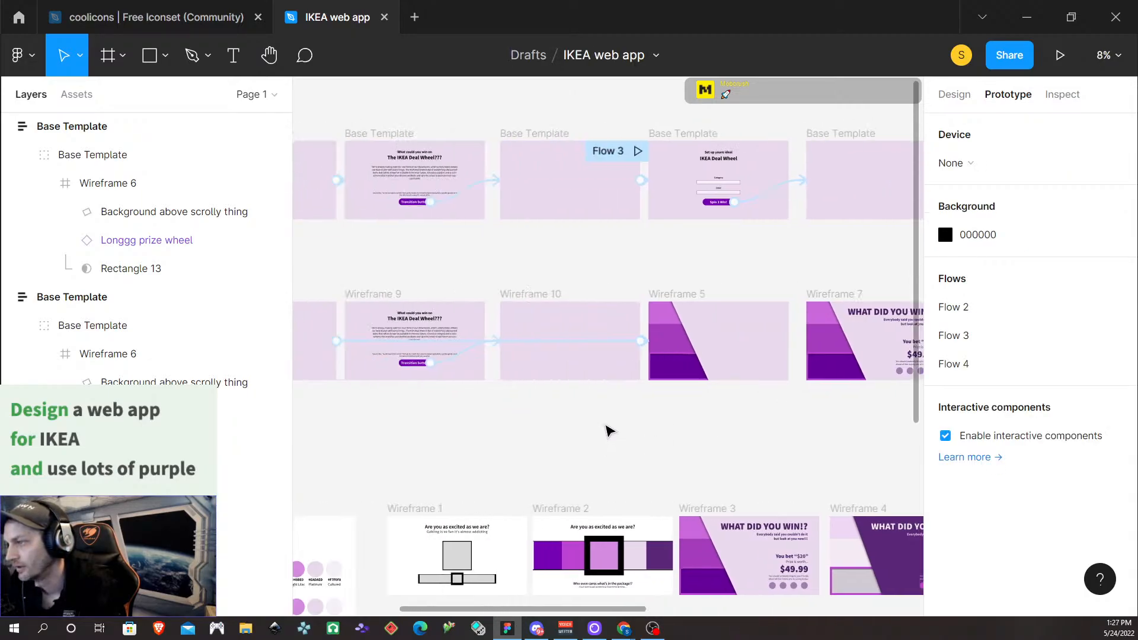
pyautogui.hscroll(-3, 610, 430)
pyautogui.scroll(-5, 609, 431)
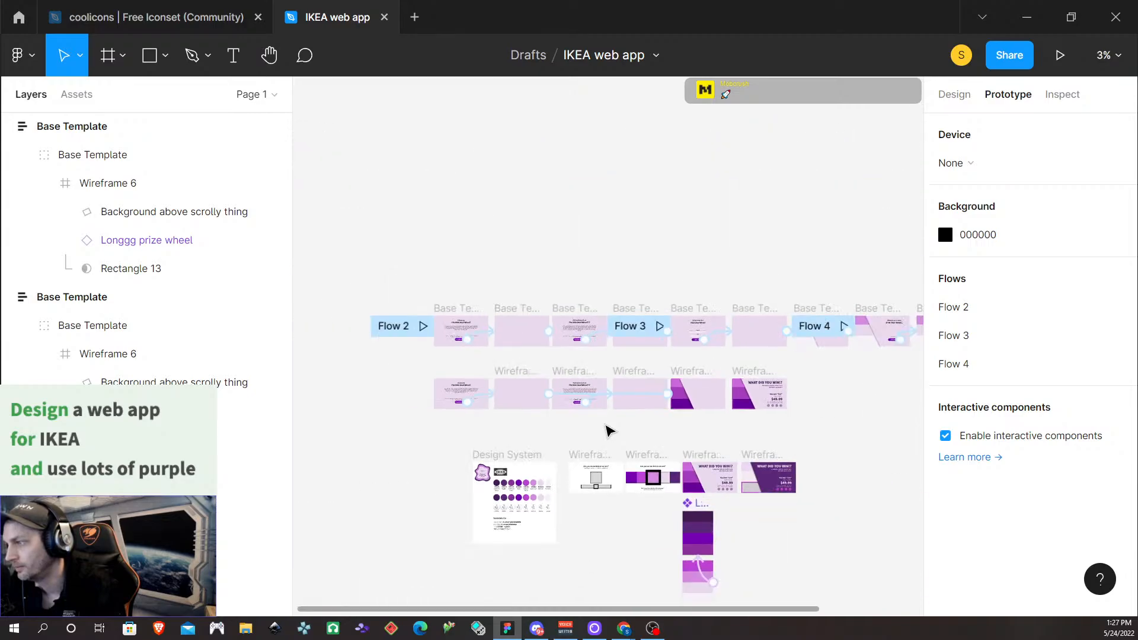
pyautogui.hscroll(-2, 756, 473)
pyautogui.hscroll(6, 752, 476)
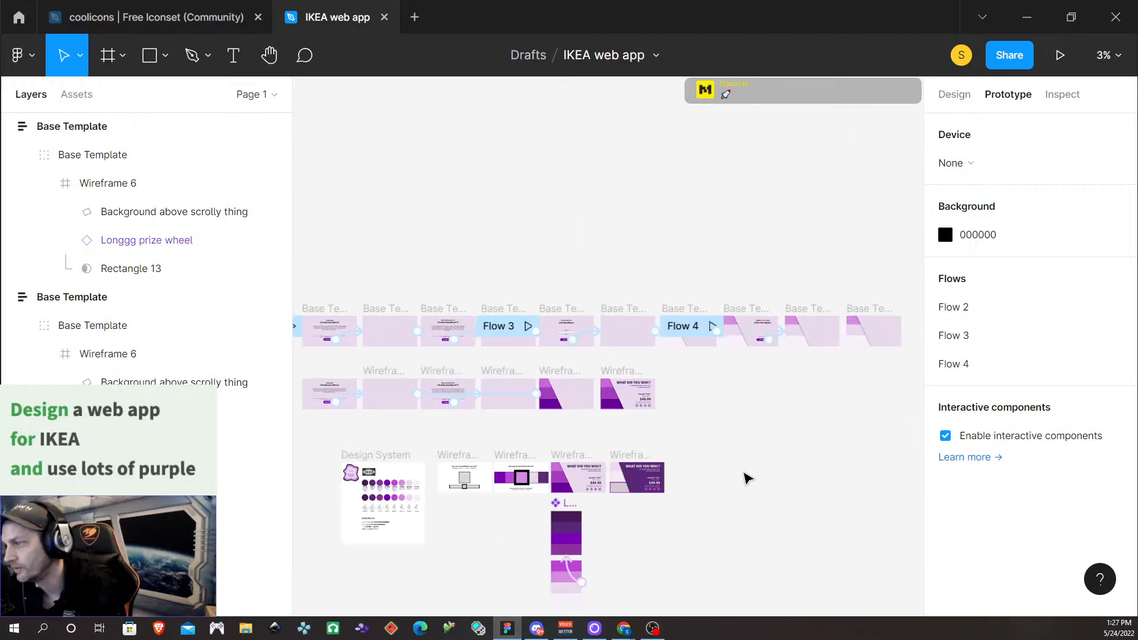
pyautogui.scroll(-2, 746, 478)
pyautogui.scroll(2, 735, 475)
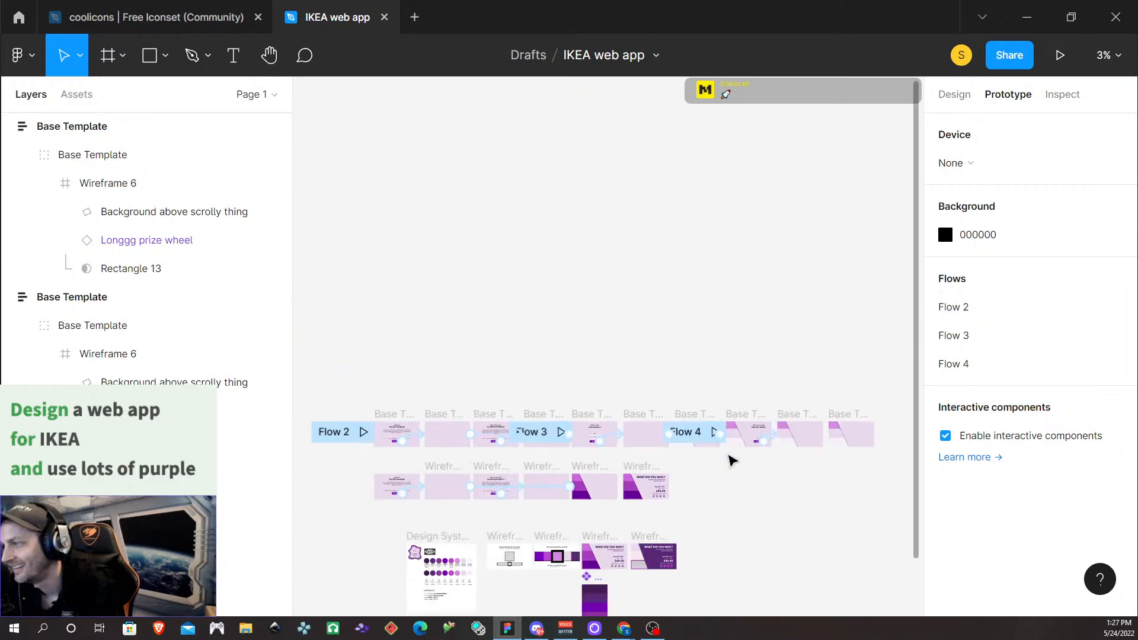
pyautogui.scroll(-5, 729, 461)
pyautogui.scroll(-2, 724, 466)
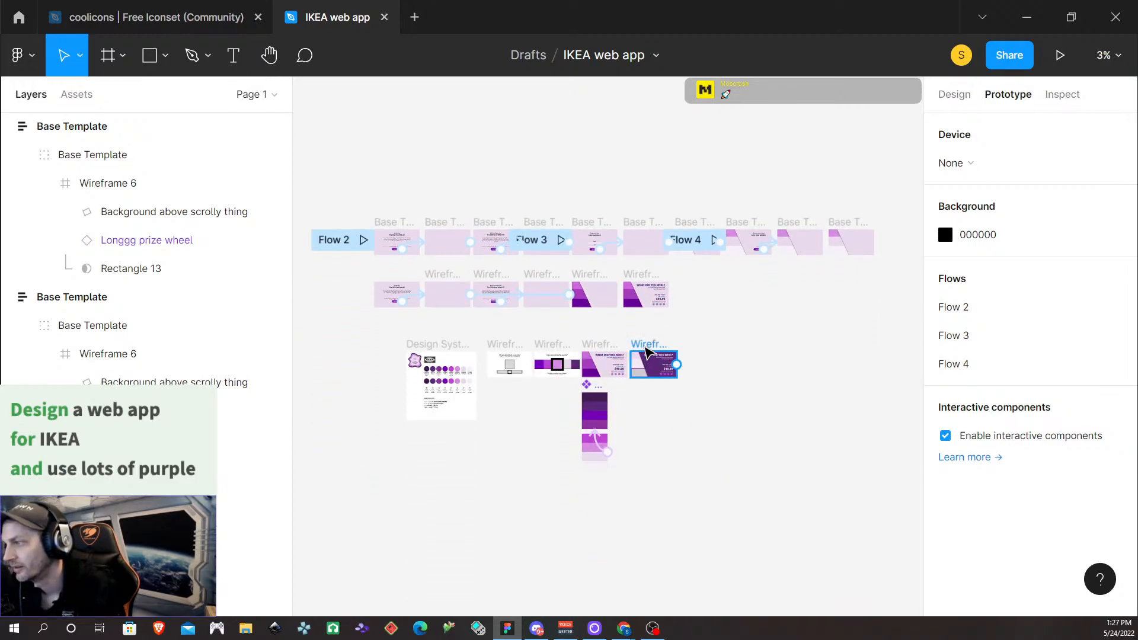
# Examine the Design System frame with its color swatches, shadow samples and Source Sans Pro type specimen
pyautogui.click(429, 350)
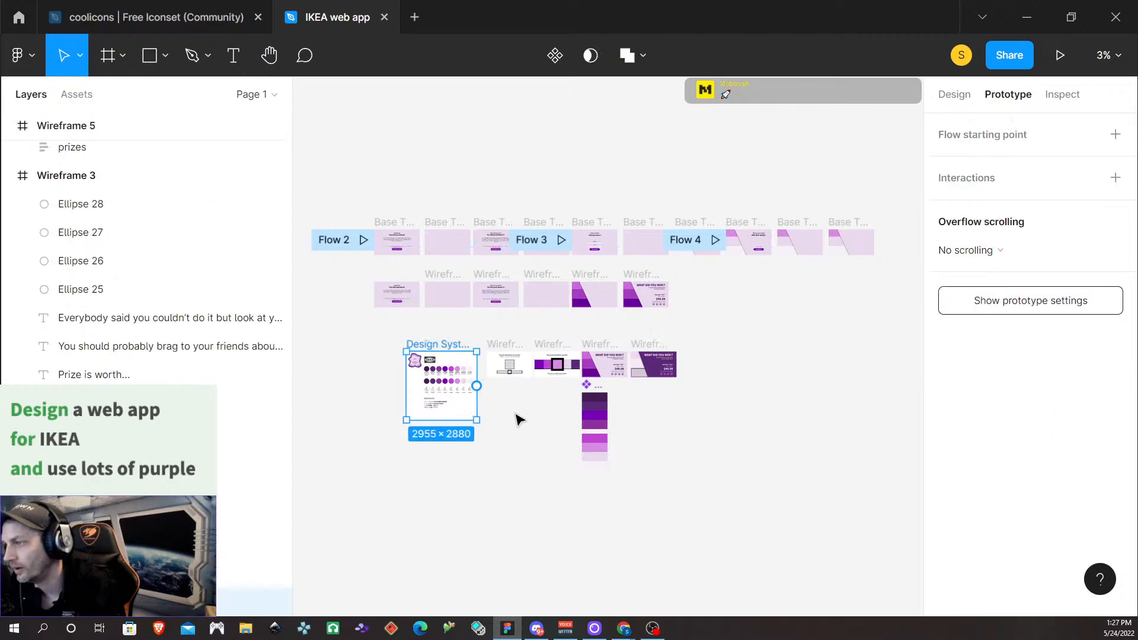
pyautogui.scroll(5, 519, 415)
pyautogui.scroll(2, 578, 356)
pyautogui.scroll(-1, 573, 359)
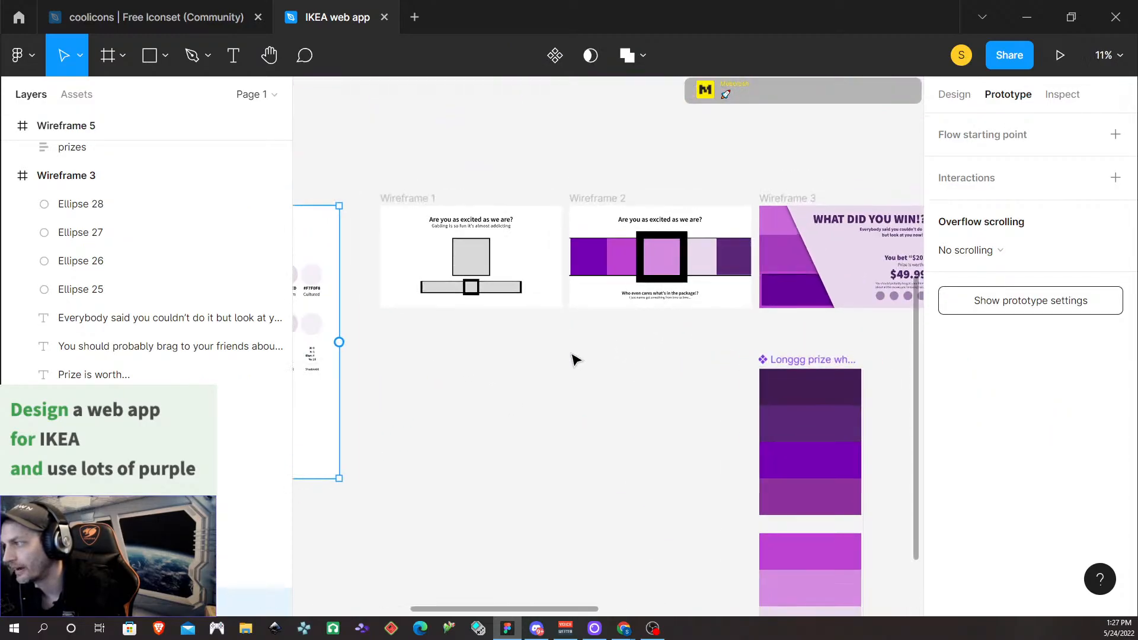
pyautogui.click(805, 237)
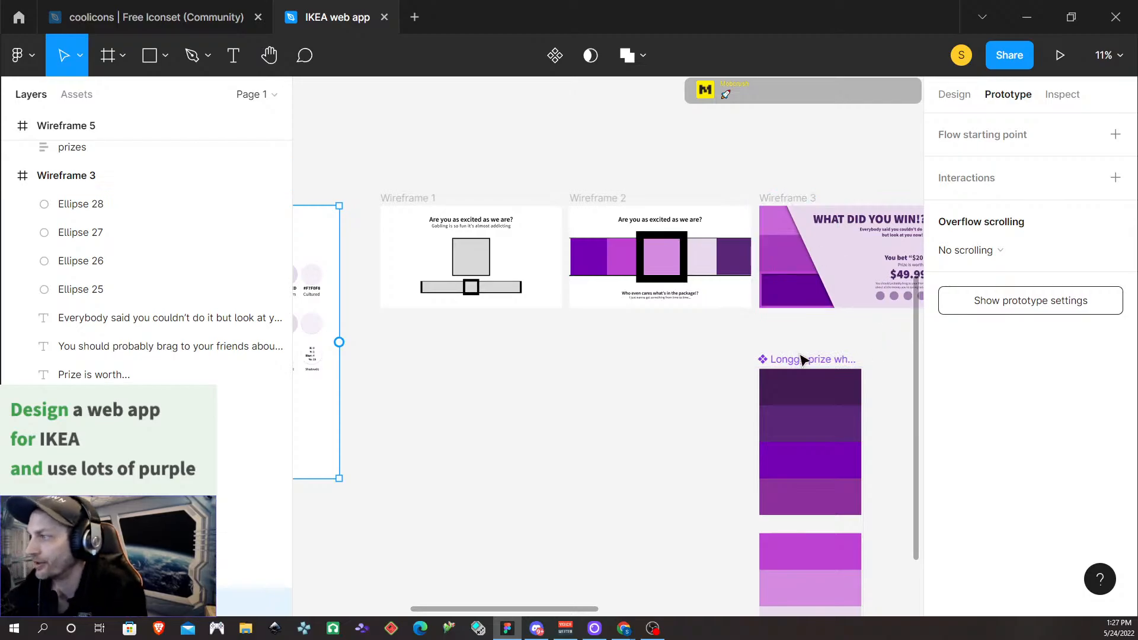
pyautogui.hscroll(-5, 593, 415)
pyautogui.hscroll(-2, 556, 391)
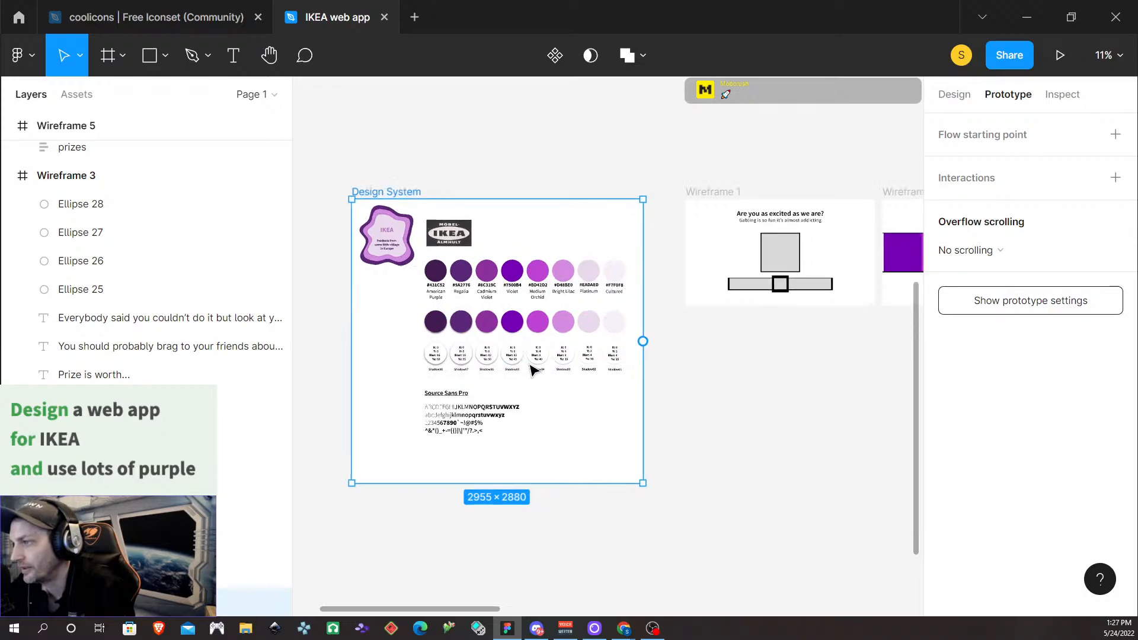
pyautogui.scroll(3, 539, 388)
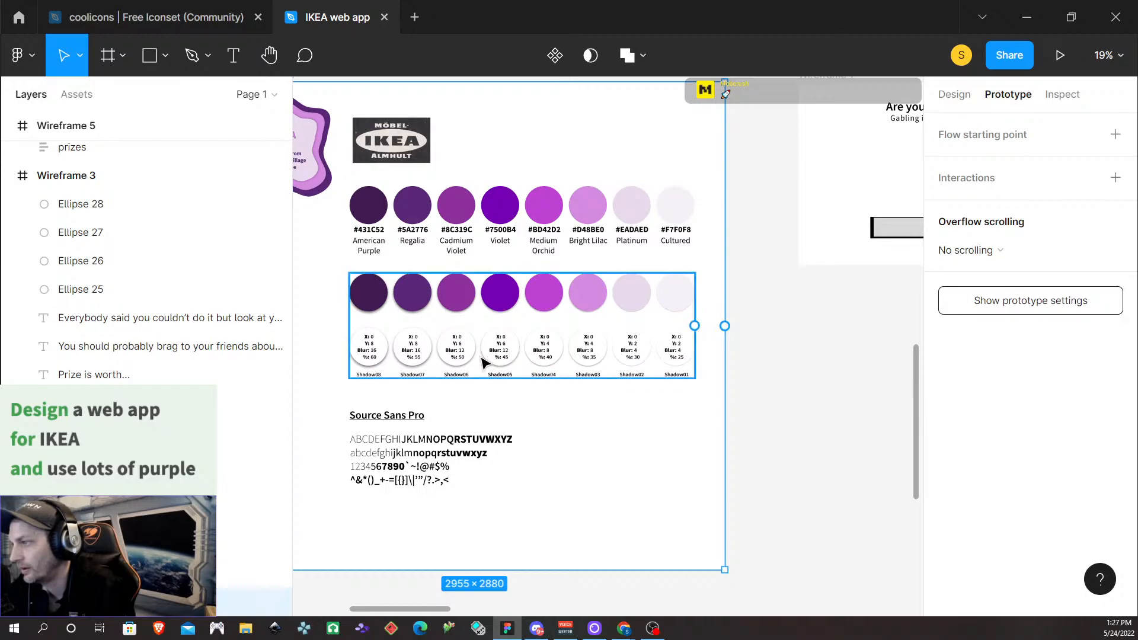
# Inspect the effect styles applied to the white Shadow01 and Shadow08 sample circles in the Design System frame
pyautogui.click(668, 362)
pyautogui.doubleClick(665, 359)
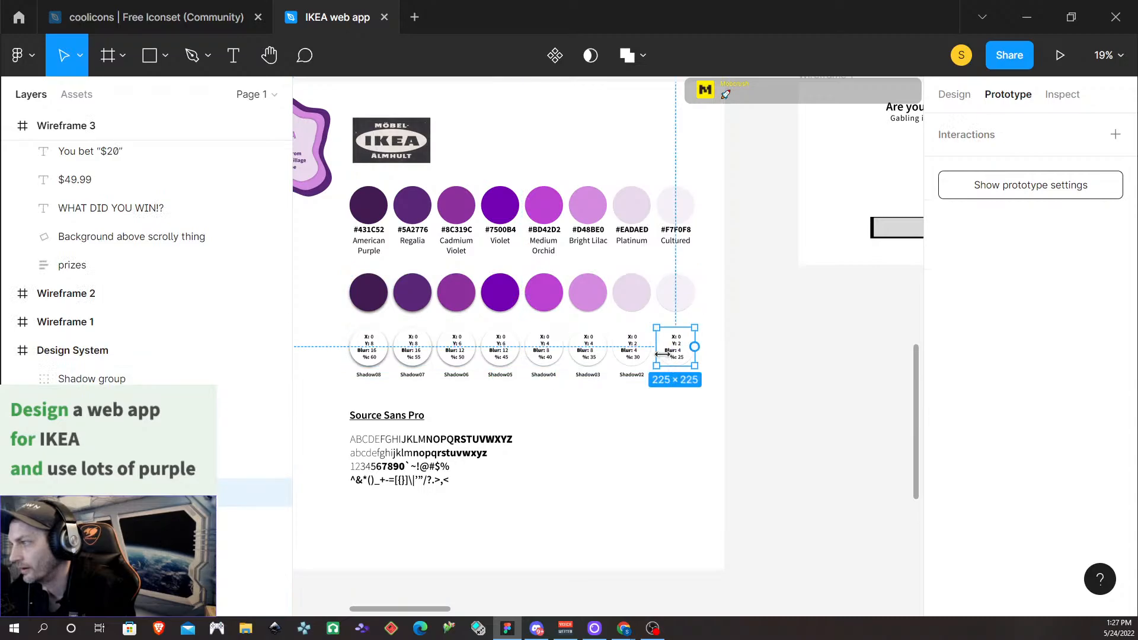
pyautogui.click(954, 94)
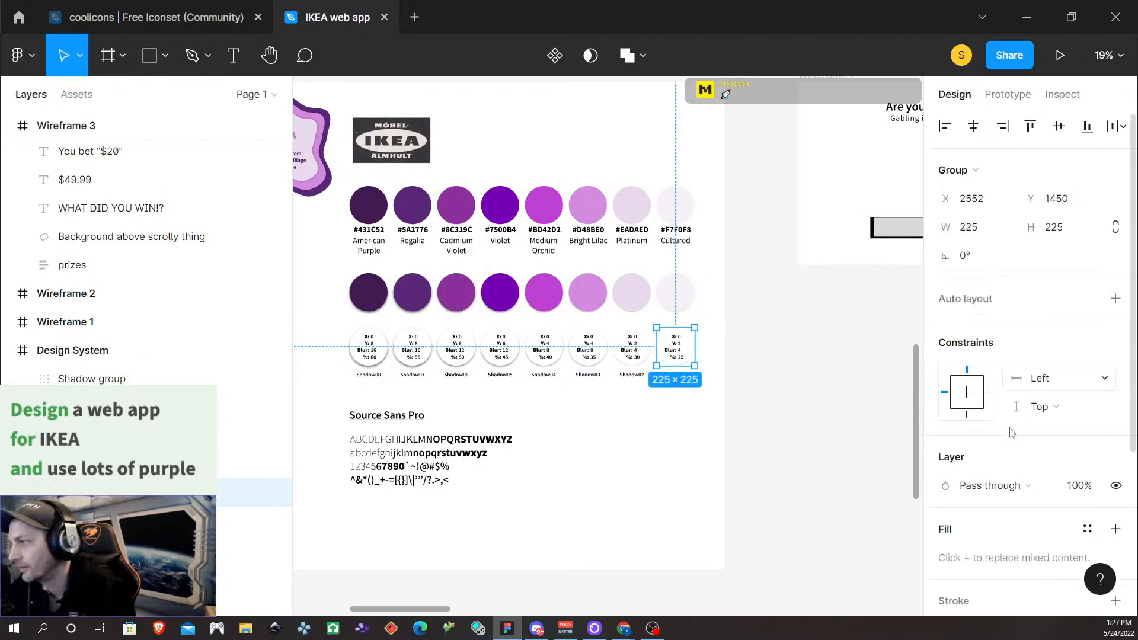
pyautogui.scroll(-4, 1012, 433)
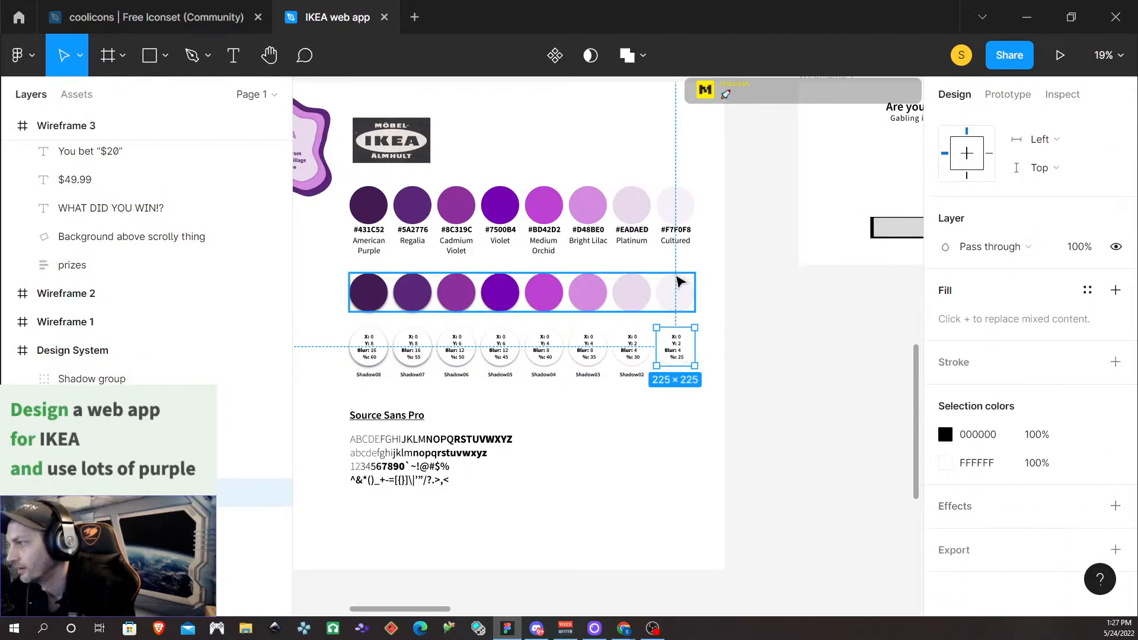
pyautogui.doubleClick(672, 350)
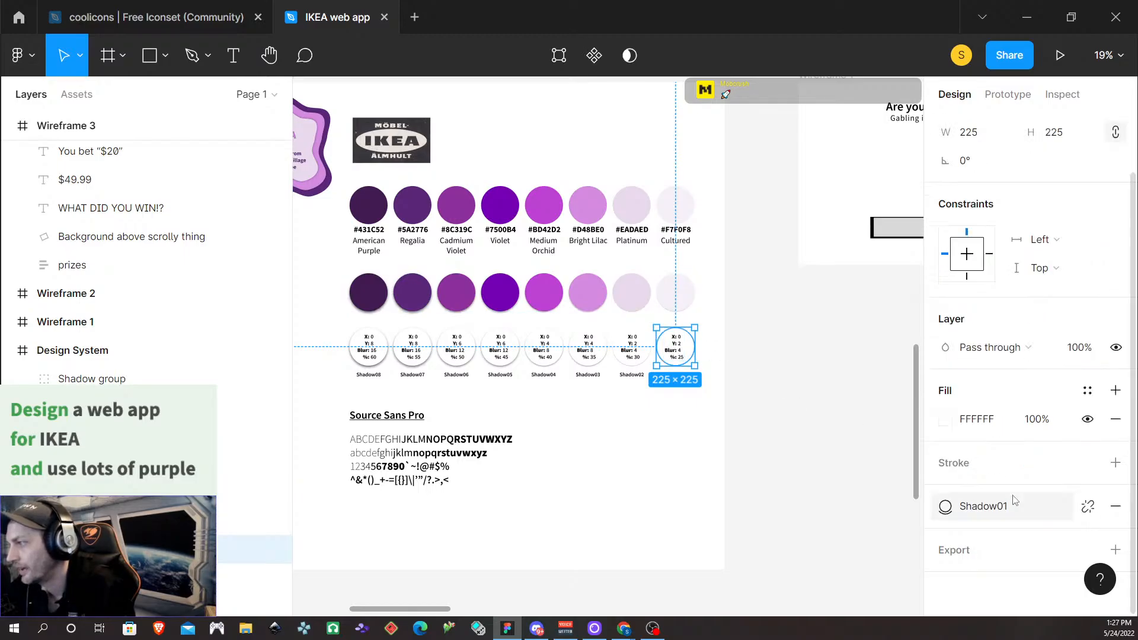
pyautogui.click(376, 346)
pyautogui.doubleClick(377, 345)
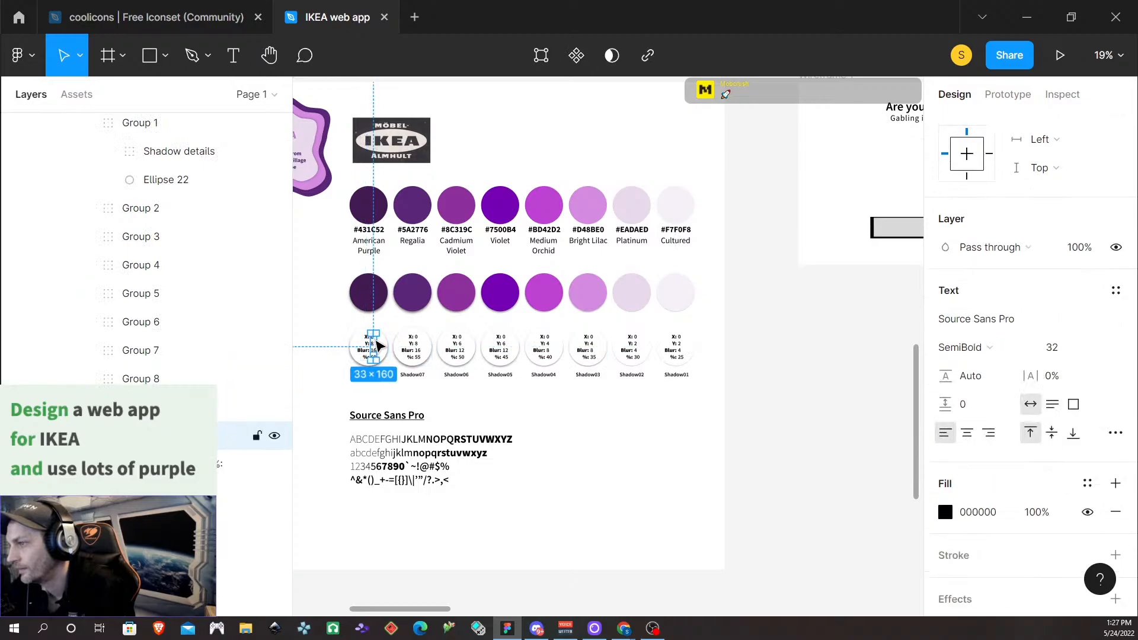
pyautogui.click(384, 308)
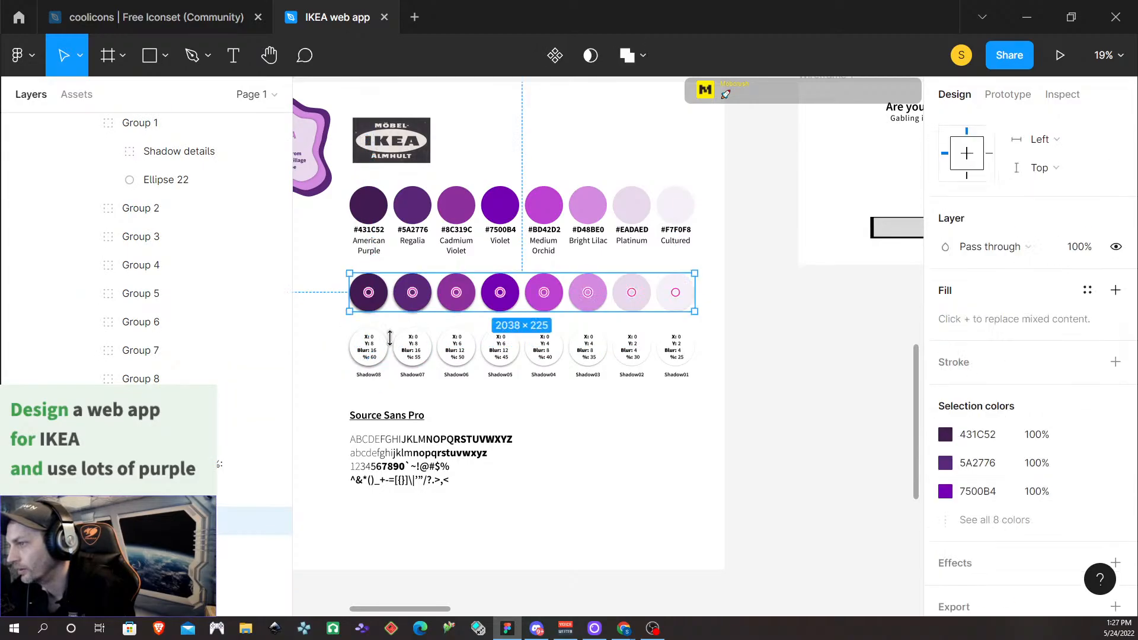
pyautogui.doubleClick(386, 349)
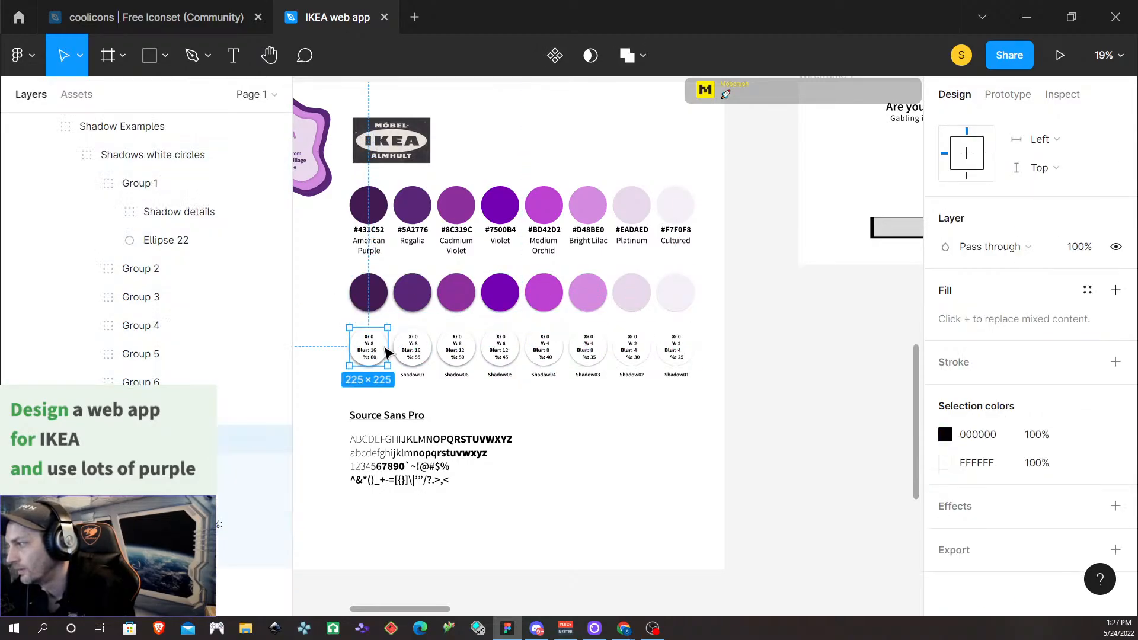
pyautogui.doubleClick(385, 352)
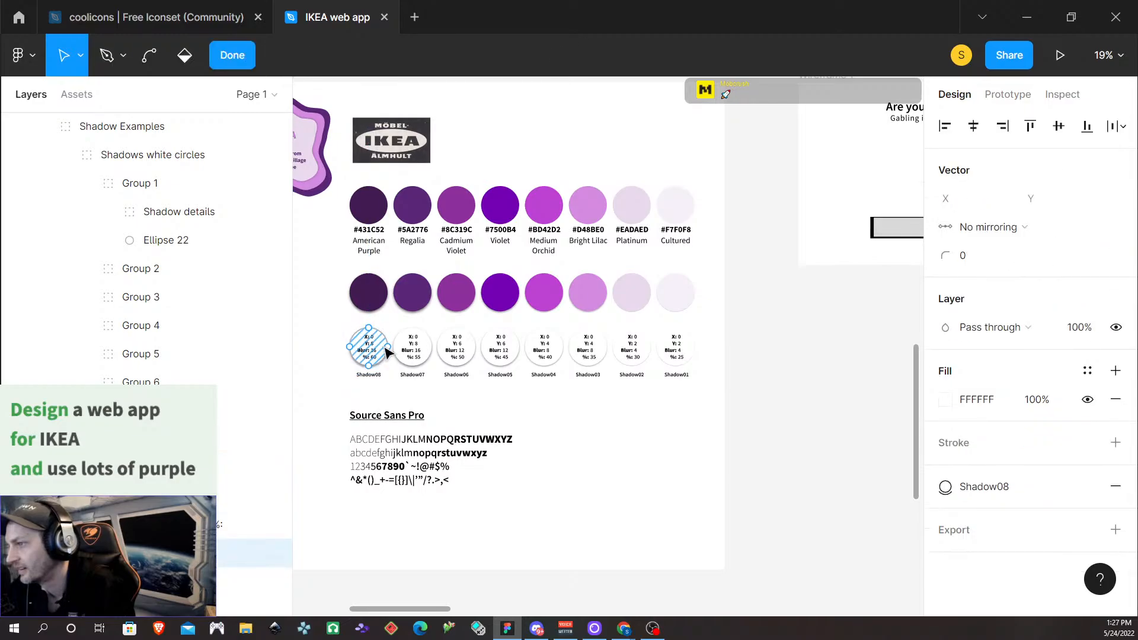
pyautogui.click(687, 456)
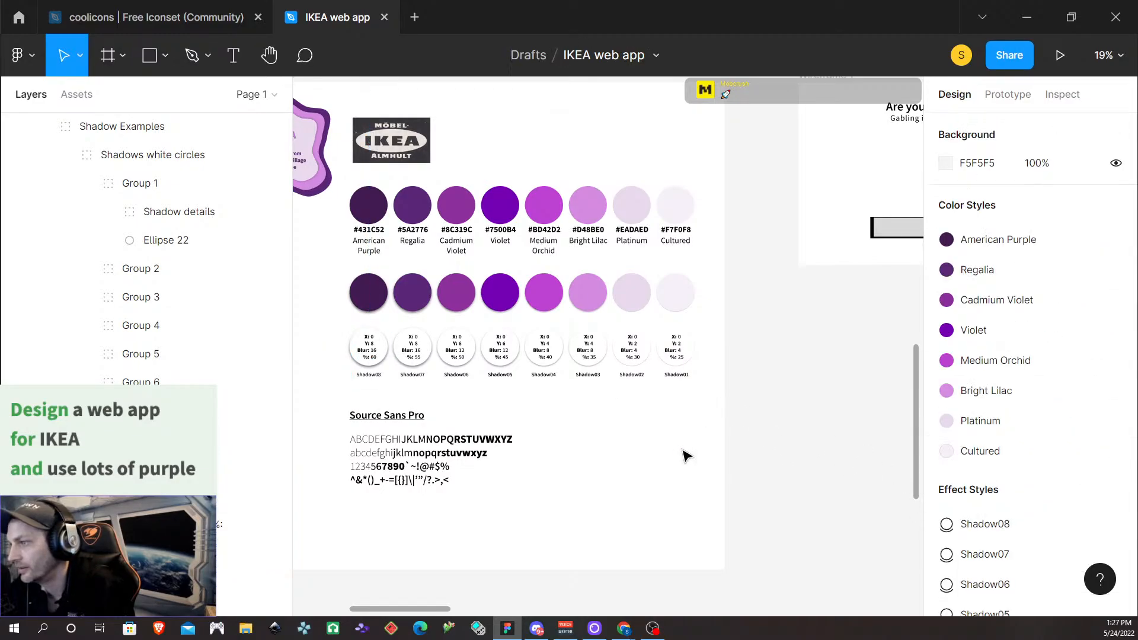
# Compare the "WHAT DID YOU WIN!?" layouts in Wireframe 3 and Wireframe 4 and look over the Longgg prize wheel component beneath
pyautogui.scroll(-3, 668, 451)
pyautogui.hscroll(-2, 714, 430)
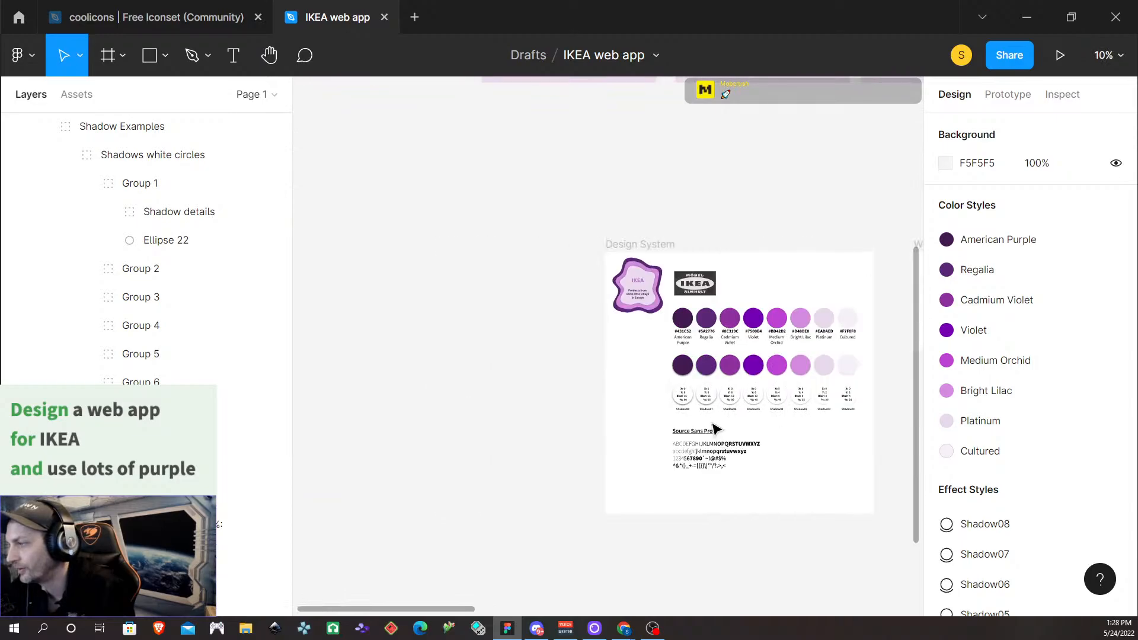
pyautogui.hscroll(4, 715, 429)
pyautogui.hscroll(6, 714, 430)
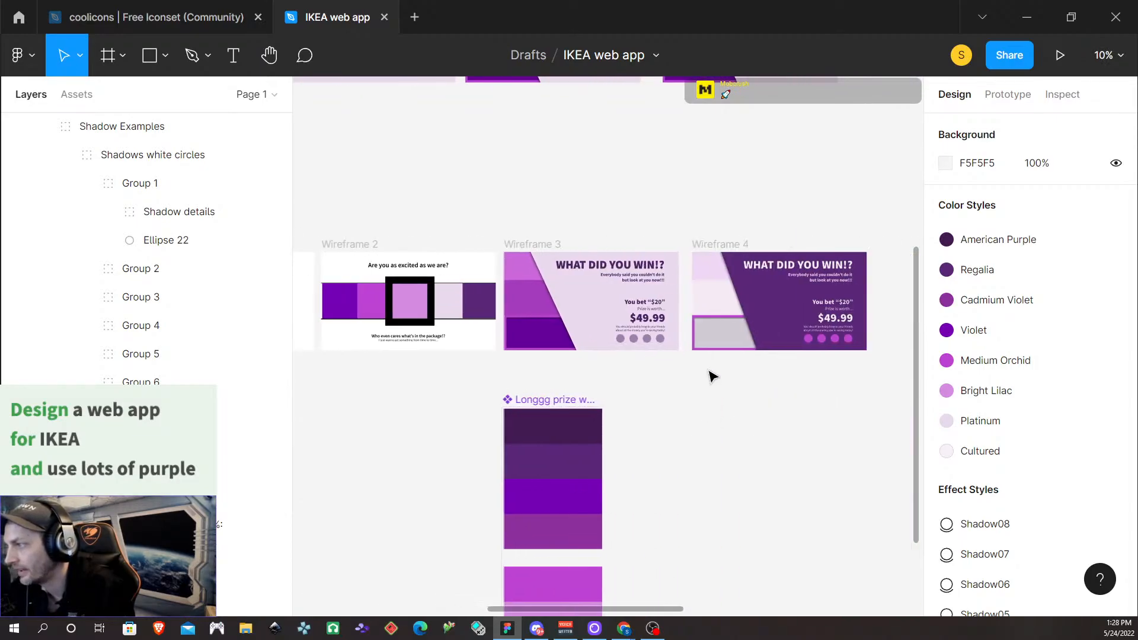
pyautogui.hscroll(2, 747, 273)
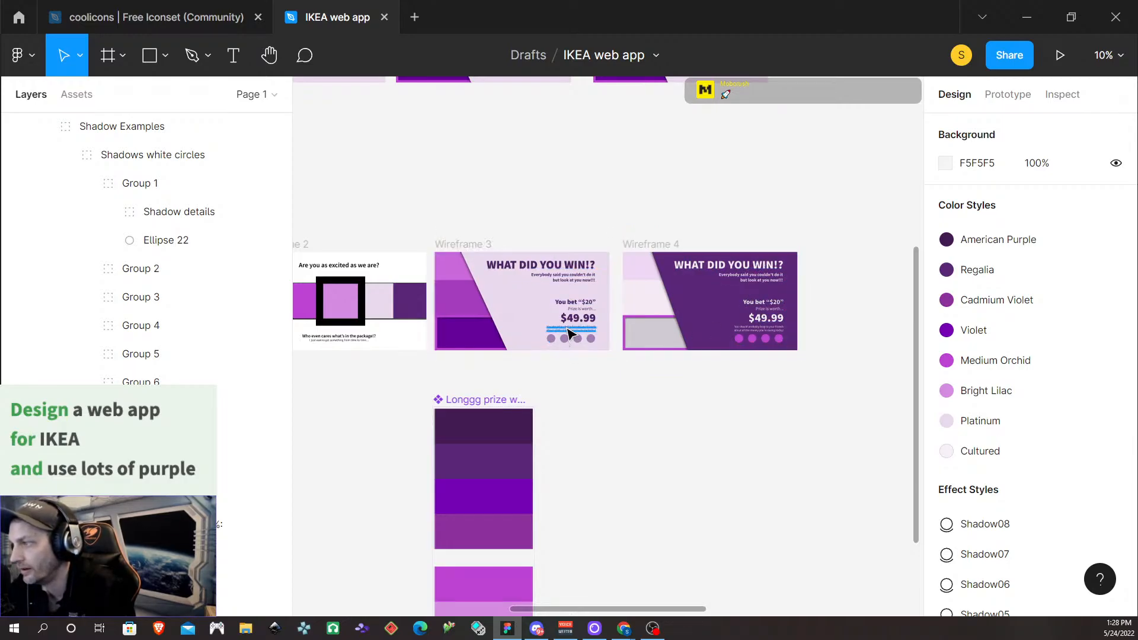
pyautogui.scroll(5, 568, 332)
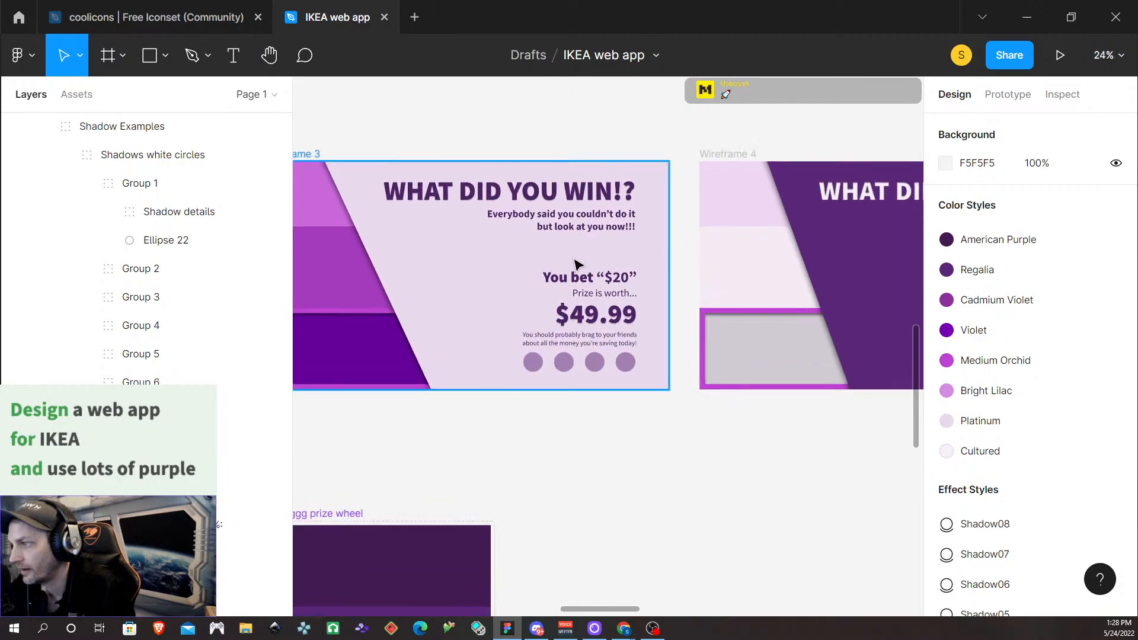
pyautogui.scroll(3, 551, 207)
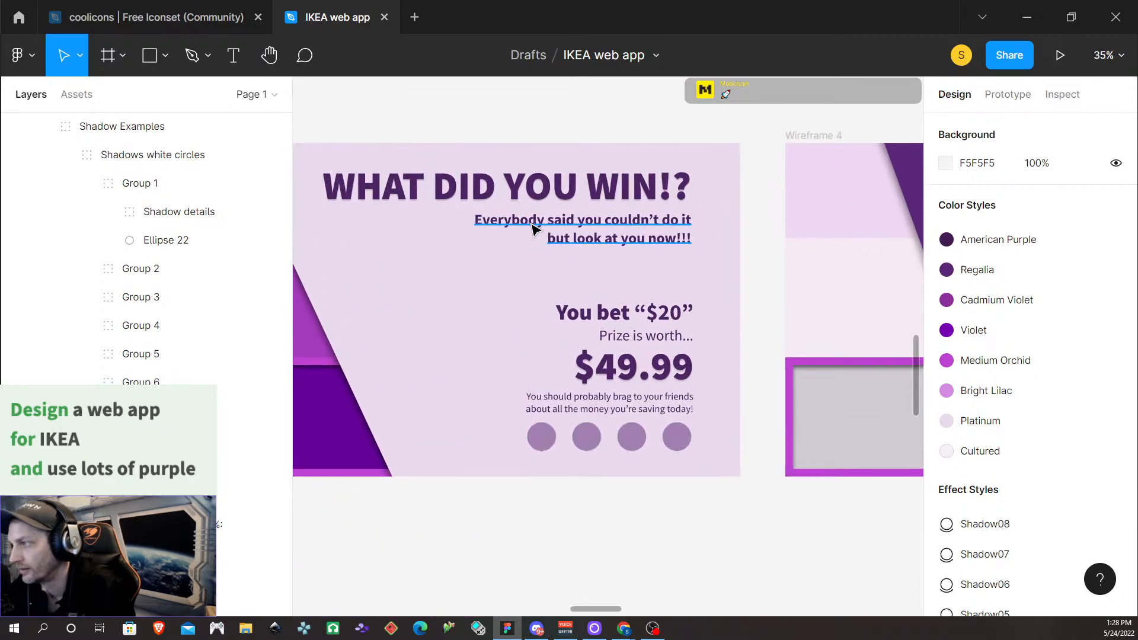
pyautogui.hscroll(-1, 533, 228)
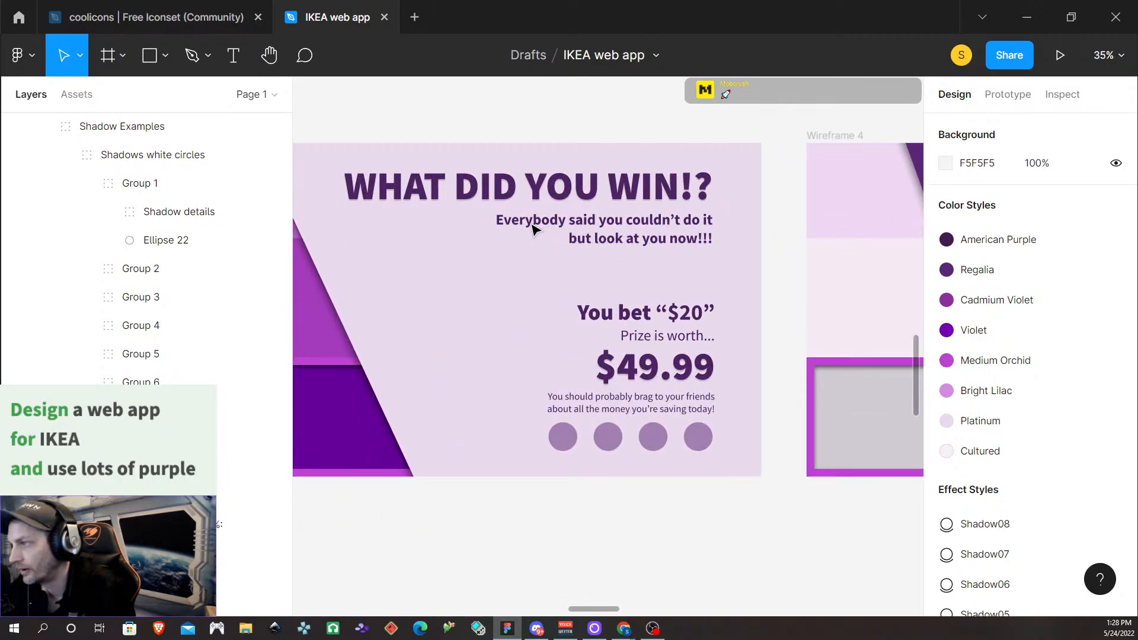
pyautogui.hscroll(5, 533, 229)
pyautogui.hscroll(8, 533, 228)
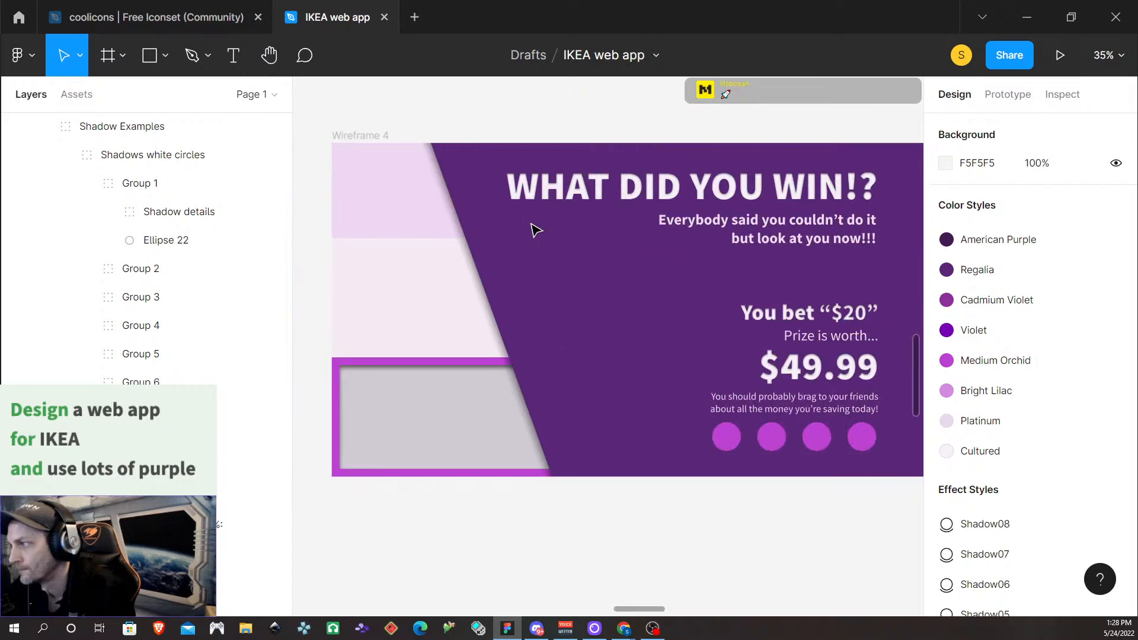
pyautogui.hscroll(-16, 533, 228)
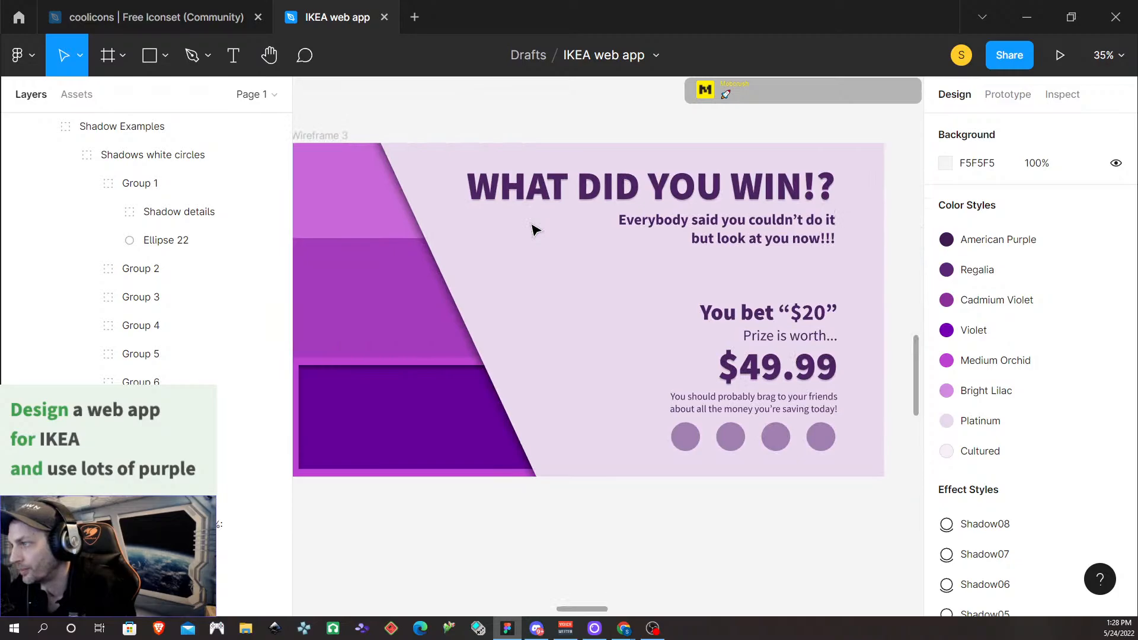
pyautogui.hscroll(-5, 533, 228)
pyautogui.hscroll(5, 533, 228)
pyautogui.scroll(-3, 533, 228)
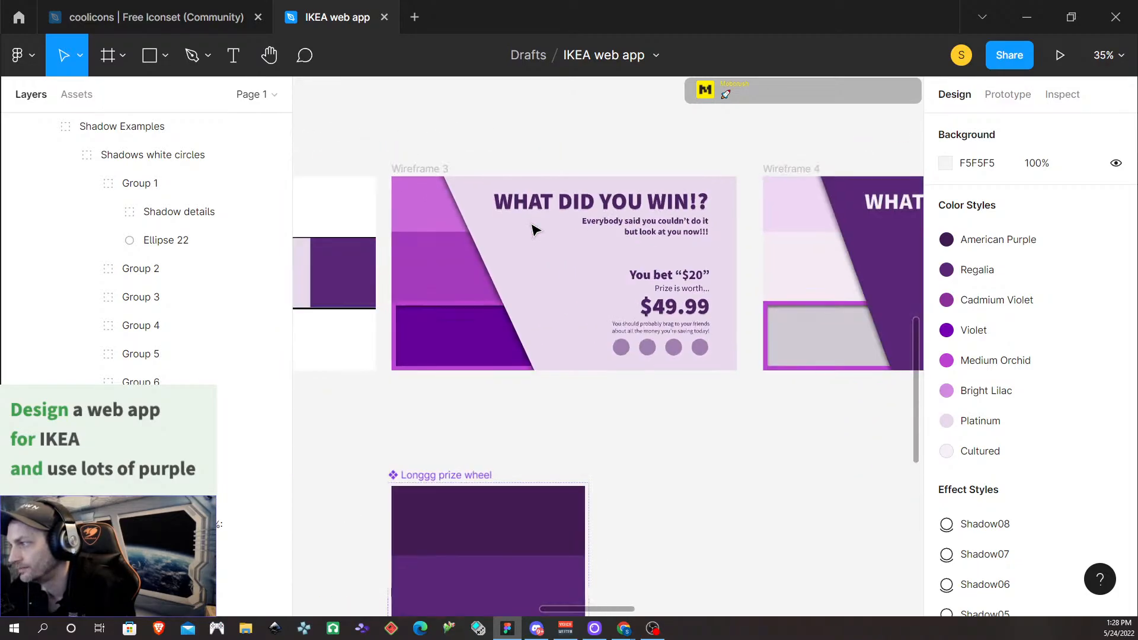
pyautogui.scroll(-3, 532, 228)
pyautogui.scroll(-3, 533, 228)
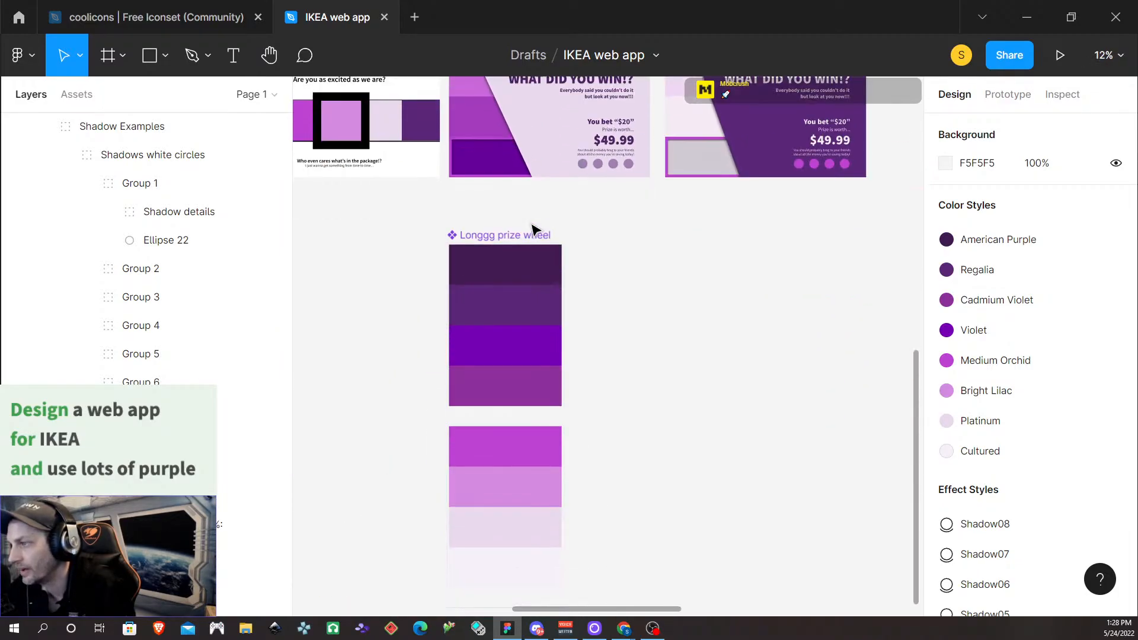
pyautogui.scroll(-2, 533, 229)
pyautogui.scroll(-4, 533, 231)
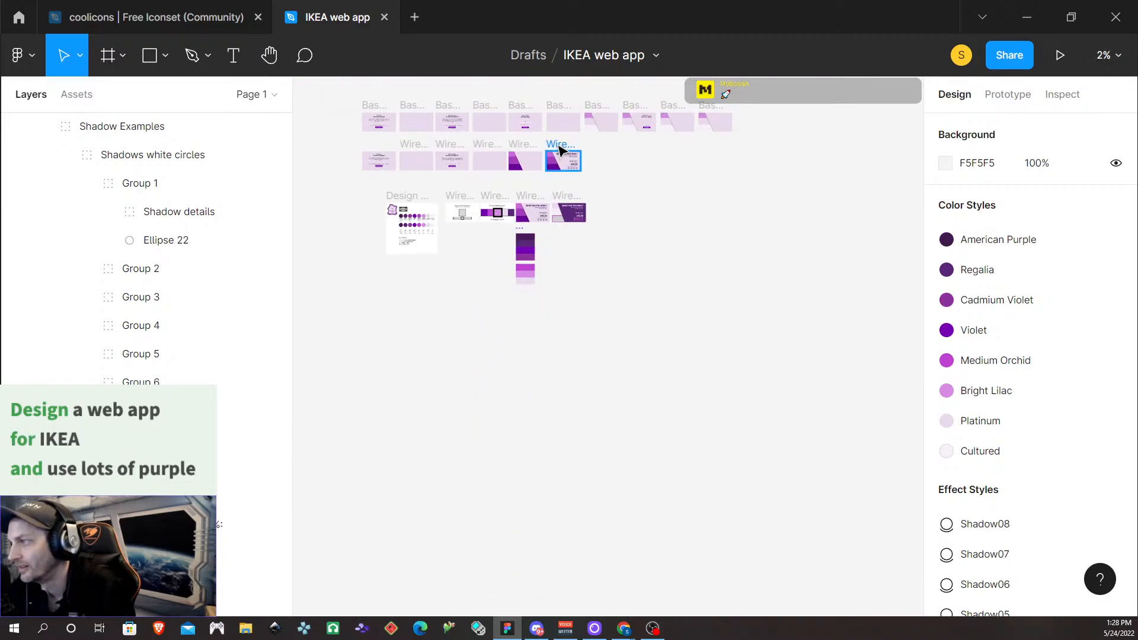
# Present the last Base Template frame in the upper row and set the preview scaling to Fit to screen
pyautogui.click(561, 151)
pyautogui.scroll(2, 705, 195)
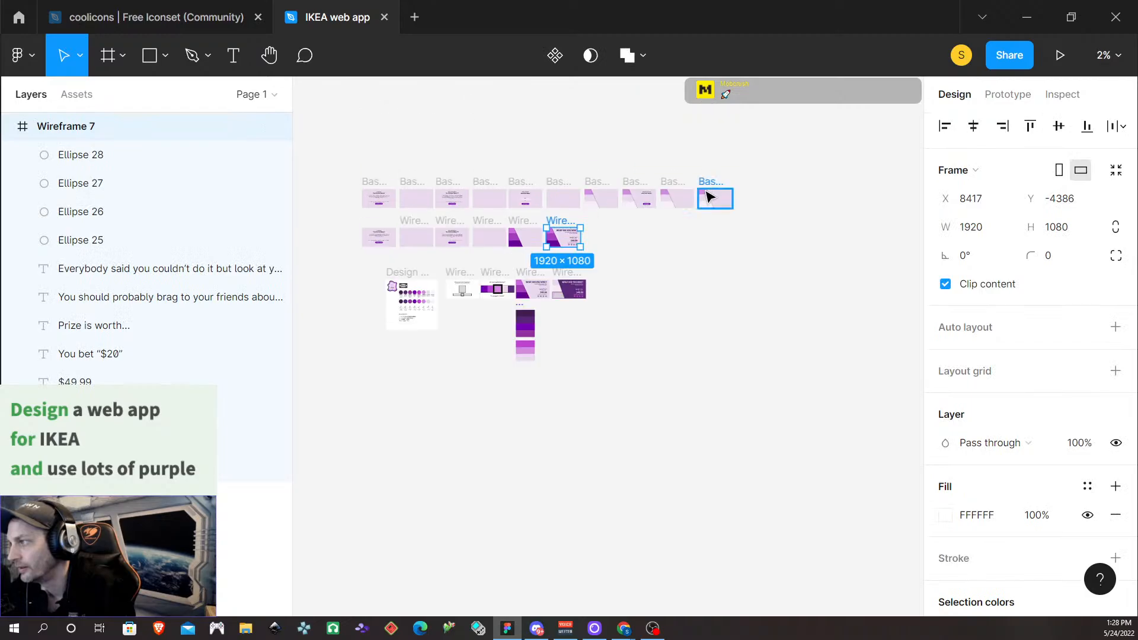
pyautogui.click(711, 193)
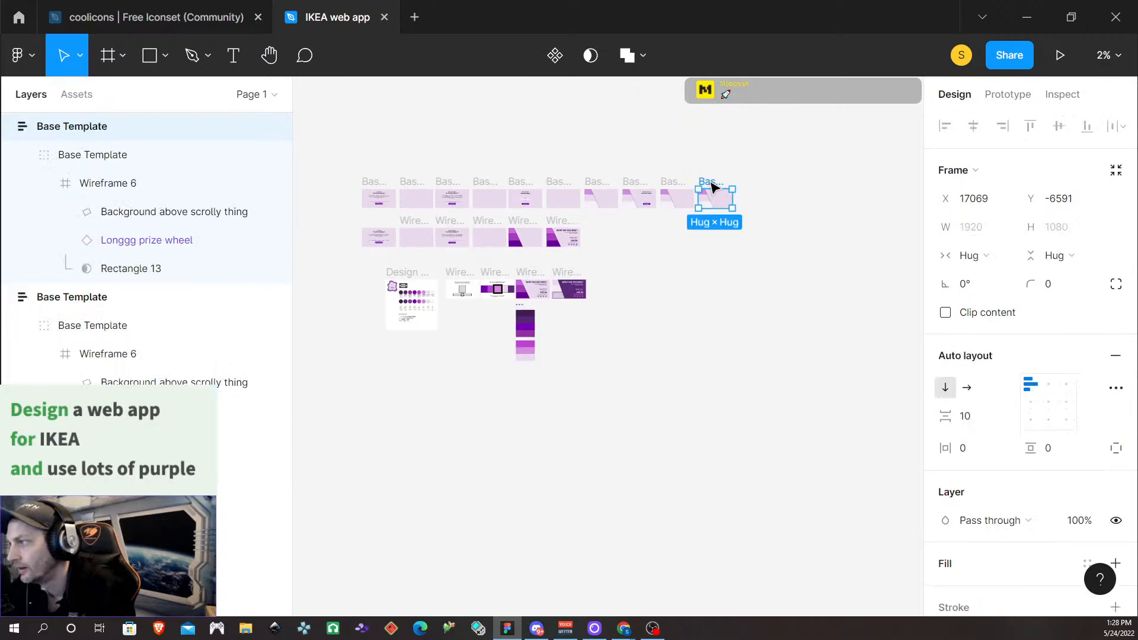
pyautogui.click(1059, 55)
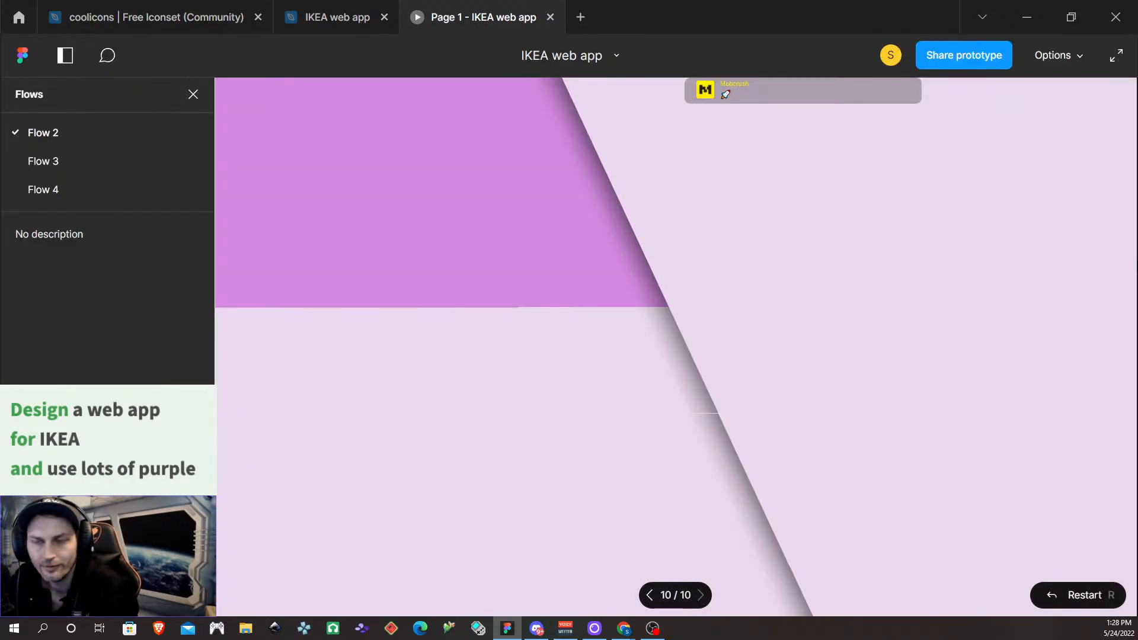
pyautogui.click(1061, 56)
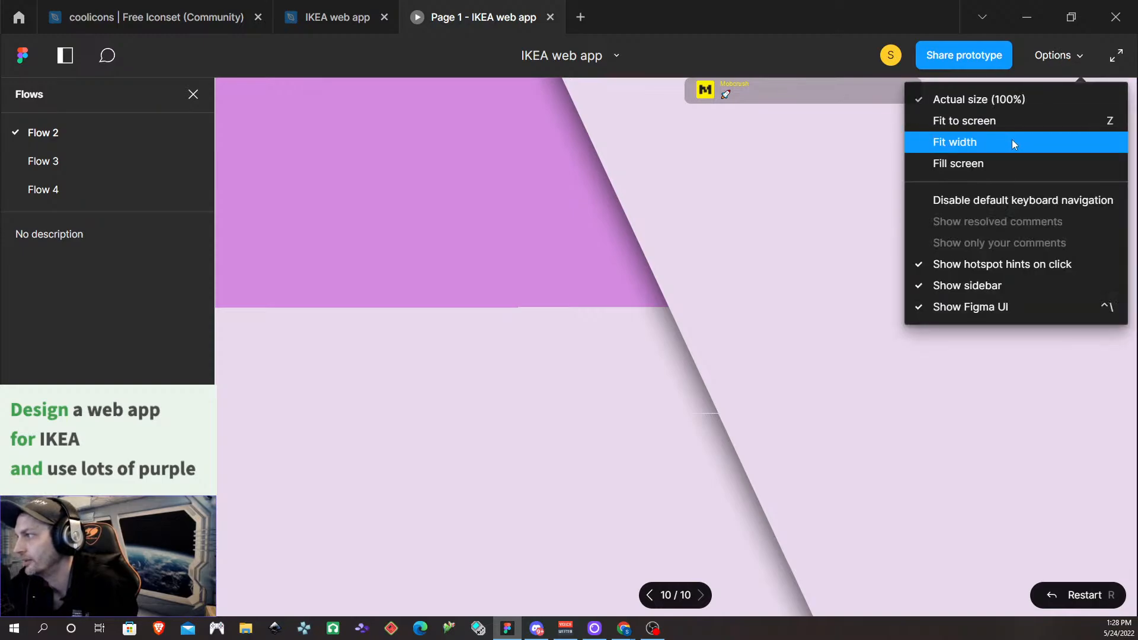
pyautogui.click(1015, 121)
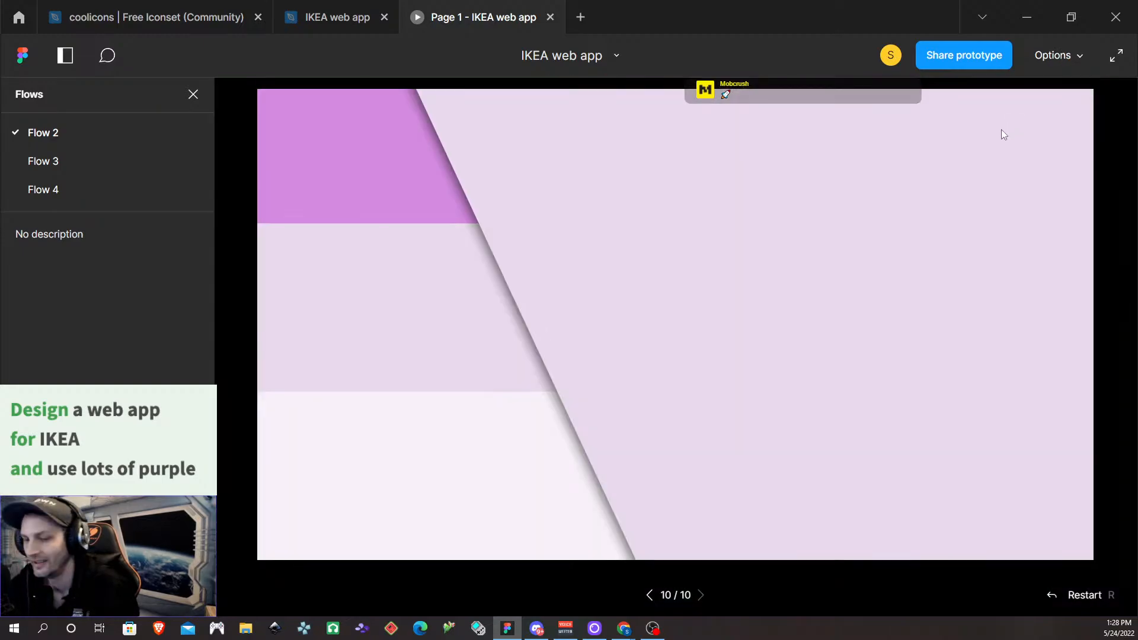